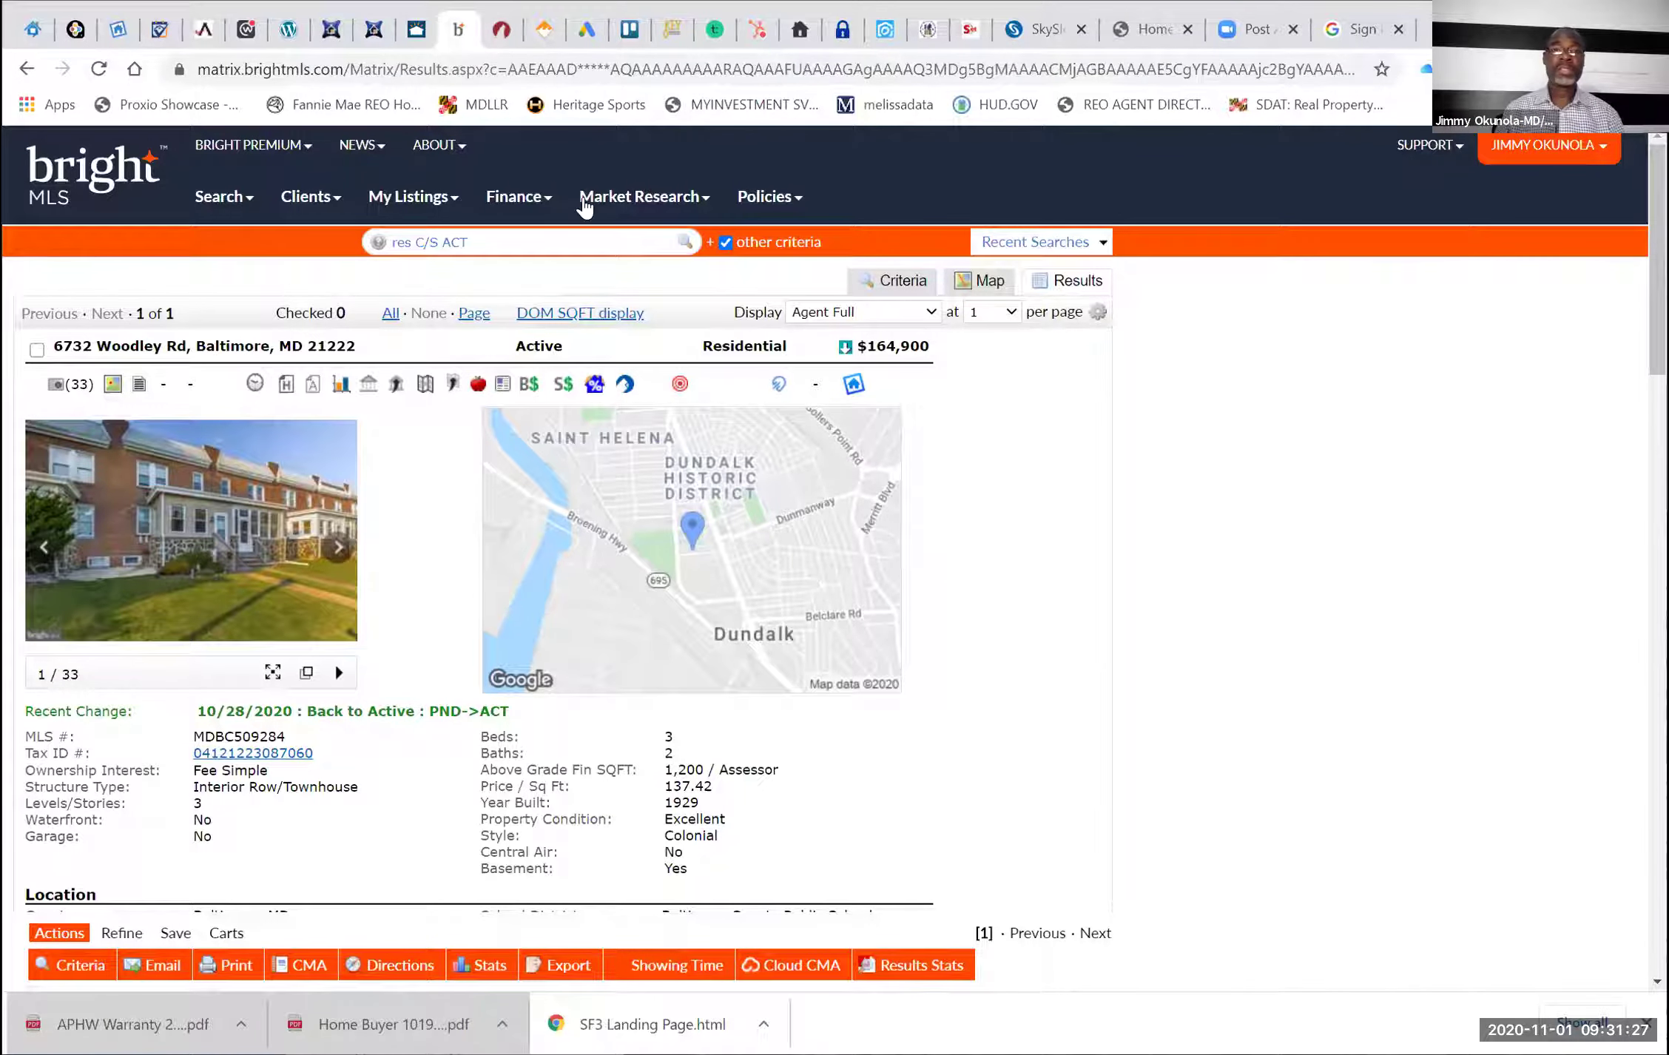
Switch from the Bright MLS listing tab to the zipForm Plus dashboard tab
{"action": "key", "text": "ctrl+Tab"}
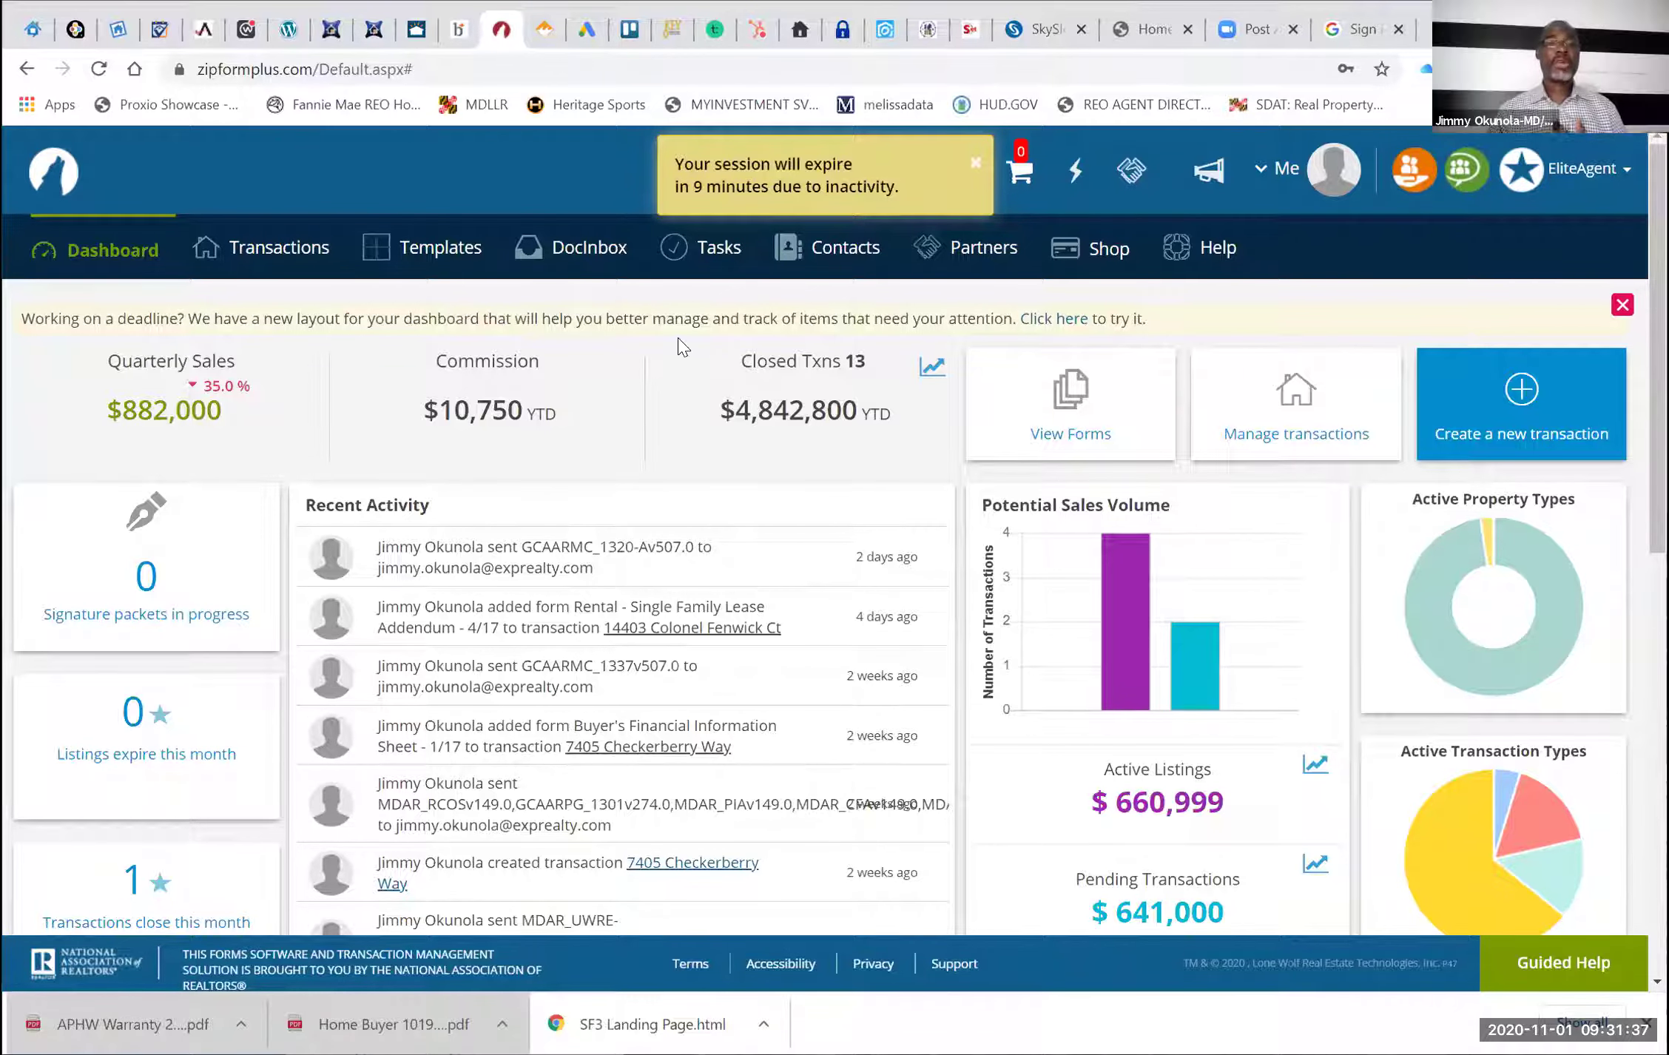
Open the Transactions list, dismiss the Marketplace bulletin, and begin a new transaction
{"action": "left_click", "coordinate": [281, 250]}
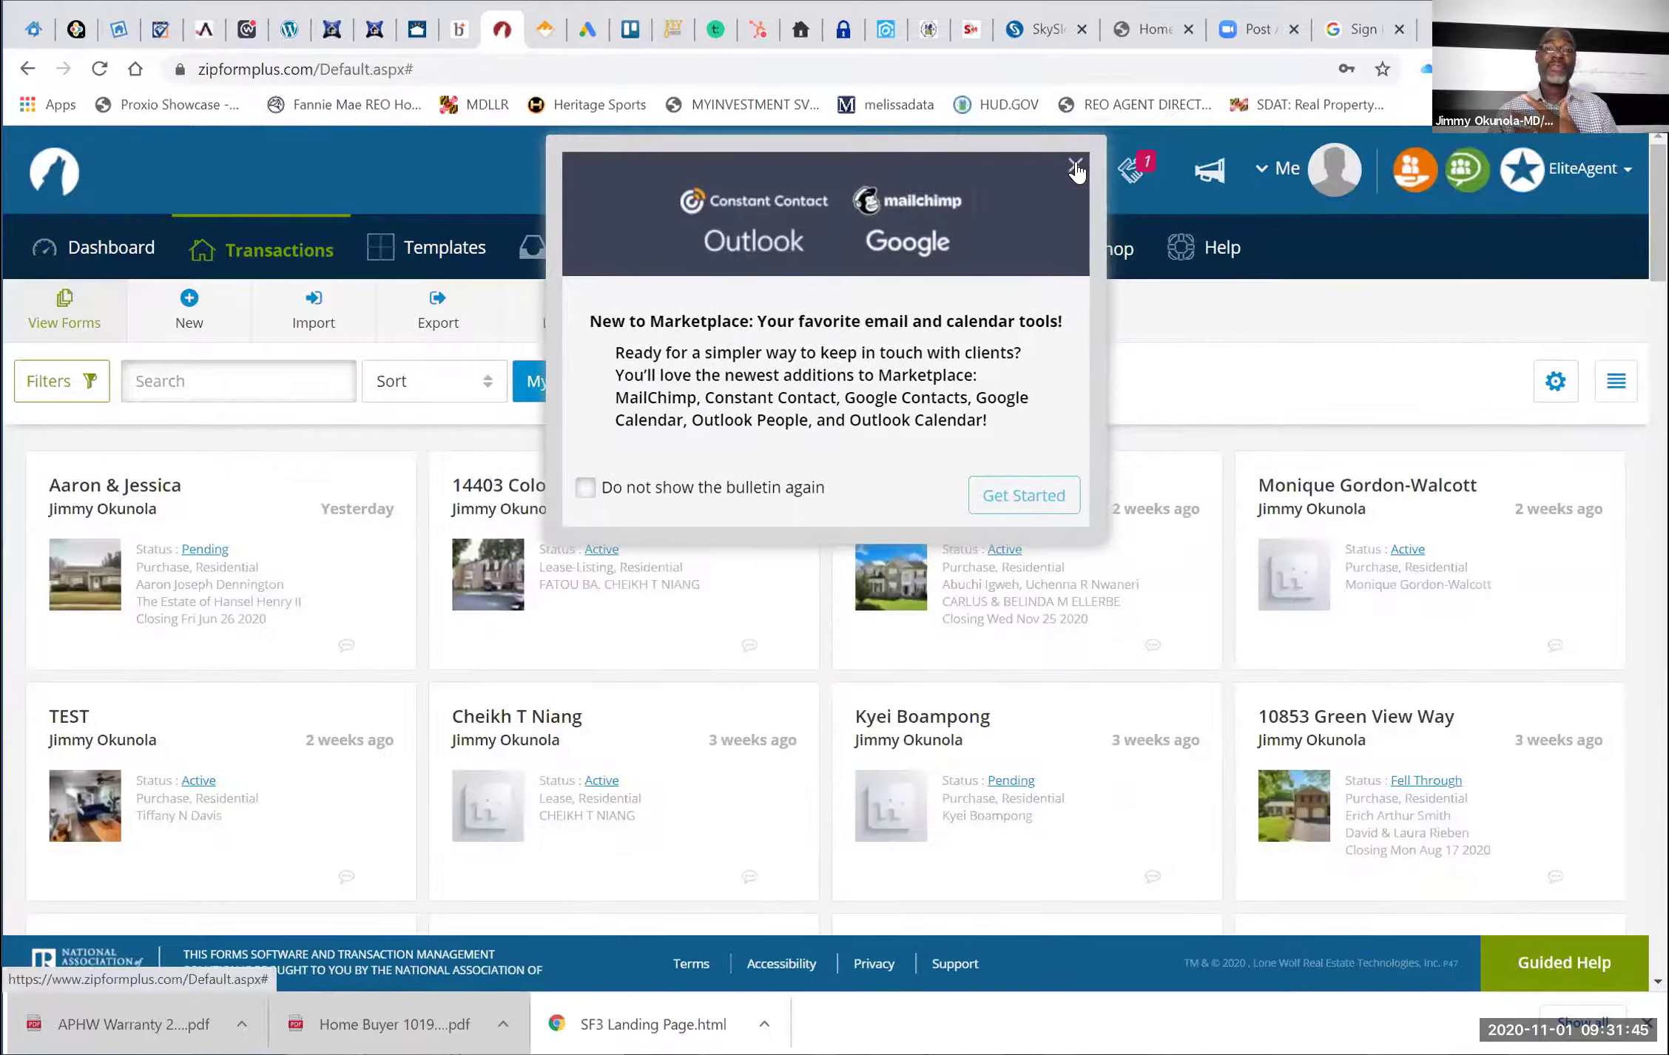
{"action": "left_click", "coordinate": [1073, 161]}
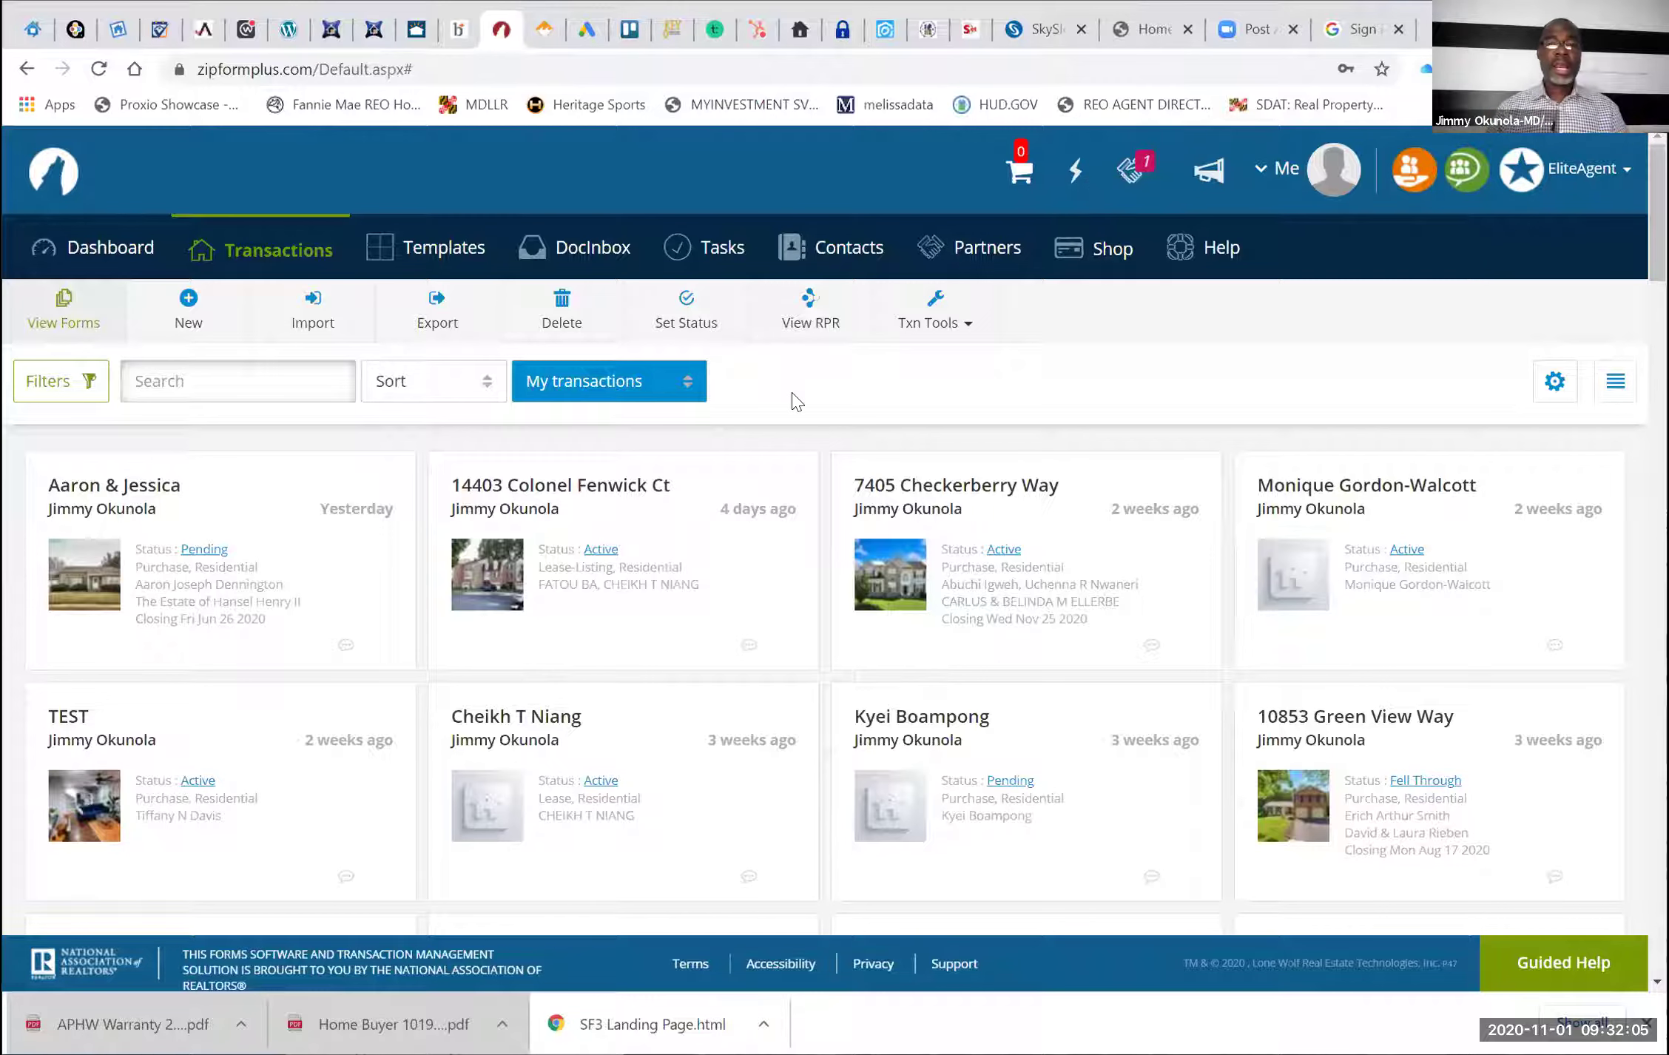
{"action": "left_click", "coordinate": [192, 301]}
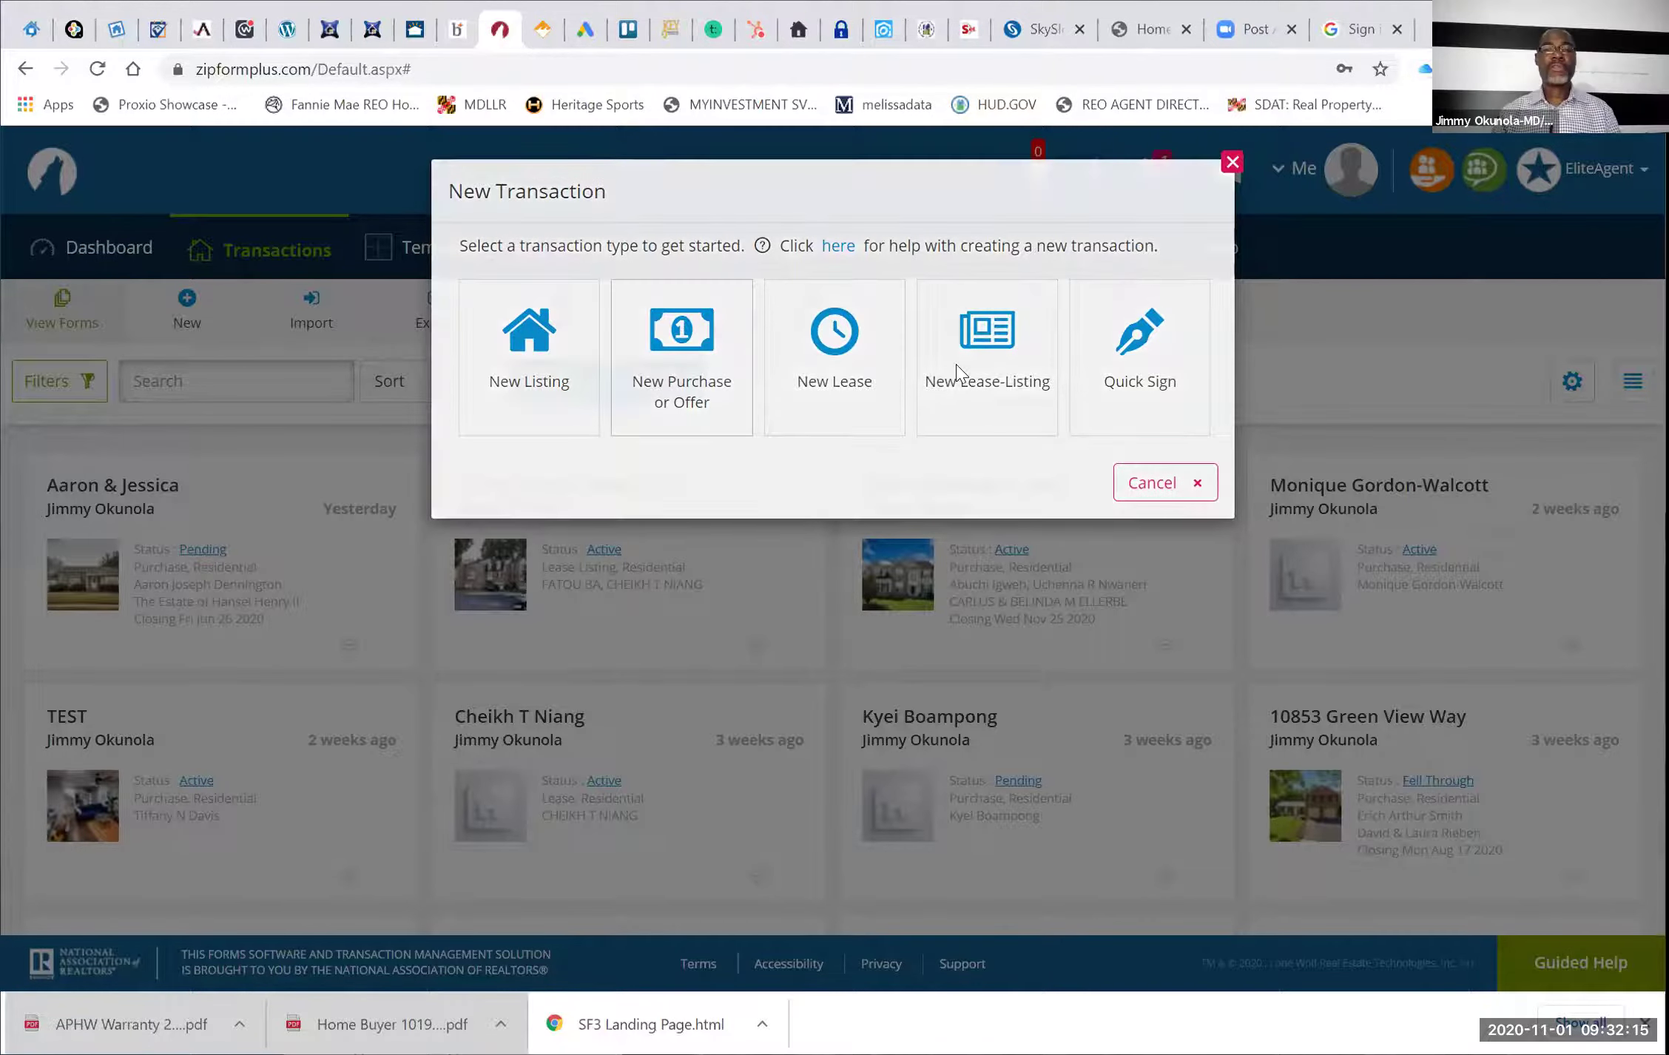
Start a New Purchase or Offer transaction named with the partial property address, then return to Bright MLS
{"action": "left_click", "coordinate": [956, 364]}
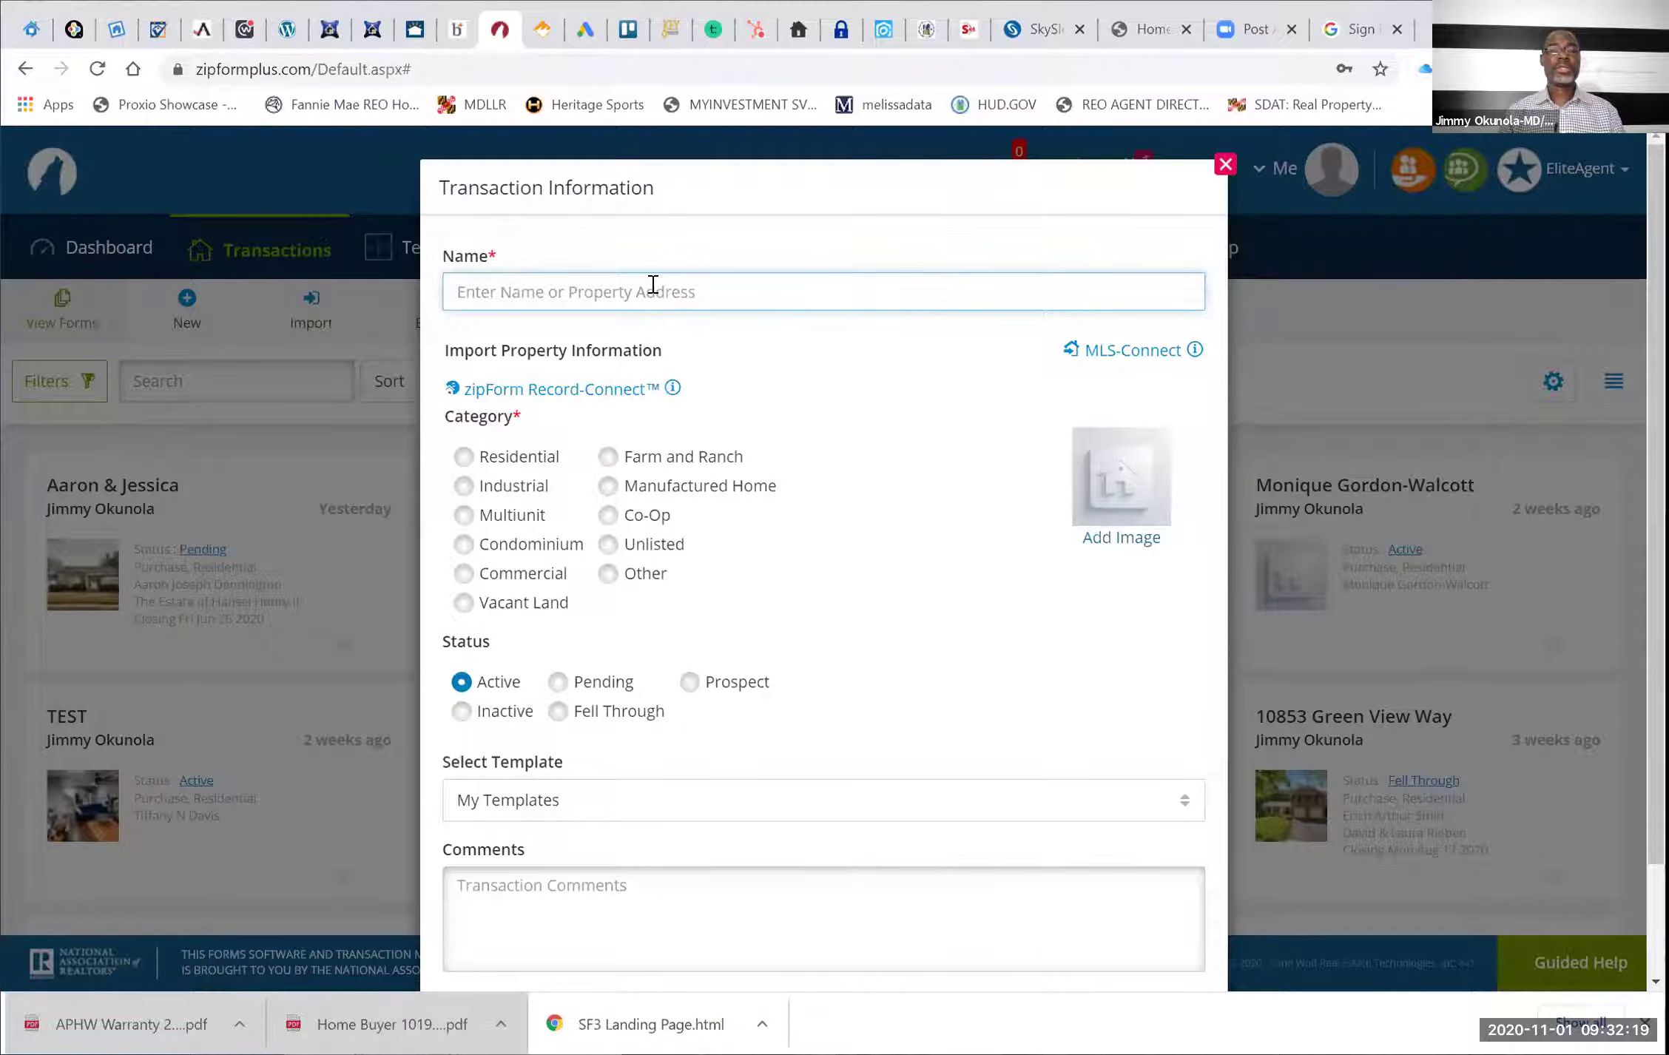
{"action": "left_click", "coordinate": [653, 285]}
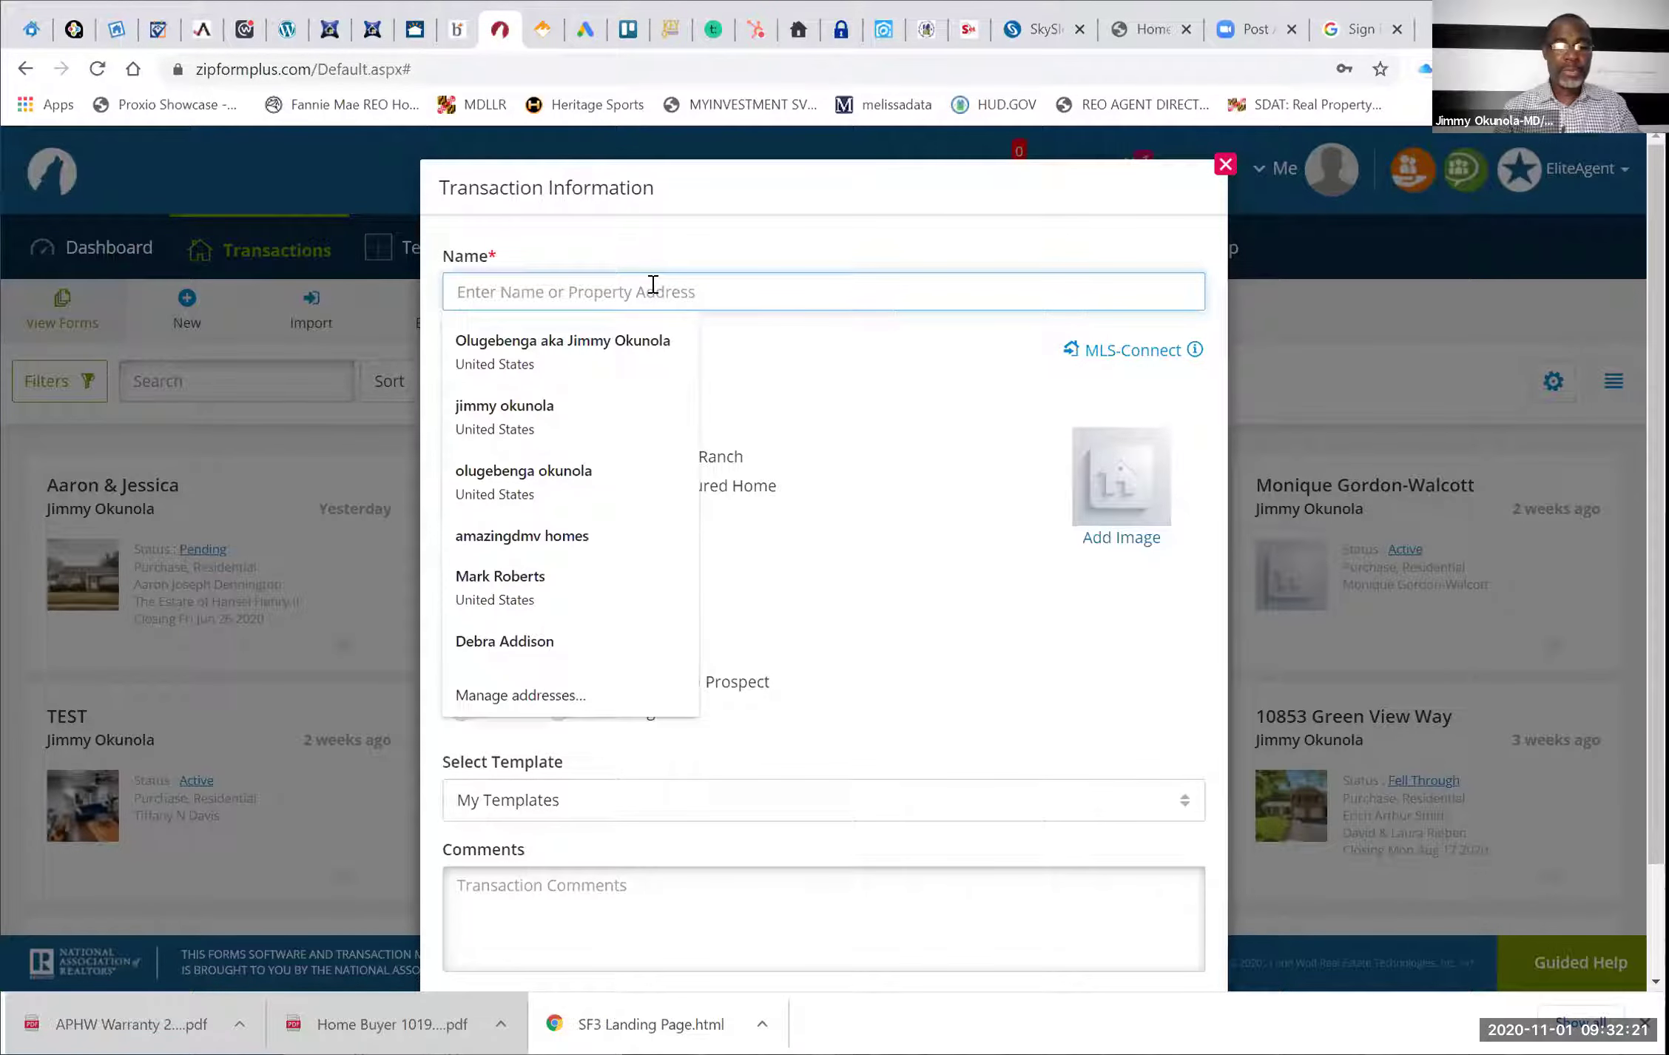
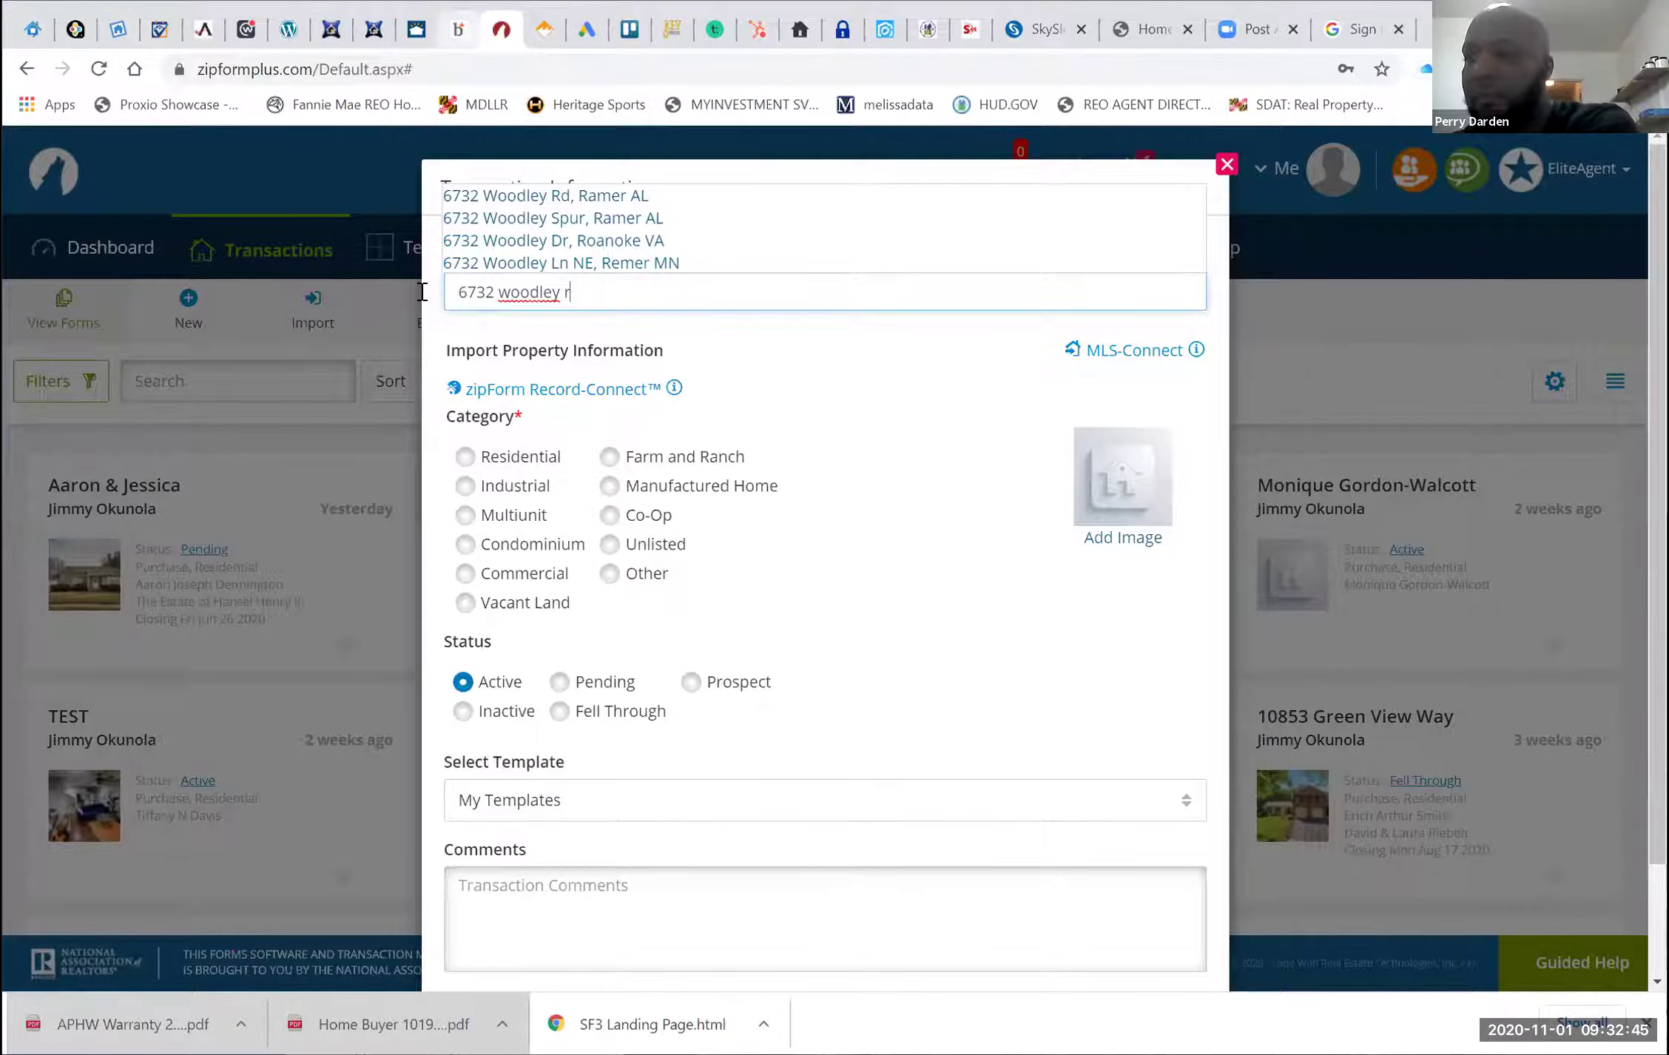
{"action": "key", "text": "ctrl+shift+Tab"}
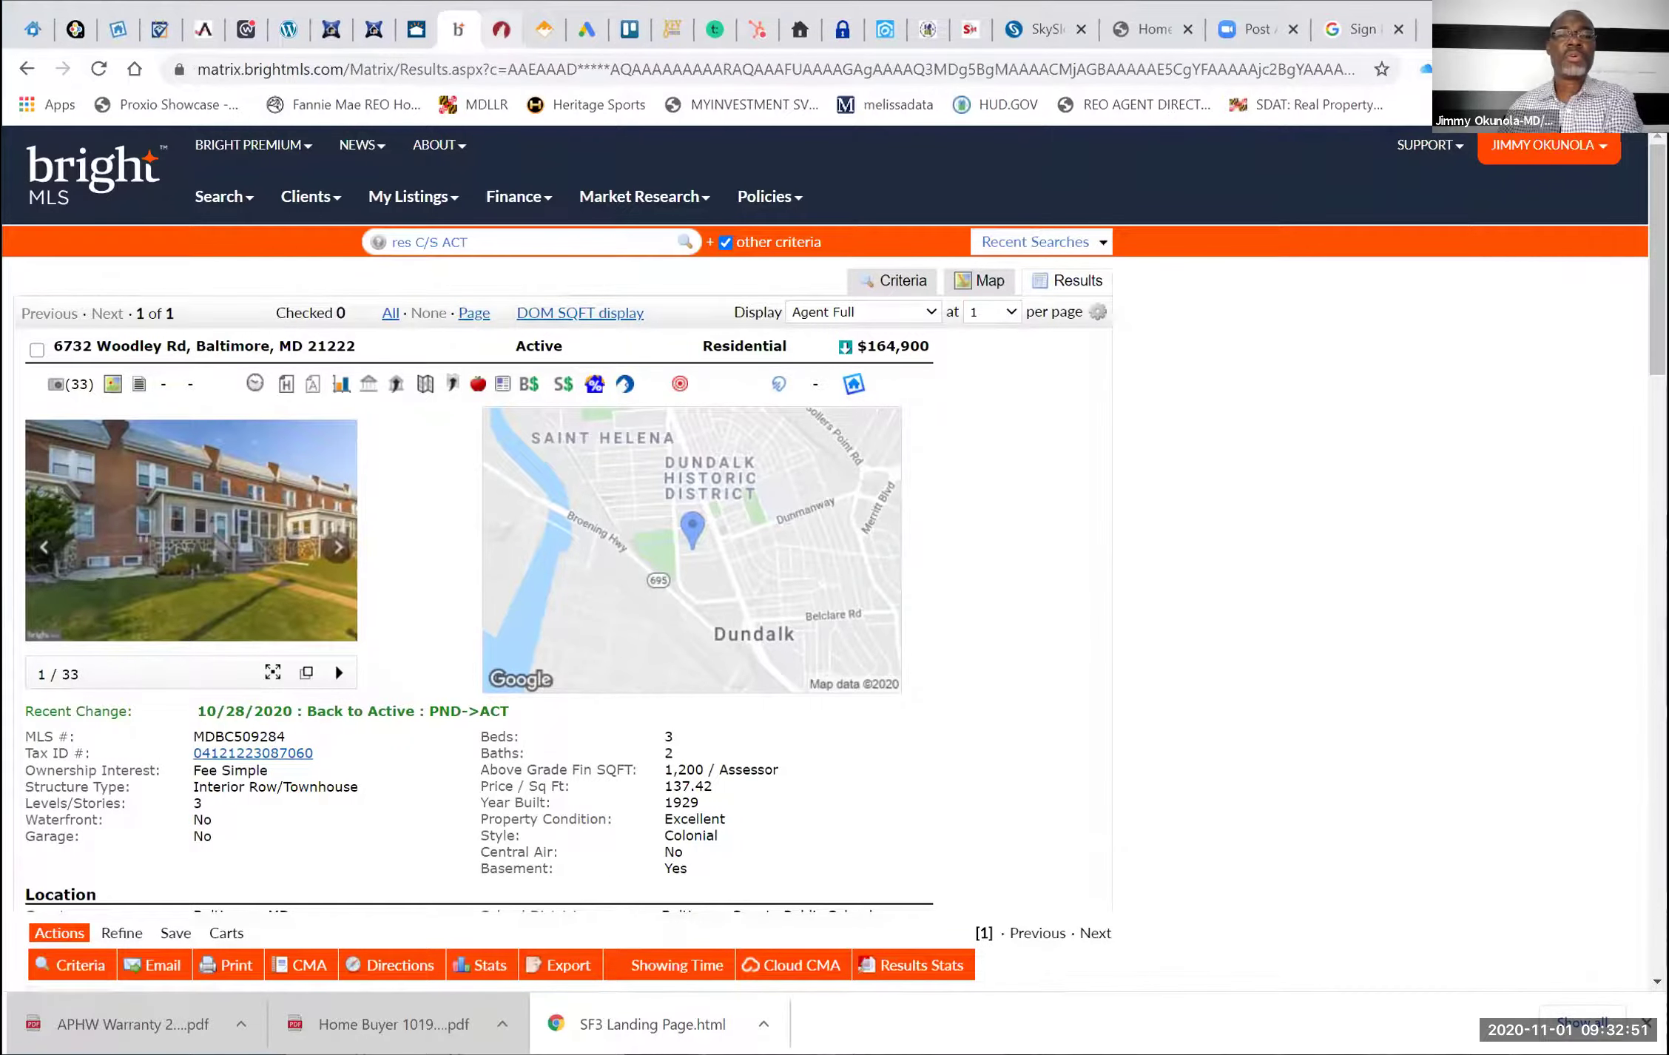
Copy the listing's MLS number in Bright MLS and return to the zipForm Plus form
{"action": "key", "text": "ctrl+Tab"}
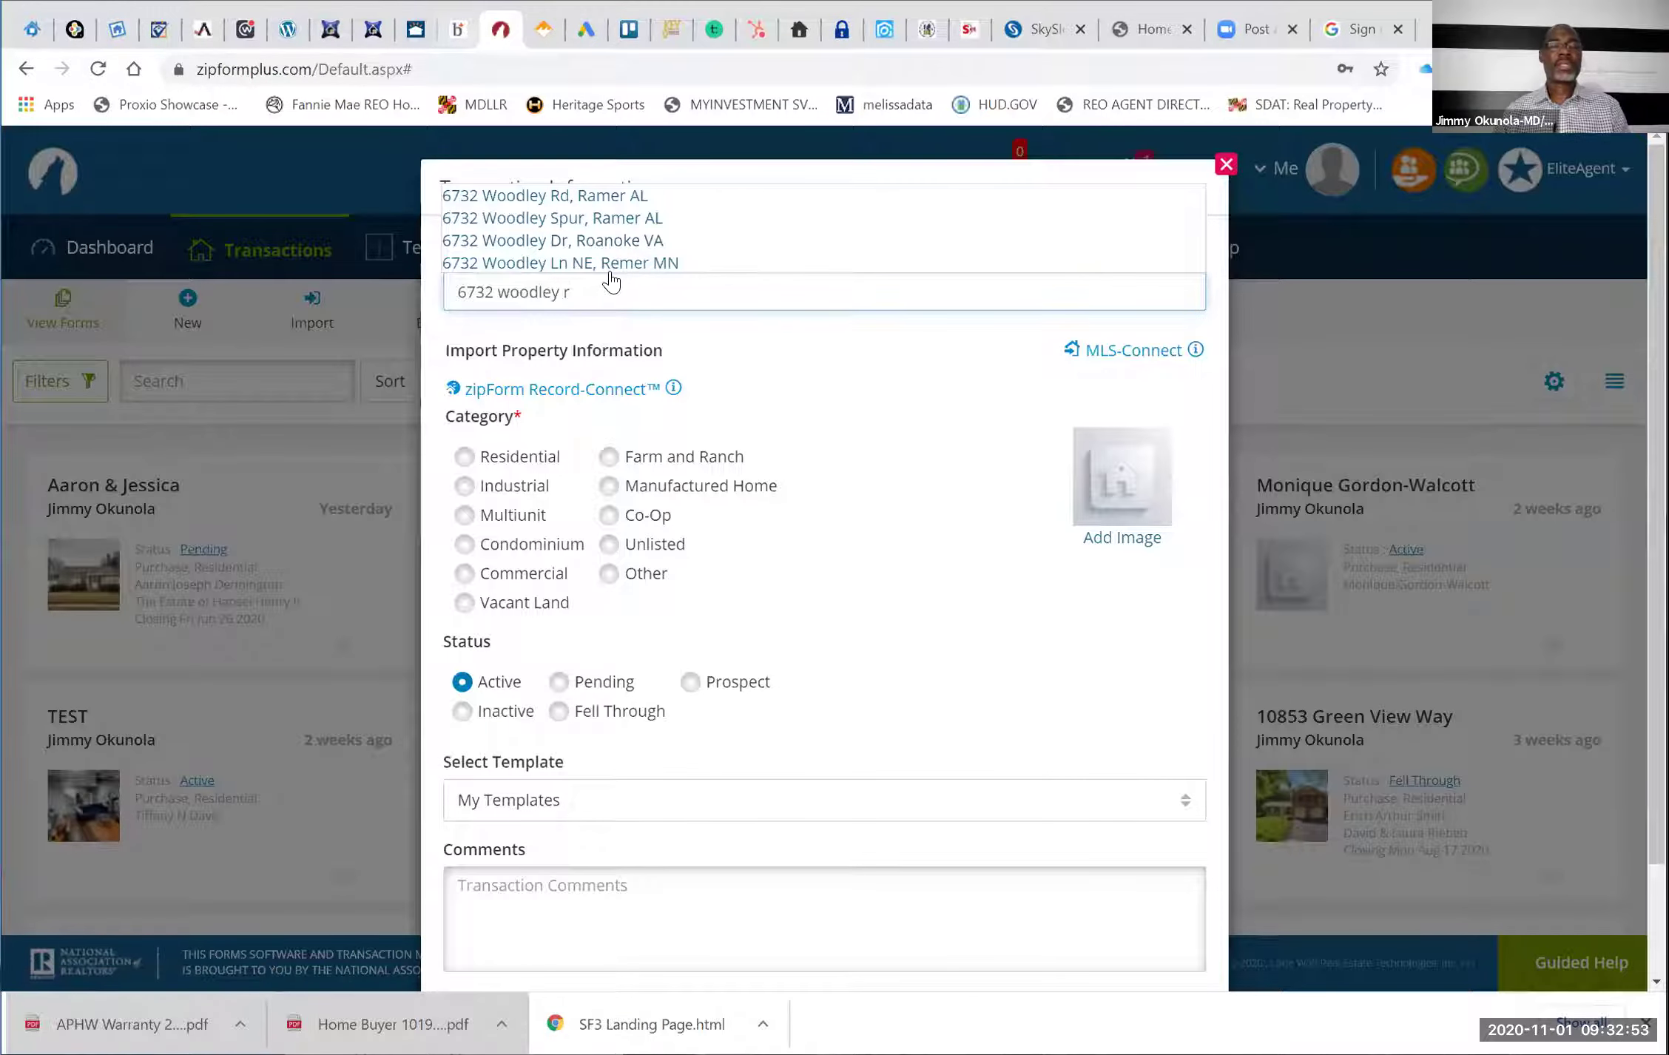
{"action": "key", "text": "ctrl+shift+Tab"}
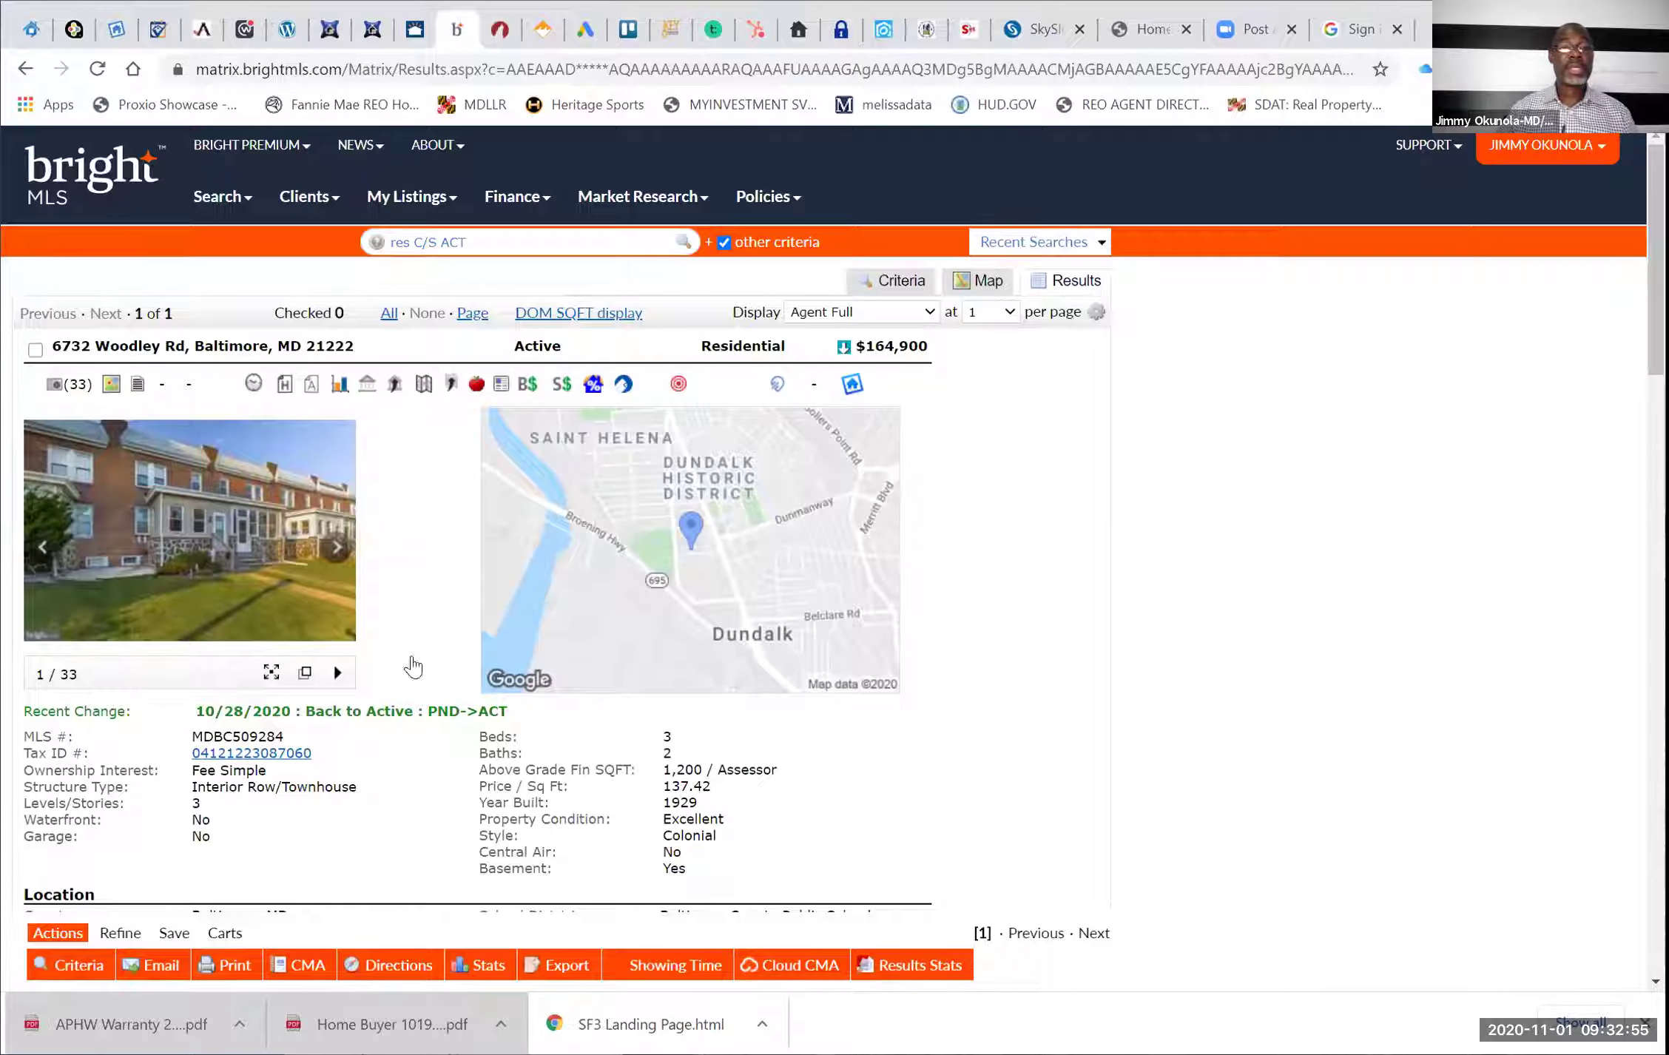
{"action": "double_click", "coordinate": [245, 735]}
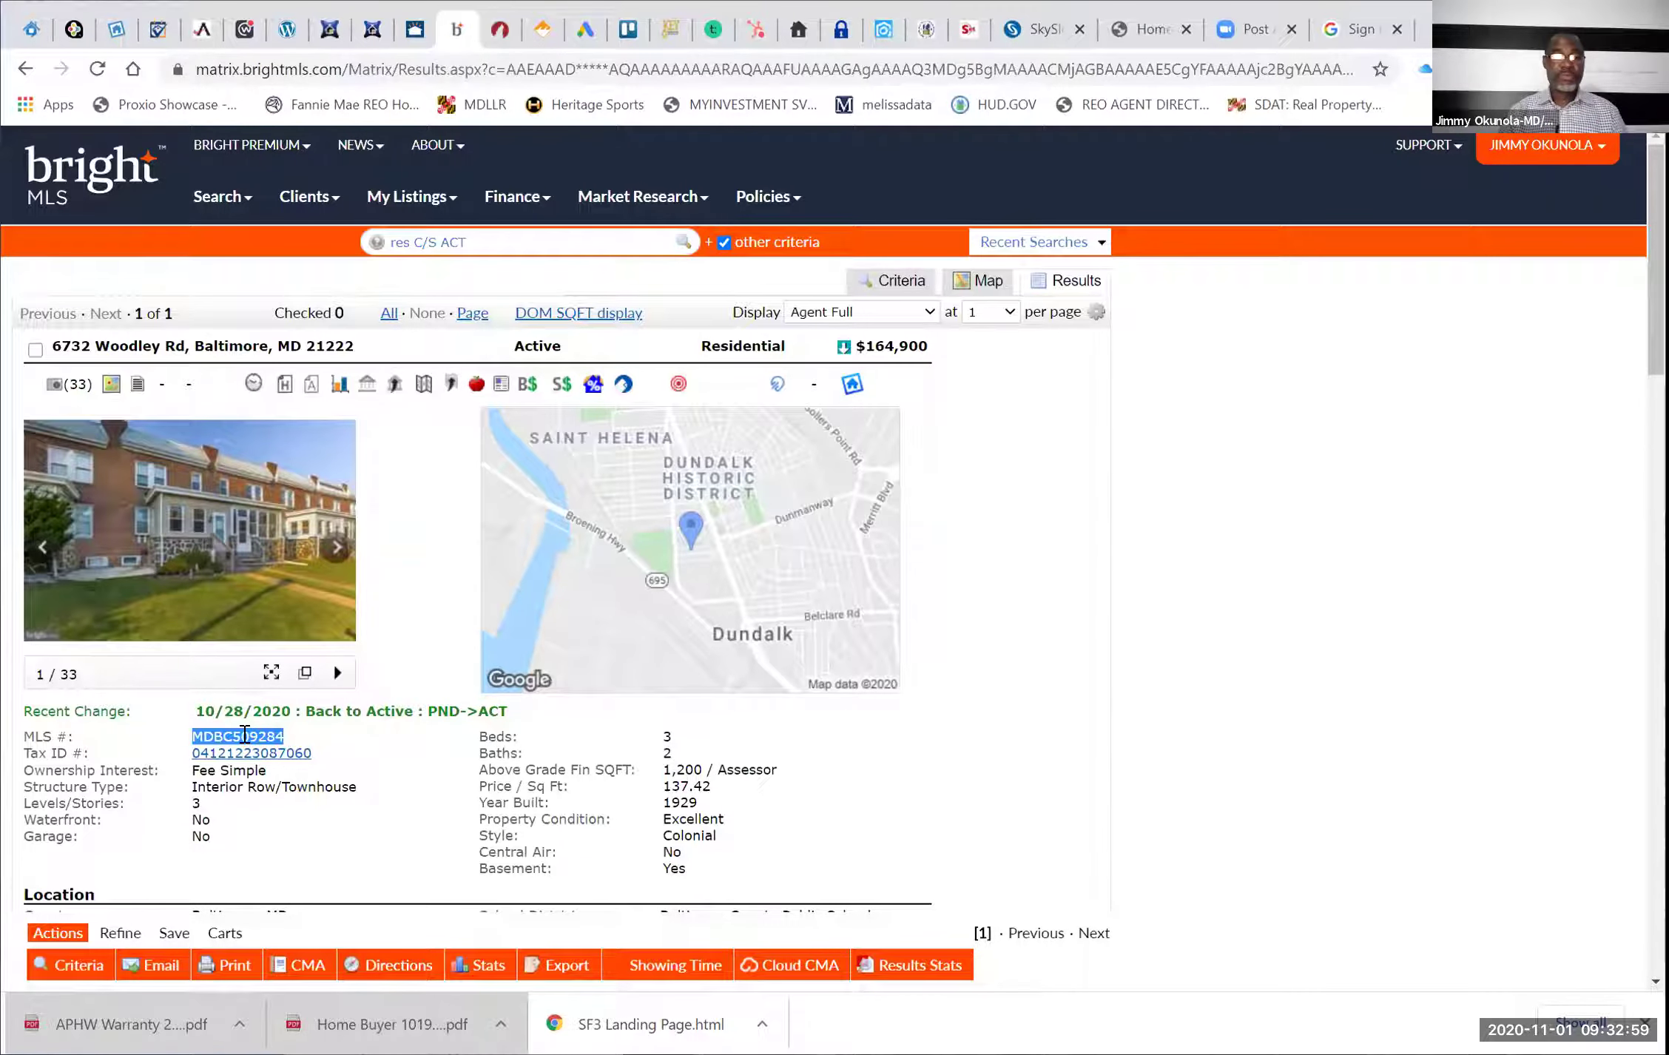
{"action": "right_click", "coordinate": [245, 735]}
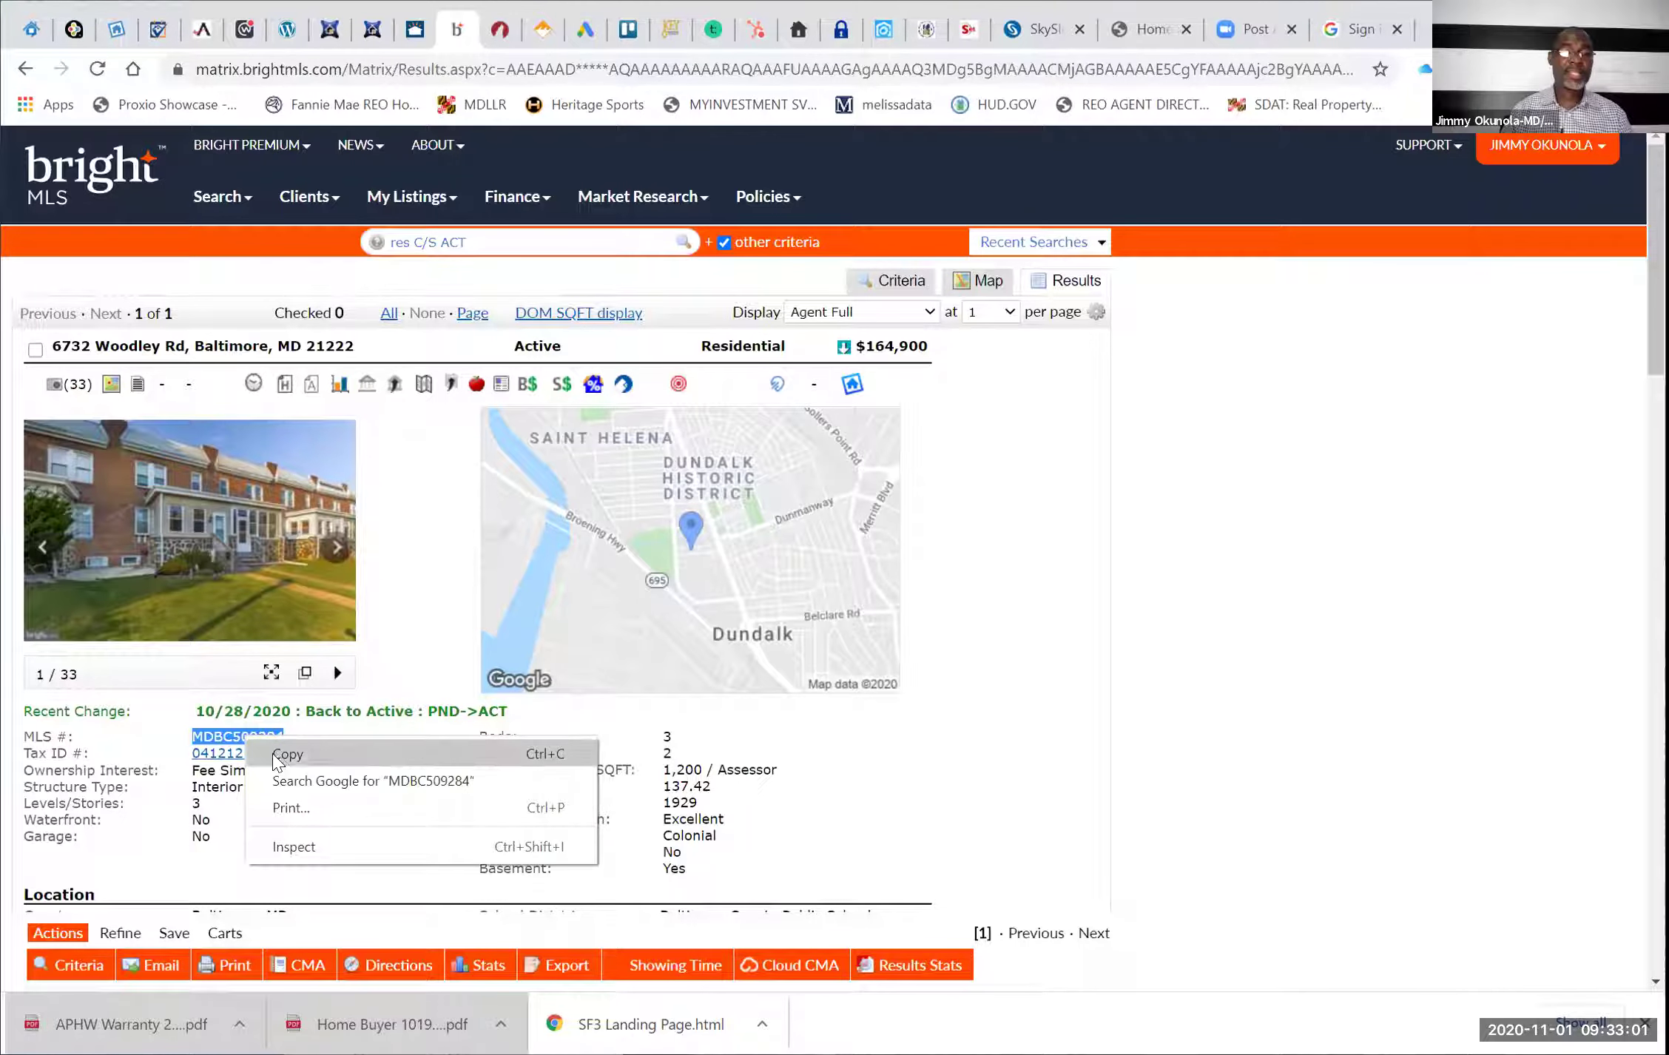
{"action": "left_click", "coordinate": [373, 280]}
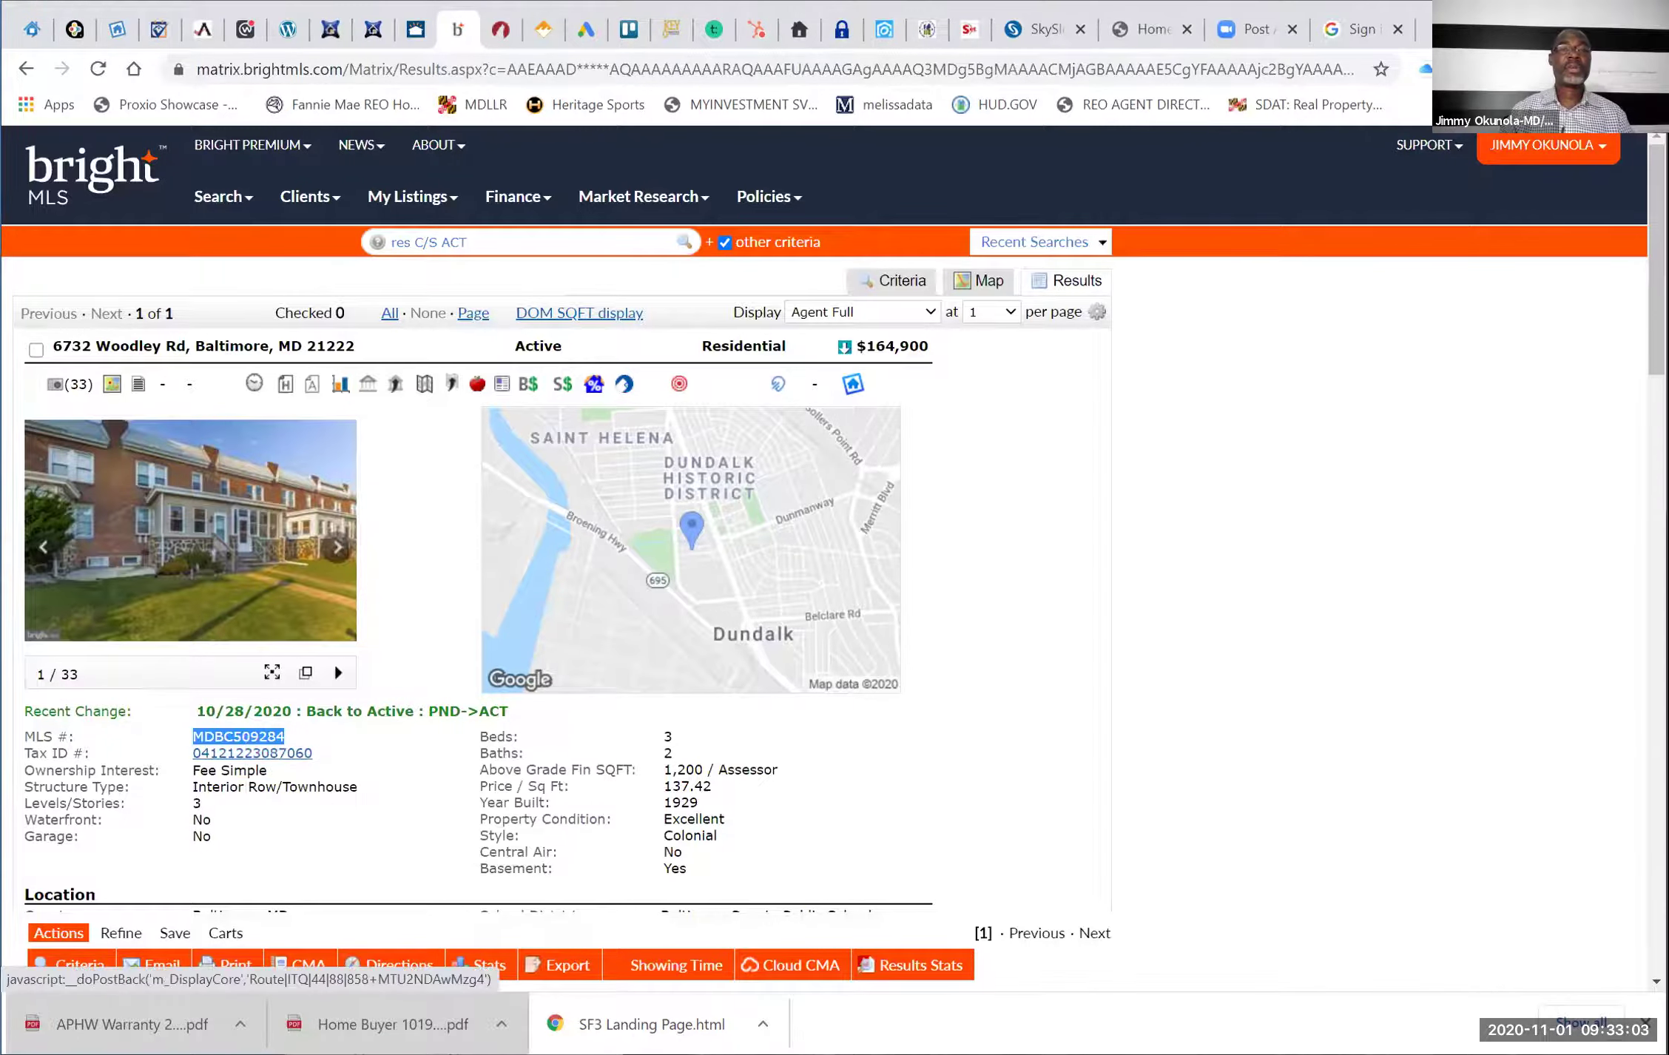
{"action": "key", "text": "ctrl+Tab"}
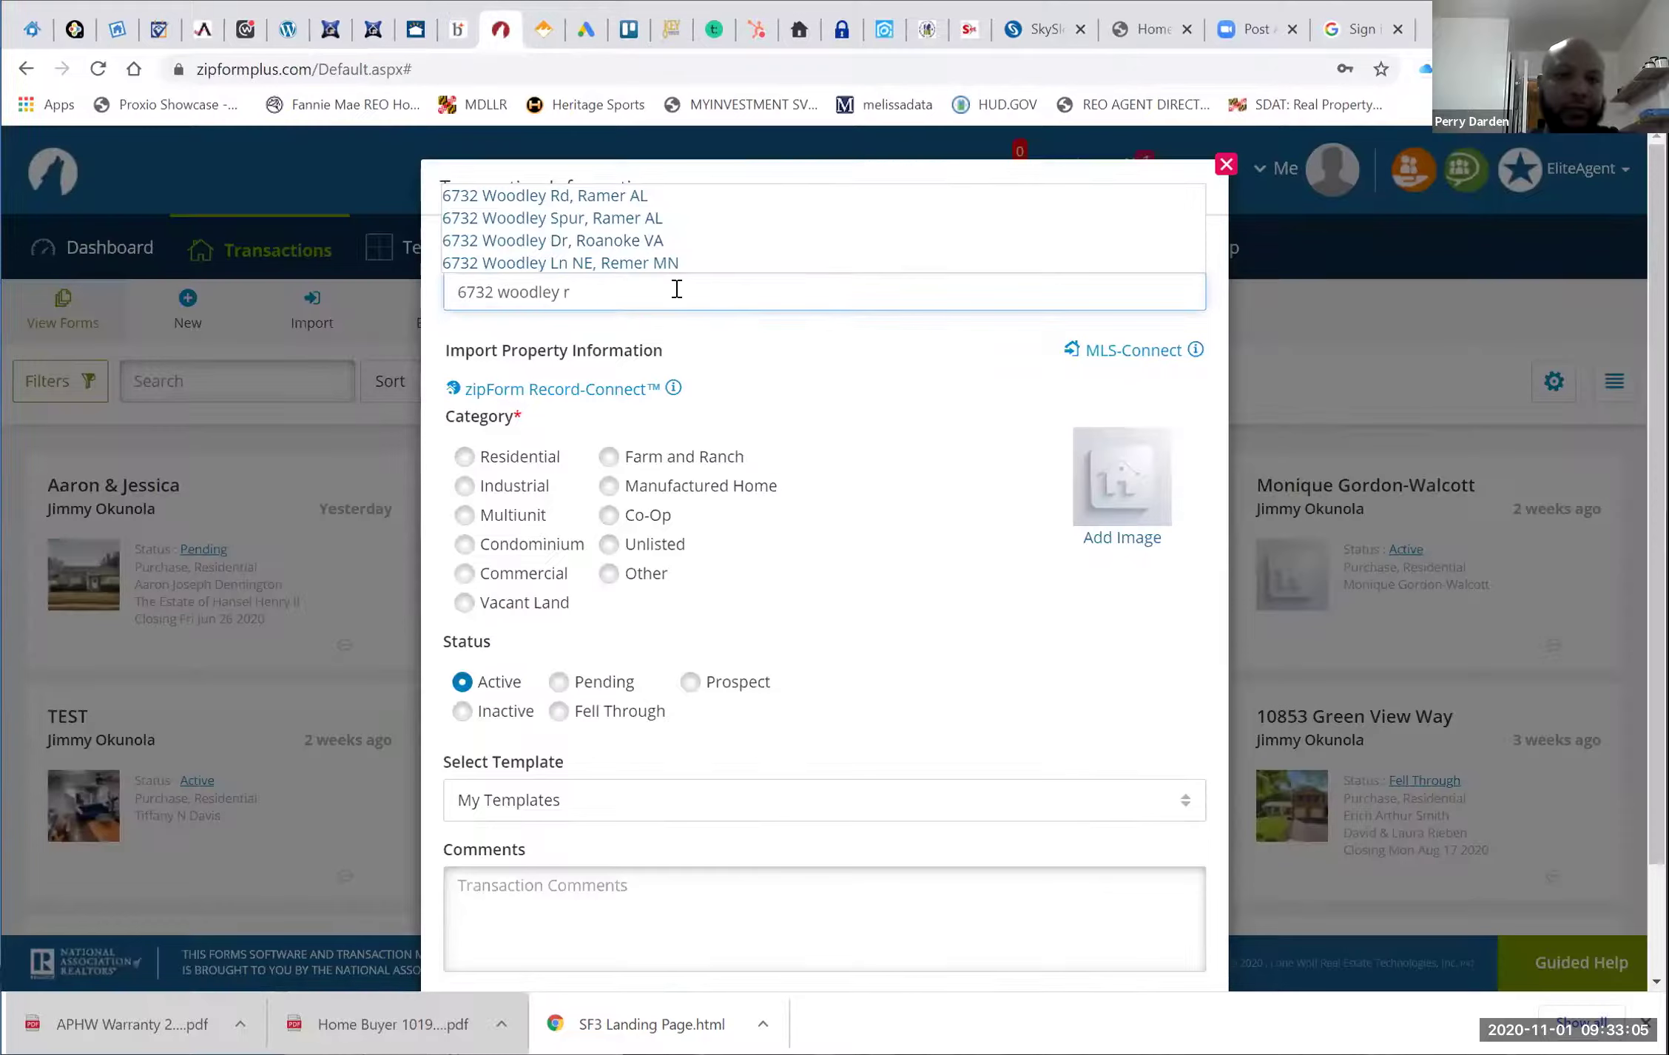
Open MLS-Connect and paste the copied MLS number as the MLS Listing ID
{"action": "left_click", "coordinate": [1047, 361]}
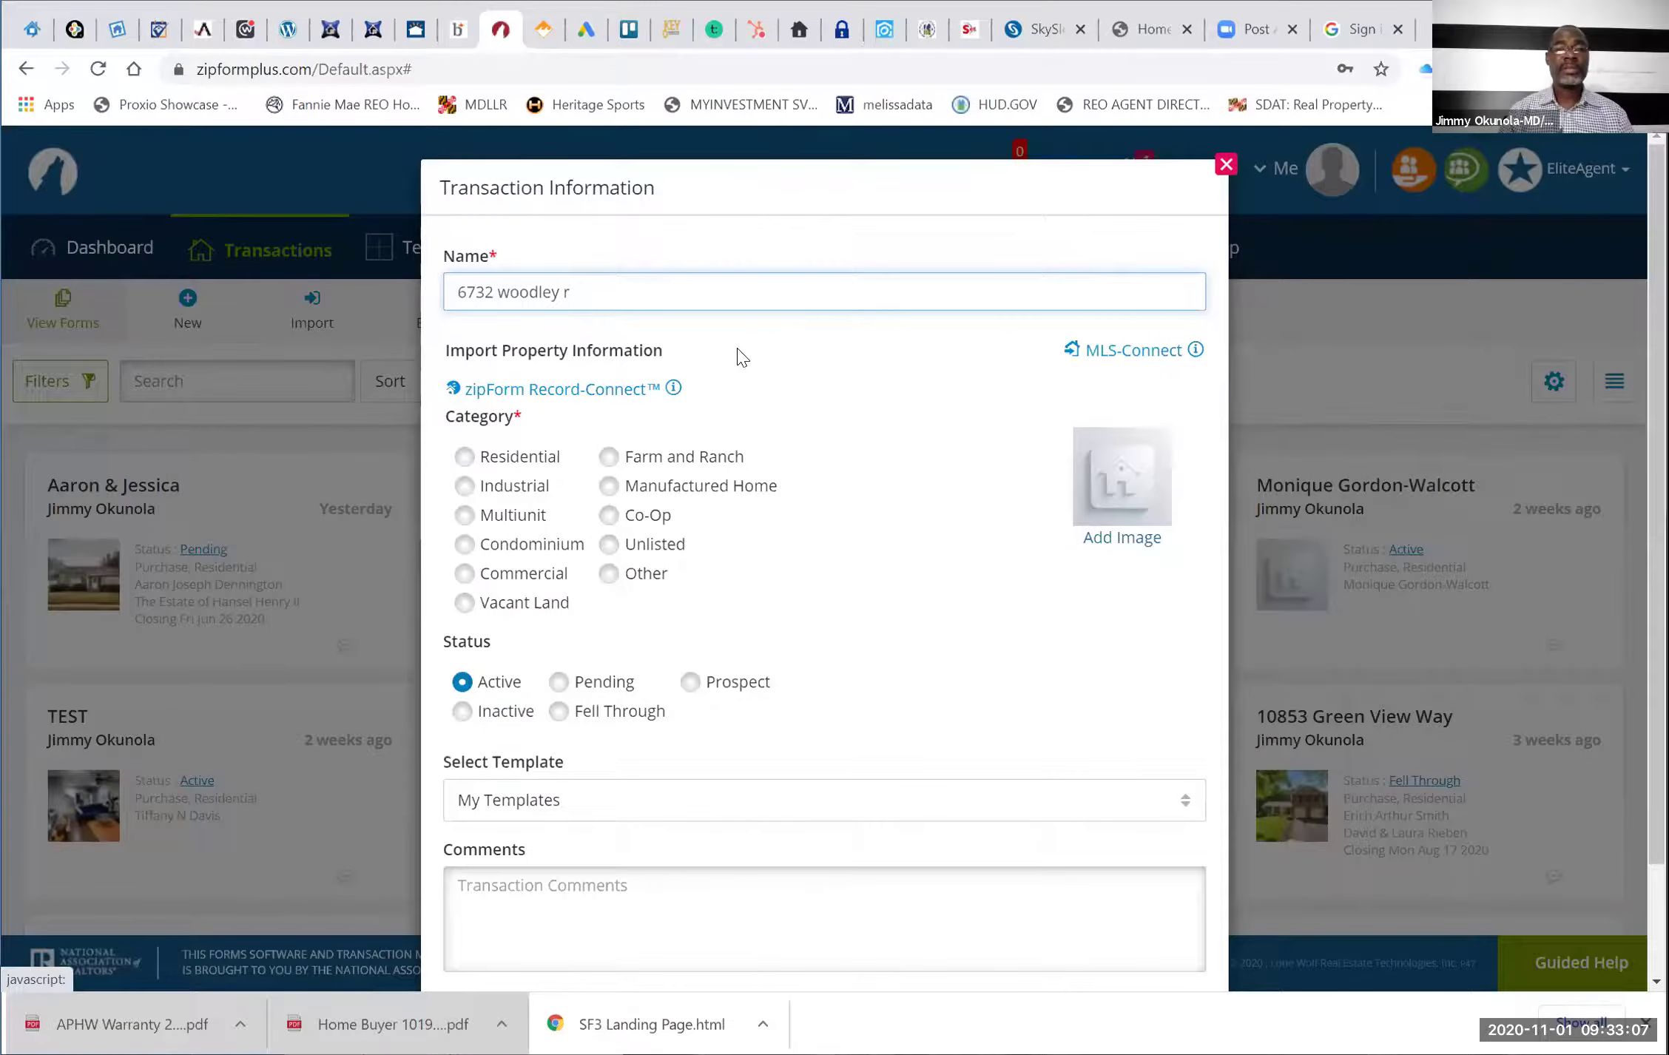
{"action": "left_click", "coordinate": [1134, 350]}
{"action": "left_click", "coordinate": [819, 488]}
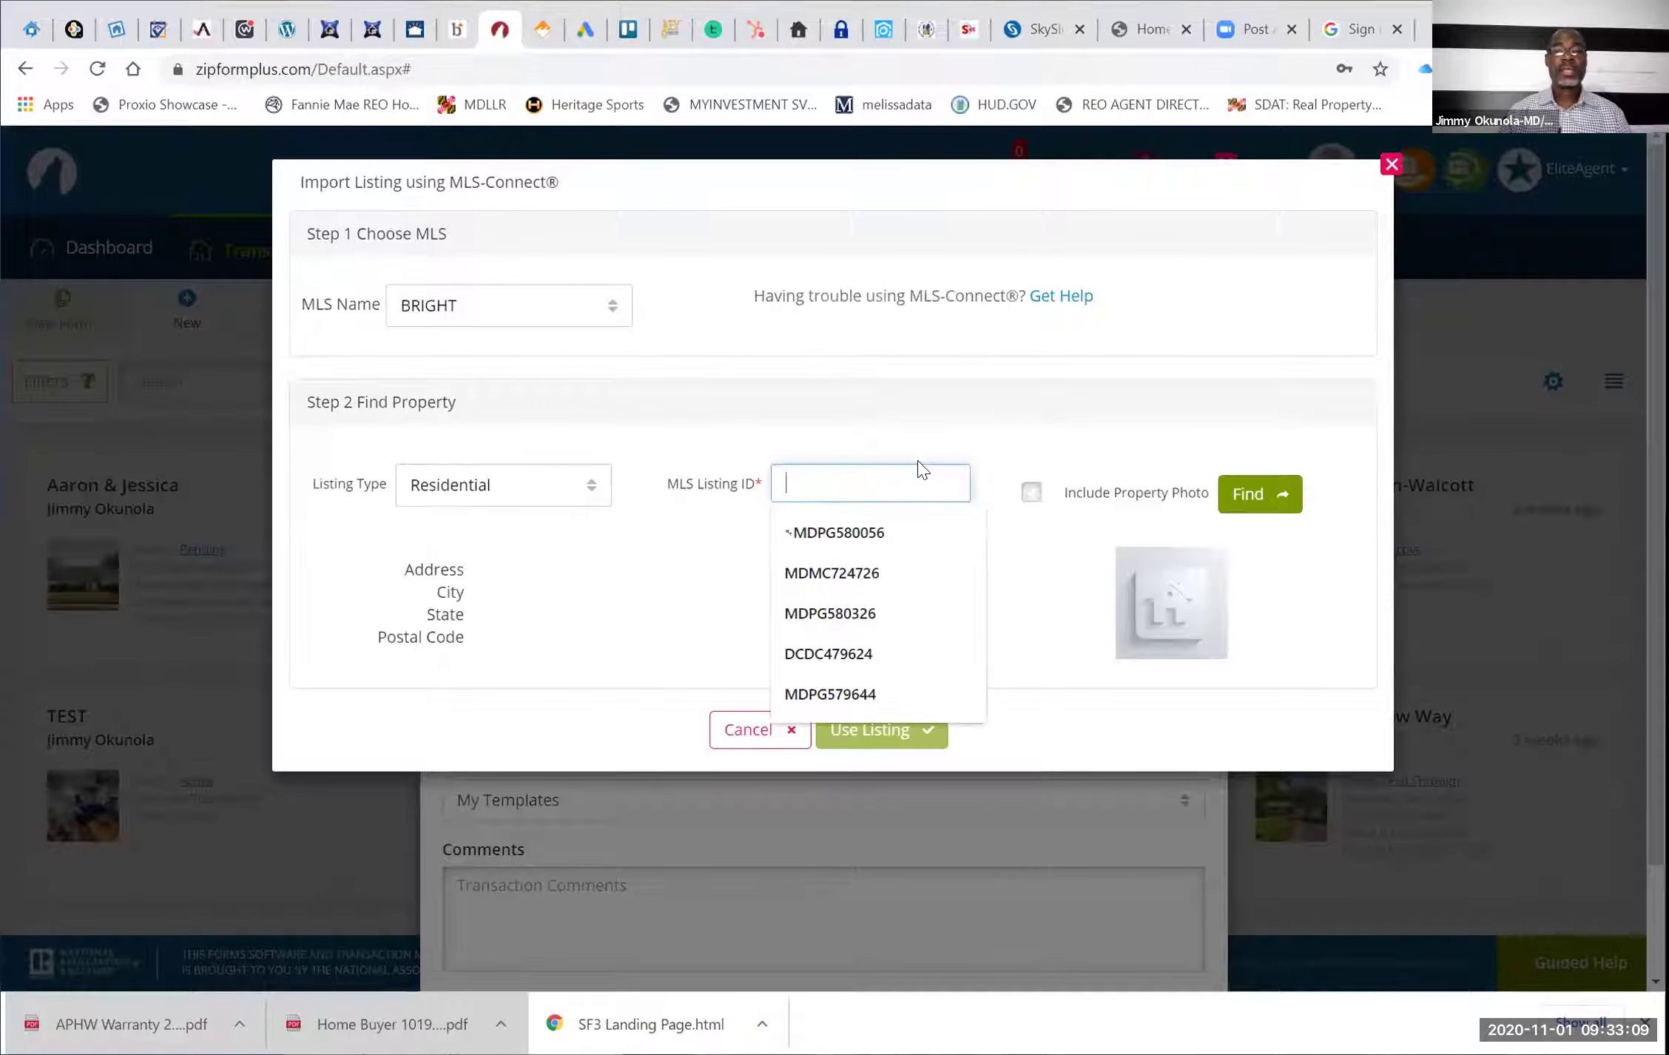
{"action": "right_click", "coordinate": [919, 474]}
{"action": "left_click", "coordinate": [919, 579]}
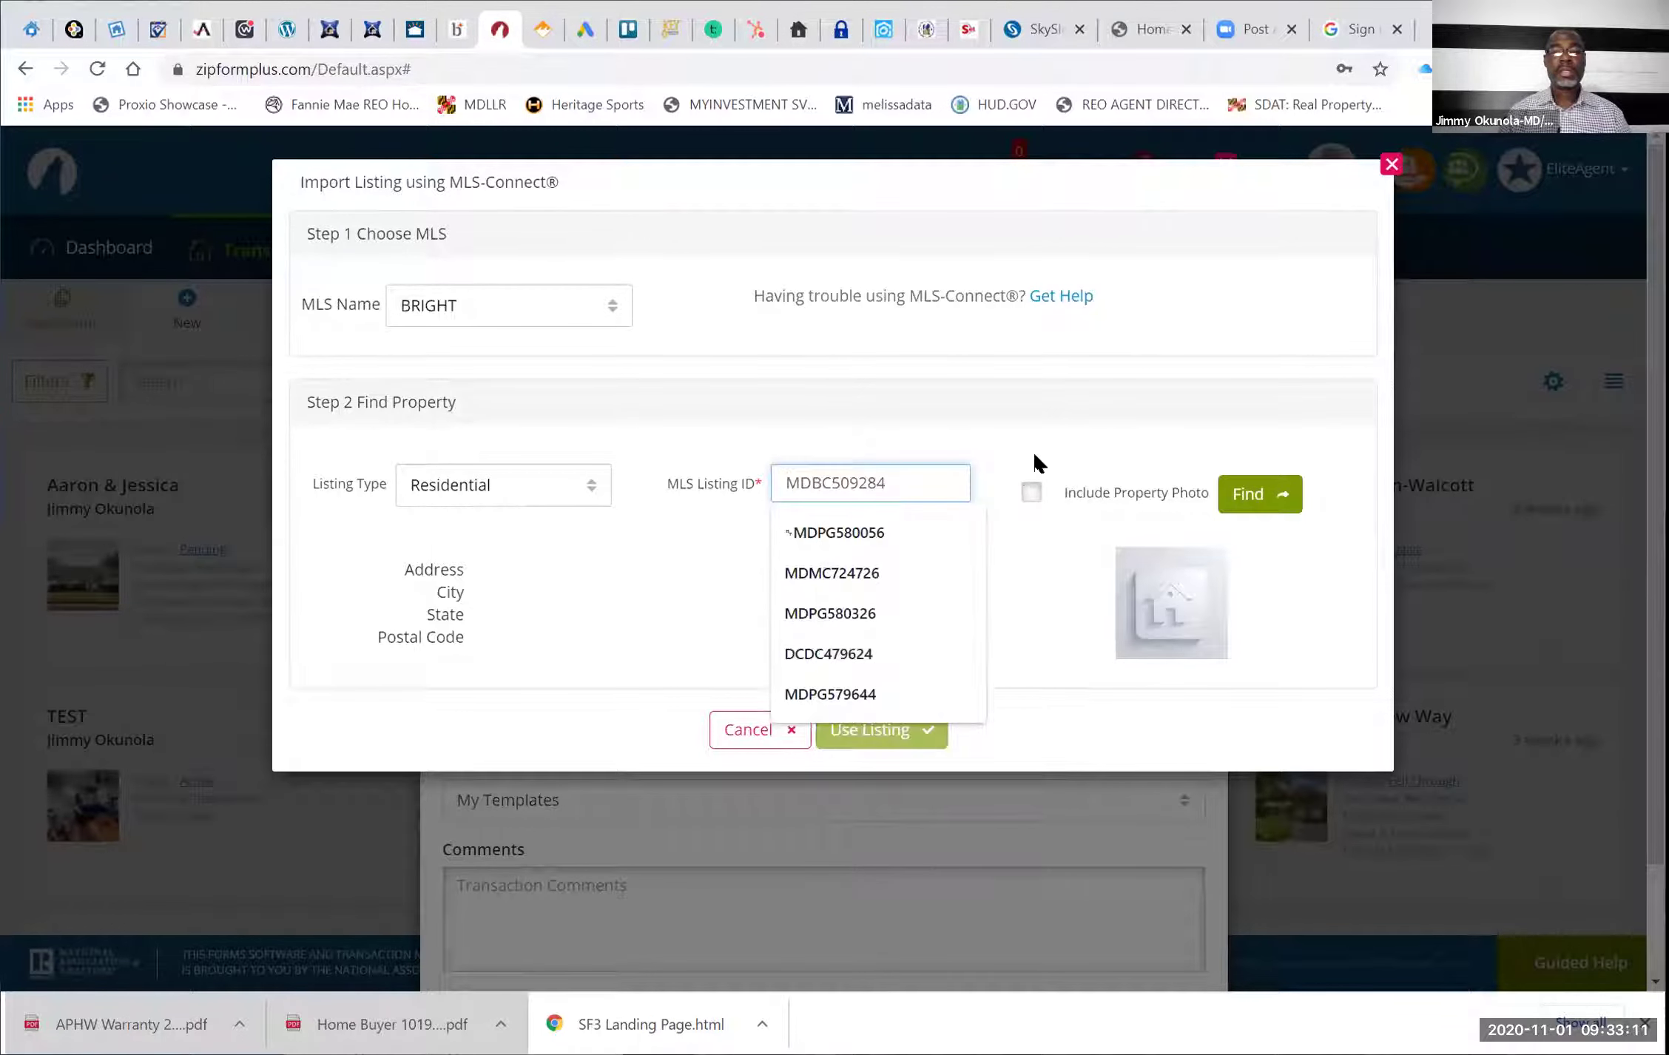
Import the found listing with its property photo and set the category to Residential
{"action": "left_click", "coordinate": [1034, 455]}
{"action": "left_click", "coordinate": [1031, 492]}
{"action": "left_click", "coordinate": [1254, 488]}
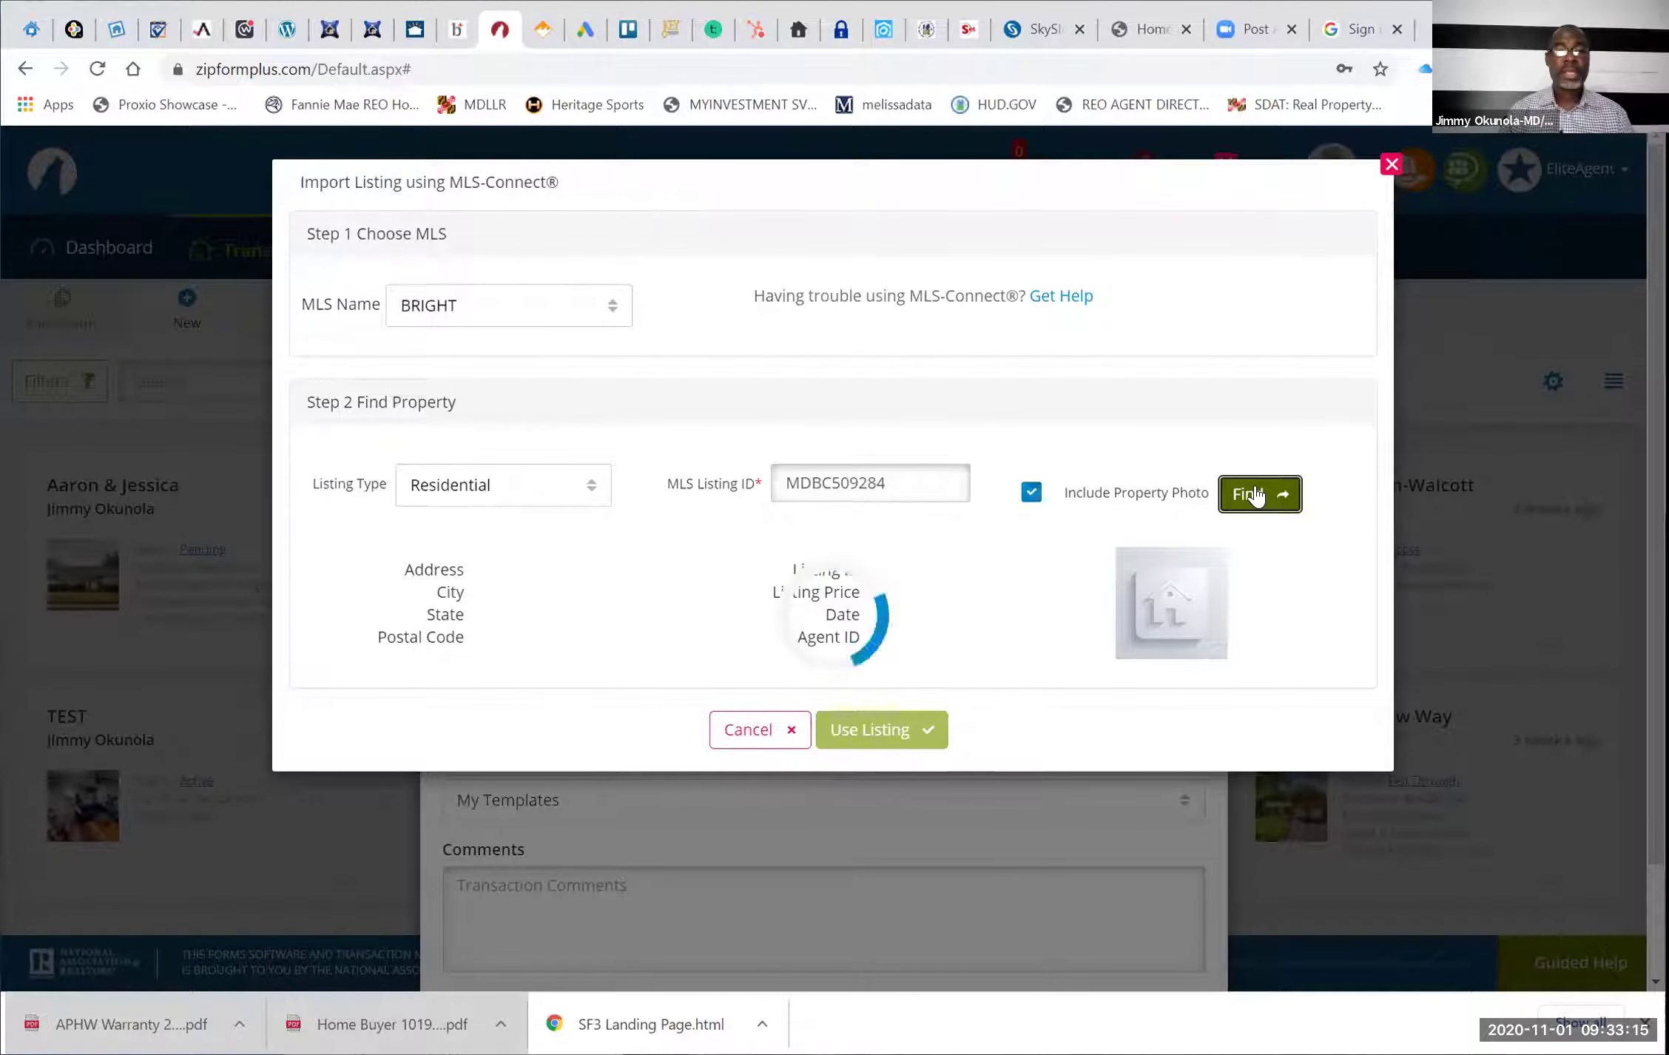
{"action": "left_click", "coordinate": [869, 732]}
{"action": "left_click", "coordinate": [478, 455]}
{"action": "left_click", "coordinate": [612, 301]}
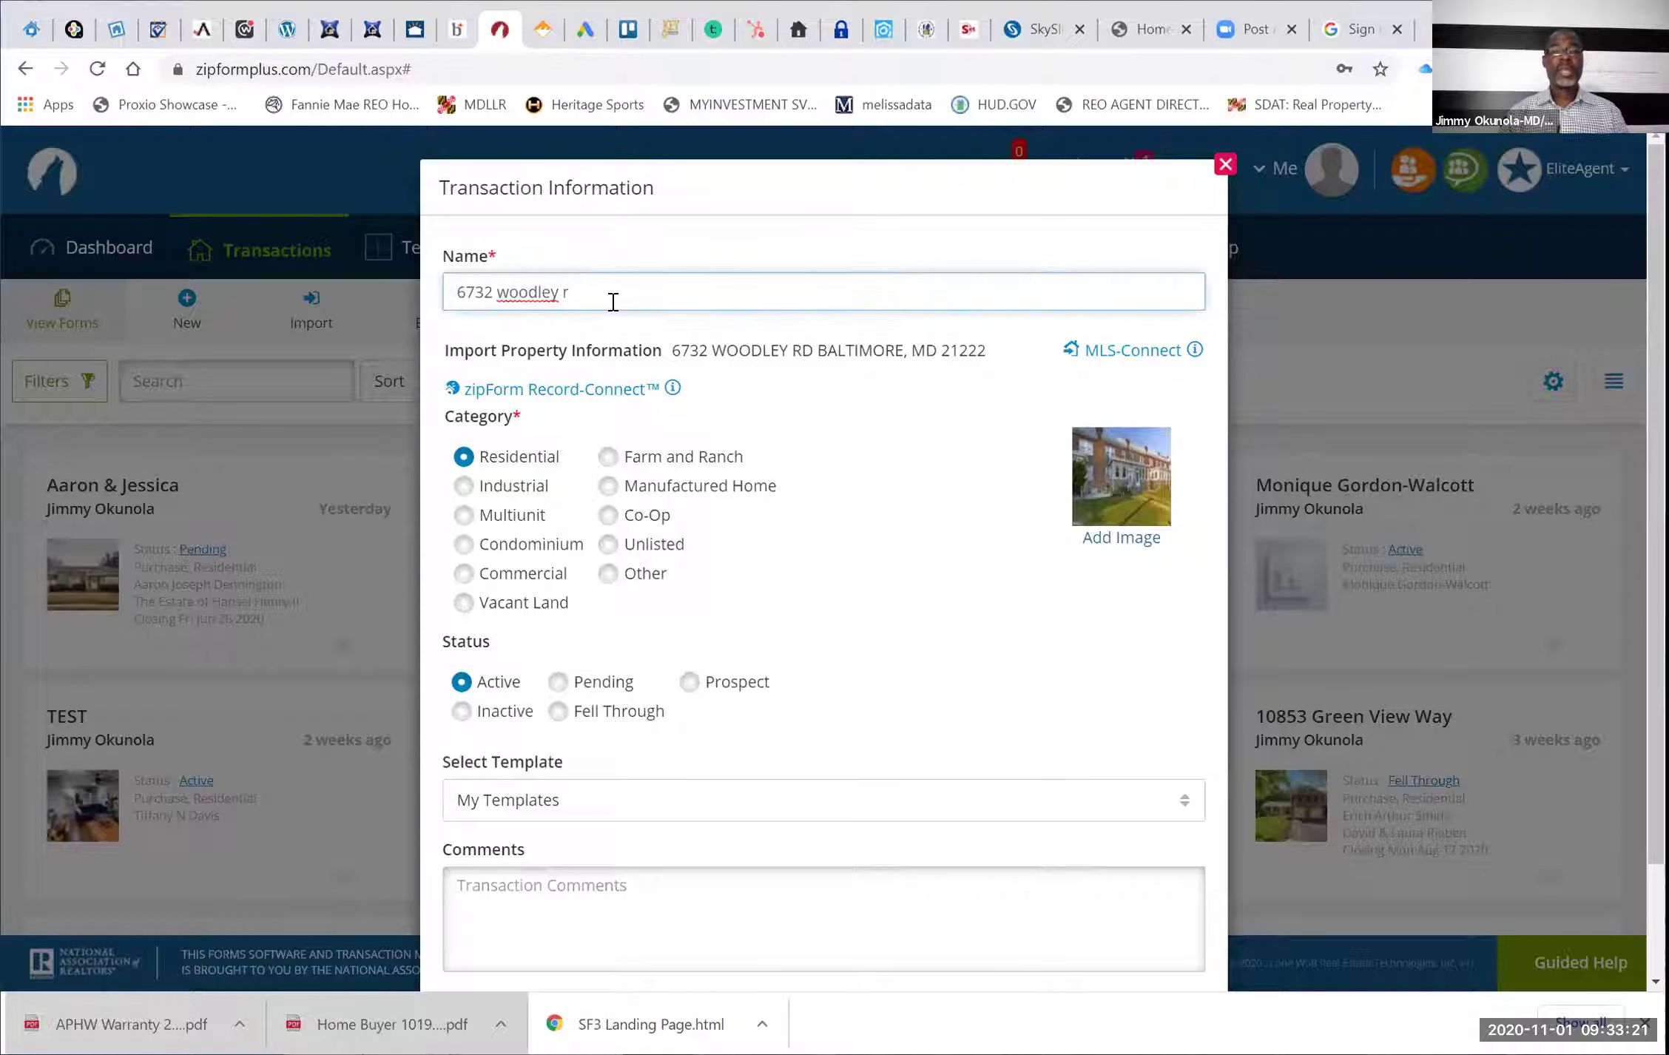
Rename the transaction using the two buyers' surnames
{"action": "key", "text": "BackSpace"}
{"action": "key", "text": "BackSpace"}
{"action": "key", "text": "BackSpace"}
{"action": "key", "text": "BackSpace"}
{"action": "key", "text": "BackSpace"}
{"action": "key", "text": "BackSpace"}
{"action": "key", "text": "BackSpace"}
{"action": "key", "text": "BackSpace"}
{"action": "key", "text": "BackSpace"}
{"action": "key", "text": "BackSpace"}
{"action": "key", "text": "BackSpace"}
{"action": "key", "text": "BackSpace"}
{"action": "key", "text": "BackSpace"}
{"action": "key", "text": "BackSpace"}
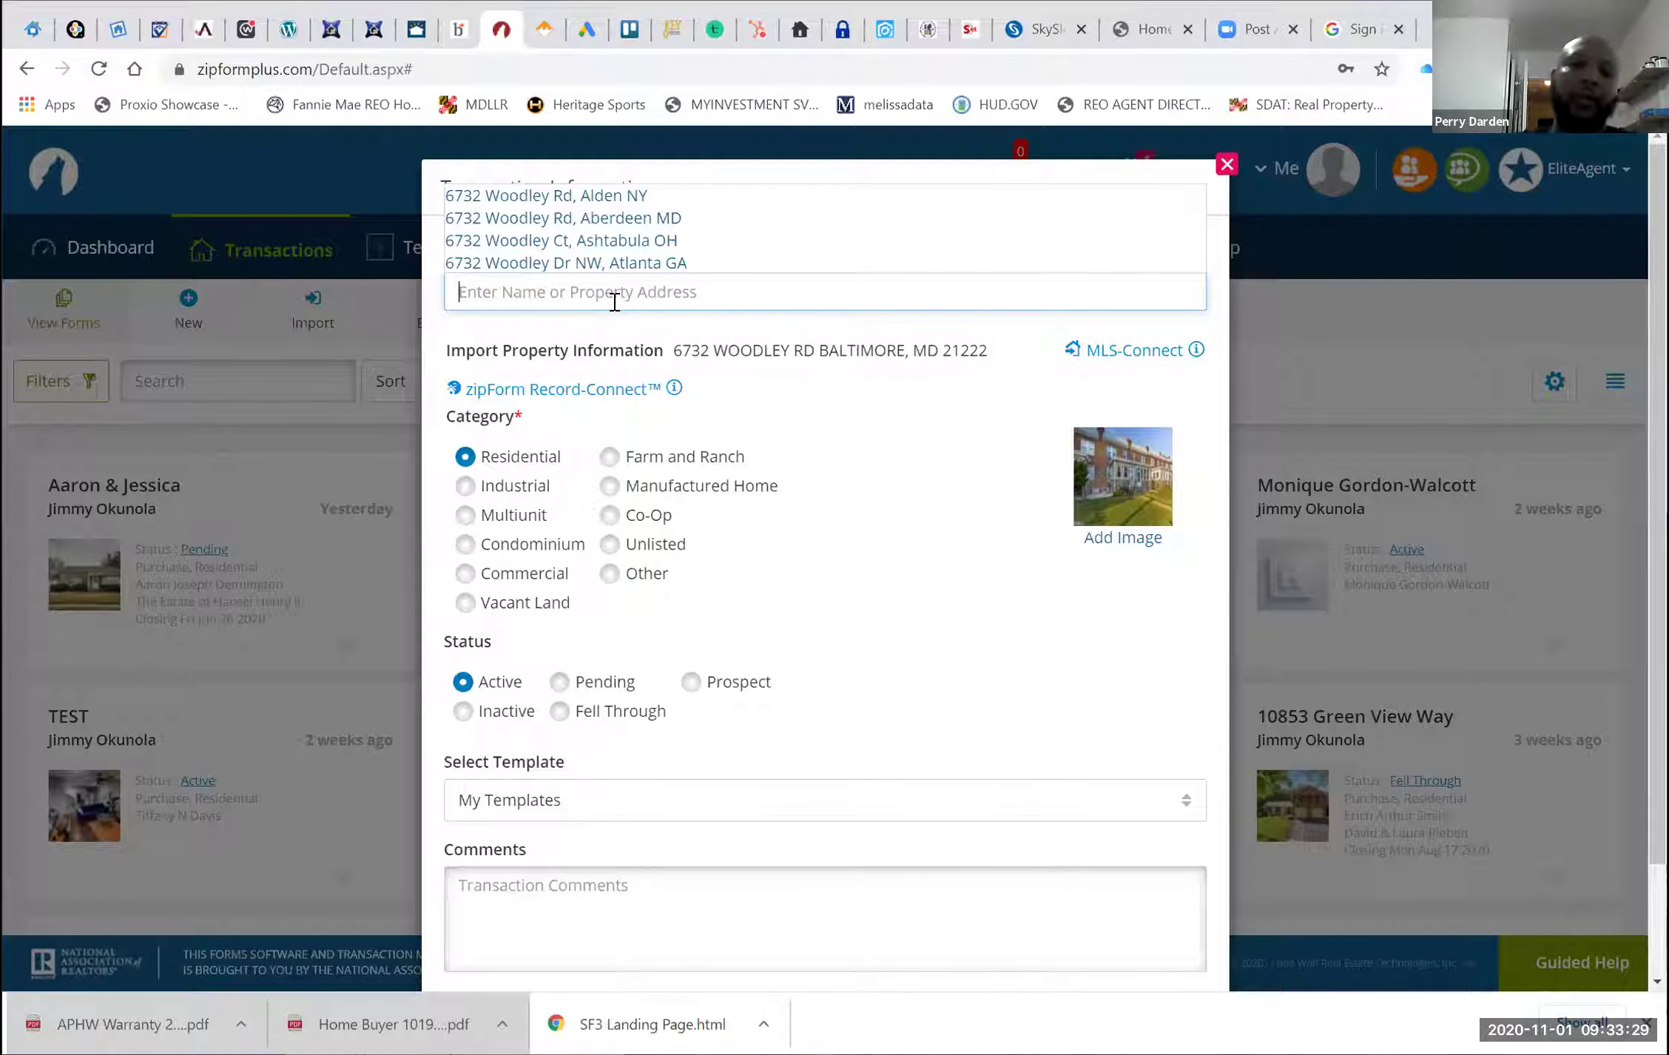
{"action": "type", "text": "wall"}
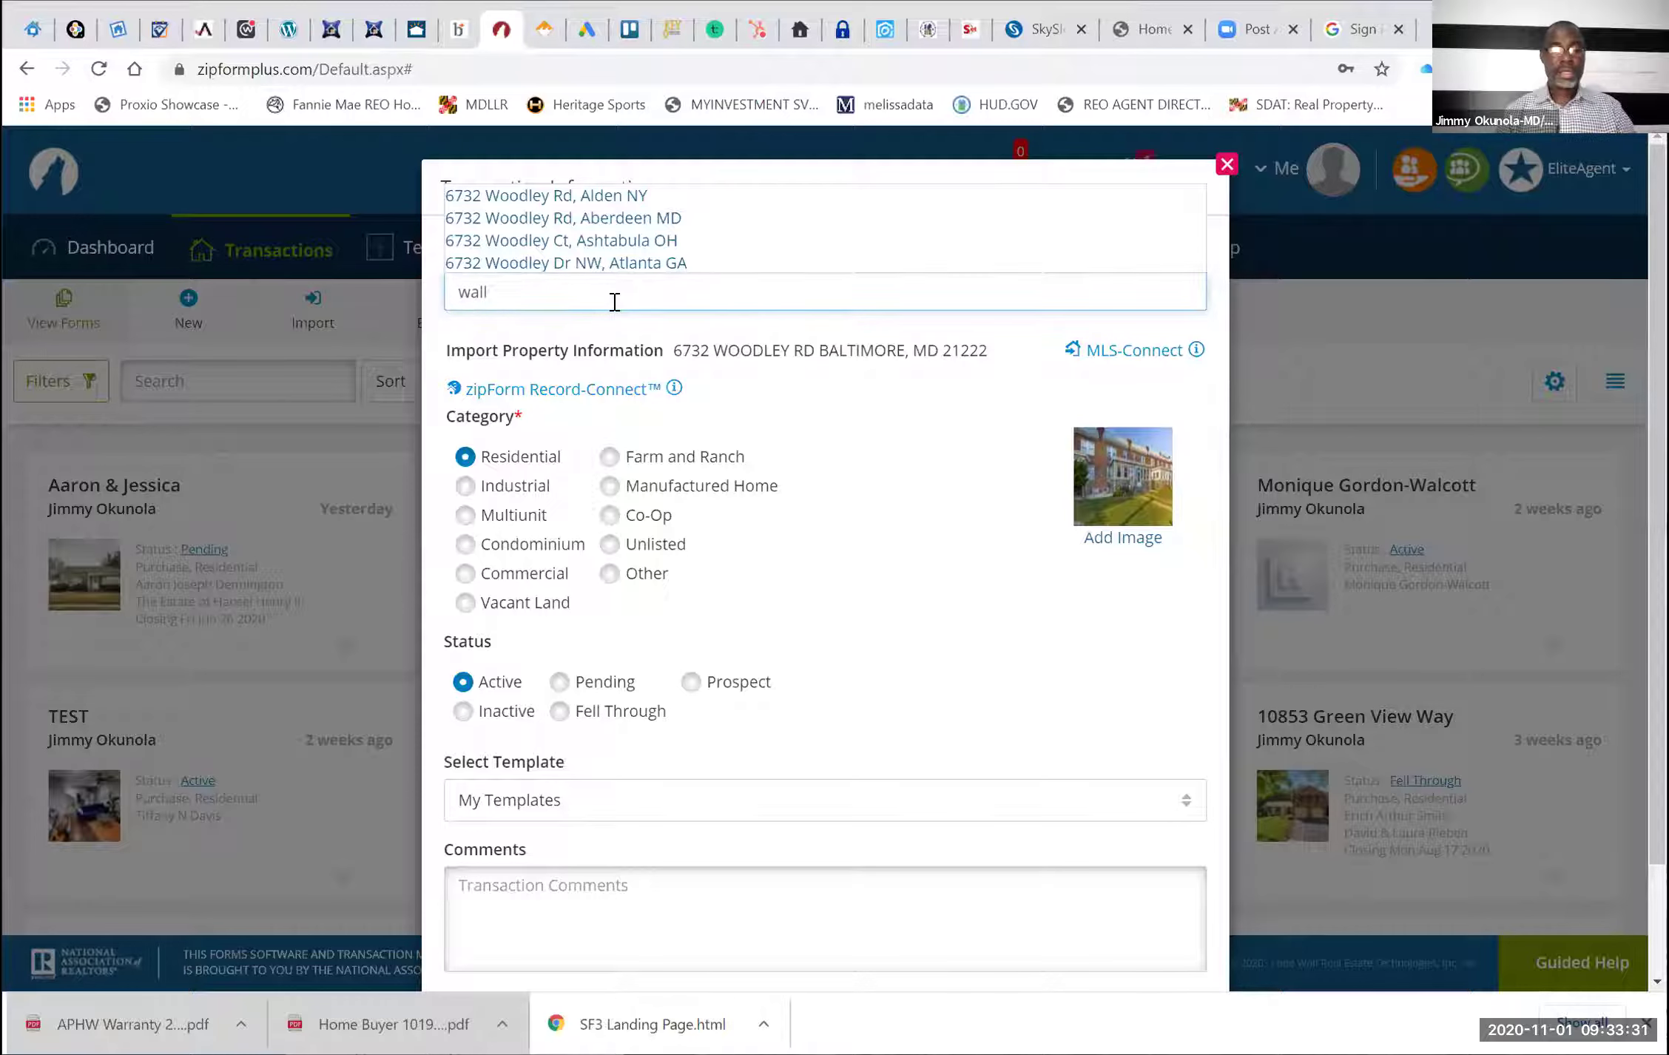
{"action": "key", "text": "BackSpace"}
{"action": "key", "text": "BackSpace"}
{"action": "key", "text": "BackSpace"}
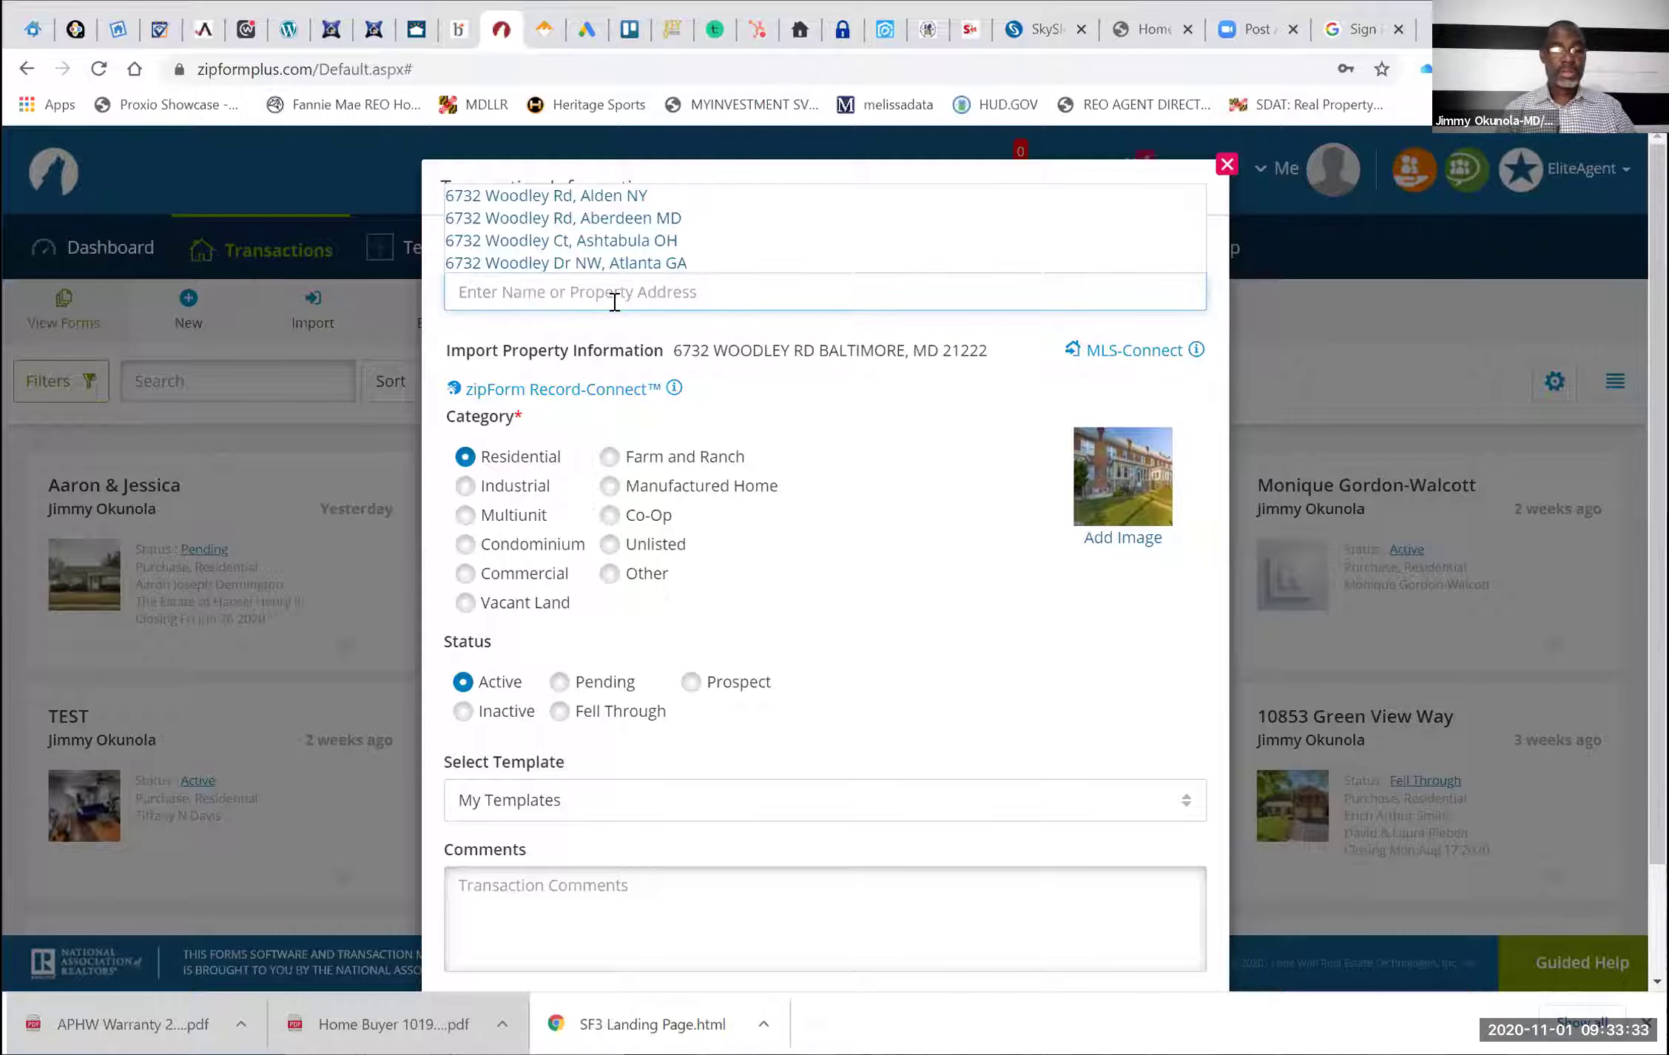
{"action": "type", "text": "WA"}
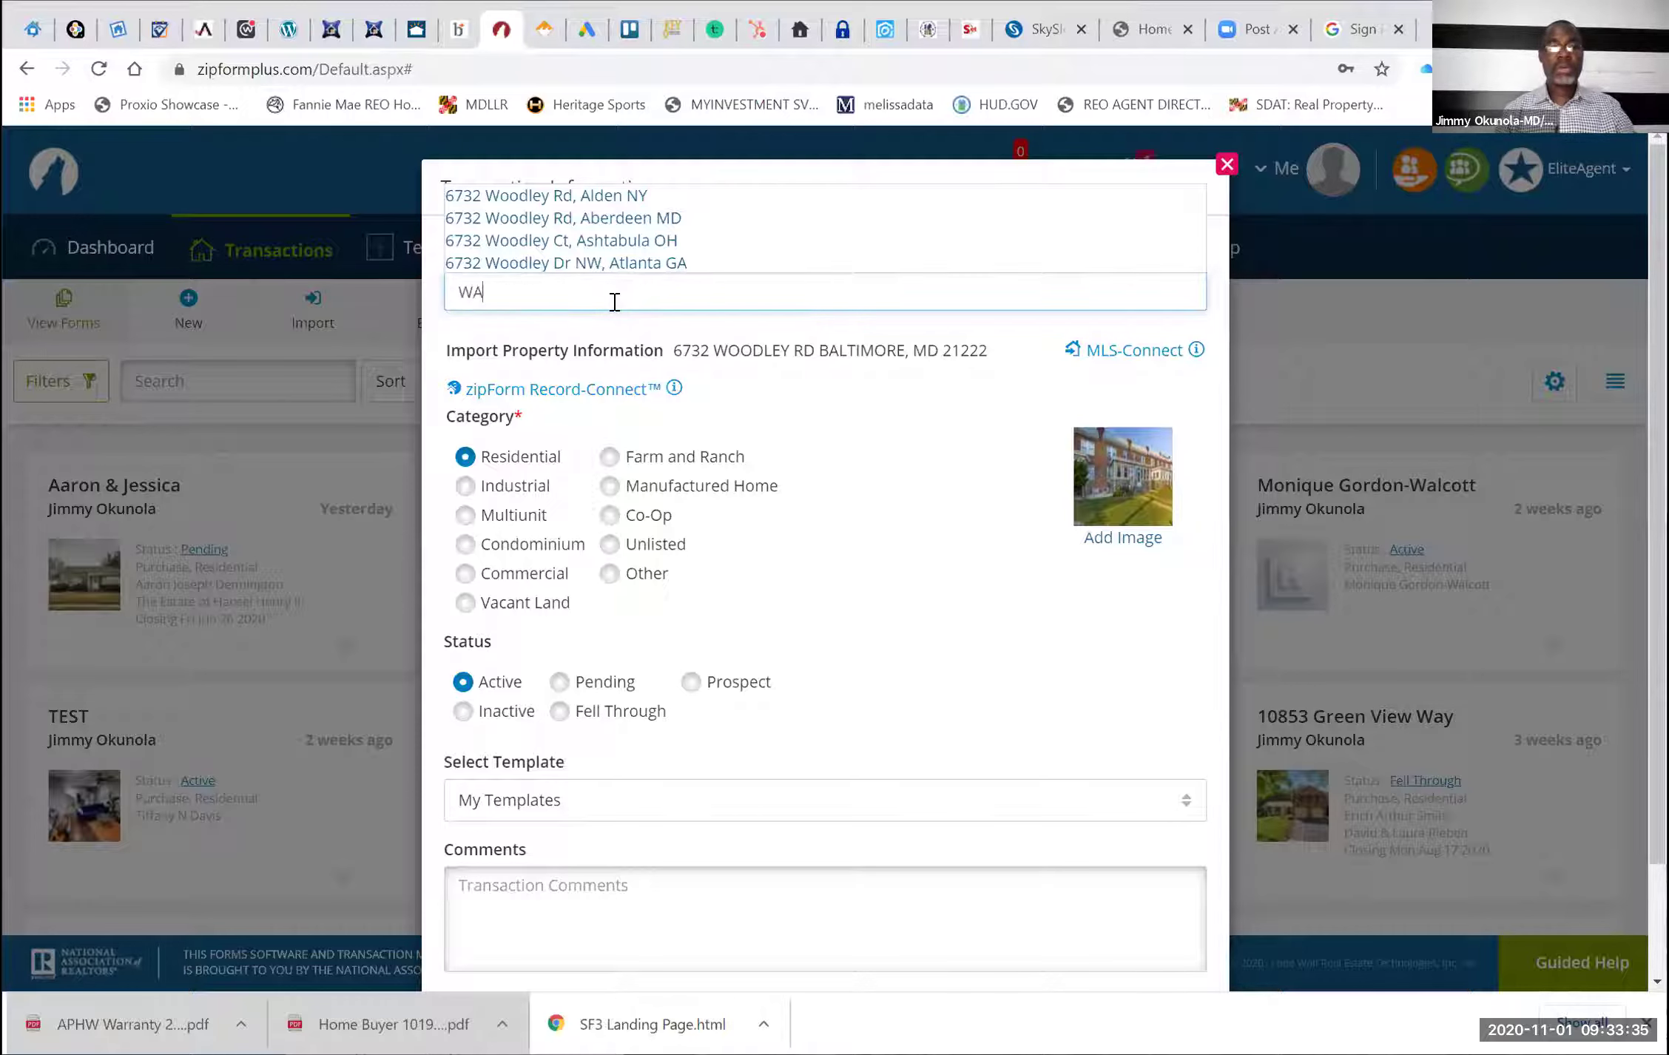
{"action": "type", "text": "LL & B"}
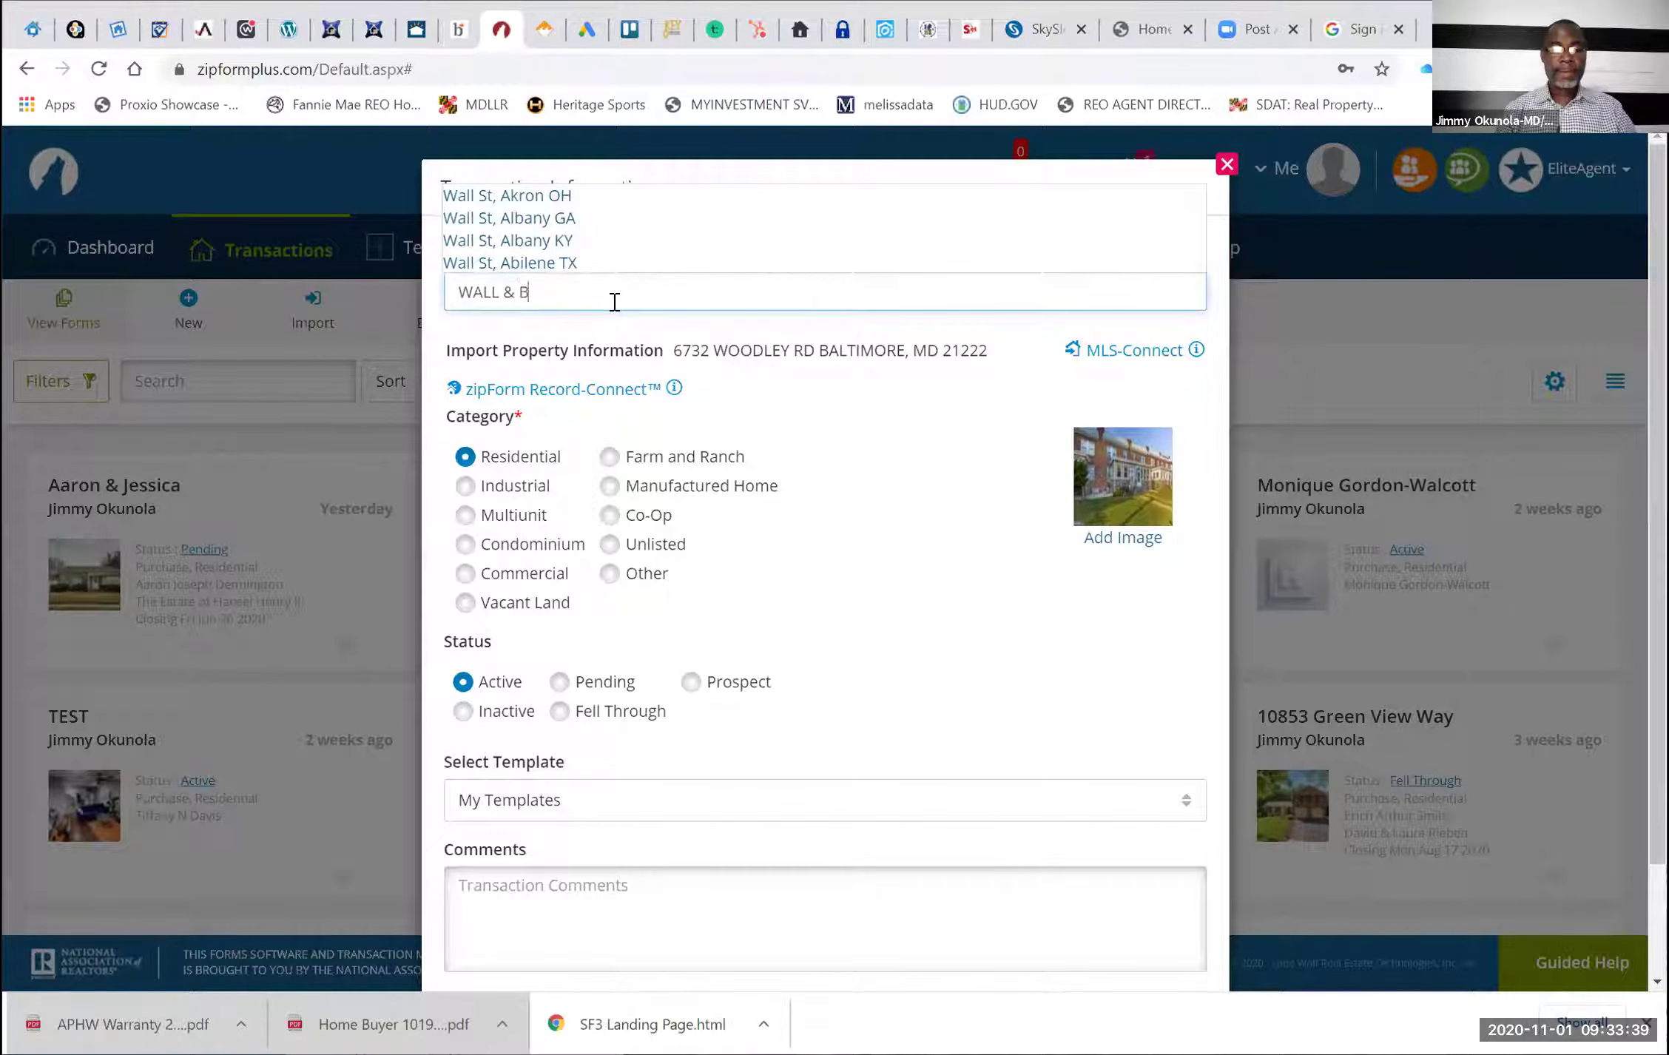
{"action": "type", "text": "AUL"}
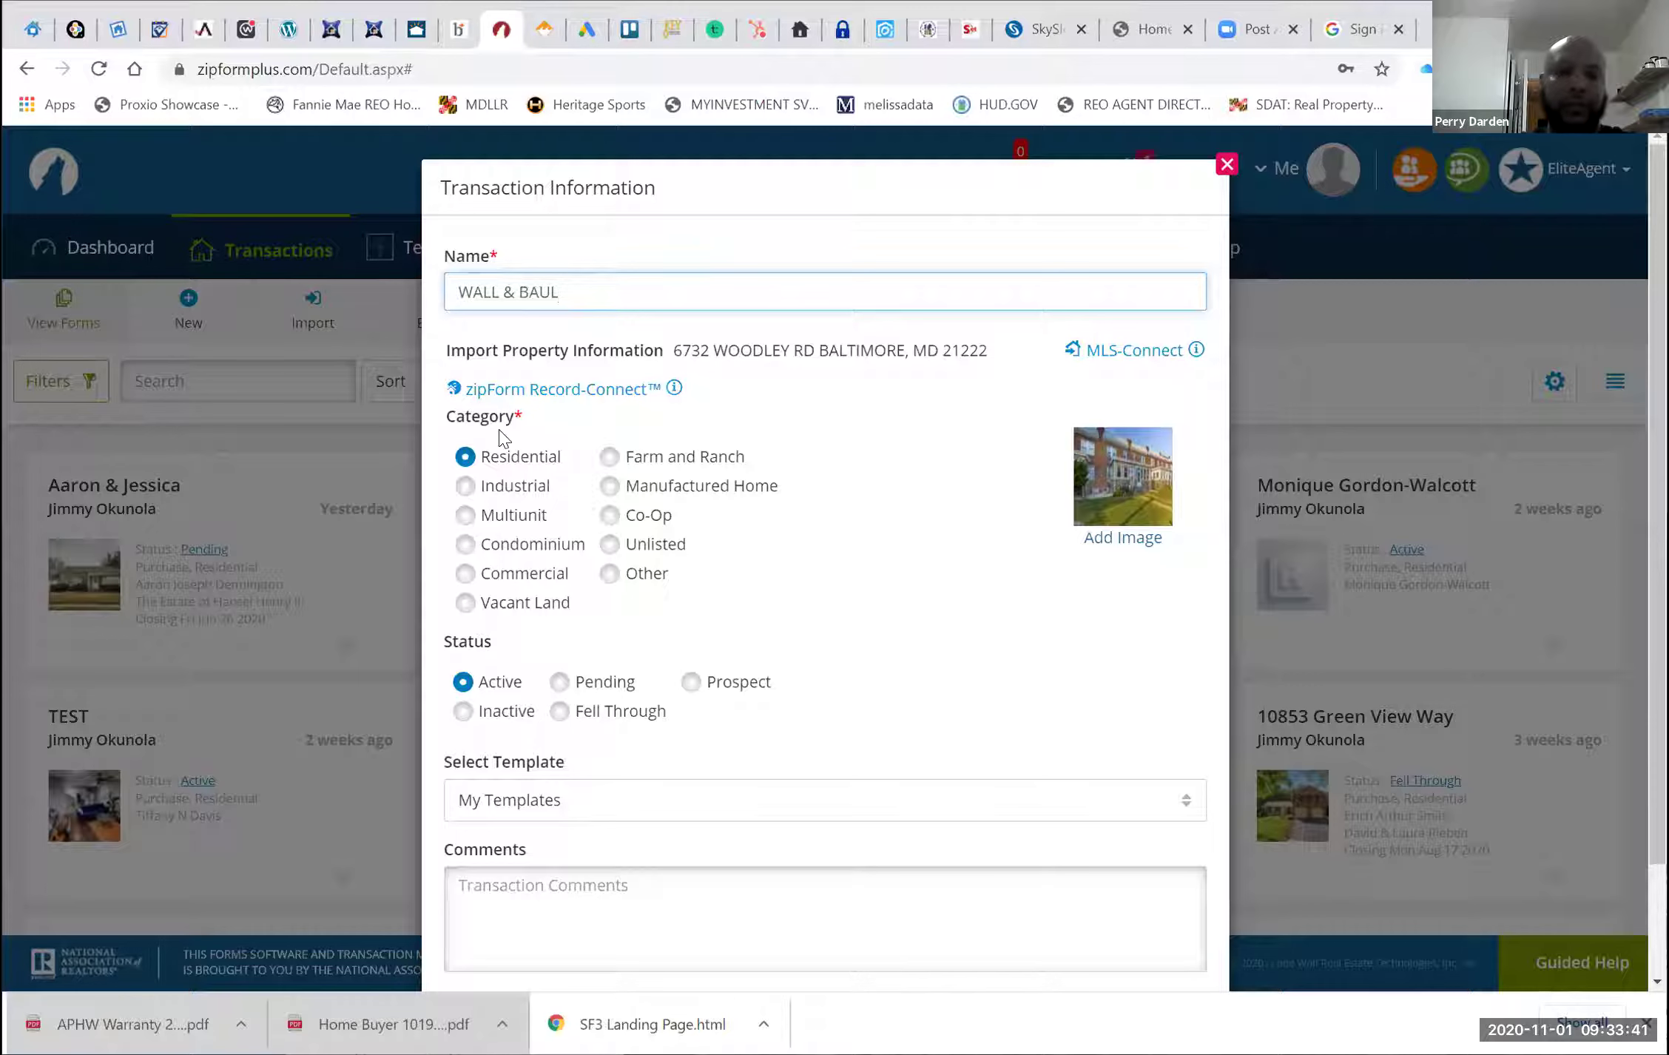
Apply the Personal - MD MAR FORMS template and save the transaction
{"action": "left_click", "coordinate": [590, 815]}
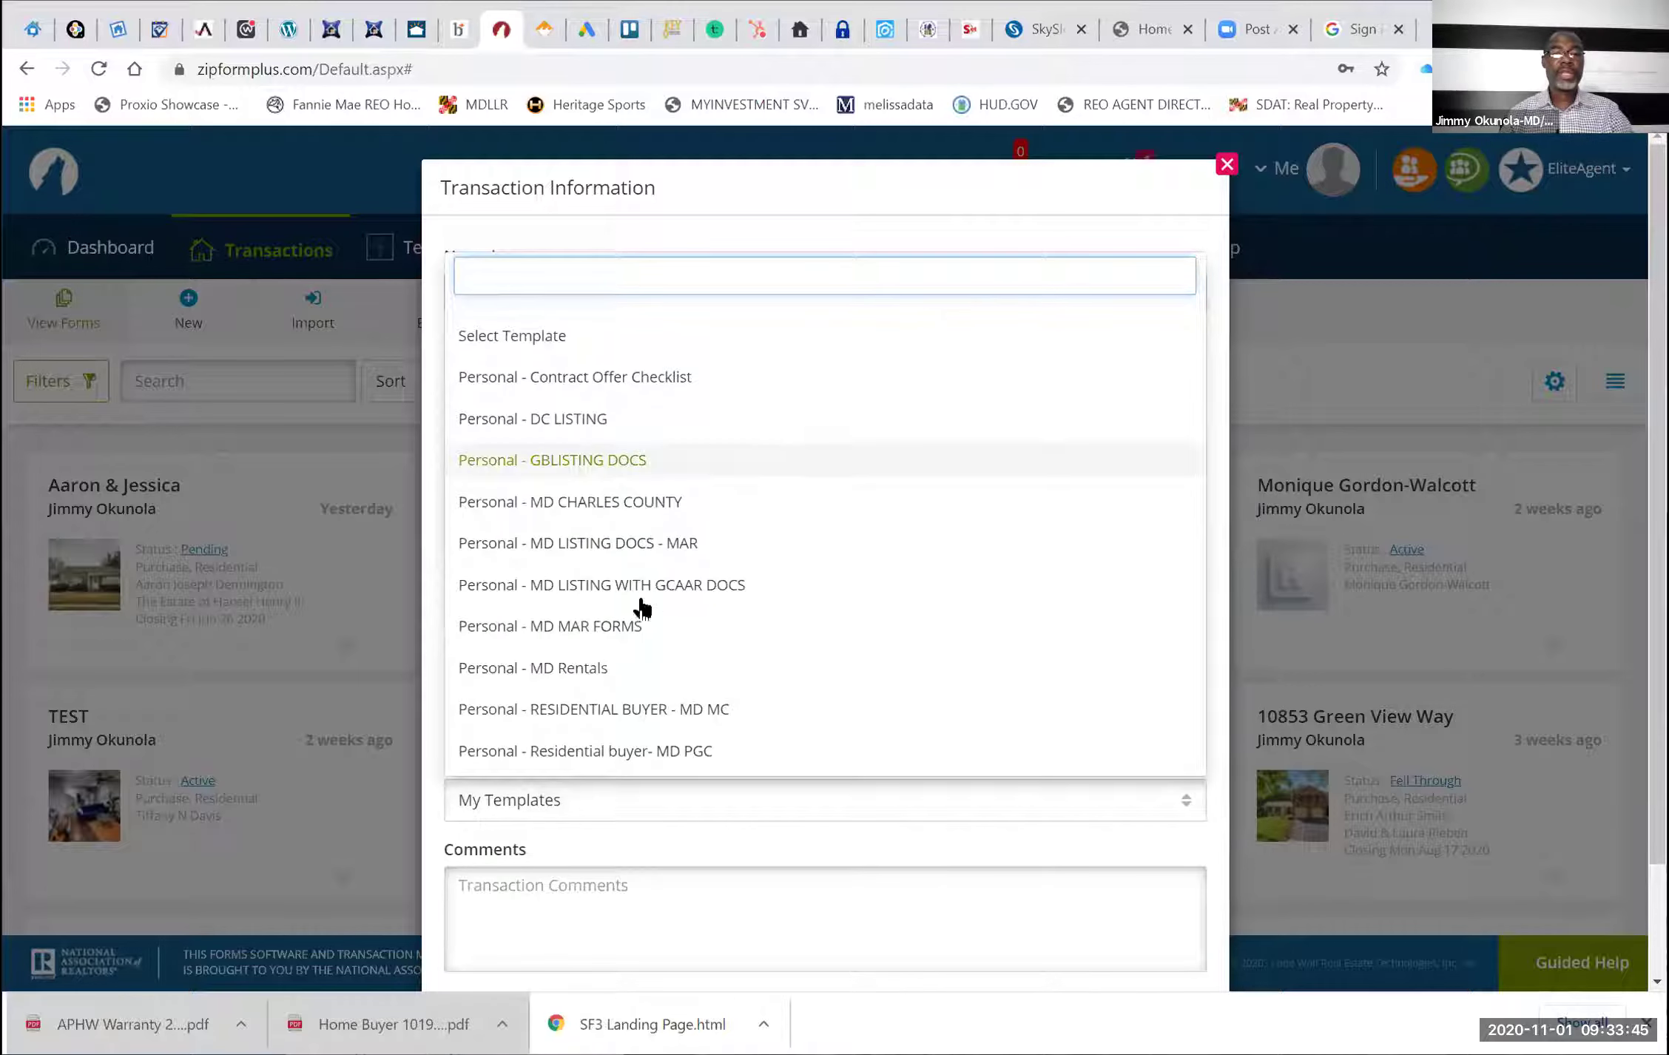
{"action": "left_click", "coordinate": [625, 627]}
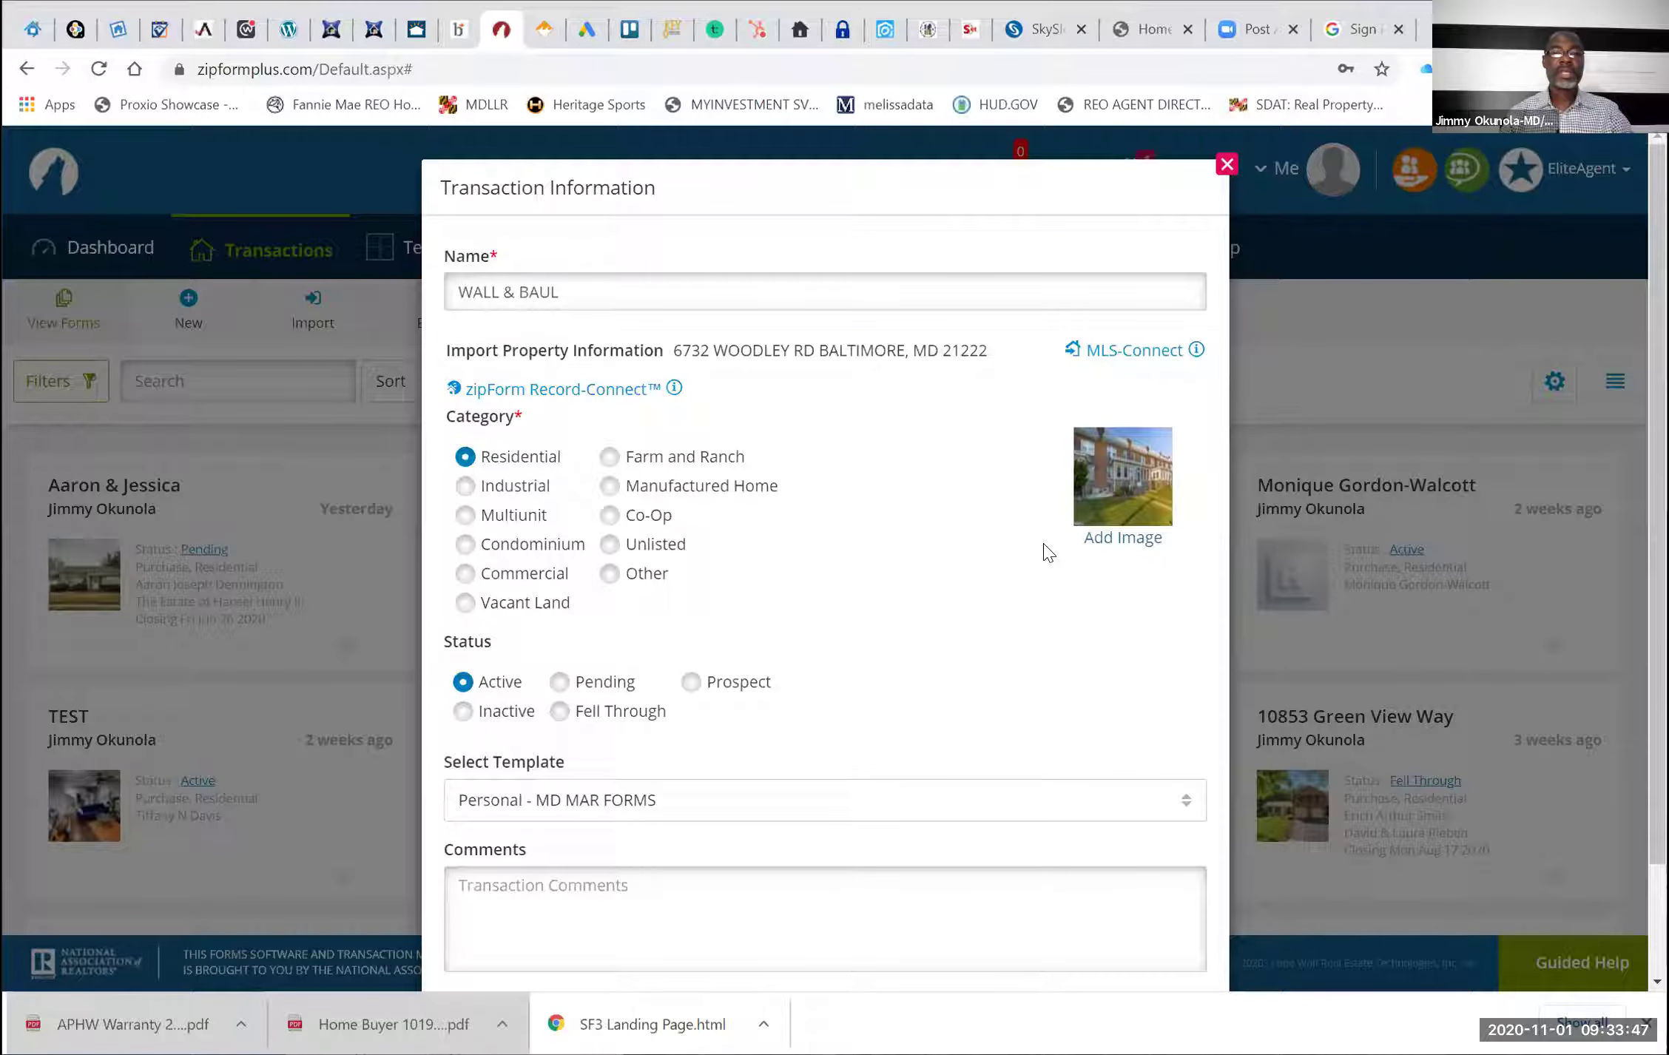
{"action": "left_click", "coordinate": [738, 806]}
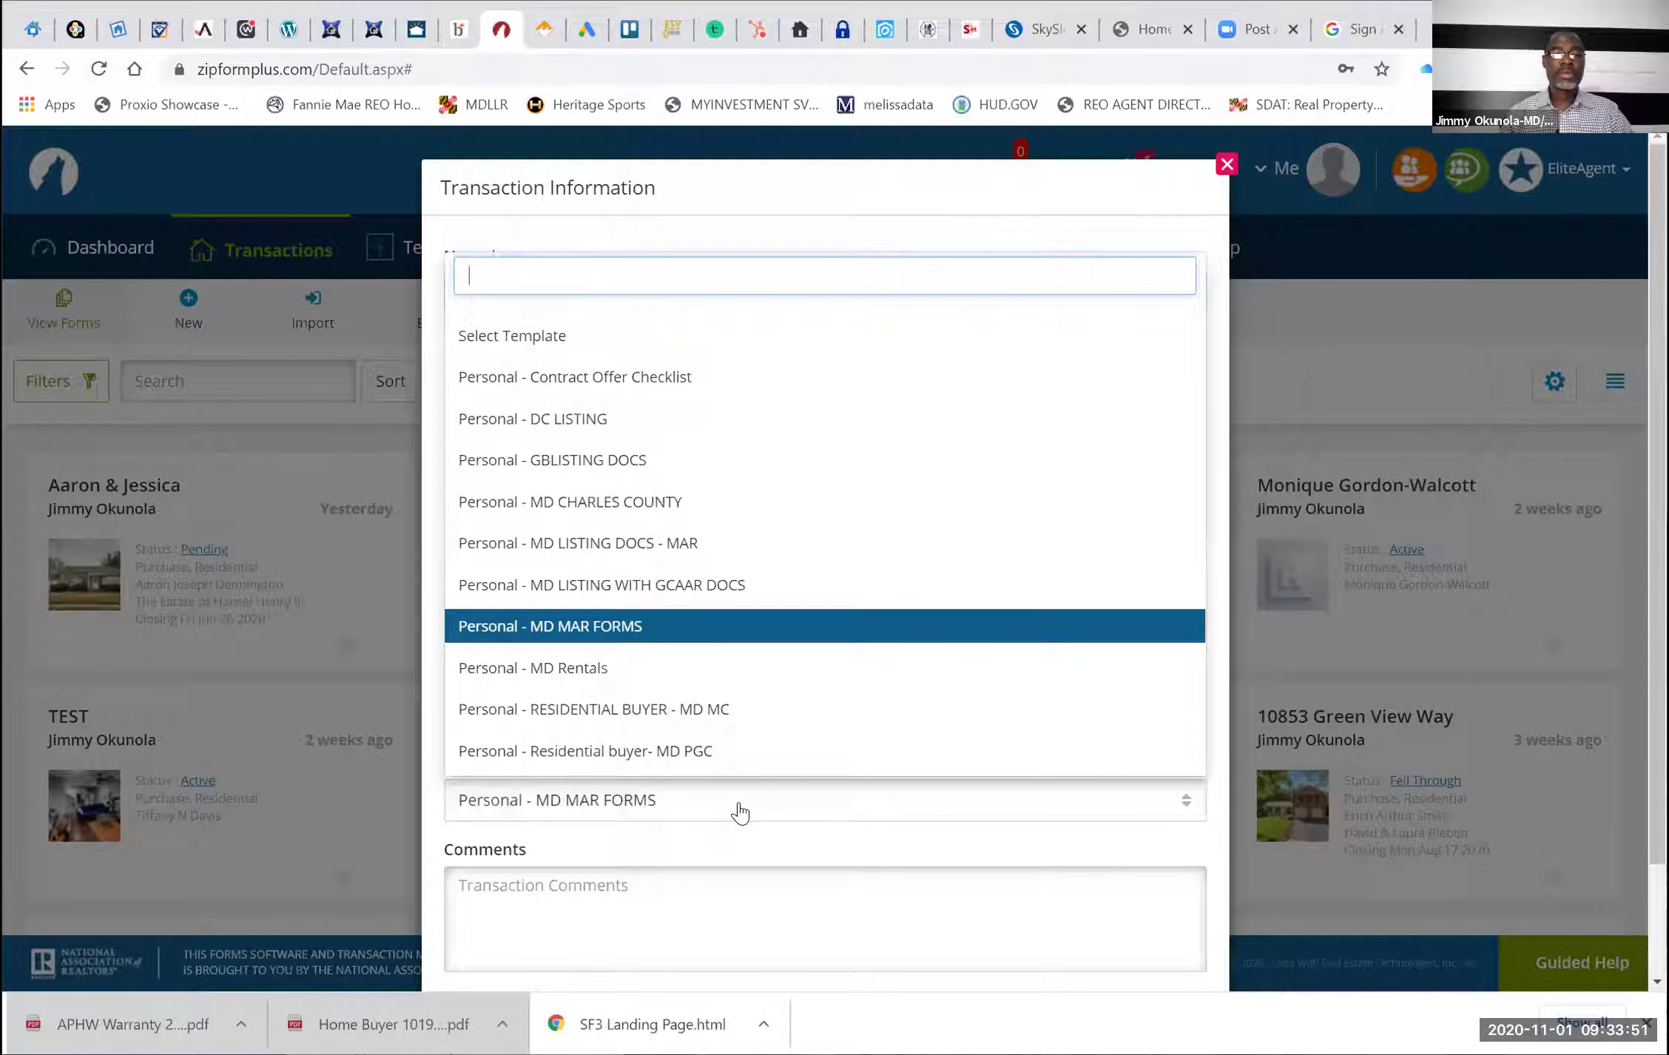
{"action": "left_click", "coordinate": [738, 808]}
{"action": "scroll", "coordinate": [846, 993], "scroll_direction": "down", "scroll_amount": 2}
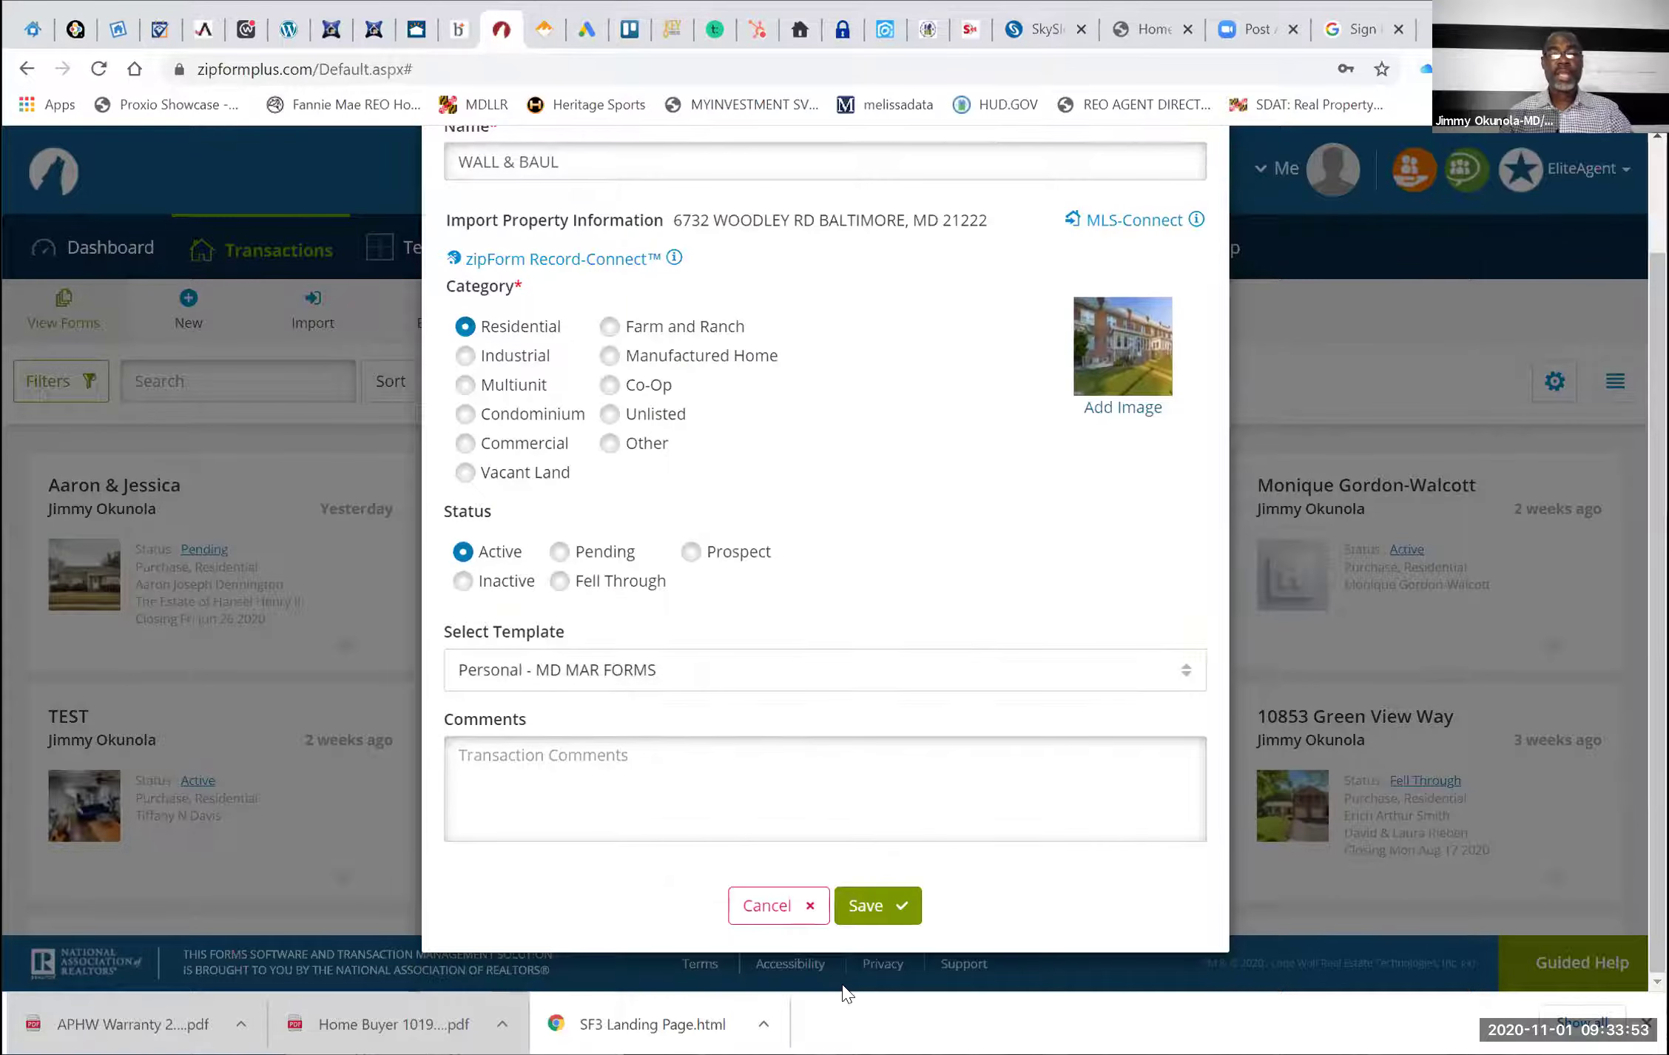
{"action": "left_click", "coordinate": [875, 905]}
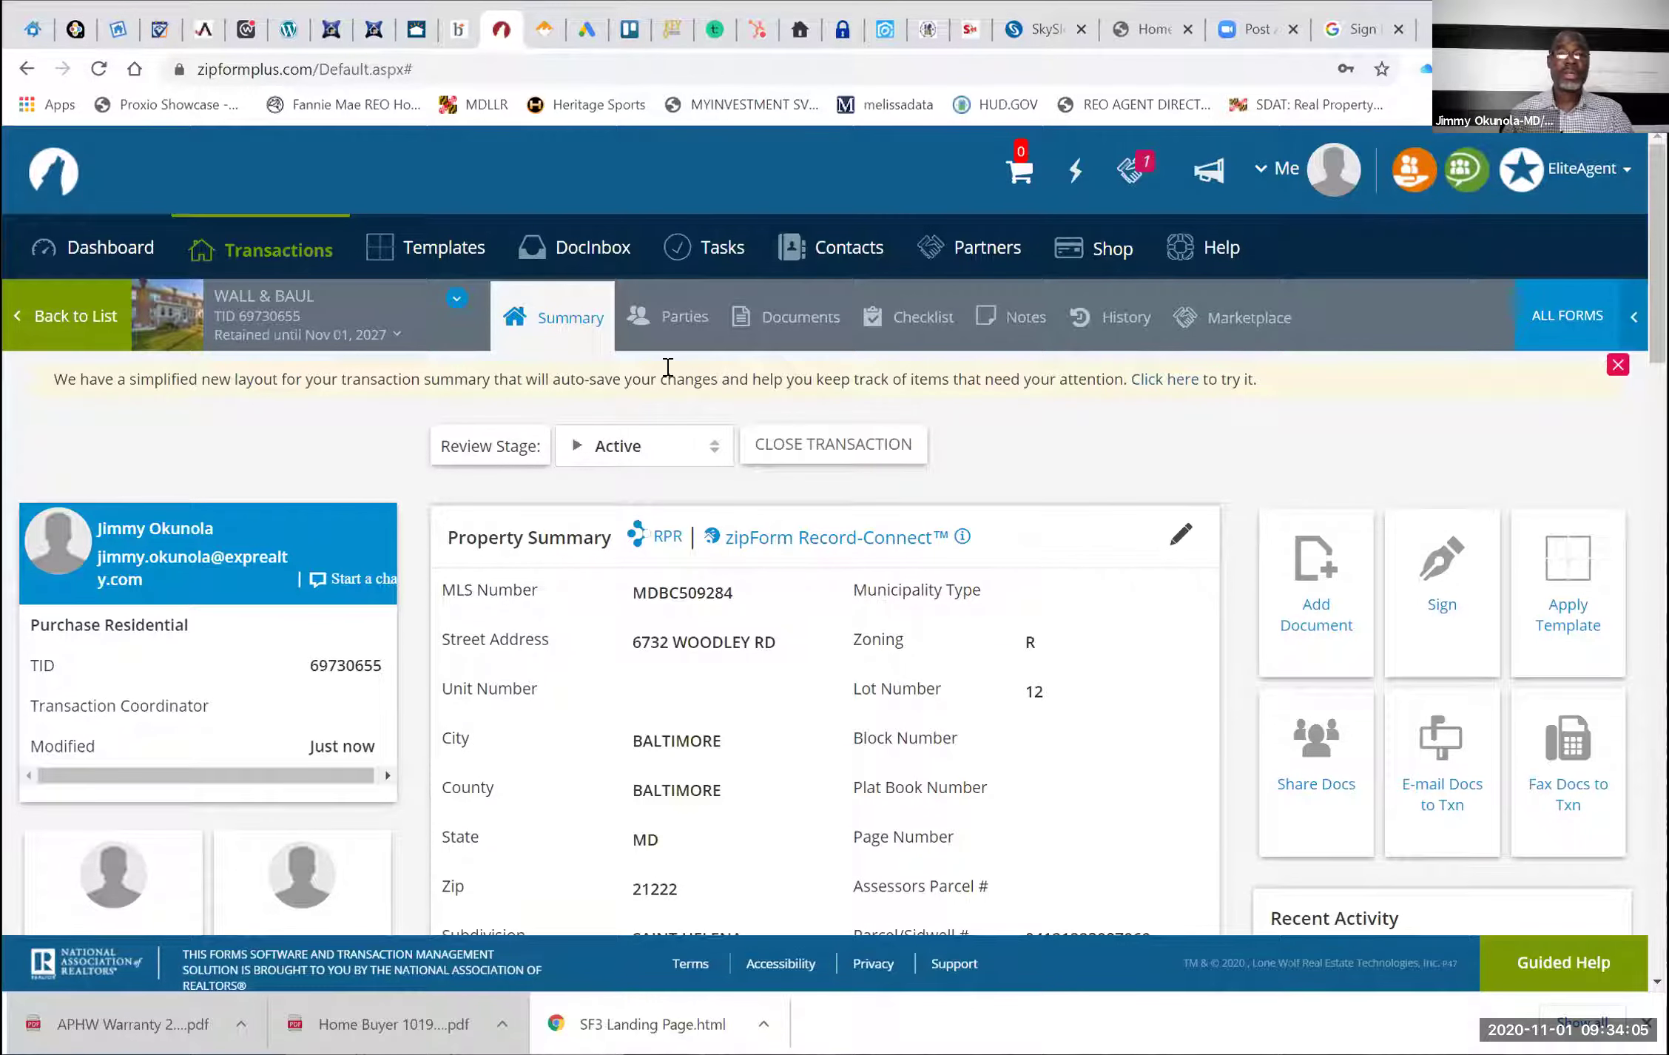
Show the transaction's Parties filtered to the Buy Side
{"action": "left_click", "coordinate": [670, 320]}
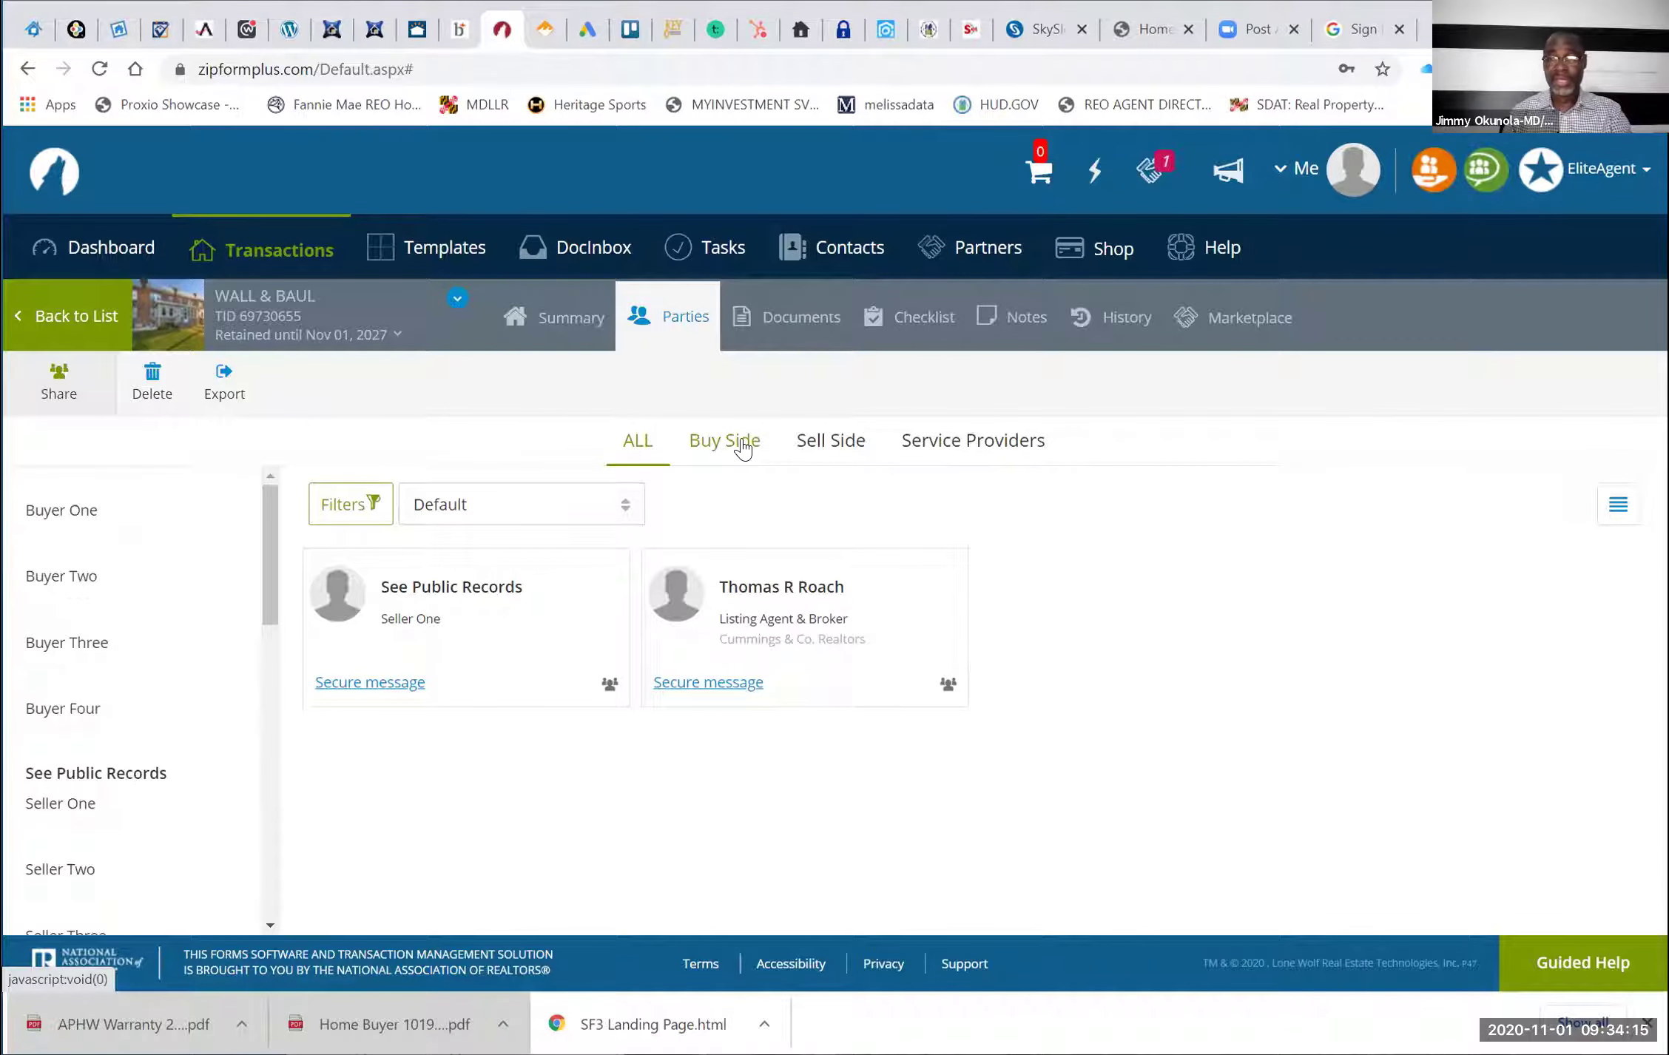
{"action": "left_click", "coordinate": [740, 444]}
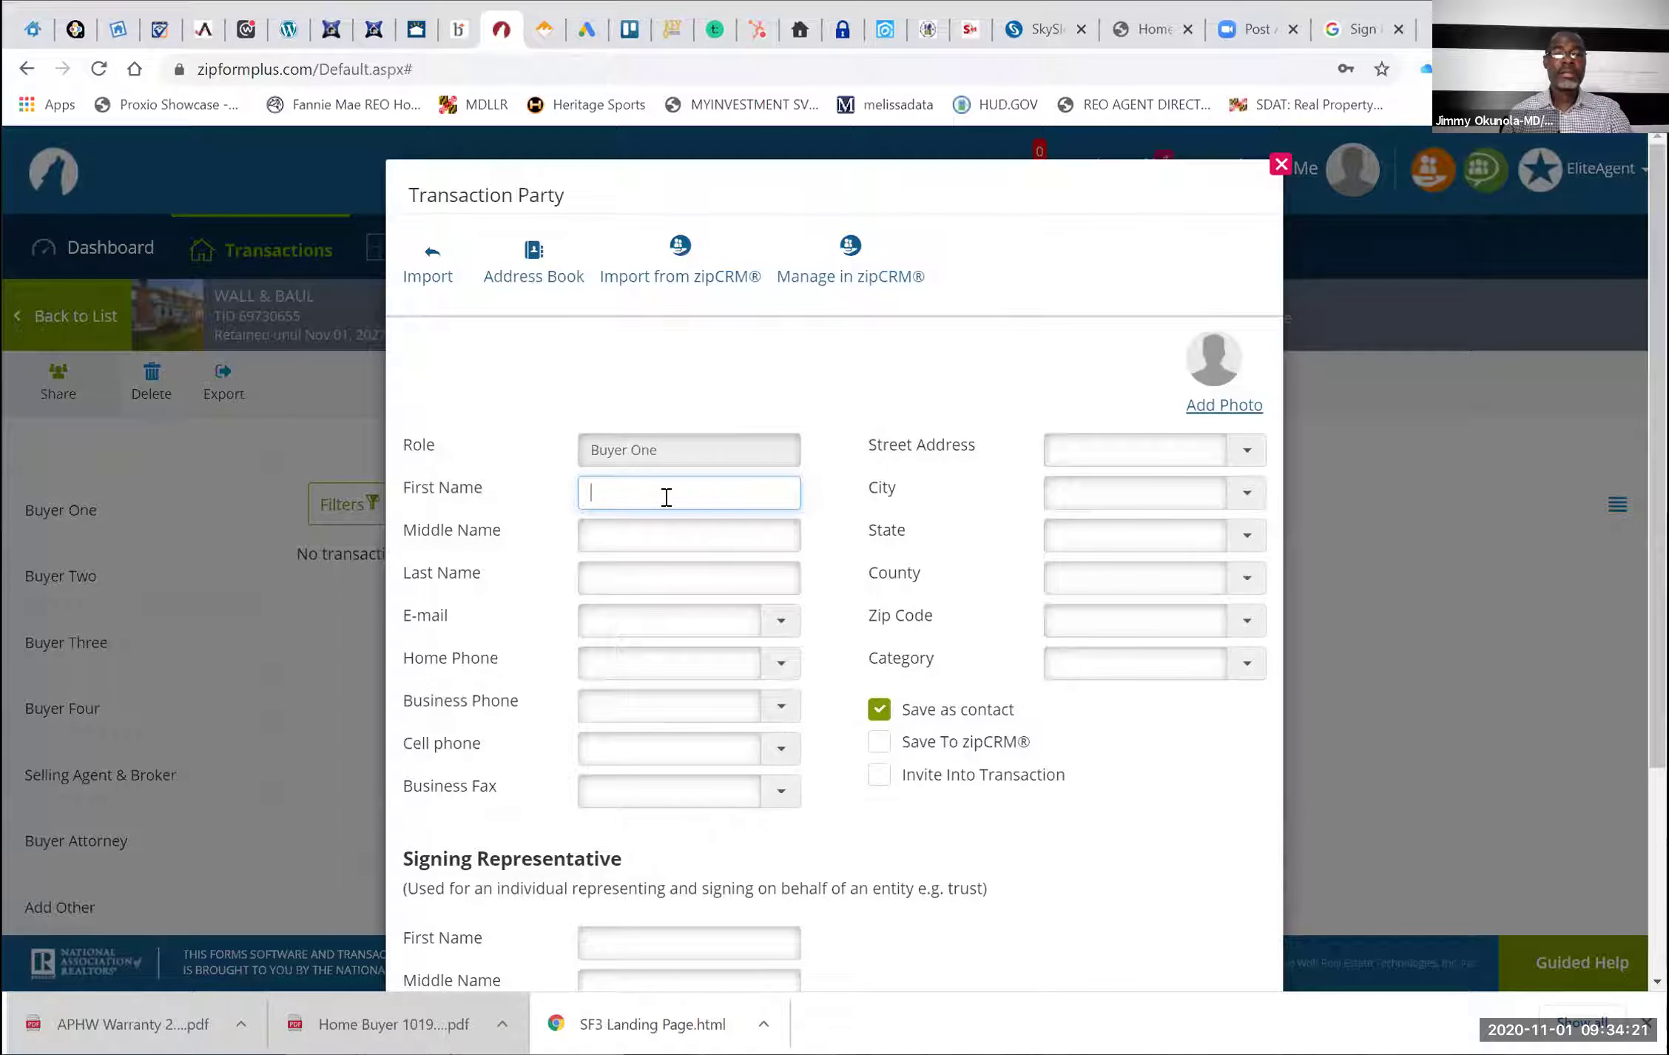
Enter Buyer One's first name, last name and e-mail address, then save the party
{"action": "left_click", "coordinate": [667, 497]}
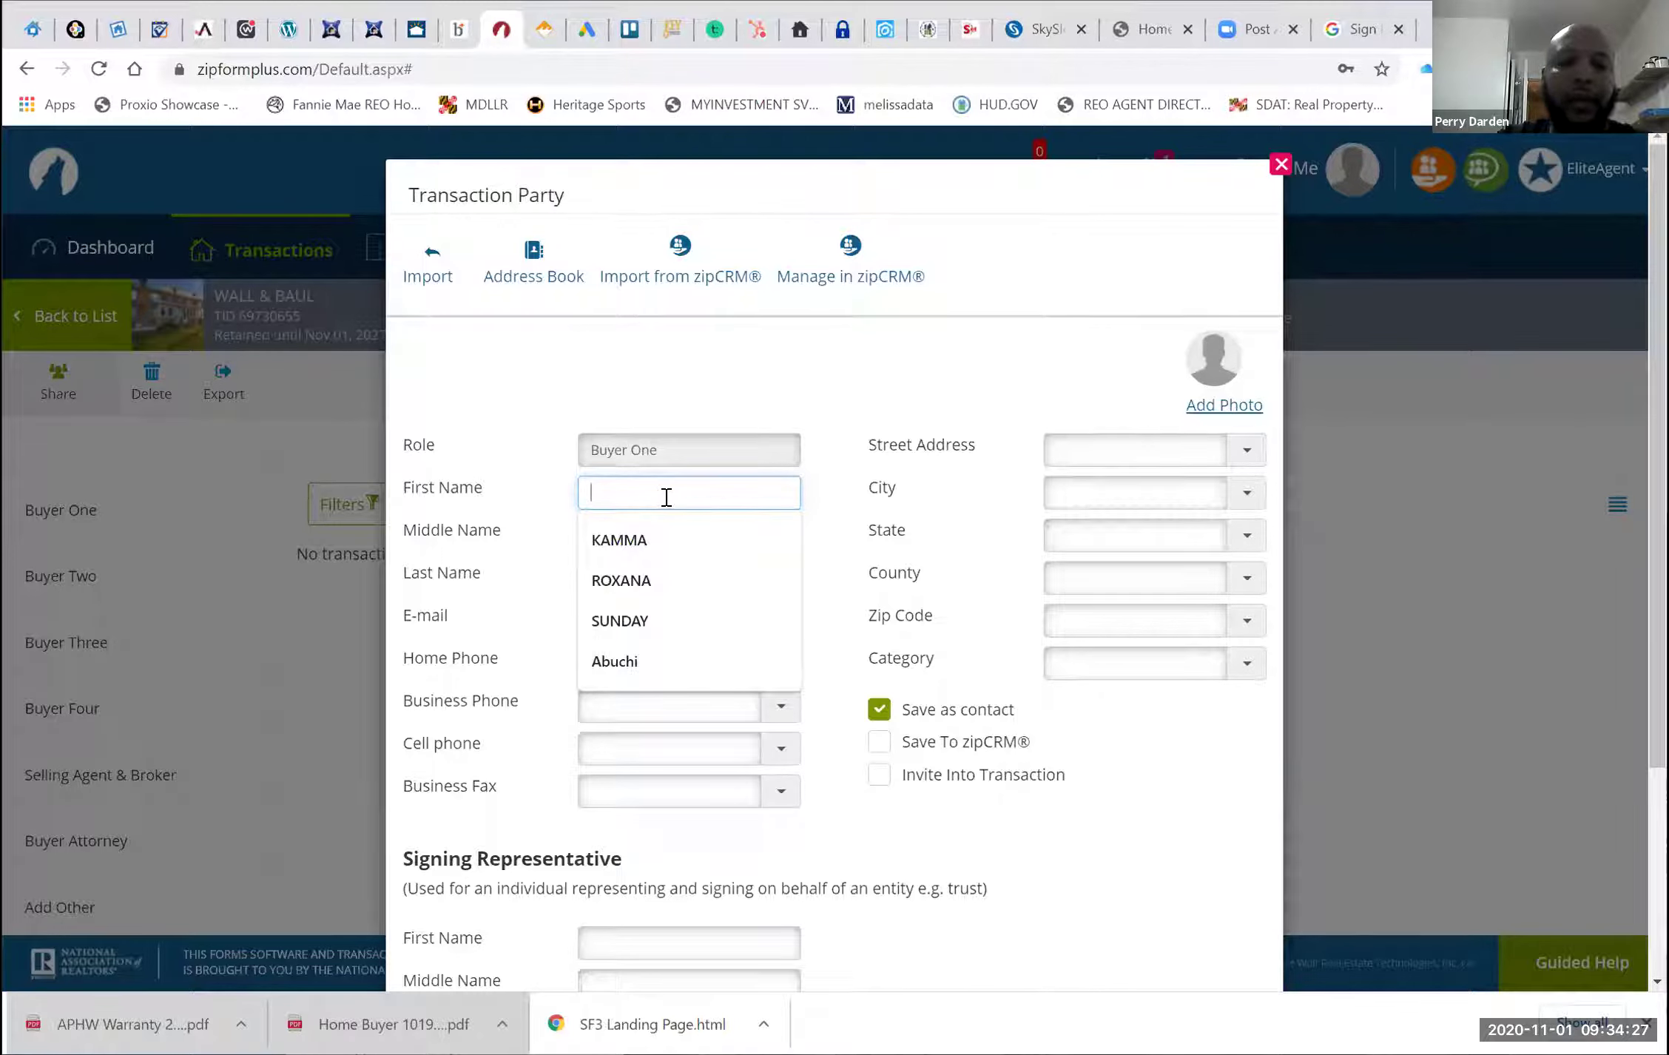
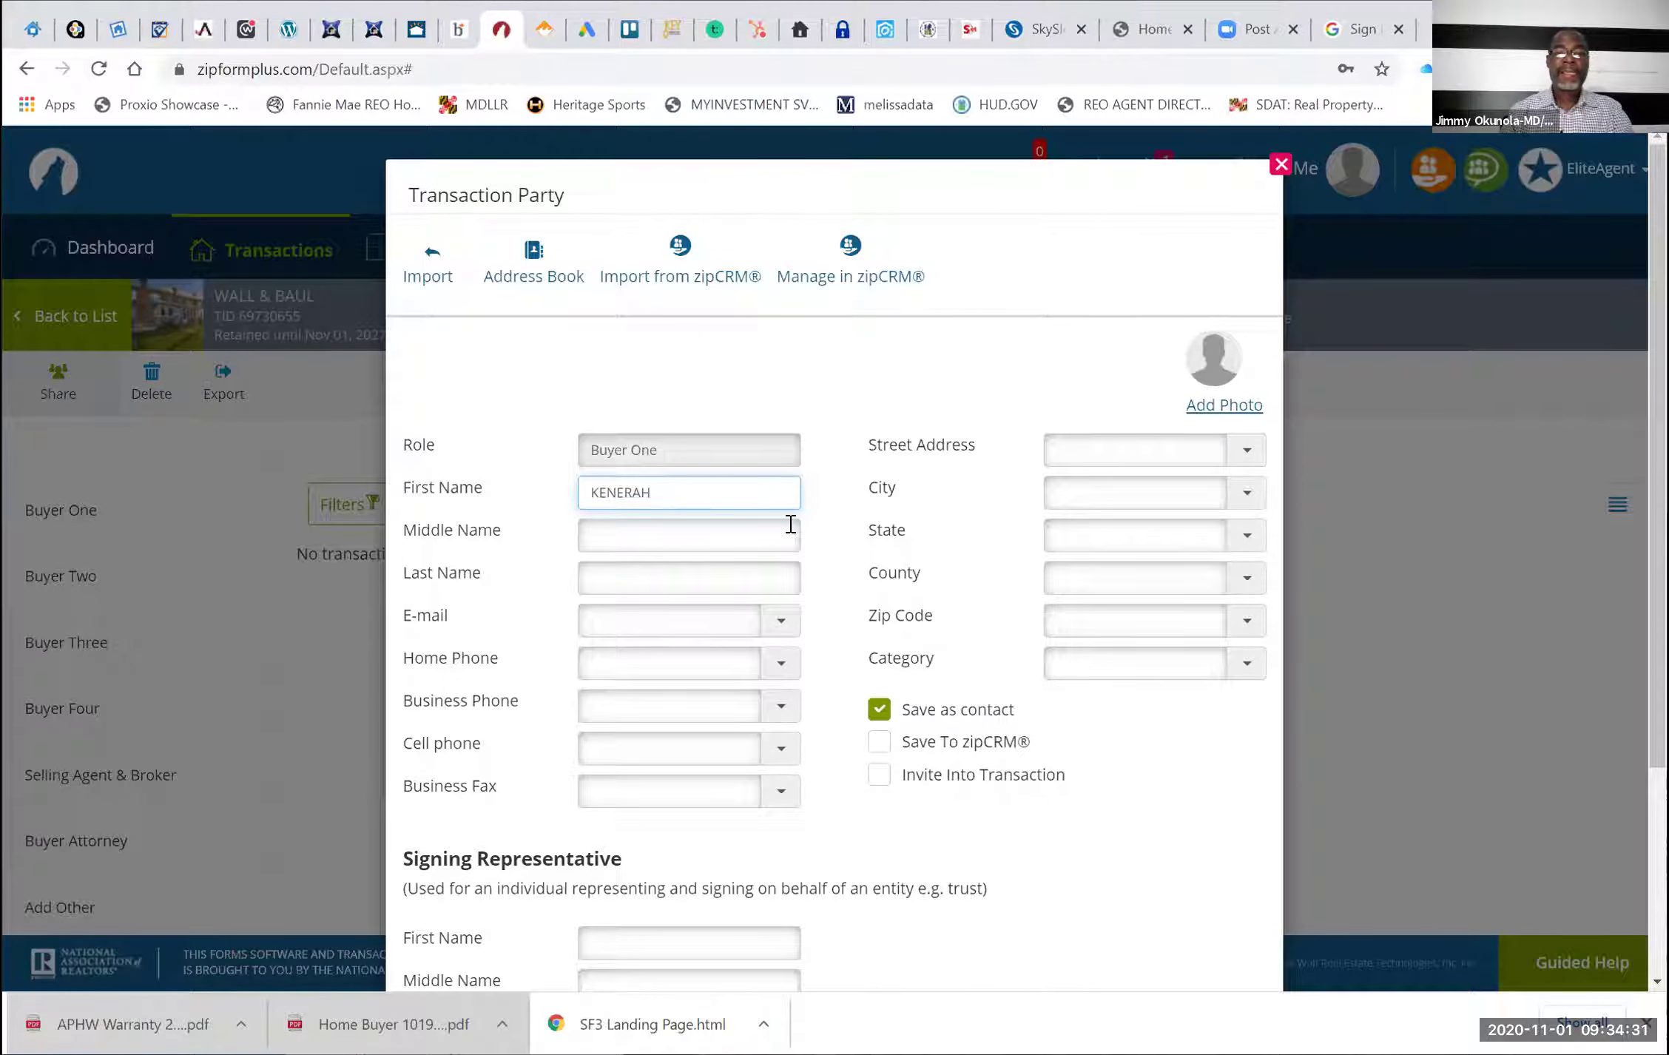
{"action": "left_click", "coordinate": [626, 583]}
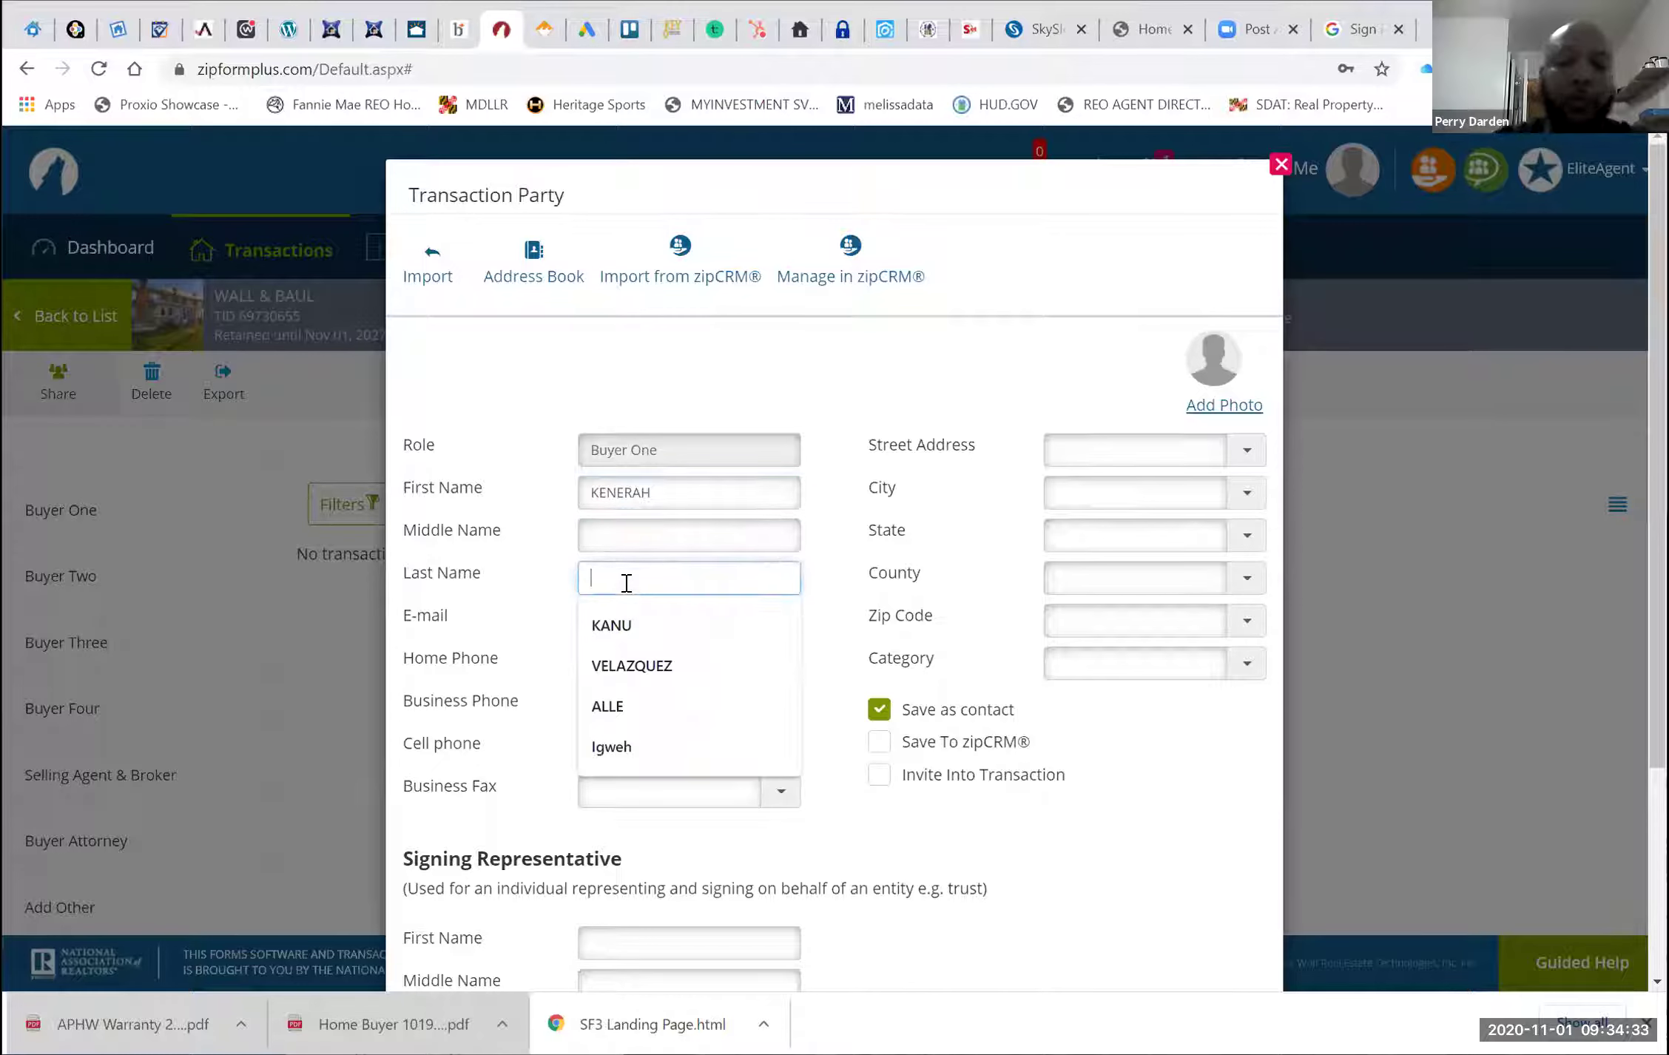
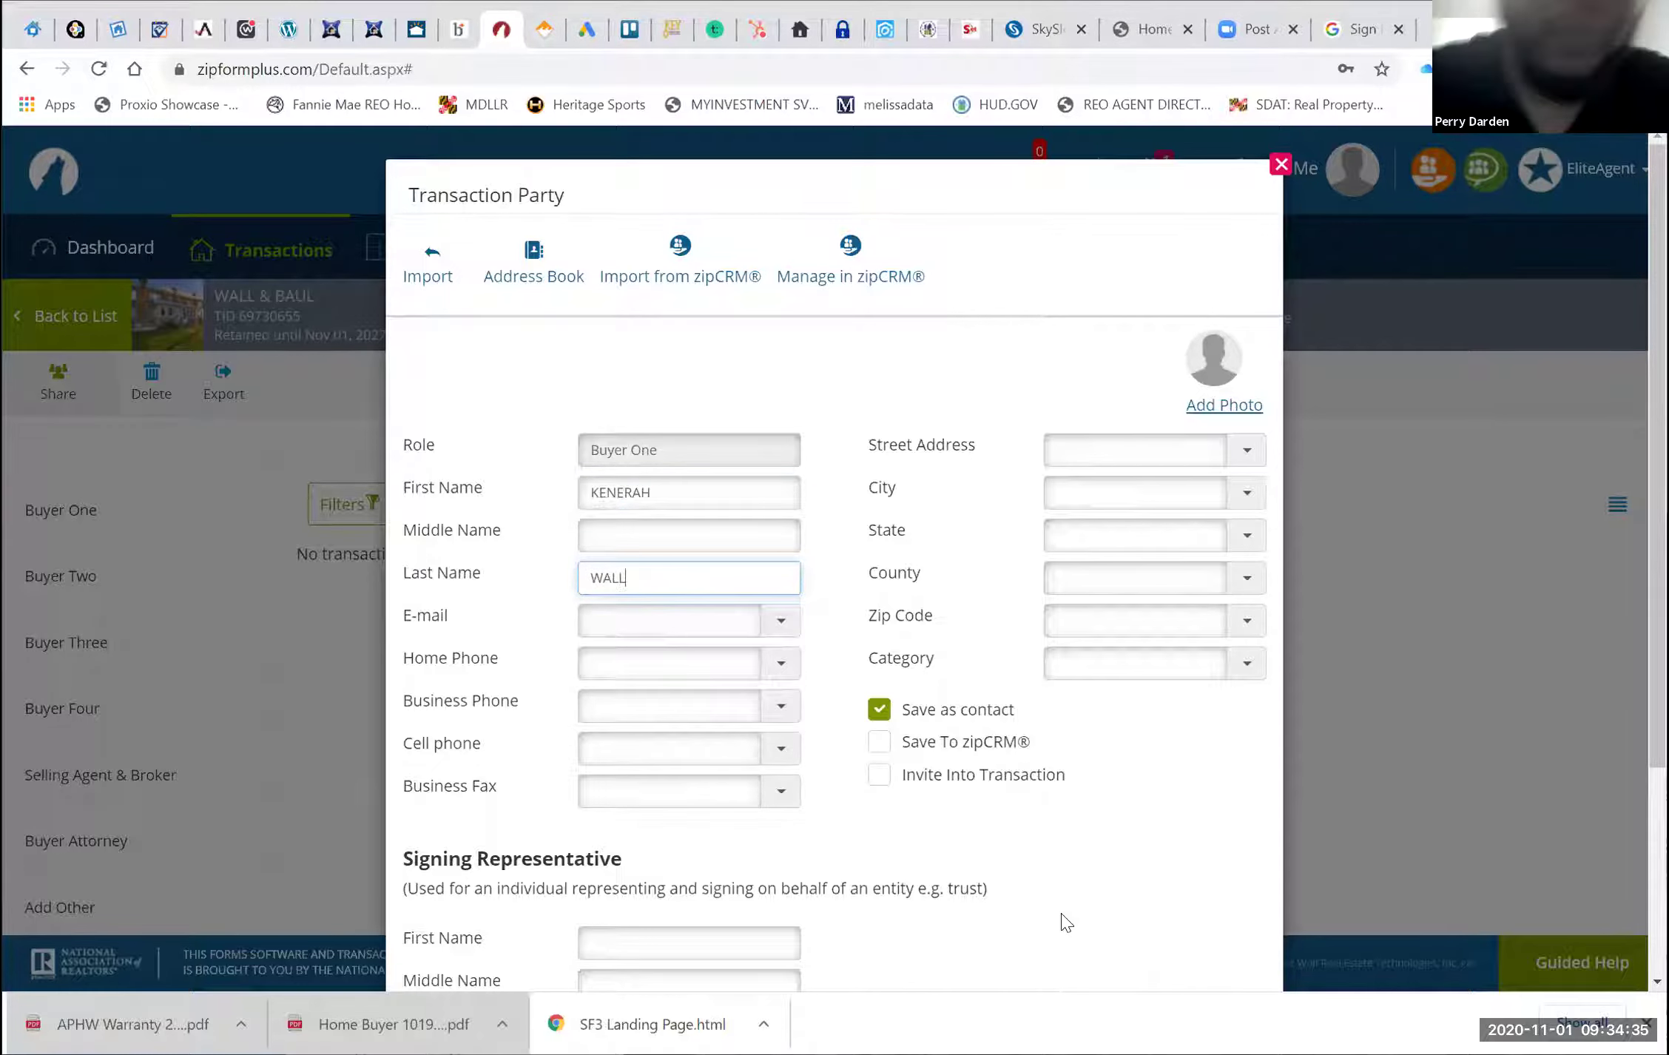
{"action": "scroll", "coordinate": [918, 846], "scroll_direction": "down", "scroll_amount": 4}
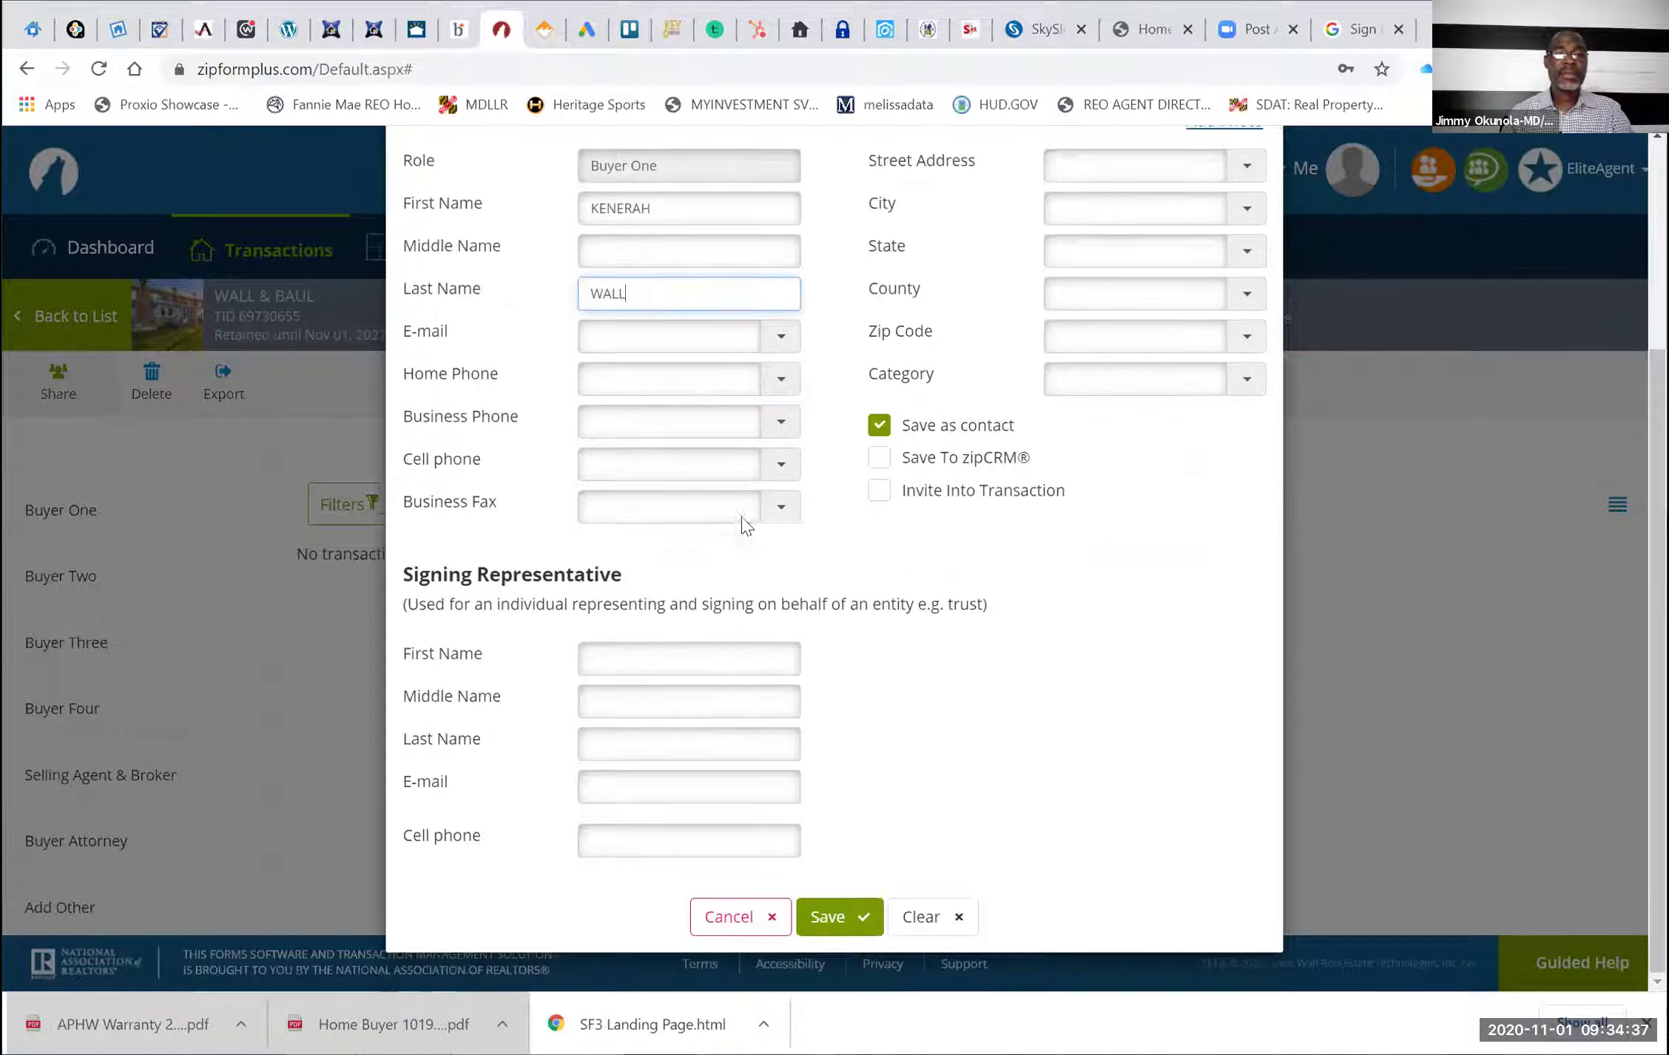
{"action": "left_click", "coordinate": [654, 340]}
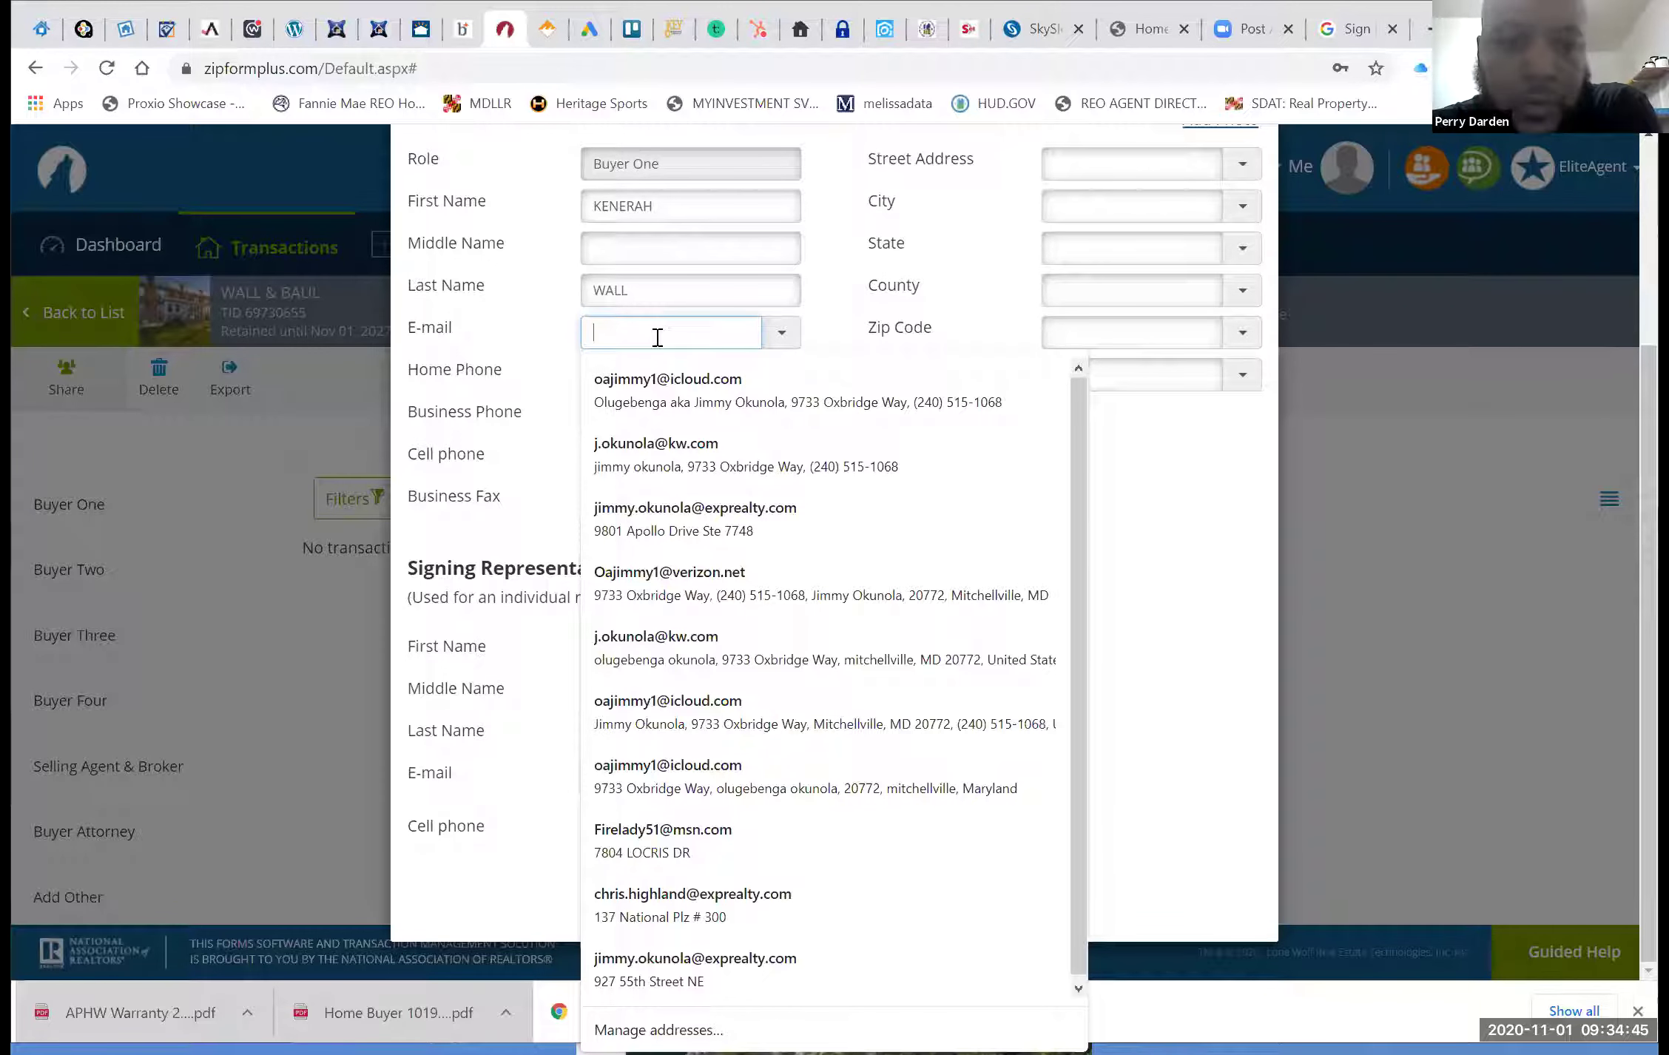
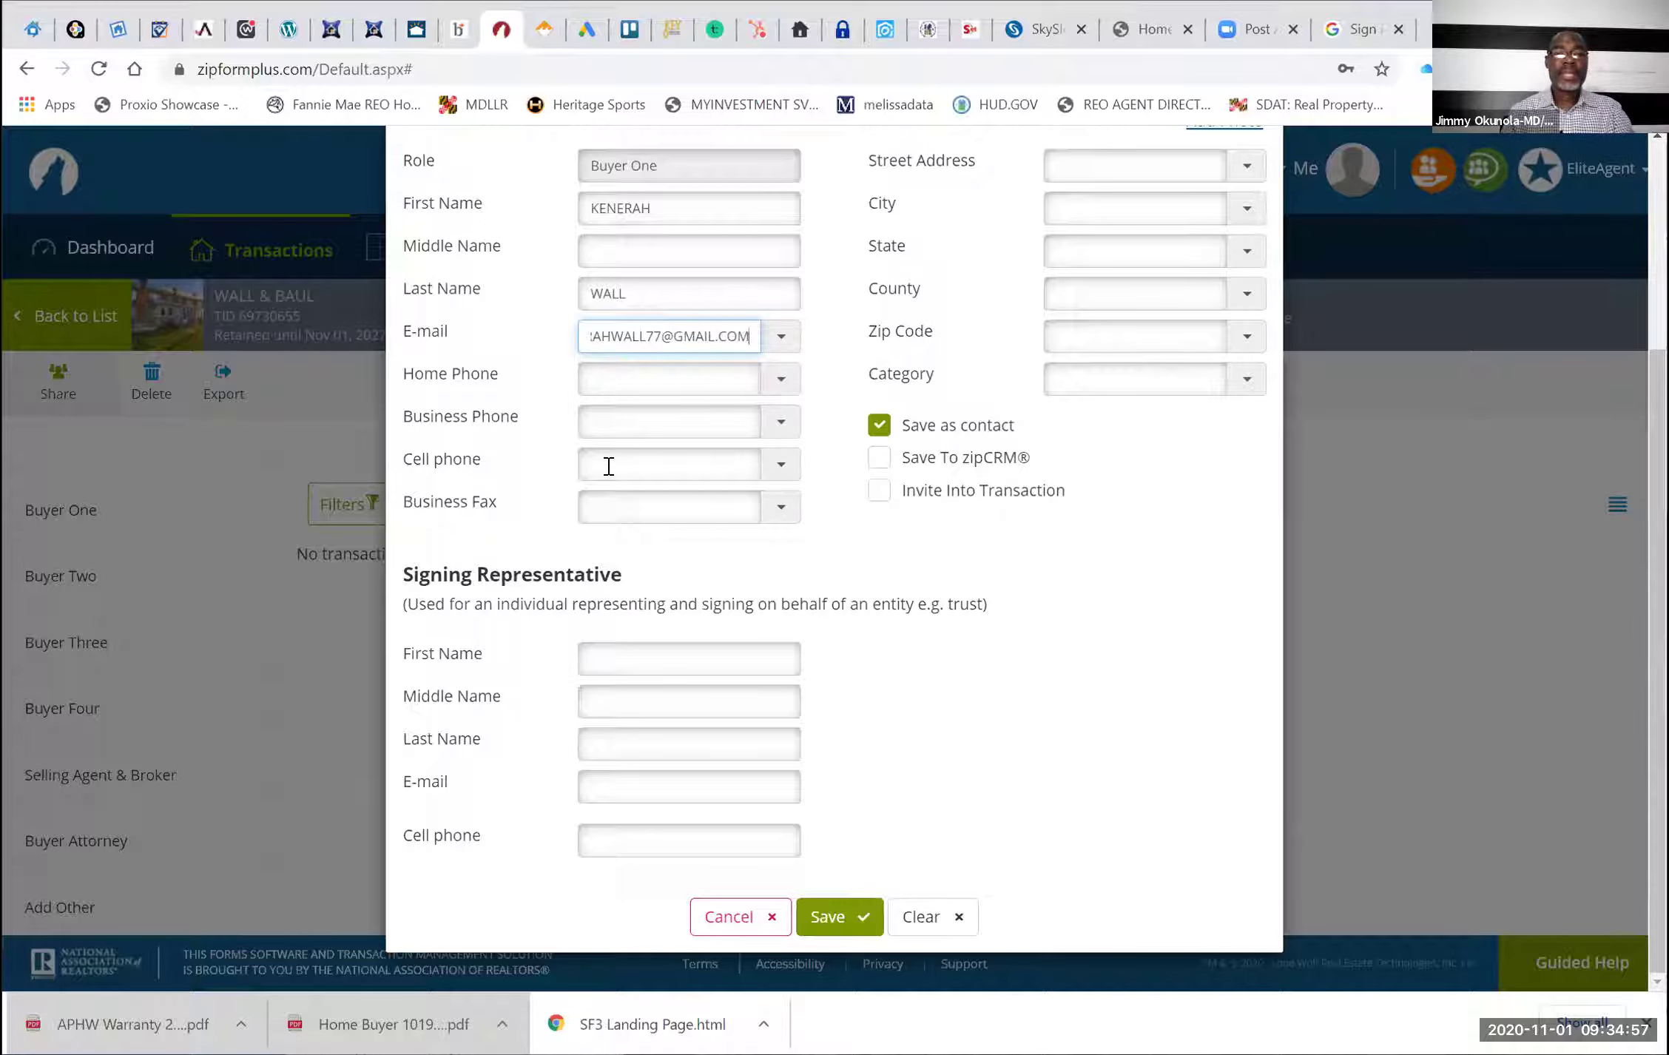
{"action": "left_click", "coordinate": [830, 919]}
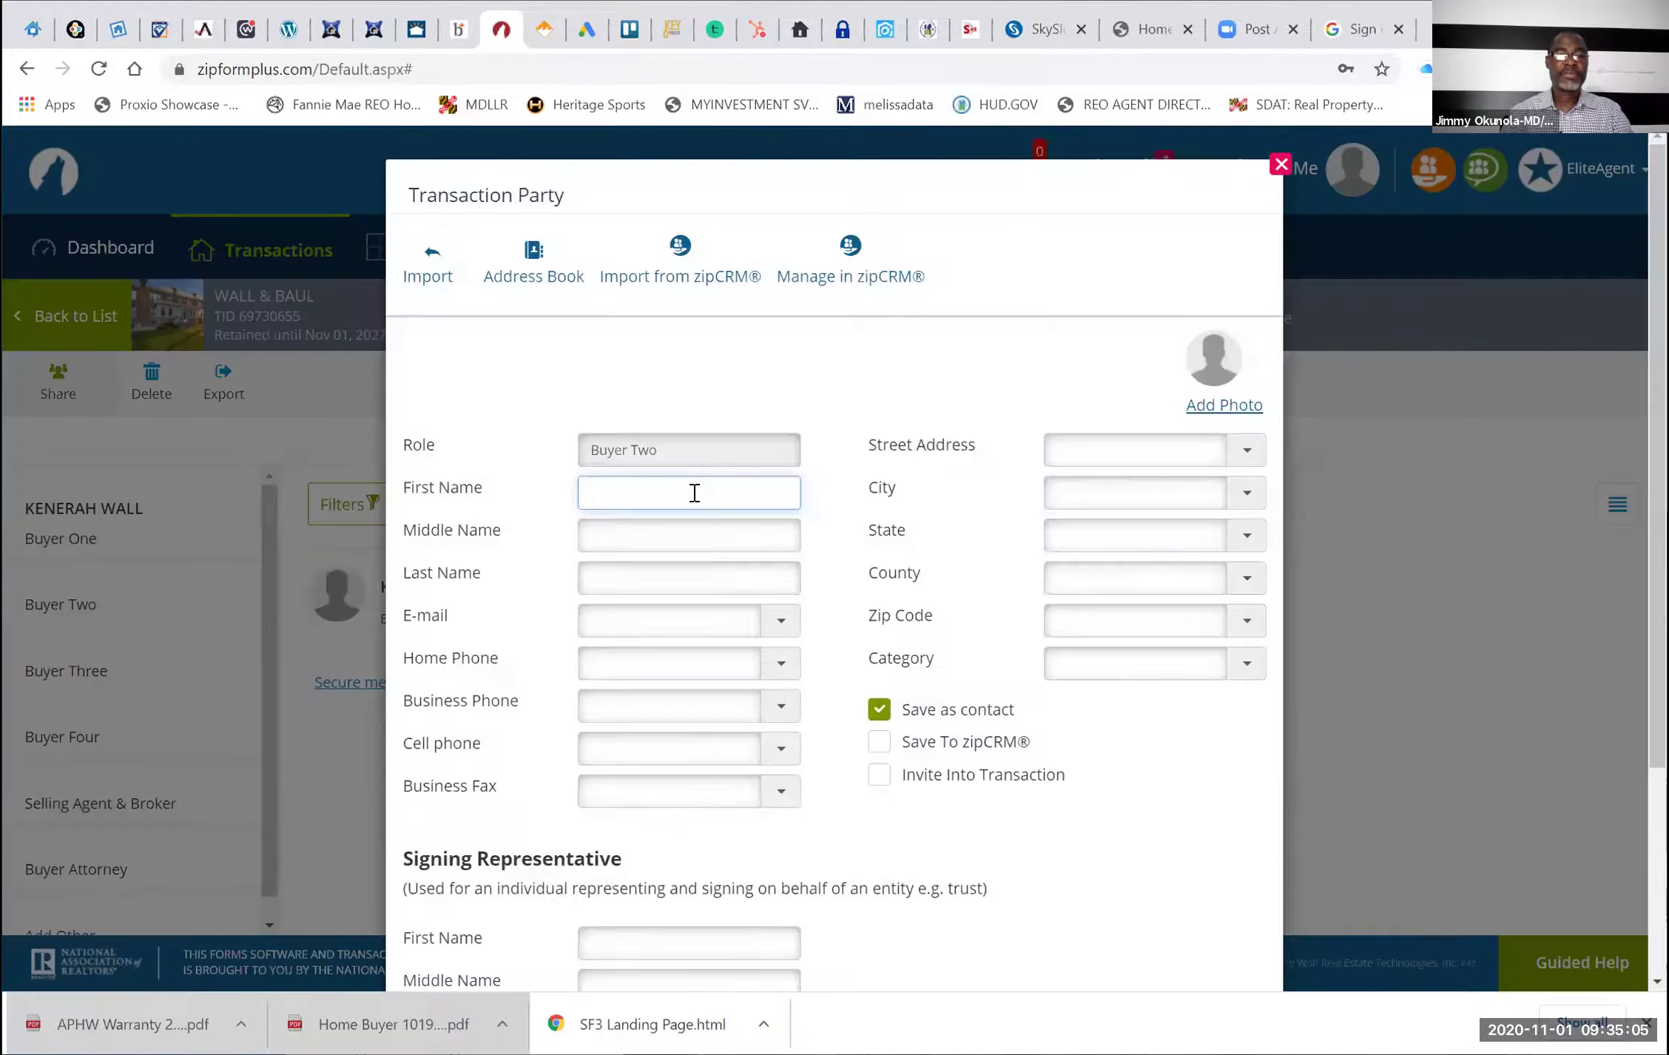
Save Buyer Two's first name and e-mail, view the Sell Side parties, then return to Bright MLS
{"action": "left_click", "coordinate": [695, 492]}
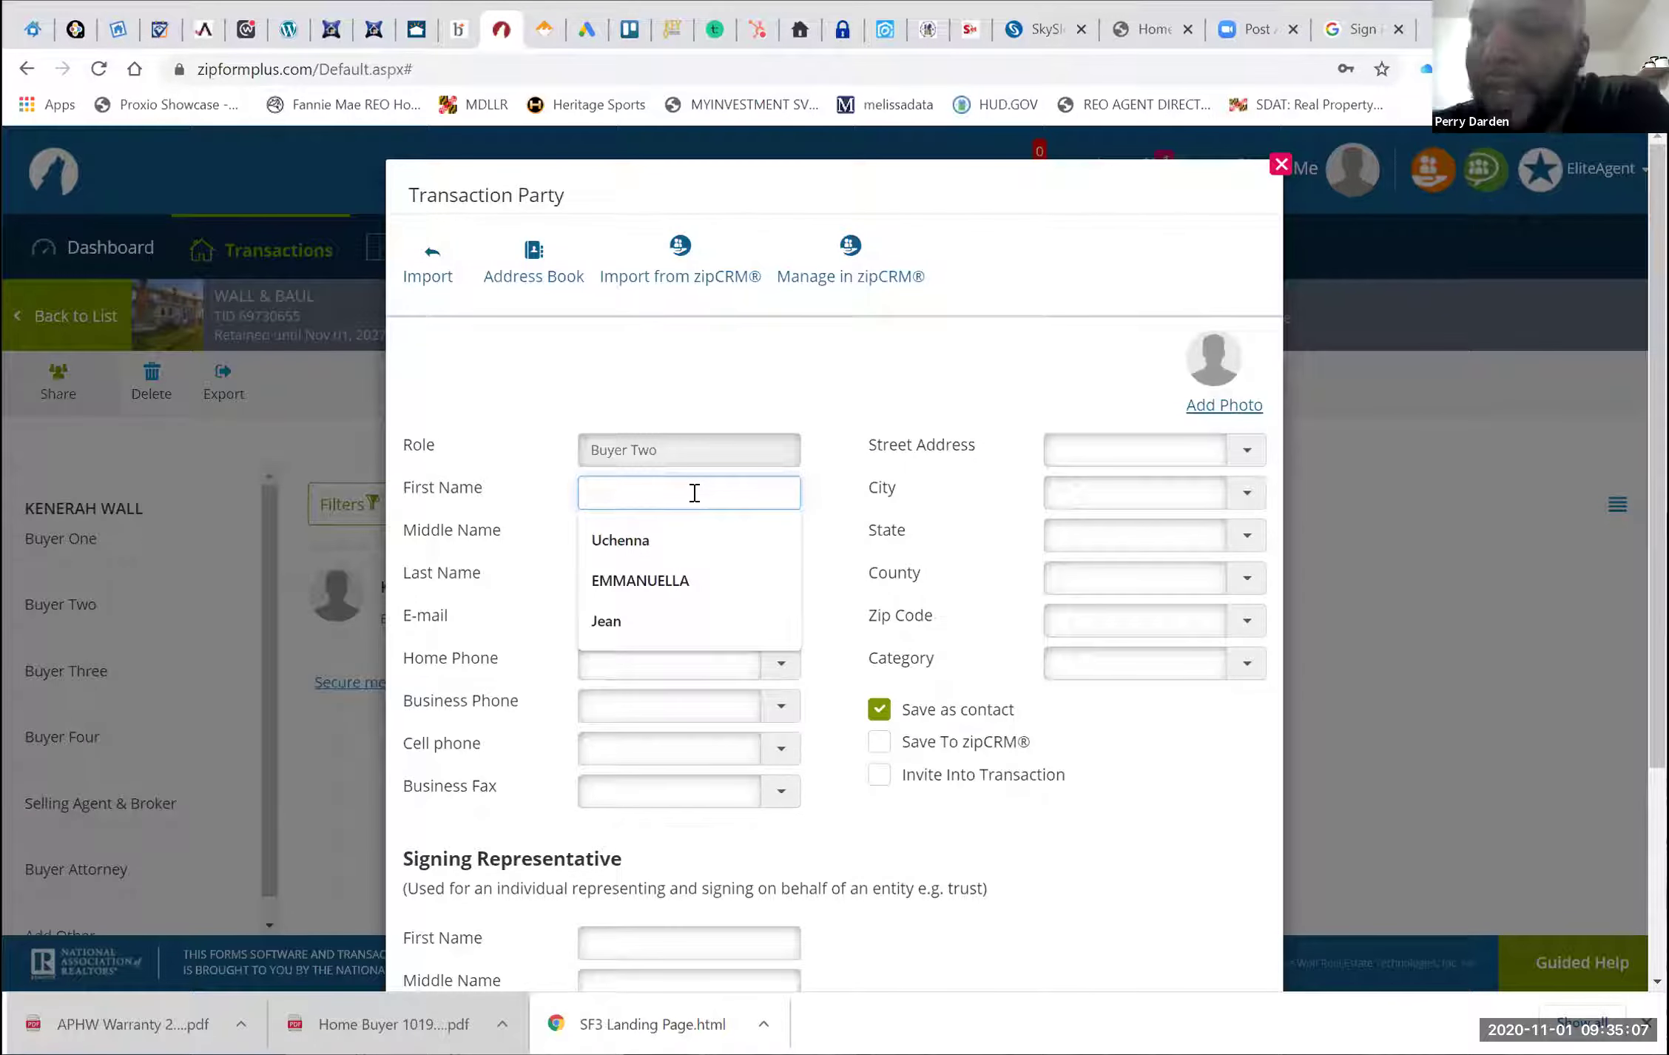
{"action": "type", "text": "JAMES"}
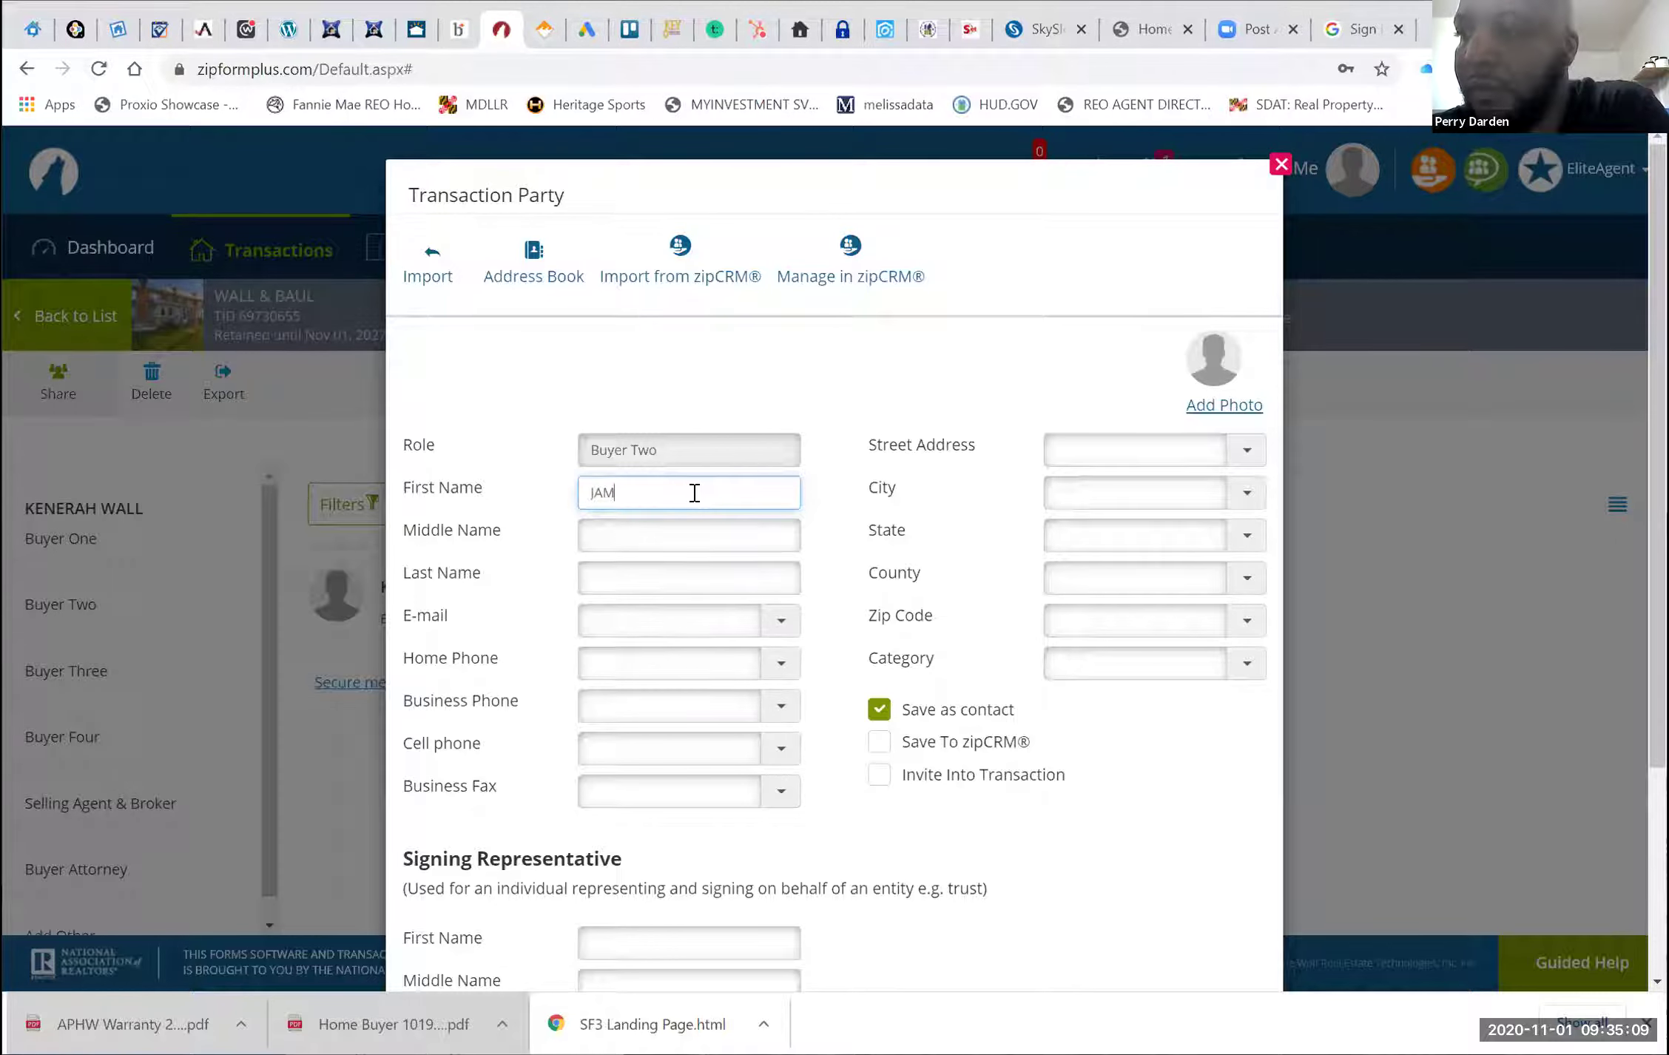
{"action": "key", "text": "Tab"}
{"action": "key", "text": "Tab"}
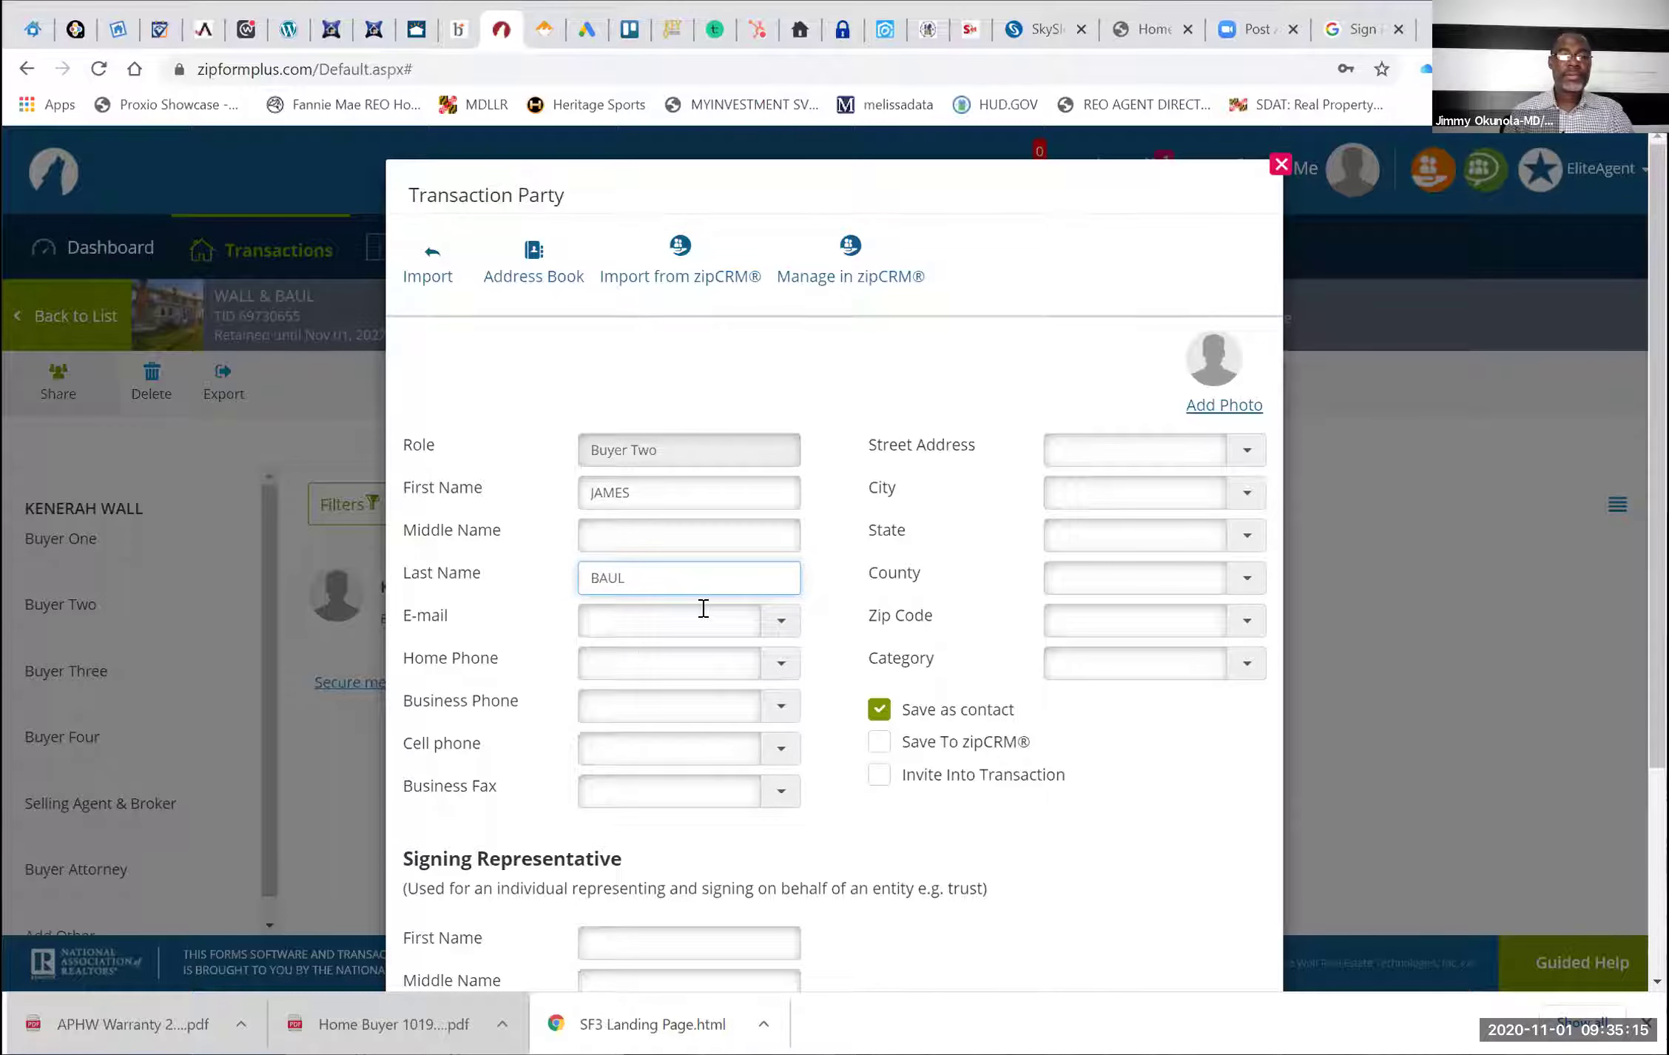
{"action": "left_click", "coordinate": [644, 631]}
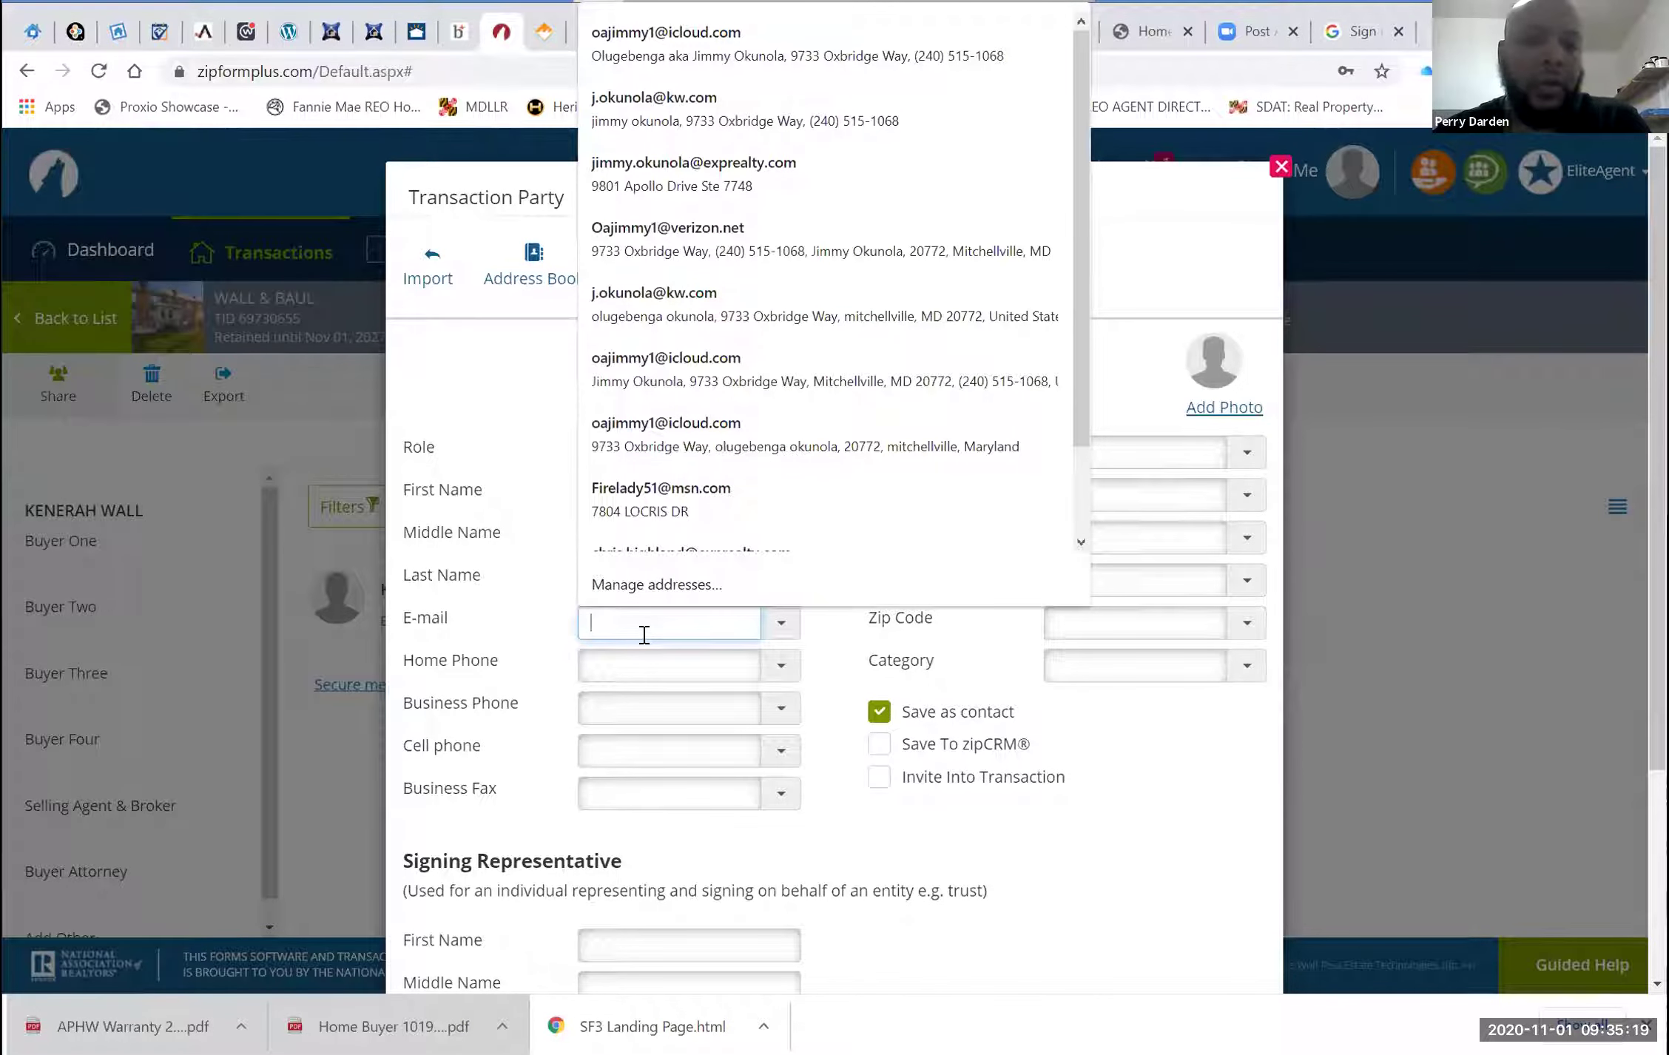
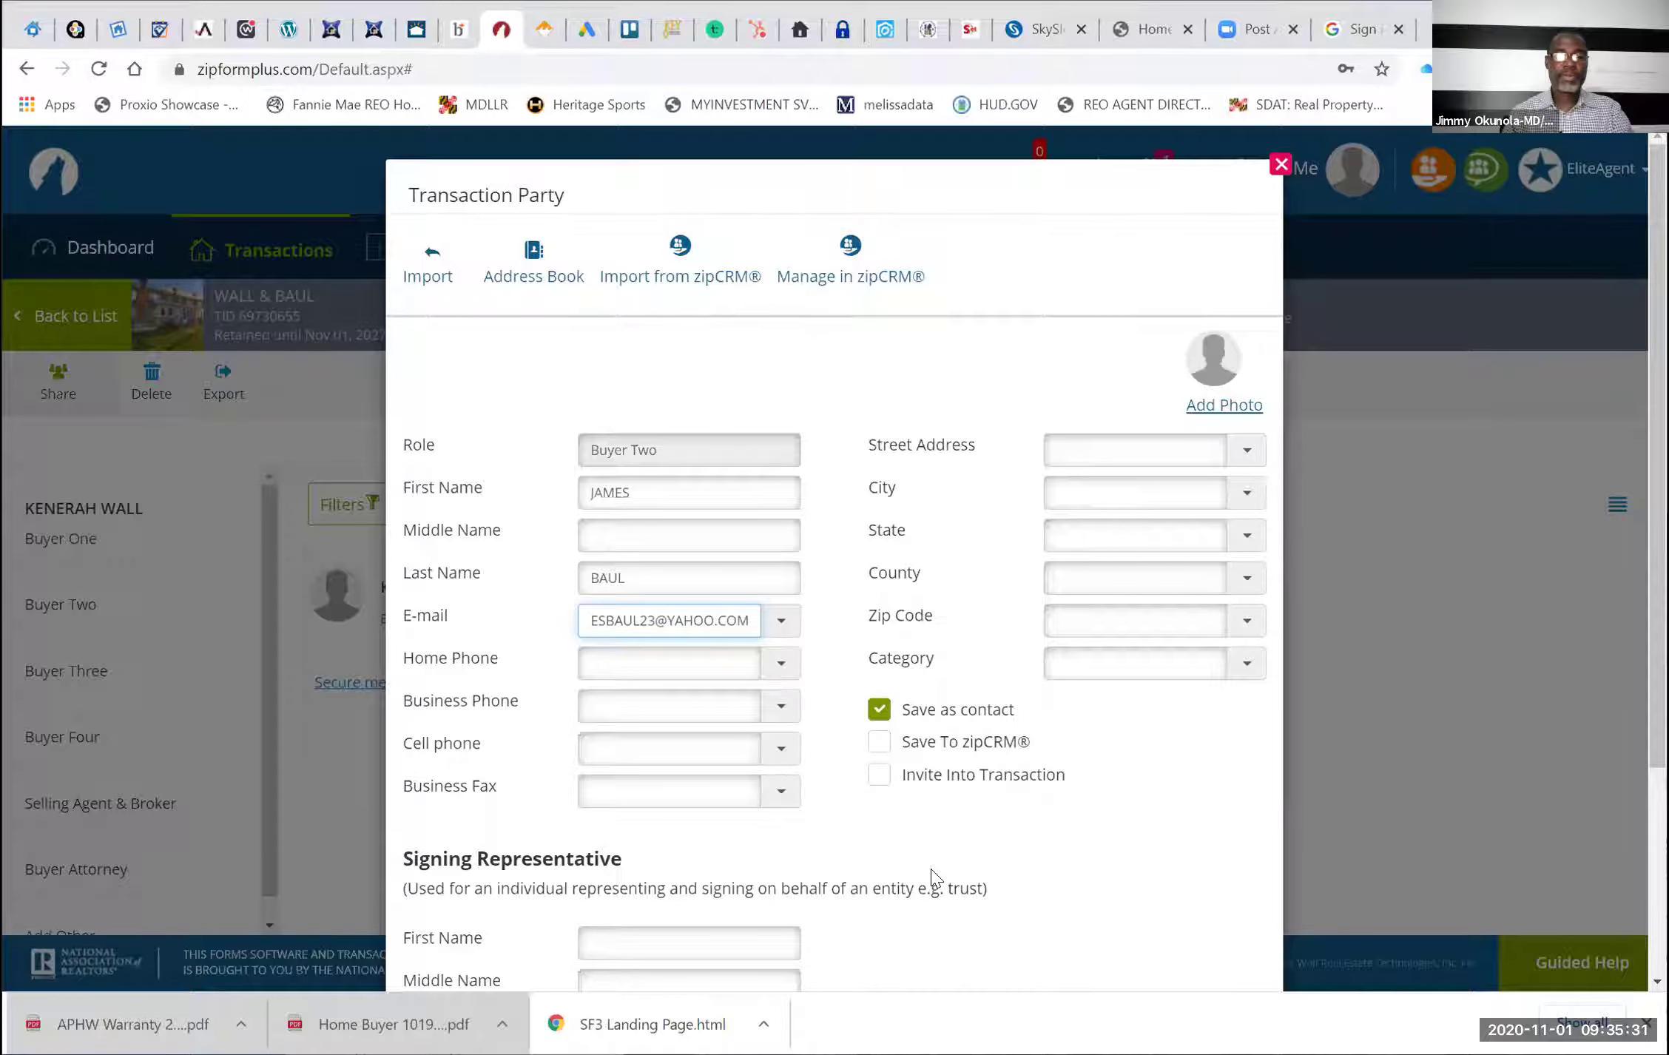
{"action": "scroll", "coordinate": [930, 868], "scroll_direction": "down", "scroll_amount": 4}
{"action": "left_click", "coordinate": [830, 914]}
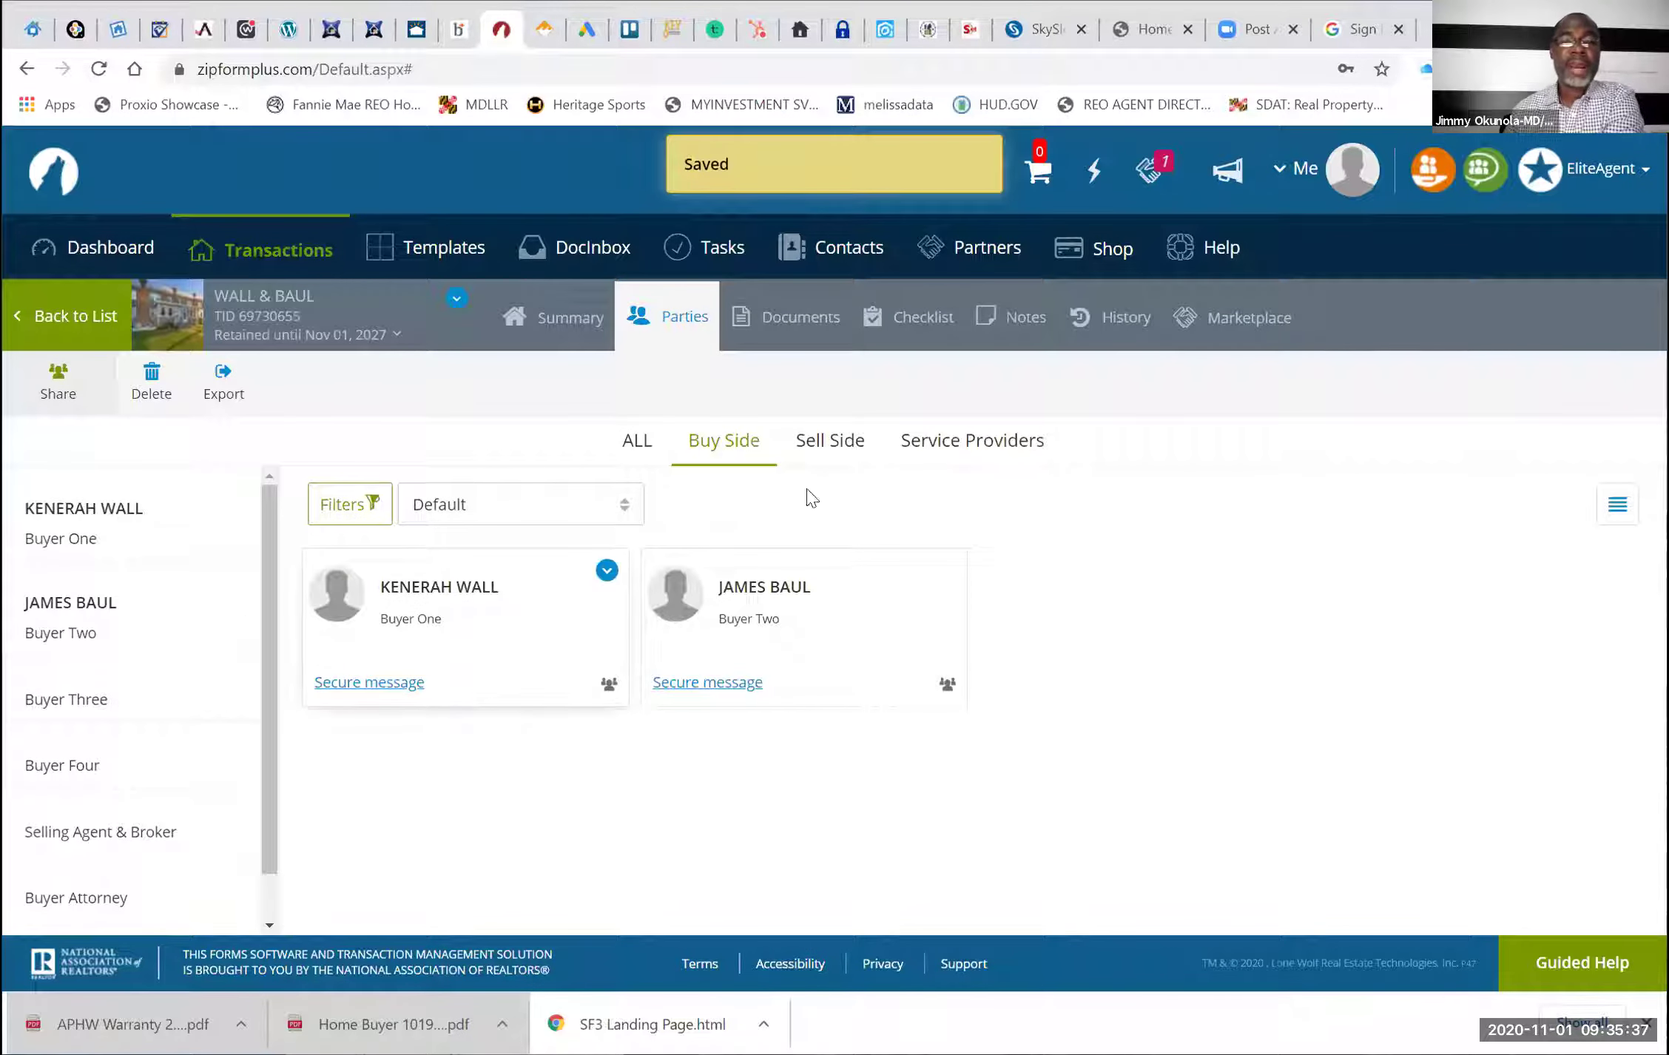
{"action": "left_click", "coordinate": [823, 443]}
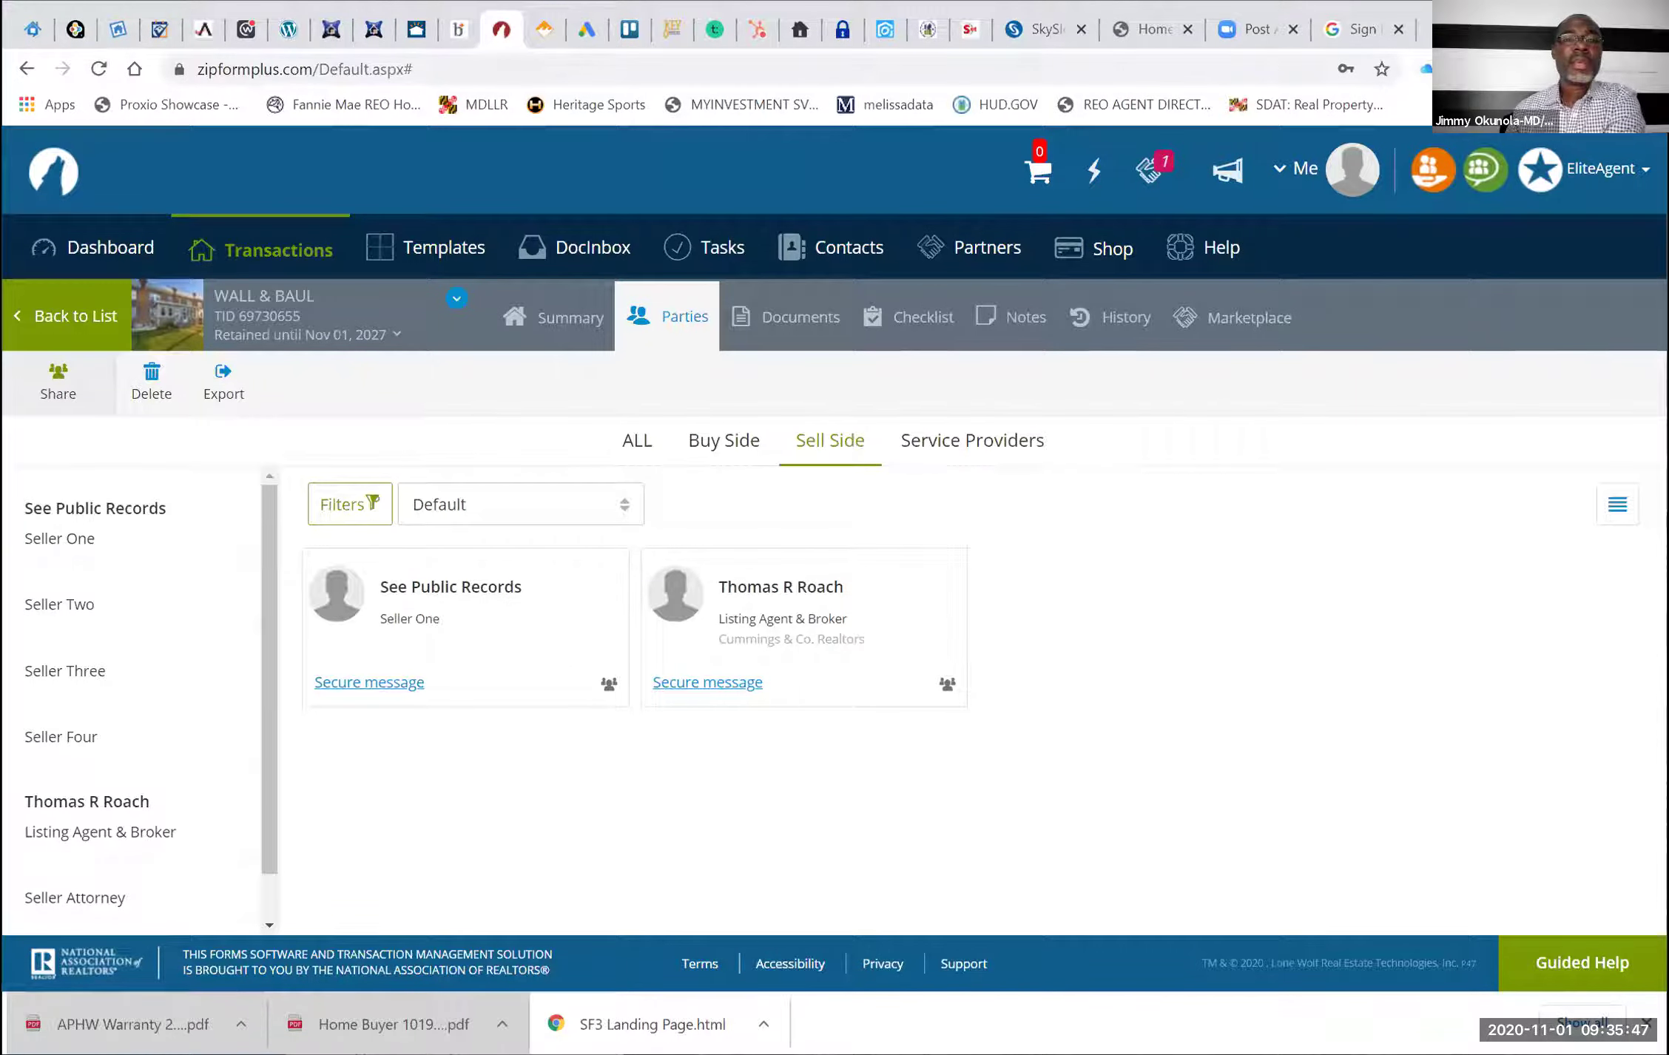
{"action": "left_click", "coordinate": [458, 29]}
Sign in to the listing's attached documents and open the Bright docs PDF
{"action": "scroll", "coordinate": [600, 513], "scroll_direction": "down", "scroll_amount": 15}
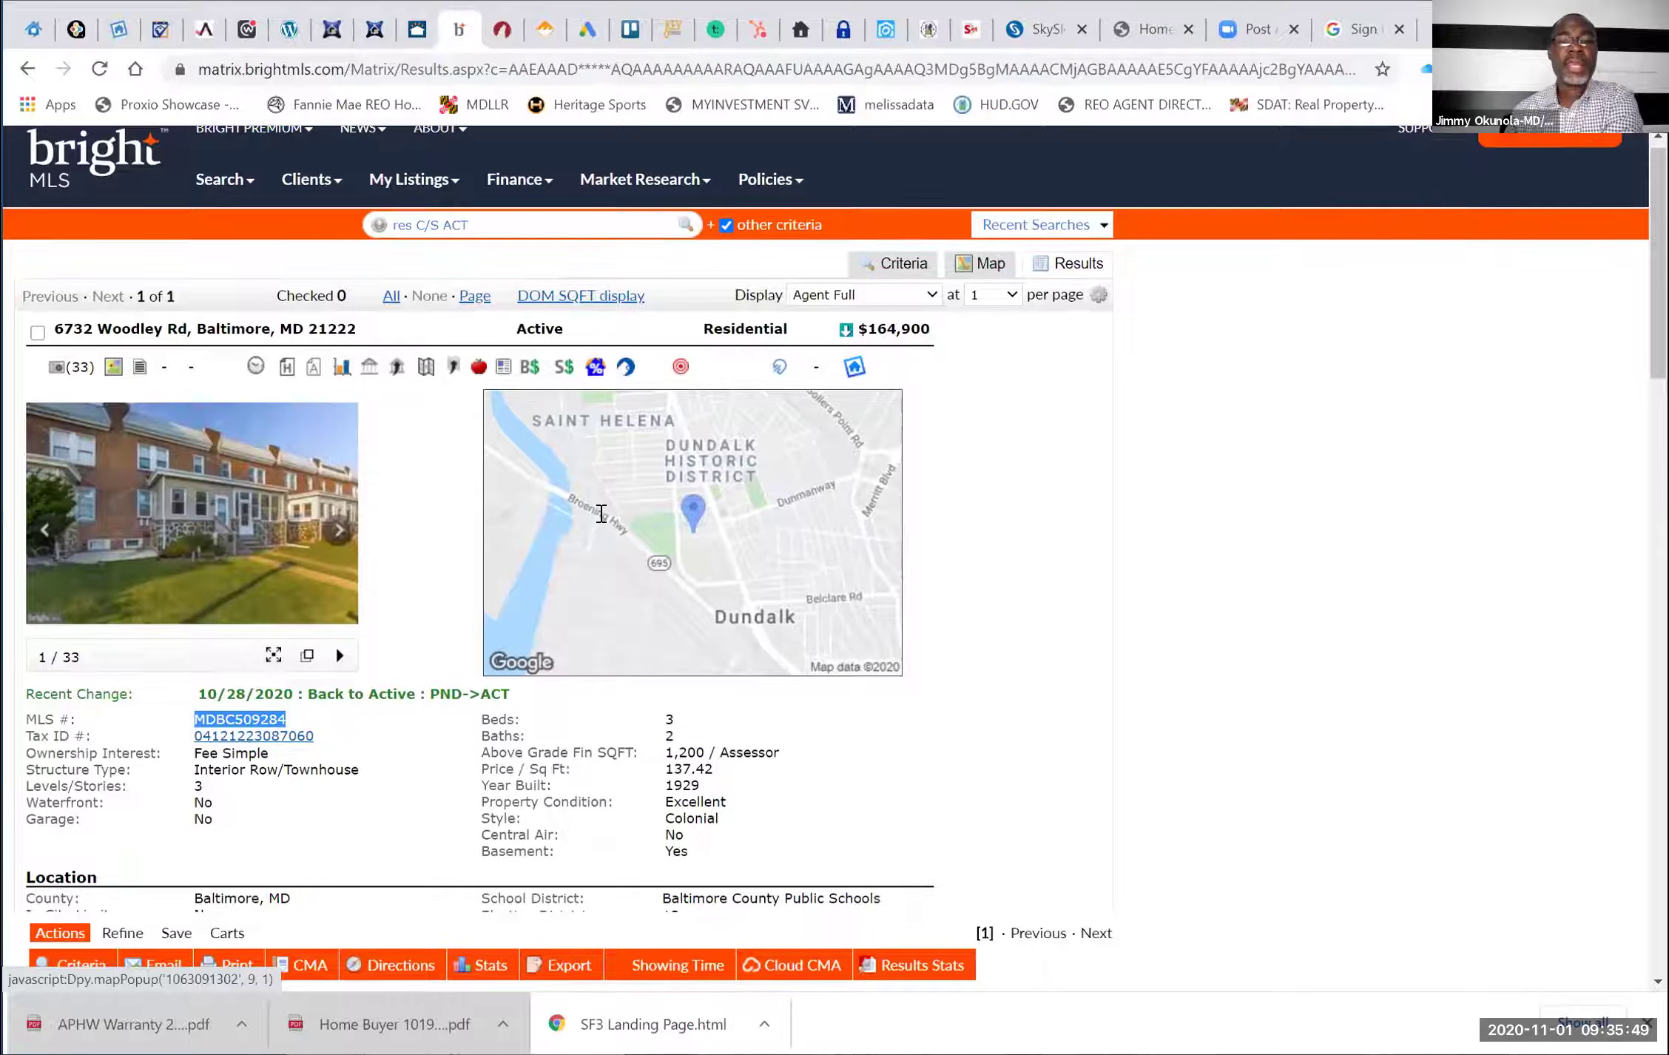
{"action": "scroll", "coordinate": [135, 392], "scroll_direction": "down", "scroll_amount": 10}
{"action": "scroll", "coordinate": [136, 392], "scroll_direction": "up", "scroll_amount": 20}
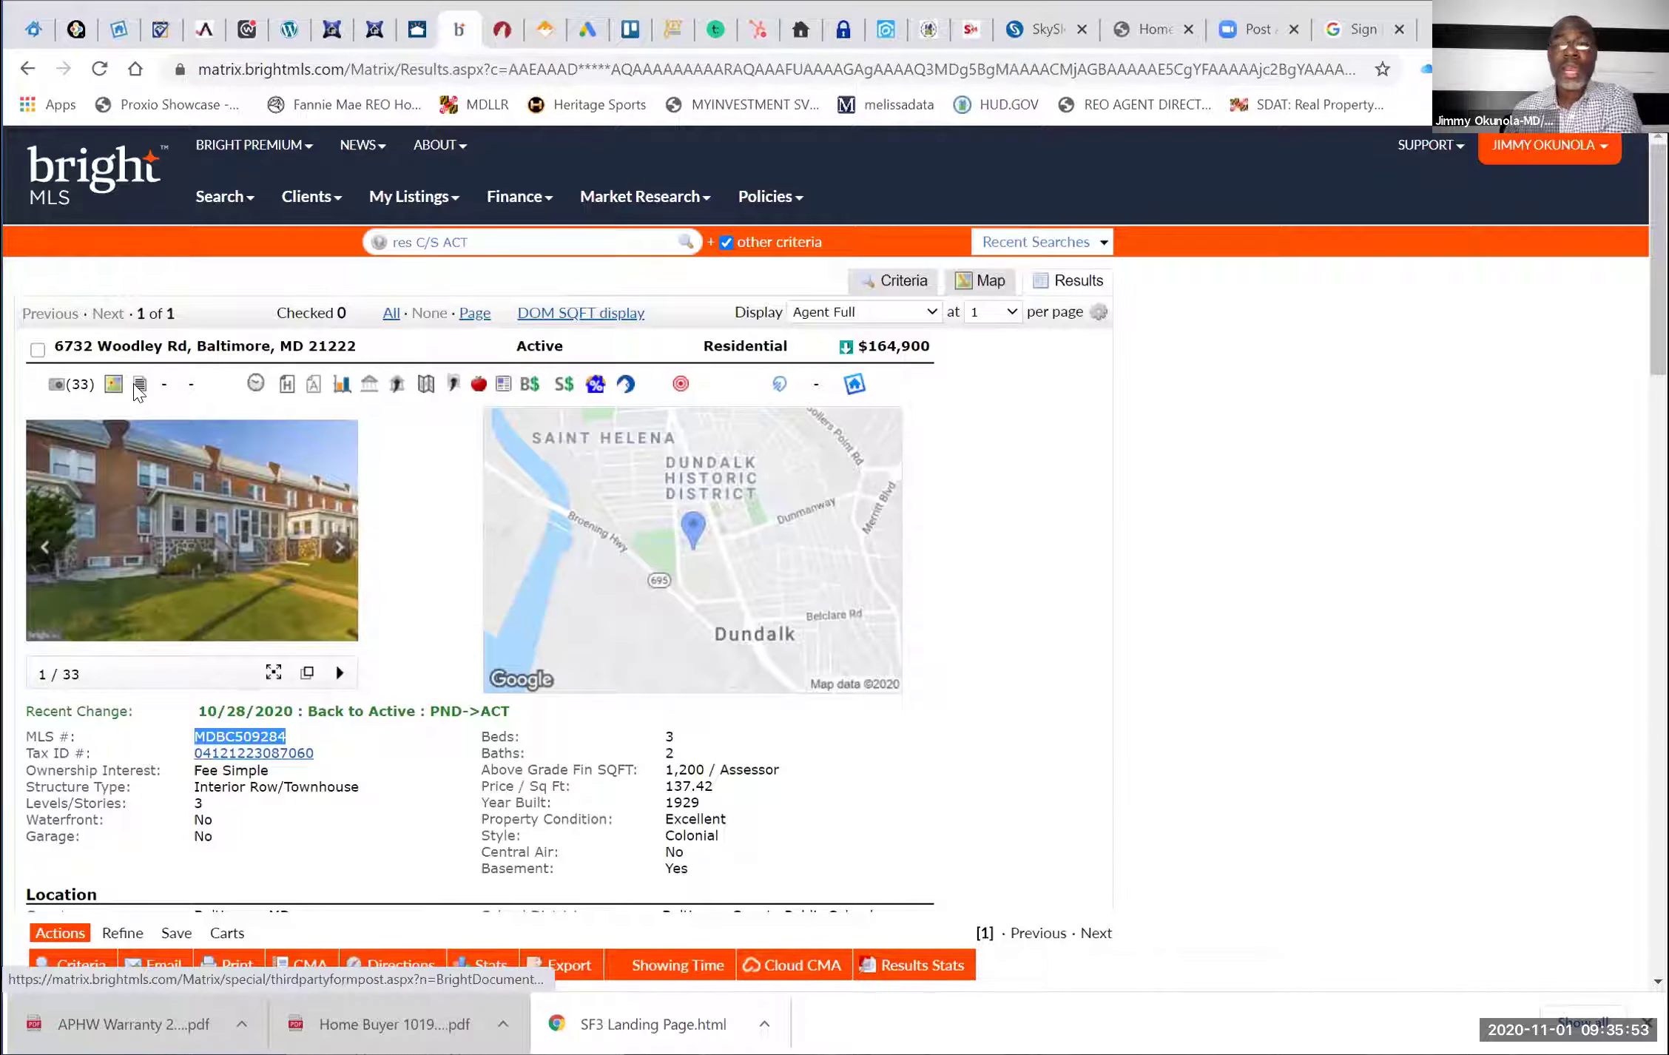
{"action": "left_click", "coordinate": [139, 384]}
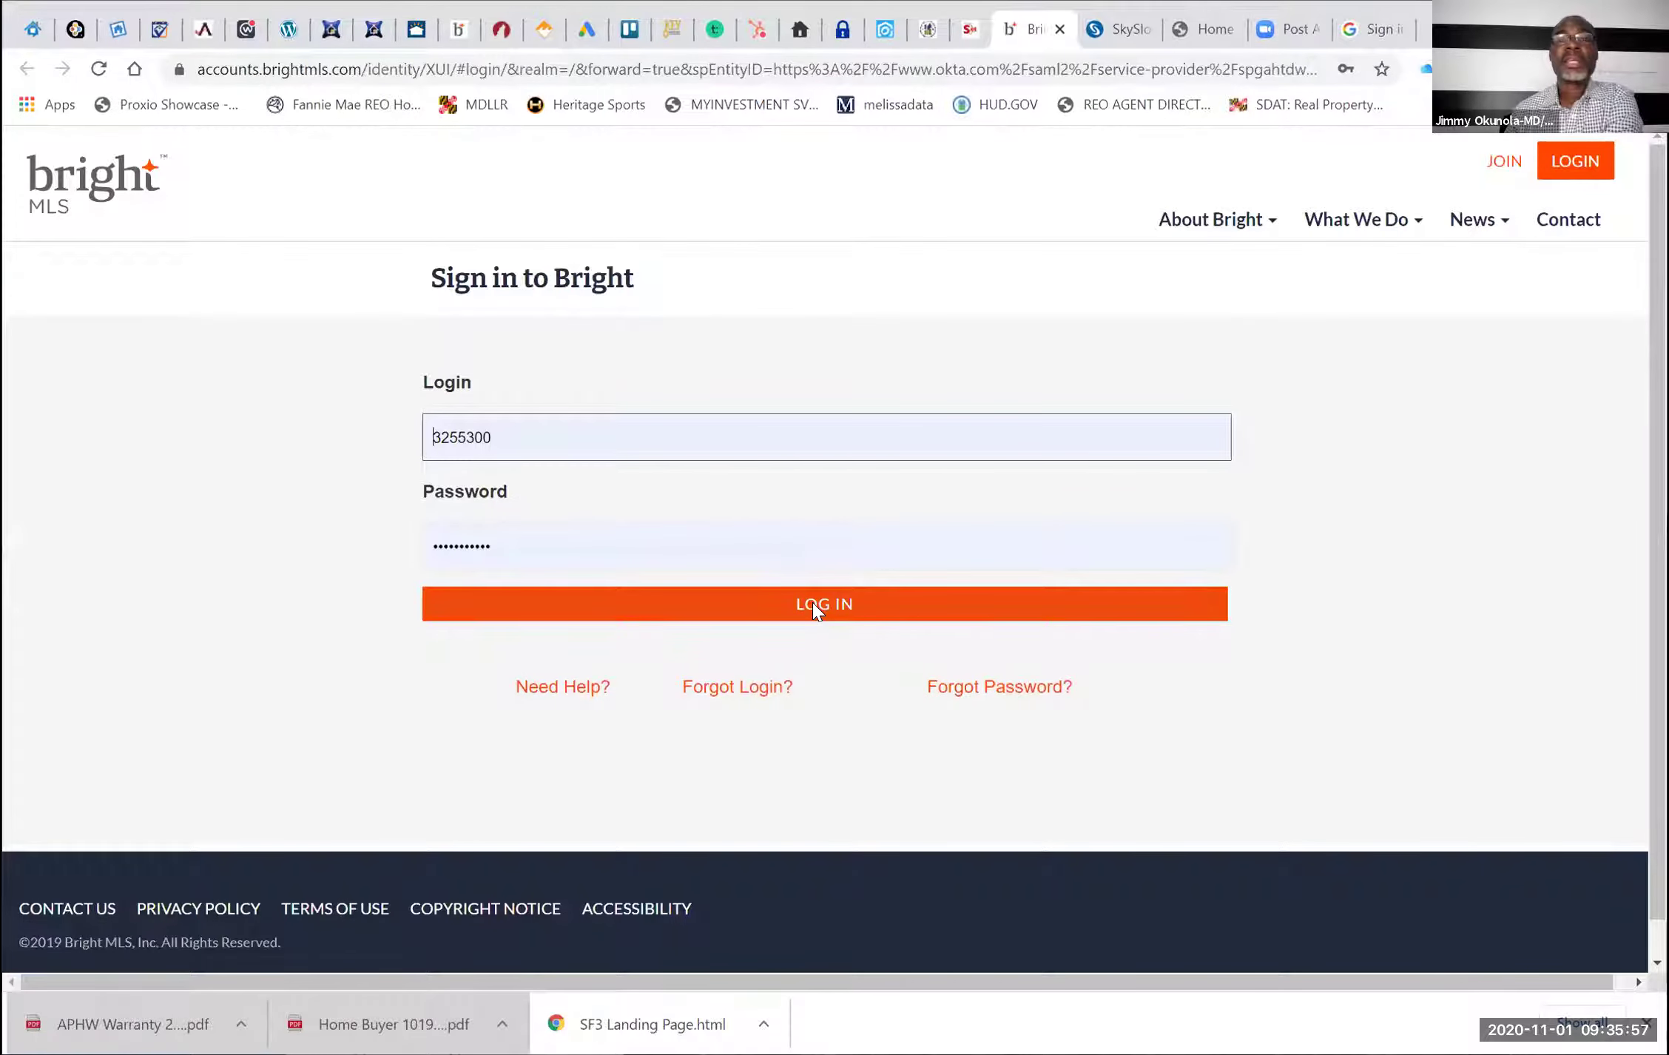
{"action": "left_click", "coordinate": [813, 602]}
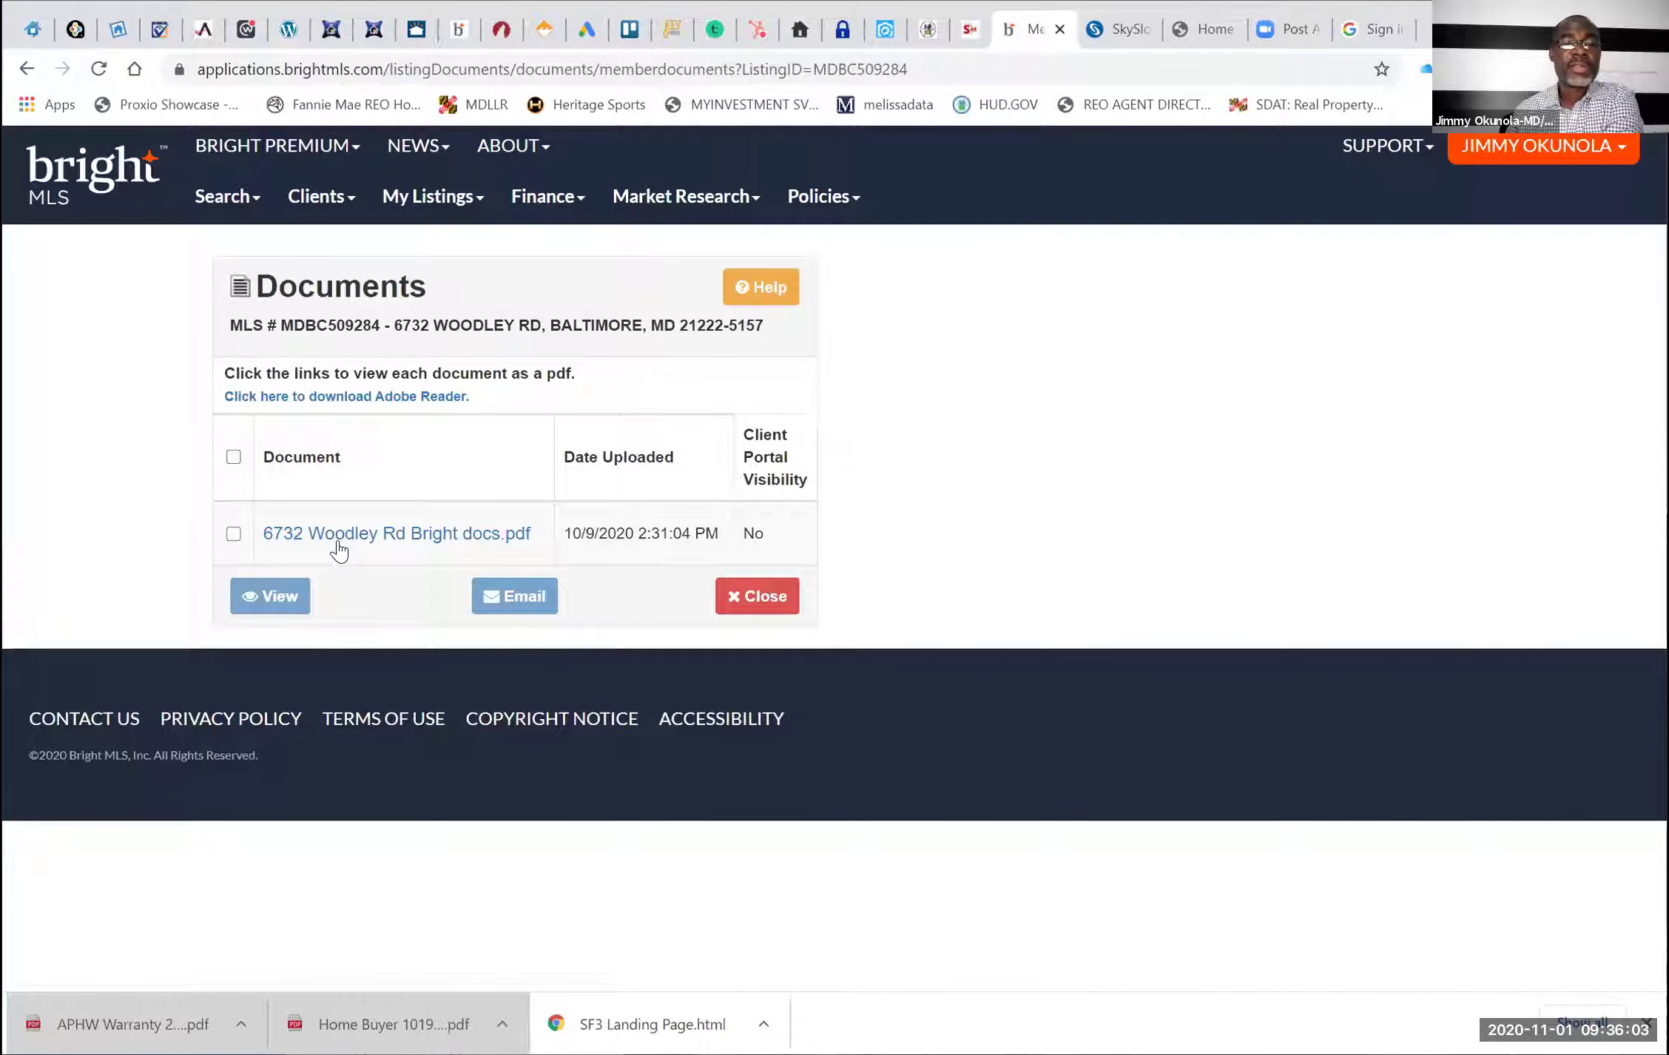
{"action": "left_click", "coordinate": [338, 535]}
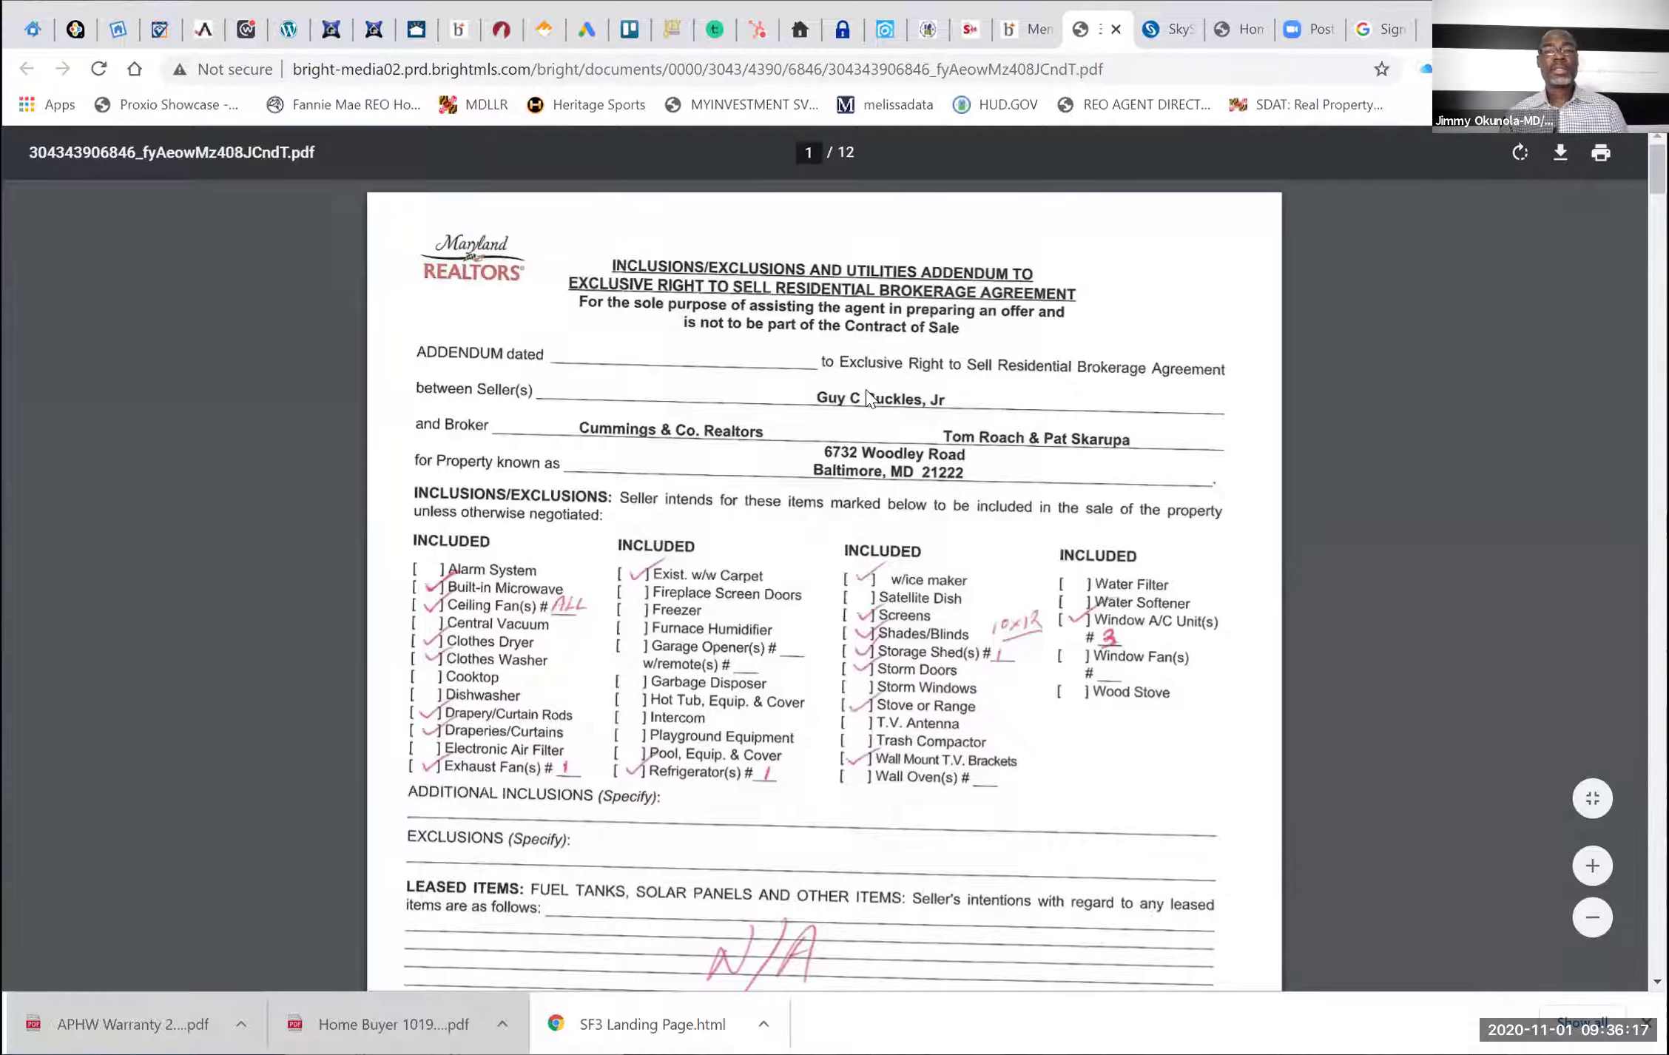
Scroll through the PDF to the start of the Inclusions/Exclusions and Utilities Addendum
{"action": "scroll", "coordinate": [869, 397], "scroll_direction": "down", "scroll_amount": 4}
{"action": "scroll", "coordinate": [887, 398], "scroll_direction": "up", "scroll_amount": 4}
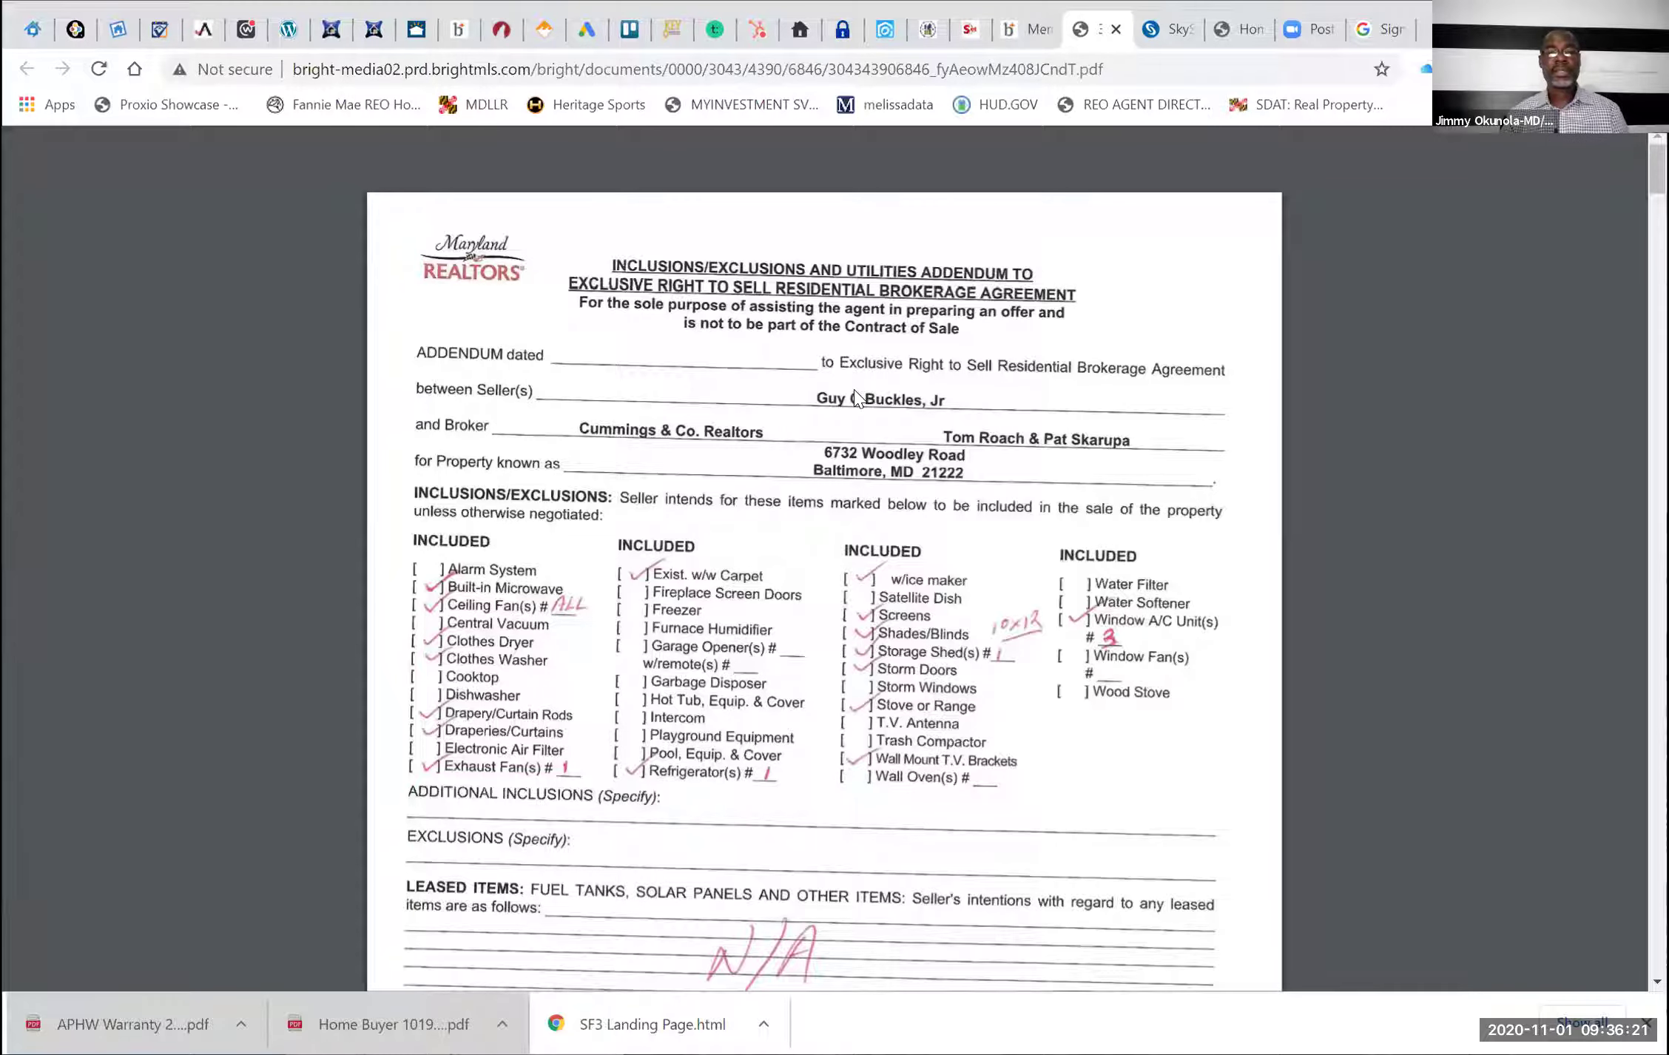
{"action": "scroll", "coordinate": [855, 391], "scroll_direction": "down", "scroll_amount": 1}
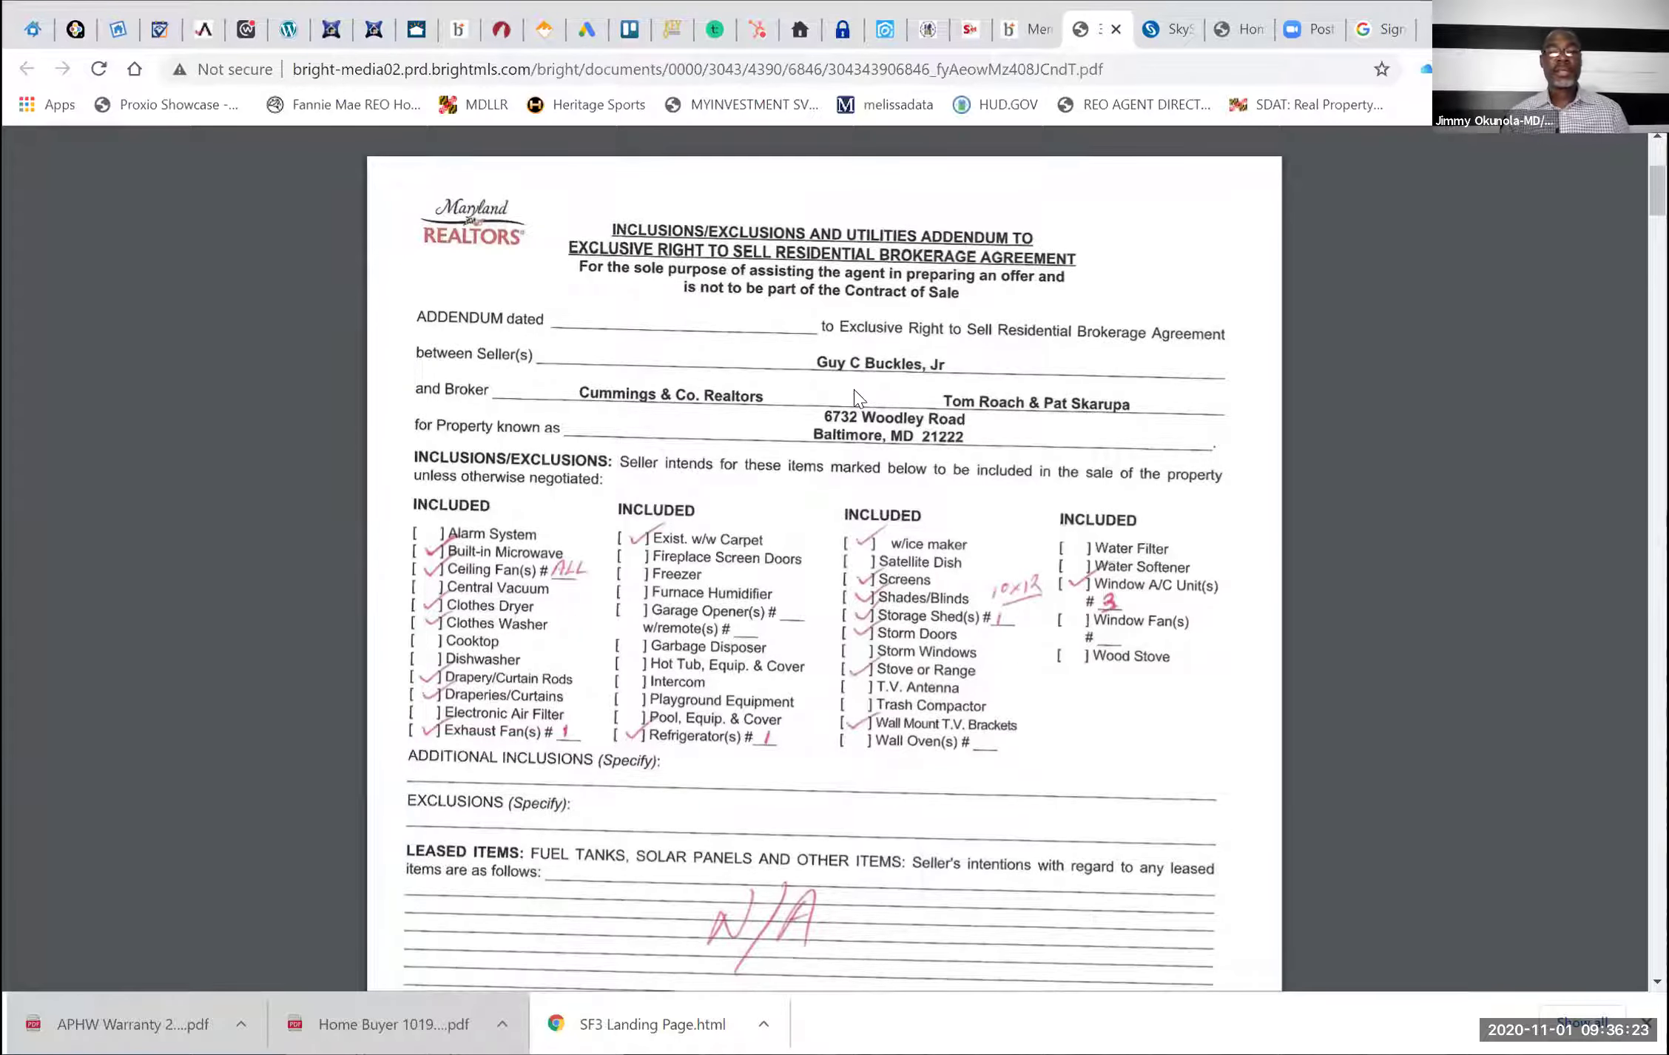
{"action": "scroll", "coordinate": [856, 396], "scroll_direction": "down", "scroll_amount": 5}
{"action": "scroll", "coordinate": [858, 400], "scroll_direction": "down", "scroll_amount": 7}
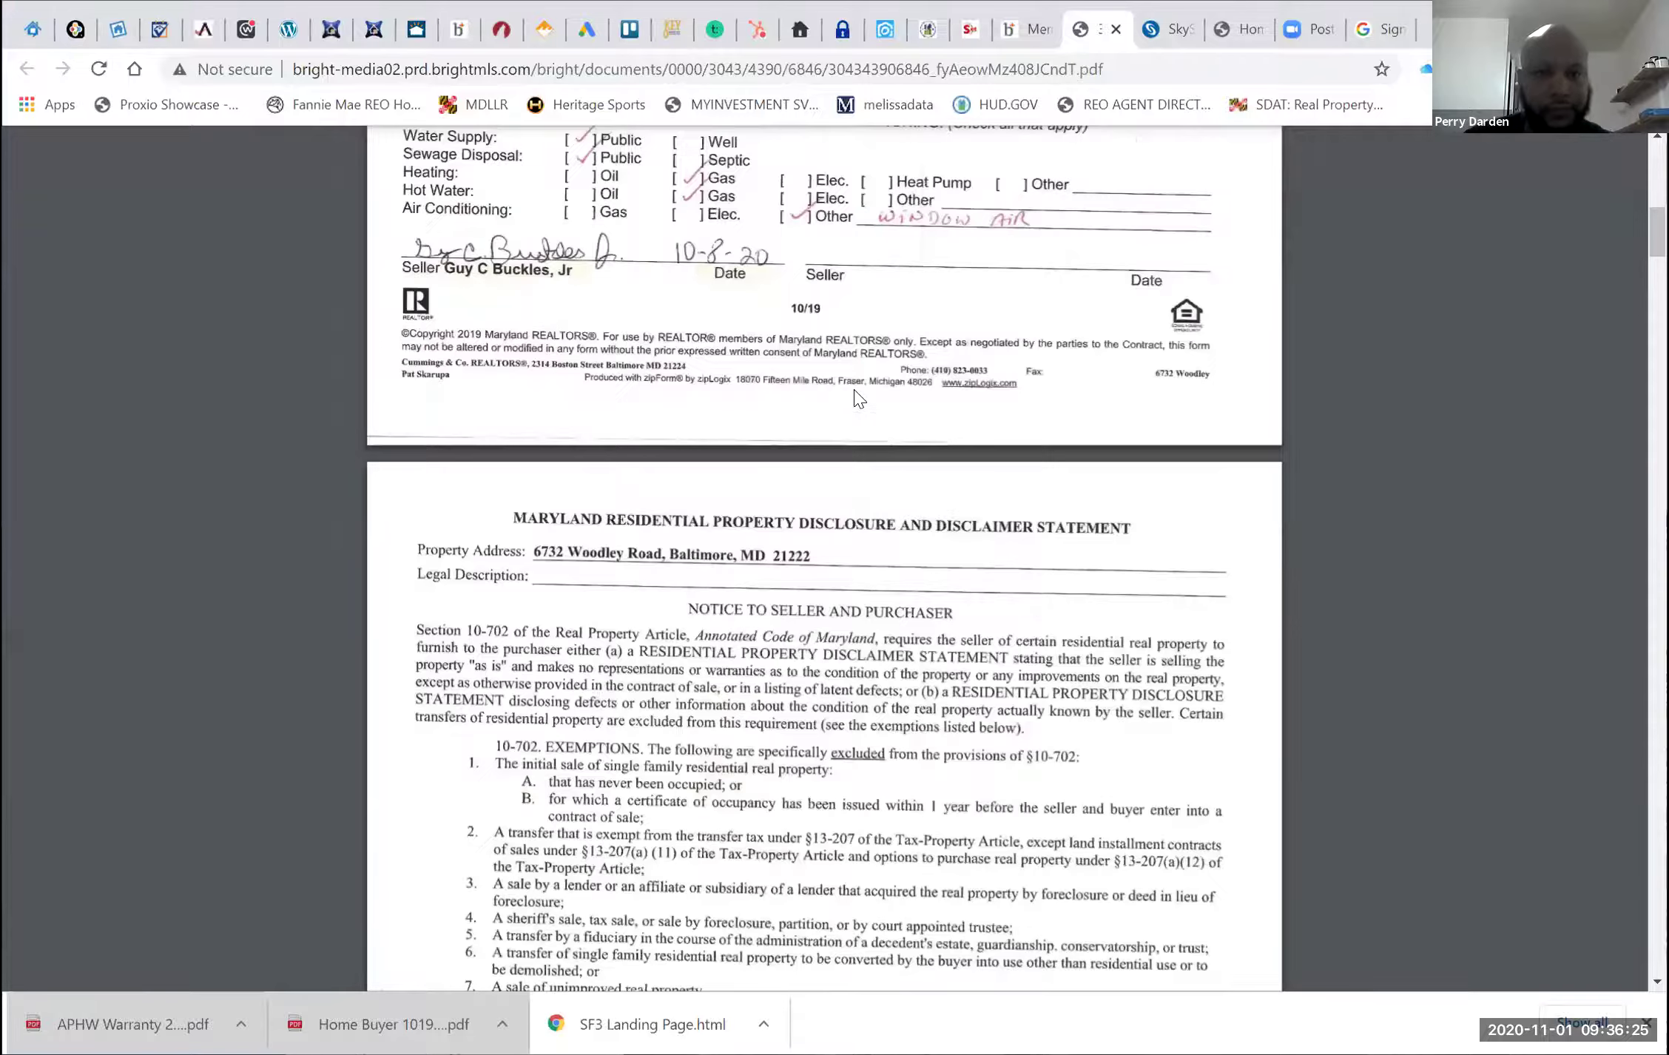
{"action": "scroll", "coordinate": [858, 399], "scroll_direction": "down", "scroll_amount": 10}
{"action": "scroll", "coordinate": [1263, 497], "scroll_direction": "up", "scroll_amount": 20}
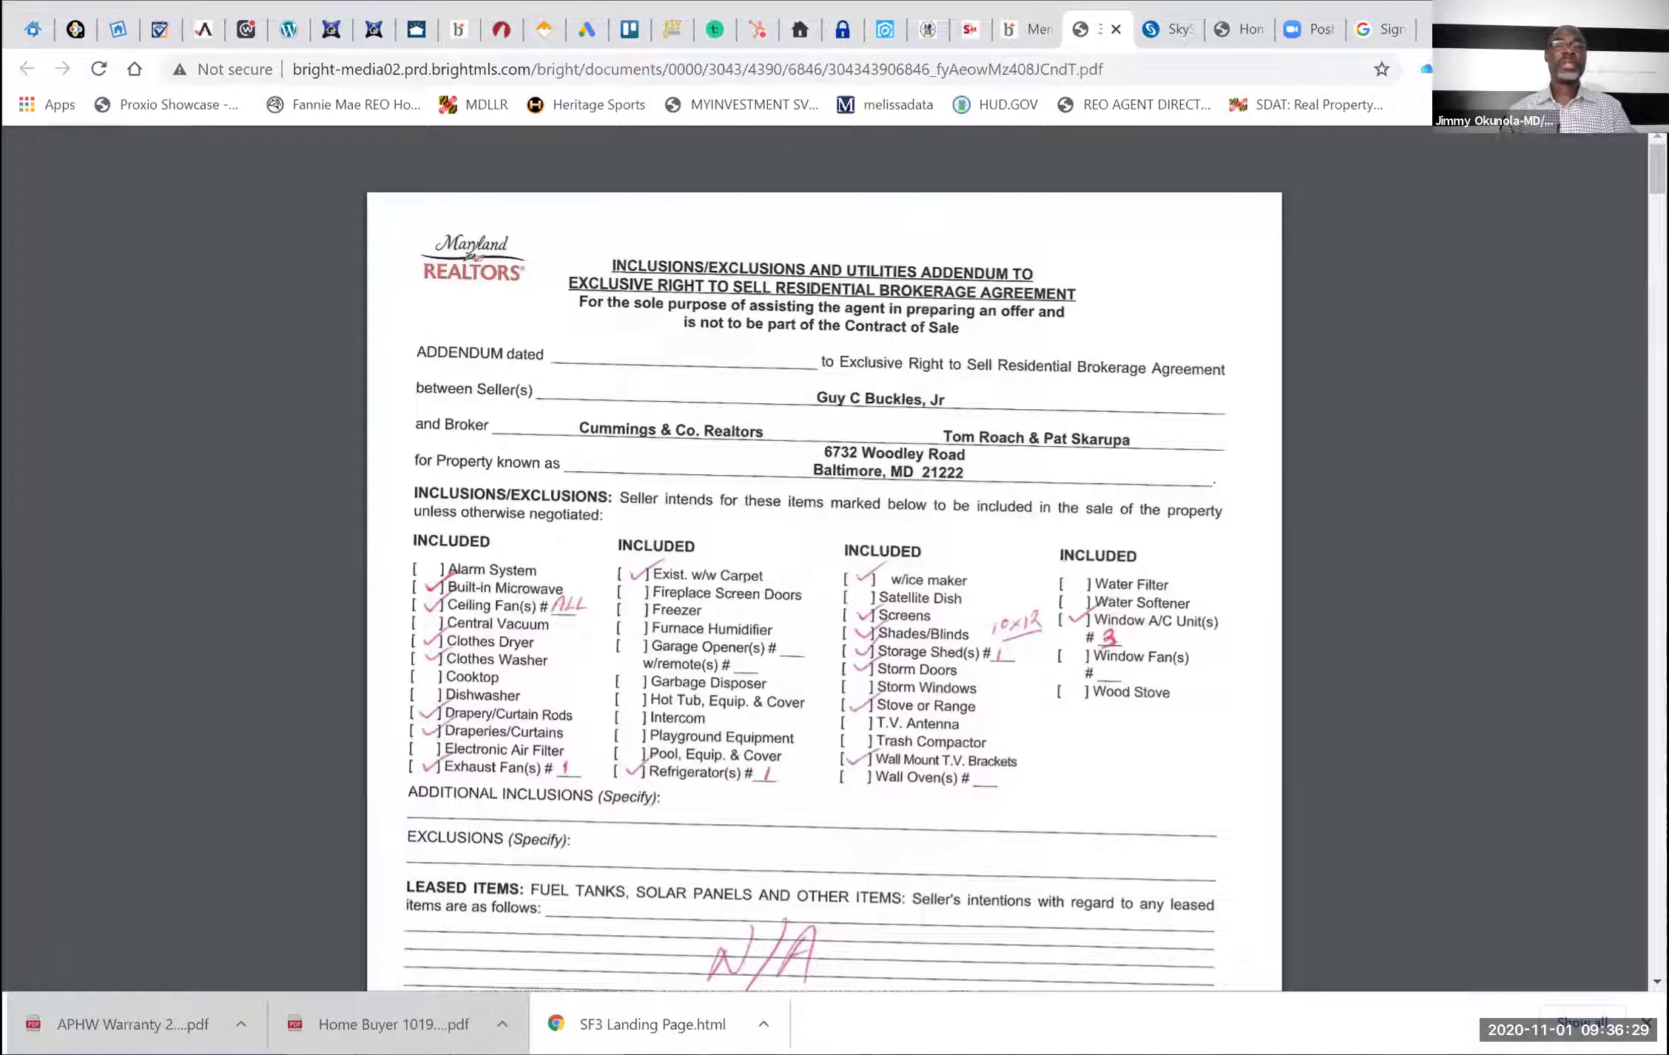
Replace Seller One's 'See Public Records' placeholder with the seller's first, middle and last name, then save
{"action": "left_click", "coordinate": [502, 29]}
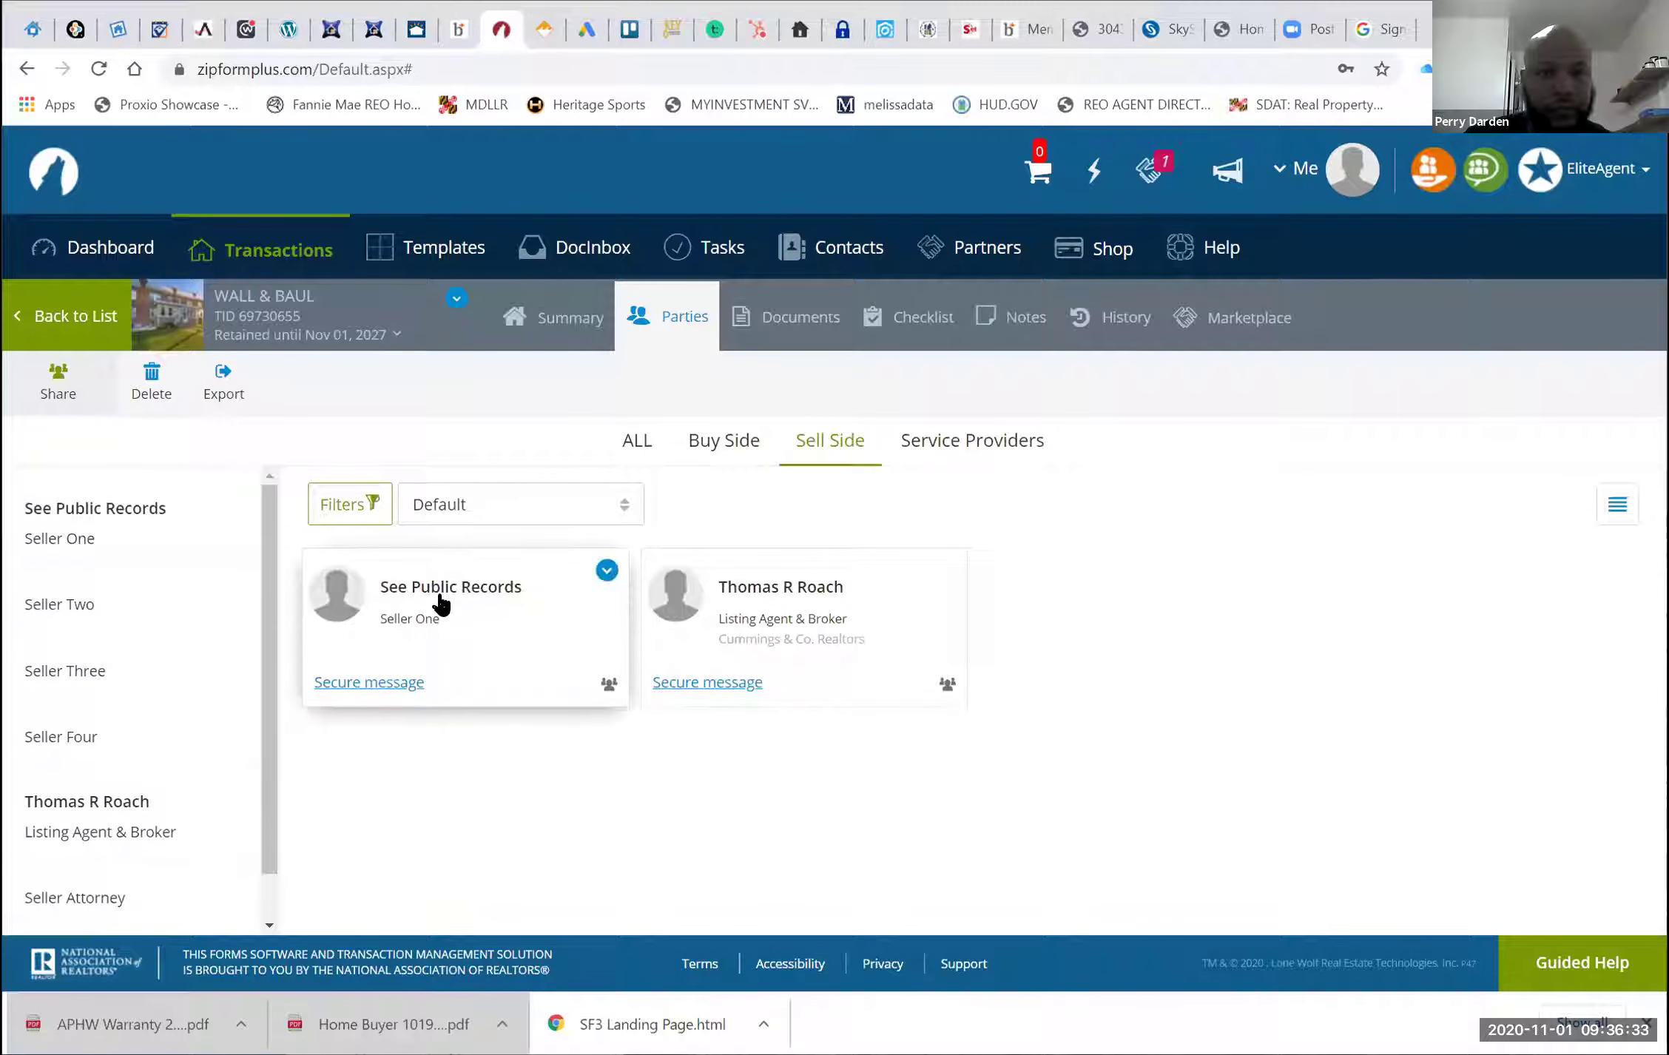
{"action": "left_click", "coordinate": [569, 559]}
{"action": "key", "text": "BackSpace"}
{"action": "key", "text": "BackSpace"}
{"action": "key", "text": "BackSpace"}
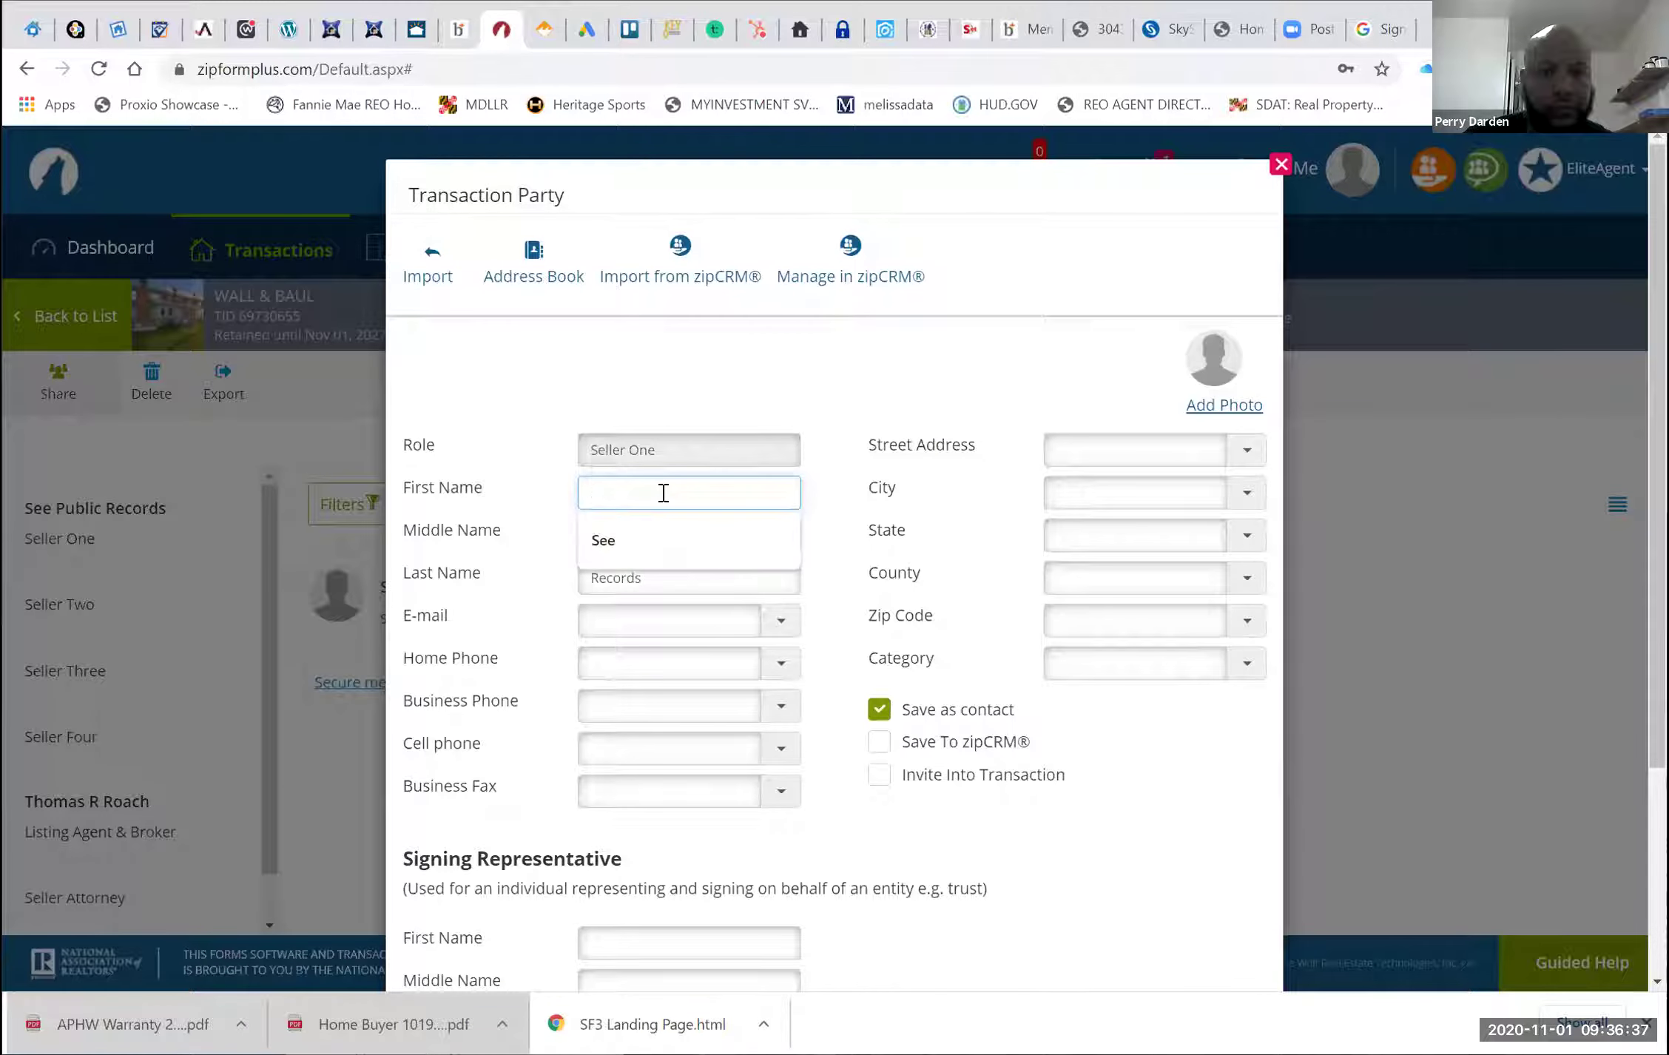
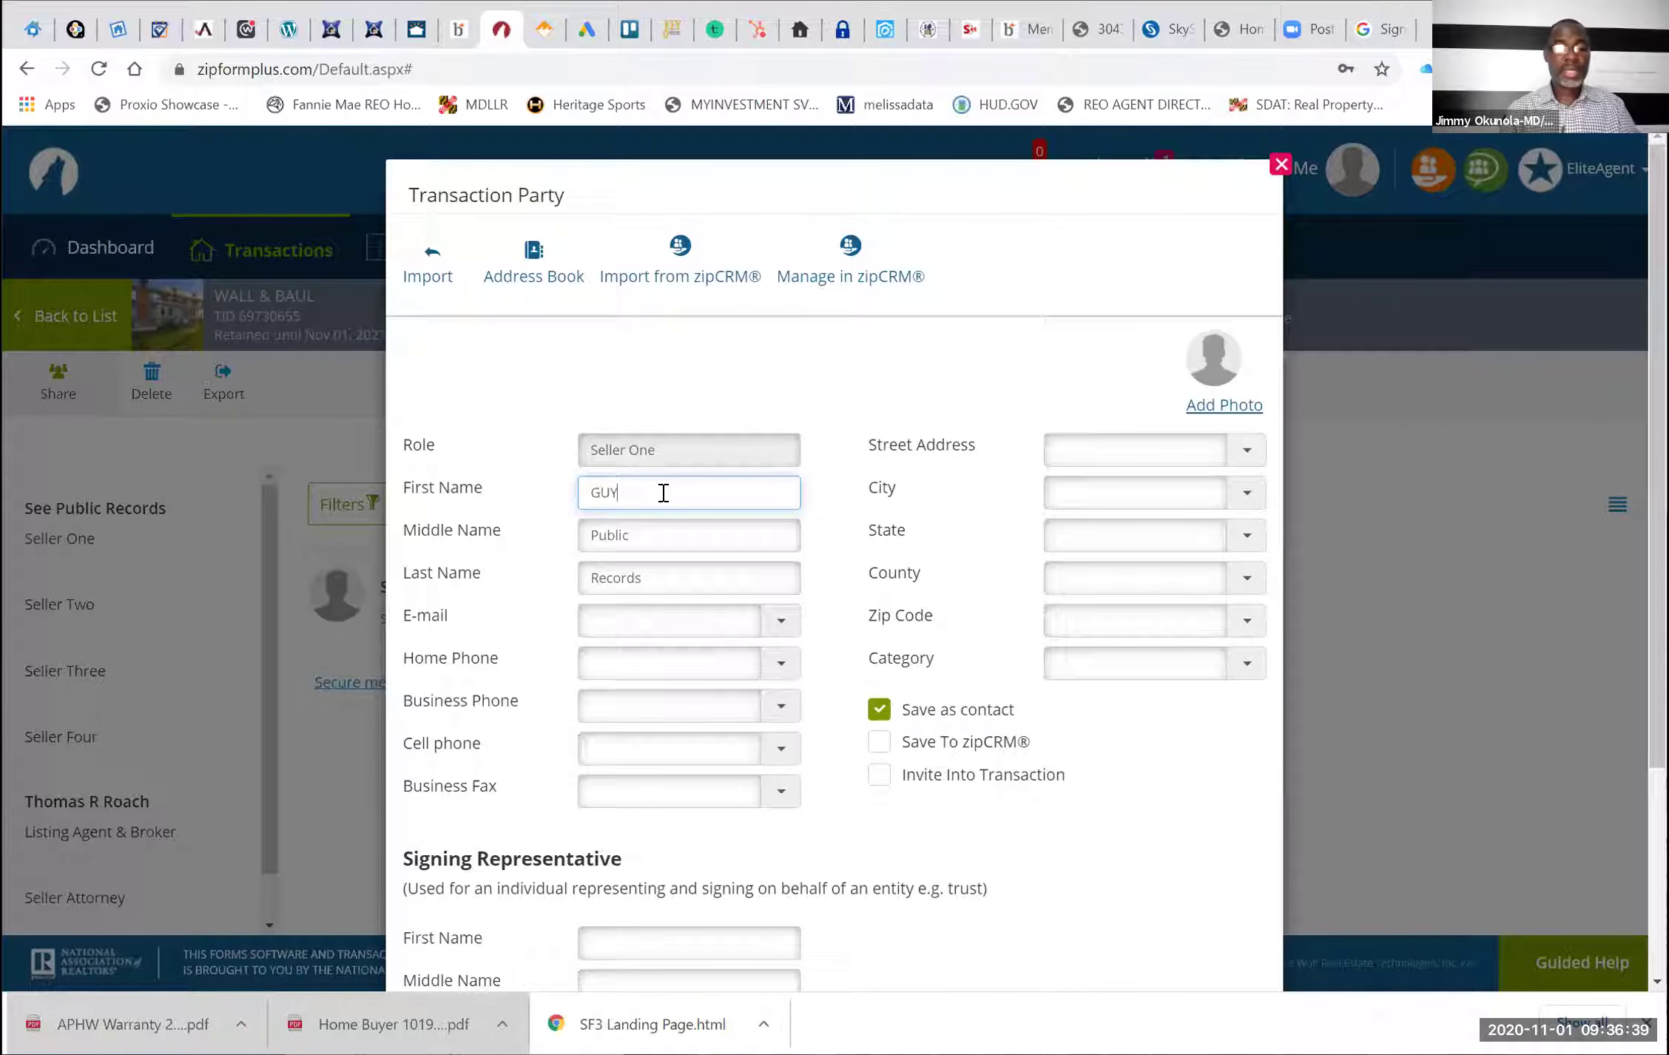
{"action": "key", "text": "Tab"}
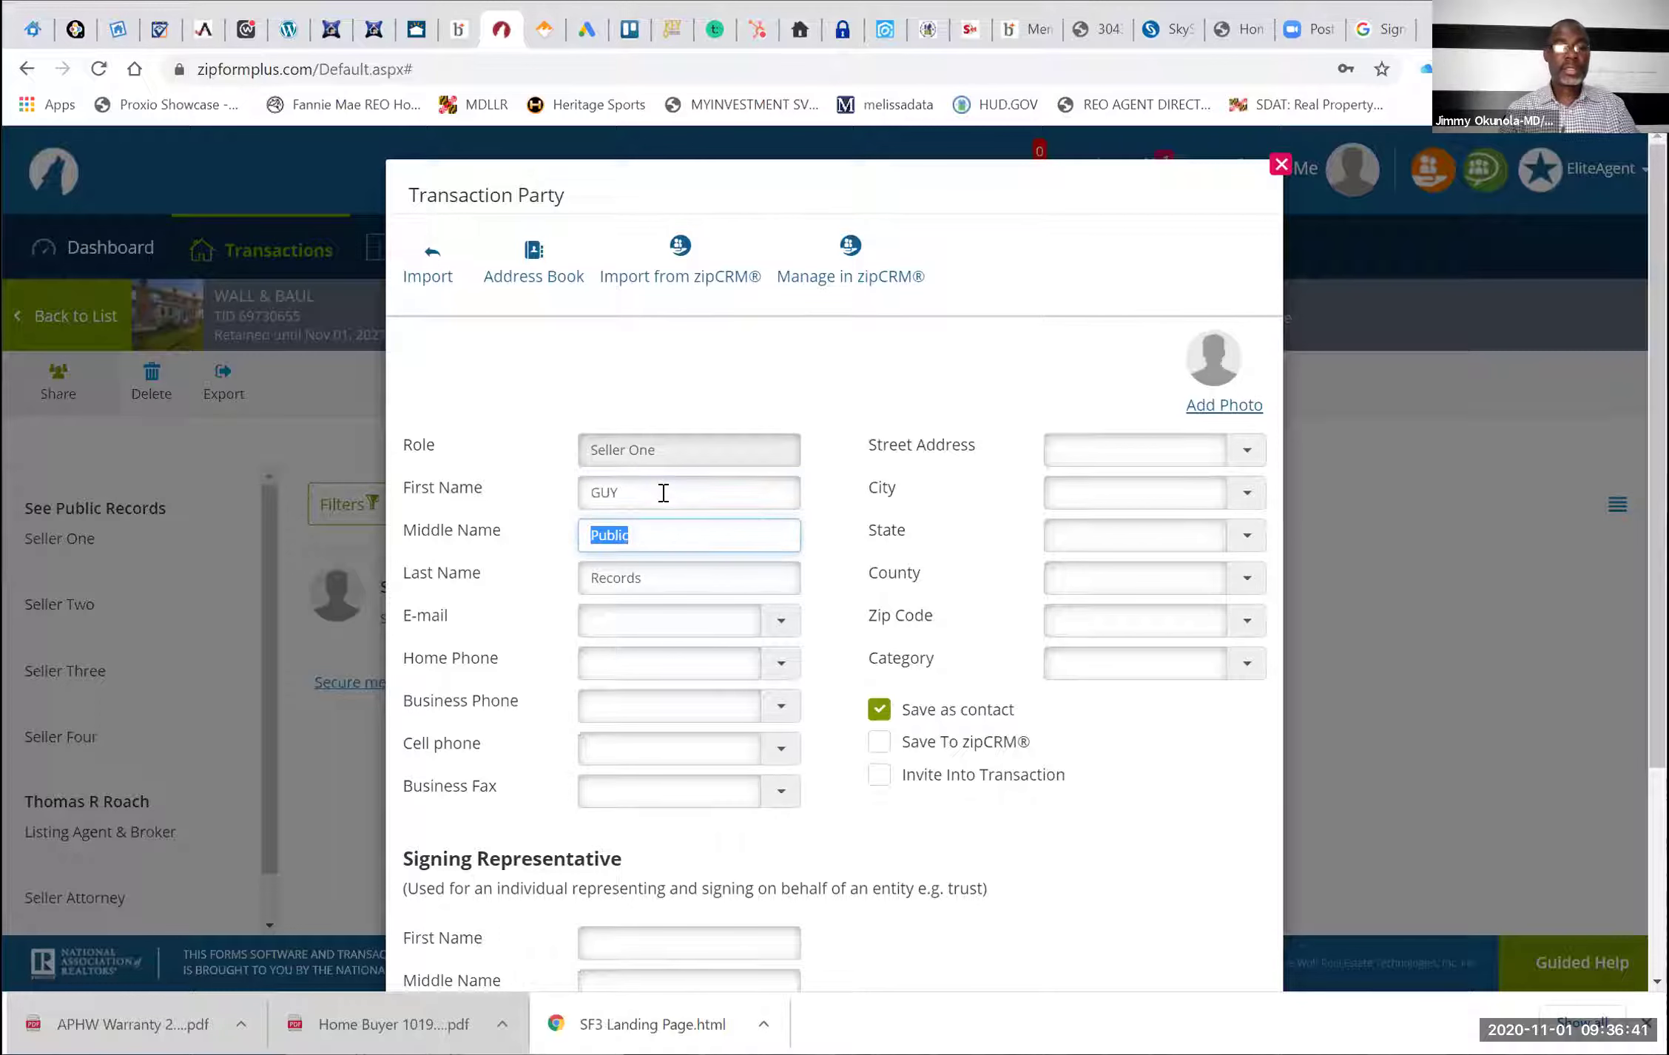
{"action": "key", "text": "Tab"}
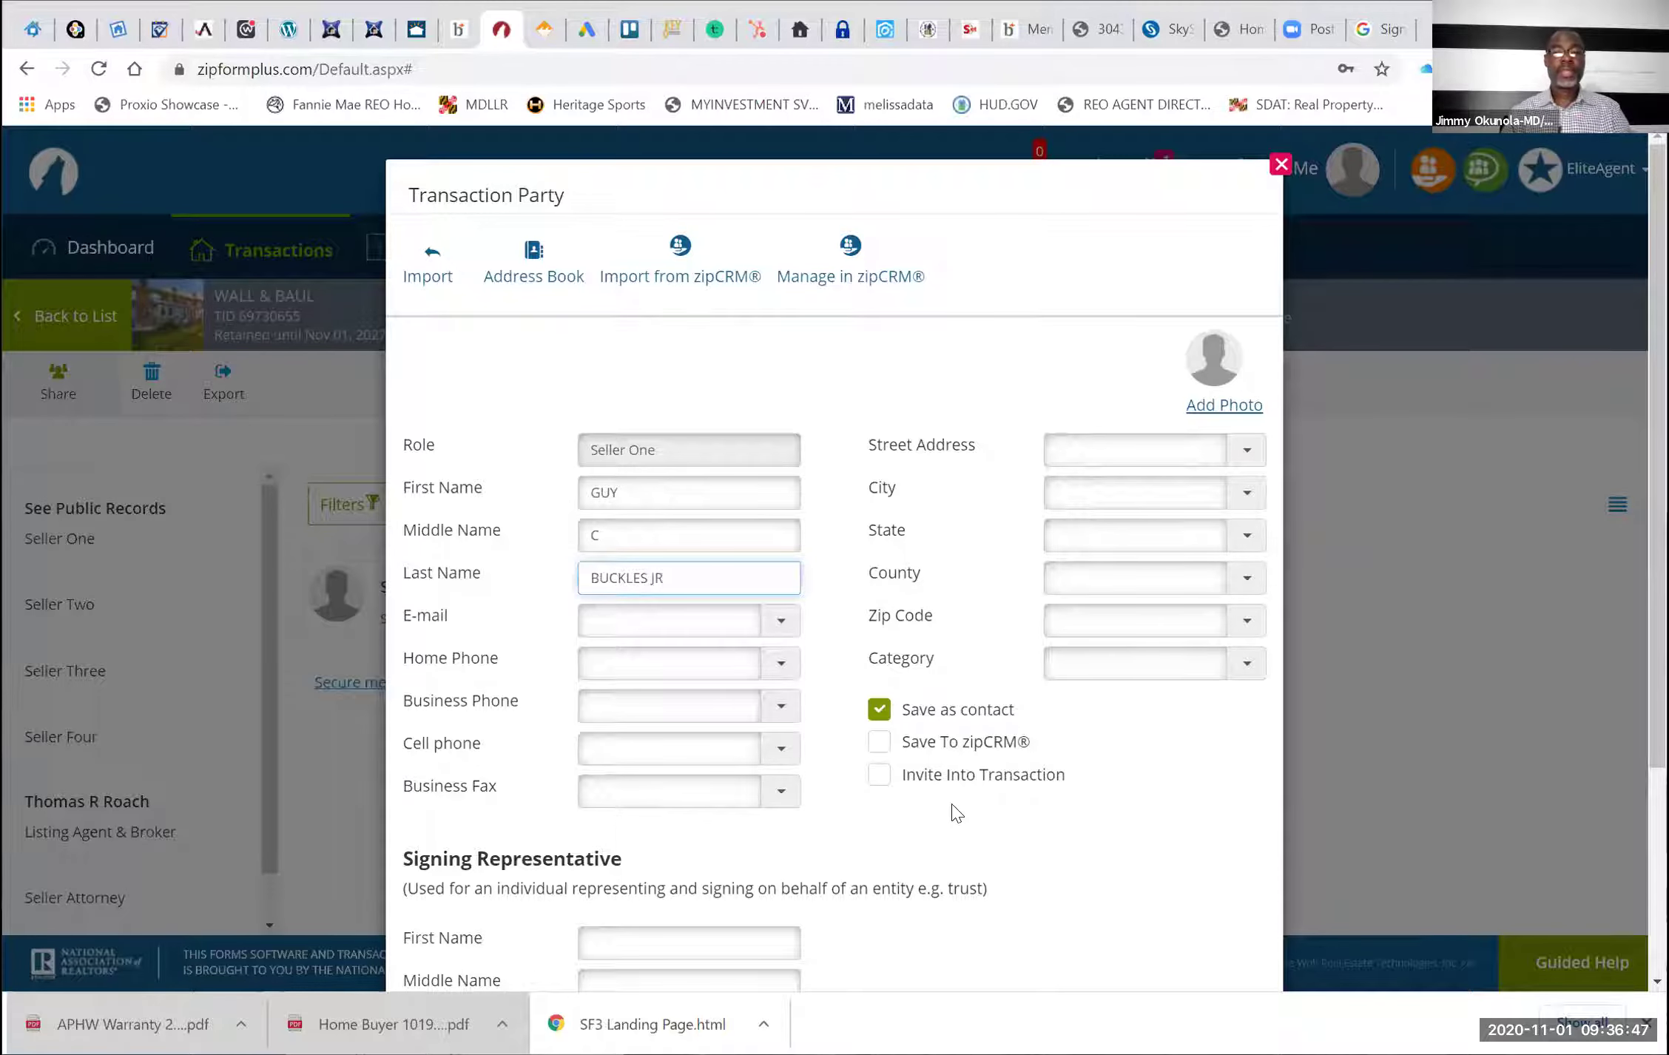
{"action": "scroll", "coordinate": [936, 900], "scroll_direction": "down", "scroll_amount": 3}
{"action": "left_click", "coordinate": [832, 915]}
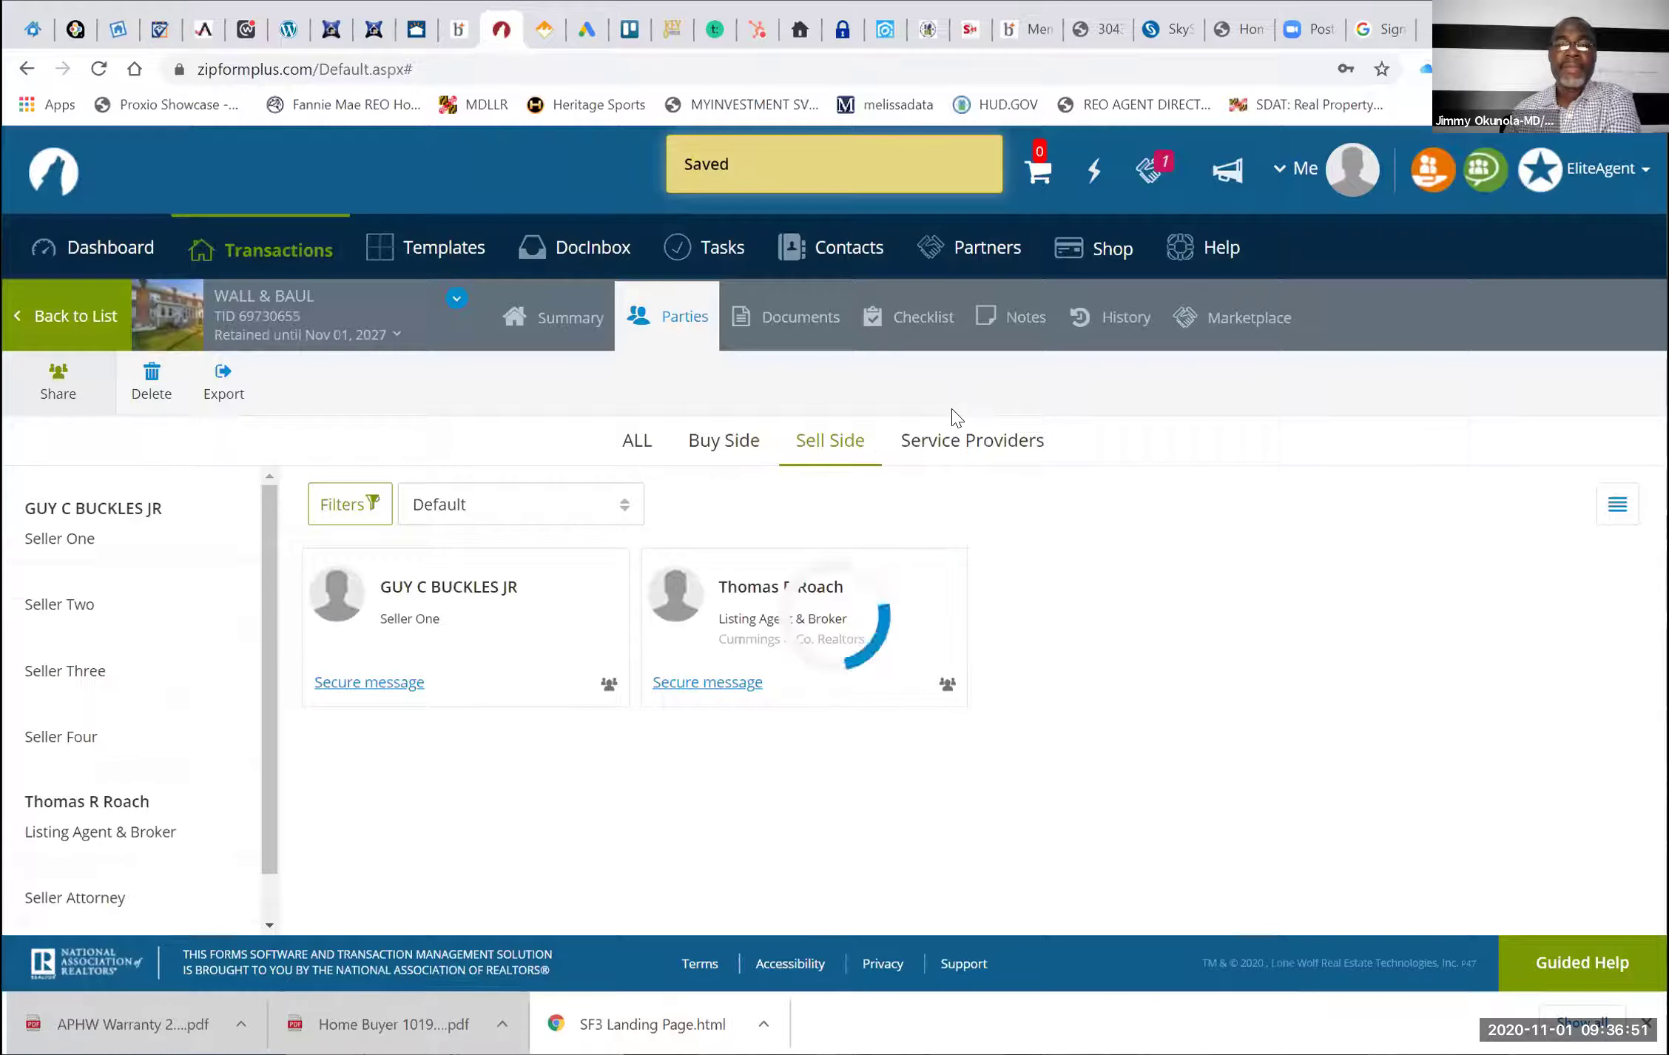
Dismiss a Buyer Lending Company form under Service Providers unsaved and switch to the Documents page
{"action": "left_click", "coordinate": [943, 443]}
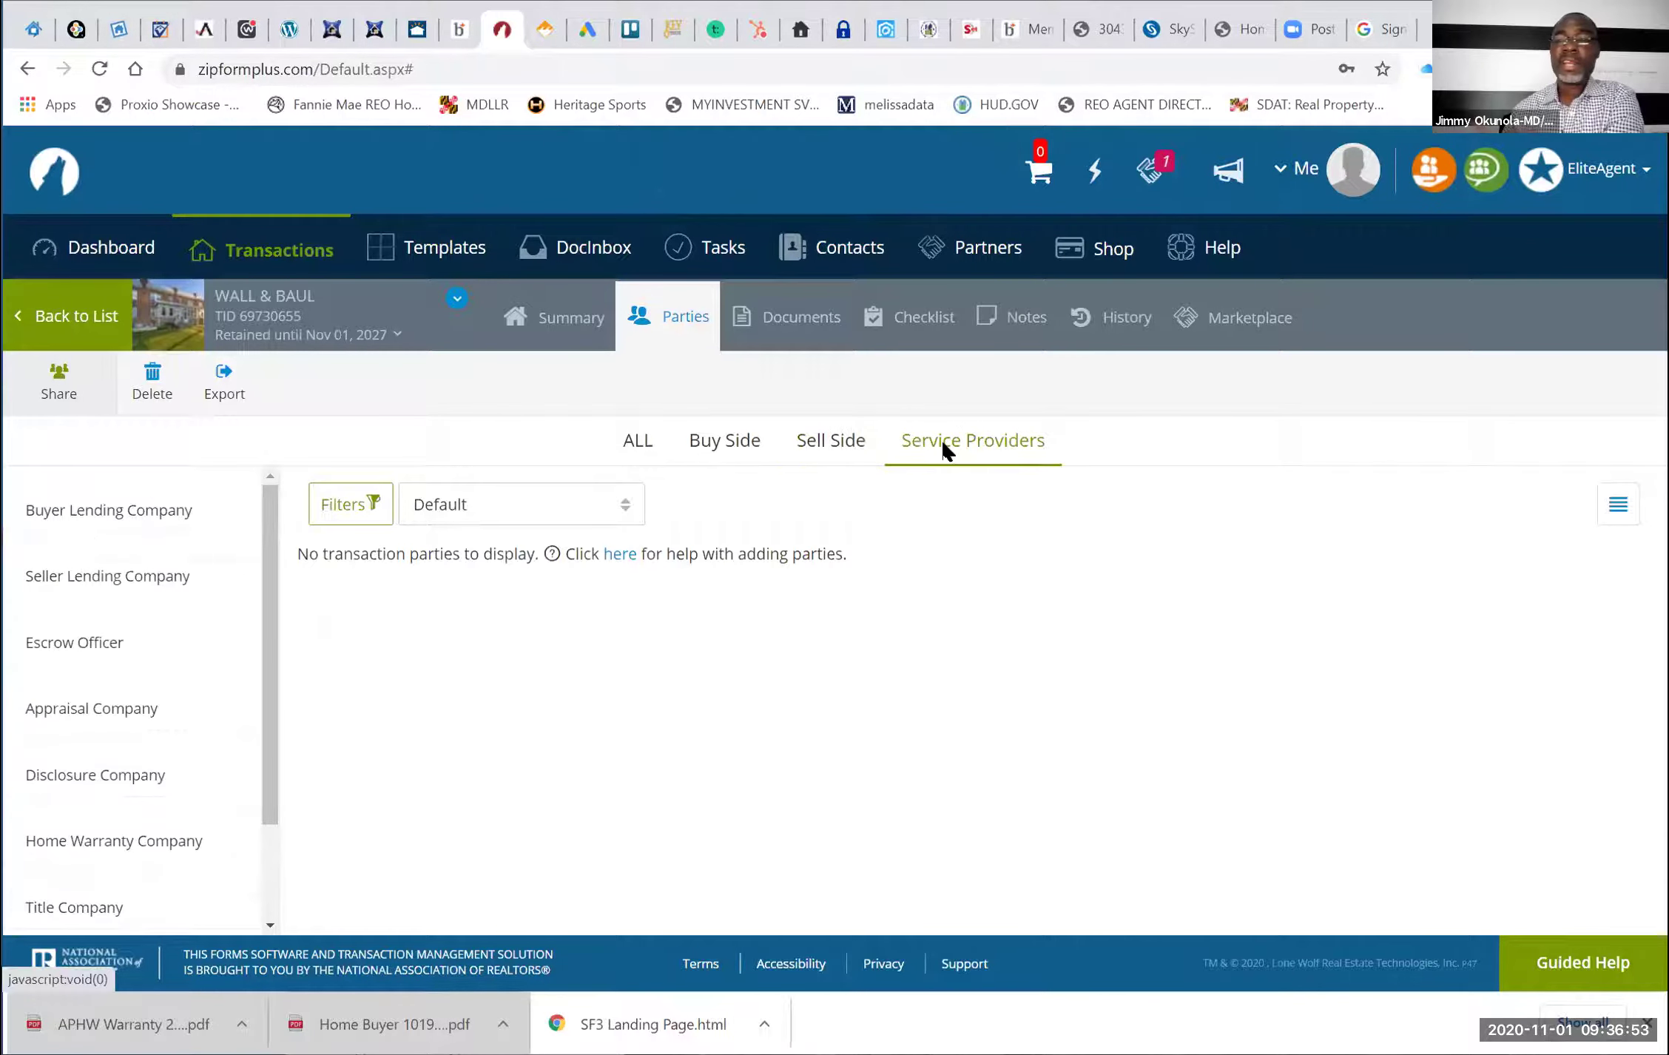
{"action": "mouse_move", "coordinate": [118, 520]}
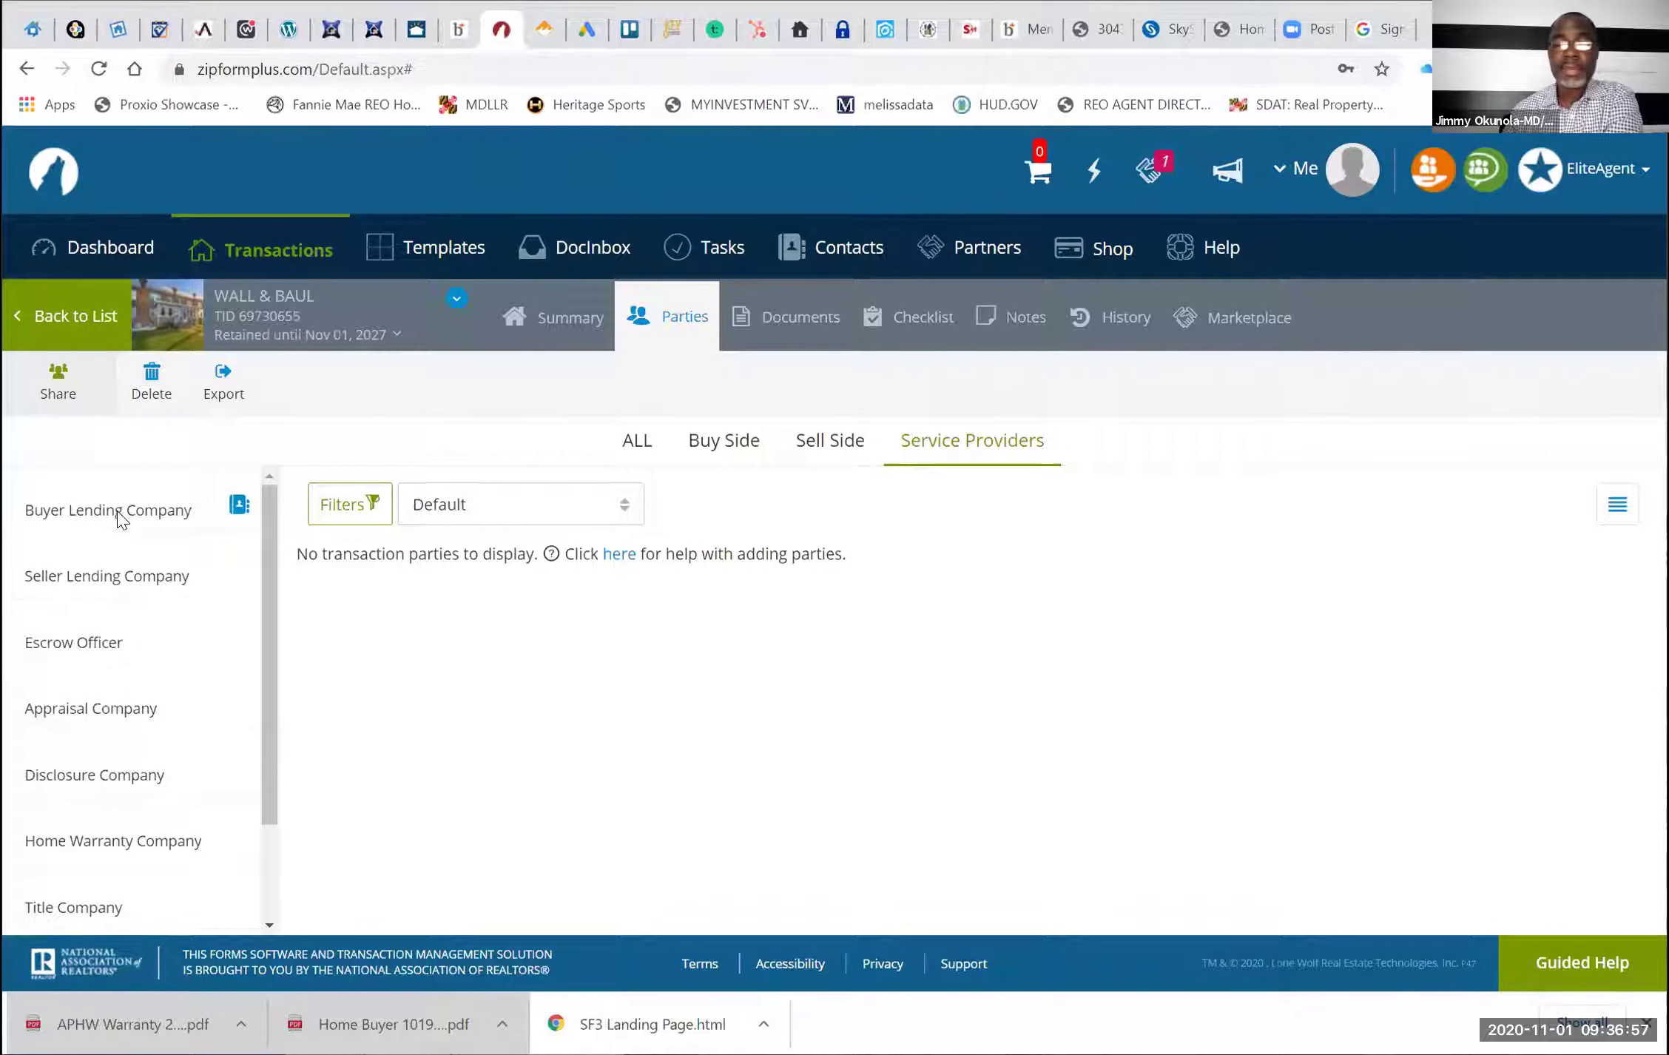
{"action": "left_click", "coordinate": [119, 518]}
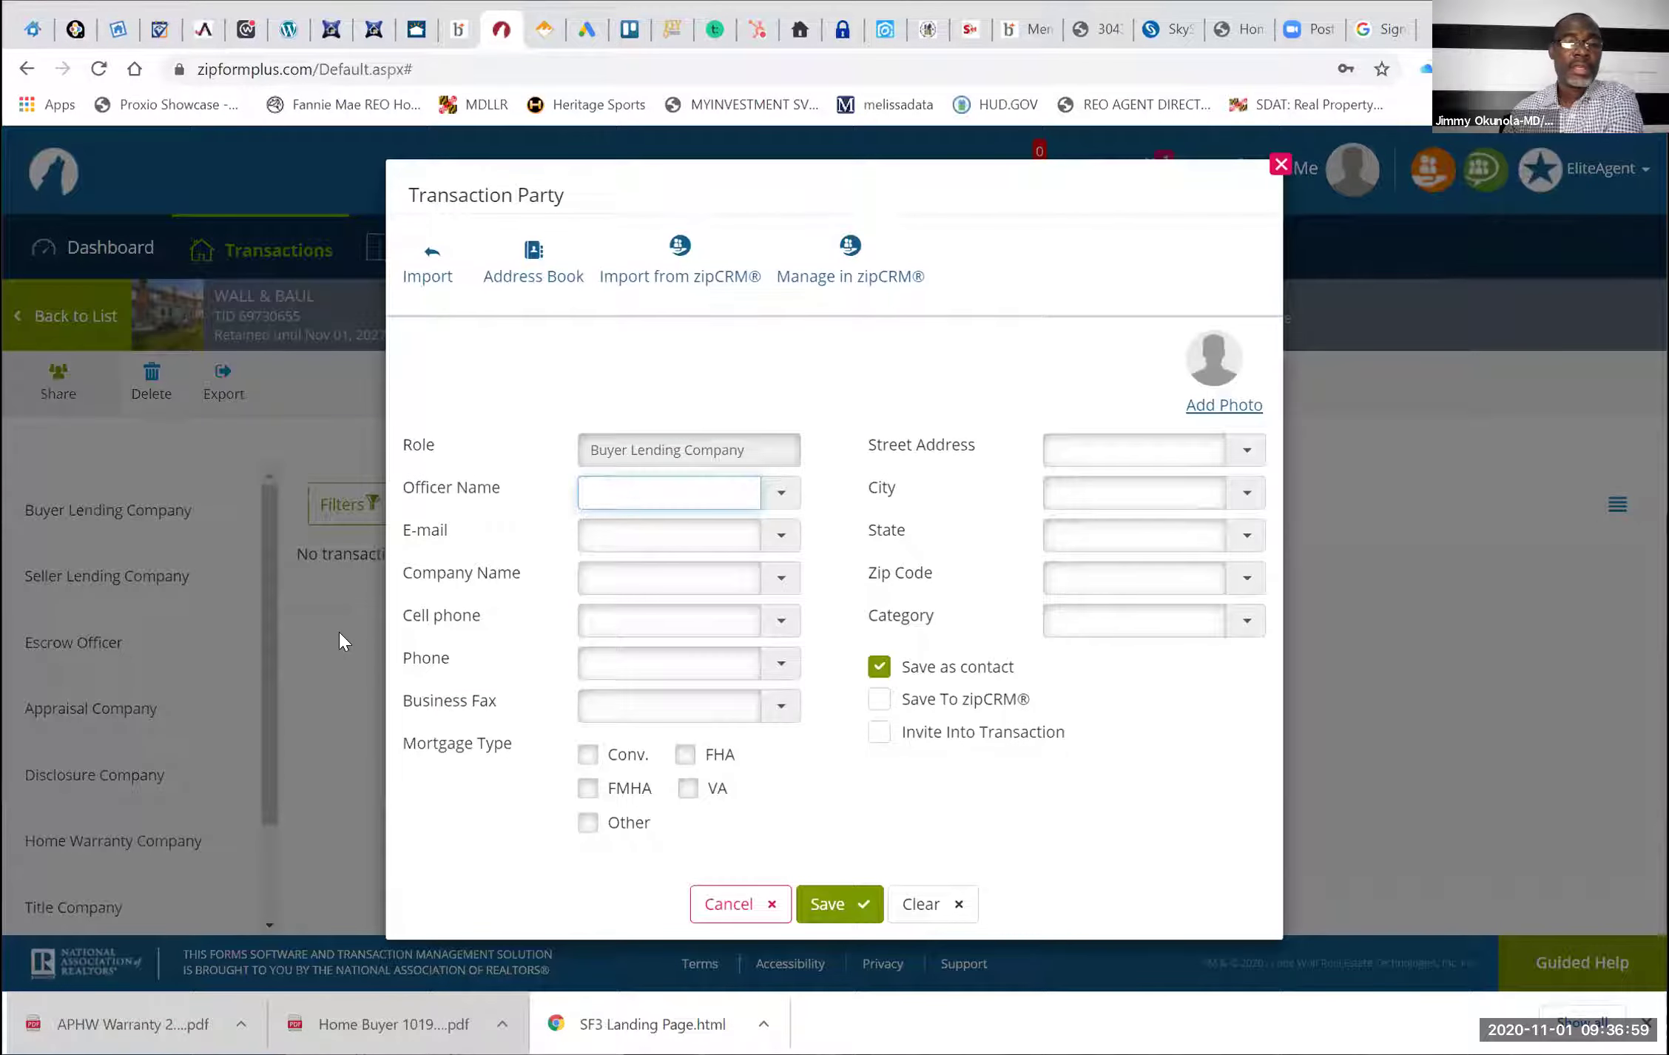
{"action": "left_click", "coordinate": [1281, 164]}
{"action": "scroll", "coordinate": [140, 782], "scroll_direction": "down", "scroll_amount": 1}
{"action": "scroll", "coordinate": [142, 784], "scroll_direction": "down", "scroll_amount": 2}
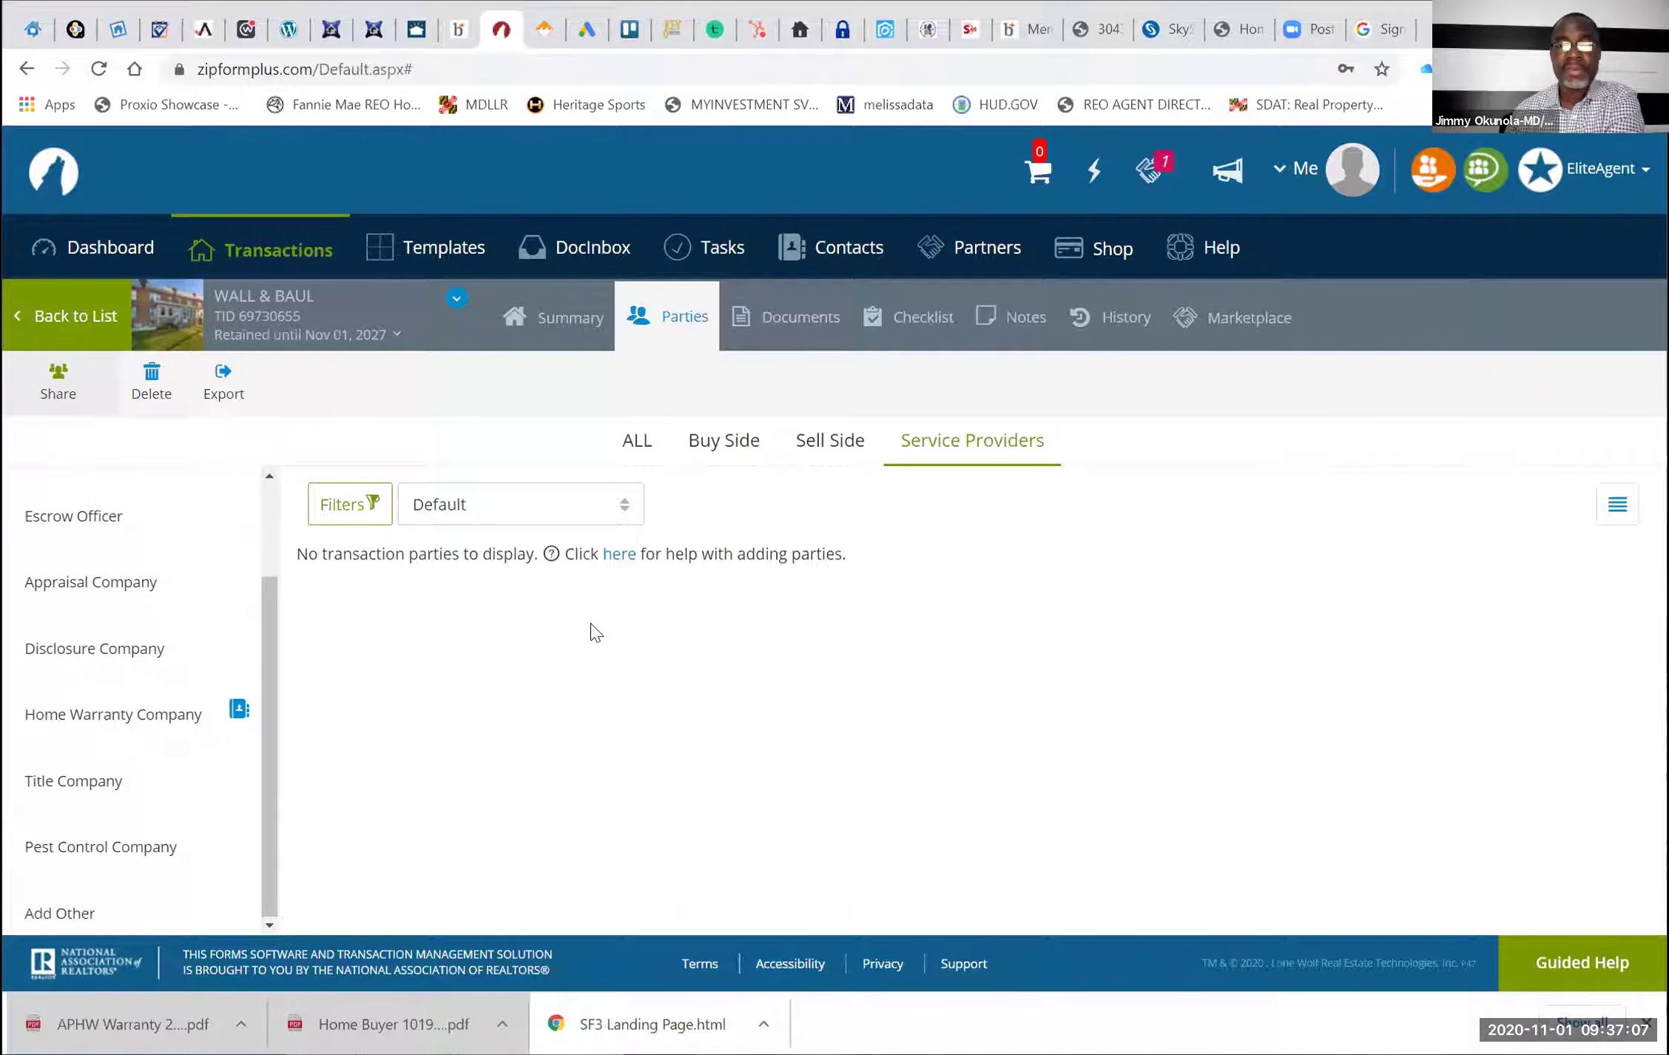
{"action": "left_click", "coordinate": [801, 316]}
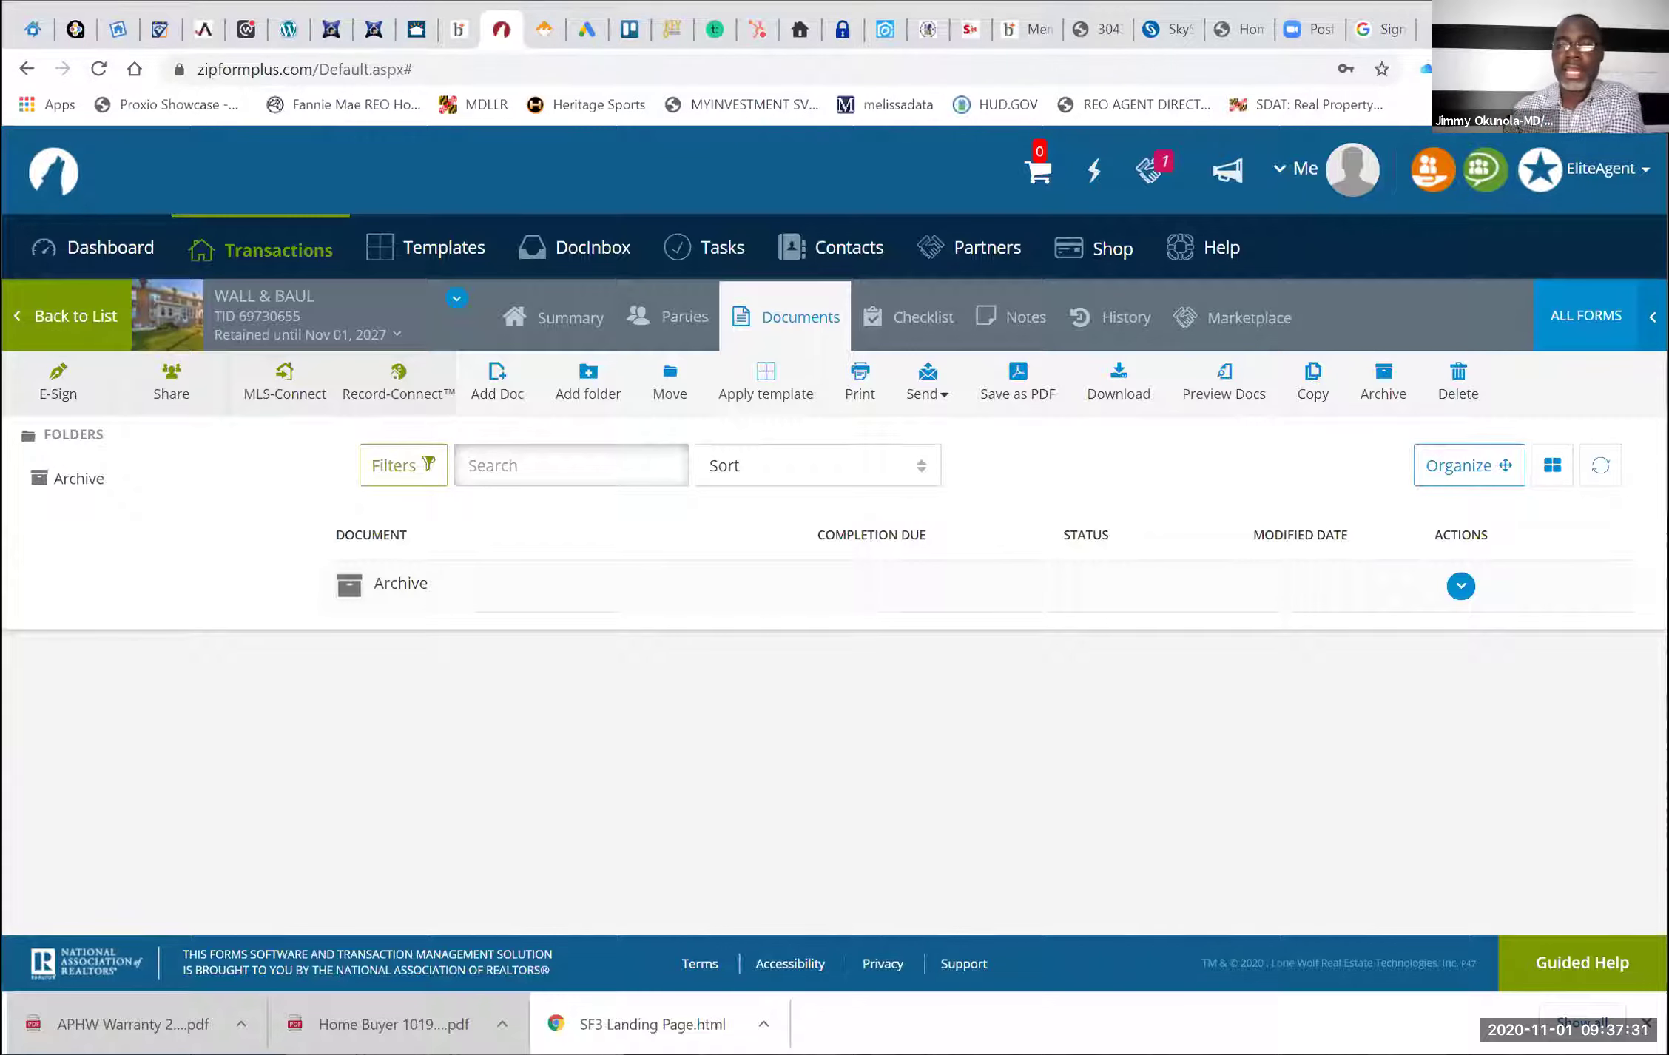
Search all form libraries for 'COVER' and add the Maryland REALTORS® Broker Forms Cover Sheet
{"action": "left_click", "coordinate": [1602, 313]}
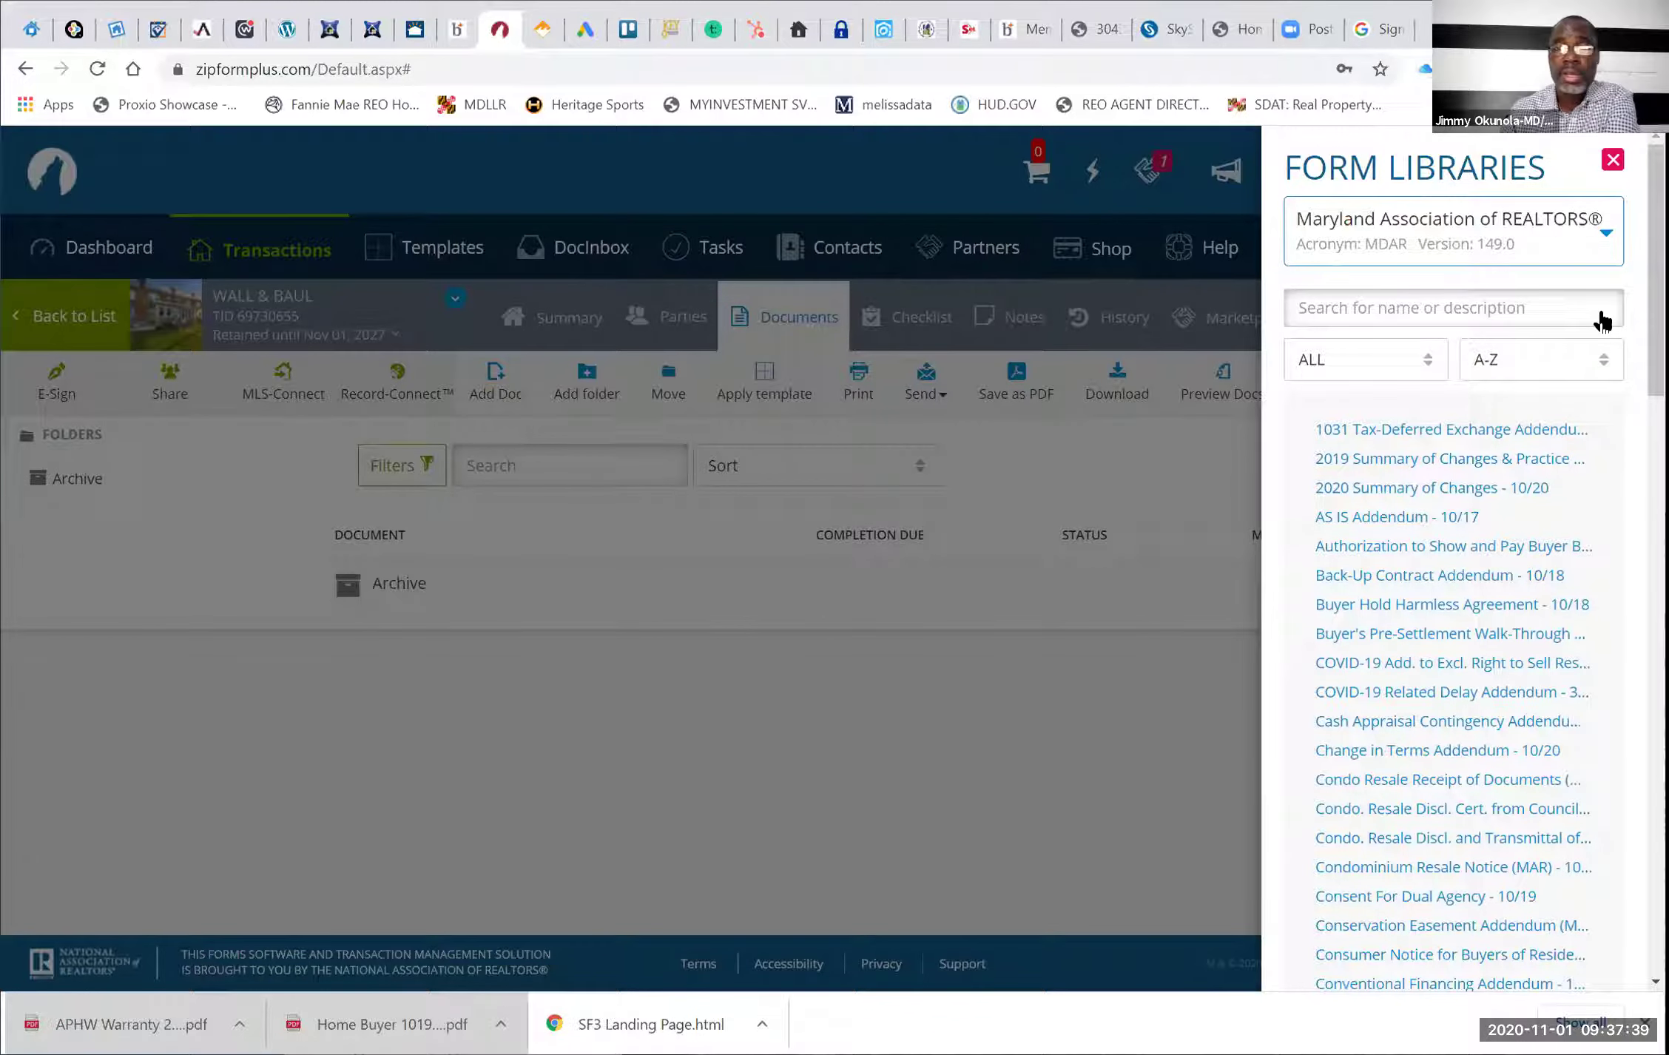
{"action": "left_click", "coordinate": [1602, 249]}
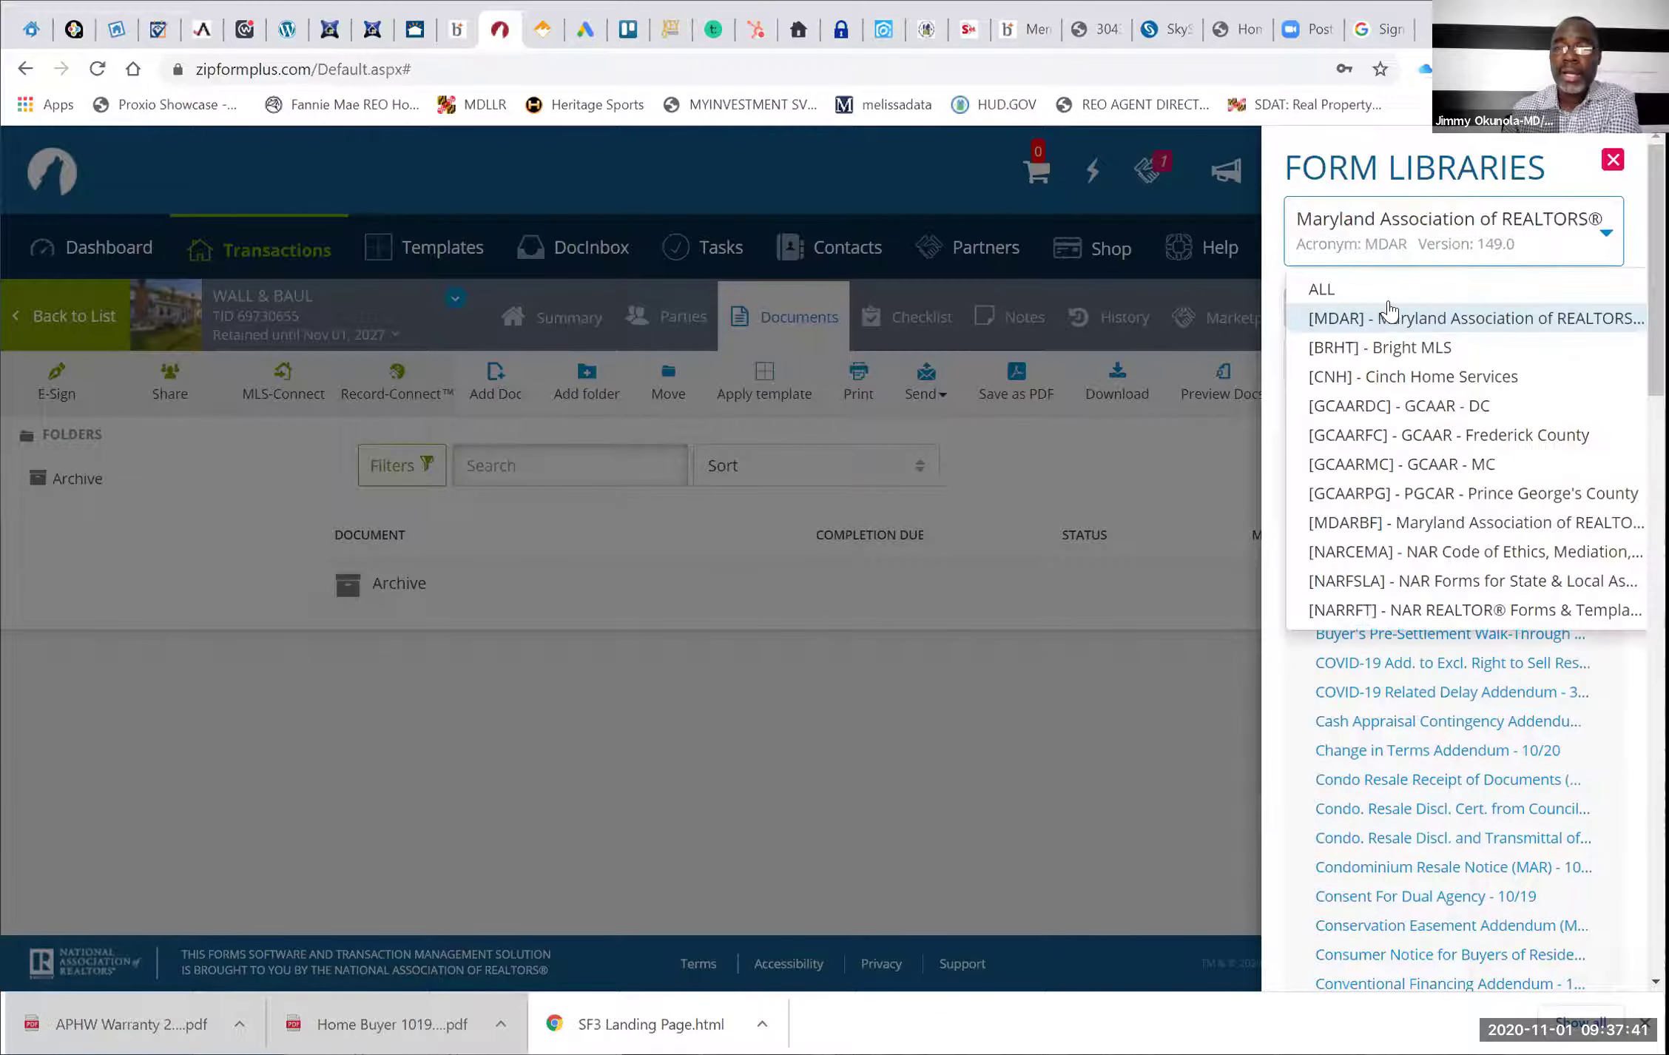
{"action": "left_click", "coordinate": [1381, 289]}
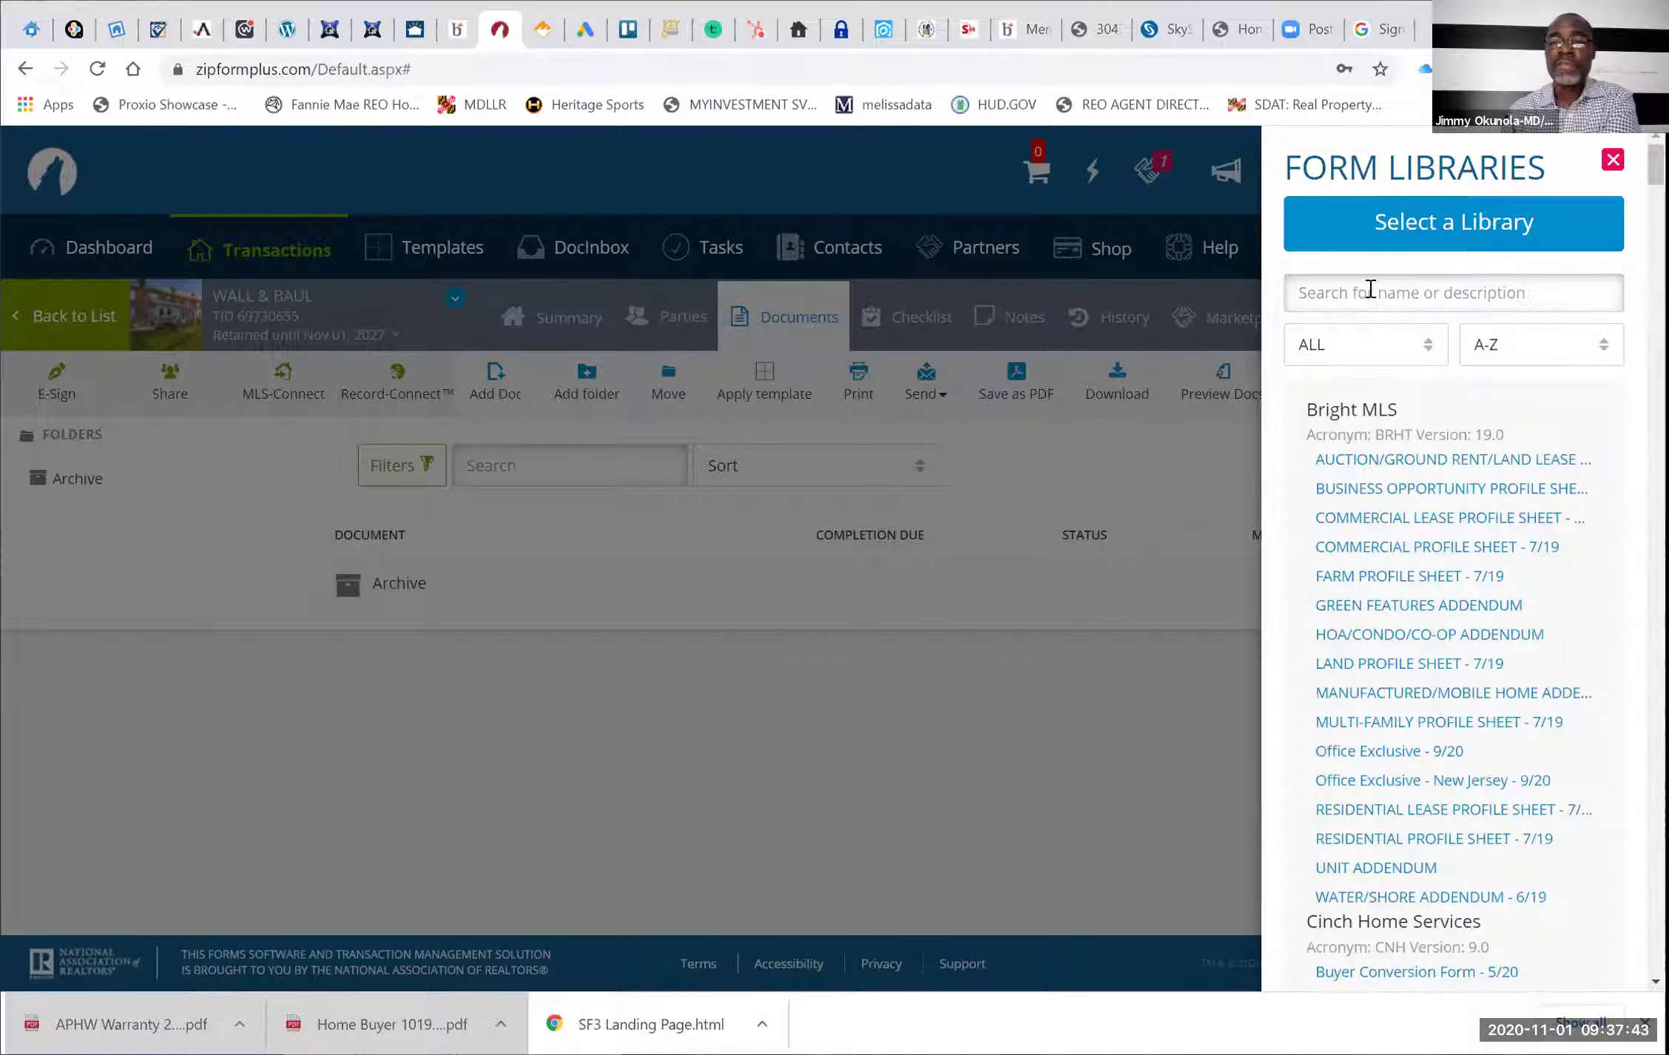
{"action": "right_click", "coordinate": [1370, 290]}
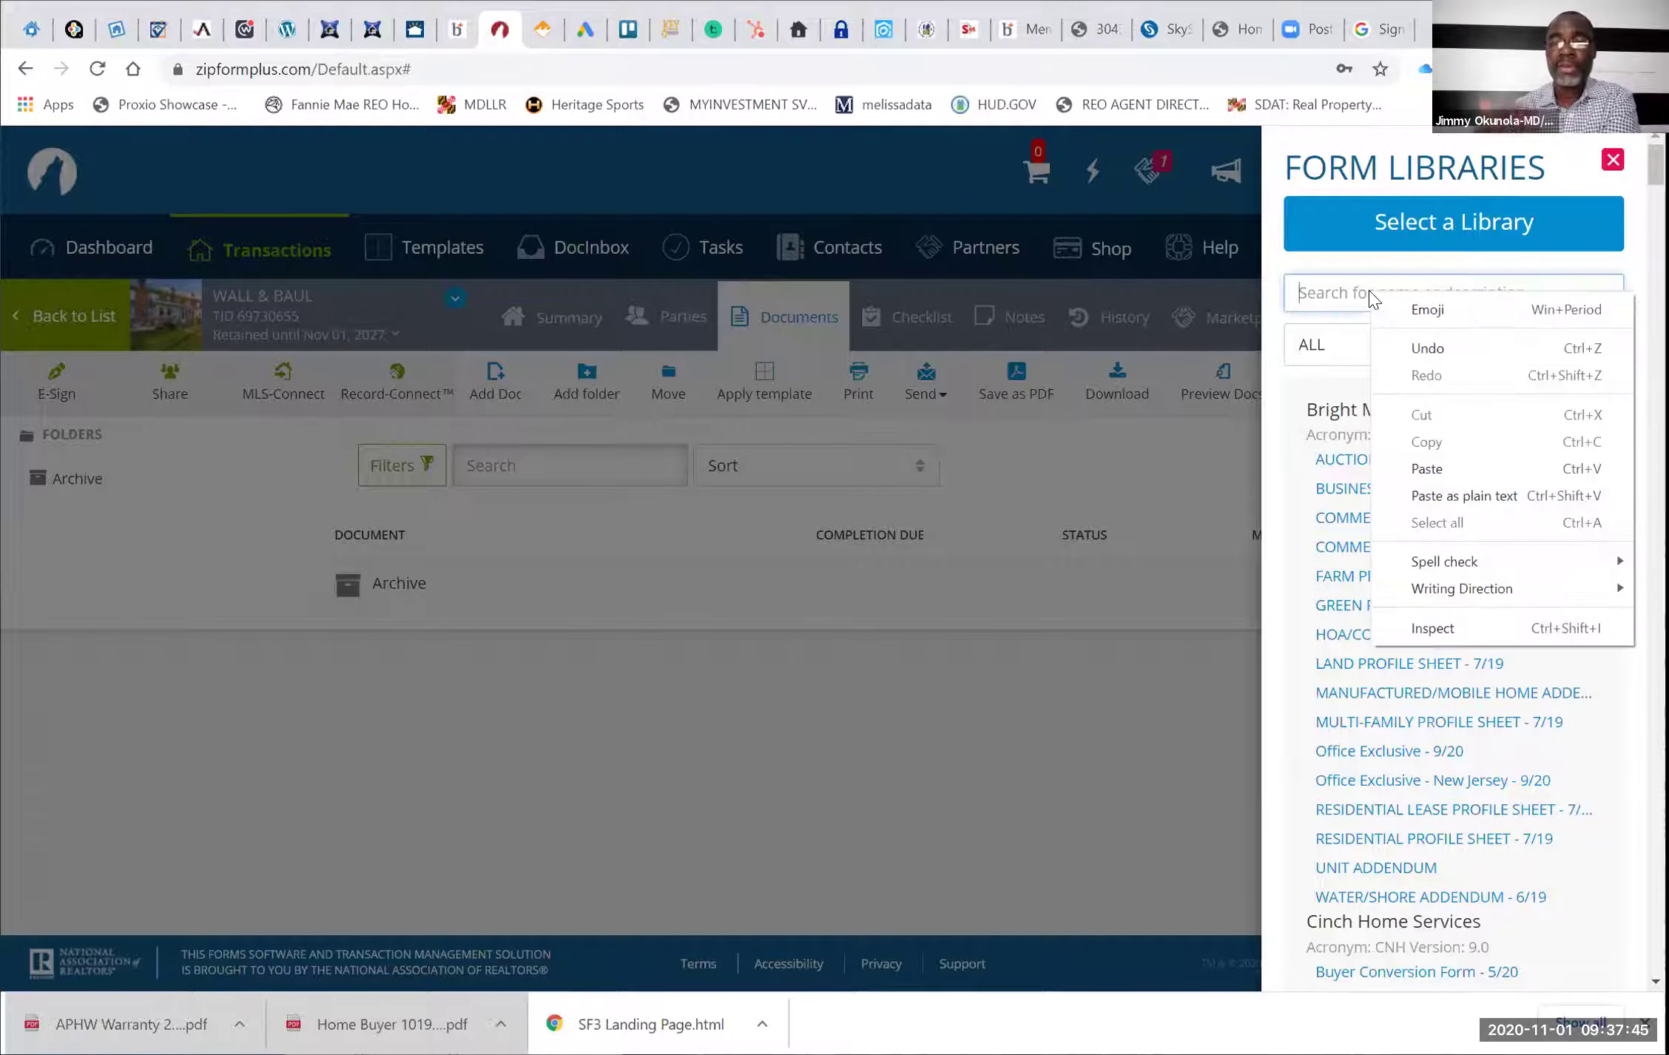
{"action": "left_click", "coordinate": [1307, 291]}
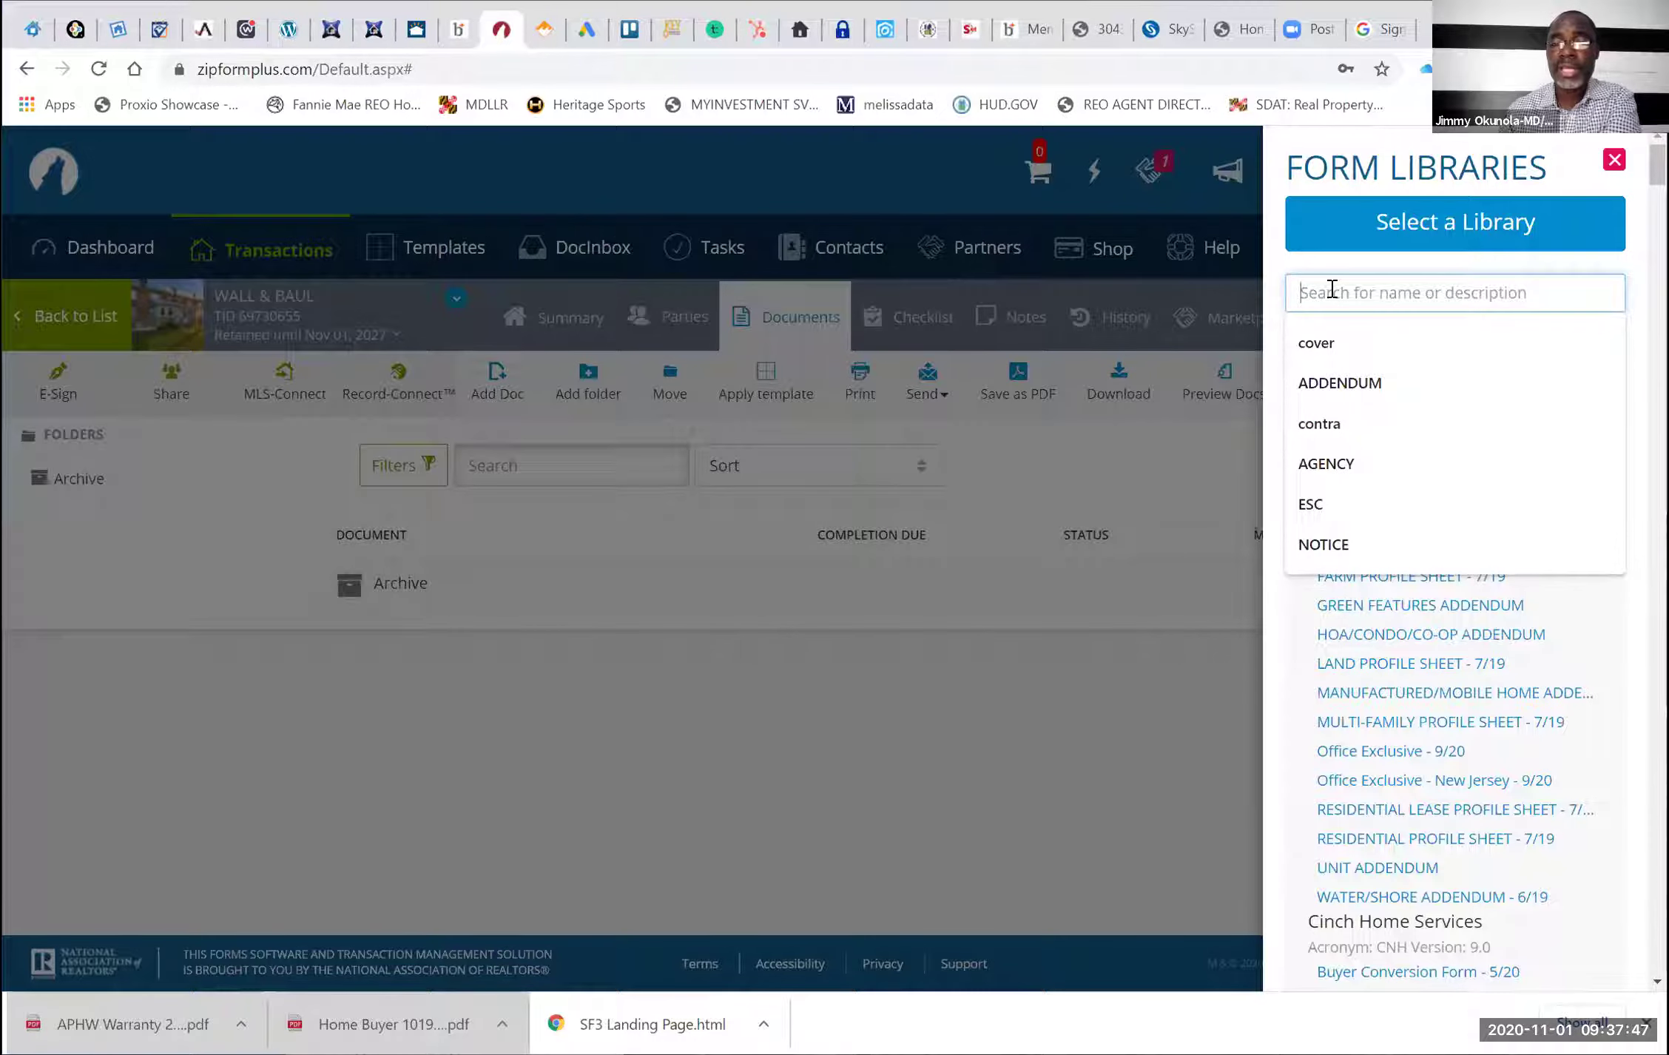
{"action": "type", "text": "COVER"}
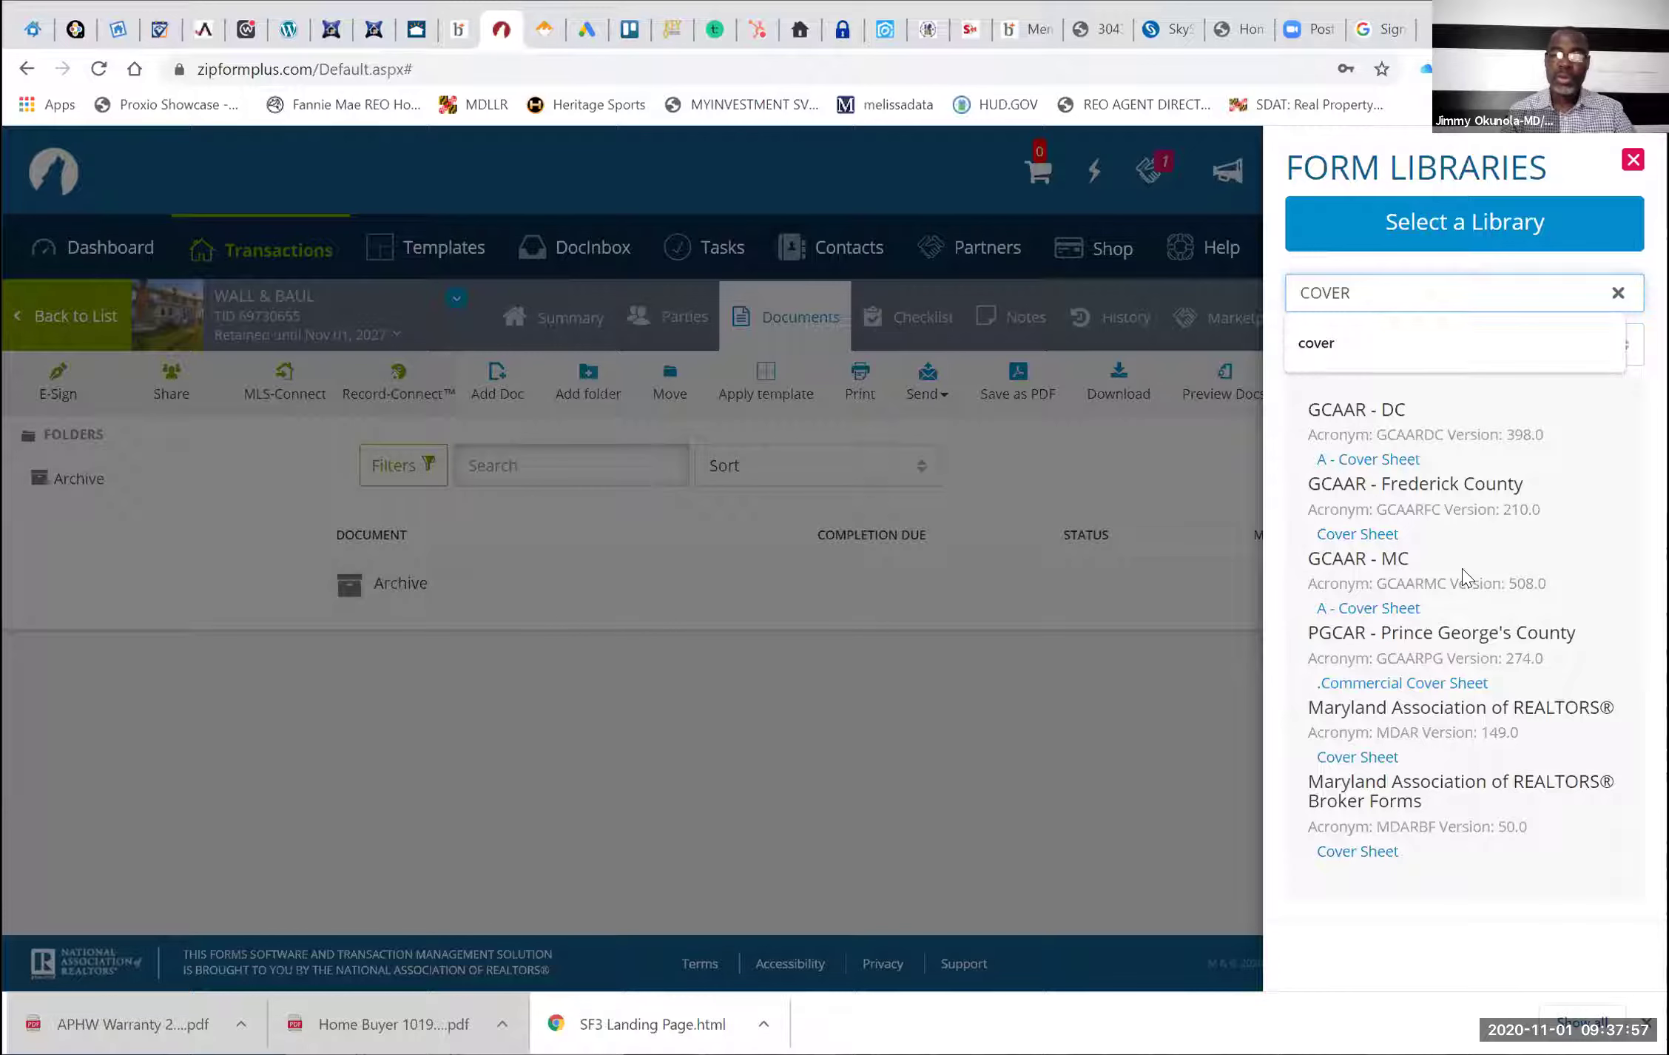
{"action": "left_click", "coordinate": [1391, 854]}
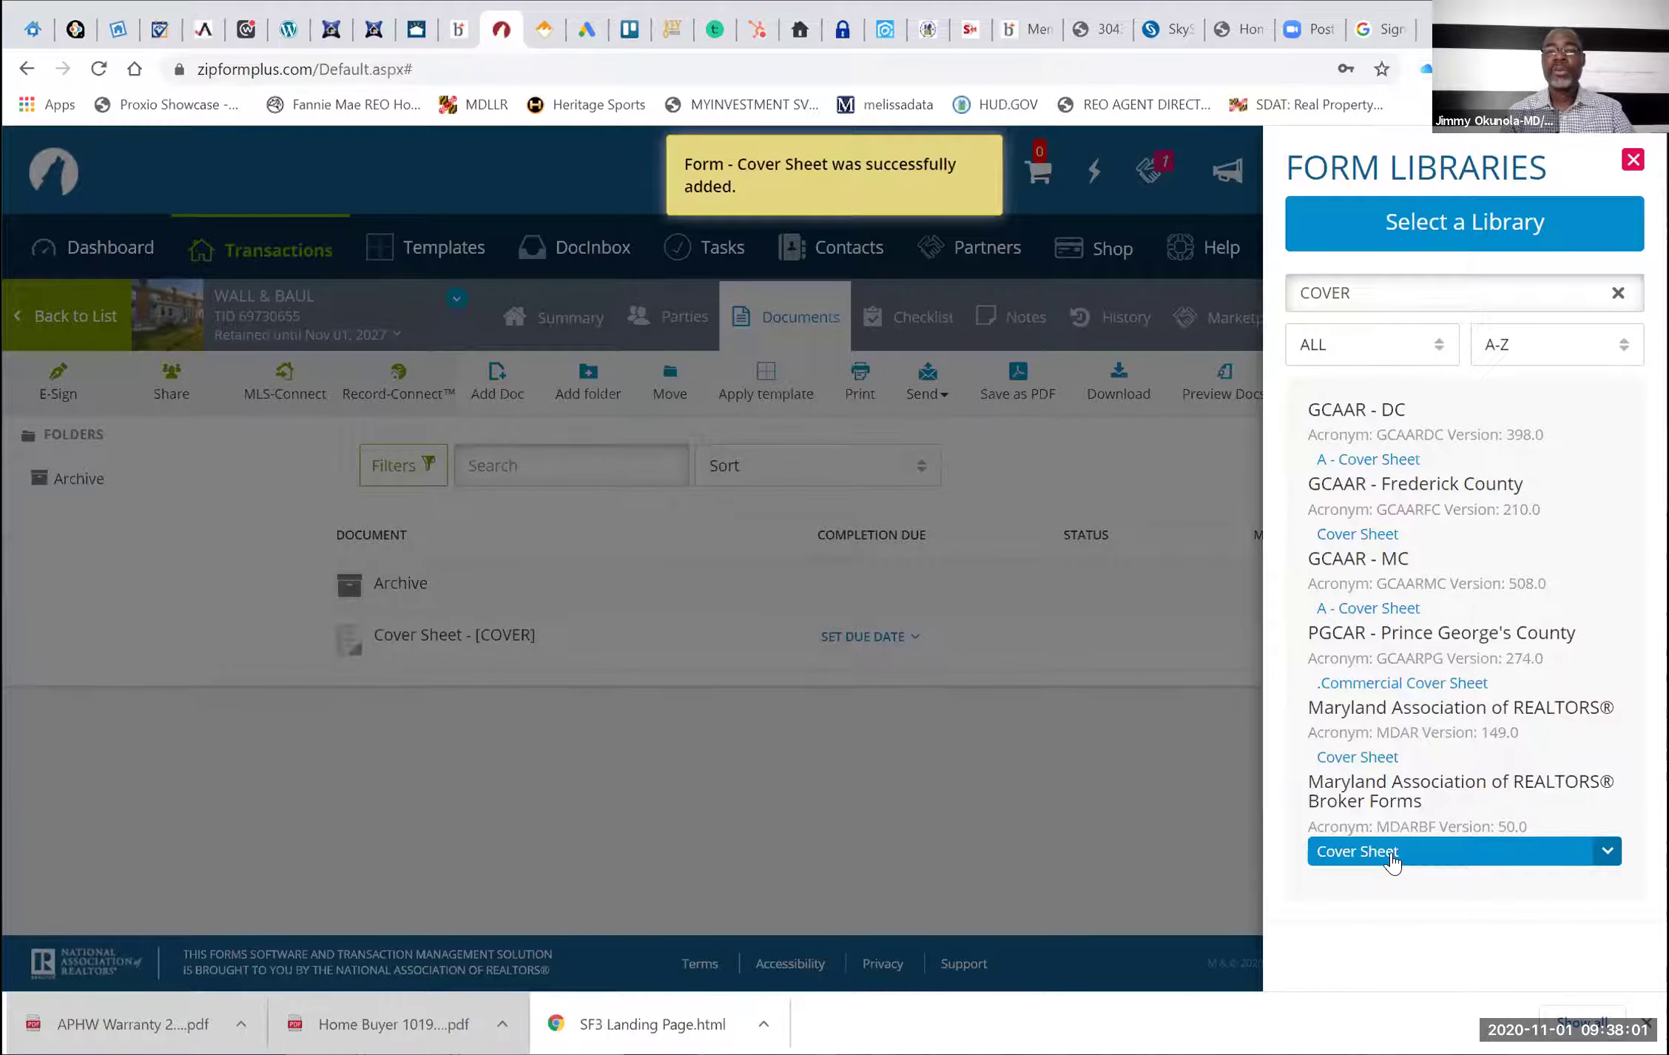
Change the form library search from 'COVER' to 'CONTR'
{"action": "left_click", "coordinate": [1372, 281]}
{"action": "key", "text": "BackSpace"}
{"action": "key", "text": "BackSpace"}
{"action": "key", "text": "BackSpace"}
{"action": "key", "text": "BackSpace"}
{"action": "key", "text": "BackSpace"}
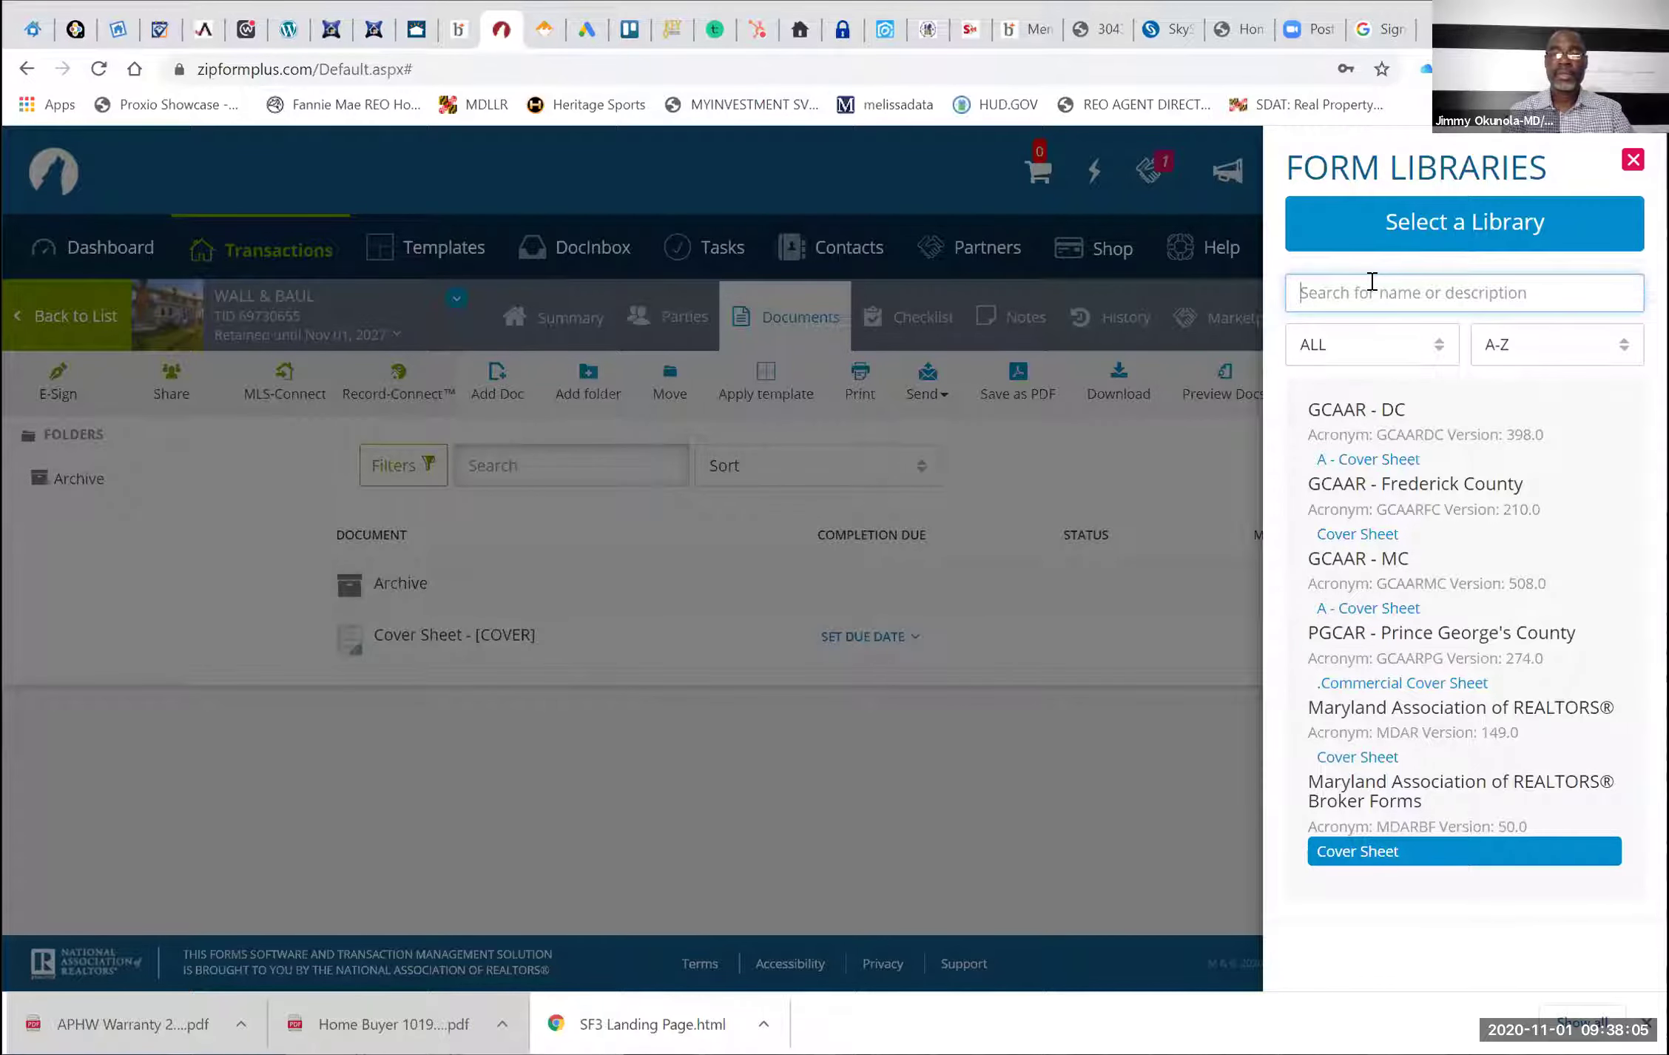
{"action": "type", "text": "RESI"}
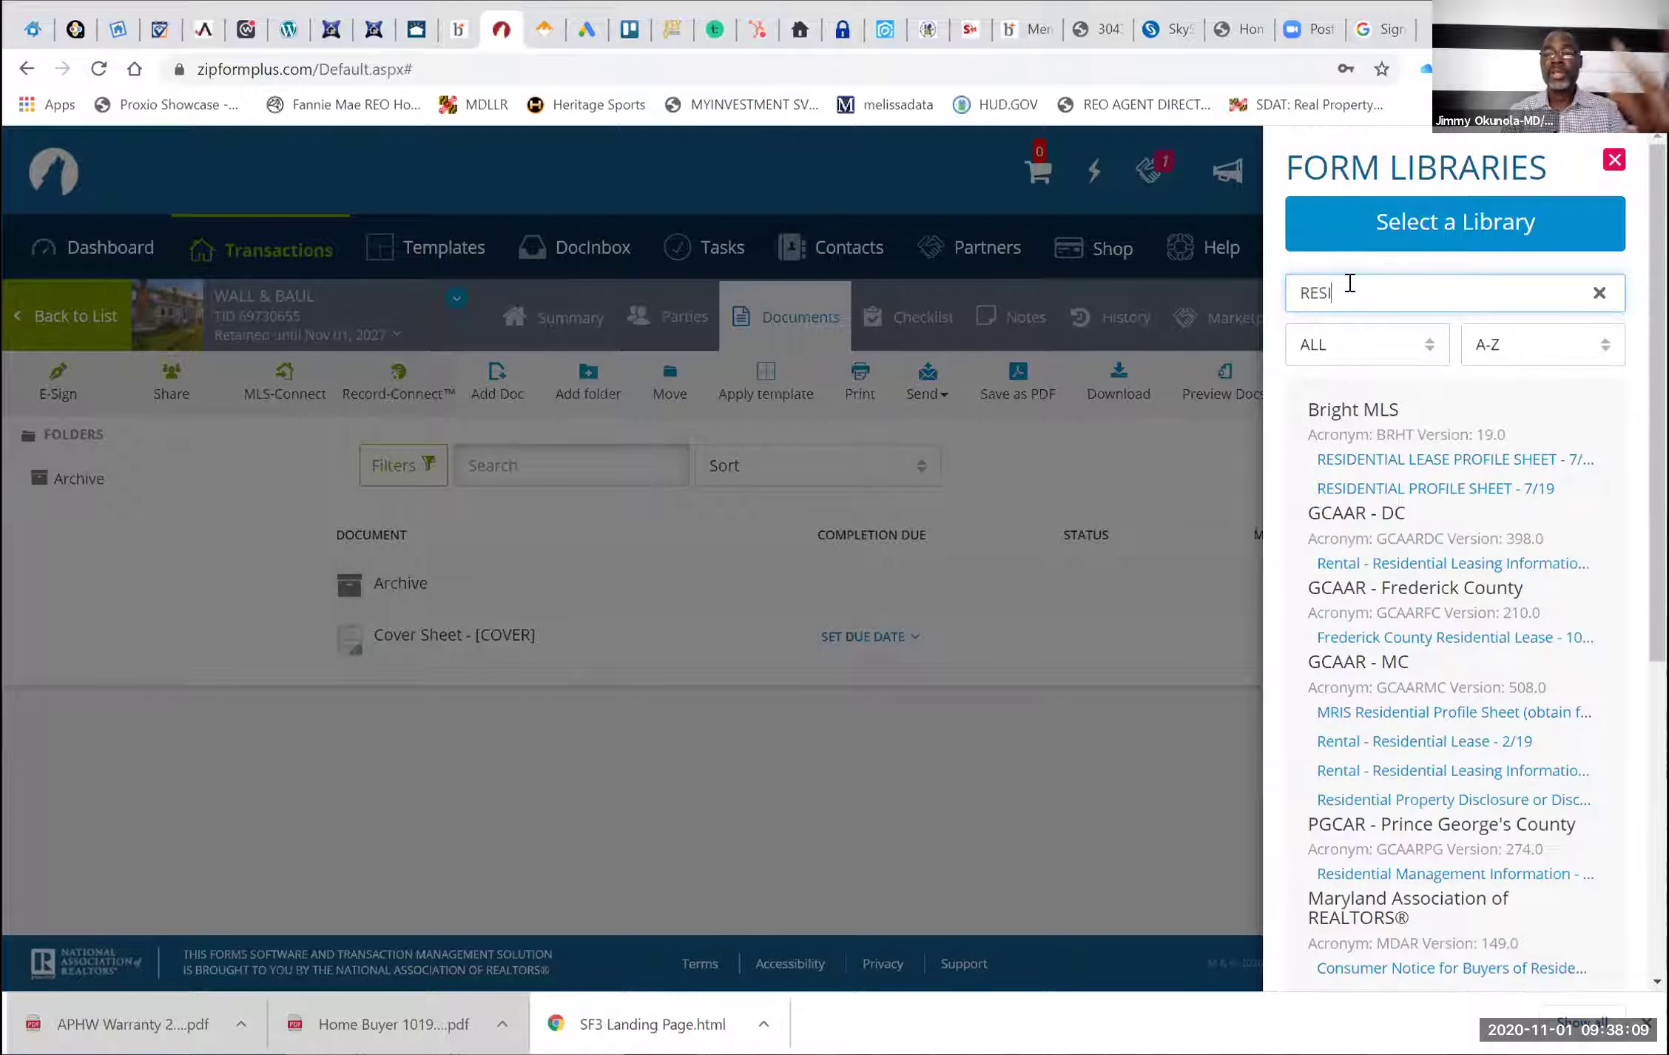
{"action": "scroll", "coordinate": [1406, 704], "scroll_direction": "down", "scroll_amount": 2}
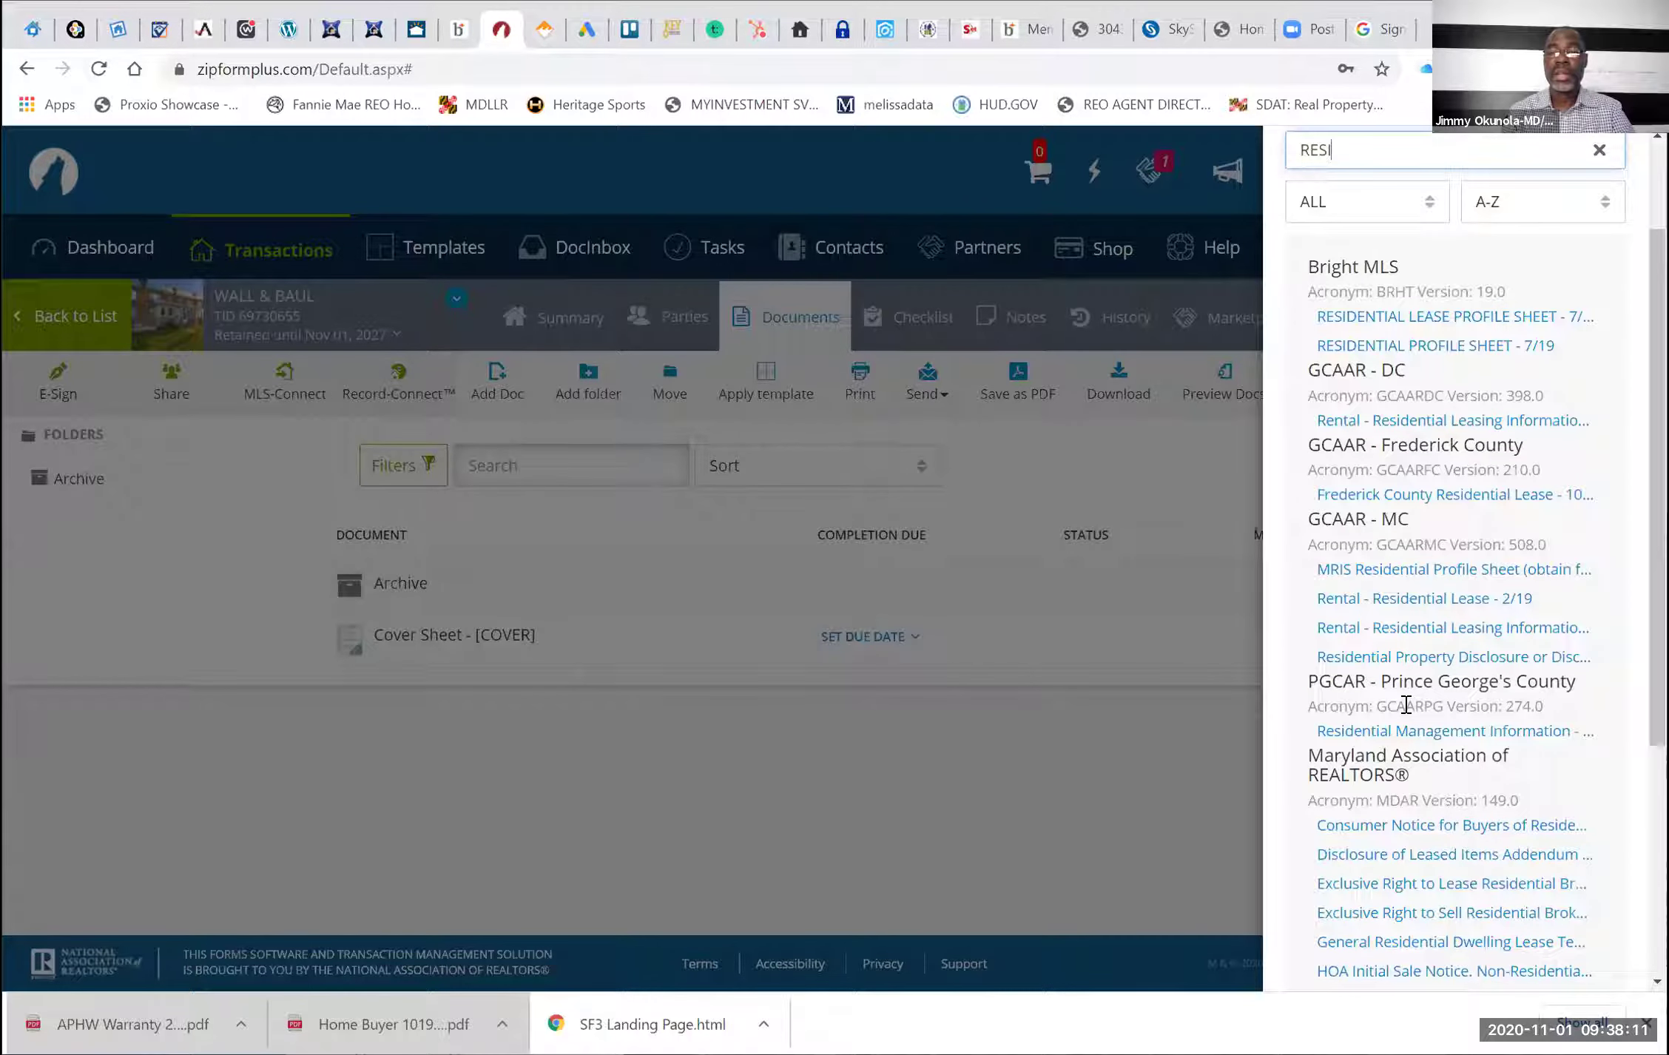
{"action": "scroll", "coordinate": [1405, 704], "scroll_direction": "up", "scroll_amount": 2}
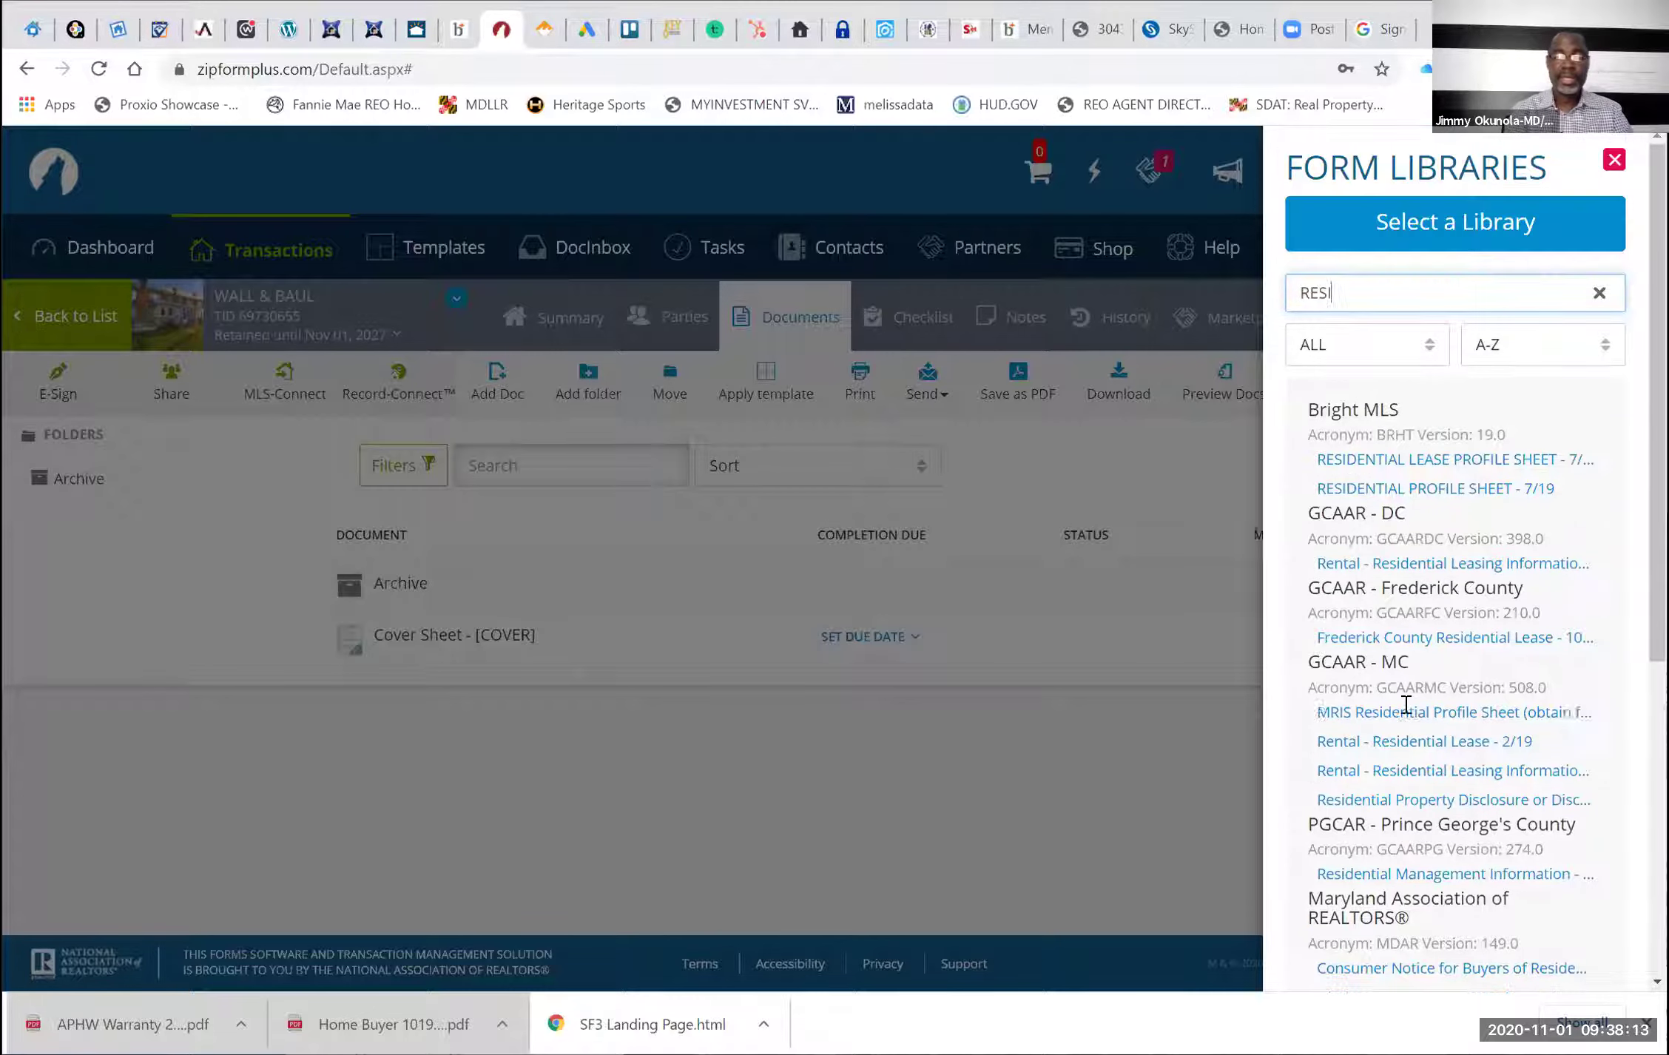
{"action": "key", "text": "BackSpace"}
{"action": "key", "text": "BackSpace"}
{"action": "key", "text": "BackSpace"}
{"action": "key", "text": "BackSpace"}
{"action": "type", "text": "CONTR"}
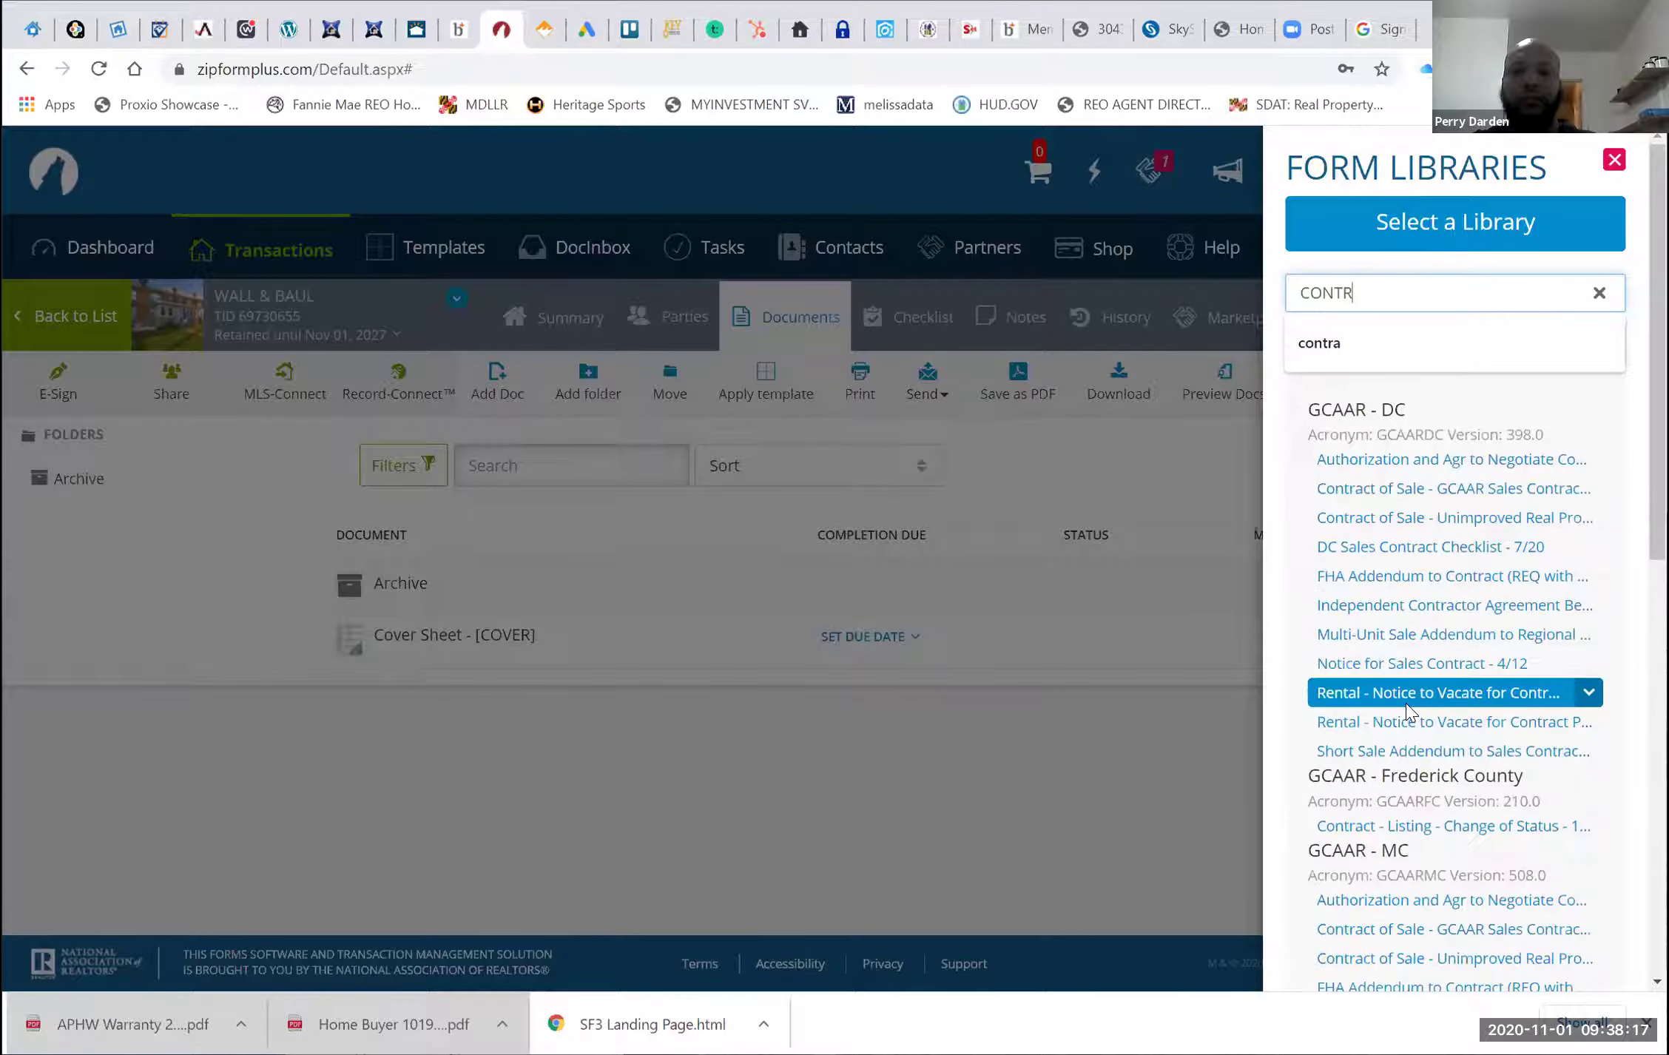
Add the Residential Contract of Sale (MAR) - 10/20 [RCOS] from the search results
{"action": "scroll", "coordinate": [1405, 703], "scroll_direction": "down", "scroll_amount": 2}
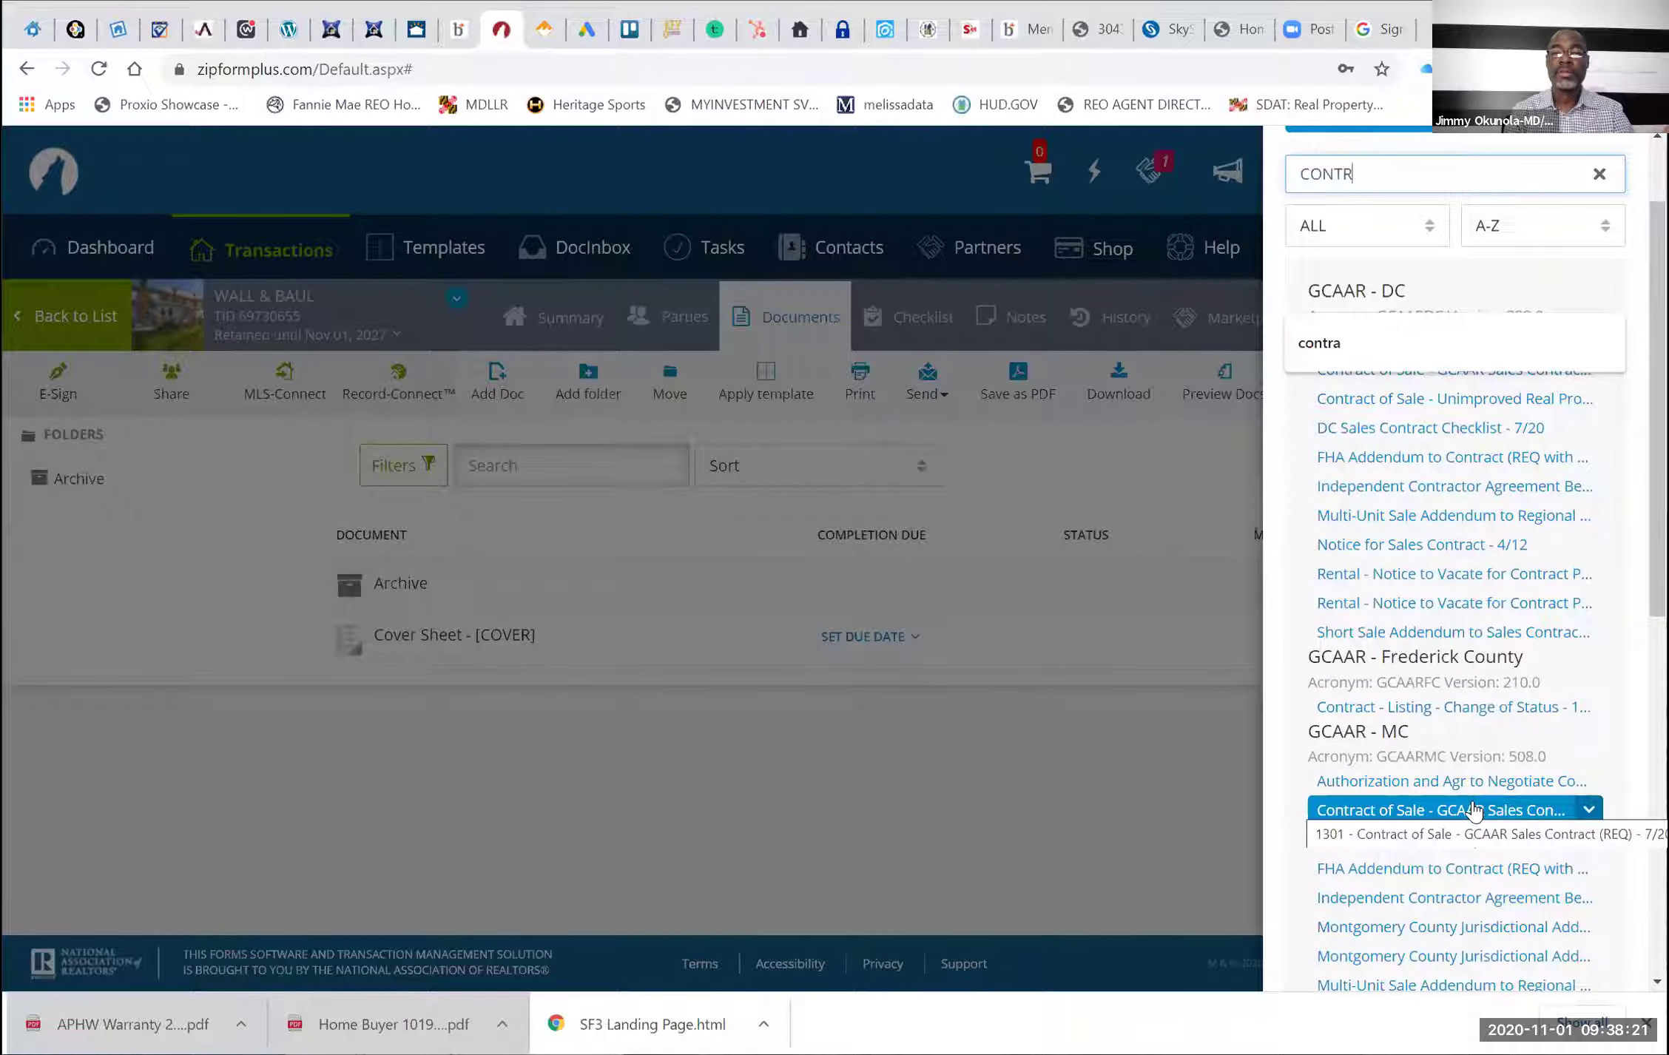
{"action": "scroll", "coordinate": [1472, 810], "scroll_direction": "down", "scroll_amount": 7}
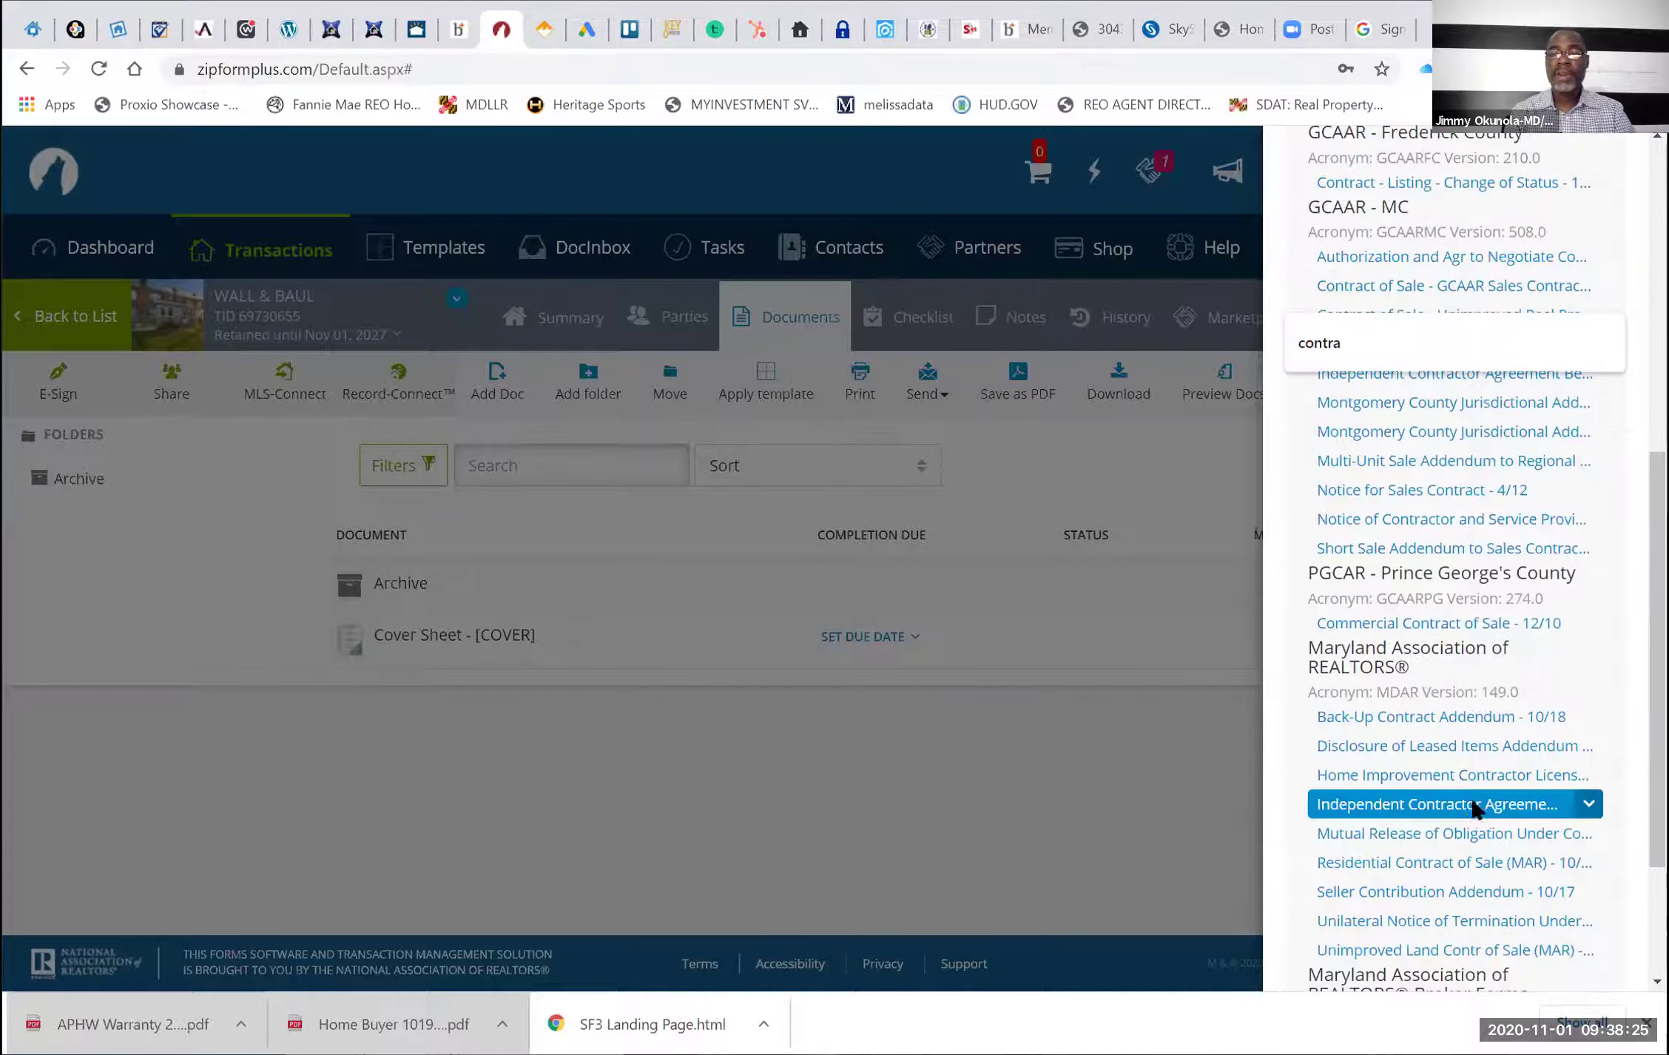
{"action": "scroll", "coordinate": [1472, 810], "scroll_direction": "down", "scroll_amount": 1}
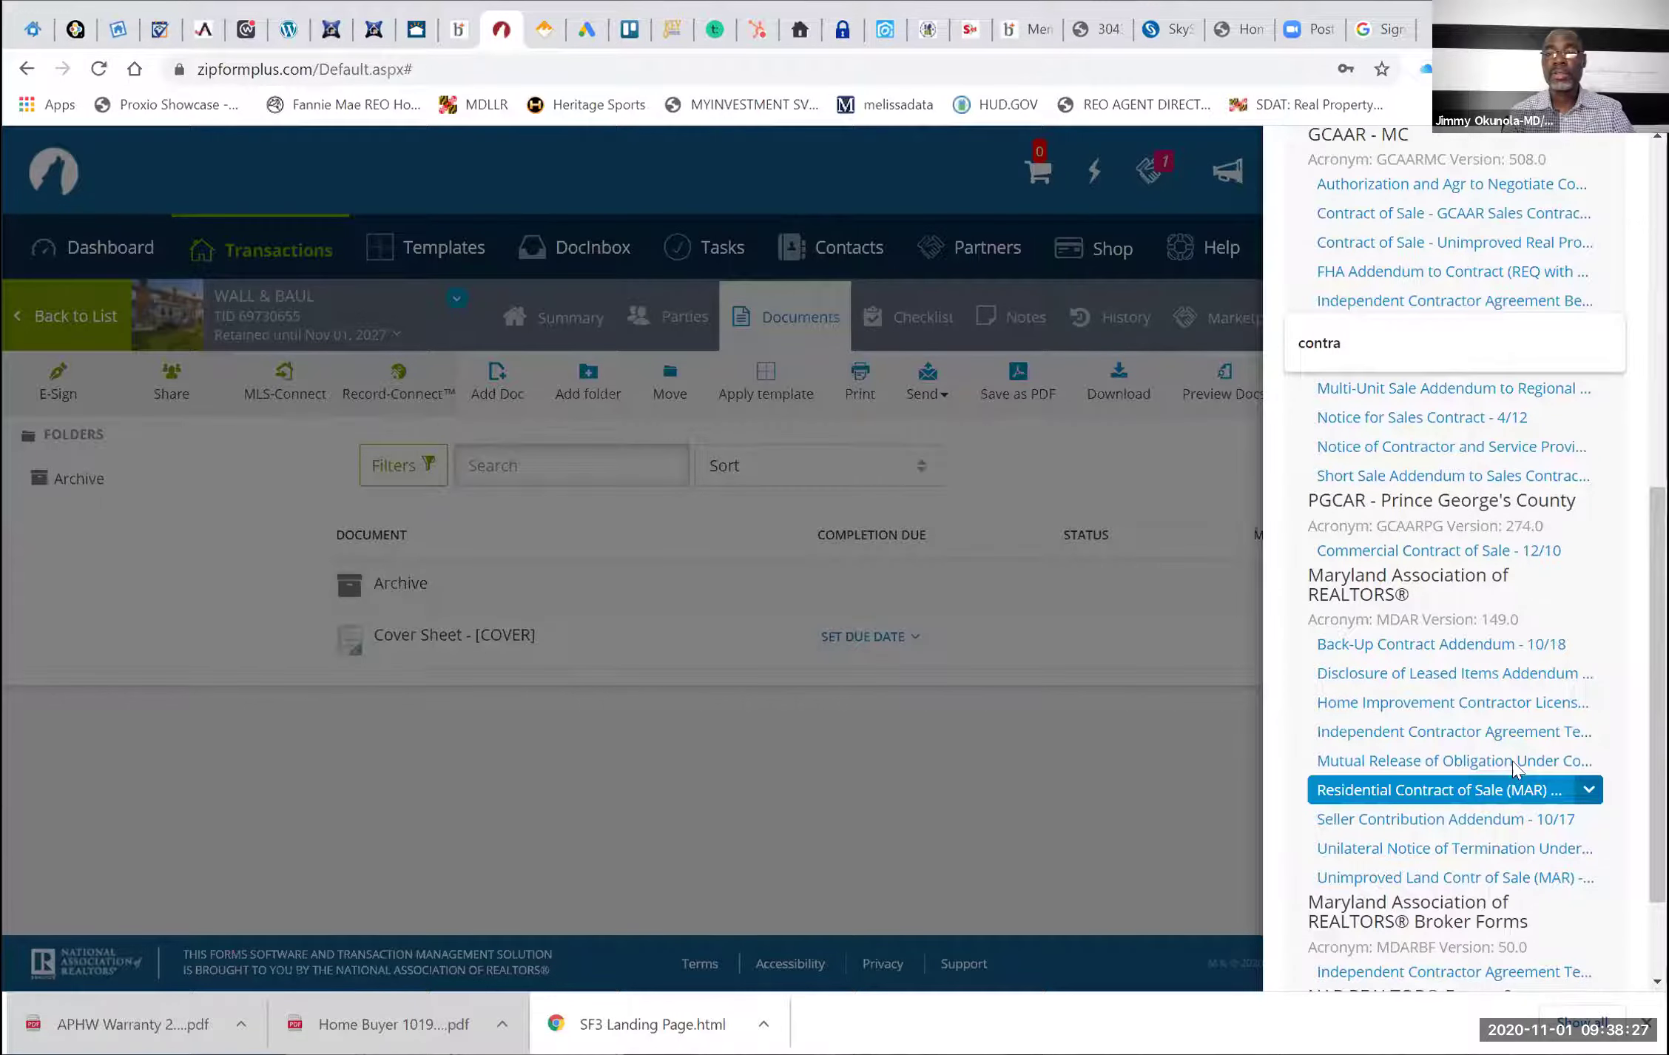
{"action": "scroll", "coordinate": [1522, 746], "scroll_direction": "down", "scroll_amount": 2}
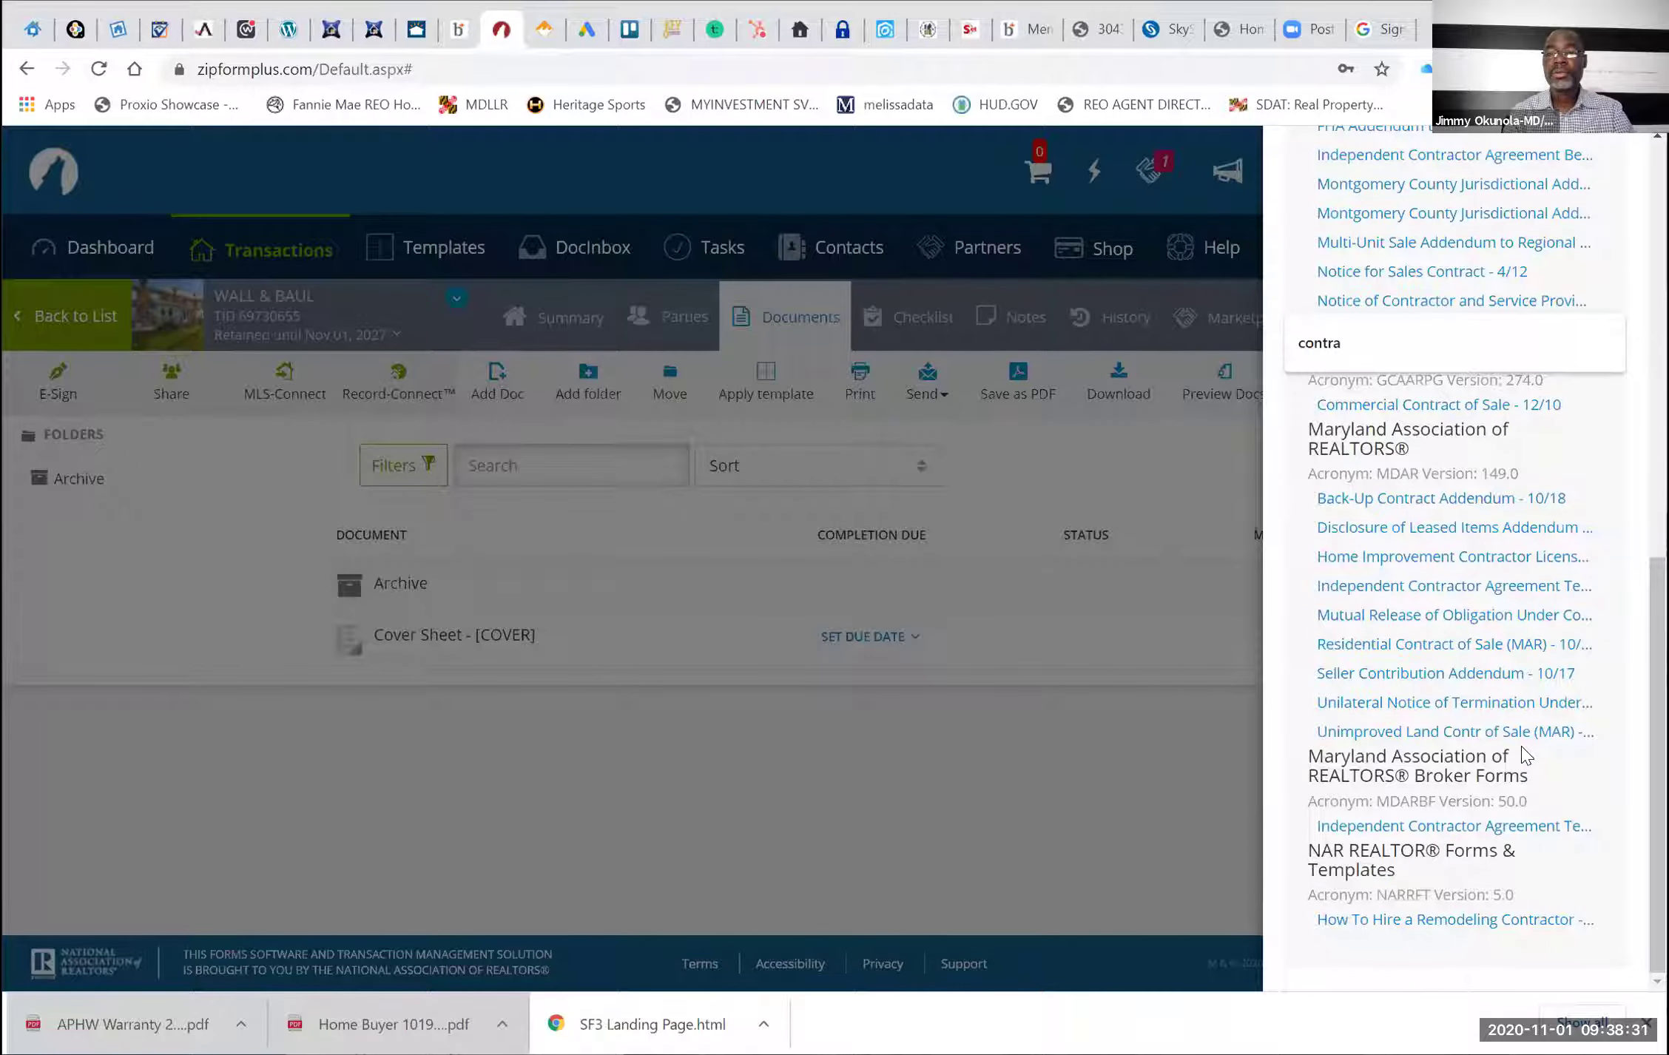
{"action": "left_click", "coordinate": [1509, 651]}
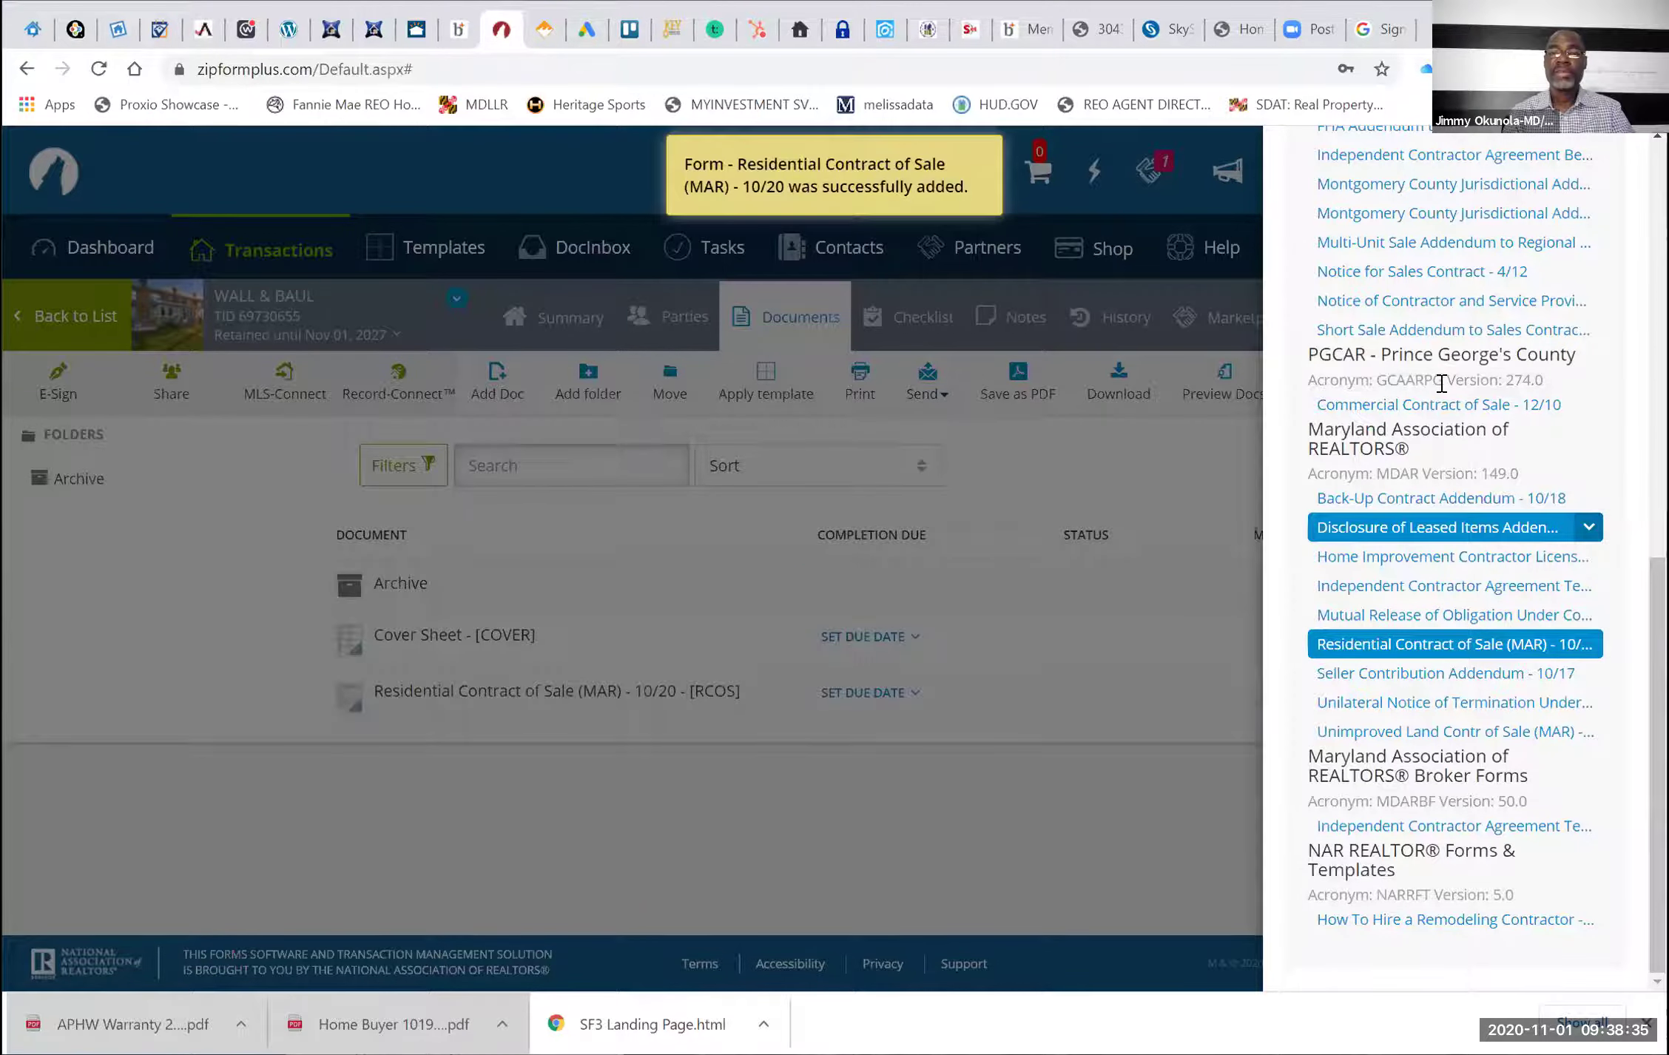
{"action": "scroll", "coordinate": [1394, 869], "scroll_direction": "up", "scroll_amount": 10}
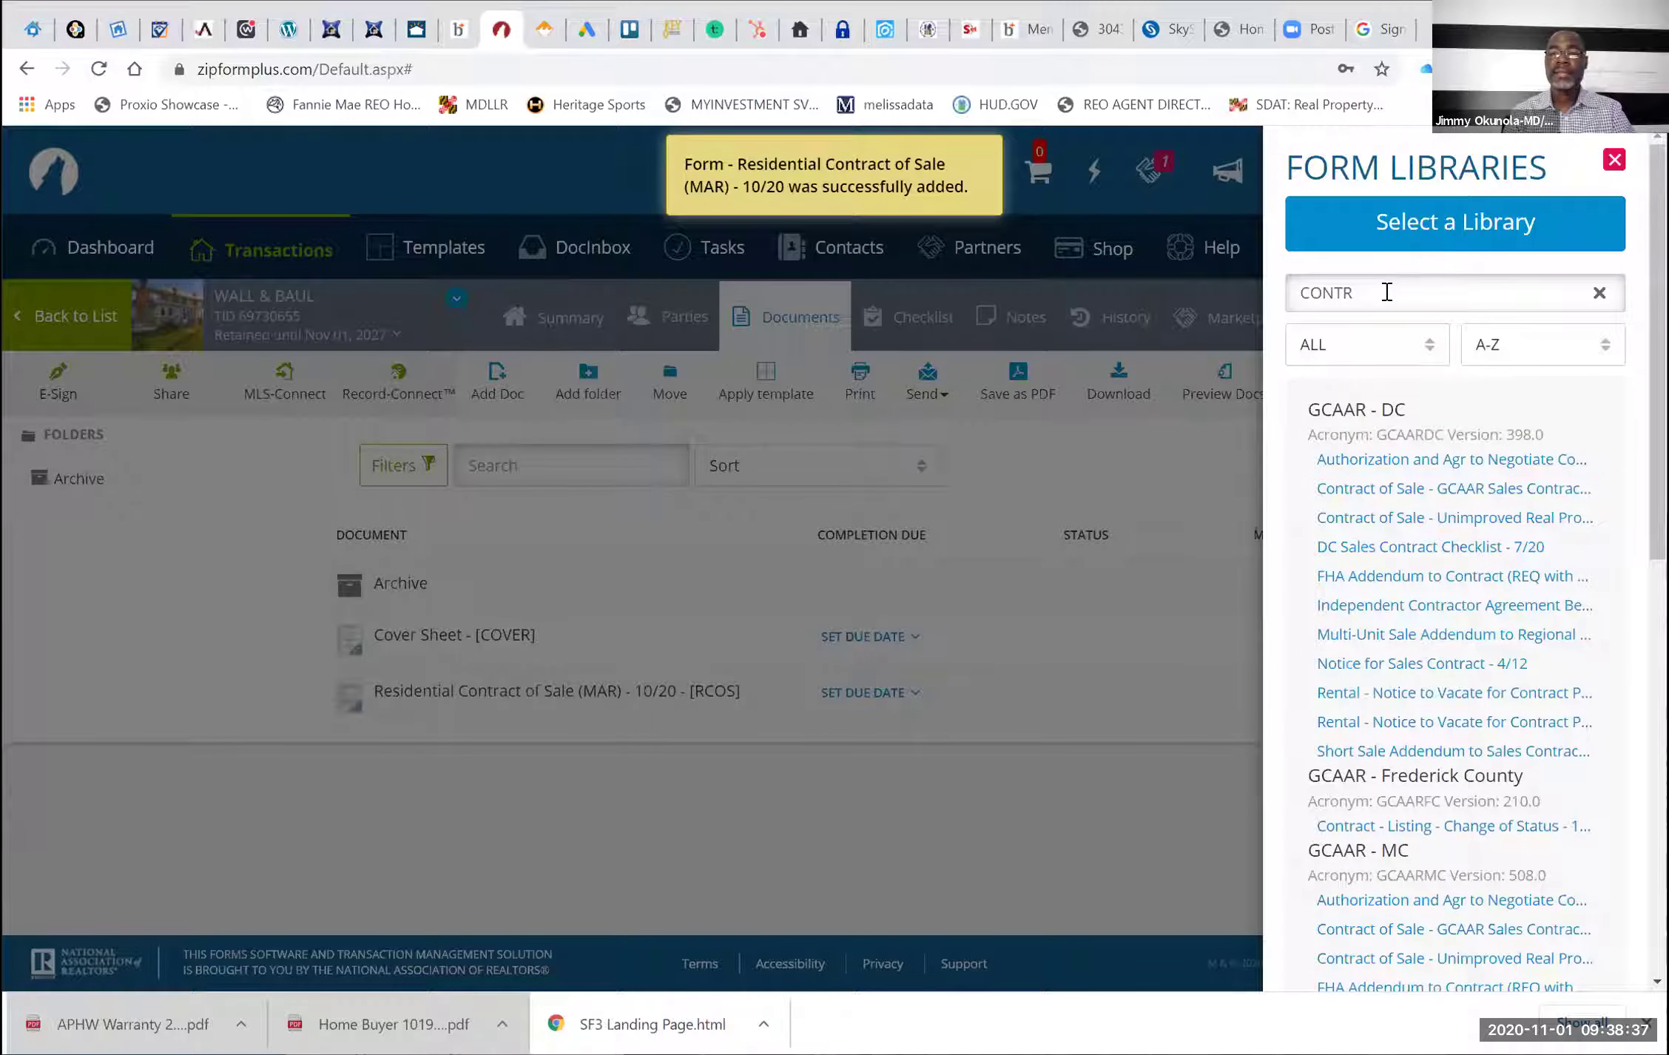
Search the libraries for 'addend' and add GCAAR - MC Addendum of Clauses - 7/20
{"action": "double_click", "coordinate": [1386, 292]}
{"action": "type", "text": "adde"}
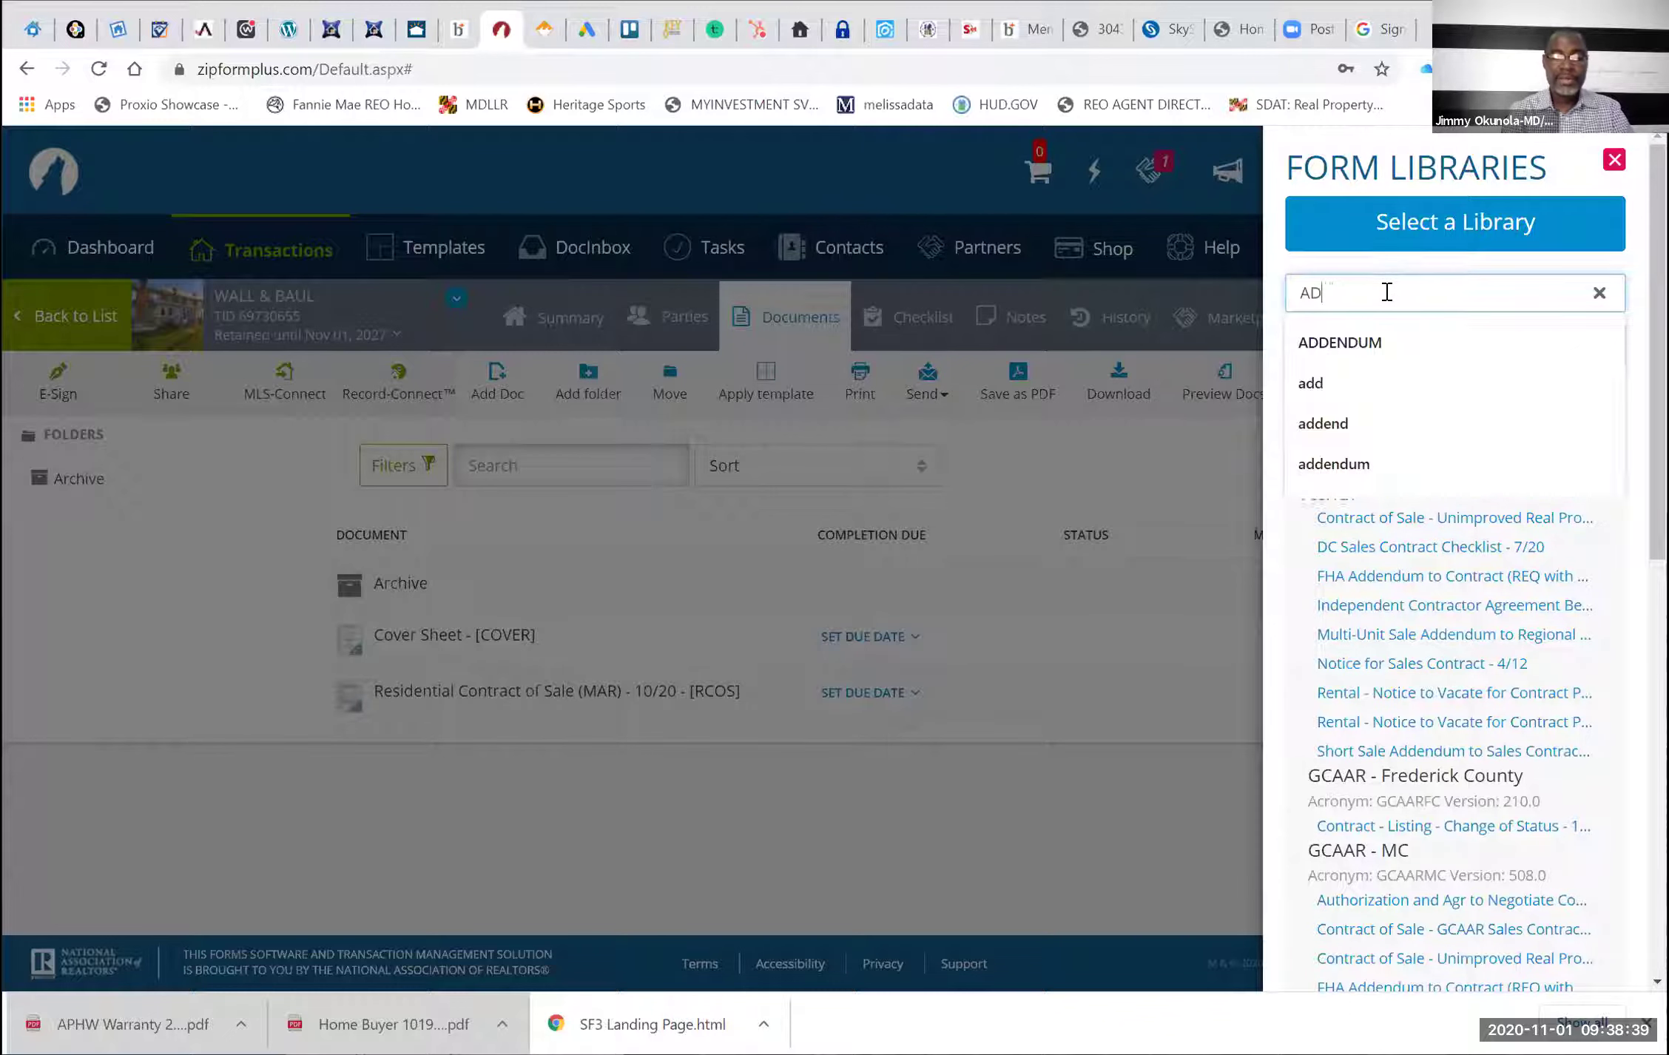
{"action": "type", "text": "nd"}
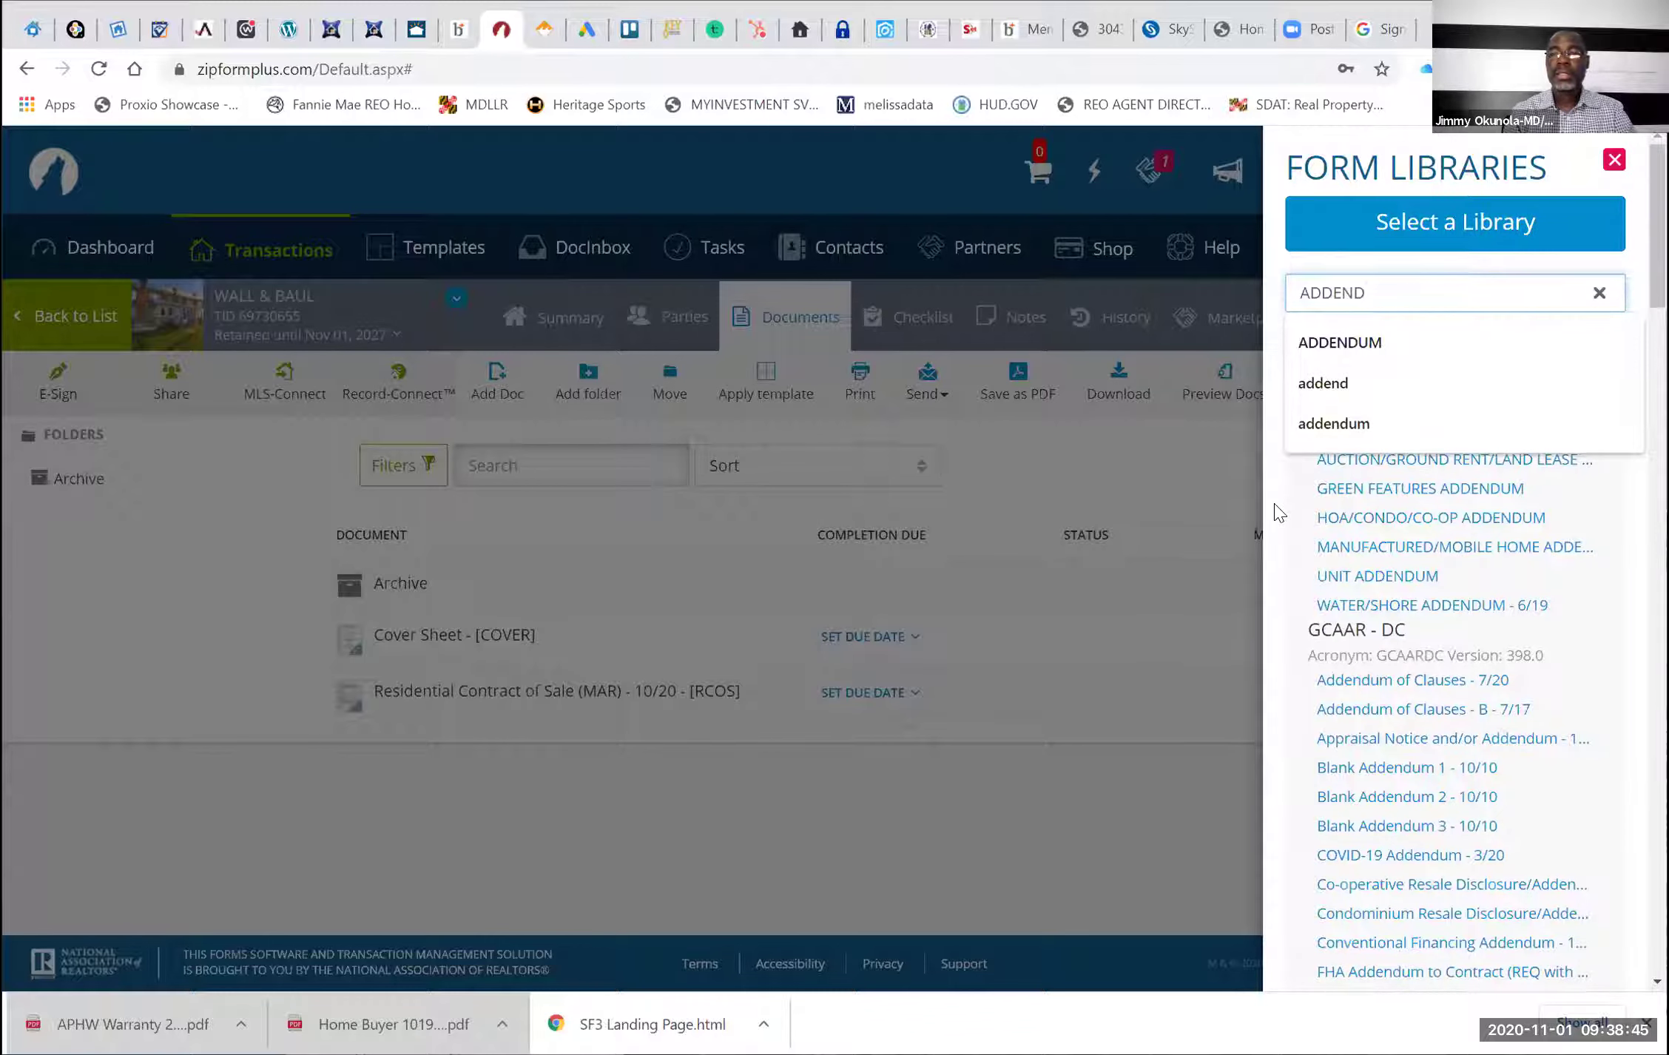
{"action": "left_click", "coordinate": [1407, 480]}
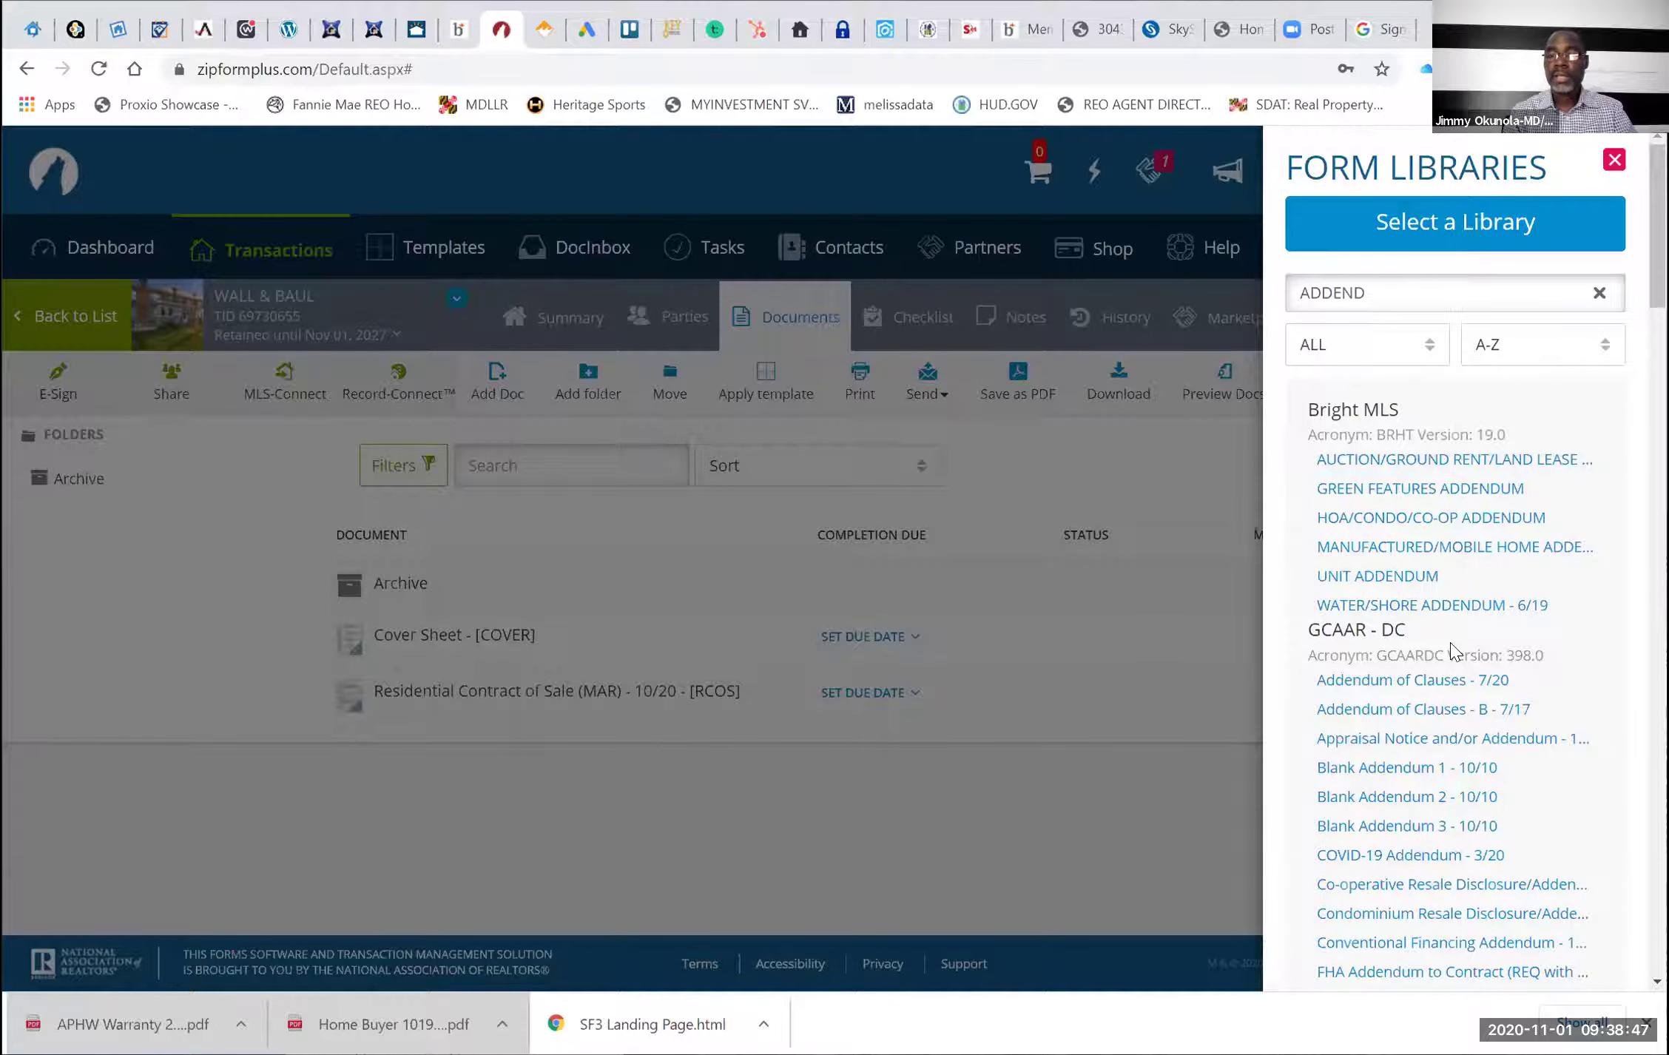
{"action": "scroll", "coordinate": [1450, 641], "scroll_direction": "down", "scroll_amount": 4}
{"action": "scroll", "coordinate": [1450, 641], "scroll_direction": "down", "scroll_amount": 12}
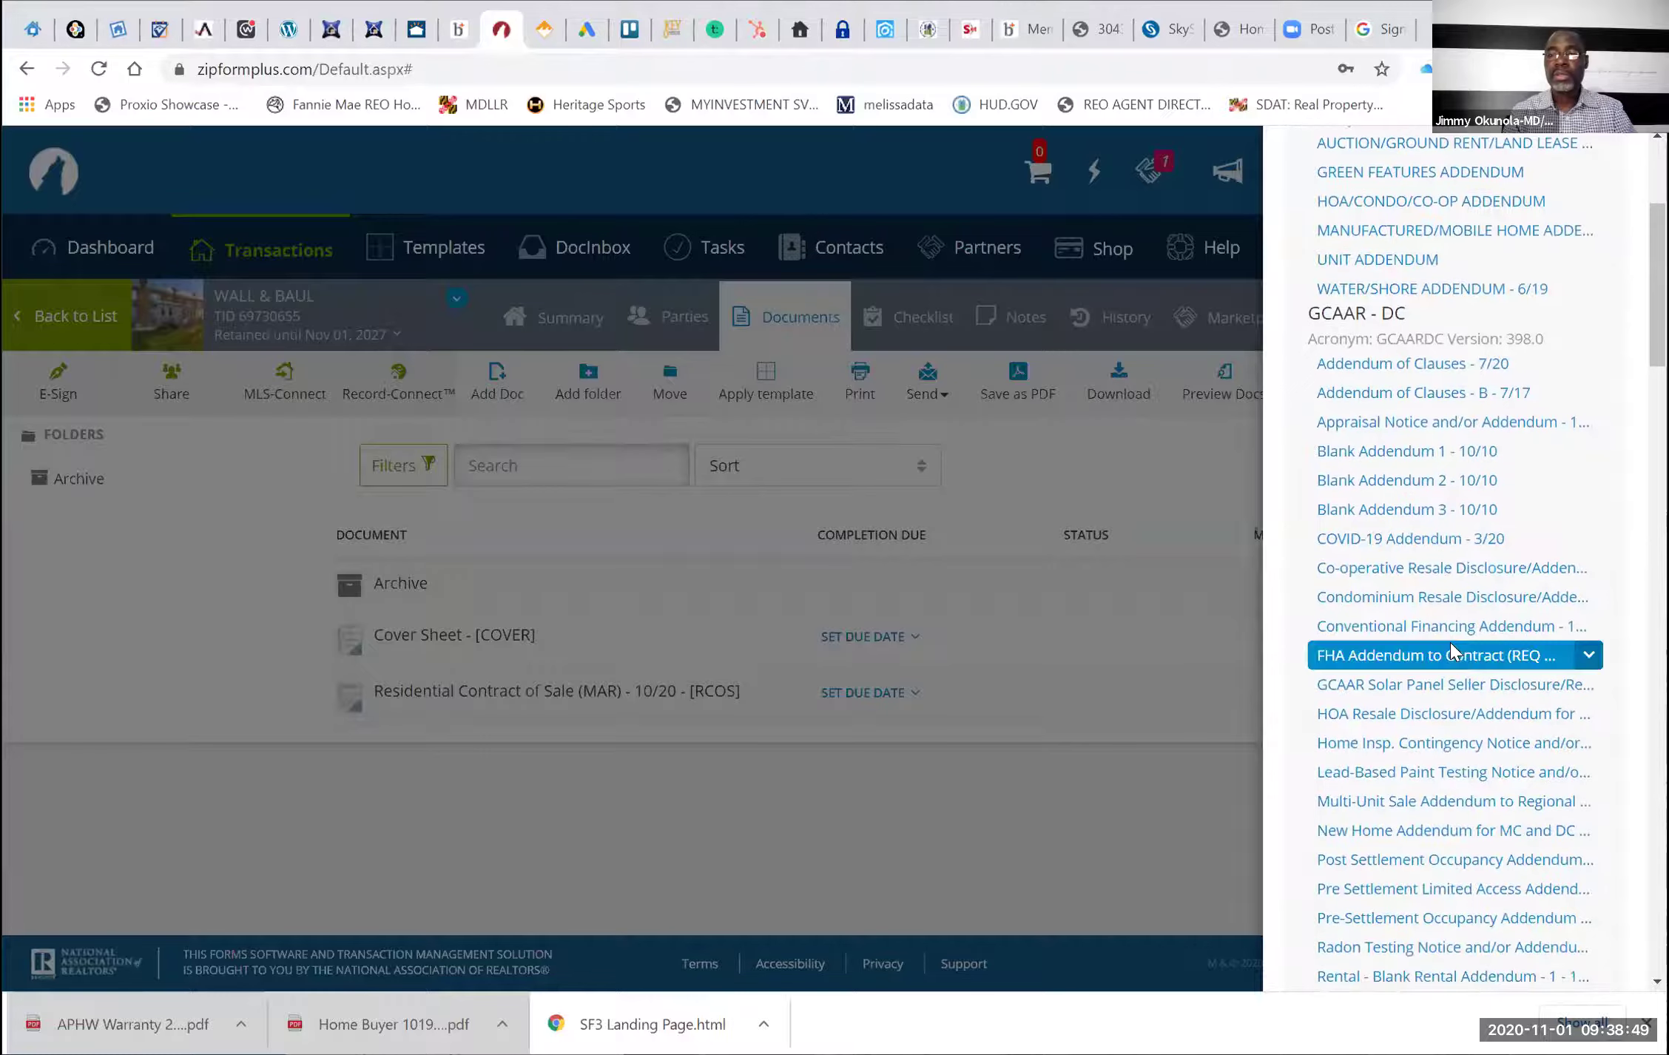
{"action": "scroll", "coordinate": [1452, 651], "scroll_direction": "down", "scroll_amount": 2}
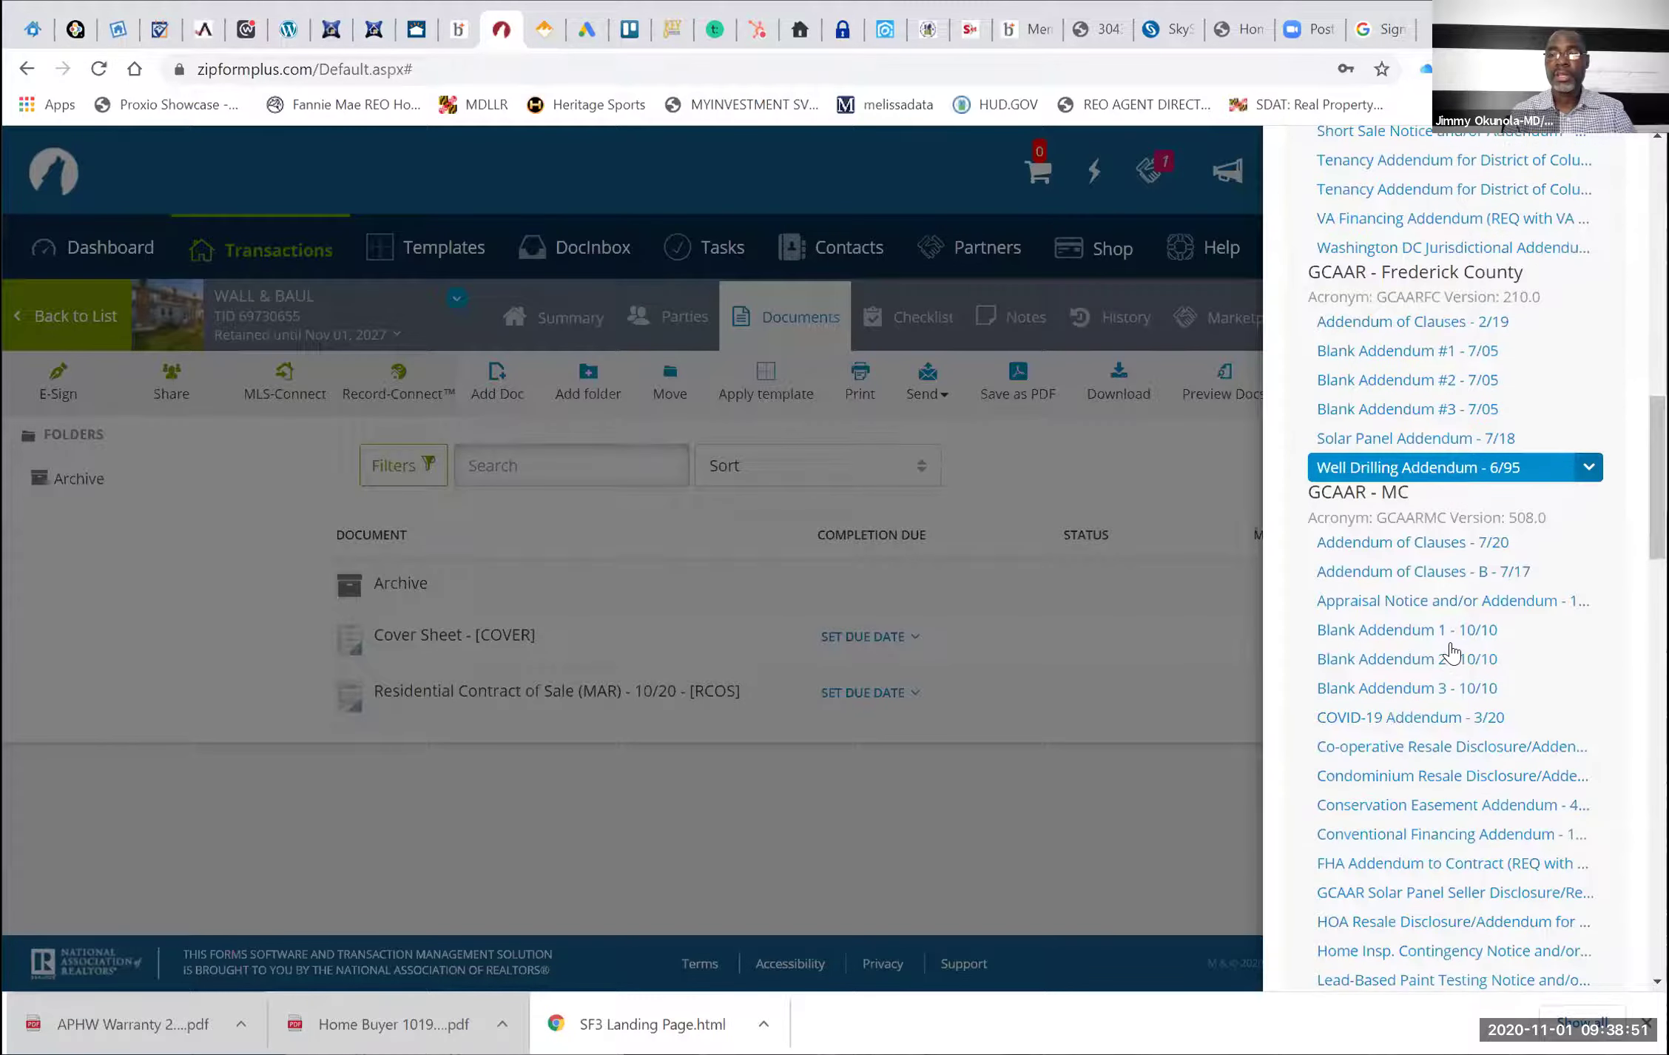
{"action": "left_click", "coordinate": [1505, 537]}
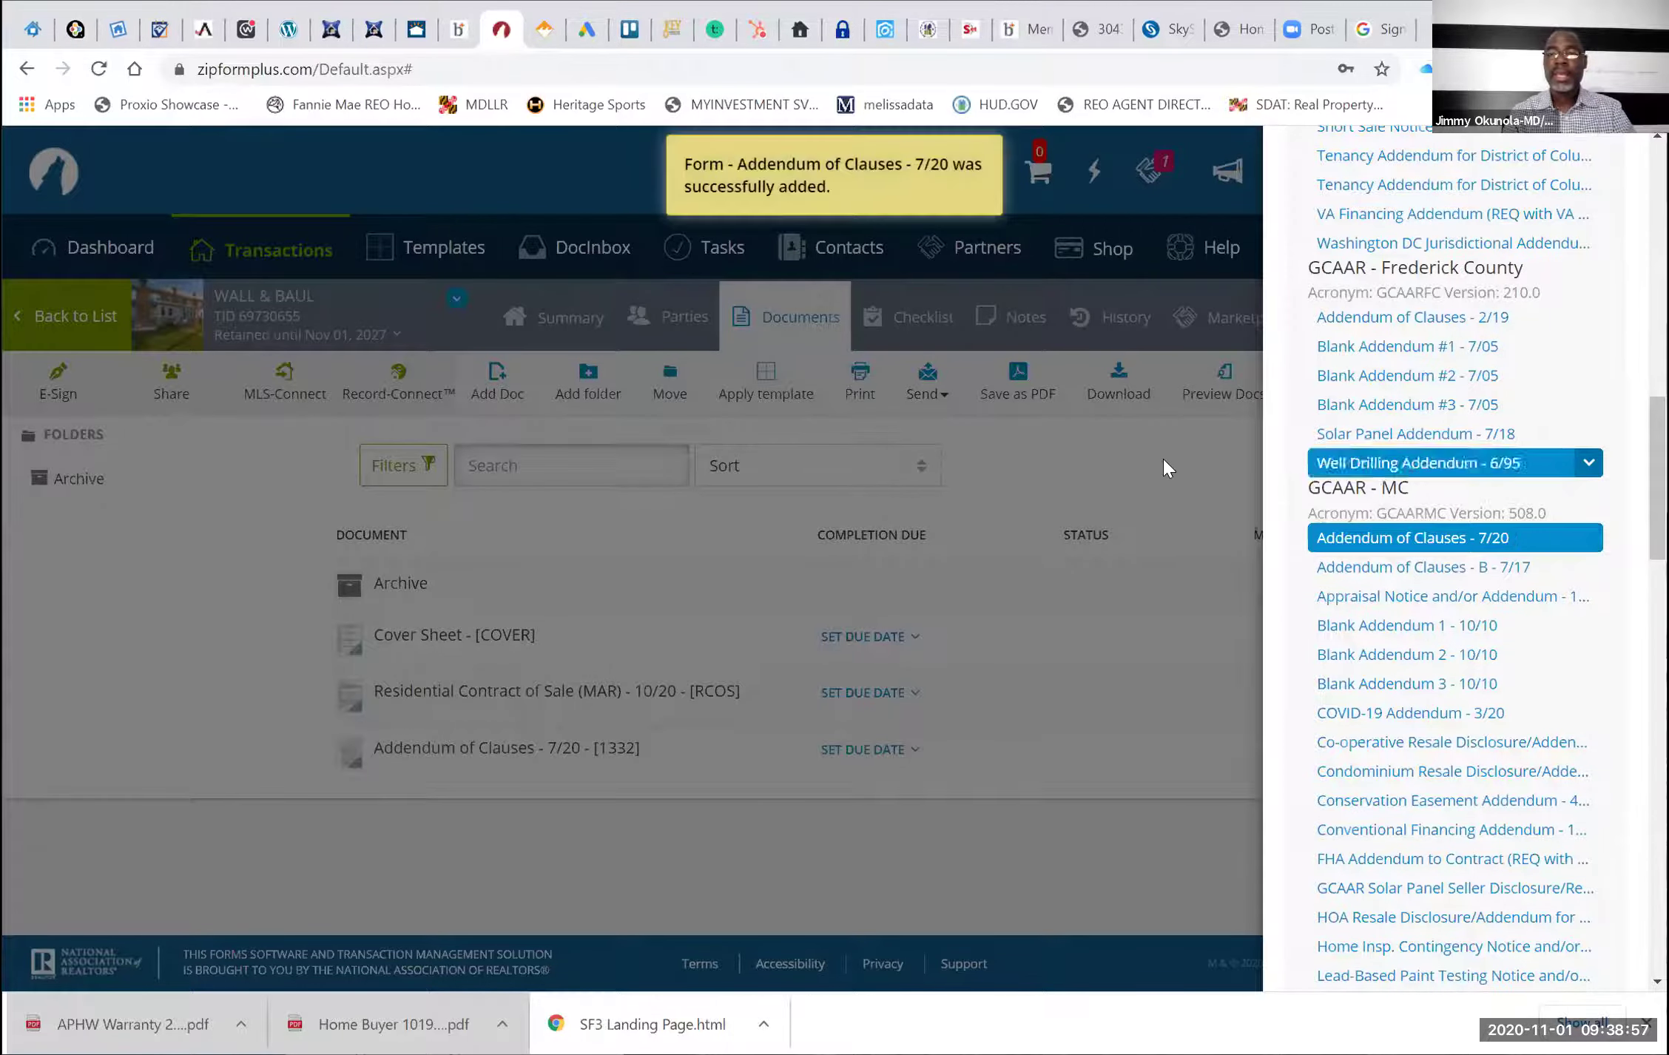
{"action": "scroll", "coordinate": [1578, 359], "scroll_direction": "up", "scroll_amount": 15}
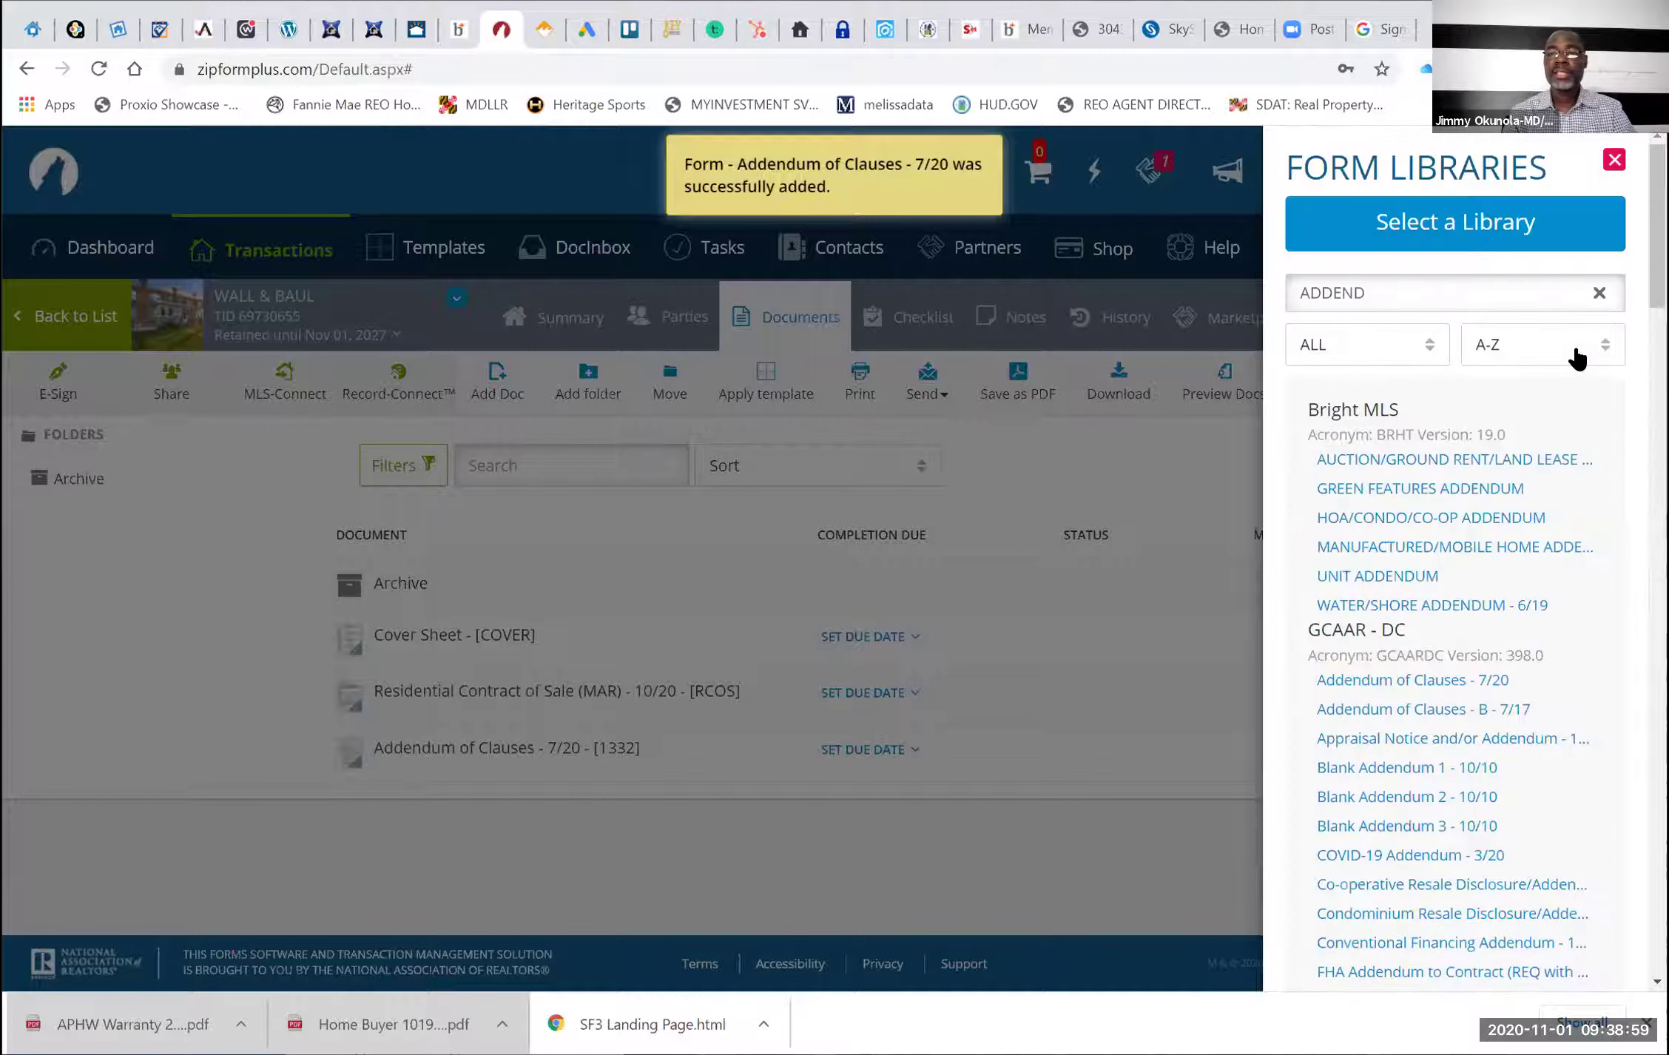
Clear the form search and add the Escrow Agreement Between Buyer, Seller, and Escrow Agent - 10/20
{"action": "left_click", "coordinate": [1379, 292]}
{"action": "key", "text": "BackSpace"}
{"action": "key", "text": "BackSpace"}
{"action": "key", "text": "BackSpace"}
{"action": "key", "text": "BackSpace"}
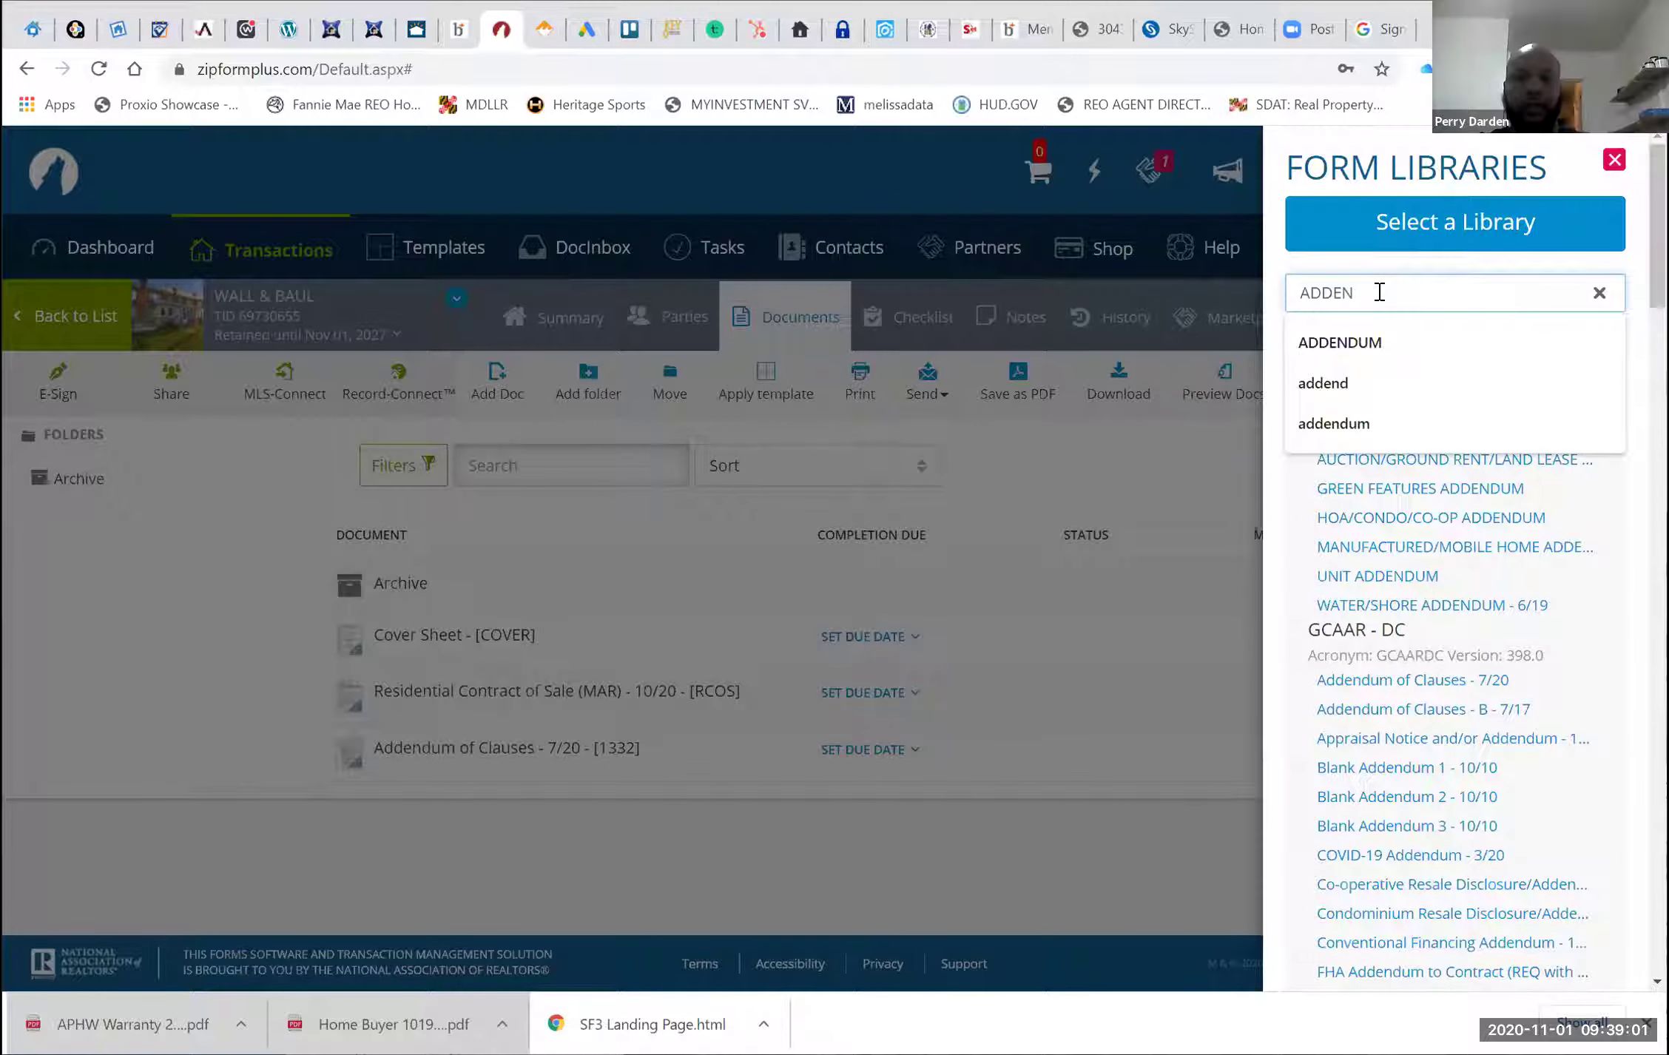
{"action": "key", "text": "BackSpace"}
{"action": "key", "text": "BackSpace"}
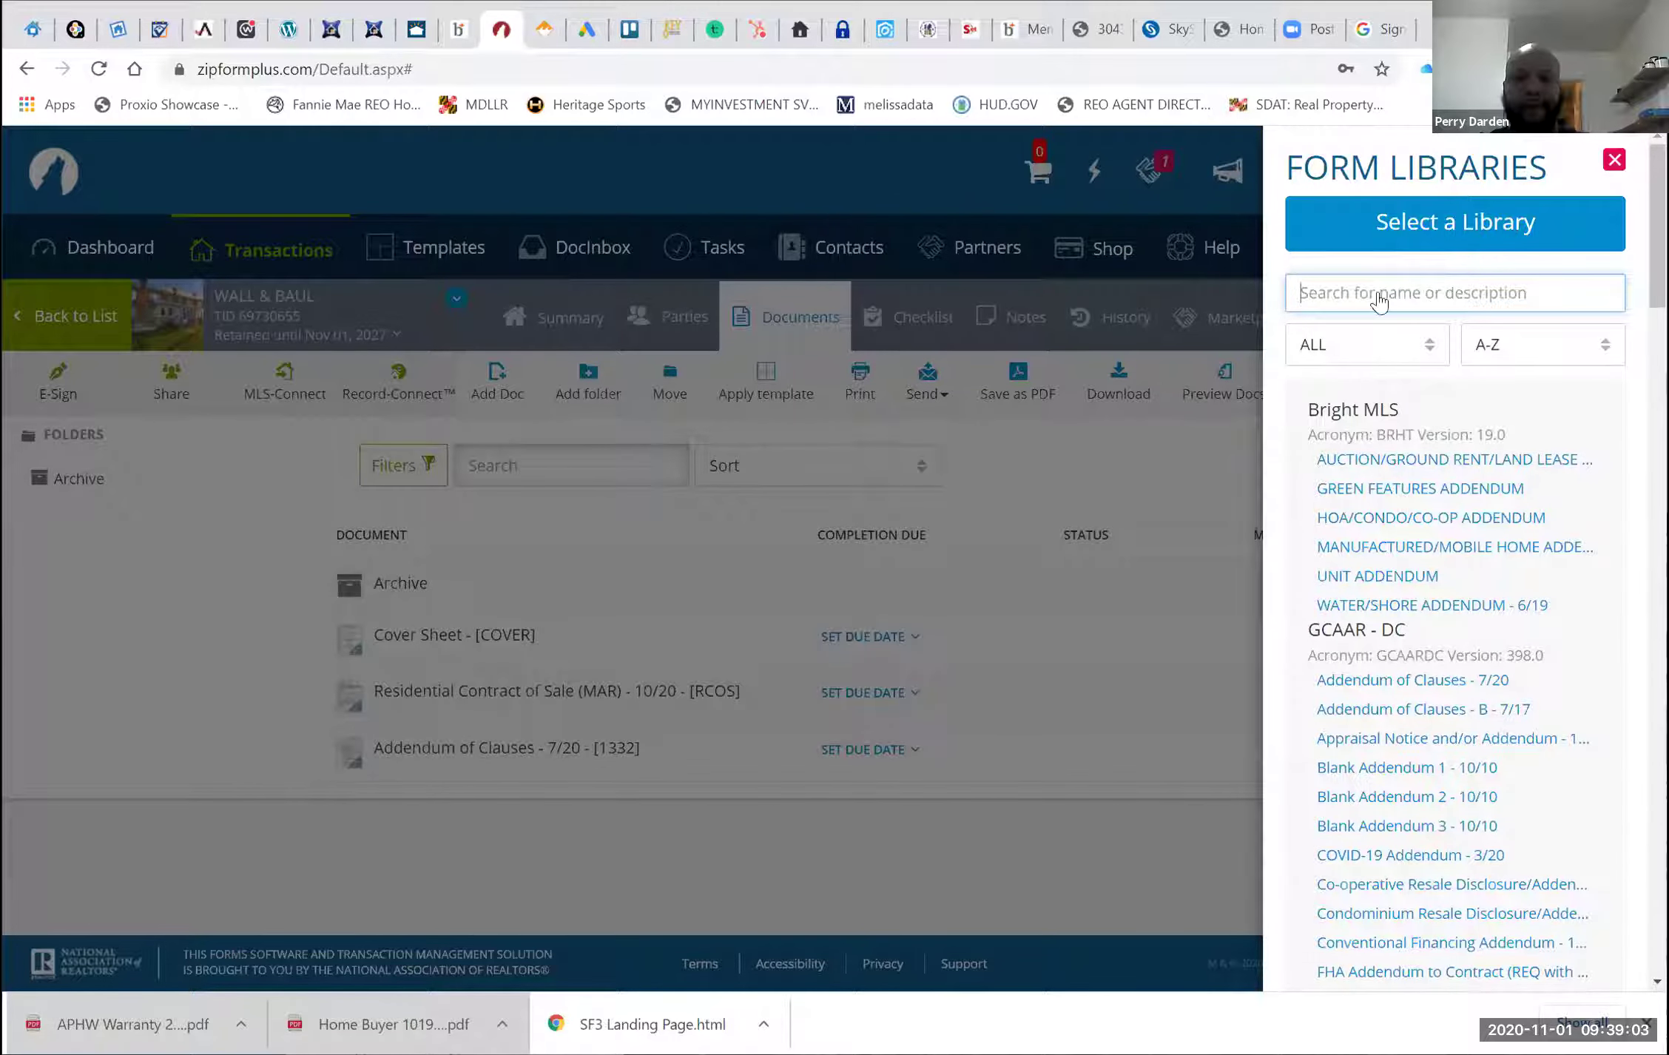
{"action": "scroll", "coordinate": [1391, 606], "scroll_direction": "down", "scroll_amount": 10}
{"action": "scroll", "coordinate": [1402, 615], "scroll_direction": "down", "scroll_amount": 15}
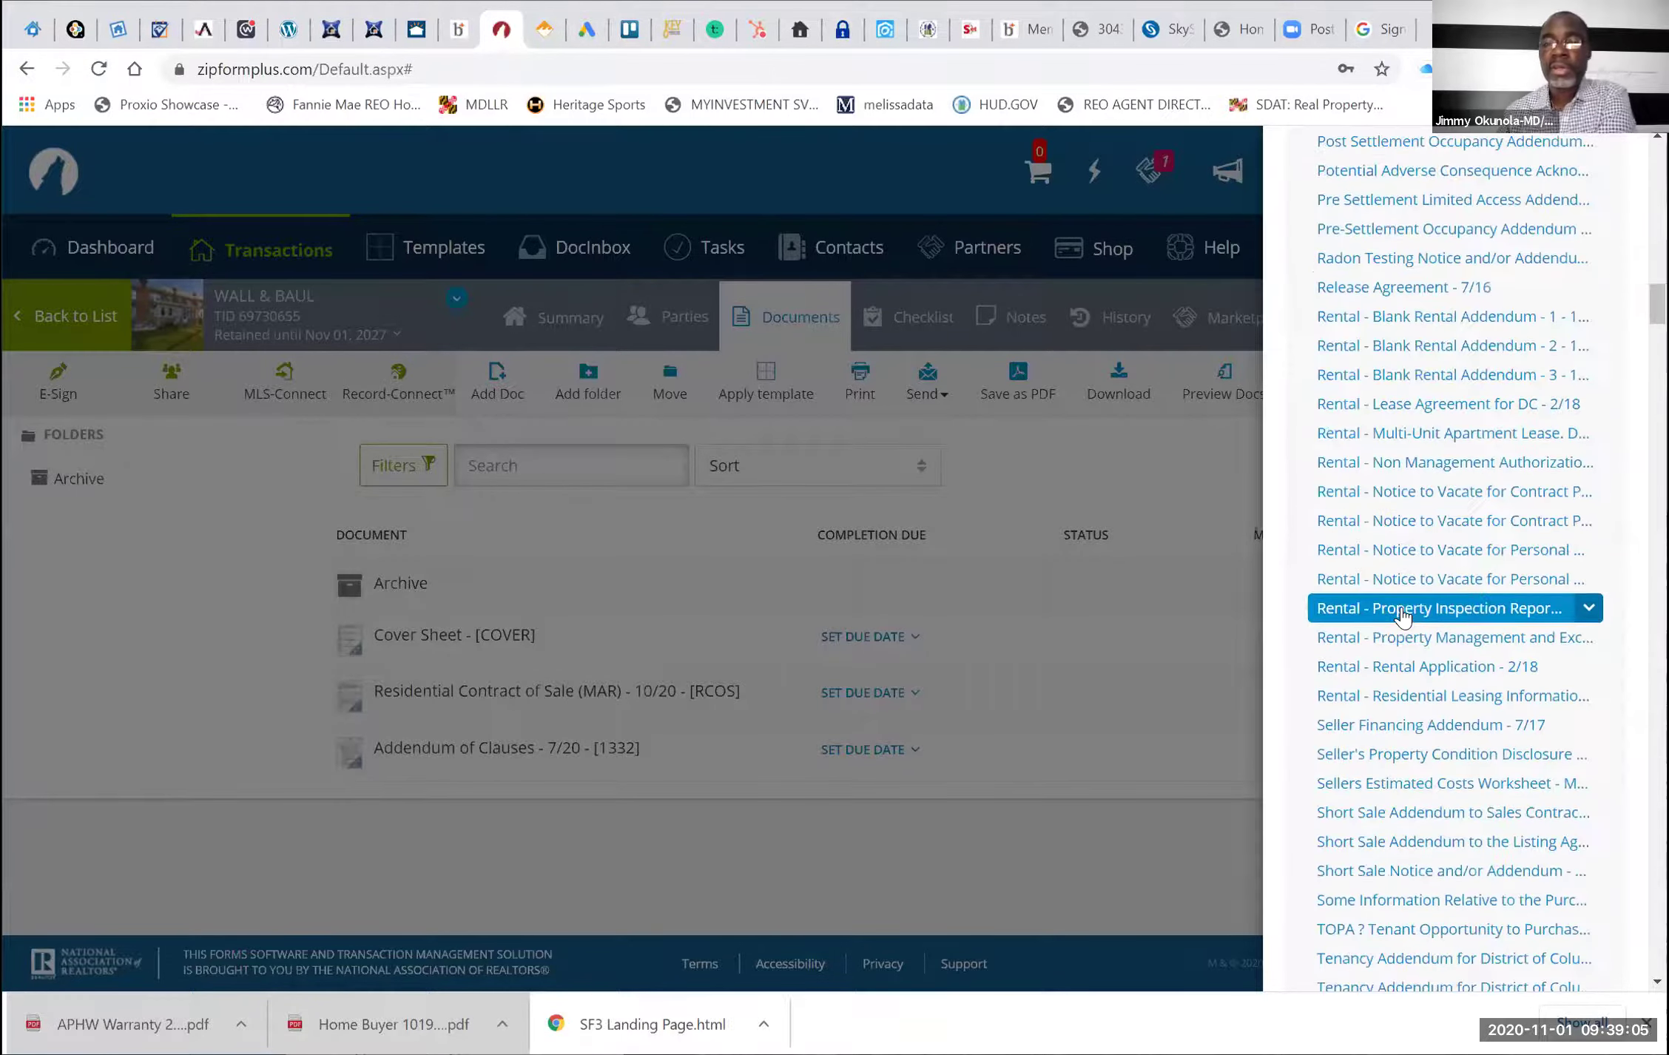
{"action": "scroll", "coordinate": [1402, 615], "scroll_direction": "down", "scroll_amount": 15}
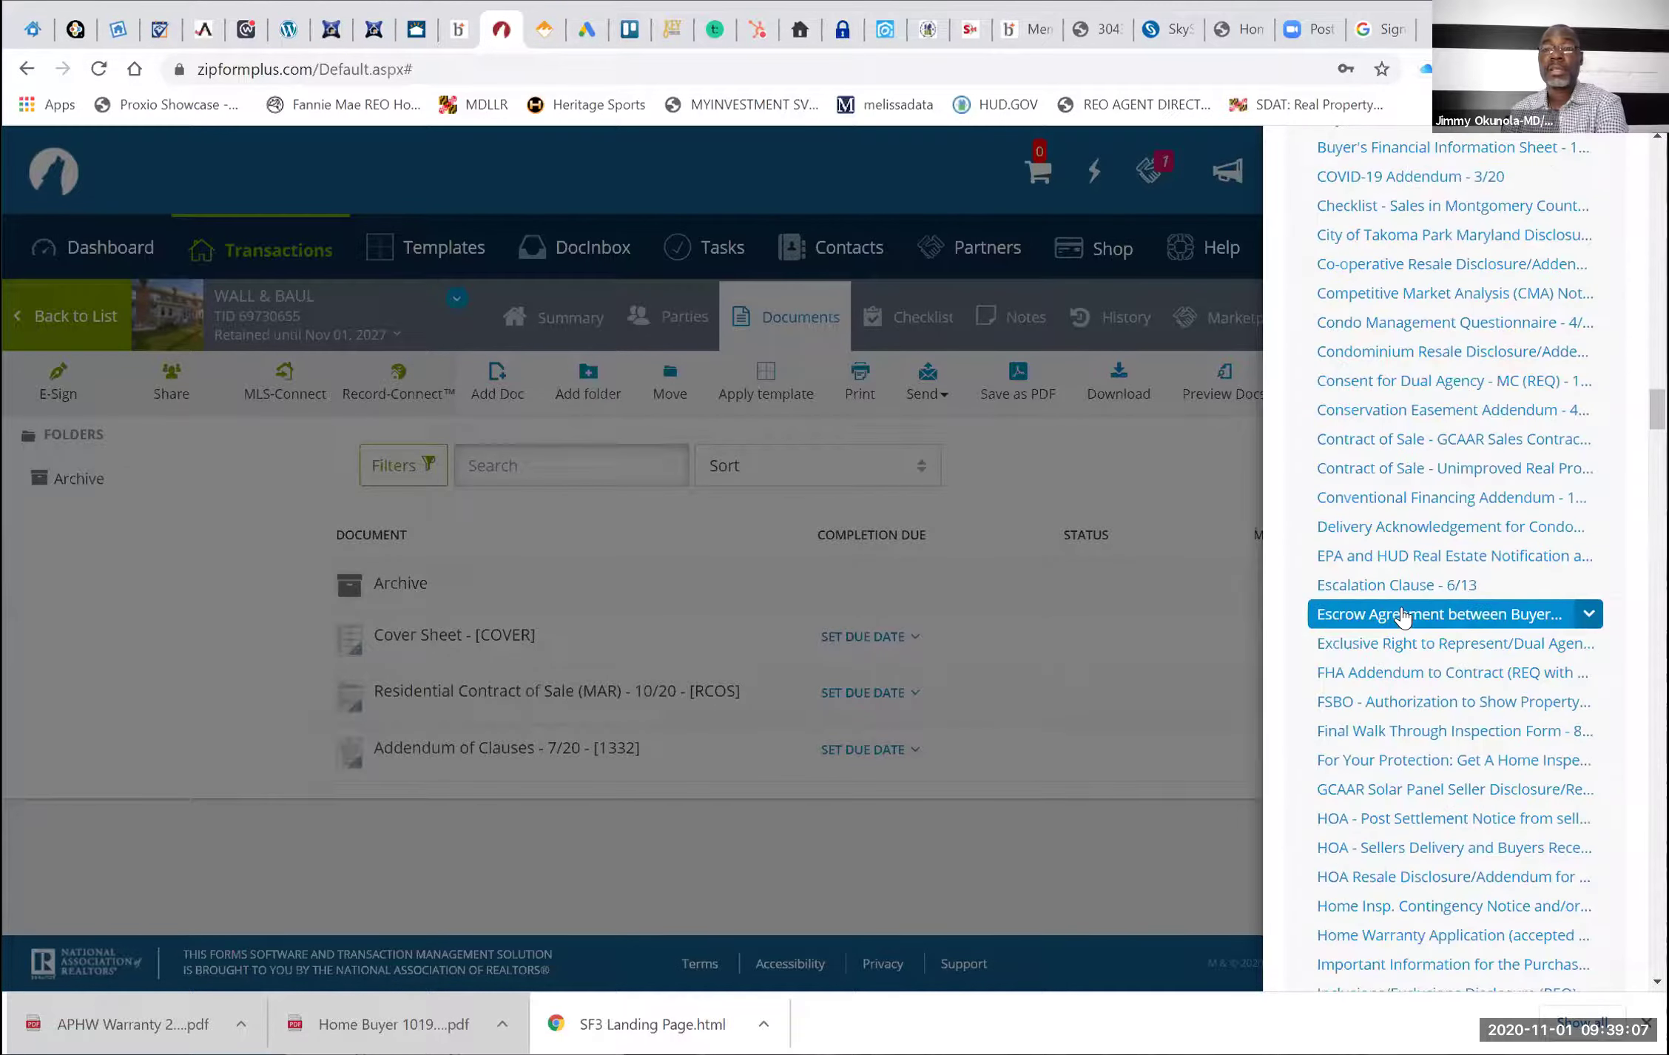
{"action": "scroll", "coordinate": [1402, 608], "scroll_direction": "down", "scroll_amount": 15}
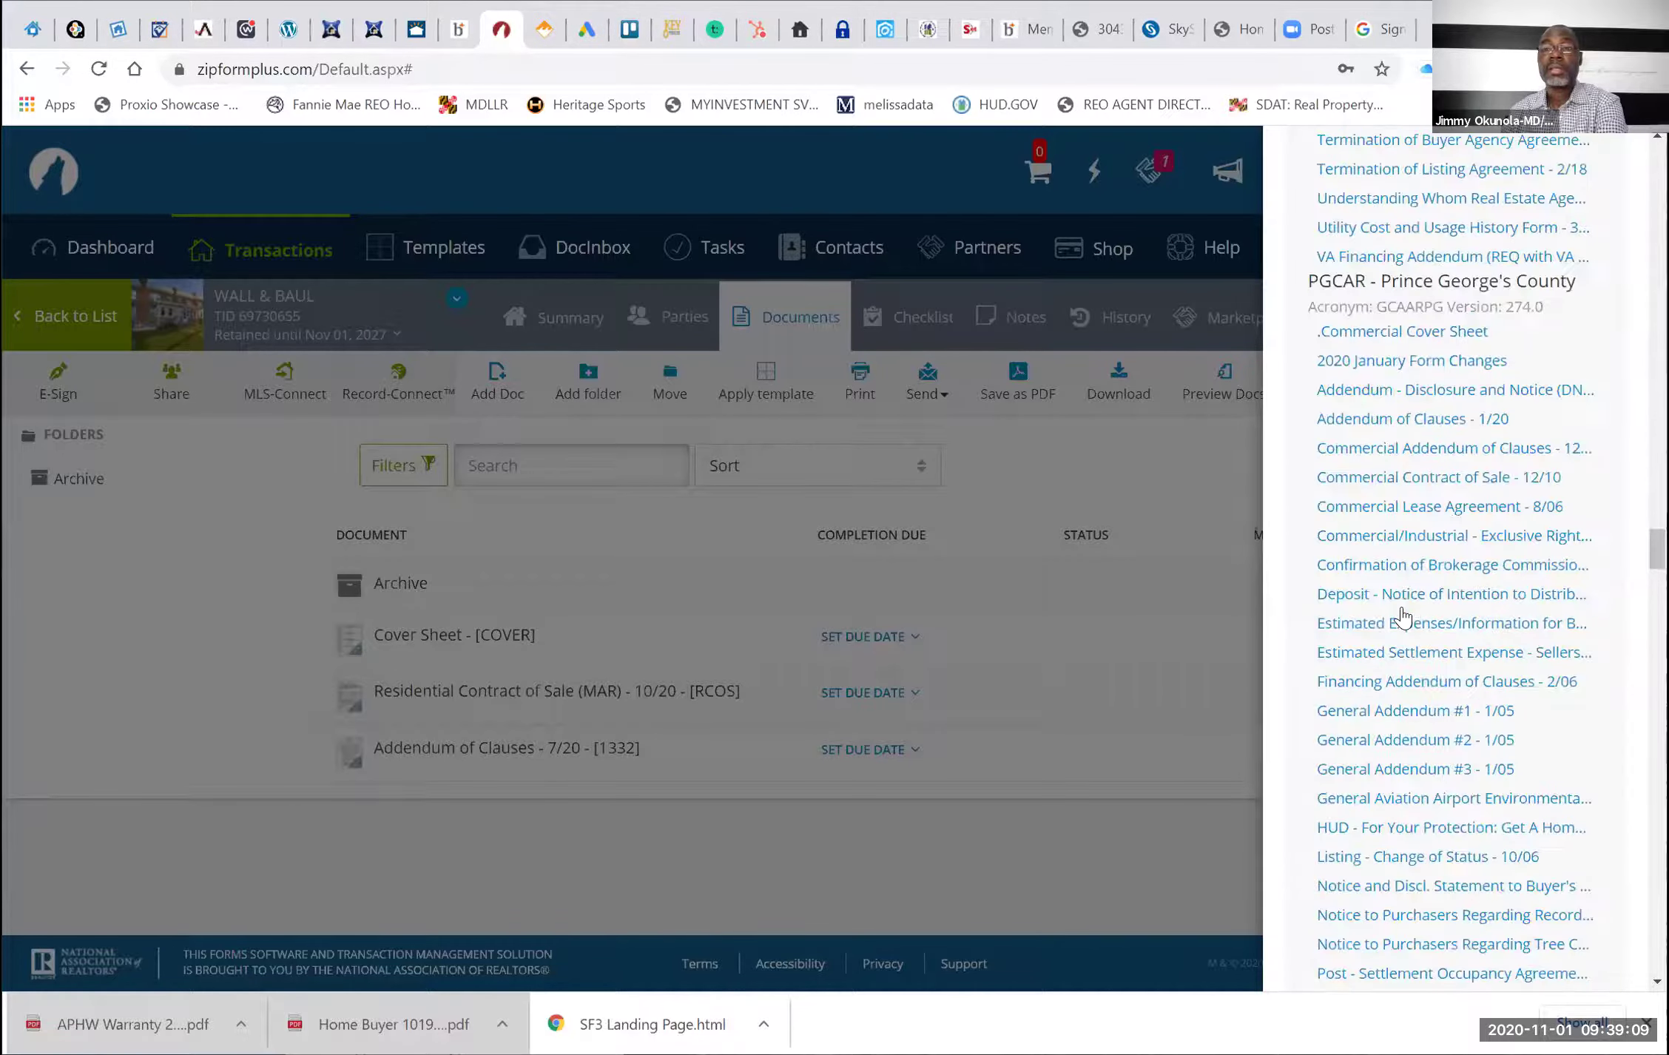
{"action": "scroll", "coordinate": [1403, 608], "scroll_direction": "down", "scroll_amount": 10}
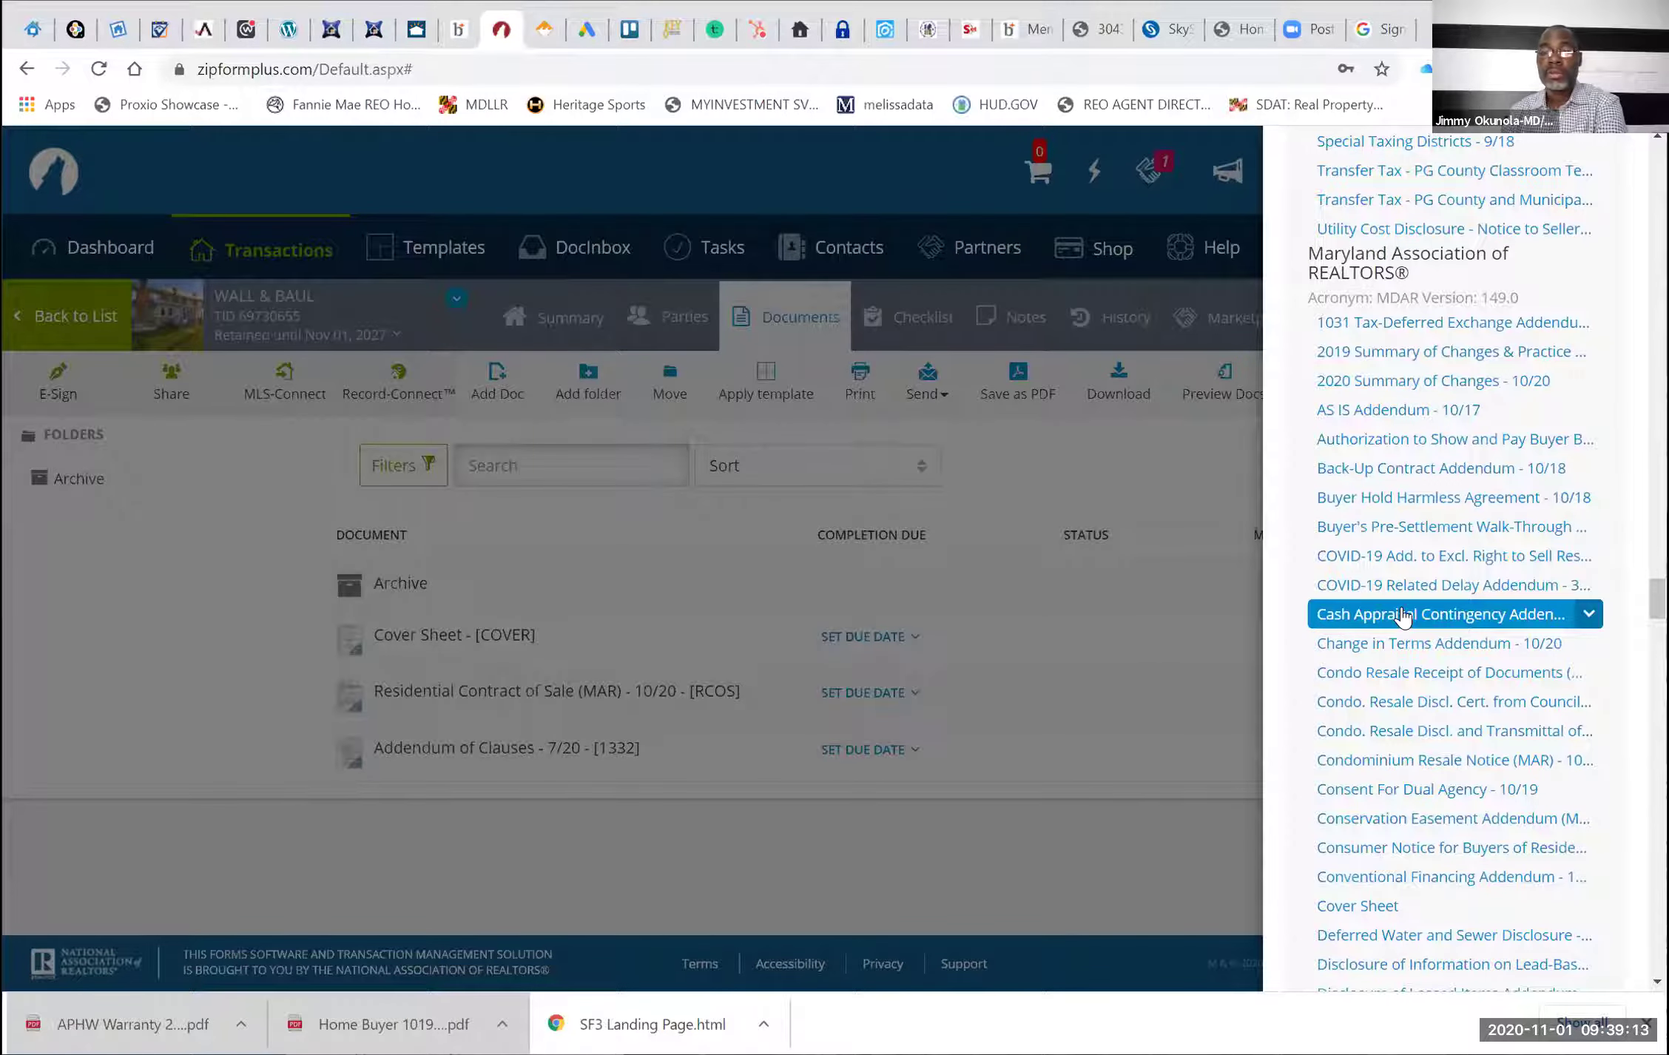
{"action": "scroll", "coordinate": [1403, 615], "scroll_direction": "down", "scroll_amount": 3}
{"action": "scroll", "coordinate": [1470, 485], "scroll_direction": "down", "scroll_amount": 2}
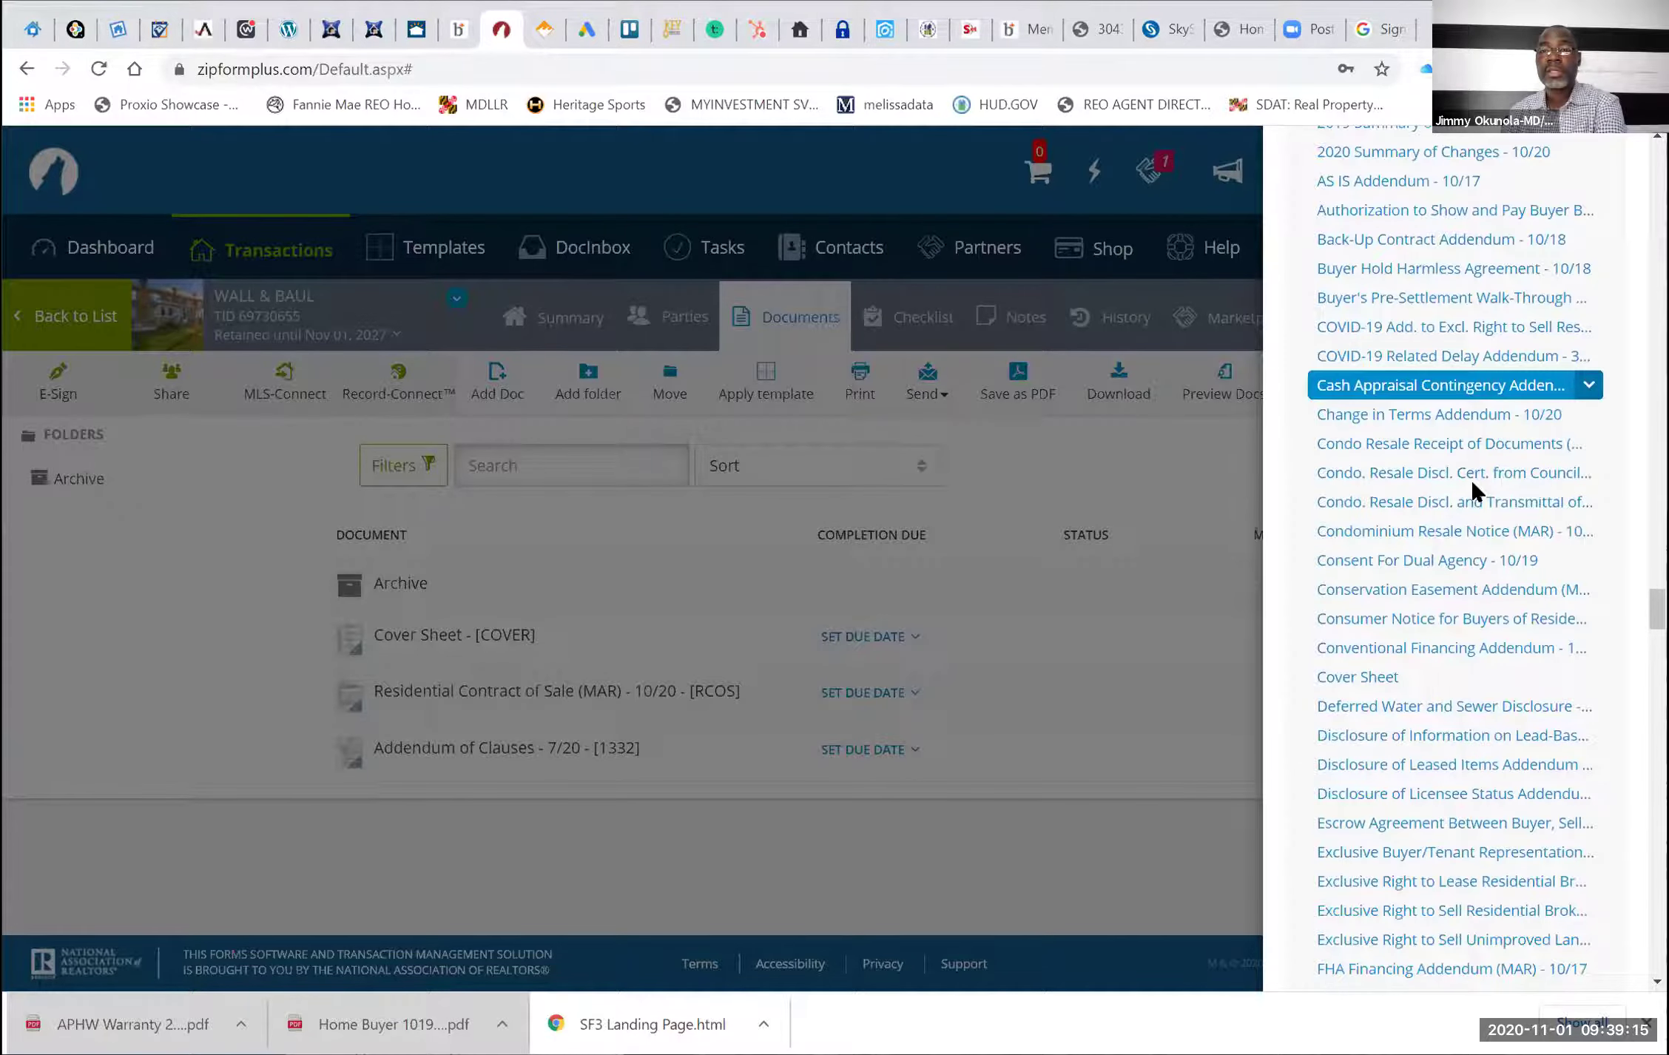
{"action": "scroll", "coordinate": [1471, 489], "scroll_direction": "up", "scroll_amount": 5}
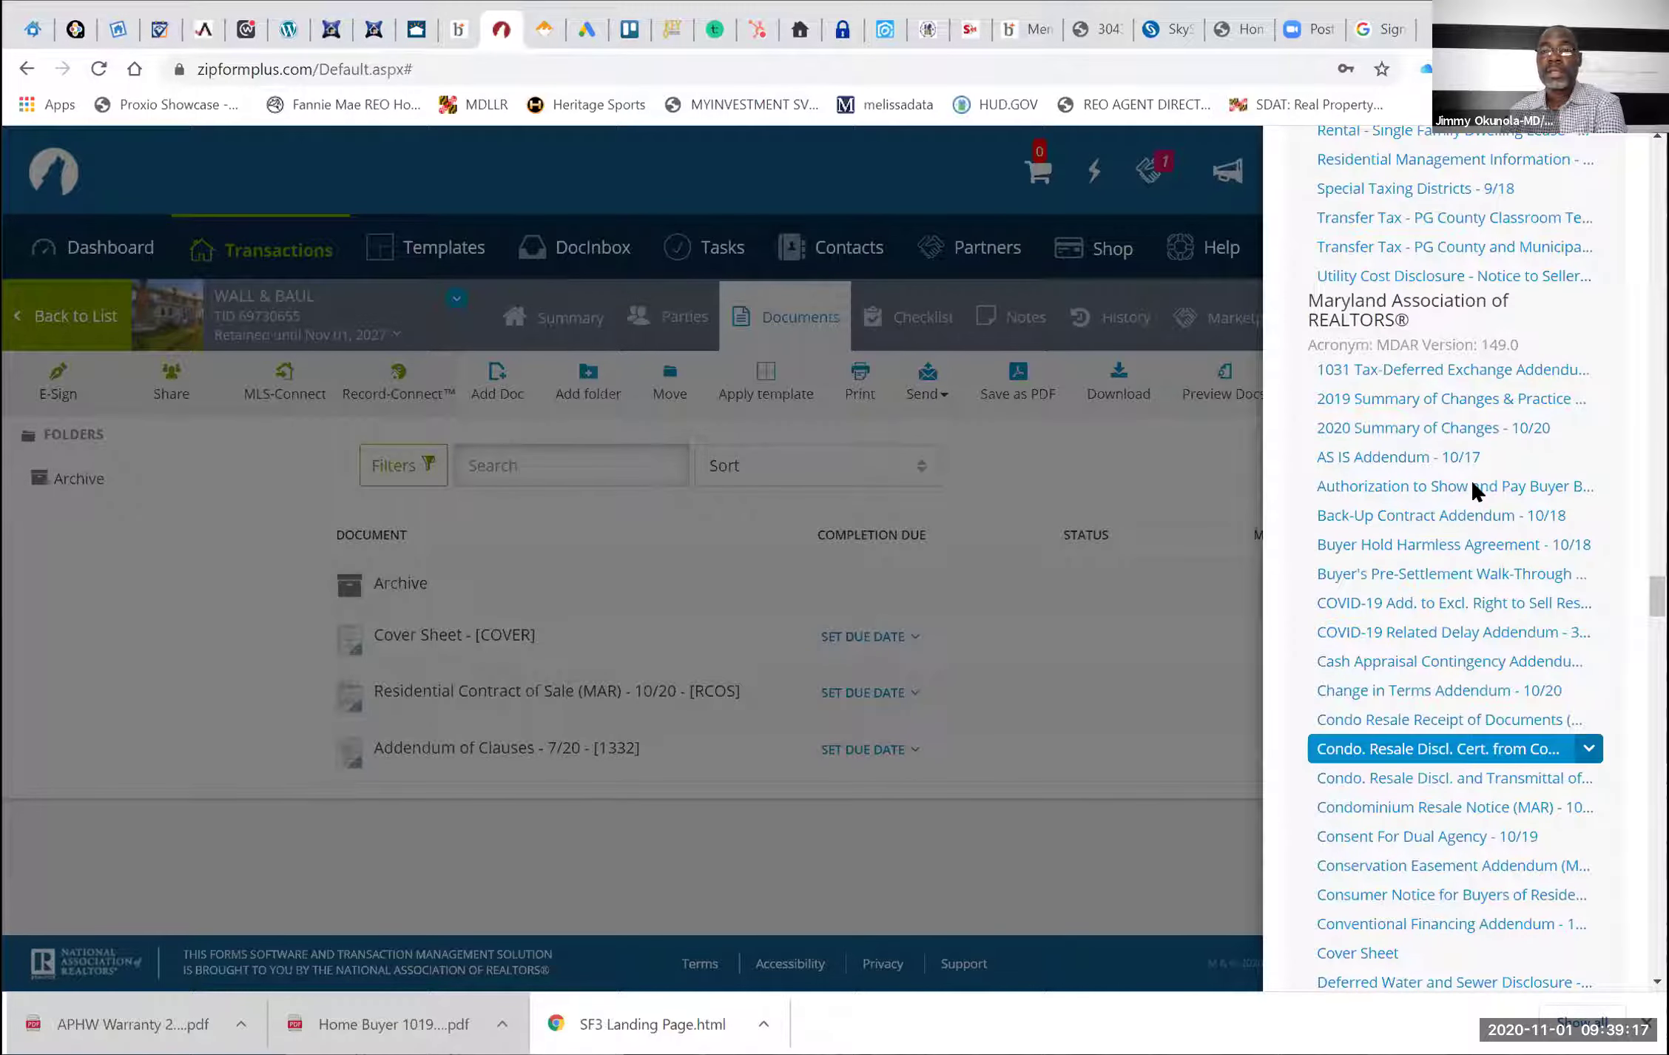
{"action": "scroll", "coordinate": [1472, 490], "scroll_direction": "down", "scroll_amount": 1}
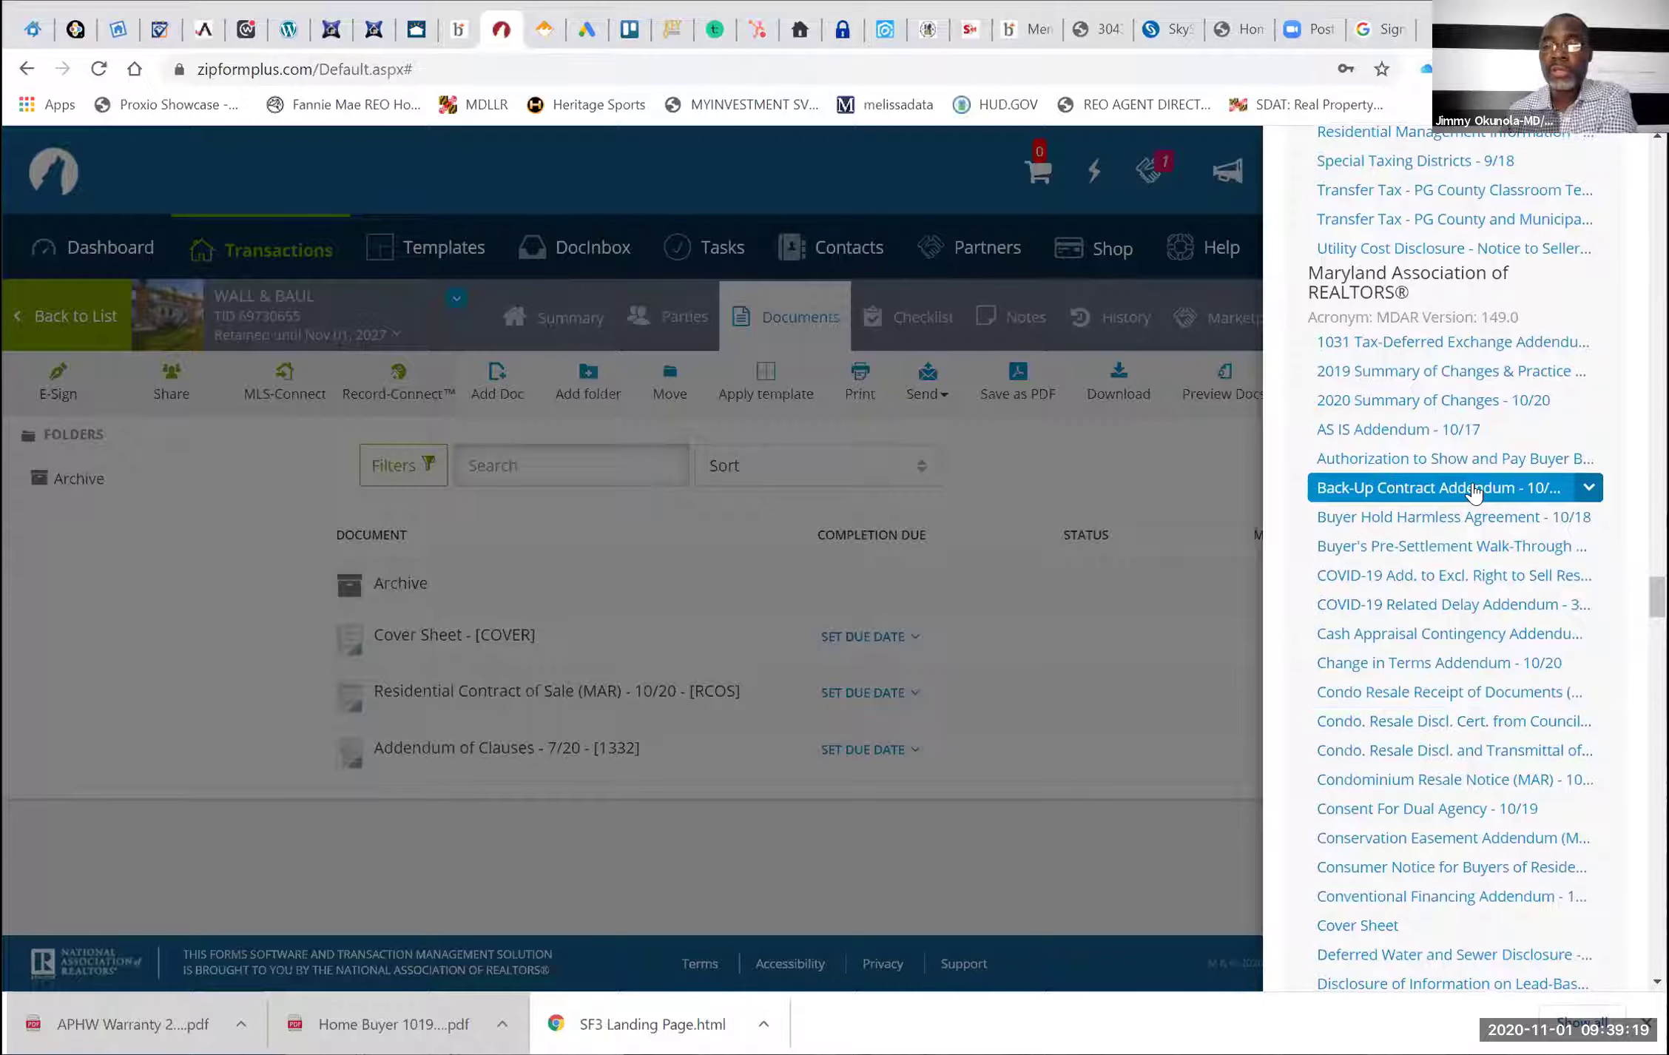
{"action": "scroll", "coordinate": [1472, 490], "scroll_direction": "down", "scroll_amount": 3}
{"action": "scroll", "coordinate": [1472, 490], "scroll_direction": "down", "scroll_amount": 4}
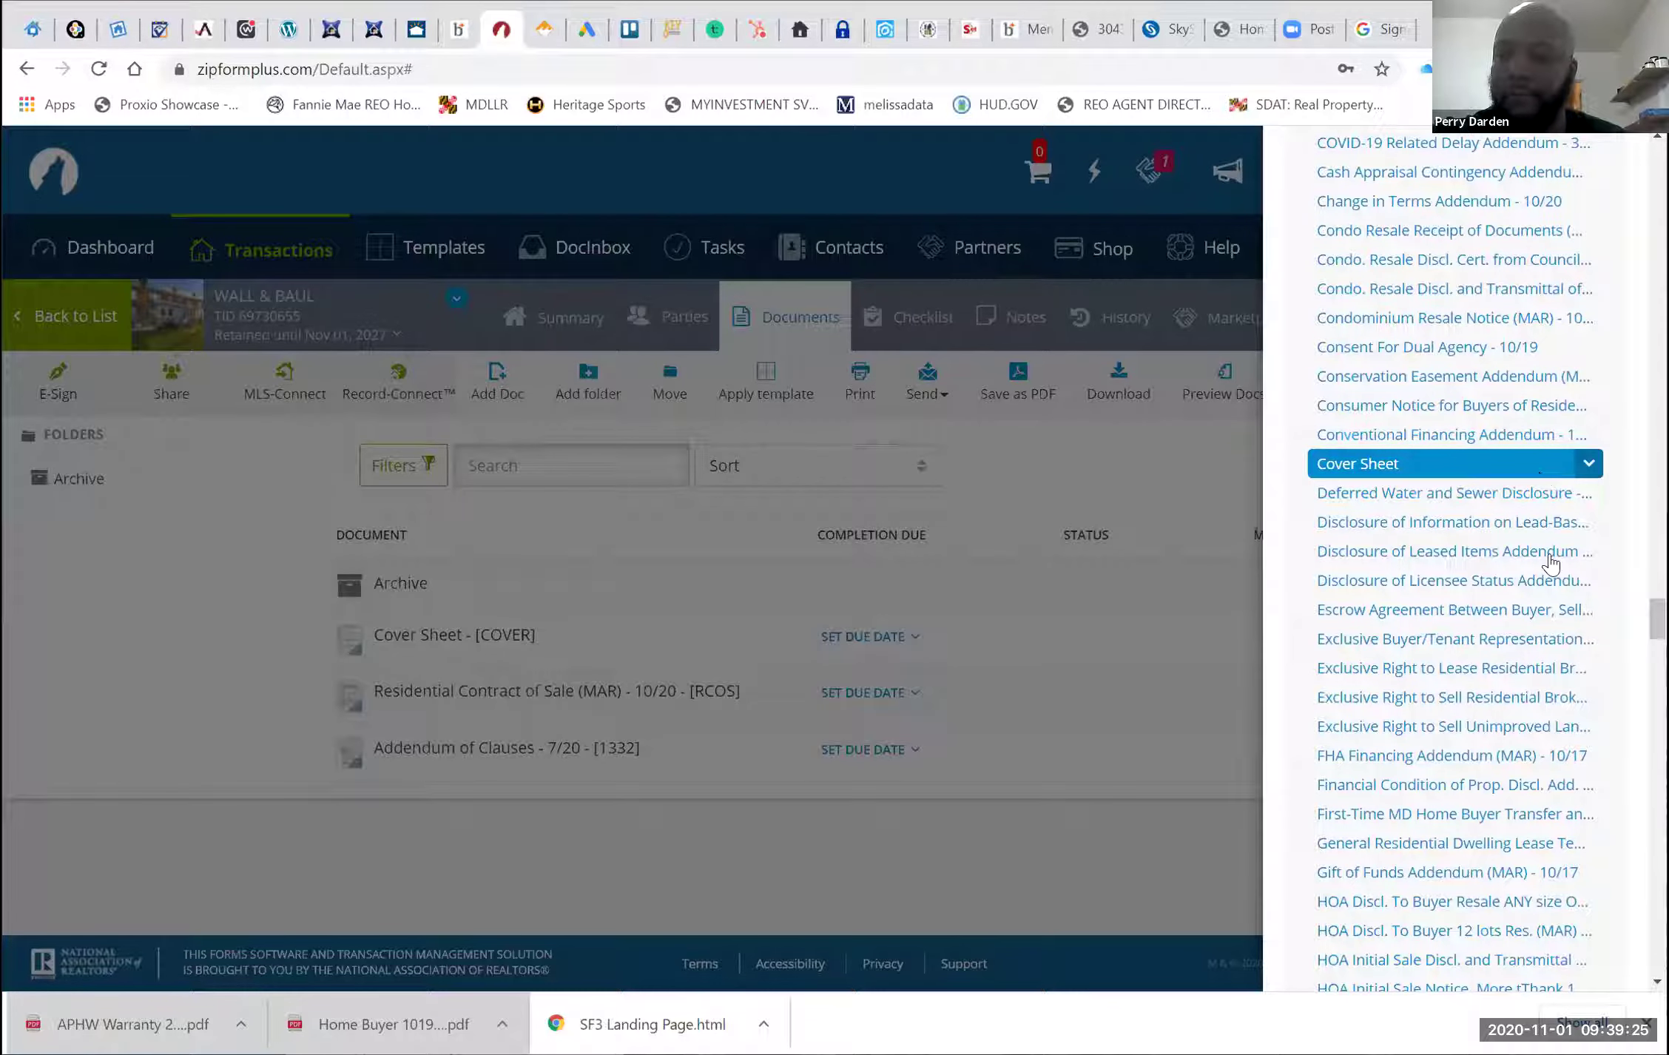
{"action": "scroll", "coordinate": [1554, 566], "scroll_direction": "down", "scroll_amount": 1}
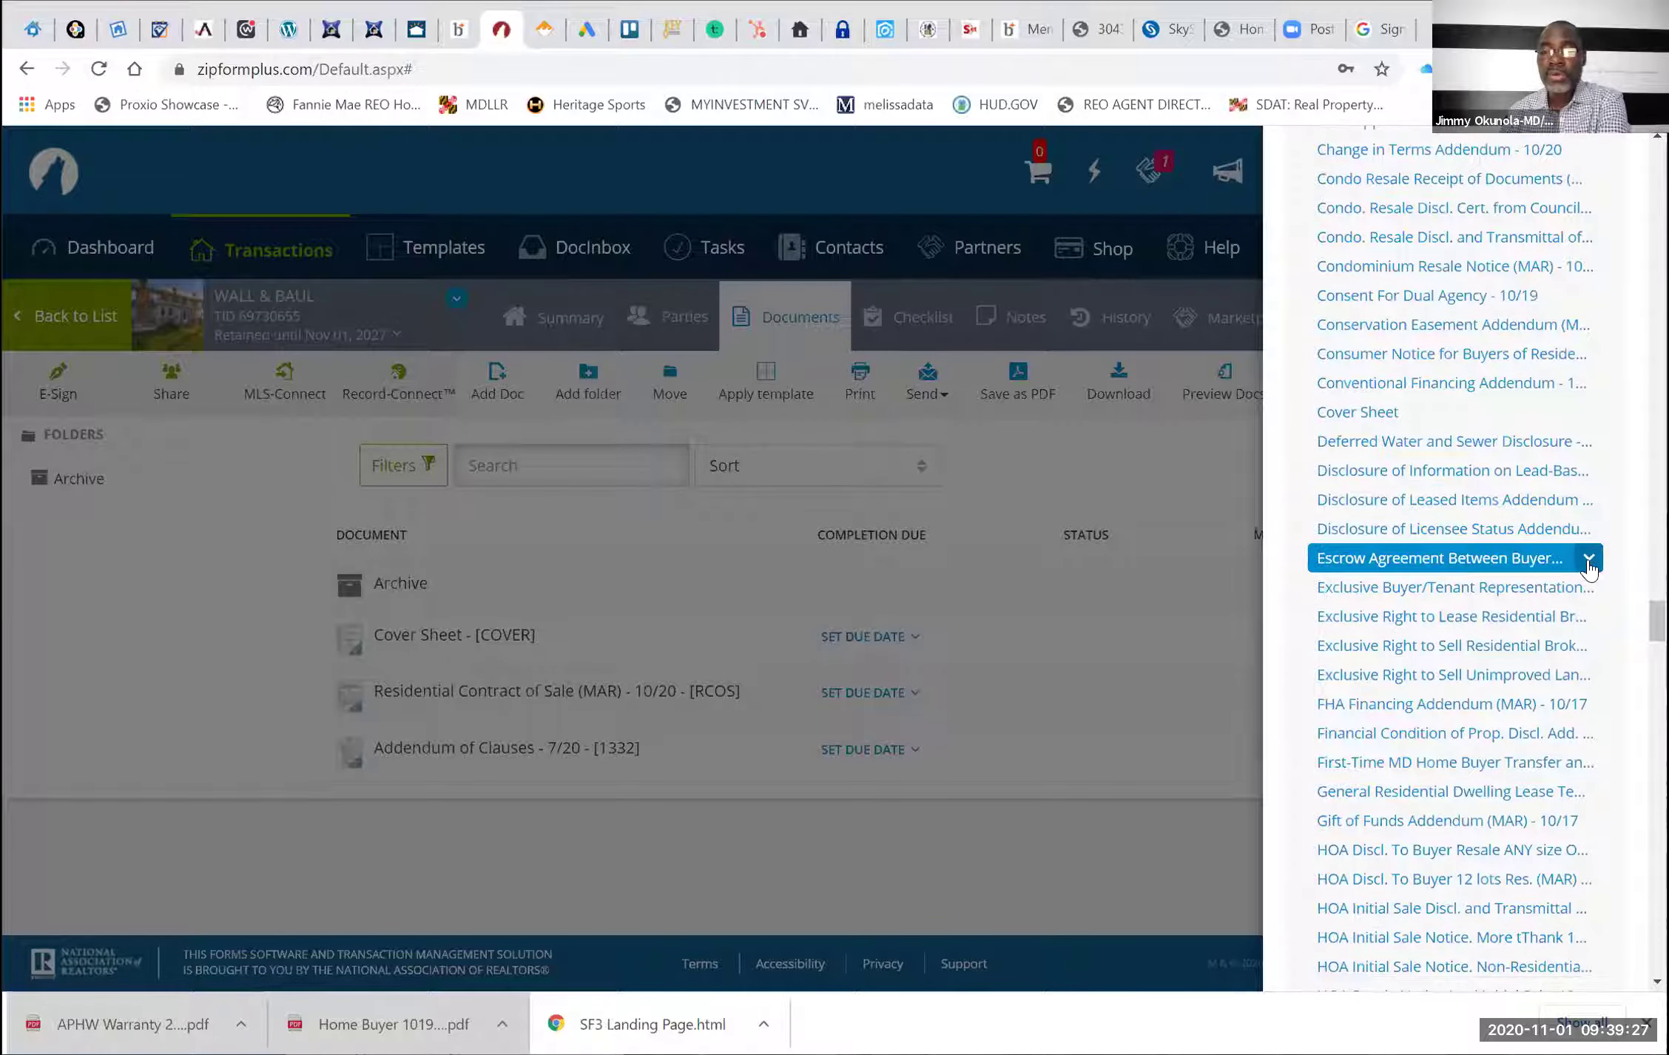
{"action": "left_click", "coordinate": [1589, 567]}
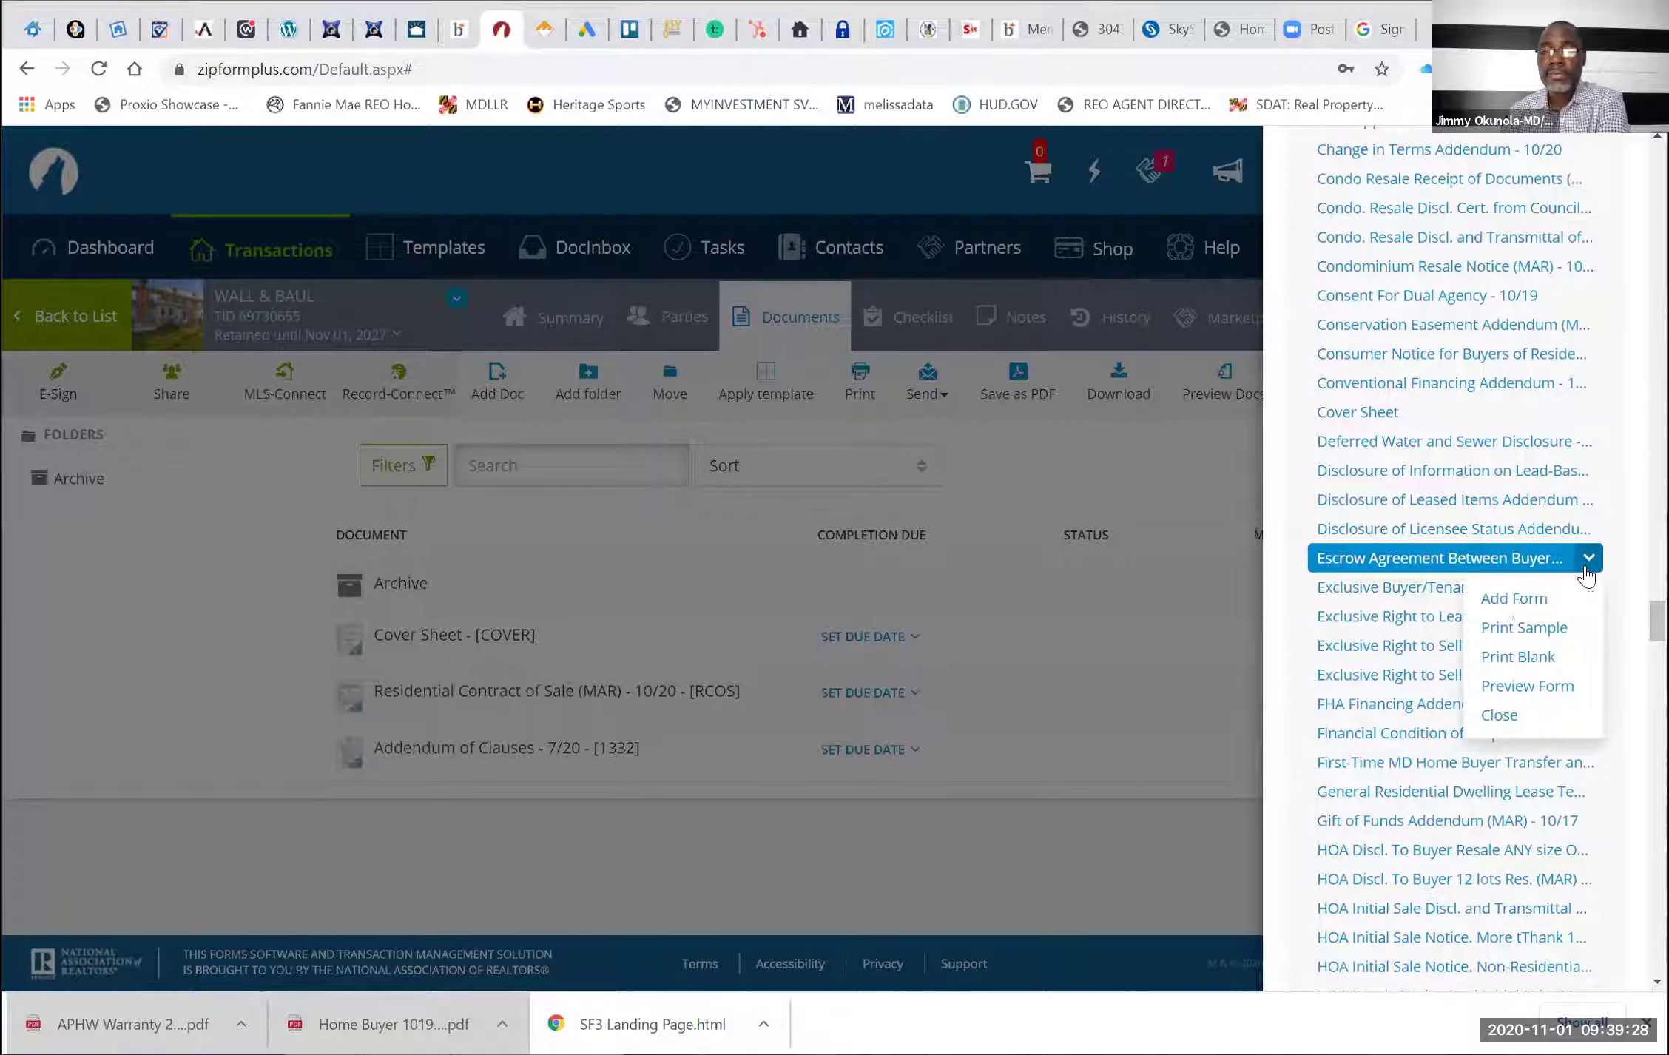
{"action": "left_click", "coordinate": [1519, 602]}
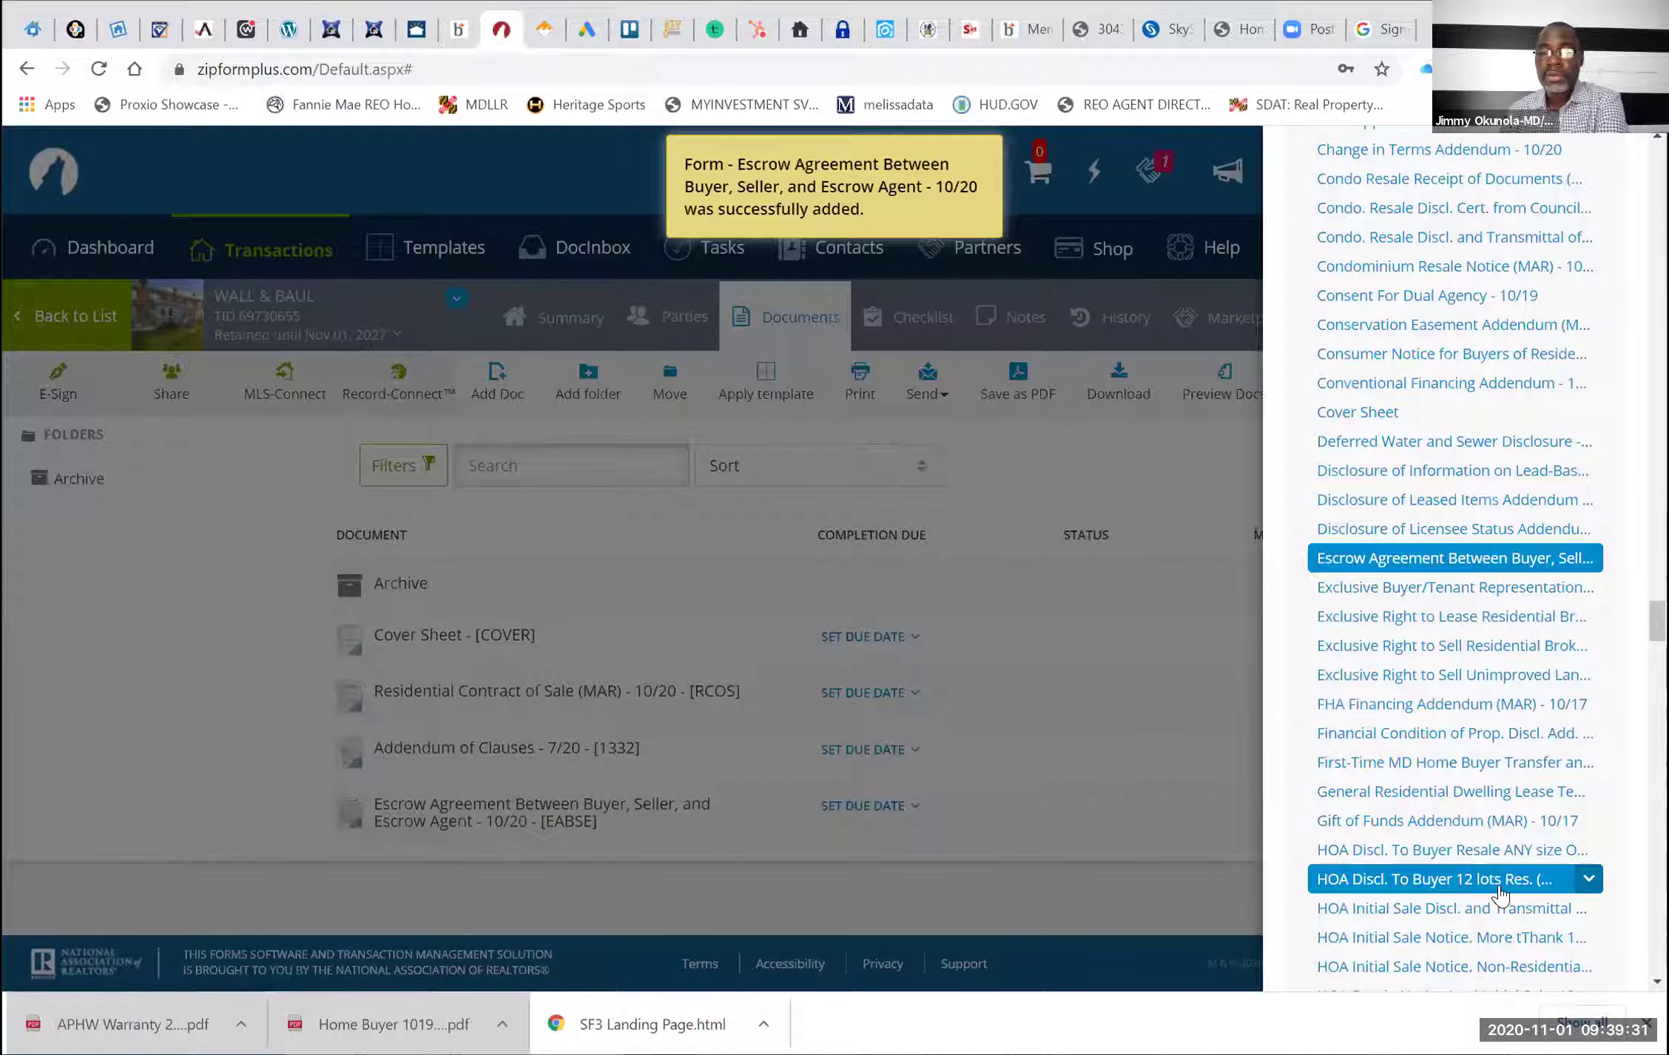
Add the FHA Financing Addendum (MAR) - 10/17 to the transaction
{"action": "scroll", "coordinate": [1500, 895], "scroll_direction": "down", "scroll_amount": 1}
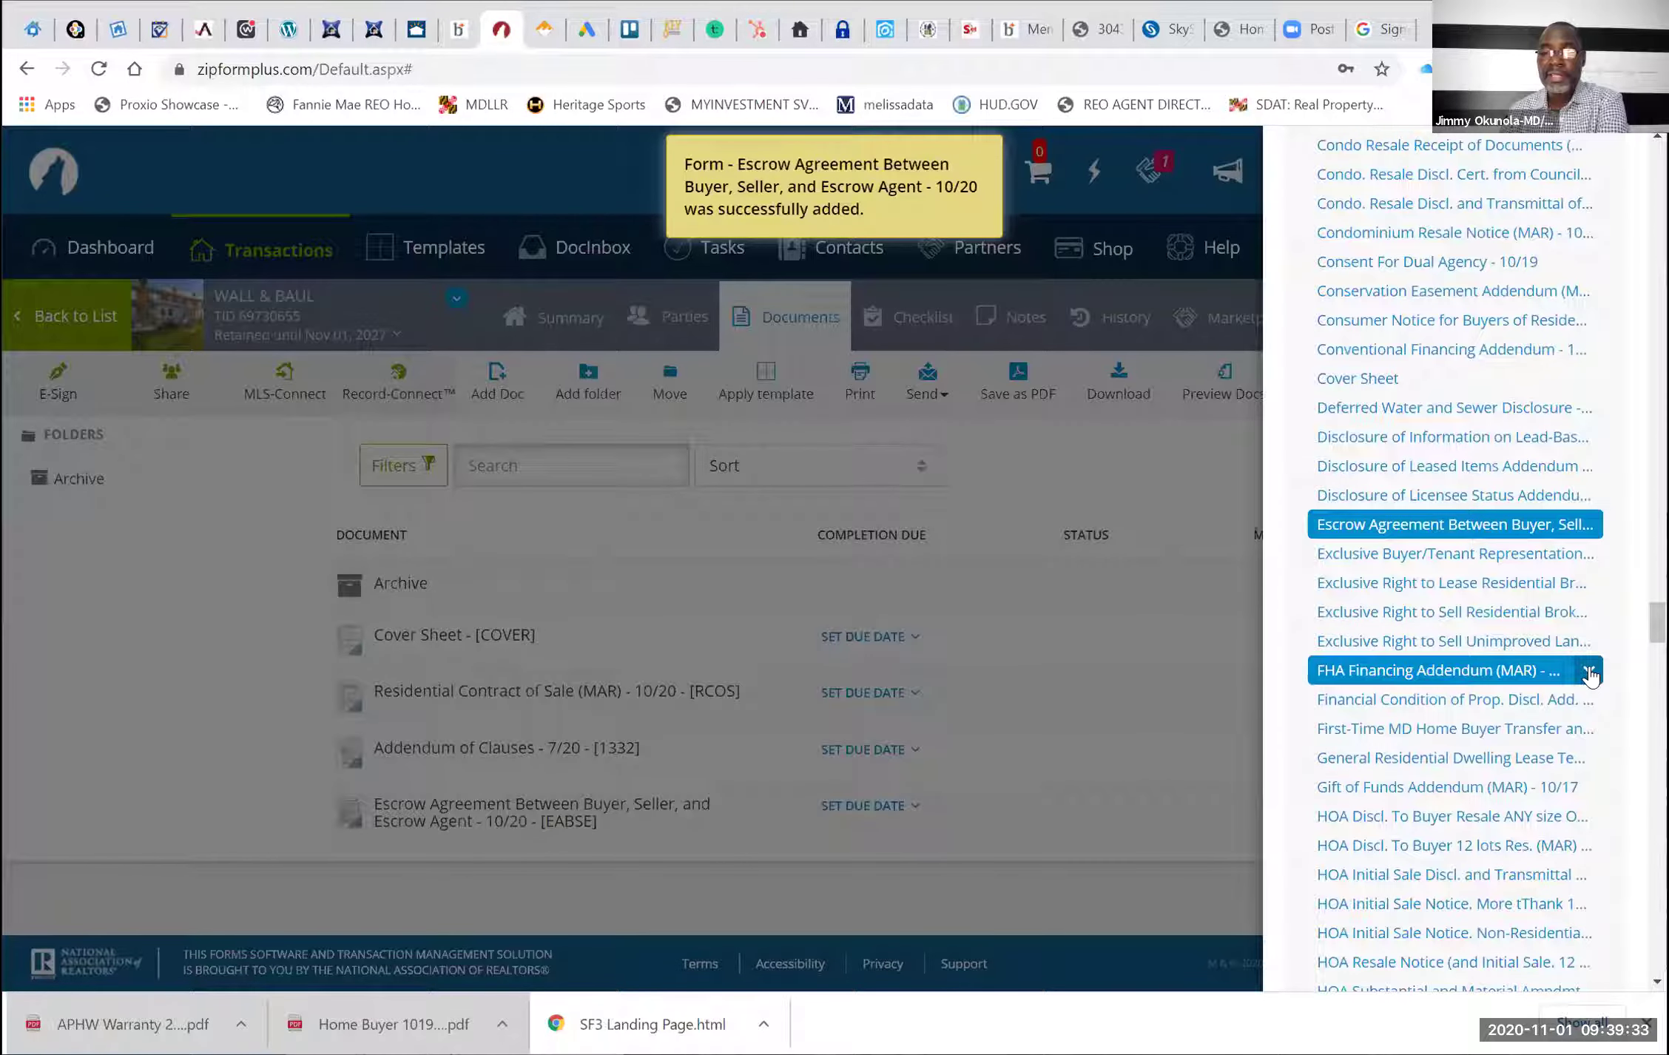
{"action": "left_click", "coordinate": [1587, 670]}
{"action": "left_click", "coordinate": [1518, 709]}
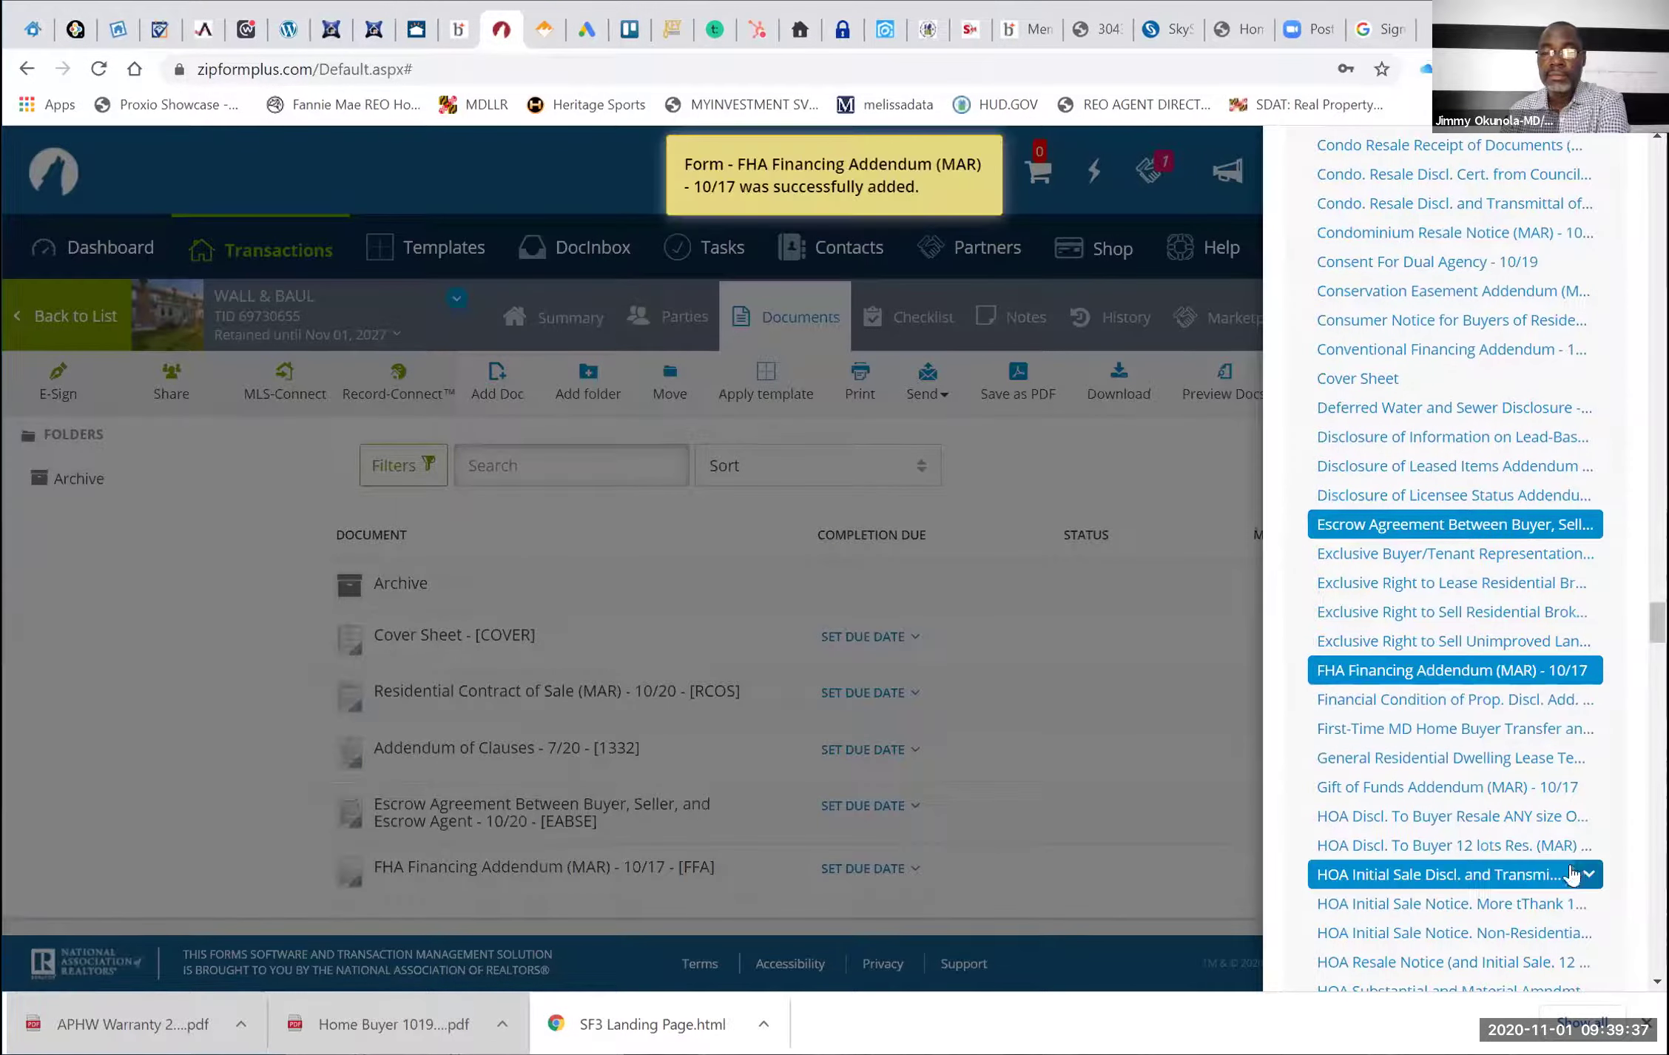
{"action": "scroll", "coordinate": [1570, 864], "scroll_direction": "down", "scroll_amount": 2}
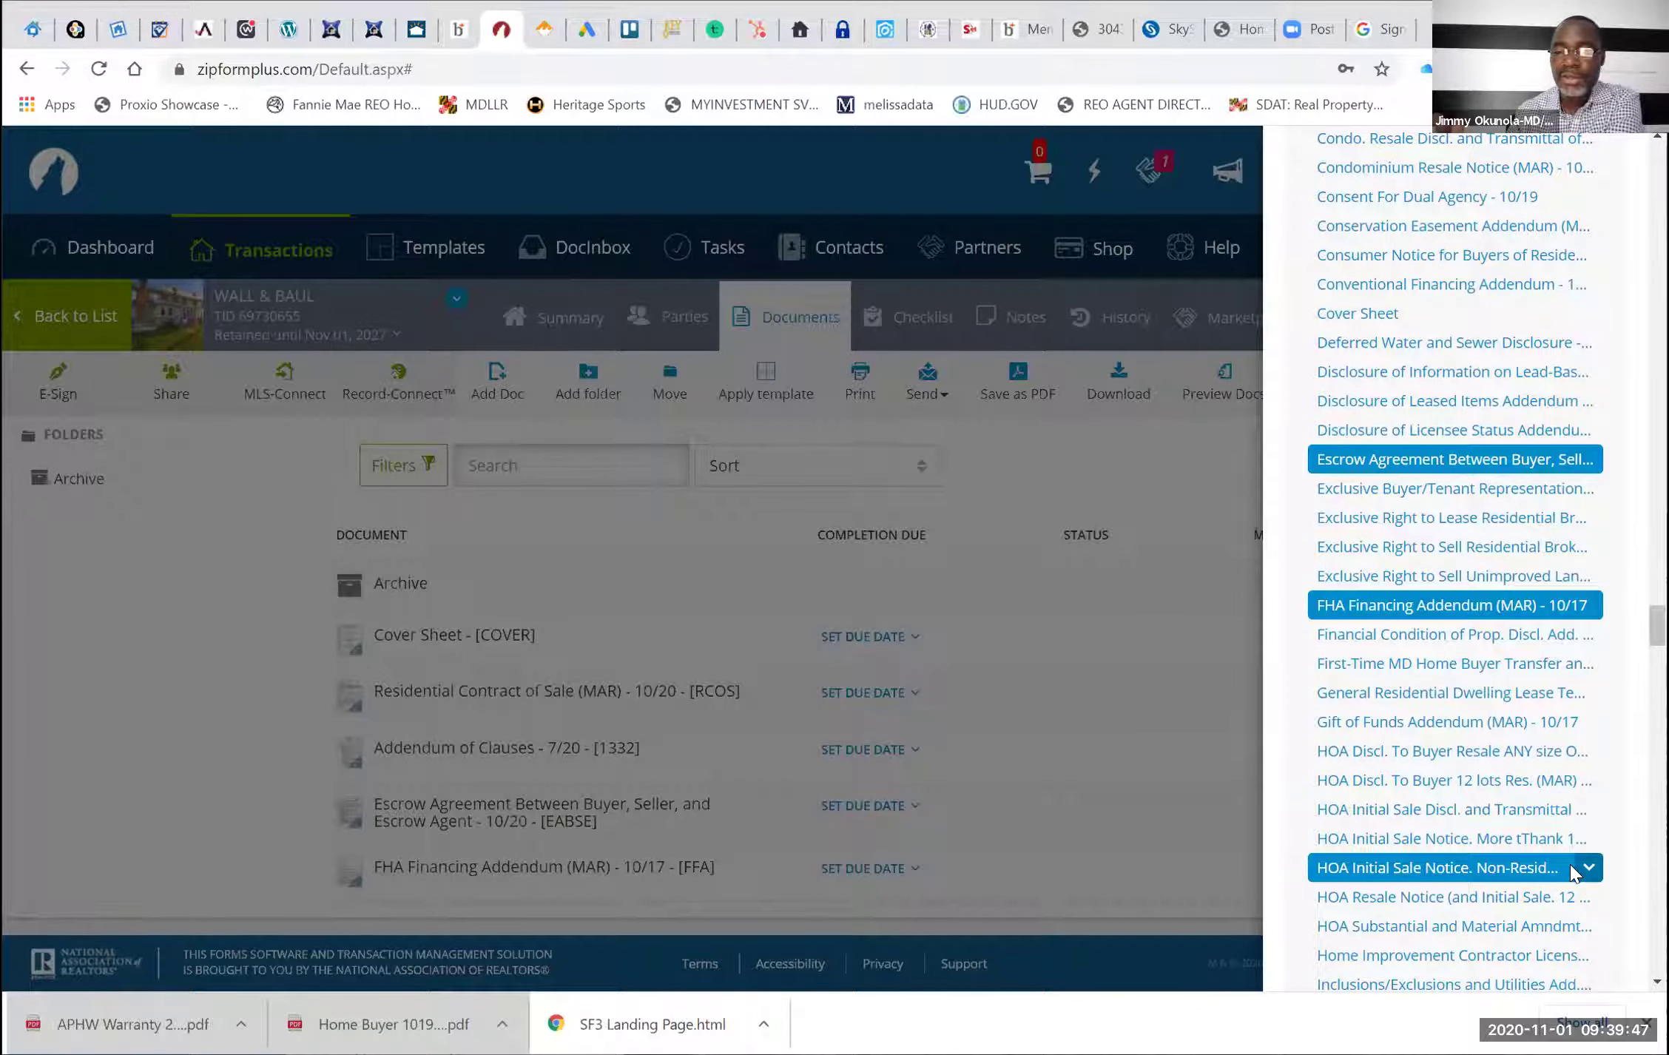
Add the Property Inspections Addendum (MAR) - 10/19 [PIA] from the Maryland REALTORS® forms list
{"action": "scroll", "coordinate": [1570, 864], "scroll_direction": "down", "scroll_amount": 2}
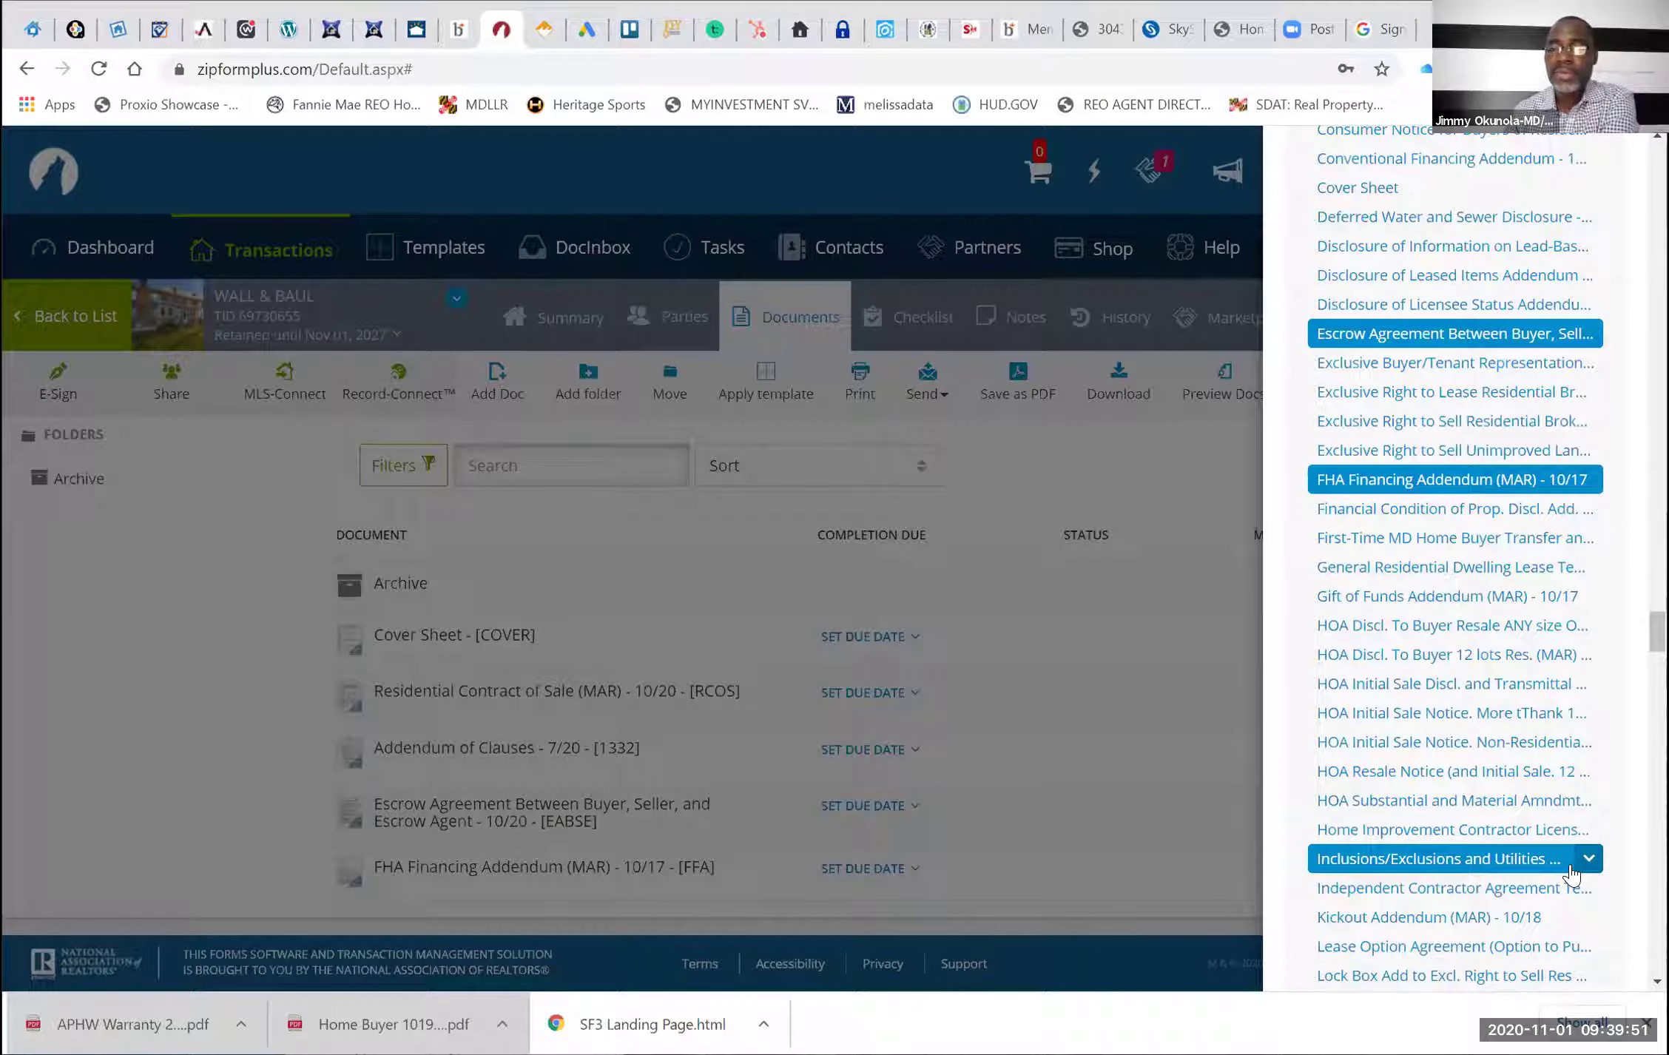
{"action": "scroll", "coordinate": [1569, 865], "scroll_direction": "down", "scroll_amount": 1}
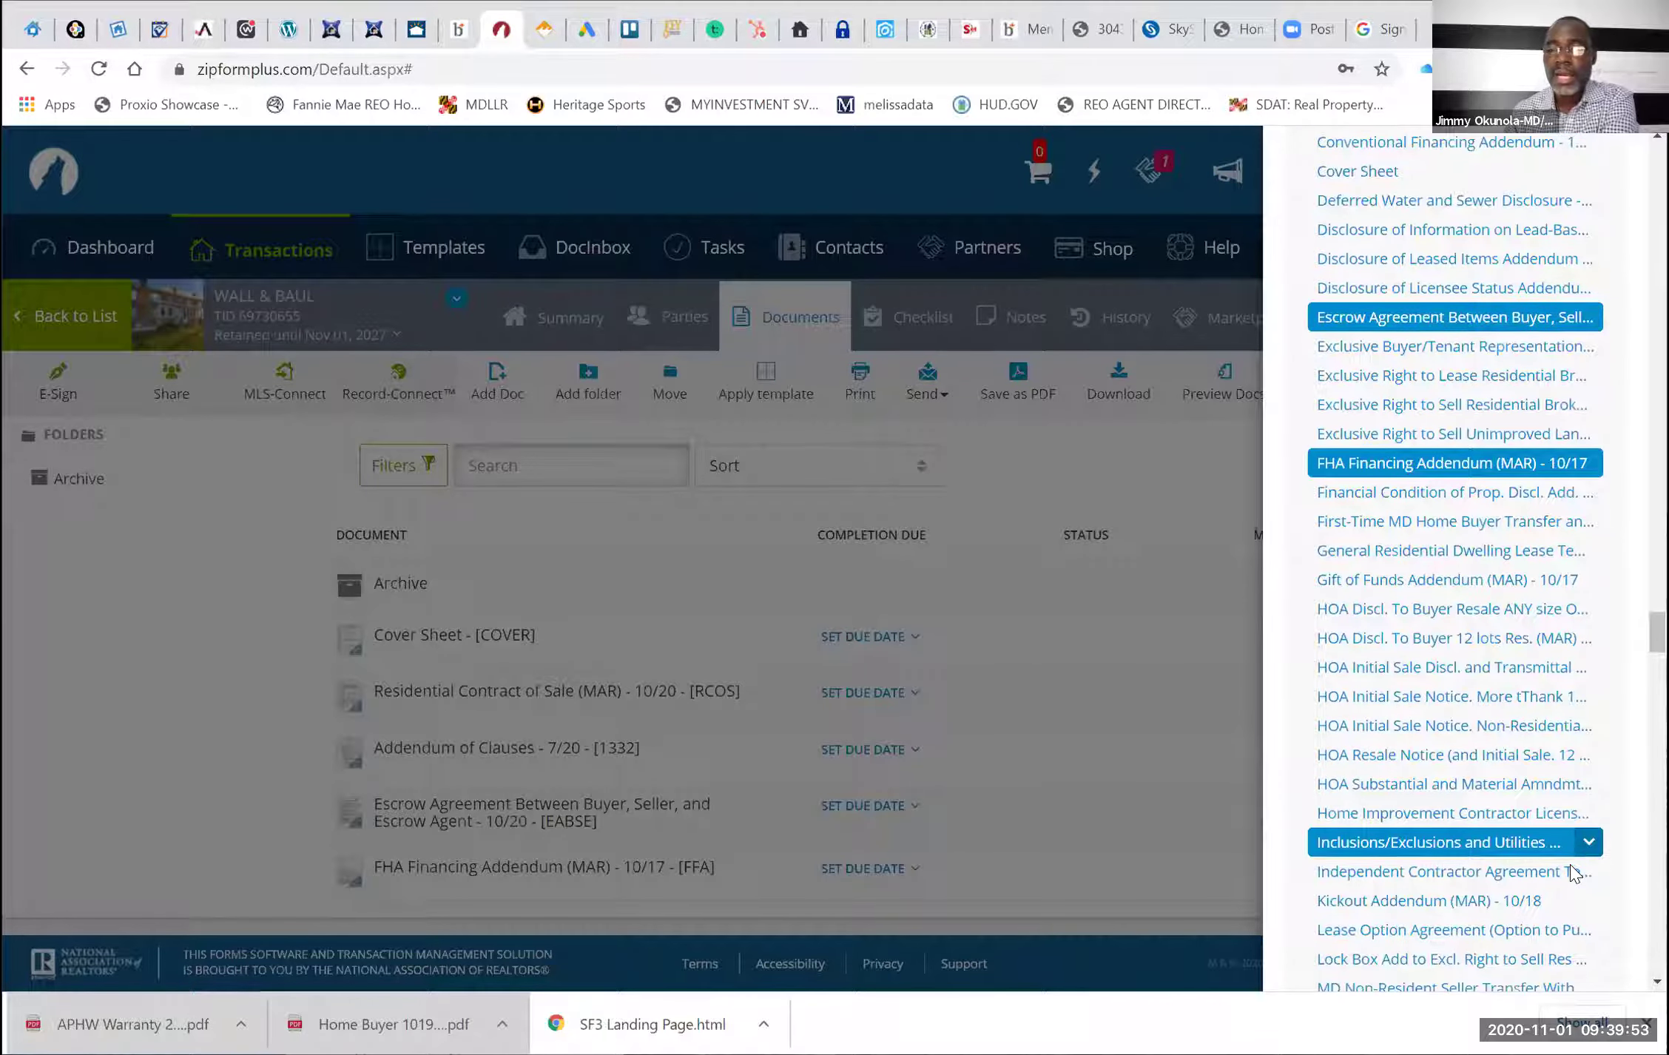
{"action": "scroll", "coordinate": [1571, 872], "scroll_direction": "down", "scroll_amount": 1}
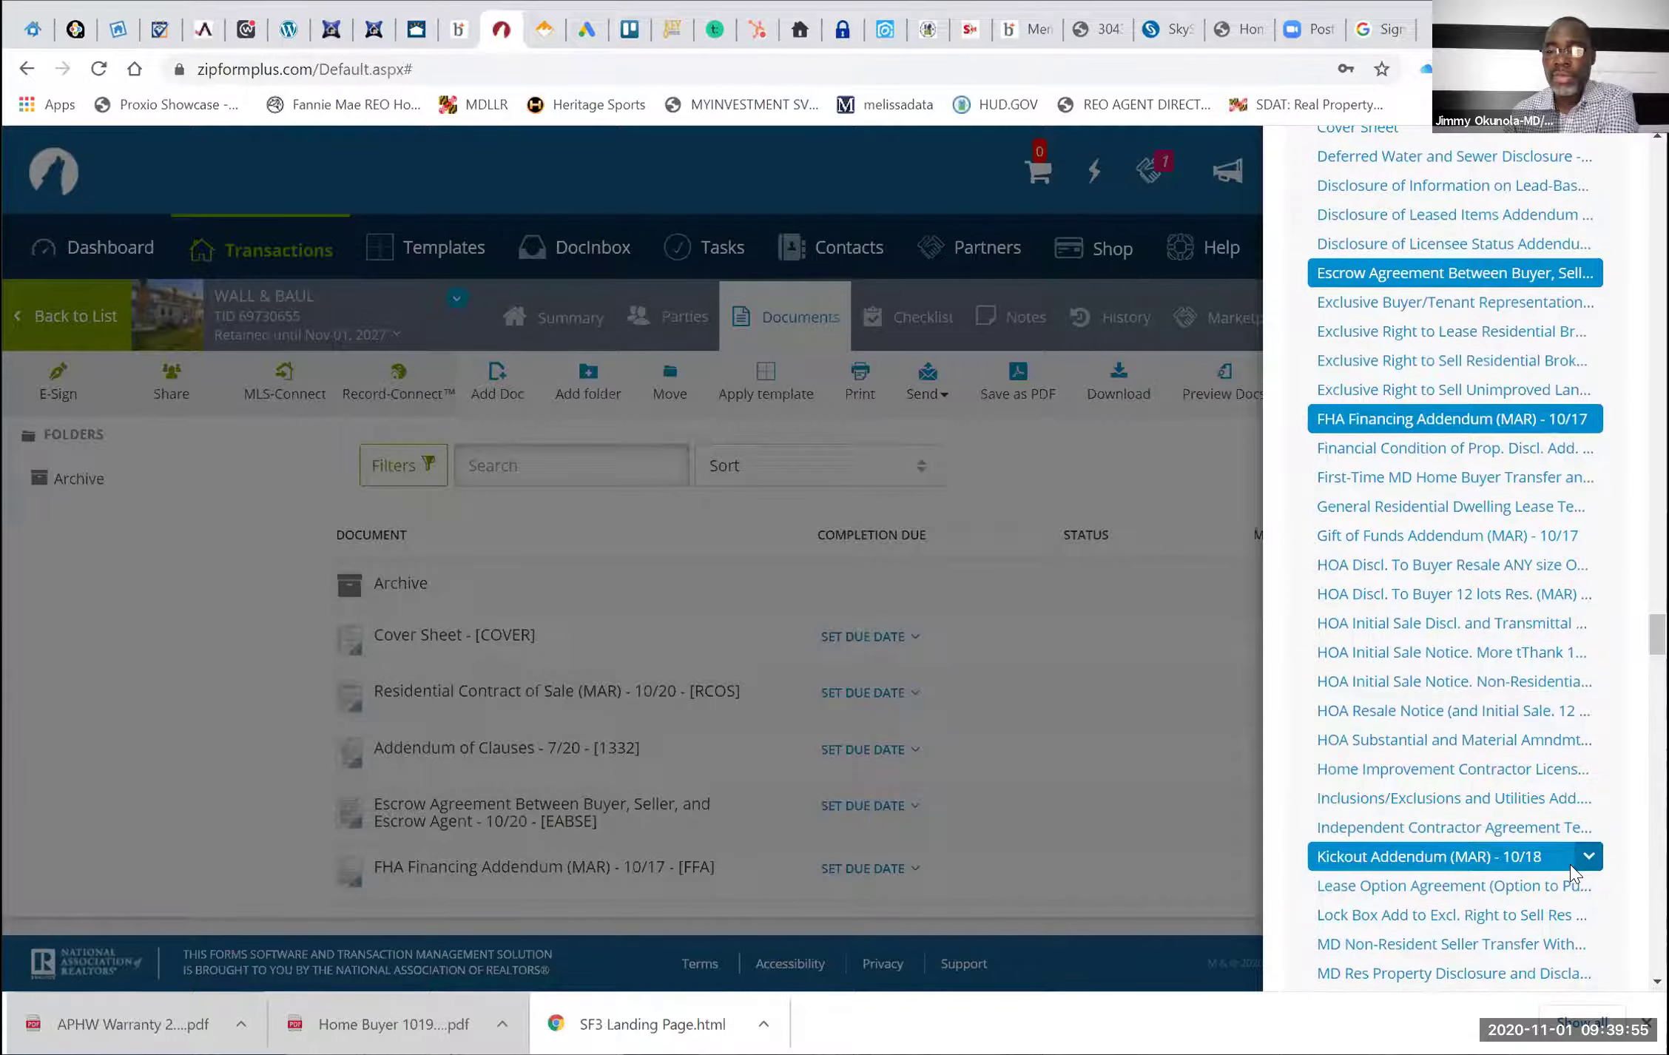
{"action": "scroll", "coordinate": [1569, 865], "scroll_direction": "down", "scroll_amount": 1}
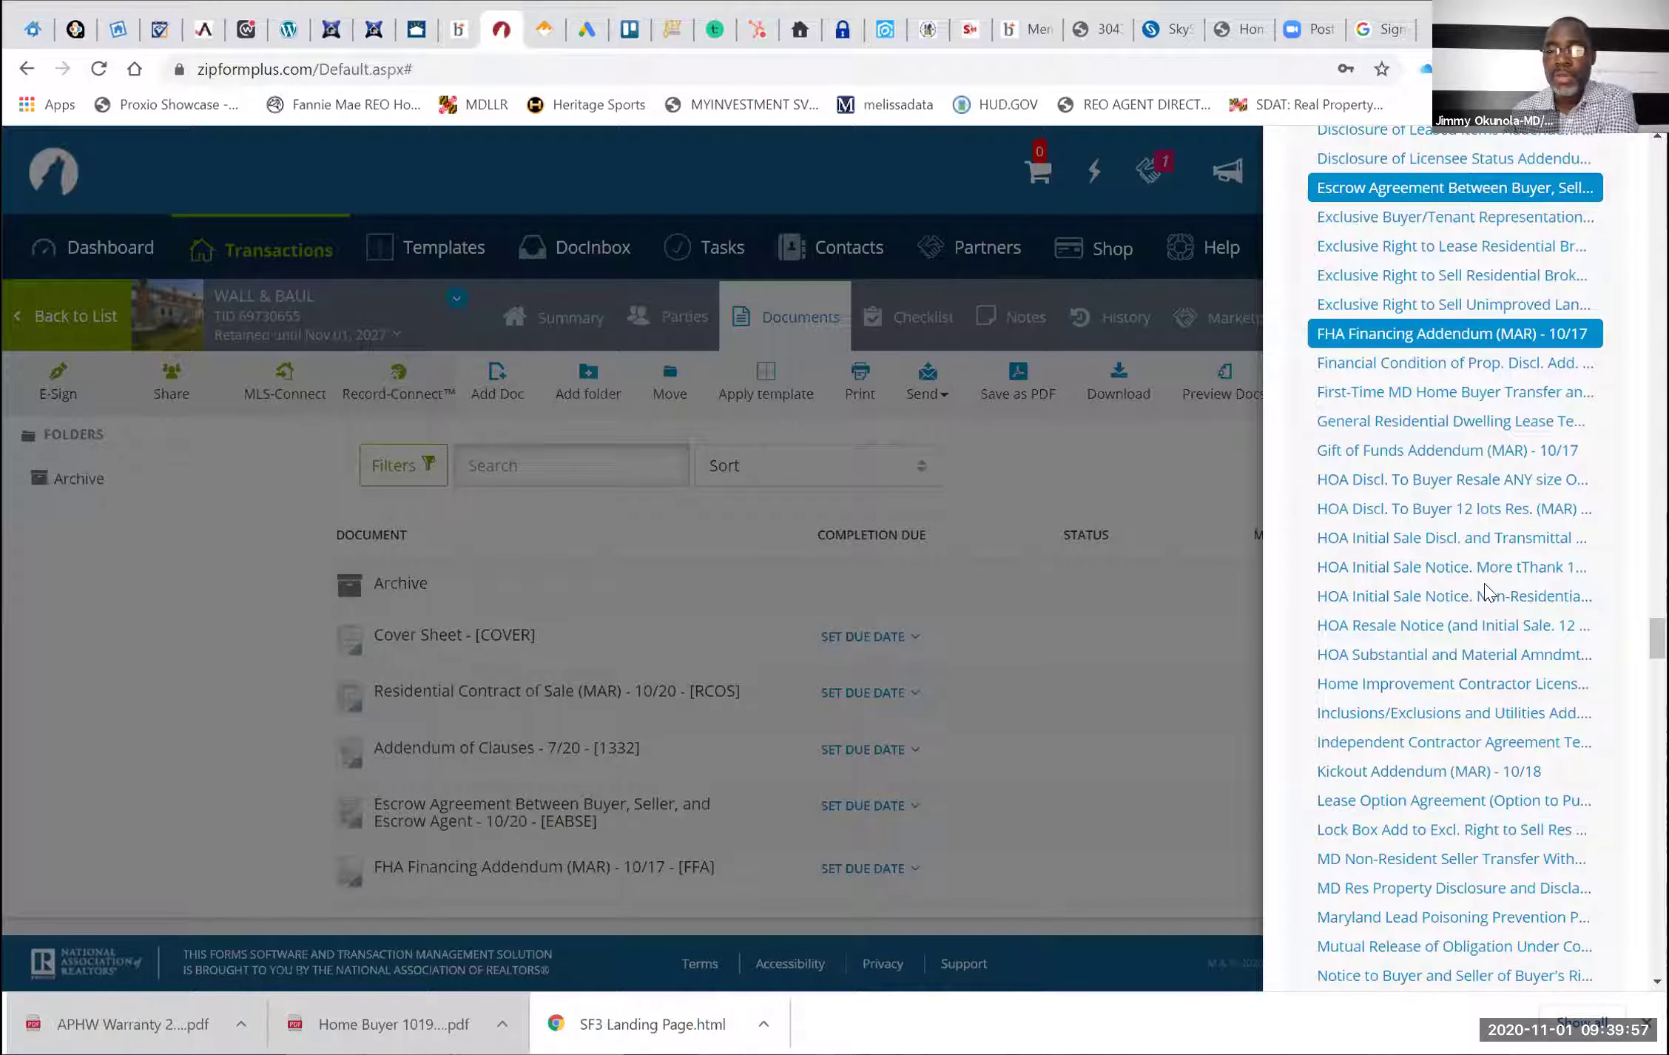
{"action": "scroll", "coordinate": [1484, 583], "scroll_direction": "down", "scroll_amount": 1}
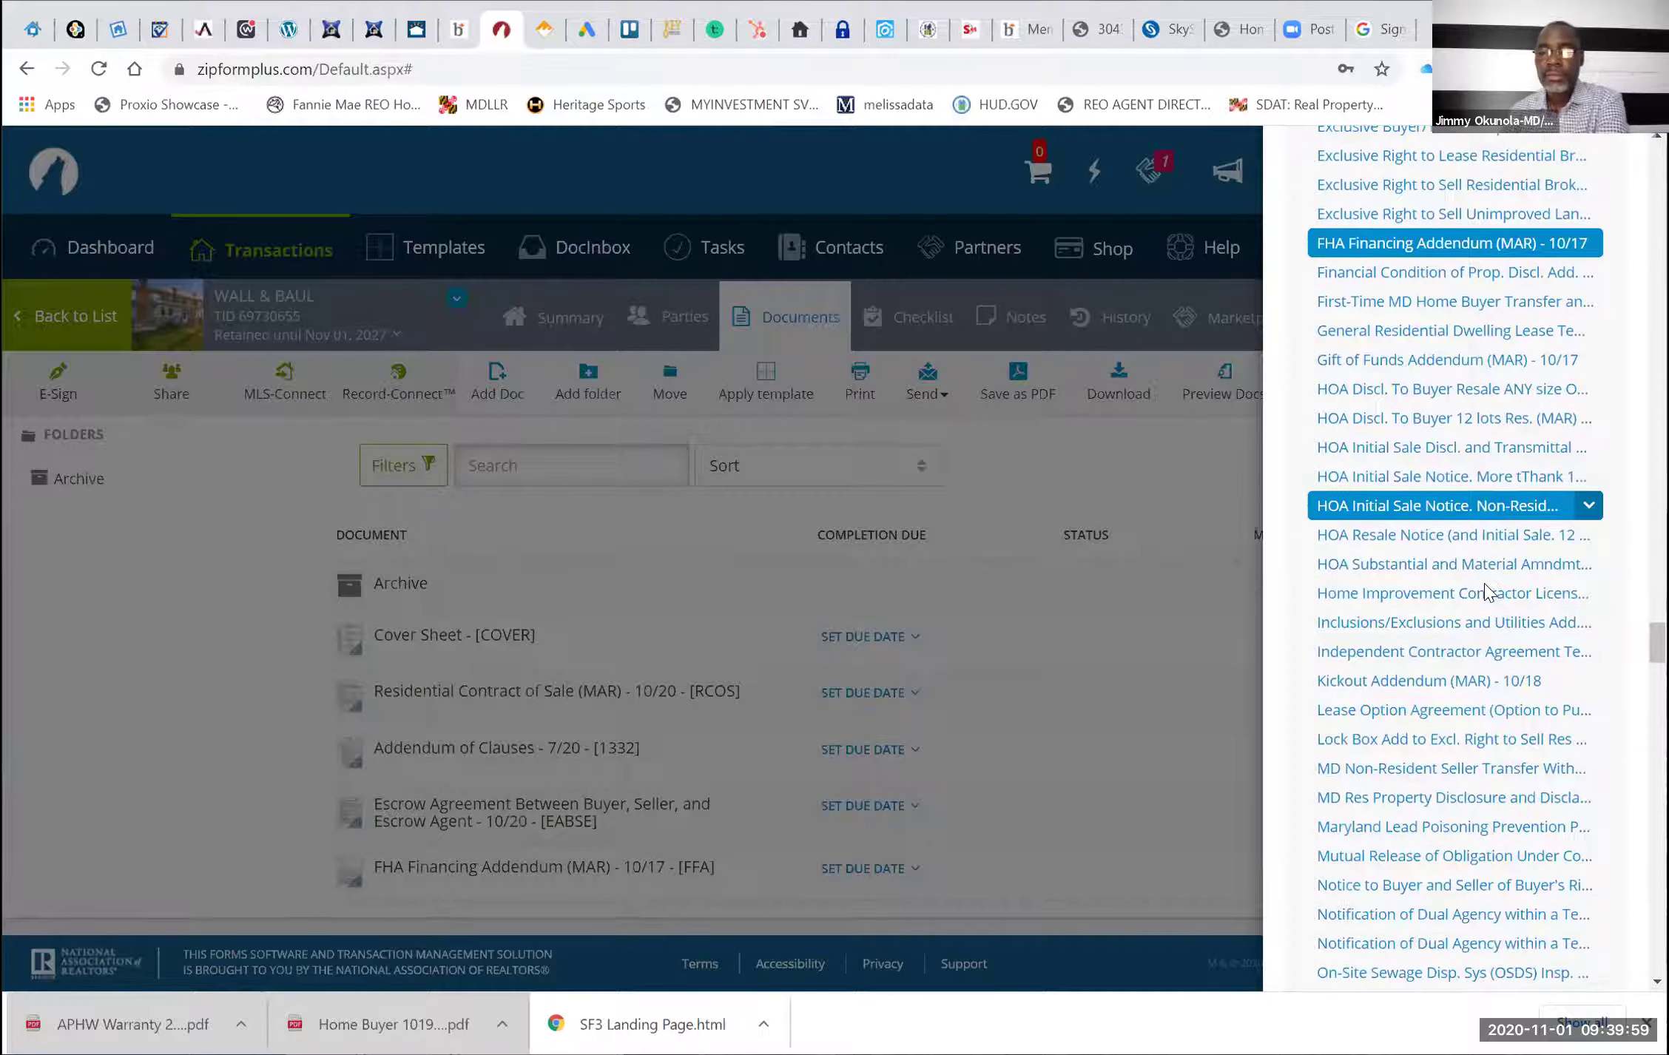
{"action": "scroll", "coordinate": [1484, 583], "scroll_direction": "down", "scroll_amount": 1}
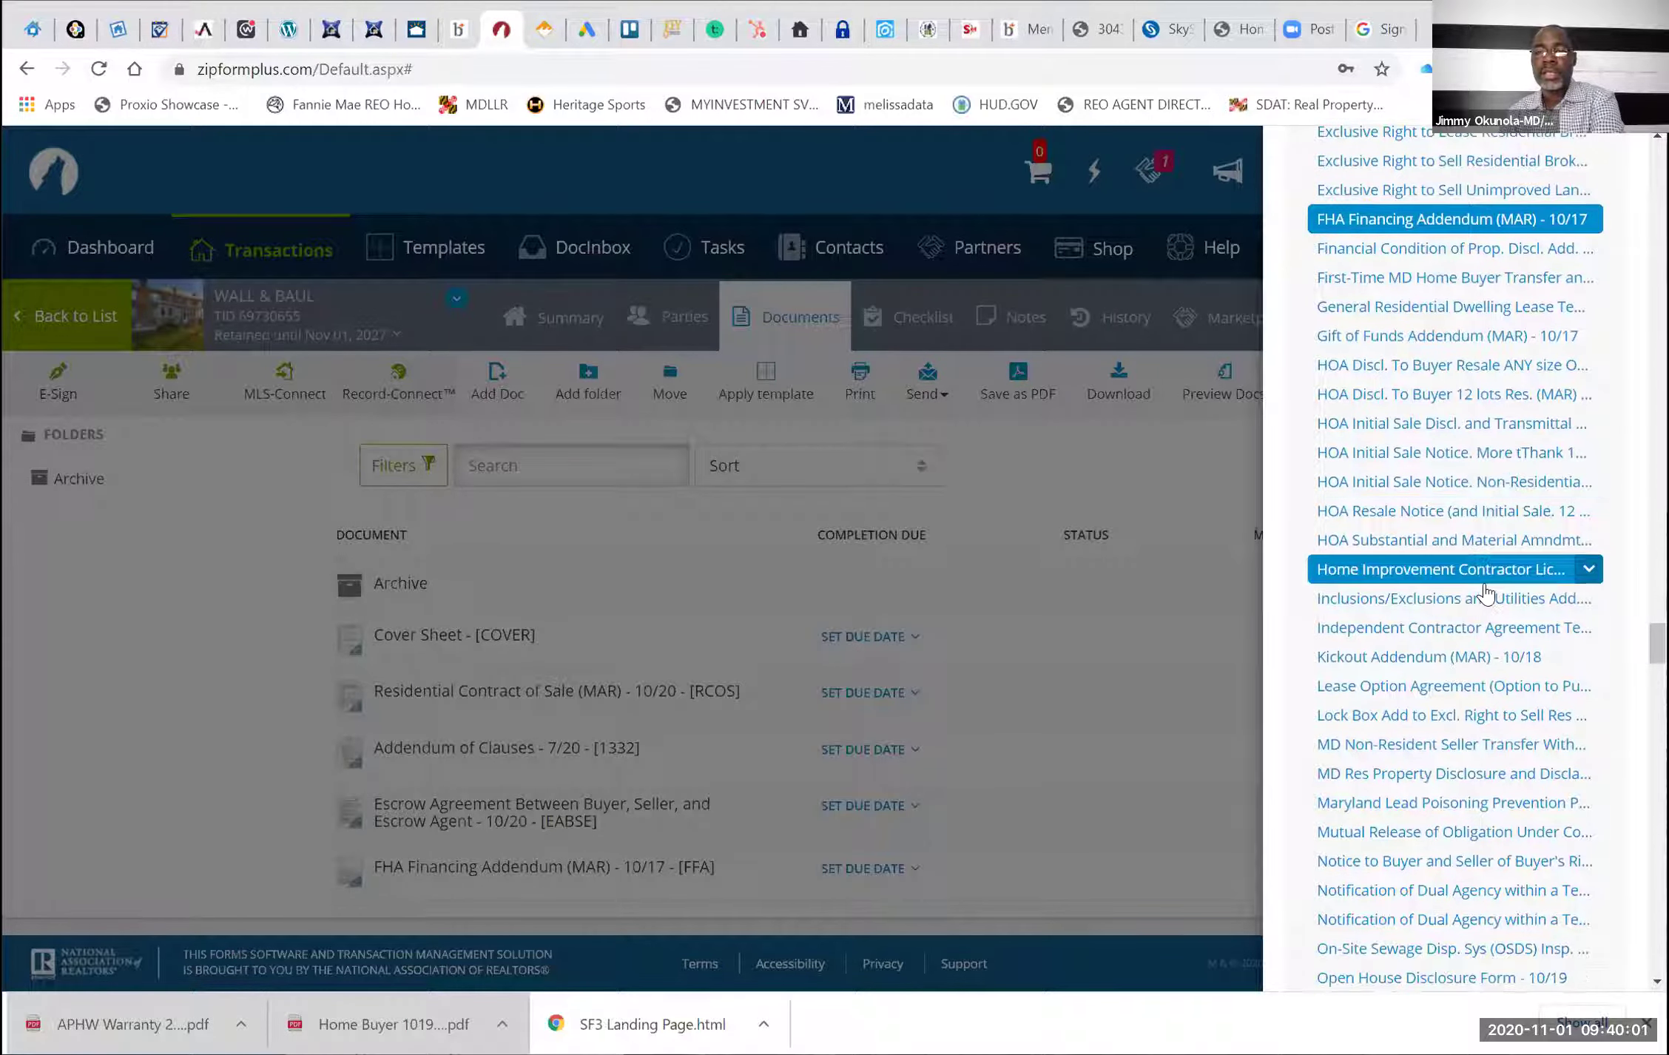
{"action": "scroll", "coordinate": [1484, 592], "scroll_direction": "down", "scroll_amount": 1}
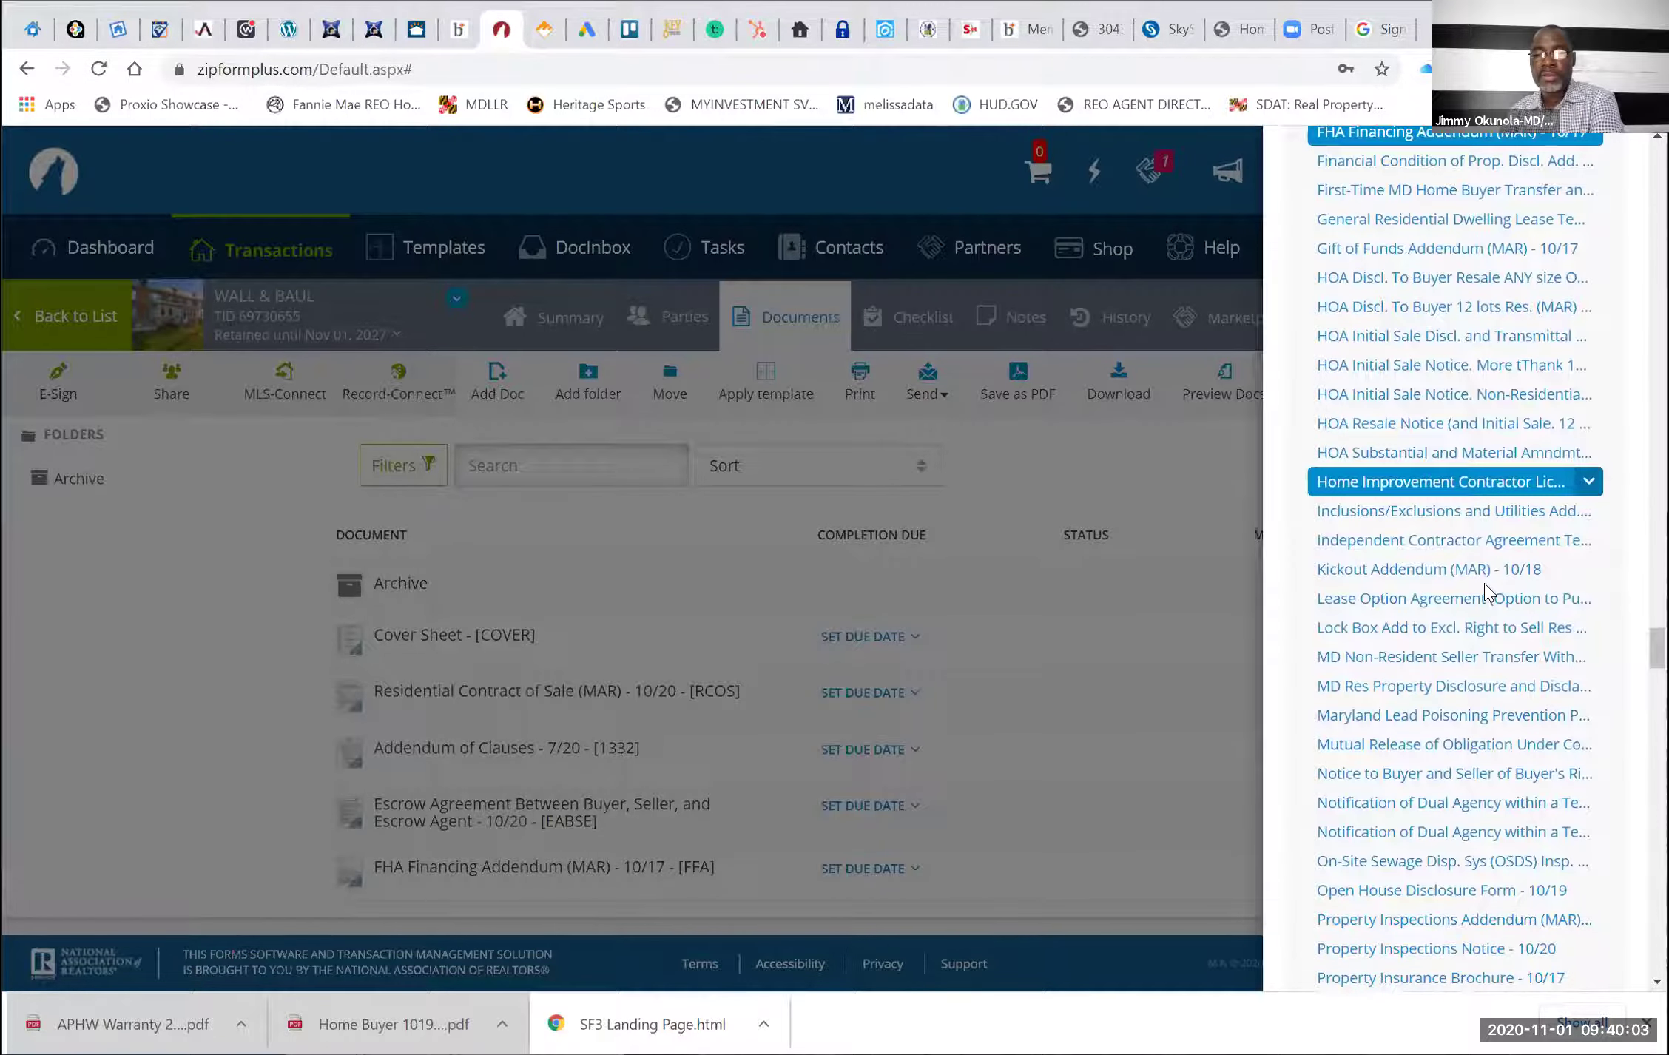
{"action": "scroll", "coordinate": [1484, 592], "scroll_direction": "down", "scroll_amount": 2}
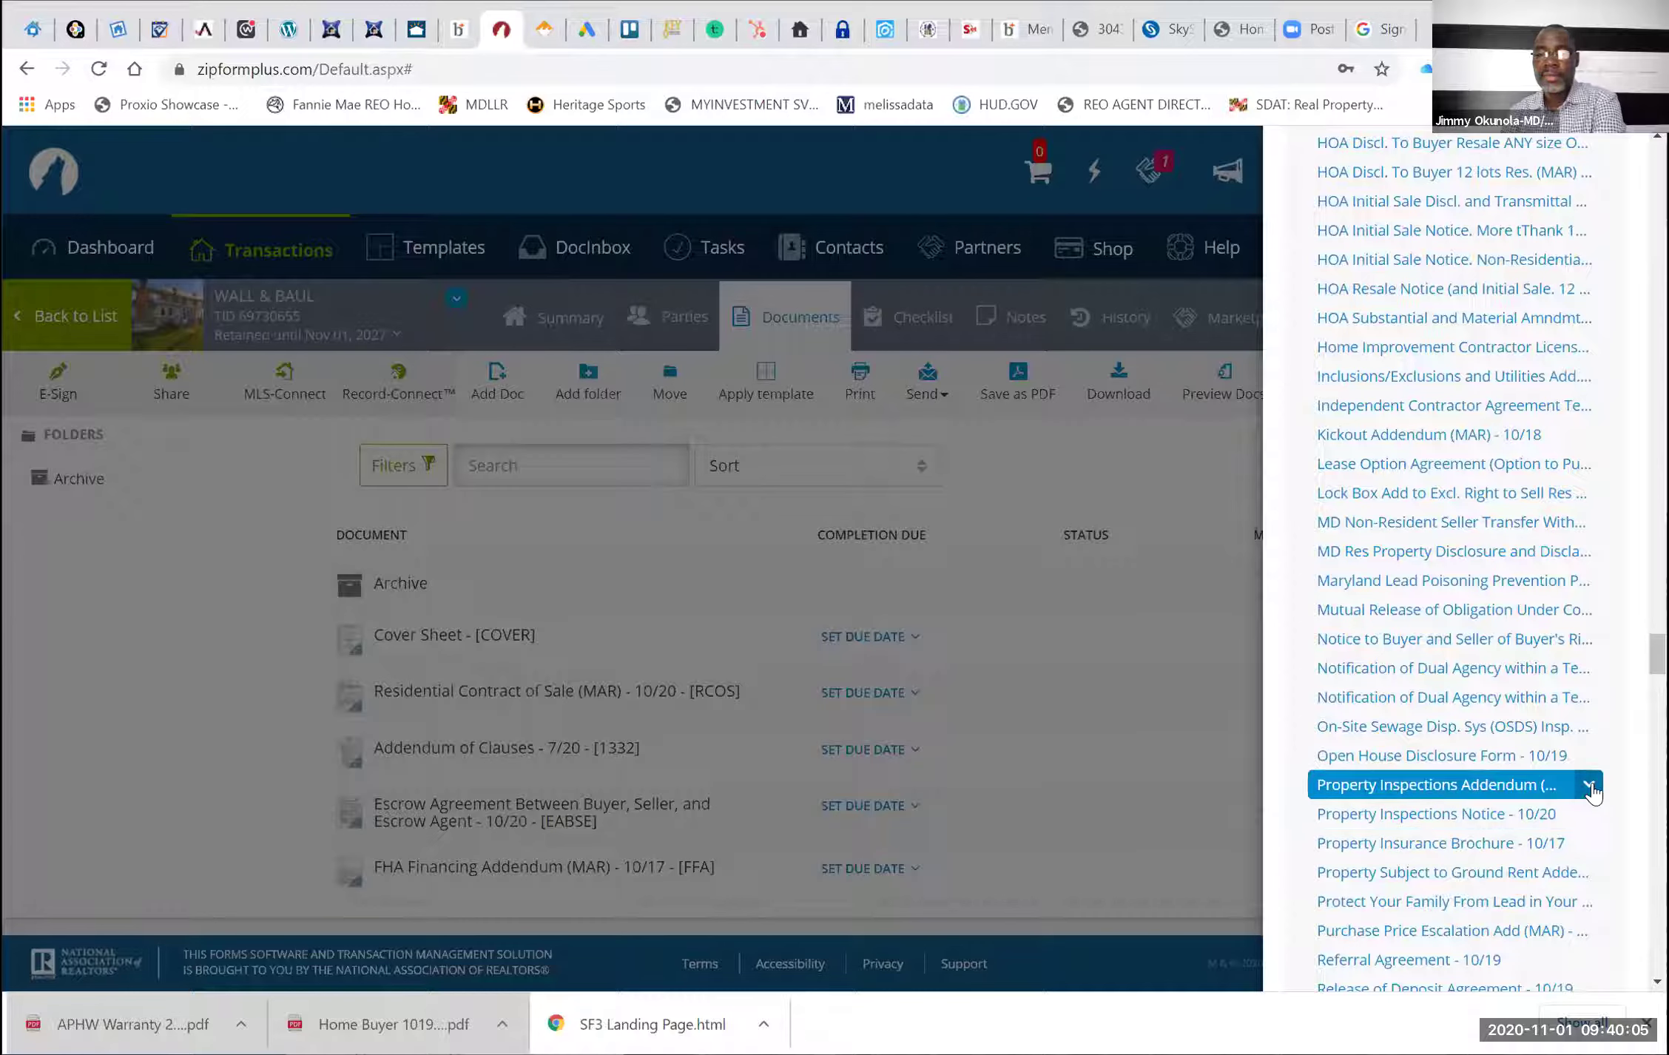
{"action": "left_click", "coordinate": [1589, 786]}
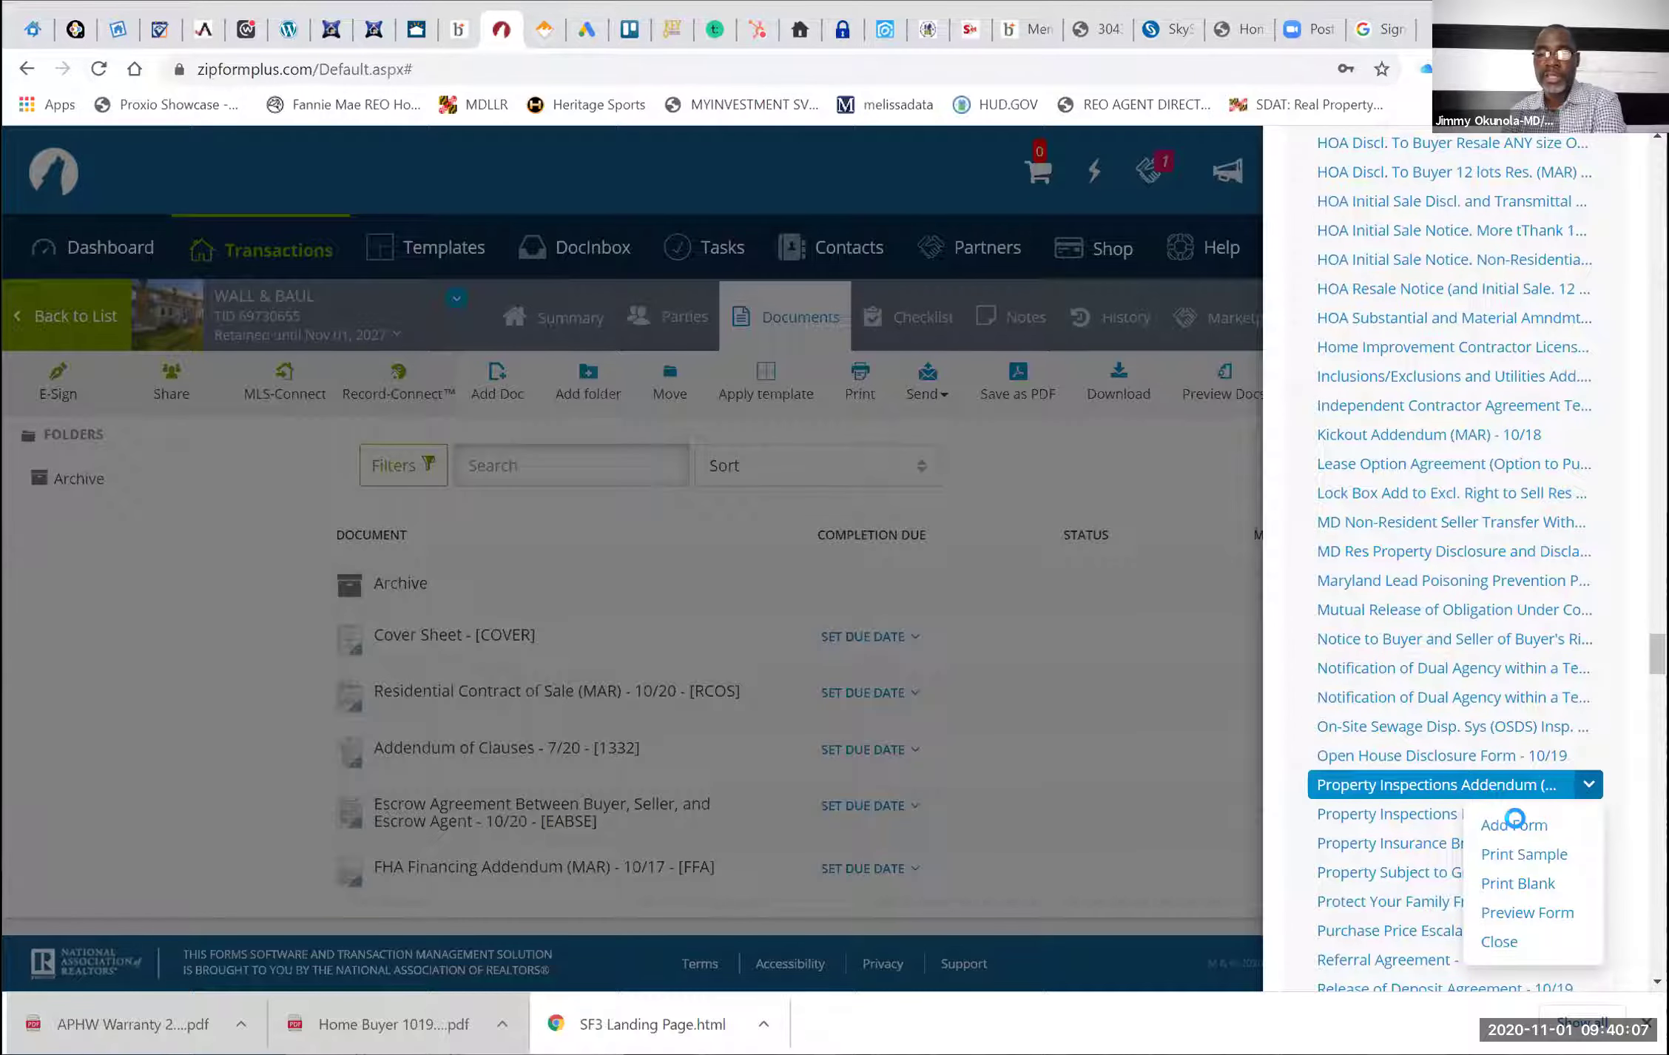
{"action": "left_click", "coordinate": [1513, 819]}
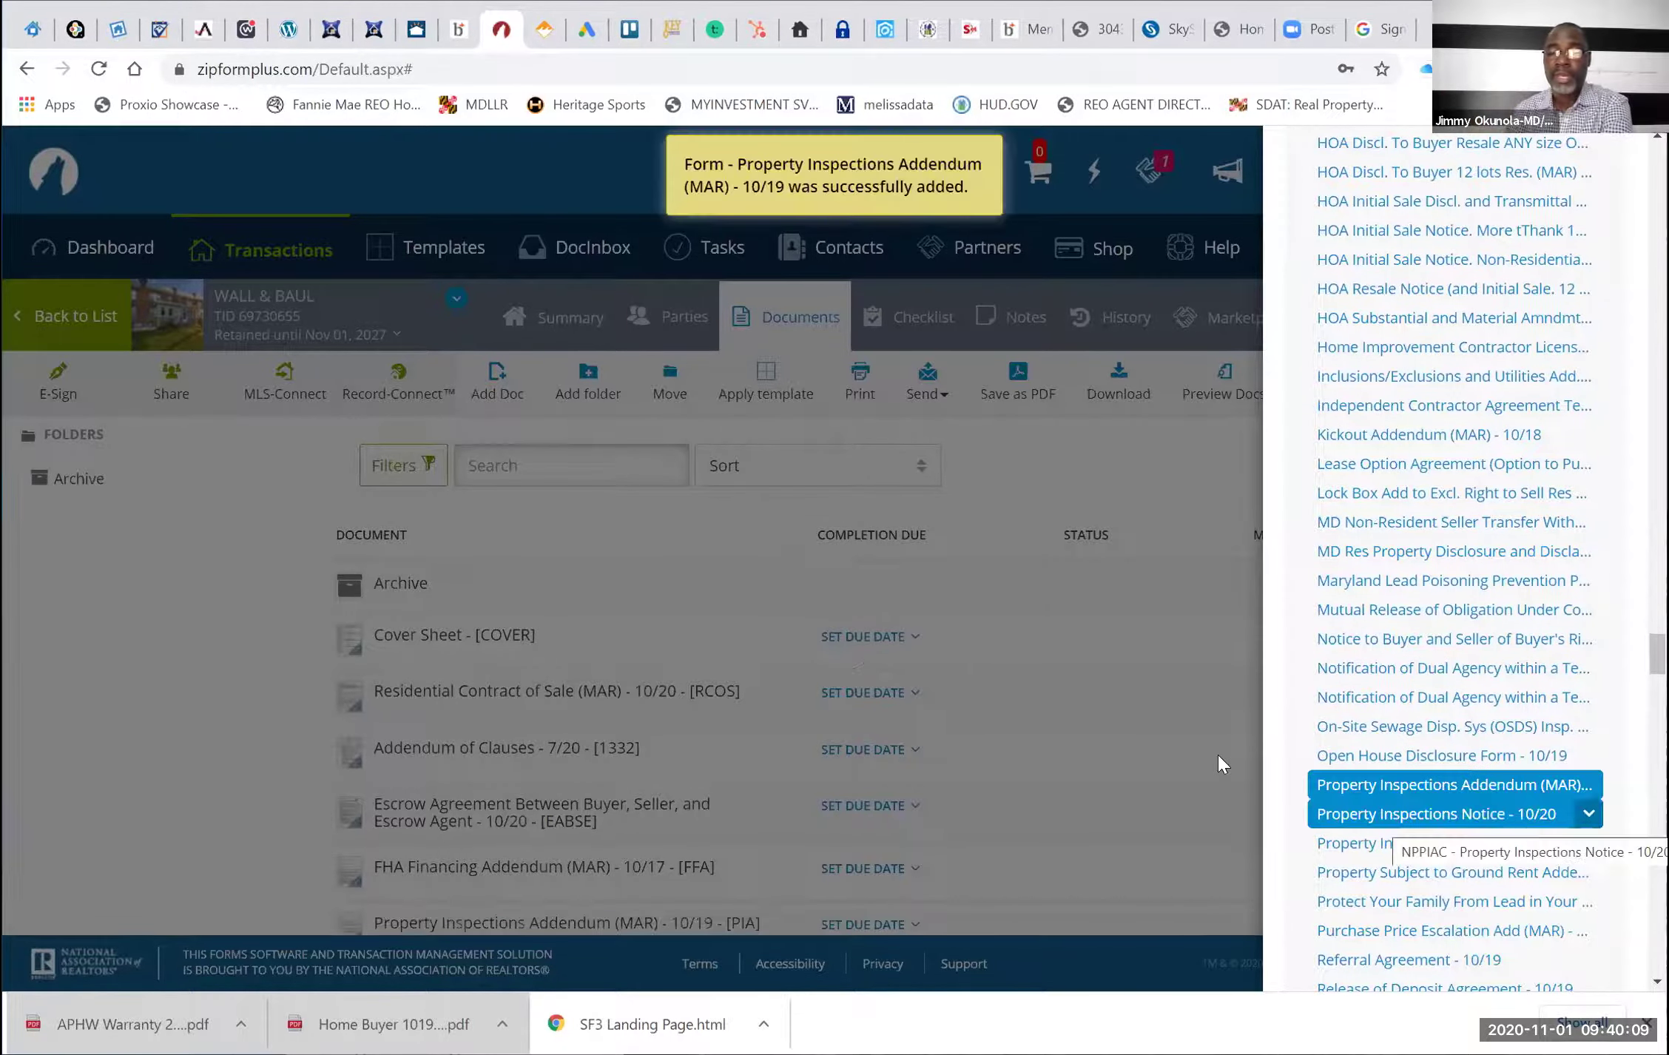
{"action": "scroll", "coordinate": [1364, 582], "scroll_direction": "down", "scroll_amount": 1}
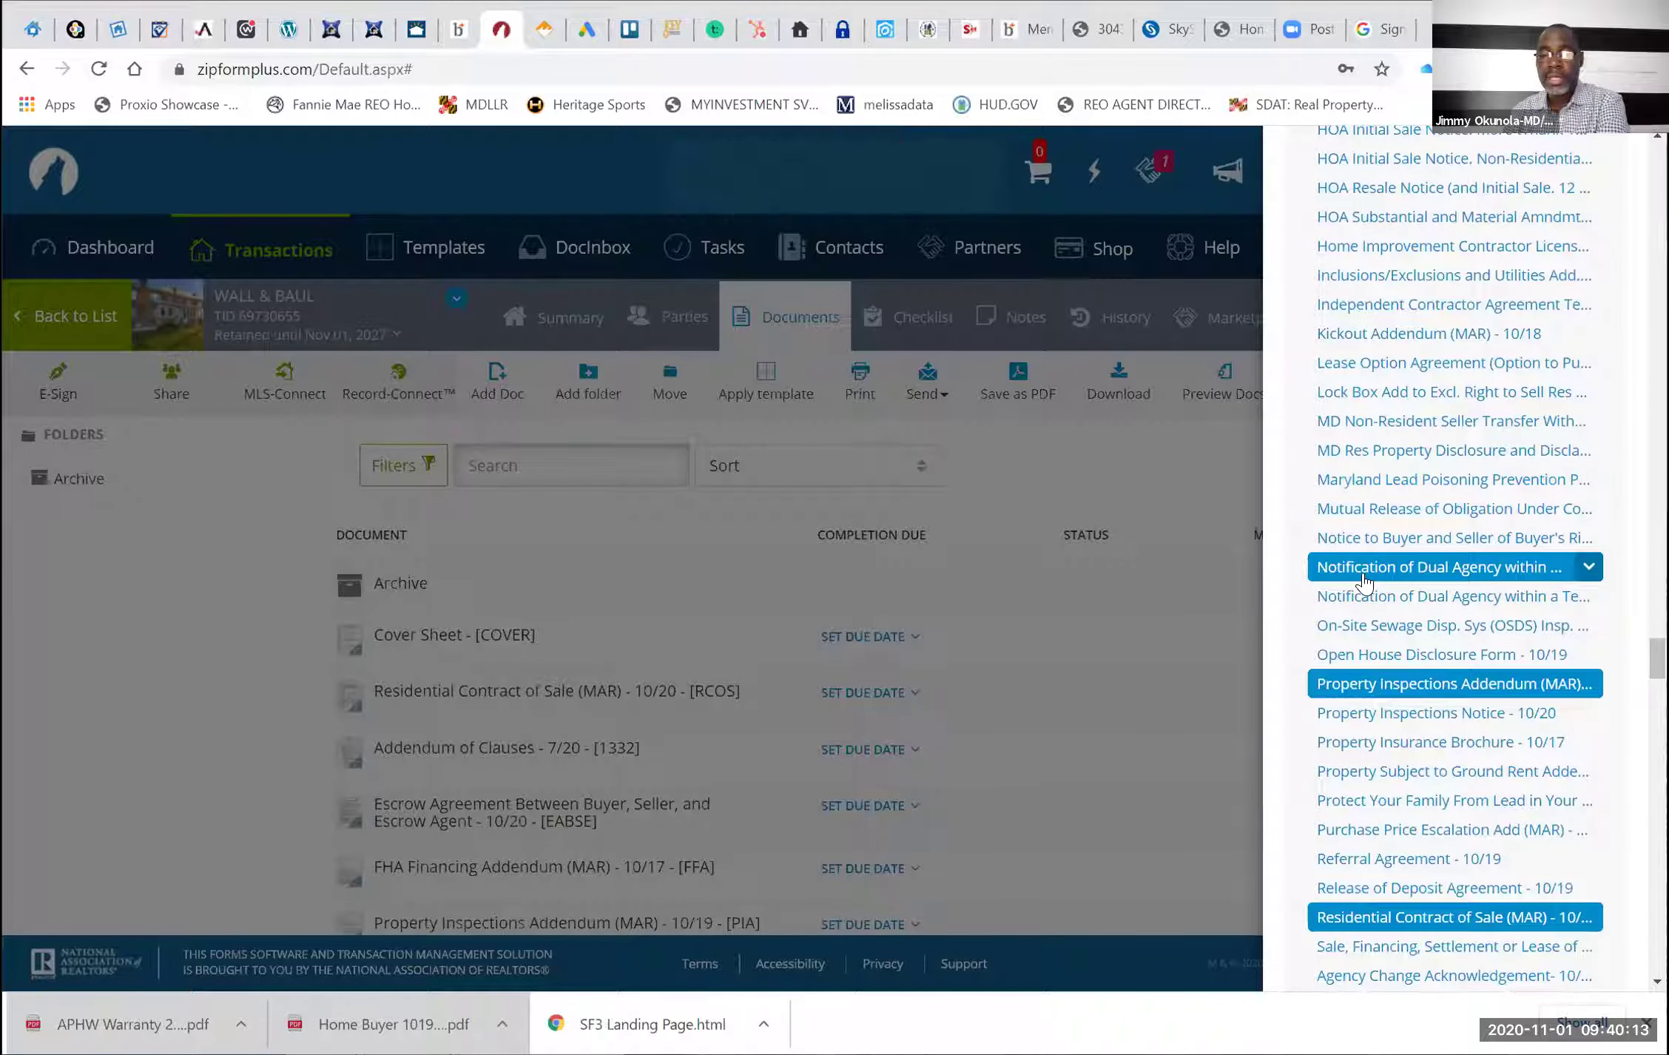
{"action": "scroll", "coordinate": [1364, 583], "scroll_direction": "down", "scroll_amount": 1}
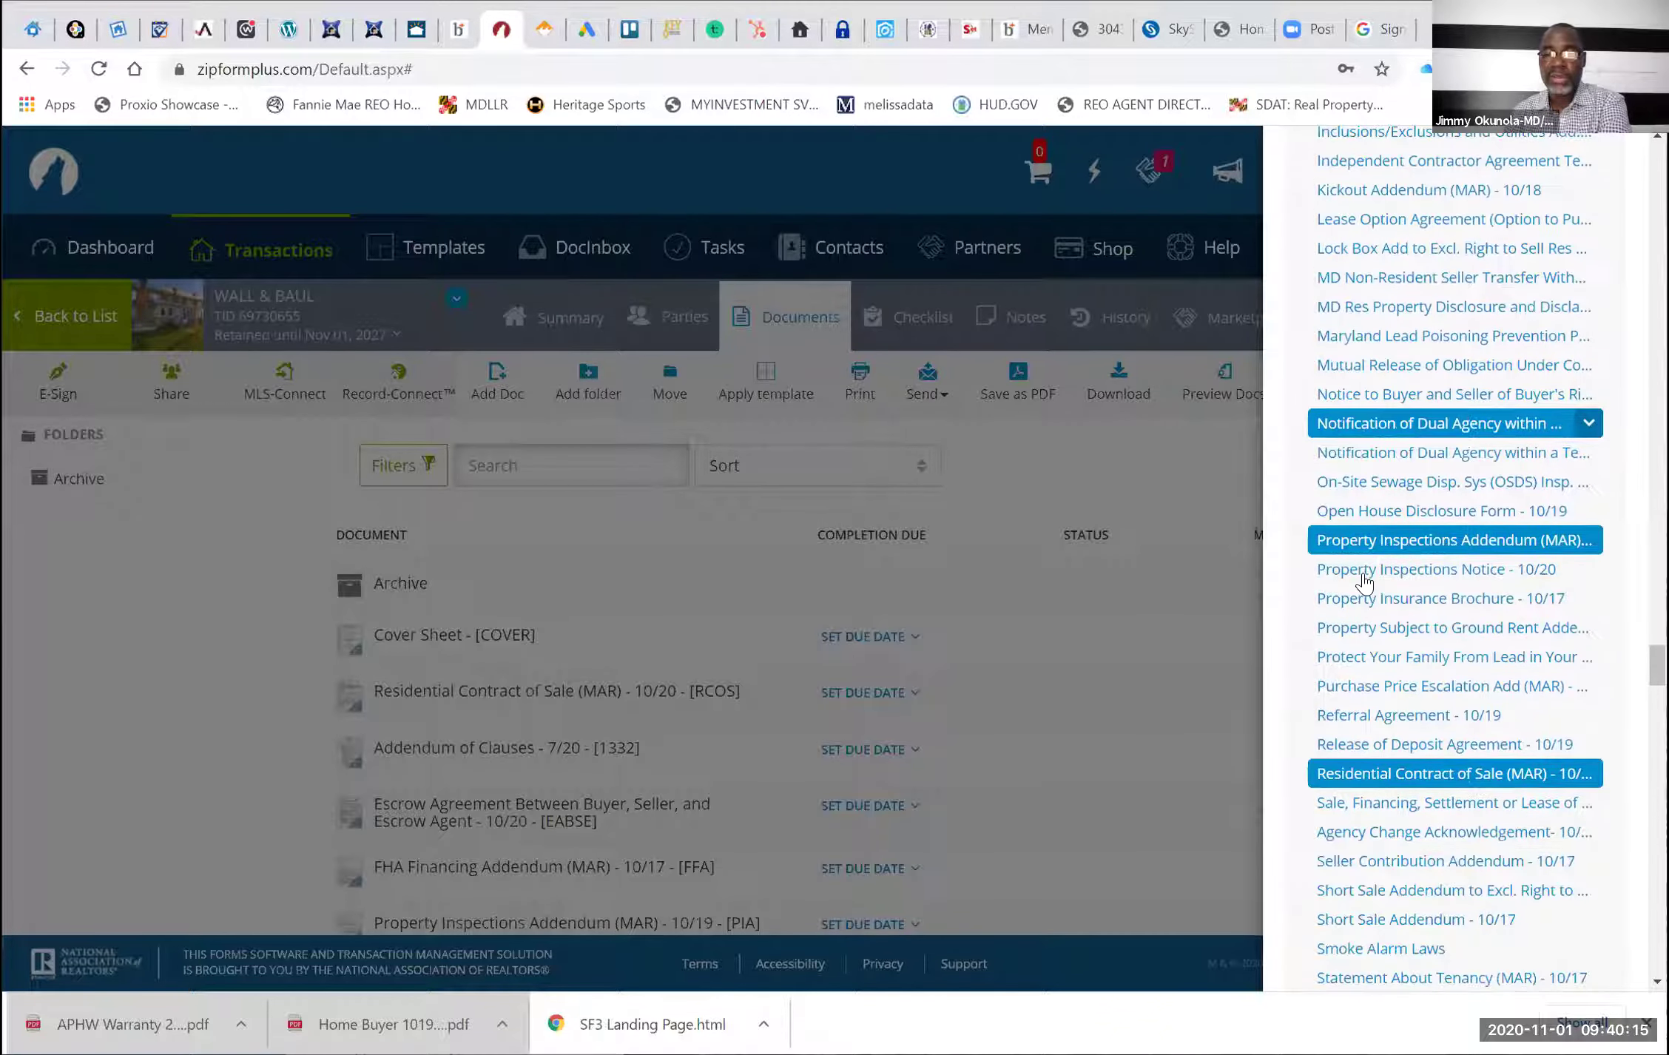
{"action": "scroll", "coordinate": [1365, 583], "scroll_direction": "down", "scroll_amount": 1}
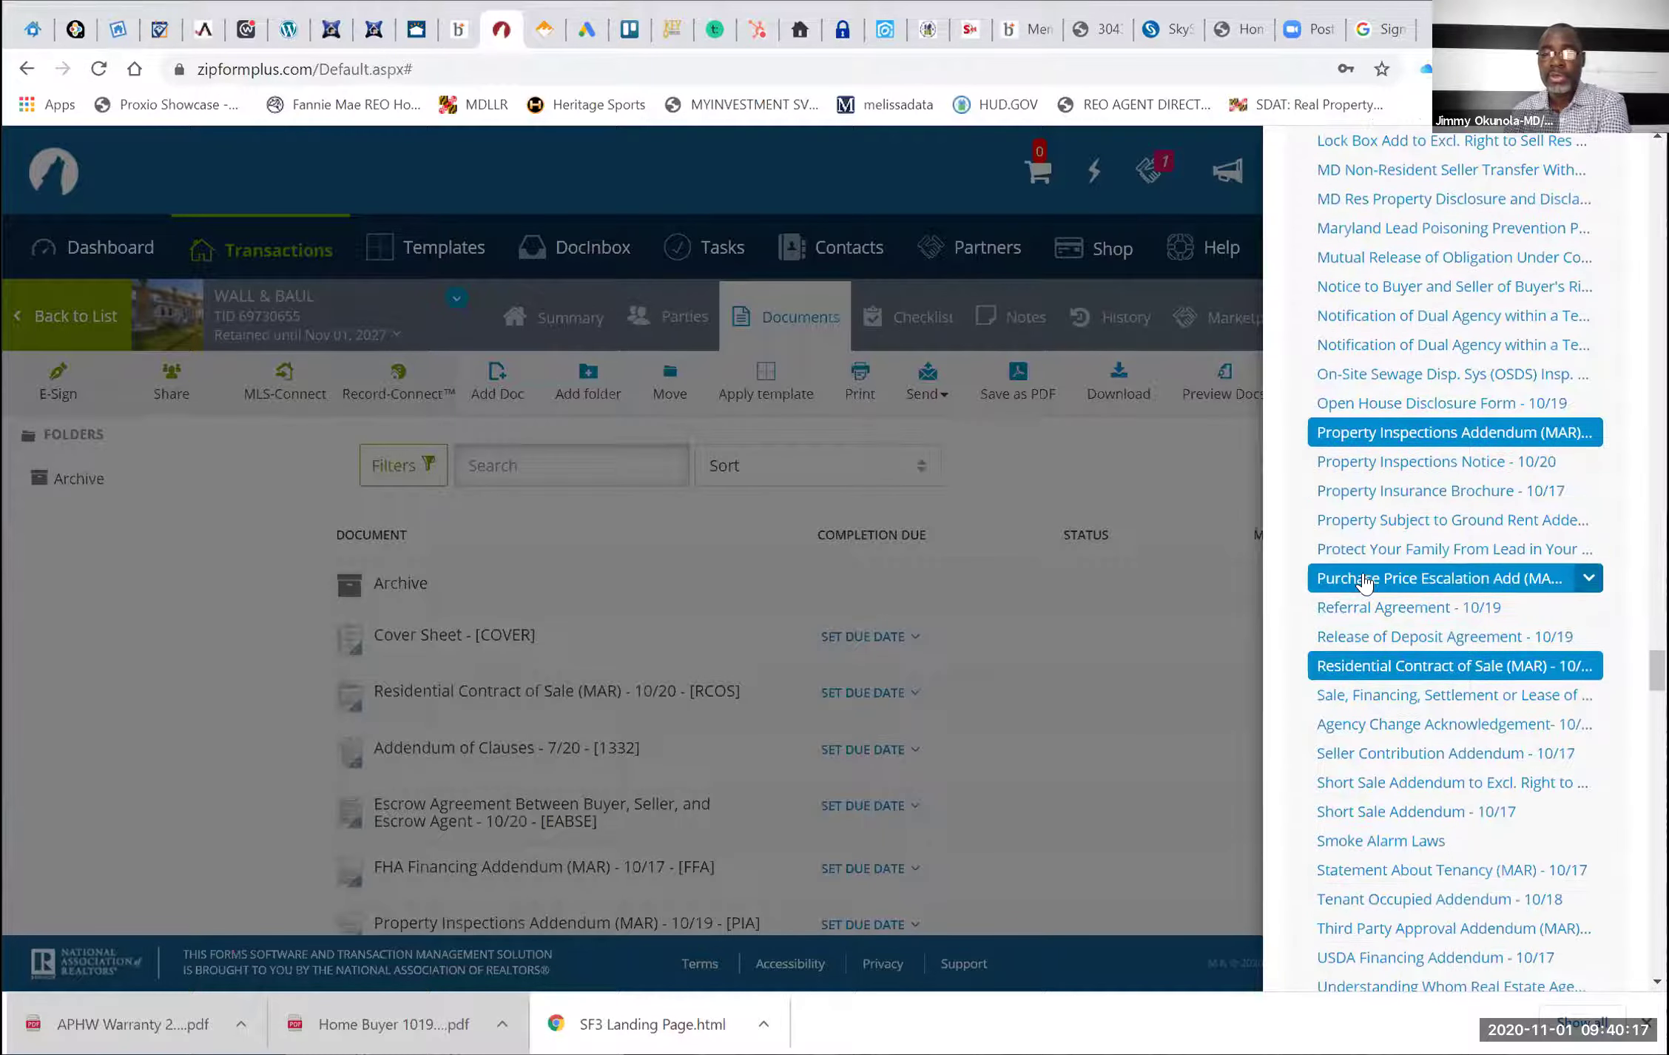
{"action": "scroll", "coordinate": [1365, 582], "scroll_direction": "down", "scroll_amount": 2}
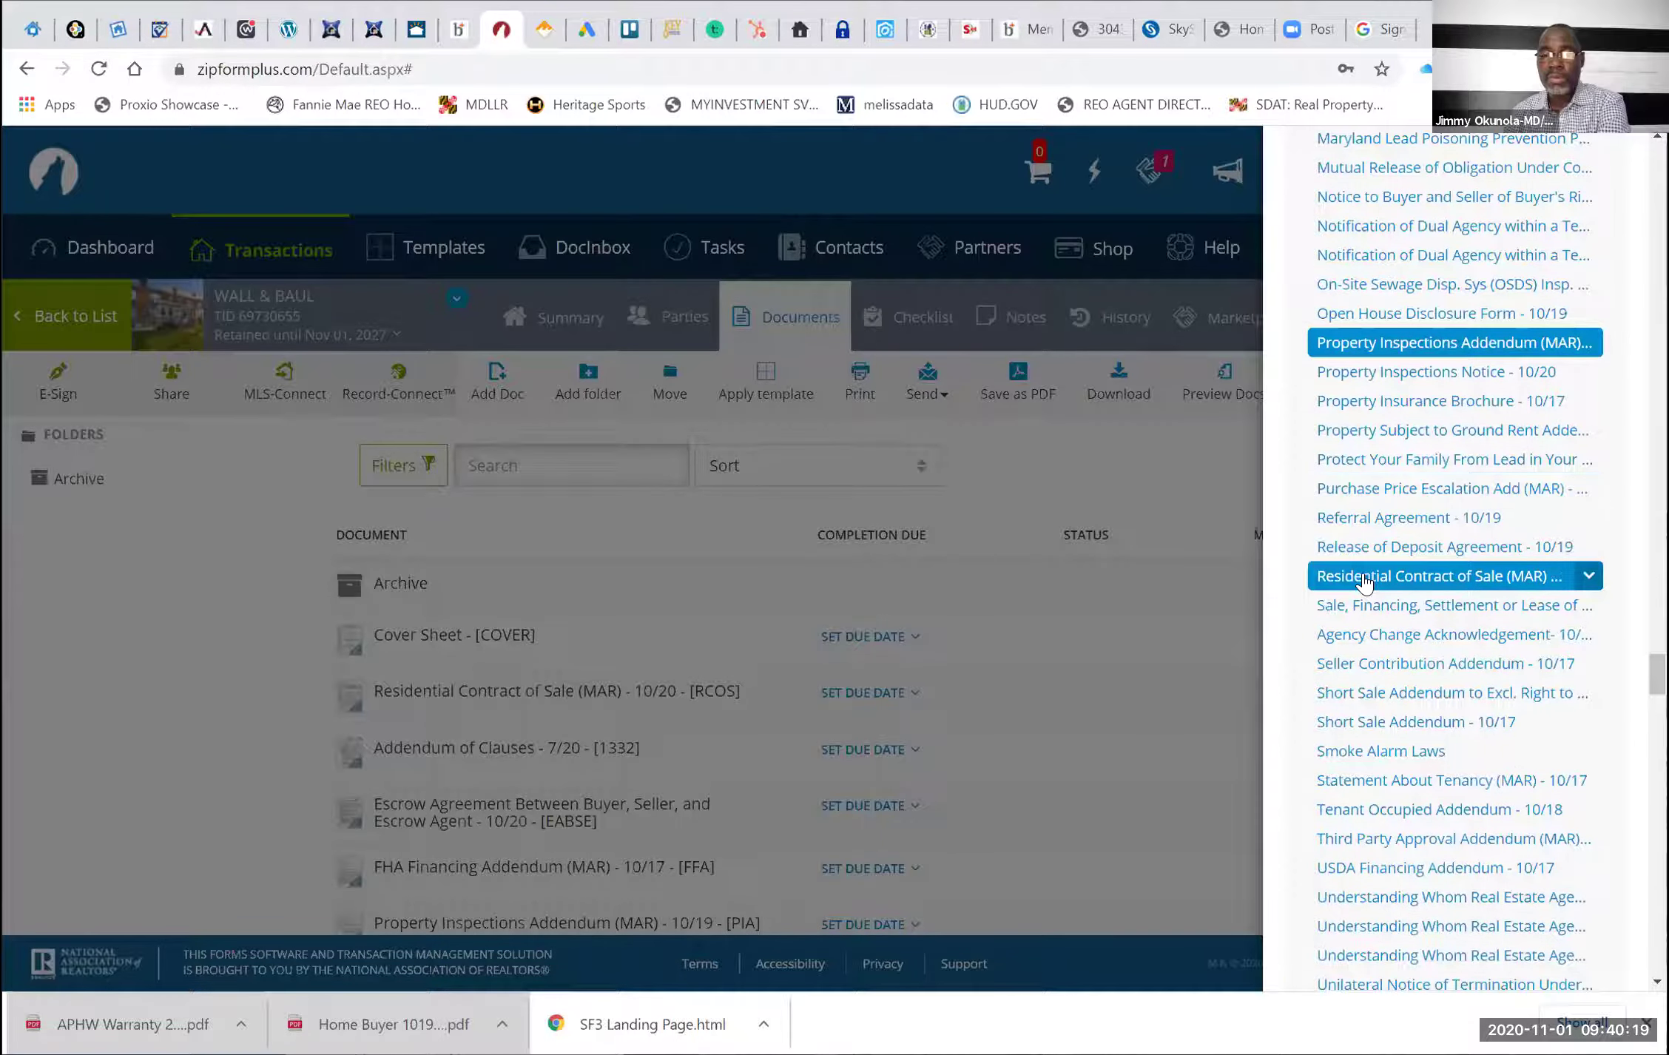
{"action": "scroll", "coordinate": [1363, 582], "scroll_direction": "down", "scroll_amount": 2}
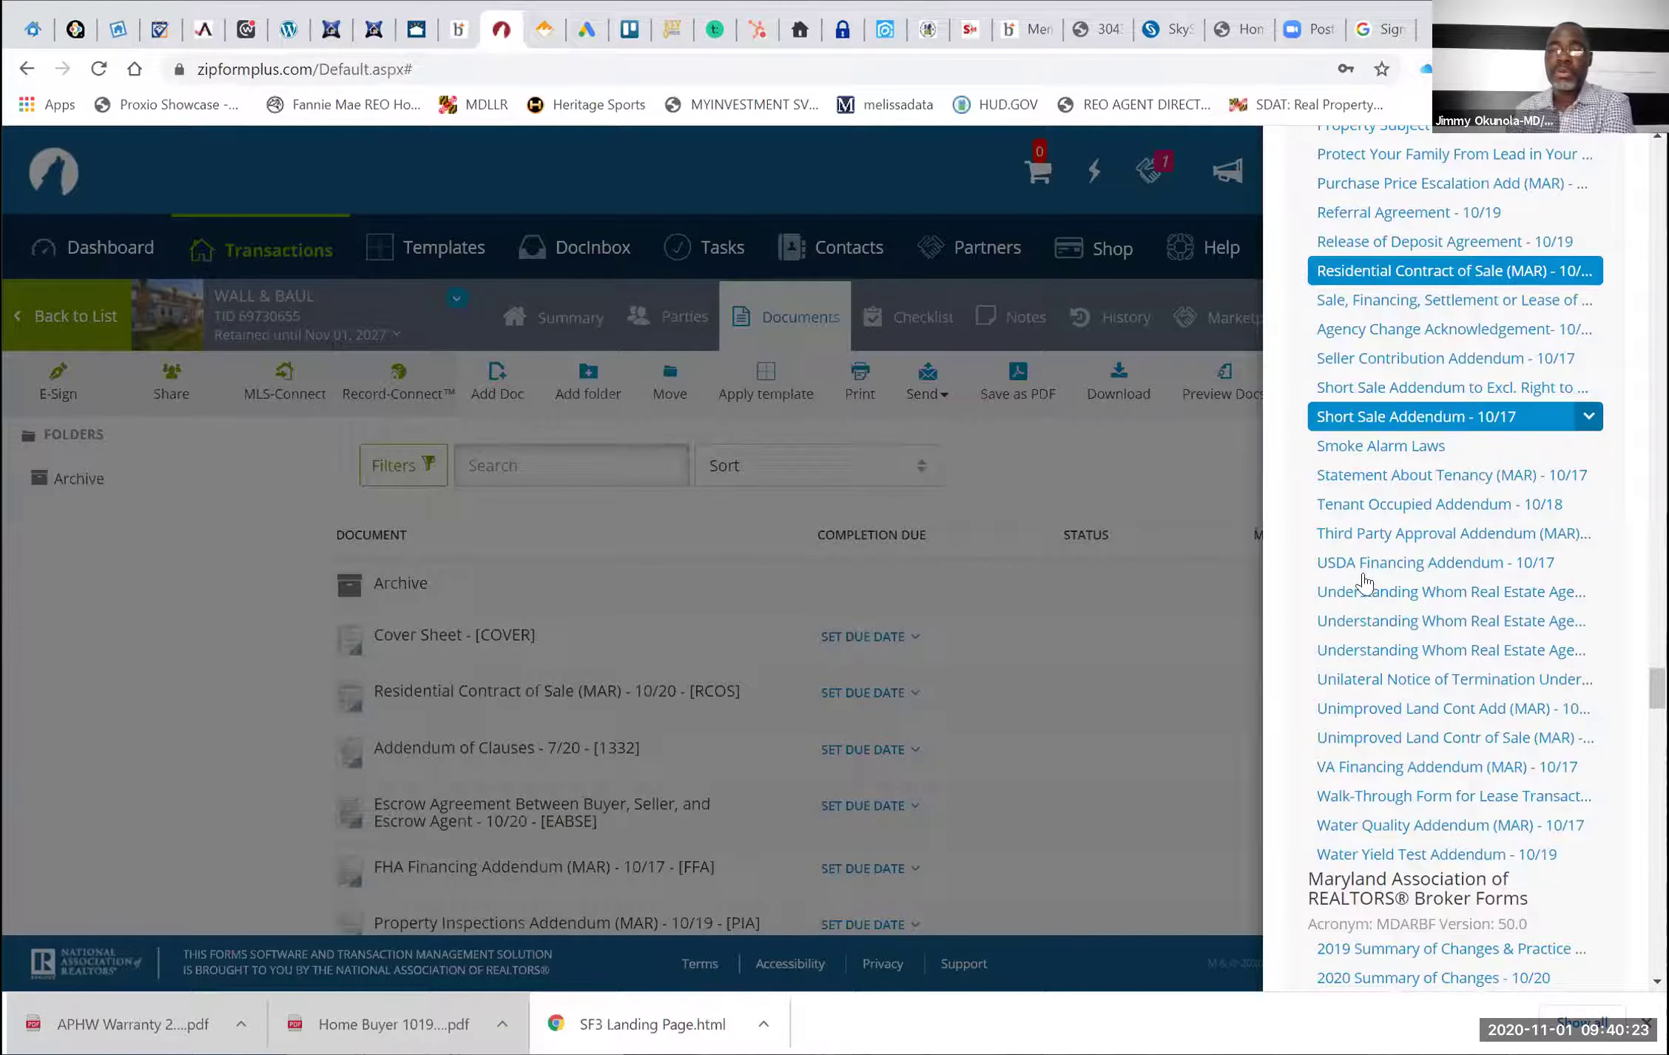
{"action": "scroll", "coordinate": [1363, 572], "scroll_direction": "up", "scroll_amount": 15}
{"action": "scroll", "coordinate": [1365, 577], "scroll_direction": "up", "scroll_amount": 20}
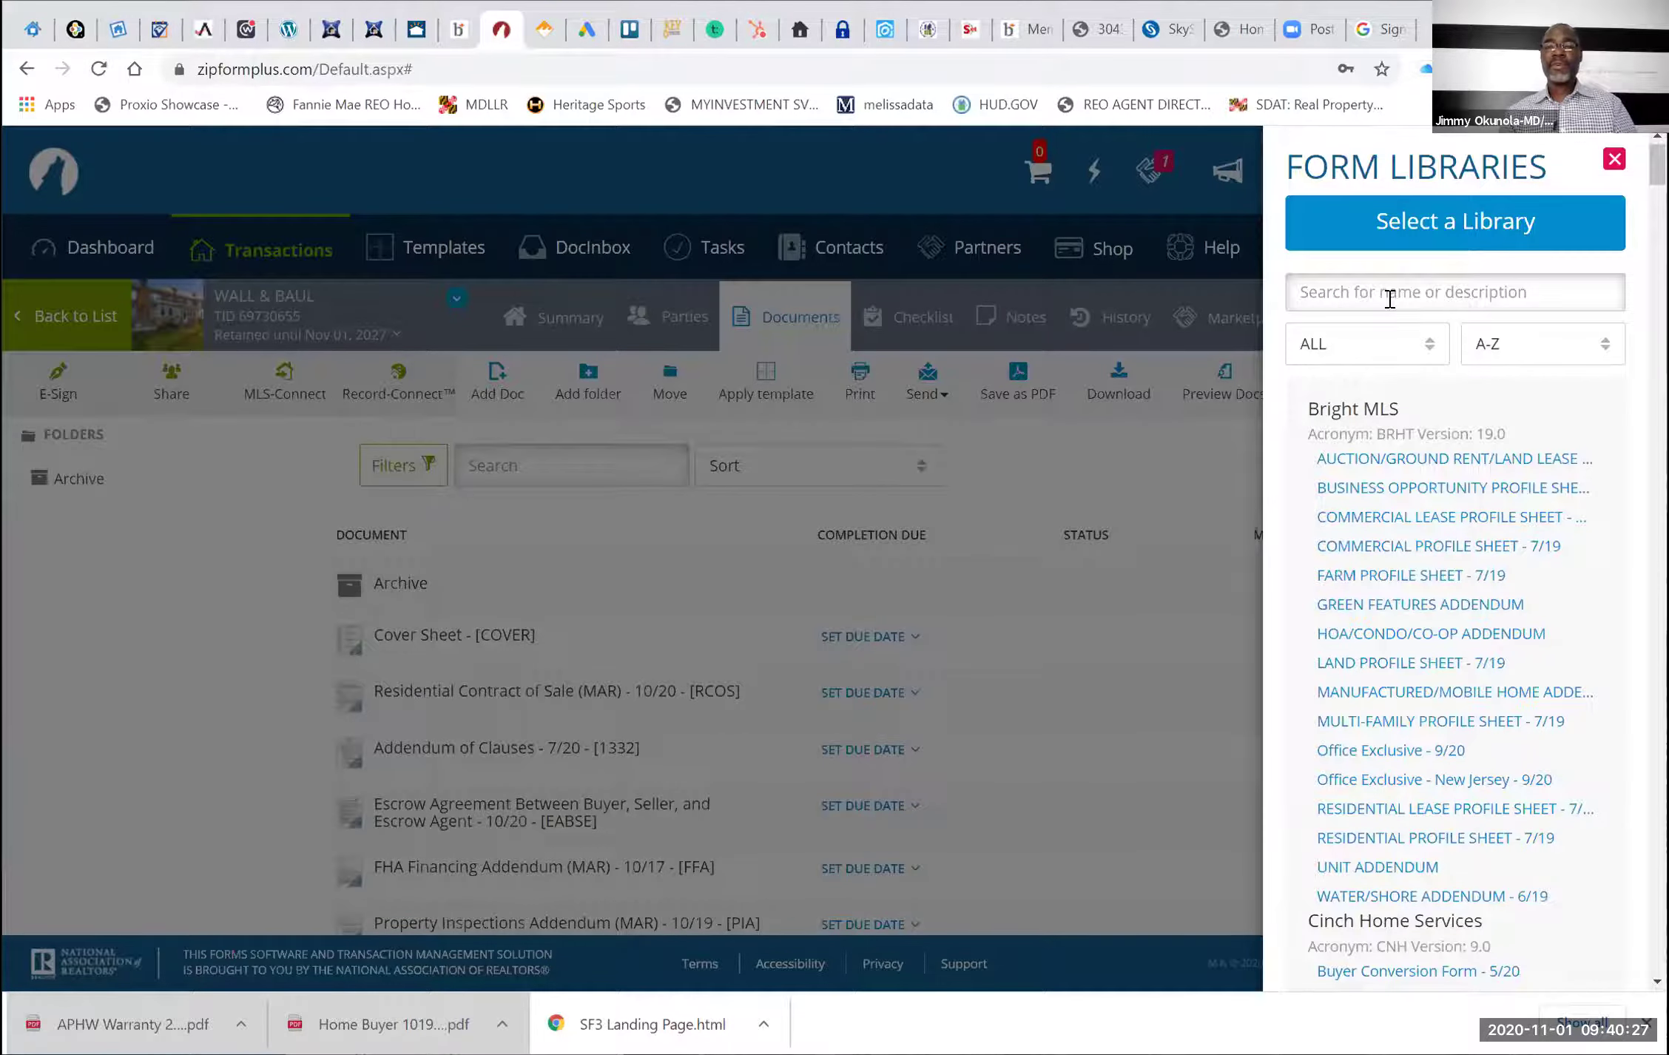
Search the libraries for 'SELLER CO' and add the Seller Contribution Addendum - 10/17 [SCA]
{"action": "left_click", "coordinate": [1389, 296]}
{"action": "type", "text": "SELLER"}
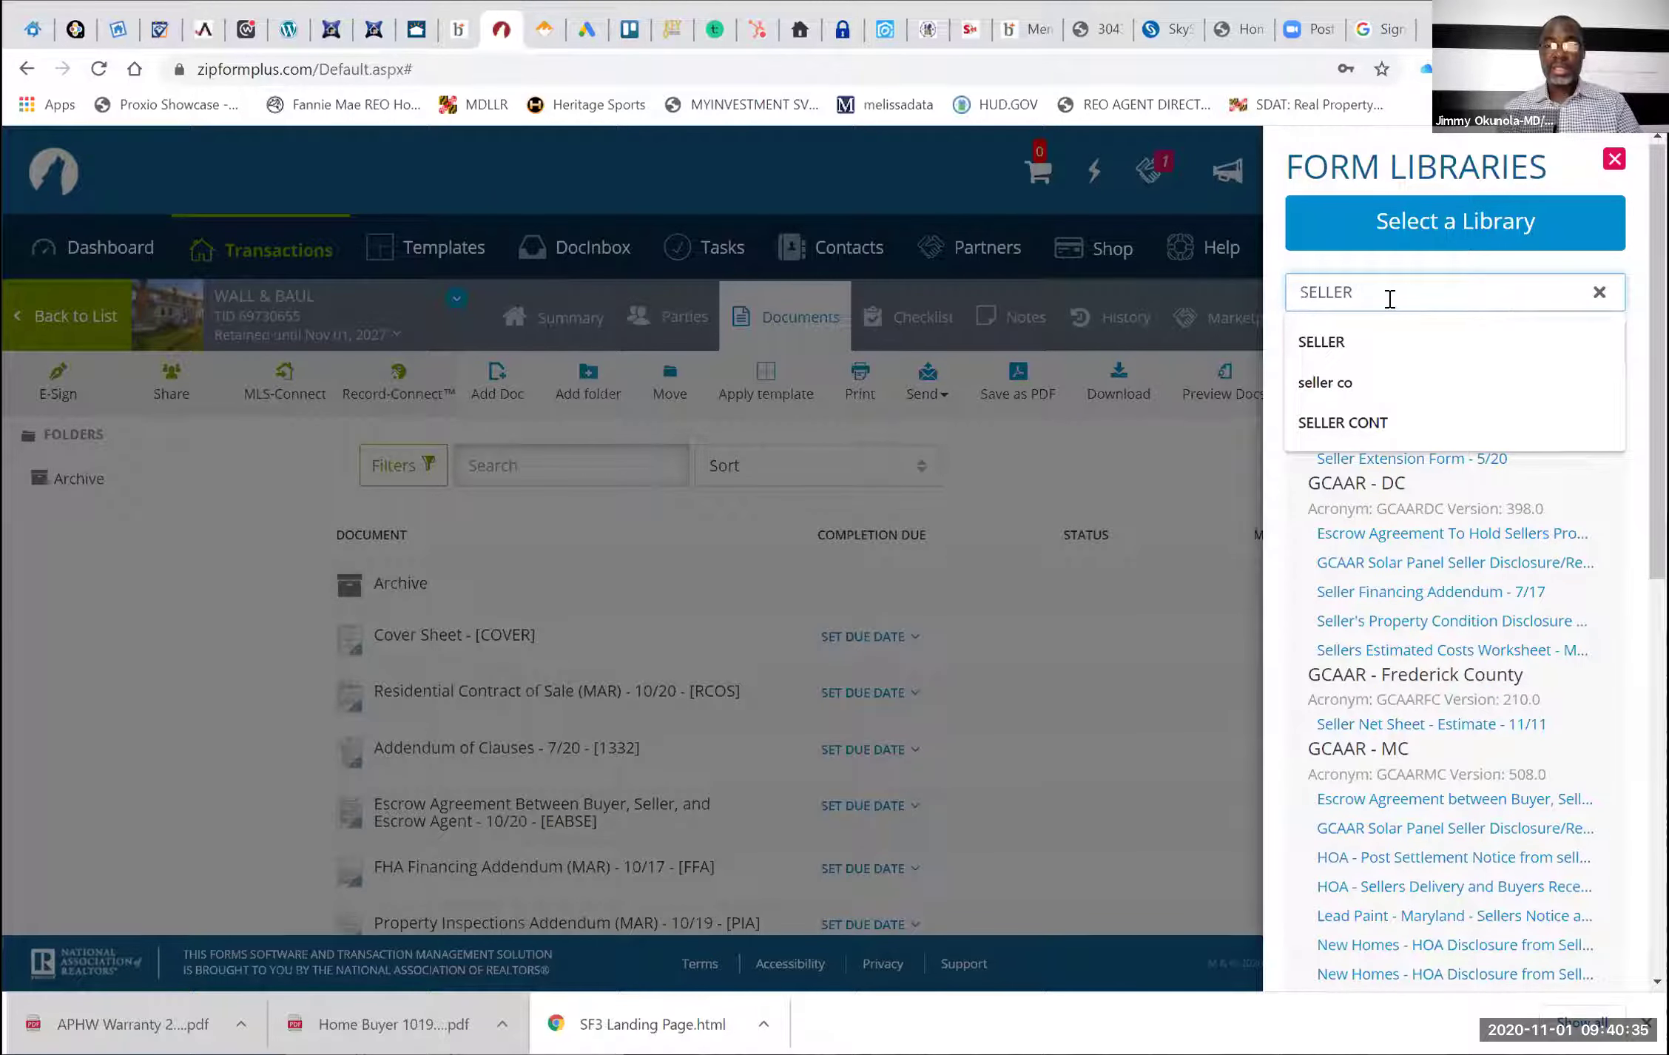
{"action": "type", "text": "CO"}
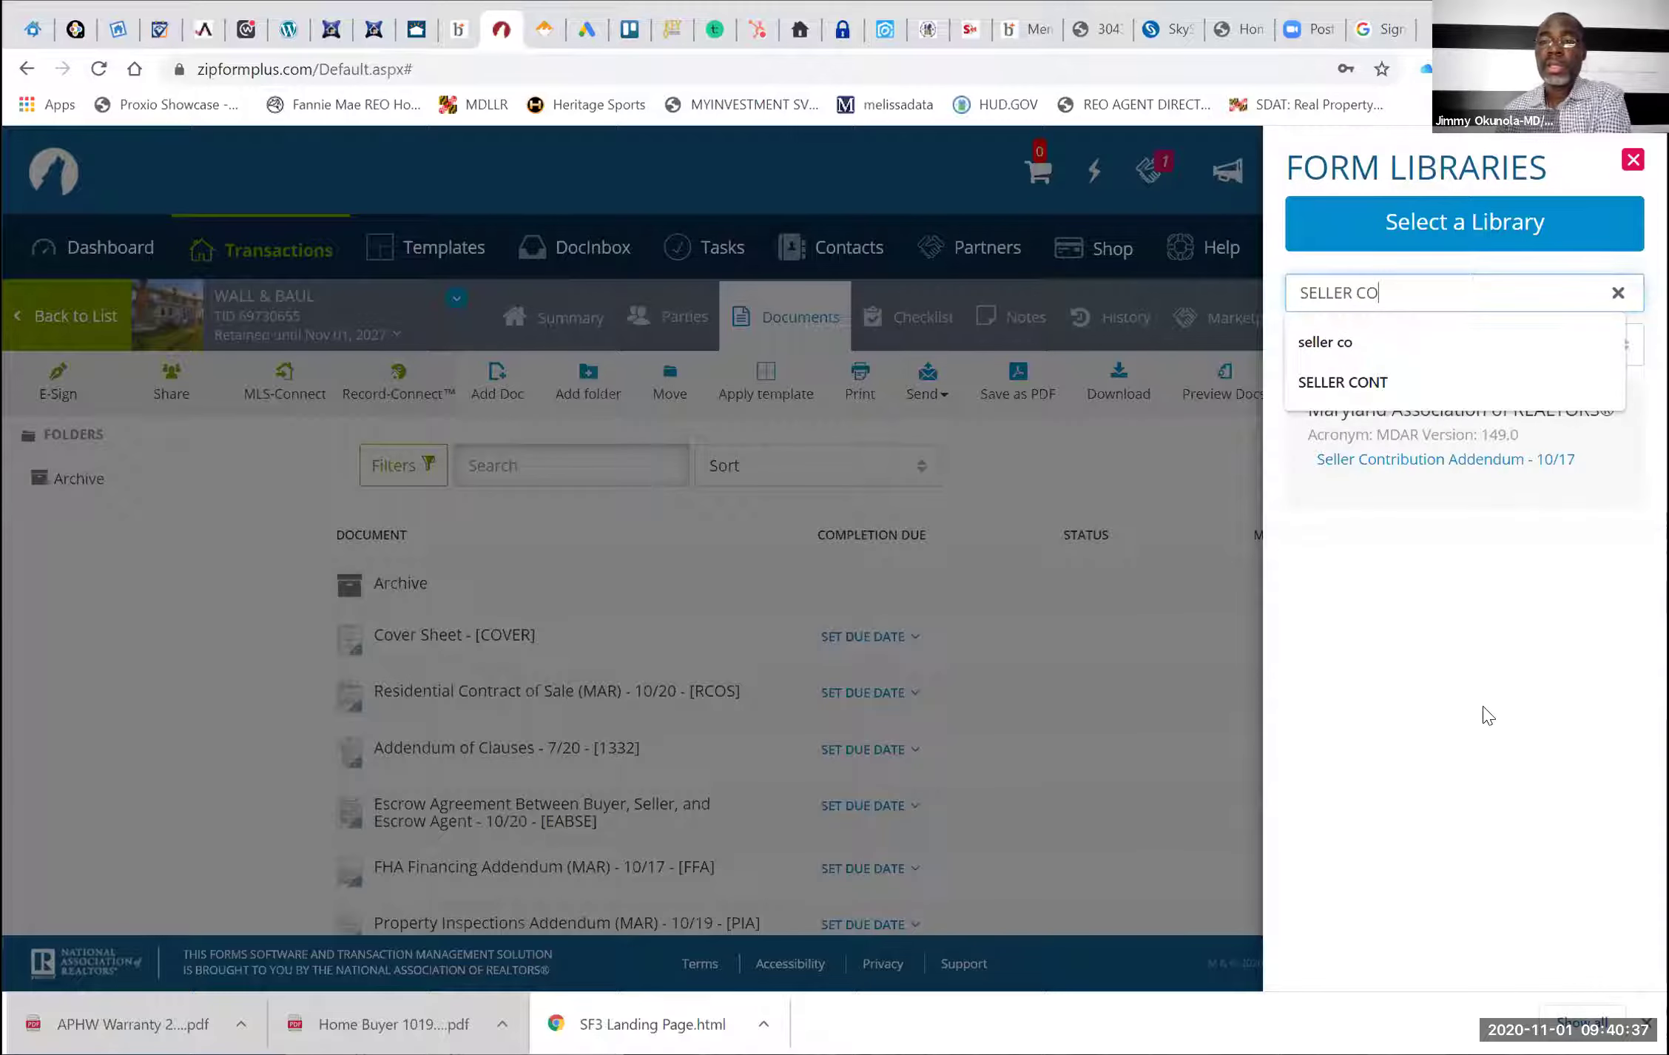
{"action": "left_click", "coordinate": [1581, 485]}
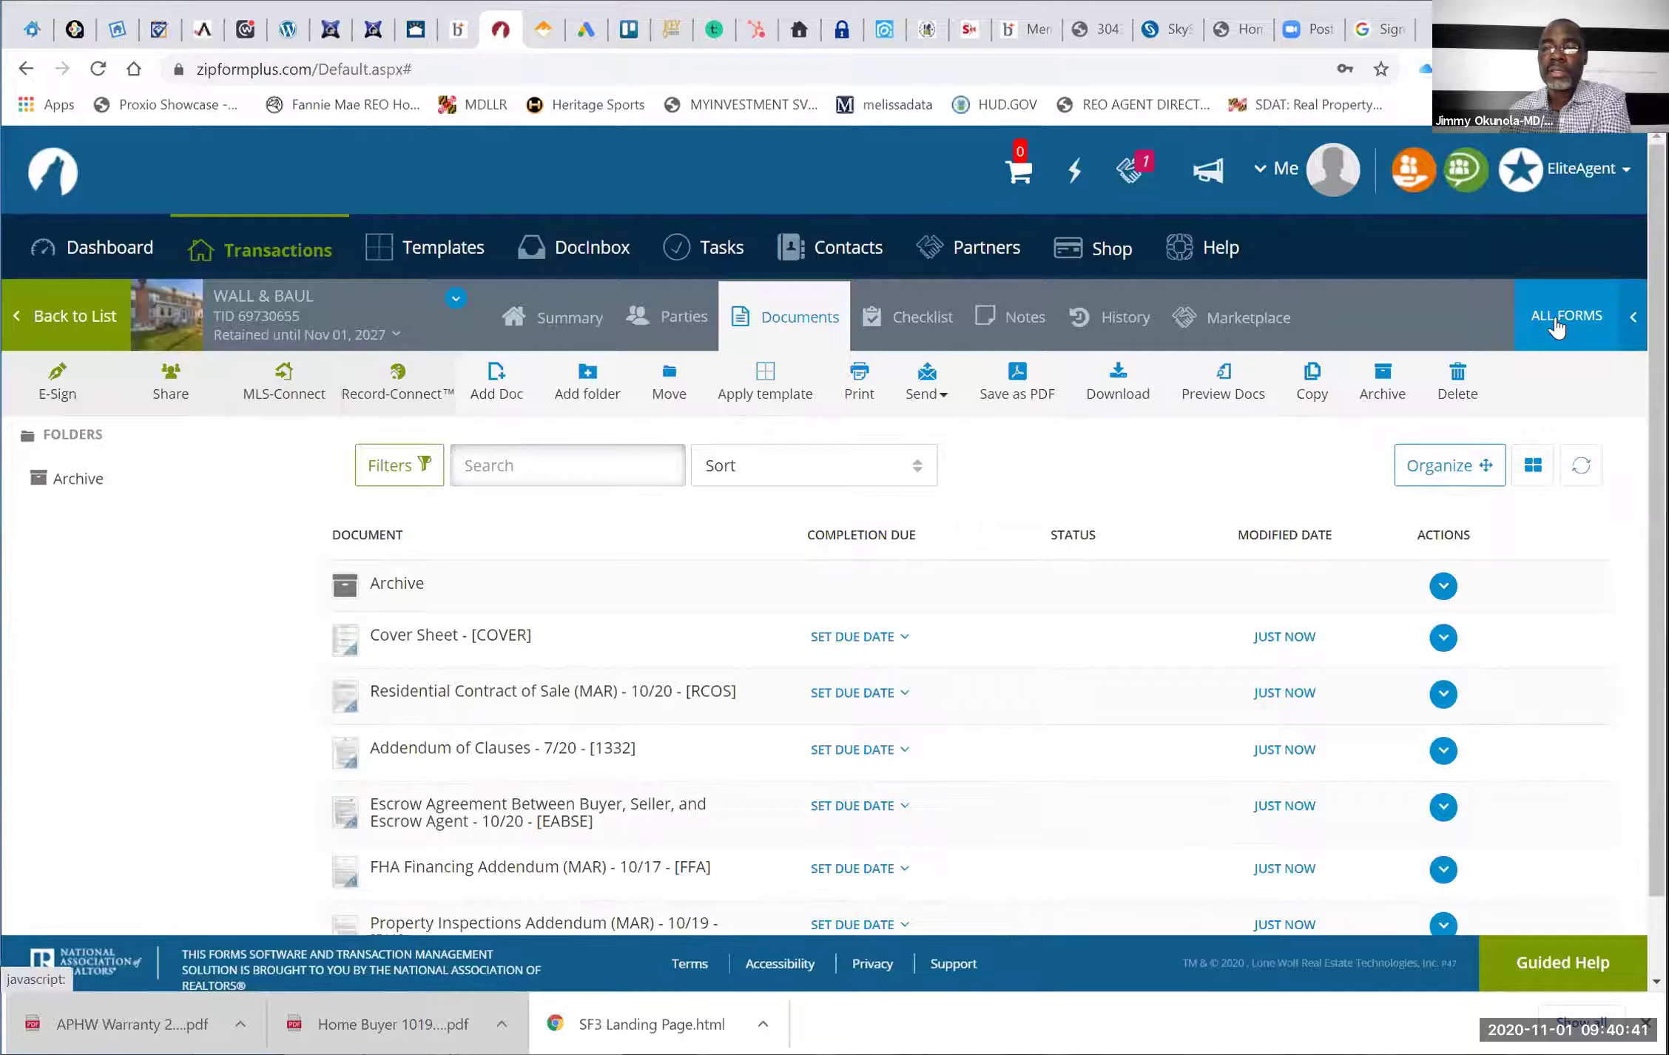
{"action": "left_click", "coordinate": [1561, 319]}
{"action": "left_click", "coordinate": [1597, 462]}
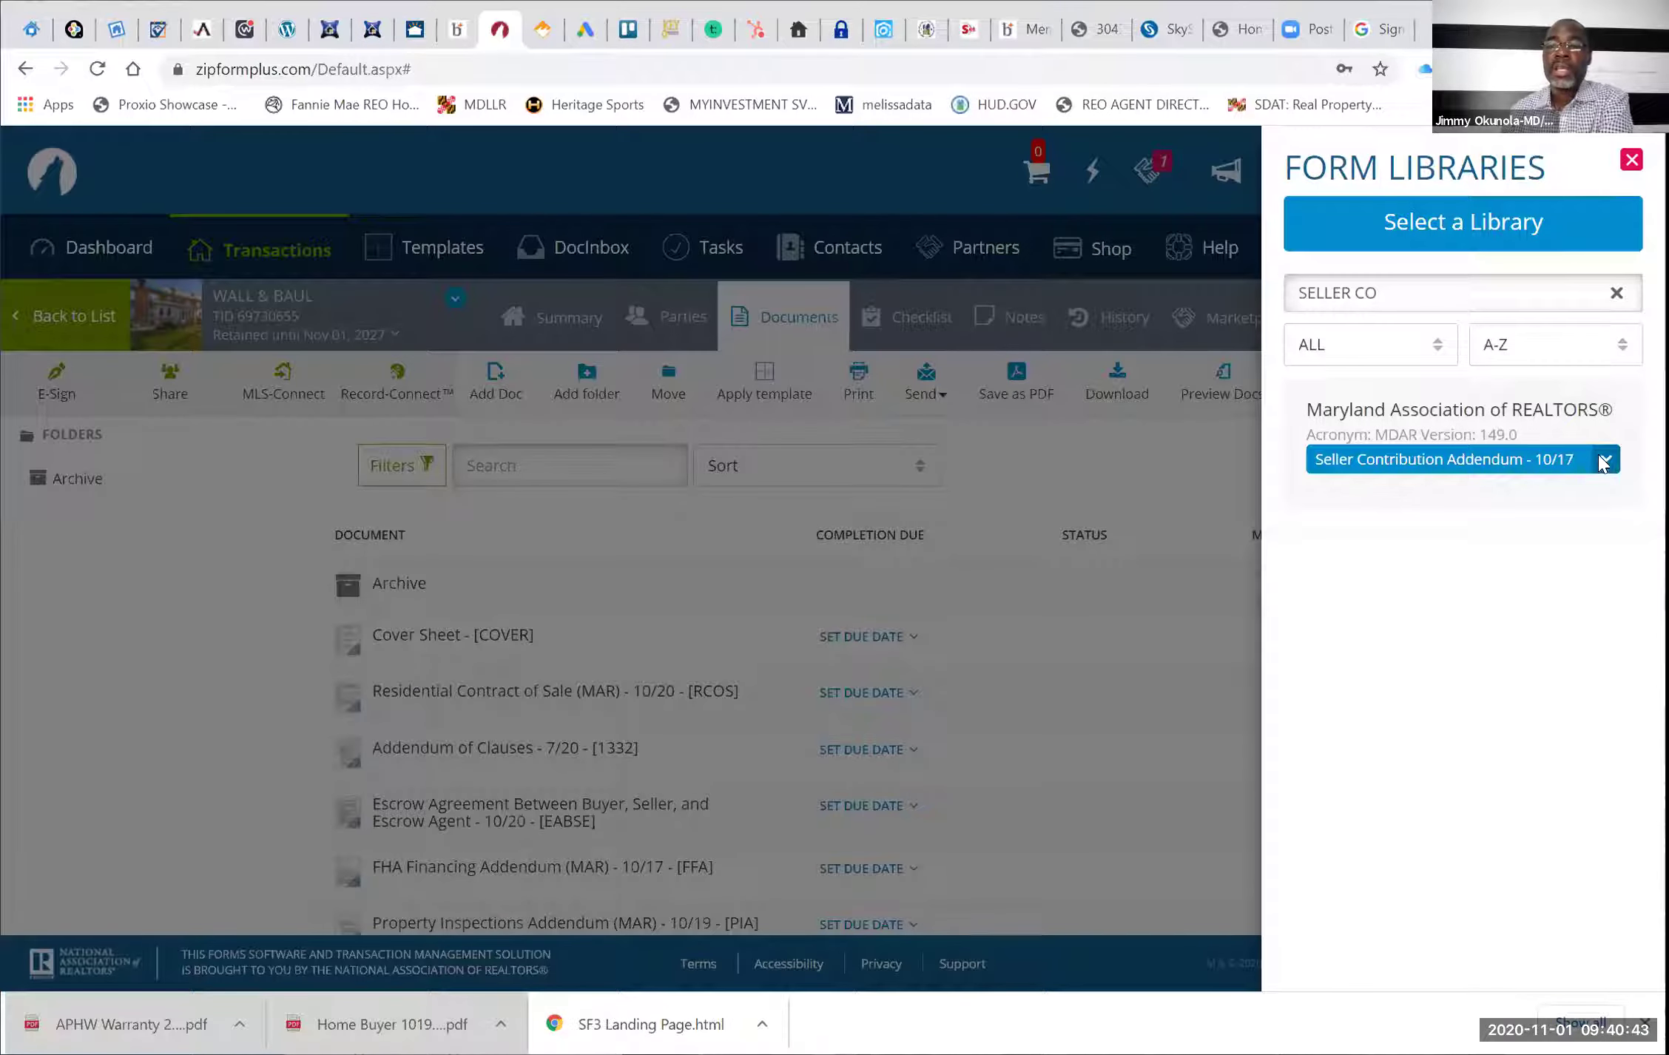
{"action": "left_click", "coordinate": [1527, 512]}
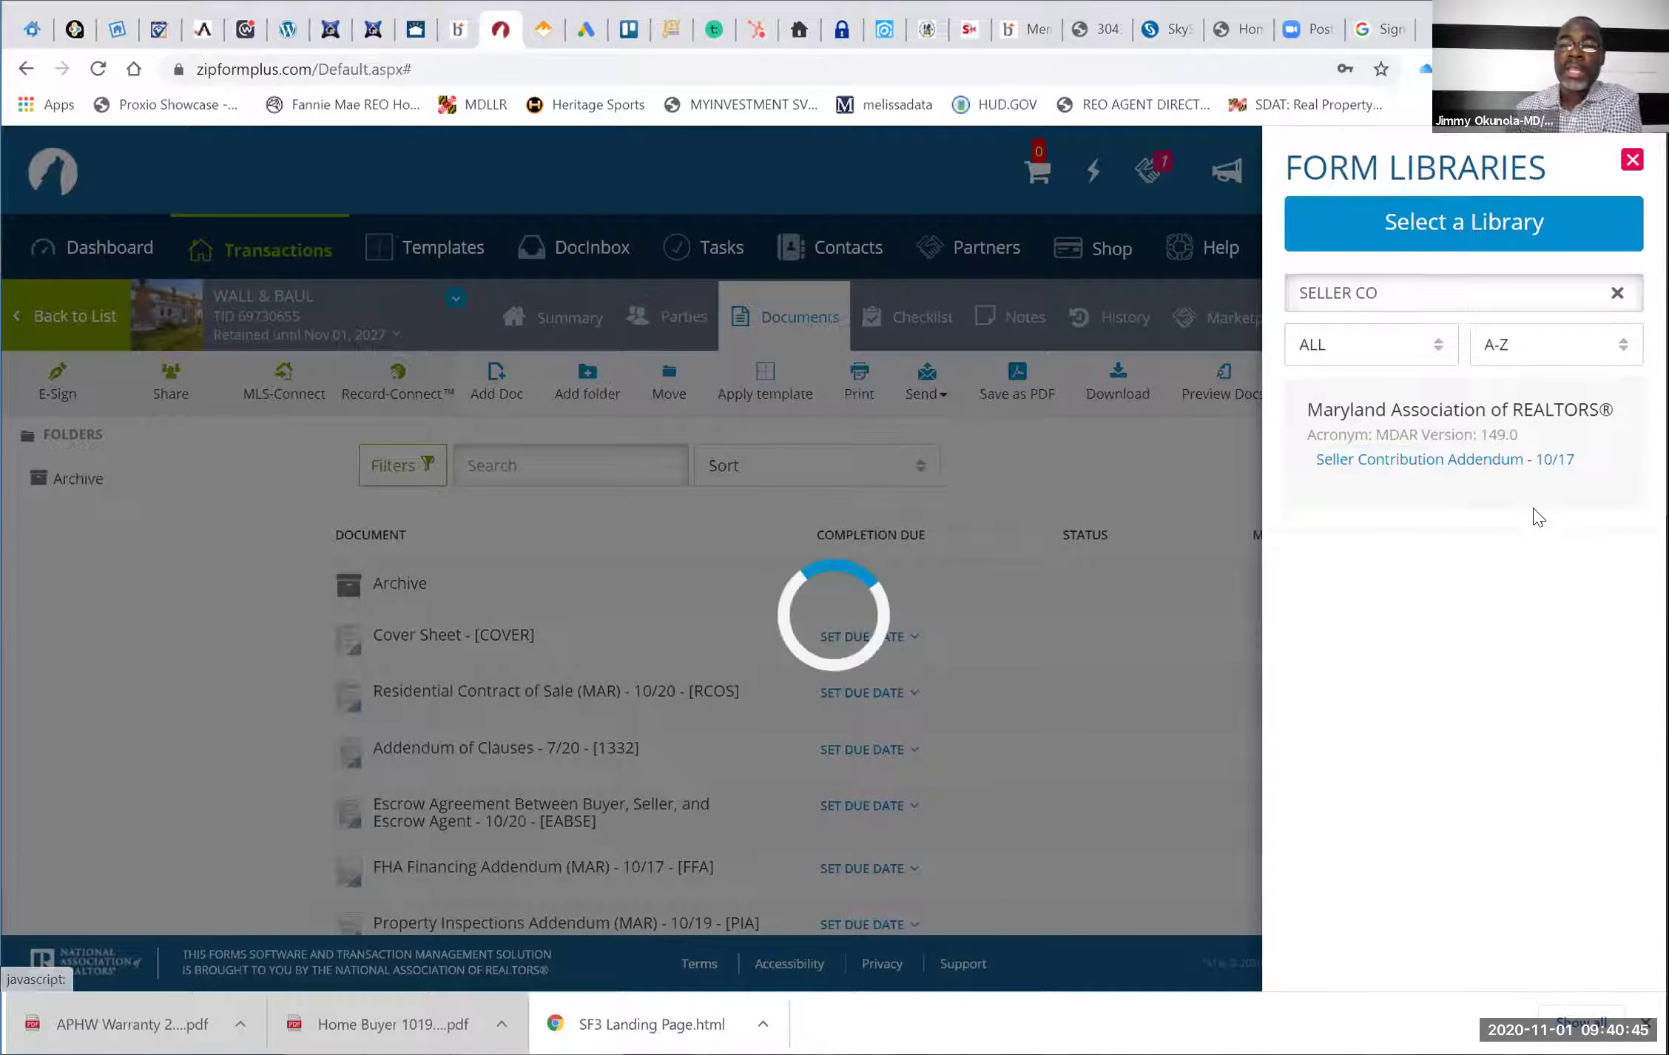
Return to the documents list and open the Cover Sheet for editing
{"action": "left_click", "coordinate": [1146, 459]}
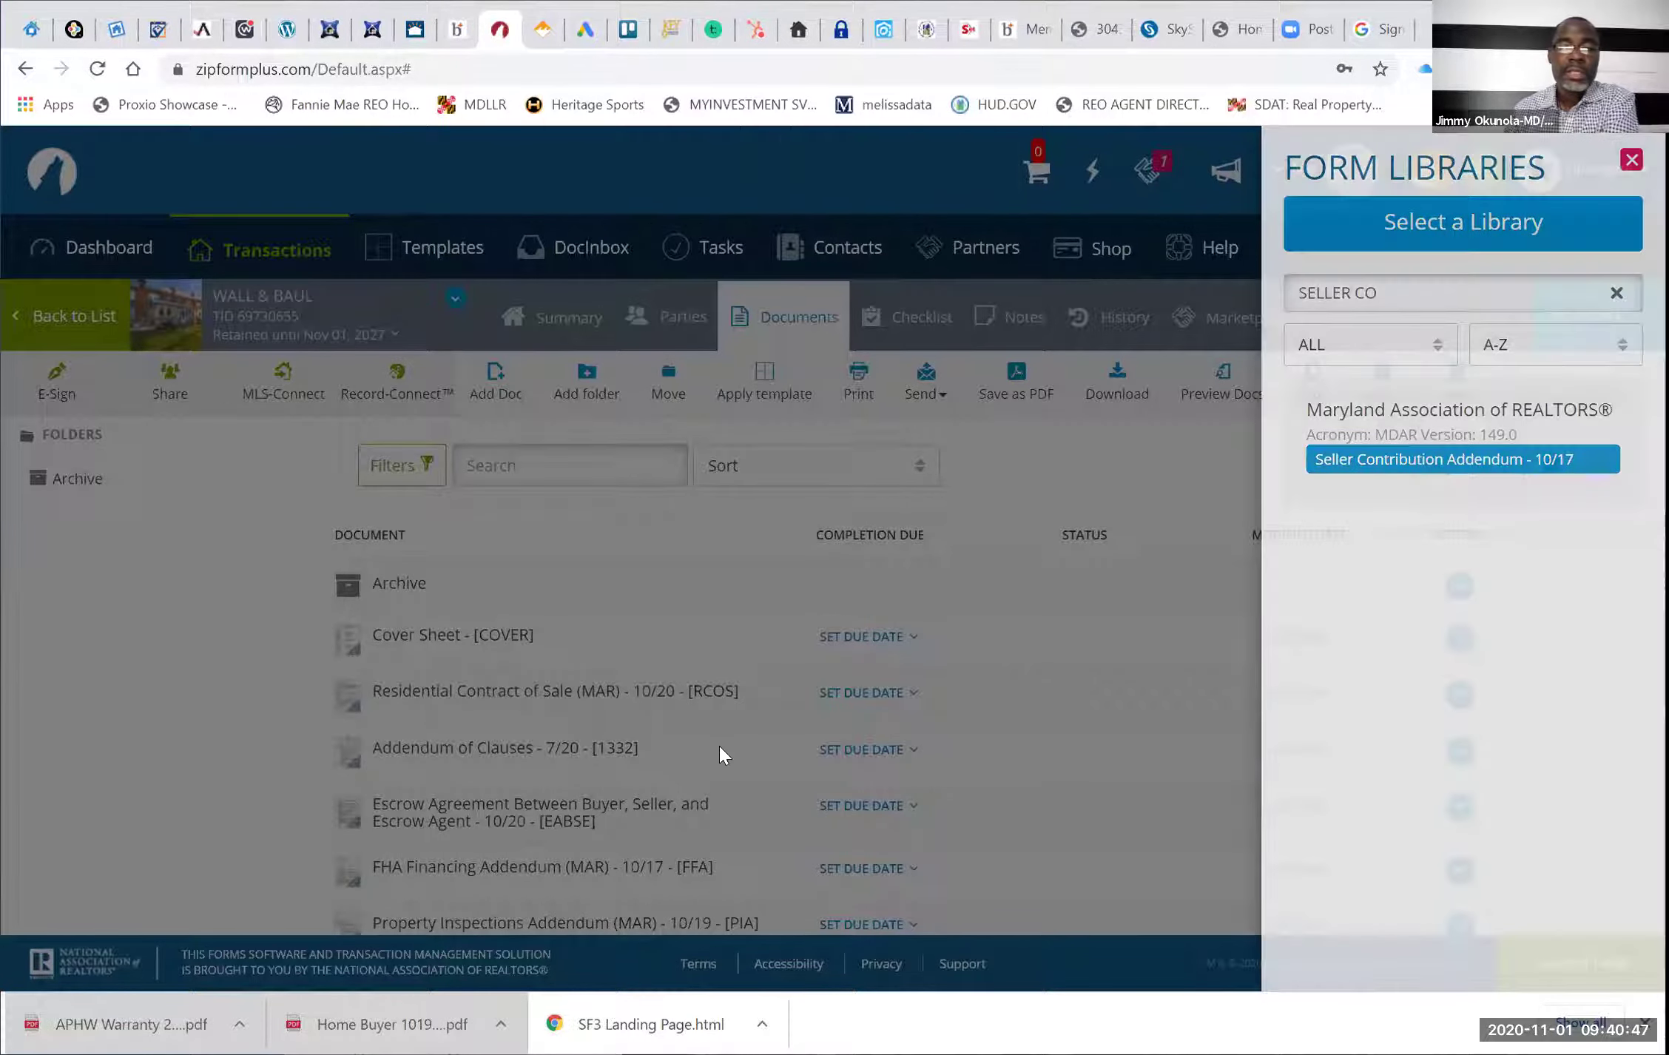
{"action": "scroll", "coordinate": [722, 757], "scroll_direction": "down", "scroll_amount": 2}
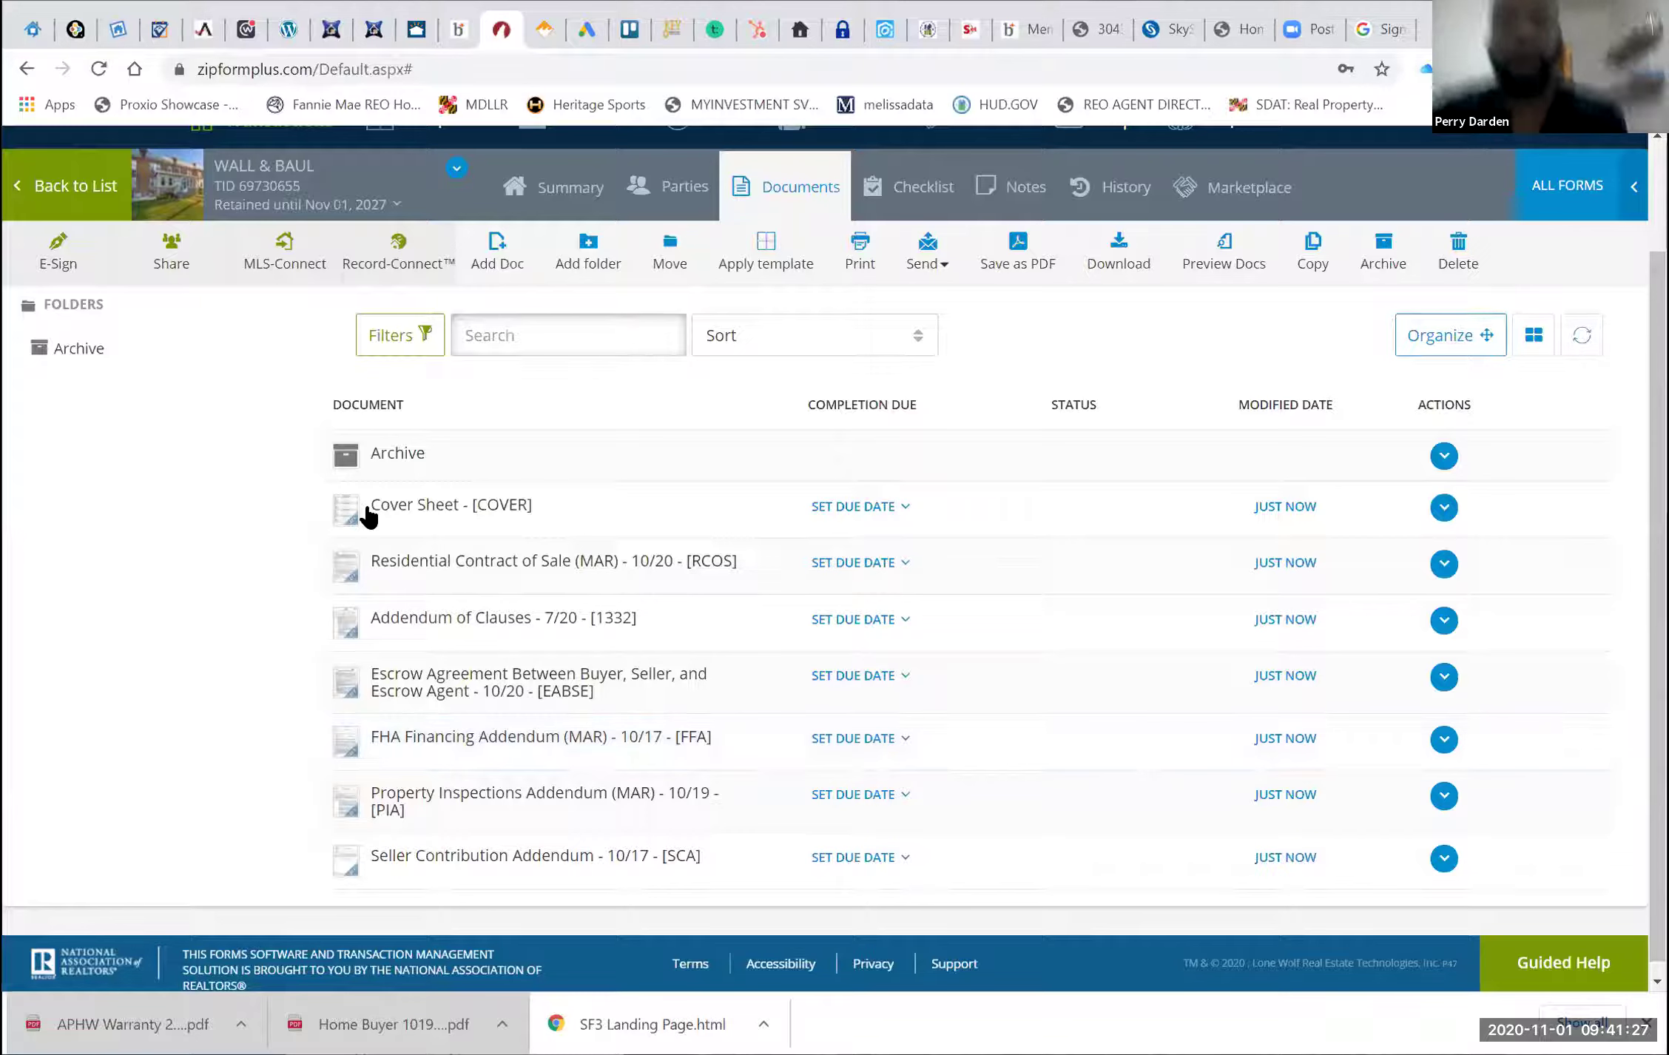
{"action": "left_click", "coordinate": [419, 502]}
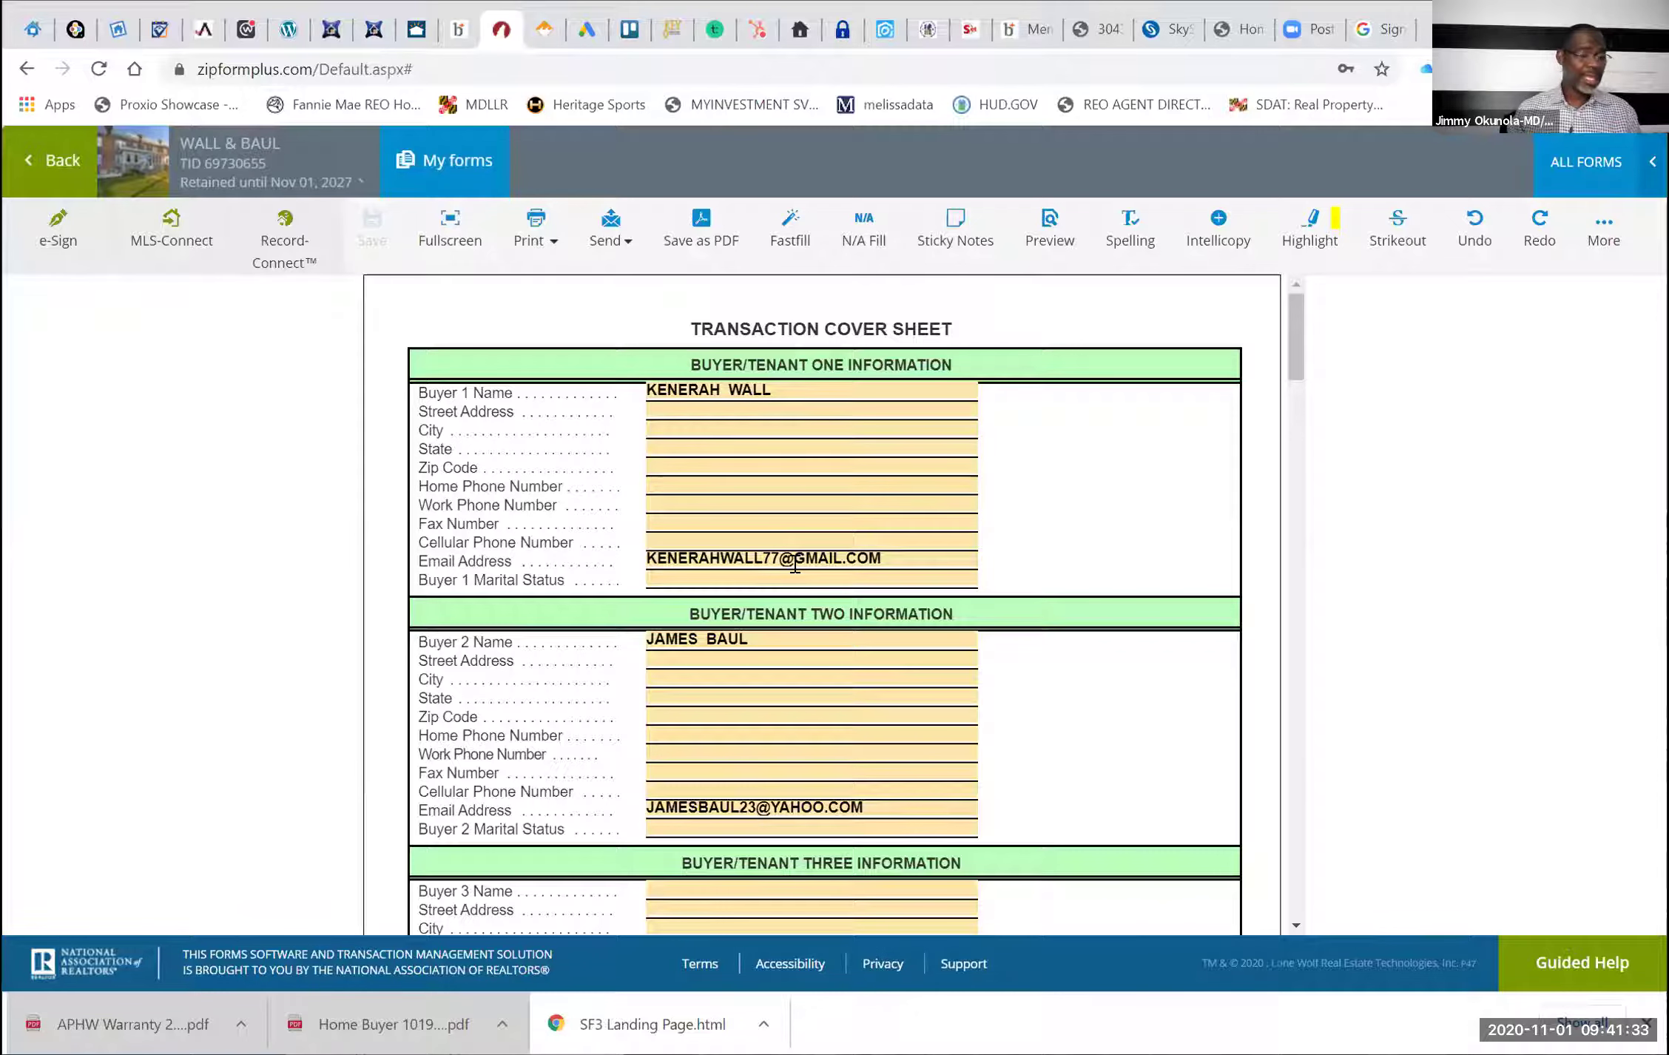
Enter the selling broker's firm name in Selling Broker Firm Name on the Cover Sheet
{"action": "scroll", "coordinate": [794, 564], "scroll_direction": "down", "scroll_amount": 1}
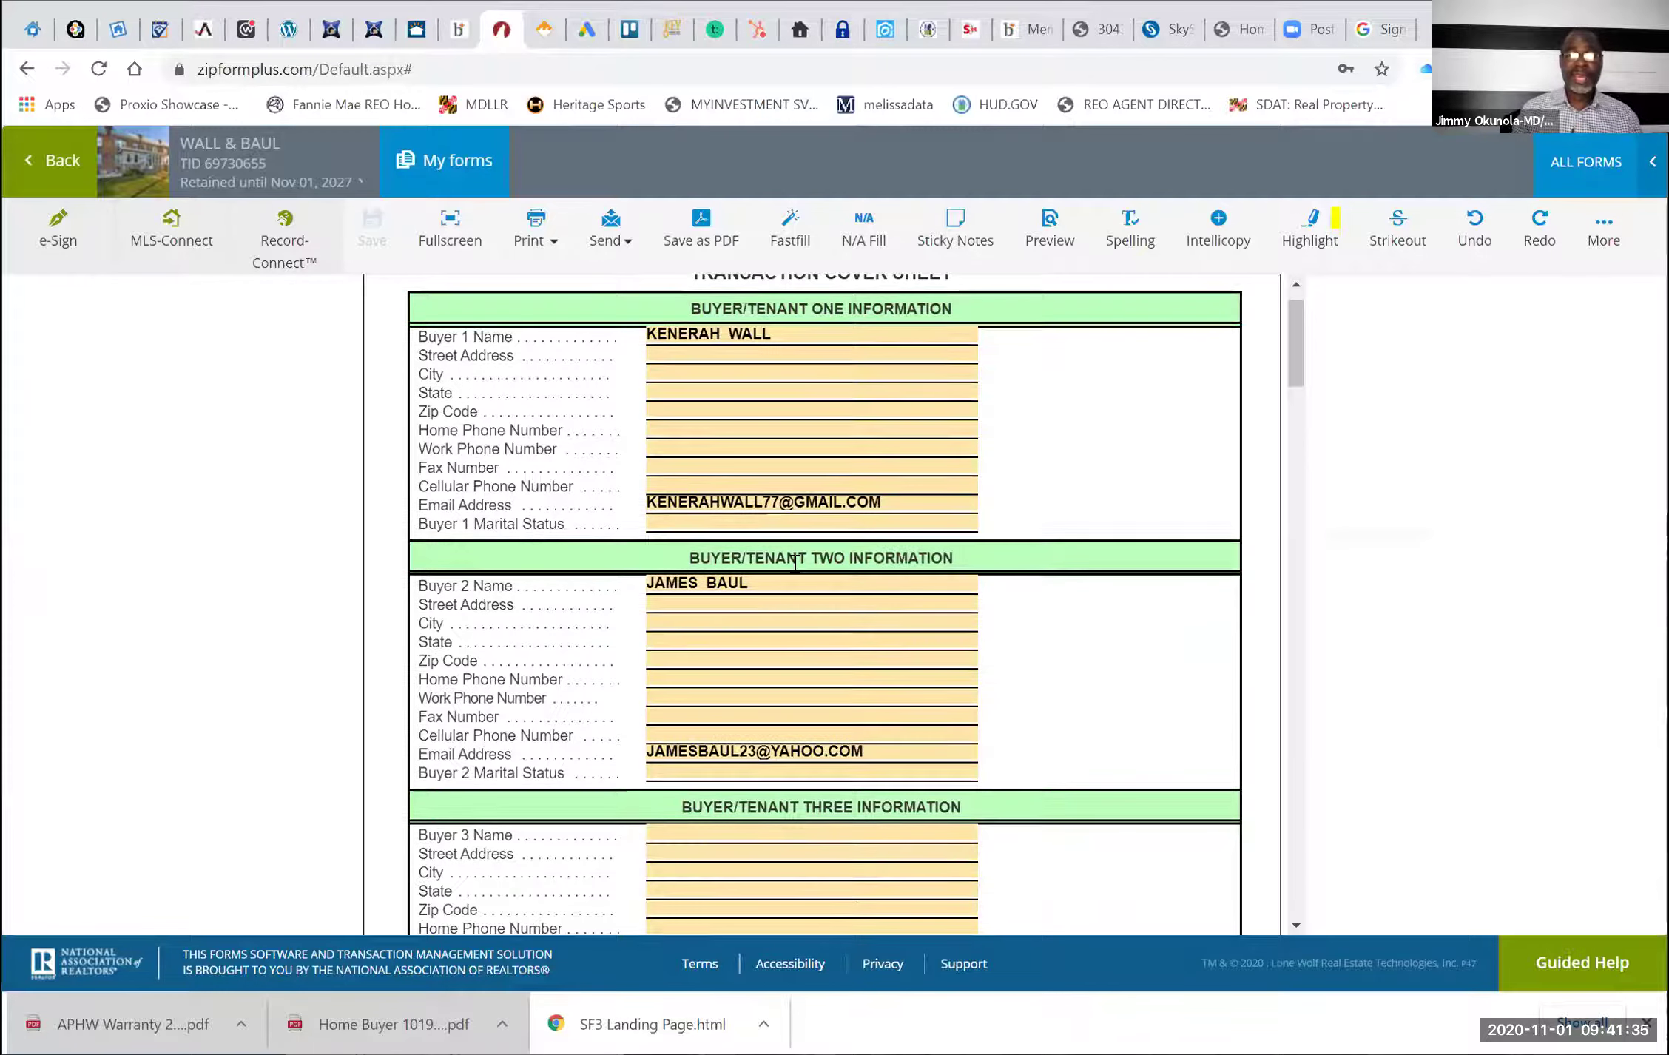
{"action": "scroll", "coordinate": [795, 565], "scroll_direction": "down", "scroll_amount": 7}
{"action": "scroll", "coordinate": [794, 564], "scroll_direction": "down", "scroll_amount": 15}
{"action": "scroll", "coordinate": [795, 564], "scroll_direction": "down", "scroll_amount": 4}
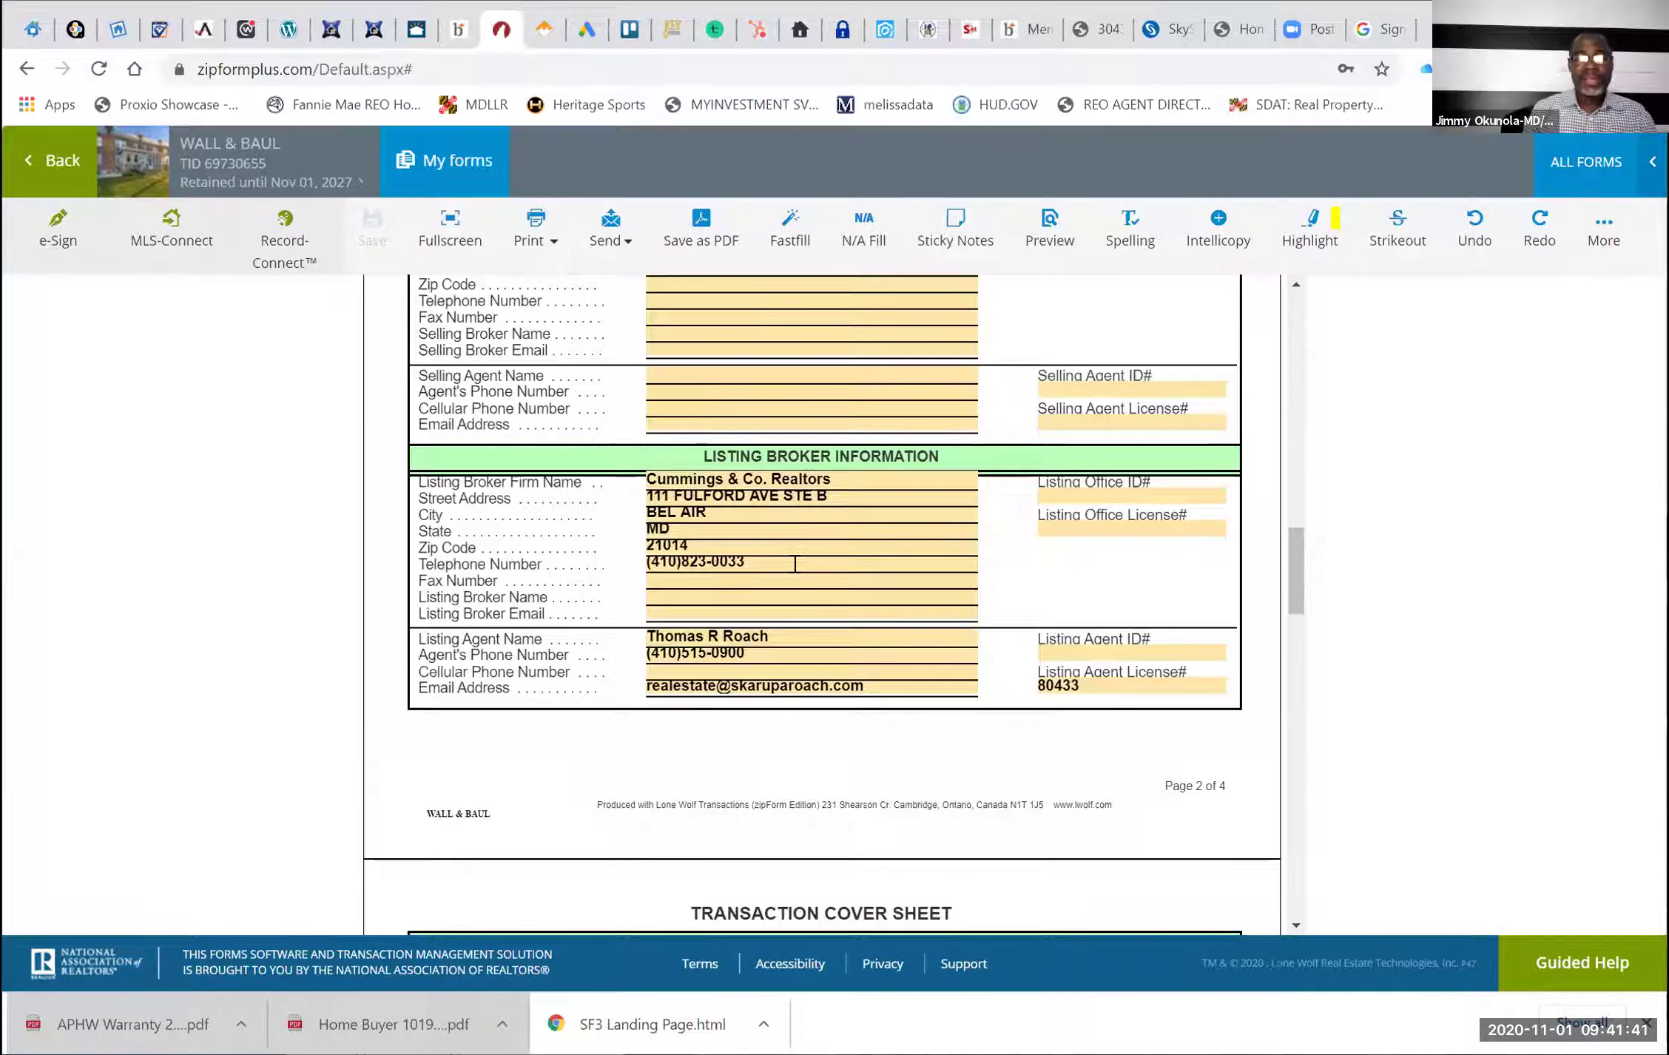
{"action": "scroll", "coordinate": [795, 564], "scroll_direction": "up", "scroll_amount": 4}
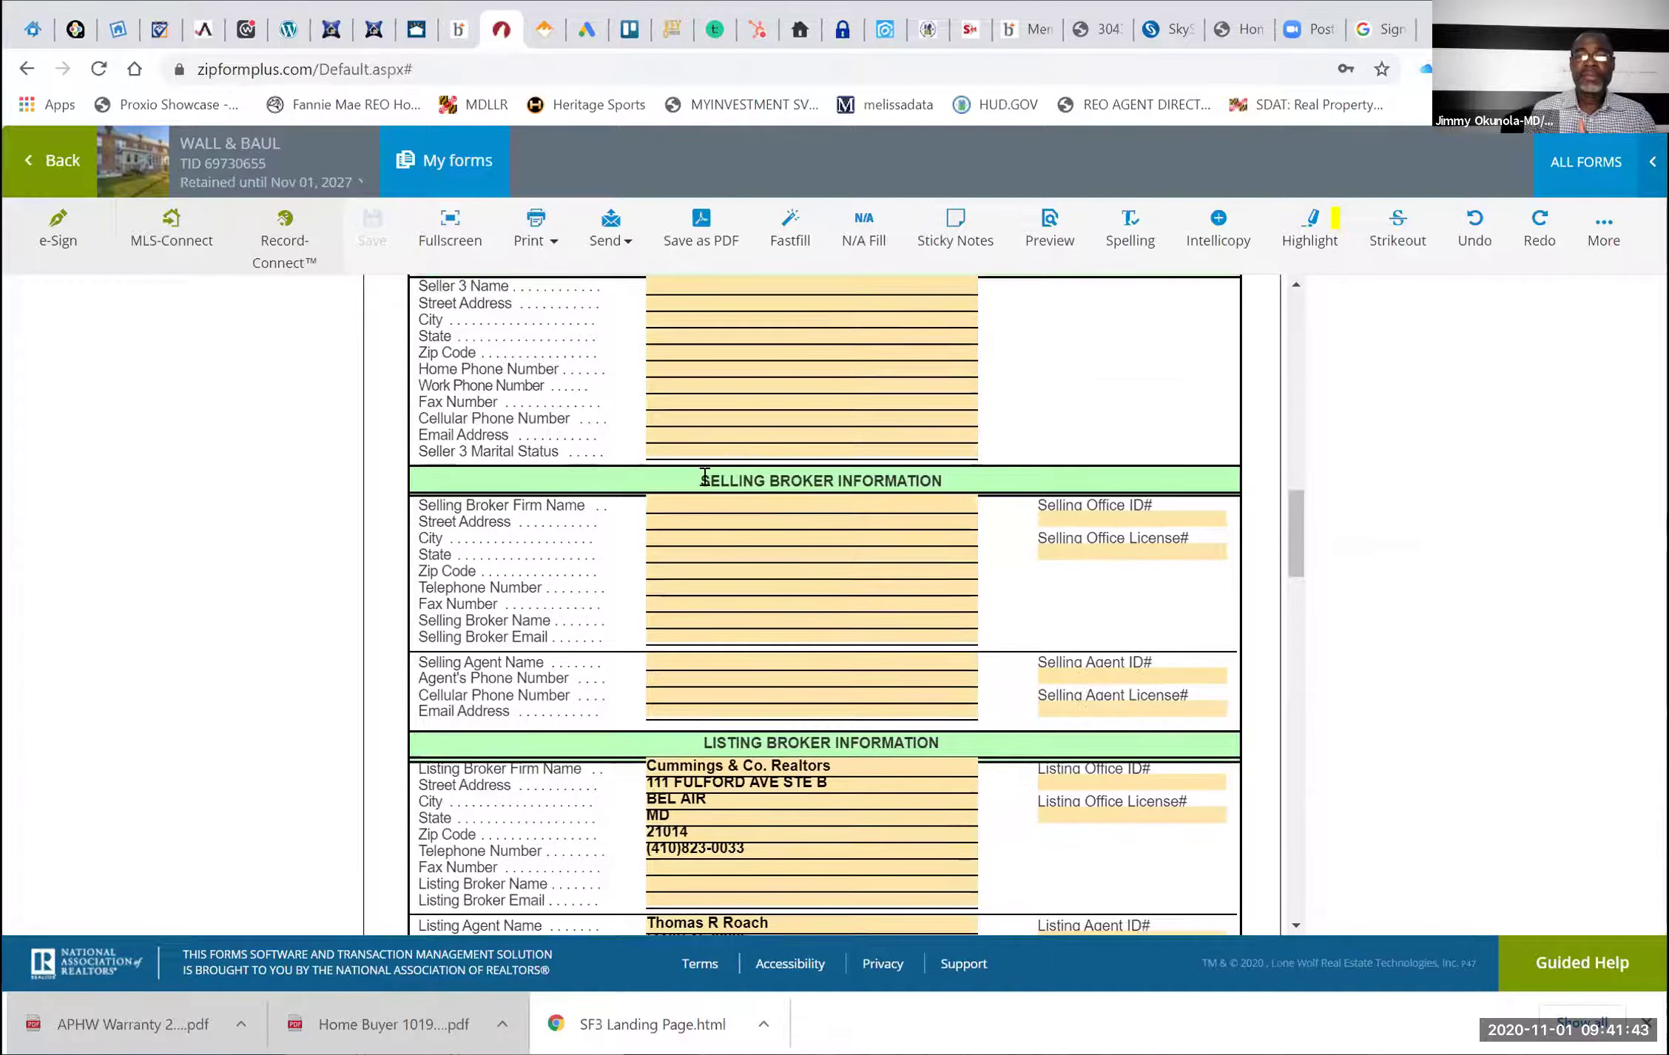
{"action": "left_click", "coordinate": [713, 502]}
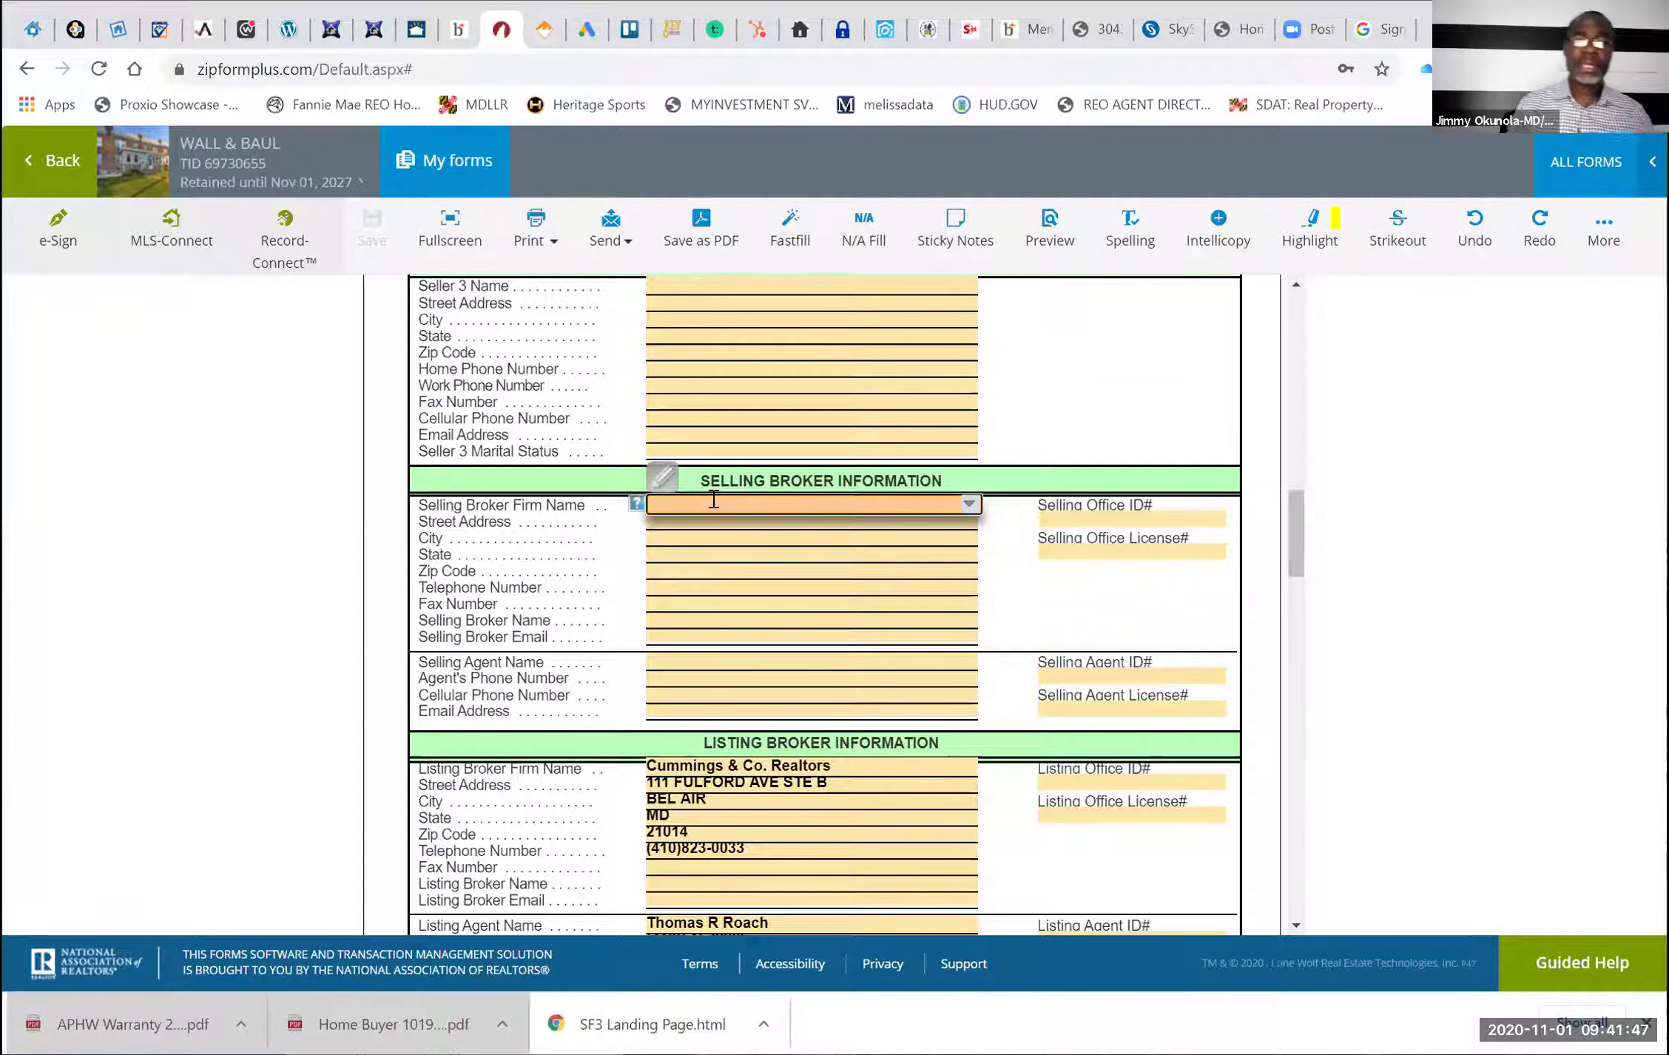
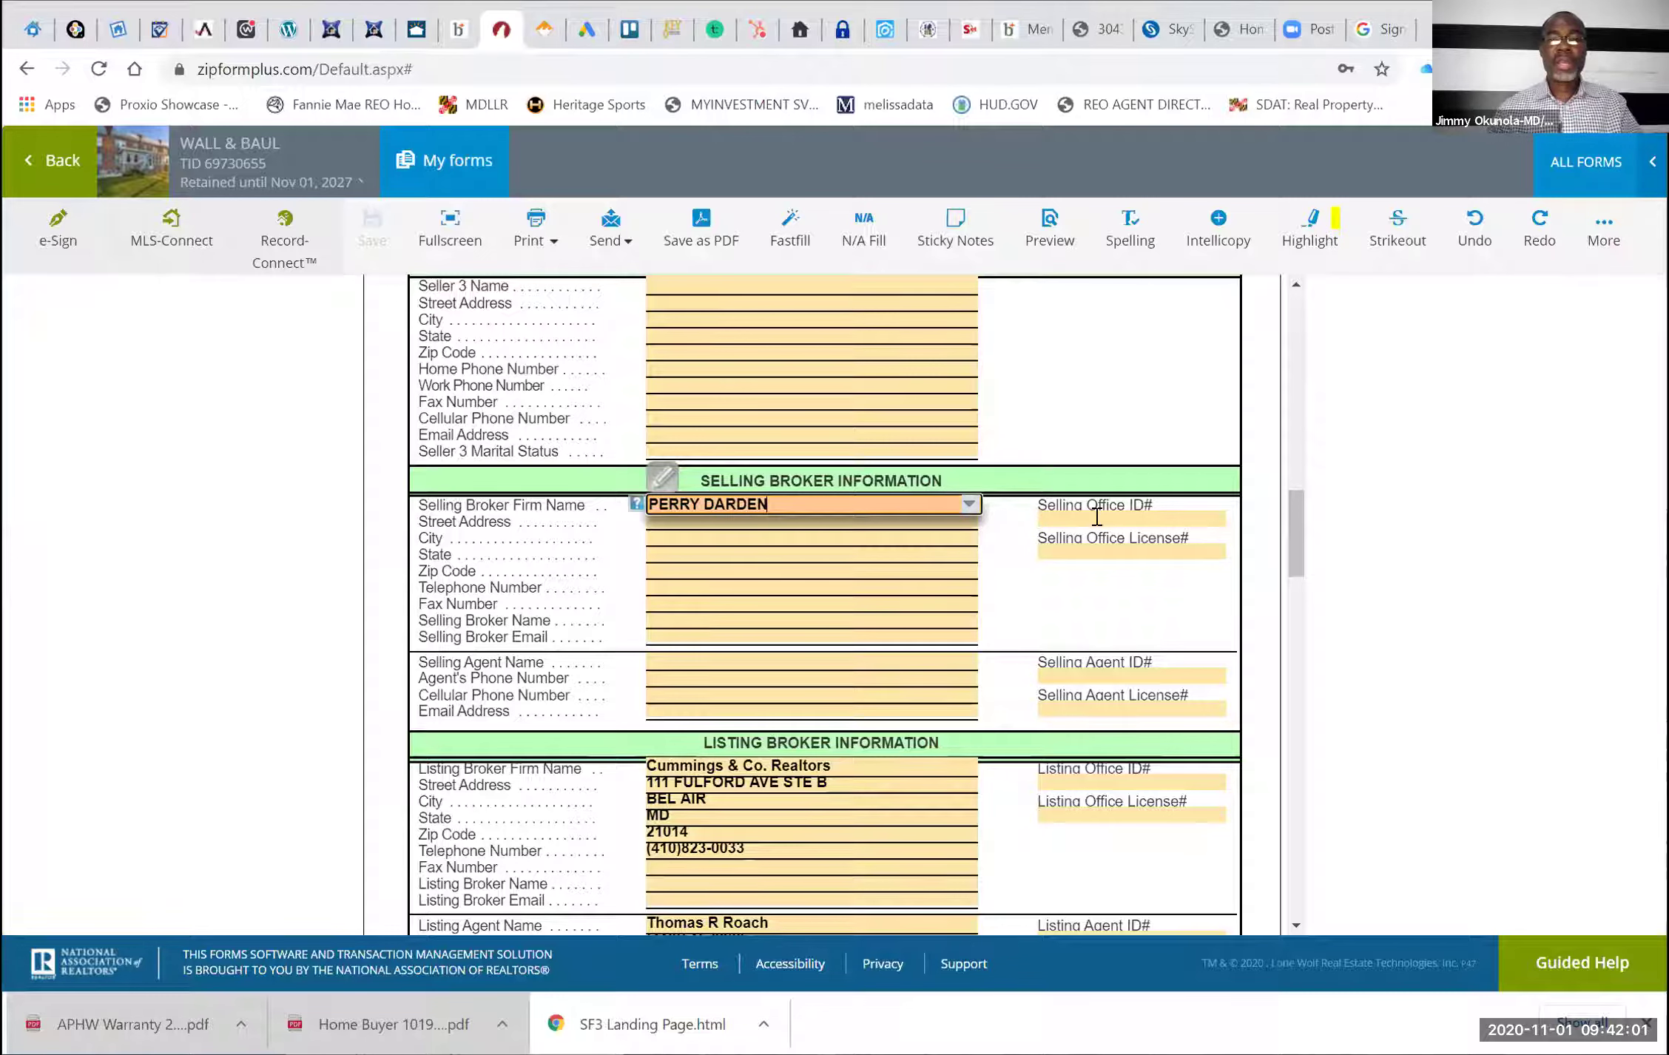
Set Selling Office ID# to EXXPR1 using the autocomplete suggestion
{"action": "left_click", "coordinate": [1096, 517]}
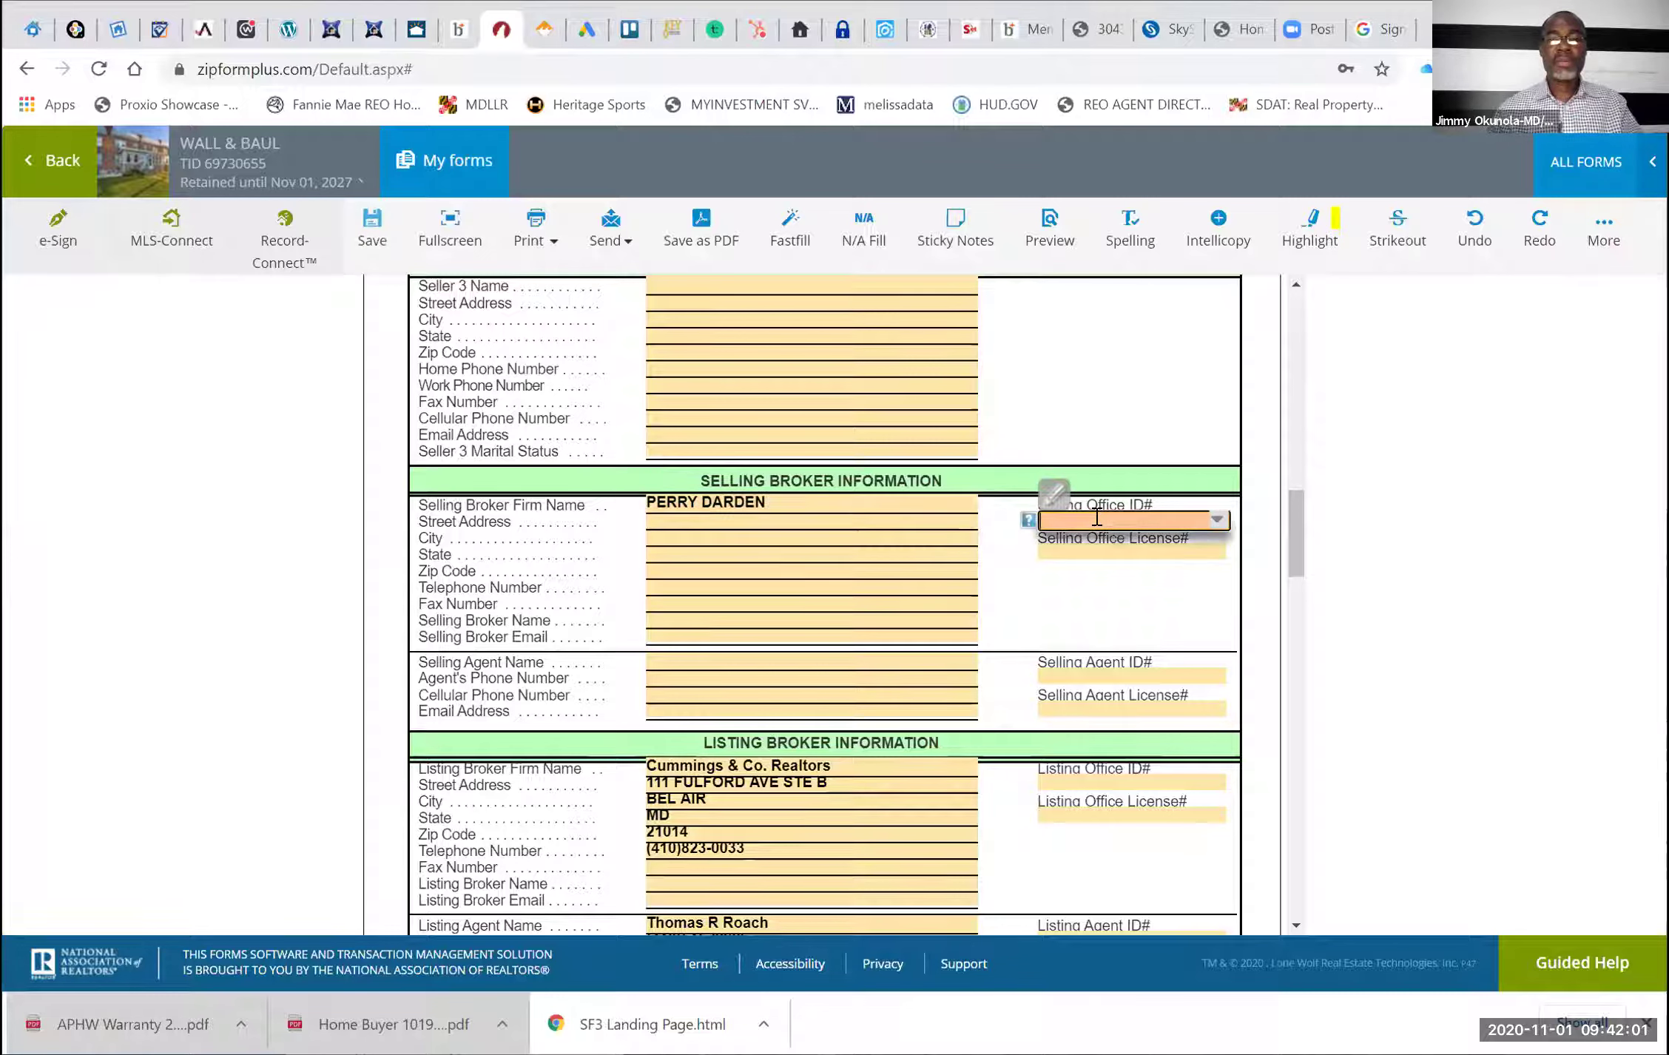
{"action": "type", "text": "EXXP"}
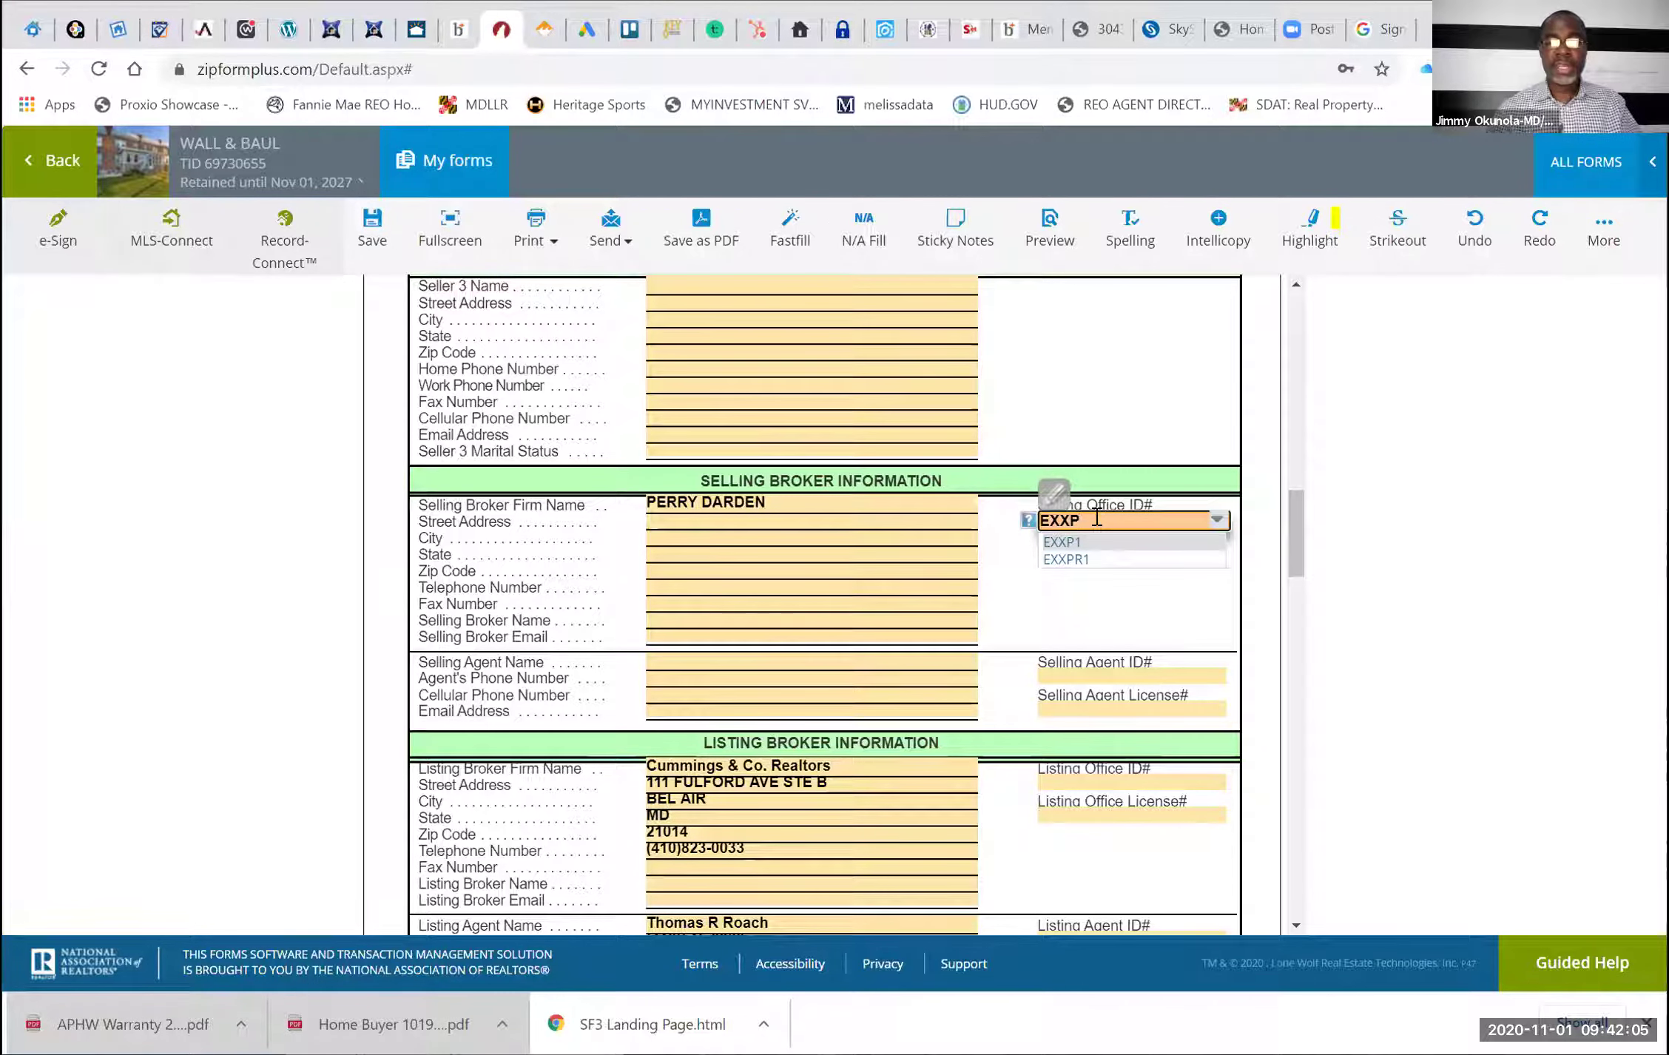
{"action": "left_click", "coordinate": [1099, 558]}
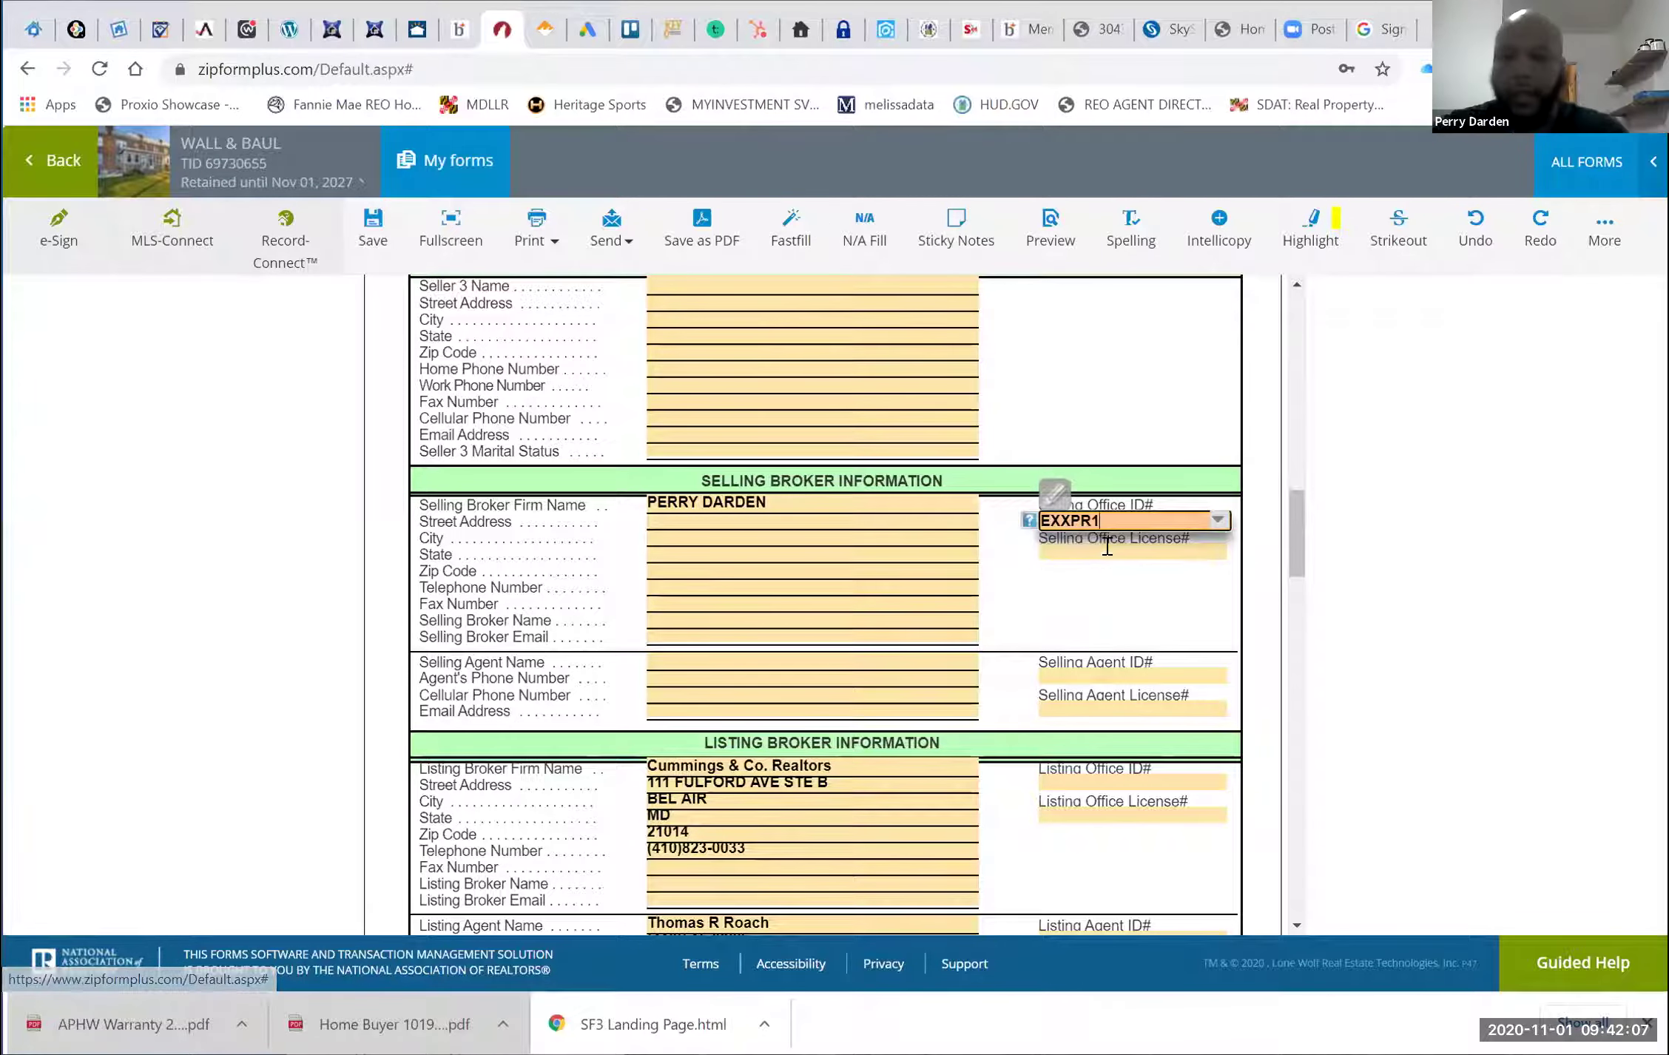
{"action": "left_click", "coordinate": [1106, 546]}
{"action": "right_click", "coordinate": [1106, 546]}
{"action": "left_click", "coordinate": [1053, 551]}
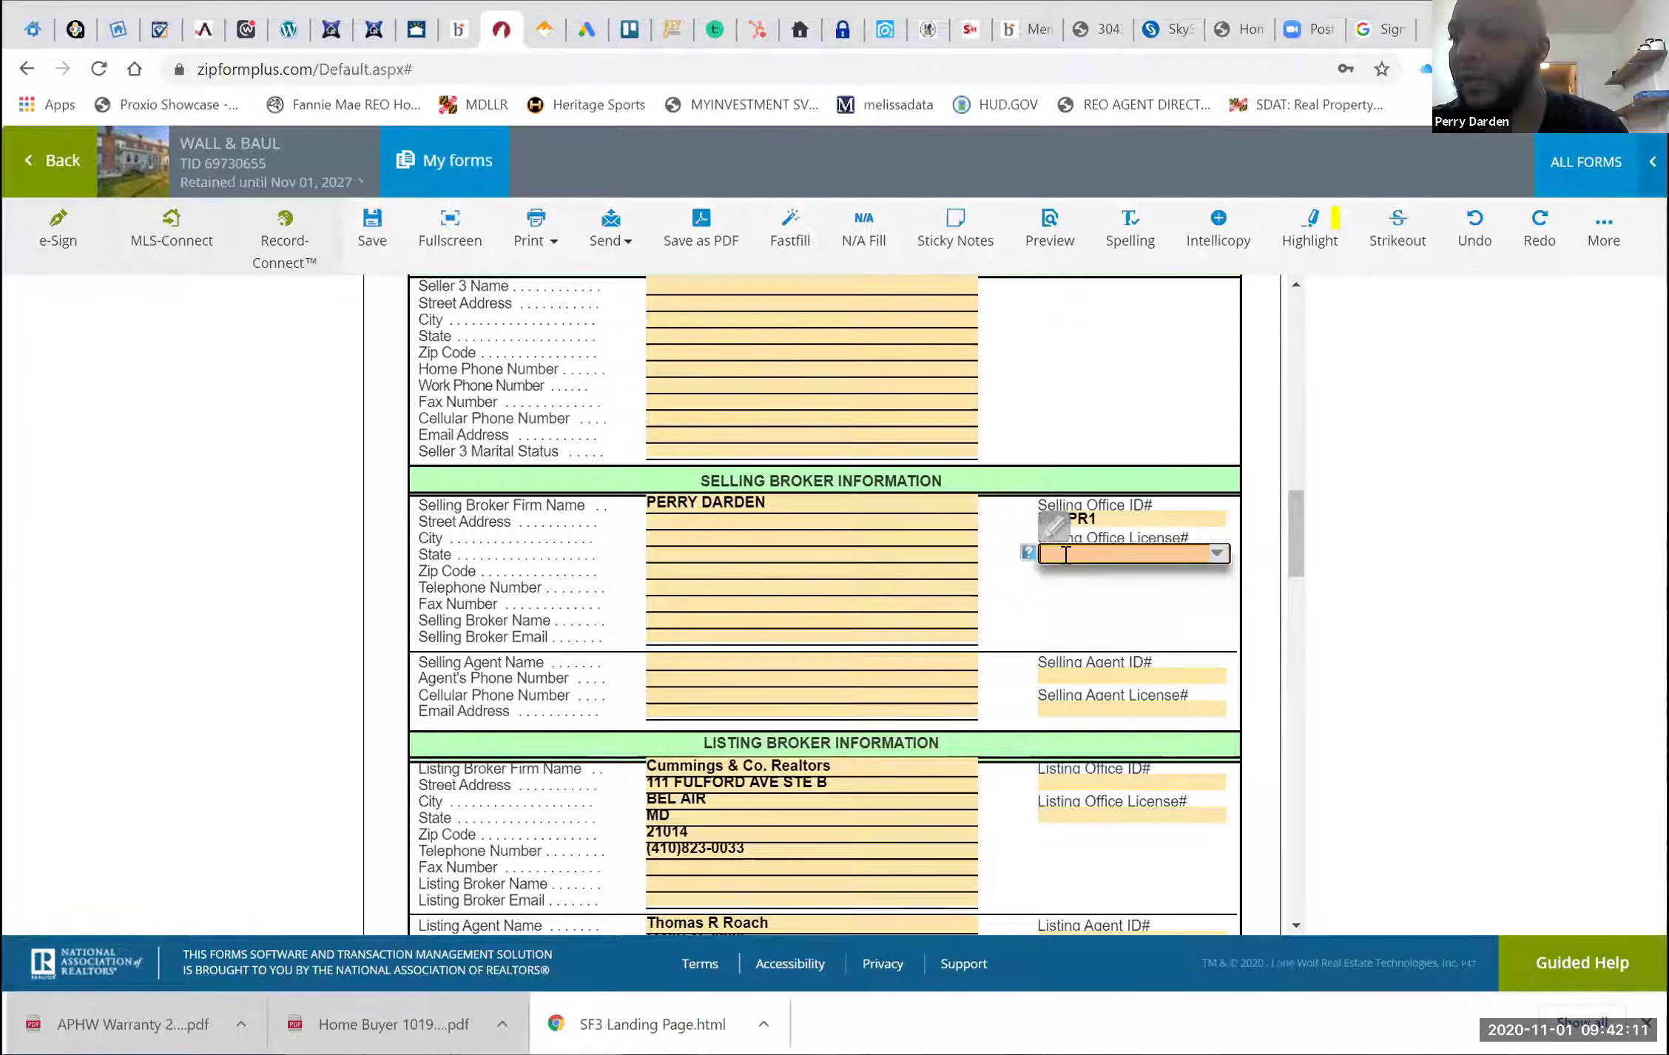
{"action": "left_click", "coordinate": [681, 638]}
Fill the selling broker's e-mail and Selling Broker Name from saved entries
{"action": "right_click", "coordinate": [679, 637]}
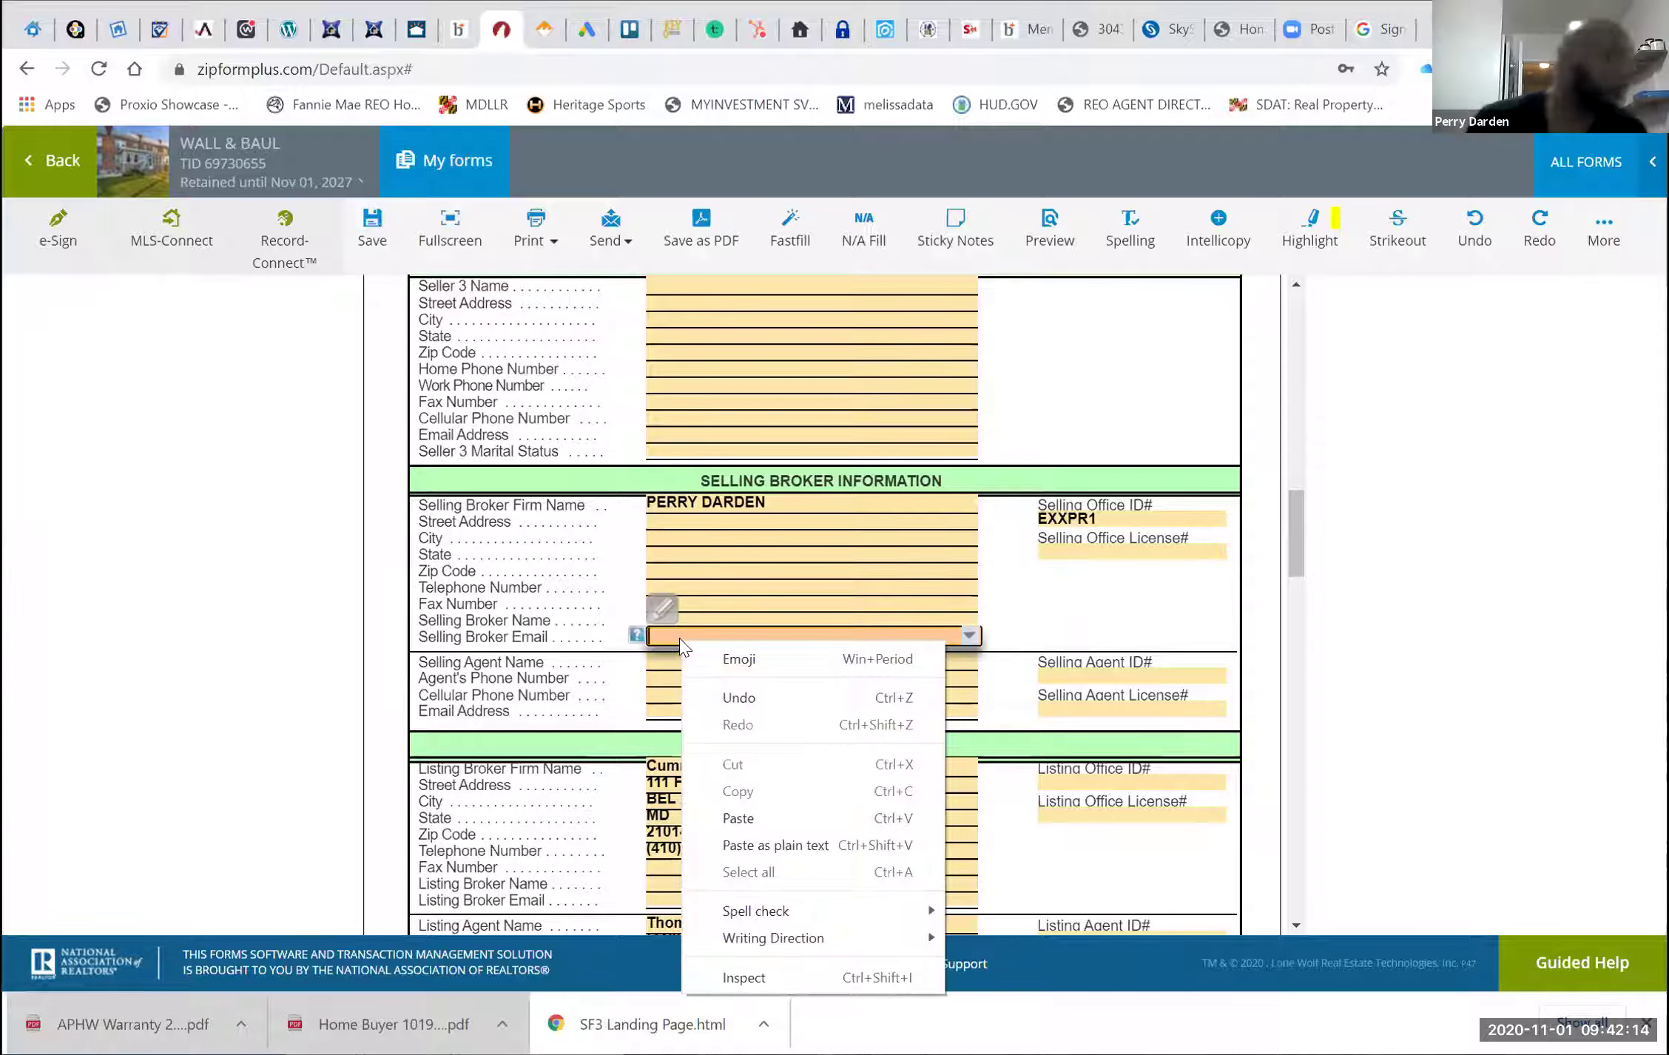
{"action": "right_click", "coordinate": [966, 642]}
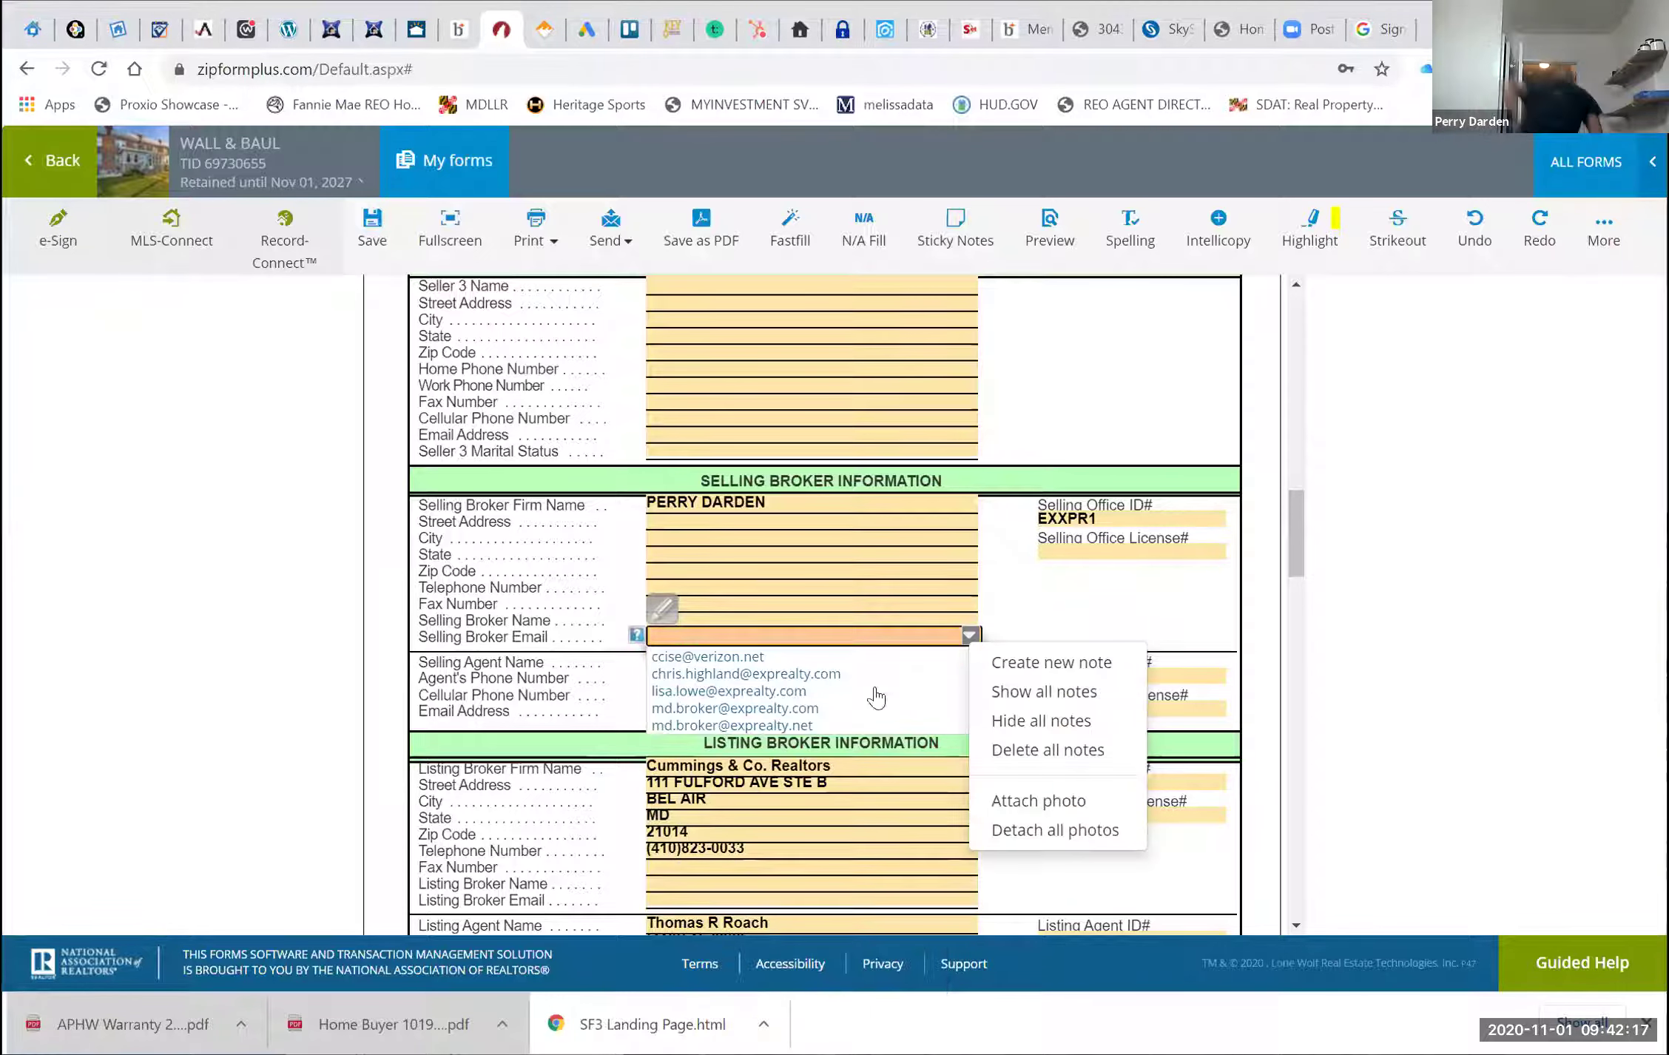
{"action": "left_click", "coordinate": [828, 724]}
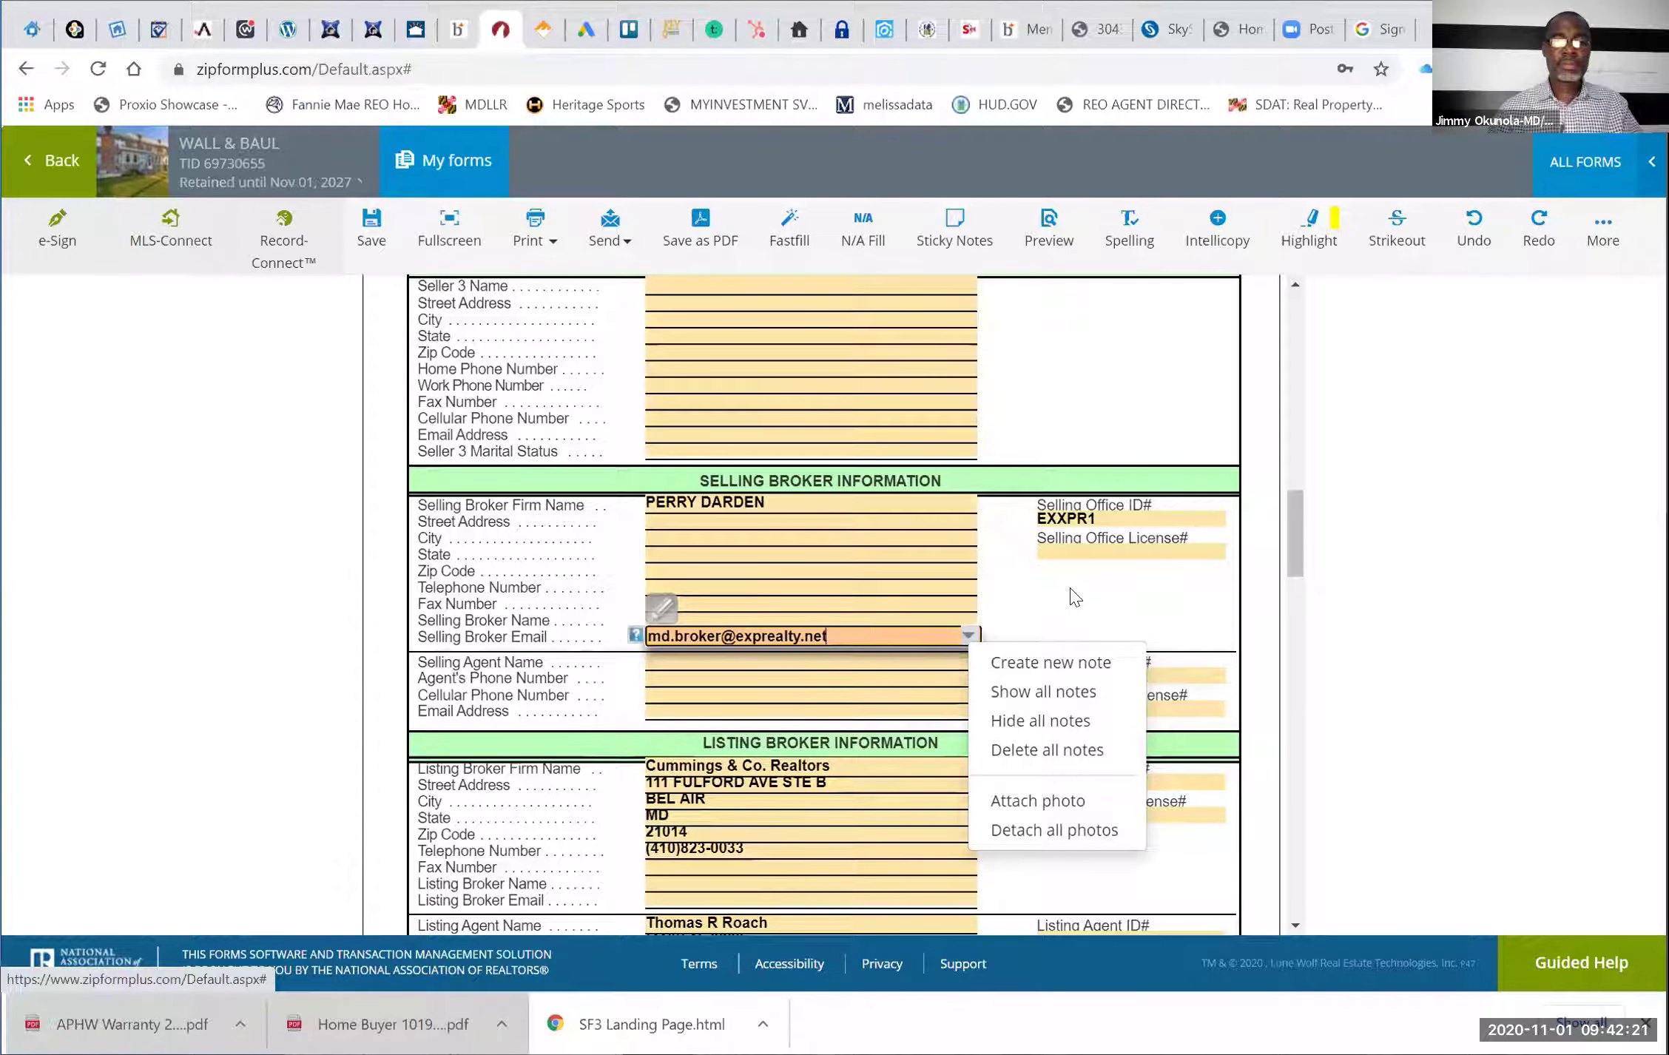
{"action": "left_click", "coordinate": [999, 600]}
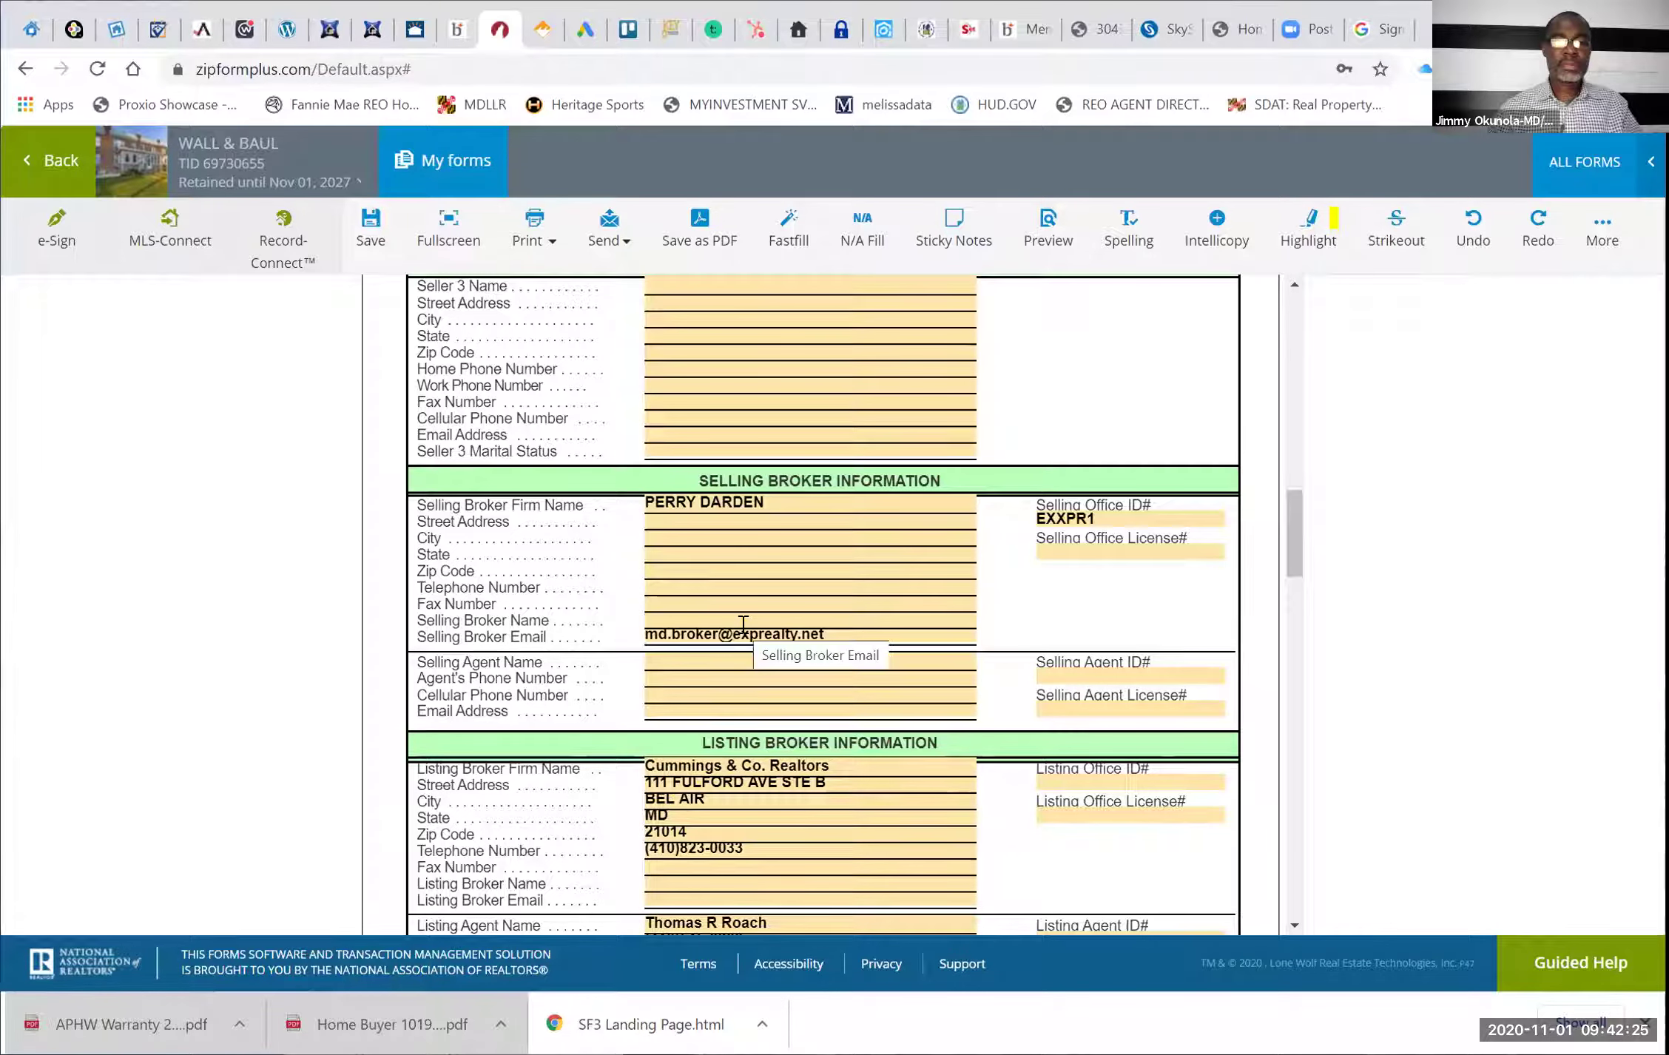
{"action": "right_click", "coordinate": [741, 625]}
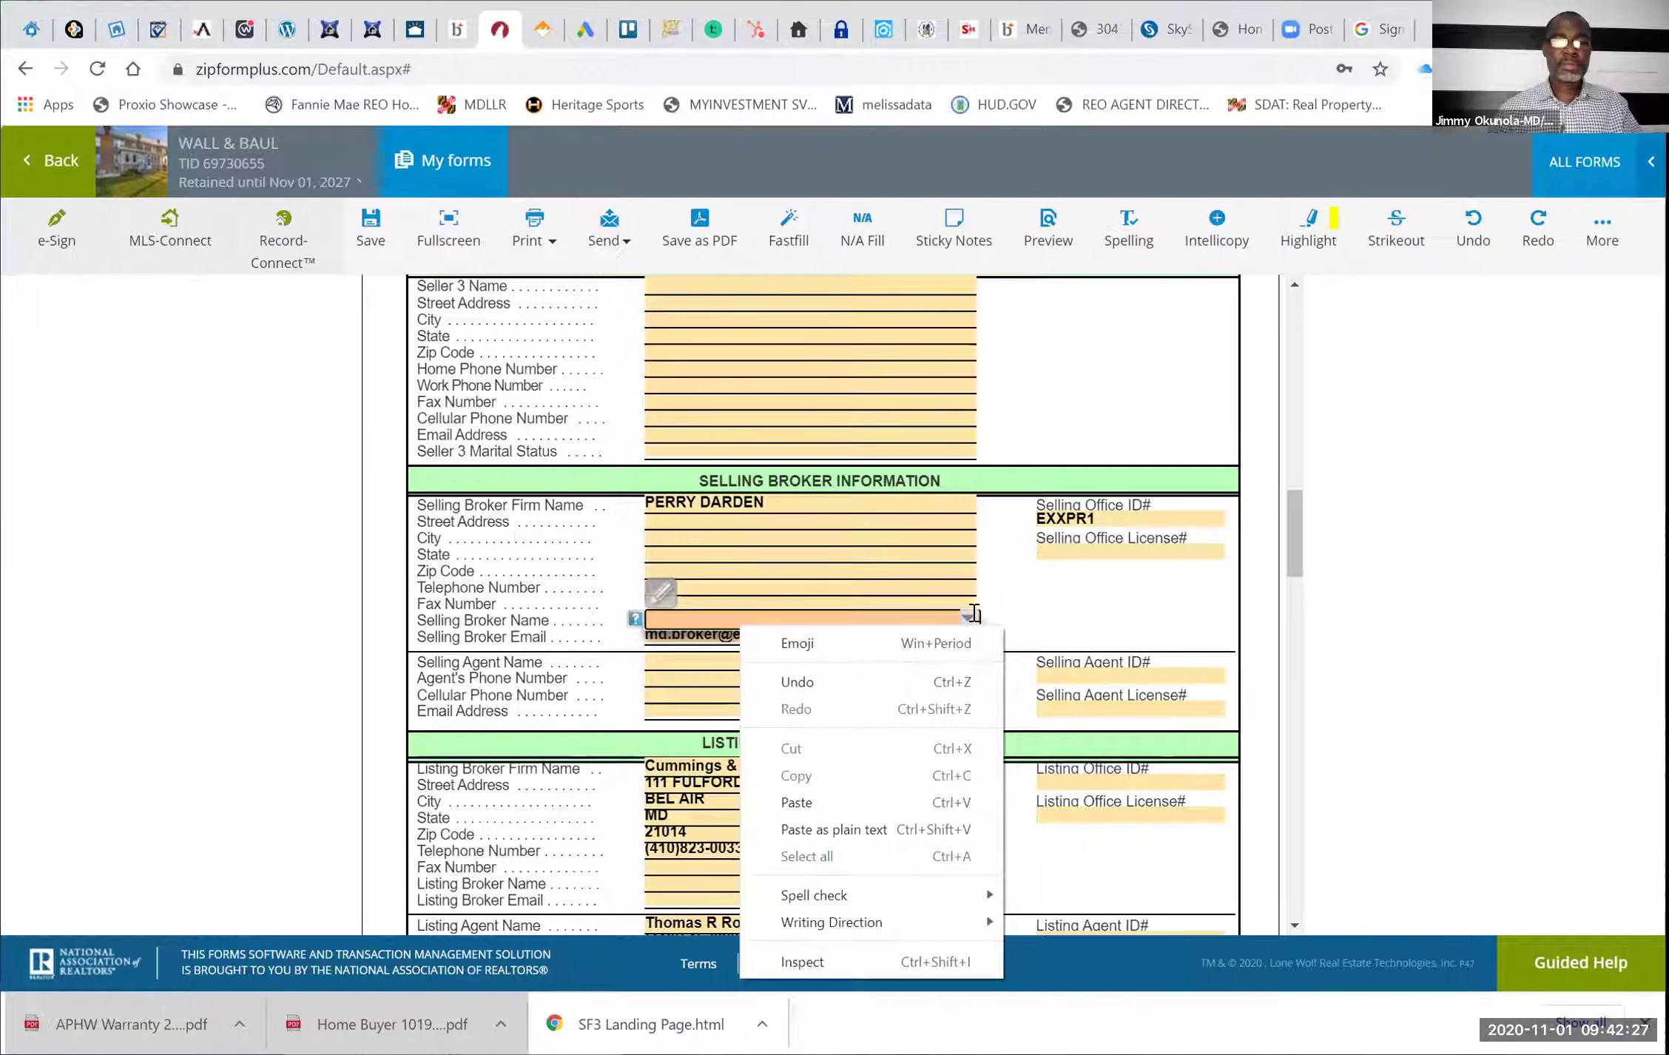
{"action": "left_click", "coordinate": [969, 617]}
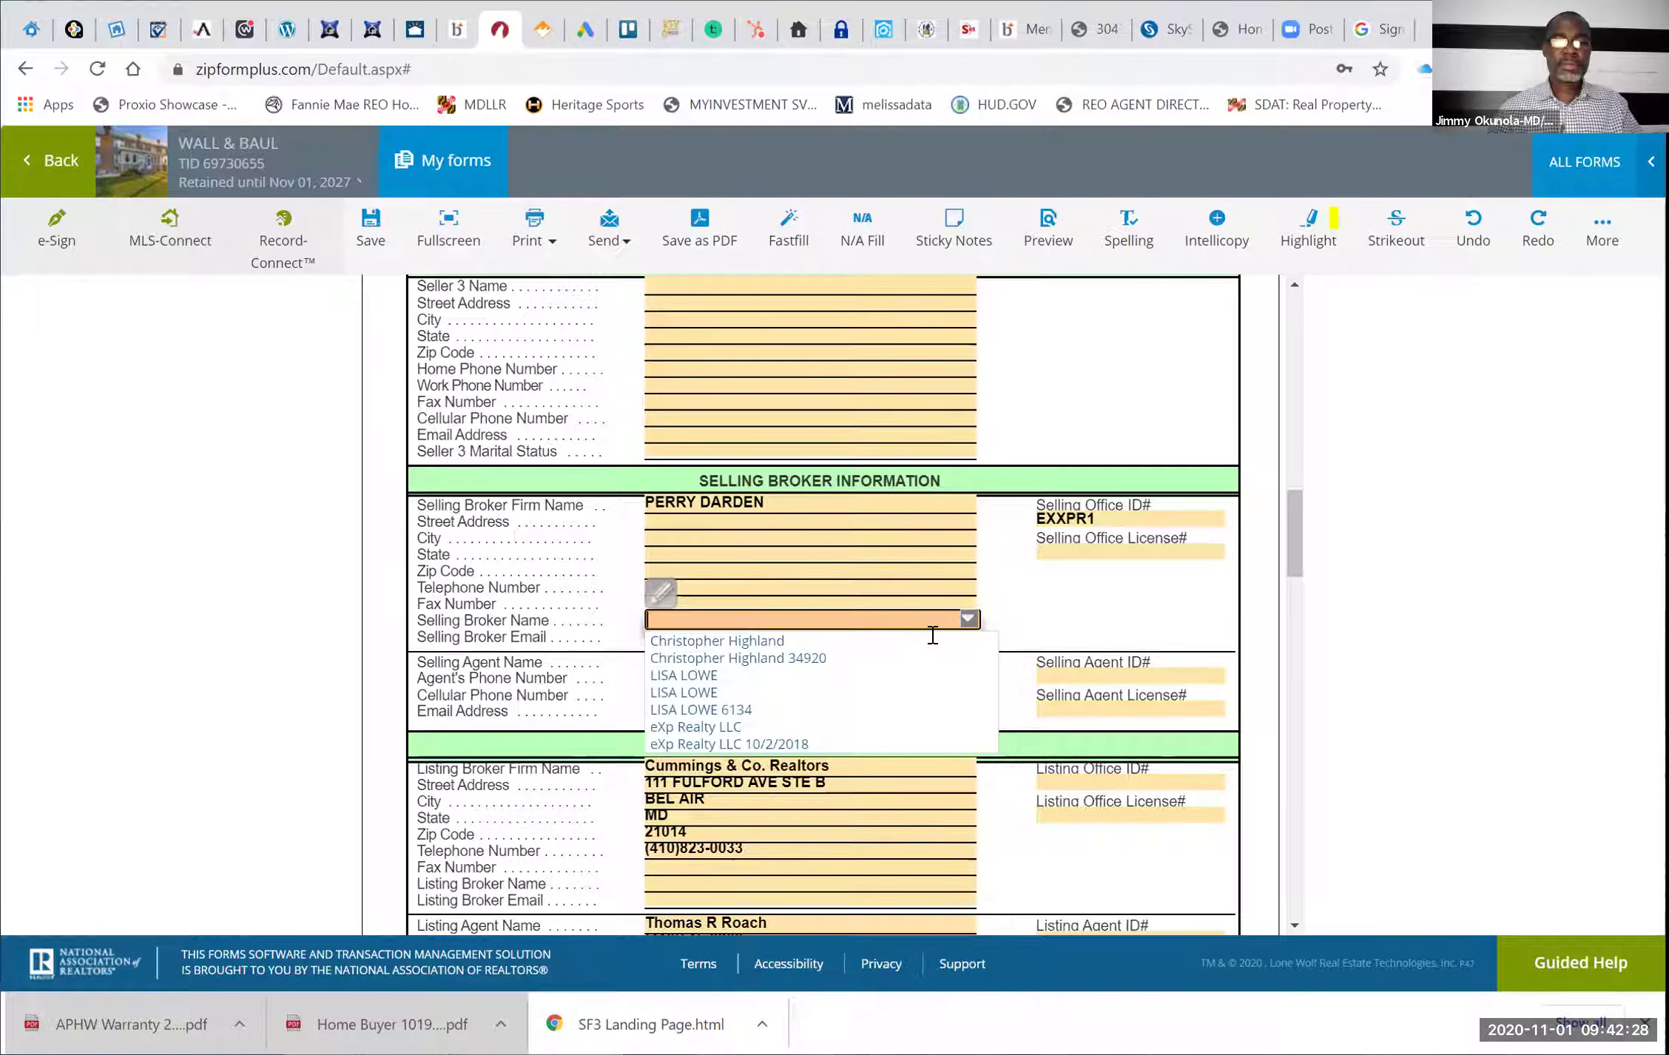
{"action": "left_click", "coordinate": [812, 710]}
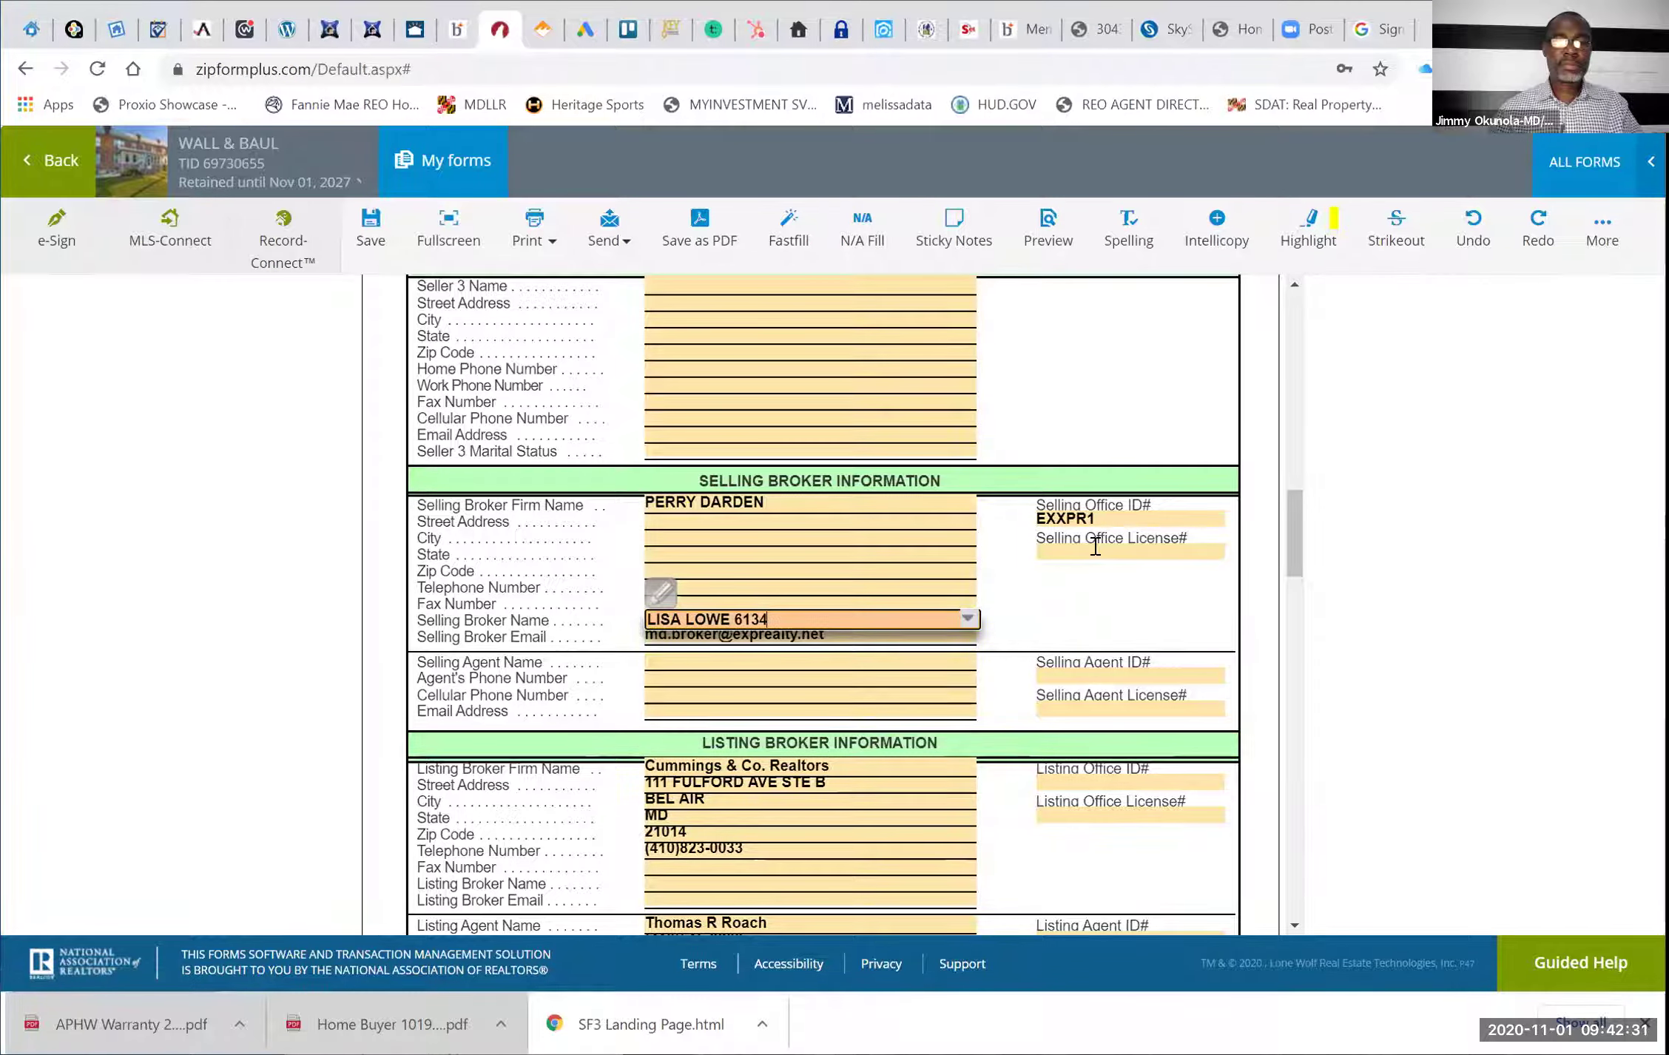
Choose the saved selling office license number and broker telephone number
{"action": "left_click", "coordinate": [1095, 548]}
{"action": "left_click", "coordinate": [1216, 553]}
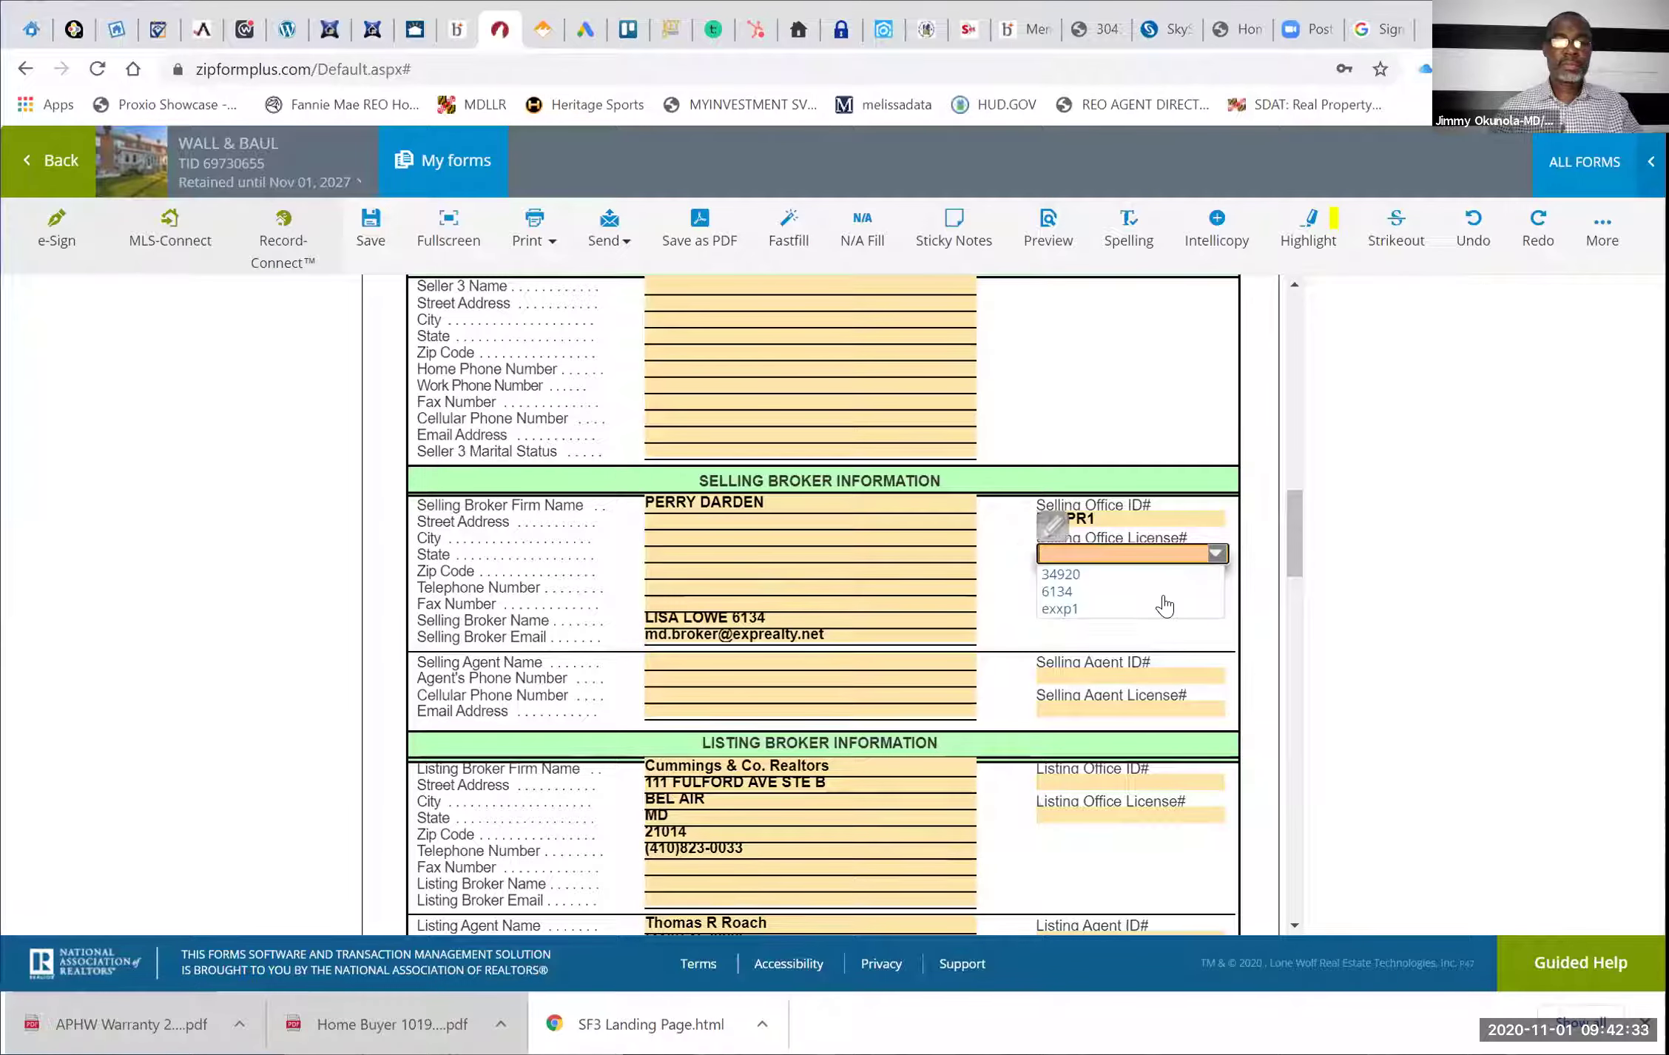
{"action": "left_click", "coordinate": [988, 590]}
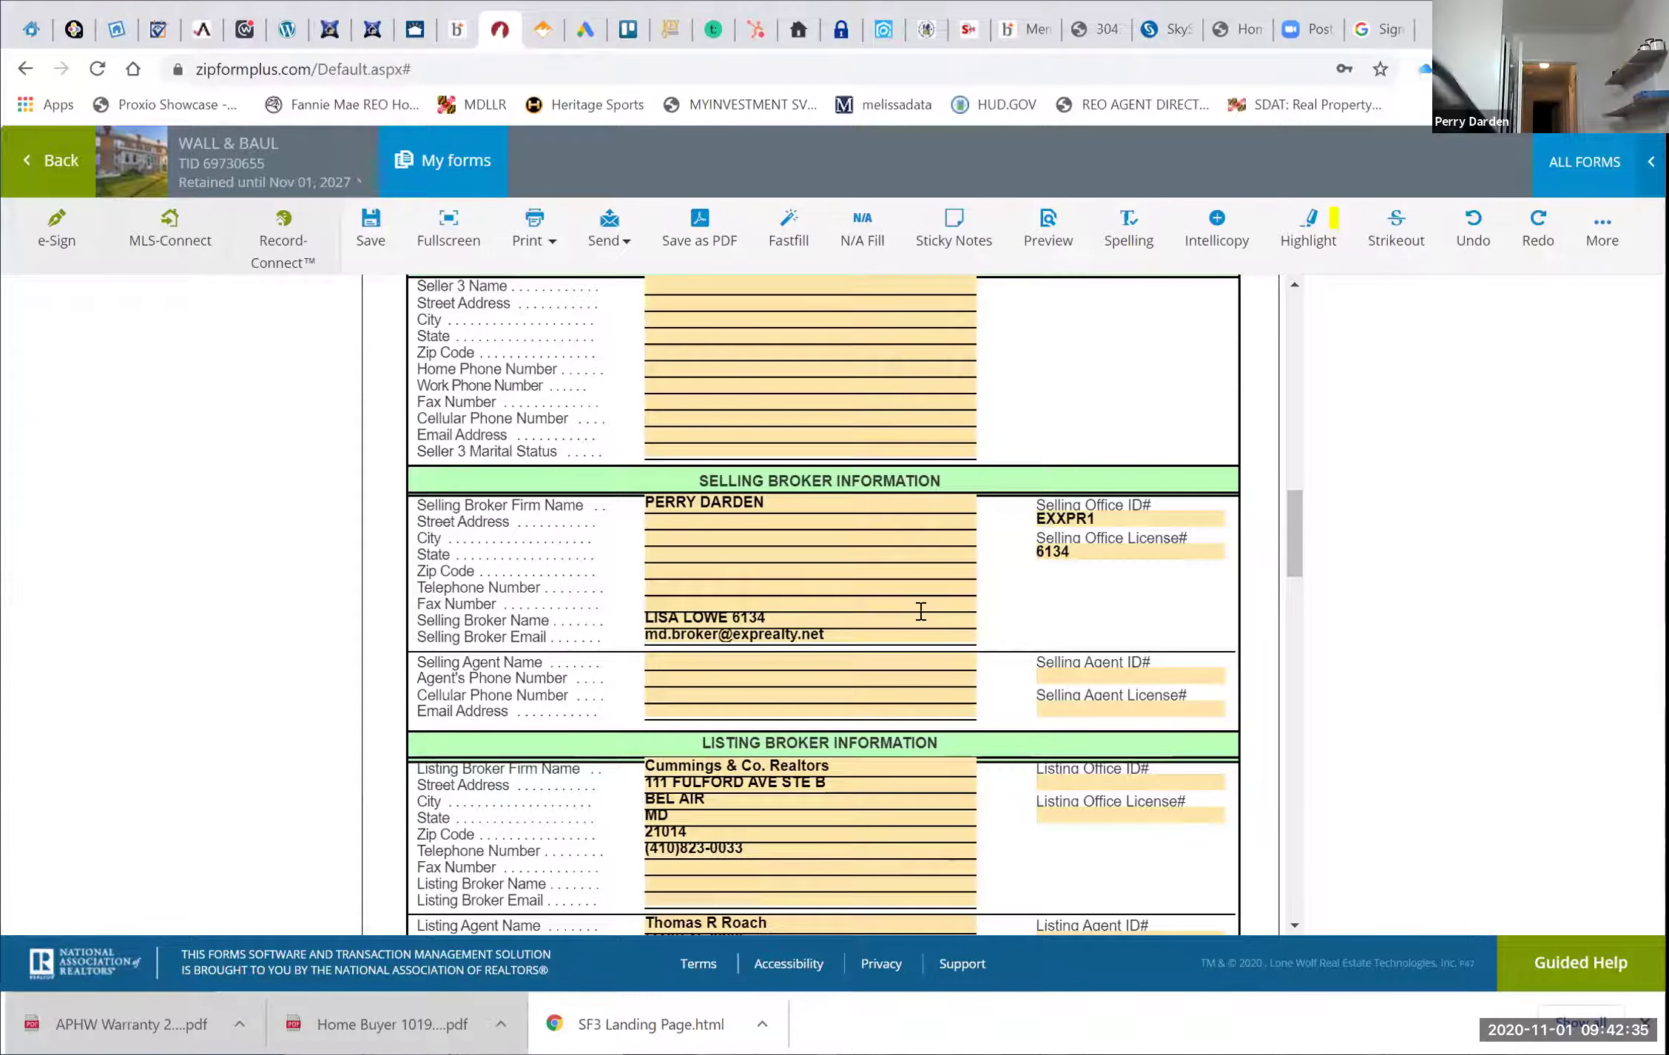
{"action": "left_click", "coordinate": [962, 587]}
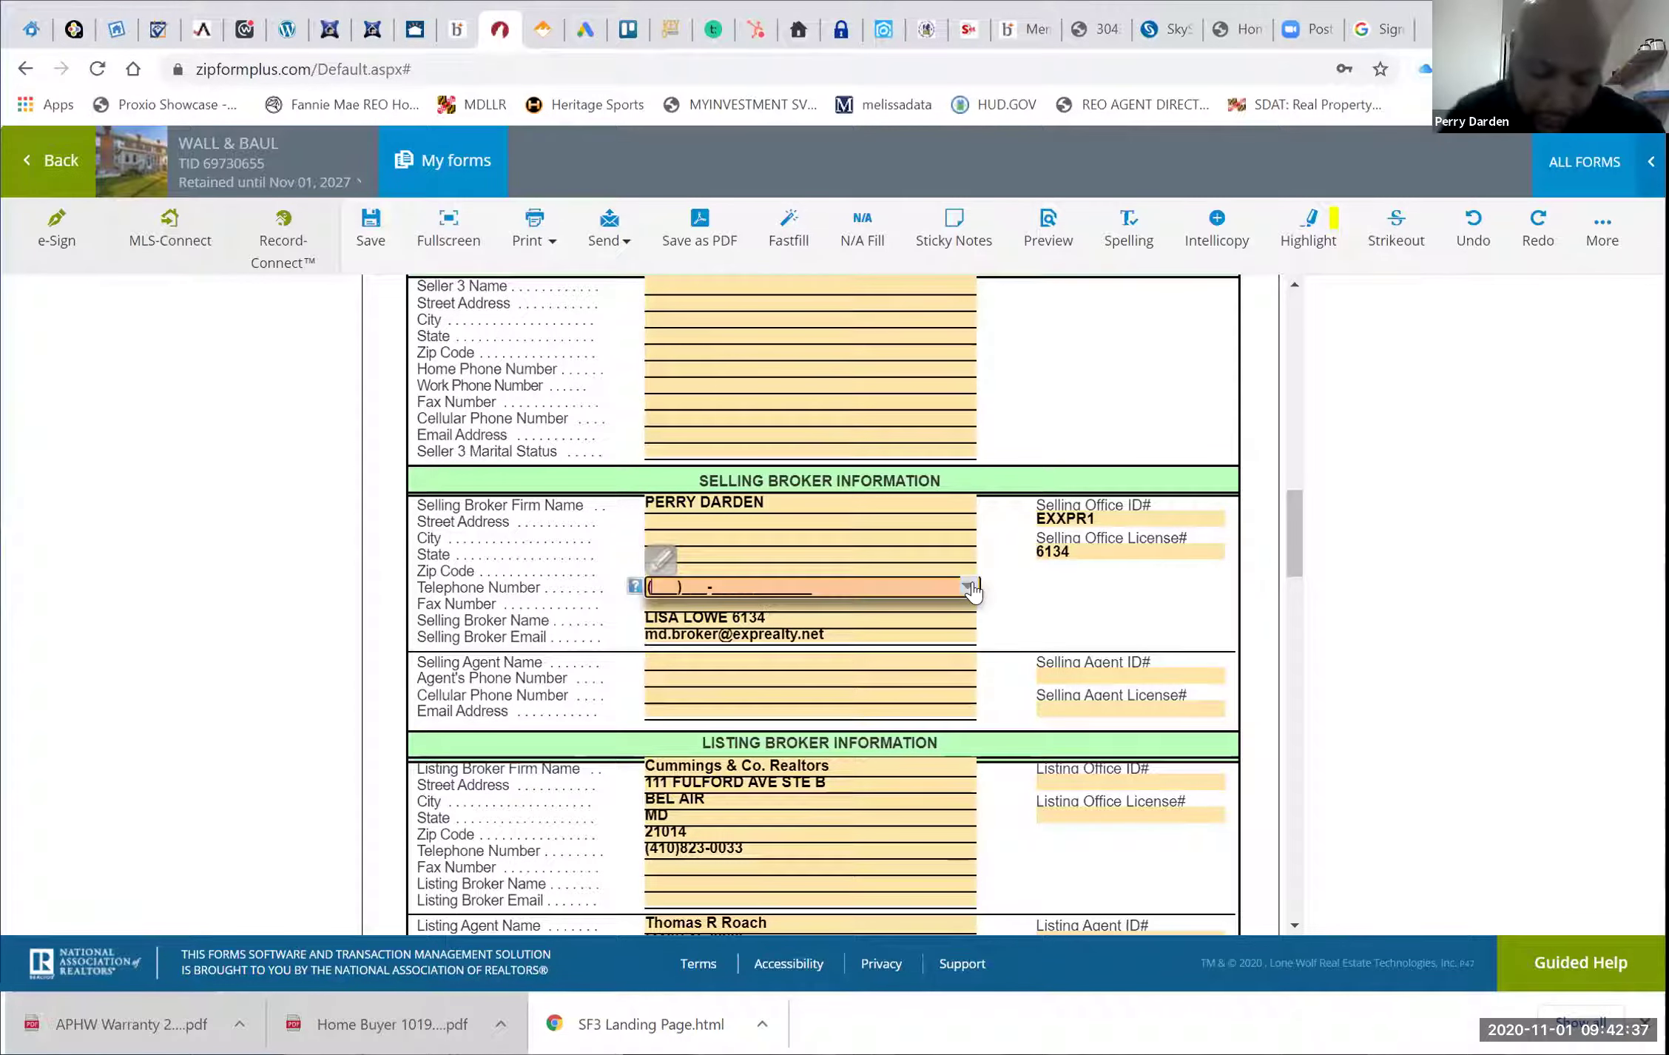
{"action": "left_click", "coordinate": [968, 586]}
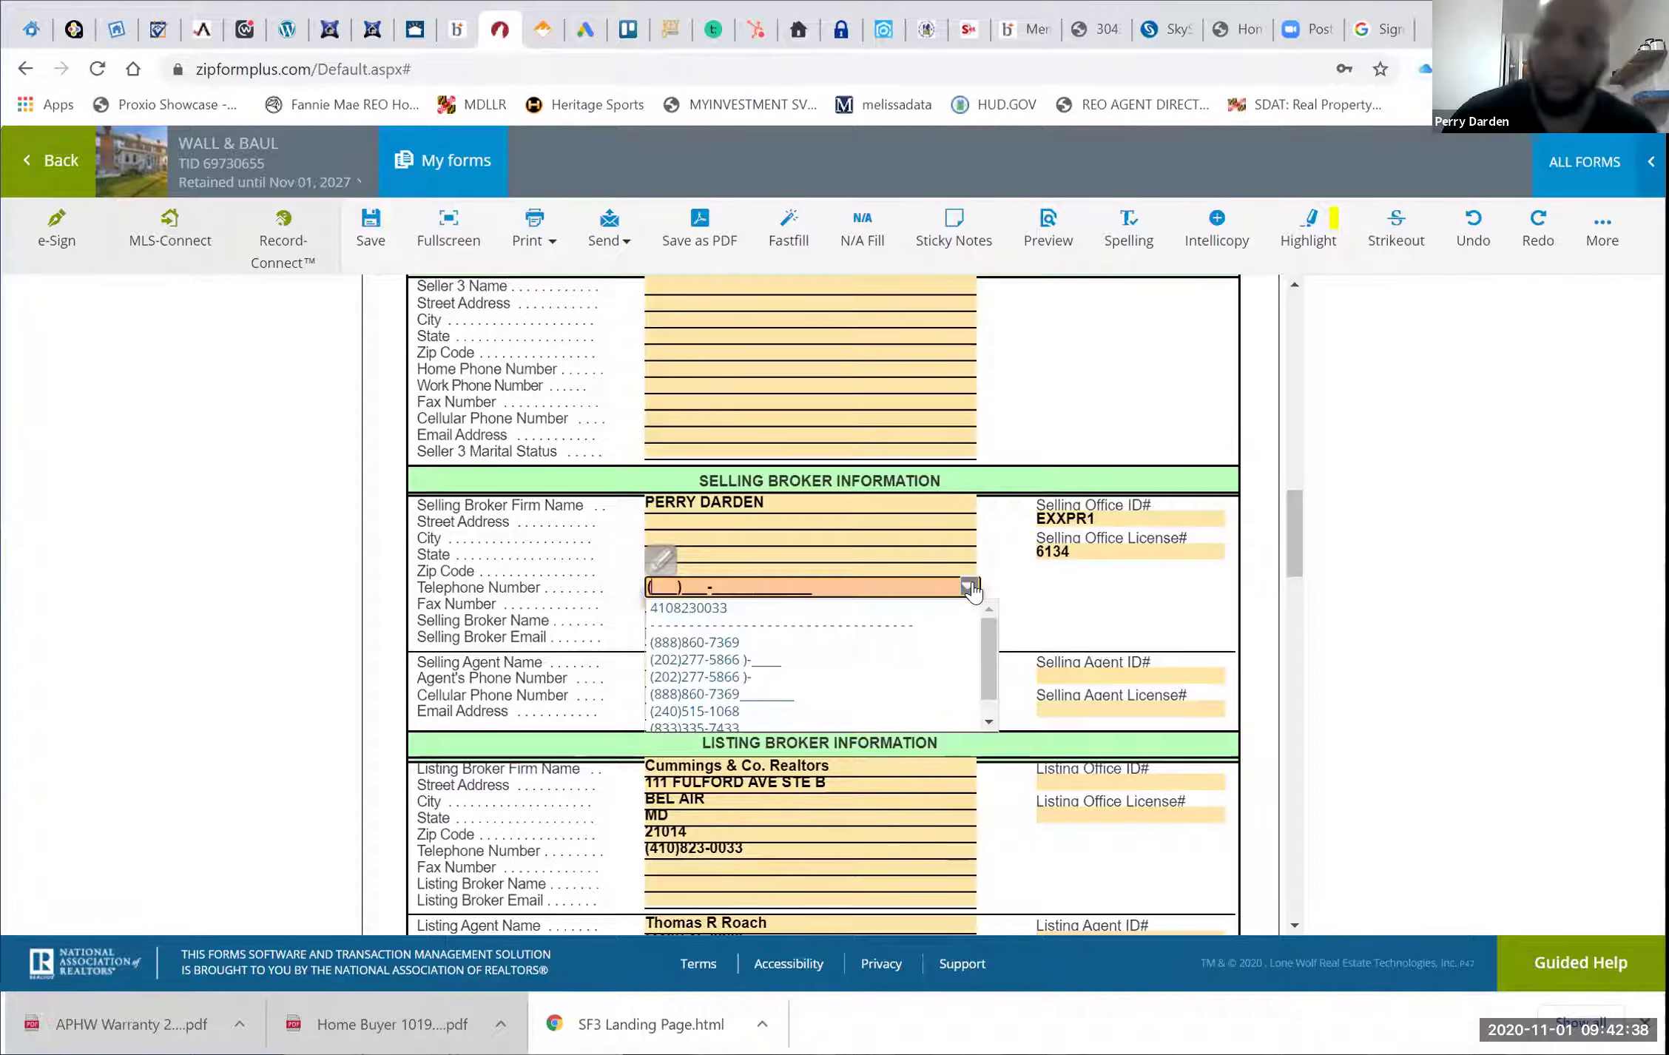
{"action": "left_click", "coordinate": [895, 642]}
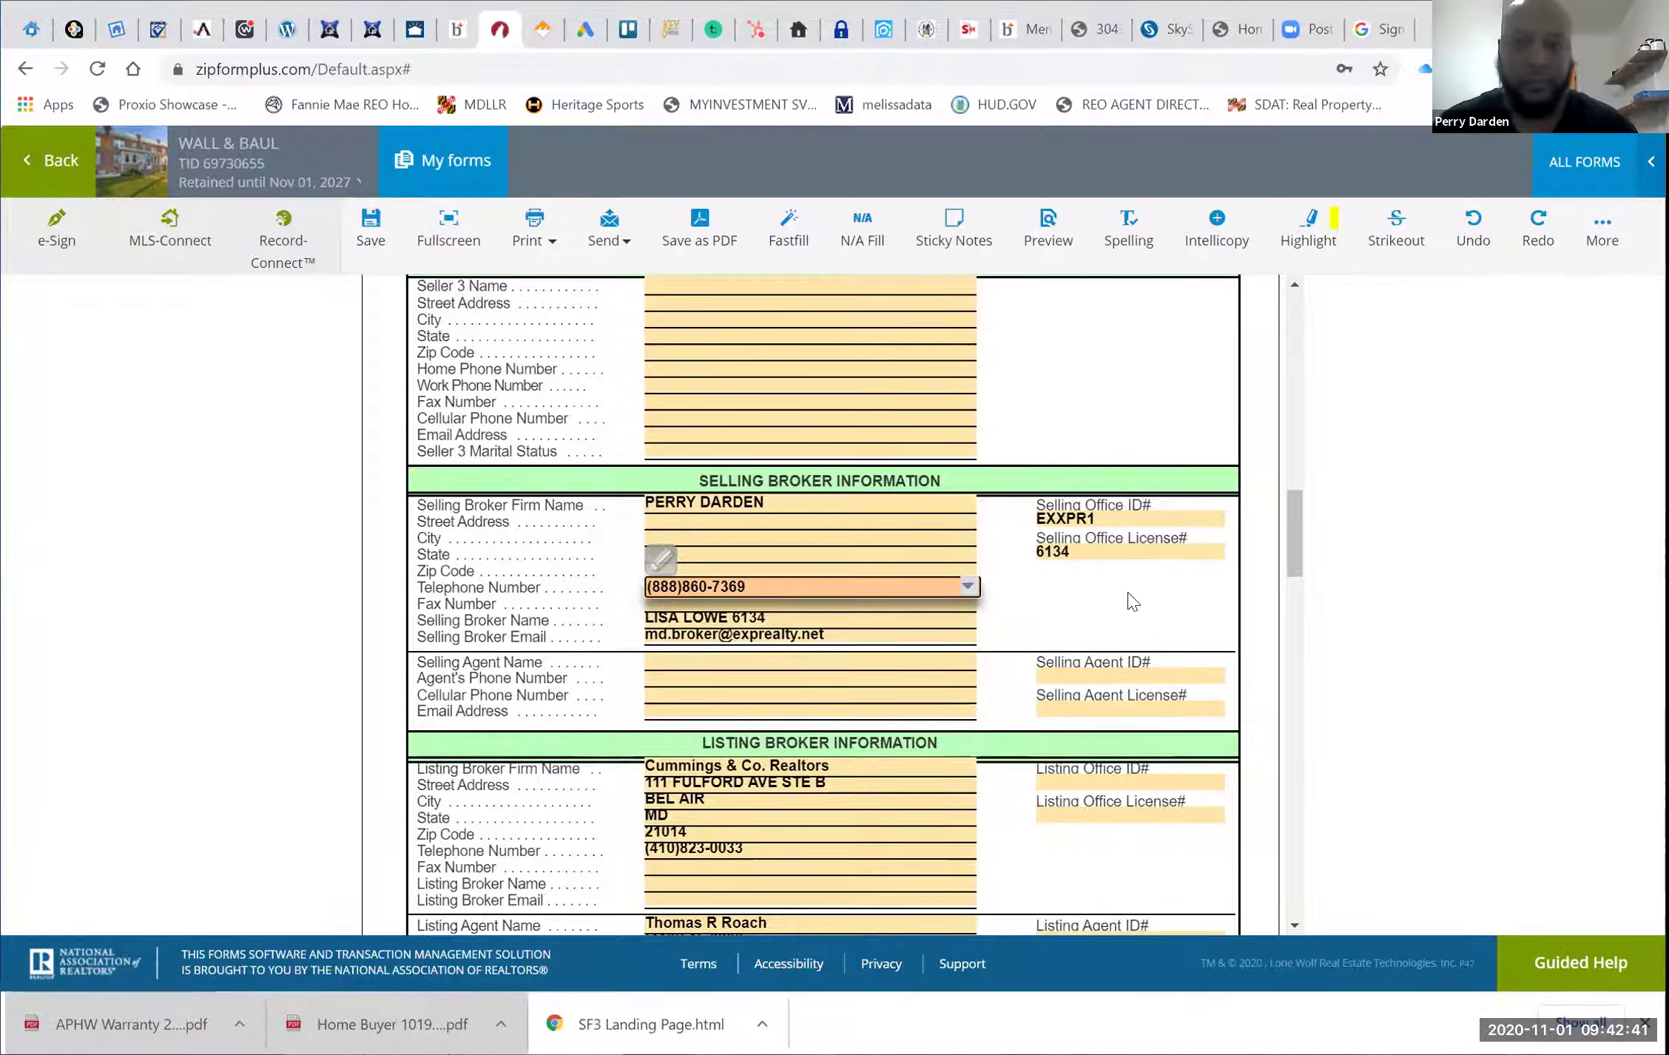
{"action": "left_click", "coordinate": [1133, 708]}
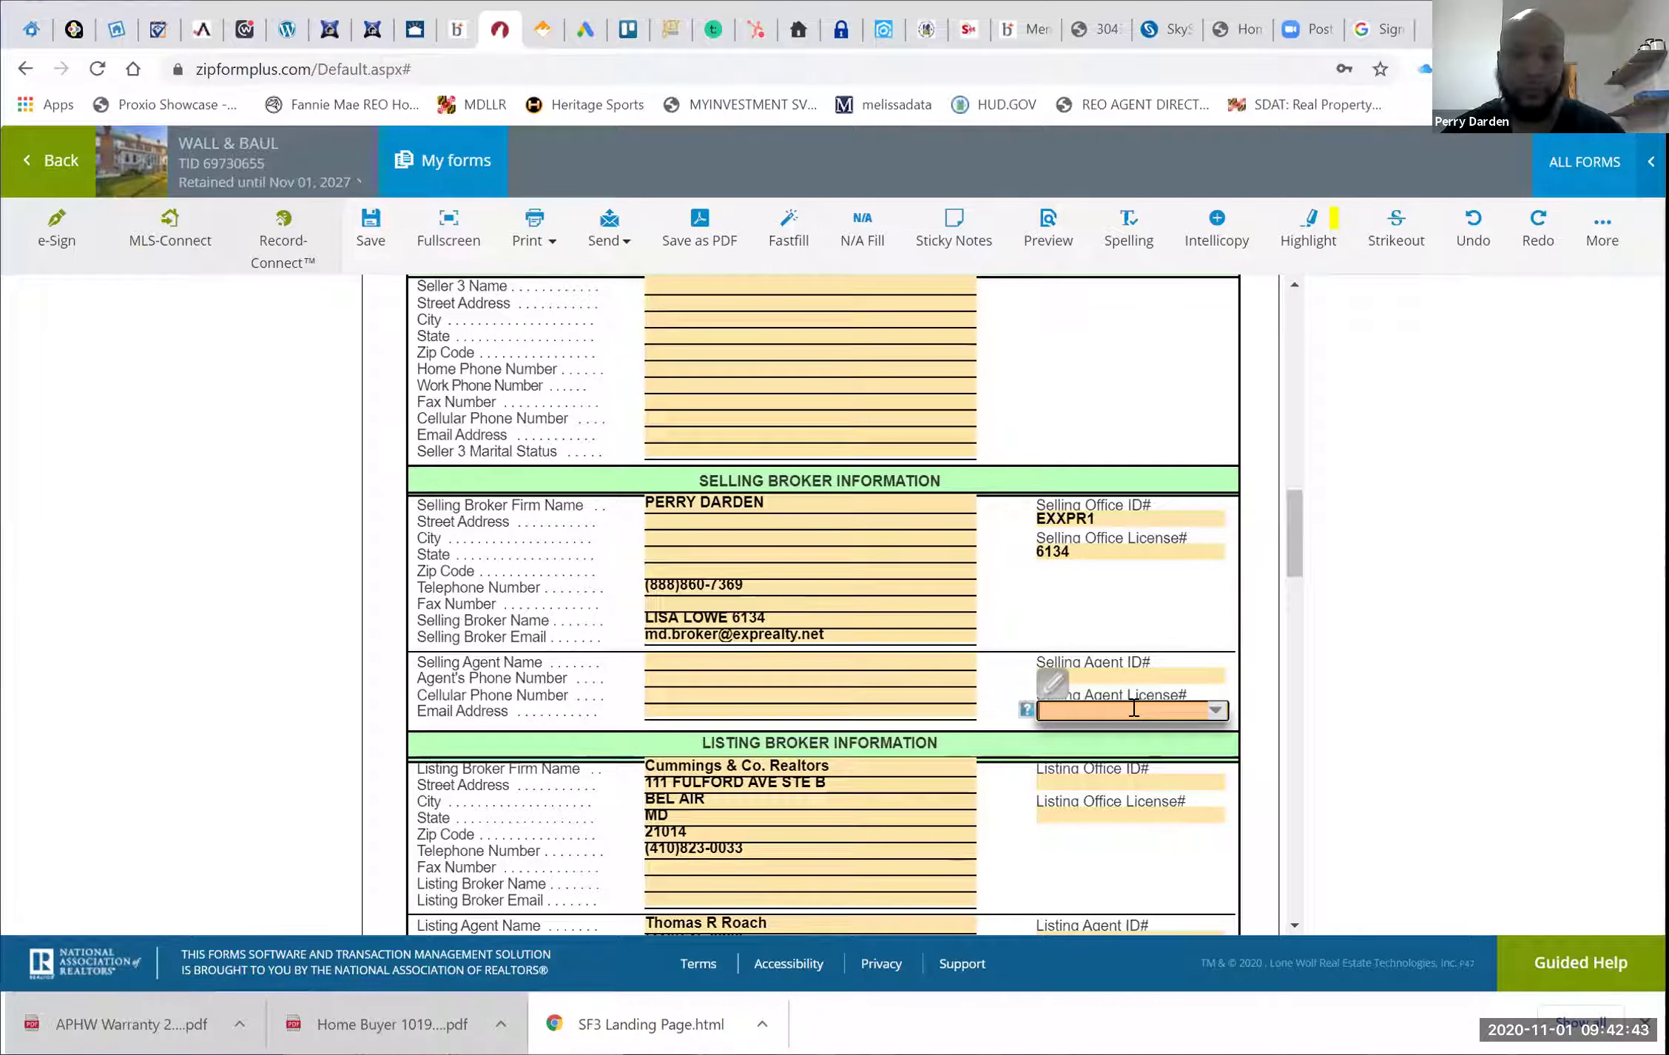
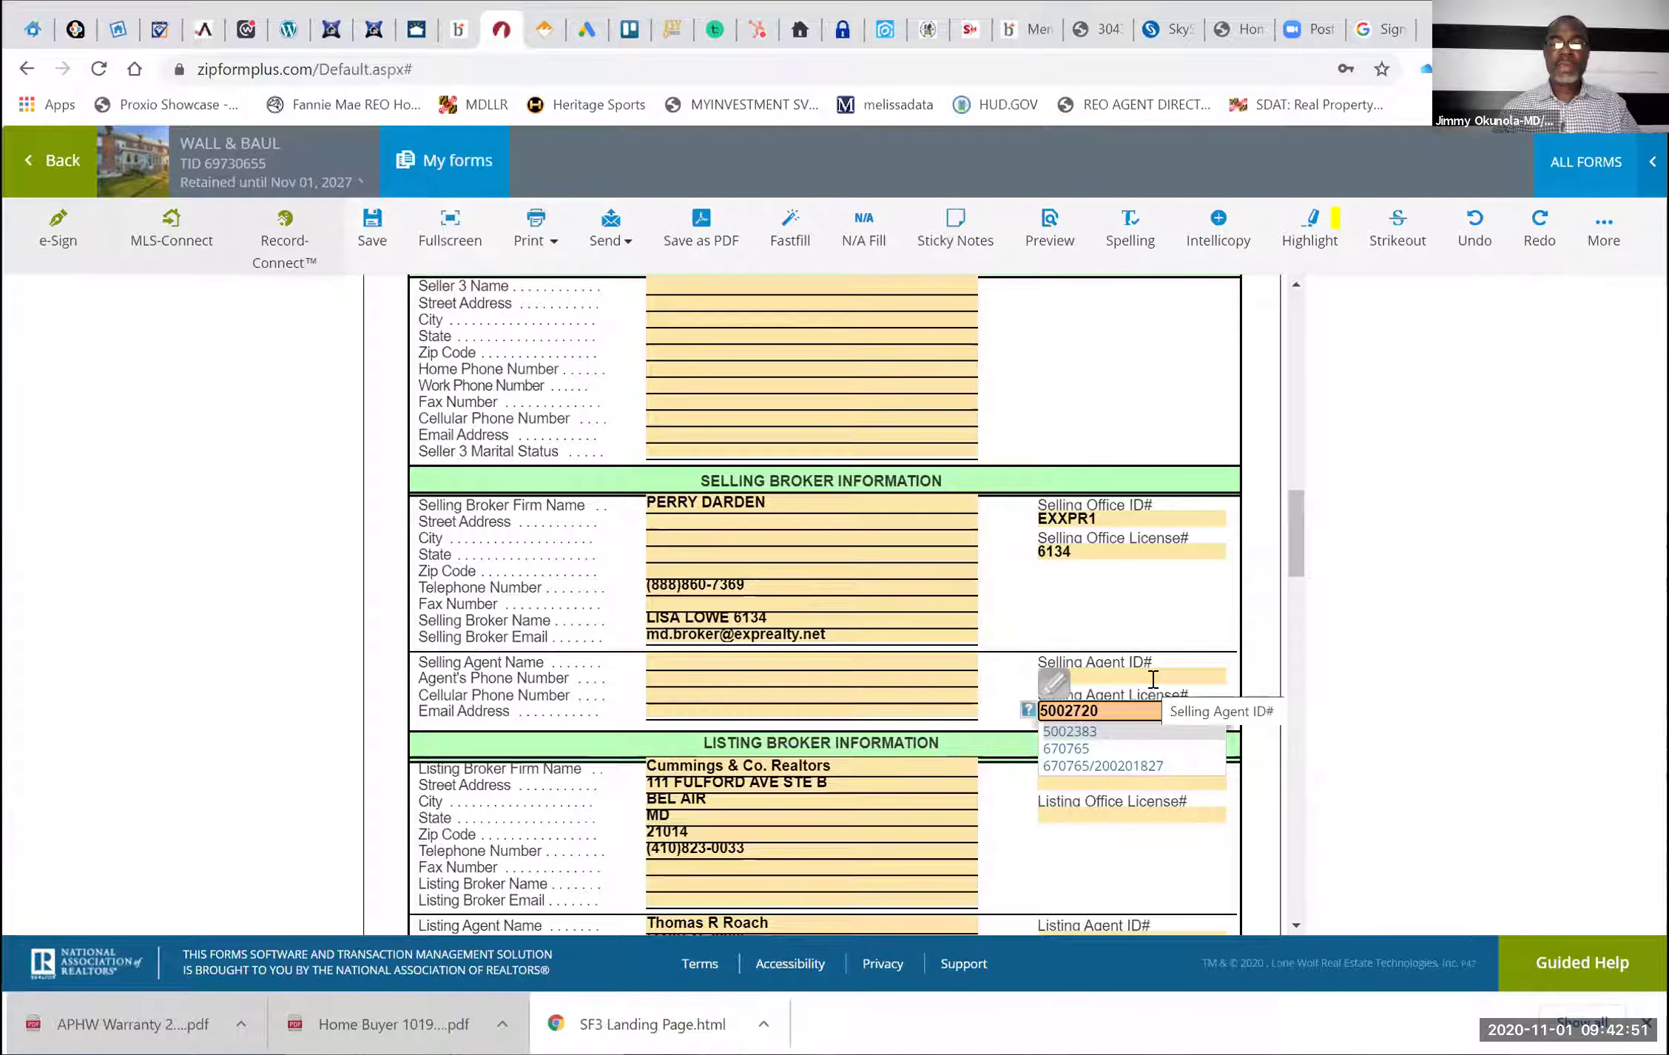
Enter the selling agent's license number, start the Selling Agent ID#, and review the saved agent names
{"action": "left_click", "coordinate": [1148, 674]}
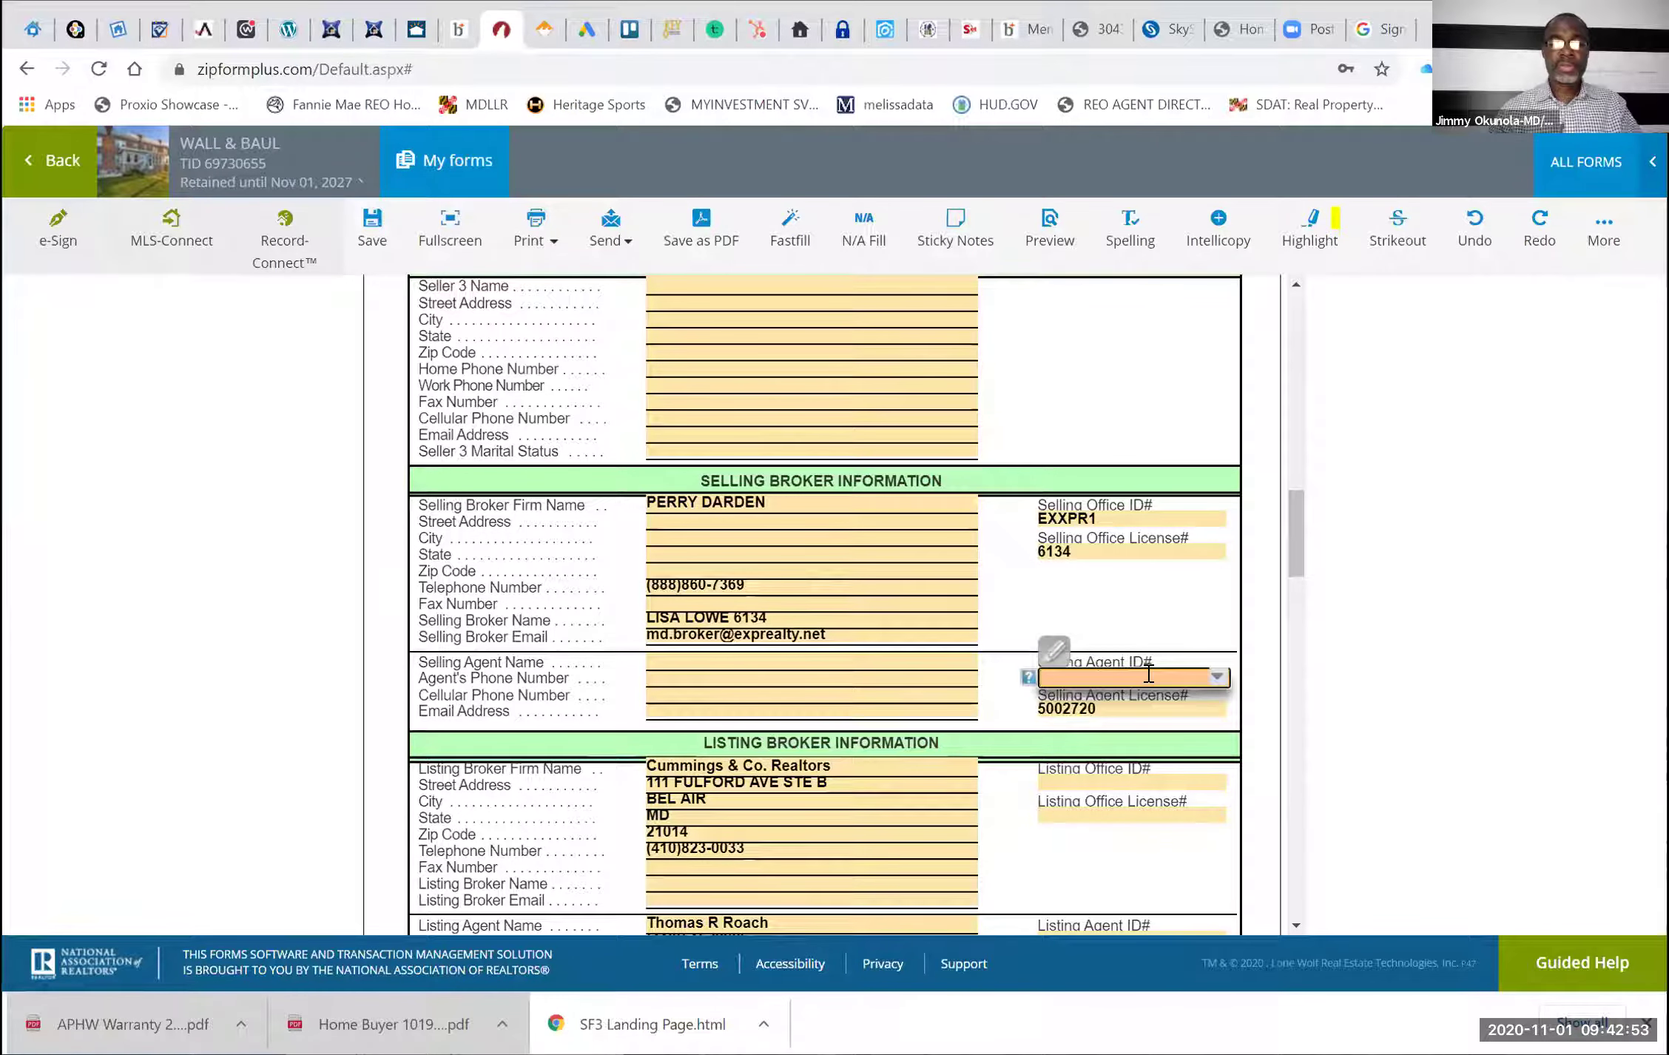
{"action": "type", "text": "3"}
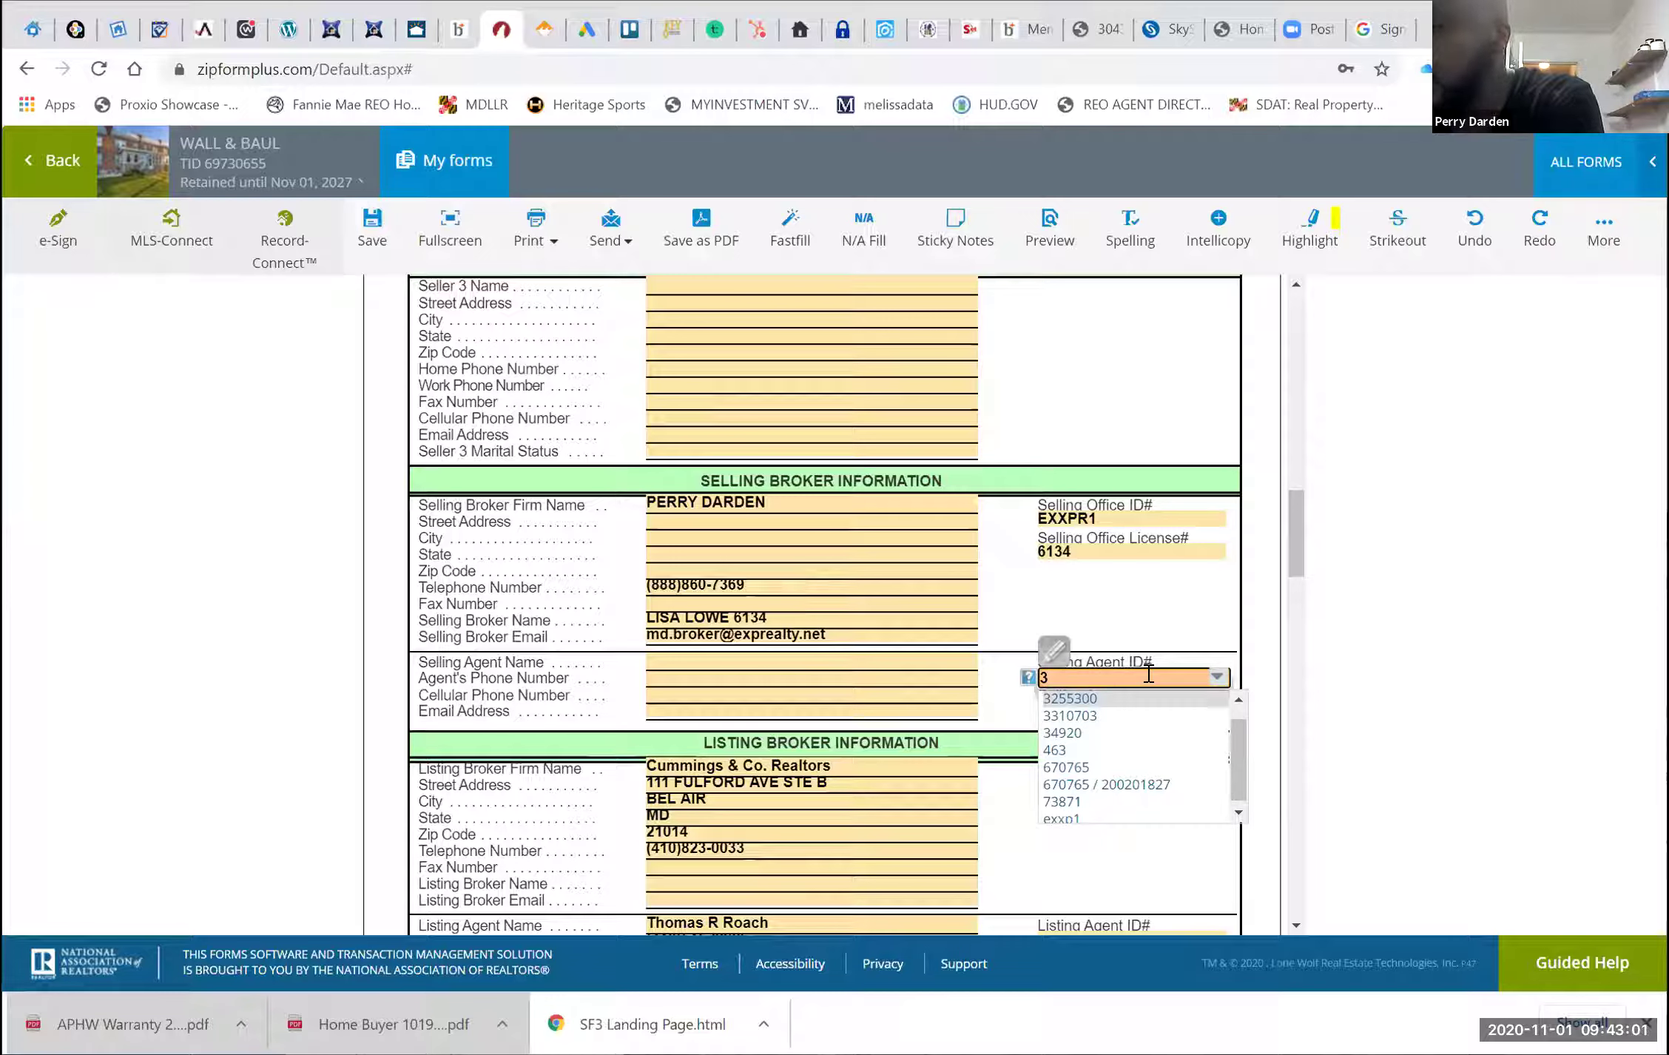
{"action": "left_click", "coordinate": [774, 664]}
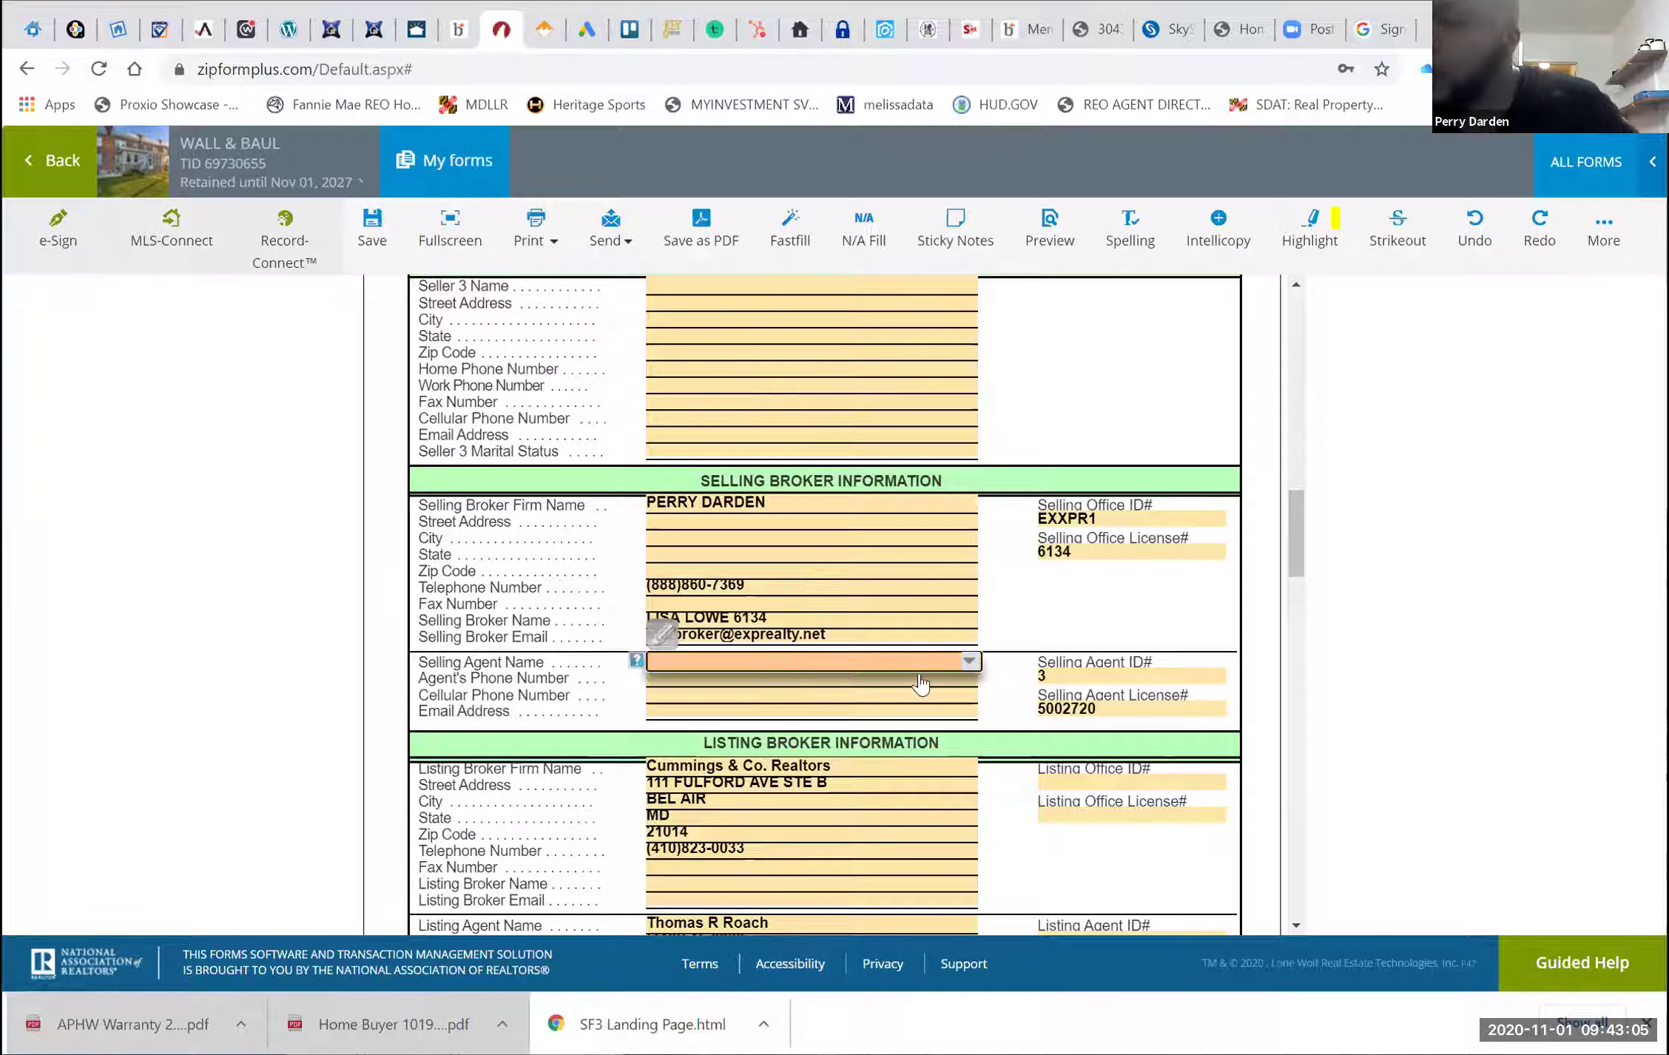
{"action": "left_click", "coordinate": [970, 661]}
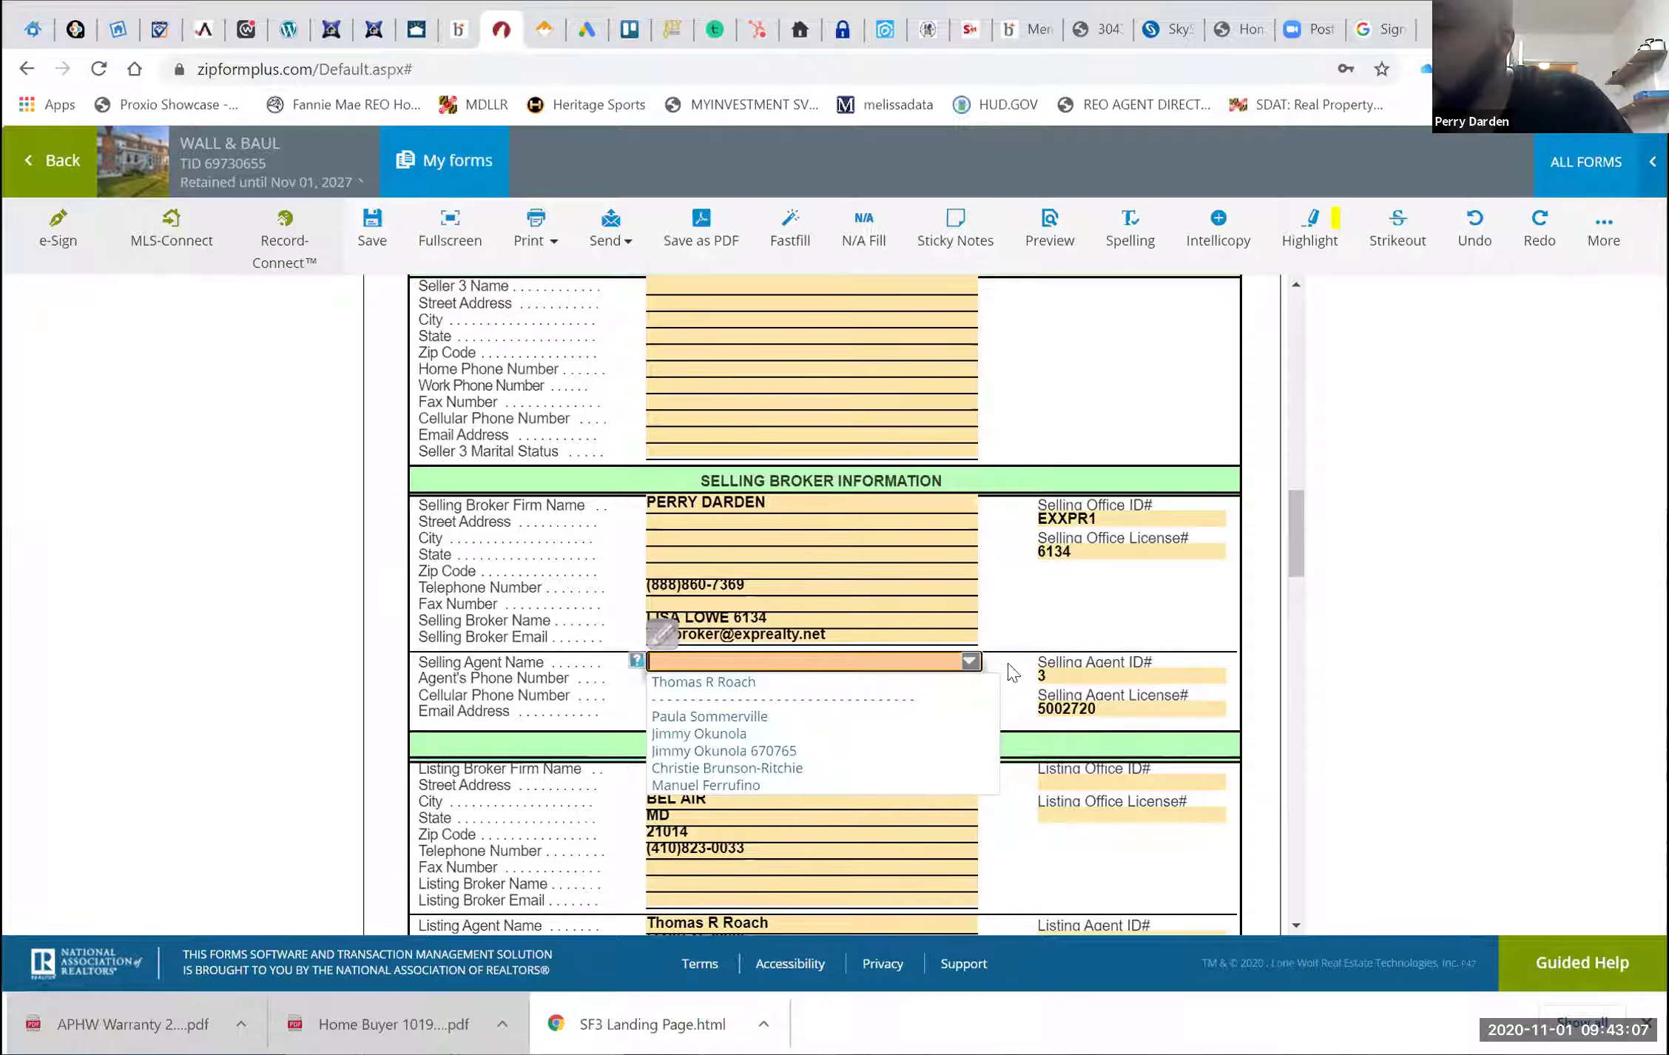
{"action": "left_click", "coordinate": [1110, 675]}
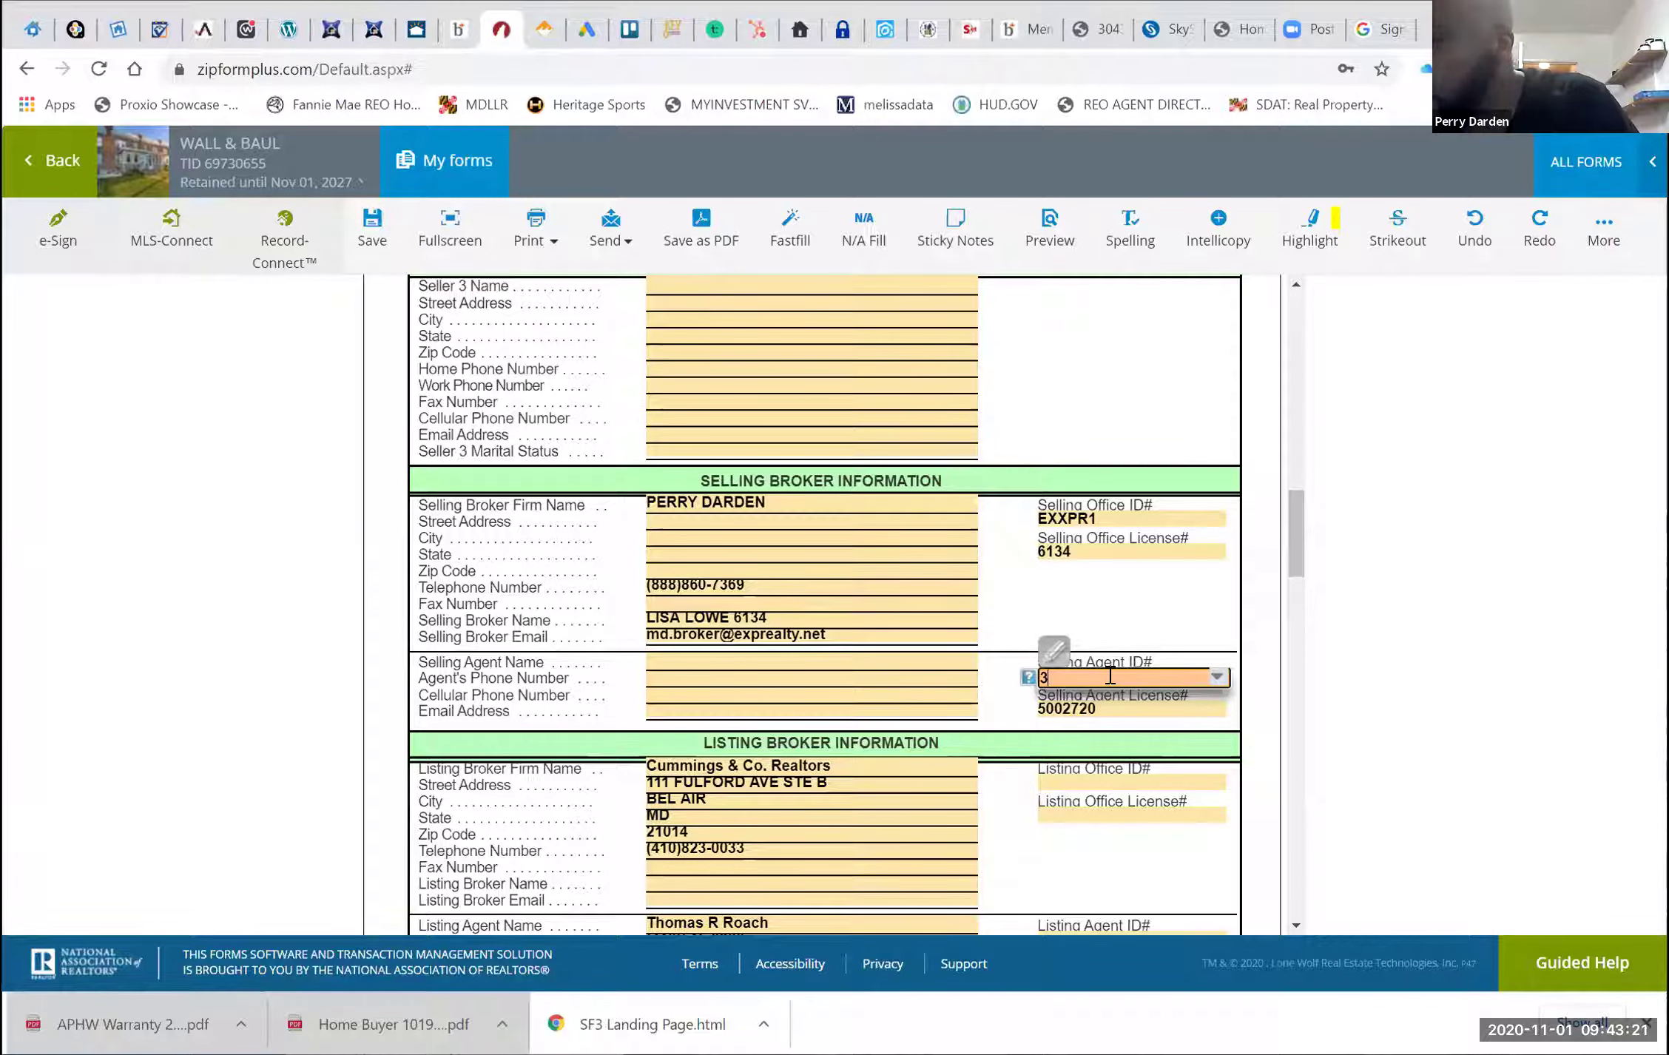
Set the Selling Broker Firm Name to eXp Realty LLC and clear the Selling Agent ID#
{"action": "left_click", "coordinate": [865, 504]}
{"action": "left_click", "coordinate": [968, 506]}
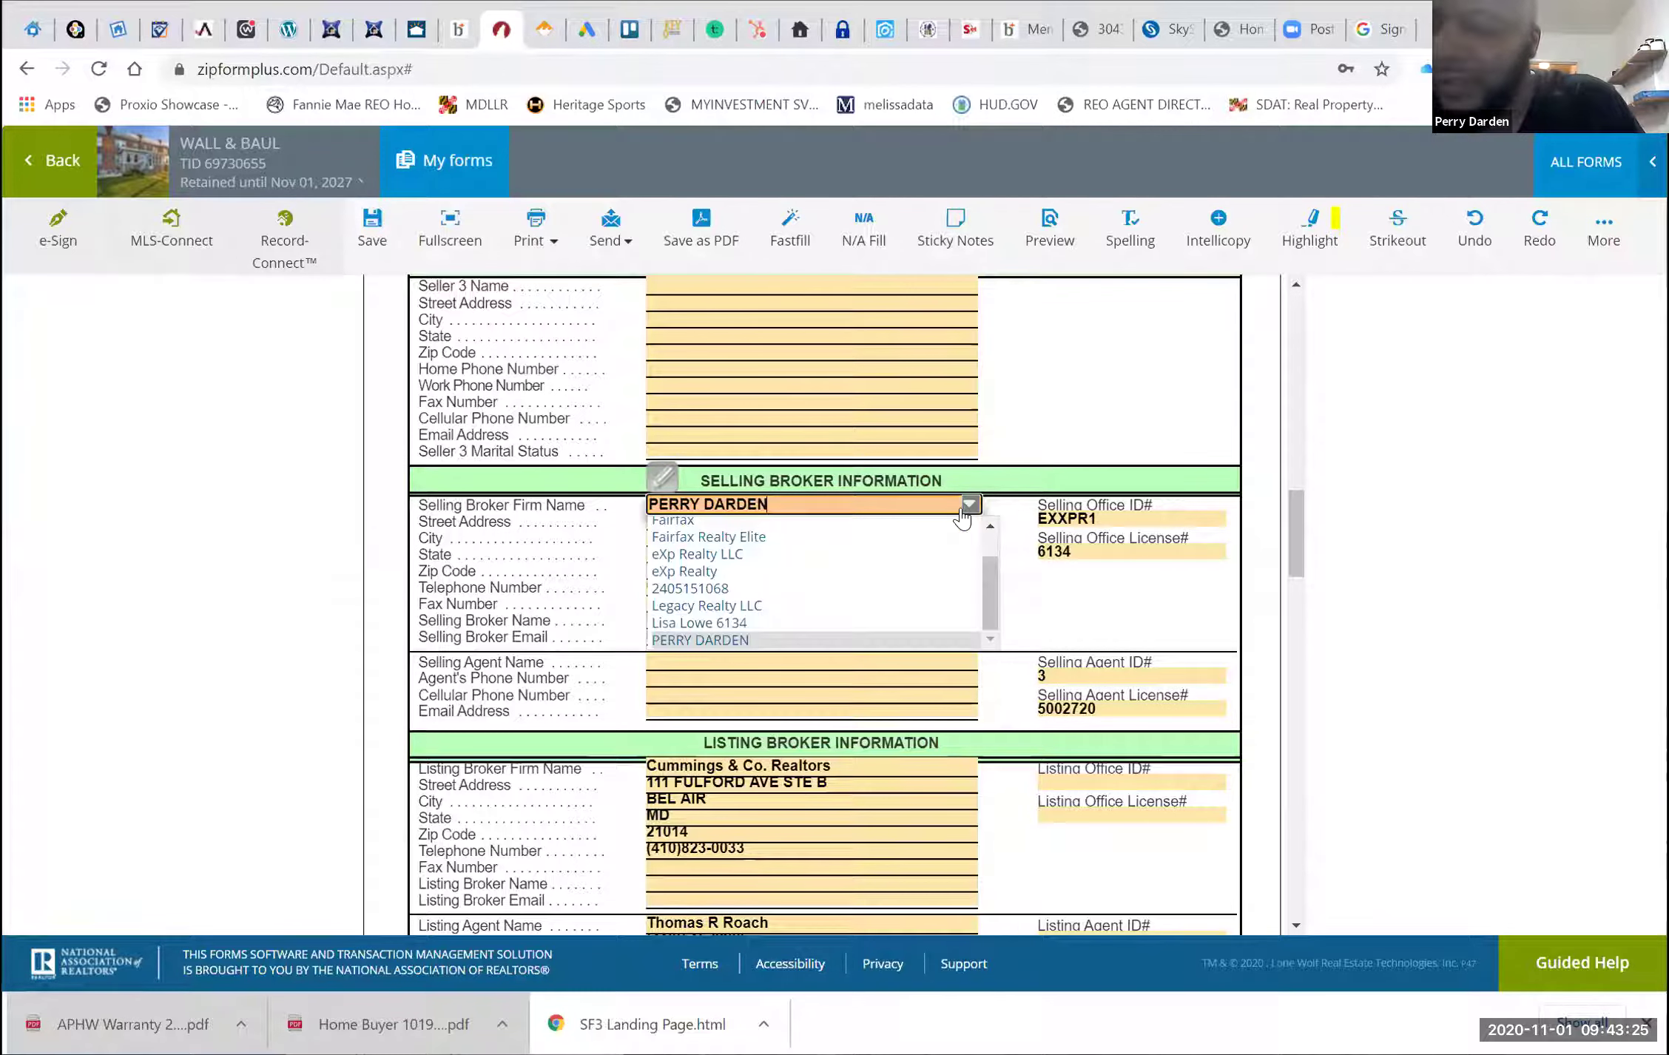
{"action": "left_click", "coordinate": [900, 554]}
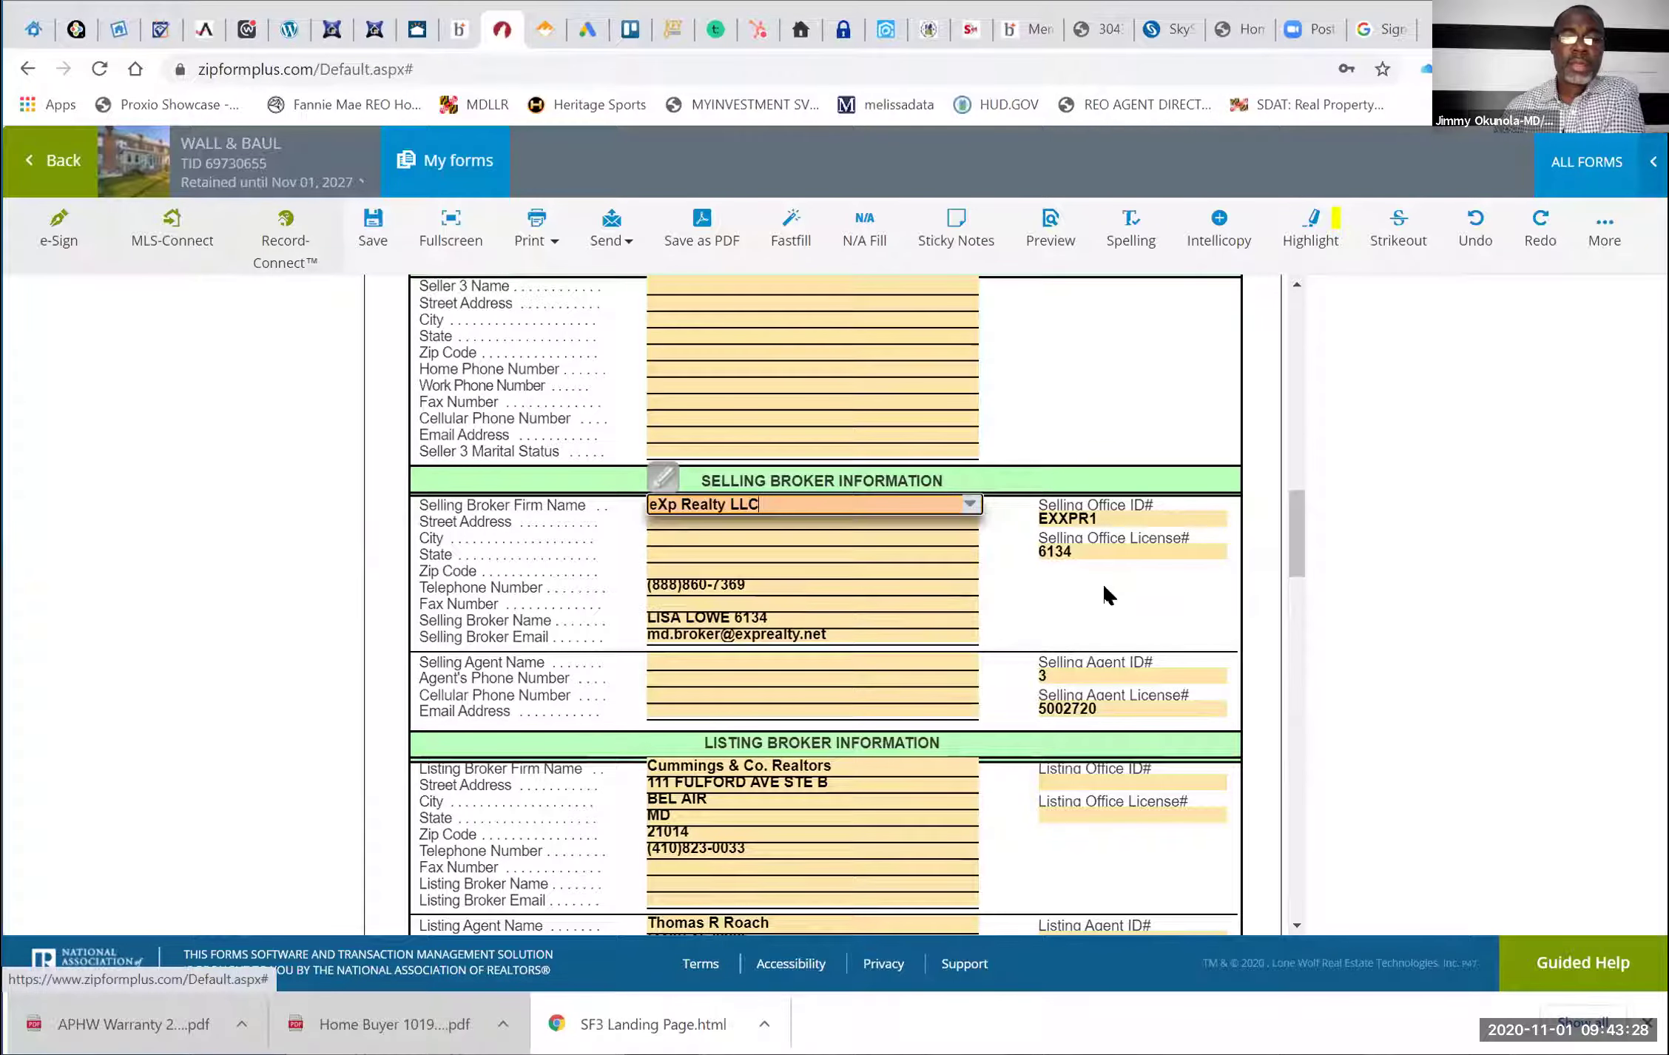
{"action": "left_click", "coordinate": [1058, 675]}
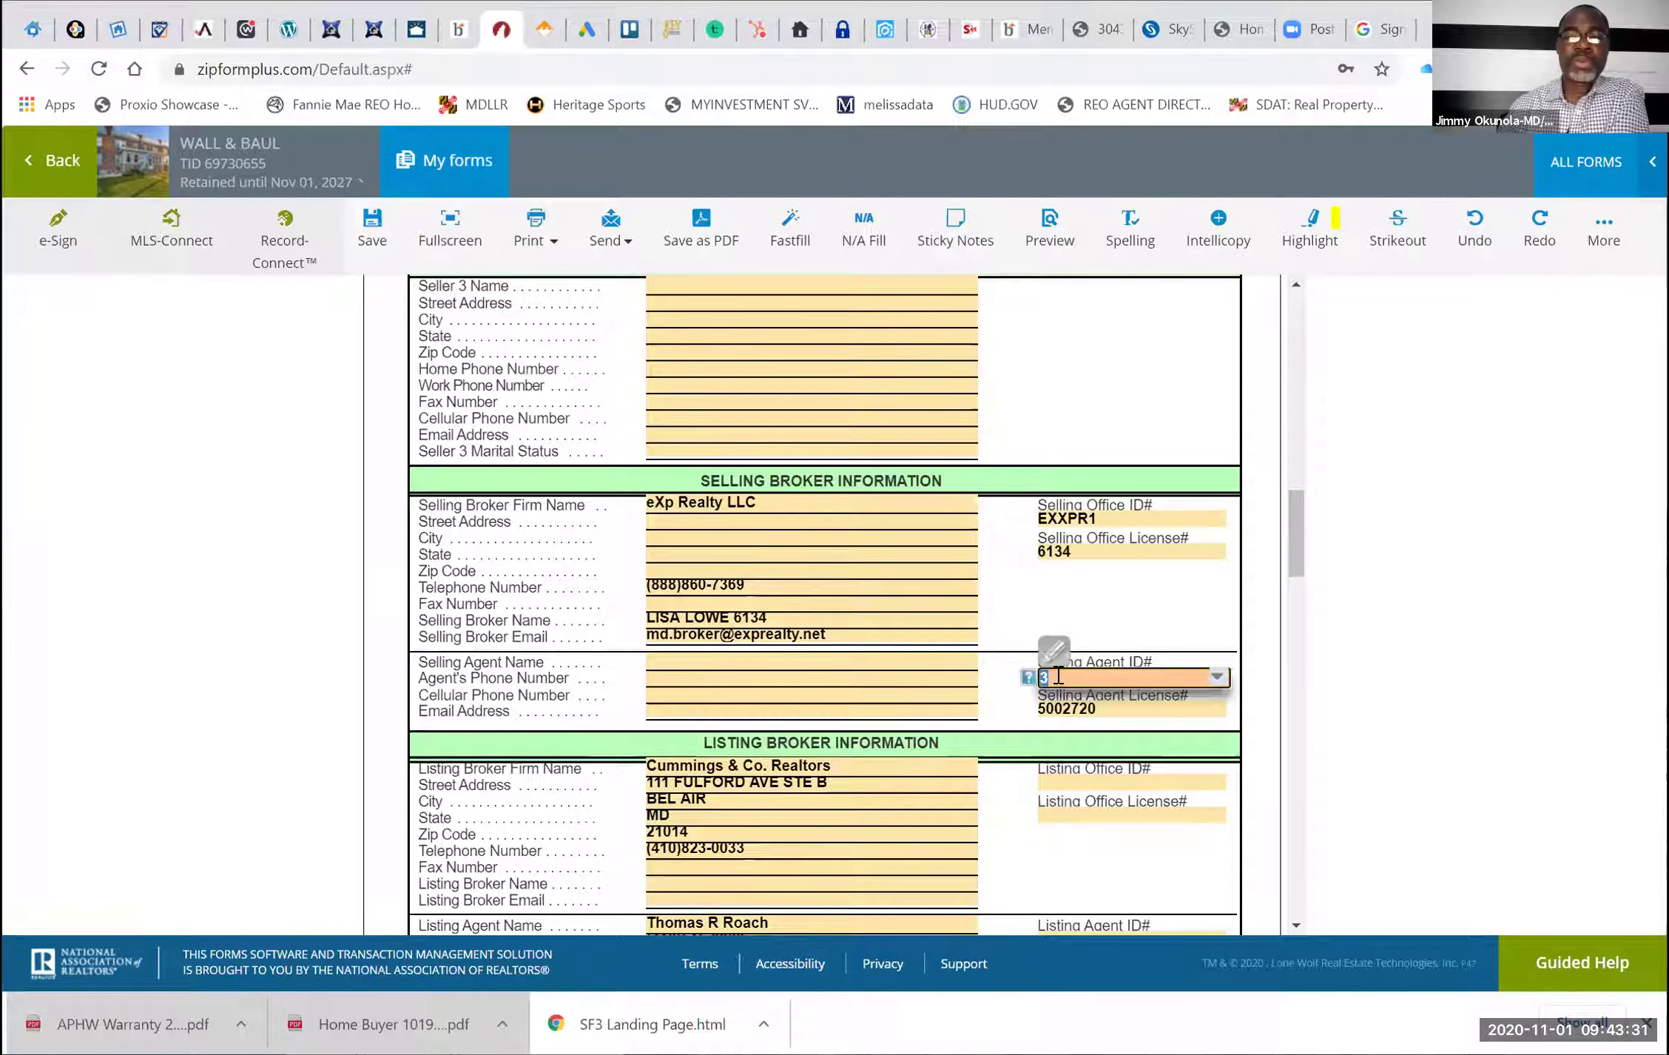
{"action": "left_click", "coordinate": [803, 599]}
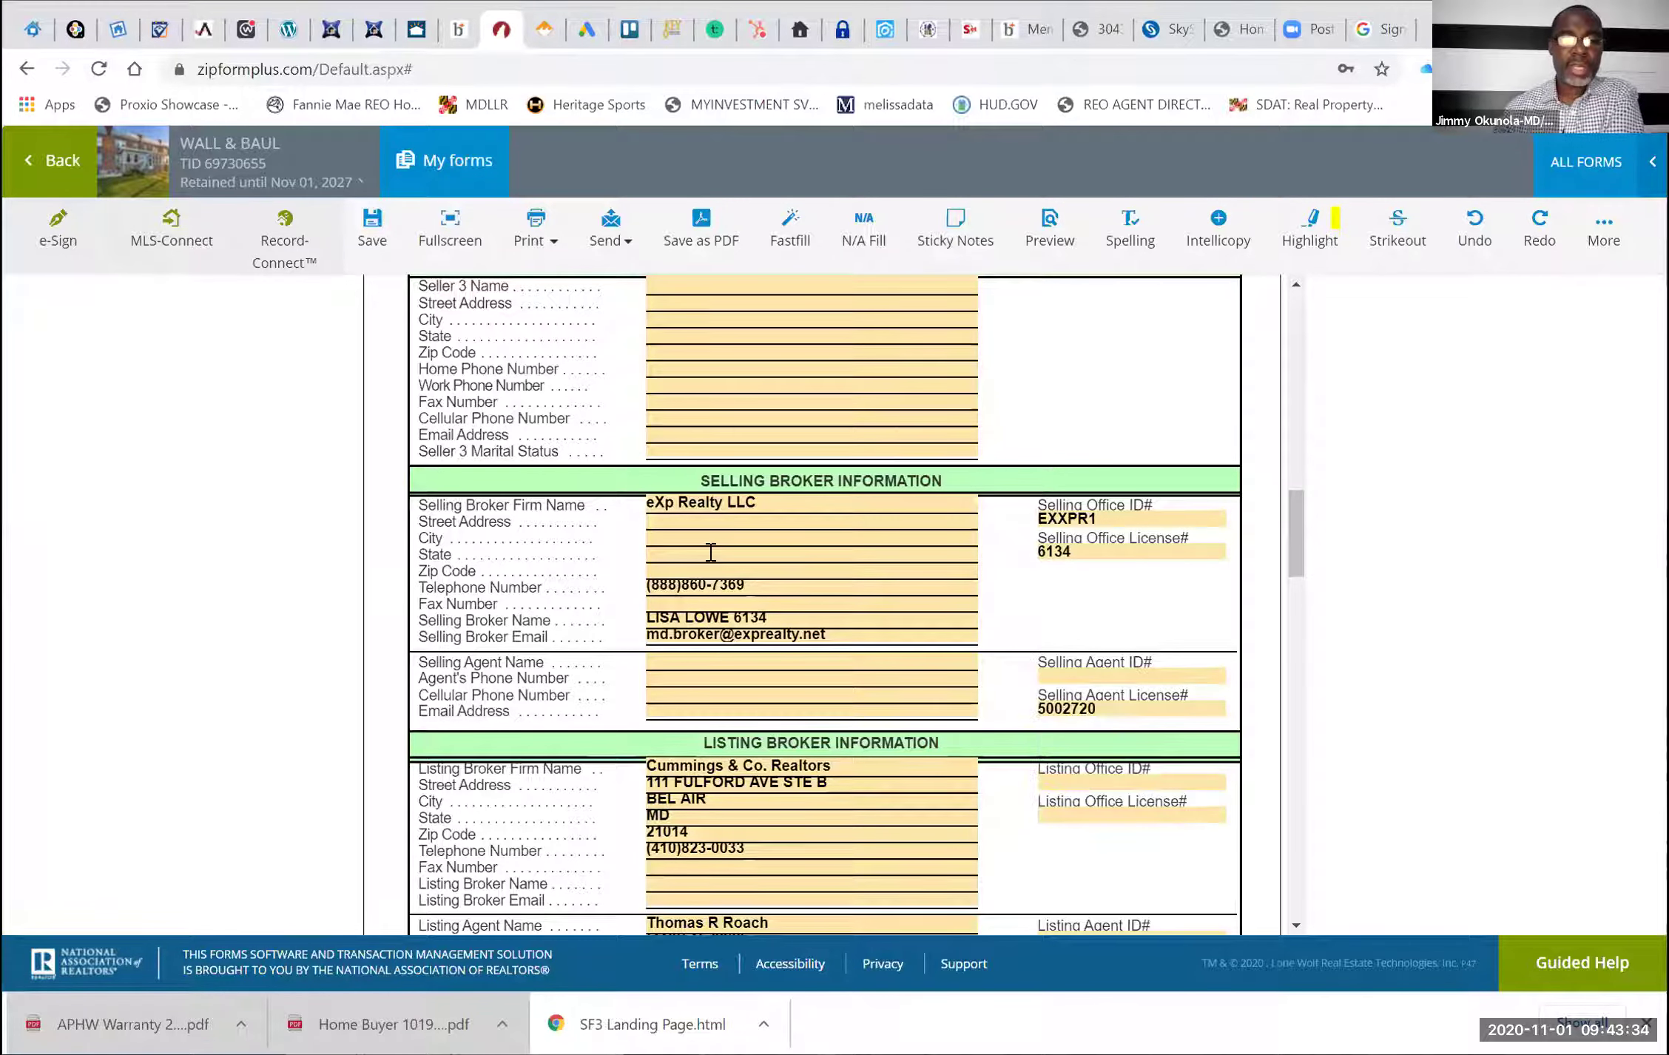
Fill in the selling agent's full name and e-mail address
{"action": "left_click", "coordinate": [690, 655]}
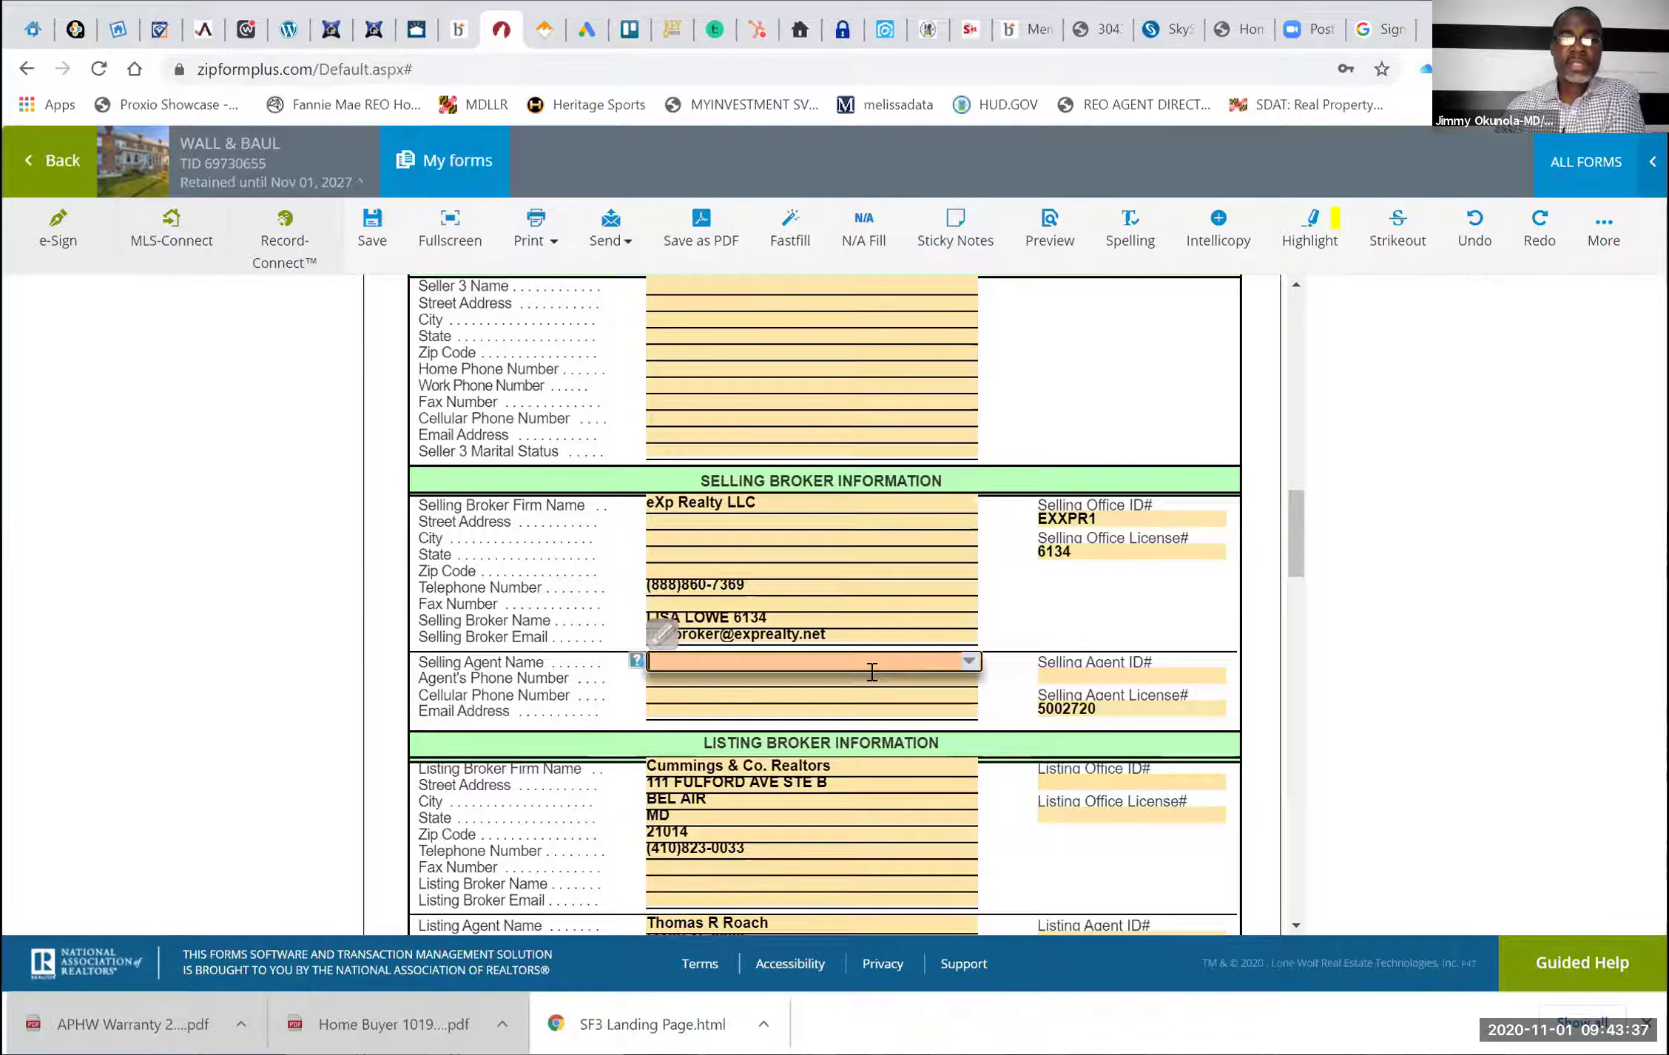
{"action": "left_click", "coordinate": [971, 659]}
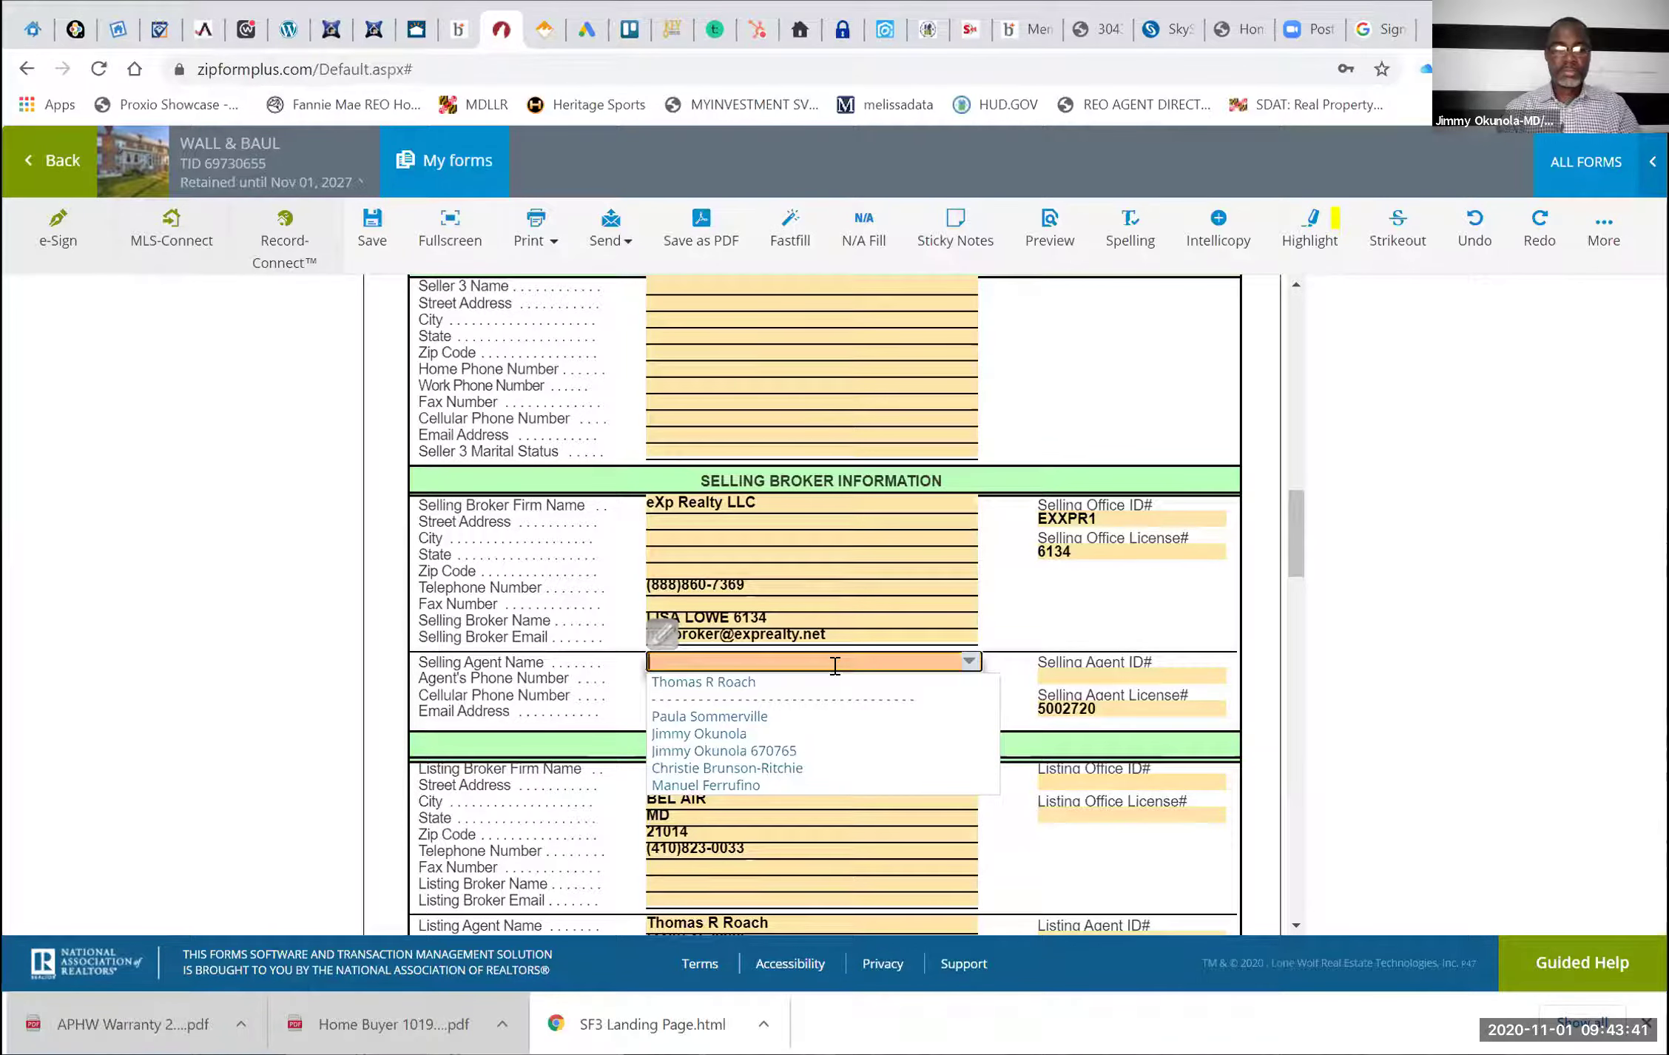
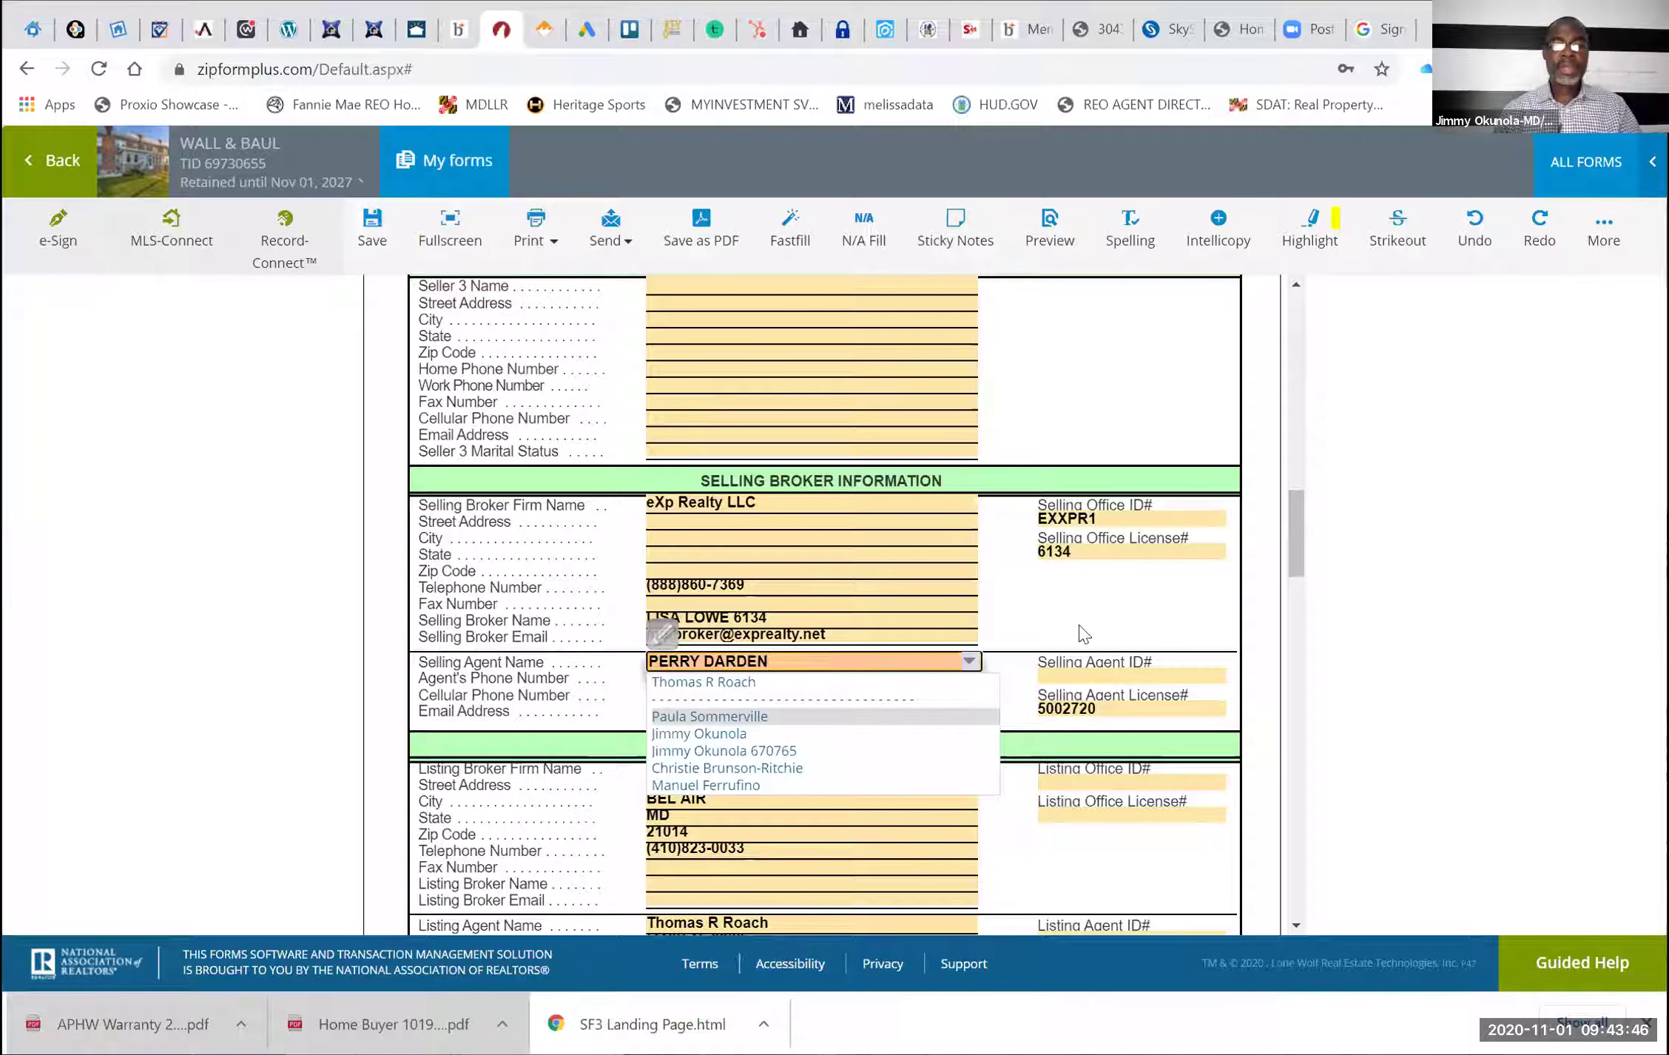
{"action": "left_click", "coordinate": [1083, 633]}
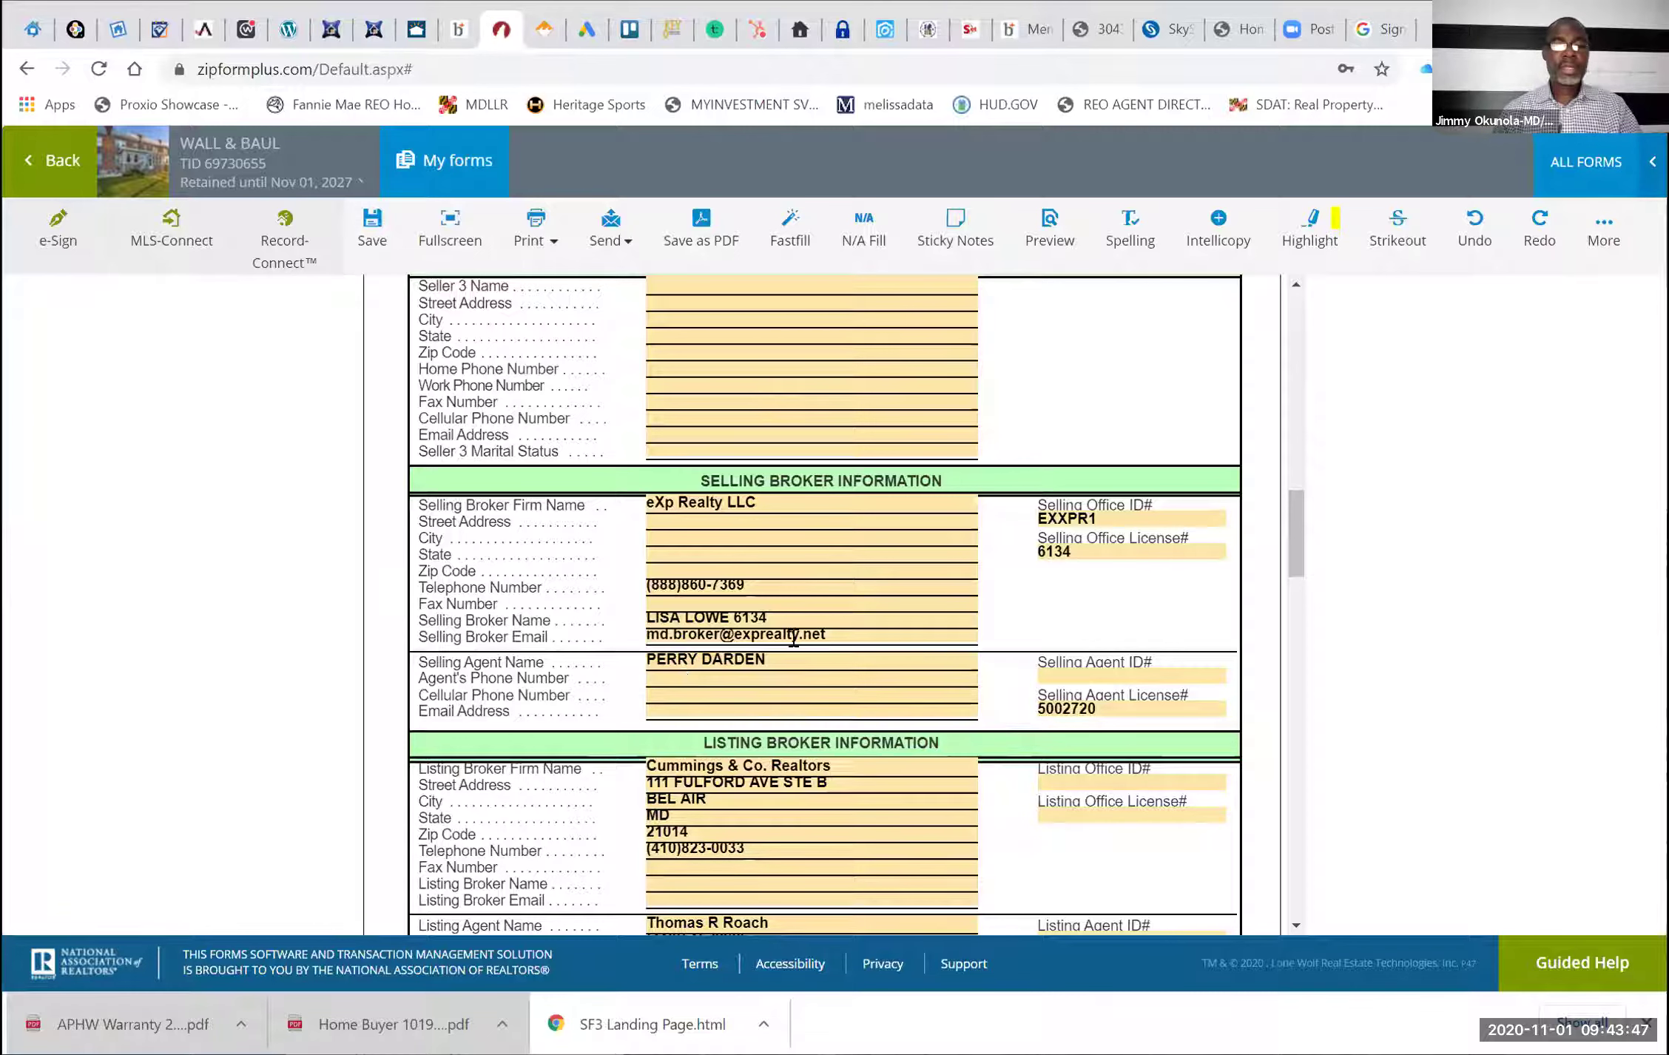
{"action": "left_click", "coordinate": [710, 702]}
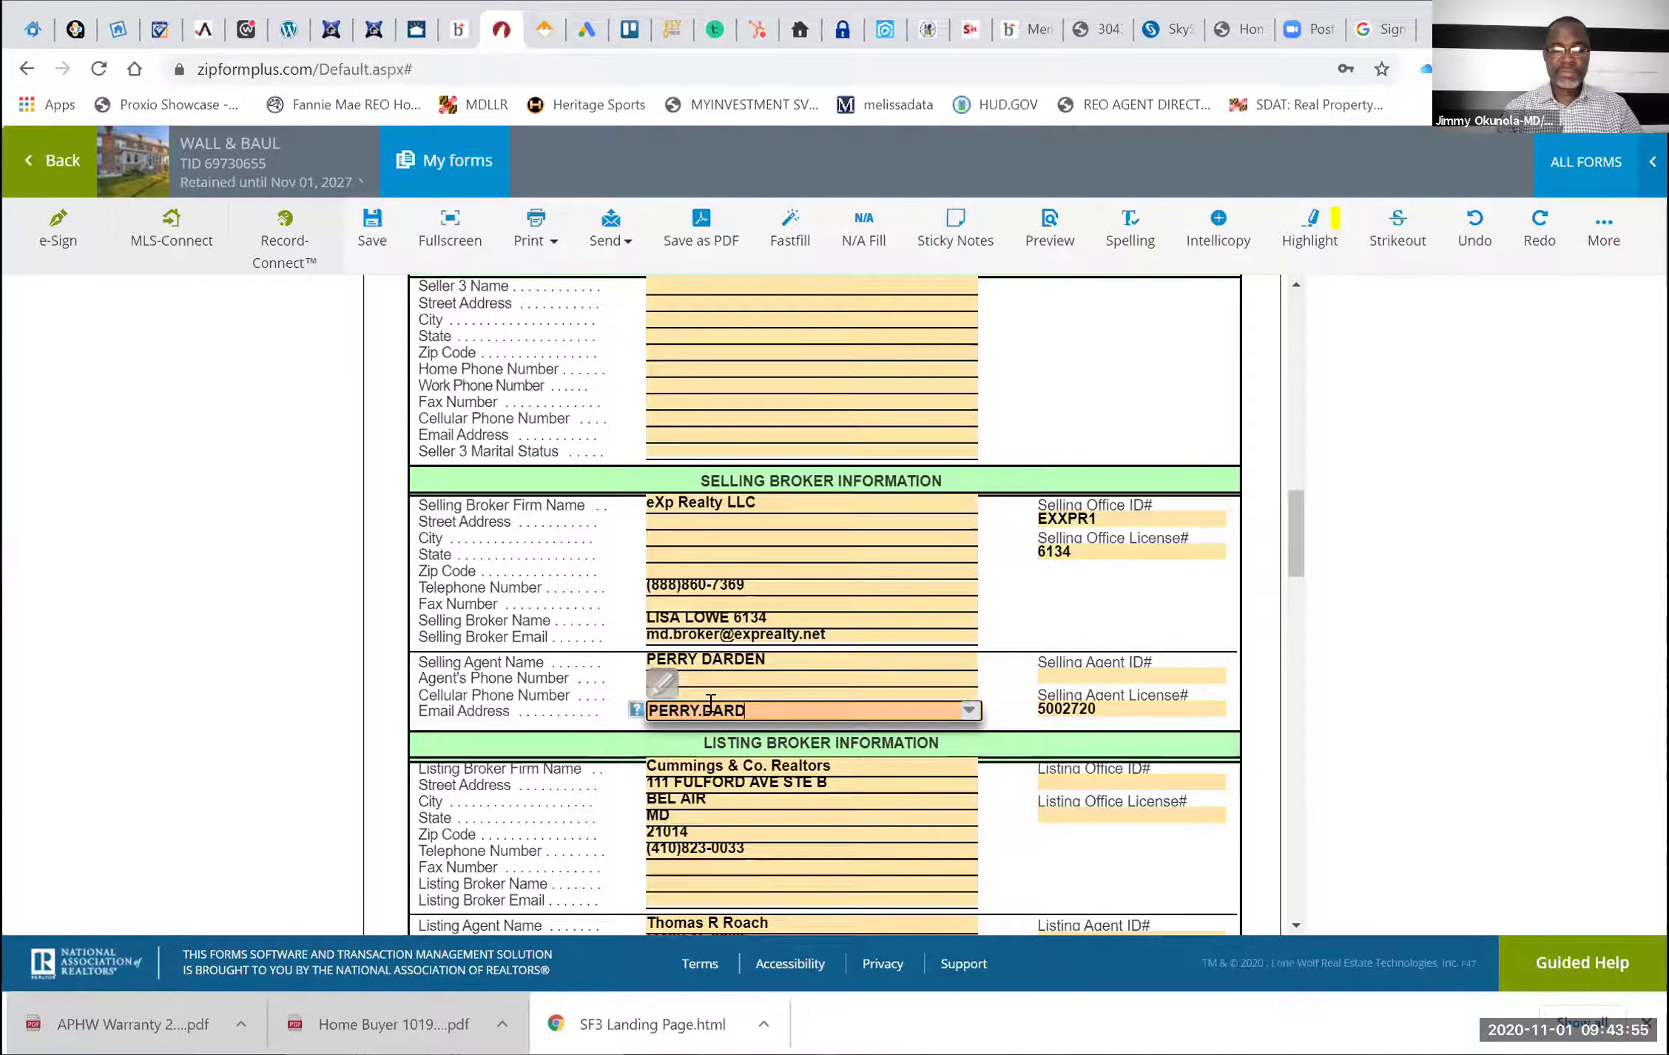
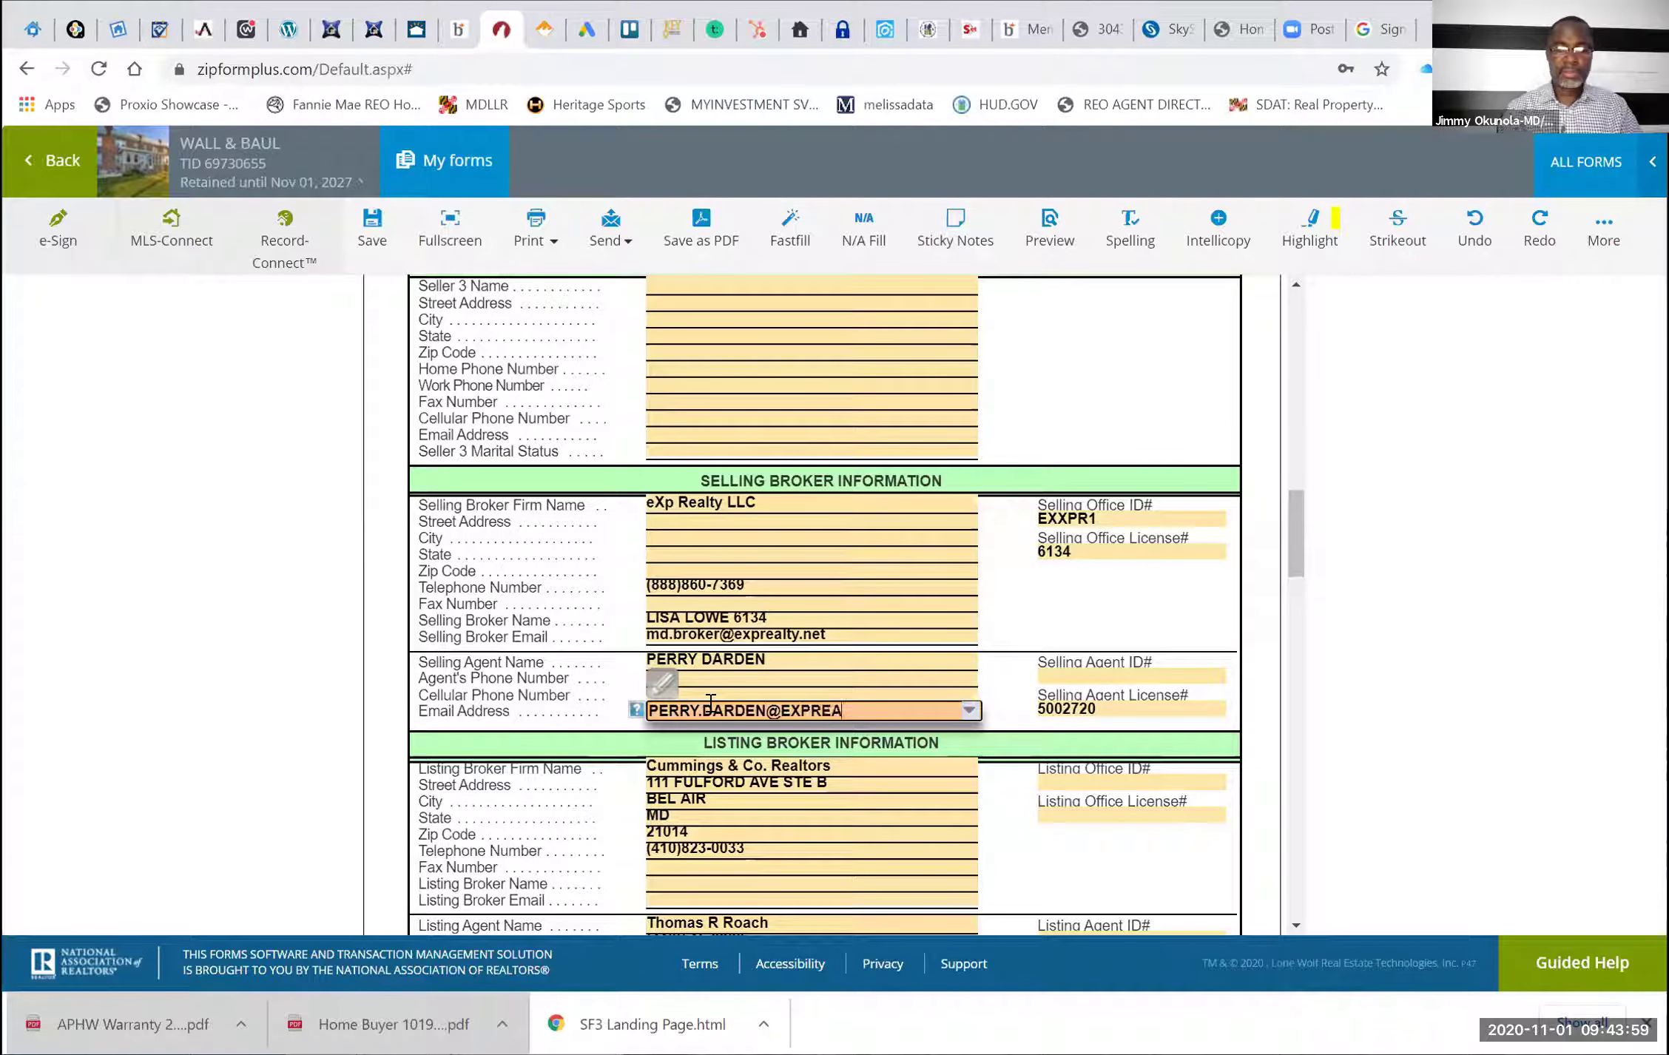
{"action": "left_click", "coordinate": [1007, 615]}
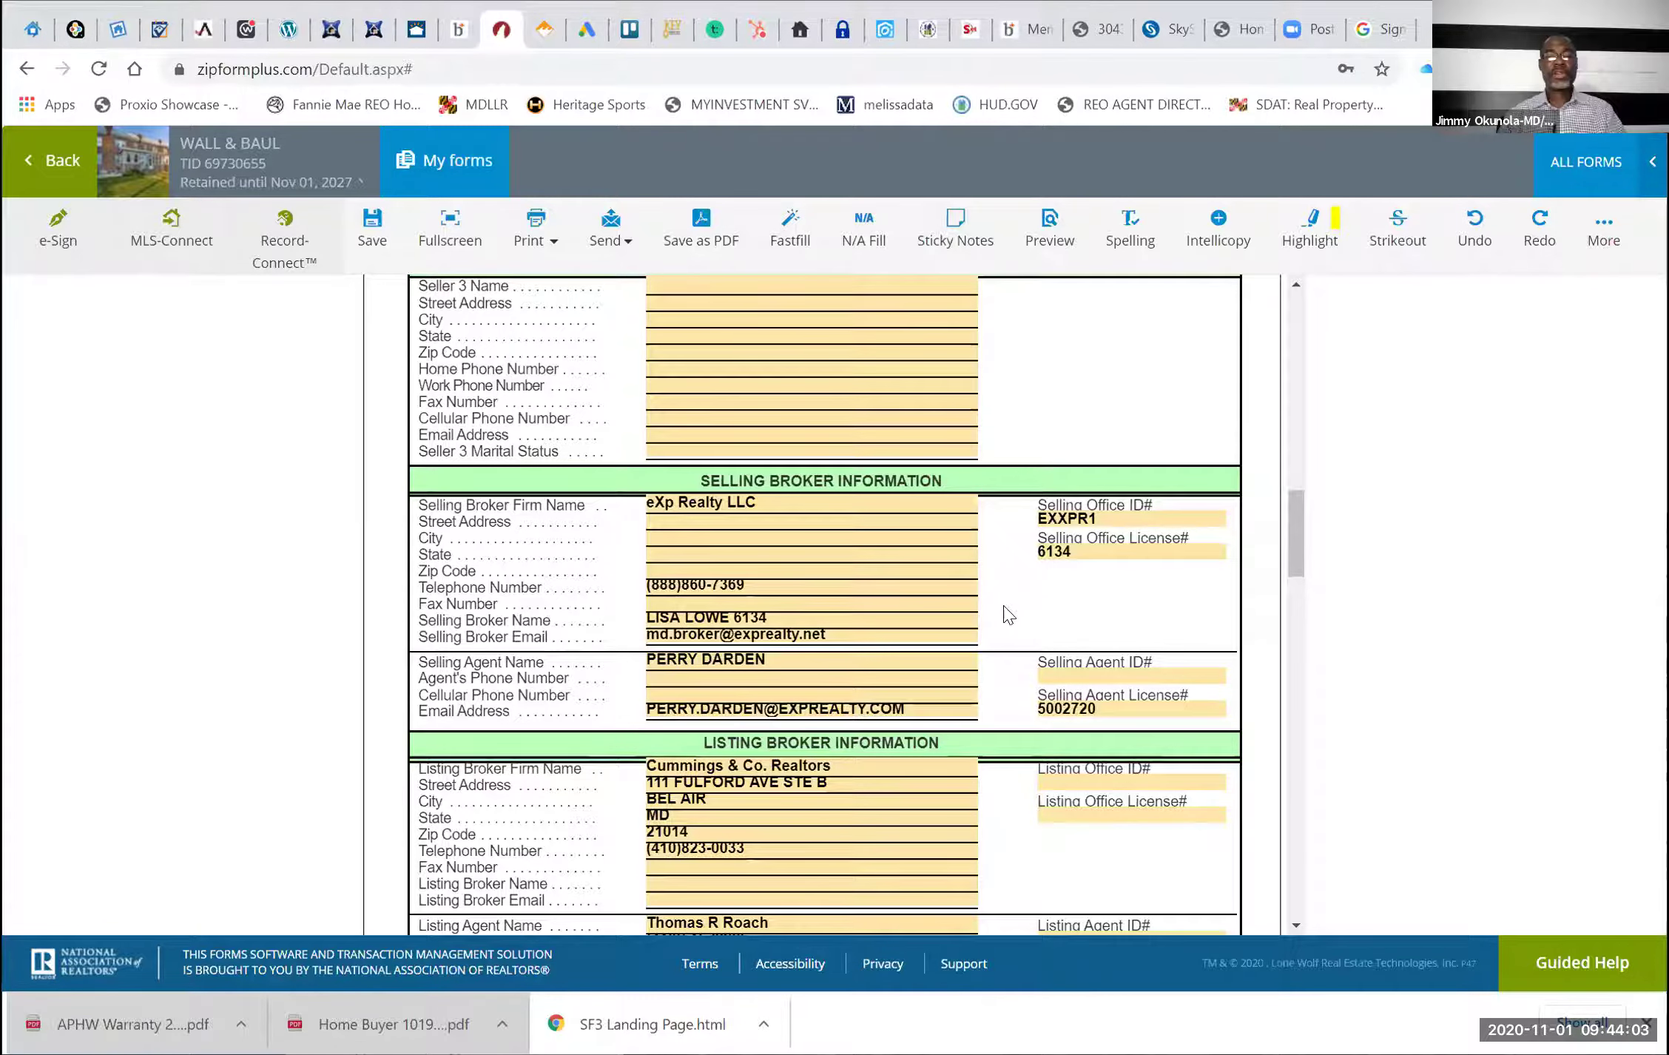
{"action": "scroll", "coordinate": [1007, 616], "scroll_direction": "down", "scroll_amount": 3}
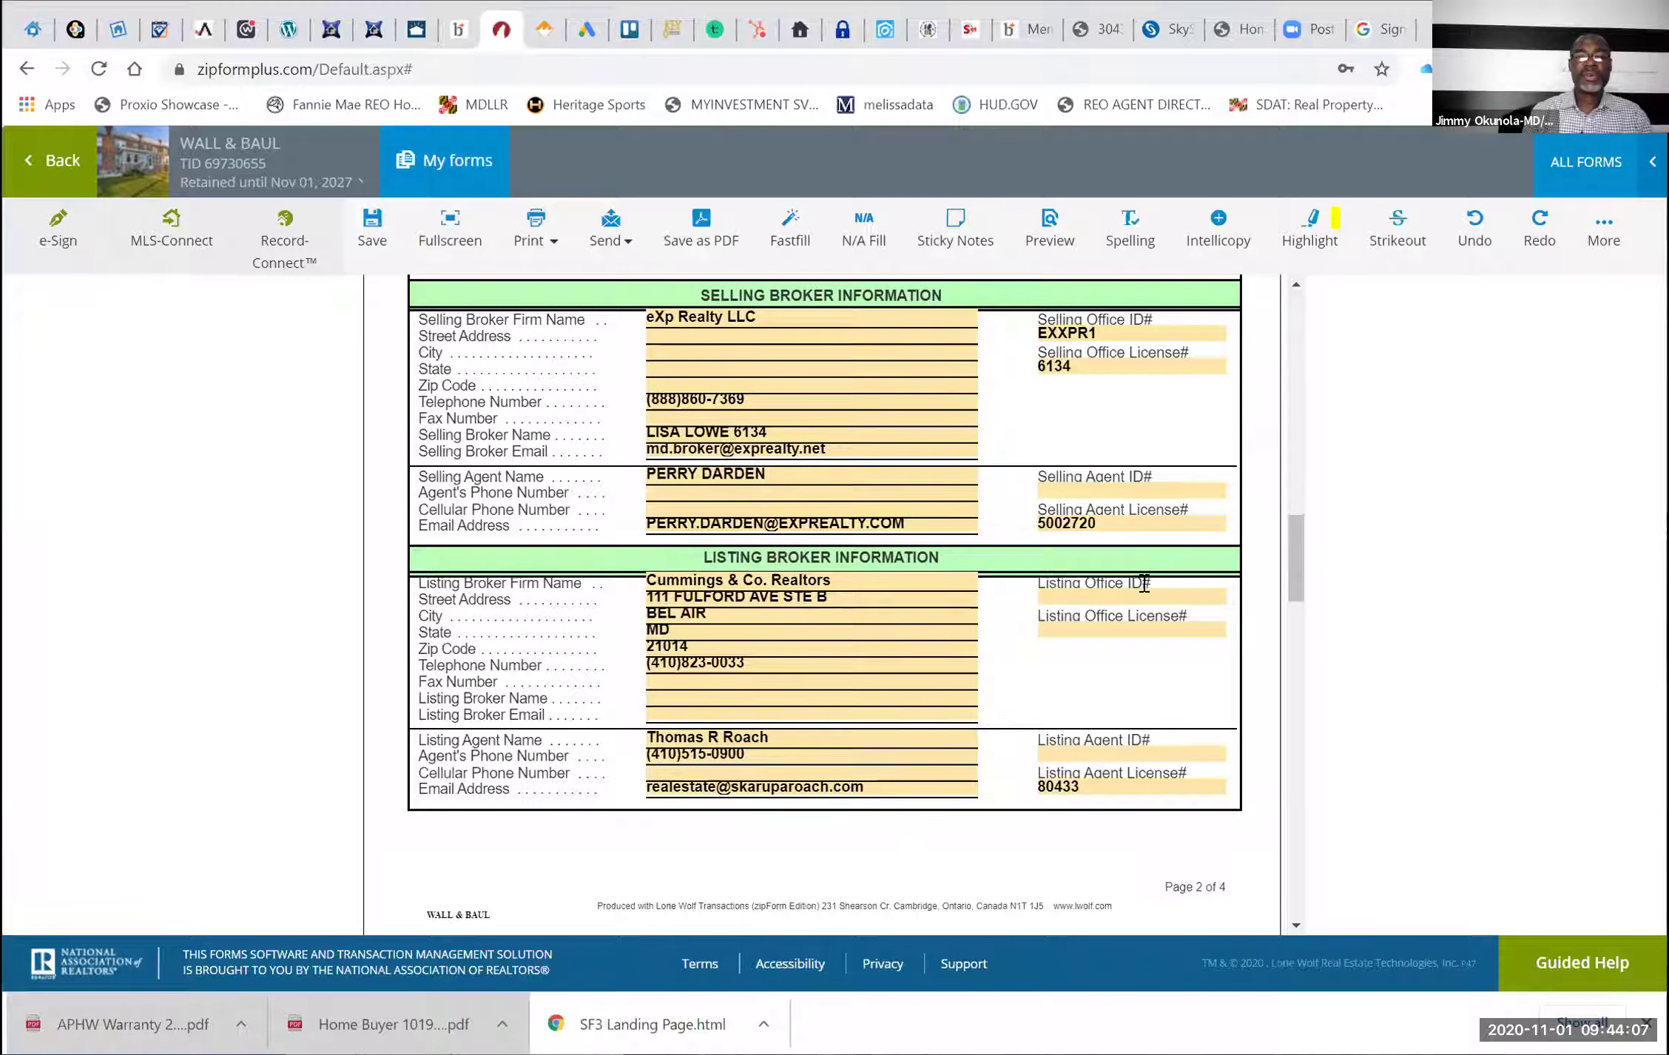
Enter a Purchase Price of 175,000 and pick October 31, 2020 as the Purchase Agreement Date
{"action": "scroll", "coordinate": [1141, 572], "scroll_direction": "down", "scroll_amount": 10}
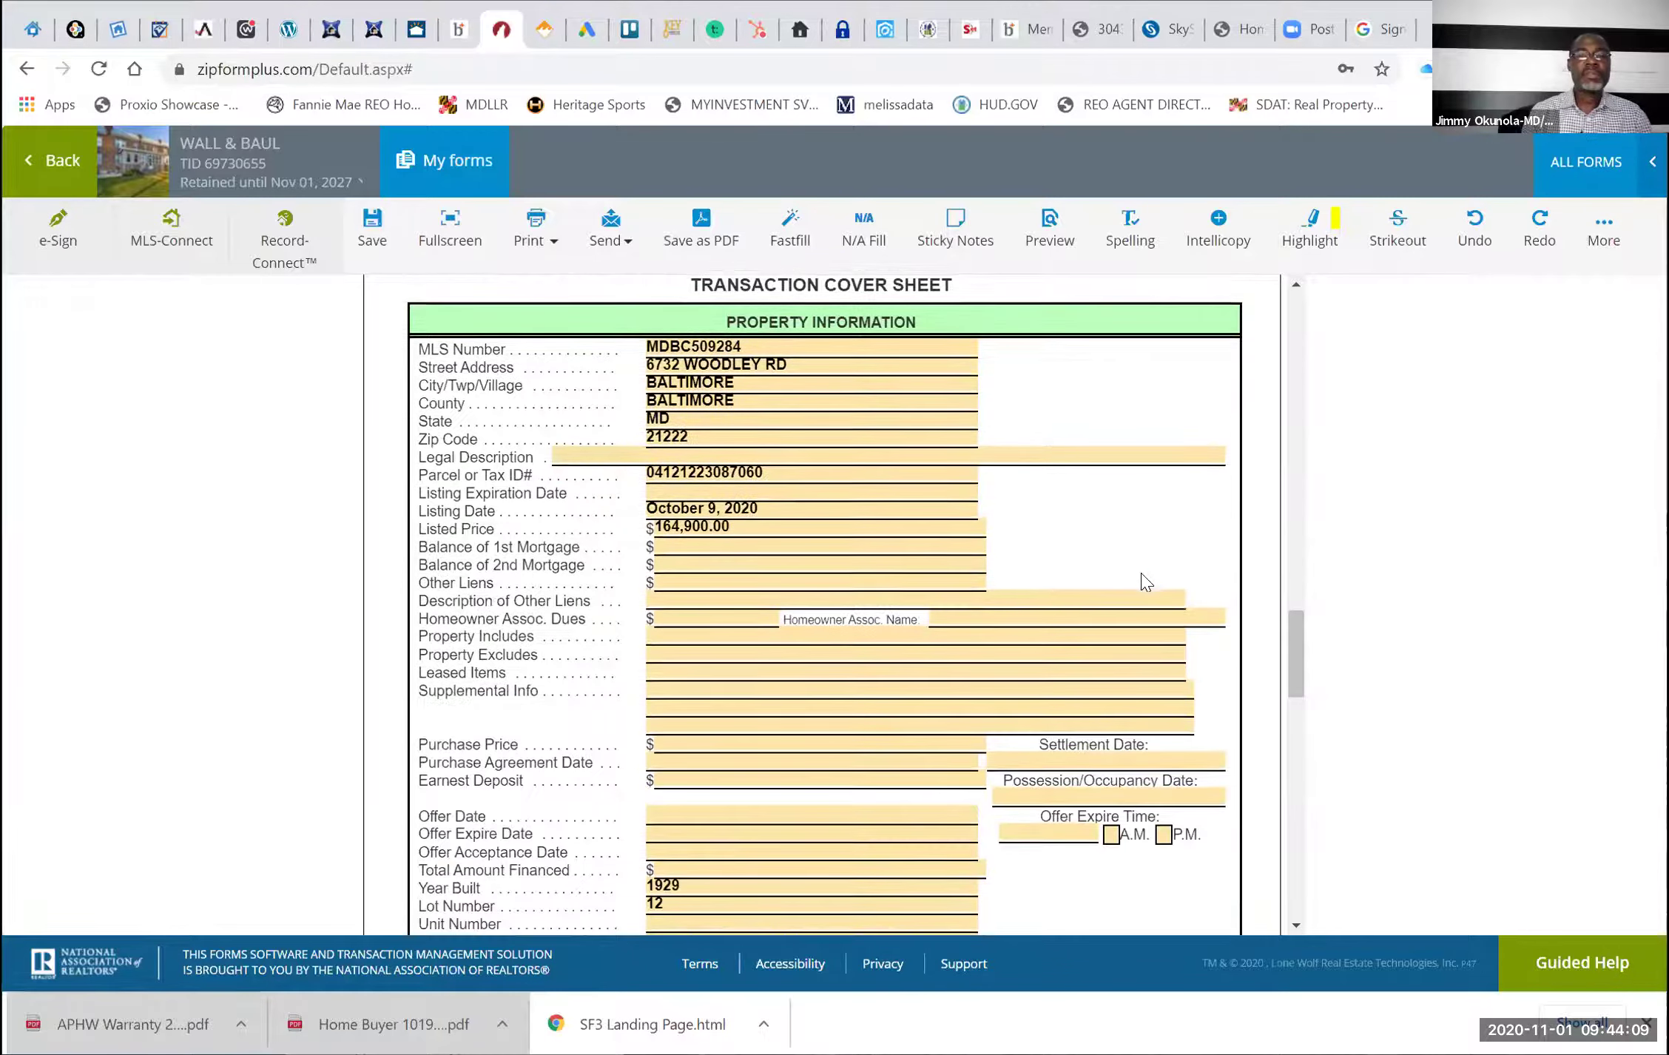
{"action": "scroll", "coordinate": [1143, 574], "scroll_direction": "down", "scroll_amount": 1}
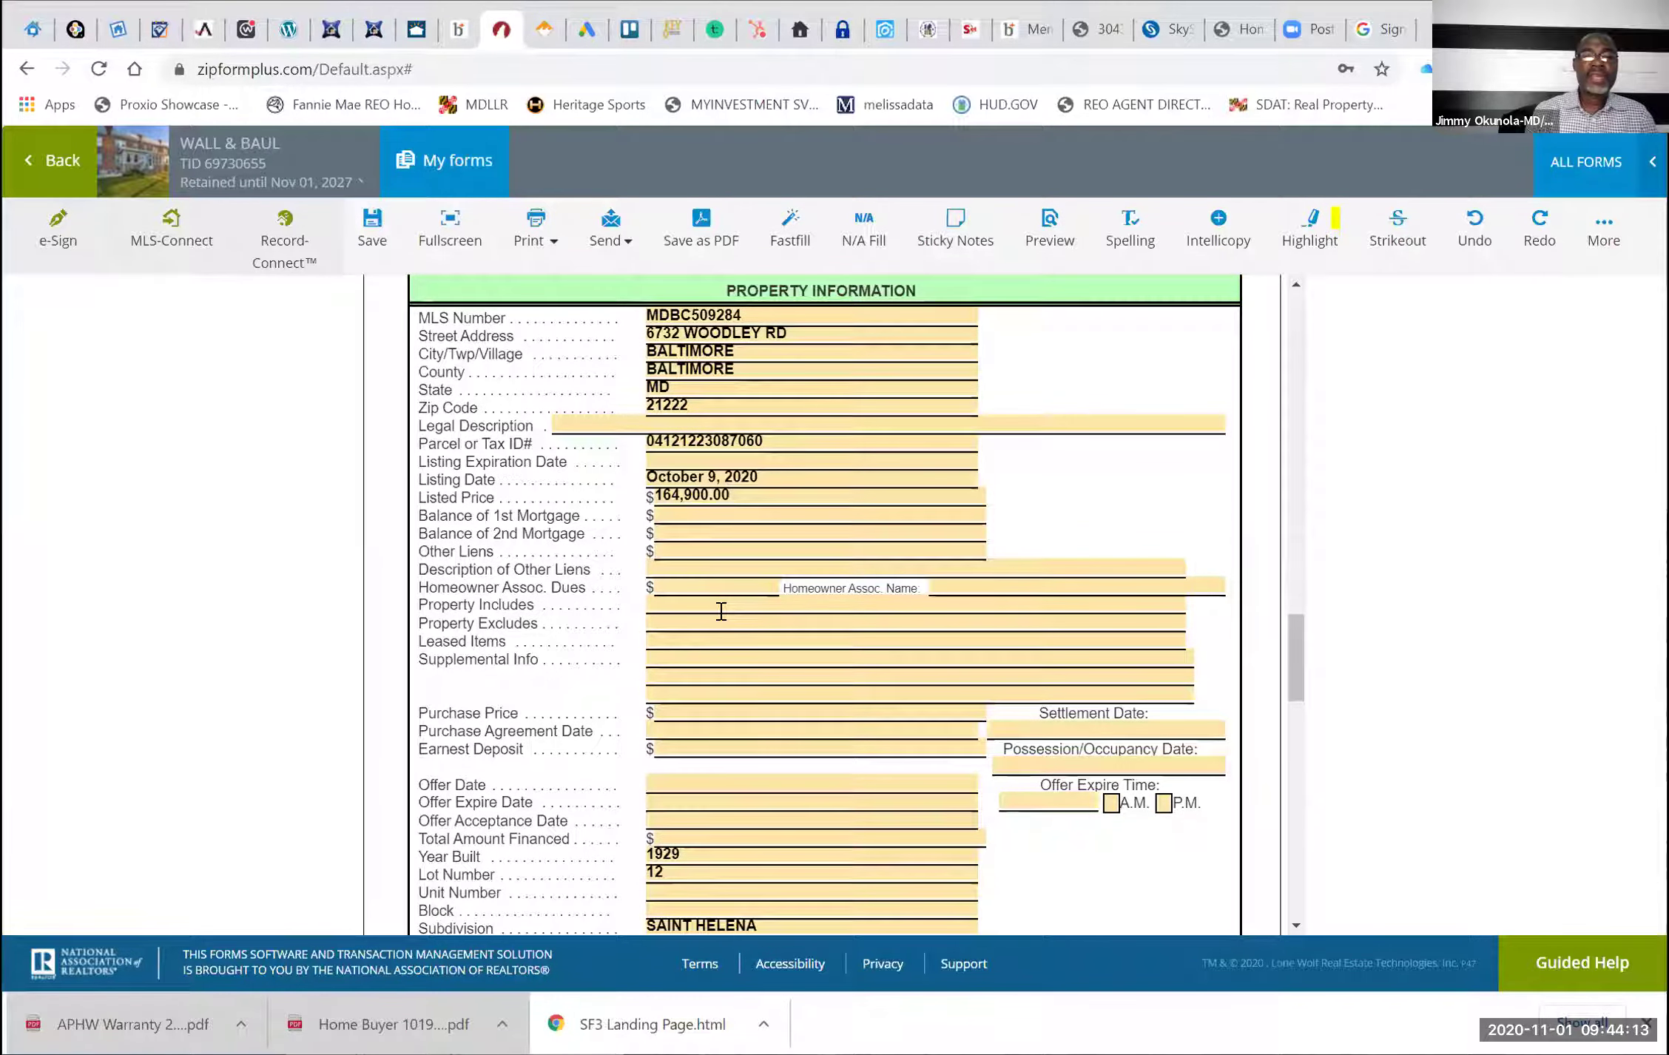
{"action": "scroll", "coordinate": [721, 611], "scroll_direction": "down", "scroll_amount": 4}
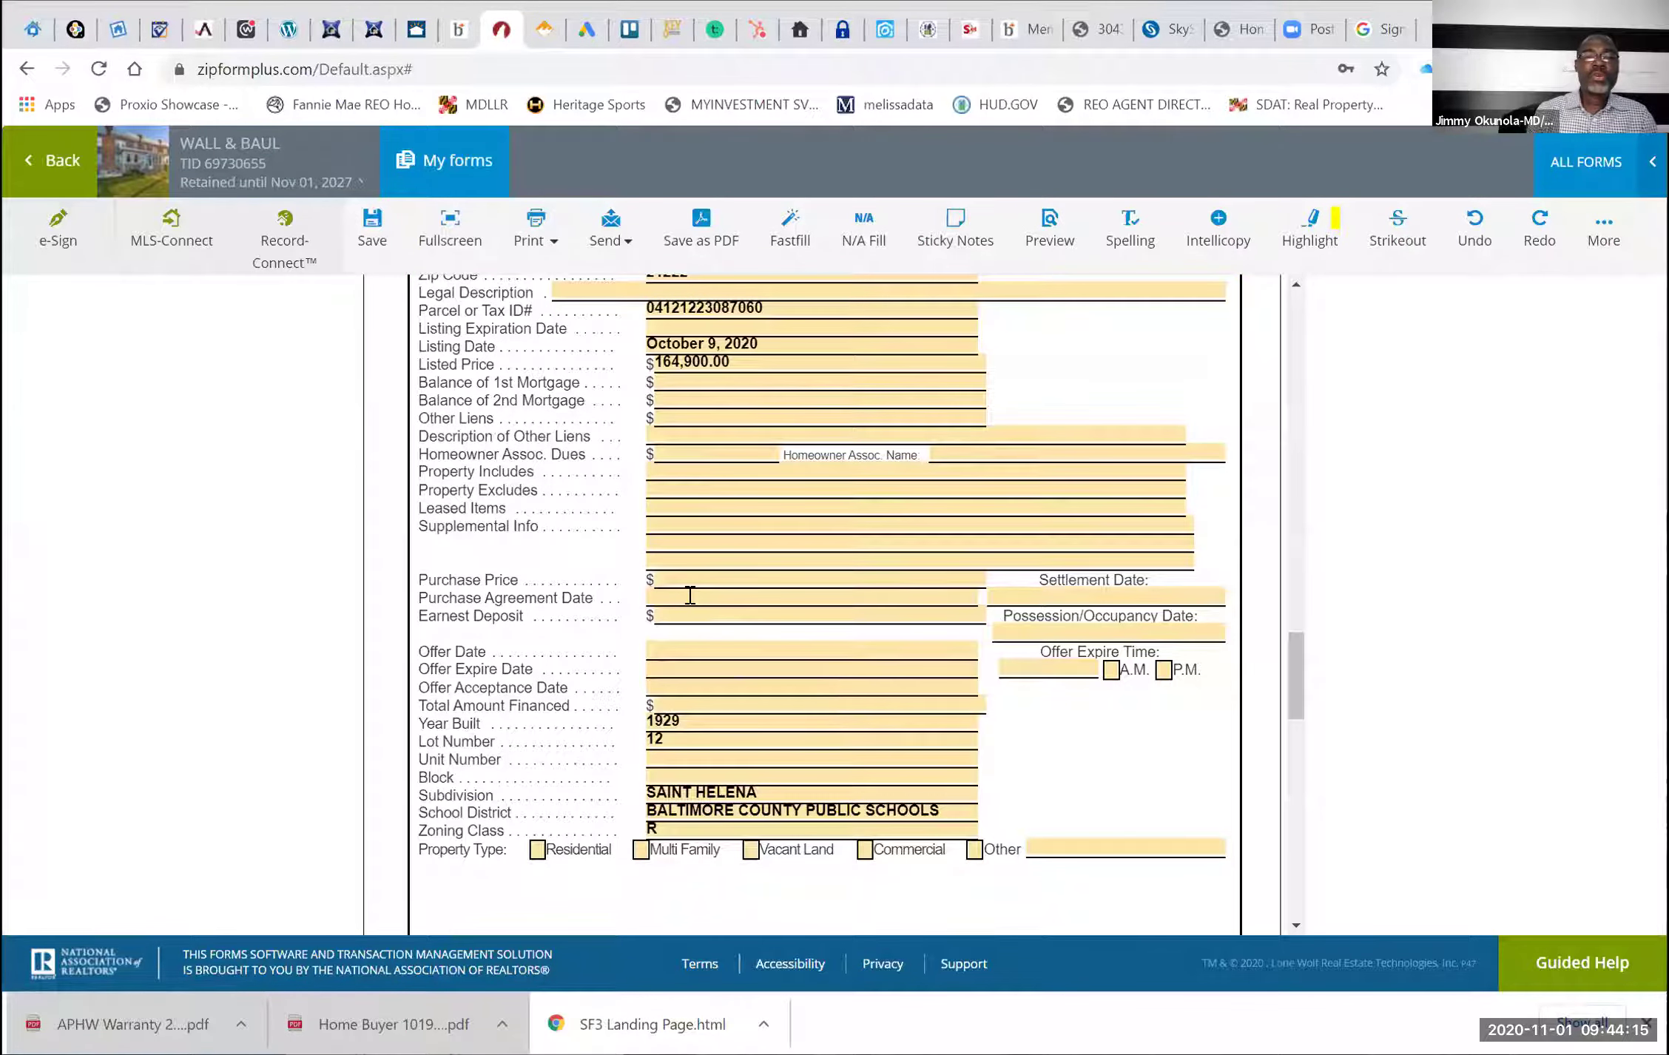
{"action": "left_click", "coordinate": [675, 578]}
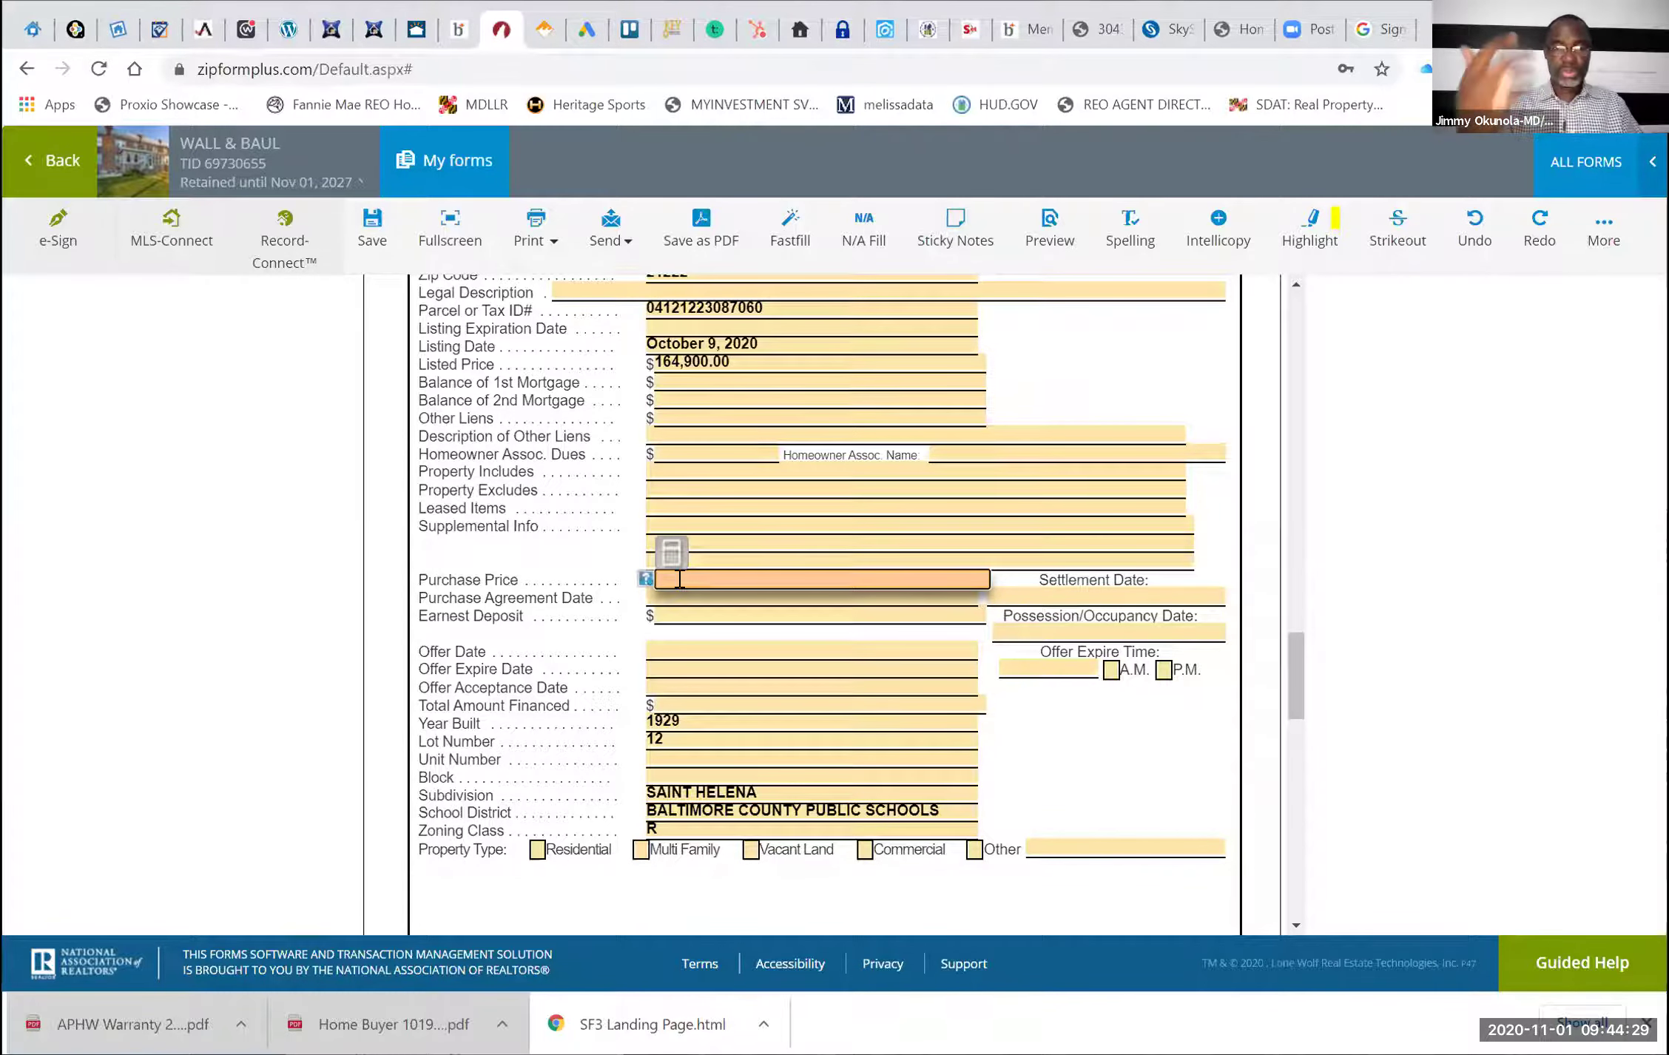
{"action": "type", "text": "17"}
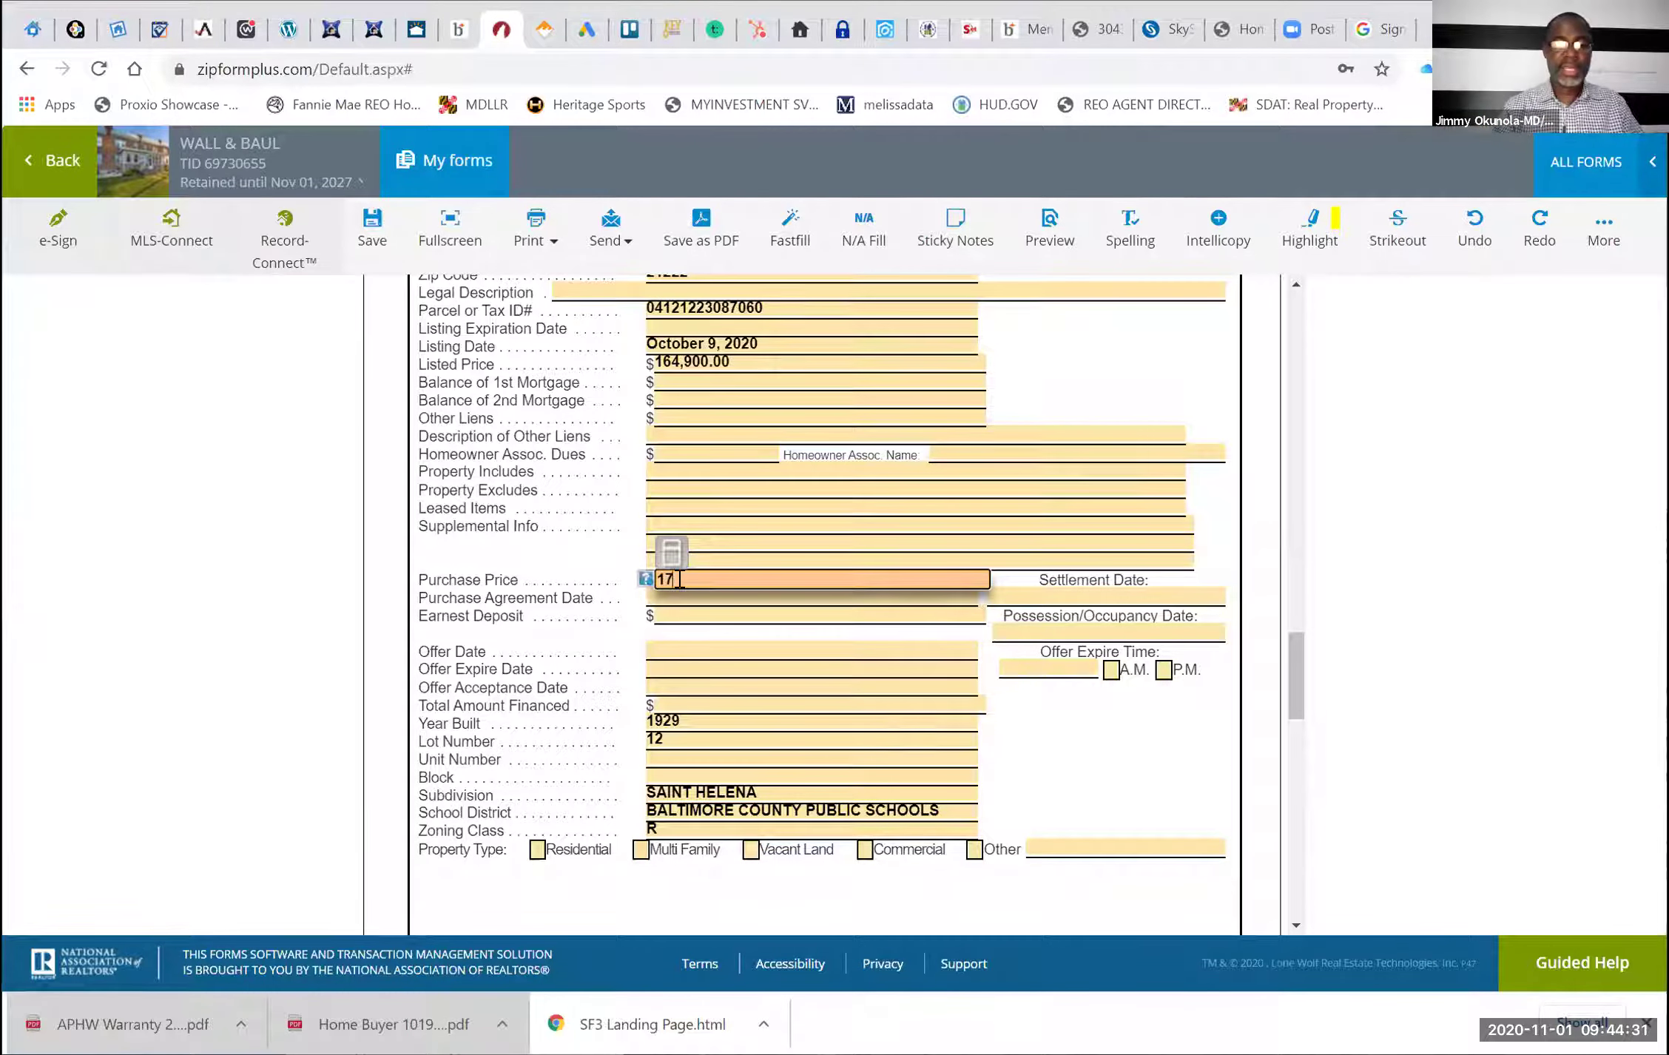
{"action": "type", "text": "5,000"}
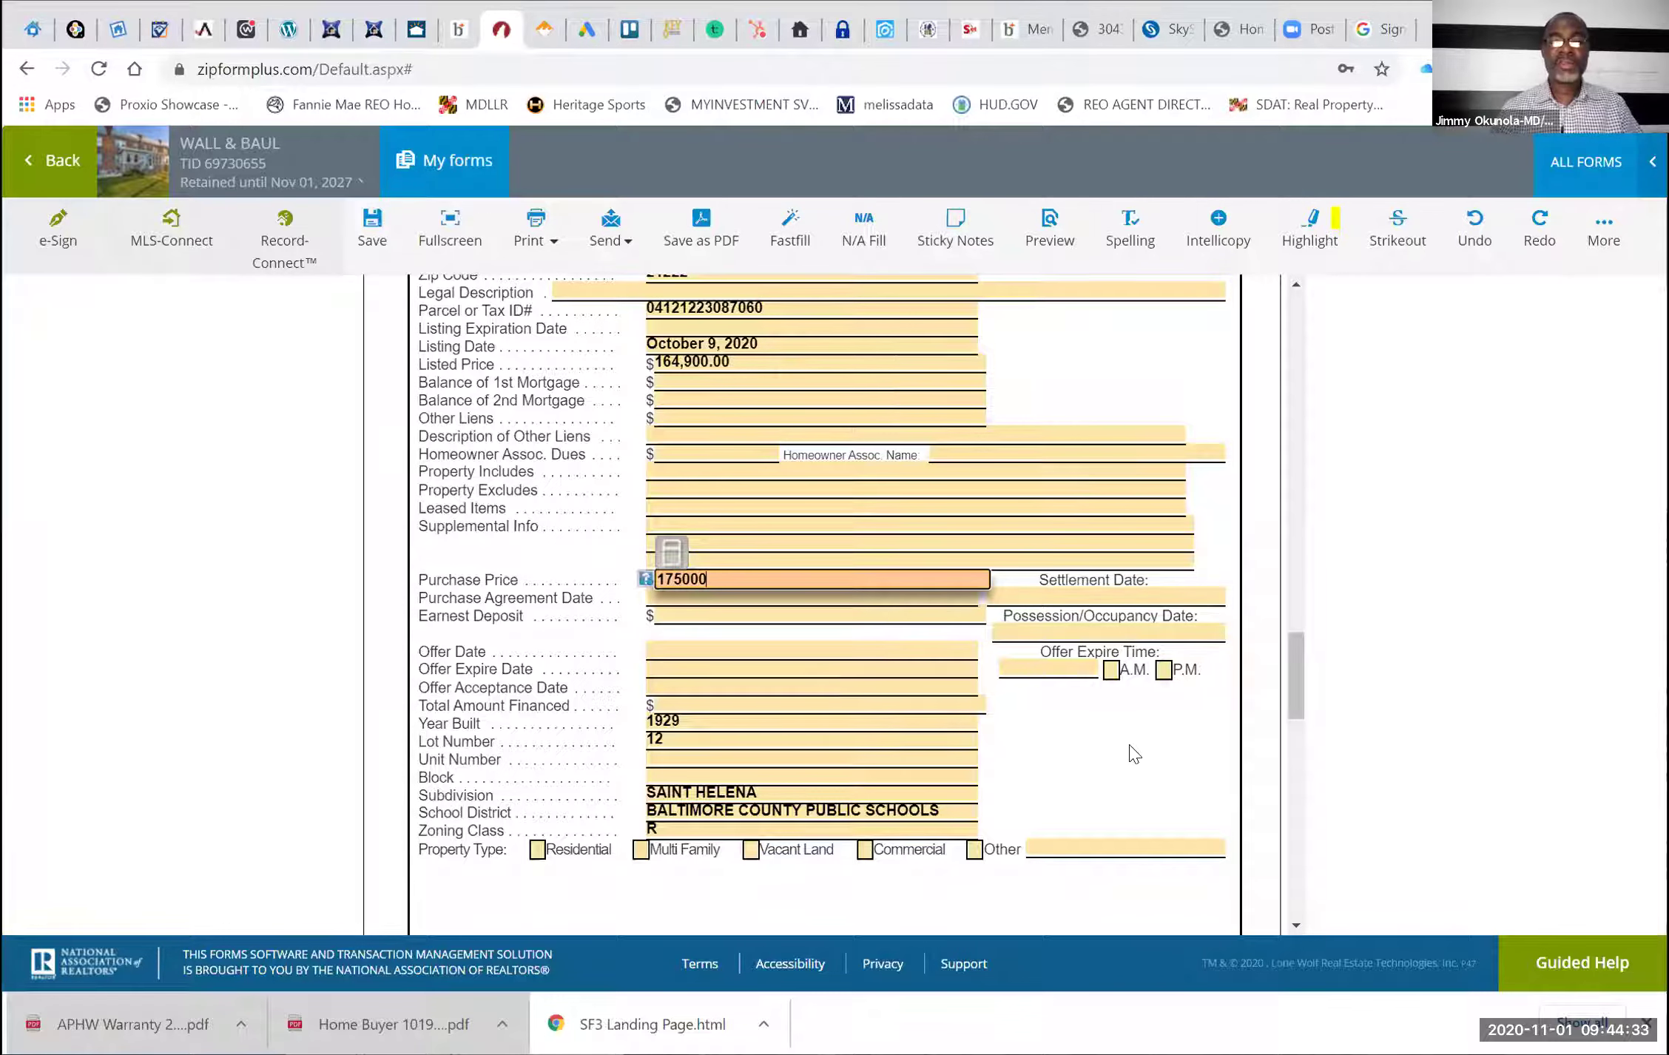
{"action": "left_click", "coordinate": [1132, 753]}
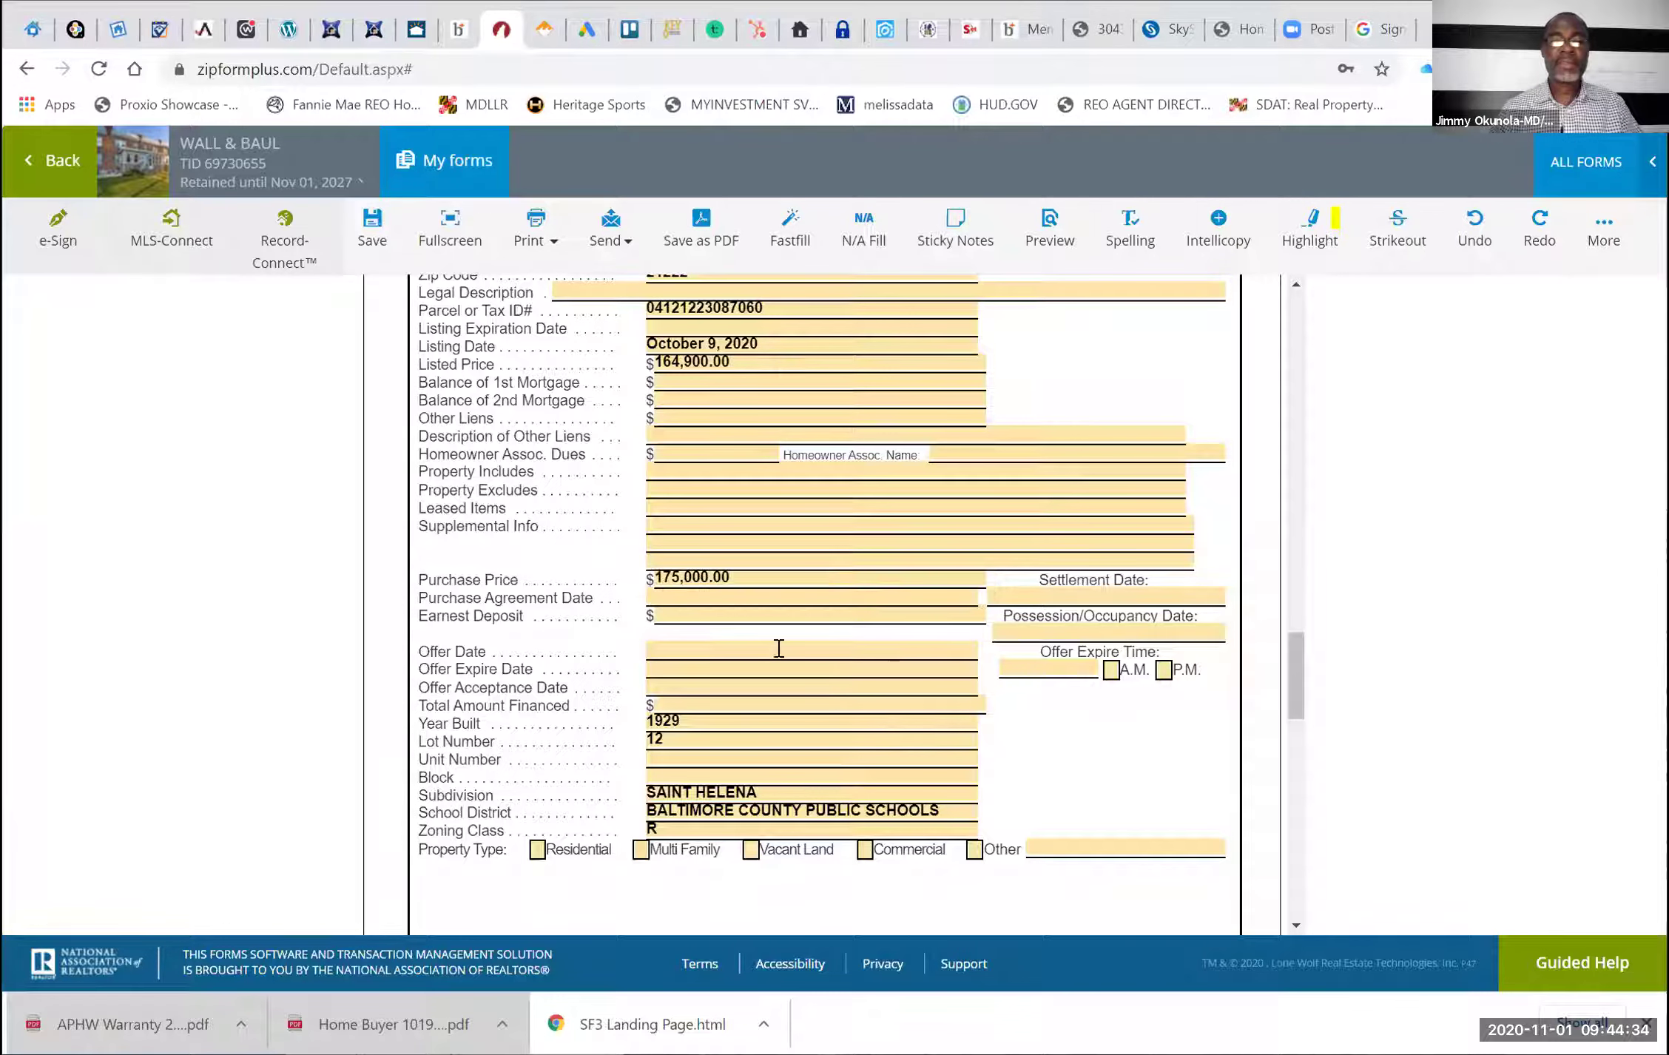
{"action": "left_click", "coordinate": [682, 589]}
{"action": "left_click", "coordinate": [881, 512]}
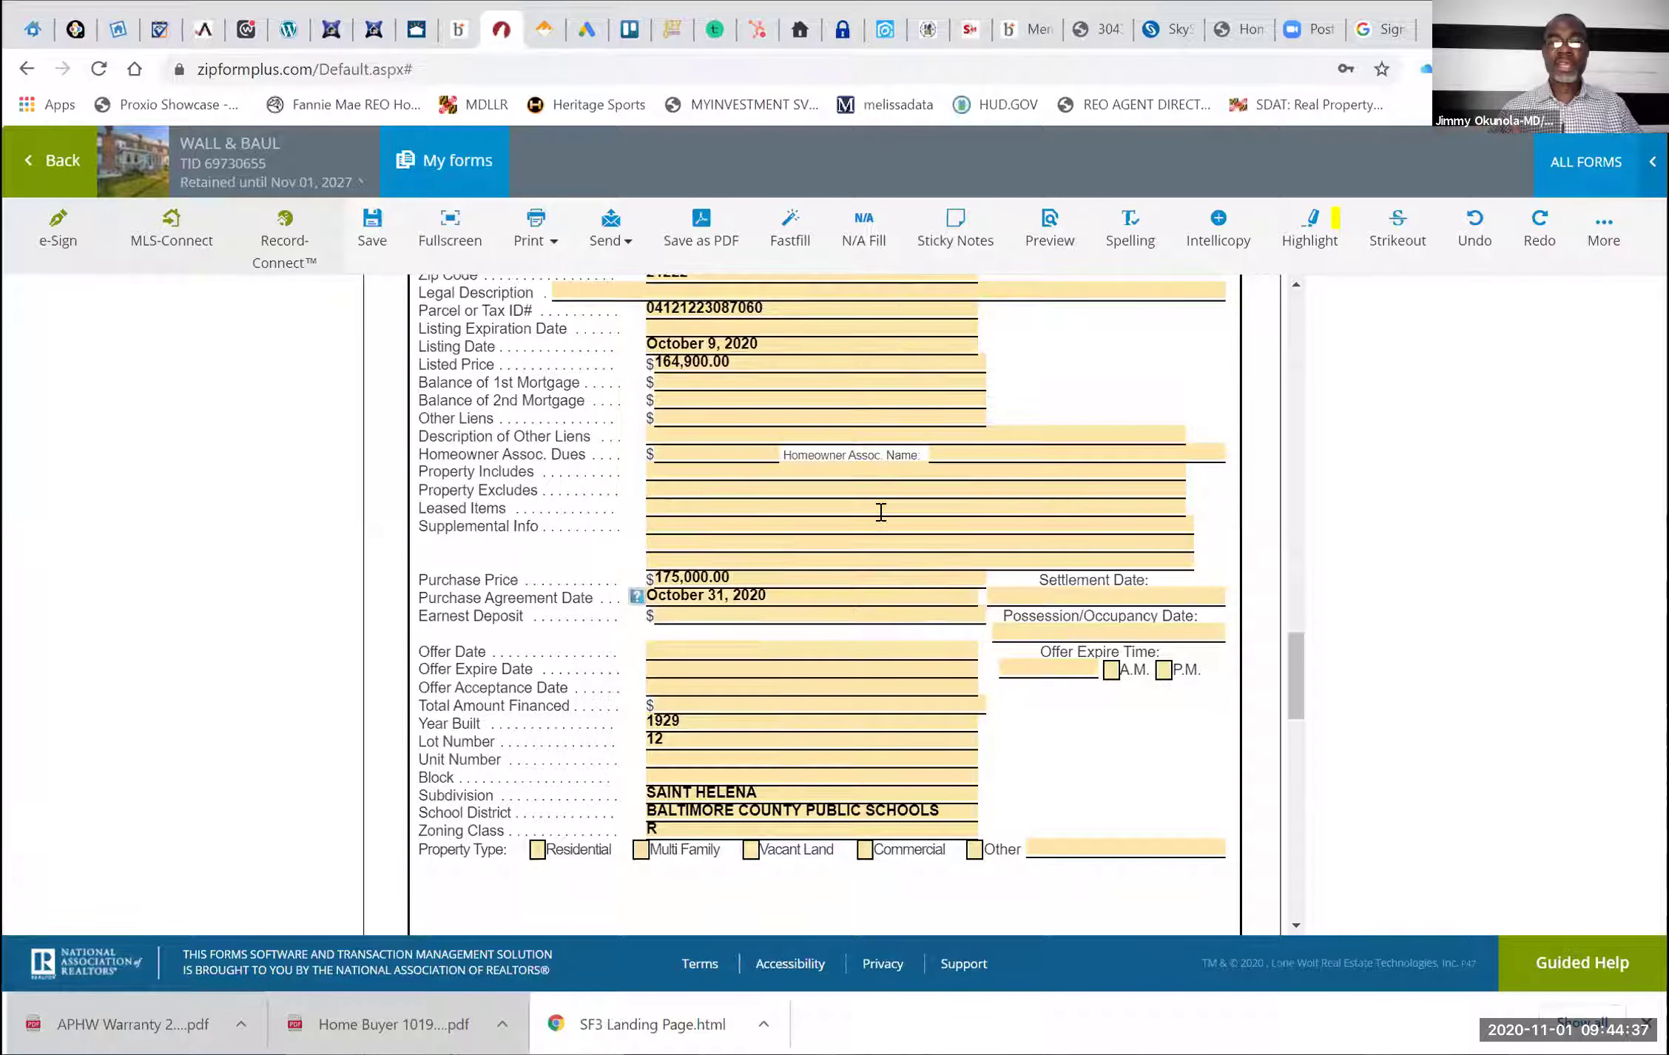
Pick December 15, 2020 as the Settlement Date, correcting an initial December 10 choice
{"action": "left_click", "coordinate": [1119, 597]}
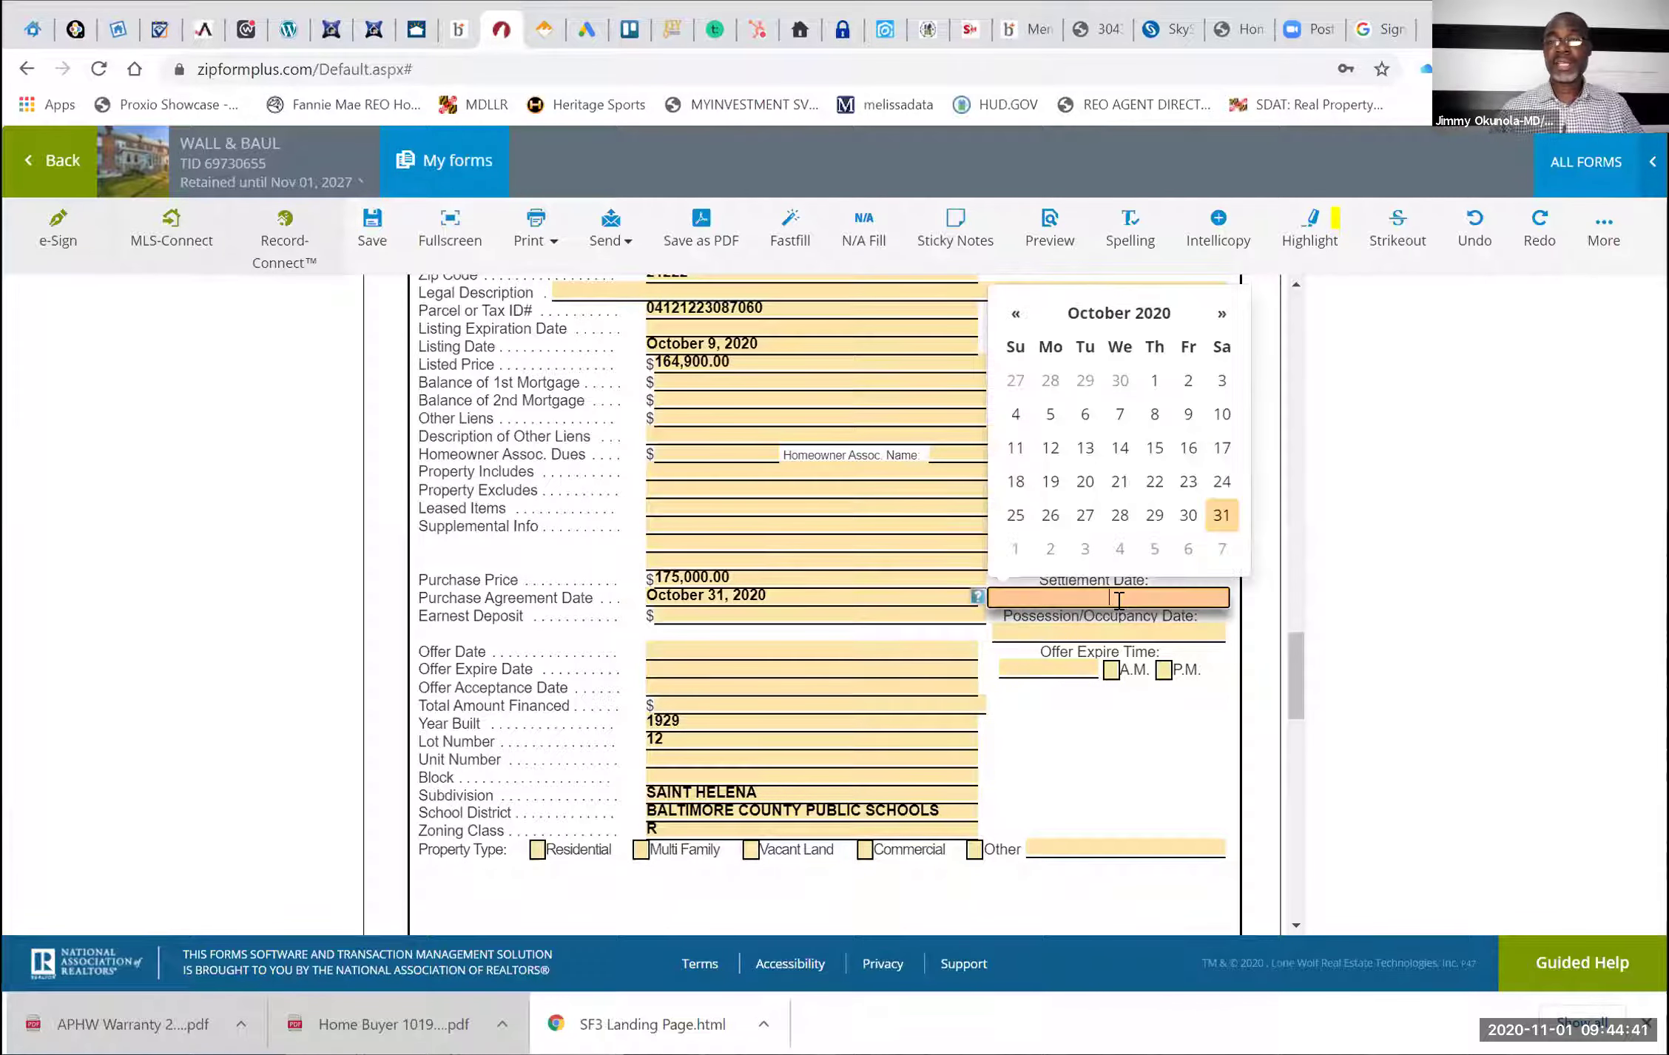
{"action": "left_click", "coordinate": [1221, 314]}
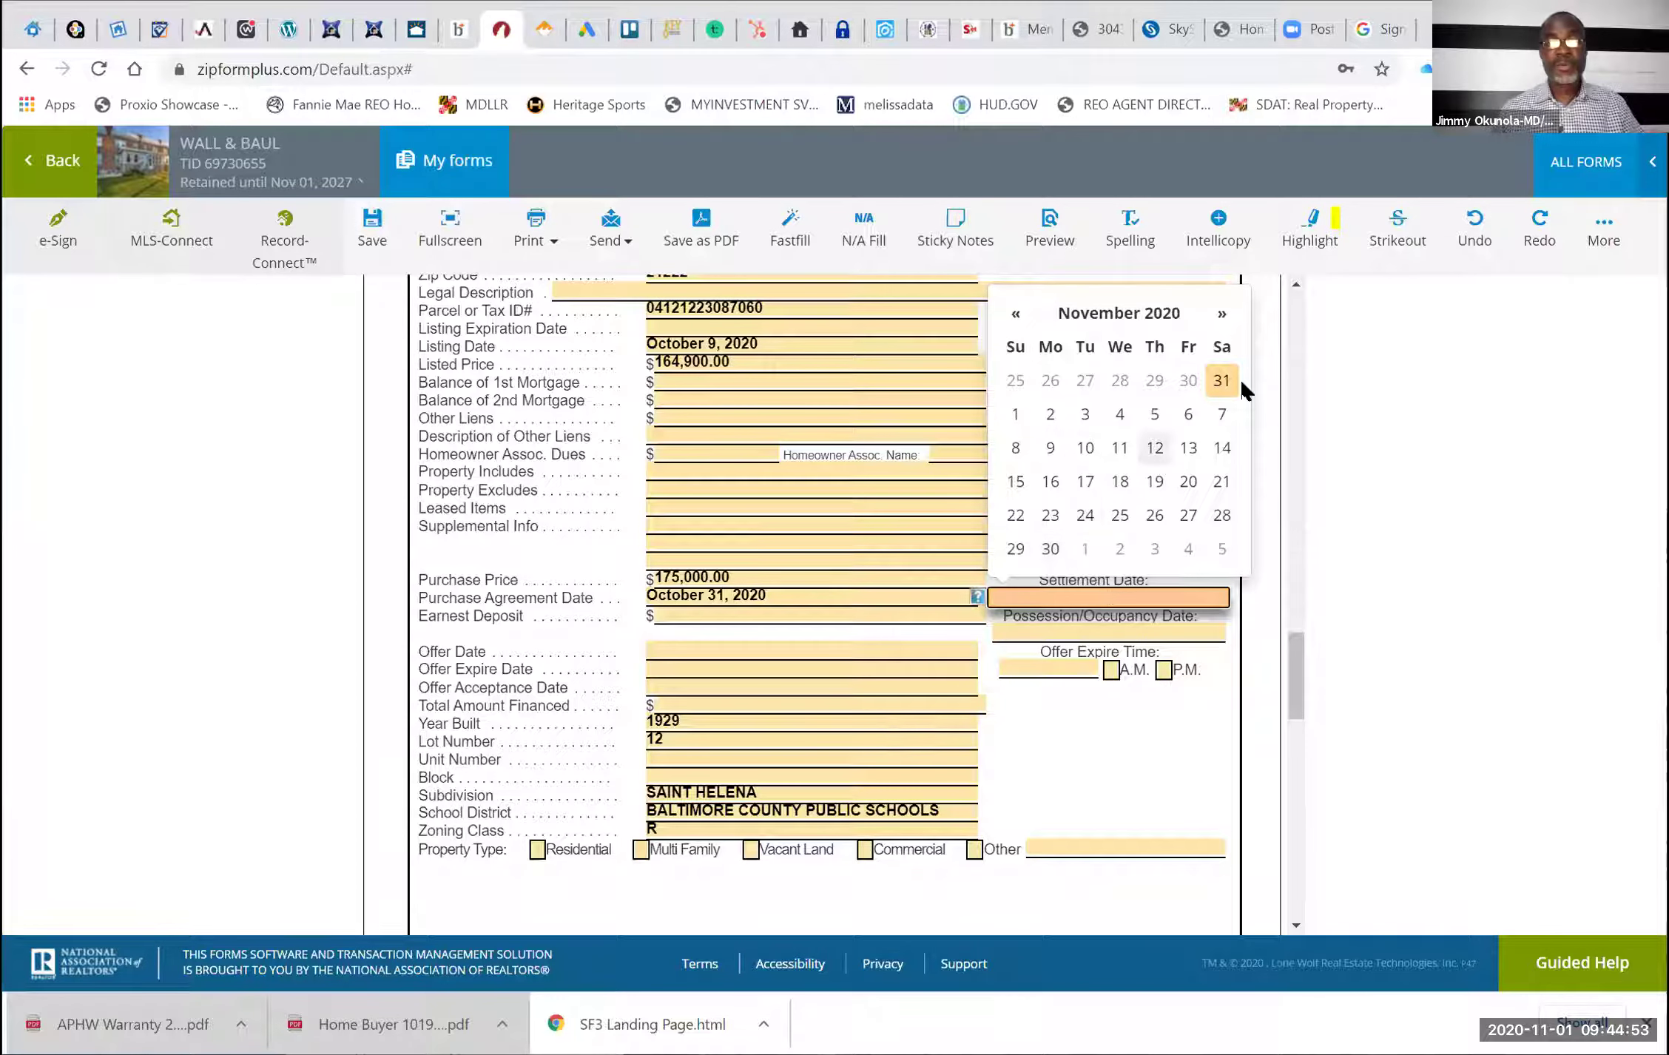
{"action": "left_click", "coordinate": [1227, 317]}
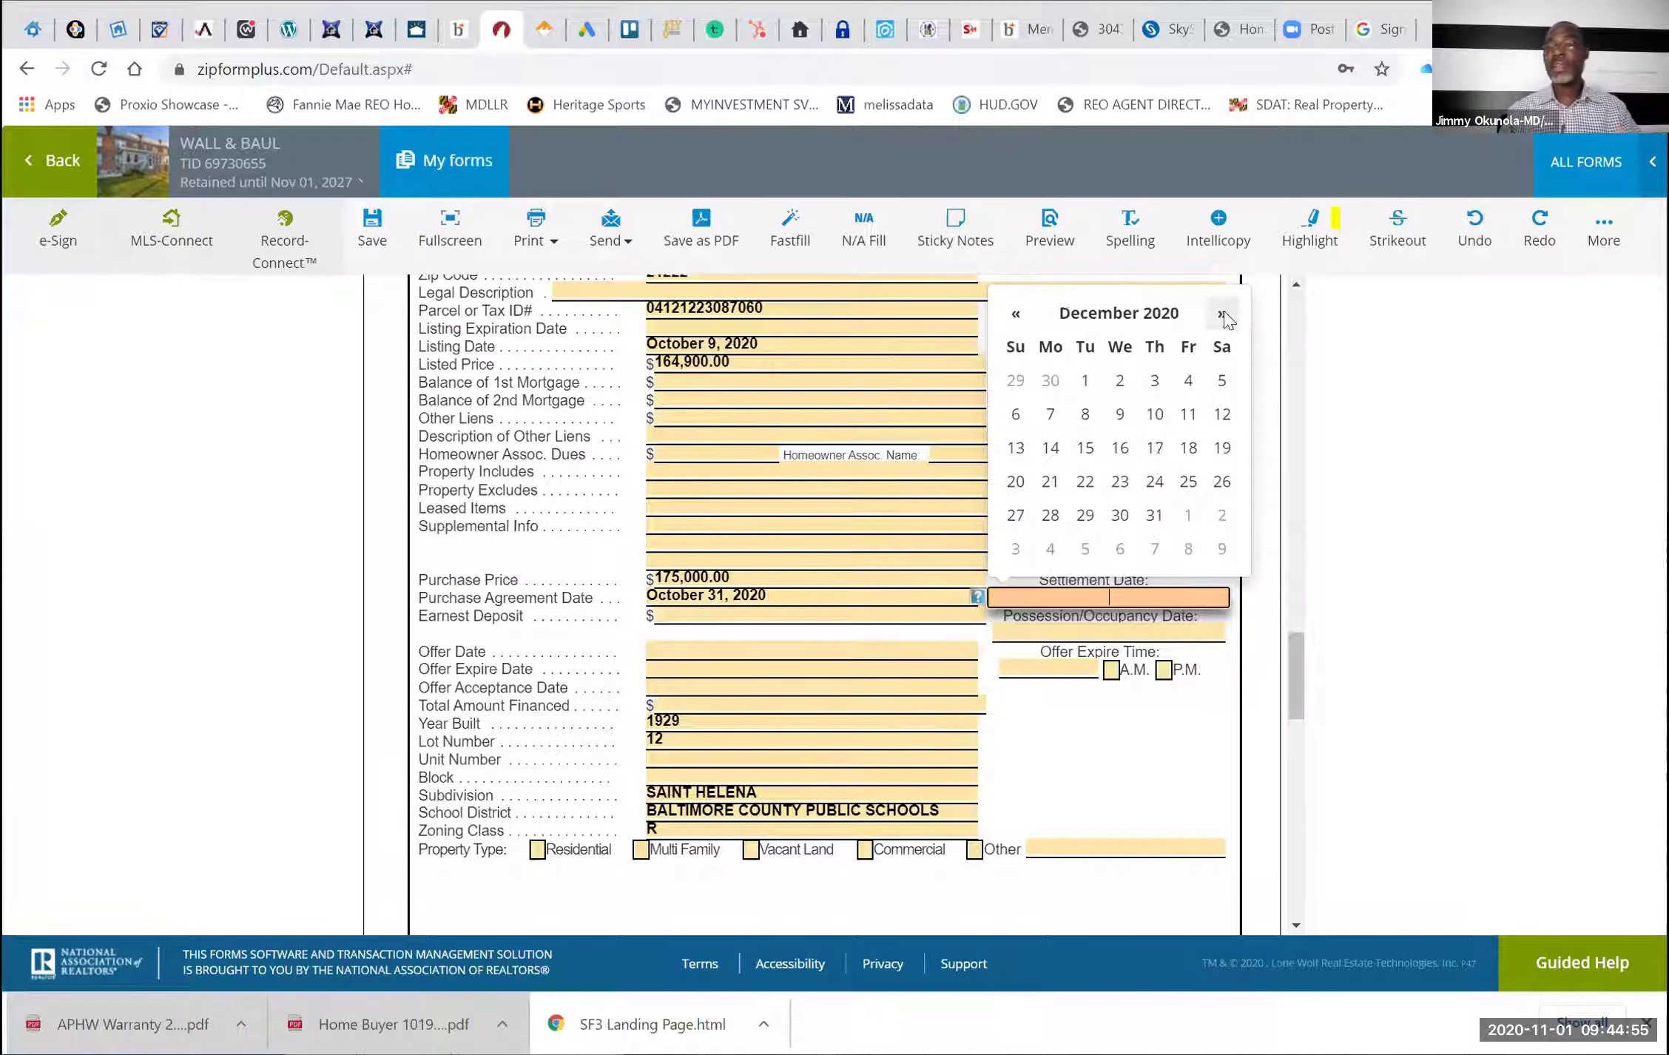
{"action": "right_click", "coordinate": [1157, 421]}
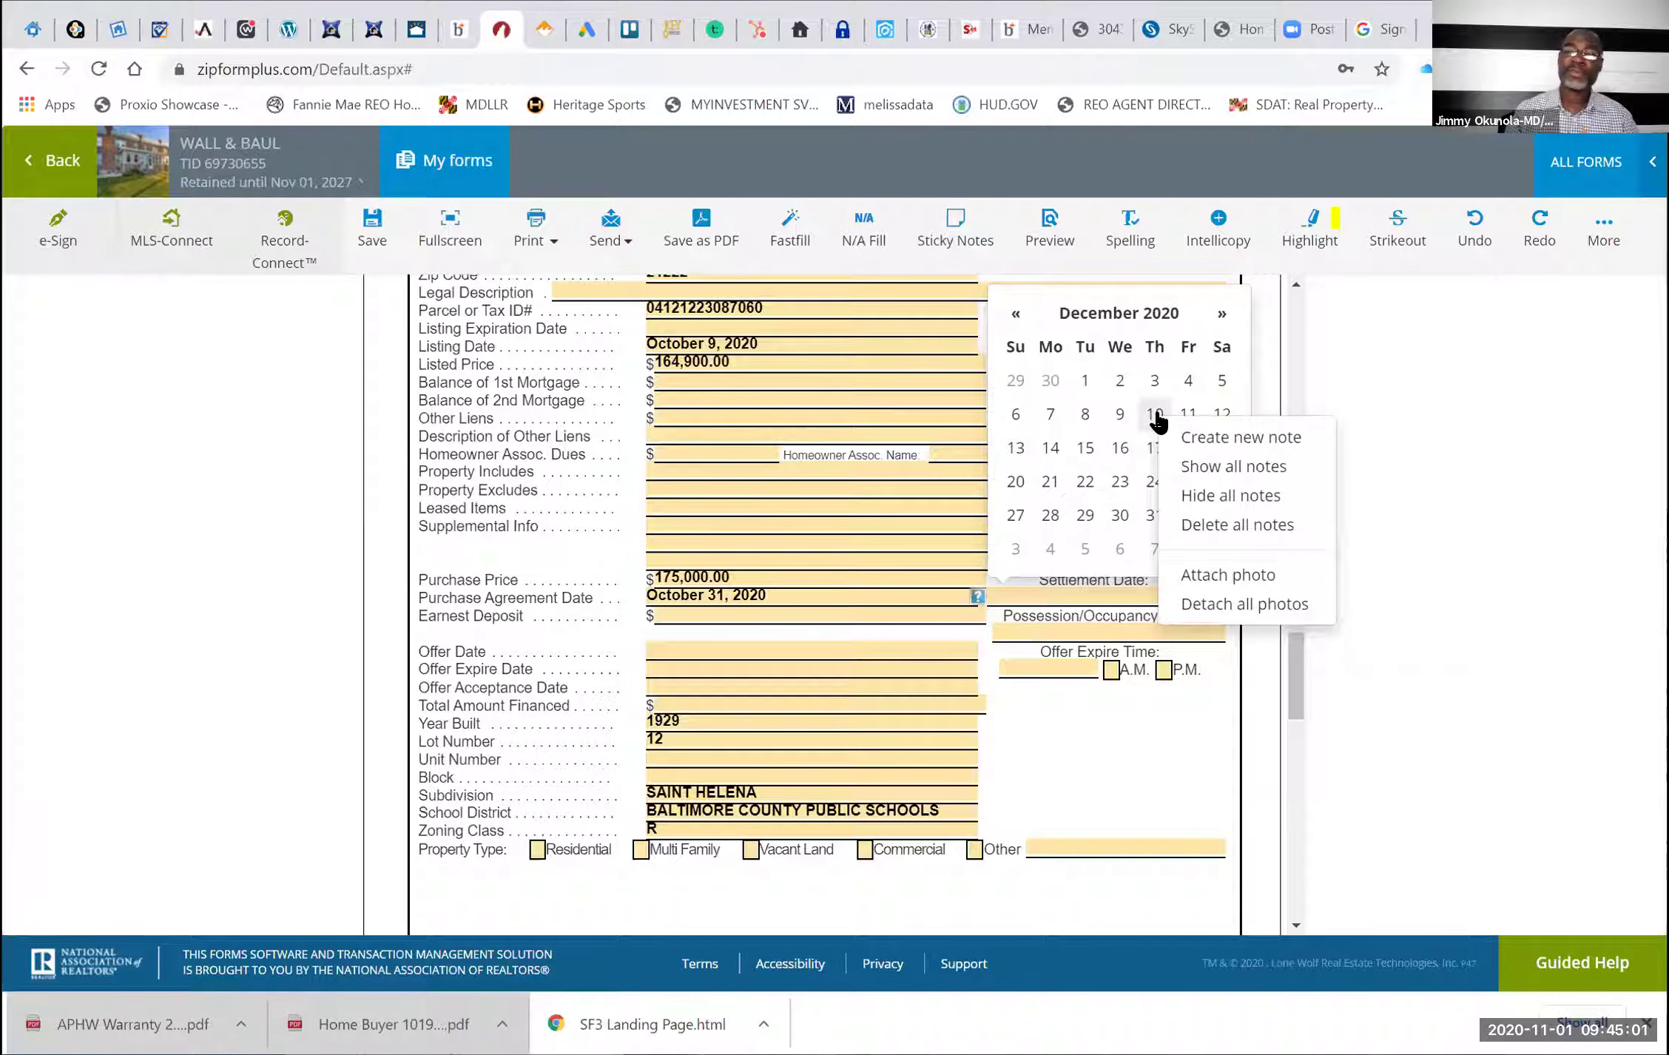
{"action": "left_click", "coordinate": [1155, 414]}
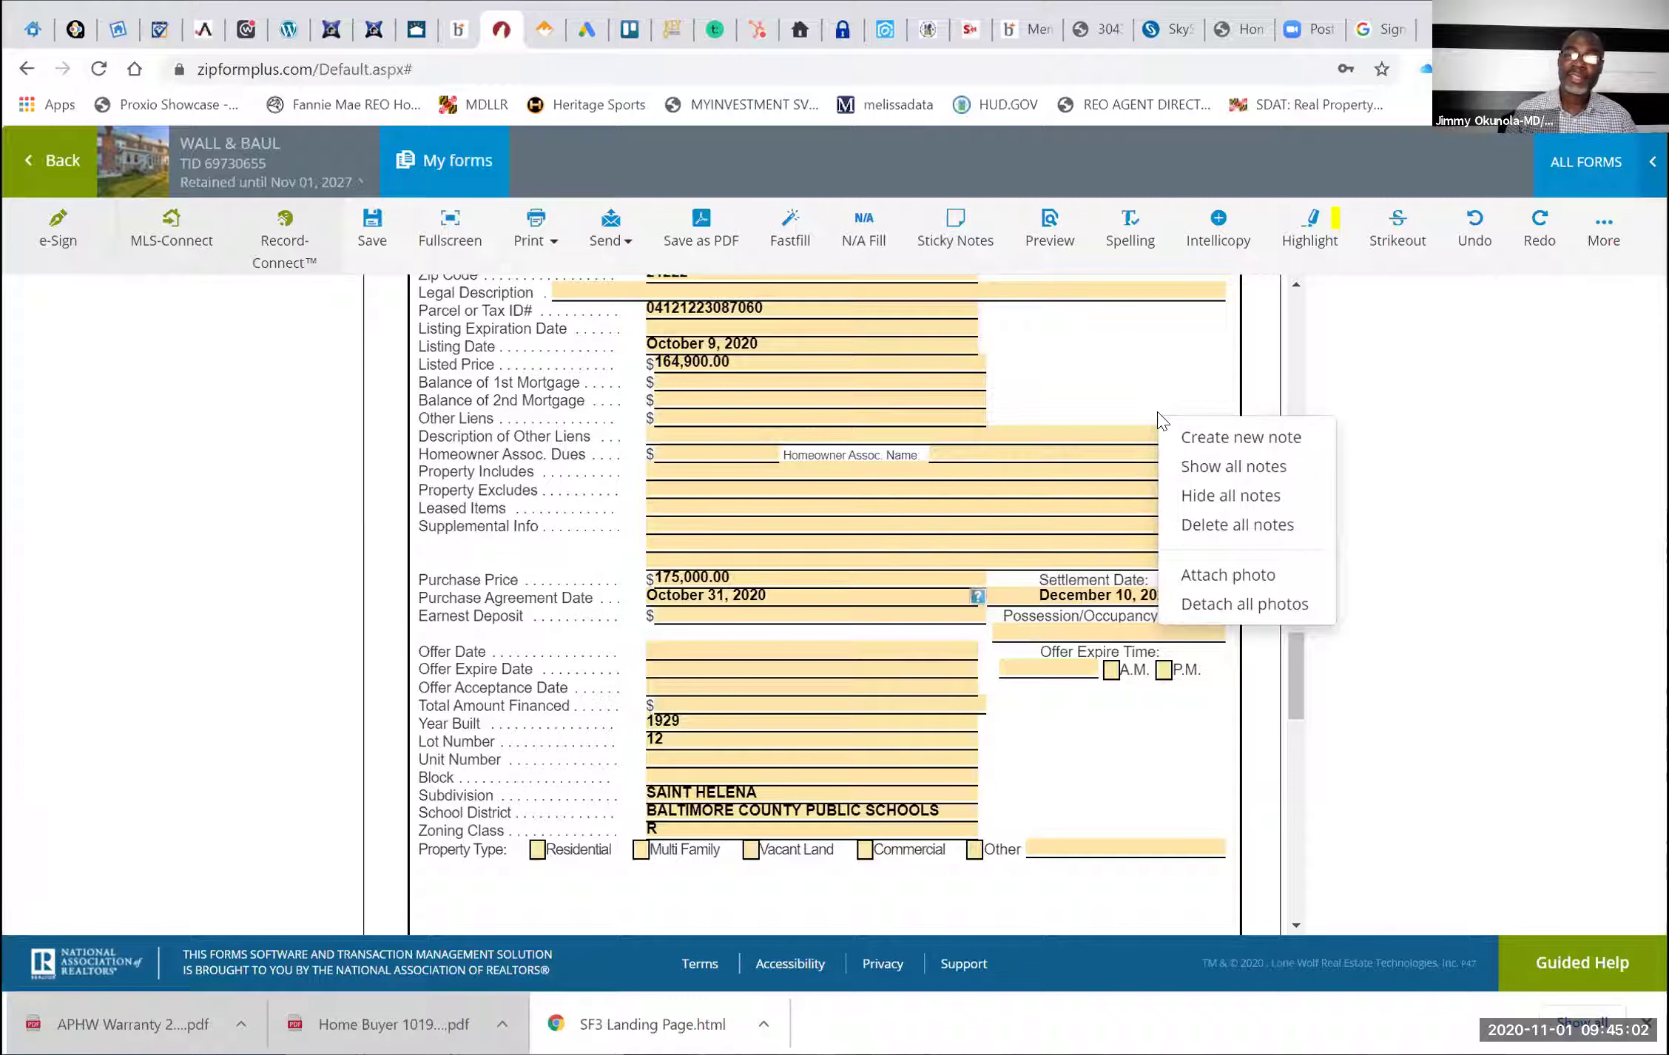
{"action": "left_click", "coordinate": [1125, 758]}
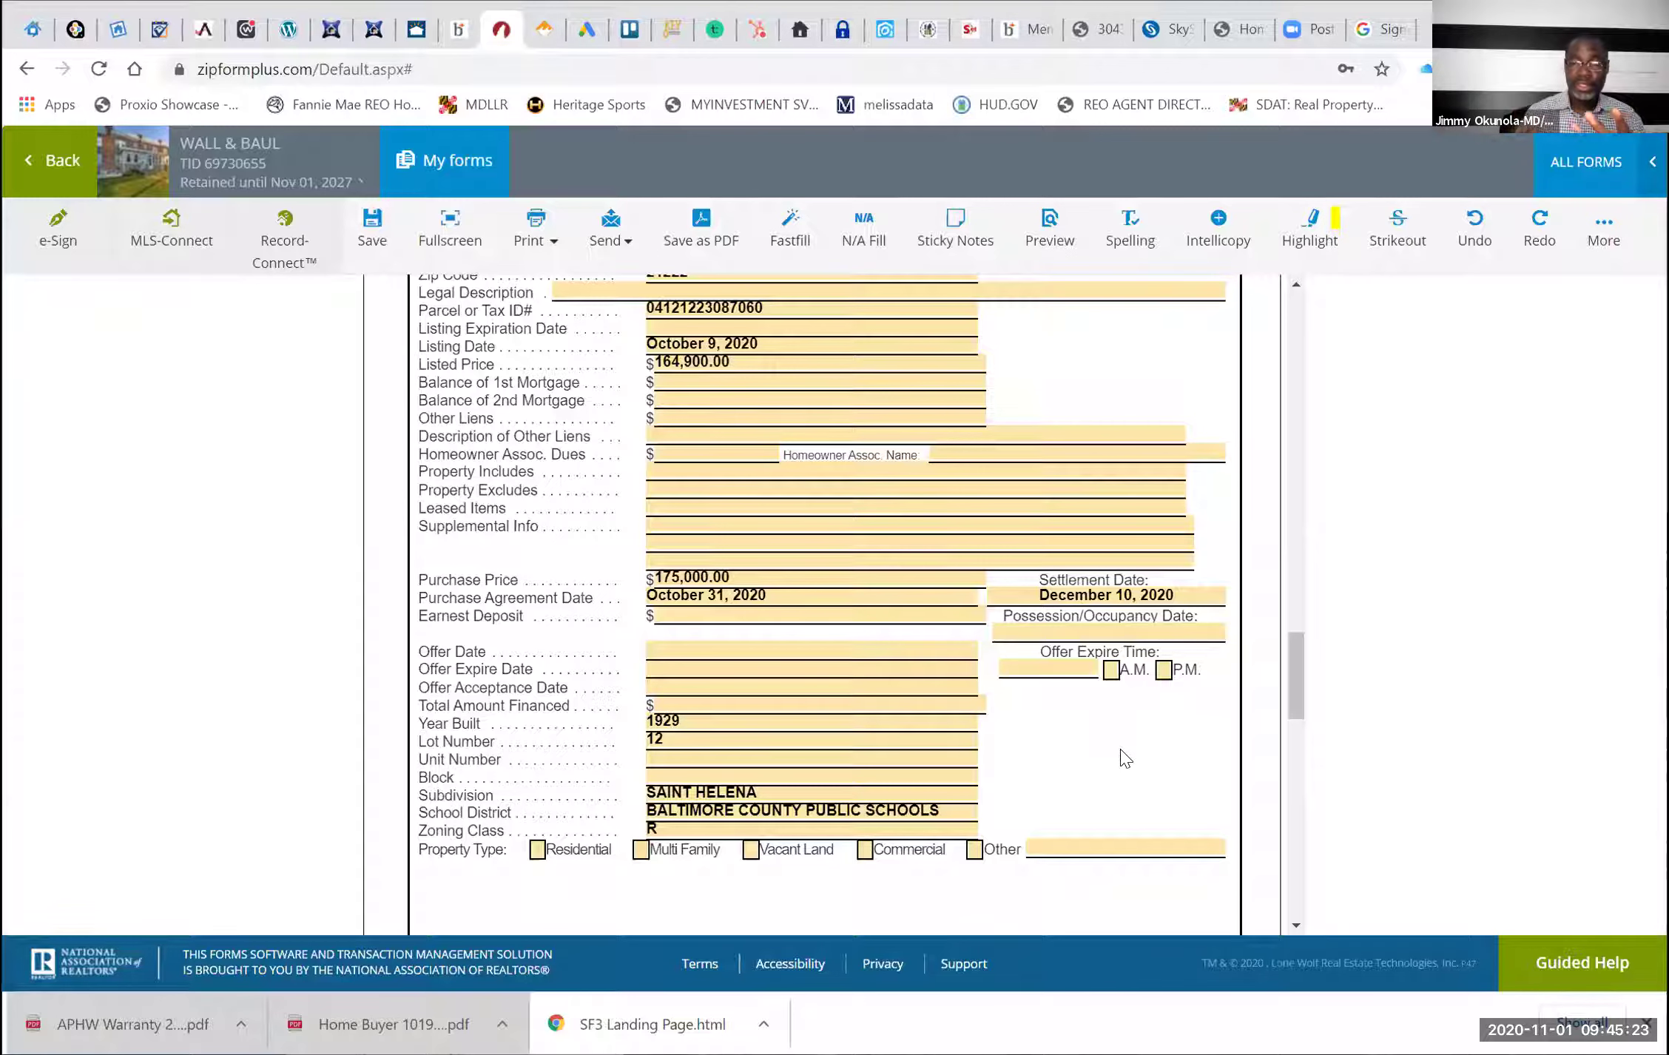
{"action": "left_click", "coordinate": [1152, 588]}
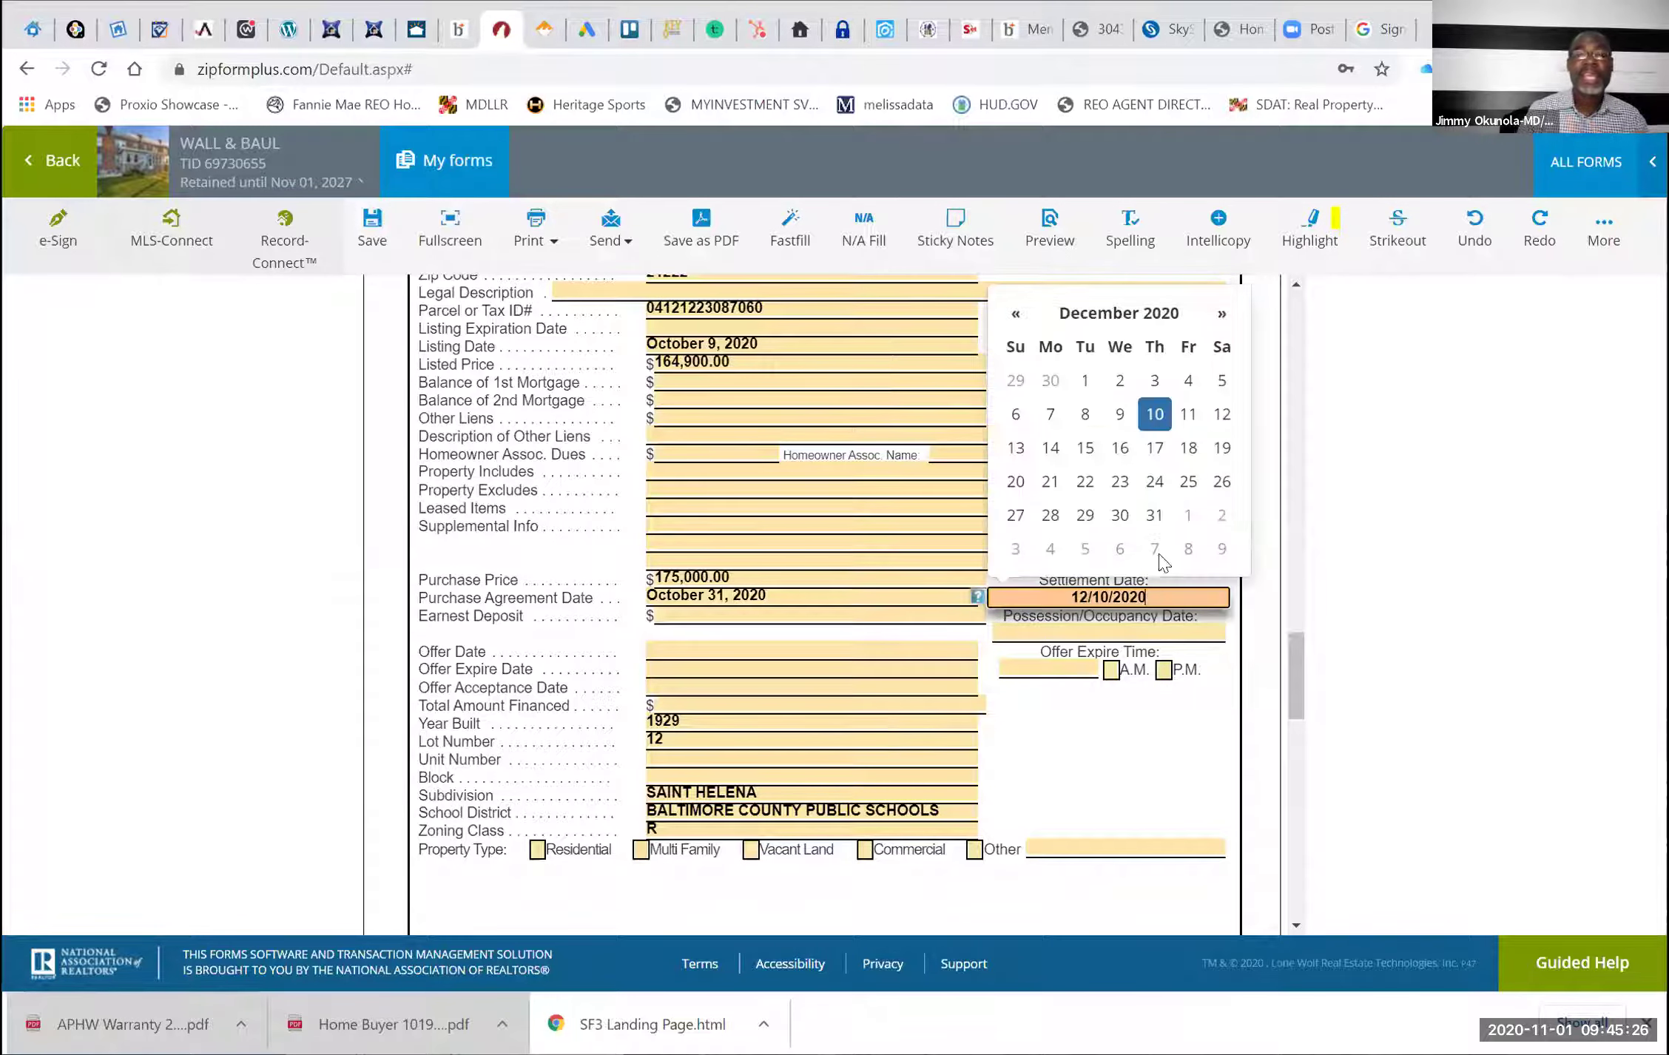
{"action": "left_click", "coordinate": [1085, 447]}
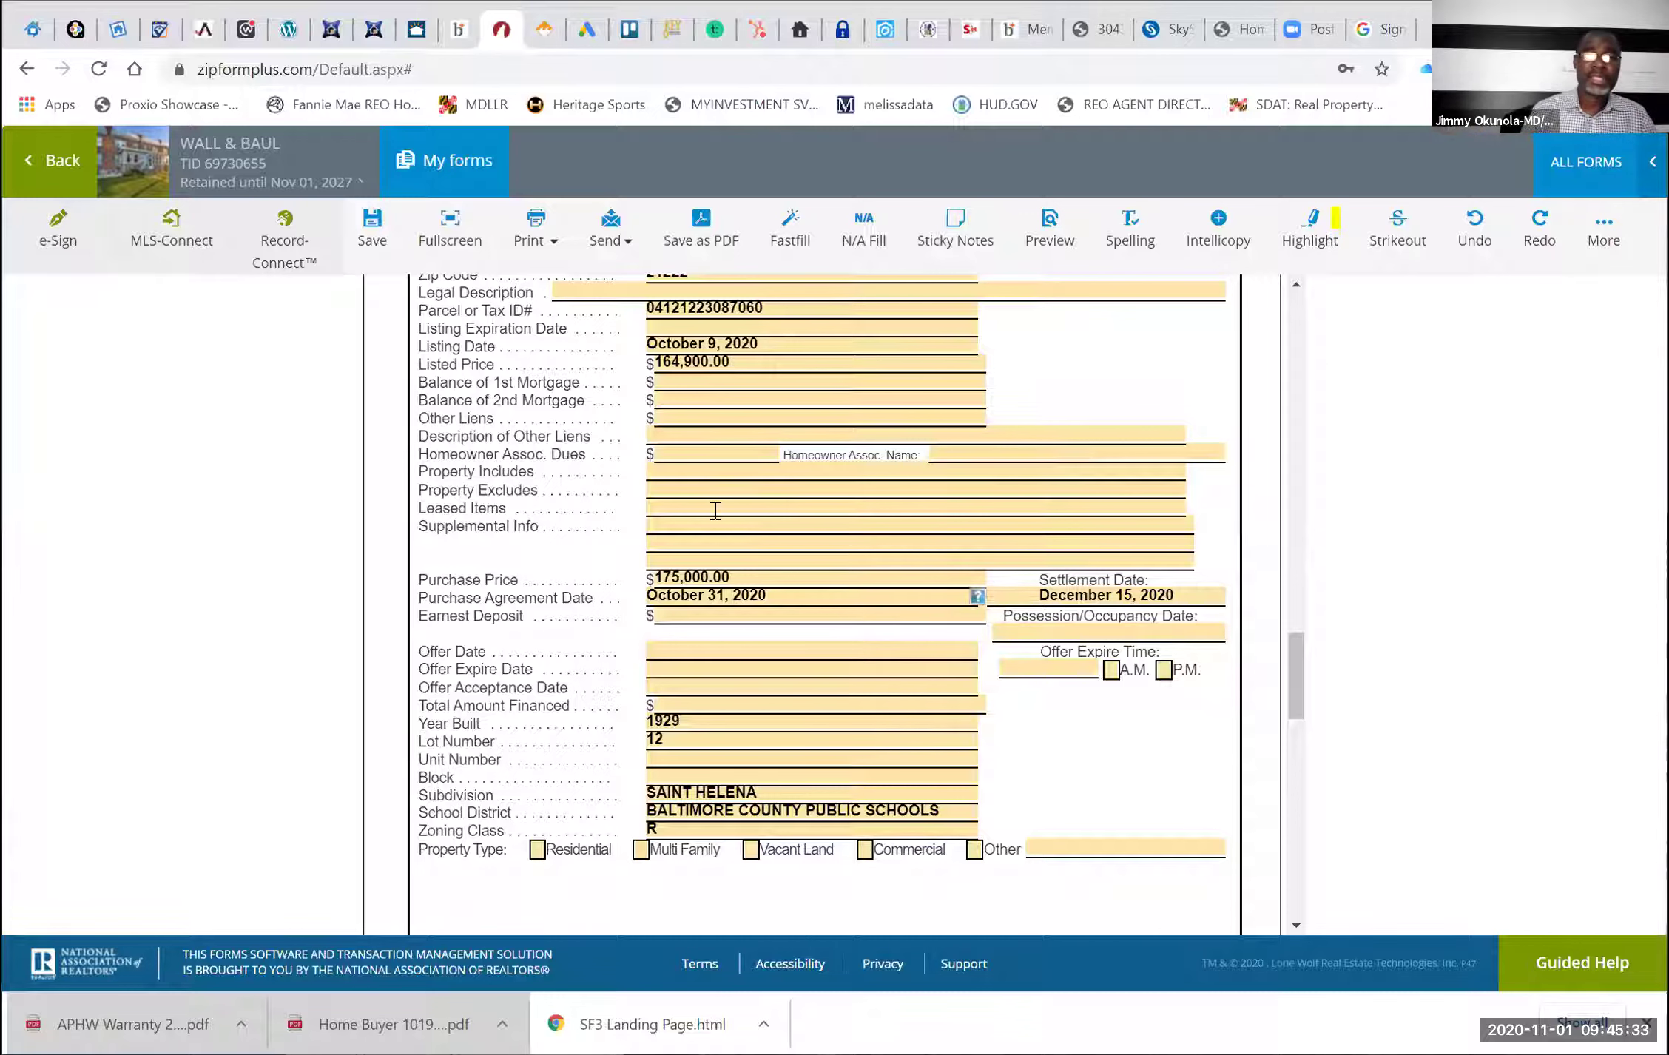
Enter an Earnest Deposit of $2,000.00
{"action": "left_click", "coordinate": [687, 616]}
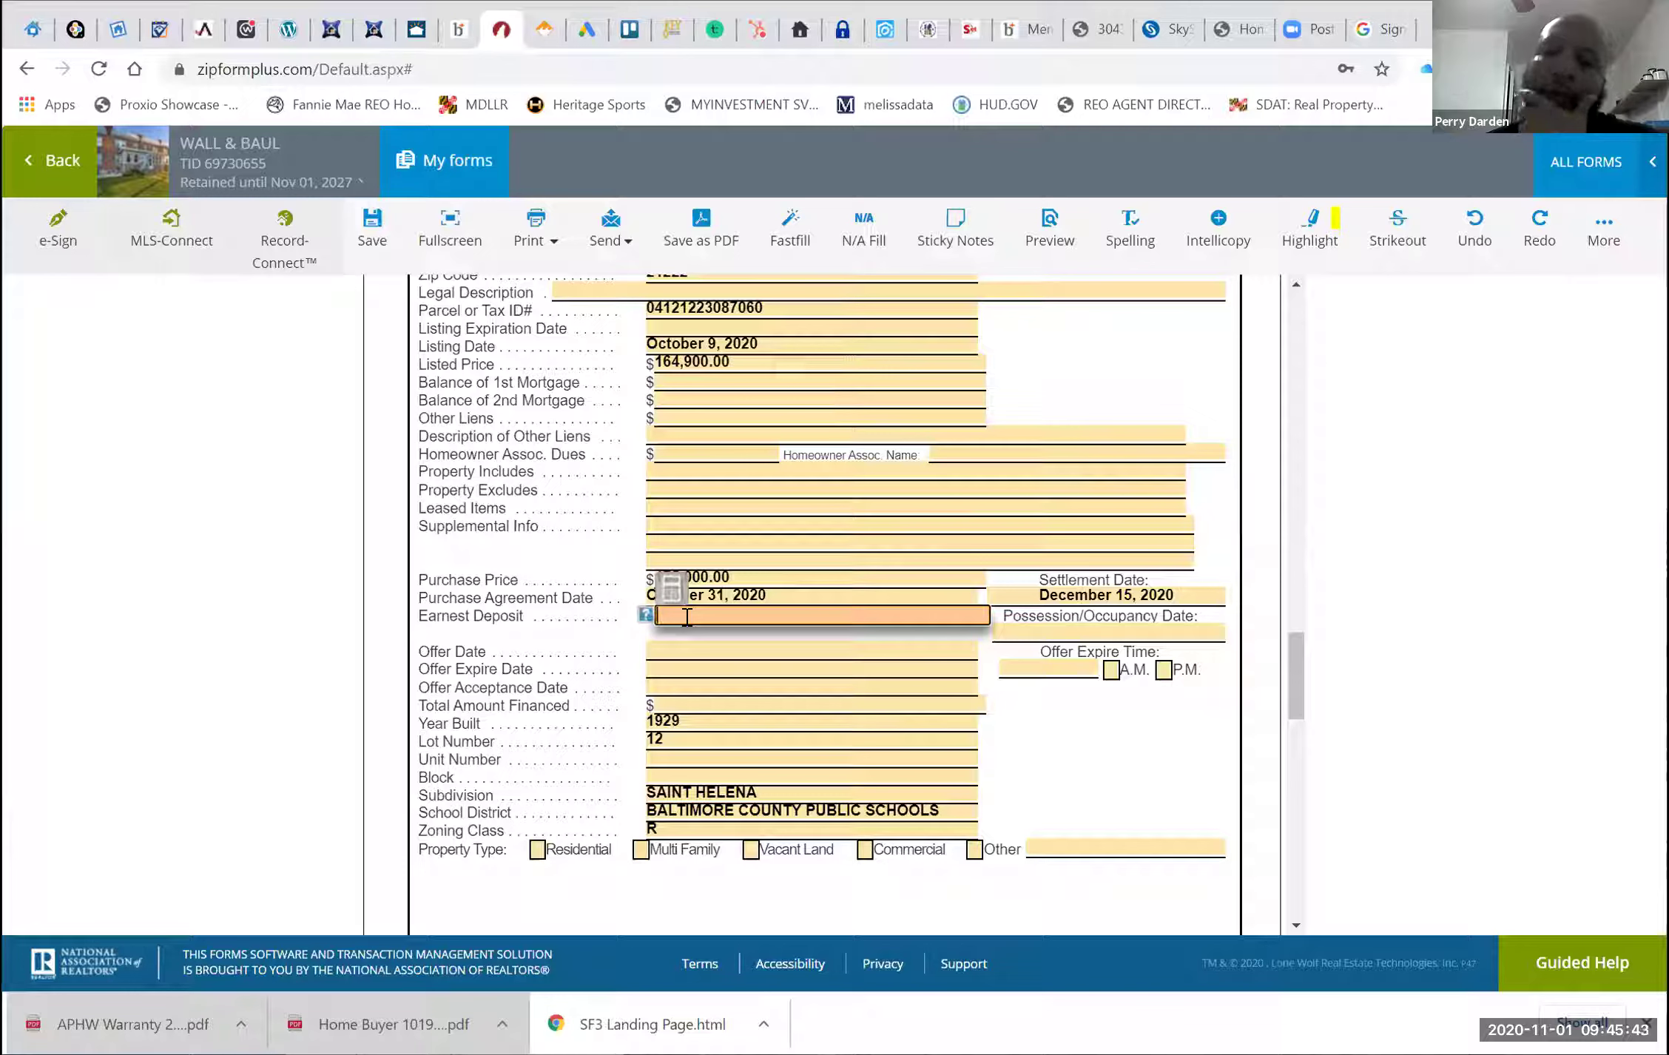
{"action": "type", "text": "2000"}
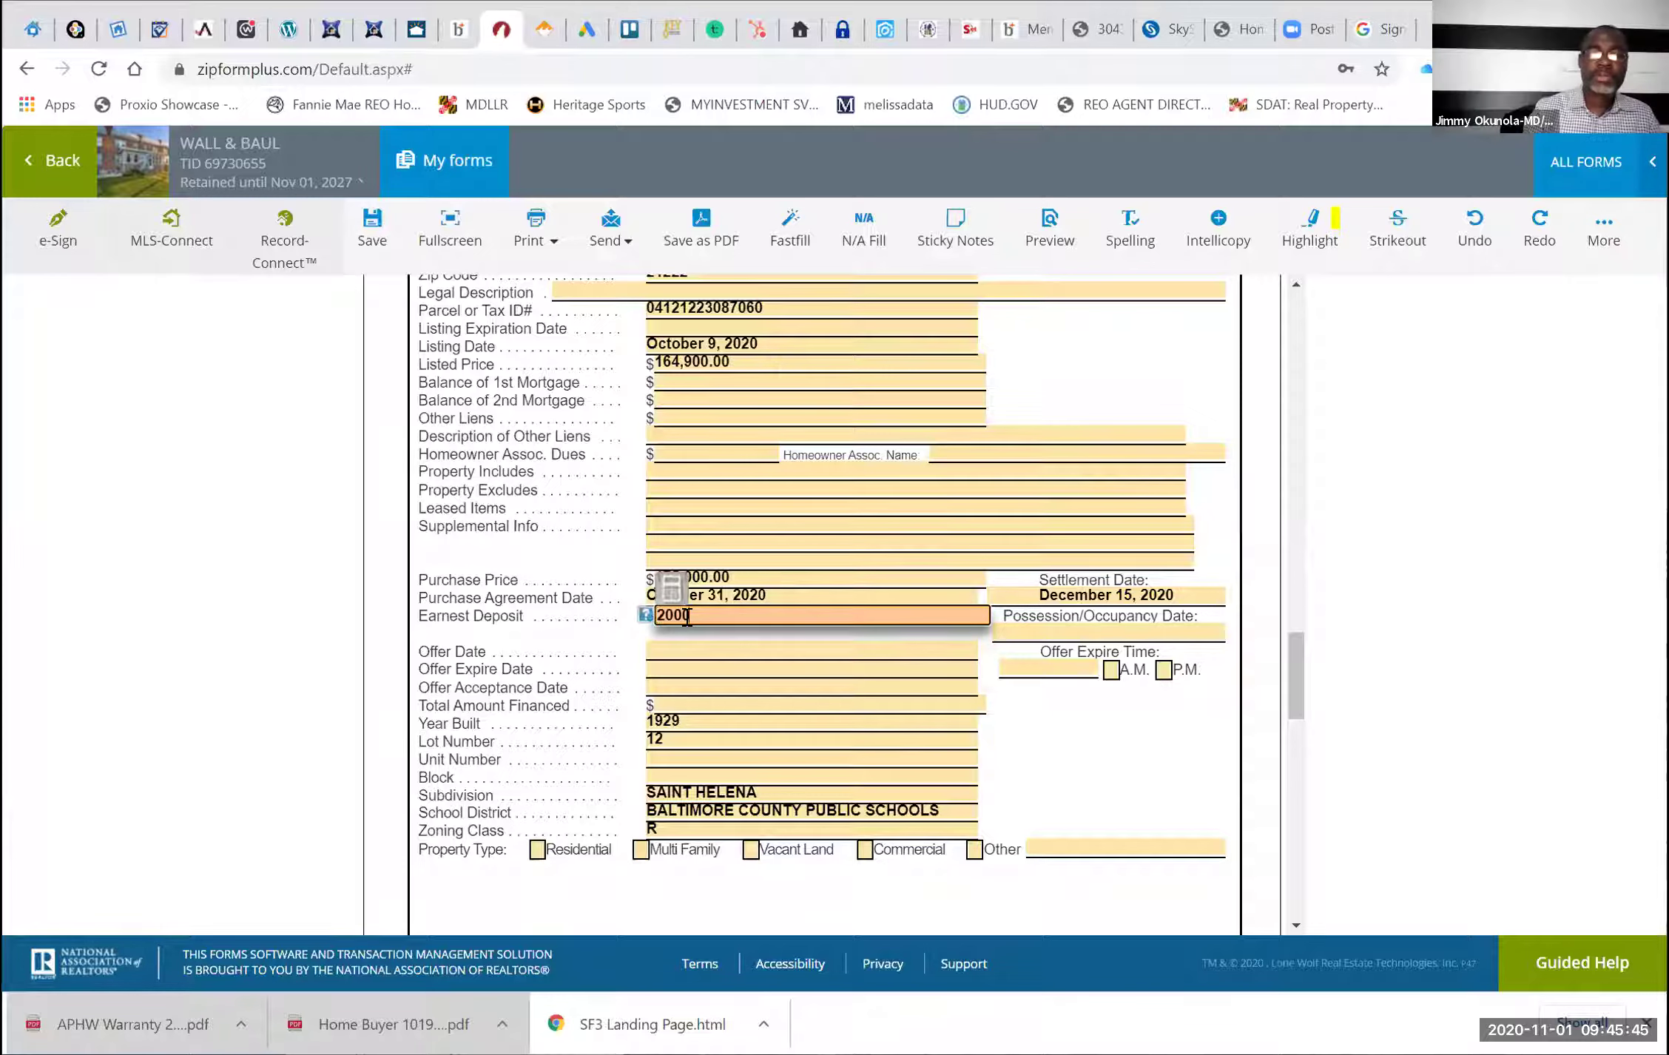
{"action": "left_click", "coordinate": [1067, 770]}
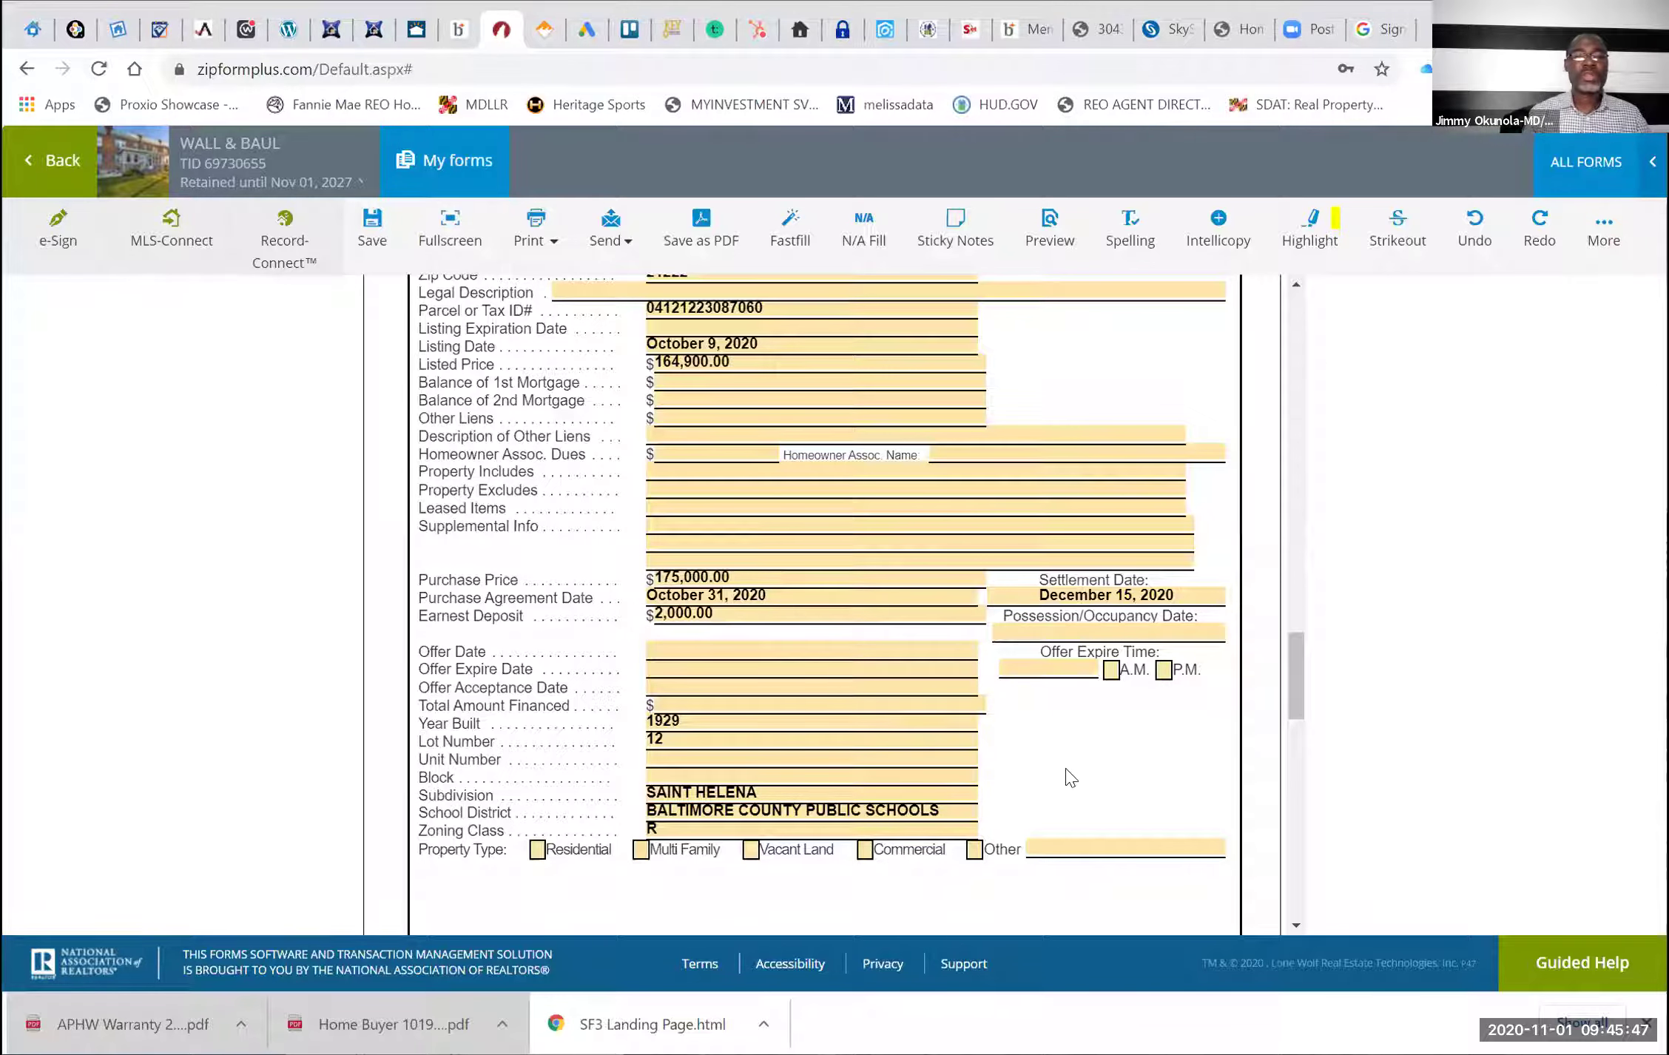
Set the Offer Date to October 31, 2020 from the calendar
{"action": "left_click", "coordinate": [753, 648]}
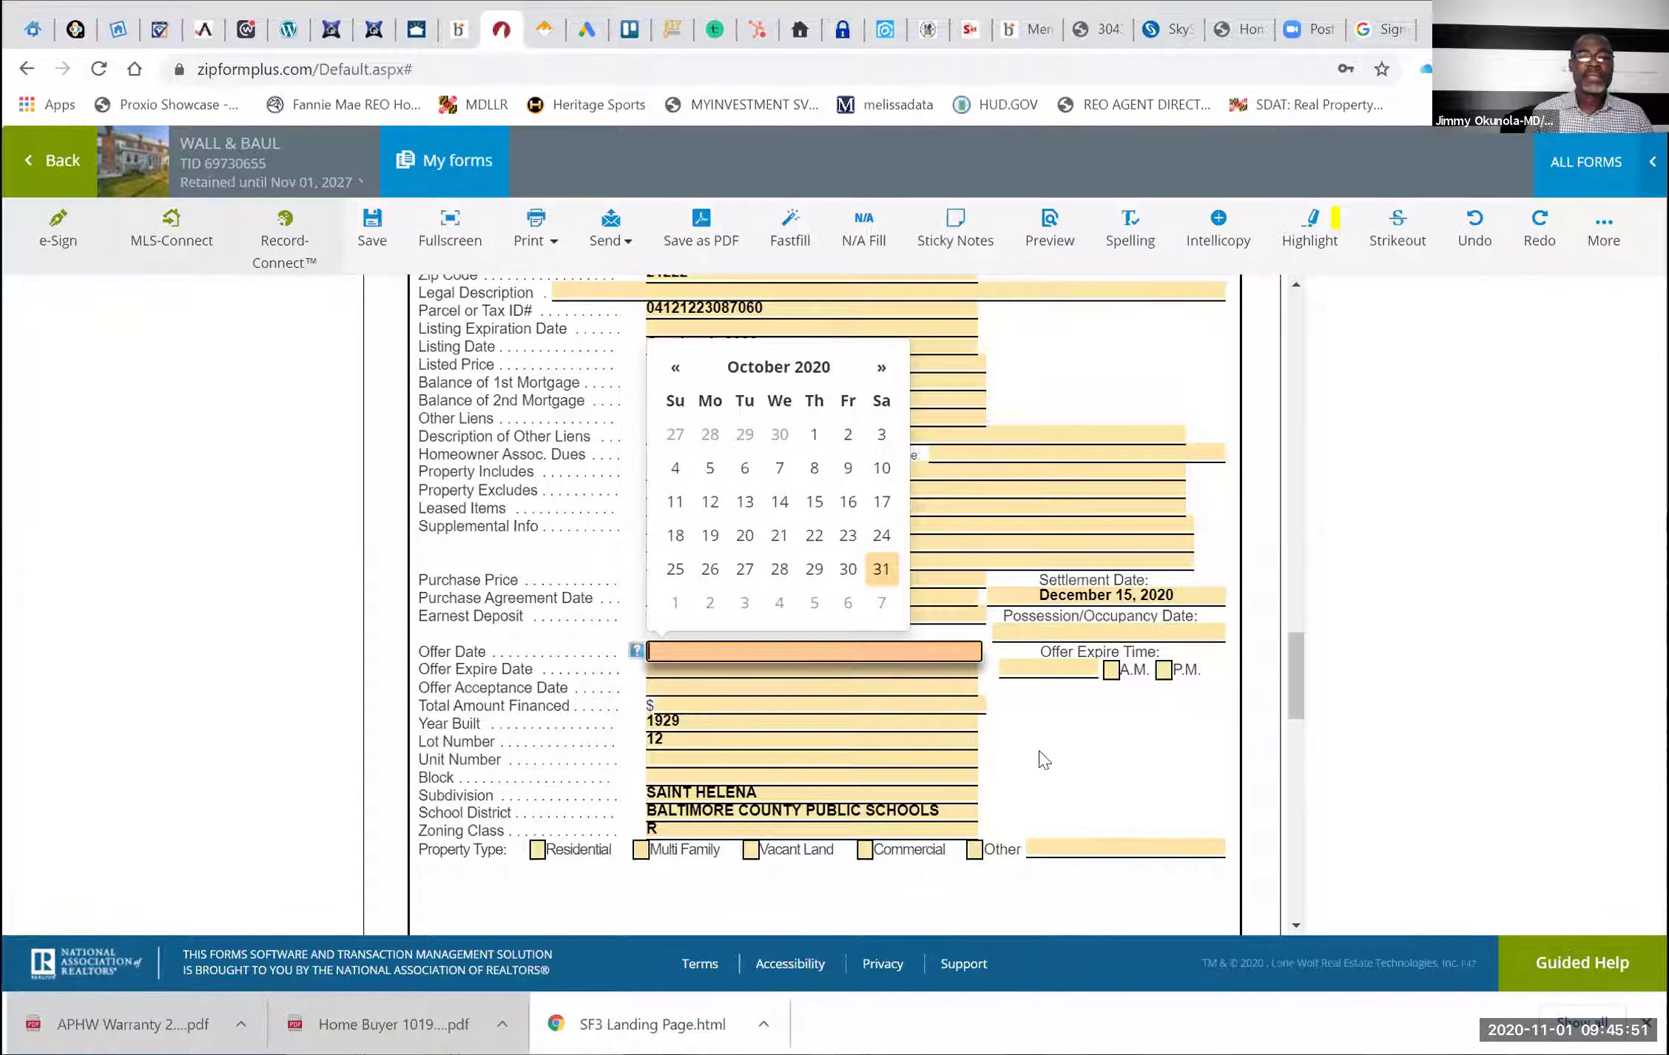
{"action": "left_click", "coordinate": [710, 666]}
{"action": "left_click", "coordinate": [739, 653]}
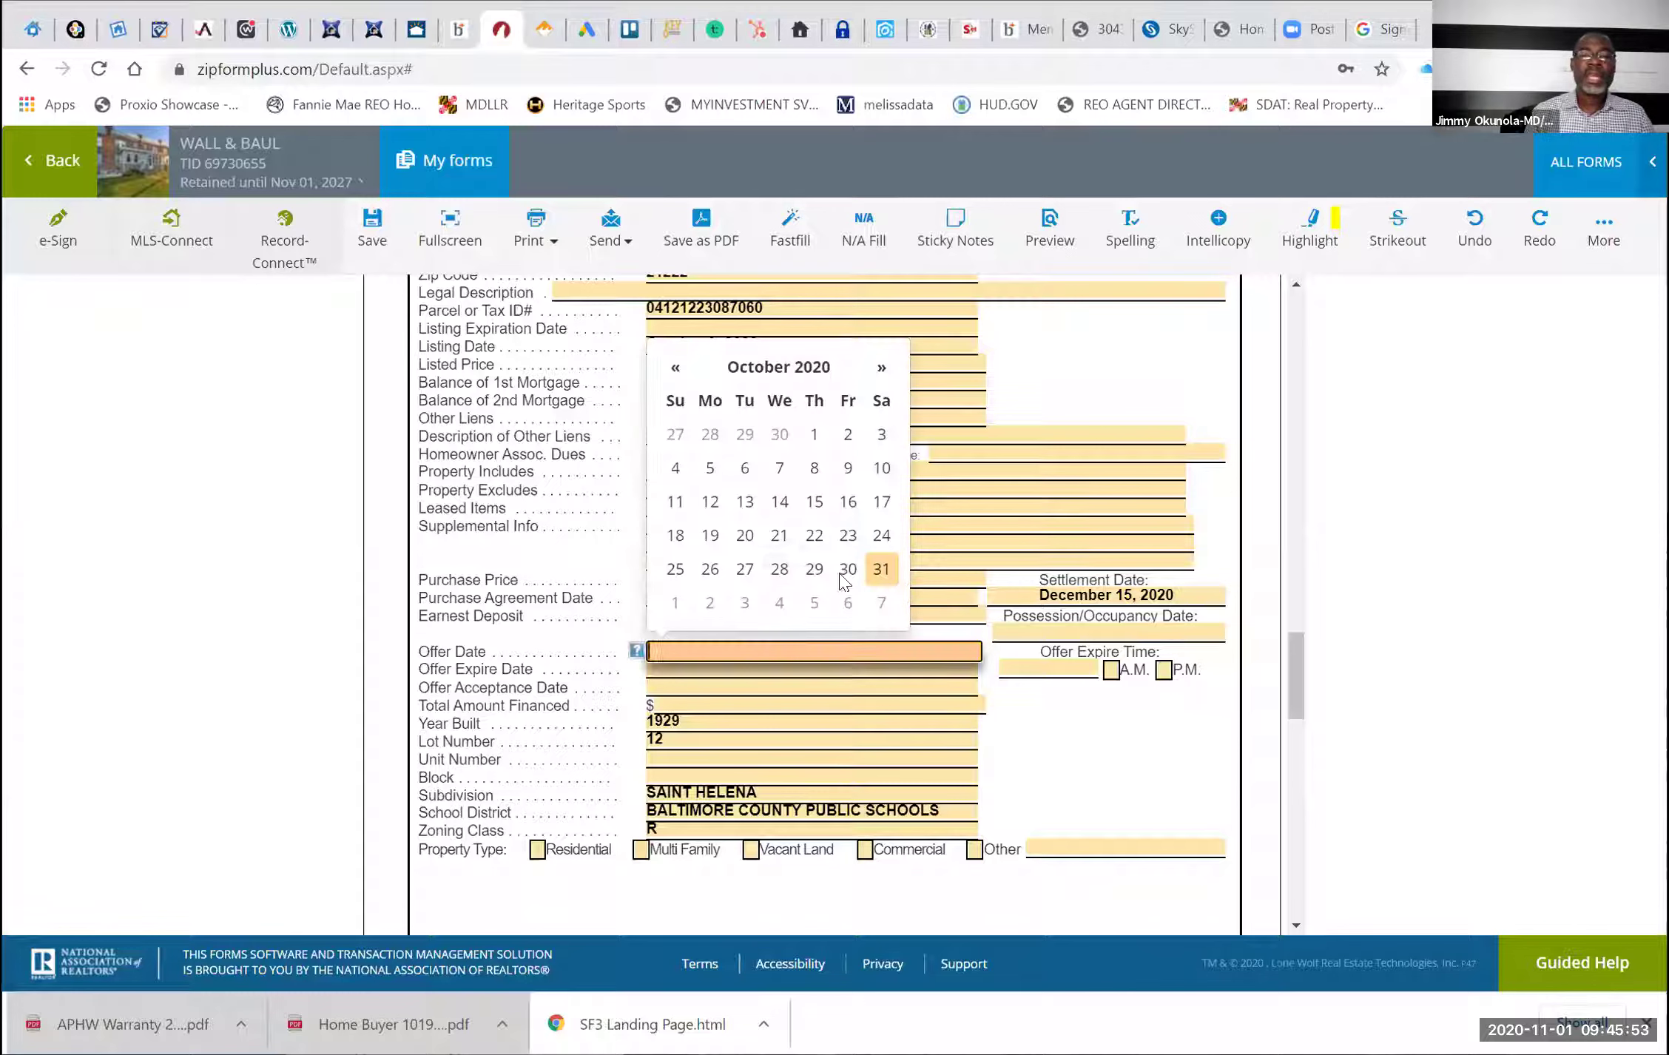
{"action": "left_click", "coordinate": [881, 573]}
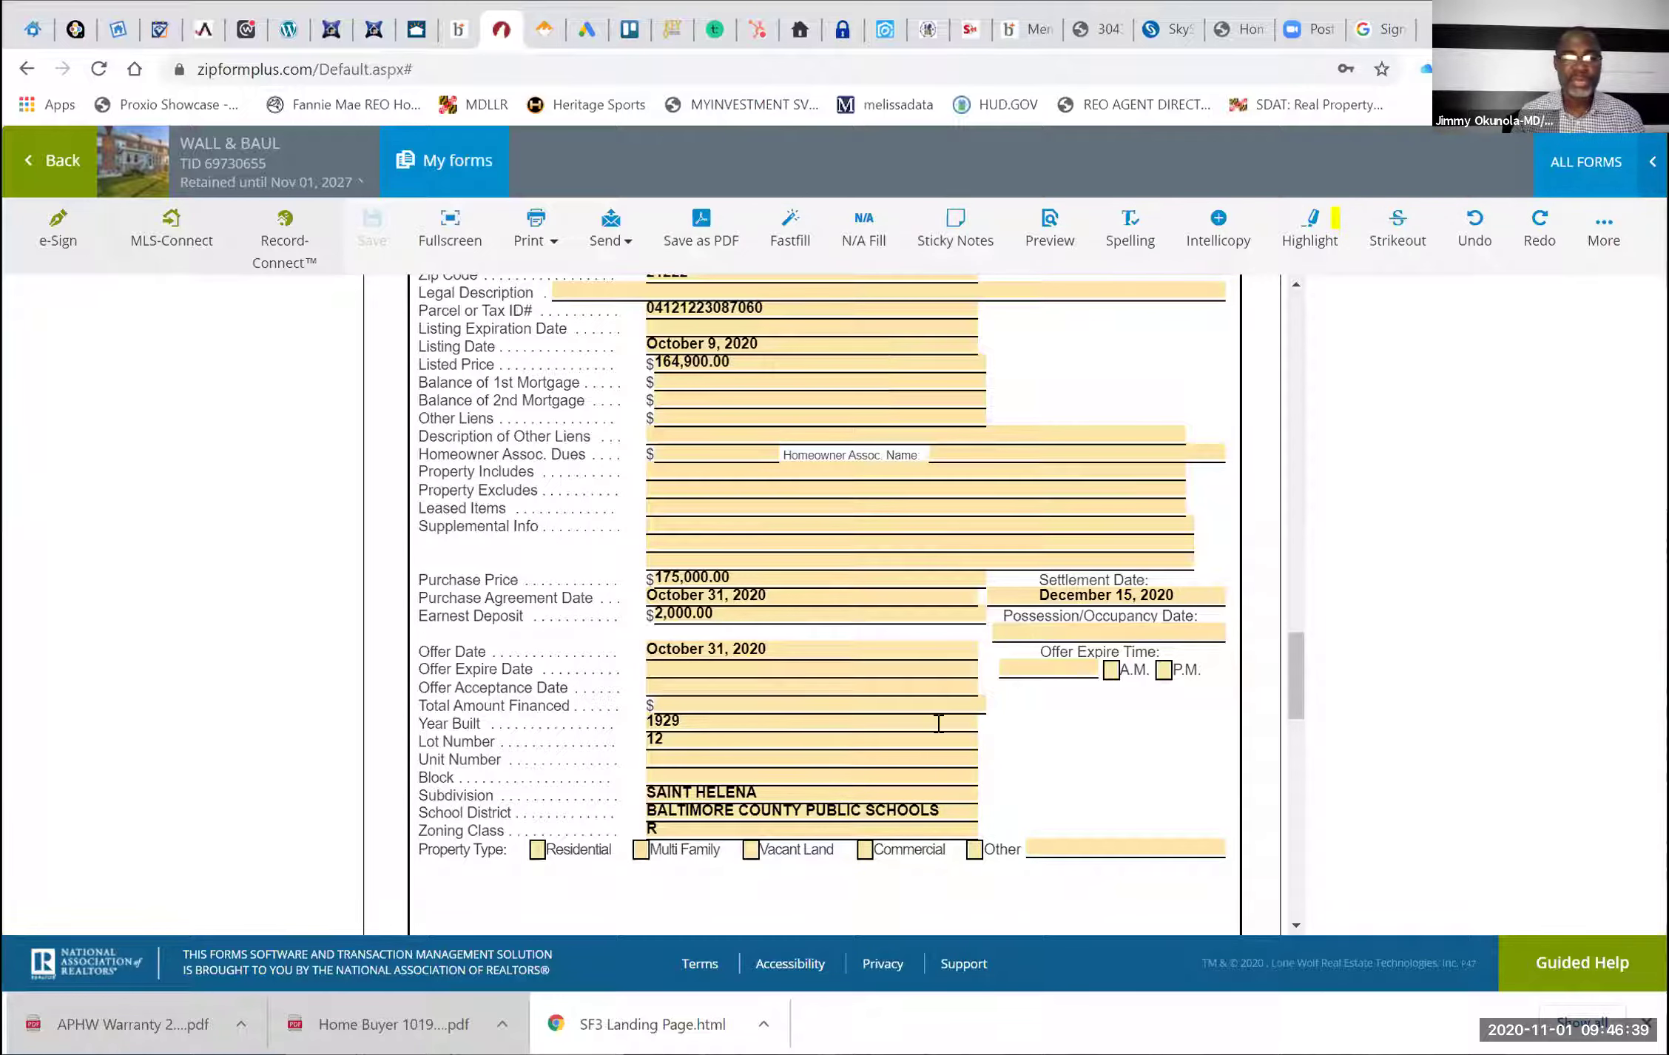
Tick Residential as the property type
{"action": "left_click", "coordinate": [537, 851]}
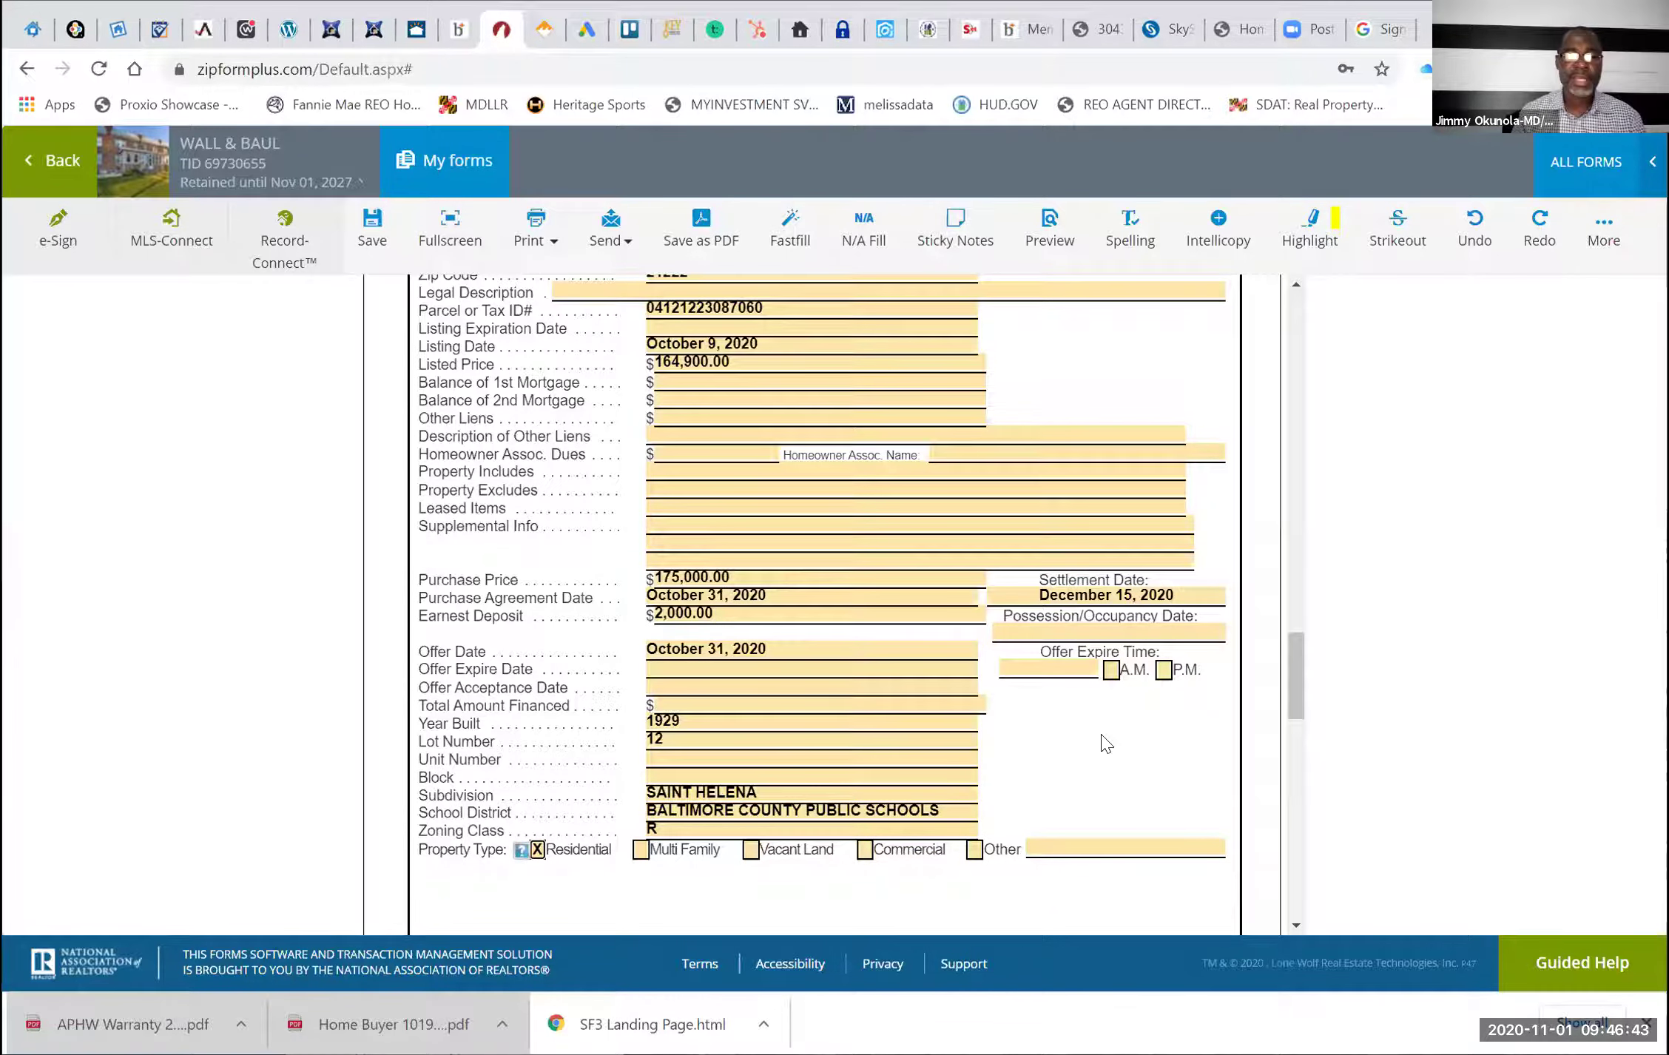
{"action": "scroll", "coordinate": [1105, 742], "scroll_direction": "down", "scroll_amount": 10}
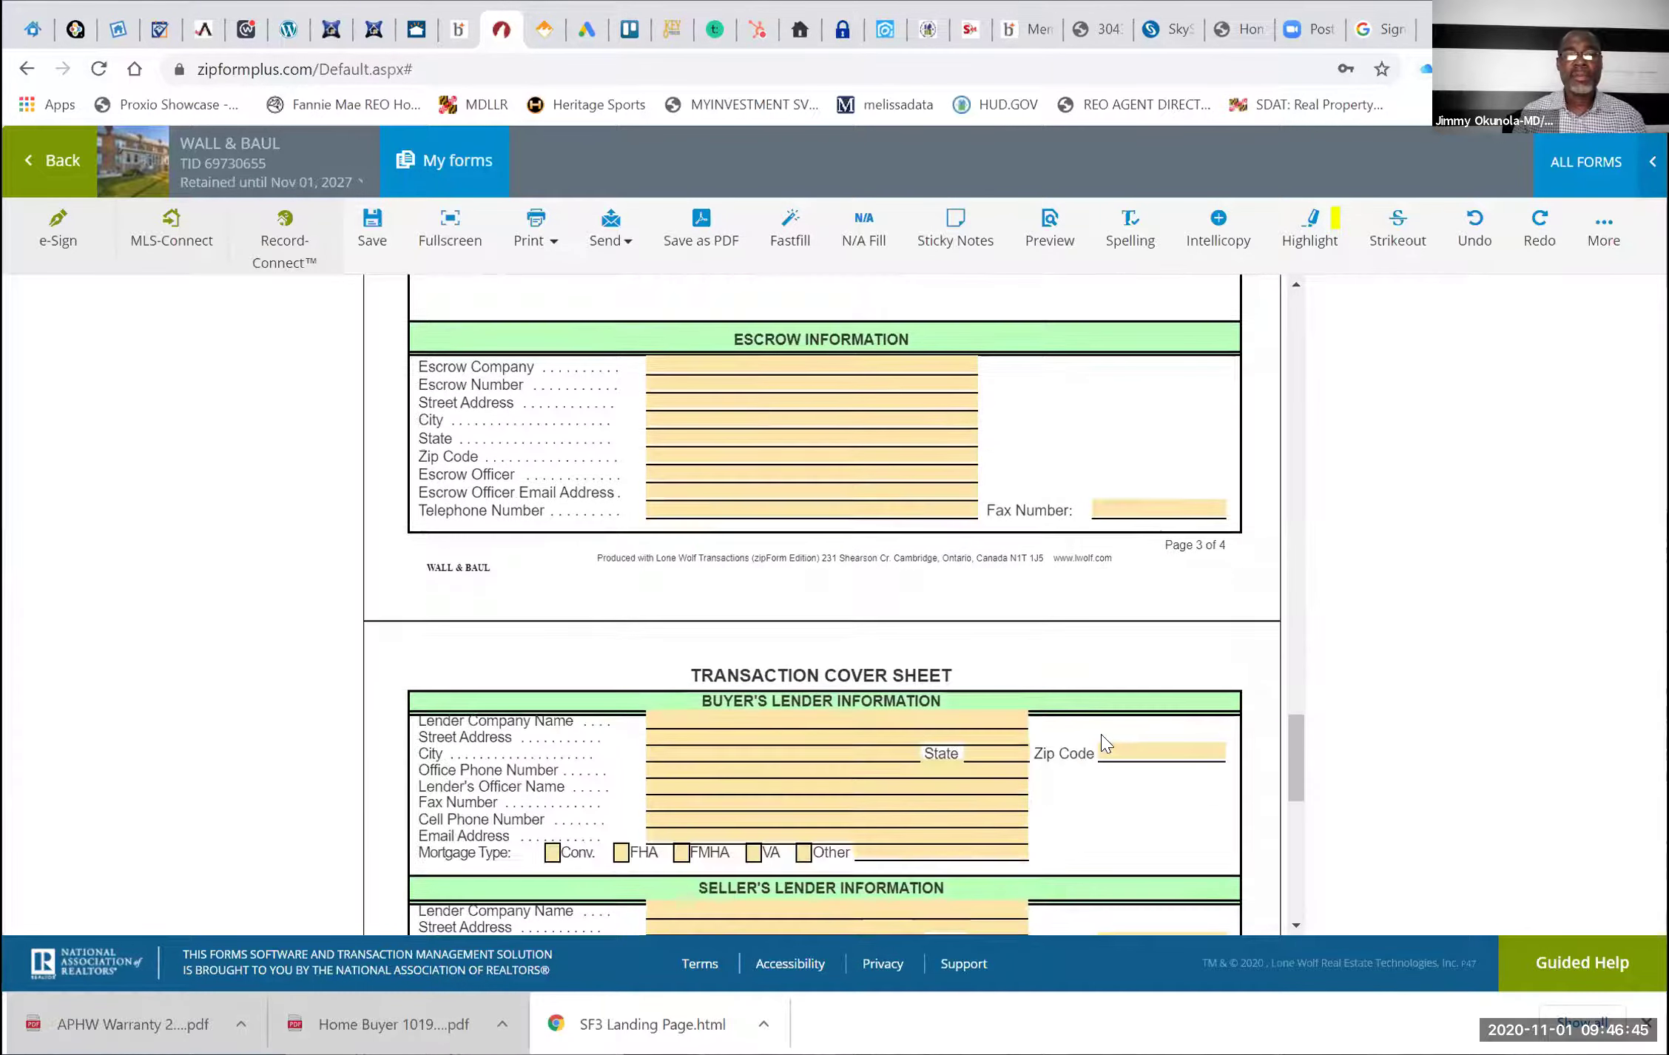
{"action": "scroll", "coordinate": [1105, 742], "scroll_direction": "up", "scroll_amount": 4}
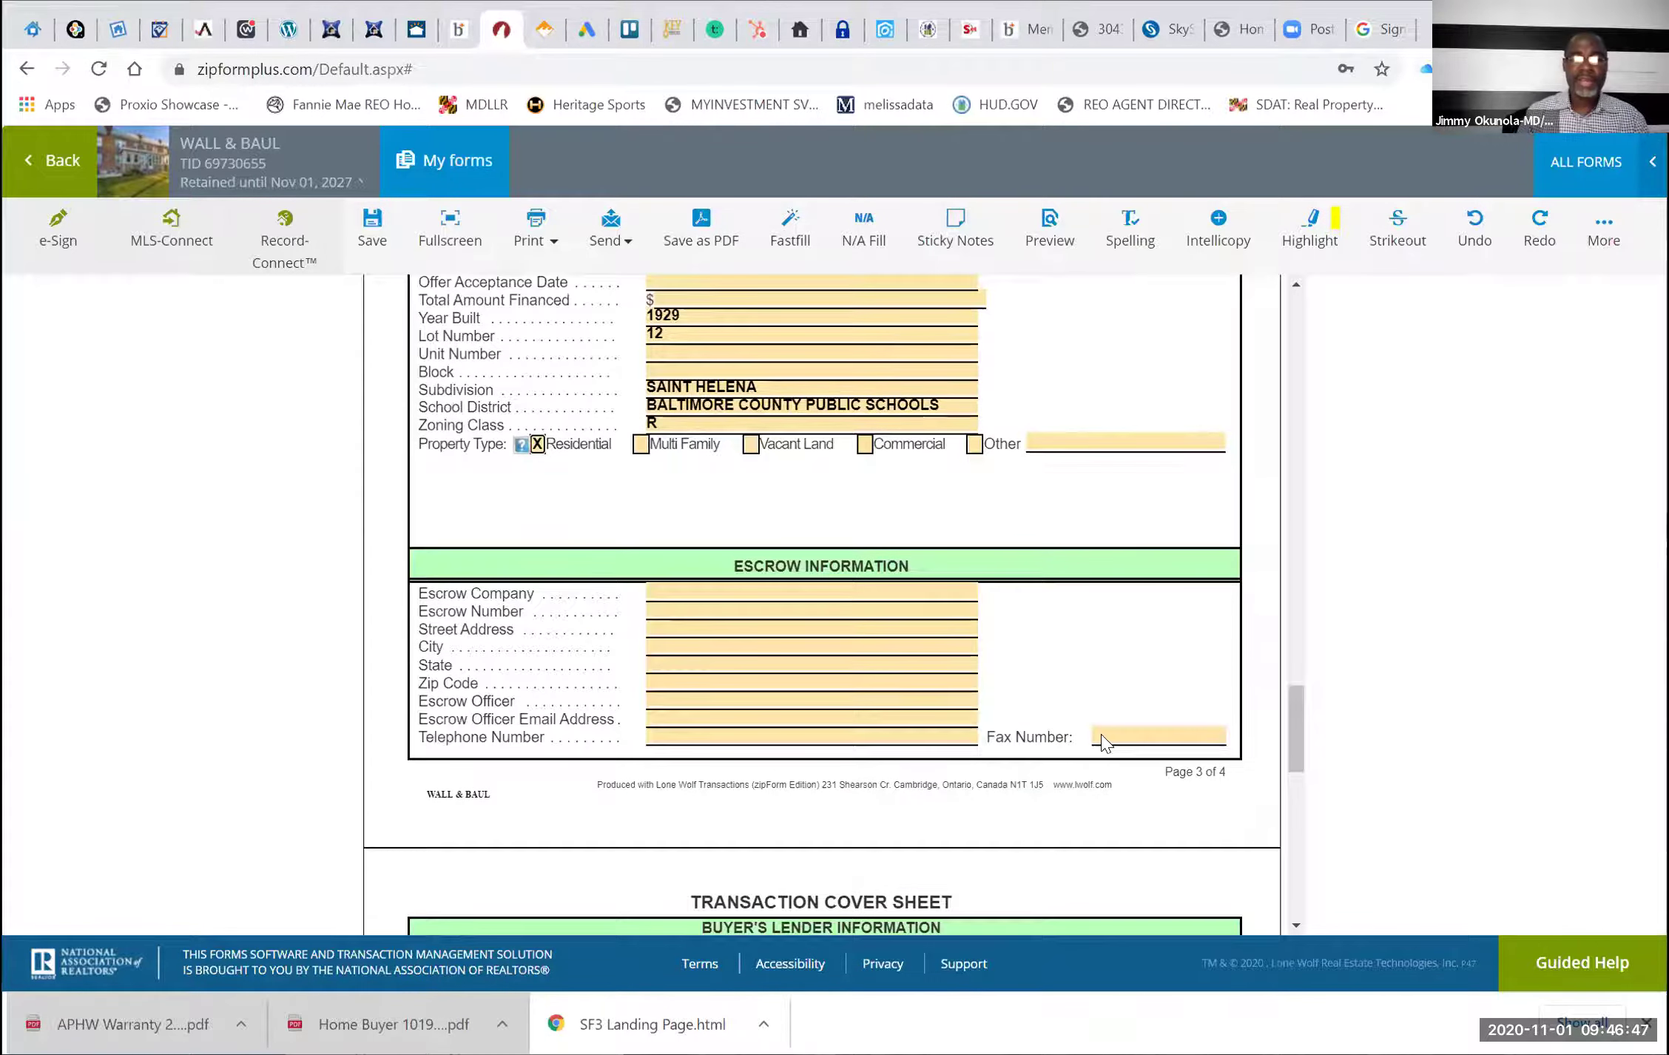
{"action": "scroll", "coordinate": [1105, 742], "scroll_direction": "down", "scroll_amount": 8}
{"action": "scroll", "coordinate": [1105, 742], "scroll_direction": "down", "scroll_amount": 3}
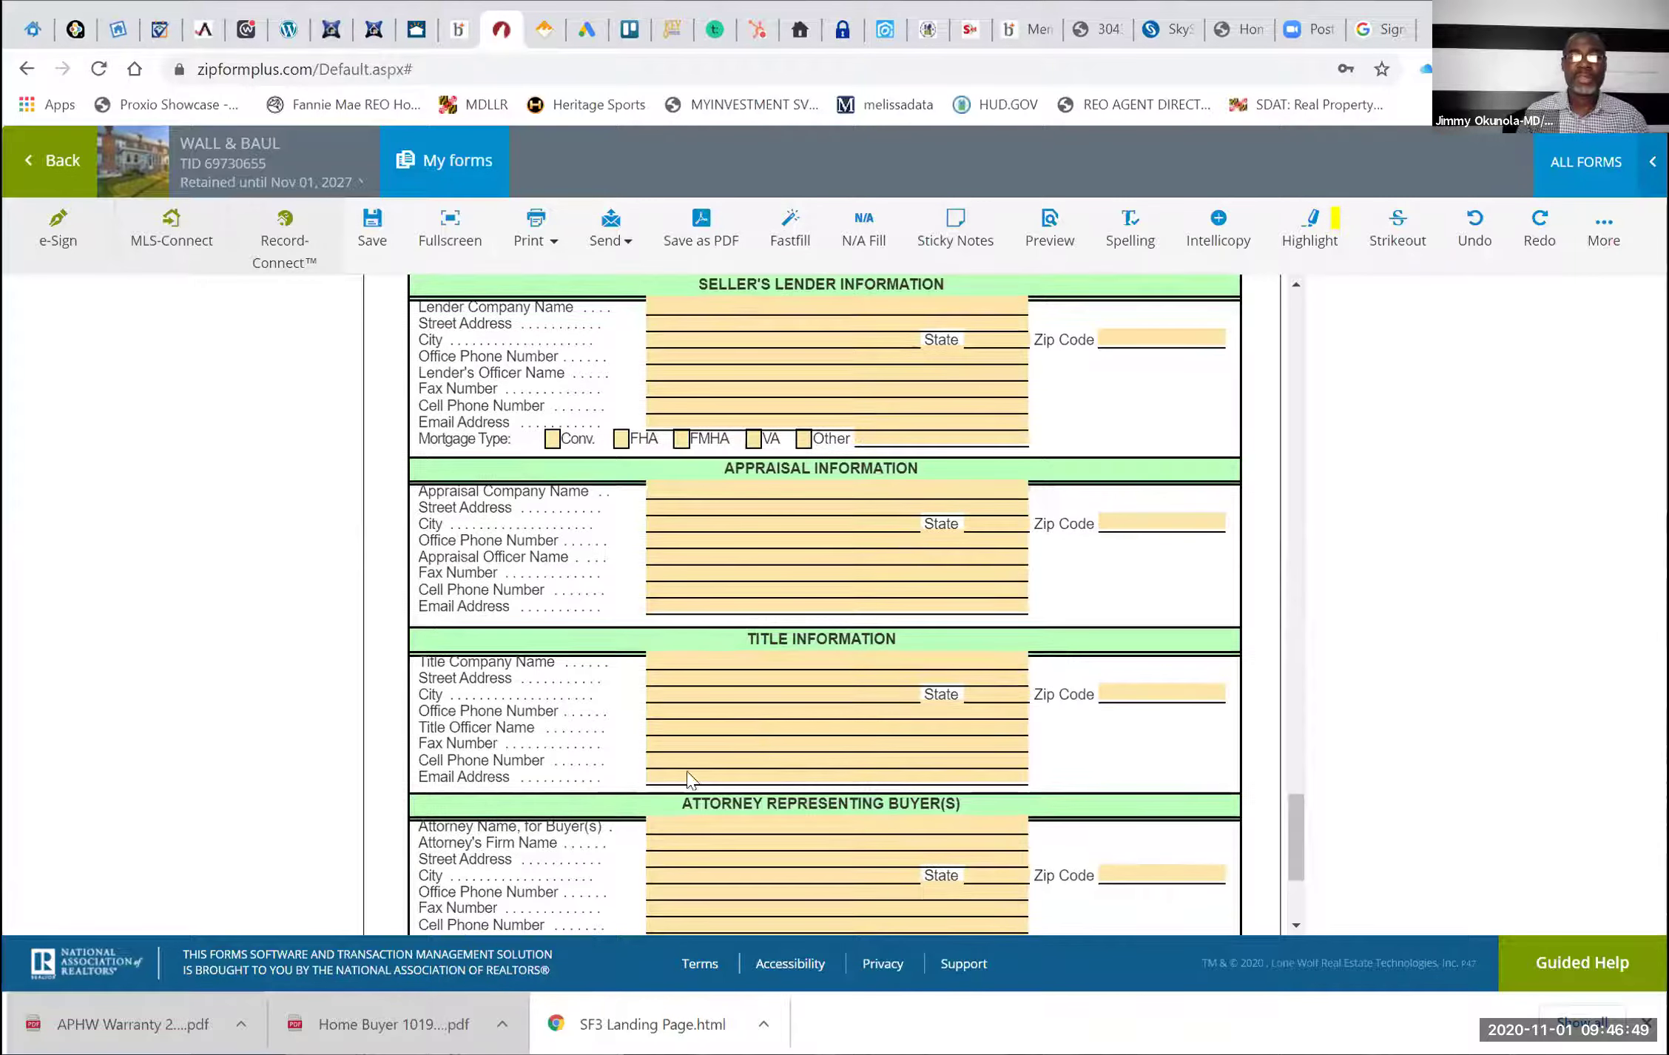
{"action": "scroll", "coordinate": [861, 747], "scroll_direction": "up", "scroll_amount": 5}
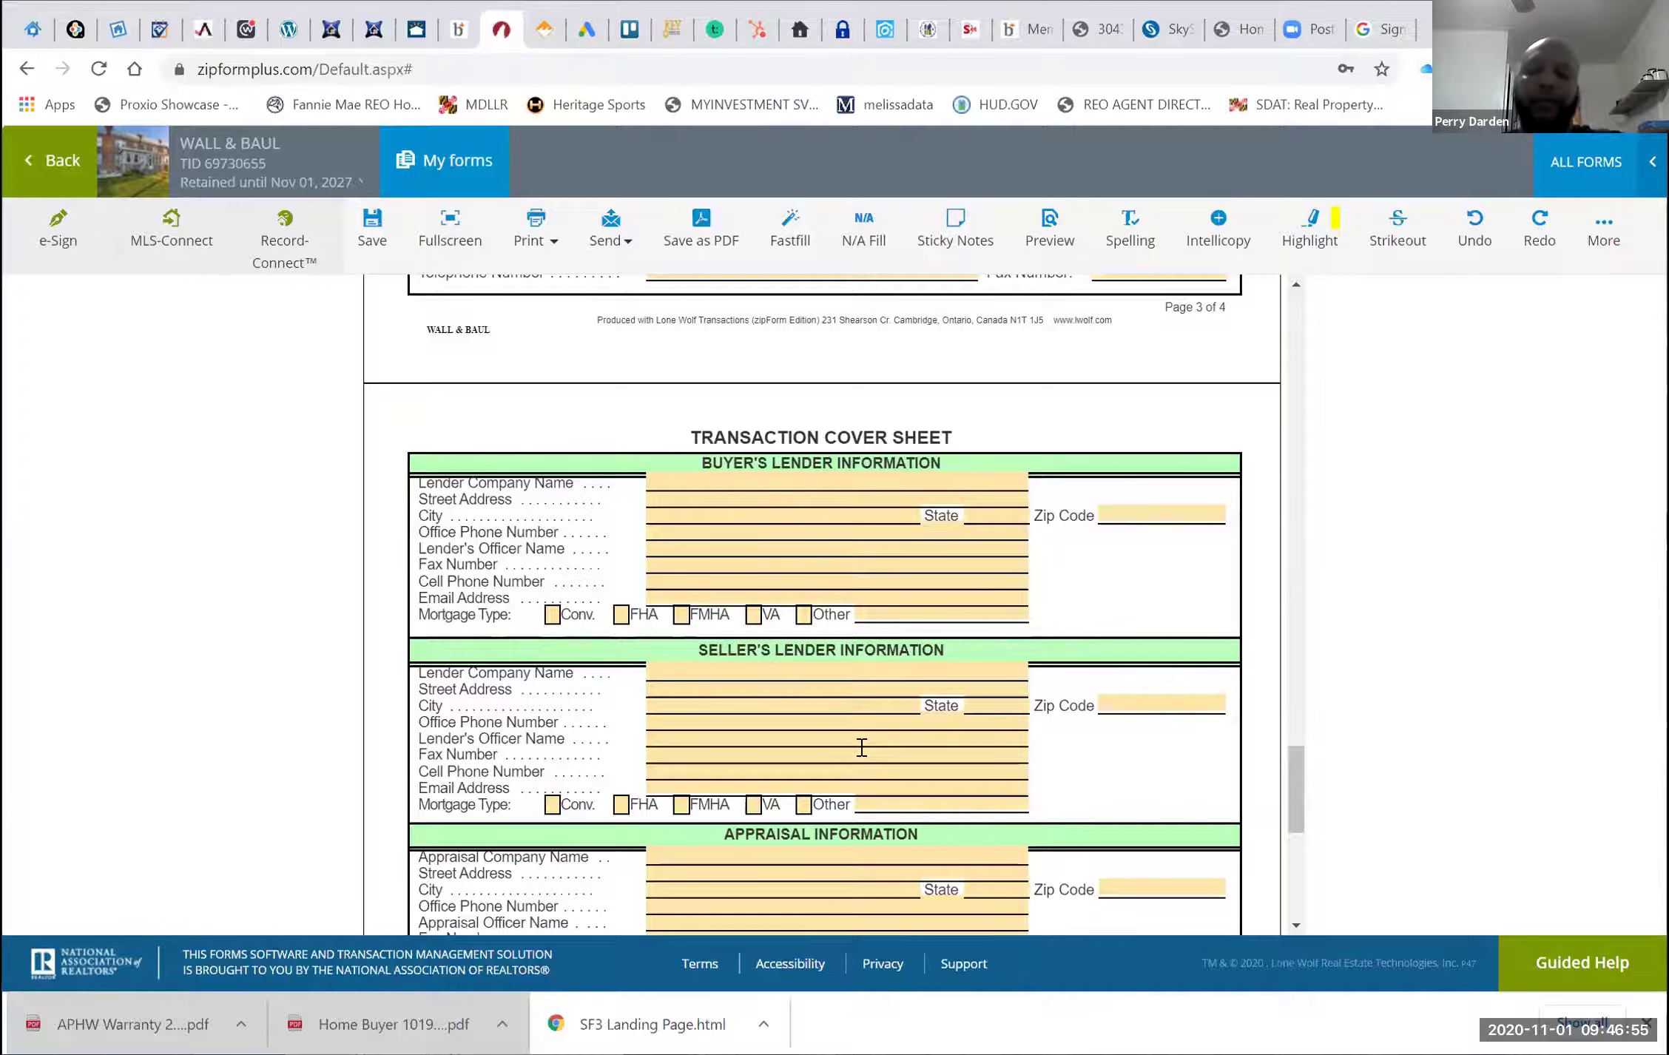
{"action": "scroll", "coordinate": [862, 747], "scroll_direction": "down", "scroll_amount": 4}
{"action": "scroll", "coordinate": [862, 747], "scroll_direction": "up", "scroll_amount": 8}
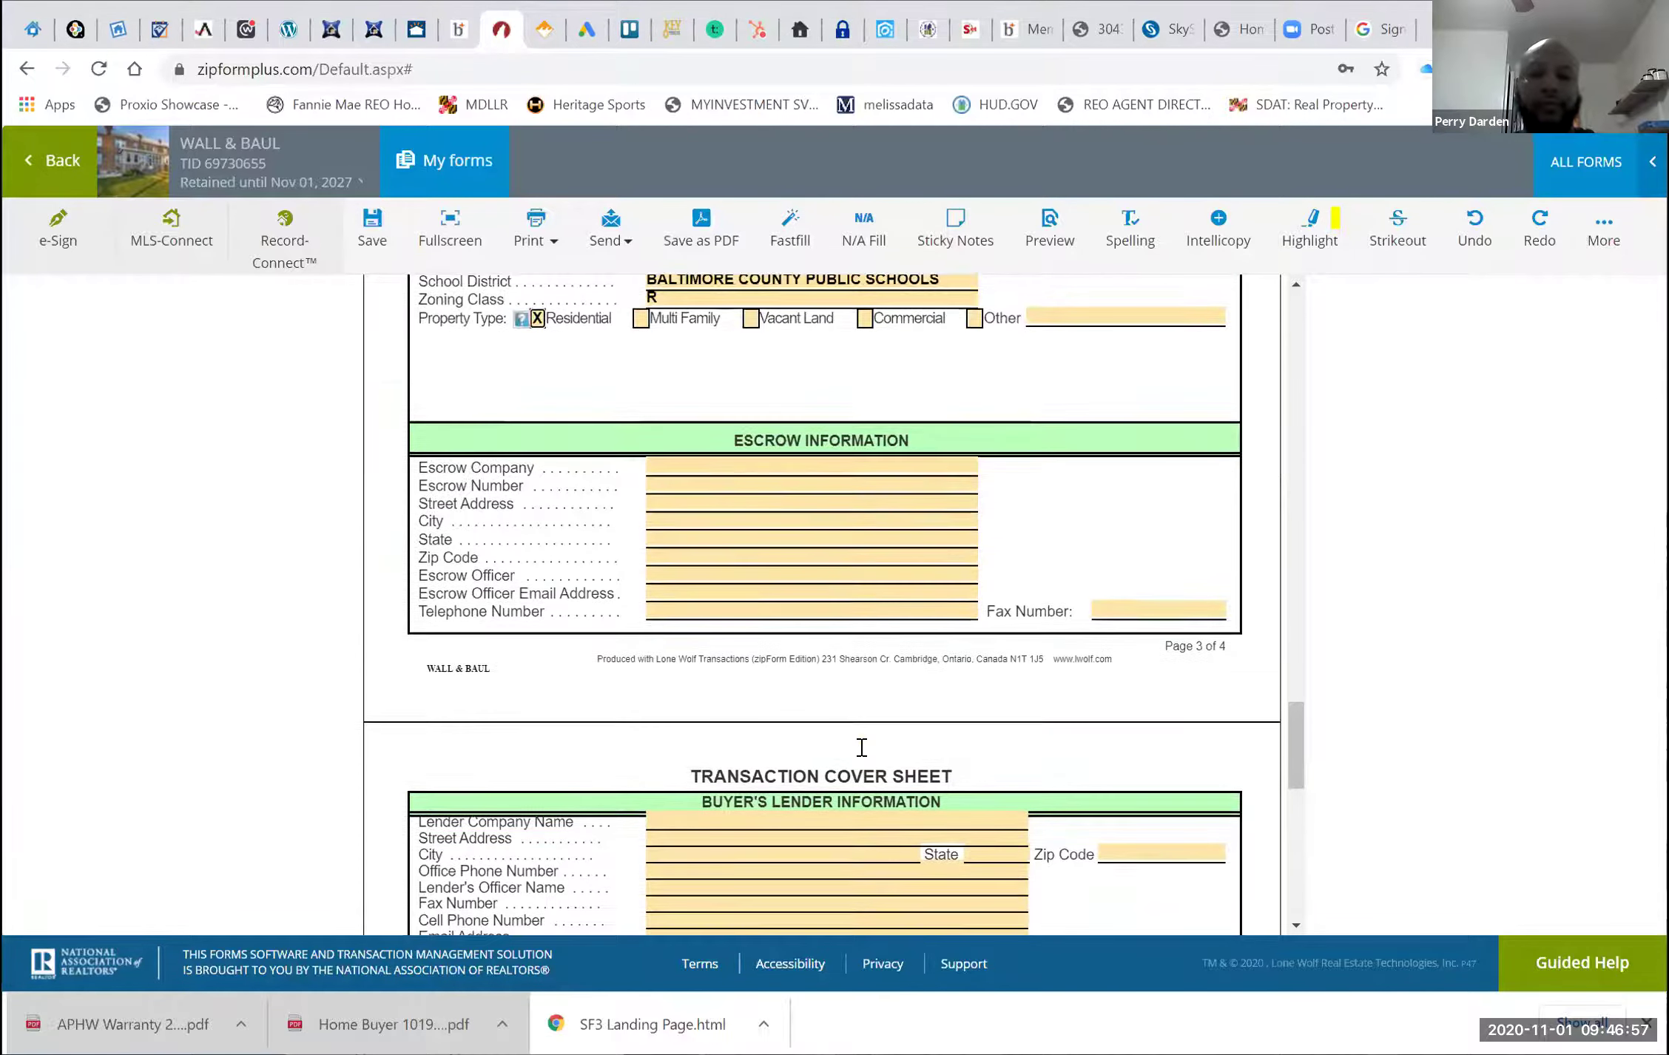
{"action": "scroll", "coordinate": [862, 747], "scroll_direction": "down", "scroll_amount": 3}
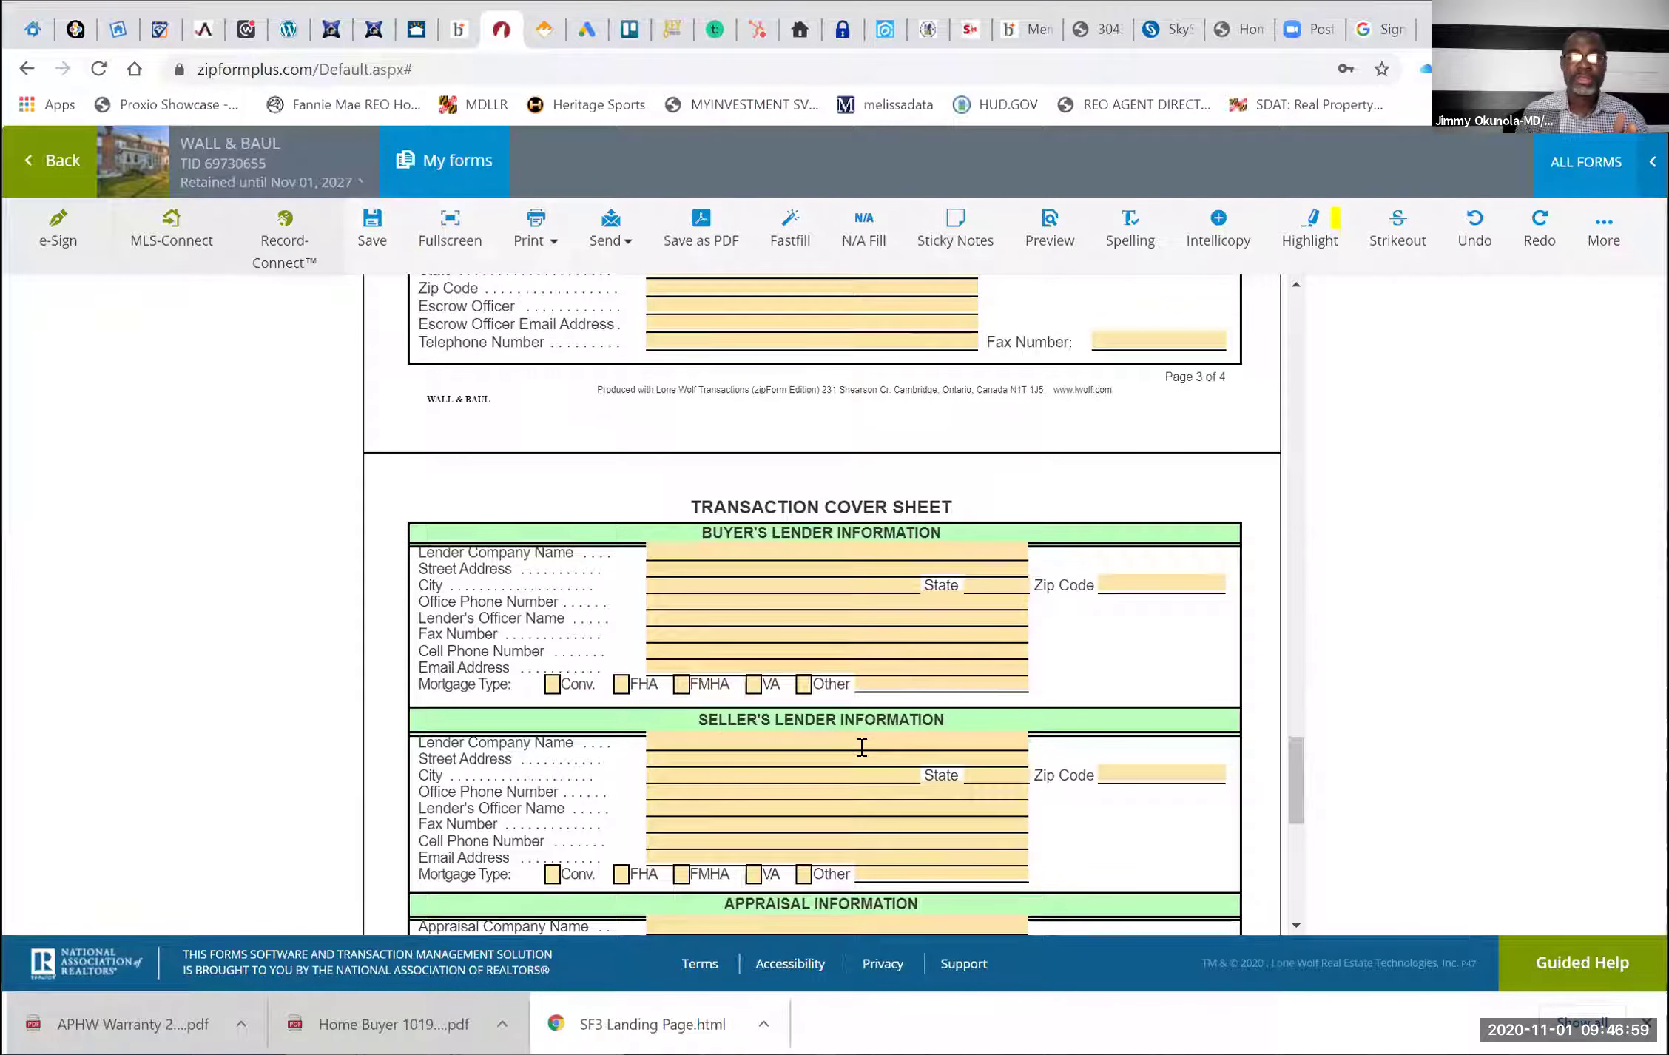
Tick FHA as the buyer's lender mortgage type
{"action": "left_click", "coordinate": [621, 685]}
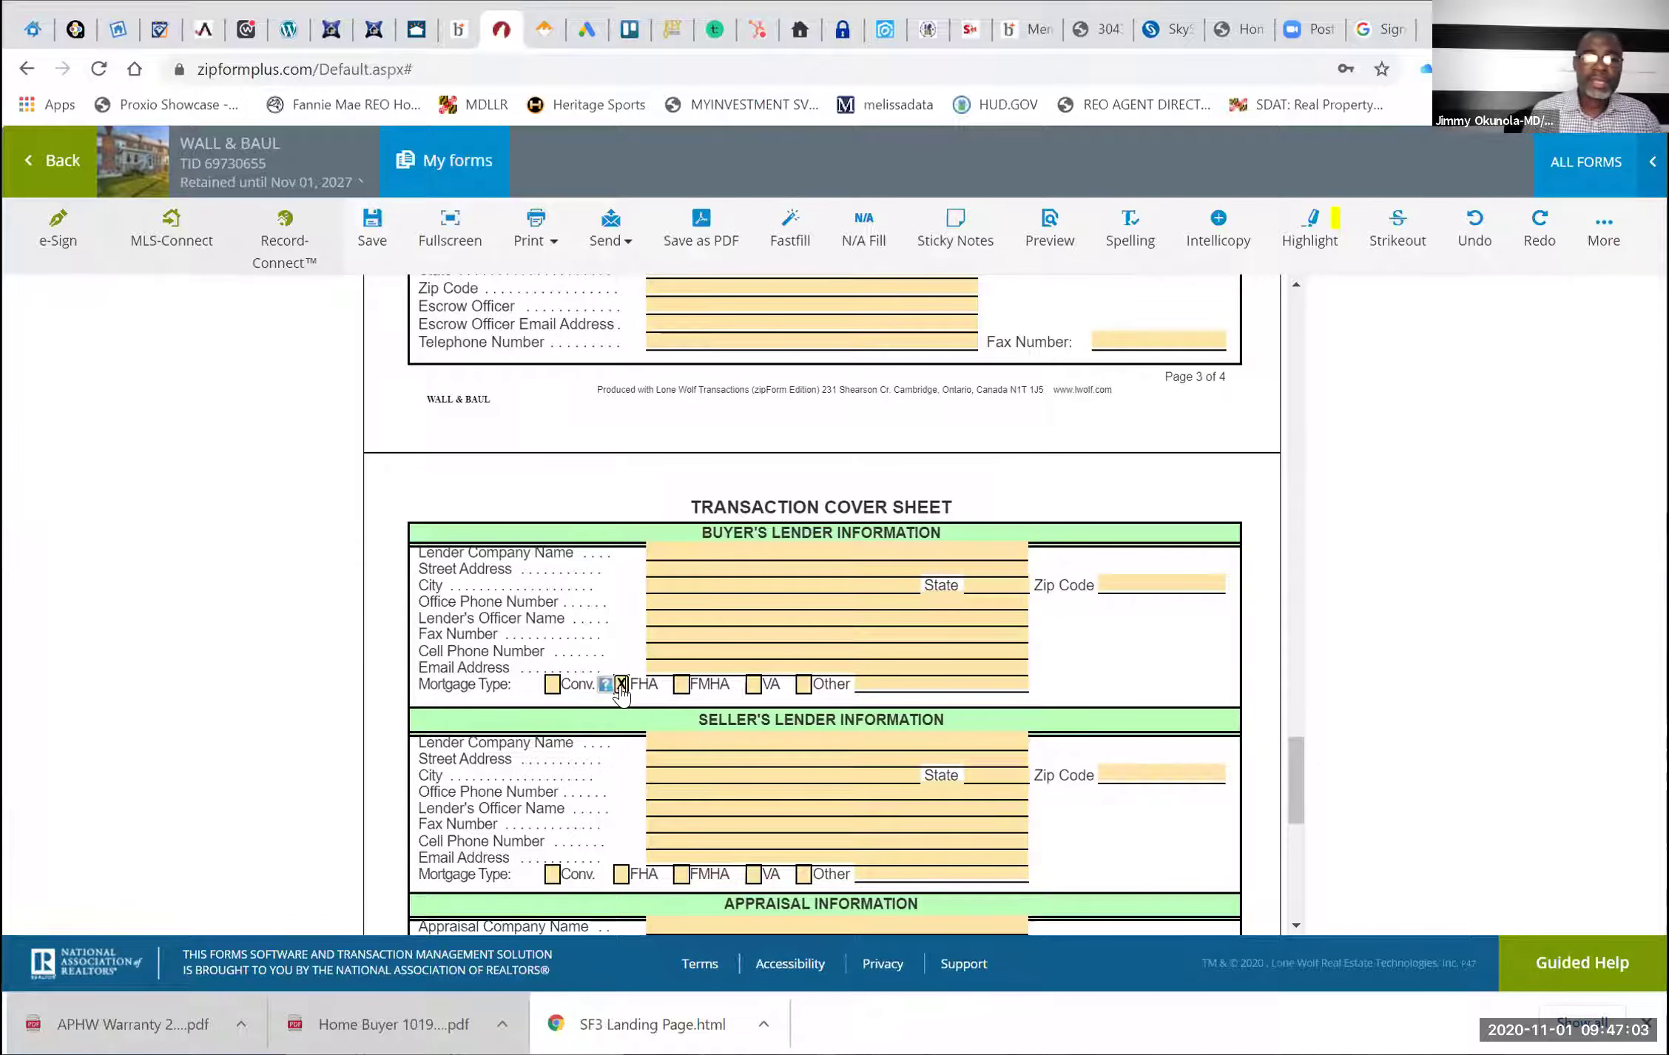
{"action": "scroll", "coordinate": [621, 691], "scroll_direction": "down", "scroll_amount": 8}
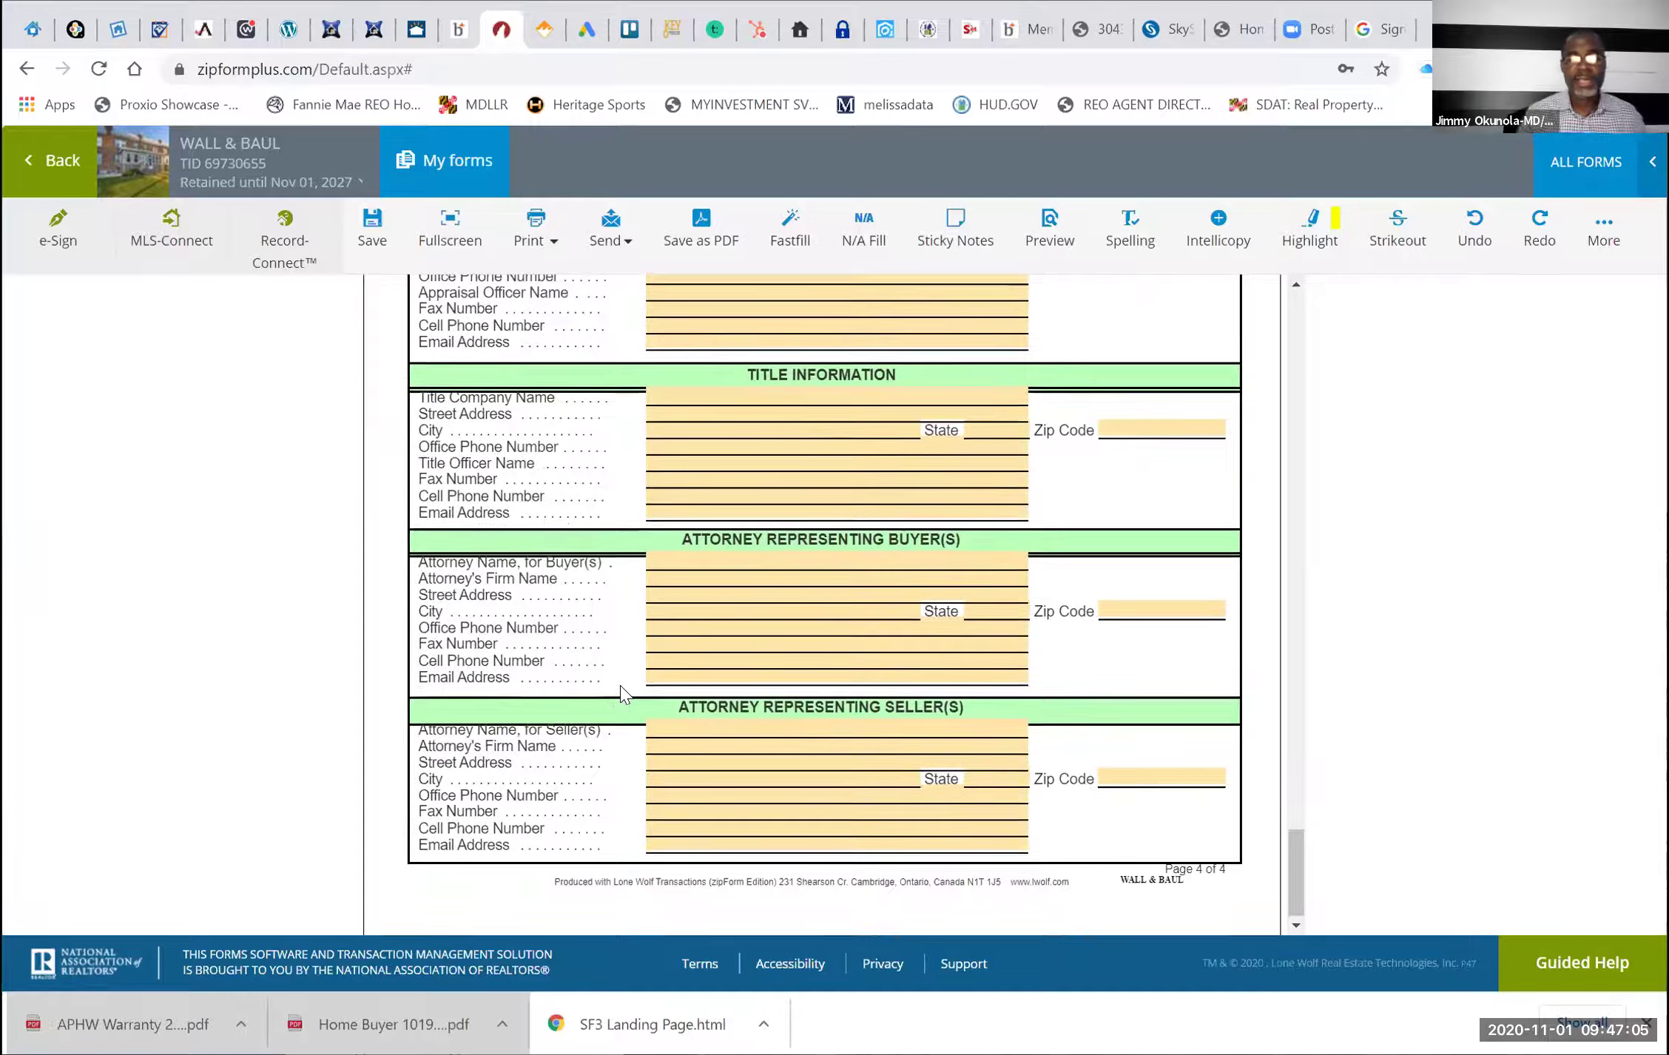
{"action": "scroll", "coordinate": [620, 691], "scroll_direction": "up", "scroll_amount": 10}
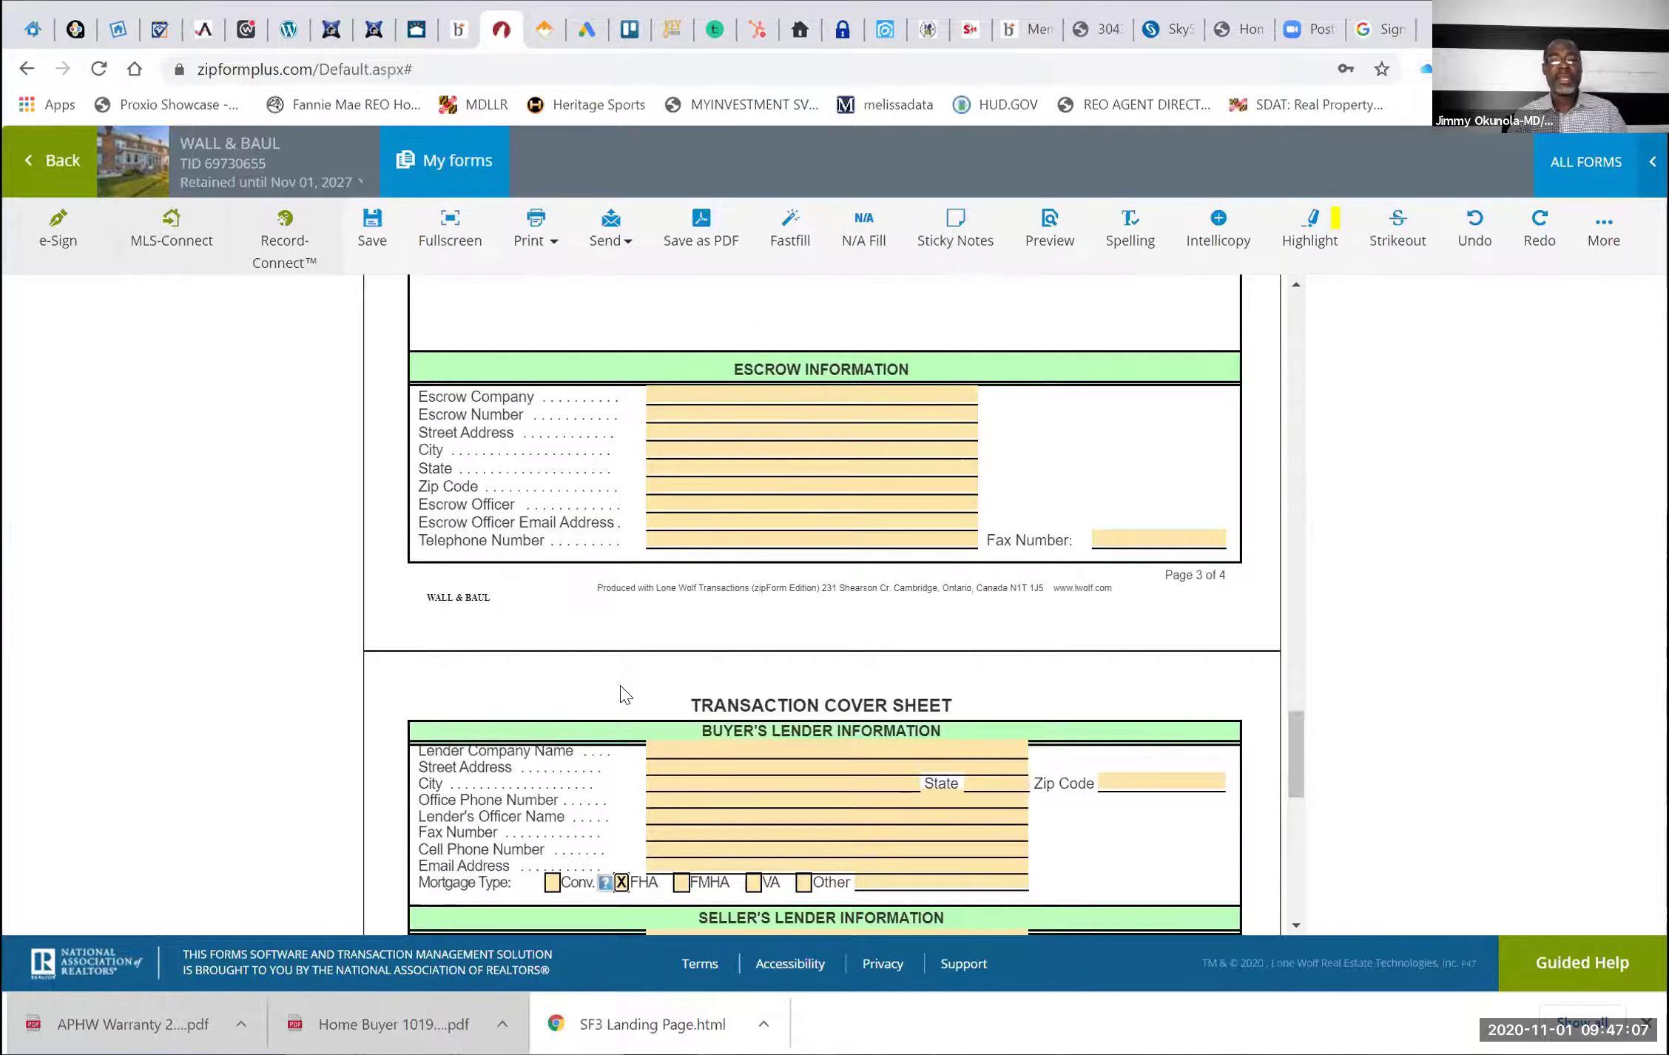
{"action": "scroll", "coordinate": [621, 692], "scroll_direction": "up", "scroll_amount": 10}
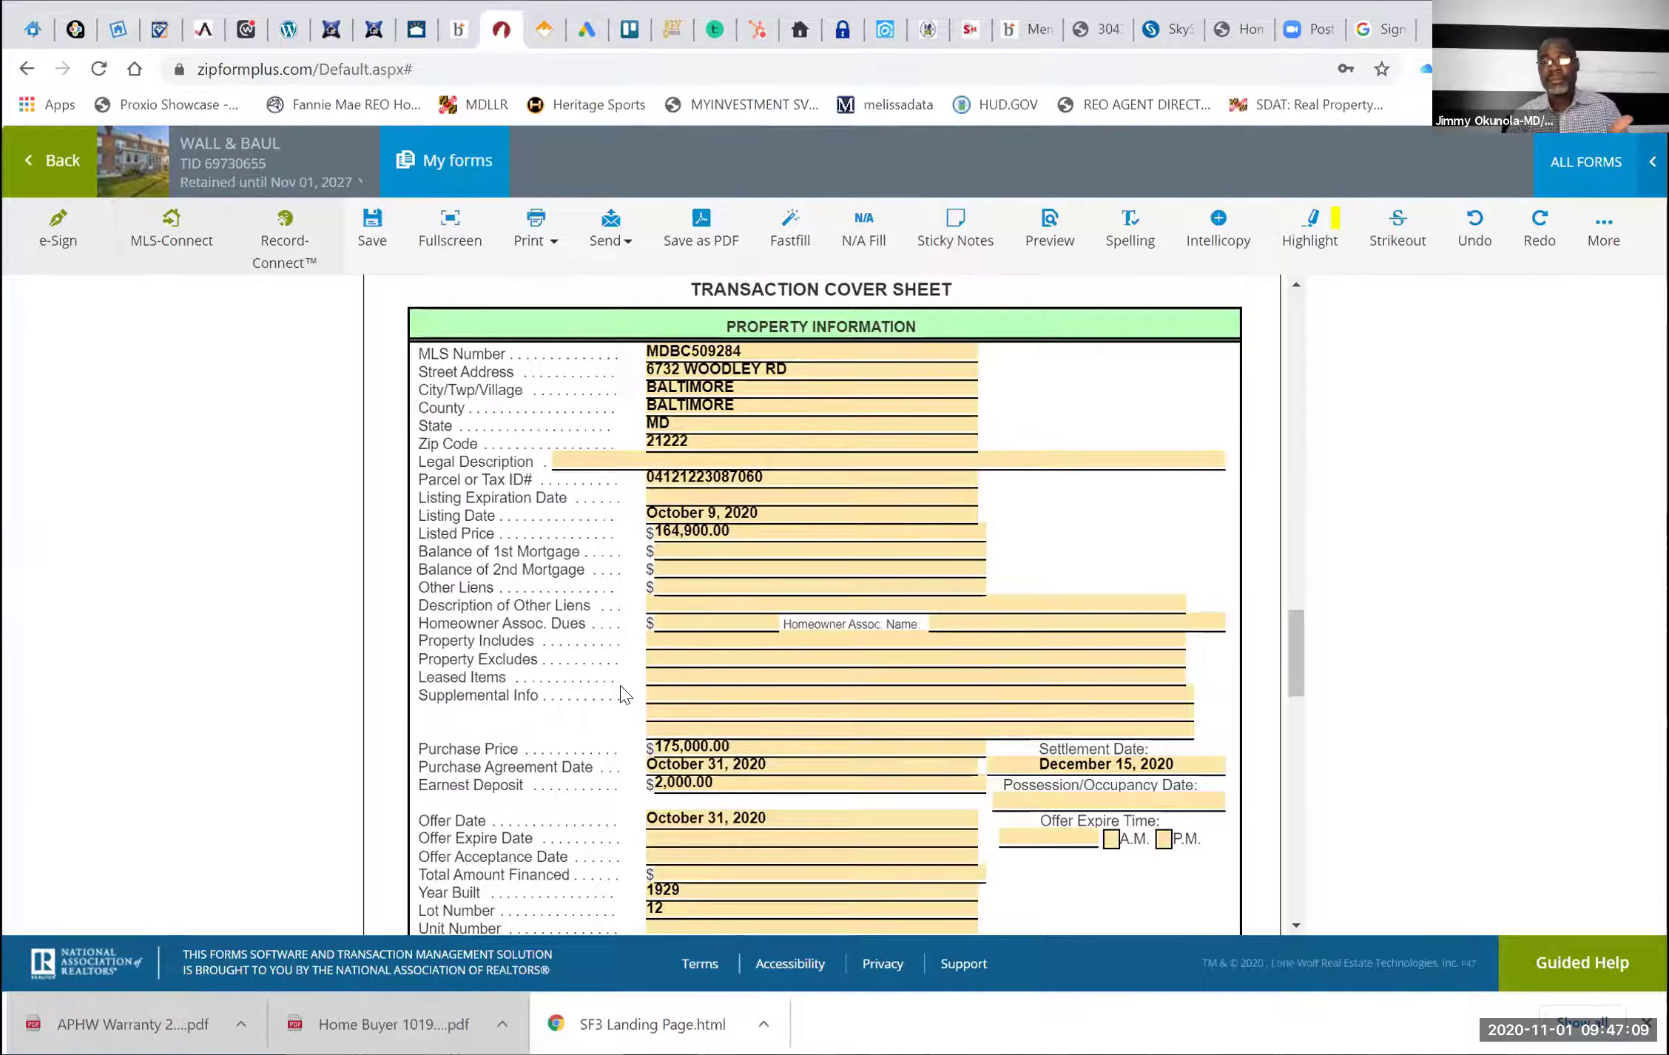
{"action": "scroll", "coordinate": [621, 692], "scroll_direction": "up", "scroll_amount": 15}
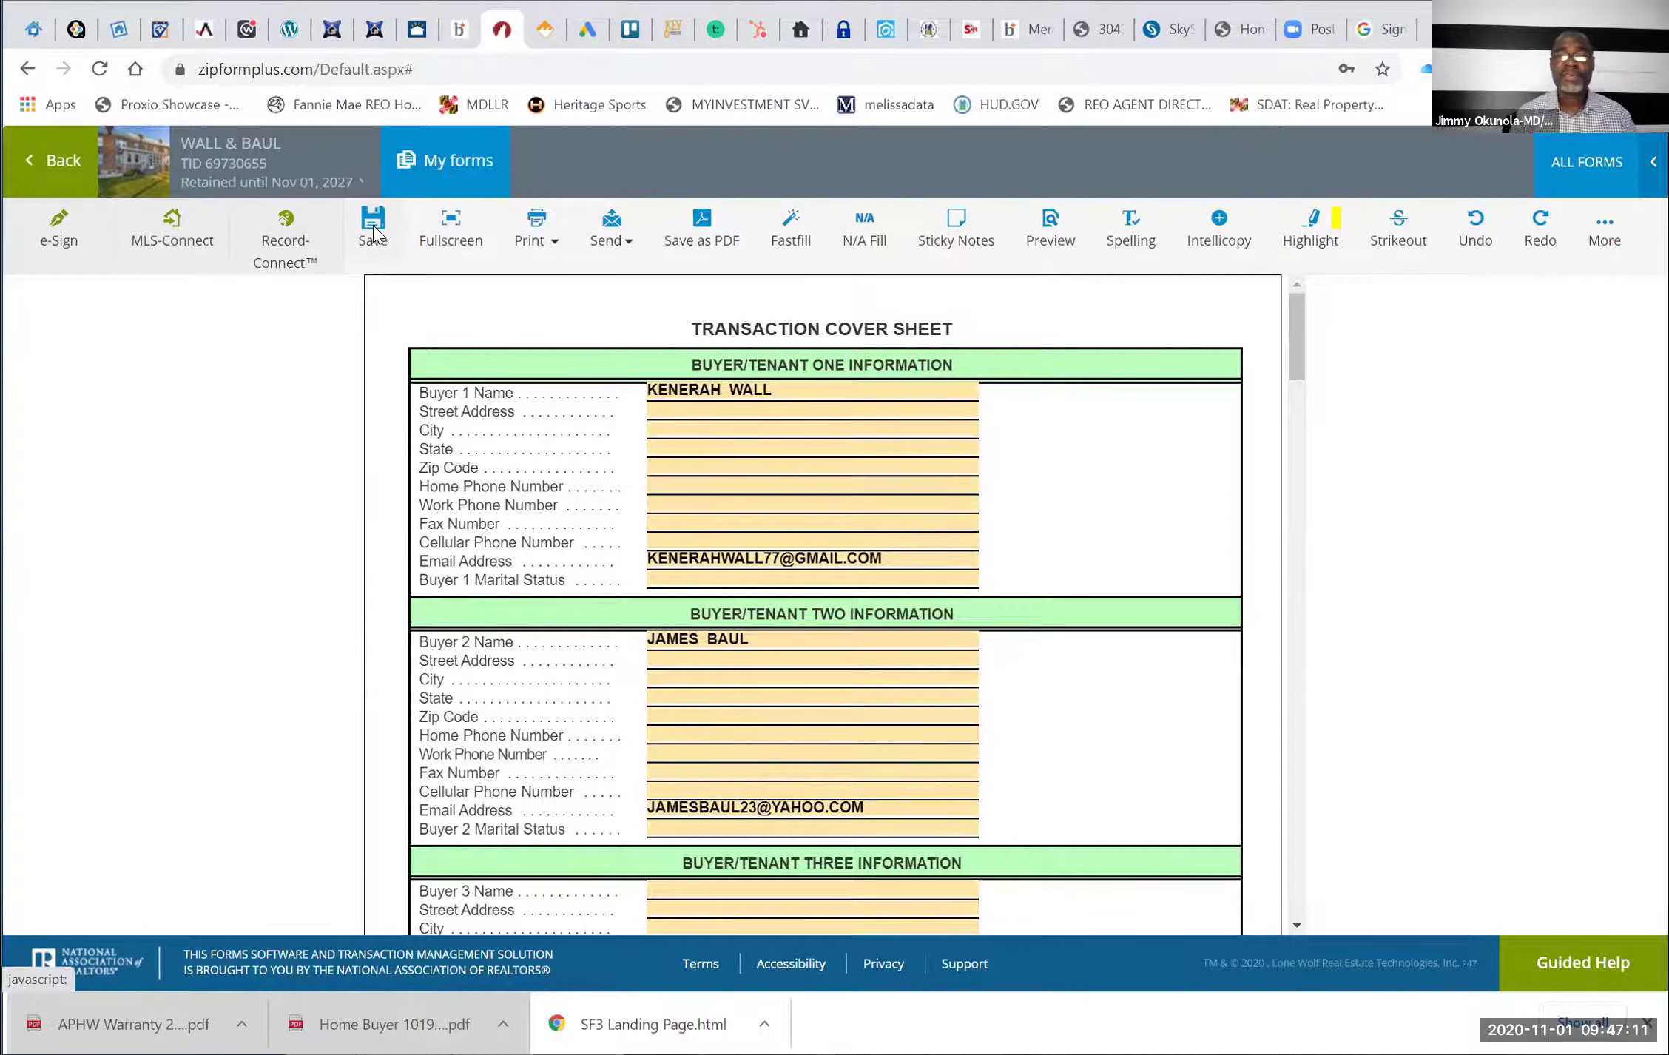
Save the Cover Sheet and open the Residential Contract of Sale from Documents
{"action": "left_click", "coordinate": [373, 224]}
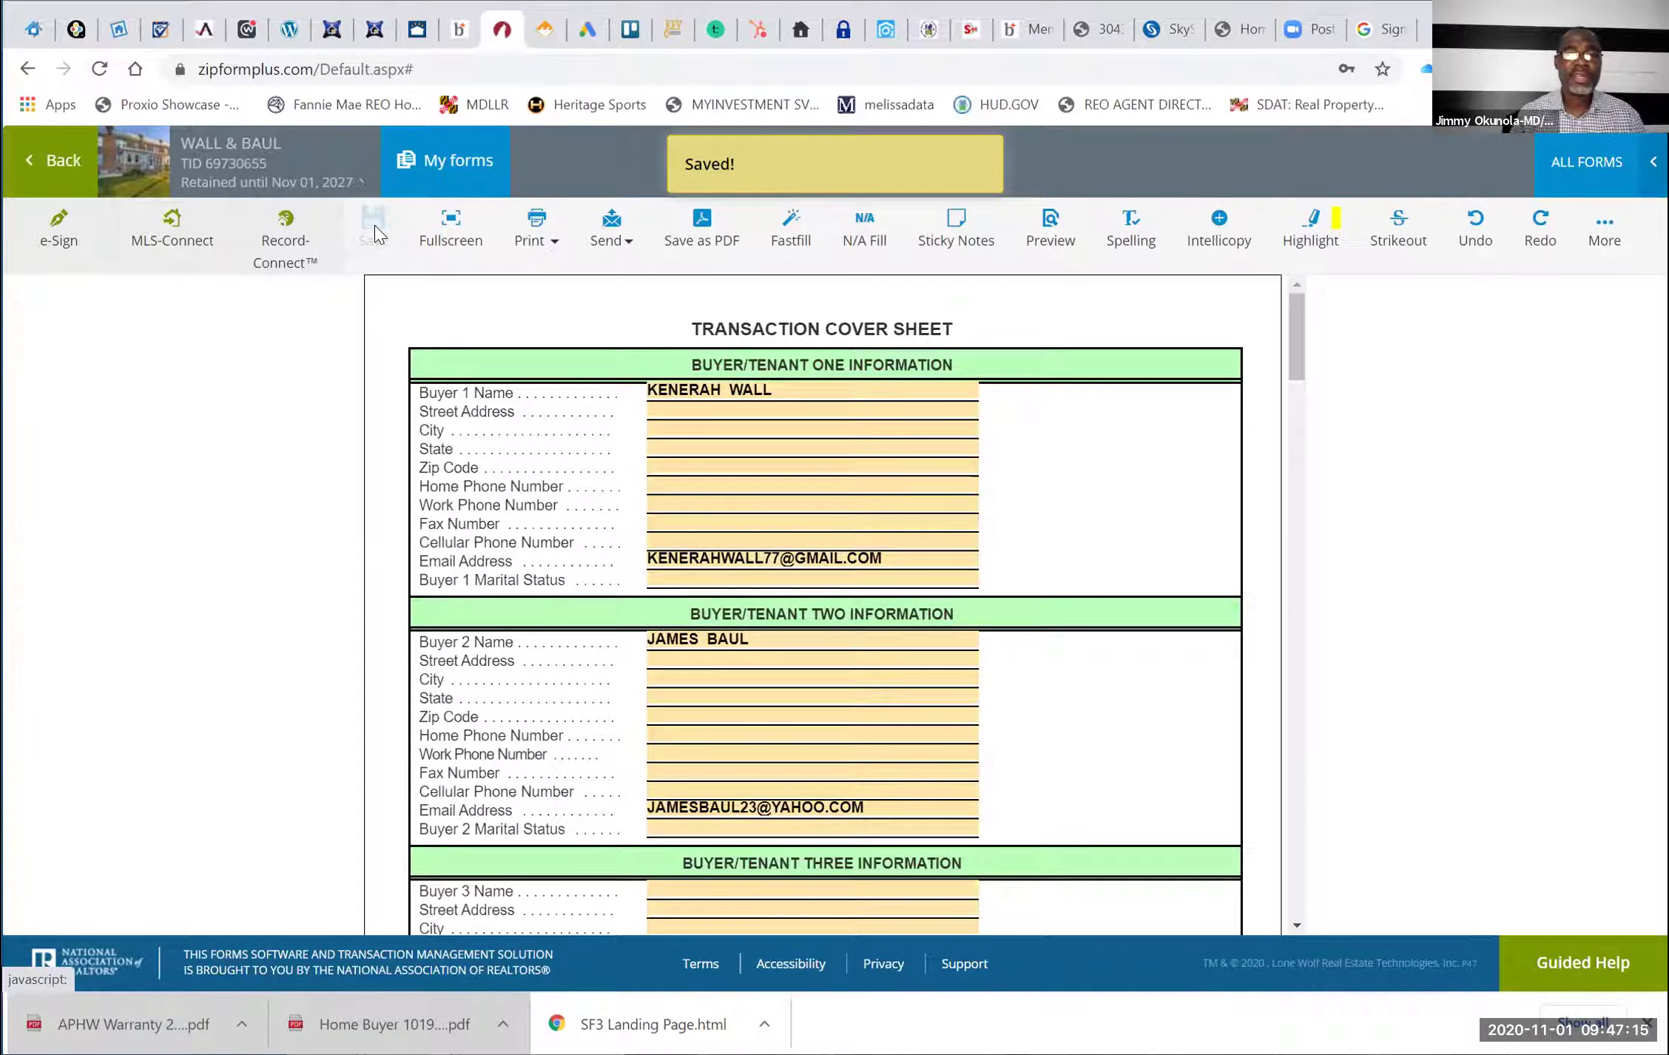
{"action": "left_click", "coordinate": [56, 158]}
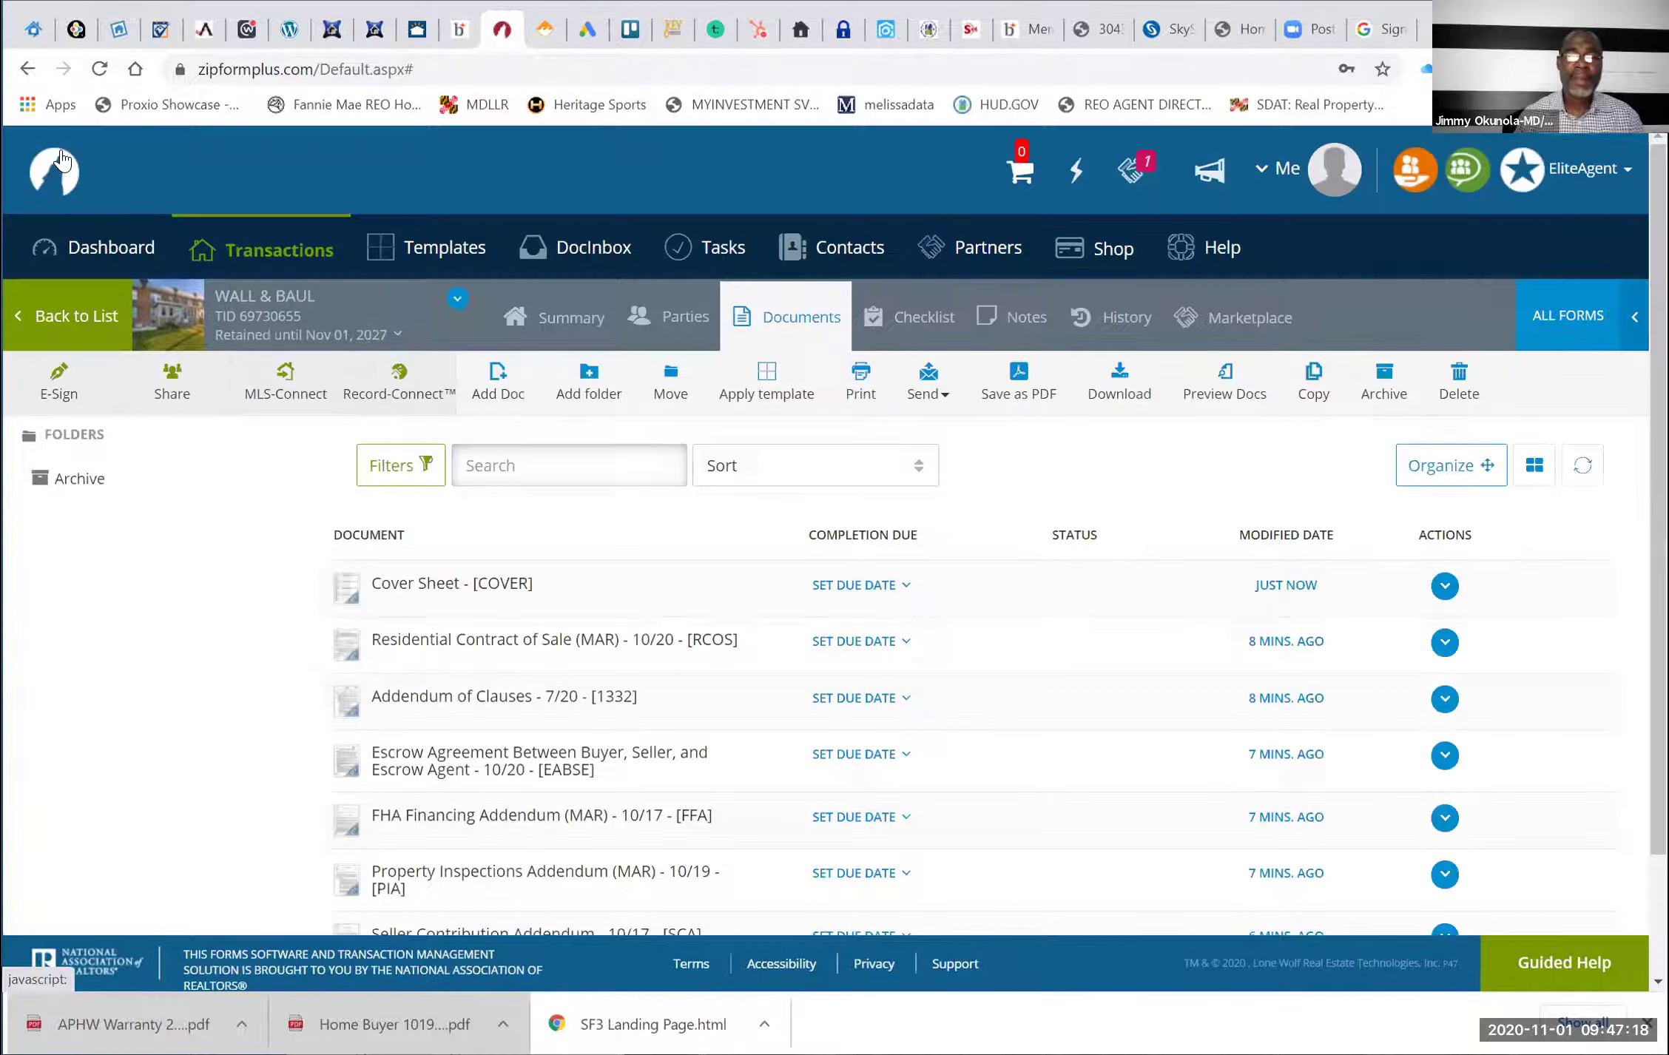
{"action": "left_click", "coordinate": [453, 638]}
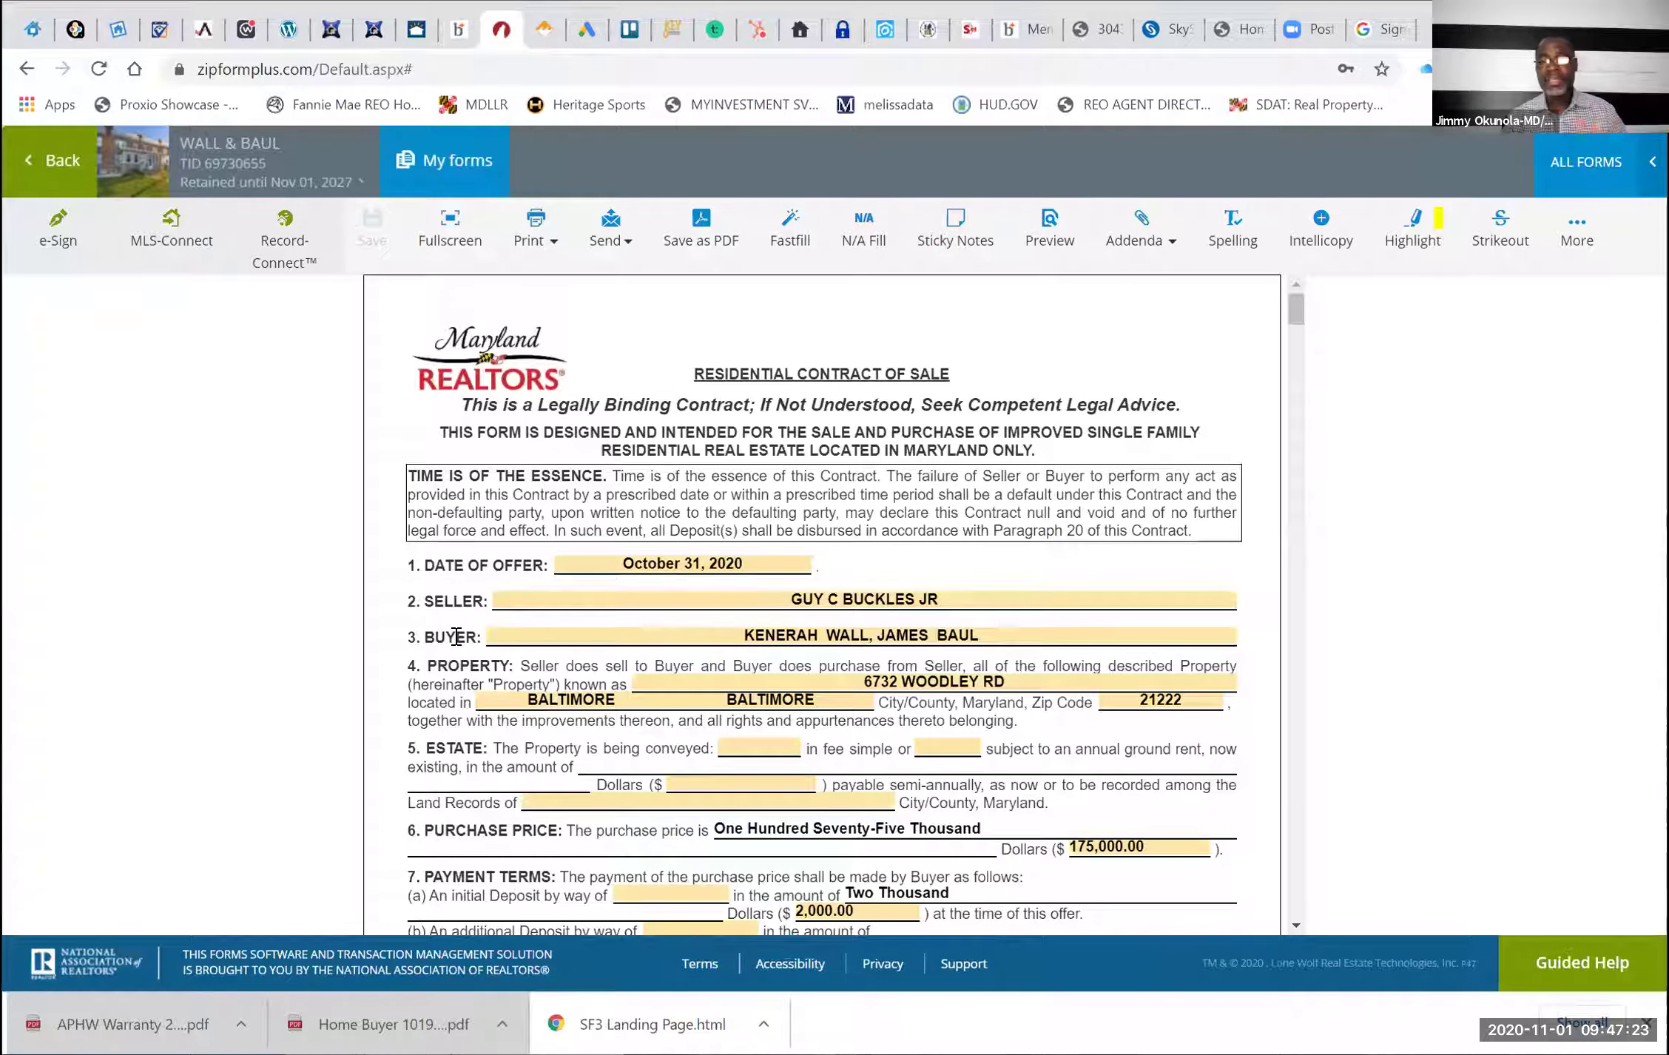
{"action": "scroll", "coordinate": [456, 637], "scroll_direction": "down", "scroll_amount": 1}
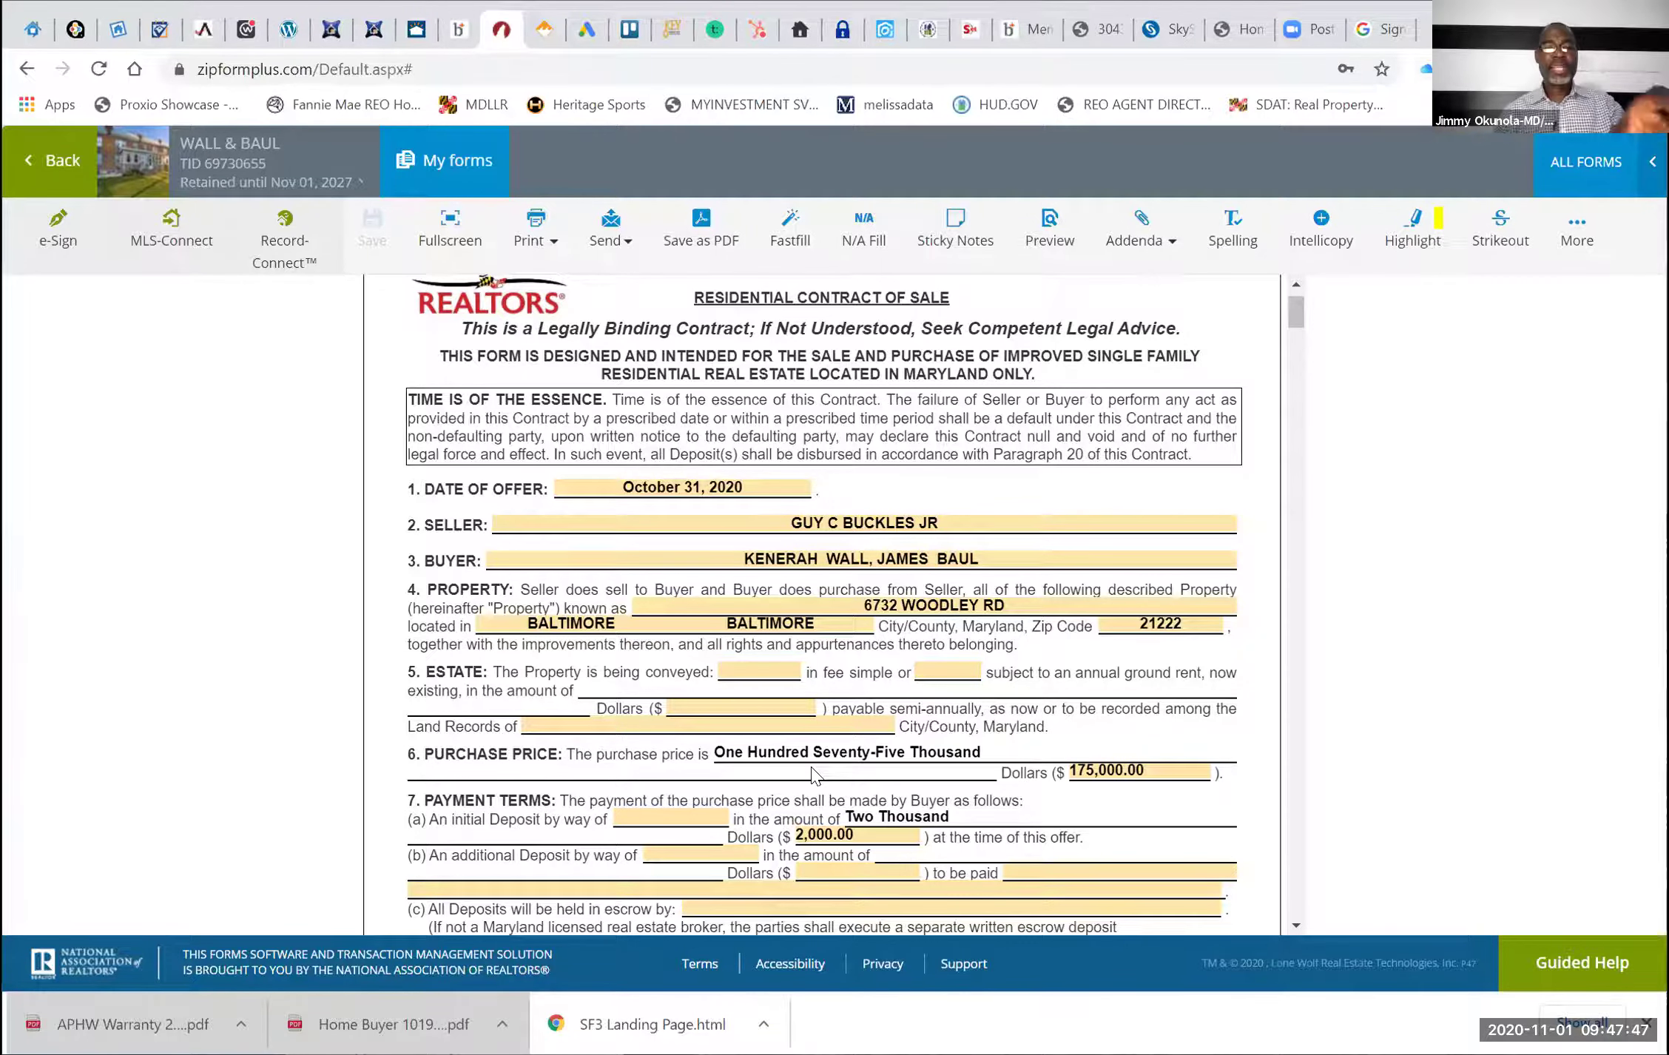
Mark the estate as 'in fee simple' with an X, then switch to the listing's disclosure PDF
{"action": "left_click", "coordinate": [765, 670]}
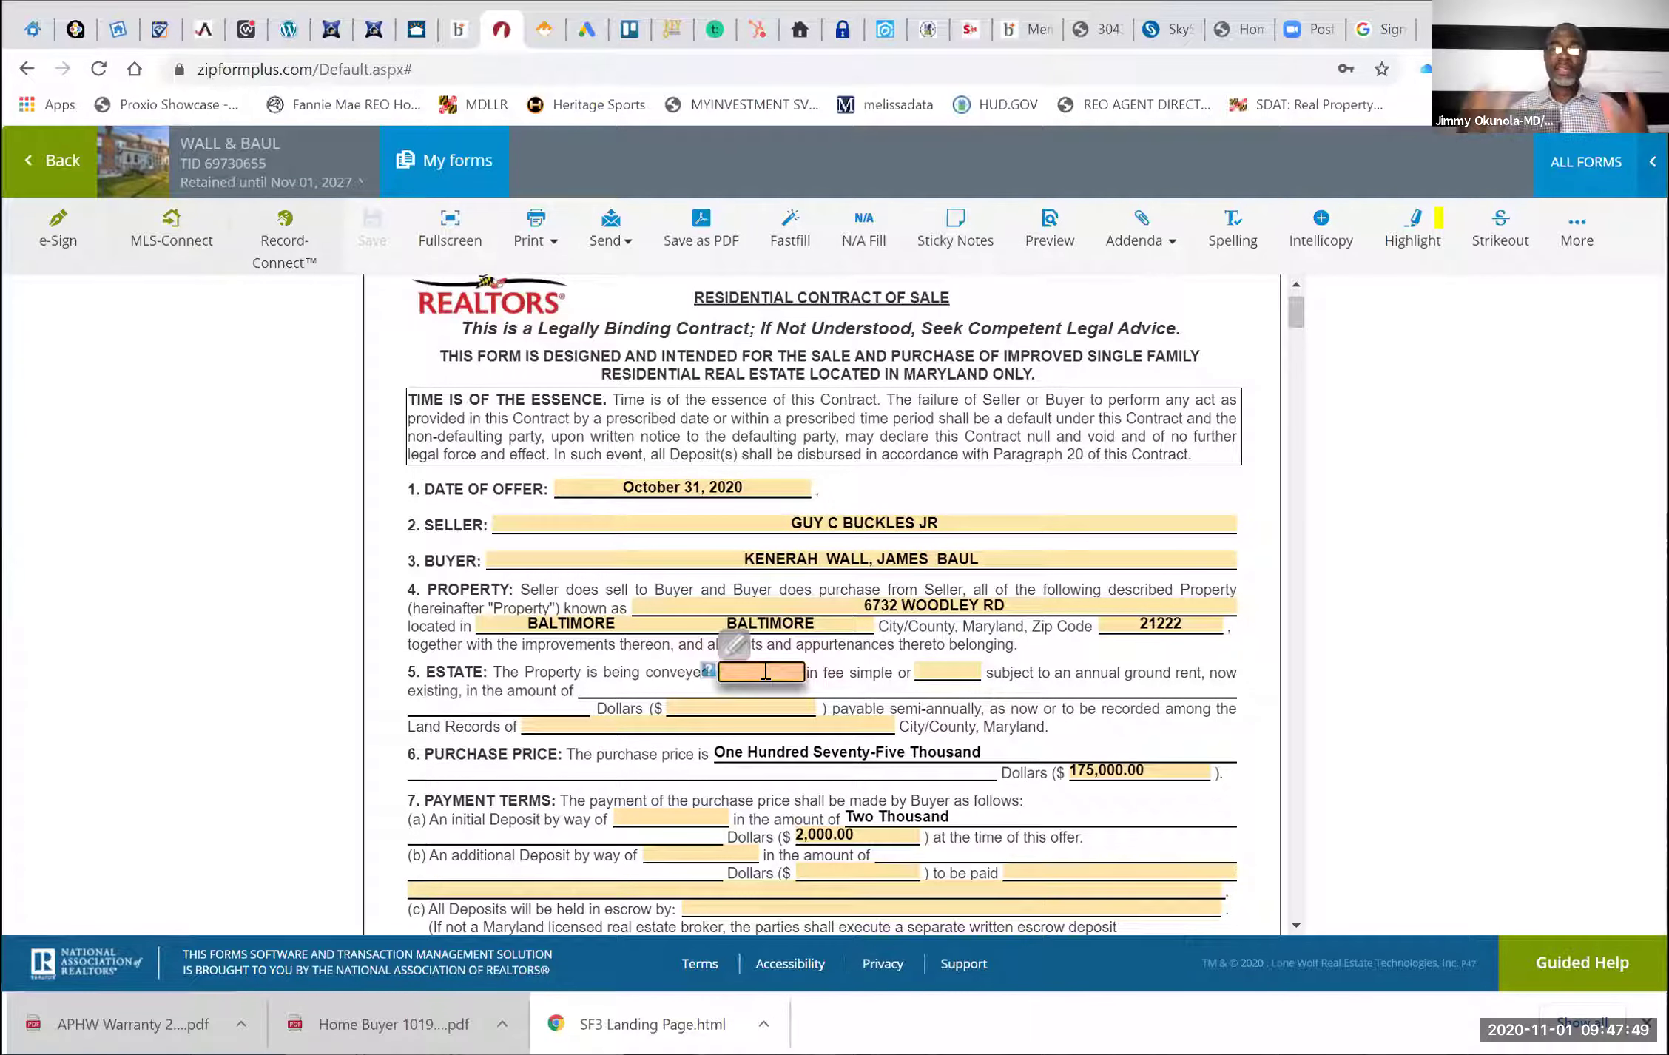
{"action": "type", "text": "X"}
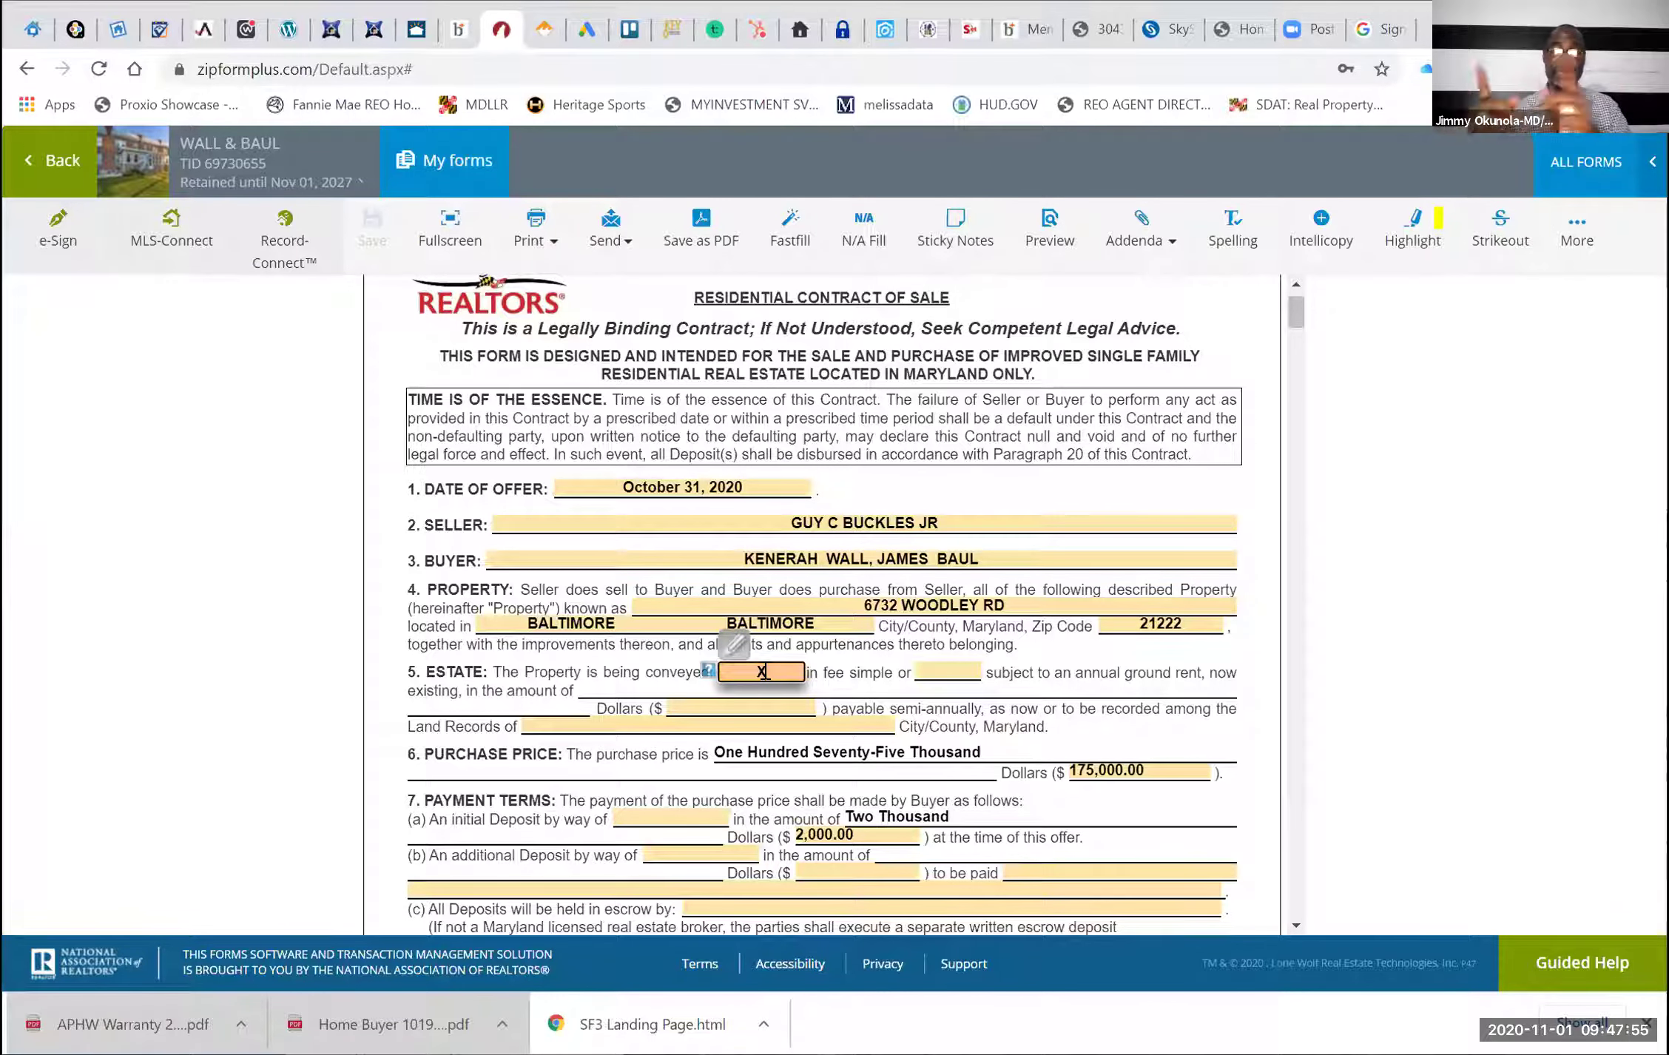
{"action": "left_click", "coordinate": [926, 672]}
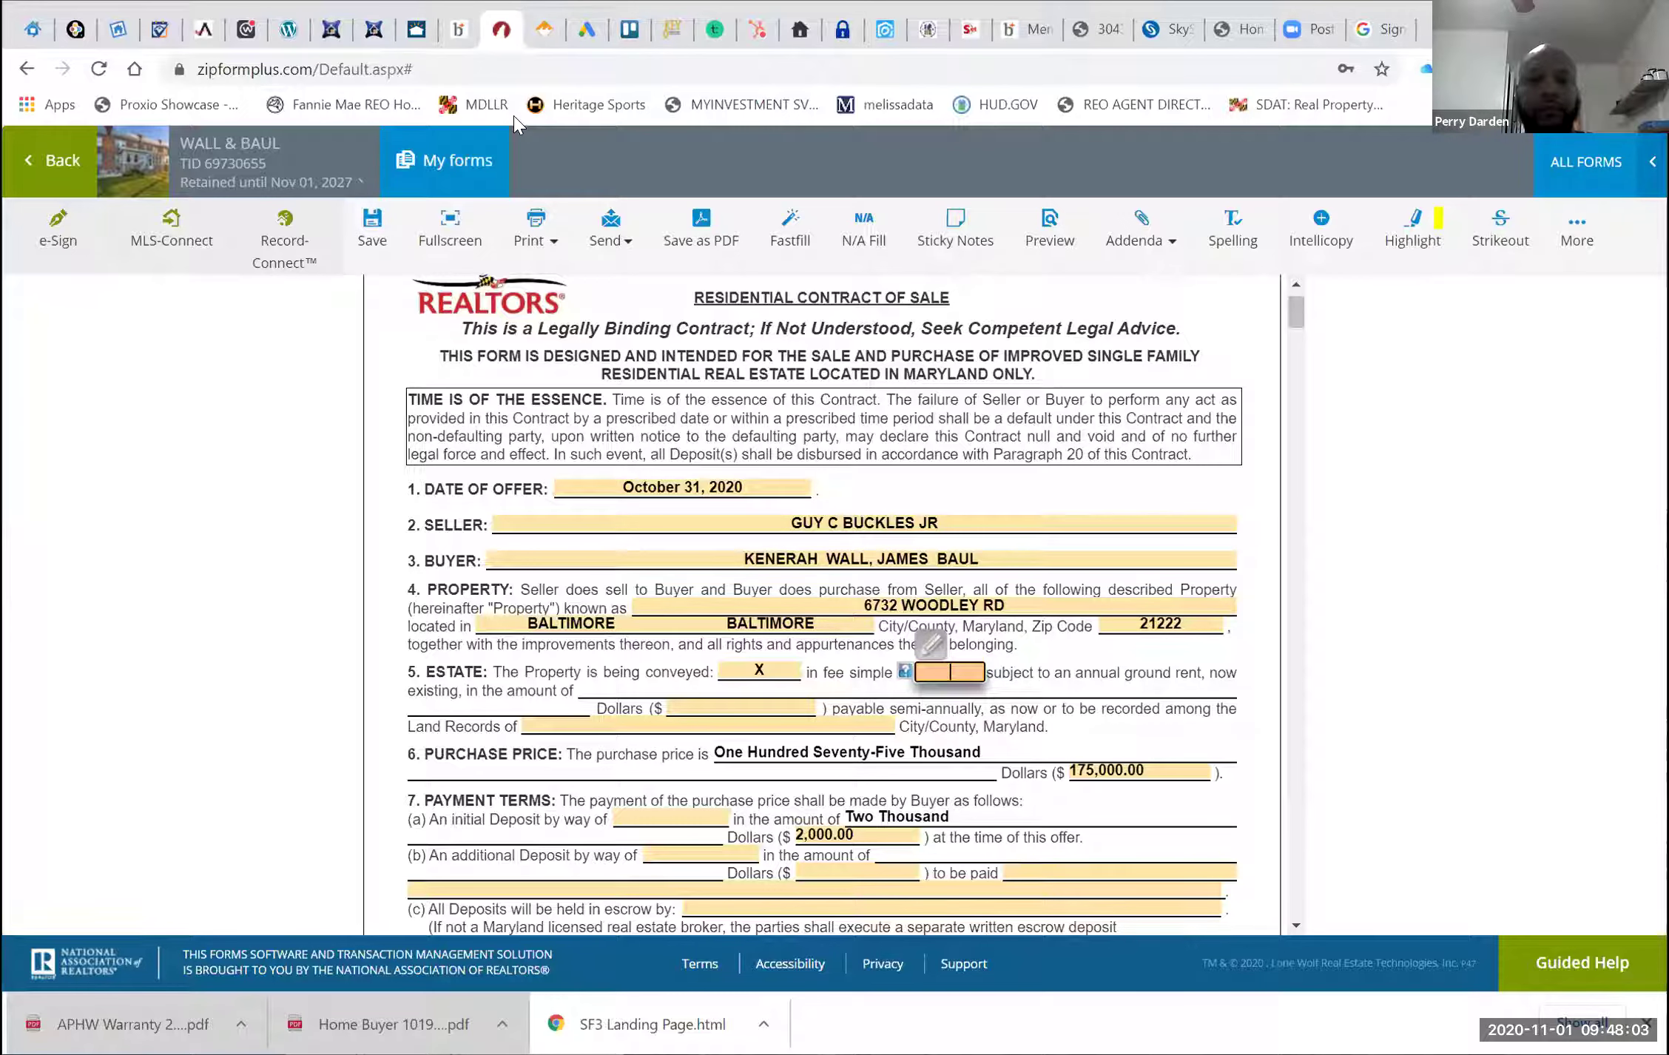
{"action": "key", "text": "ctrl+shift+Tab"}
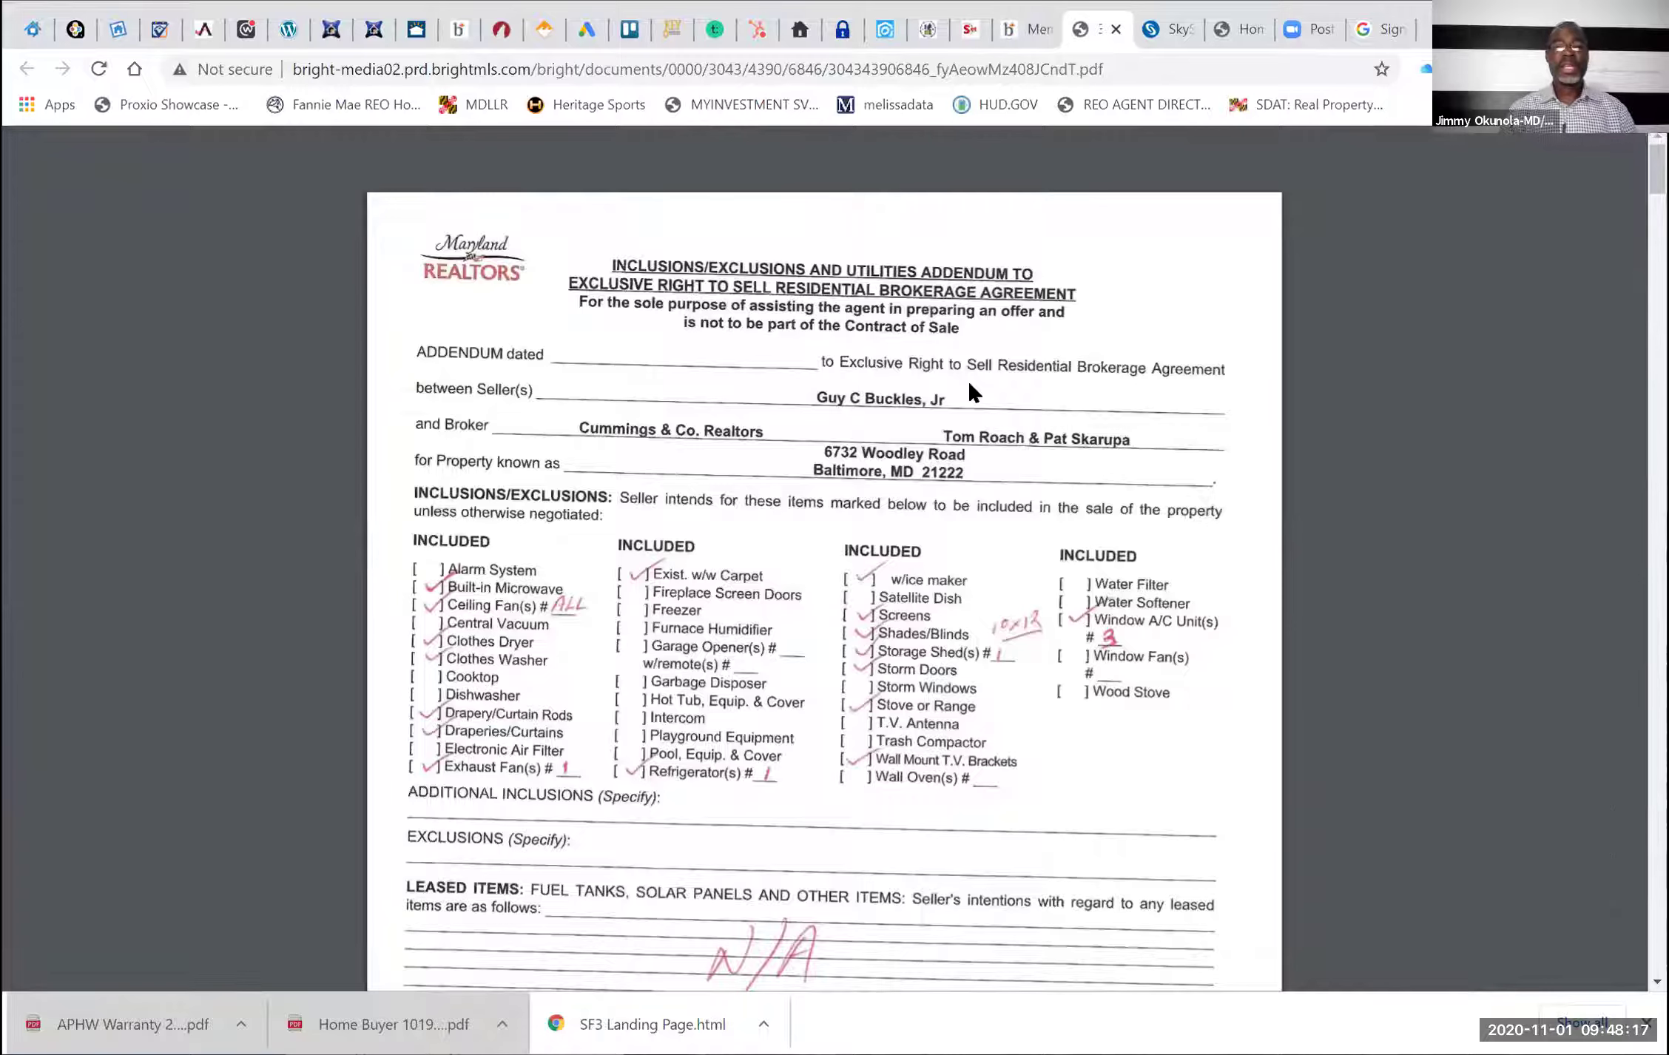
Scroll through the Bright MLS disclosure PDF to page 12, the Consent for Dual Agency
{"action": "scroll", "coordinate": [969, 385], "scroll_direction": "down", "scroll_amount": 3}
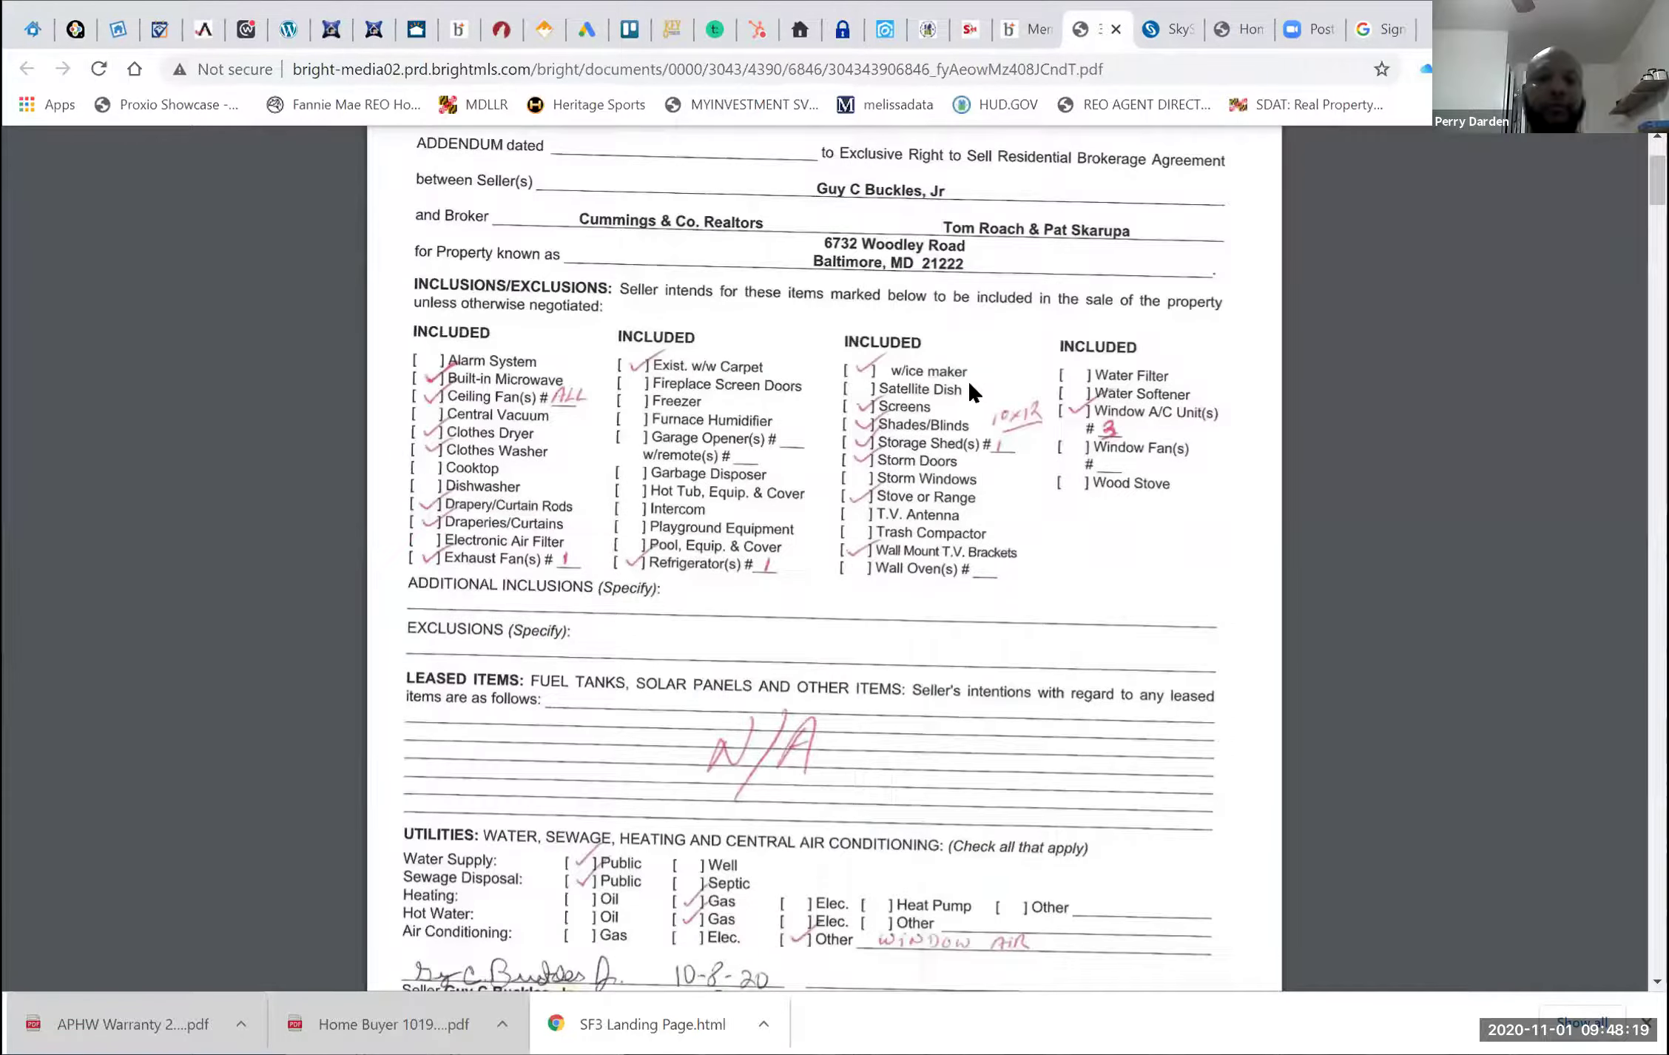
{"action": "scroll", "coordinate": [973, 392], "scroll_direction": "down", "scroll_amount": 7}
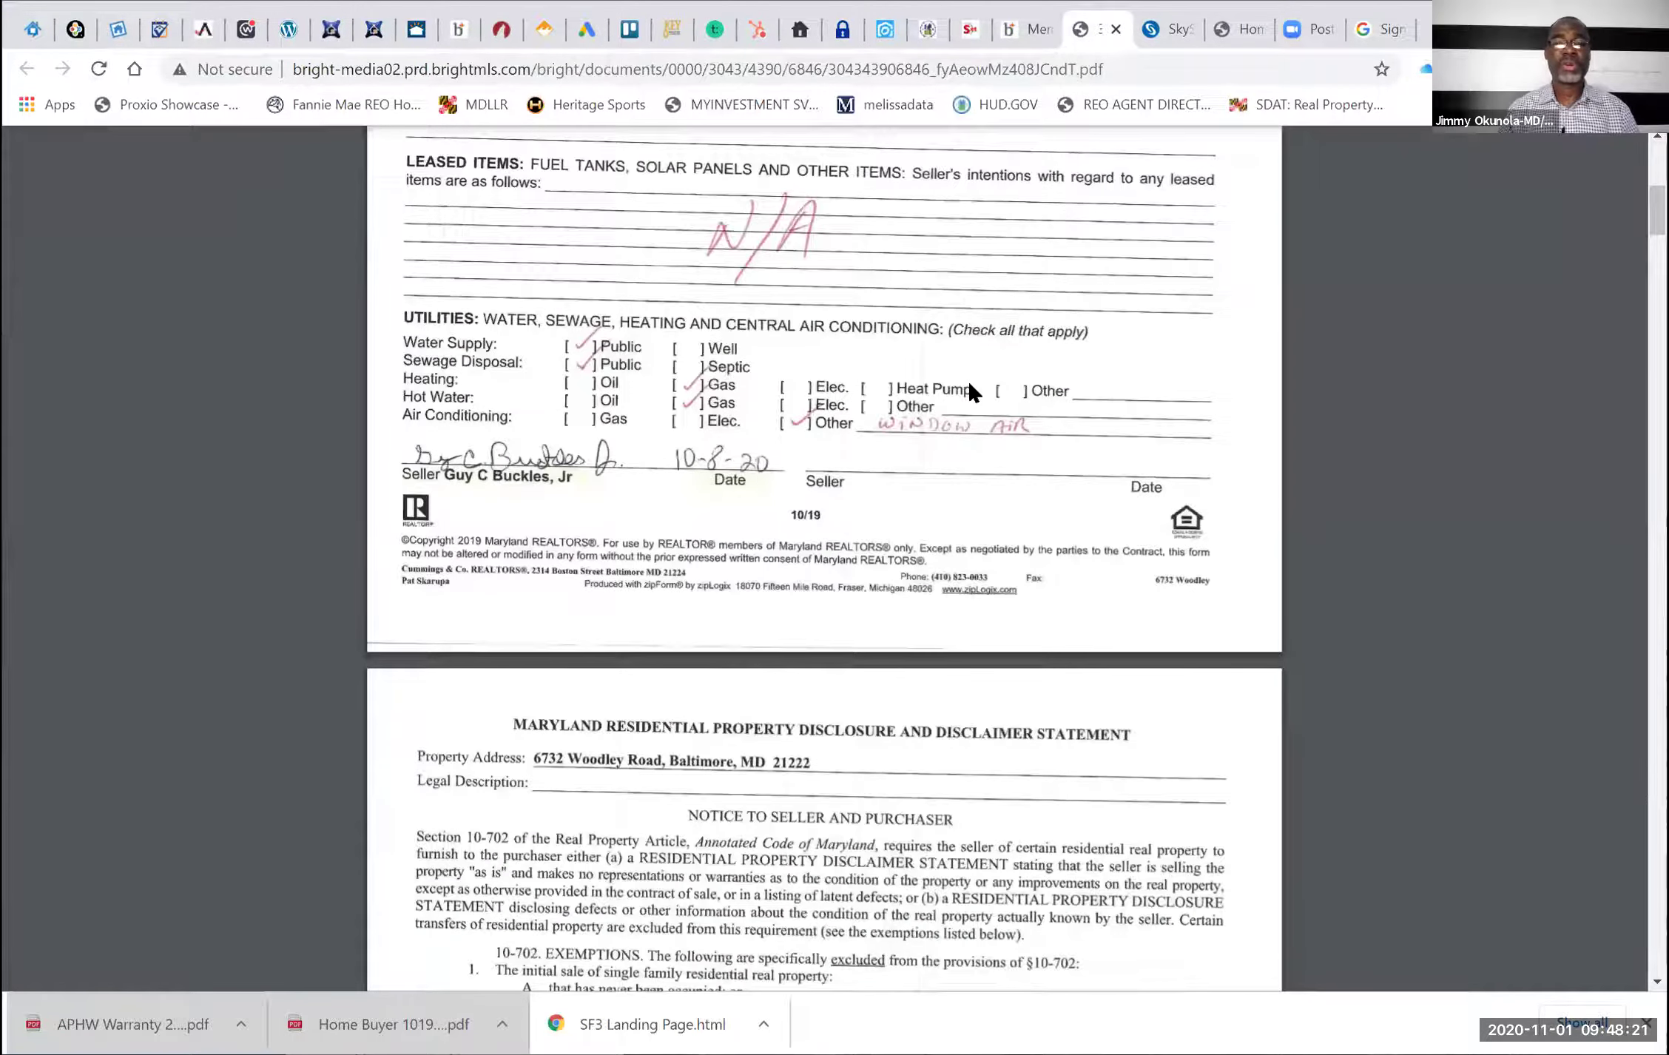
{"action": "scroll", "coordinate": [973, 392], "scroll_direction": "down", "scroll_amount": 1}
{"action": "scroll", "coordinate": [974, 392], "scroll_direction": "down", "scroll_amount": 4}
{"action": "scroll", "coordinate": [971, 392], "scroll_direction": "down", "scroll_amount": 2}
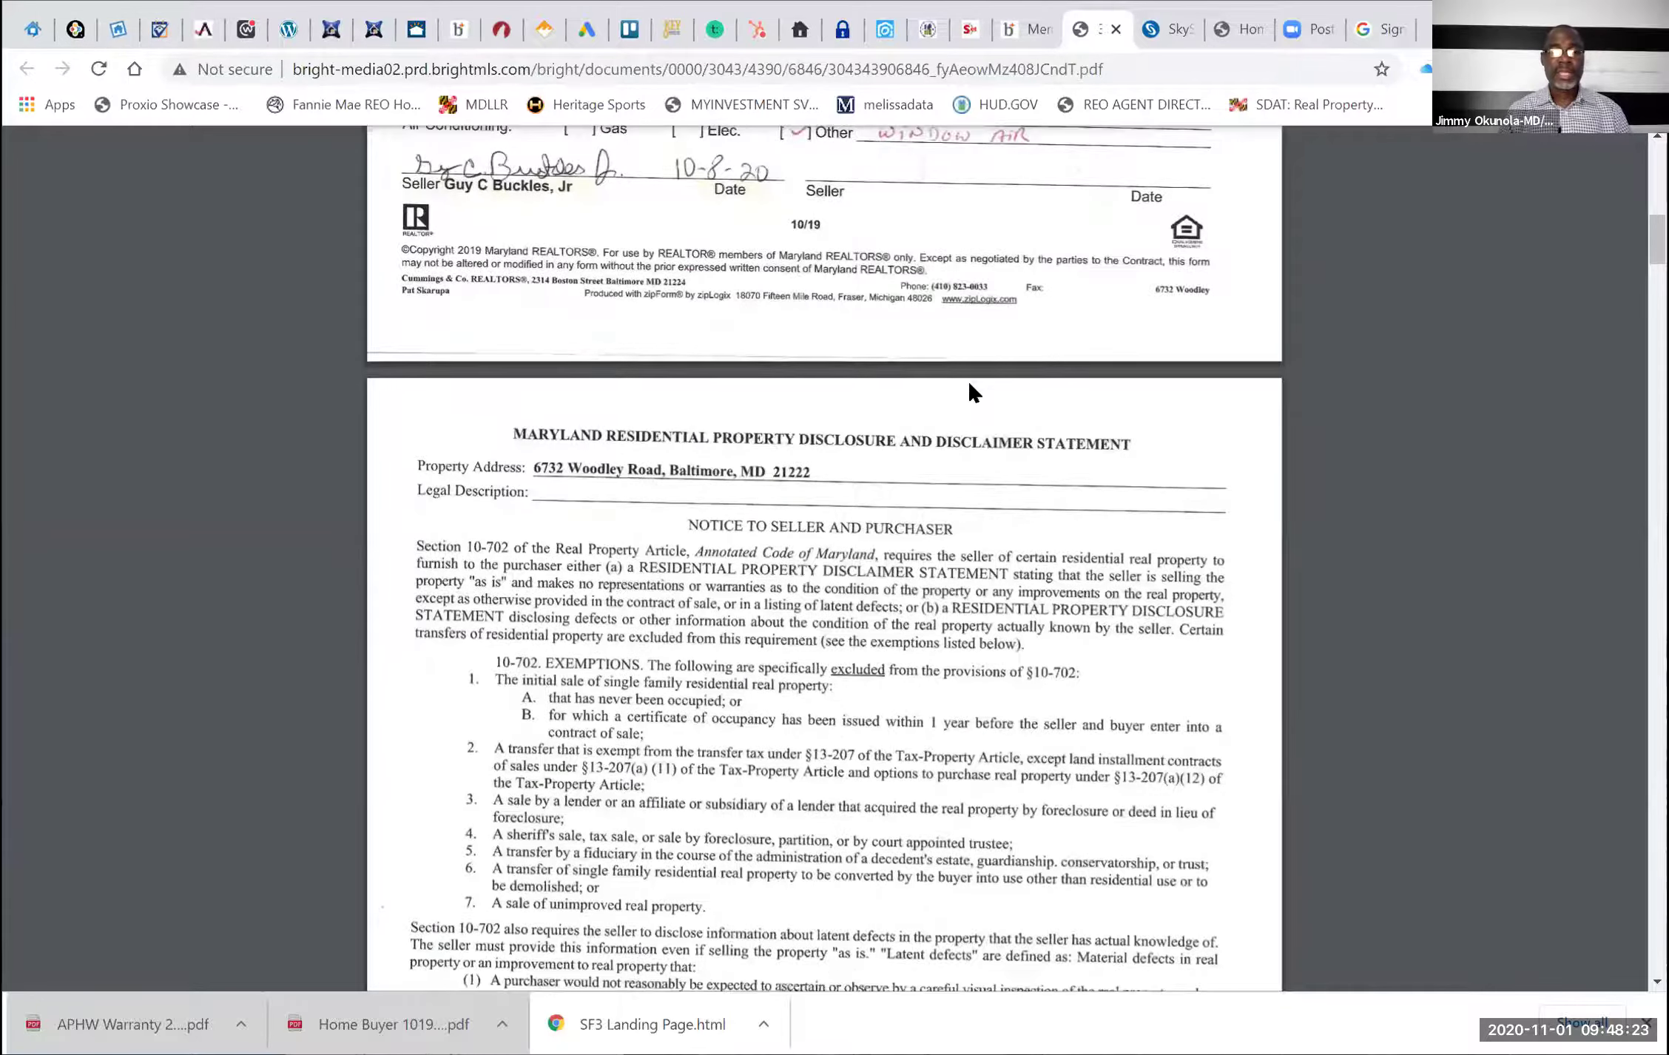
{"action": "scroll", "coordinate": [970, 390], "scroll_direction": "down", "scroll_amount": 18}
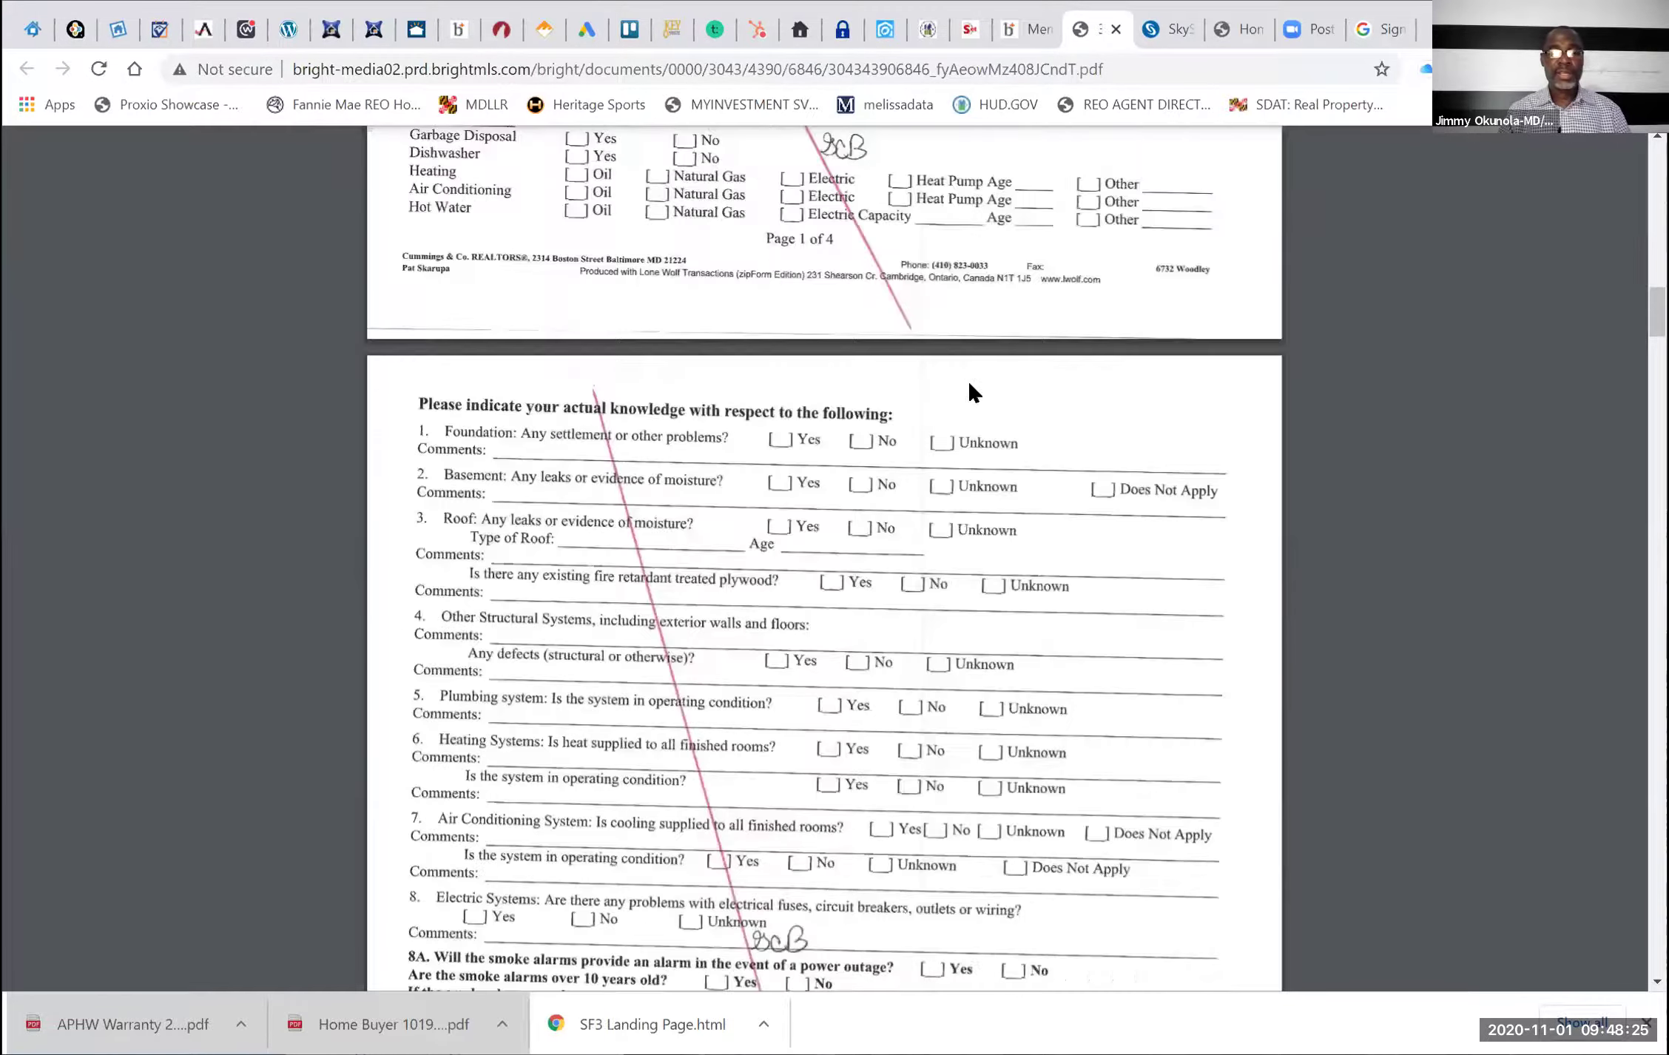
{"action": "scroll", "coordinate": [971, 392], "scroll_direction": "down", "scroll_amount": 15}
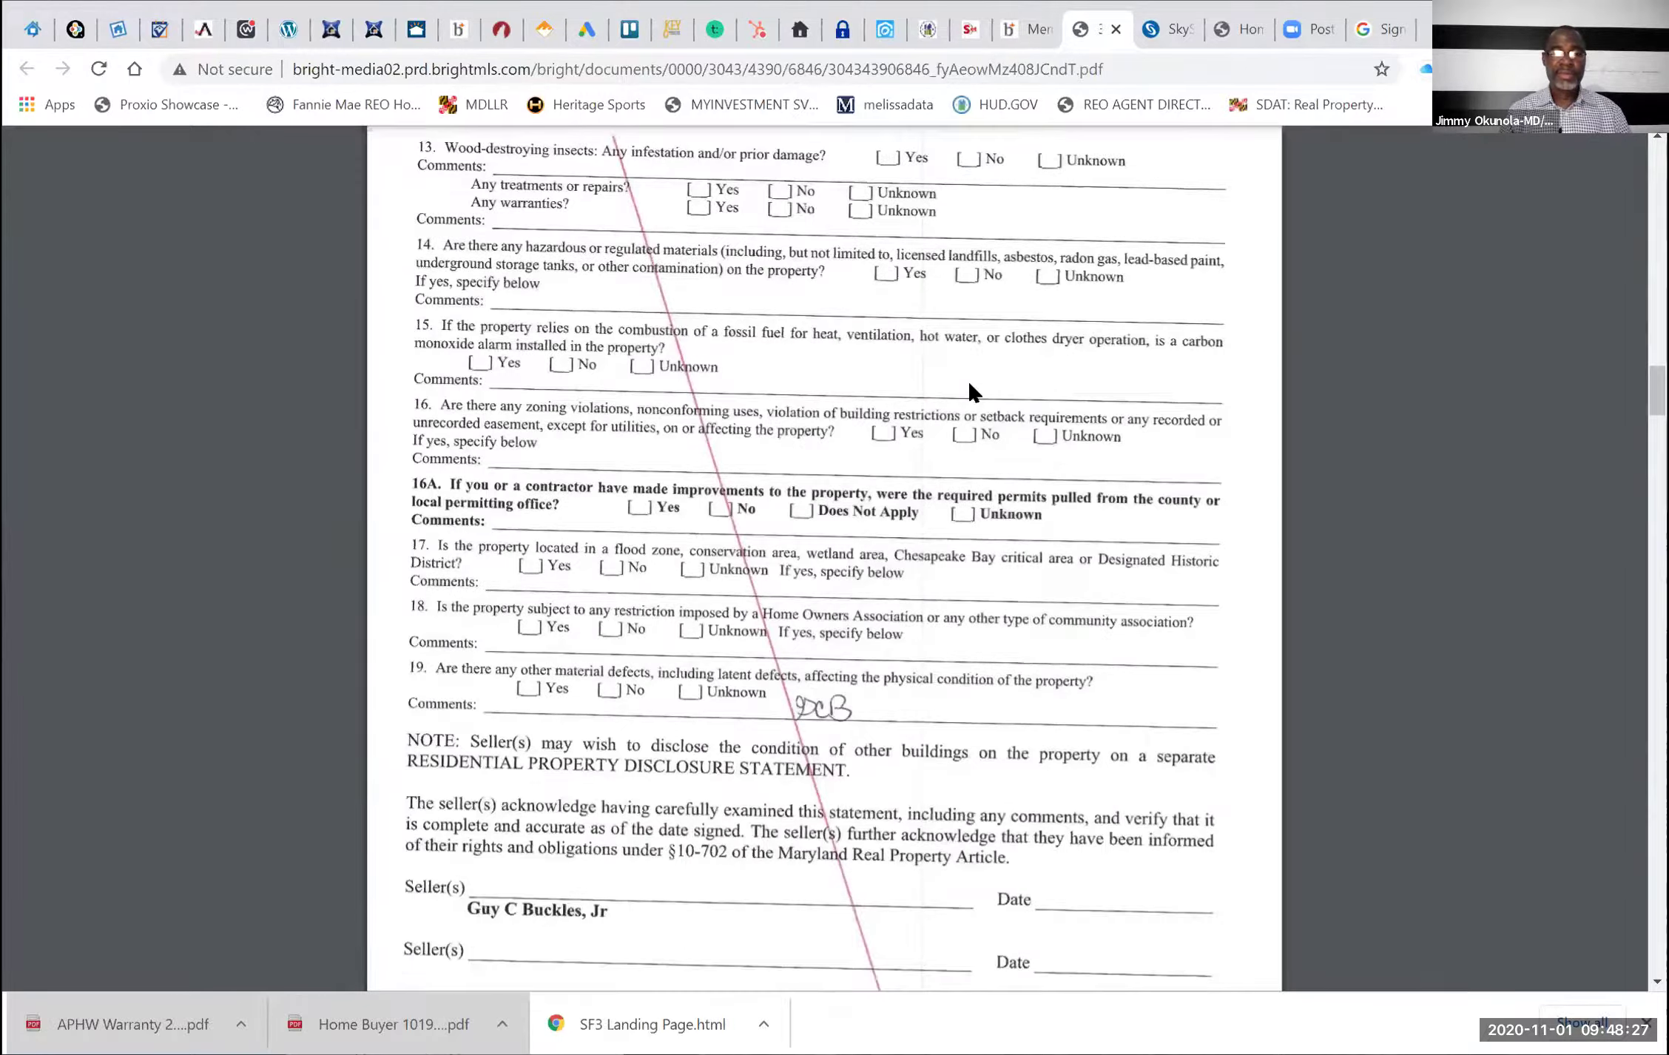
{"action": "scroll", "coordinate": [972, 392], "scroll_direction": "down", "scroll_amount": 10}
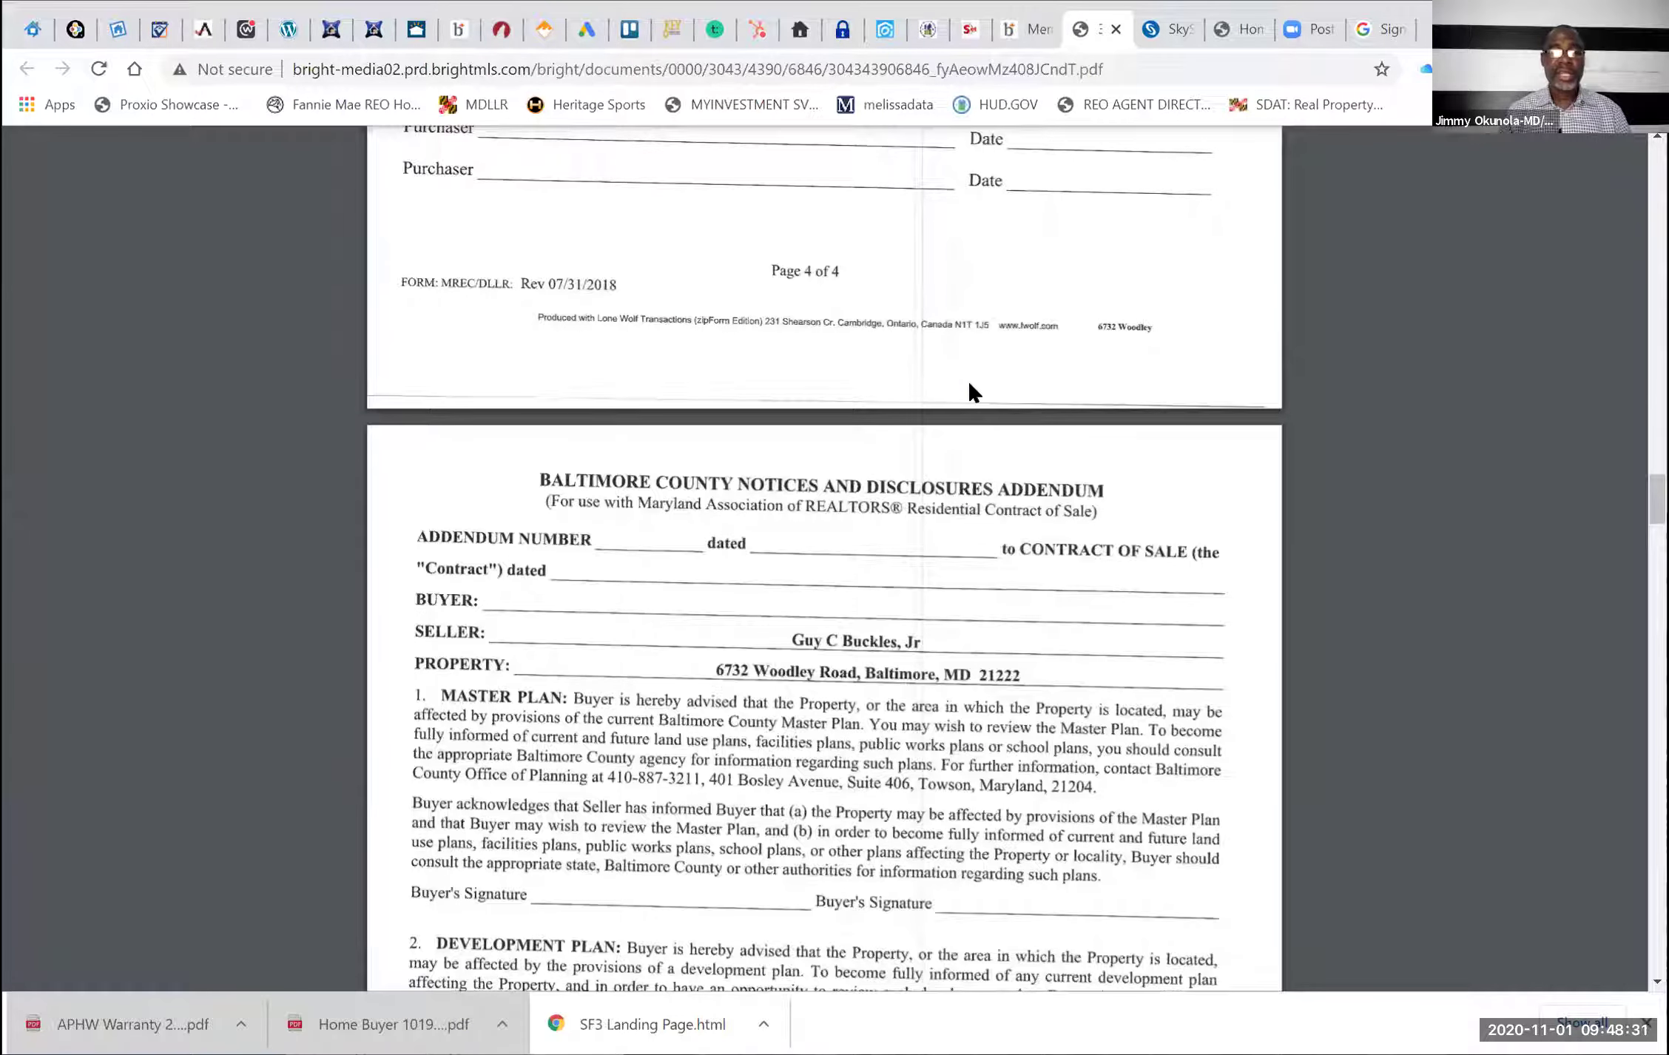
{"action": "scroll", "coordinate": [970, 391], "scroll_direction": "down", "scroll_amount": 4}
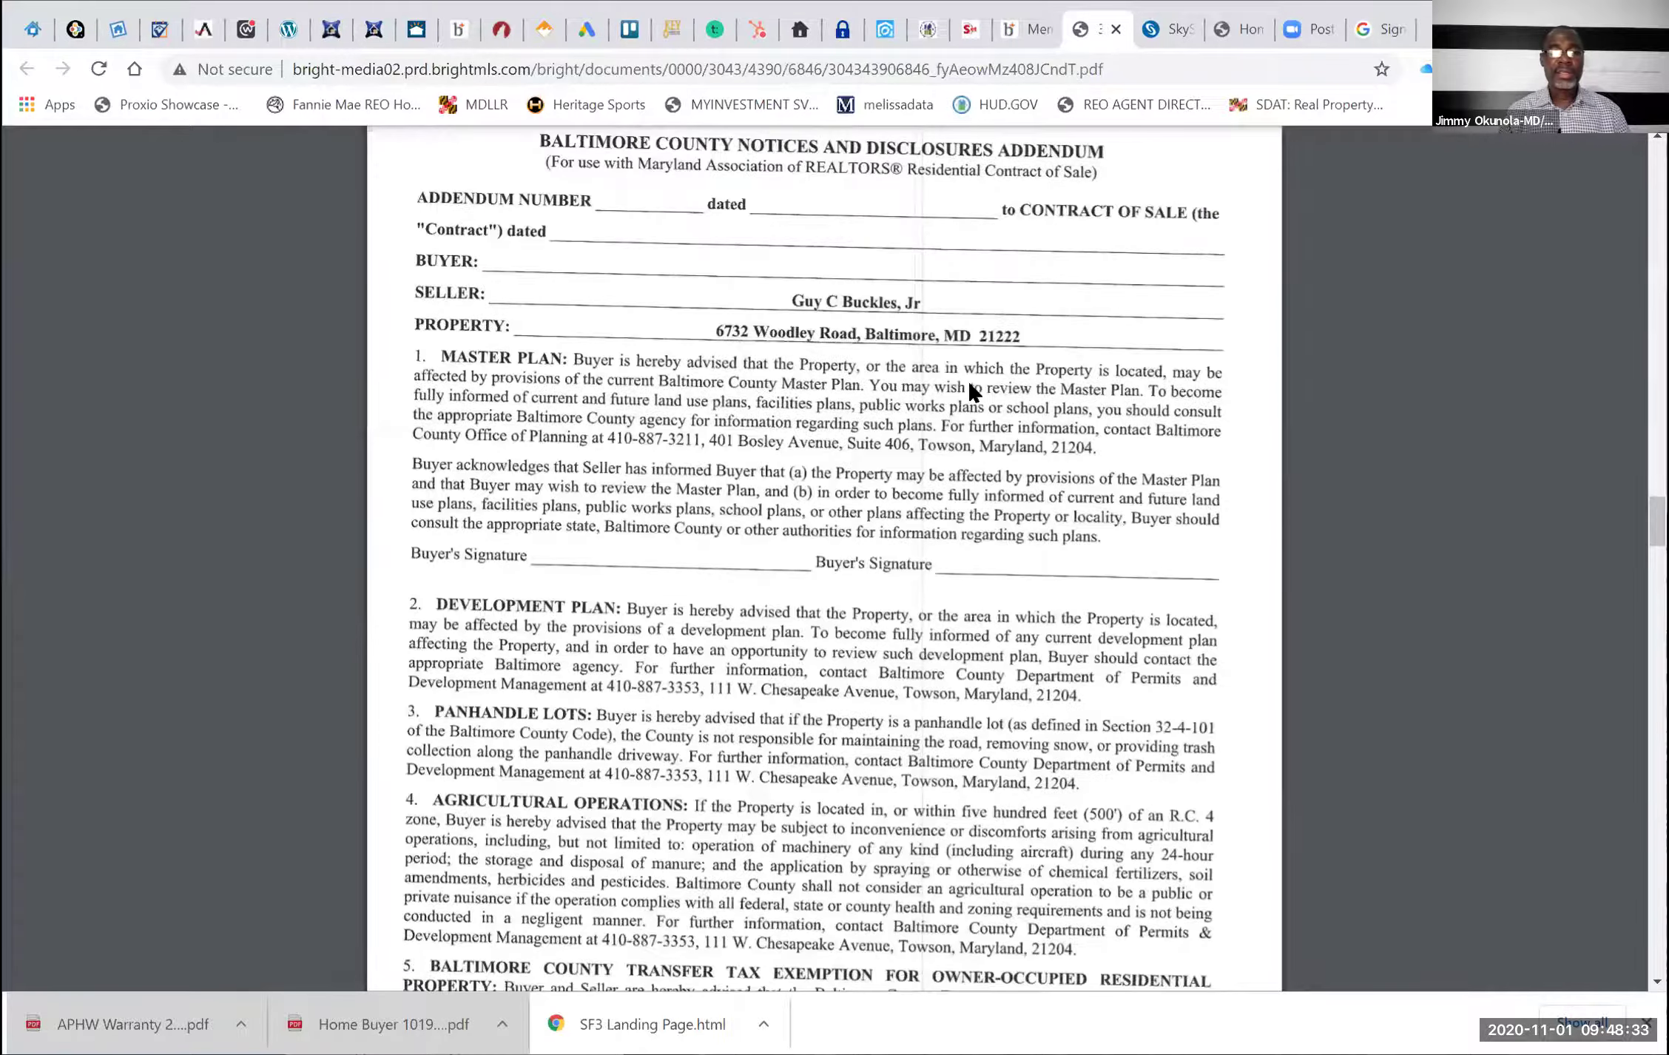
{"action": "scroll", "coordinate": [970, 392], "scroll_direction": "down", "scroll_amount": 8}
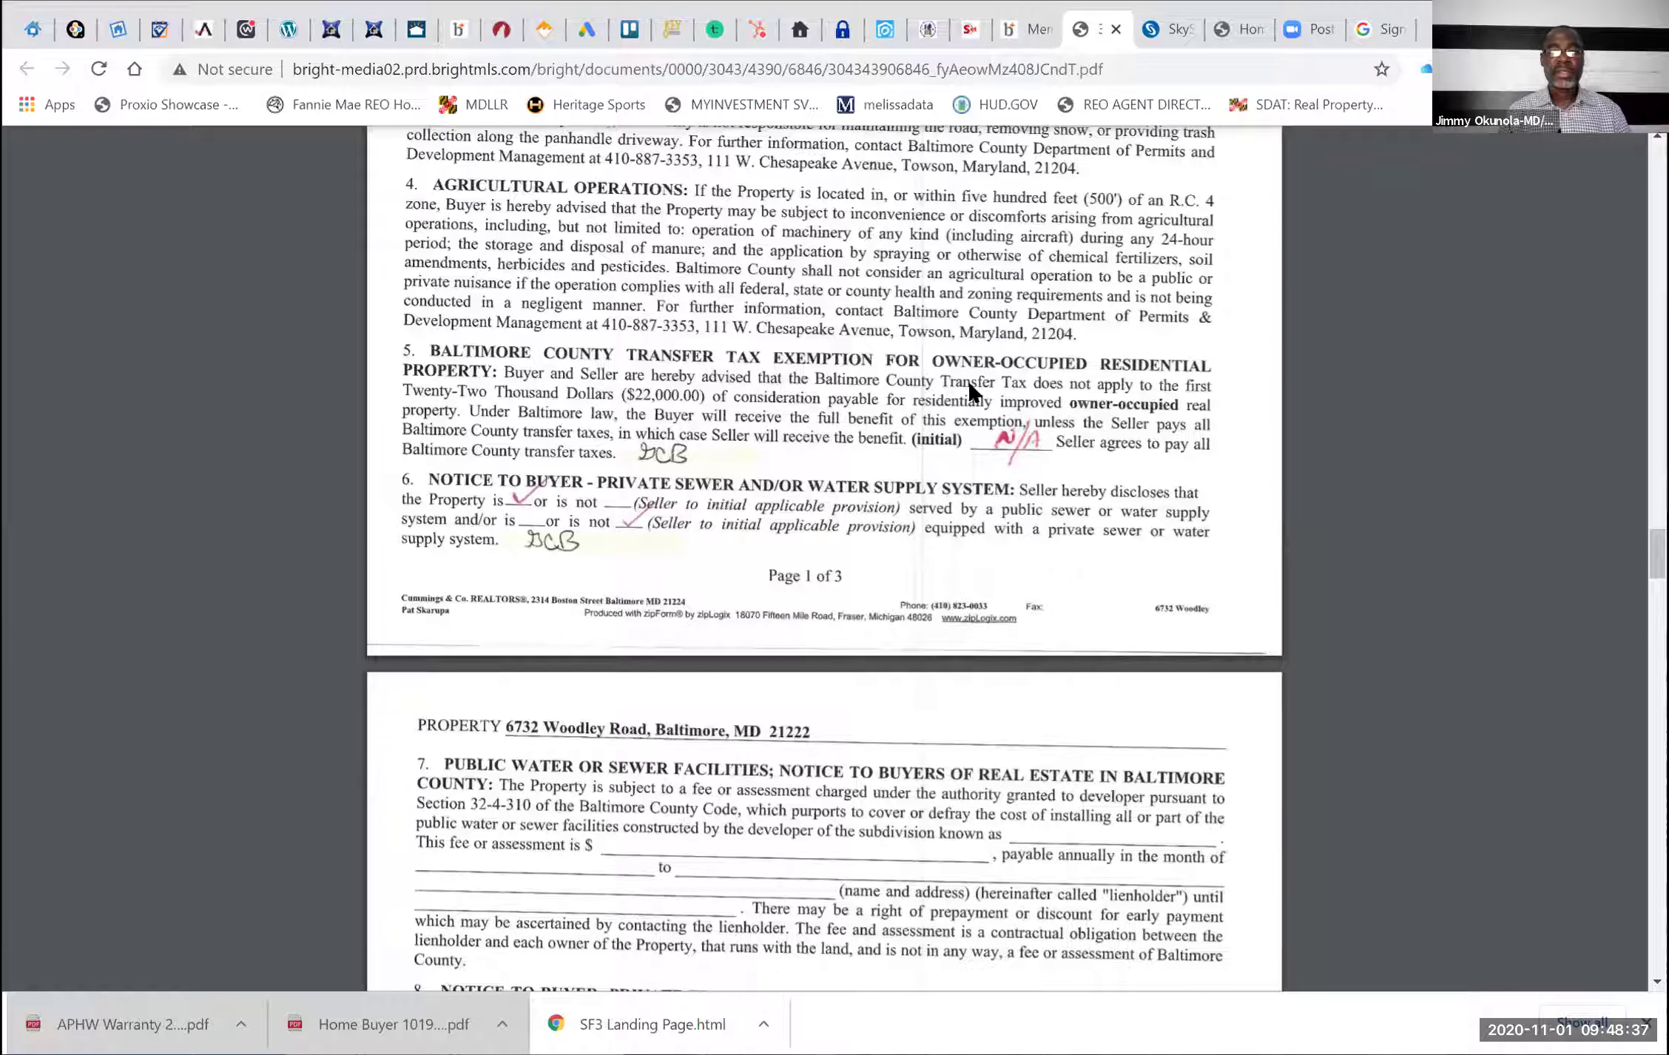
{"action": "scroll", "coordinate": [970, 390], "scroll_direction": "down", "scroll_amount": 2}
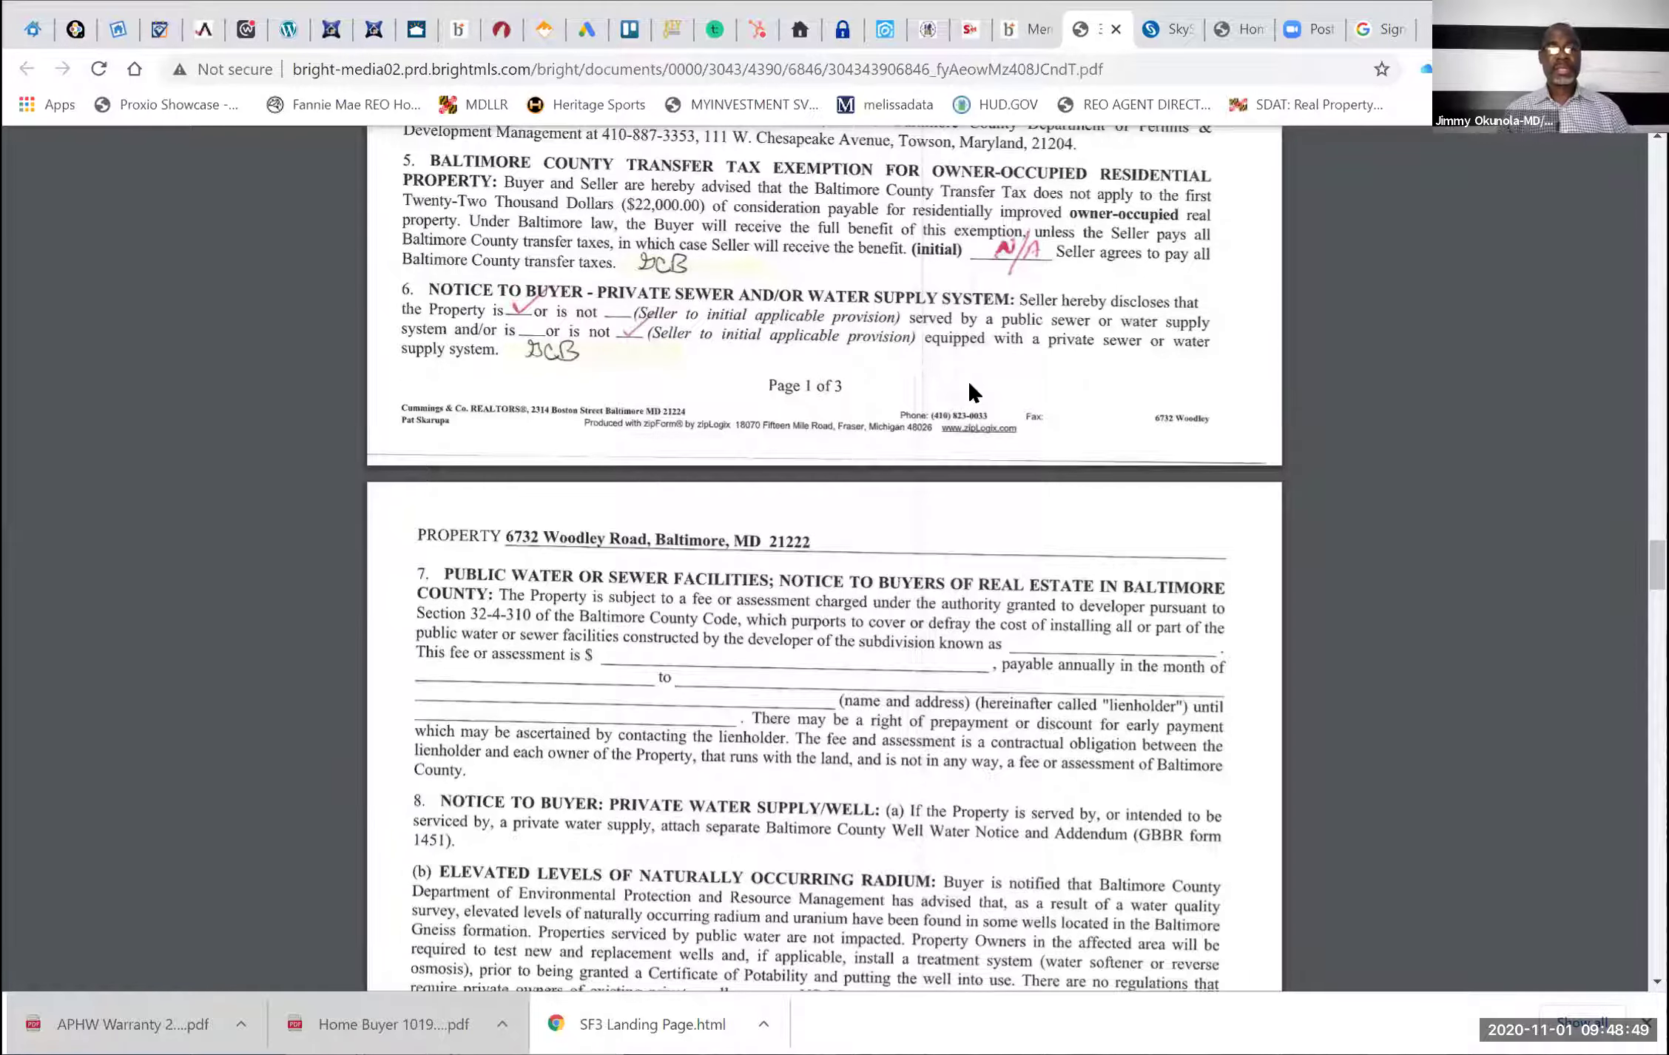
{"action": "scroll", "coordinate": [969, 384], "scroll_direction": "down", "scroll_amount": 8}
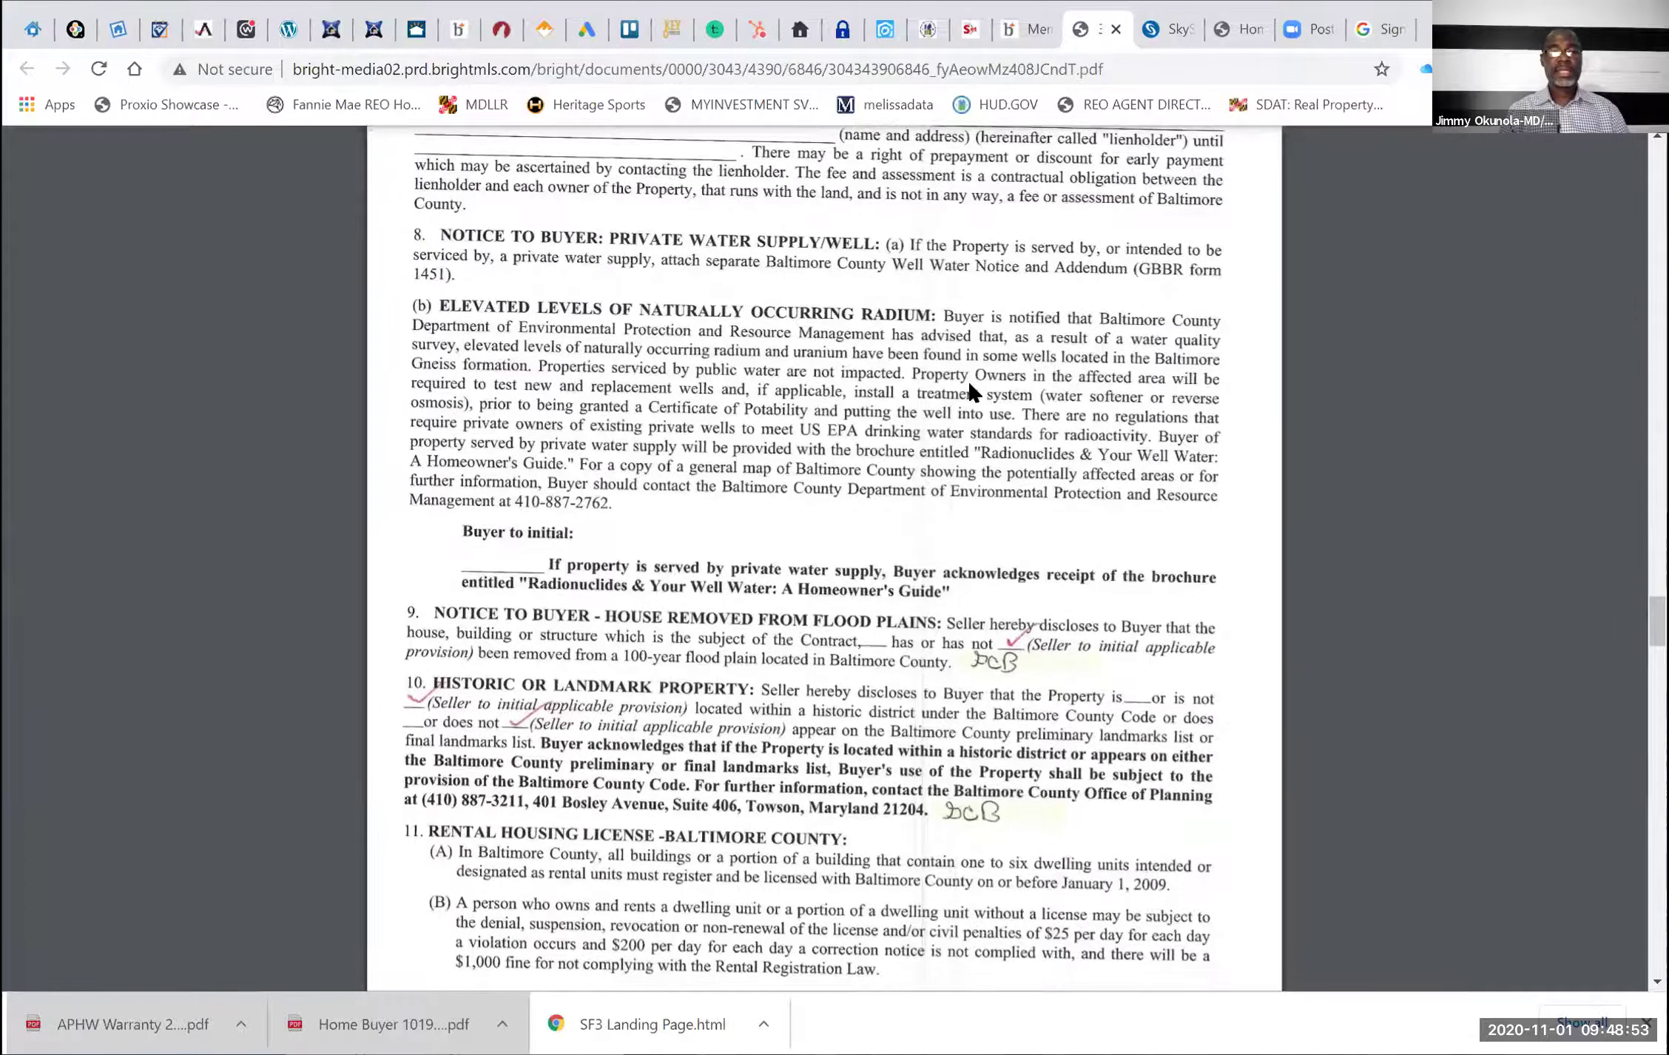
{"action": "scroll", "coordinate": [970, 391], "scroll_direction": "down", "scroll_amount": 6}
{"action": "scroll", "coordinate": [971, 391], "scroll_direction": "down", "scroll_amount": 20}
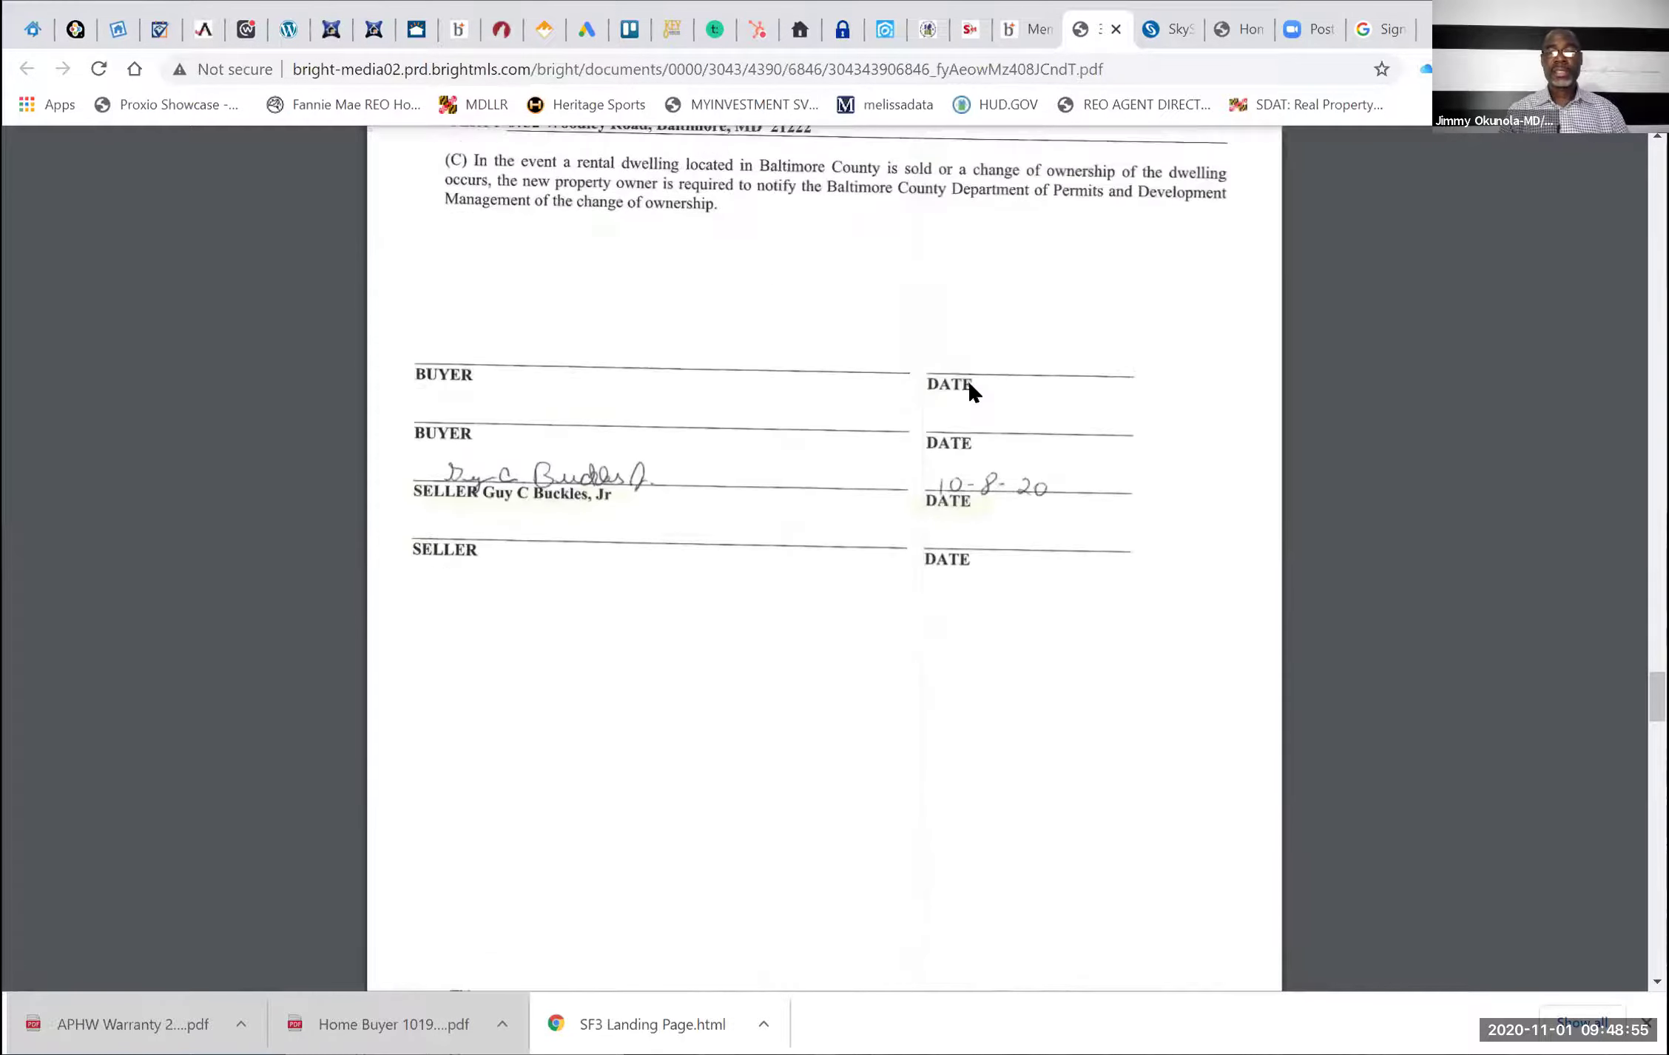
{"action": "scroll", "coordinate": [970, 385], "scroll_direction": "up", "scroll_amount": 3}
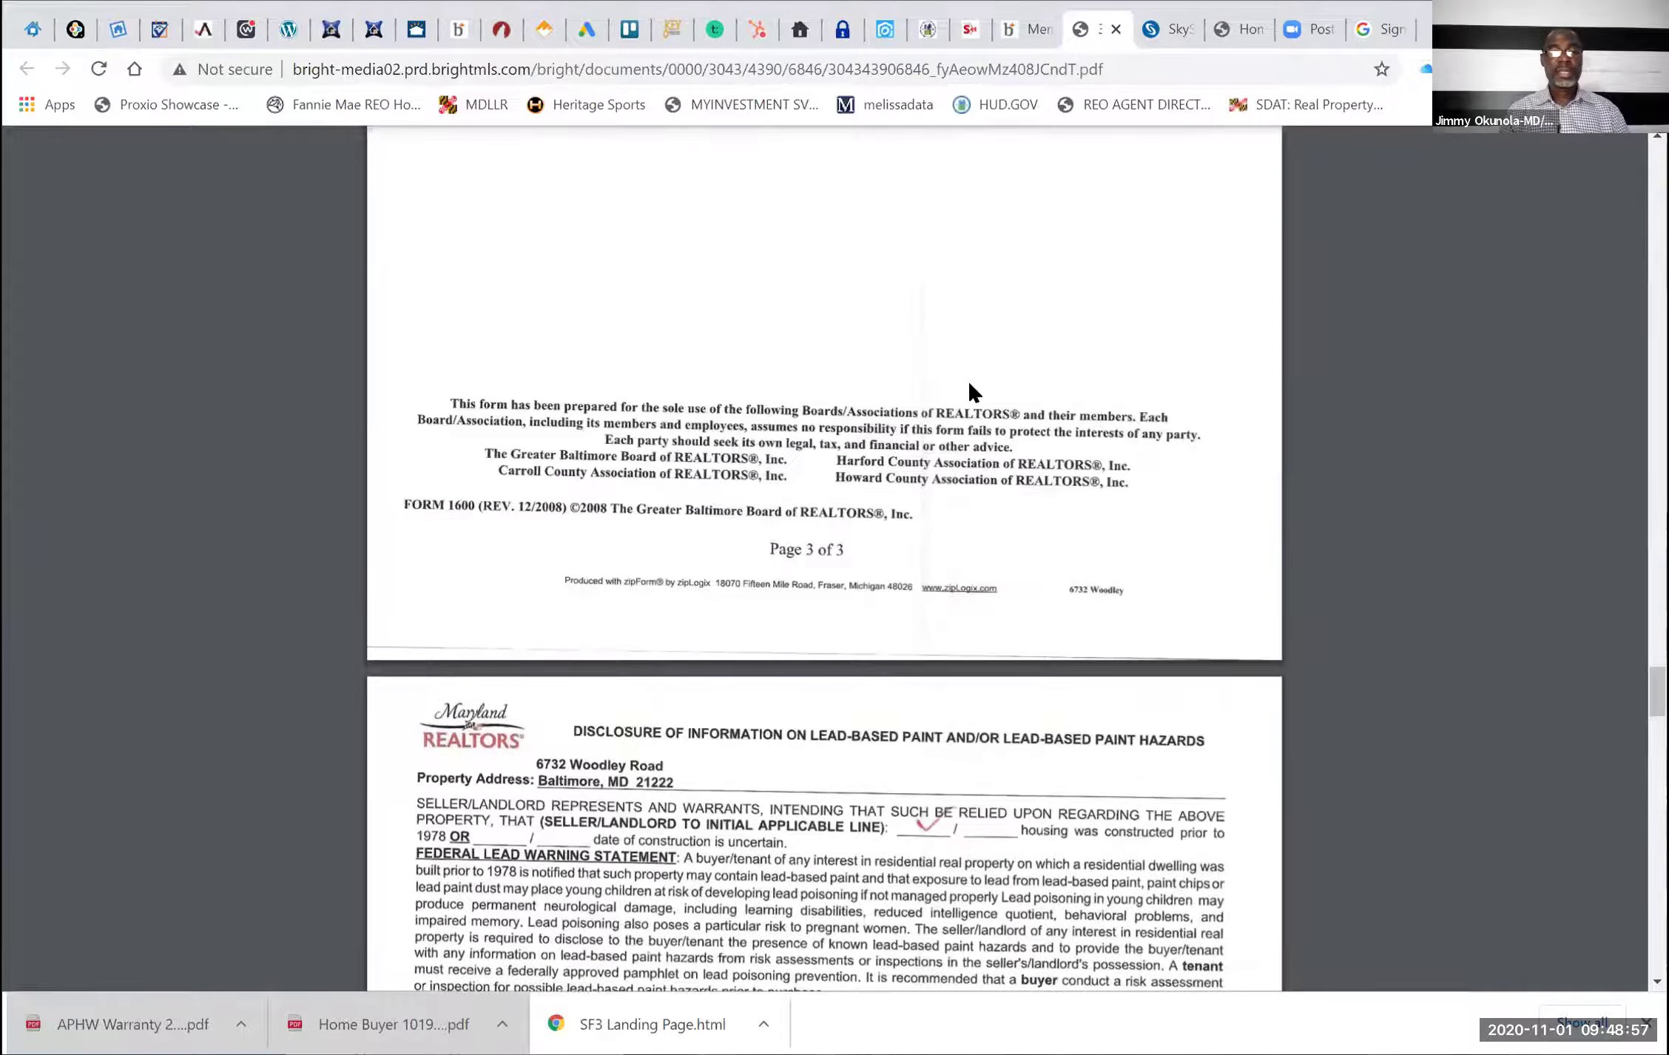
{"action": "scroll", "coordinate": [971, 390], "scroll_direction": "down", "scroll_amount": 11}
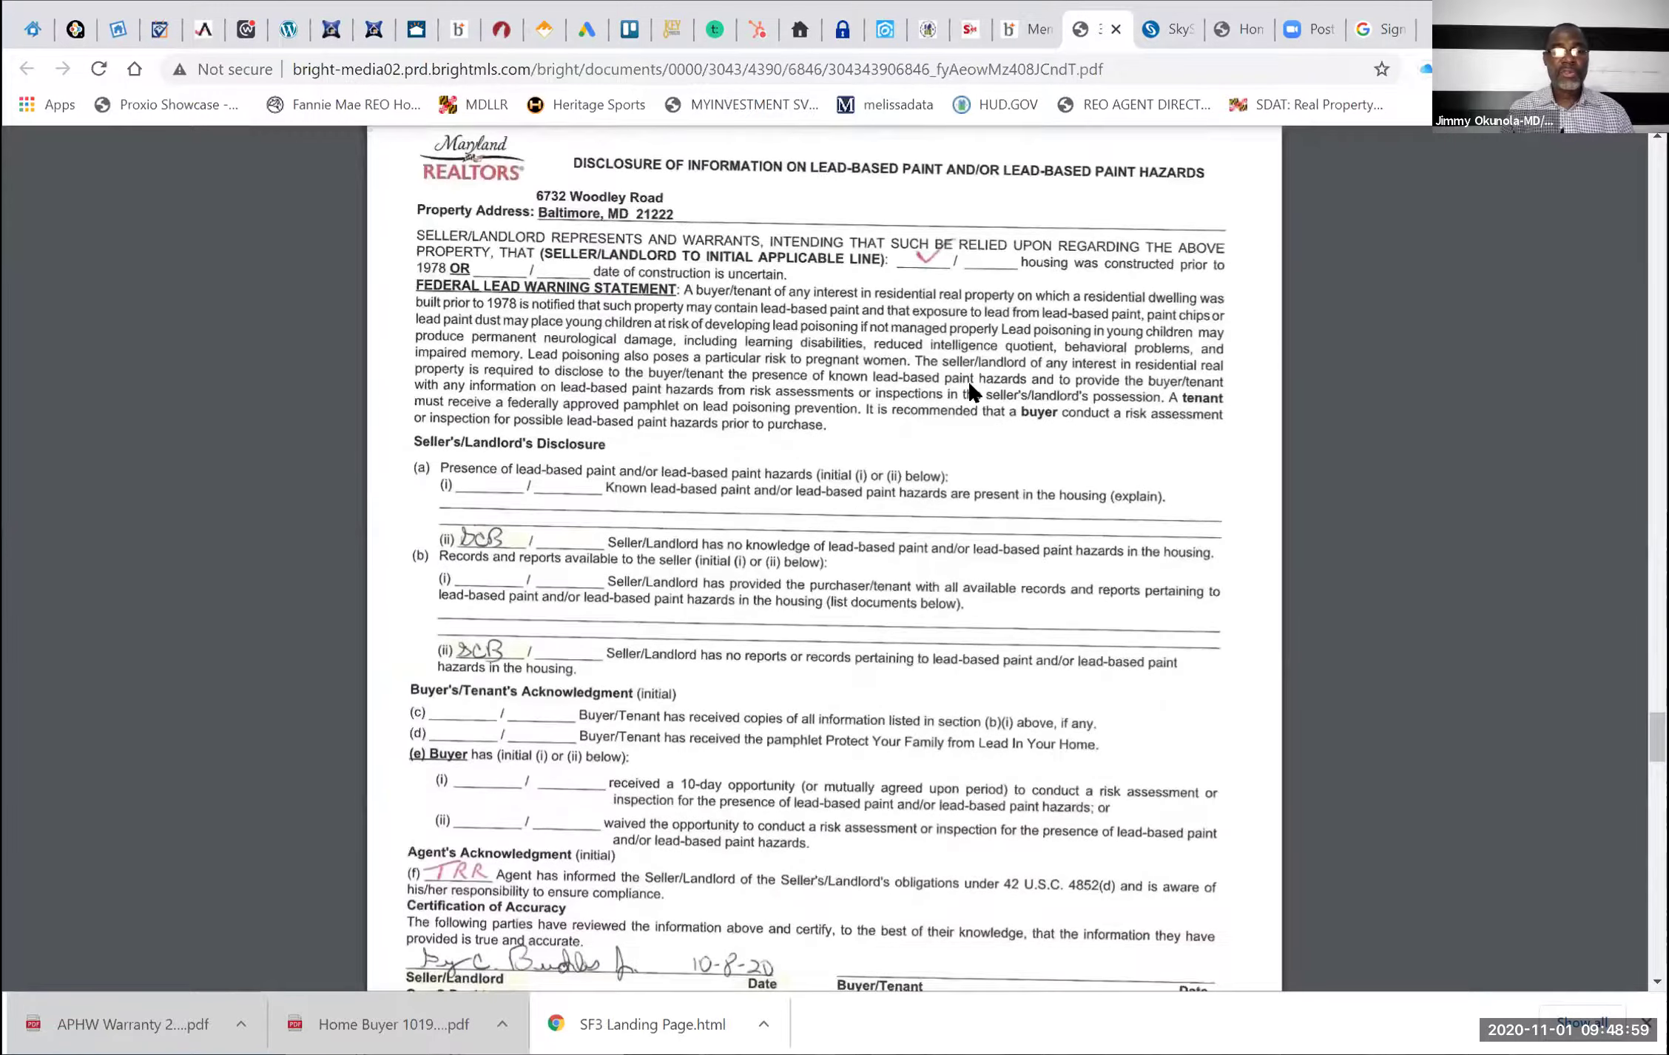
{"action": "scroll", "coordinate": [971, 390], "scroll_direction": "down", "scroll_amount": 8}
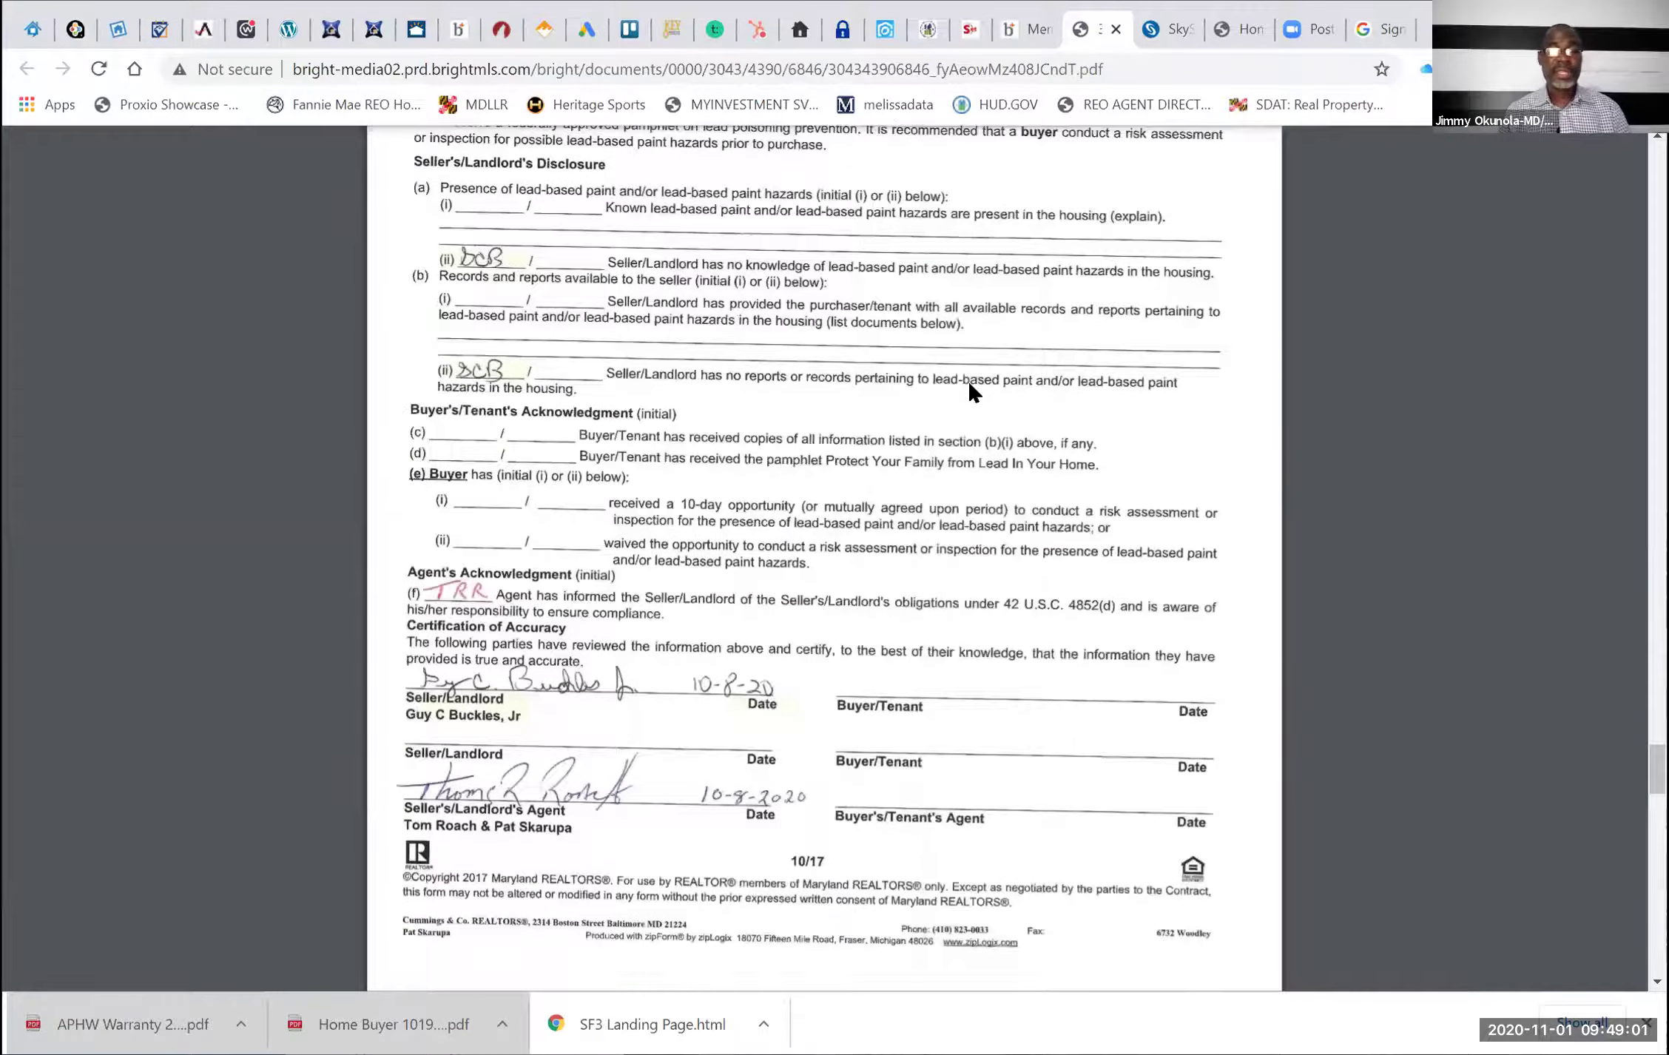
{"action": "scroll", "coordinate": [971, 391], "scroll_direction": "down", "scroll_amount": 9}
{"action": "scroll", "coordinate": [970, 391], "scroll_direction": "up", "scroll_amount": 4}
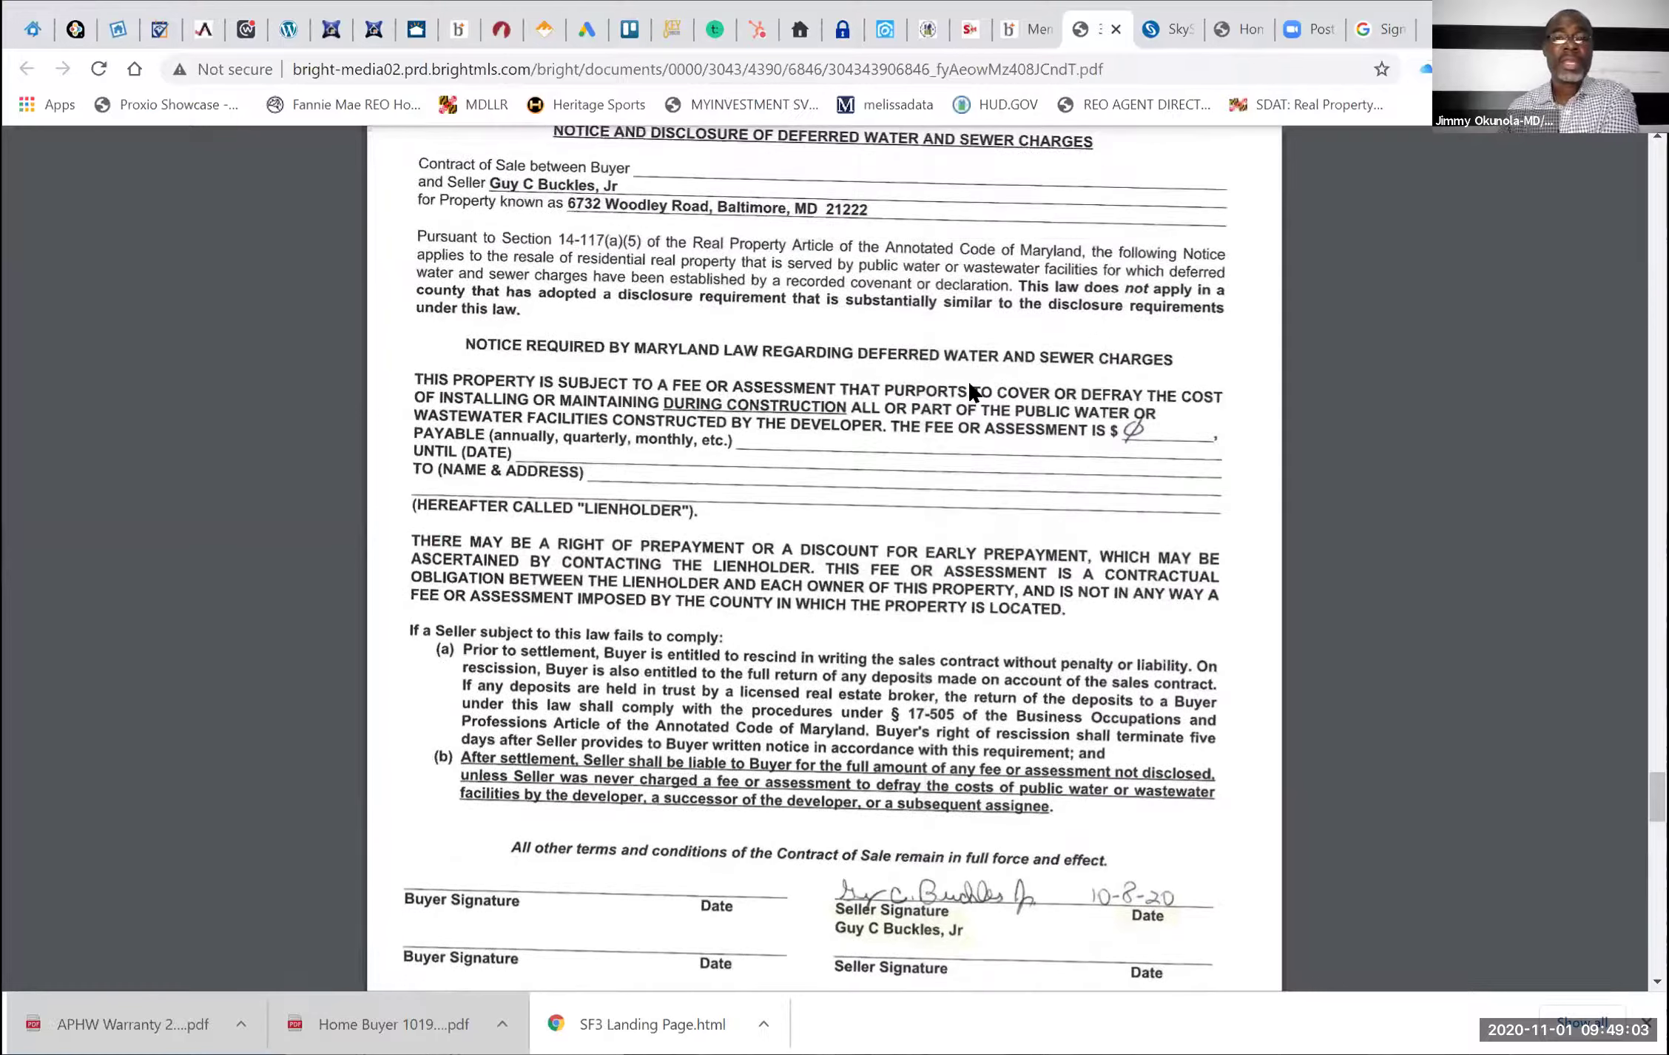
{"action": "scroll", "coordinate": [971, 391], "scroll_direction": "up", "scroll_amount": 2}
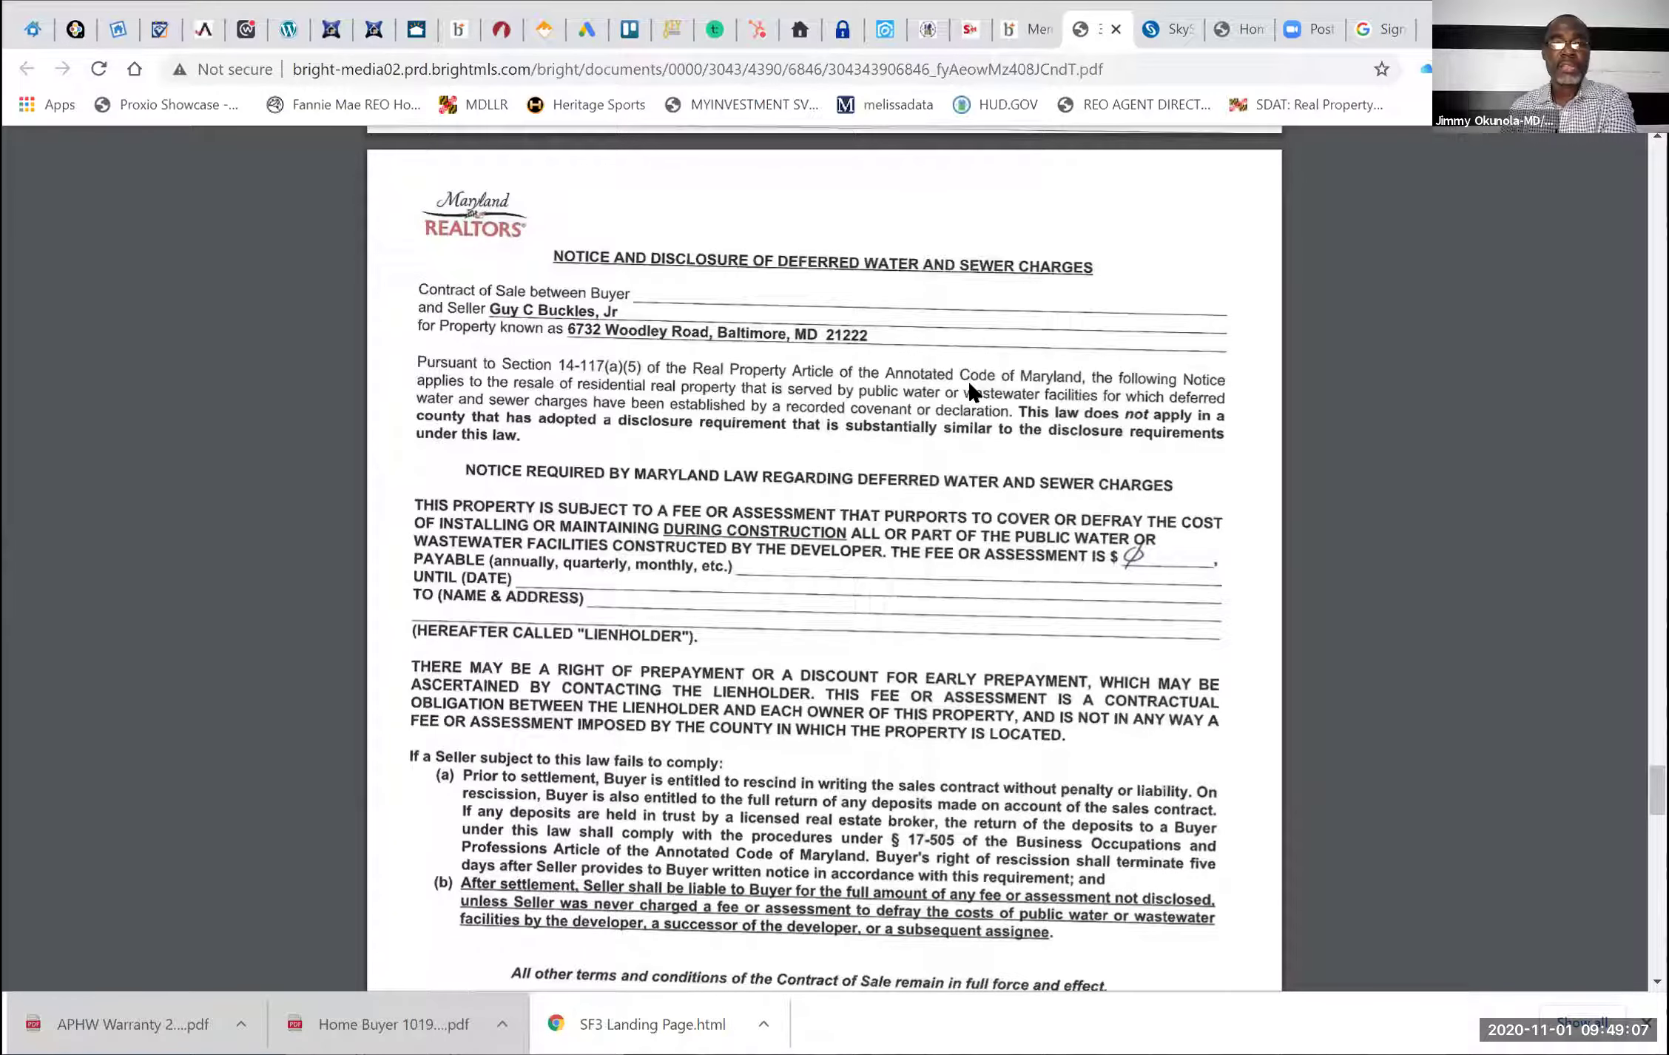
{"action": "scroll", "coordinate": [971, 391], "scroll_direction": "down", "scroll_amount": 10}
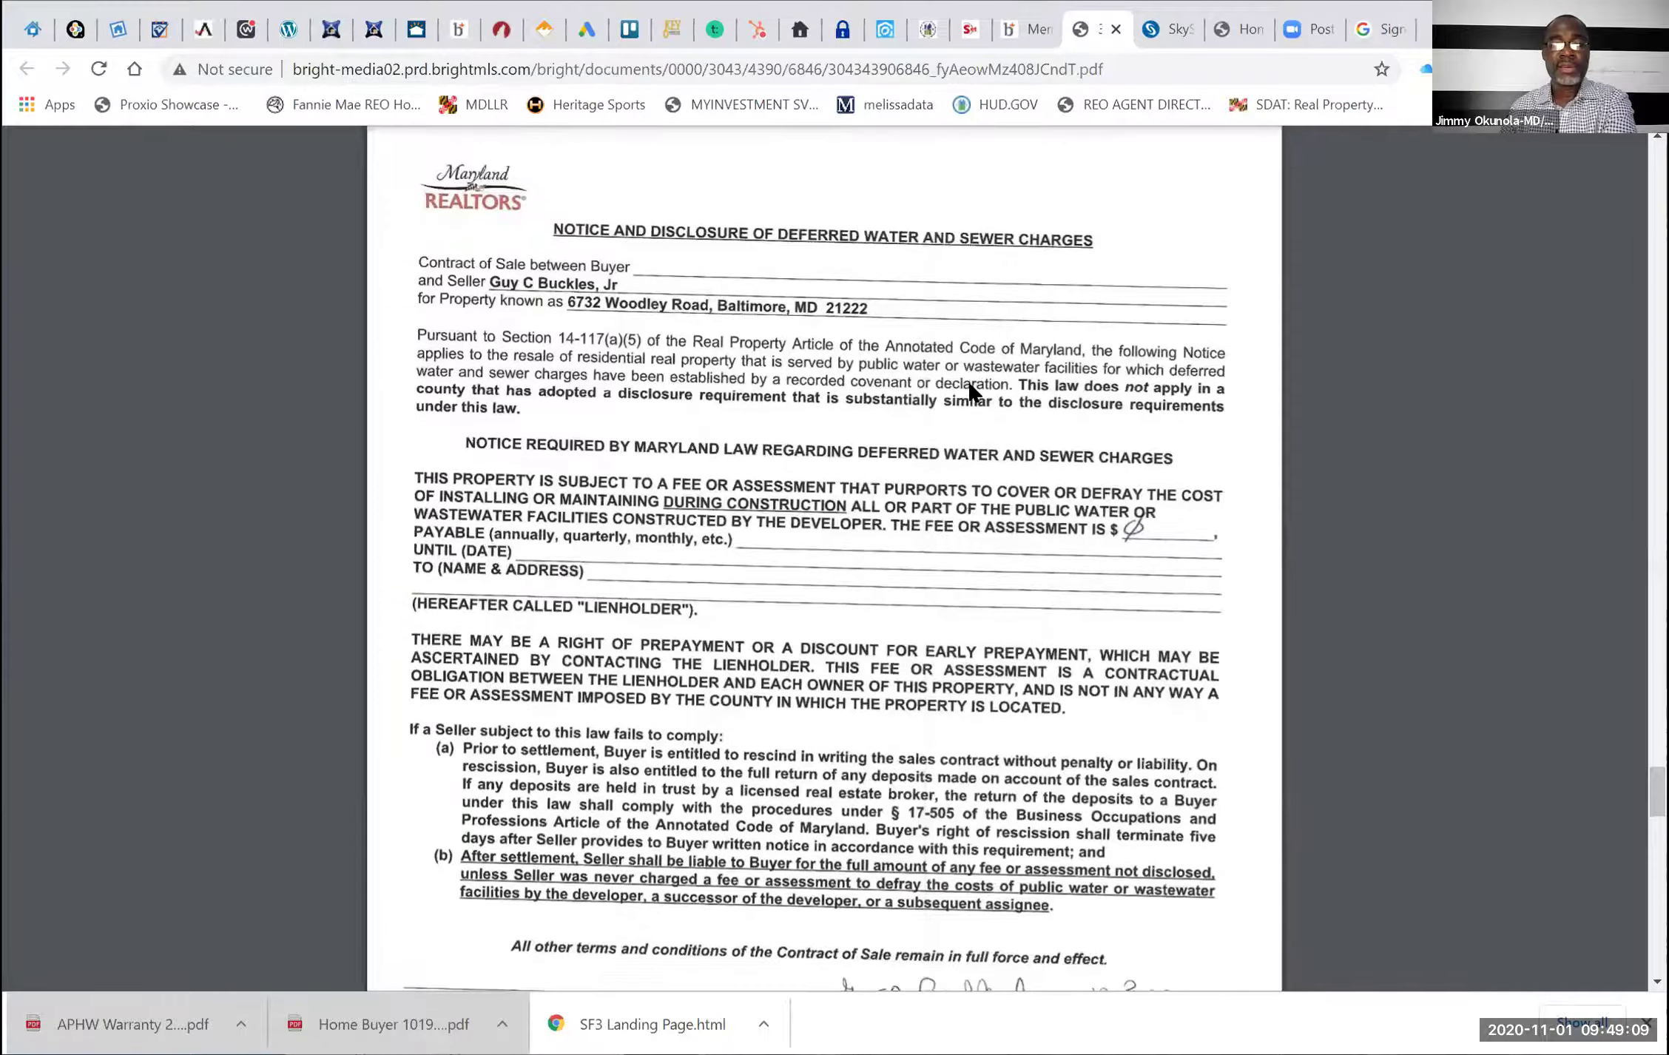
{"action": "scroll", "coordinate": [971, 391], "scroll_direction": "down", "scroll_amount": 20}
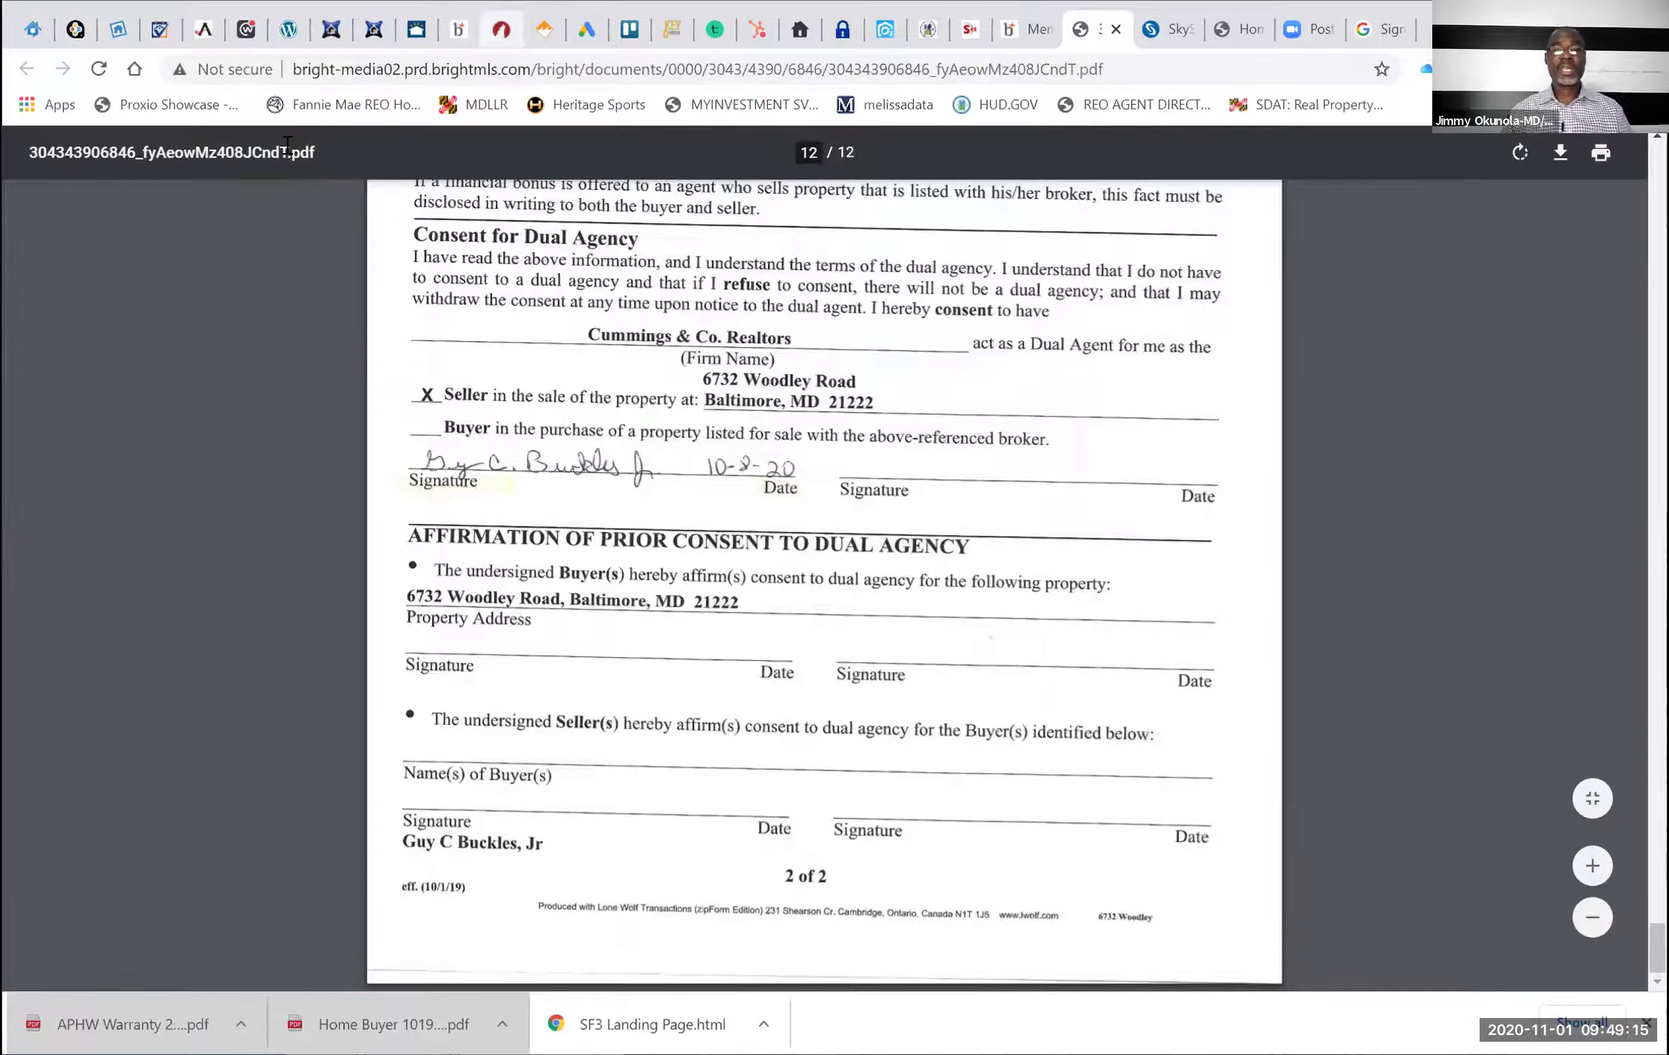
Switch back to the zipFormPlus tab with the Residential Contract of Sale
{"action": "left_click", "coordinate": [502, 29]}
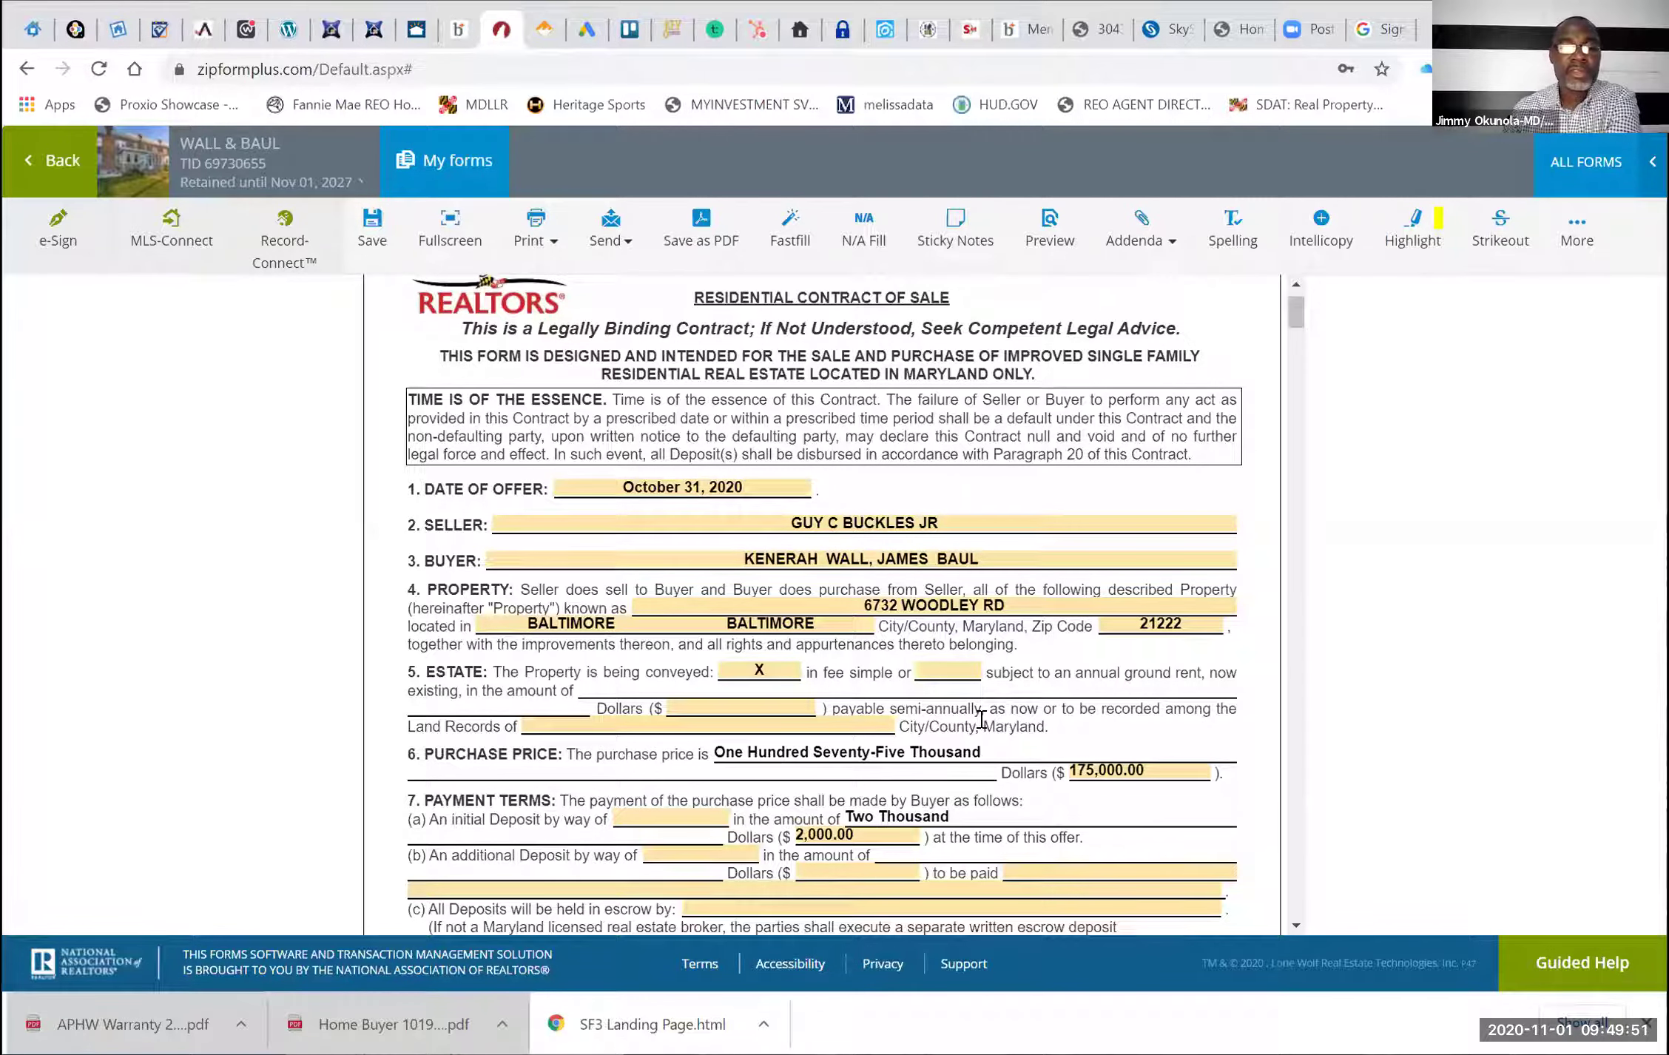
Enter CHECK/WIRE as the initial deposit payment method
{"action": "scroll", "coordinate": [981, 718], "scroll_direction": "down", "scroll_amount": 2}
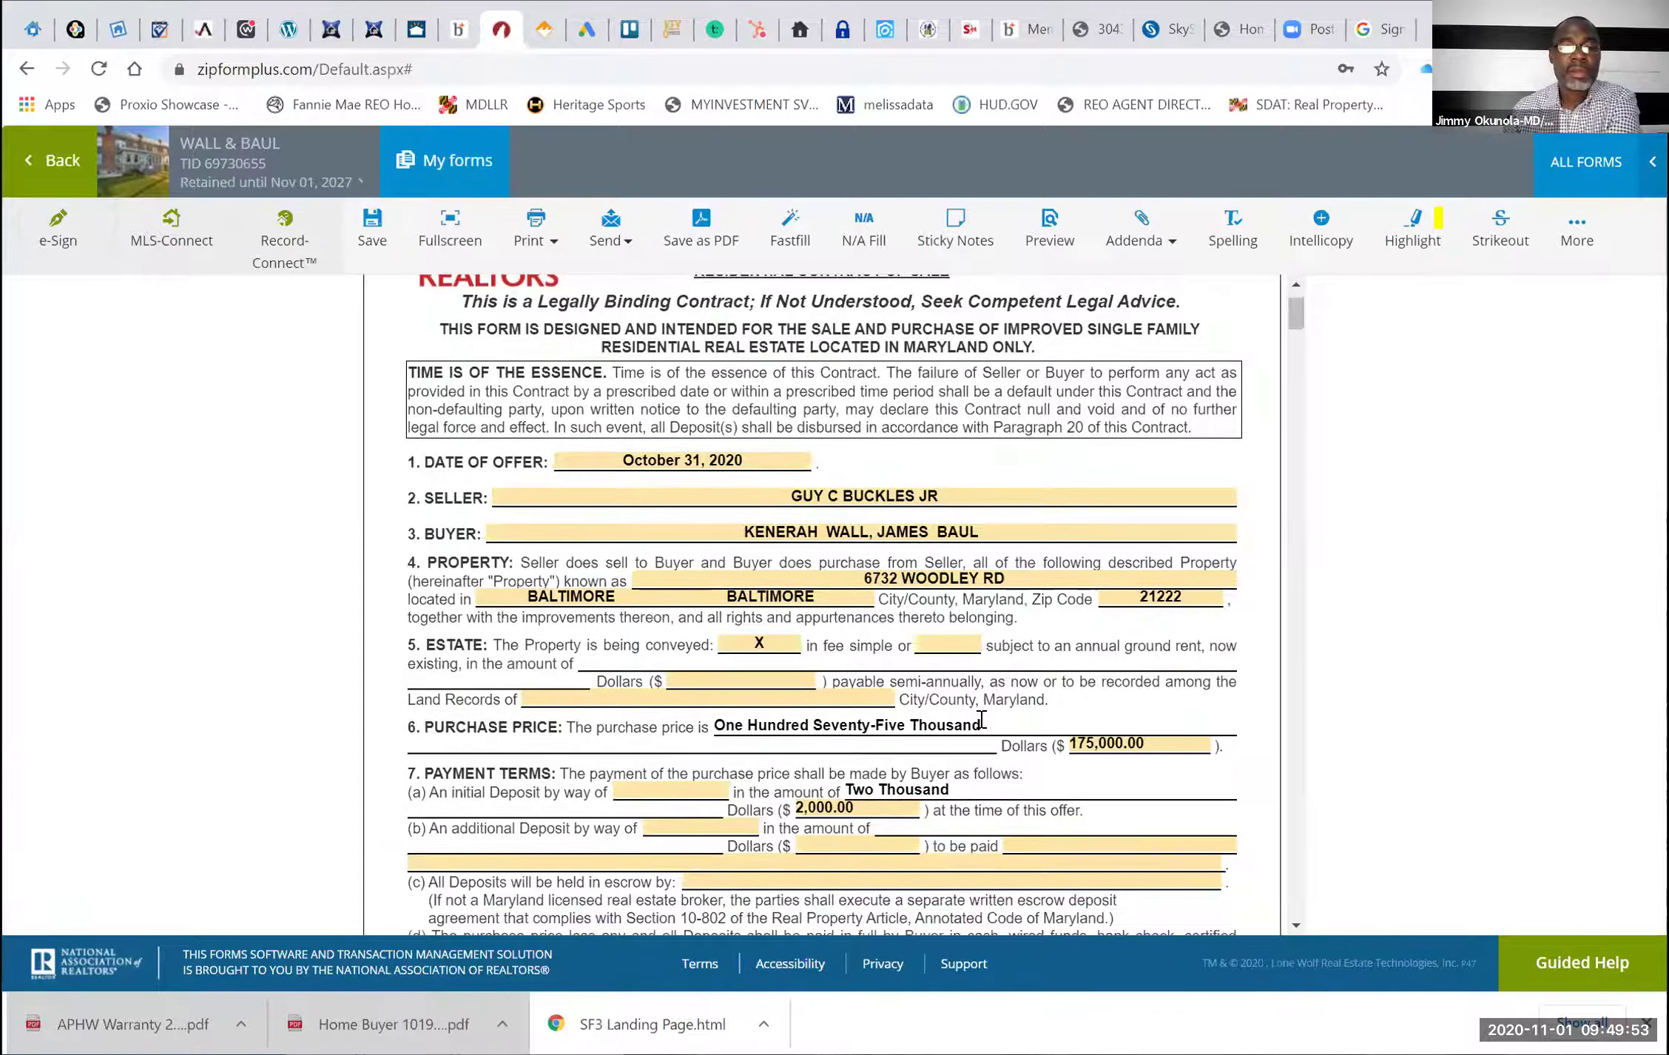
{"action": "scroll", "coordinate": [980, 718], "scroll_direction": "down", "scroll_amount": 1}
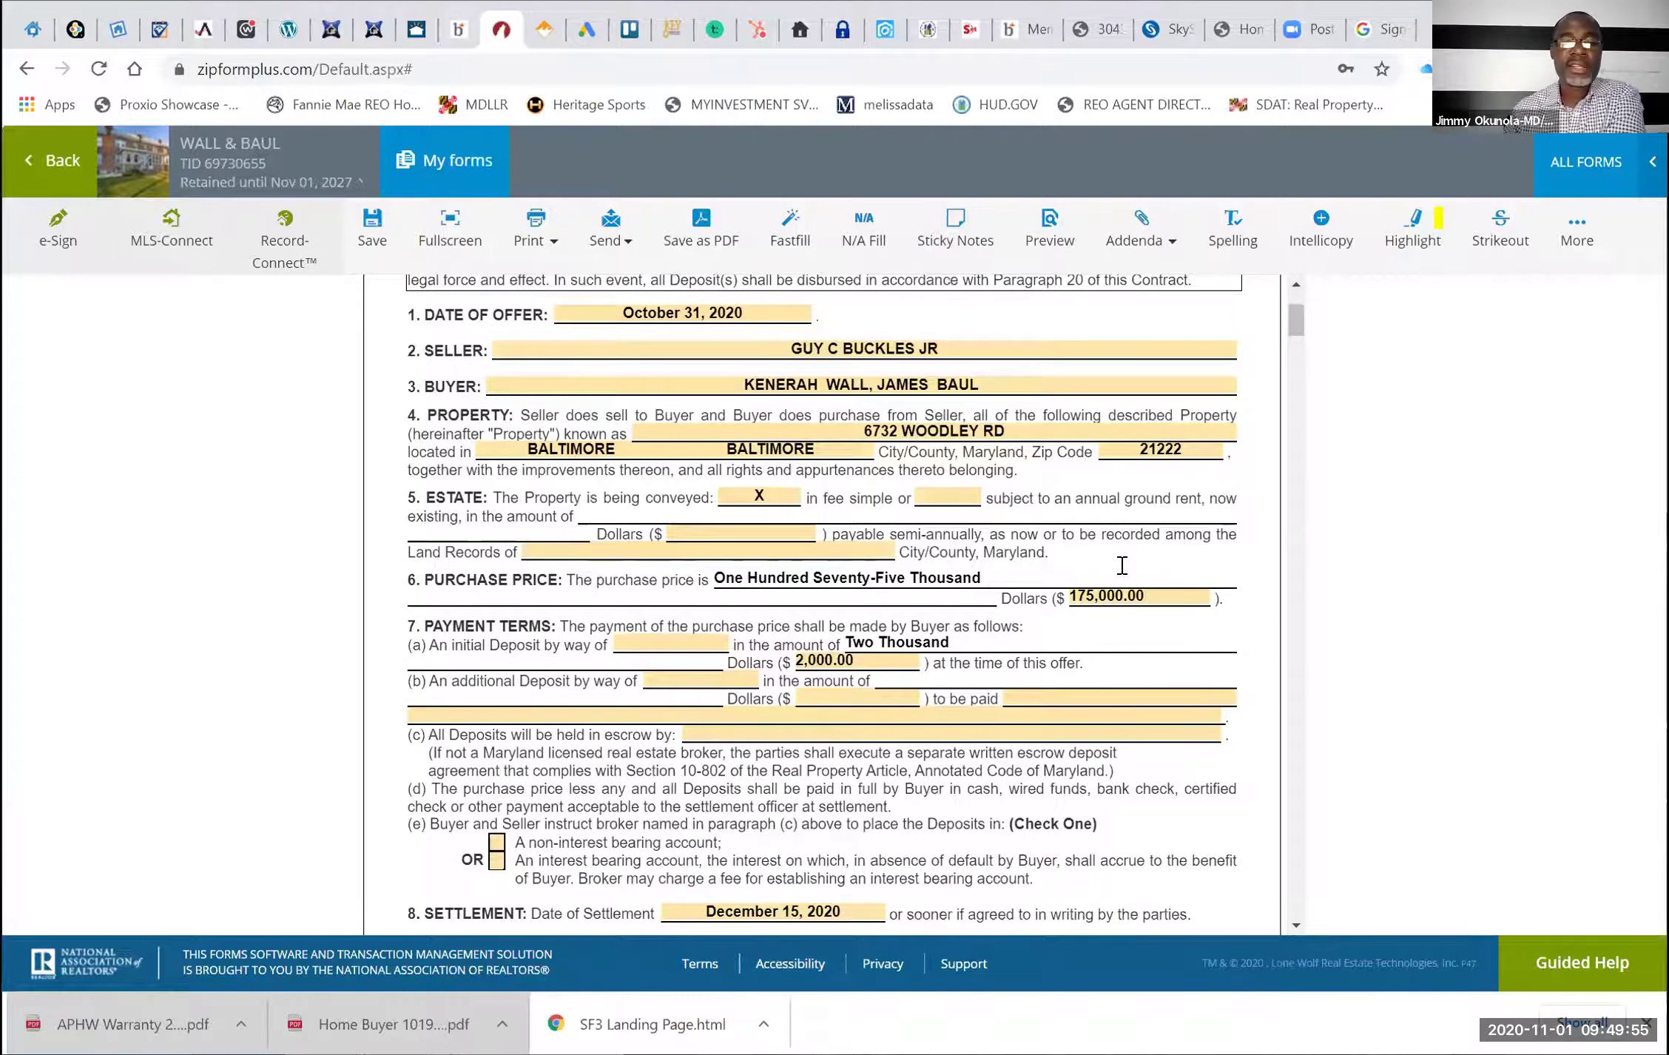
{"action": "scroll", "coordinate": [1125, 577], "scroll_direction": "down", "scroll_amount": 1}
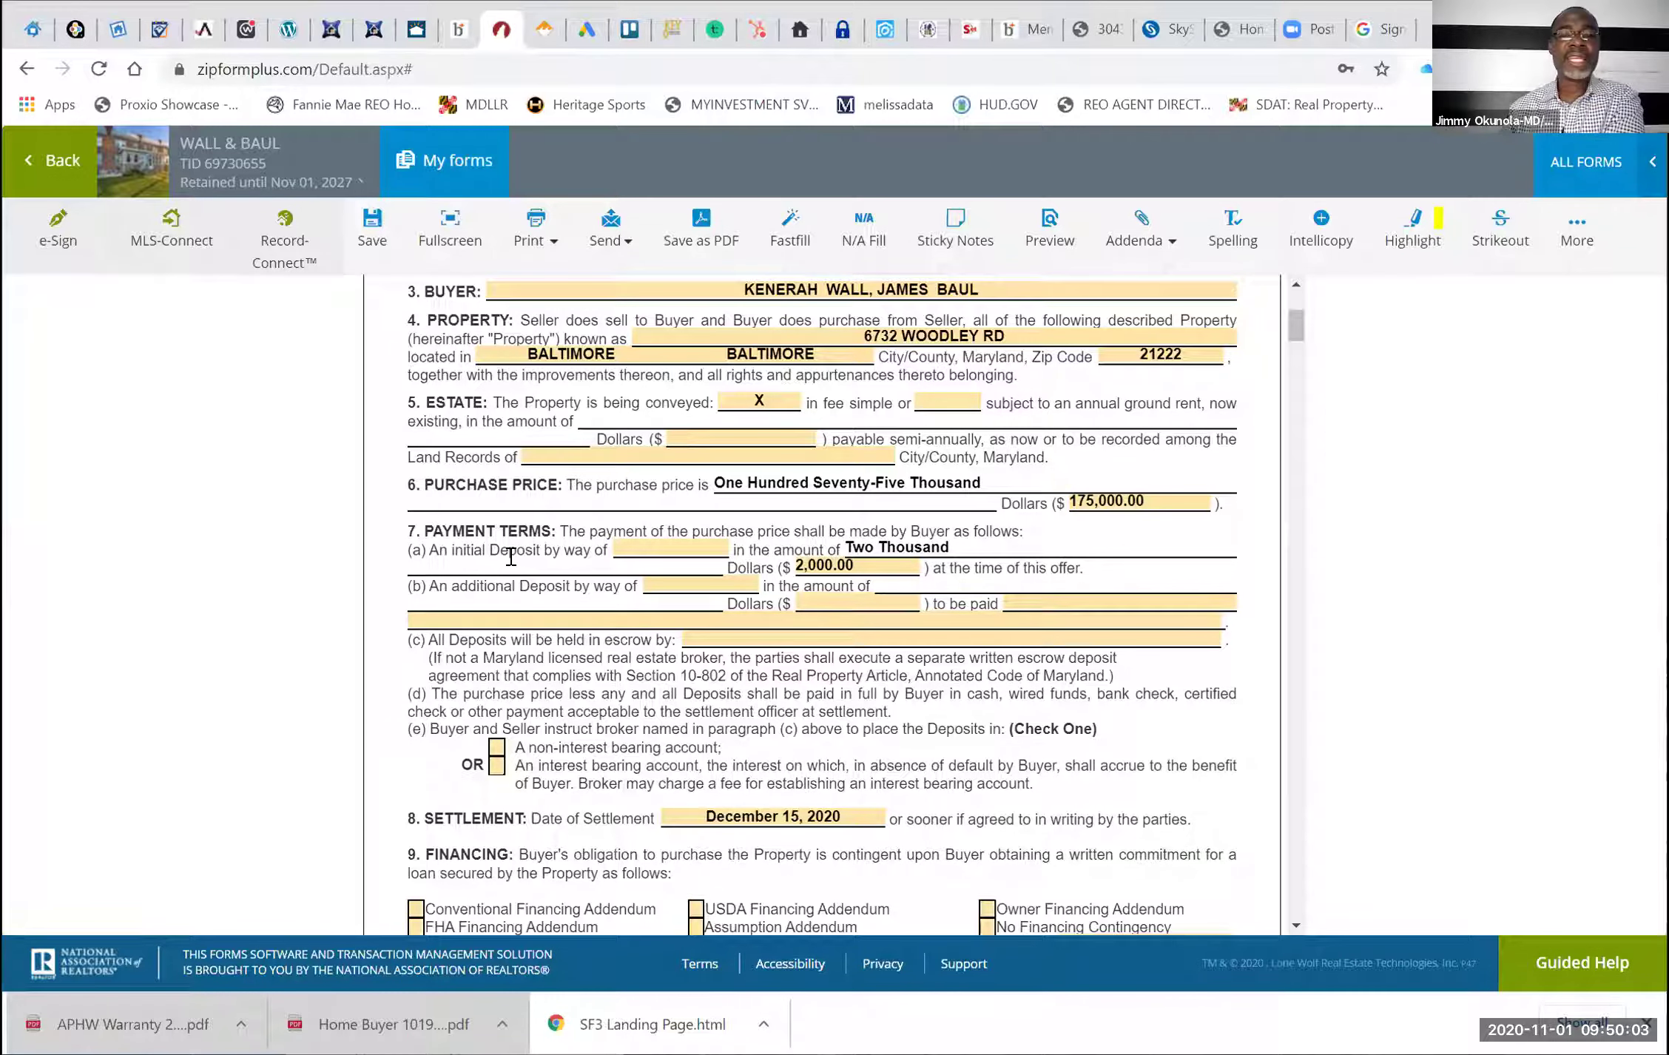
{"action": "left_click", "coordinate": [618, 549]}
{"action": "type", "text": "CHE"}
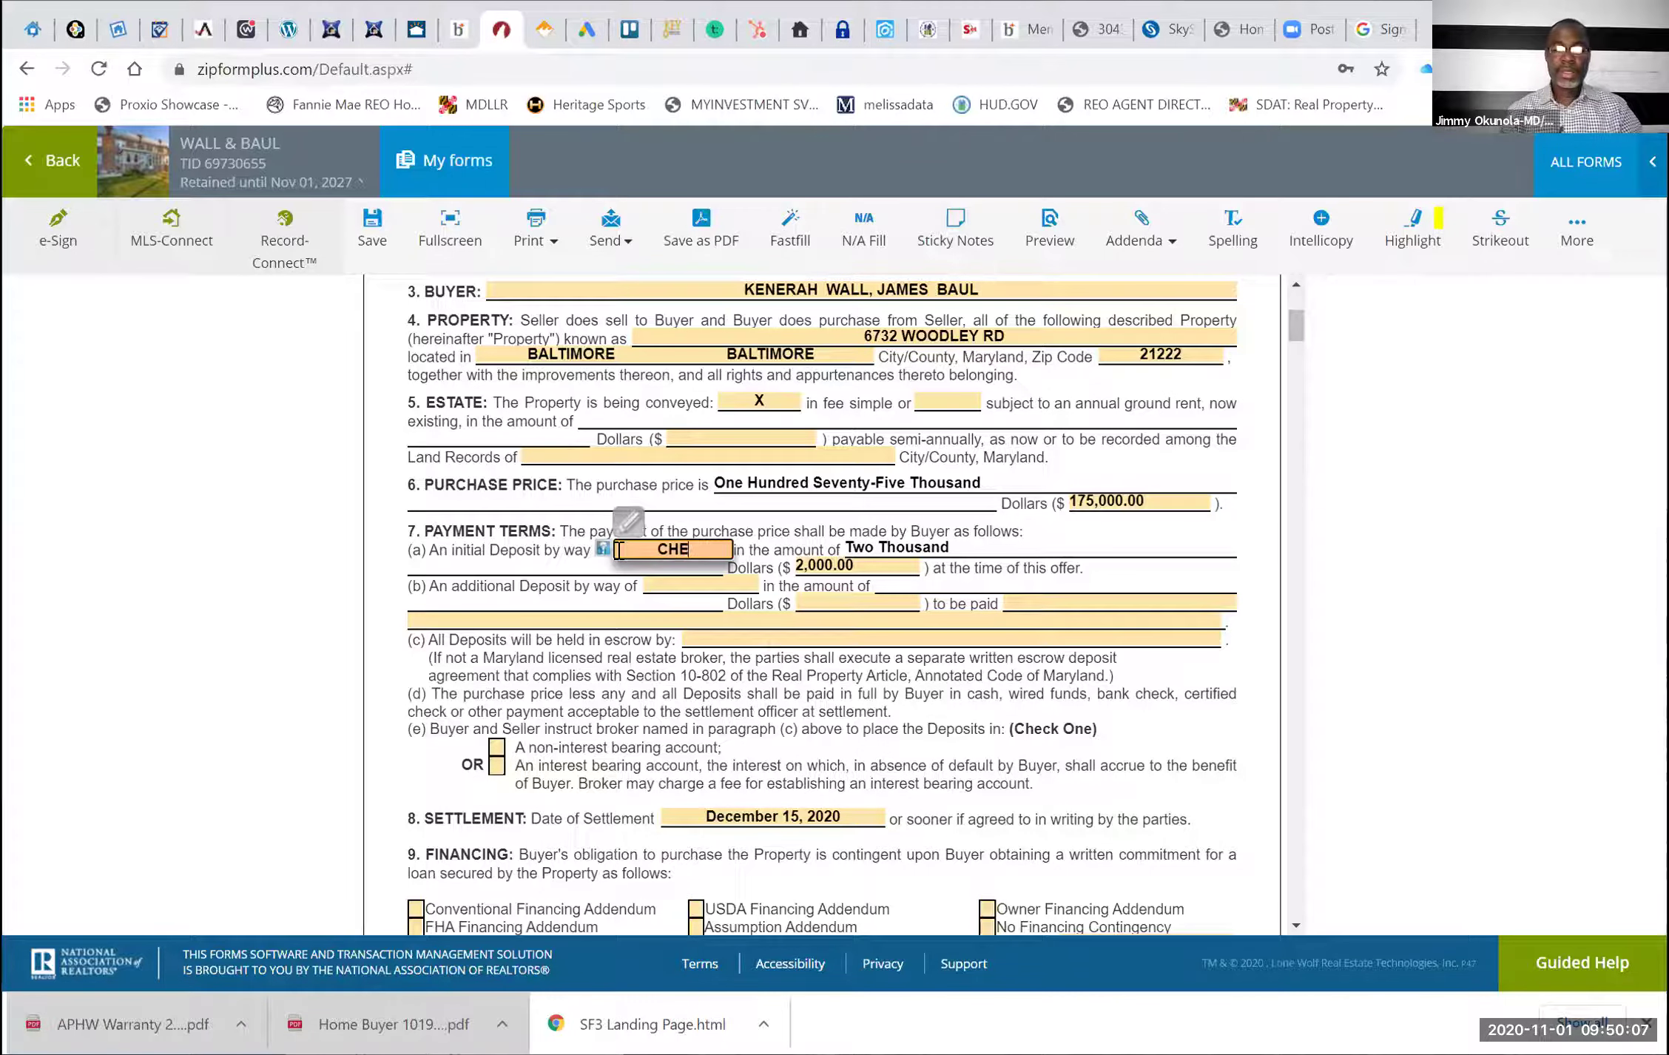
{"action": "type", "text": "CK/WIRE"}
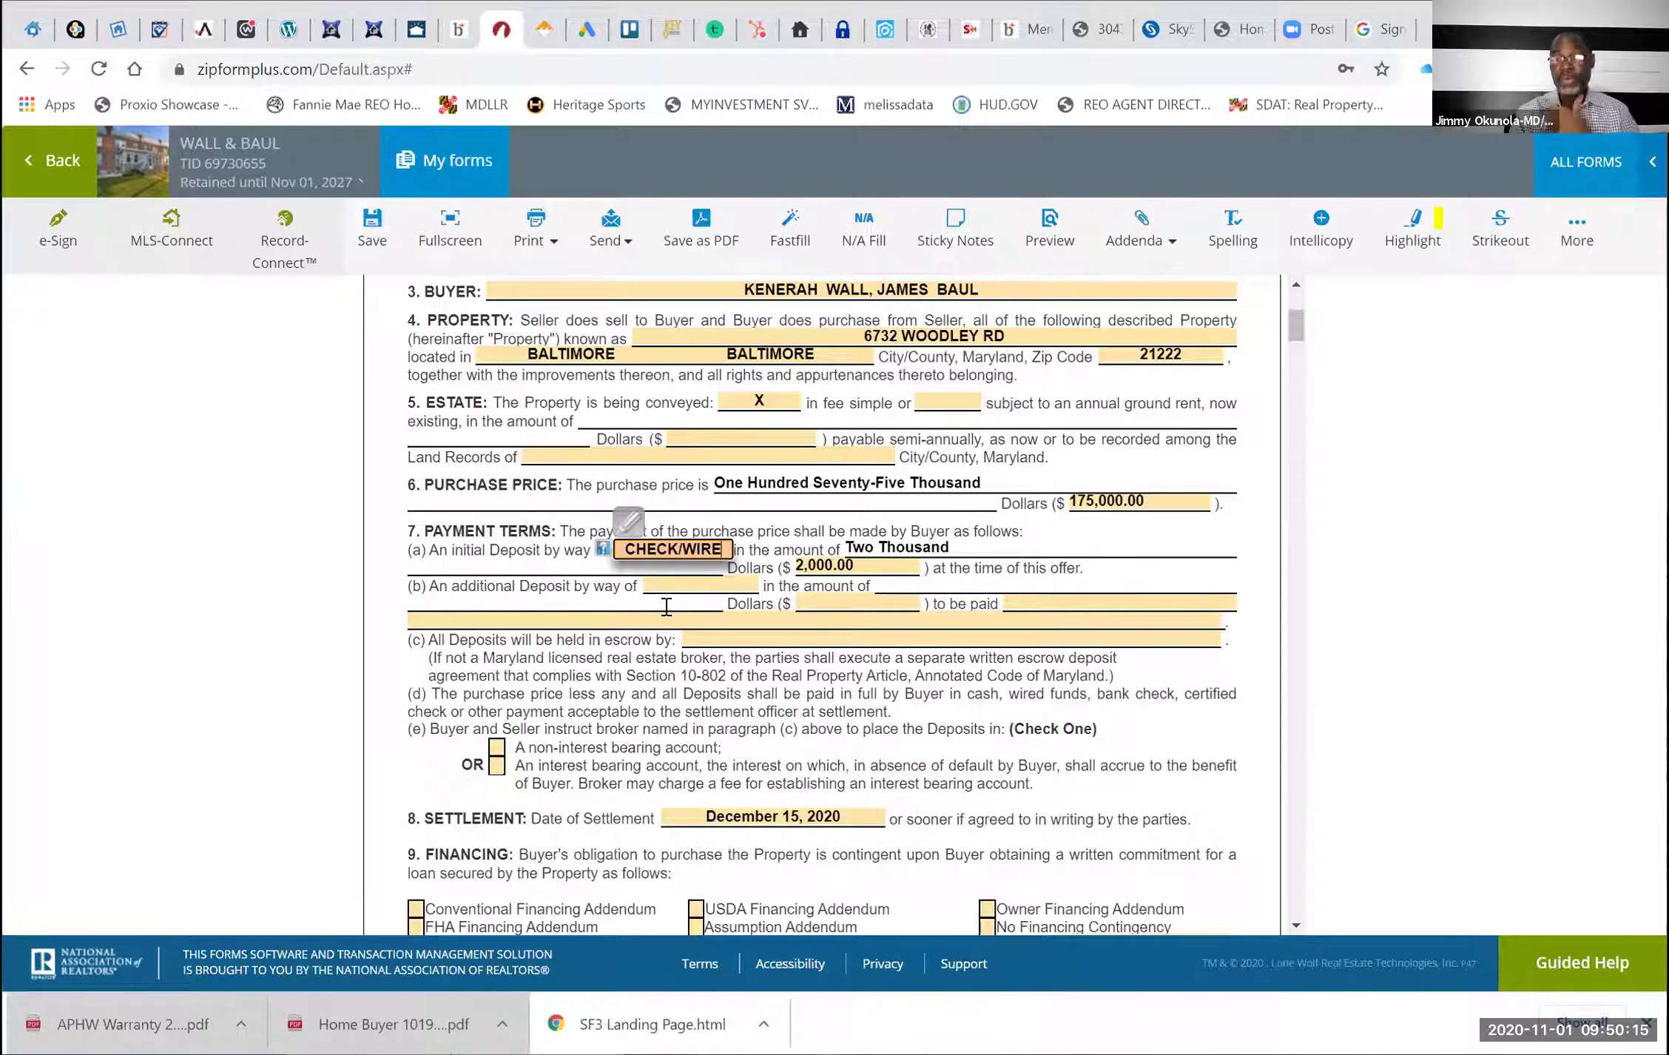
{"action": "left_click", "coordinate": [701, 585]}
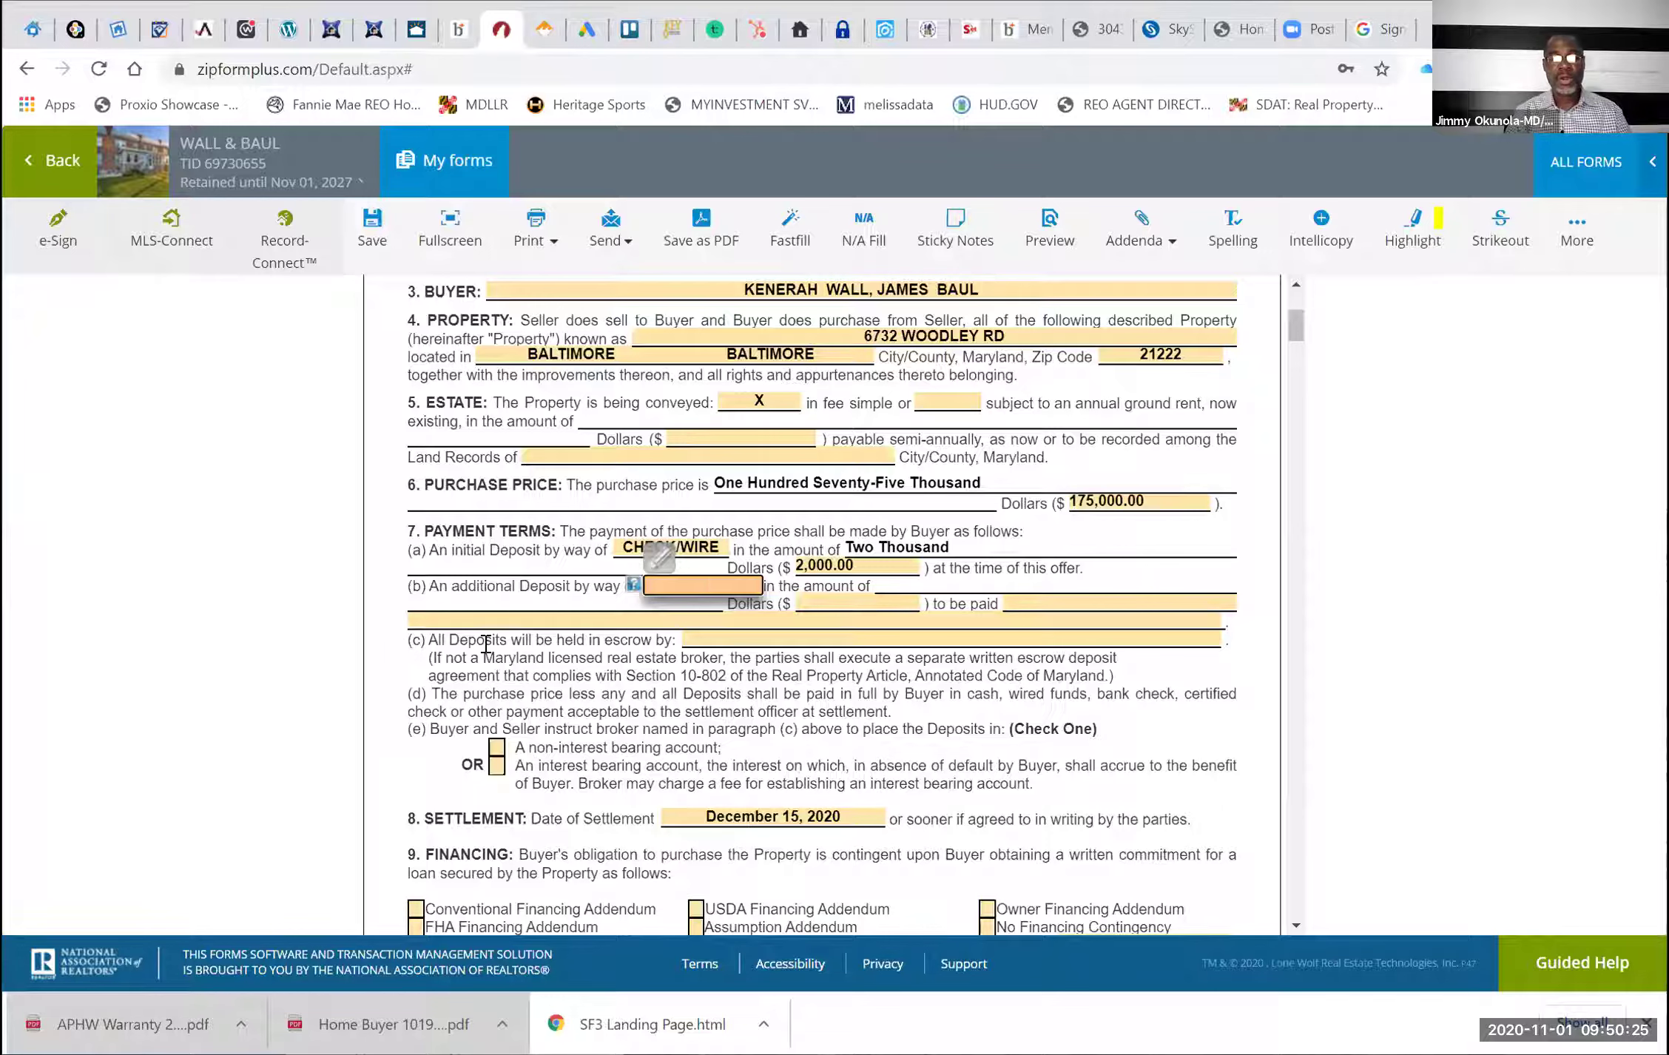
Enter TBD- as the escrow holder for all deposits in paragraph 7(c)
{"action": "left_click", "coordinate": [697, 640]}
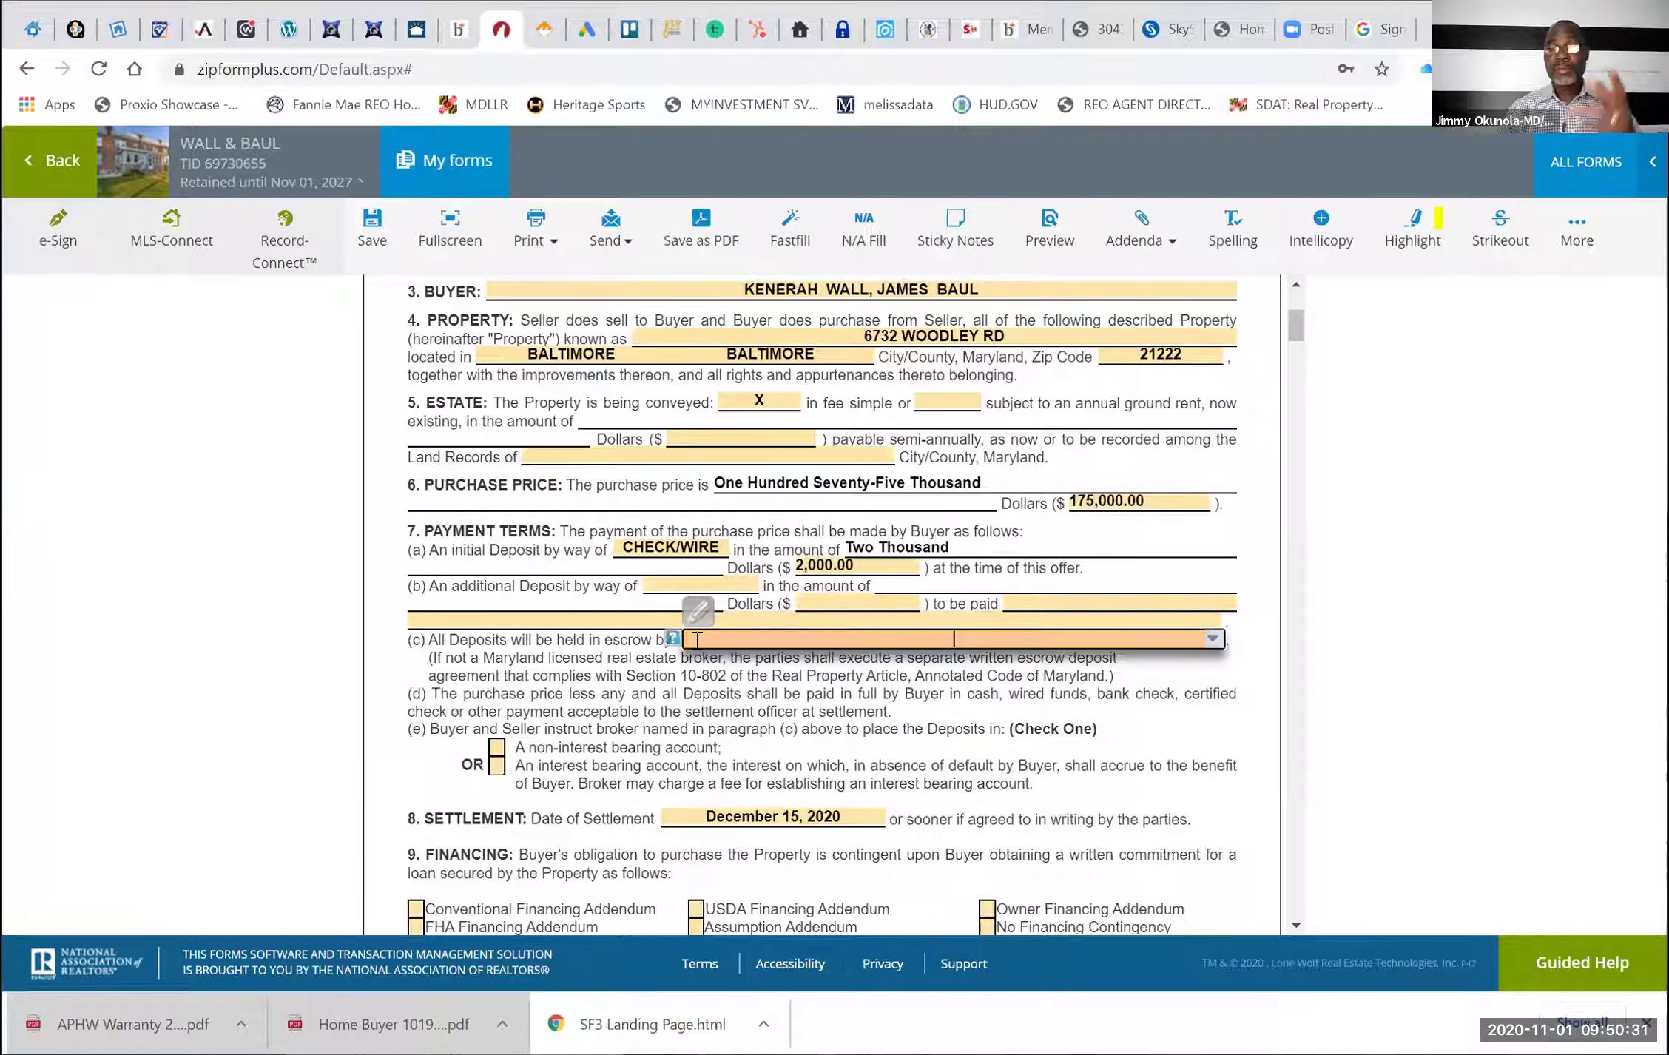
{"action": "type", "text": "TBD"}
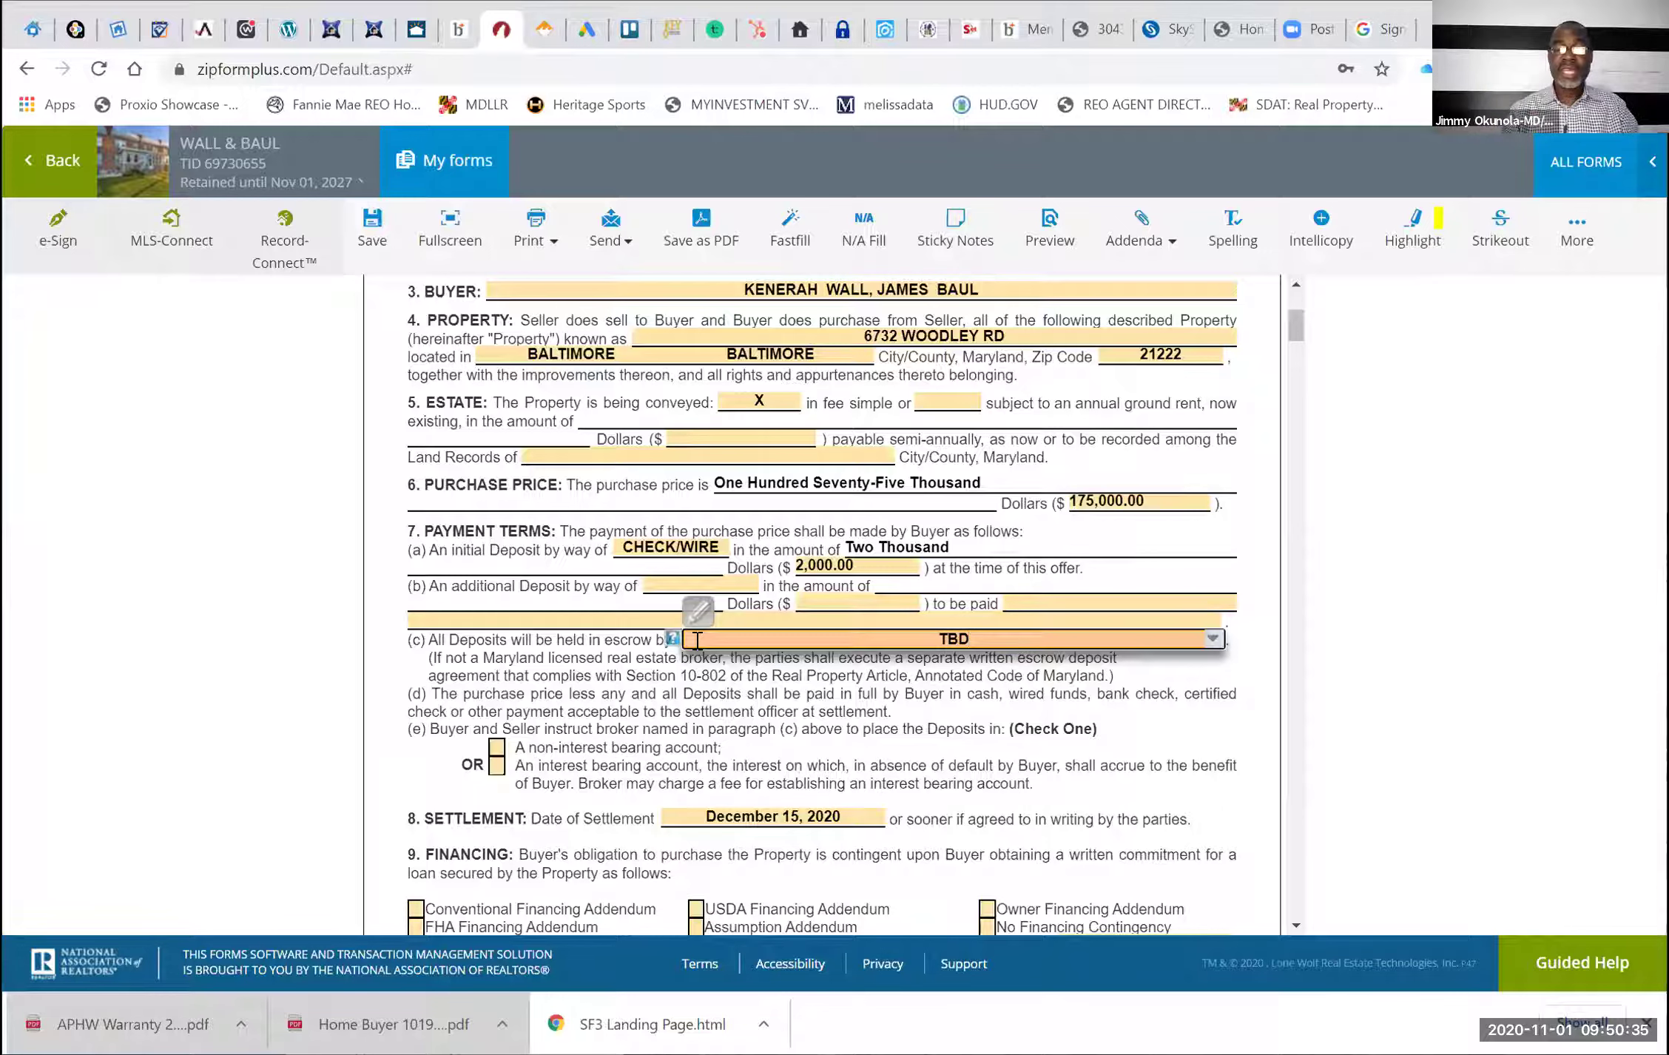
{"action": "type", "text": "-"}
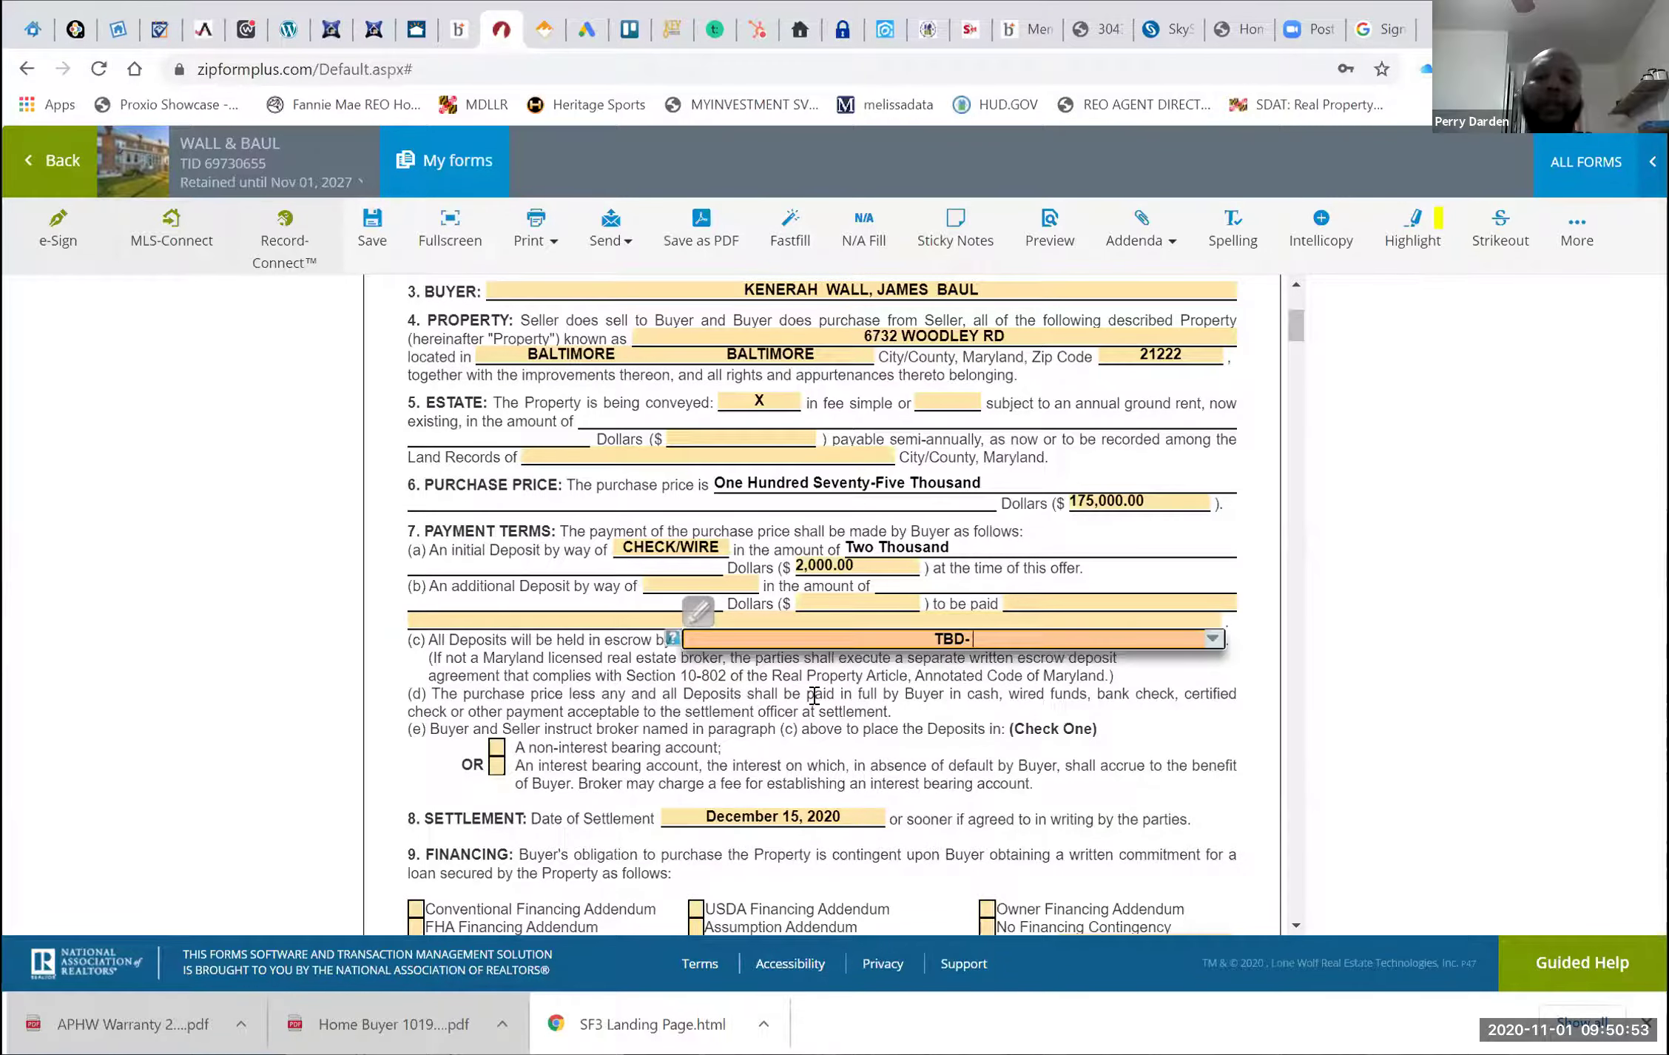
{"action": "left_click", "coordinate": [854, 707]}
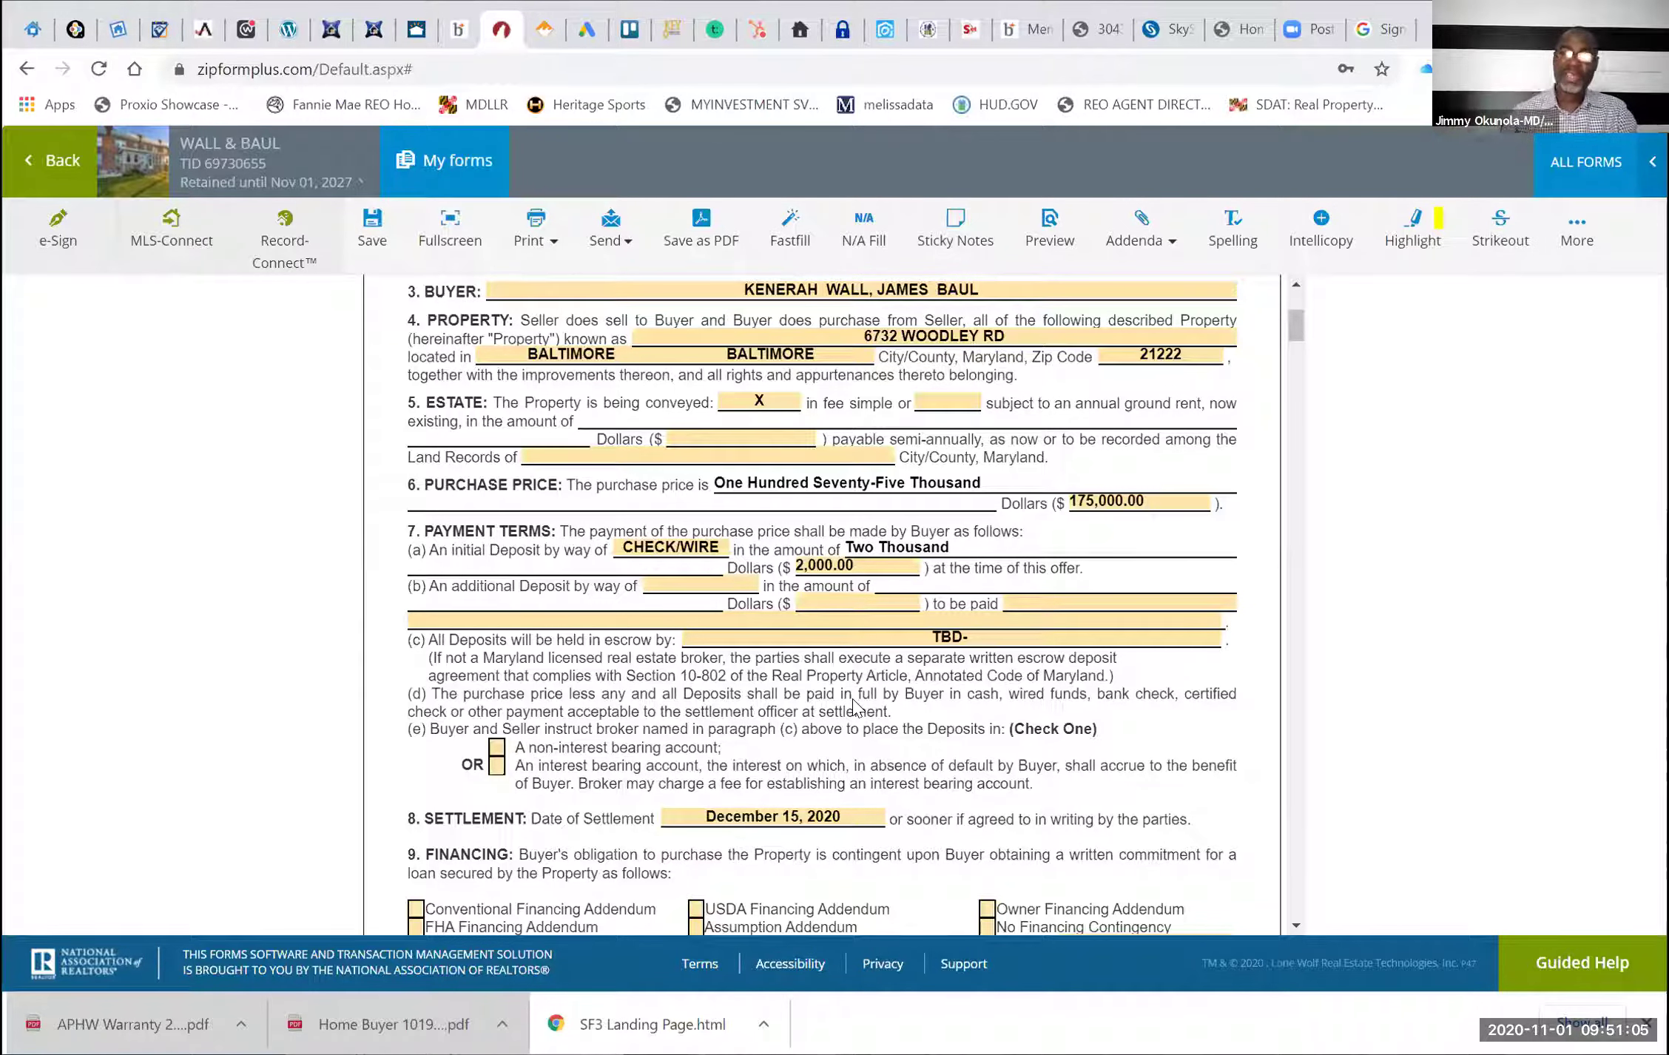
Tick the non-interest bearing account option in 7(e) and the FHA Financing Addendum in paragraph 9
{"action": "left_click", "coordinate": [498, 750]}
{"action": "type", "text": "x"}
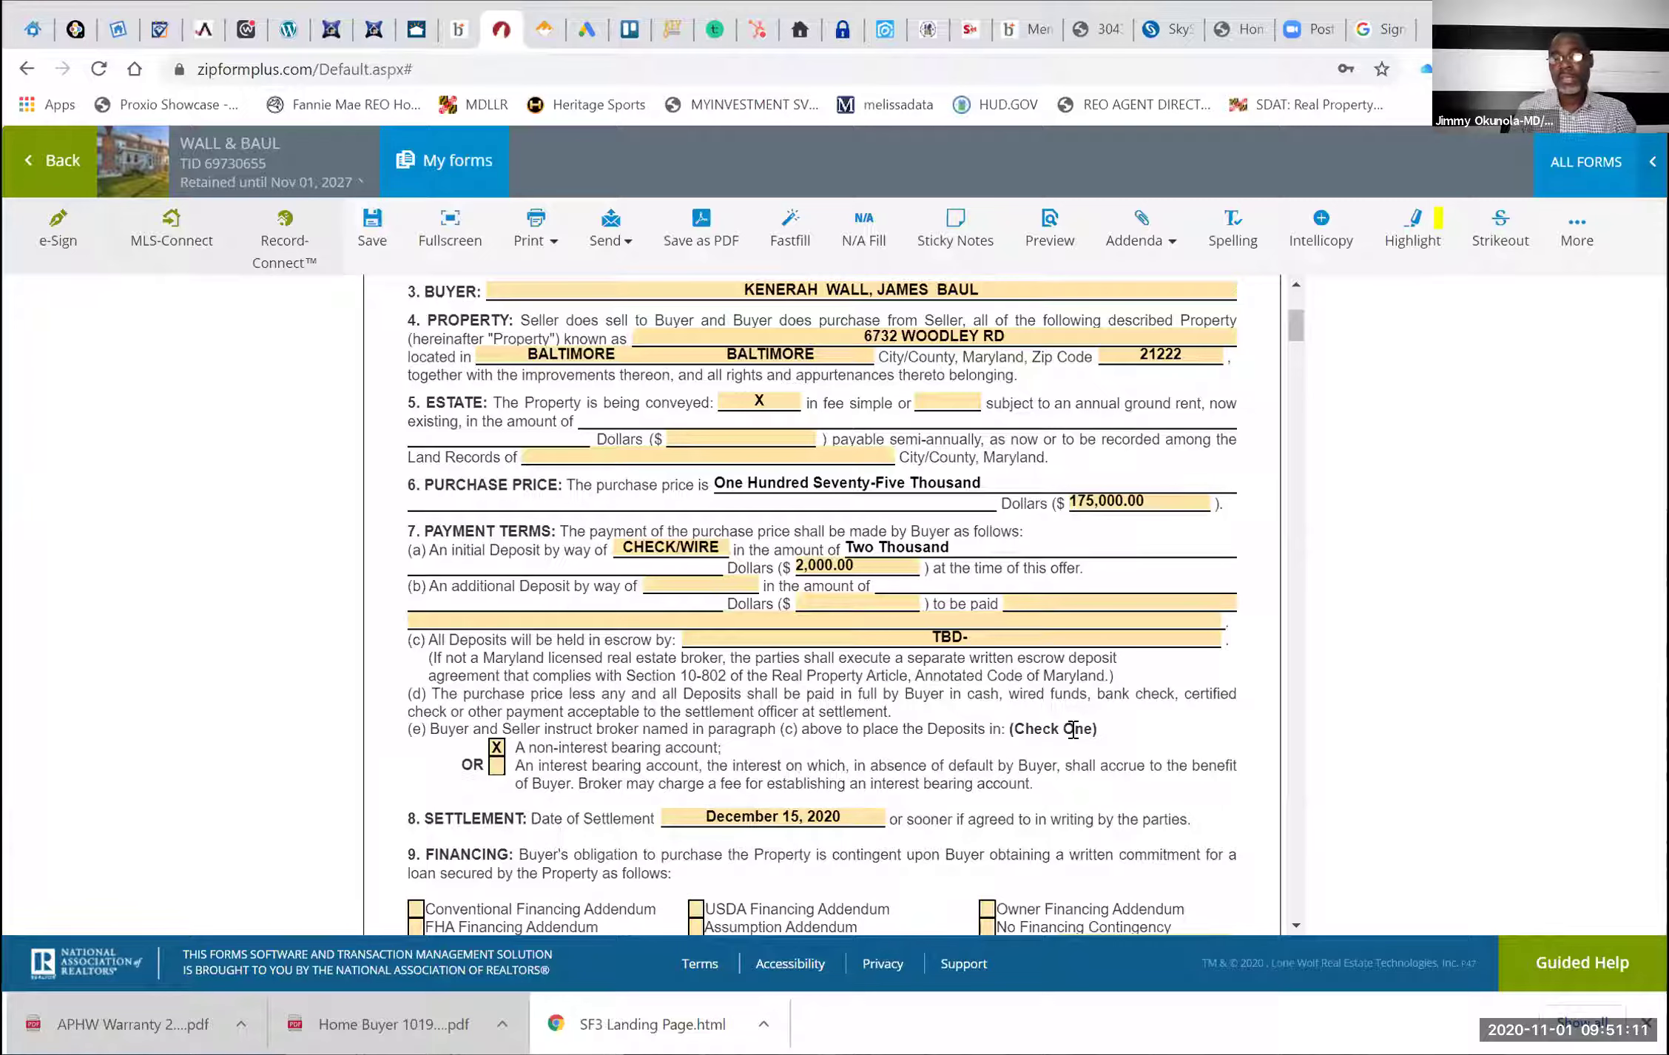
{"action": "scroll", "coordinate": [1073, 730], "scroll_direction": "down", "scroll_amount": 3}
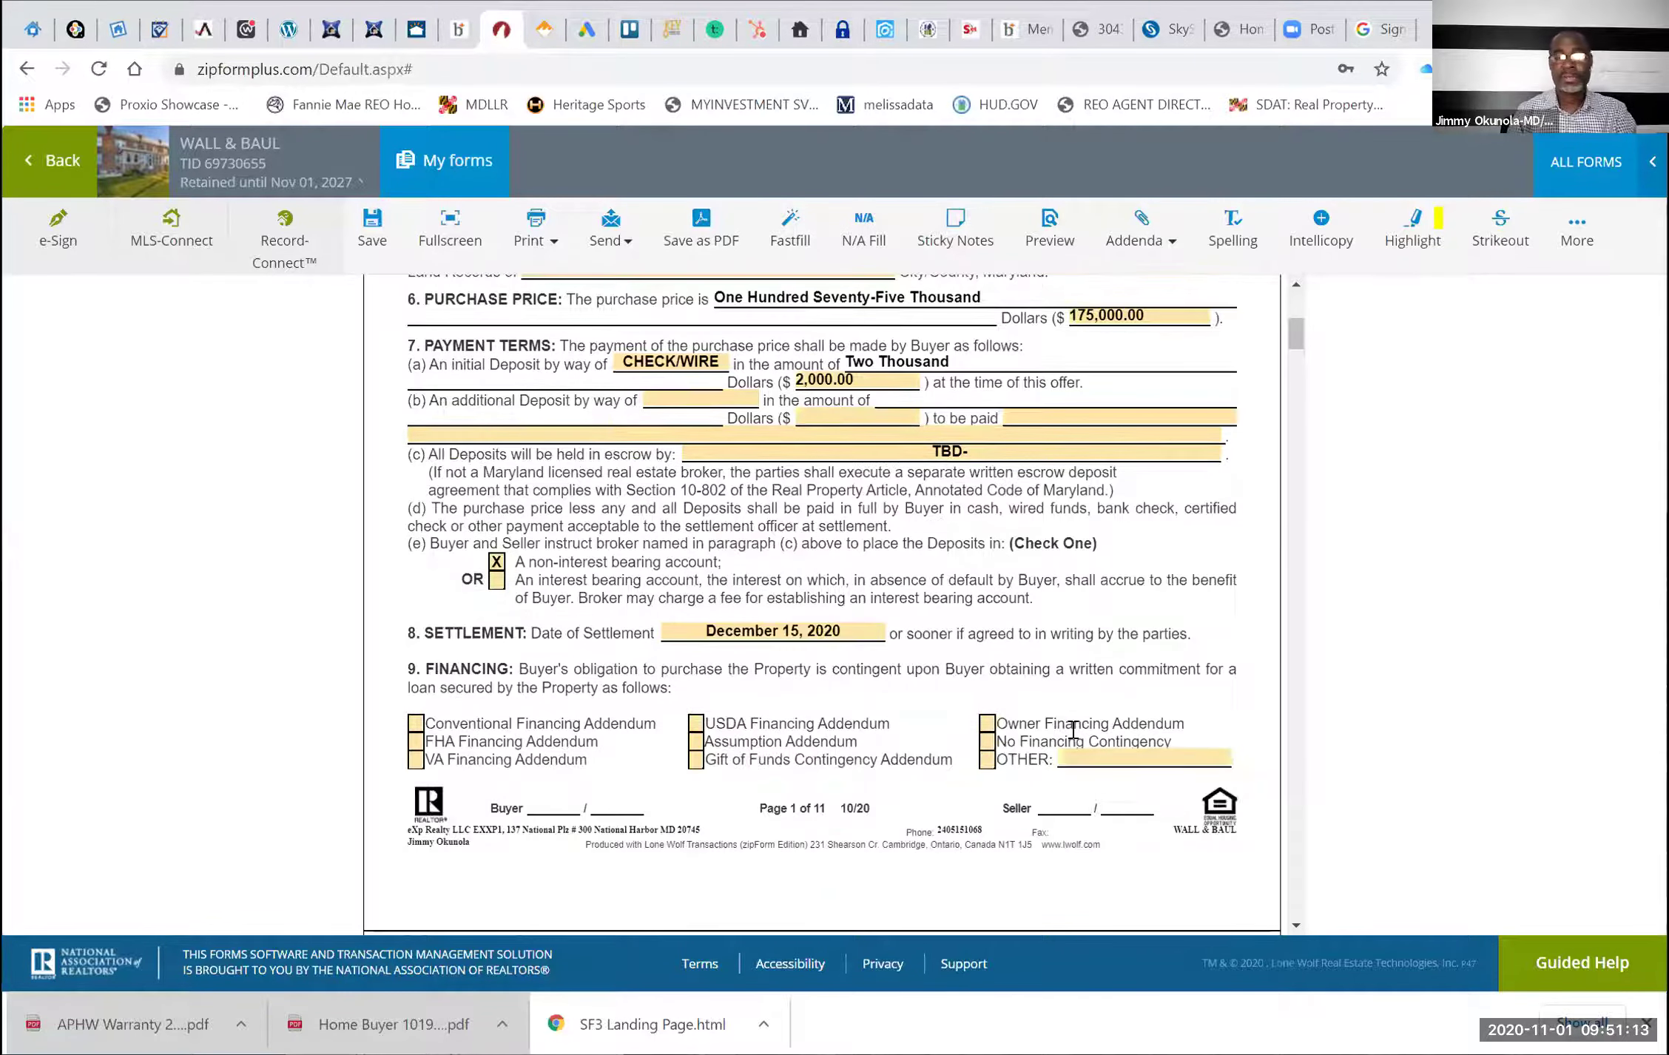
{"action": "left_click", "coordinate": [415, 744]}
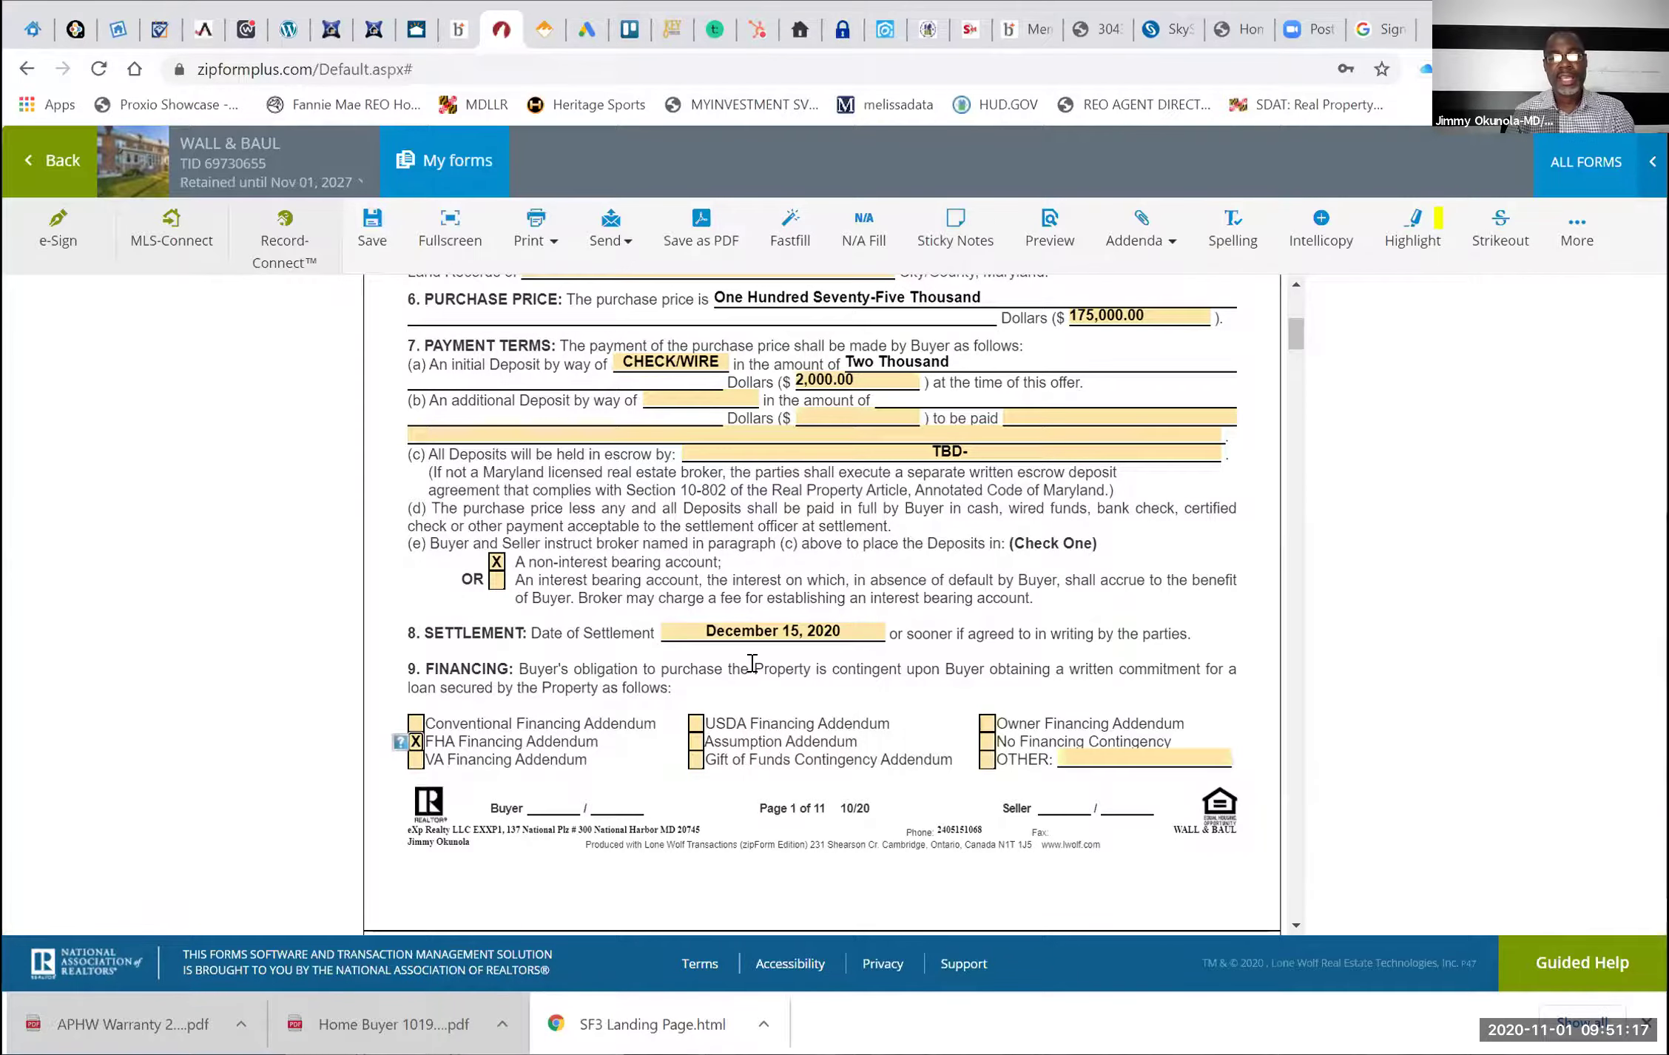
{"action": "scroll", "coordinate": [751, 663], "scroll_direction": "up", "scroll_amount": 9}
{"action": "scroll", "coordinate": [625, 721], "scroll_direction": "down", "scroll_amount": 11}
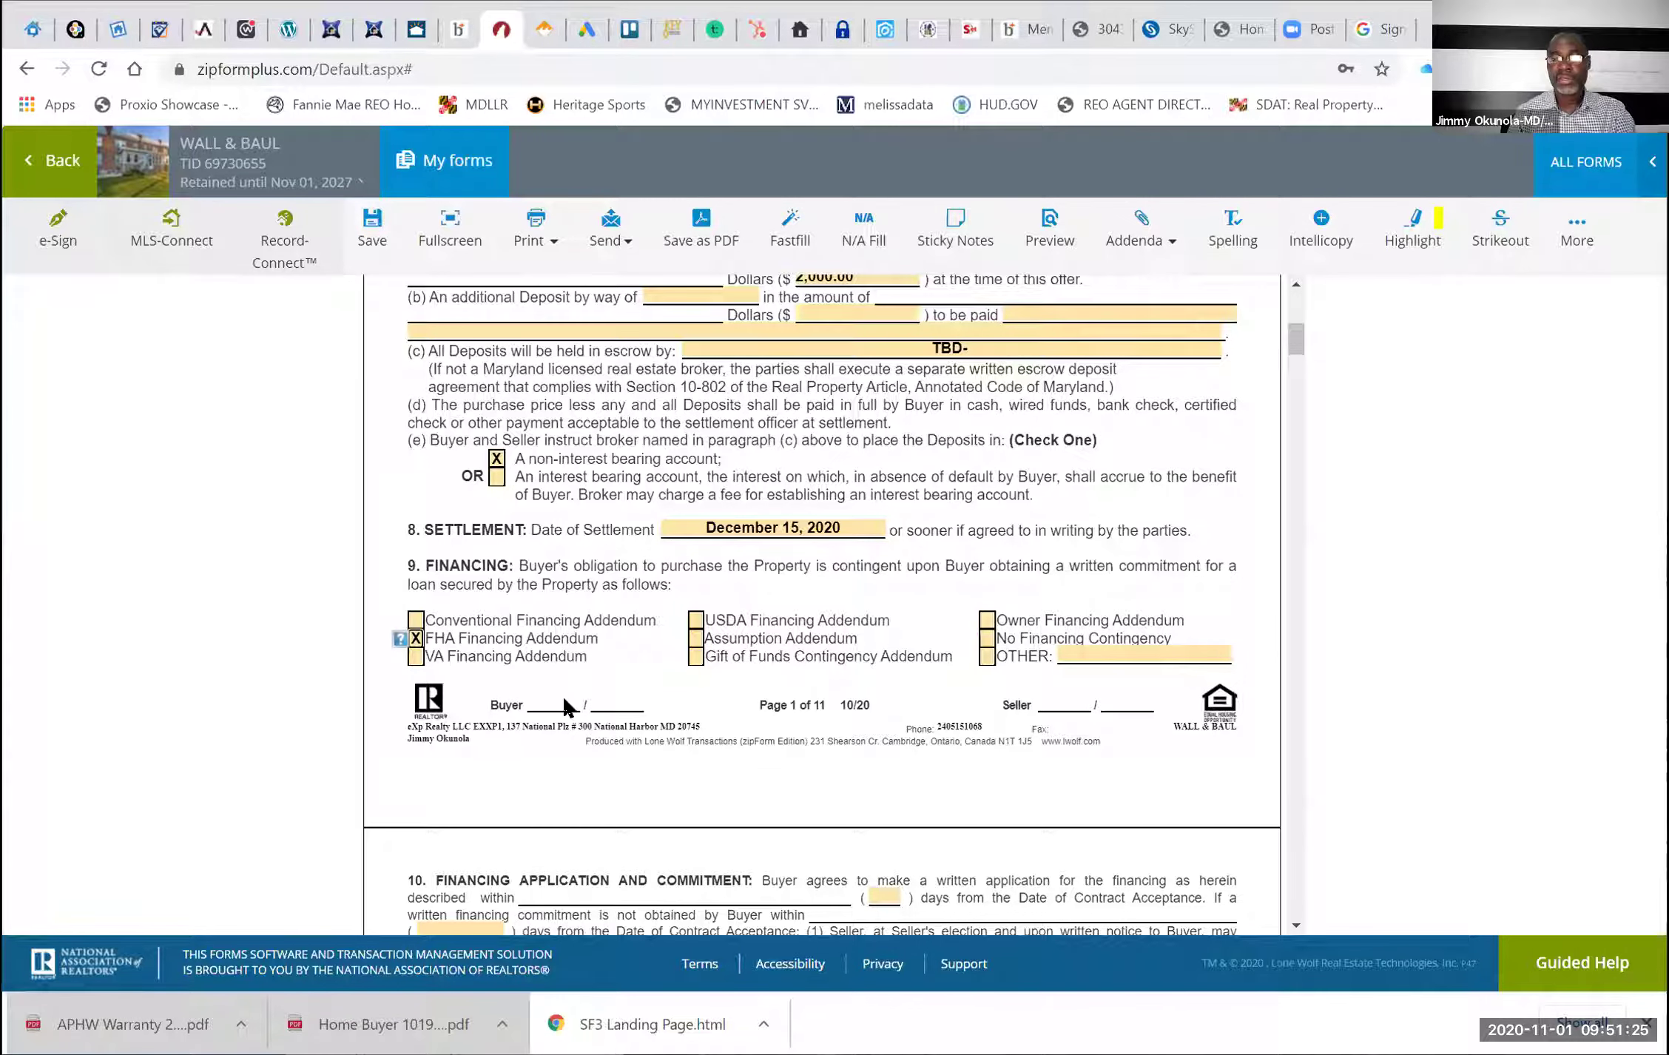
{"action": "scroll", "coordinate": [546, 740], "scroll_direction": "down", "scroll_amount": 2}
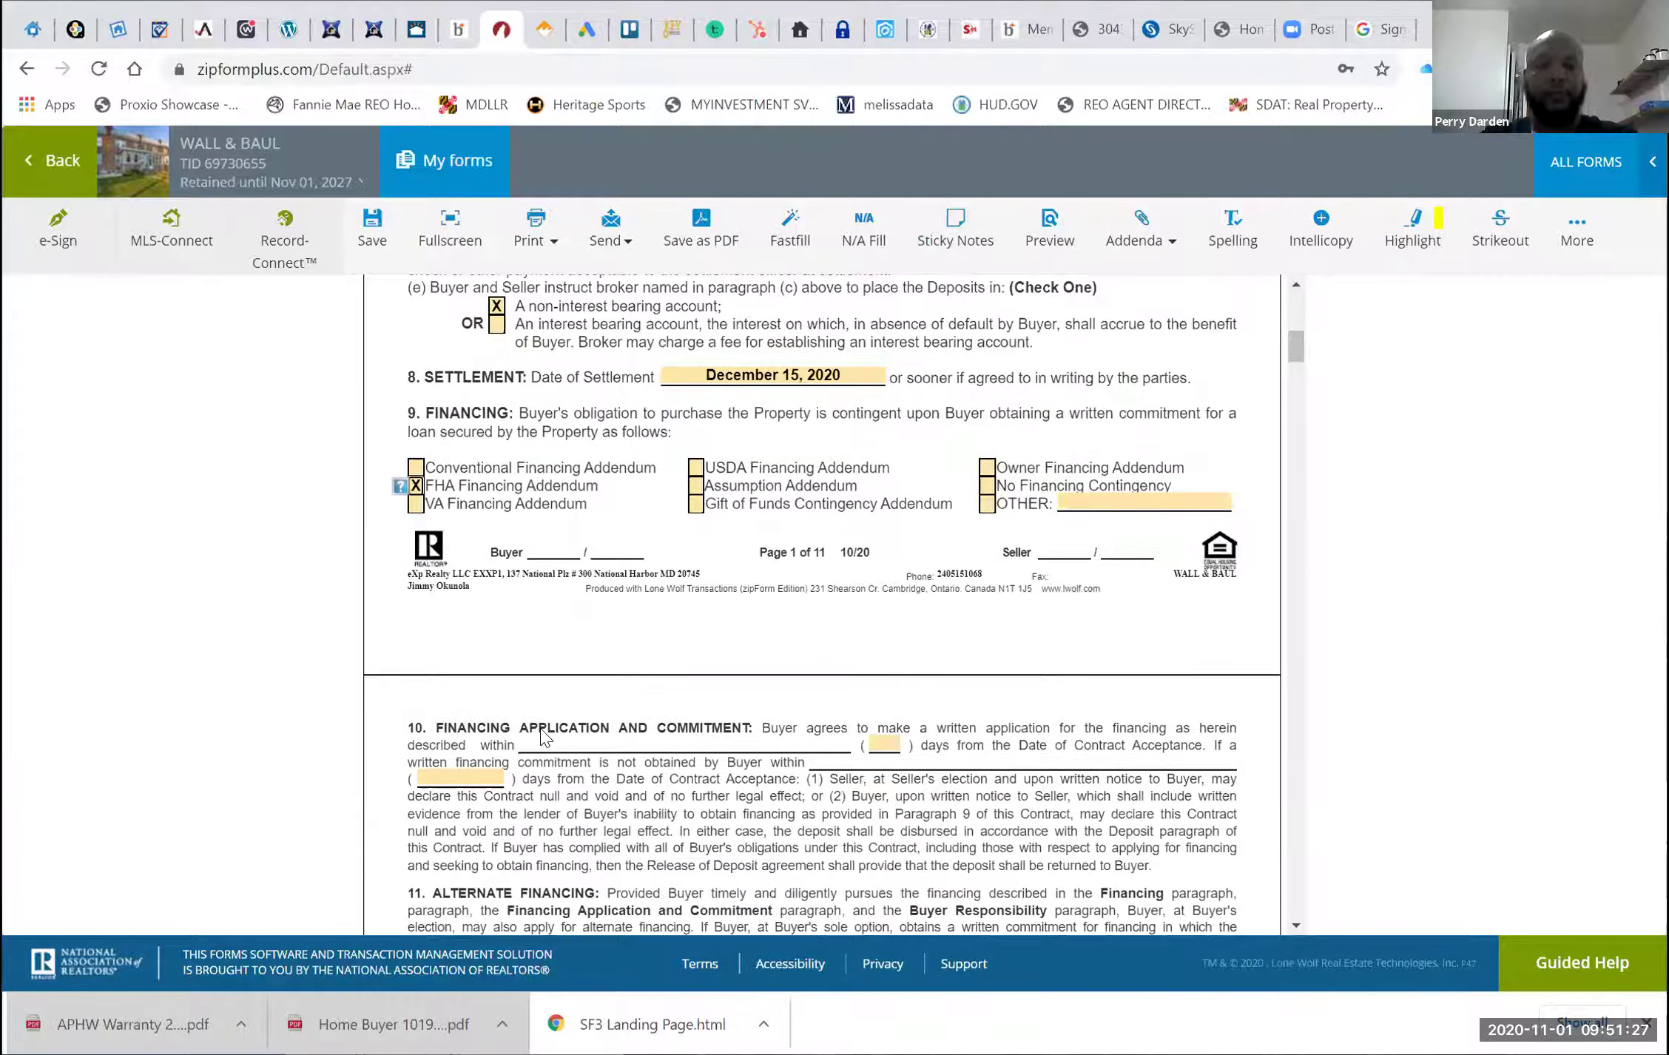
{"action": "scroll", "coordinate": [546, 740], "scroll_direction": "down", "scroll_amount": 1}
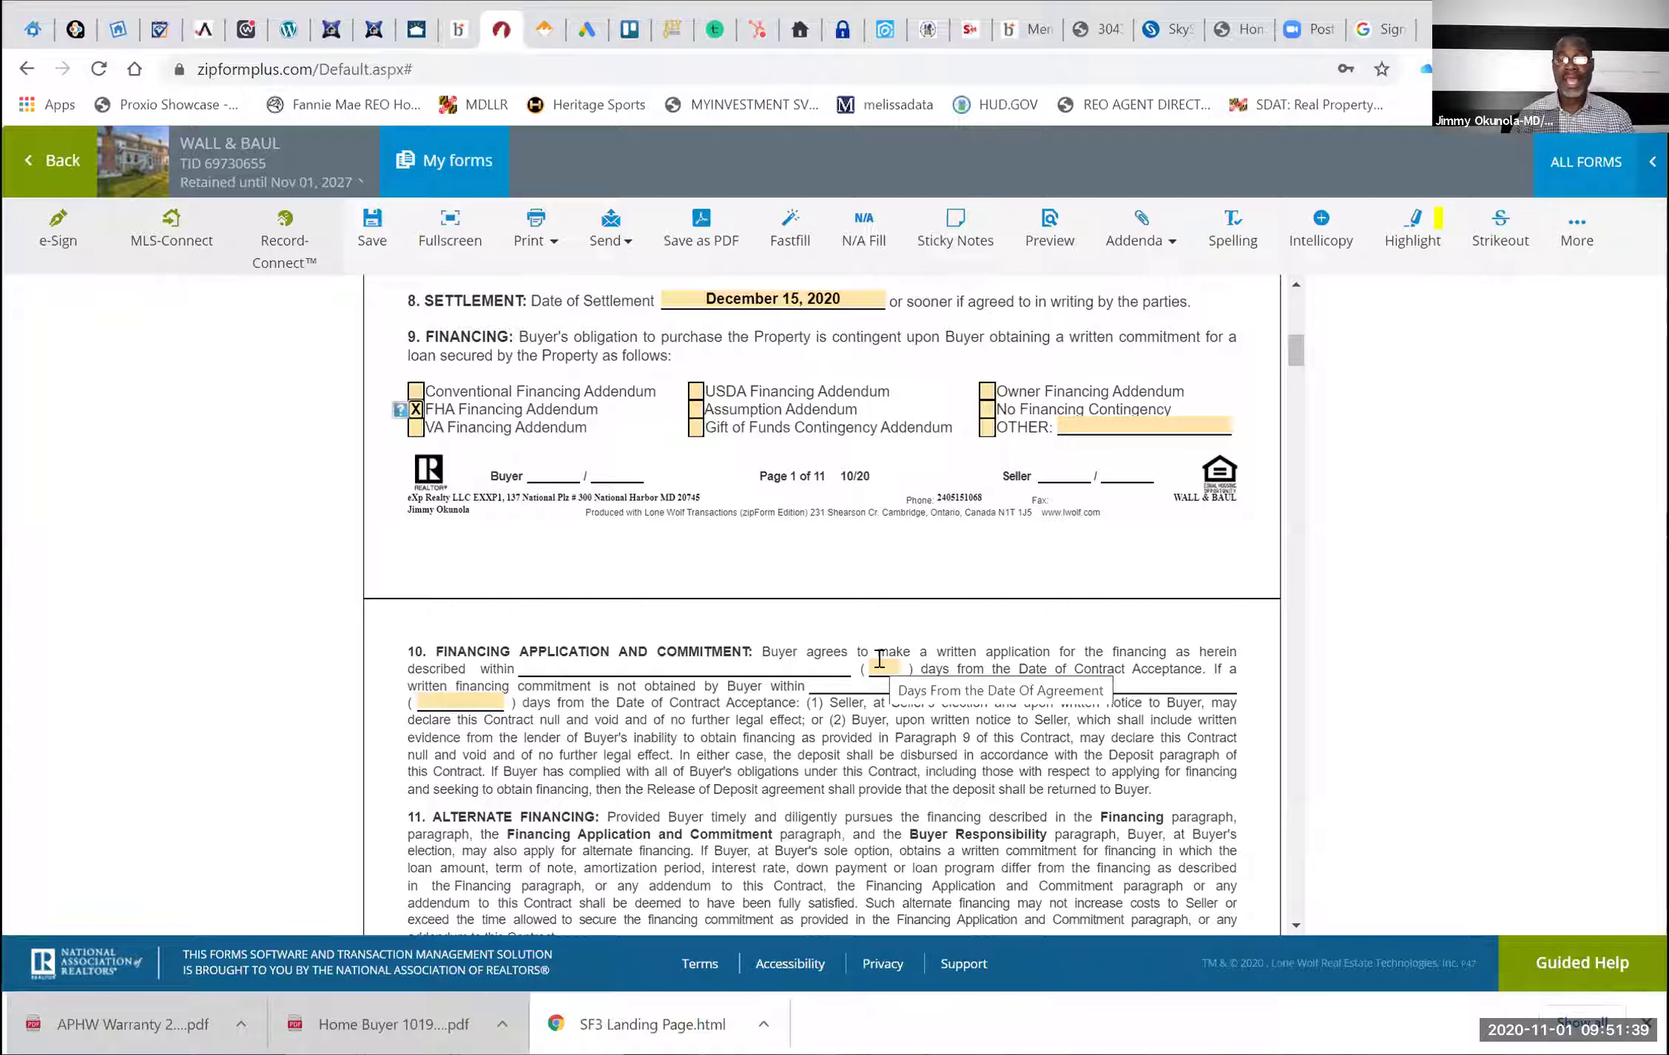
Fill paragraph 10's days boxes: 10 days for loan application, 15 days for financing commitment
{"action": "left_click", "coordinate": [879, 661]}
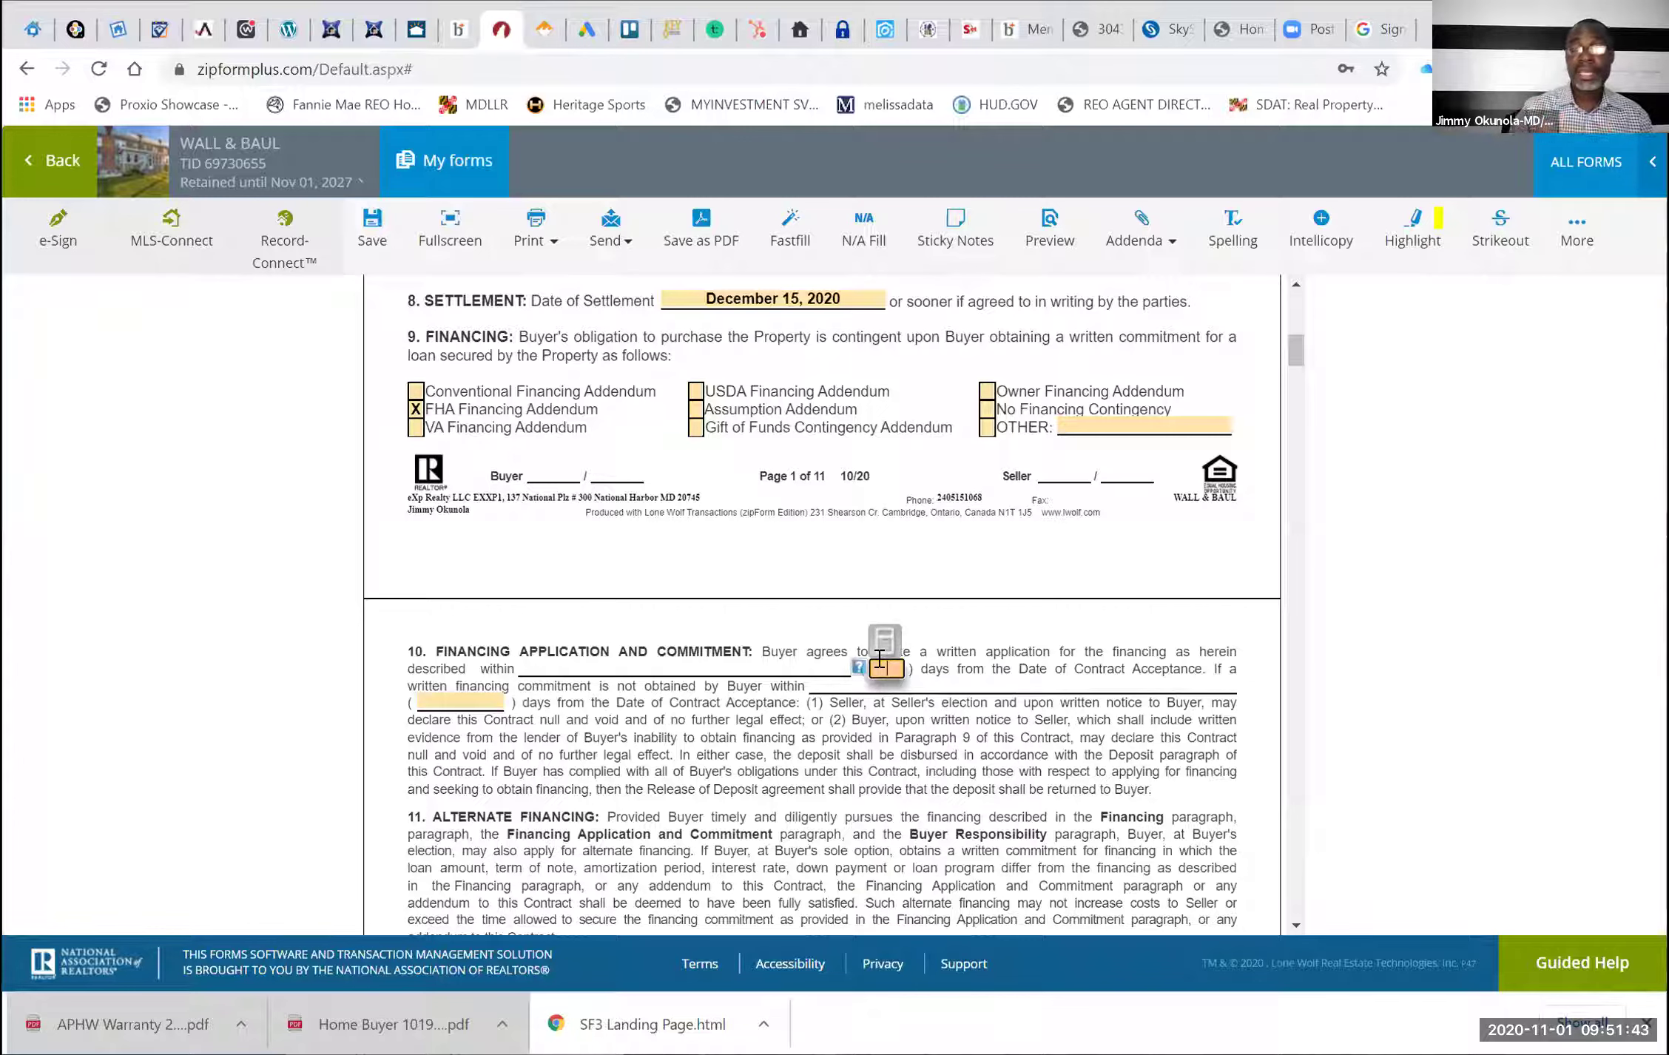
{"action": "type", "text": "10"}
{"action": "left_click", "coordinate": [809, 730]}
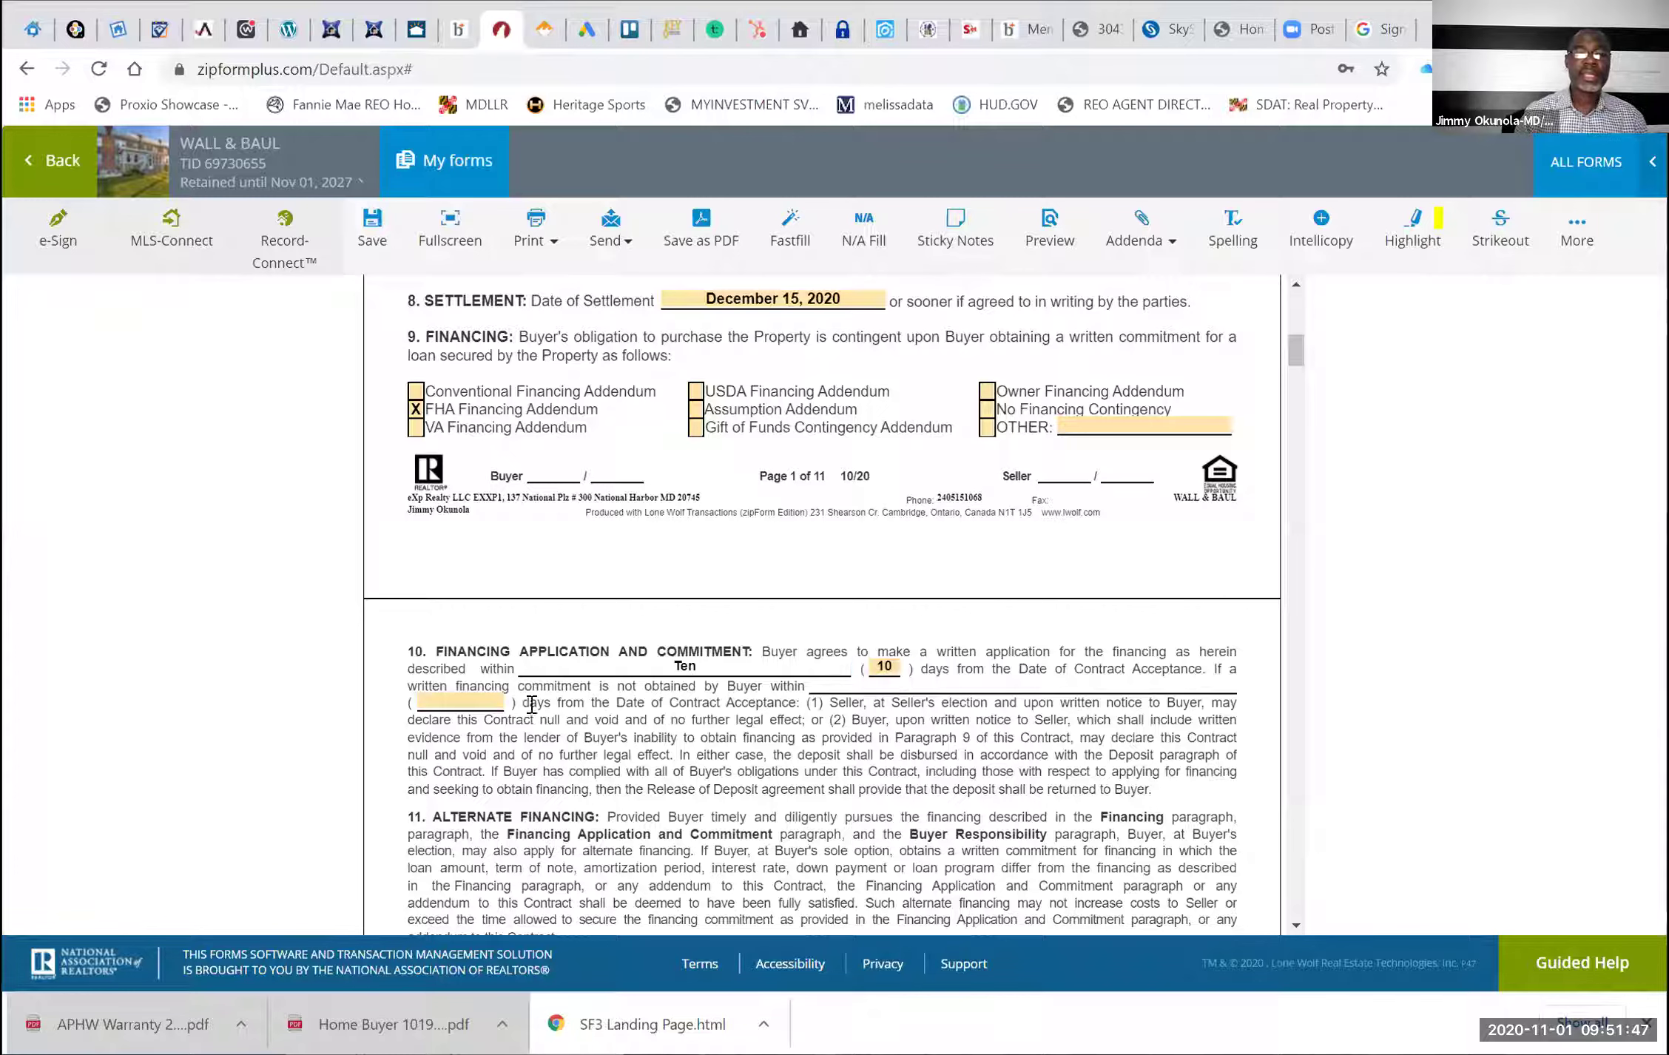
{"action": "left_click", "coordinate": [472, 698]}
{"action": "type", "text": "15"}
{"action": "left_click", "coordinate": [607, 756]}
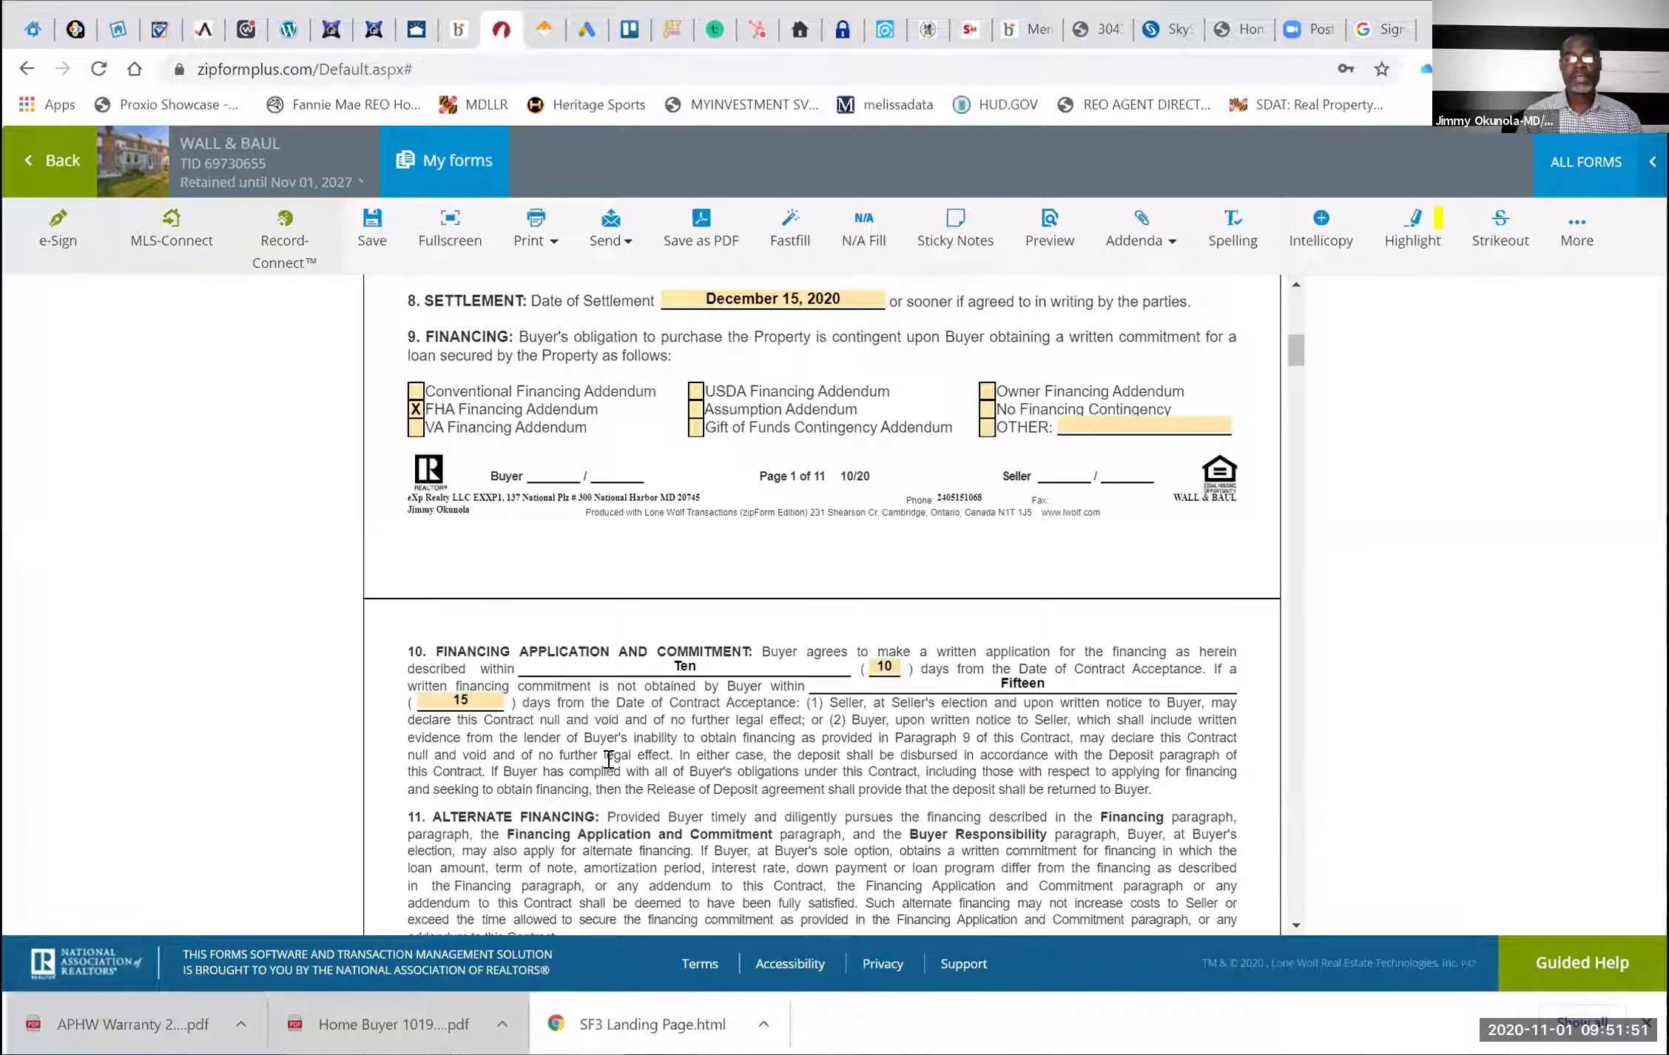
{"action": "scroll", "coordinate": [606, 667], "scroll_direction": "down", "scroll_amount": 1}
{"action": "scroll", "coordinate": [607, 668], "scroll_direction": "down", "scroll_amount": 4}
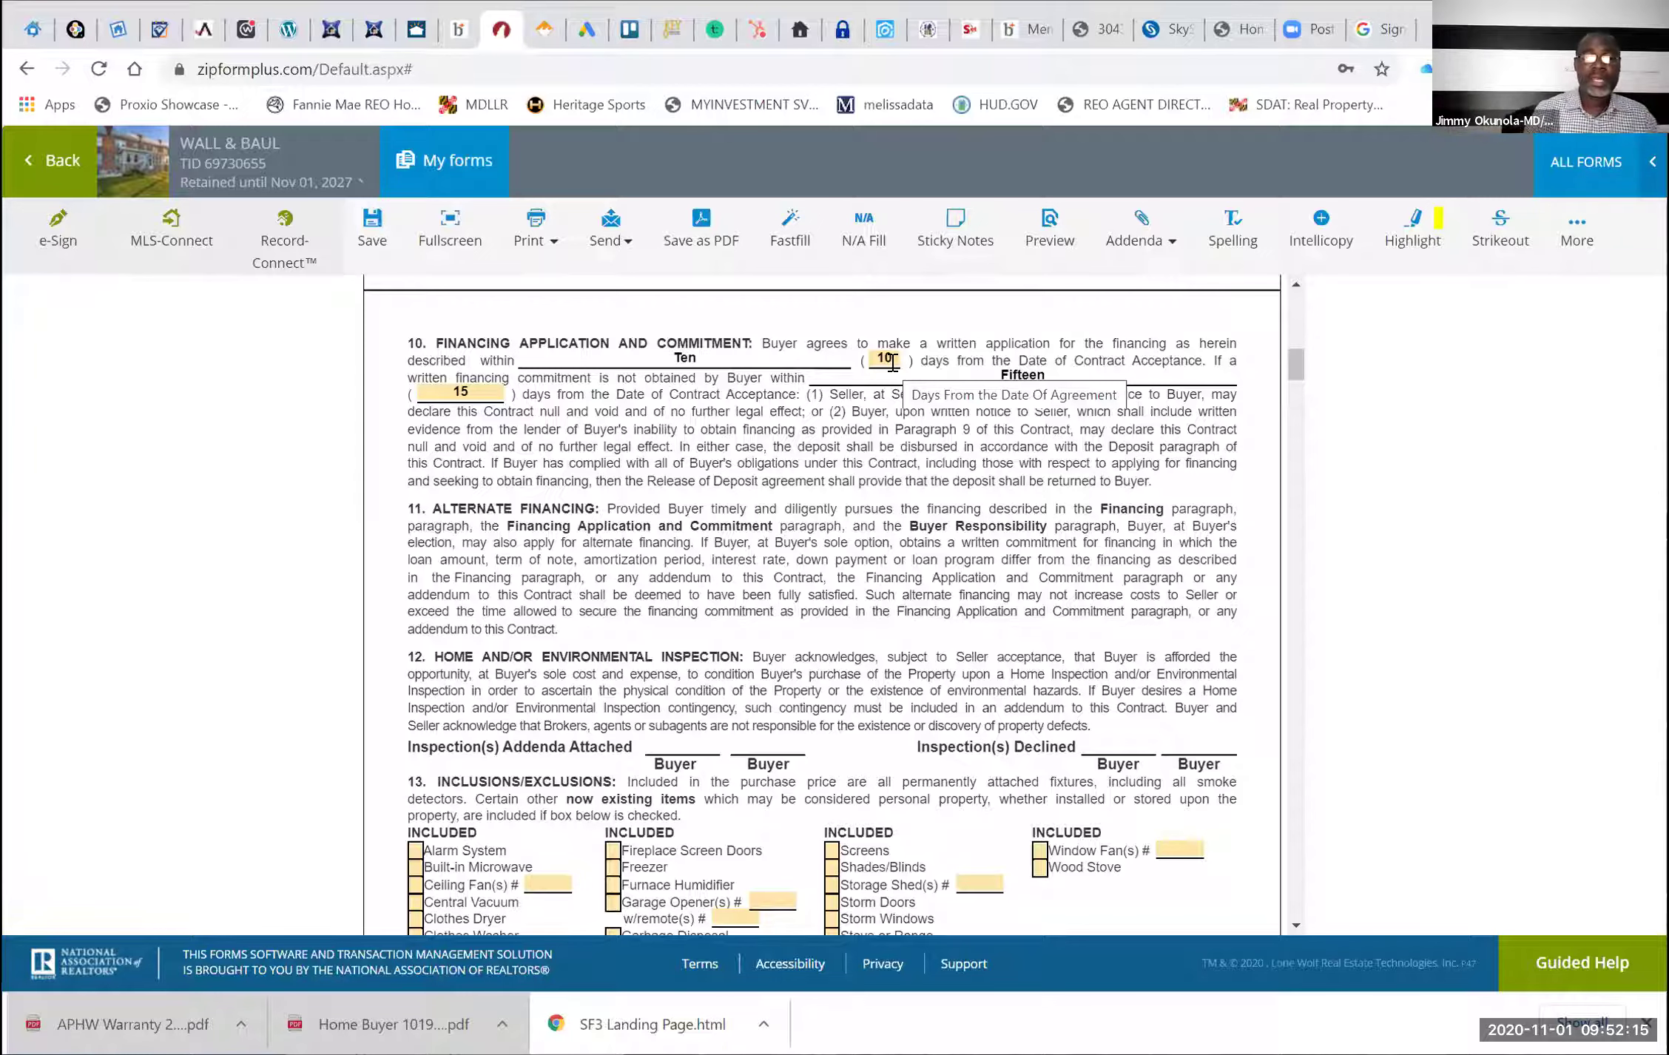
Enter SELLER as payer of the agricultural land transfer tax in paragraph 14
{"action": "scroll", "coordinate": [892, 362], "scroll_direction": "down", "scroll_amount": 5}
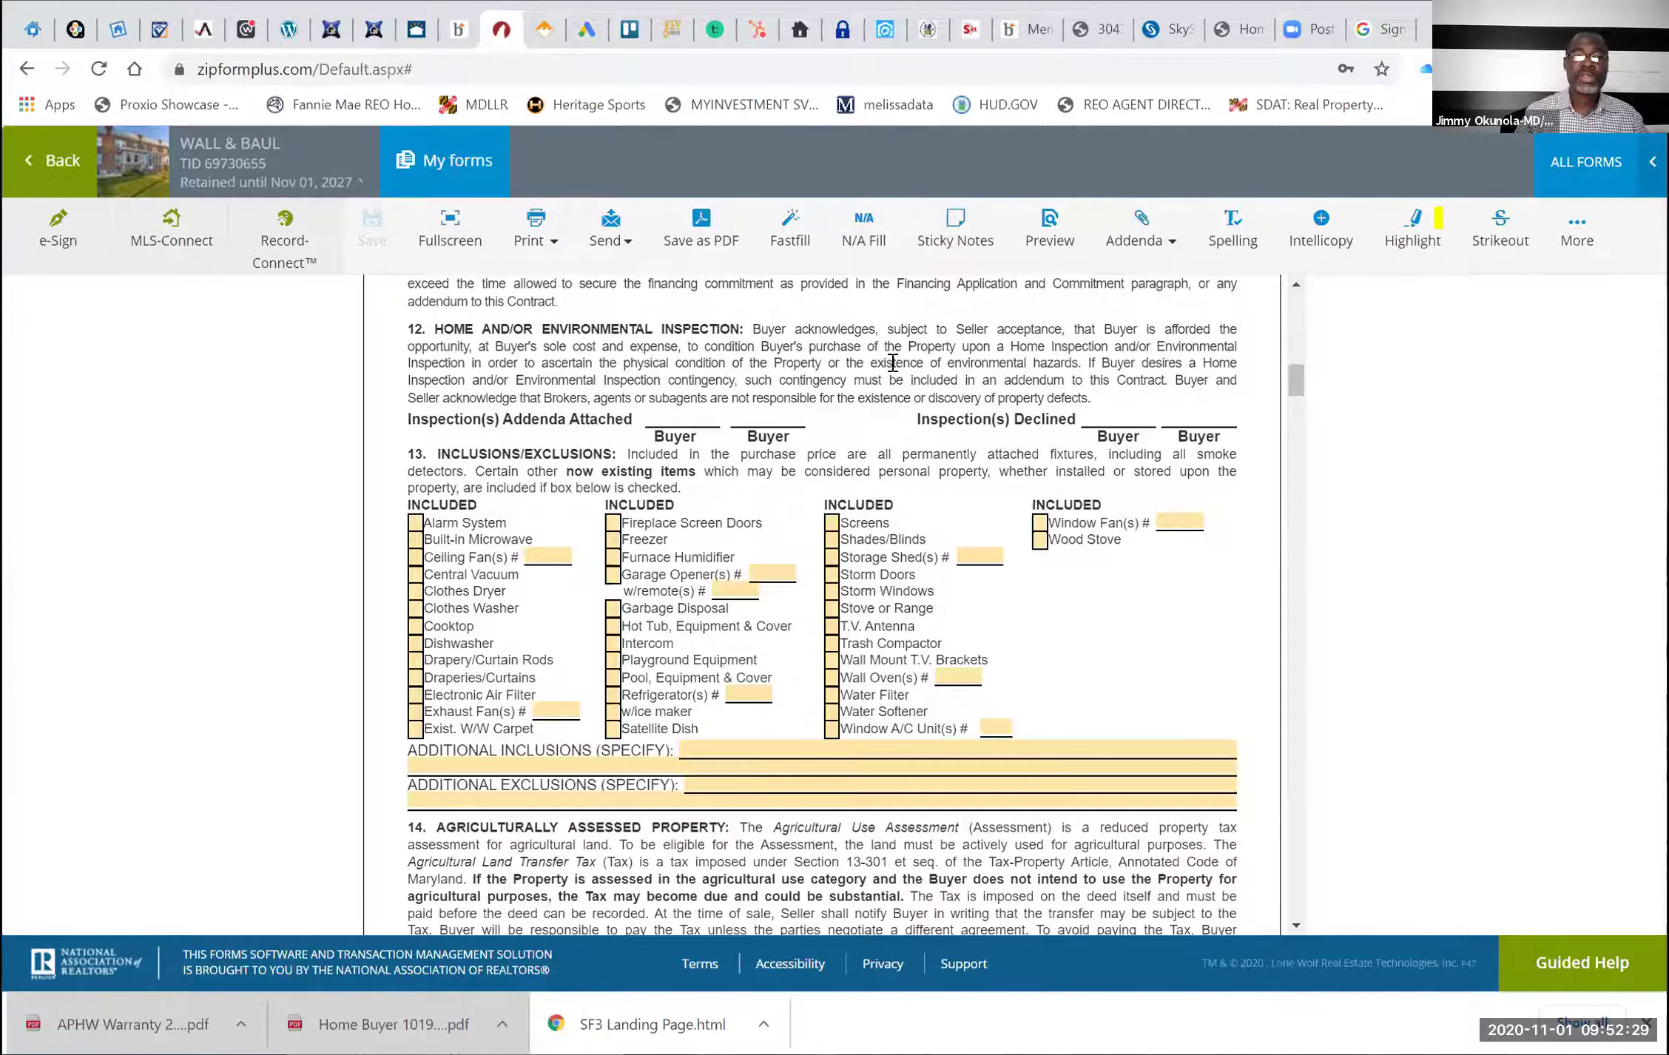
{"action": "scroll", "coordinate": [893, 363], "scroll_direction": "down", "scroll_amount": 3}
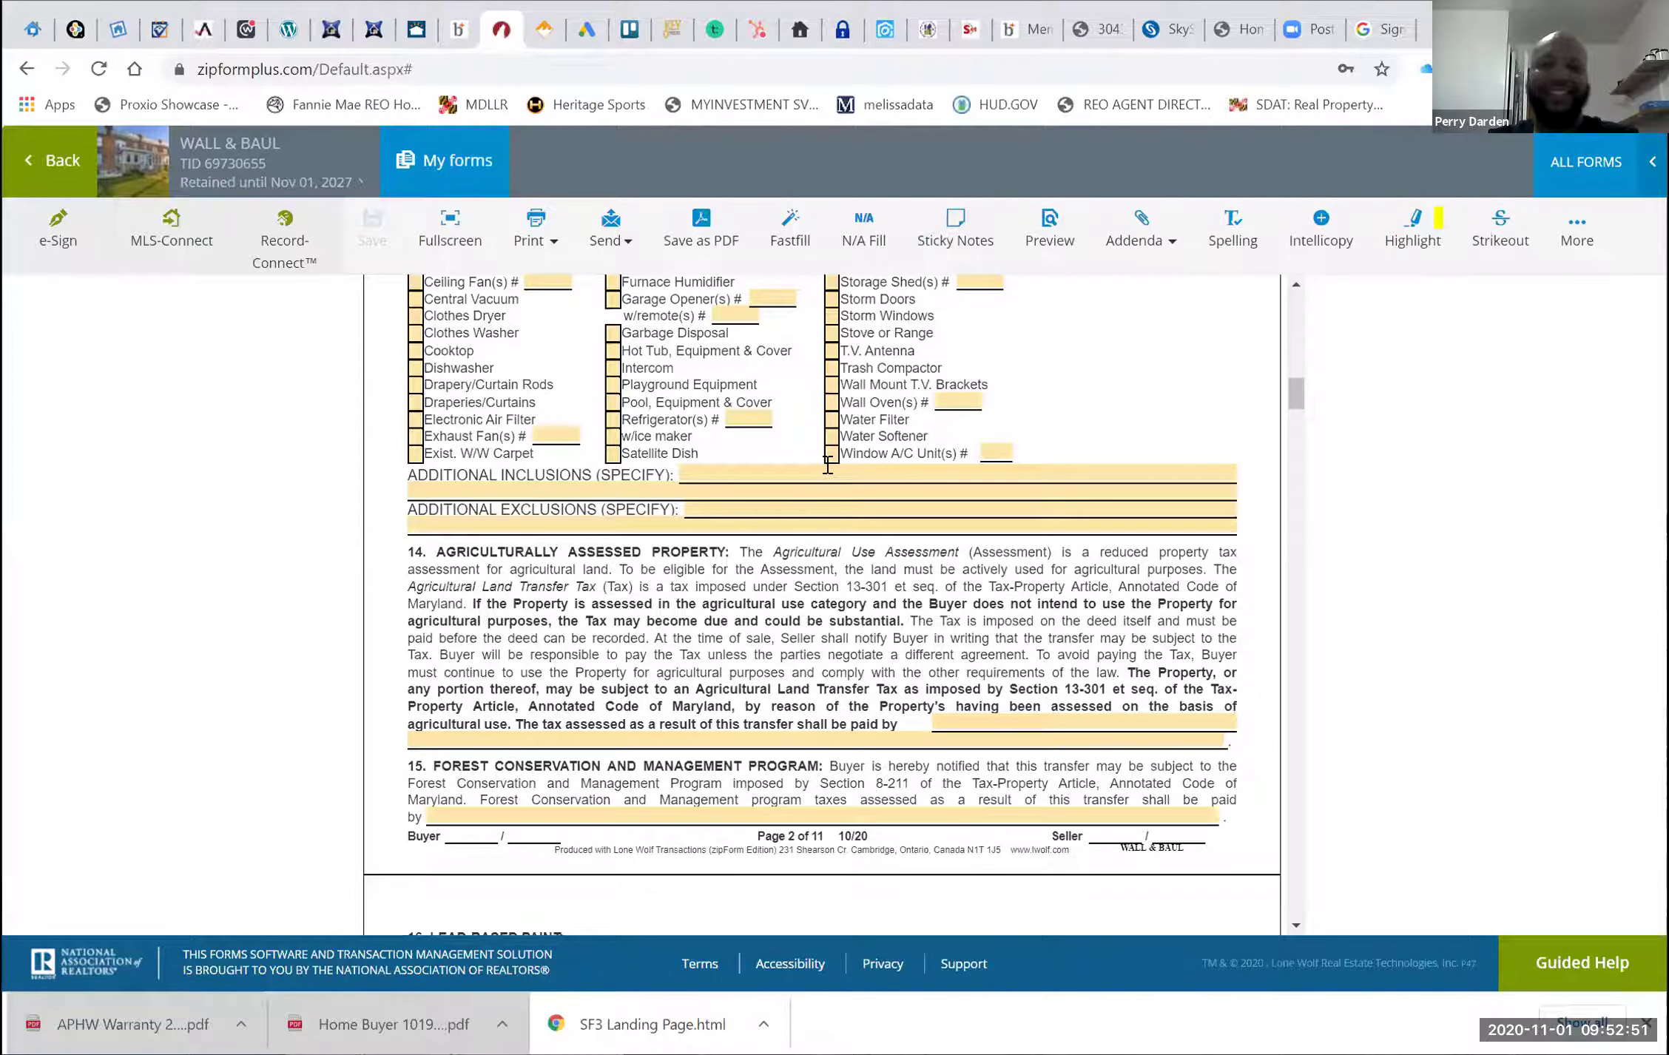
{"action": "scroll", "coordinate": [828, 464], "scroll_direction": "down", "scroll_amount": 2}
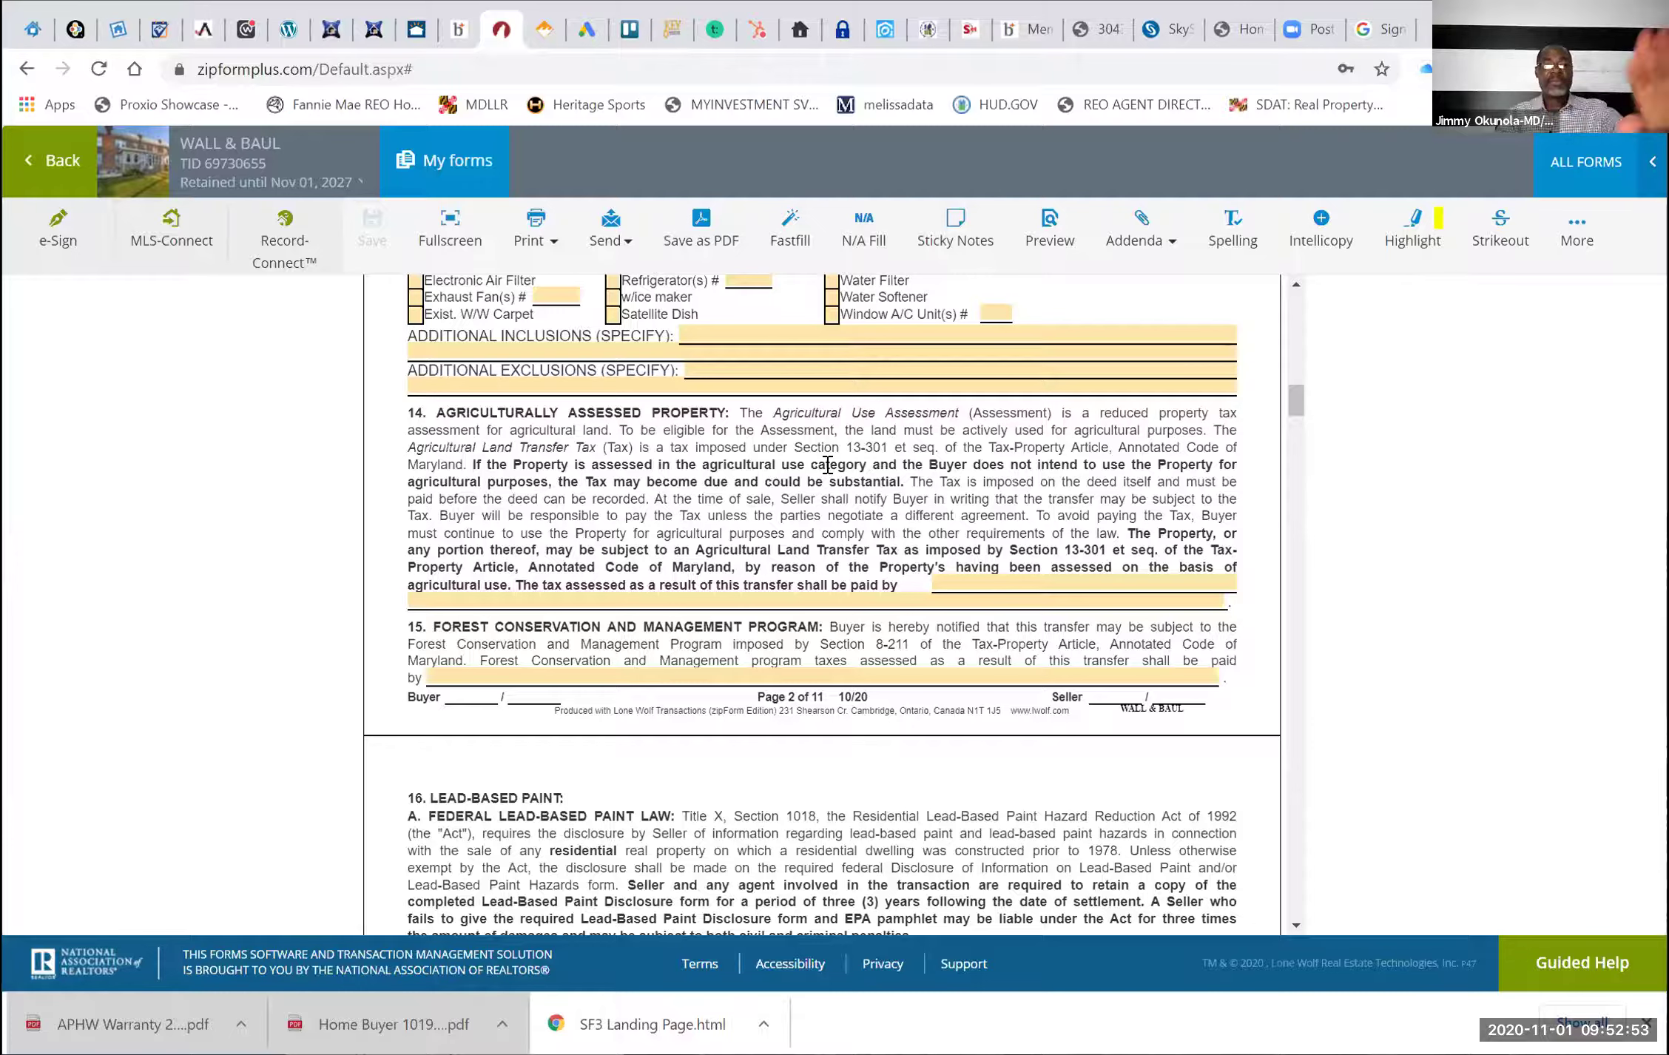
{"action": "left_click", "coordinate": [961, 575]}
{"action": "type", "text": "SELLER"}
{"action": "left_click", "coordinate": [950, 742]}
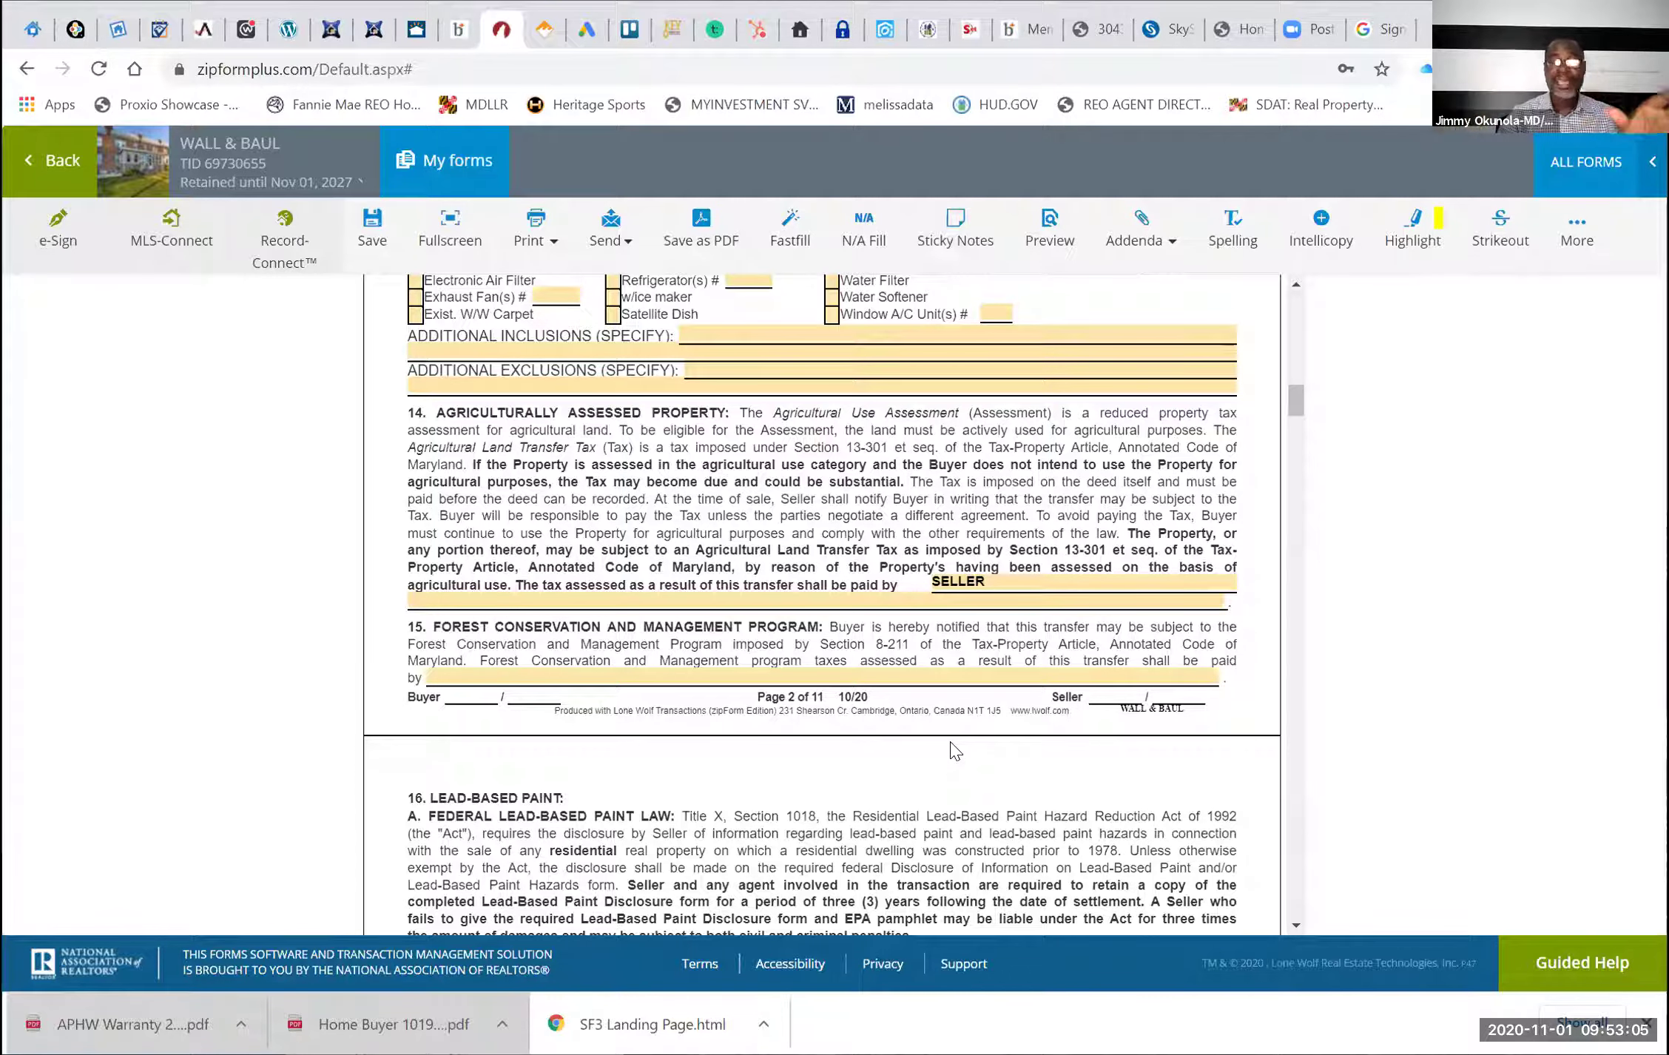
Enter SELLER as payer of the forest conservation taxes in paragraph 15
{"action": "left_click", "coordinate": [782, 675]}
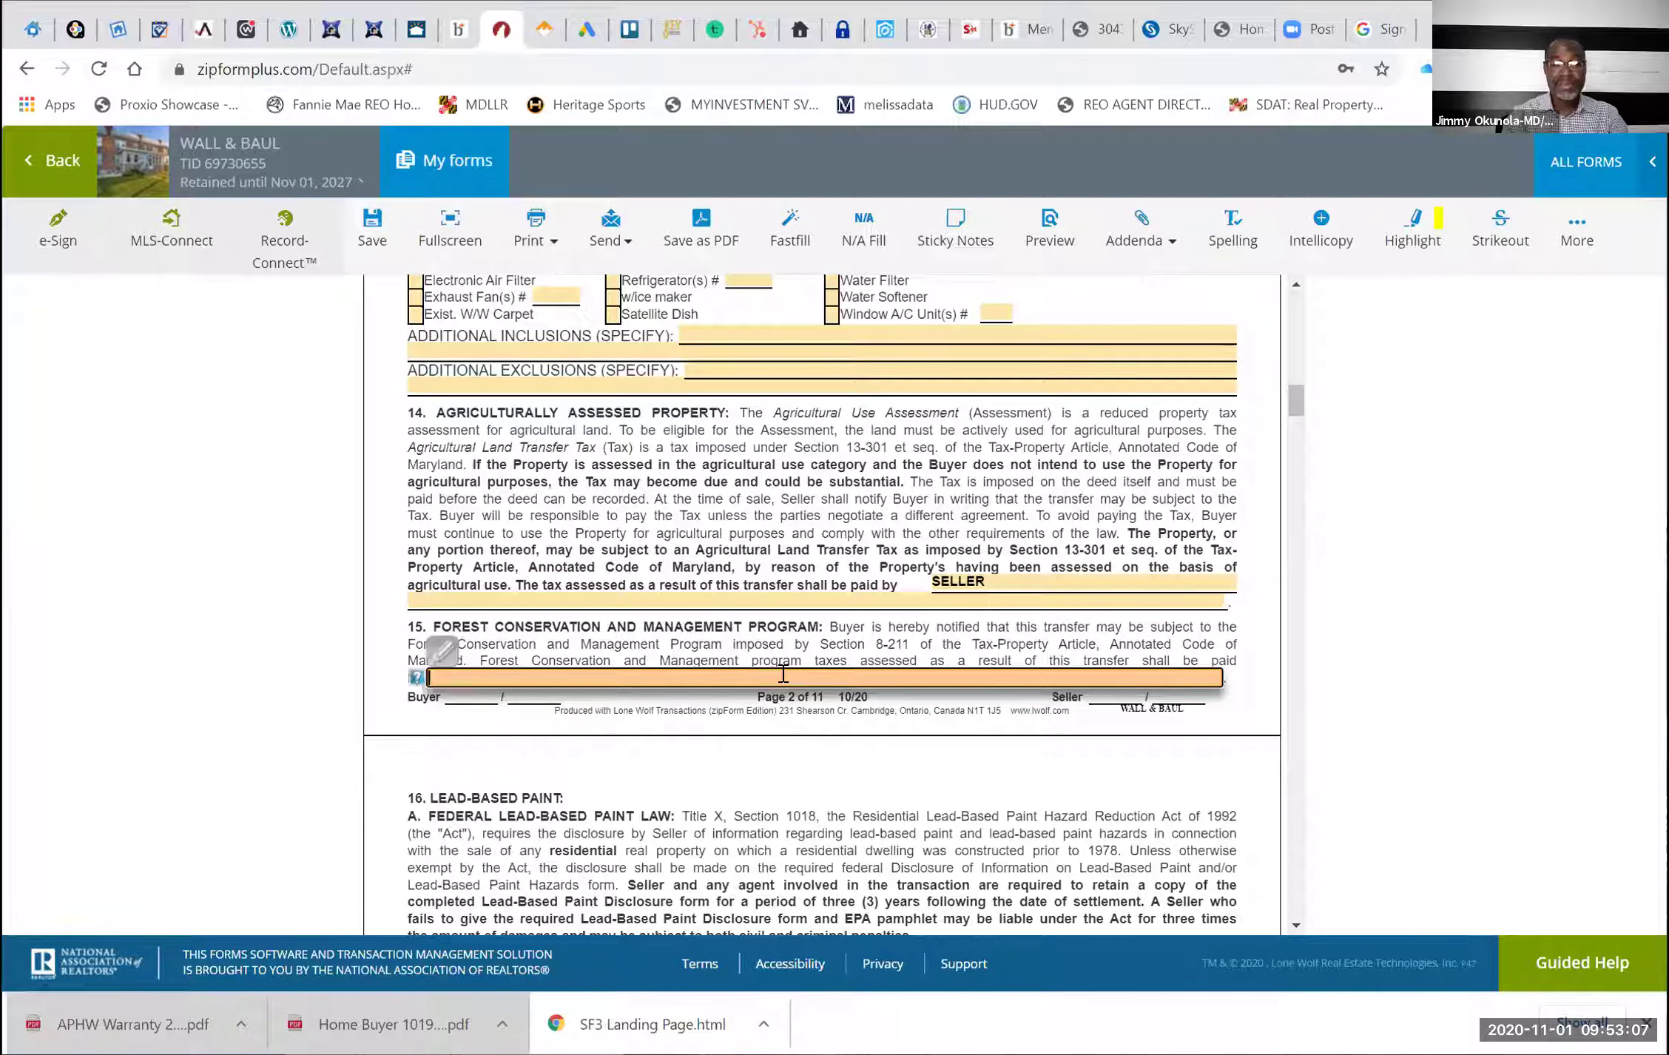
{"action": "type", "text": "SELLER"}
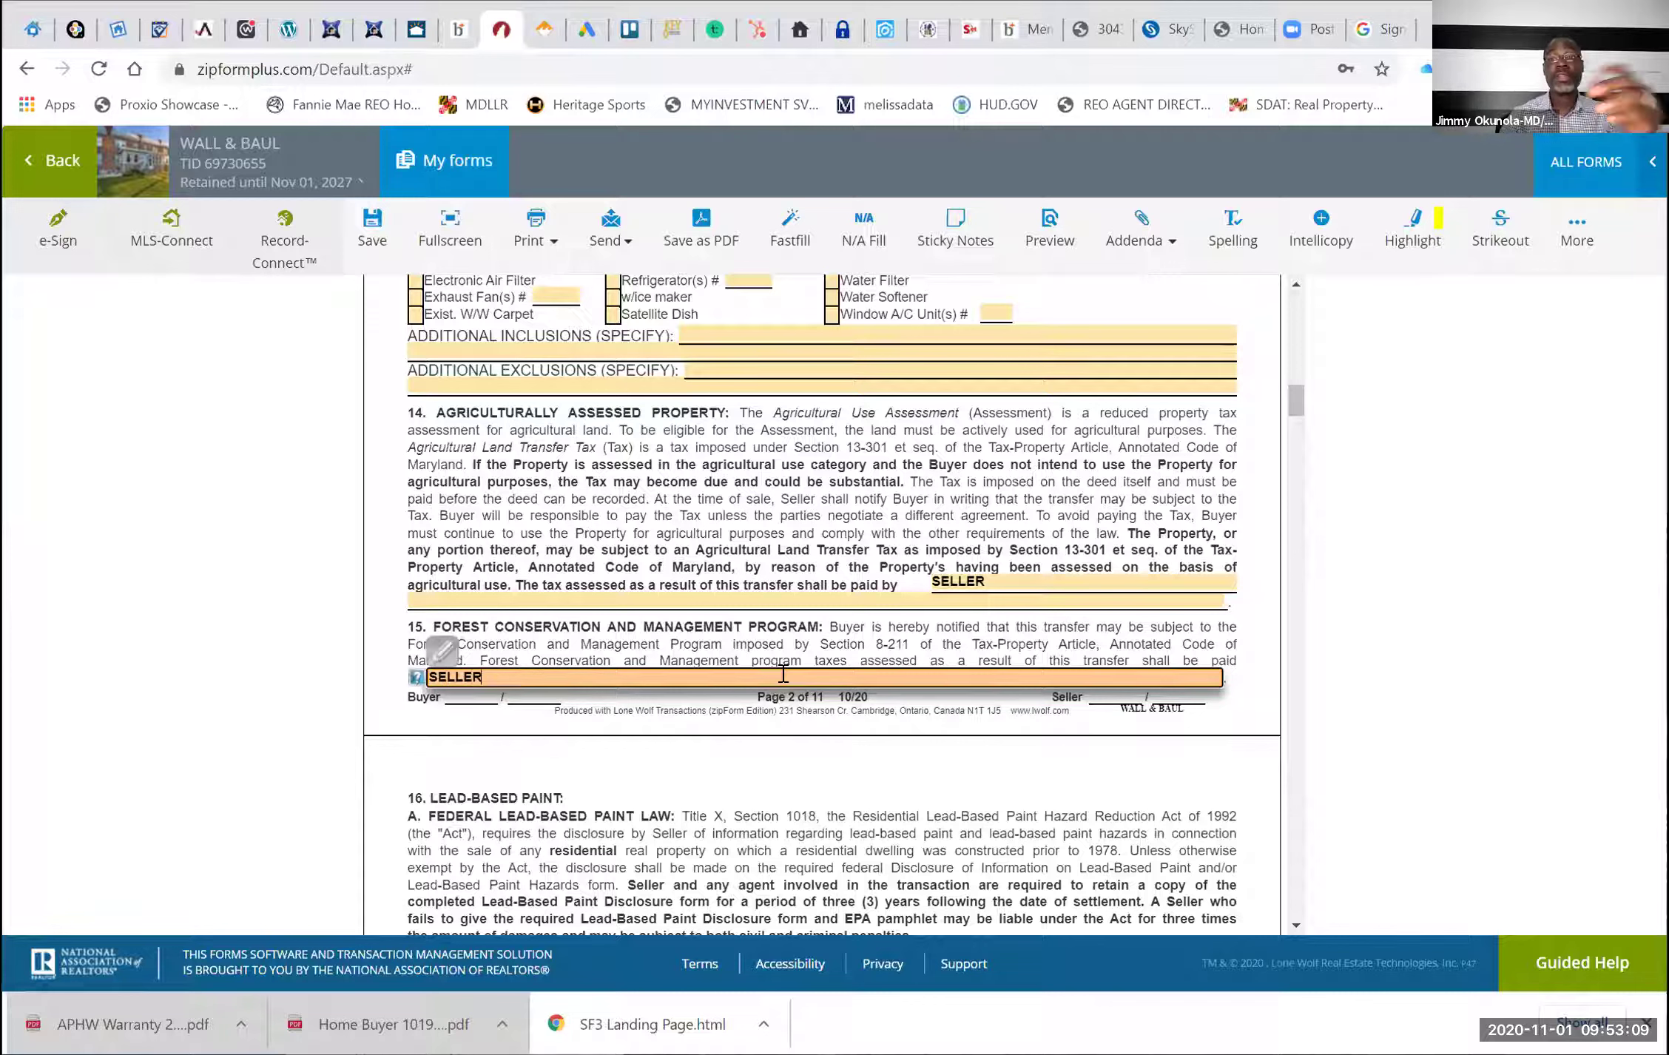
{"action": "left_click", "coordinate": [858, 758]}
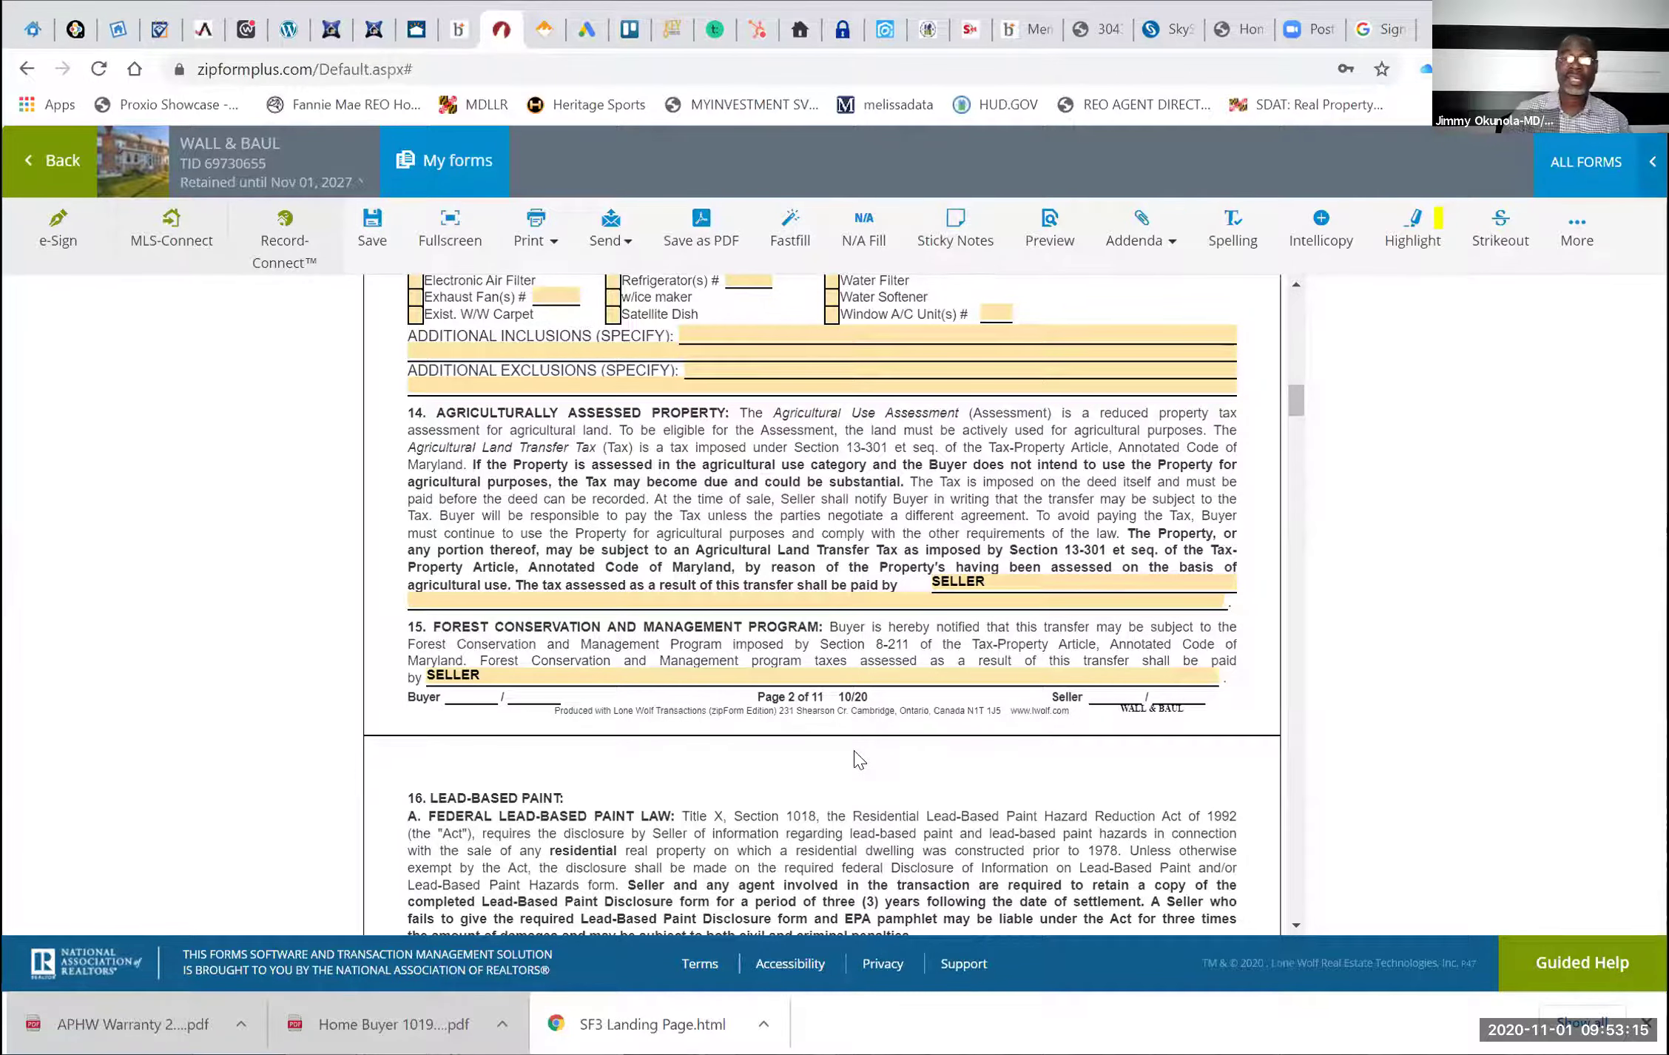
Scroll past paragraphs 16 and 17 to the paragraph 18 Addenda/Disclosures checklist on page 4
{"action": "scroll", "coordinate": [858, 759], "scroll_direction": "down", "scroll_amount": 10}
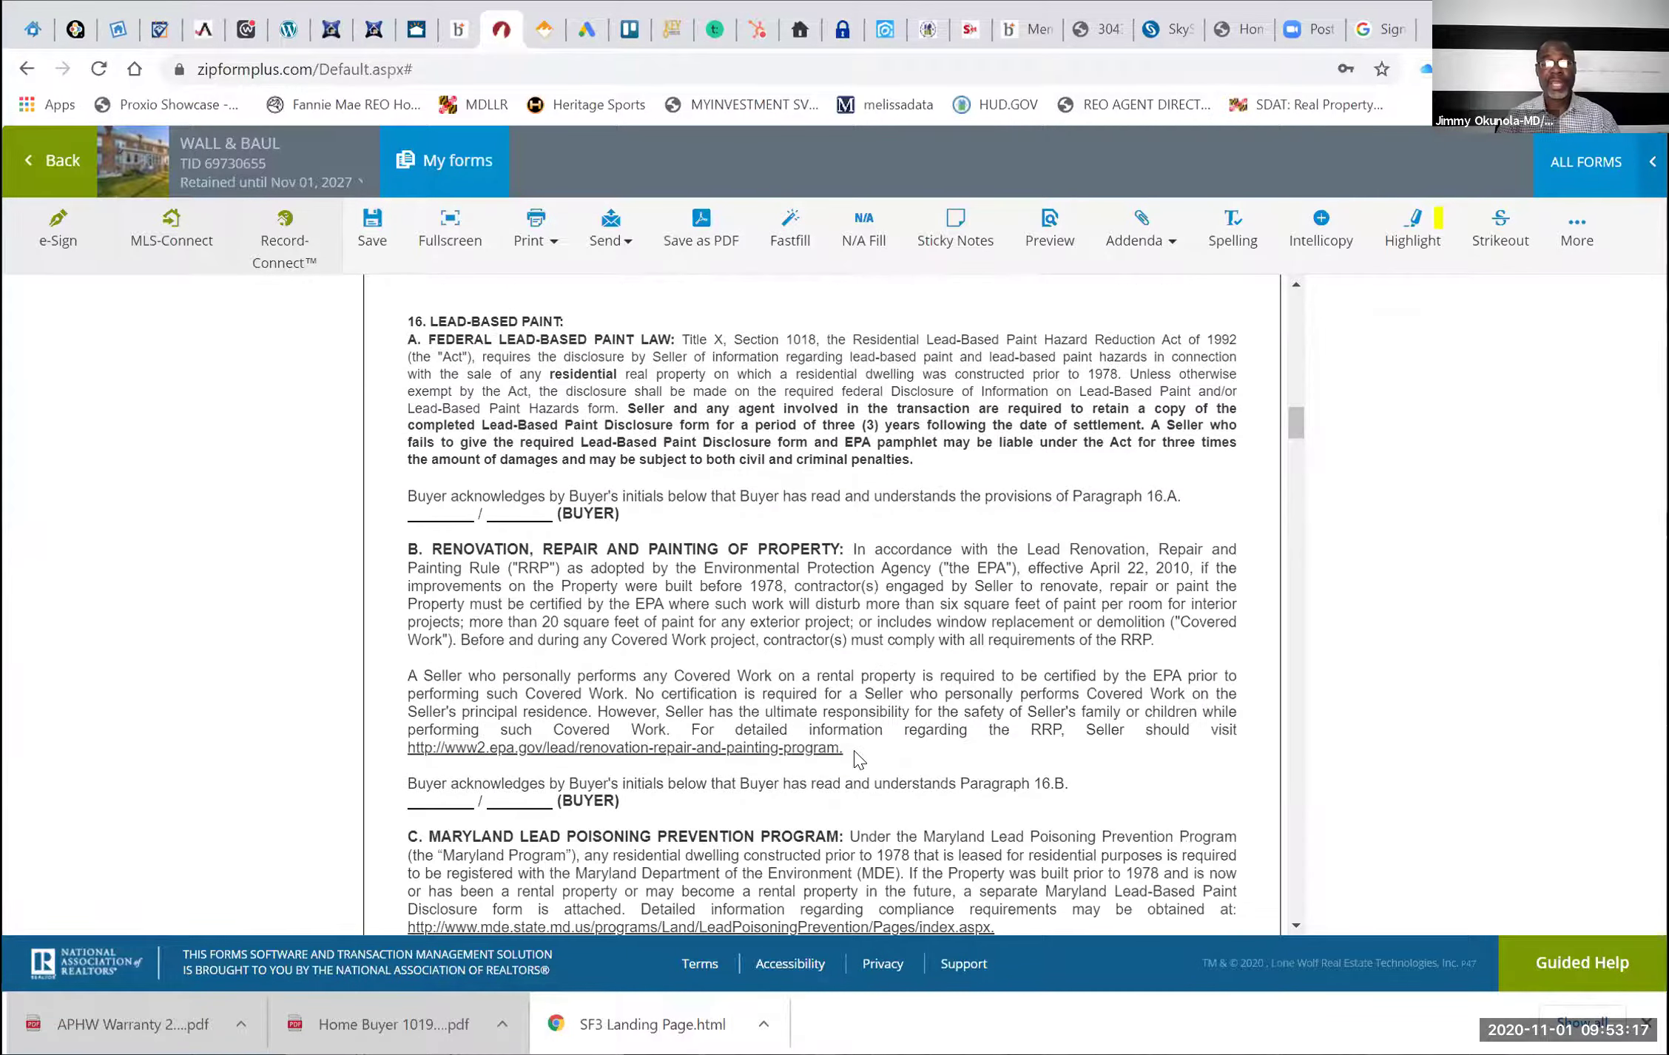
{"action": "scroll", "coordinate": [858, 759], "scroll_direction": "down", "scroll_amount": 5}
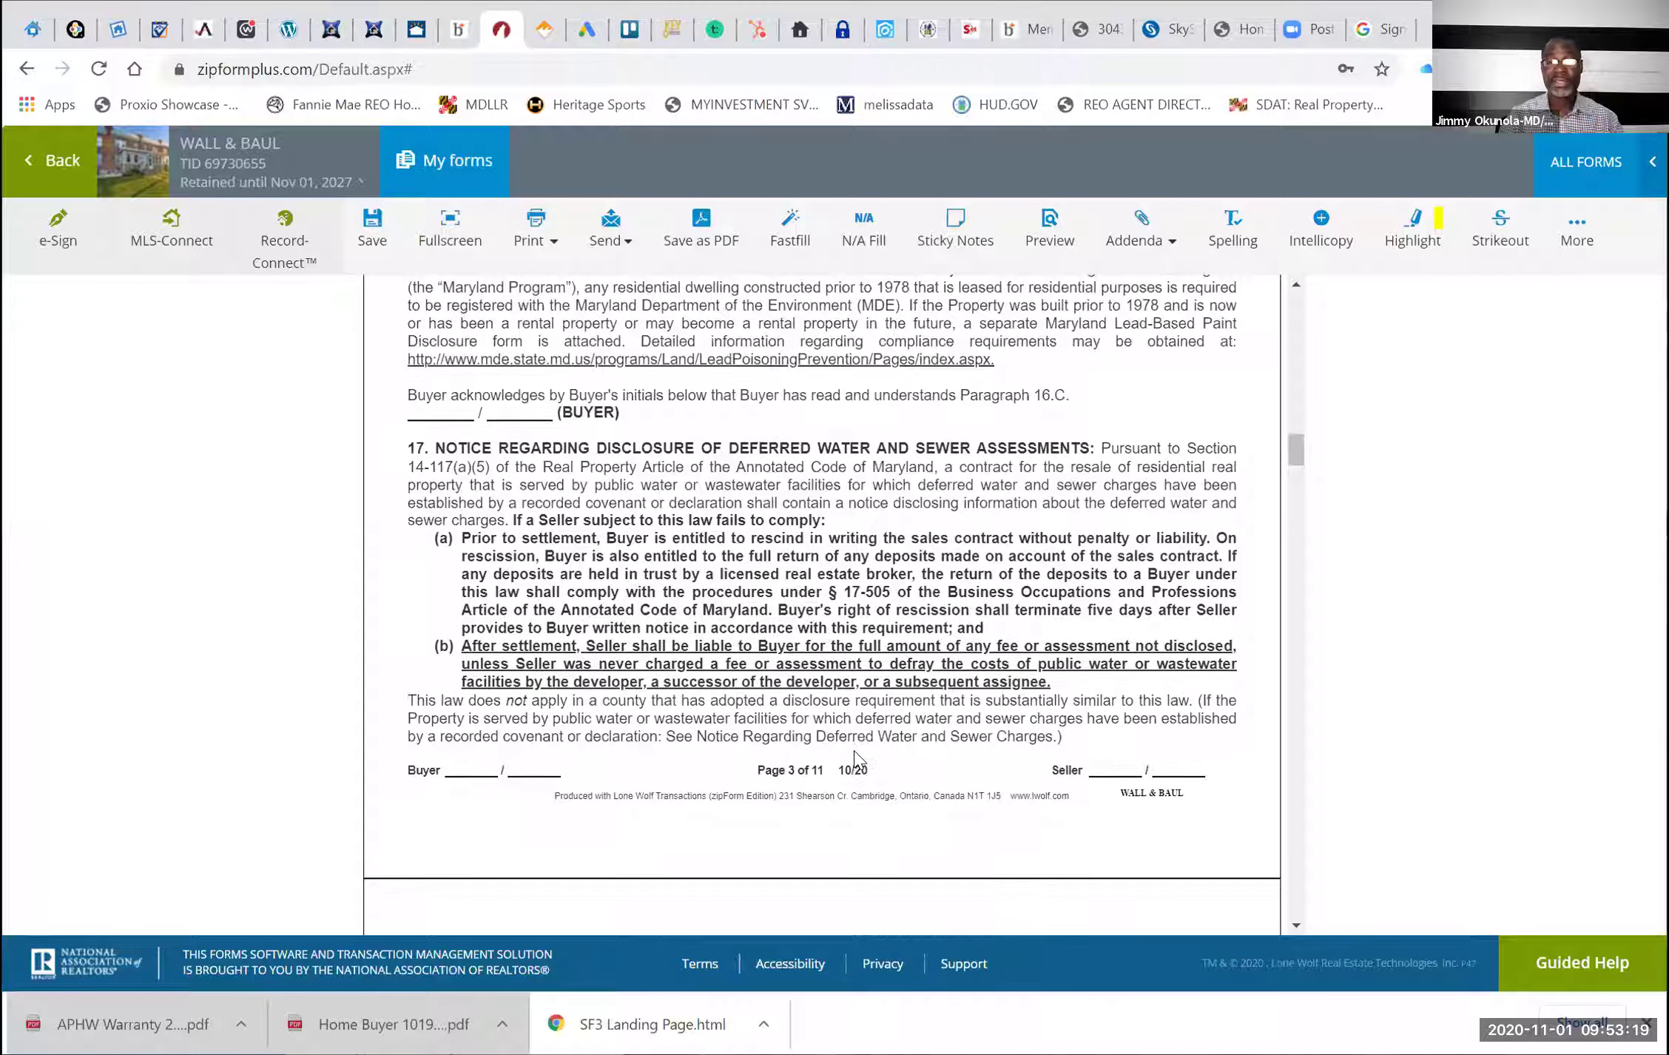
{"action": "scroll", "coordinate": [856, 760], "scroll_direction": "down", "scroll_amount": 8}
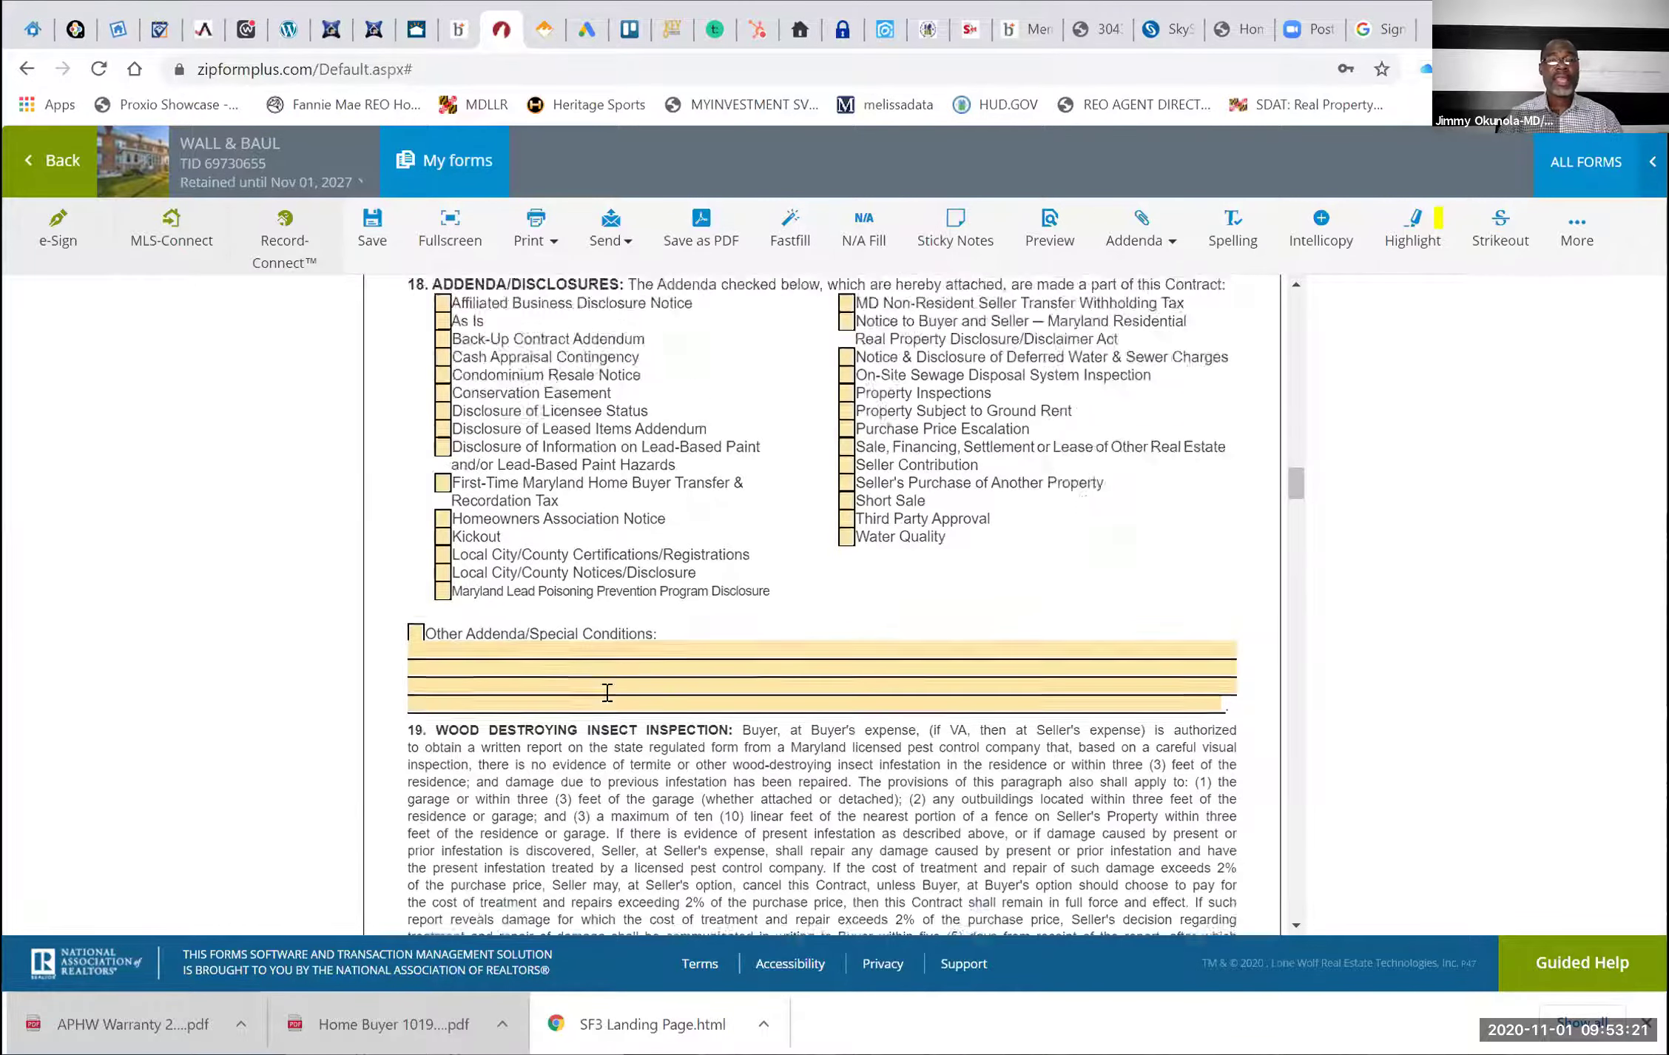
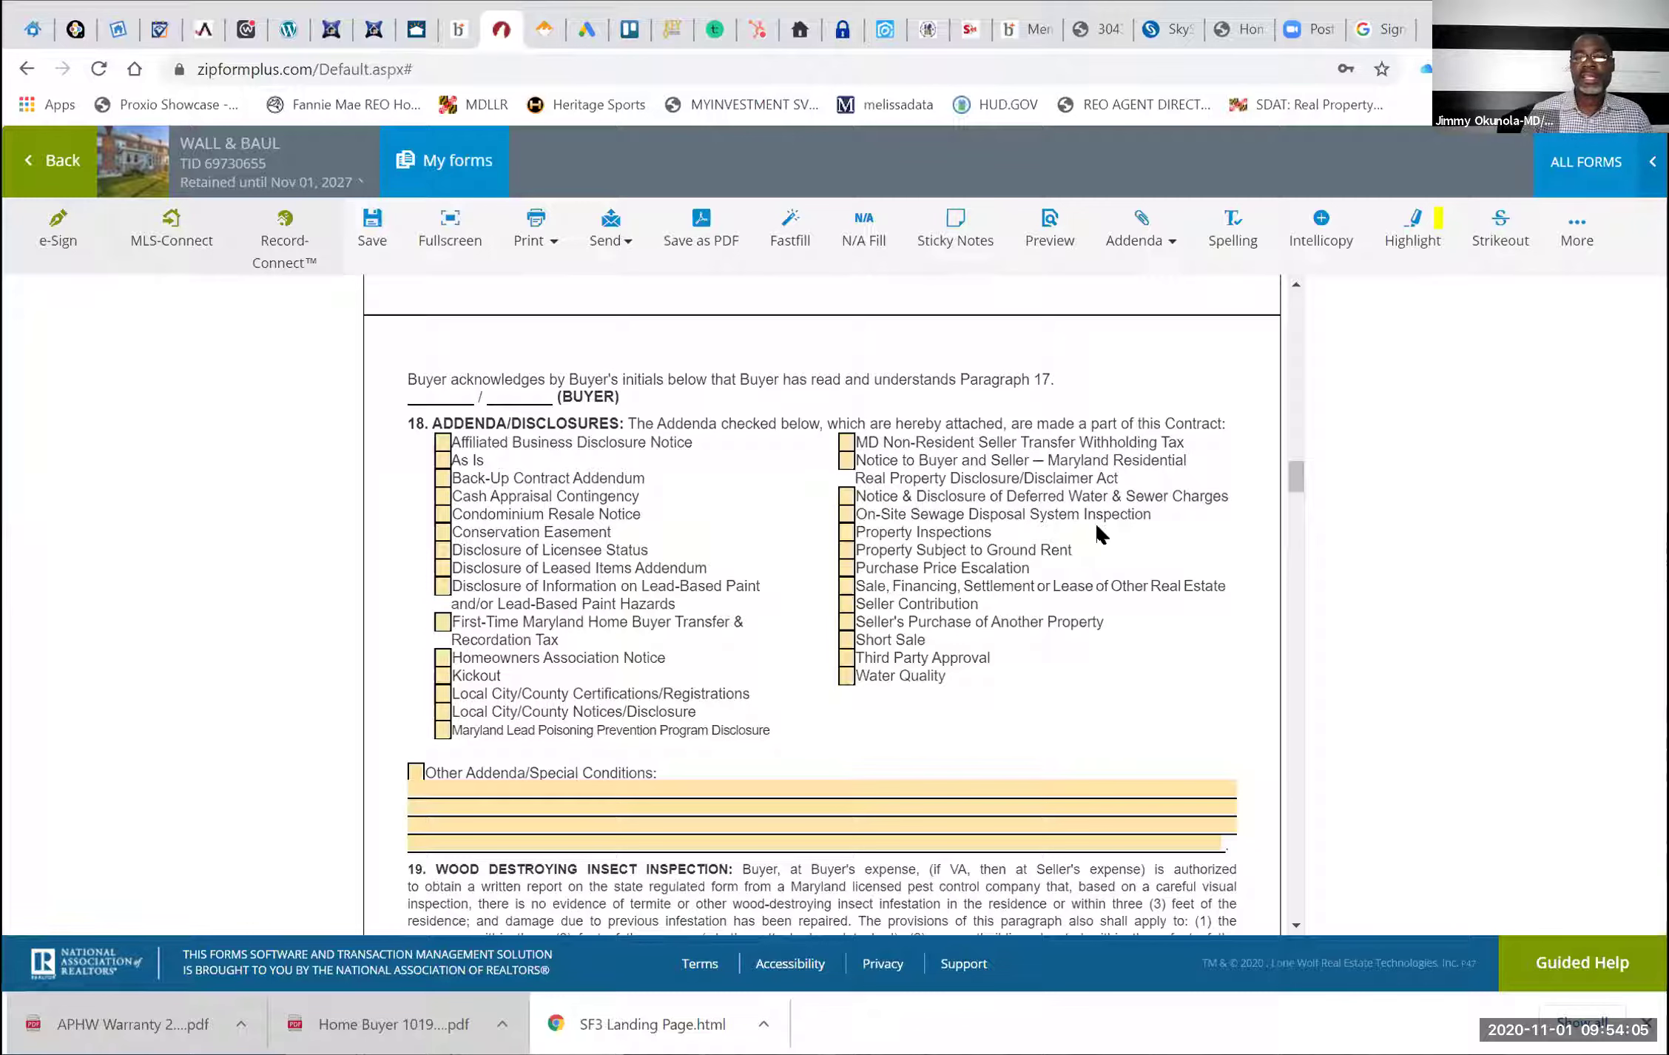
Place an X beside Property Inspections and Seller Contribution under paragraph 18 Addenda/Disclosures
{"action": "left_click", "coordinate": [844, 532]}
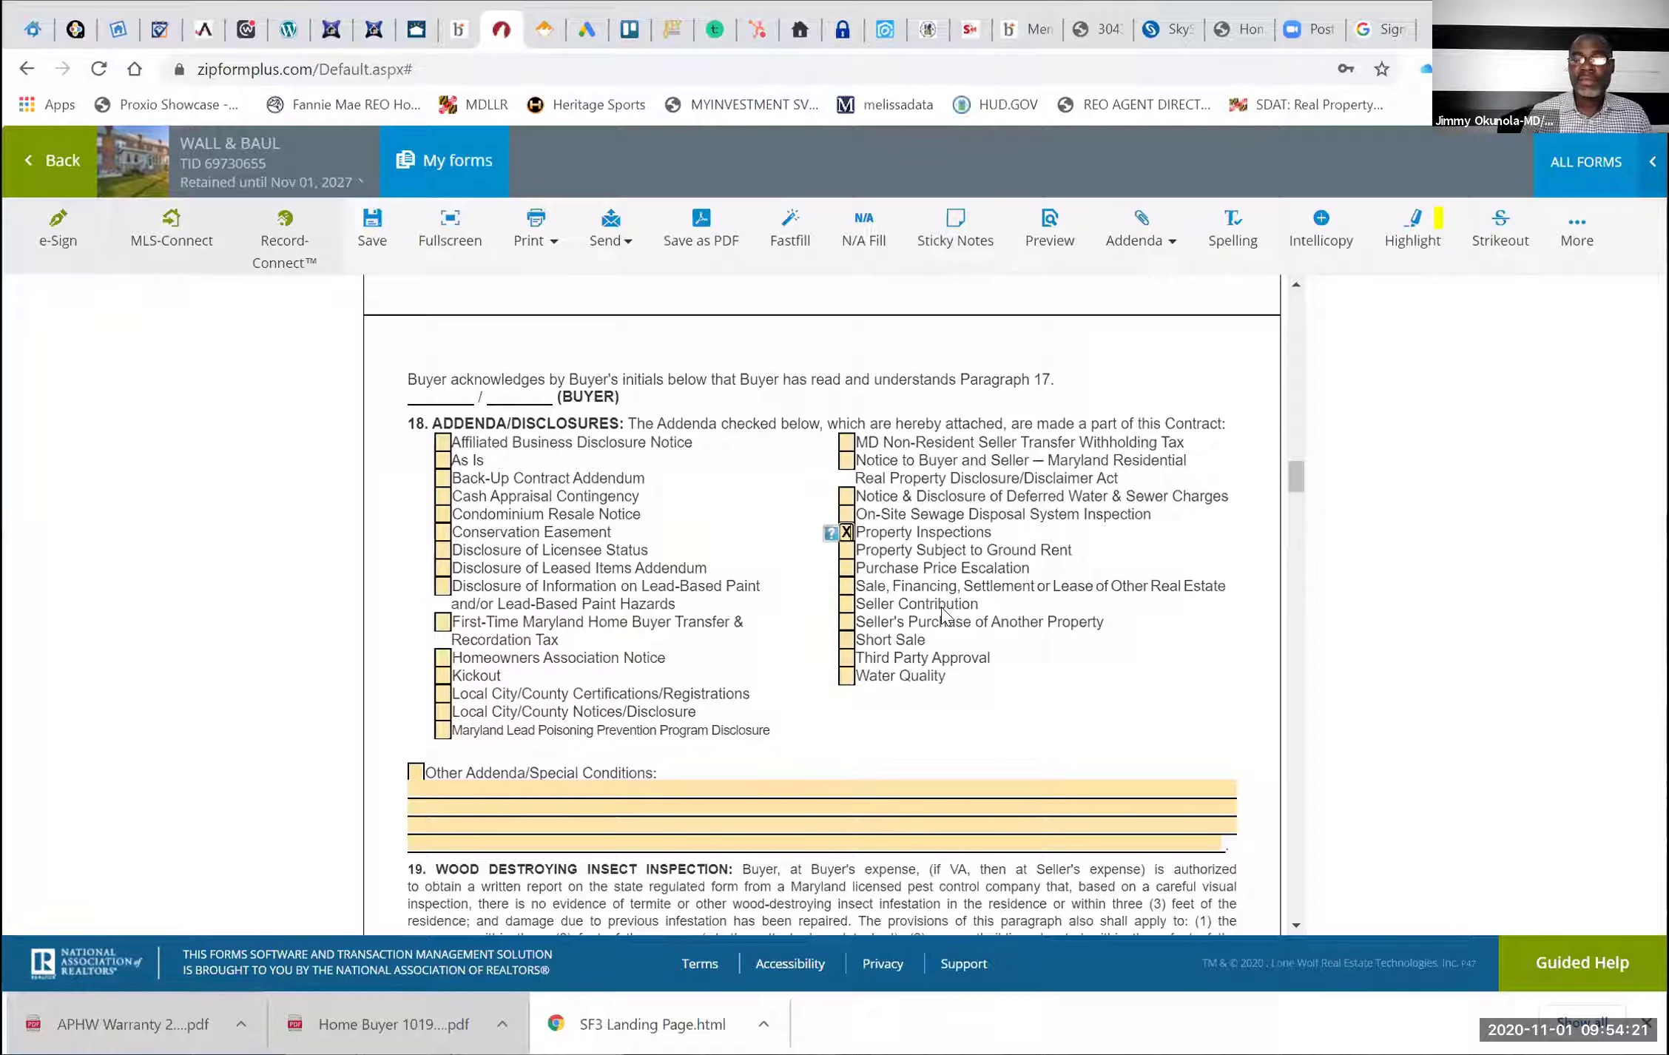
{"action": "left_click", "coordinate": [845, 607]}
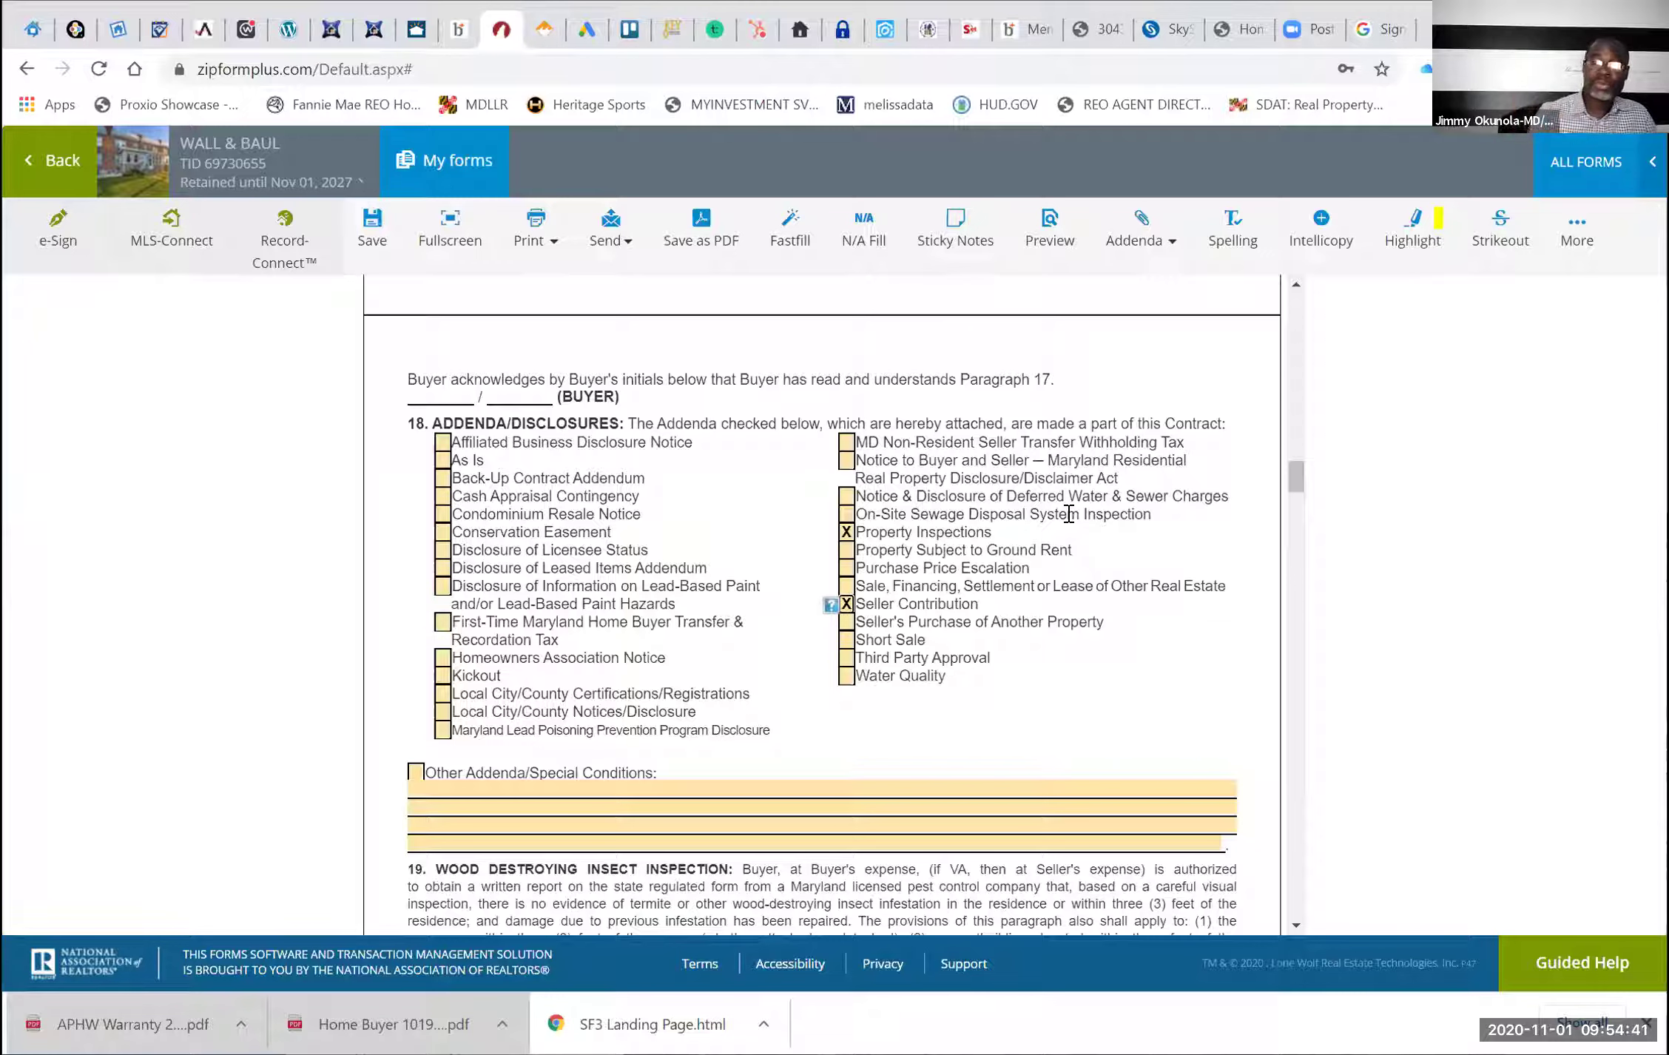
{"action": "scroll", "coordinate": [1073, 514], "scroll_direction": "down", "scroll_amount": 2}
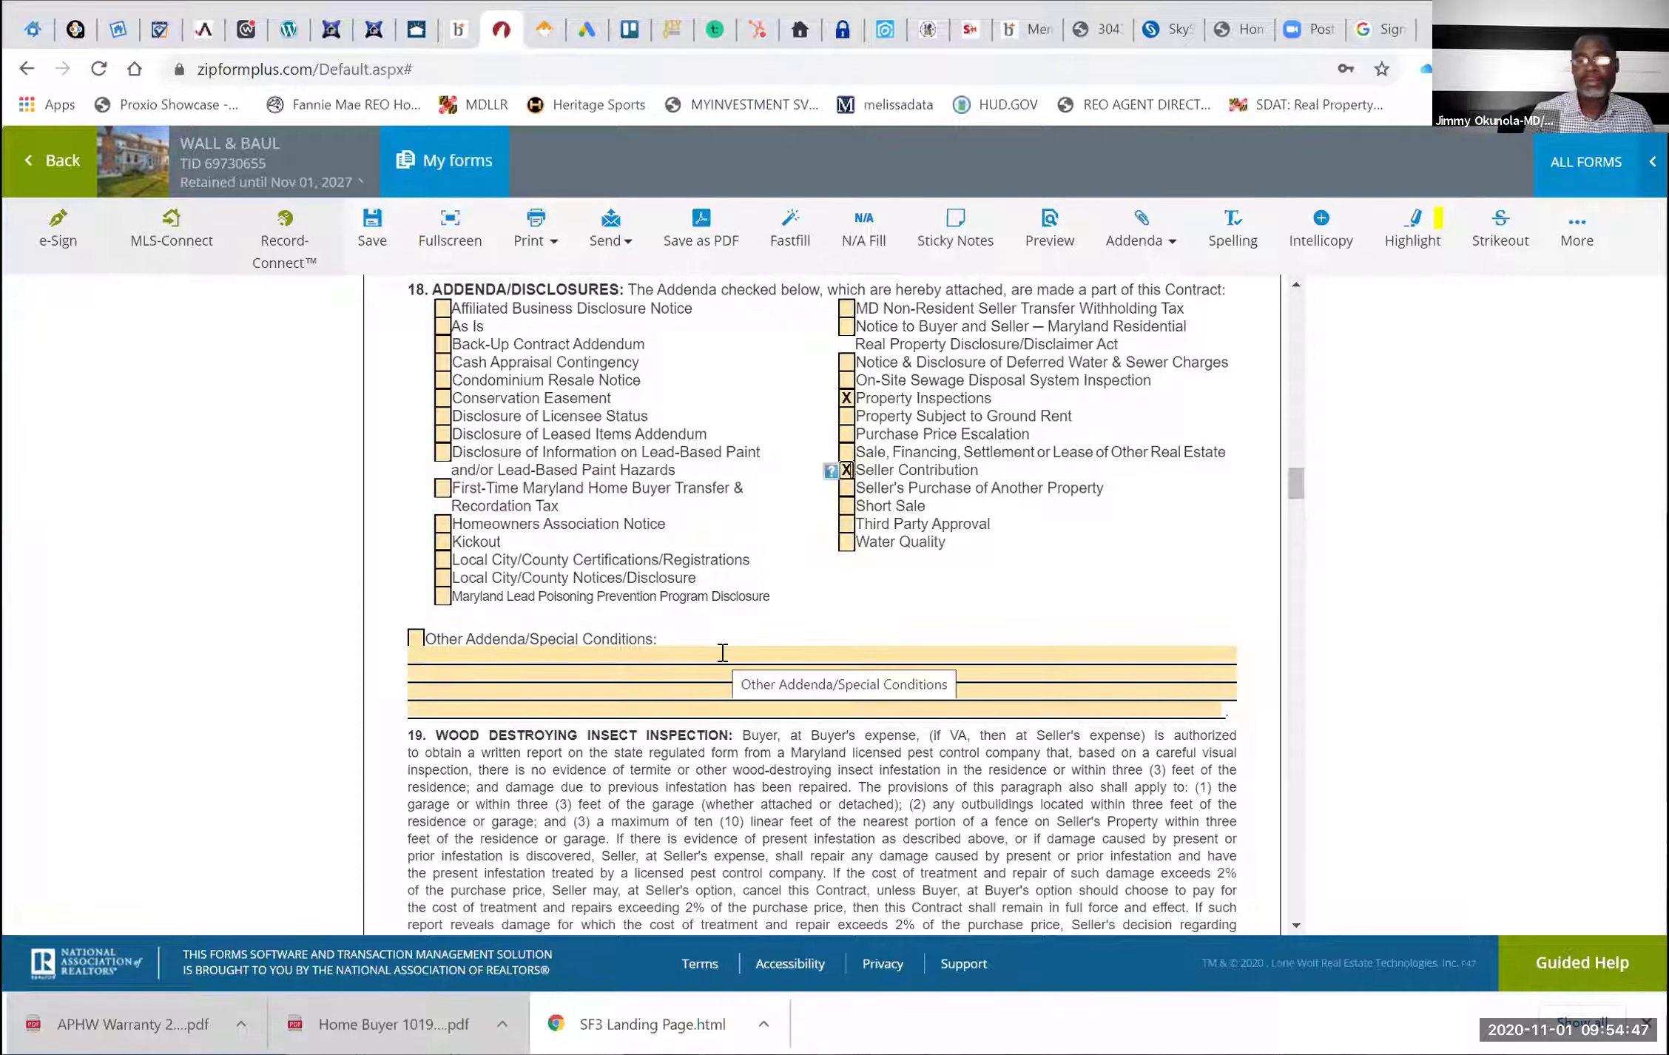
{"action": "scroll", "coordinate": [722, 651], "scroll_direction": "down", "scroll_amount": 4}
{"action": "scroll", "coordinate": [722, 652], "scroll_direction": "up", "scroll_amount": 7}
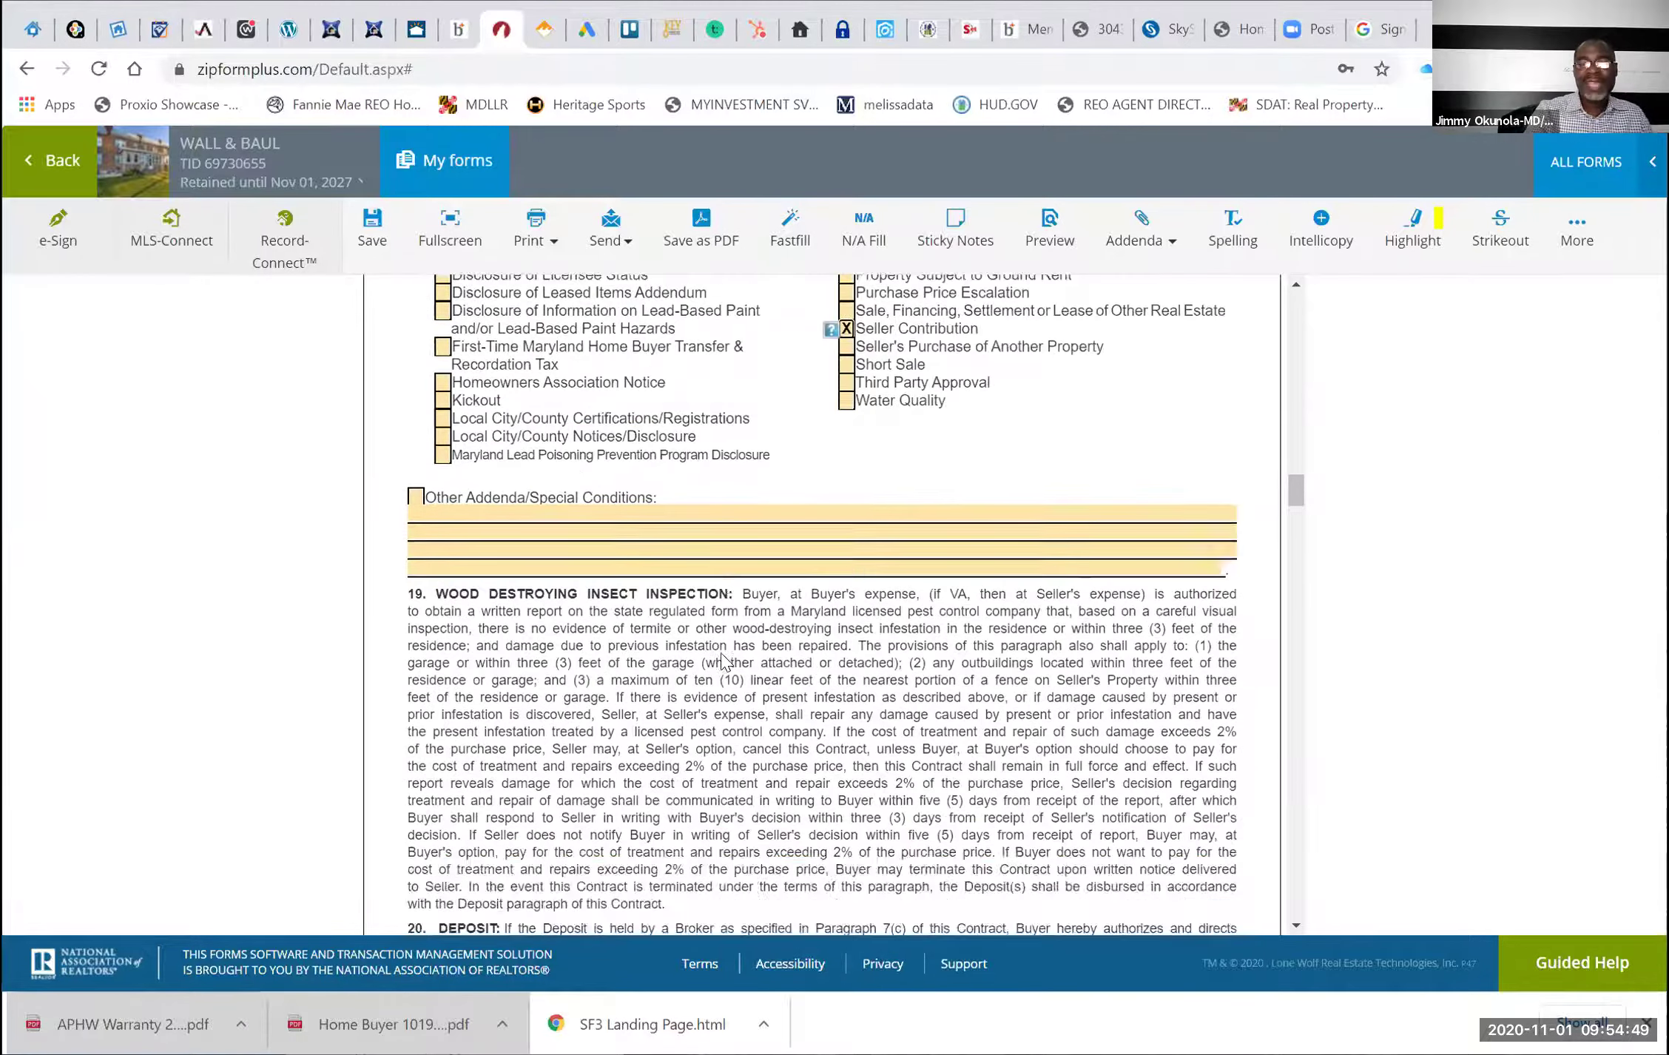
{"action": "scroll", "coordinate": [722, 652], "scroll_direction": "down", "scroll_amount": 1}
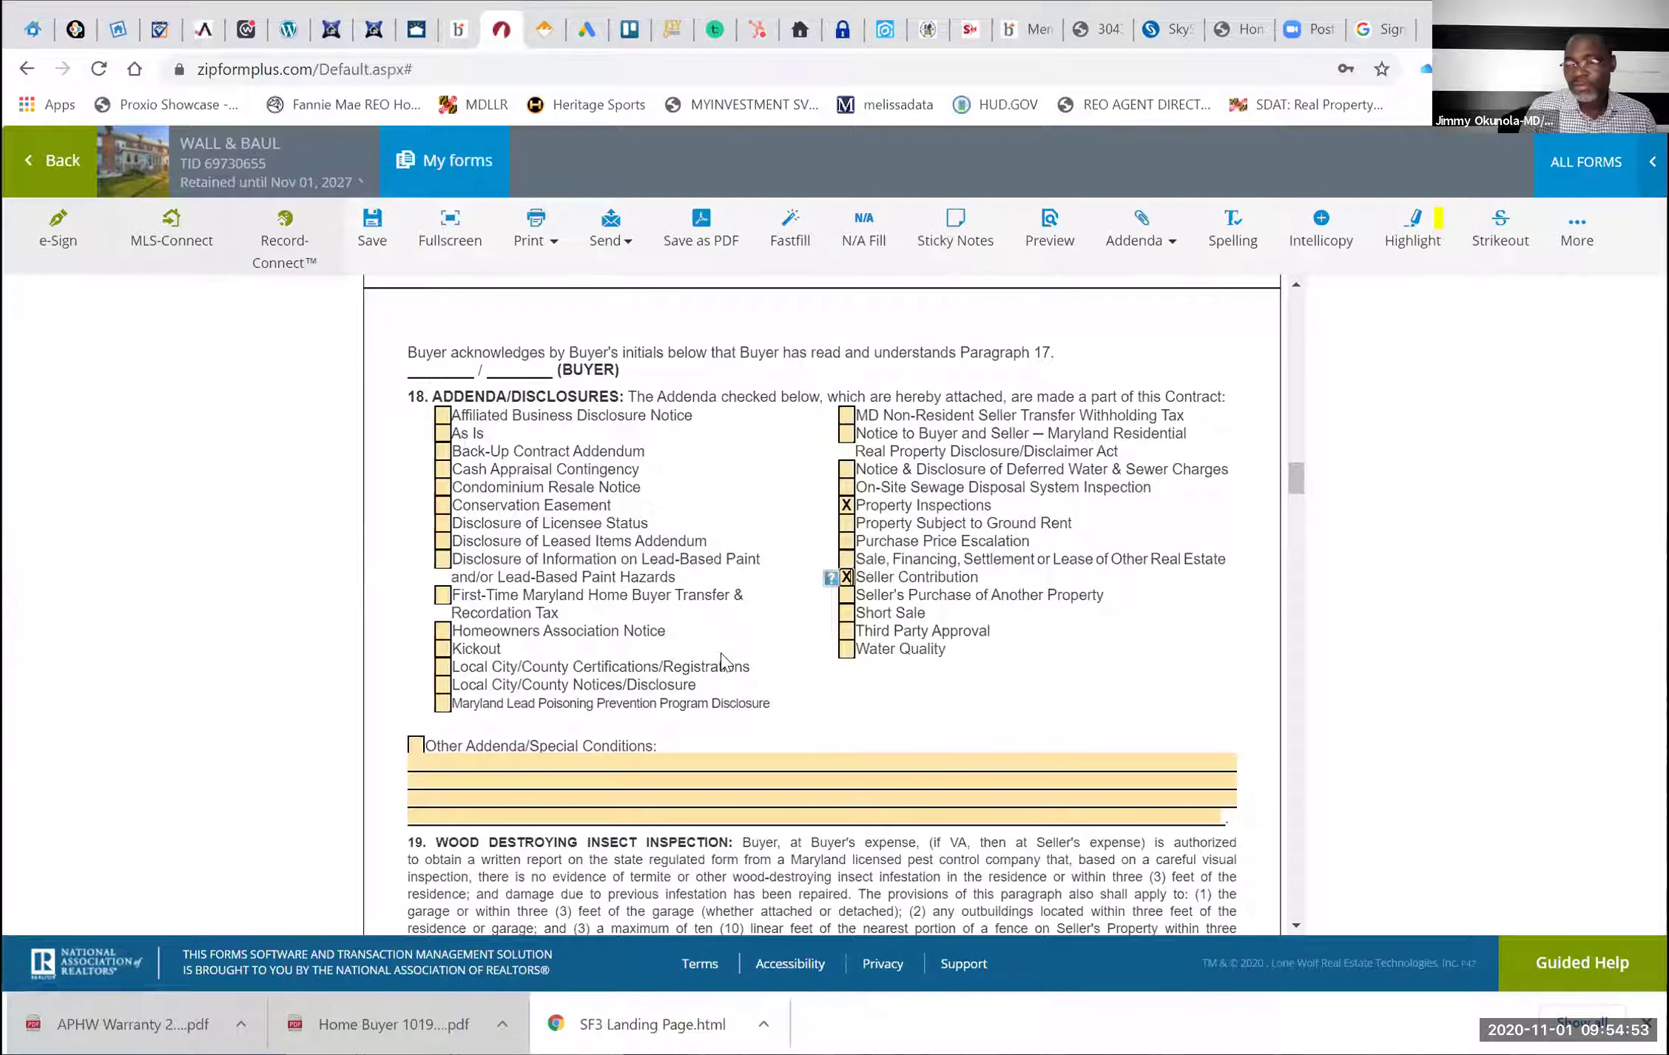
{"action": "scroll", "coordinate": [721, 661], "scroll_direction": "down", "scroll_amount": 1}
{"action": "scroll", "coordinate": [723, 660], "scroll_direction": "down", "scroll_amount": 7}
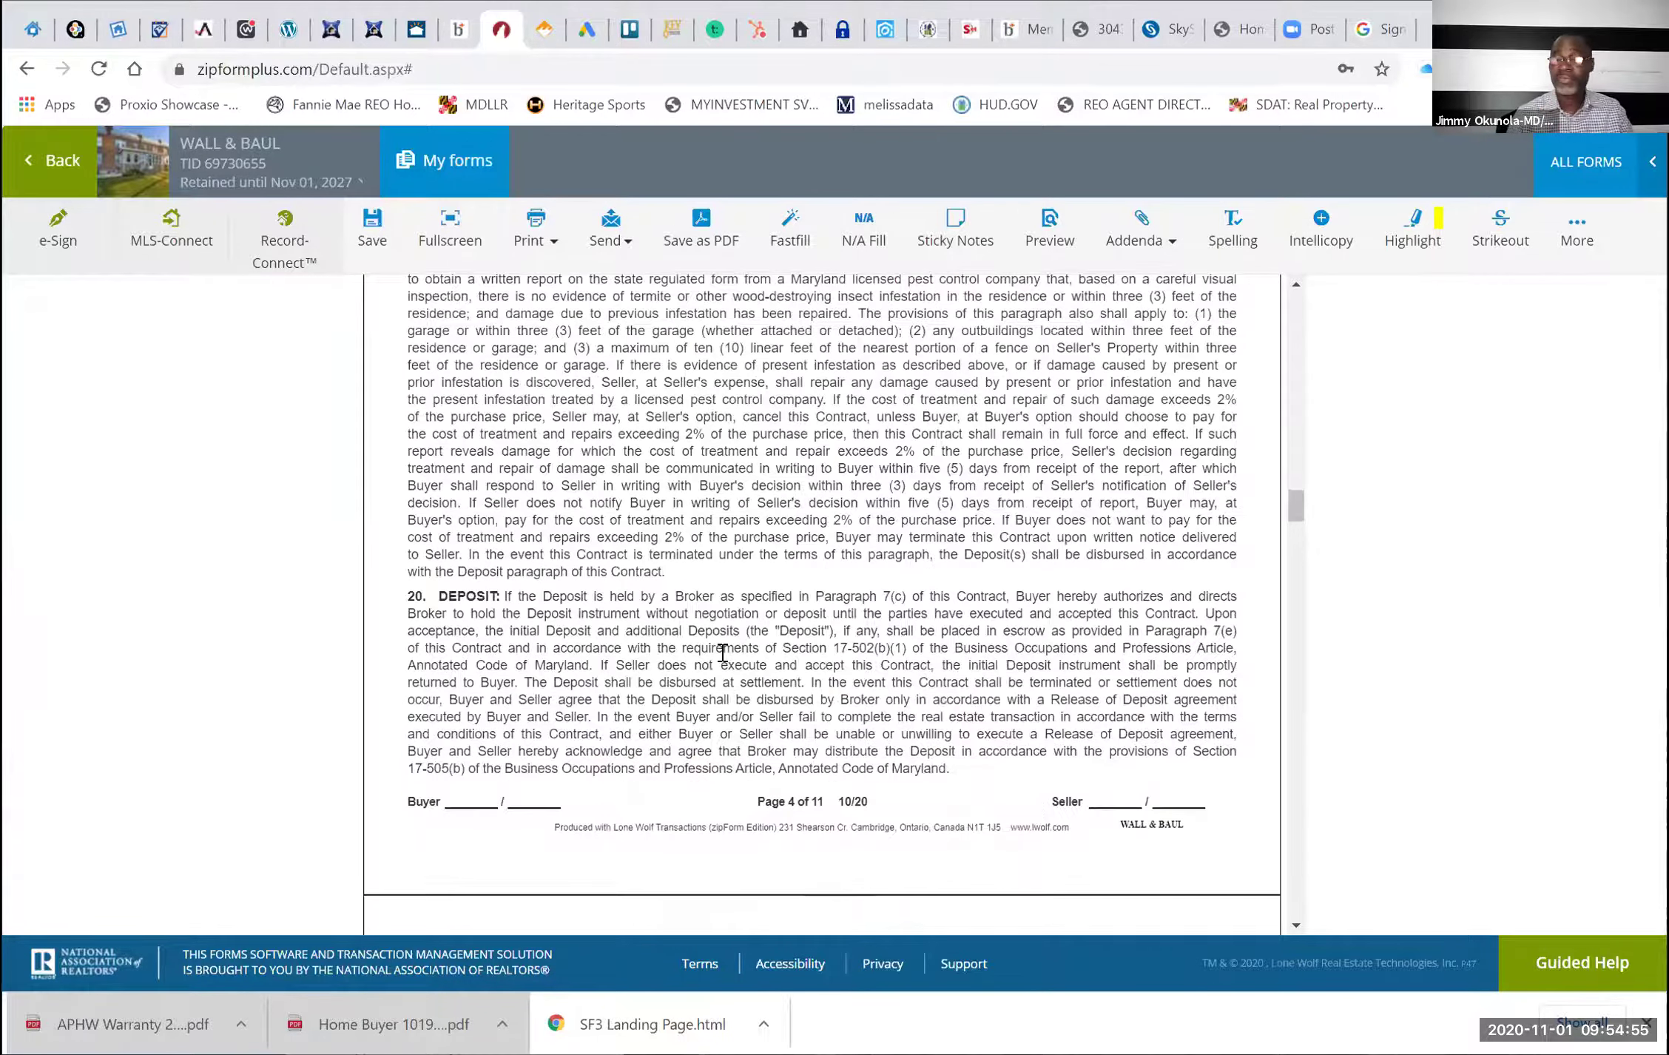
Mark the buyers as First-Time Maryland Homebuyers with an x
{"action": "scroll", "coordinate": [721, 652], "scroll_direction": "up", "scroll_amount": 7}
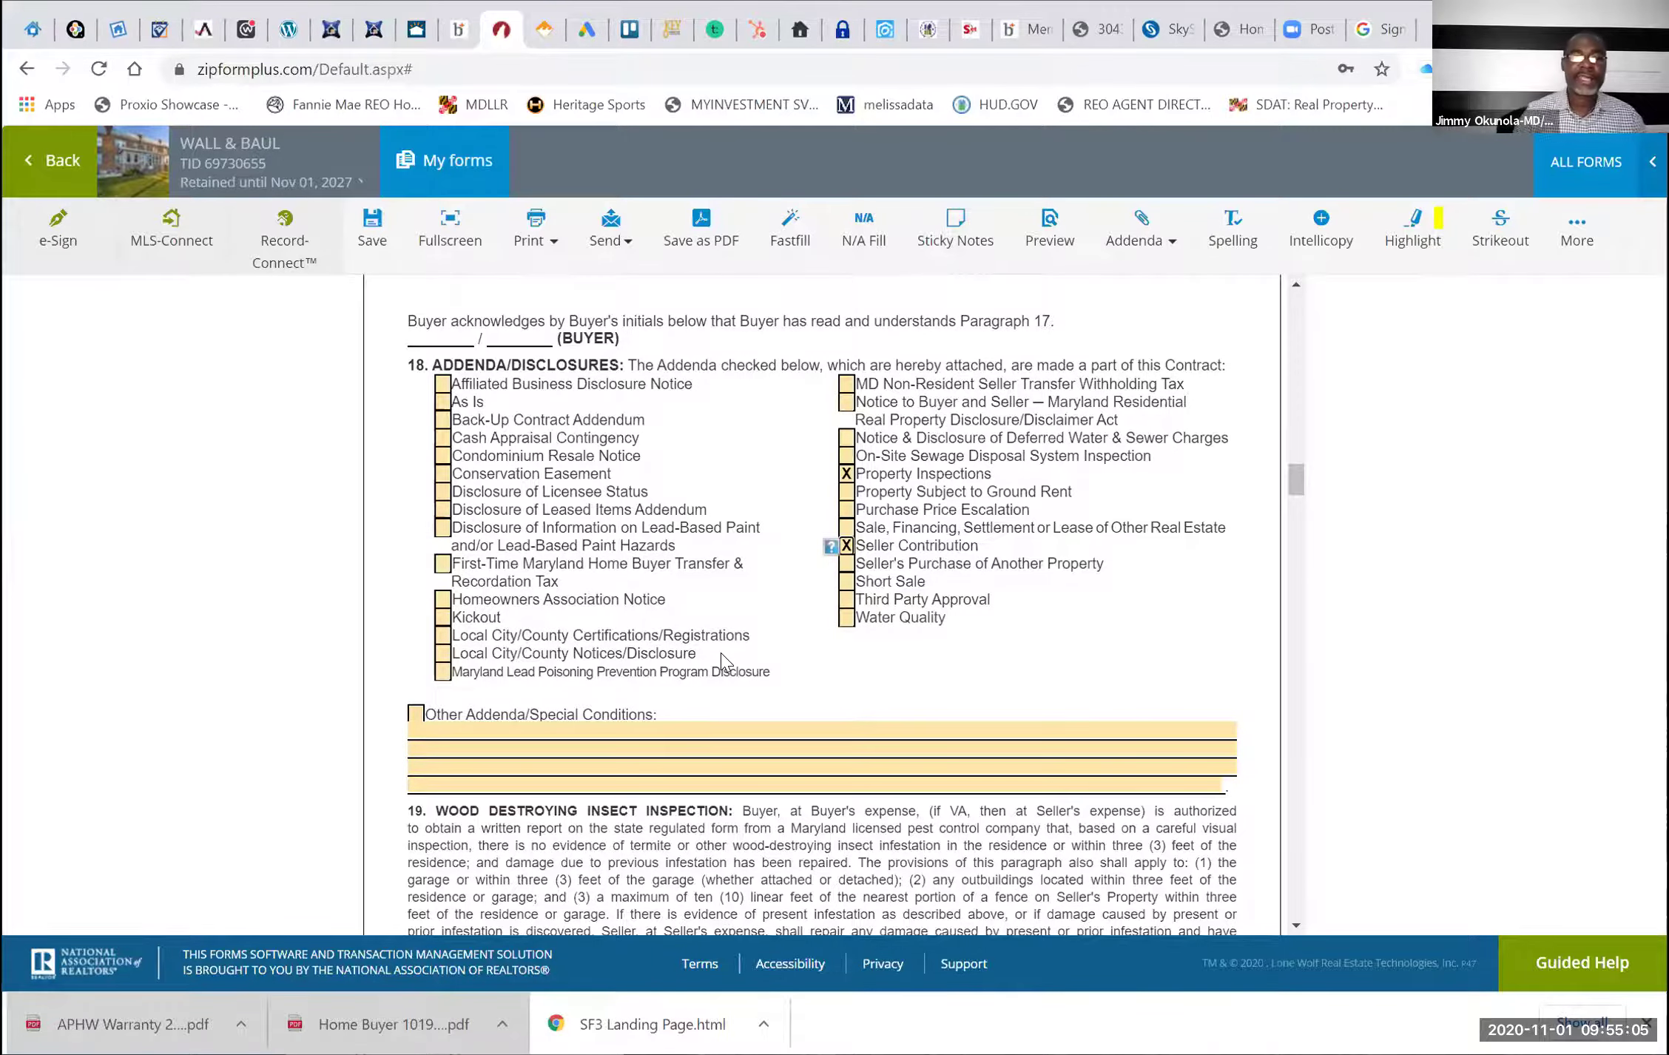
{"action": "scroll", "coordinate": [721, 652], "scroll_direction": "down", "scroll_amount": 10}
{"action": "scroll", "coordinate": [721, 660], "scroll_direction": "down", "scroll_amount": 15}
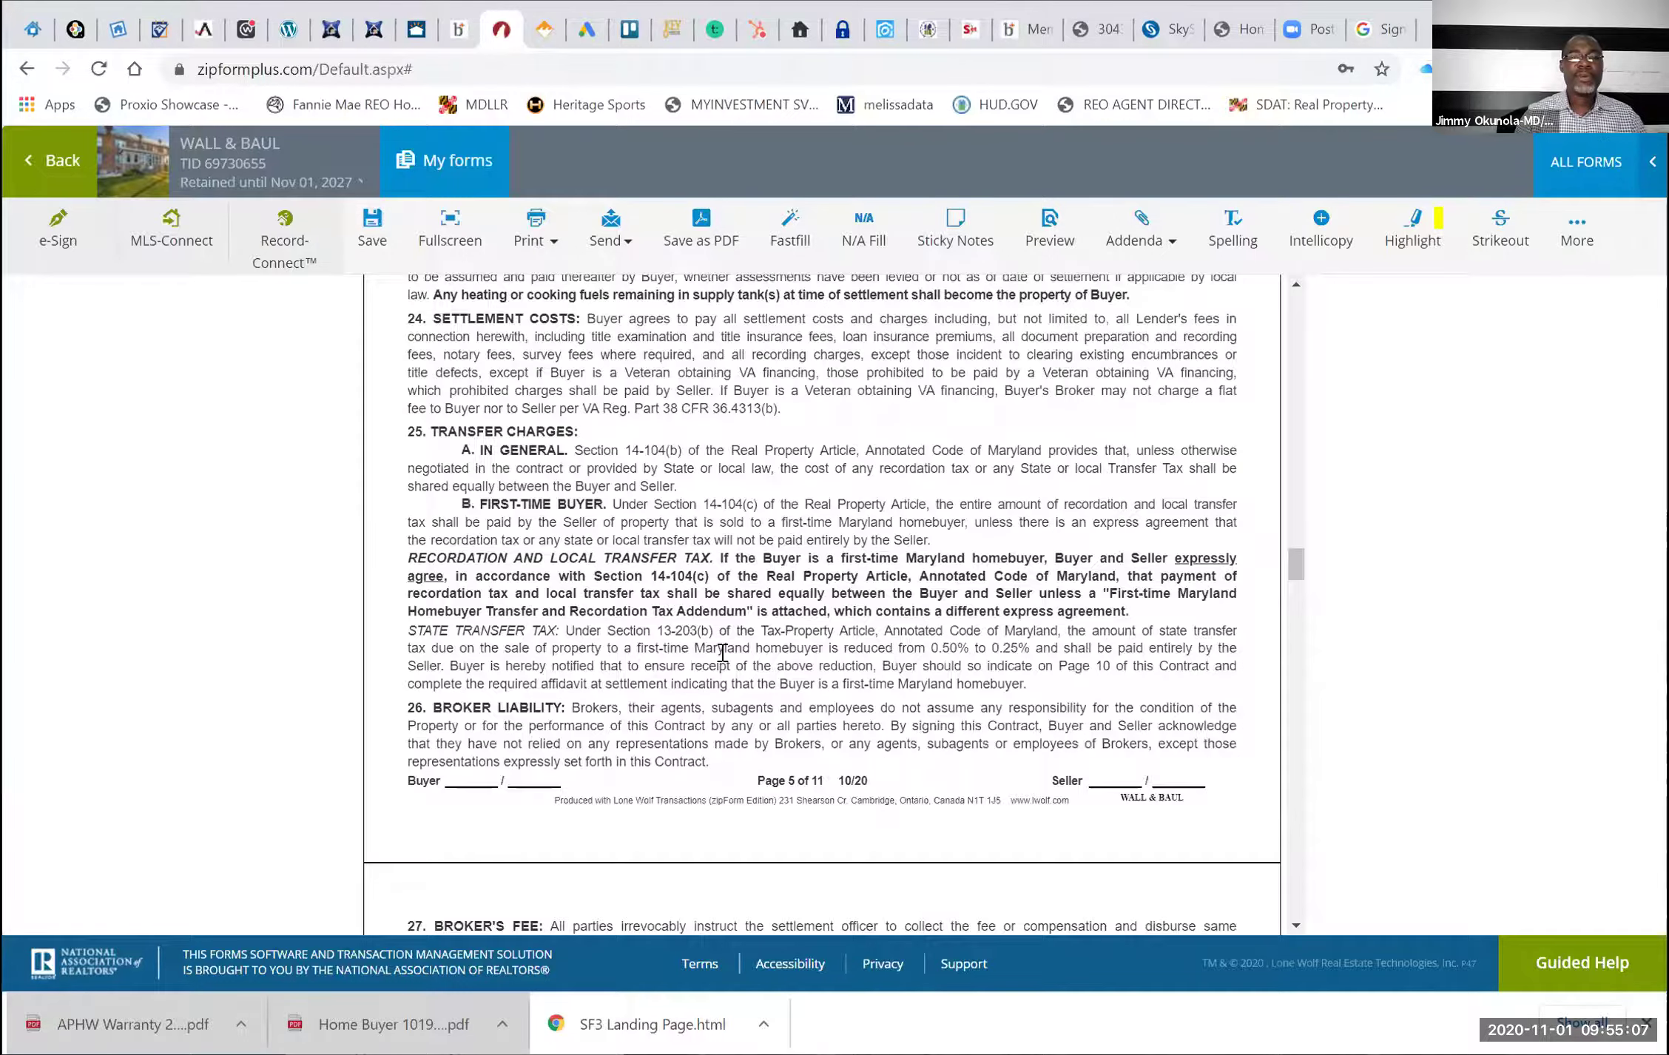
{"action": "scroll", "coordinate": [721, 661], "scroll_direction": "down", "scroll_amount": 15}
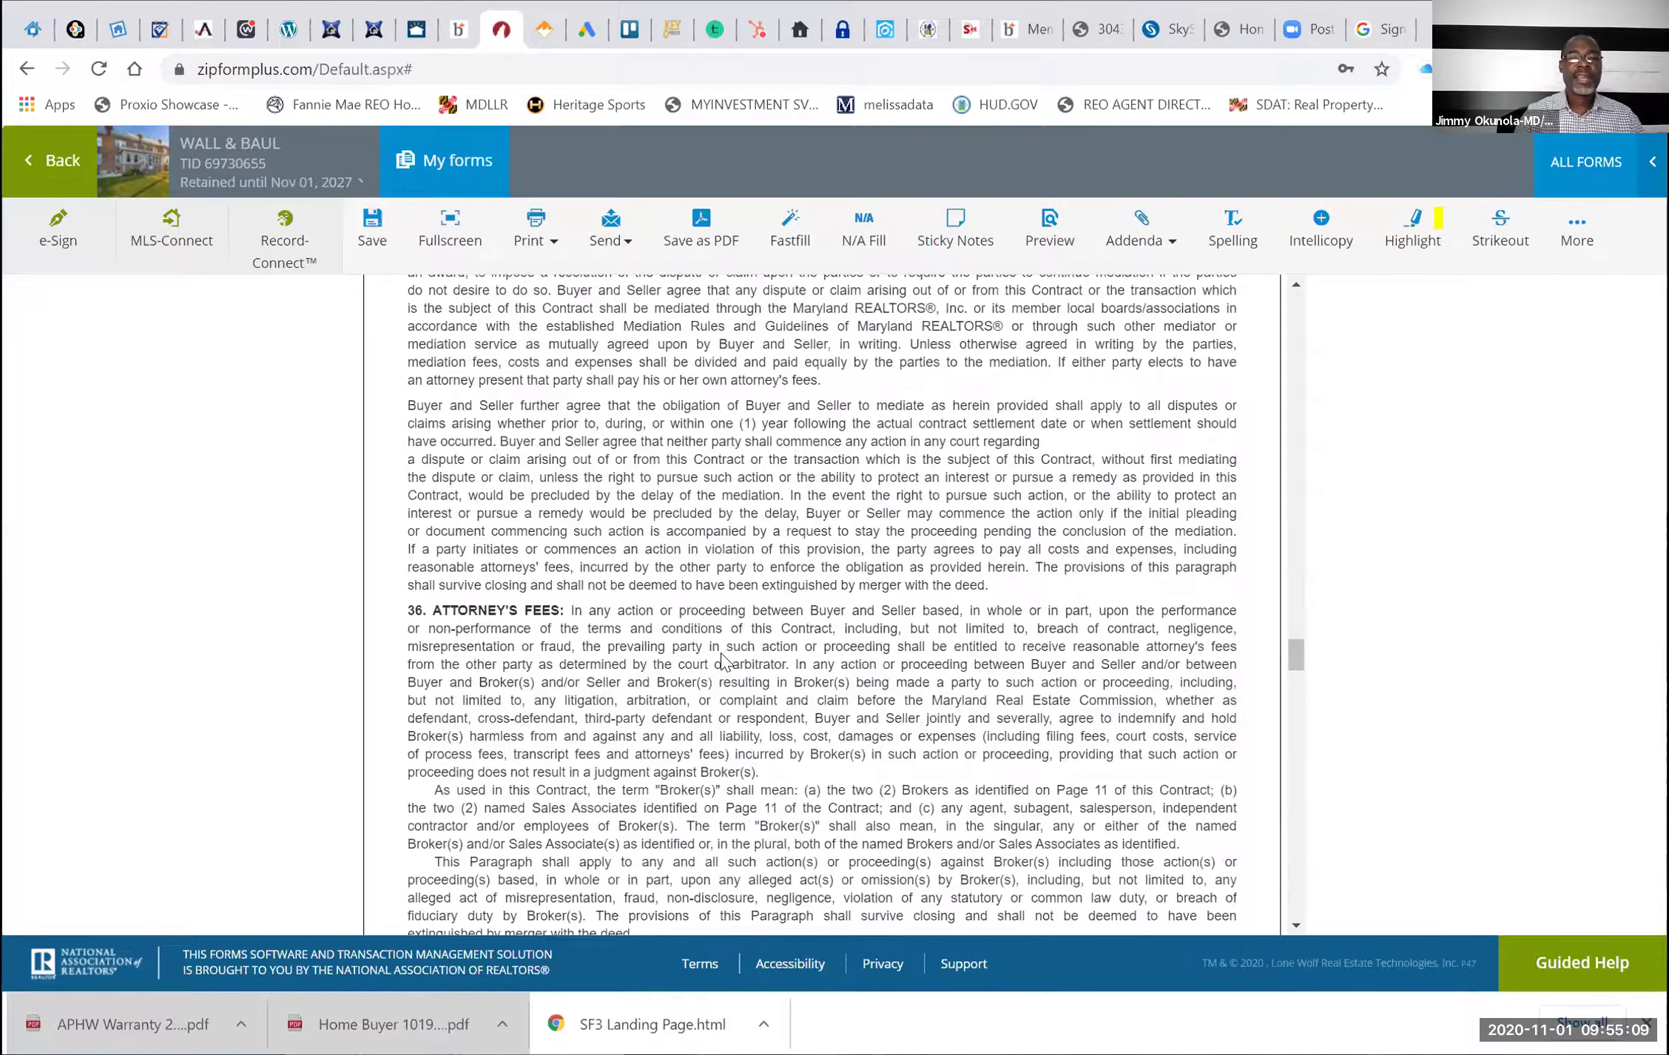
{"action": "scroll", "coordinate": [722, 652], "scroll_direction": "down", "scroll_amount": 4}
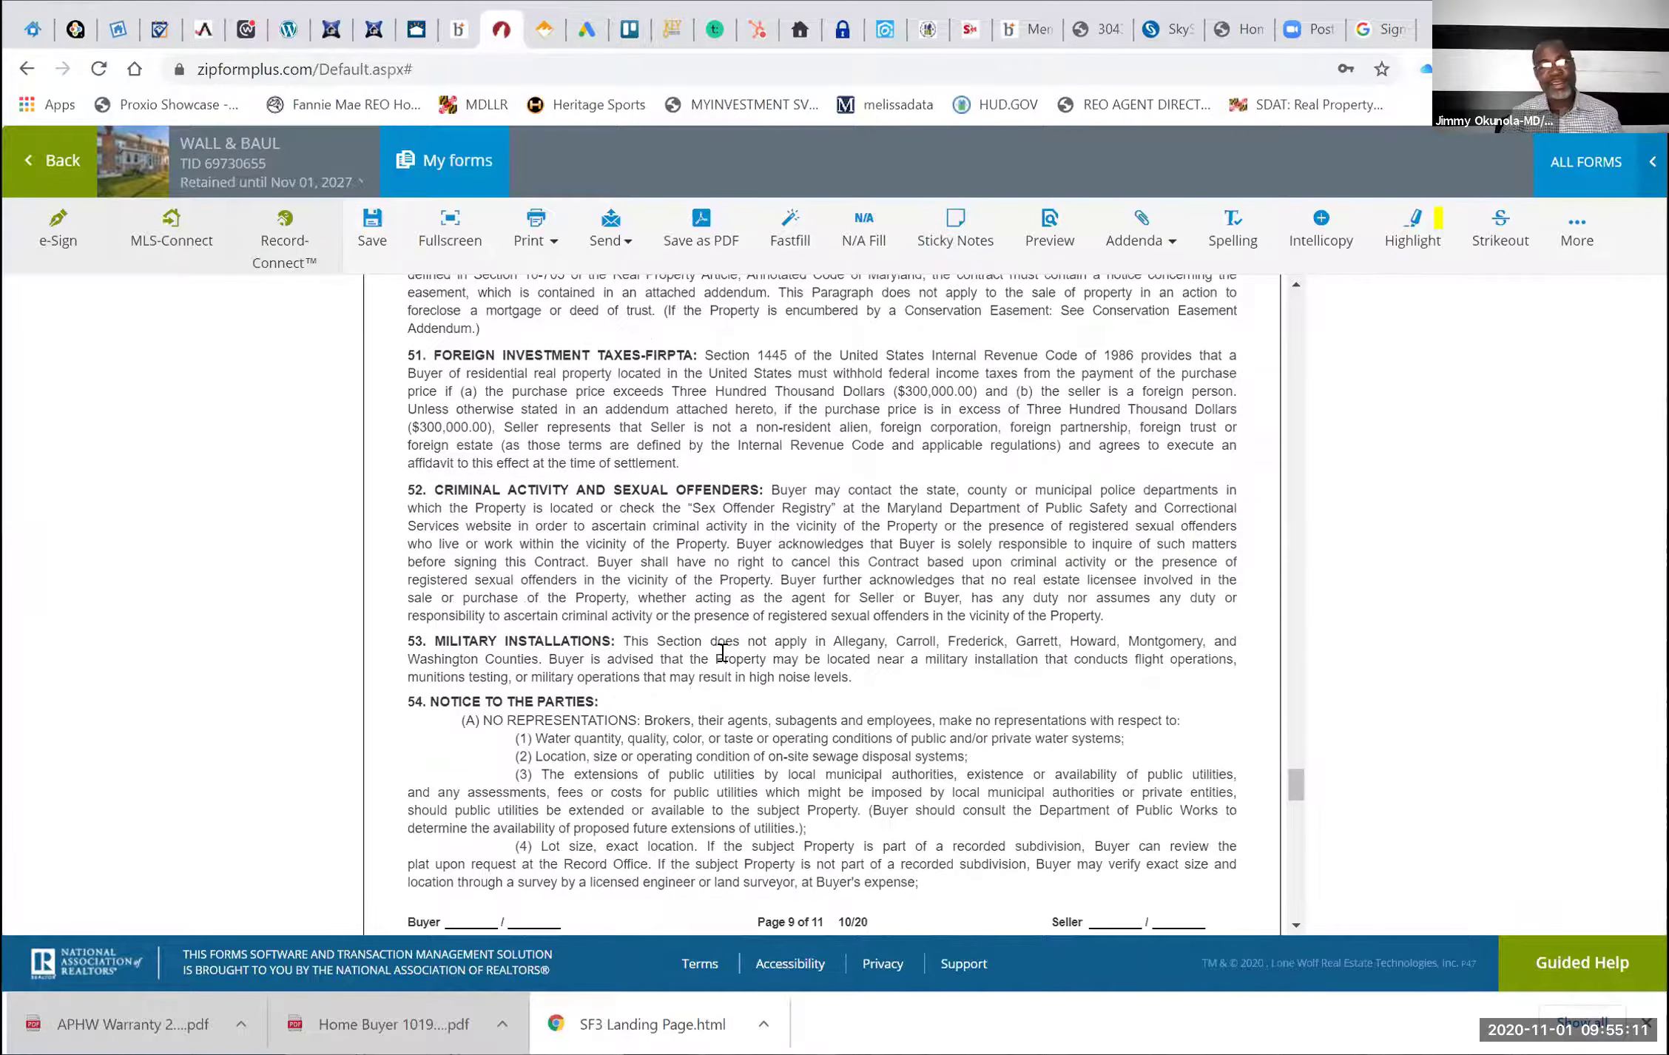
{"action": "scroll", "coordinate": [722, 651], "scroll_direction": "down", "scroll_amount": 20}
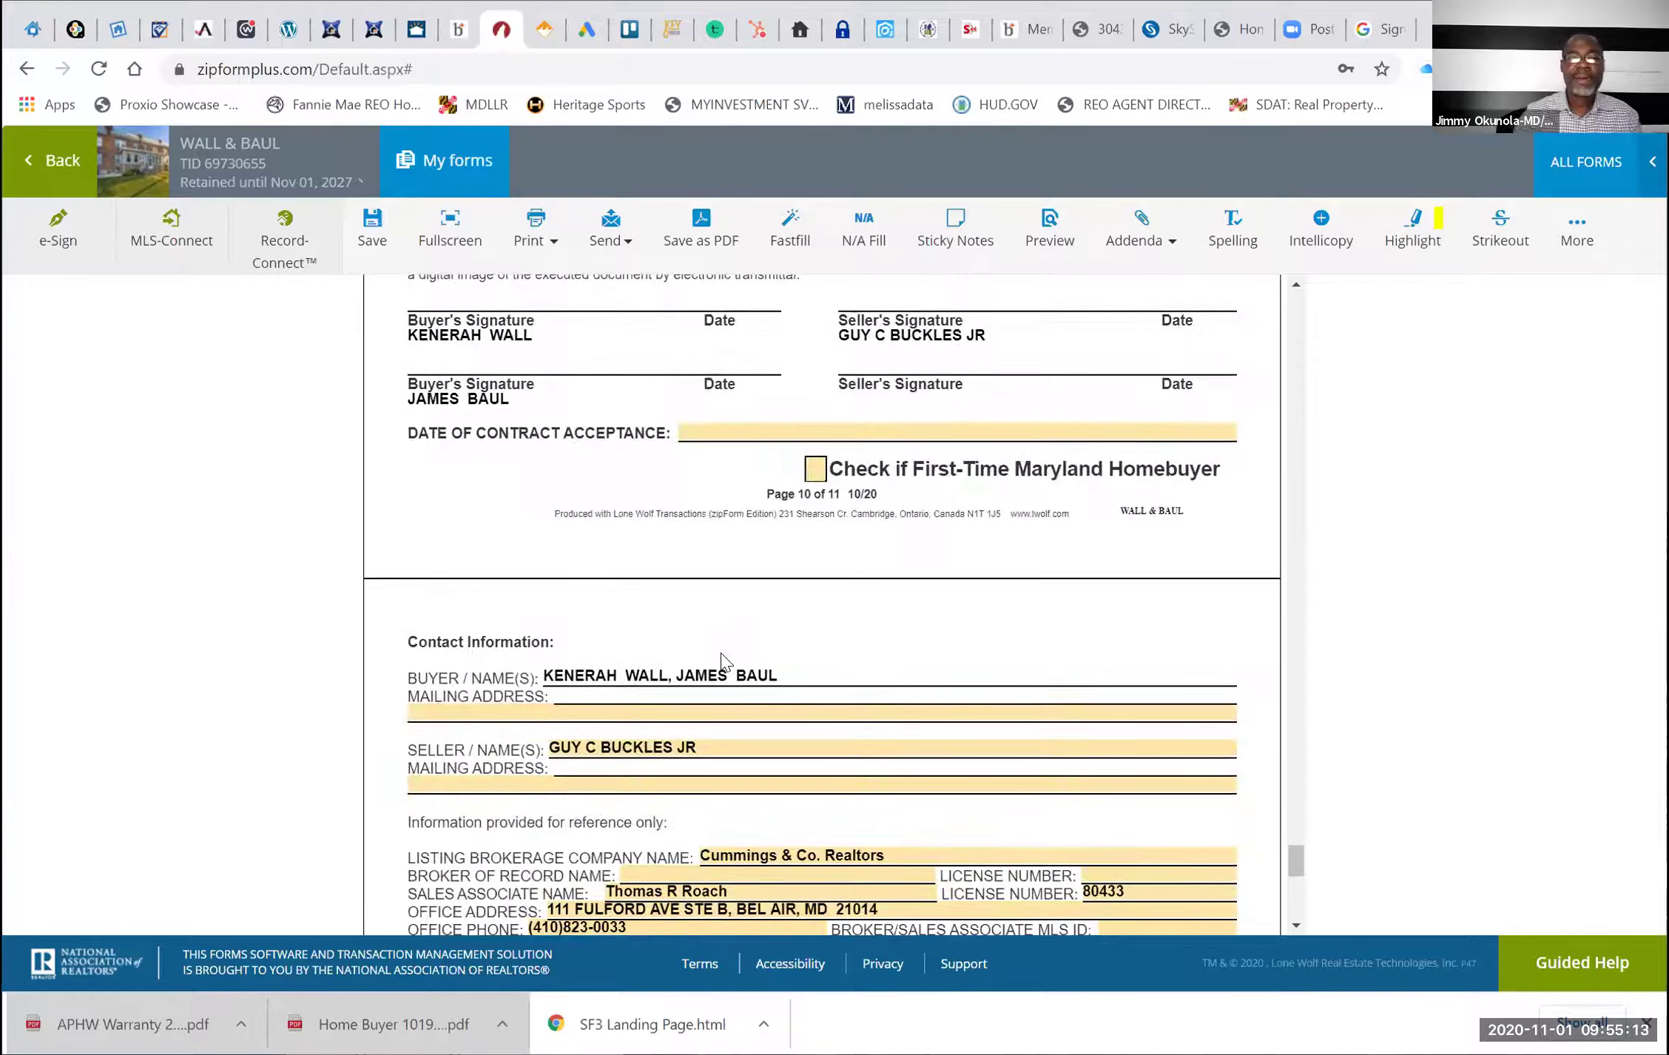
{"action": "scroll", "coordinate": [722, 652], "scroll_direction": "up", "scroll_amount": 1}
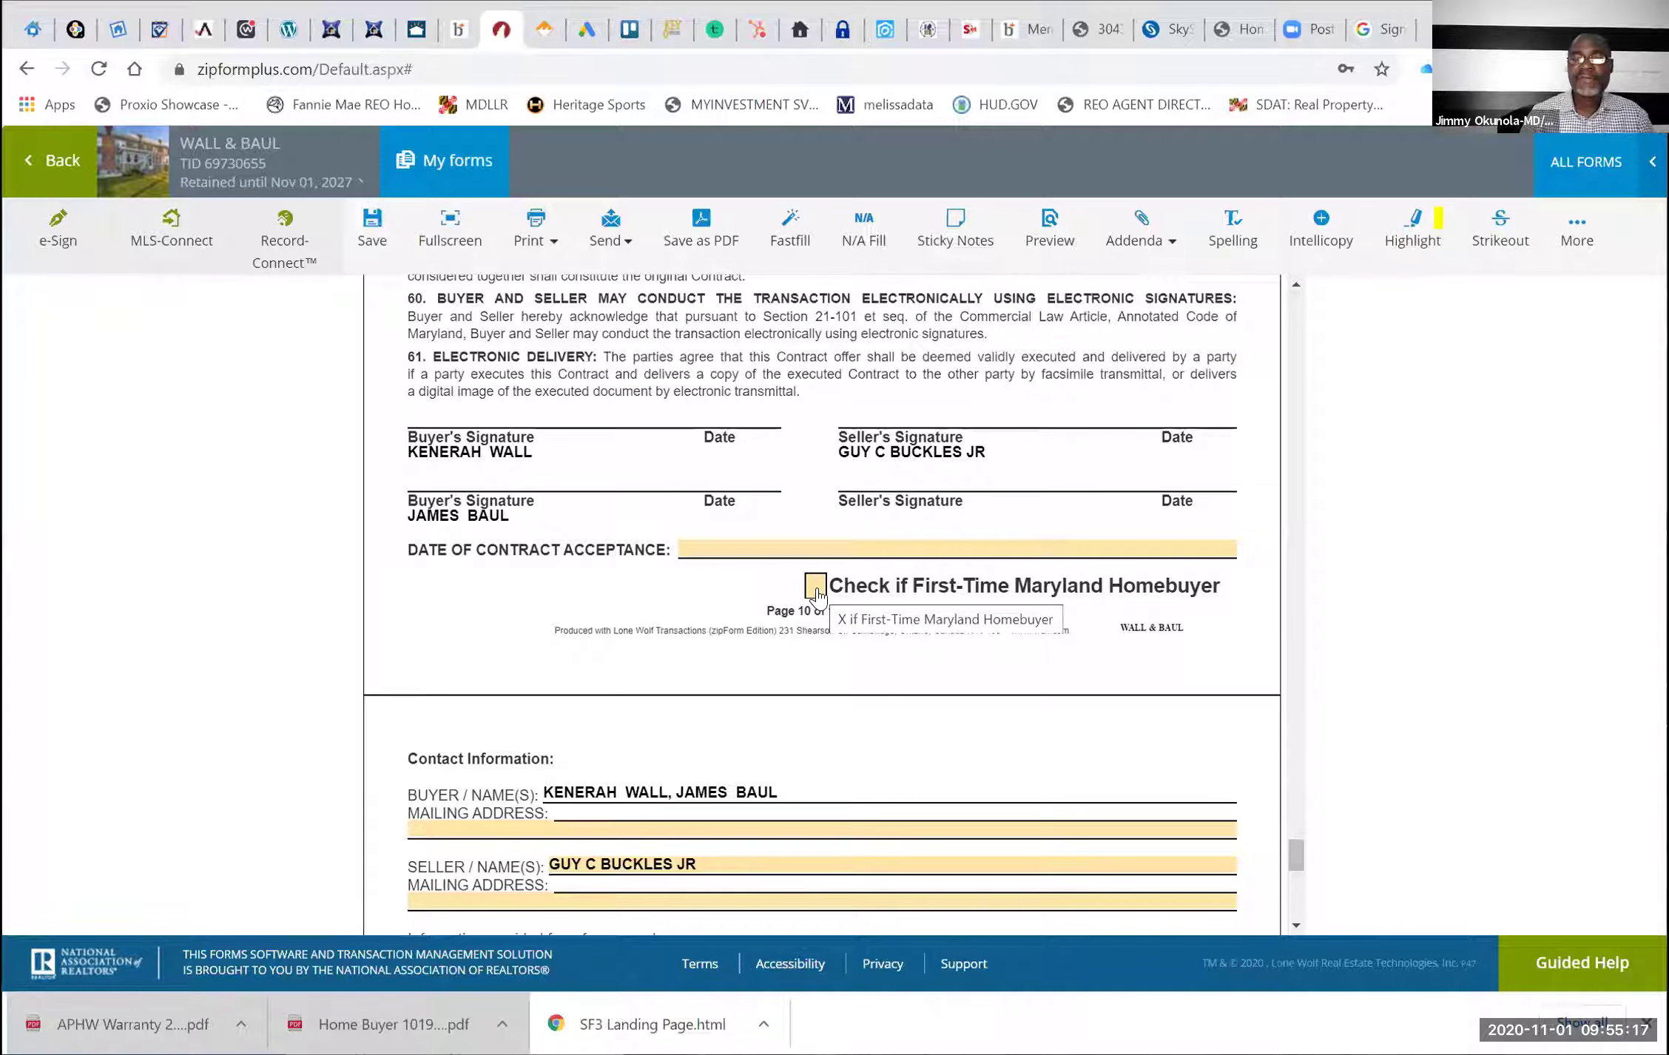
{"action": "type", "text": "x"}
{"action": "key", "text": "Escape"}
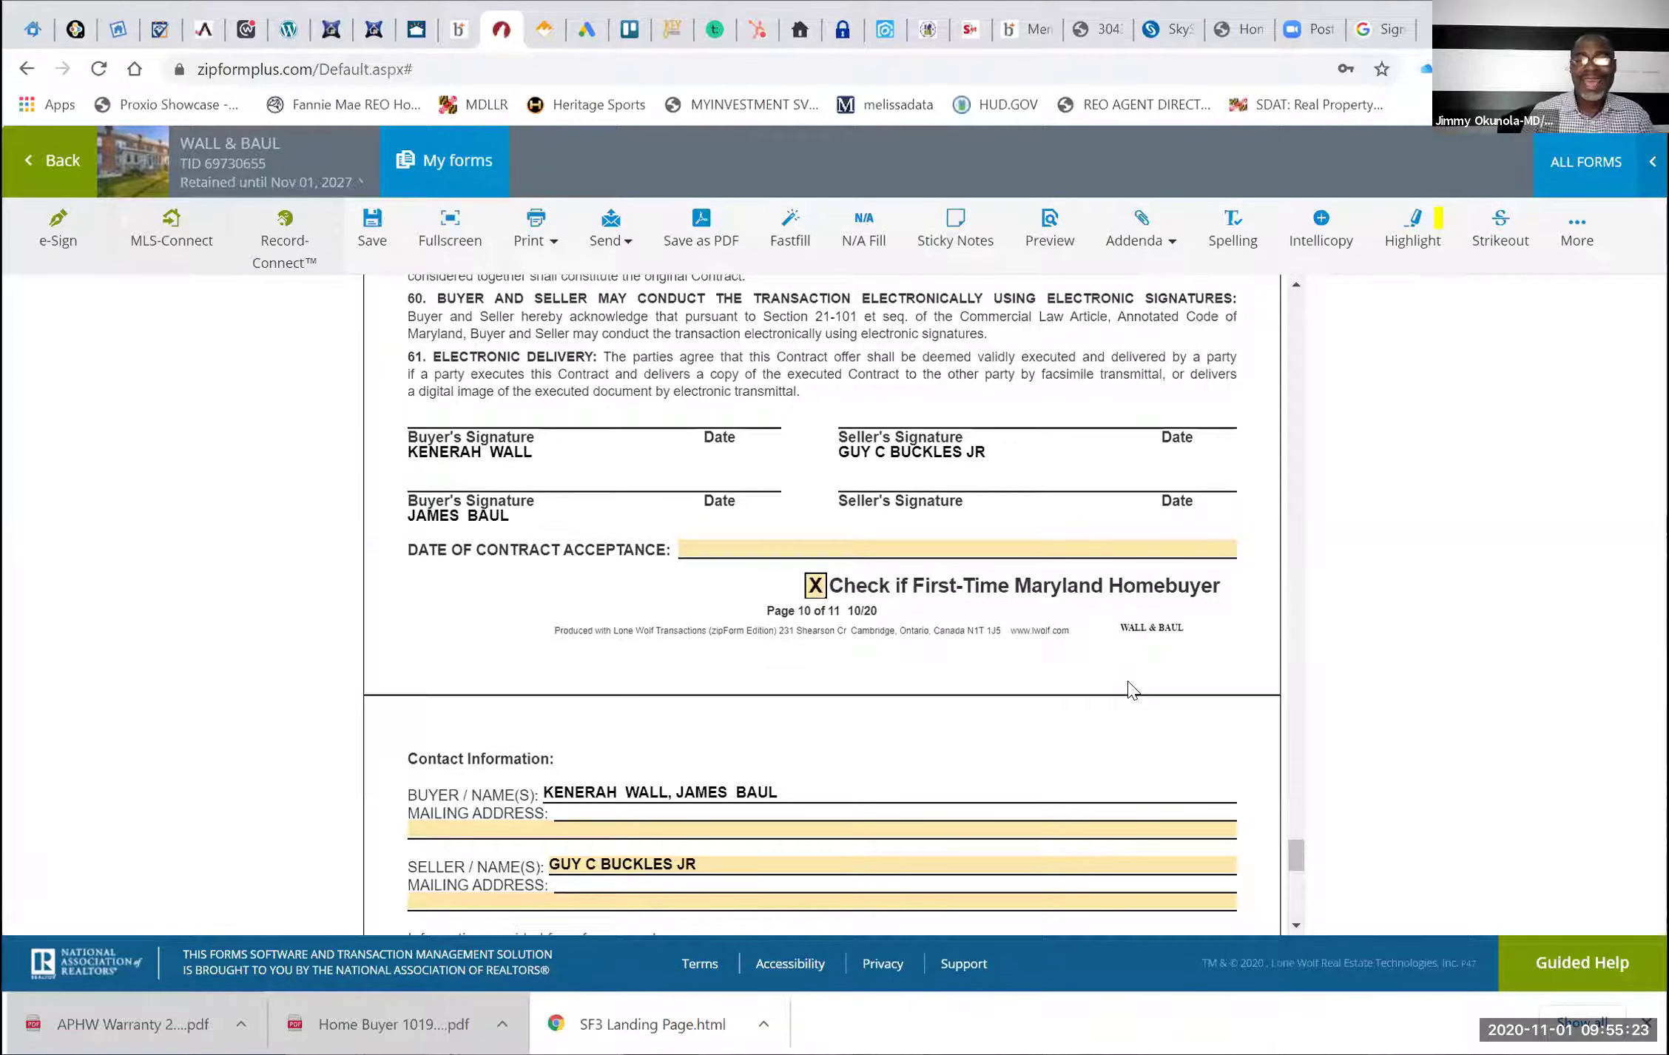
Set Listing Broker and Seller Agent and Buyer Agent roles under Acting As, then save the contract
{"action": "scroll", "coordinate": [722, 705], "scroll_direction": "down", "scroll_amount": 5}
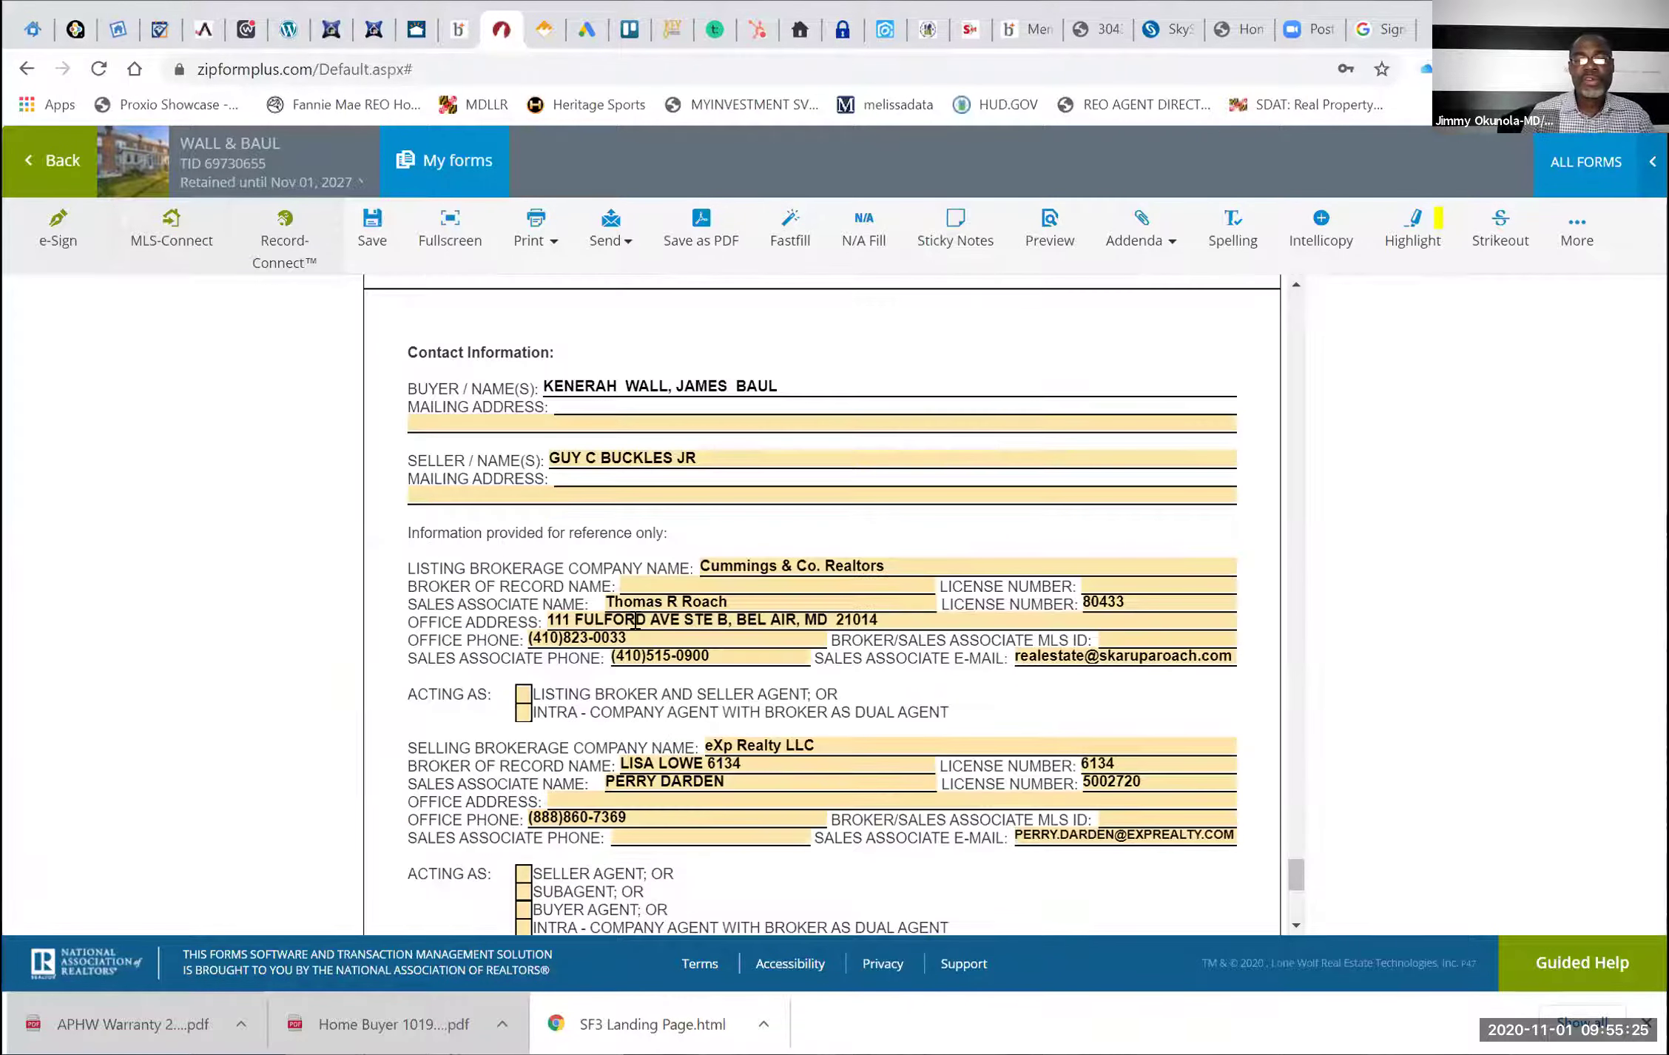
{"action": "left_click", "coordinate": [524, 698]}
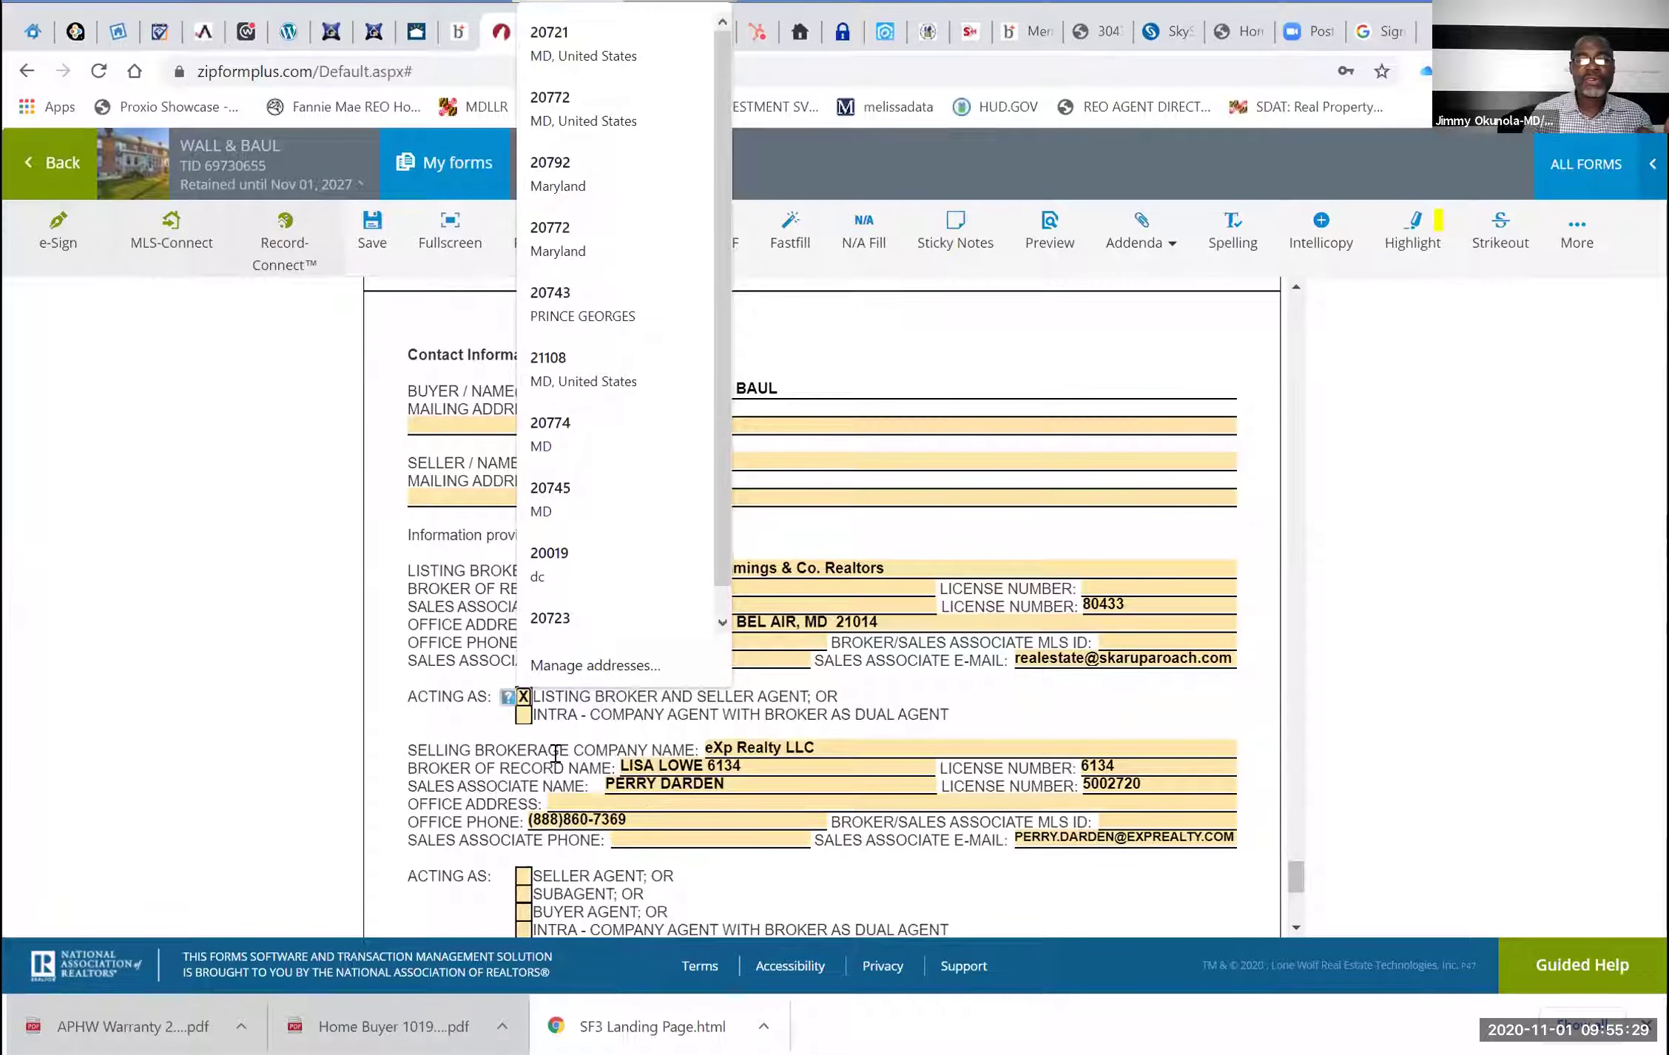
{"action": "scroll", "coordinate": [525, 740], "scroll_direction": "down", "scroll_amount": 2}
{"action": "left_click", "coordinate": [522, 736]}
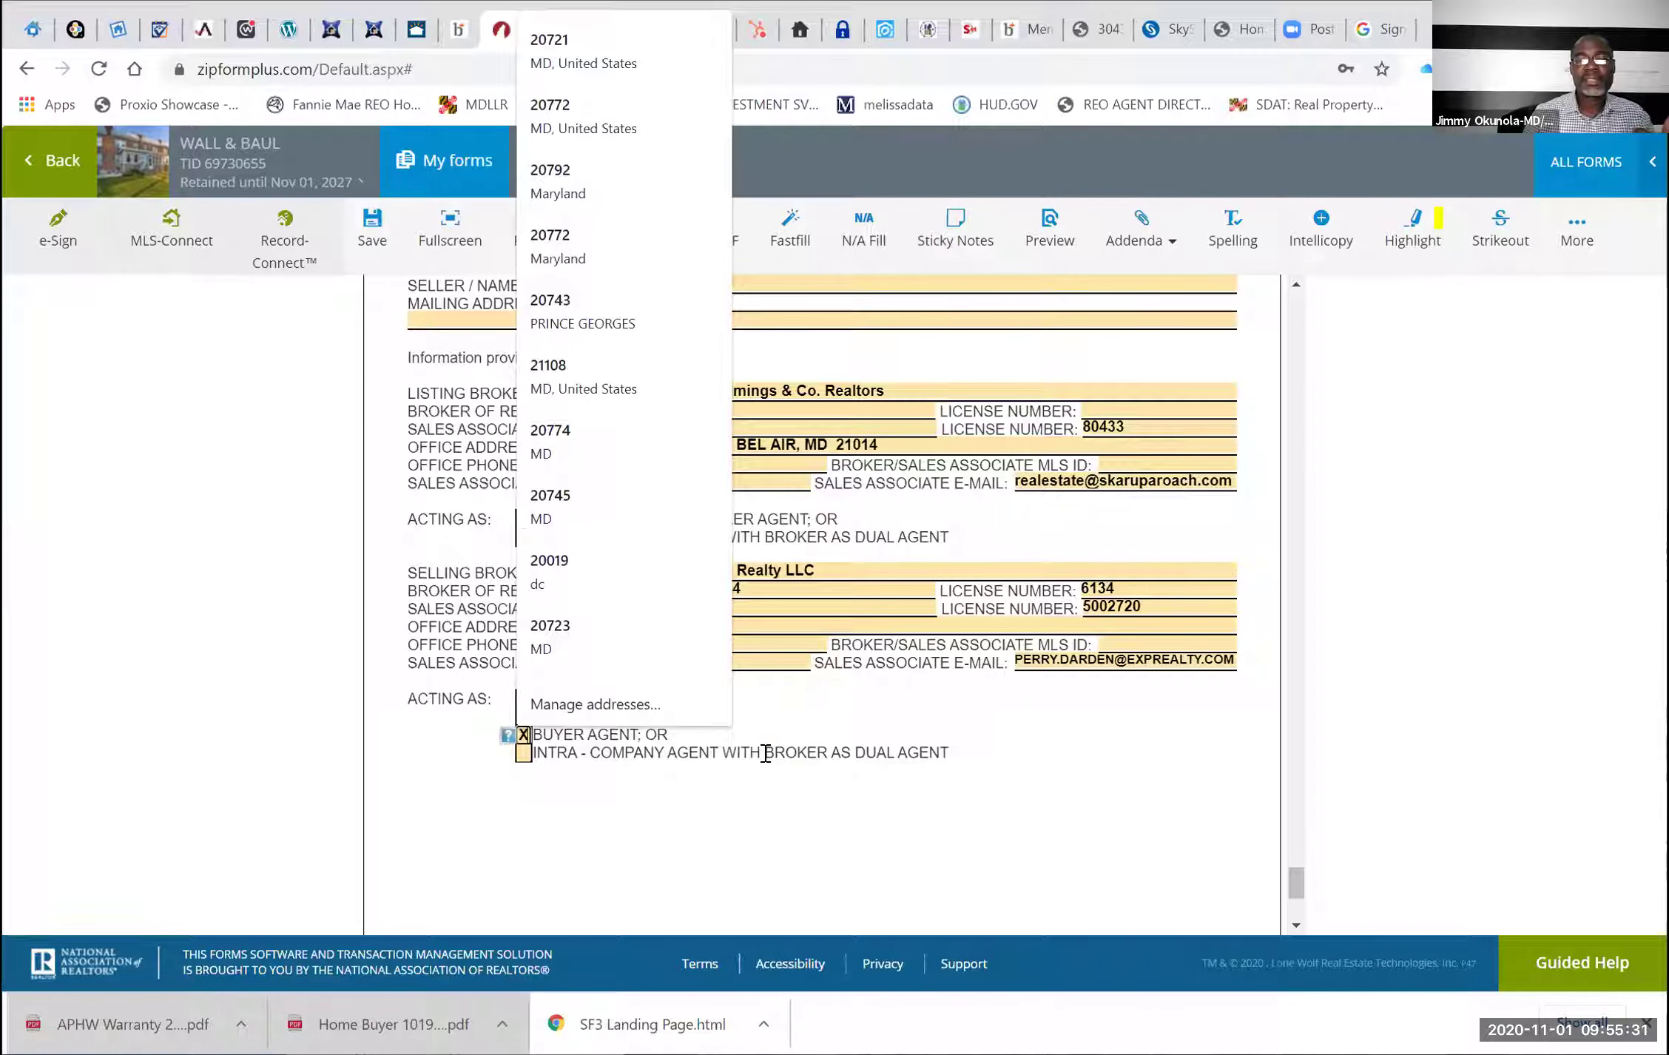
{"action": "left_click", "coordinate": [1141, 738]}
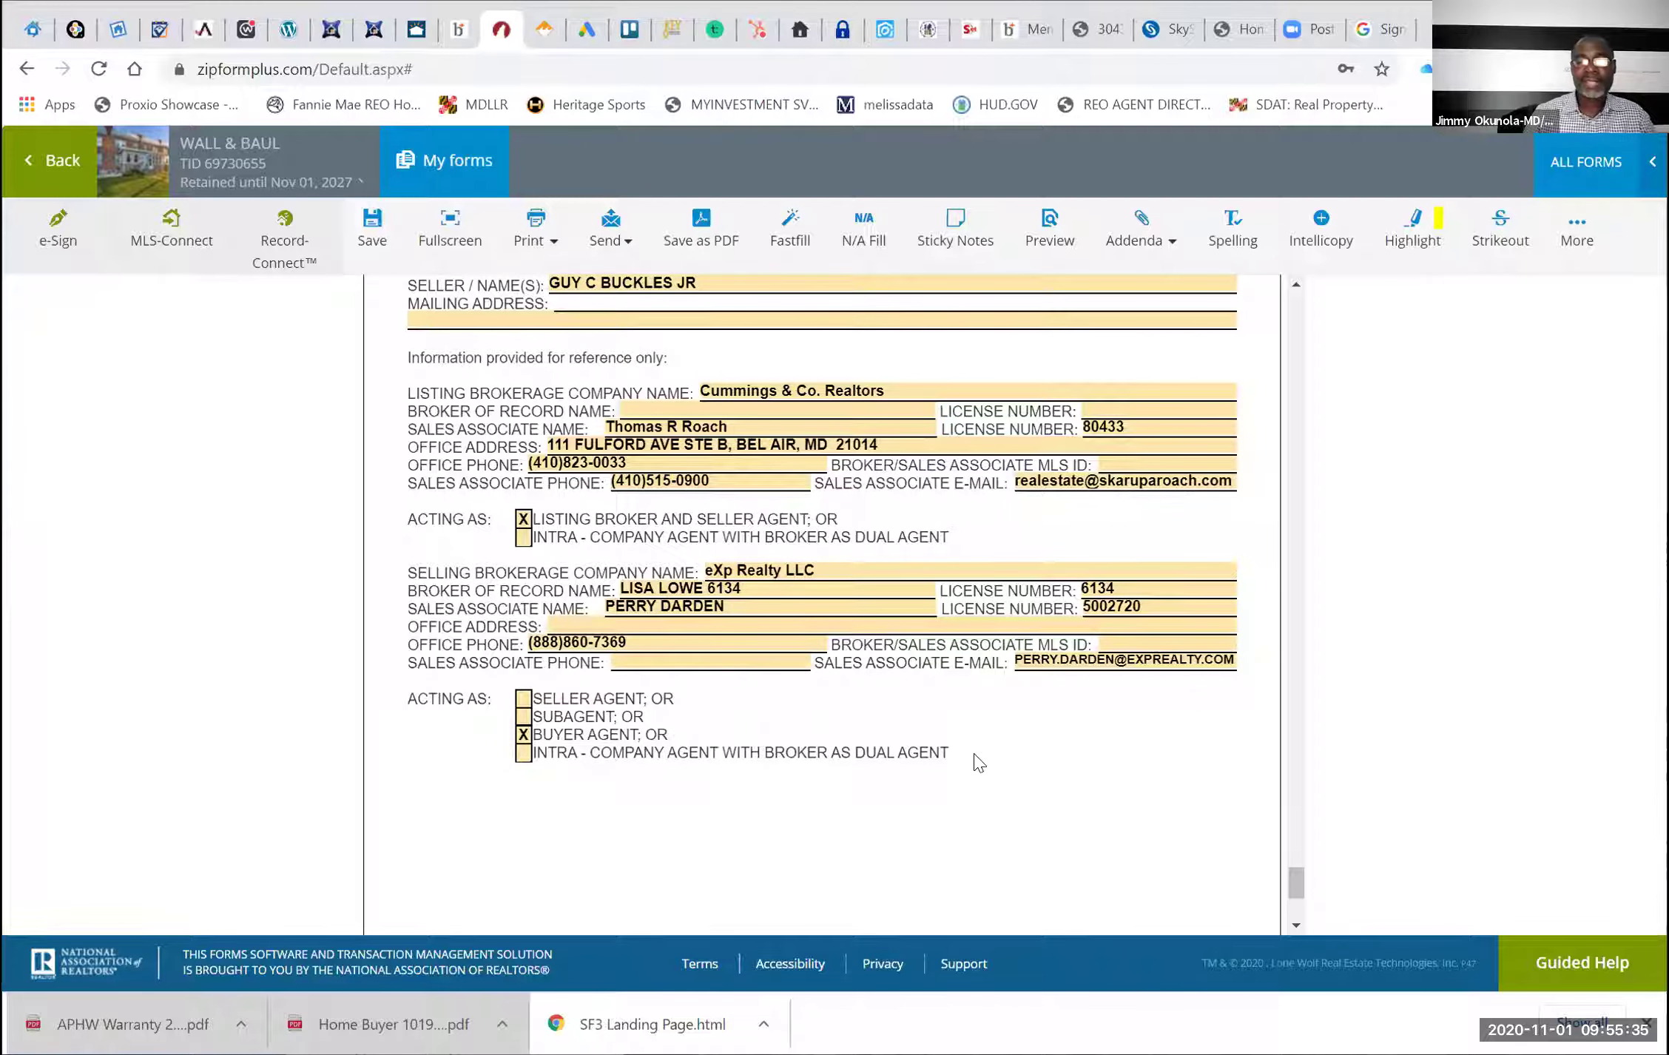
{"action": "scroll", "coordinate": [978, 763], "scroll_direction": "down", "scroll_amount": 5}
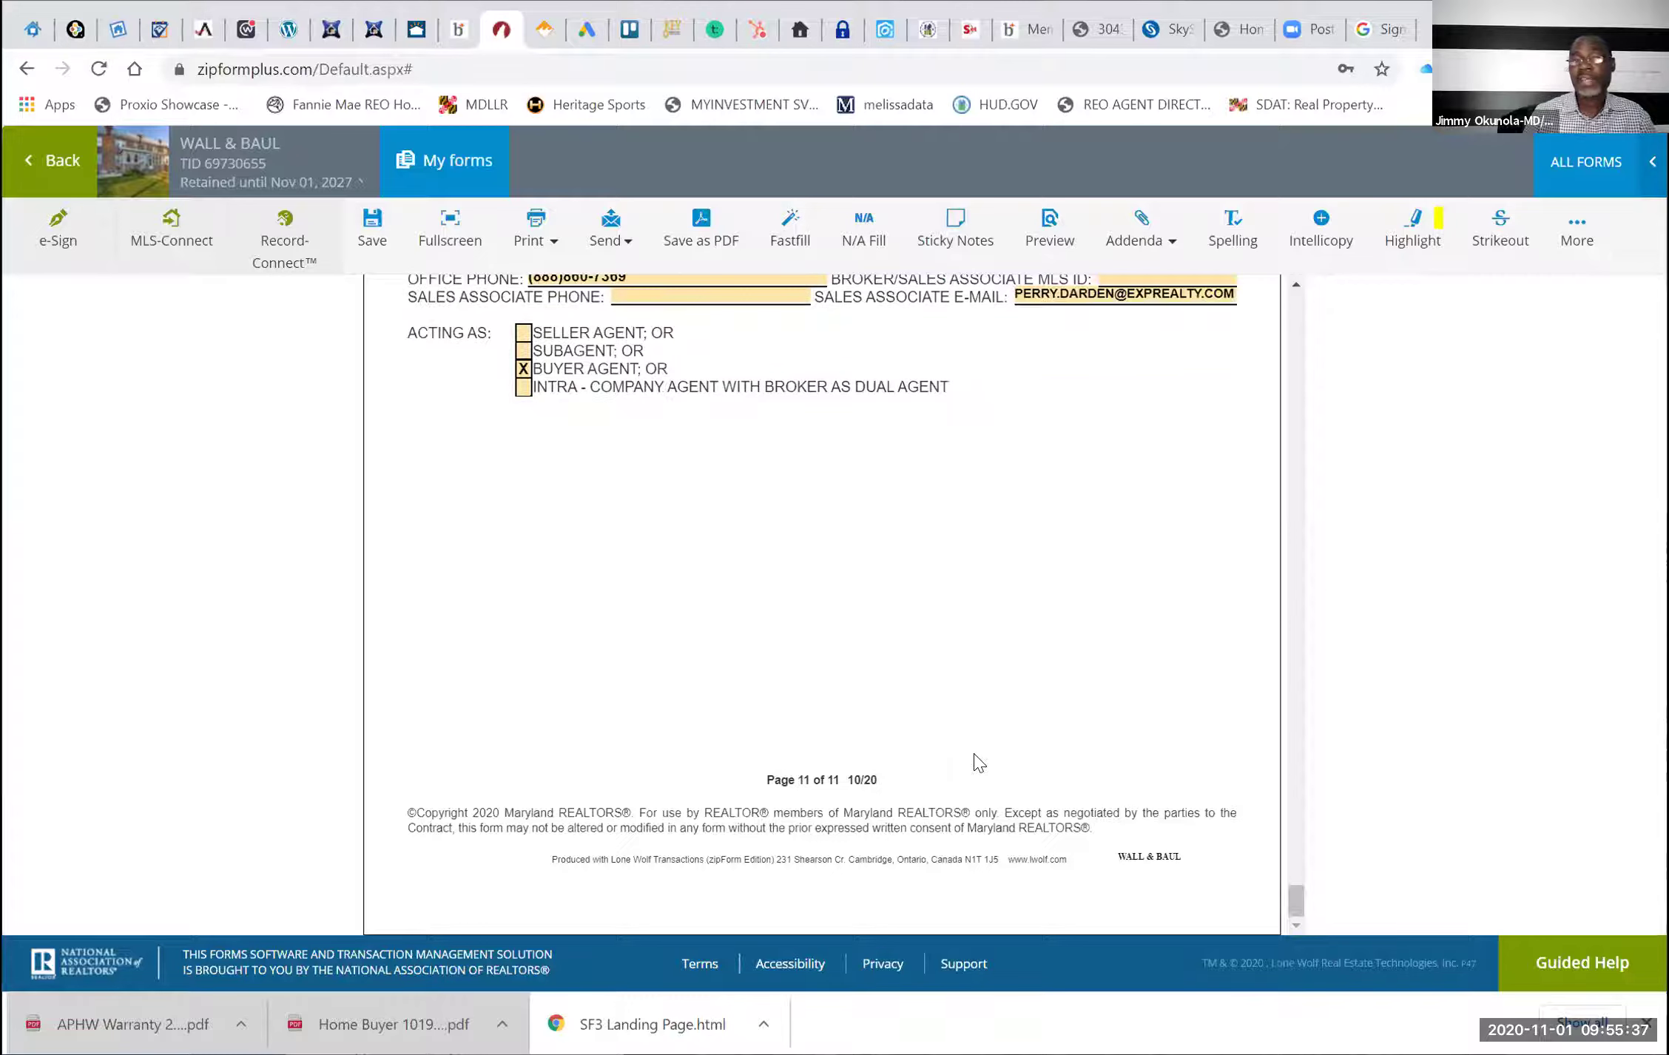
{"action": "left_click", "coordinate": [370, 221]}
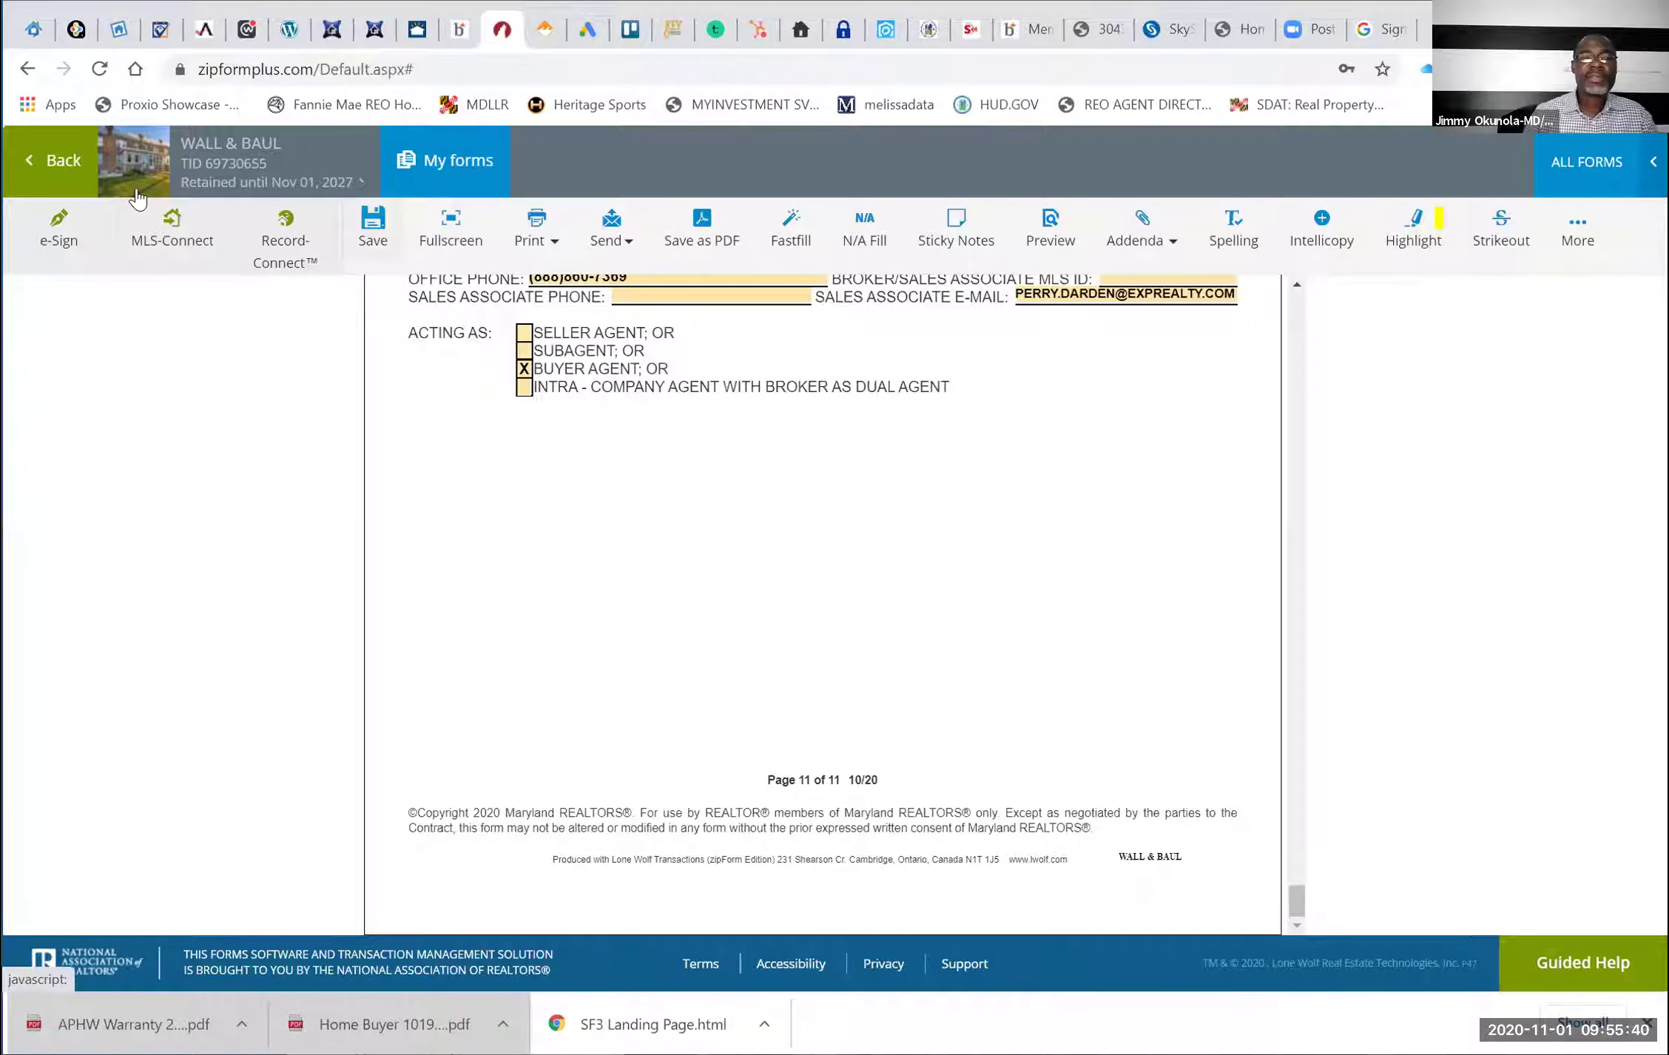
Open the Addendum of Clauses [1332] from the transaction's documents list and return to its top
{"action": "left_click", "coordinate": [55, 168]}
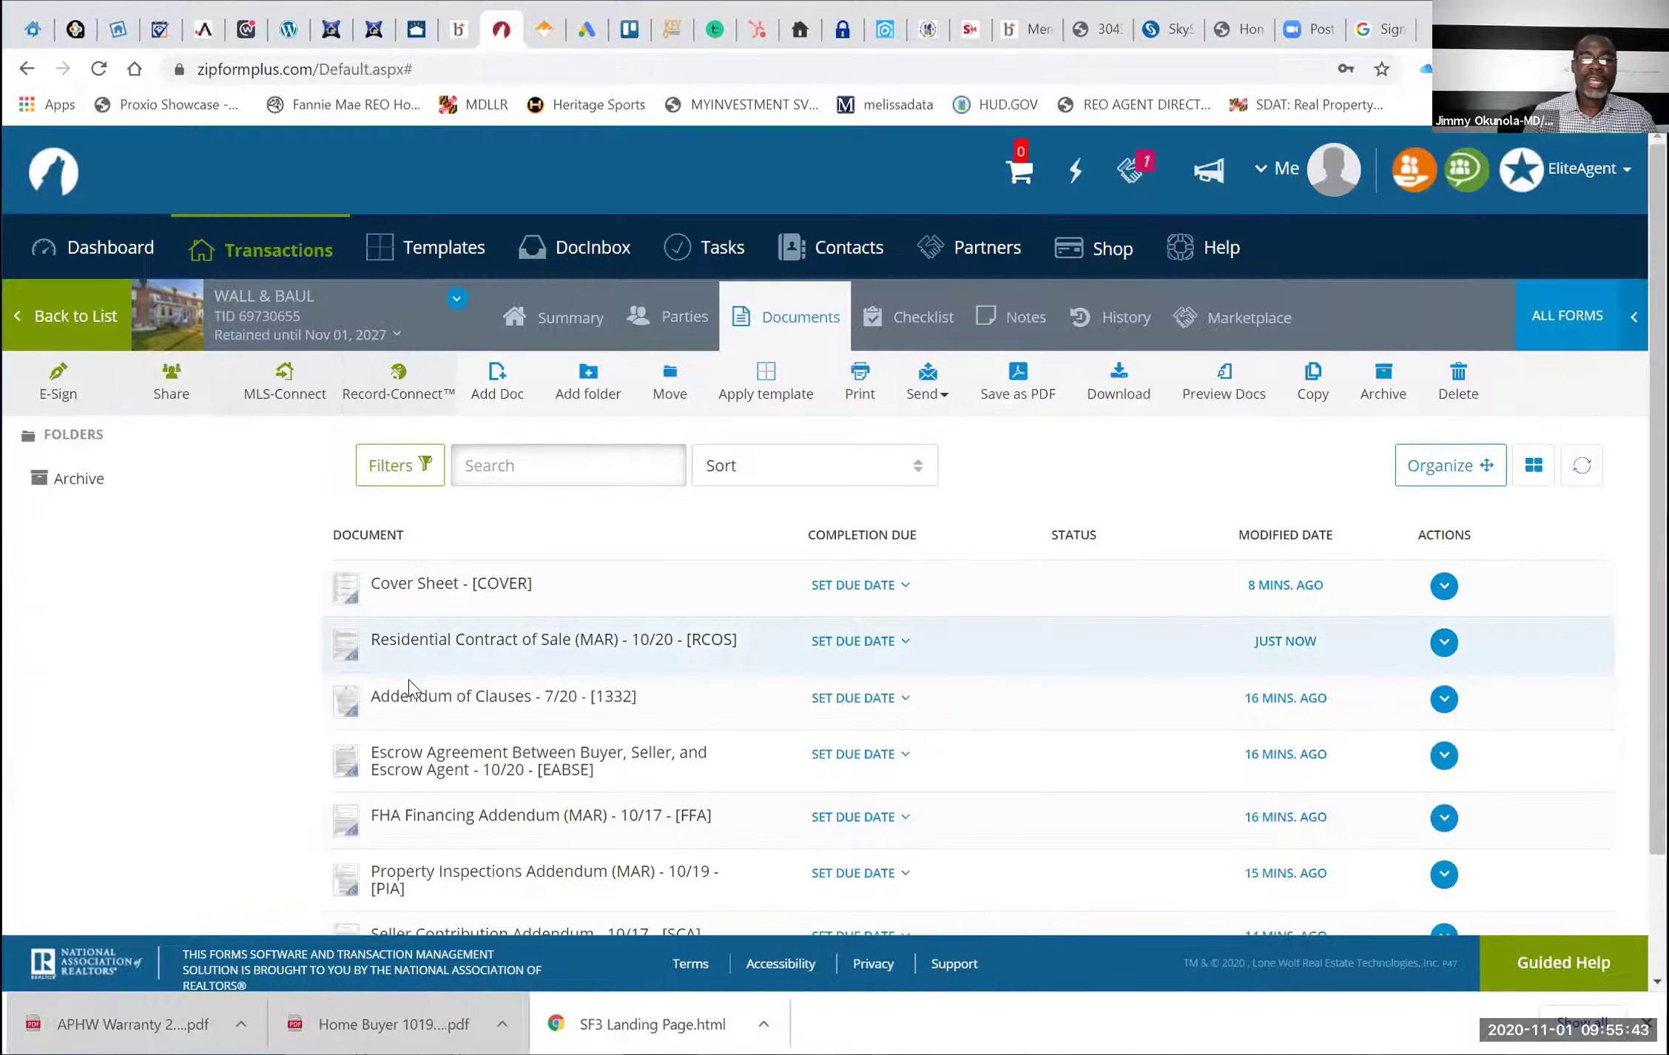
{"action": "left_click", "coordinate": [416, 695]}
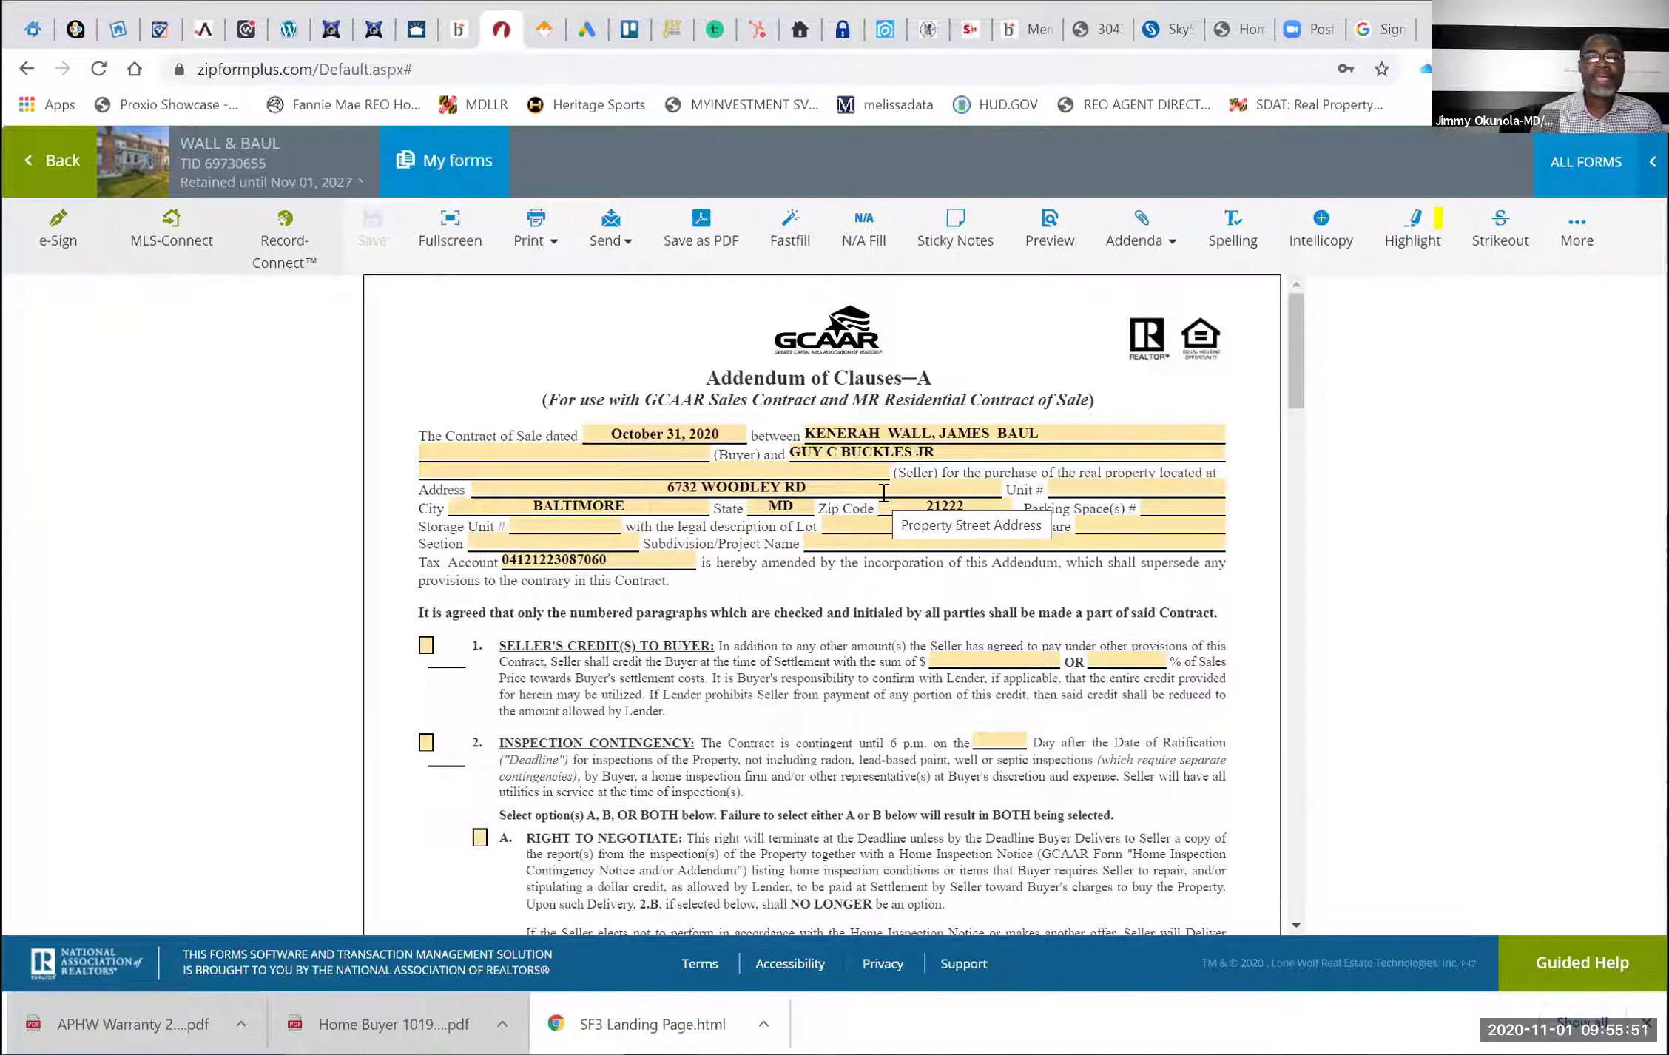
{"action": "scroll", "coordinate": [605, 491], "scroll_direction": "down", "scroll_amount": 2}
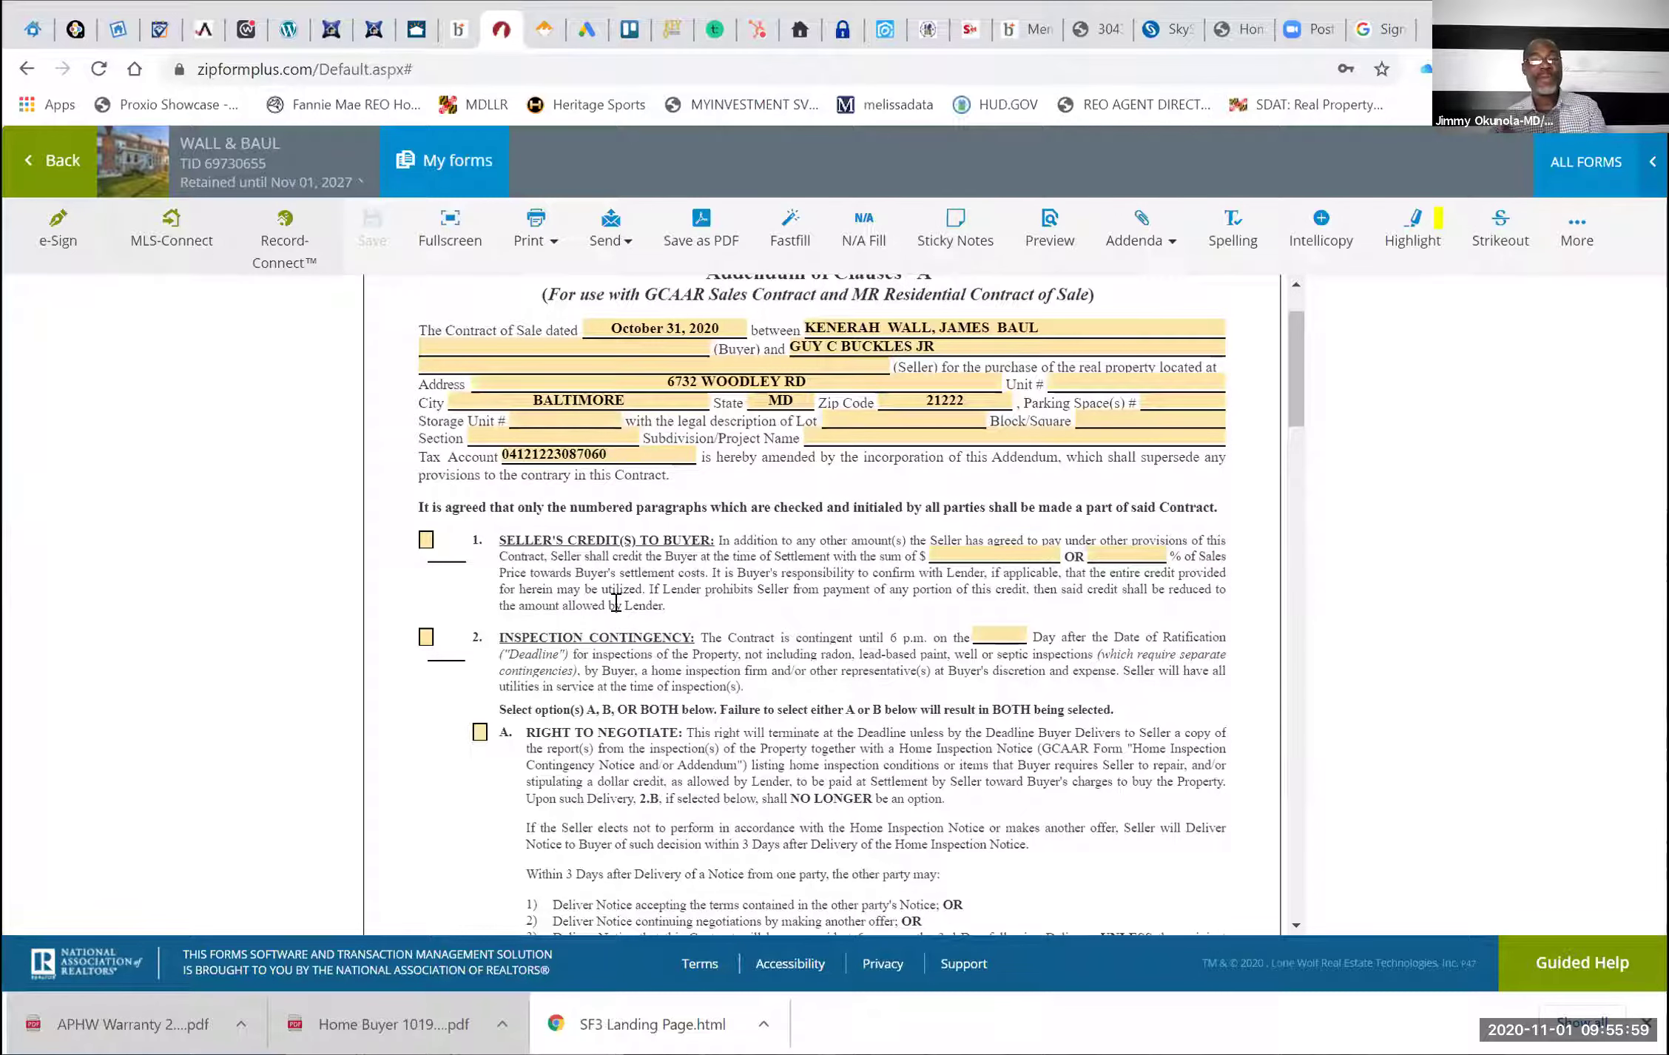
{"action": "scroll", "coordinate": [615, 603], "scroll_direction": "up", "scroll_amount": 1}
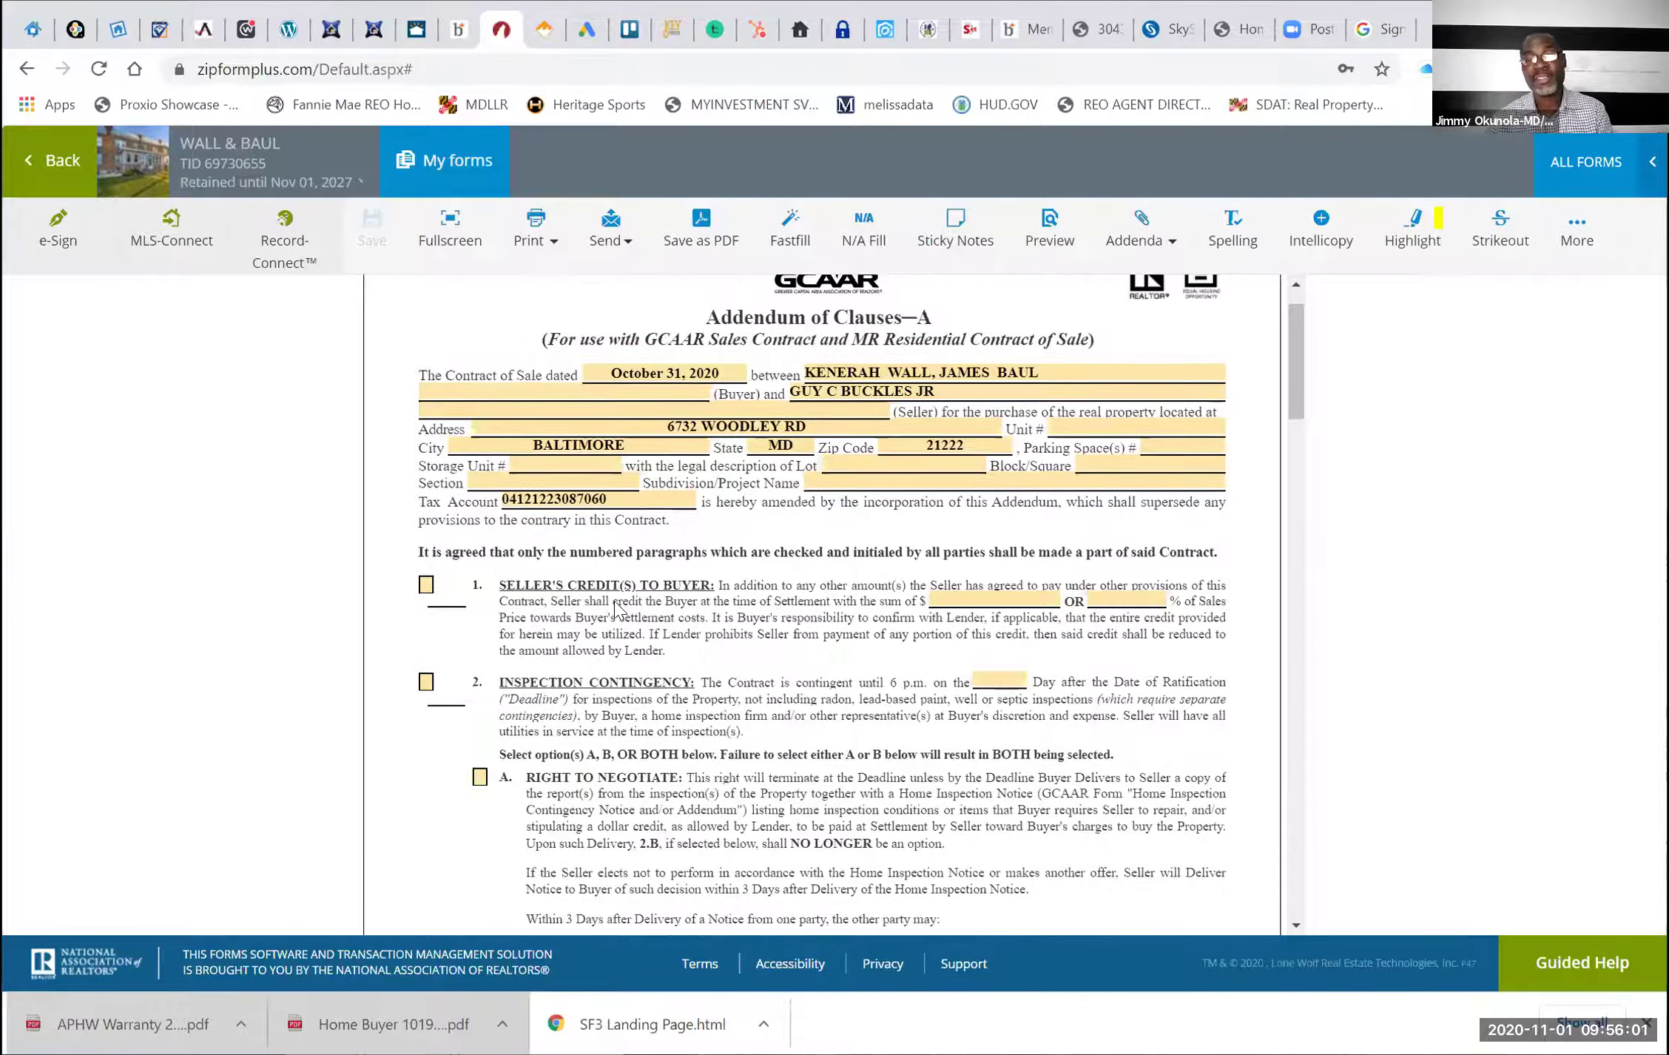
{"action": "scroll", "coordinate": [614, 602], "scroll_direction": "up", "scroll_amount": 1}
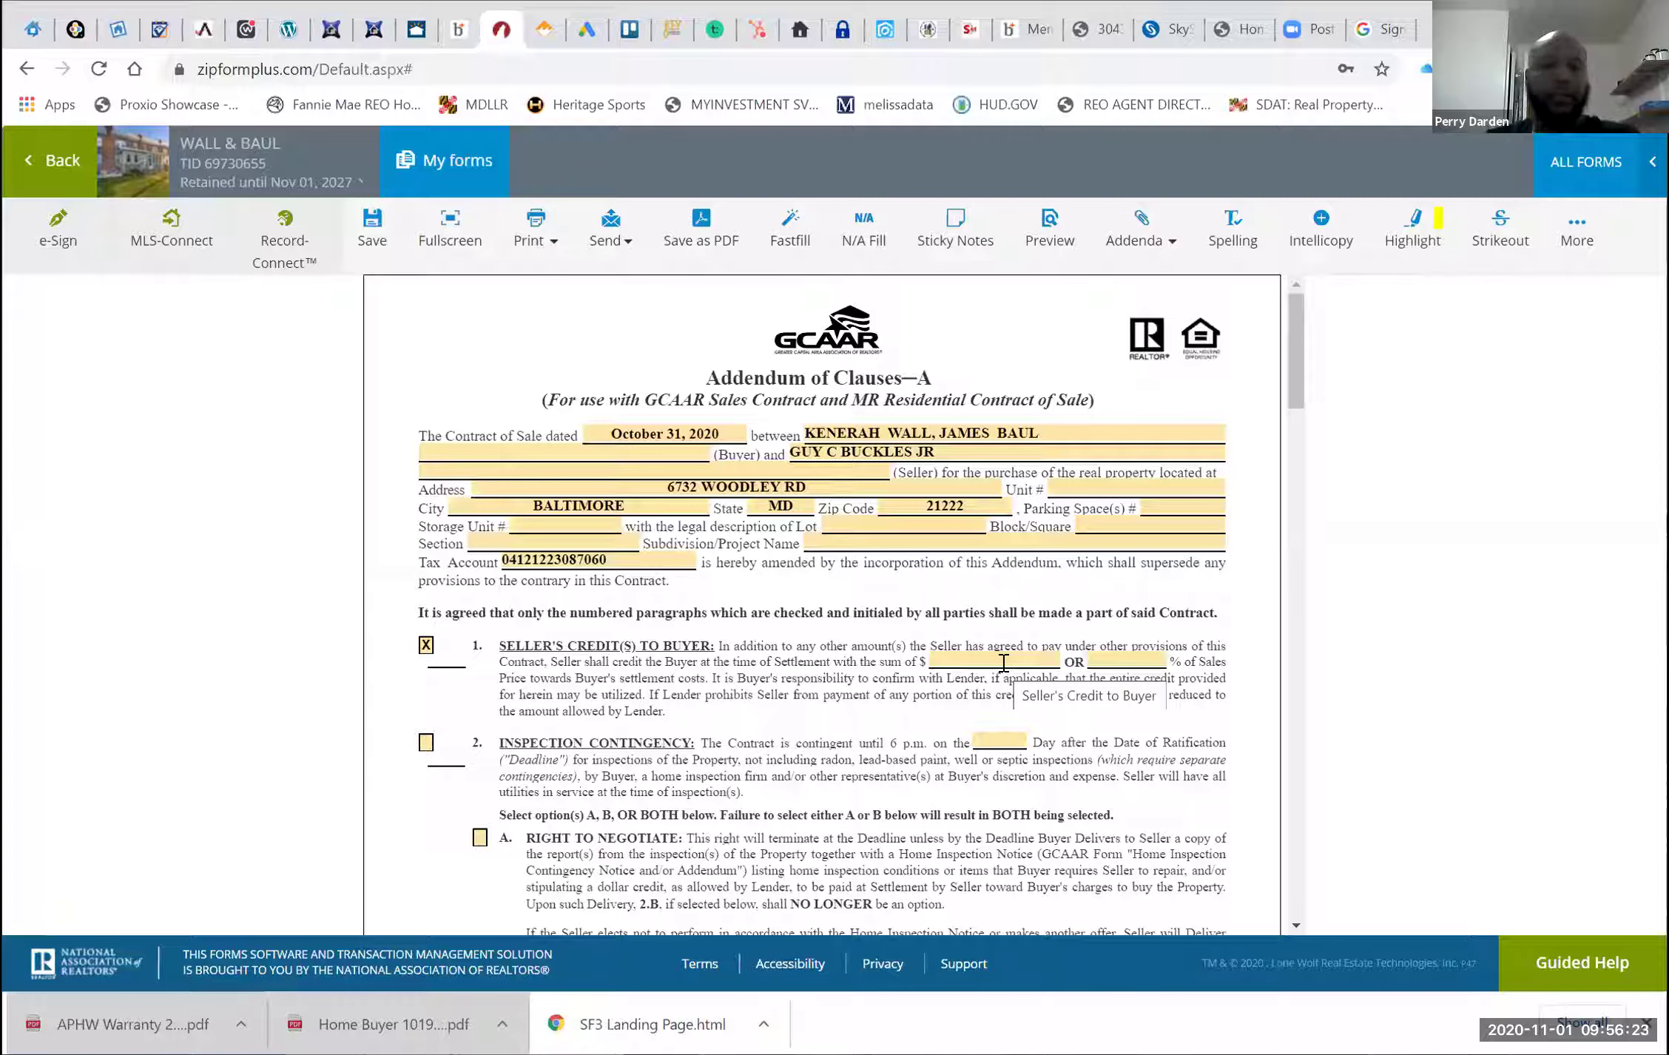
Set the seller's credit to 6.000% of the sales price
{"action": "left_click", "coordinate": [1003, 662]}
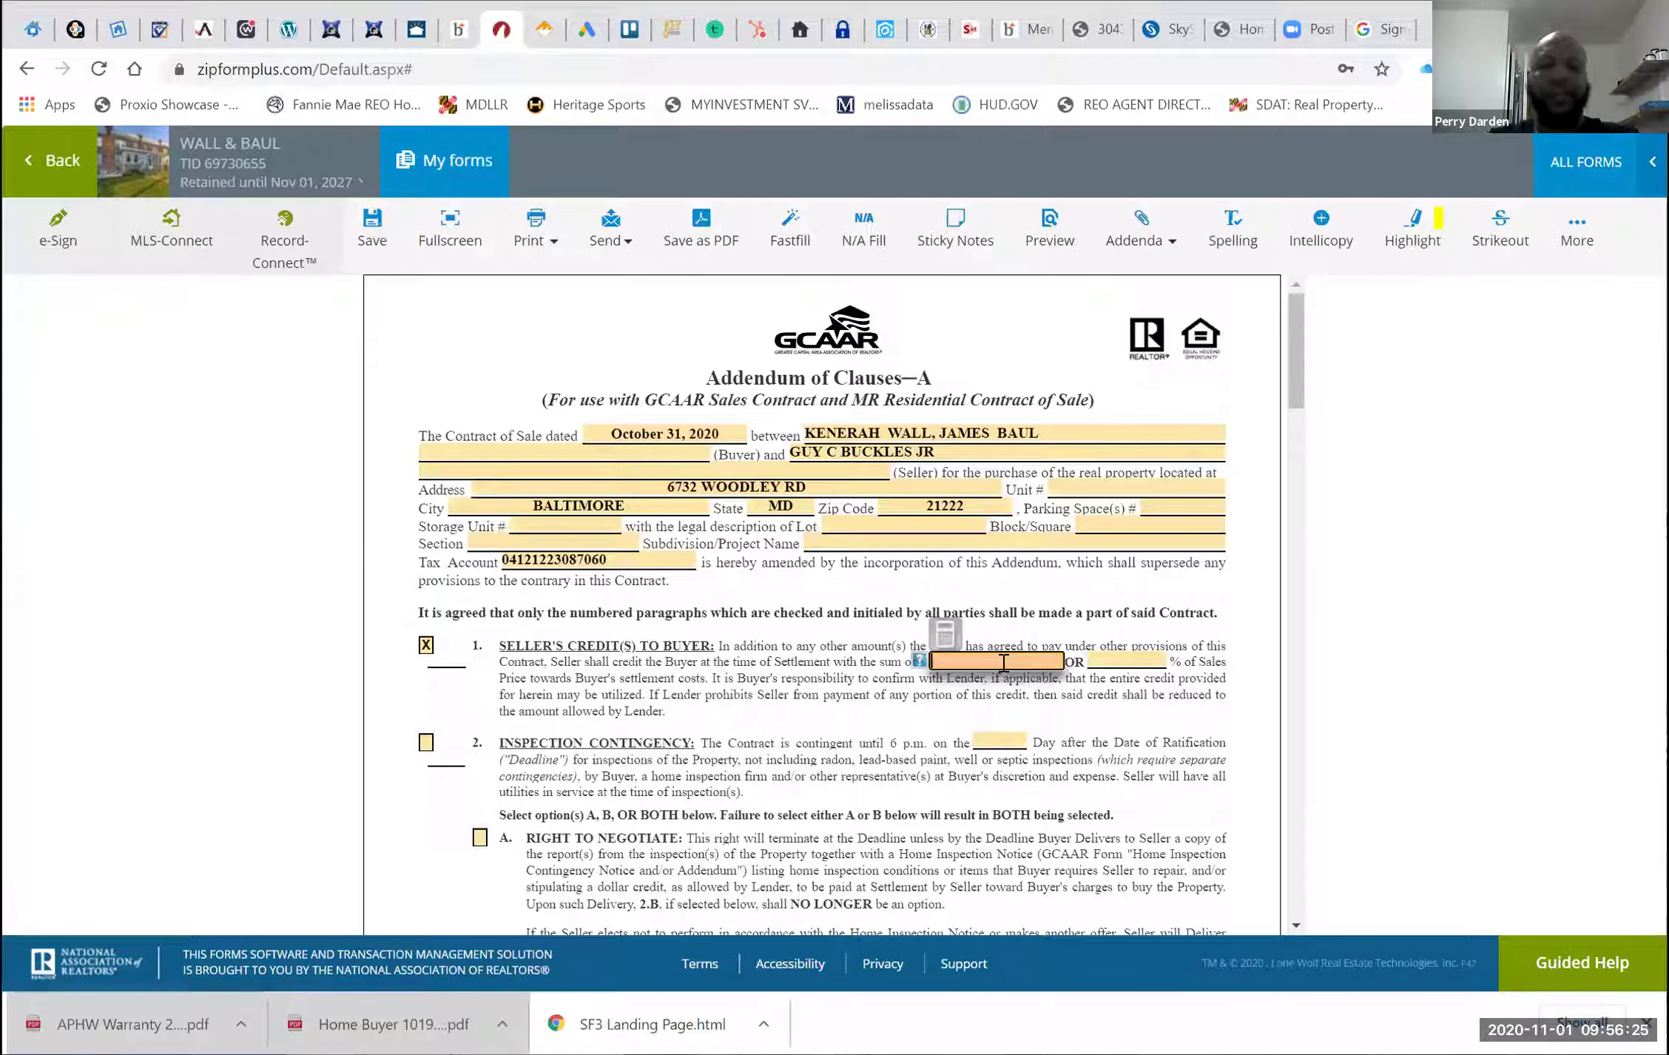
{"action": "left_click", "coordinate": [1131, 660]}
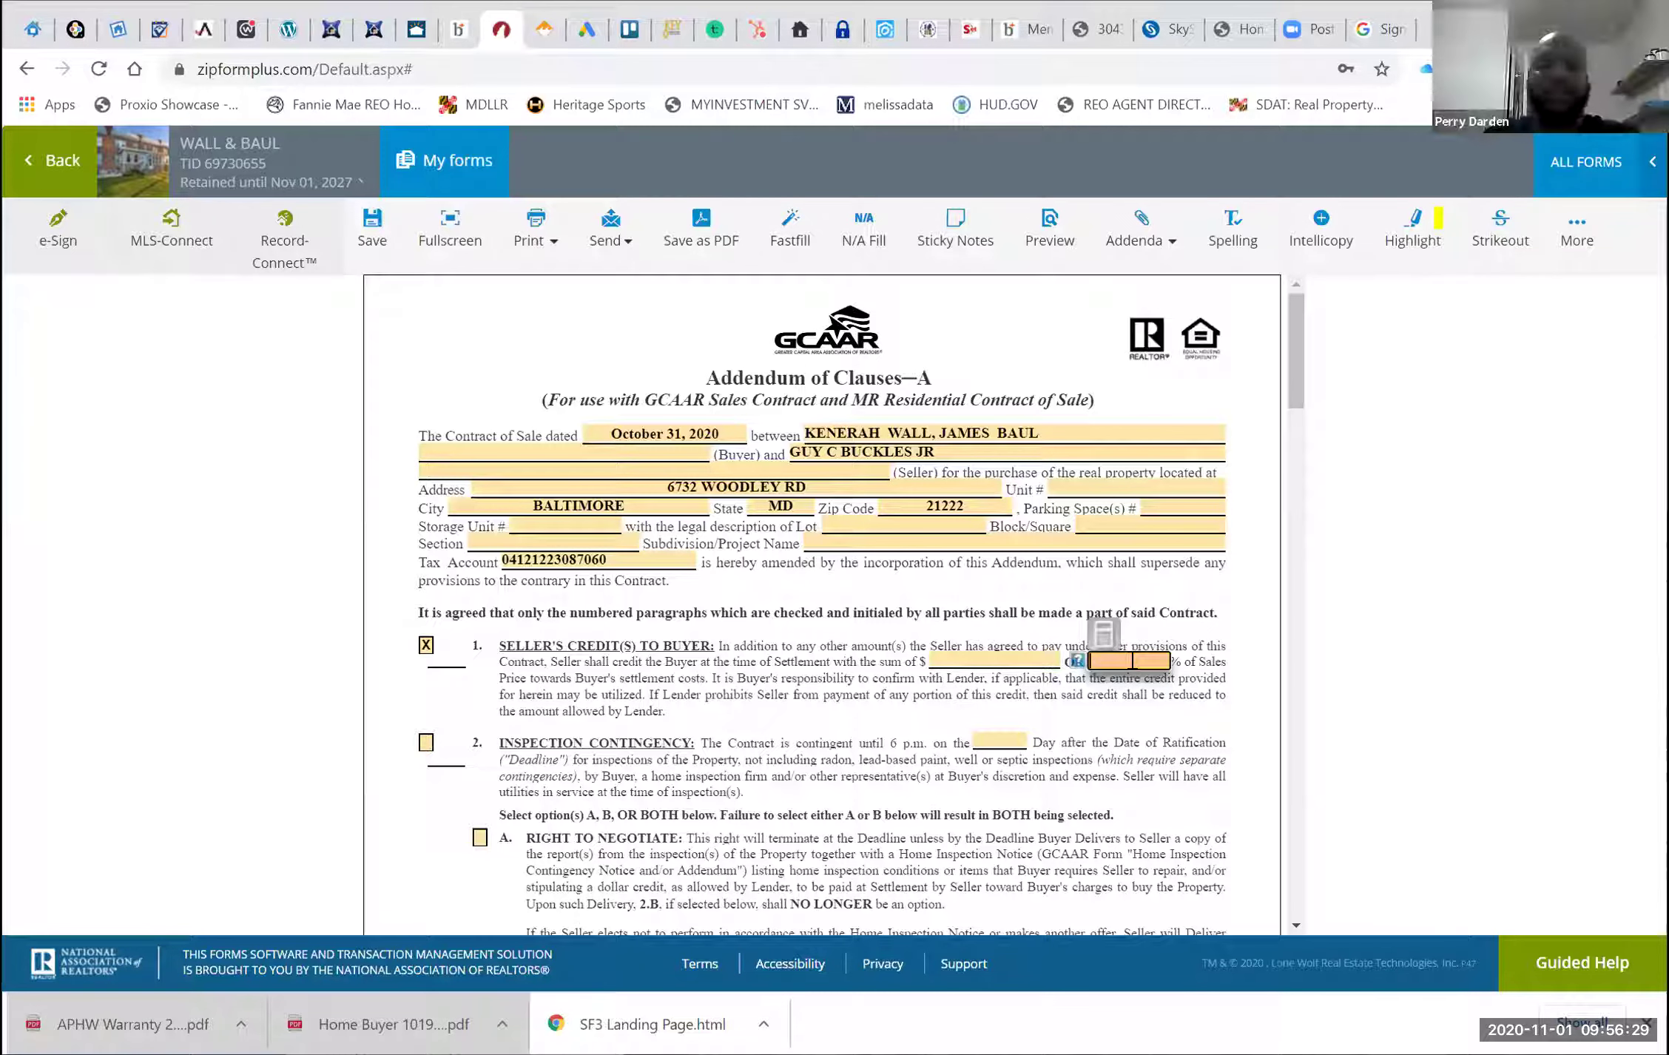
{"action": "type", "text": "6"}
{"action": "left_click", "coordinate": [1082, 756]}
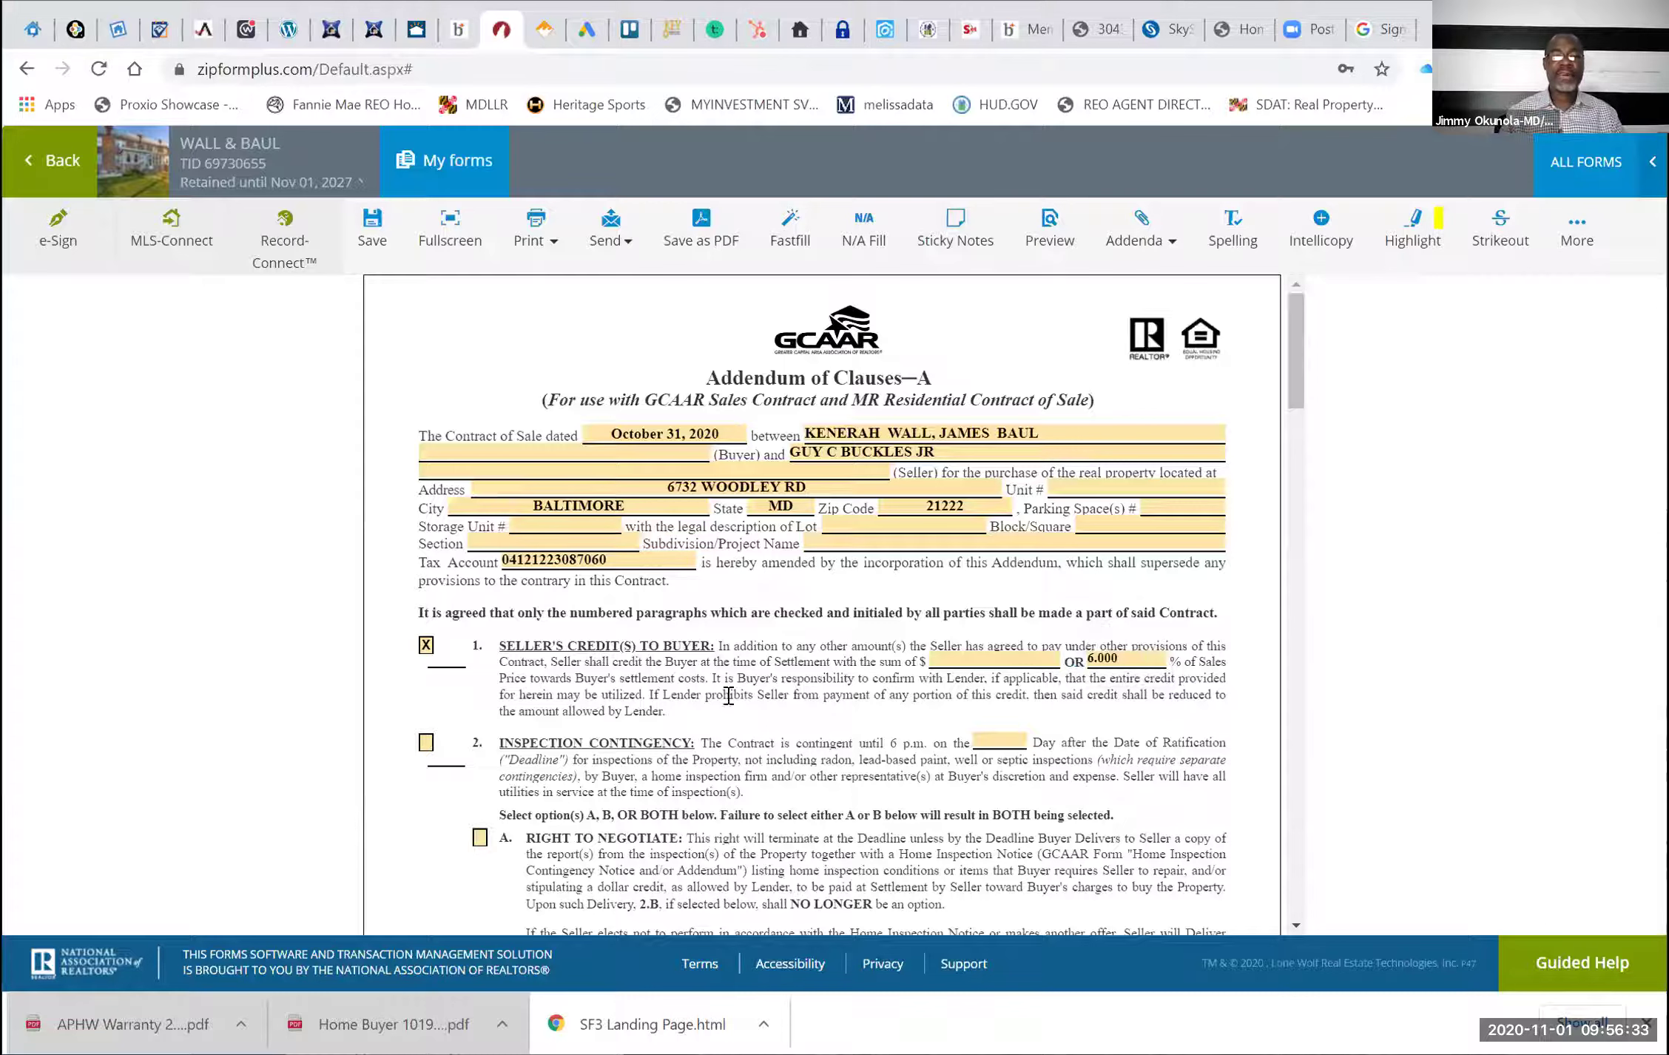
Check paragraph 2 Inspection Contingency with a 10-day deadline
{"action": "left_click", "coordinate": [425, 747]}
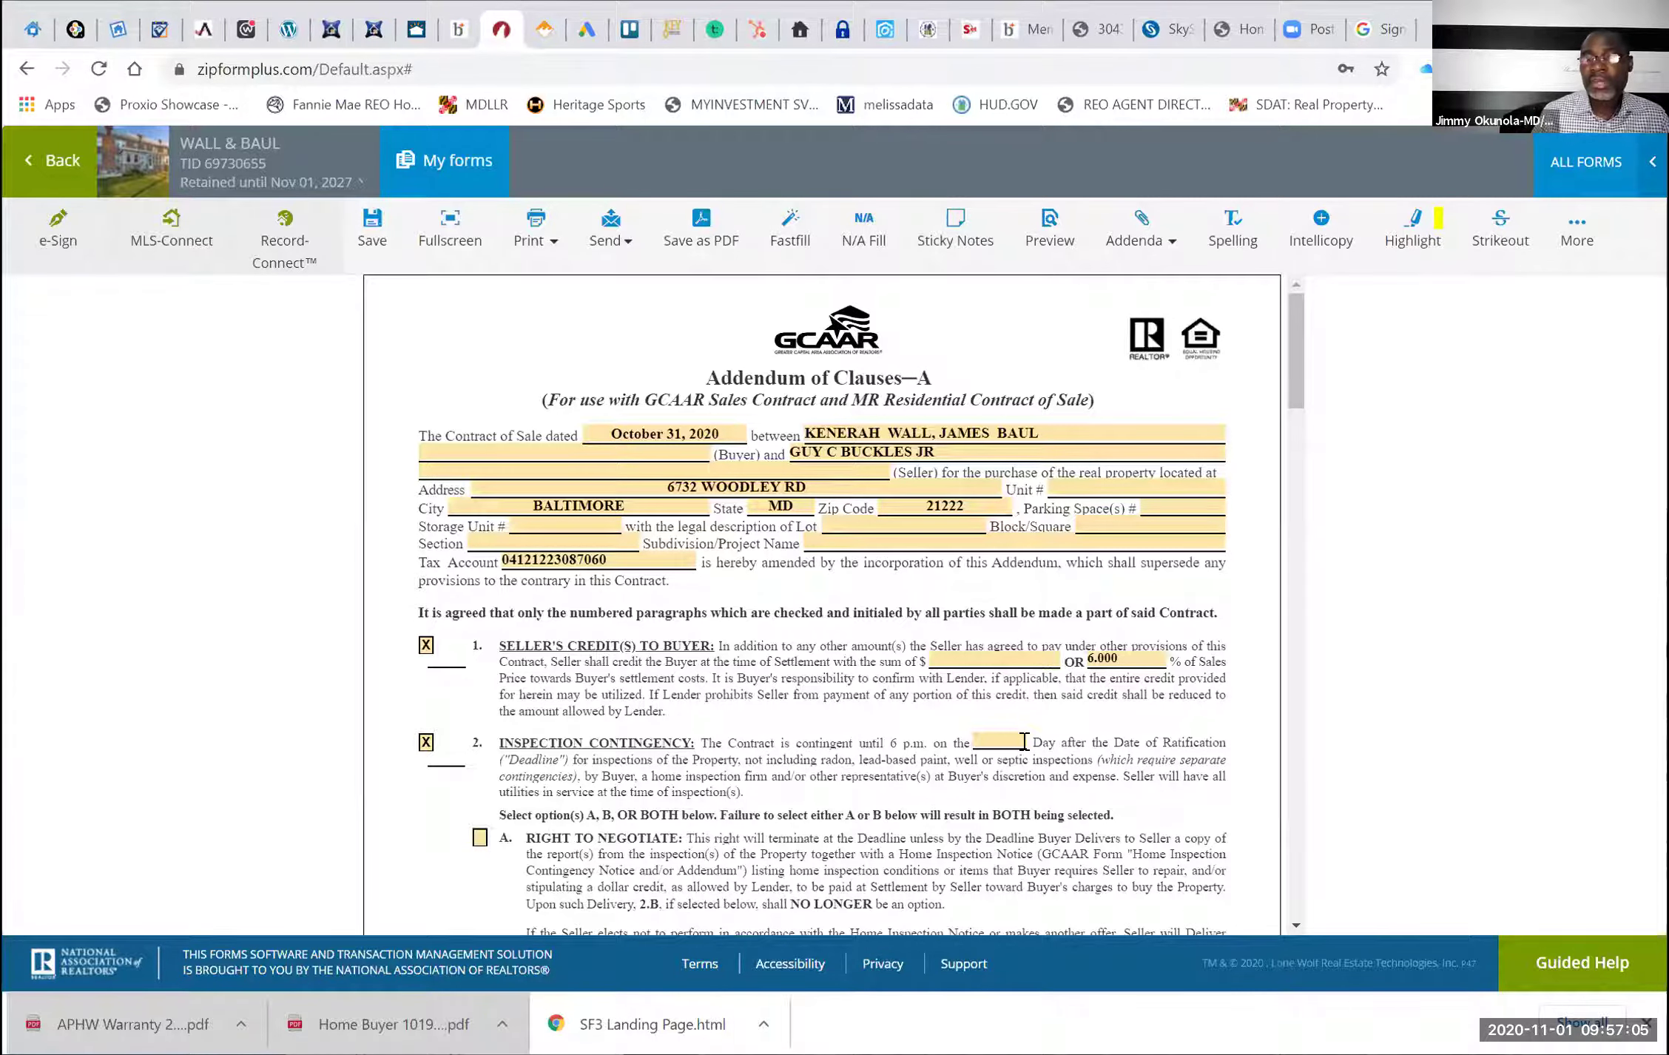
{"action": "left_click", "coordinate": [1004, 739]}
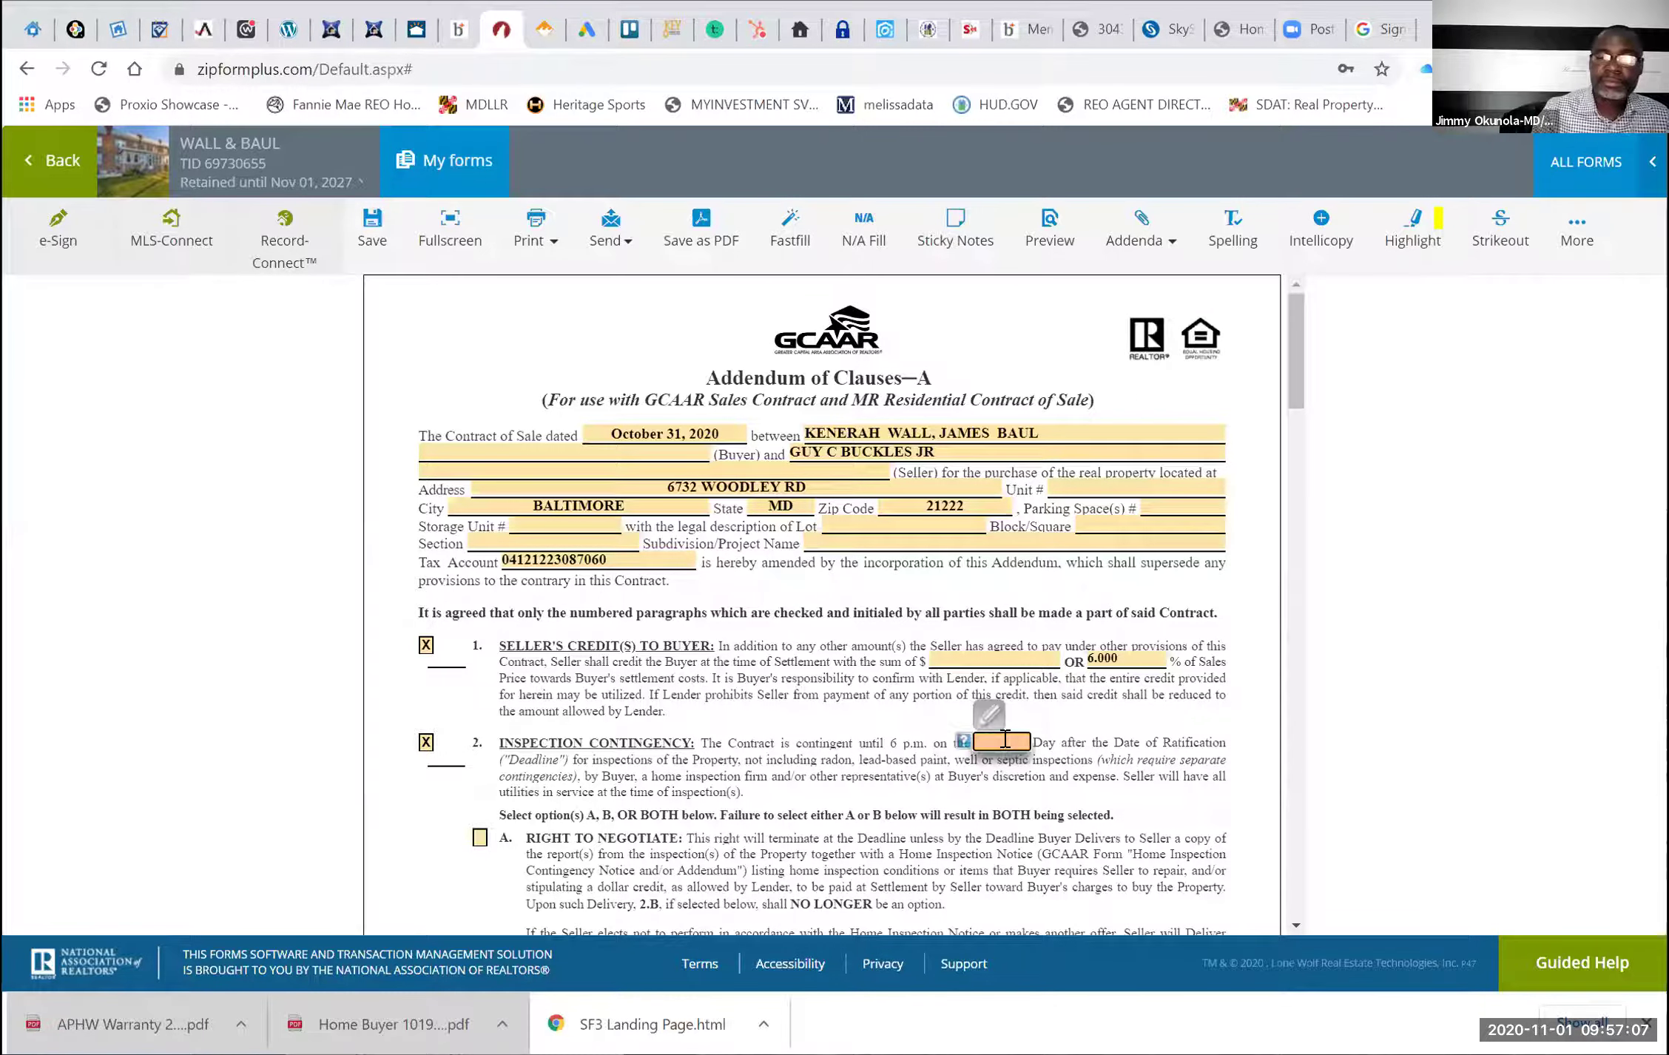
{"action": "type", "text": "10"}
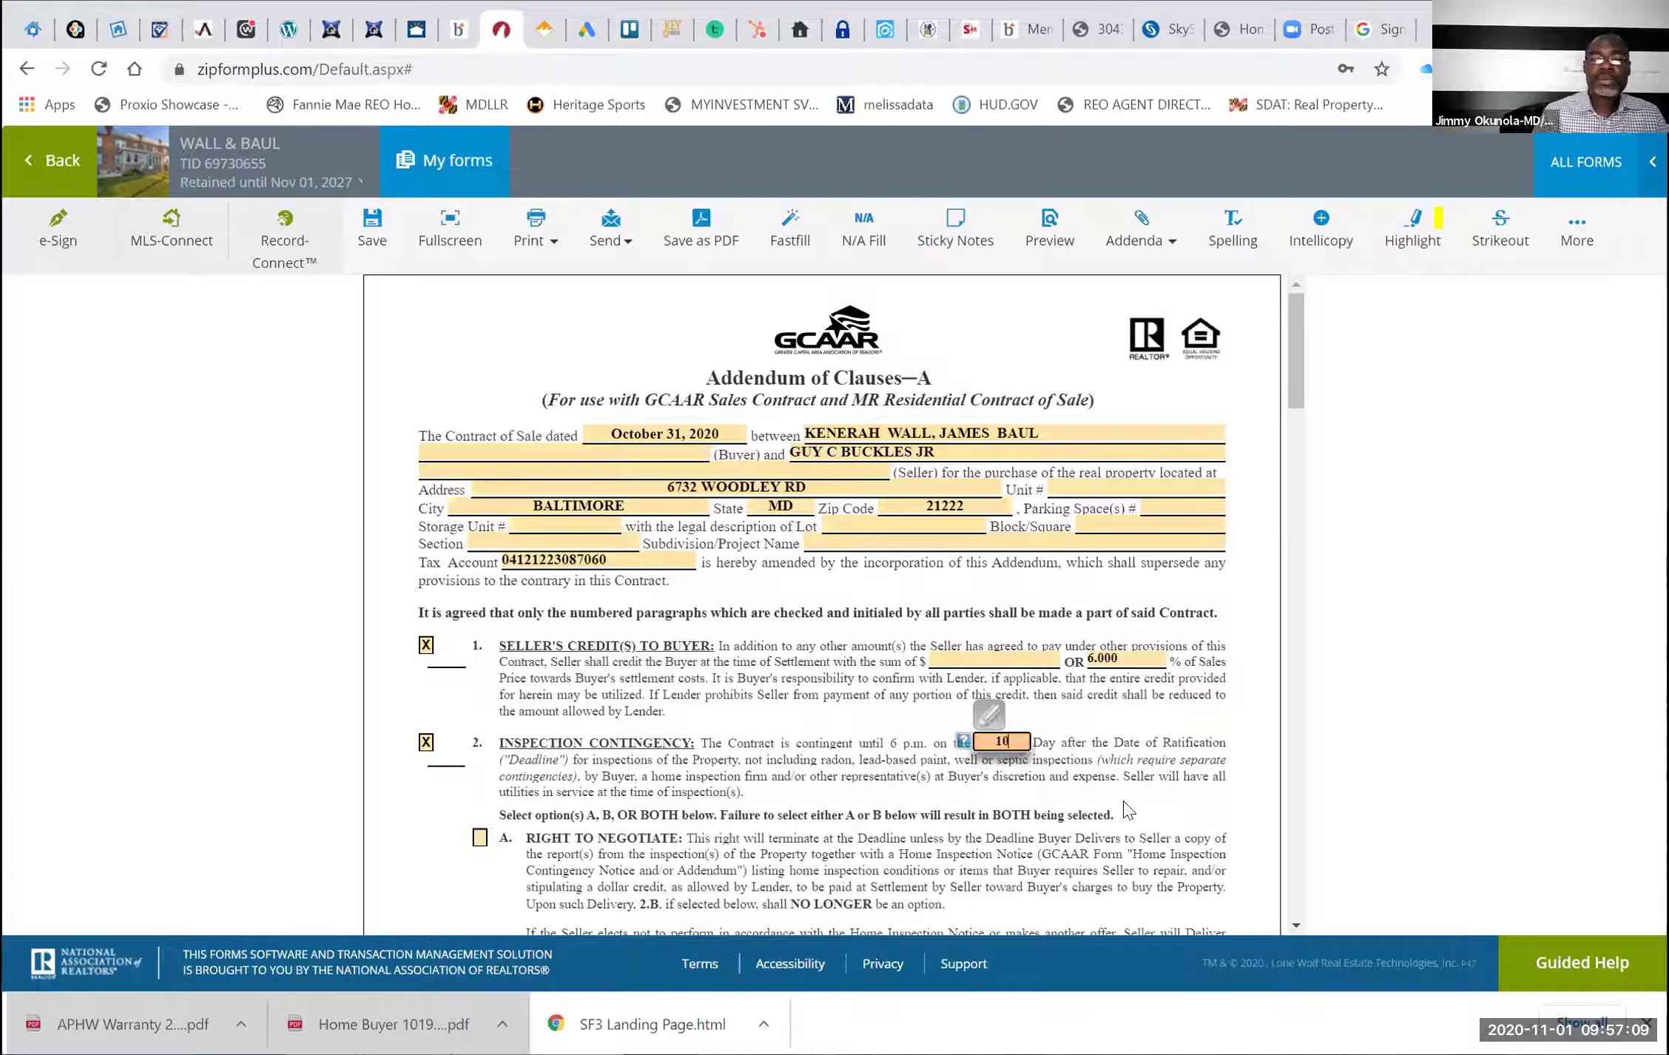
{"action": "left_click", "coordinate": [1126, 809]}
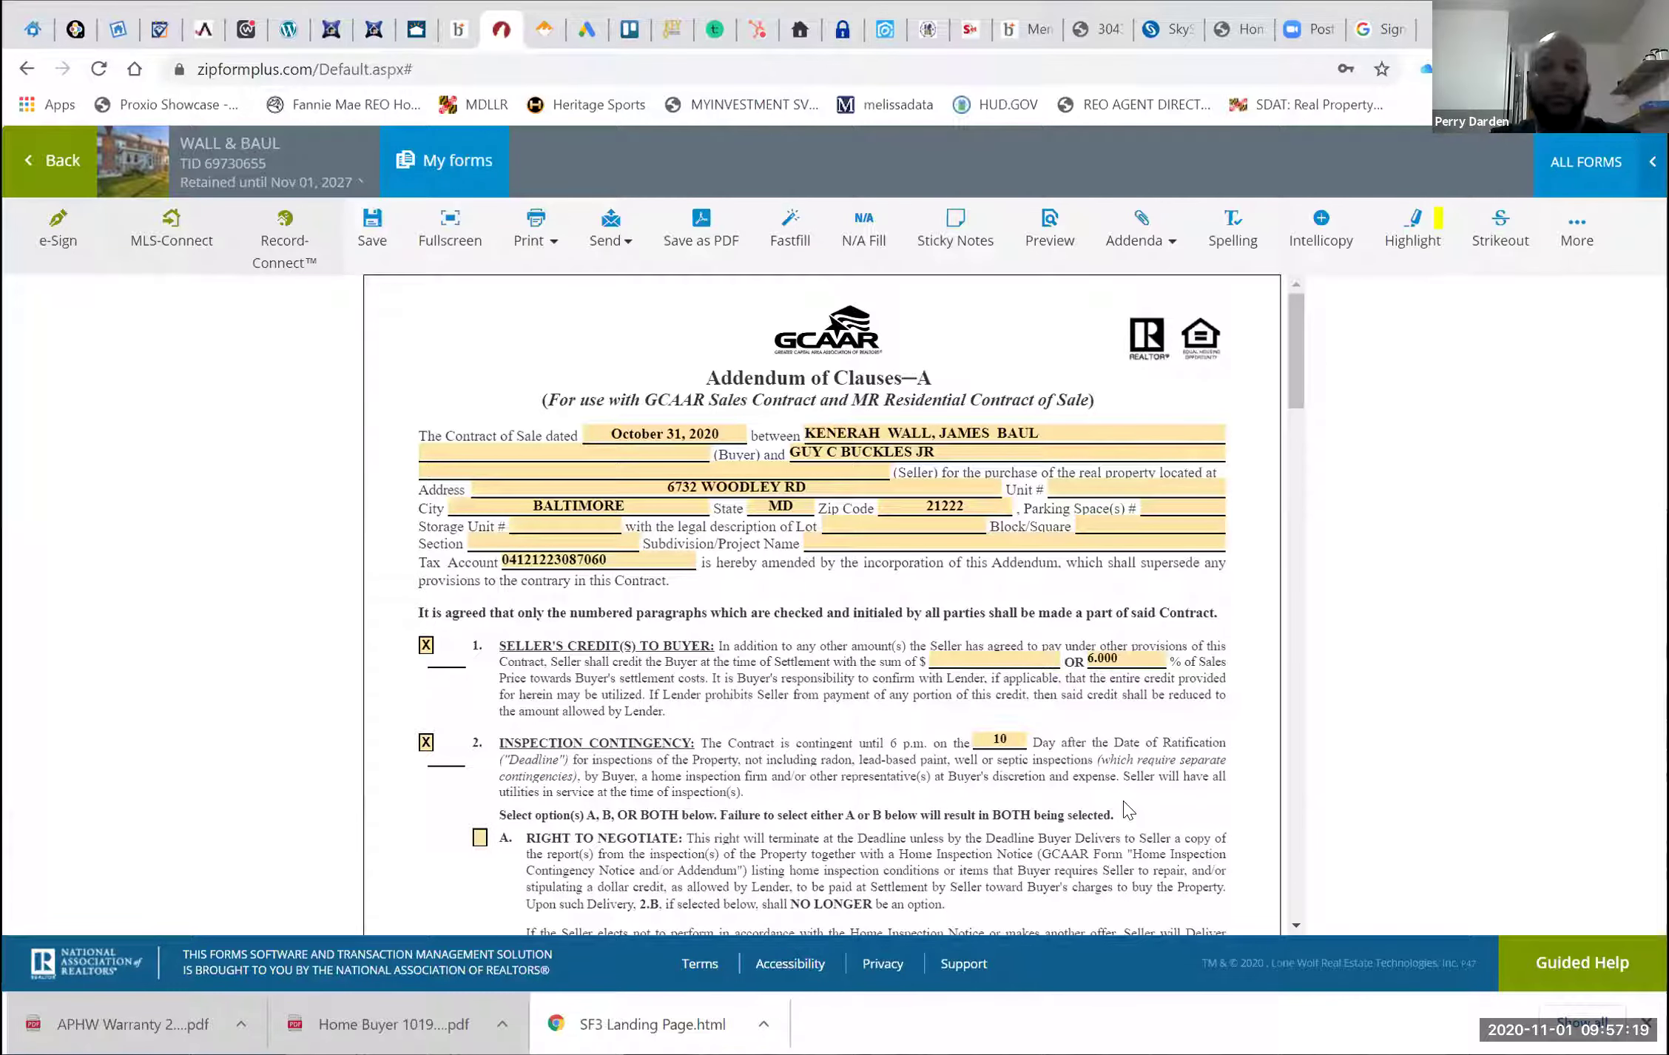
{"action": "scroll", "coordinate": [716, 677], "scroll_direction": "down", "scroll_amount": 4}
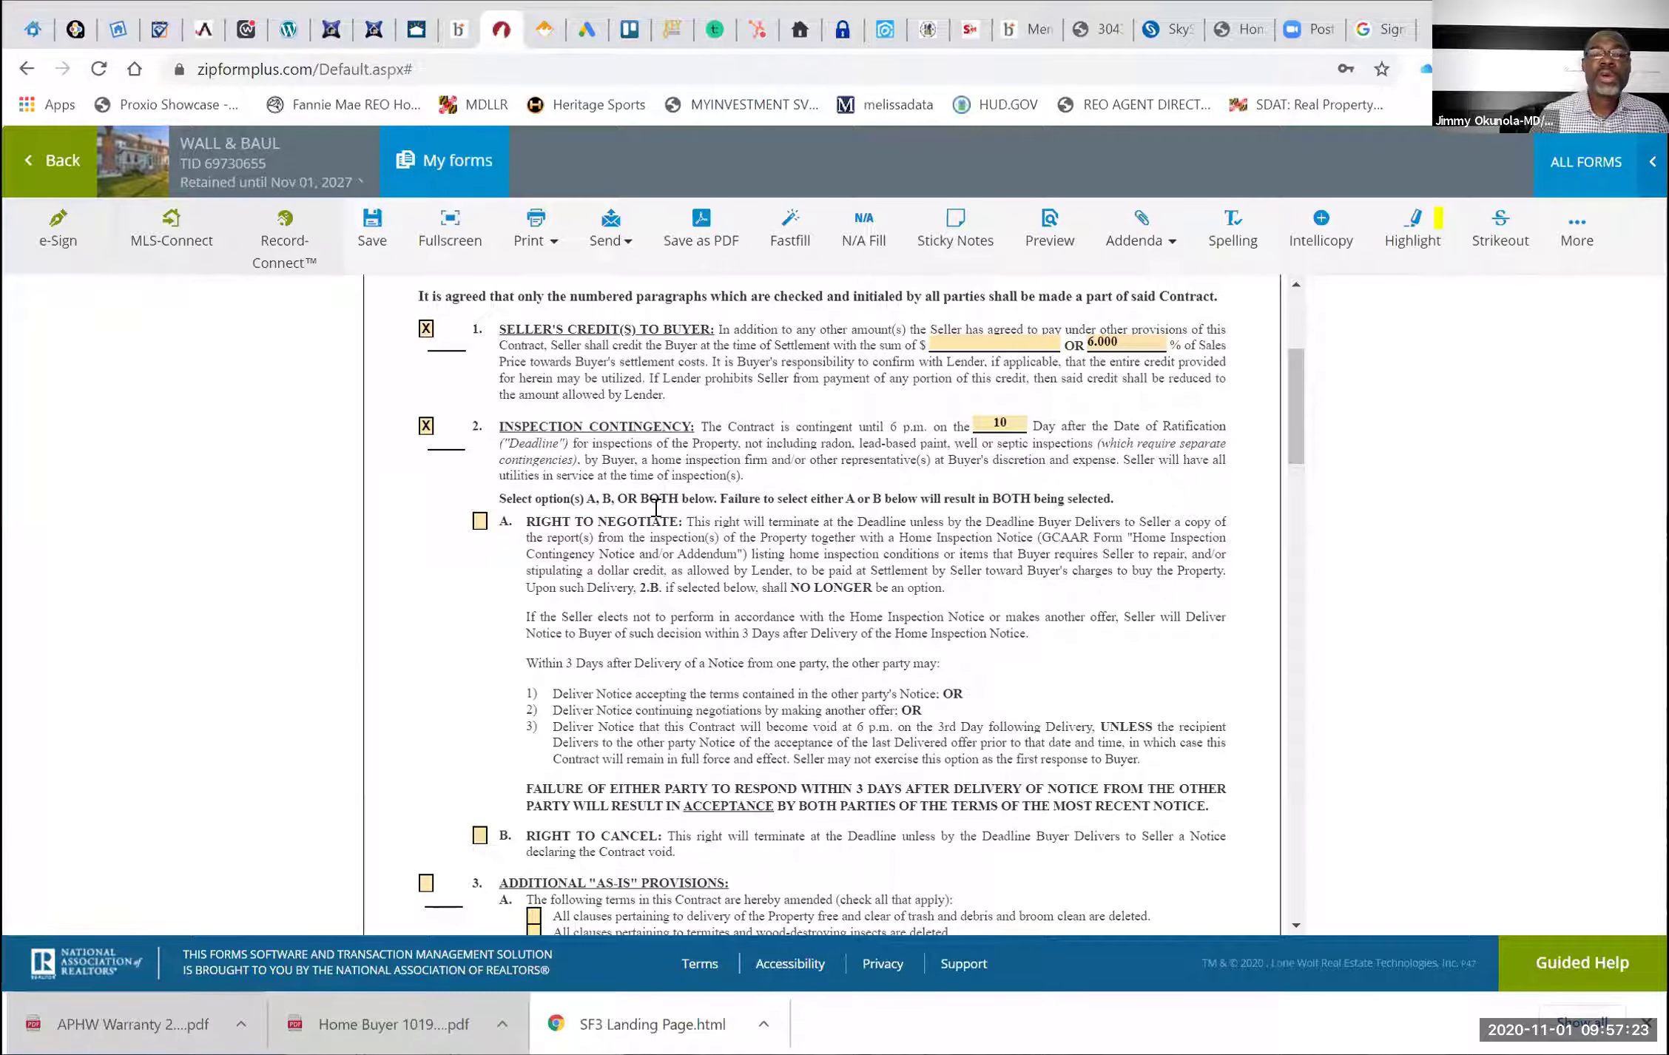
Check option 2A Right to Negotiate, leaving 2B Right to Cancel unchecked
{"action": "scroll", "coordinate": [658, 511], "scroll_direction": "down", "scroll_amount": 1}
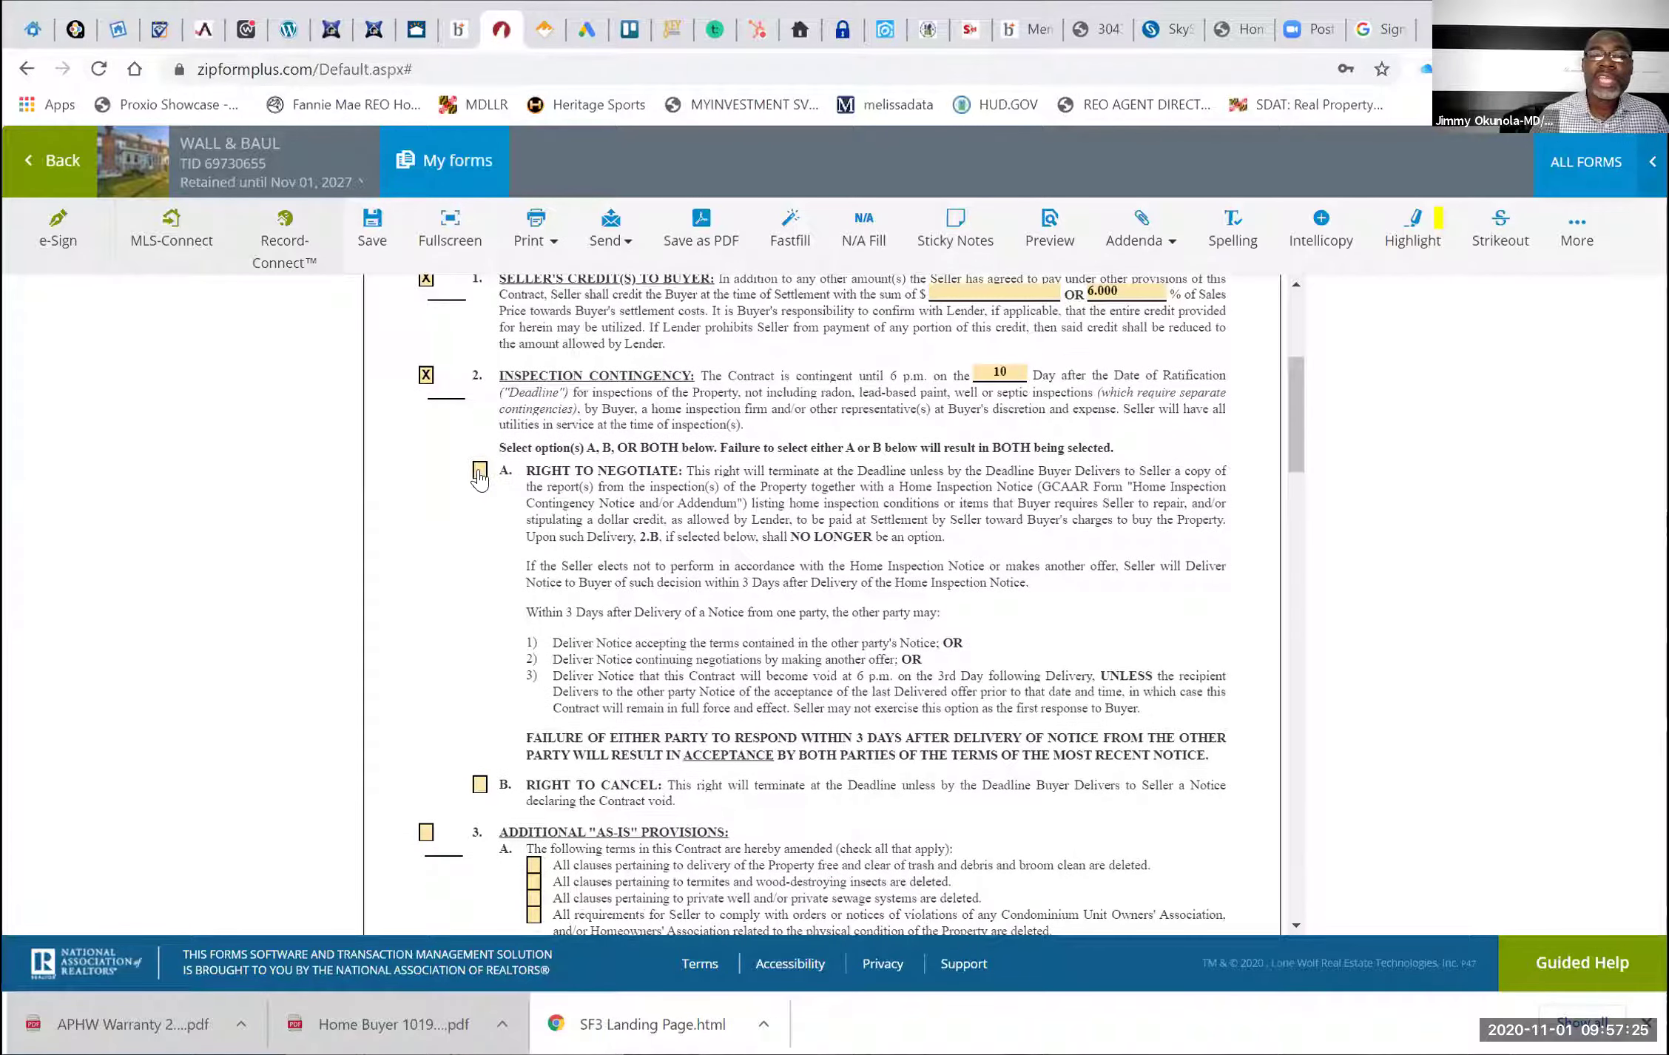
{"action": "left_click", "coordinate": [479, 472]}
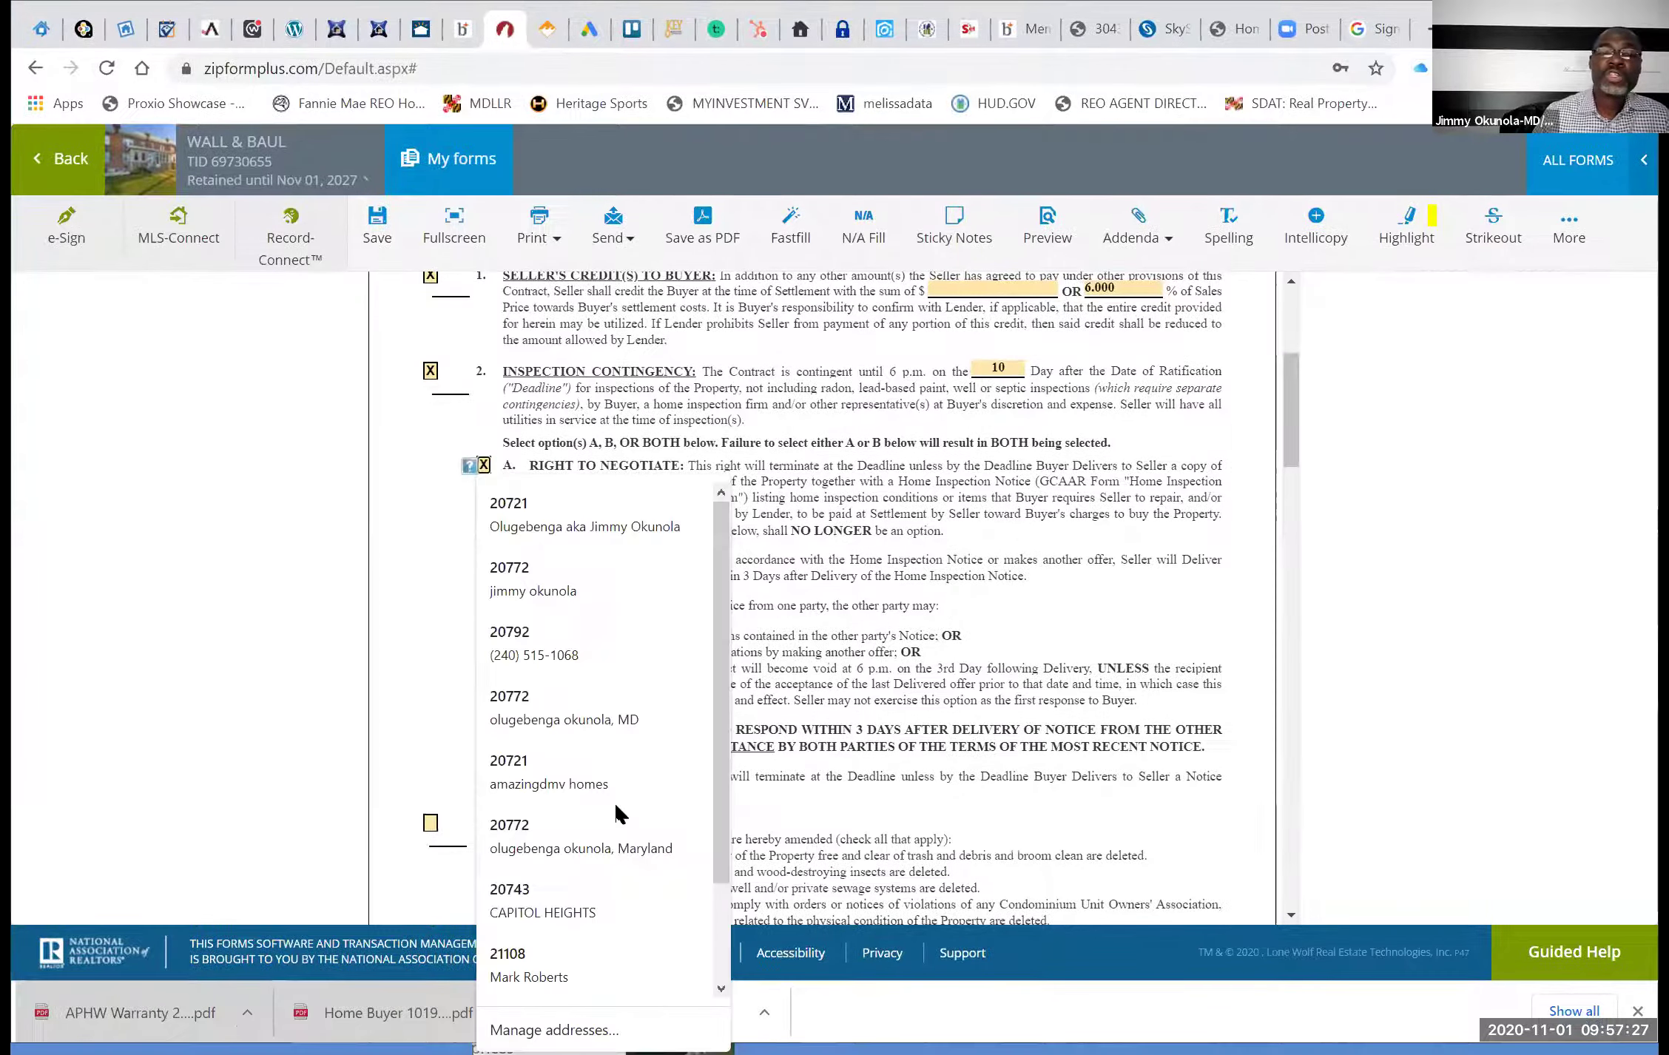
{"action": "left_click", "coordinate": [490, 780]}
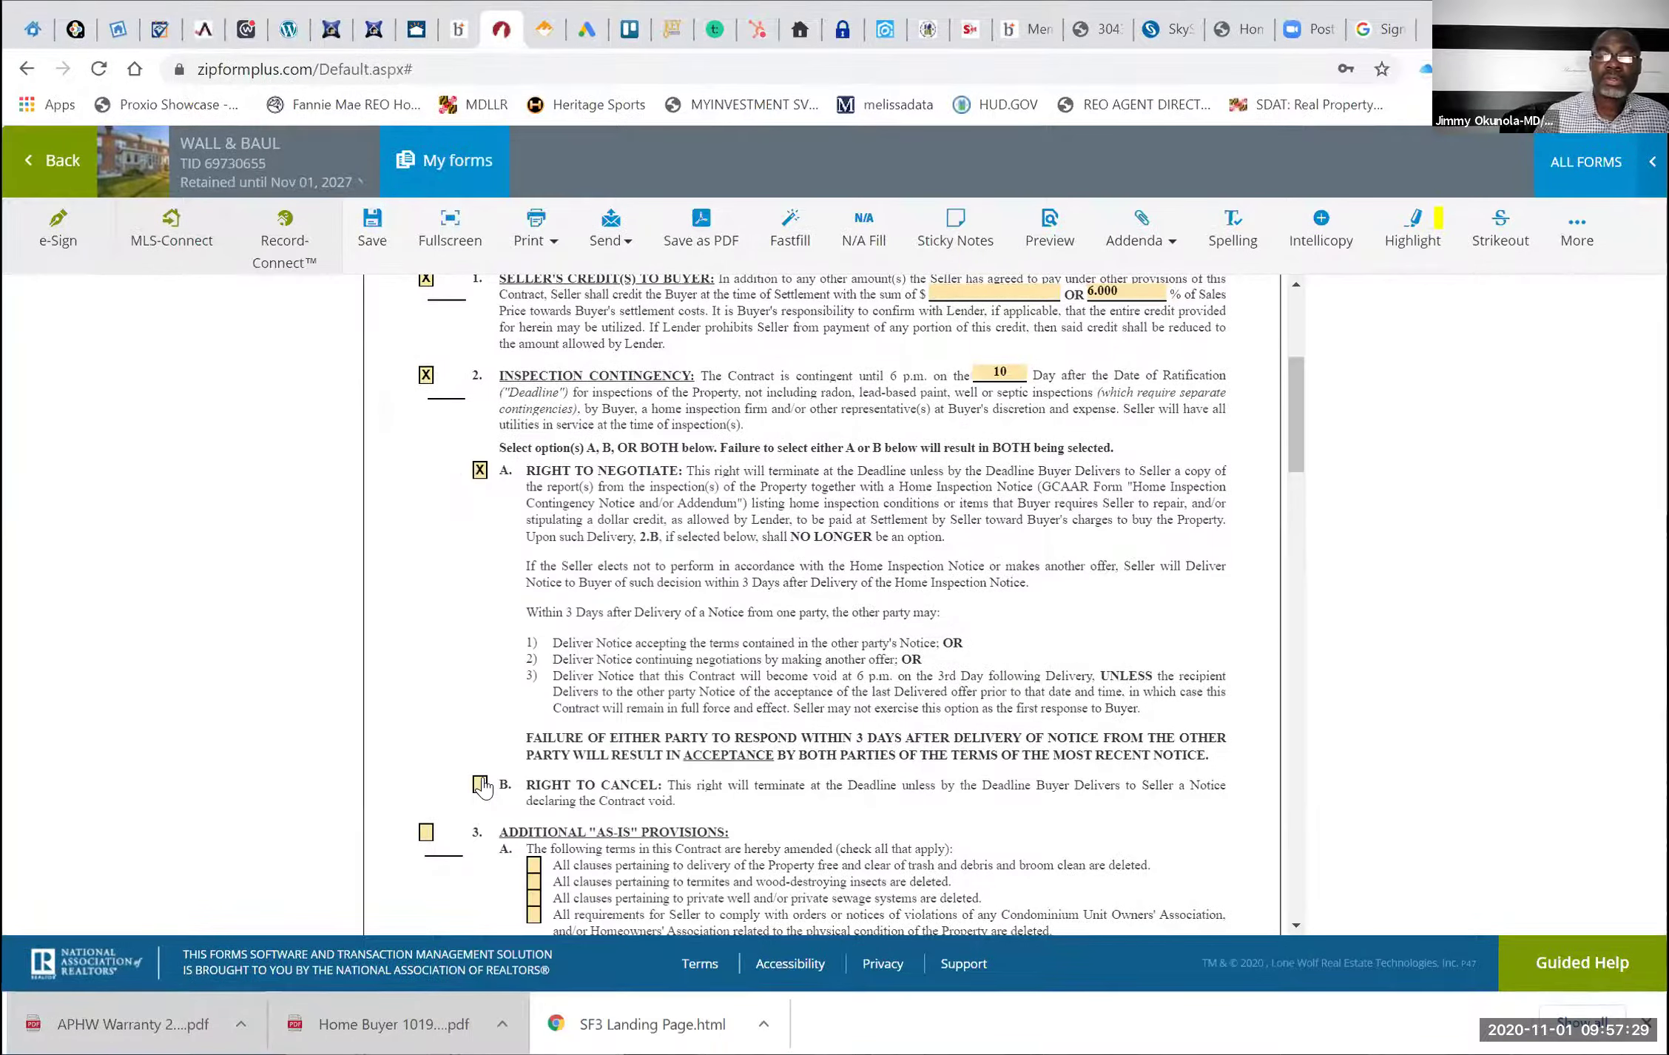
{"action": "left_click", "coordinate": [480, 786]}
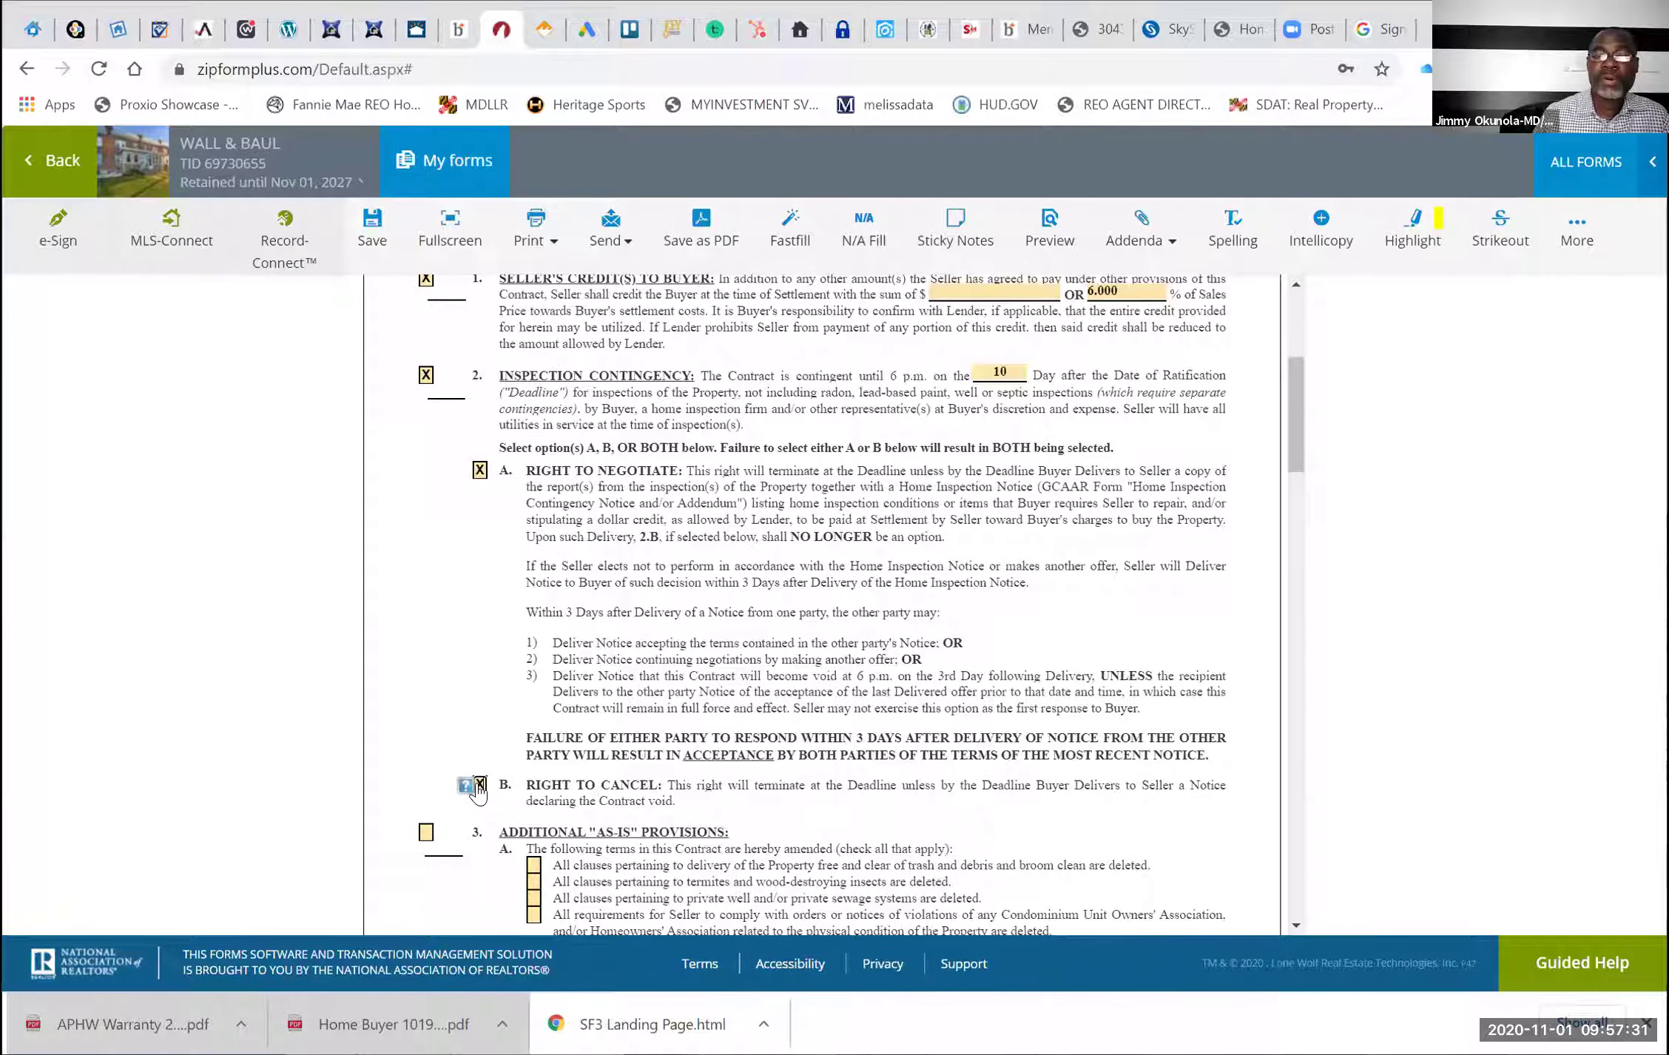
{"action": "left_click", "coordinate": [479, 786]}
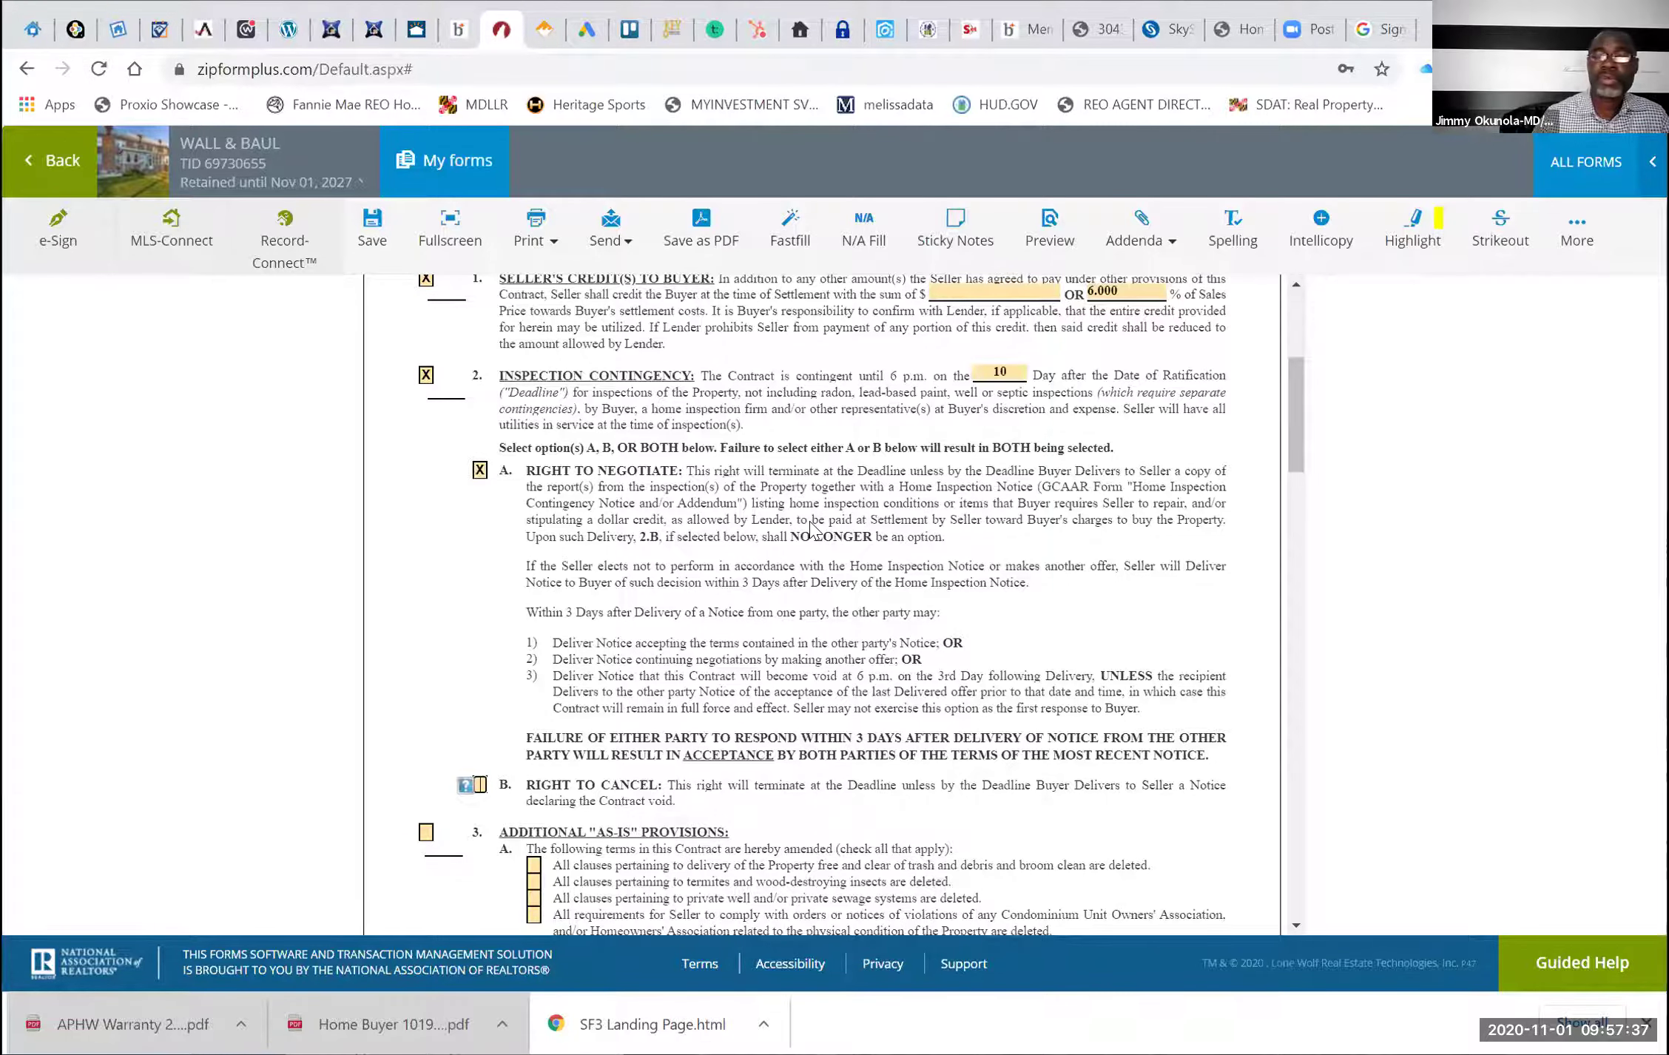
Highlight a clause passage further down the addendum to point it out, then clear it
{"action": "scroll", "coordinate": [813, 526], "scroll_direction": "down", "scroll_amount": 1}
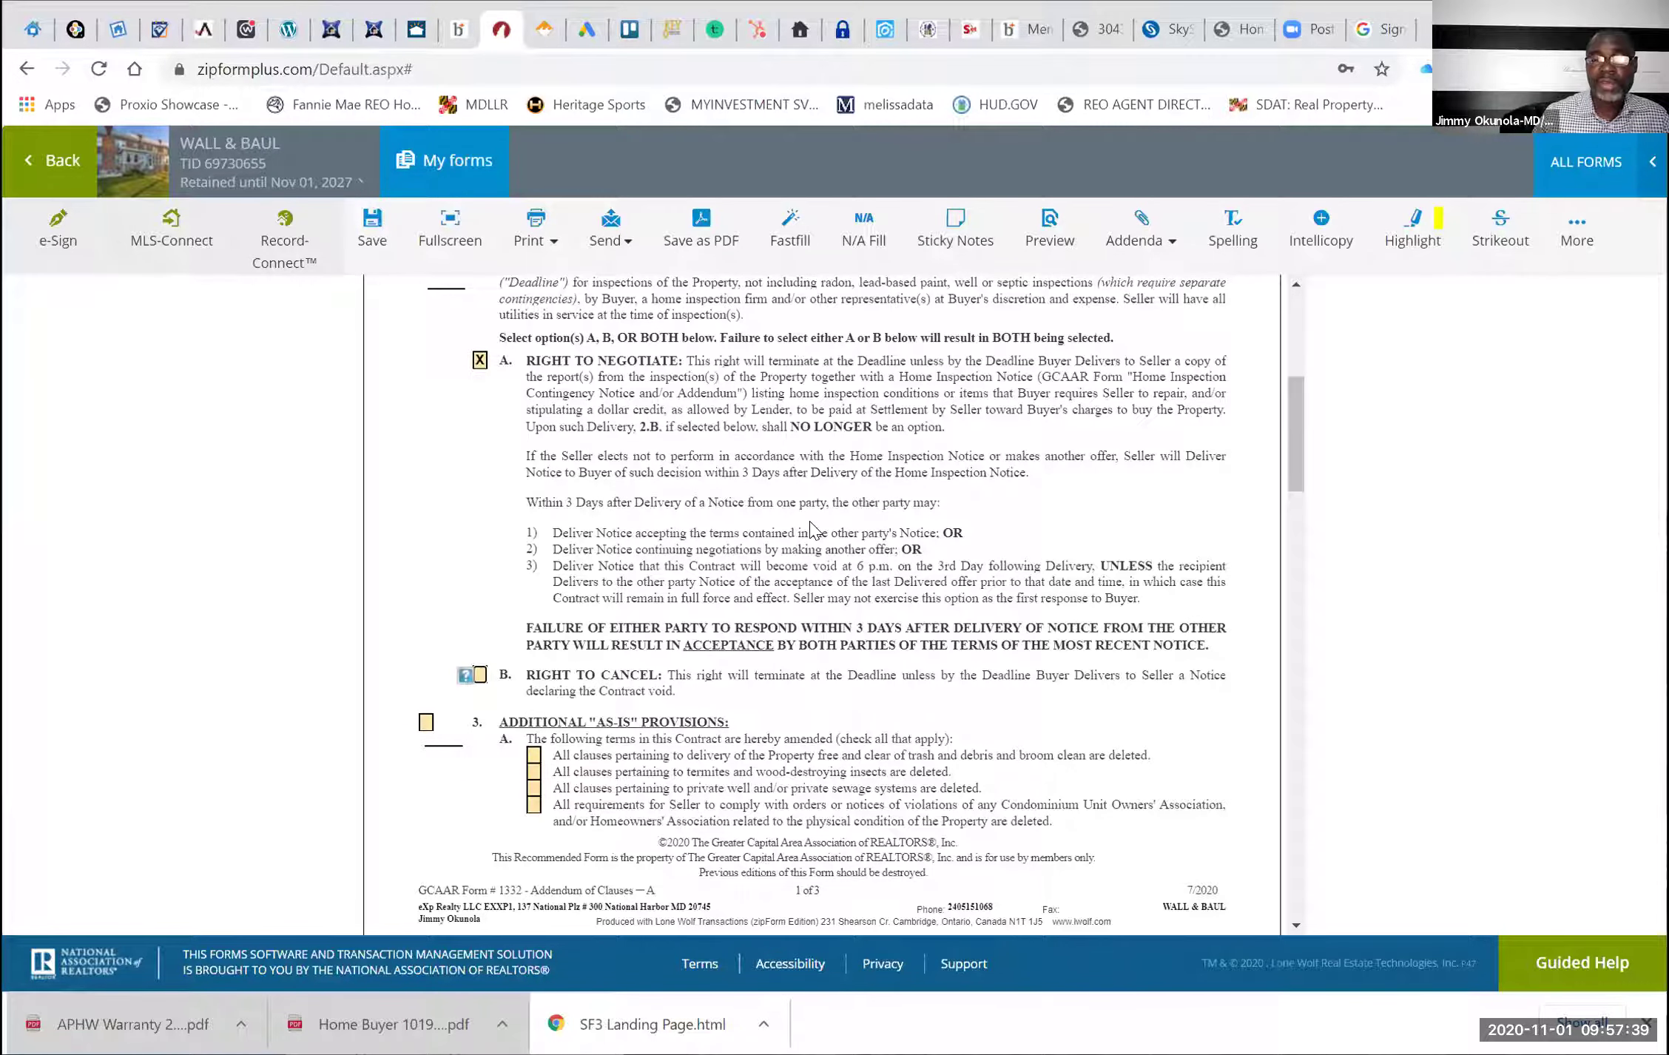
{"action": "scroll", "coordinate": [812, 527], "scroll_direction": "down", "scroll_amount": 1}
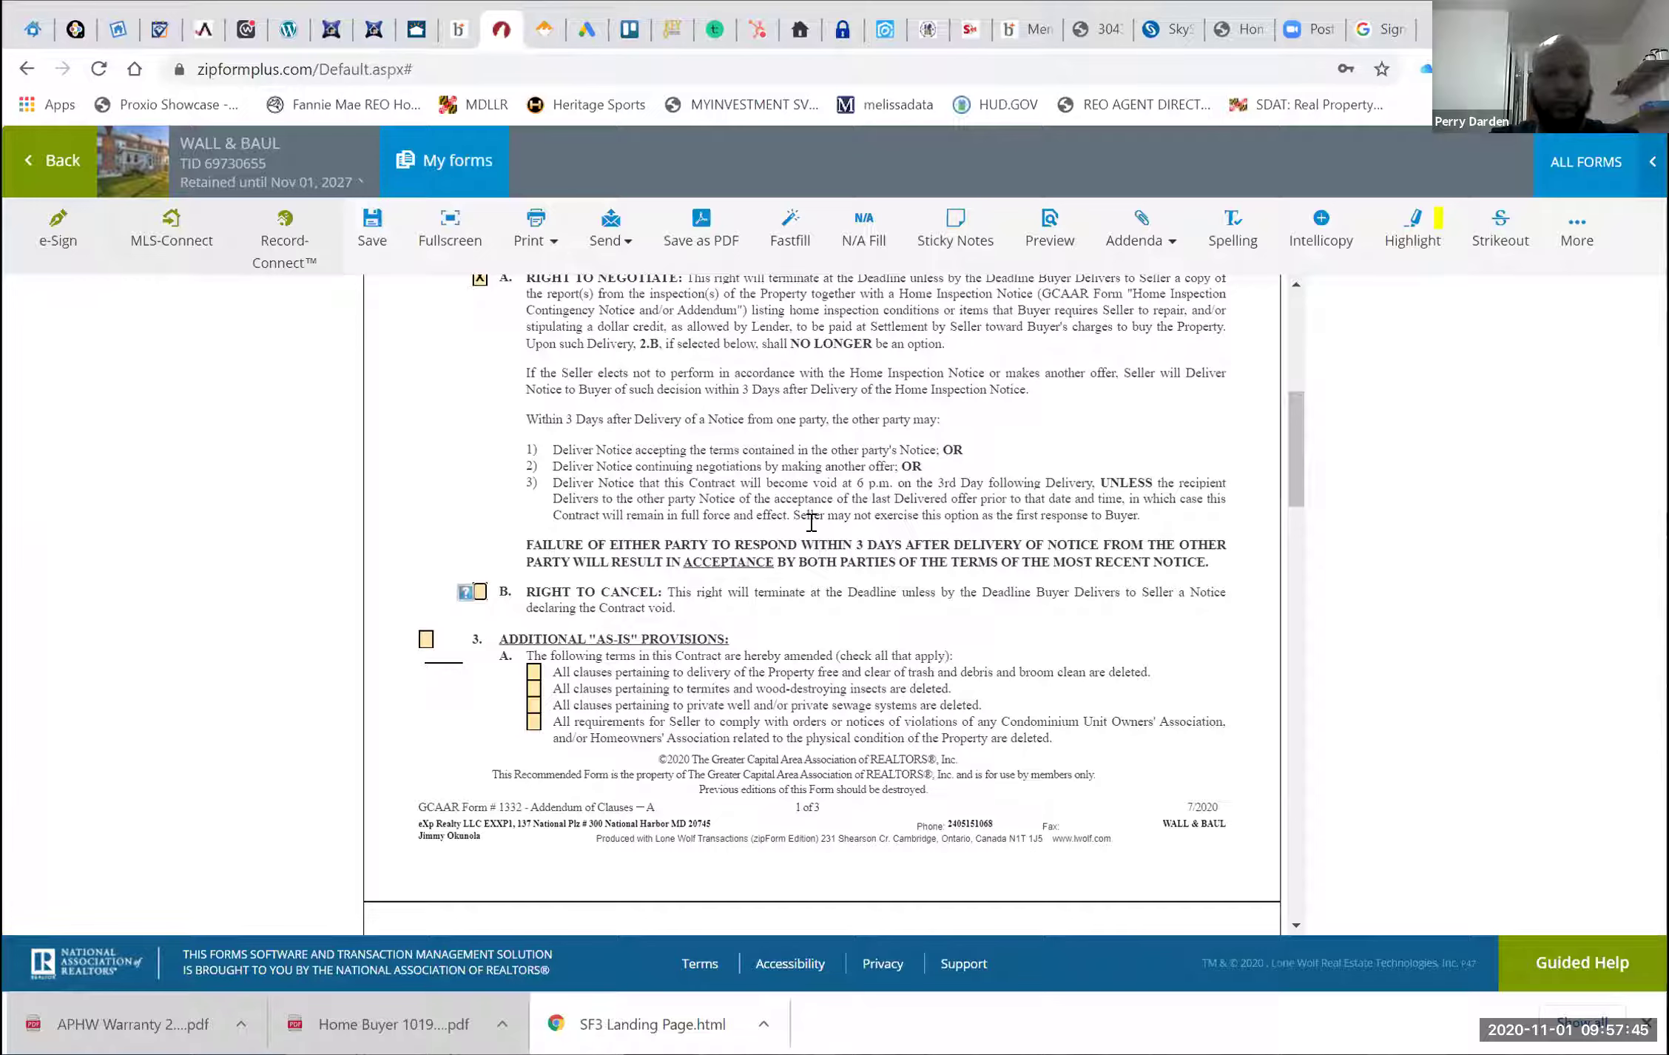
{"action": "scroll", "coordinate": [812, 527], "scroll_direction": "down", "scroll_amount": 1}
{"action": "scroll", "coordinate": [692, 452], "scroll_direction": "down", "scroll_amount": 1}
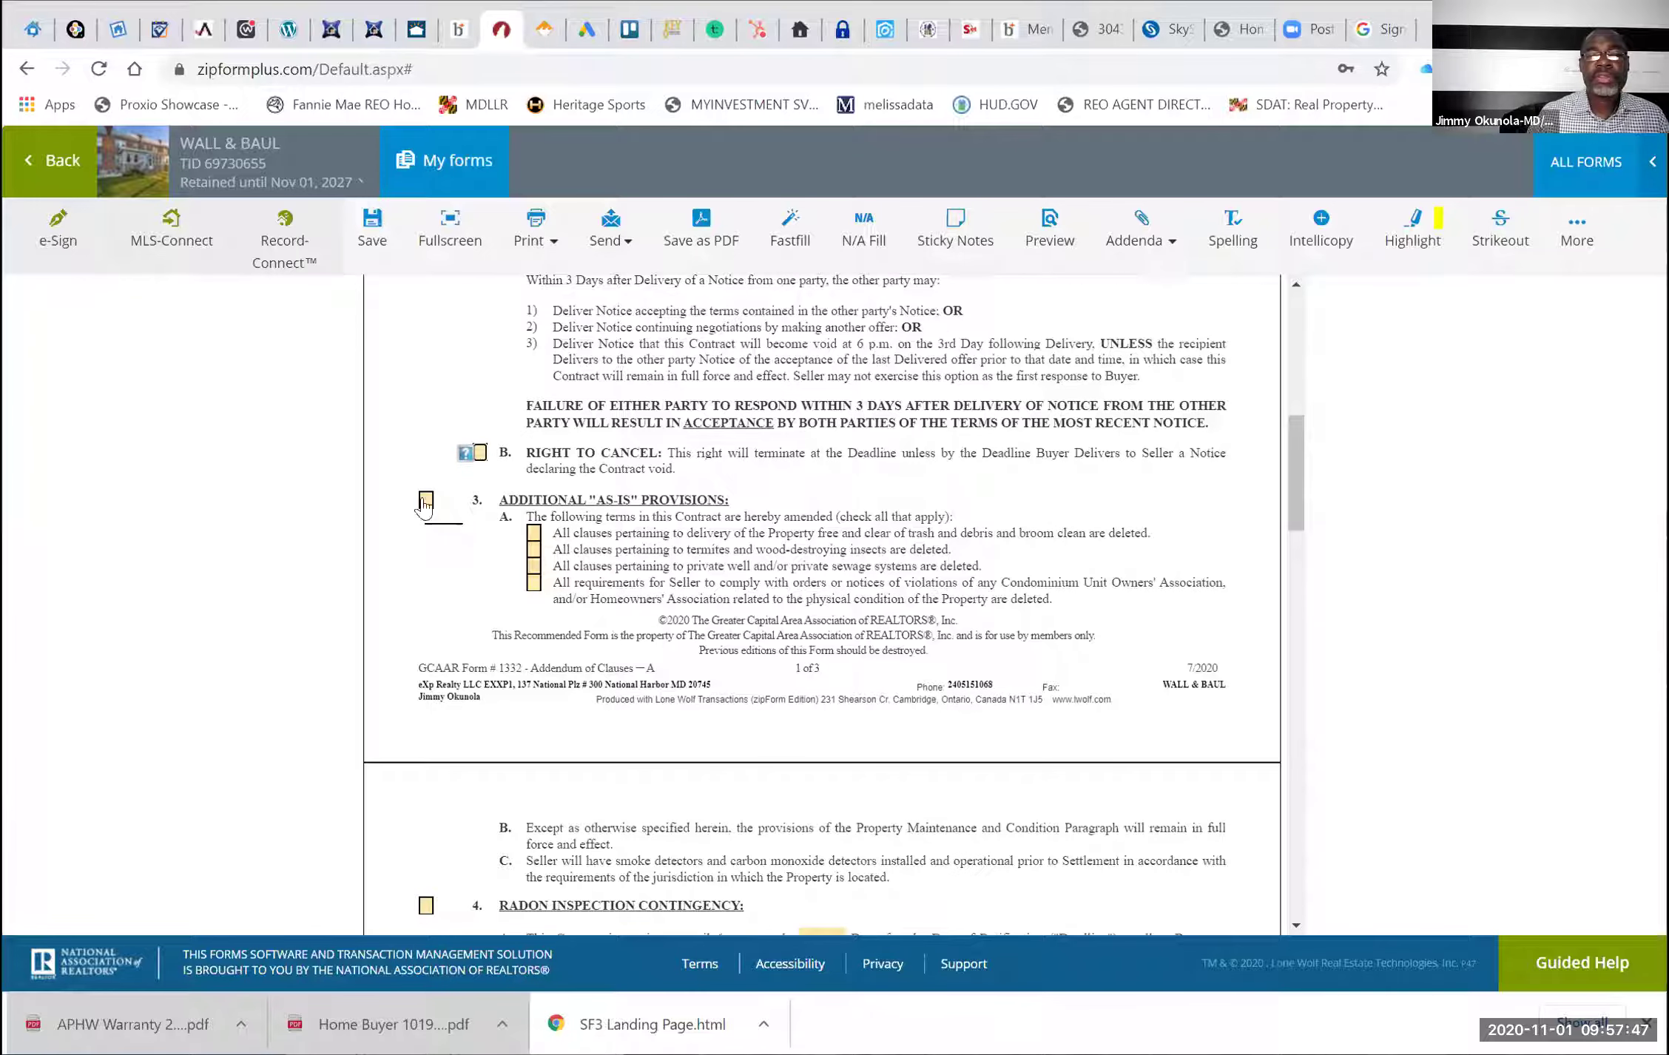
{"action": "left_click_drag", "start_coordinate": [741, 512], "coordinate": [649, 506]}
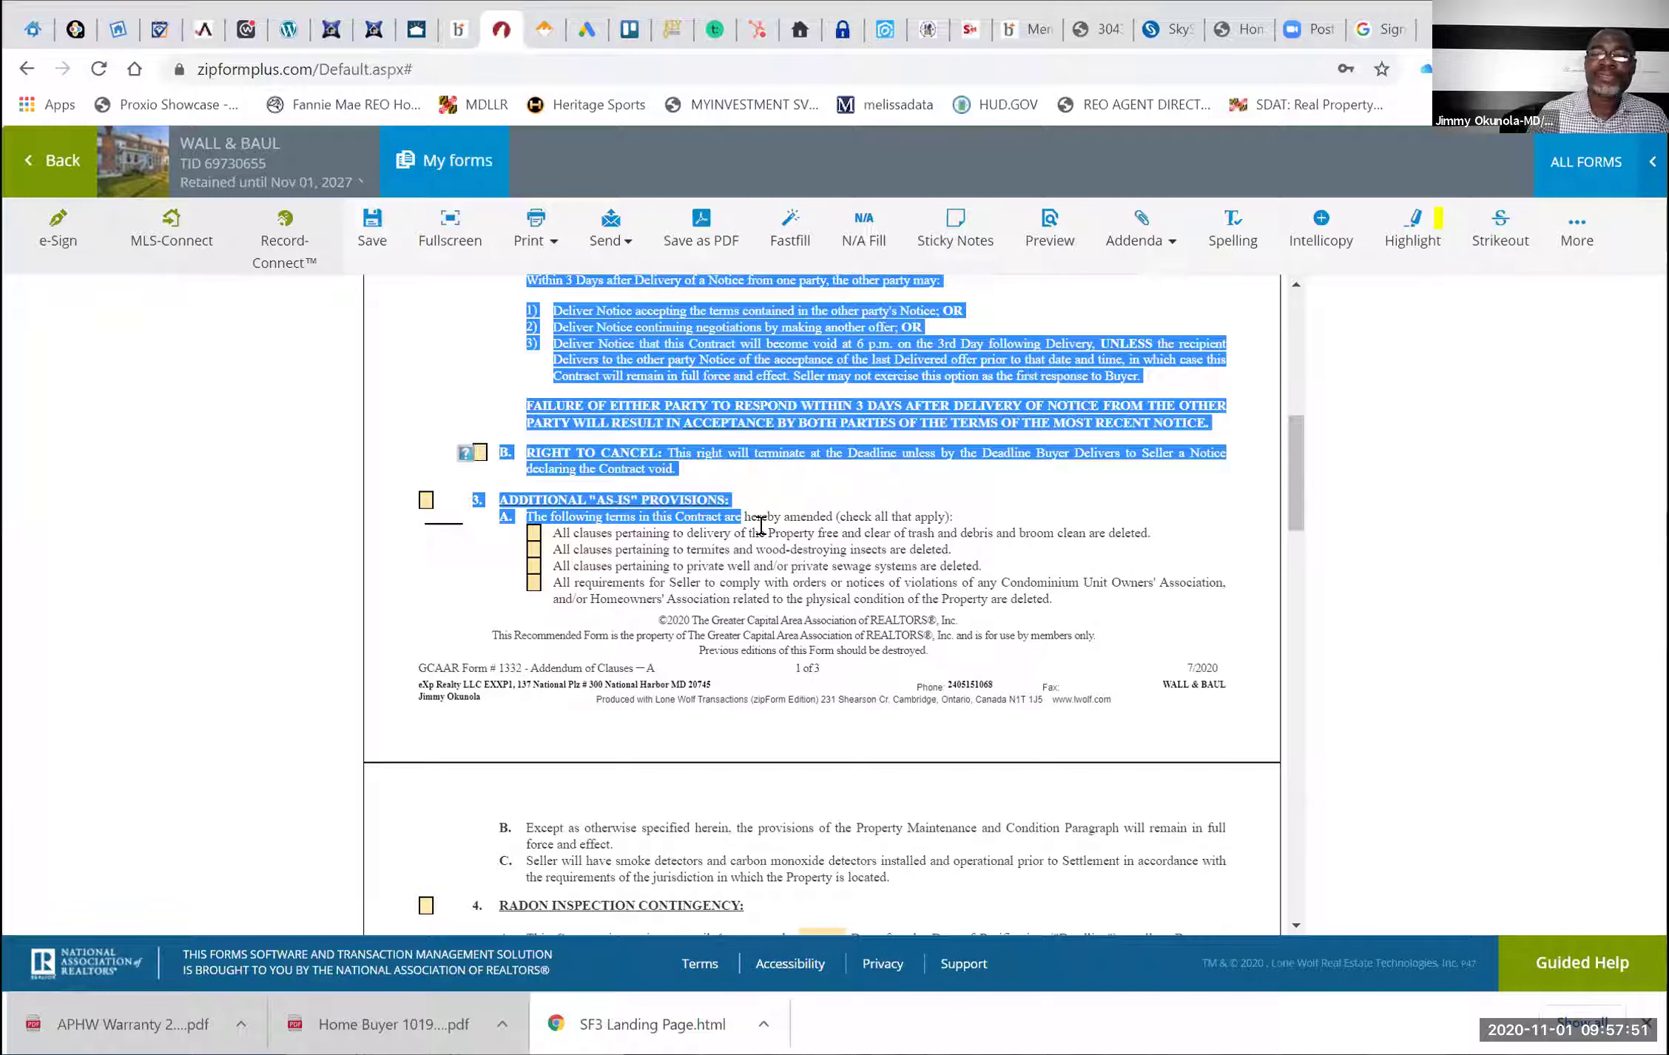
{"action": "left_click_drag", "start_coordinate": [761, 525], "coordinate": [758, 533]}
{"action": "left_click", "coordinate": [865, 488]}
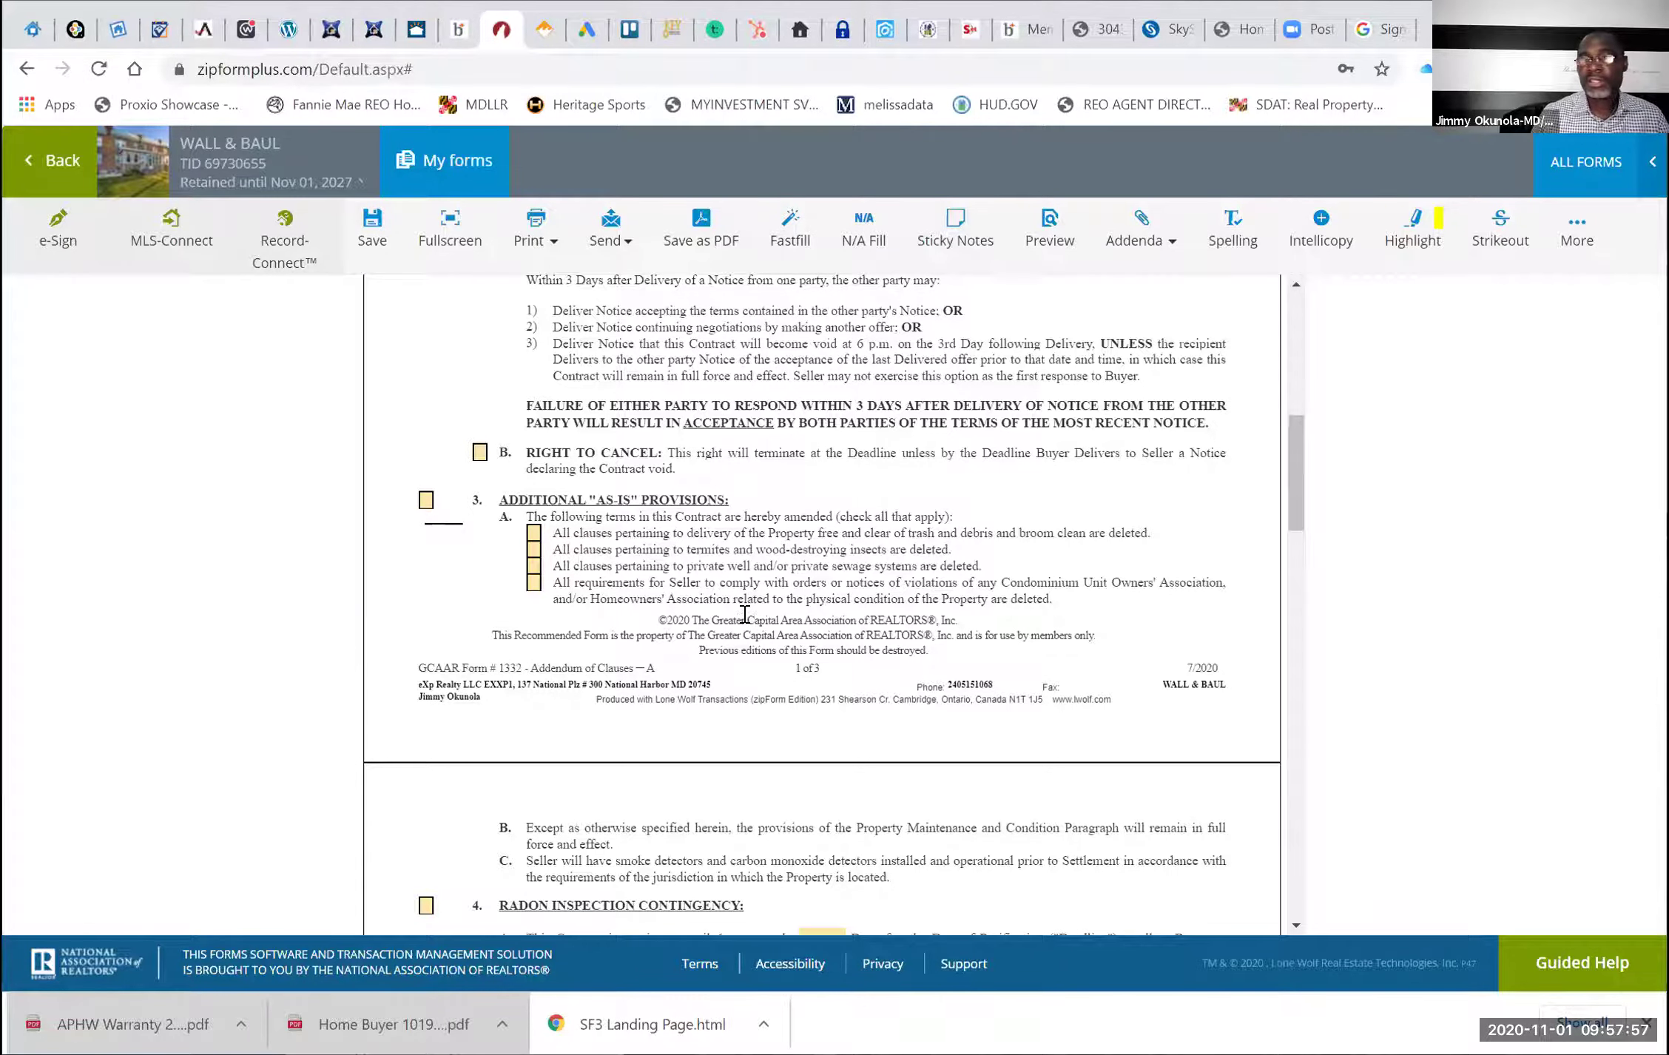
{"action": "scroll", "coordinate": [744, 614], "scroll_direction": "up", "scroll_amount": 3}
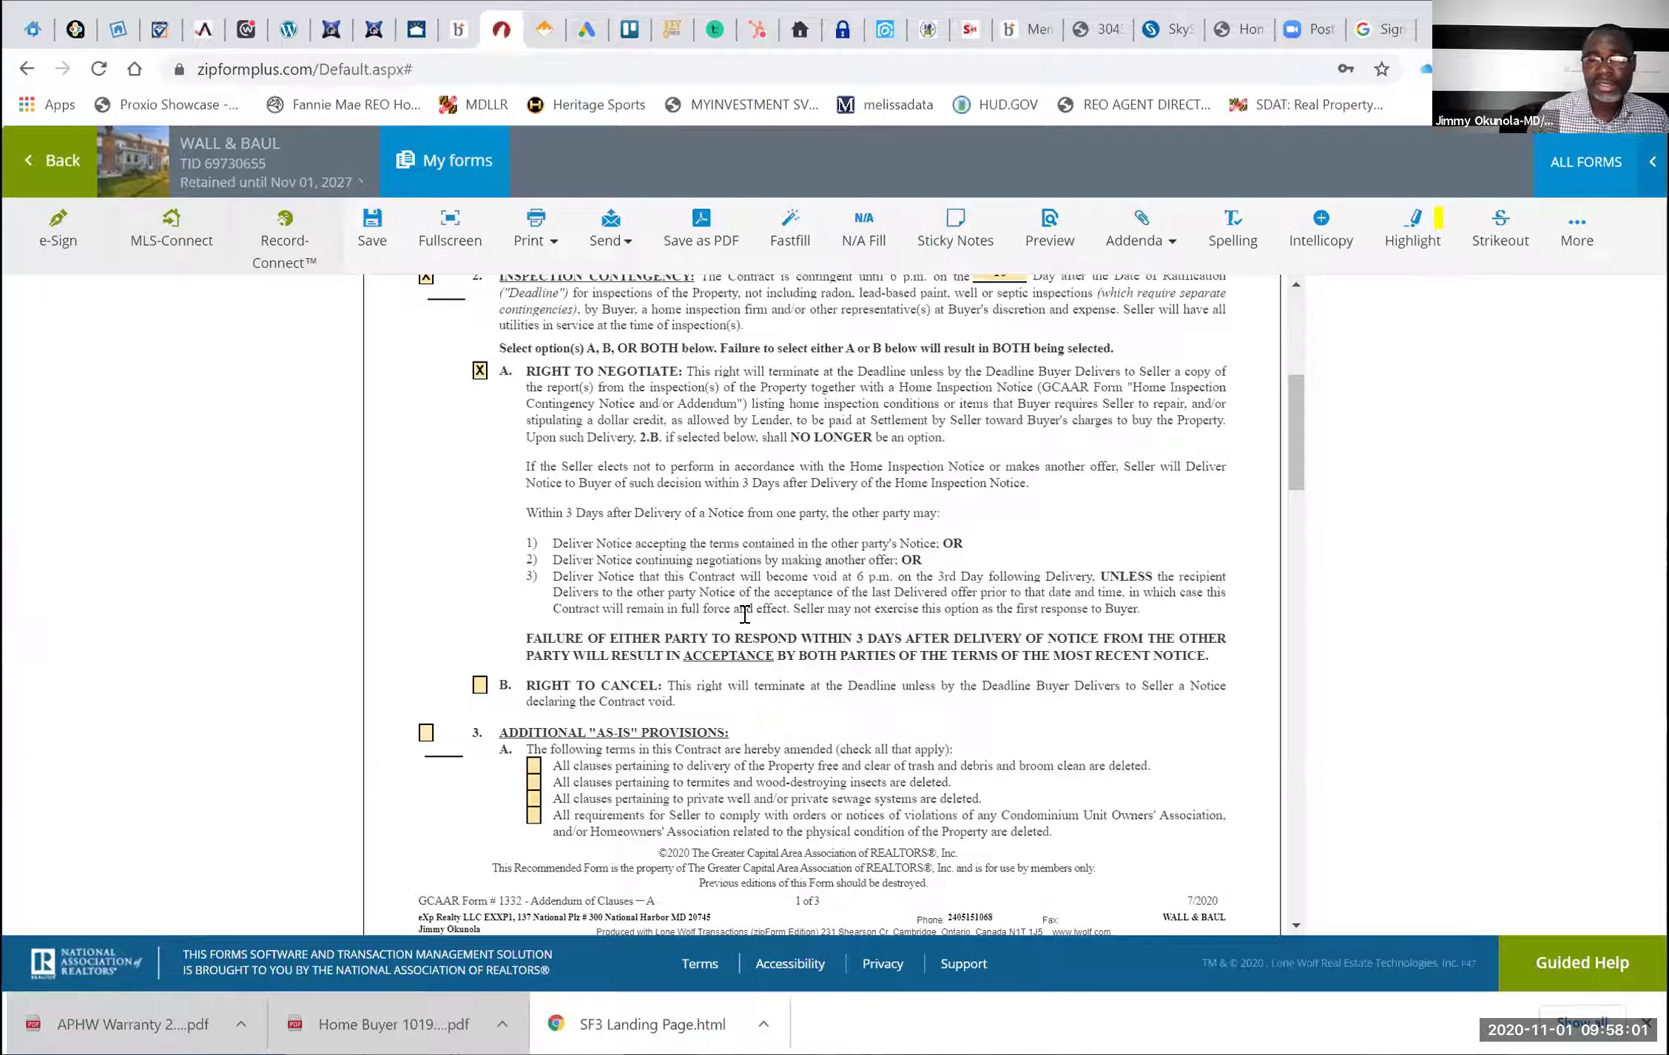
{"action": "scroll", "coordinate": [744, 614], "scroll_direction": "down", "scroll_amount": 5}
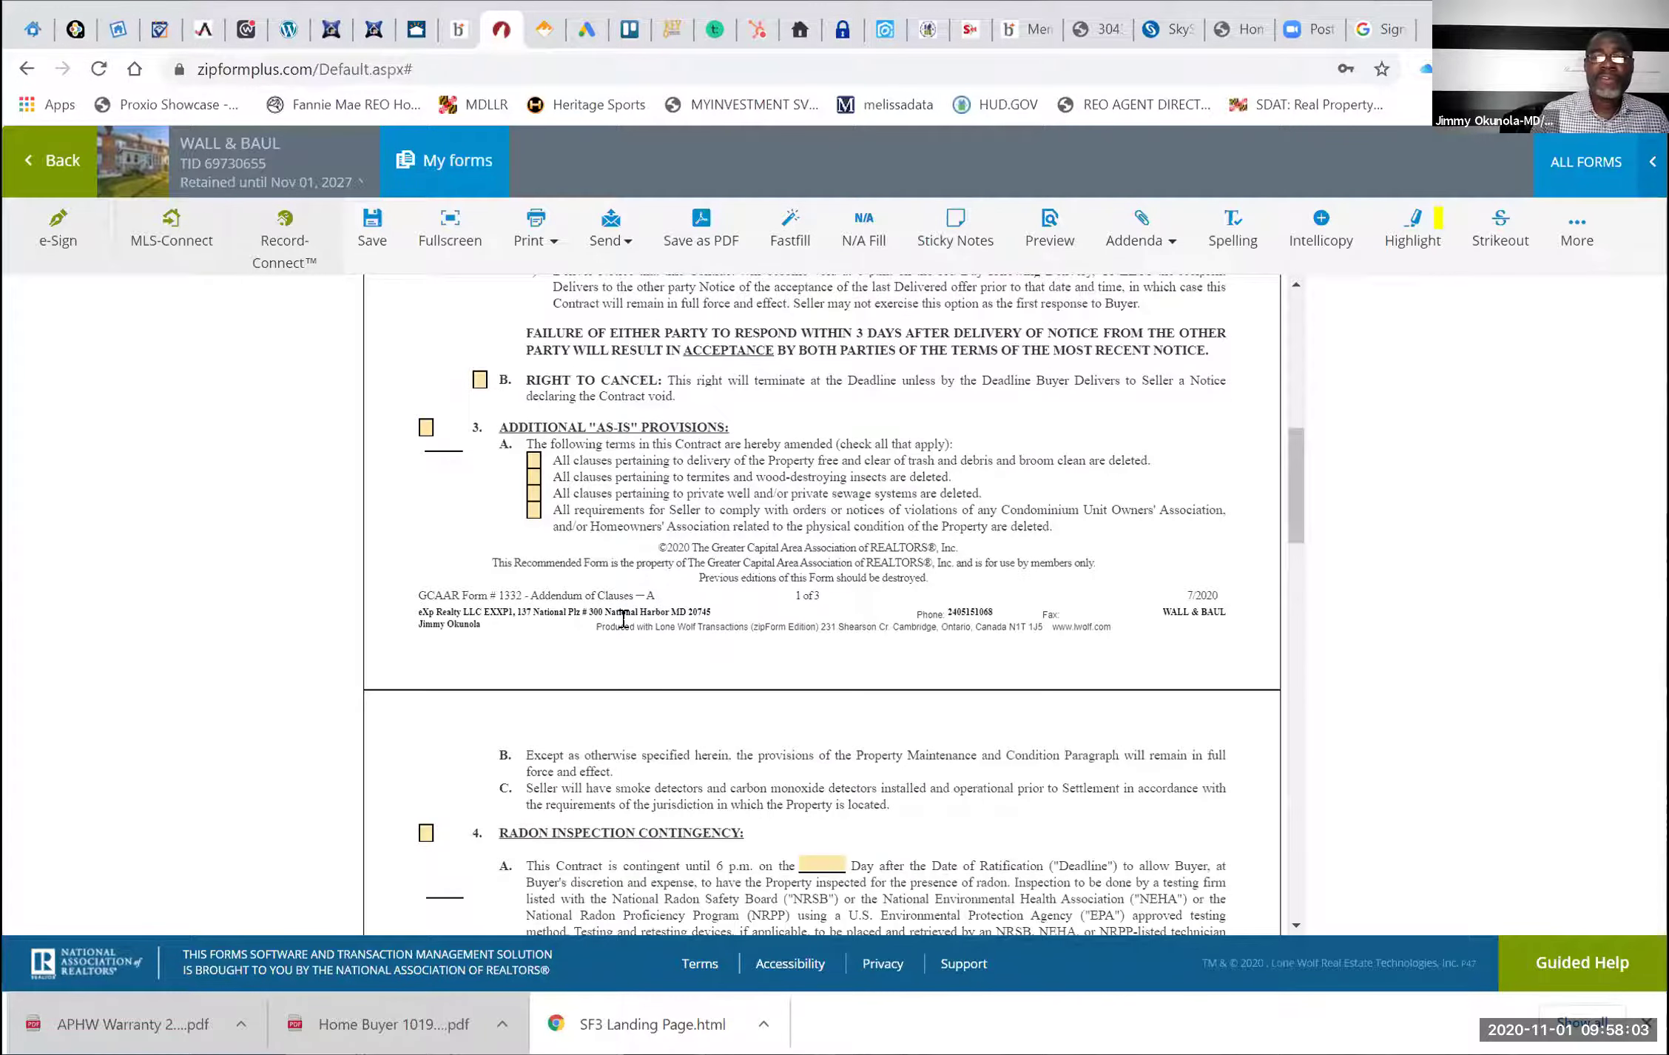
{"action": "scroll", "coordinate": [534, 572], "scroll_direction": "down", "scroll_amount": 3}
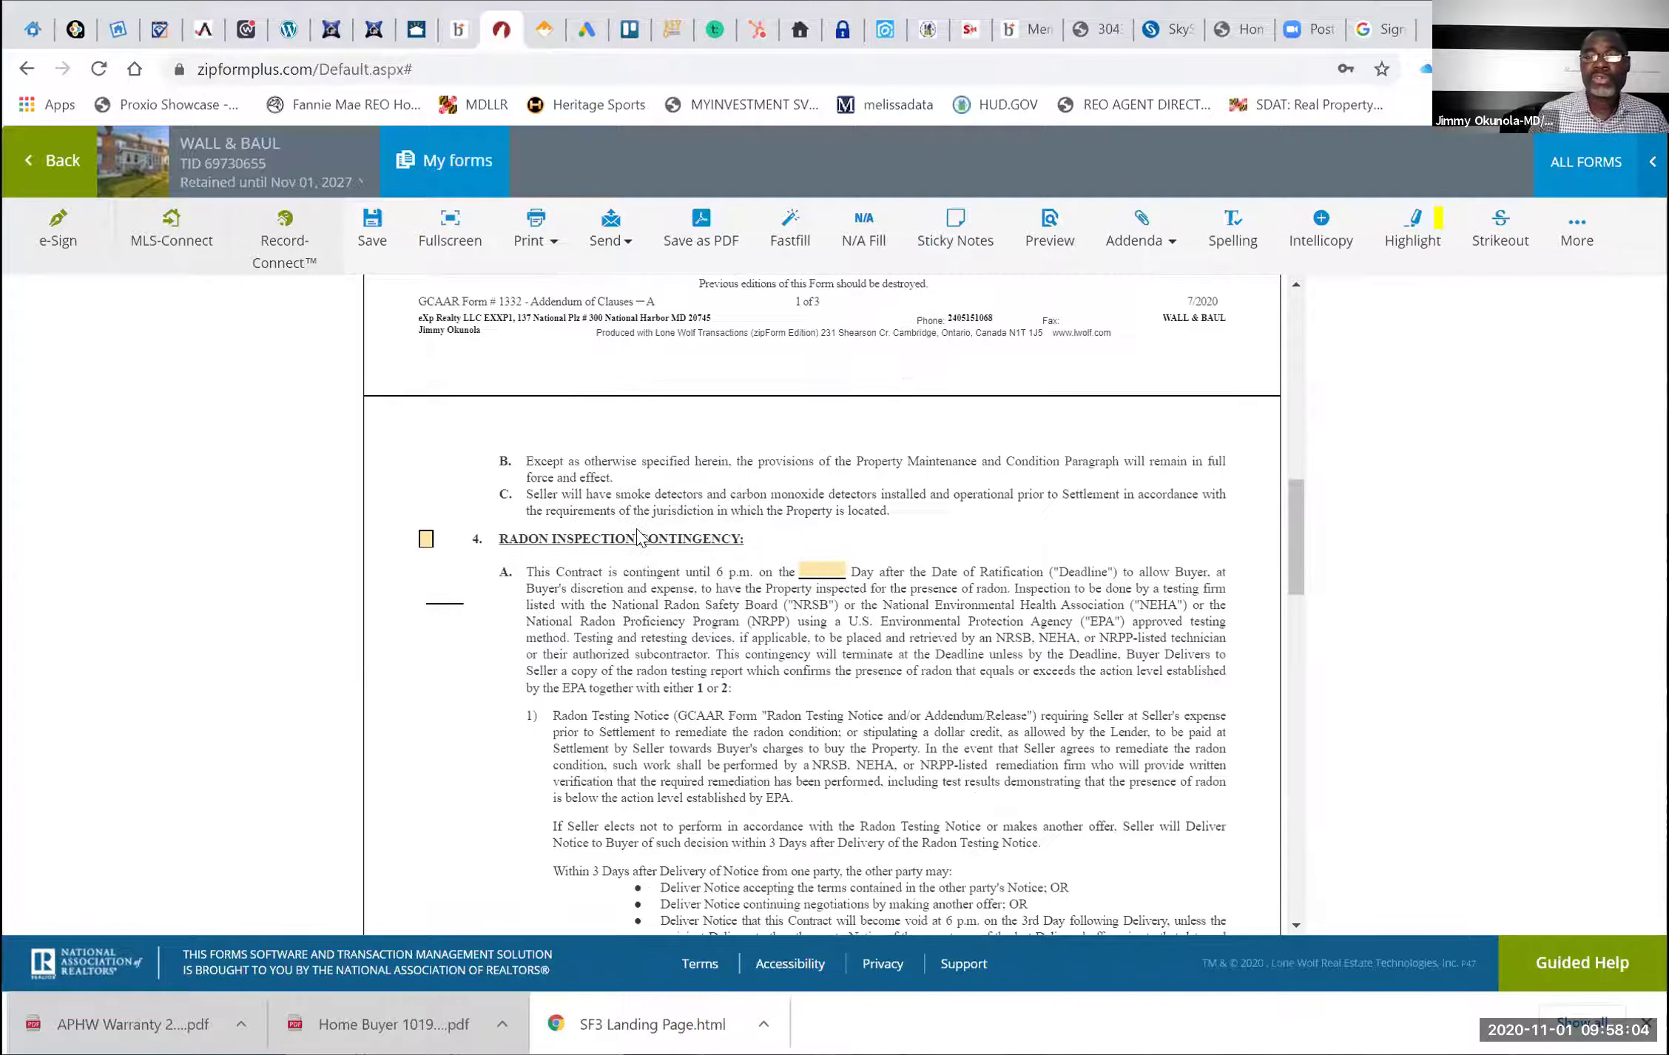
Check paragraph 4 Radon Inspection Contingency with a 10-day deadline
{"action": "left_click", "coordinate": [426, 540]}
{"action": "left_click", "coordinate": [427, 613]}
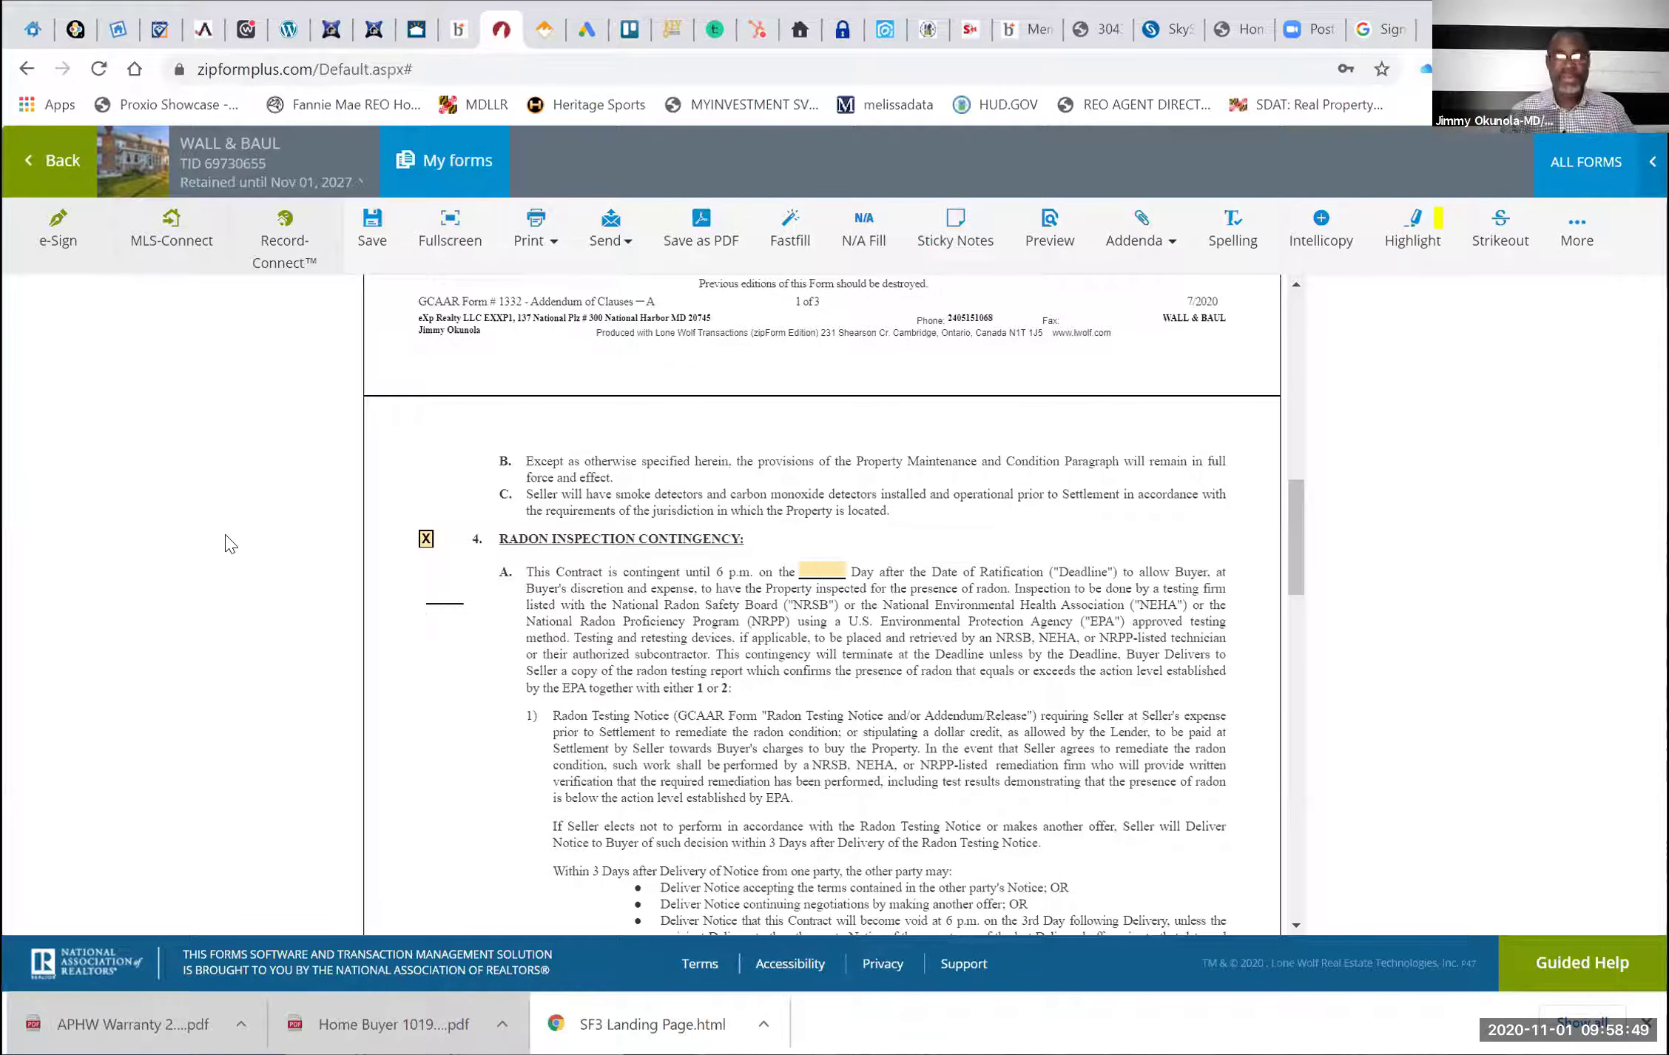
{"action": "left_click", "coordinate": [816, 568]}
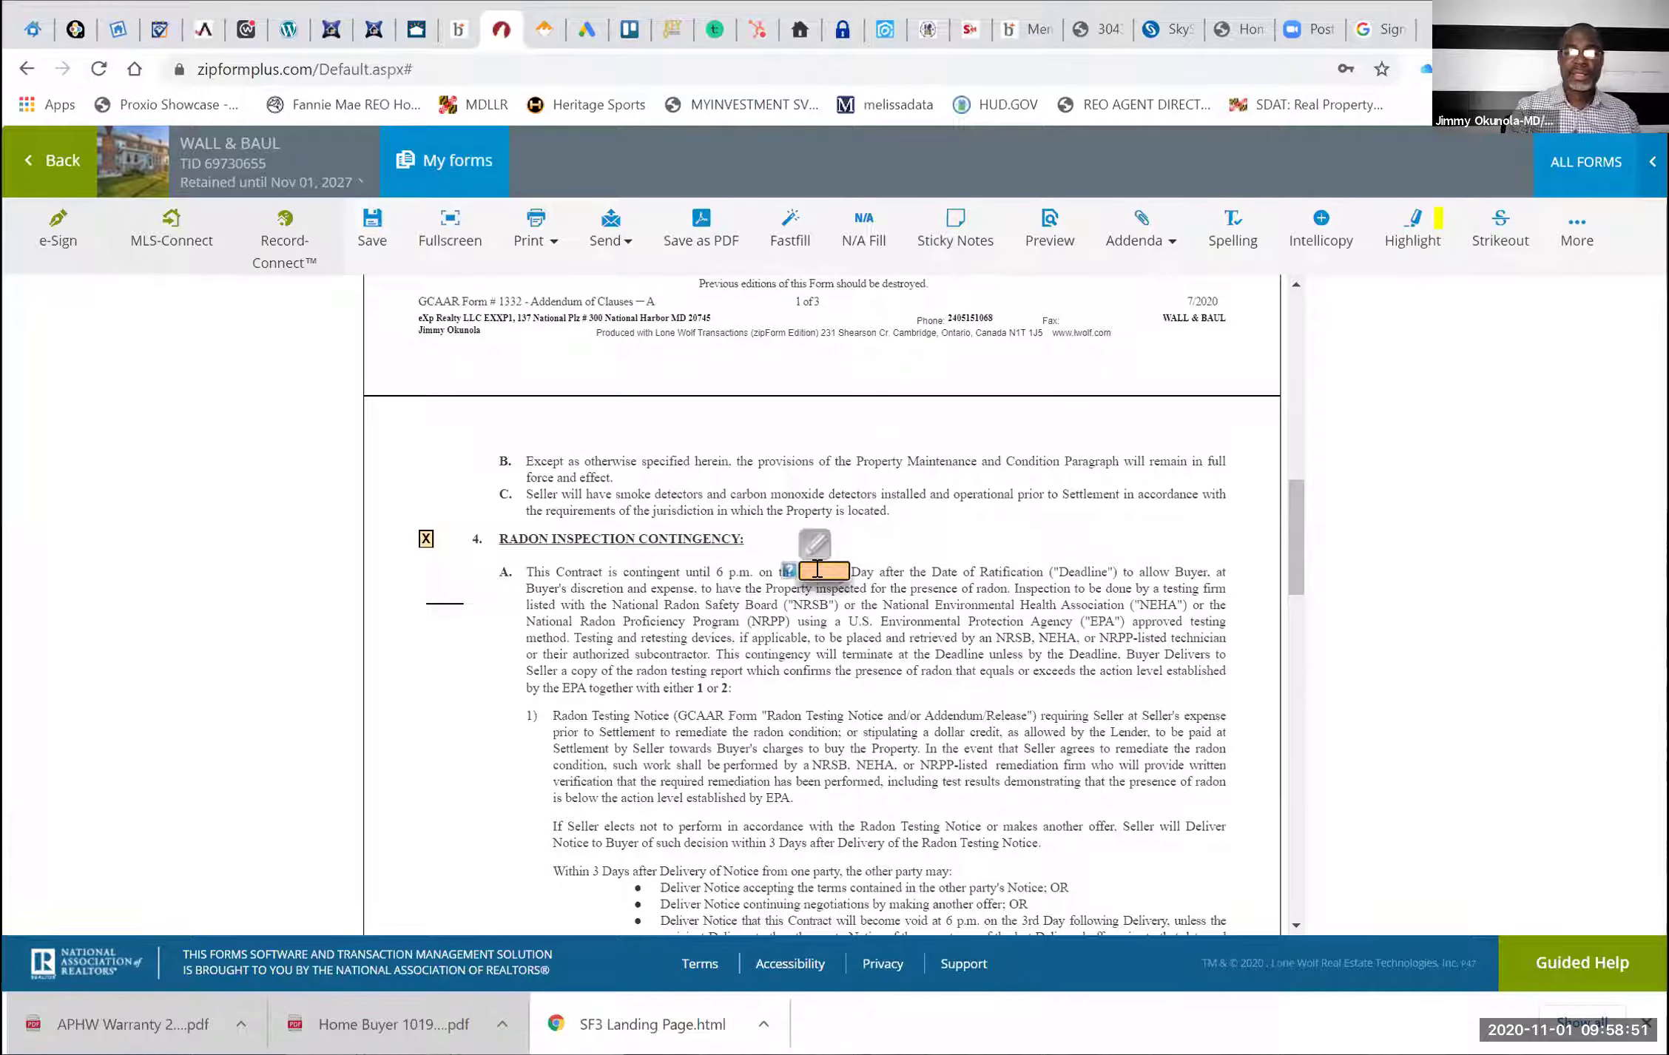
{"action": "type", "text": "10"}
{"action": "left_click", "coordinate": [880, 638]}
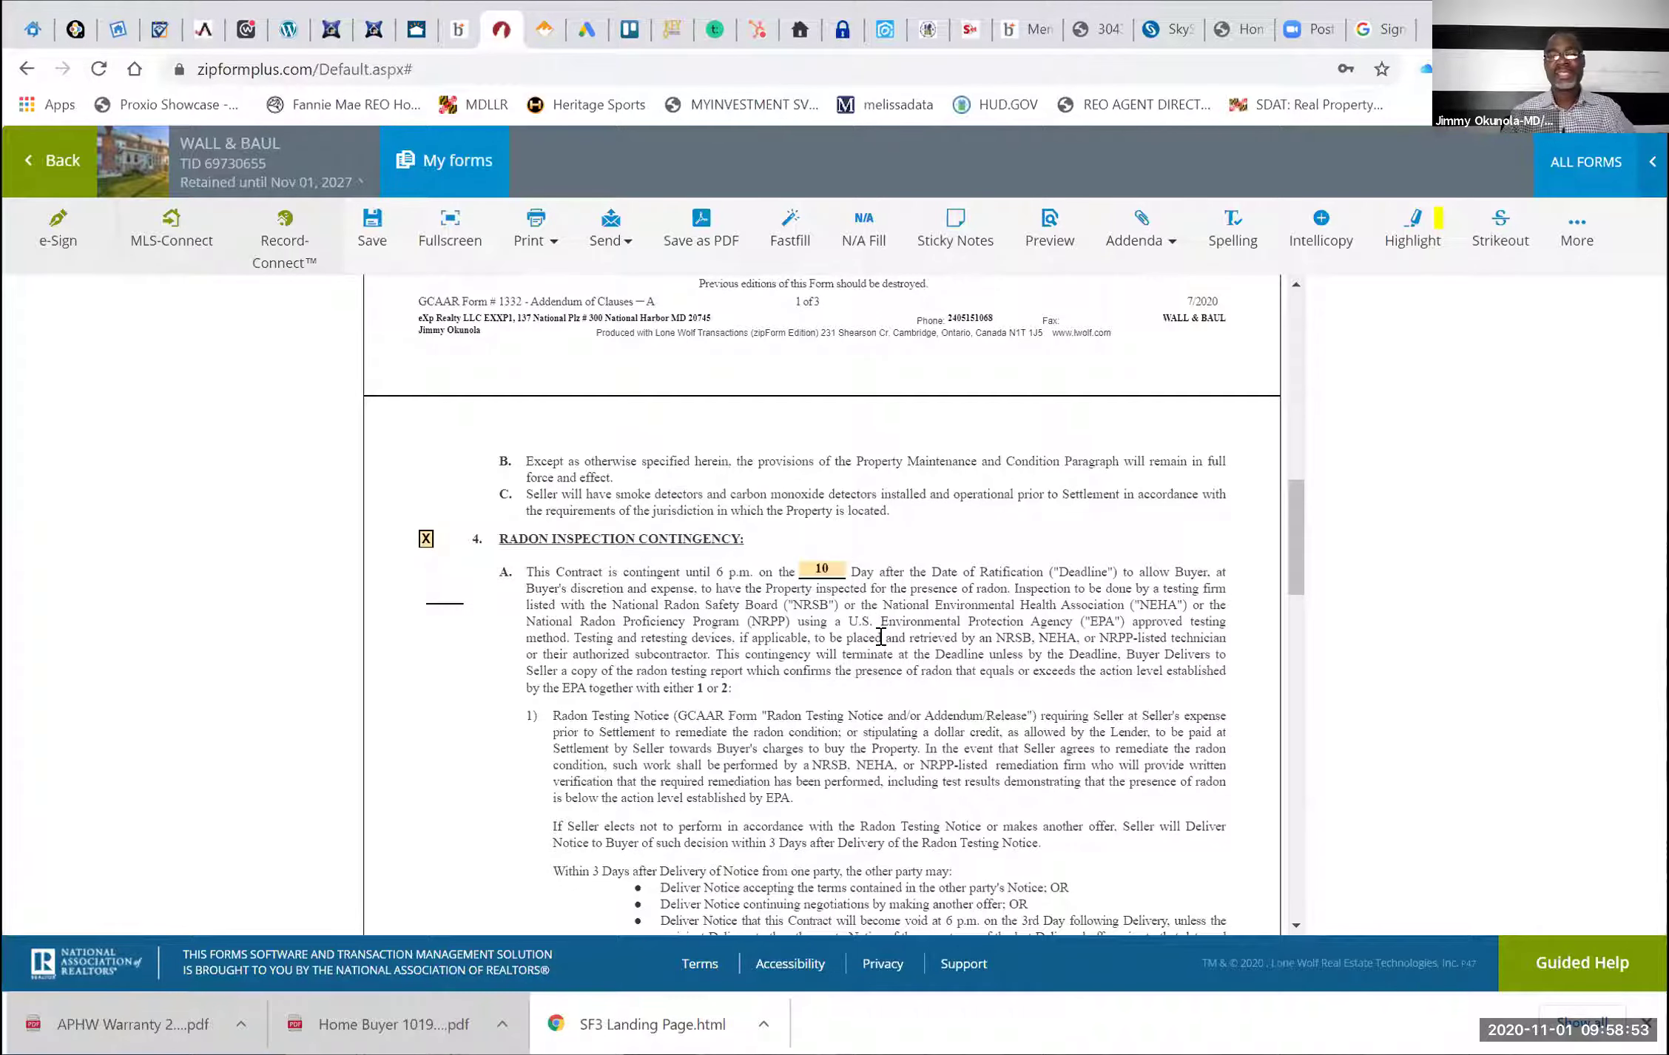
Review the rest of the addendum and save the changes
{"action": "scroll", "coordinate": [880, 638], "scroll_direction": "up", "scroll_amount": 5}
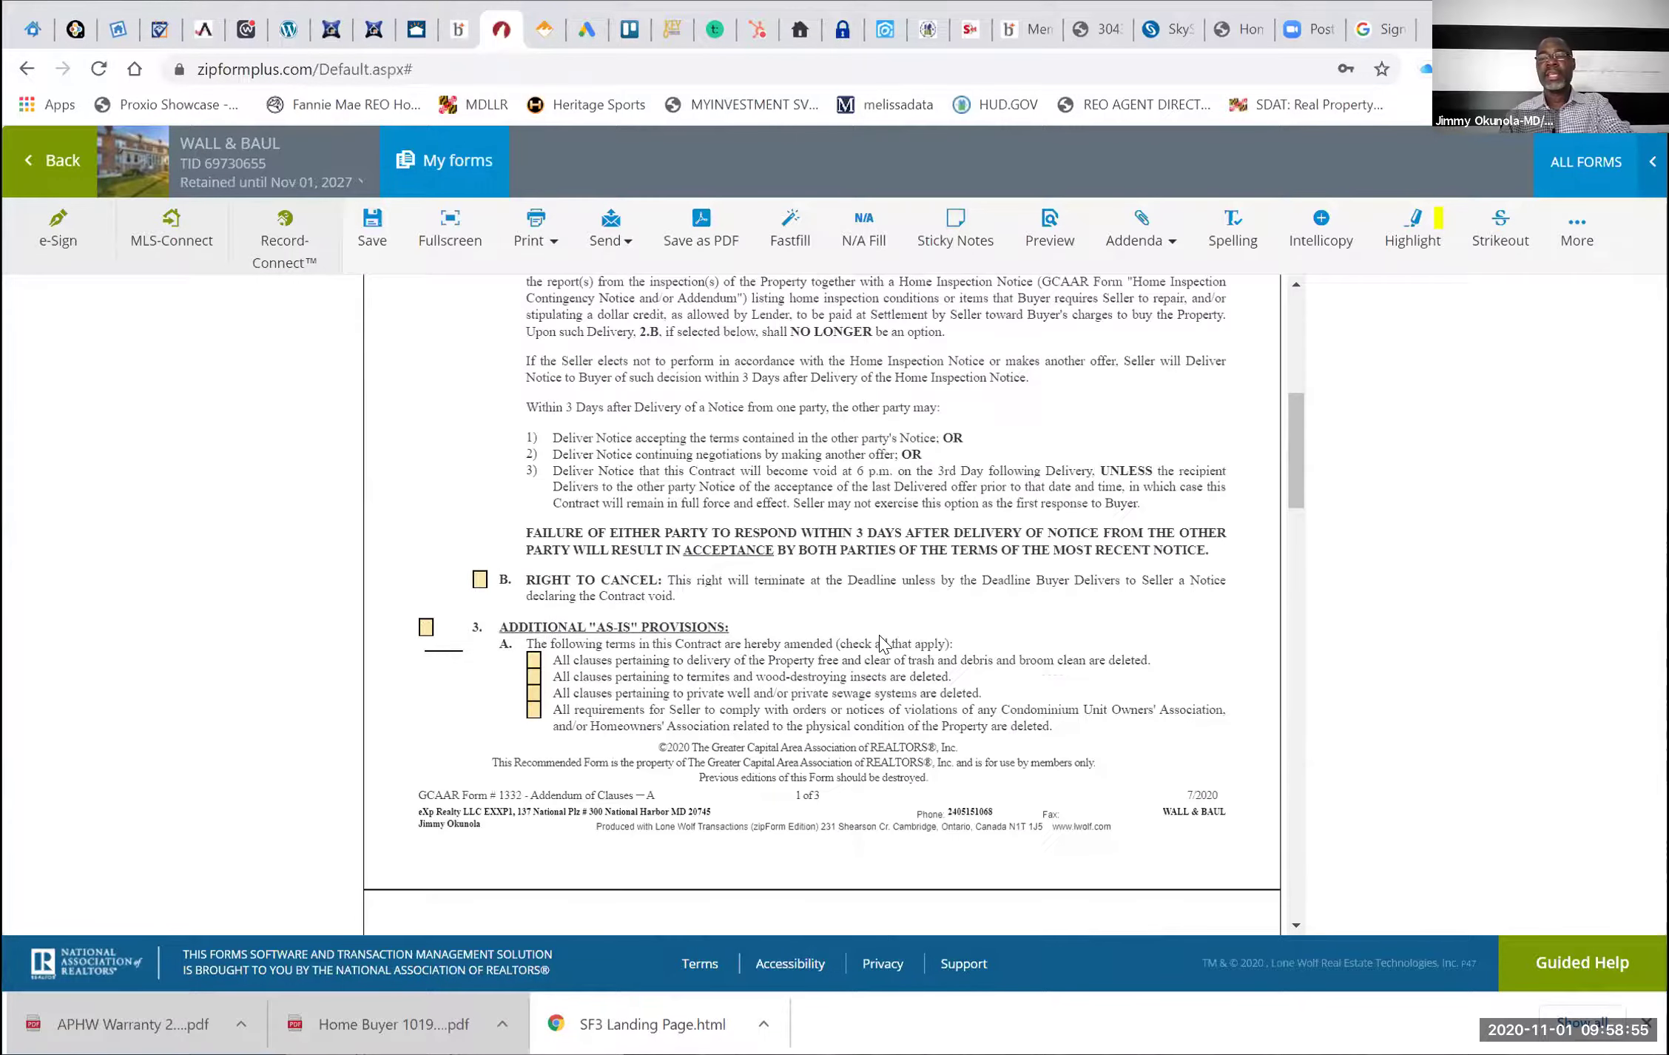
{"action": "scroll", "coordinate": [880, 640], "scroll_direction": "up", "scroll_amount": 5}
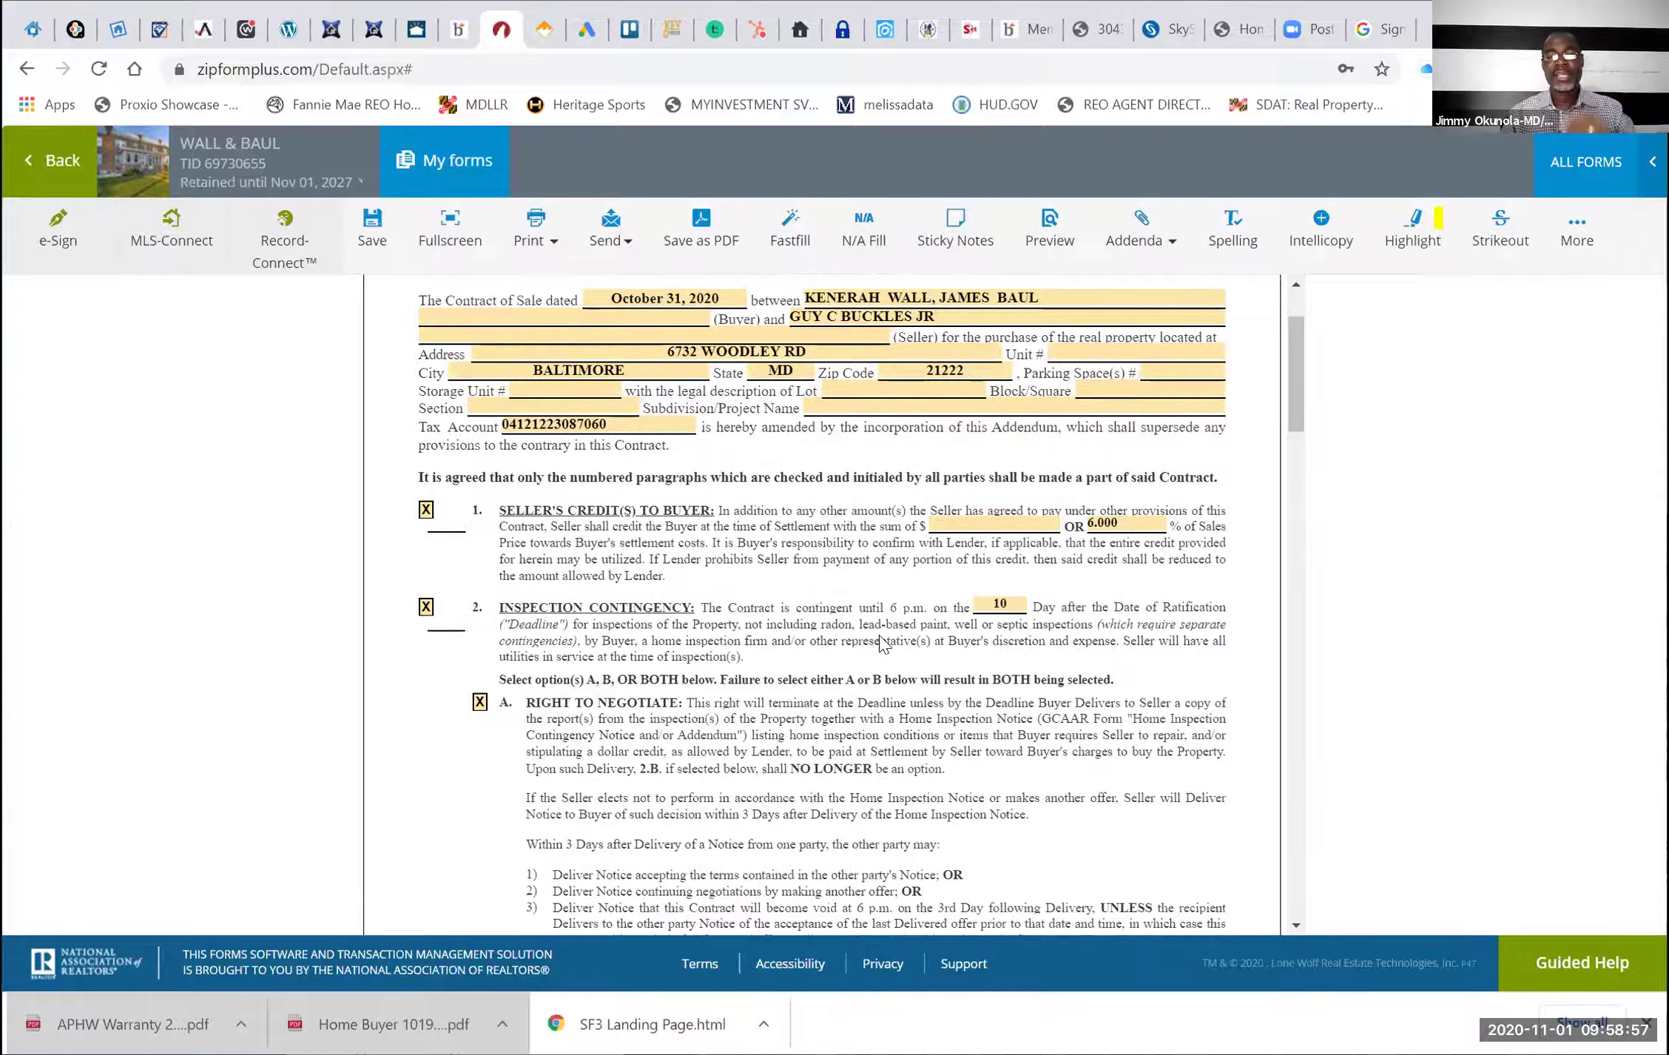
{"action": "scroll", "coordinate": [880, 641], "scroll_direction": "down", "scroll_amount": 10}
{"action": "scroll", "coordinate": [880, 639], "scroll_direction": "down", "scroll_amount": 2}
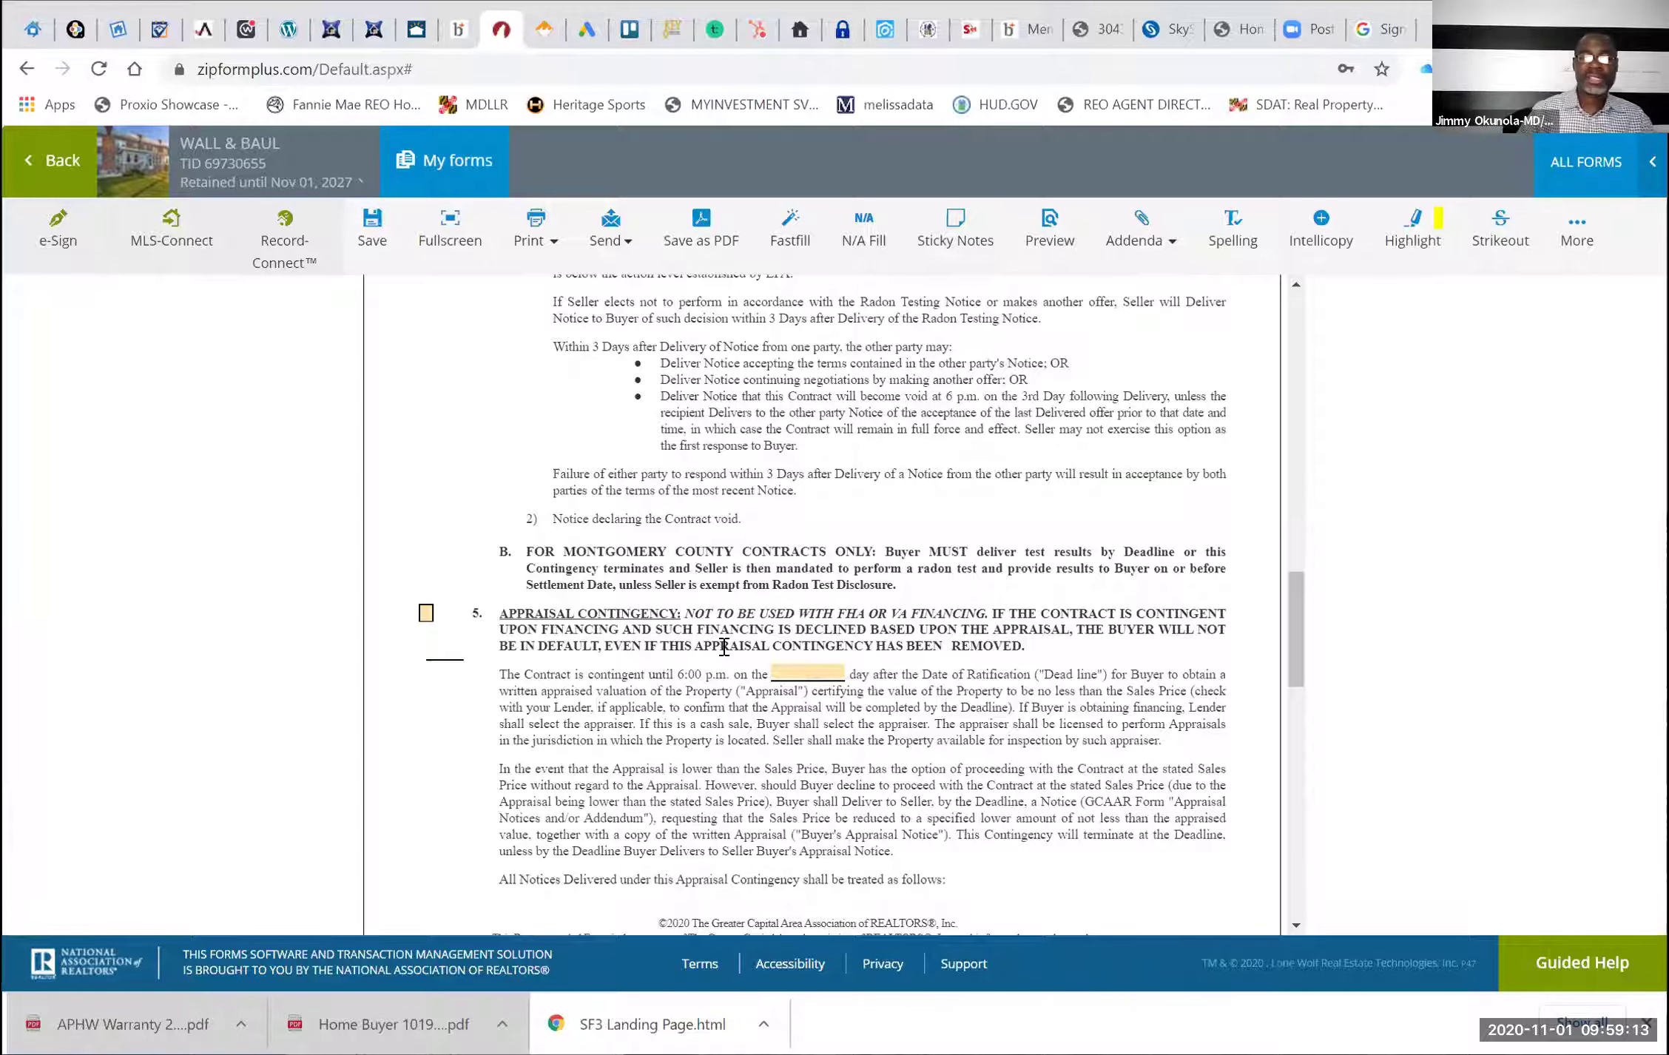
{"action": "scroll", "coordinate": [724, 647], "scroll_direction": "down", "scroll_amount": 10}
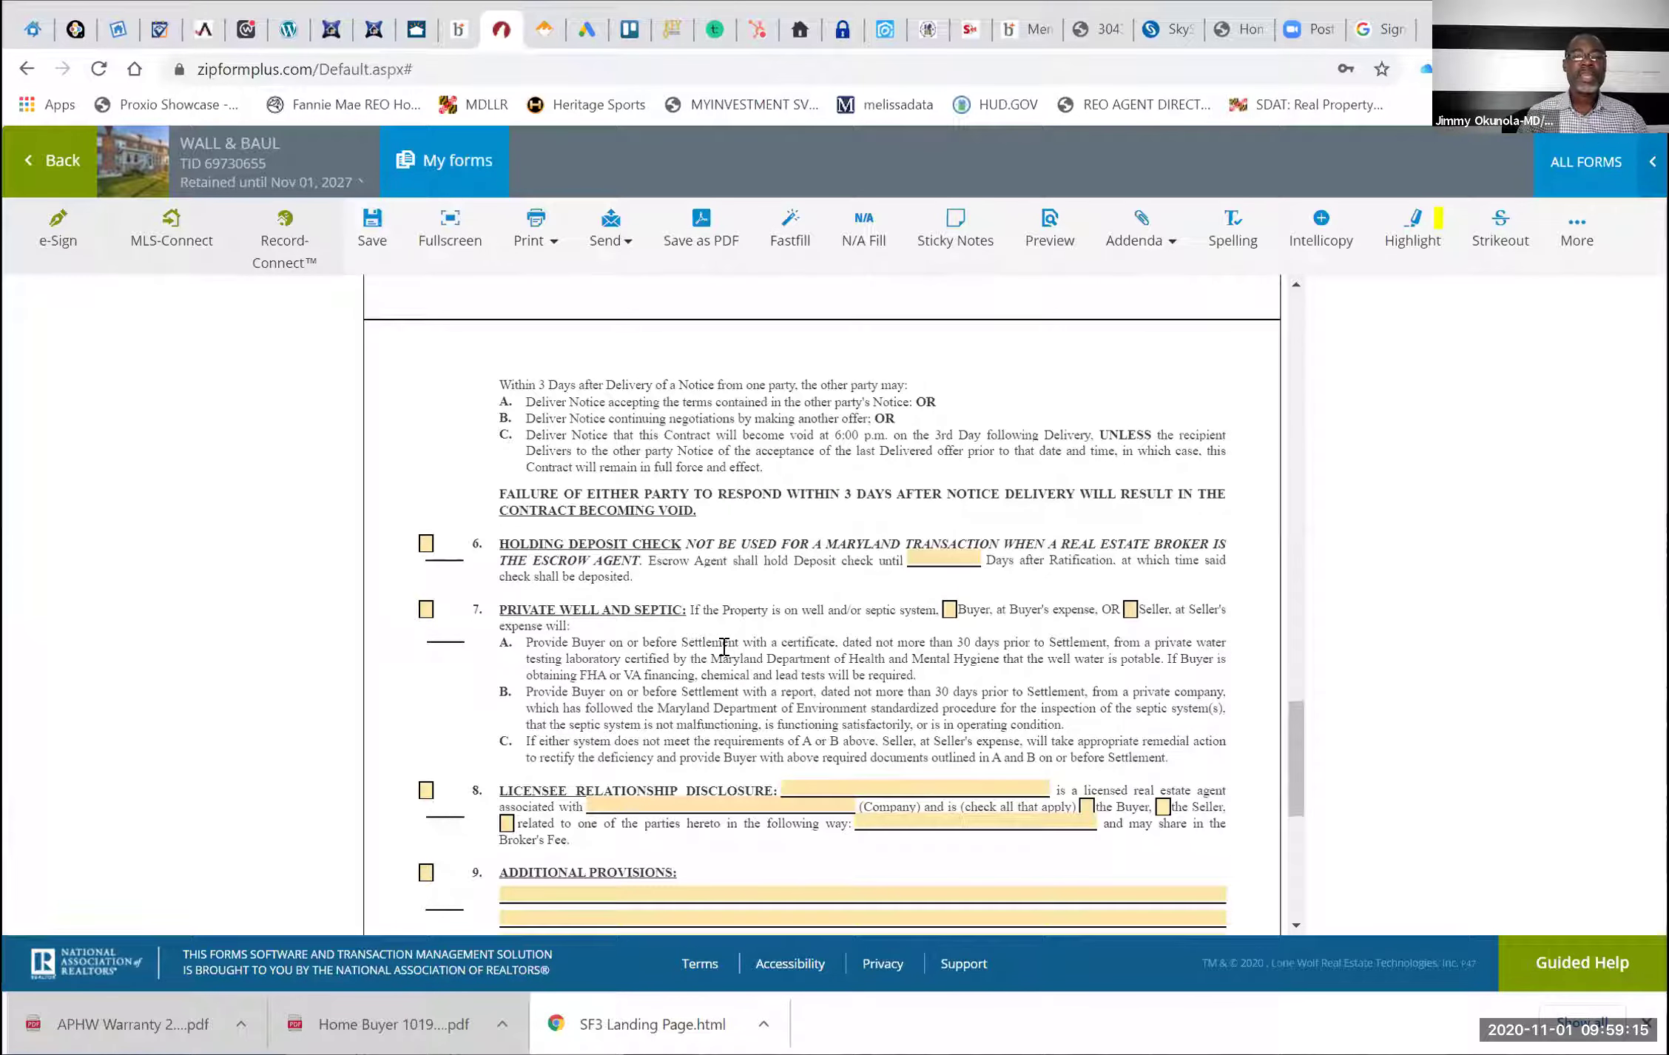
{"action": "scroll", "coordinate": [699, 386], "scroll_direction": "down", "scroll_amount": 1}
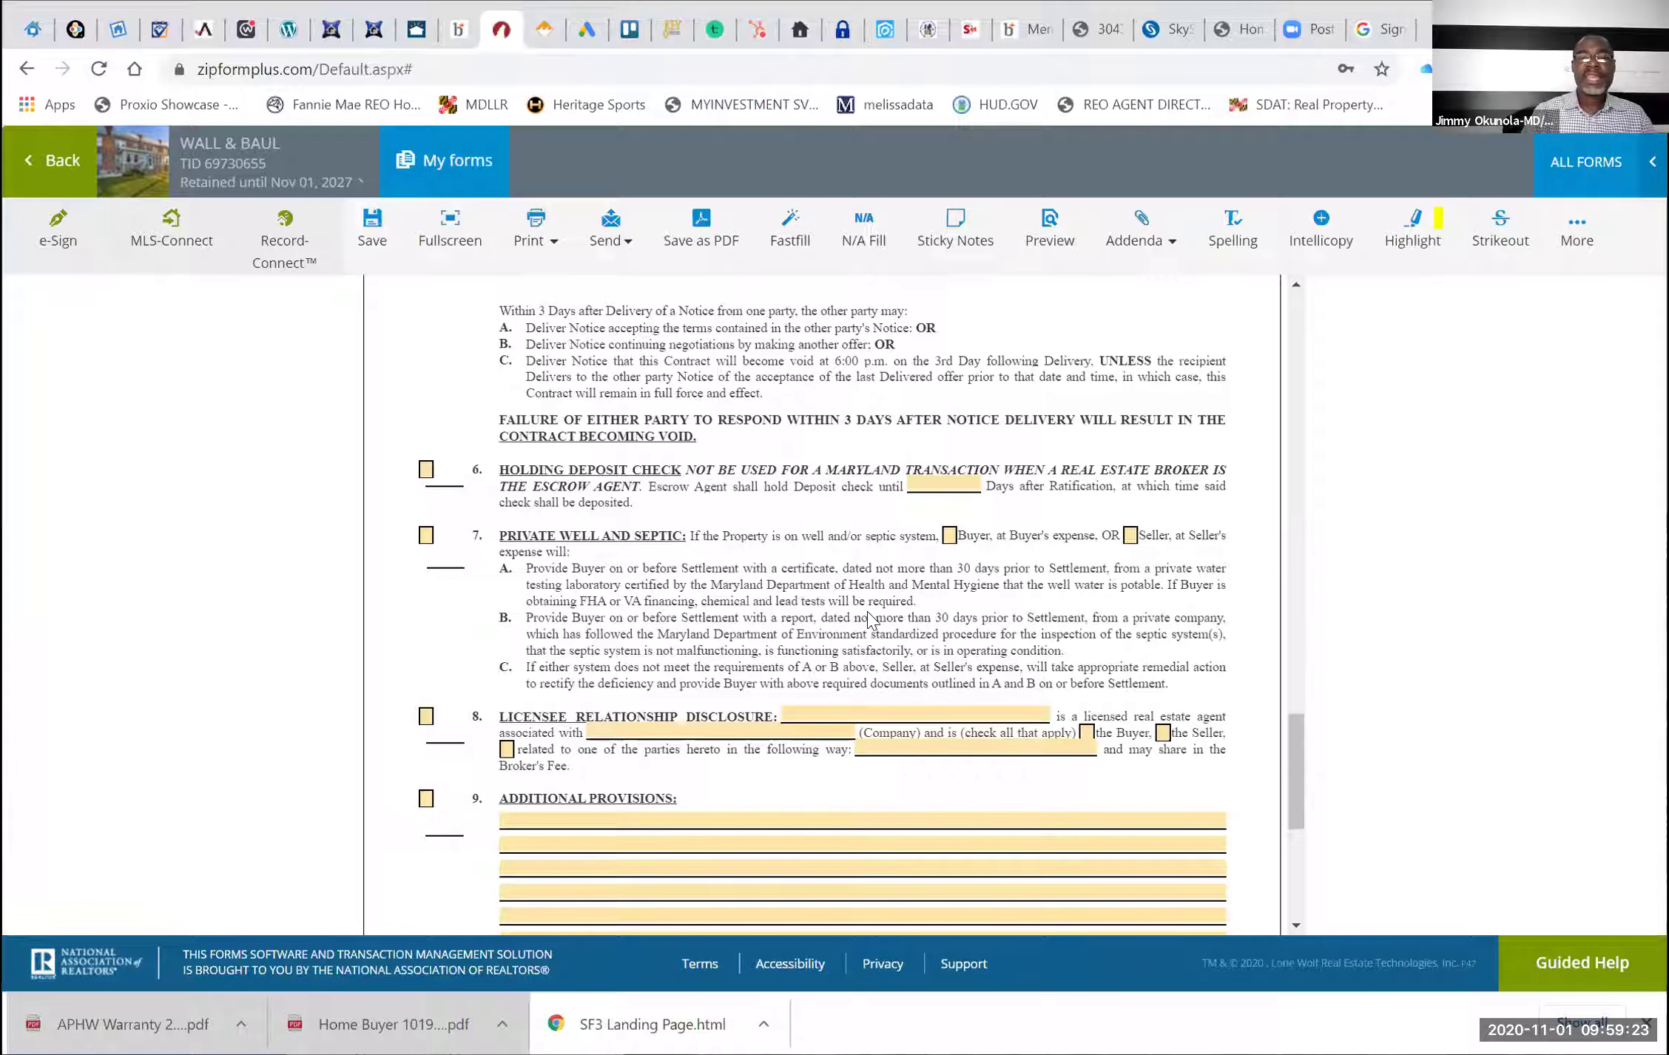
{"action": "scroll", "coordinate": [444, 481], "scroll_direction": "down", "scroll_amount": 1}
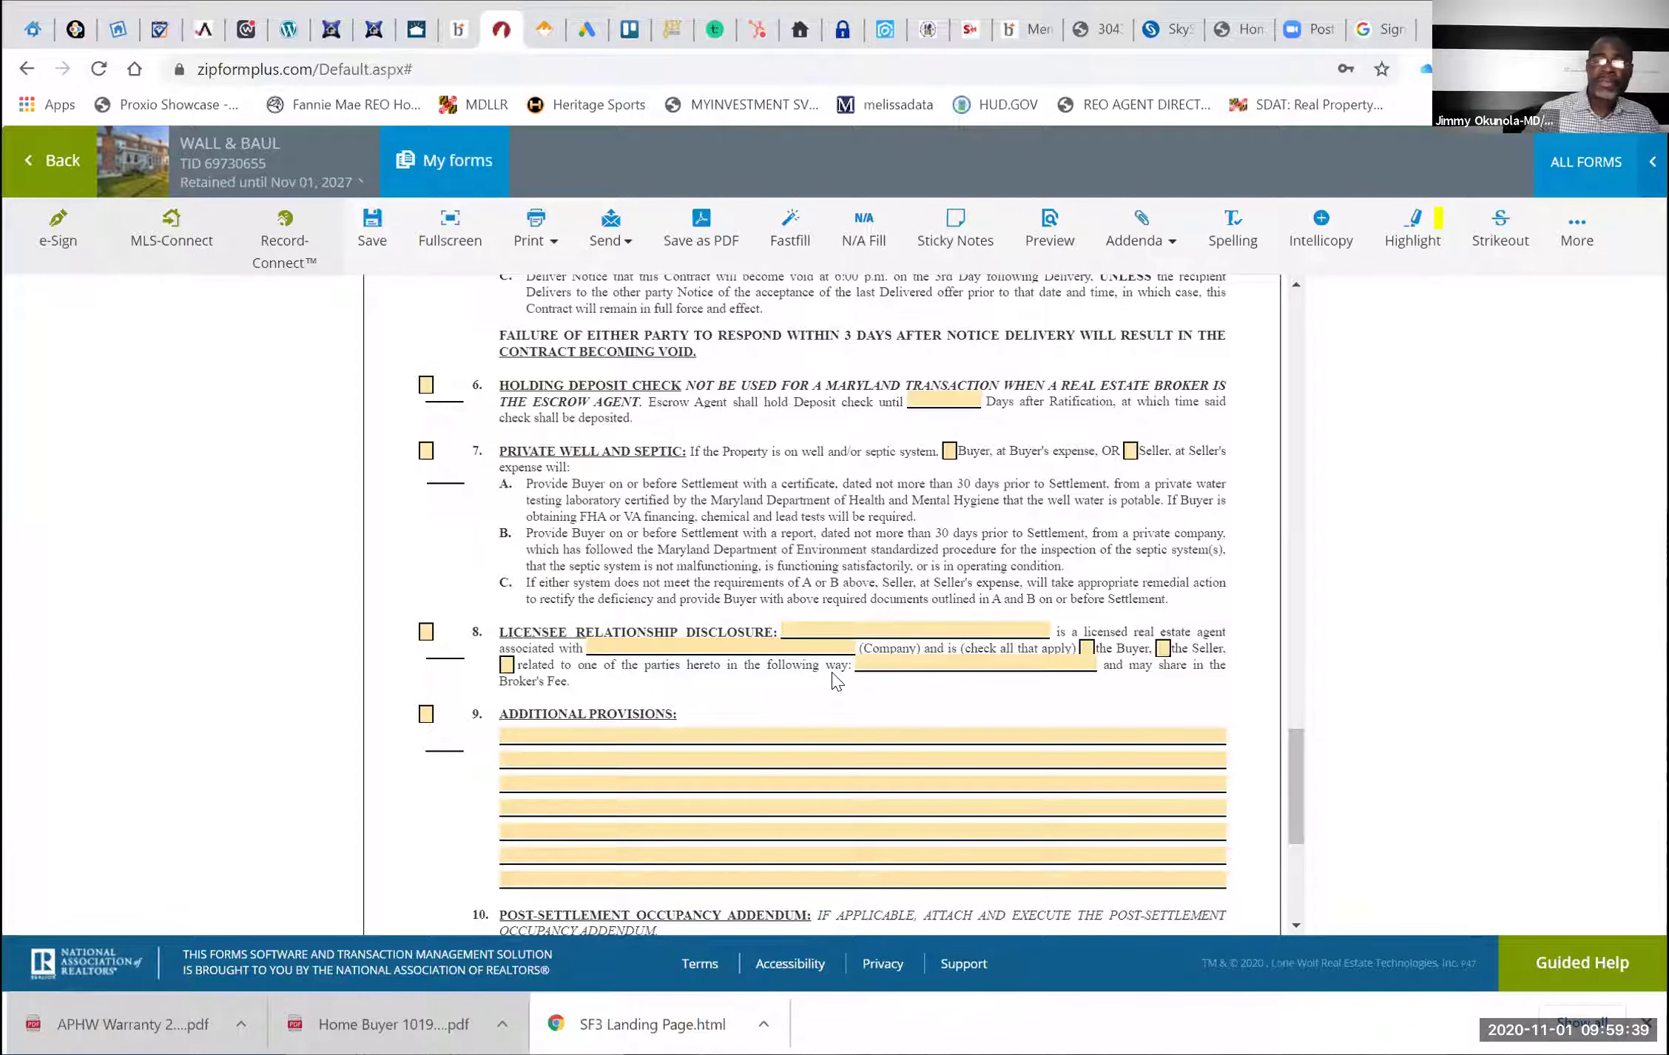
{"action": "scroll", "coordinate": [806, 673], "scroll_direction": "down", "scroll_amount": 2}
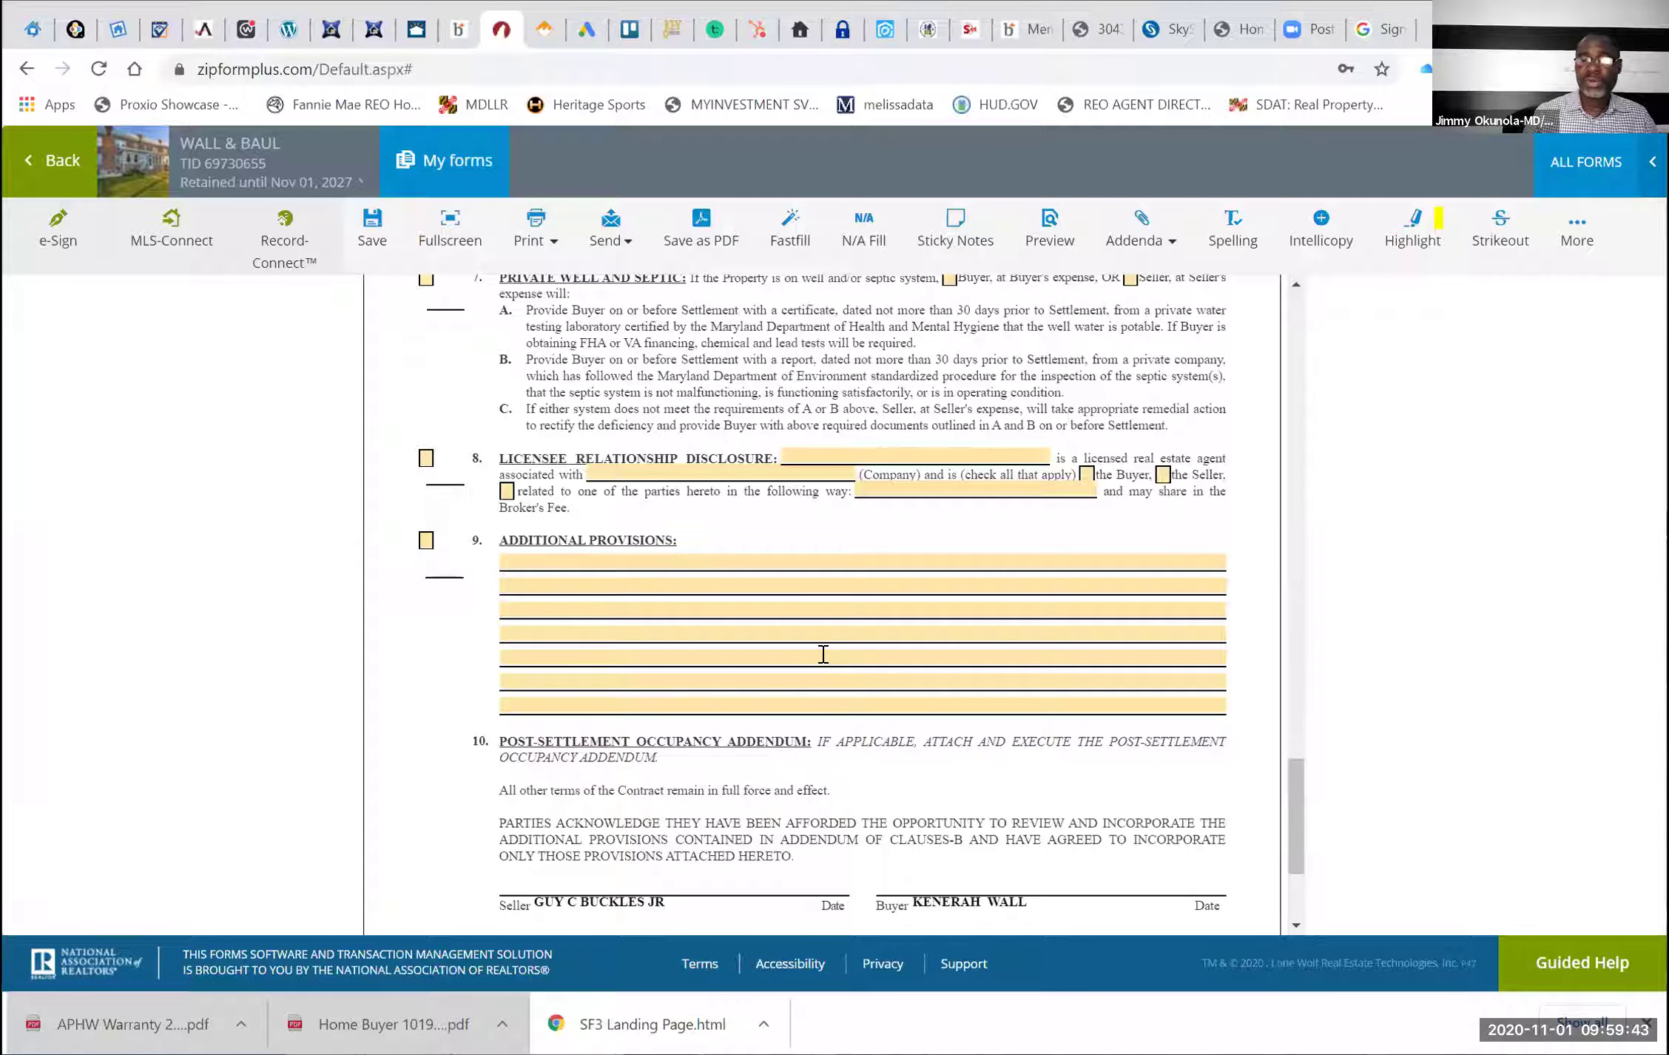
{"action": "scroll", "coordinate": [822, 653], "scroll_direction": "down", "scroll_amount": 3}
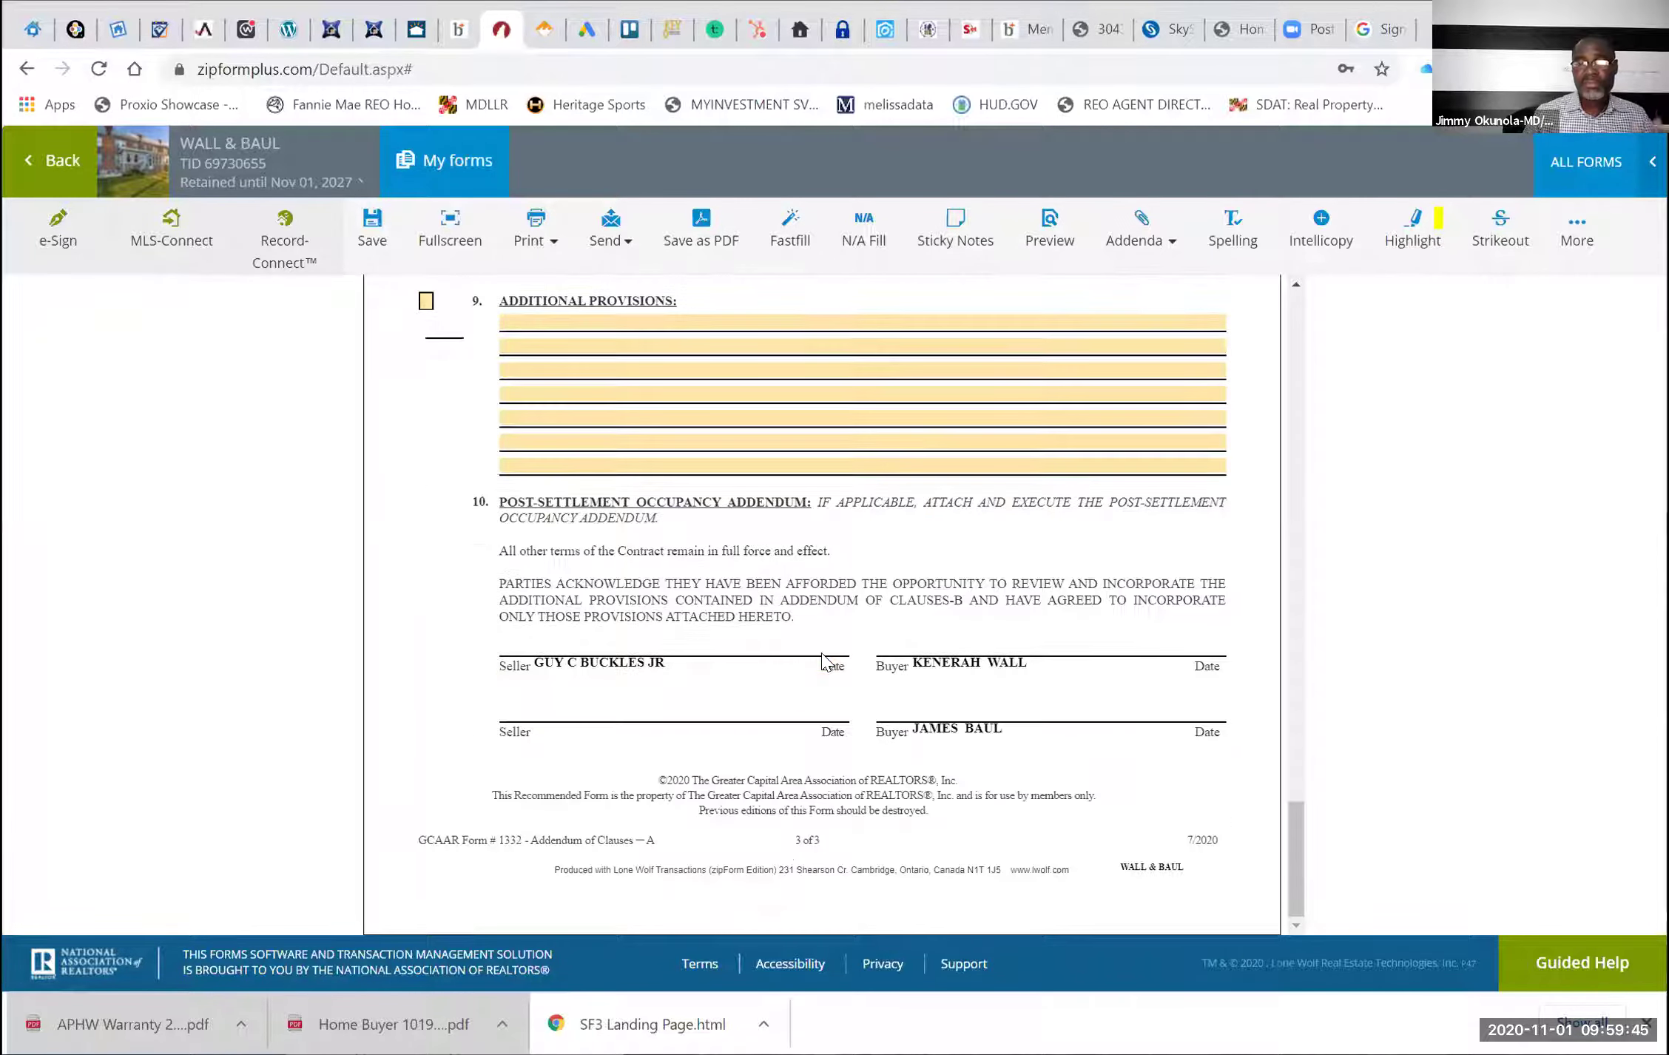
{"action": "scroll", "coordinate": [822, 654], "scroll_direction": "up", "scroll_amount": 12}
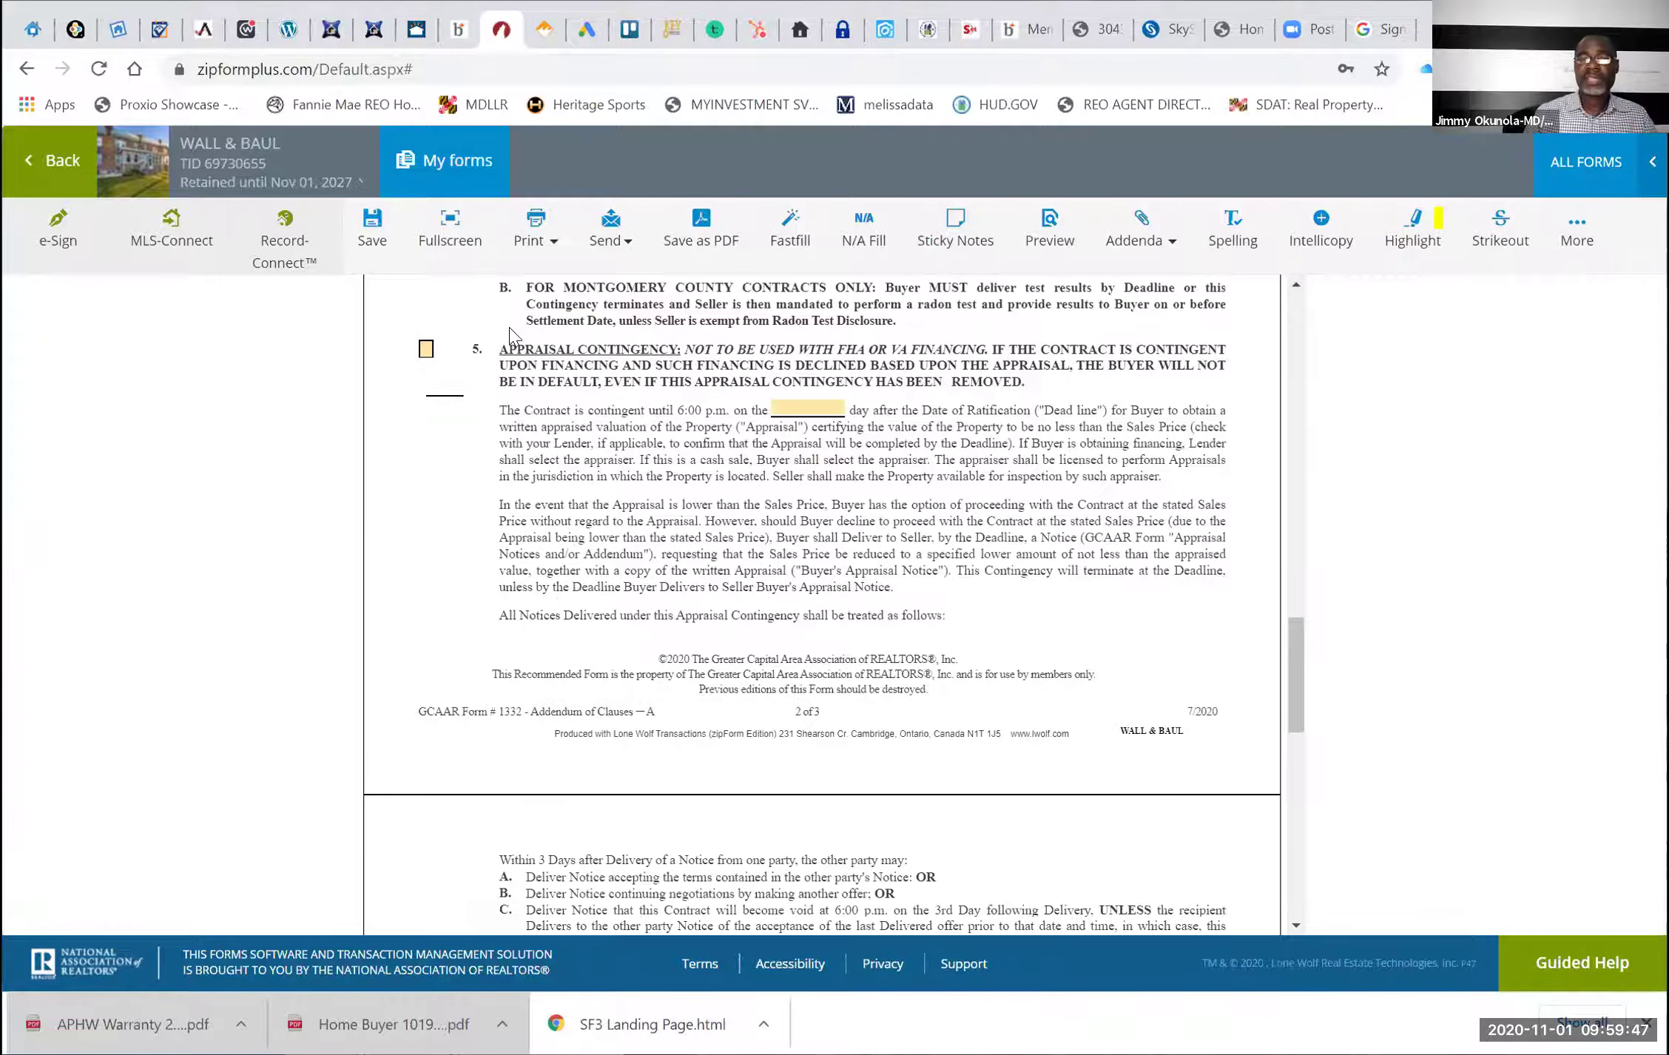
{"action": "left_click", "coordinate": [379, 227]}
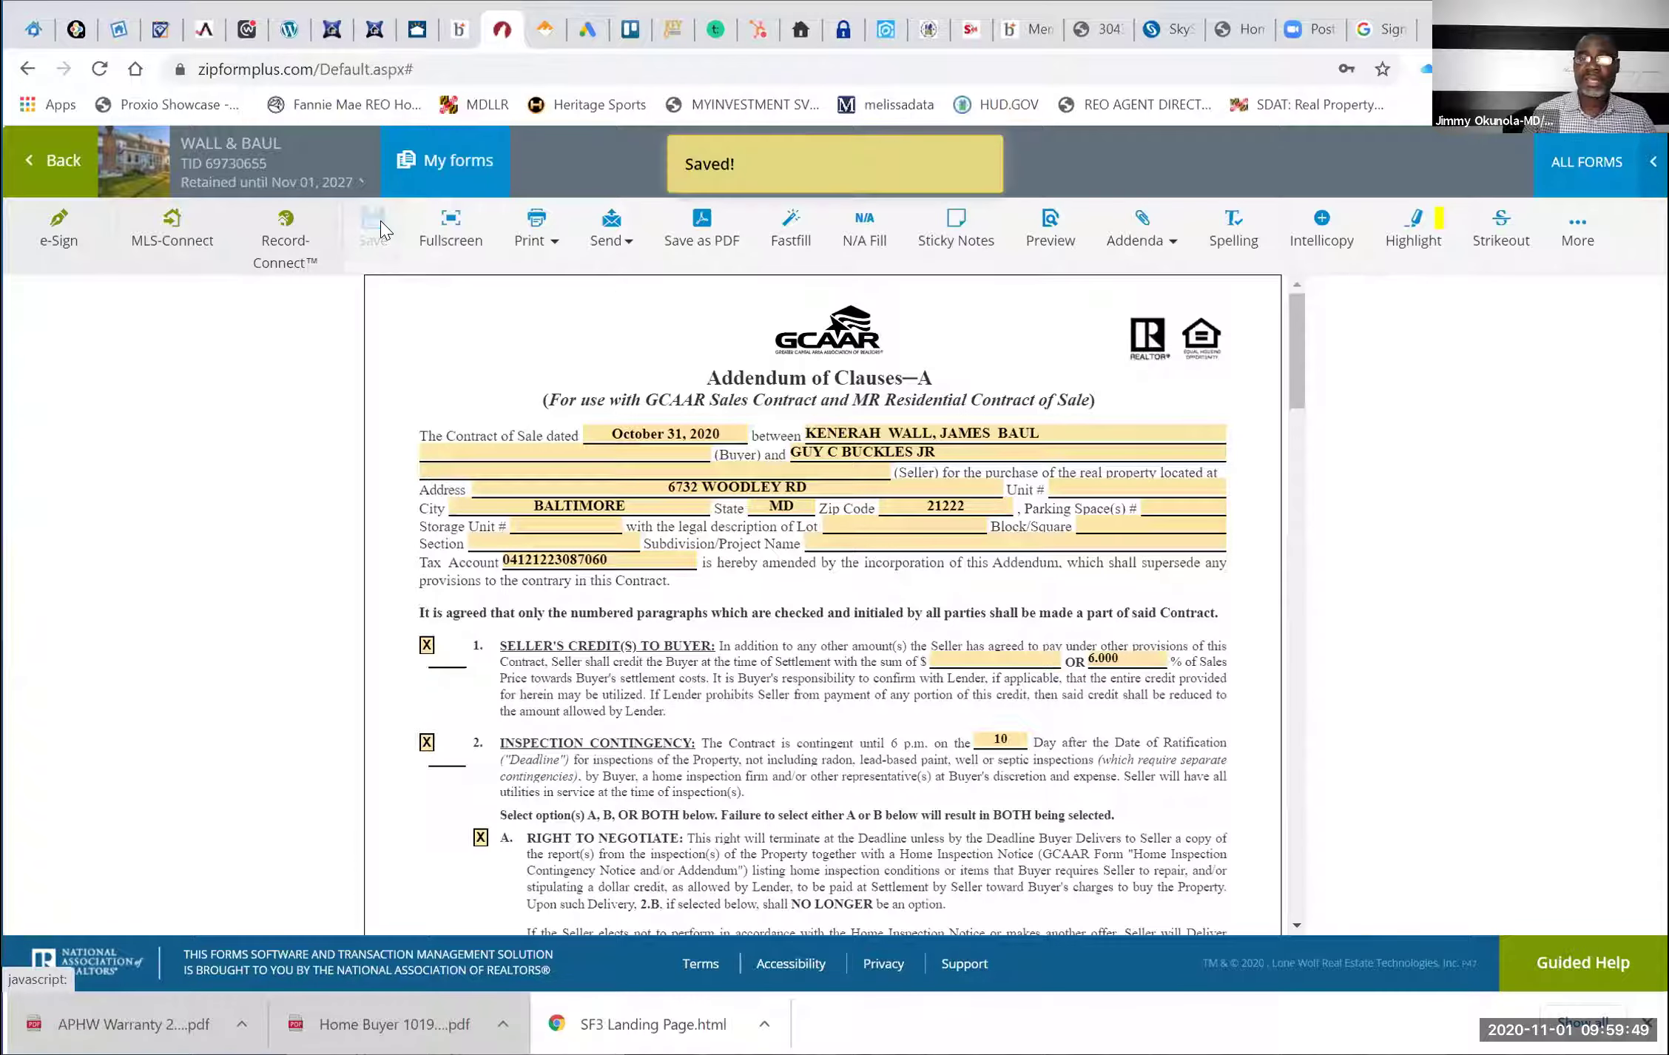
{"action": "left_click", "coordinate": [62, 171]}
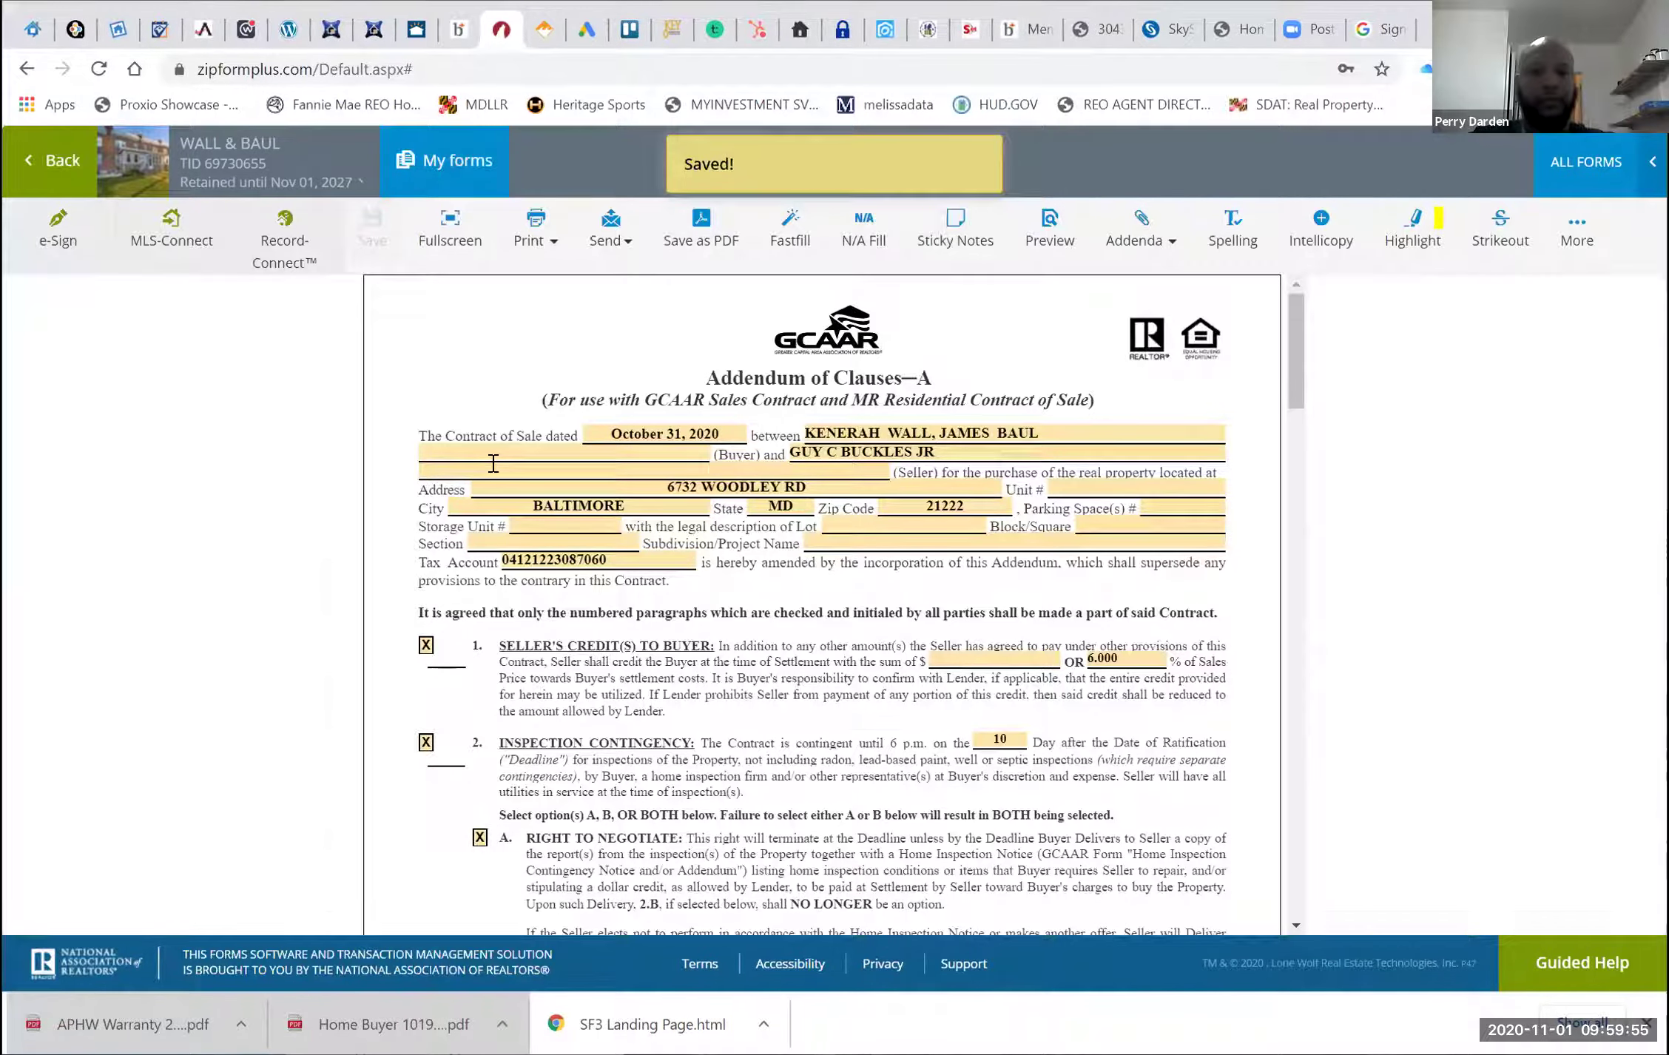
Open the escrow agreement form and set the Escrow Agent to TBD
{"action": "scroll", "coordinate": [559, 577], "scroll_direction": "down", "scroll_amount": 2}
{"action": "left_click", "coordinate": [495, 519]}
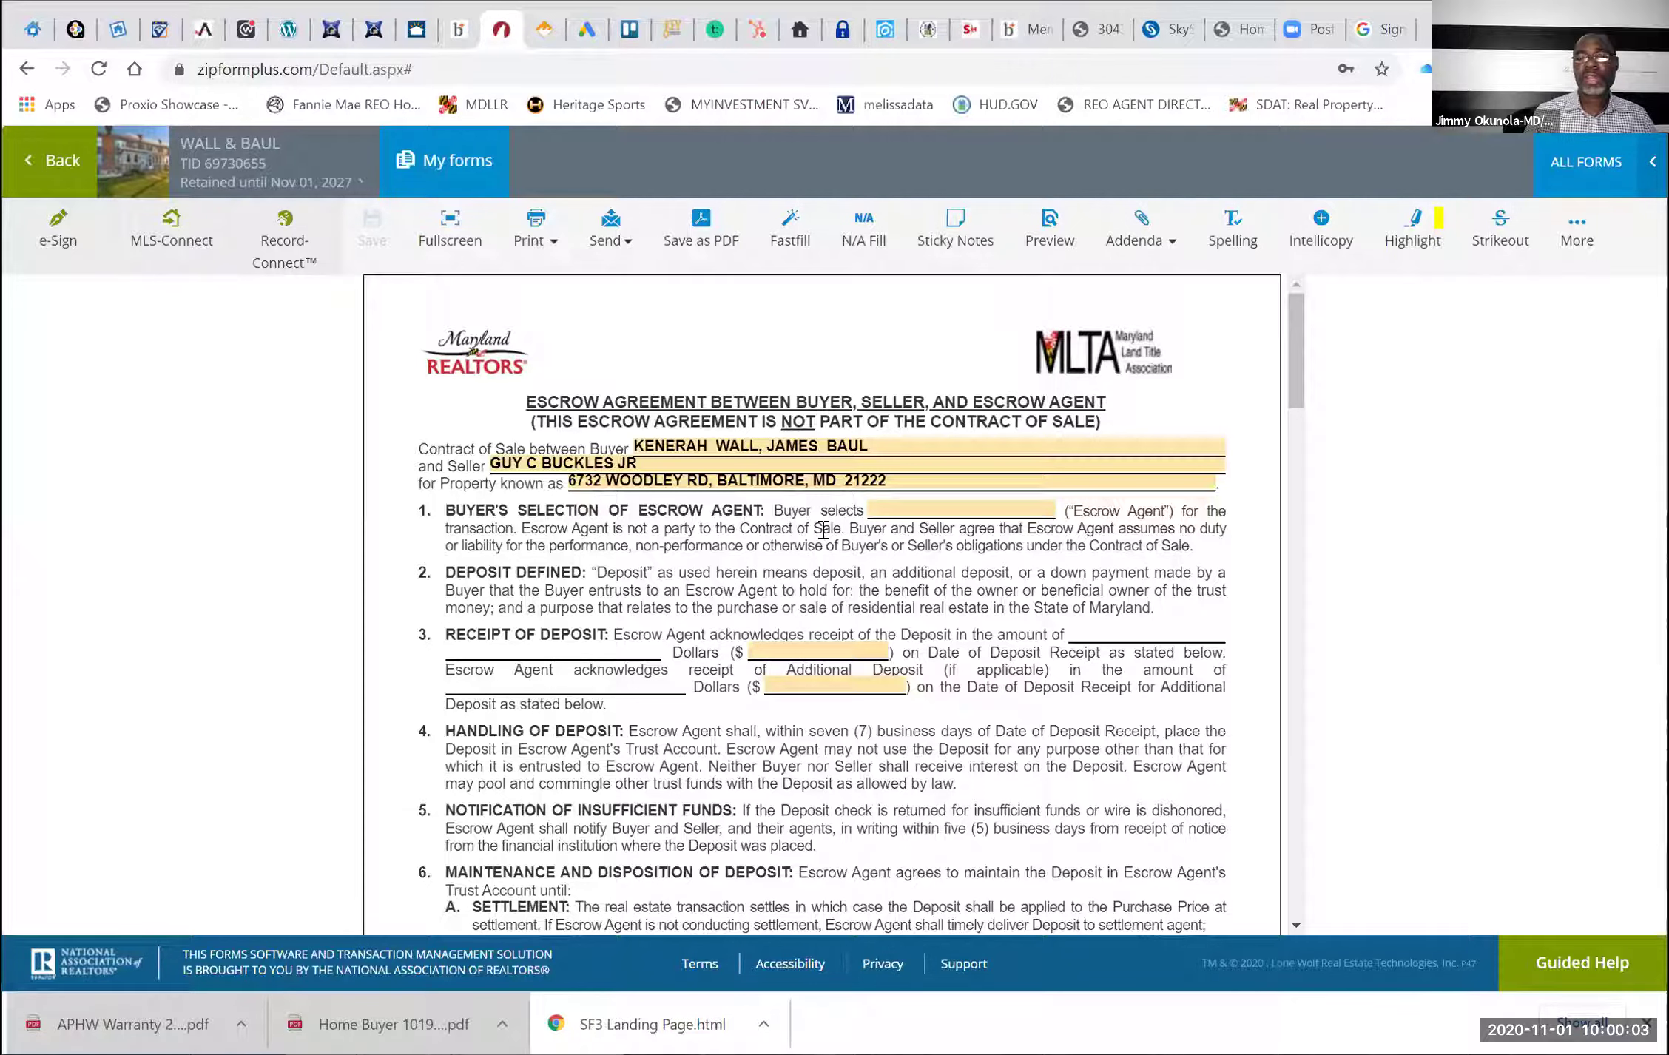
{"action": "left_click", "coordinate": [918, 512]}
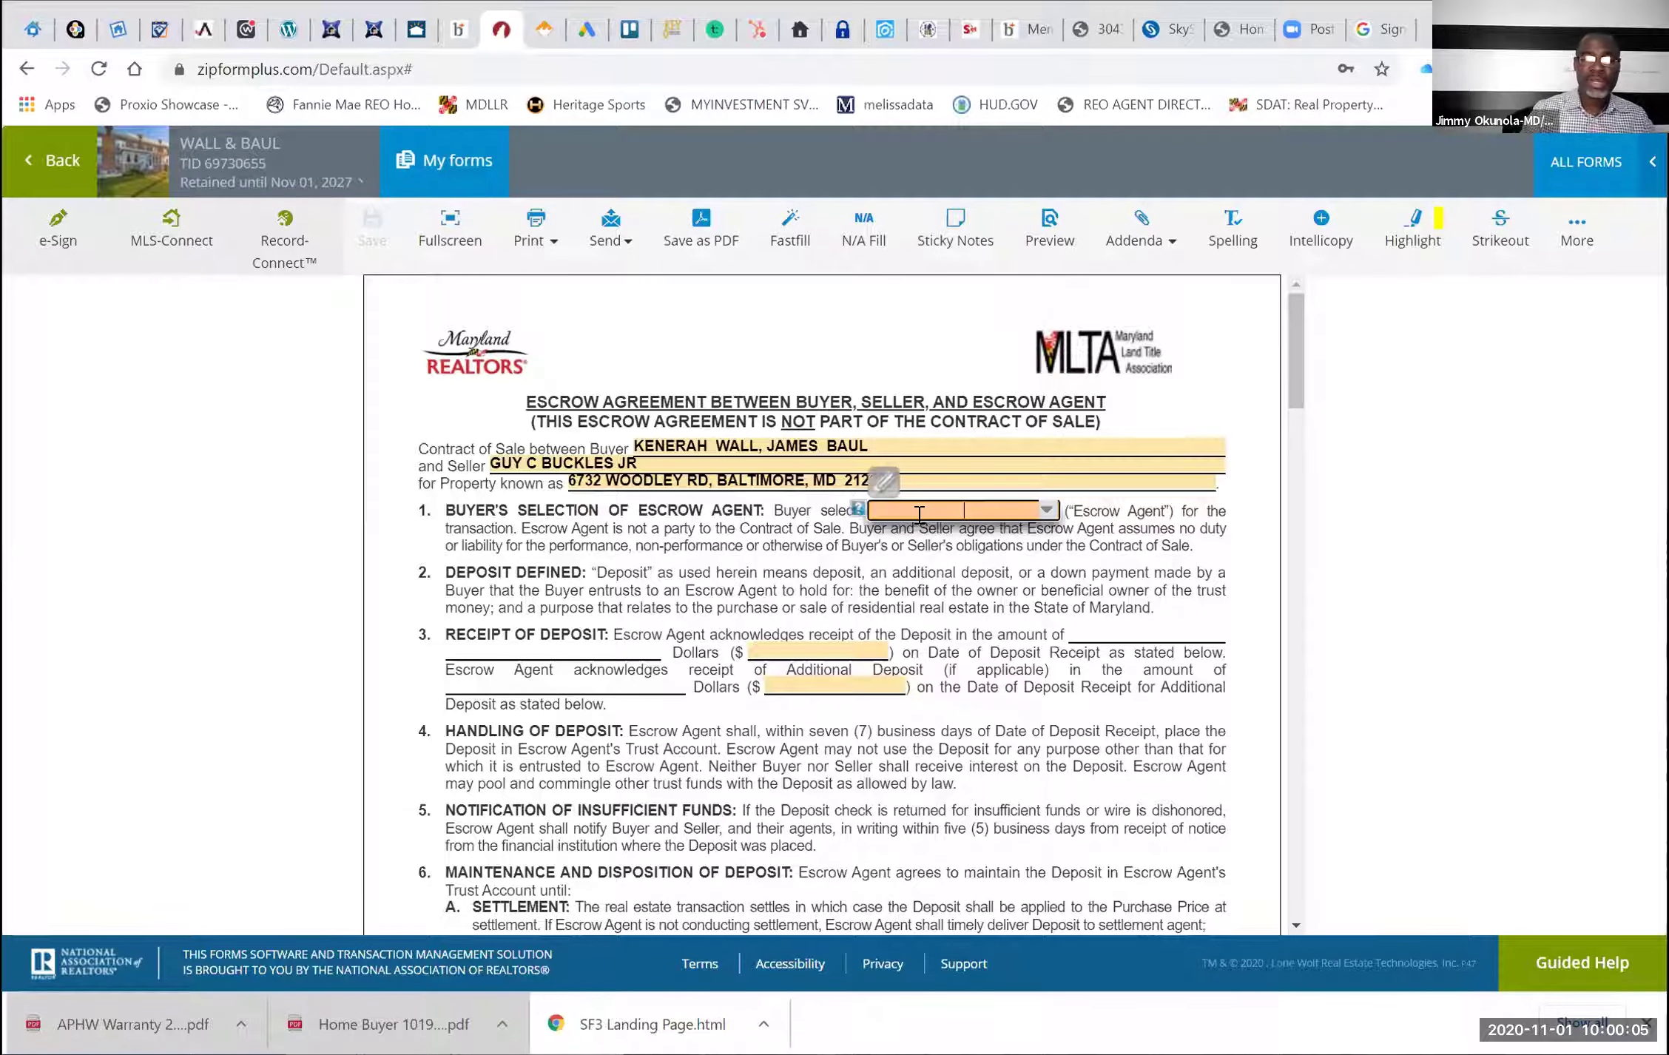
{"action": "type", "text": "TBD"}
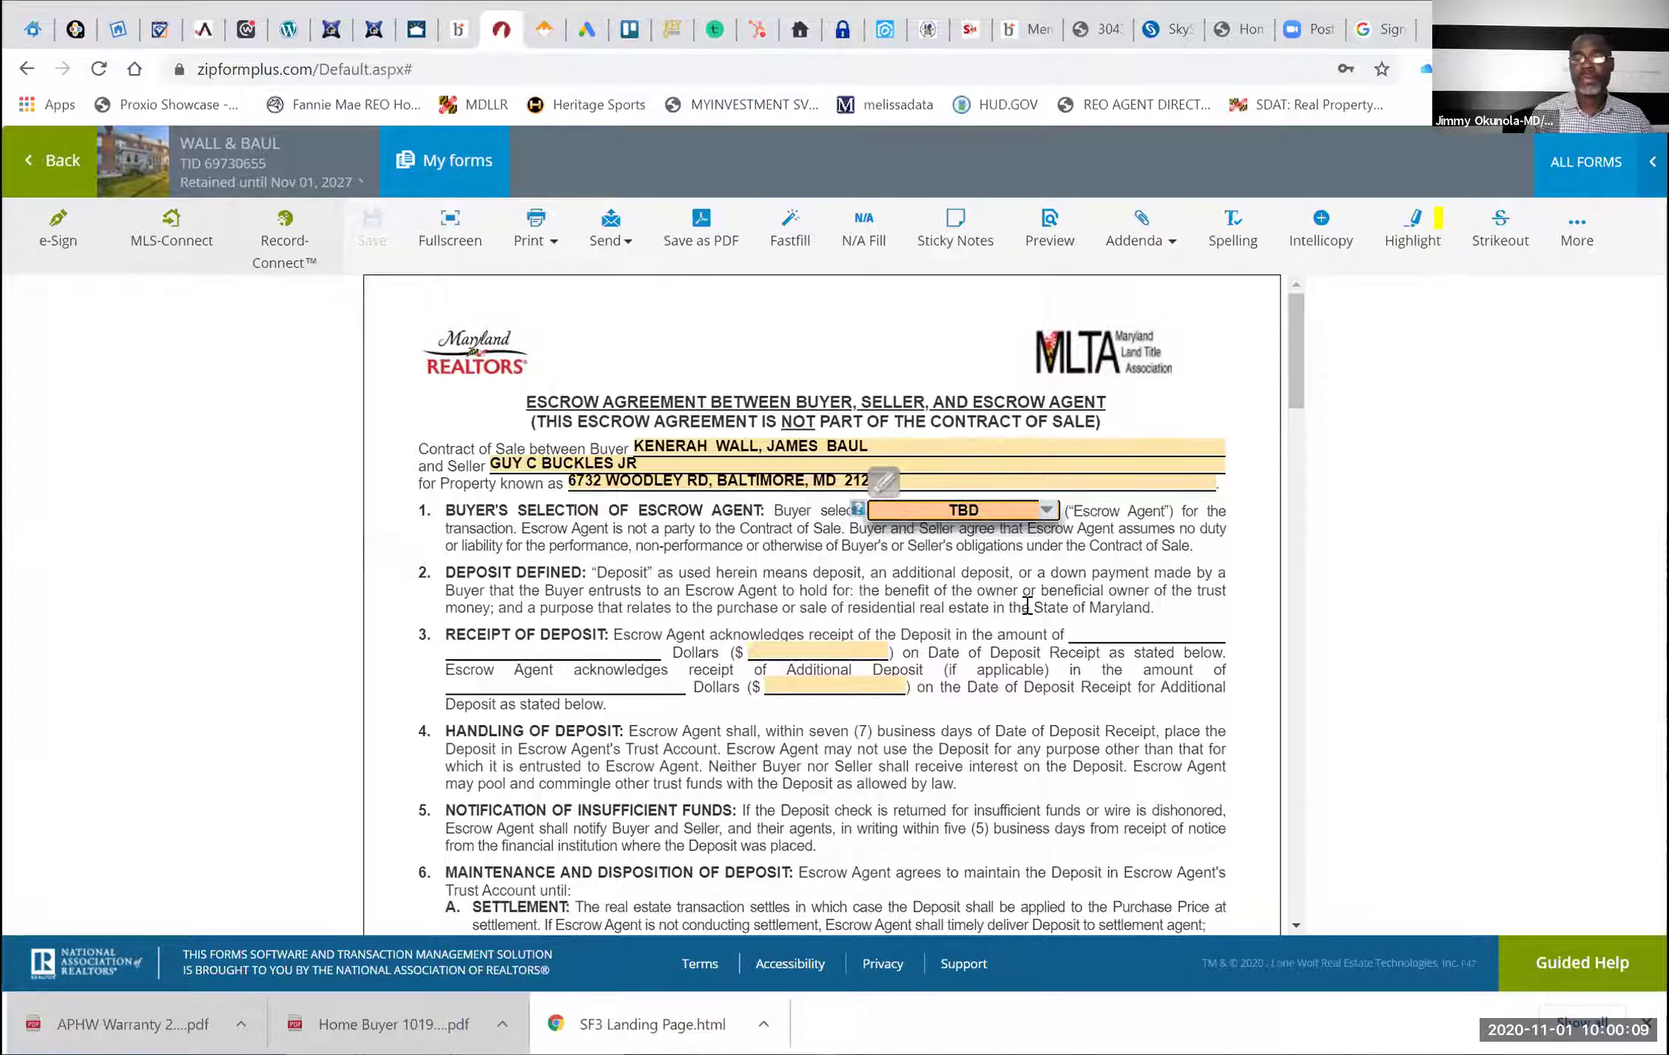
{"action": "left_click", "coordinate": [1028, 605]}
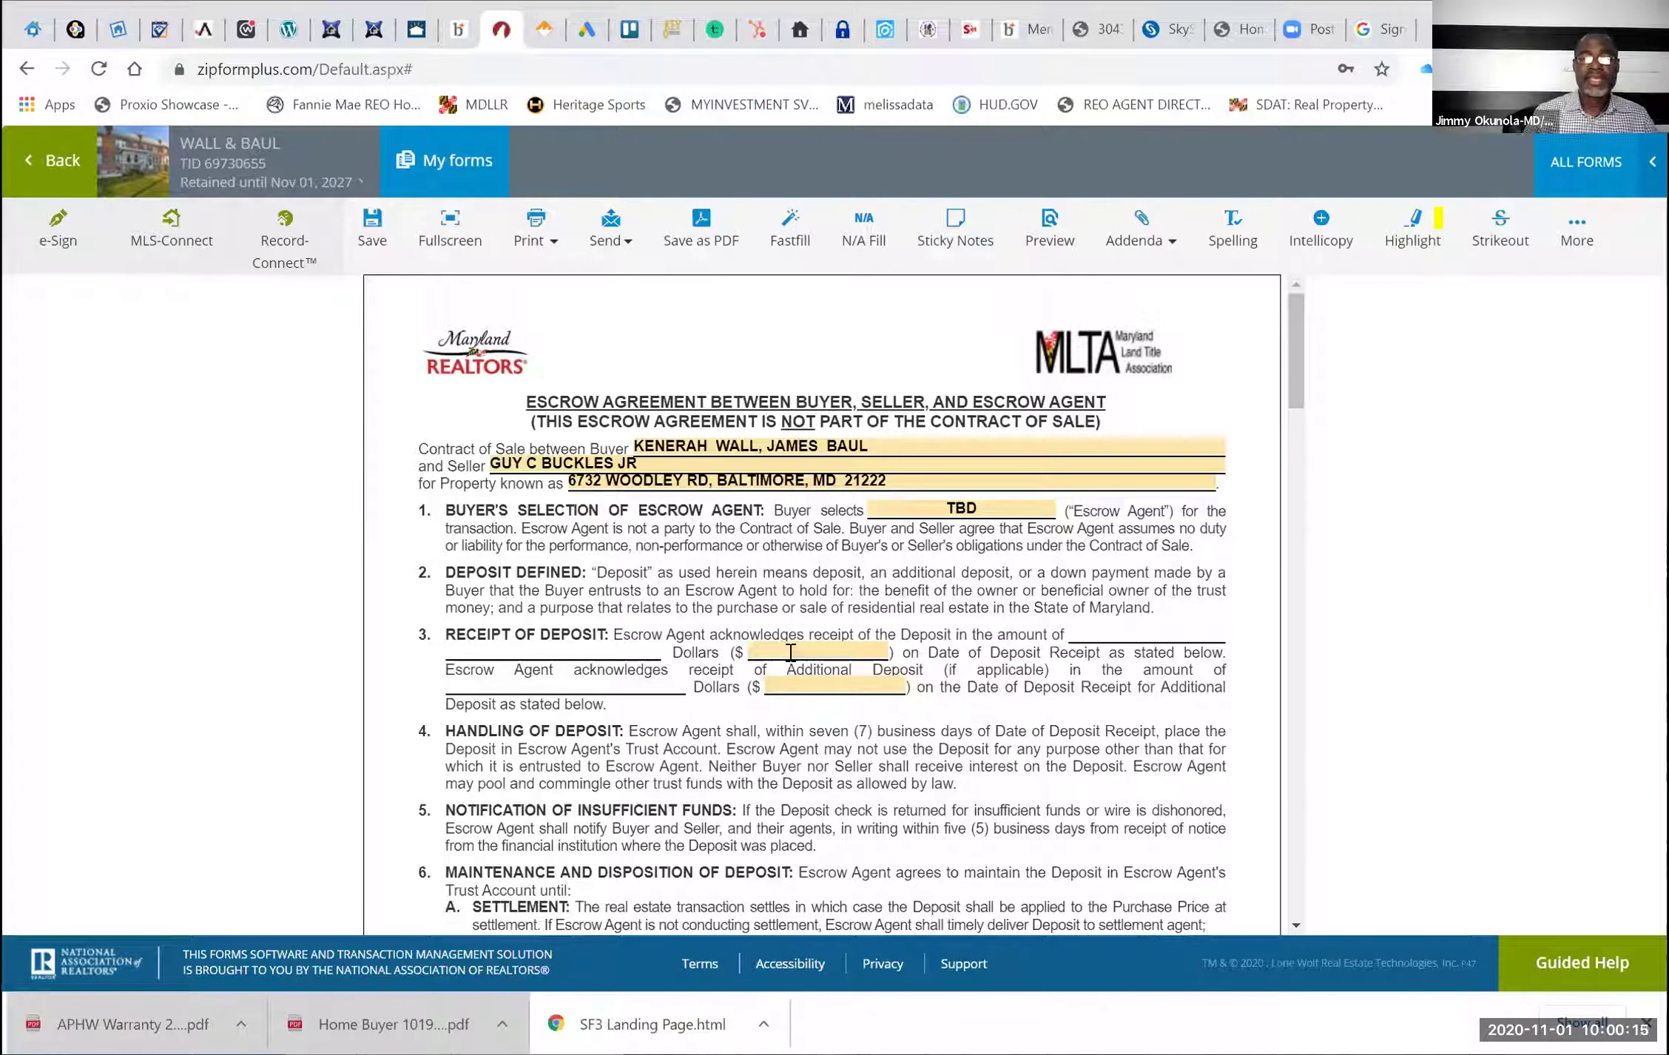
Enter a 2,000.00 deposit in the receipt of deposit section
{"action": "left_click", "coordinate": [790, 652]}
{"action": "type", "text": "20"}
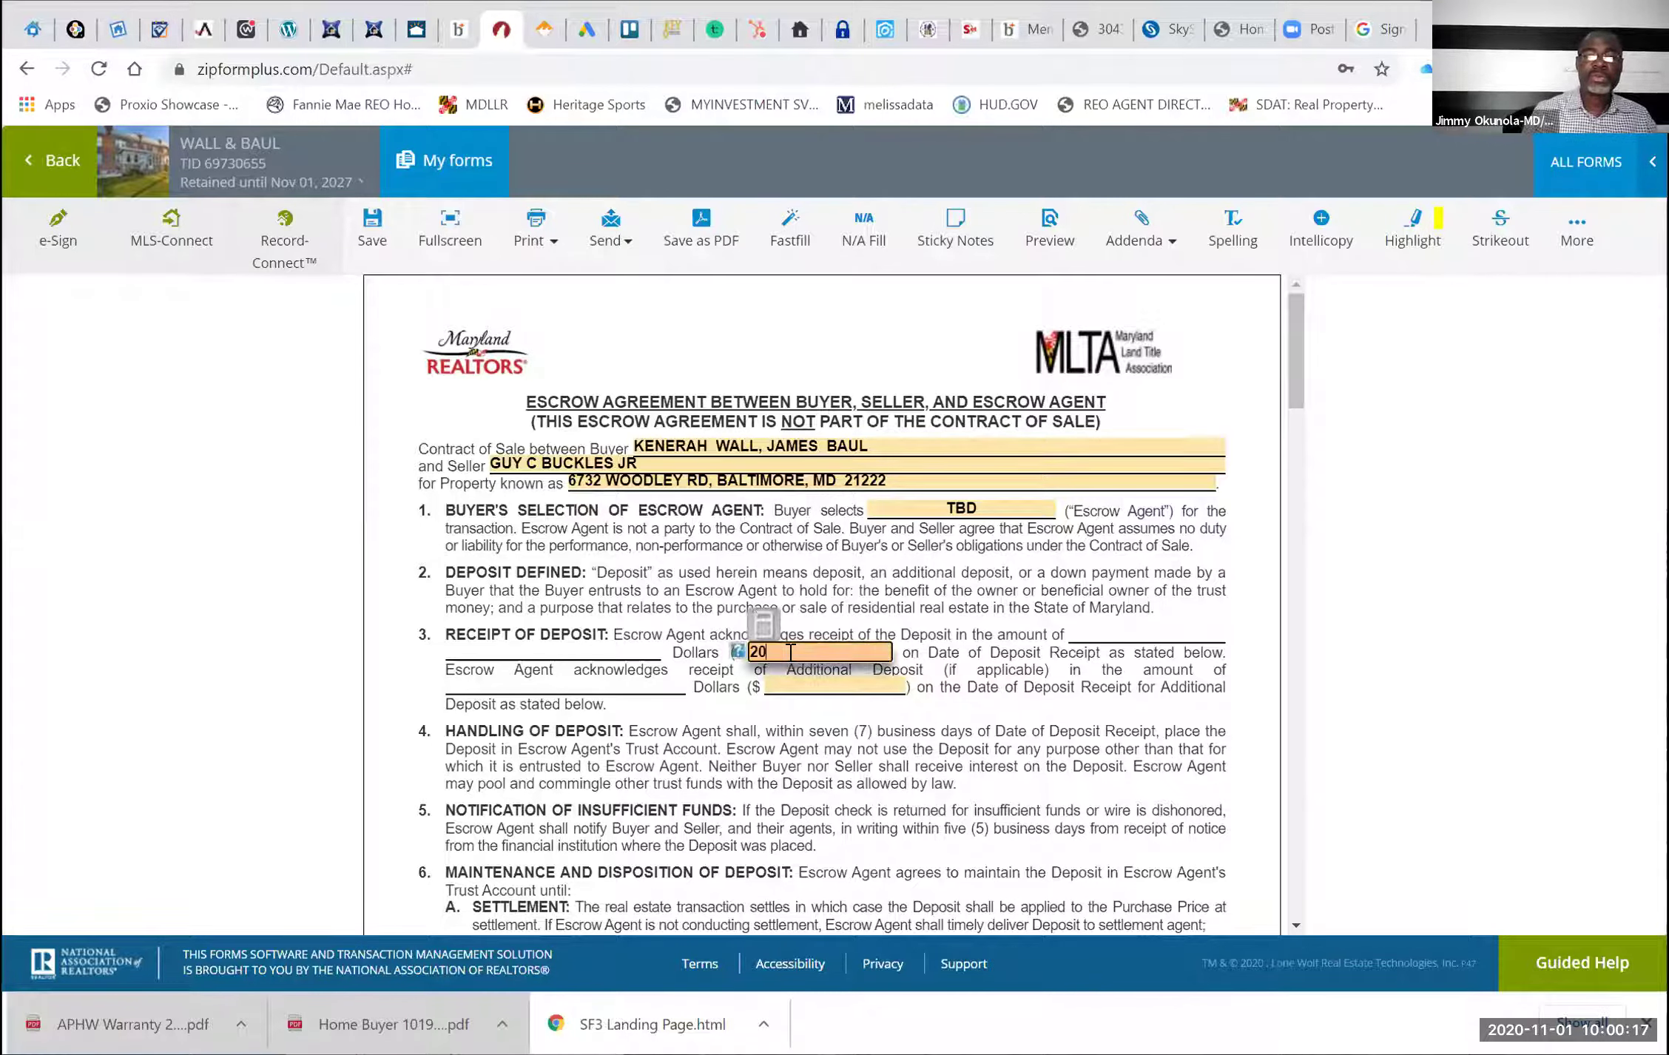
{"action": "type", "text": "00"}
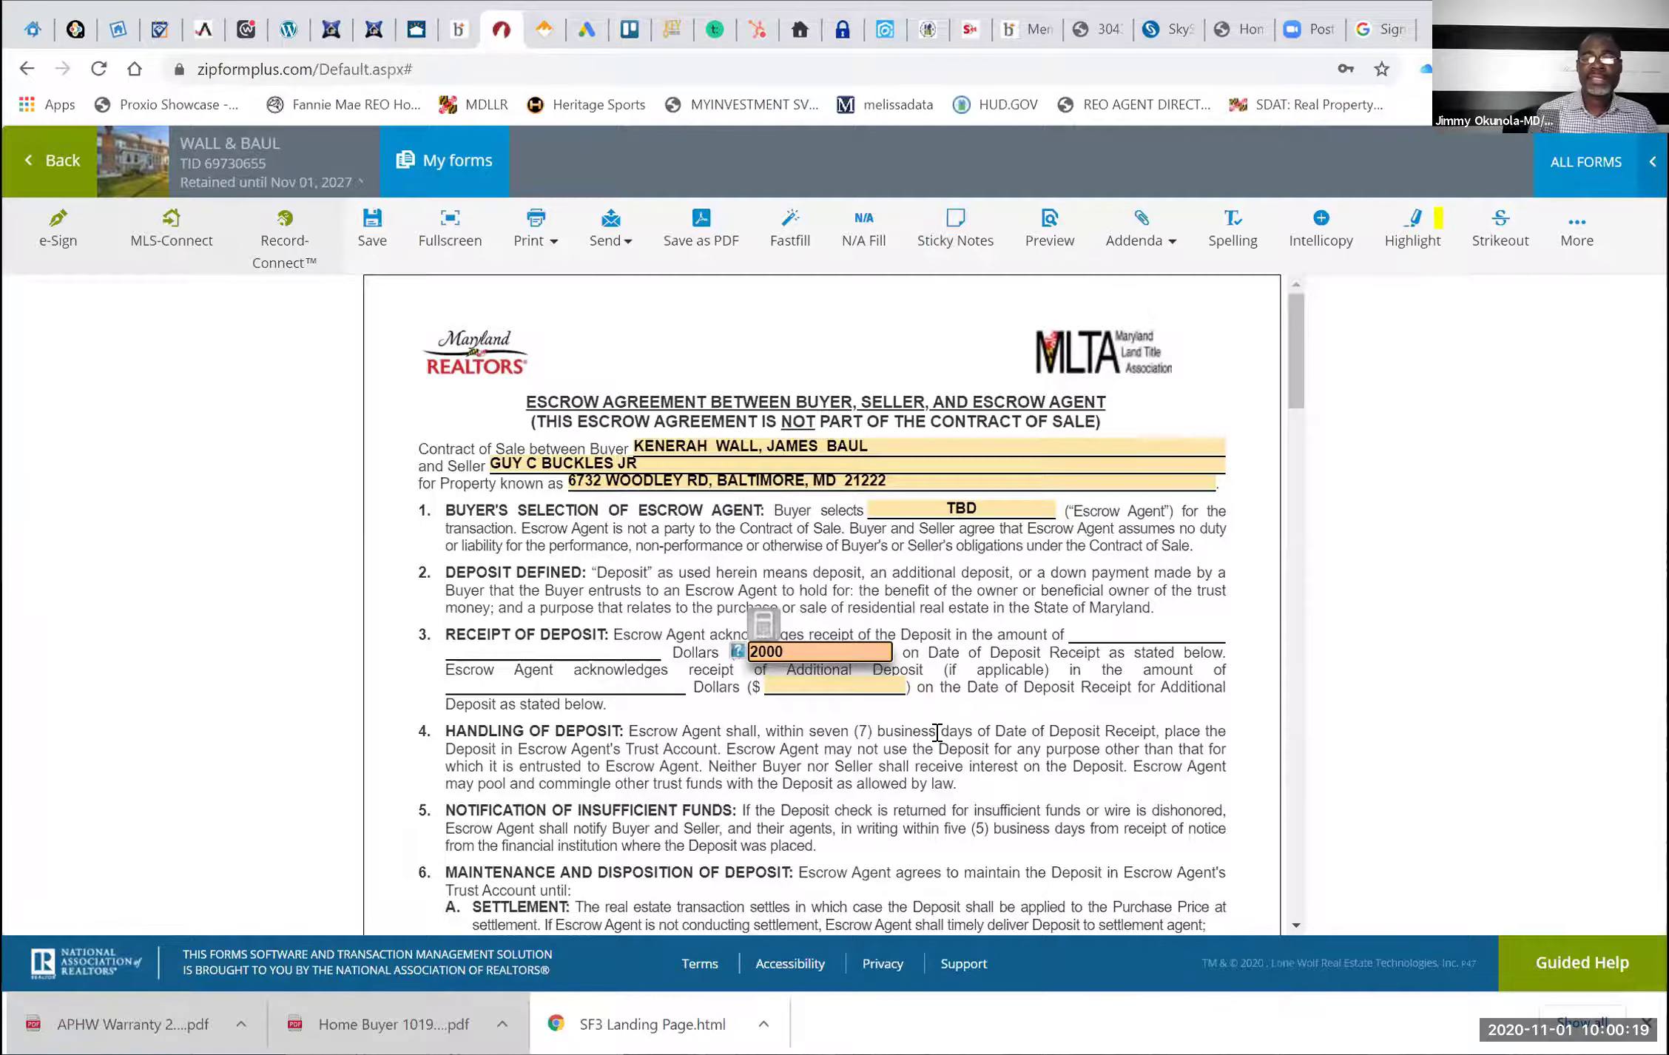
{"action": "left_click", "coordinate": [937, 732]}
{"action": "scroll", "coordinate": [937, 733], "scroll_direction": "down", "scroll_amount": 6}
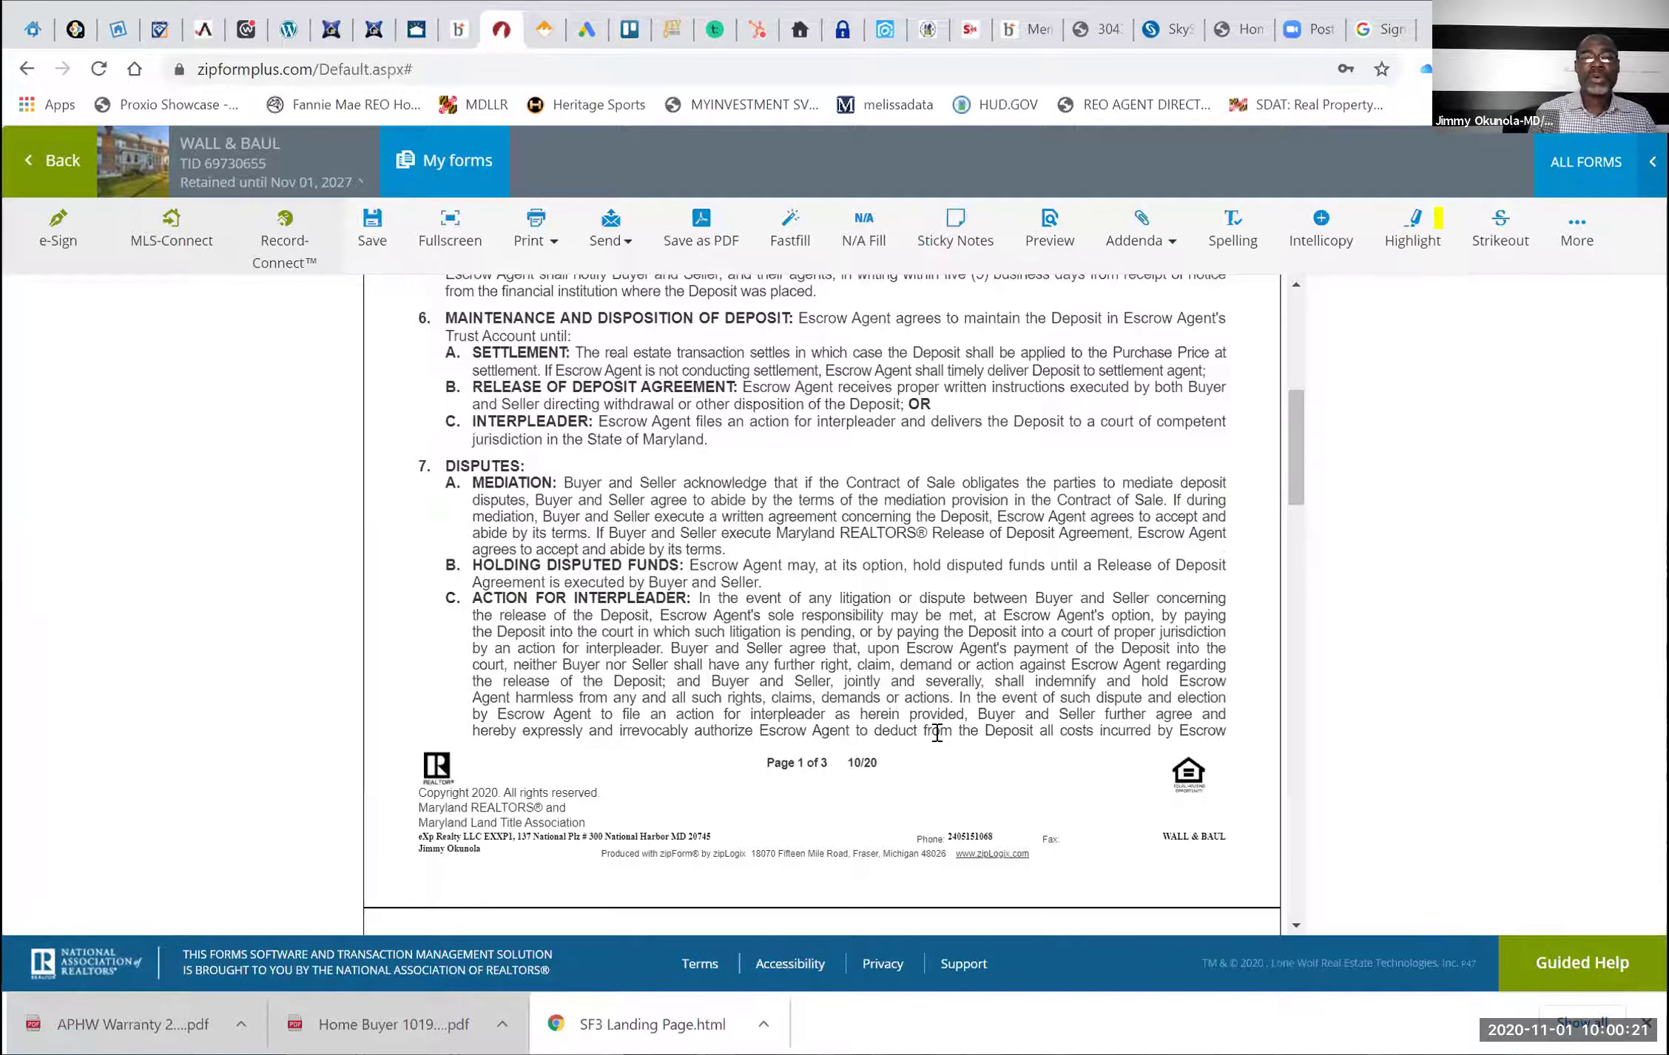
{"action": "scroll", "coordinate": [937, 732], "scroll_direction": "up", "scroll_amount": 4}
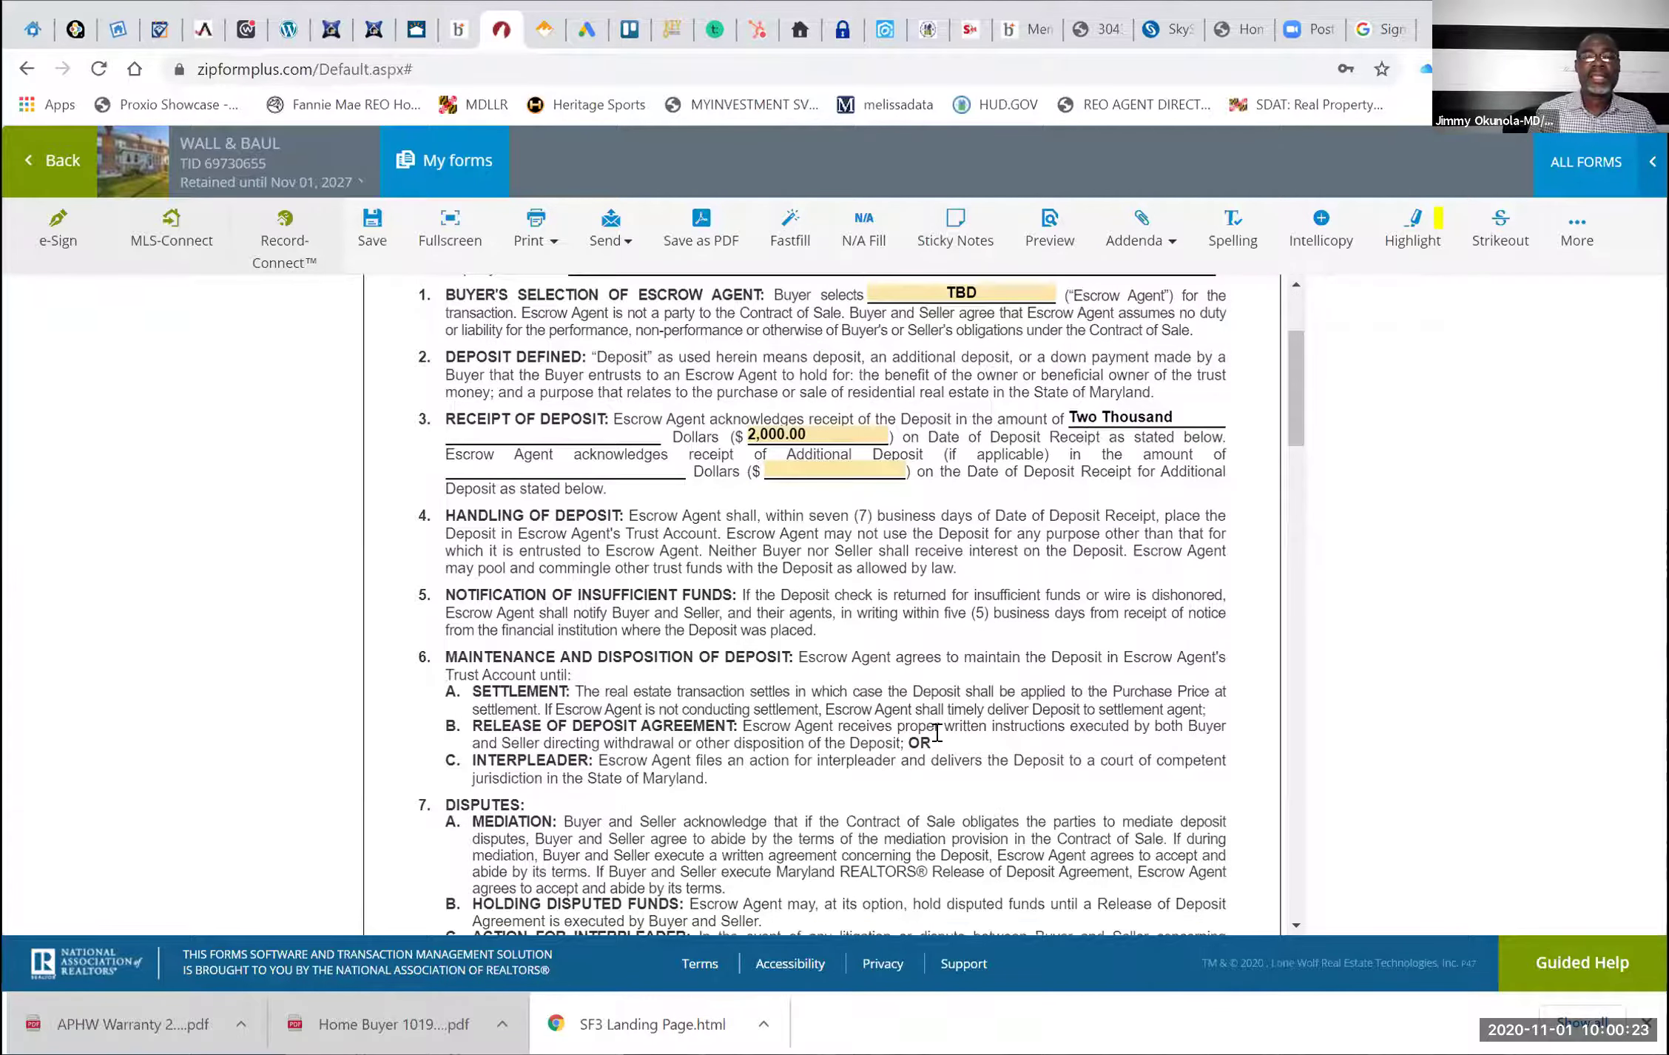
{"action": "scroll", "coordinate": [936, 732], "scroll_direction": "down", "scroll_amount": 15}
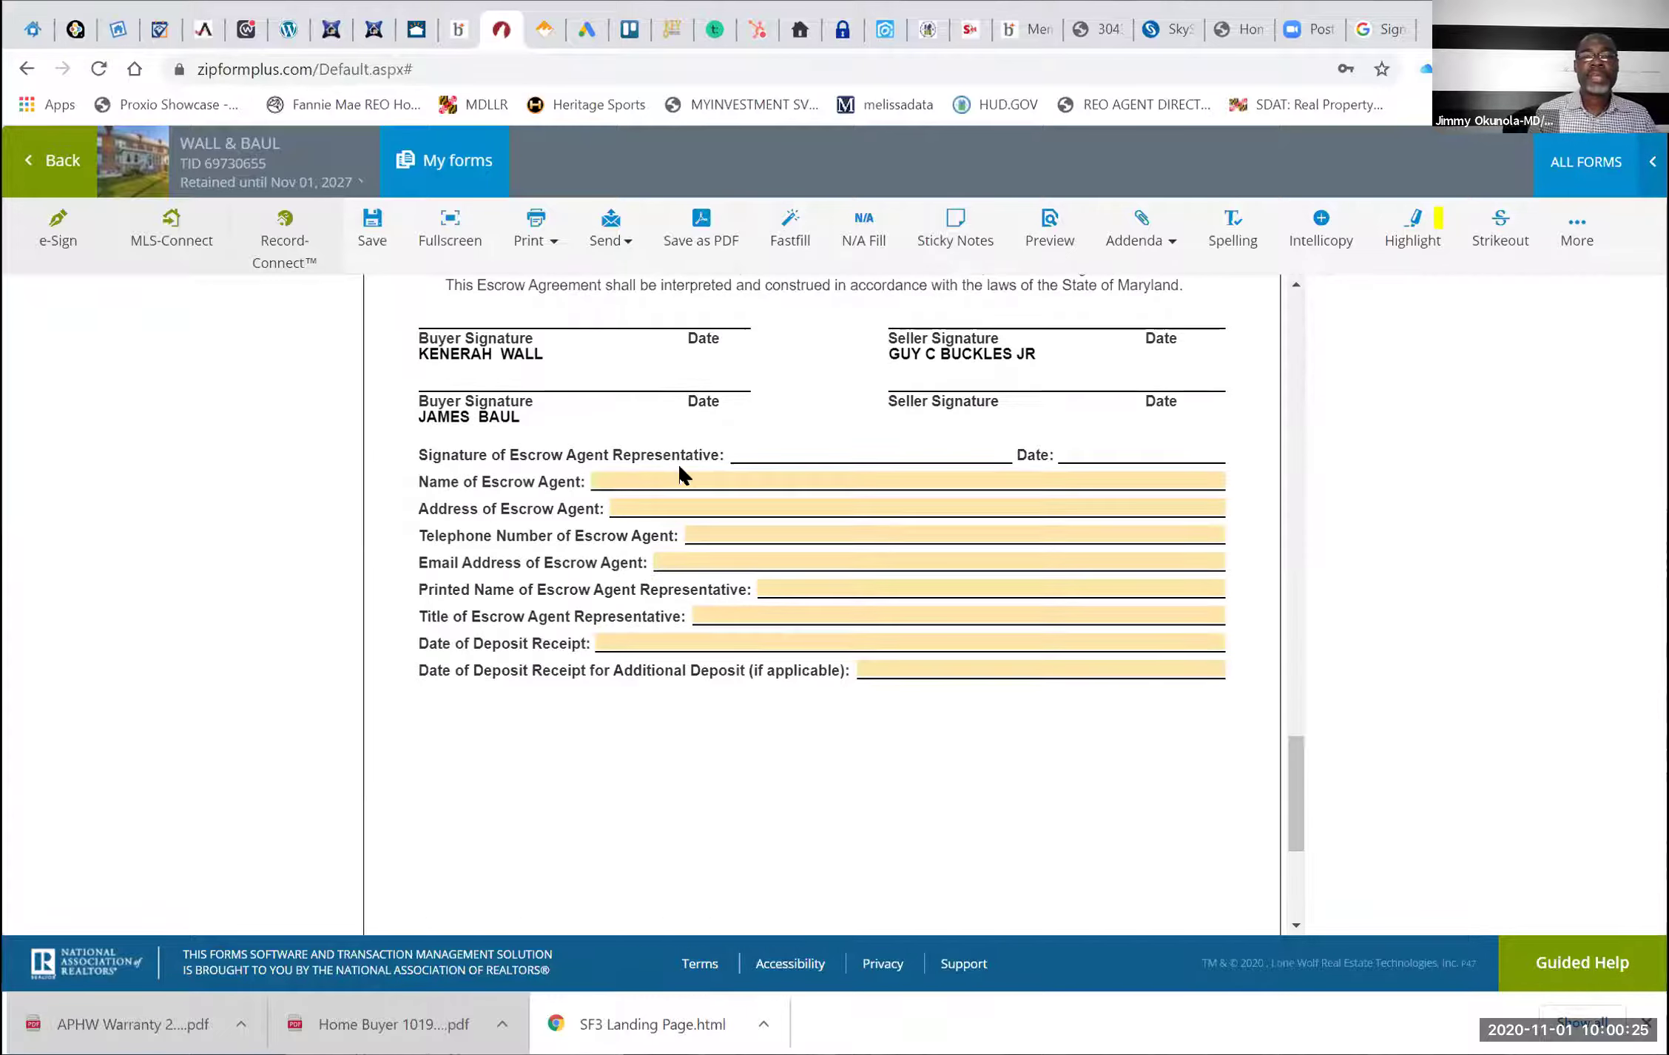
Enter TBD as the escrow agent's name and address
{"action": "left_click", "coordinate": [685, 482]}
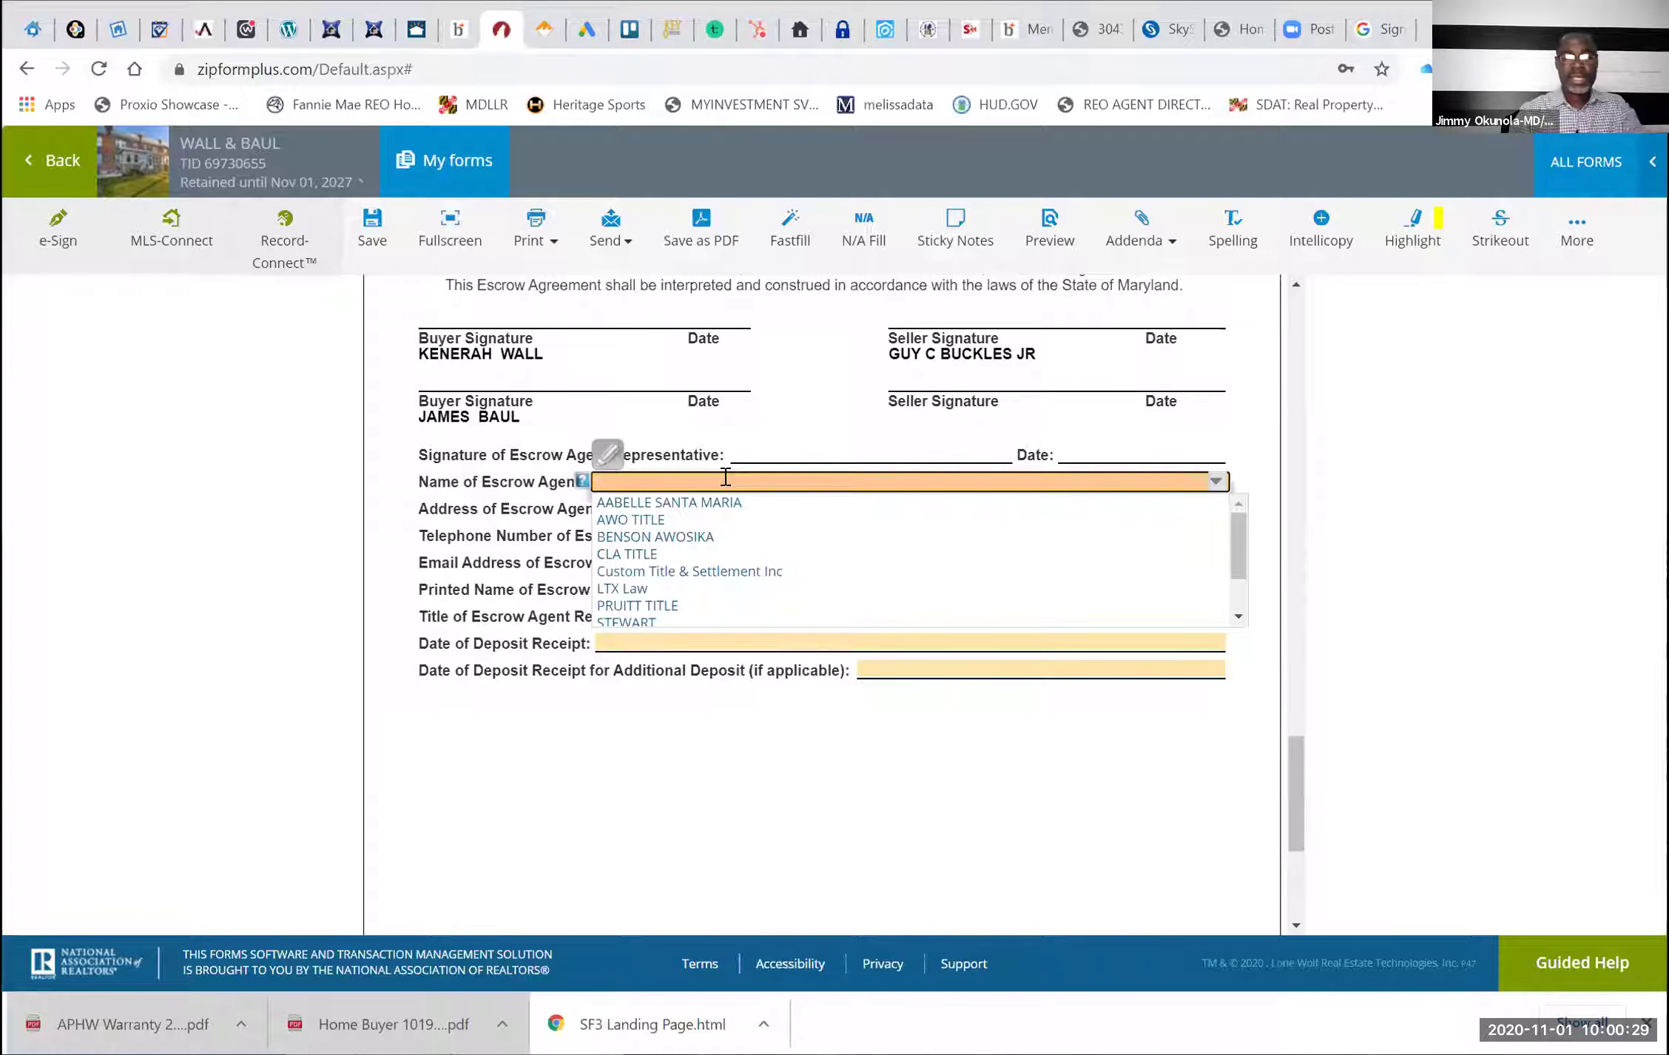
{"action": "type", "text": "TB"}
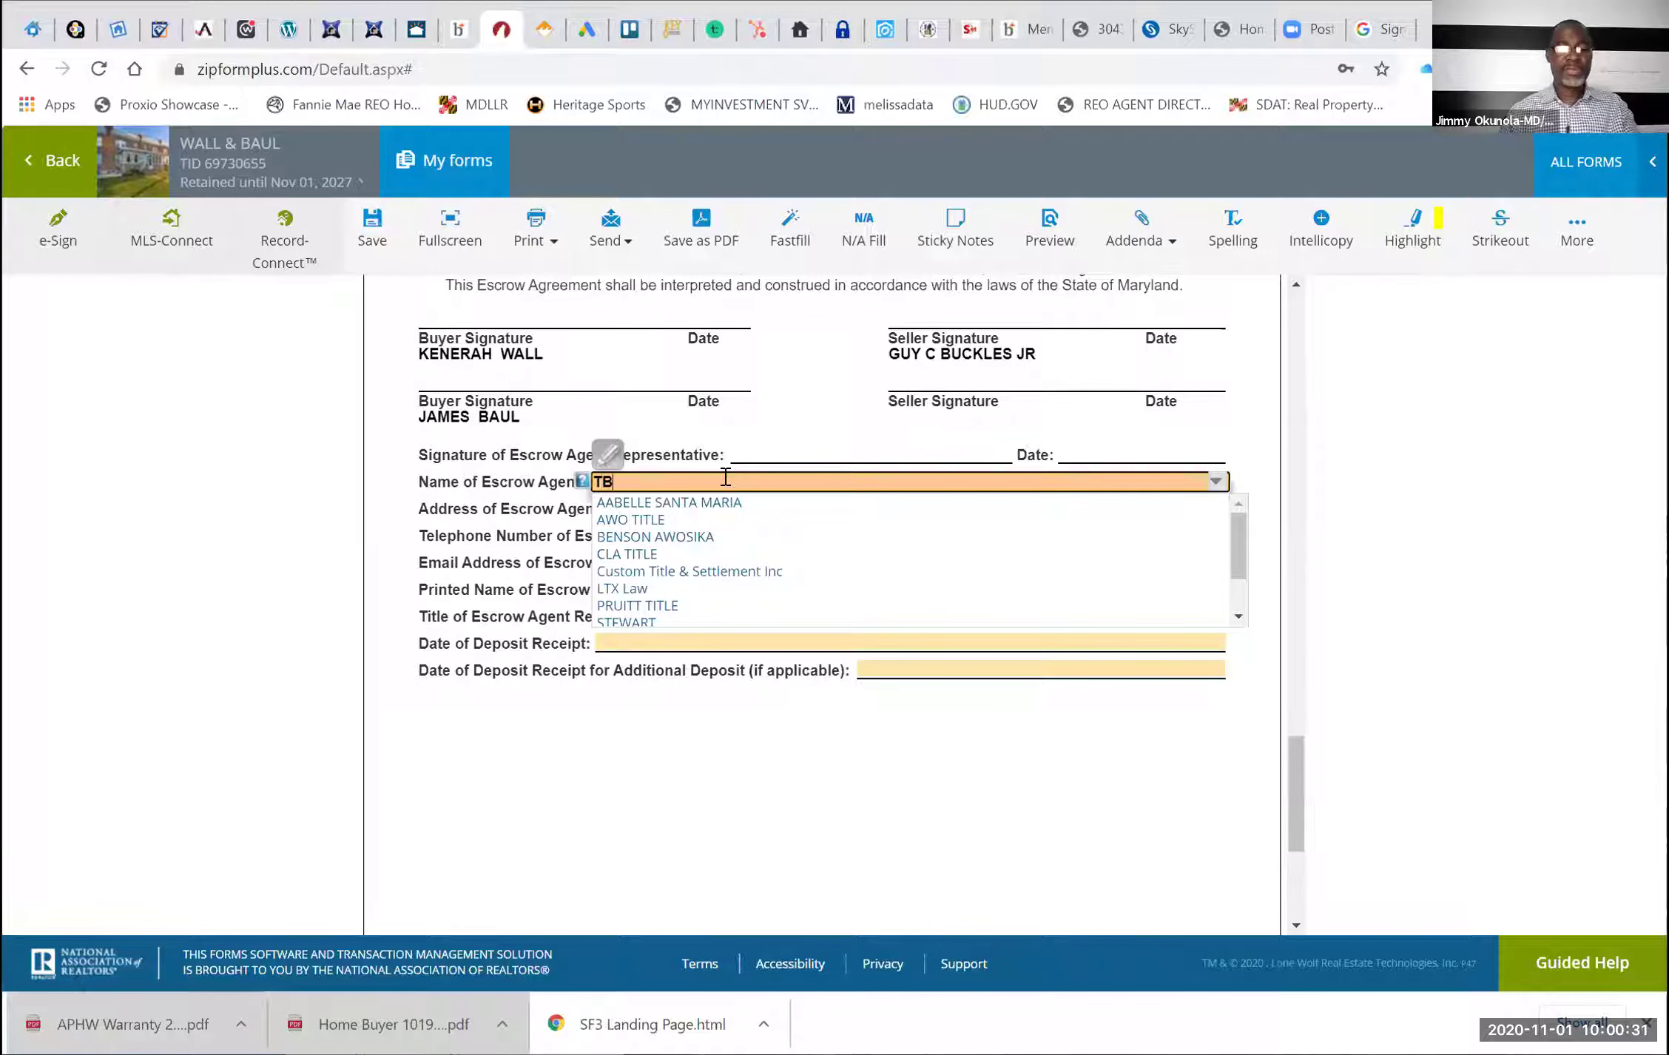
{"action": "type", "text": "D"}
{"action": "key", "text": "Tab"}
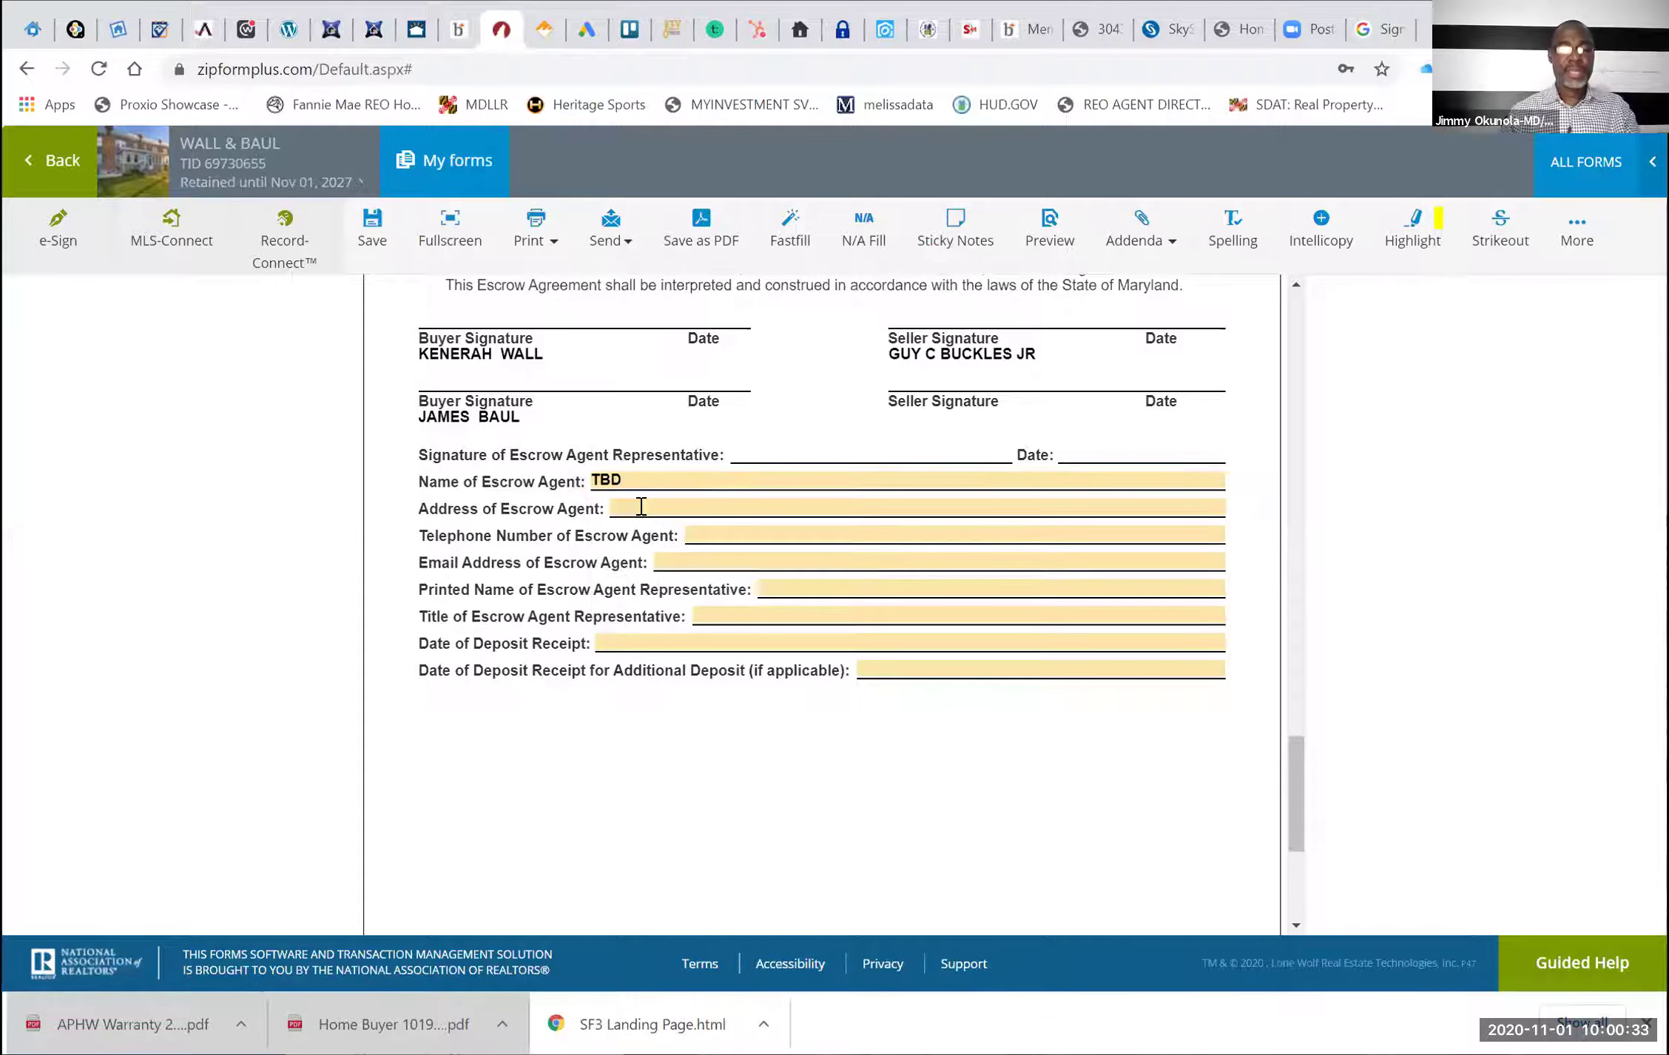
{"action": "left_click", "coordinate": [641, 506]}
{"action": "type", "text": "TB"}
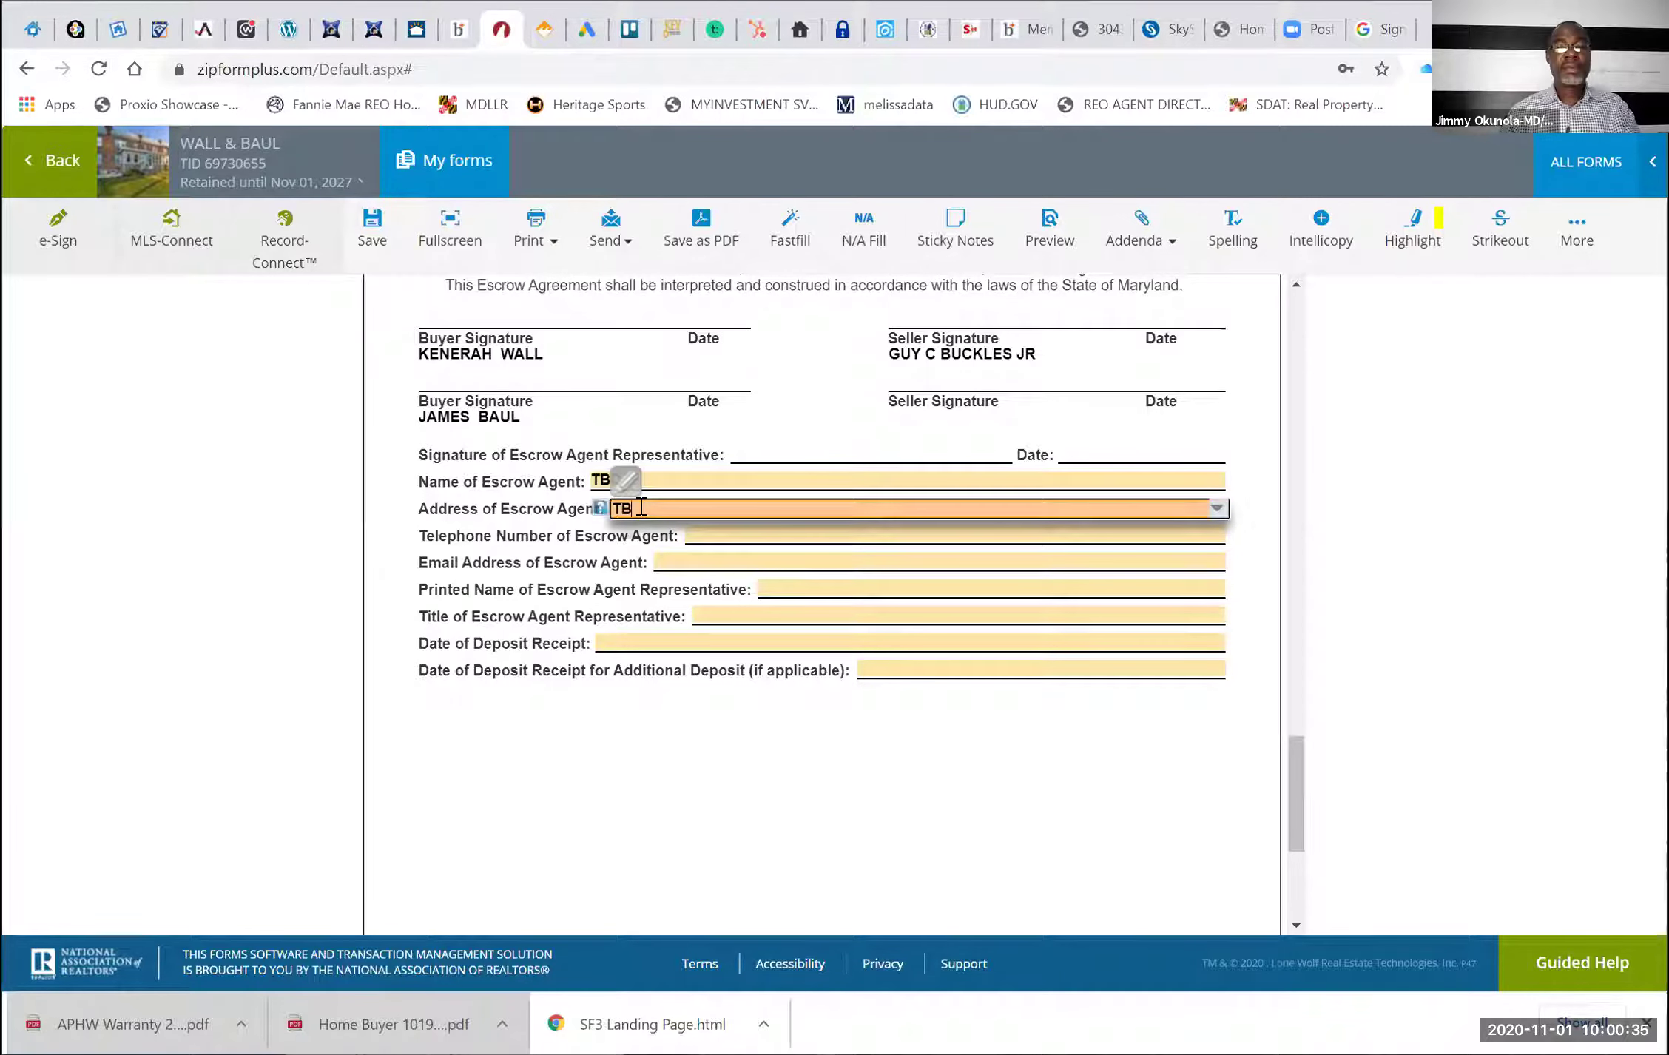
{"action": "type", "text": "D"}
Add a placeholder telephone number and TBD as the escrow agent's e-mail
{"action": "left_click", "coordinate": [731, 527]}
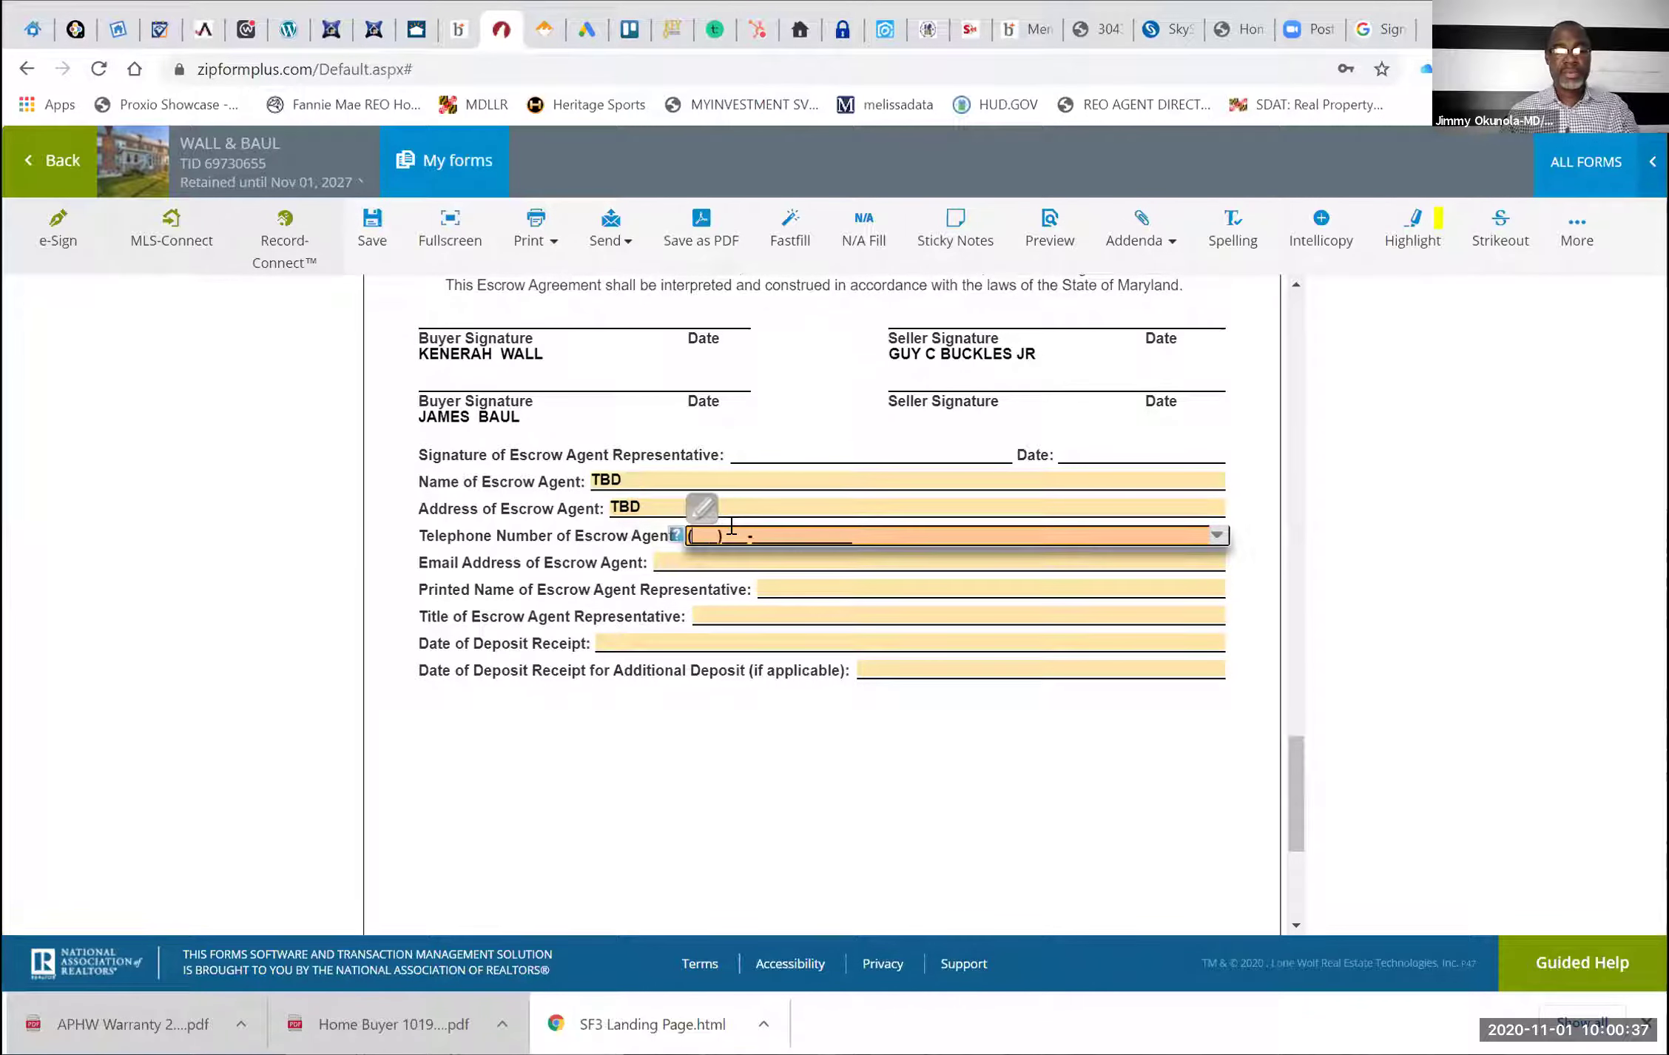
{"action": "type", "text": "TBD"}
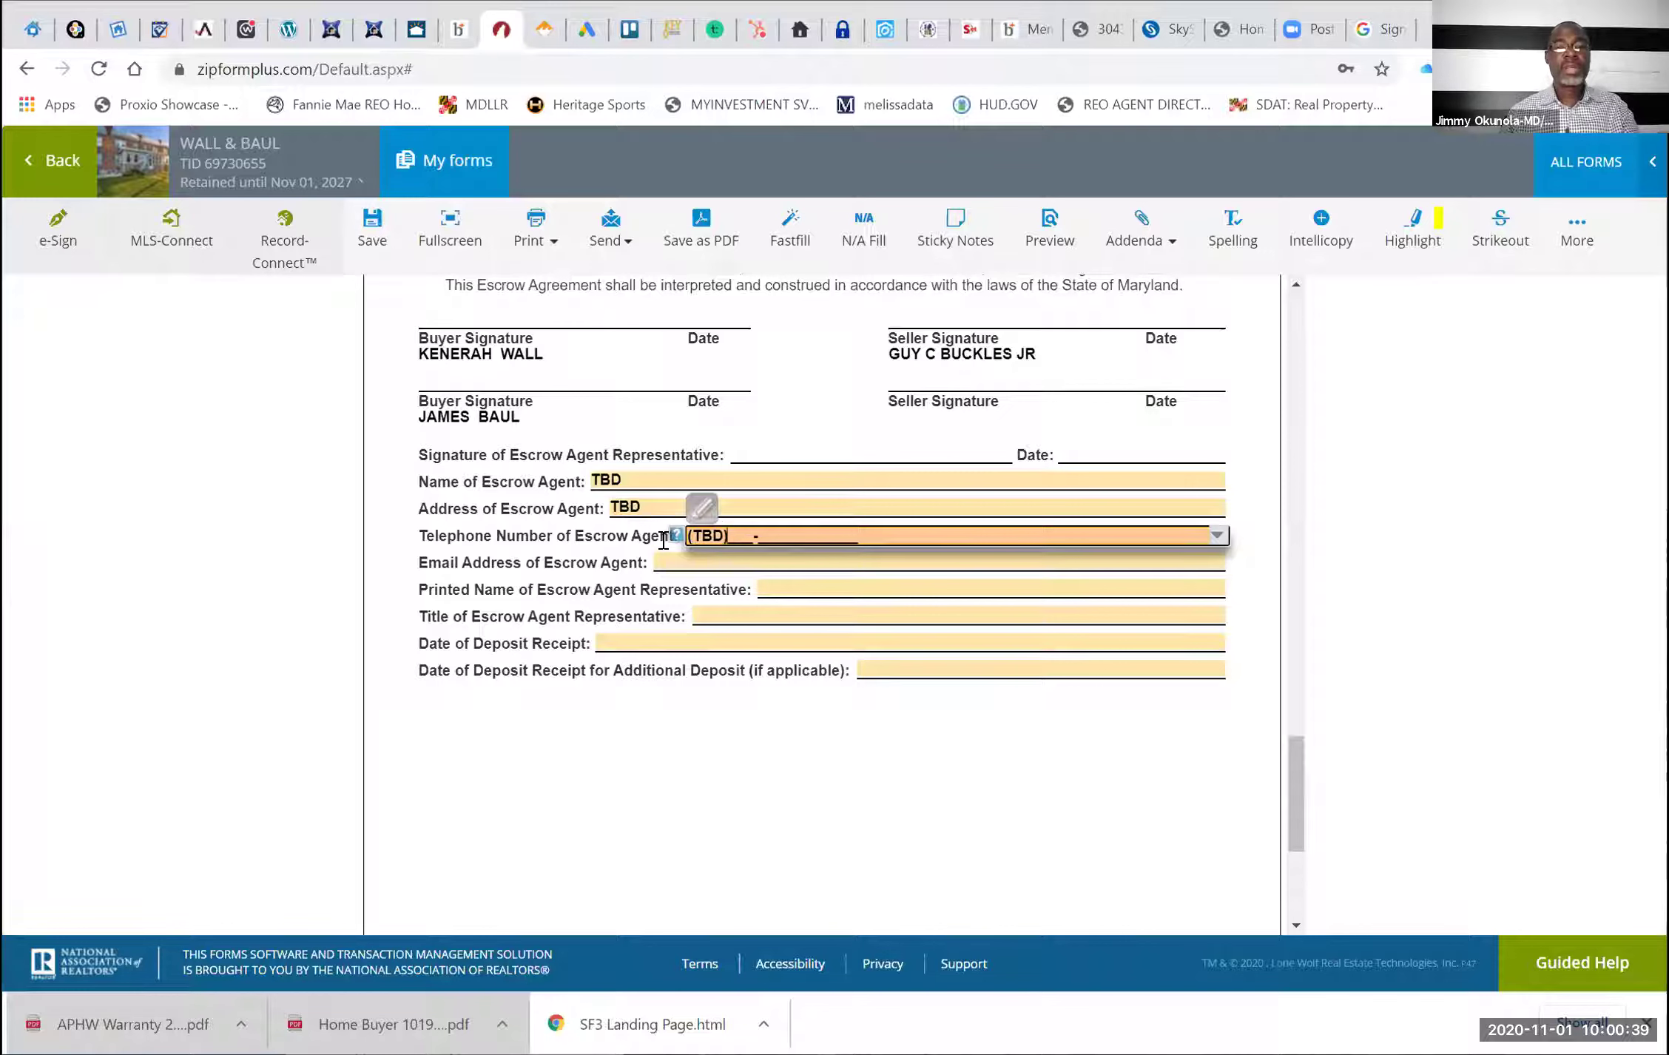
{"action": "key", "text": "BackSpace"}
{"action": "key", "text": "BackSpace"}
{"action": "key", "text": "BackSpace"}
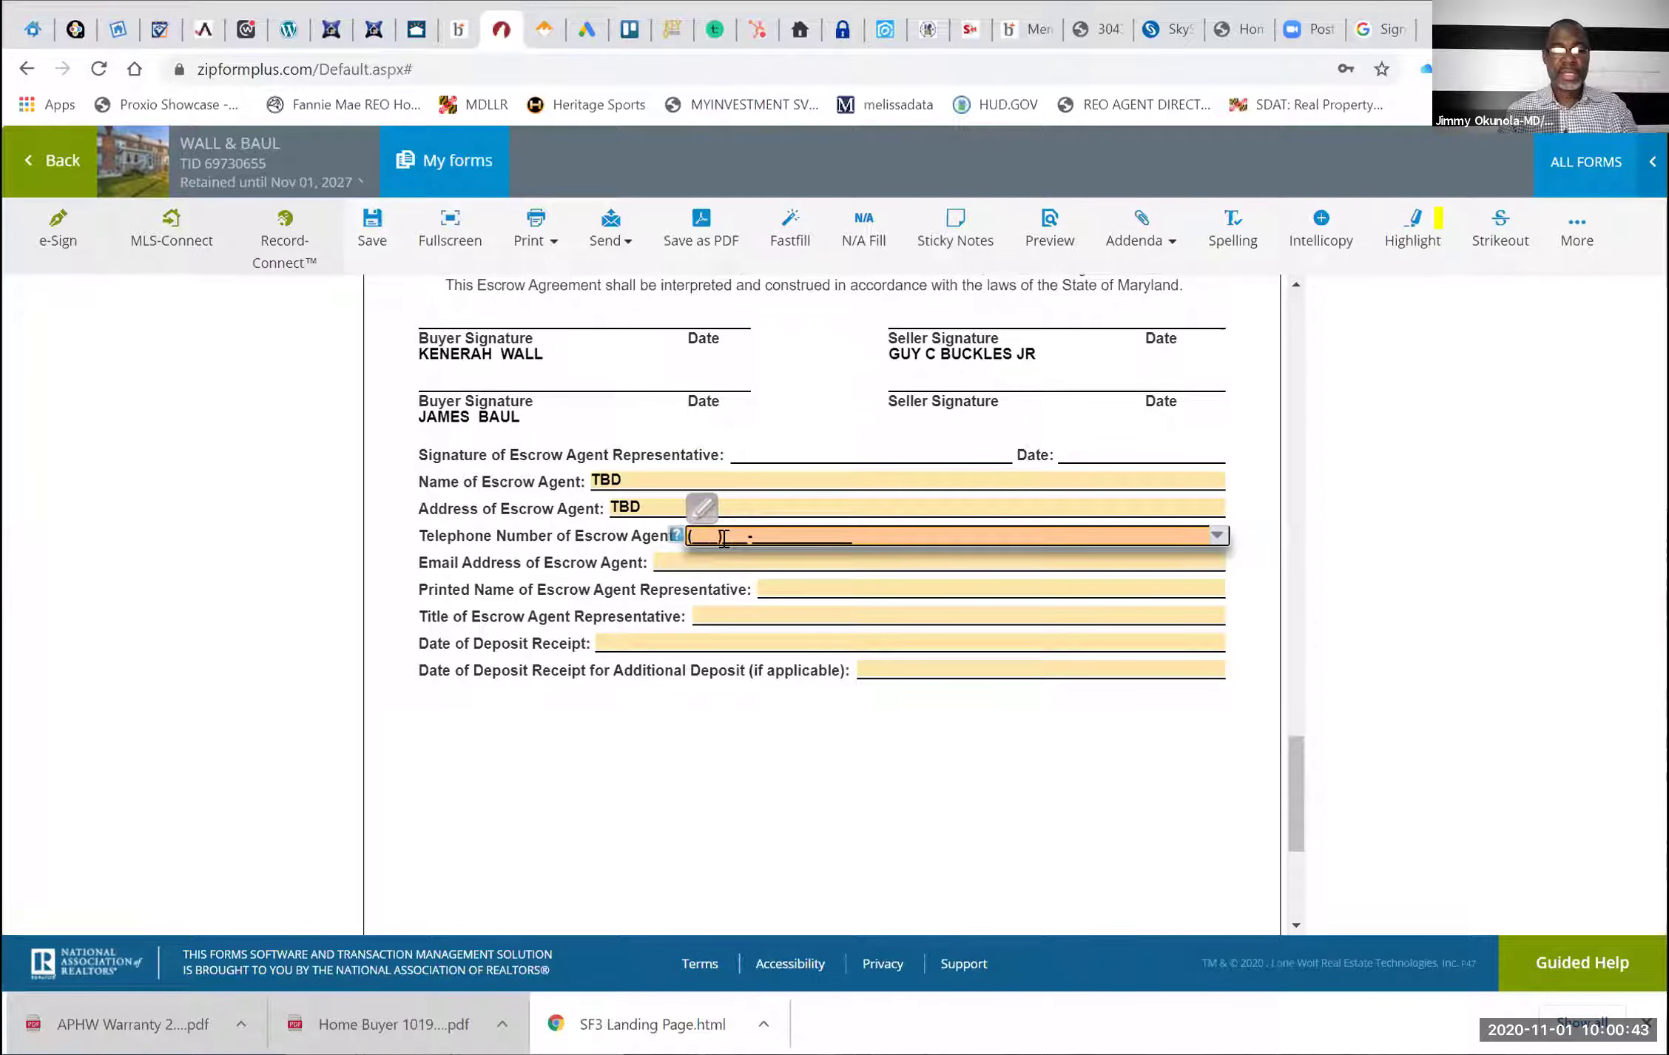
{"action": "type", "text": "240)555-5555"}
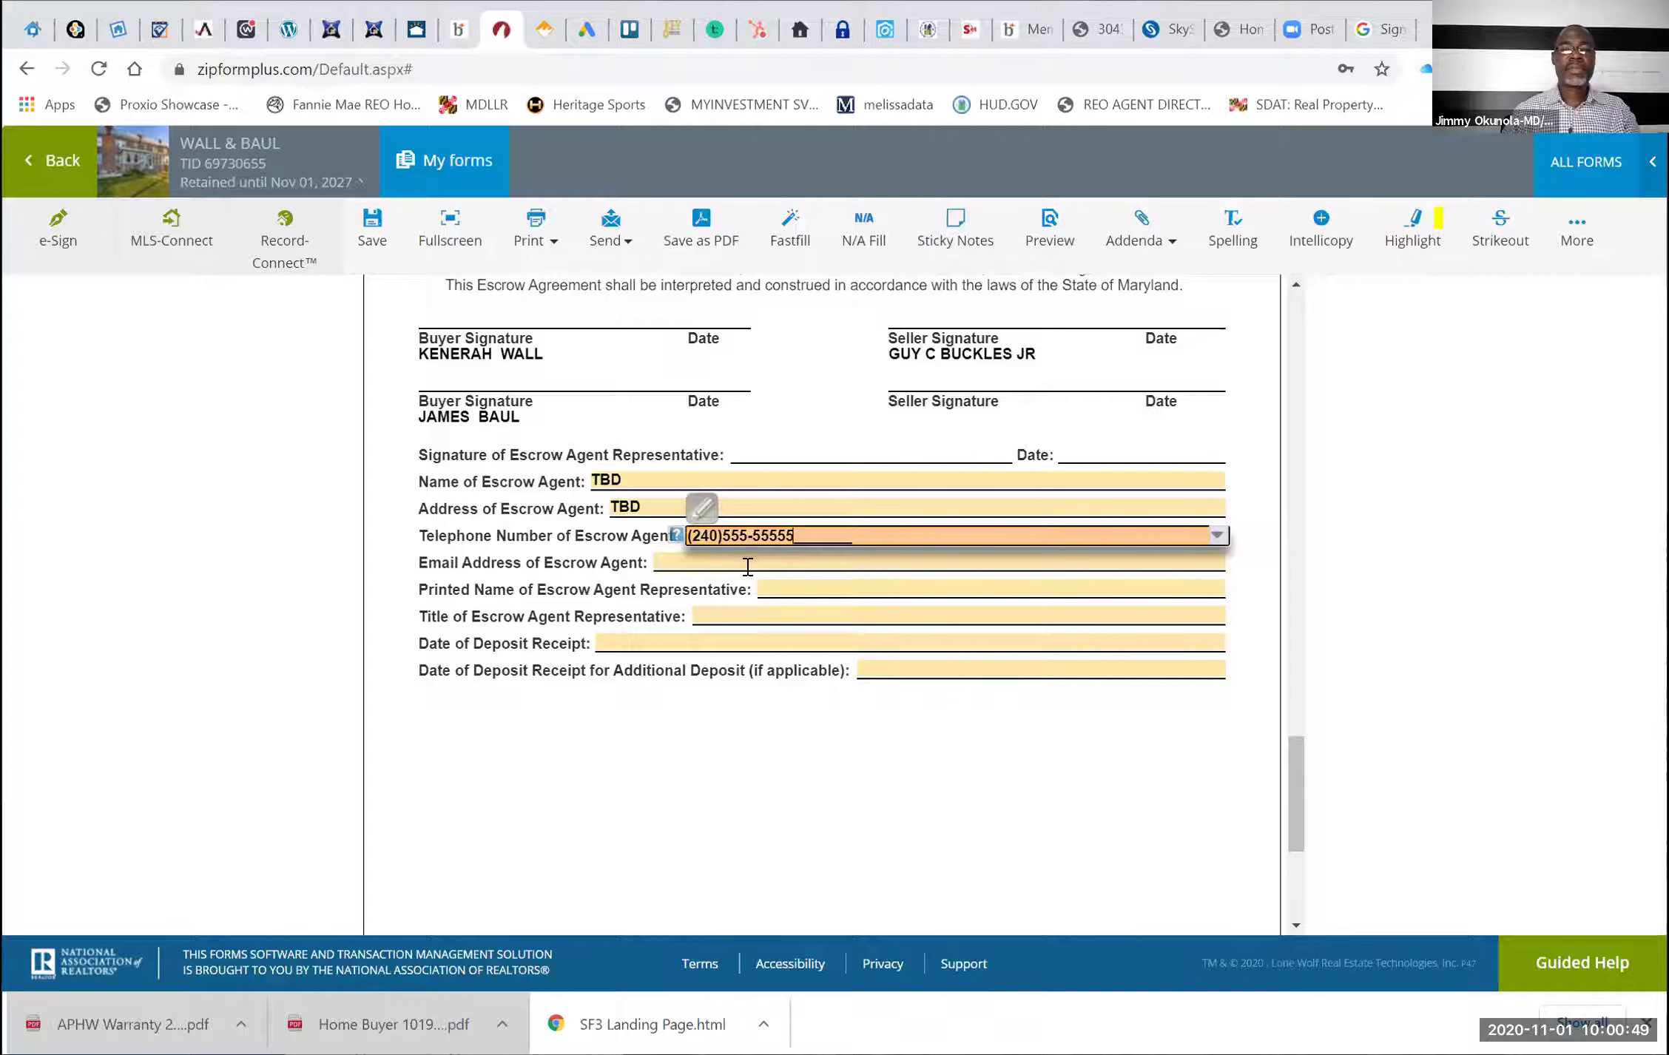
{"action": "left_click", "coordinate": [748, 564]}
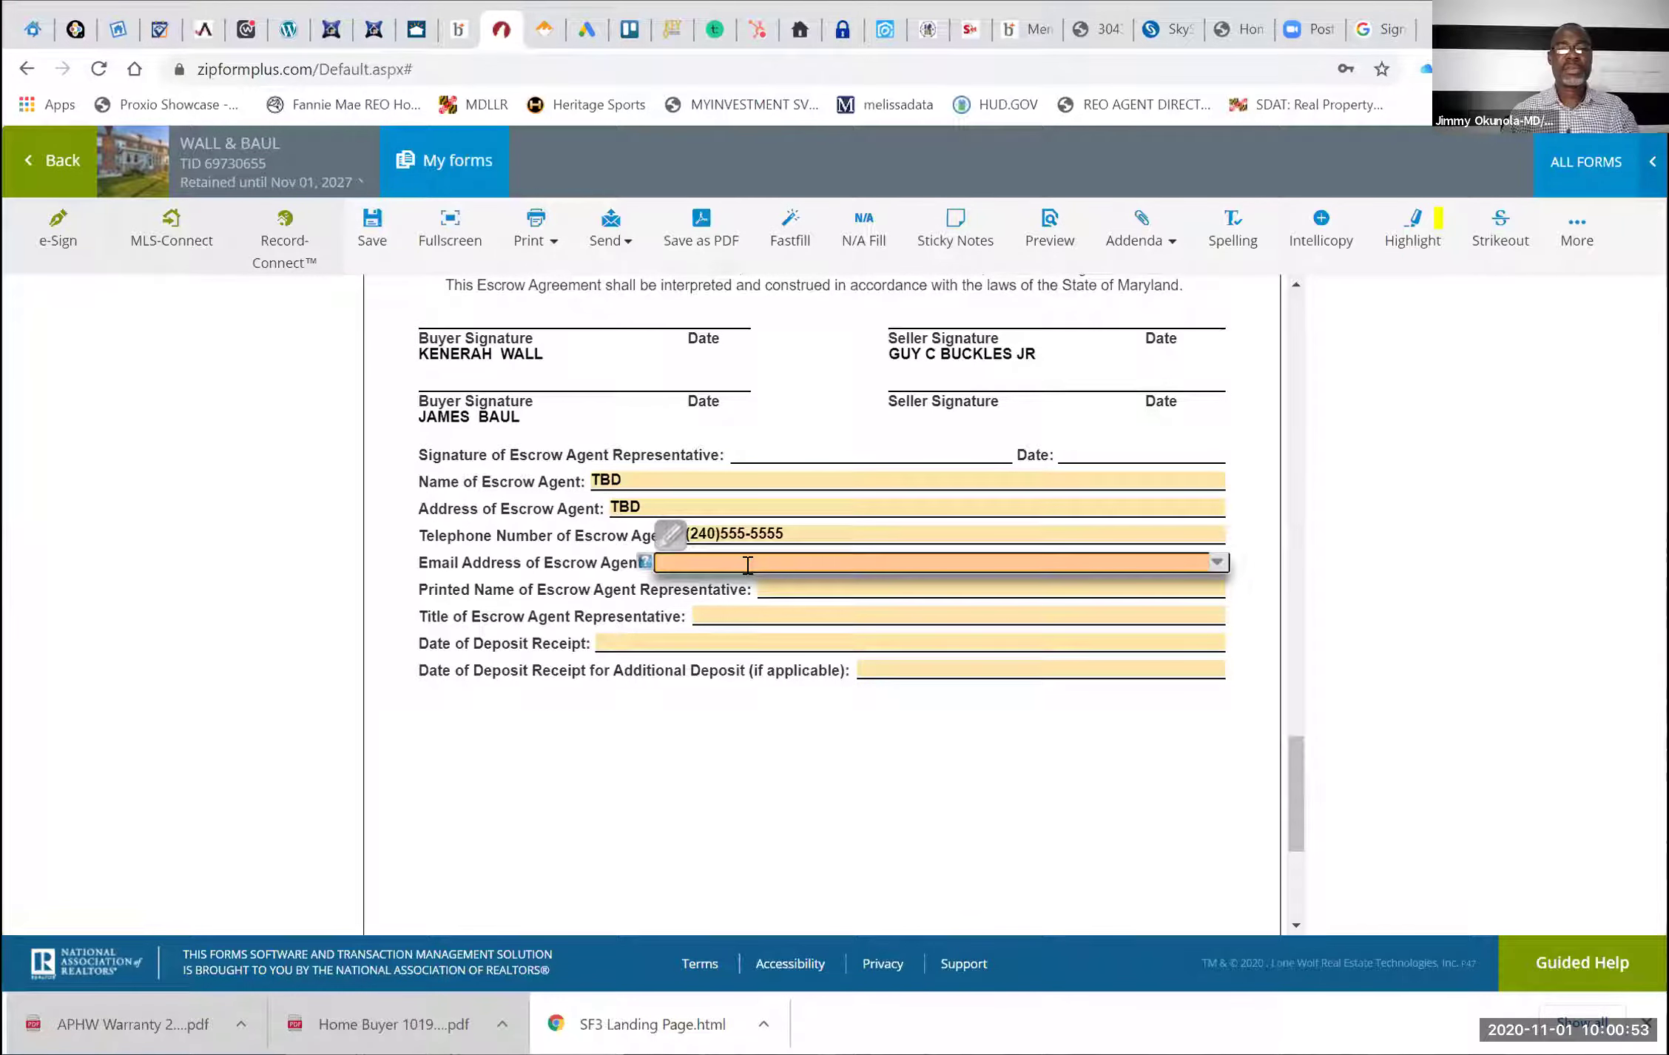
{"action": "type", "text": "TBD"}
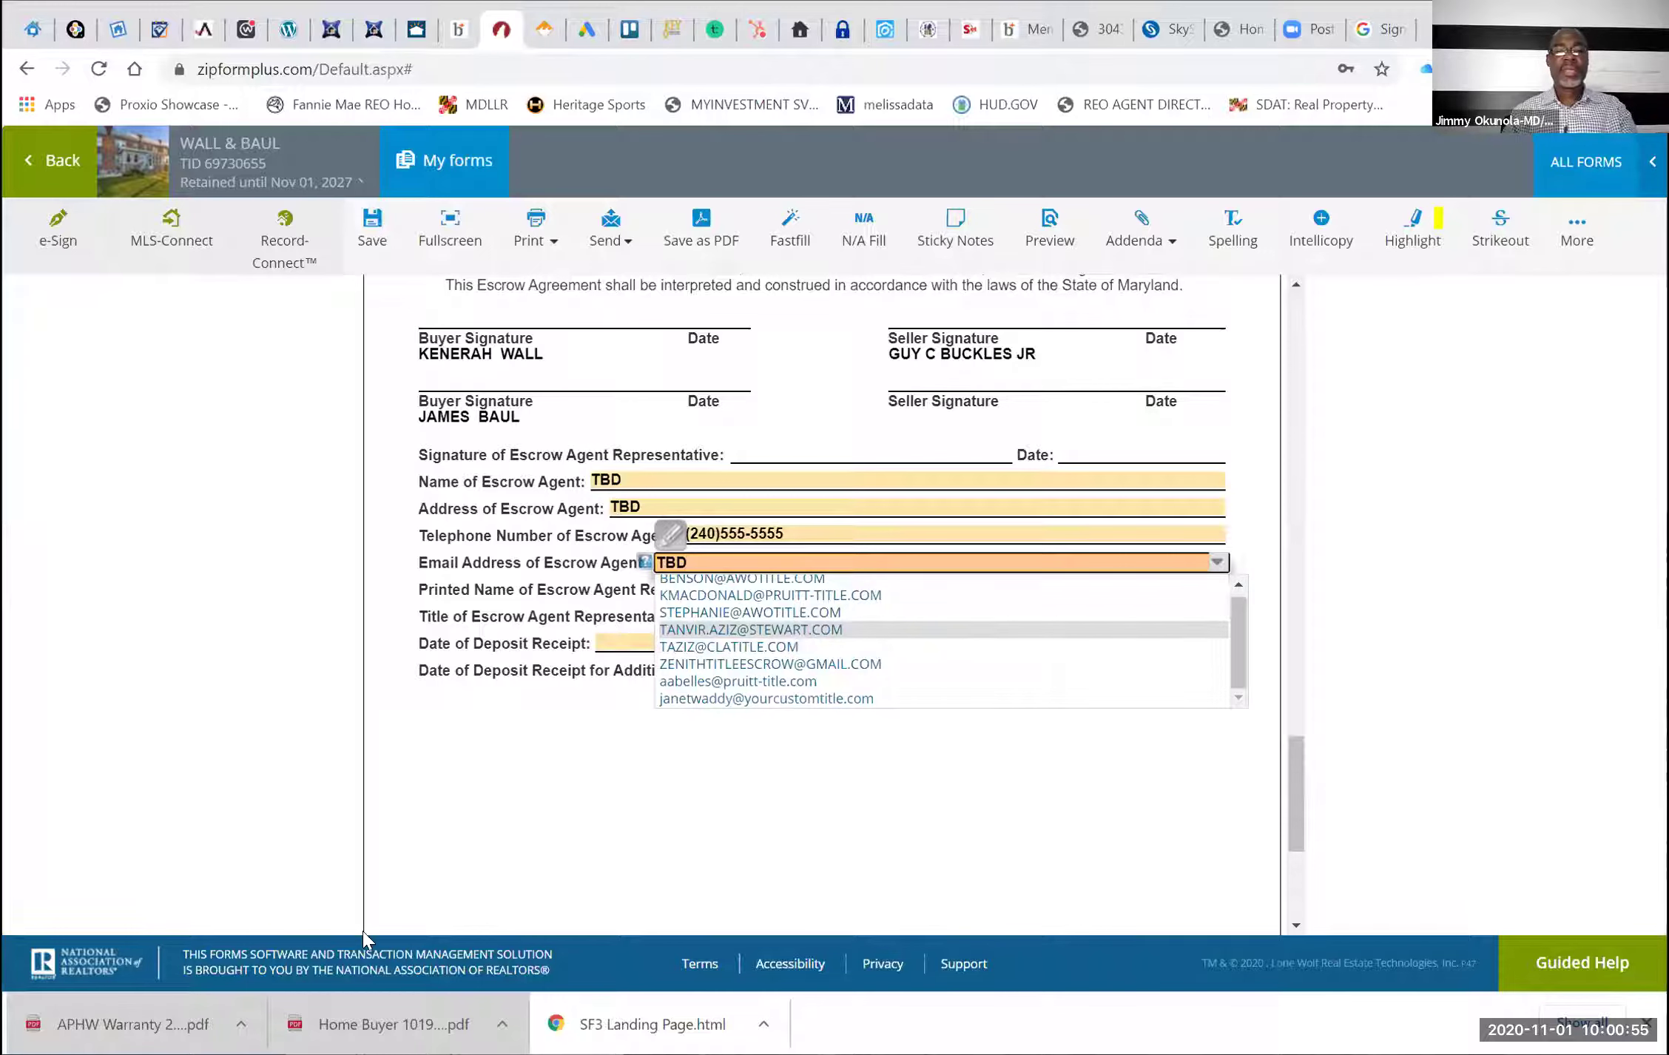
{"action": "left_click", "coordinate": [363, 932]}
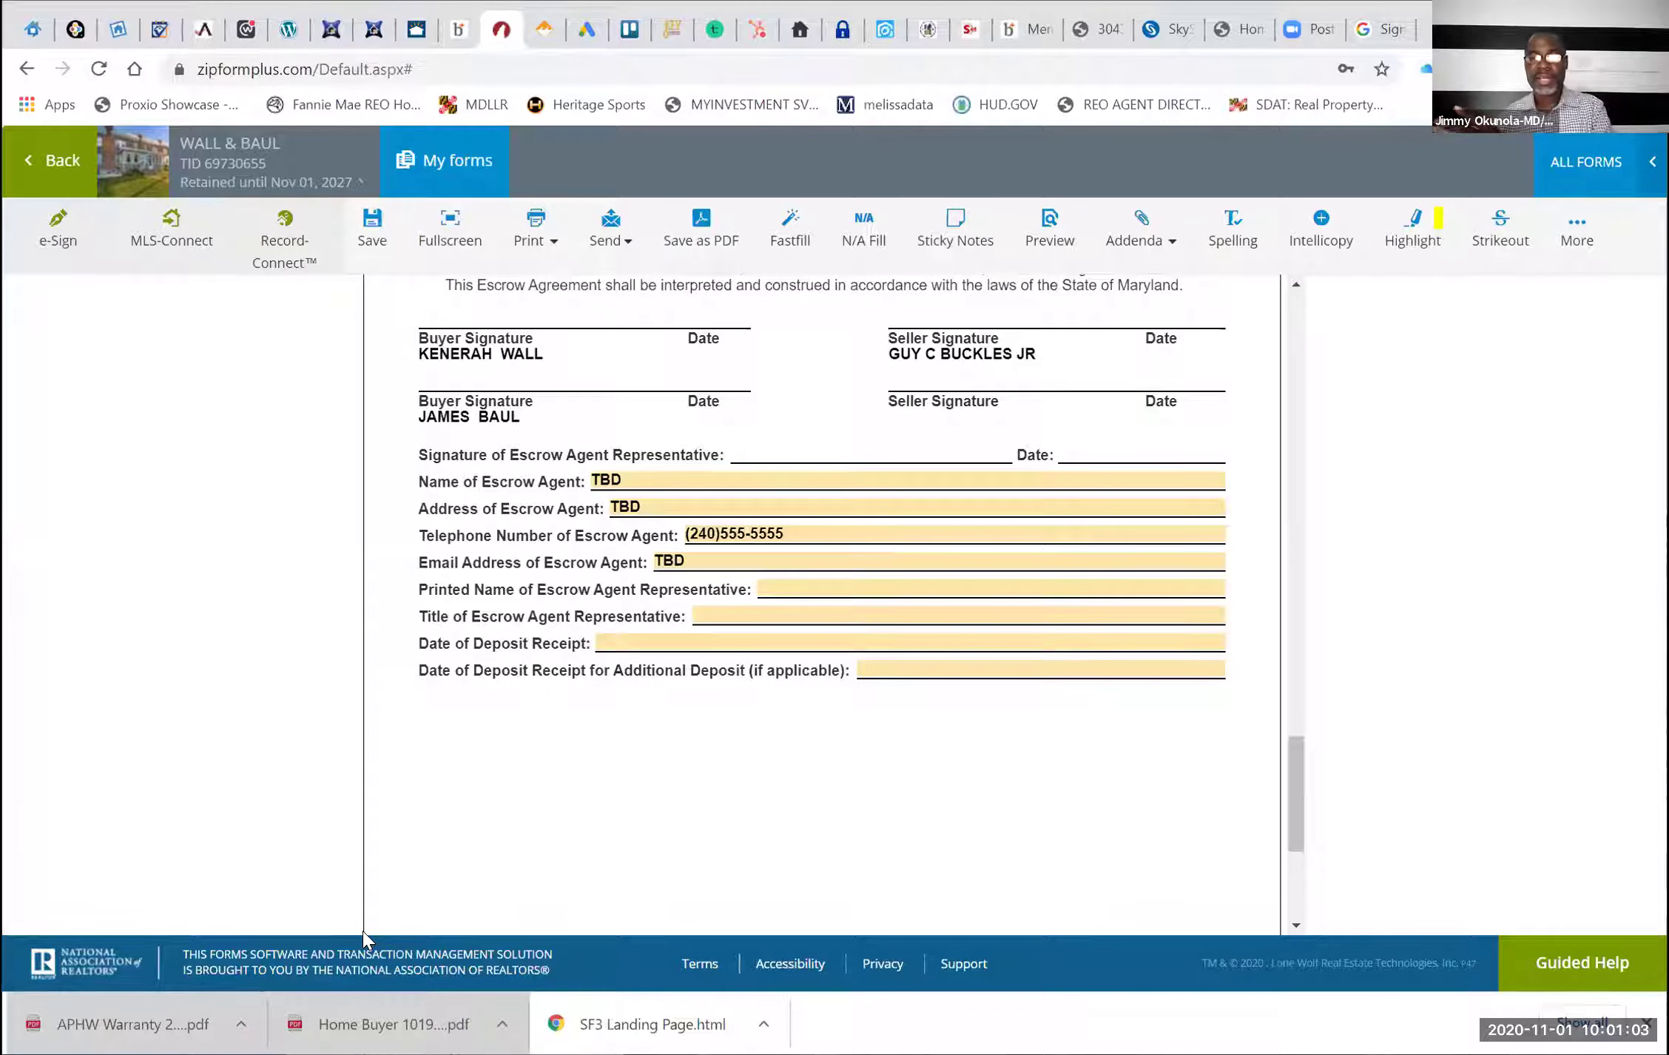
{"action": "scroll", "coordinate": [362, 930], "scroll_direction": "down", "scroll_amount": 5}
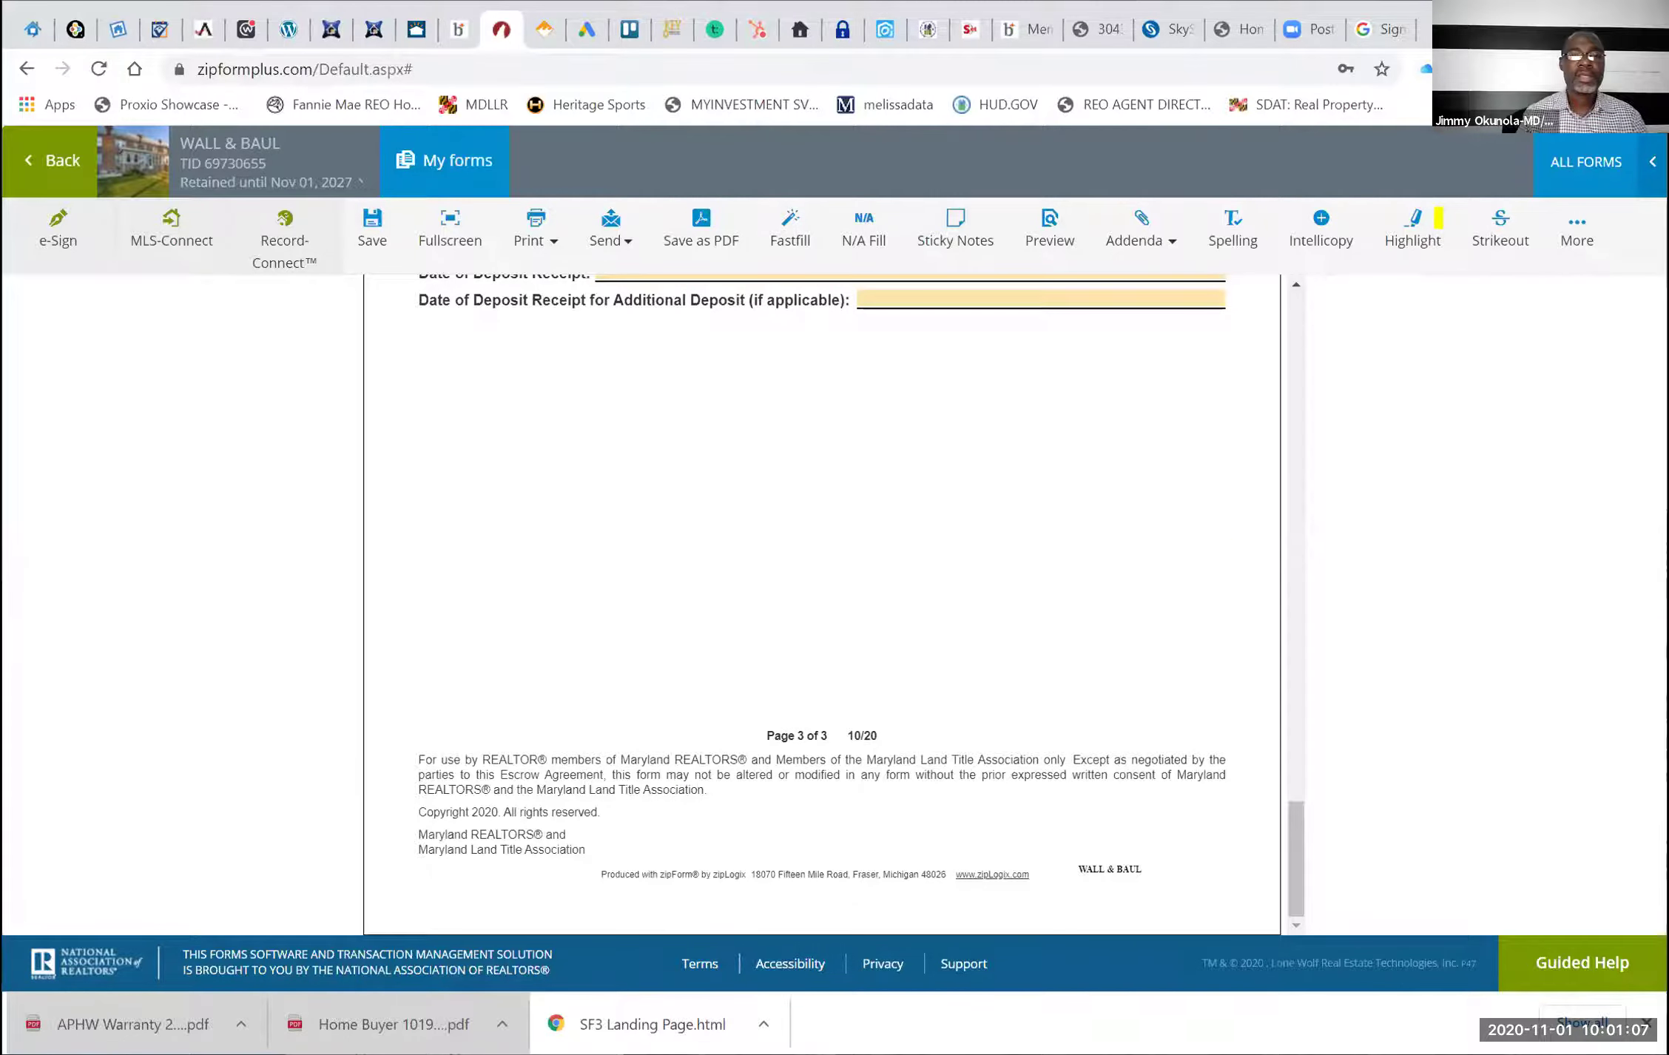
Save the escrow agreement, then date the FHA Financing Addendum October 31, 2020 from its calendar
{"action": "left_click", "coordinate": [364, 225]}
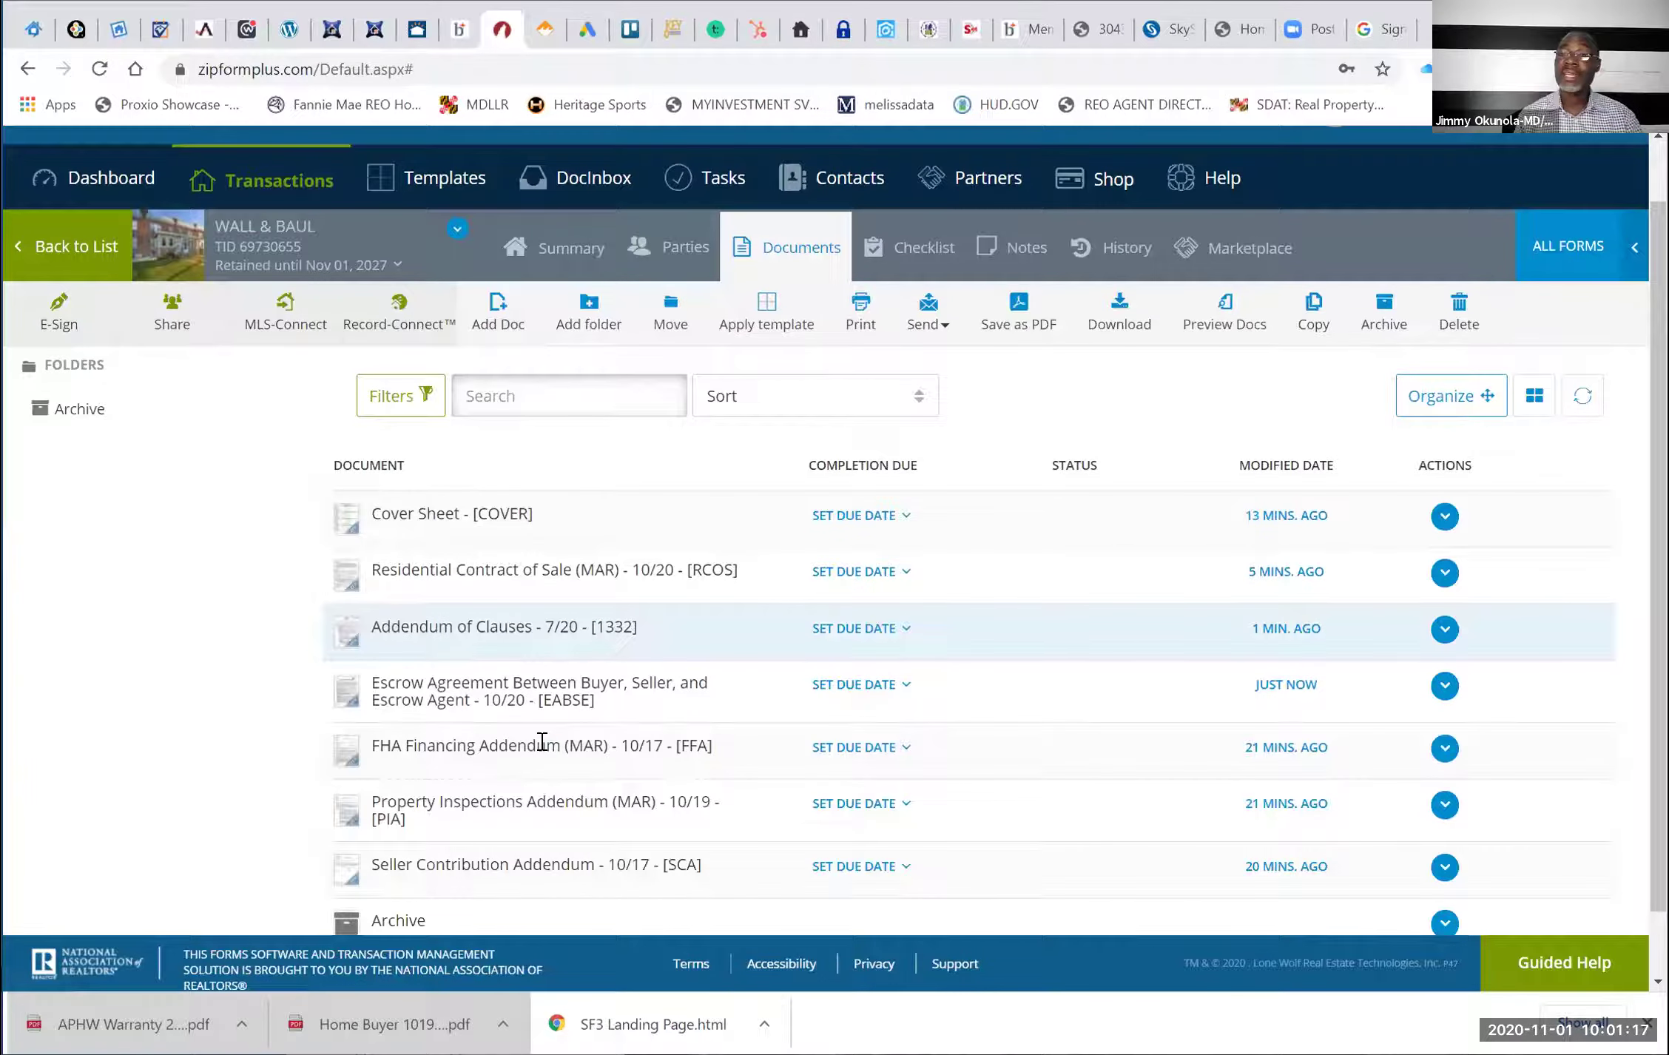
{"action": "left_click", "coordinate": [542, 741]}
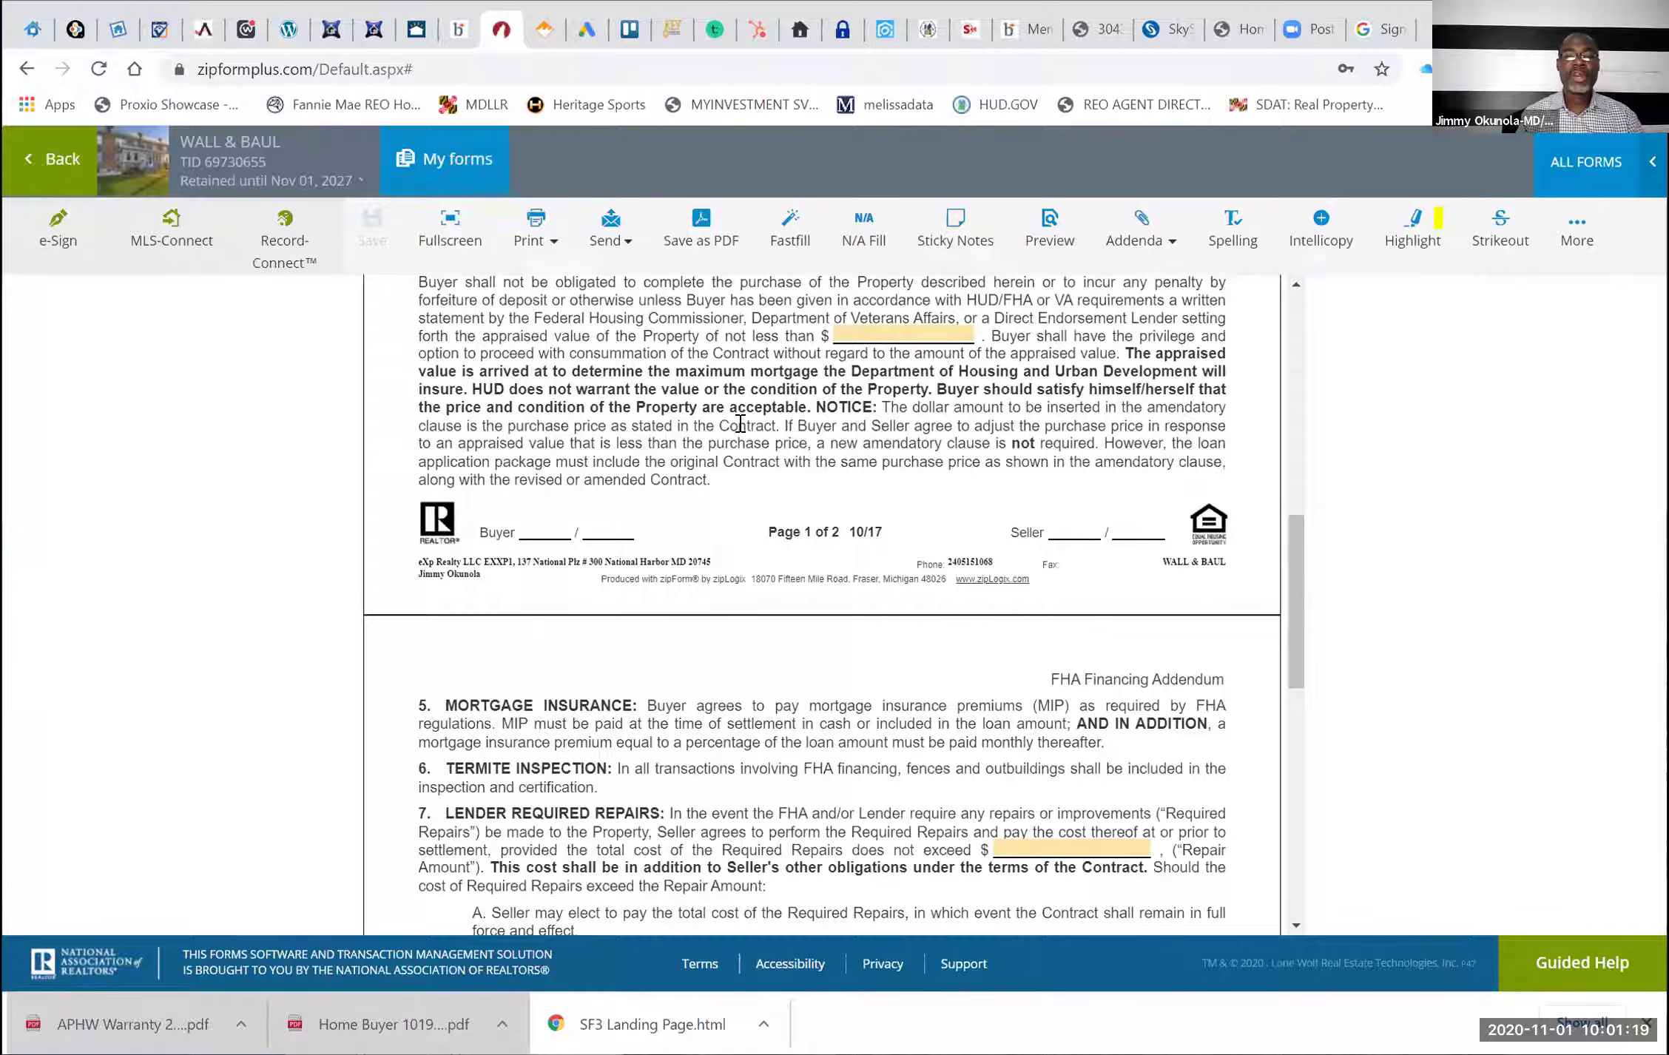
{"action": "left_click", "coordinate": [739, 423]}
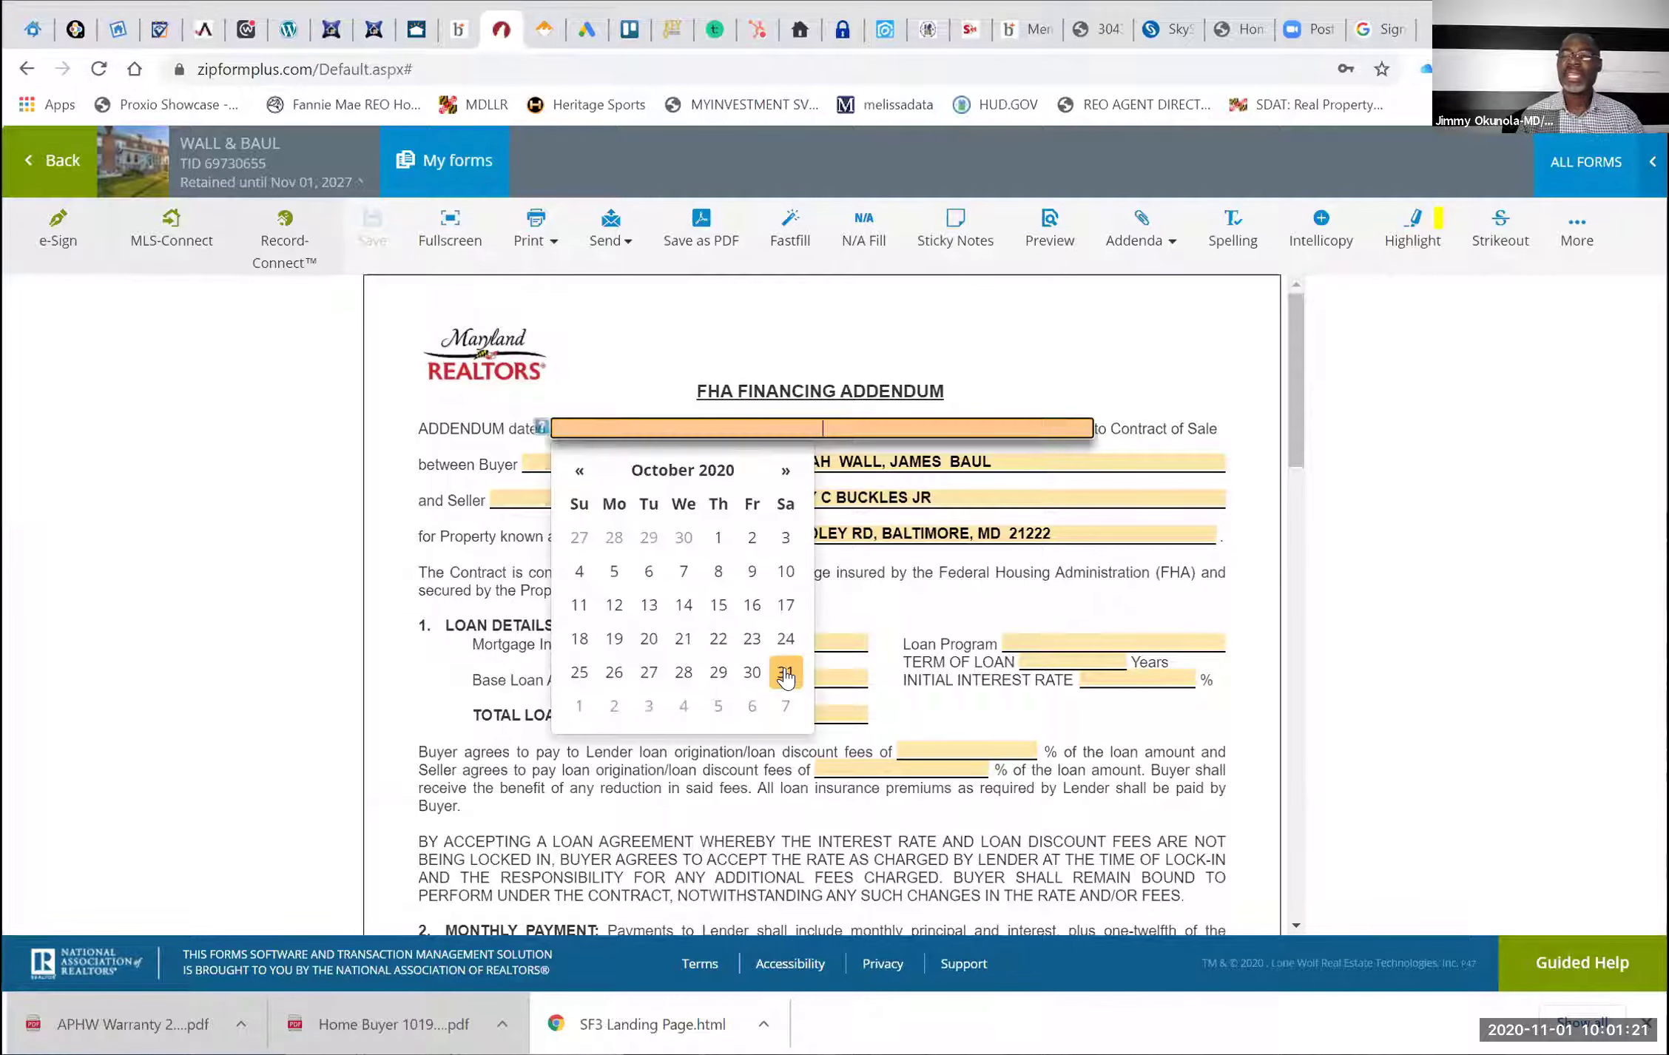
{"action": "left_click", "coordinate": [786, 669]}
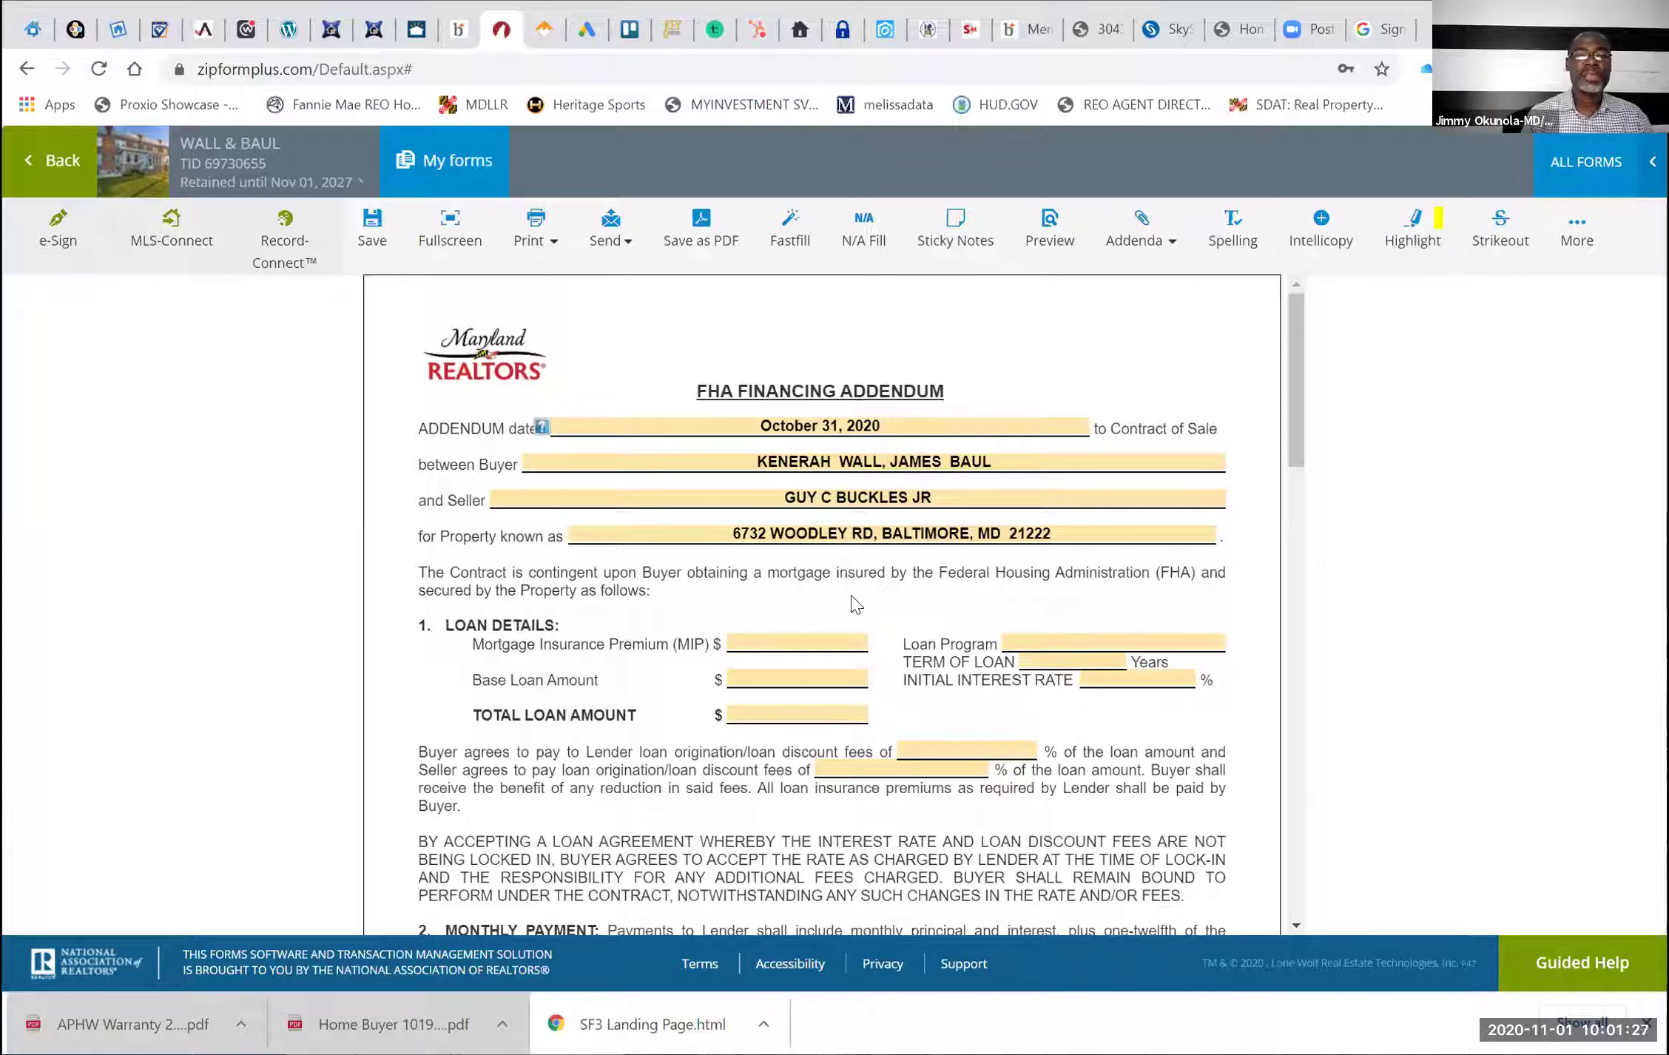
Enter MIP 2,400.00, base loan 175,000.00 and total loan 163,000.00
{"action": "left_click", "coordinate": [802, 641]}
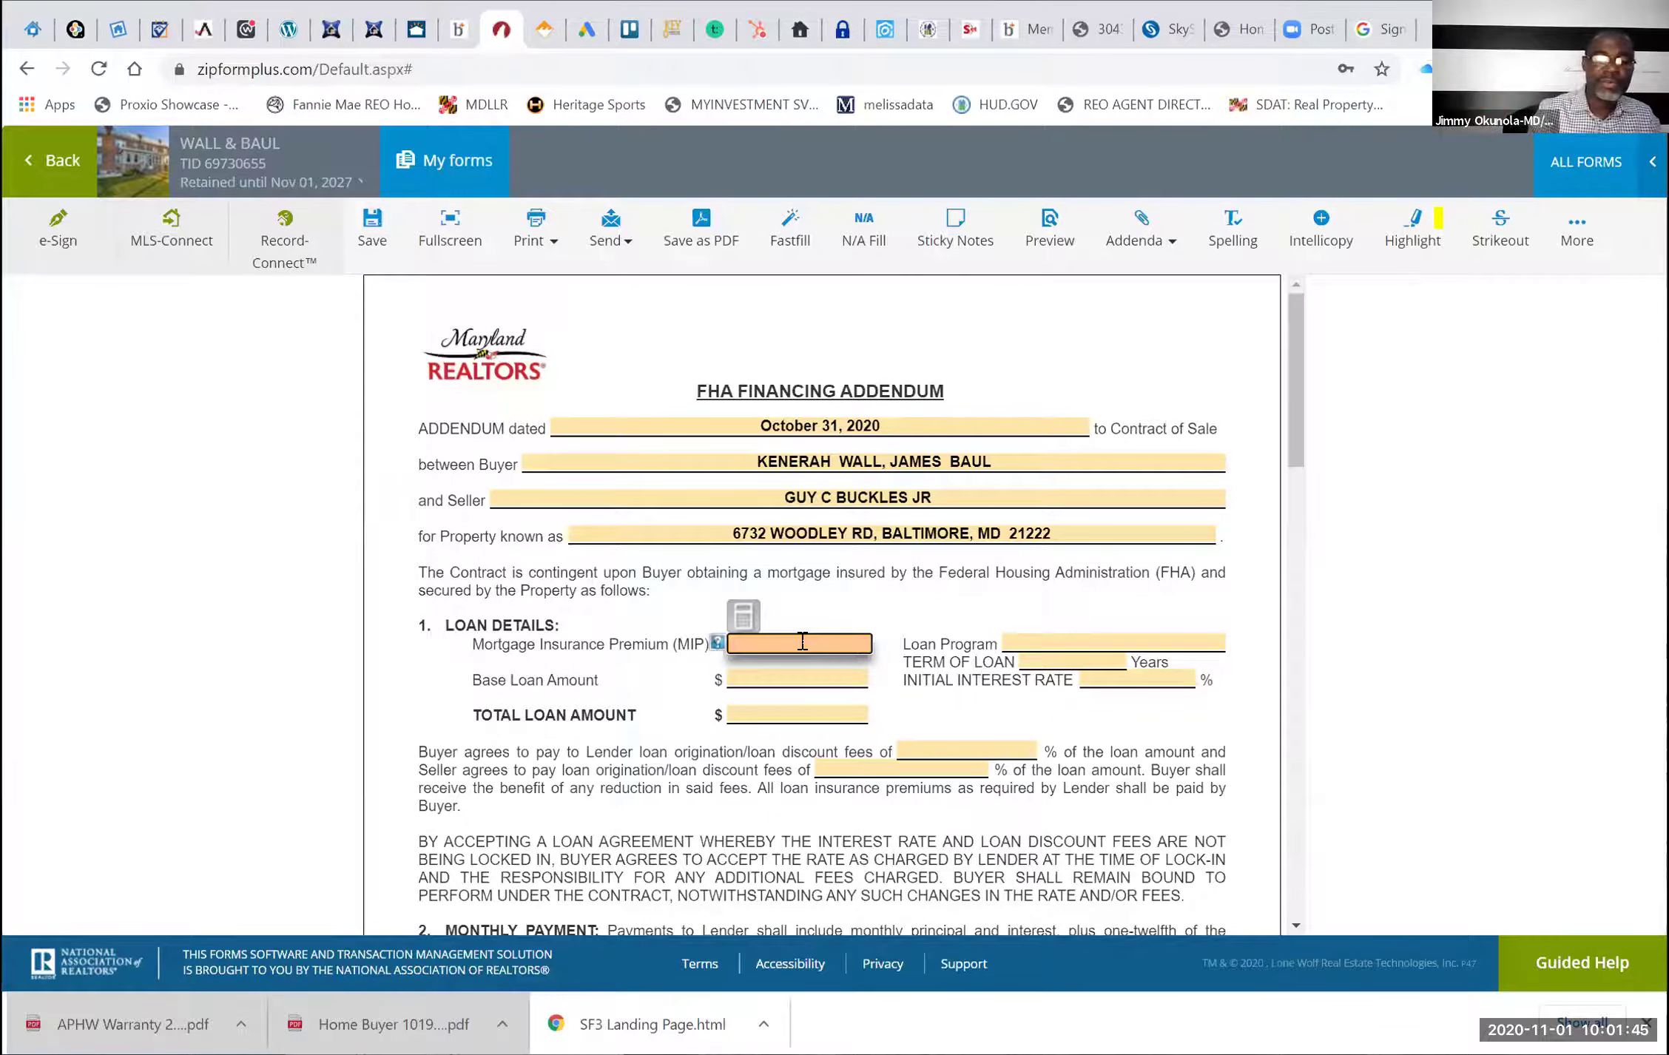
{"action": "type", "text": "2400"}
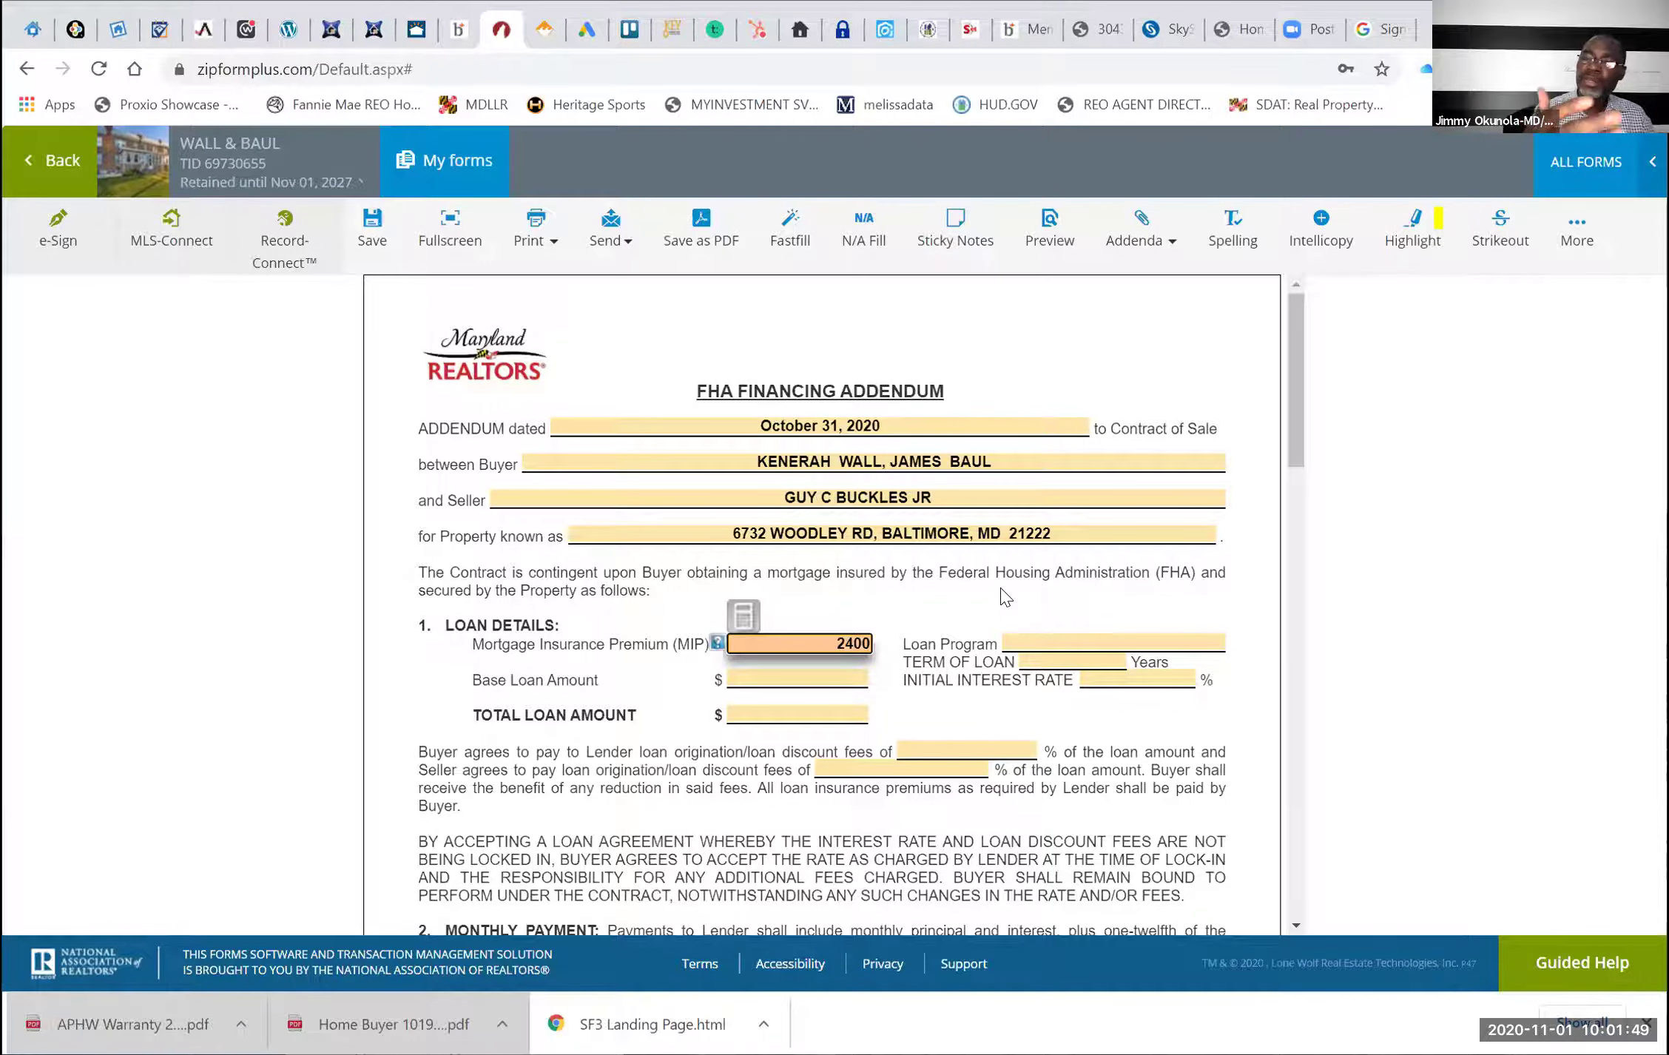
{"action": "left_click", "coordinate": [1005, 596]}
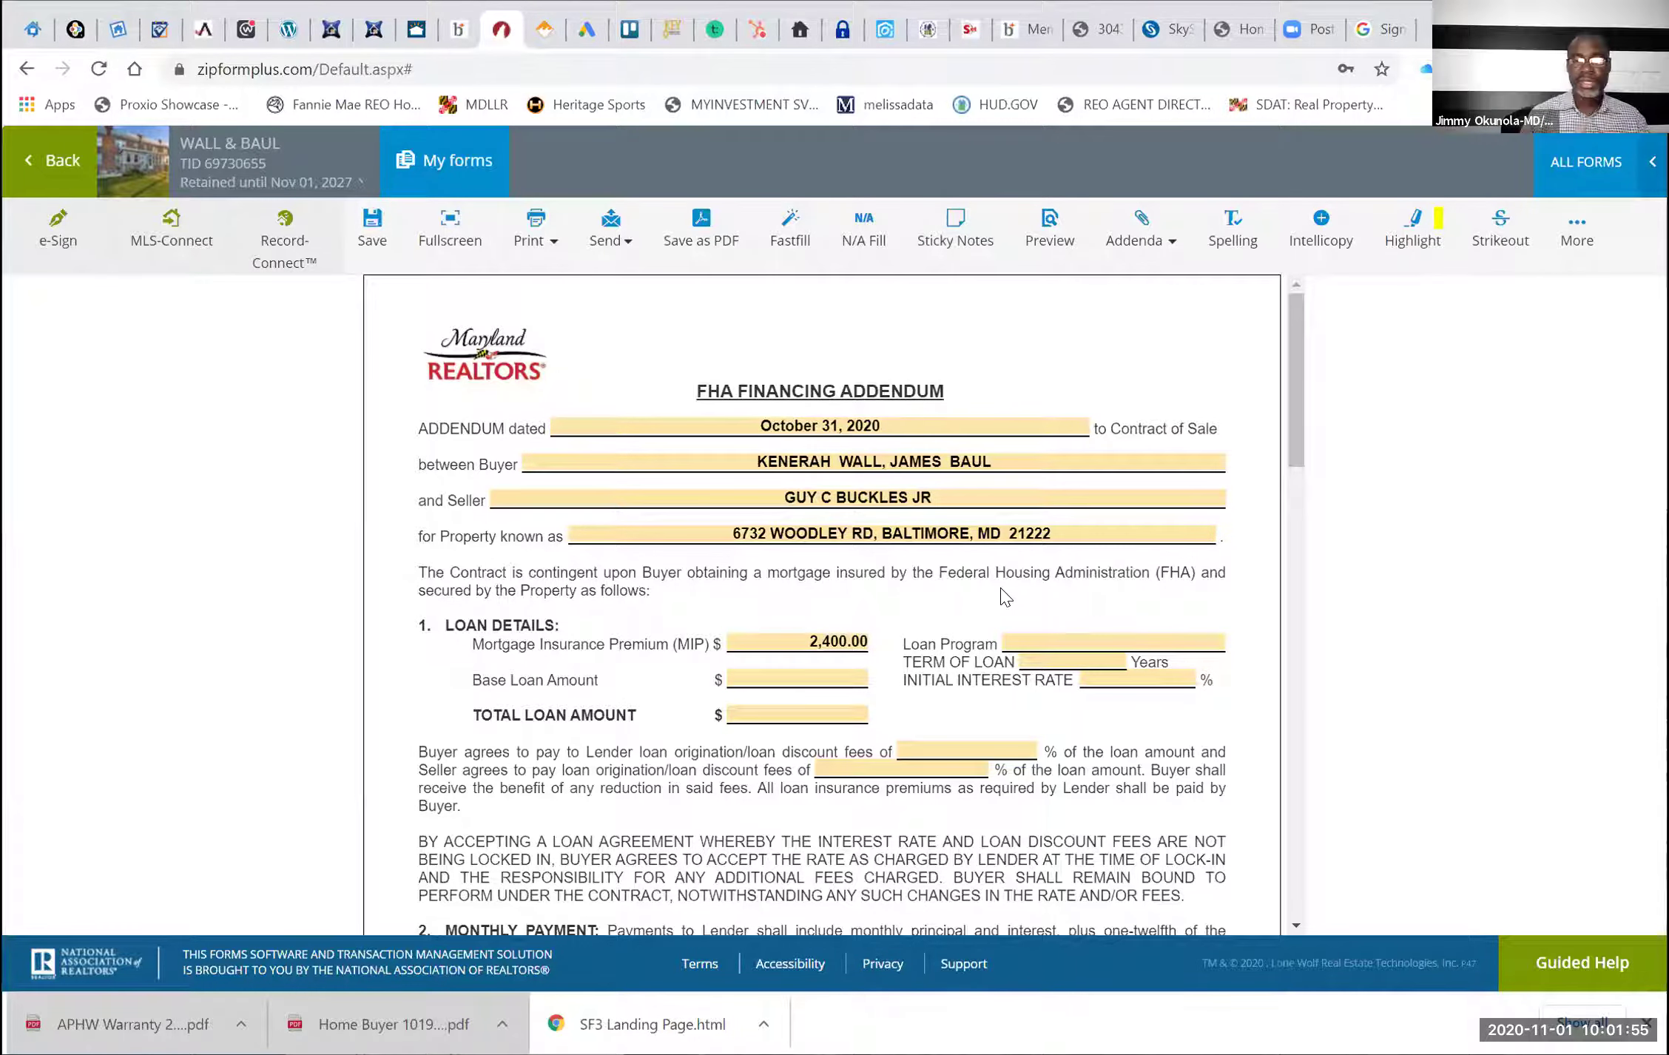
{"action": "left_click", "coordinate": [808, 676]}
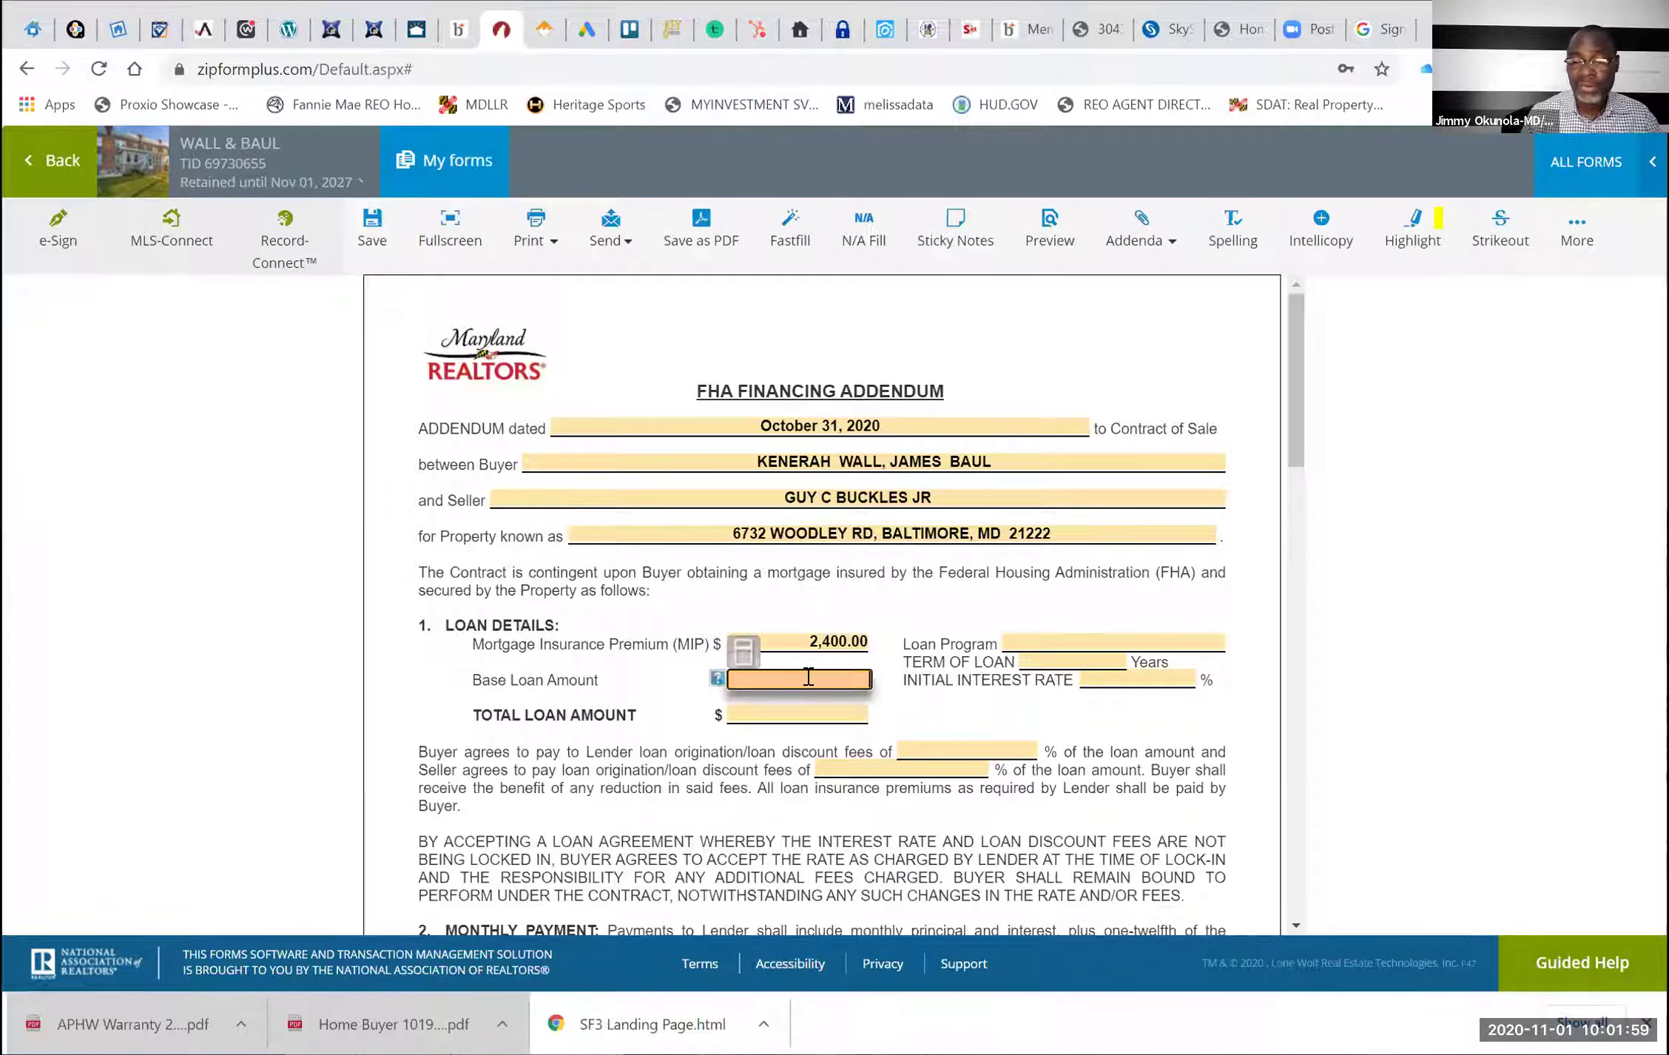
{"action": "type", "text": "175"}
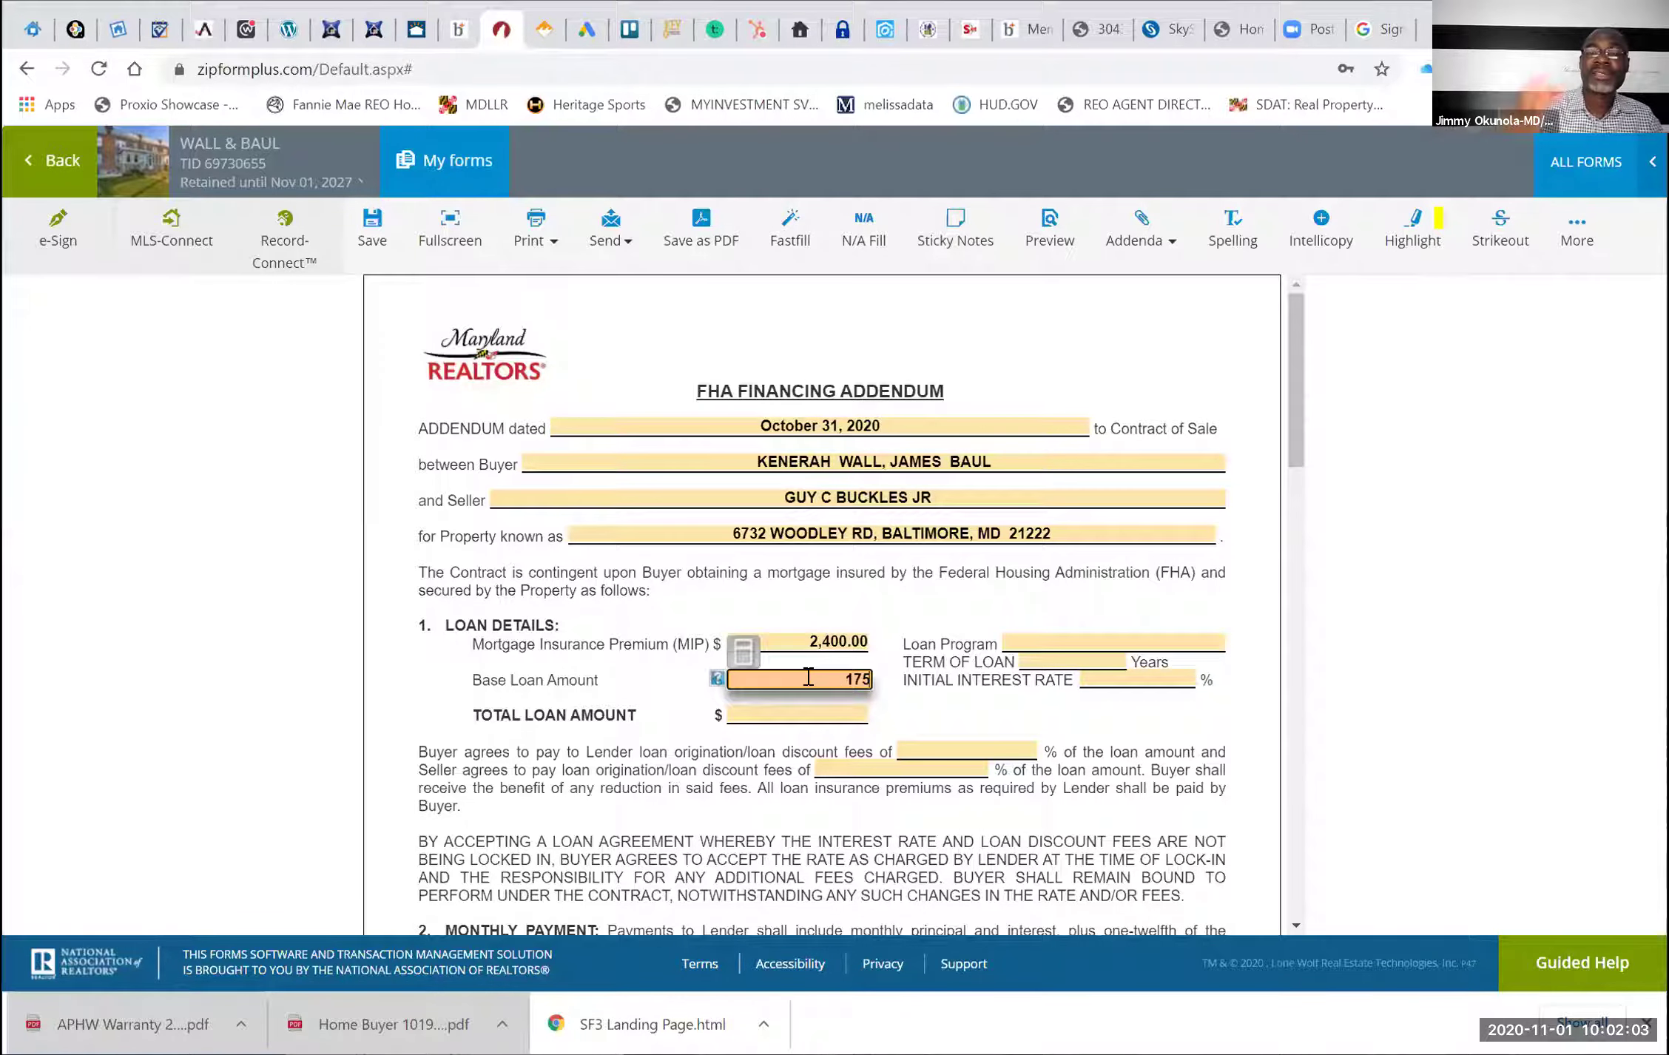
{"action": "type", "text": "000"}
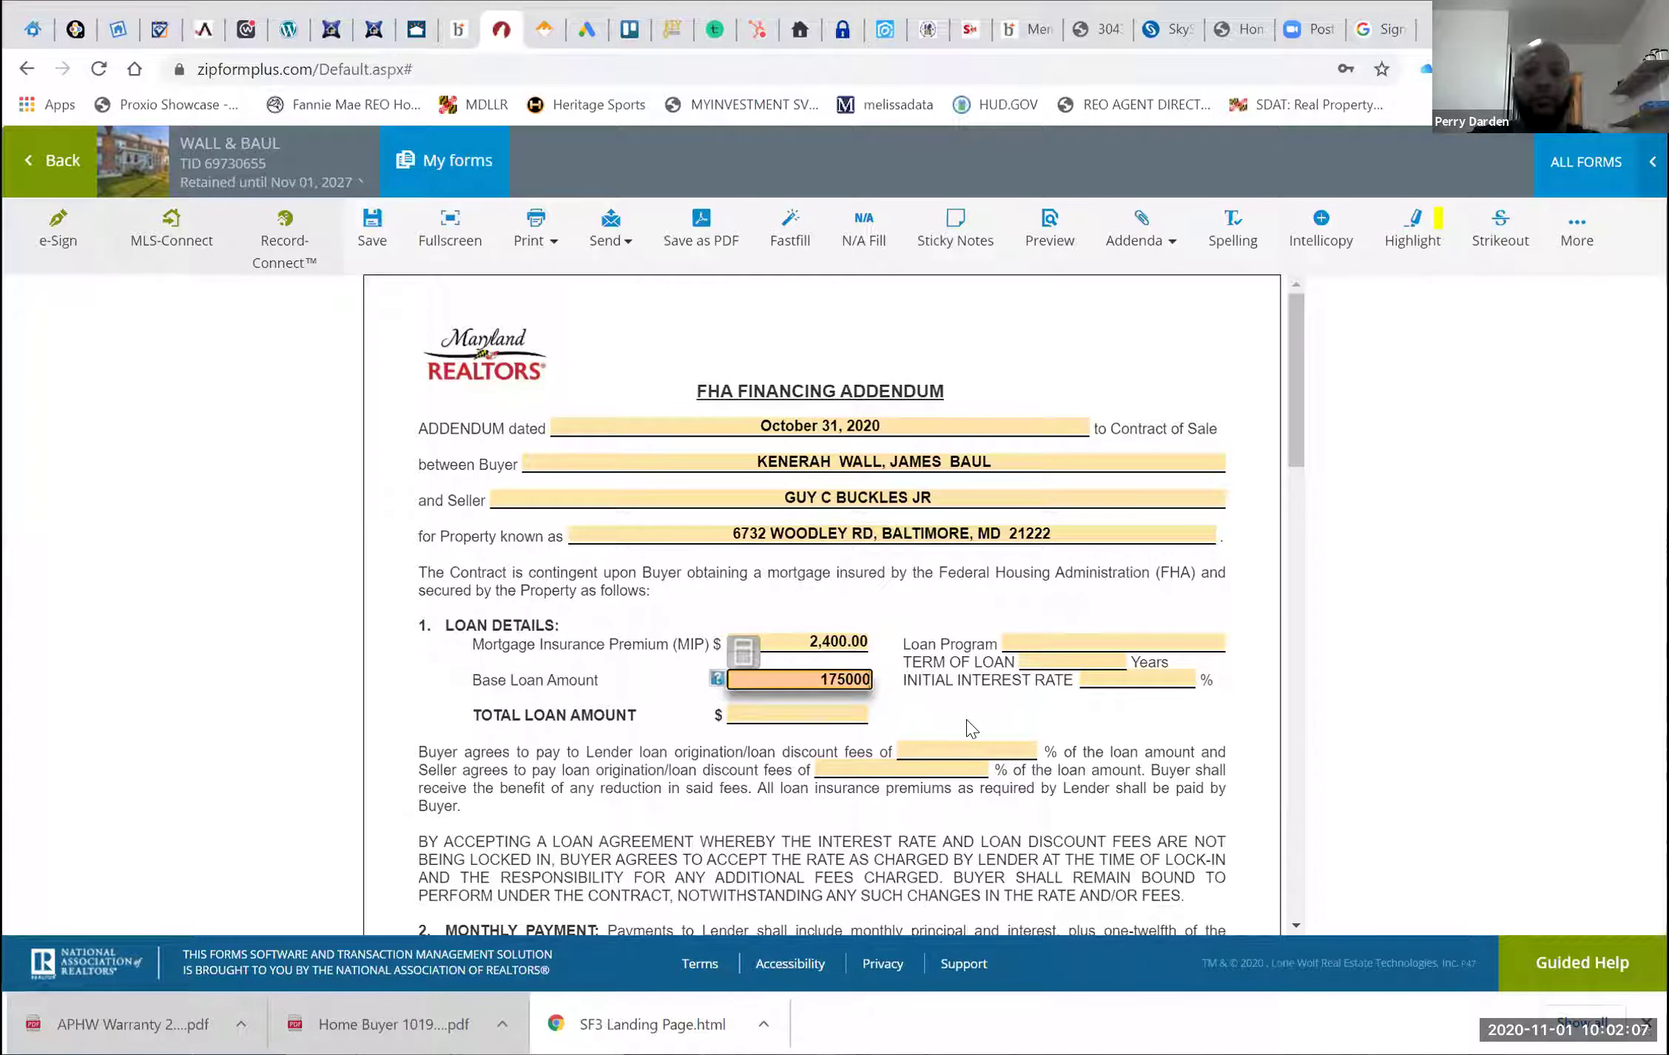
{"action": "left_click", "coordinate": [971, 729]}
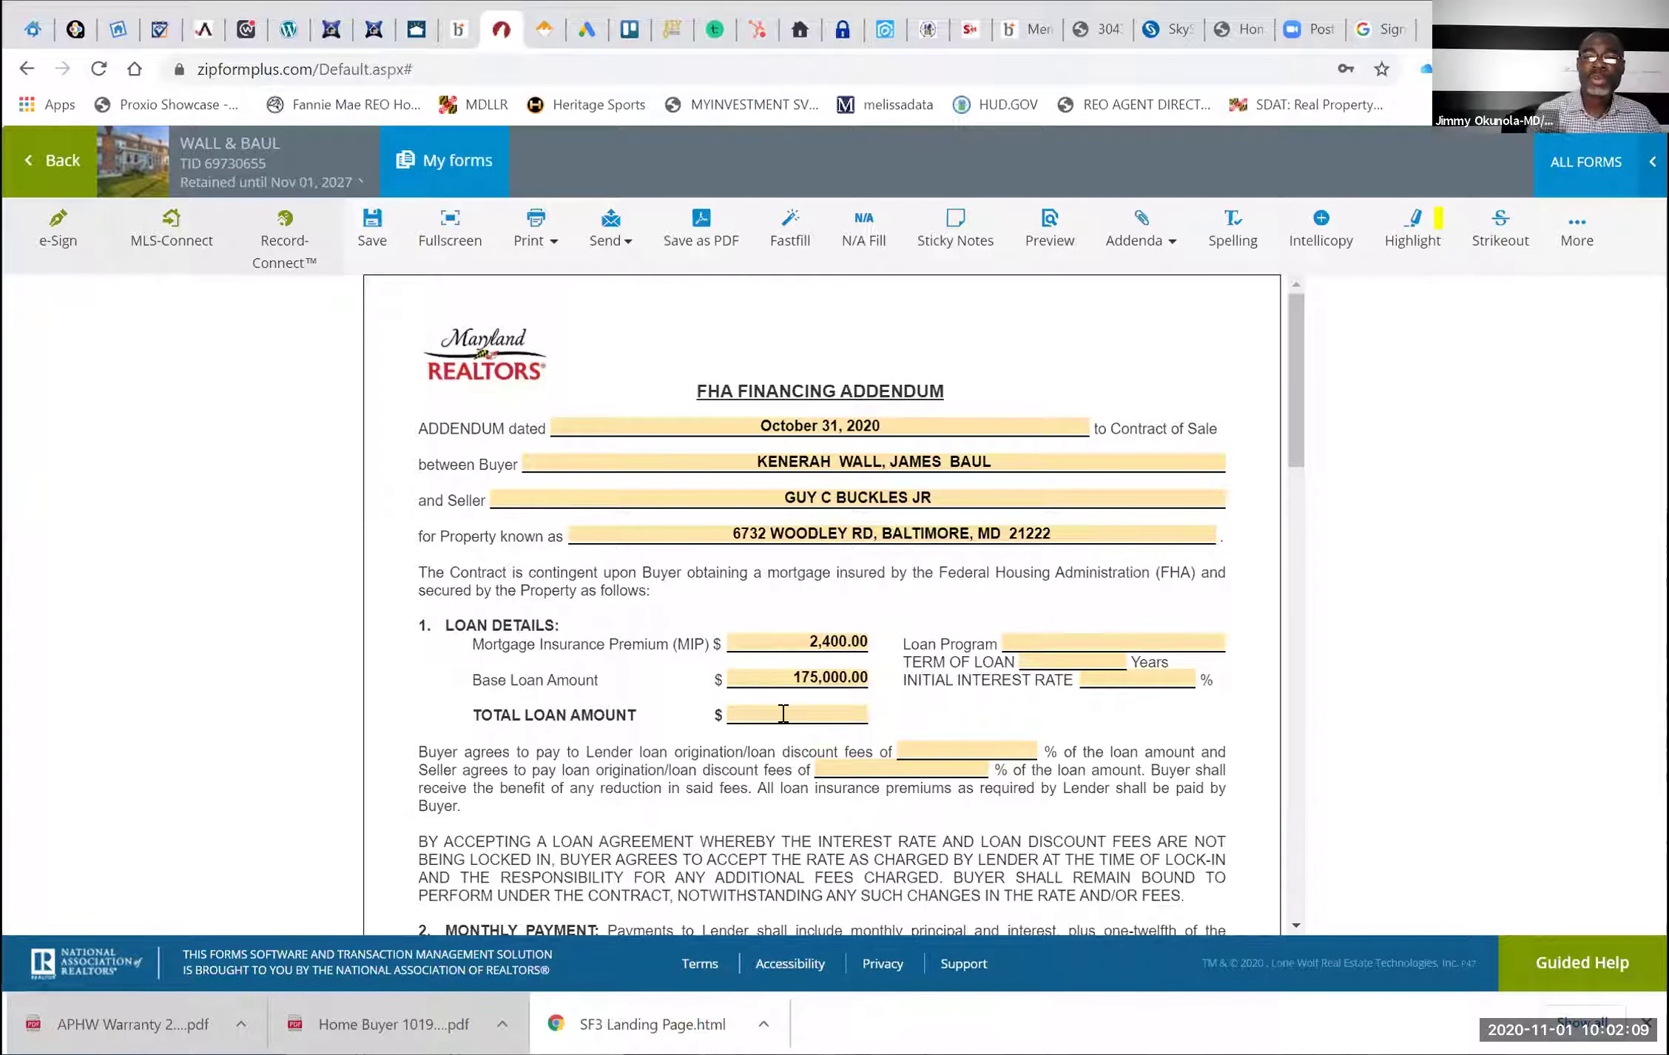
{"action": "left_click", "coordinate": [783, 713]}
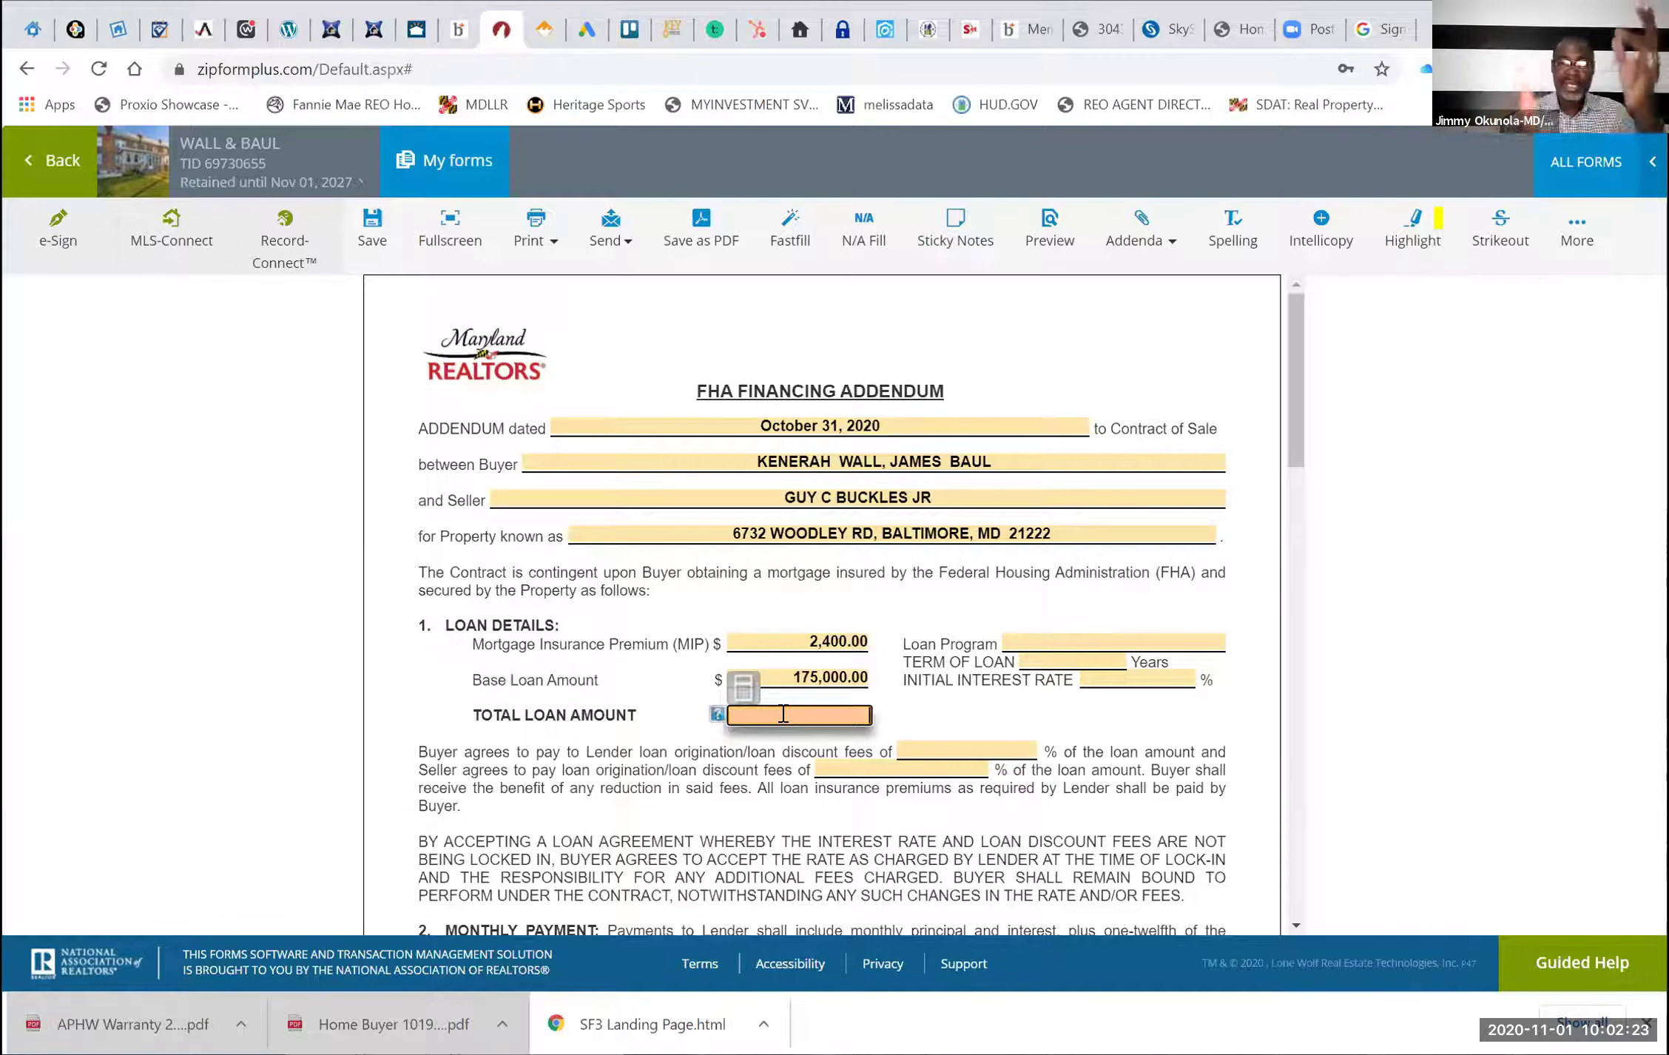
{"action": "type", "text": "1"}
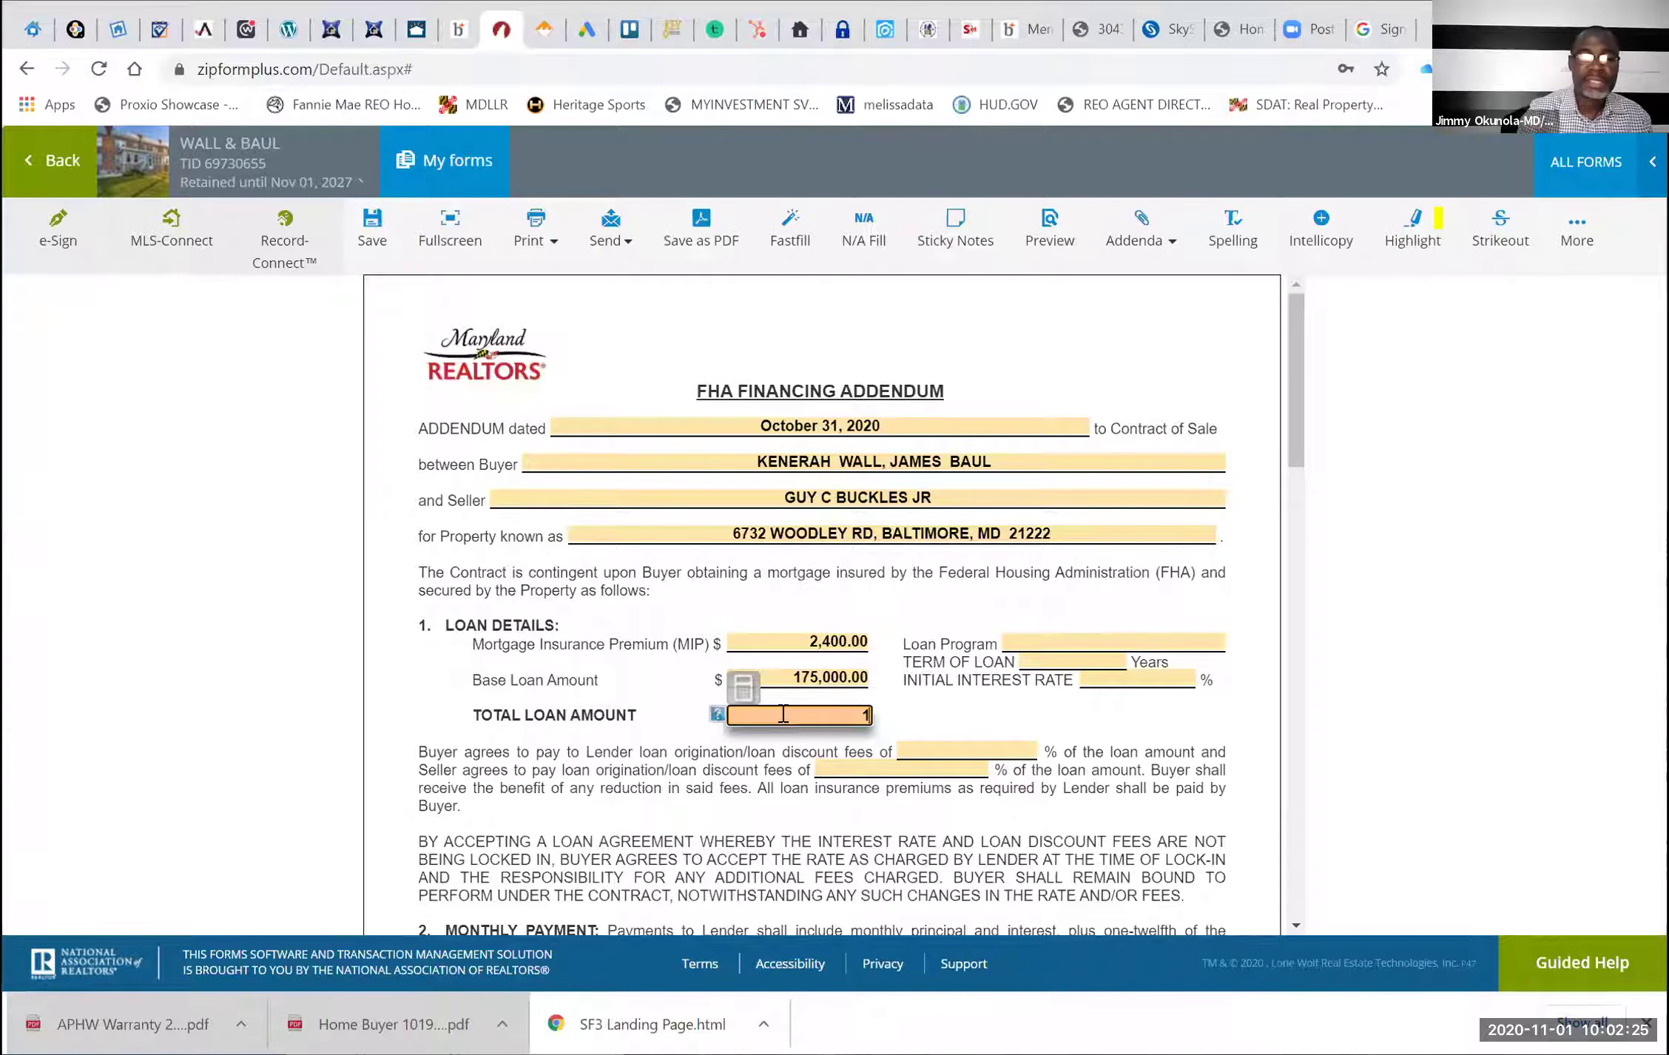
{"action": "type", "text": "6"}
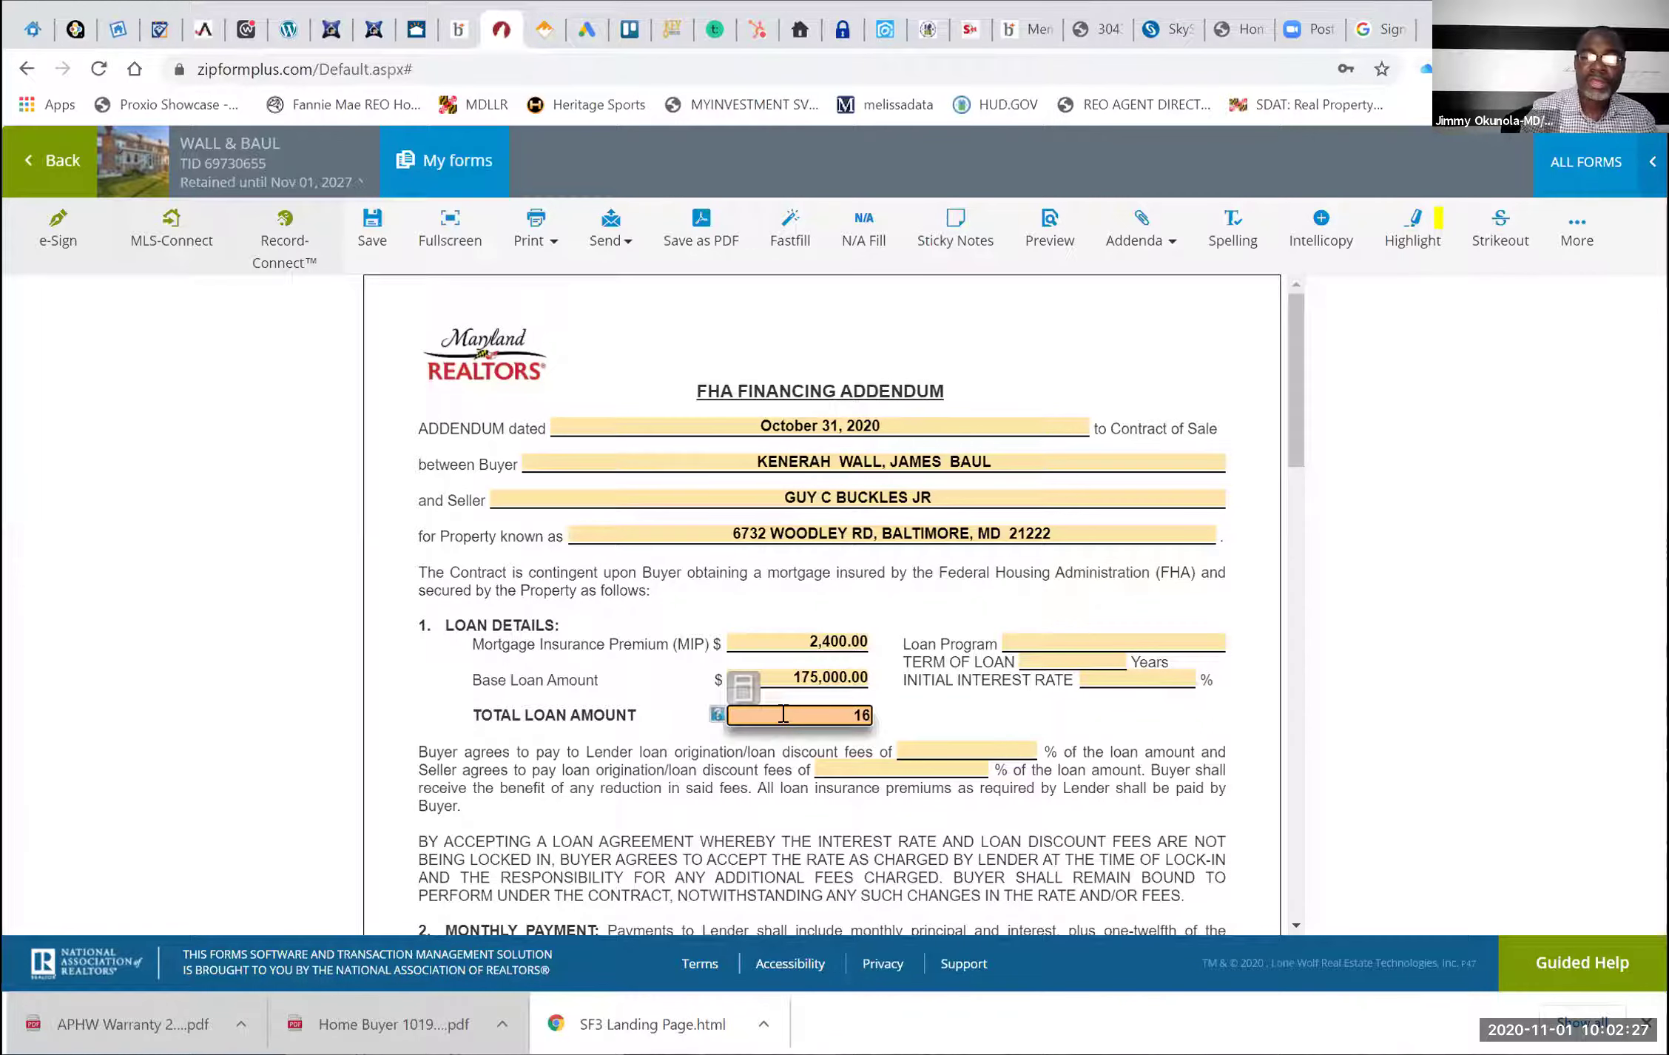
{"action": "type", "text": "3000"}
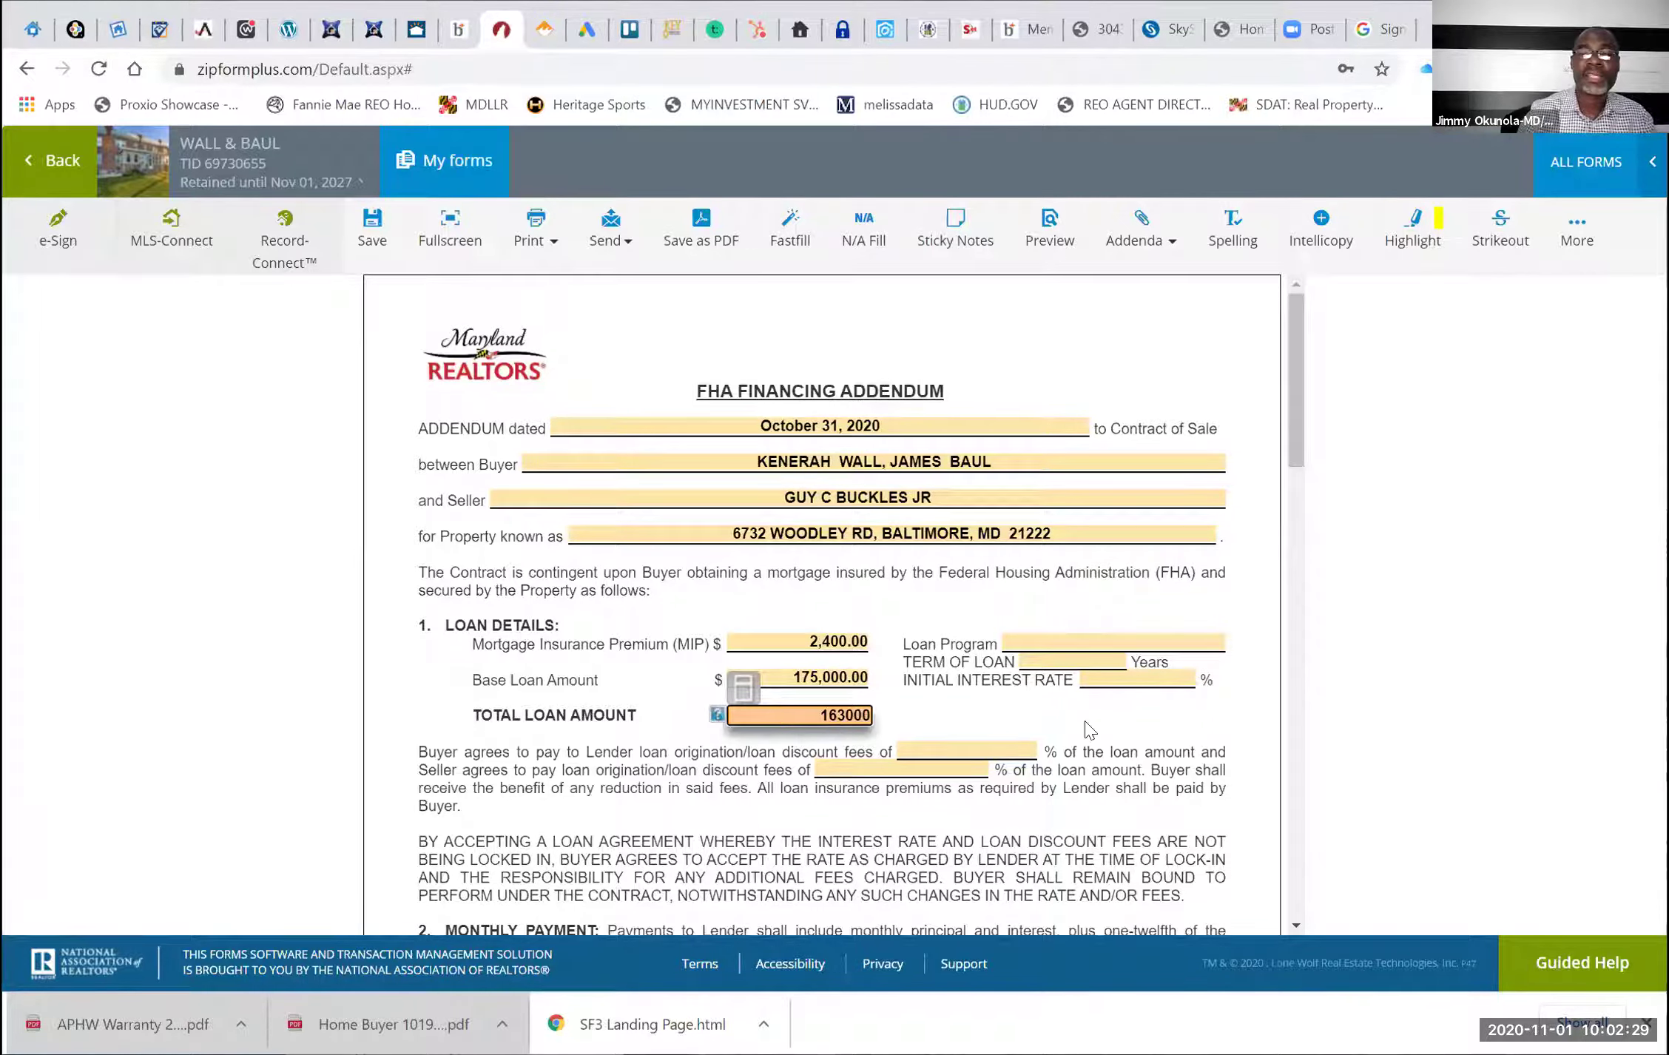
{"action": "left_click", "coordinate": [1013, 665]}
Choose FHA 30 YEAR FIXED as the loan program with a 30-year term
{"action": "left_click", "coordinate": [1047, 642]}
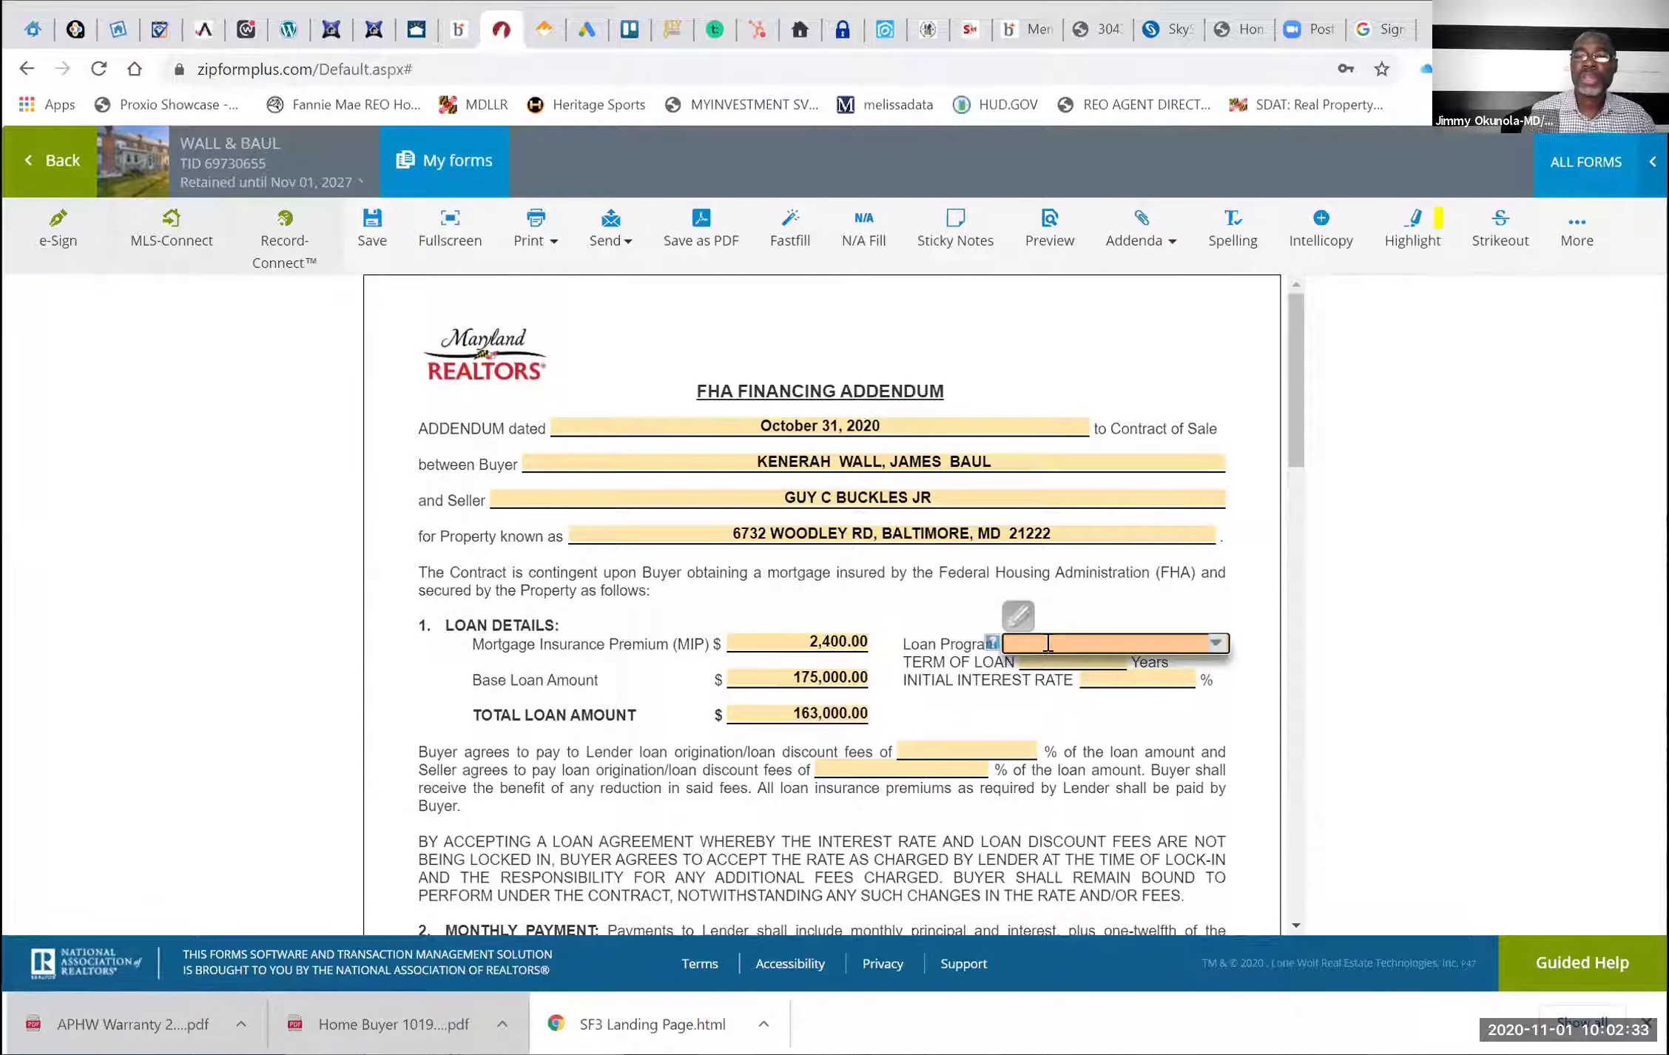
{"action": "left_click", "coordinate": [1217, 643]}
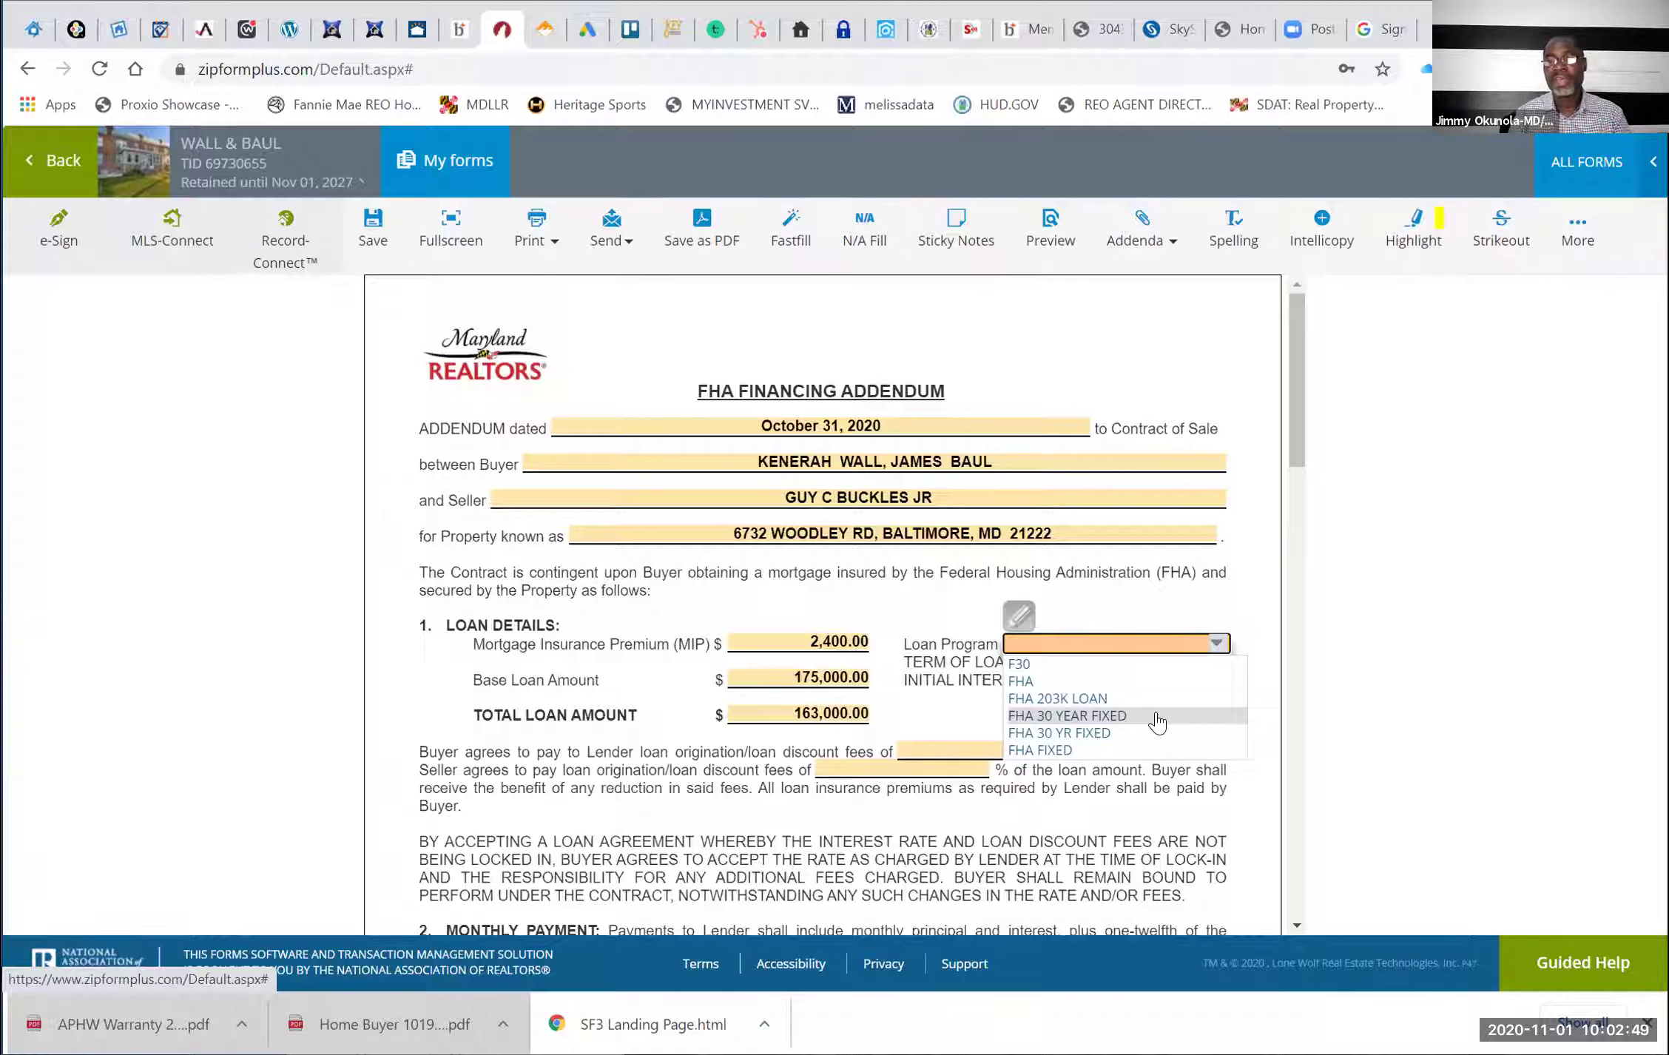
{"action": "left_click", "coordinate": [1069, 716]}
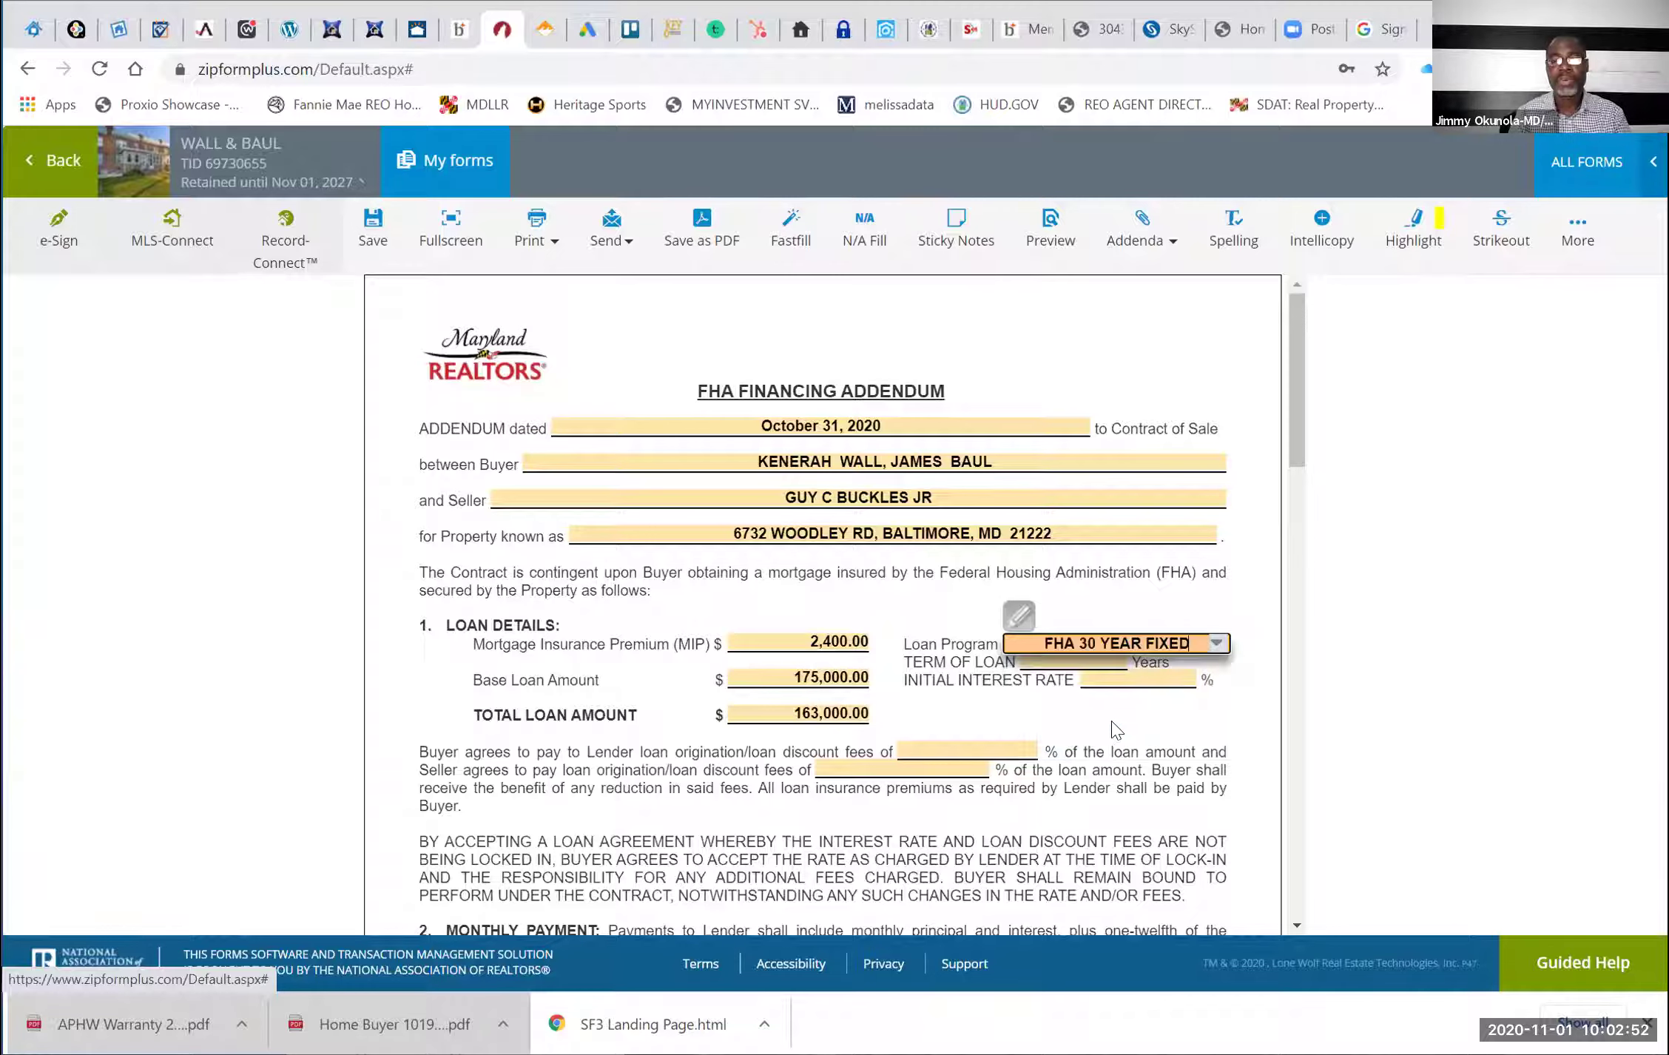
{"action": "left_click", "coordinate": [1080, 658]}
{"action": "type", "text": "30"}
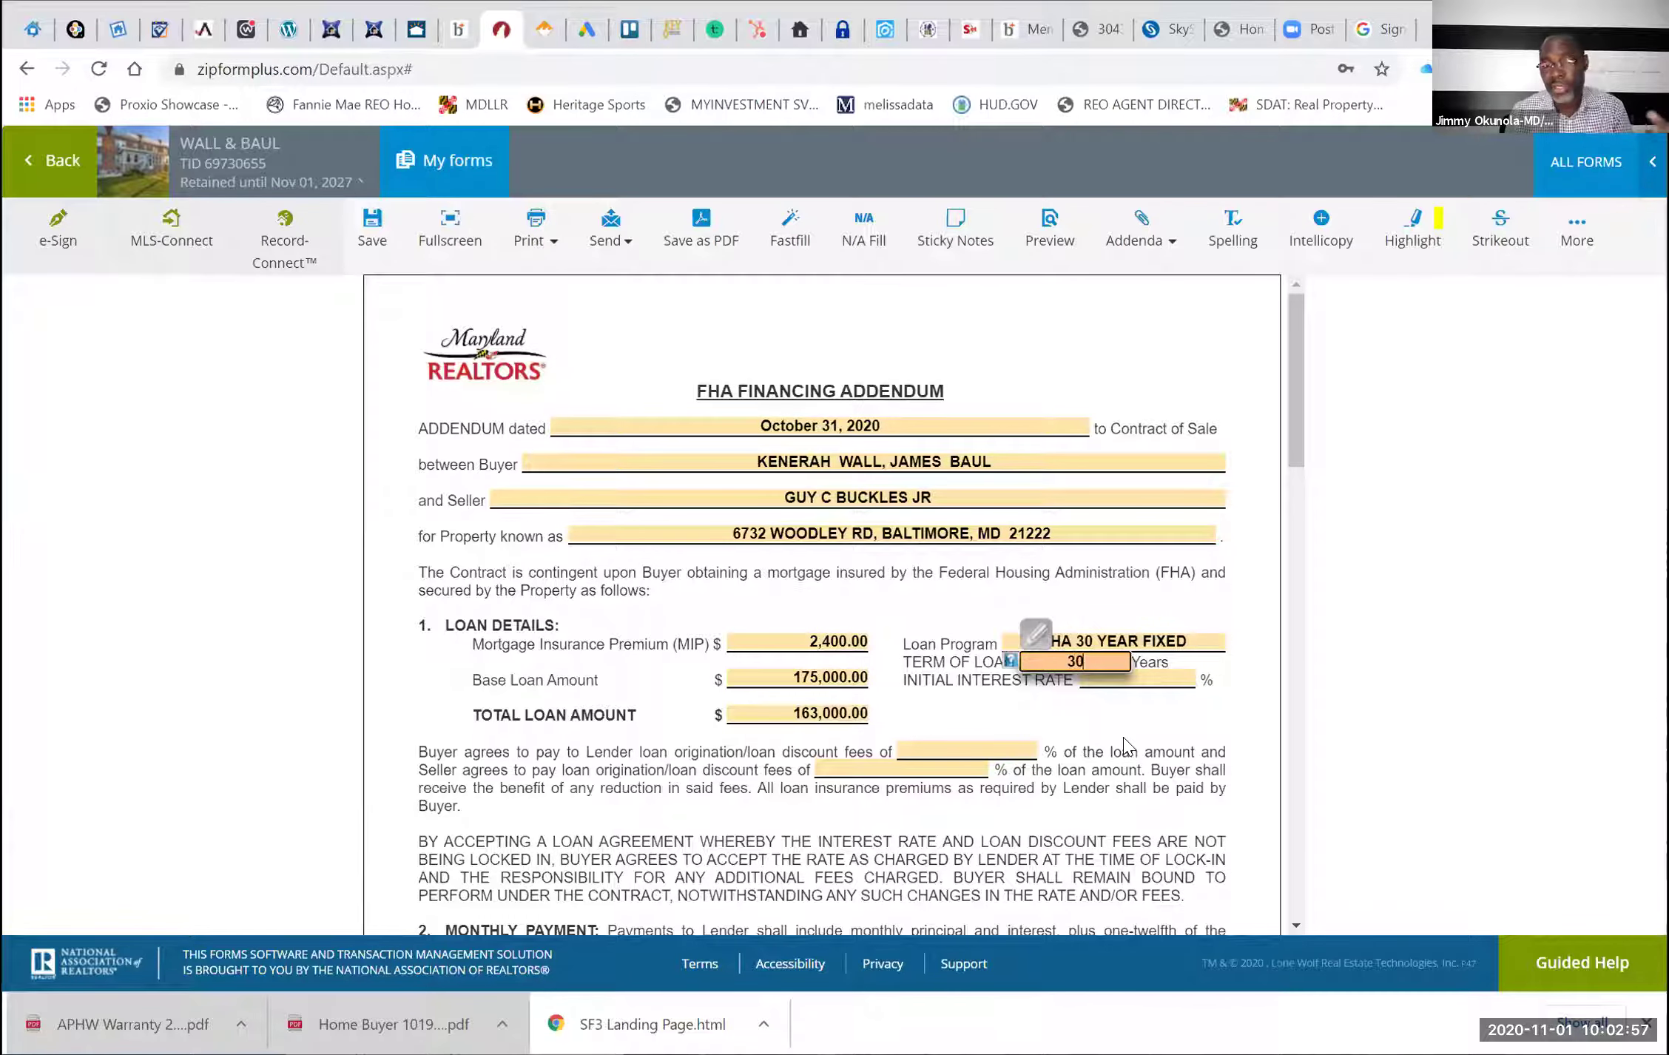
{"action": "left_click", "coordinate": [1059, 717]}
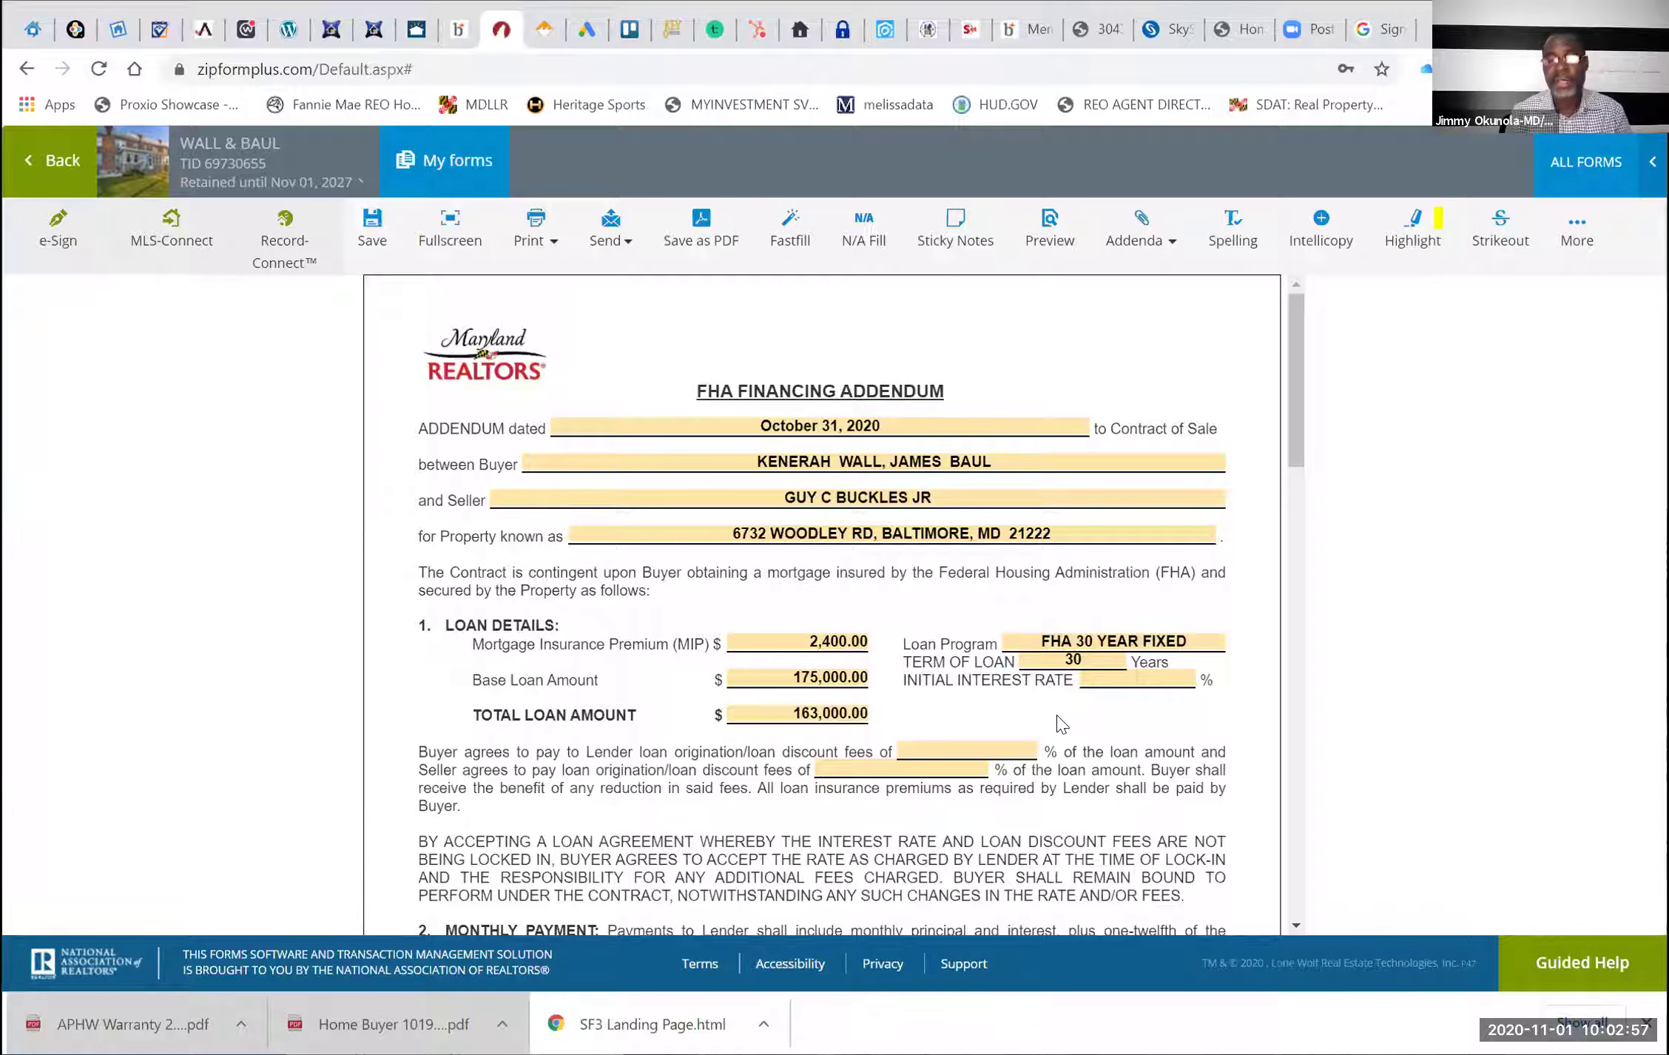
{"action": "right_click", "coordinate": [1121, 676]}
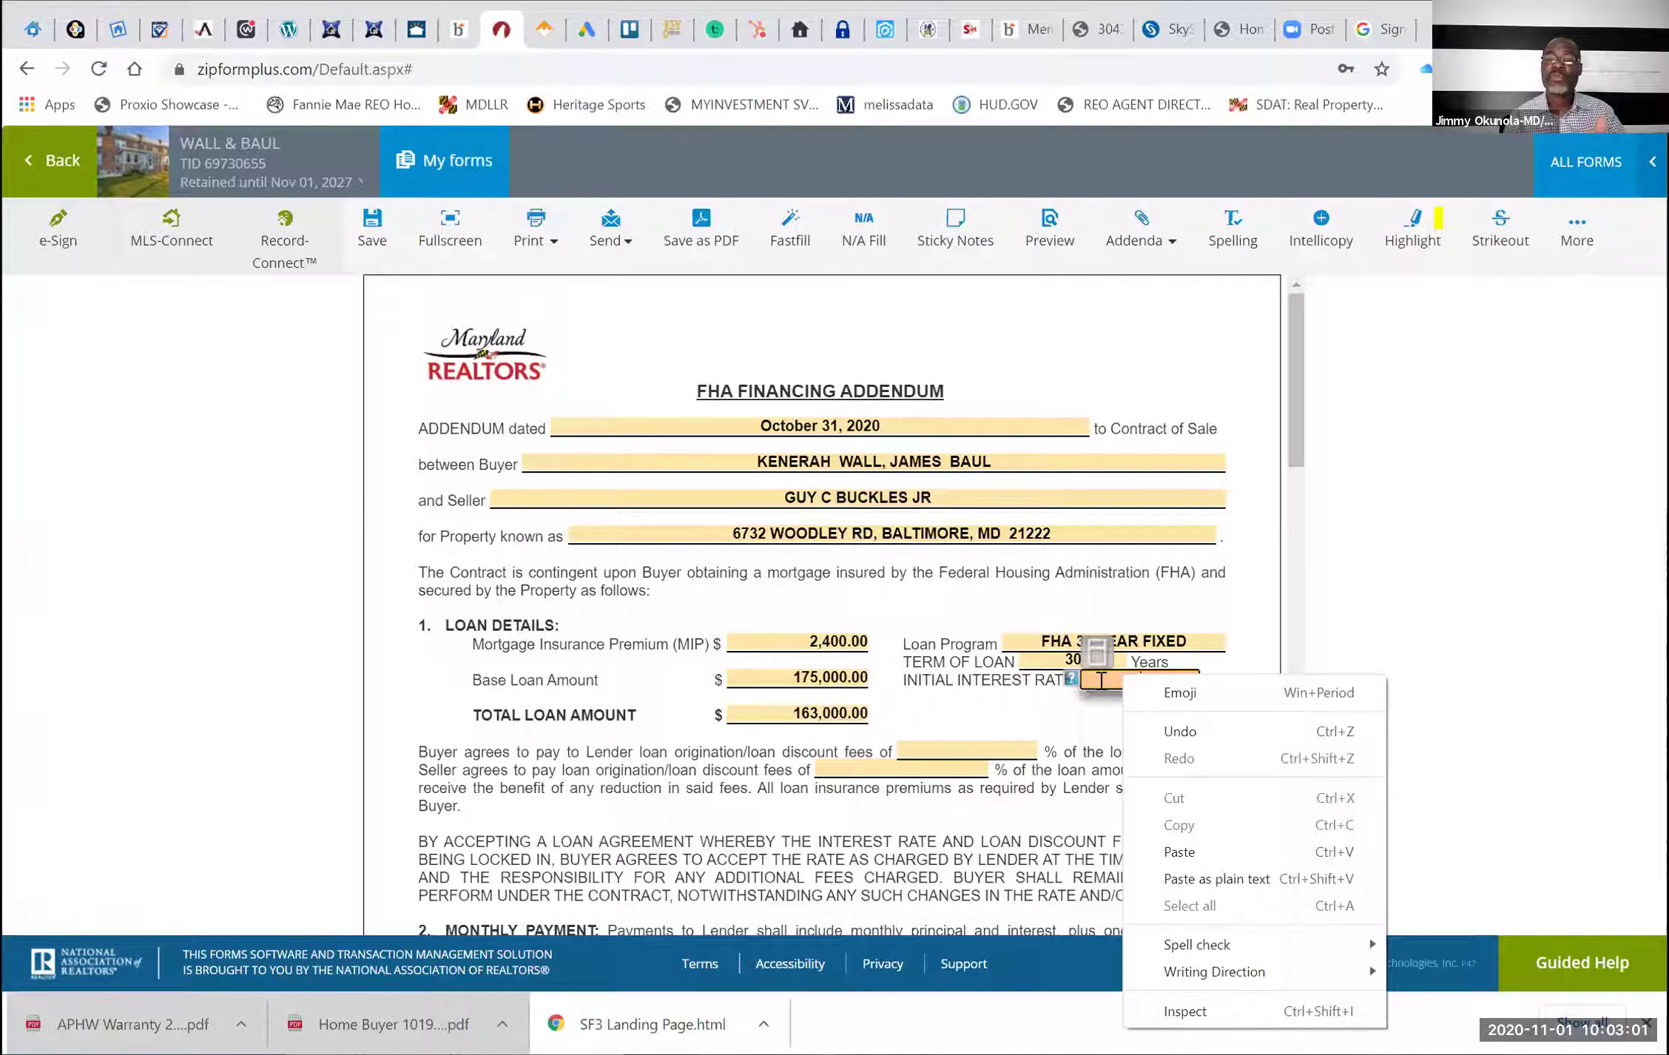
{"action": "left_click", "coordinate": [1101, 680]}
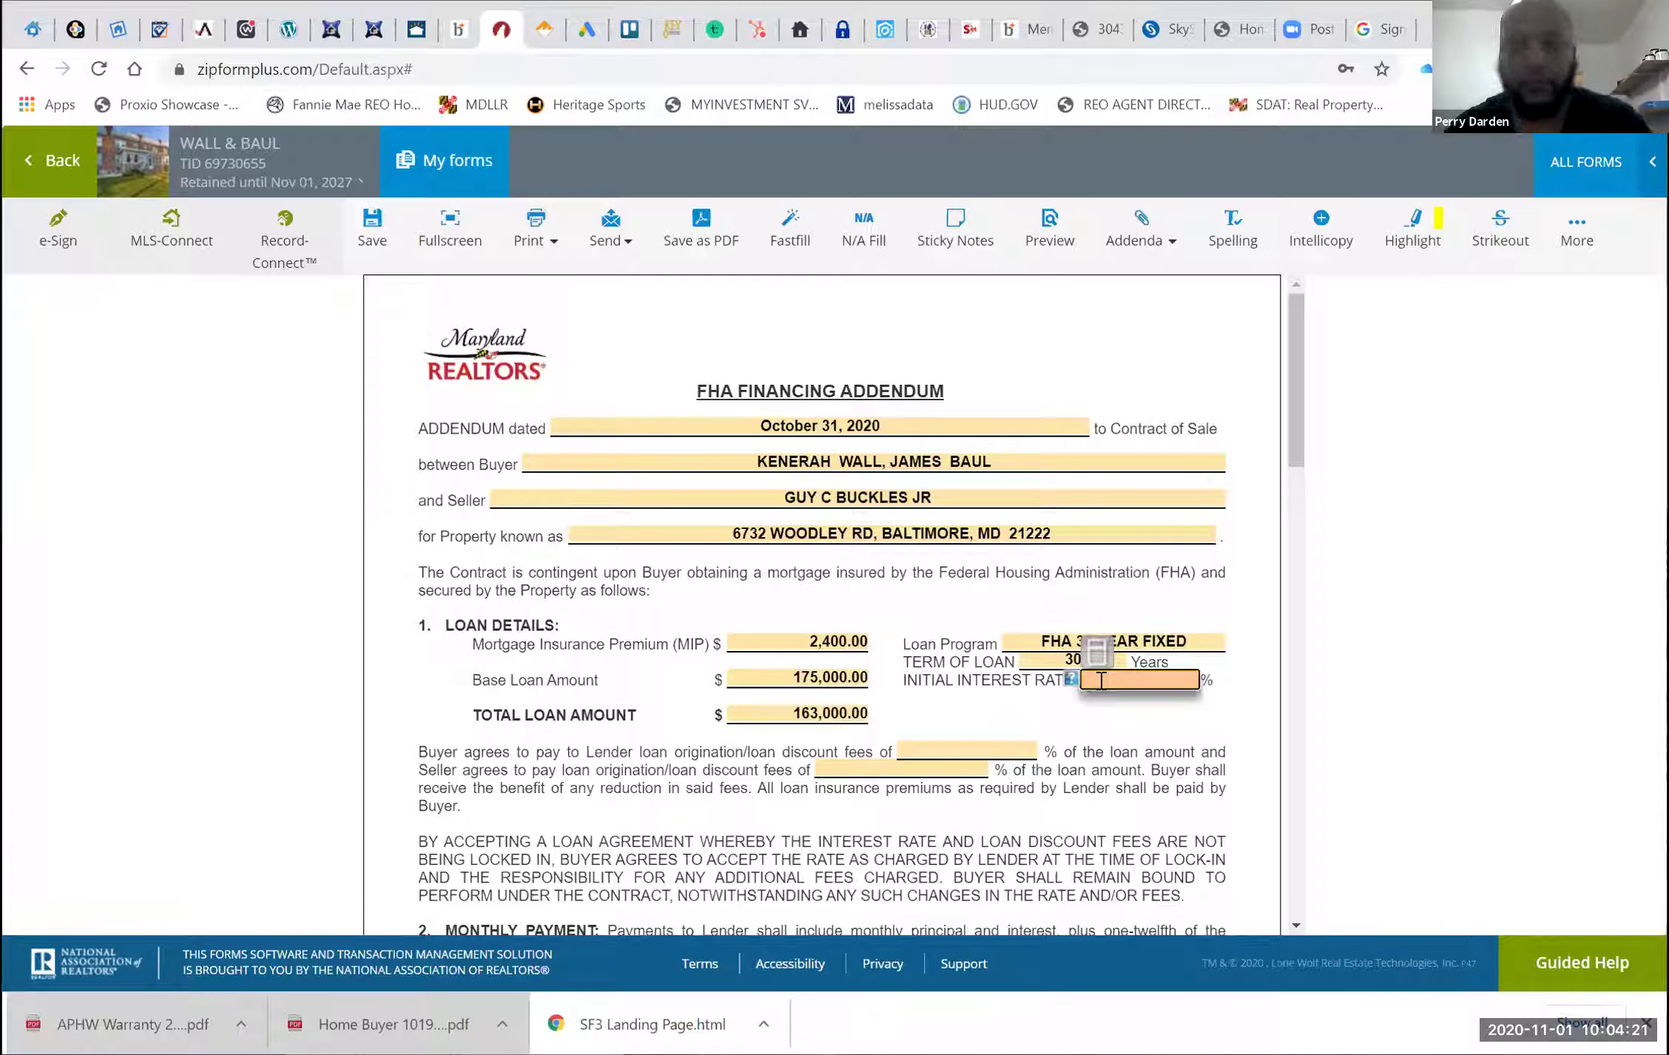
Enter a 3.125% initial interest rate and 0% loan discount fees for both buyer and seller
{"action": "type", "text": "3"}
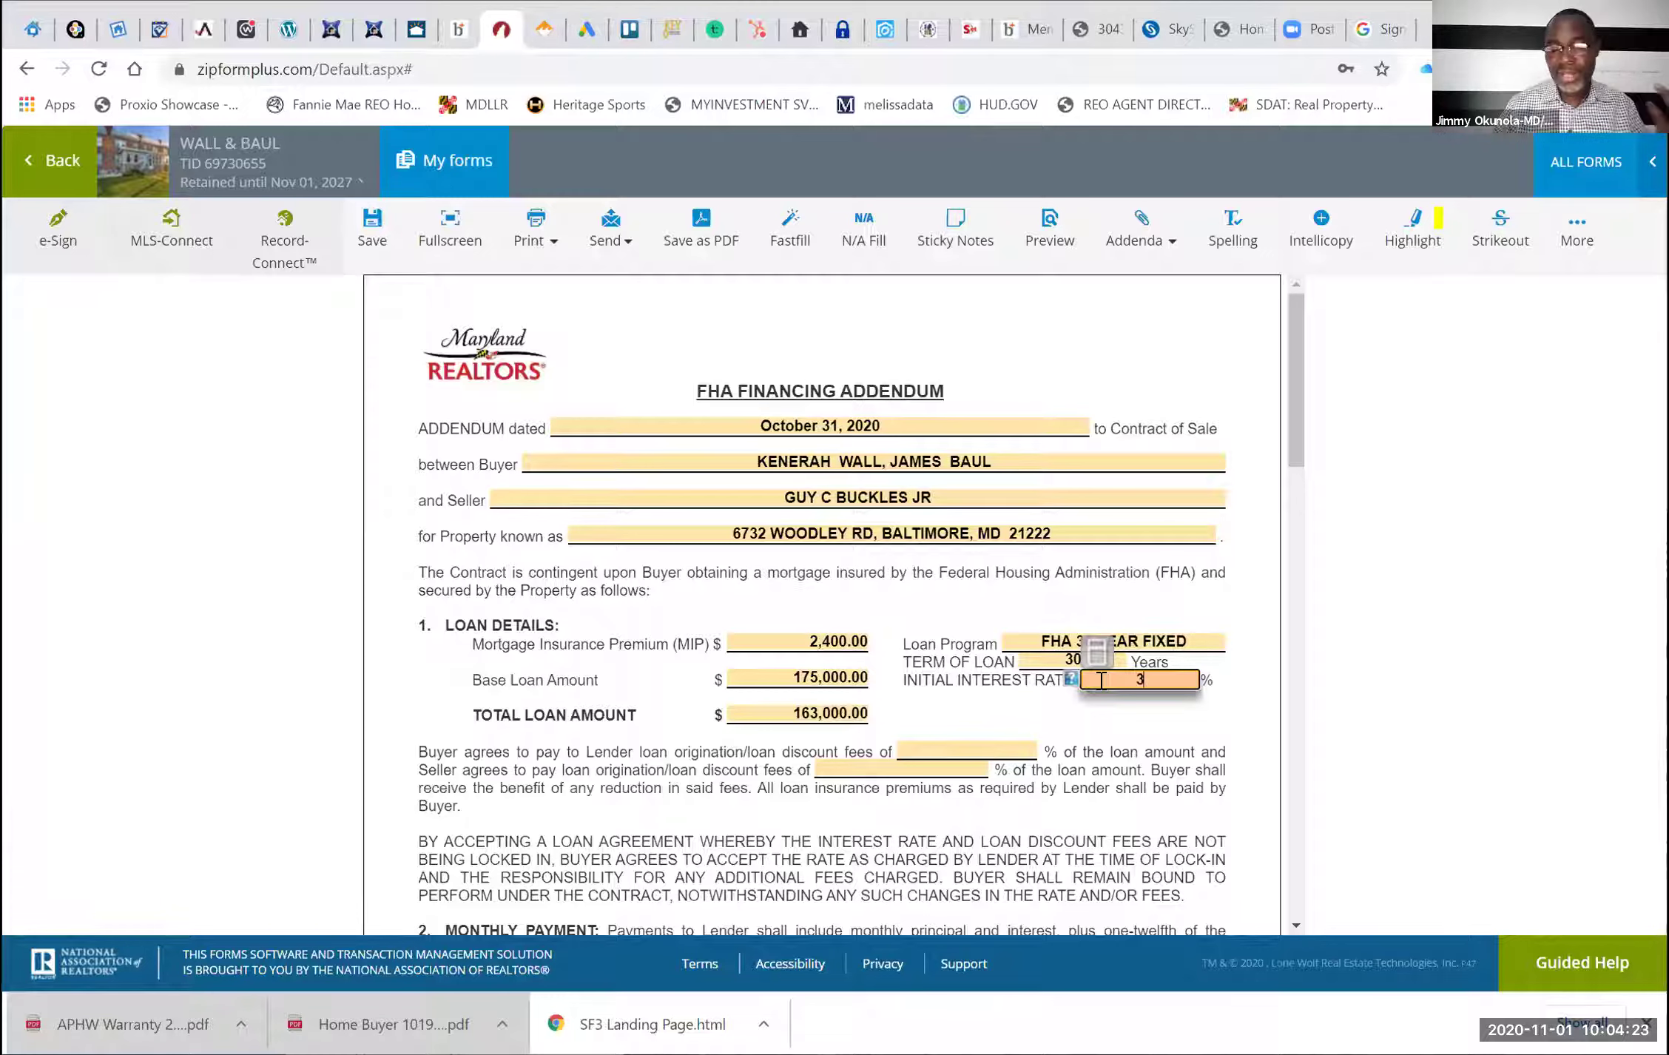
{"action": "type", "text": ".125"}
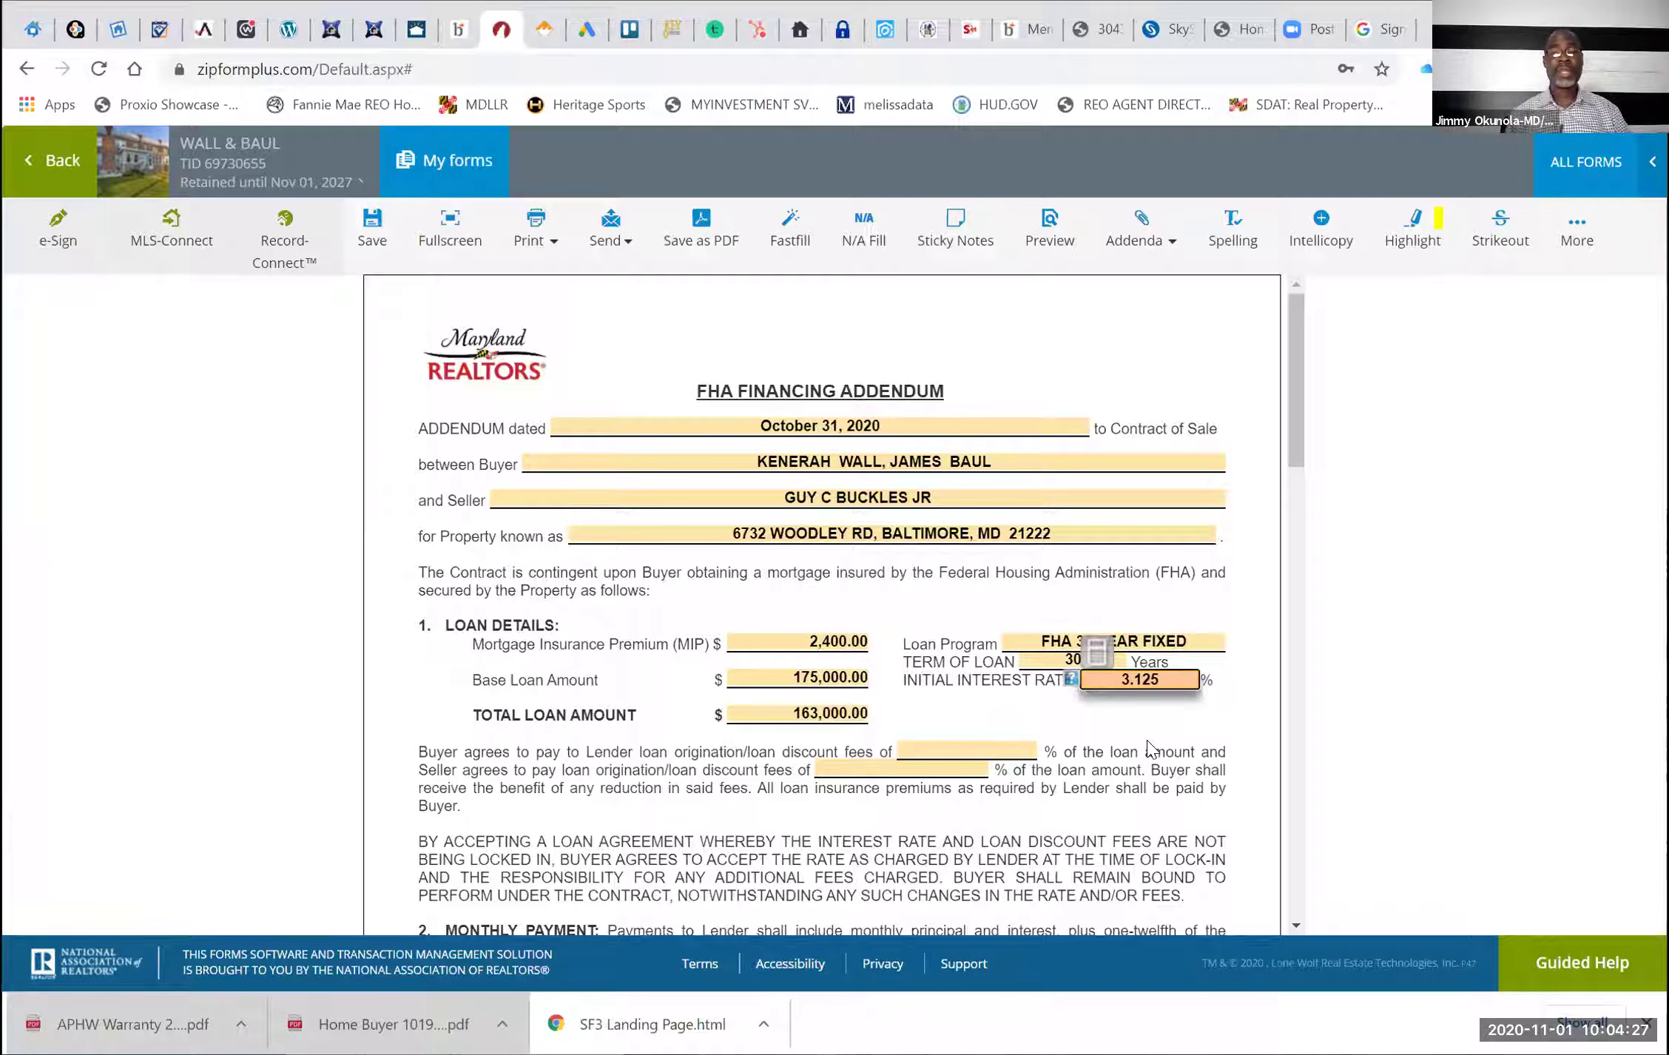
{"action": "left_click", "coordinate": [956, 755]}
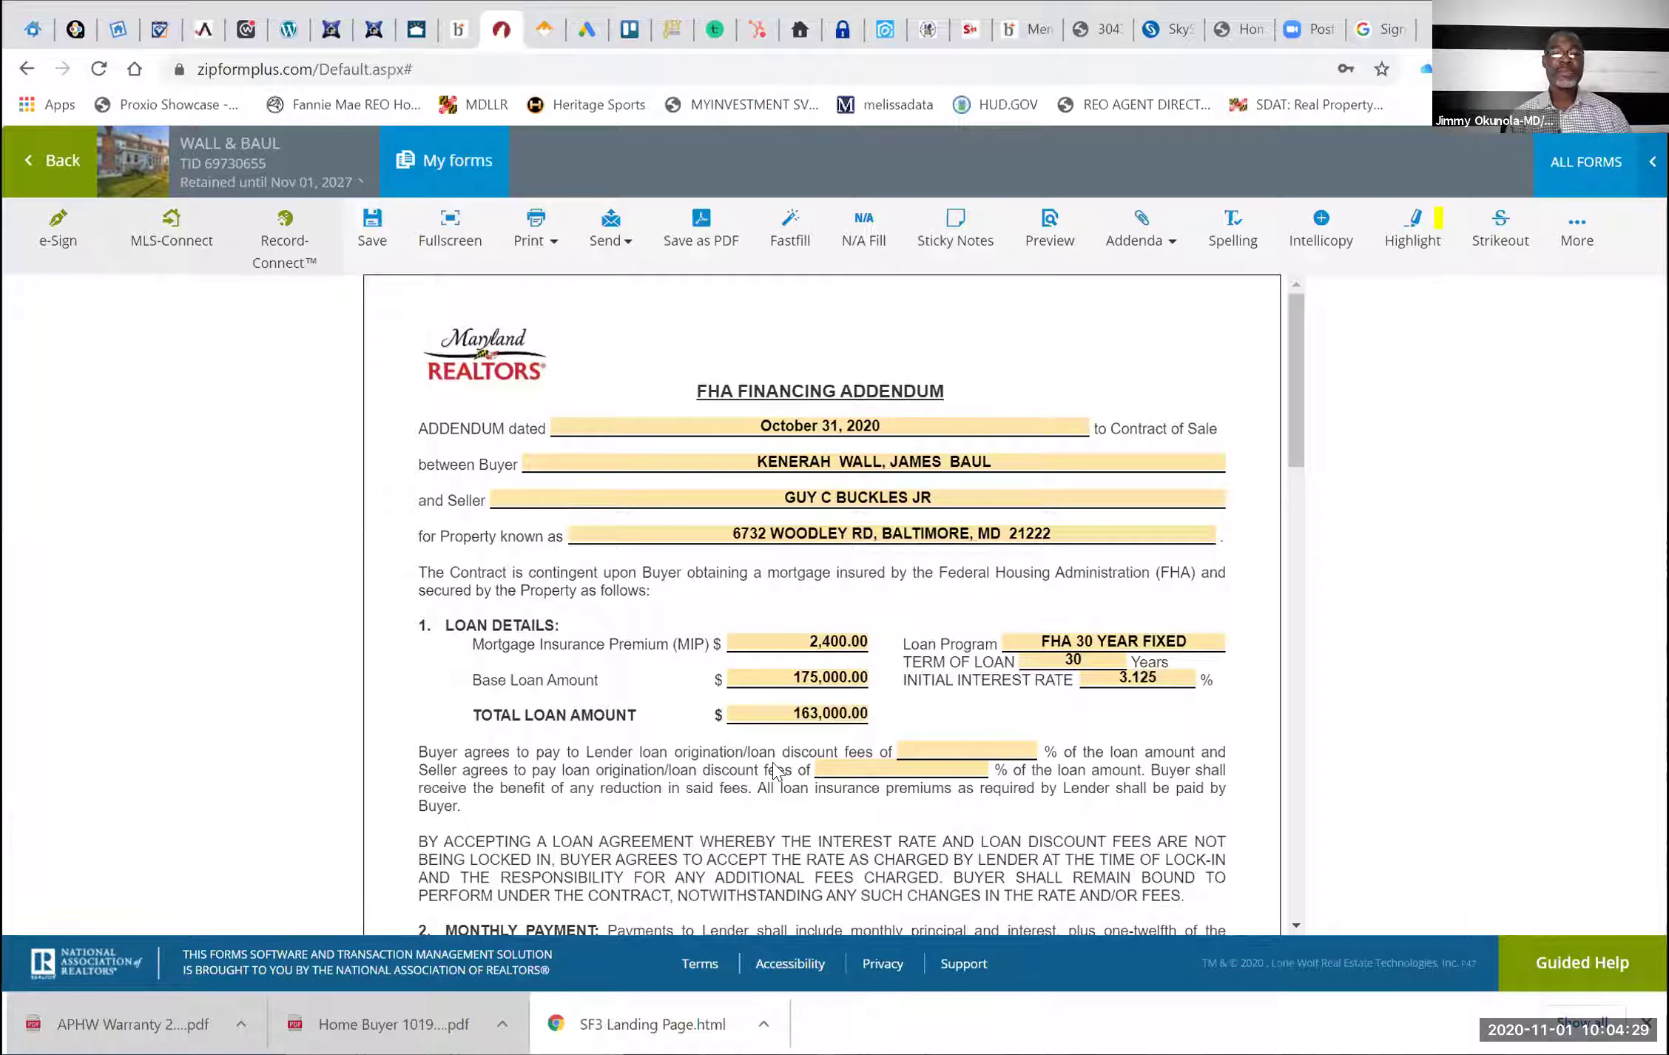
{"action": "left_click", "coordinate": [946, 750]}
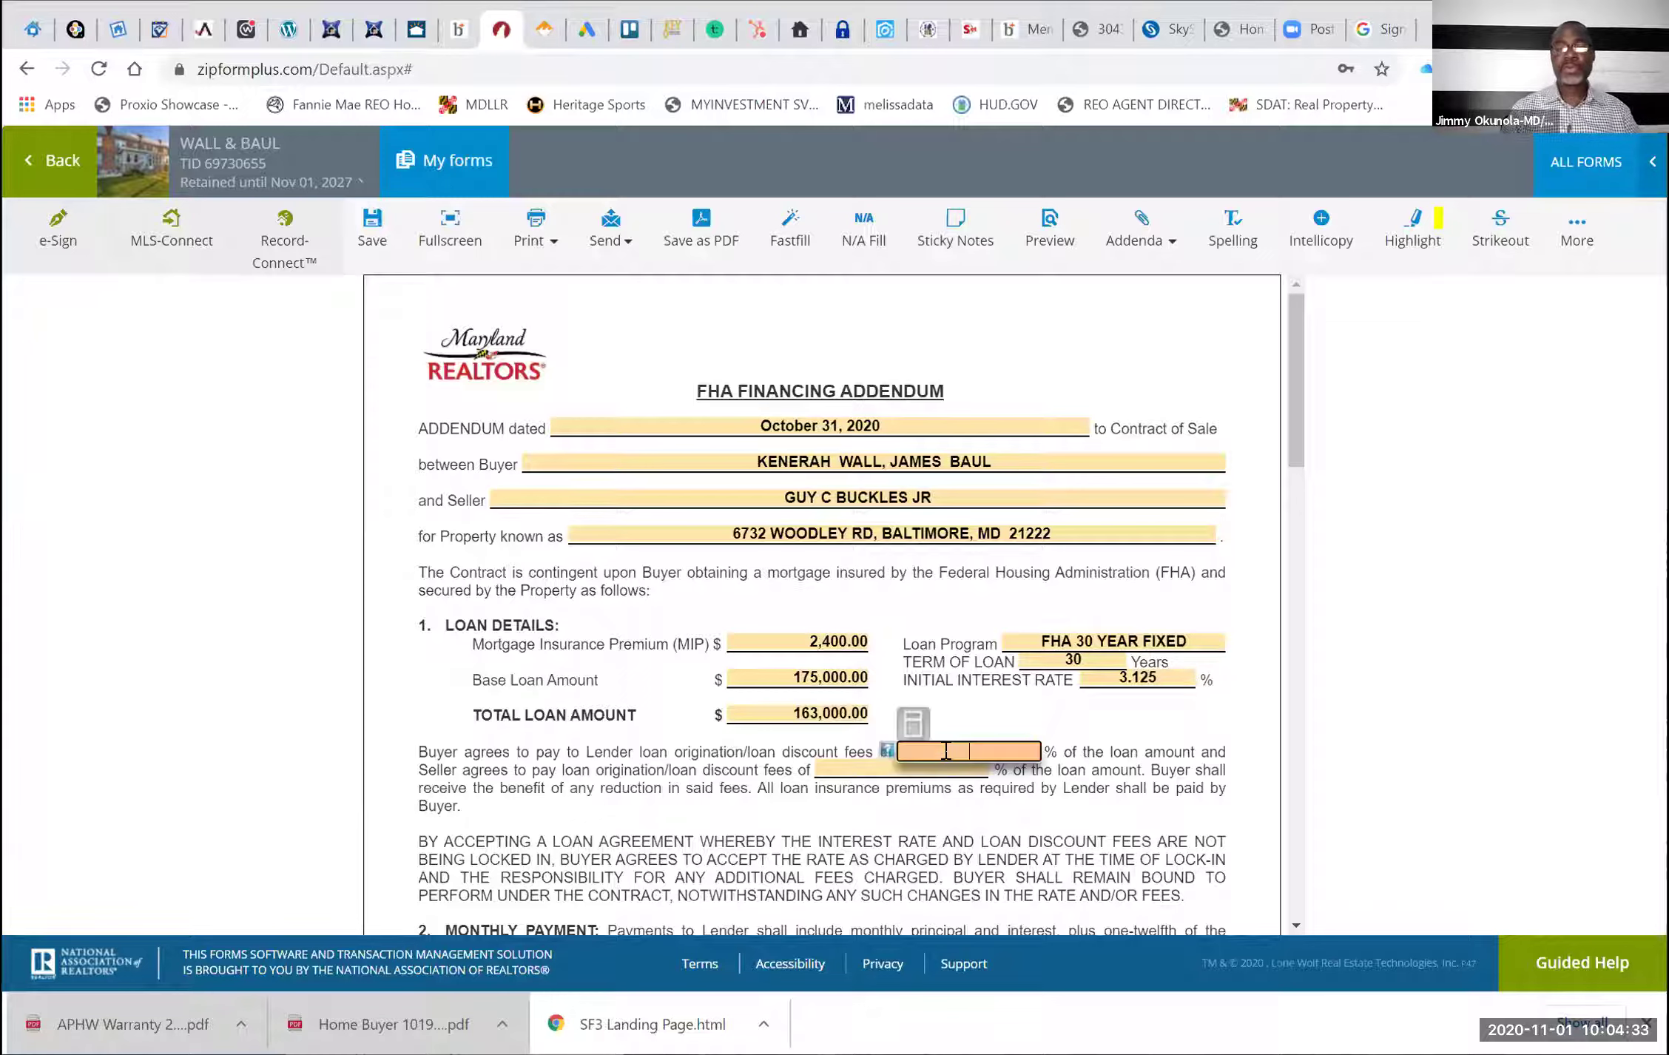
{"action": "type", "text": "0"}
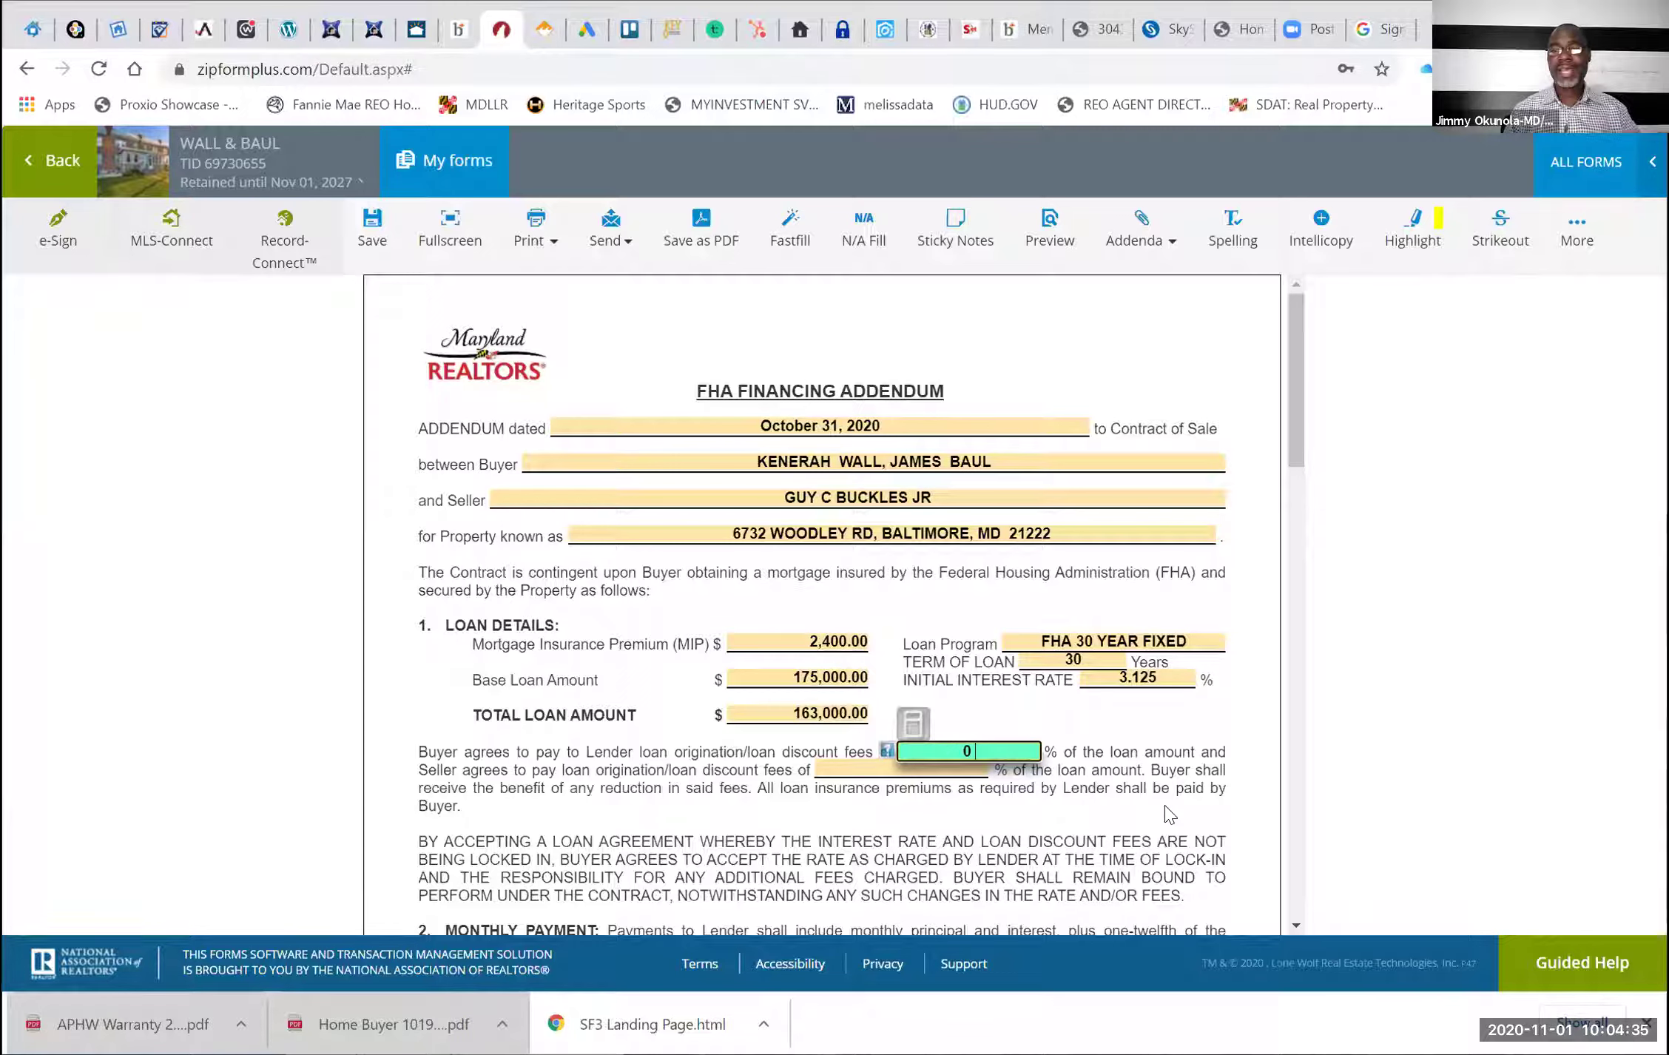
{"action": "left_click", "coordinate": [1169, 814]}
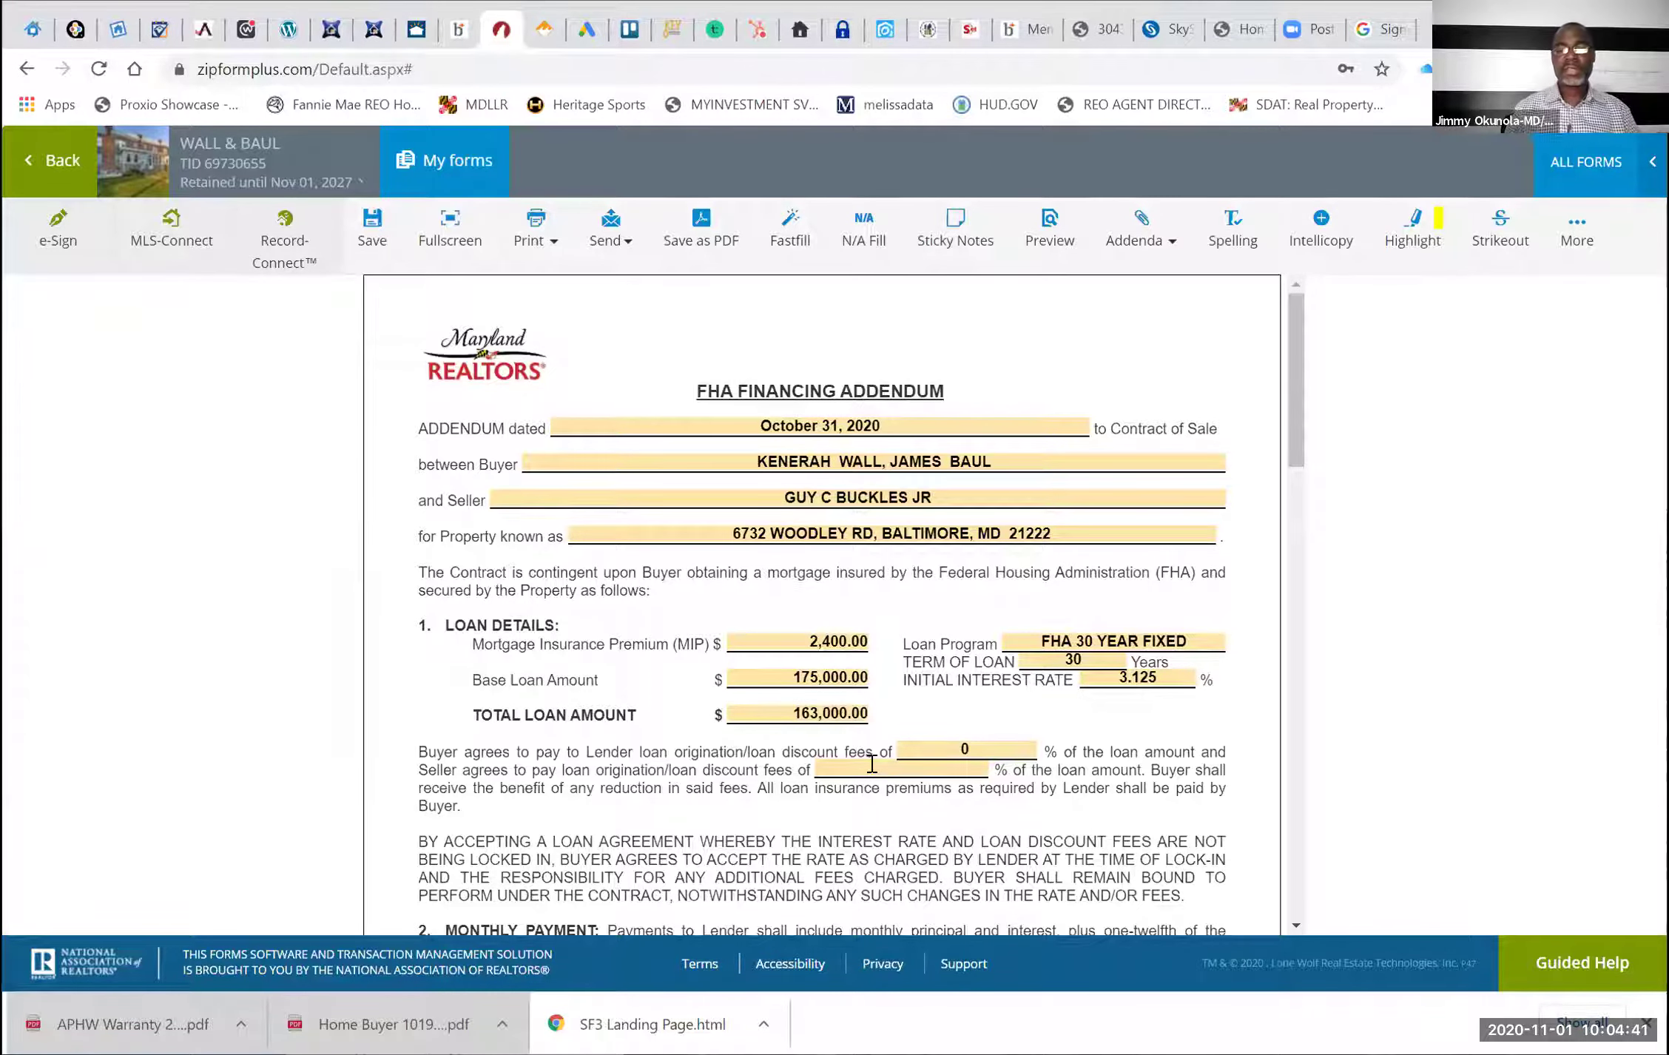
{"action": "left_click", "coordinate": [872, 764]}
{"action": "type", "text": "0"}
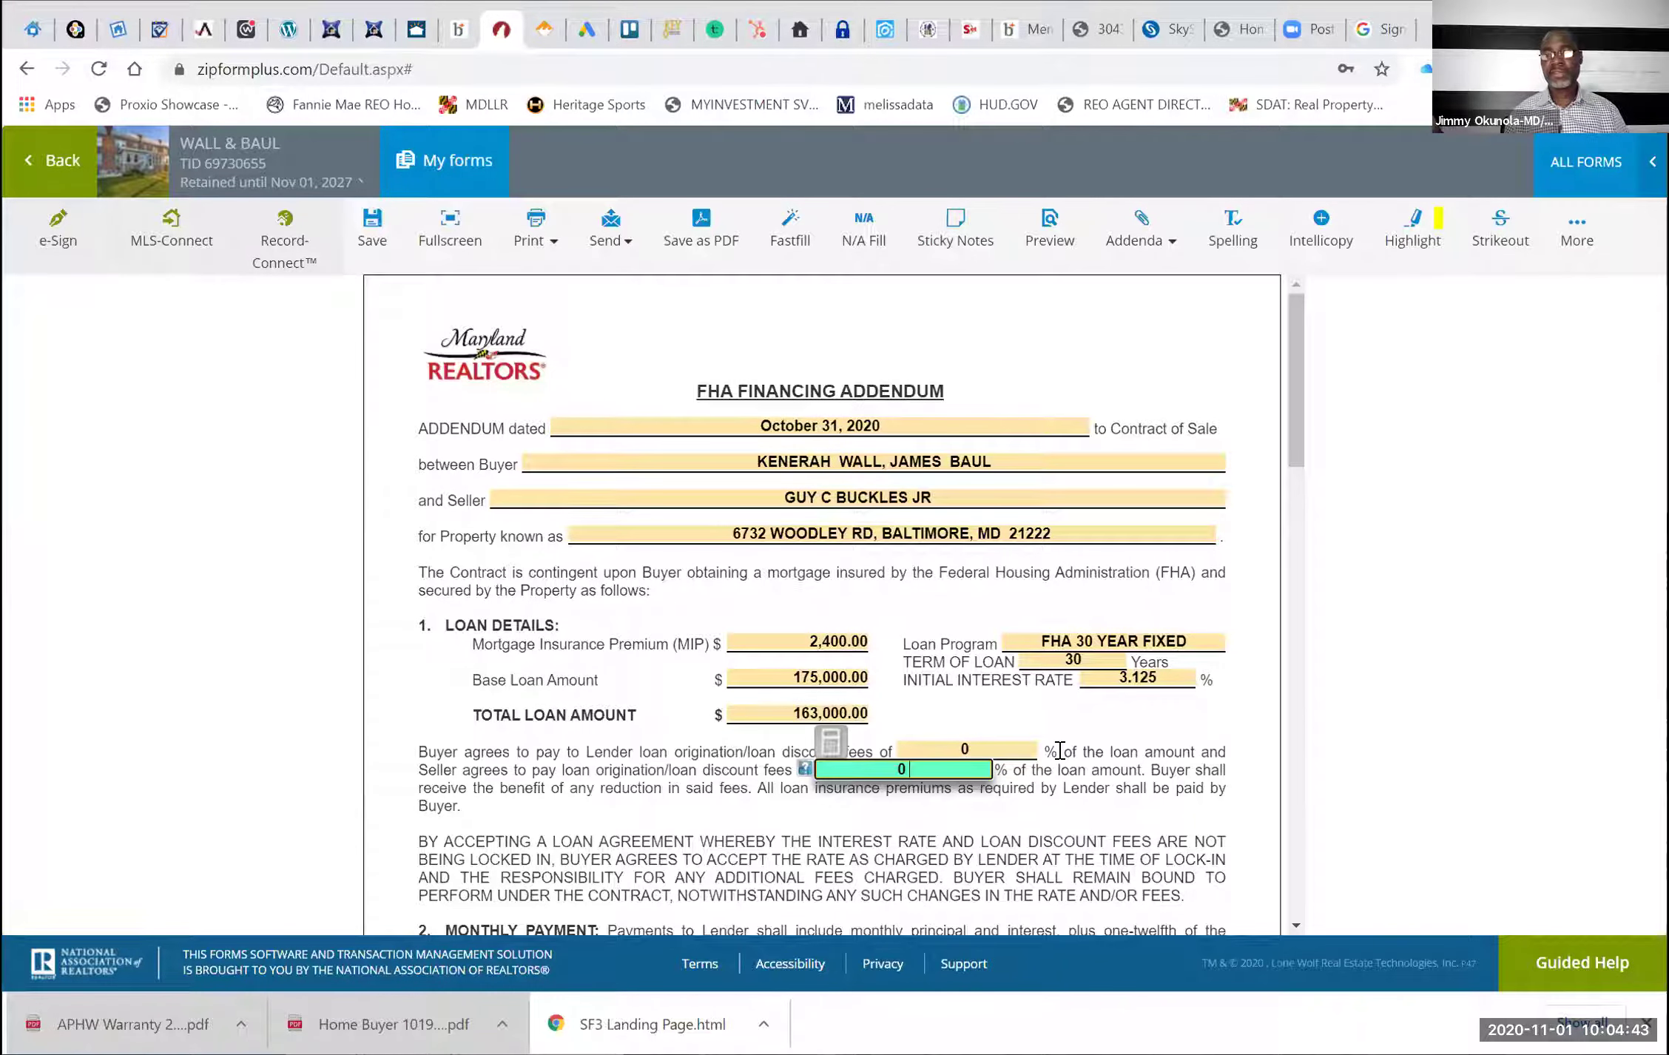
{"action": "left_click", "coordinate": [1059, 750]}
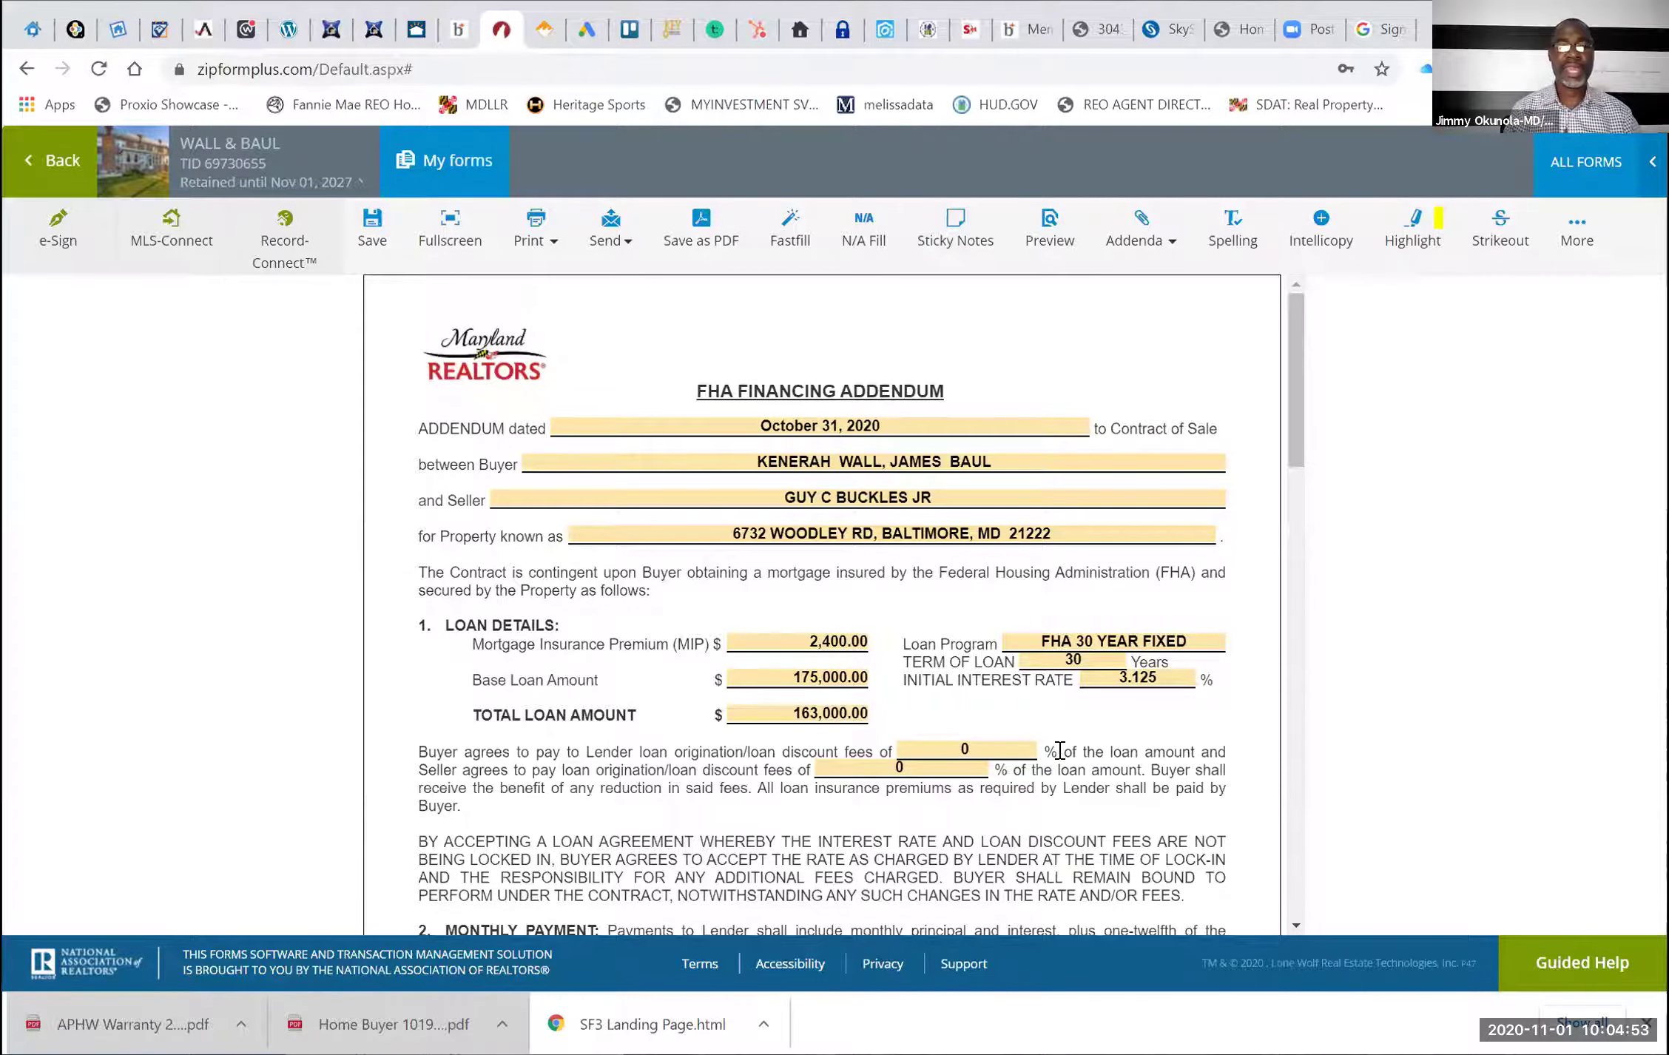
{"action": "scroll", "coordinate": [1062, 758], "scroll_direction": "down", "scroll_amount": 5}
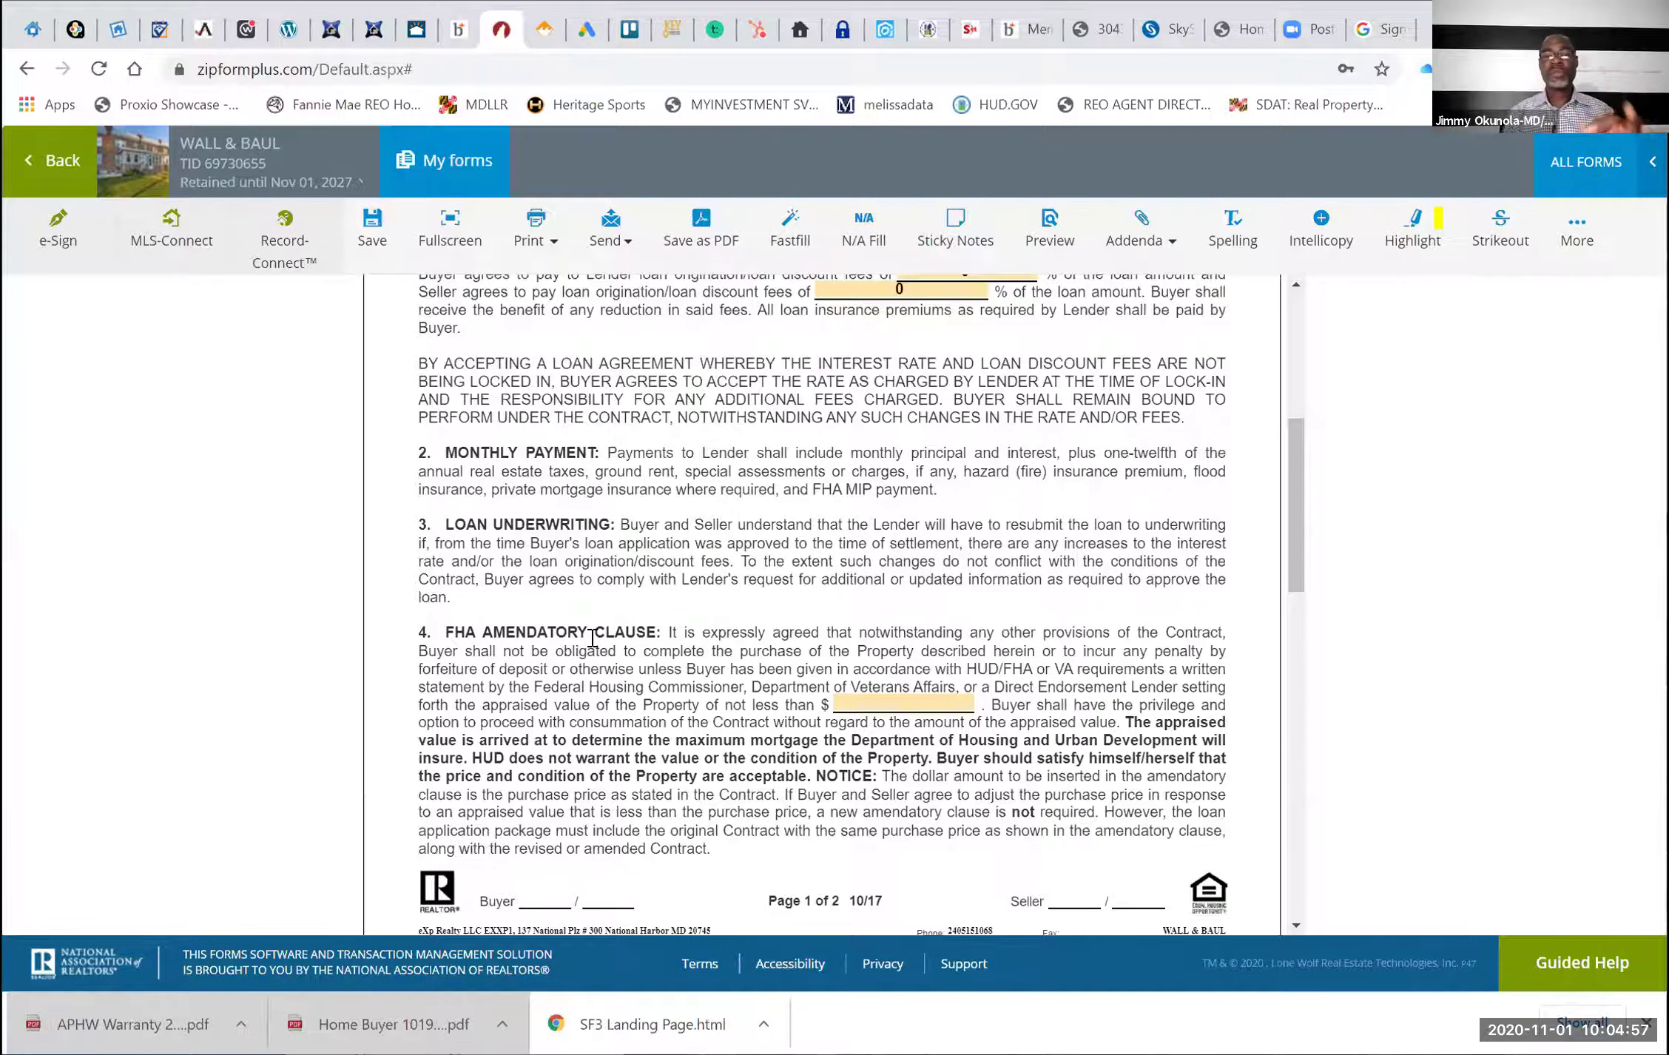
Enter 175,000.00 as the minimum appraised value in the FHA amendatory clause
{"action": "left_click", "coordinate": [848, 696]}
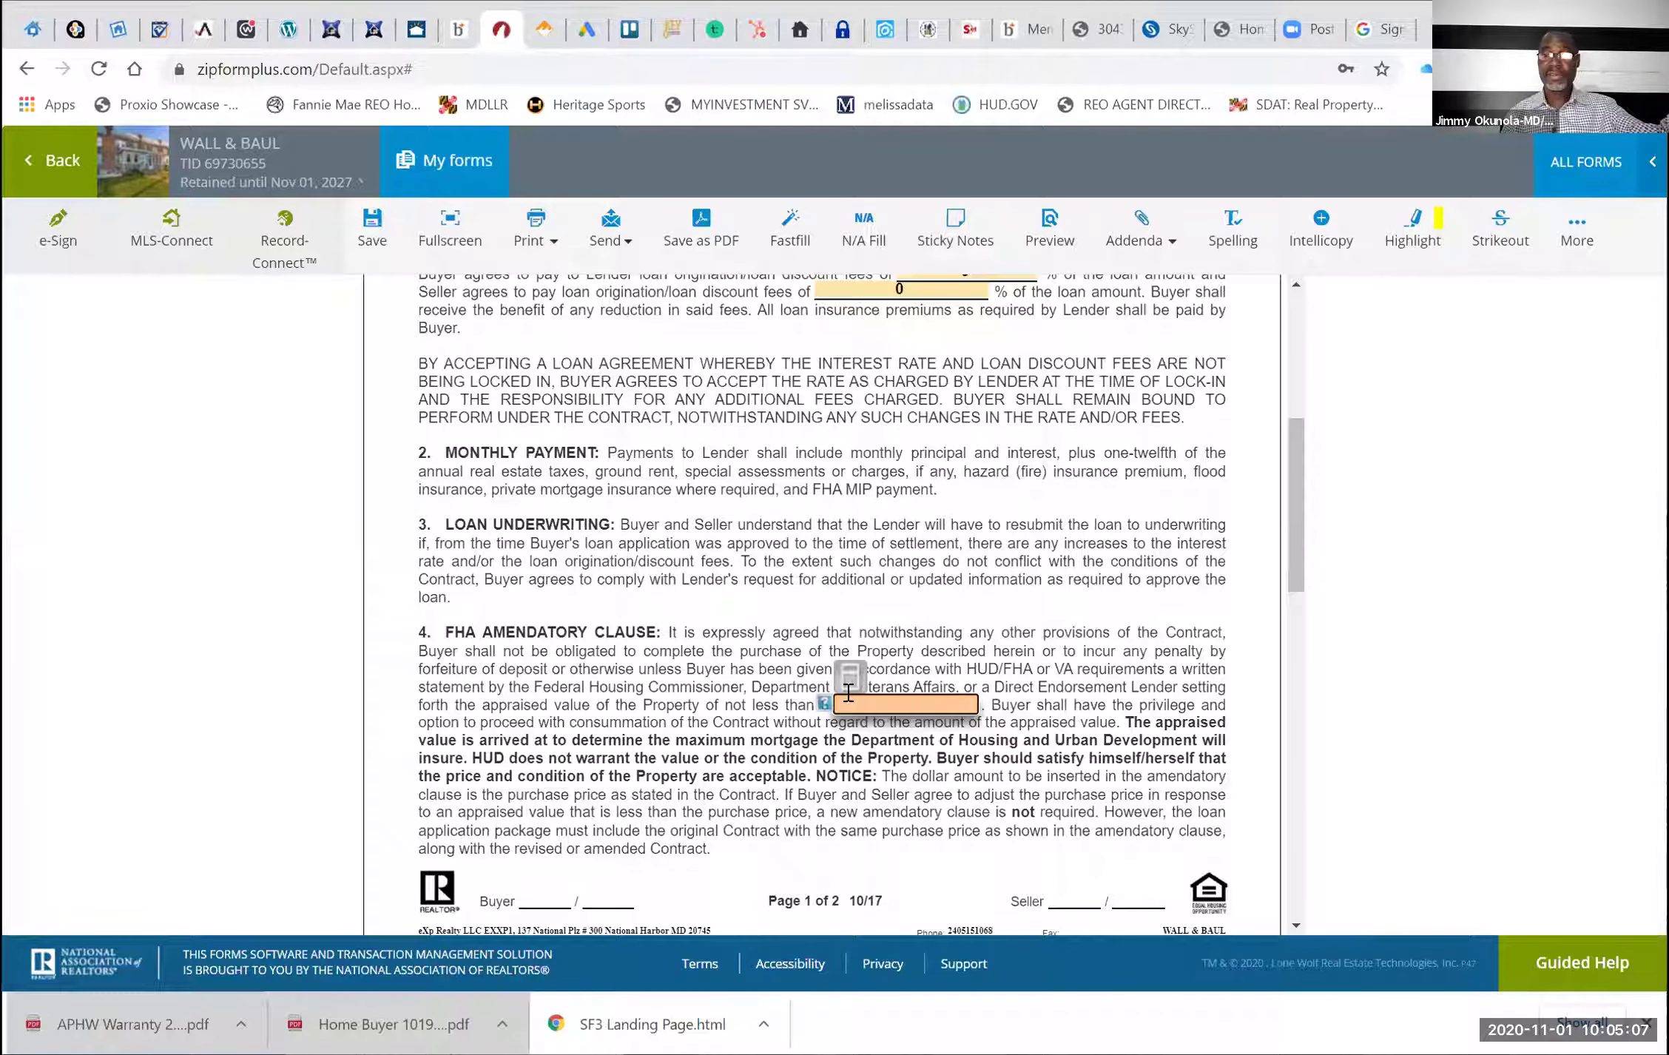
{"action": "type", "text": "1"}
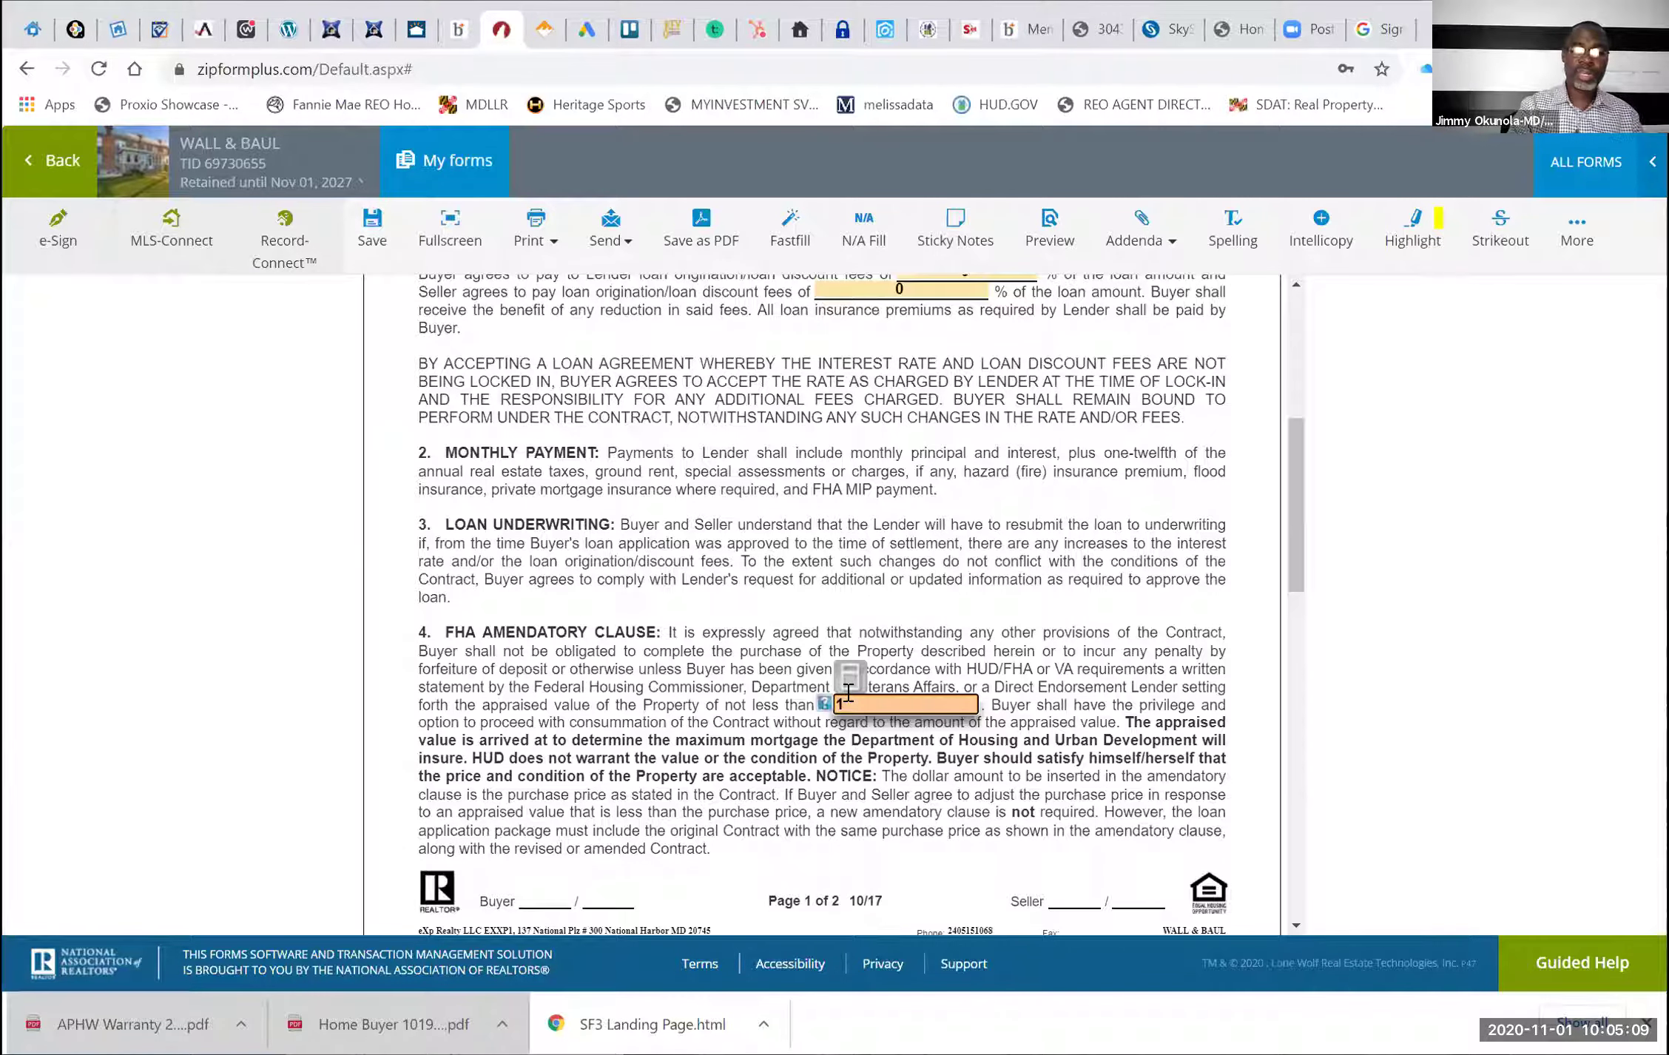
{"action": "type", "text": "75000"}
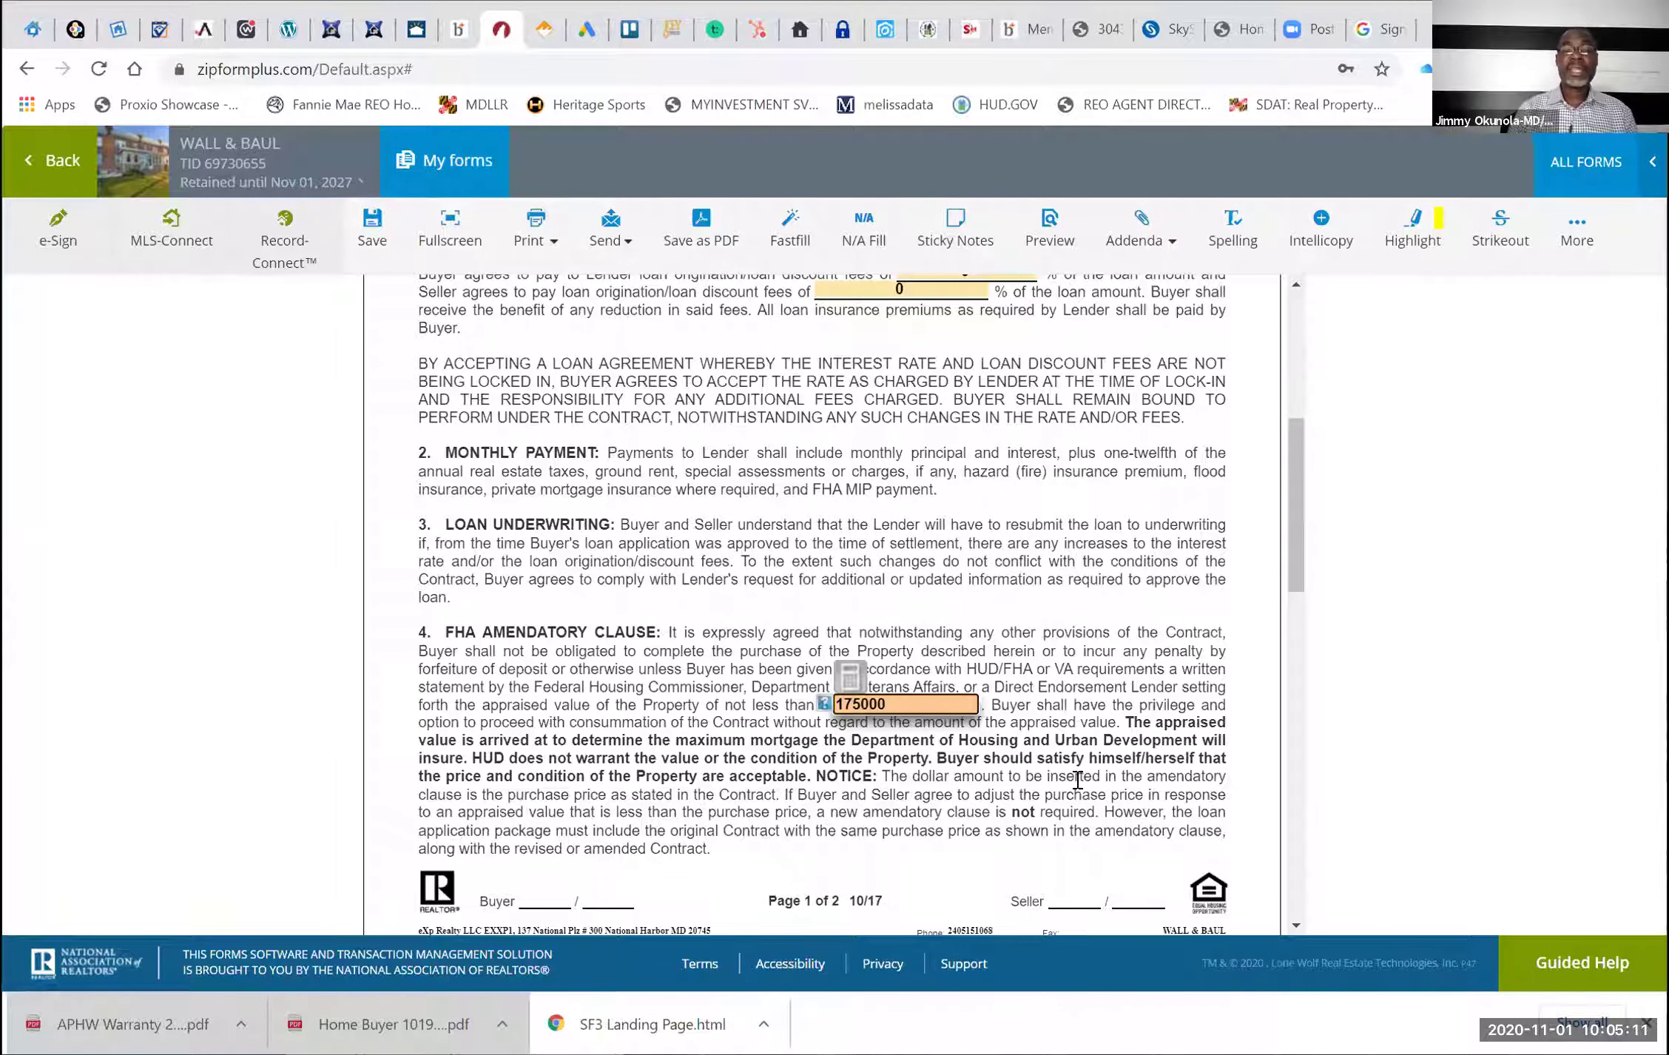
{"action": "left_click", "coordinate": [1078, 779]}
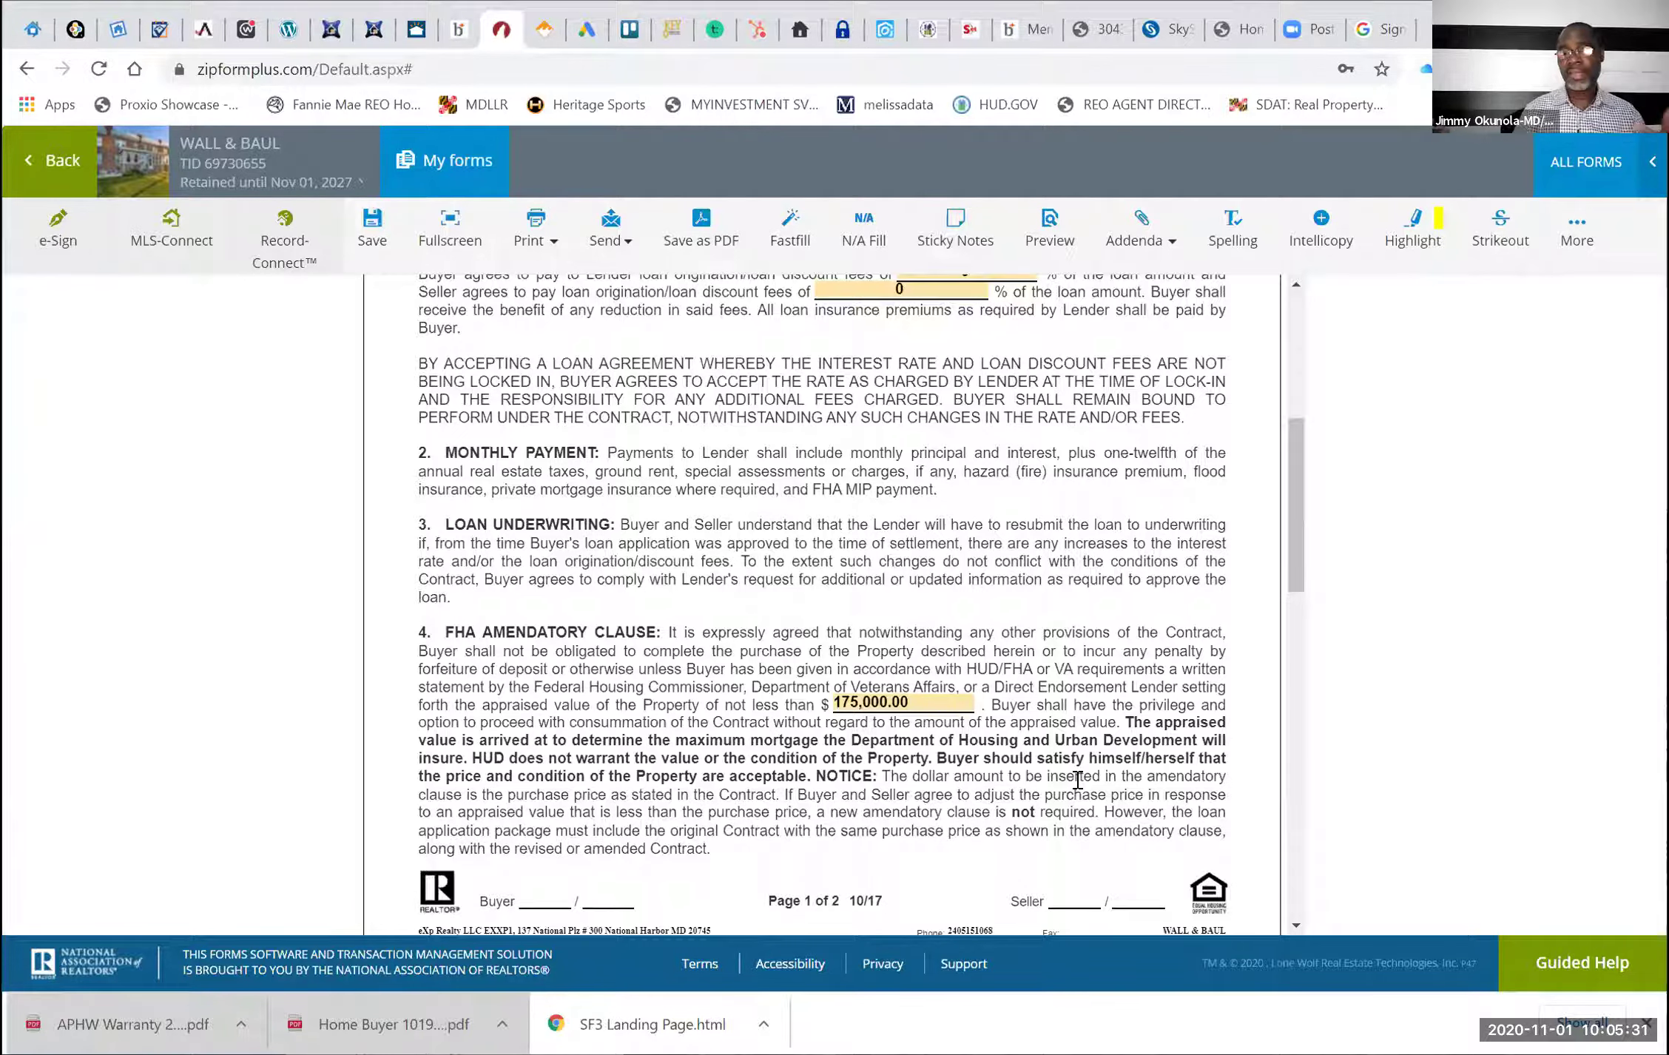
{"action": "scroll", "coordinate": [1078, 779], "scroll_direction": "down", "scroll_amount": 1}
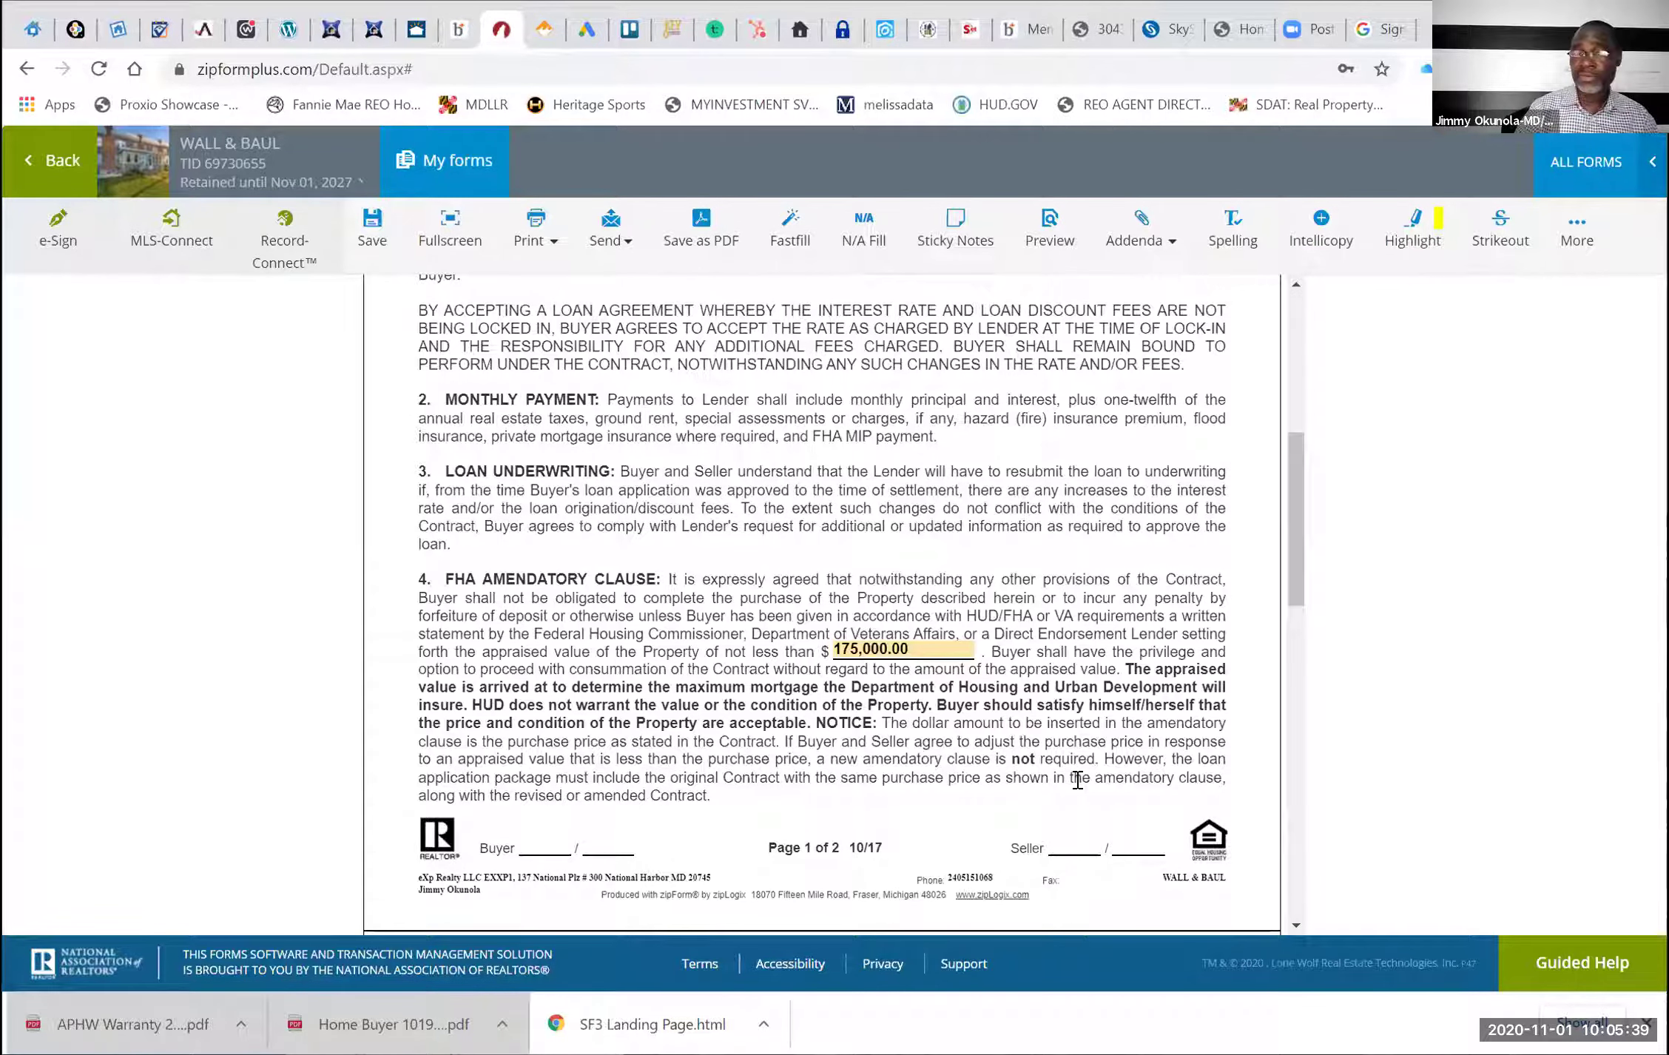
{"action": "scroll", "coordinate": [1077, 778], "scroll_direction": "down", "scroll_amount": 3}
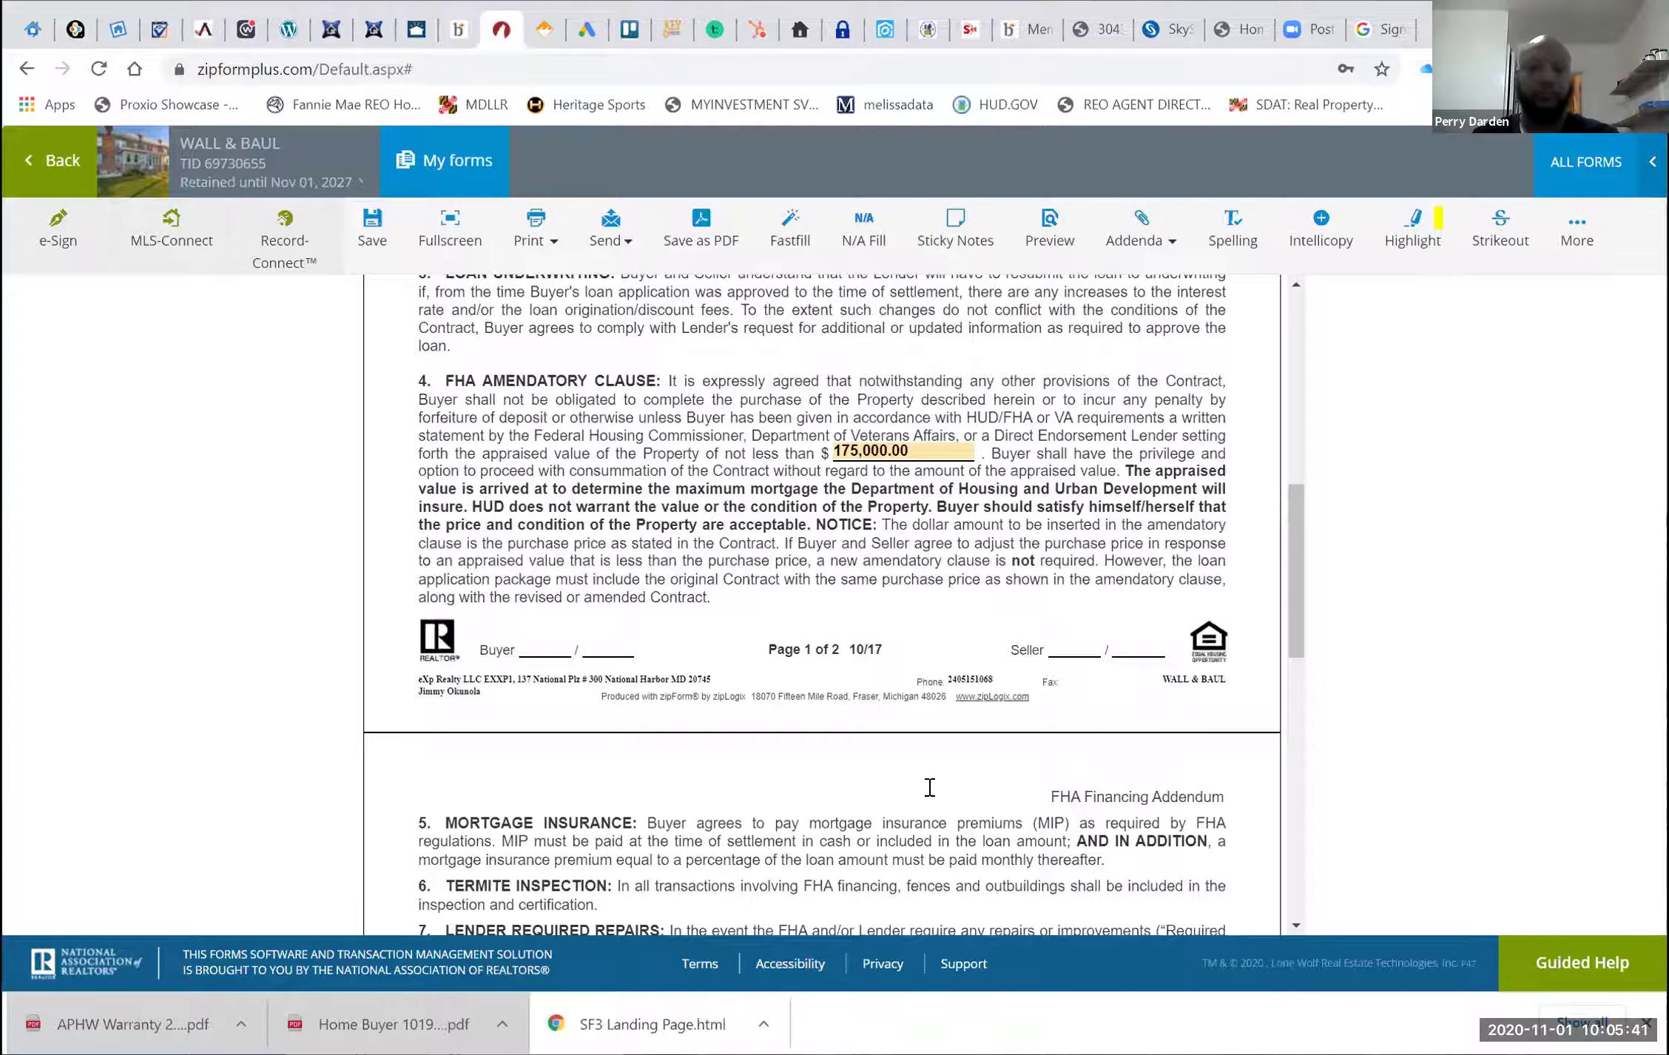
Set the Lender Required Repairs Repair Amount to 1,500.00 in section 7
{"action": "scroll", "coordinate": [568, 602], "scroll_direction": "down", "scroll_amount": 6}
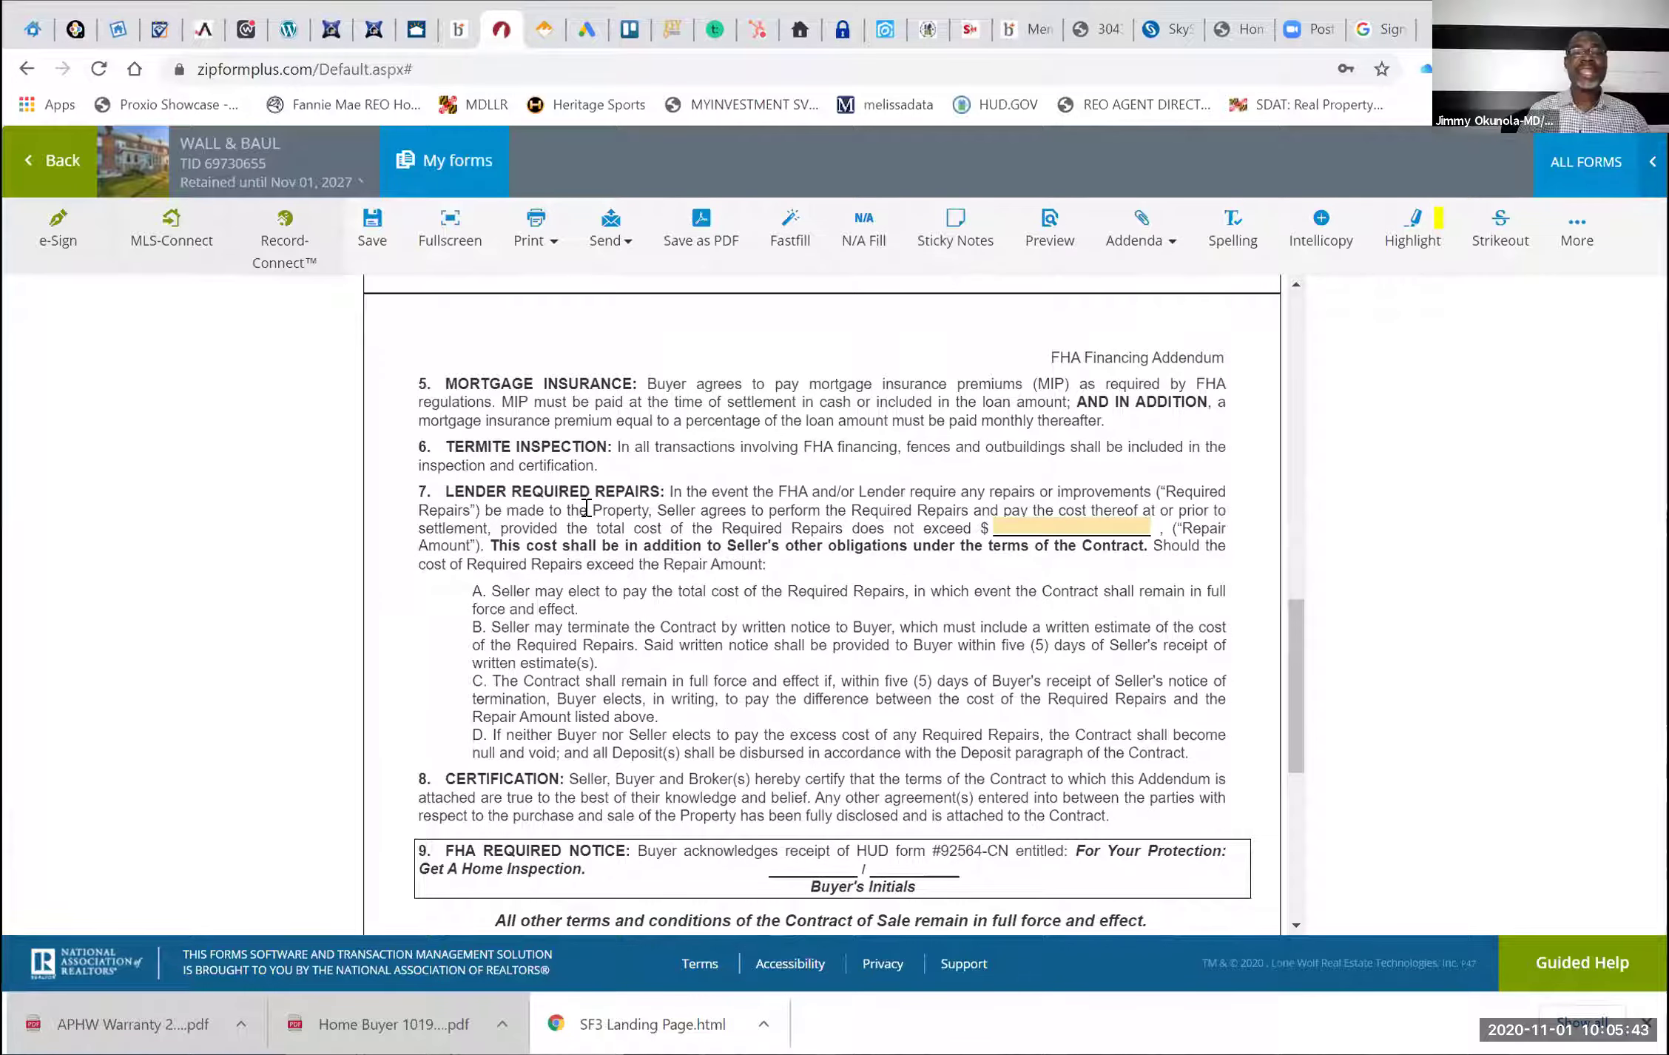
{"action": "left_click", "coordinate": [1038, 528]}
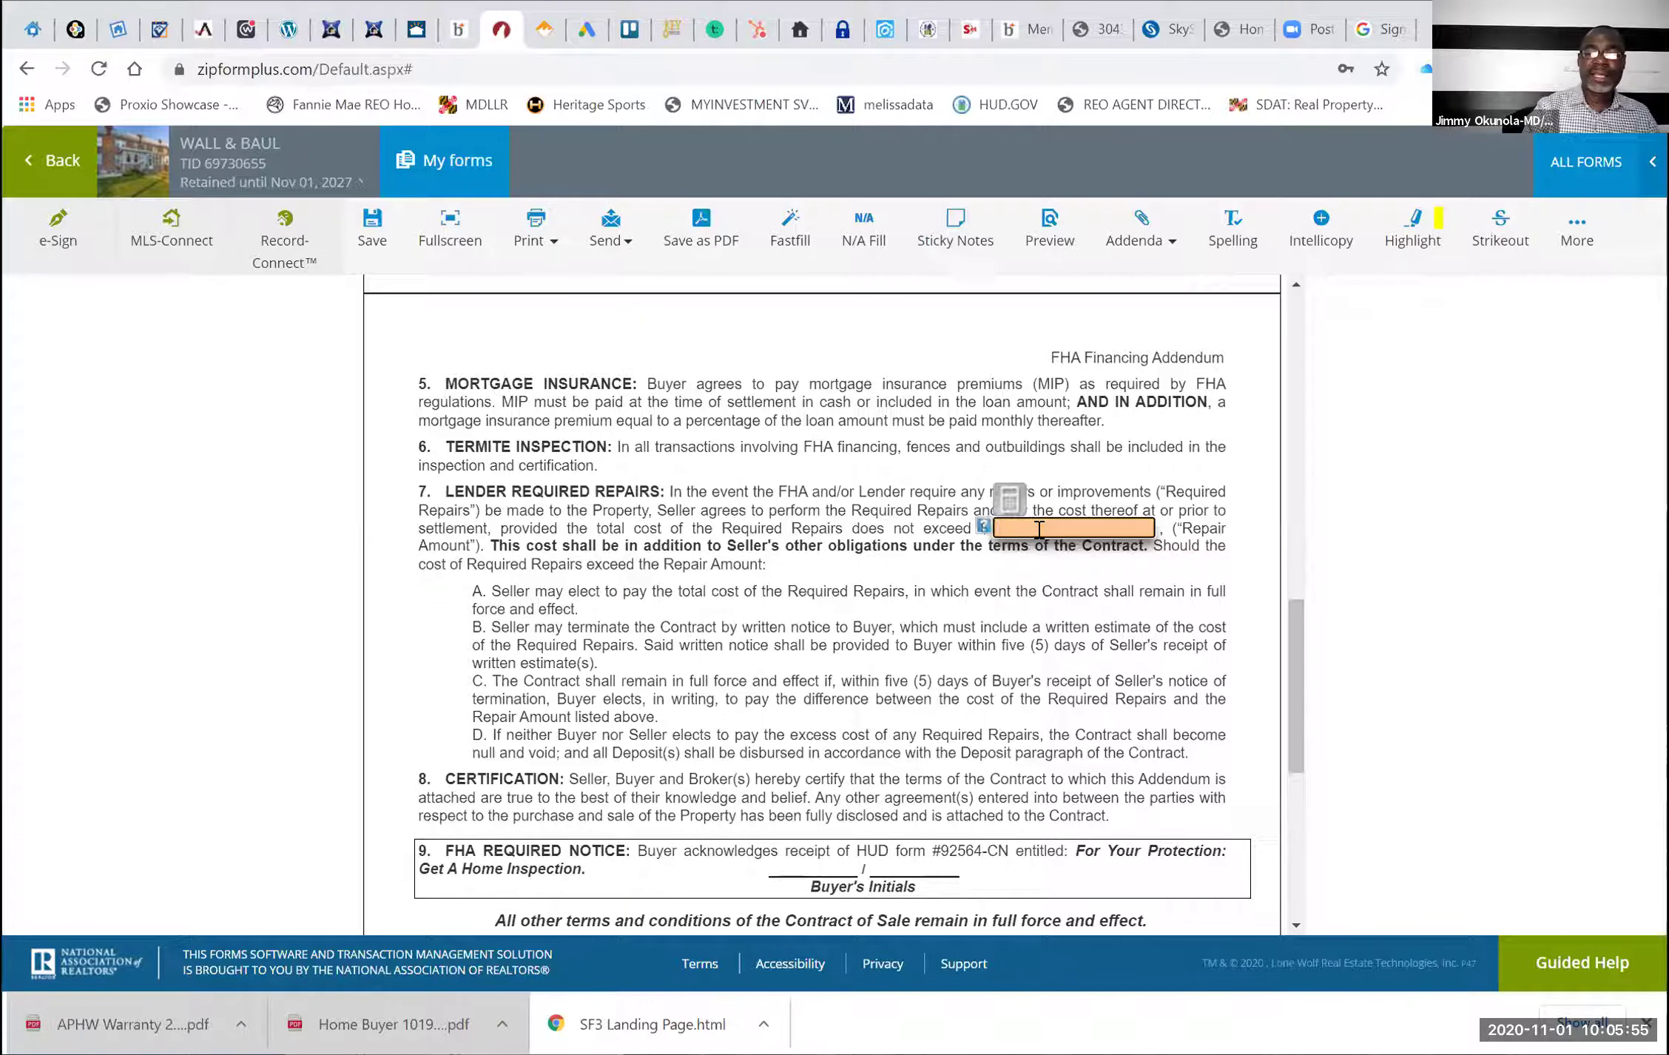
{"action": "type", "text": "1500"}
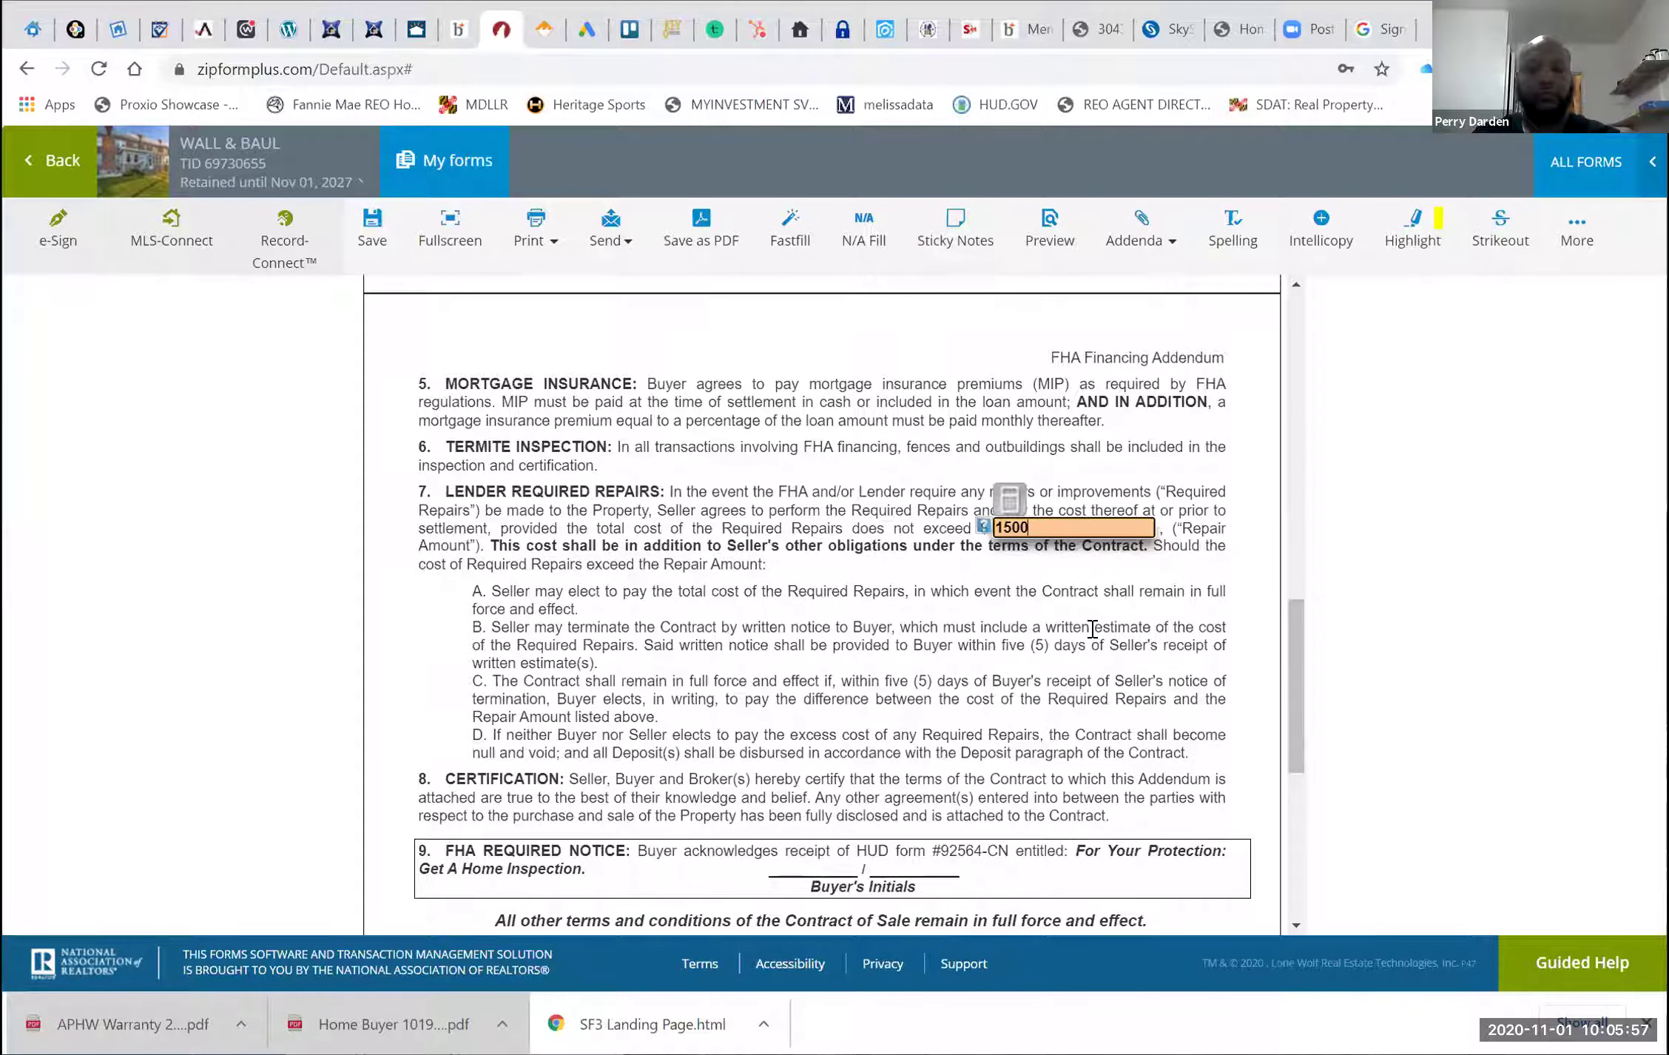
{"action": "left_click", "coordinate": [1092, 629]}
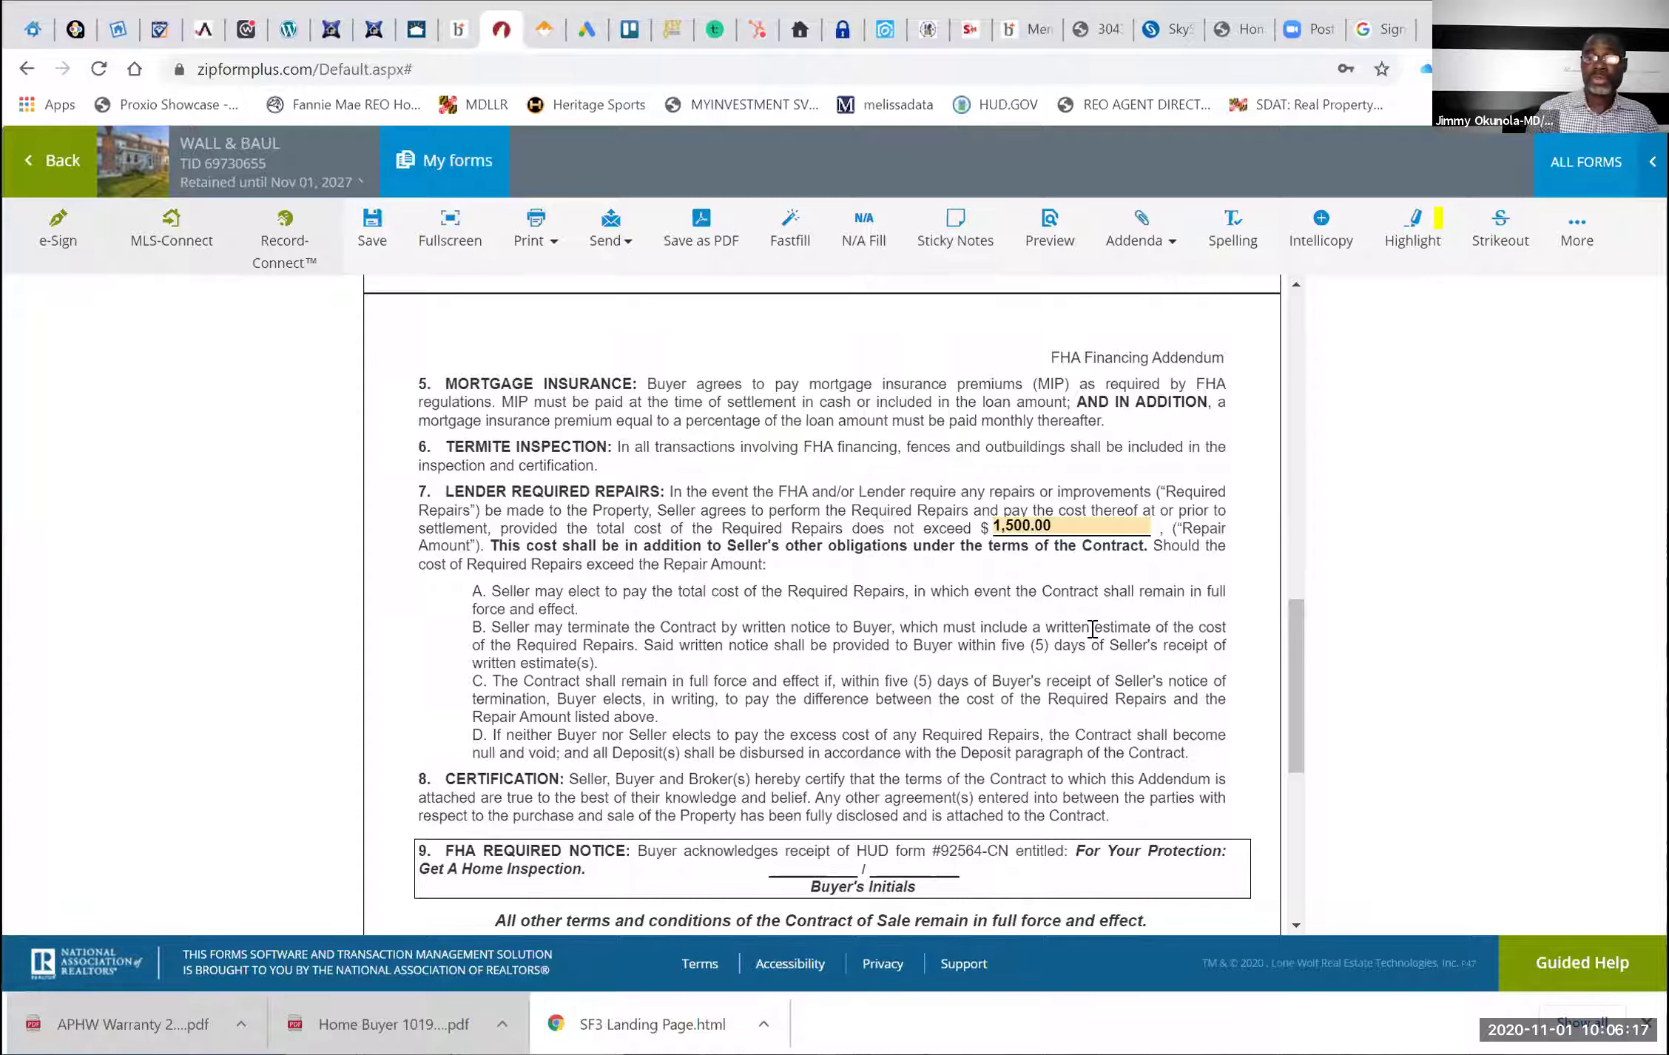
{"action": "scroll", "coordinate": [1092, 629], "scroll_direction": "down", "scroll_amount": 2}
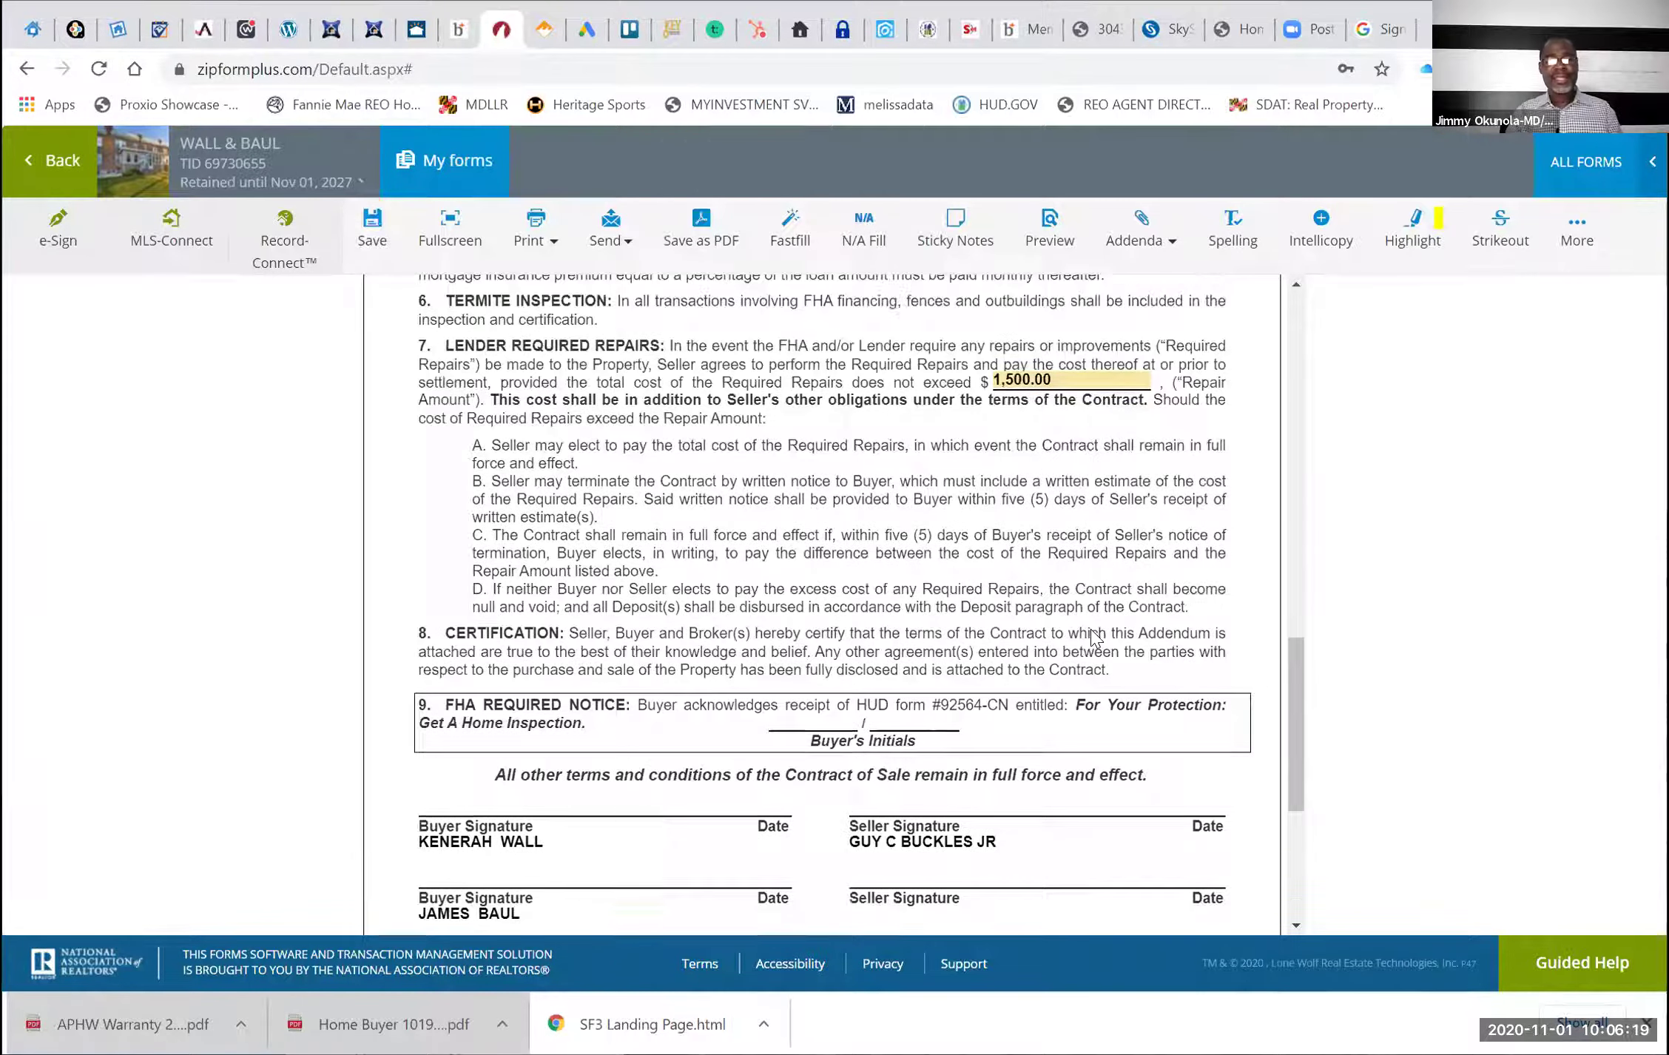
{"action": "scroll", "coordinate": [888, 618], "scroll_direction": "down", "scroll_amount": 1}
{"action": "scroll", "coordinate": [533, 620], "scroll_direction": "down", "scroll_amount": 4}
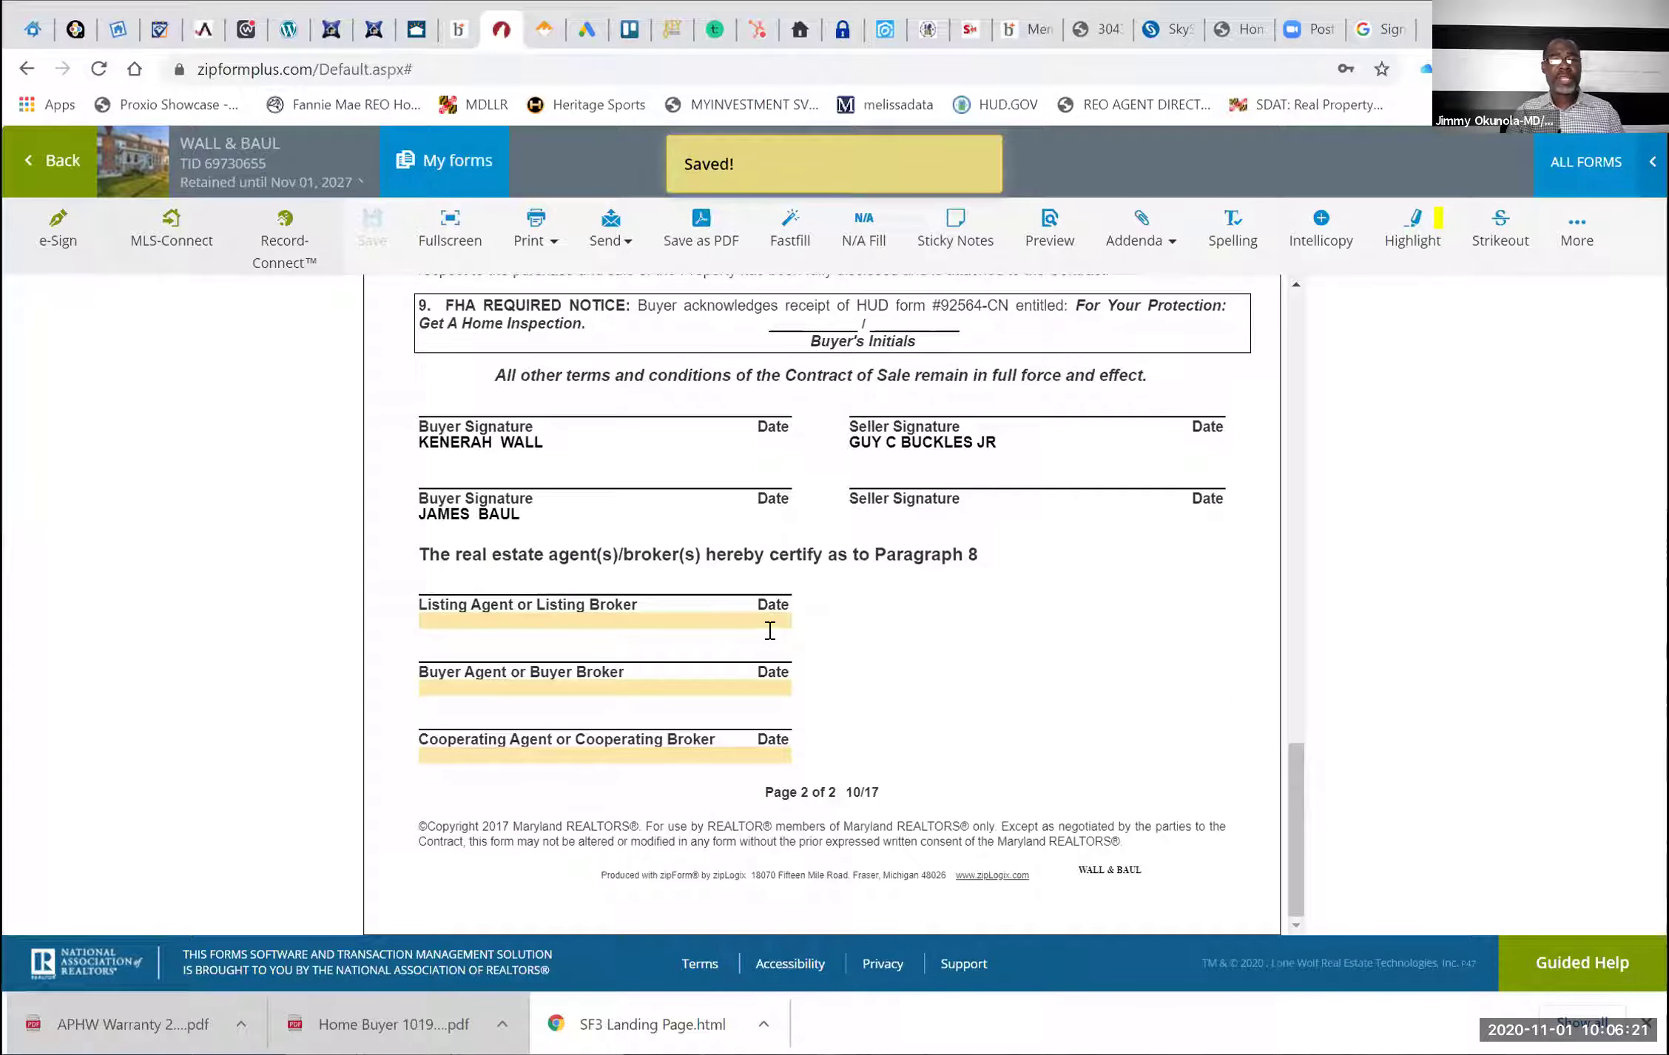
Pick the listing agent from the name list in paragraph 8's agent certification
{"action": "left_click", "coordinate": [770, 631]}
{"action": "left_click", "coordinate": [756, 632]}
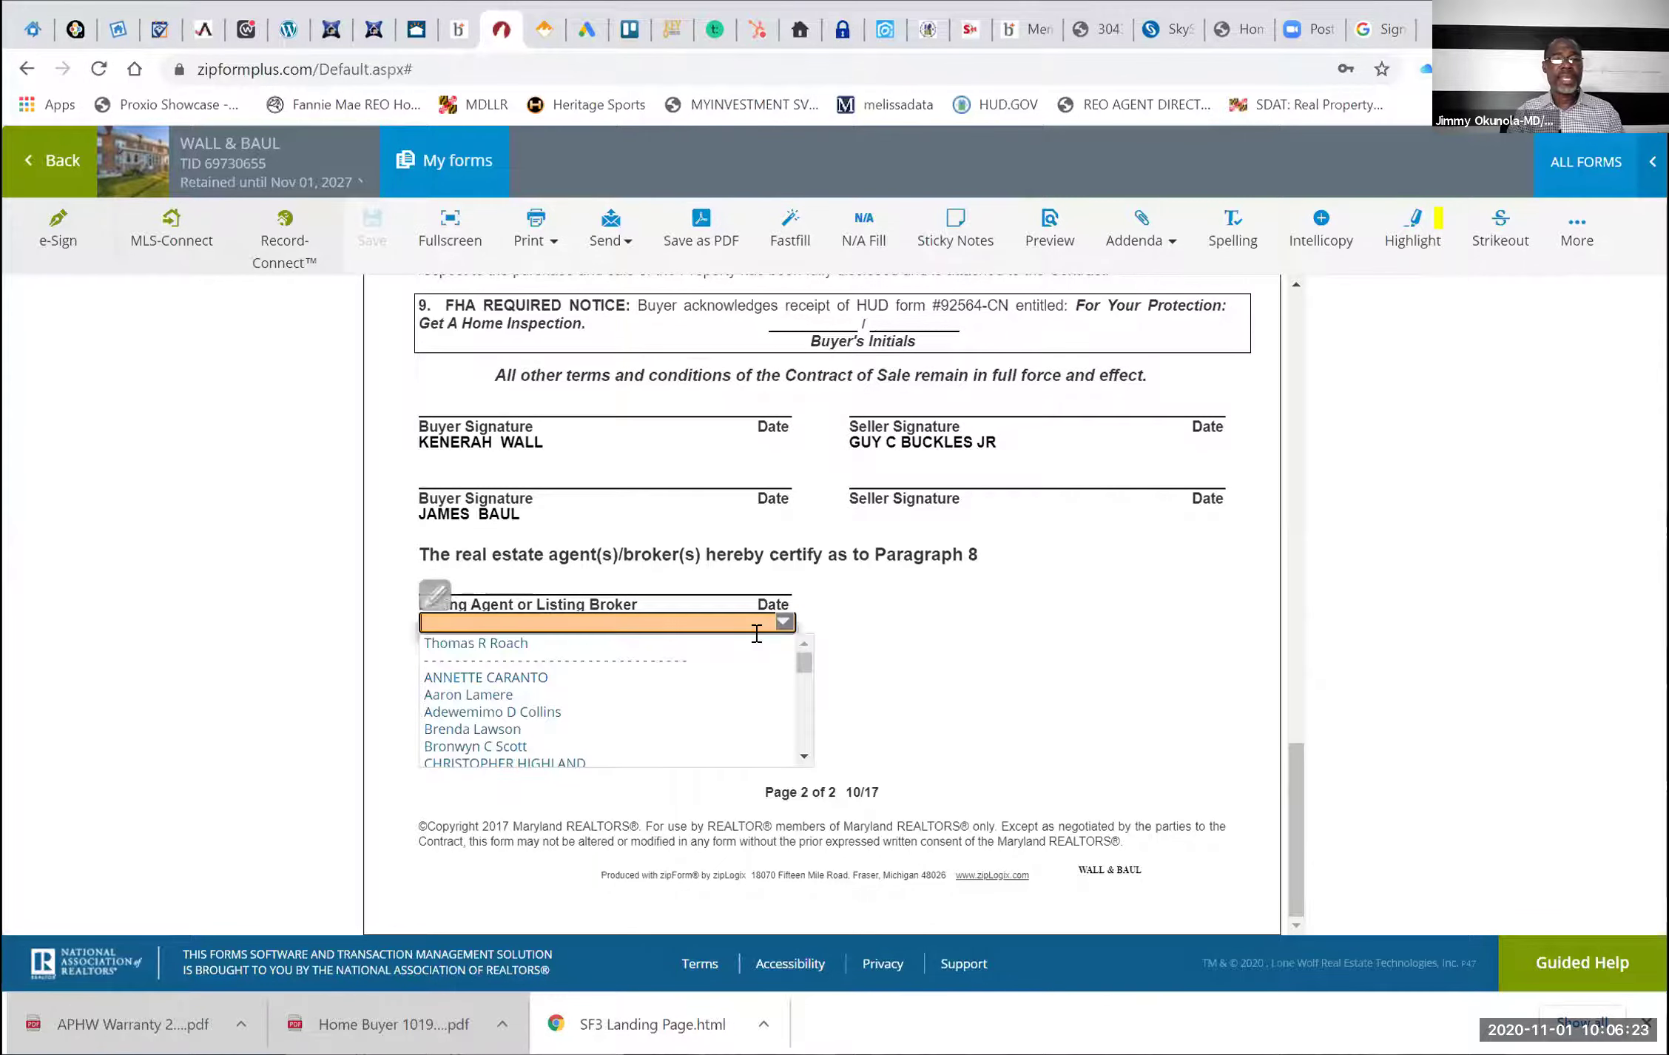
{"action": "left_click", "coordinate": [672, 649]}
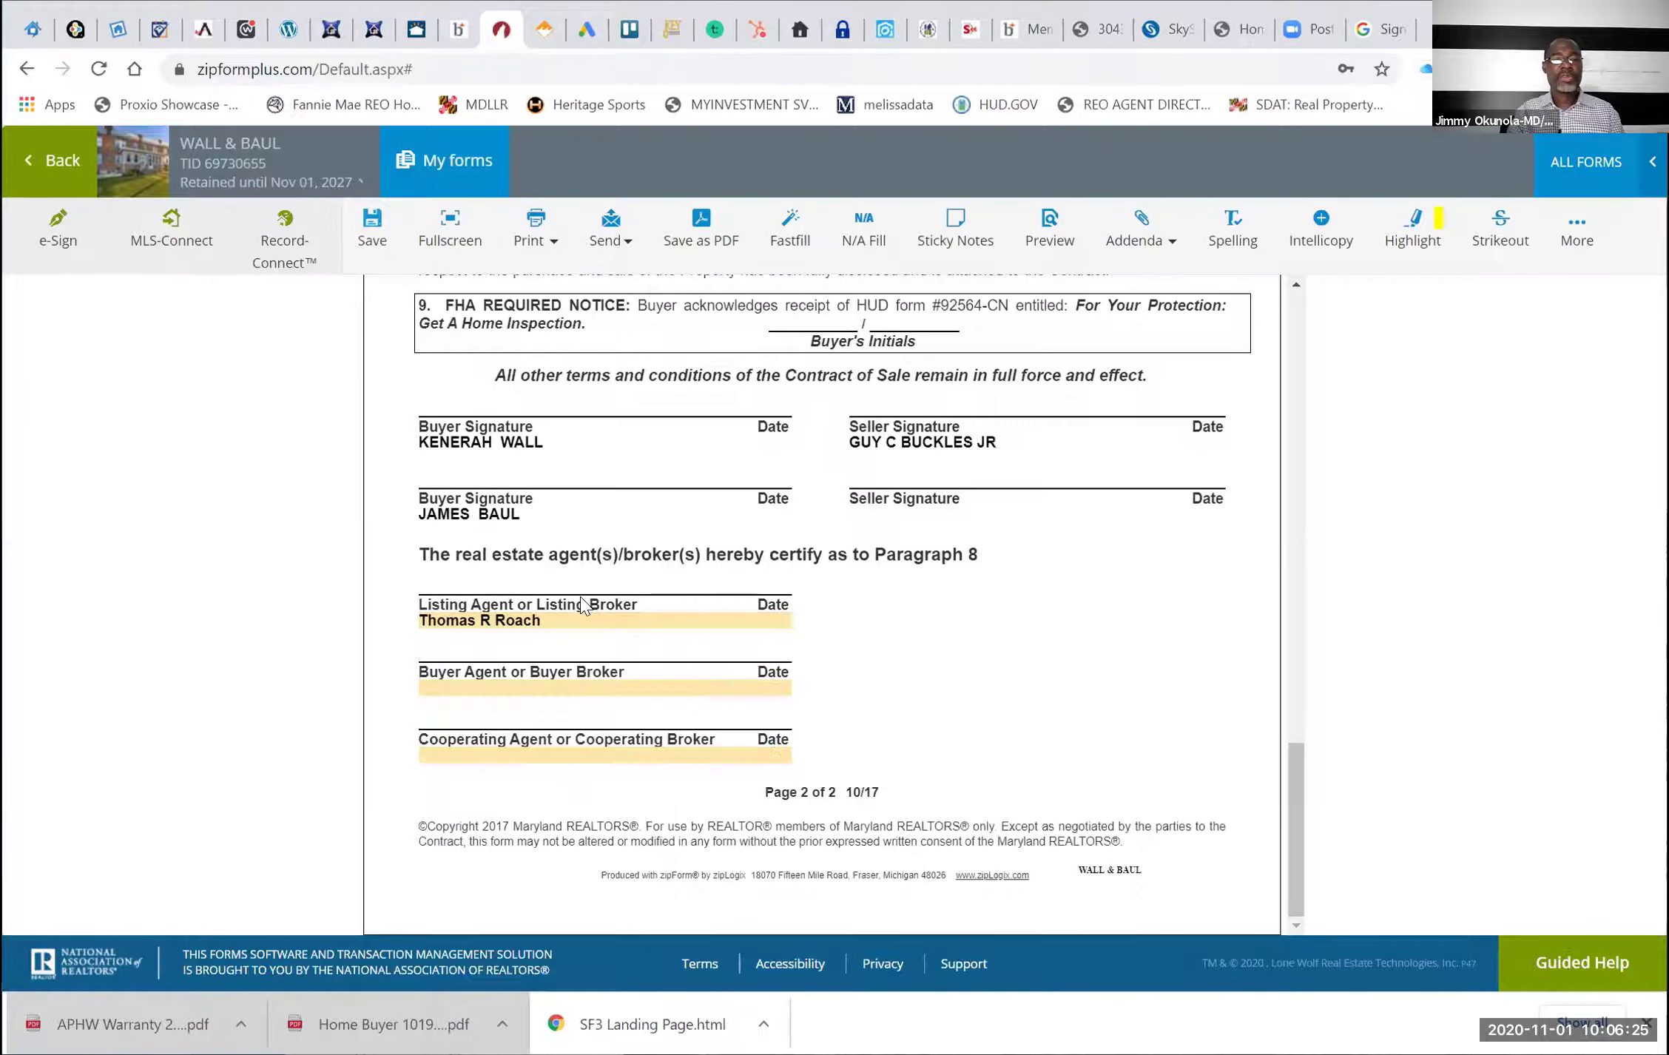
Fill Buyer Agent with the matching agent suggestion and save the FHA Financing Addendum
{"action": "key", "text": "Tab"}
{"action": "type", "text": "a"}
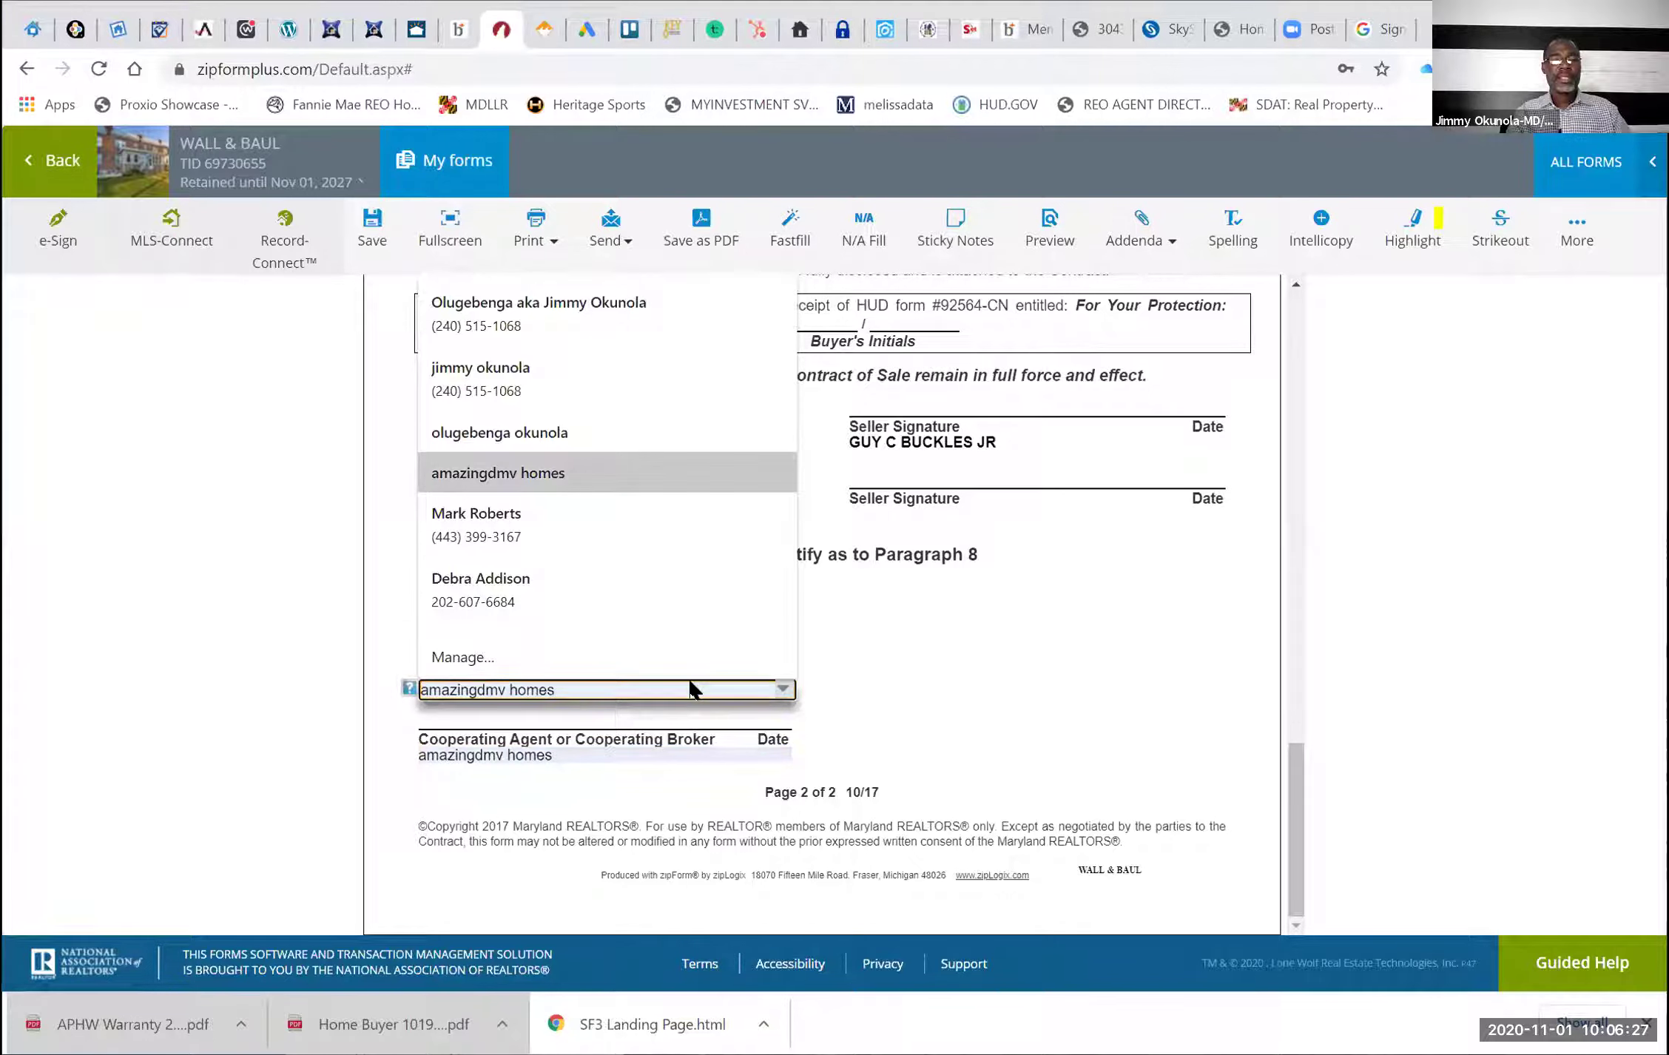
{"action": "key", "text": "BackSpace"}
{"action": "key", "text": "BackSpace"}
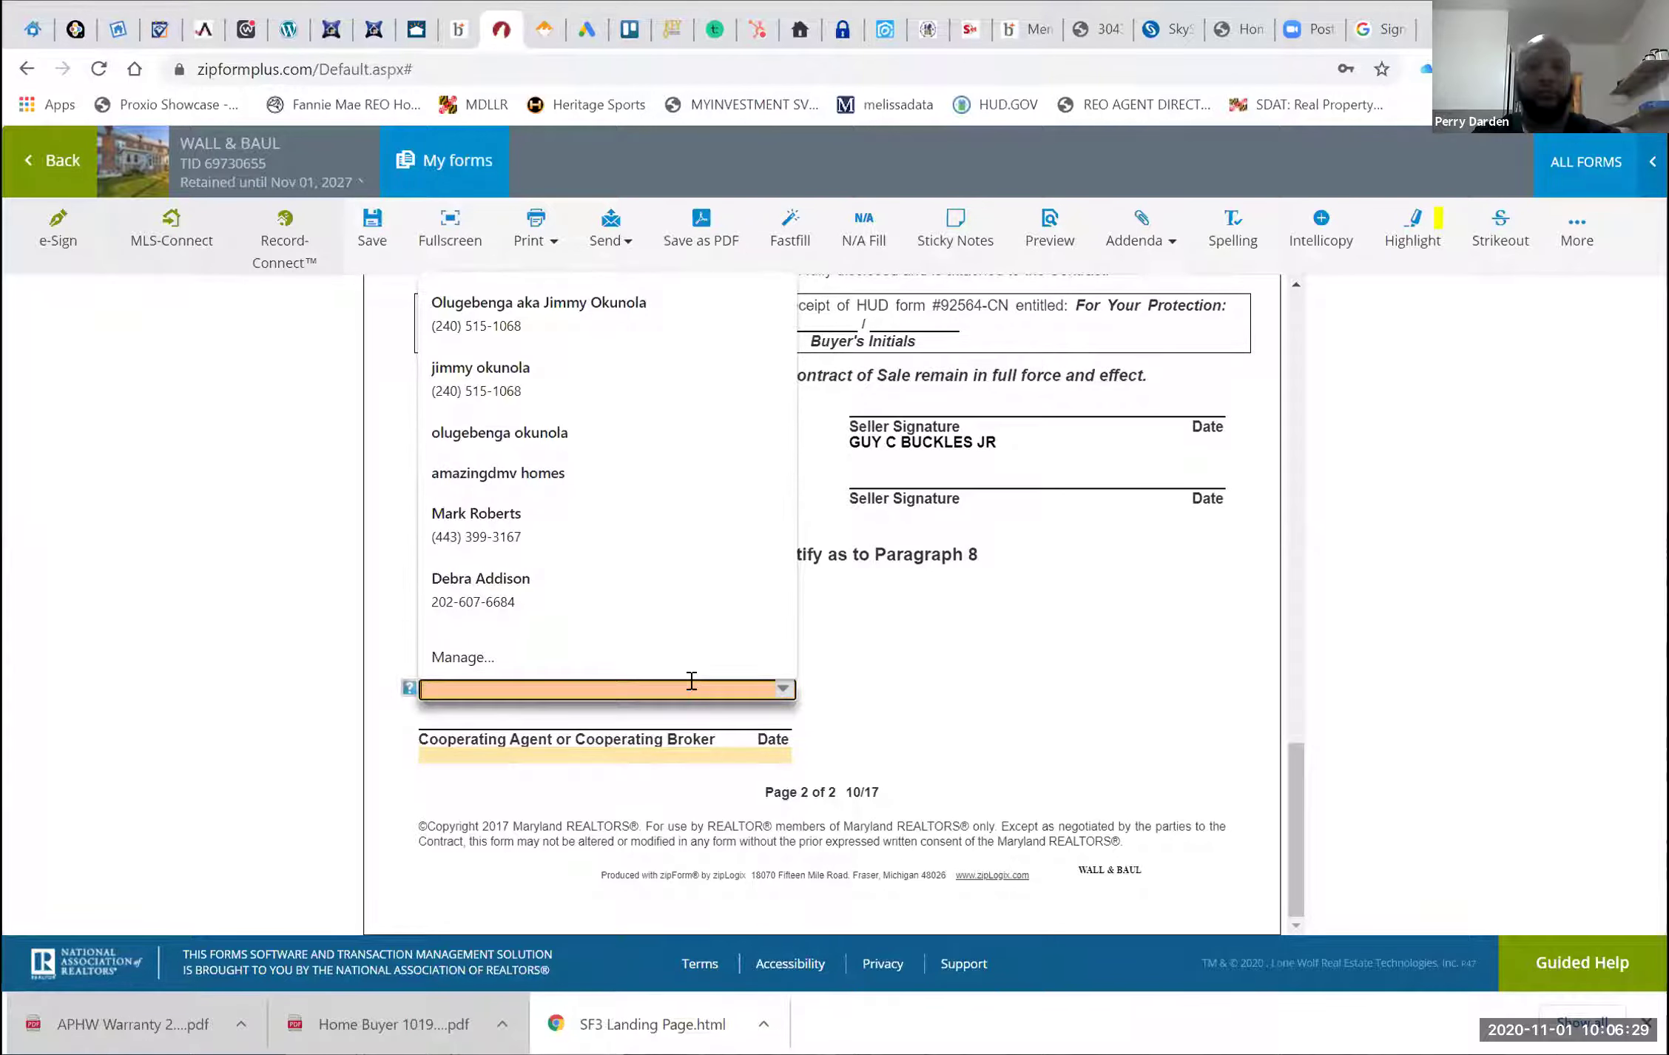
{"action": "type", "text": "PERR"}
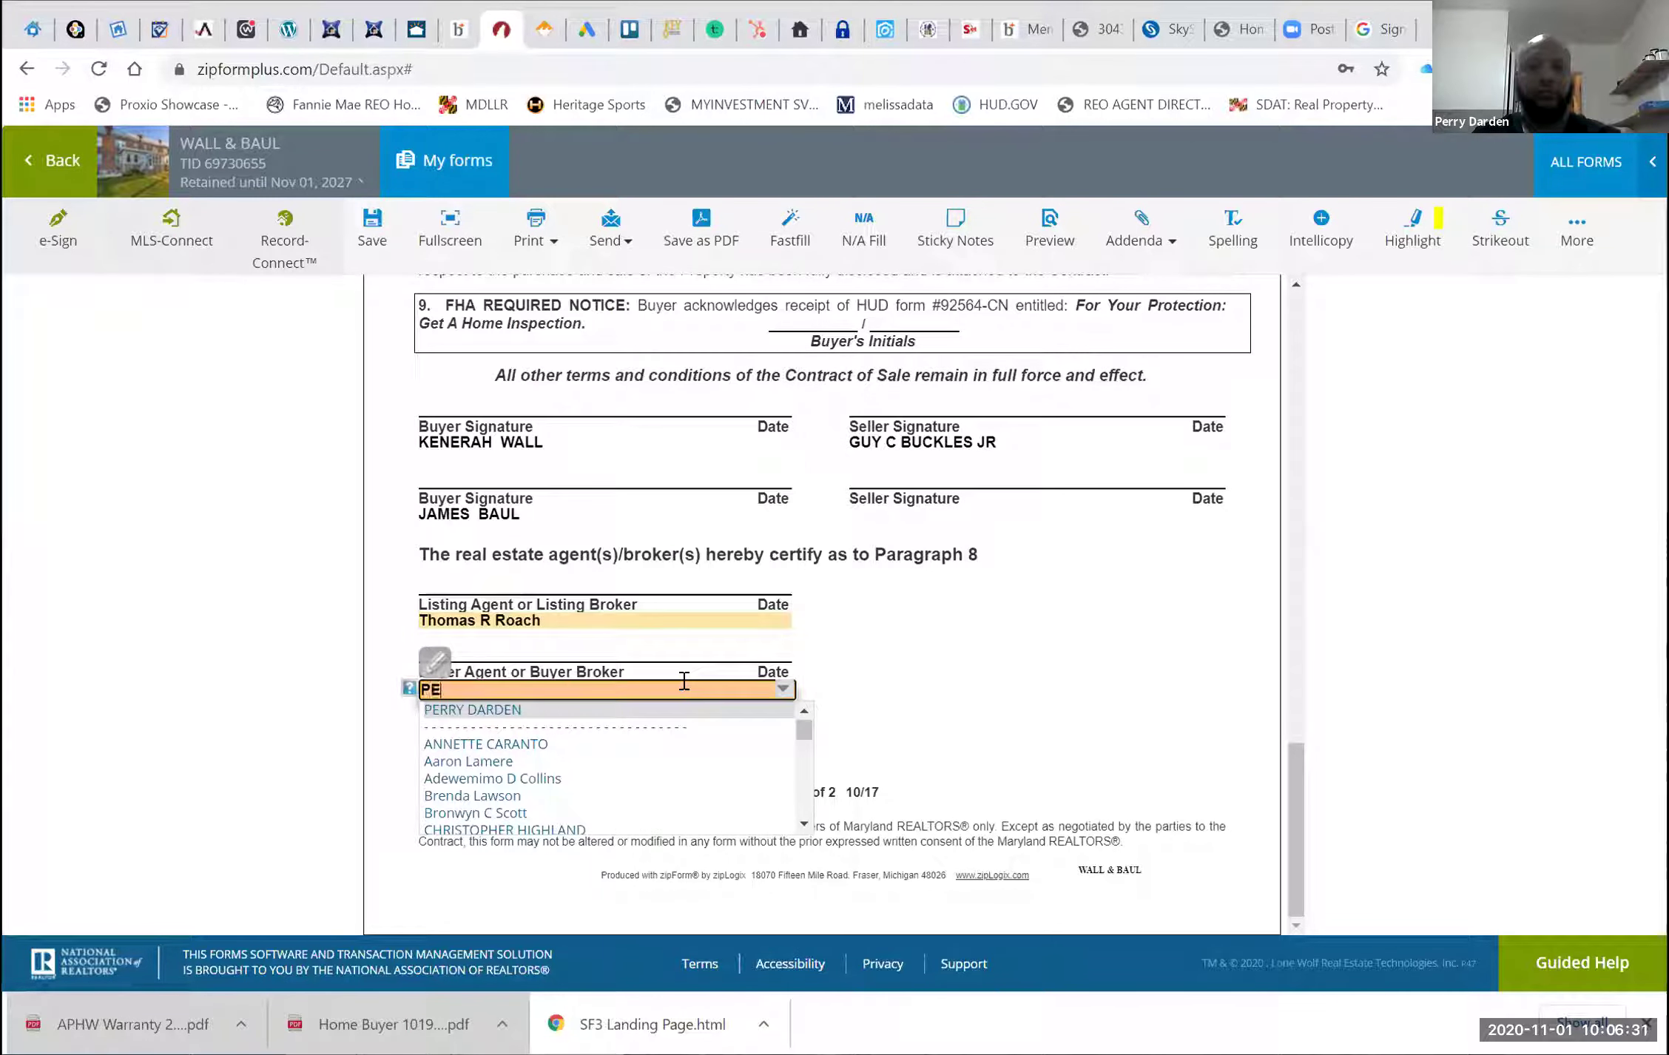
{"action": "key", "text": "Return"}
{"action": "left_click", "coordinate": [952, 650]}
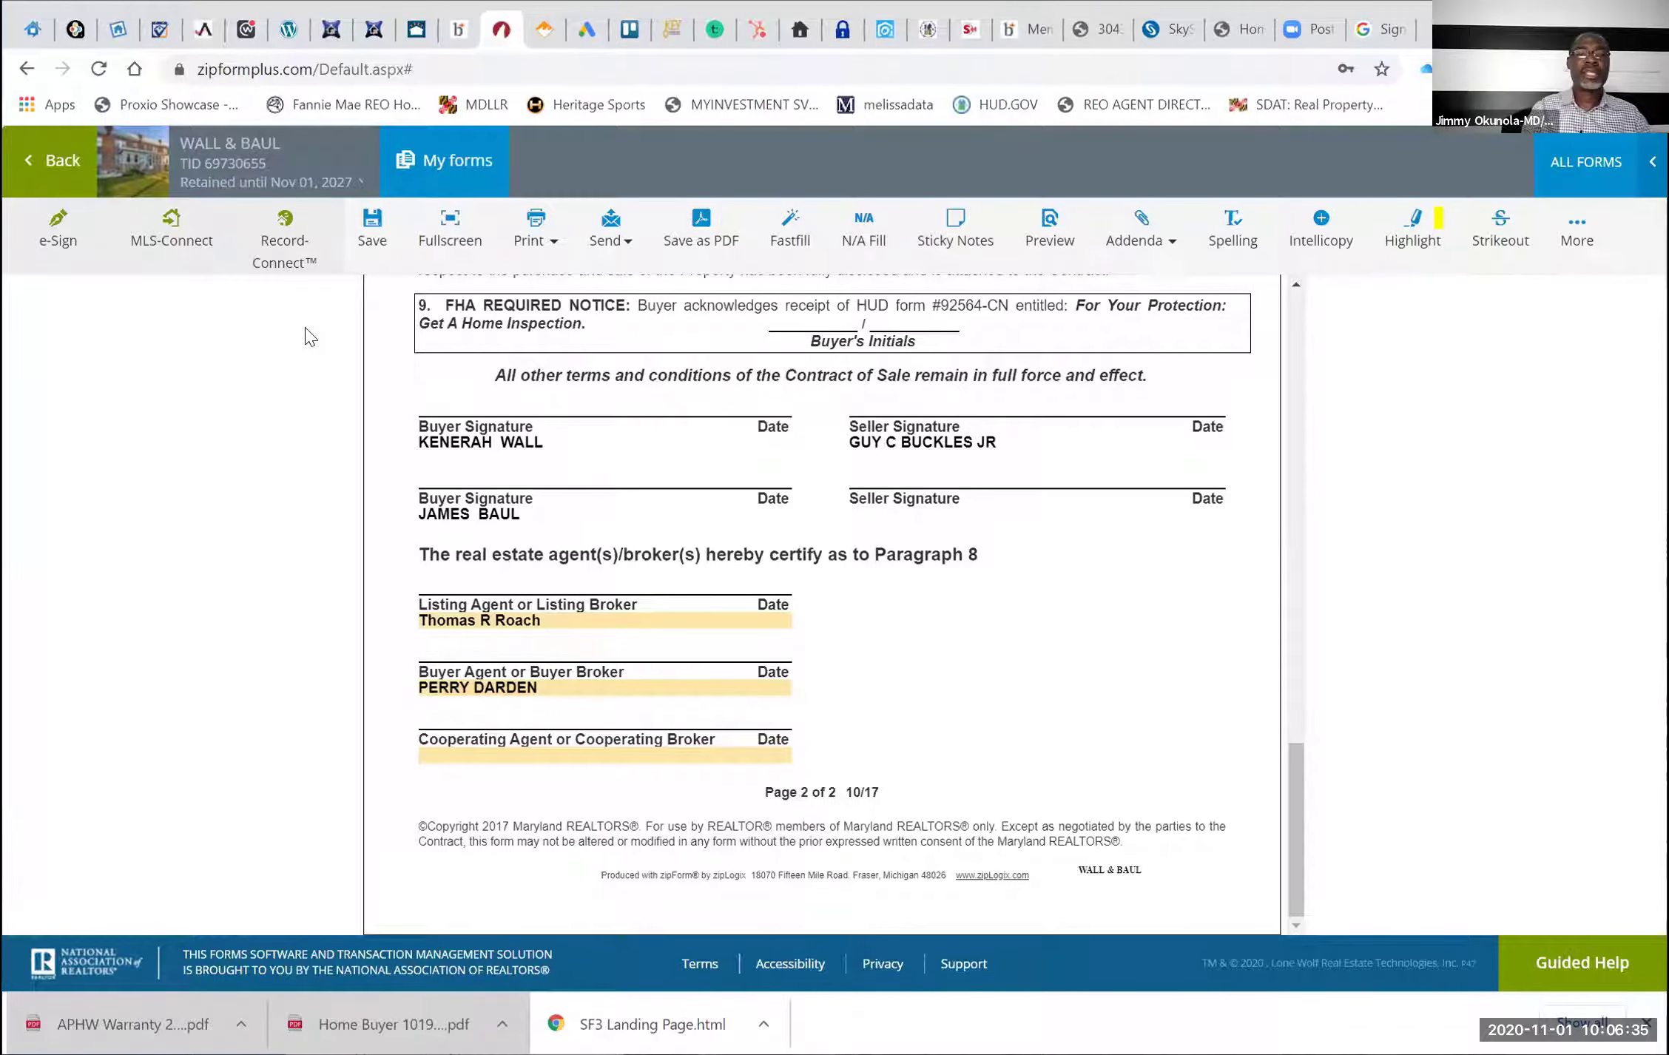
{"action": "left_click", "coordinate": [57, 160]}
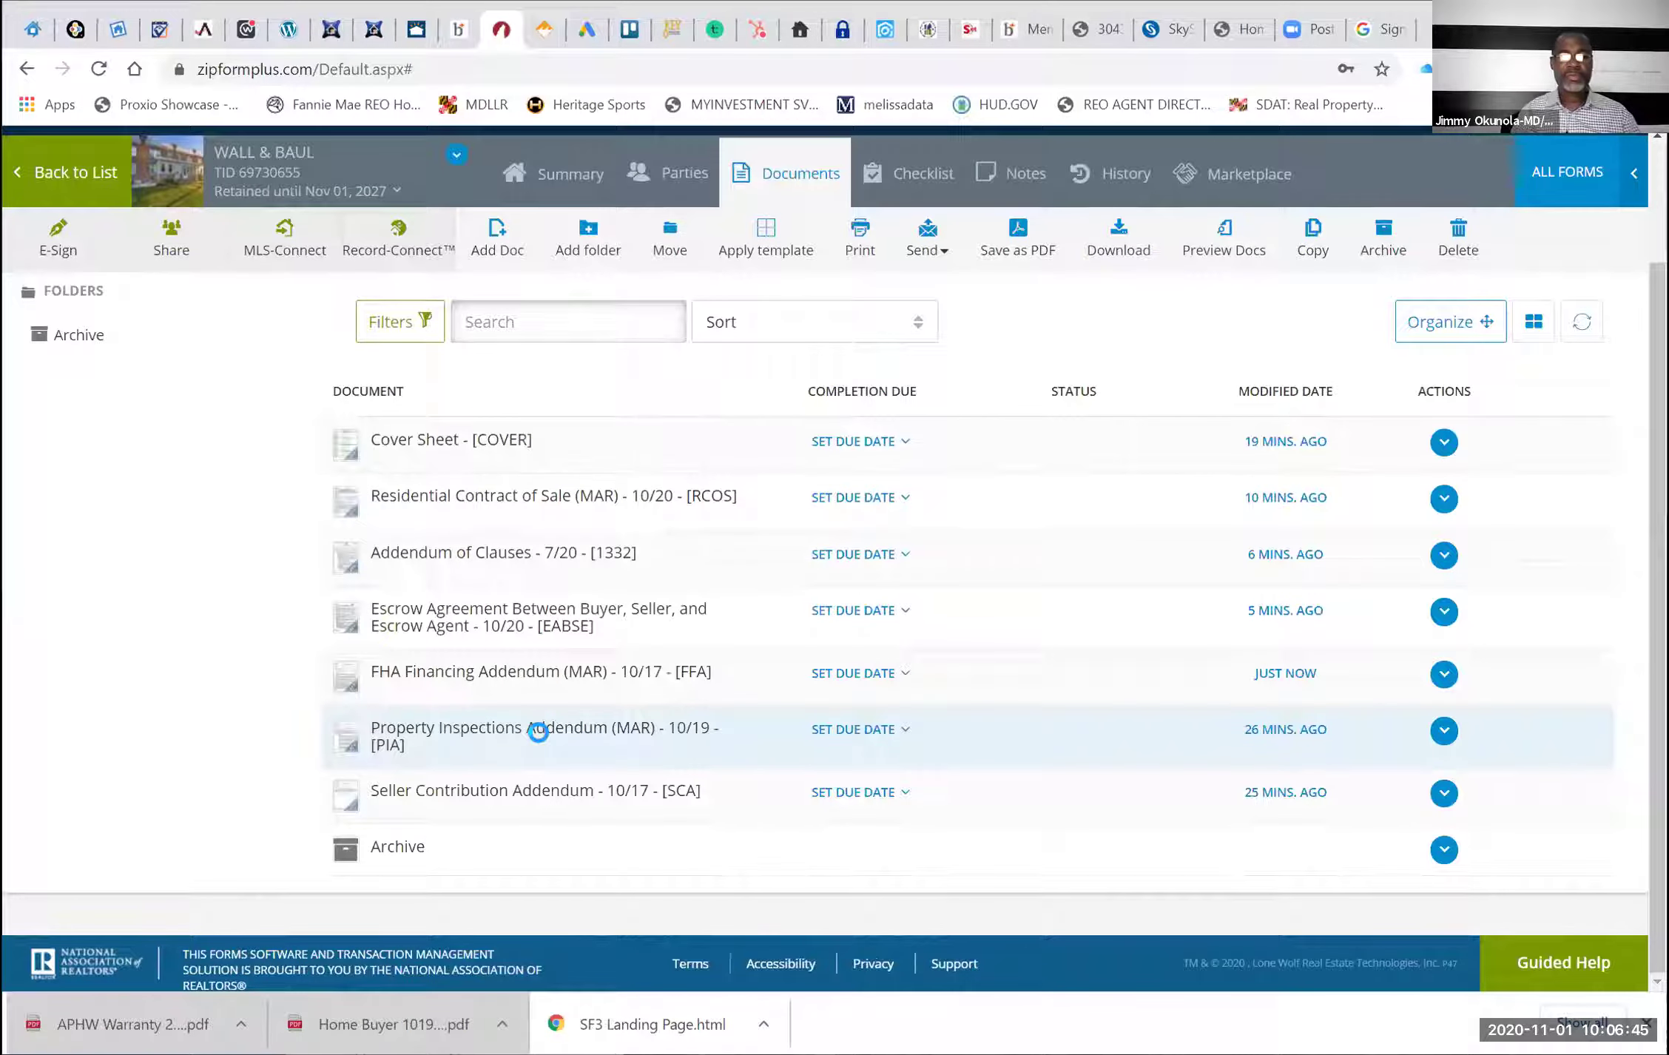
Open the Property Inspections Addendum from the Wall & Baul documents list
{"action": "left_click", "coordinate": [541, 734]}
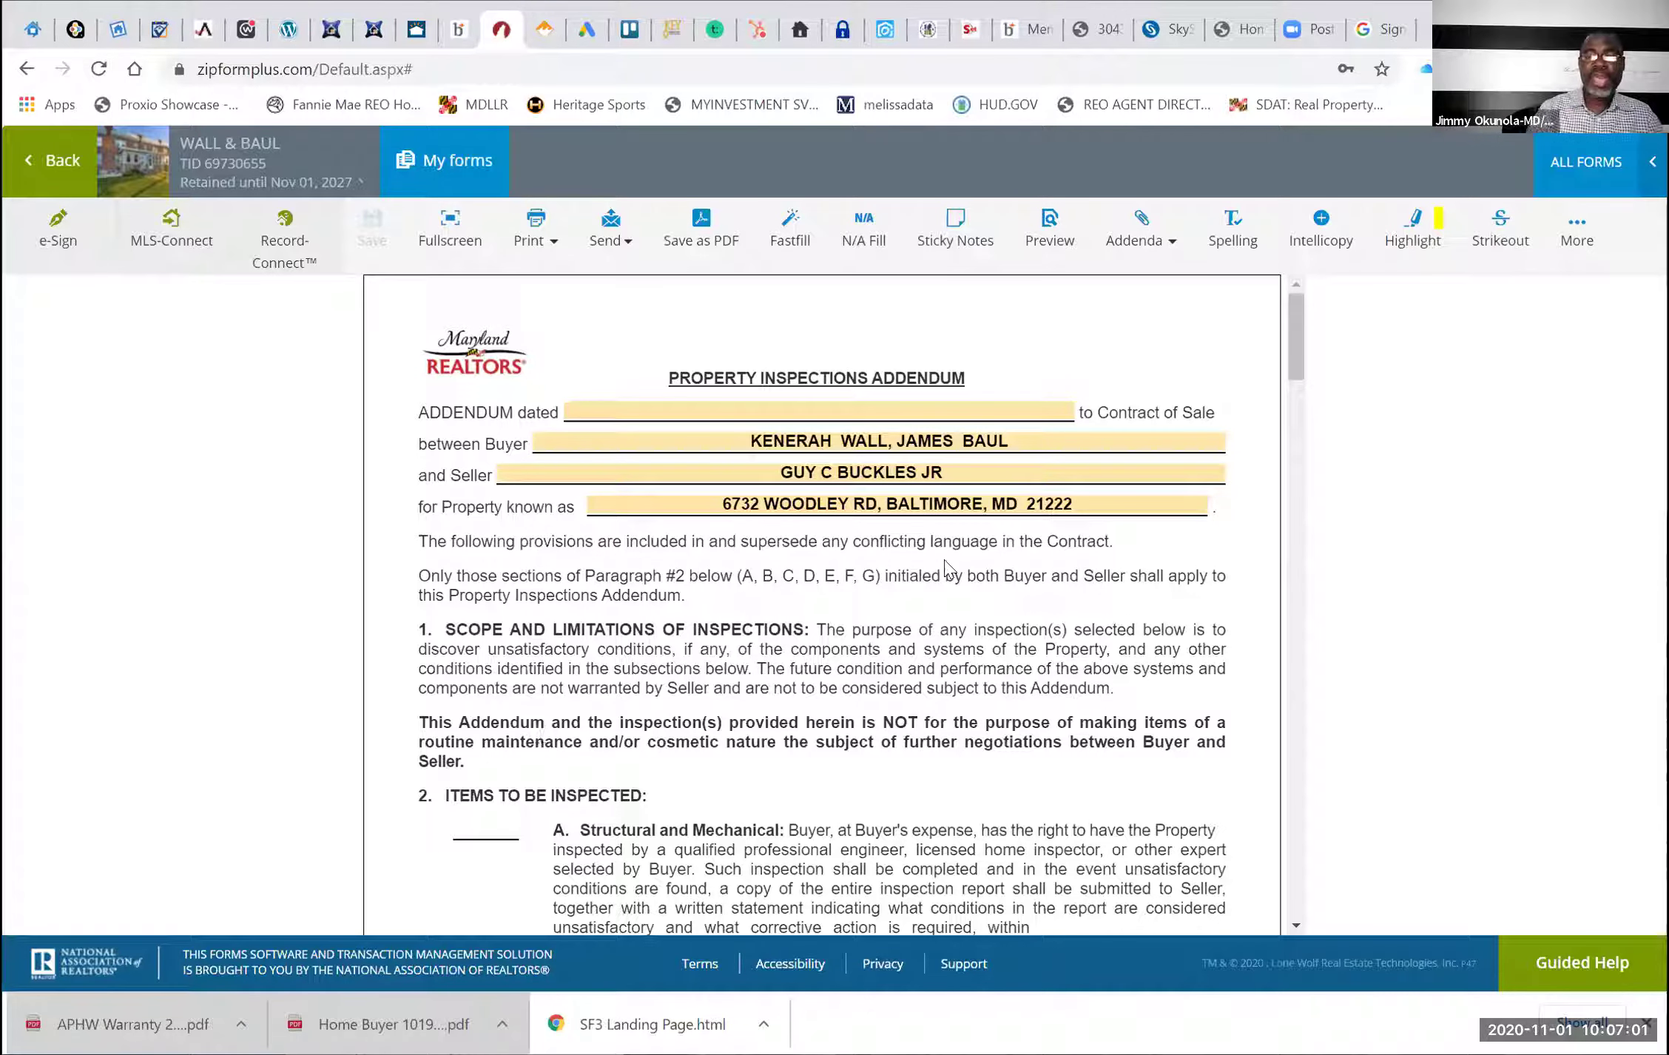
Date the addendum October 31, 2020 and give structural inspection 10 days
{"action": "left_click", "coordinate": [785, 407]}
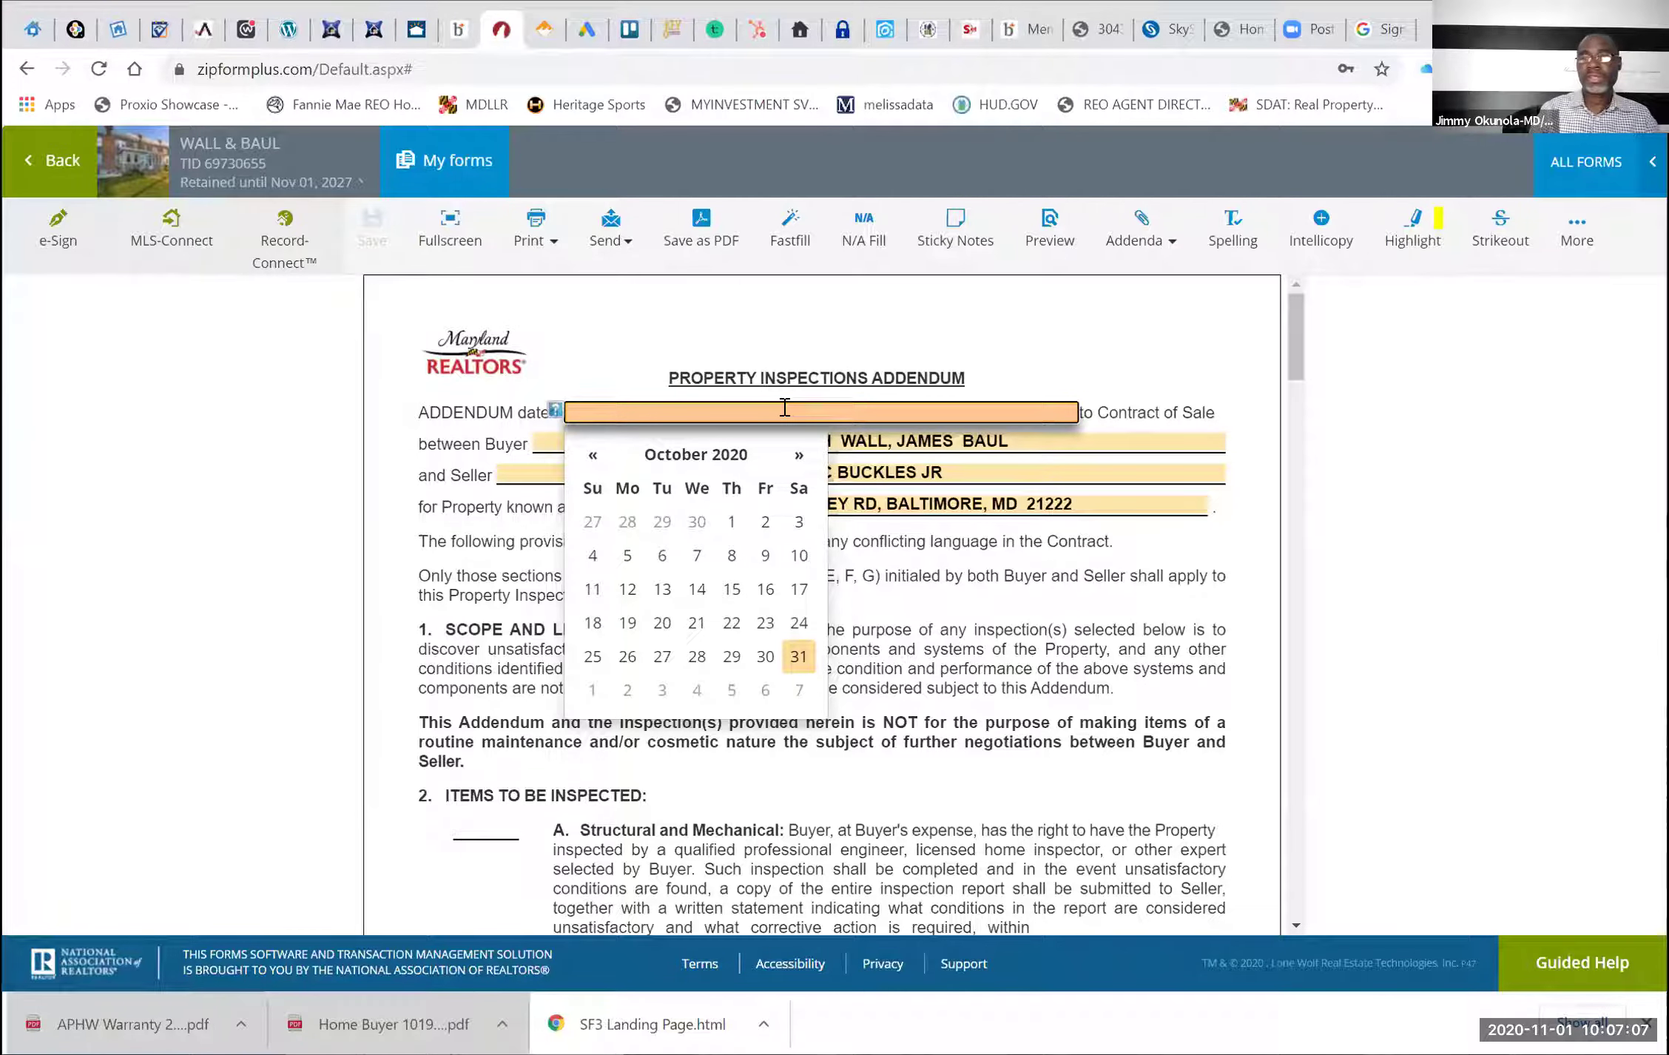
{"action": "left_click", "coordinate": [805, 657]}
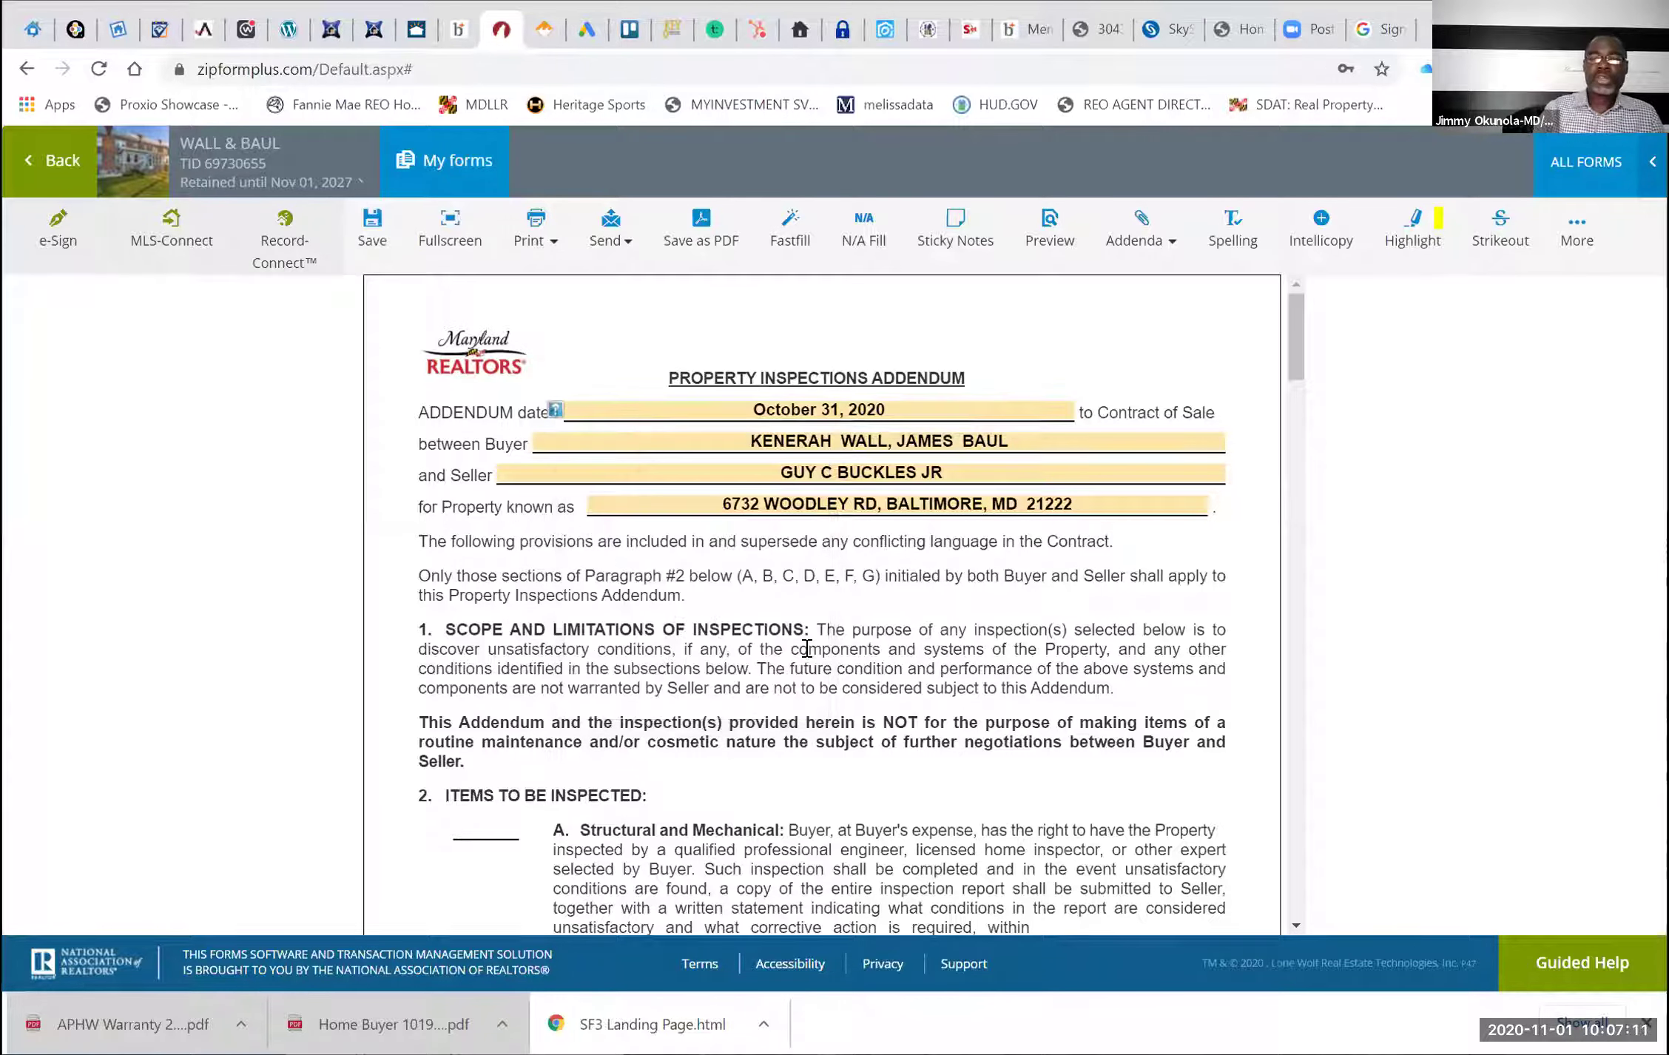
{"action": "scroll", "coordinate": [807, 649], "scroll_direction": "down", "scroll_amount": 2}
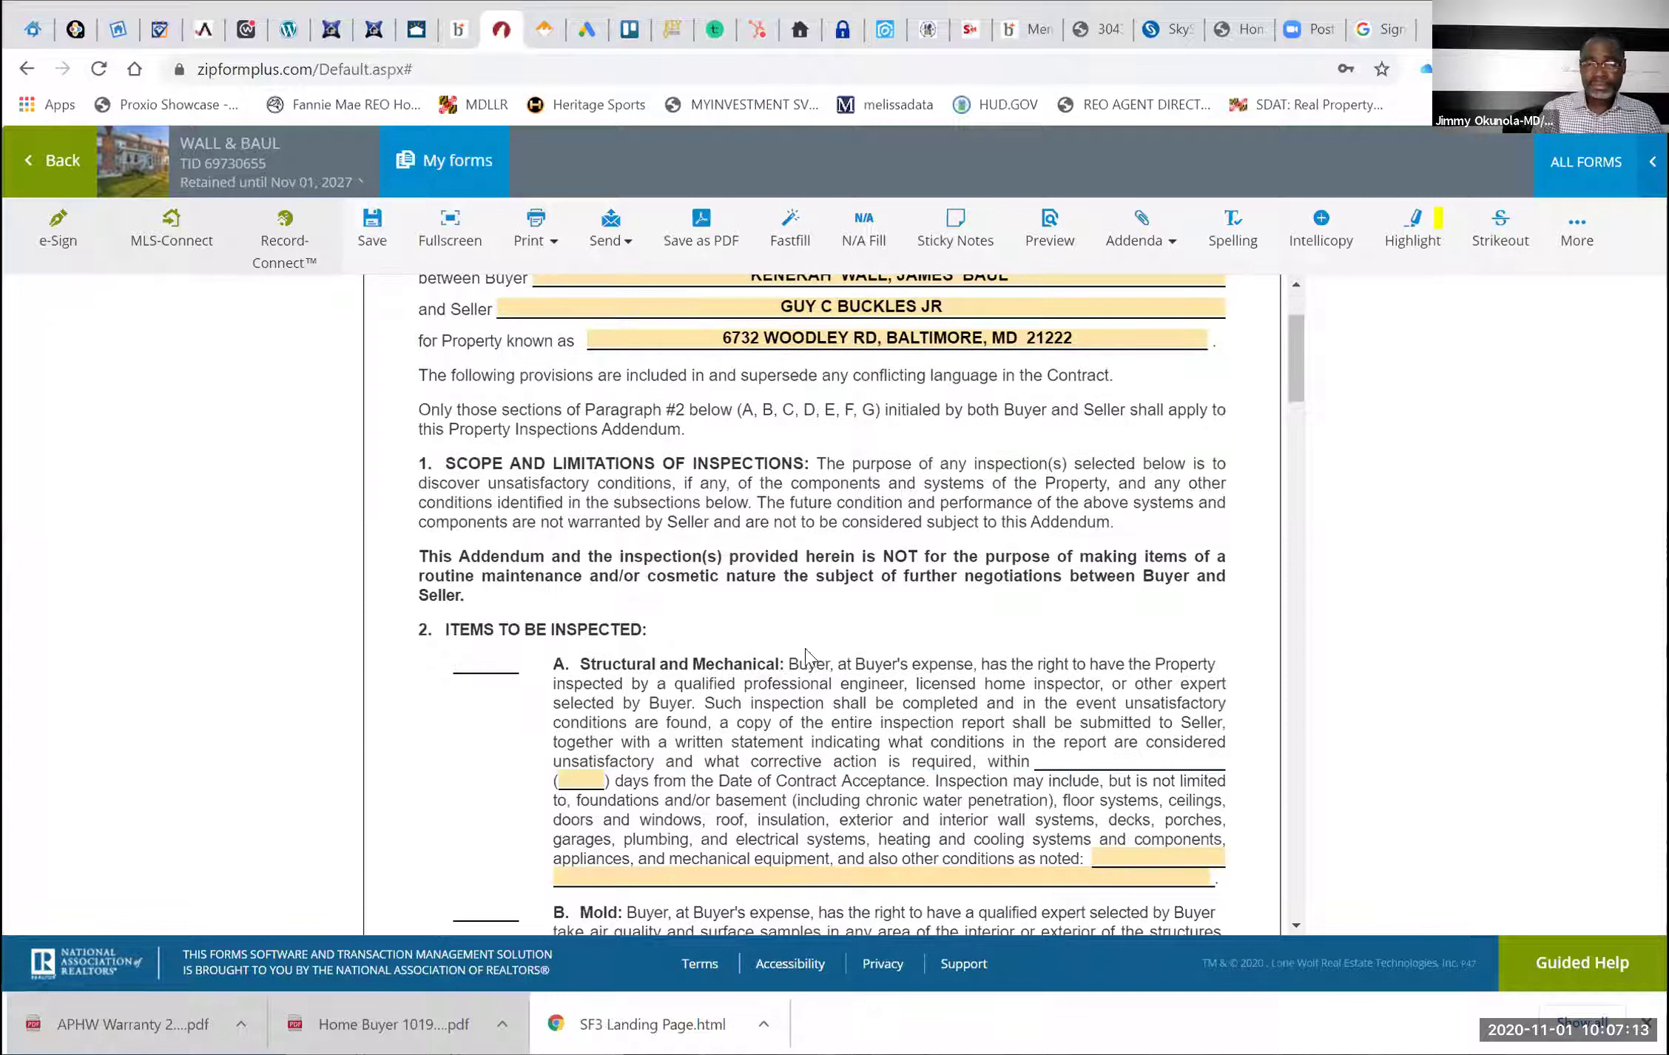
{"action": "left_click", "coordinate": [572, 781]}
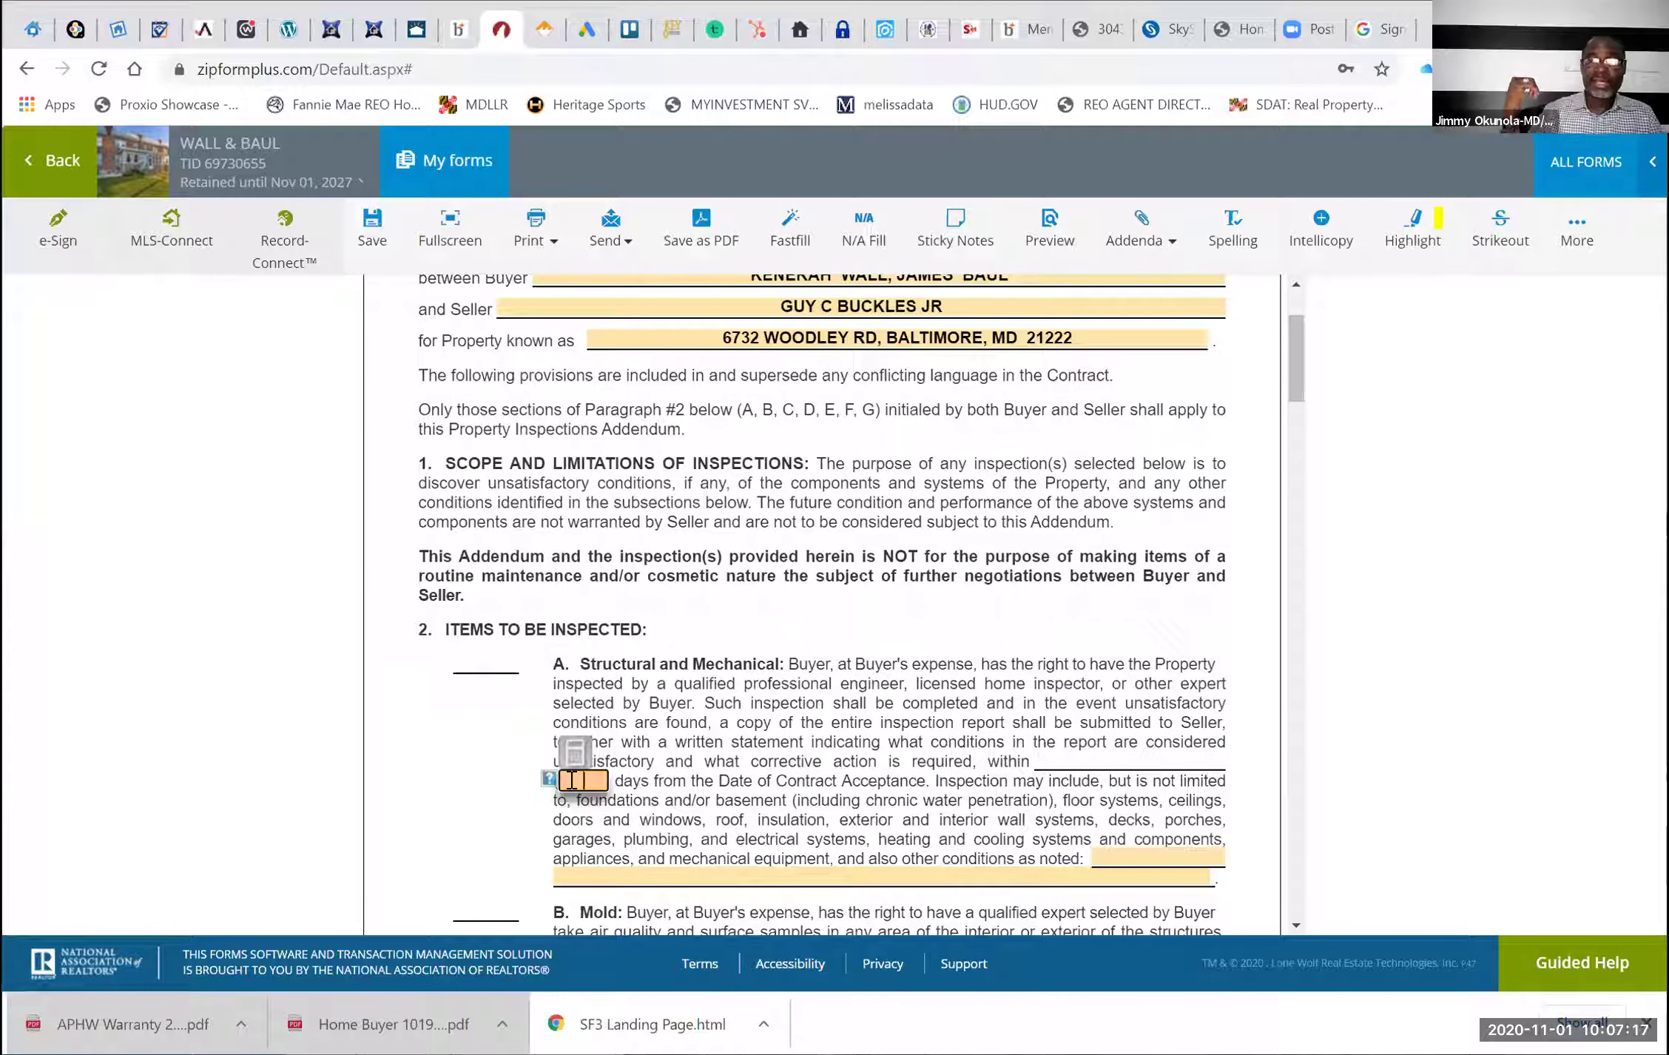
{"action": "type", "text": "10"}
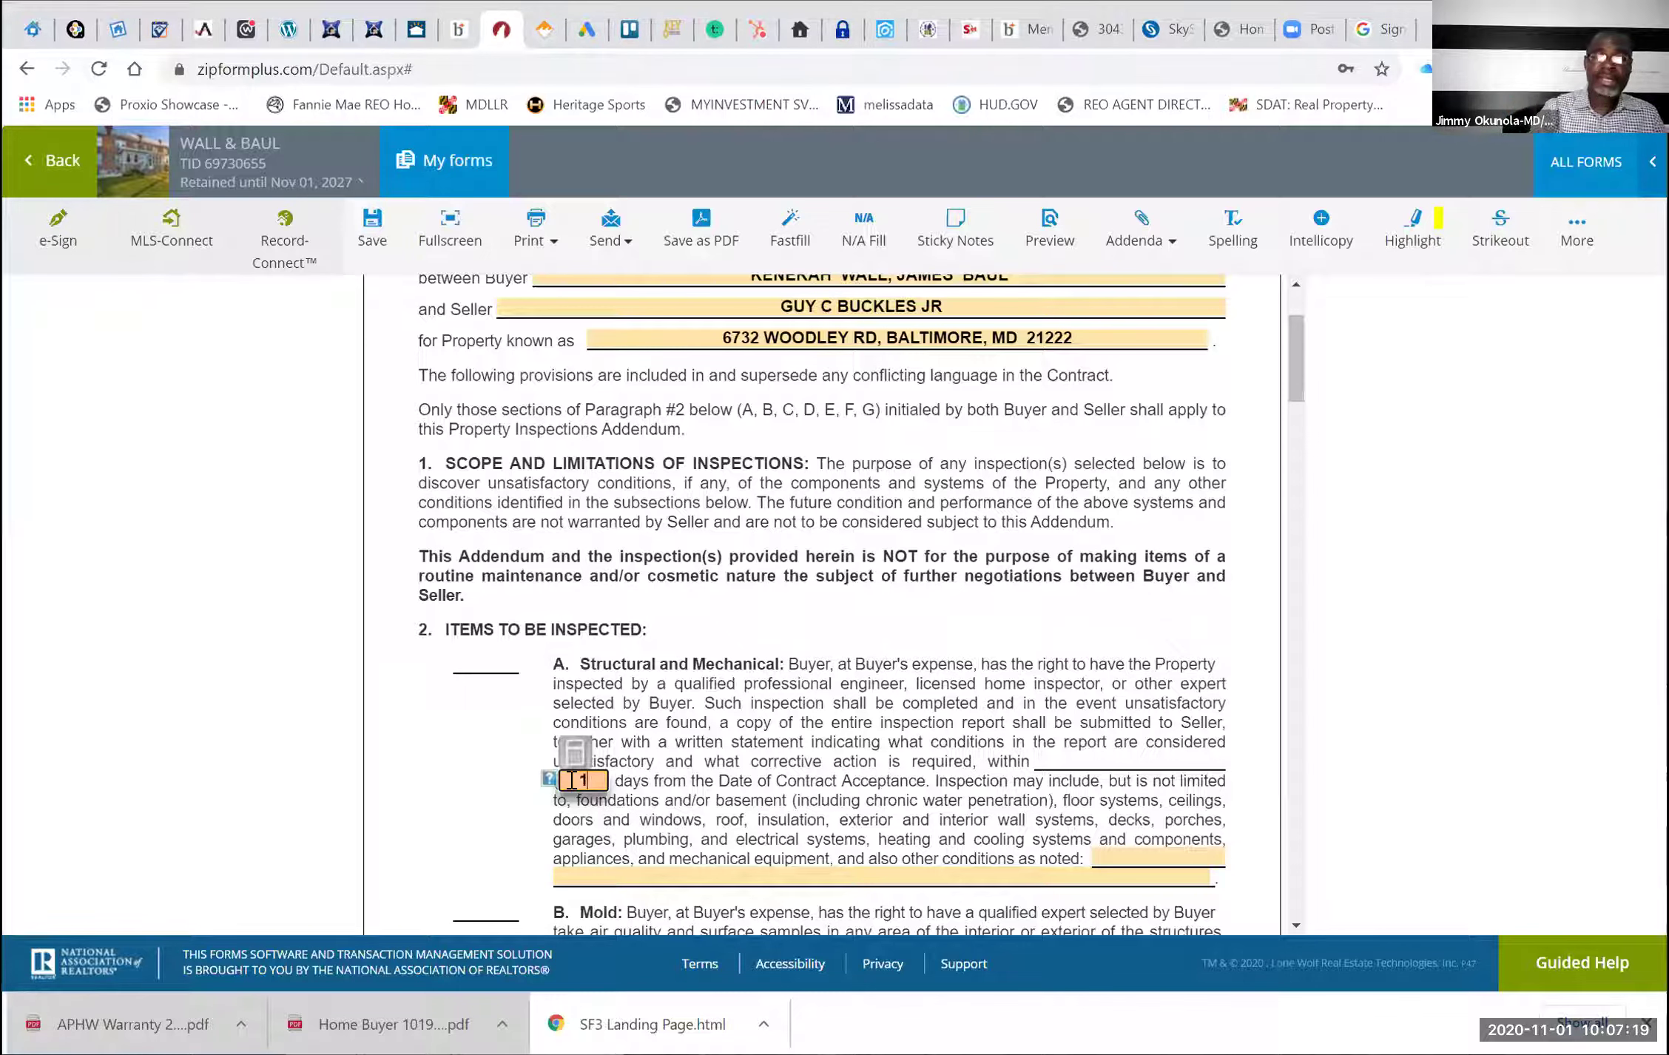
{"action": "left_click", "coordinate": [501, 760]}
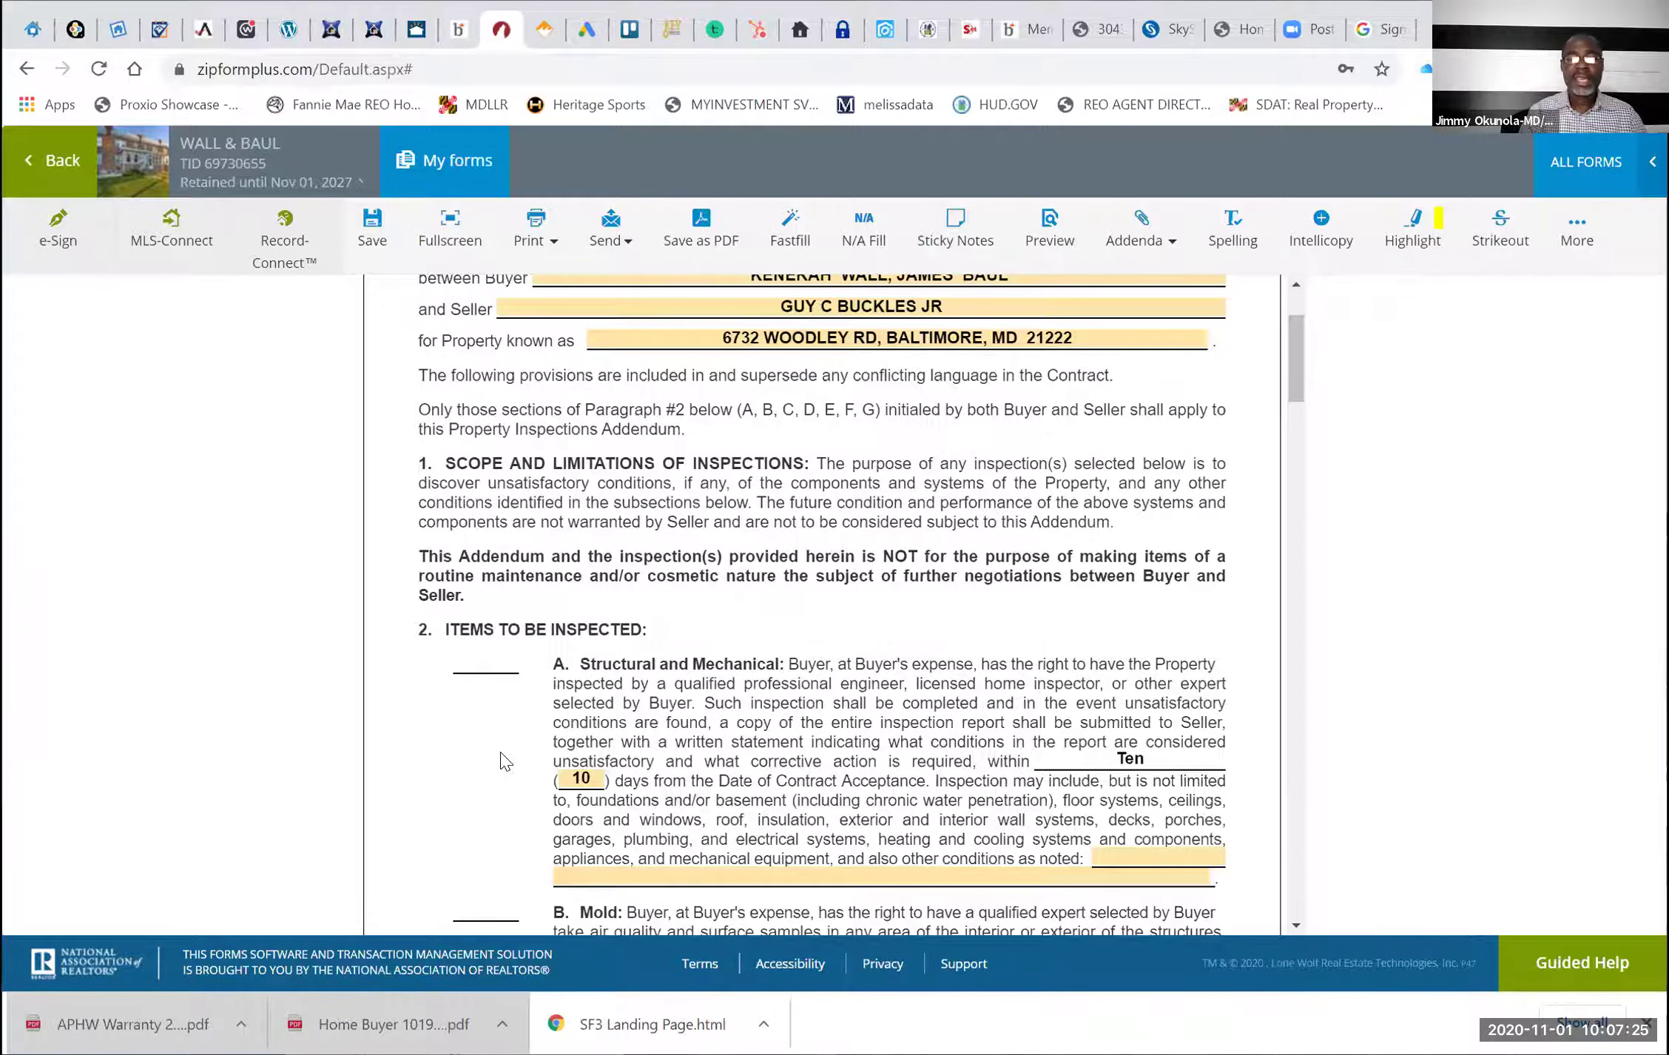
Give radon testing a 10-day period
{"action": "scroll", "coordinate": [501, 761], "scroll_direction": "down", "scroll_amount": 5}
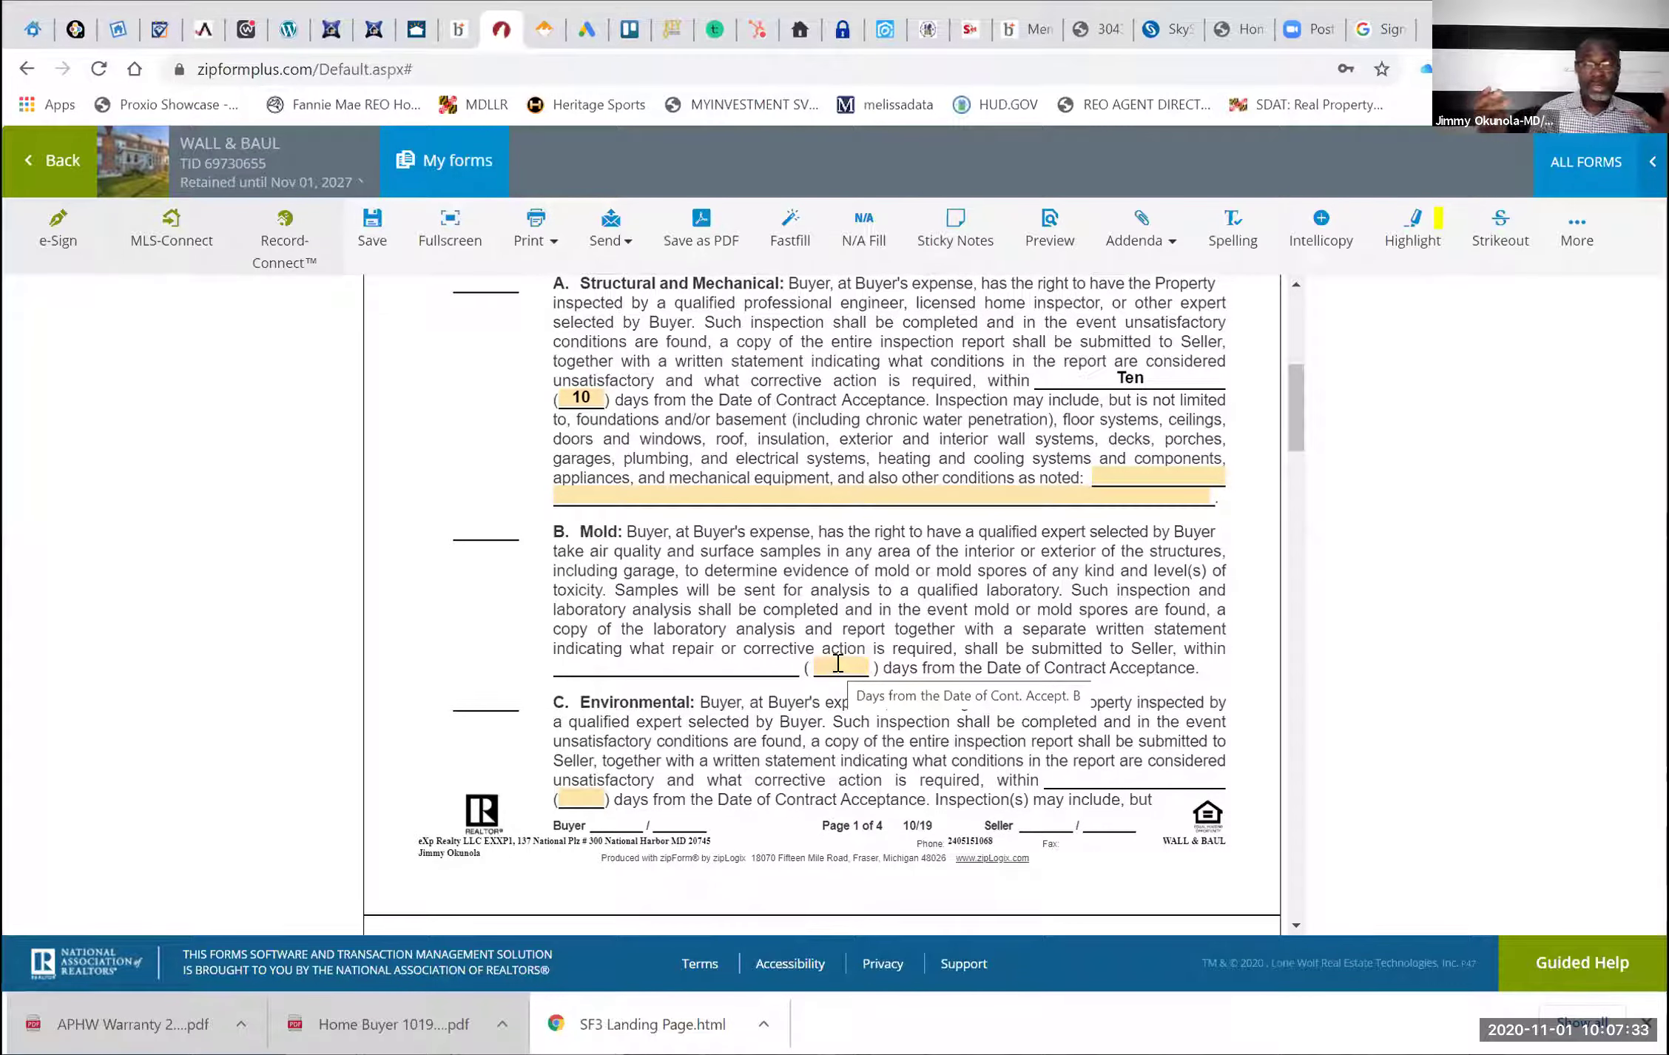
{"action": "scroll", "coordinate": [838, 662], "scroll_direction": "down", "scroll_amount": 1}
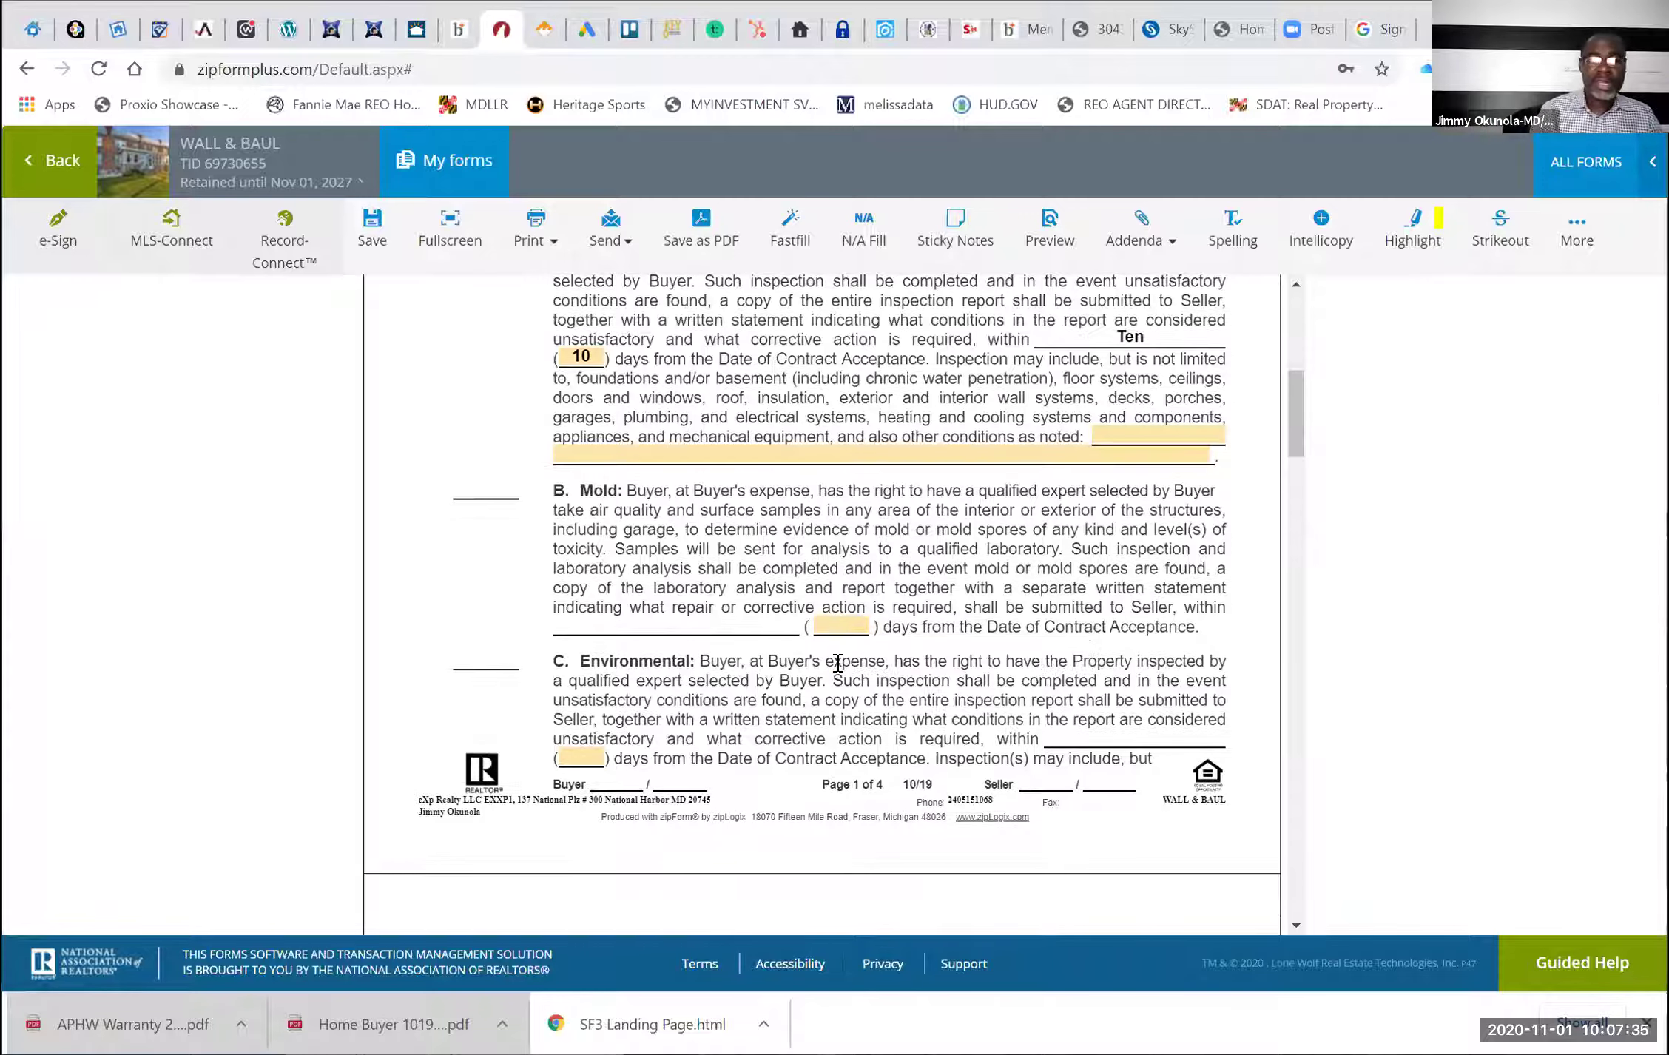
{"action": "scroll", "coordinate": [838, 662], "scroll_direction": "down", "scroll_amount": 2}
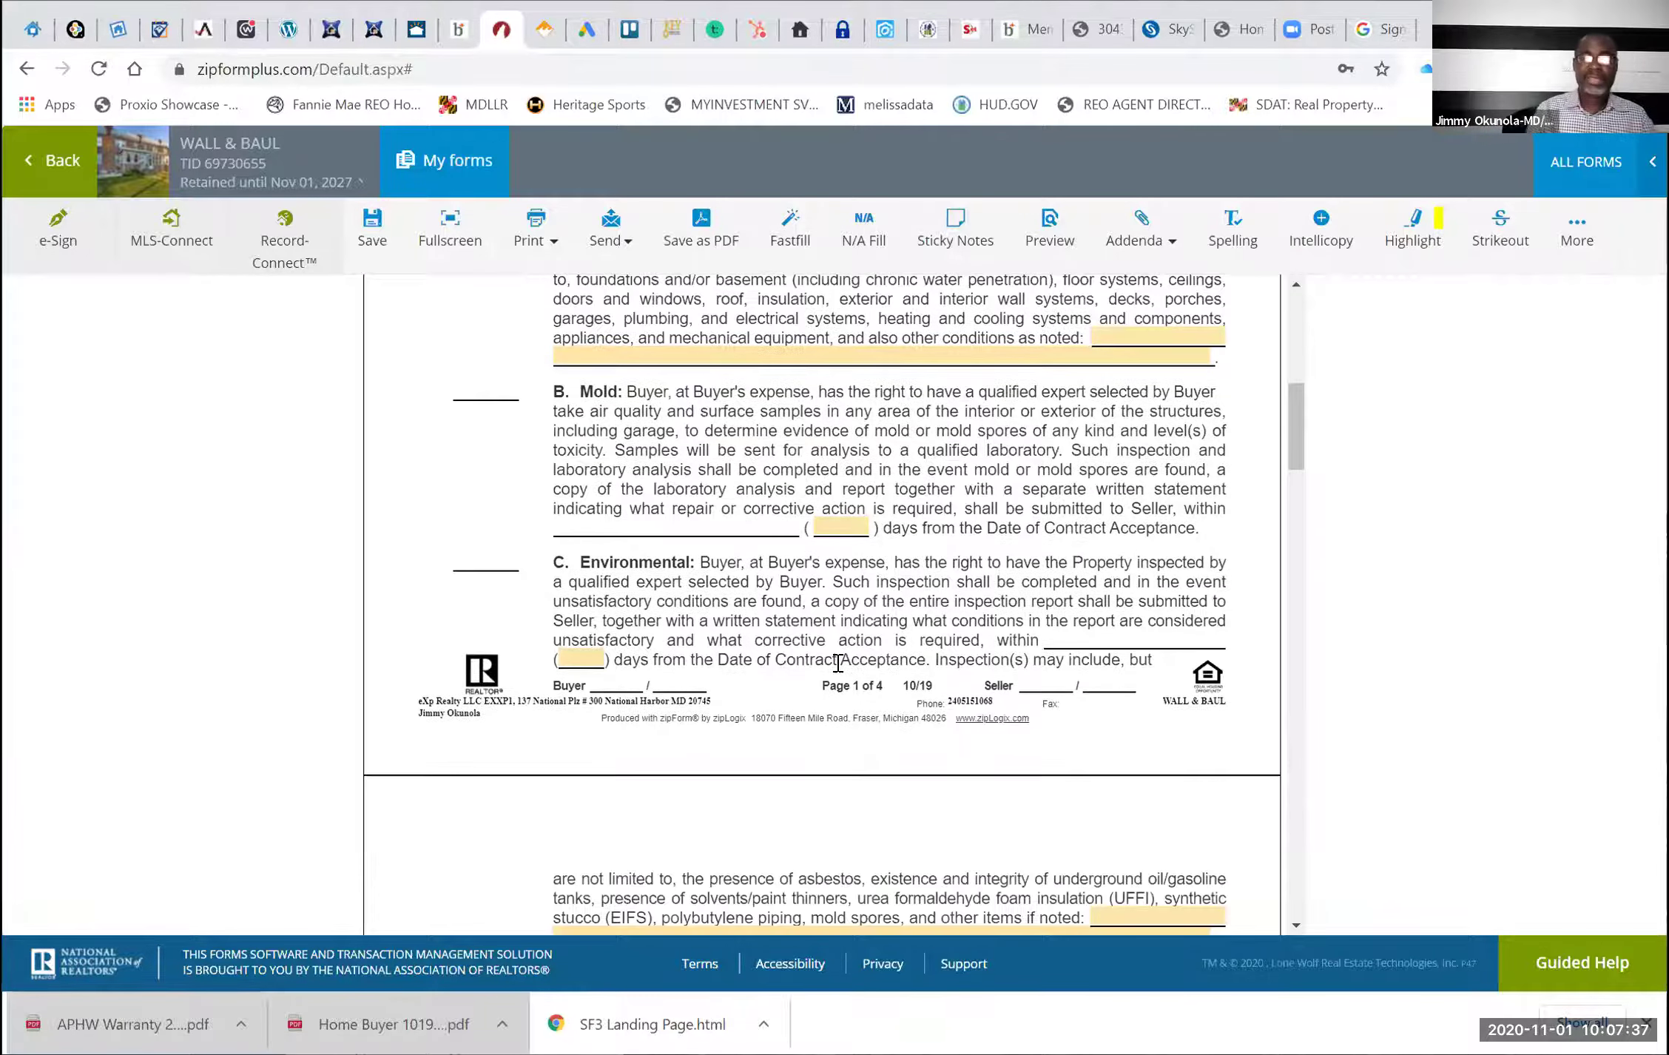
{"action": "scroll", "coordinate": [552, 700], "scroll_direction": "down", "scroll_amount": 6}
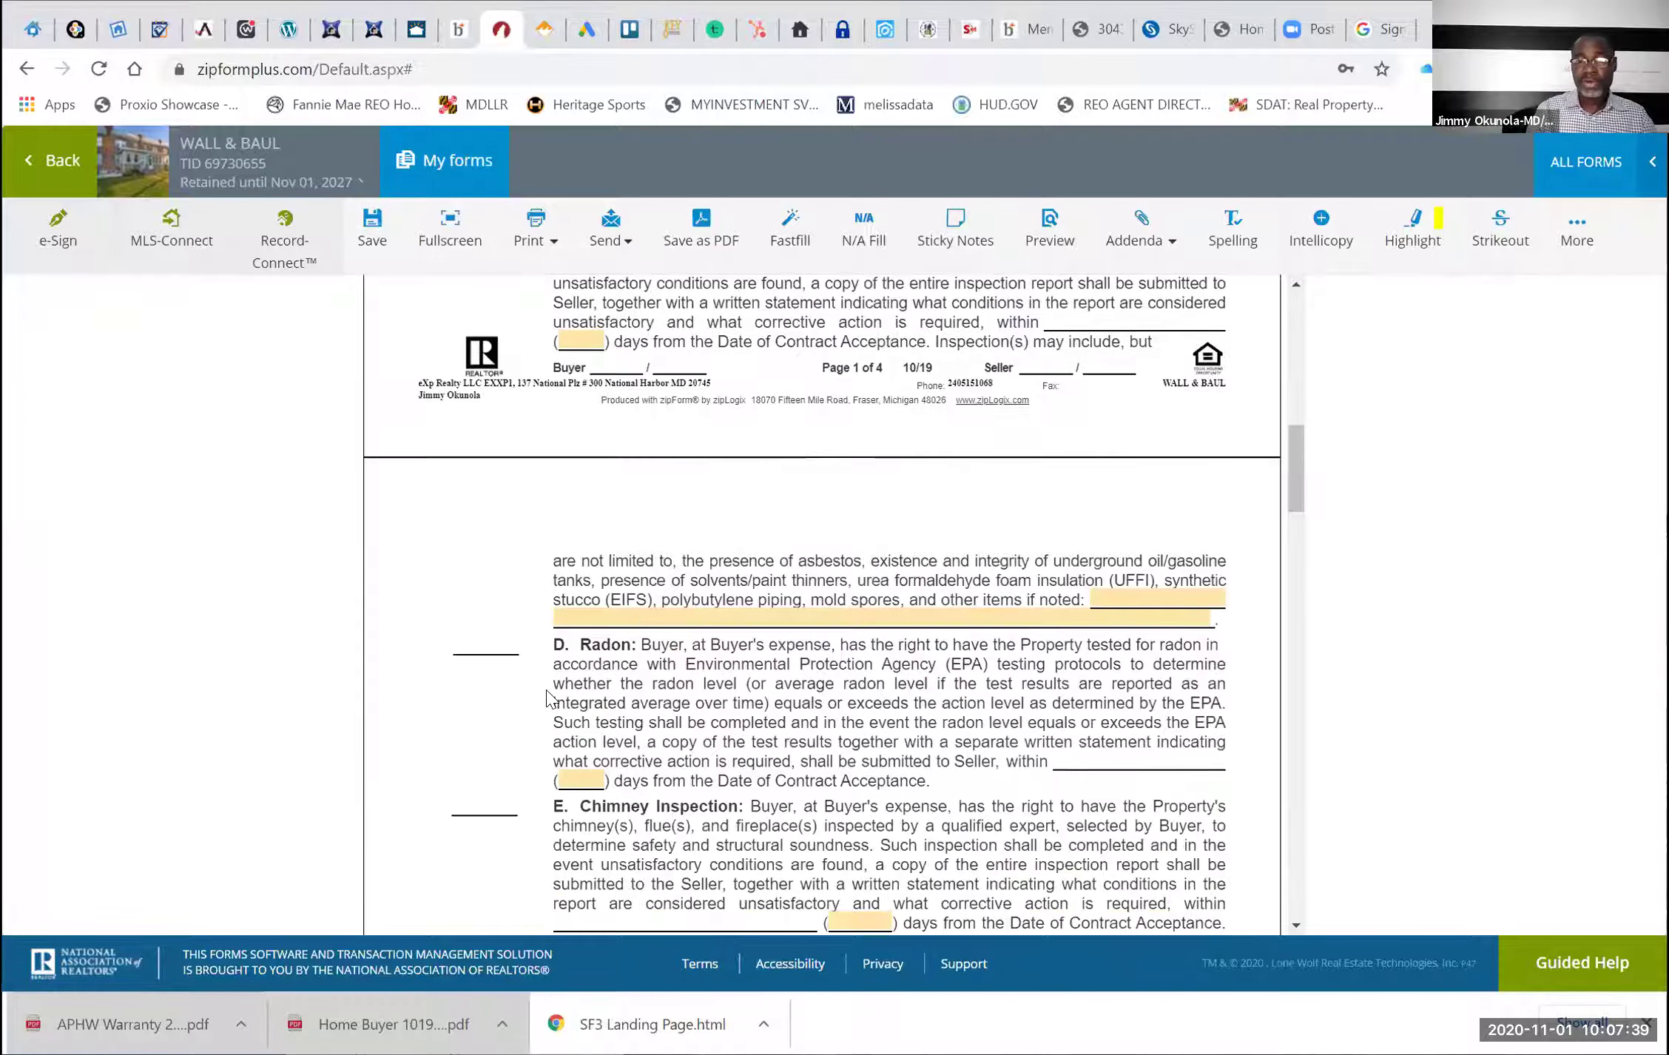
{"action": "left_click", "coordinate": [591, 775]}
{"action": "type", "text": "10"}
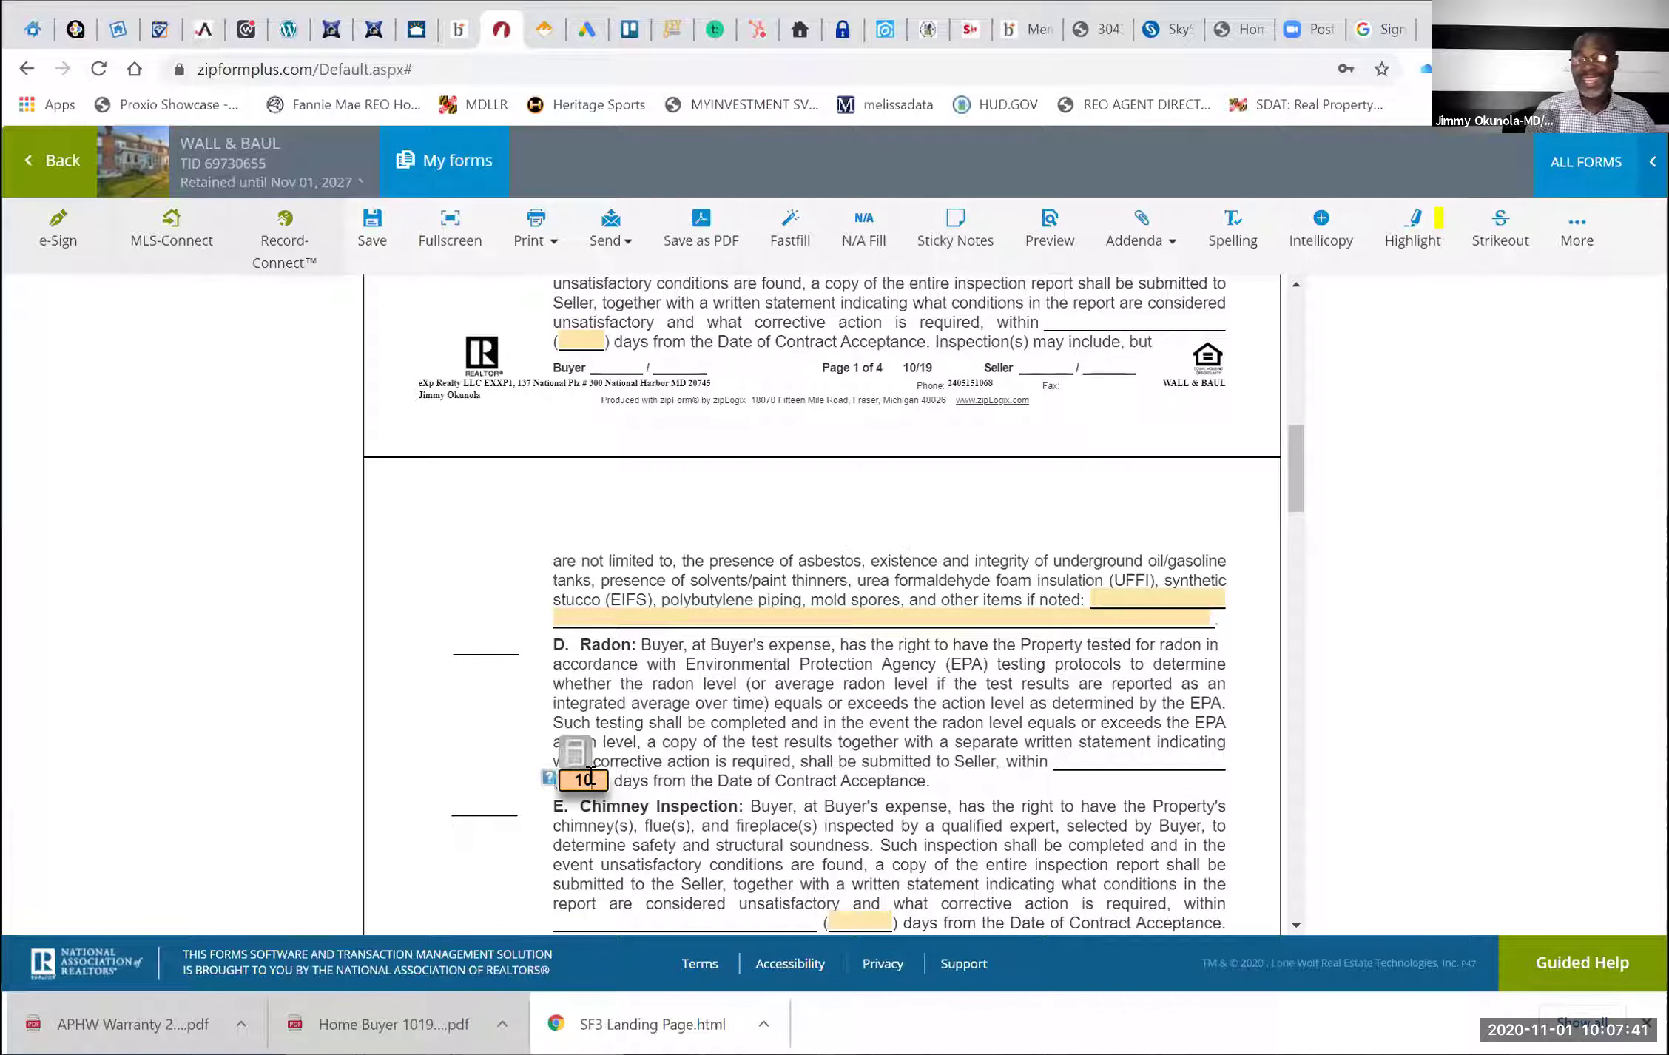
{"action": "left_click", "coordinate": [856, 882]}
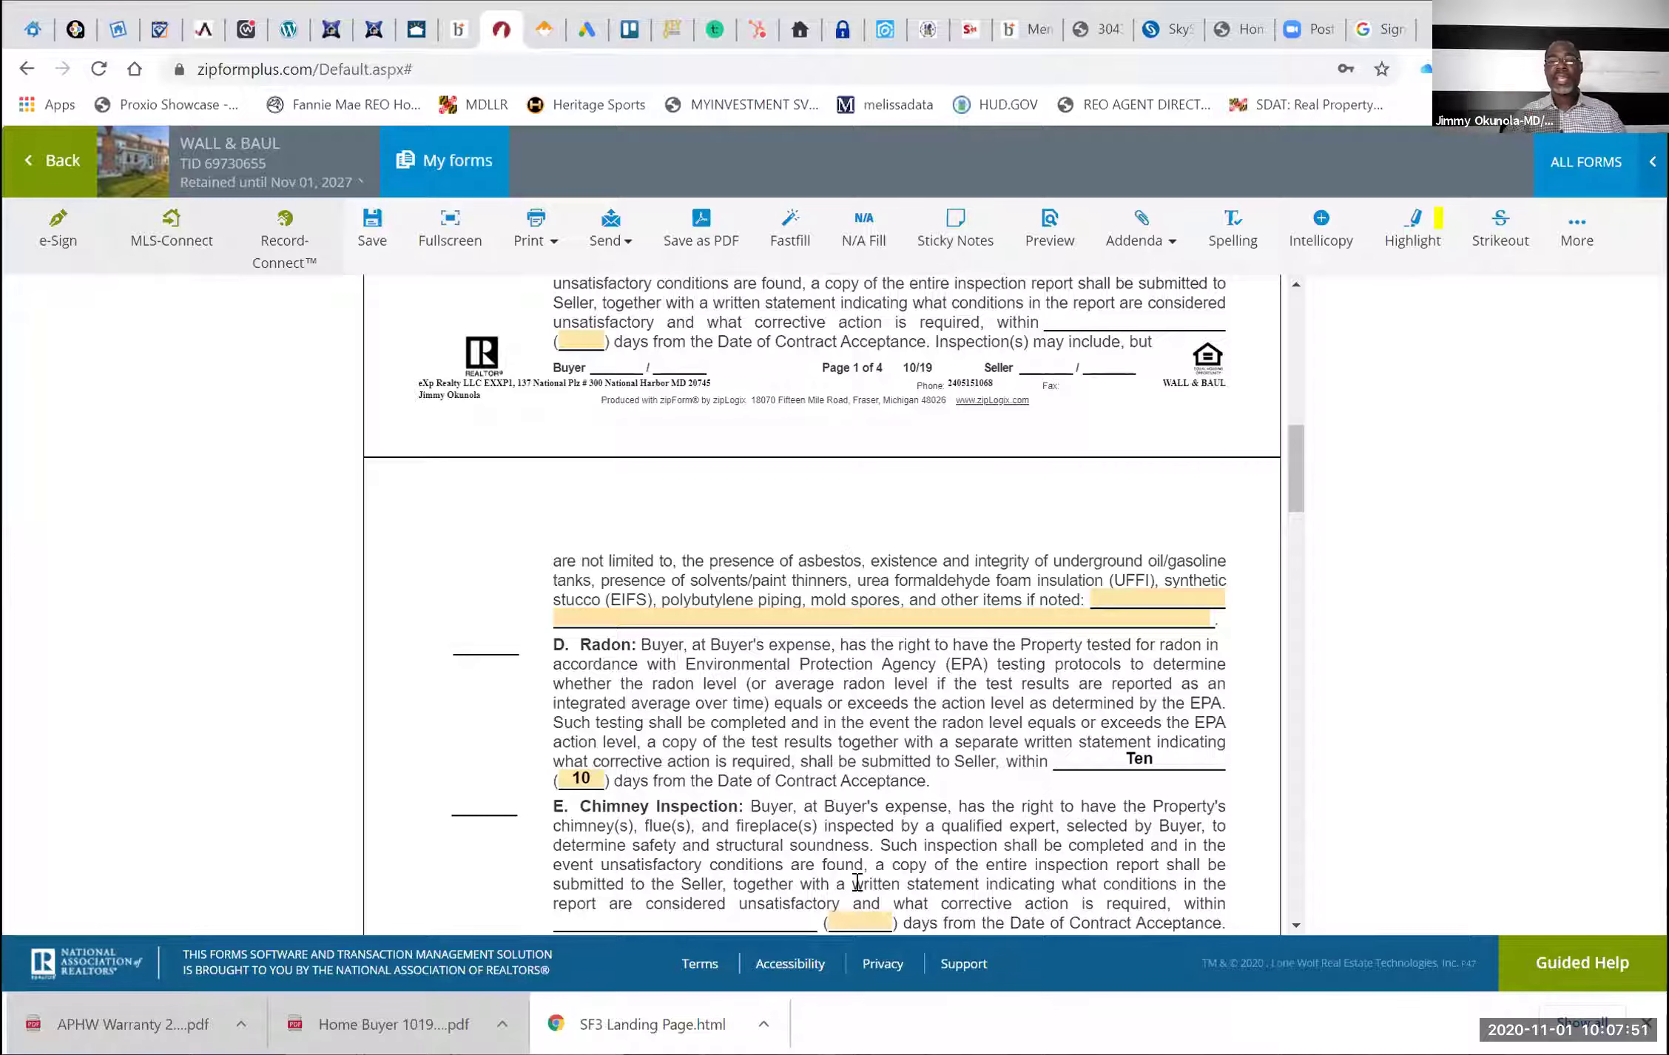
Give lead-based paint inspection 10 days and save the Property Inspections Addendum
{"action": "scroll", "coordinate": [857, 882], "scroll_direction": "down", "scroll_amount": 3}
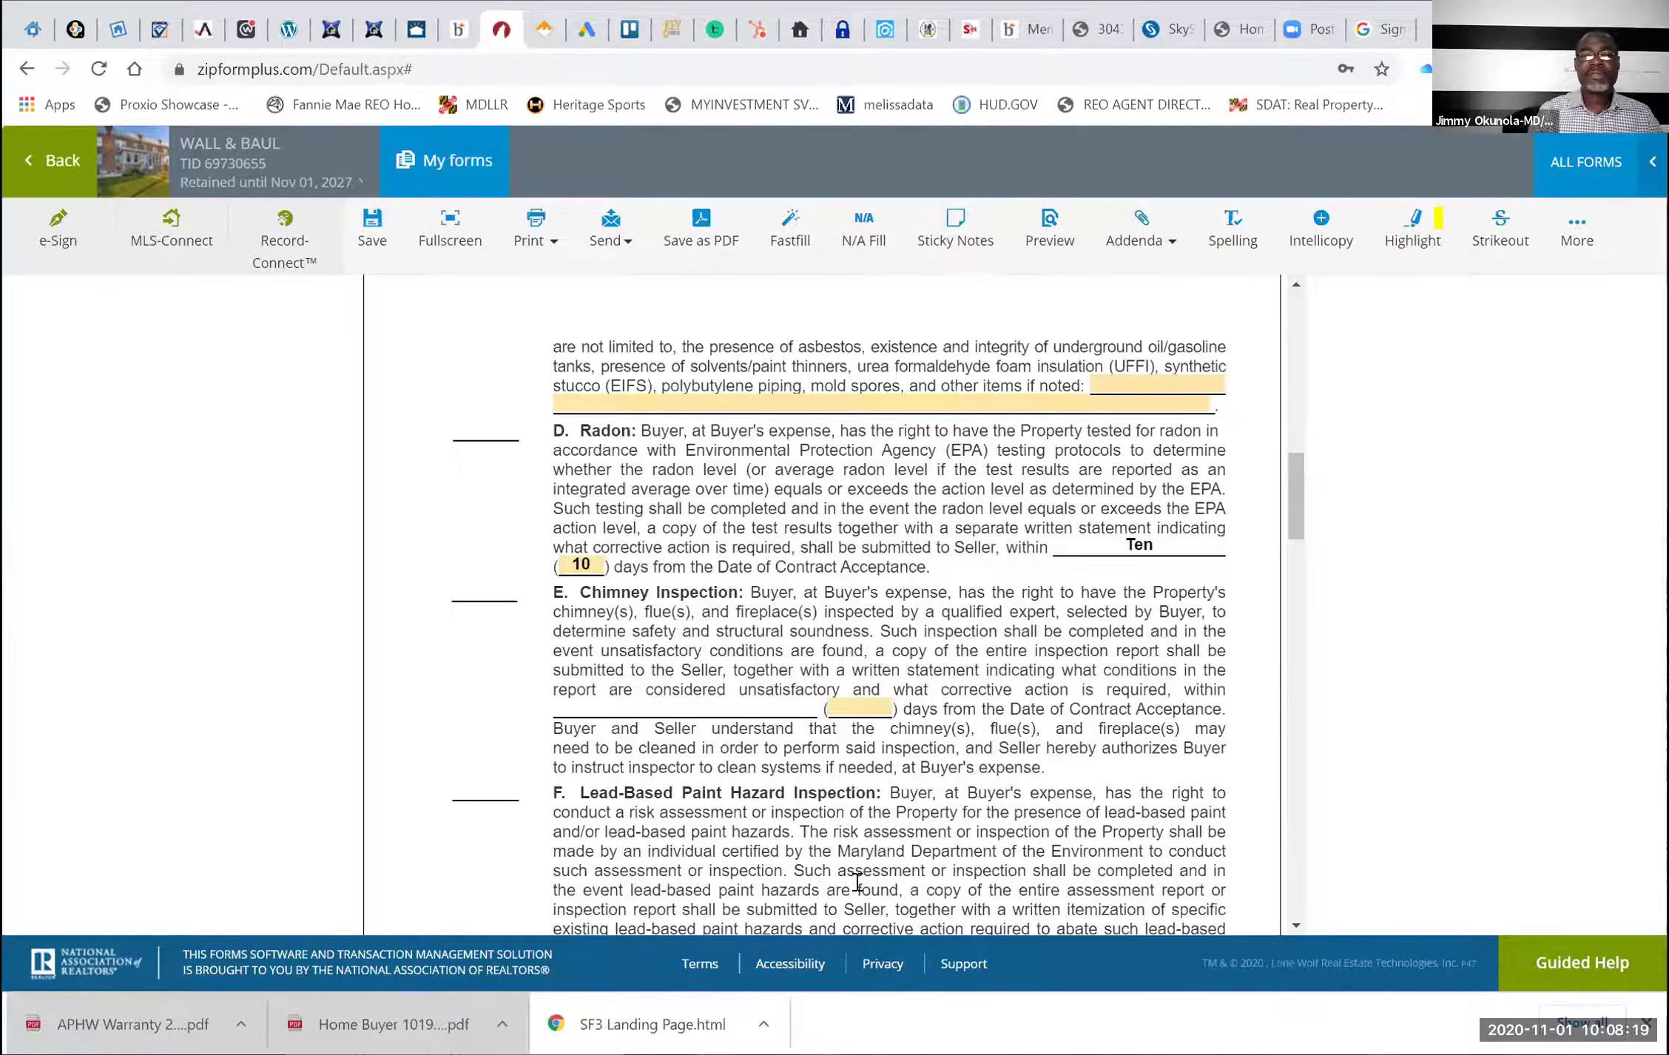
{"action": "scroll", "coordinate": [856, 887], "scroll_direction": "down", "scroll_amount": 5}
{"action": "scroll", "coordinate": [856, 880], "scroll_direction": "up", "scroll_amount": 2}
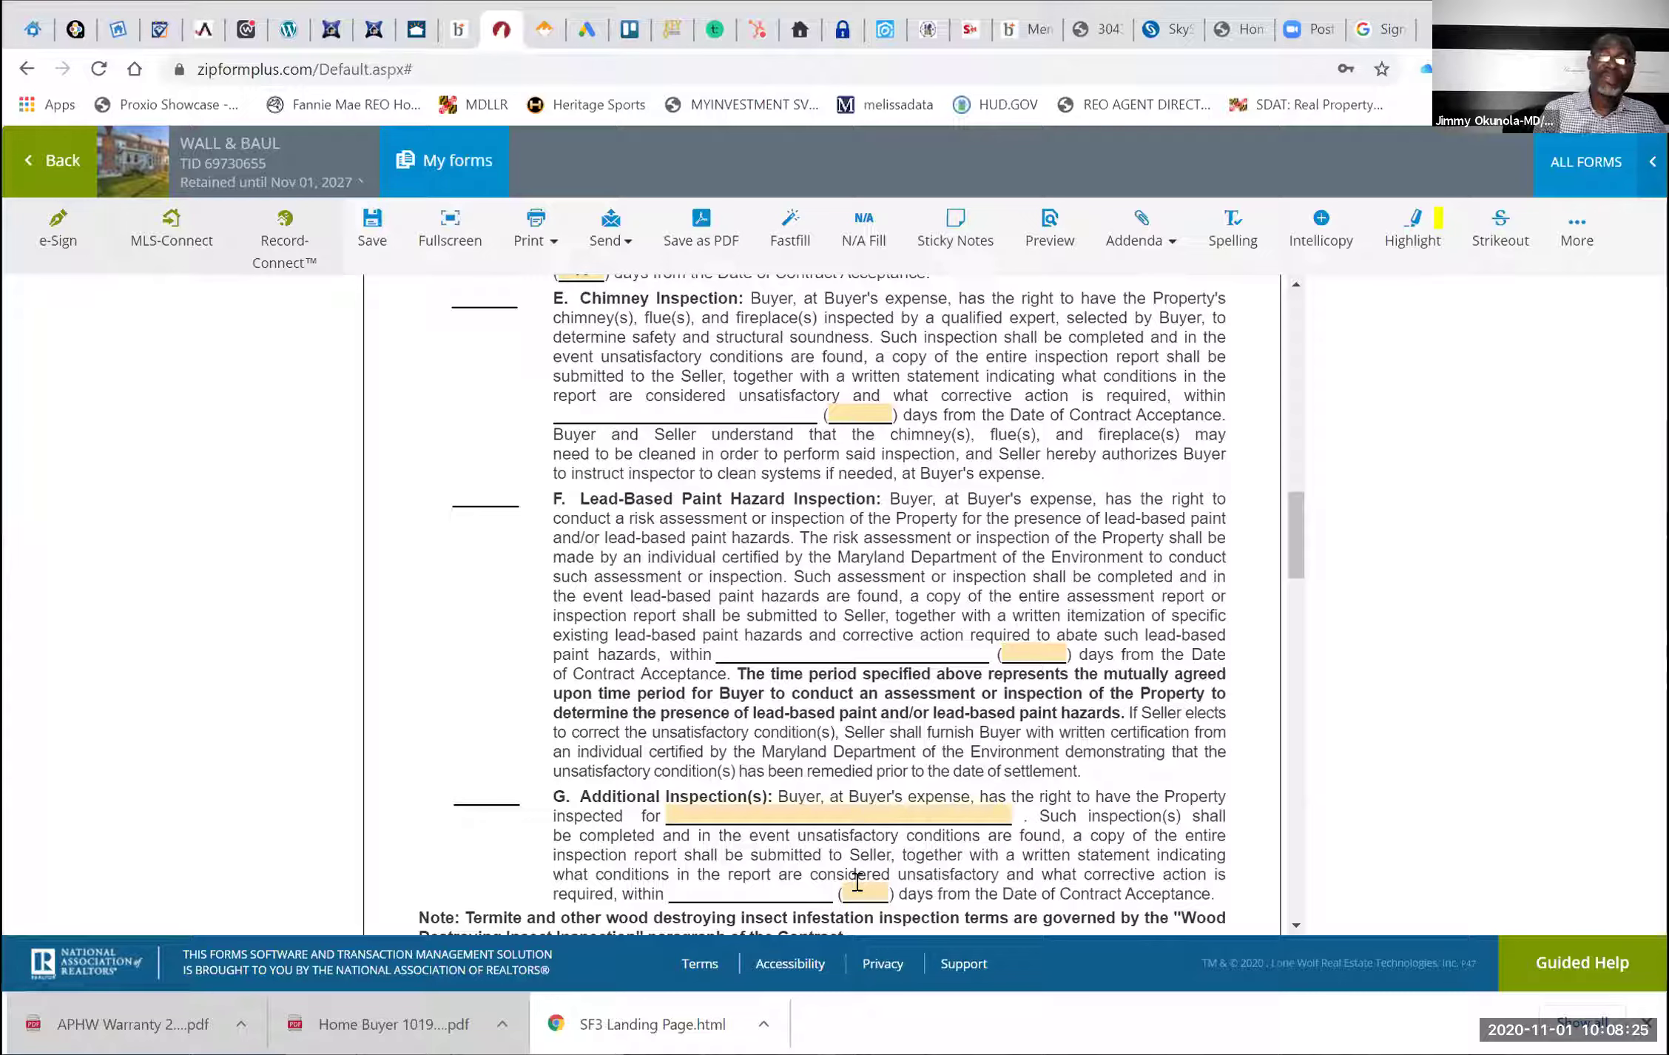
{"action": "left_click", "coordinate": [1038, 654]}
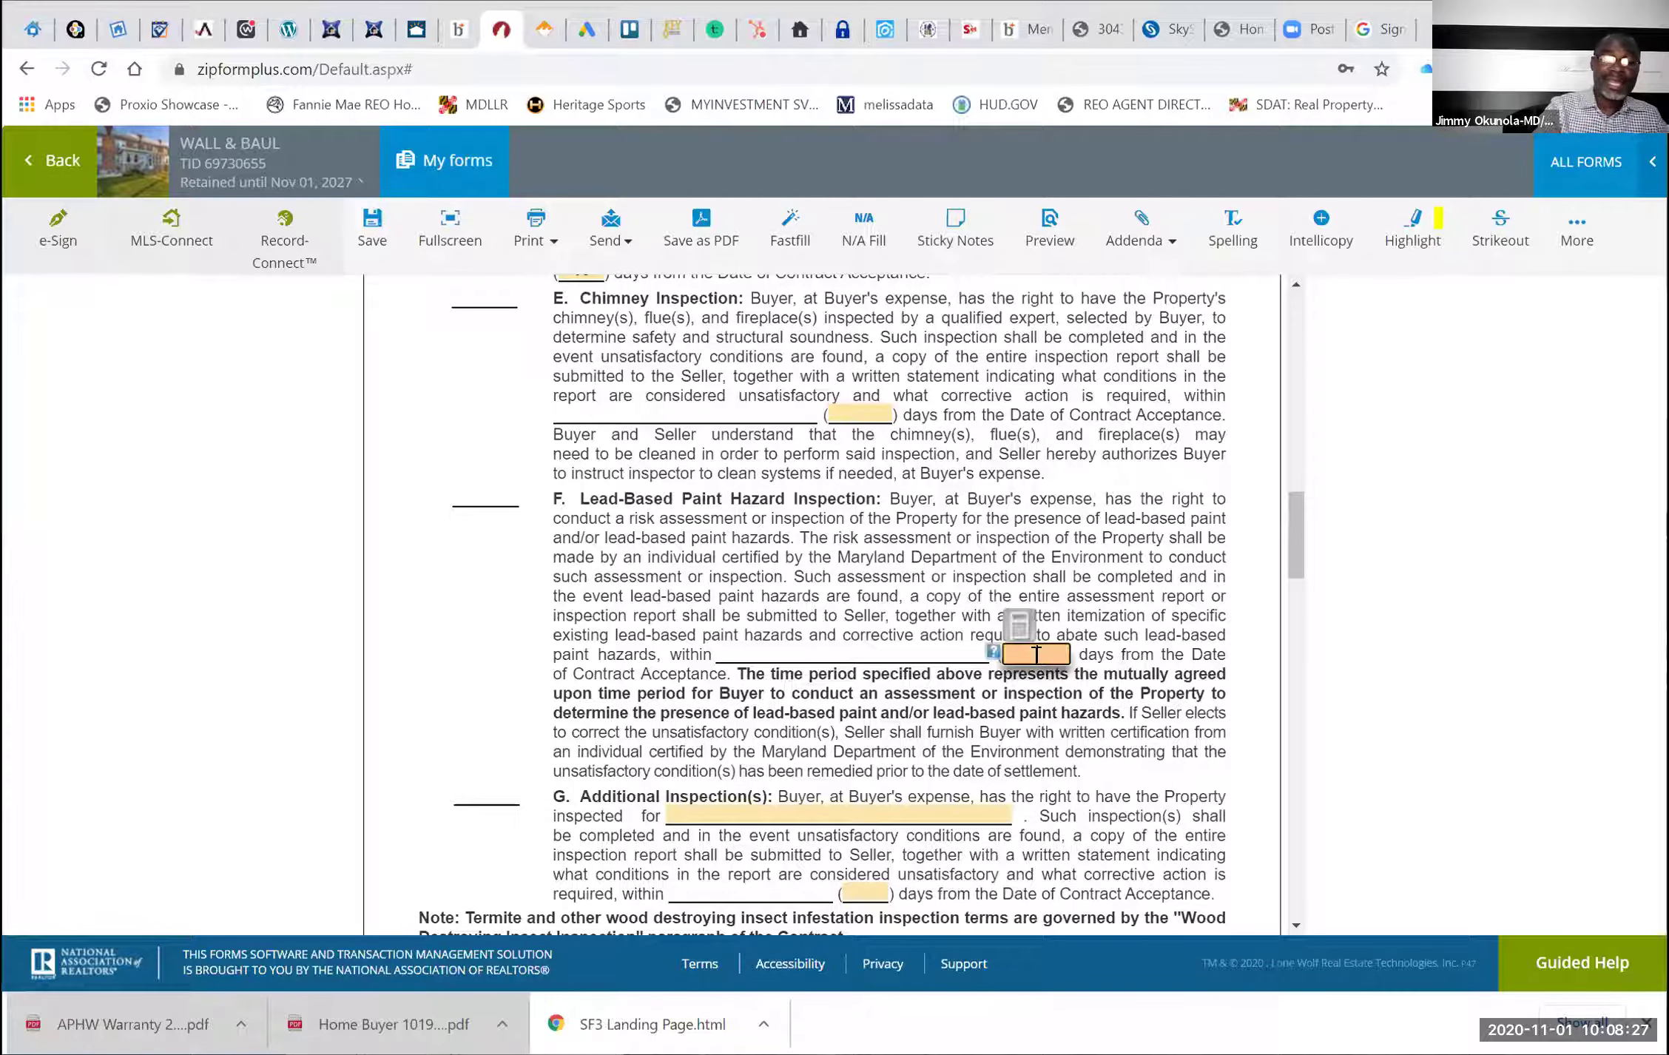
{"action": "type", "text": "10"}
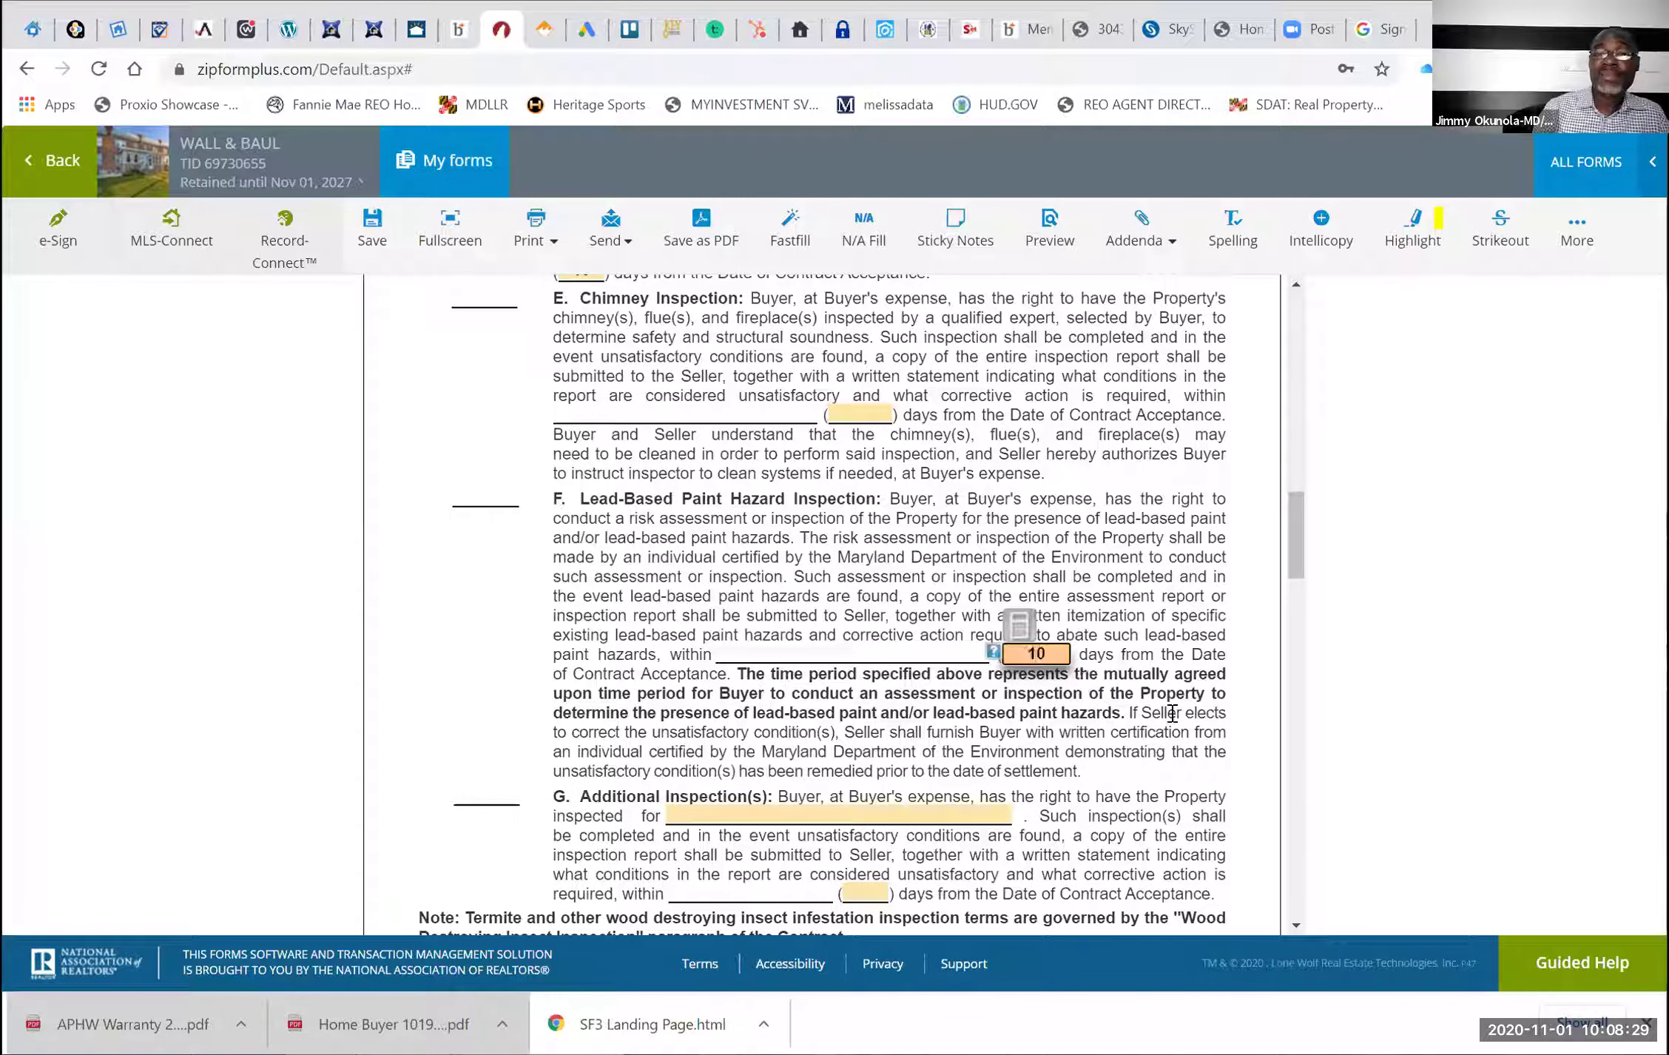
{"action": "left_click", "coordinate": [1173, 713]}
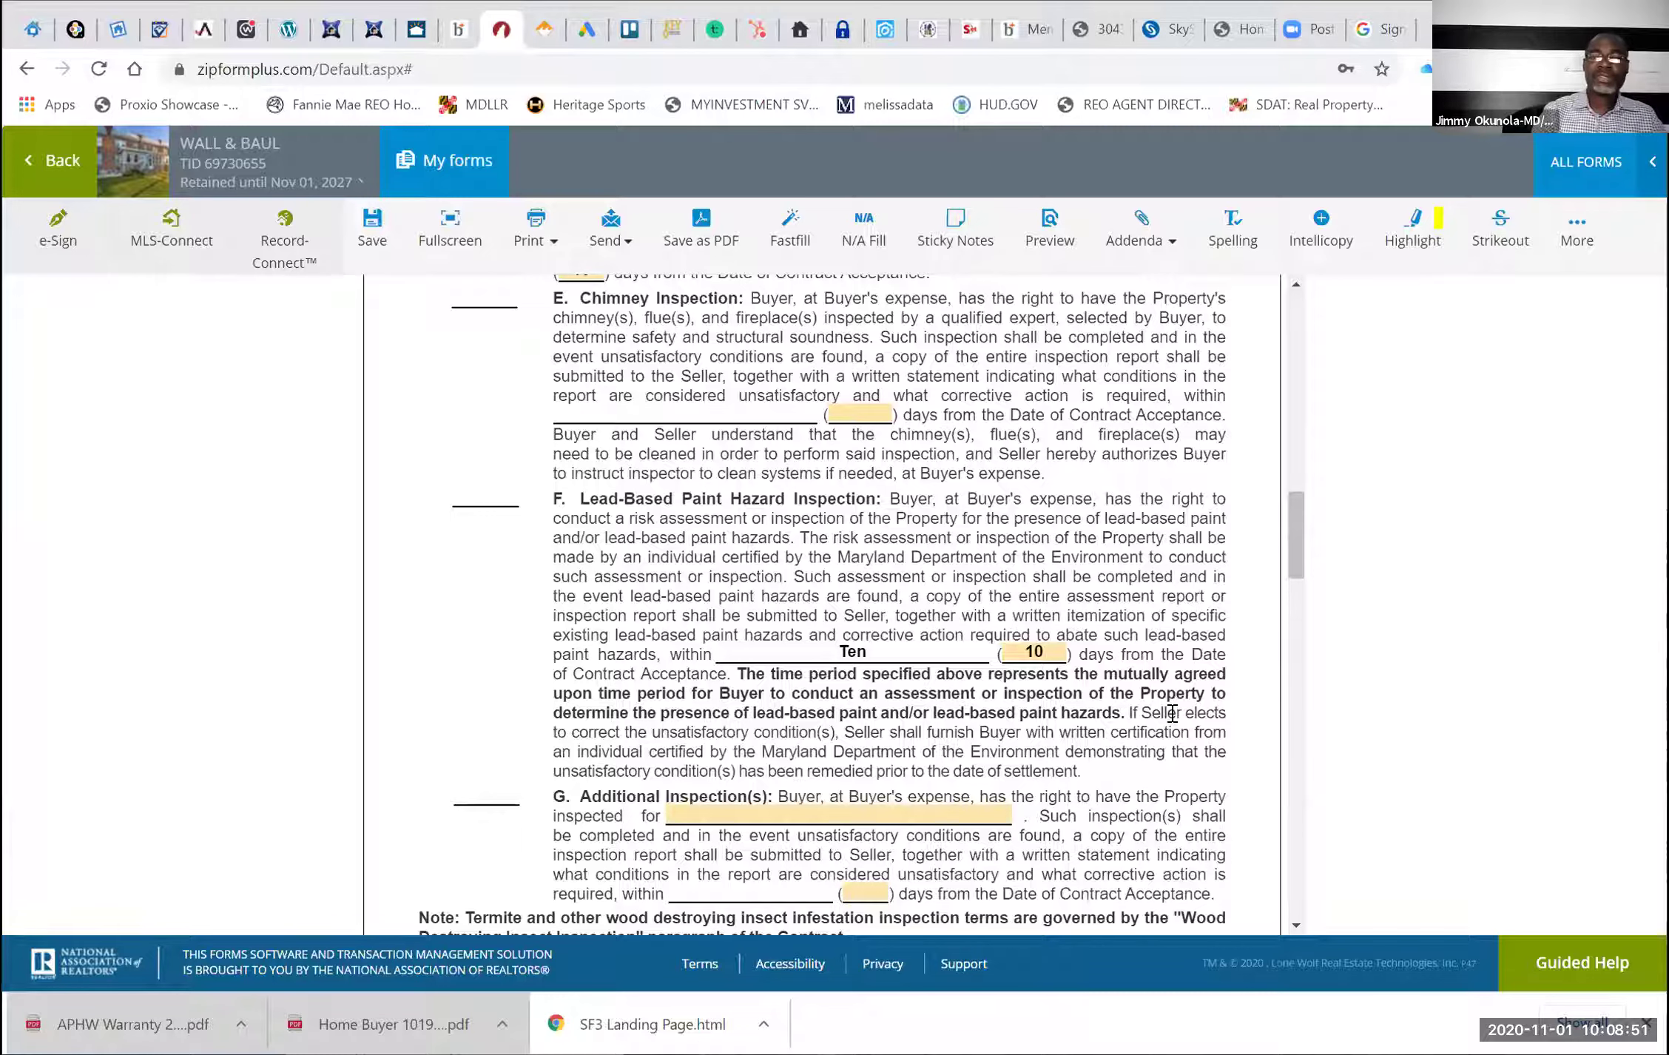
{"action": "scroll", "coordinate": [1171, 718], "scroll_direction": "down", "scroll_amount": 3}
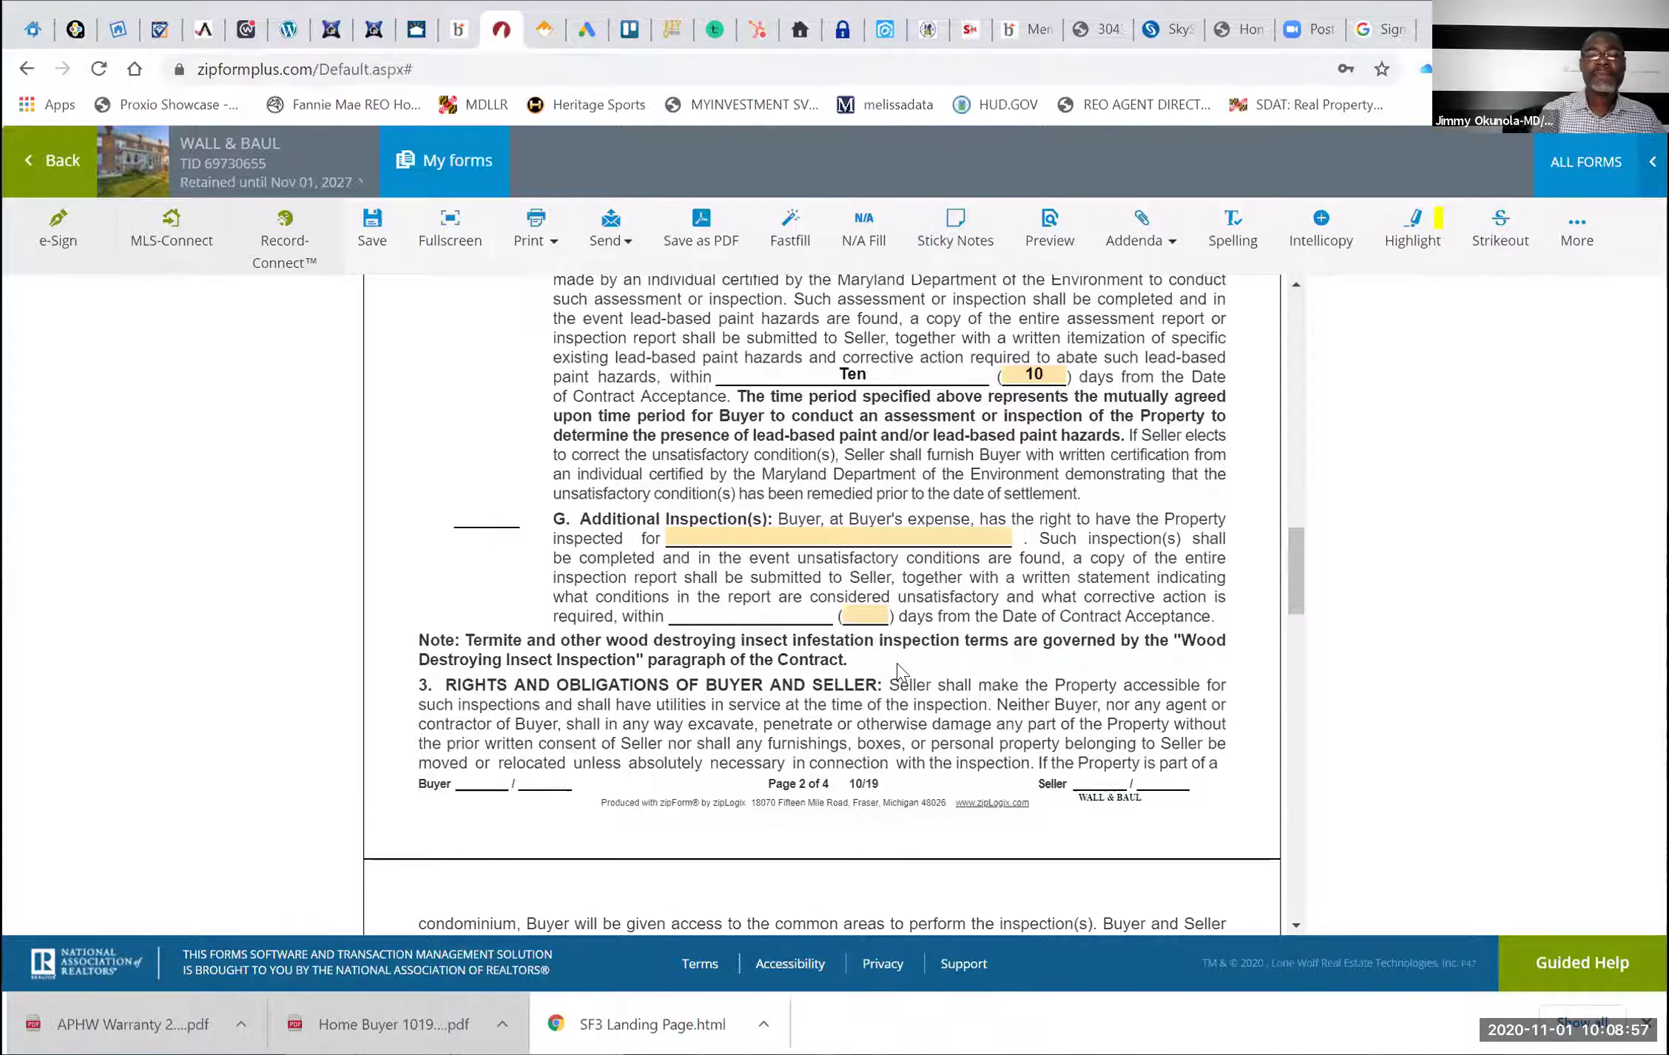
{"action": "scroll", "coordinate": [898, 670], "scroll_direction": "down", "scroll_amount": 10}
{"action": "scroll", "coordinate": [898, 670], "scroll_direction": "down", "scroll_amount": 8}
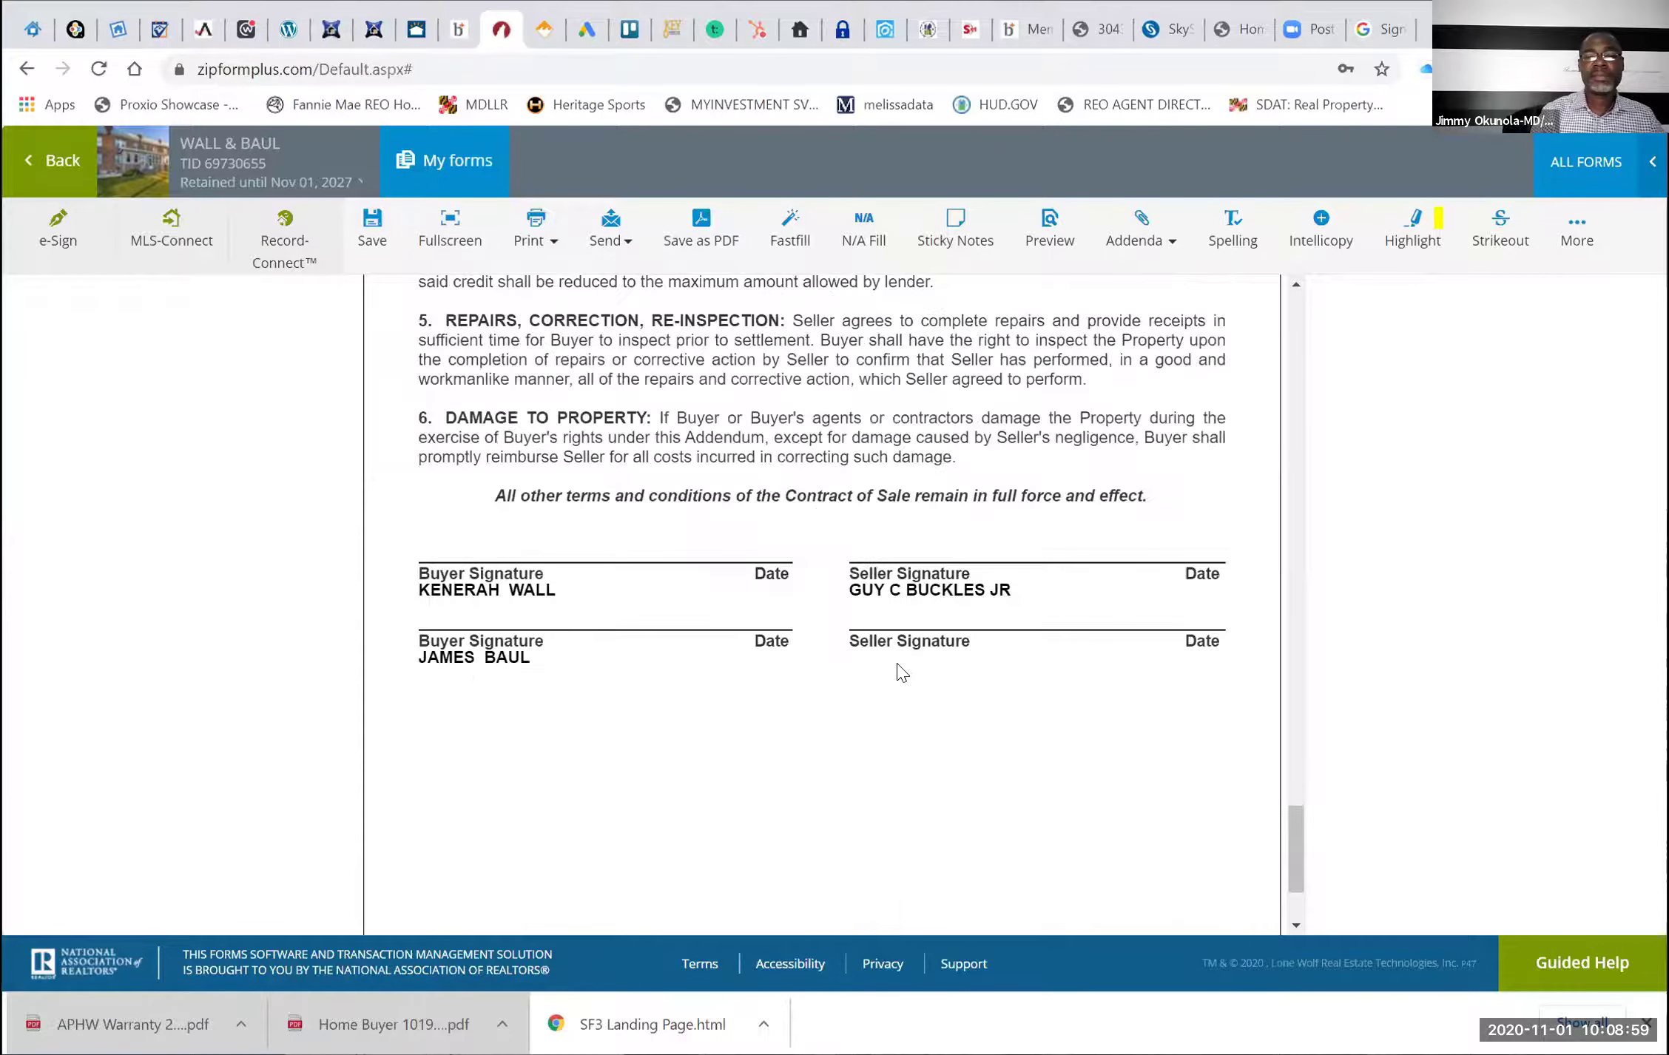
{"action": "scroll", "coordinate": [483, 342], "scroll_direction": "up", "scroll_amount": 15}
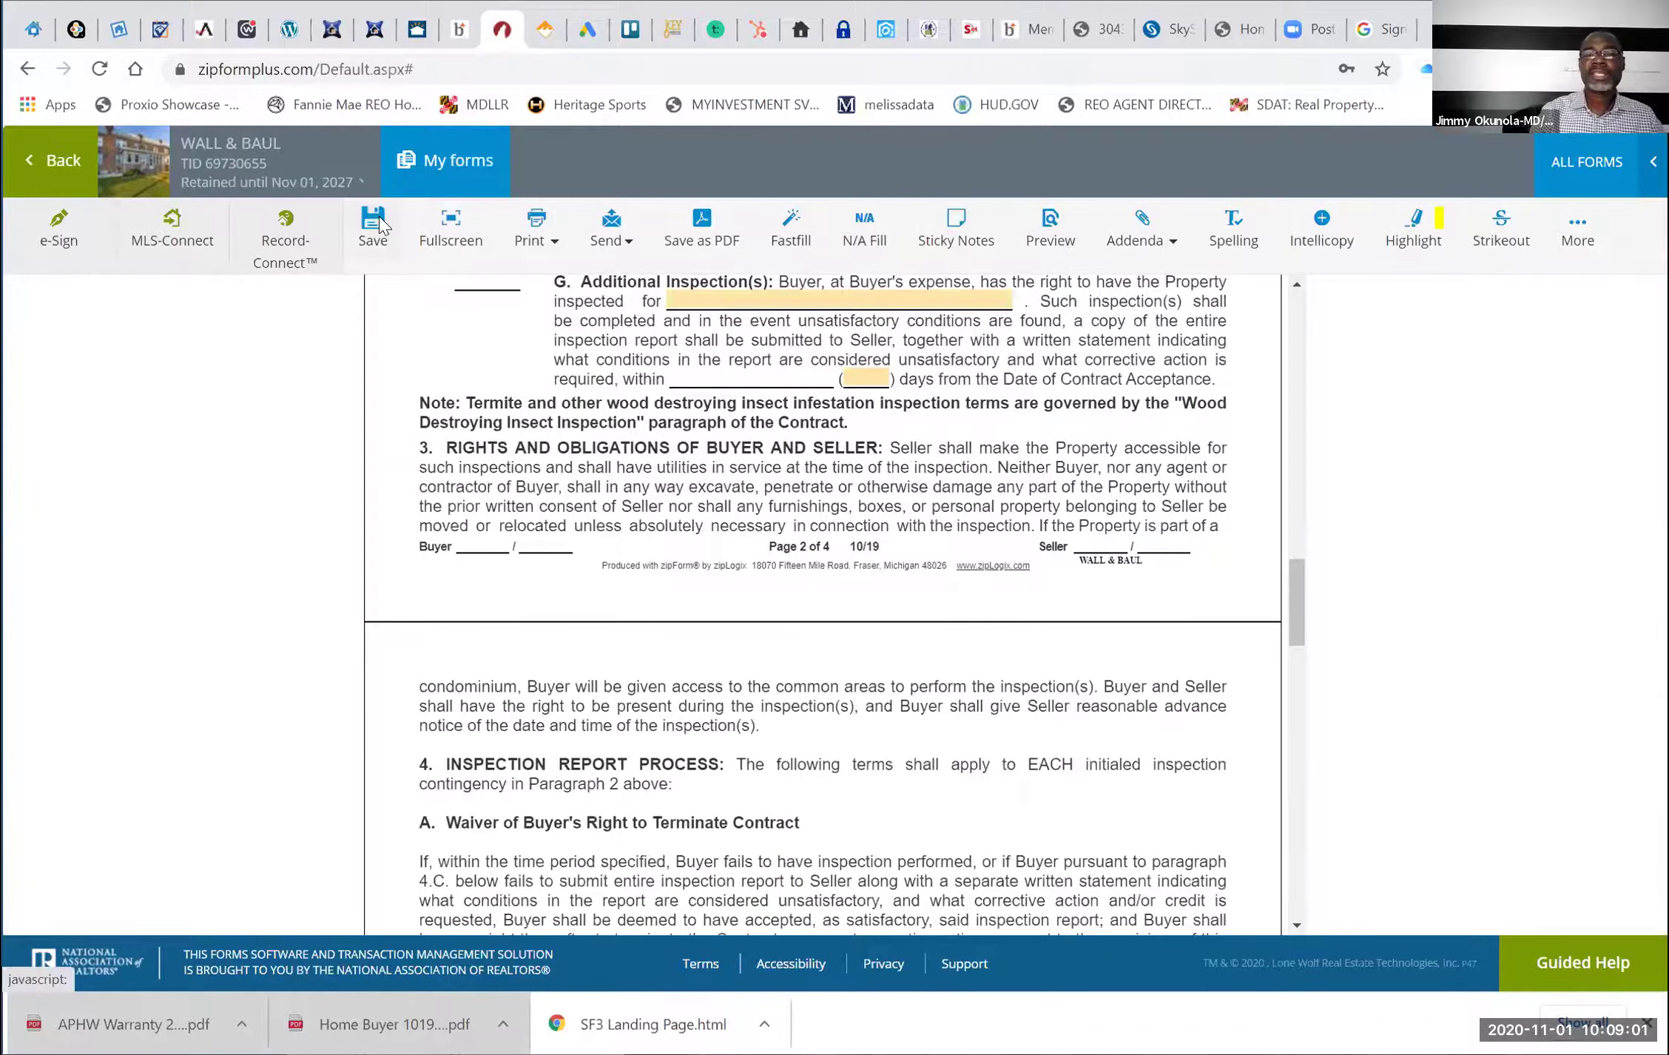
{"action": "left_click", "coordinate": [374, 222]}
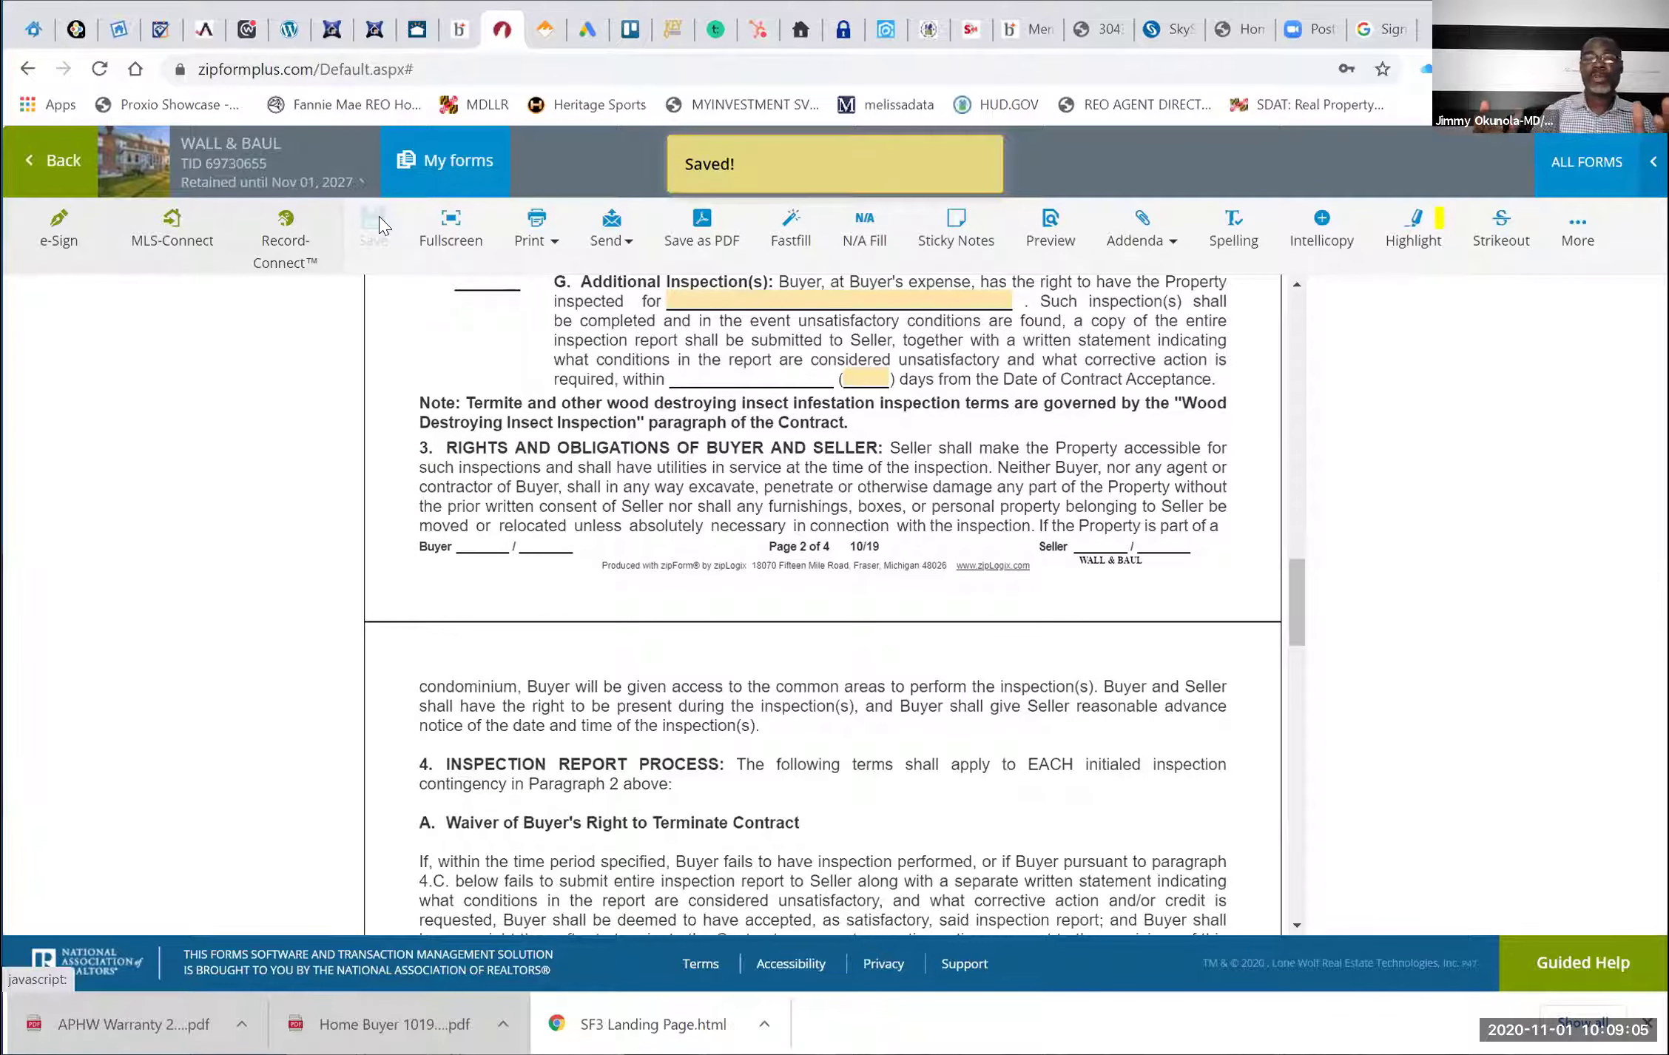
Return to the documents list and open the Seller Contribution Addendum
{"action": "left_click", "coordinate": [63, 178]}
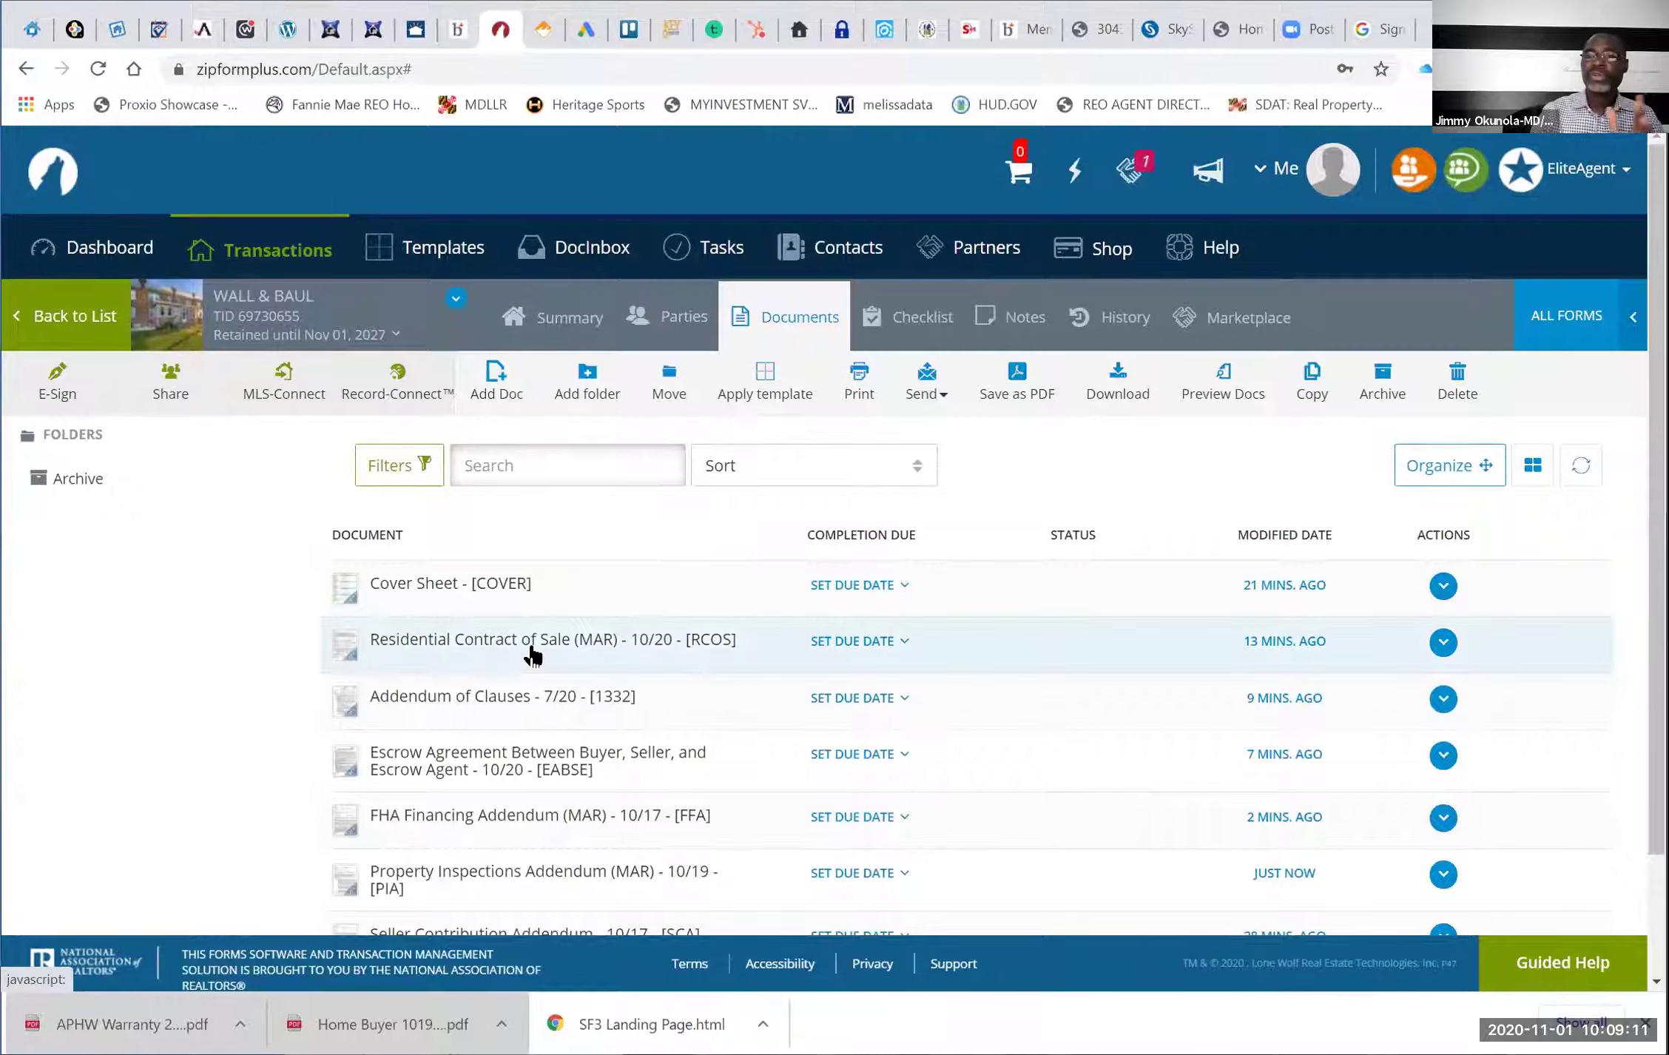
{"action": "scroll", "coordinate": [532, 655], "scroll_direction": "down", "scroll_amount": 2}
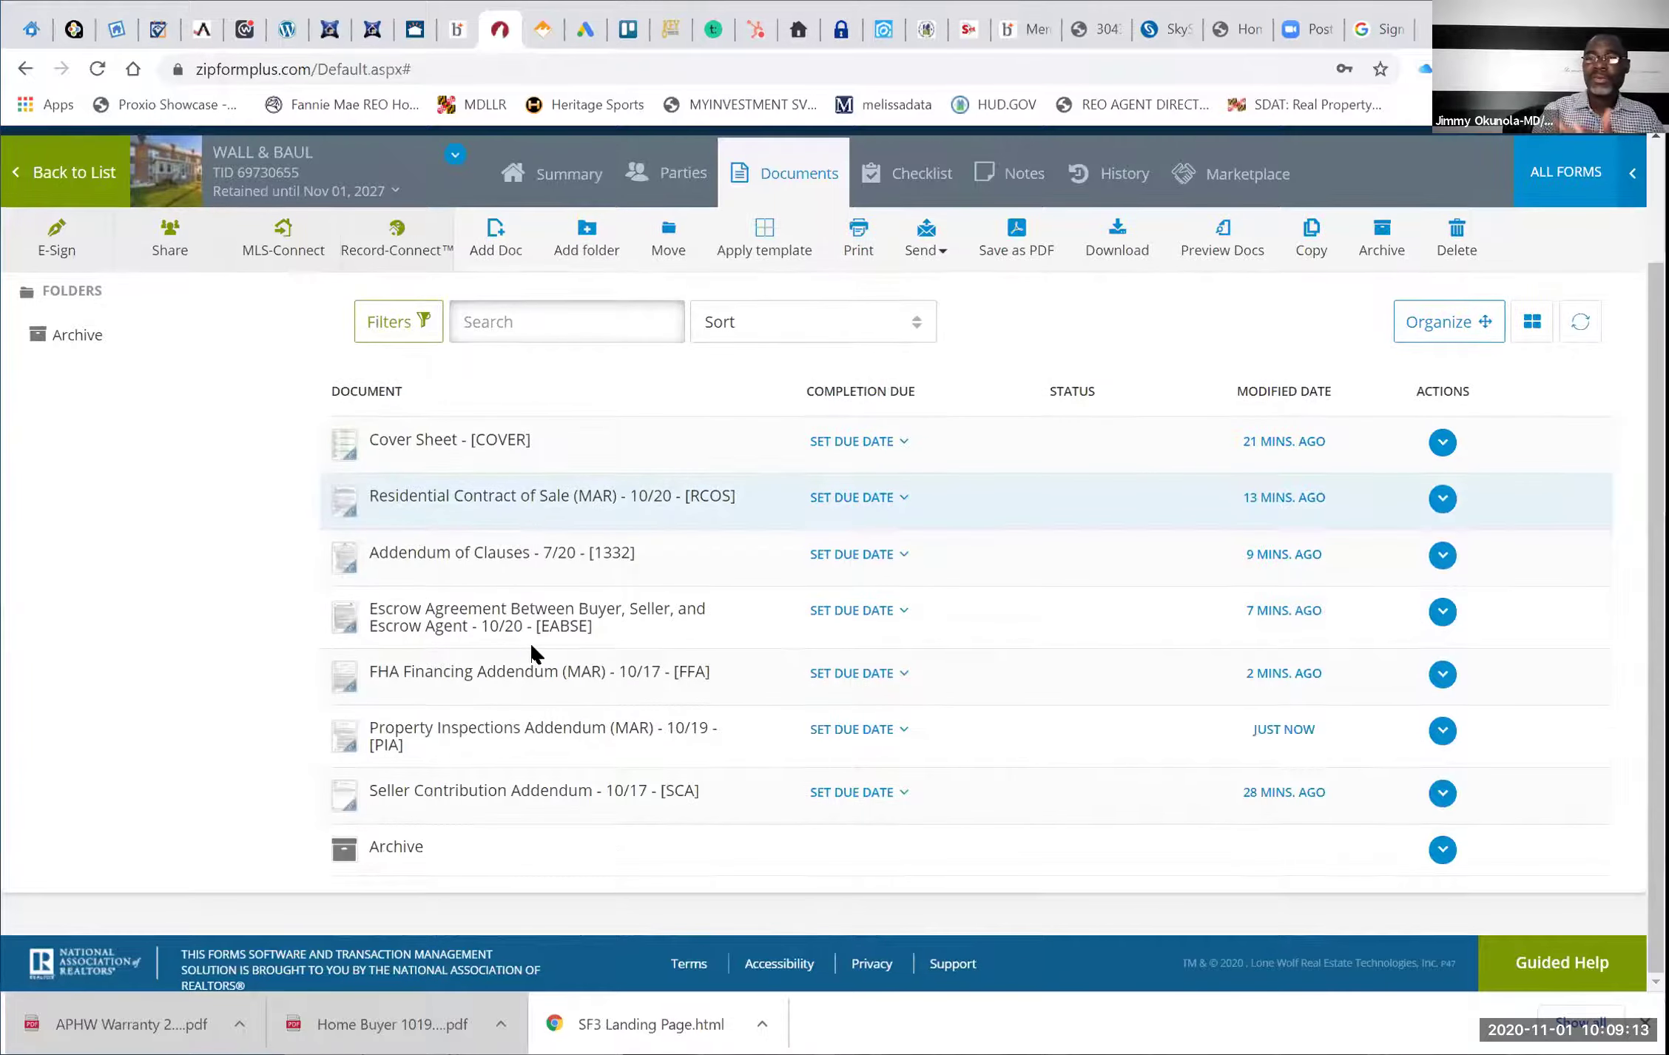
{"action": "left_click", "coordinate": [548, 793]}
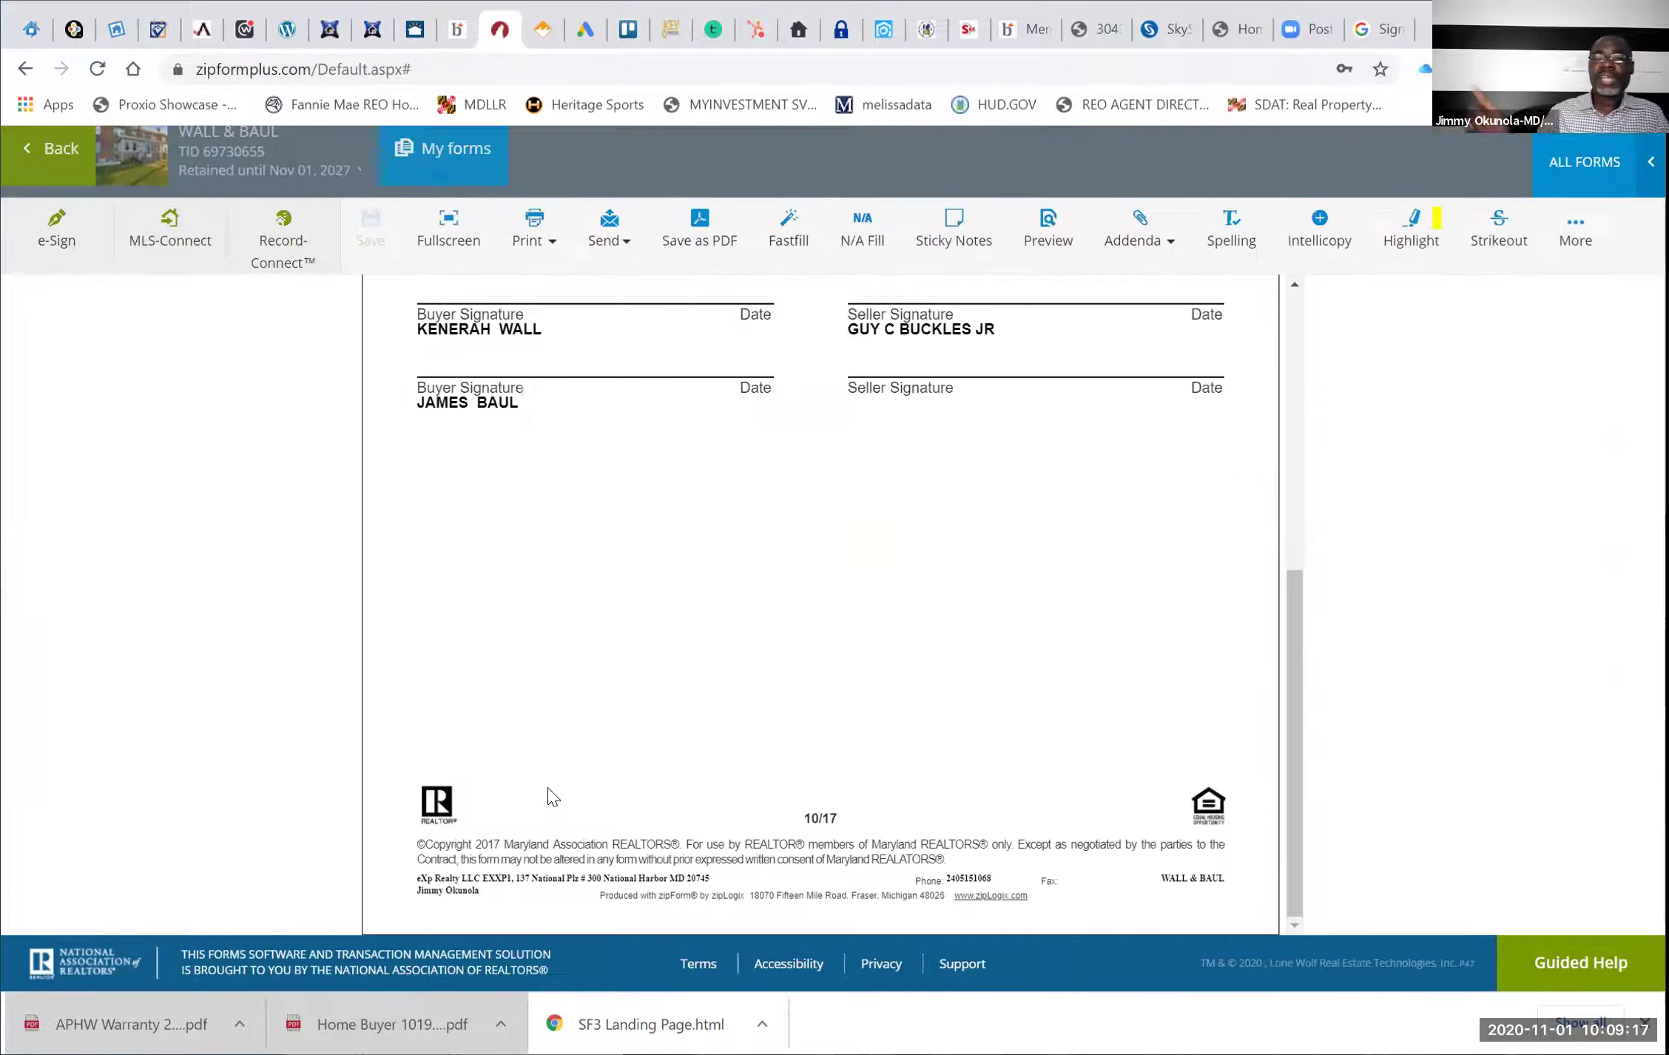
{"action": "scroll", "coordinate": [548, 793], "scroll_direction": "up", "scroll_amount": 5}
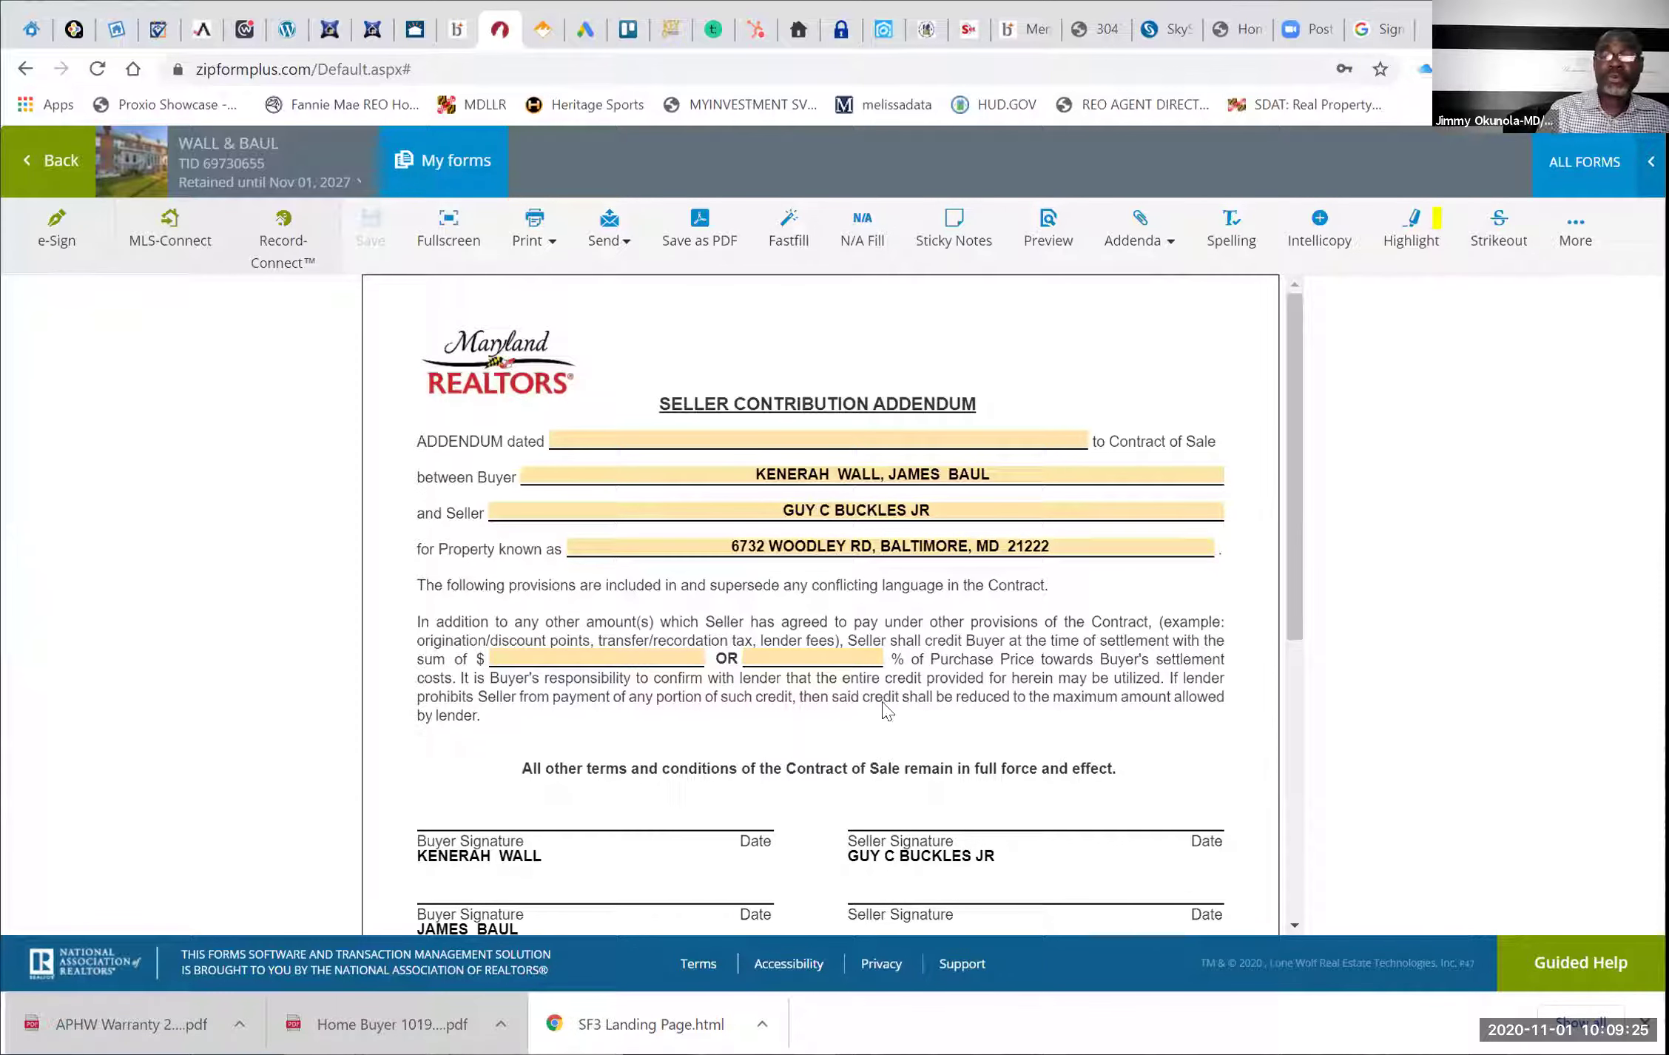
Date the Seller Contribution Addendum October 31, 2020 with a 6% purchase price credit, and save
{"action": "left_click", "coordinate": [786, 679]}
{"action": "left_click", "coordinate": [790, 662]}
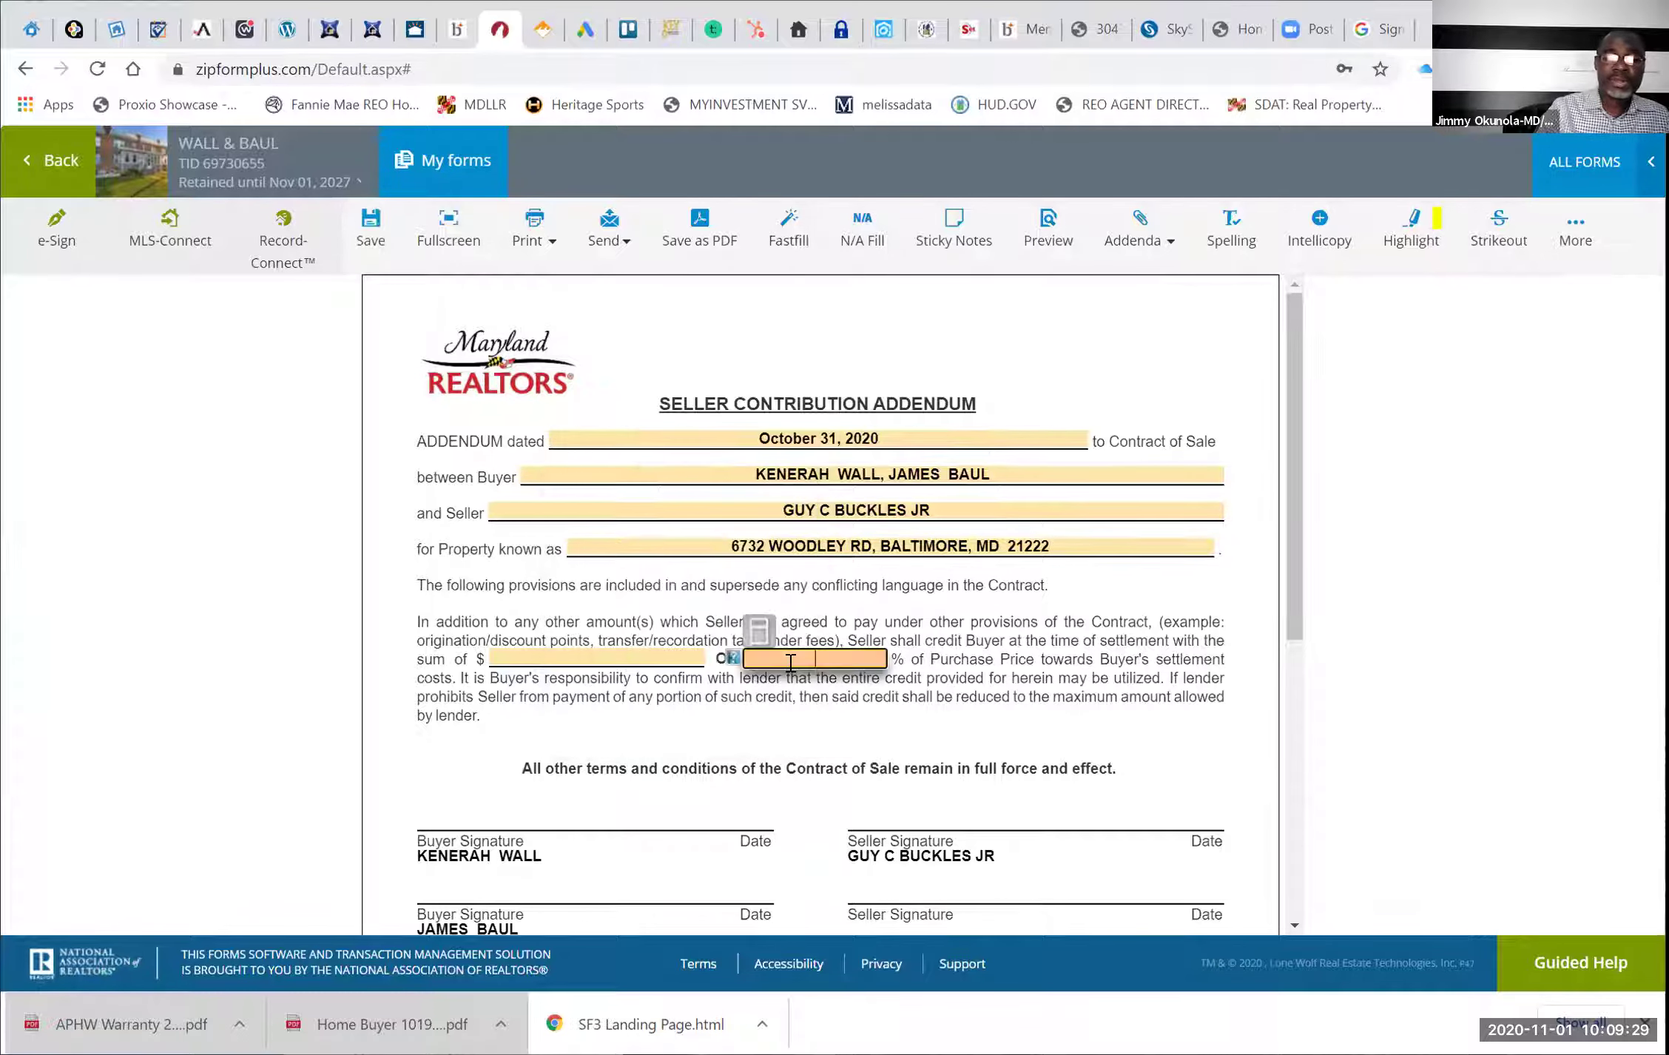
{"action": "type", "text": "6"}
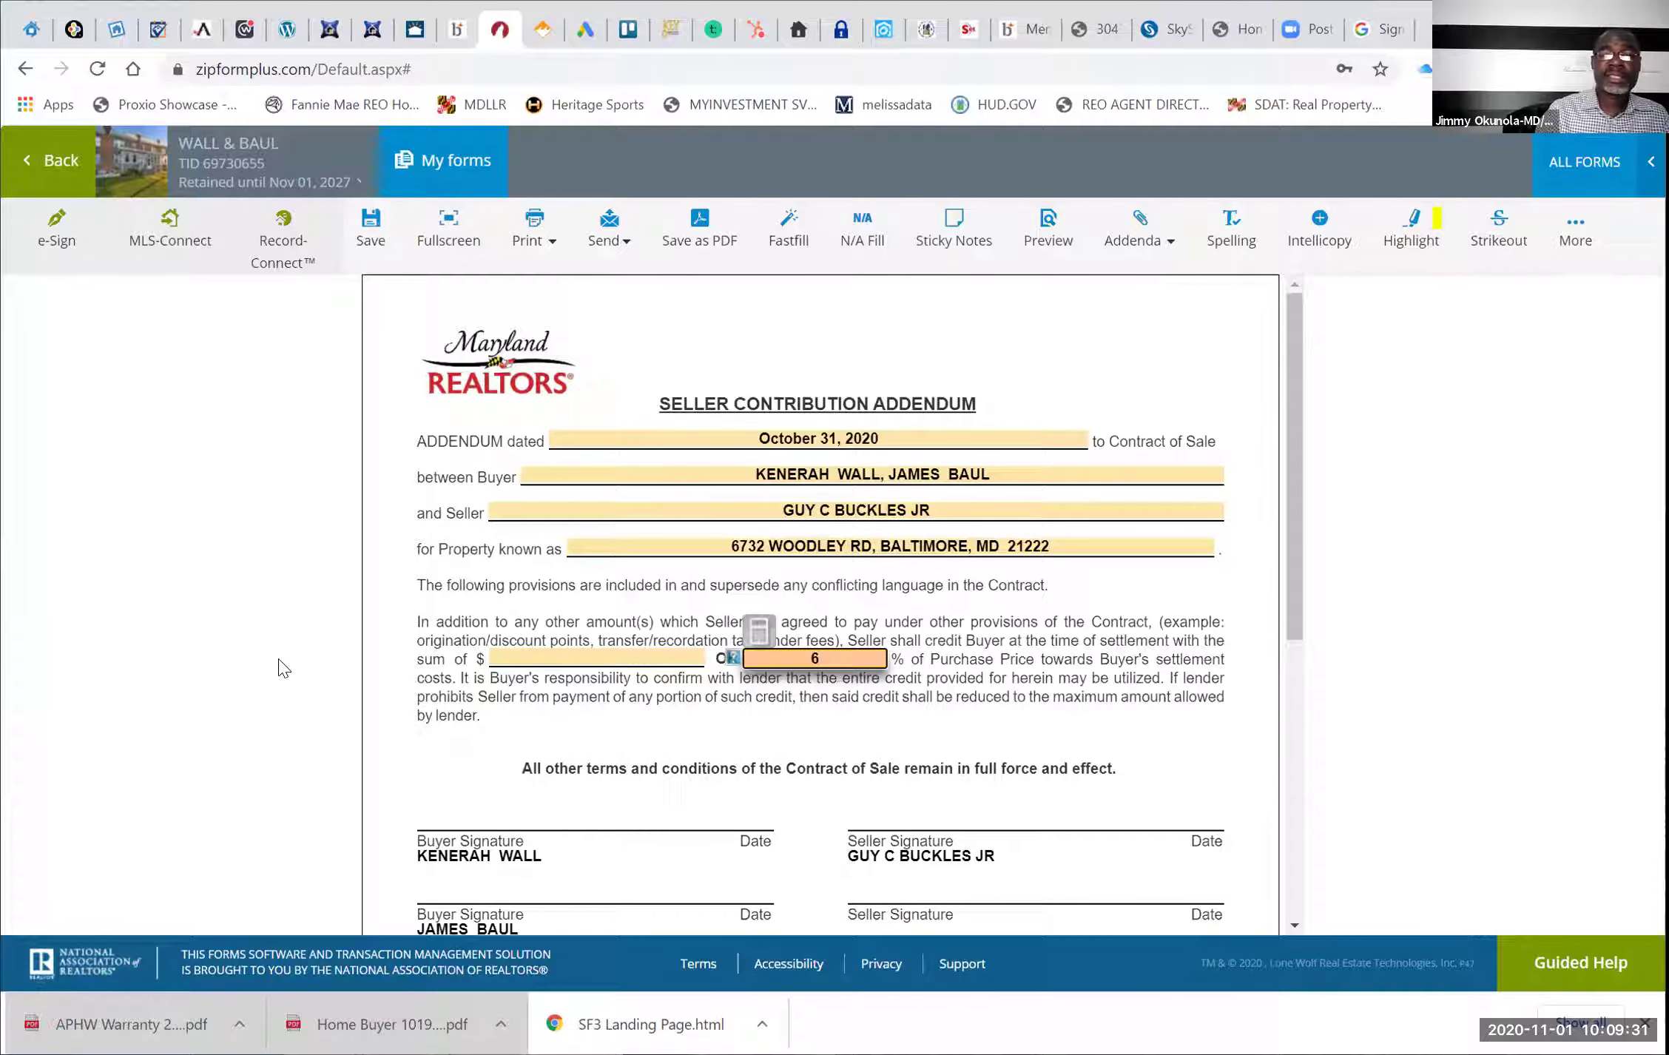
{"action": "left_click", "coordinate": [281, 666]}
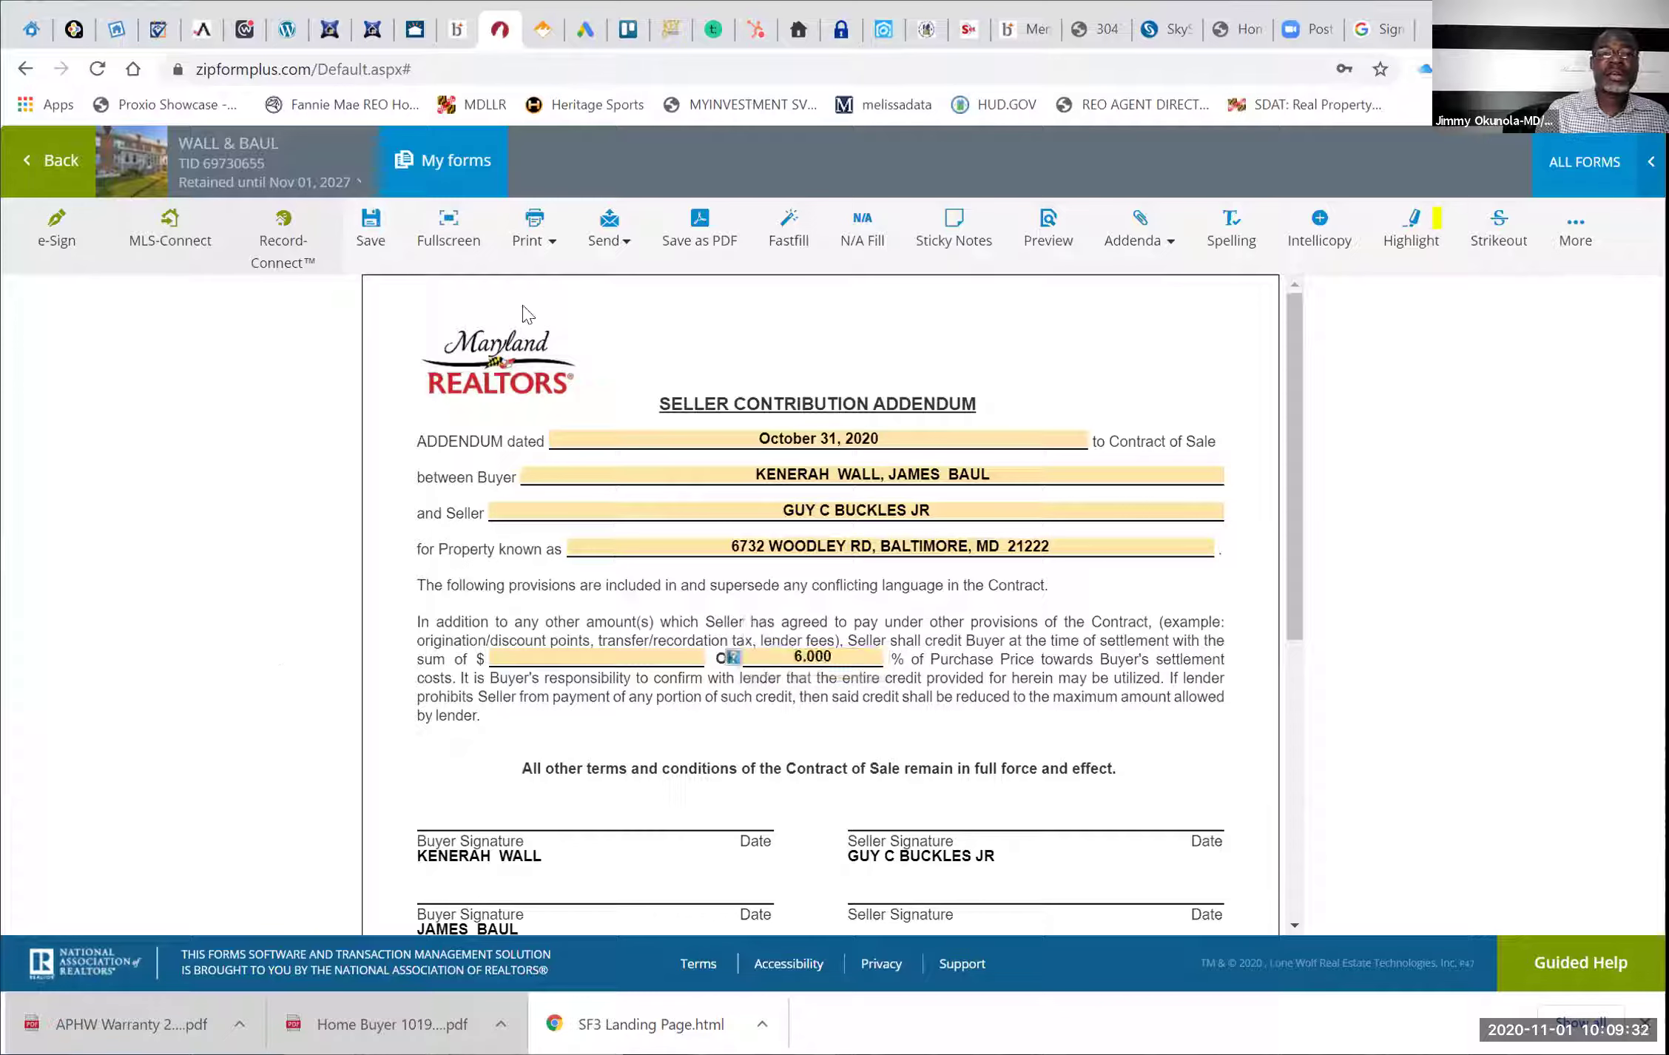
{"action": "left_click", "coordinate": [372, 226]}
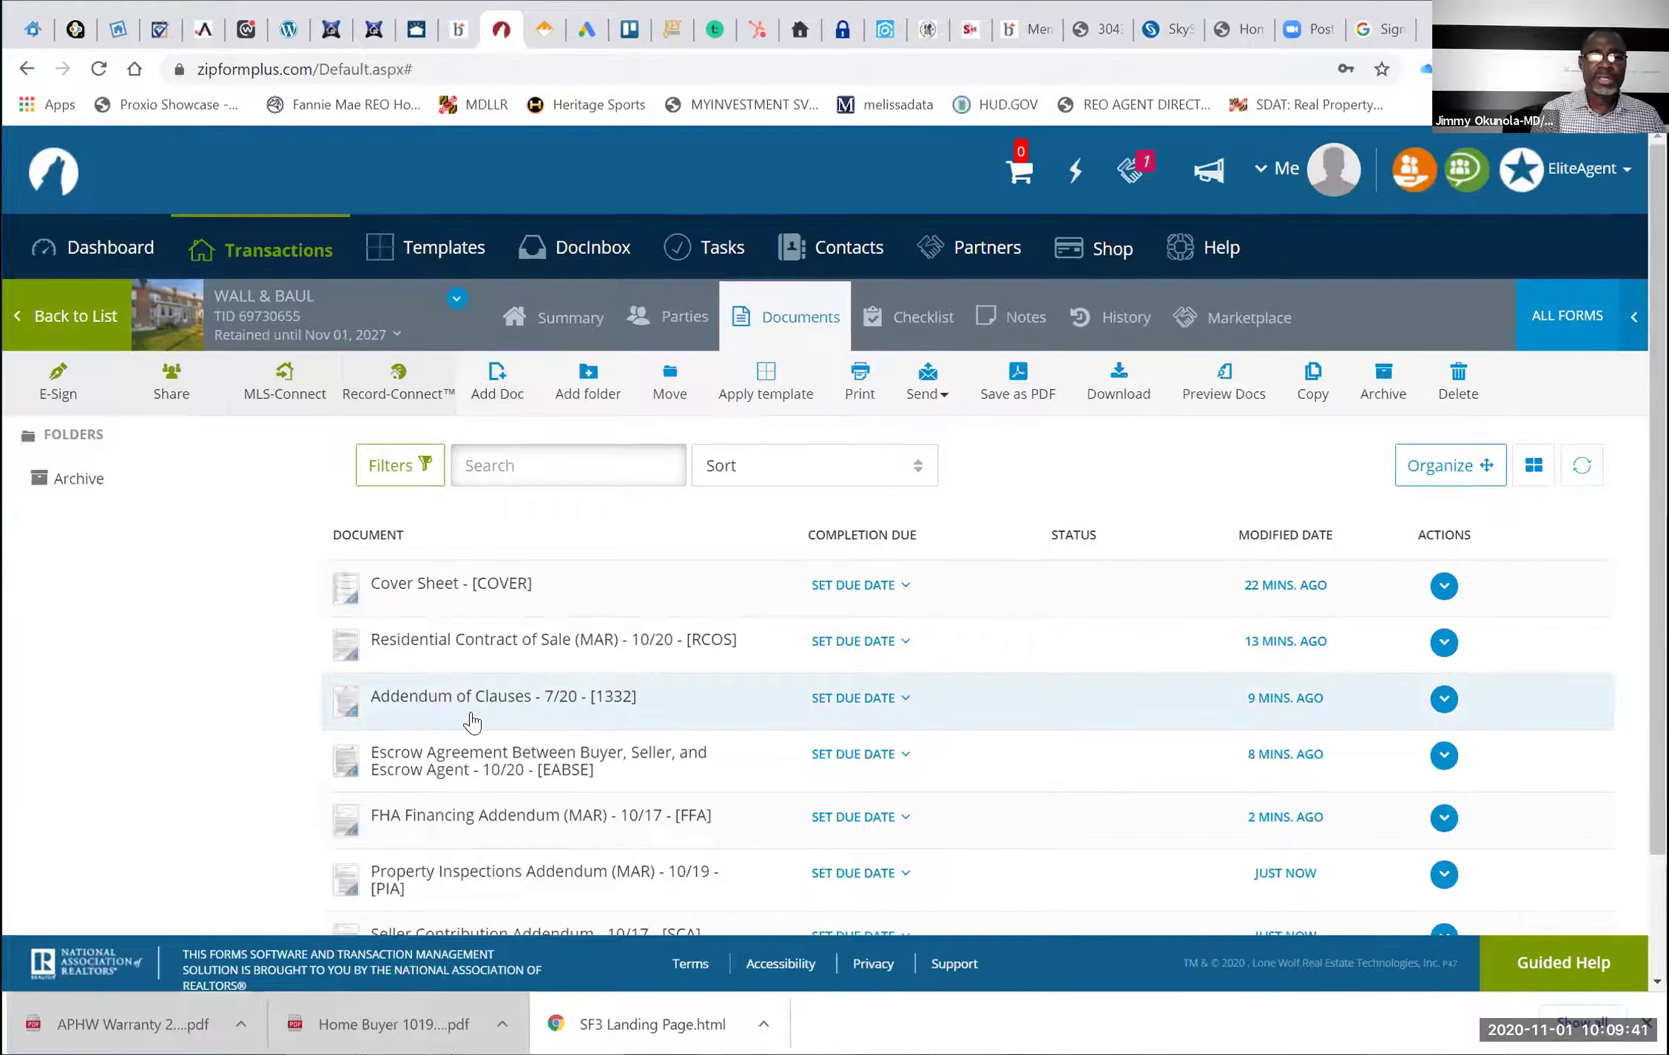
Open the Addendum of Clauses and scroll through it to review its contents
{"action": "left_click", "coordinate": [475, 699]}
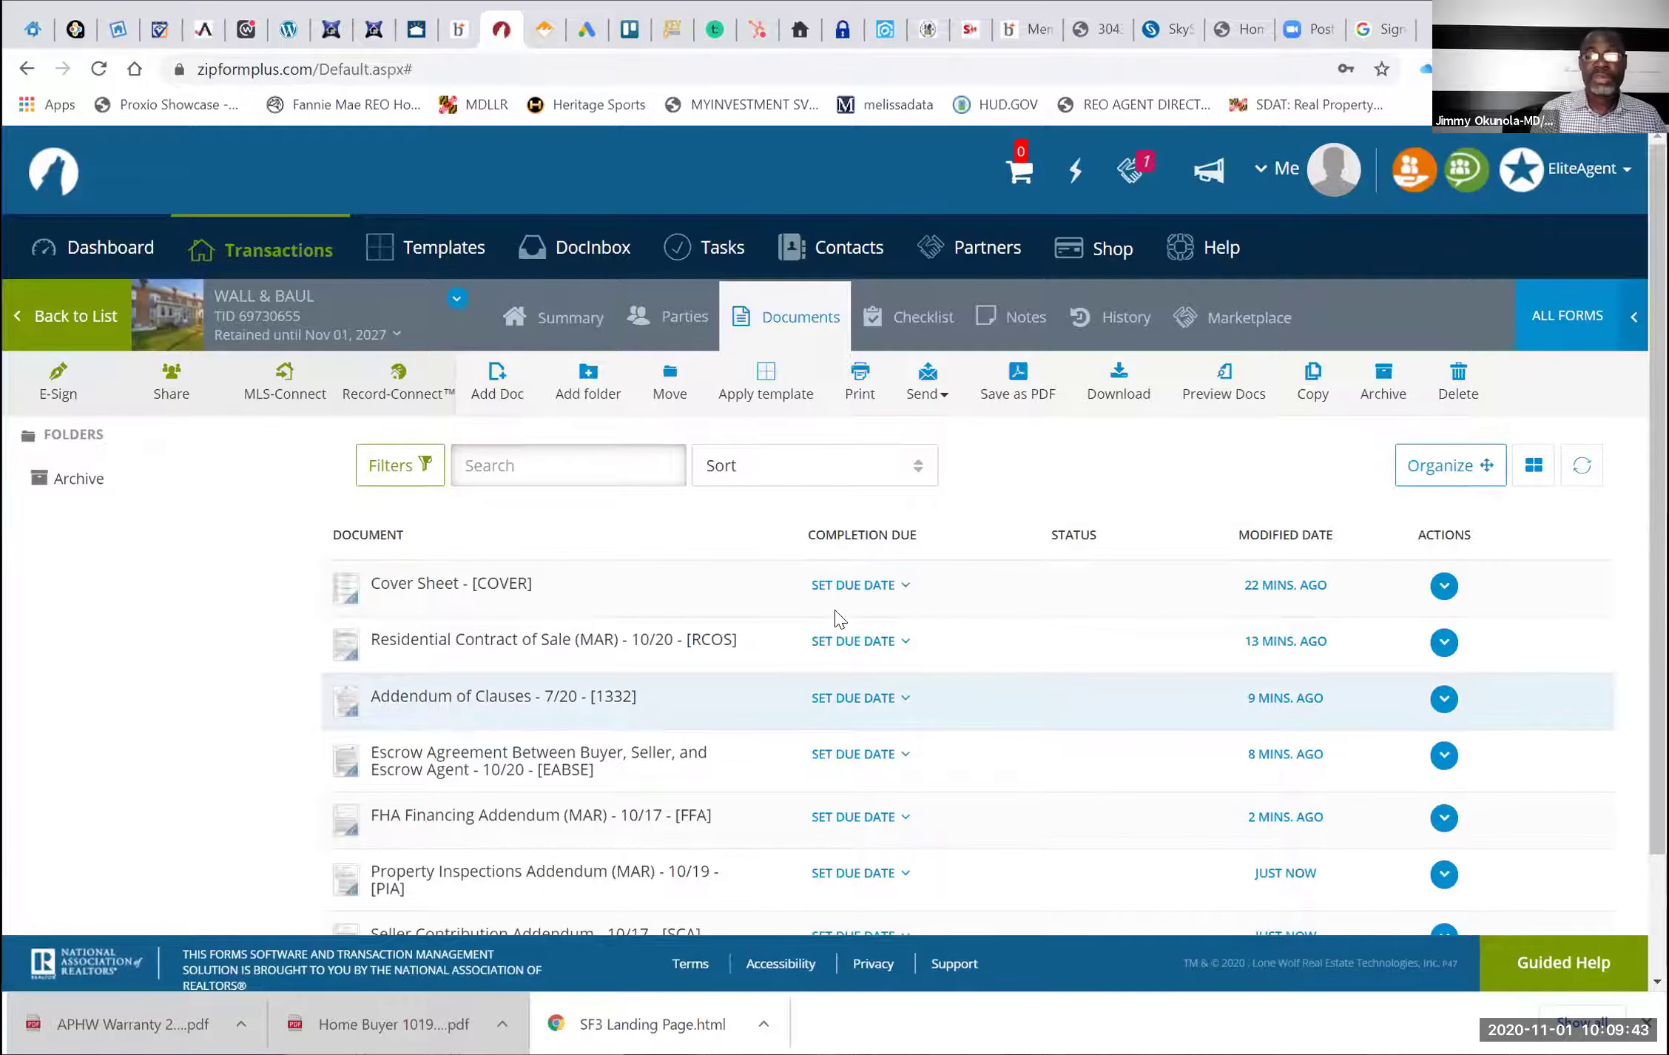
{"action": "scroll", "coordinate": [1028, 575], "scroll_direction": "down", "scroll_amount": 1}
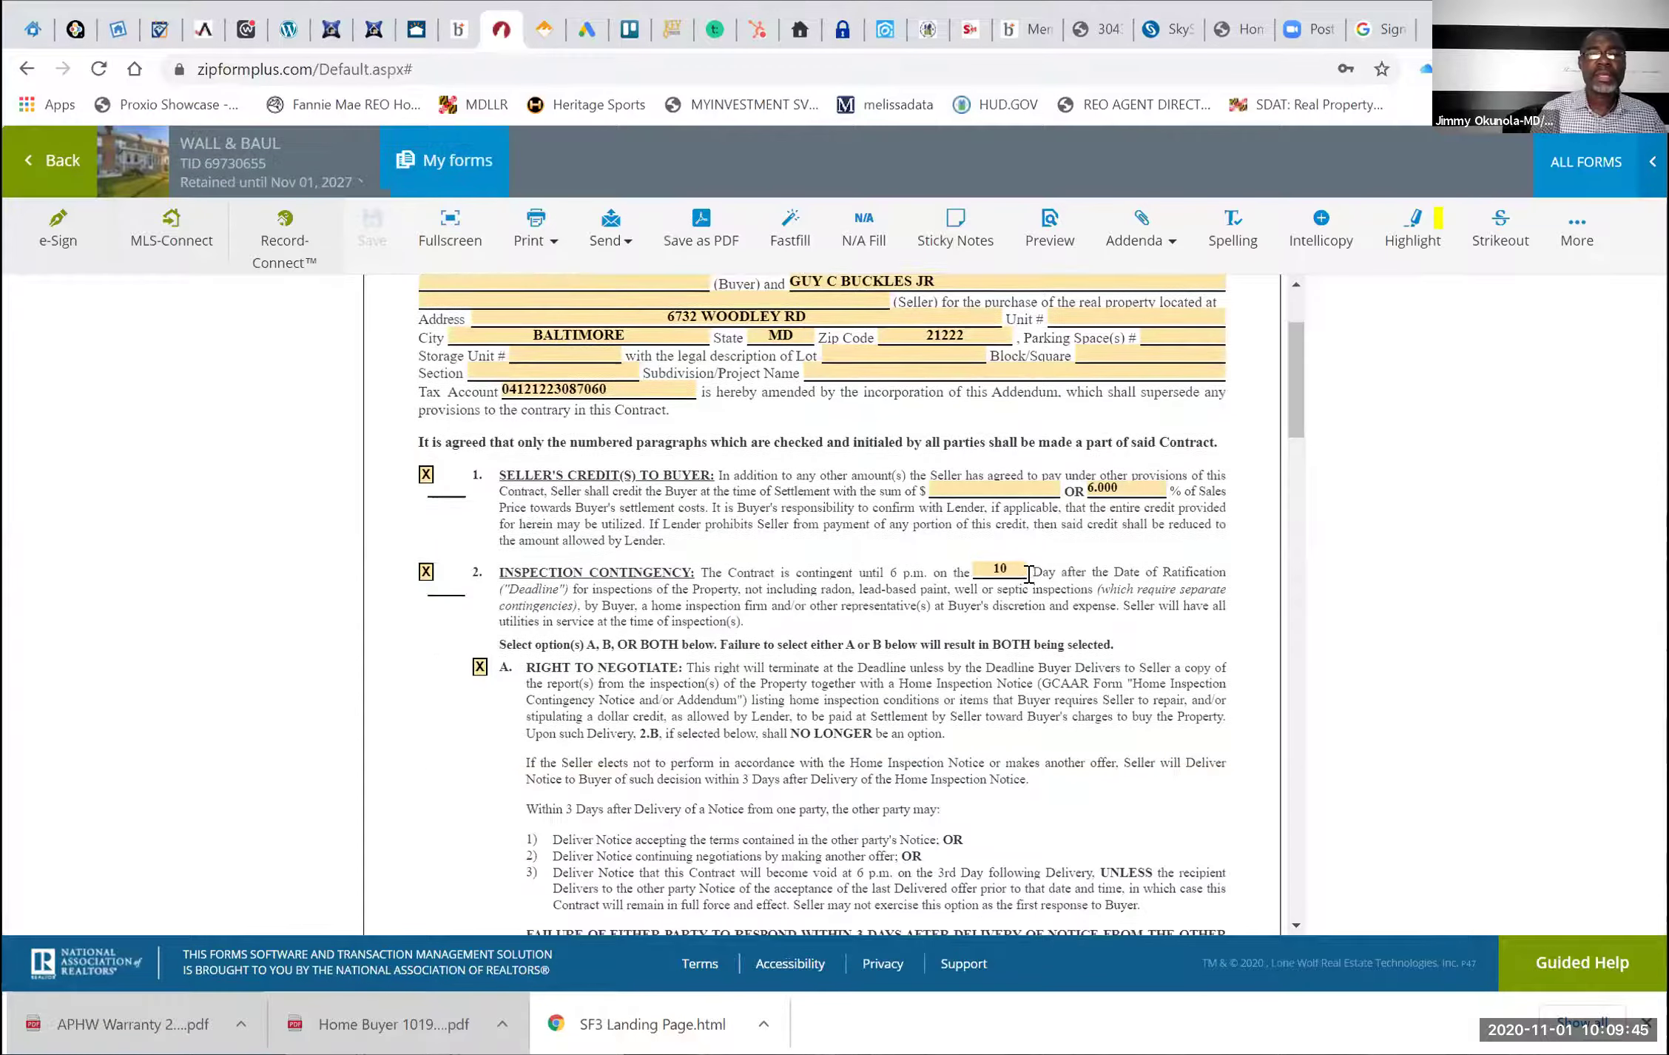
{"action": "scroll", "coordinate": [1028, 575], "scroll_direction": "down", "scroll_amount": 3}
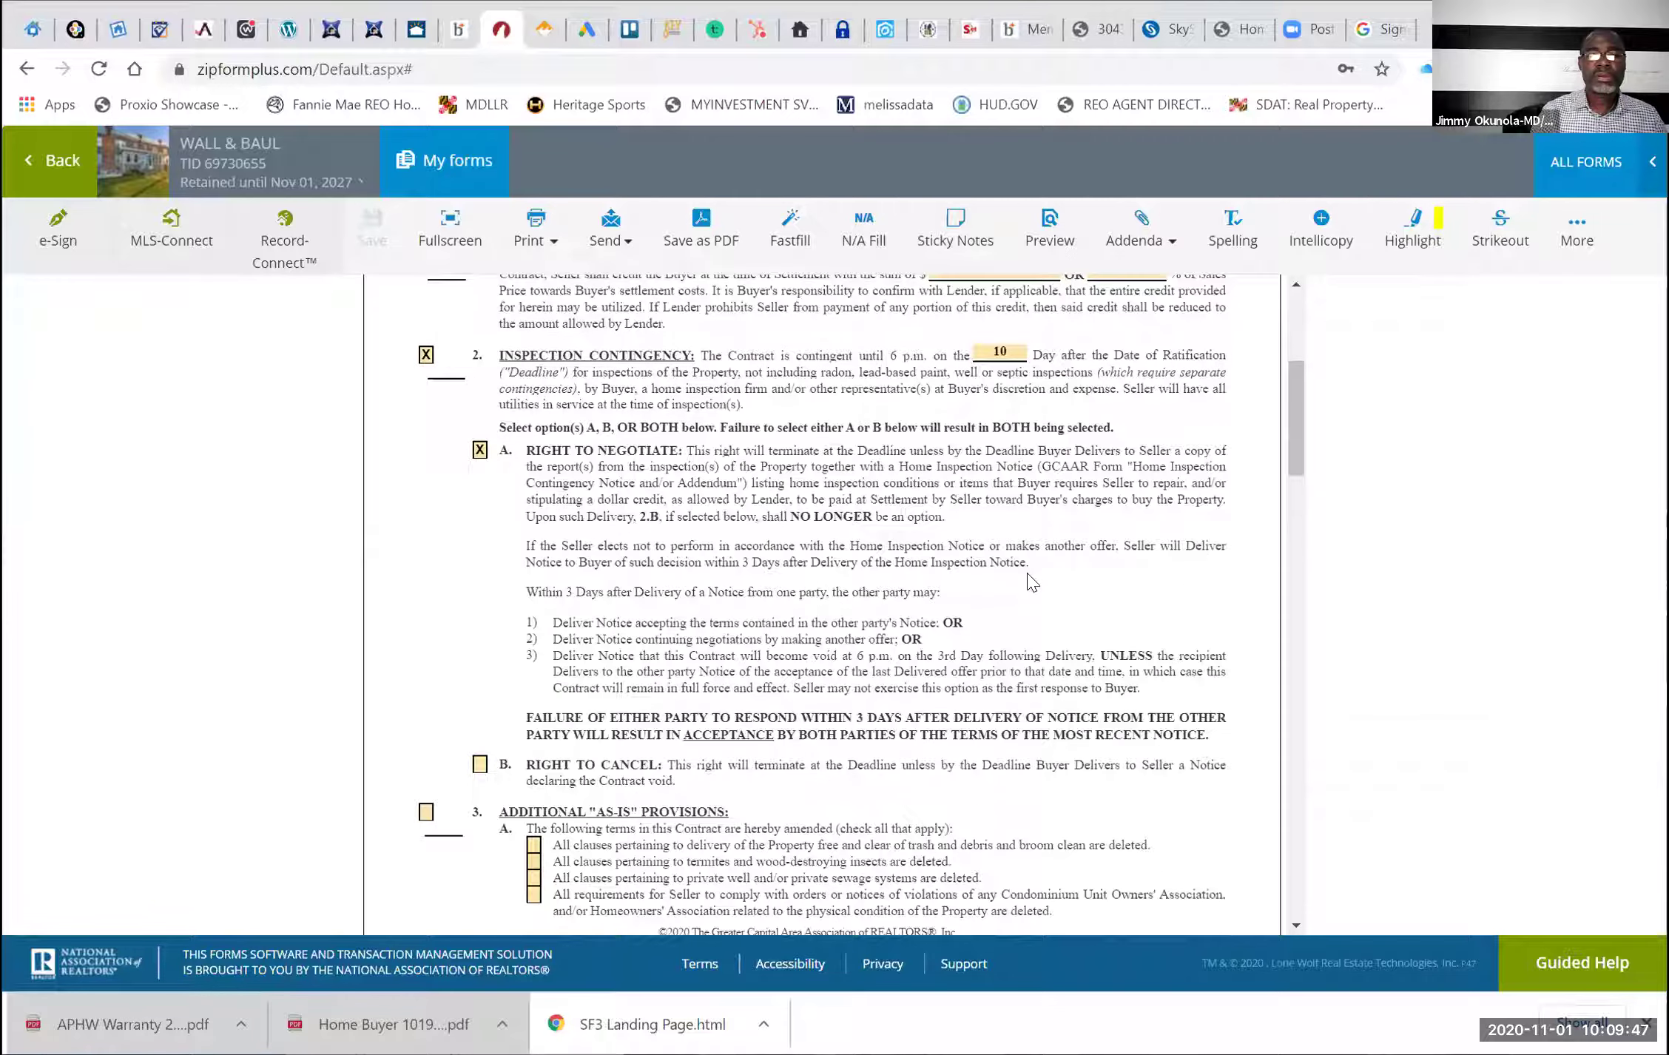
{"action": "scroll", "coordinate": [1032, 582], "scroll_direction": "down", "scroll_amount": 5}
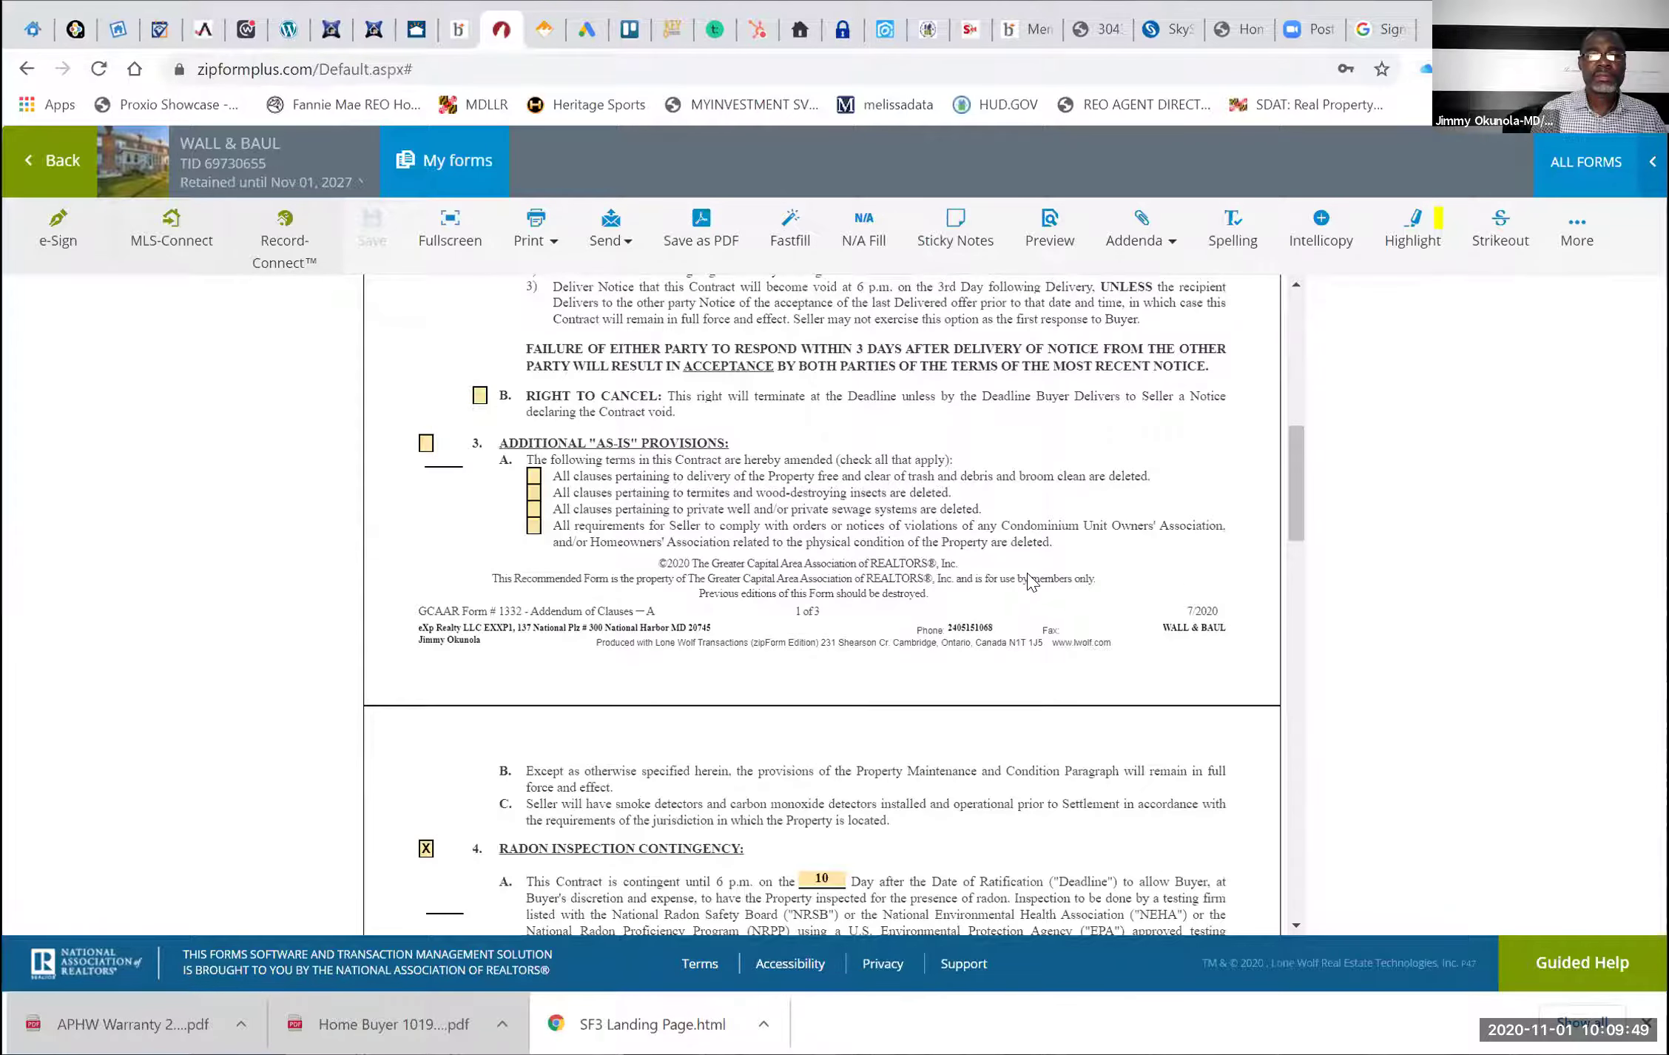
{"action": "scroll", "coordinate": [1032, 582], "scroll_direction": "down", "scroll_amount": 5}
{"action": "scroll", "coordinate": [1030, 577], "scroll_direction": "down", "scroll_amount": 5}
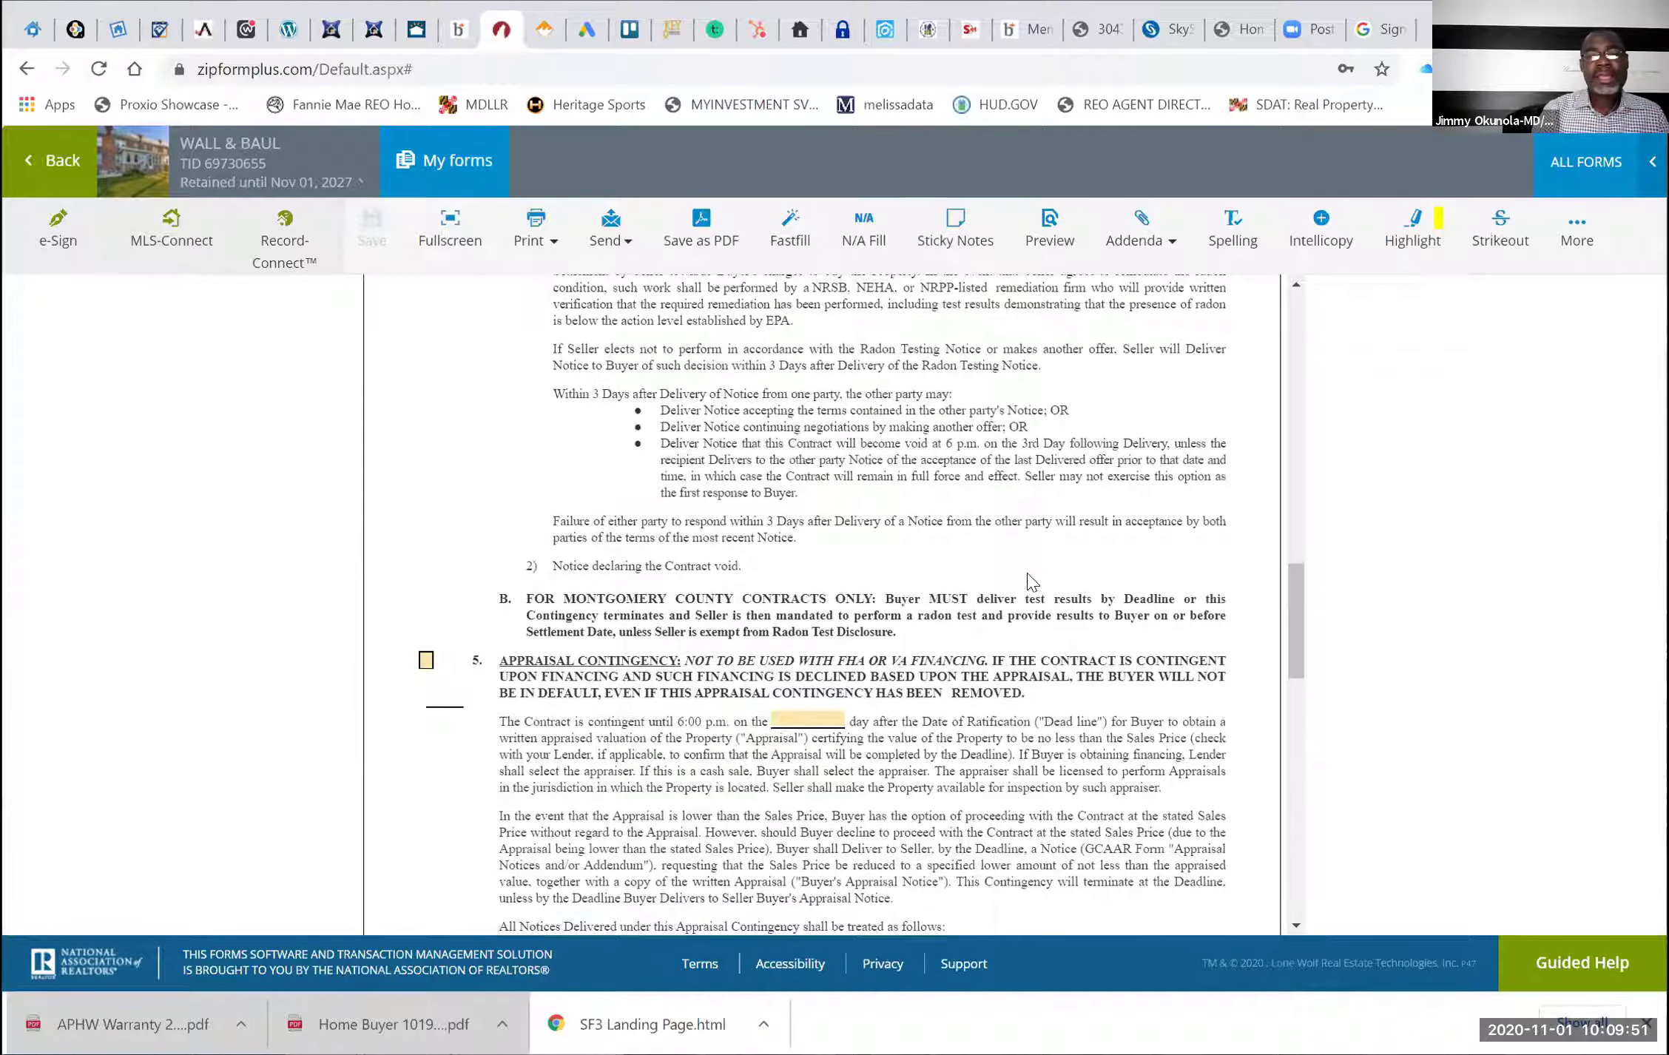
{"action": "scroll", "coordinate": [1032, 583], "scroll_direction": "down", "scroll_amount": 5}
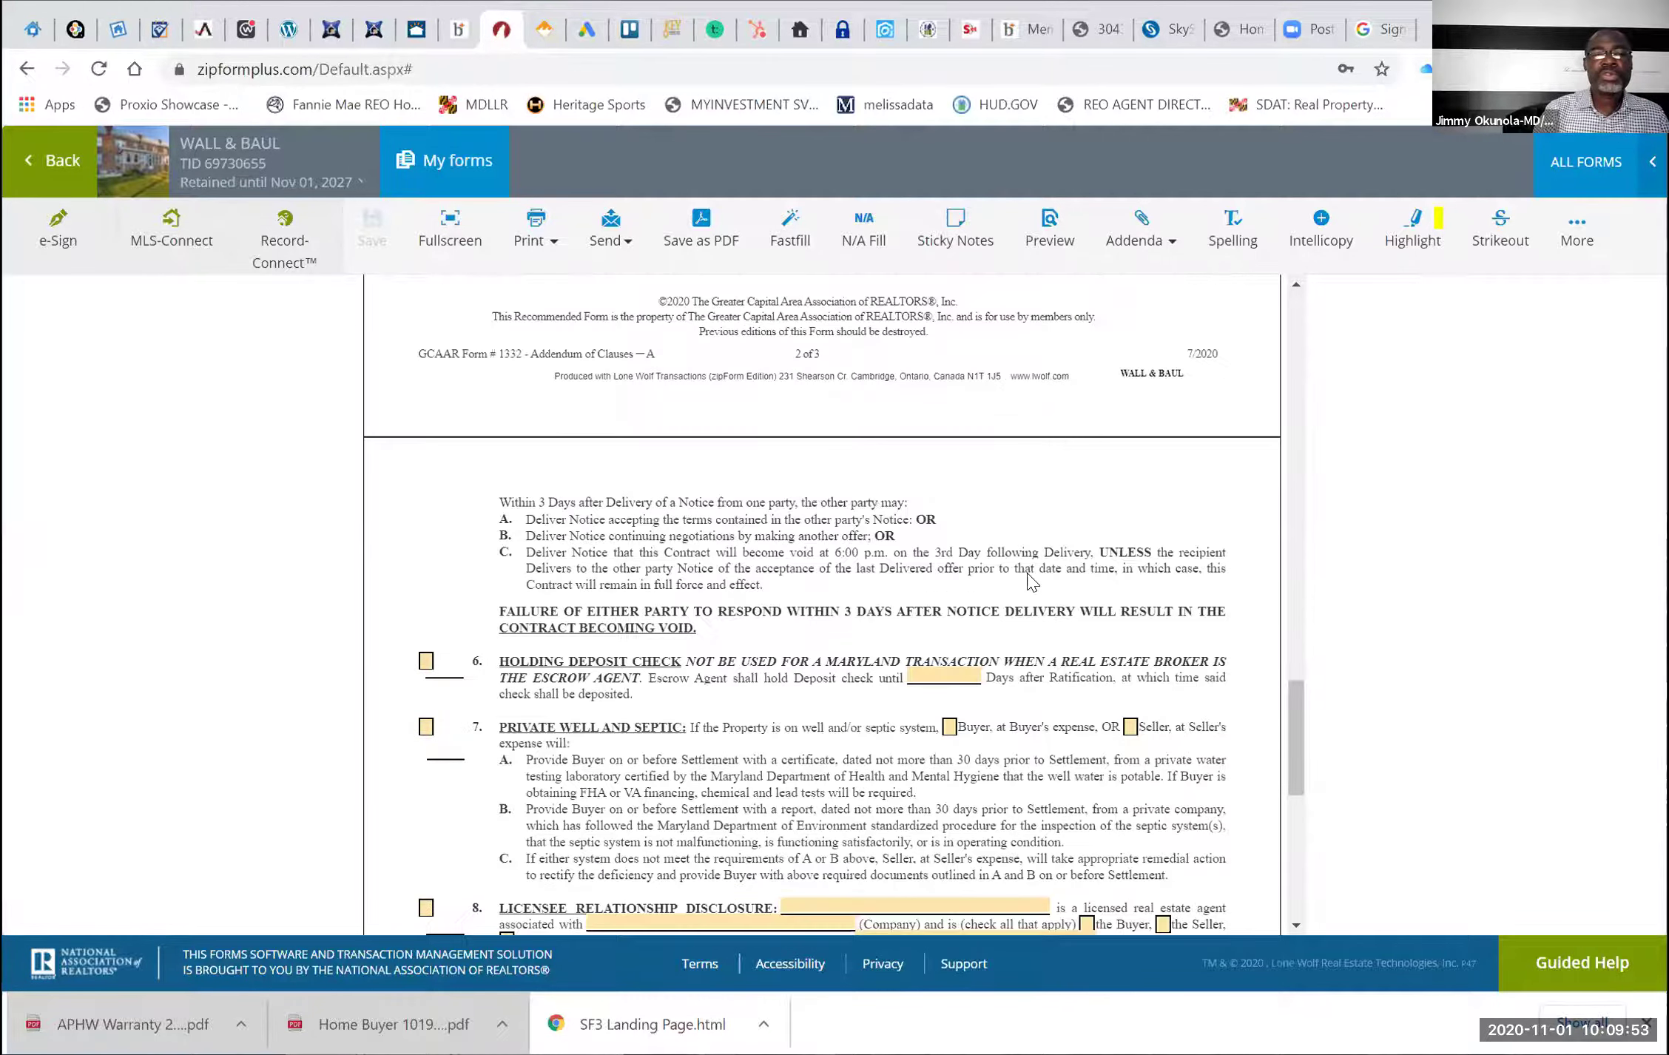
{"action": "scroll", "coordinate": [1032, 582], "scroll_direction": "down", "scroll_amount": 7}
{"action": "scroll", "coordinate": [1031, 582], "scroll_direction": "up", "scroll_amount": 7}
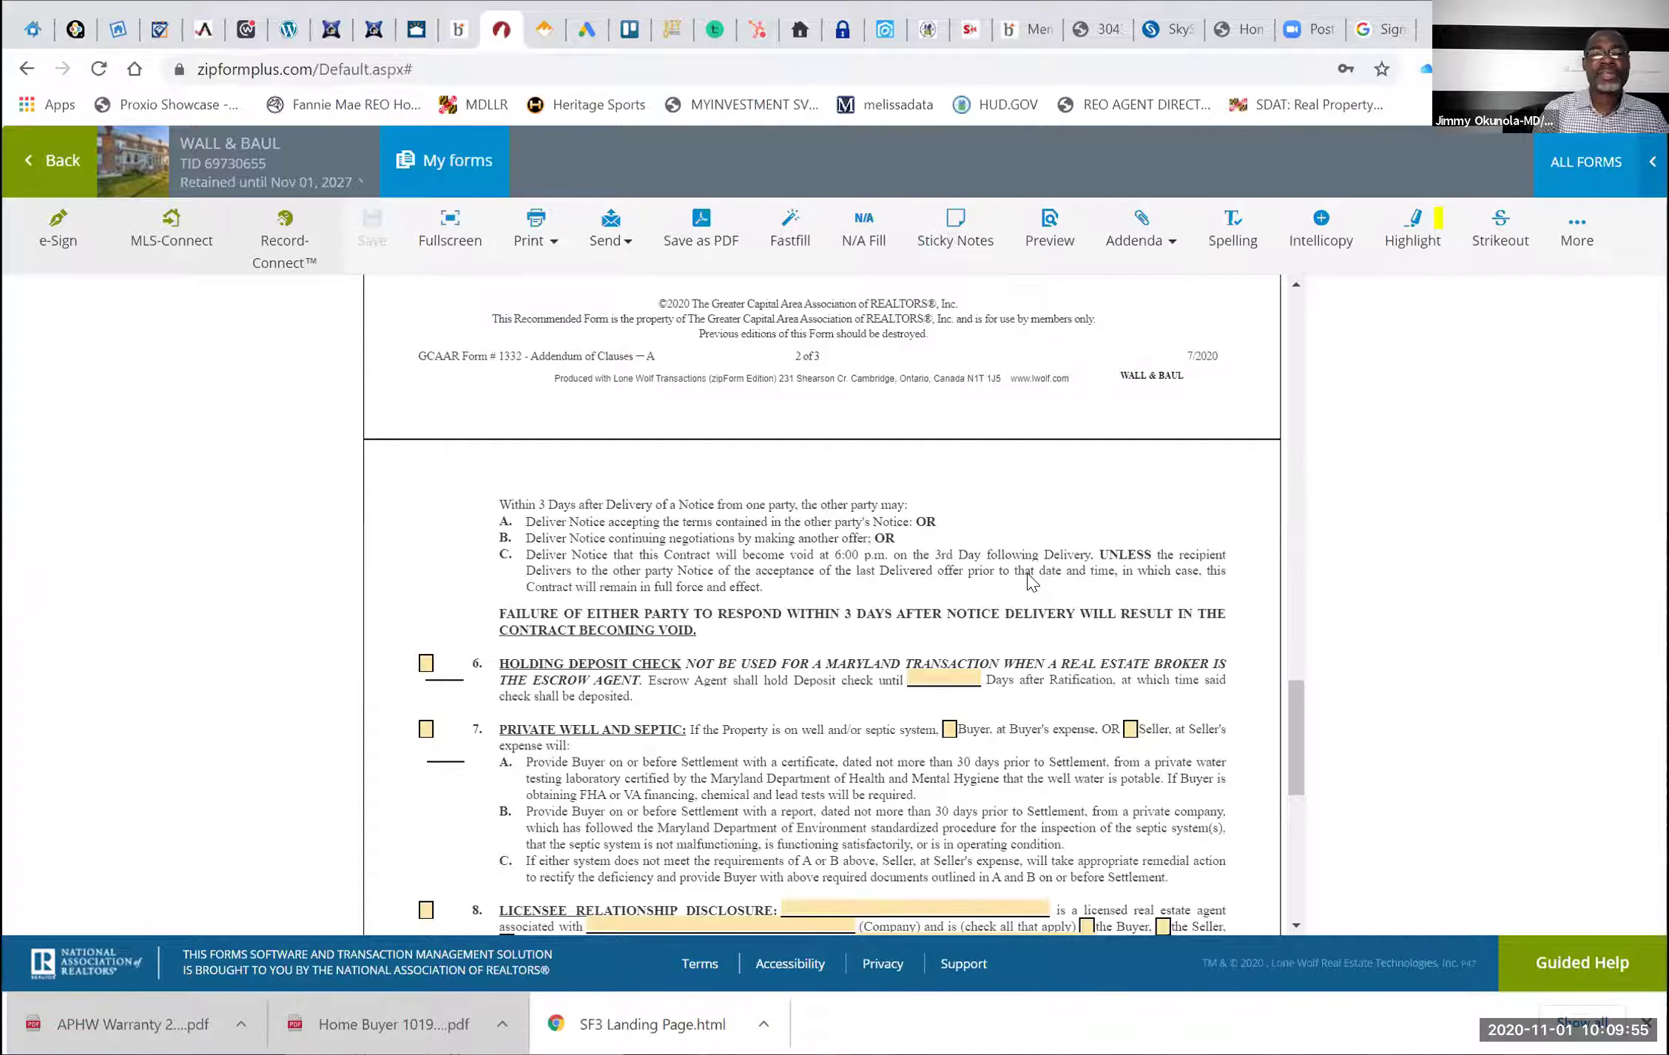
{"action": "scroll", "coordinate": [1032, 582], "scroll_direction": "up", "scroll_amount": 15}
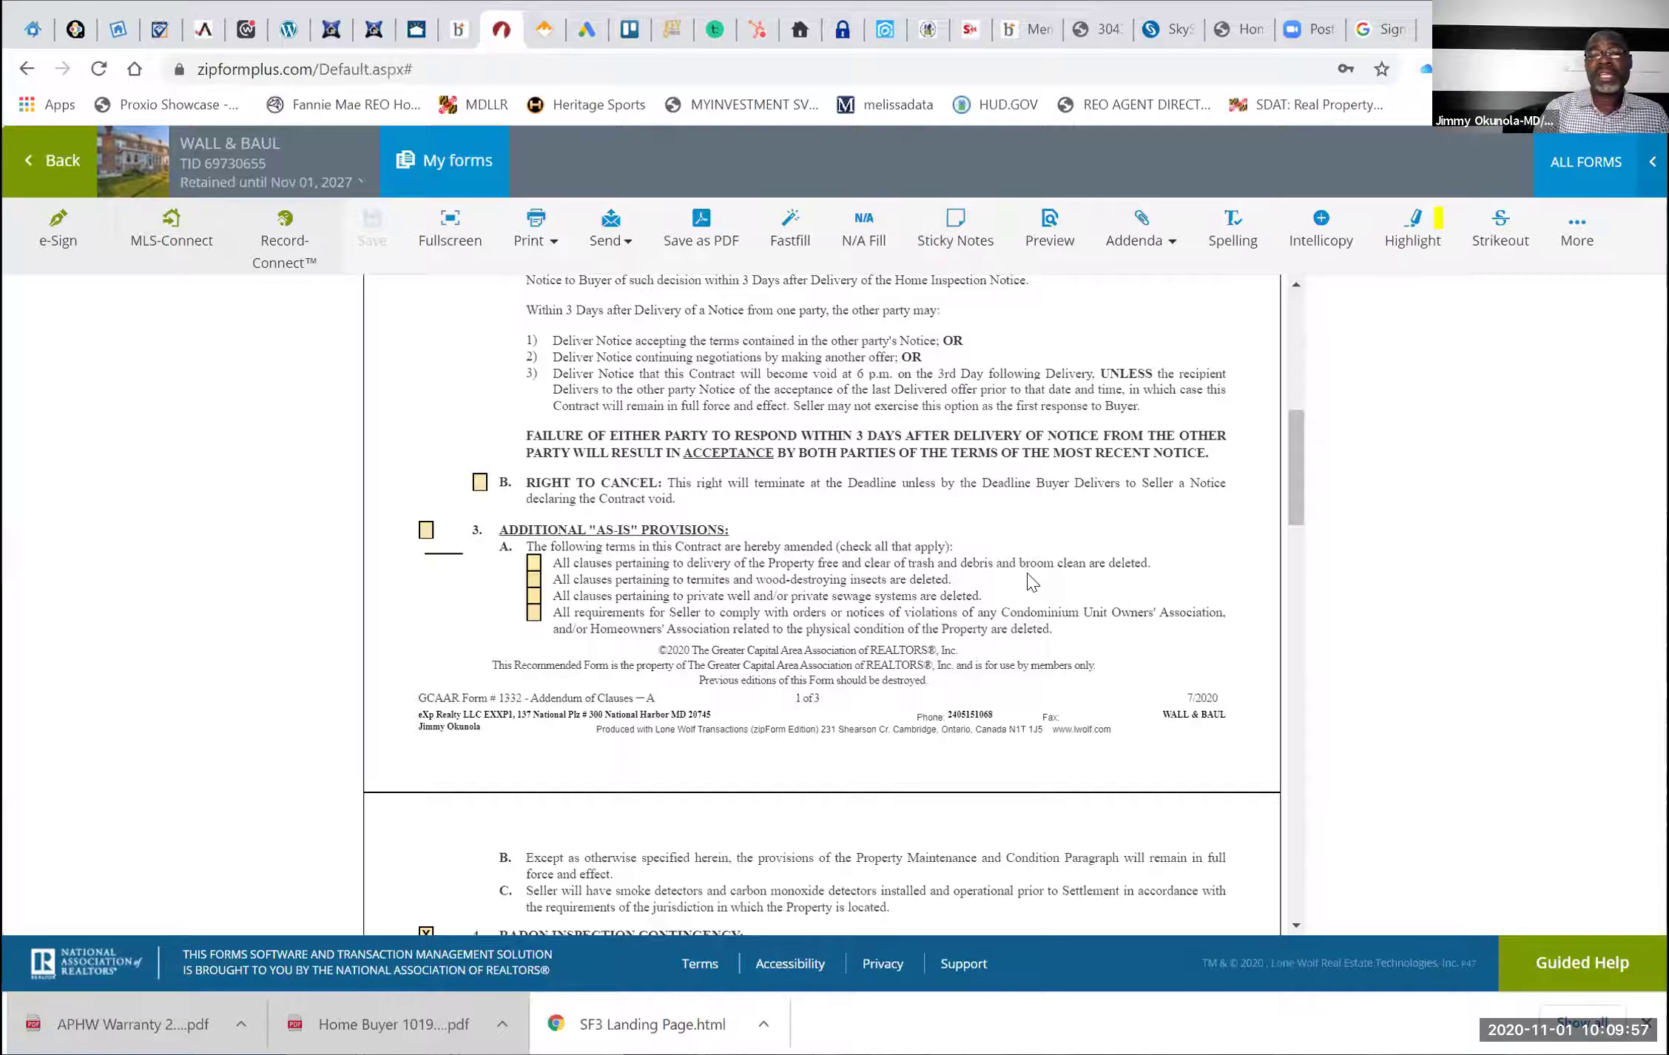
{"action": "scroll", "coordinate": [1031, 582], "scroll_direction": "up", "scroll_amount": 8}
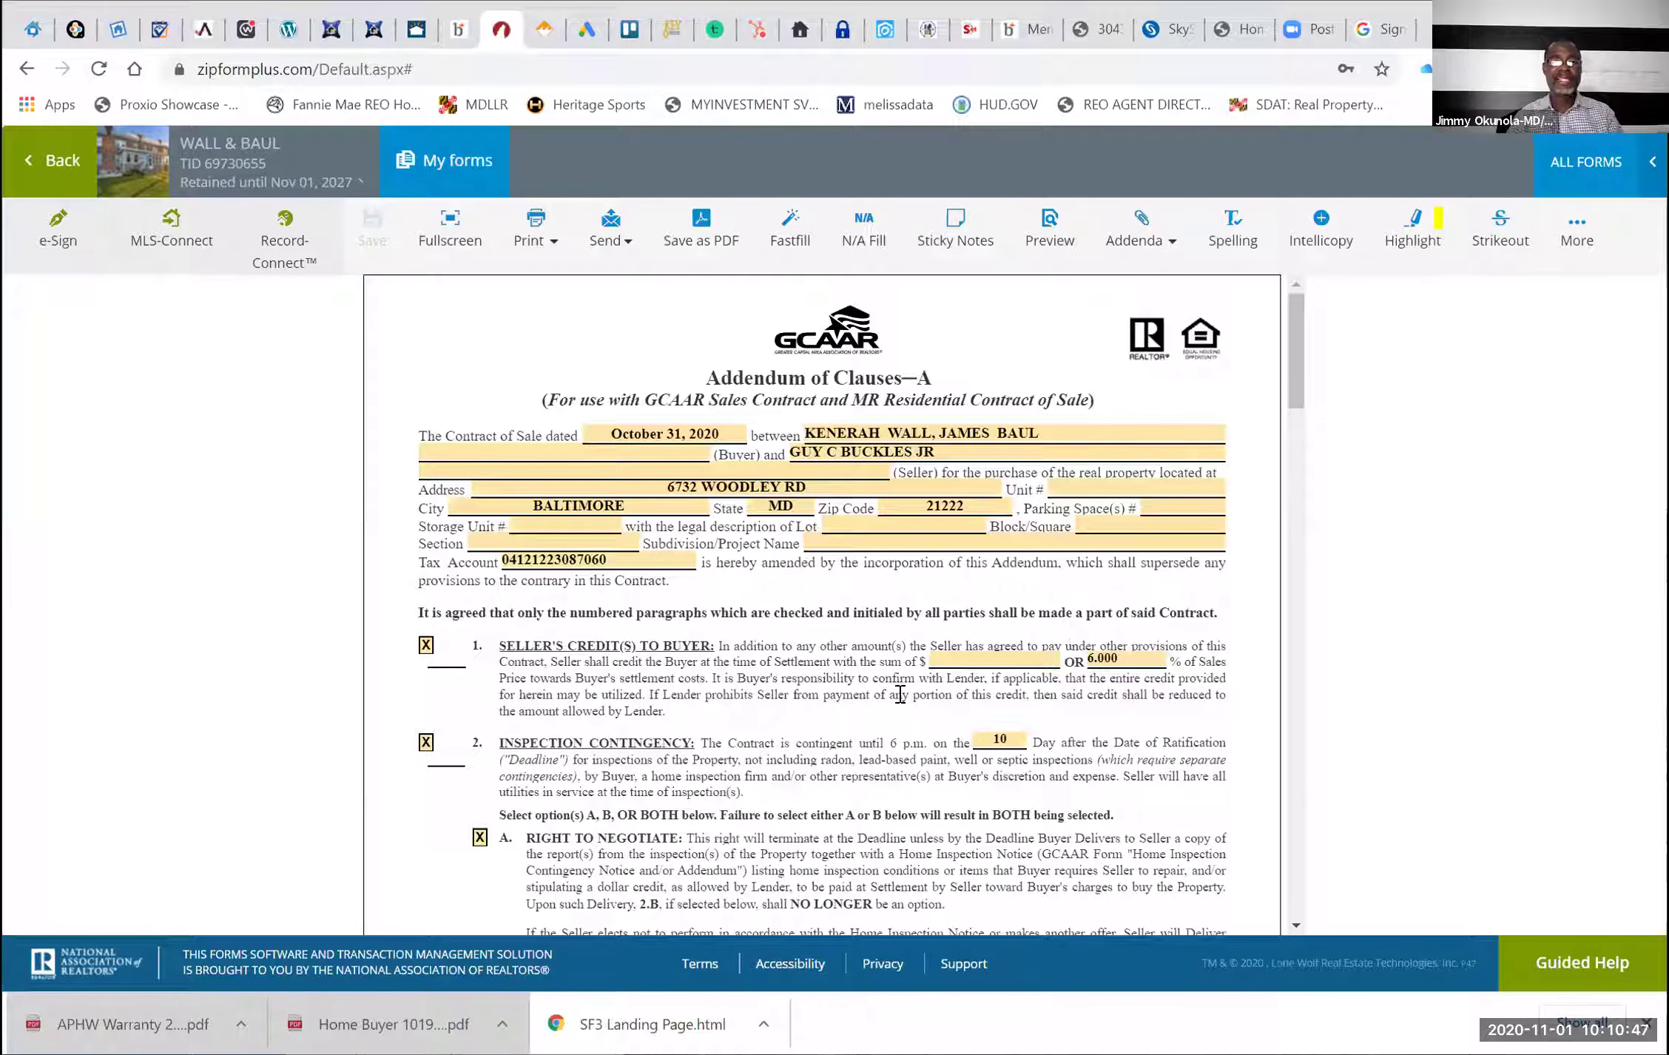
{"action": "scroll", "coordinate": [900, 693], "scroll_direction": "down", "scroll_amount": 1}
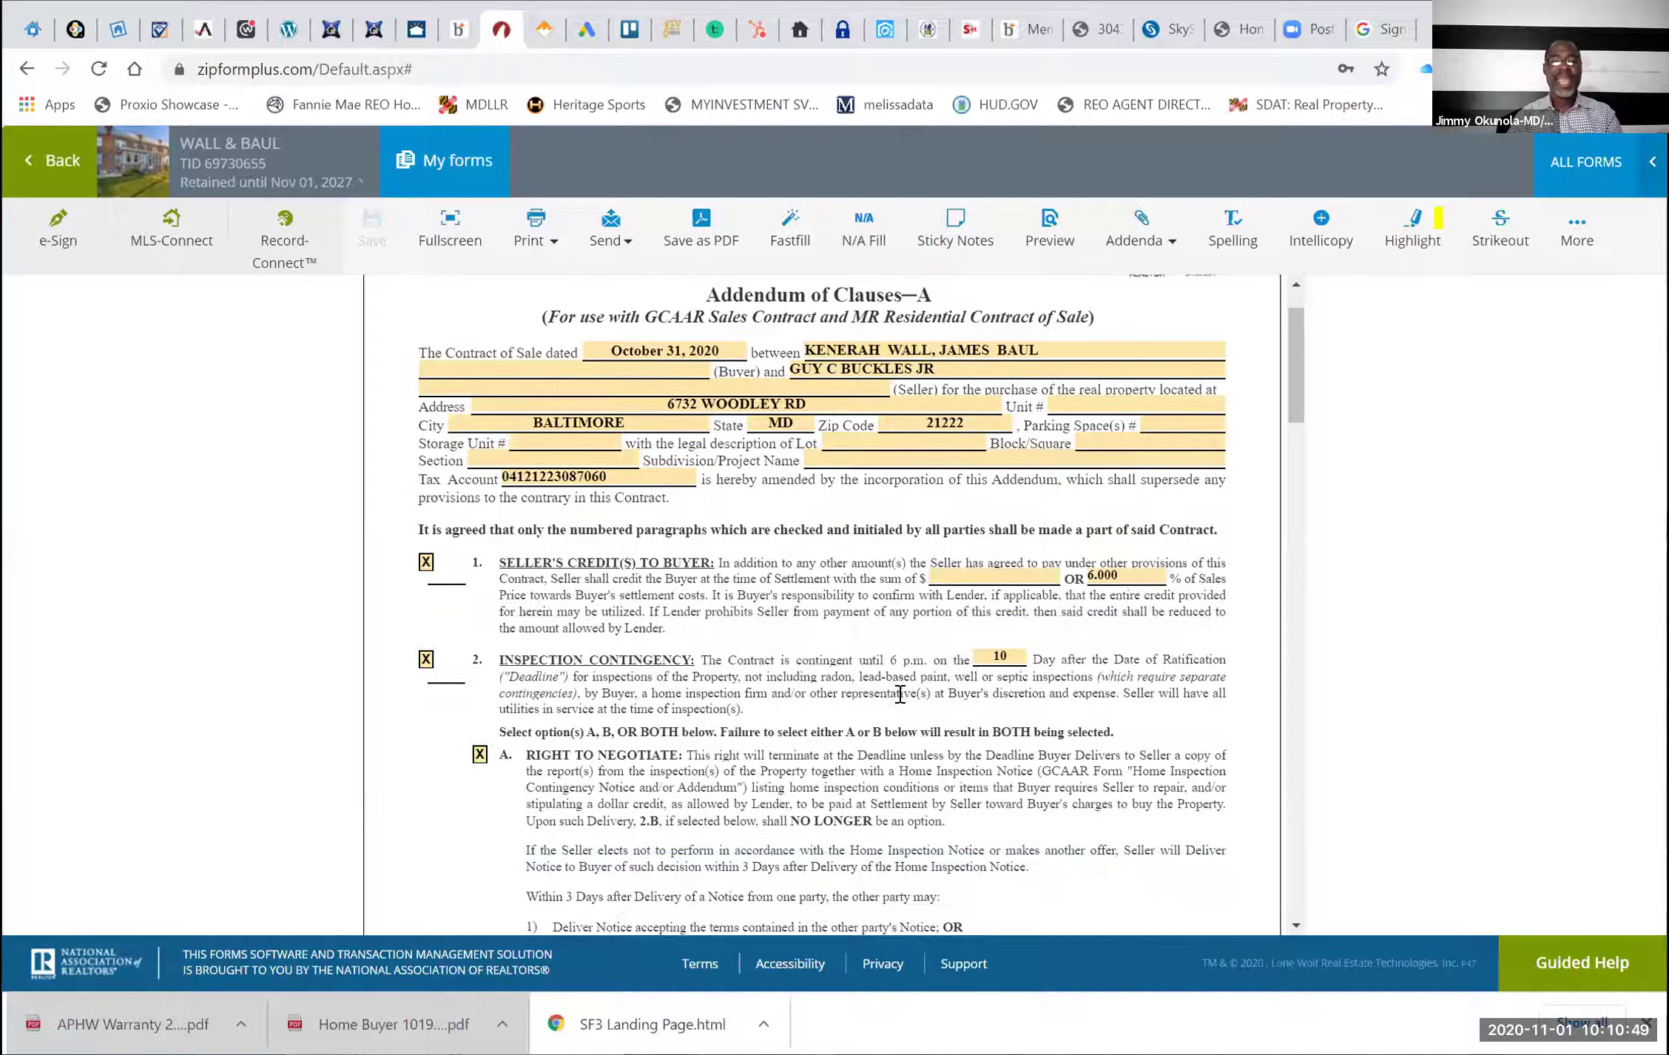
{"action": "scroll", "coordinate": [900, 694], "scroll_direction": "down", "scroll_amount": 2}
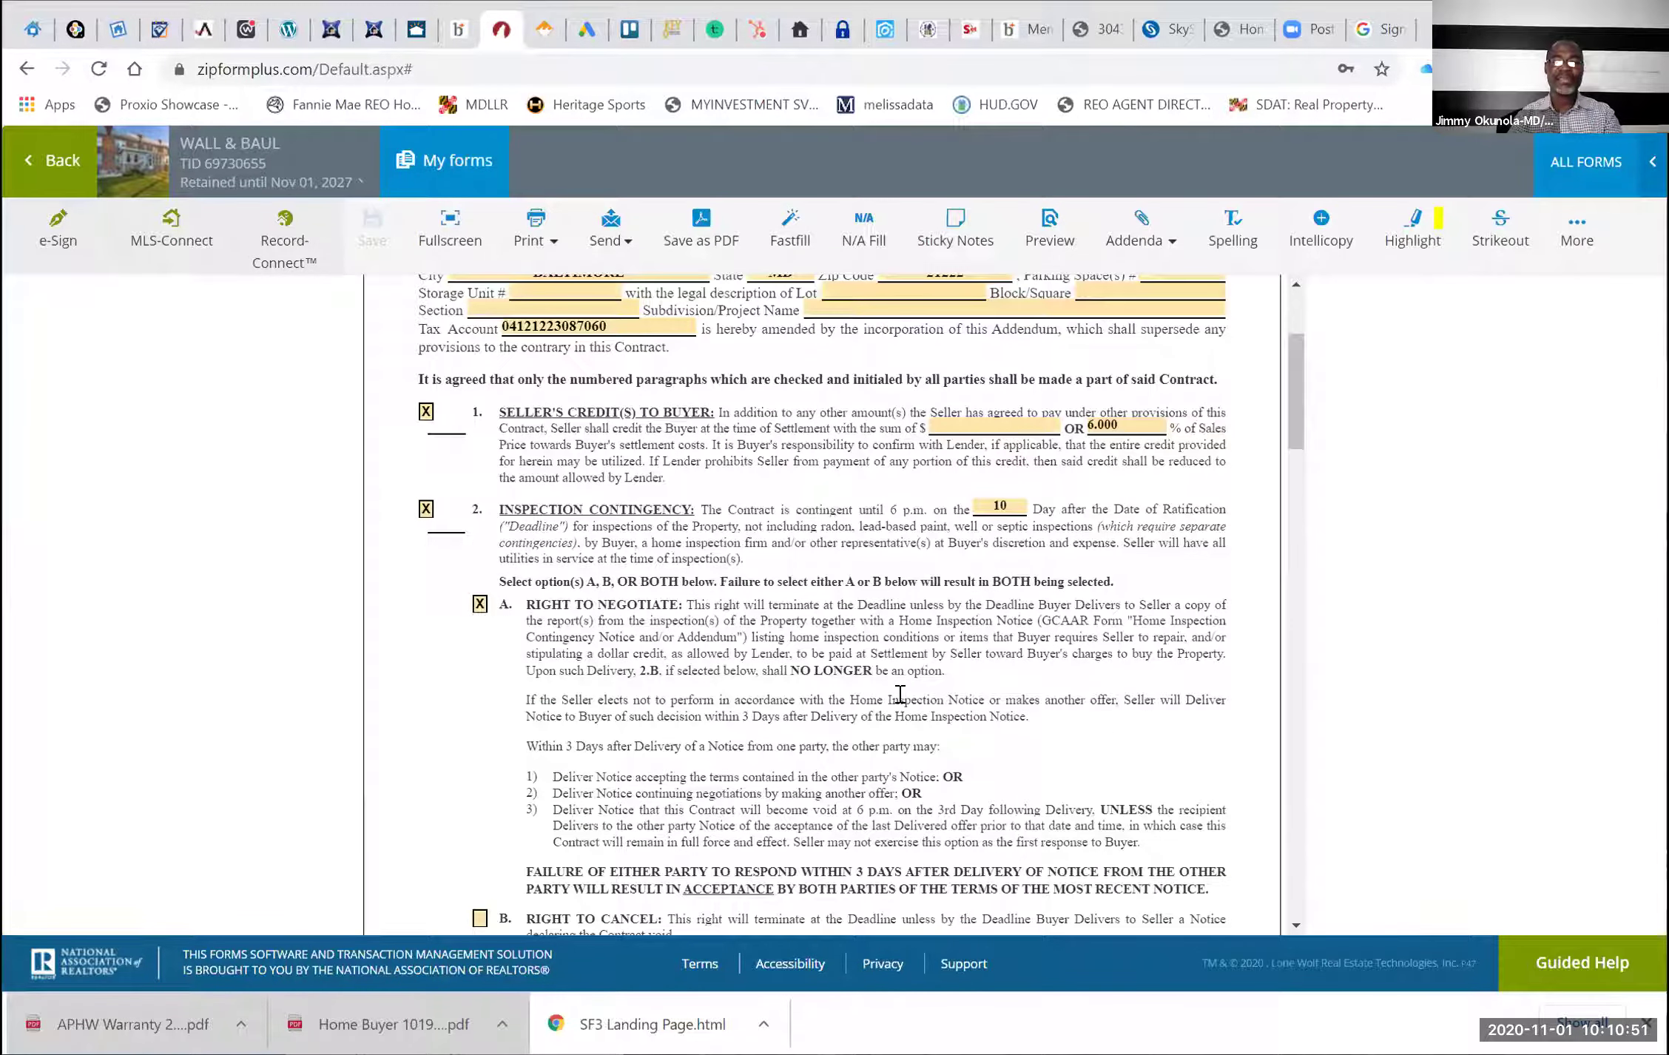
{"action": "scroll", "coordinate": [899, 694], "scroll_direction": "up", "scroll_amount": 3}
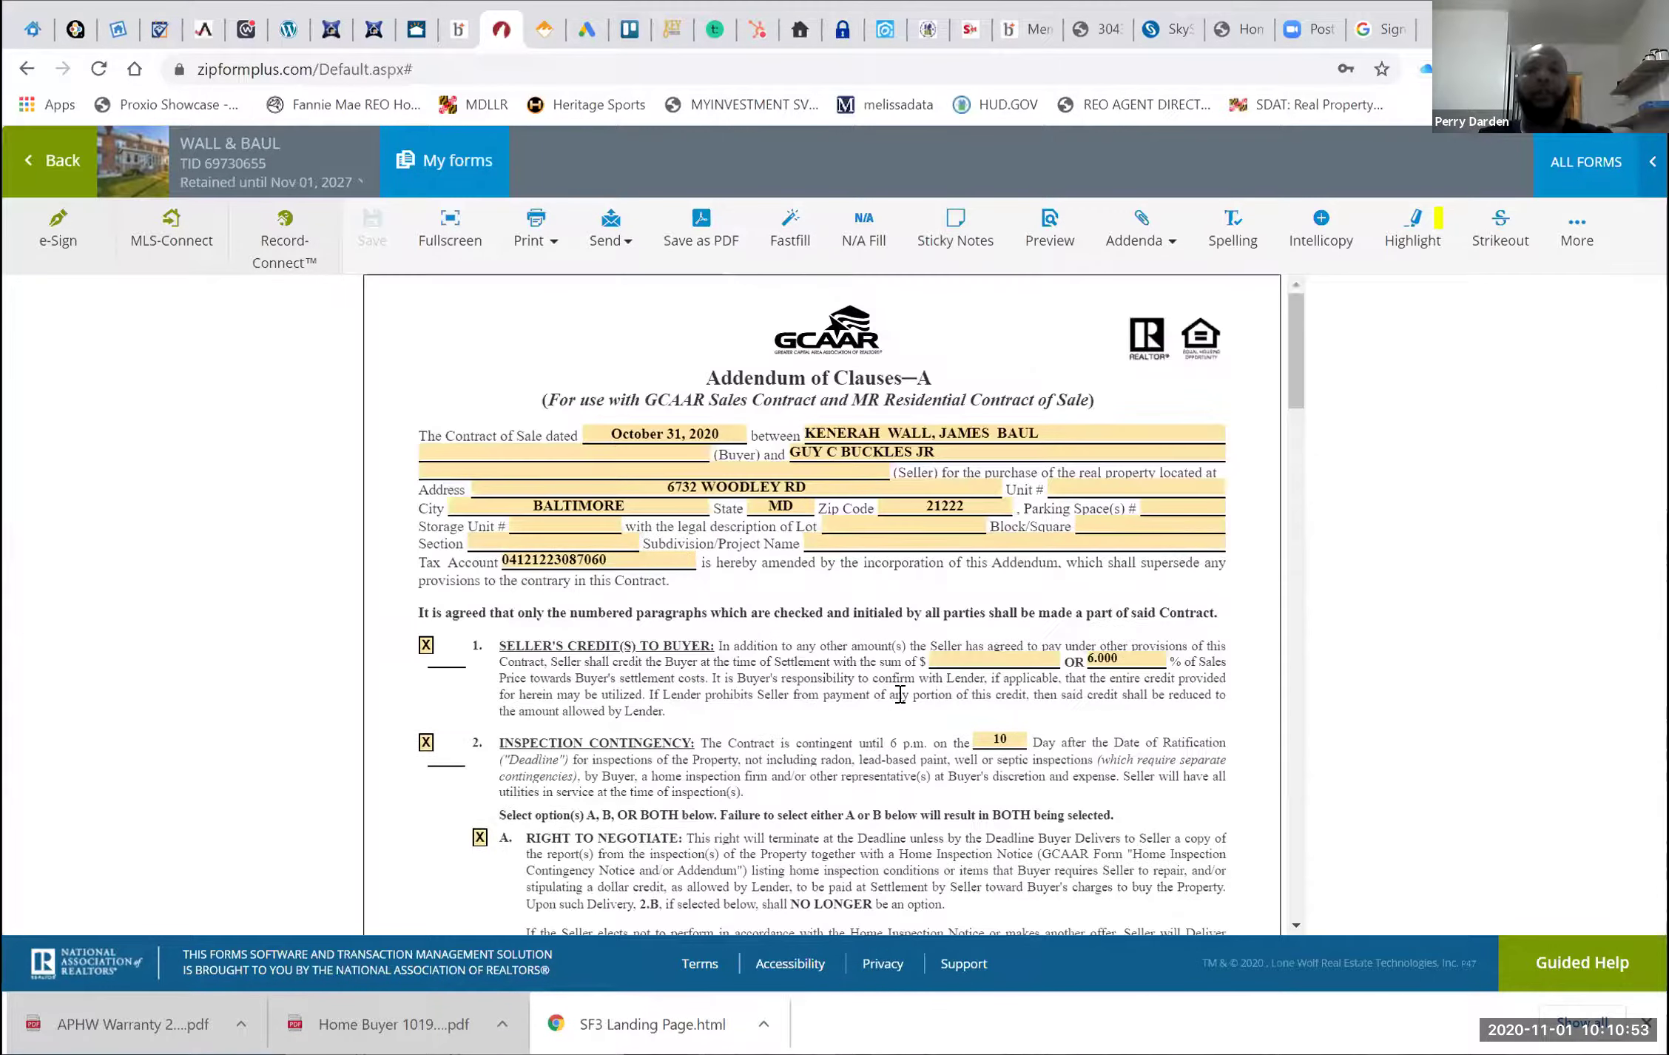
Leave the Addendum of Clauses and browse the transaction's document list
{"action": "left_click", "coordinate": [55, 172]}
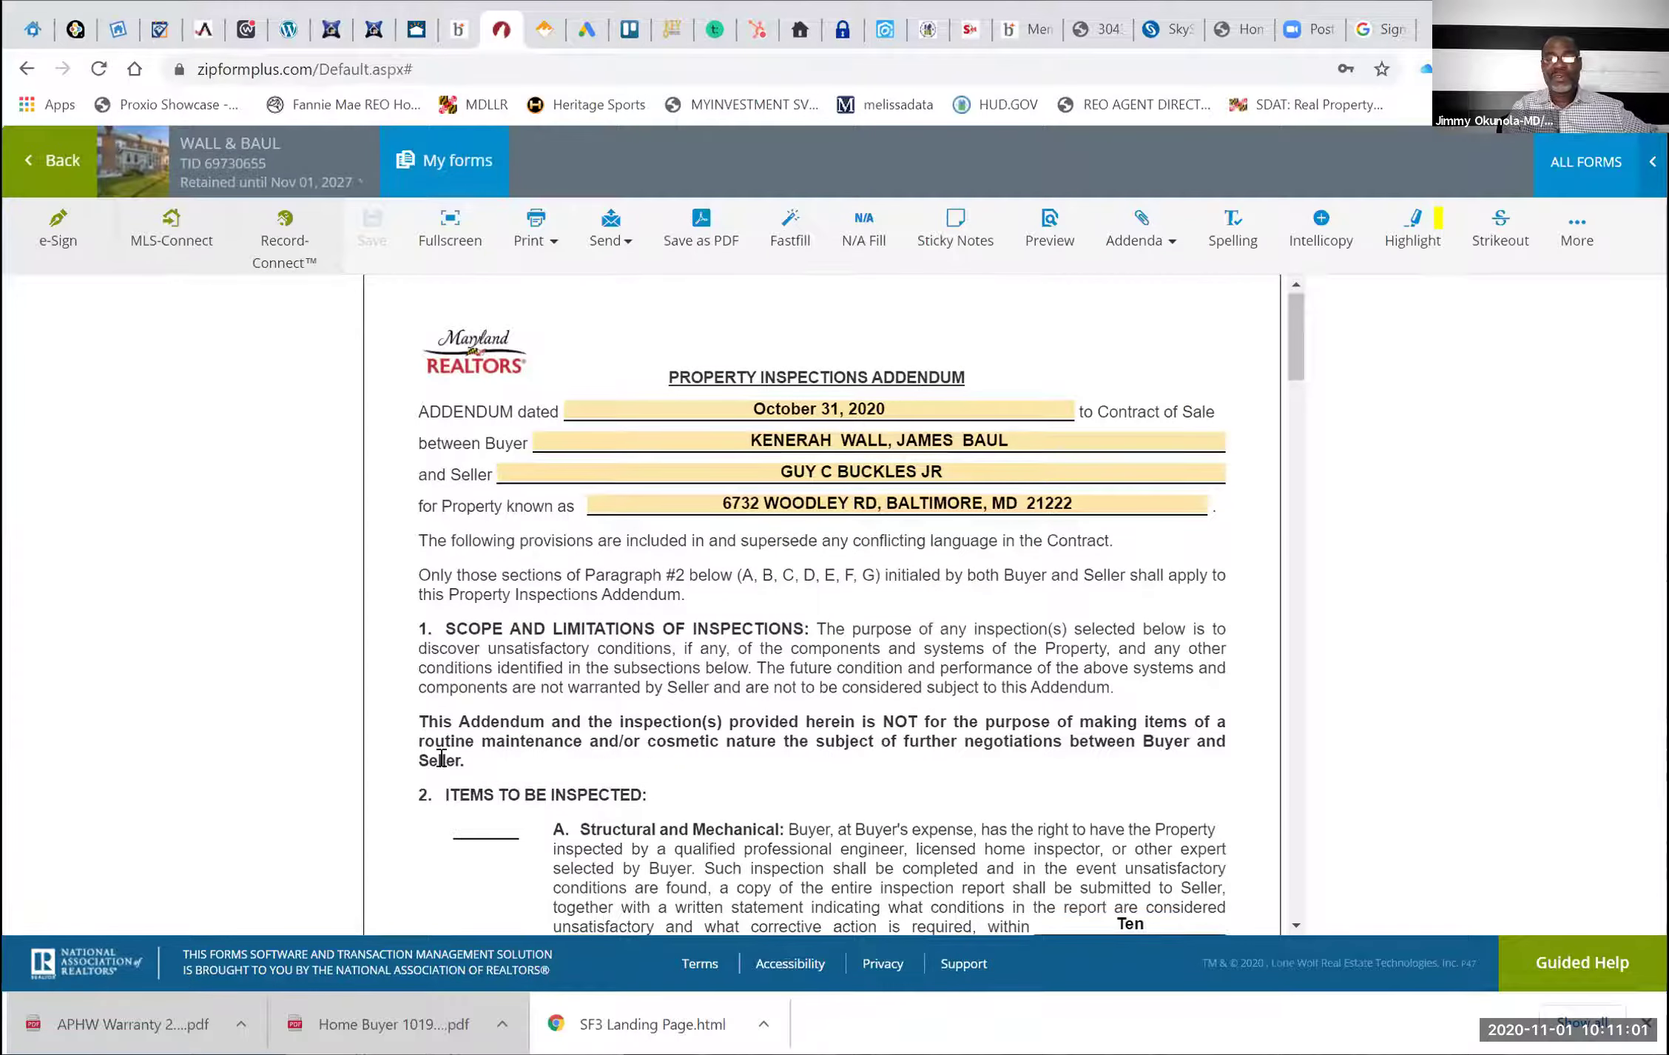
{"action": "scroll", "coordinate": [444, 766], "scroll_direction": "down", "scroll_amount": 2}
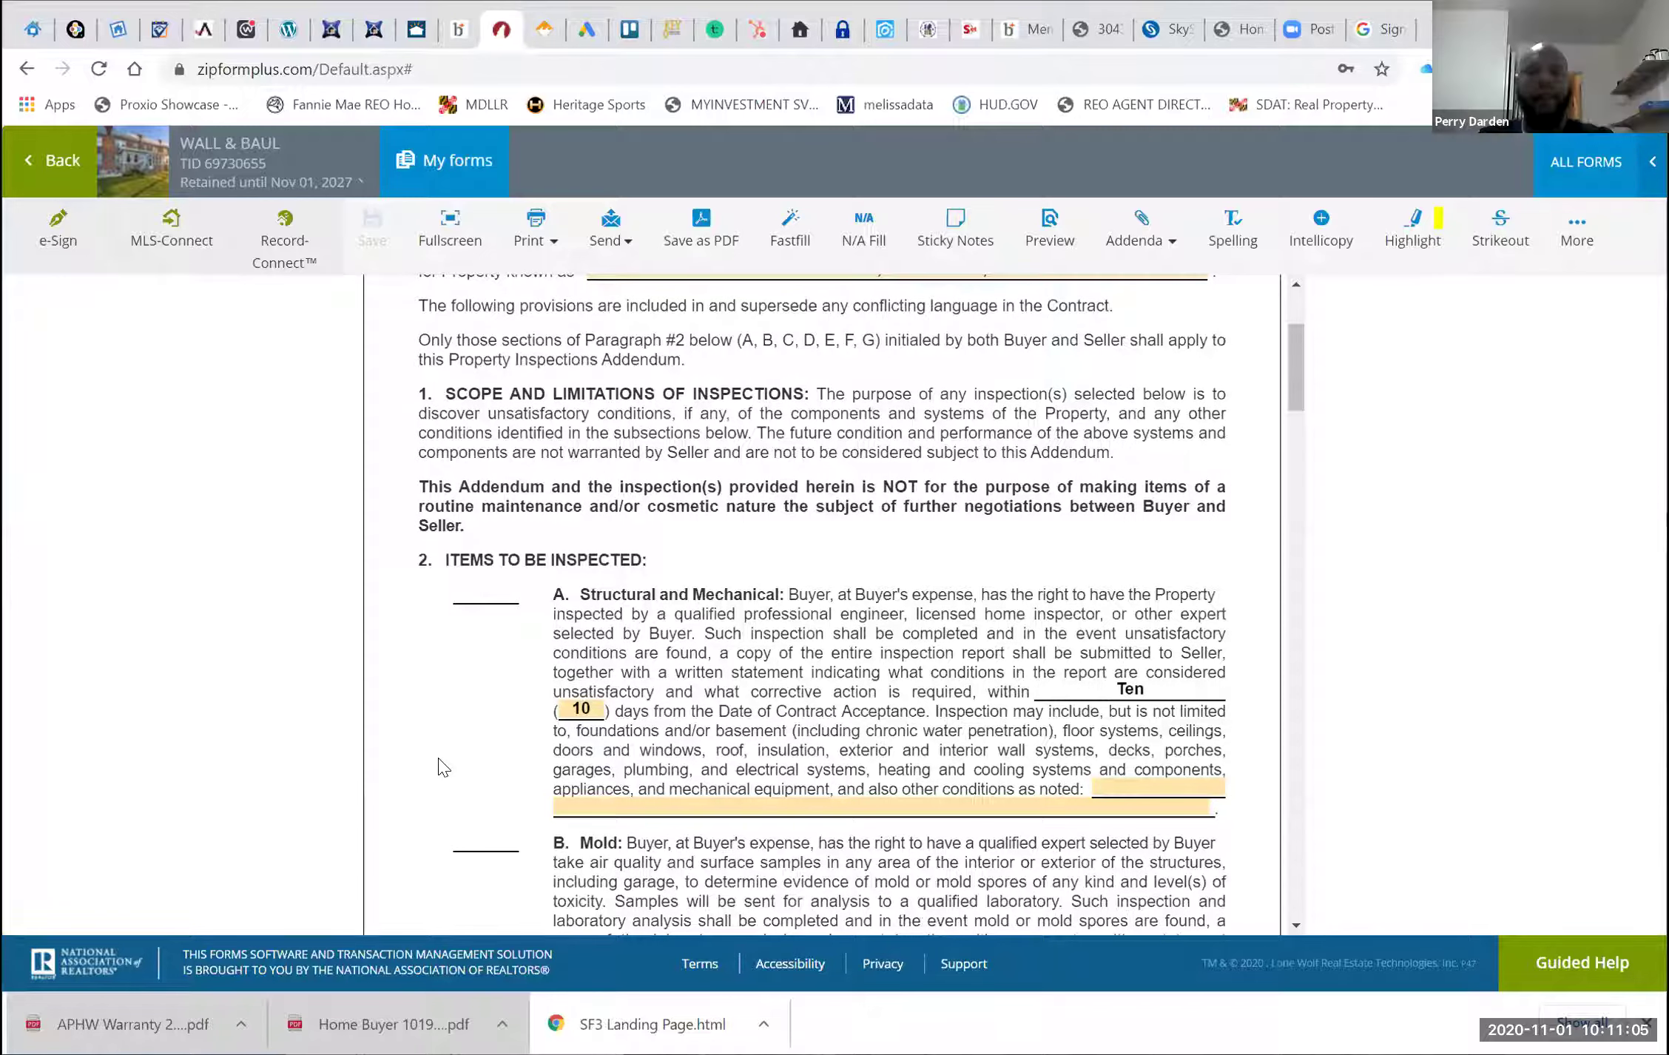
{"action": "scroll", "coordinate": [441, 768], "scroll_direction": "down", "scroll_amount": 5}
{"action": "scroll", "coordinate": [441, 768], "scroll_direction": "up", "scroll_amount": 8}
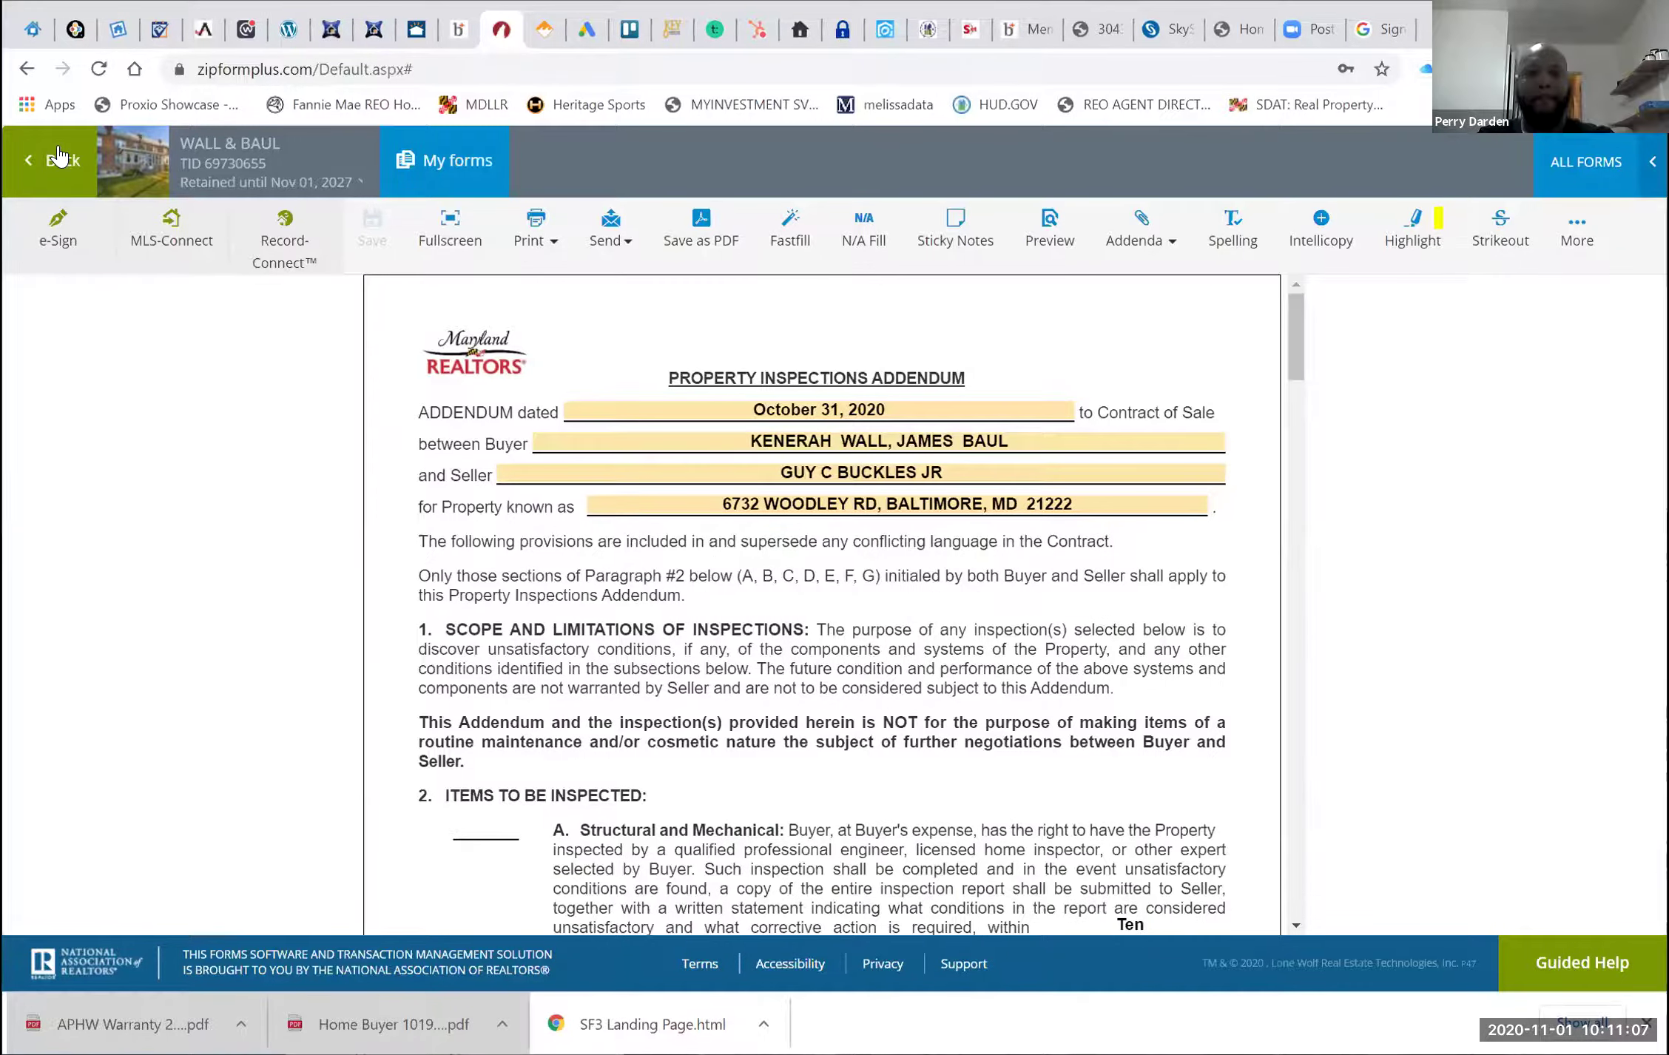
Remove the Addendum of Clauses from the Wall & Baul documents via its actions menu
{"action": "left_click", "coordinate": [60, 157]}
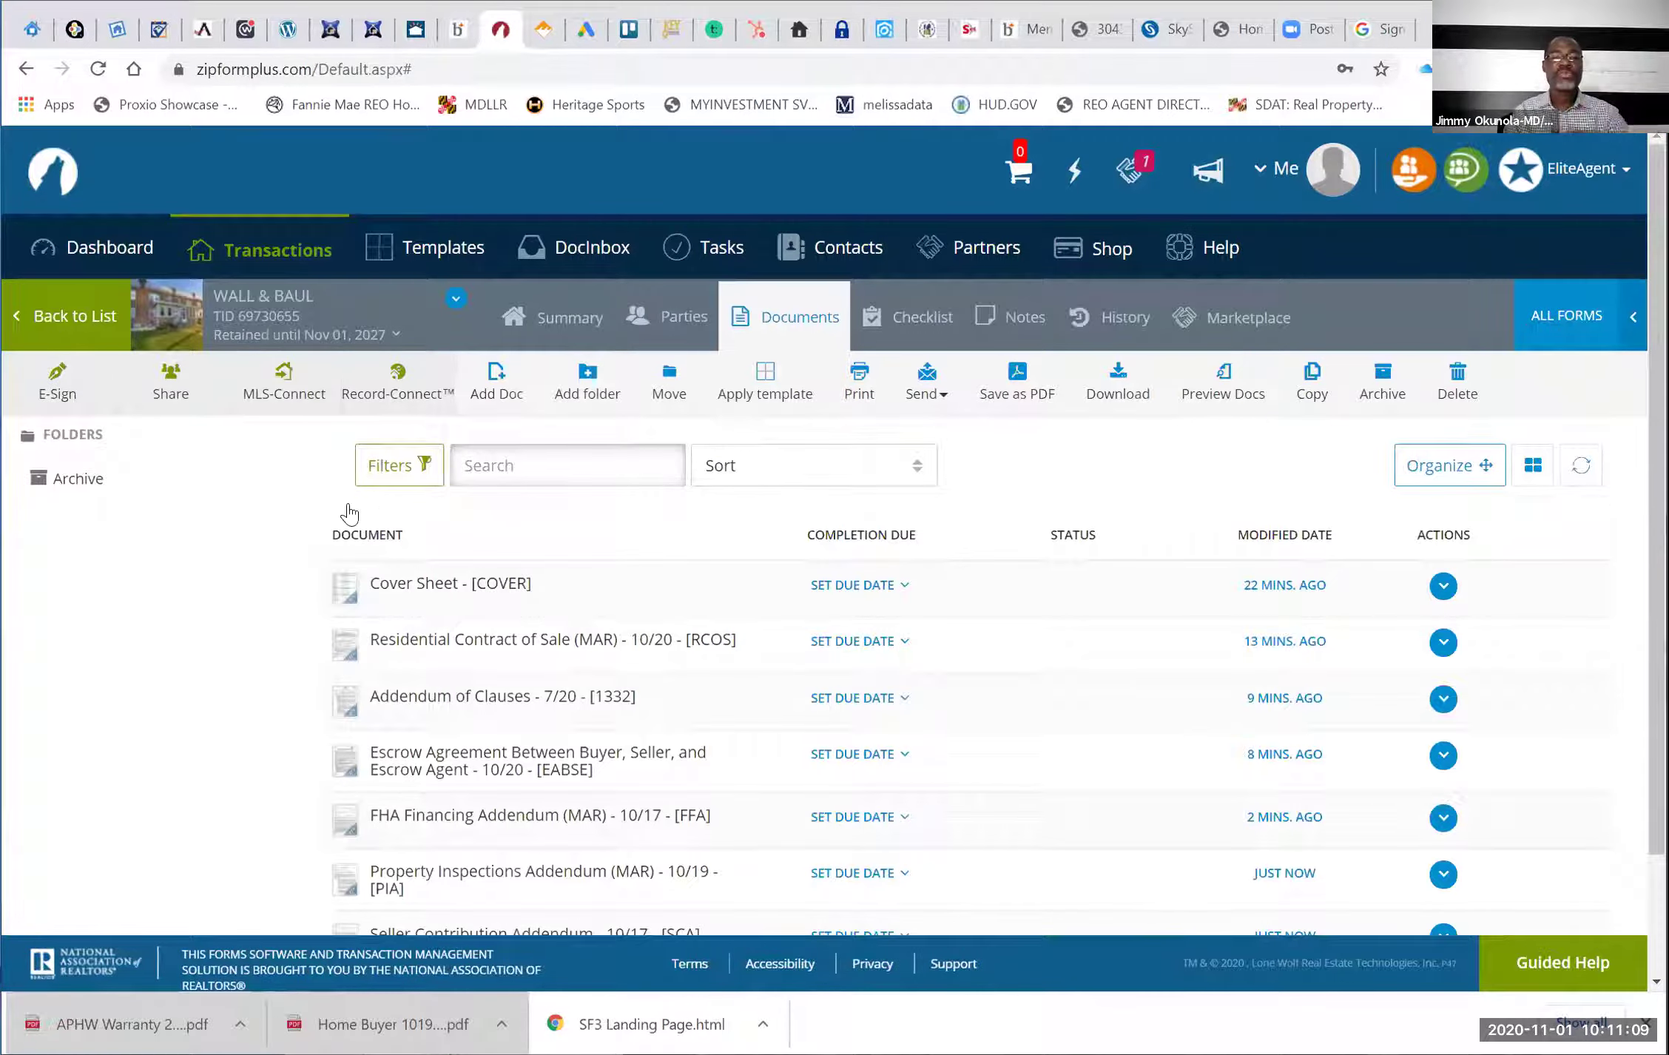
{"action": "scroll", "coordinate": [444, 503], "scroll_direction": "down", "scroll_amount": 2}
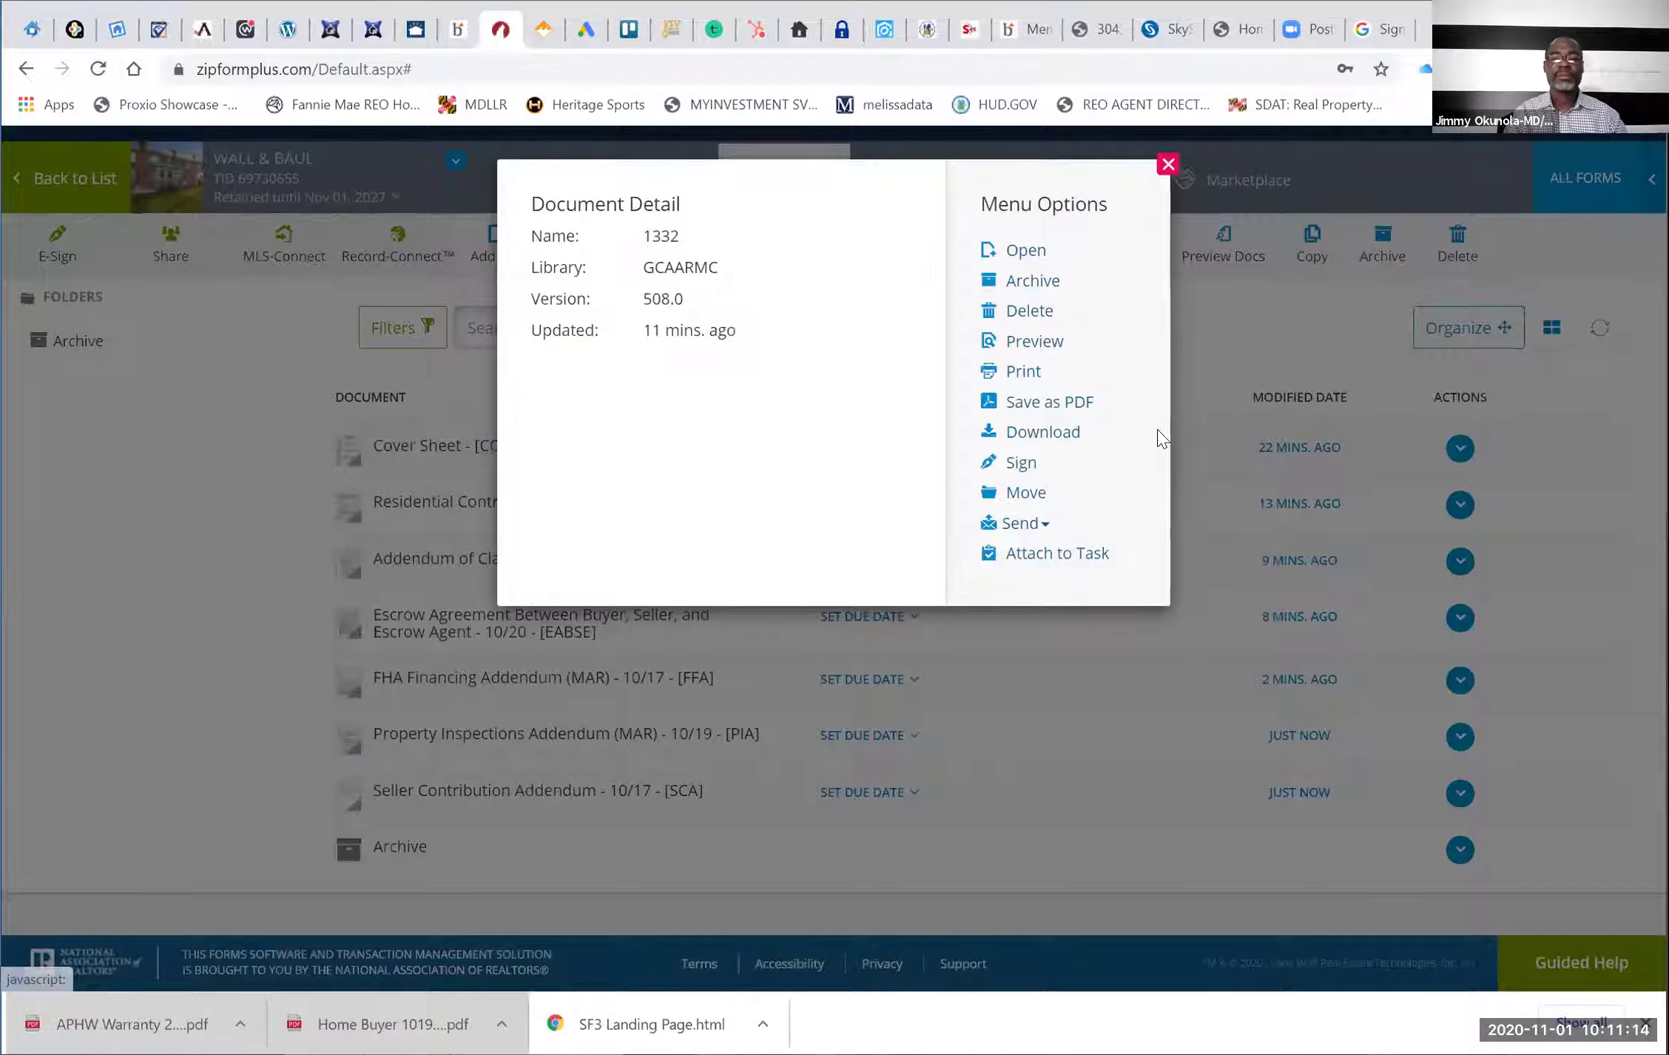
{"action": "left_click", "coordinate": [1157, 431]}
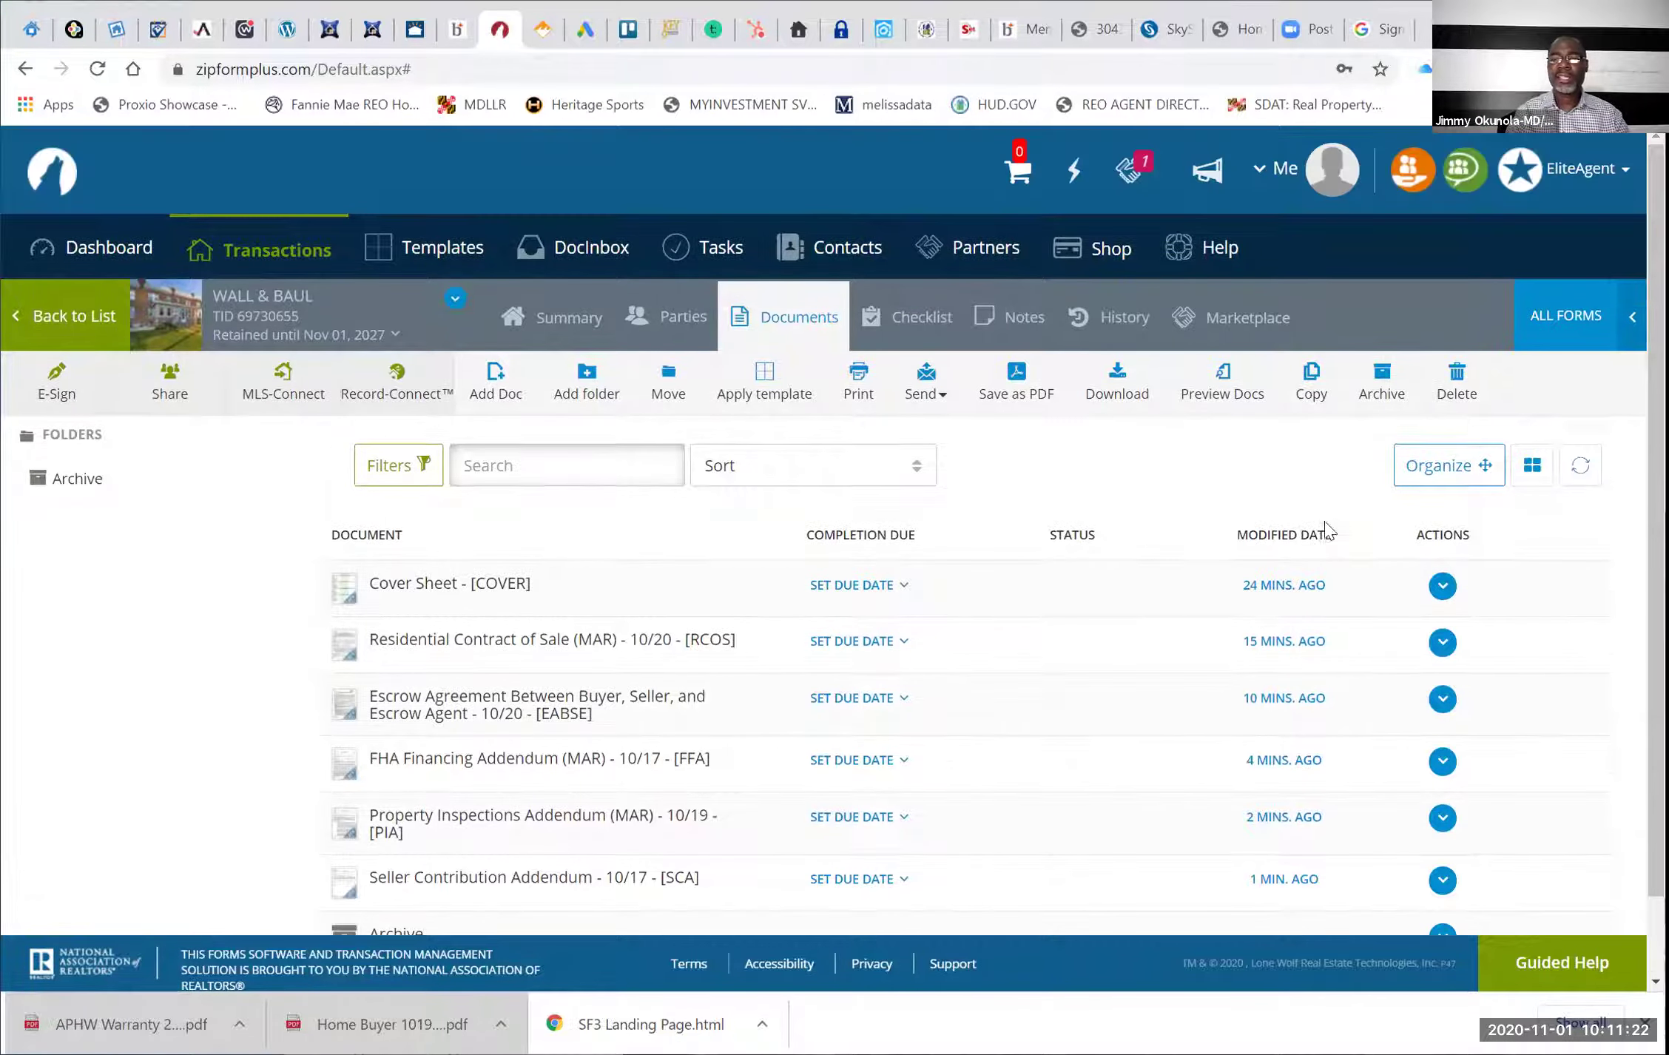
{"action": "scroll", "coordinate": [1257, 517], "scroll_direction": "up", "scroll_amount": 2}
Reorder documents: contract, Seller Contribution, Property Inspections, FHA Financing, then Escrow Agreement
{"action": "left_click", "coordinate": [1443, 482]}
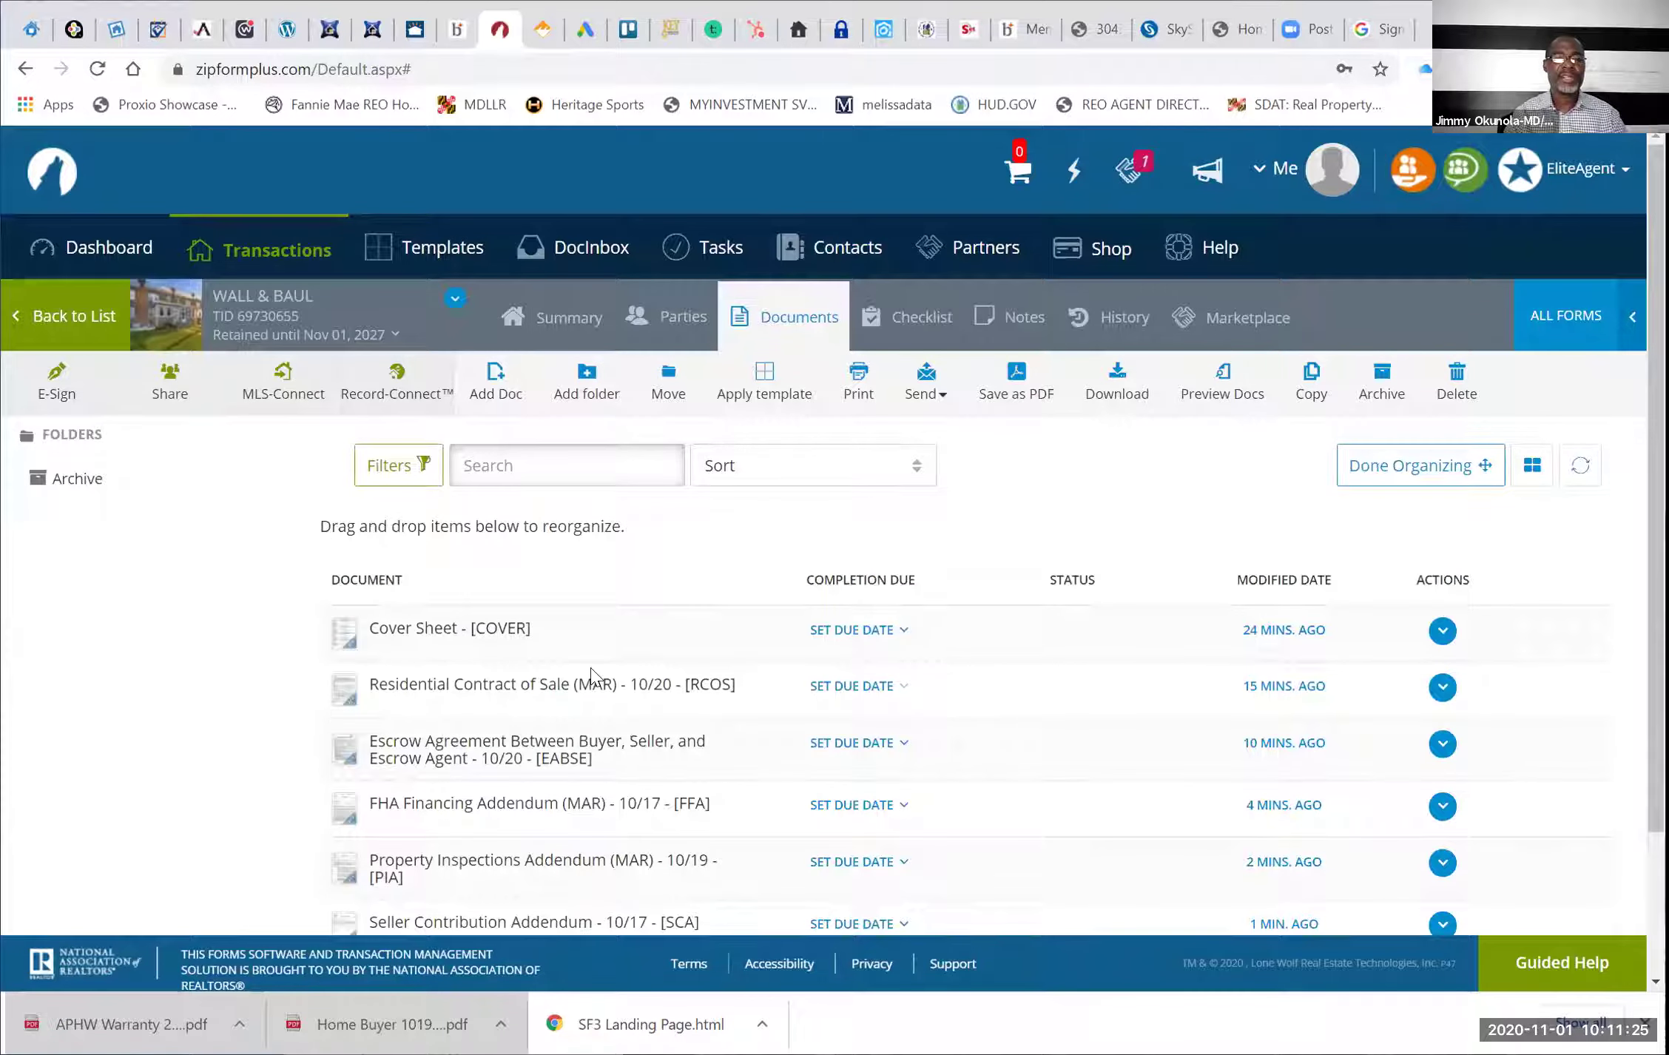
{"action": "scroll", "coordinate": [590, 667], "scroll_direction": "down", "scroll_amount": 2}
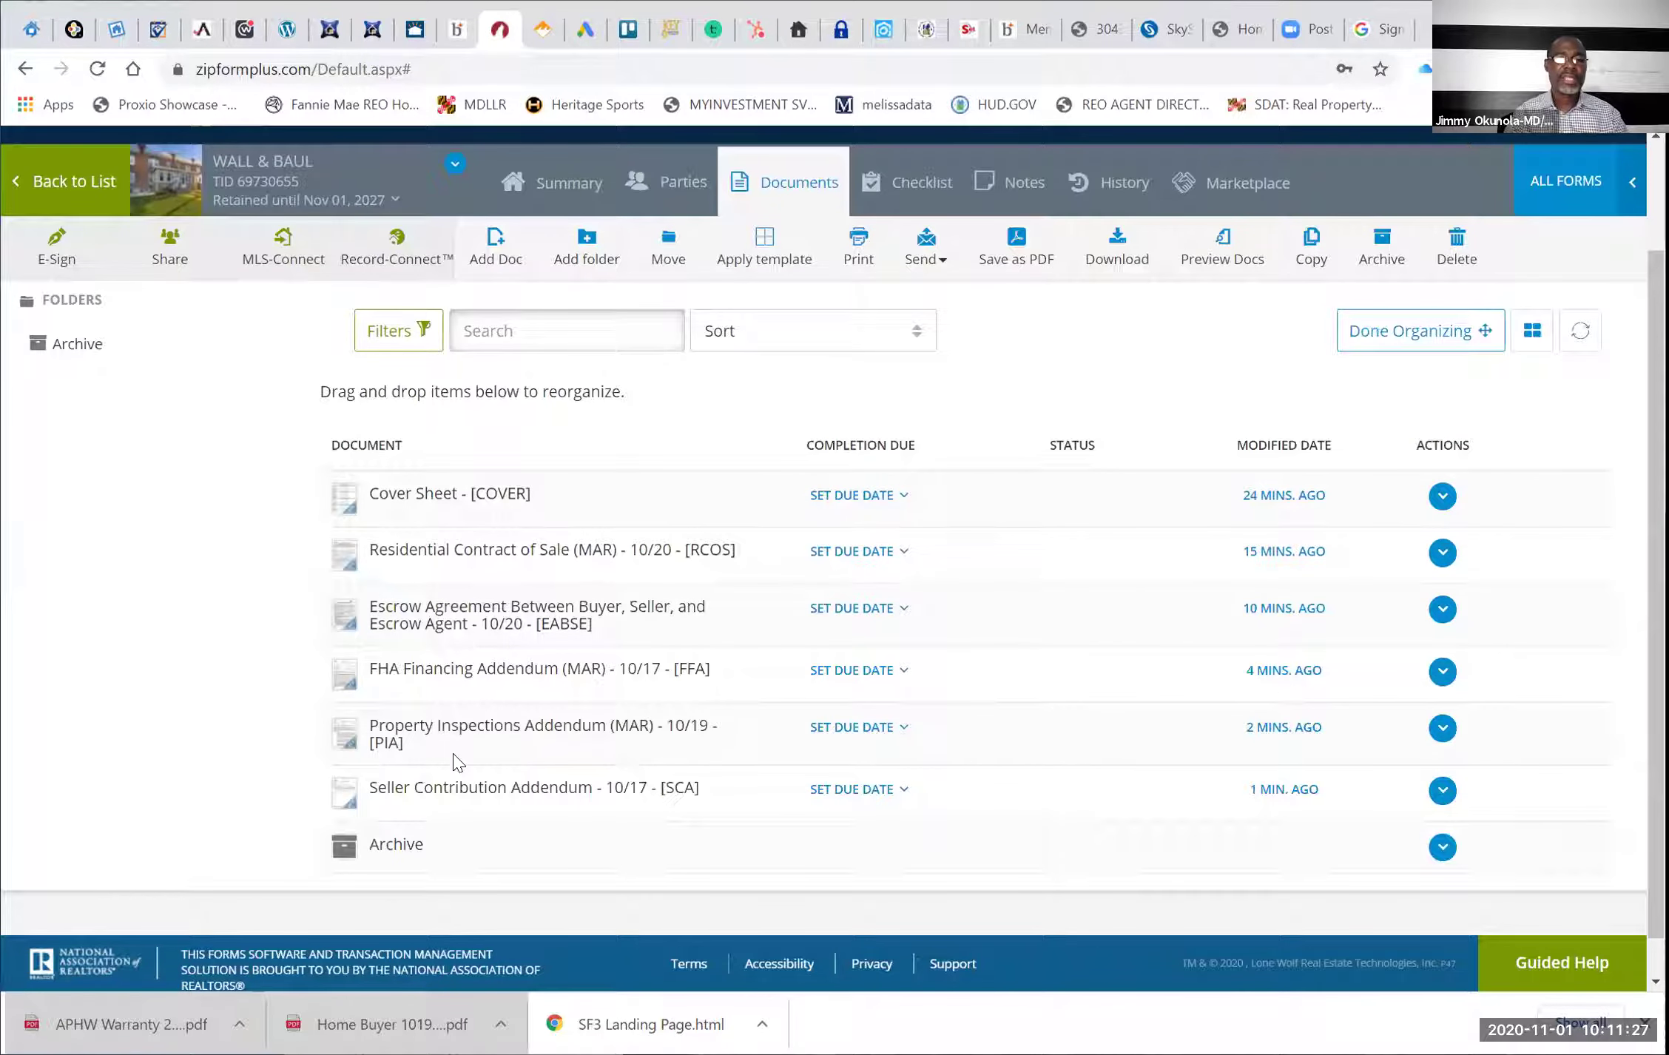
{"action": "left_click_drag", "start_coordinate": [464, 600], "coordinate": [466, 588]}
{"action": "left_click_drag", "start_coordinate": [485, 747], "coordinate": [464, 607]}
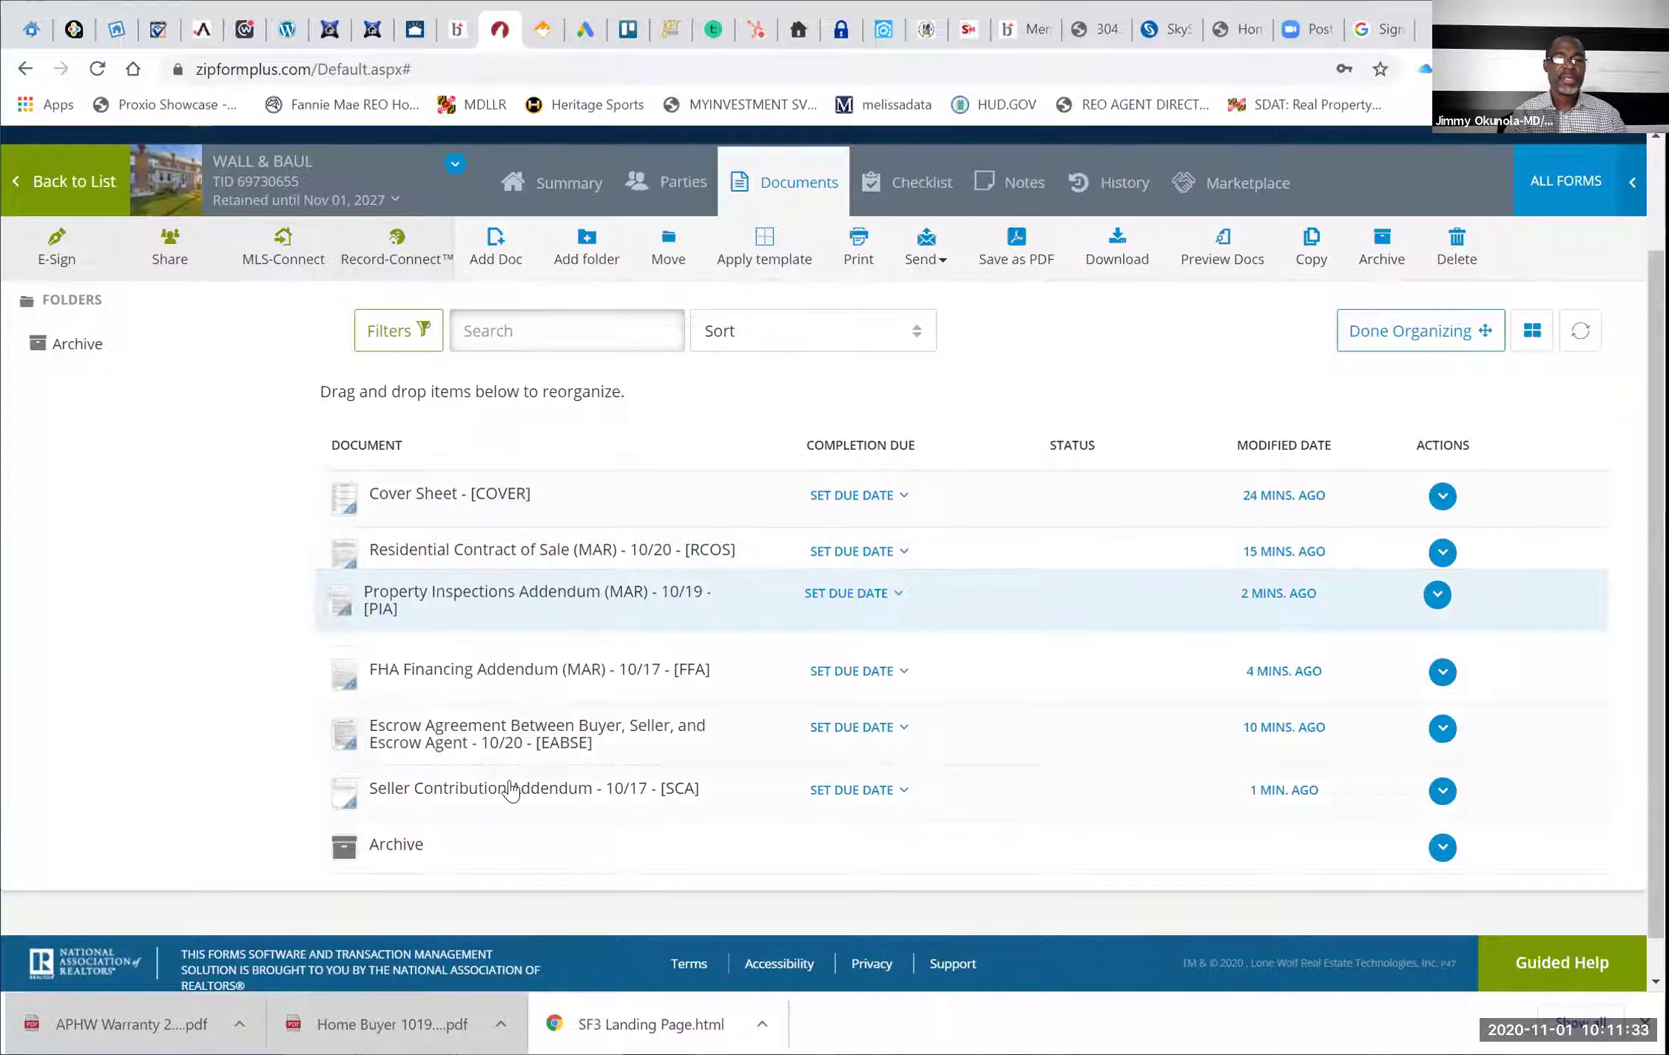
{"action": "left_click_drag", "start_coordinate": [510, 790], "coordinate": [511, 688]}
{"action": "left_click_drag", "start_coordinate": [497, 592], "coordinate": [498, 592]}
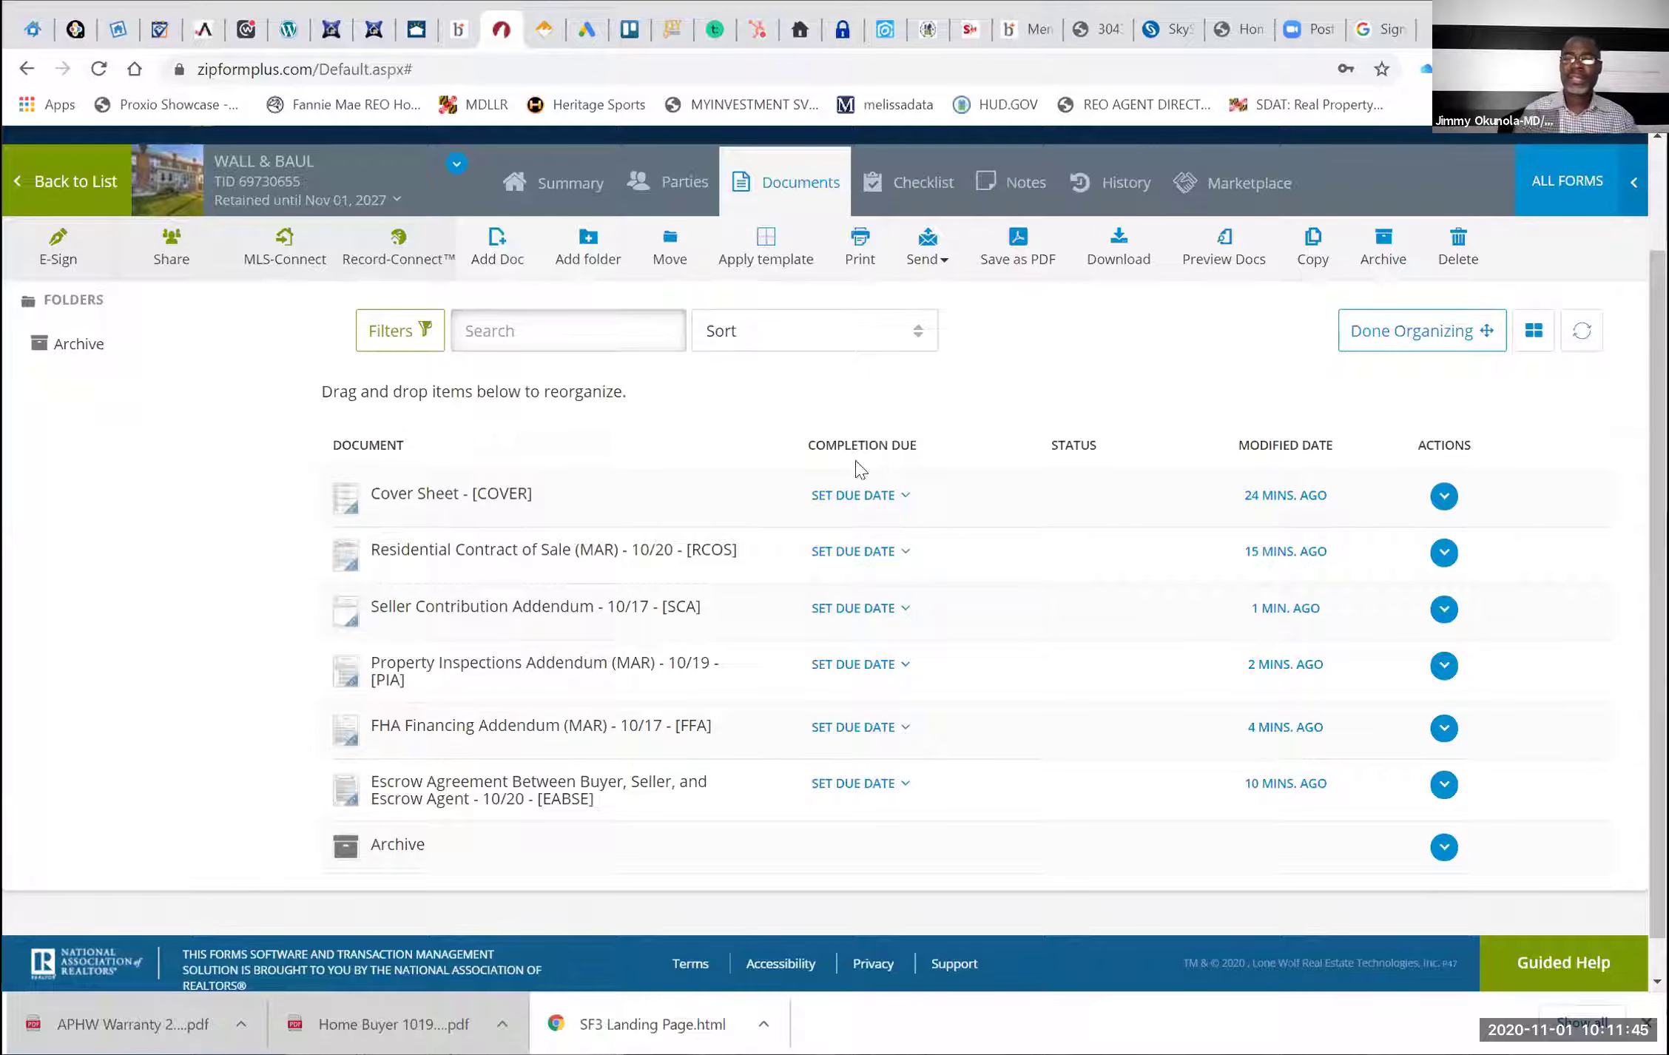
{"action": "scroll", "coordinate": [969, 398], "scroll_direction": "up", "scroll_amount": 2}
Search the form library for 'CHECK' and add MC Buyer Checklist - 7/20 to the documents
{"action": "left_click", "coordinate": [1366, 471]}
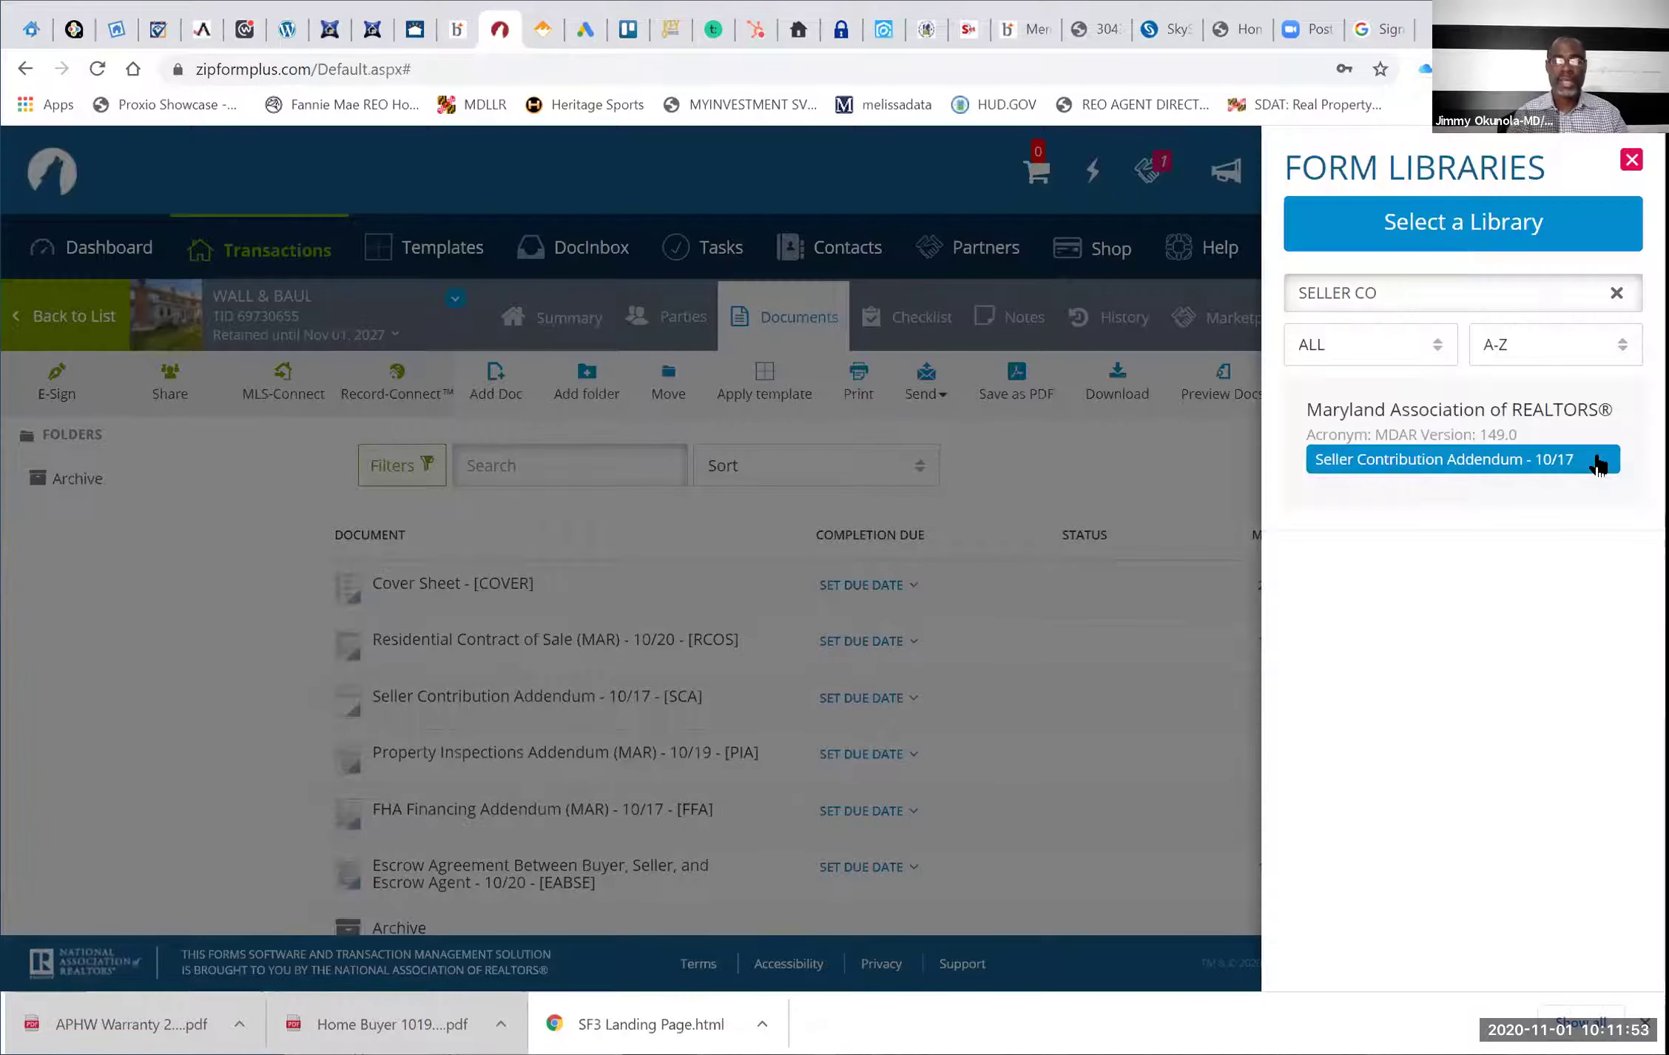
{"action": "left_click", "coordinate": [1397, 293]}
{"action": "key", "text": "BackSpace"}
{"action": "key", "text": "BackSpace"}
{"action": "key", "text": "BackSpace"}
{"action": "key", "text": "BackSpace"}
{"action": "key", "text": "BackSpace"}
{"action": "key", "text": "BackSpace"}
{"action": "key", "text": "BackSpace"}
{"action": "key", "text": "BackSpace"}
{"action": "key", "text": "BackSpace"}
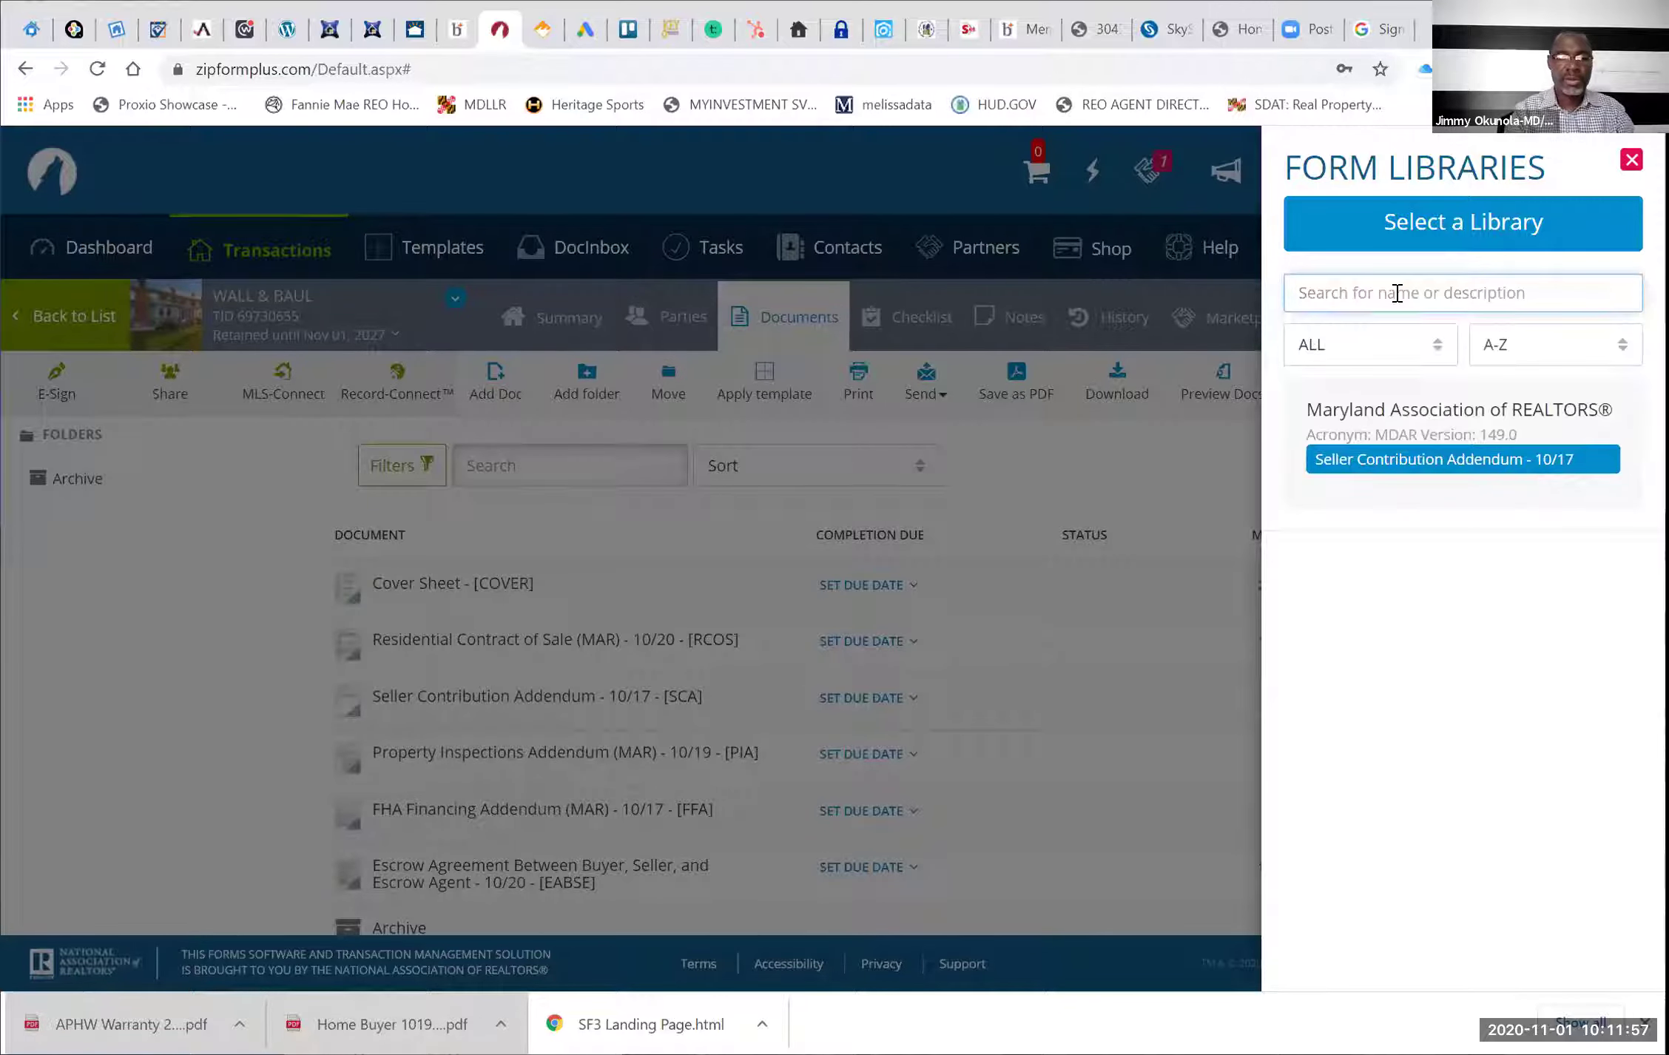
{"action": "type", "text": "CHECK"}
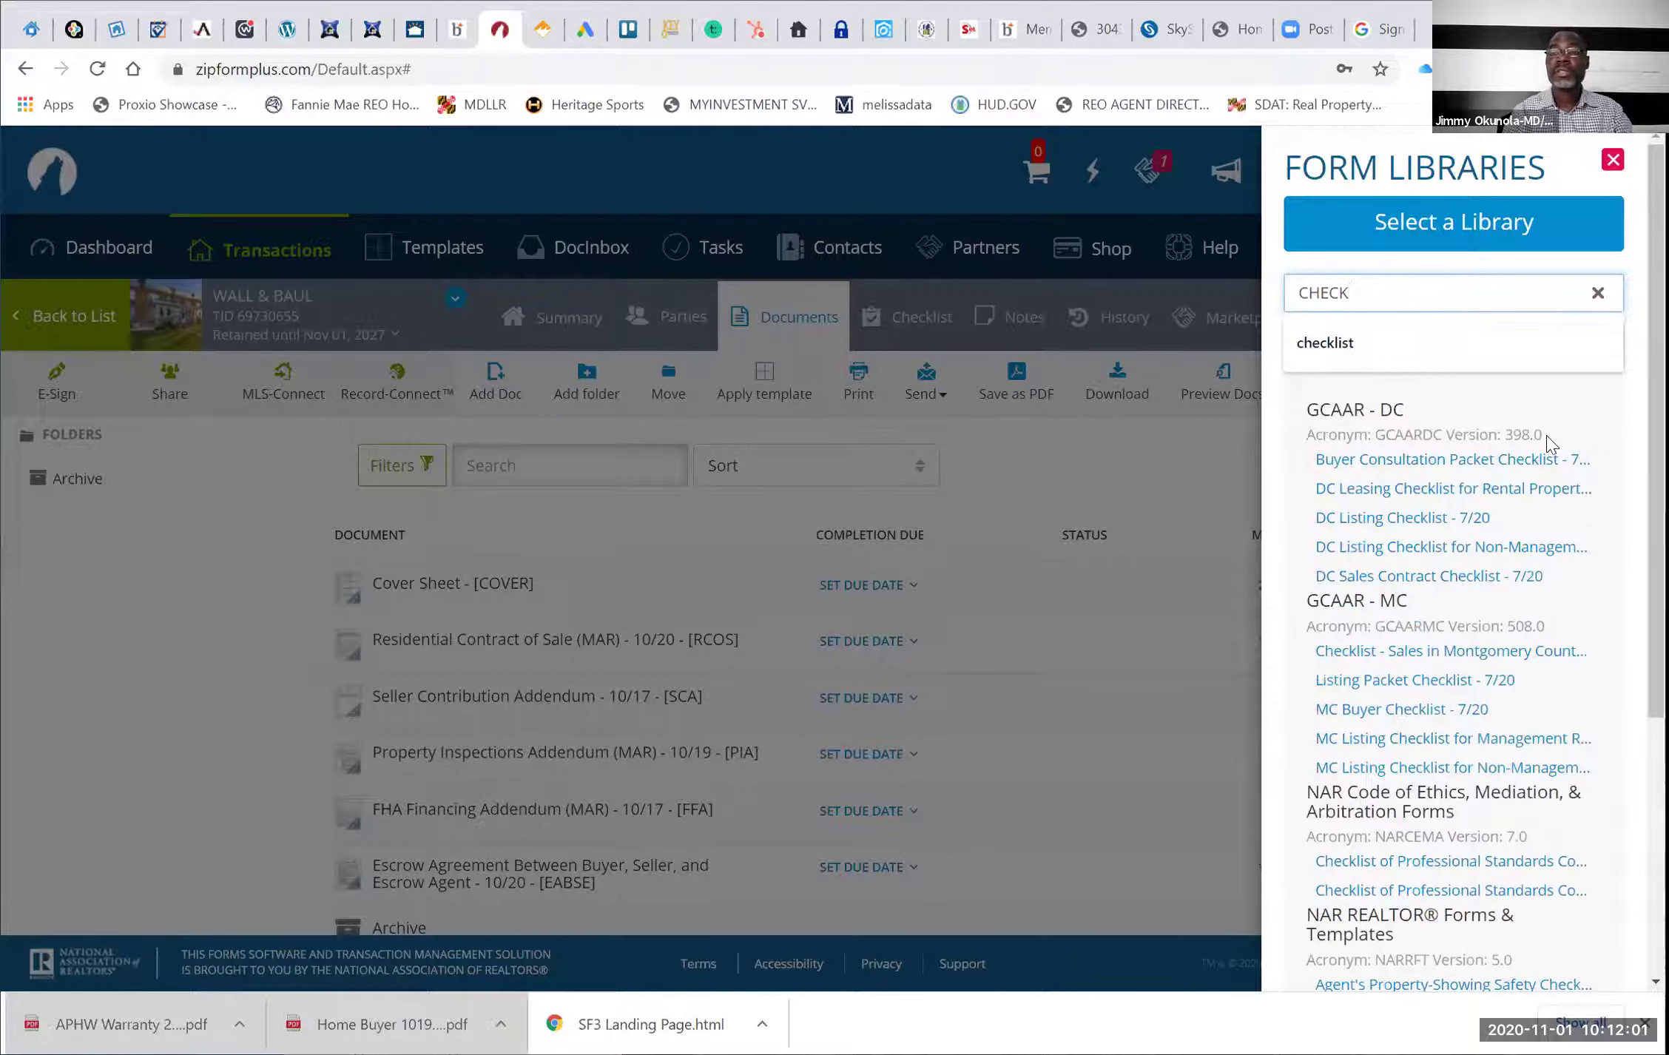
{"action": "mouse_move", "coordinate": [1550, 474]}
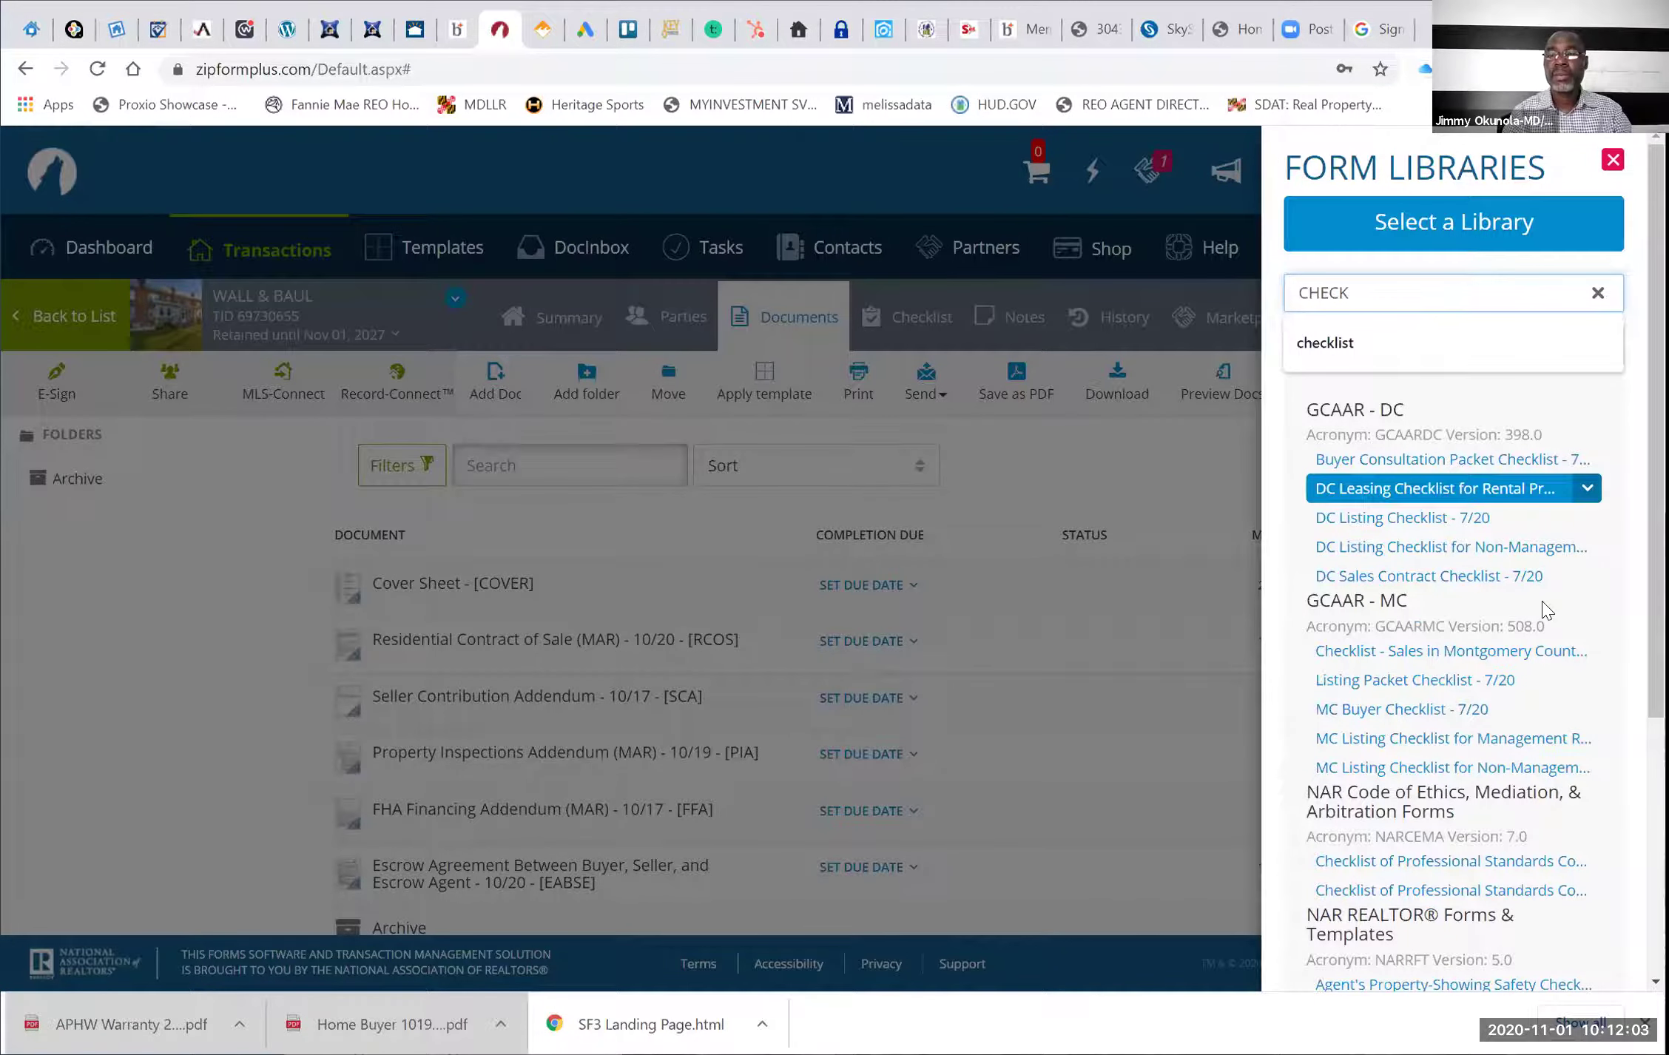
{"action": "left_click", "coordinate": [1513, 710]}
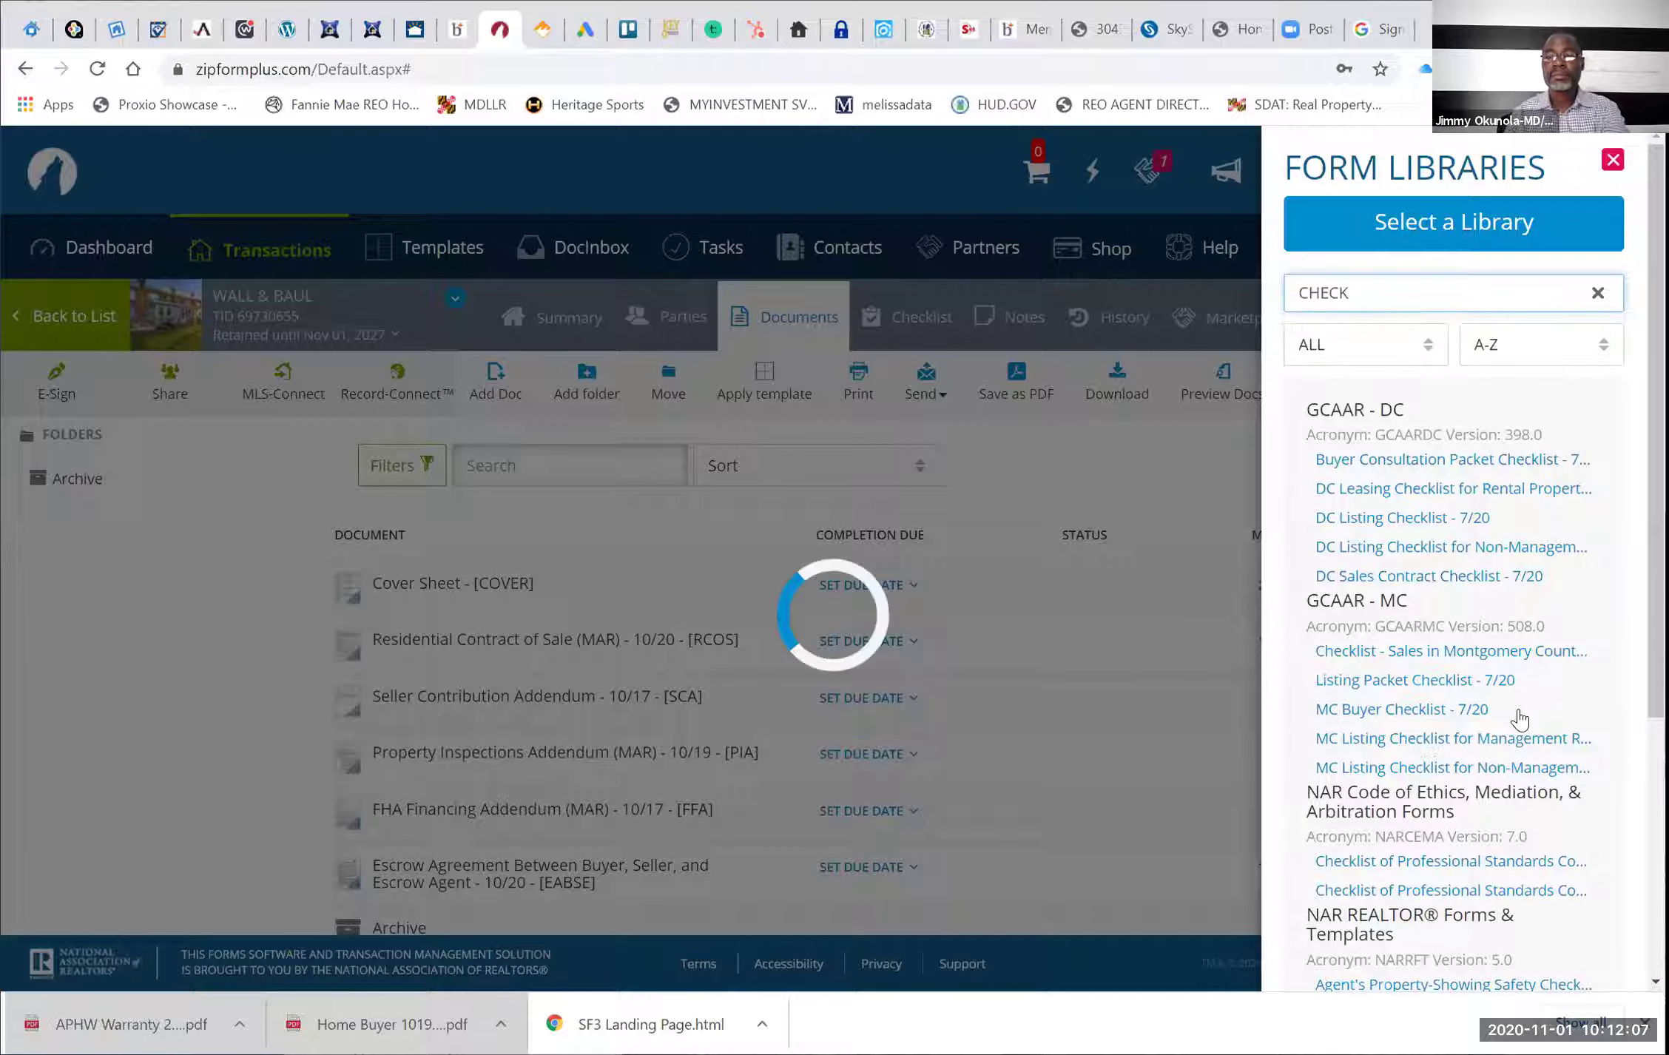
{"action": "left_click", "coordinate": [1056, 625]}
{"action": "scroll", "coordinate": [543, 829], "scroll_direction": "down", "scroll_amount": 2}
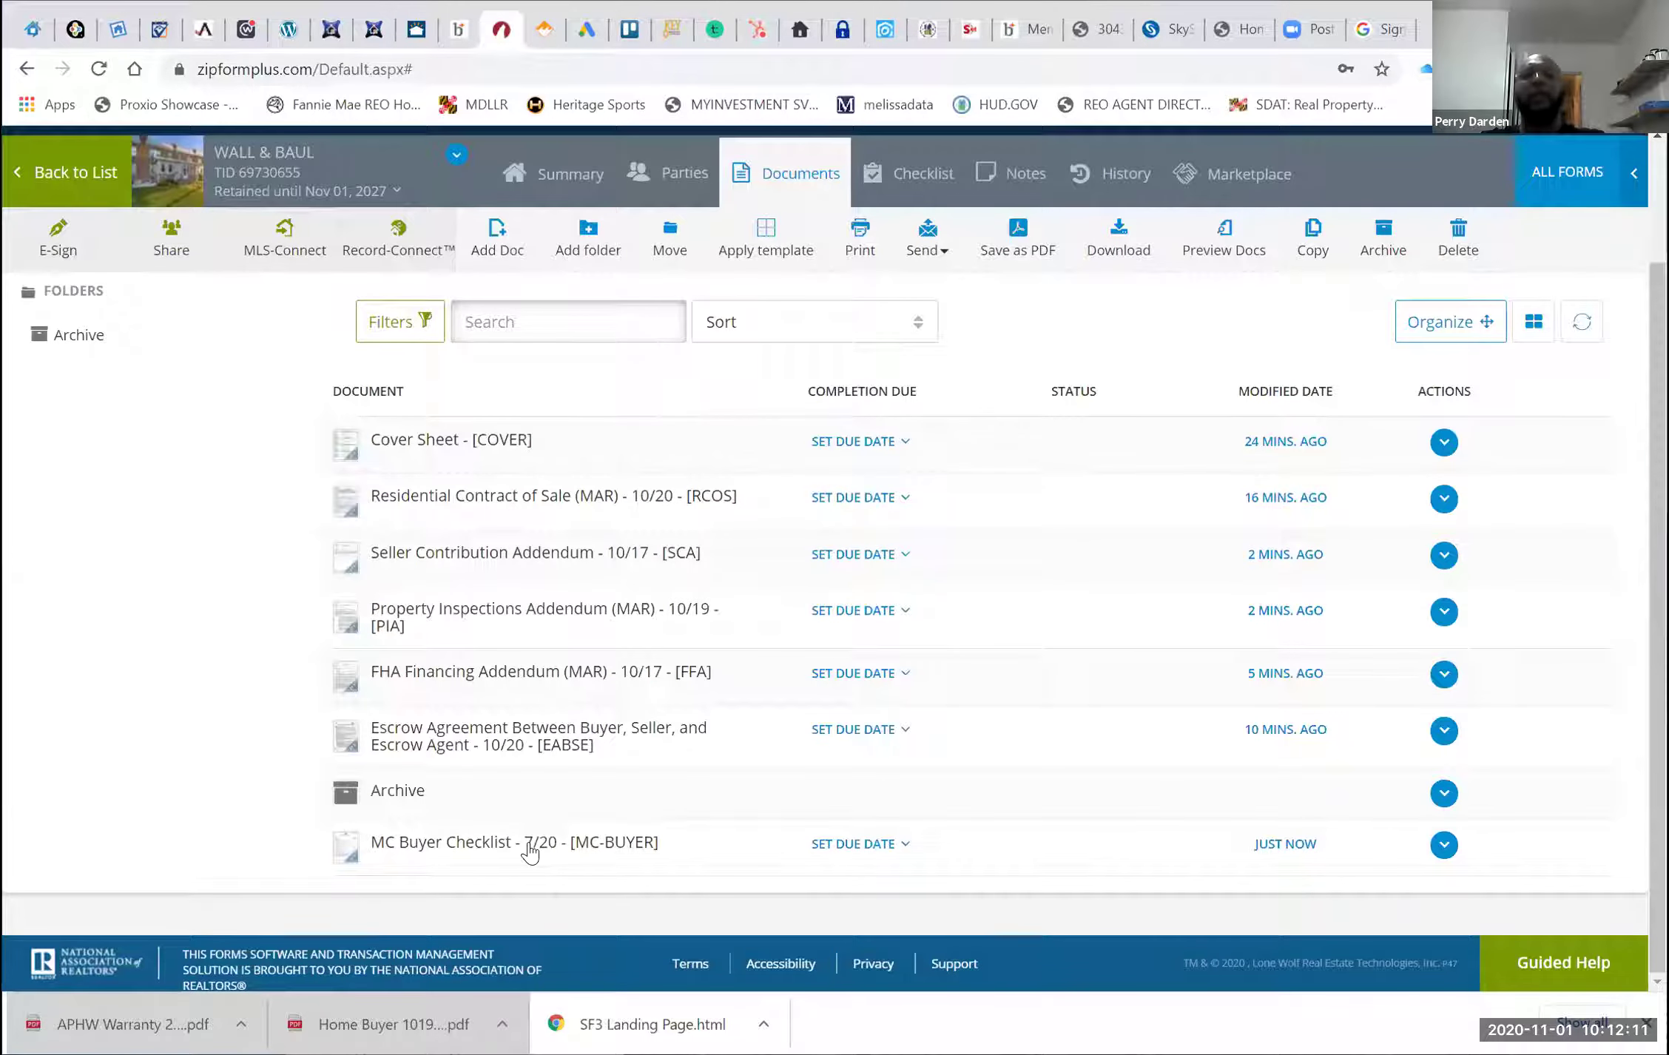
Review the MC Buyer Checklist through page 4 of 4, then go back to the Wall & Baul documents list
{"action": "left_click", "coordinate": [530, 842]}
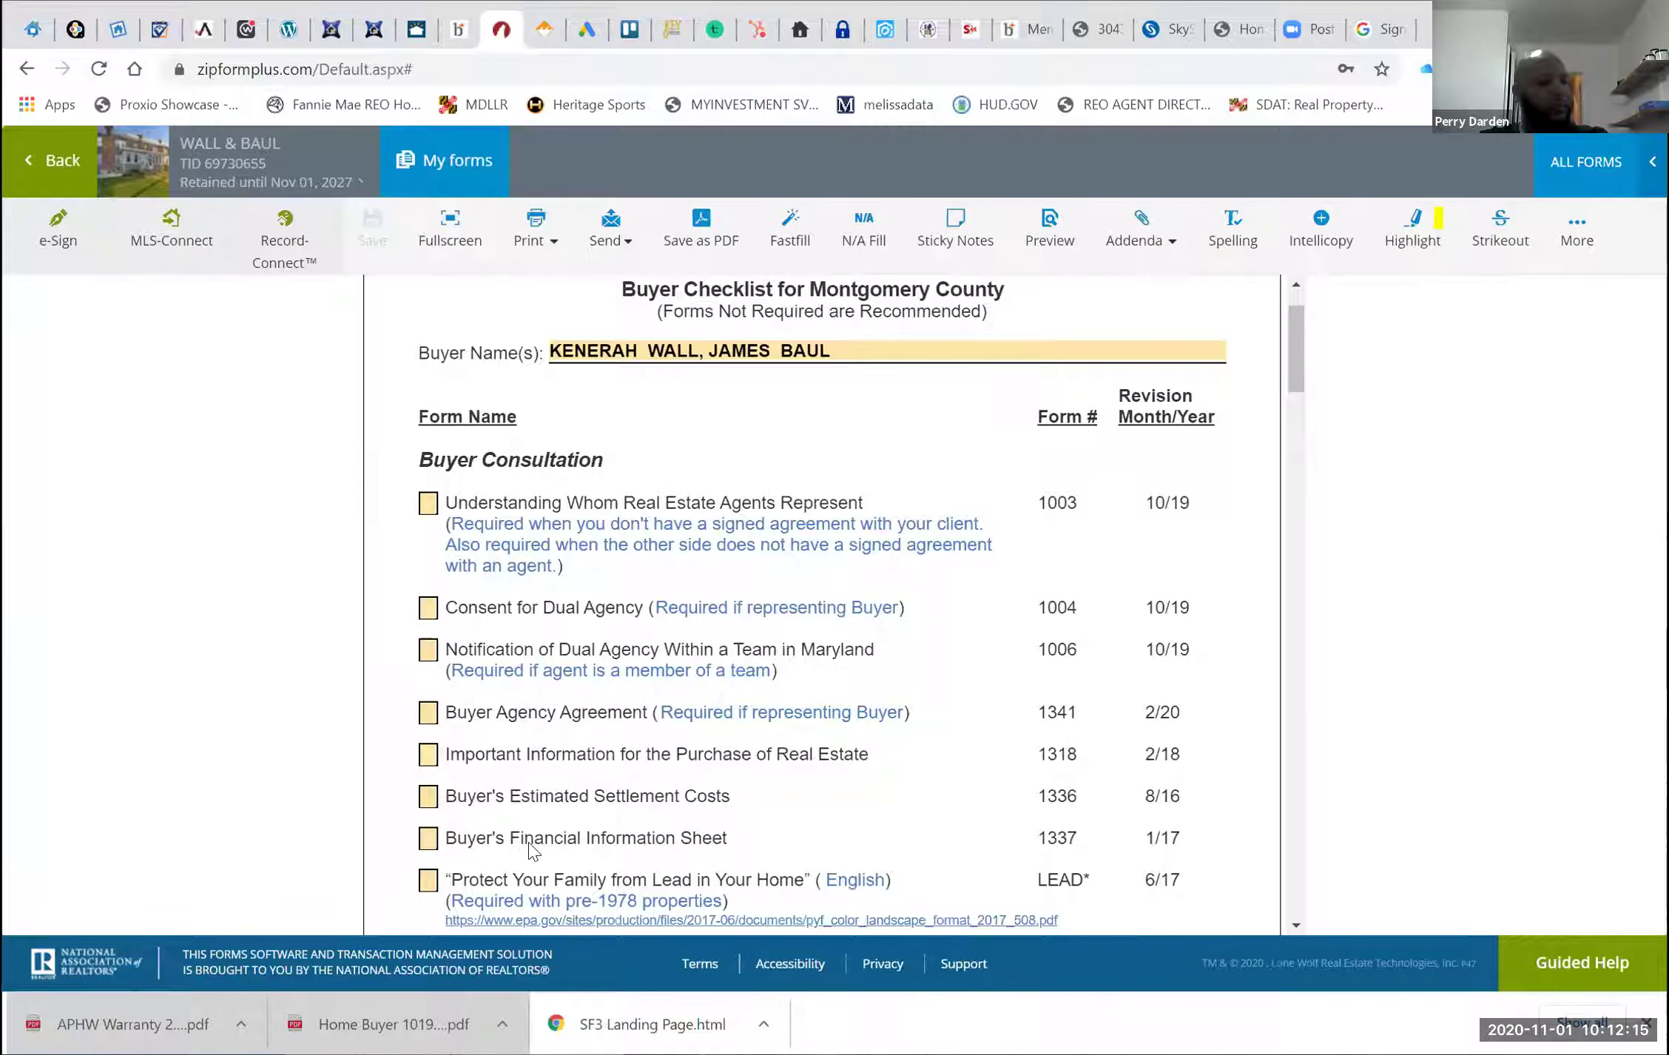
{"action": "scroll", "coordinate": [530, 846], "scroll_direction": "down", "scroll_amount": 3}
{"action": "scroll", "coordinate": [531, 847], "scroll_direction": "down", "scroll_amount": 9}
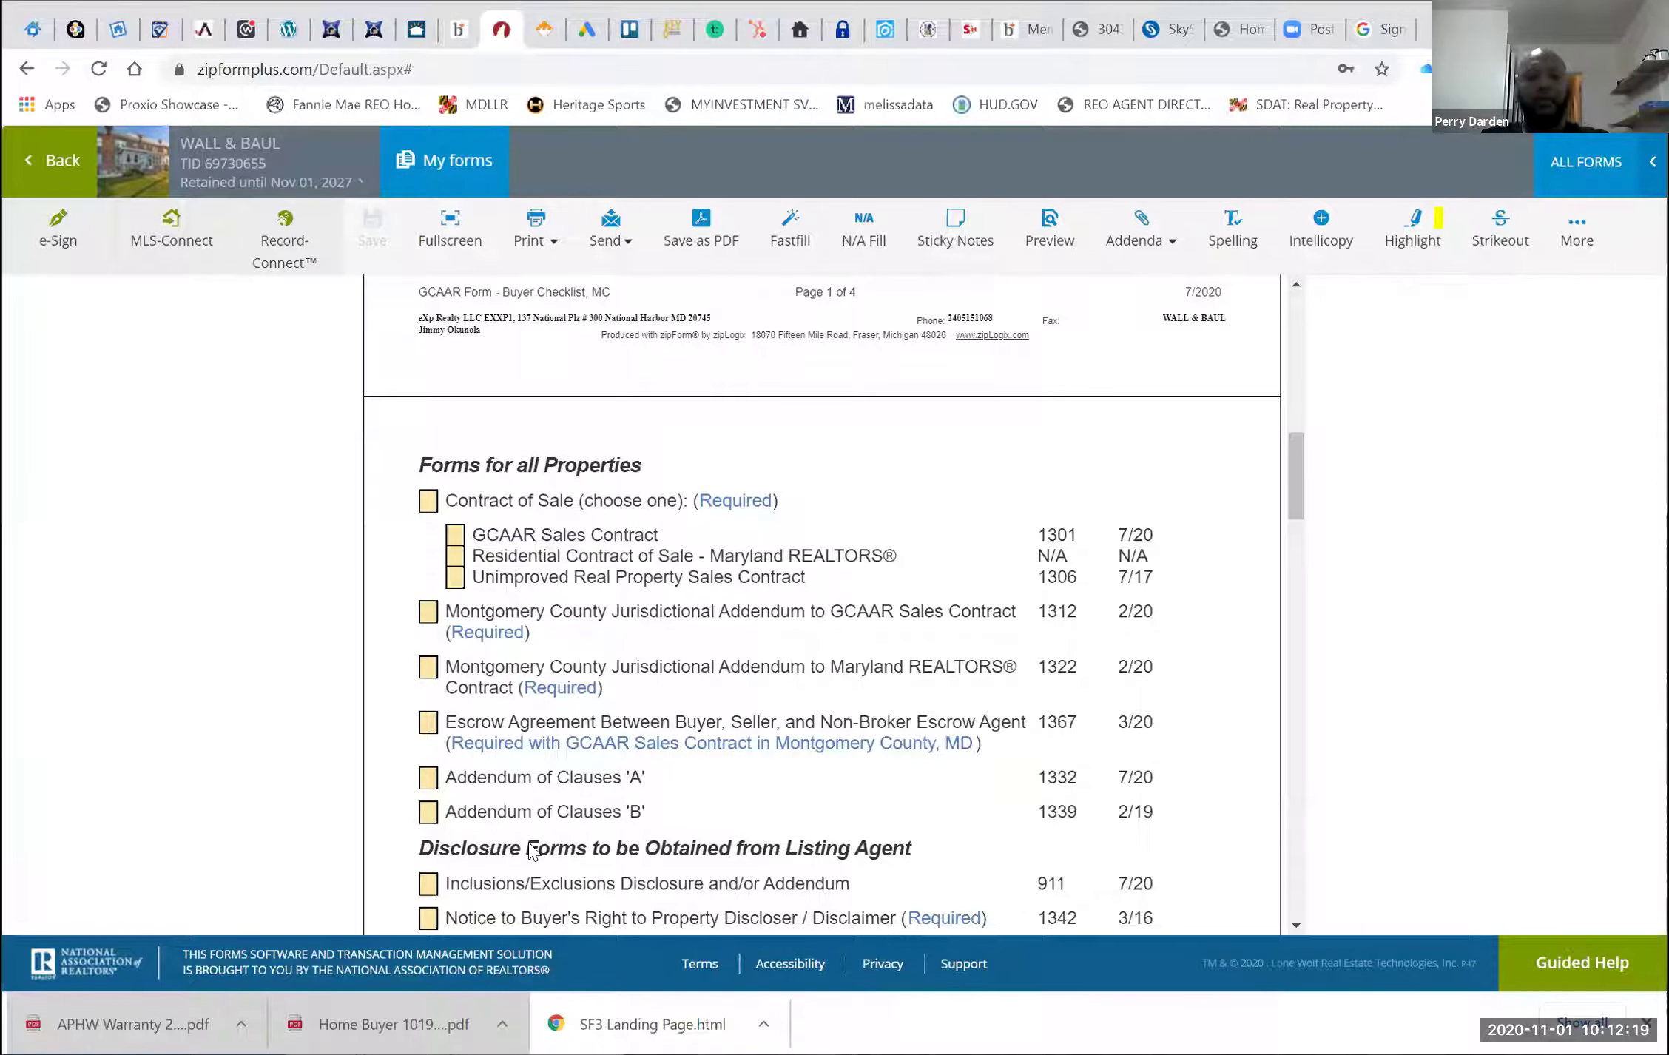
{"action": "scroll", "coordinate": [531, 851], "scroll_direction": "down", "scroll_amount": 3}
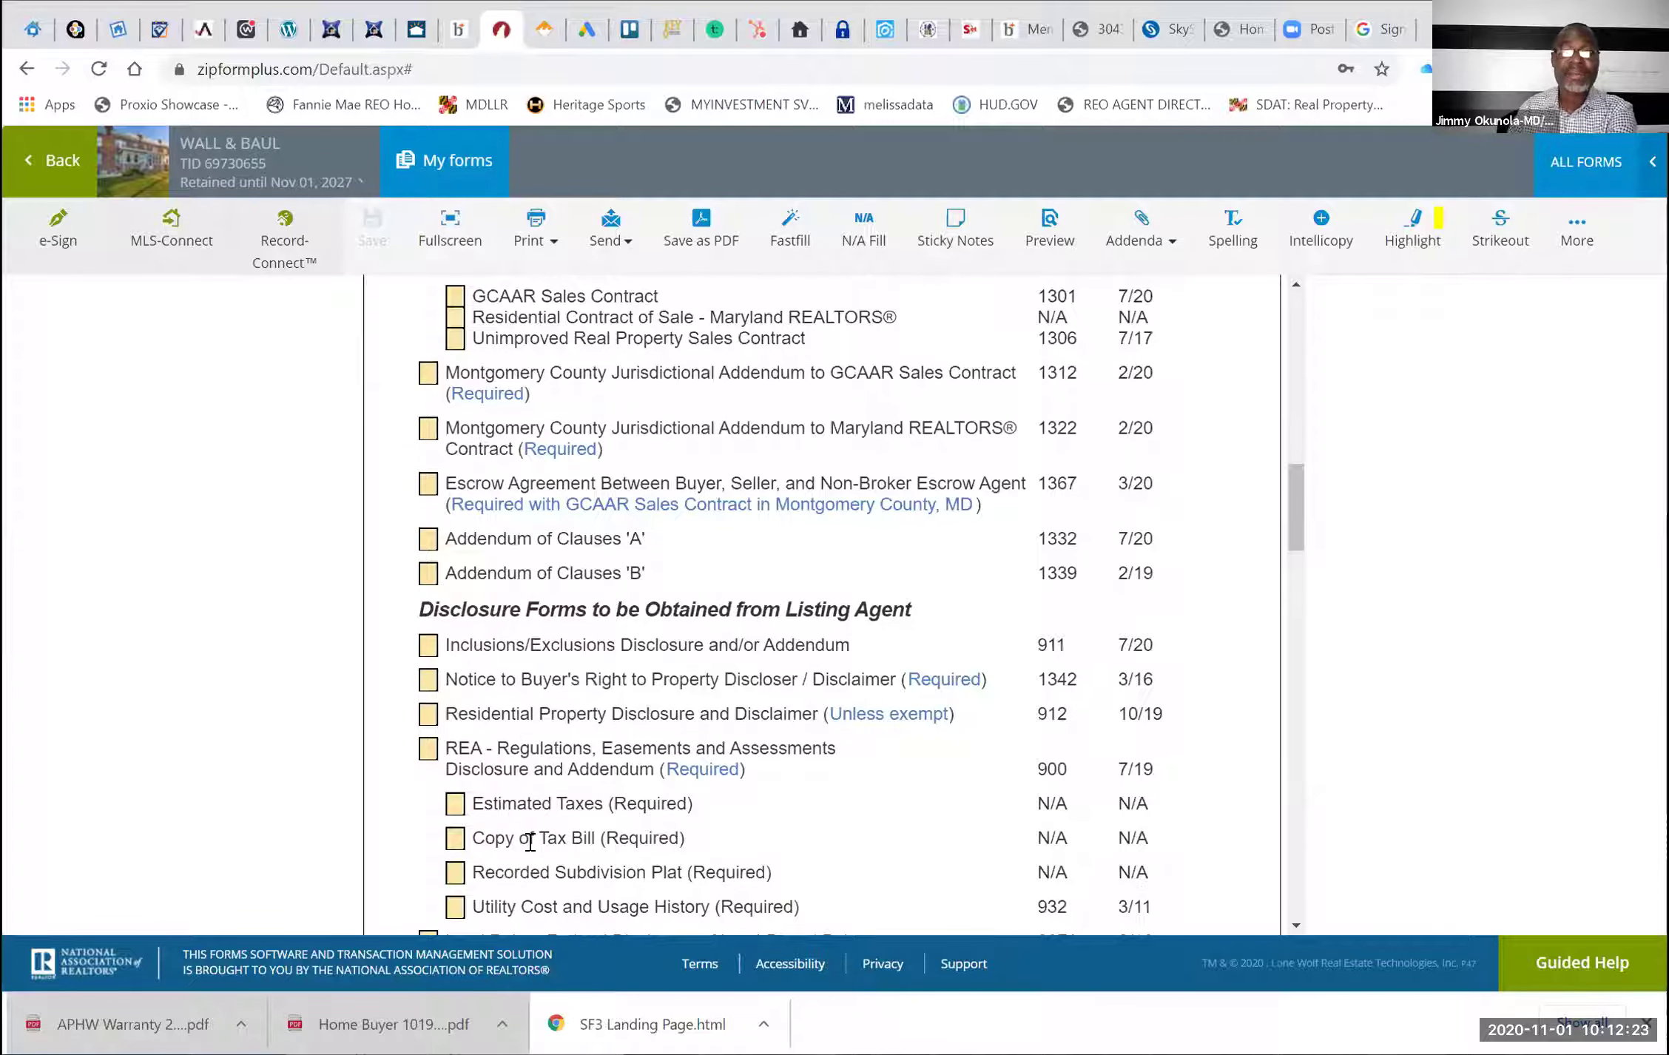
{"action": "scroll", "coordinate": [531, 842], "scroll_direction": "down", "scroll_amount": 1}
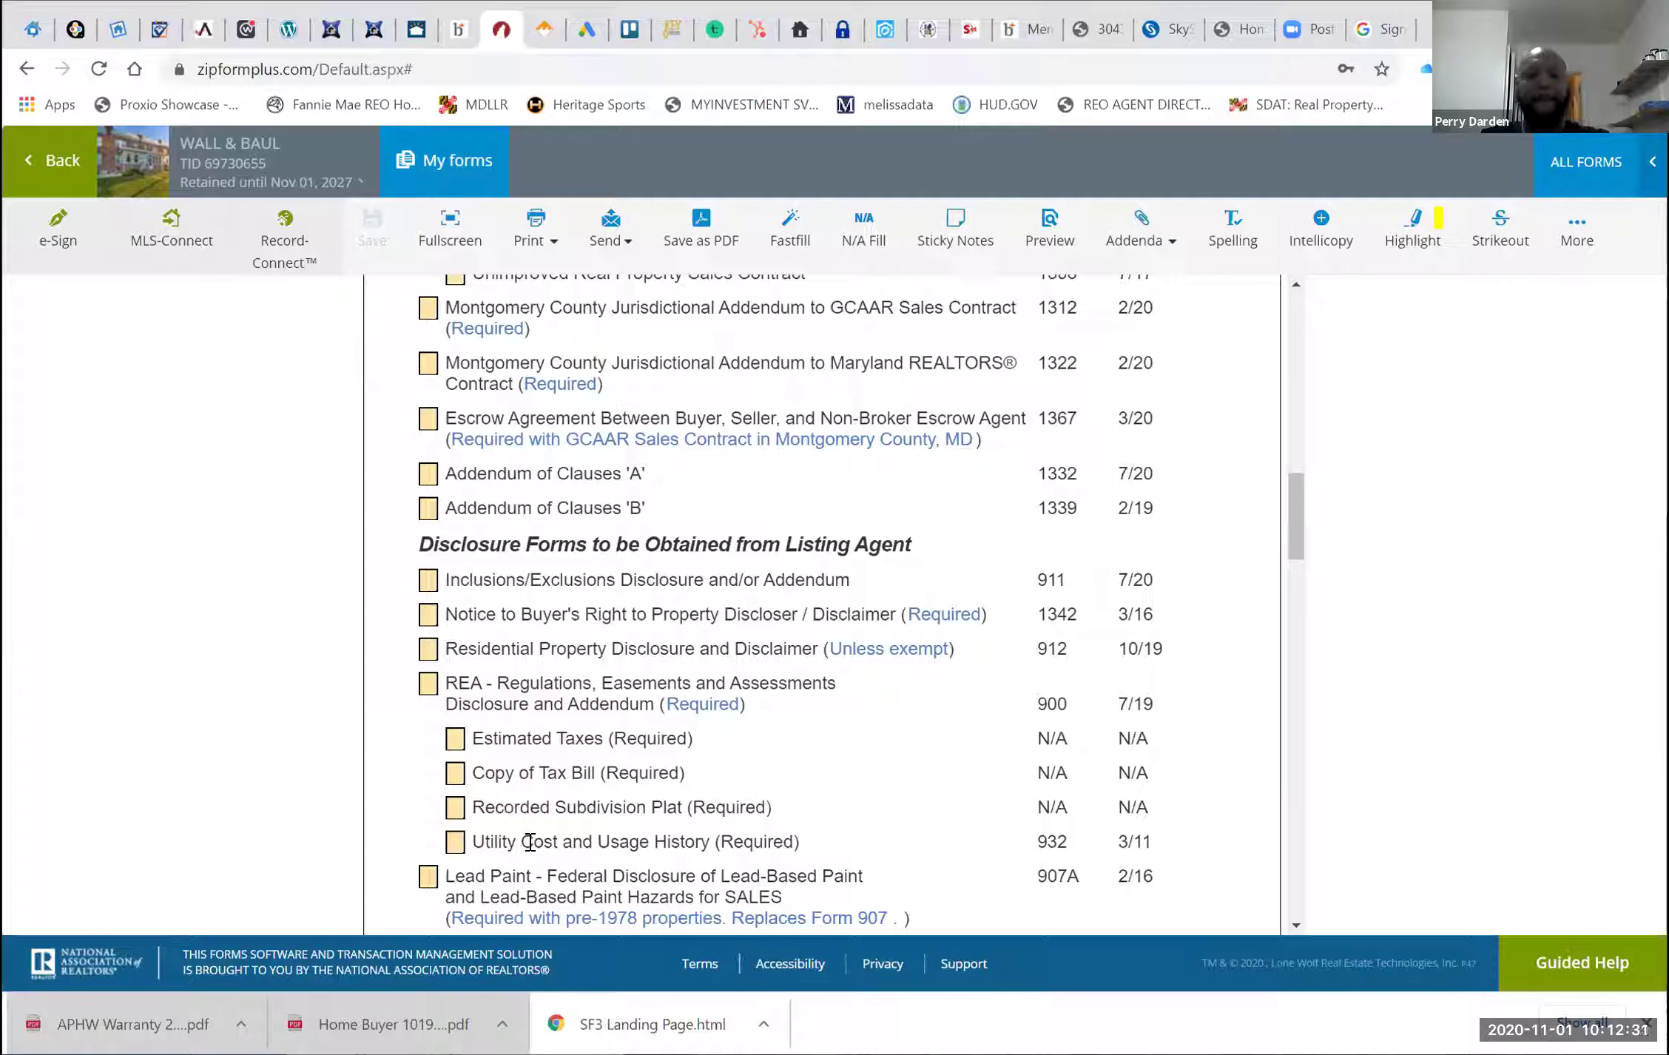
{"action": "scroll", "coordinate": [530, 843], "scroll_direction": "down", "scroll_amount": 2}
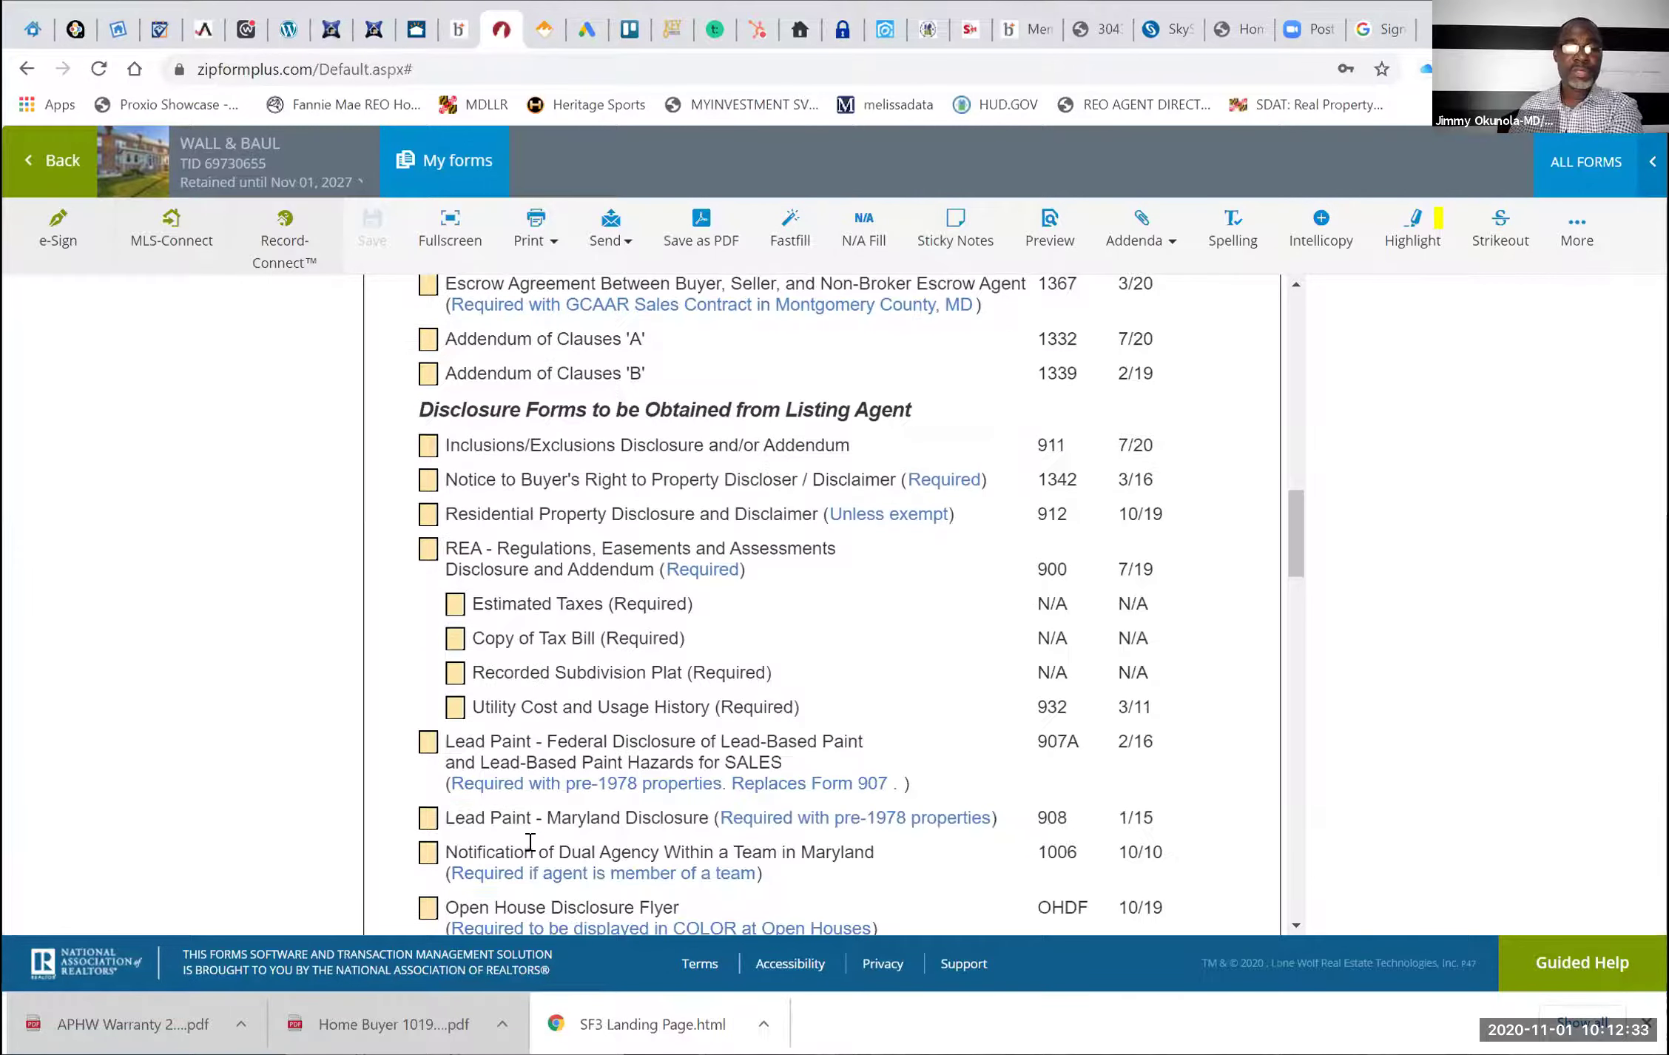
{"action": "scroll", "coordinate": [531, 843], "scroll_direction": "down", "scroll_amount": 2}
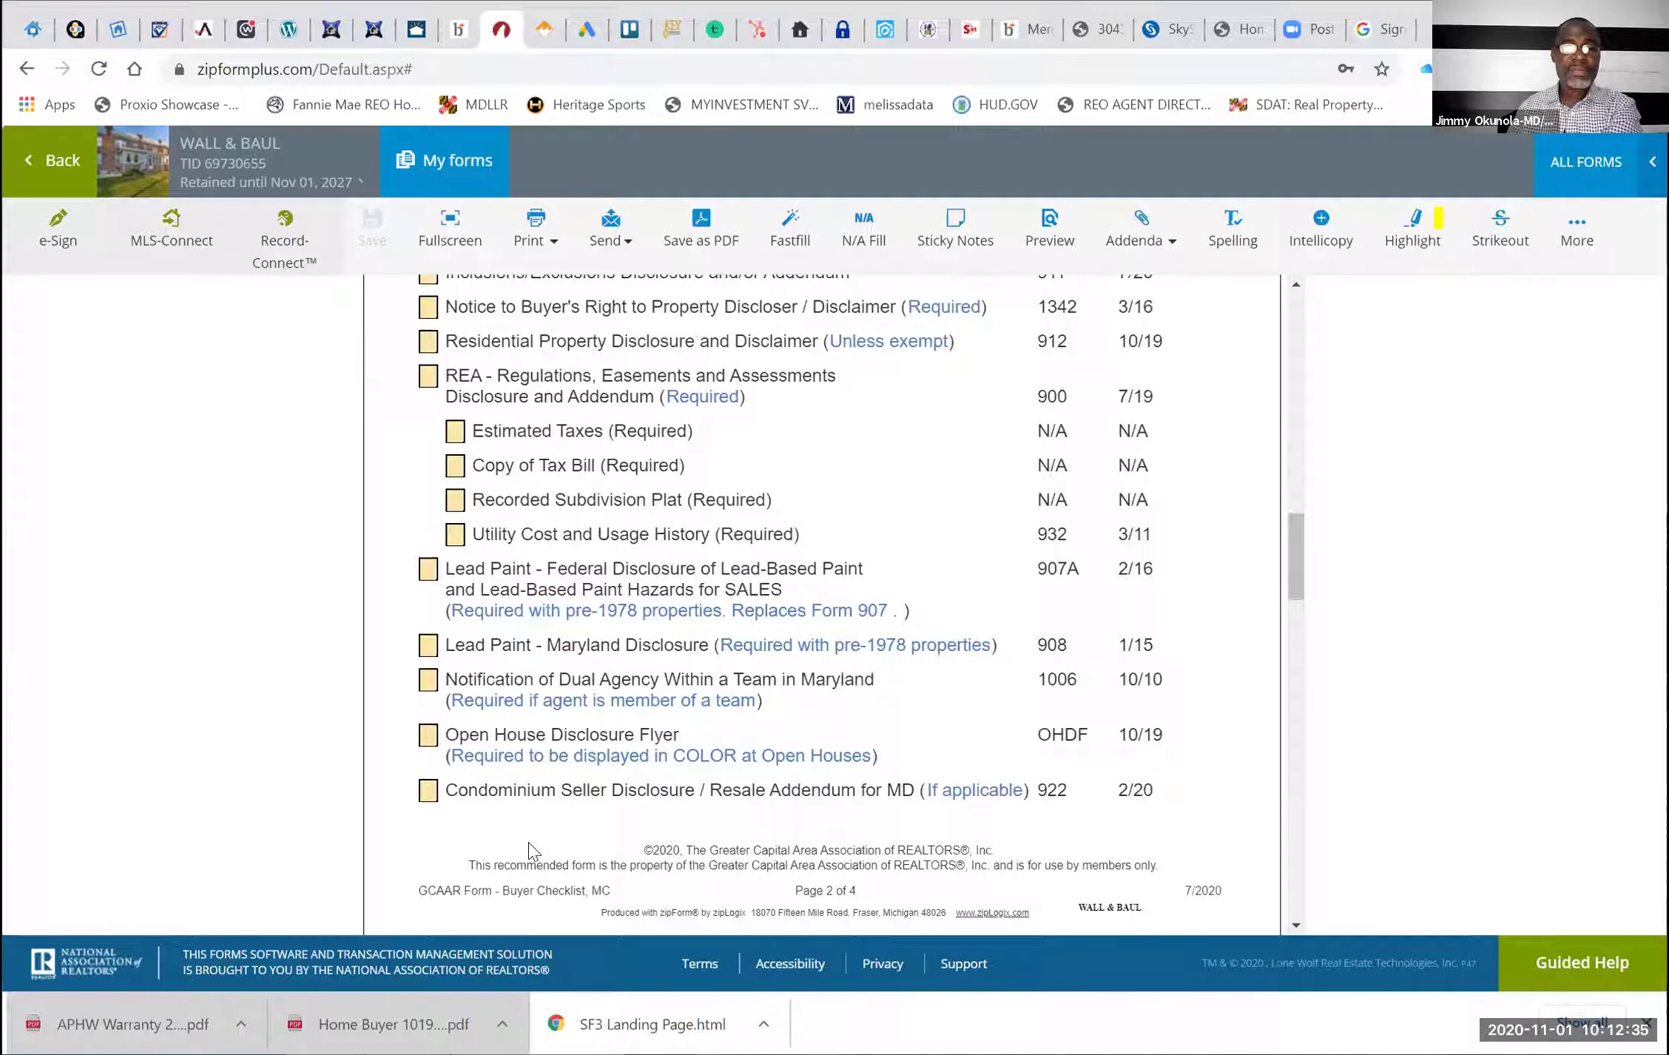
{"action": "scroll", "coordinate": [530, 847], "scroll_direction": "down", "scroll_amount": 1}
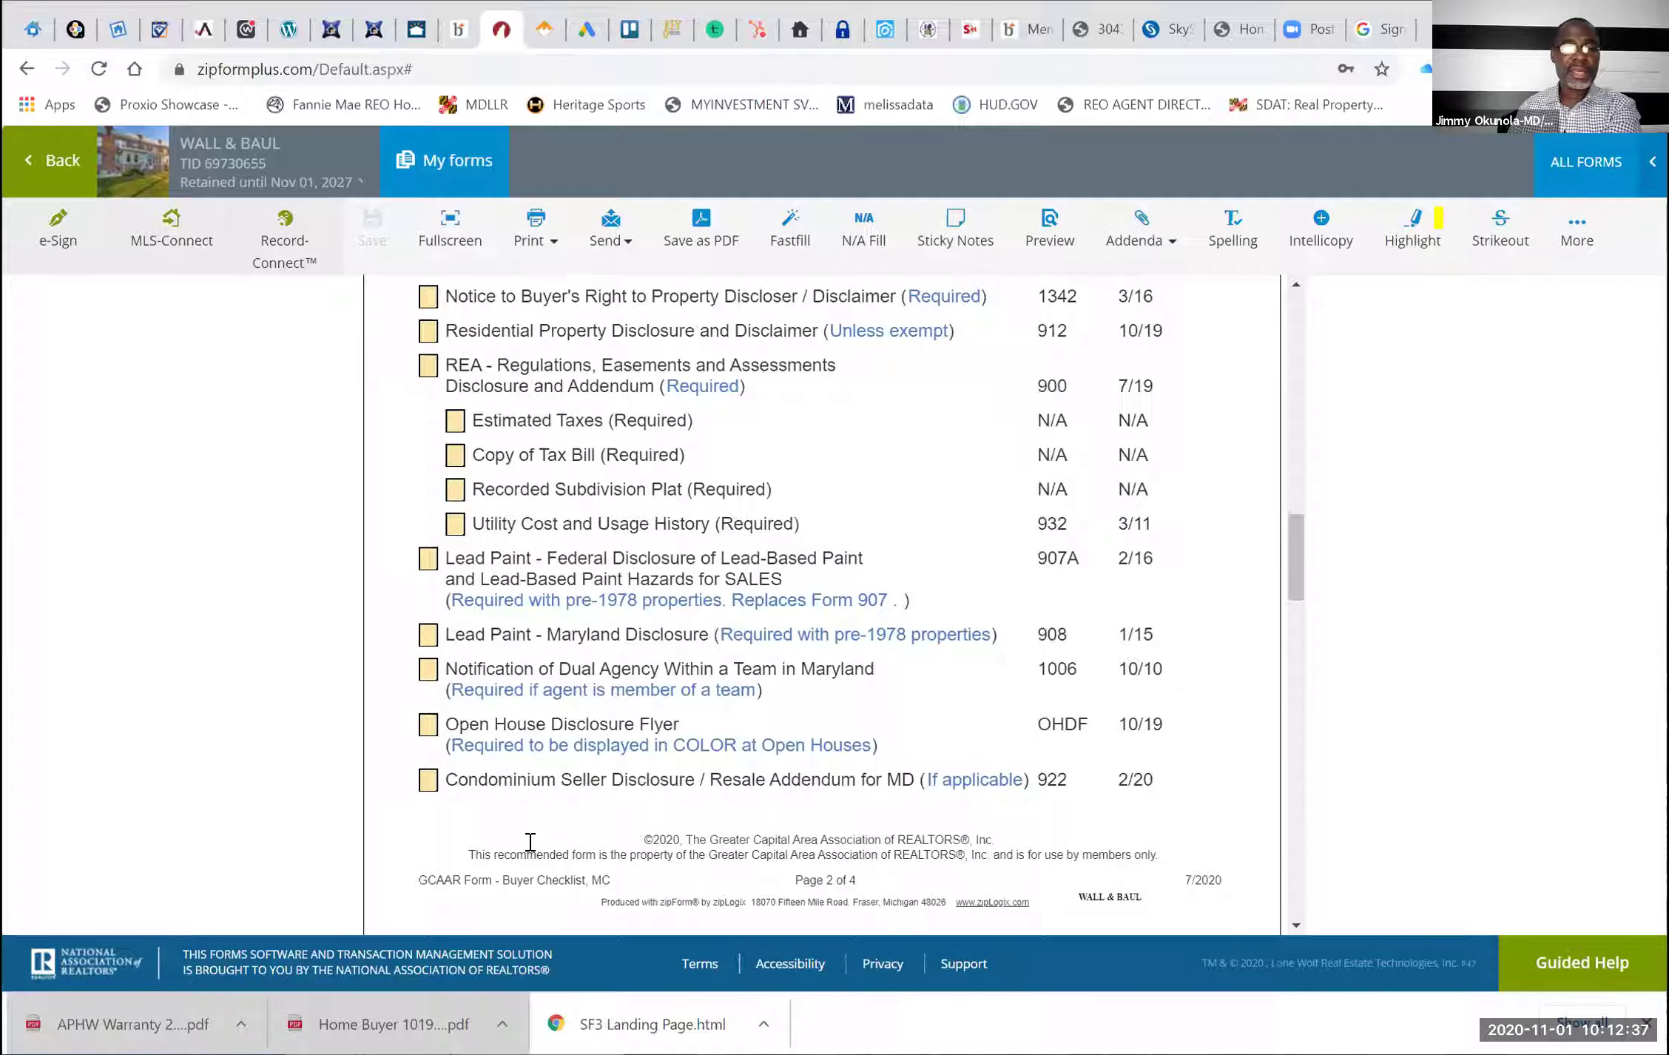
{"action": "scroll", "coordinate": [531, 843], "scroll_direction": "down", "scroll_amount": 10}
{"action": "scroll", "coordinate": [530, 843], "scroll_direction": "down", "scroll_amount": 1}
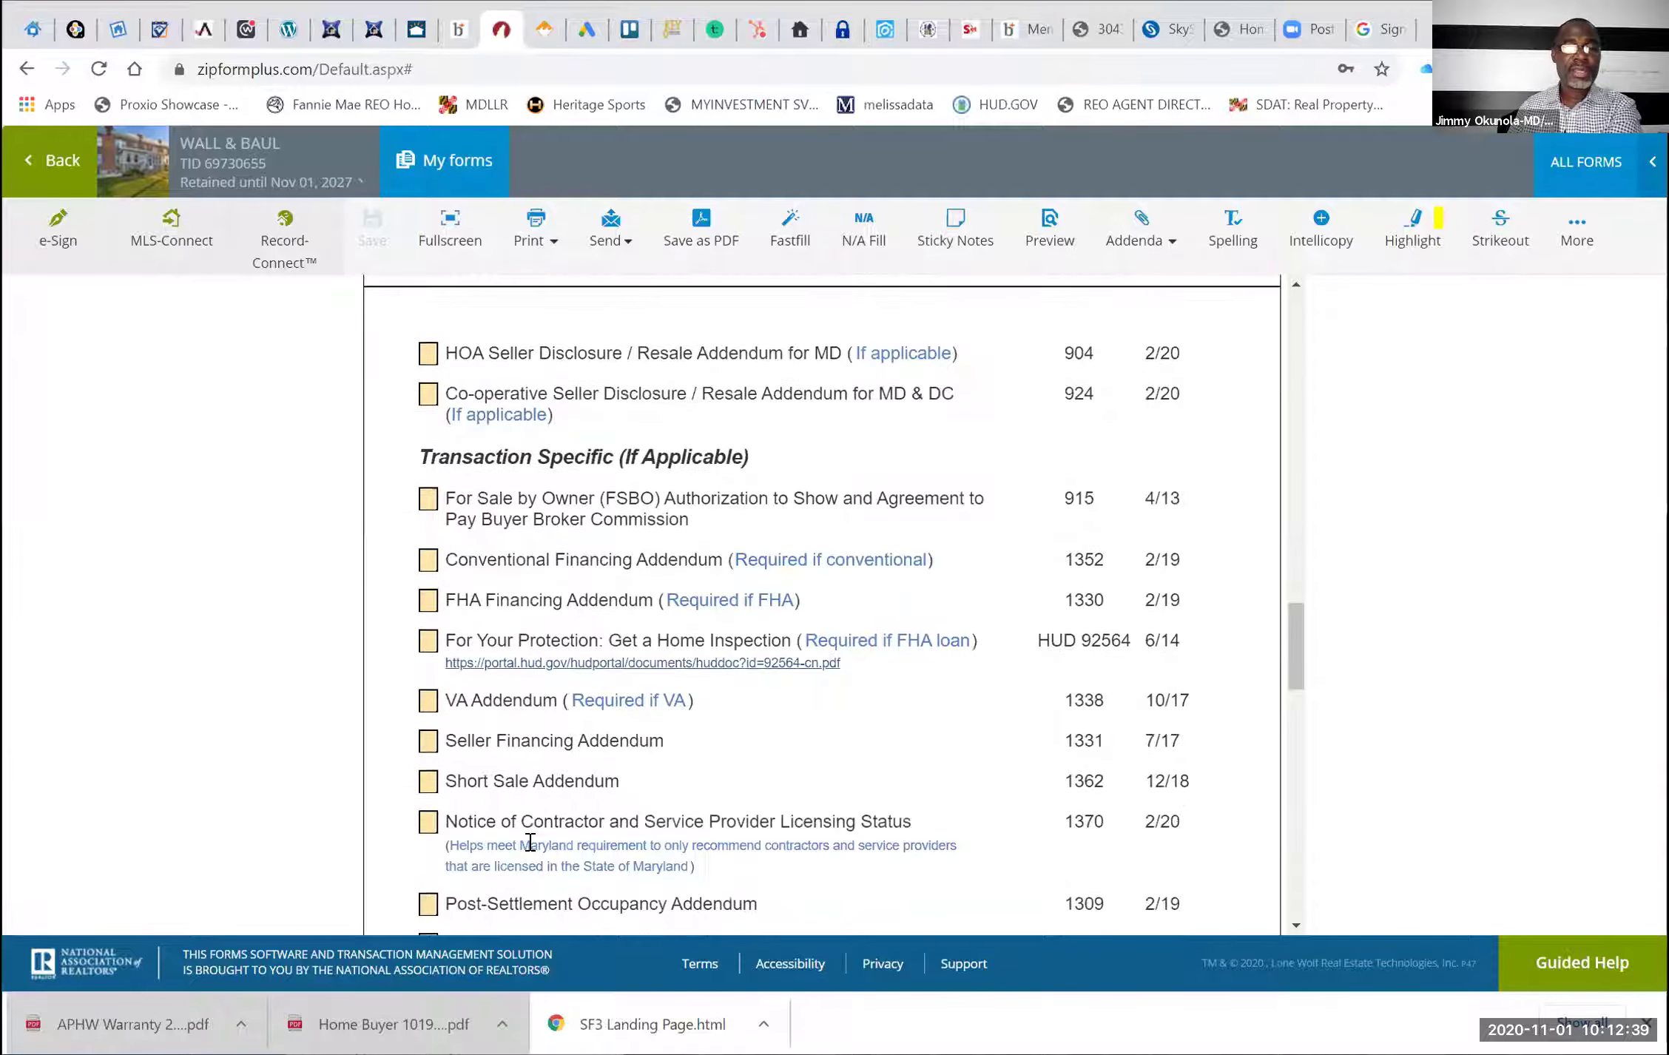
{"action": "scroll", "coordinate": [530, 843], "scroll_direction": "down", "scroll_amount": 2}
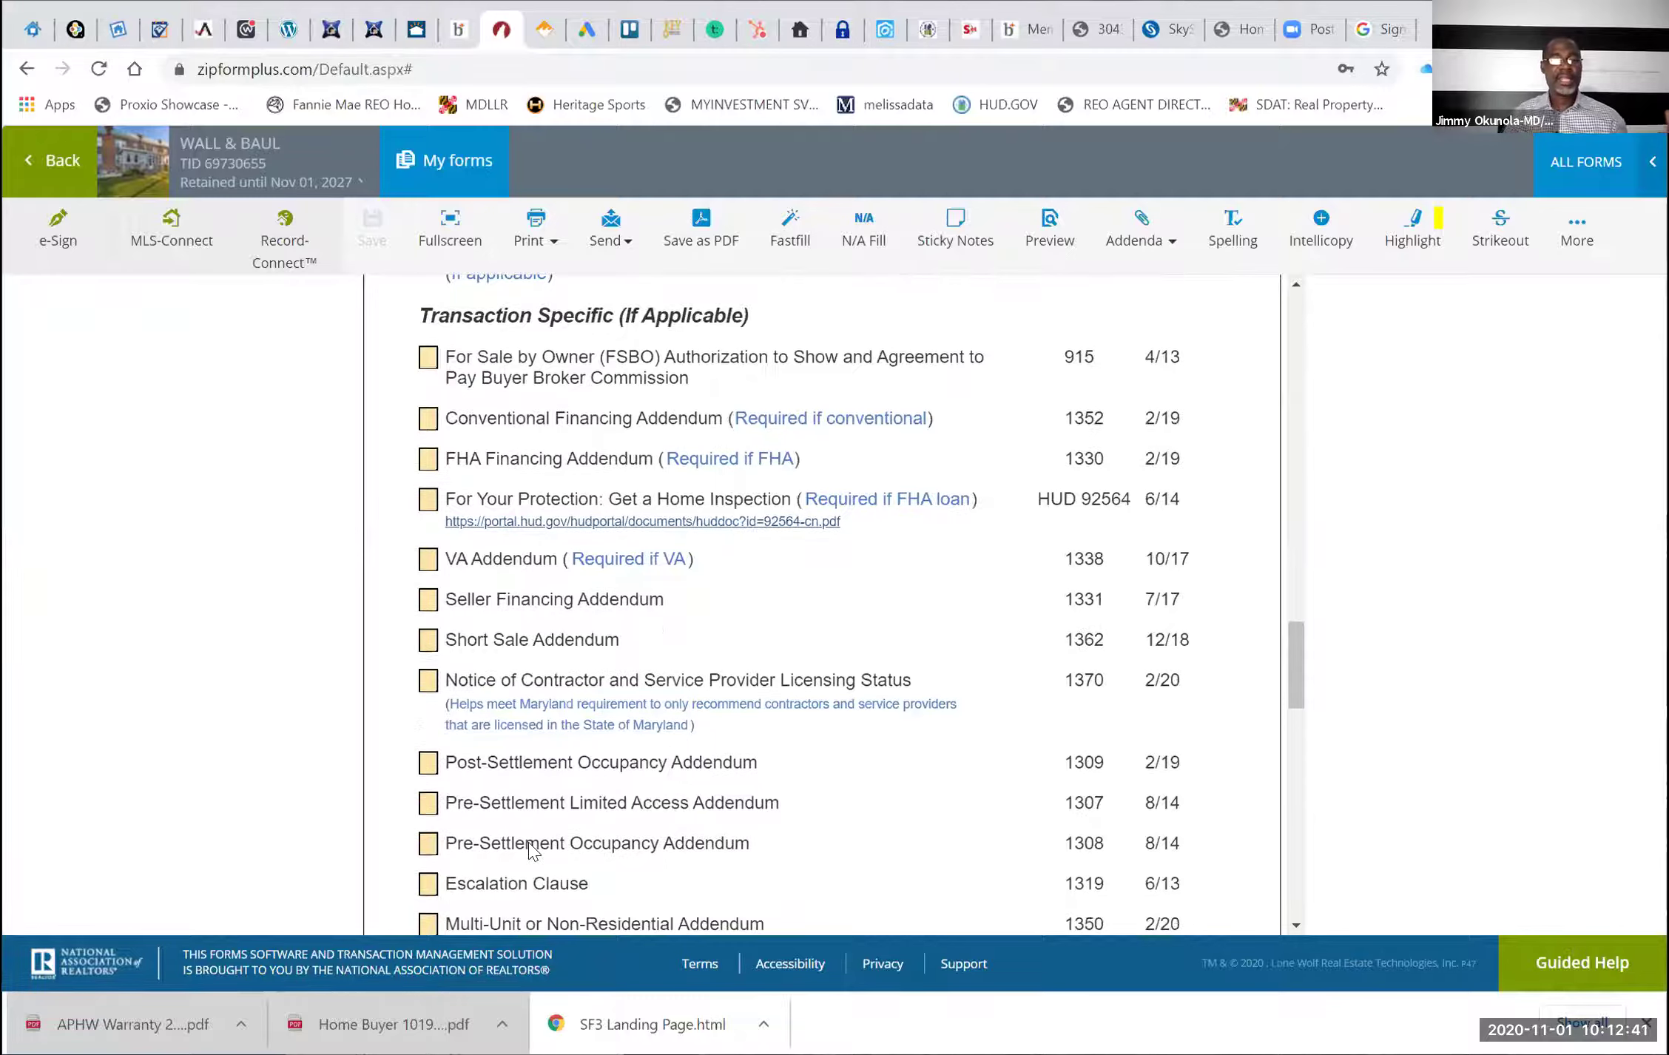
{"action": "scroll", "coordinate": [530, 844], "scroll_direction": "down", "scroll_amount": 2}
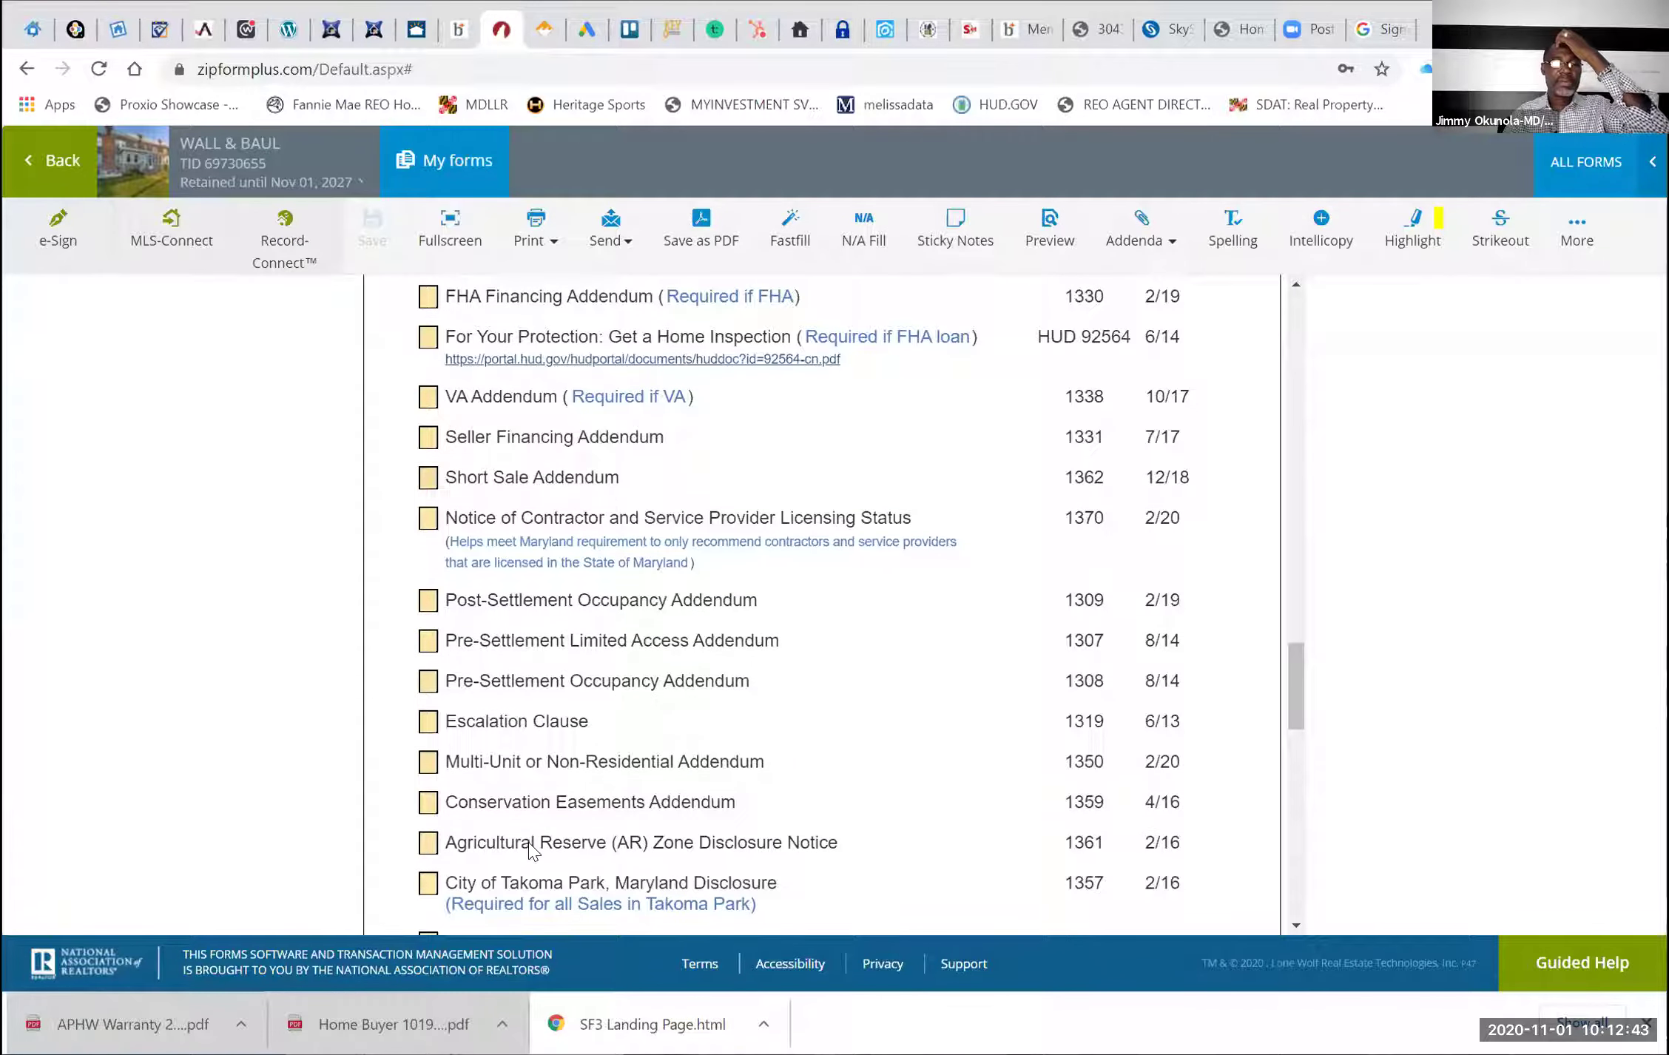
{"action": "scroll", "coordinate": [531, 850], "scroll_direction": "down", "scroll_amount": 1}
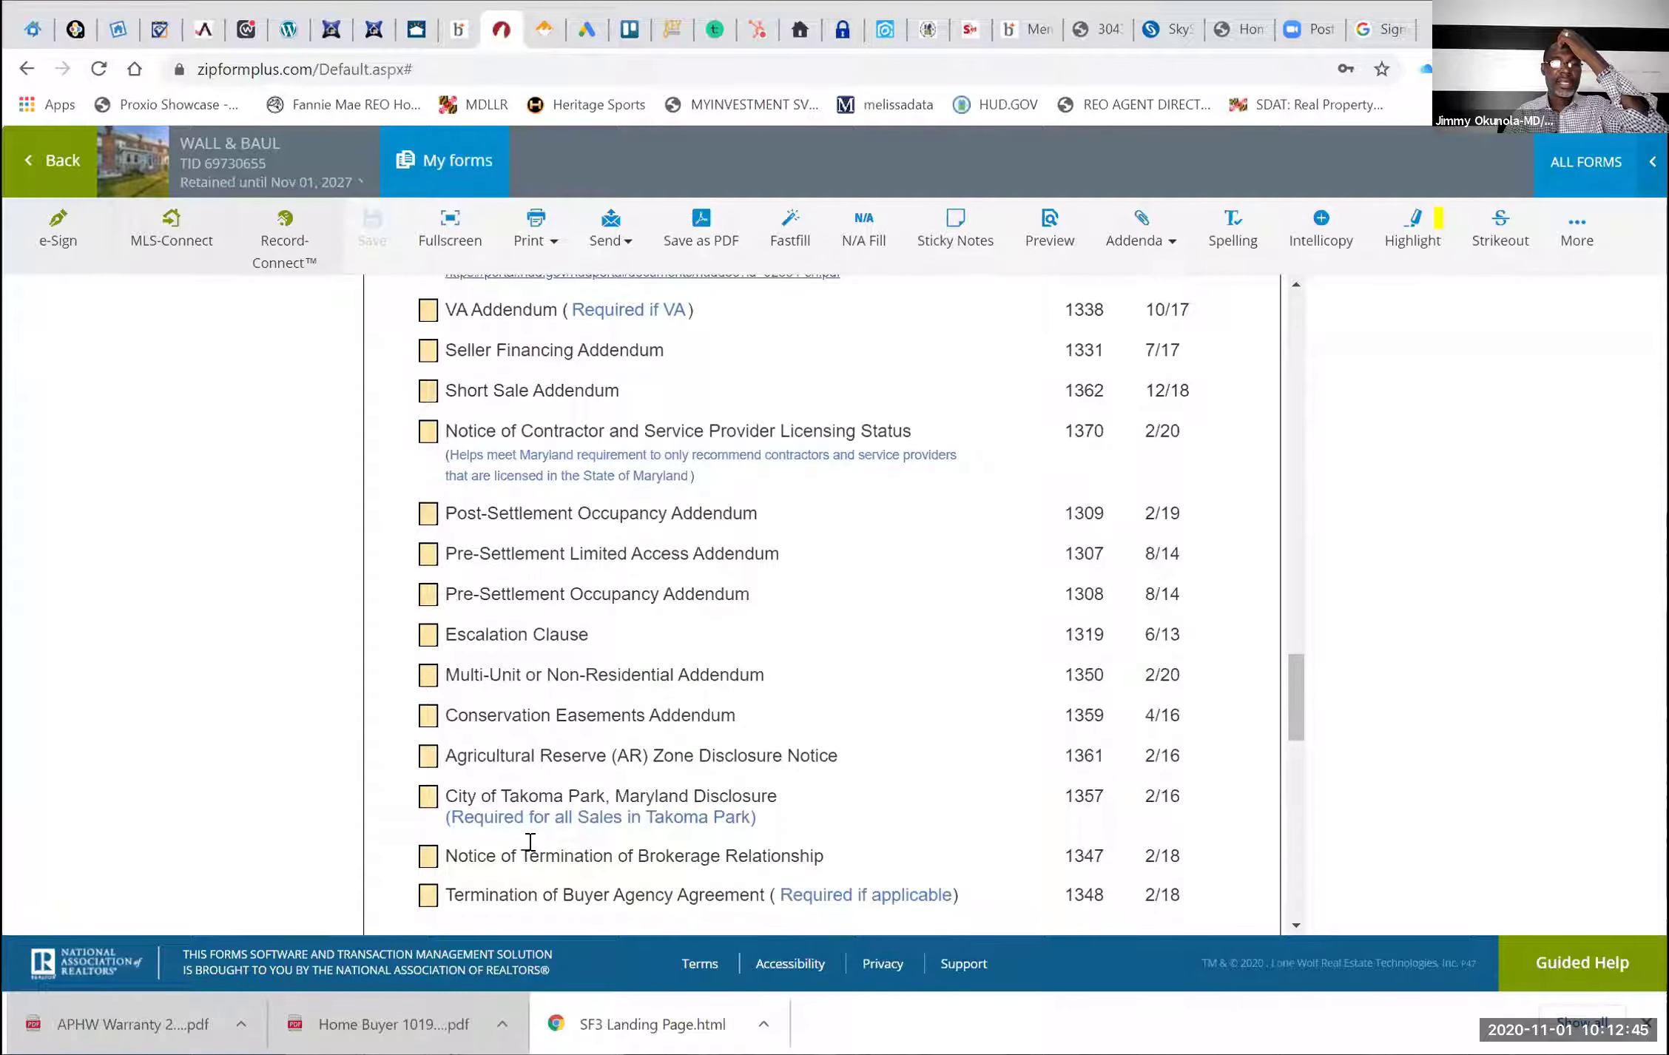
{"action": "scroll", "coordinate": [530, 847], "scroll_direction": "down", "scroll_amount": 2}
{"action": "scroll", "coordinate": [530, 843], "scroll_direction": "down", "scroll_amount": 8}
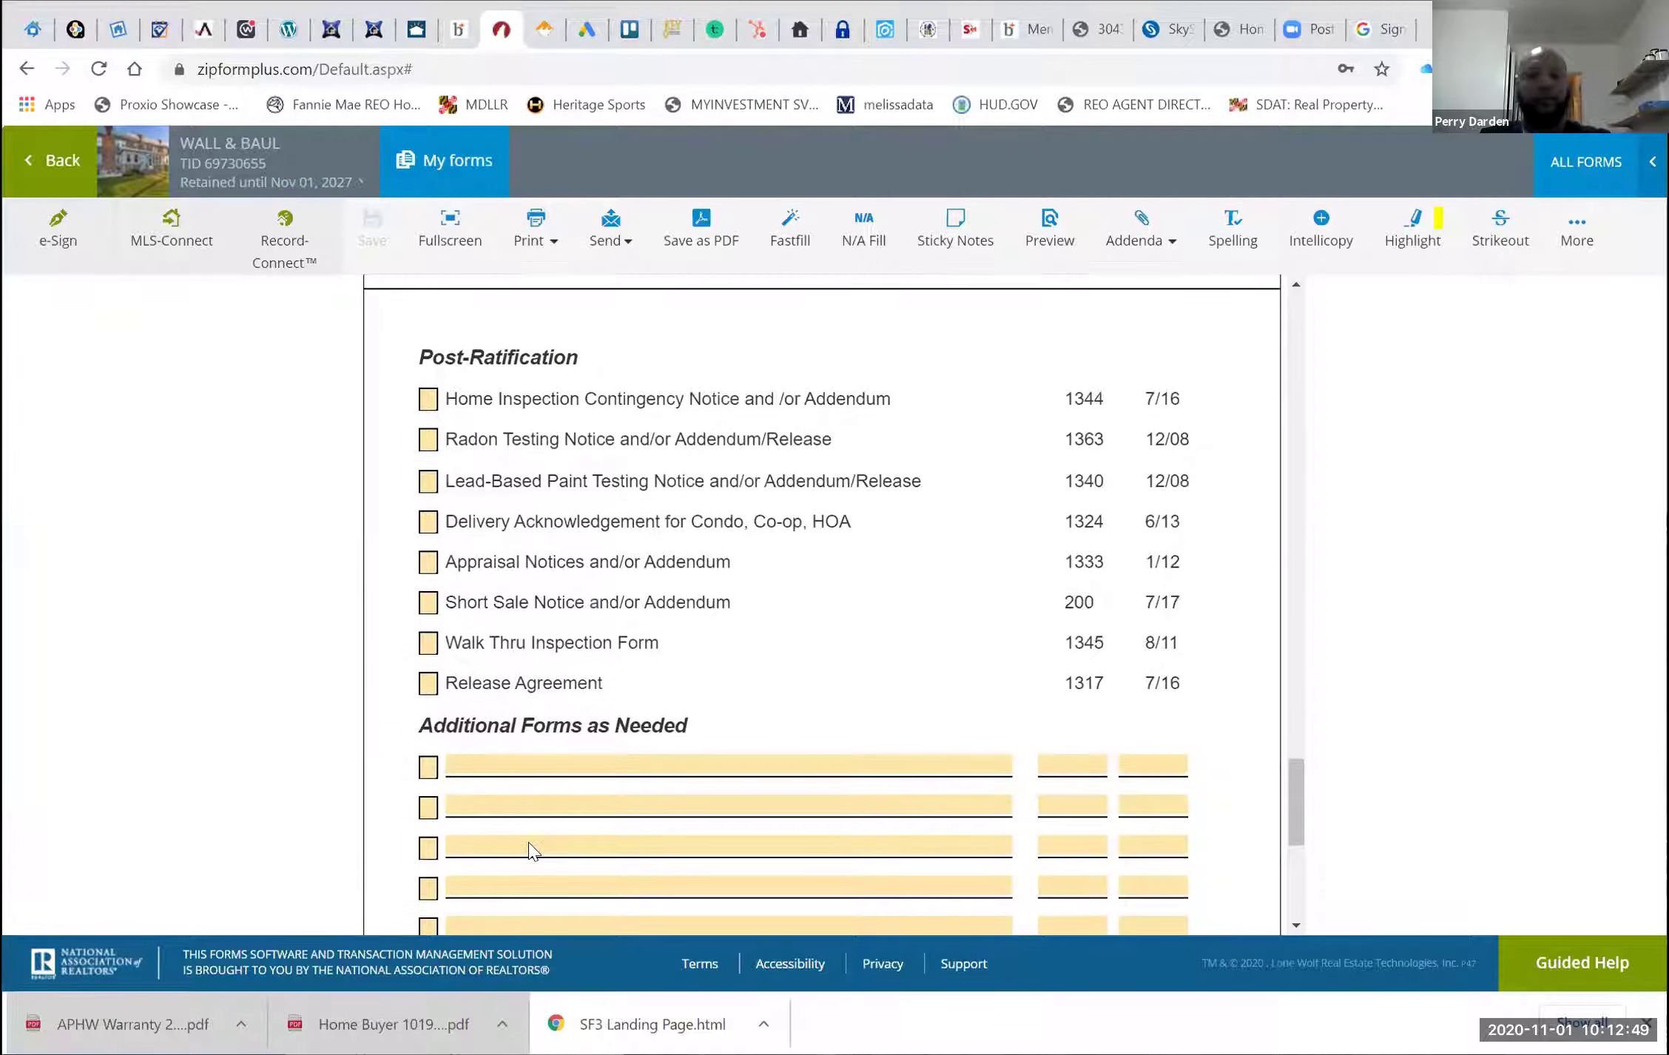
{"action": "scroll", "coordinate": [530, 847], "scroll_direction": "down", "scroll_amount": 8}
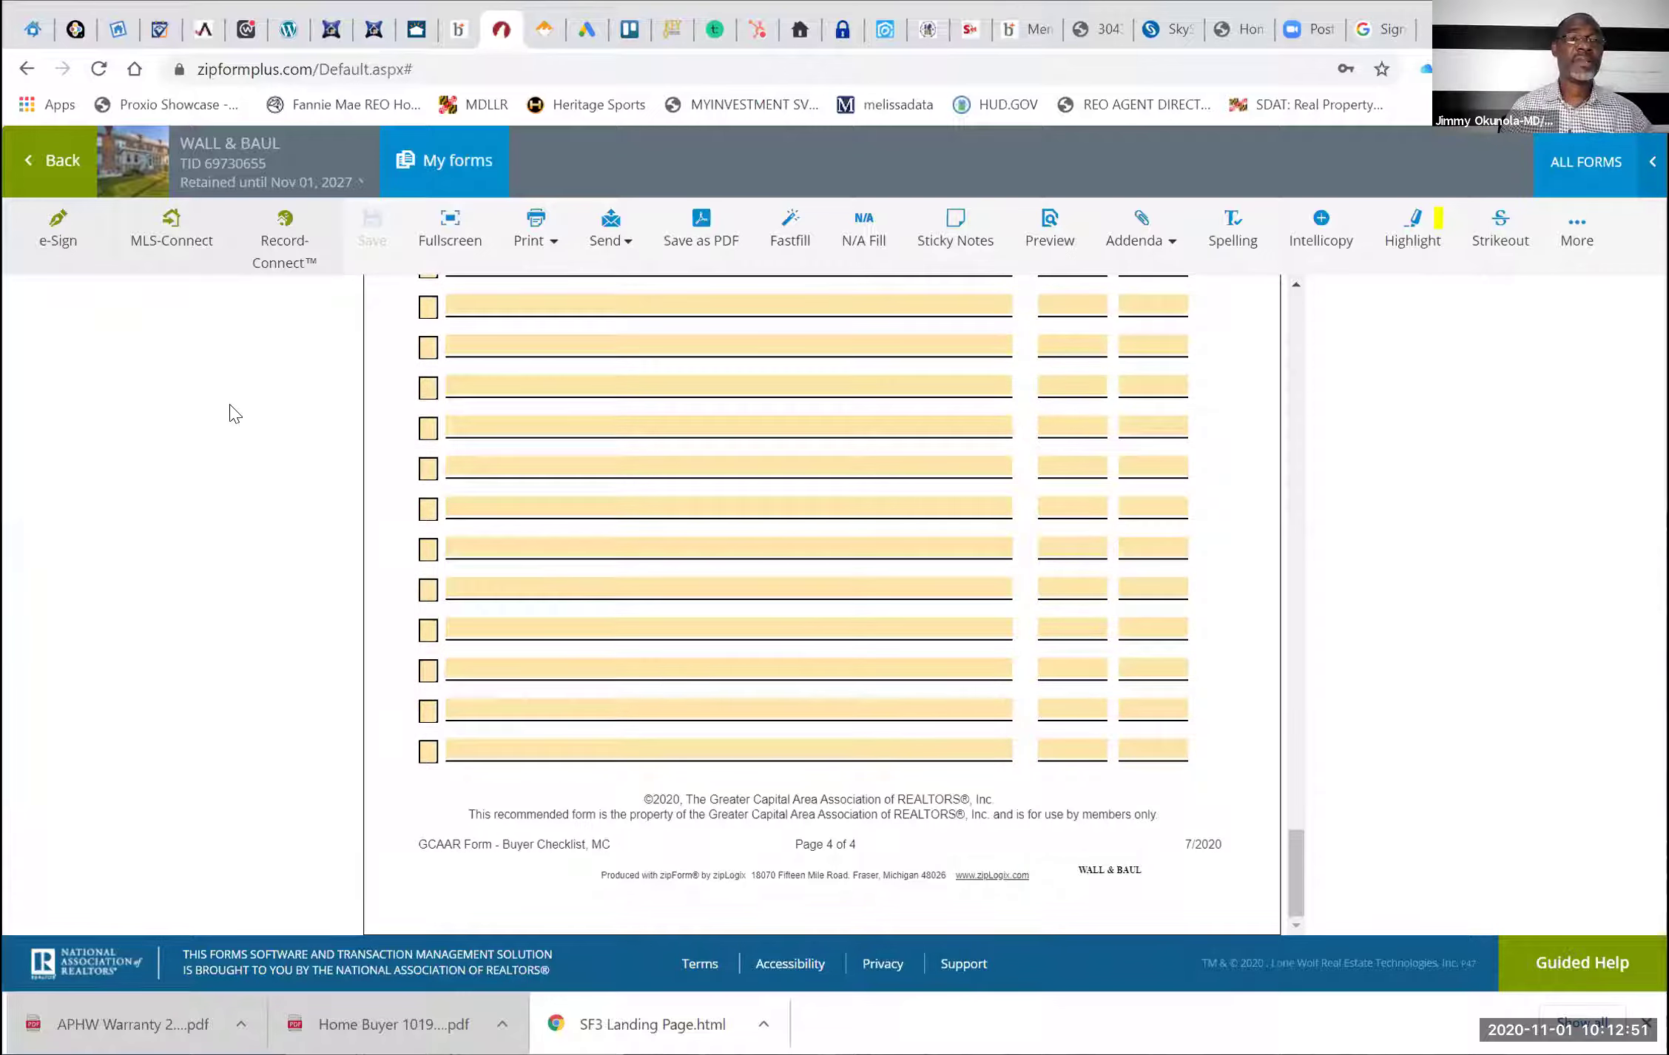
{"action": "left_click", "coordinate": [47, 173]}
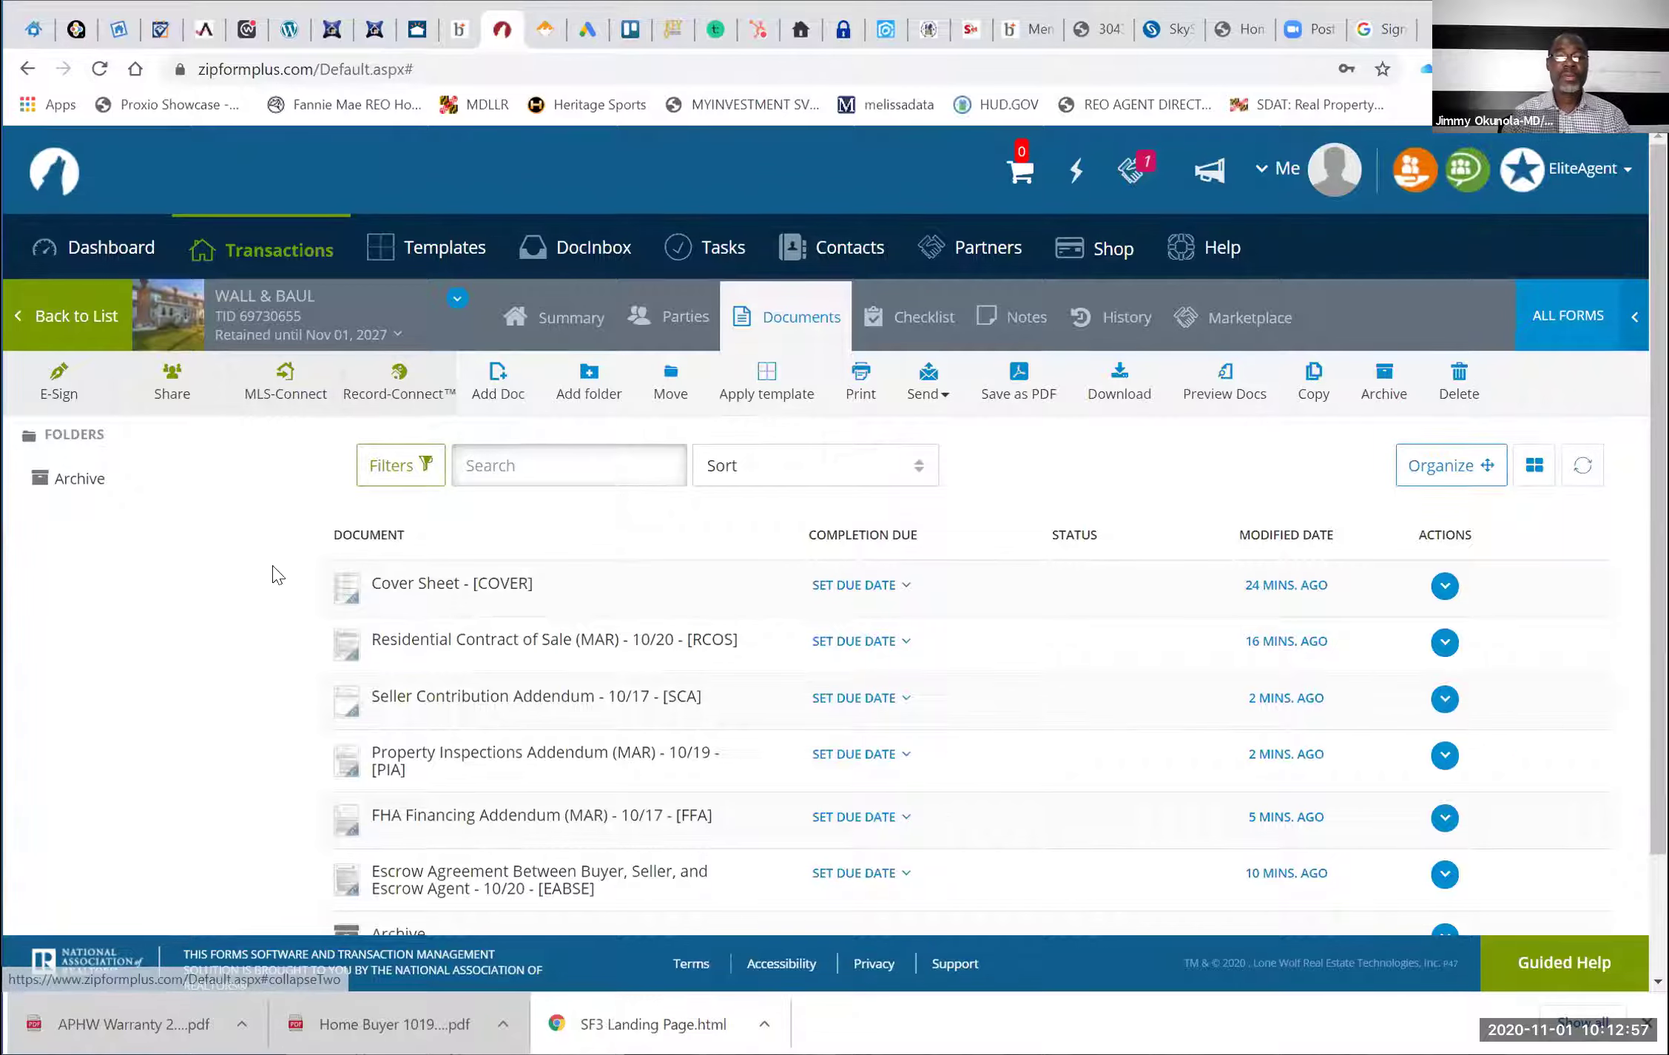
Start an e-mail send and tick the Contract of Sale, Seller Contribution and Property Inspections forms
{"action": "scroll", "coordinate": [399, 588], "scroll_direction": "down", "scroll_amount": 2}
{"action": "scroll", "coordinate": [853, 533], "scroll_direction": "up", "scroll_amount": 2}
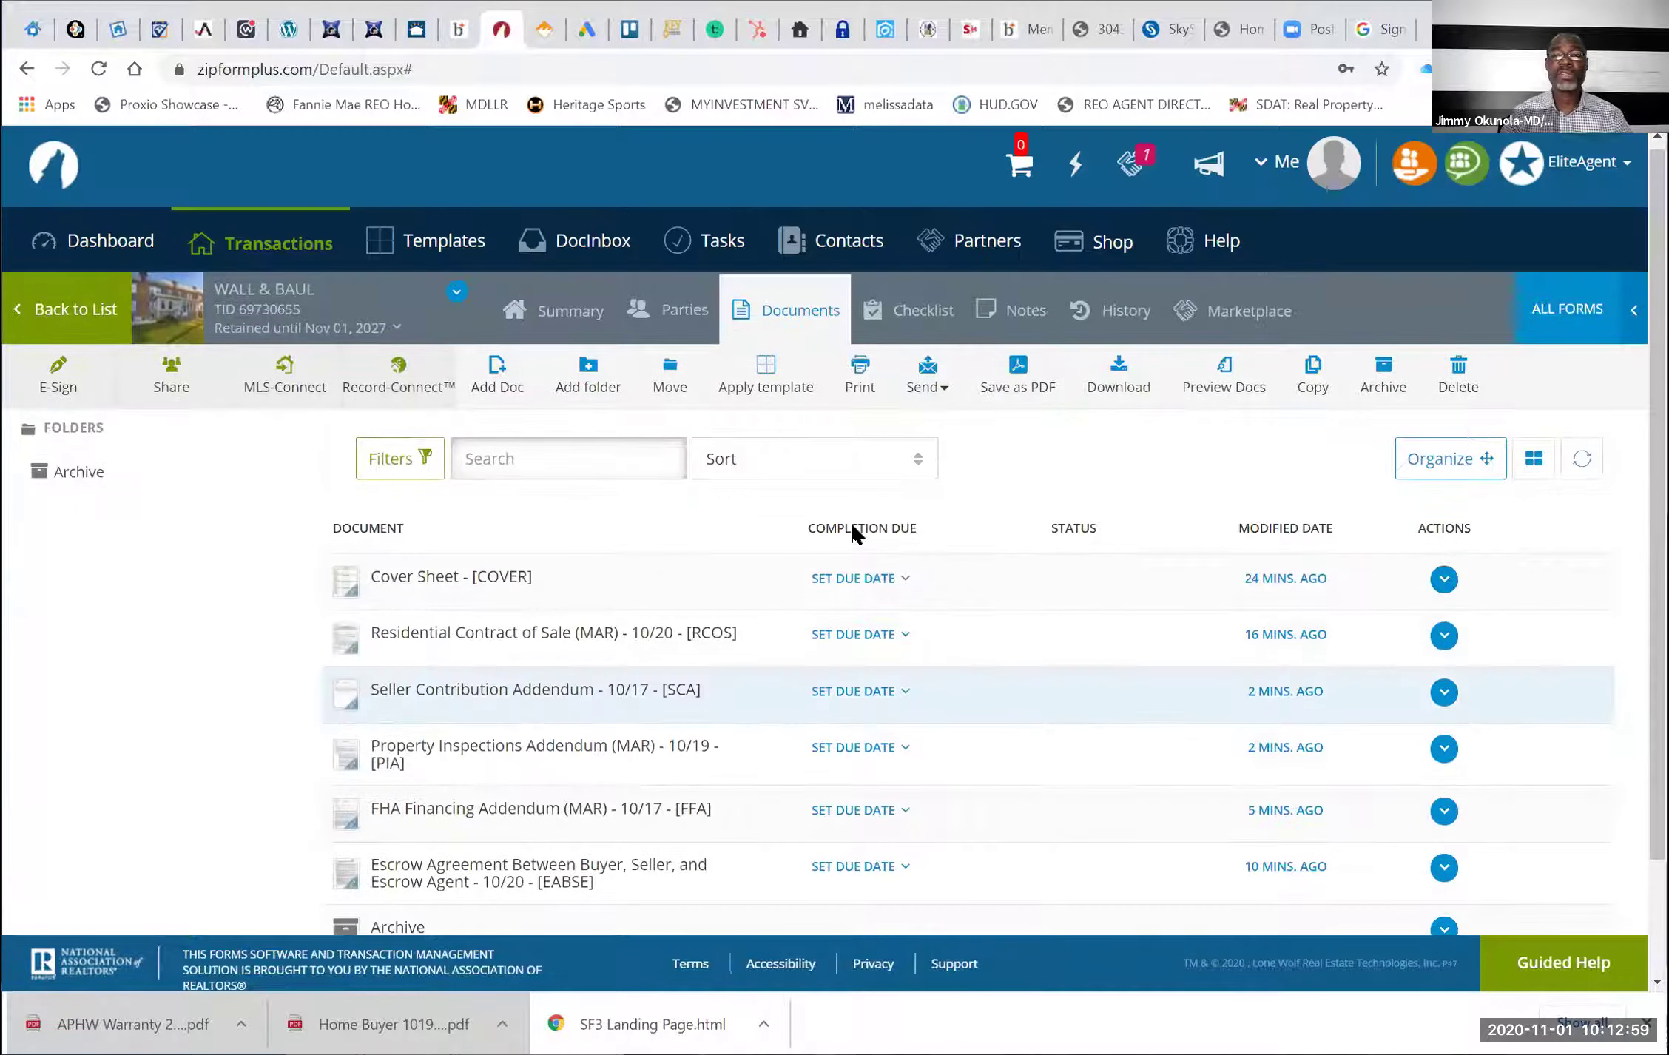
{"action": "scroll", "coordinate": [961, 485], "scroll_direction": "up", "scroll_amount": 1}
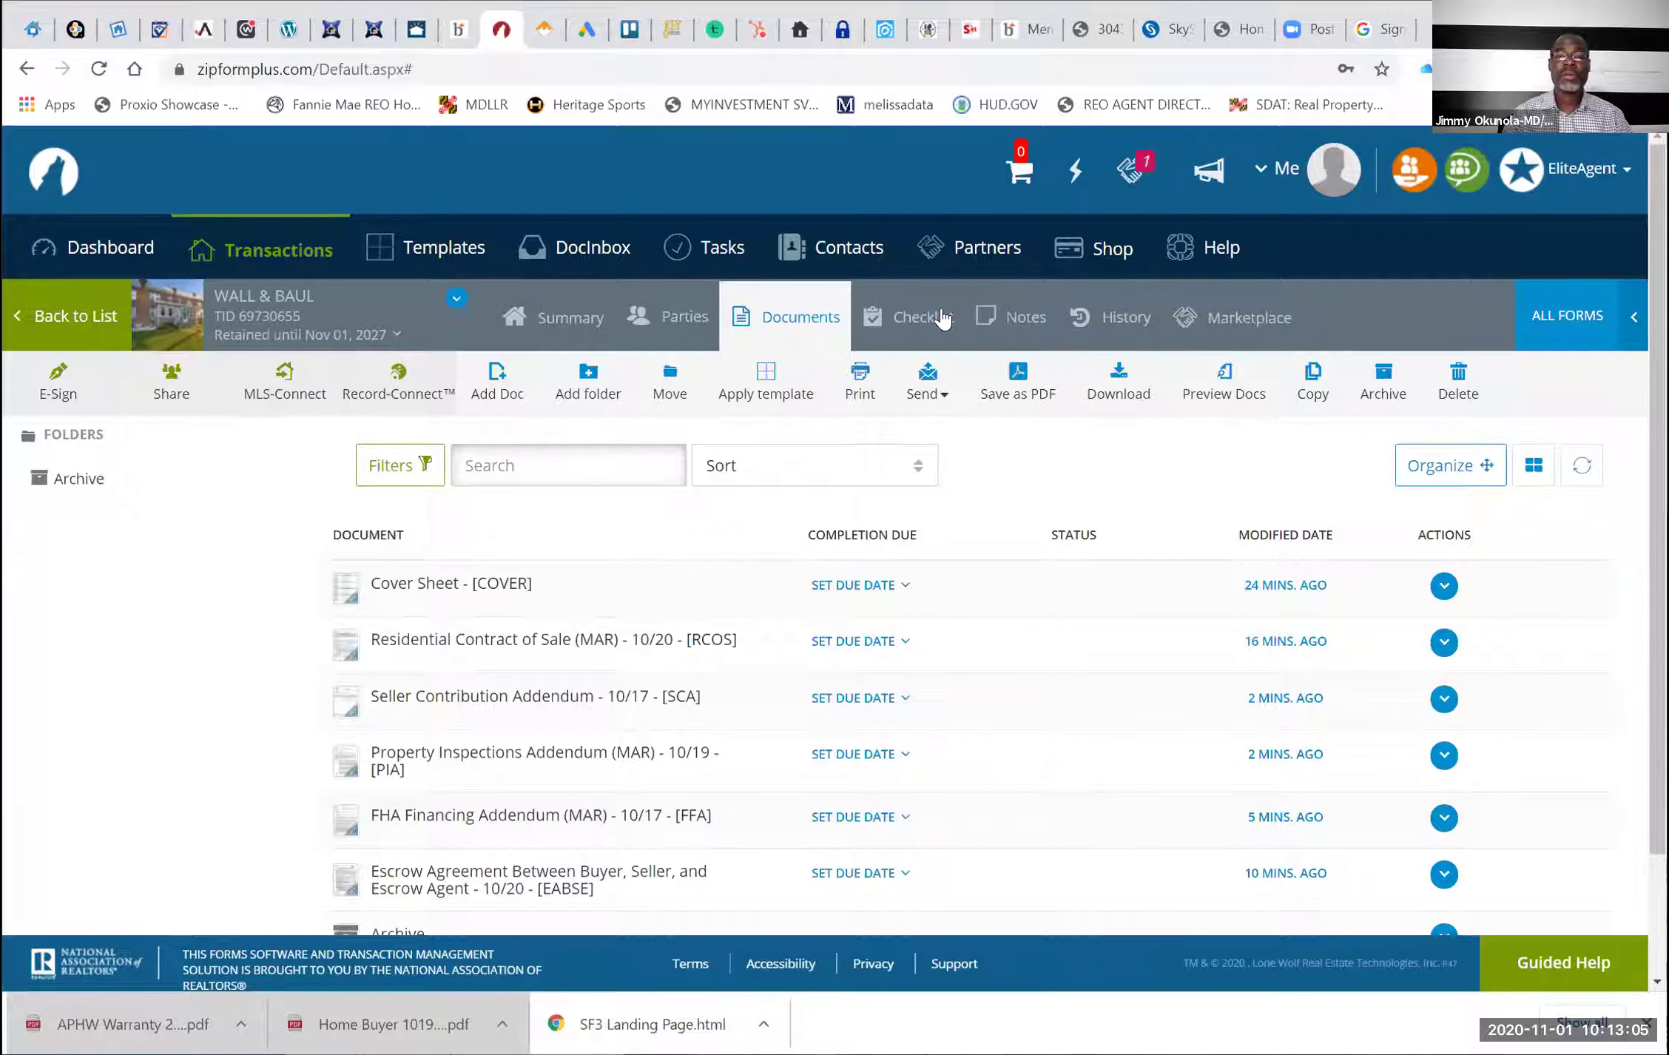
{"action": "left_click", "coordinate": [928, 381]}
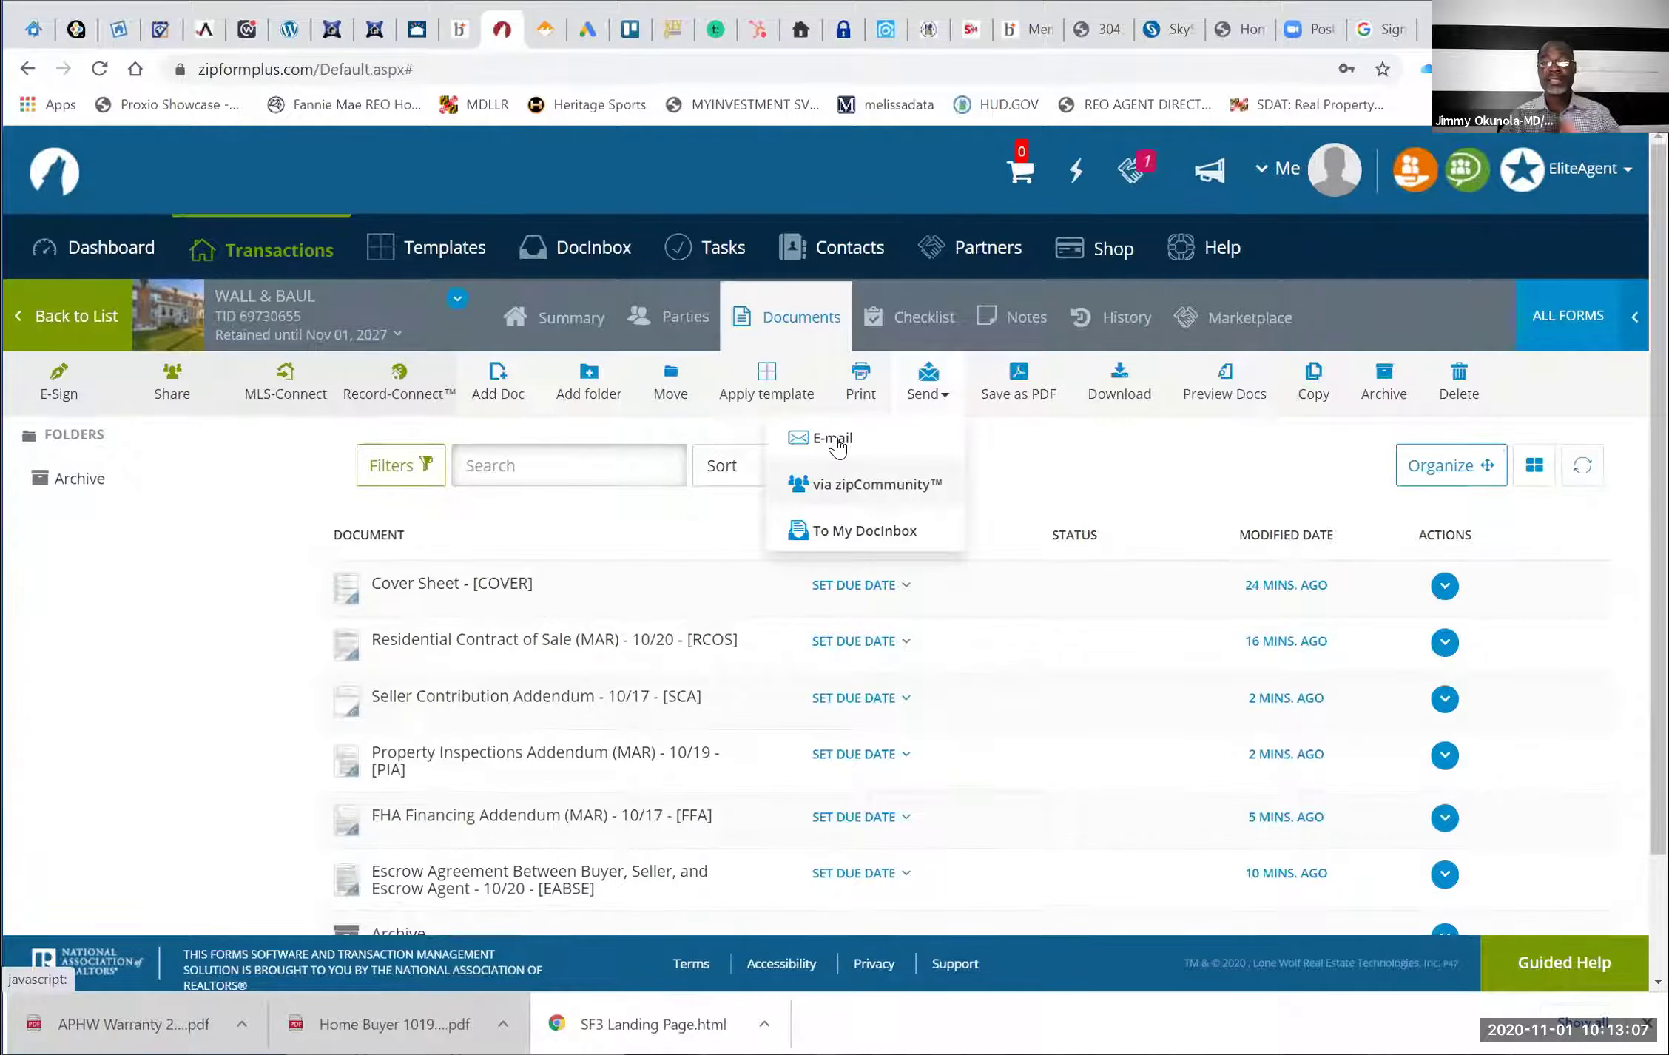
{"action": "left_click", "coordinate": [836, 442]}
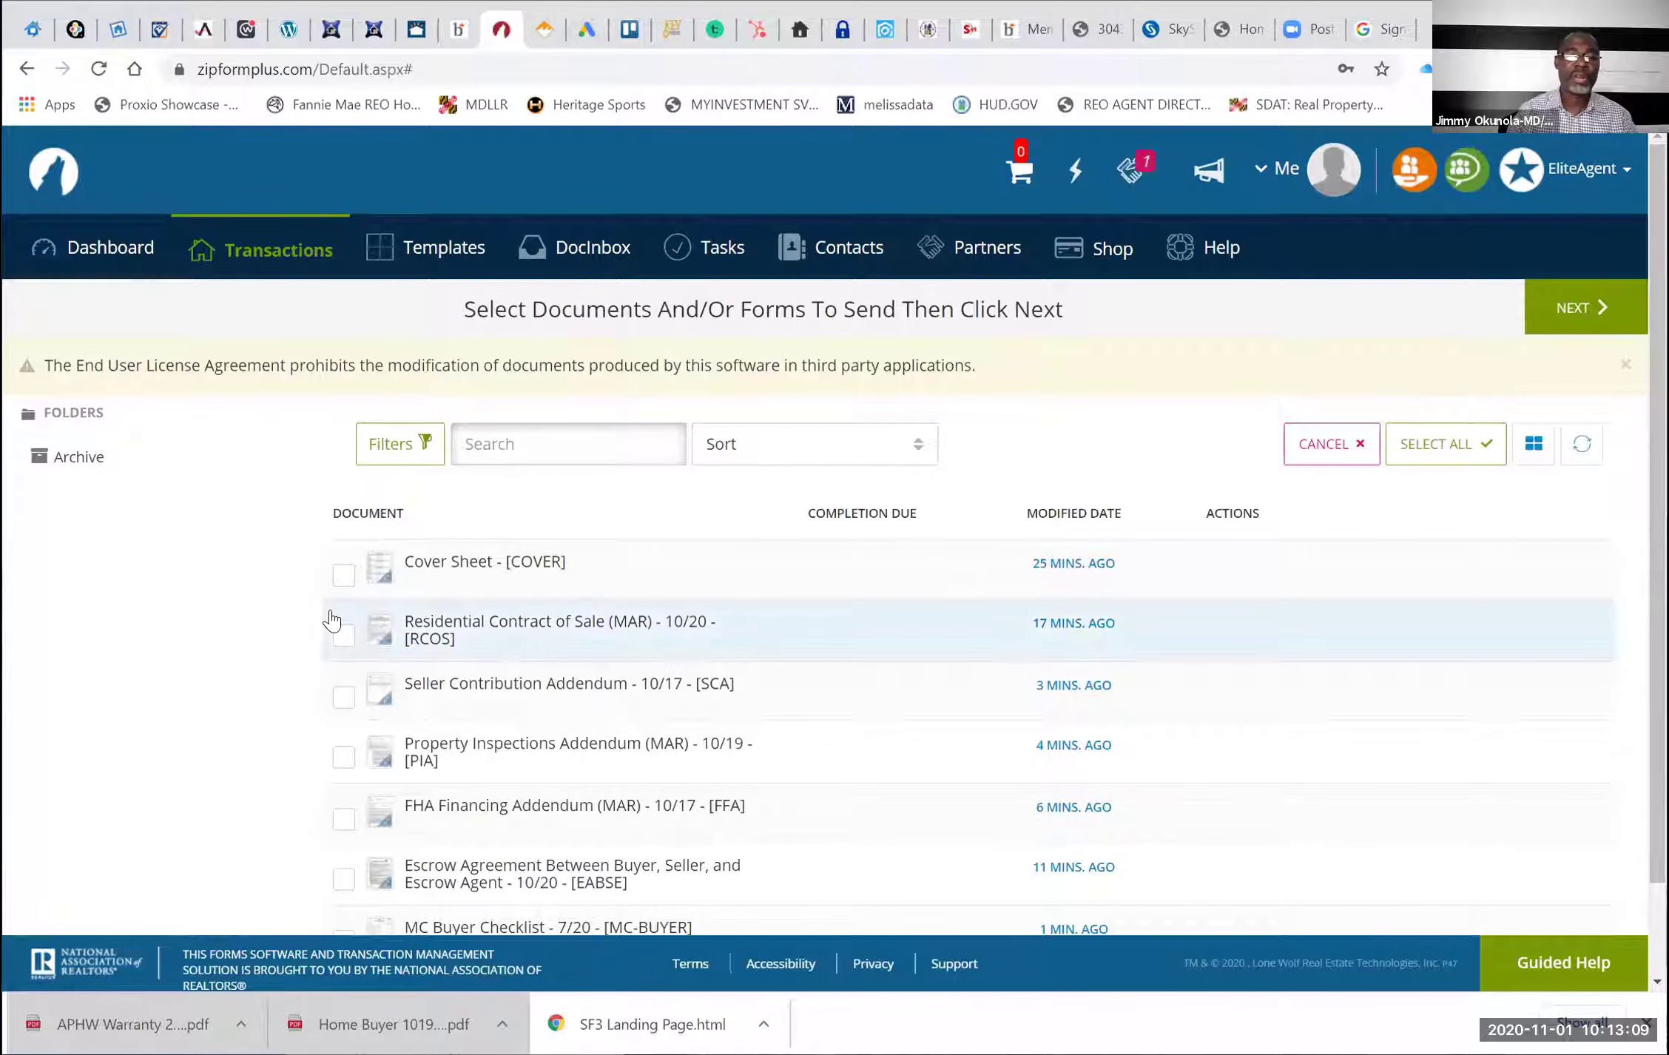
{"action": "left_click", "coordinate": [345, 711]}
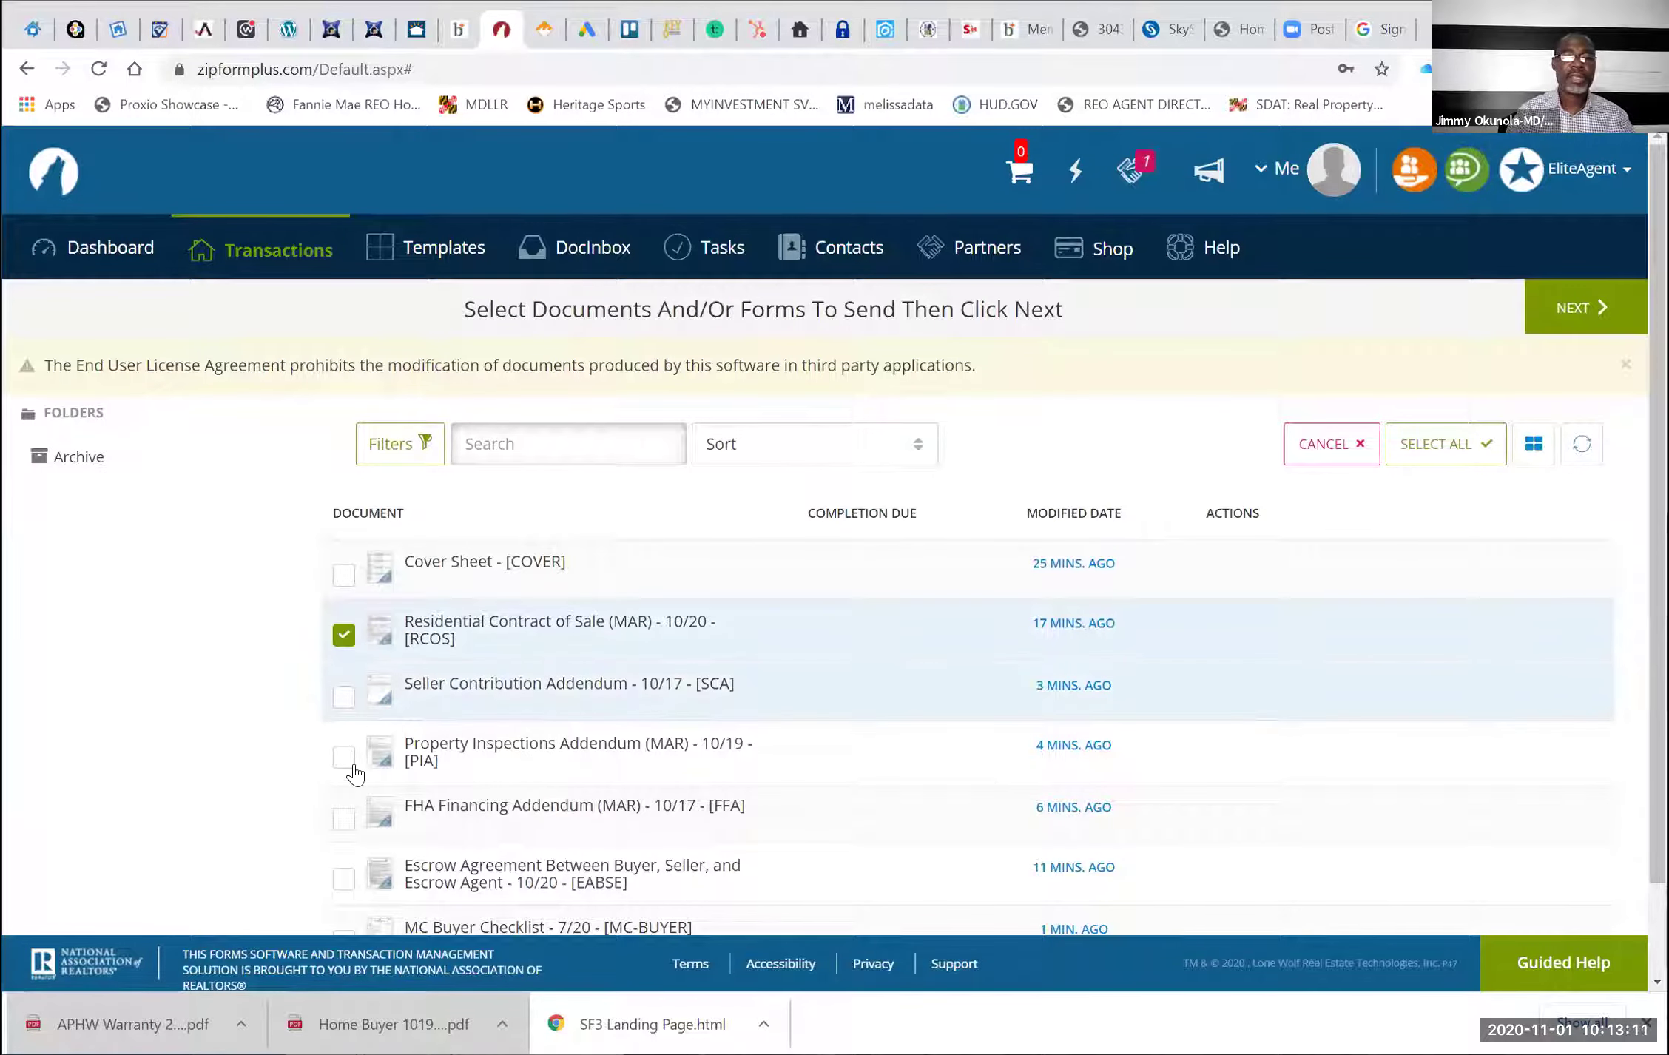
{"action": "left_click", "coordinate": [344, 758]}
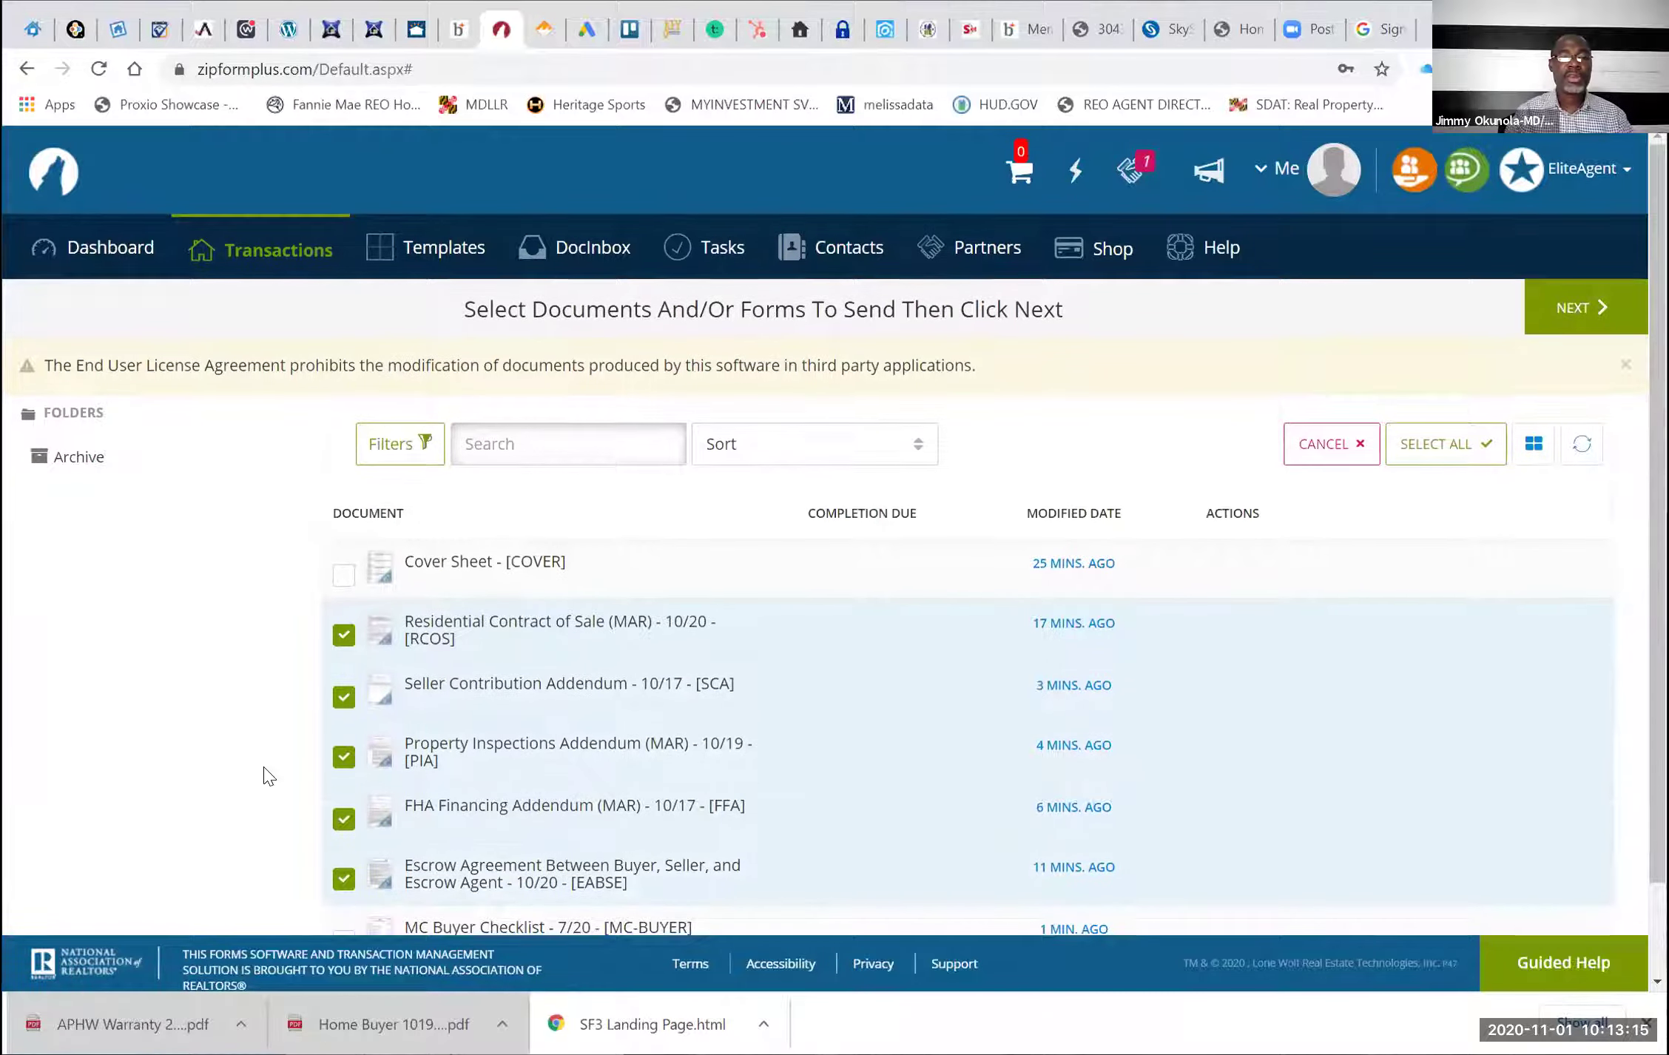
{"action": "scroll", "coordinate": [268, 775], "scroll_direction": "down", "scroll_amount": 1}
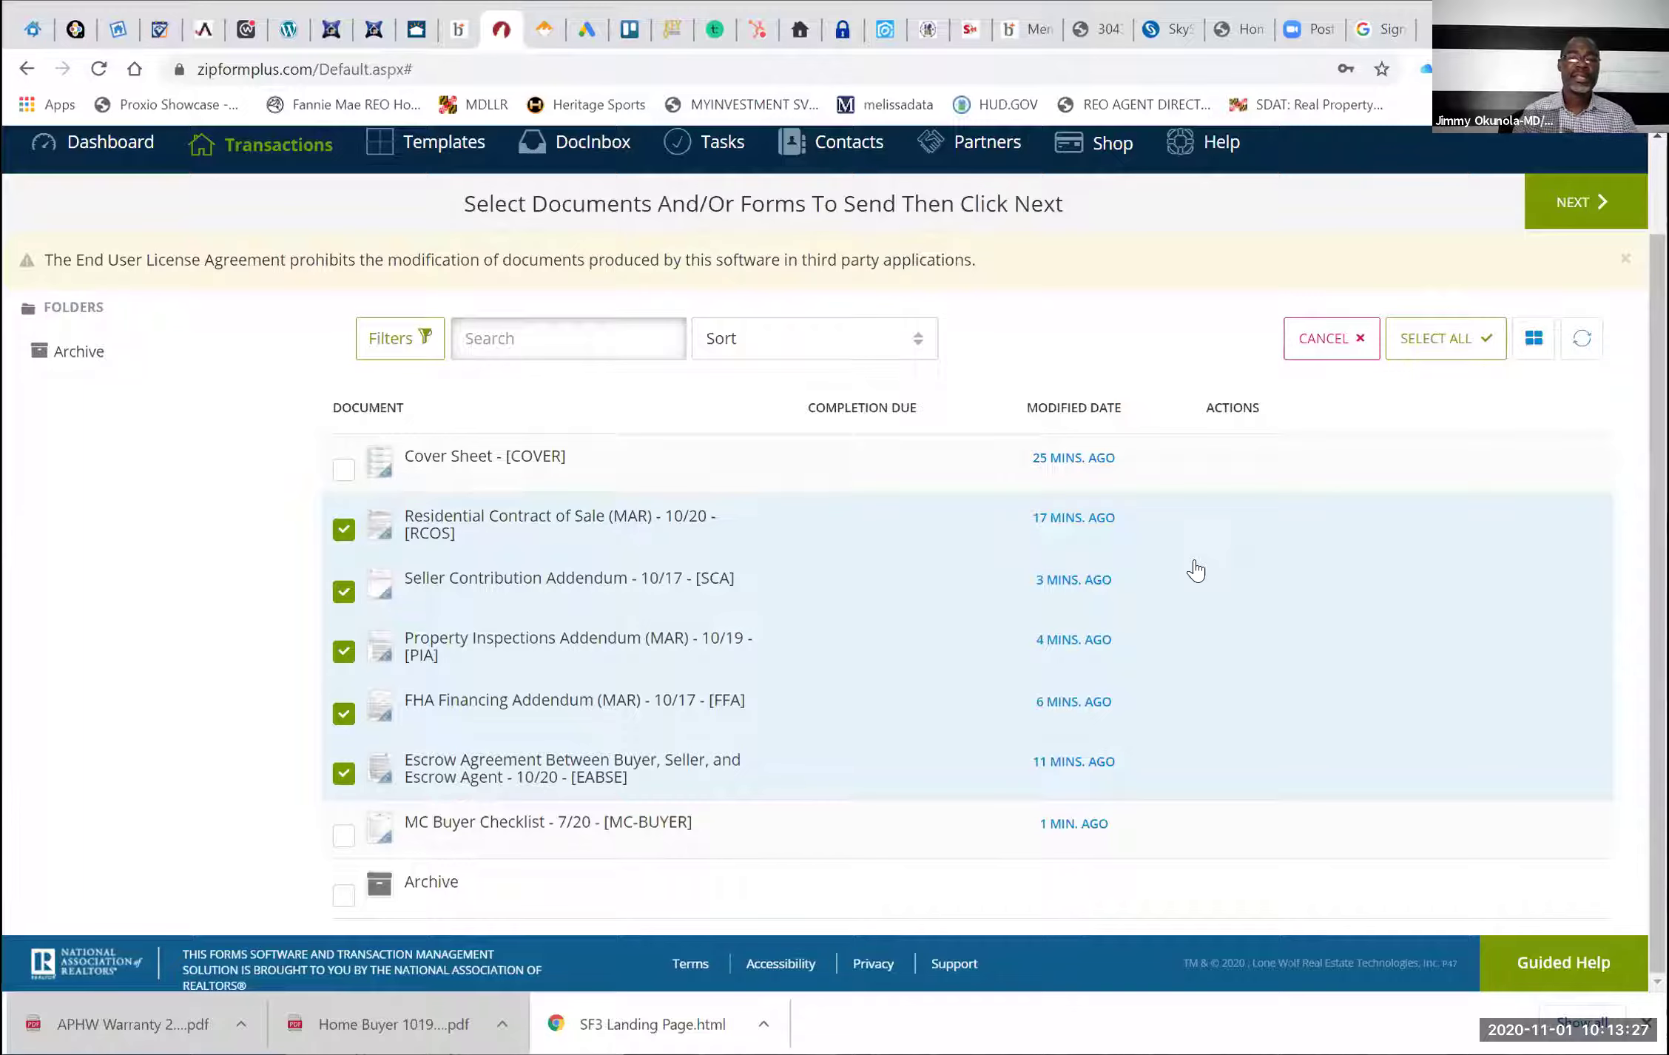
Continue to the e-mail form, close the Transaction Parties list, and cancel the e-mail
{"action": "left_click", "coordinate": [1585, 201]}
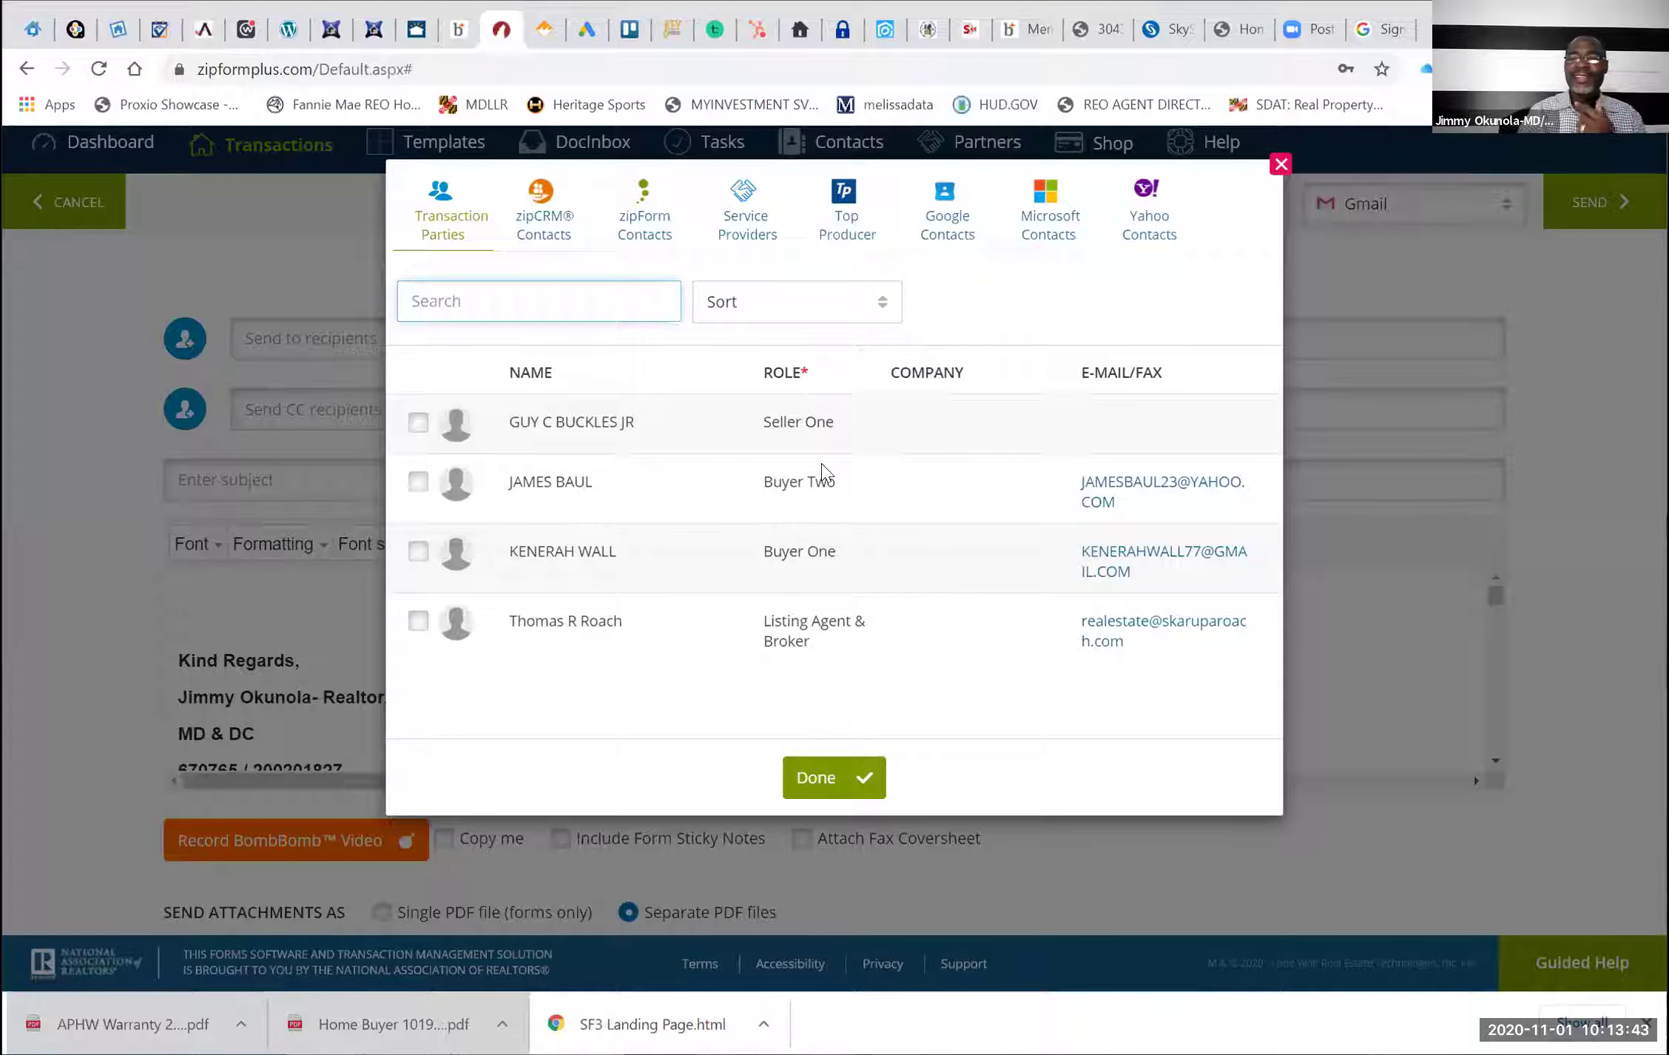
{"action": "left_click", "coordinate": [827, 773]}
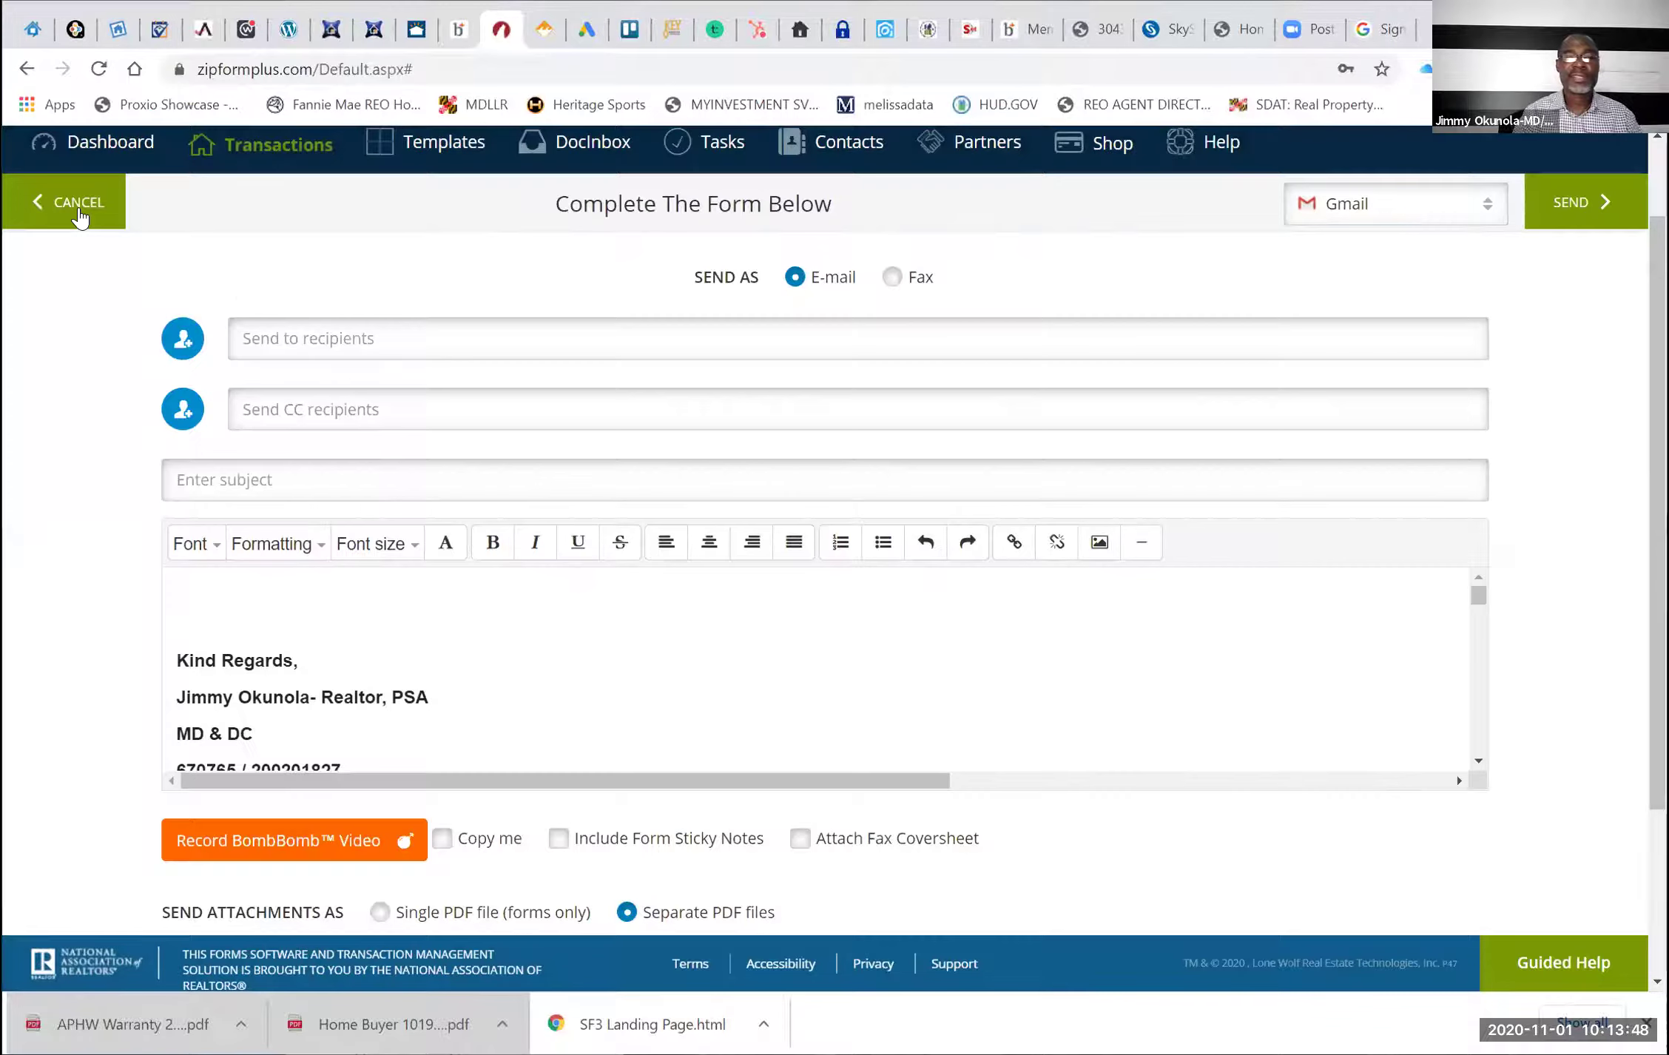
{"action": "left_click", "coordinate": [79, 217]}
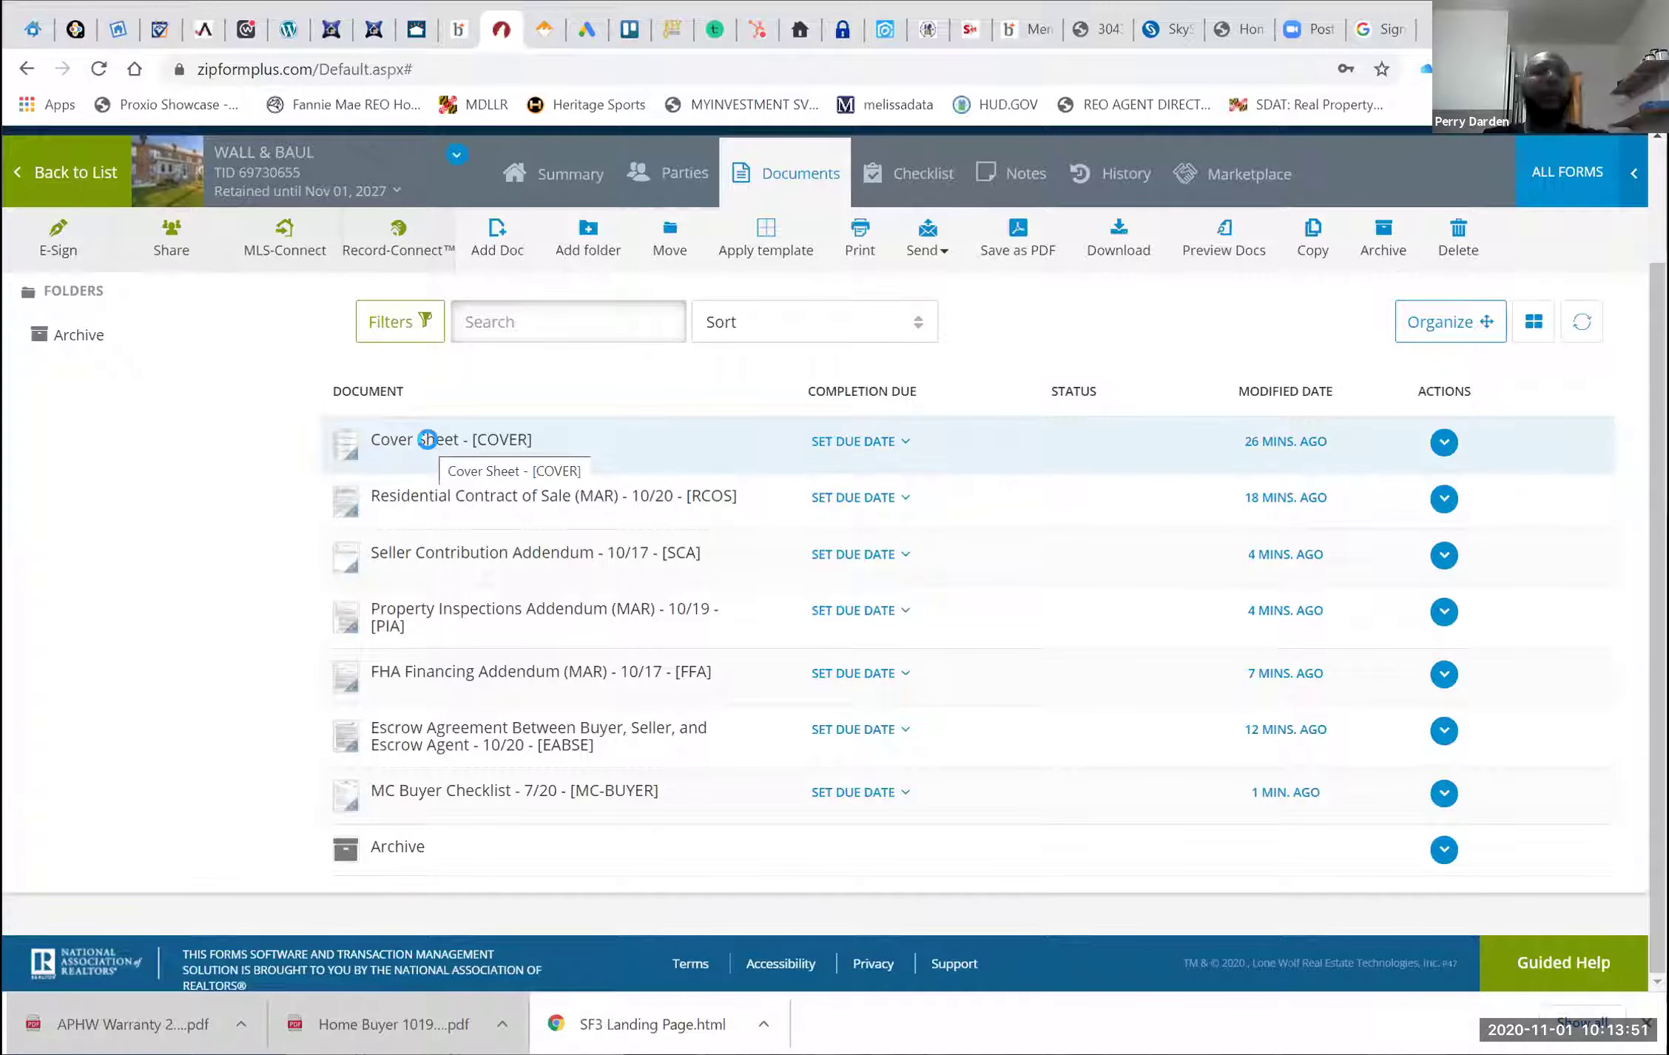
Enter the selling agent's ID number in the Cover Sheet's Selling Agent ID# field and save
{"action": "left_click", "coordinate": [850, 509]}
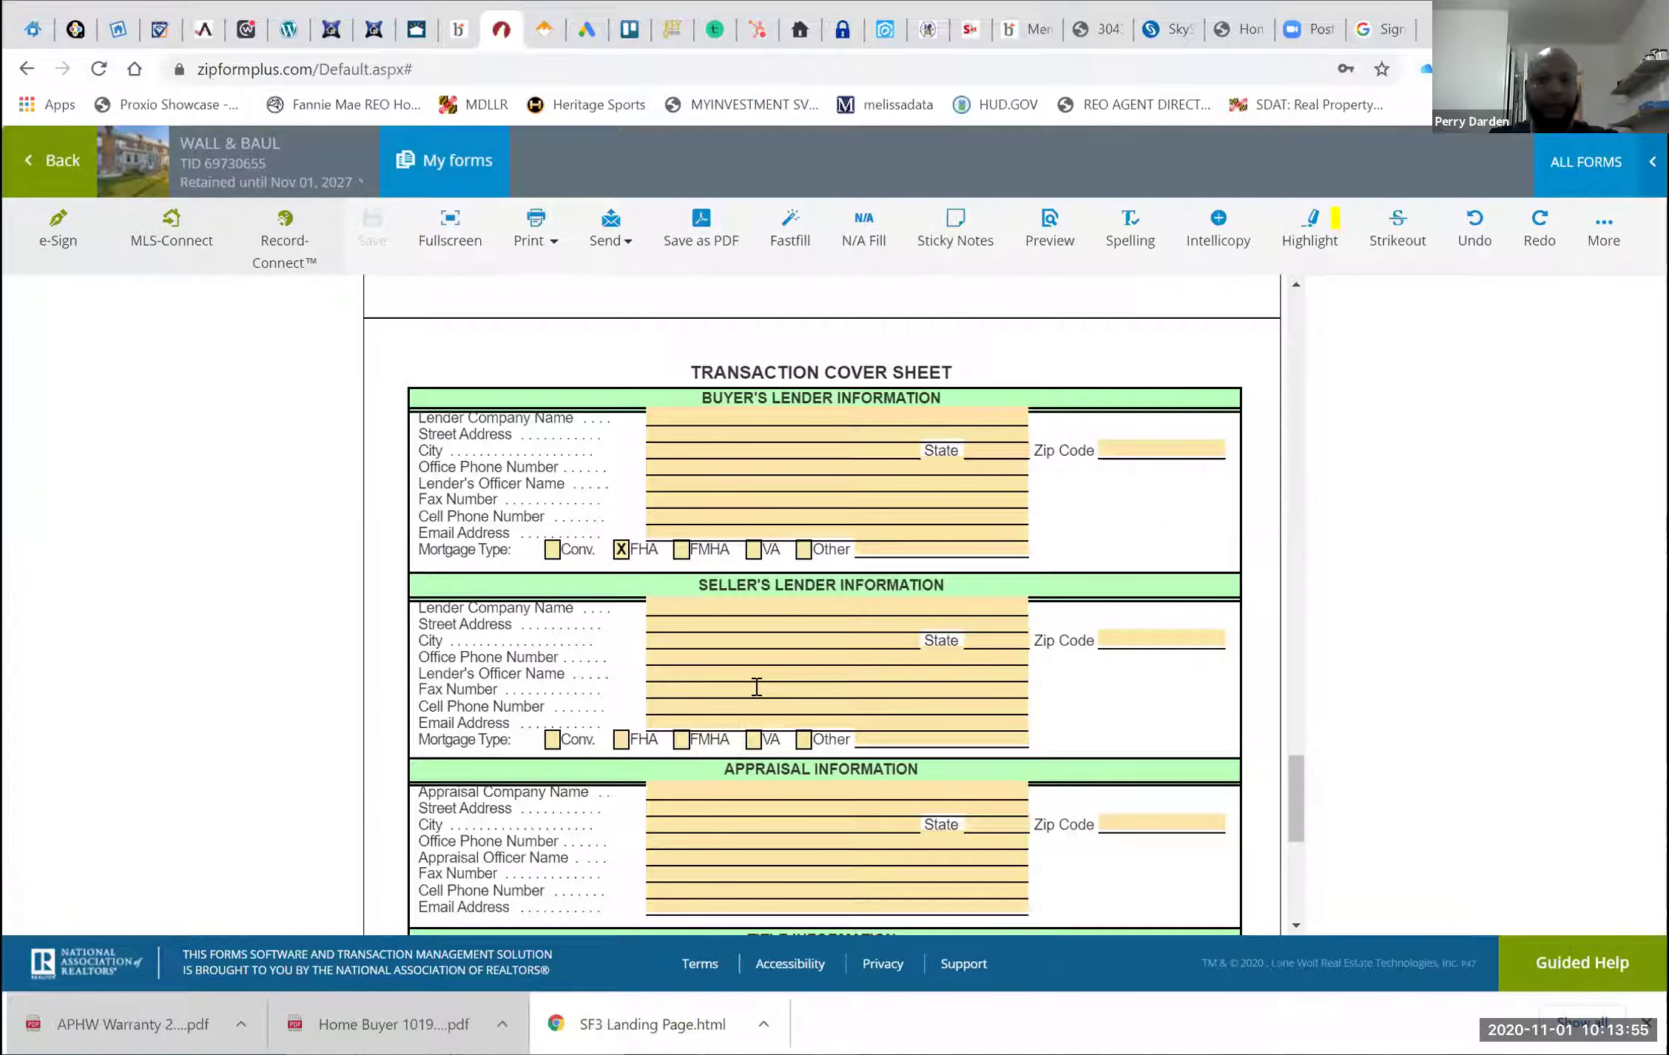
{"action": "scroll", "coordinate": [756, 686], "scroll_direction": "up", "scroll_amount": 7}
{"action": "scroll", "coordinate": [755, 687], "scroll_direction": "down", "scroll_amount": 8}
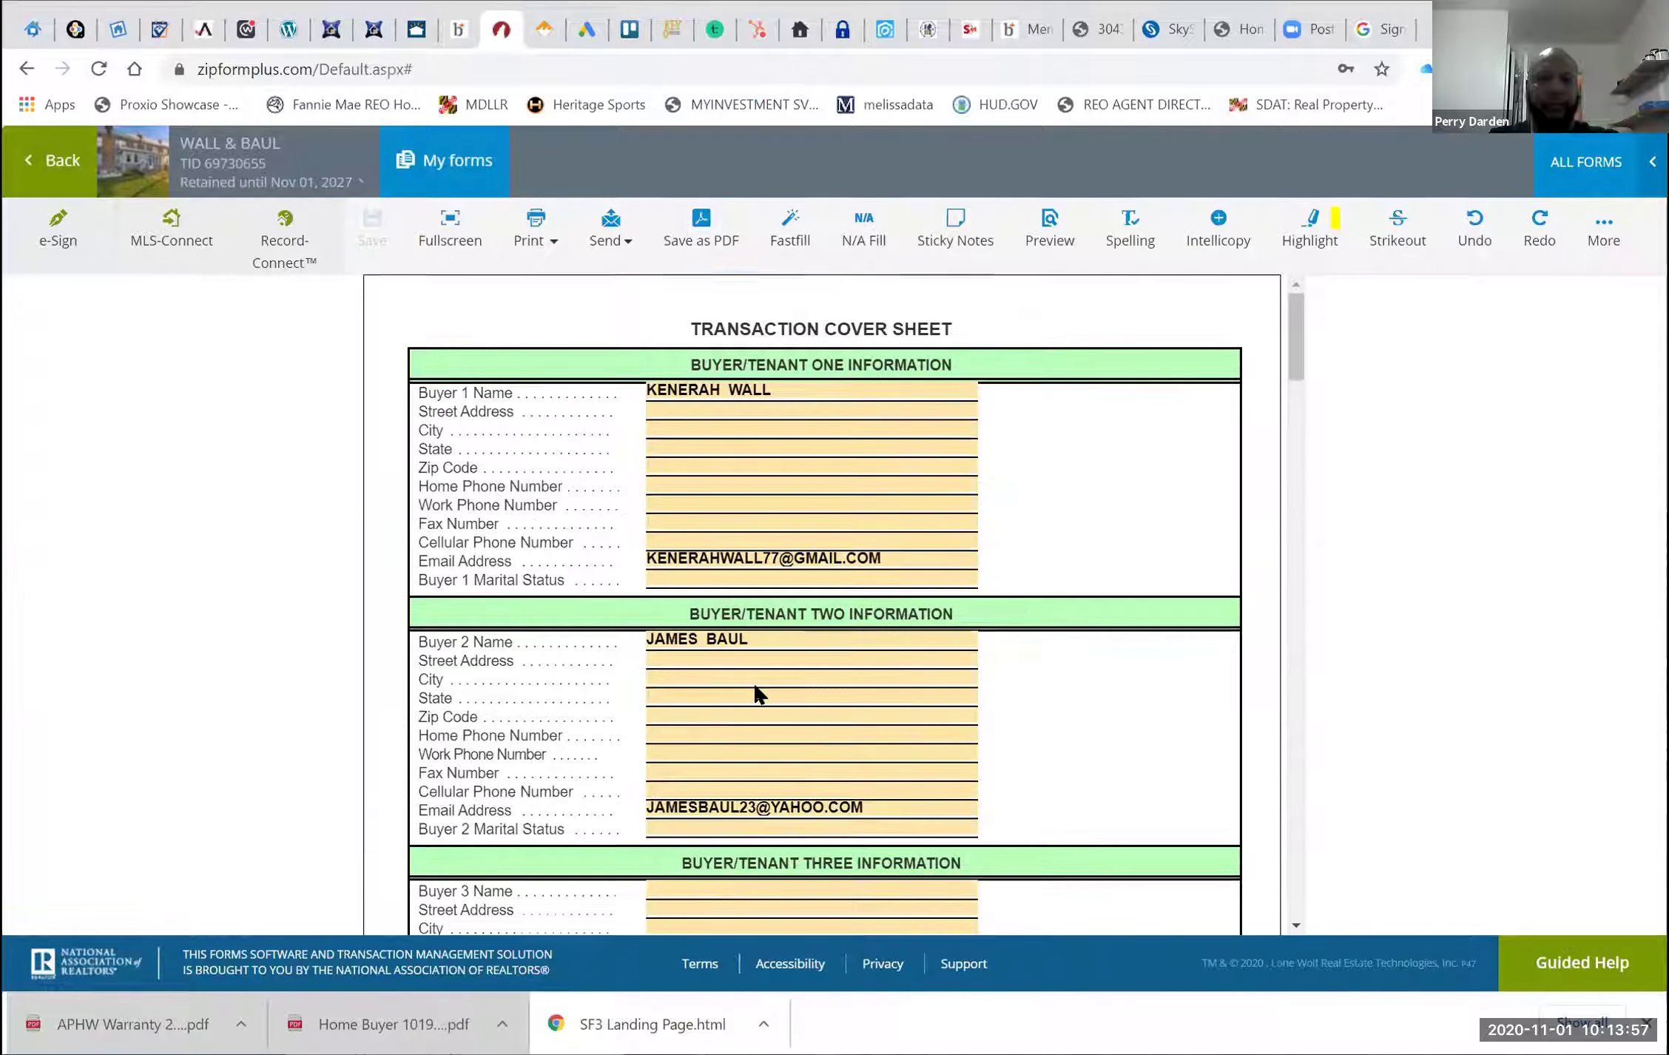
{"action": "scroll", "coordinate": [758, 694], "scroll_direction": "down", "scroll_amount": 2}
{"action": "scroll", "coordinate": [758, 693], "scroll_direction": "down", "scroll_amount": 2}
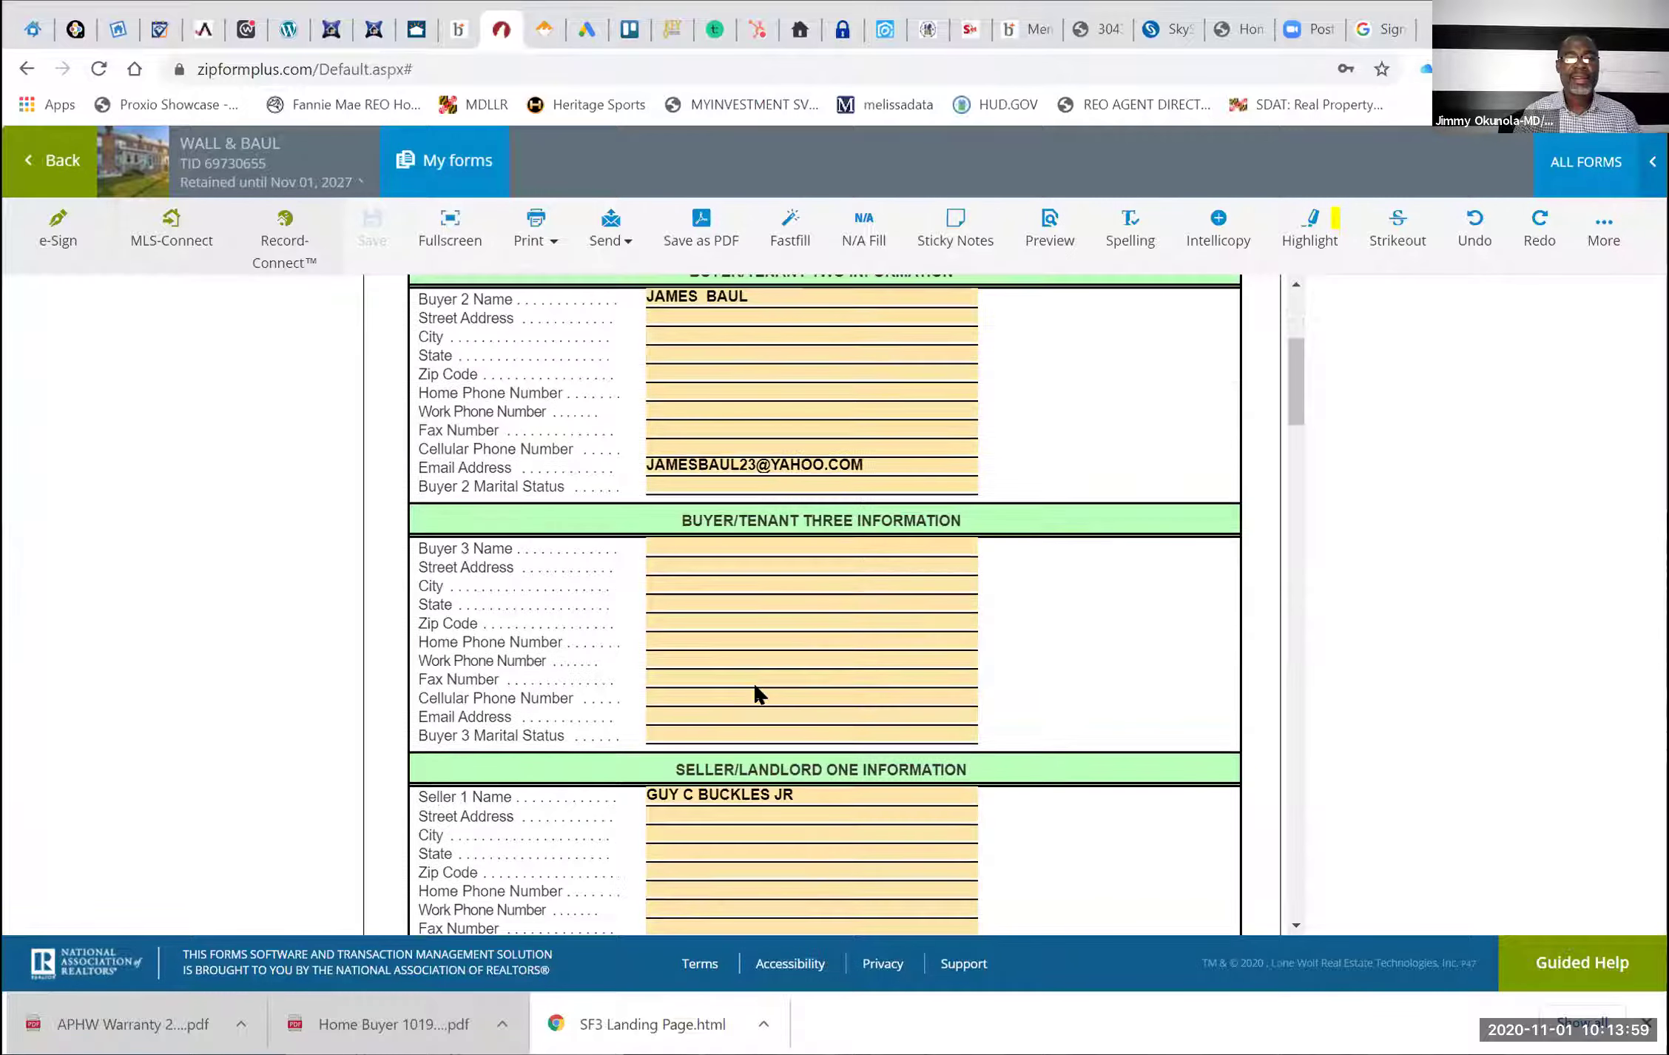
{"action": "scroll", "coordinate": [756, 689], "scroll_direction": "down", "scroll_amount": 1}
{"action": "scroll", "coordinate": [756, 687], "scroll_direction": "down", "scroll_amount": 4}
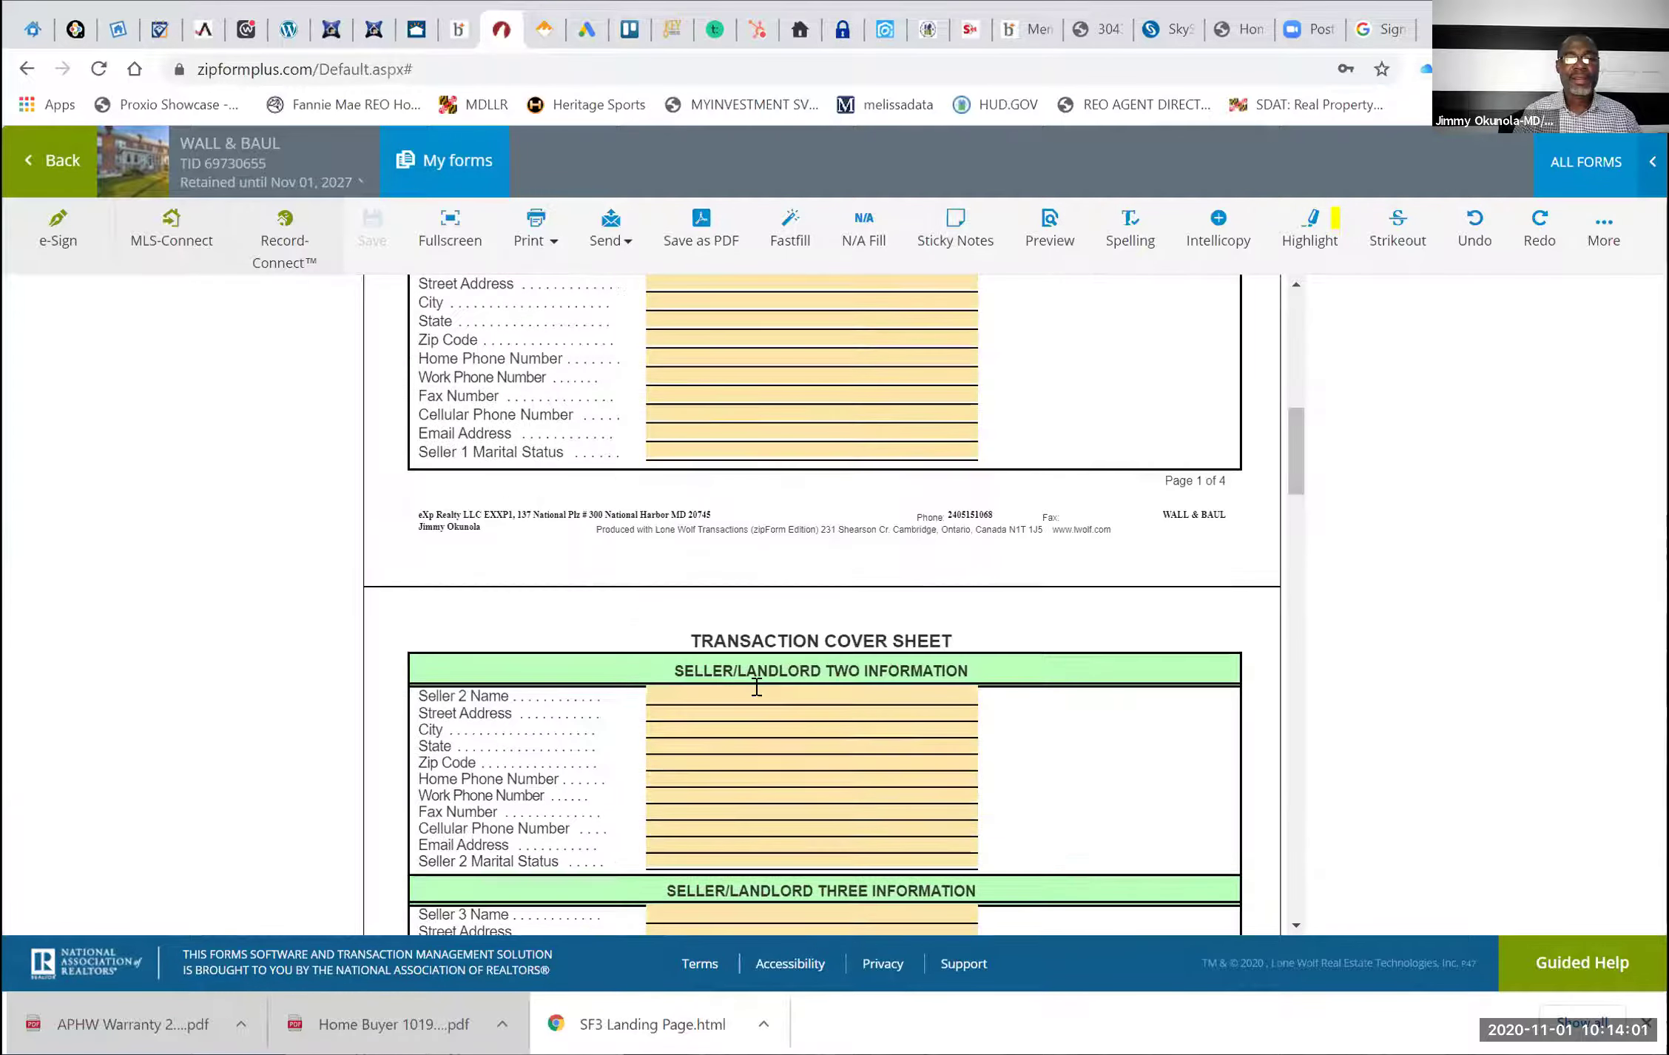
{"action": "scroll", "coordinate": [755, 686], "scroll_direction": "down", "scroll_amount": 3}
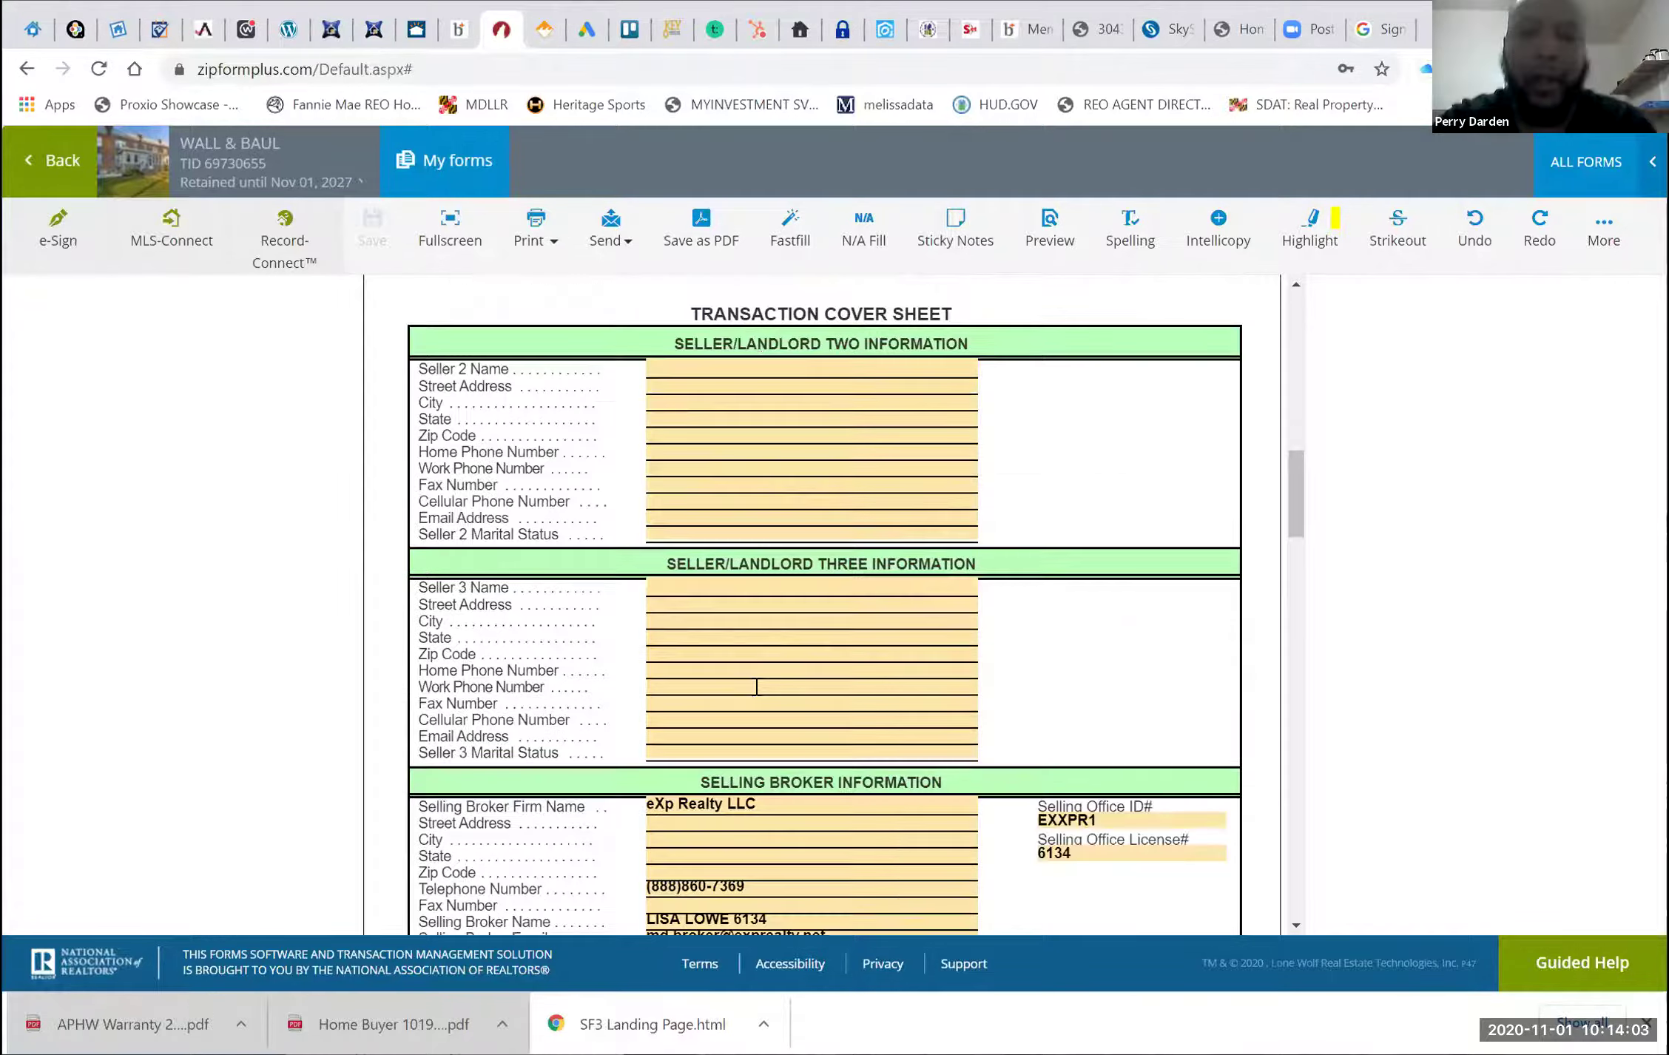
{"action": "scroll", "coordinate": [756, 686], "scroll_direction": "down", "scroll_amount": 1}
{"action": "scroll", "coordinate": [756, 687], "scroll_direction": "down", "scroll_amount": 1}
{"action": "left_click", "coordinate": [1074, 788]}
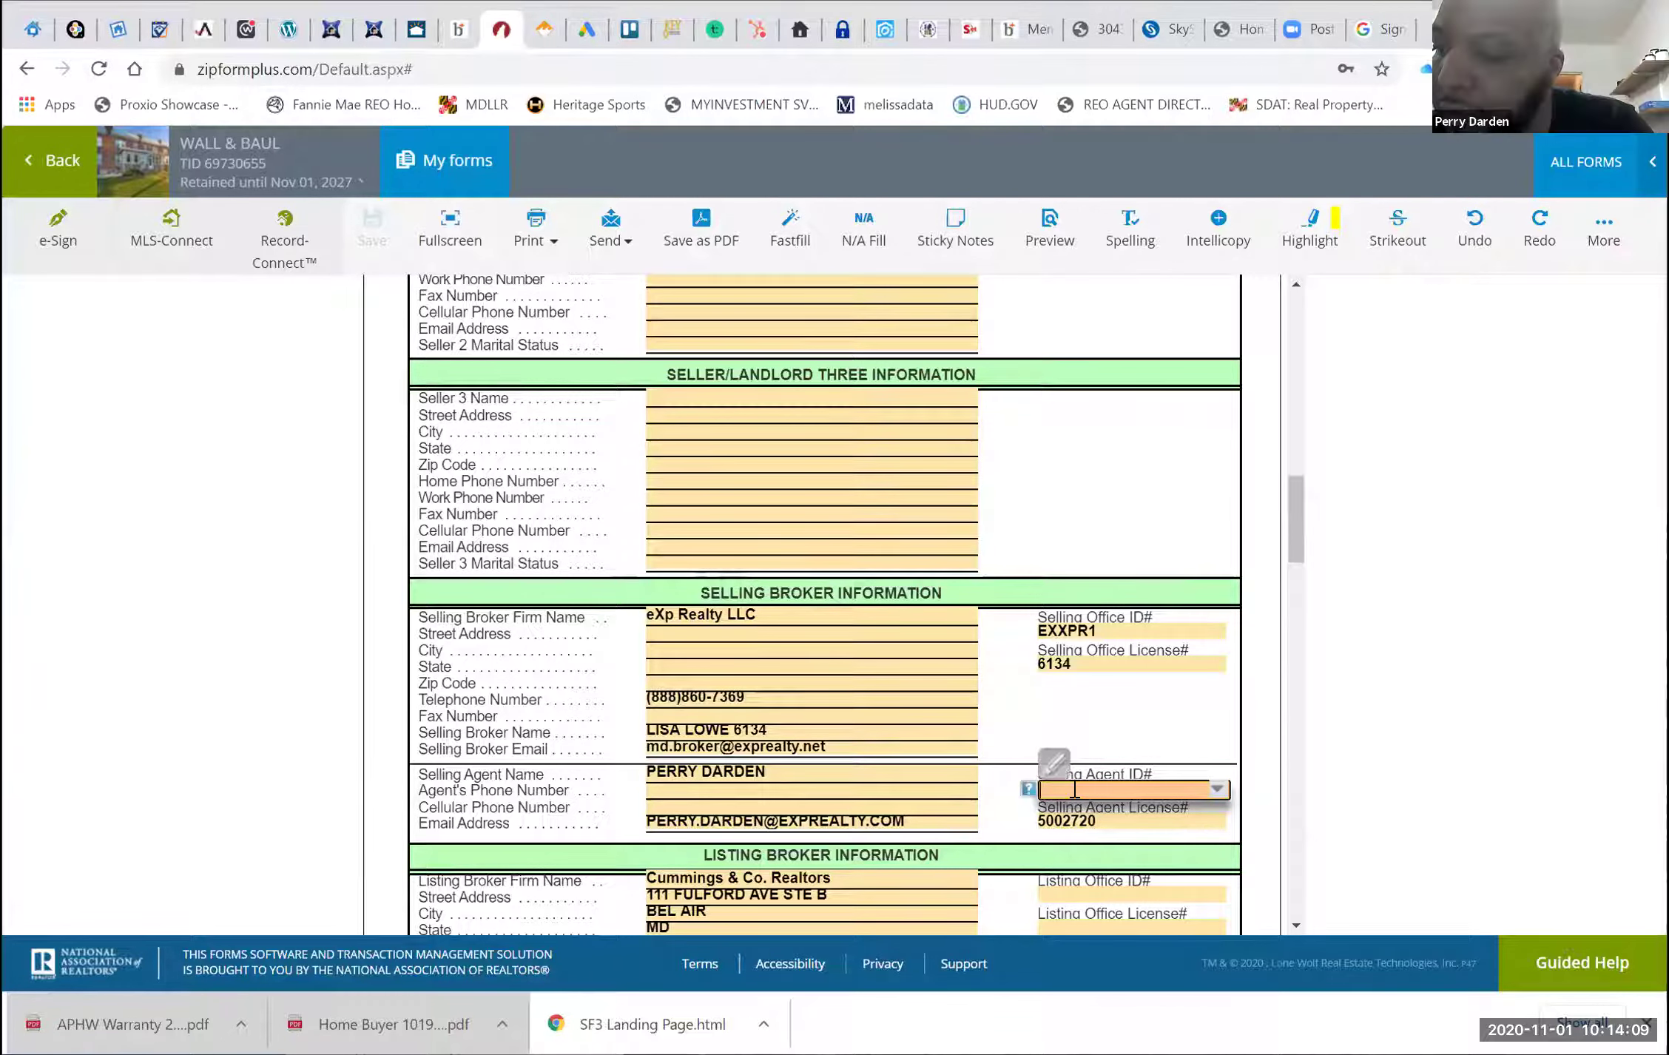
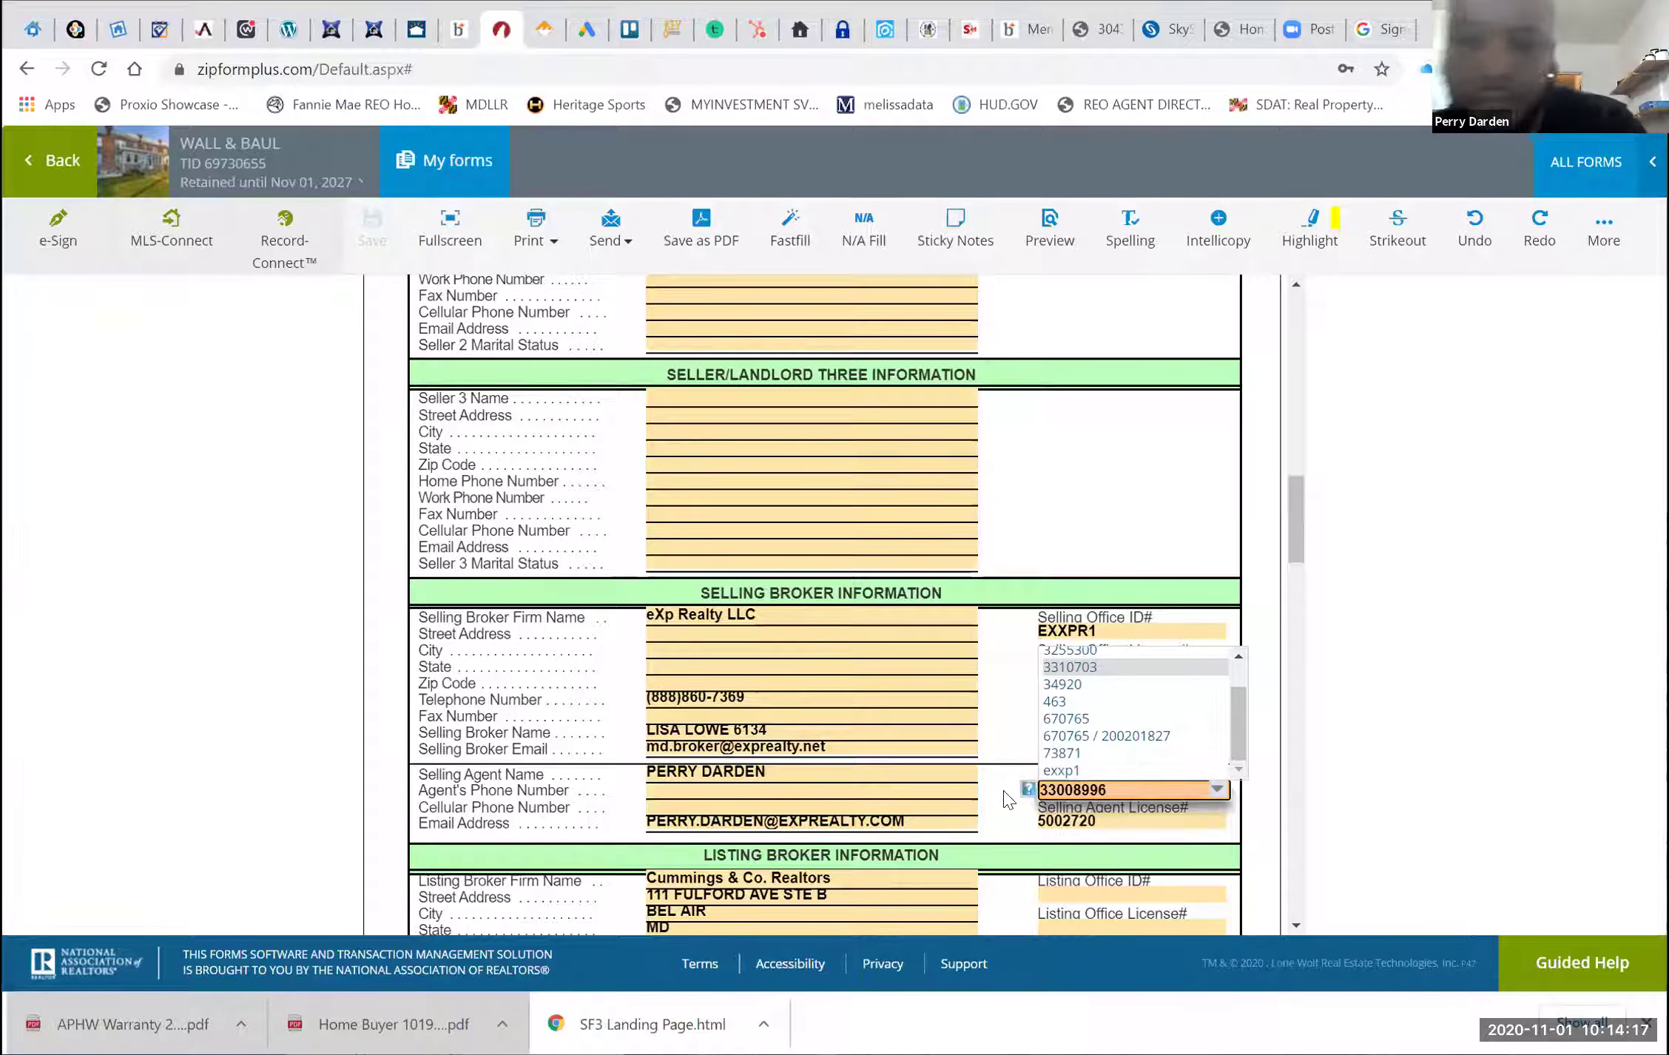
{"action": "left_click", "coordinate": [1005, 800]}
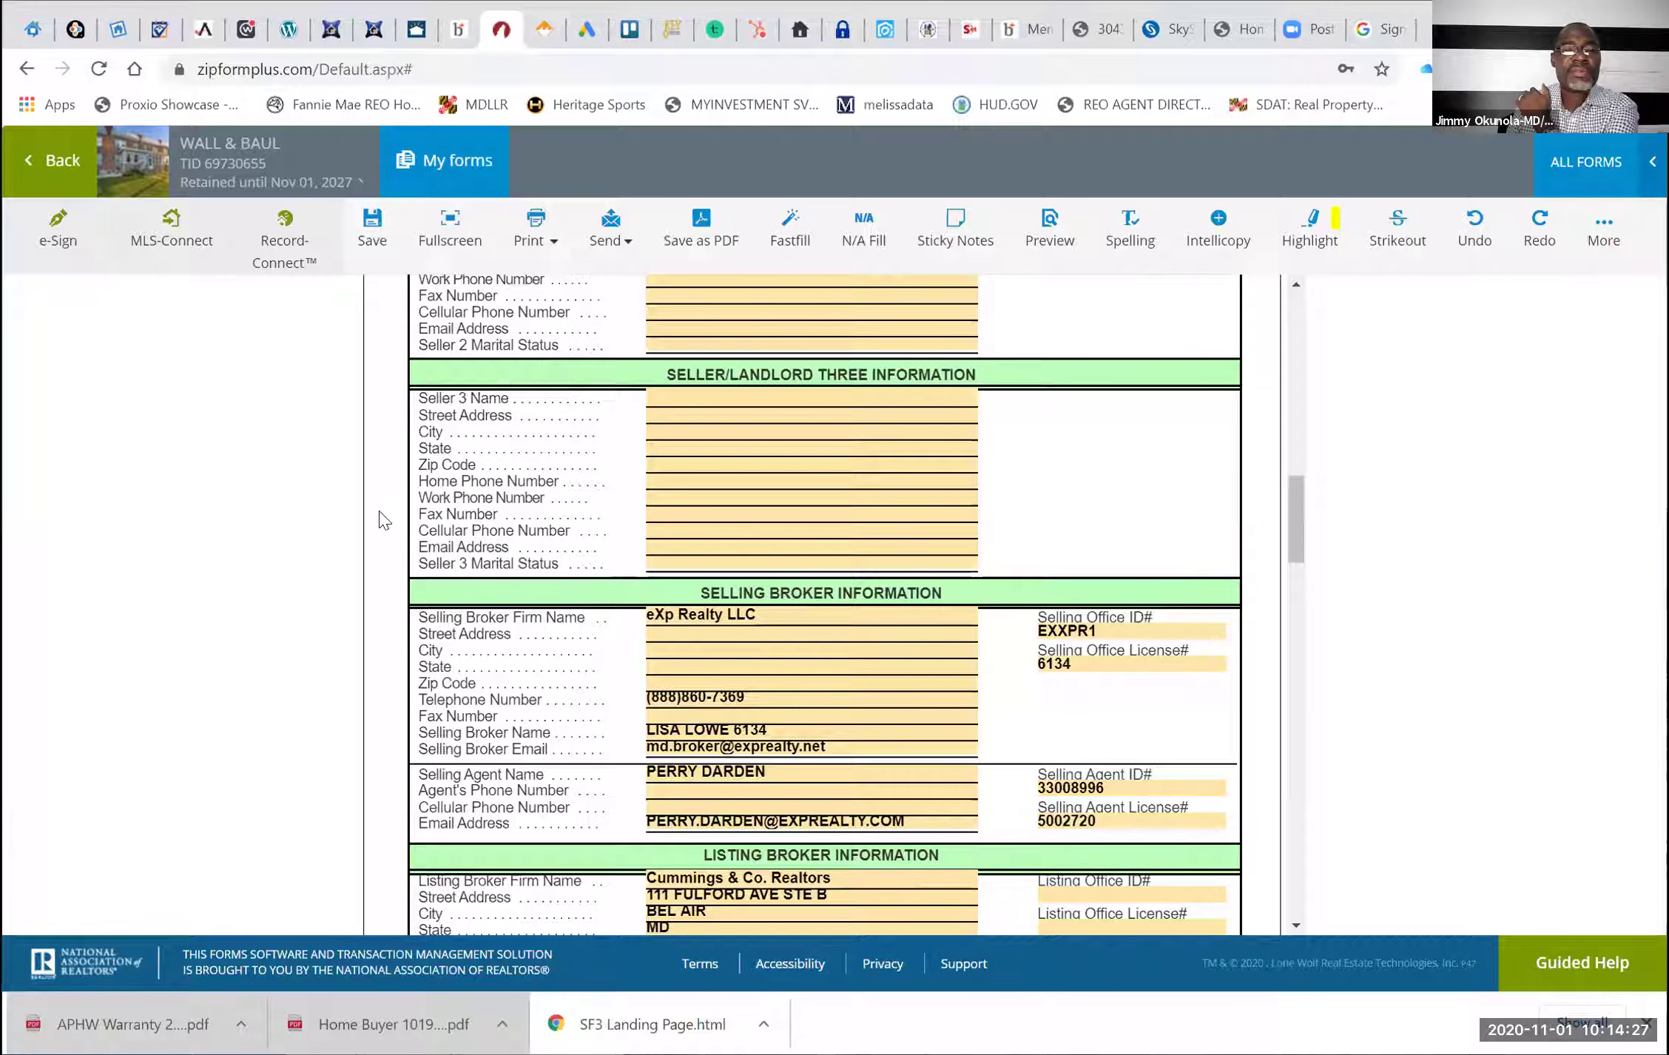
{"action": "left_click", "coordinate": [370, 238]}
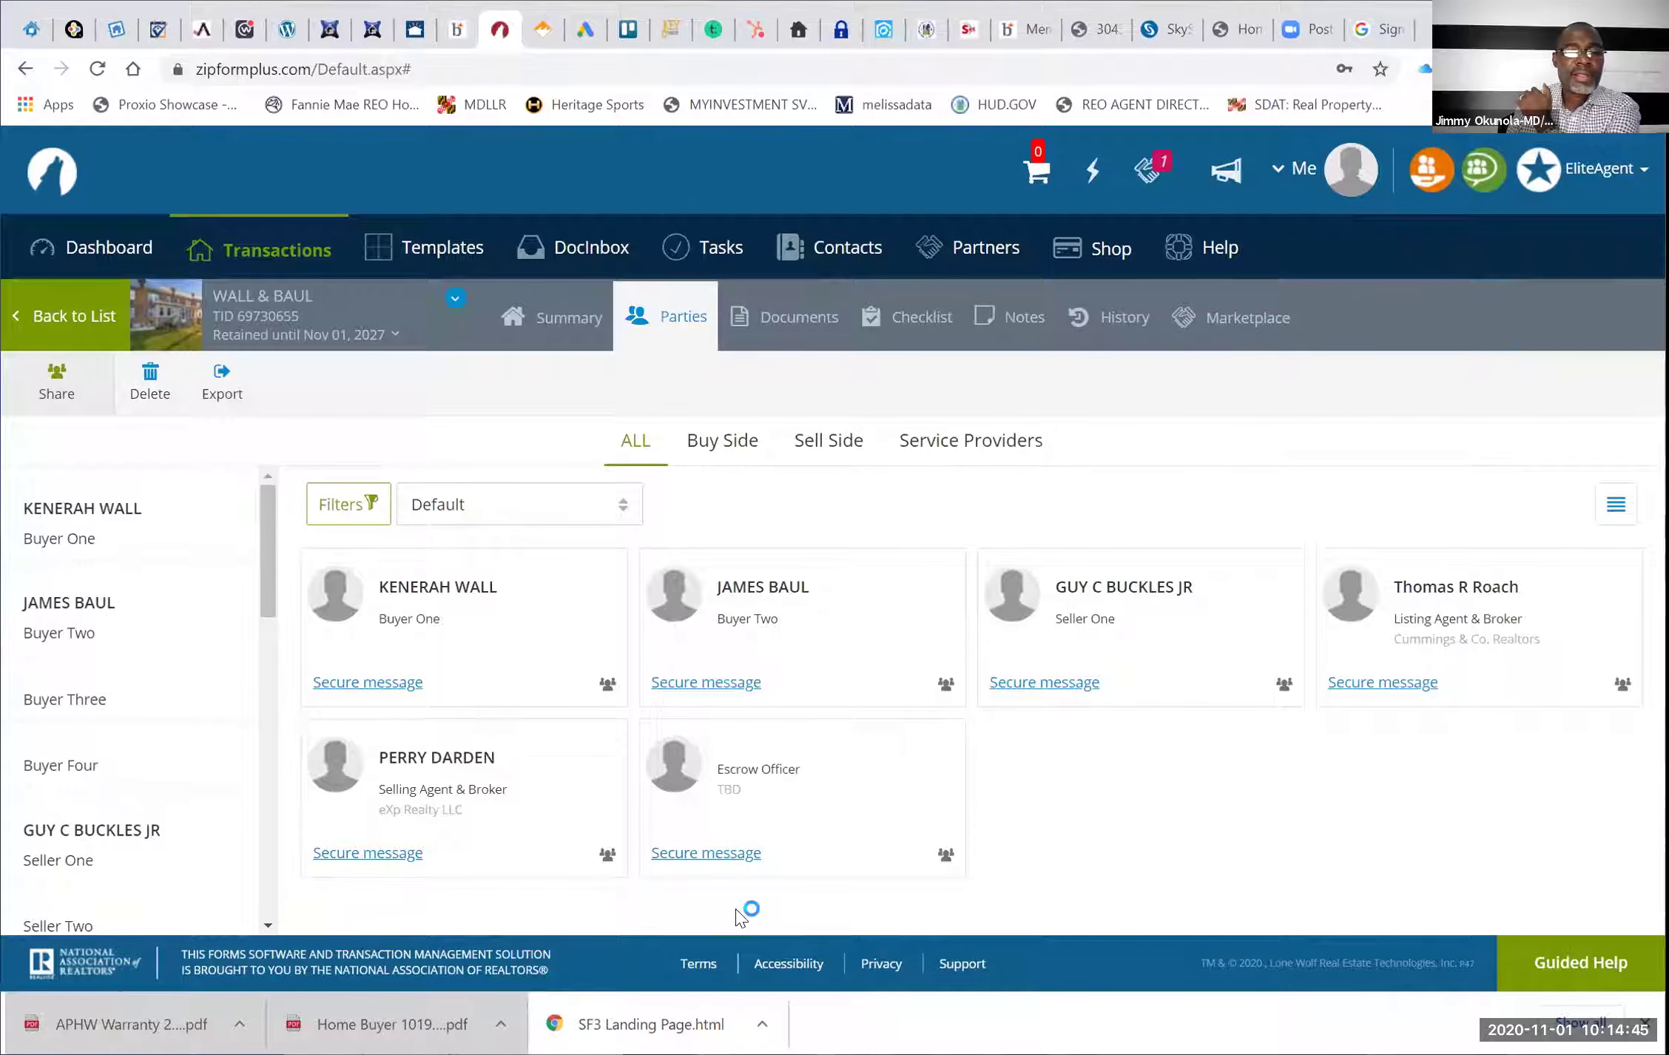
Save the selling agent's party details, then bring up the Send options for the forms
{"action": "mouse_move", "coordinate": [414, 747]}
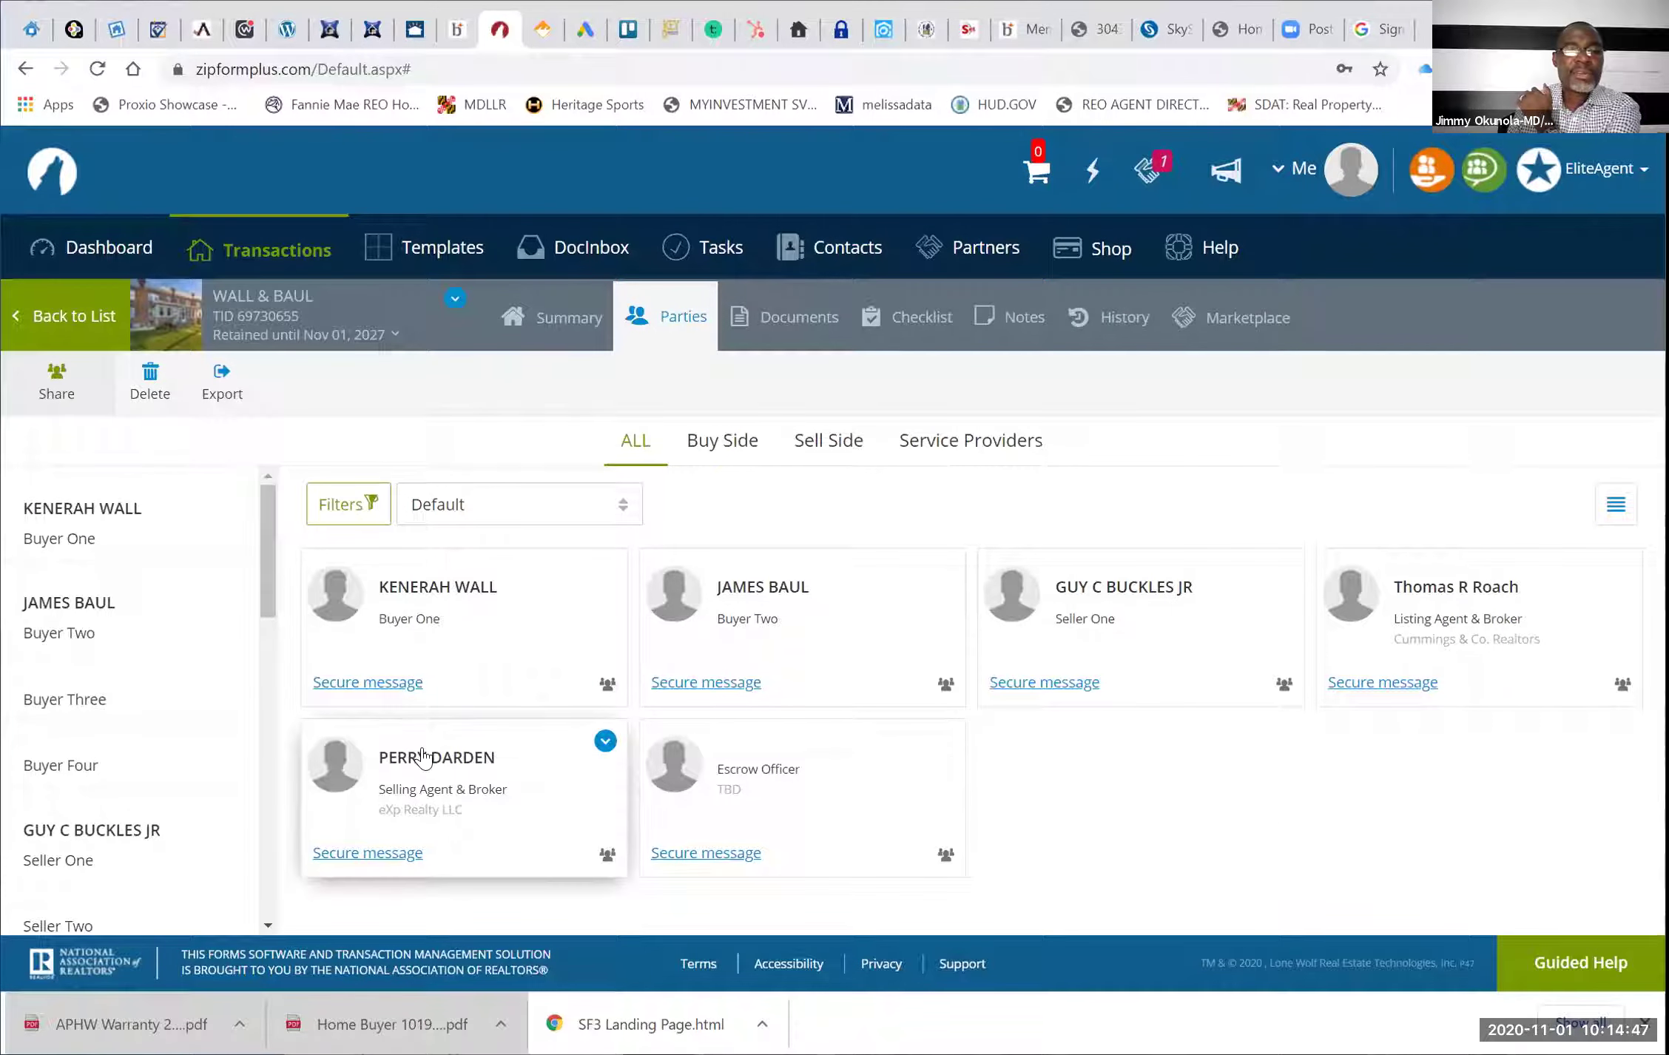
{"action": "left_click", "coordinate": [423, 756]}
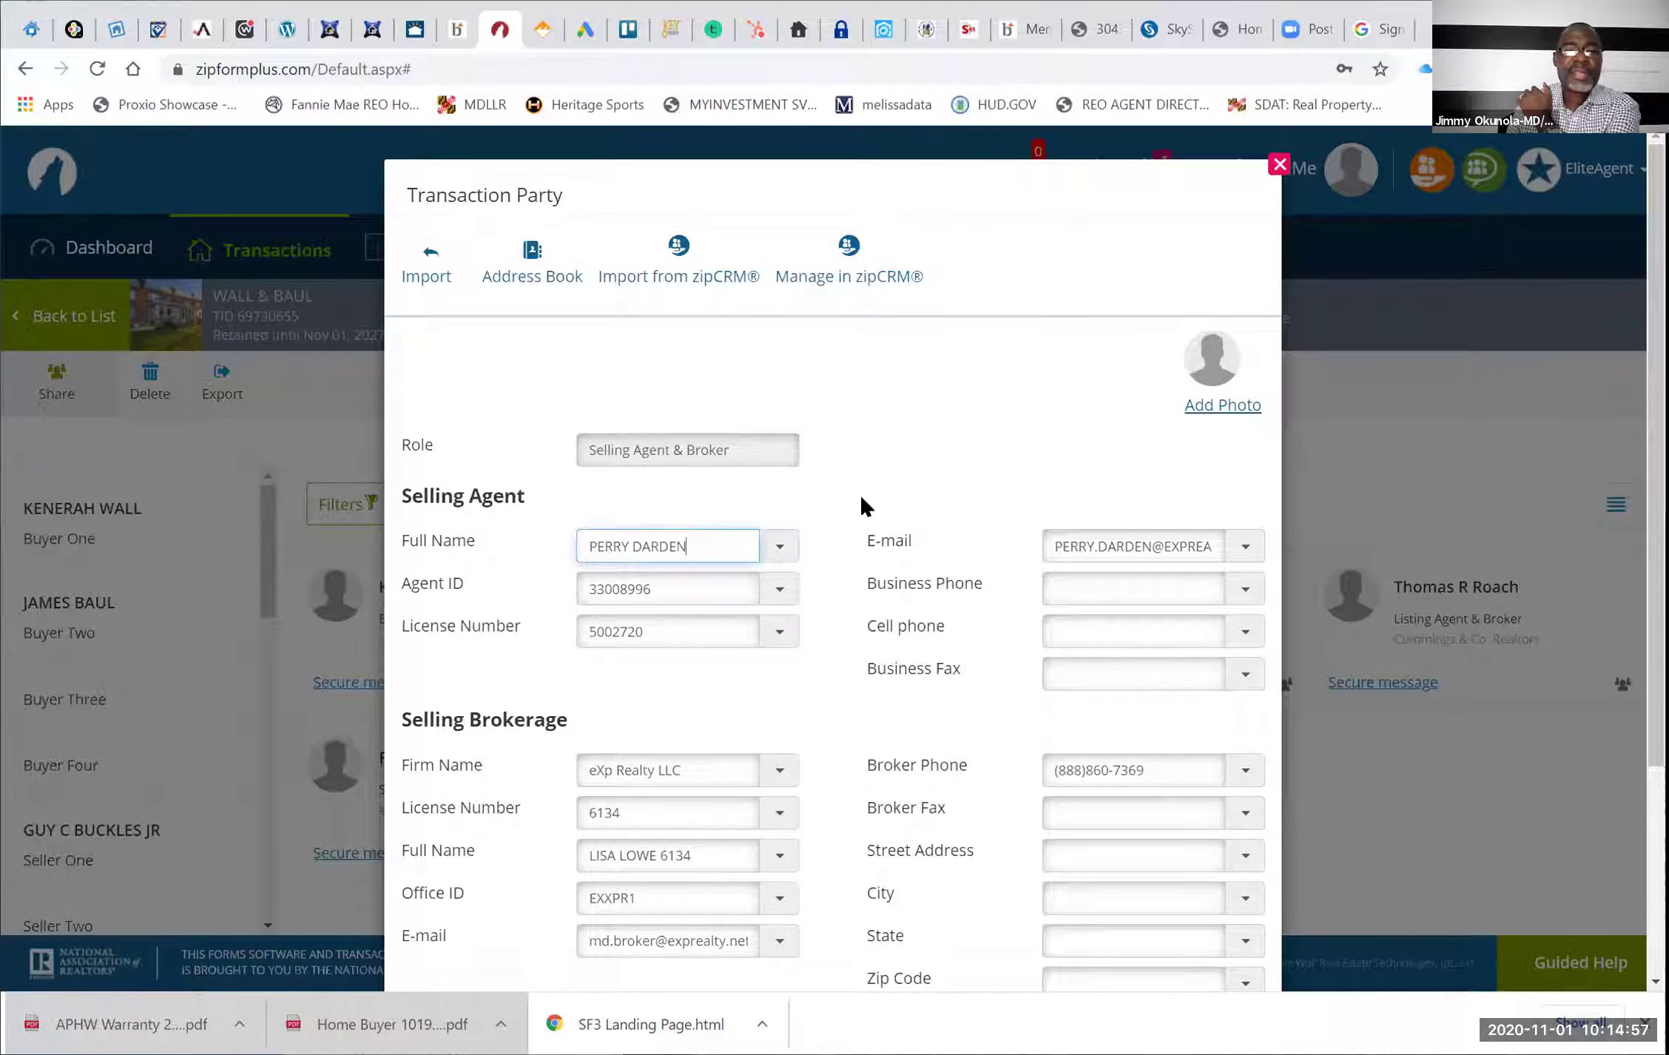
{"action": "left_click", "coordinate": [919, 414]}
{"action": "scroll", "coordinate": [822, 921], "scroll_direction": "down", "scroll_amount": 4}
{"action": "left_click", "coordinate": [822, 914]}
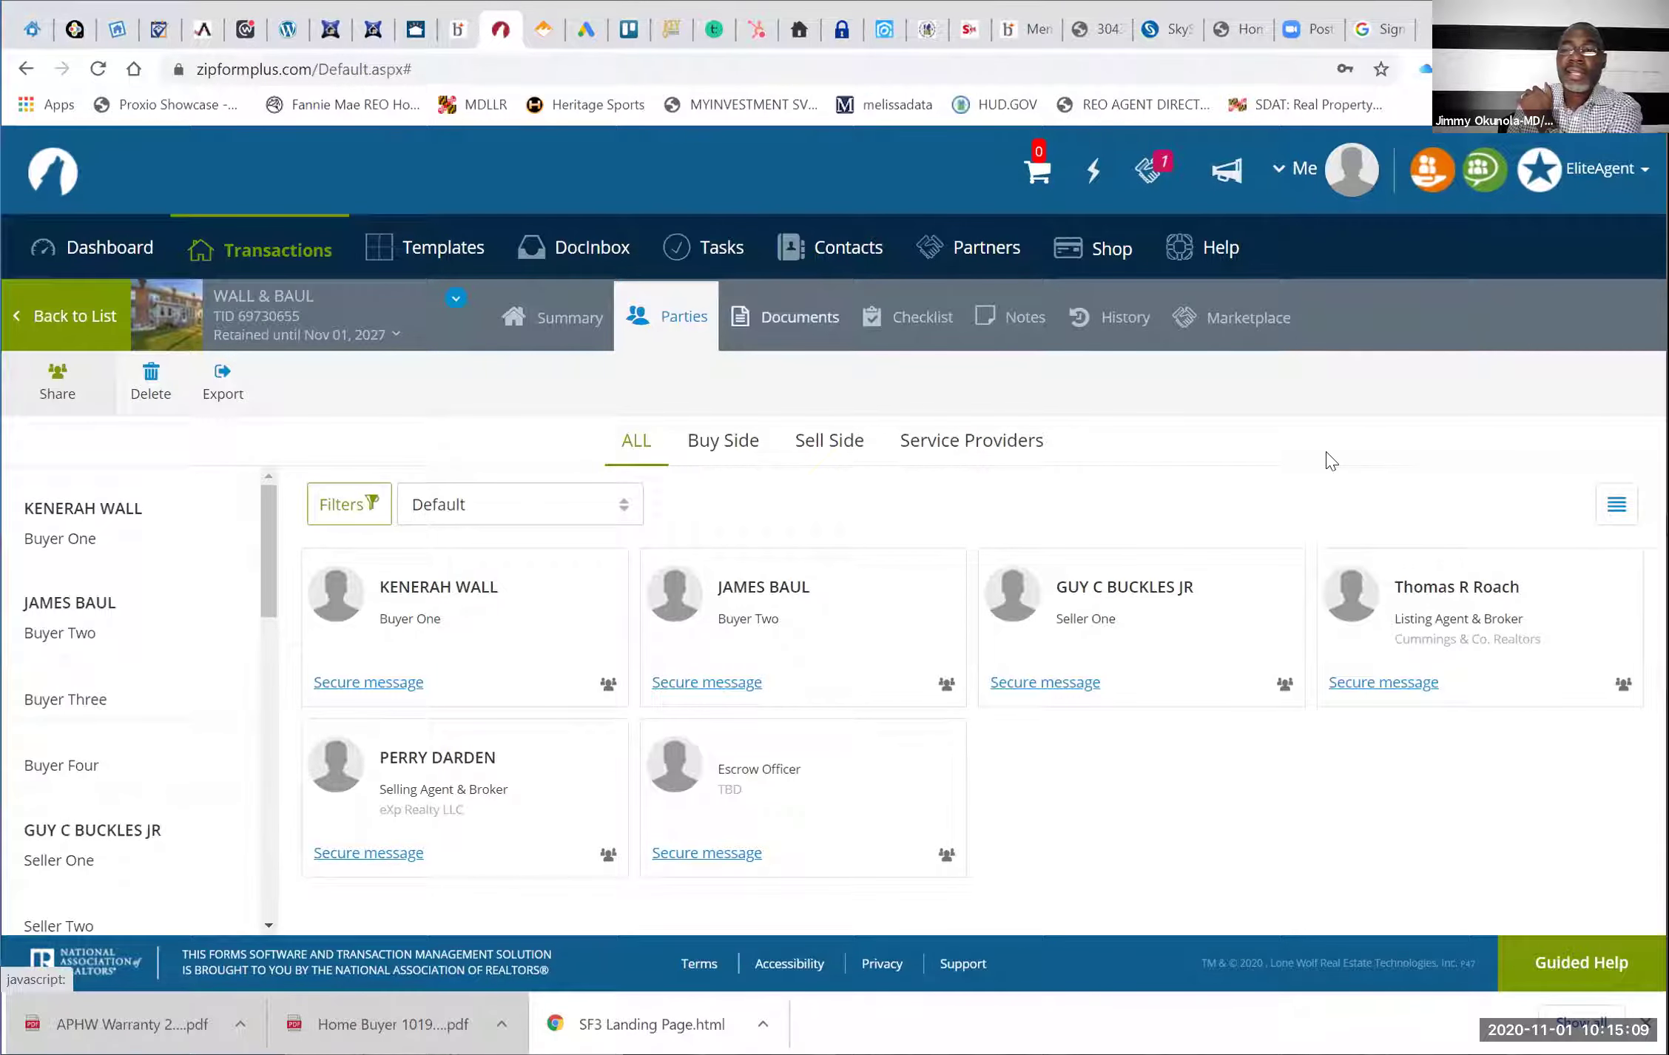
{"action": "left_click", "coordinate": [926, 384]}
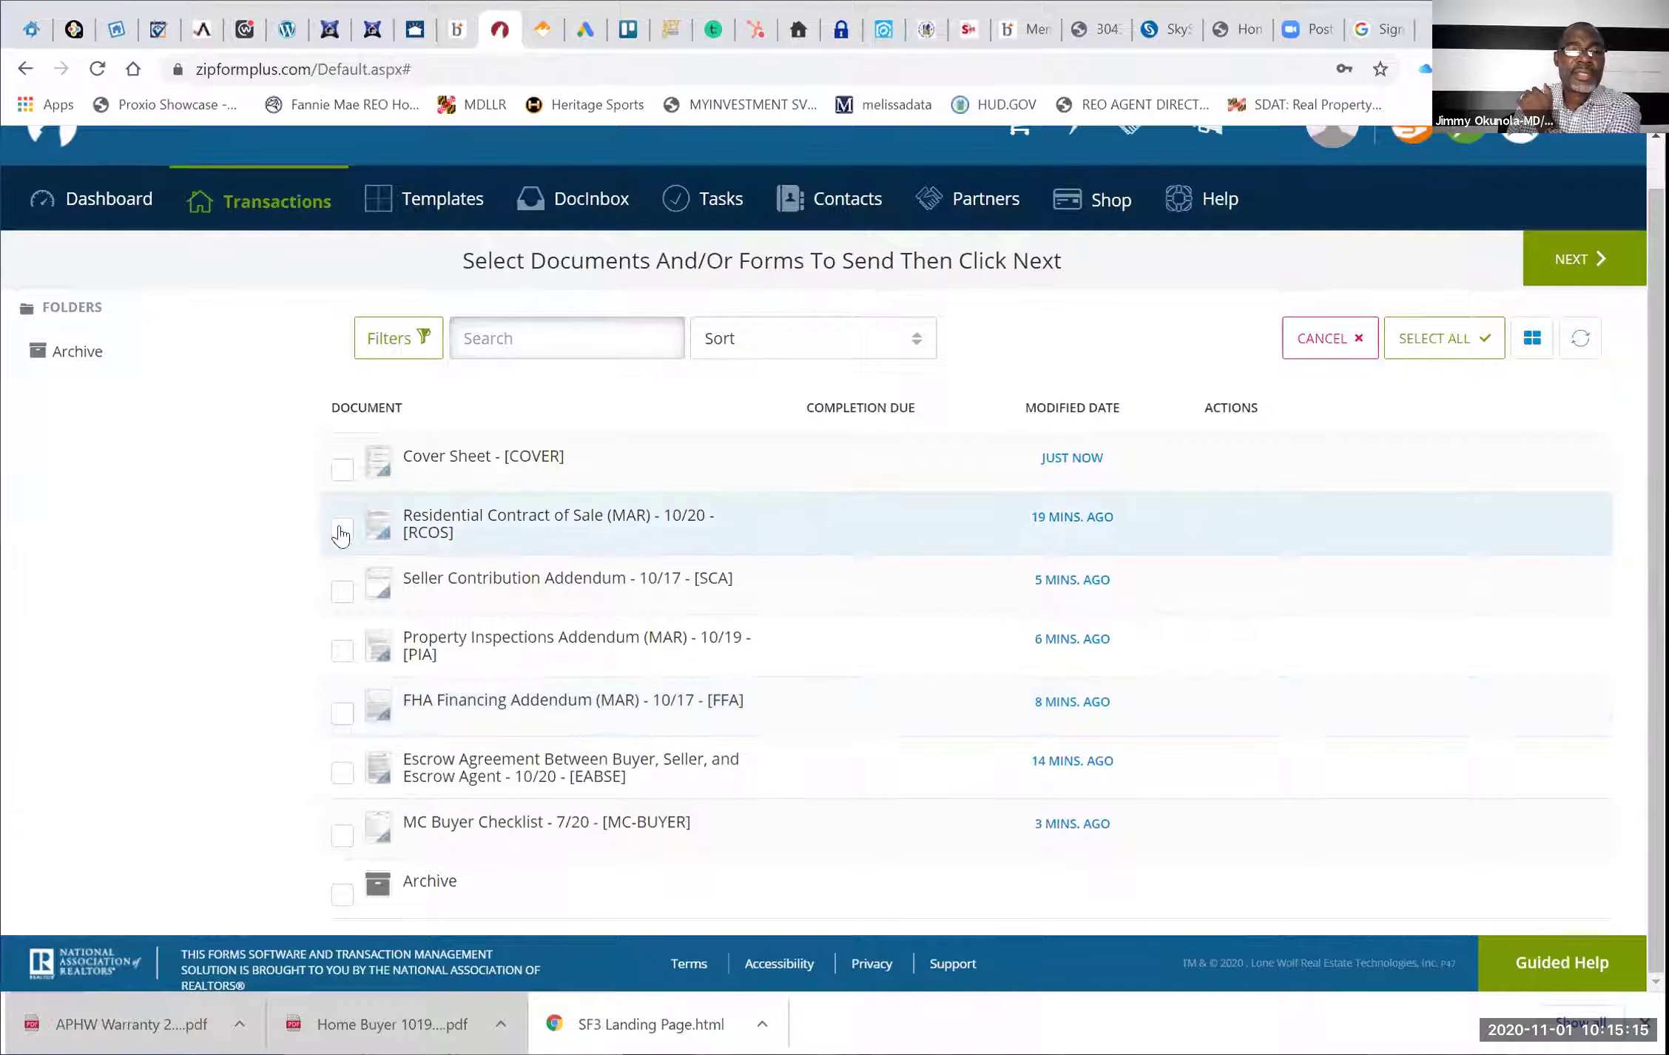
Select the RCOS, SCA, PIA, FFA and EABSE forms and address the e-mail to the selling agent
{"action": "left_click", "coordinate": [342, 588]}
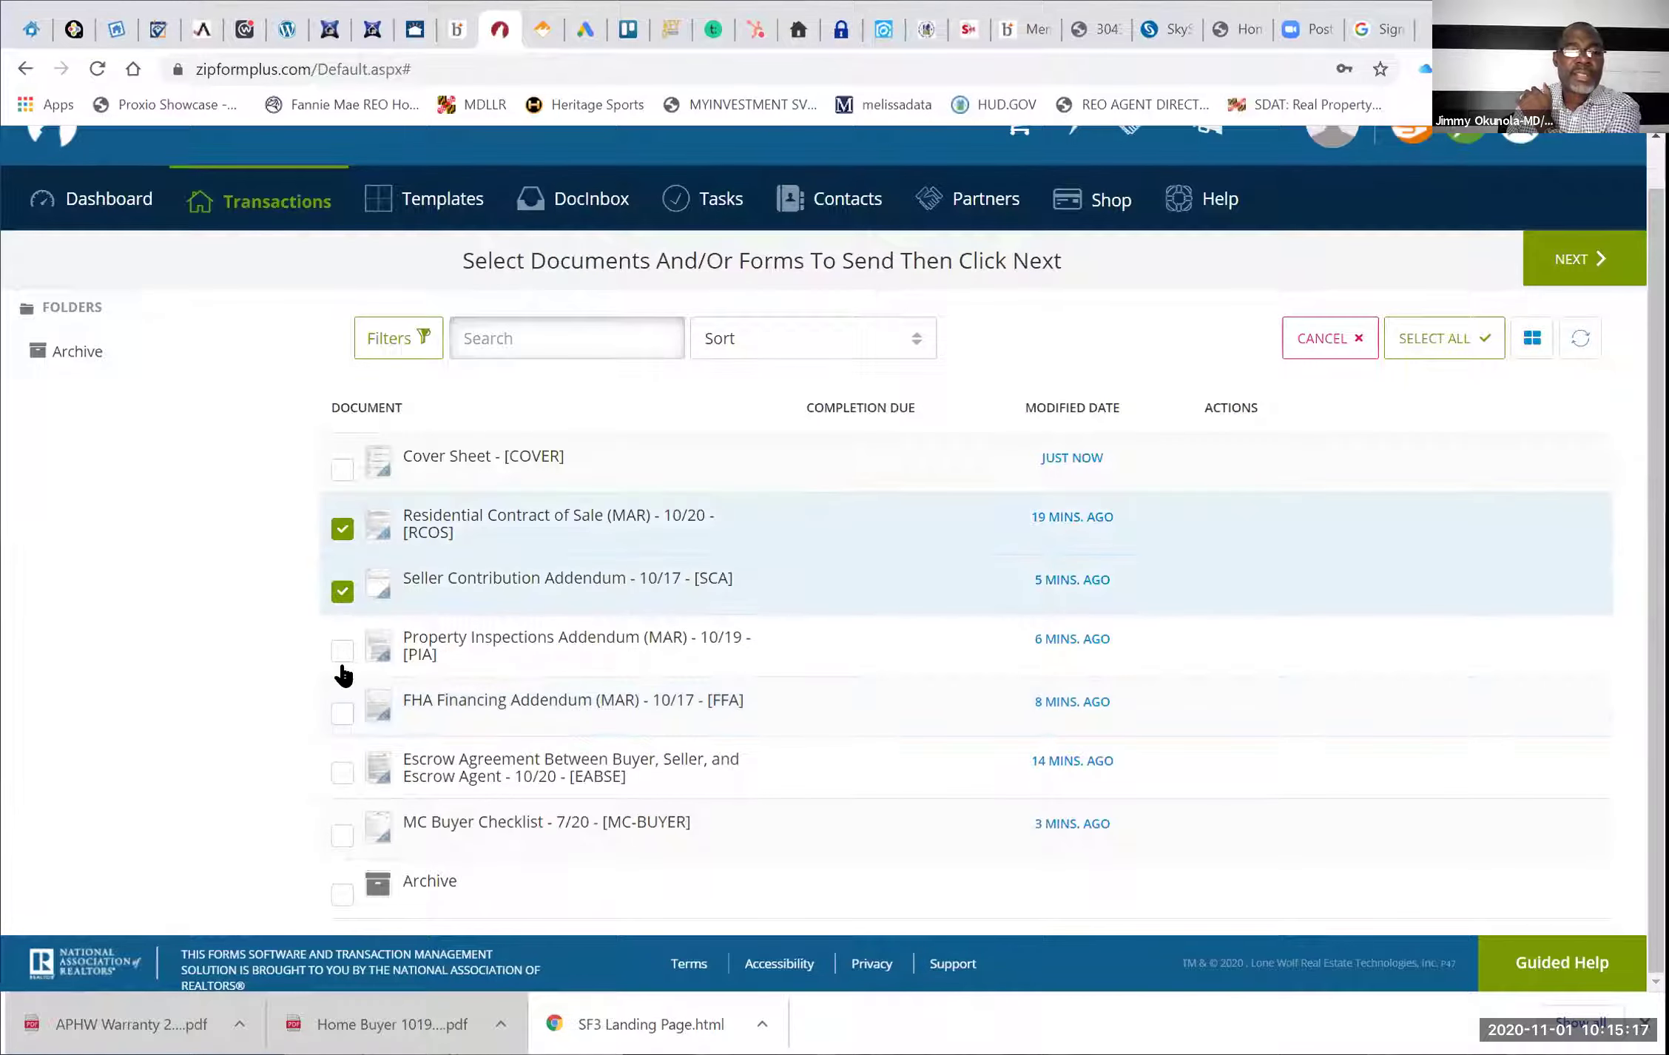
{"action": "left_click", "coordinate": [342, 718]}
{"action": "left_click", "coordinate": [342, 772]}
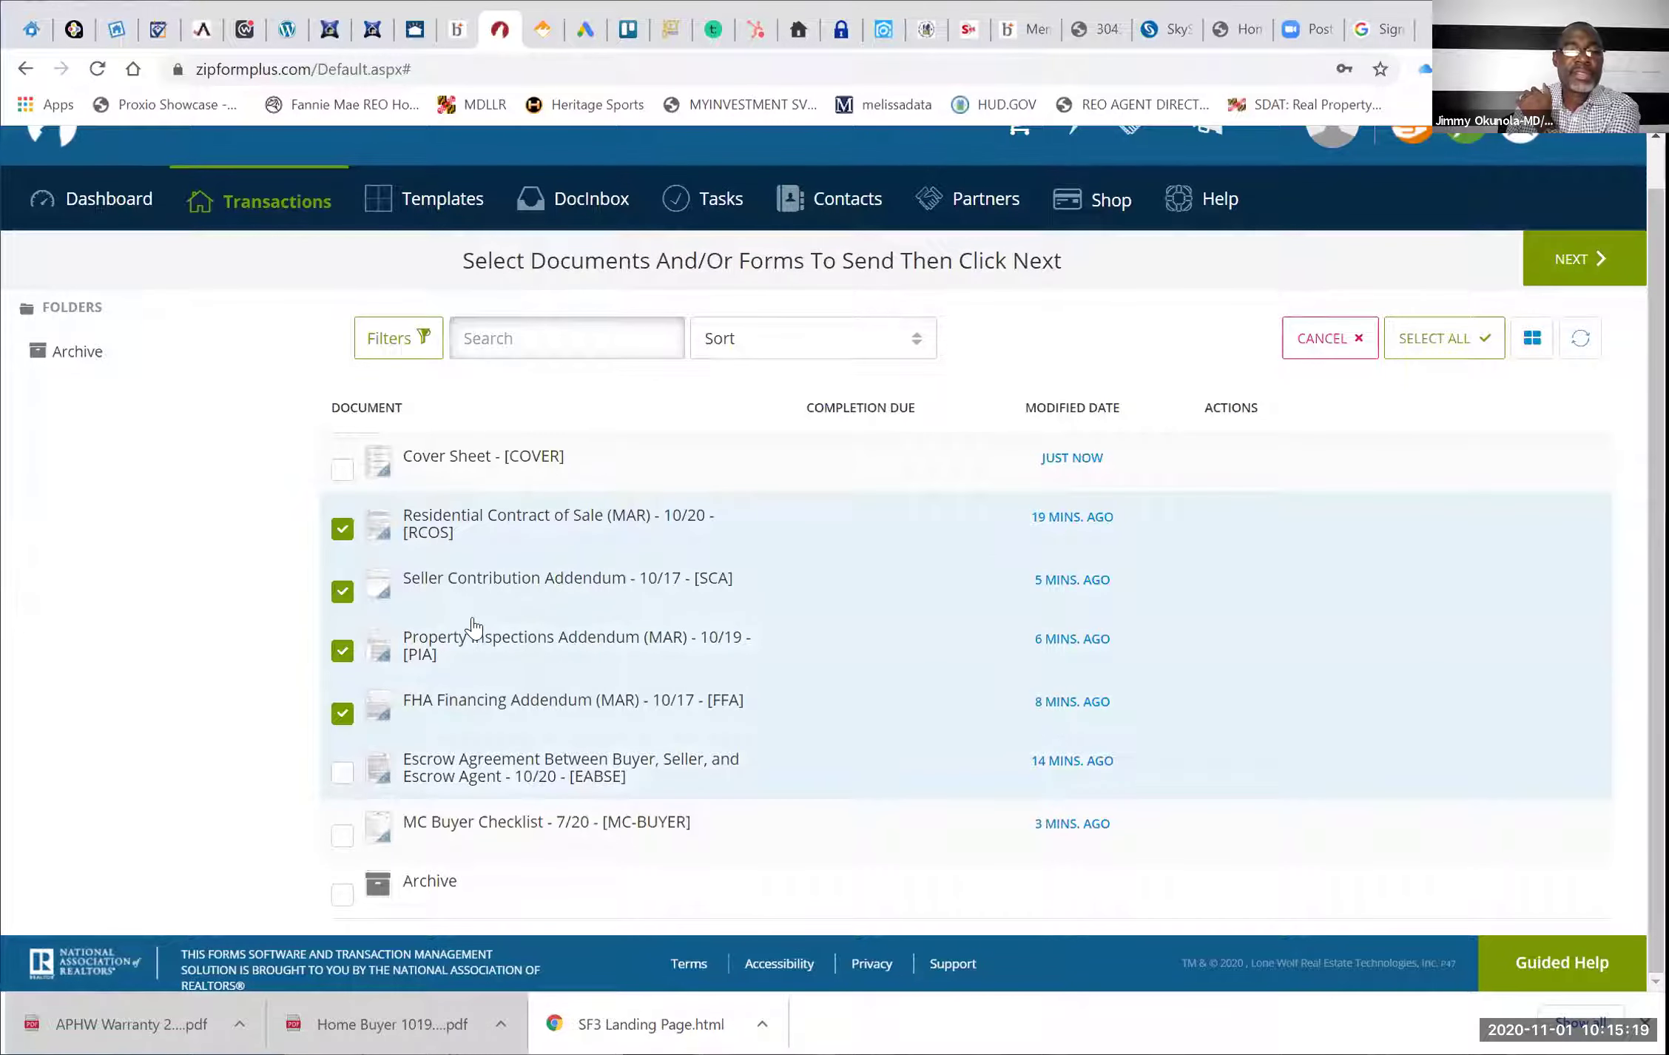
{"action": "left_click", "coordinate": [1561, 259]}
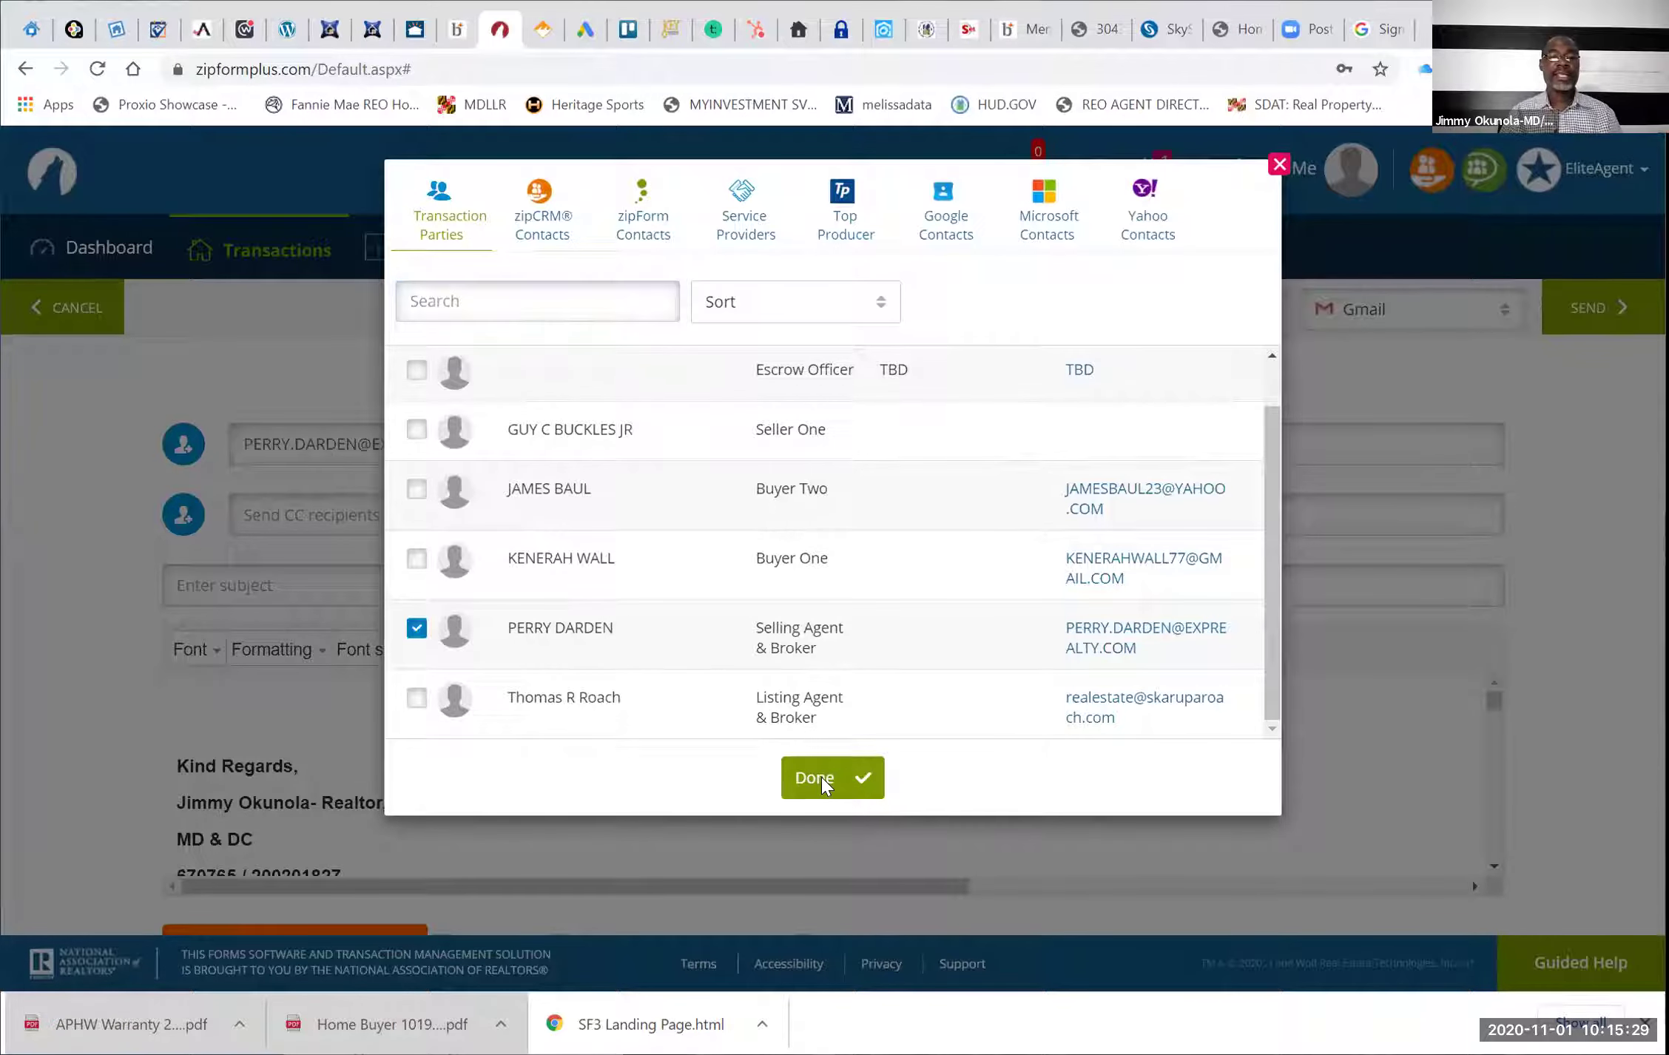
{"action": "left_click", "coordinate": [370, 545]}
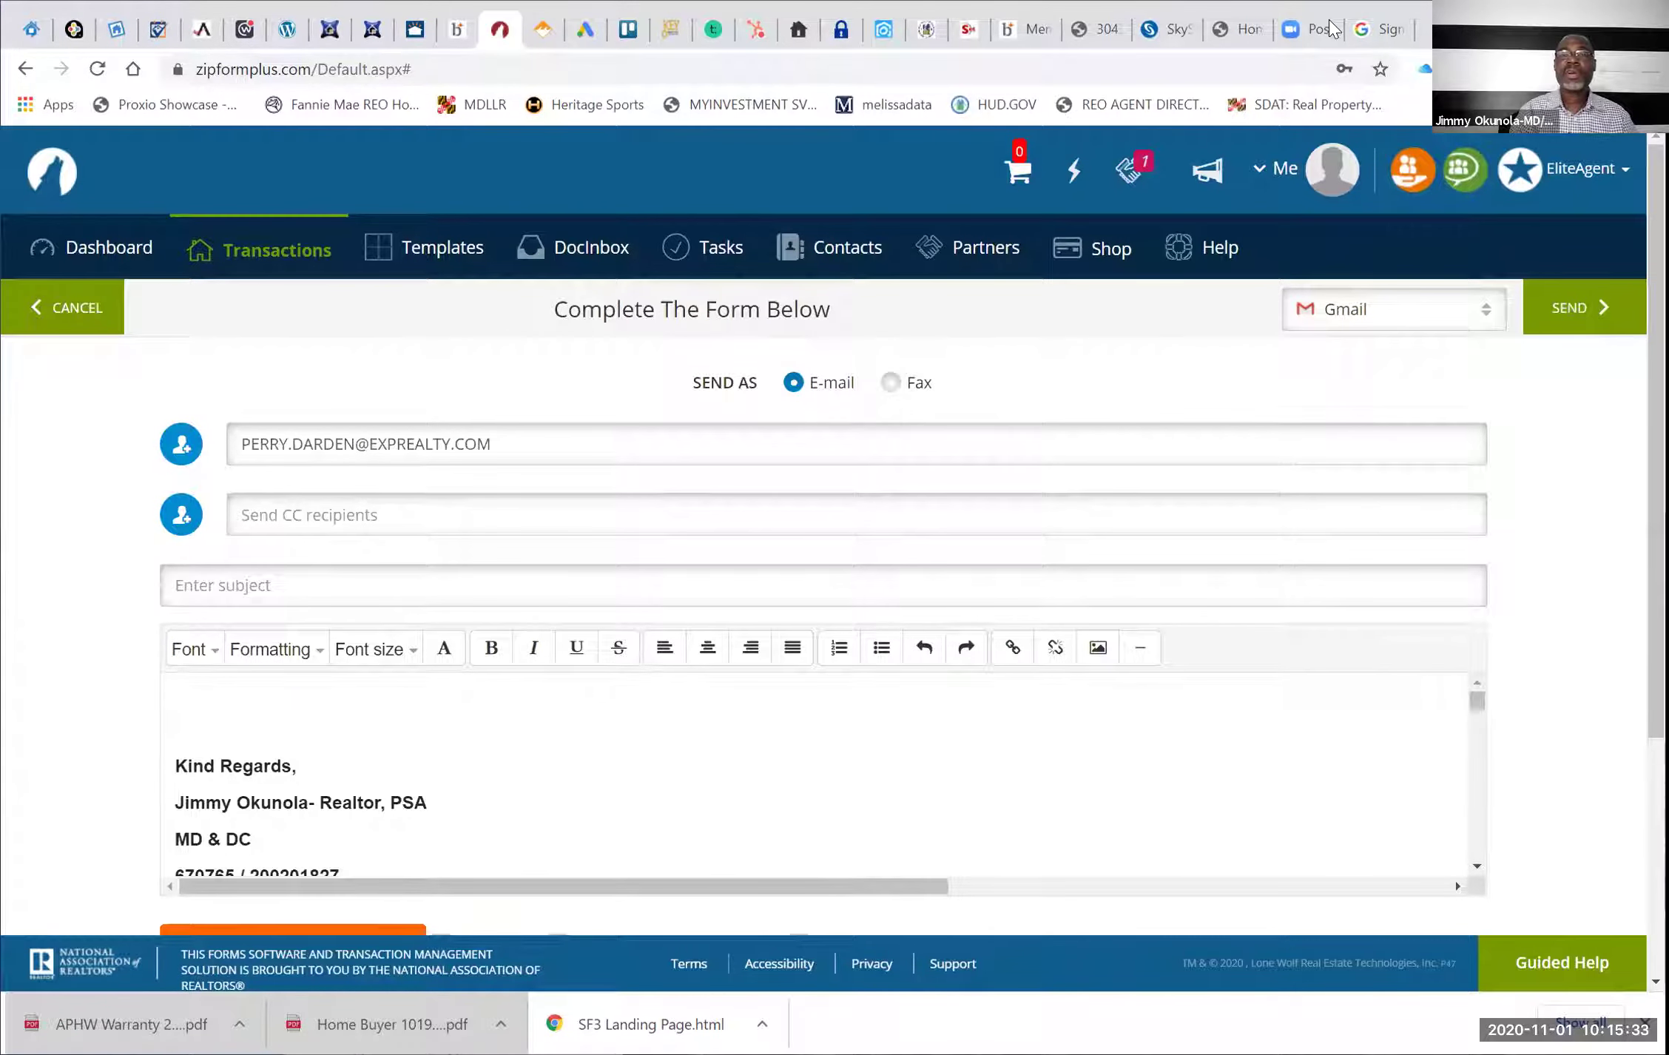
{"action": "left_click", "coordinate": [1161, 29]}
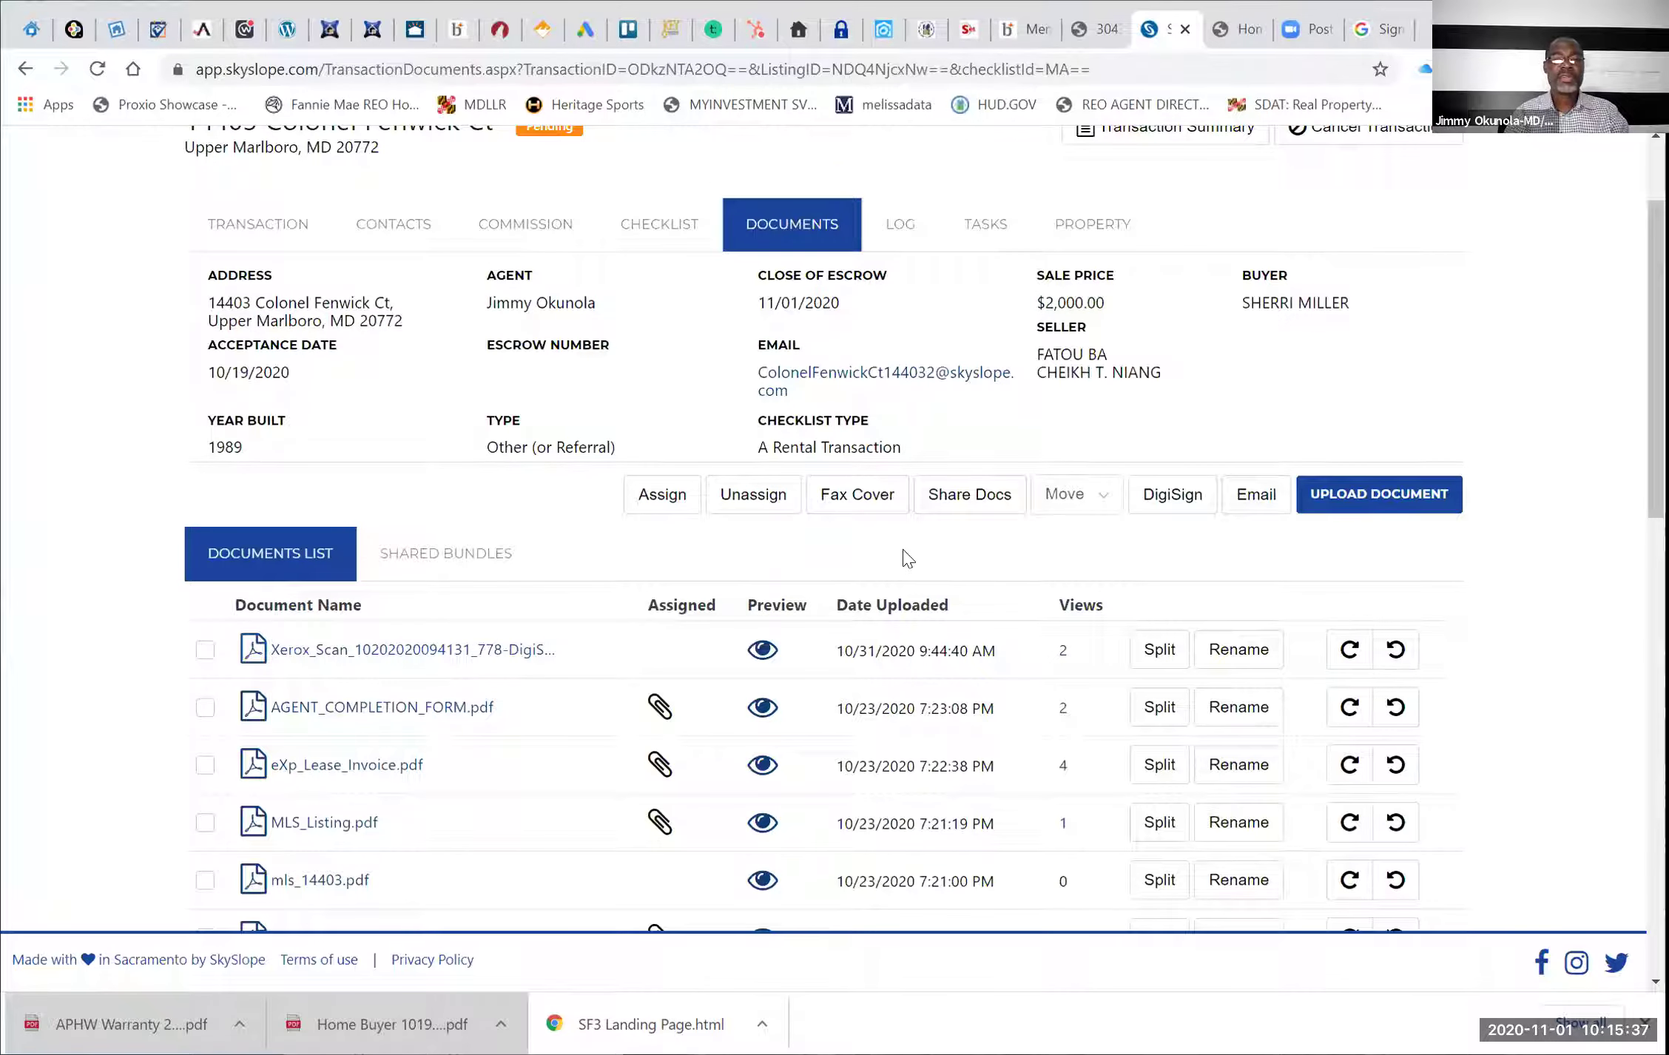
Copy the pending rental transaction's EMAIL intake address from its SkySlope Documents tab
{"action": "scroll", "coordinate": [907, 559], "scroll_direction": "up", "scroll_amount": 2}
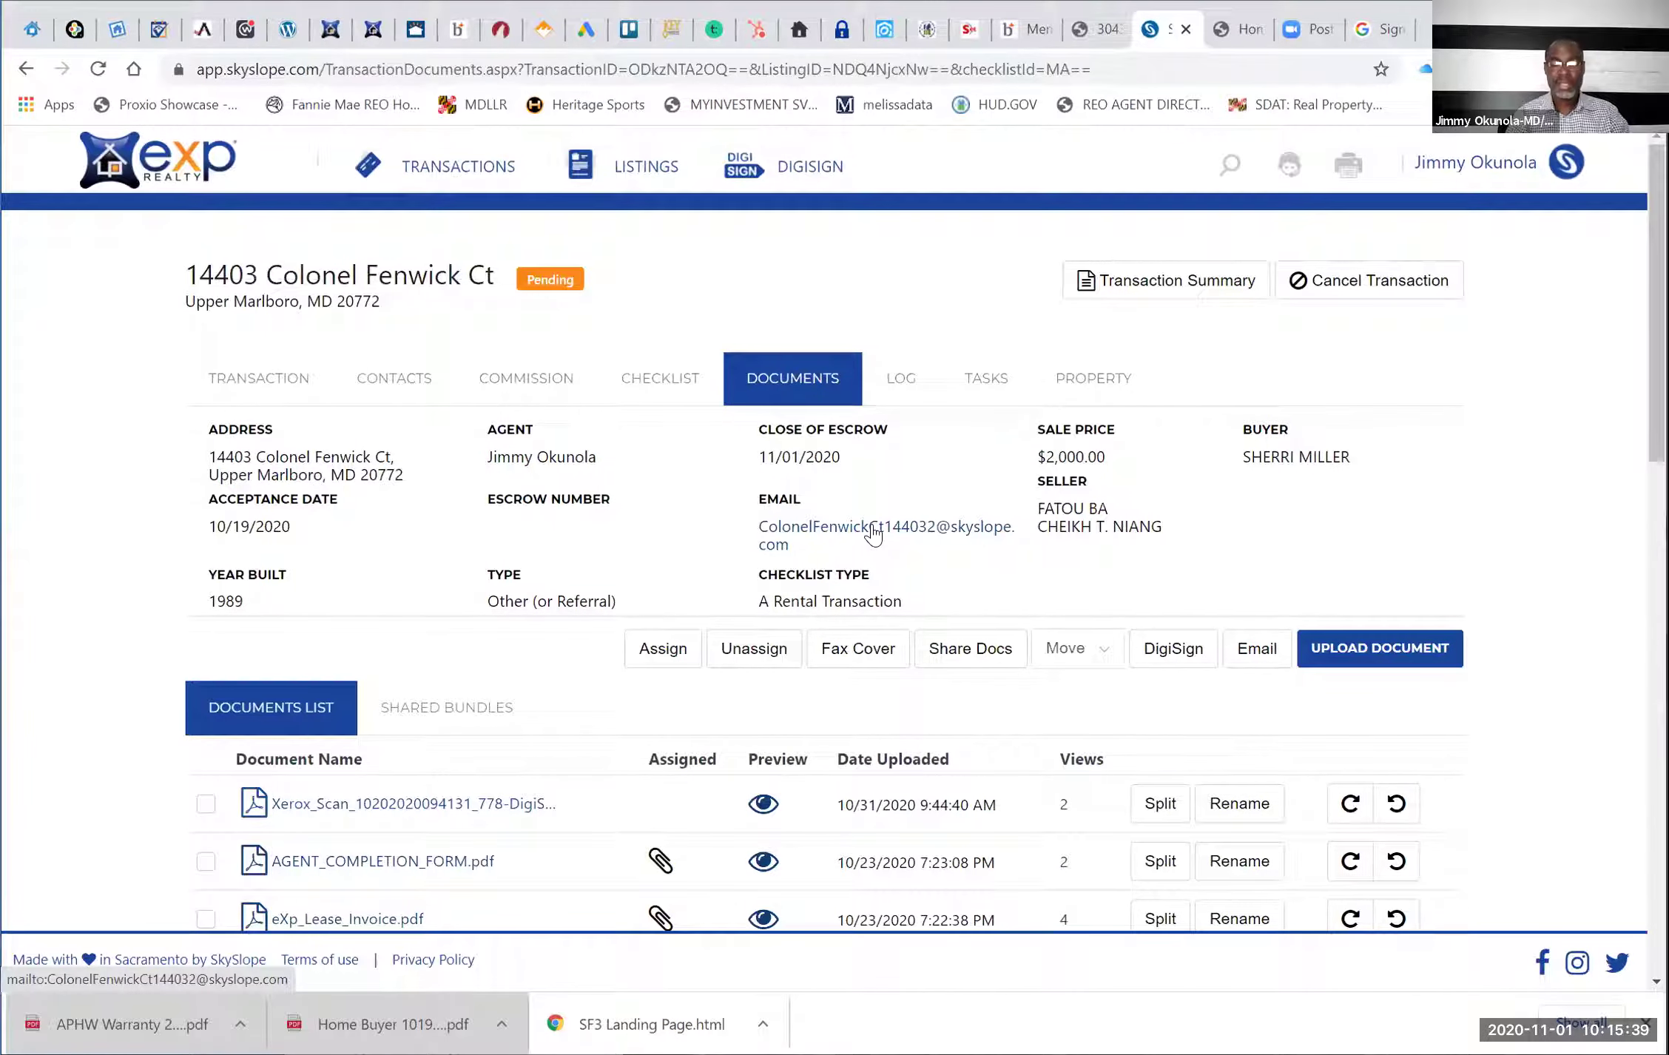
{"action": "right_click", "coordinate": [875, 531]}
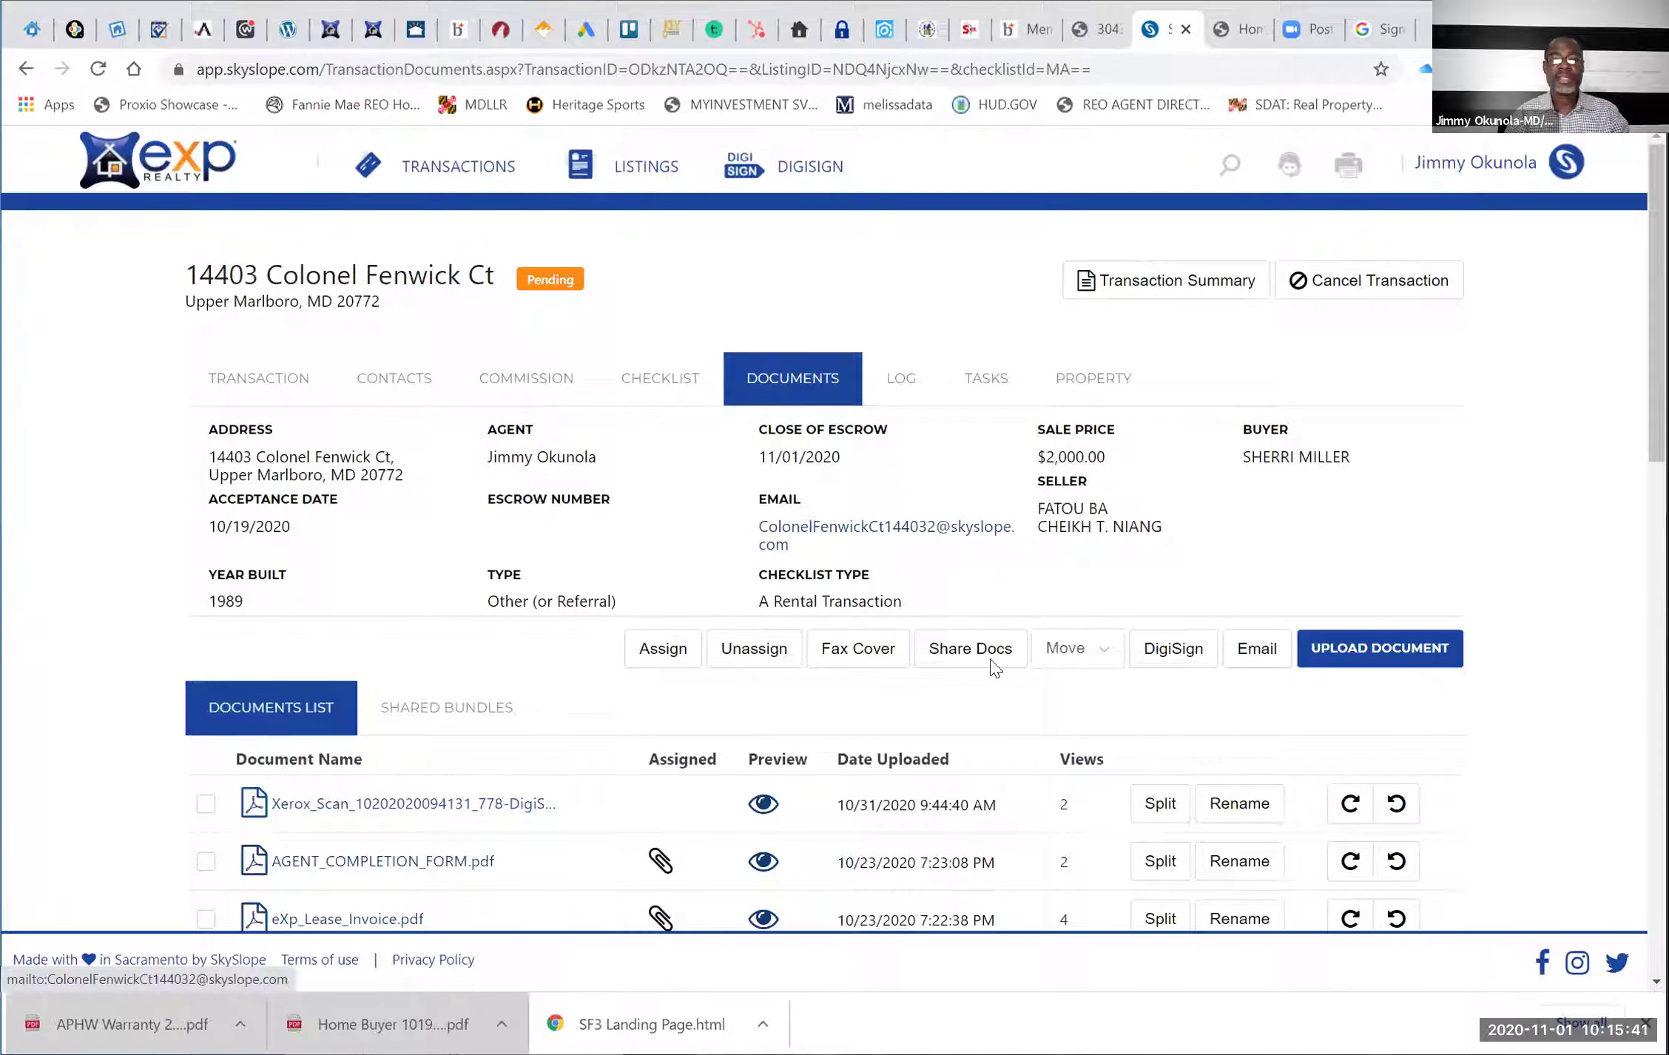
{"action": "left_click", "coordinate": [974, 663]}
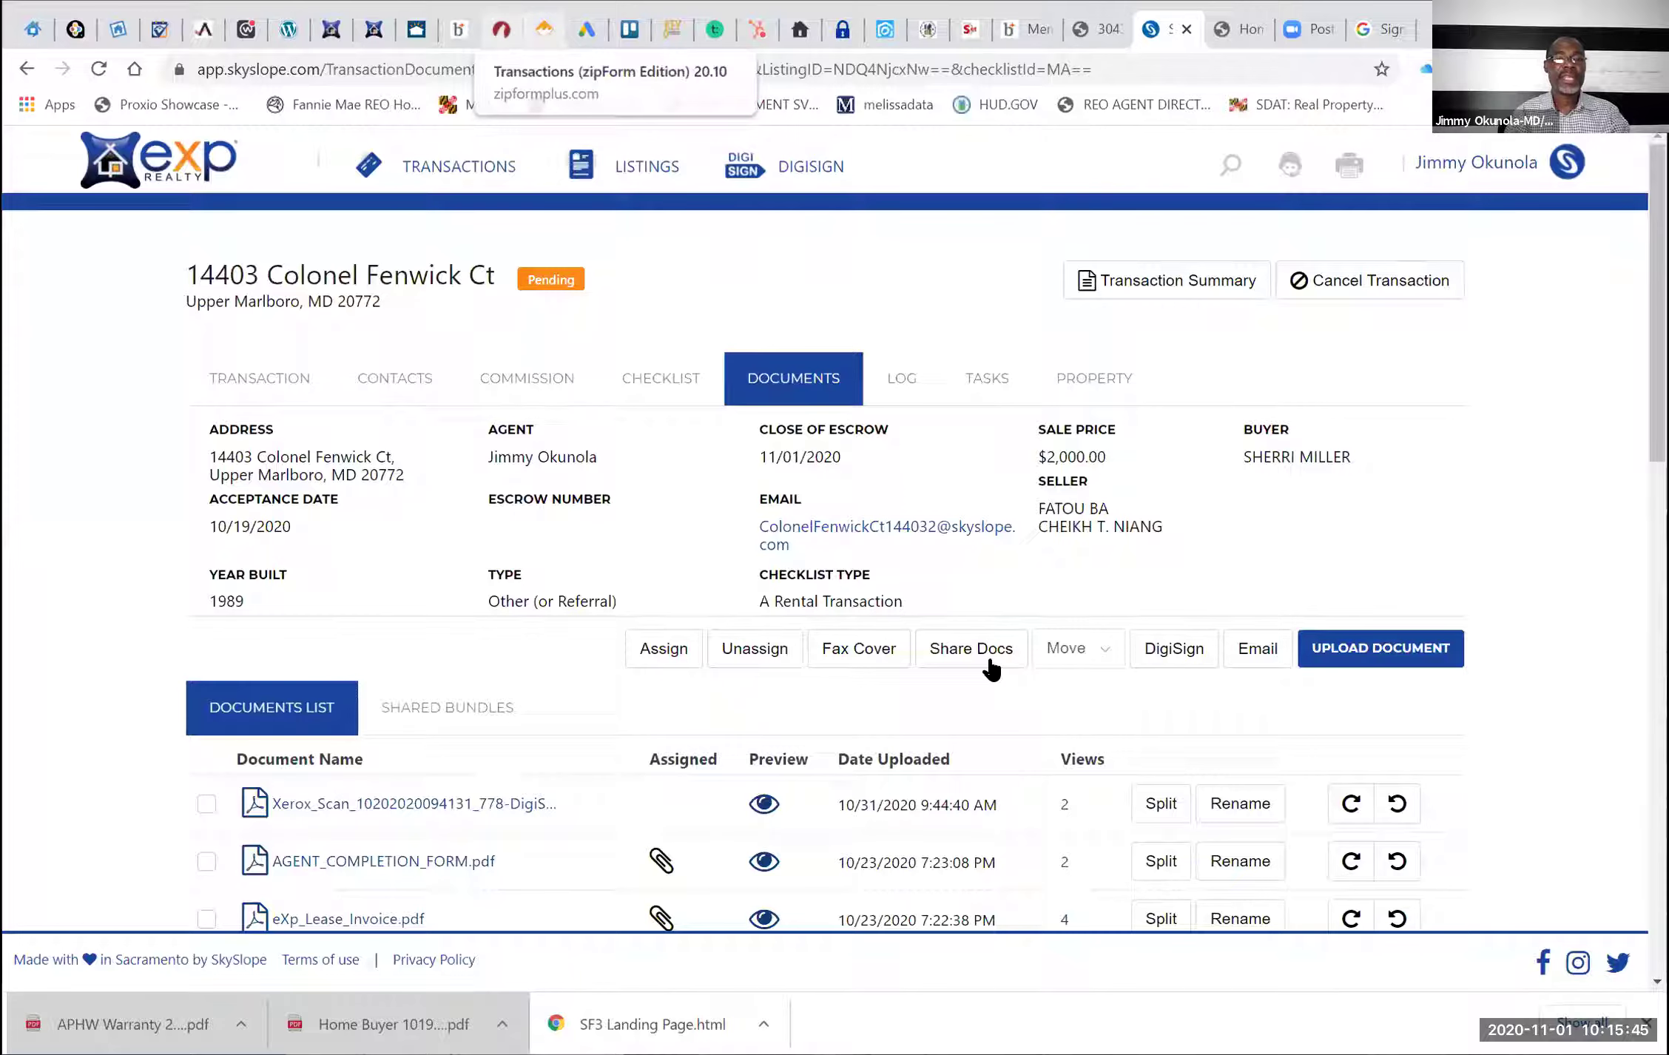
Paste the SkySlope transaction intake address into the e-mail's CC field
{"action": "left_click", "coordinate": [501, 29]}
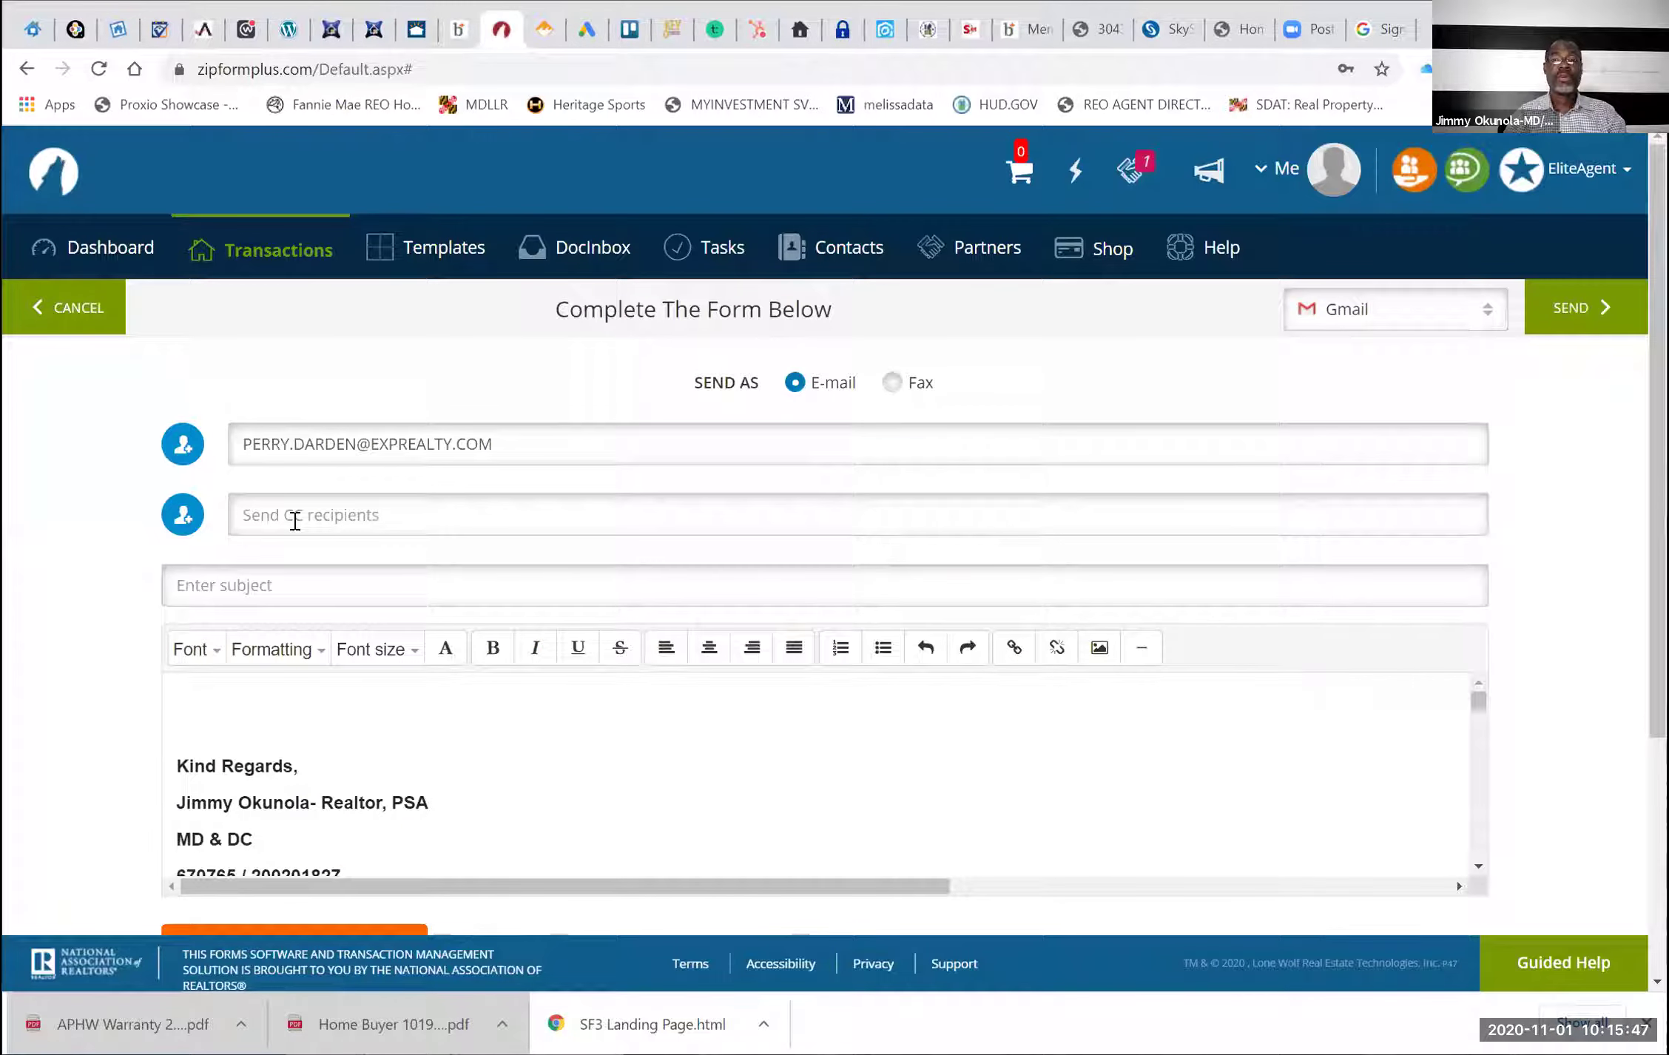
{"action": "left_click", "coordinate": [294, 520]}
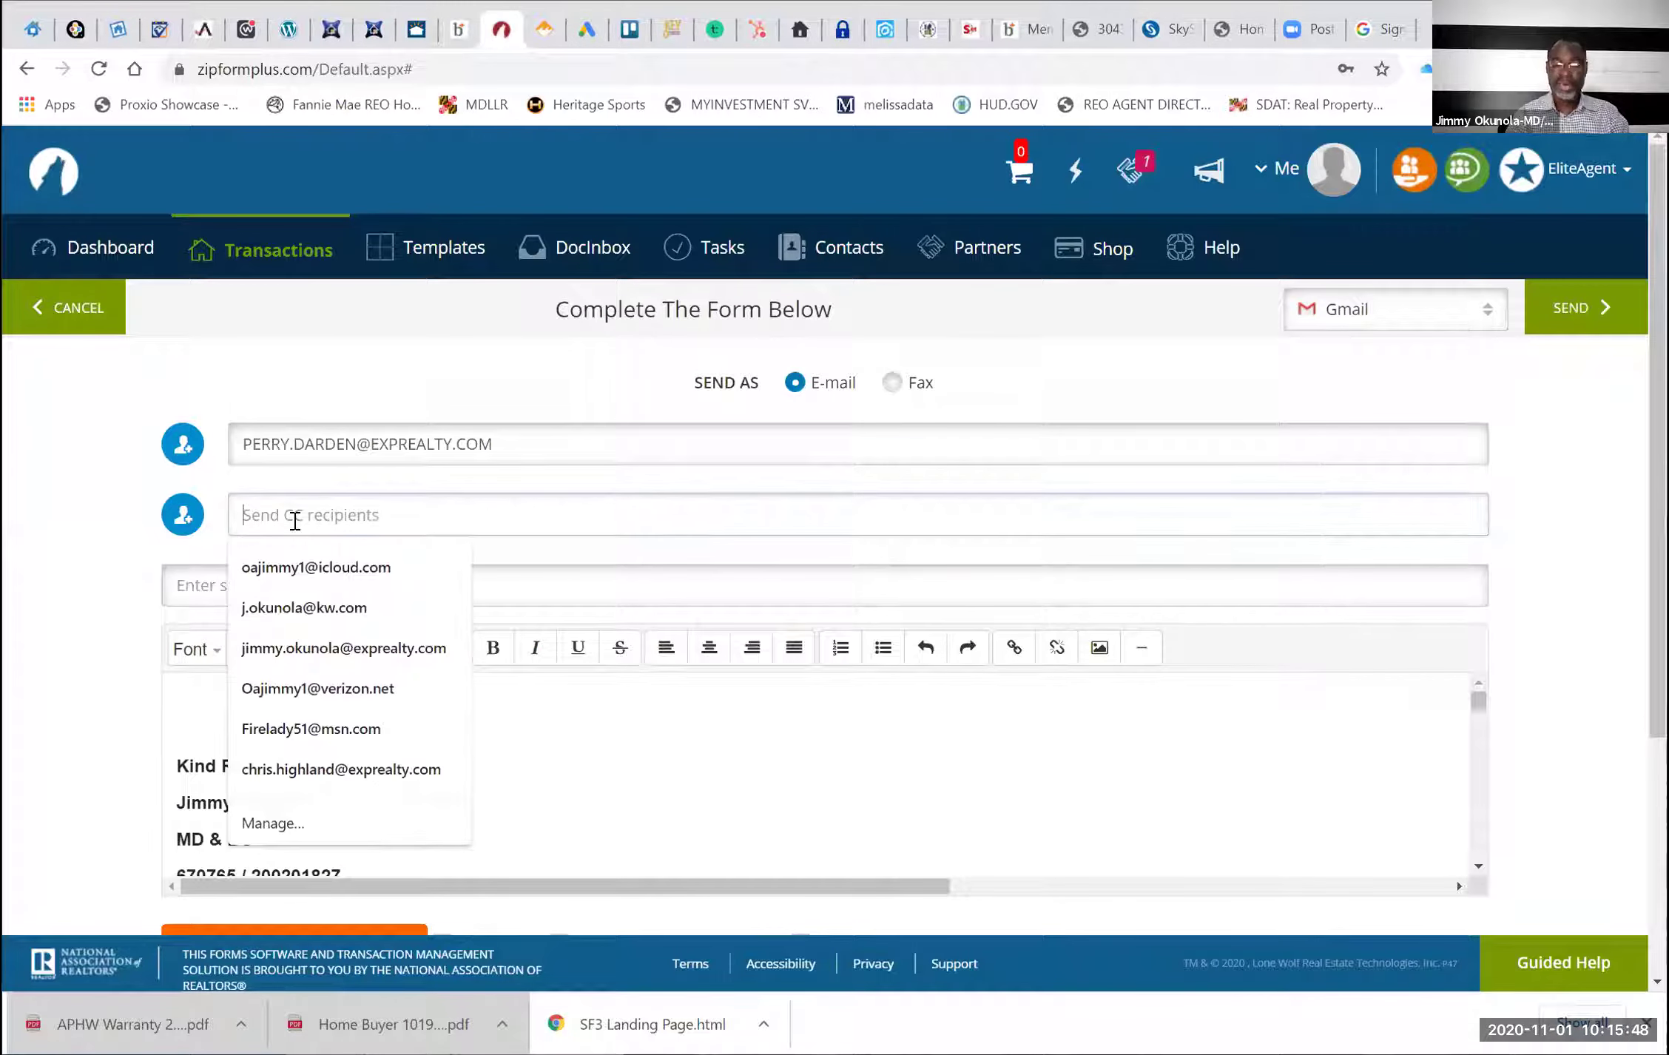
{"action": "right_click", "coordinate": [377, 687]}
{"action": "key", "text": "Escape"}
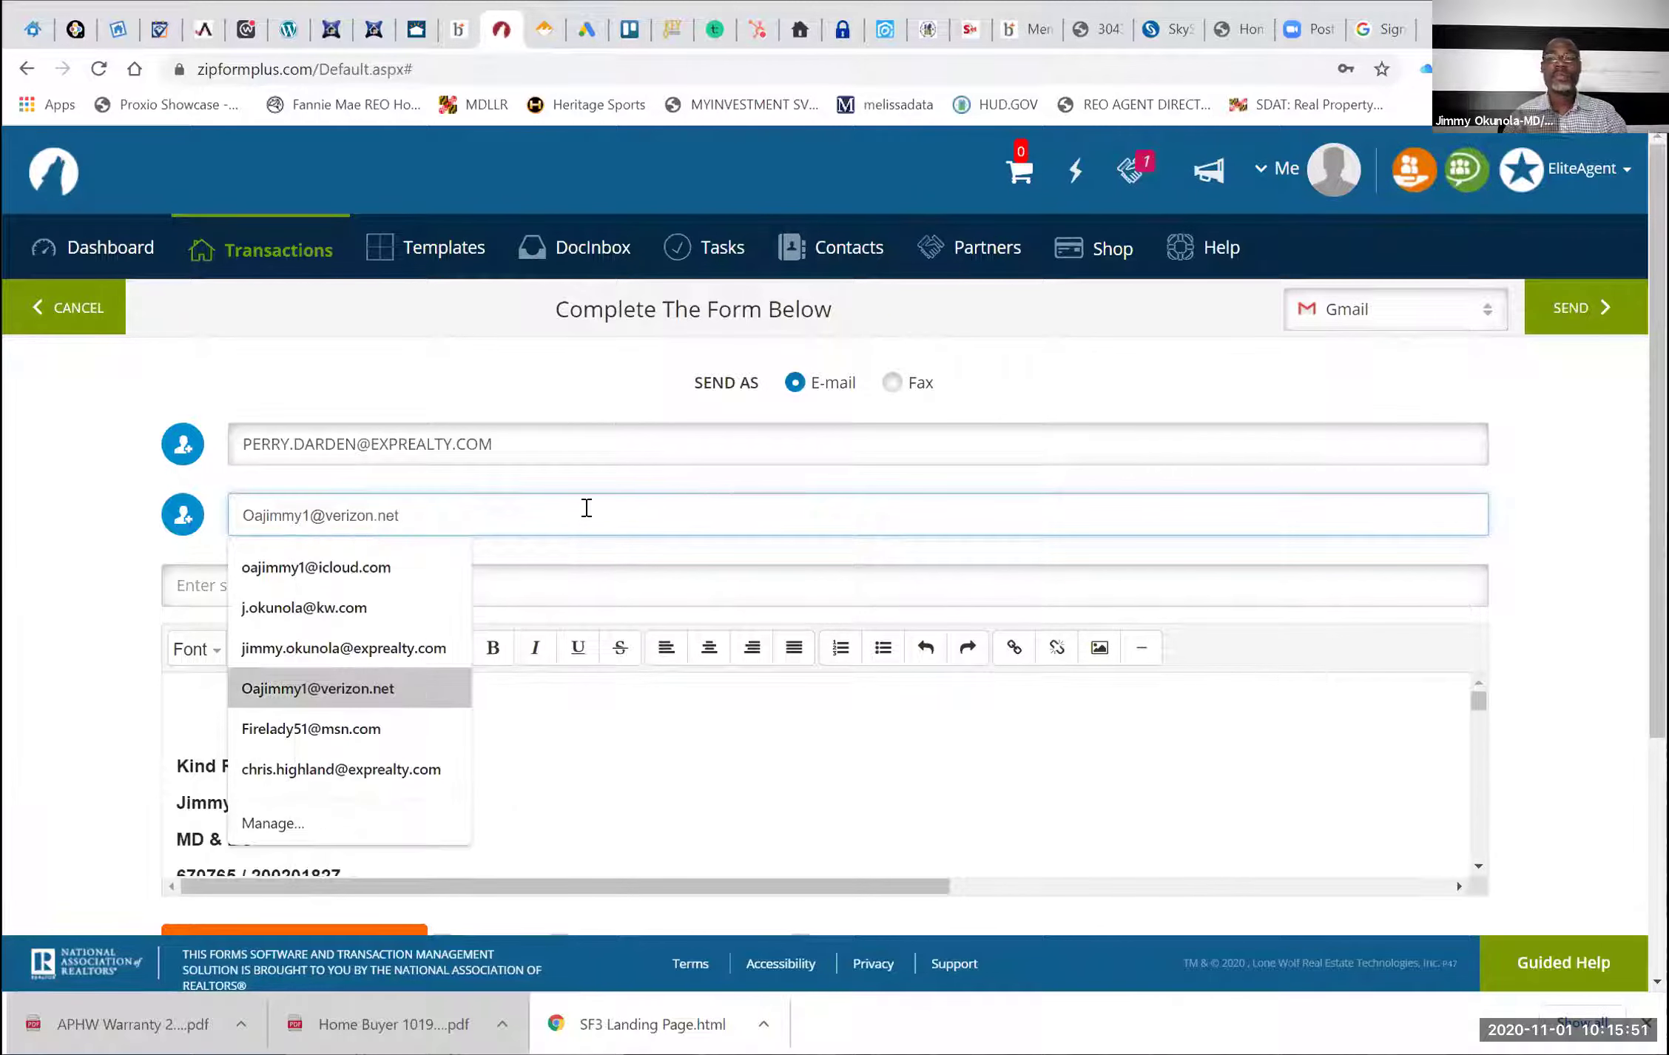
{"action": "key", "text": "ctrl+v"}
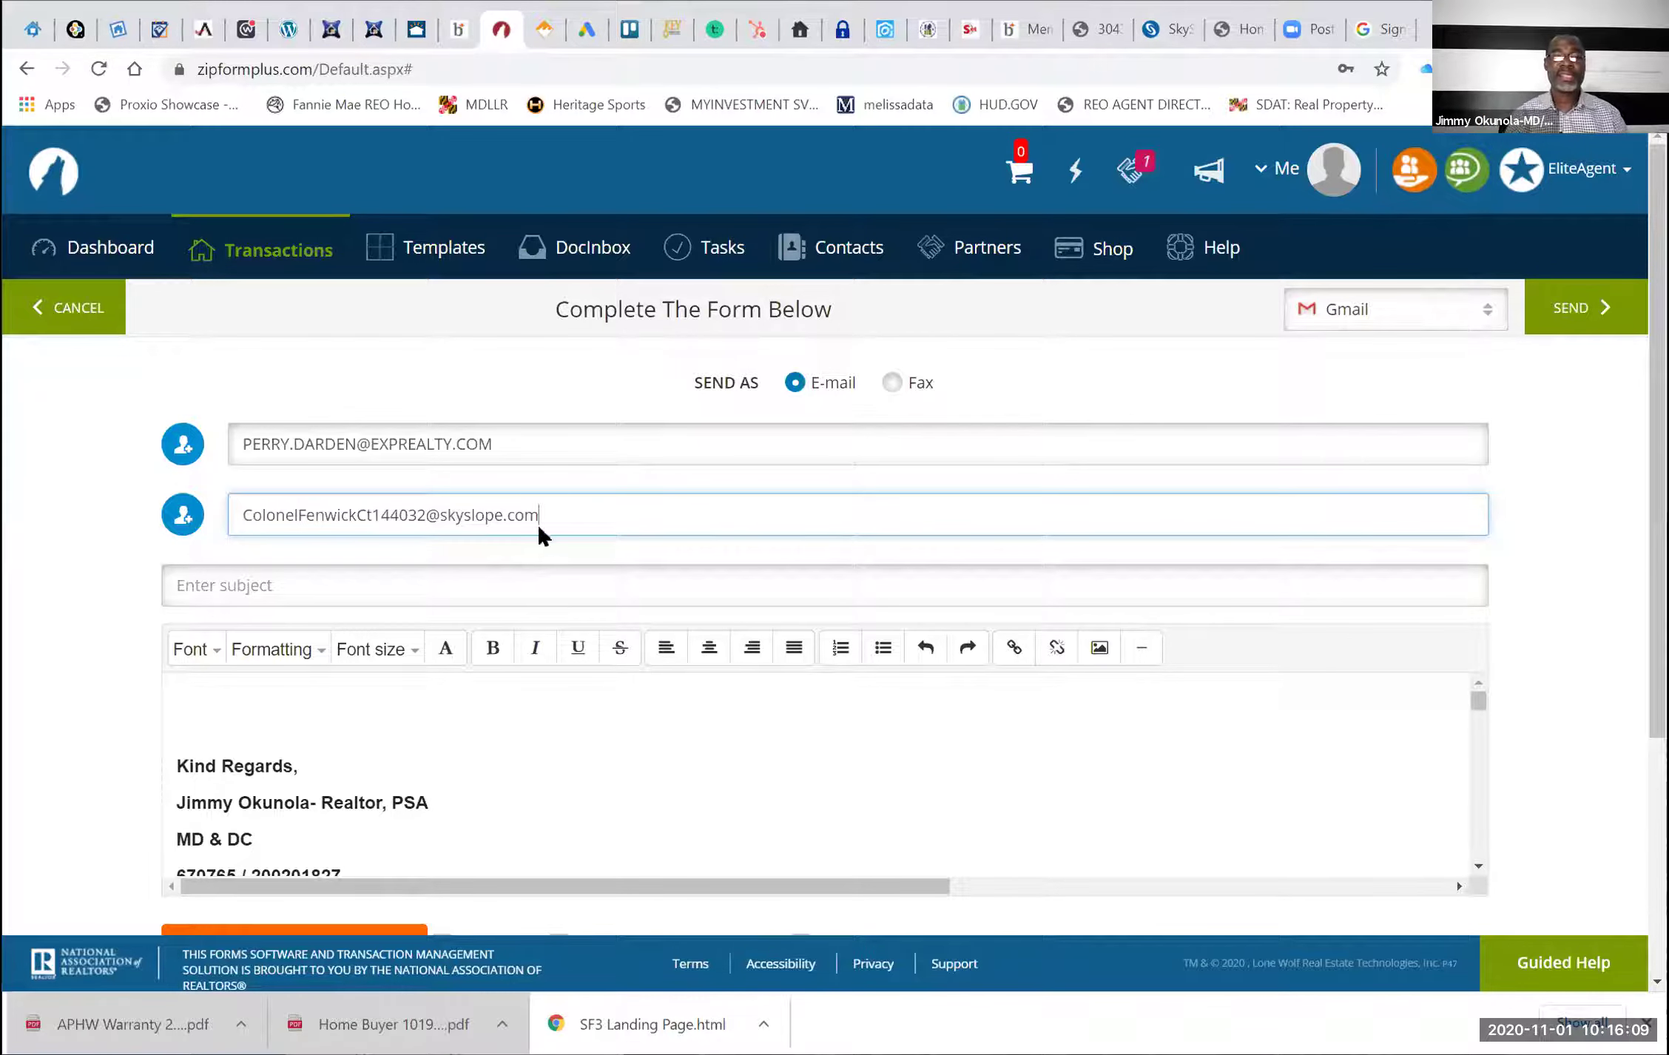
Send the e-mail with subject 'CONTRACT PACKAGE' and acknowledge the outside-network warning
{"action": "left_click", "coordinate": [566, 587]}
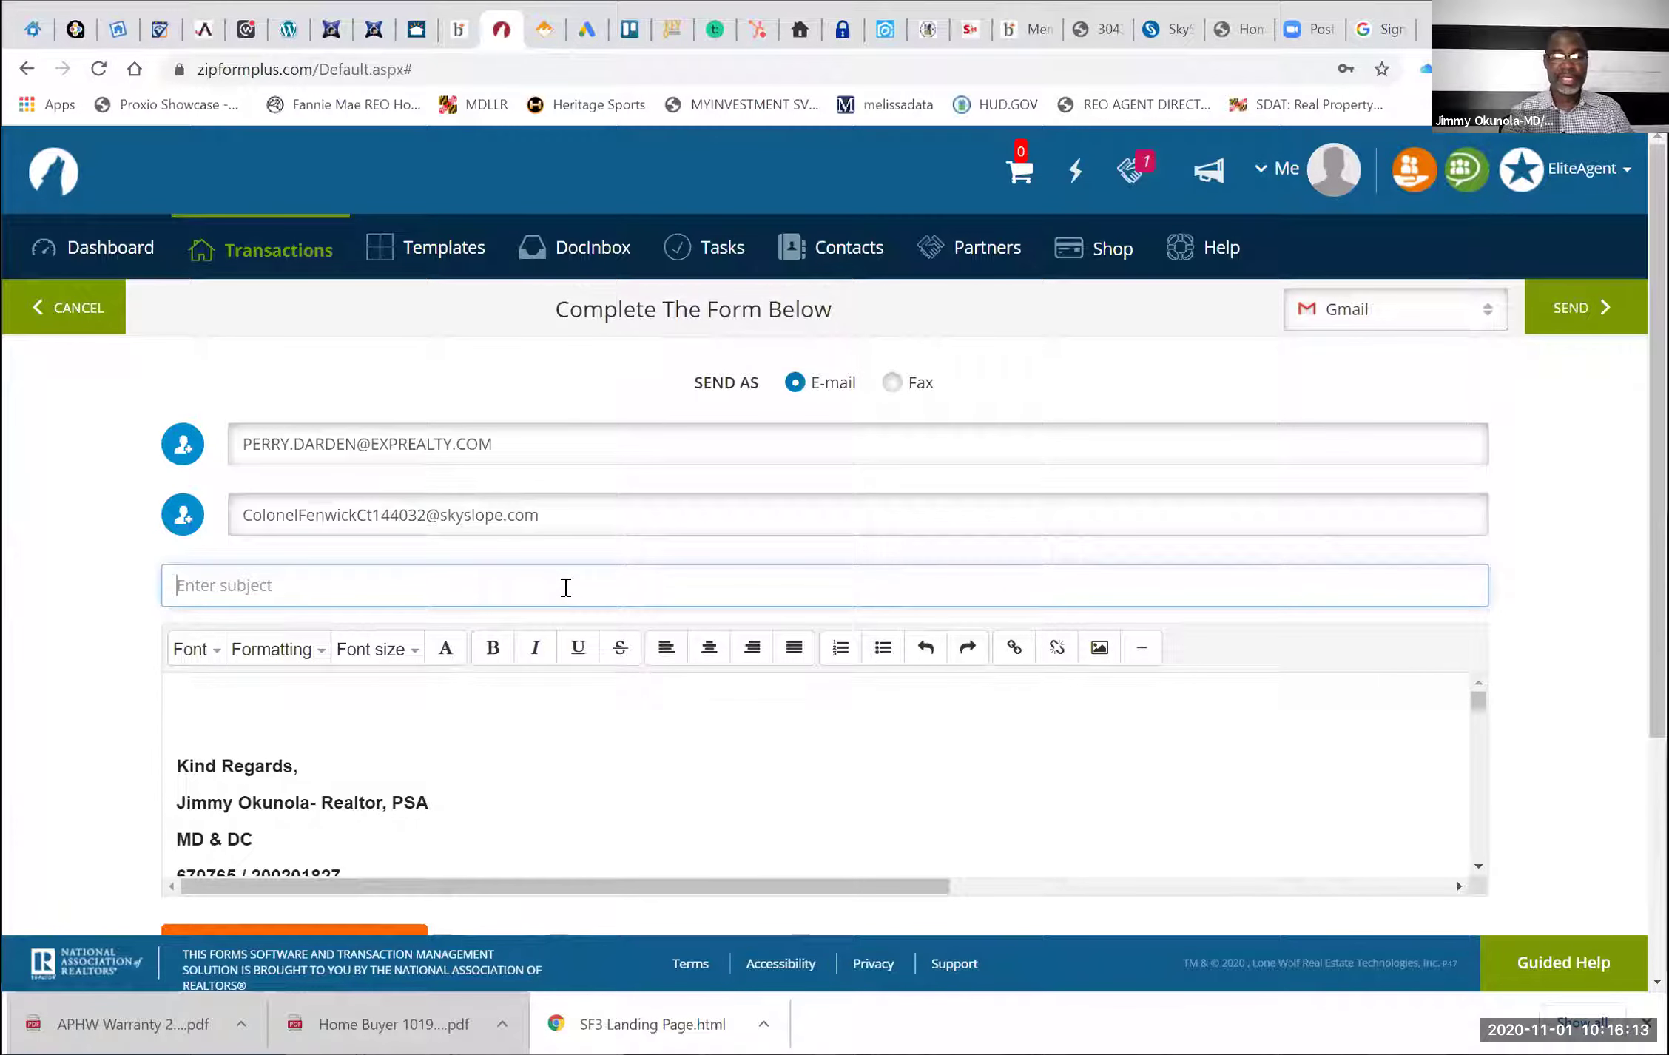
{"action": "type", "text": "CONTRACT PACKAGE"}
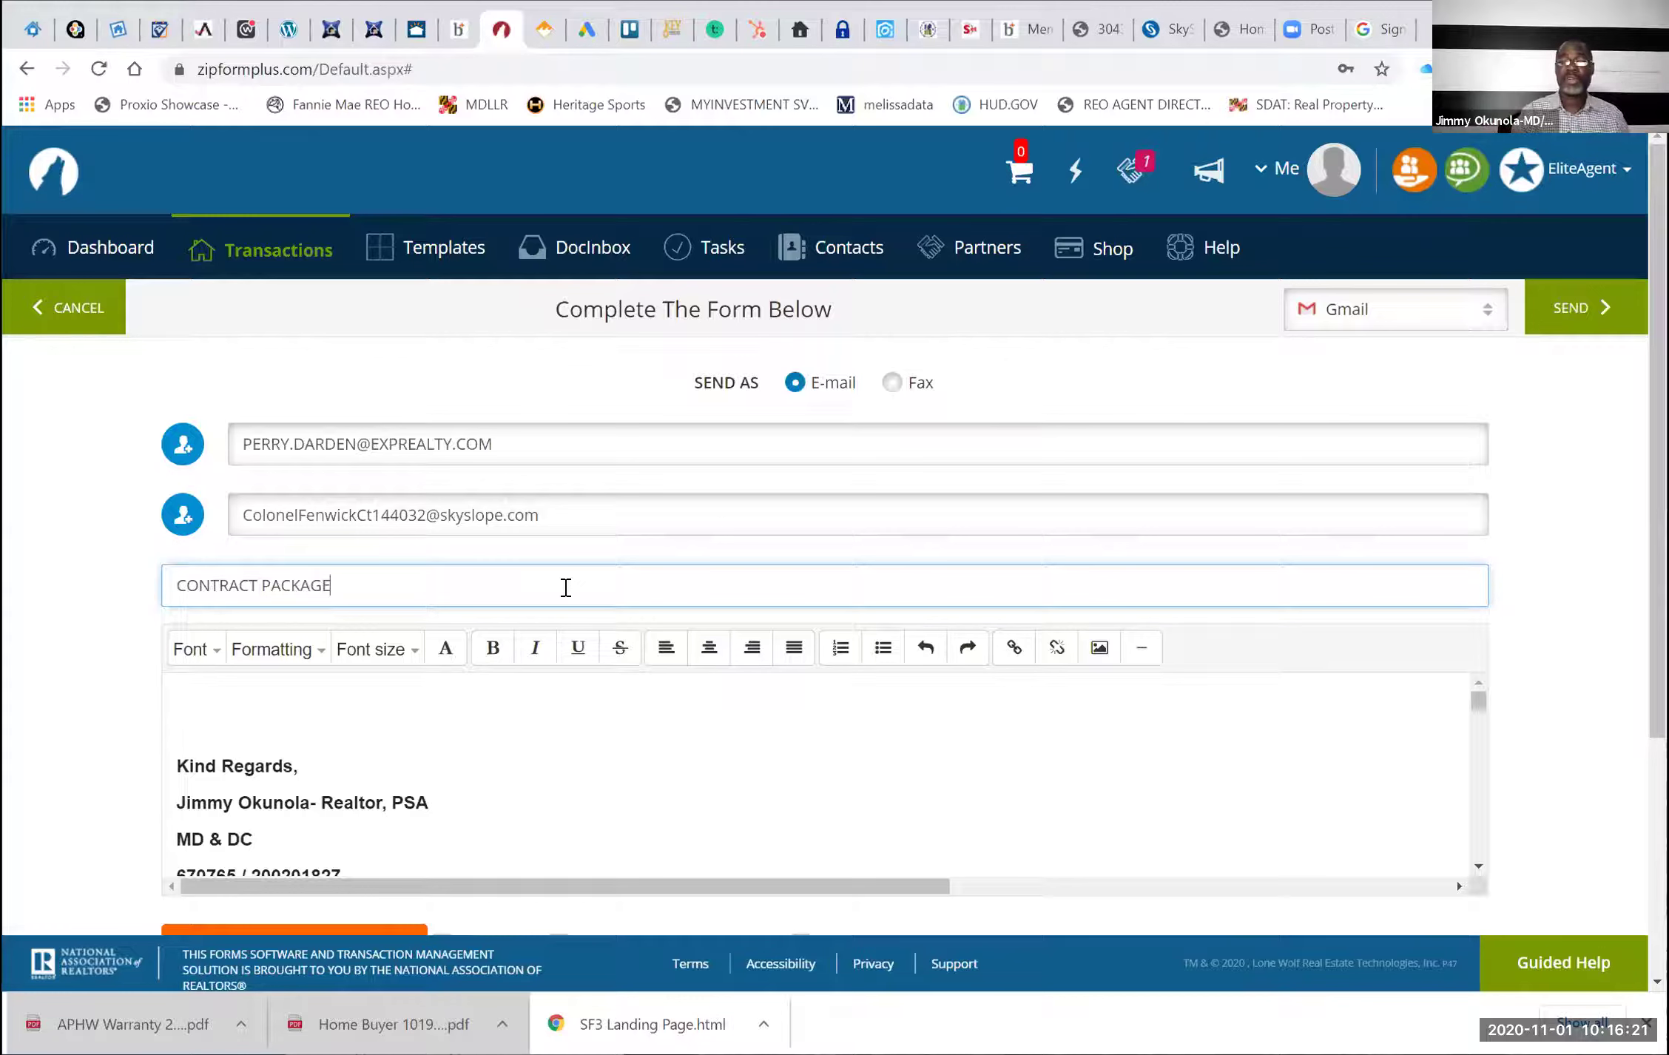
{"action": "left_click", "coordinate": [1560, 320]}
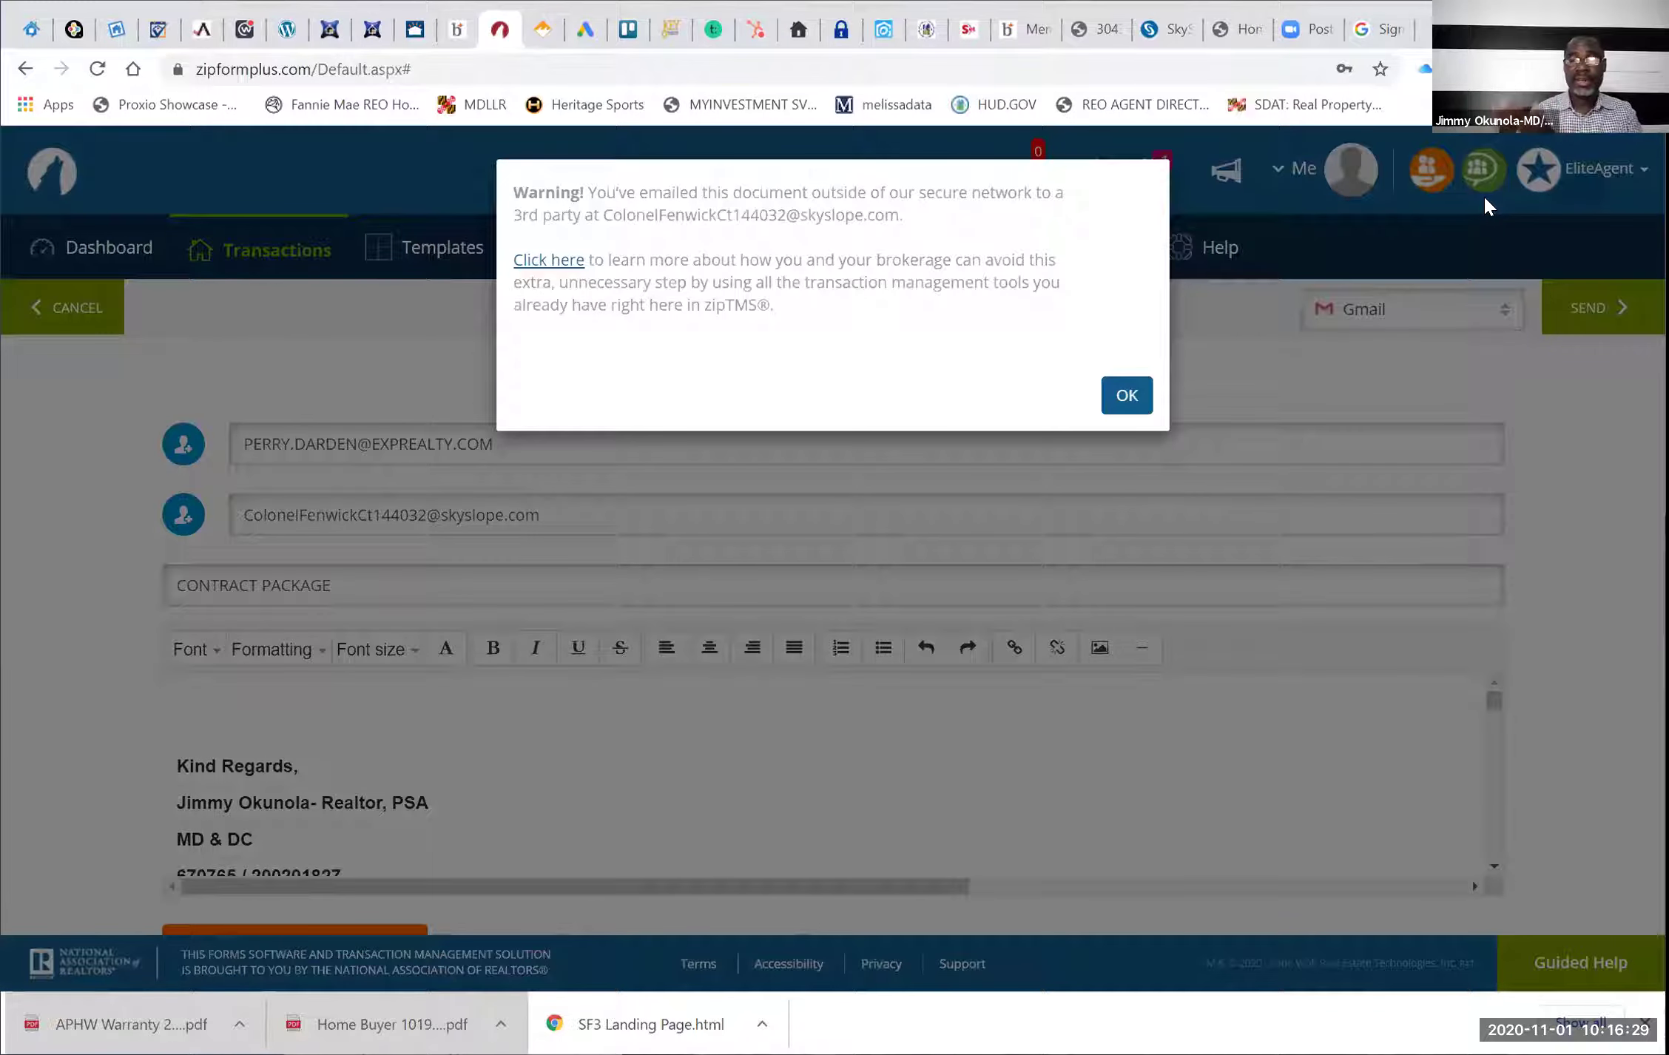
{"action": "left_click", "coordinate": [1125, 397]}
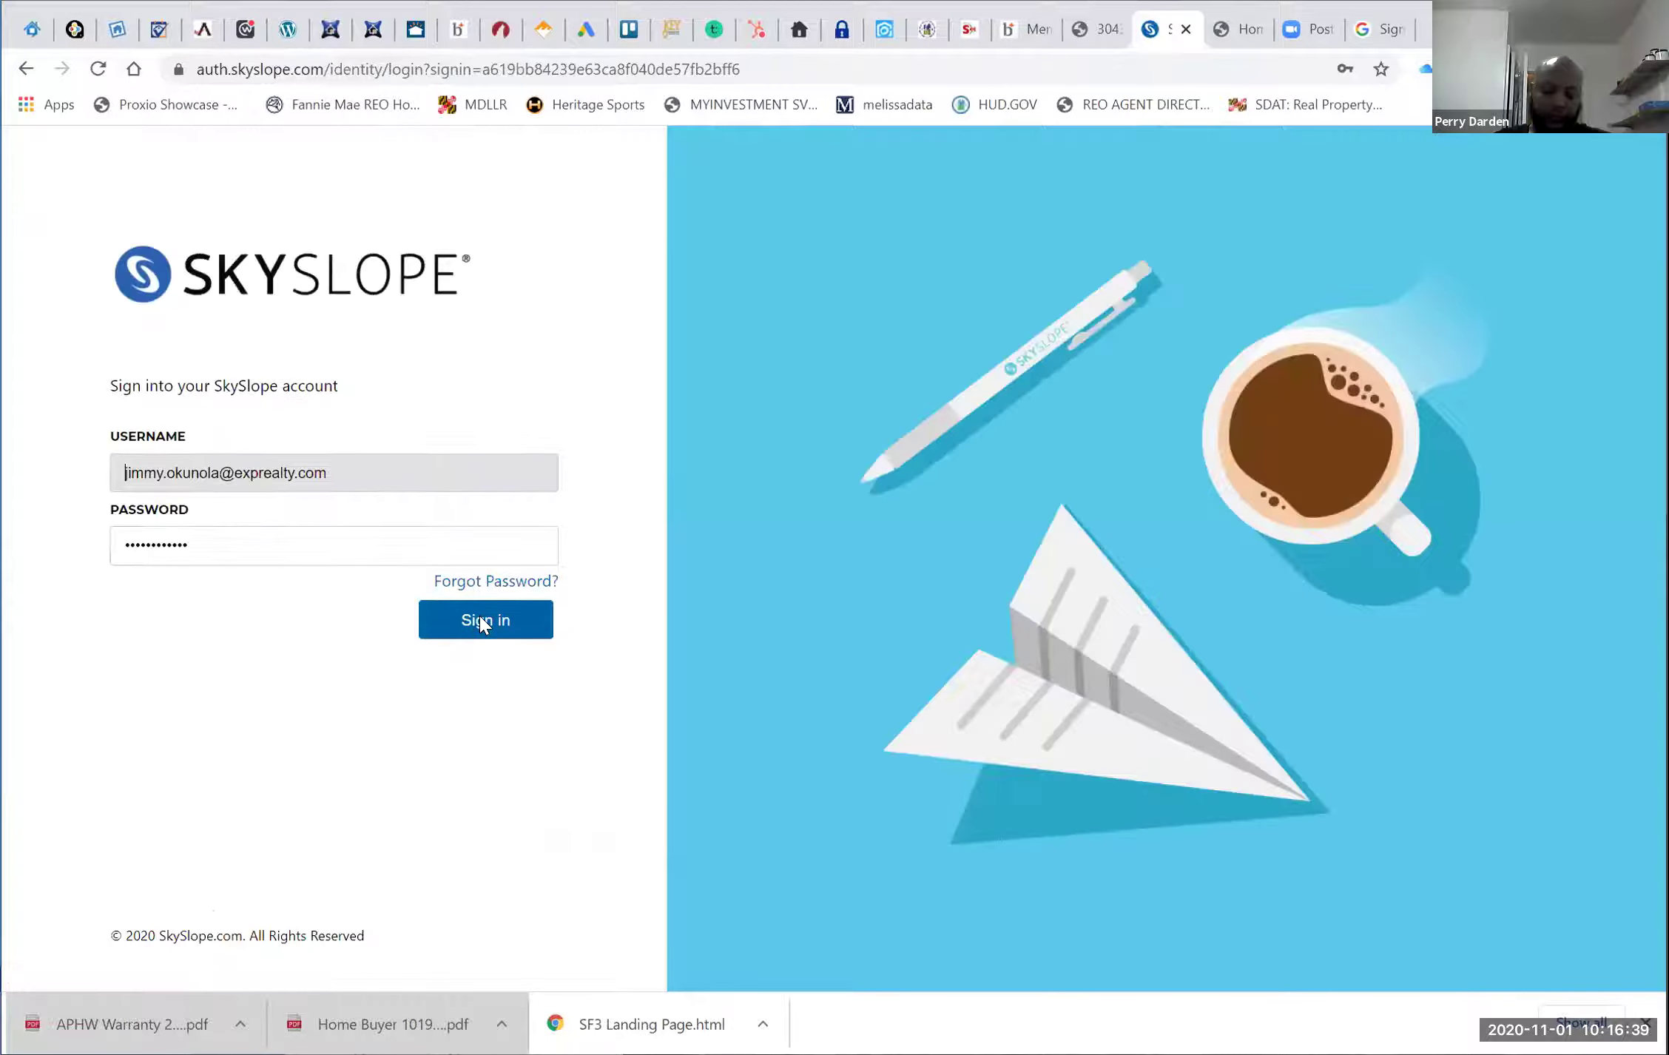
Sign into SkySlope and open the documents of the pending transaction closing 11/01/2020
{"action": "left_click", "coordinate": [481, 624]}
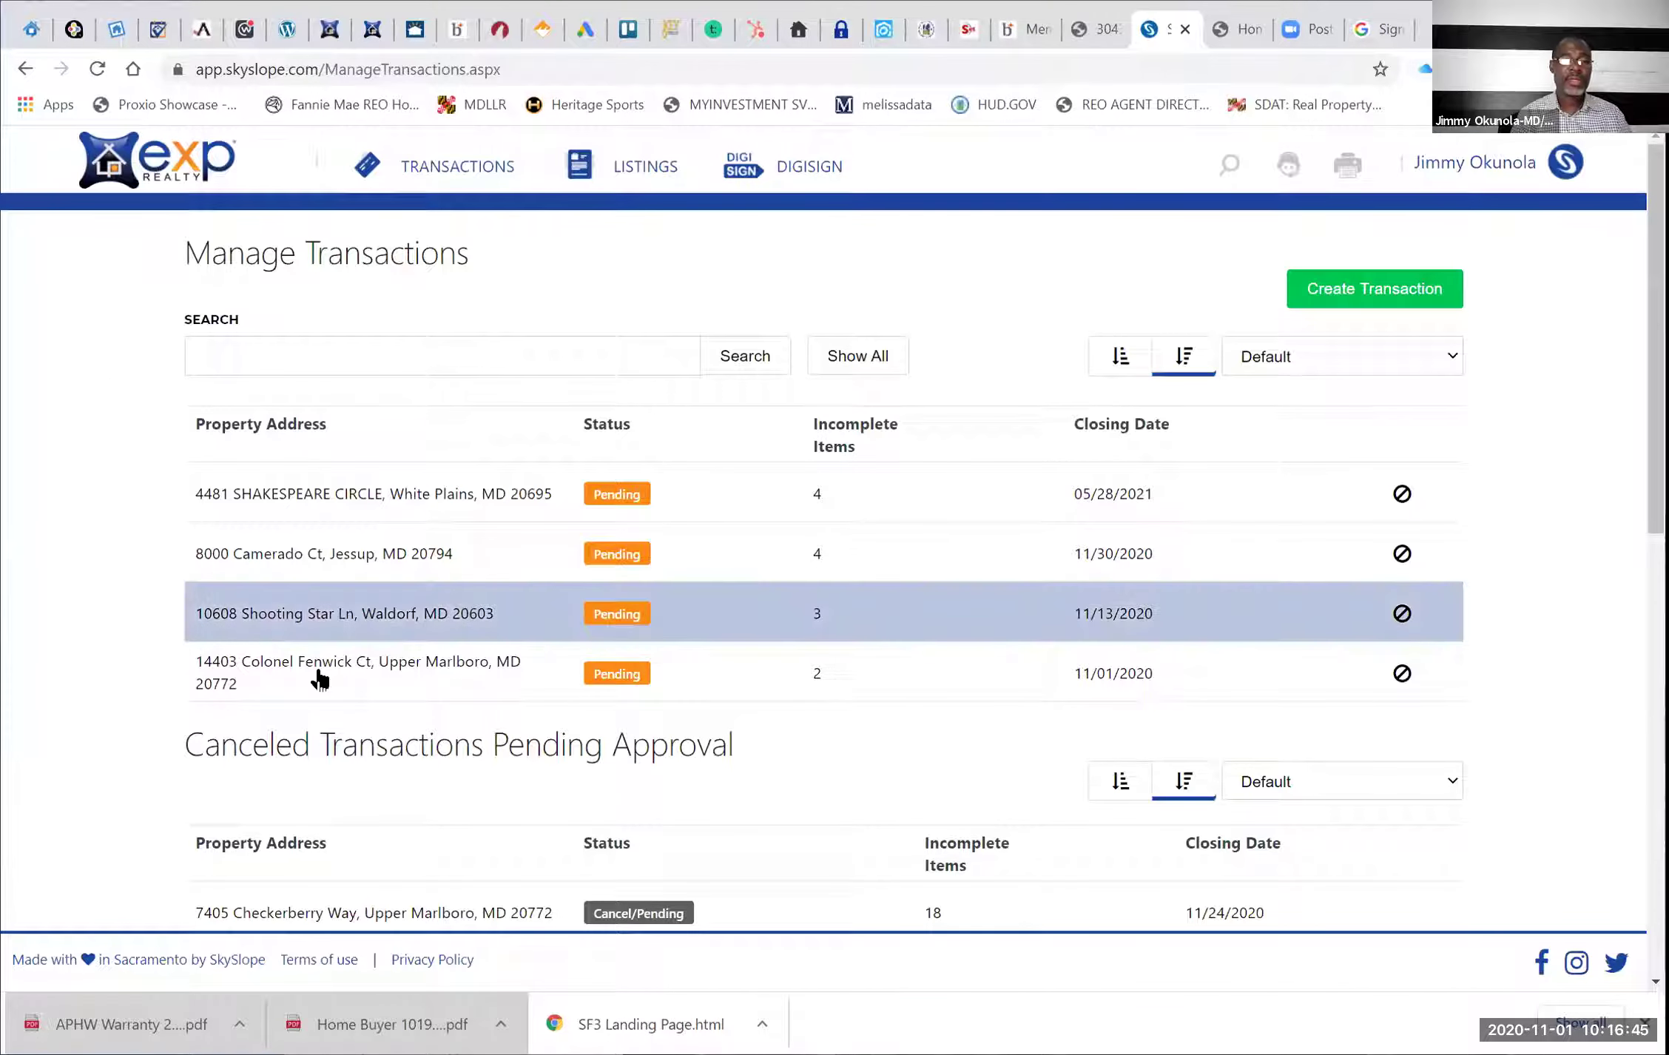
{"action": "left_click", "coordinate": [319, 669]}
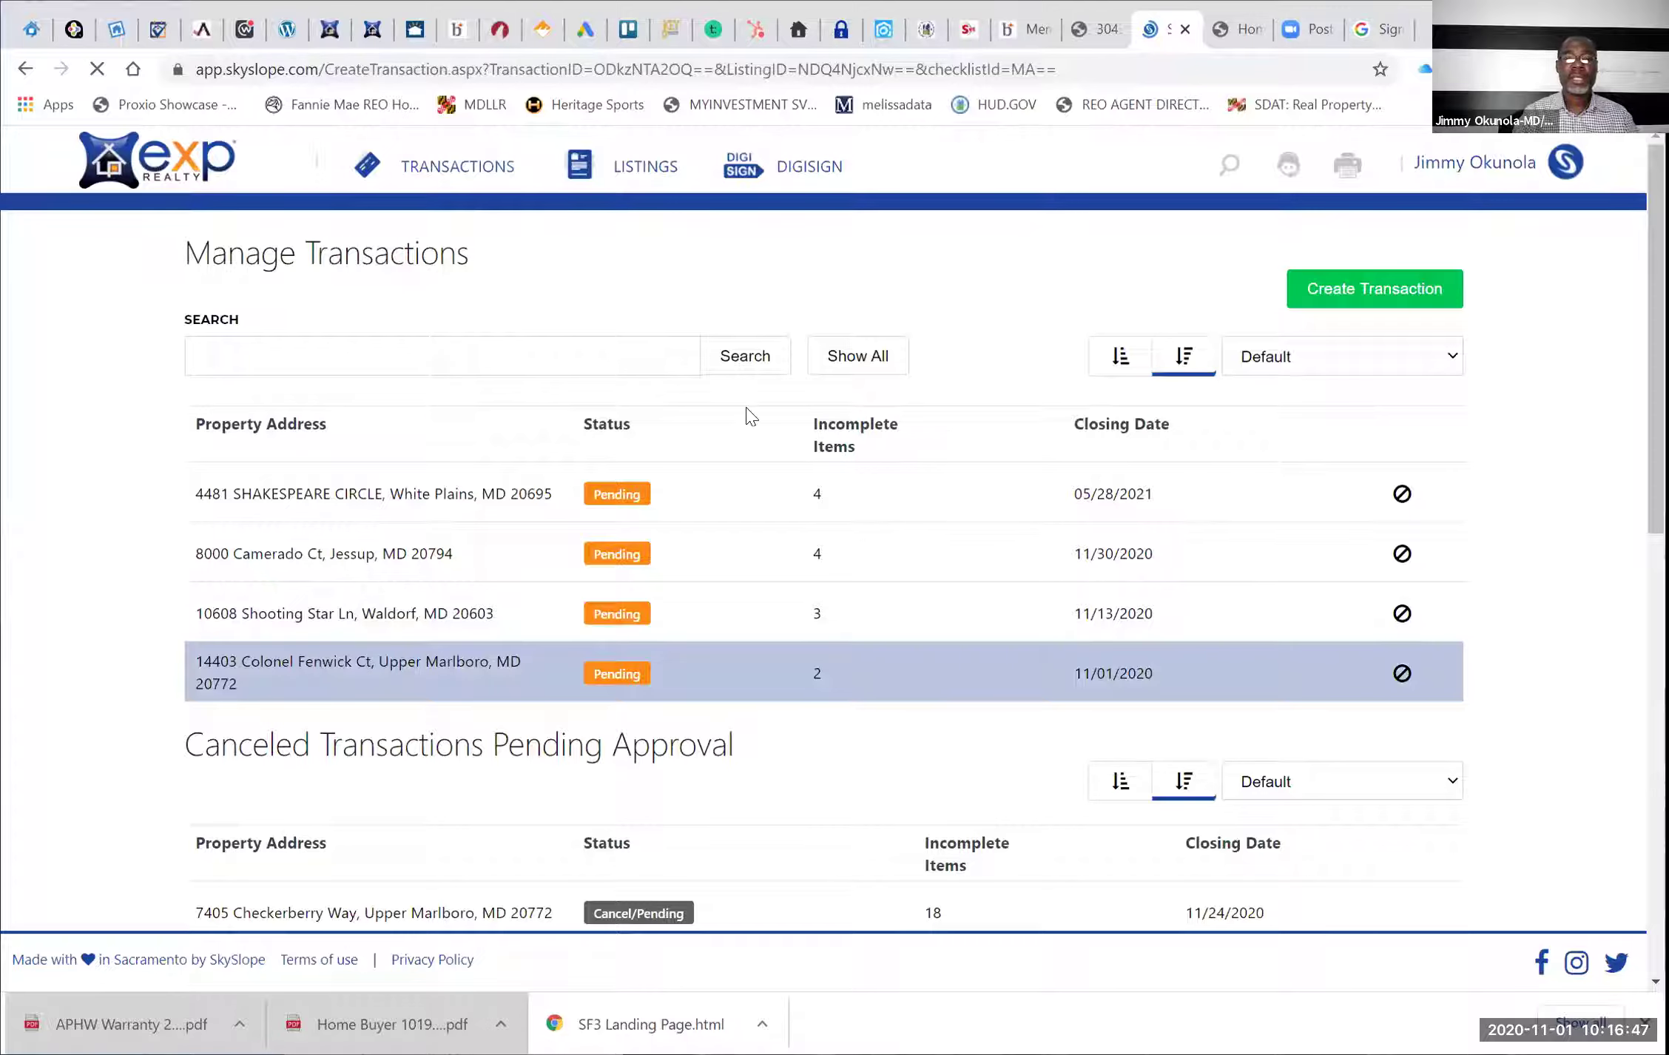
{"action": "left_click", "coordinate": [770, 382]}
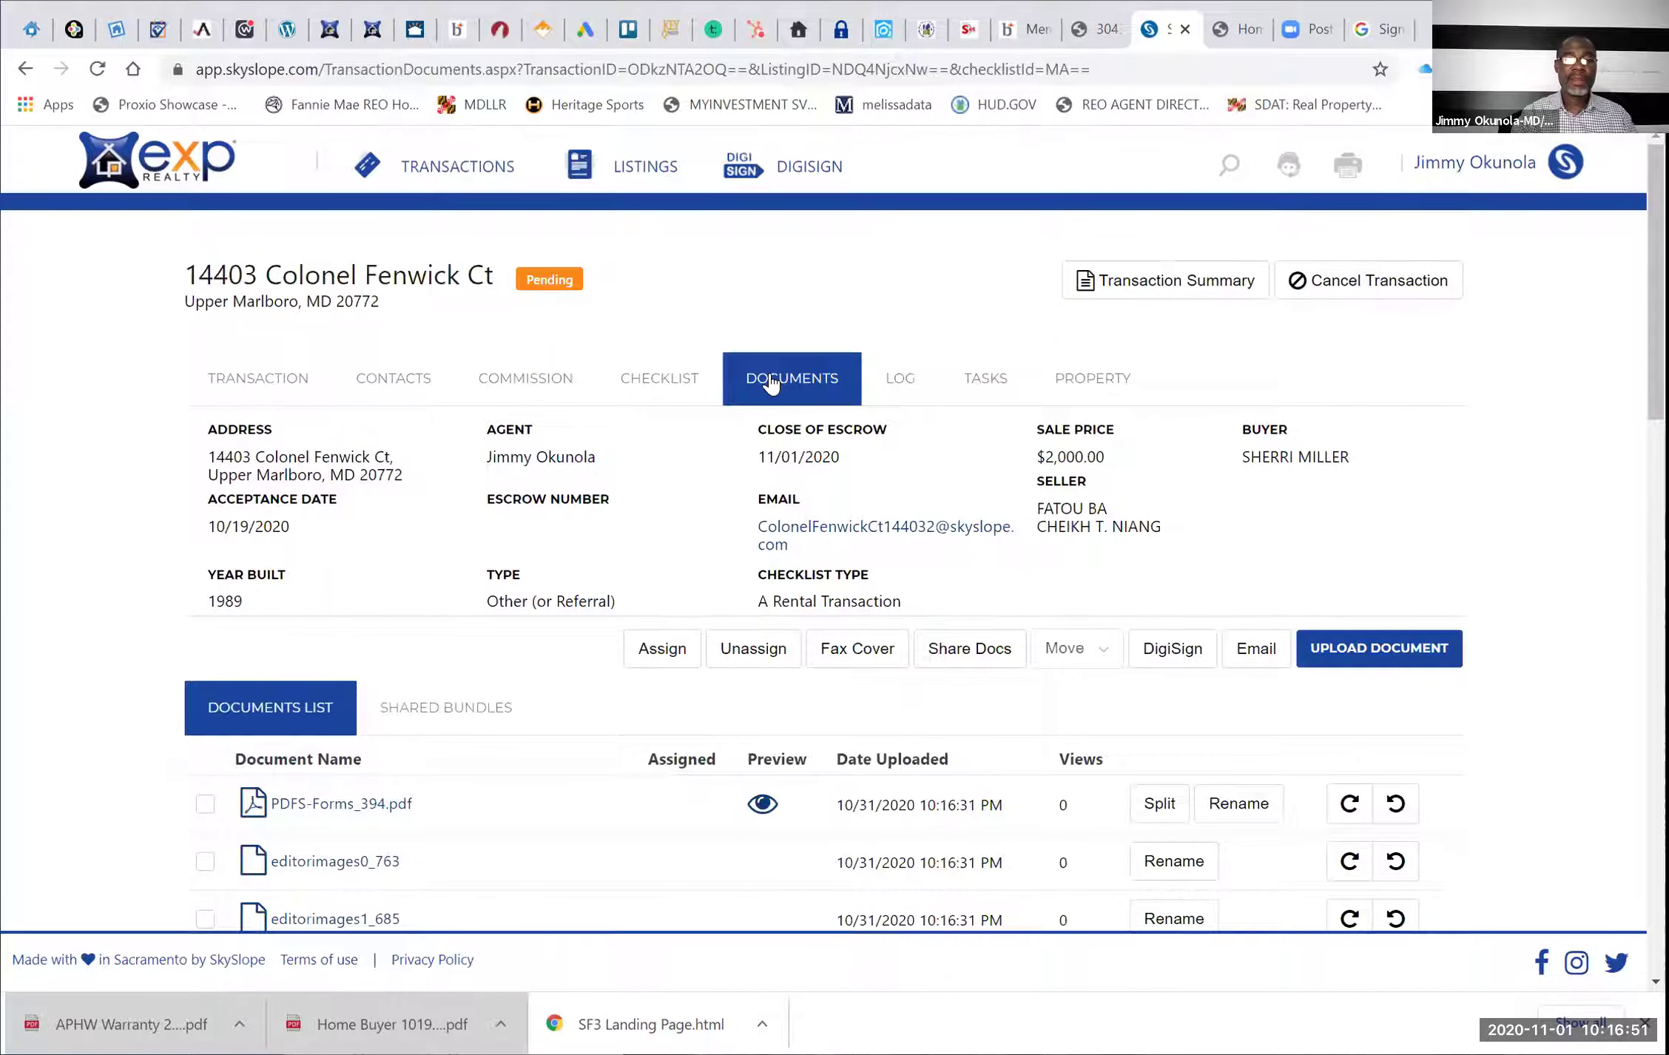
{"action": "scroll", "coordinate": [690, 509], "scroll_direction": "down", "scroll_amount": 4}
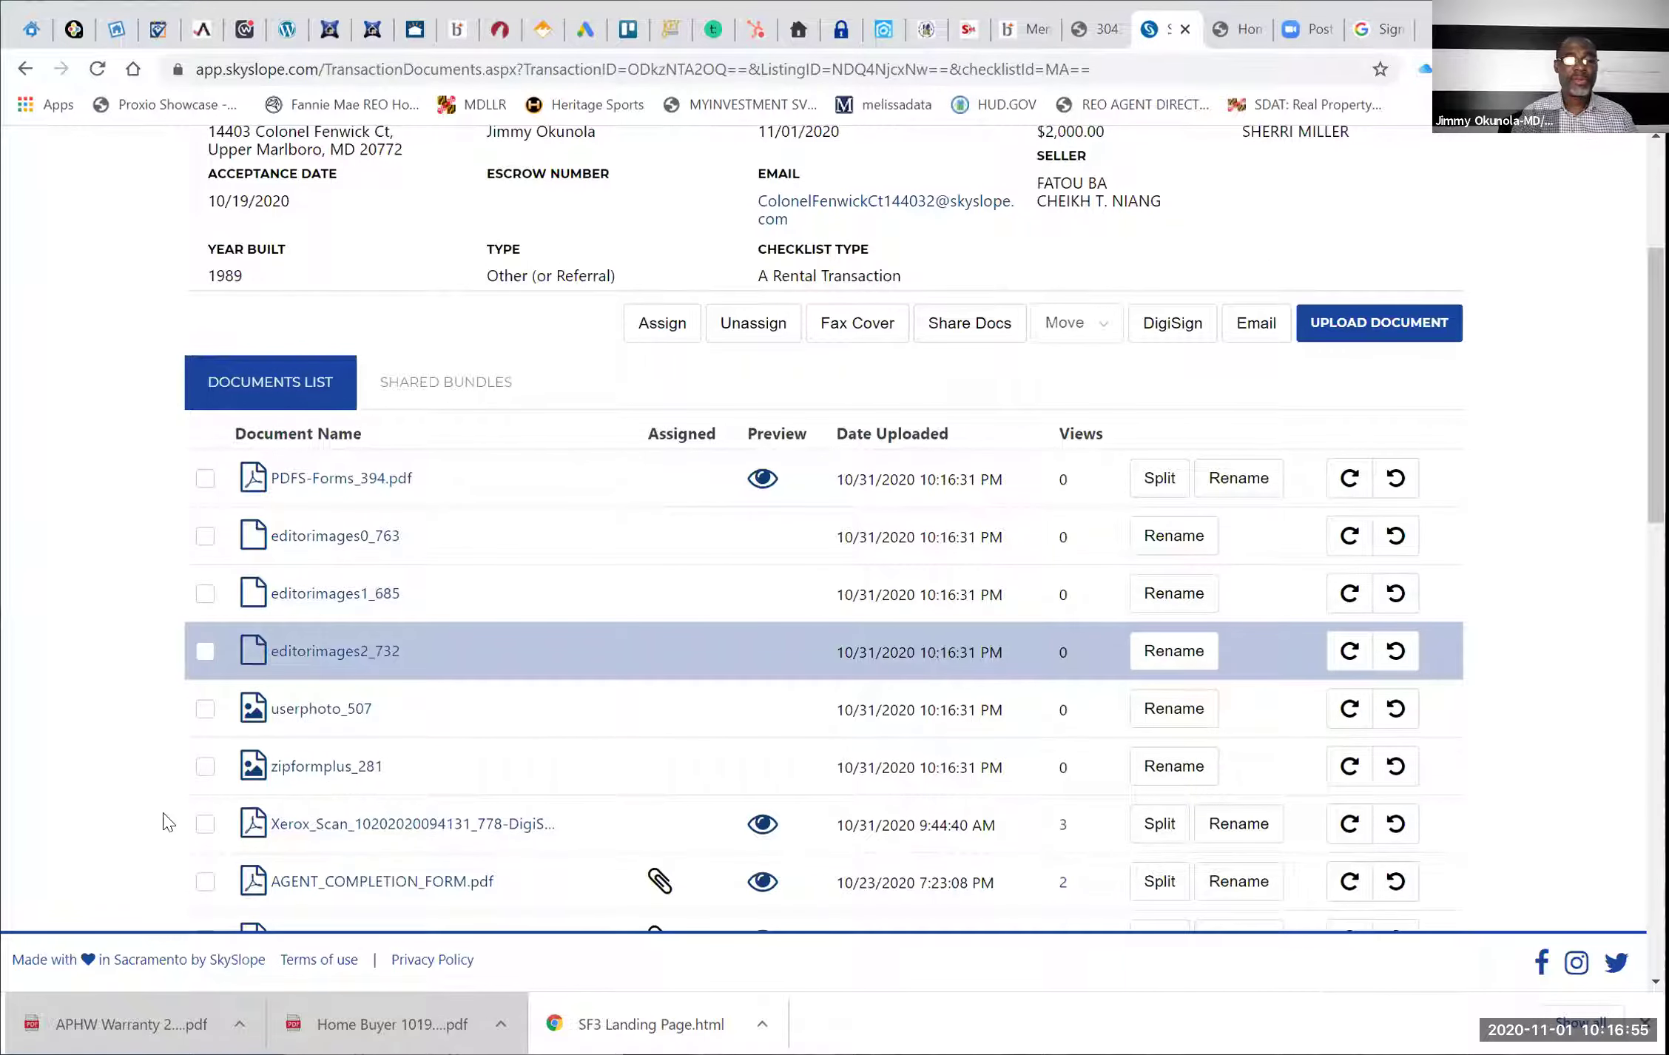
Move the five stray image files to Trash and open PDFS-Forms_394.pdf
{"action": "left_click", "coordinate": [205, 766]}
{"action": "left_click", "coordinate": [205, 708]}
{"action": "left_click", "coordinate": [205, 651]}
{"action": "left_click", "coordinate": [205, 591]}
{"action": "left_click", "coordinate": [205, 535]}
{"action": "left_click", "coordinate": [1072, 333]}
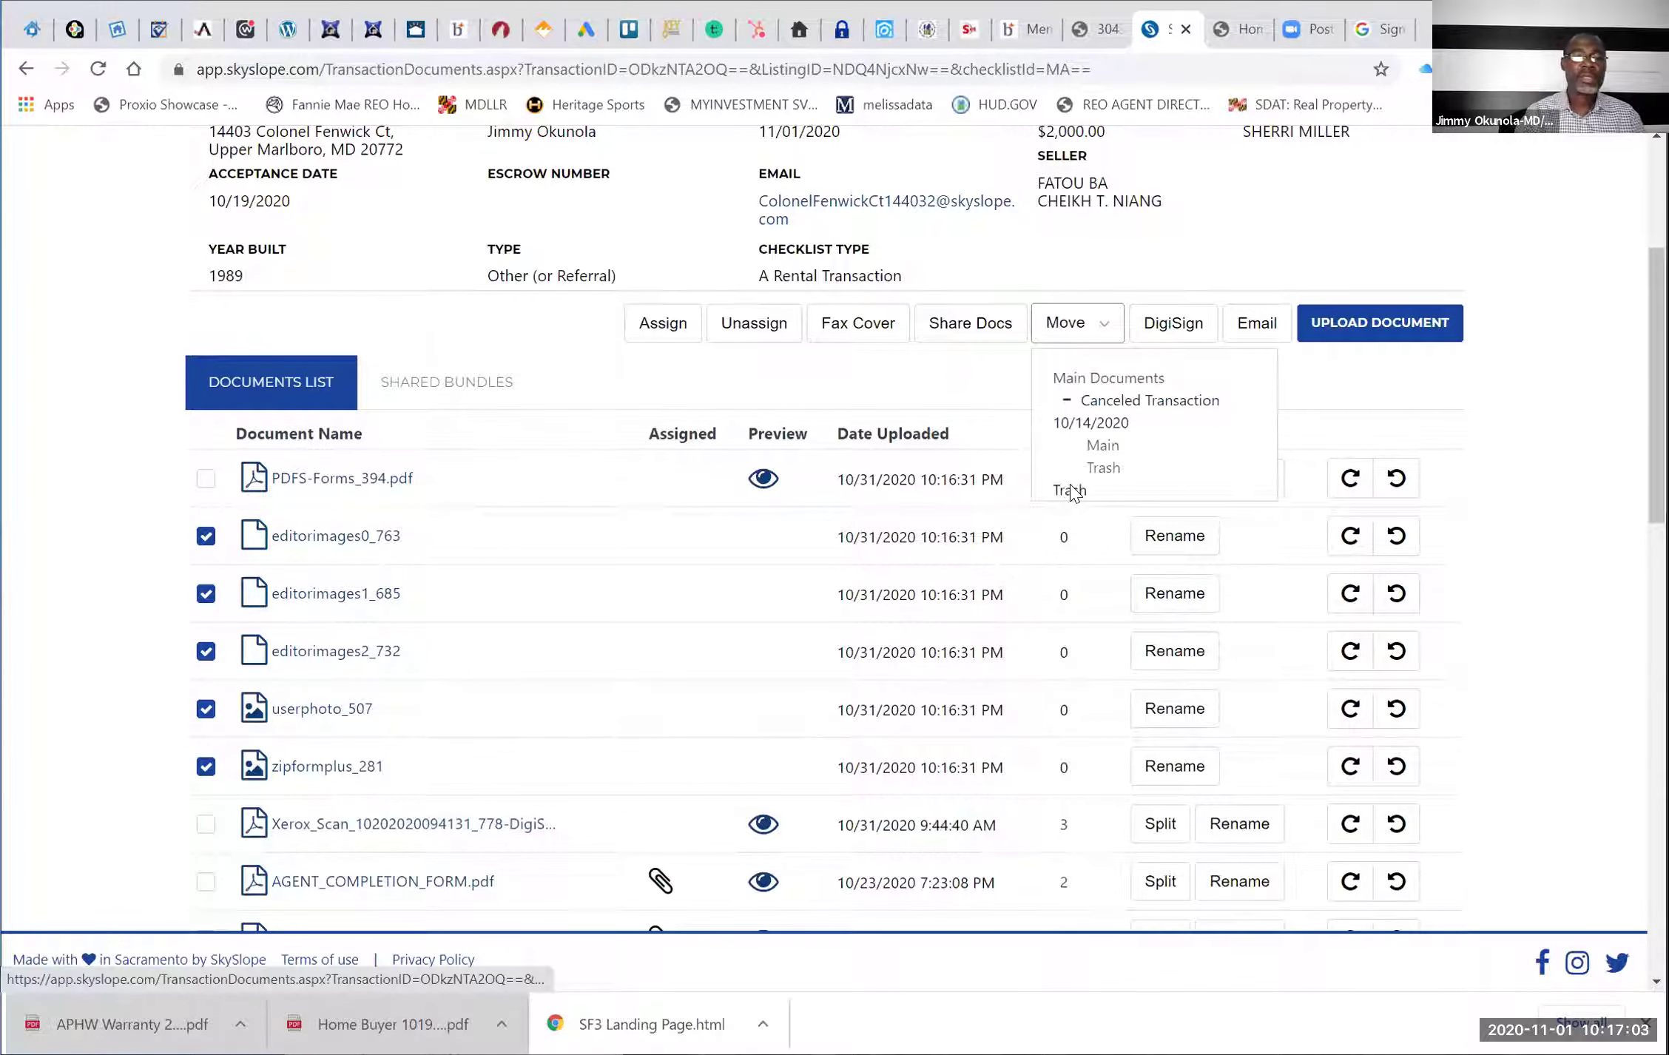
{"action": "left_click", "coordinate": [1070, 489]}
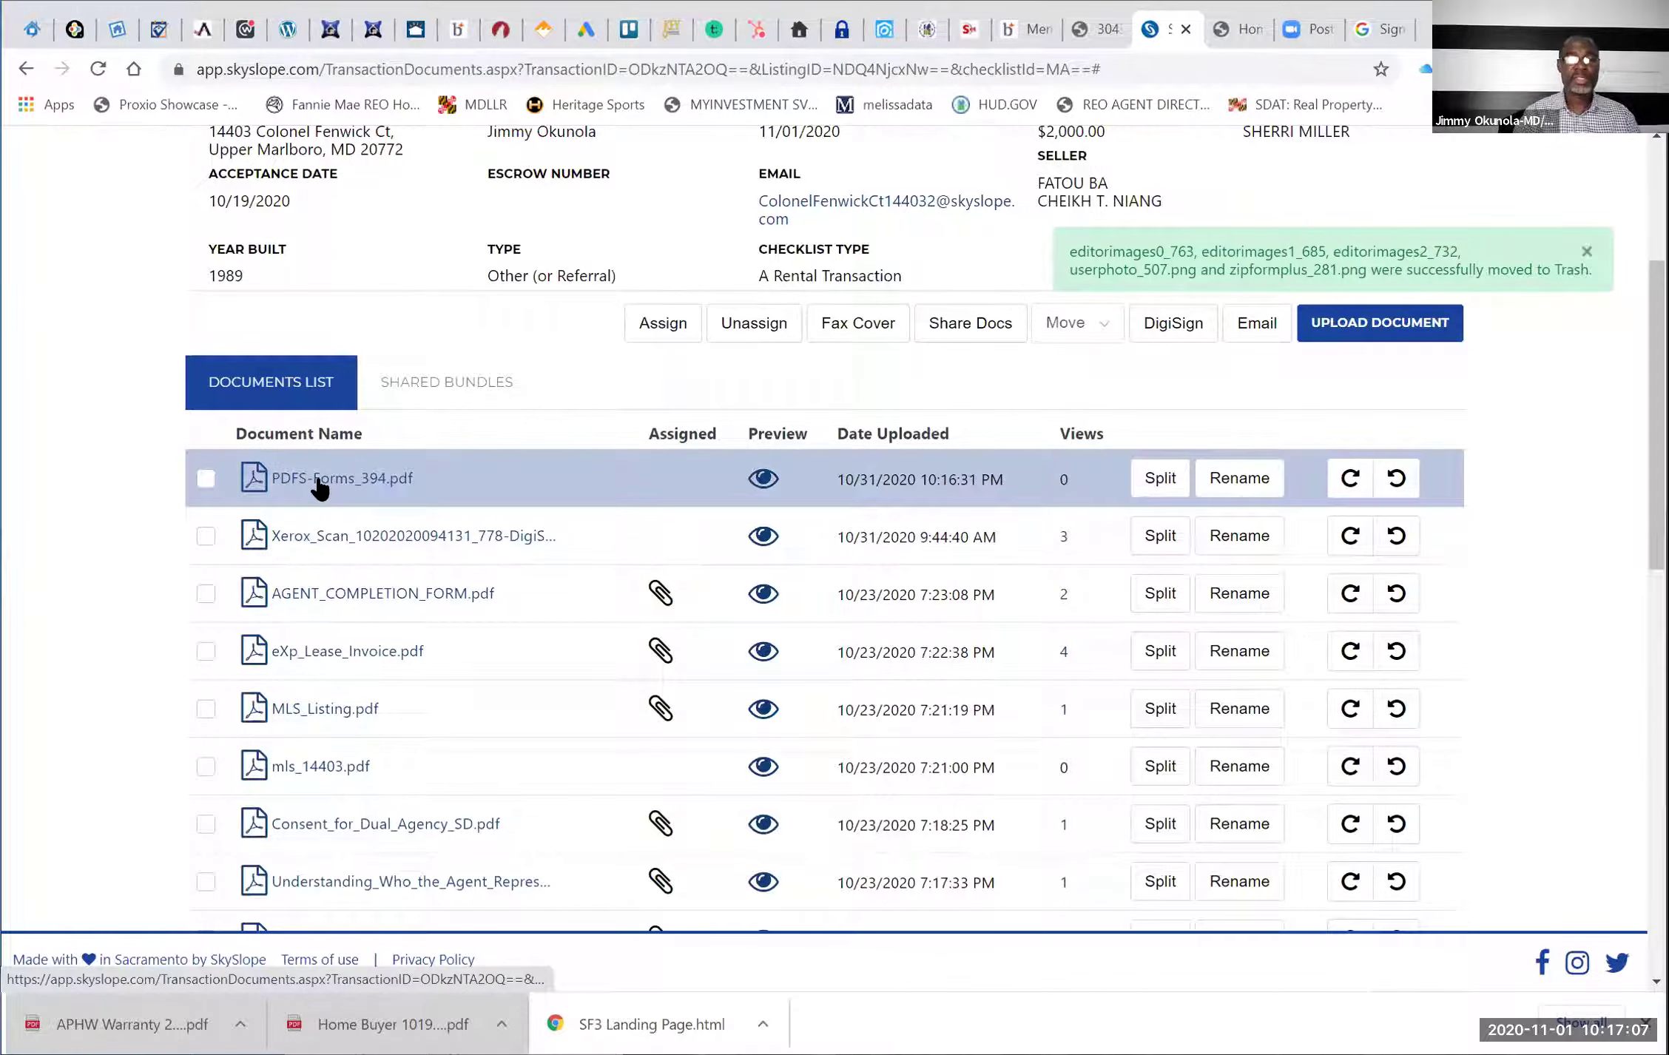
{"action": "left_click", "coordinate": [320, 480]}
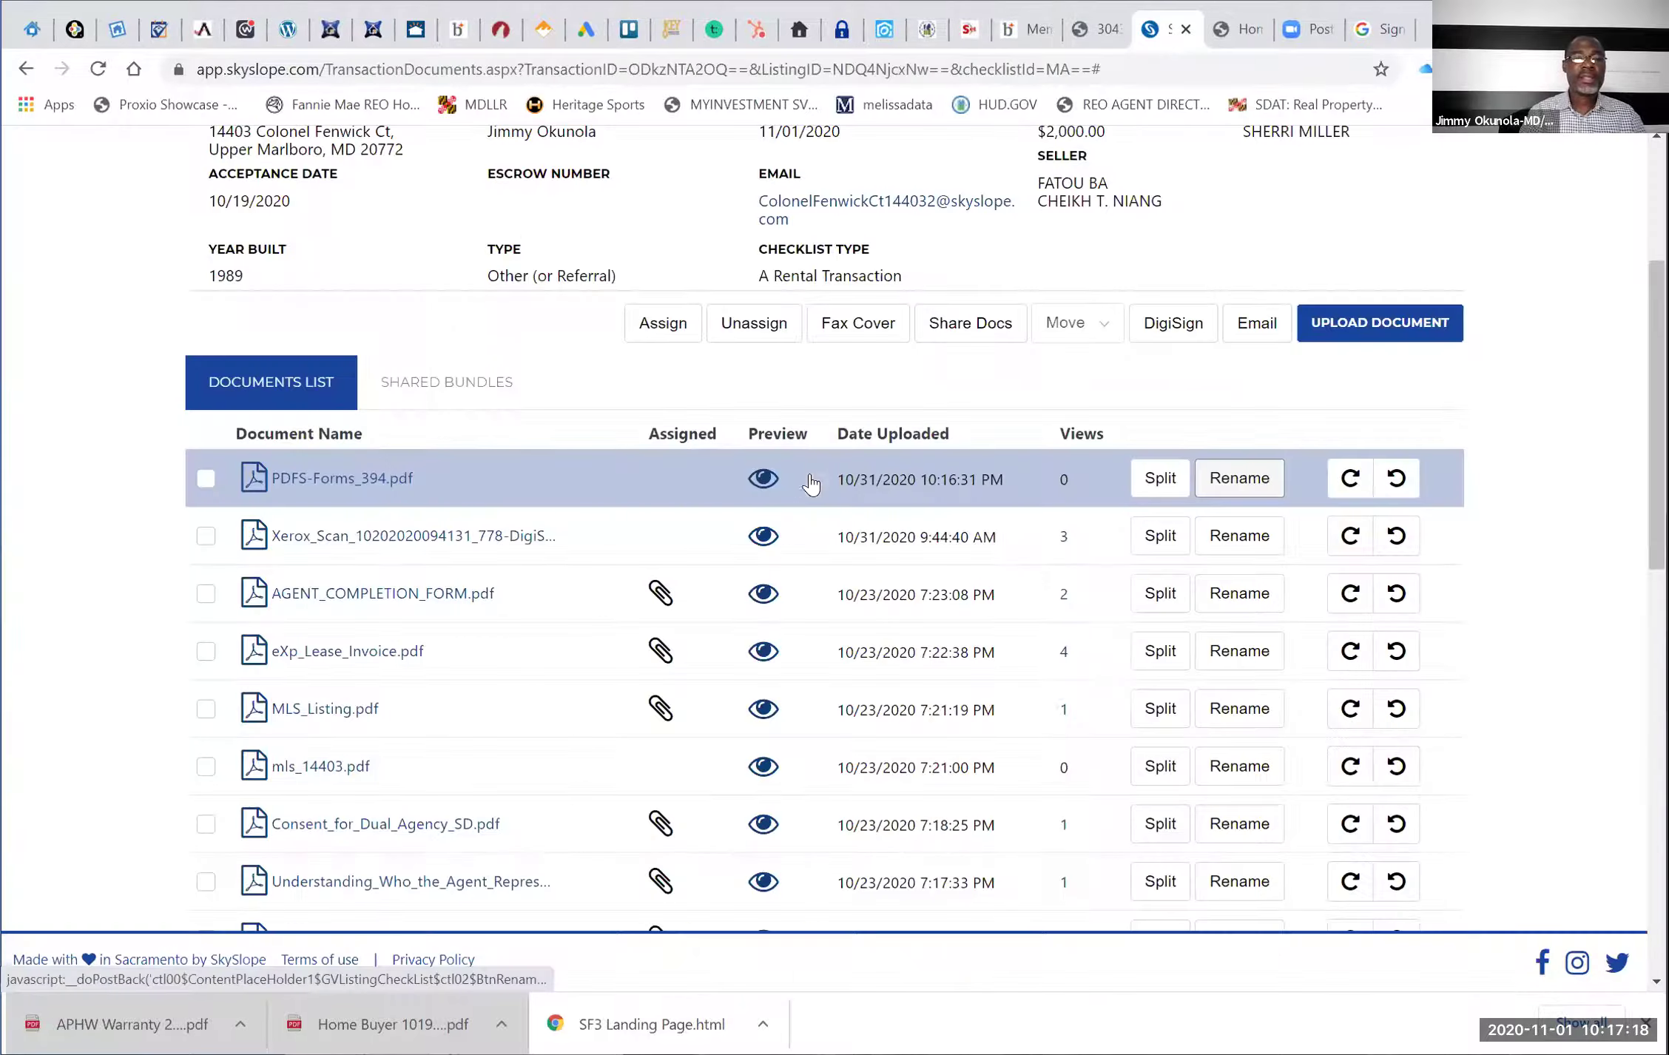
Close the PDF and rename PDFS-Forms_394.pdf to INITIAL CONTRACT PACKAGE
{"action": "key", "text": "ctrl+w"}
{"action": "left_click", "coordinate": [362, 478]}
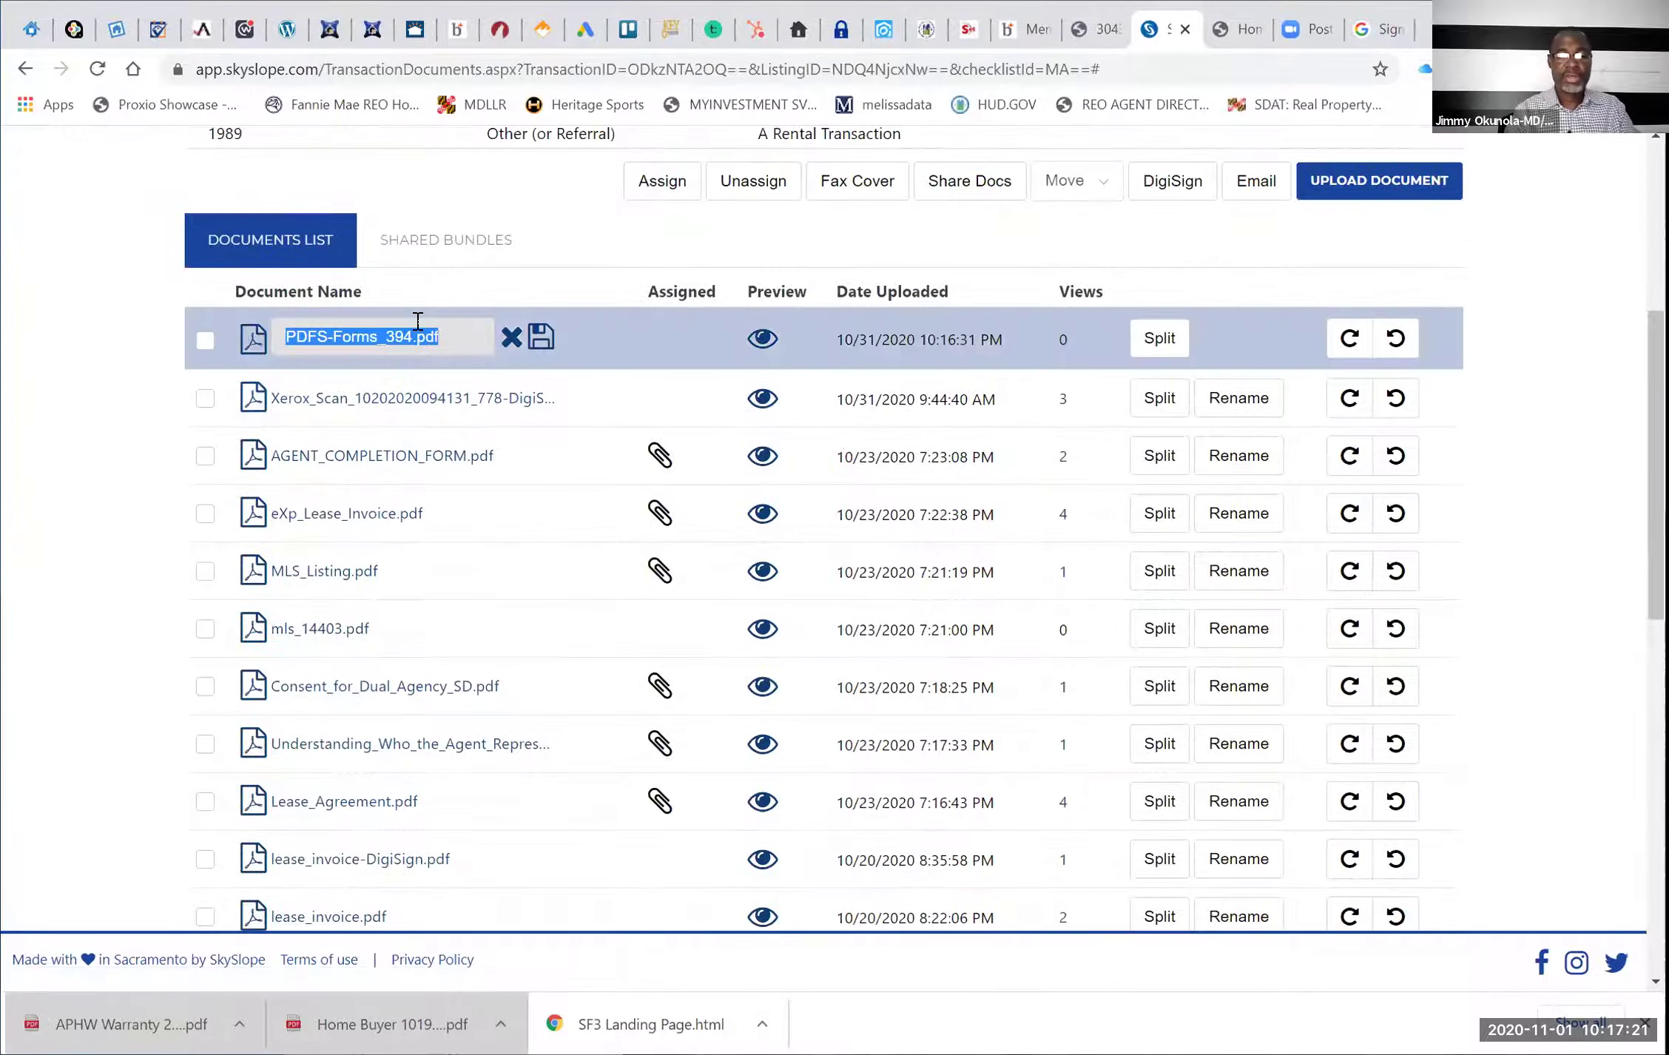
{"action": "type", "text": "CO"}
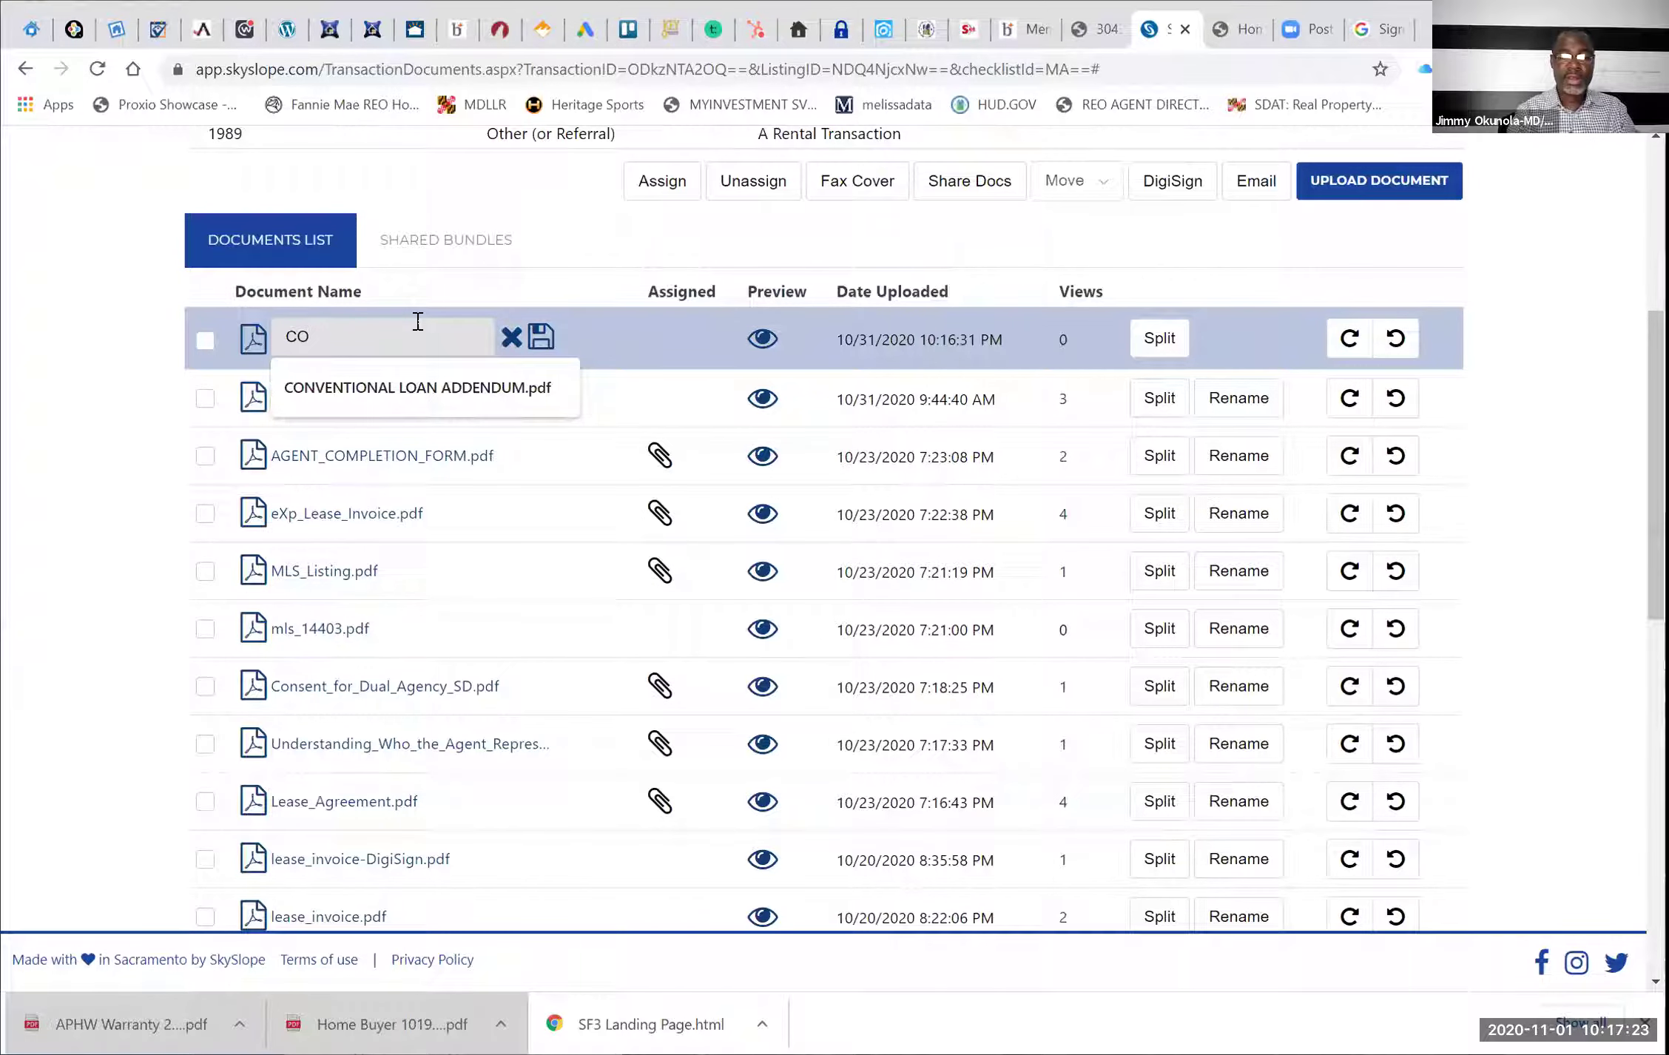
{"action": "key", "text": "BackSpace"}
{"action": "key", "text": "BackSpace"}
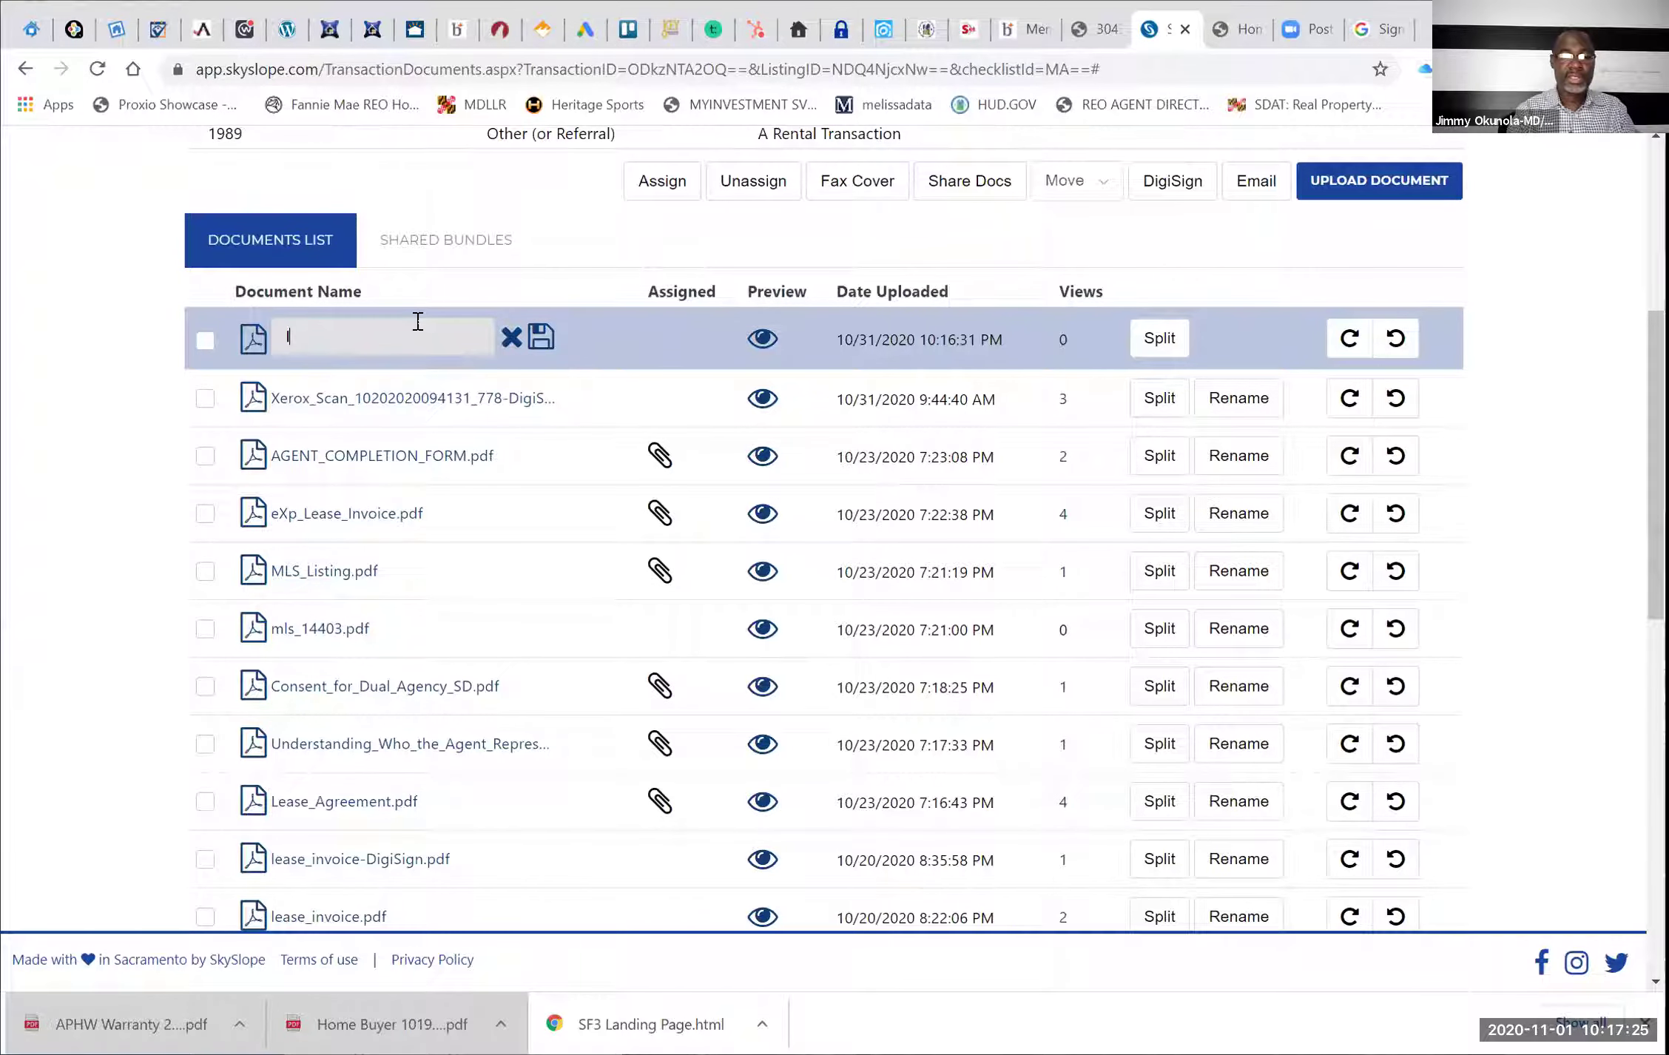
{"action": "type", "text": "INITIAL CONTA"}
{"action": "type", "text": "CT "}
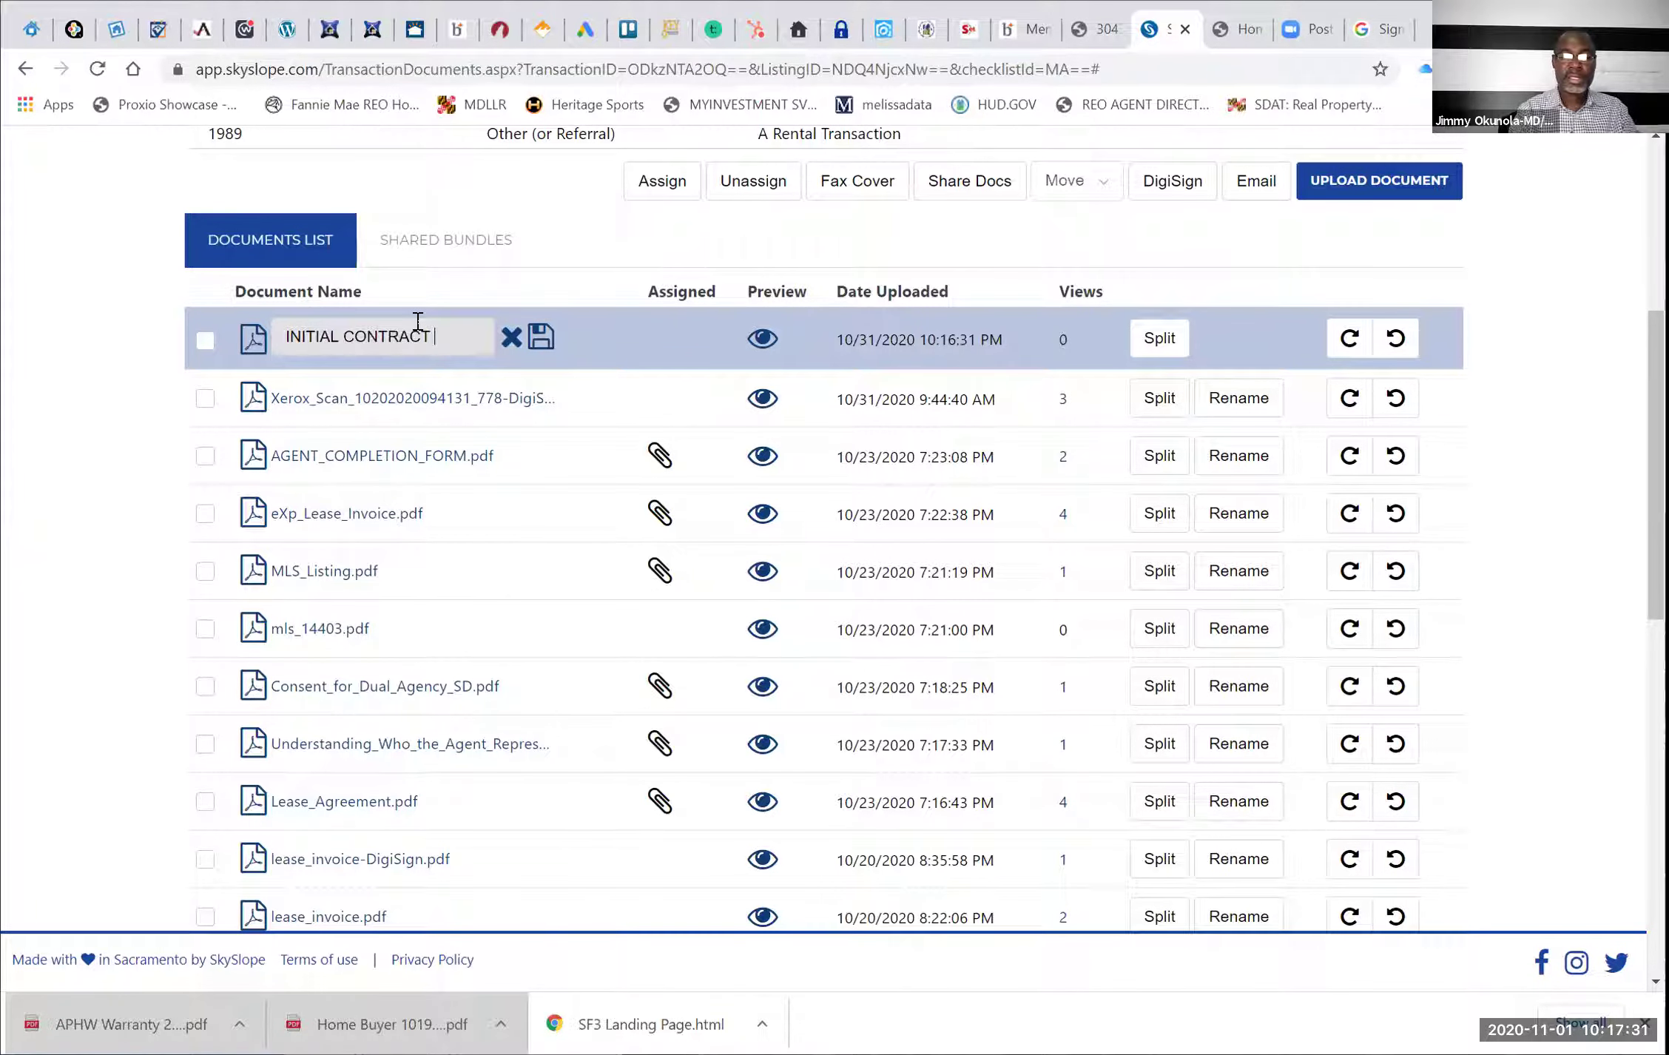
{"action": "type", "text": "PACKAGE"}
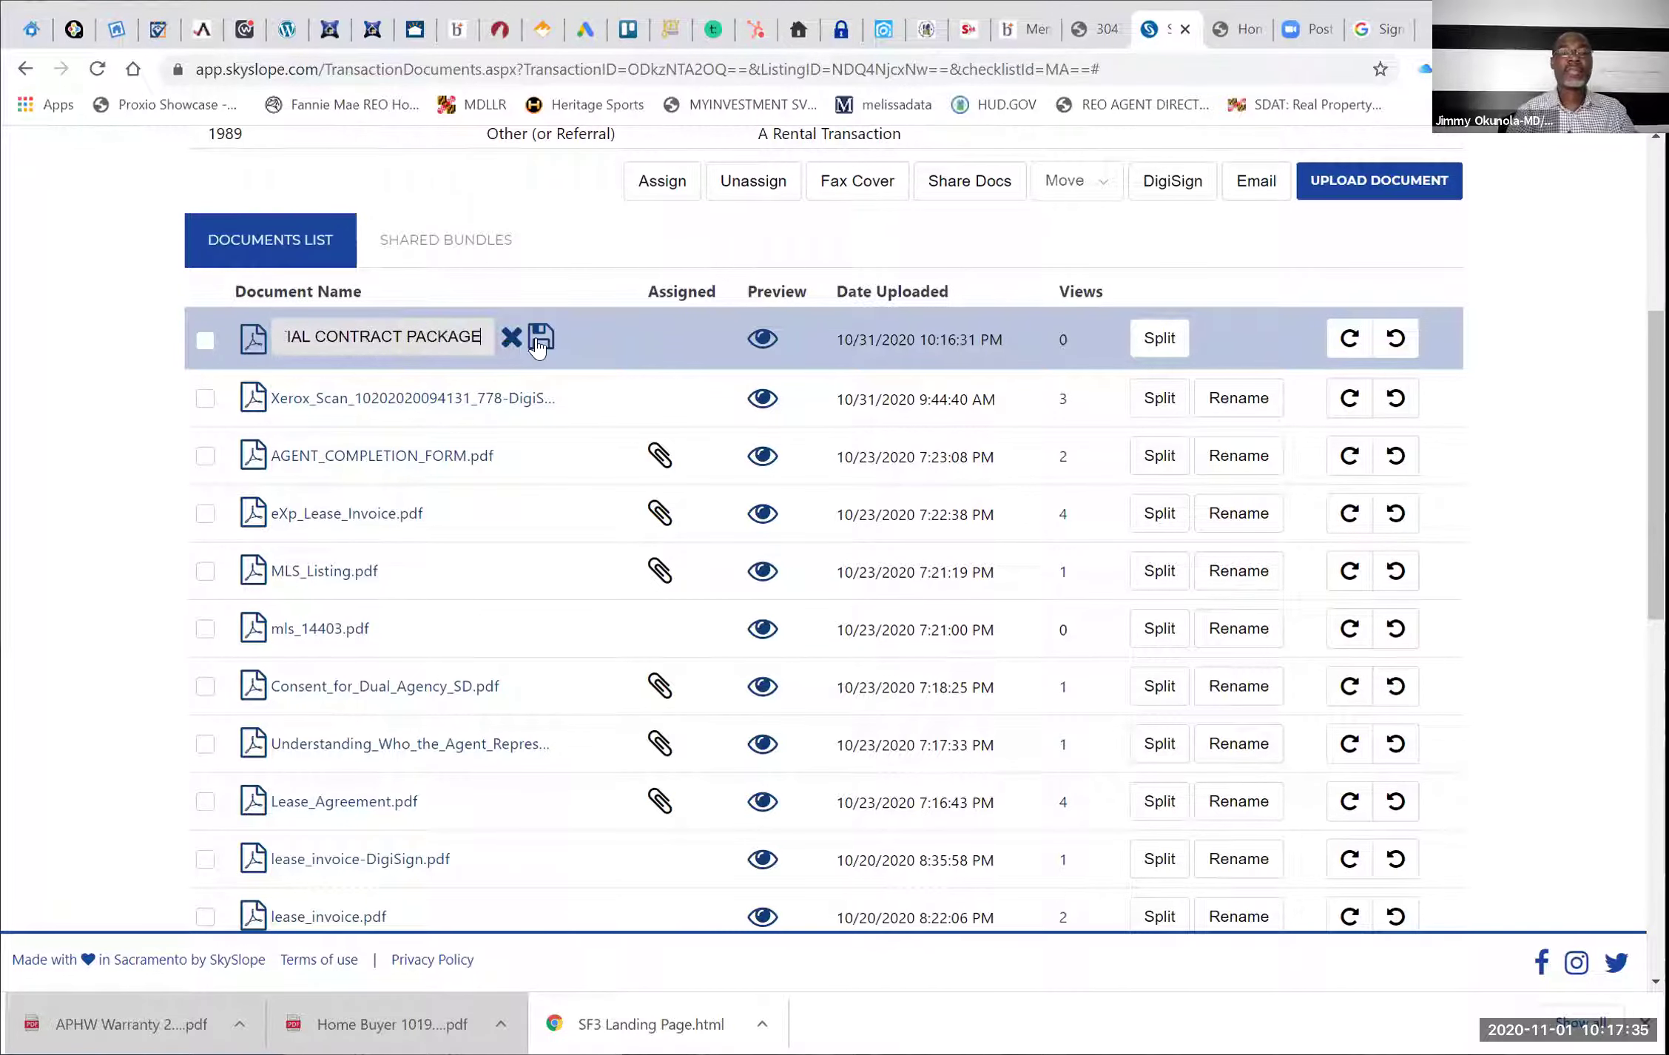
{"action": "left_click", "coordinate": [539, 342]}
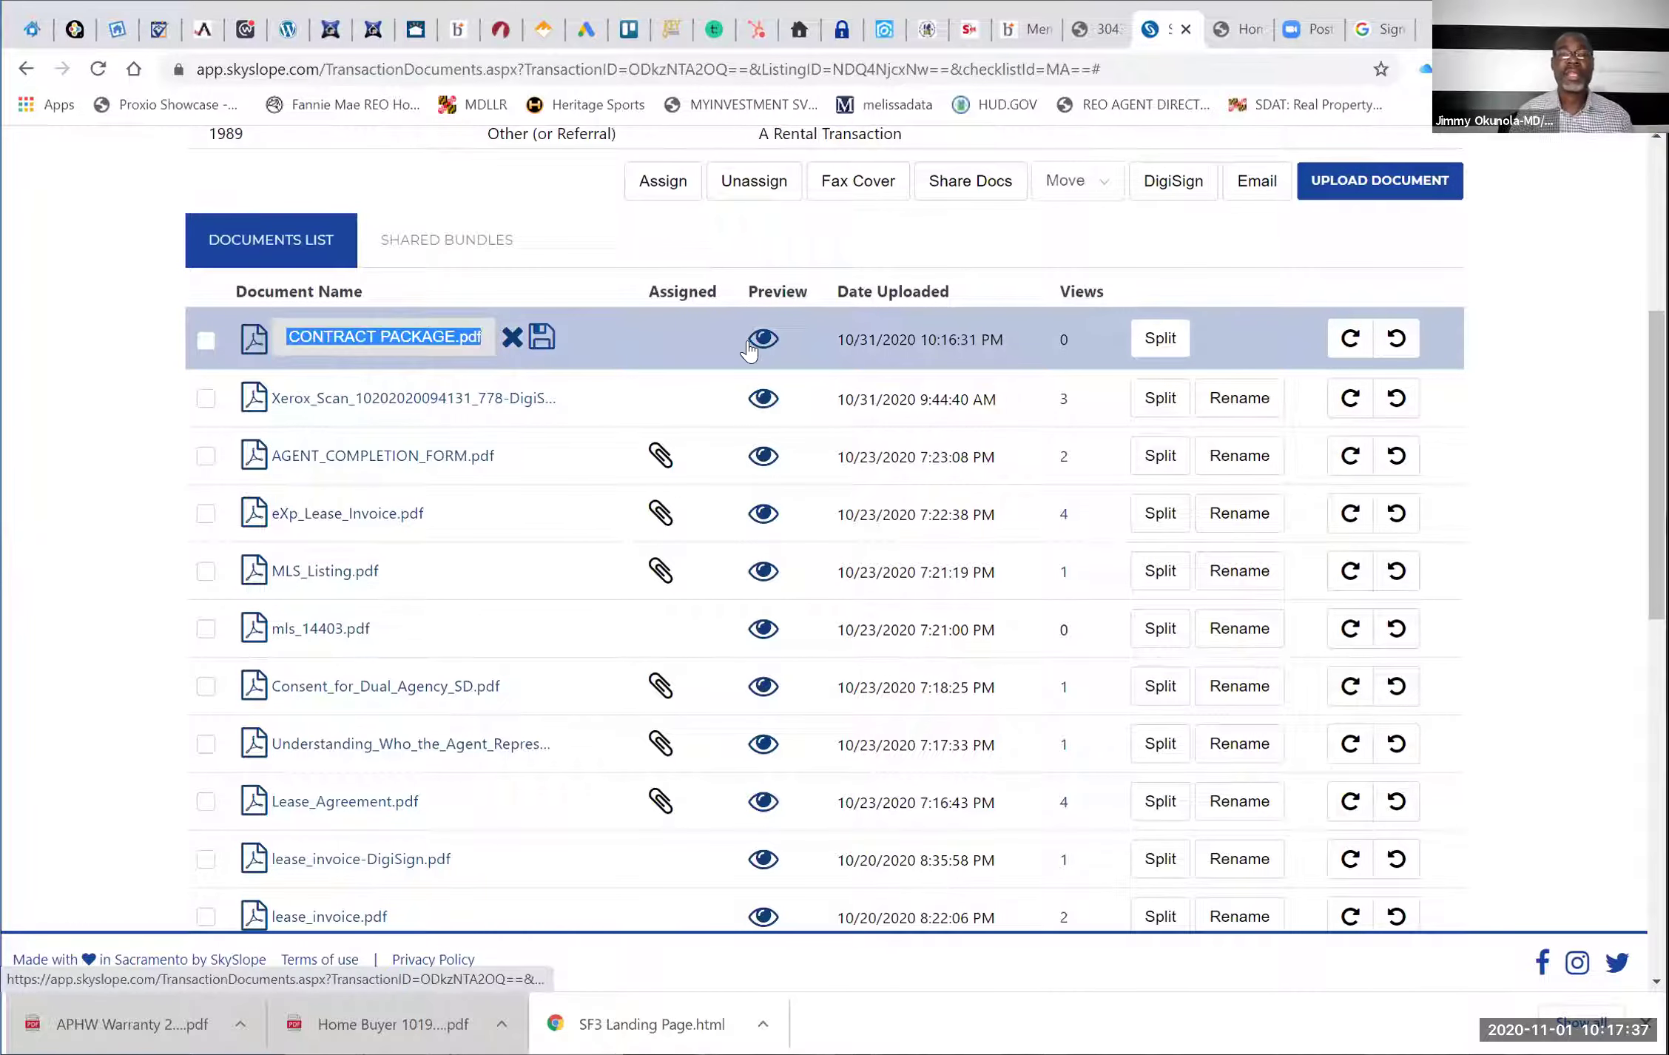
{"action": "scroll", "coordinate": [748, 350], "scroll_direction": "up", "scroll_amount": 5}
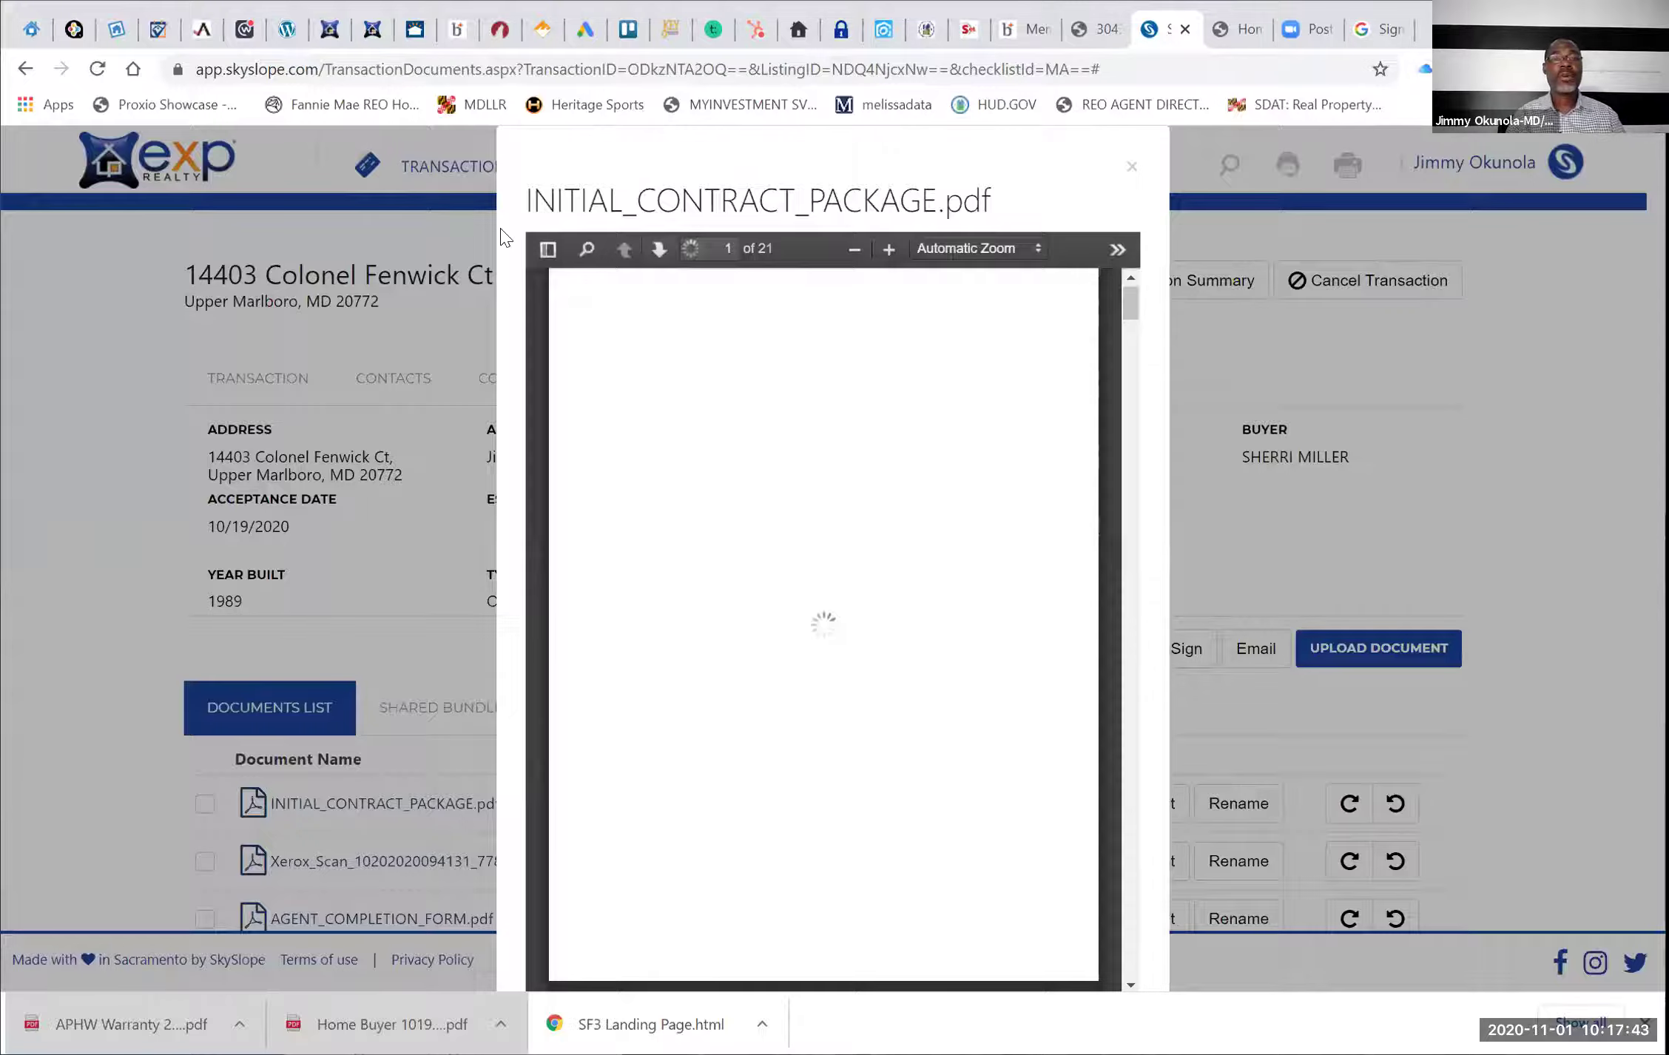
{"action": "key", "text": "Escape"}
{"action": "key", "text": "ctrl+Tab"}
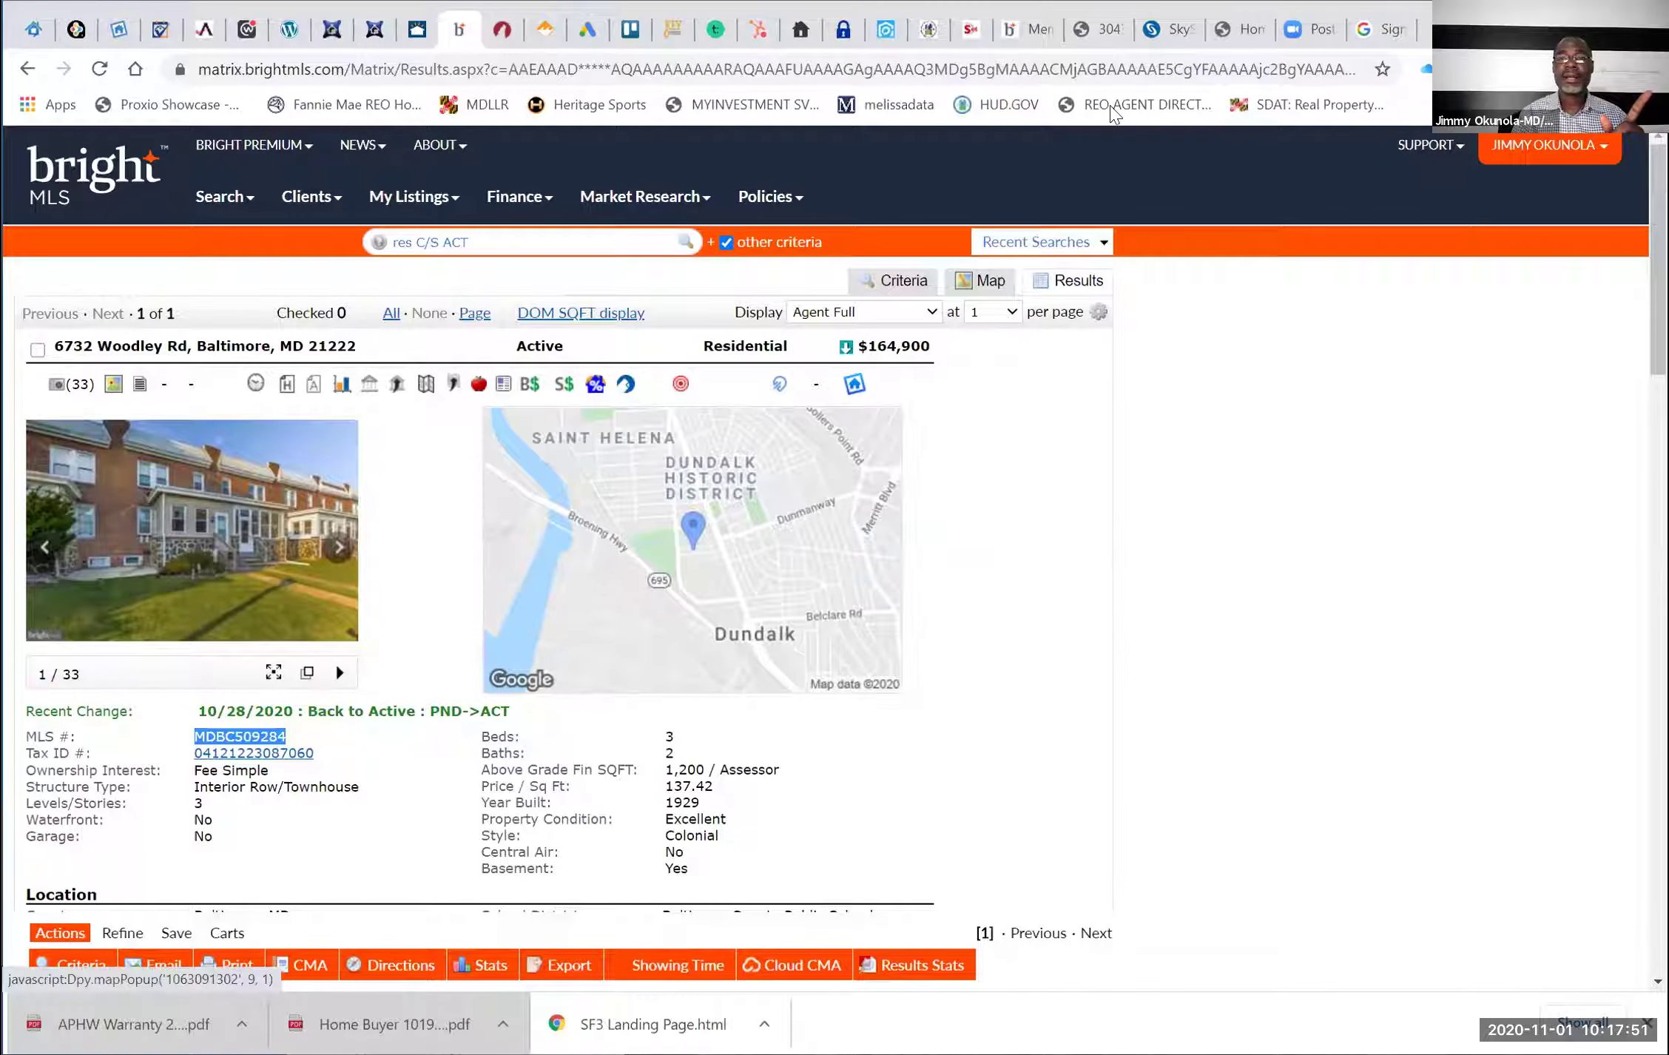
Bring up the listing's 12-page disclosure PDF and choose Save as PDF in print options
{"action": "key", "text": "ctrl+Tab"}
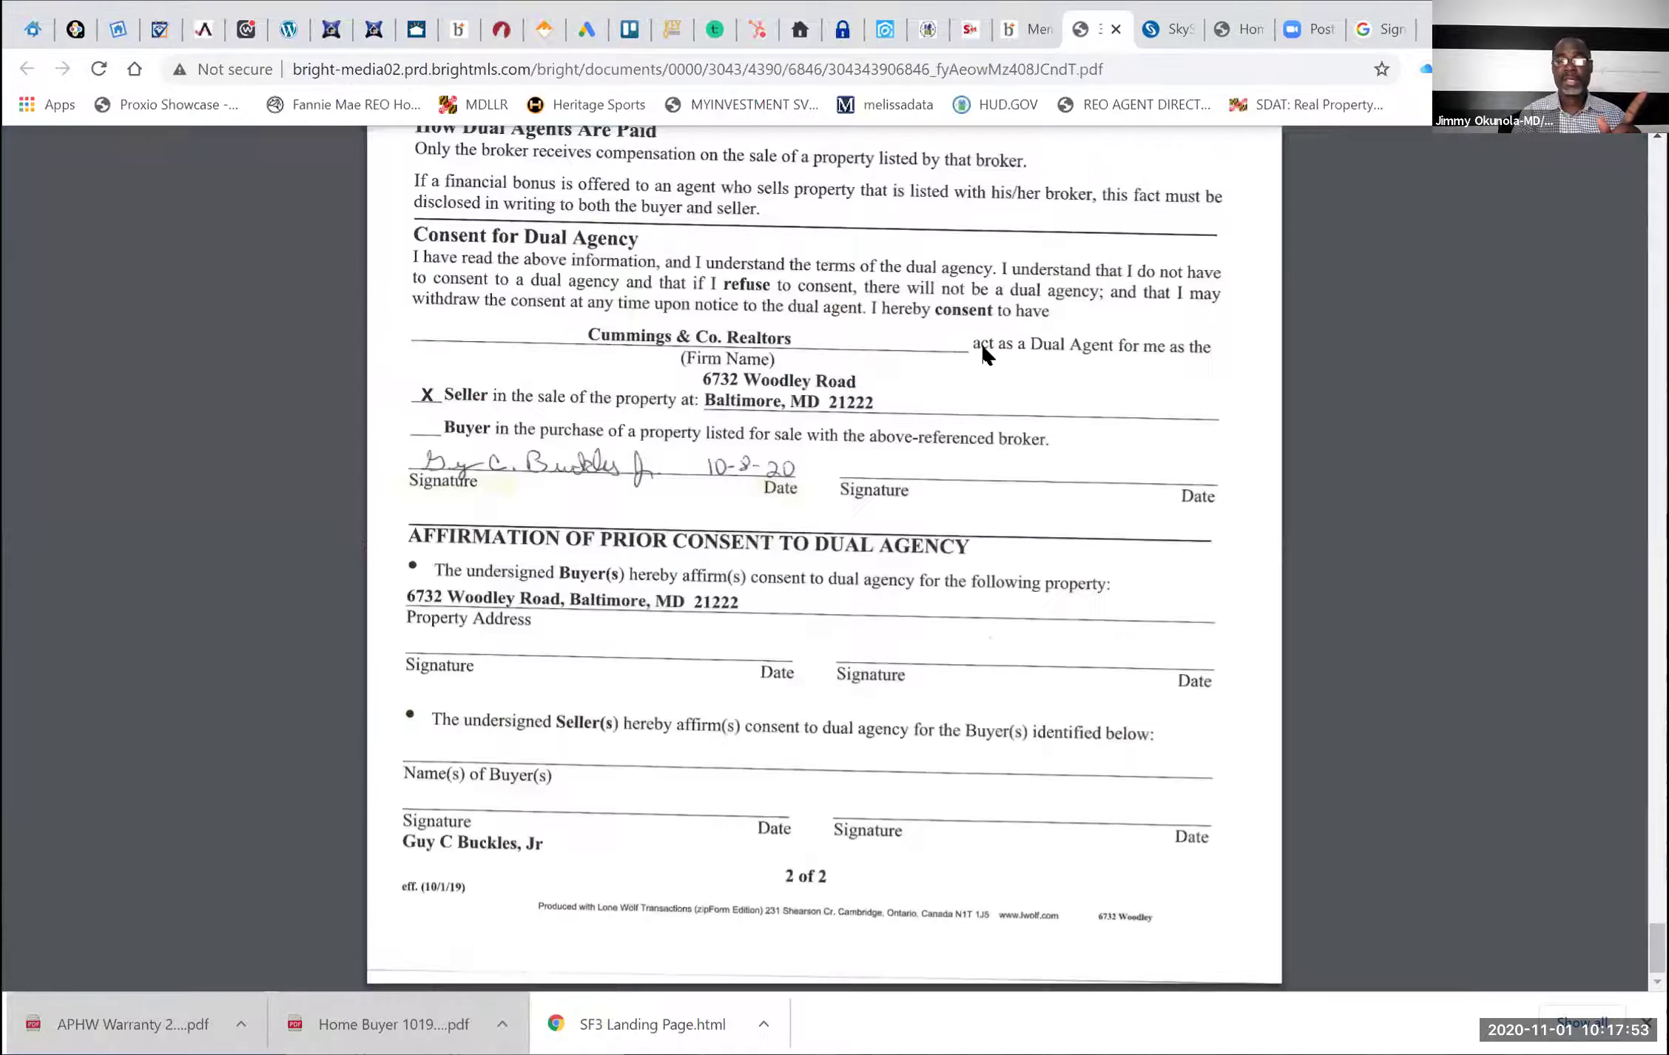
{"action": "scroll", "coordinate": [984, 355], "scroll_direction": "up", "scroll_amount": 10}
{"action": "scroll", "coordinate": [984, 355], "scroll_direction": "up", "scroll_amount": 10}
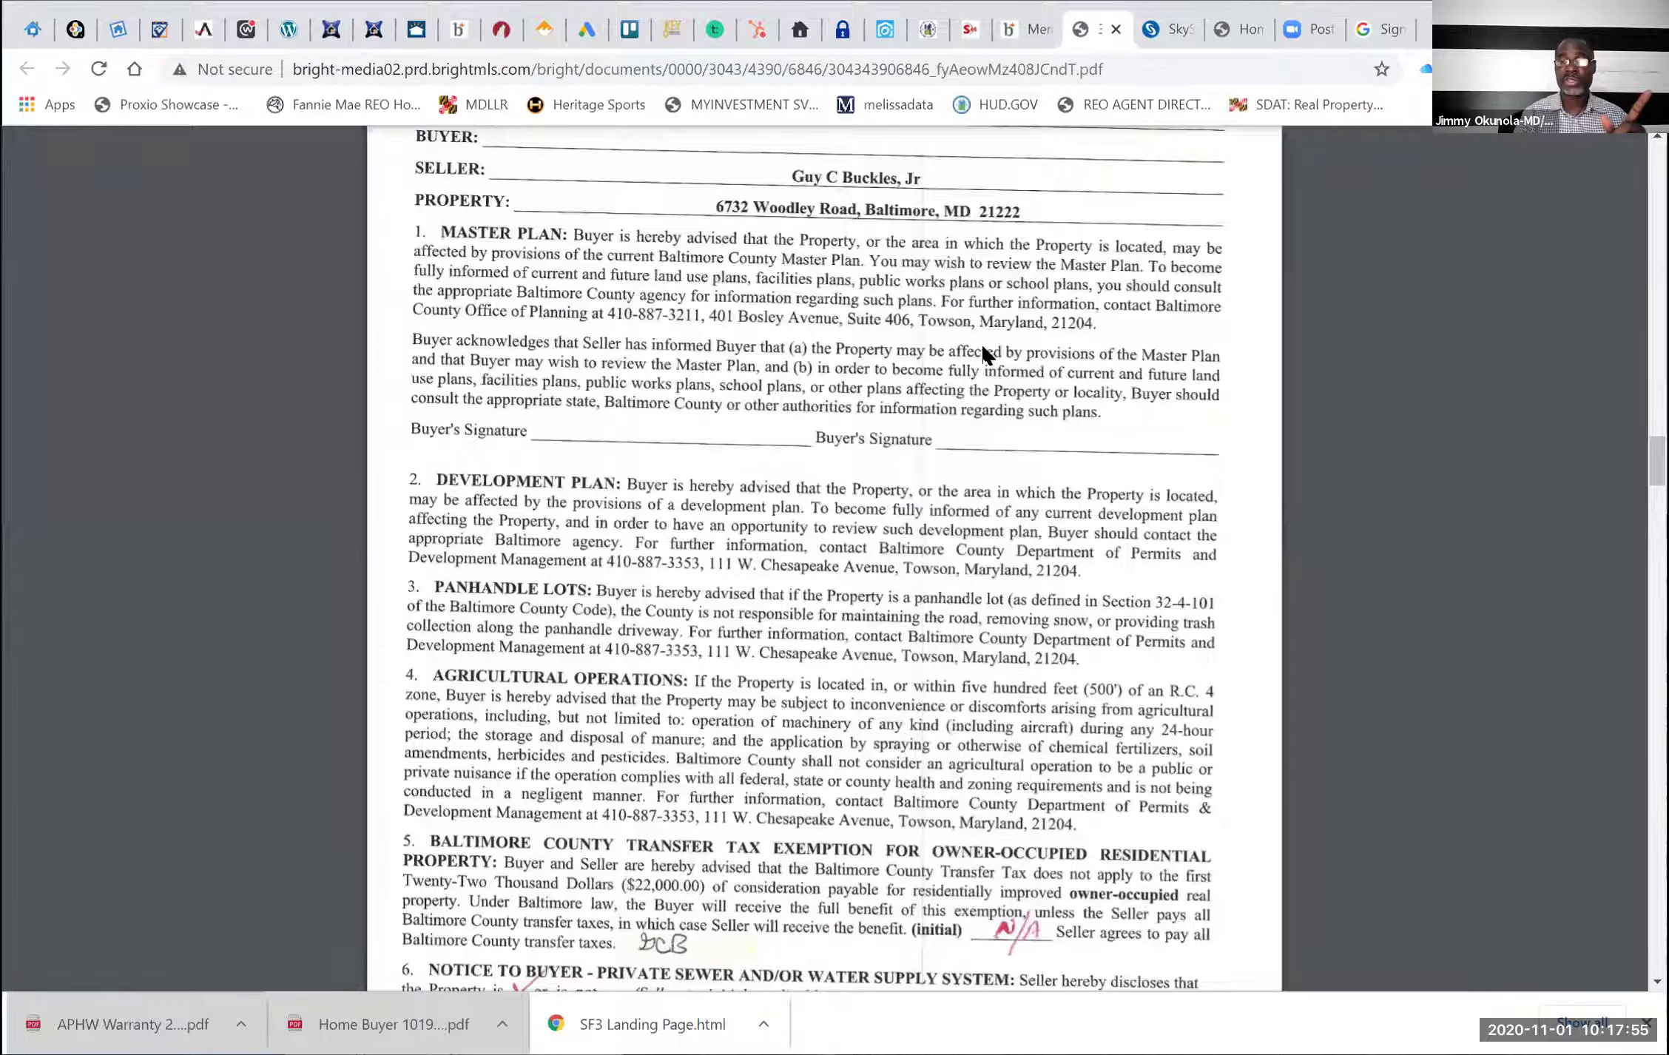
{"action": "scroll", "coordinate": [984, 355], "scroll_direction": "up", "scroll_amount": 10}
{"action": "scroll", "coordinate": [984, 355], "scroll_direction": "up", "scroll_amount": 10}
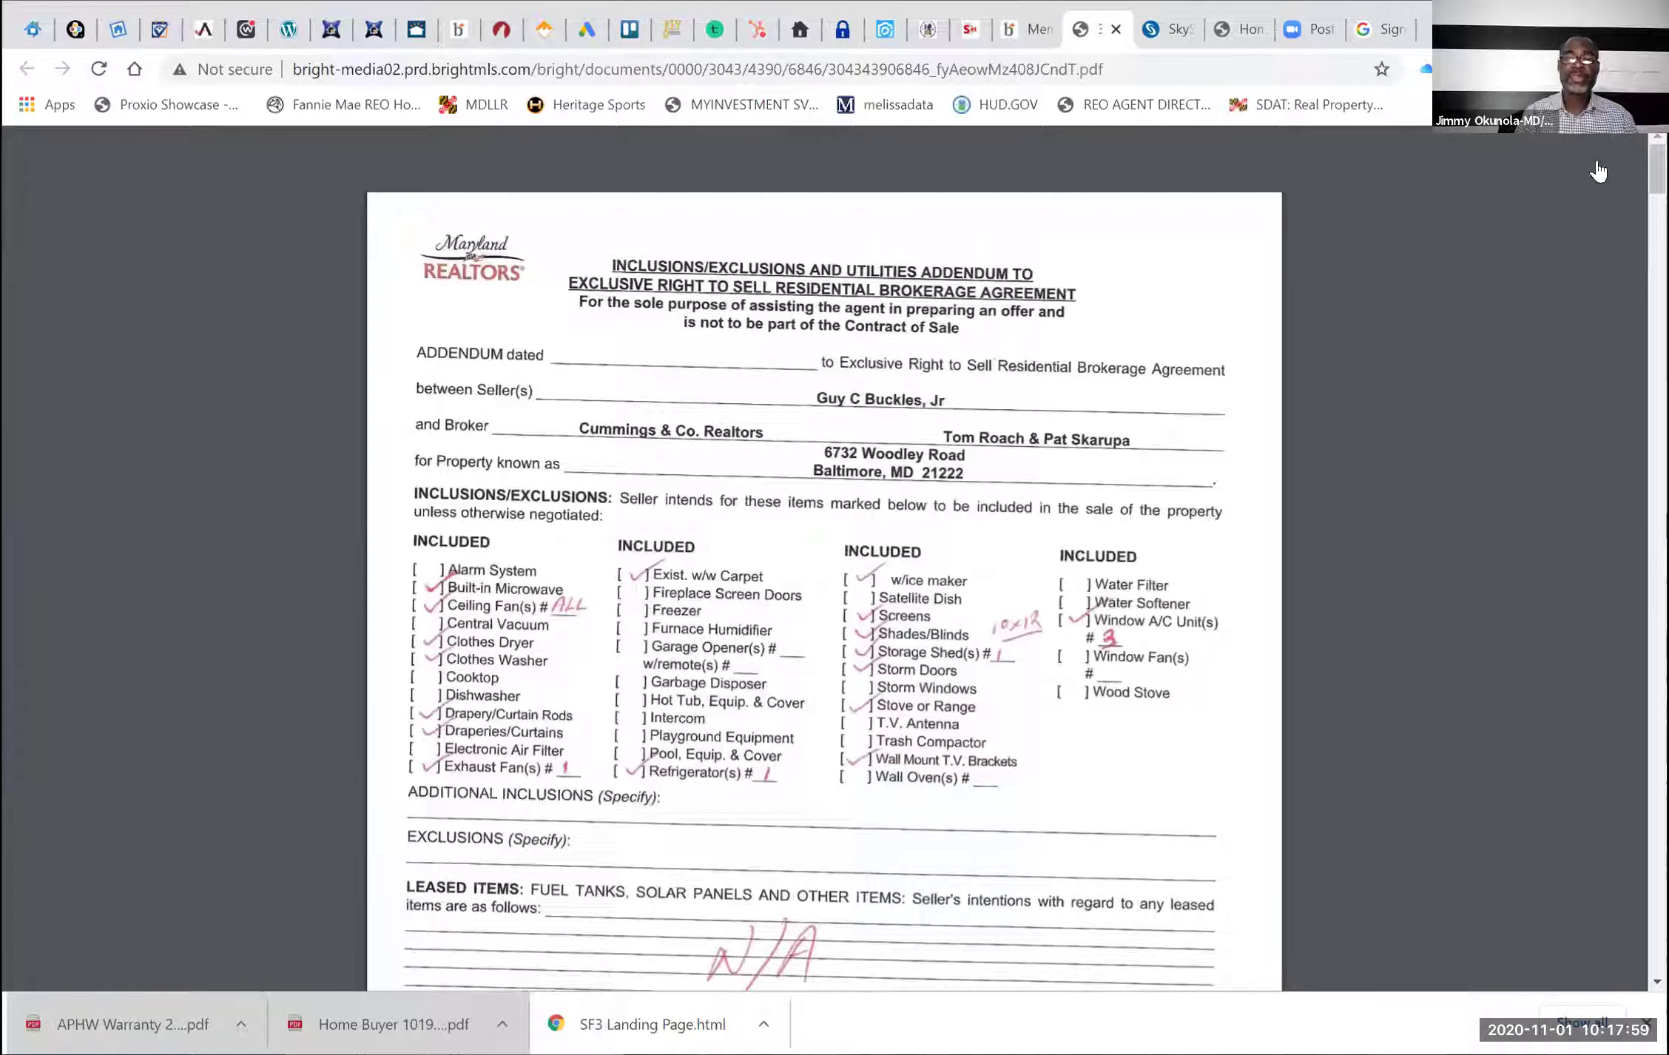
{"action": "key", "text": "ctrl+p"}
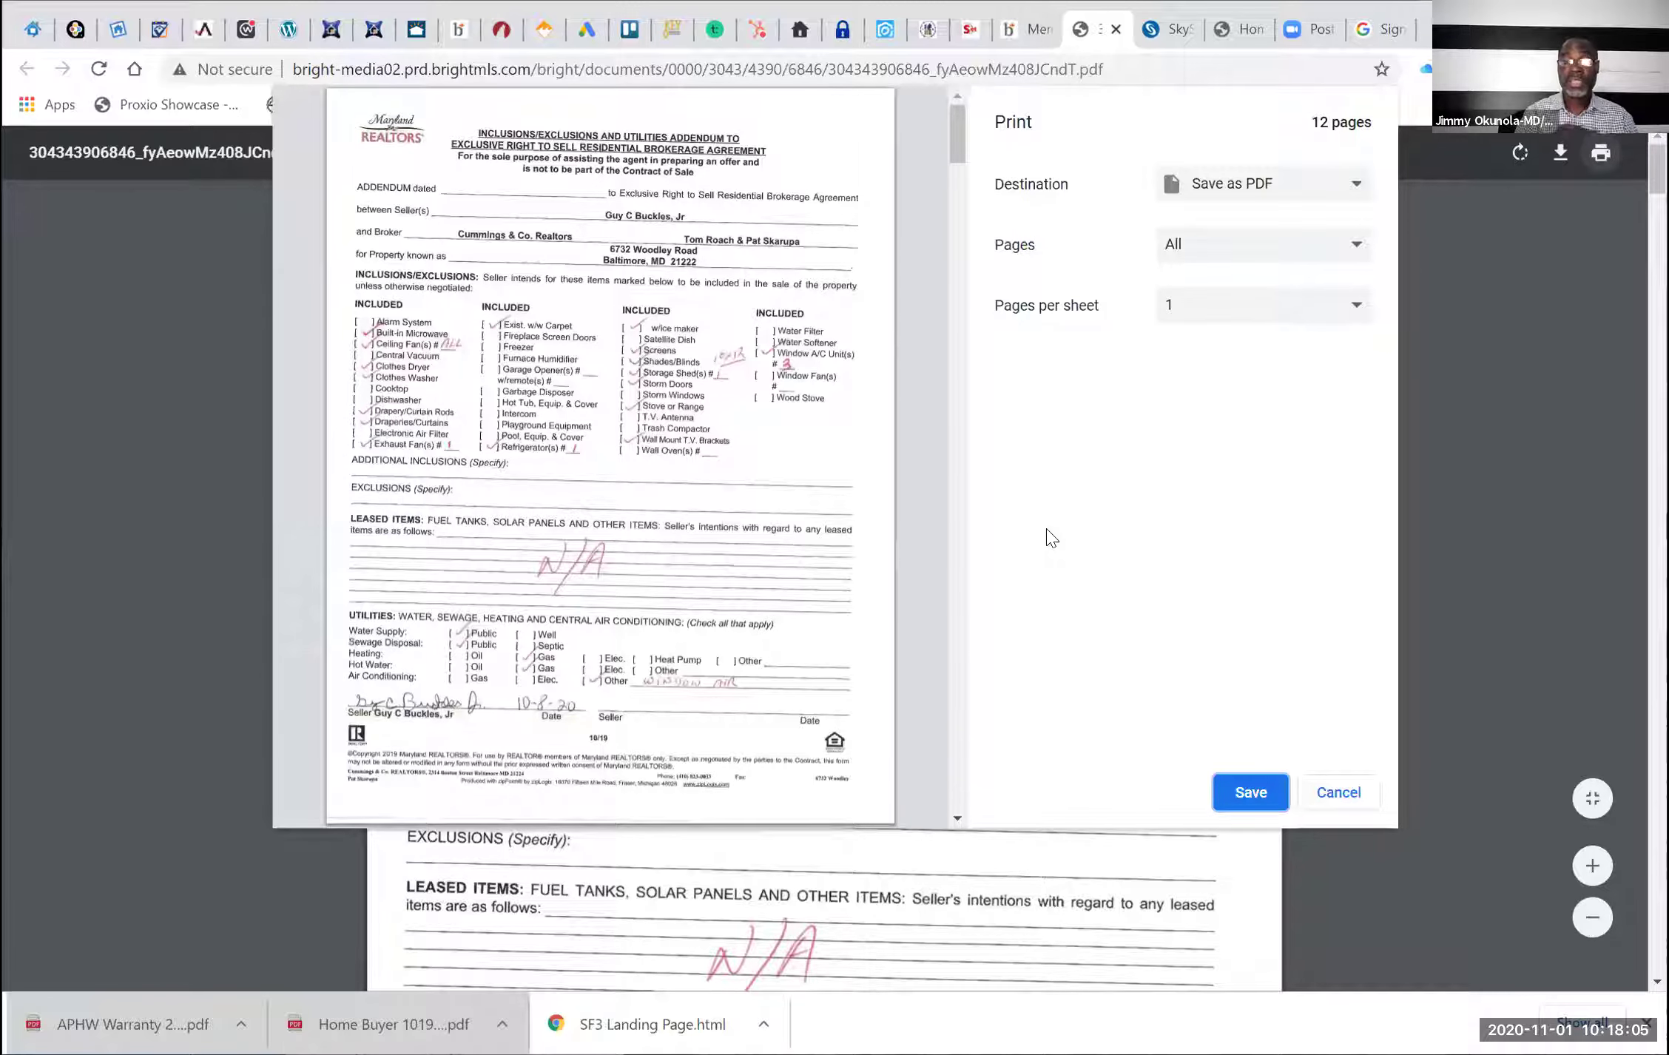
{"action": "left_click", "coordinate": [1237, 784]}
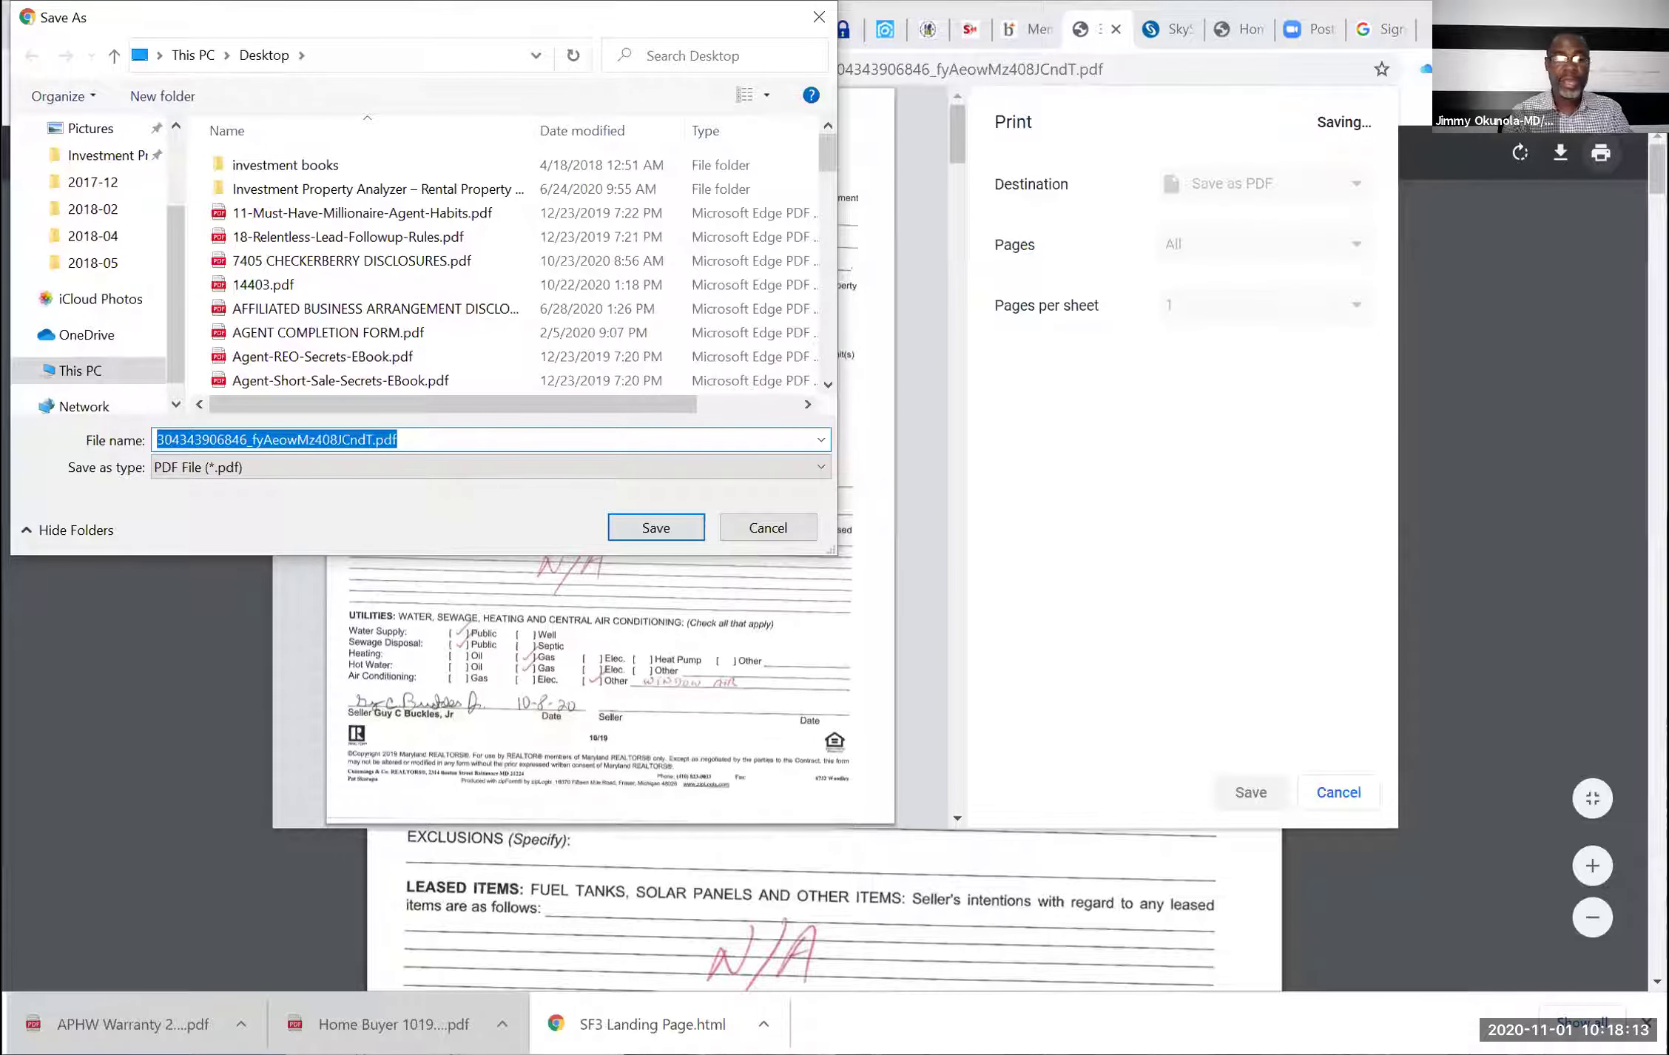
Save the PDF to the Desktop under the name 6732 DISCLOSURES
{"action": "type", "text": "SAM"}
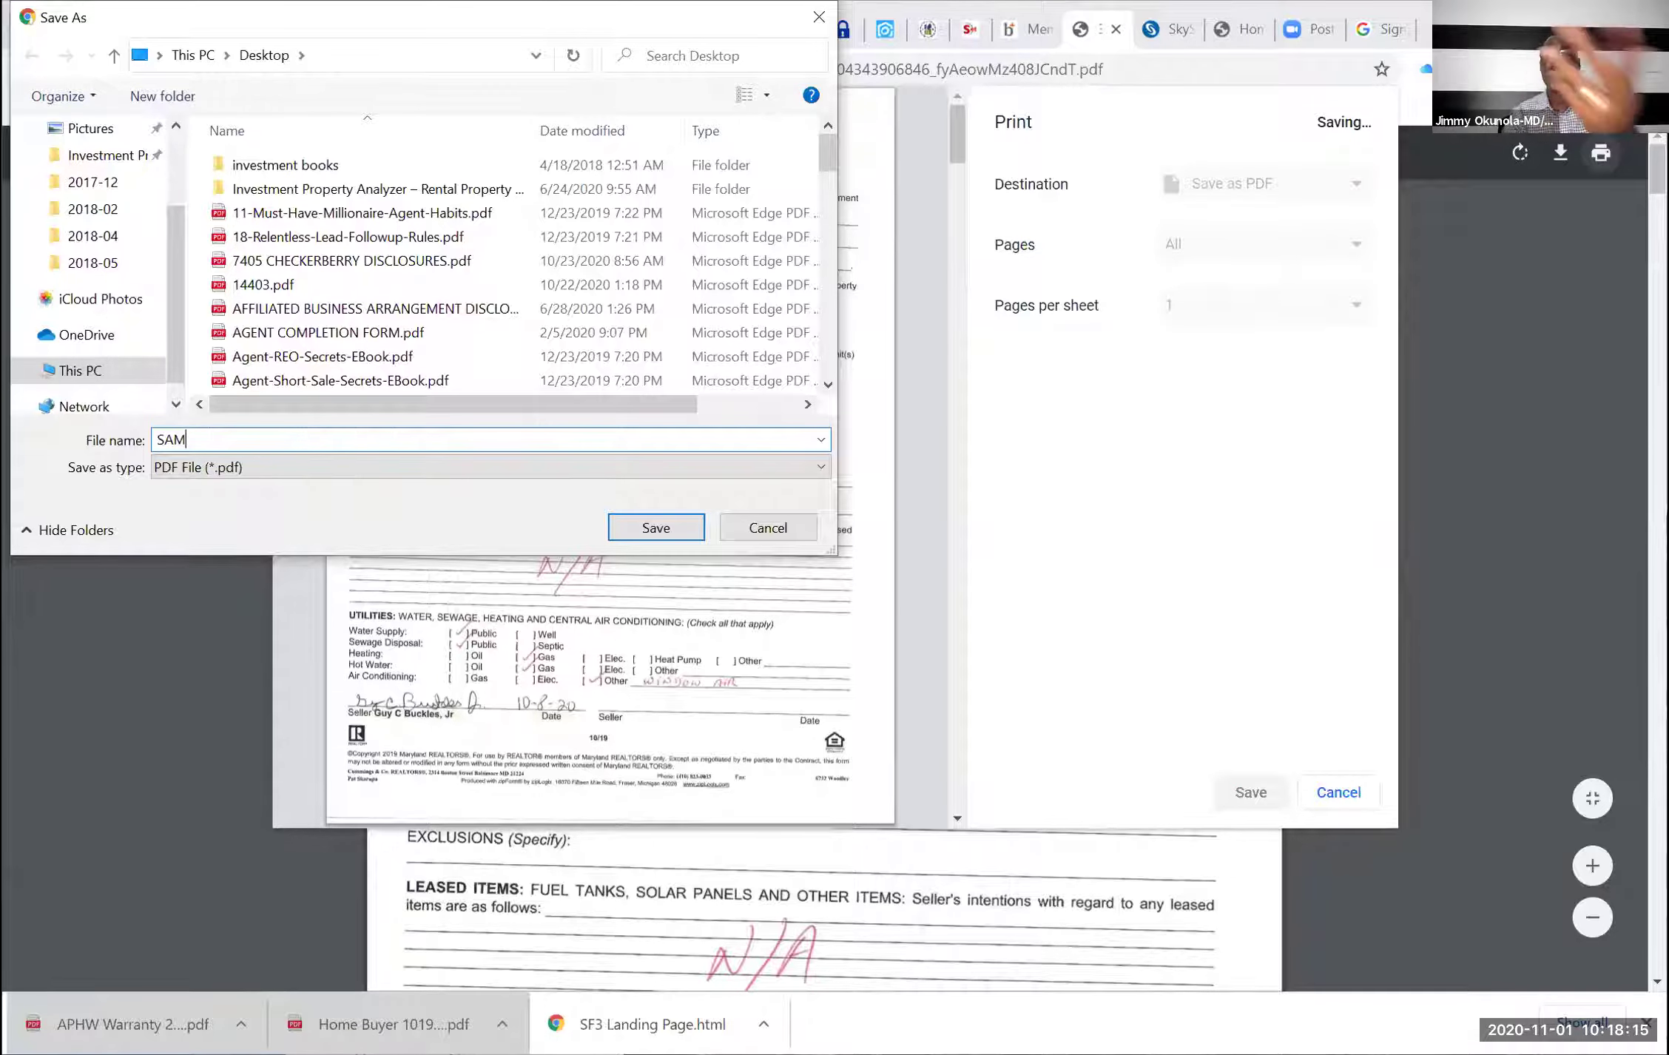
{"action": "key", "text": "BackSpace"}
{"action": "key", "text": "BackSpace"}
{"action": "key", "text": "BackSpace"}
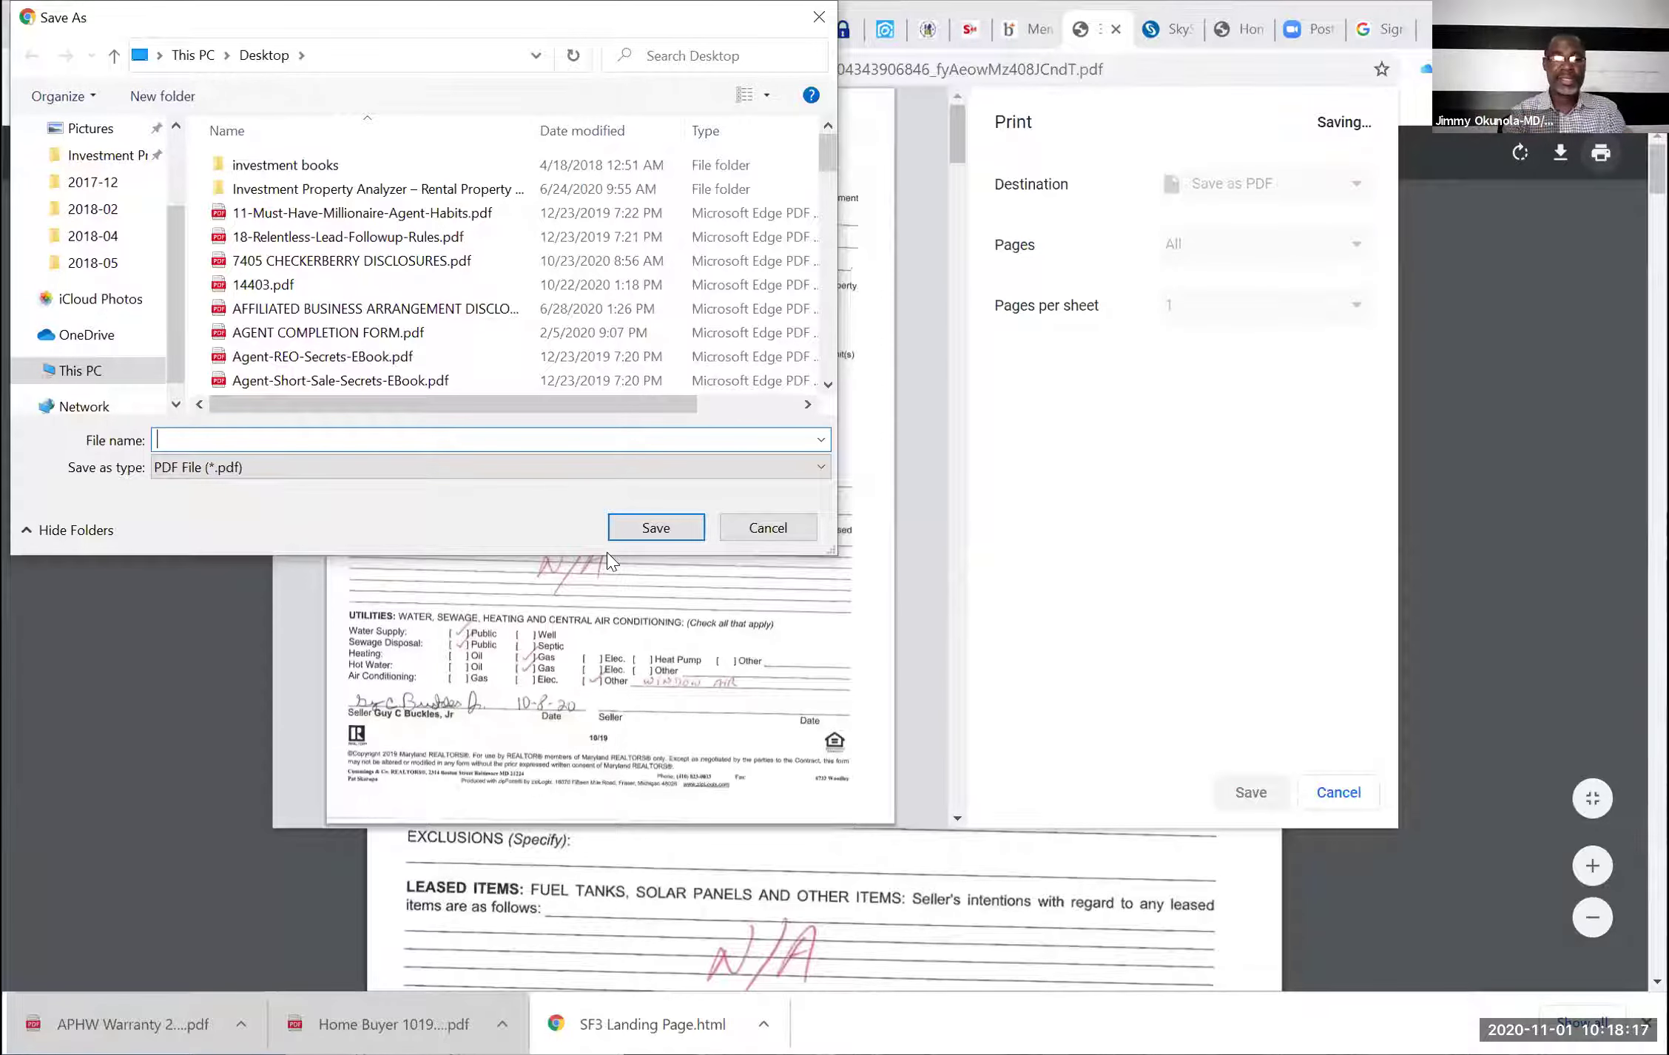
{"action": "type", "text": "67"}
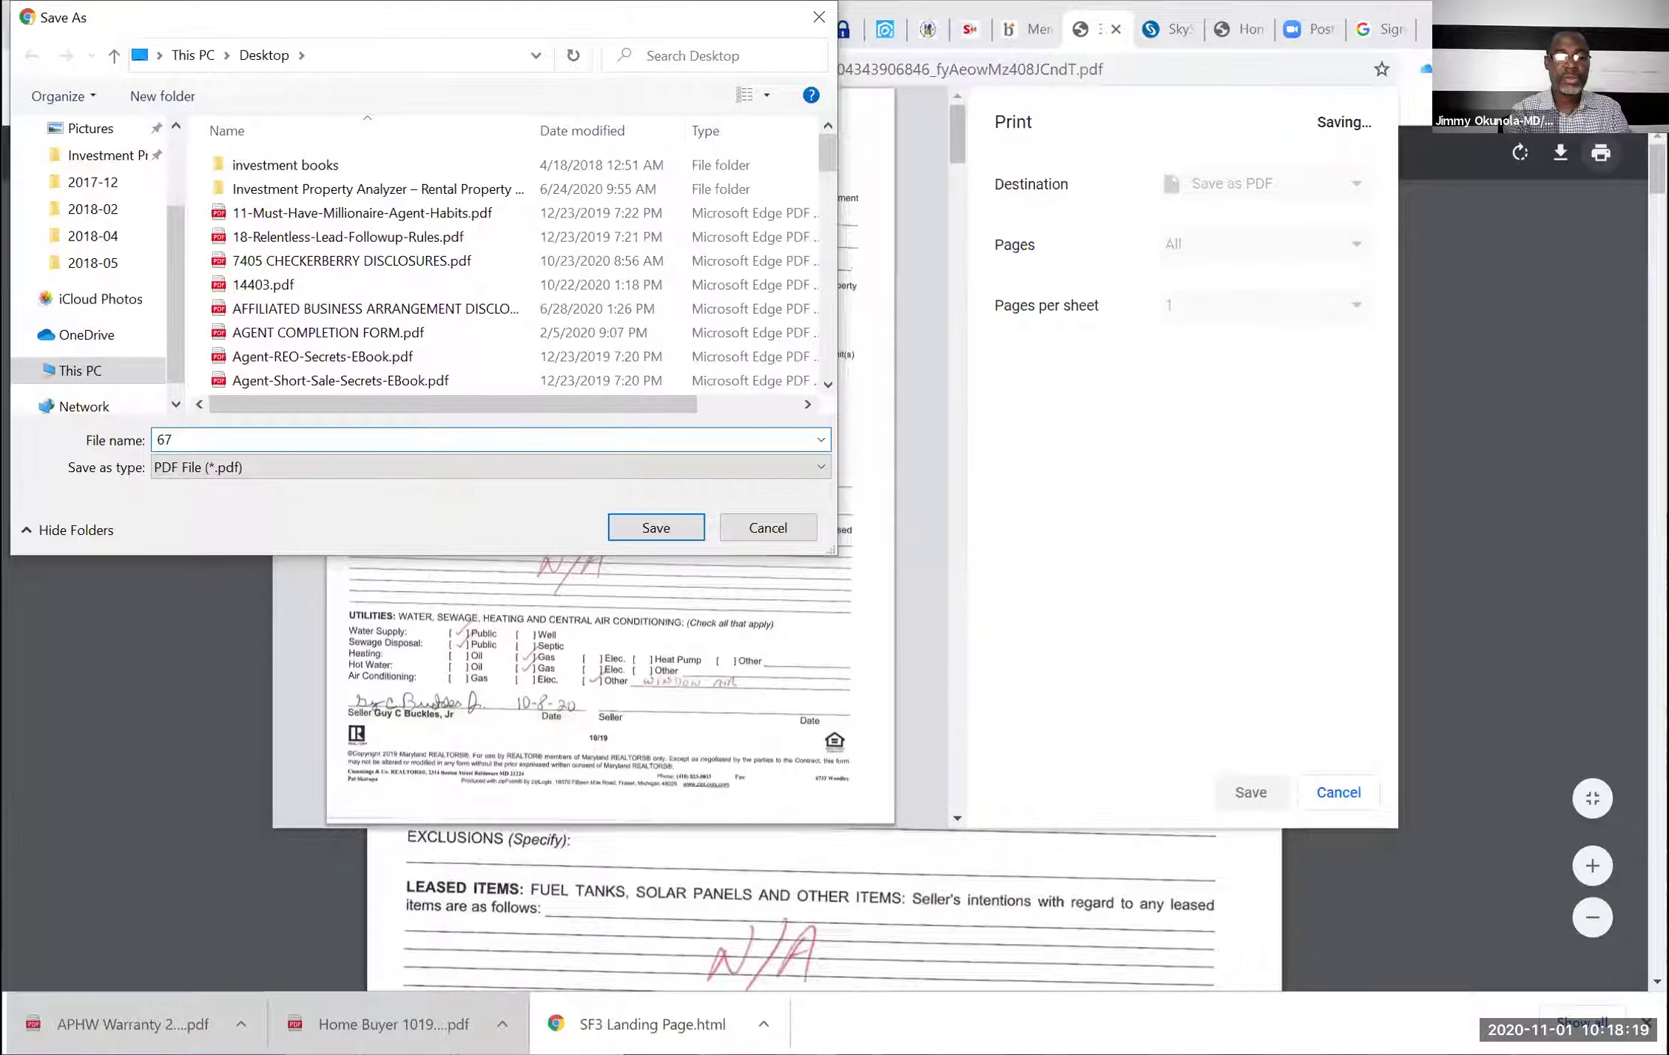
{"action": "type", "text": "32 DISCLOS"}
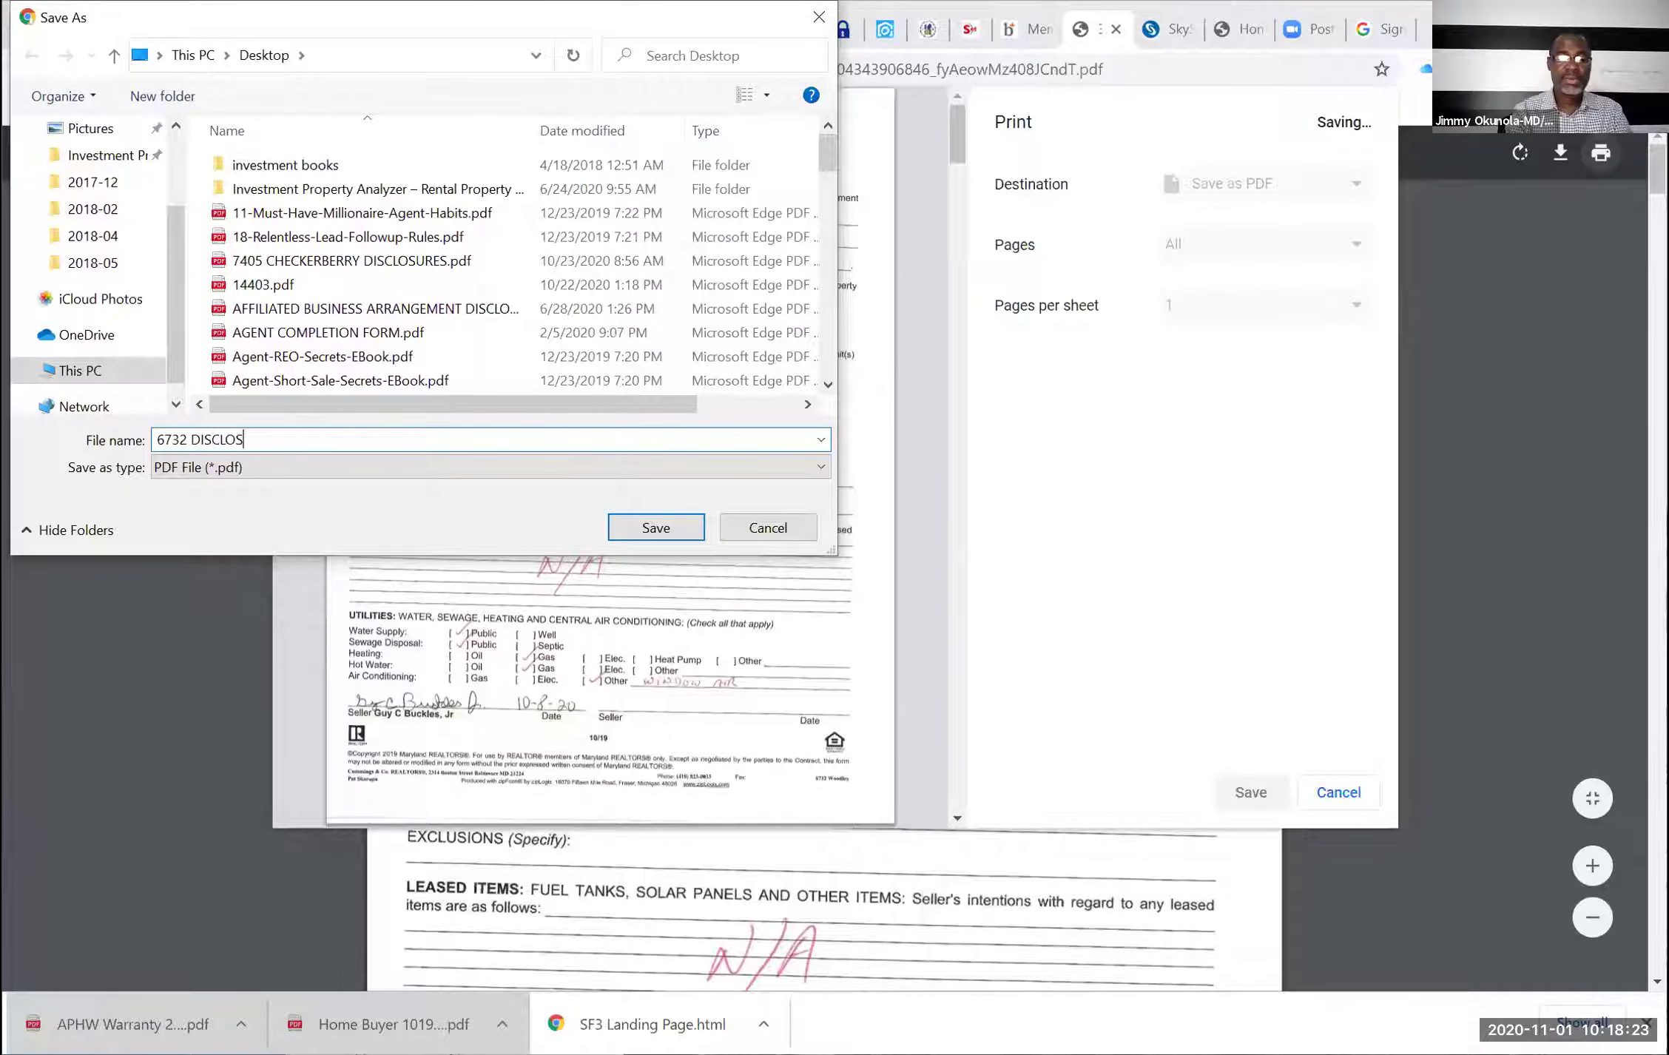
{"action": "type", "text": "URES"}
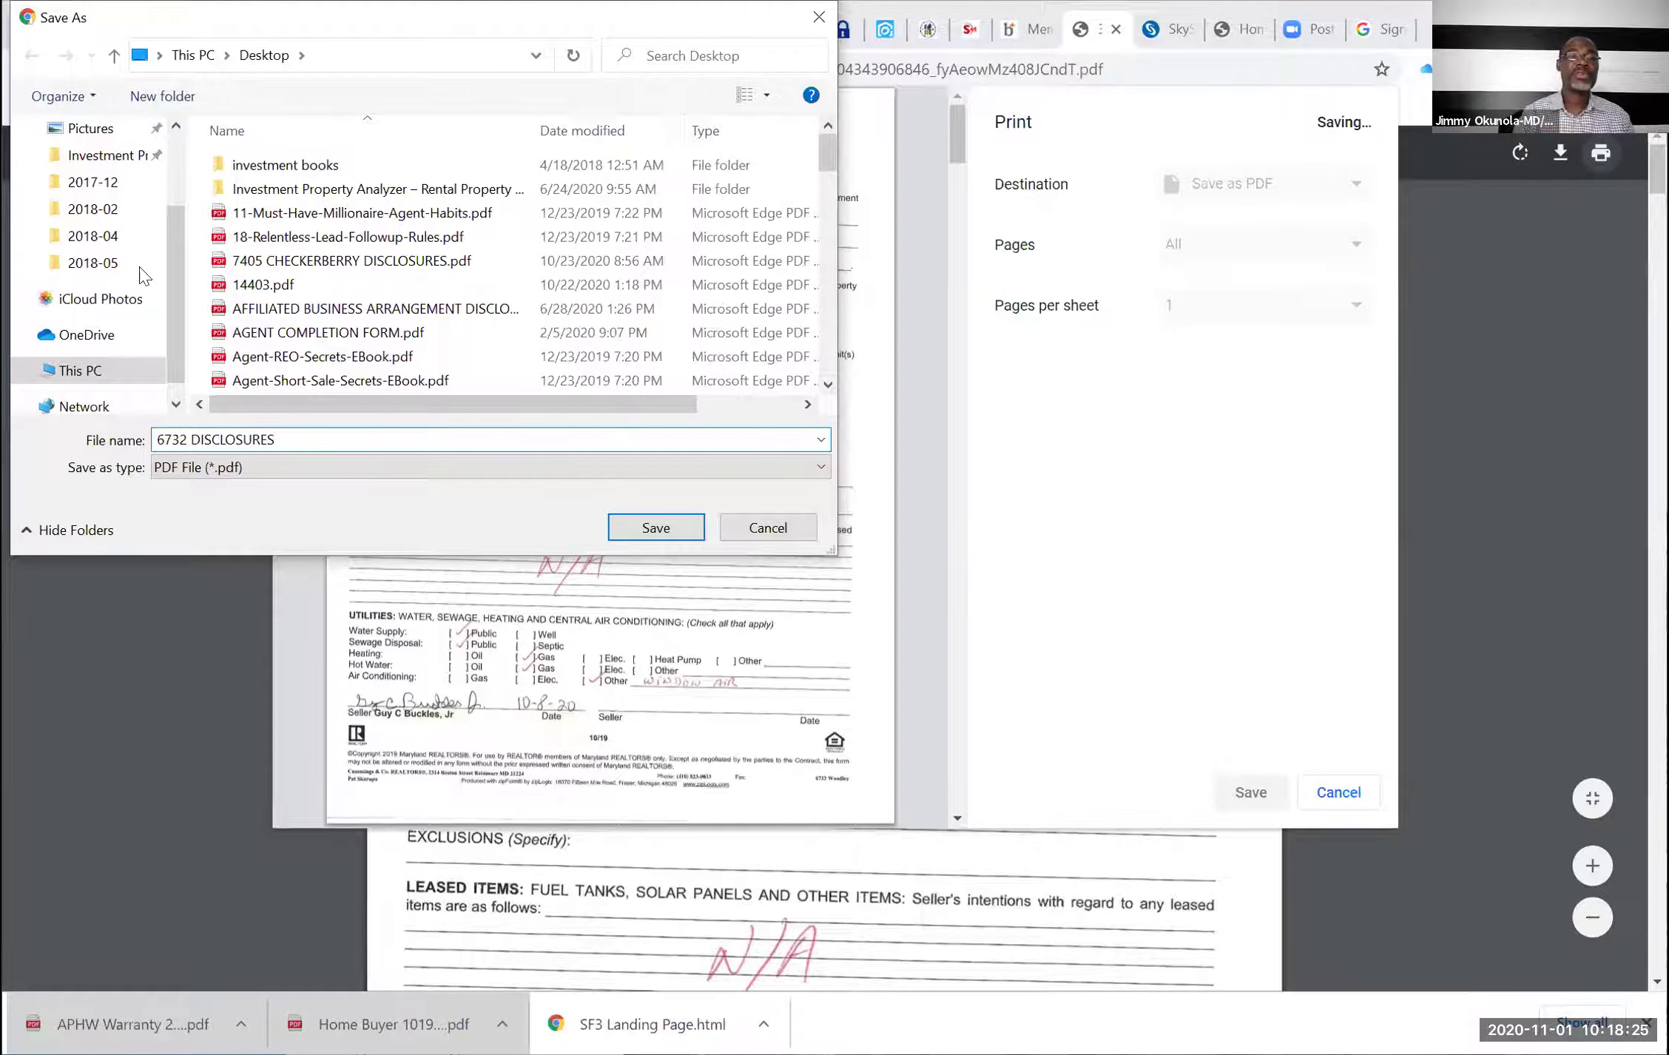
{"action": "scroll", "coordinate": [140, 276], "scroll_direction": "up", "scroll_amount": 2}
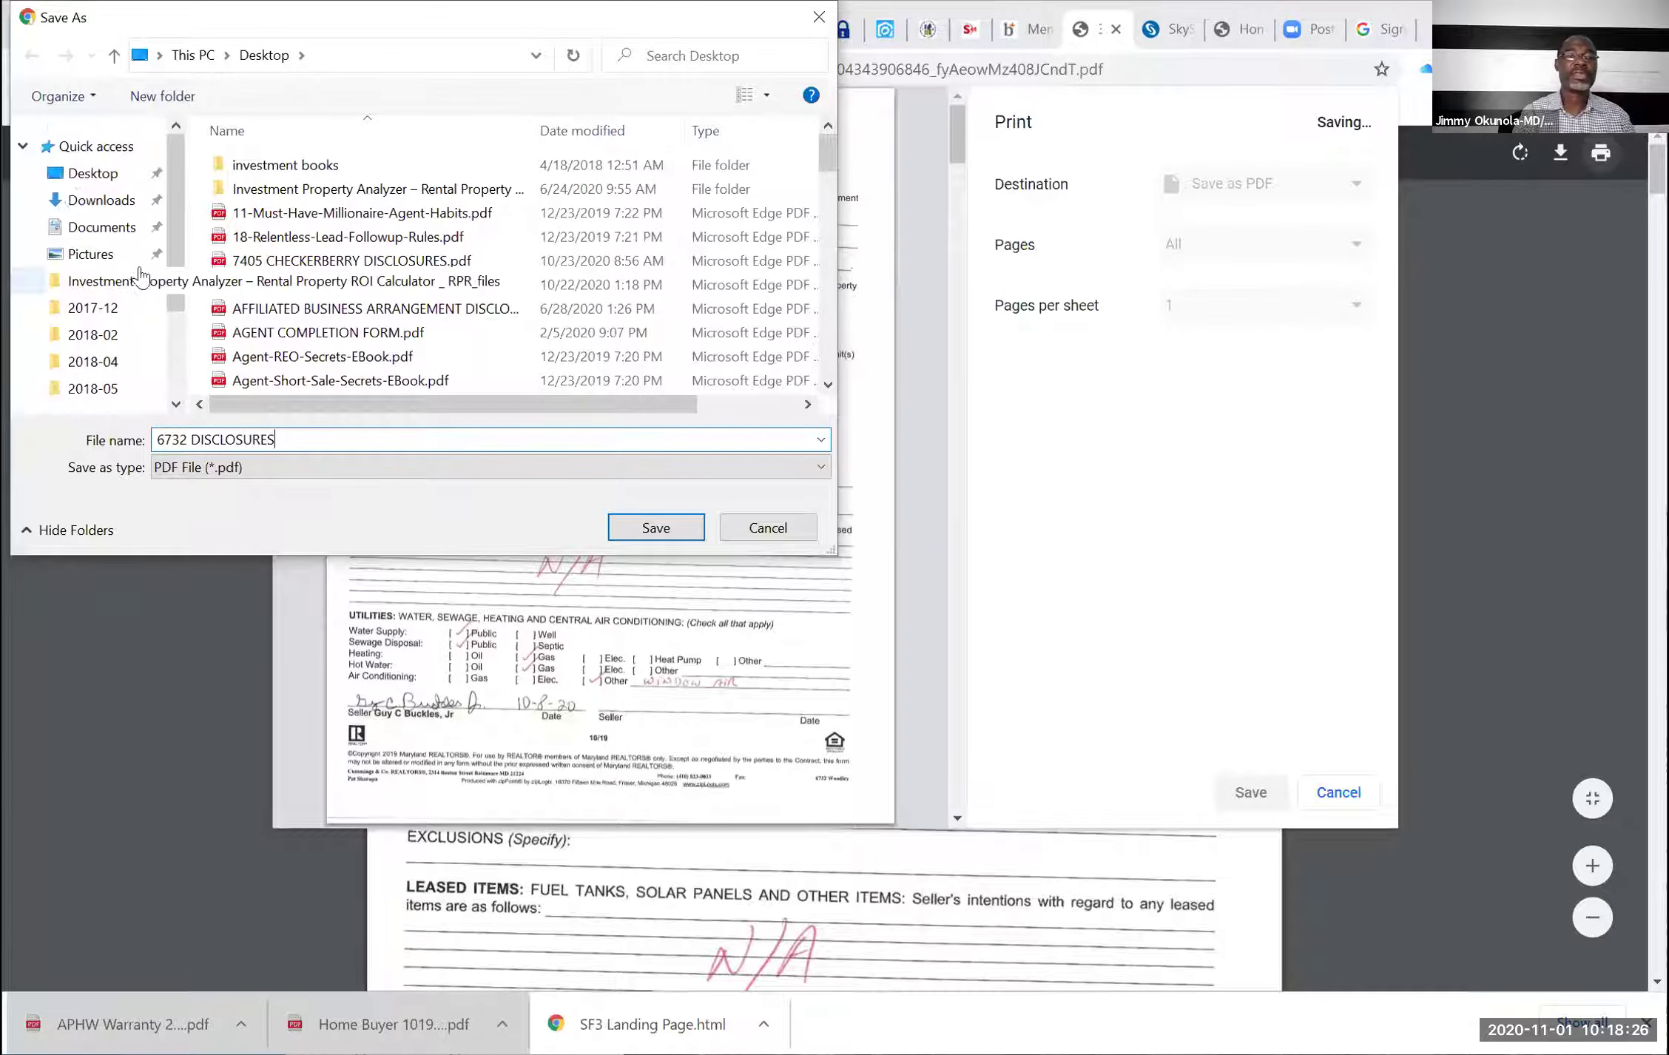
{"action": "left_click", "coordinate": [94, 178]}
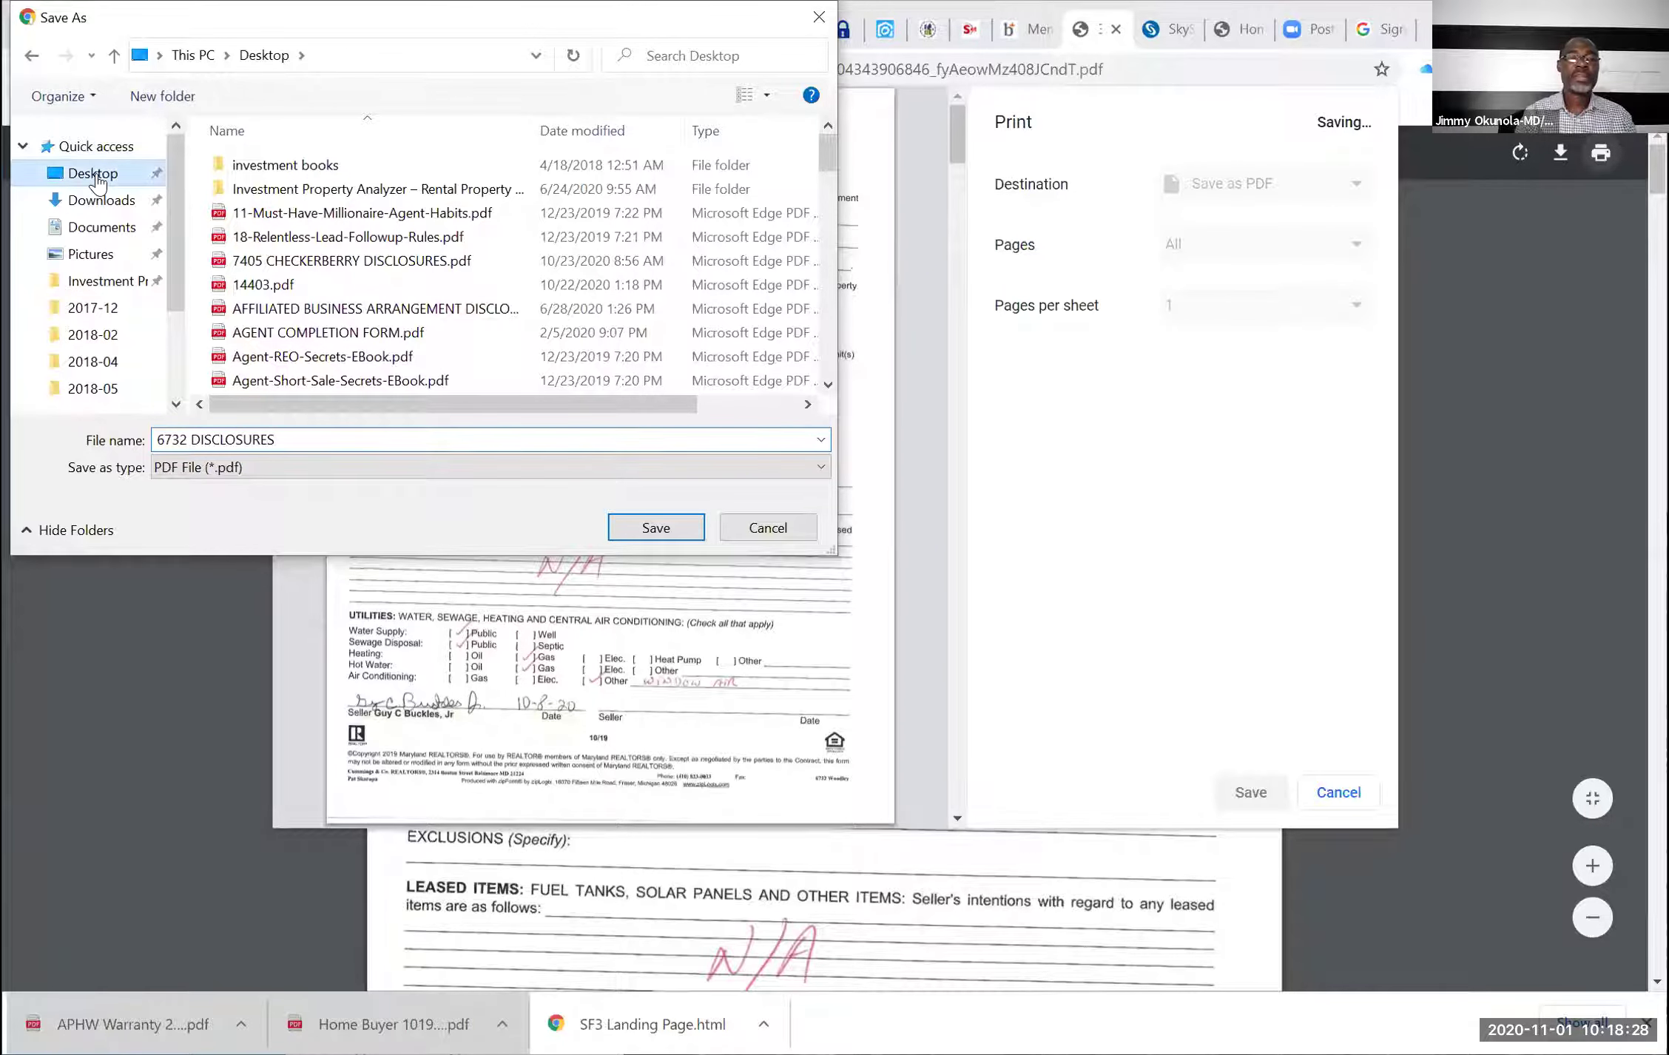
{"action": "left_click", "coordinate": [645, 528]}
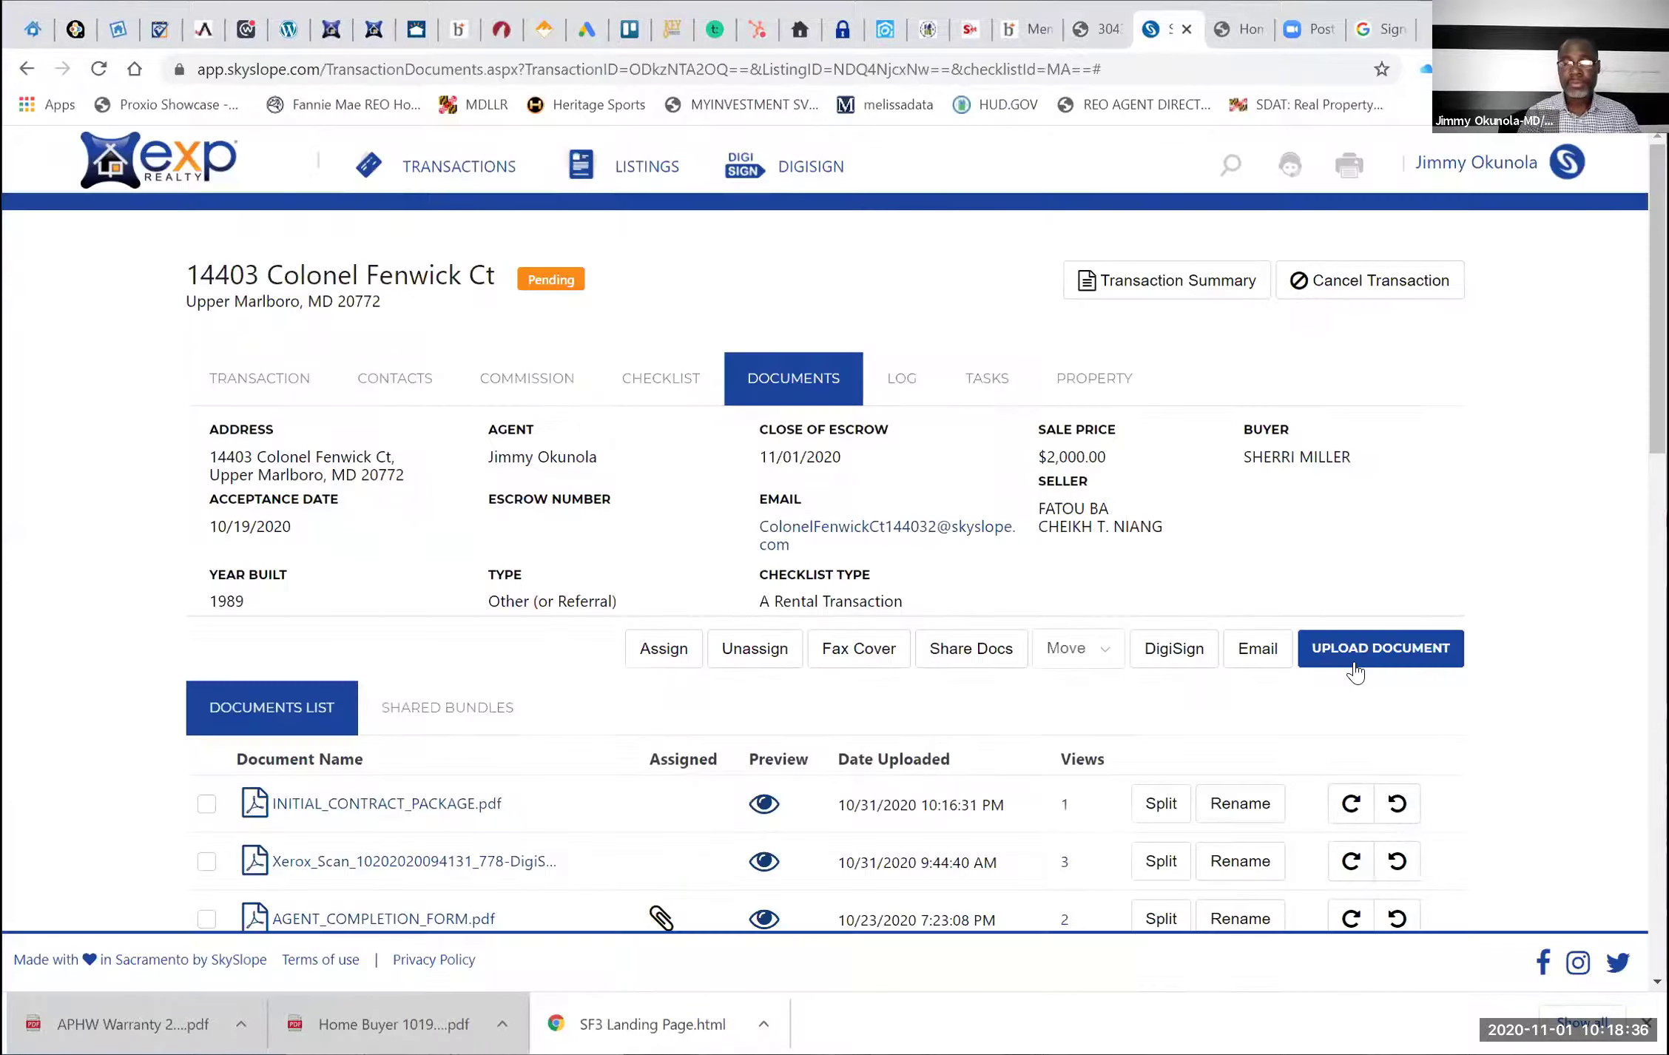
Upload 6732 DISCLOSURES.pdf from the Desktop to the SkySlope transaction
{"action": "key", "text": "ctrl+Tab"}
{"action": "left_click", "coordinate": [1365, 651]}
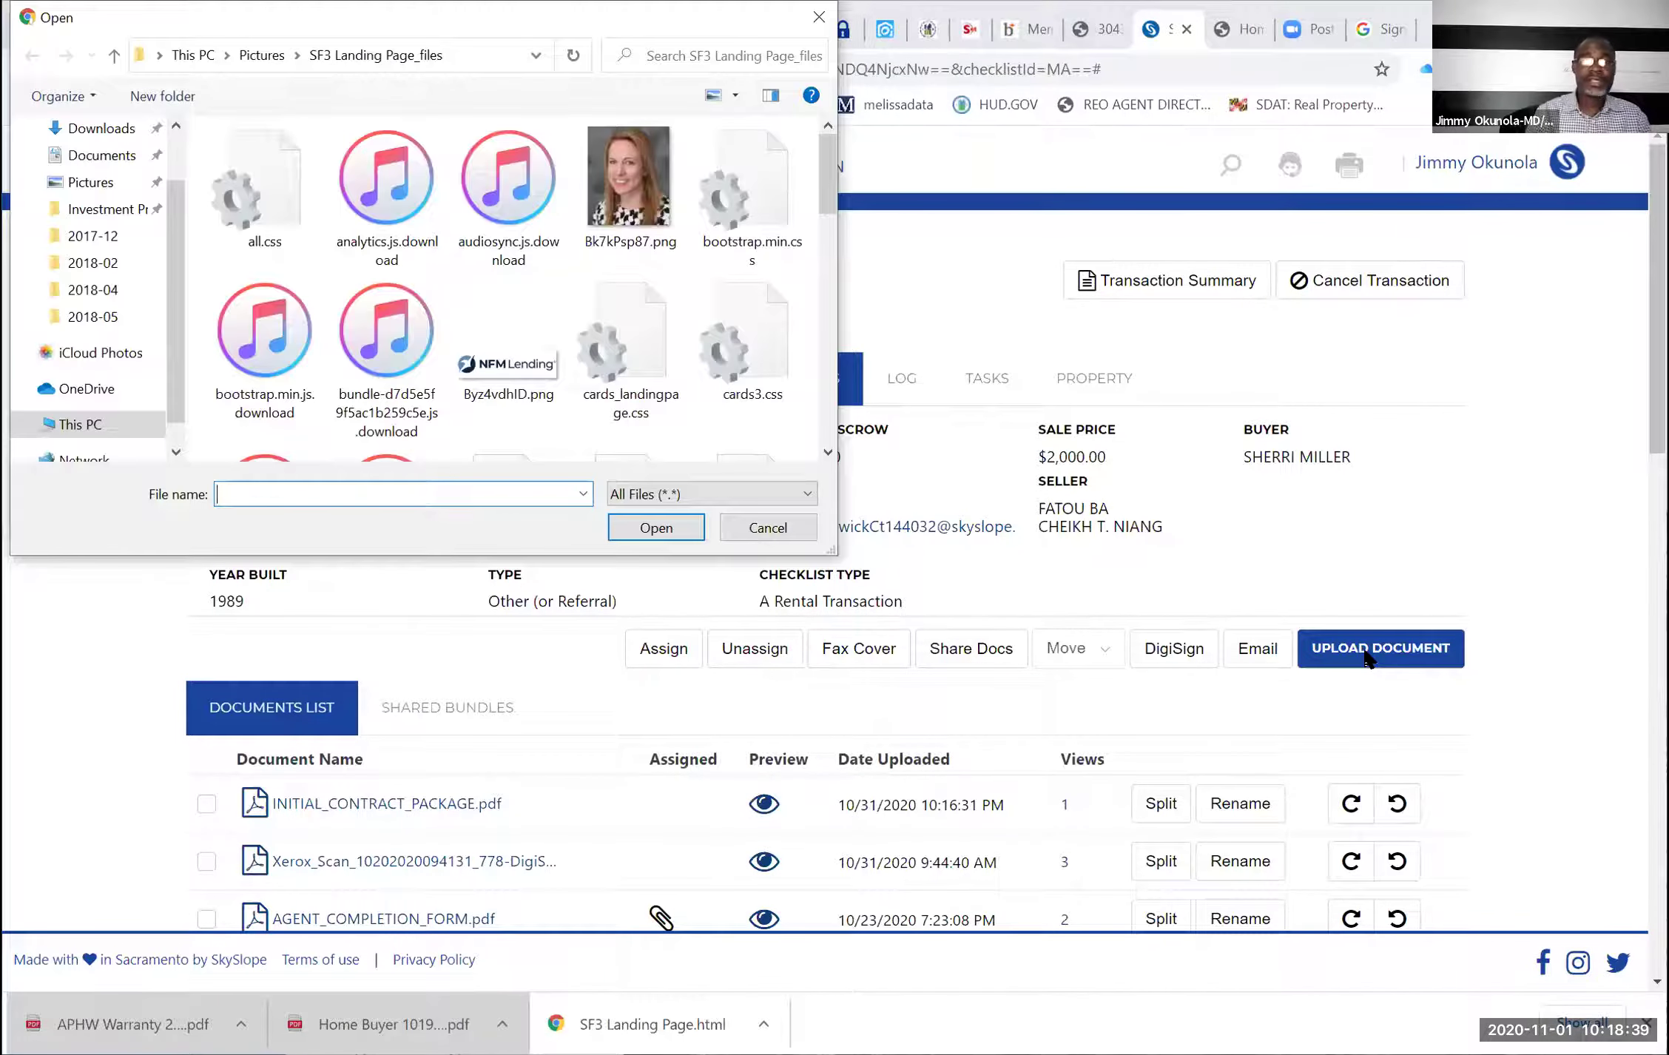
{"action": "scroll", "coordinate": [111, 181], "scroll_direction": "up", "scroll_amount": 1}
{"action": "left_click", "coordinate": [96, 174]}
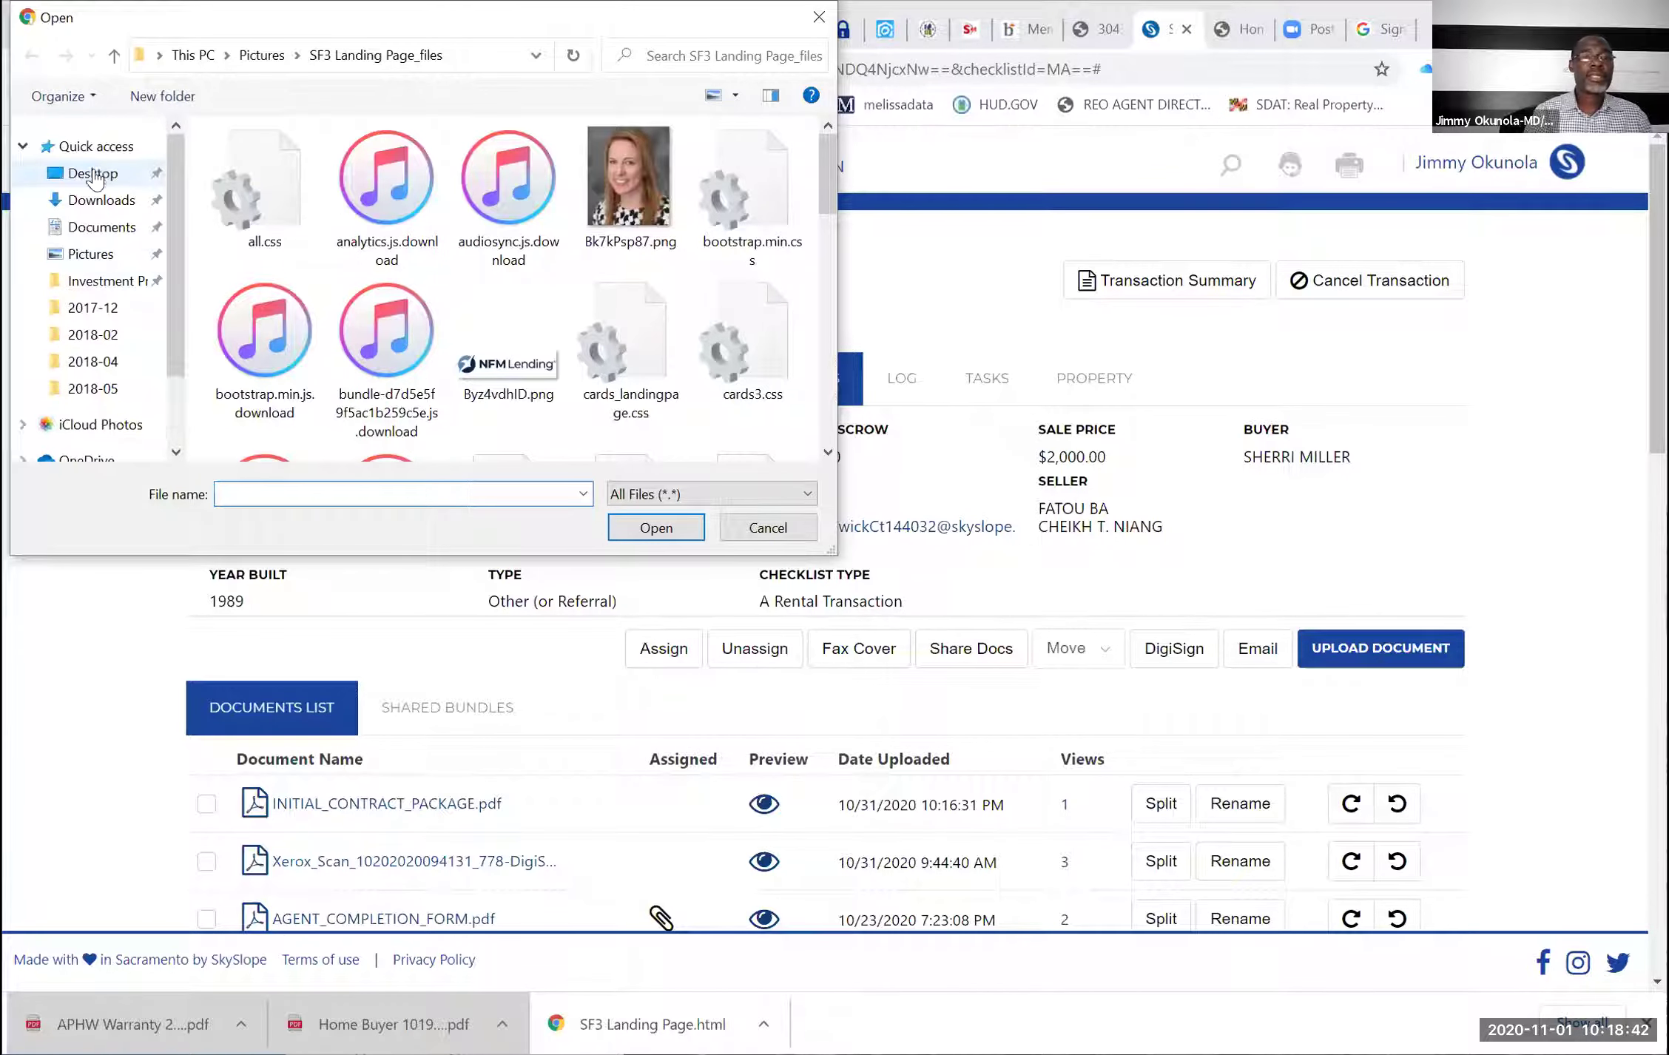
{"action": "left_click", "coordinate": [302, 494]}
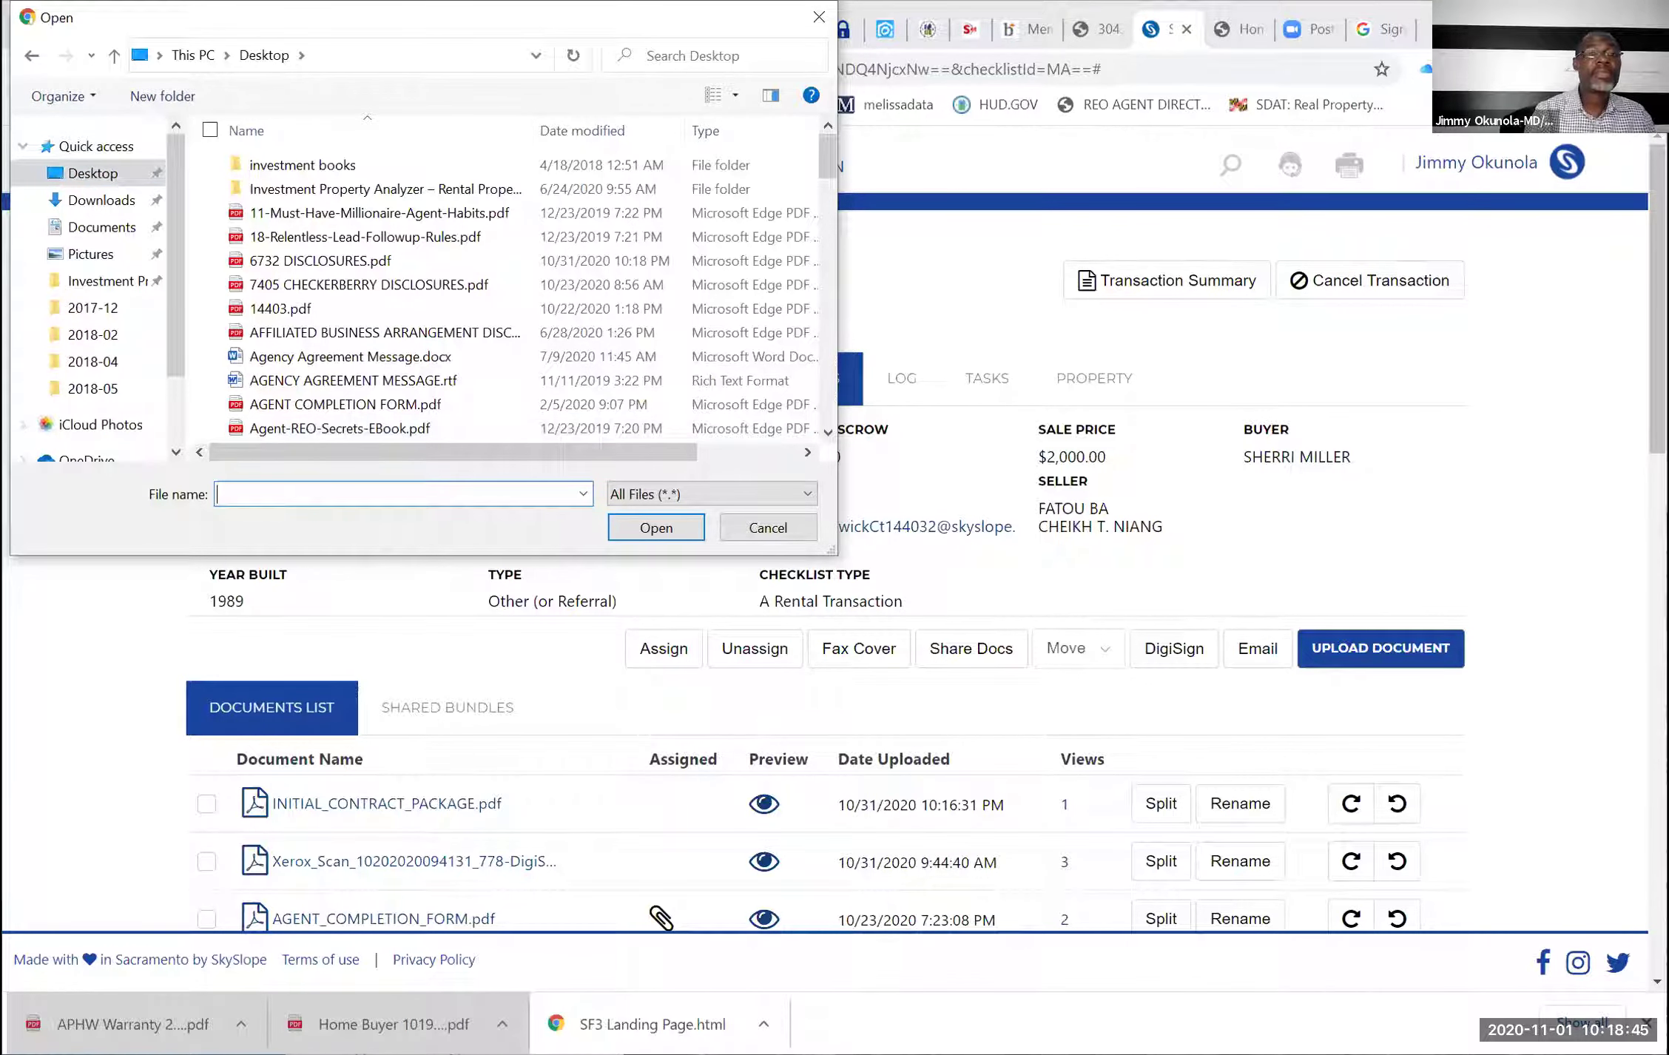
{"action": "type", "text": "67"}
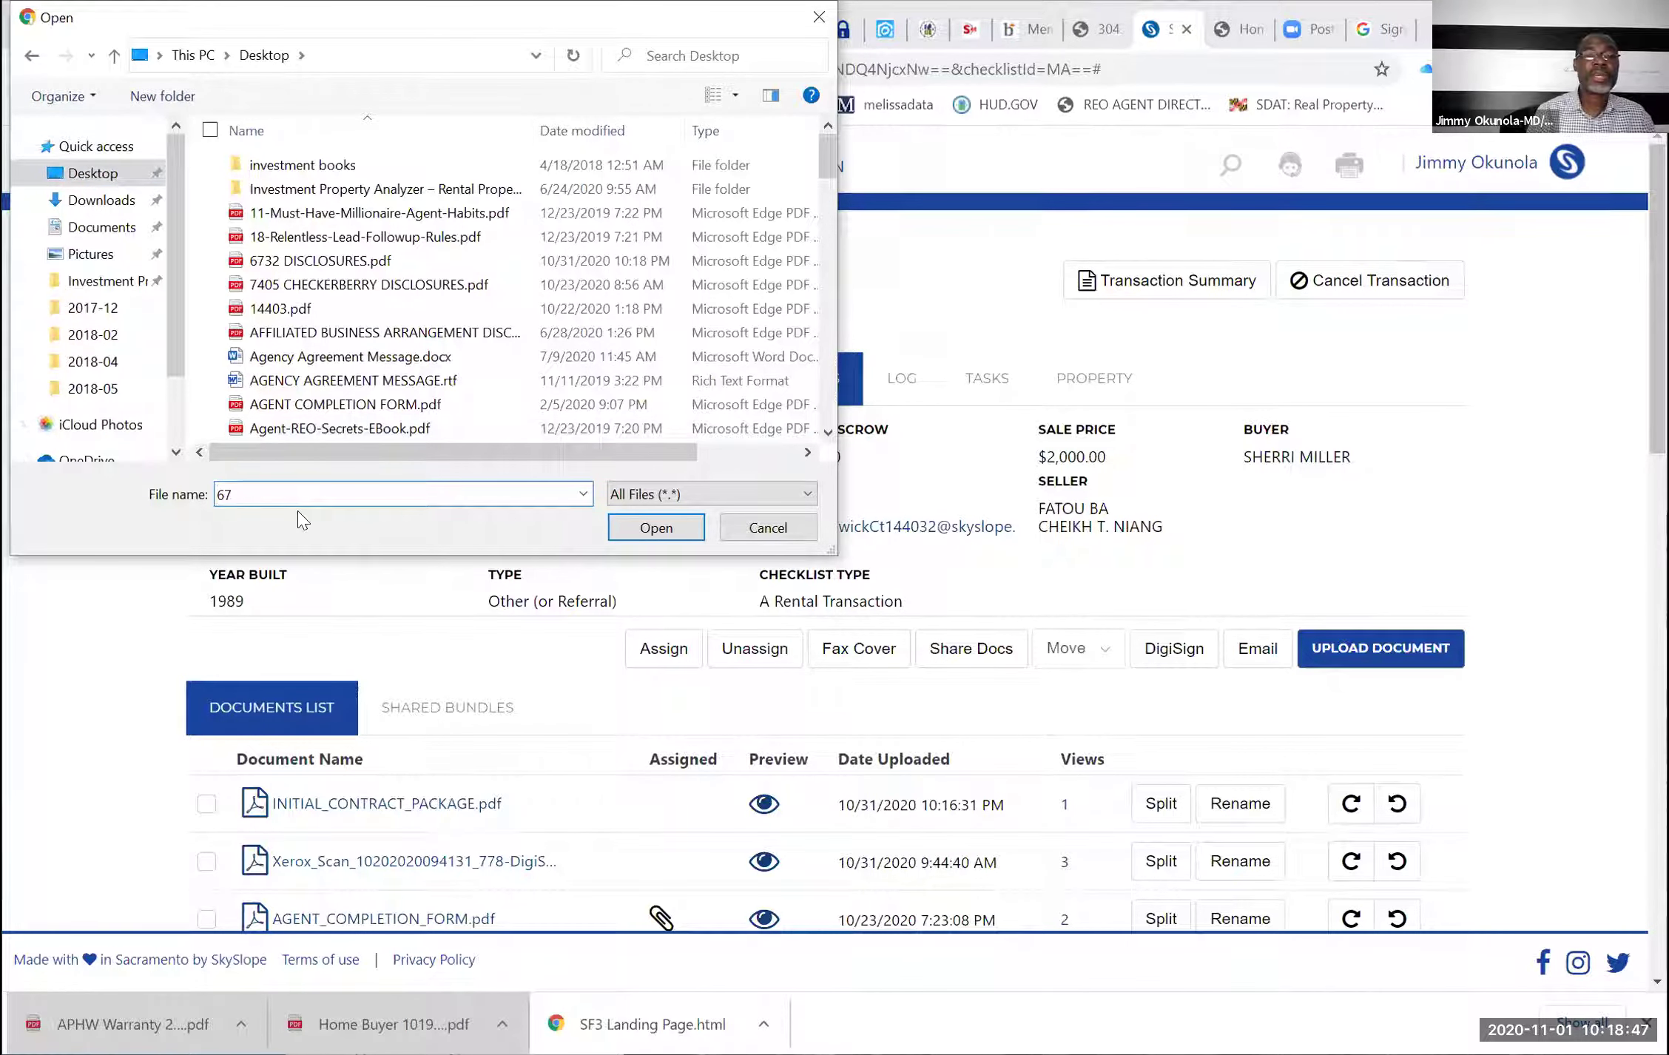
{"action": "left_click", "coordinate": [636, 528]}
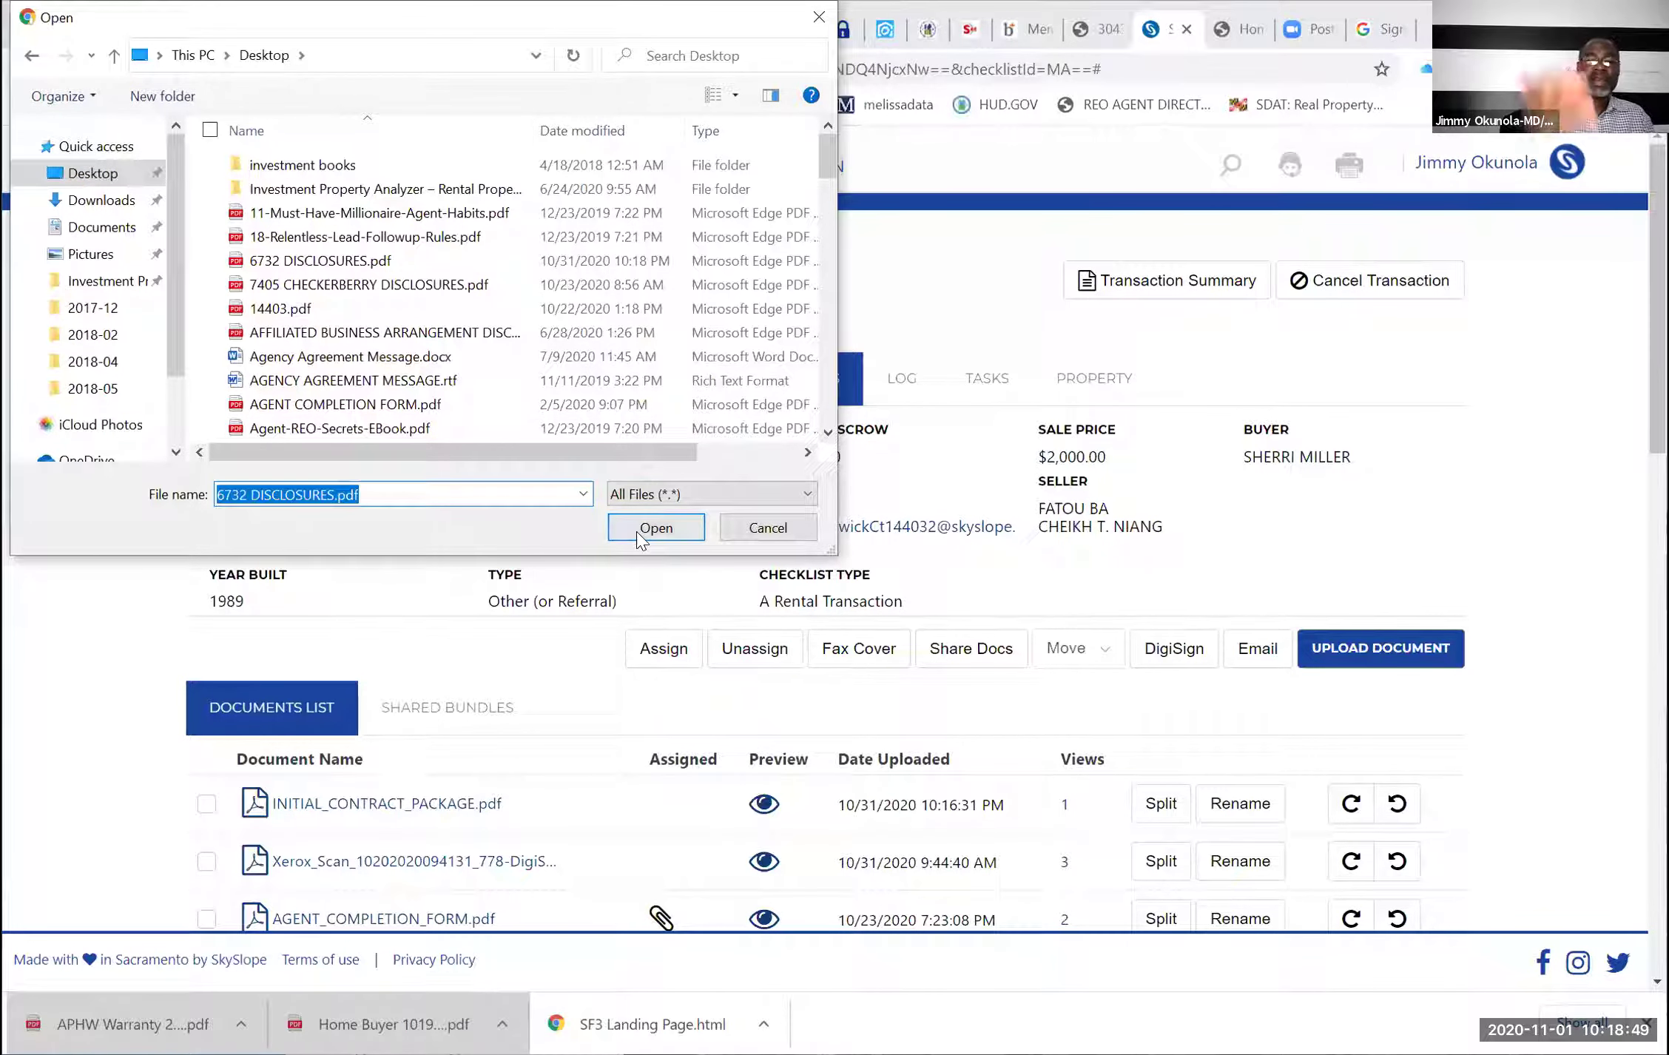
{"action": "left_click", "coordinate": [636, 528]}
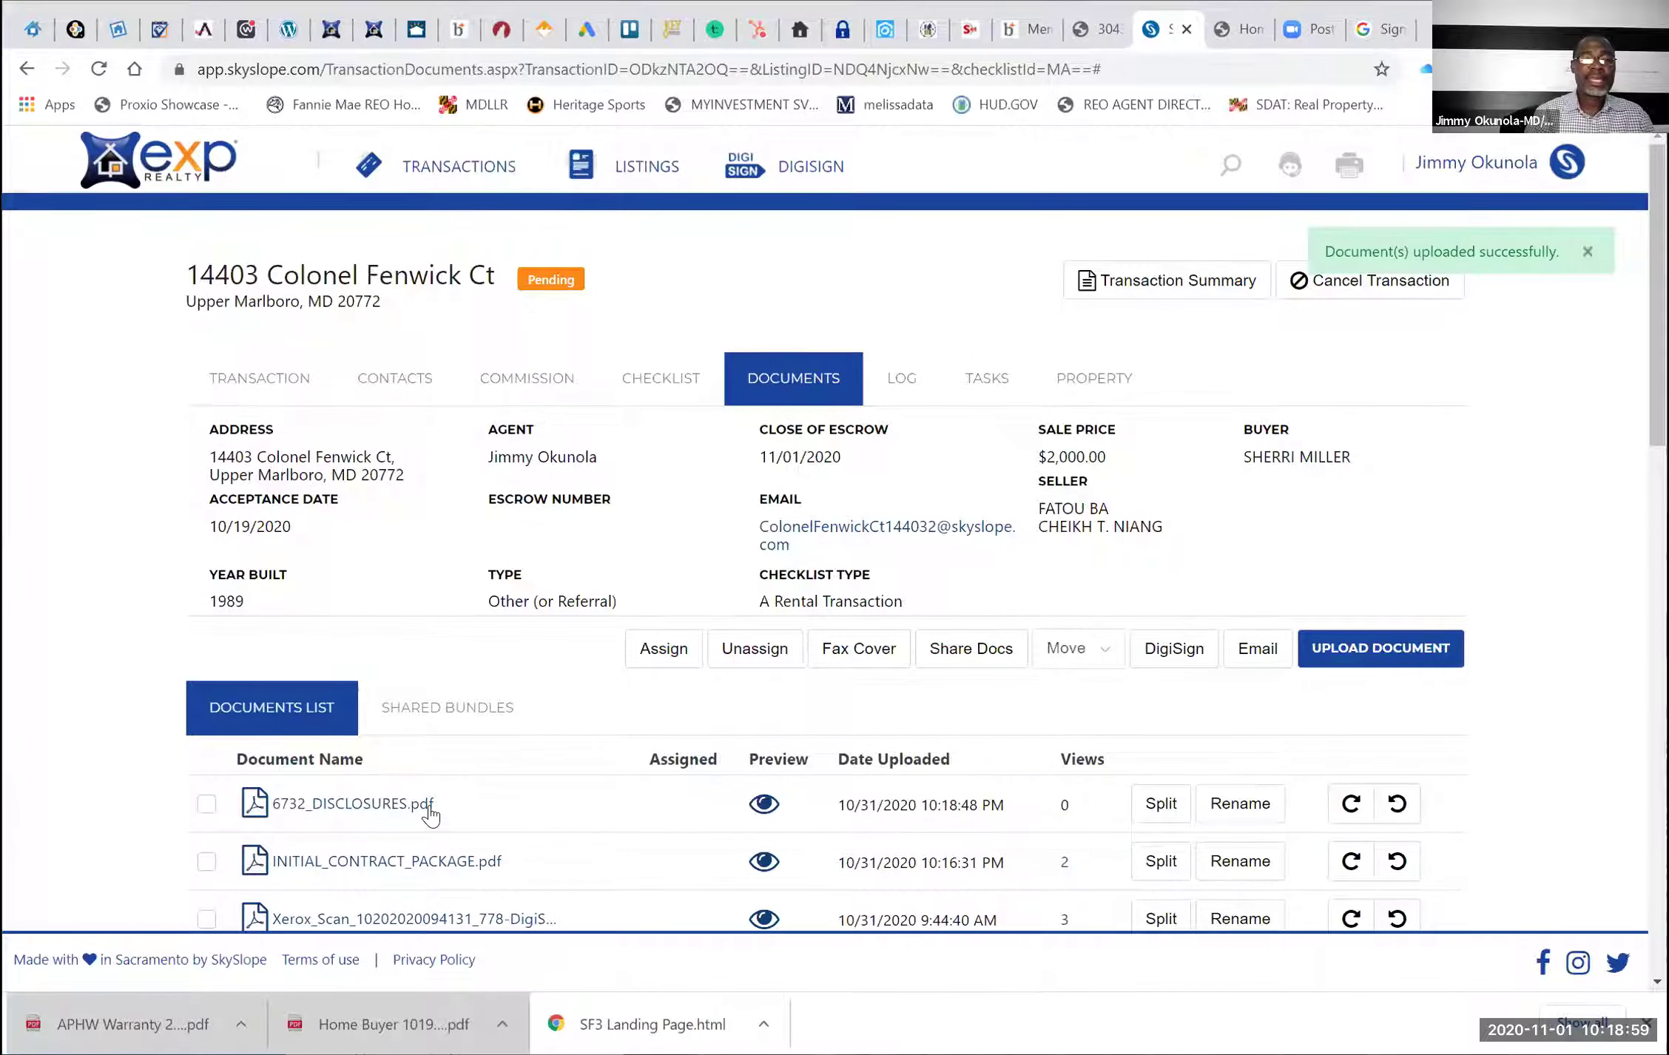
Check, then uncheck, the 6732_DISCLOSURES.pdf and INITIAL_CONTRACT_PACKAGE.pdf document boxes
{"action": "scroll", "coordinate": [429, 806], "scroll_direction": "down", "scroll_amount": 1}
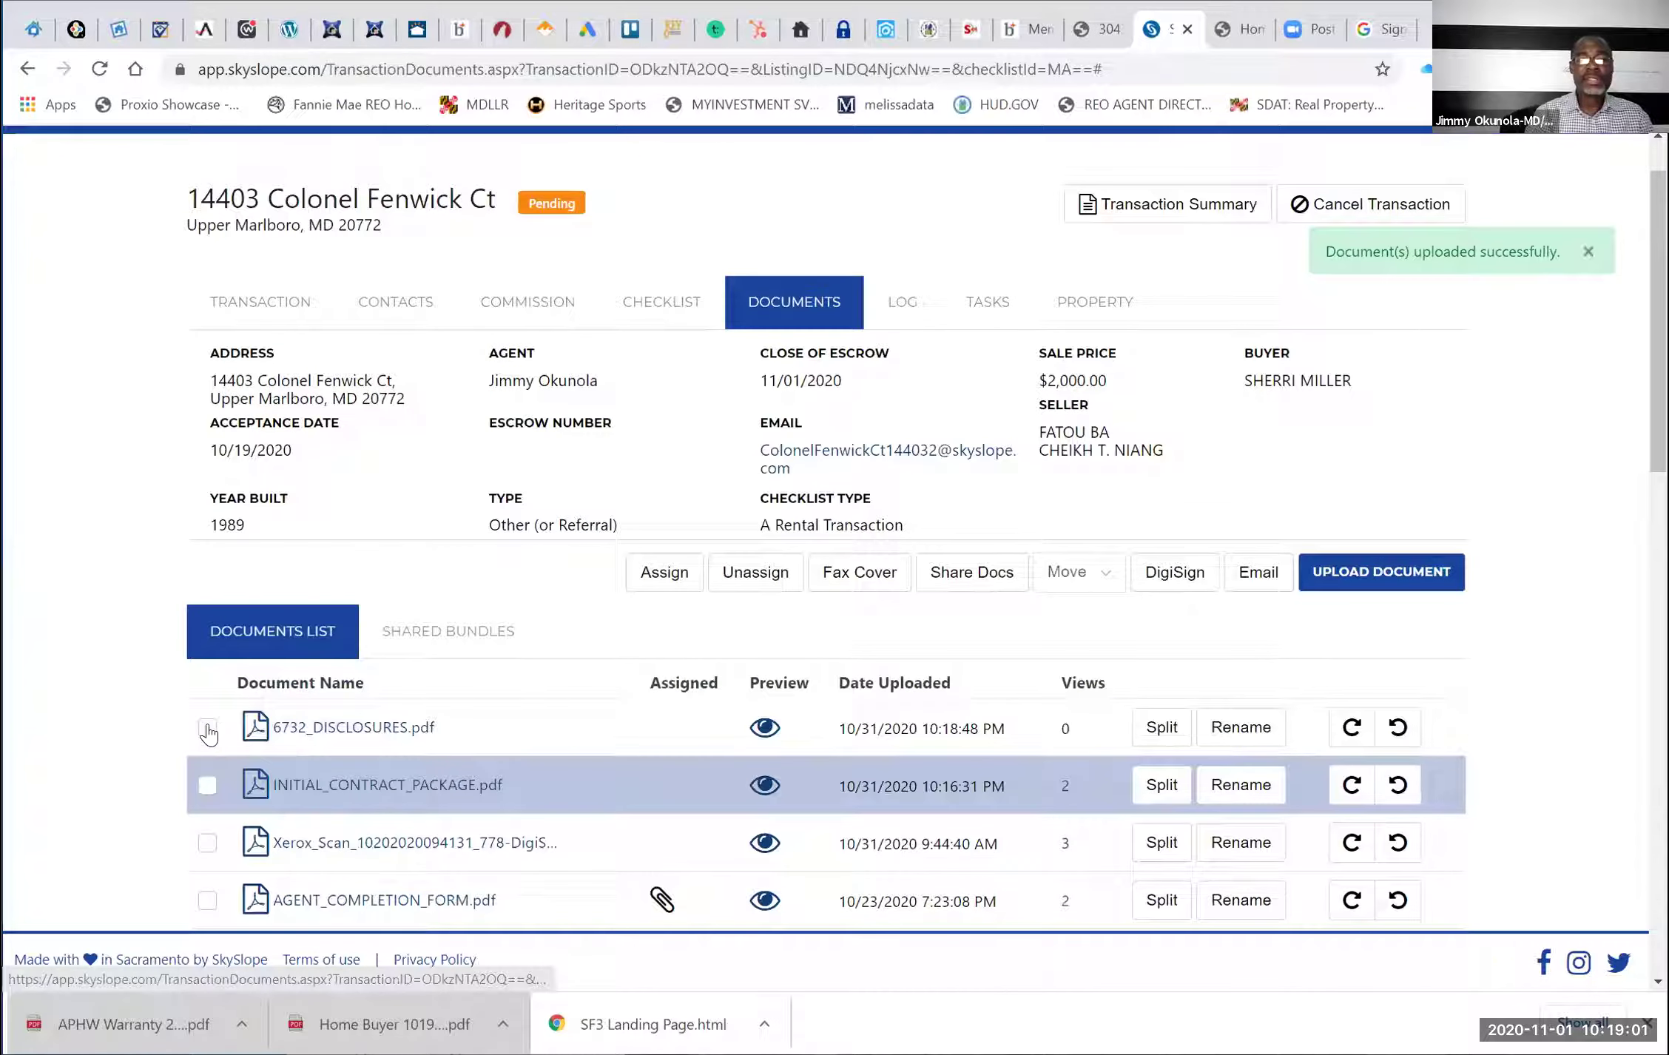
{"action": "left_click", "coordinate": [208, 729]}
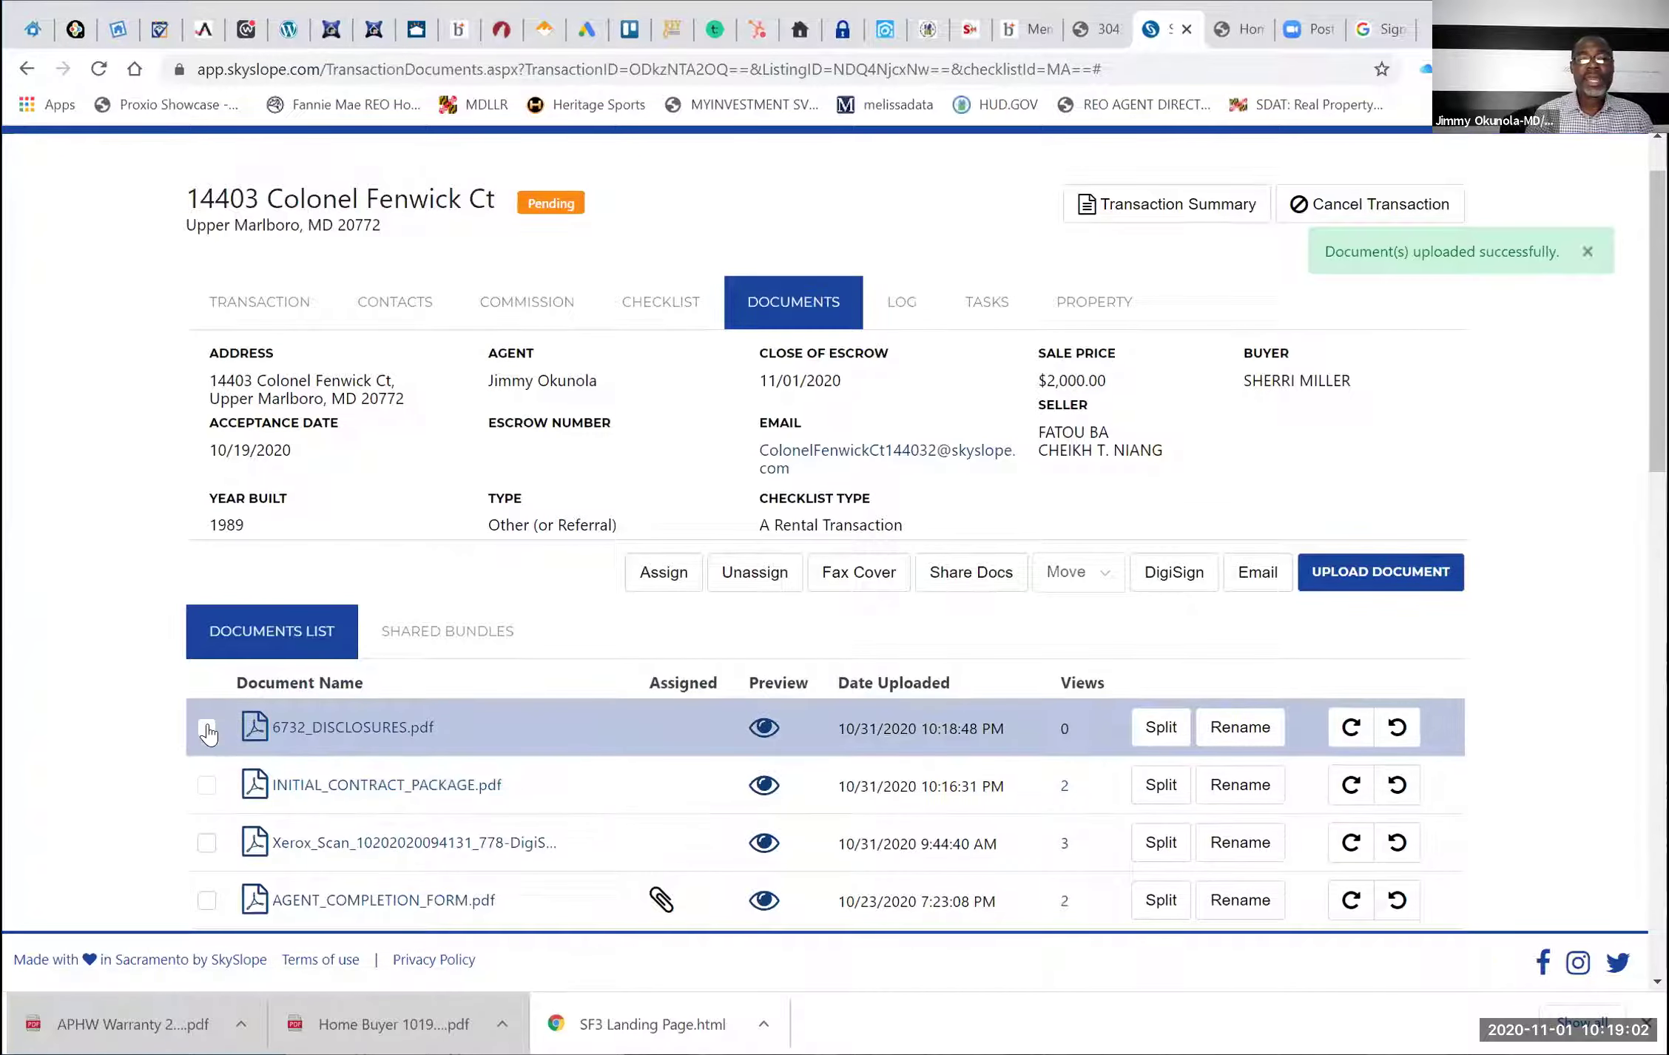
{"action": "left_click", "coordinate": [205, 786]}
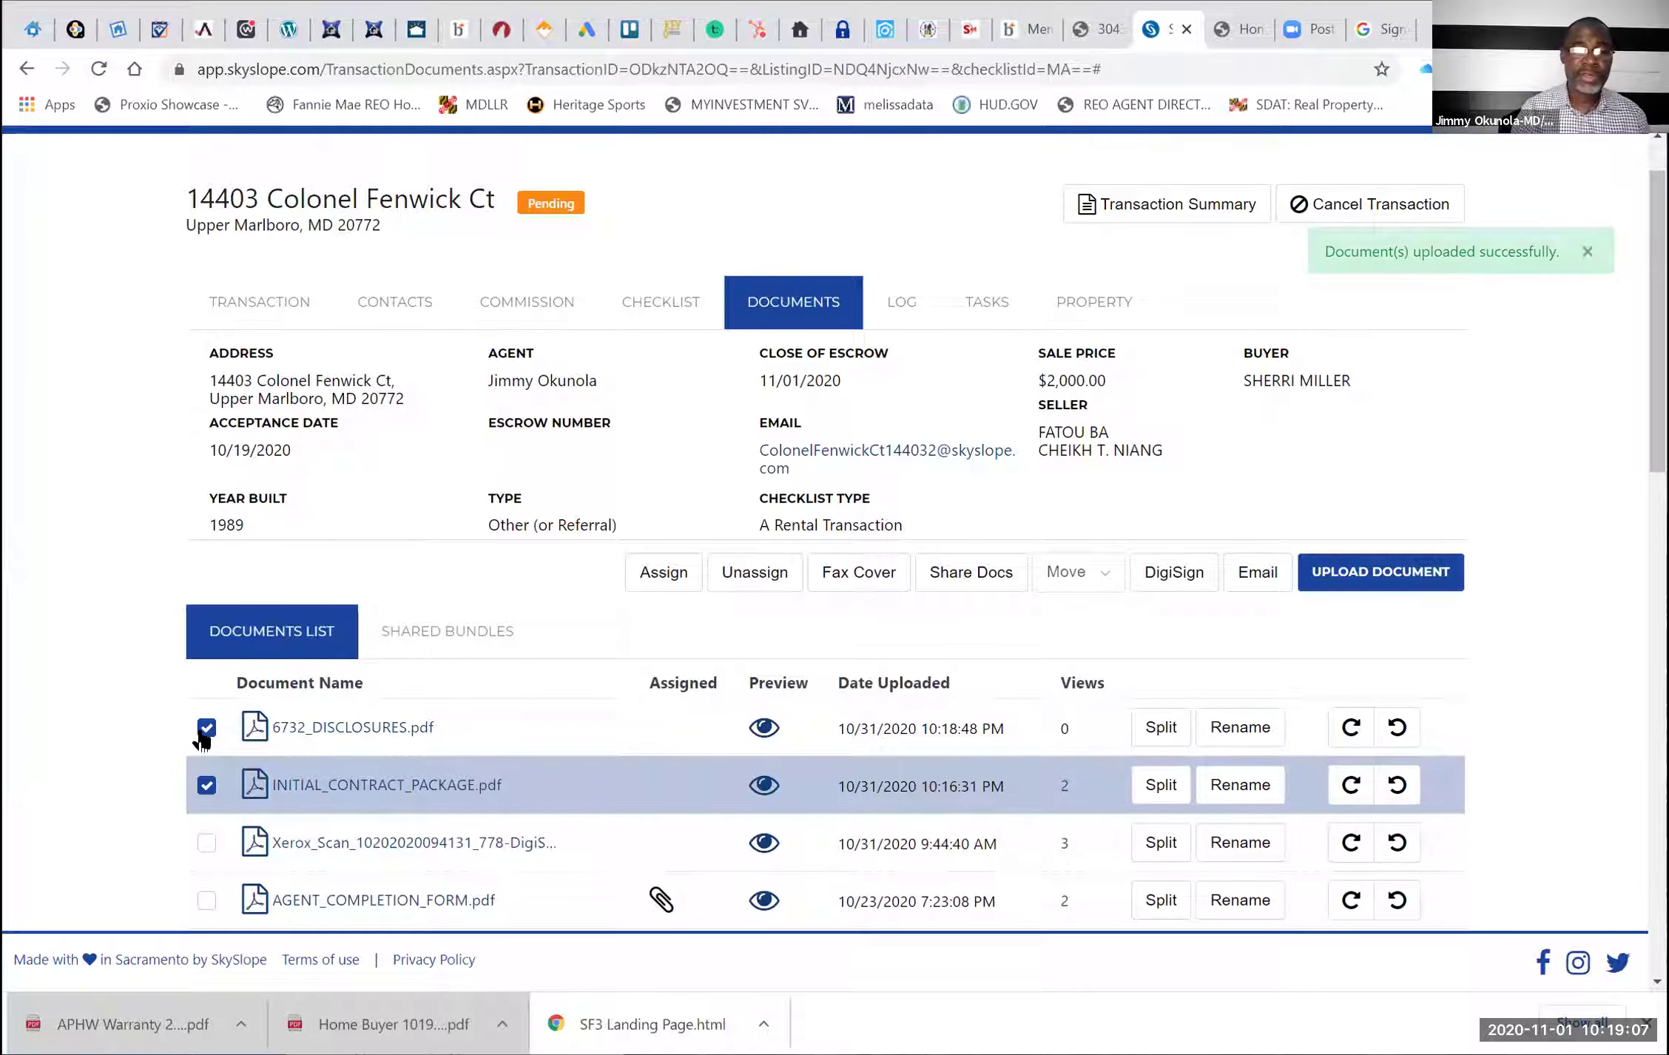
{"action": "left_click", "coordinate": [206, 727]}
{"action": "left_click", "coordinate": [206, 784]}
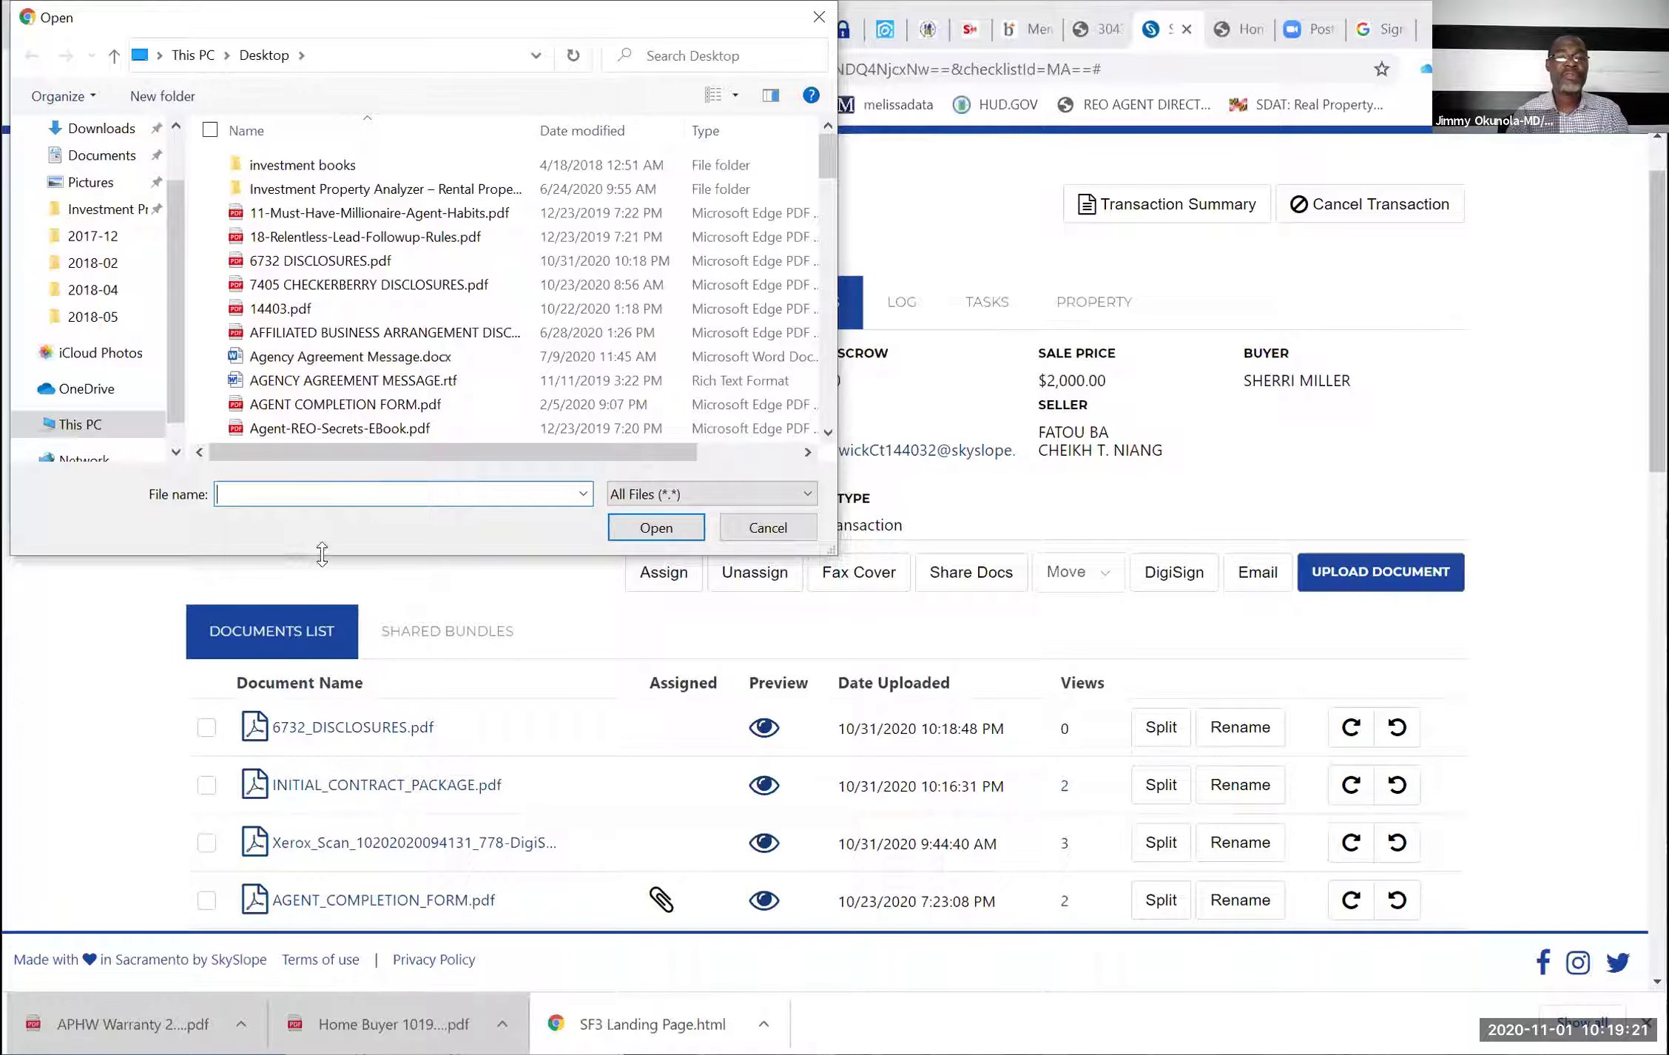
Upload Wiring_Fraud_Advisory_Notice.pdf, check it, and start a DigiSign envelope with the checked documents
{"action": "key", "text": "Down"}
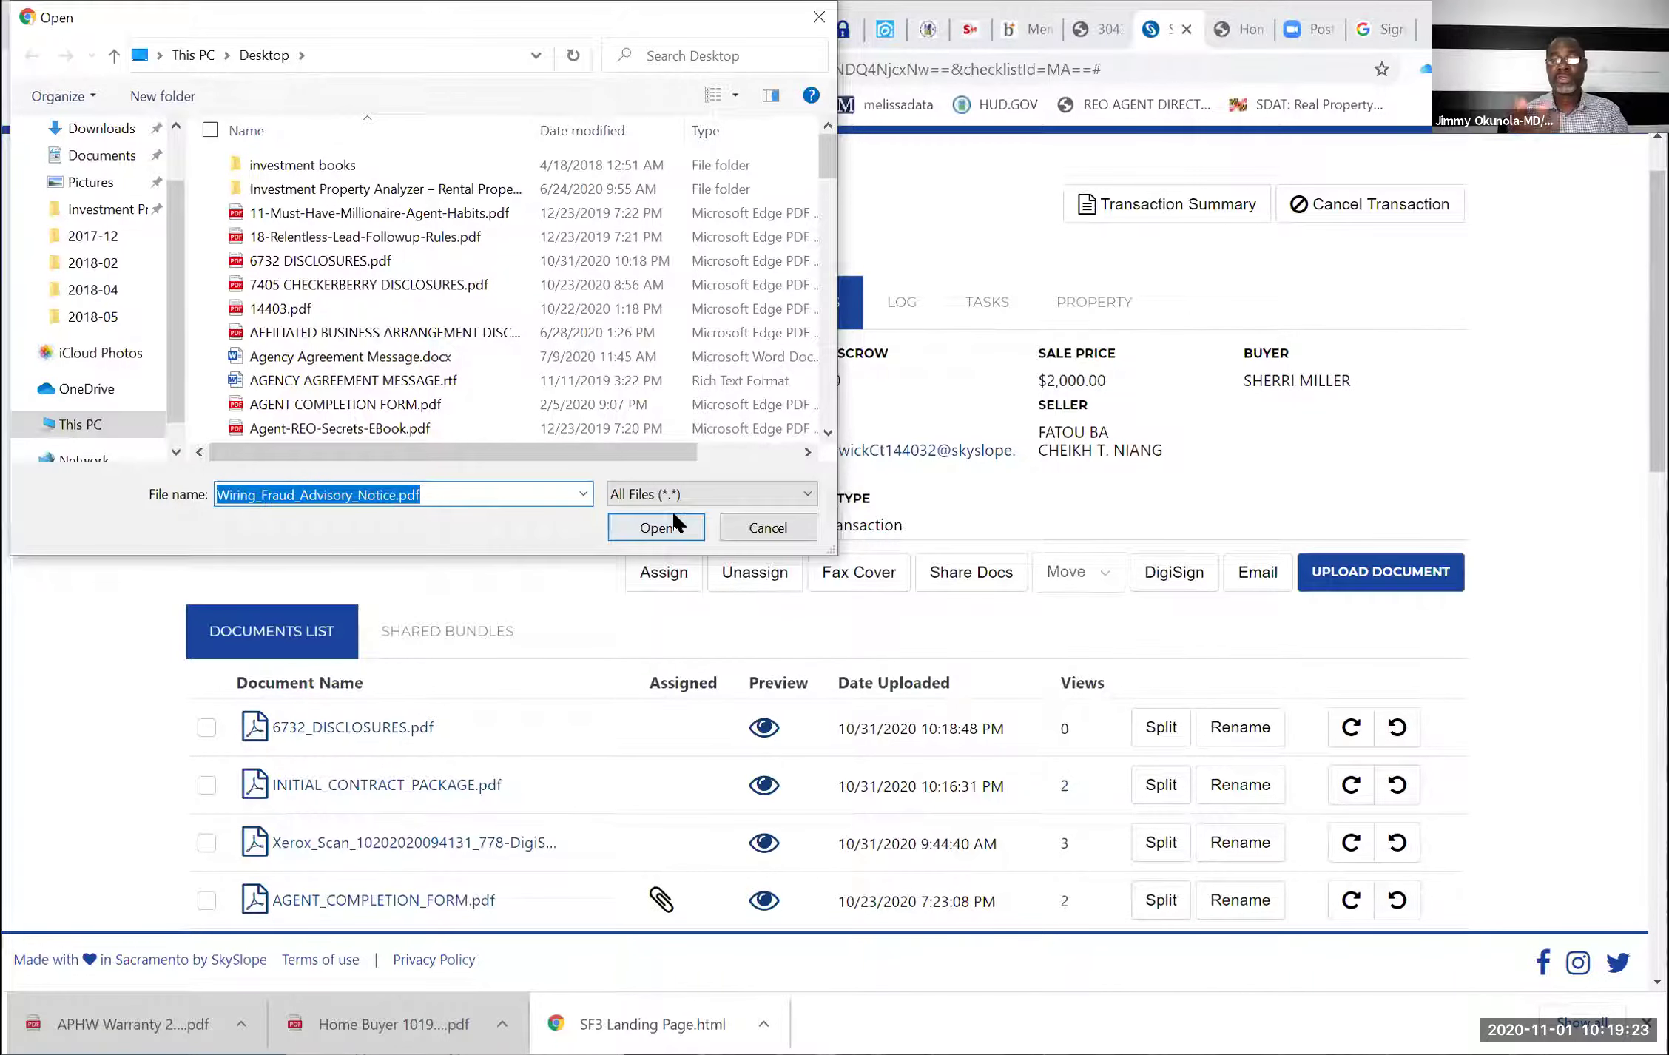
{"action": "left_click", "coordinate": [656, 528]}
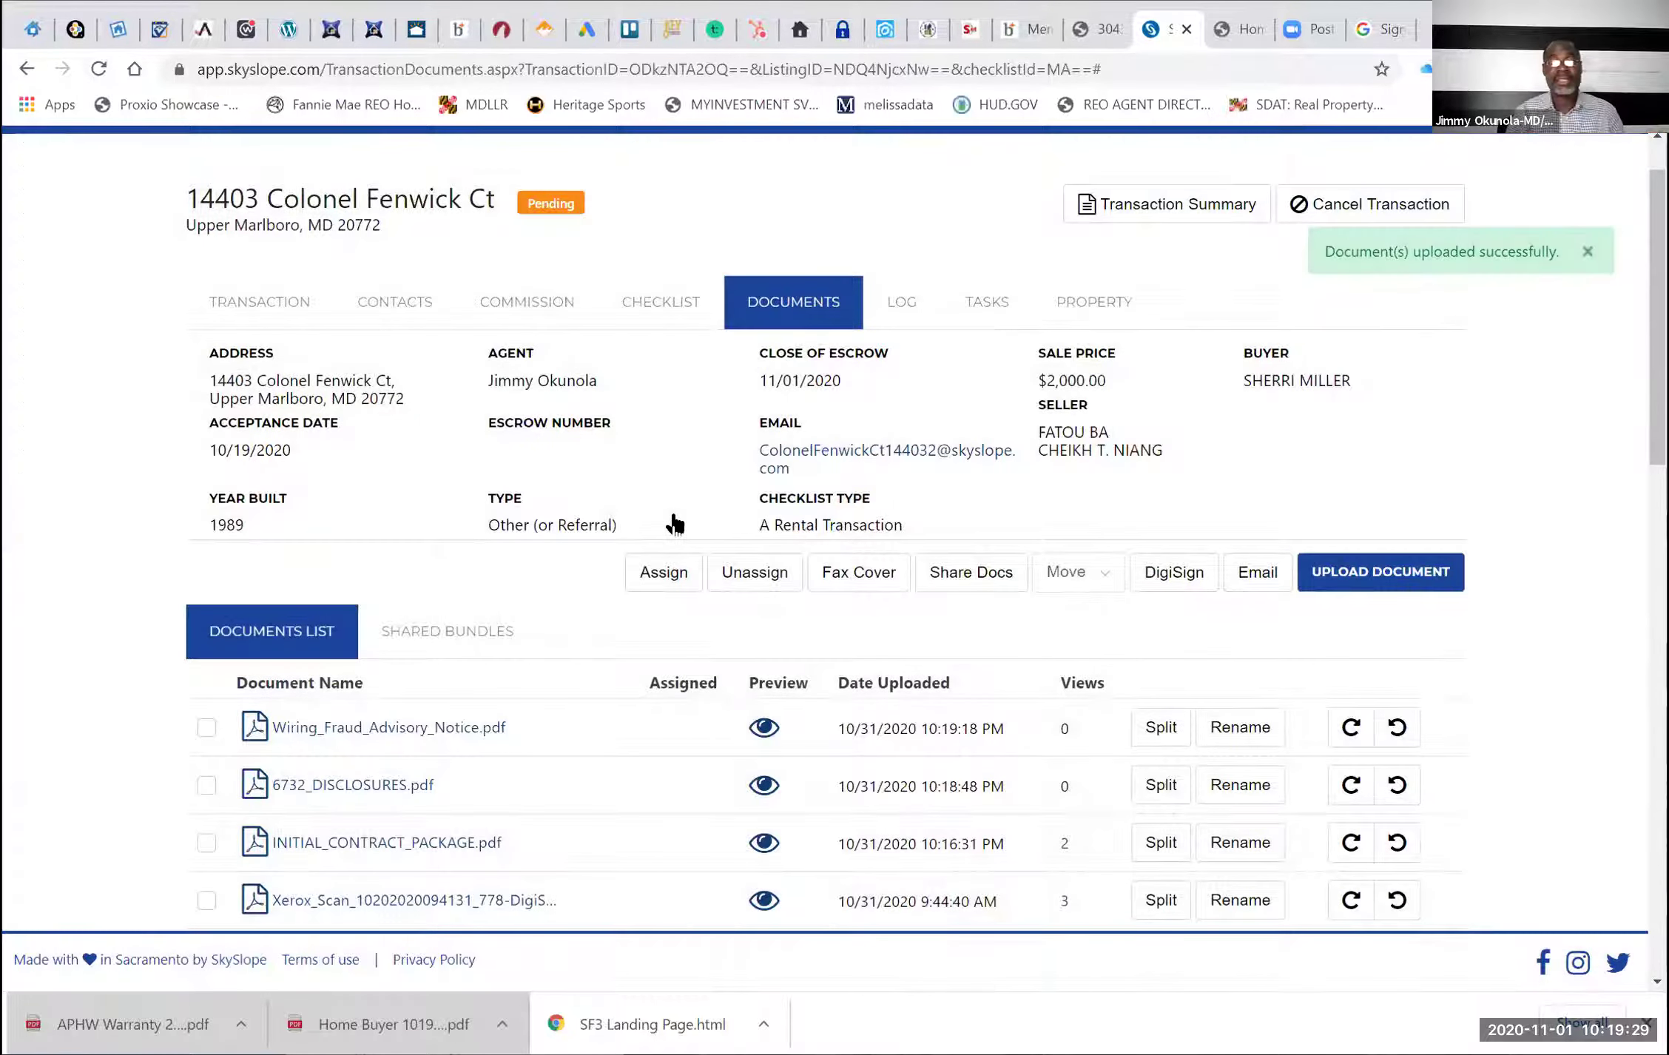
{"action": "left_click", "coordinate": [211, 735]}
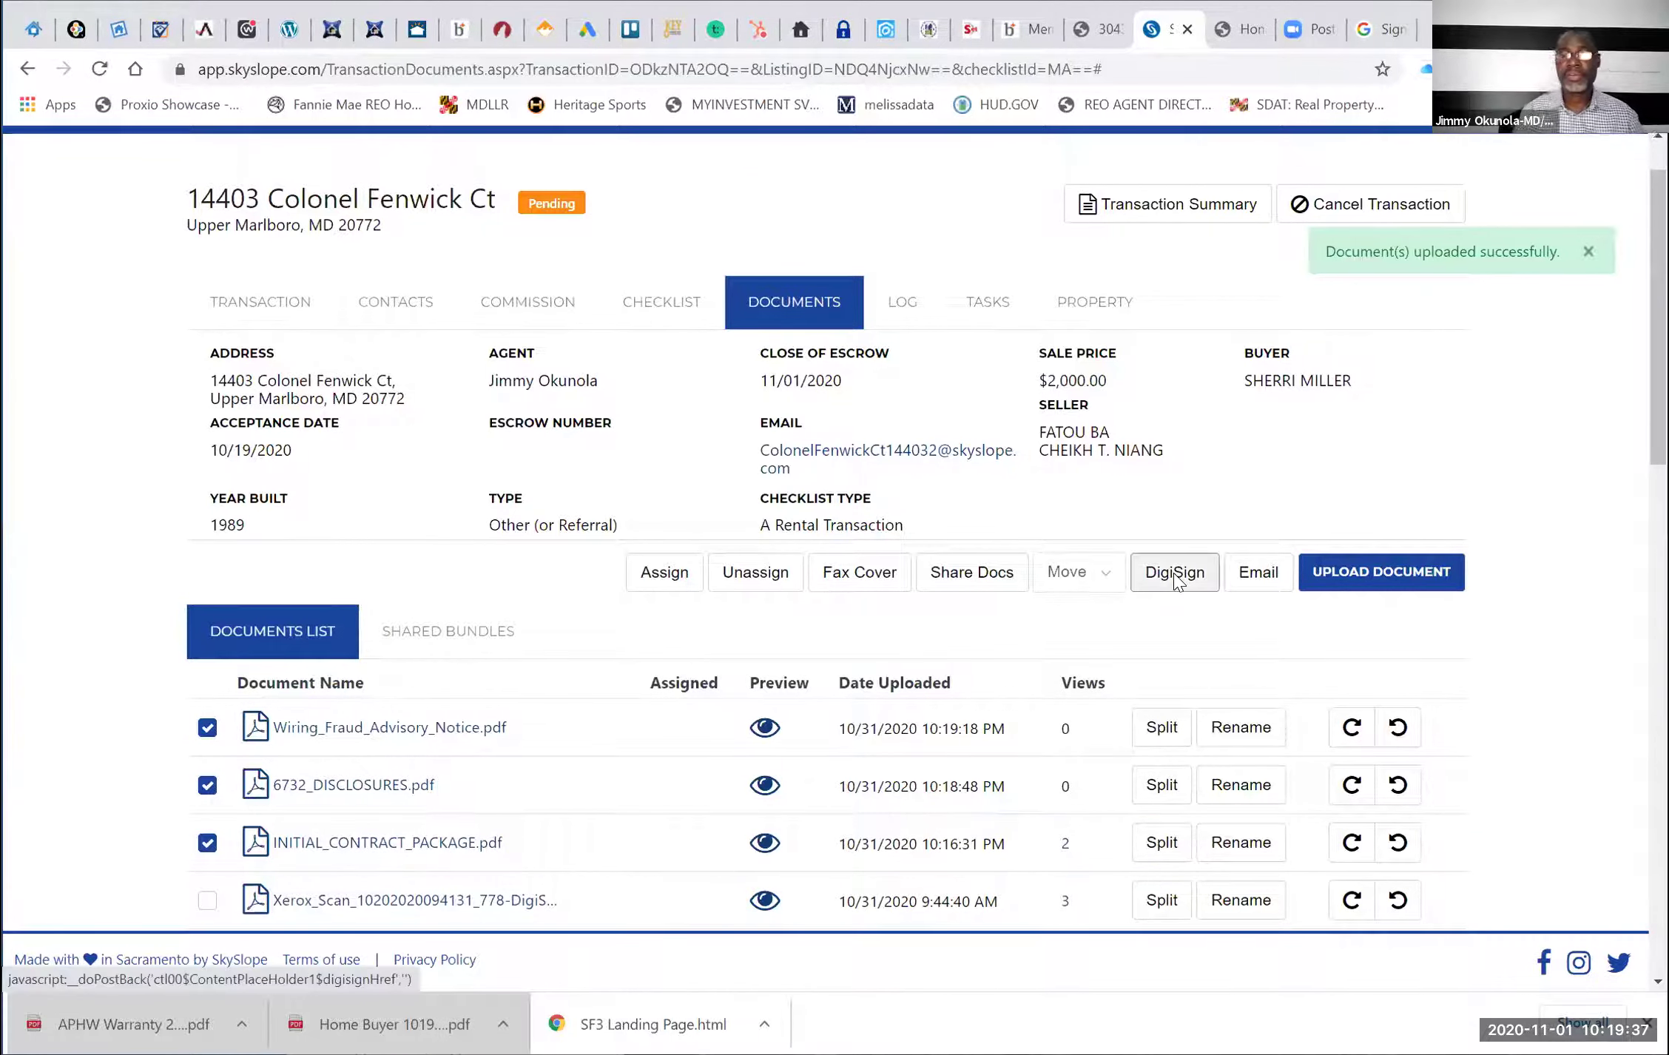
{"action": "left_click", "coordinate": [1175, 578]}
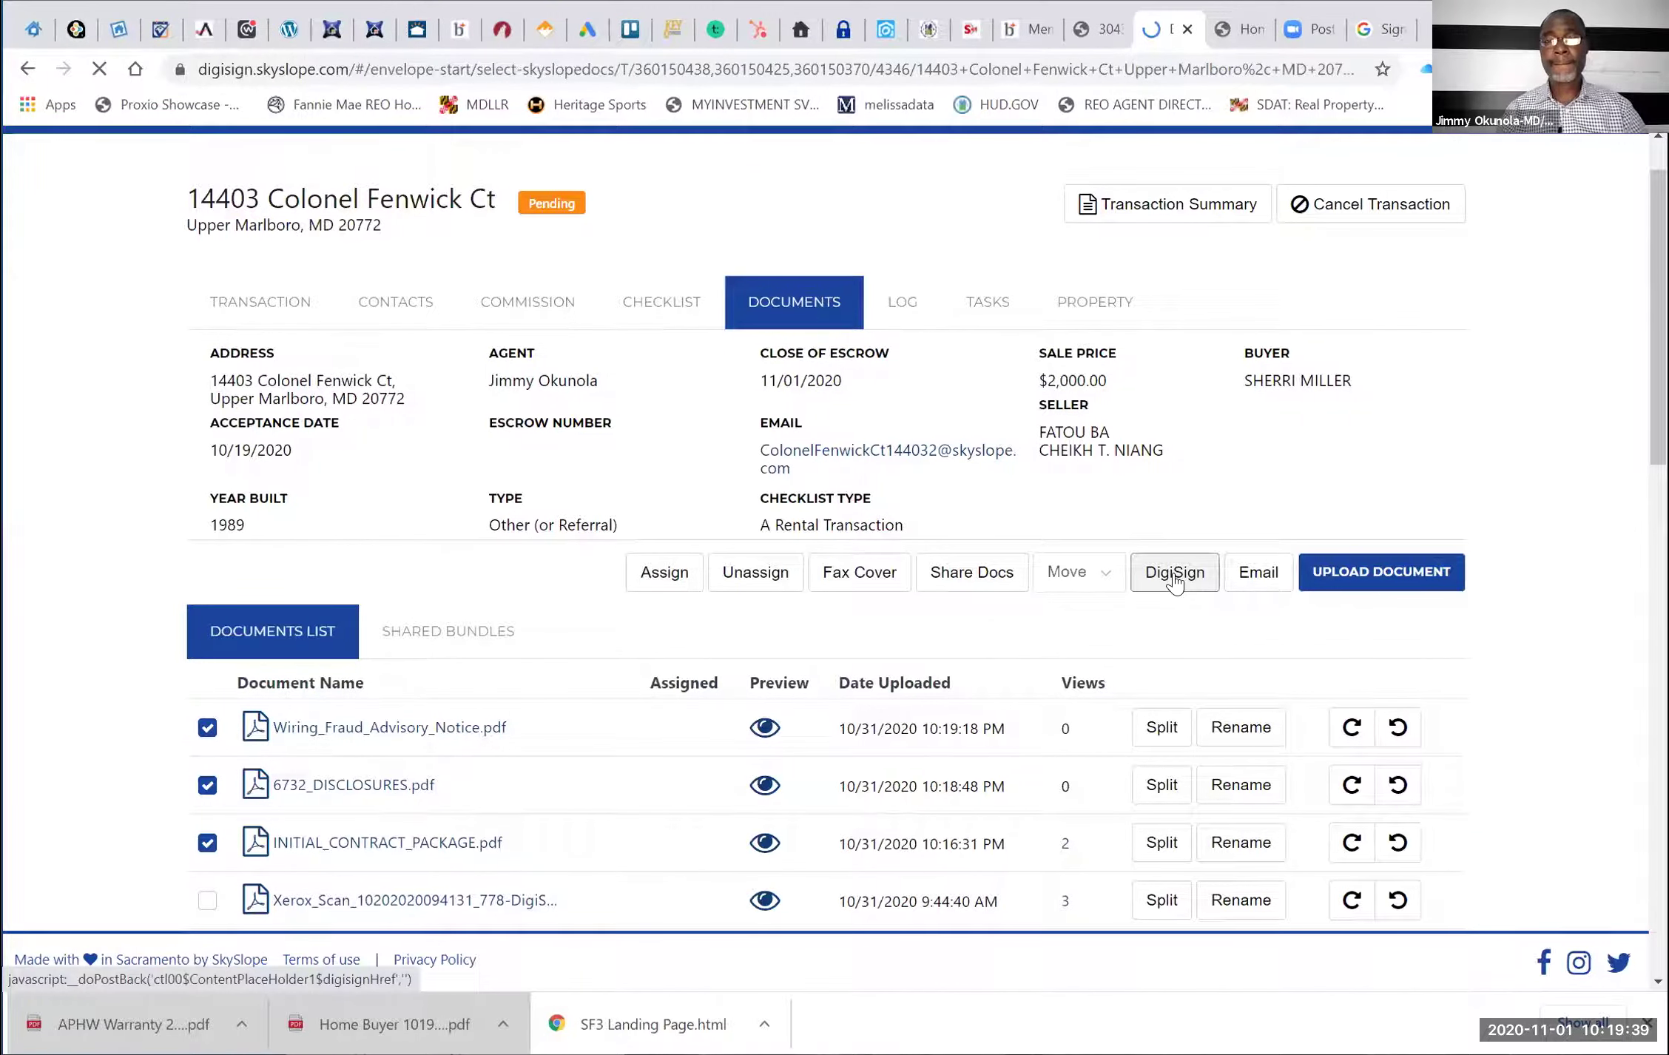
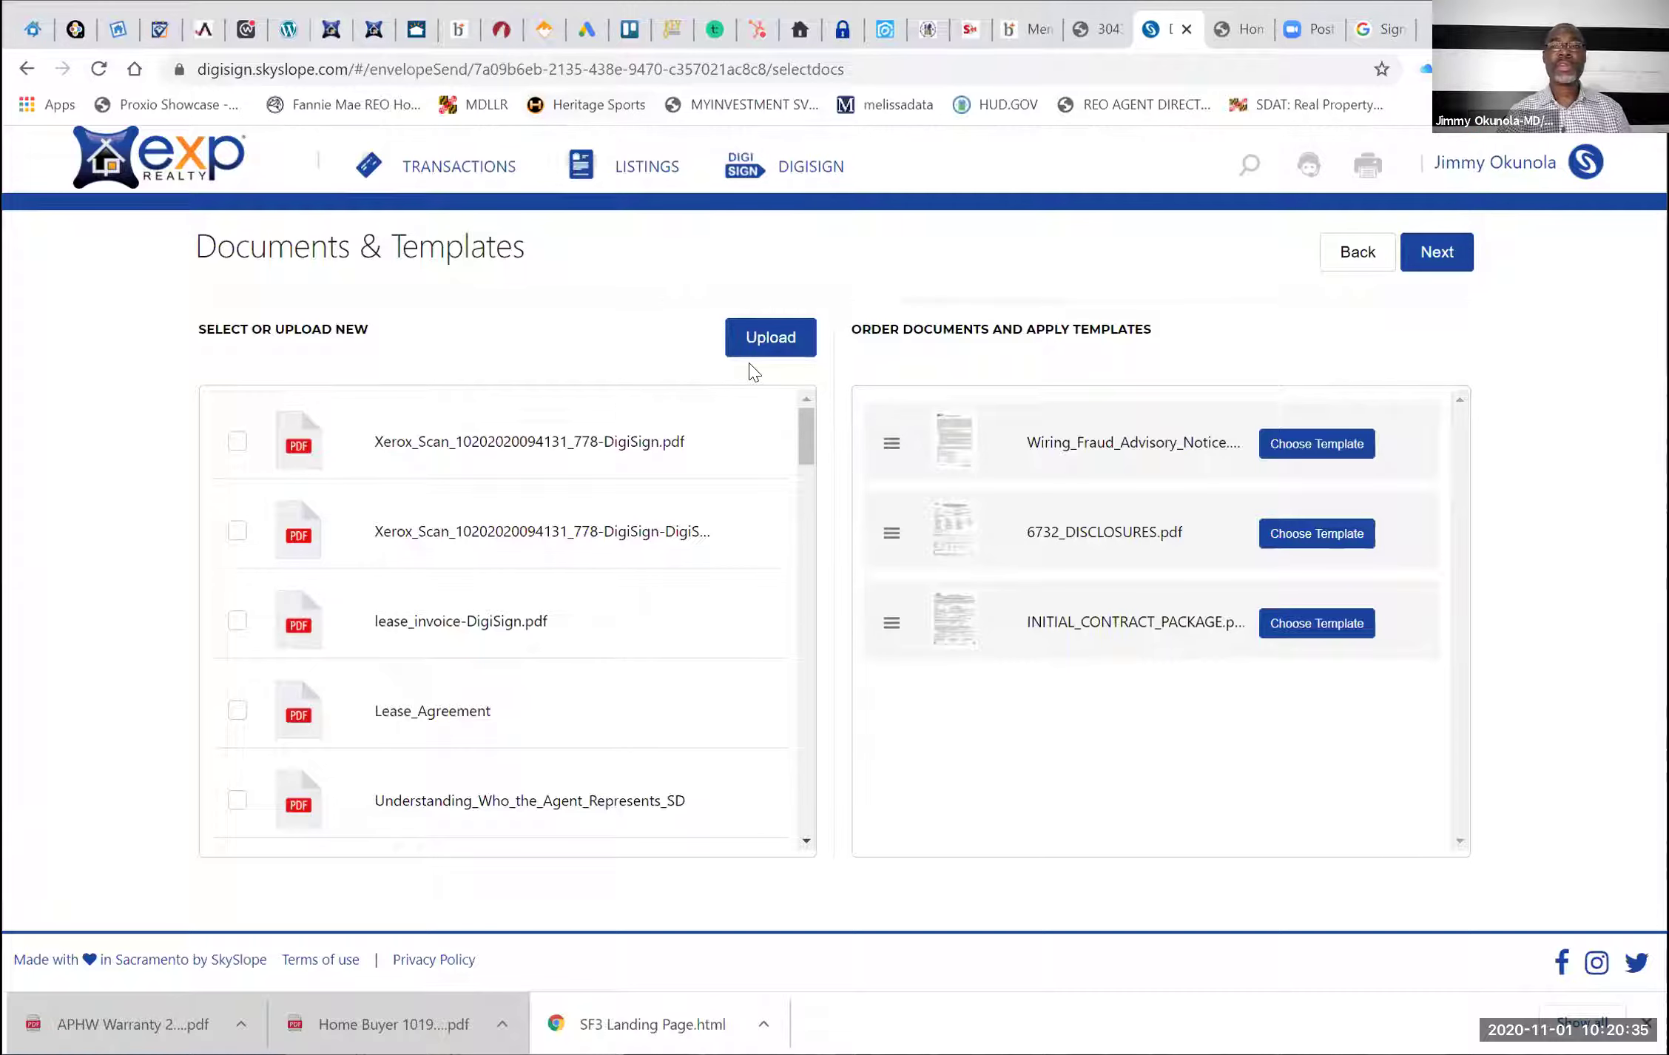
Back out of the DigiSign envelope and open the pending rental transaction closing 11/01/2020
{"action": "left_click", "coordinate": [1360, 255]}
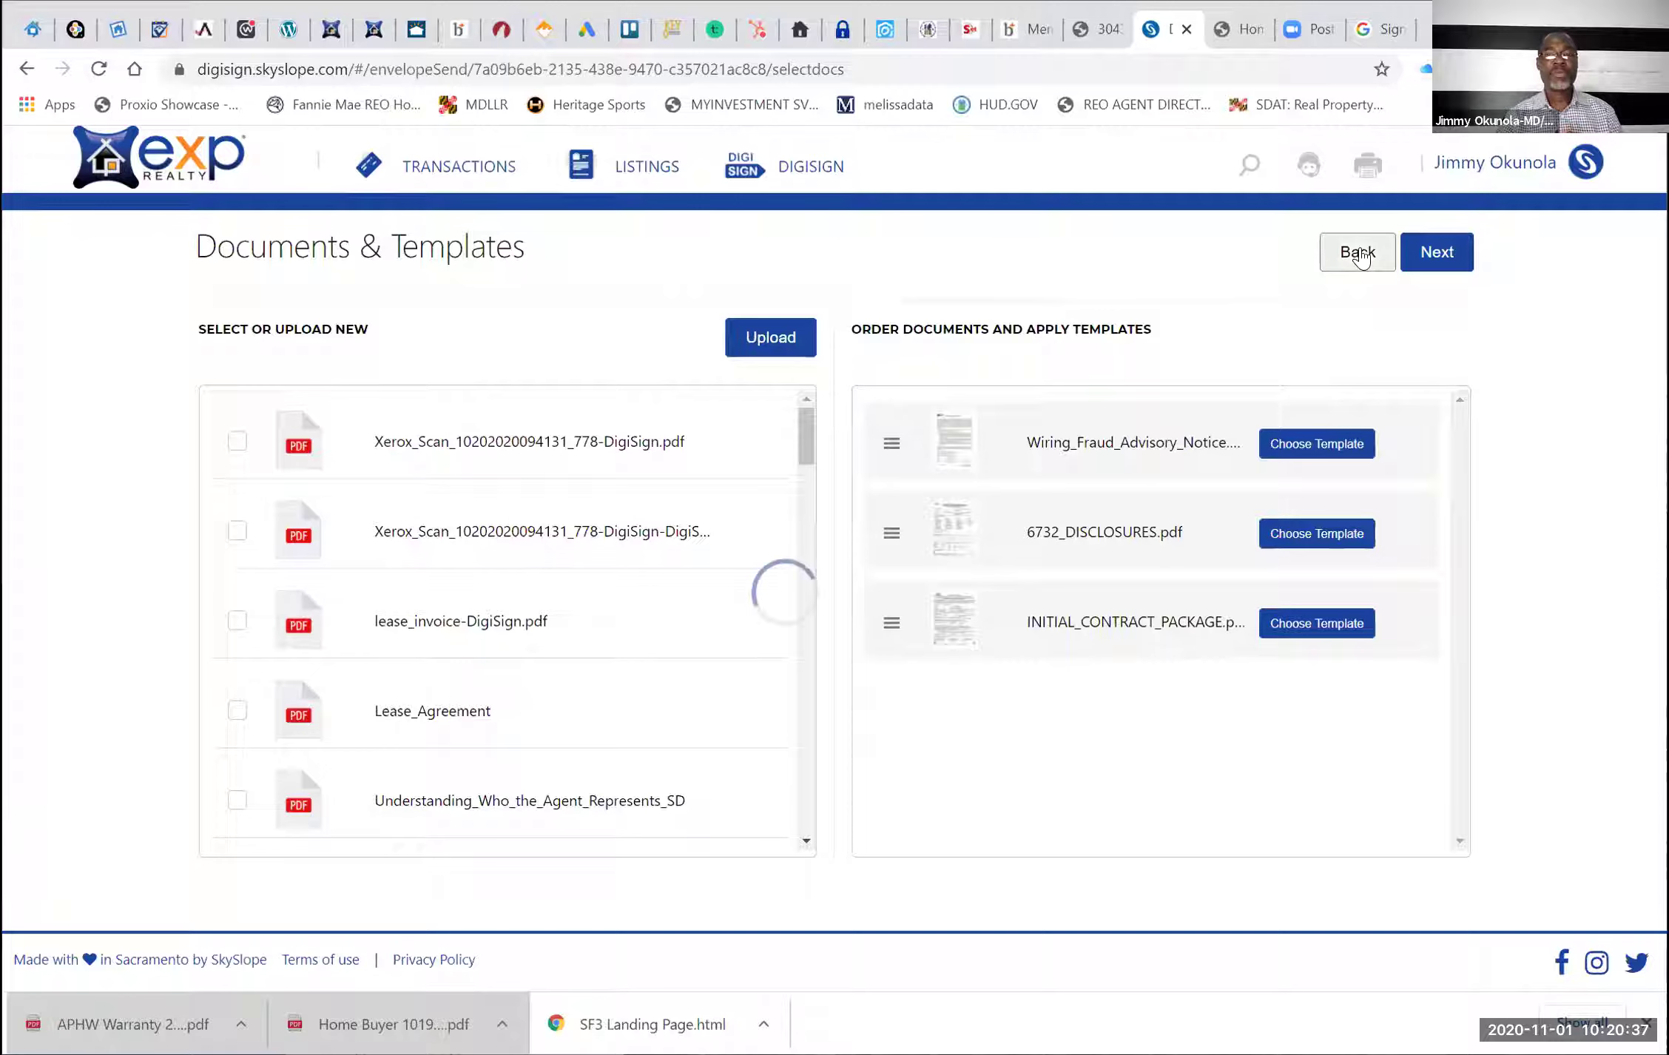
{"action": "left_click", "coordinate": [1270, 263]}
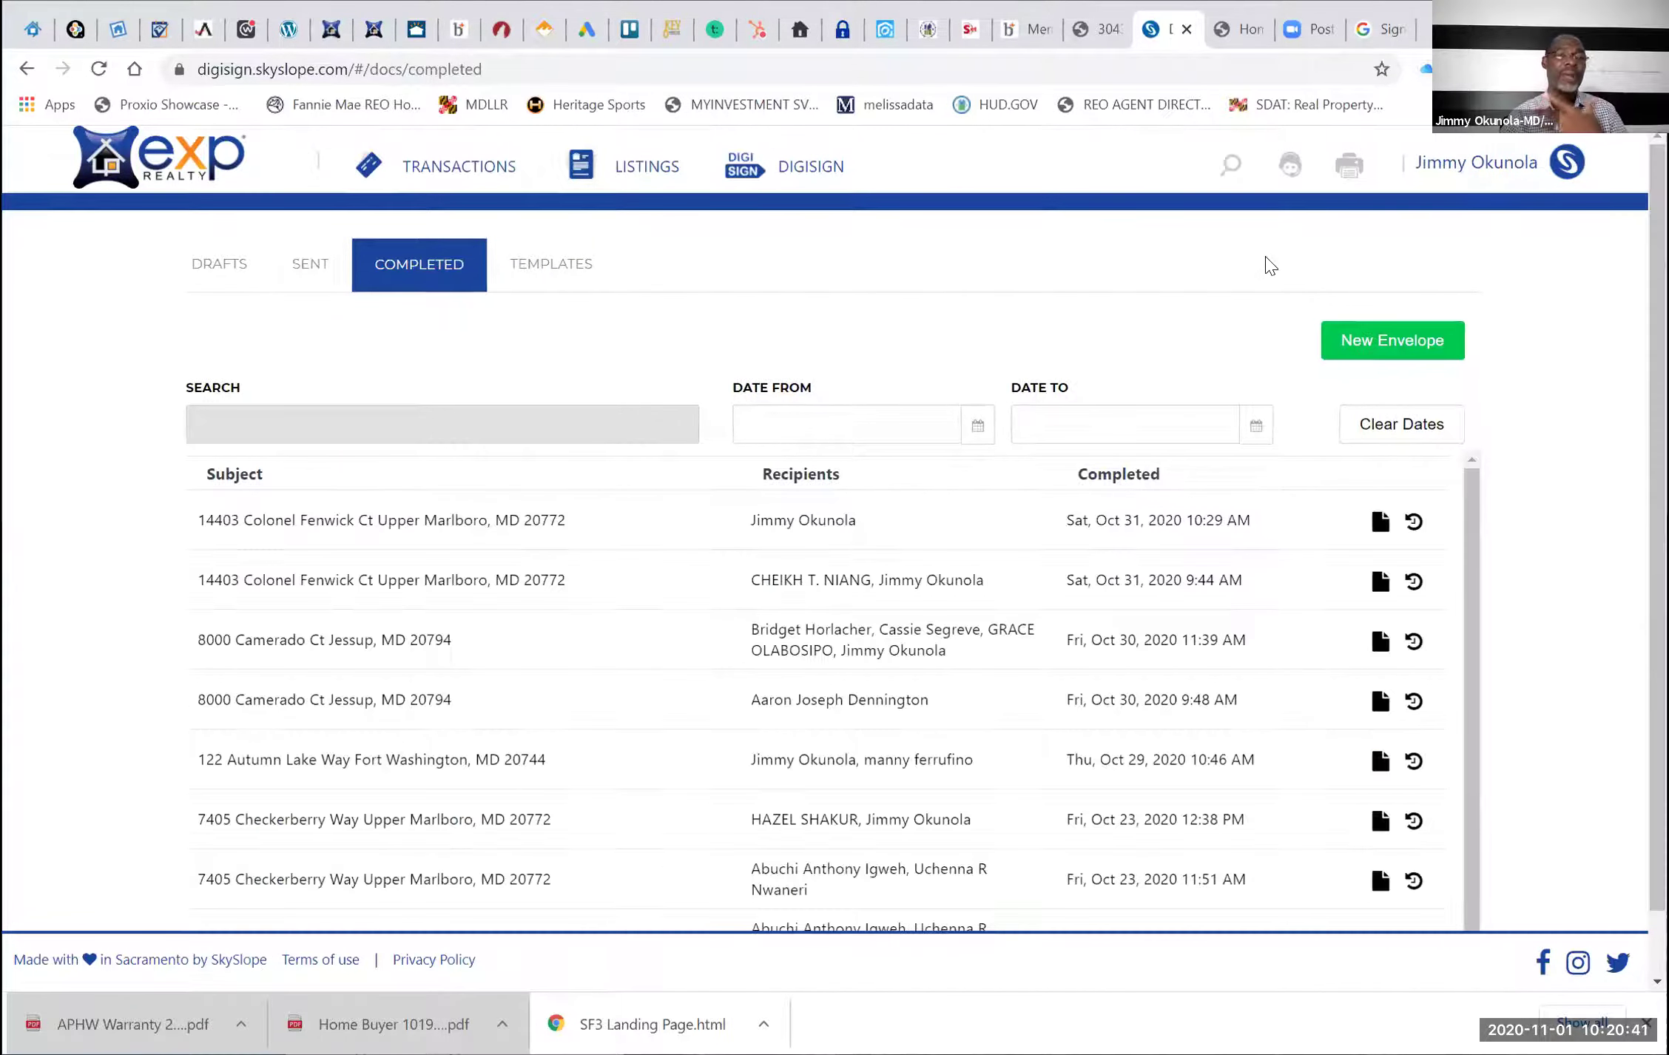
{"action": "left_click", "coordinate": [457, 169]}
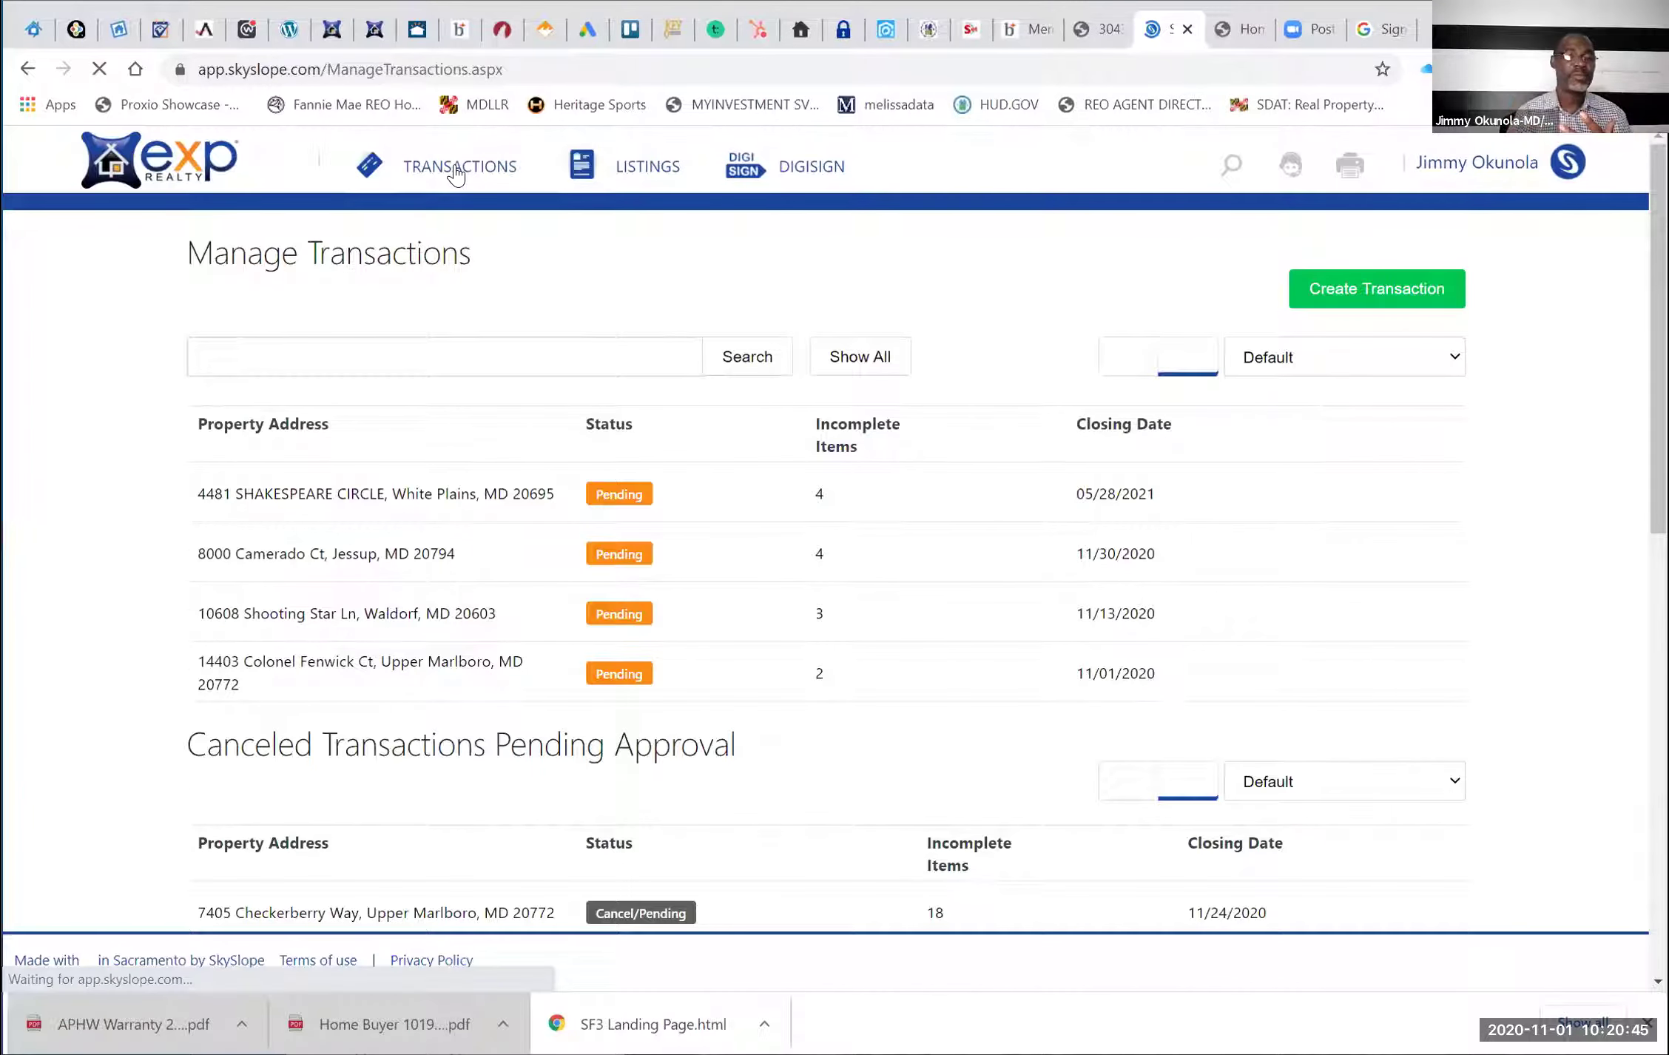
{"action": "left_click", "coordinate": [280, 671]}
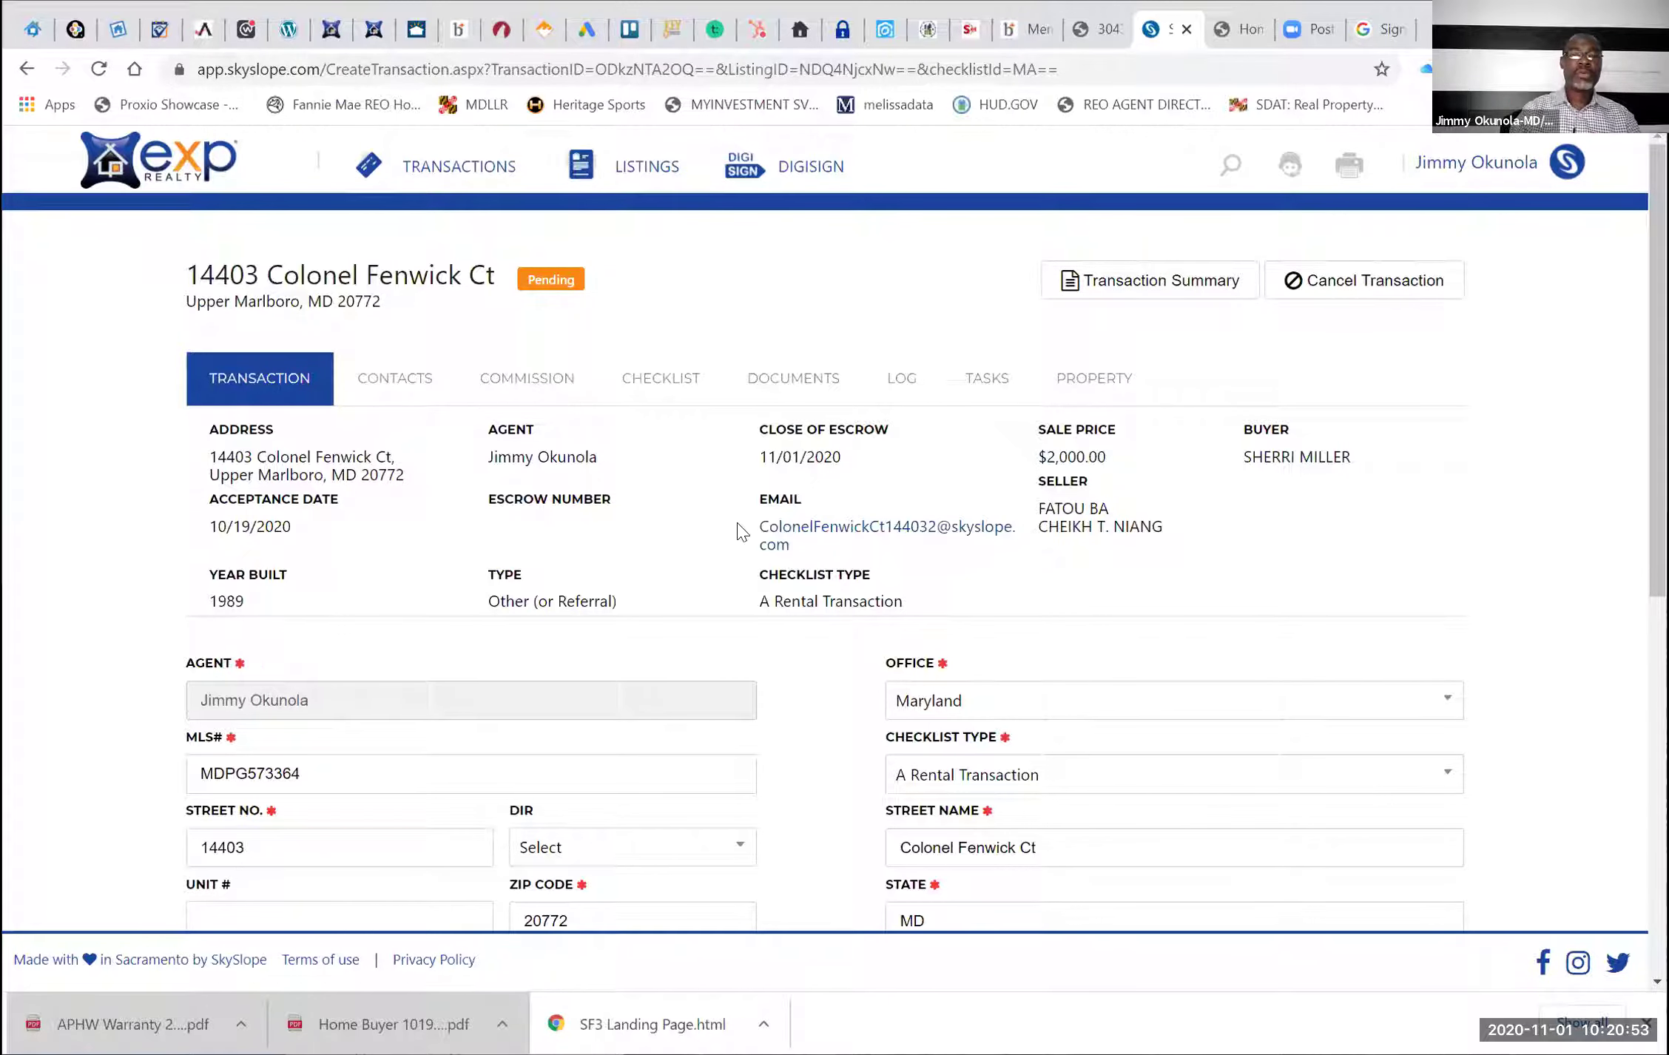
Show the transaction's DOCUMENTS tab and scroll through its Documents List
{"action": "left_click", "coordinate": [784, 394]}
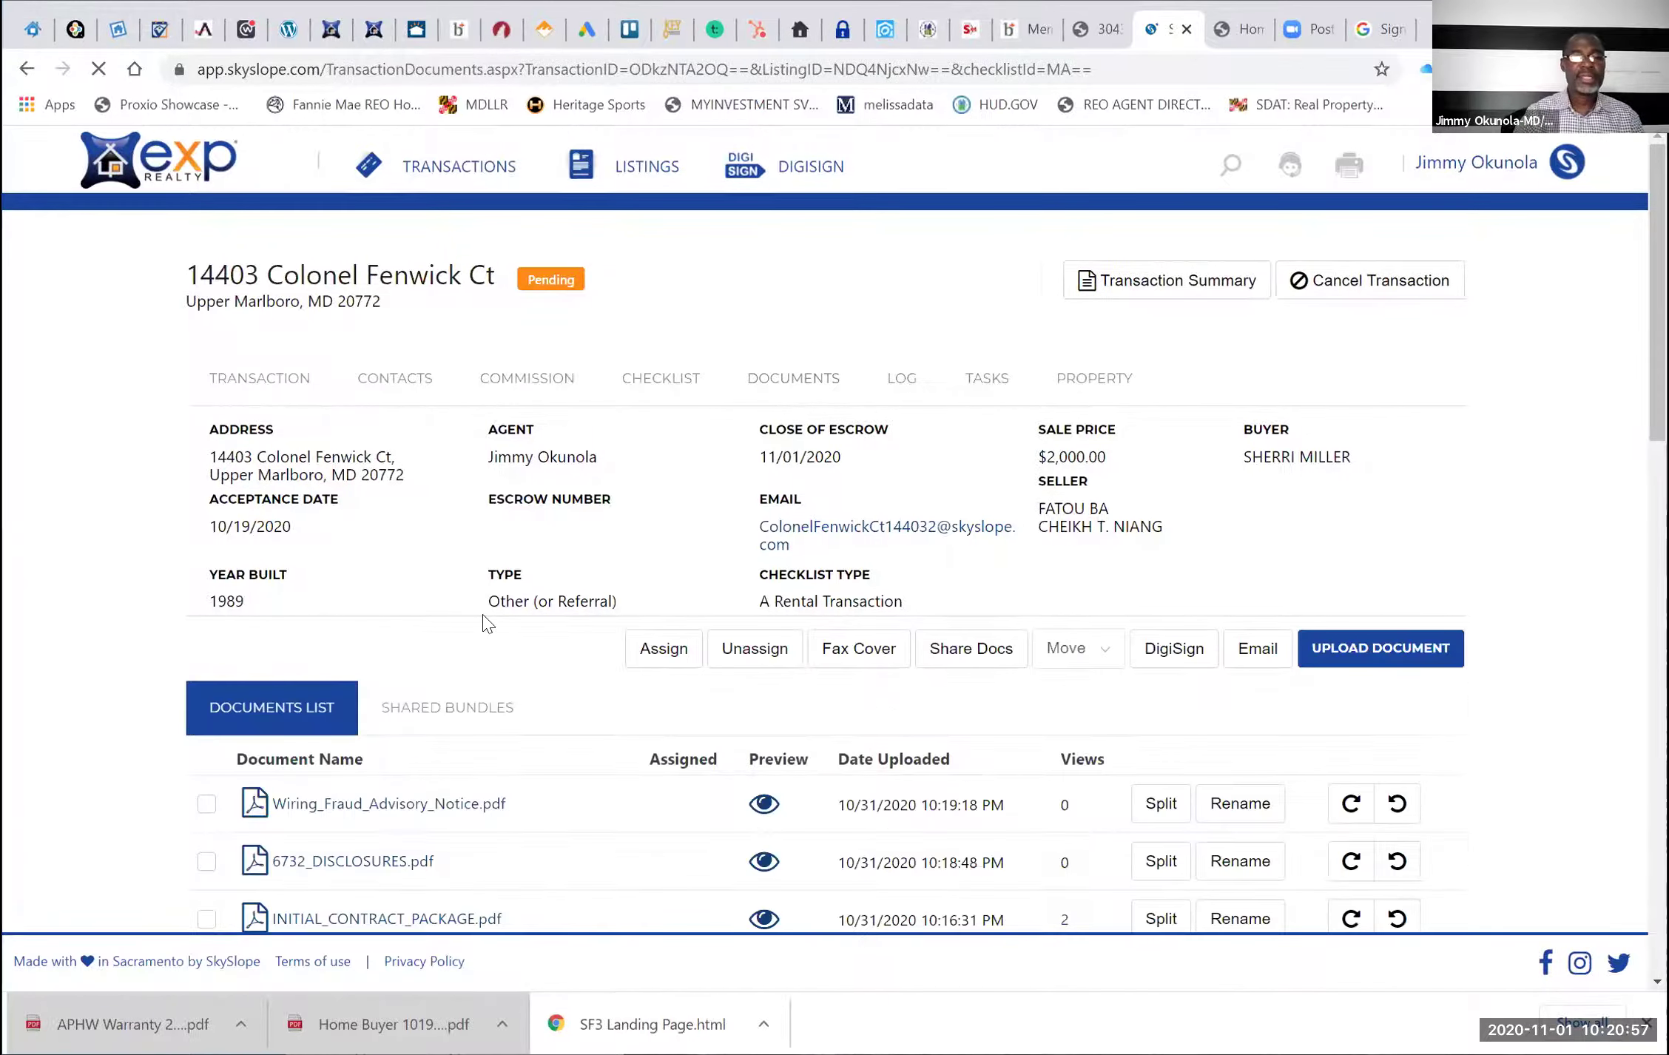
{"action": "scroll", "coordinate": [485, 624], "scroll_direction": "down", "scroll_amount": 5}
{"action": "scroll", "coordinate": [484, 624], "scroll_direction": "down", "scroll_amount": 1}
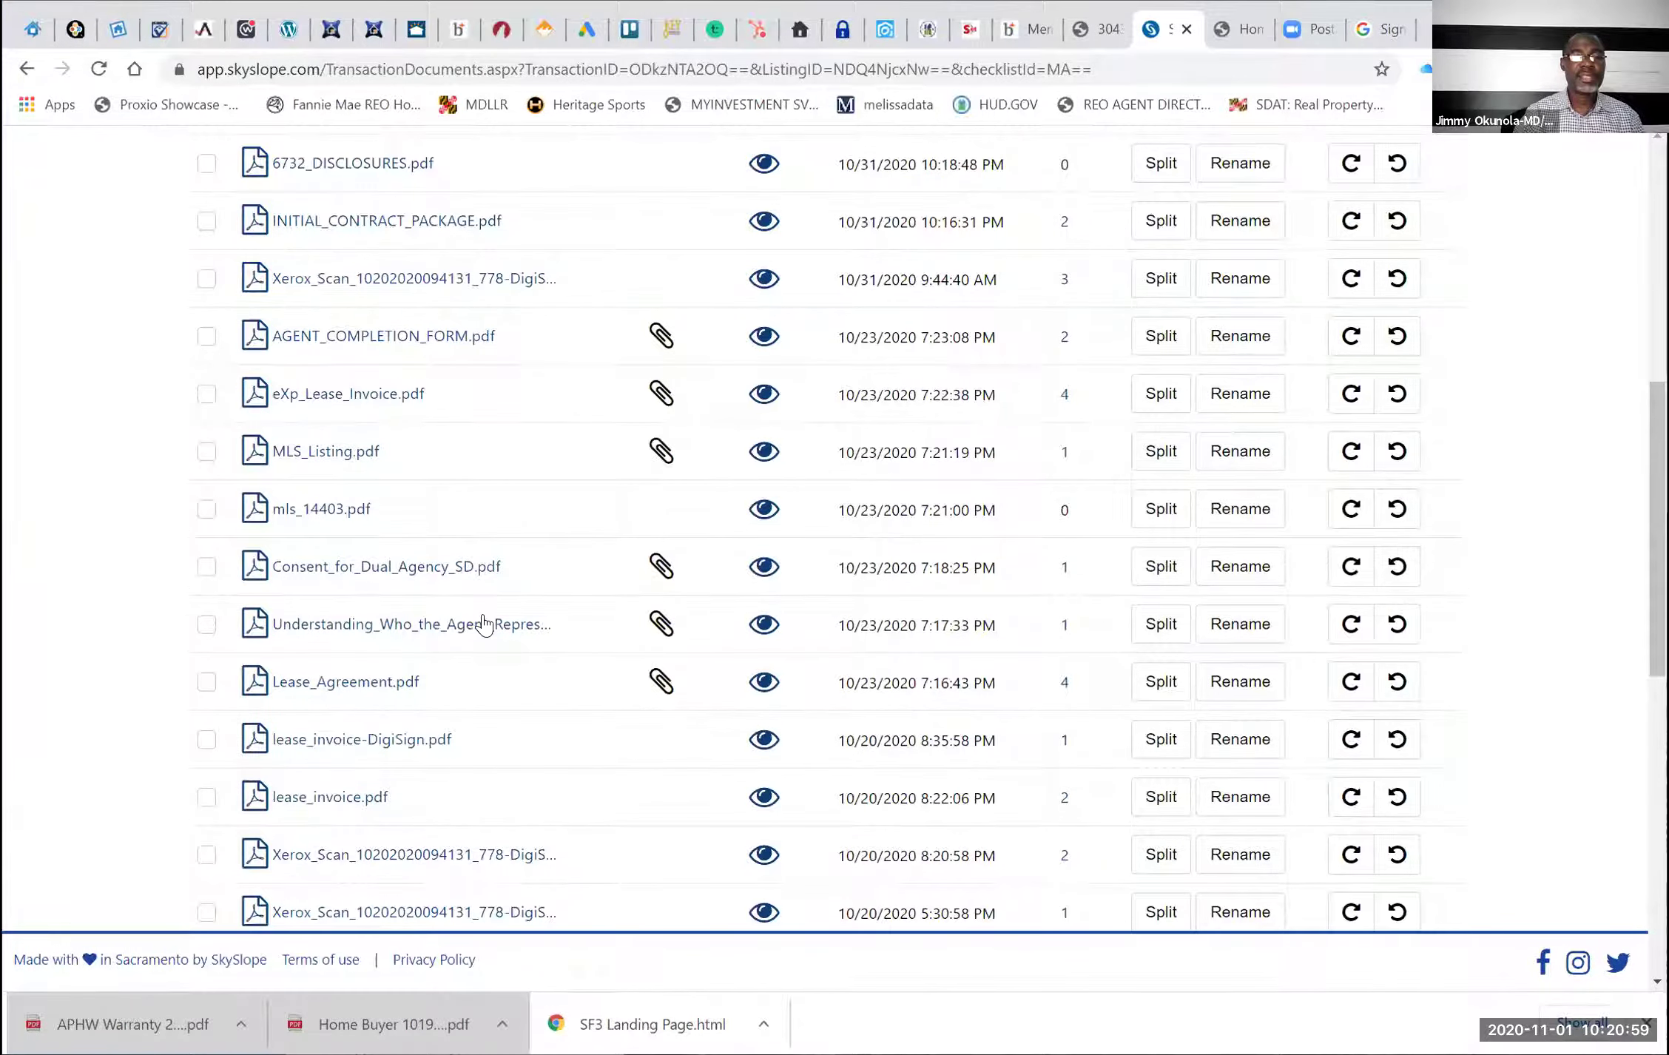
{"action": "scroll", "coordinate": [484, 623], "scroll_direction": "down", "scroll_amount": 3}
{"action": "scroll", "coordinate": [484, 623], "scroll_direction": "down", "scroll_amount": 1}
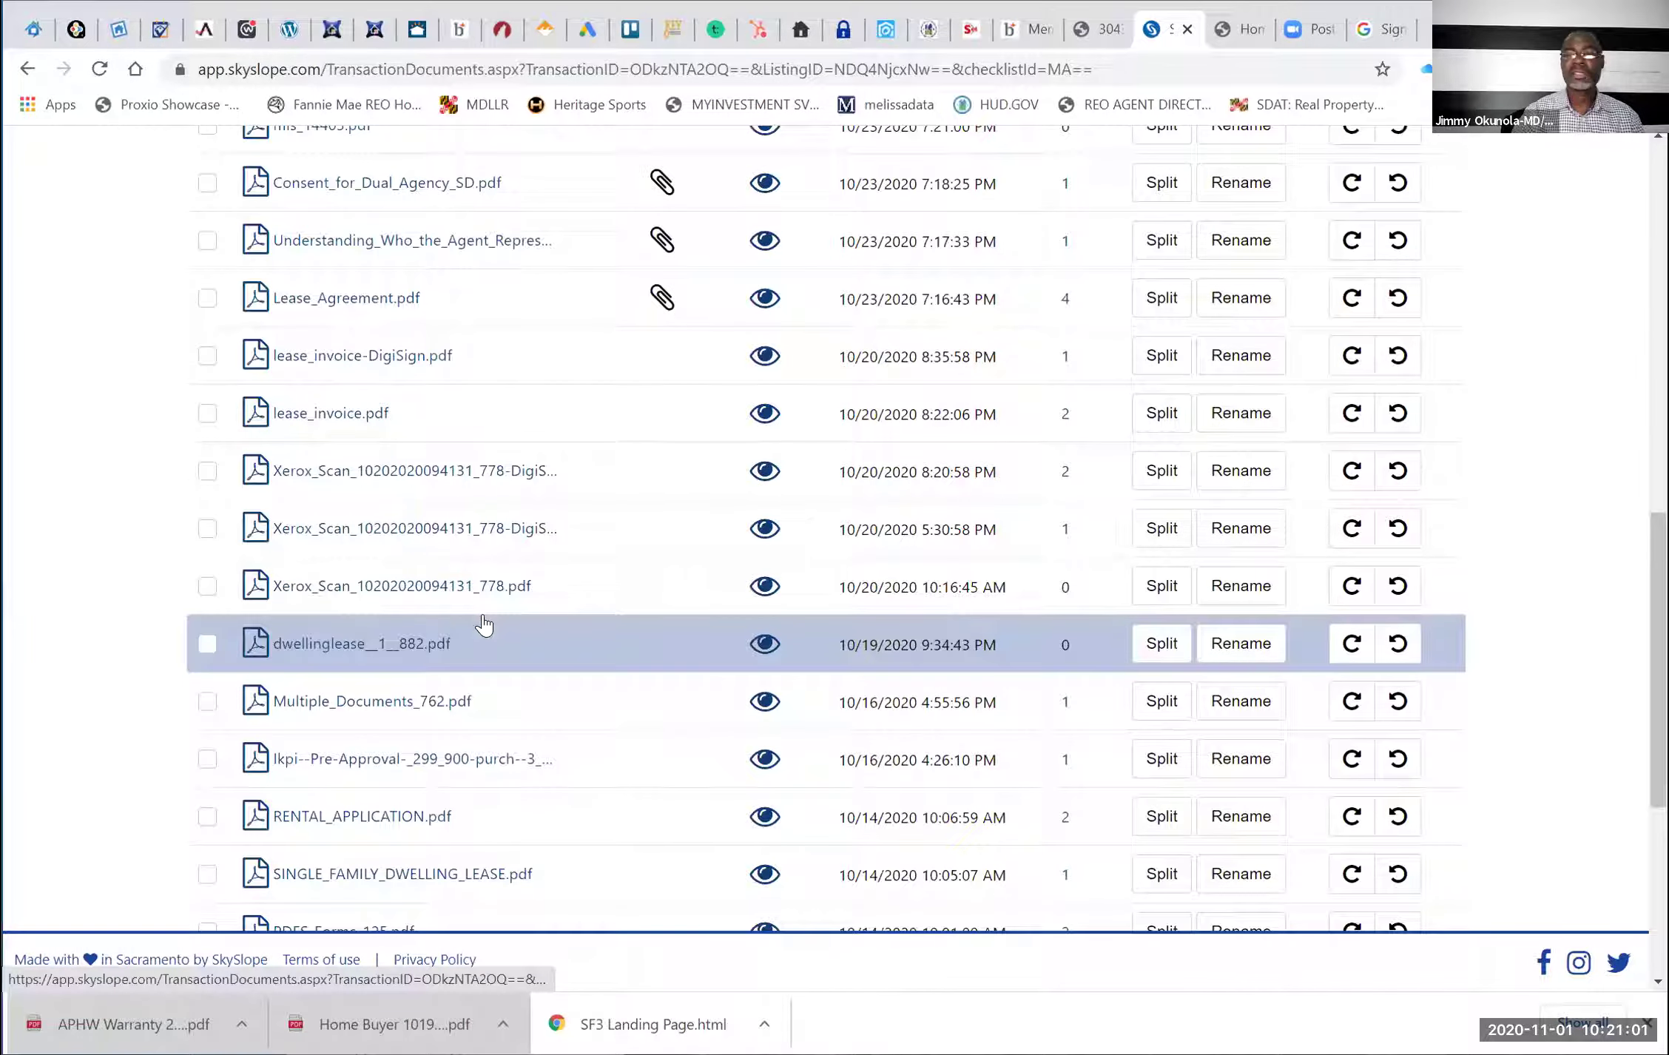
{"action": "scroll", "coordinate": [1136, 628], "scroll_direction": "up", "scroll_amount": 10}
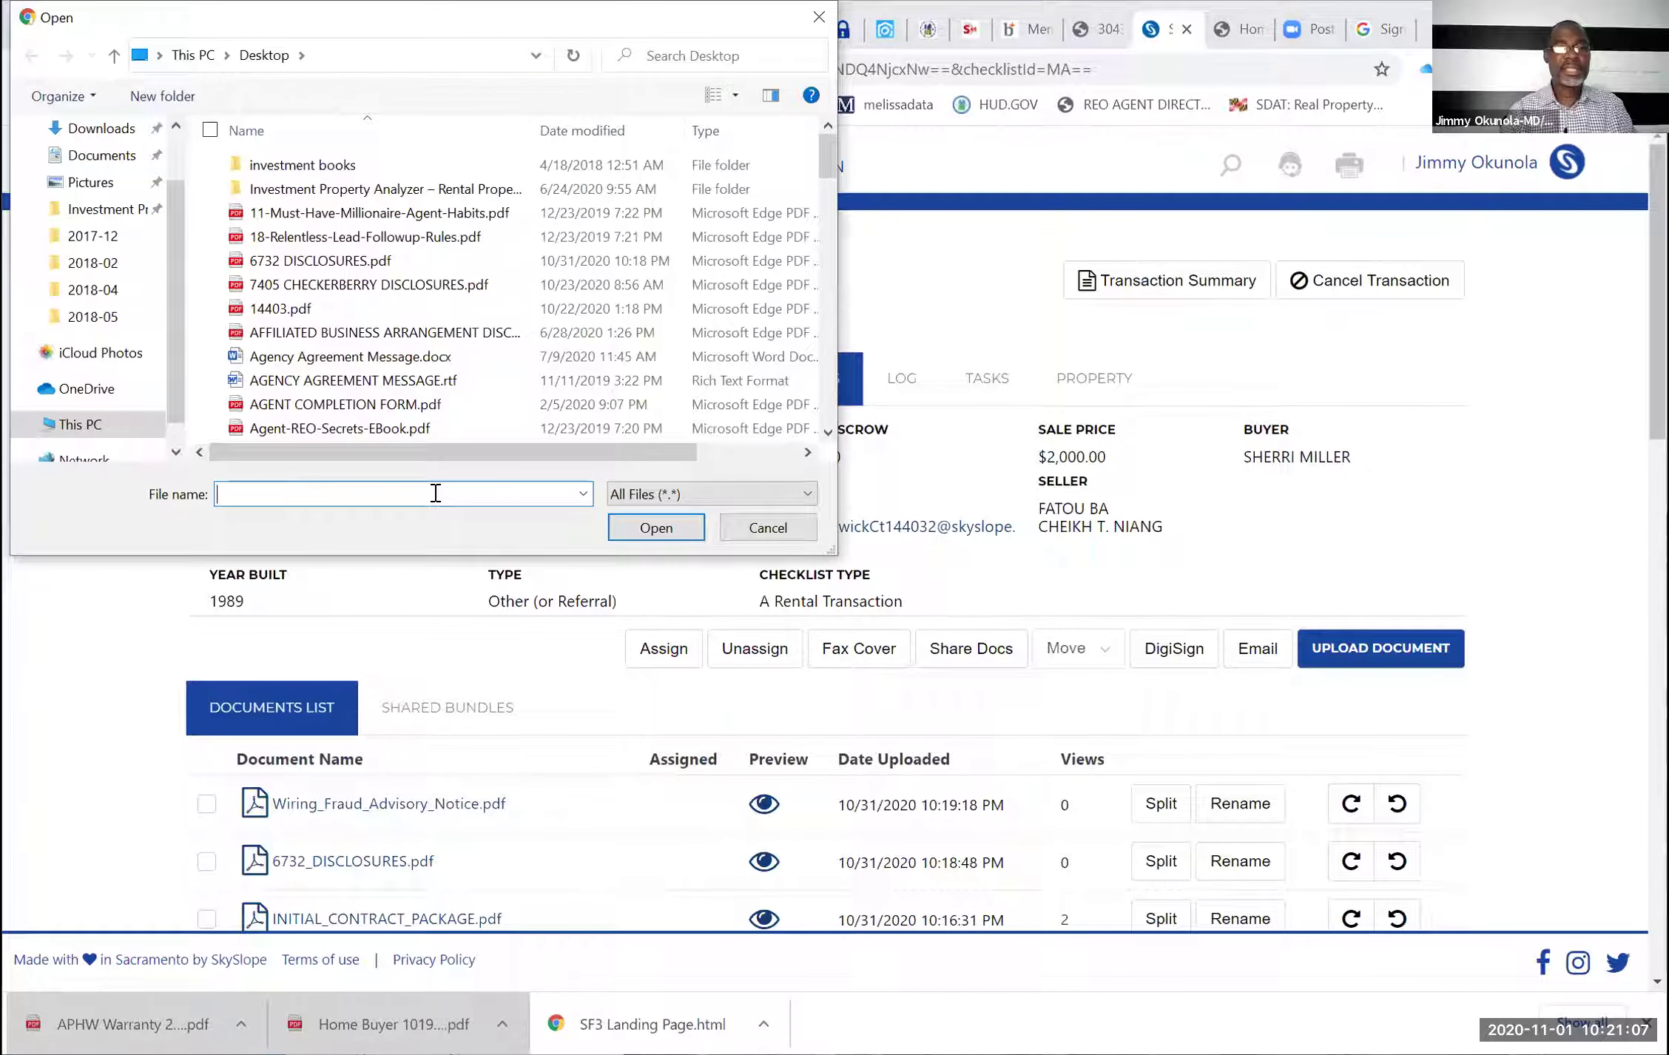
Upload EMD_CHECK.jpeg from the Documents folder to the transaction
{"action": "type", "text": "EM"}
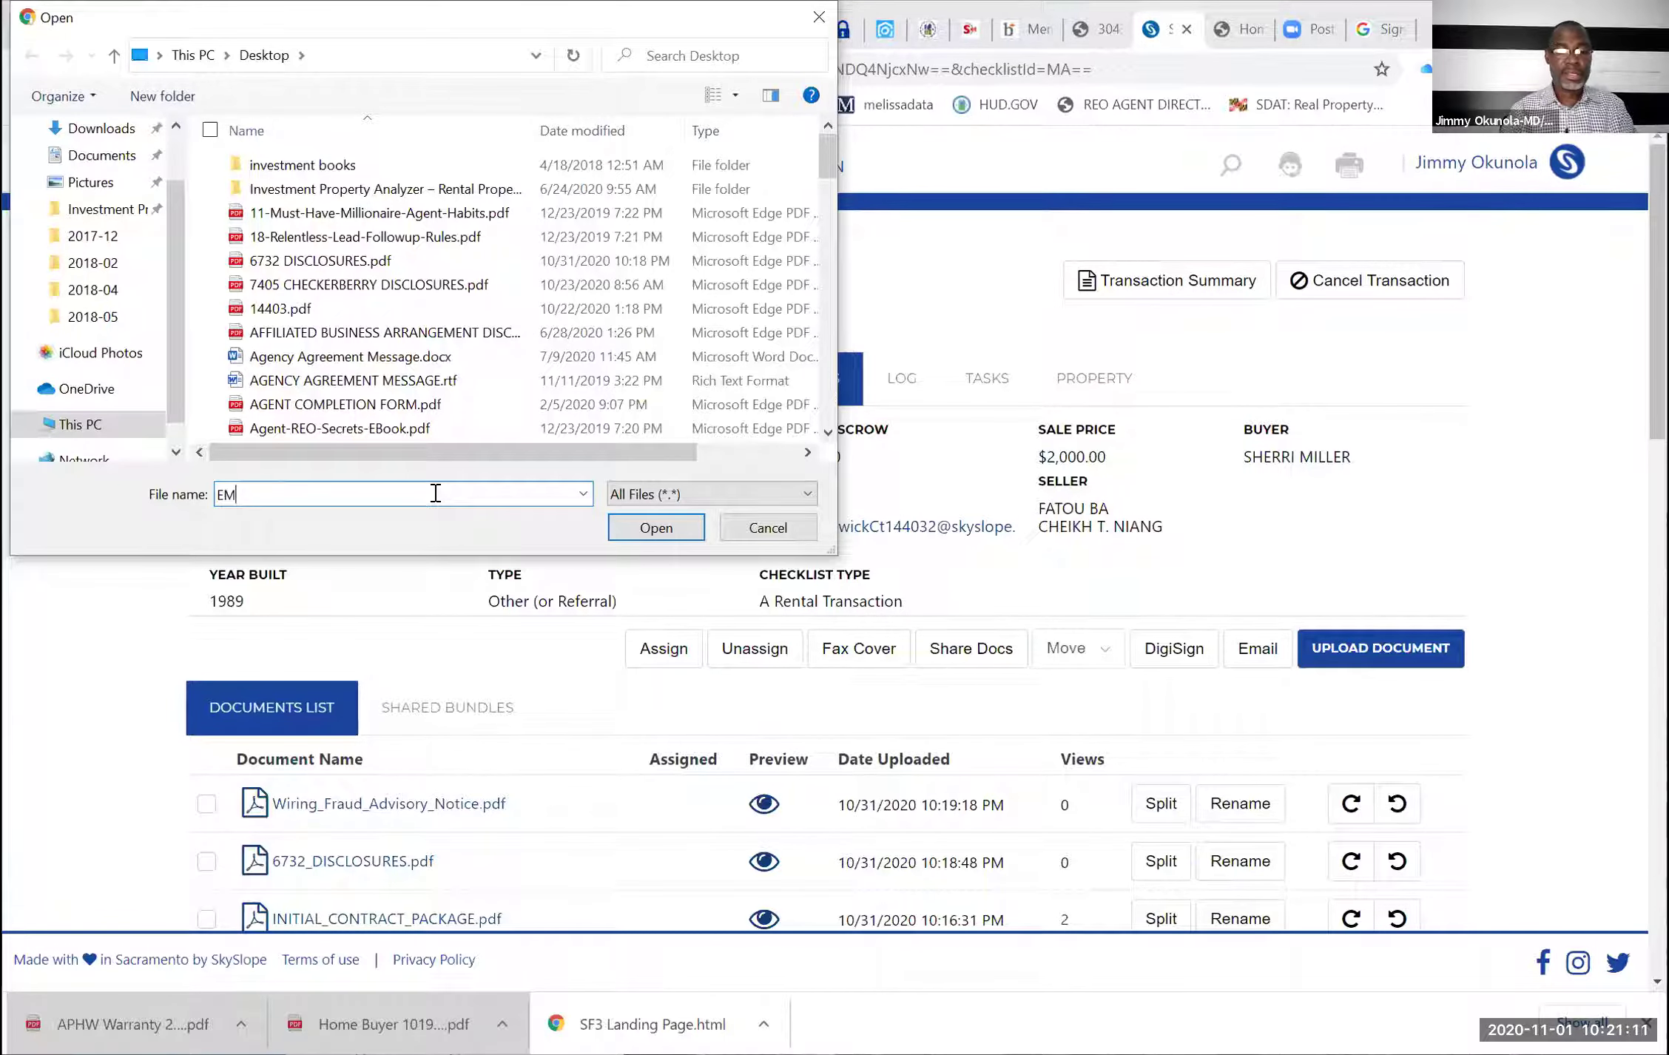
{"action": "key", "text": "BackSpace"}
{"action": "key", "text": "BackSpace"}
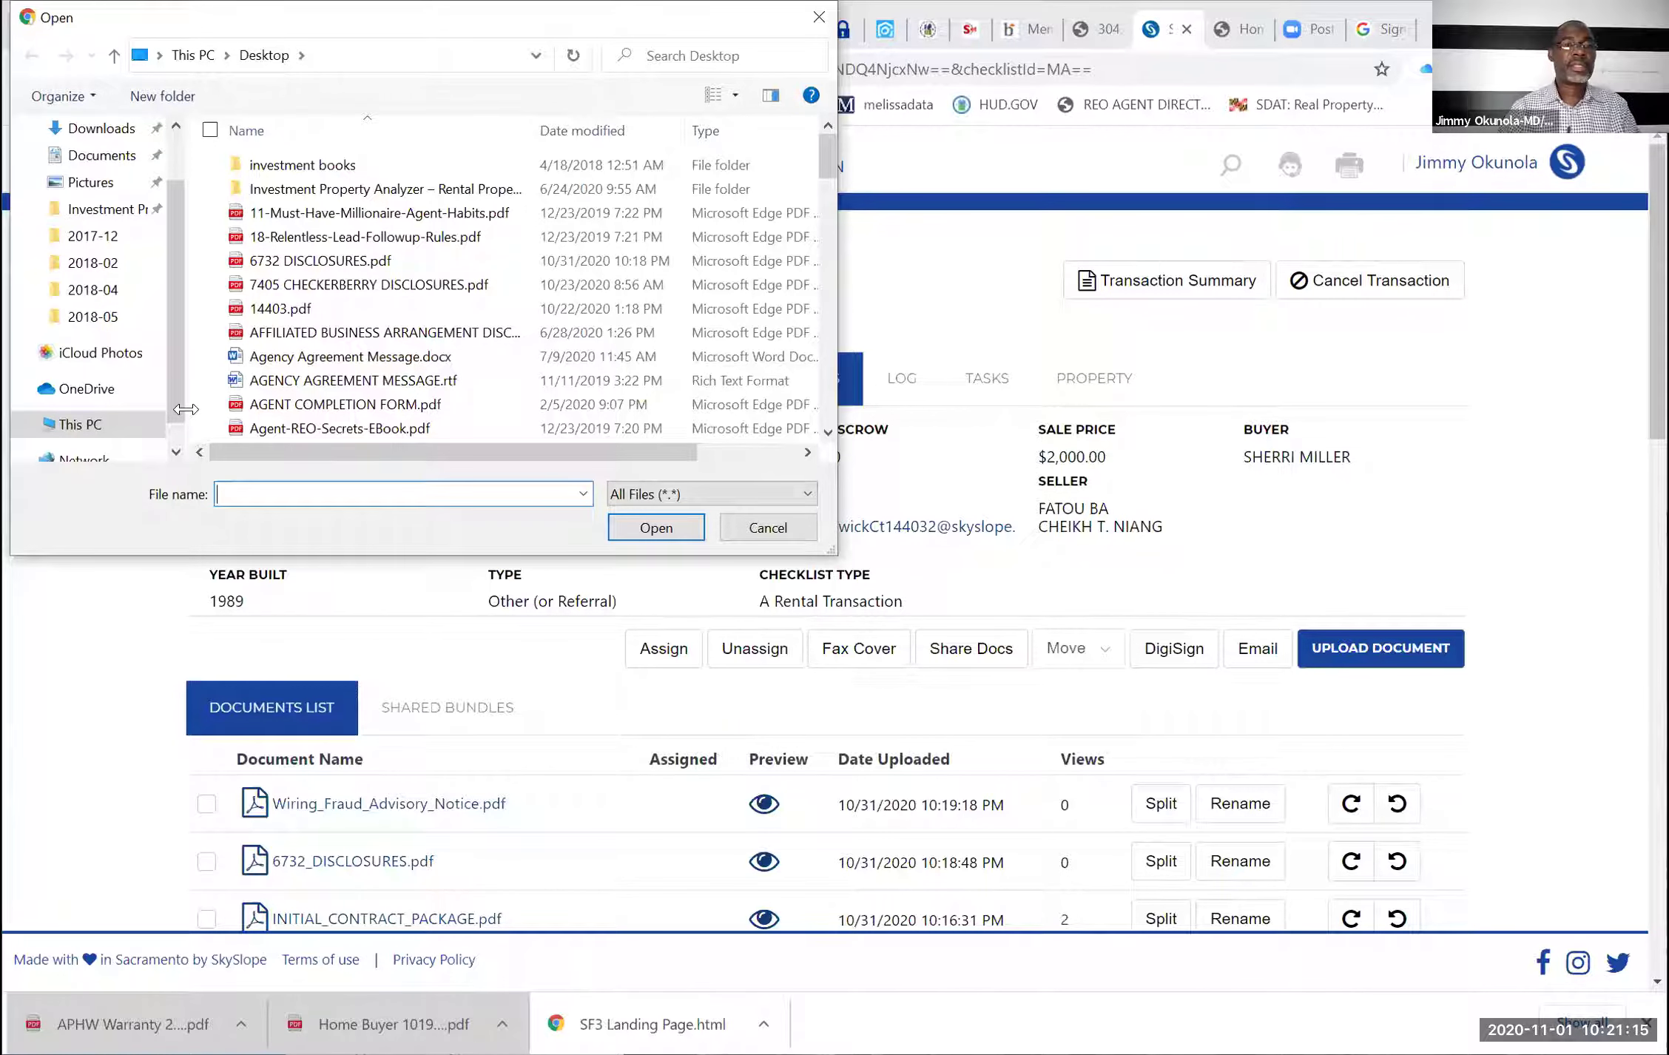
{"action": "scroll", "coordinate": [118, 233], "scroll_direction": "up", "scroll_amount": 1}
{"action": "left_click", "coordinate": [118, 233]}
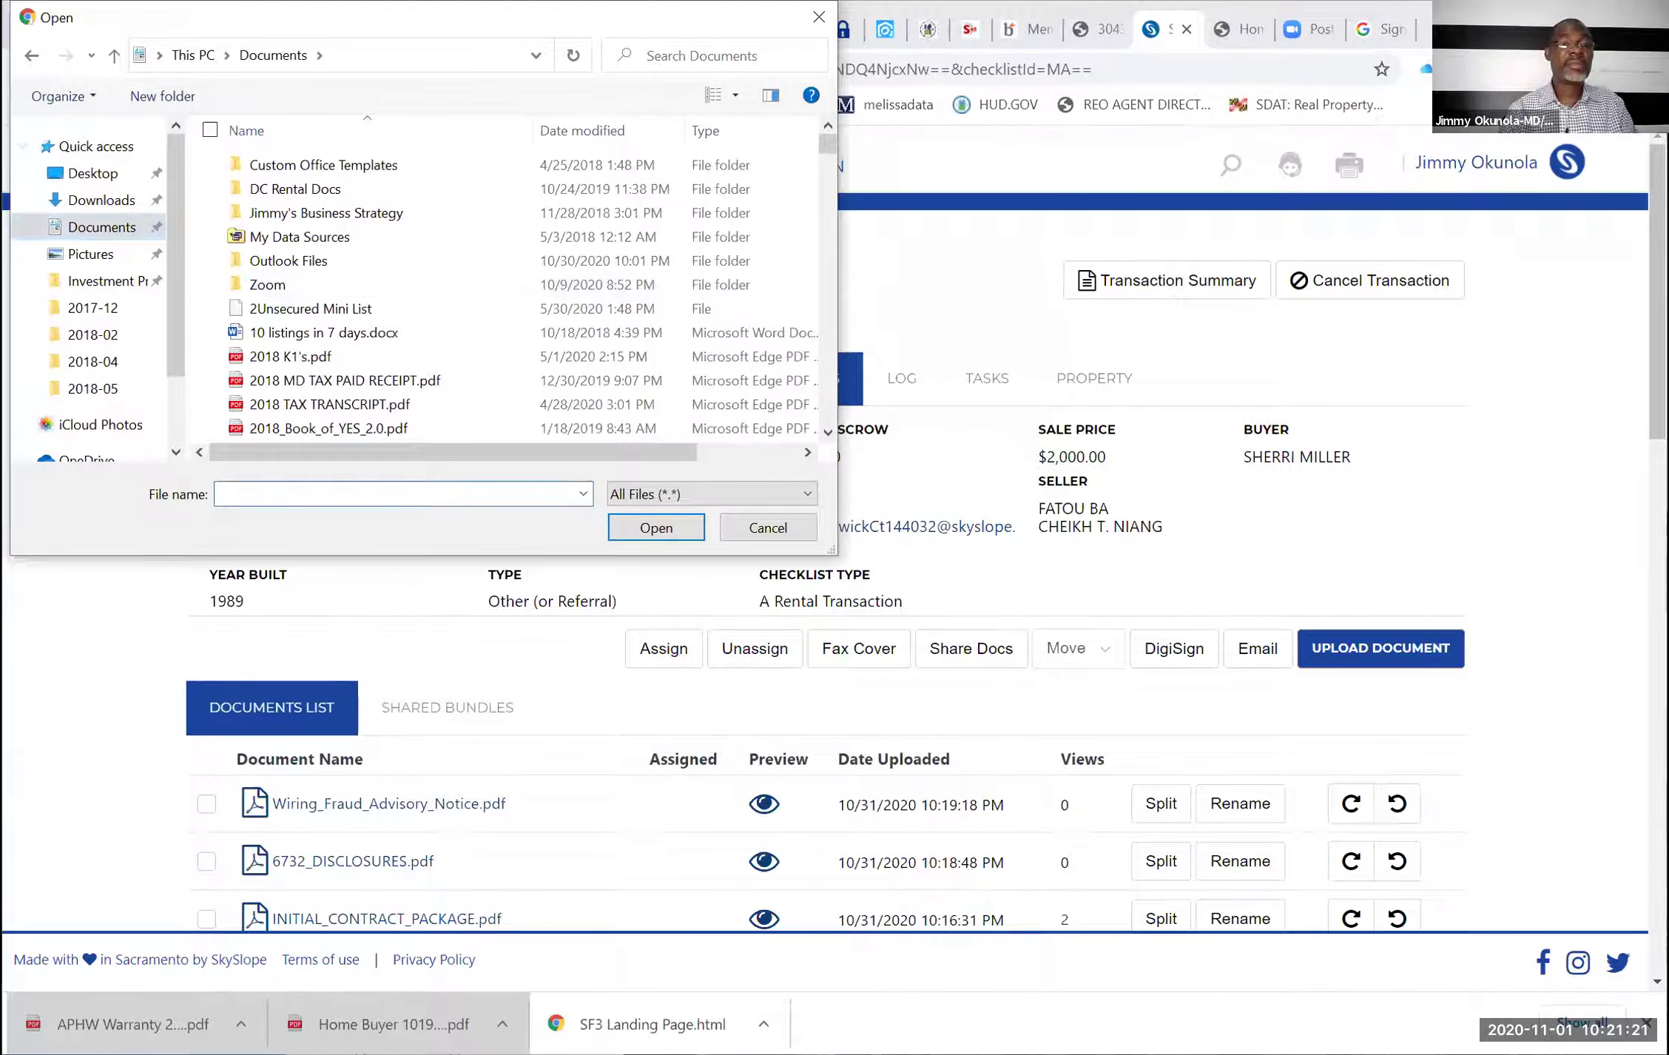
{"action": "type", "text": "EMD_CHECK.jpeg"}
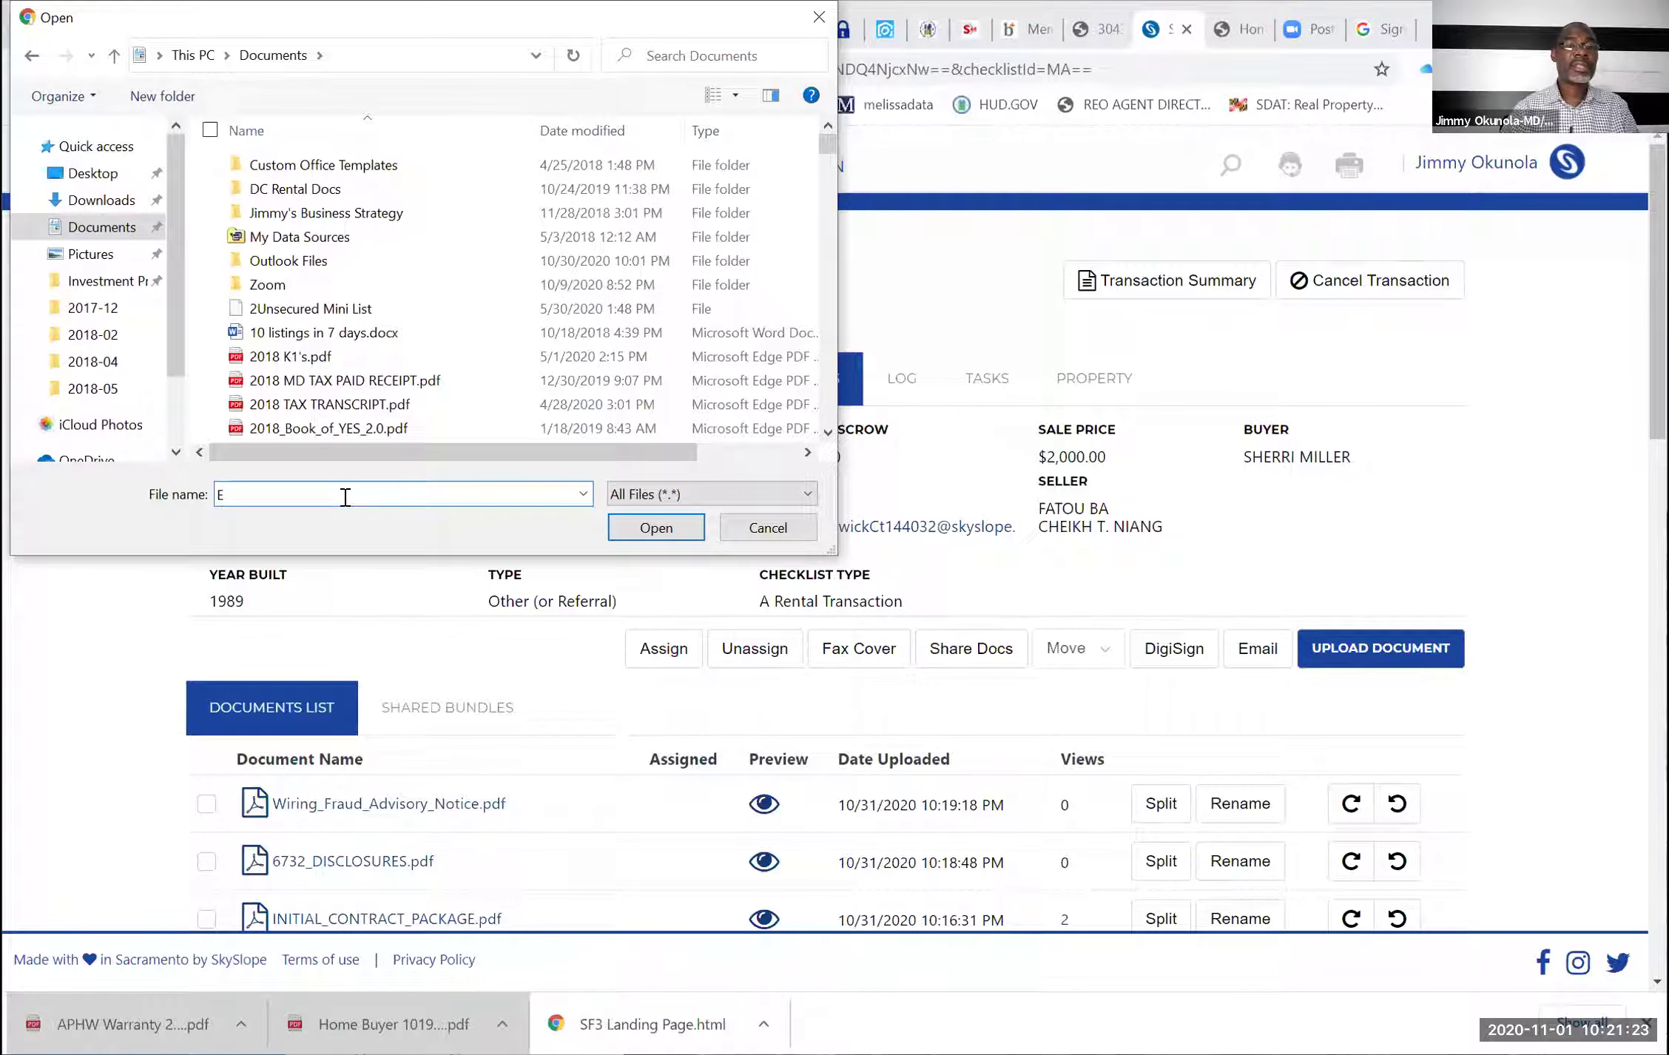
{"action": "left_click", "coordinate": [649, 527]}
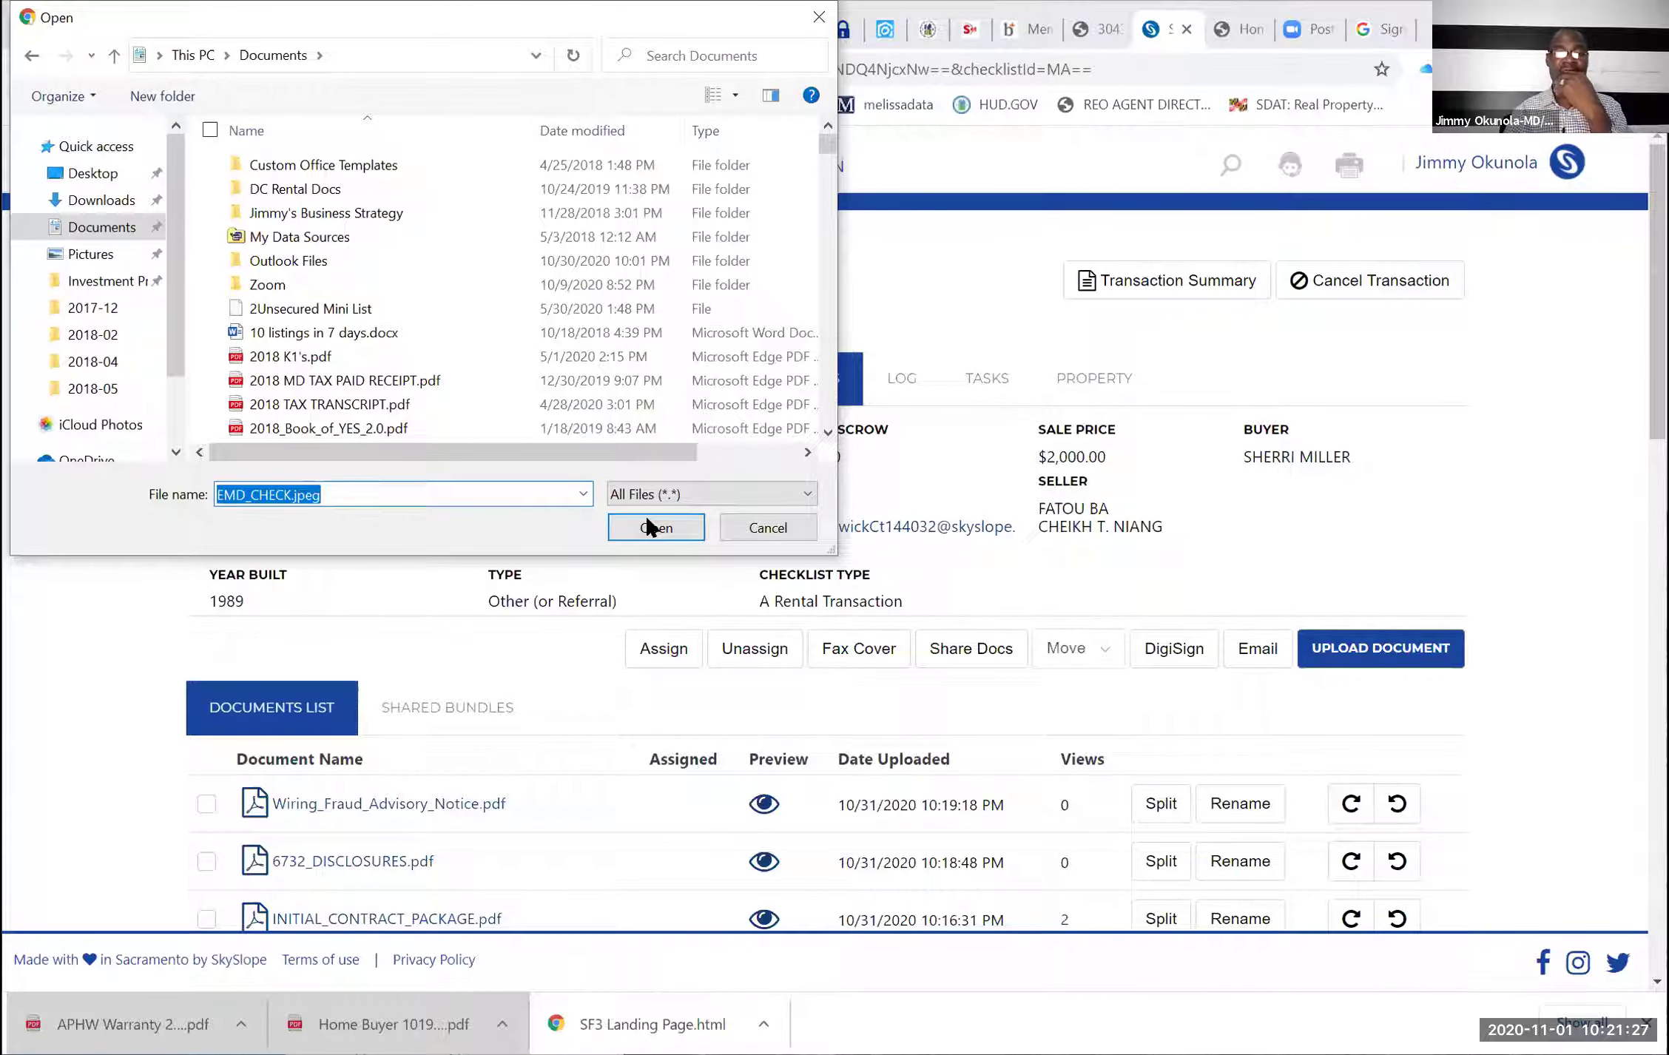
{"action": "left_click", "coordinate": [650, 526]}
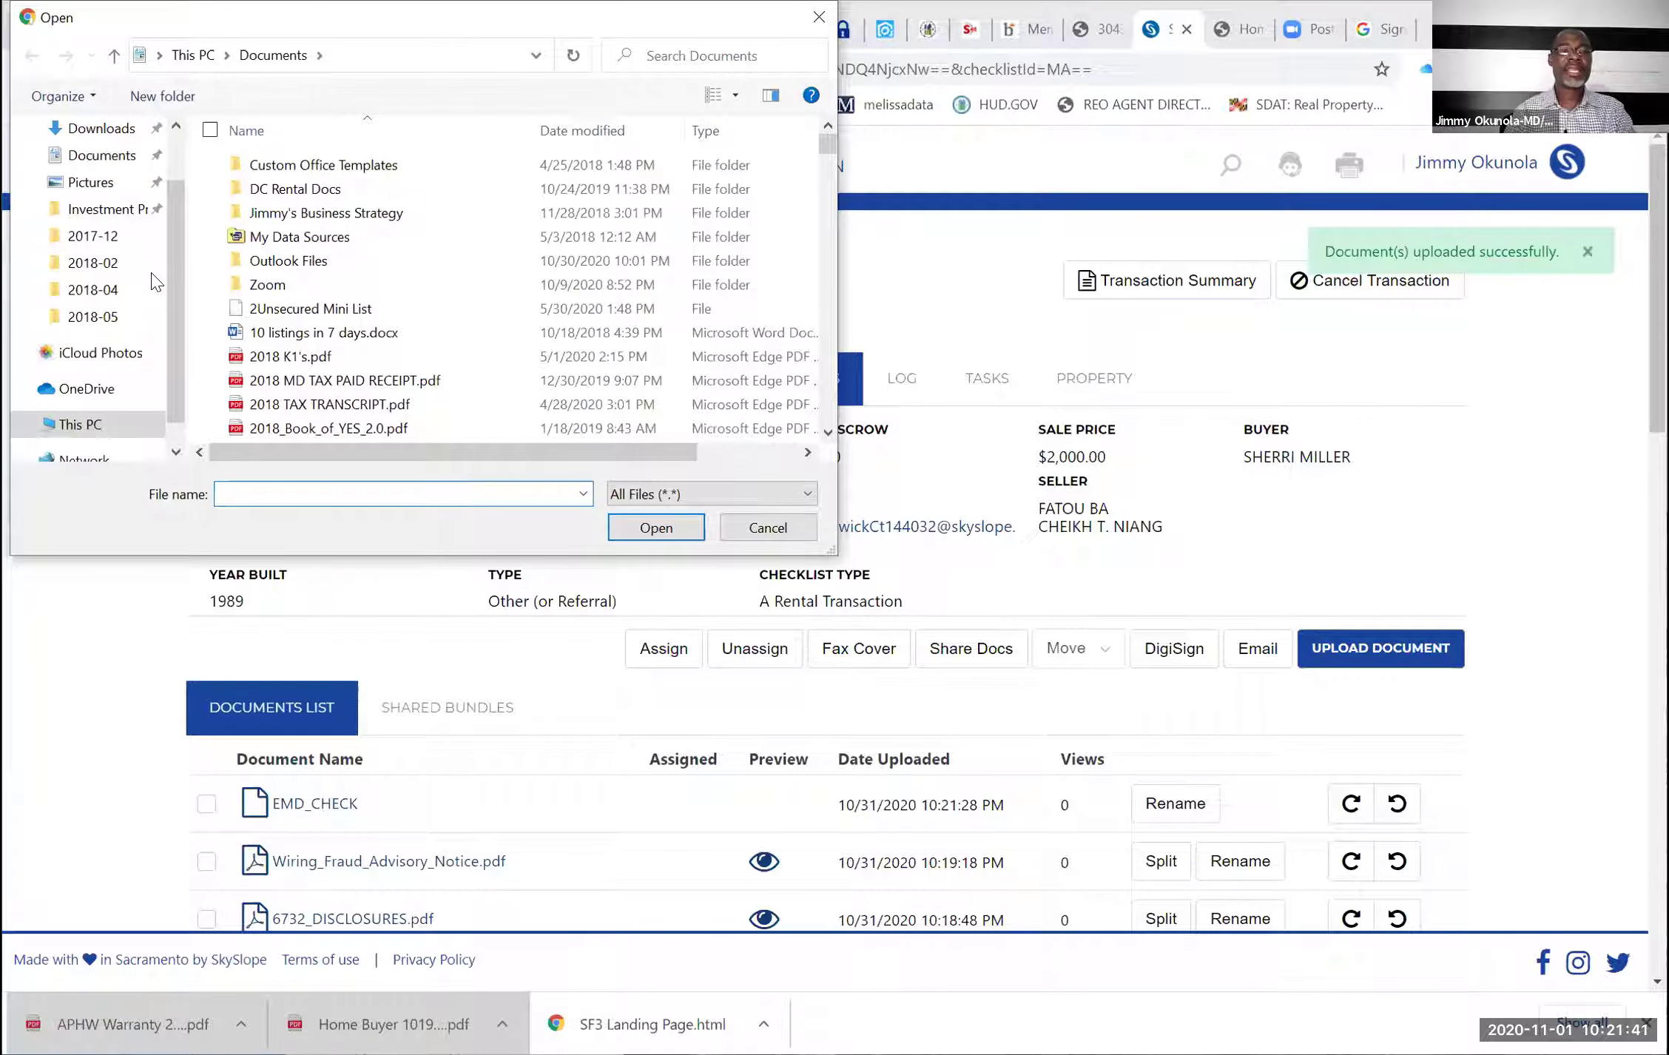
Look through the Desktop, Downloads and Documents folders for another file to upload
{"action": "scroll", "coordinate": [110, 203], "scroll_direction": "up", "scroll_amount": 1}
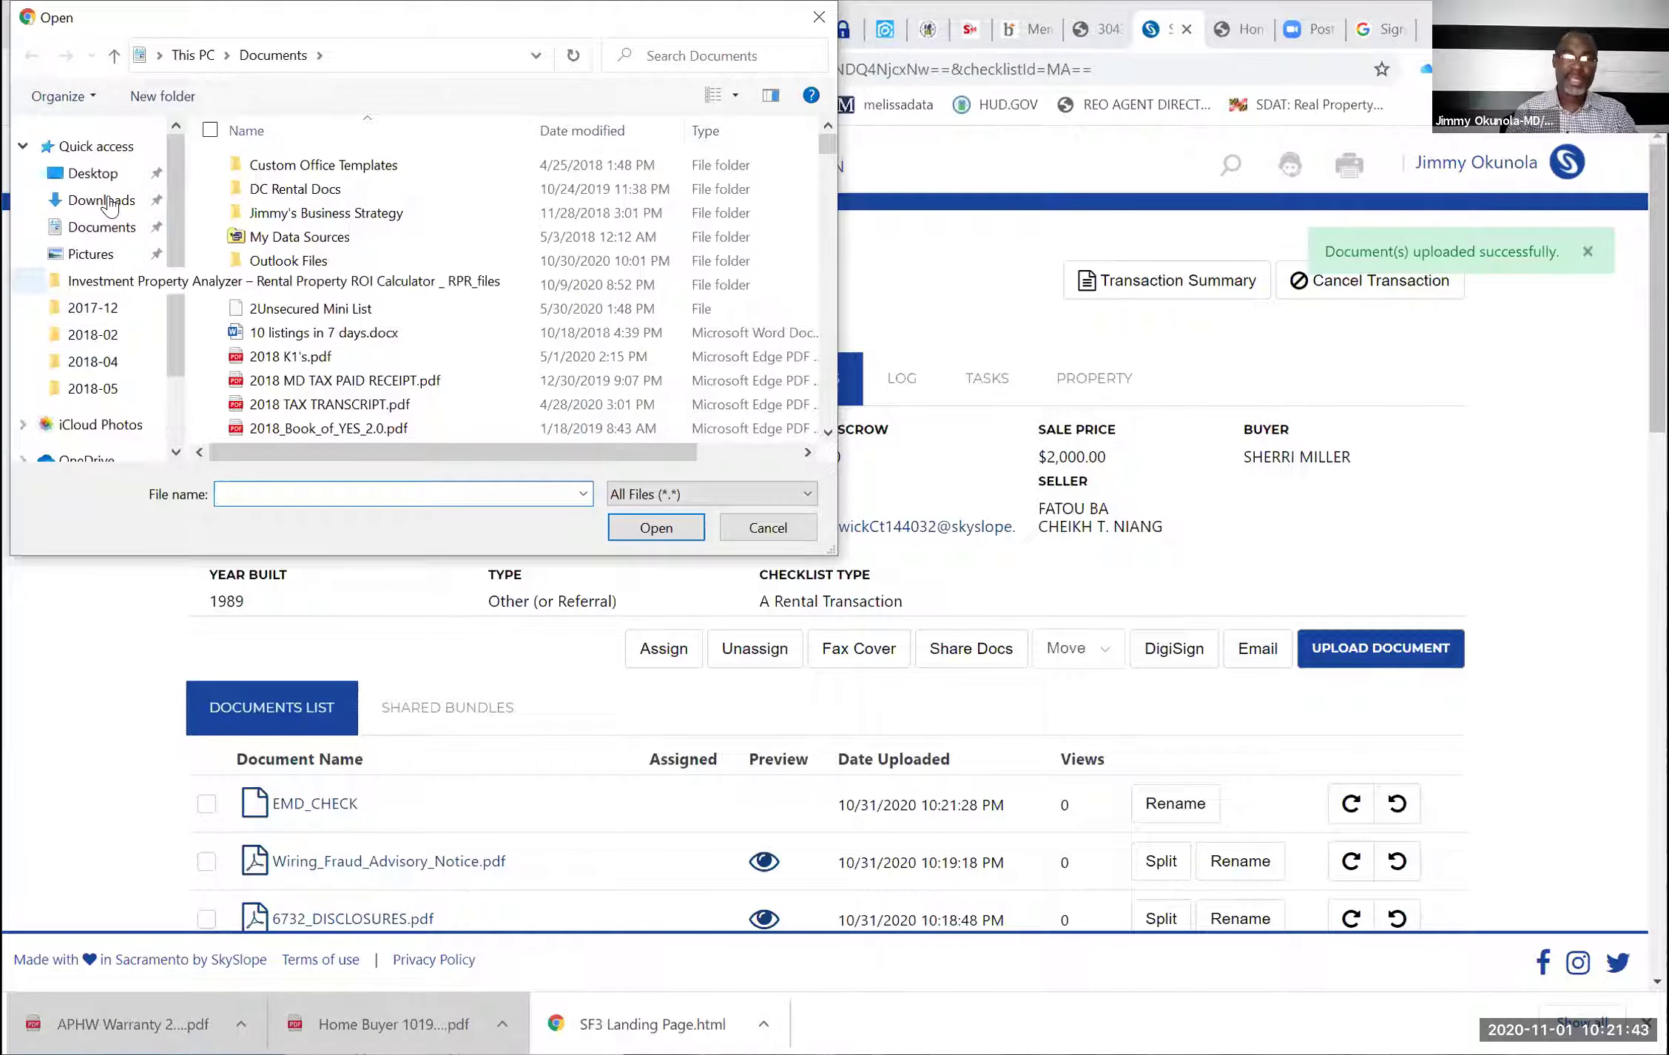
{"action": "left_click", "coordinate": [92, 172]}
{"action": "left_click", "coordinate": [103, 199]}
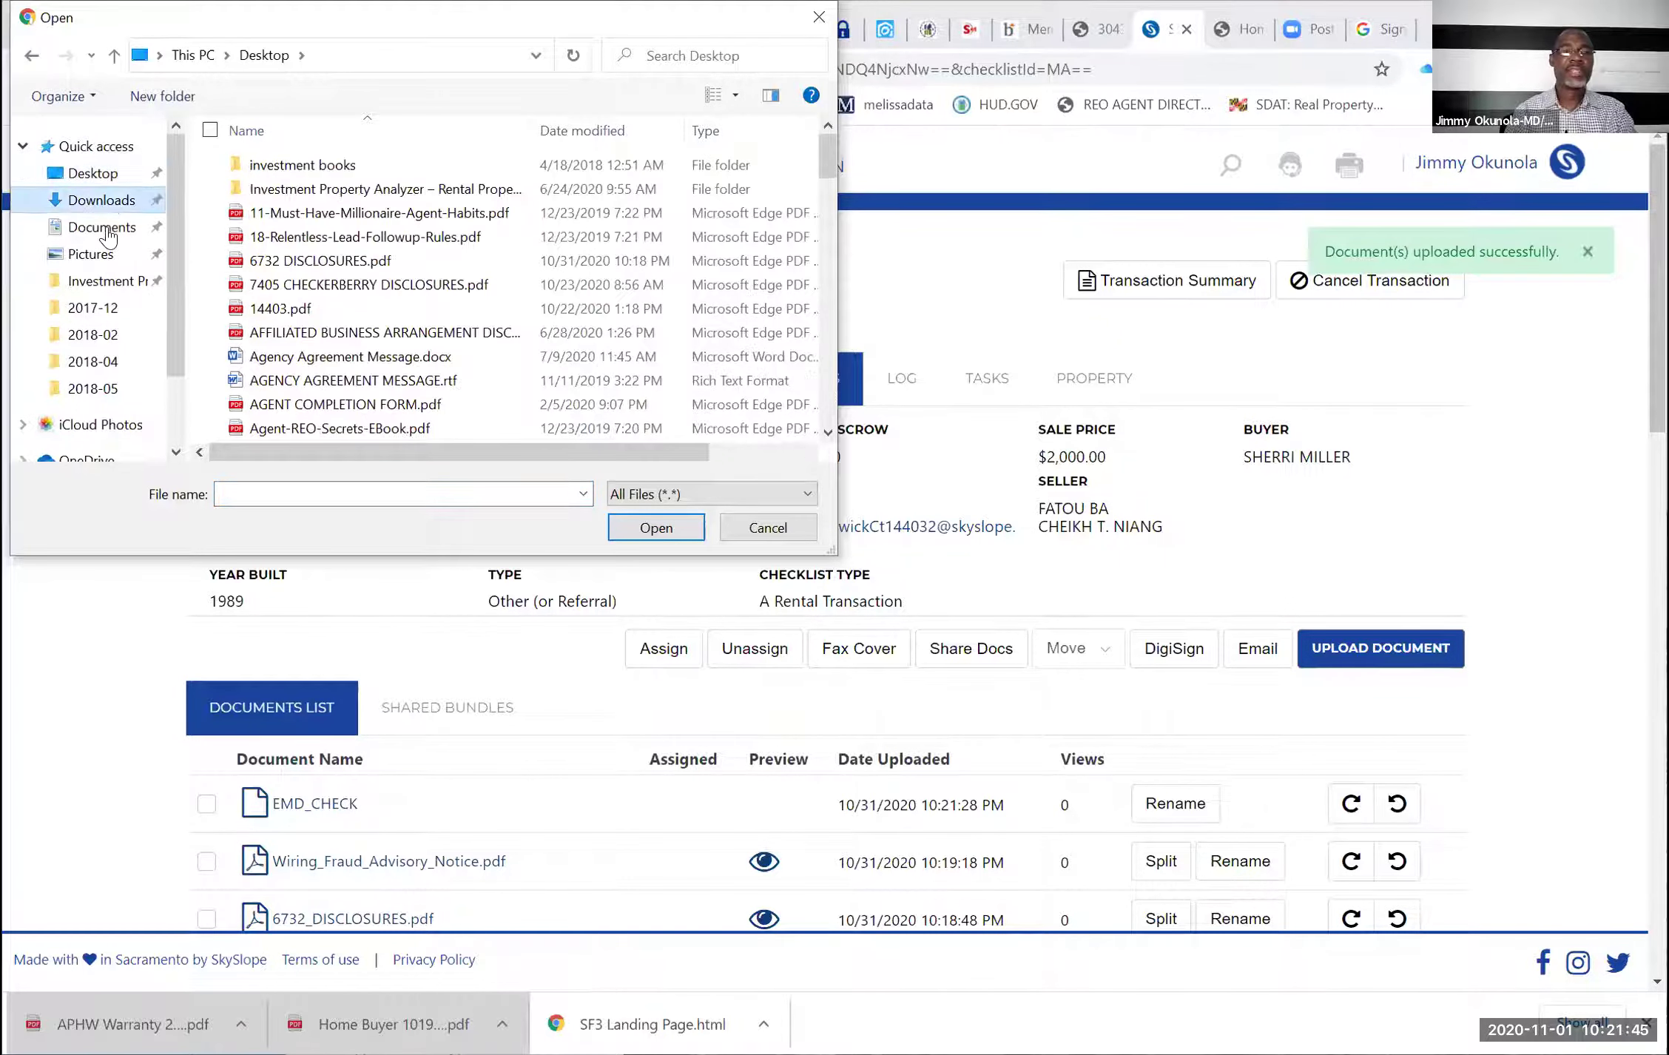
{"action": "left_click", "coordinate": [102, 226]}
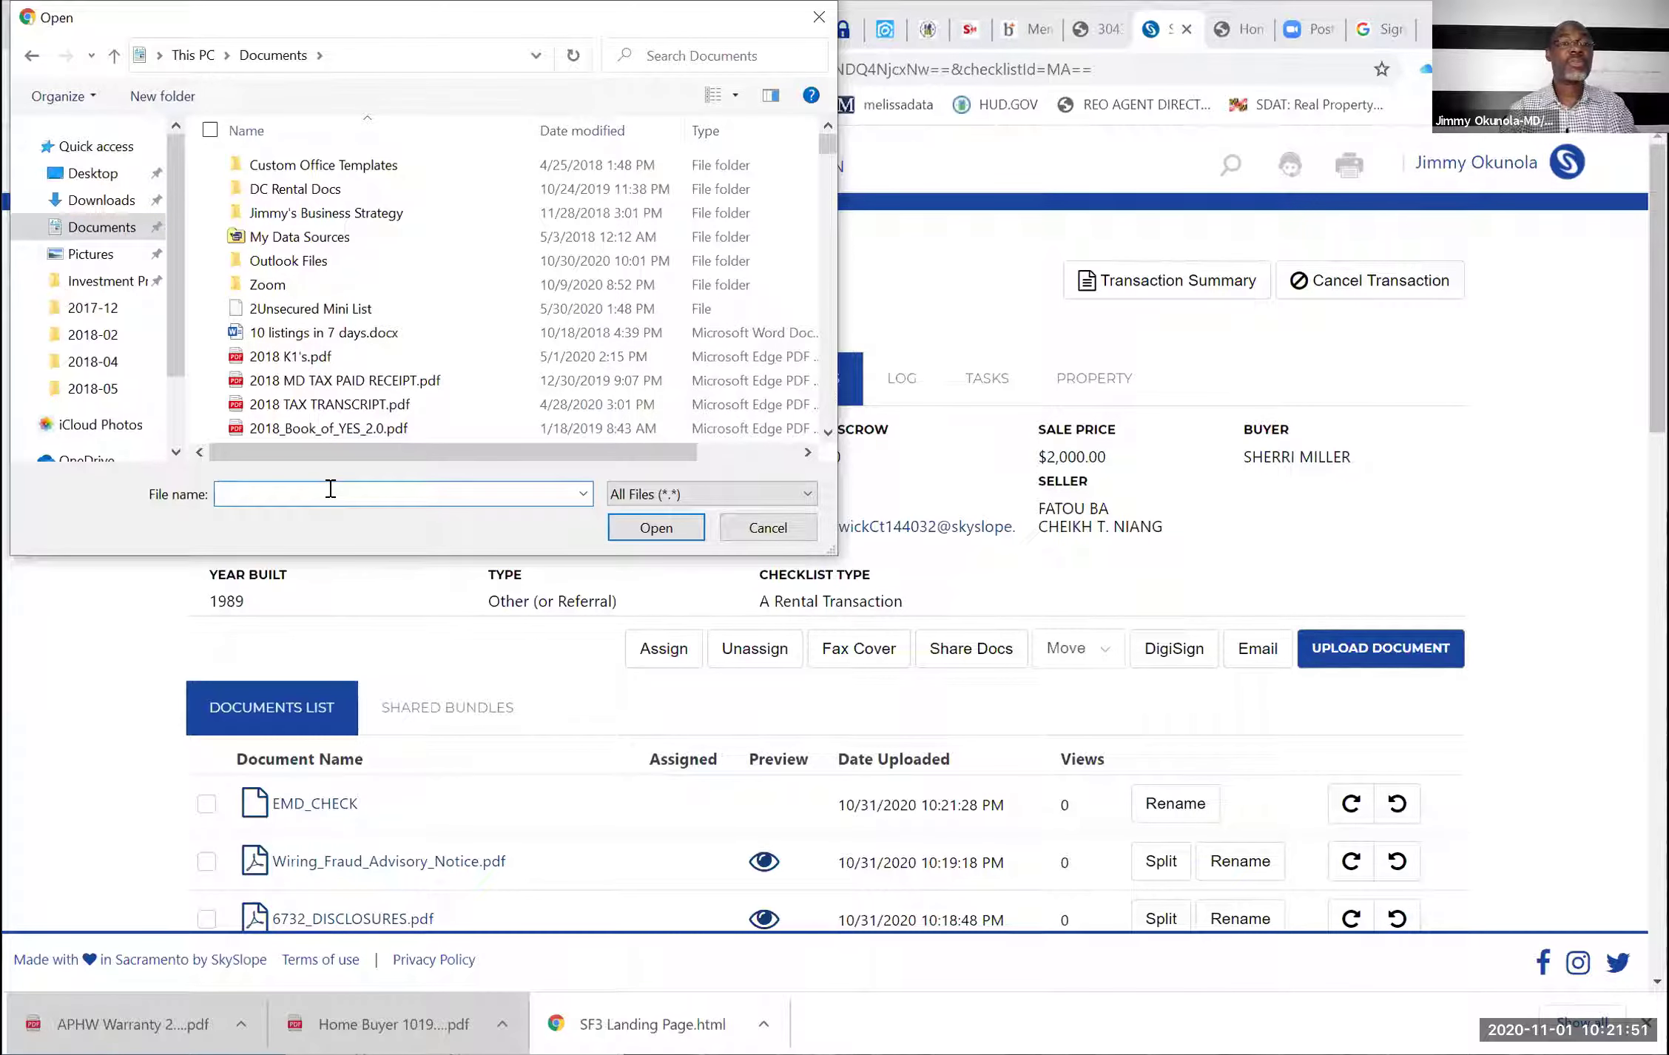
{"action": "type", "text": "PRE"}
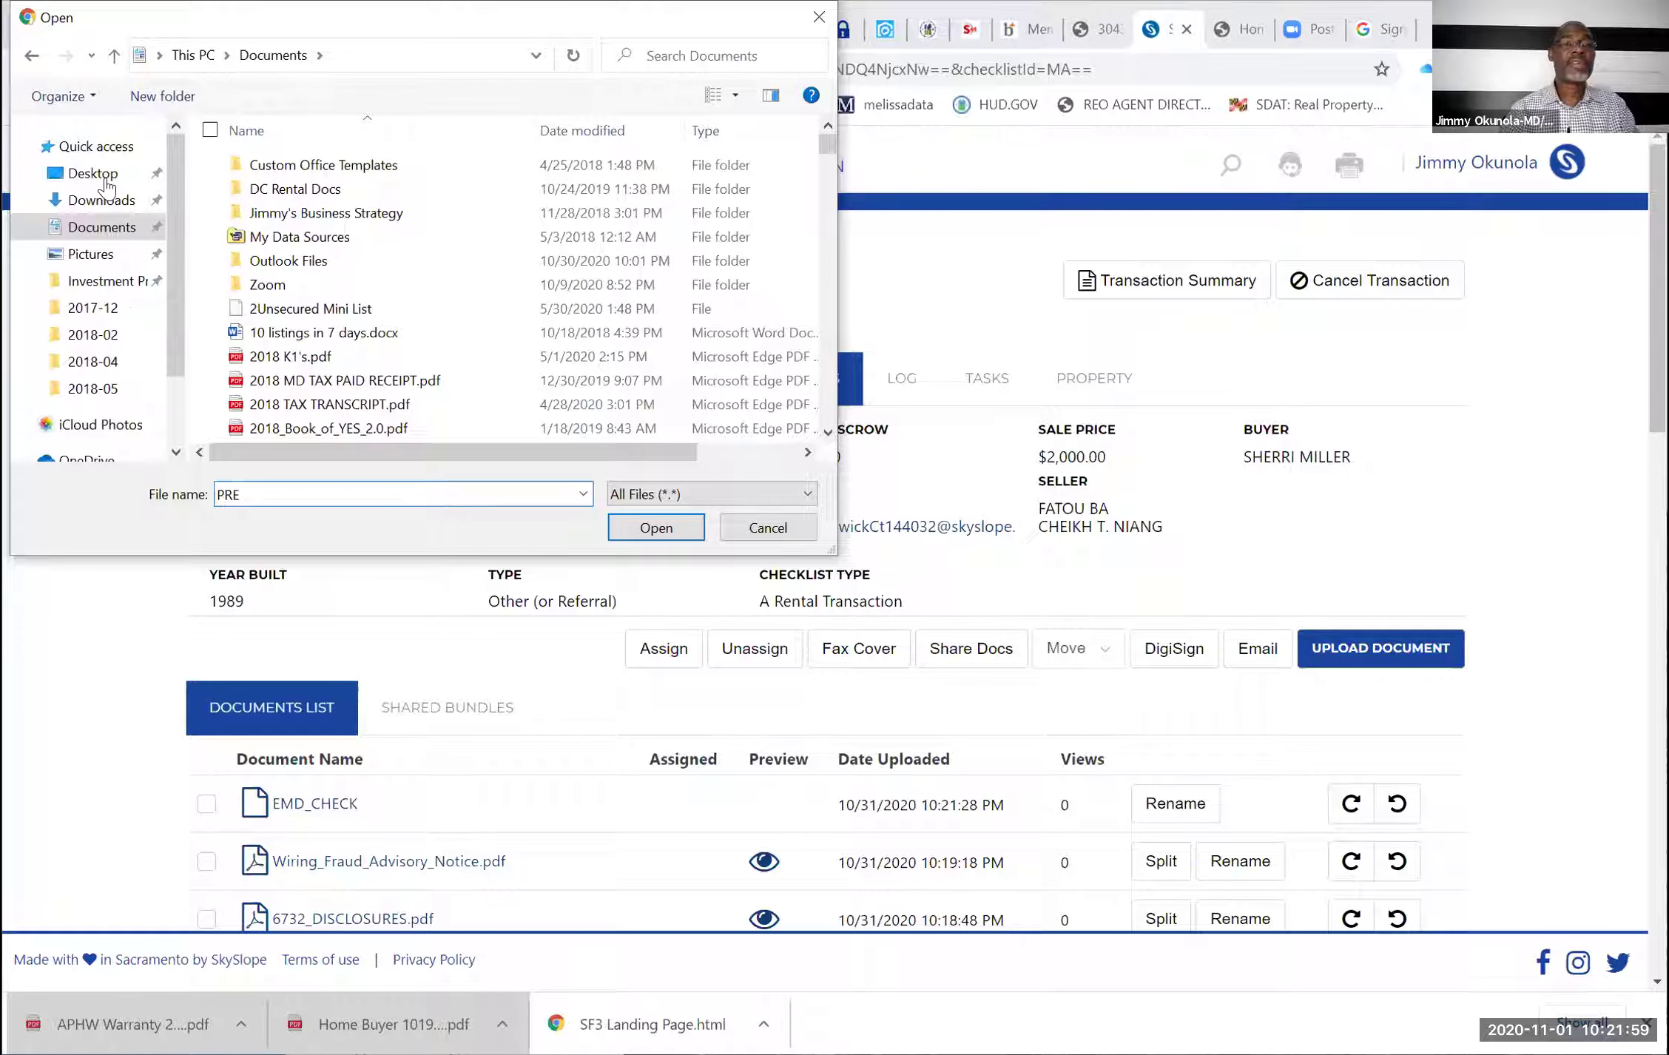
{"action": "key", "text": "BackSpace"}
{"action": "key", "text": "BackSpace"}
{"action": "key", "text": "BackSpace"}
{"action": "type", "text": "A"}
Check the Desktop folder's files, then cancel the file picker without uploading
{"action": "double_click", "coordinate": [264, 487]}
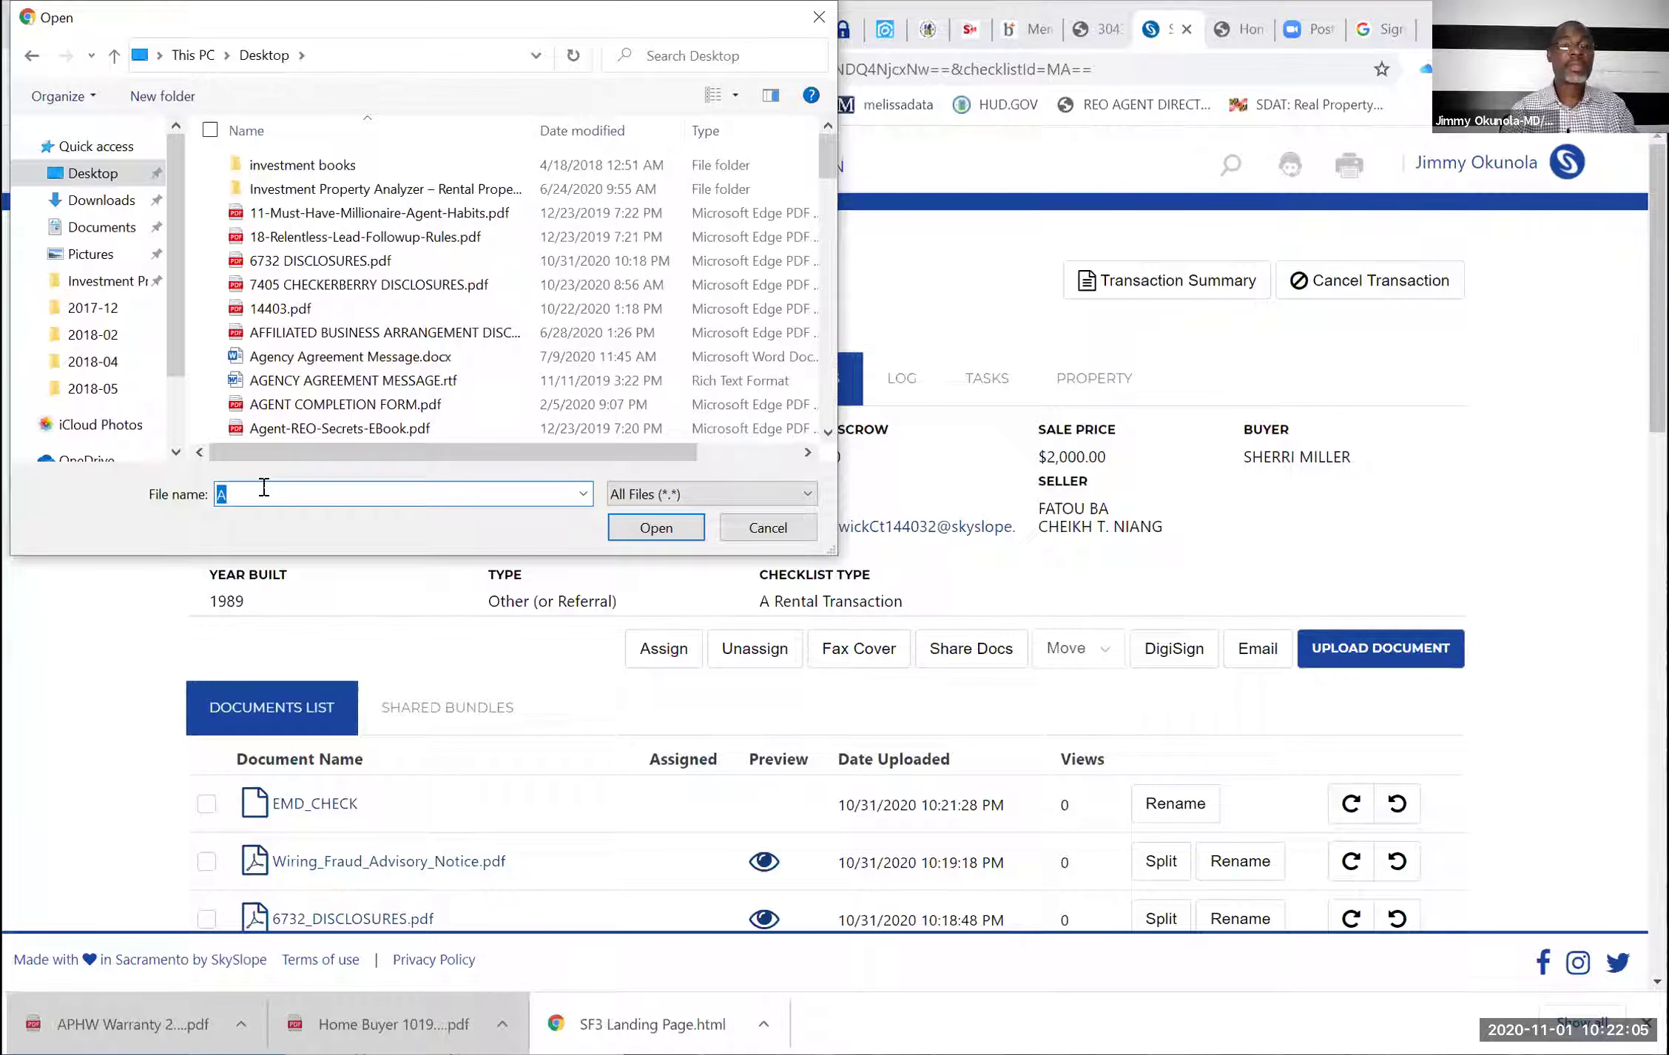
{"action": "left_click", "coordinate": [263, 486]}
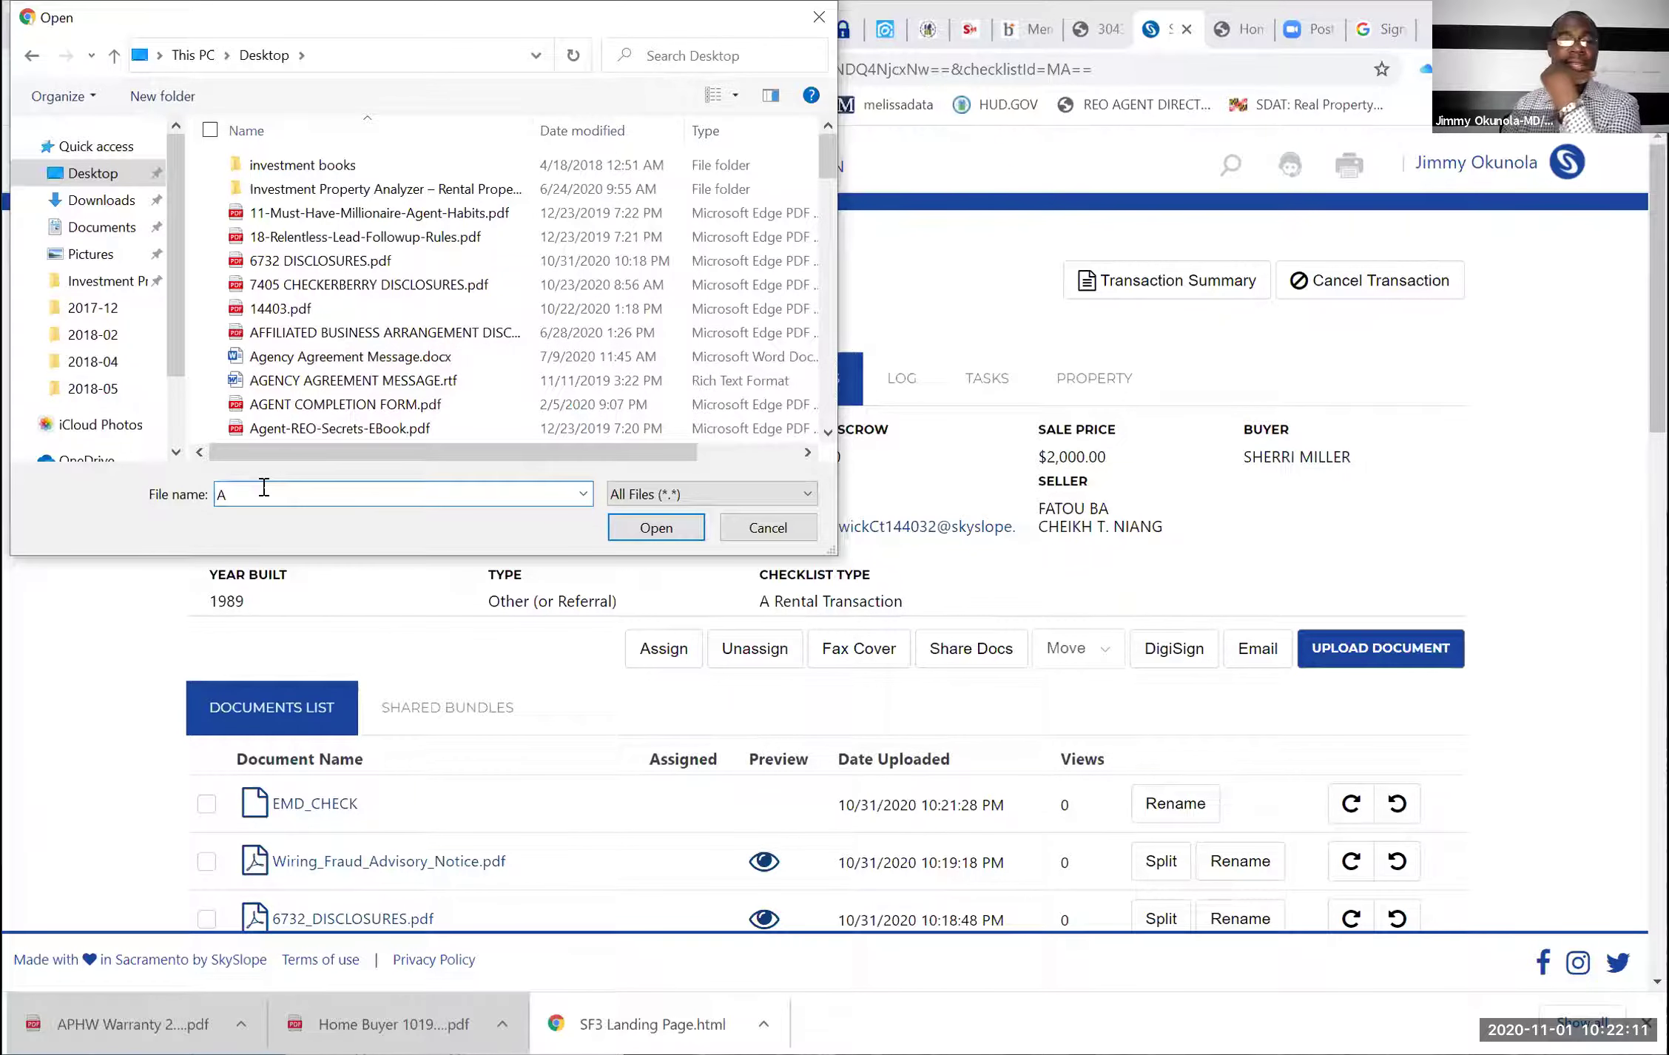
{"action": "type", "text": "B"}
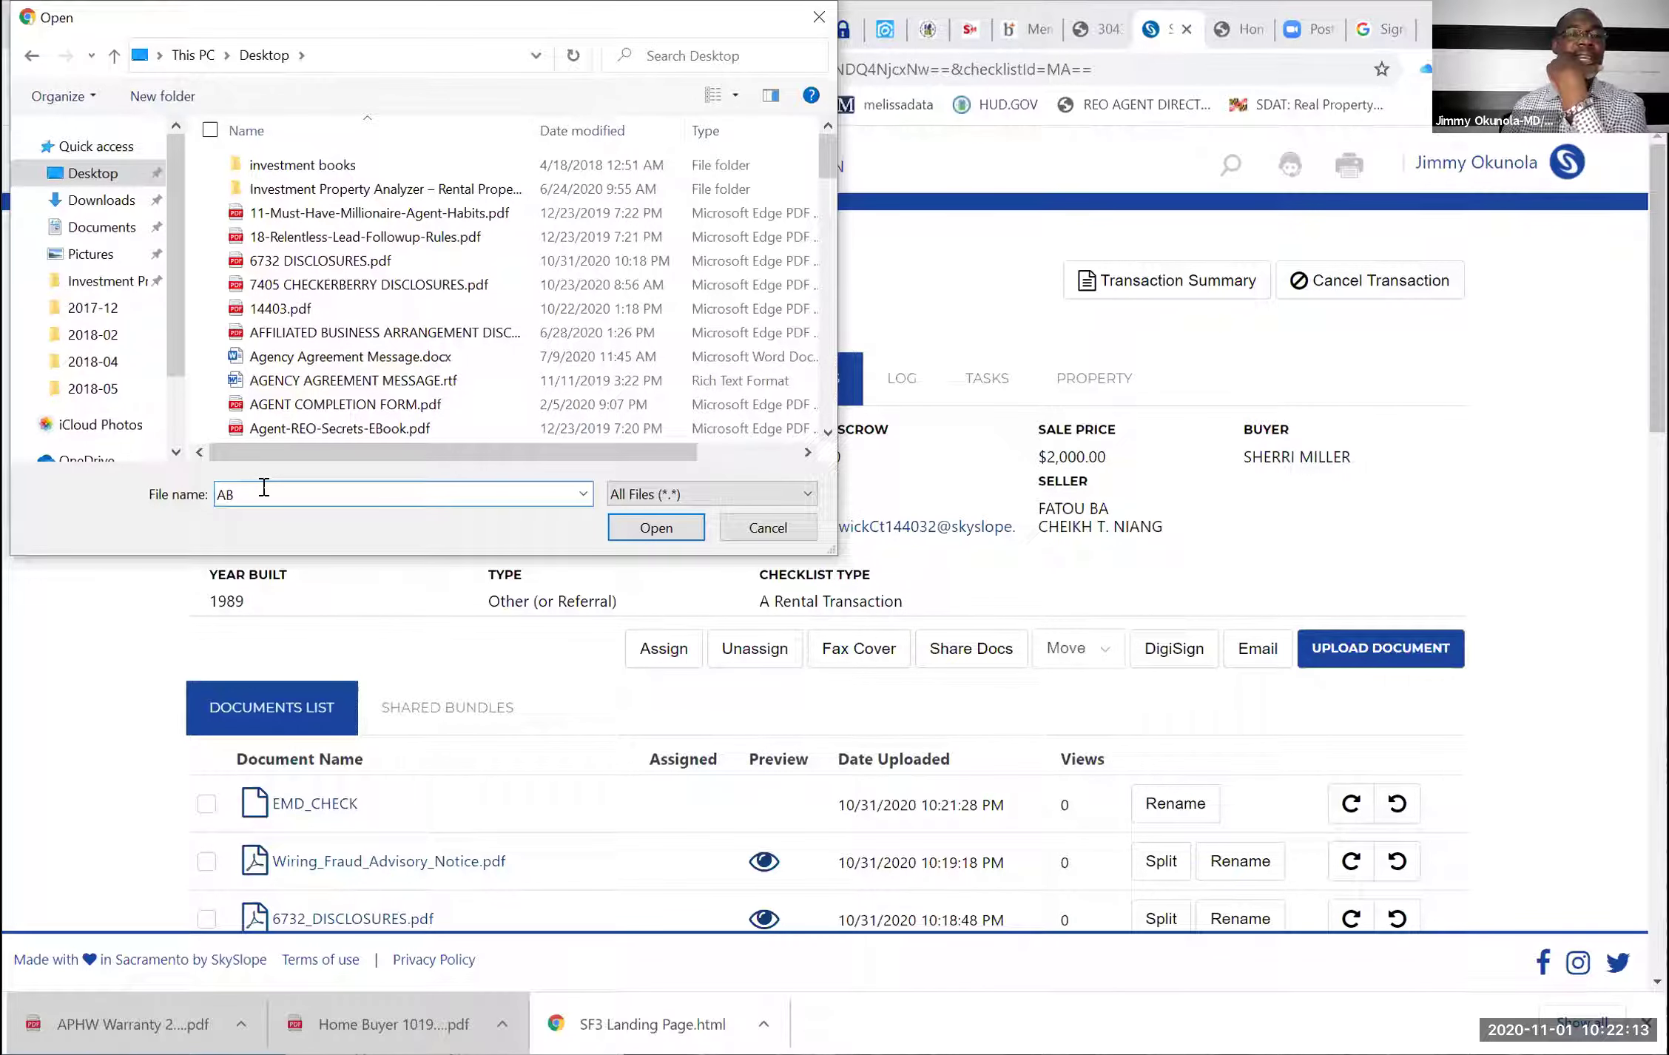
{"action": "key", "text": "BackSpace"}
{"action": "key", "text": "BackSpace"}
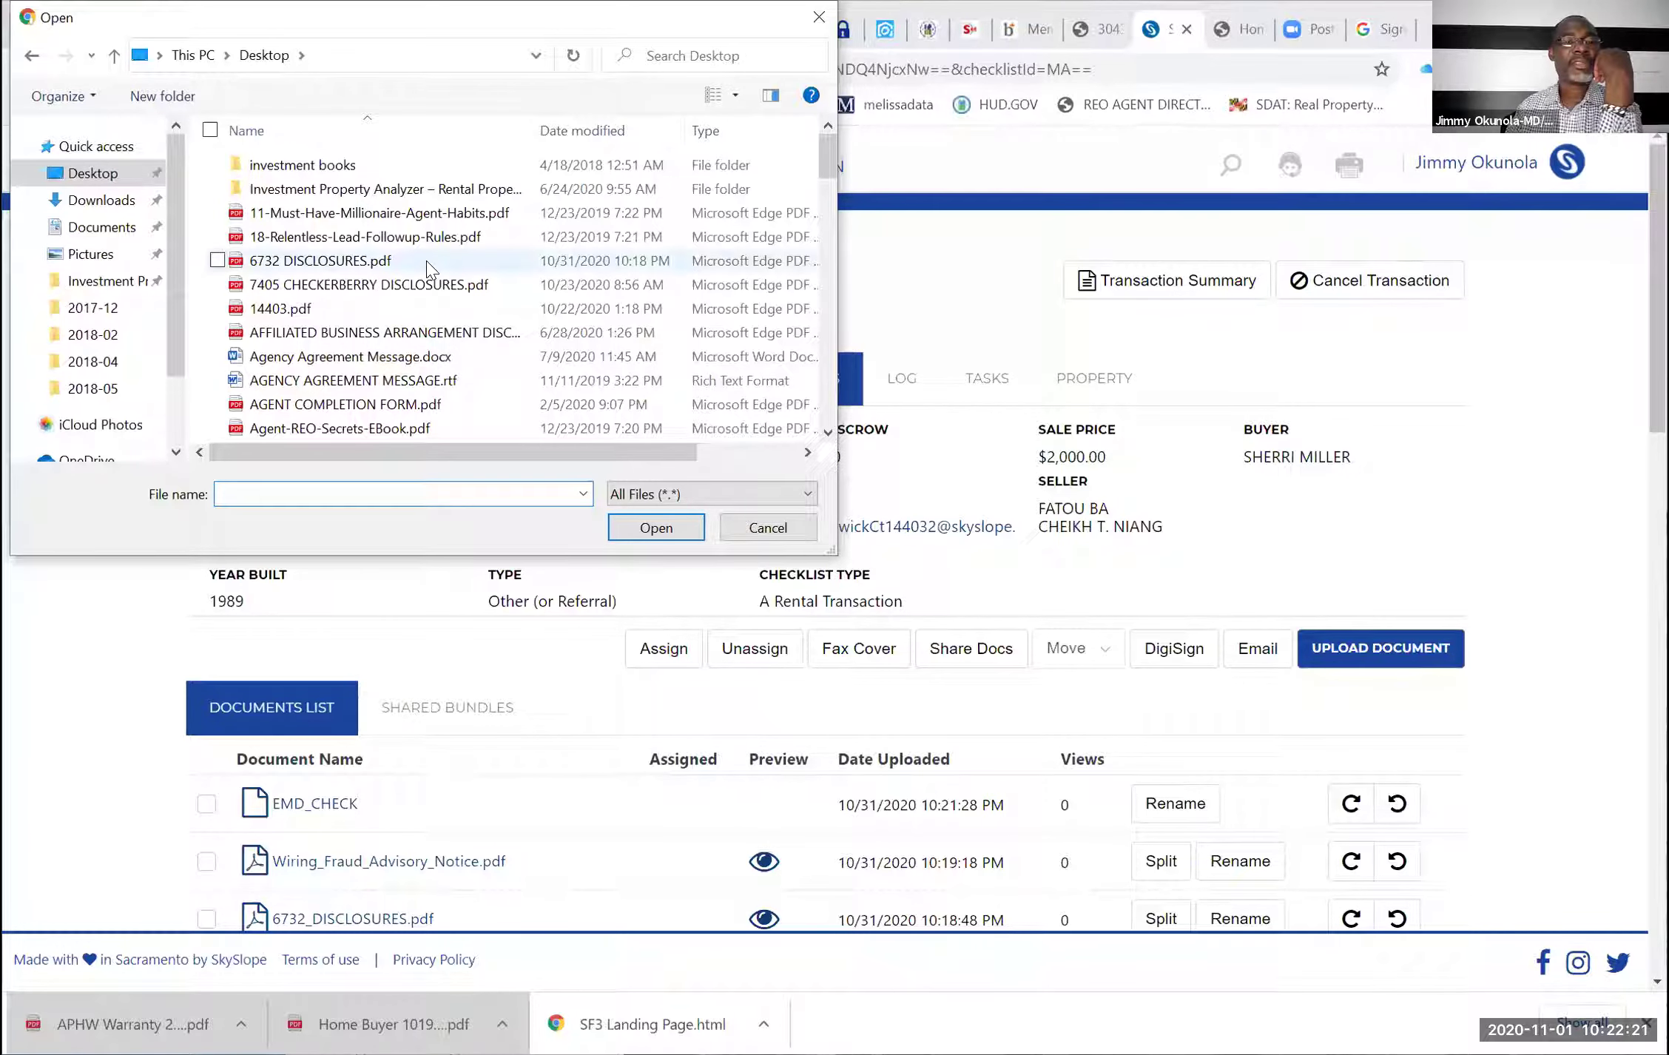
{"action": "scroll", "coordinate": [428, 265], "scroll_direction": "down", "scroll_amount": 1}
{"action": "scroll", "coordinate": [427, 265], "scroll_direction": "down", "scroll_amount": 2}
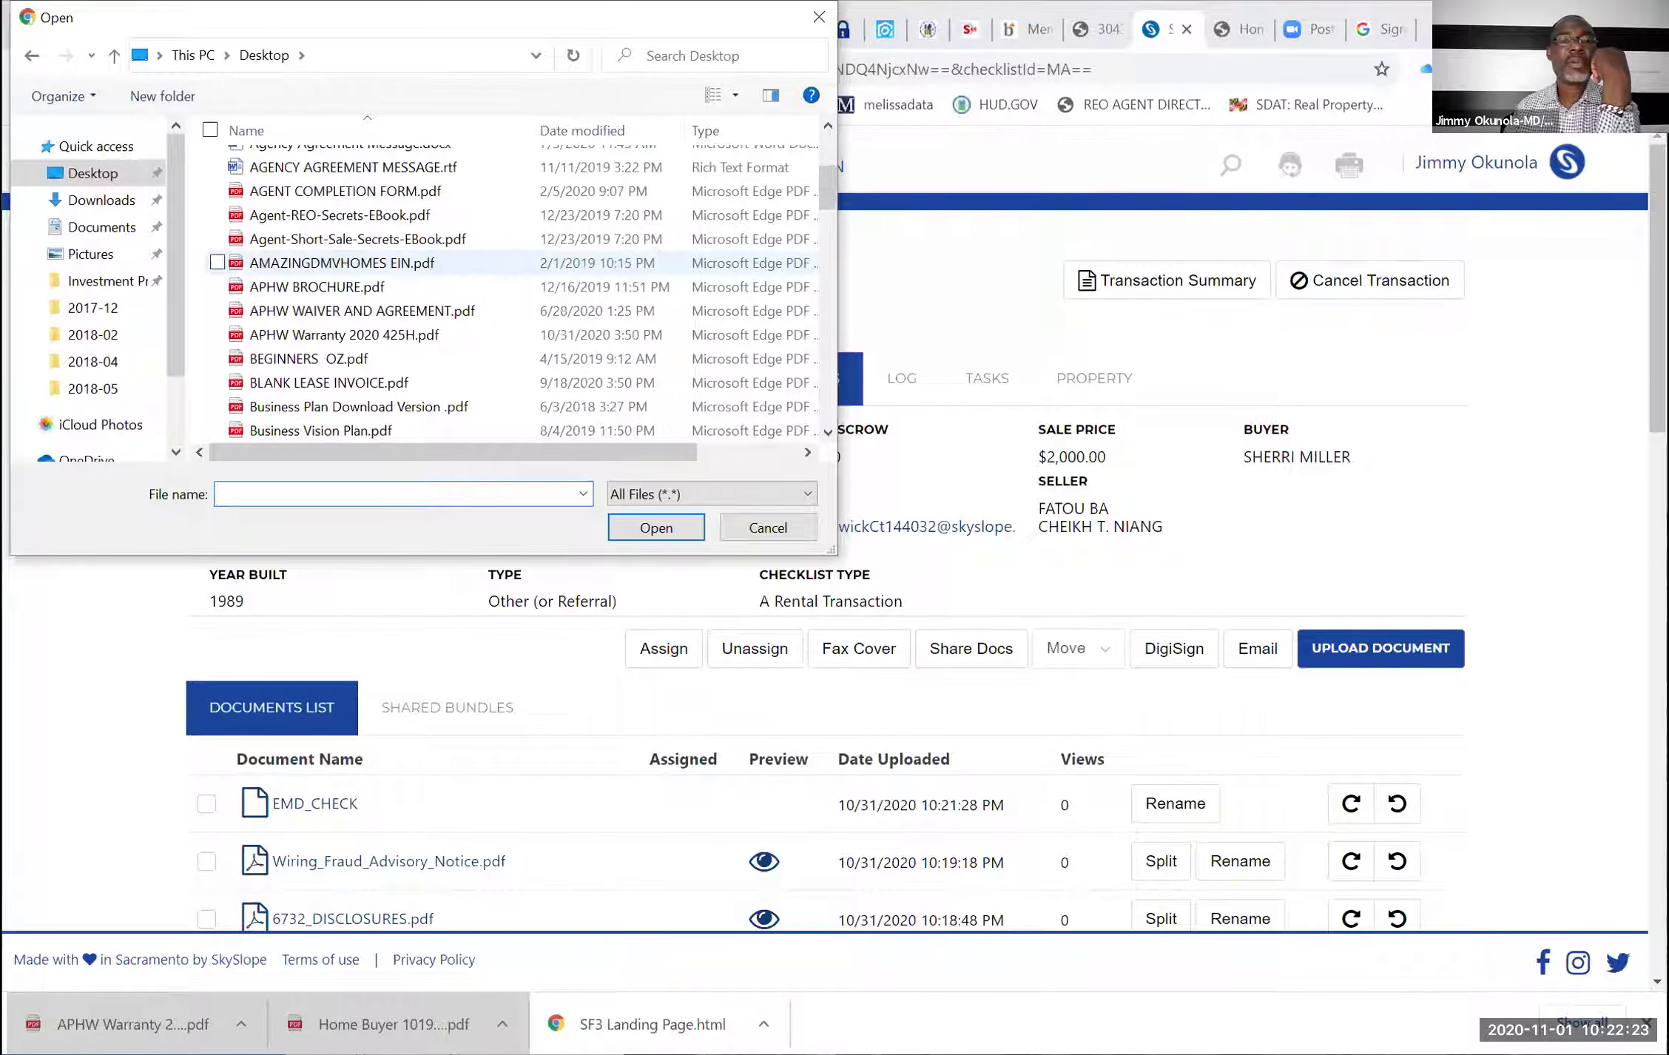
{"action": "scroll", "coordinate": [522, 268], "scroll_direction": "down", "scroll_amount": 1}
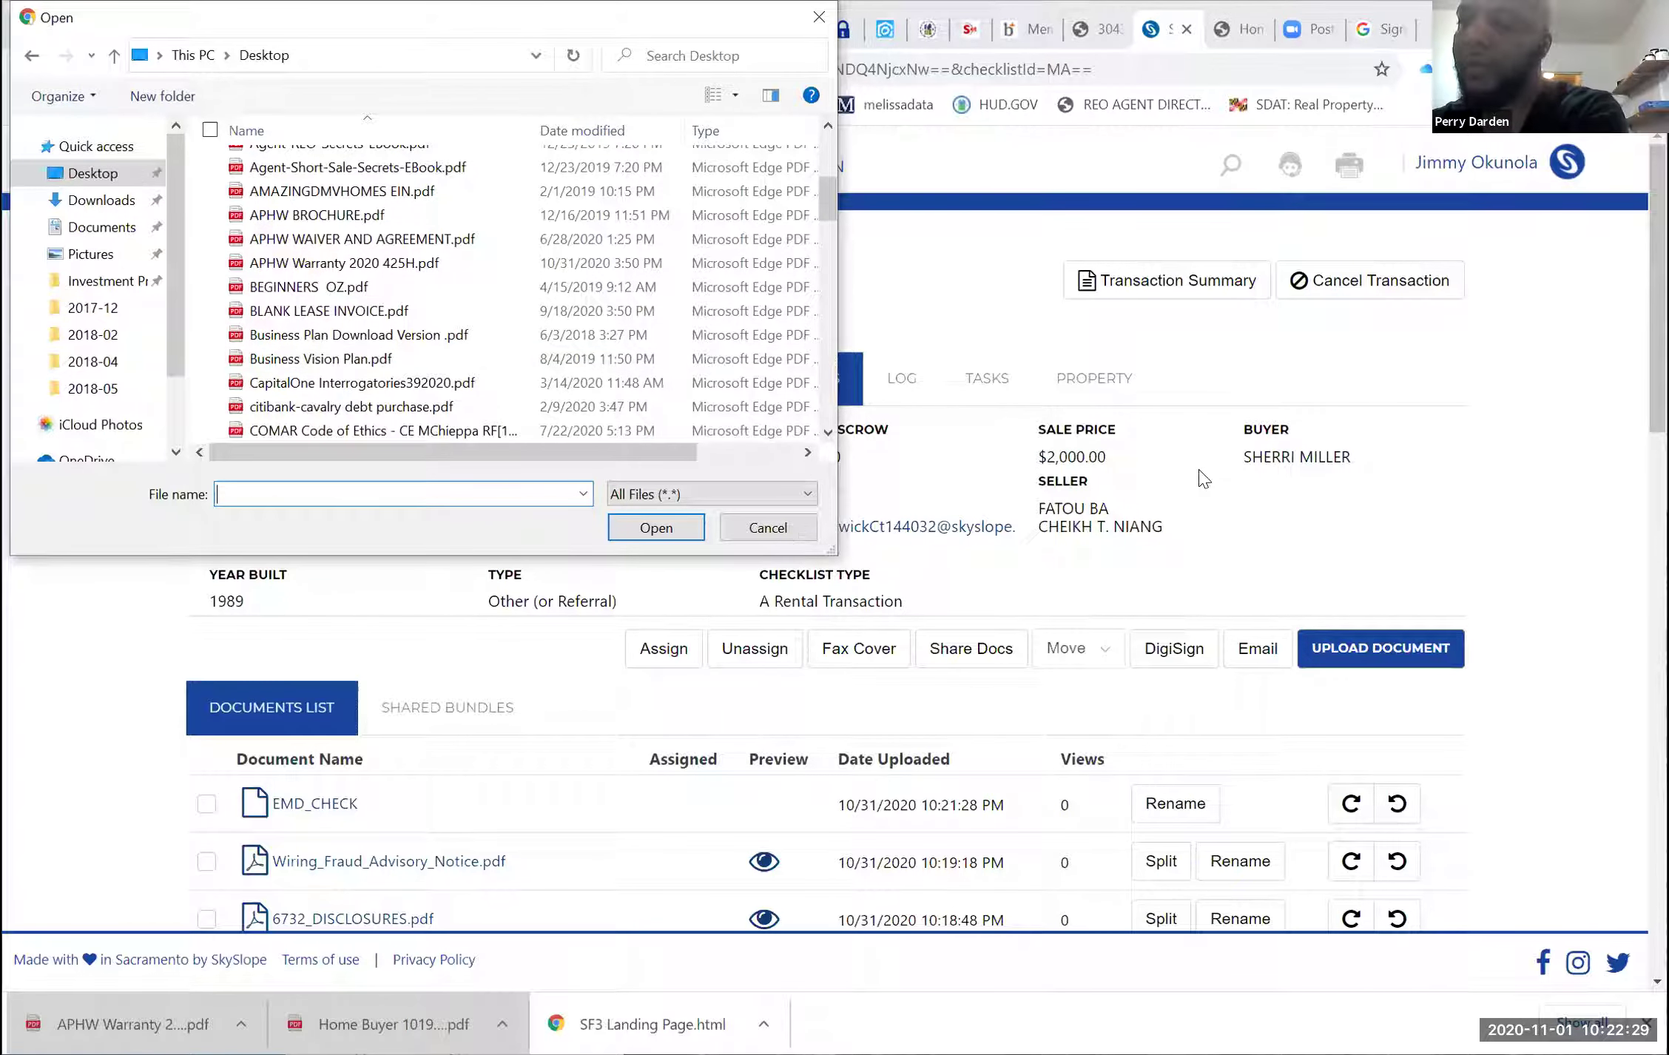
{"action": "key", "text": "Escape"}
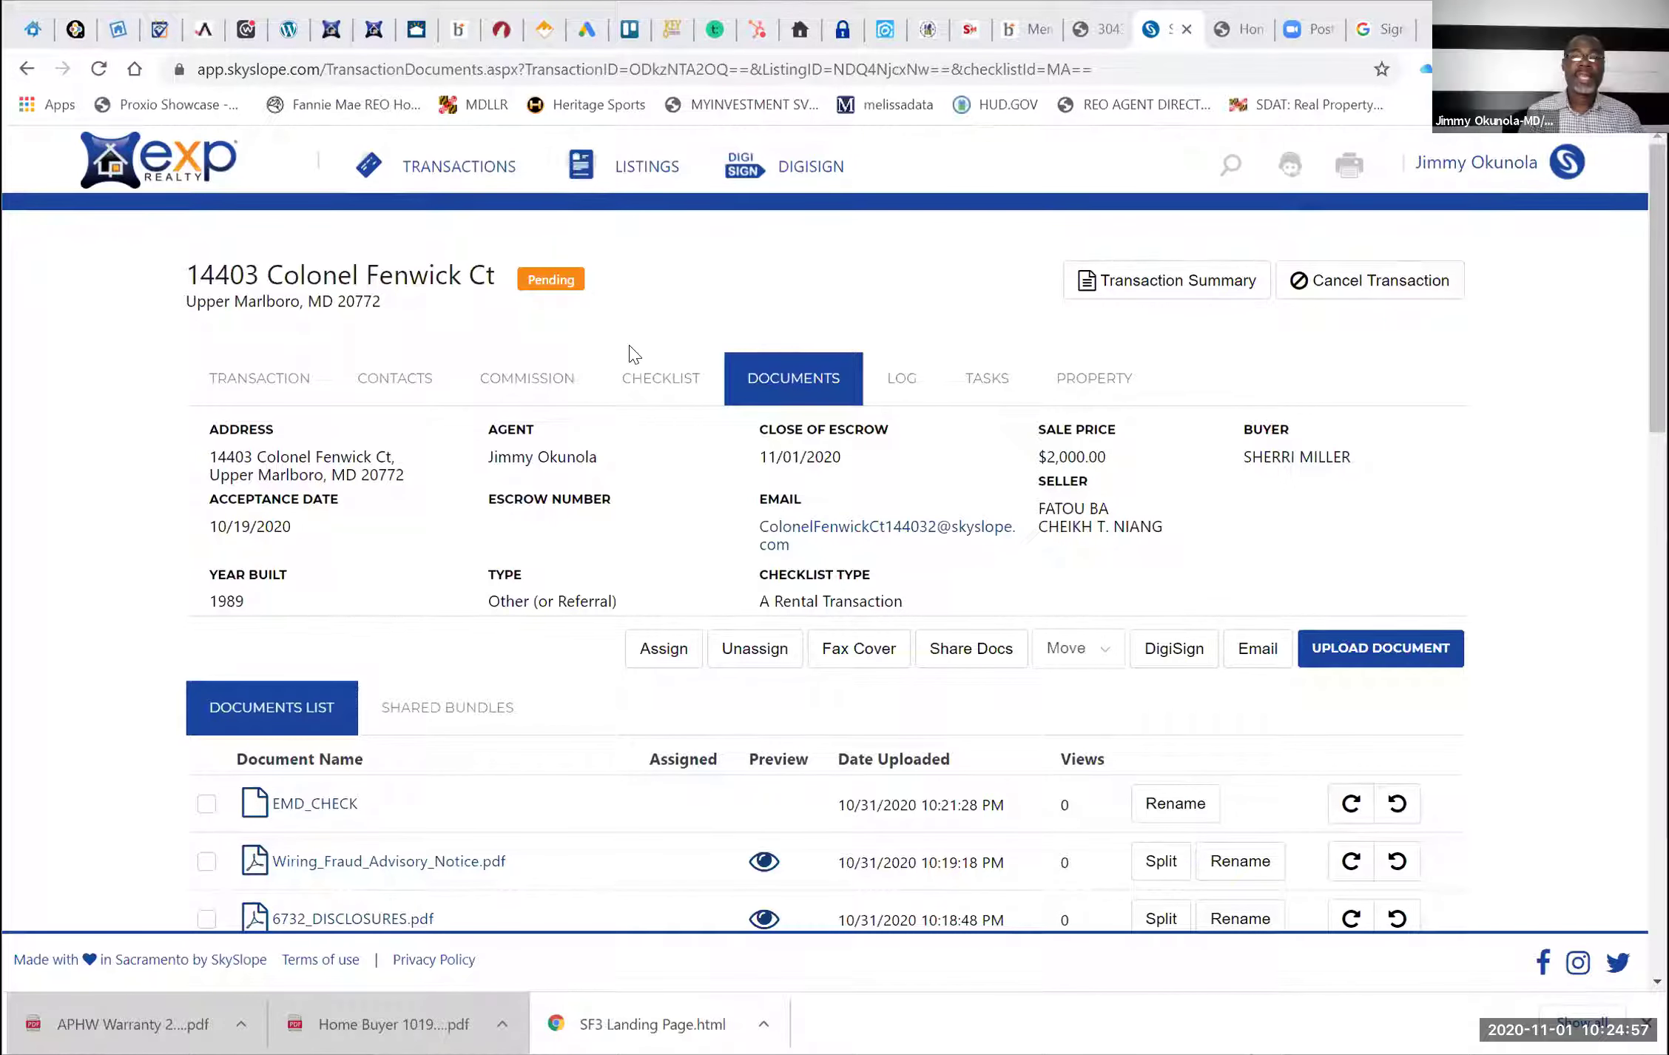
Send wall_preapproval_962.pdf, EMD_CHECK, the wiring advisory, disclosures and contract package to DigiSign
{"action": "left_click", "coordinate": [652, 378]}
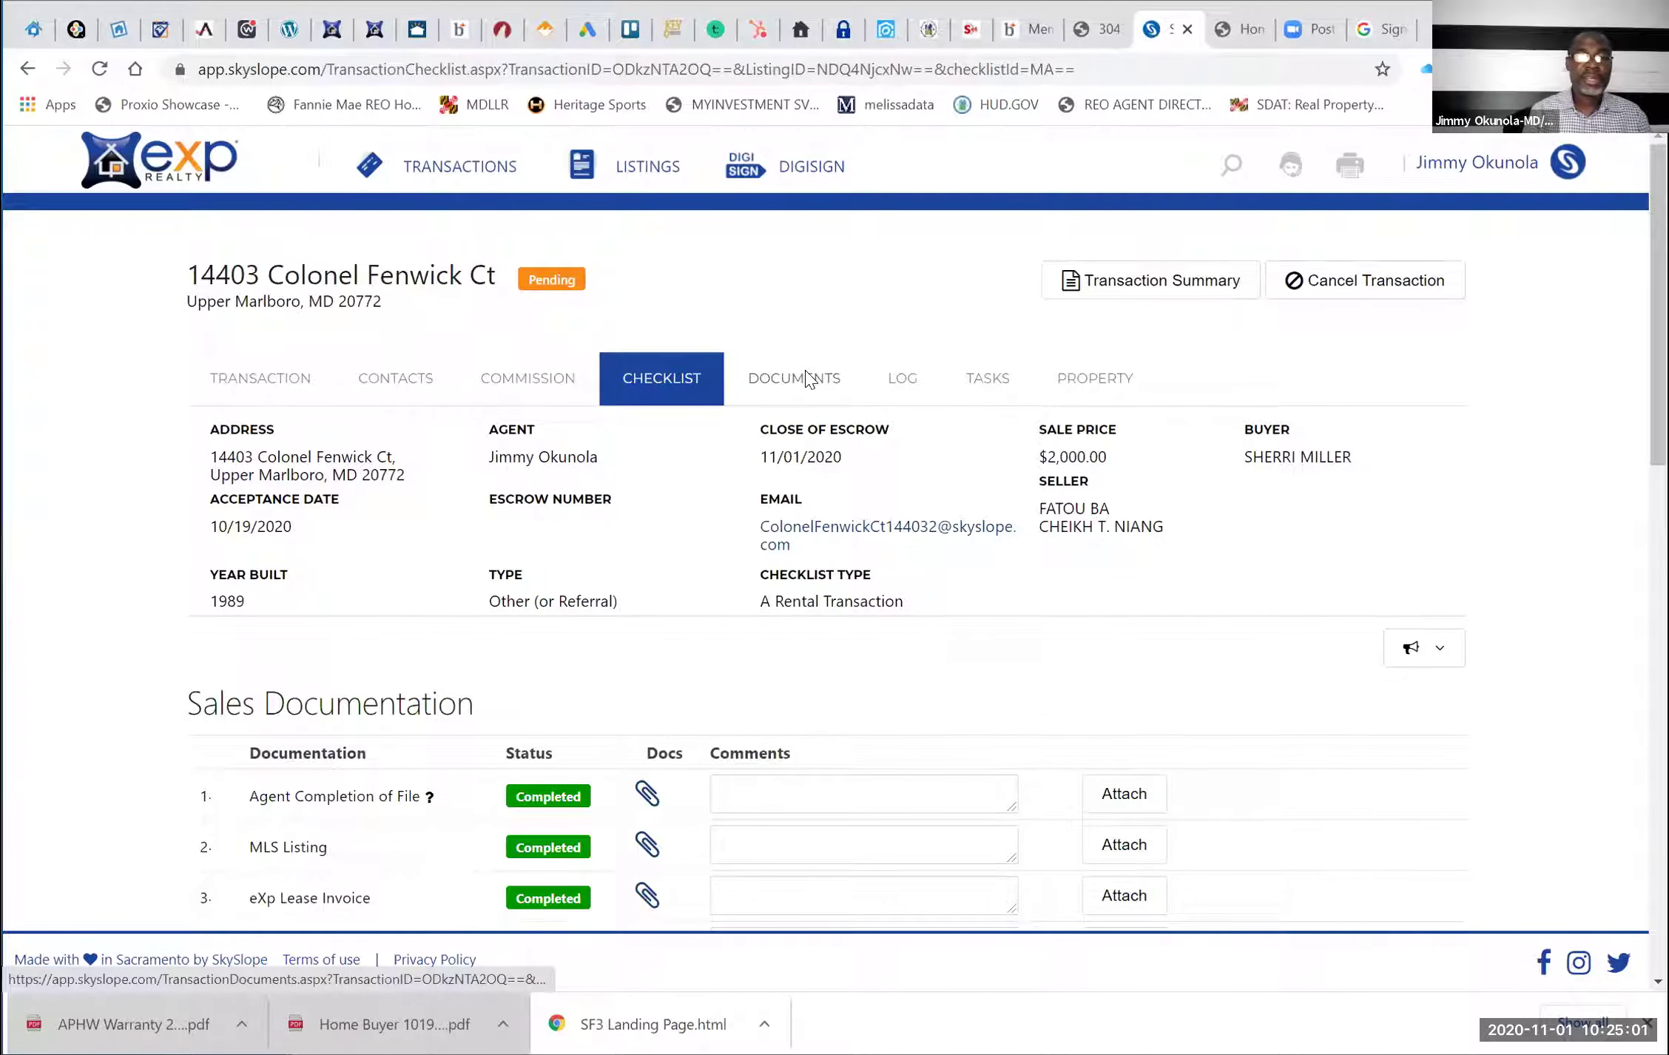
{"action": "left_click", "coordinate": [806, 381]}
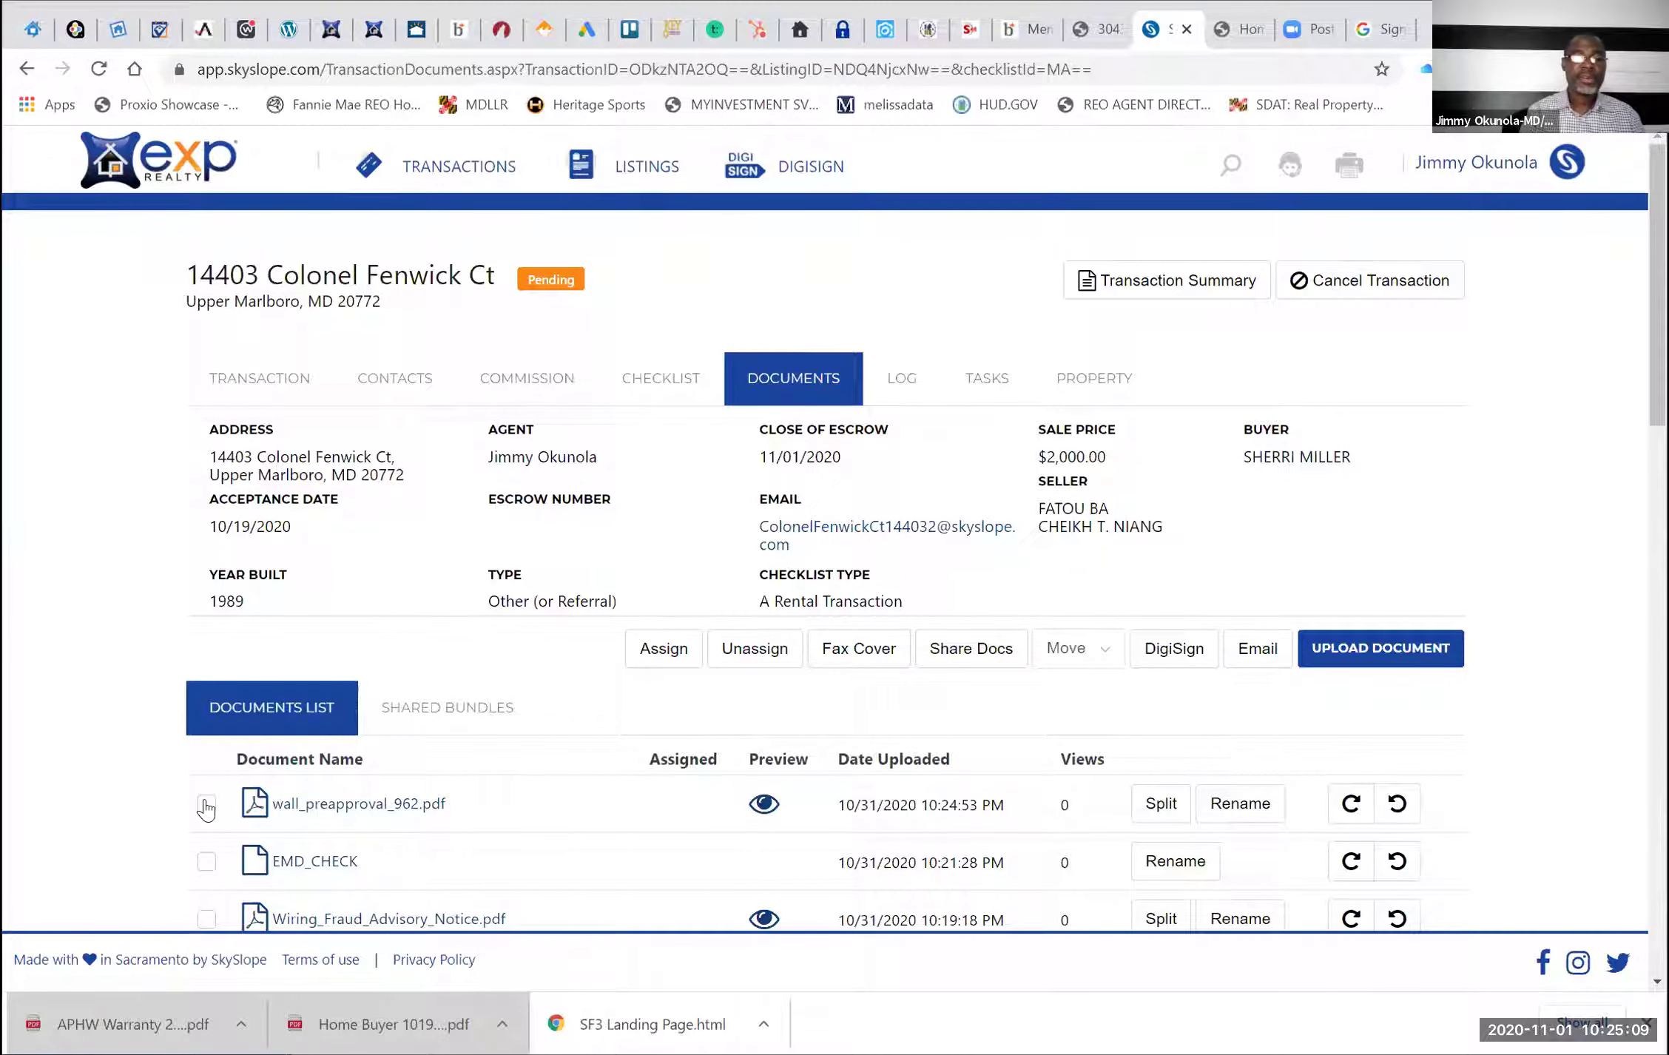
{"action": "left_click", "coordinate": [206, 803]}
{"action": "scroll", "coordinate": [207, 756], "scroll_direction": "down", "scroll_amount": 2}
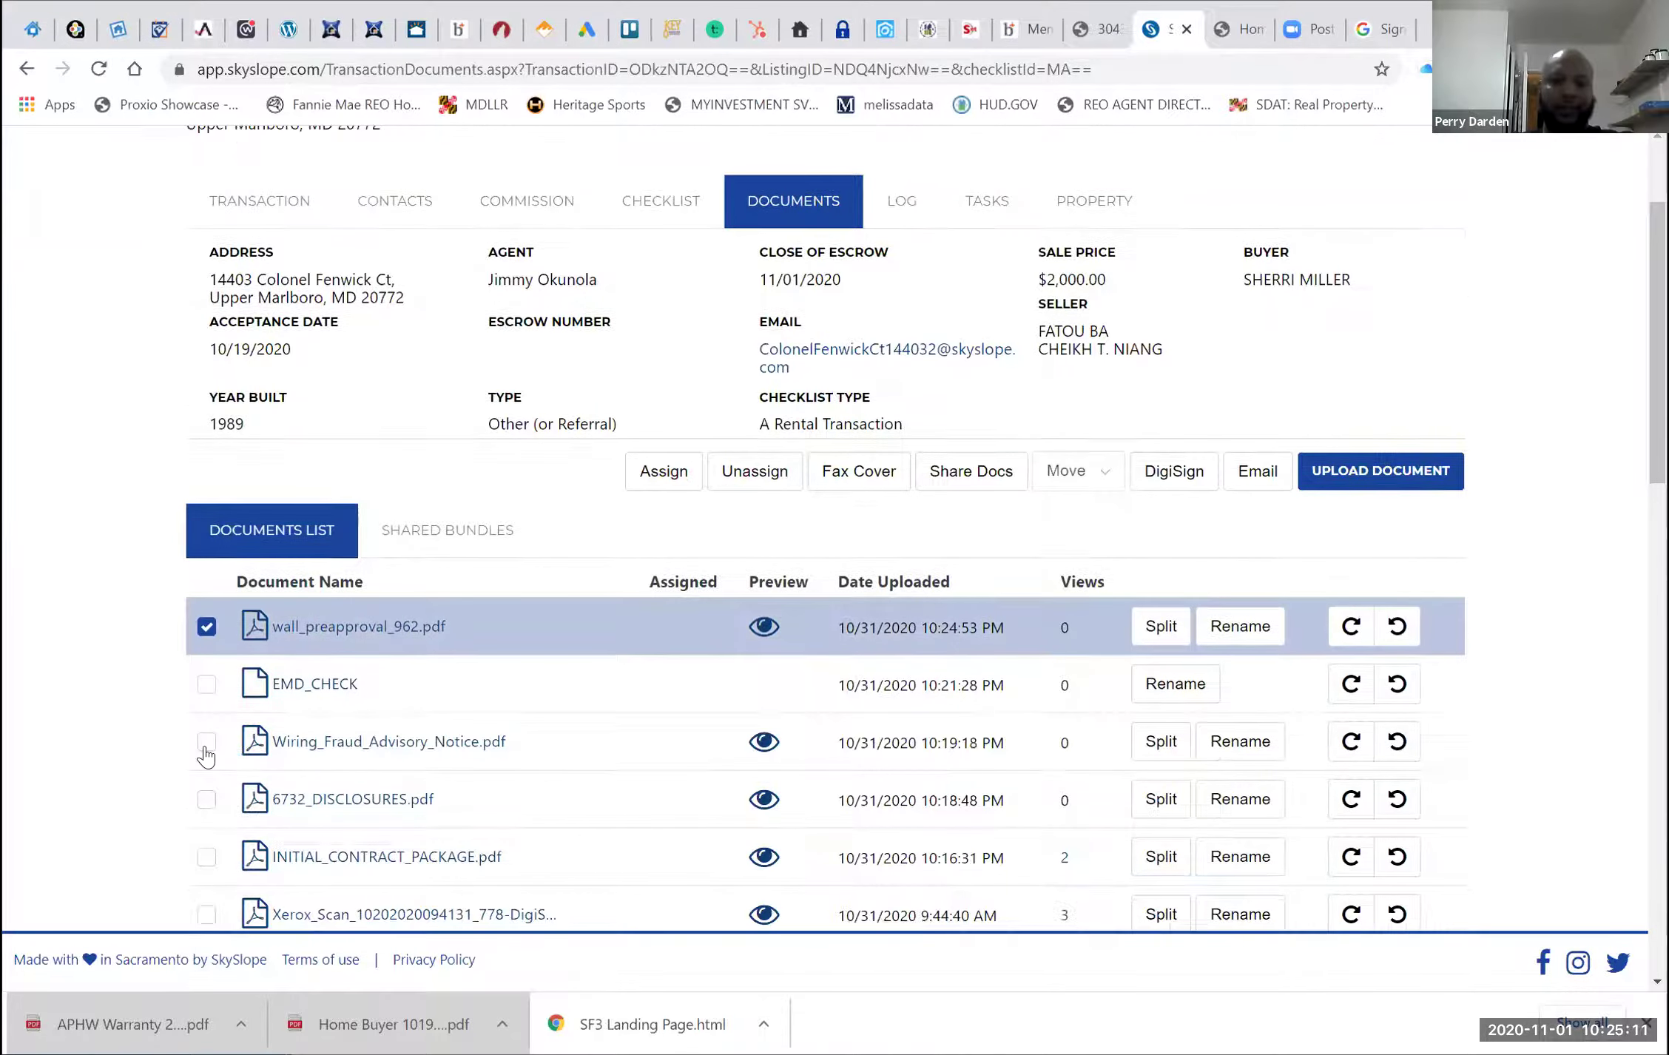
{"action": "left_click", "coordinate": [207, 683]}
{"action": "left_click", "coordinate": [207, 799]}
{"action": "left_click", "coordinate": [207, 856]}
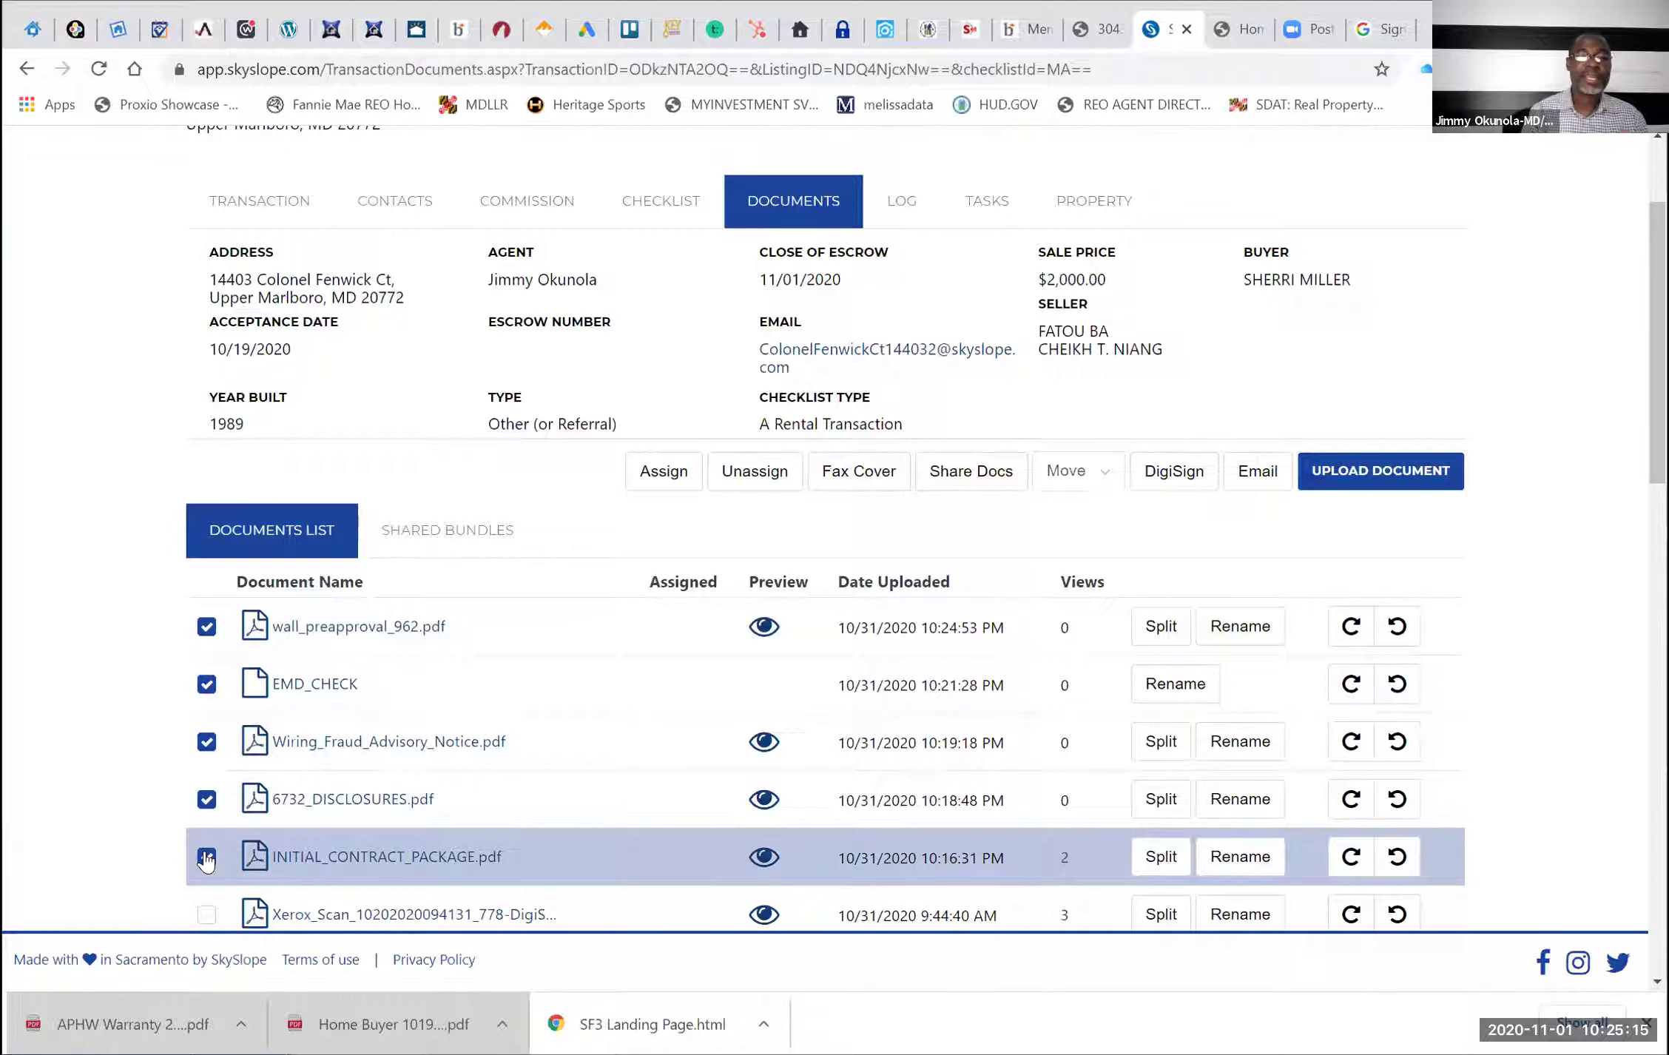
{"action": "left_click", "coordinate": [1172, 479]}
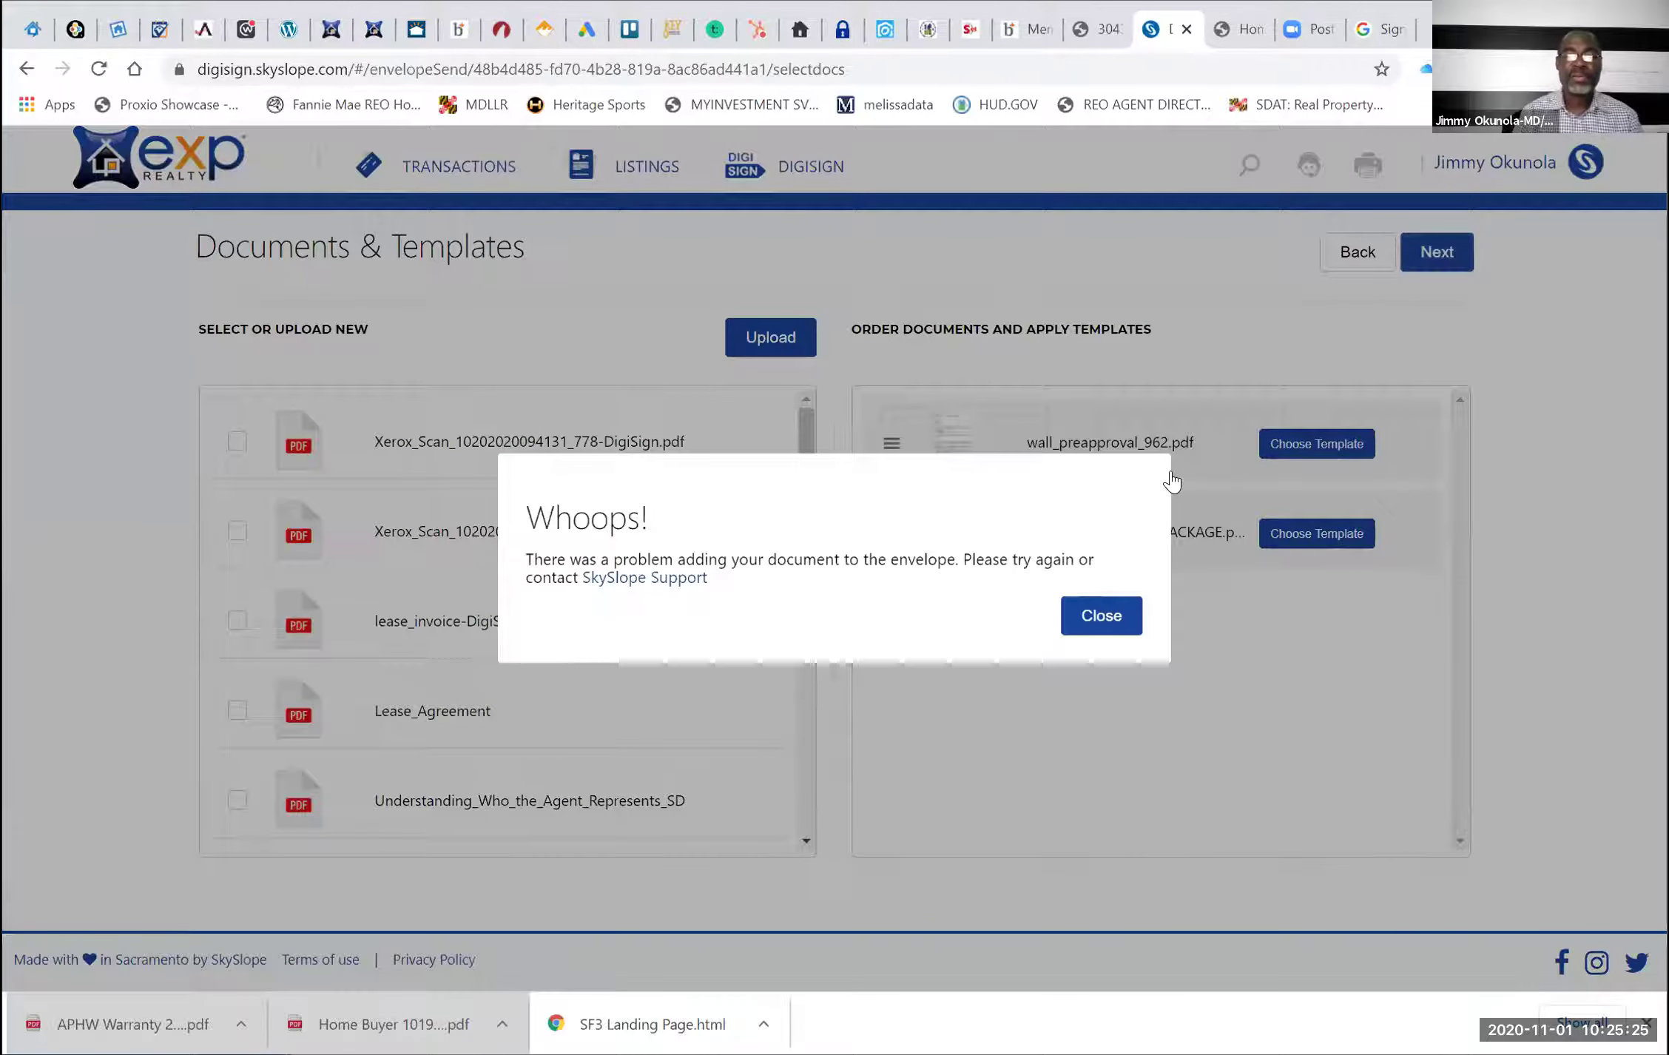
Close the Whoops! error, back out of the envelope and return to Transactions
{"action": "left_click", "coordinate": [1101, 613]}
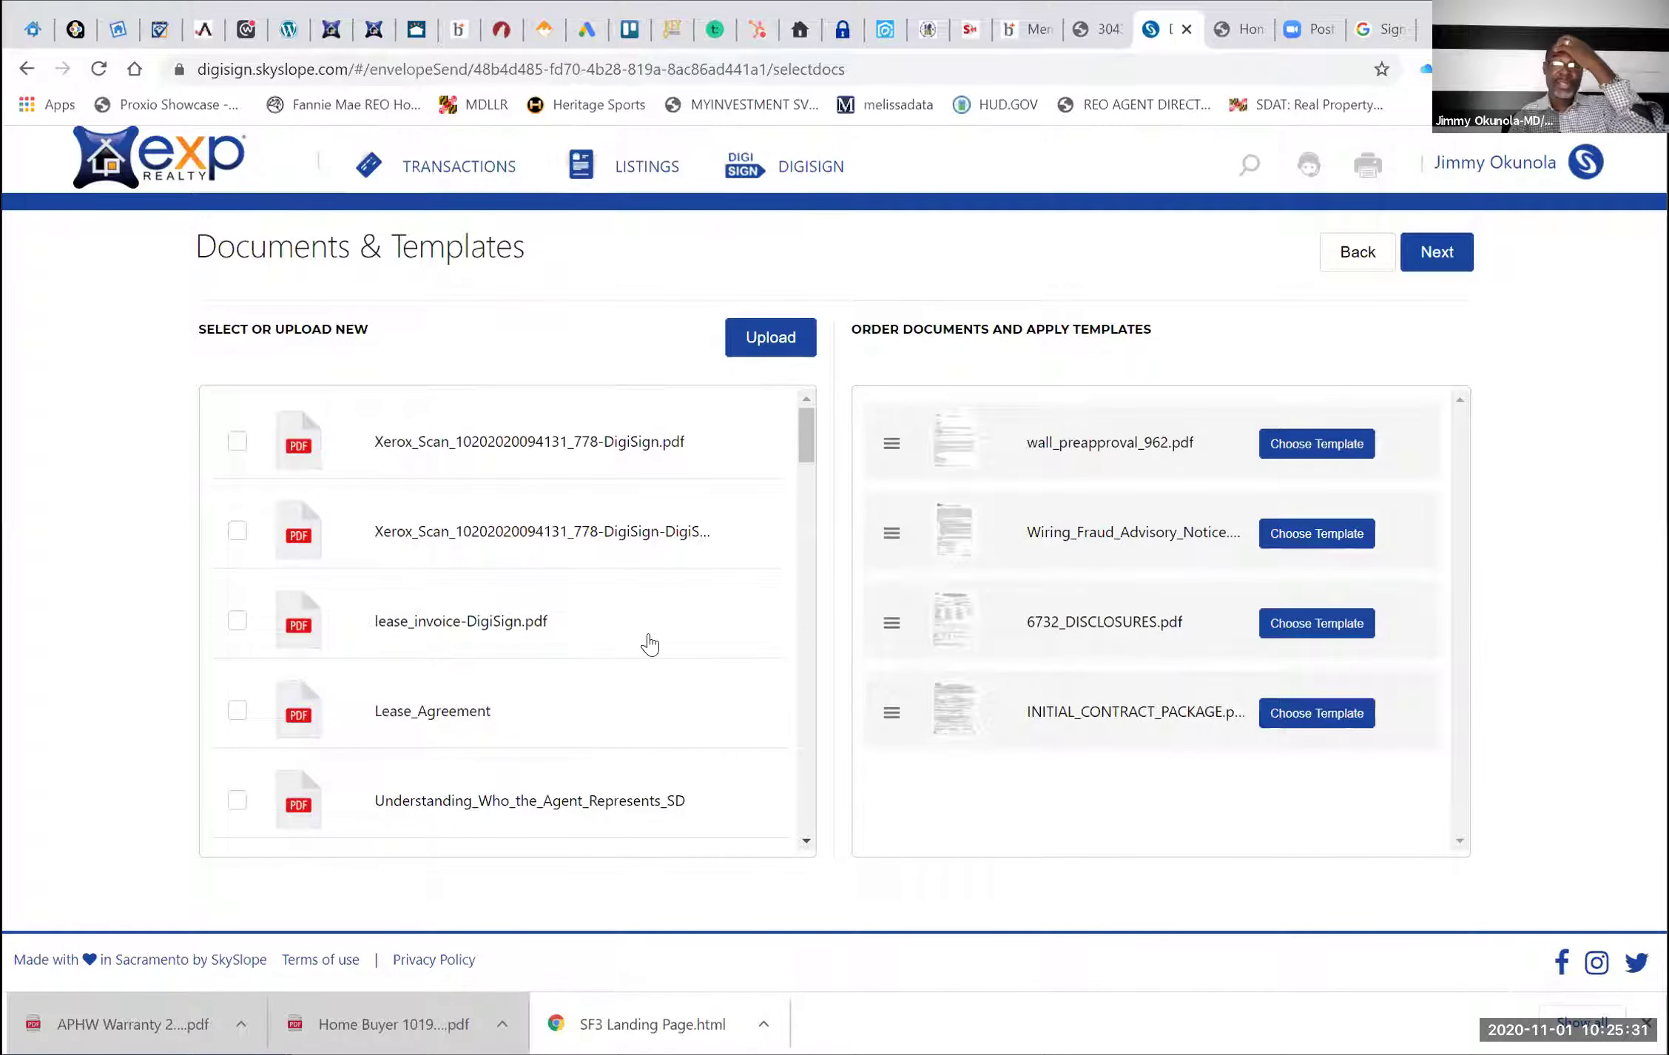
{"action": "scroll", "coordinate": [528, 632], "scroll_direction": "down", "scroll_amount": 3}
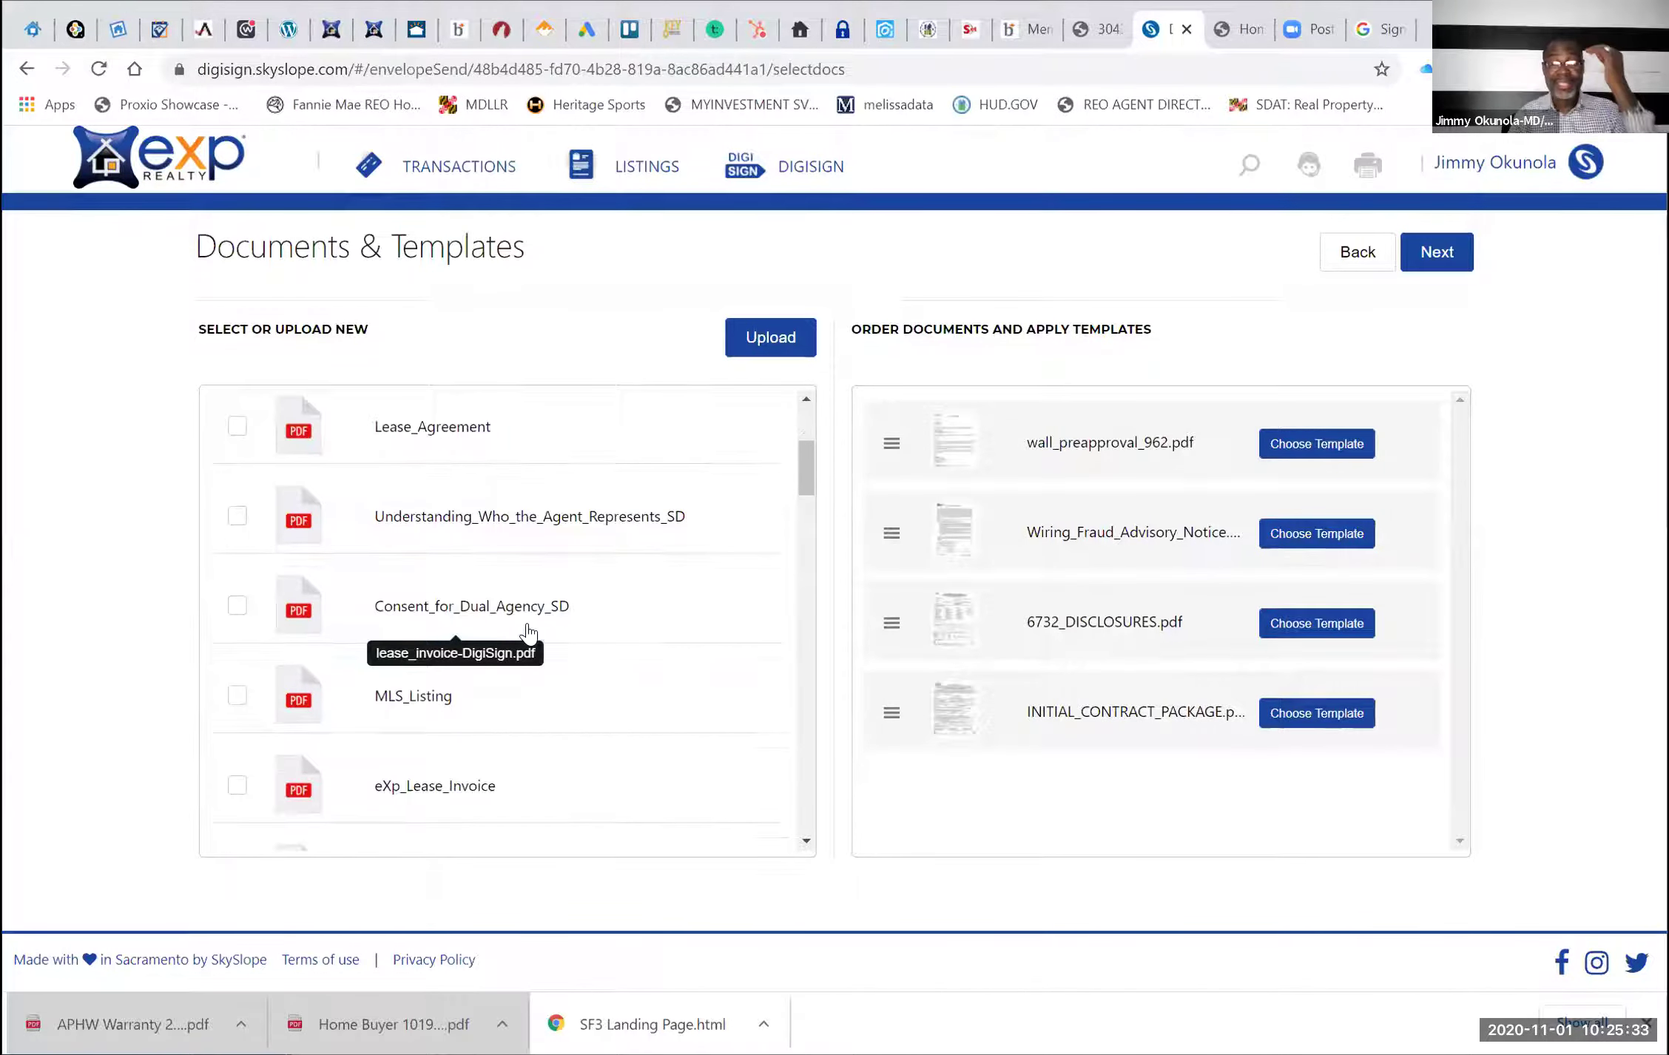
{"action": "scroll", "coordinate": [525, 633], "scroll_direction": "down", "scroll_amount": 2}
{"action": "scroll", "coordinate": [525, 634], "scroll_direction": "up", "scroll_amount": 5}
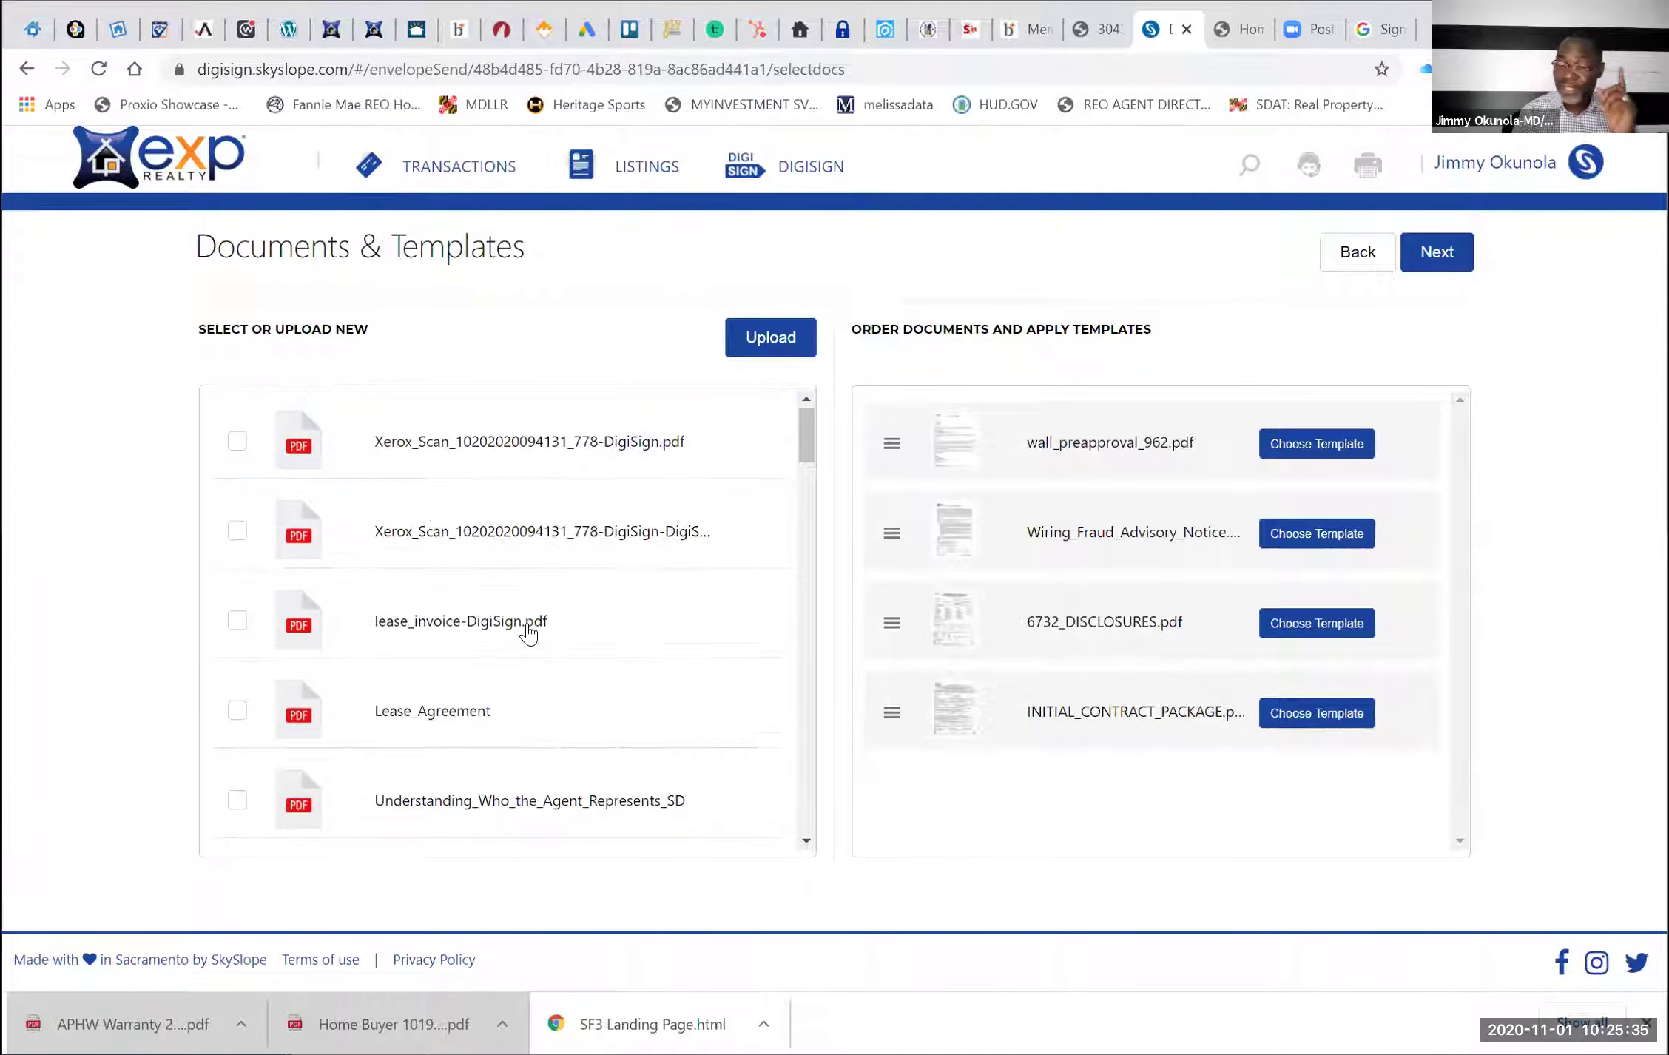
{"action": "left_click", "coordinate": [1348, 263]}
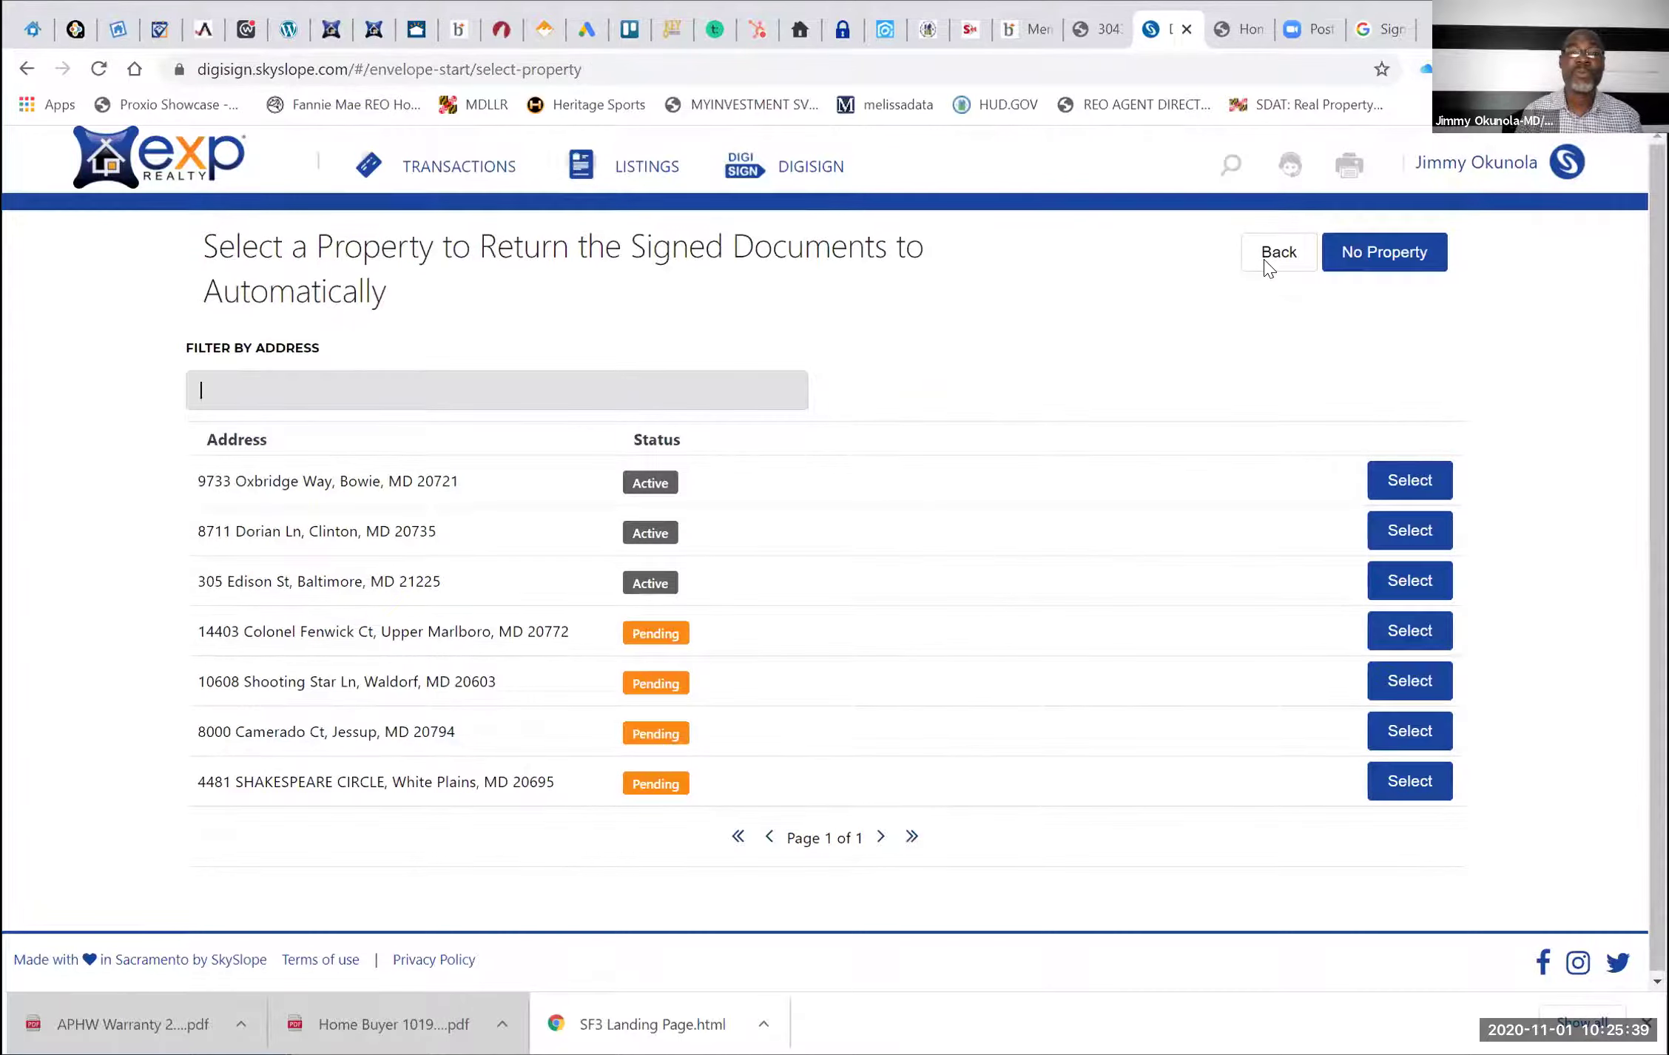
{"action": "left_click", "coordinate": [1268, 268]}
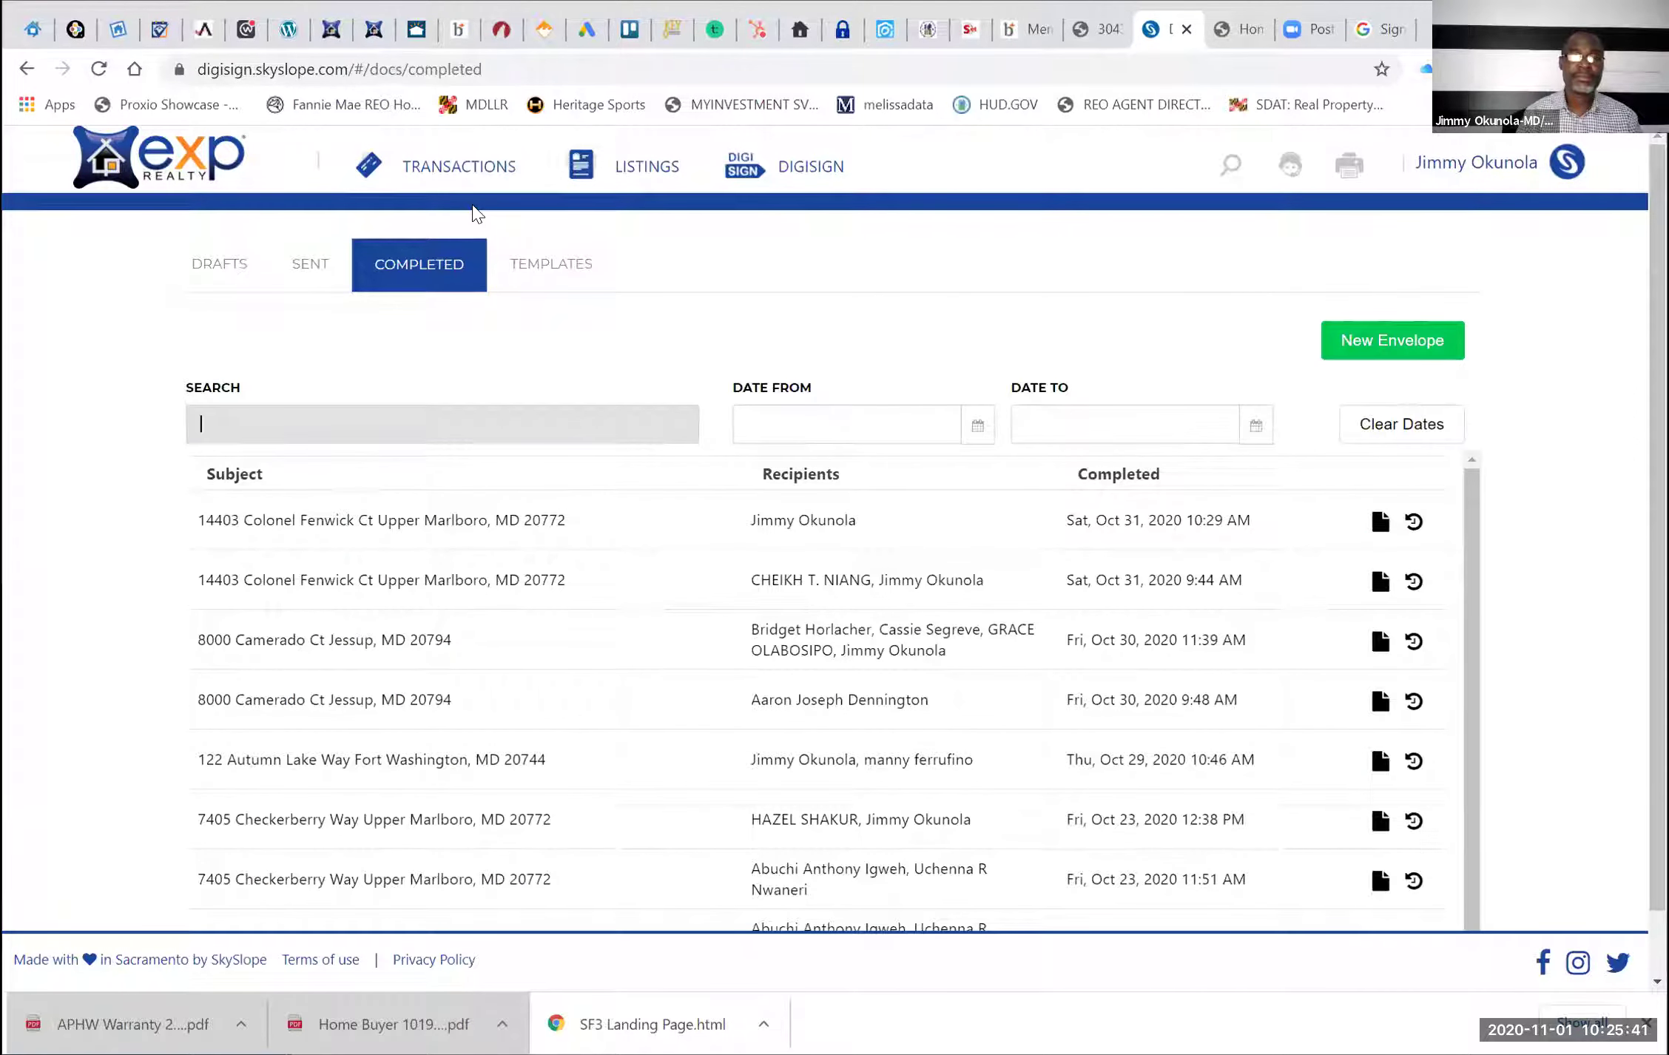
{"action": "left_click", "coordinate": [462, 167]}
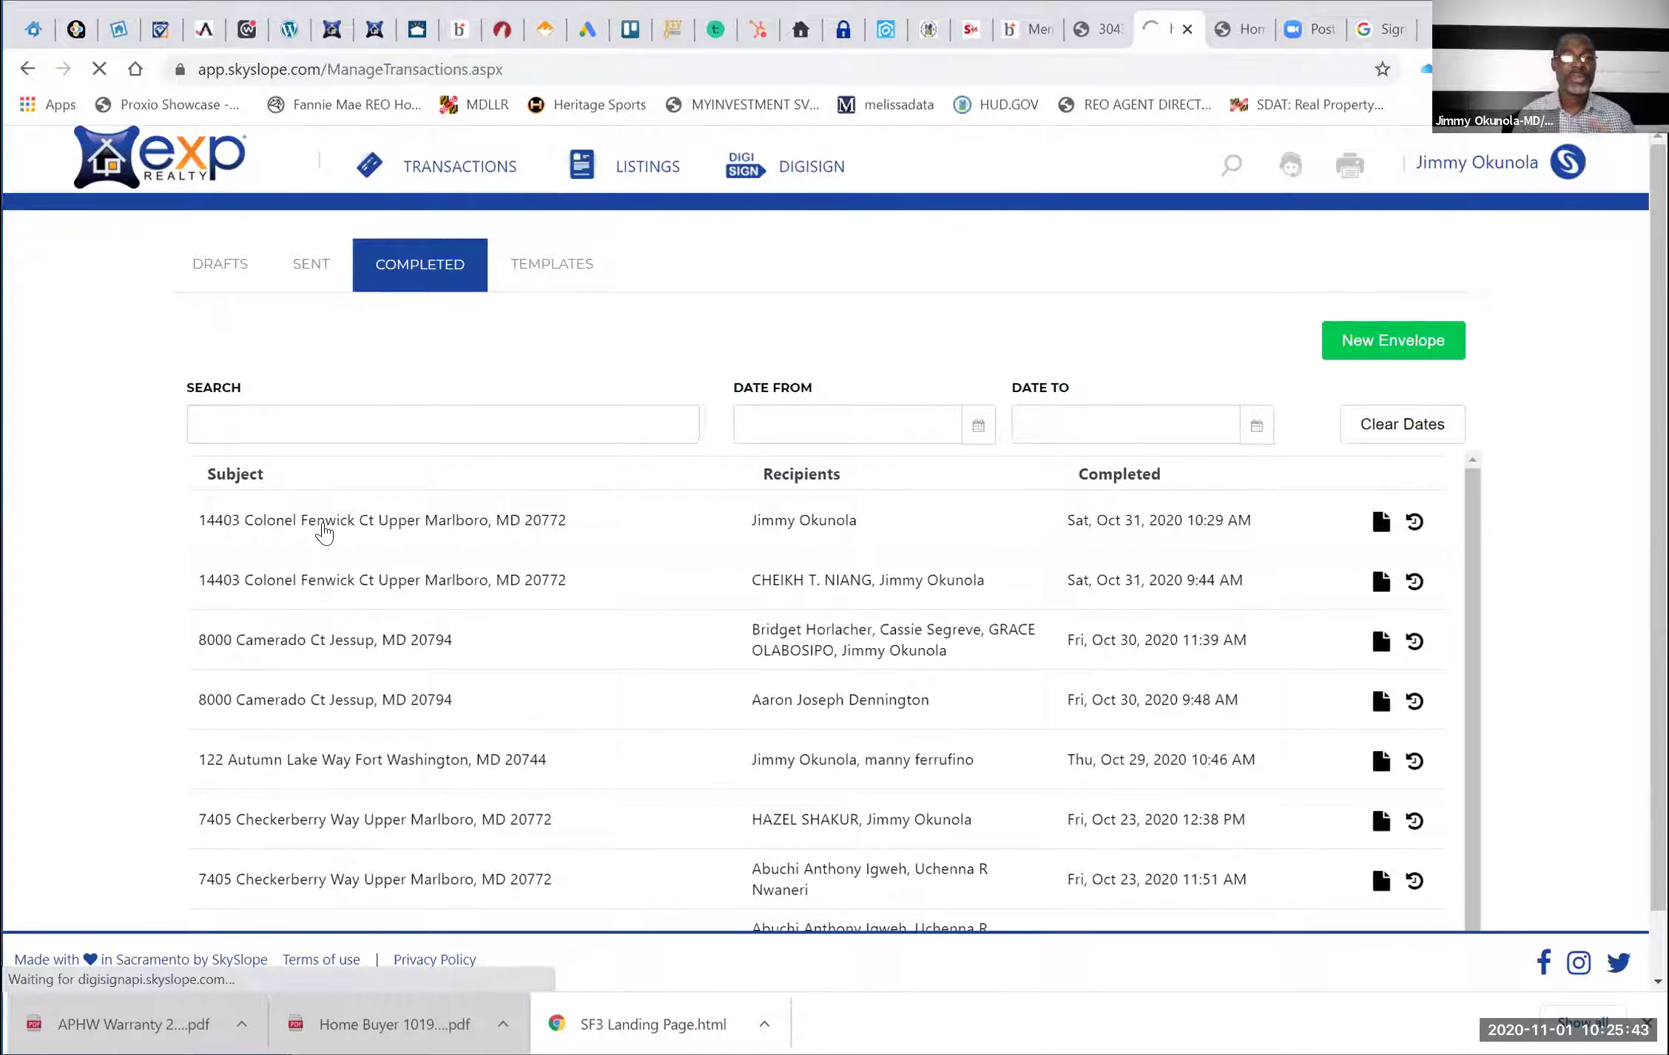
{"action": "left_click", "coordinate": [345, 571]}
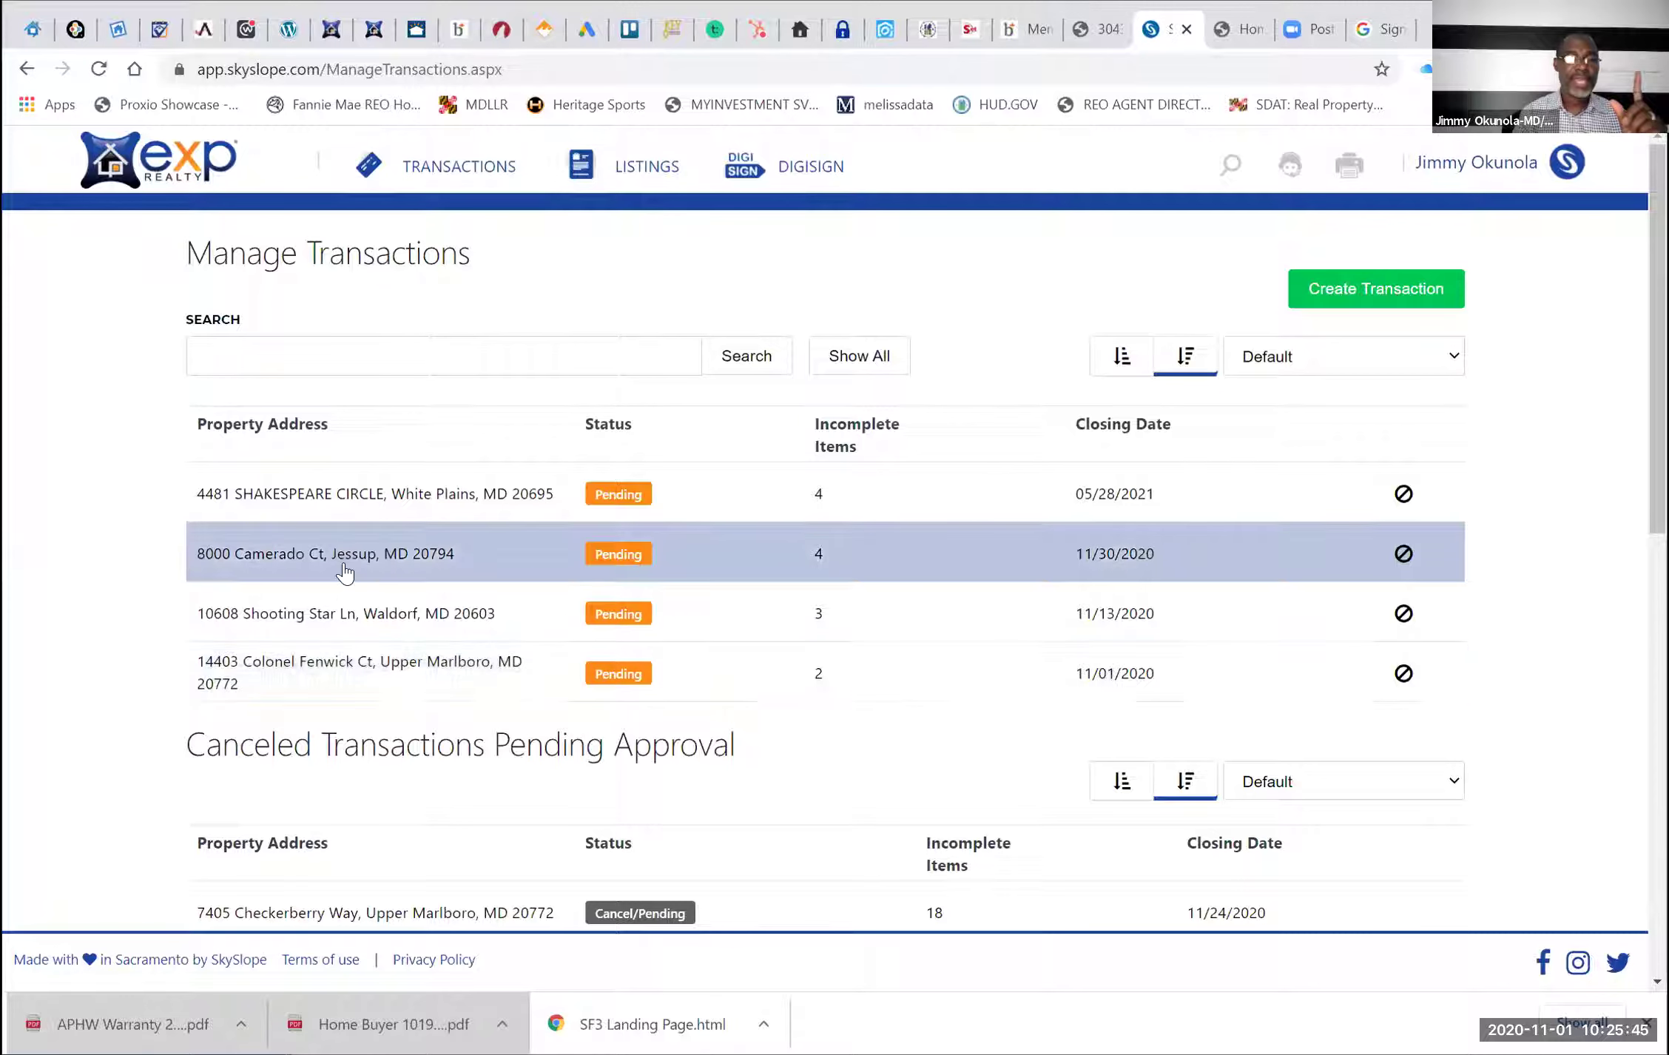
{"action": "left_click", "coordinate": [366, 608]}
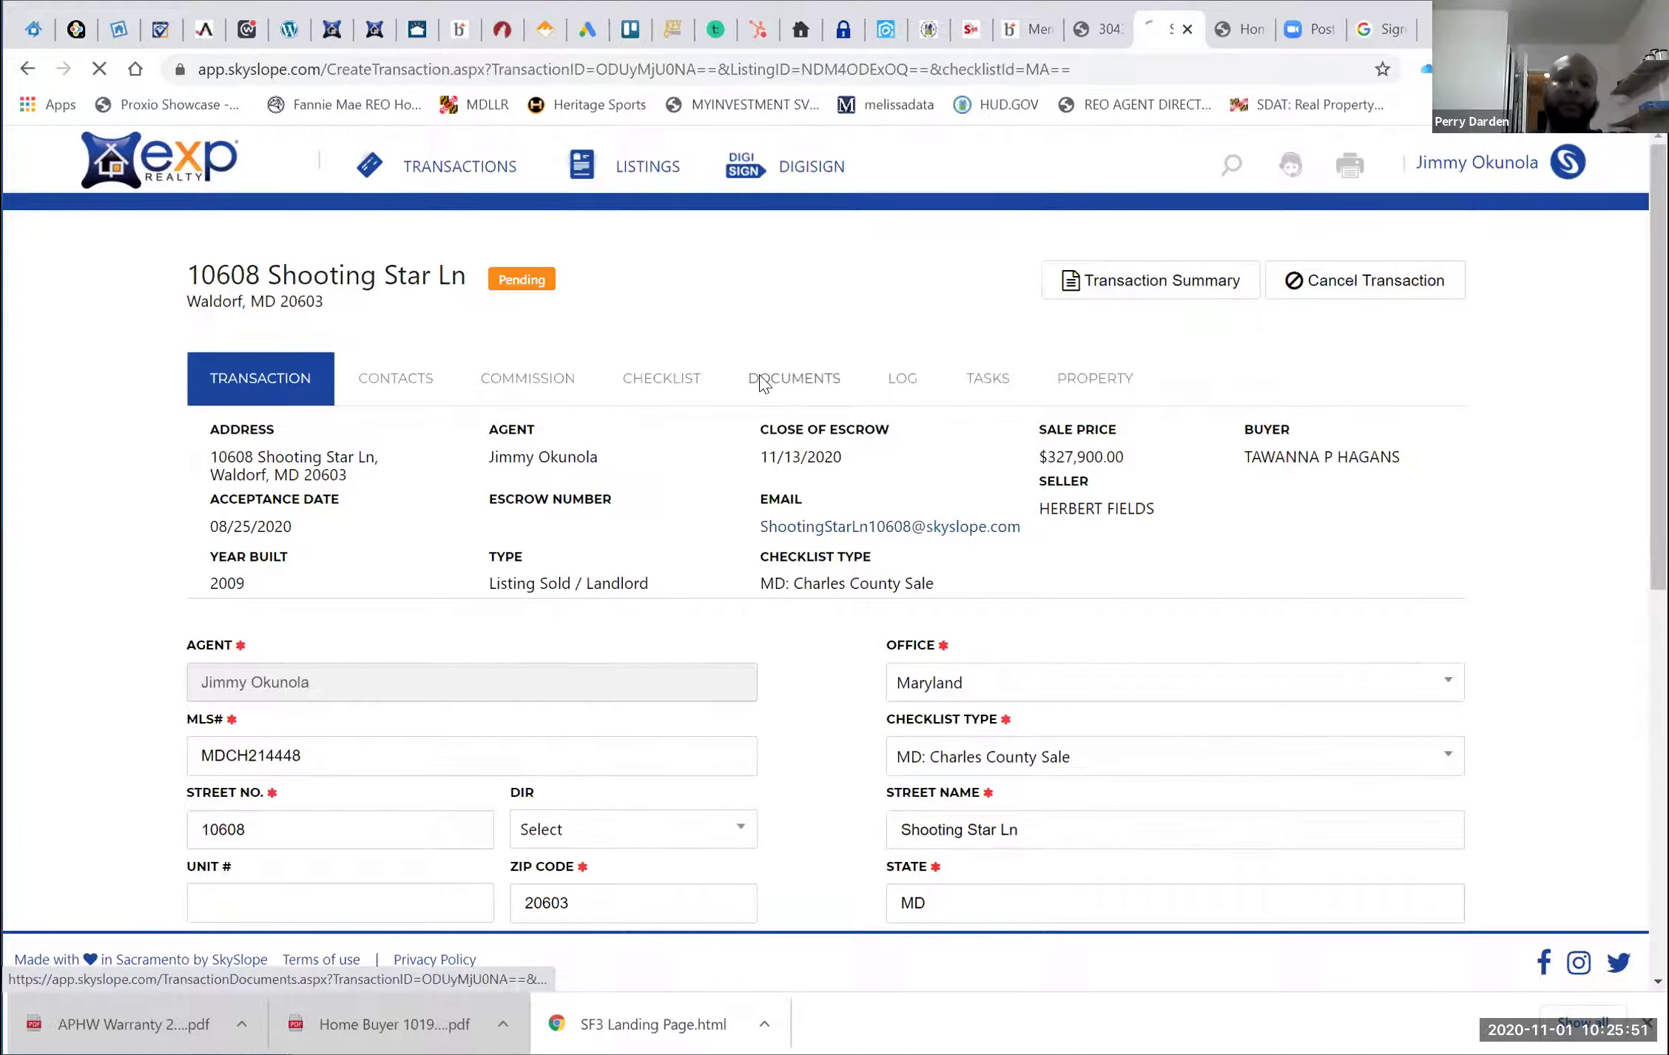
{"action": "left_click", "coordinate": [761, 381]}
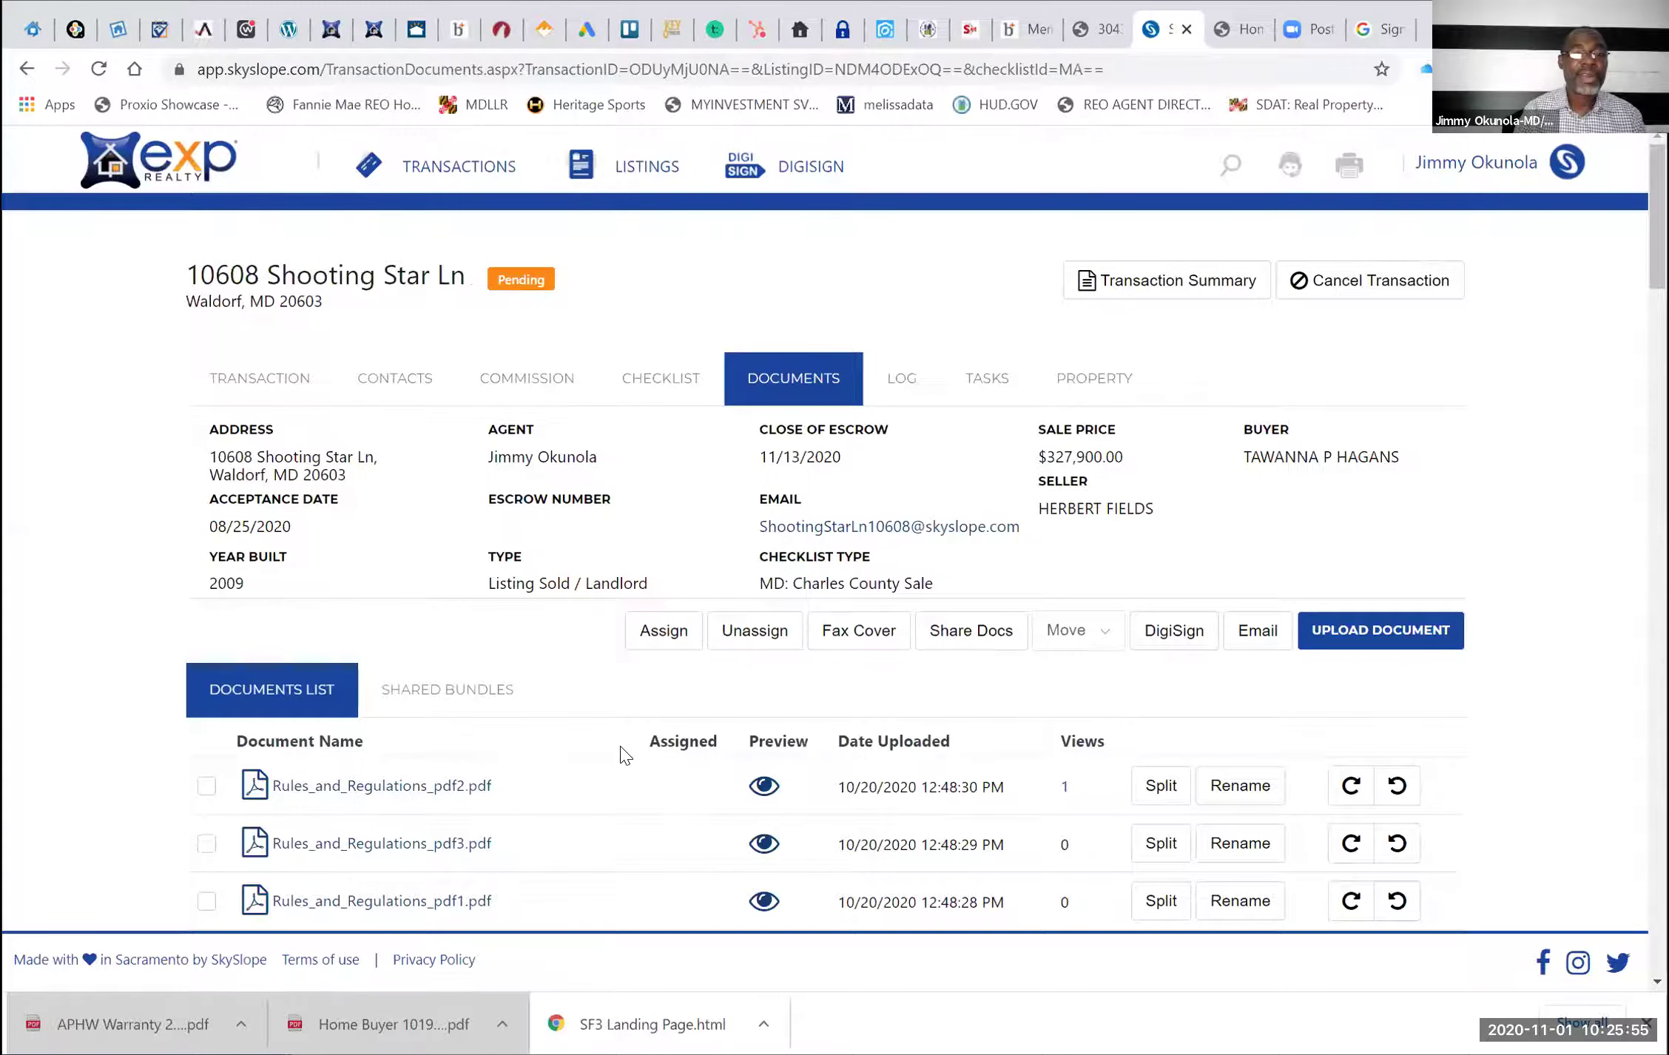
{"action": "scroll", "coordinate": [622, 755], "scroll_direction": "down", "scroll_amount": 10}
{"action": "scroll", "coordinate": [621, 755], "scroll_direction": "down", "scroll_amount": 5}
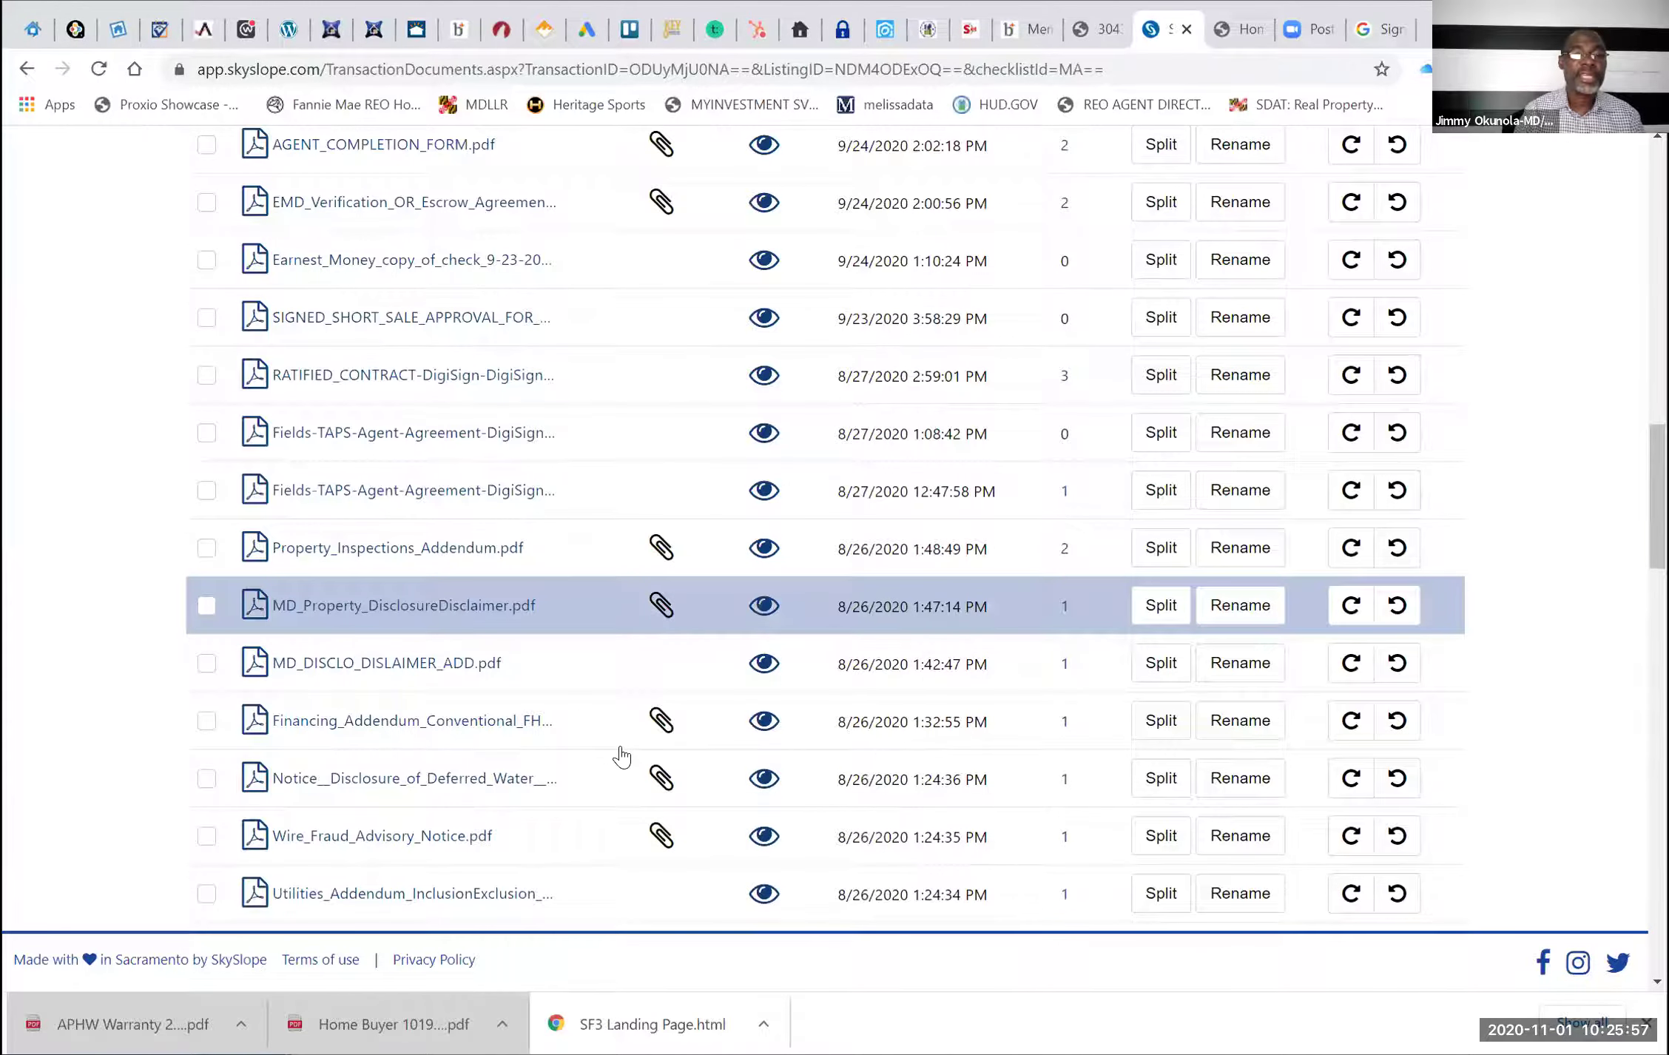
{"action": "scroll", "coordinate": [621, 755], "scroll_direction": "down", "scroll_amount": 8}
{"action": "scroll", "coordinate": [621, 755], "scroll_direction": "down", "scroll_amount": 1}
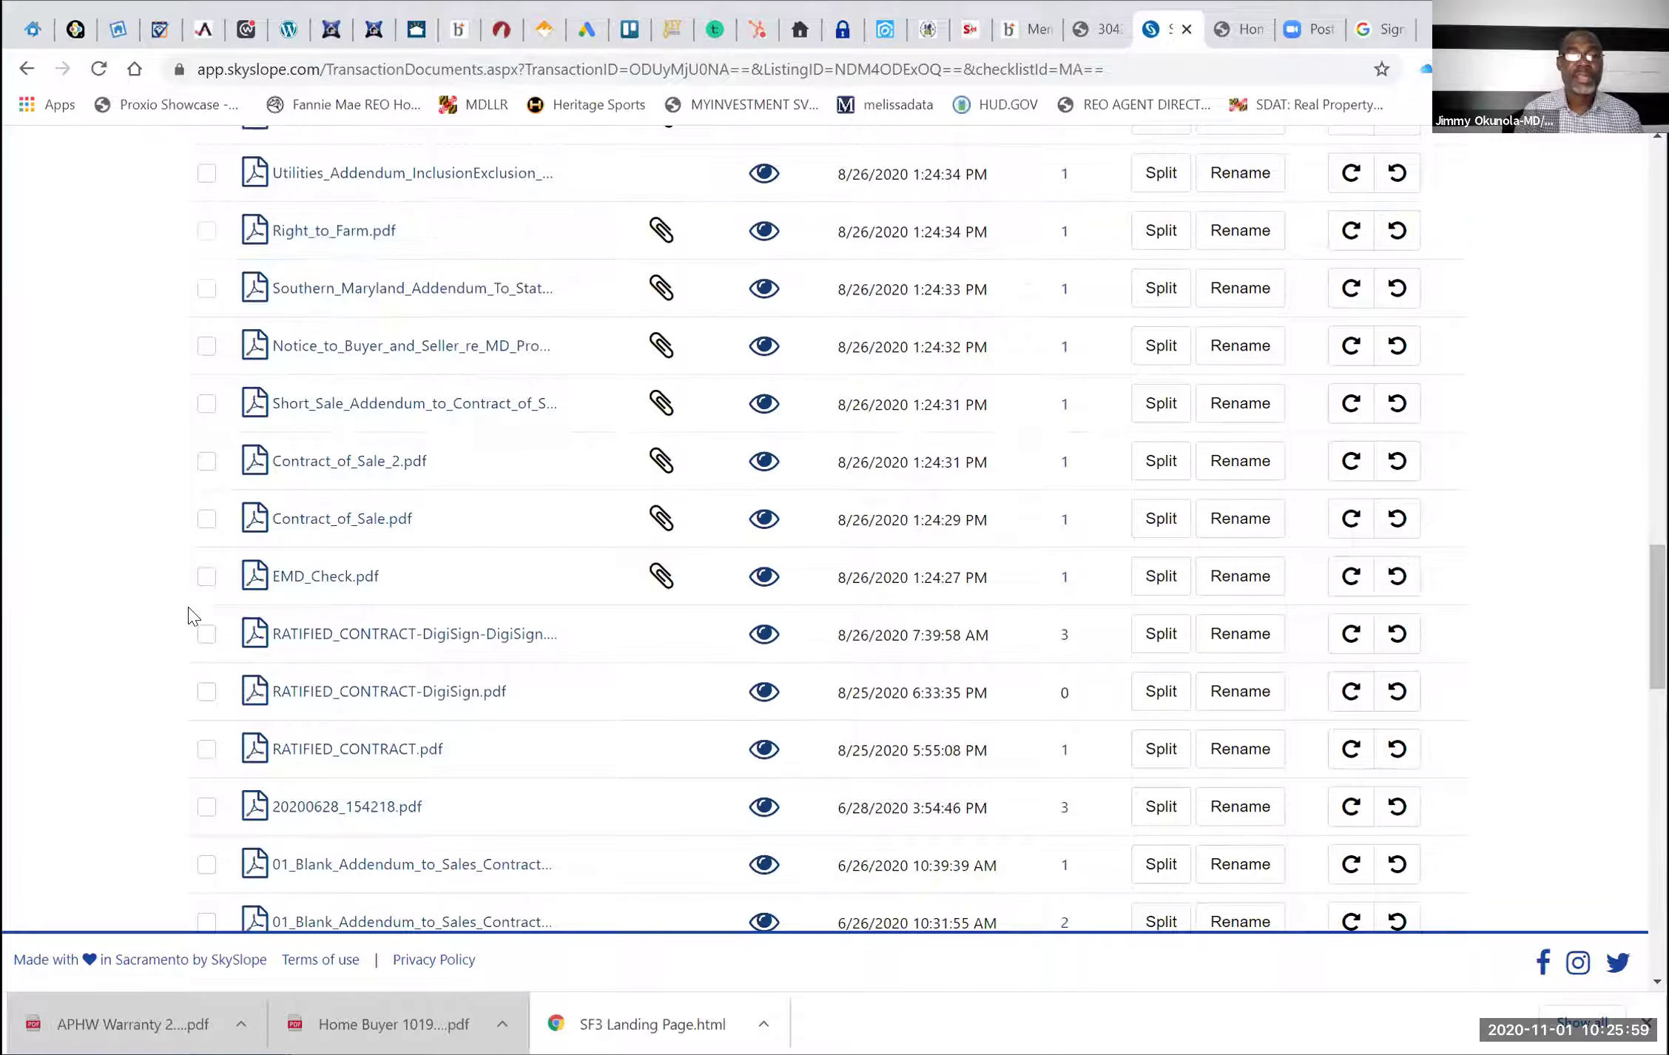
{"action": "left_click", "coordinate": [207, 579]}
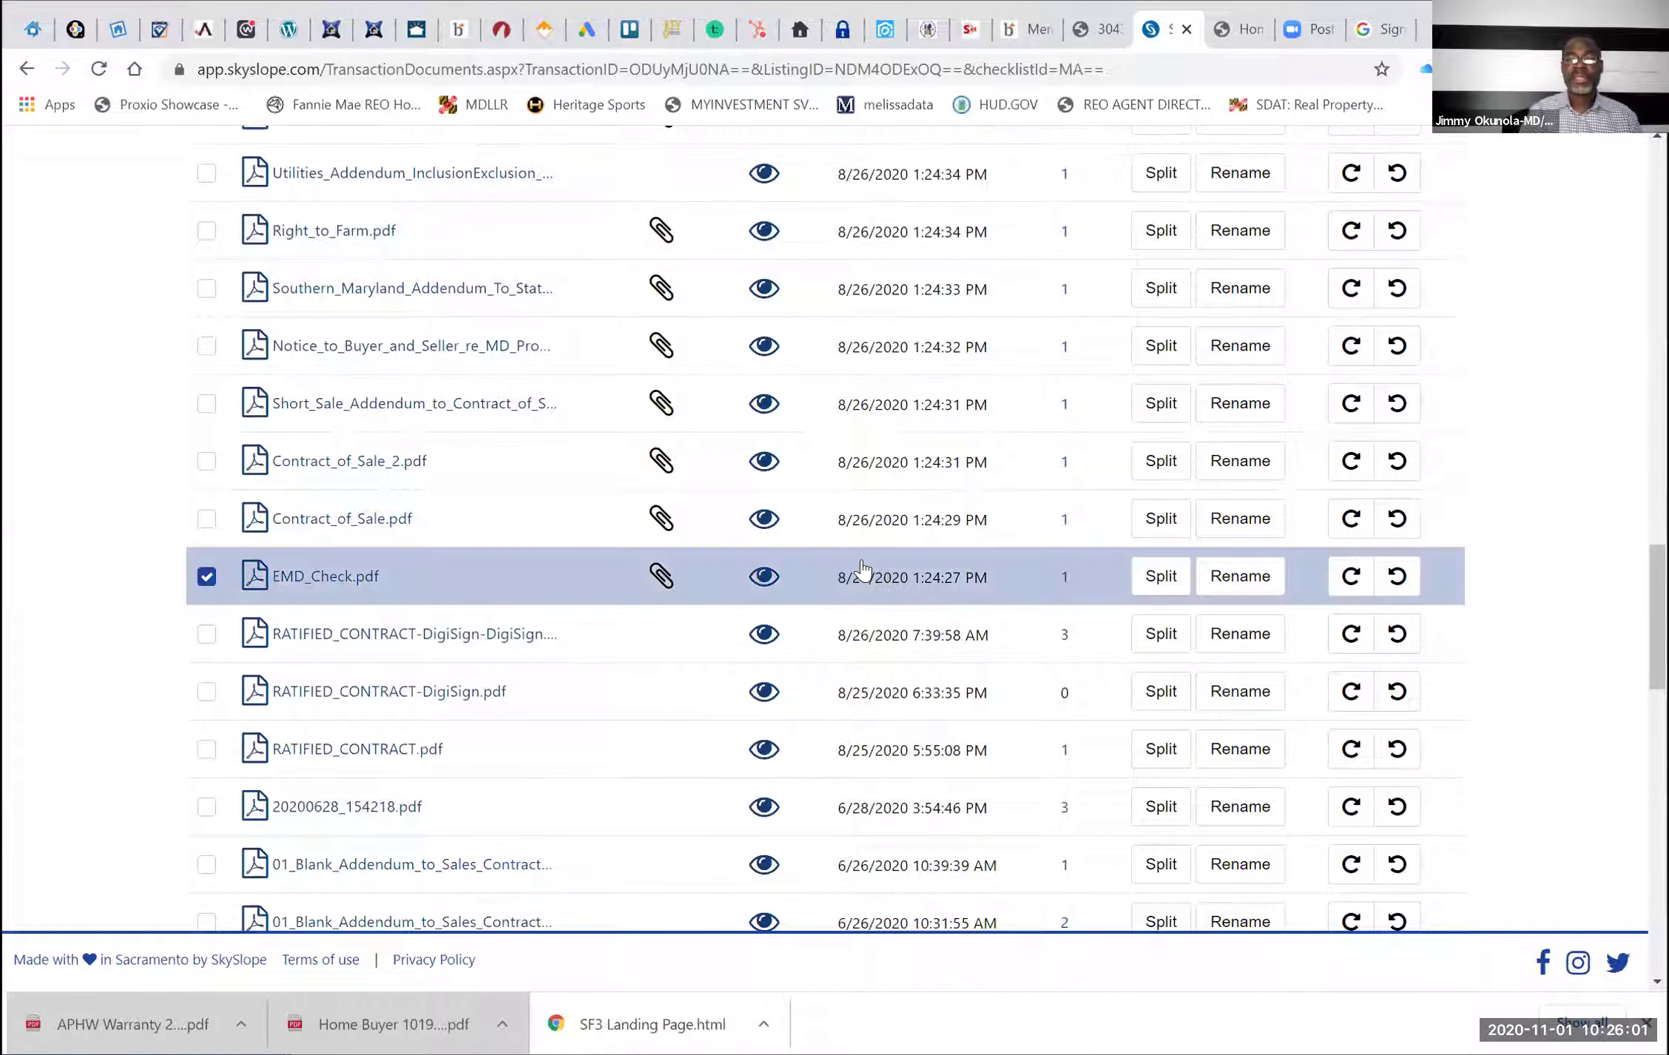
{"action": "scroll", "coordinate": [862, 565], "scroll_direction": "up", "scroll_amount": 15}
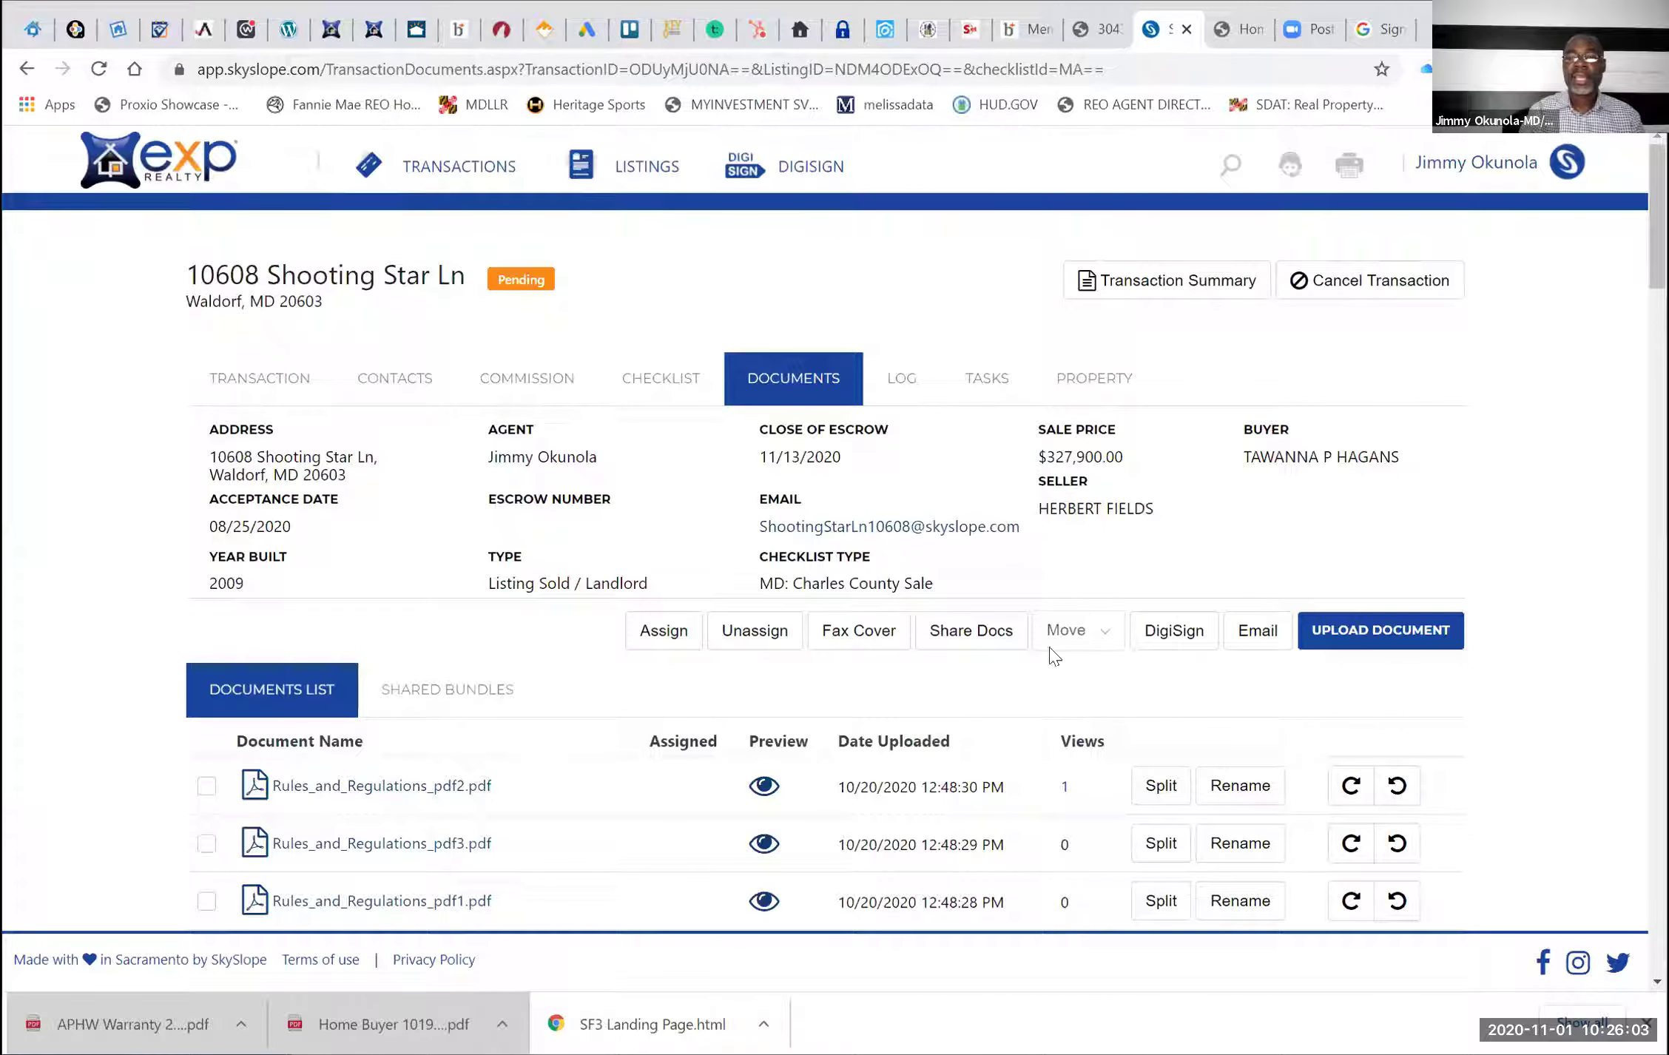
{"action": "left_click", "coordinate": [1252, 639]}
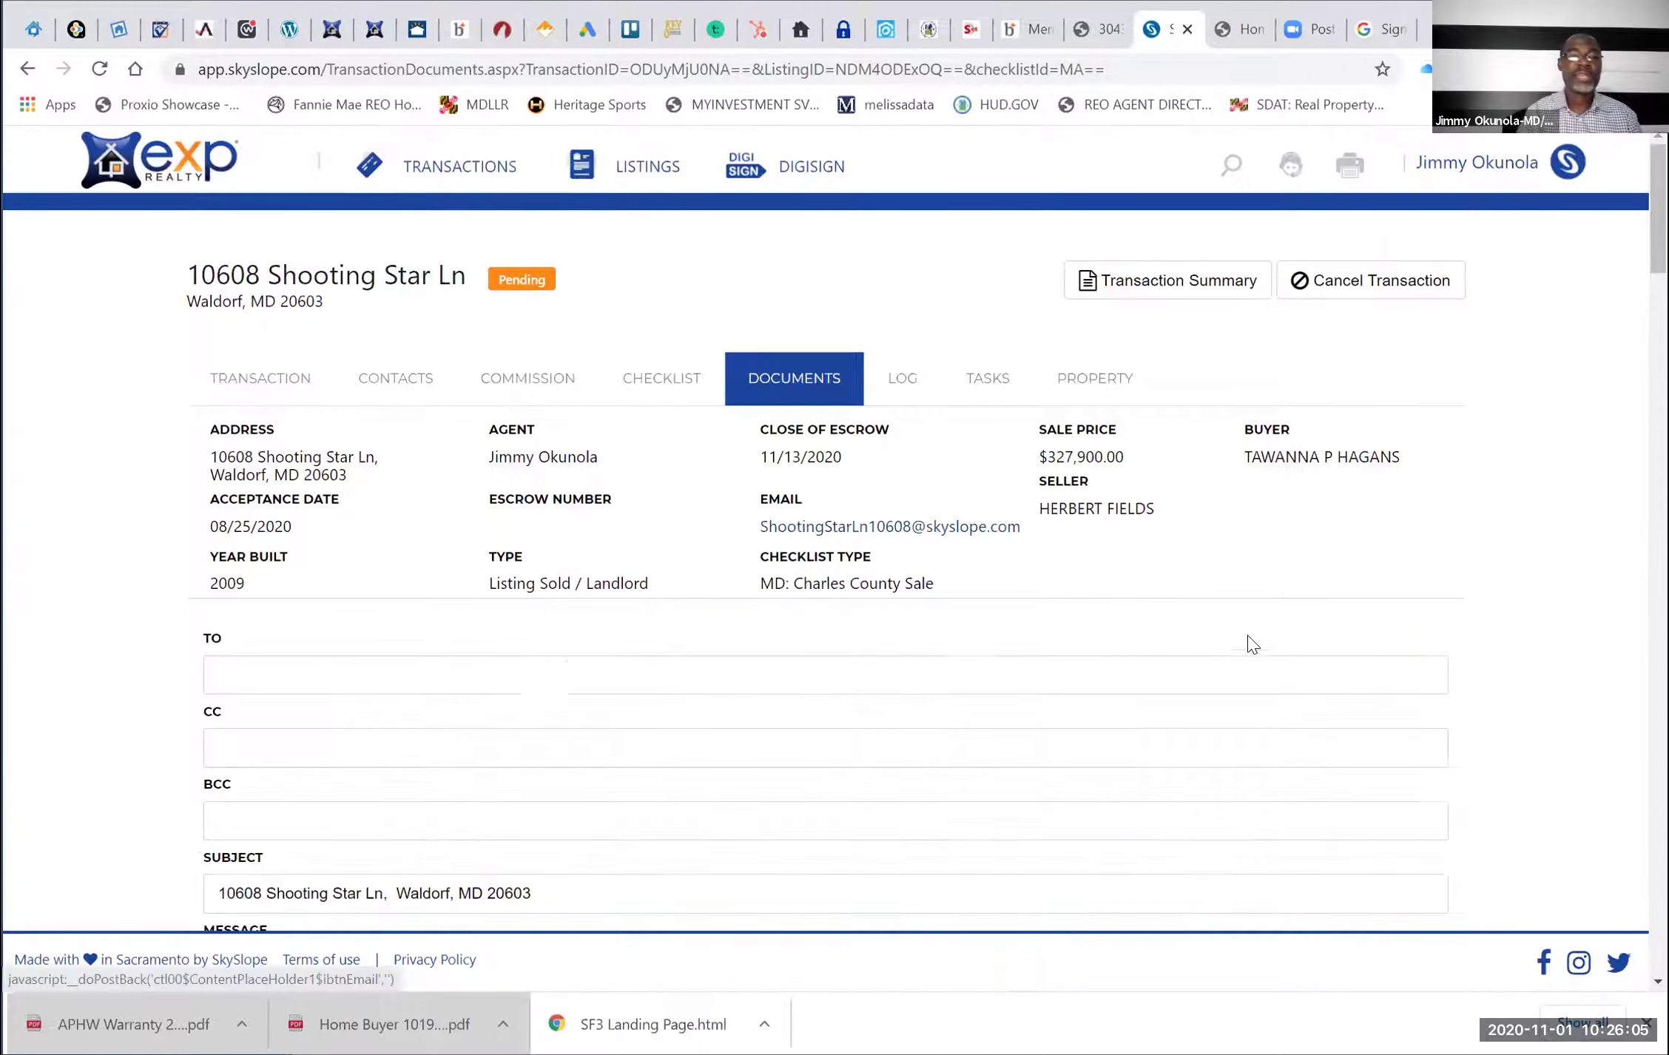
{"action": "right_click", "coordinate": [485, 679]}
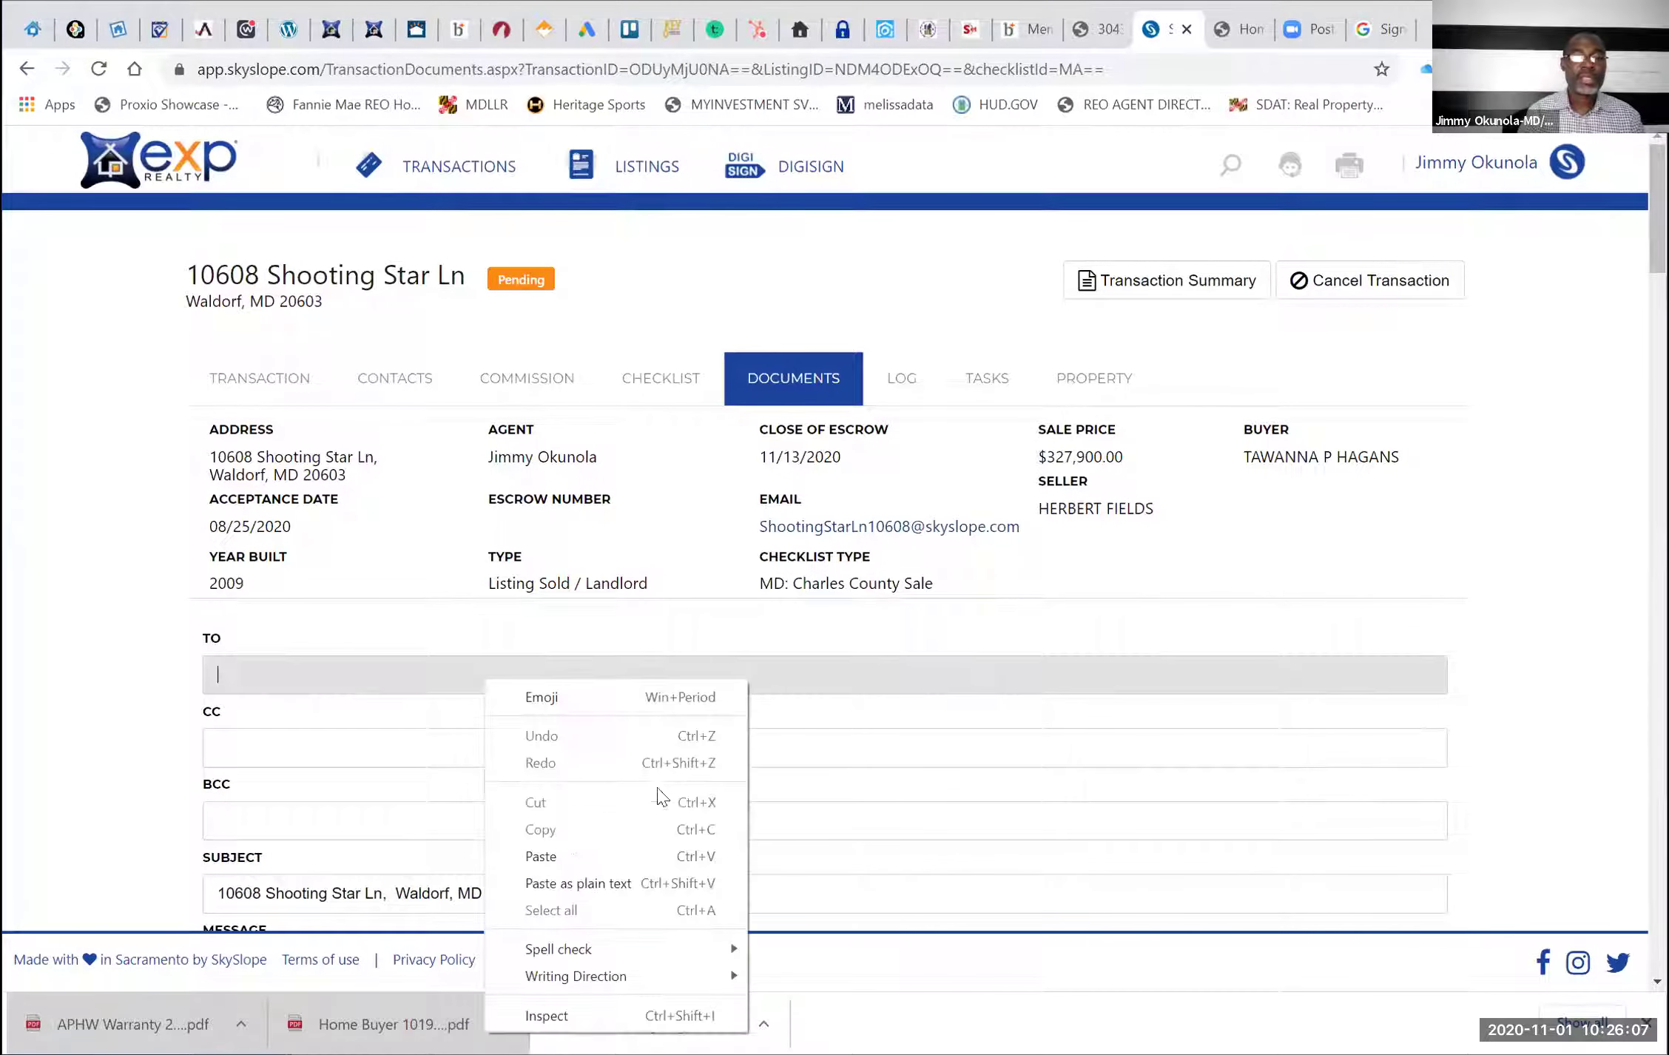
{"action": "left_click", "coordinate": [555, 854]}
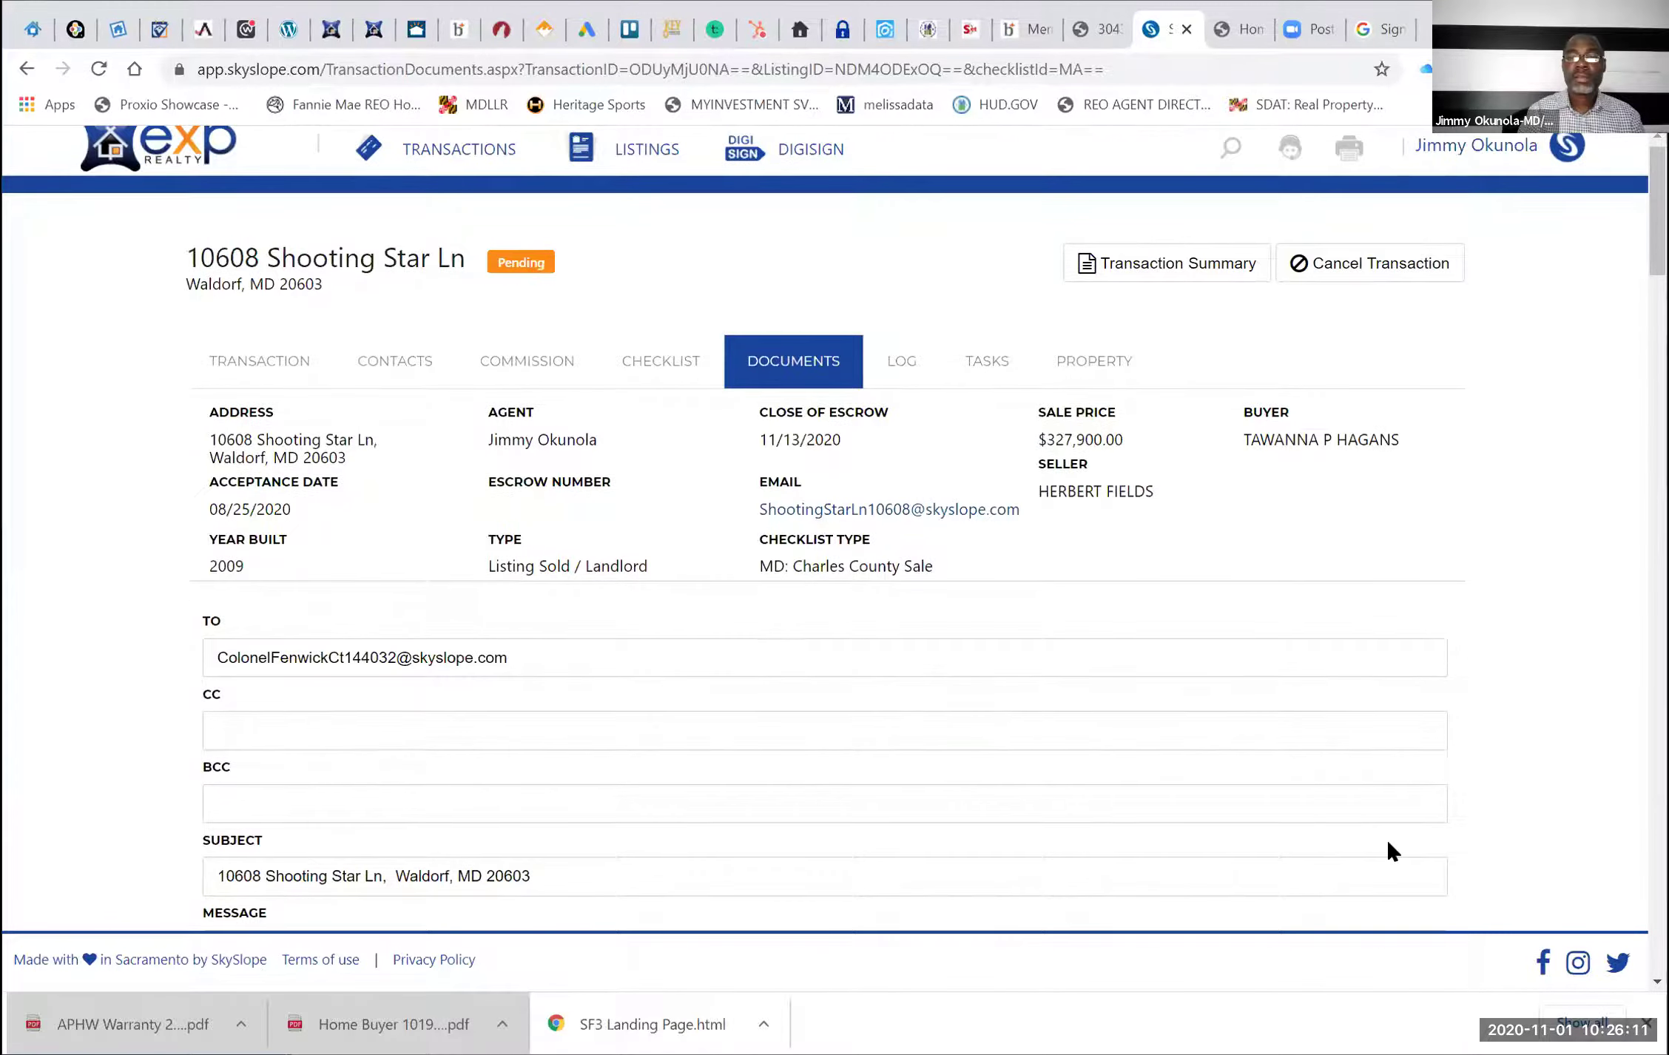
{"action": "scroll", "coordinate": [1386, 838], "scroll_direction": "down", "scroll_amount": 5}
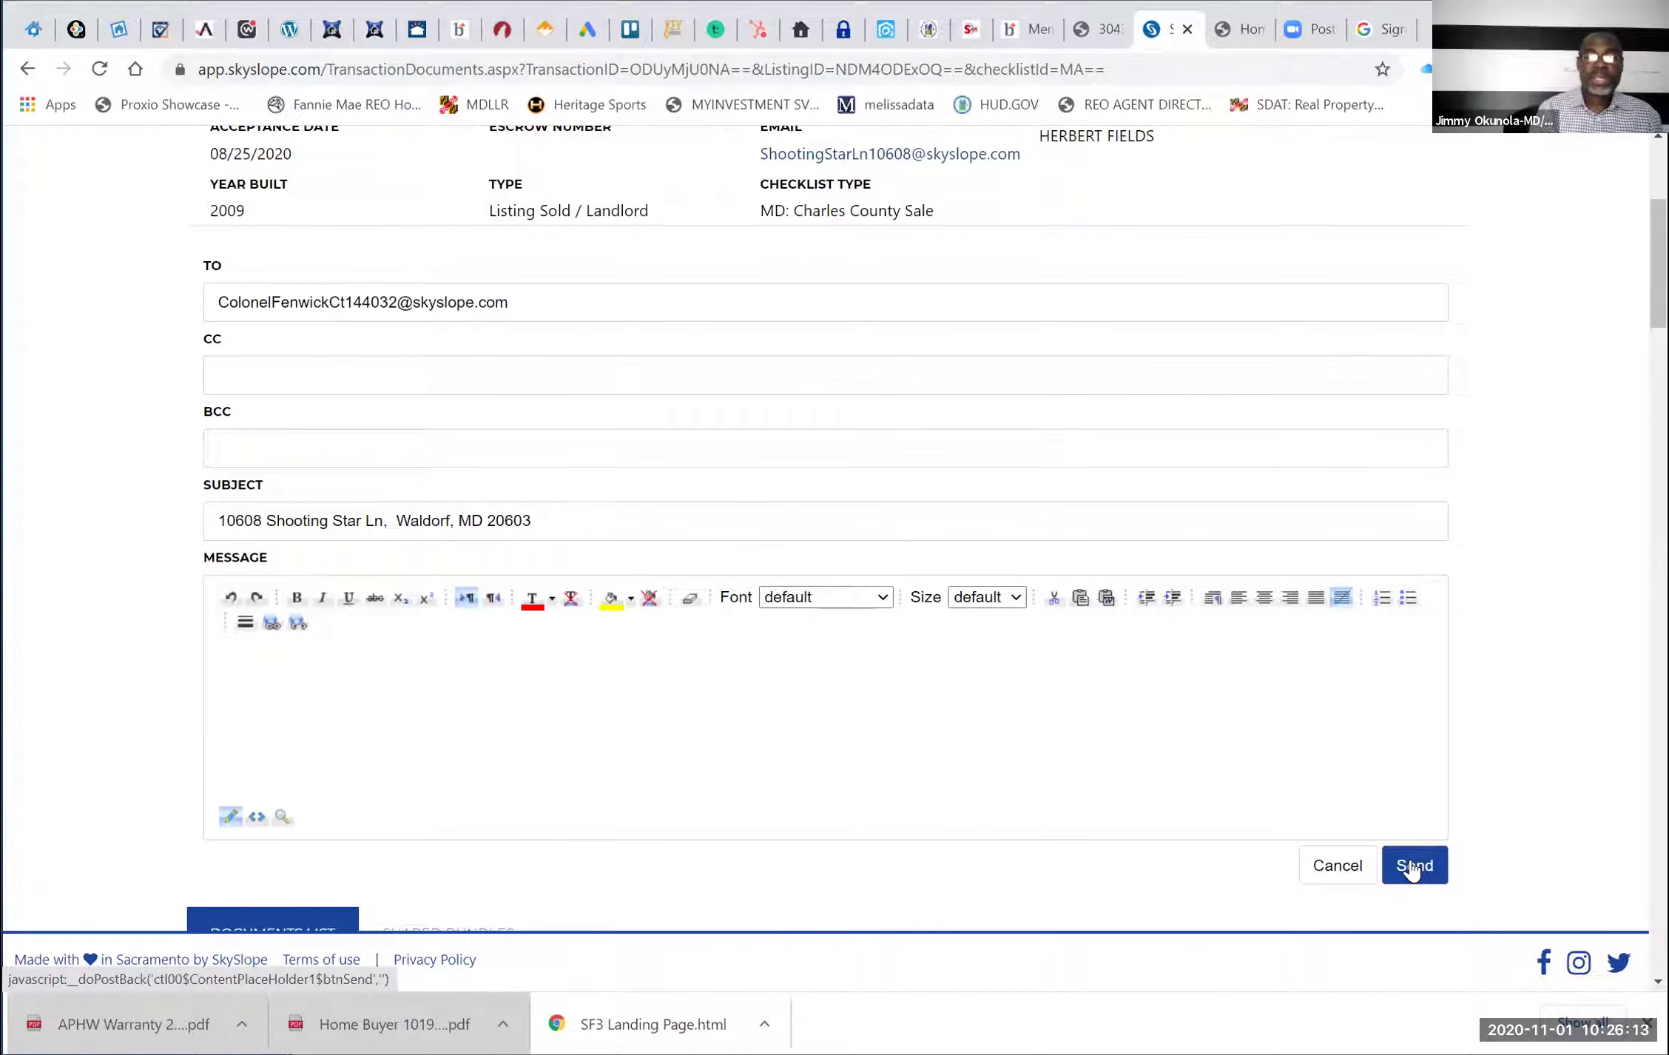
{"action": "left_click", "coordinate": [1413, 871]}
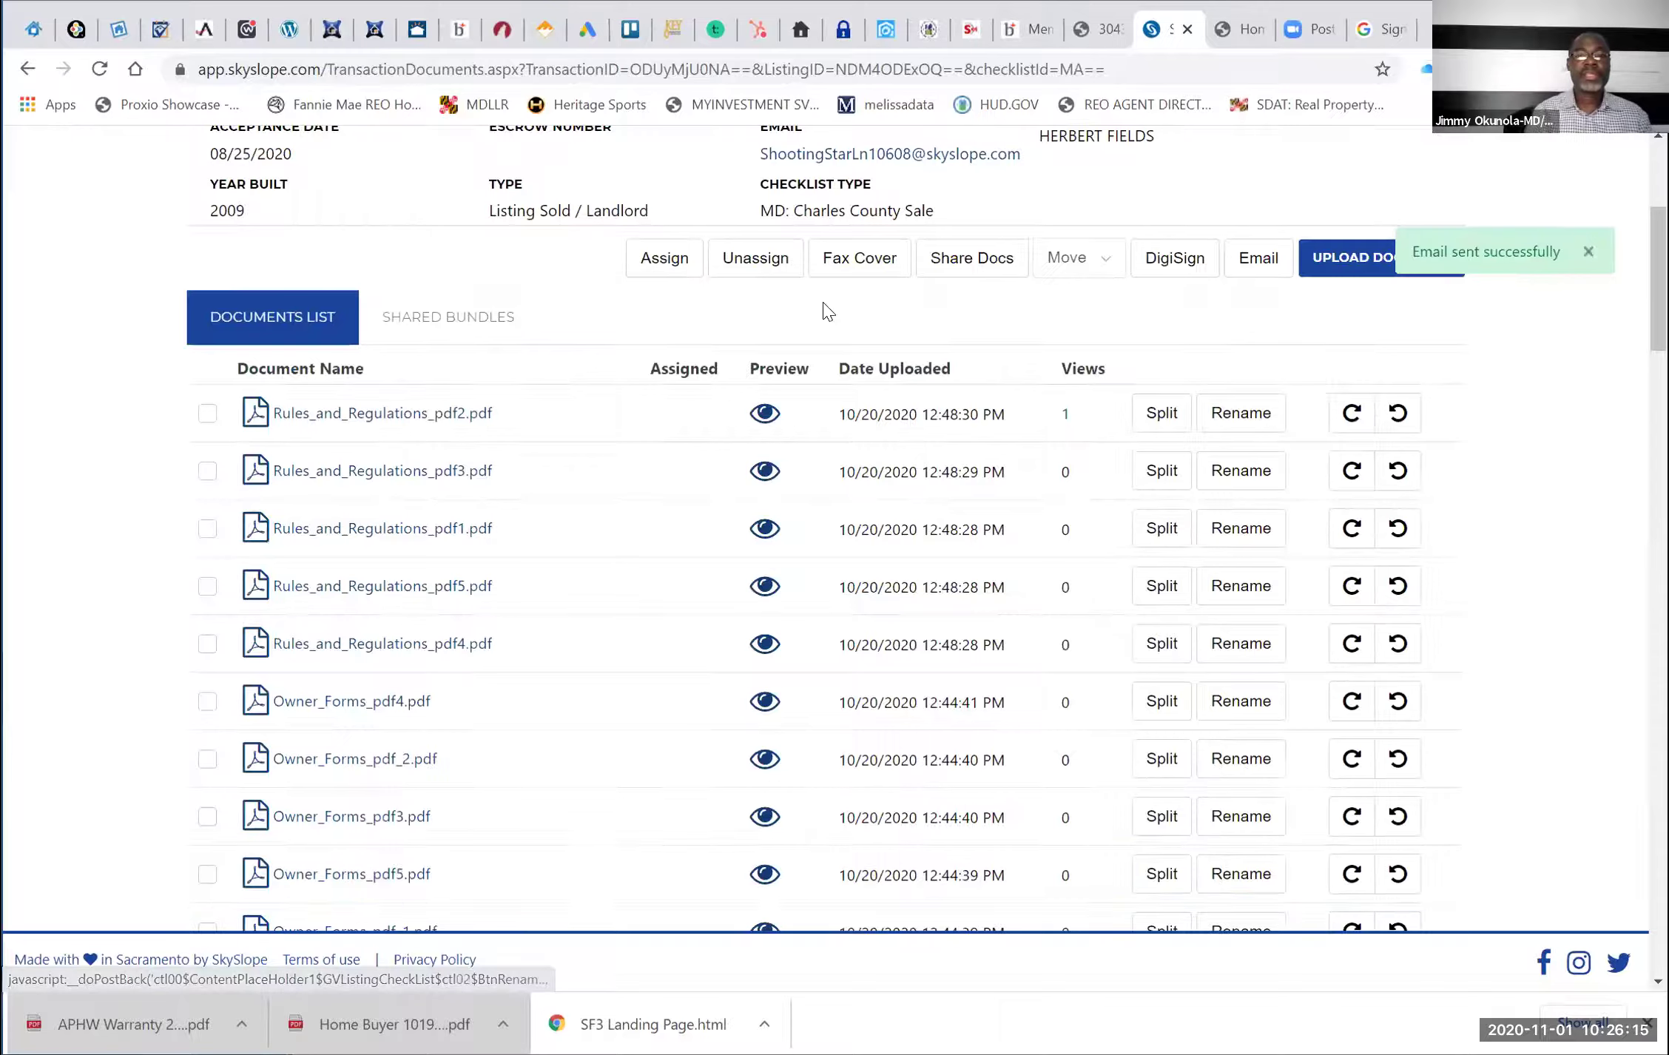
{"action": "scroll", "coordinate": [827, 311], "scroll_direction": "up", "scroll_amount": 5}
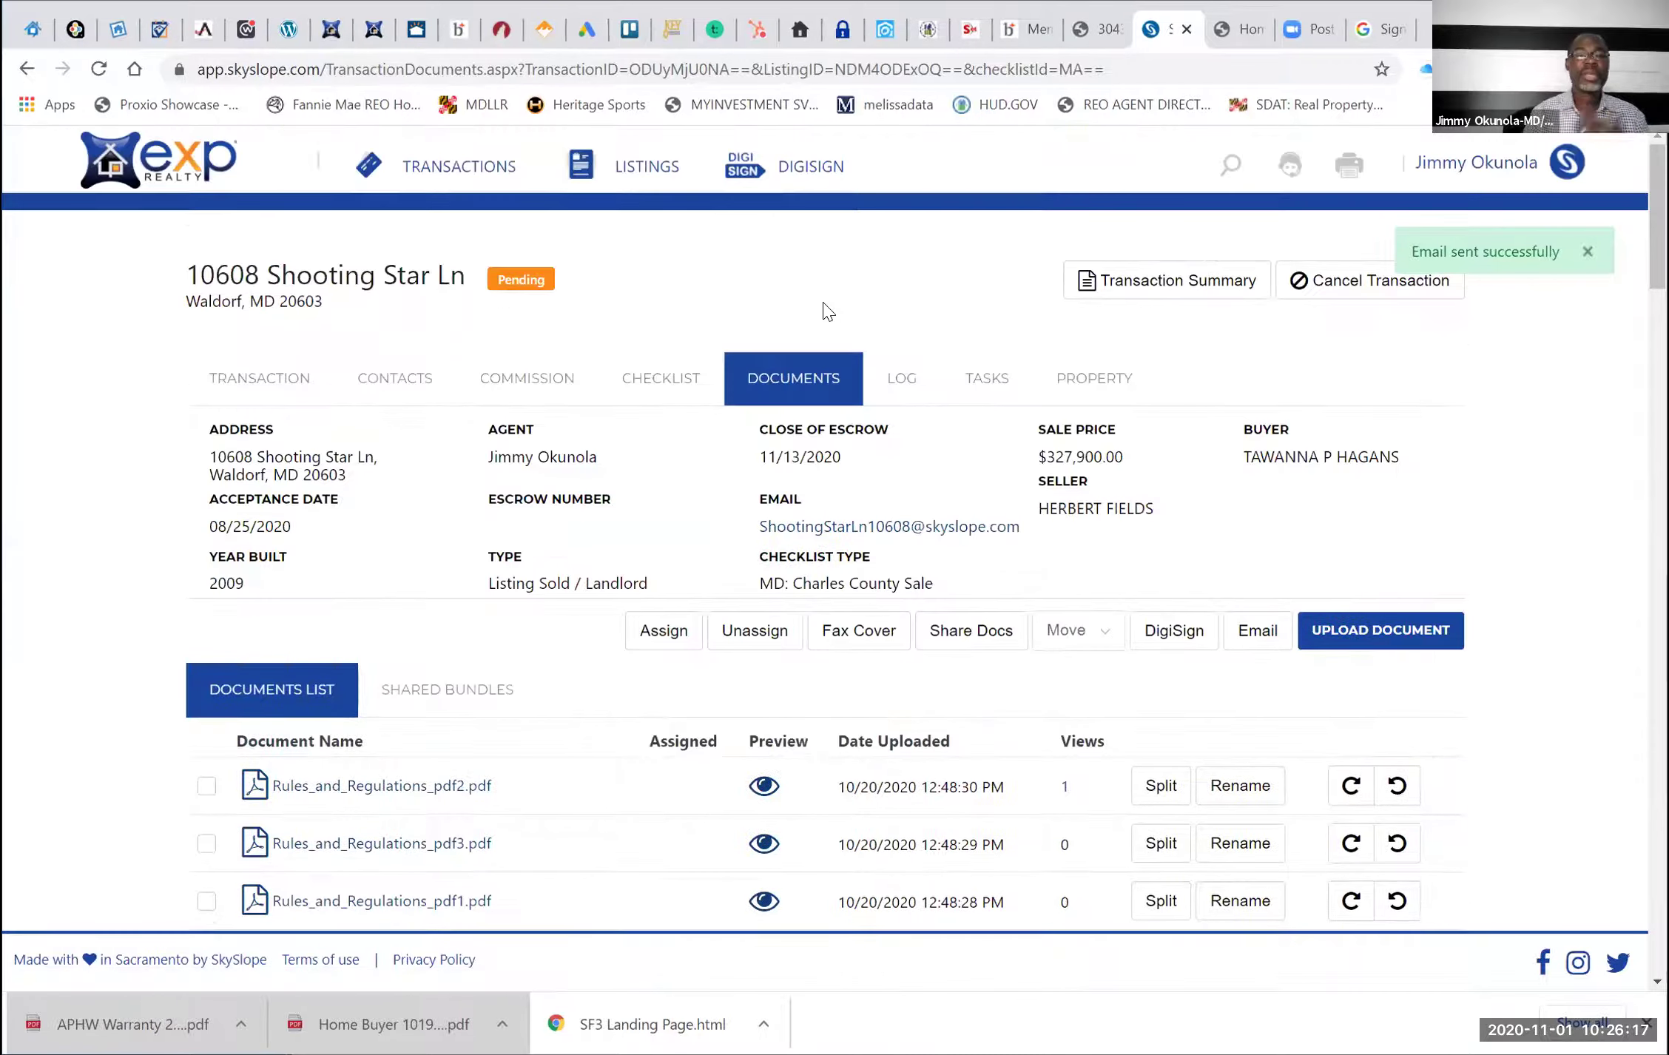
{"action": "left_click", "coordinate": [458, 167]}
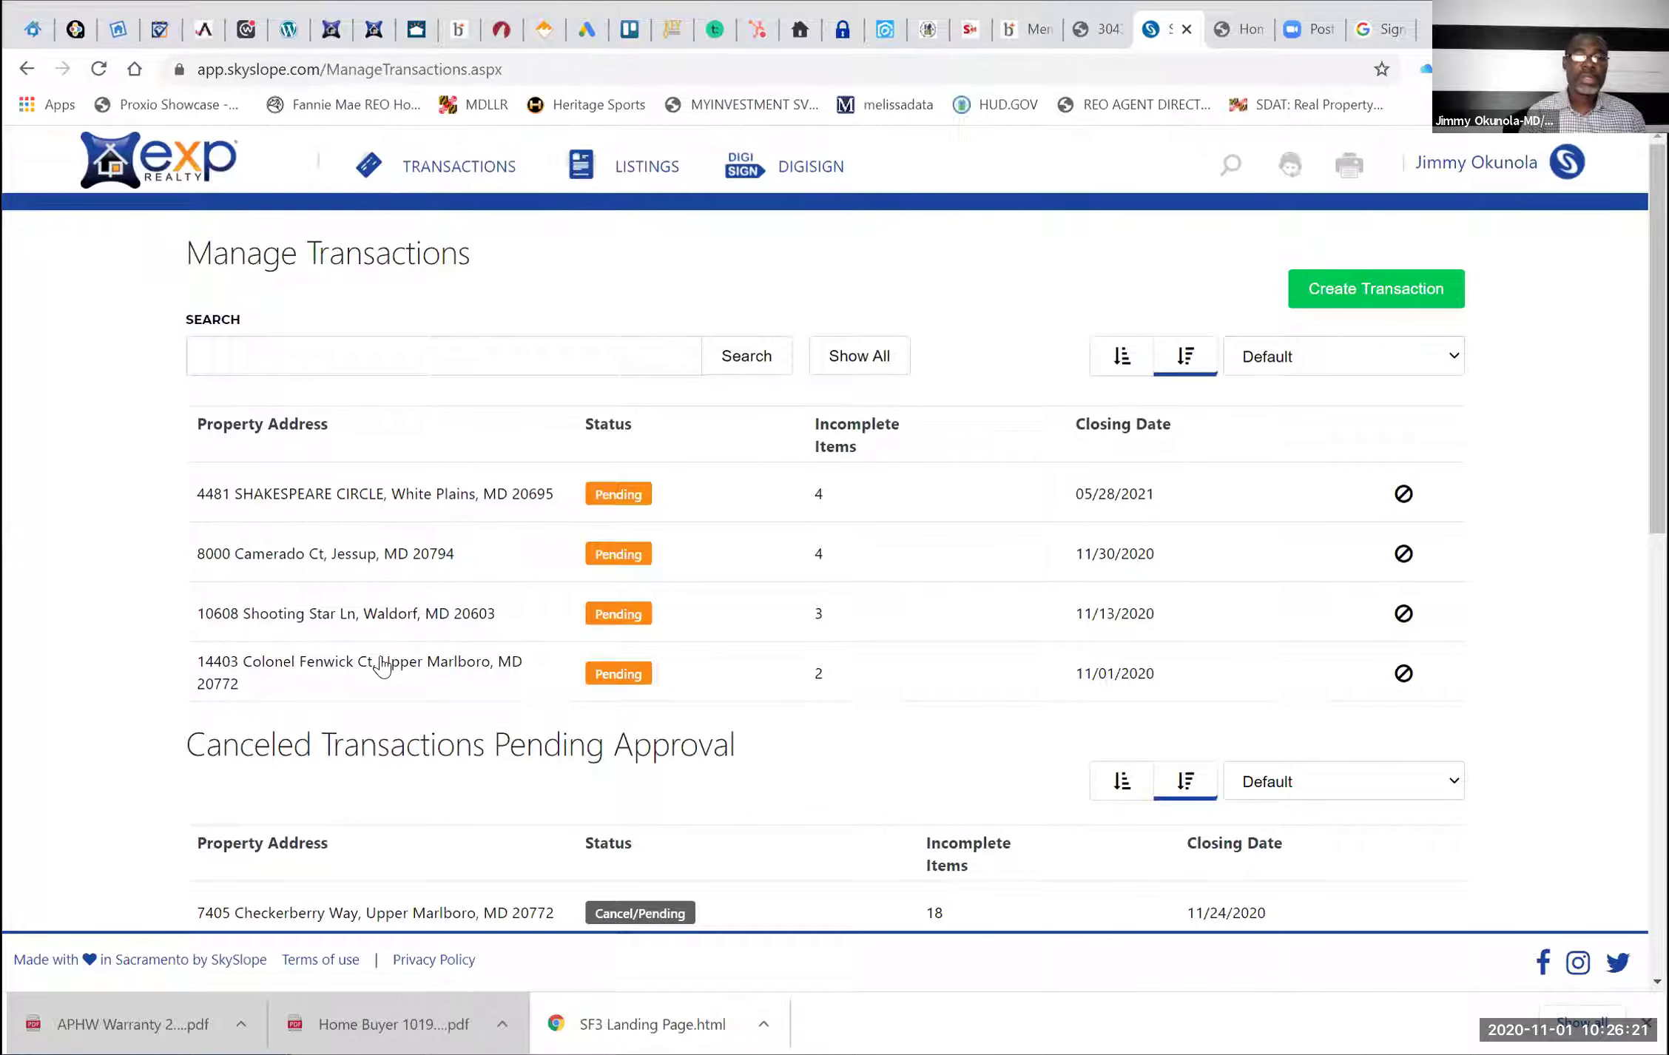
{"action": "left_click", "coordinate": [381, 666]}
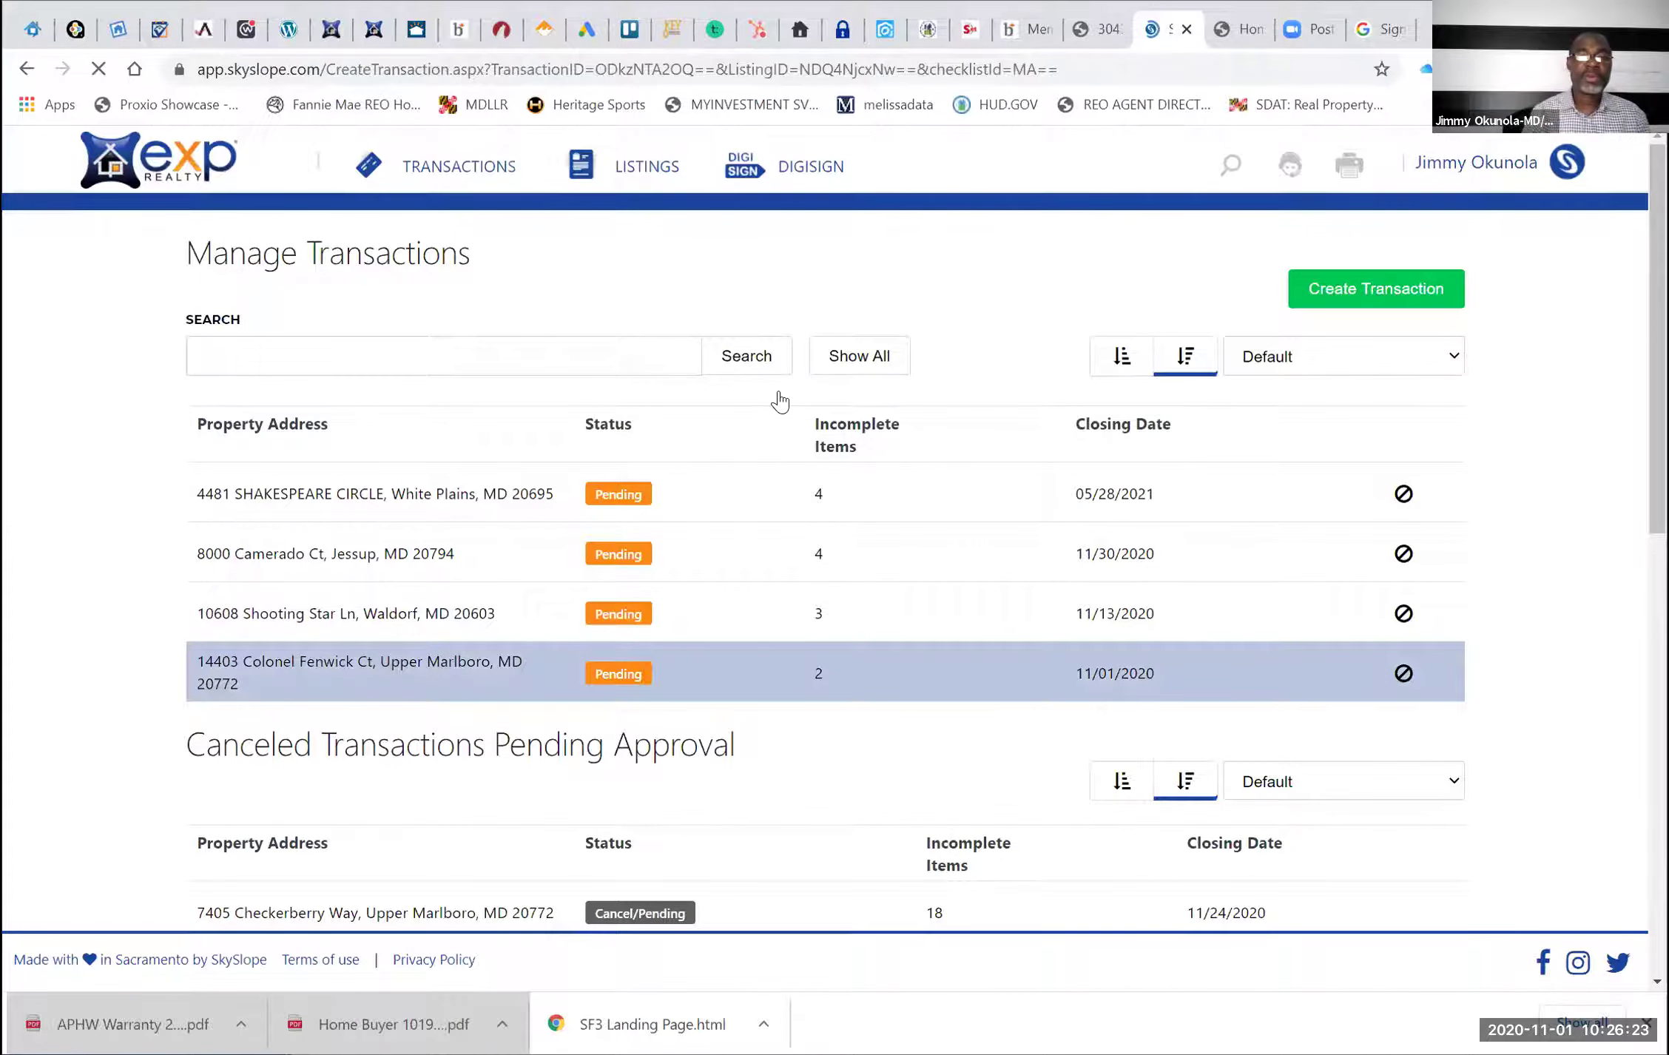
{"action": "left_click", "coordinate": [785, 385]}
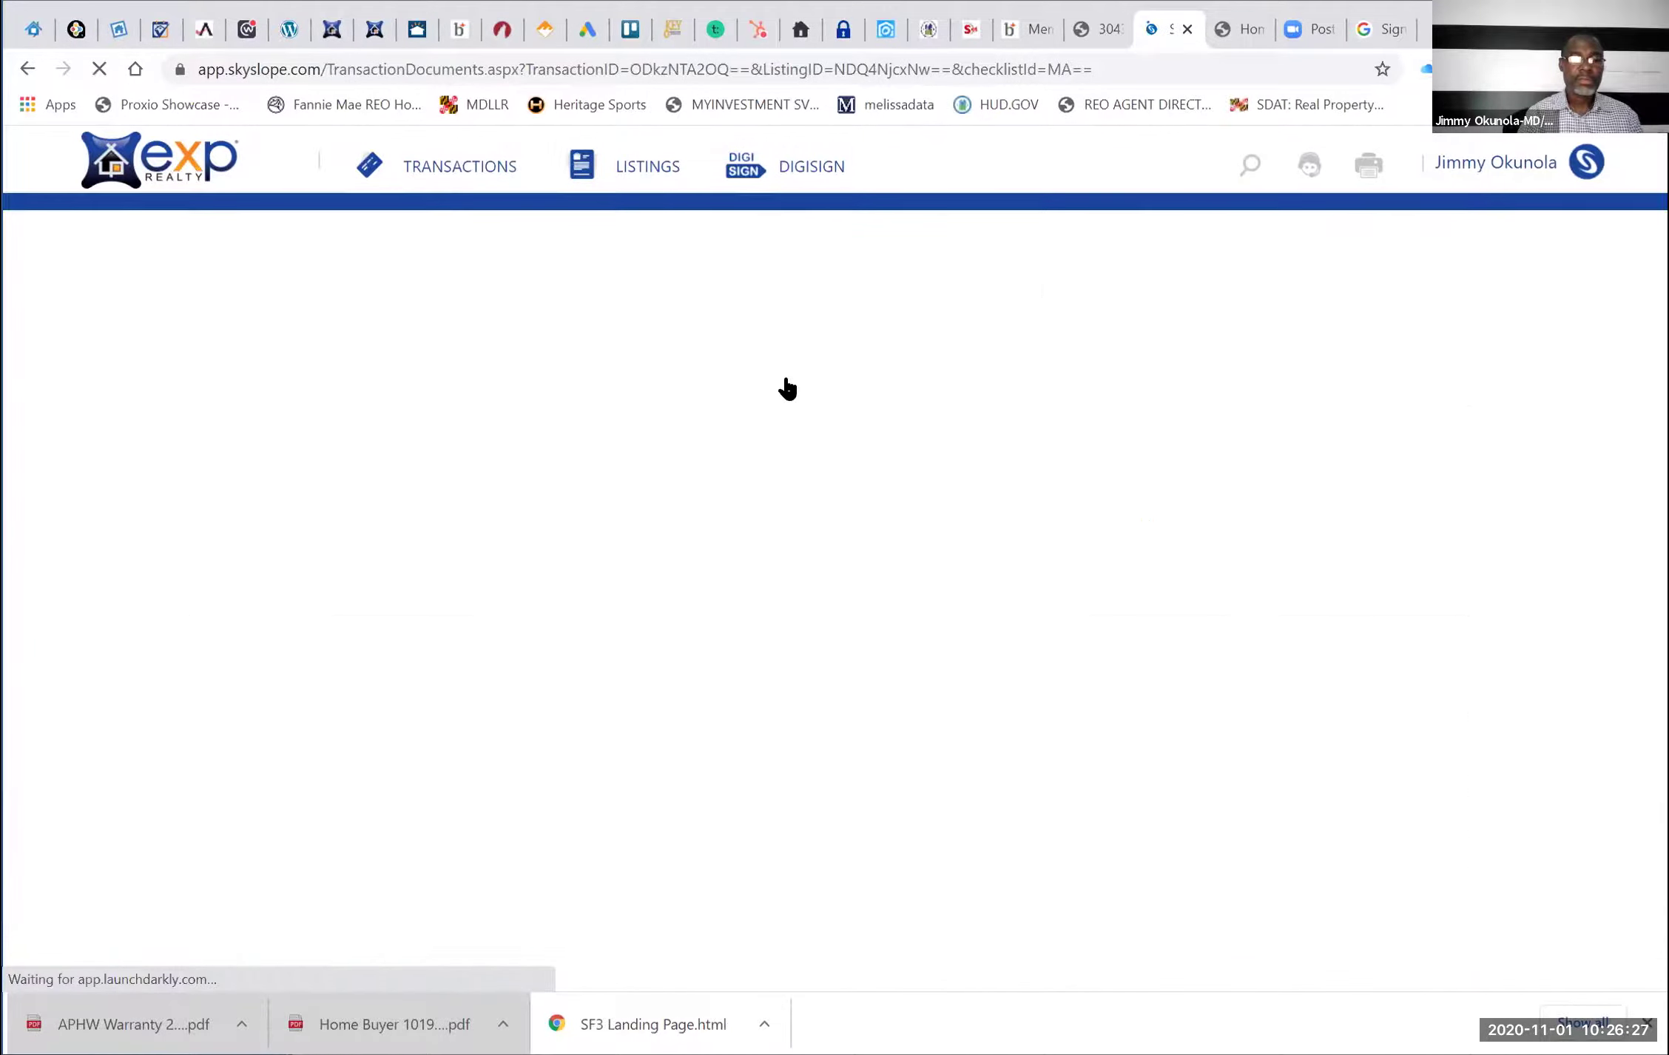
{"action": "scroll", "coordinate": [786, 386], "scroll_direction": "down", "scroll_amount": 2}
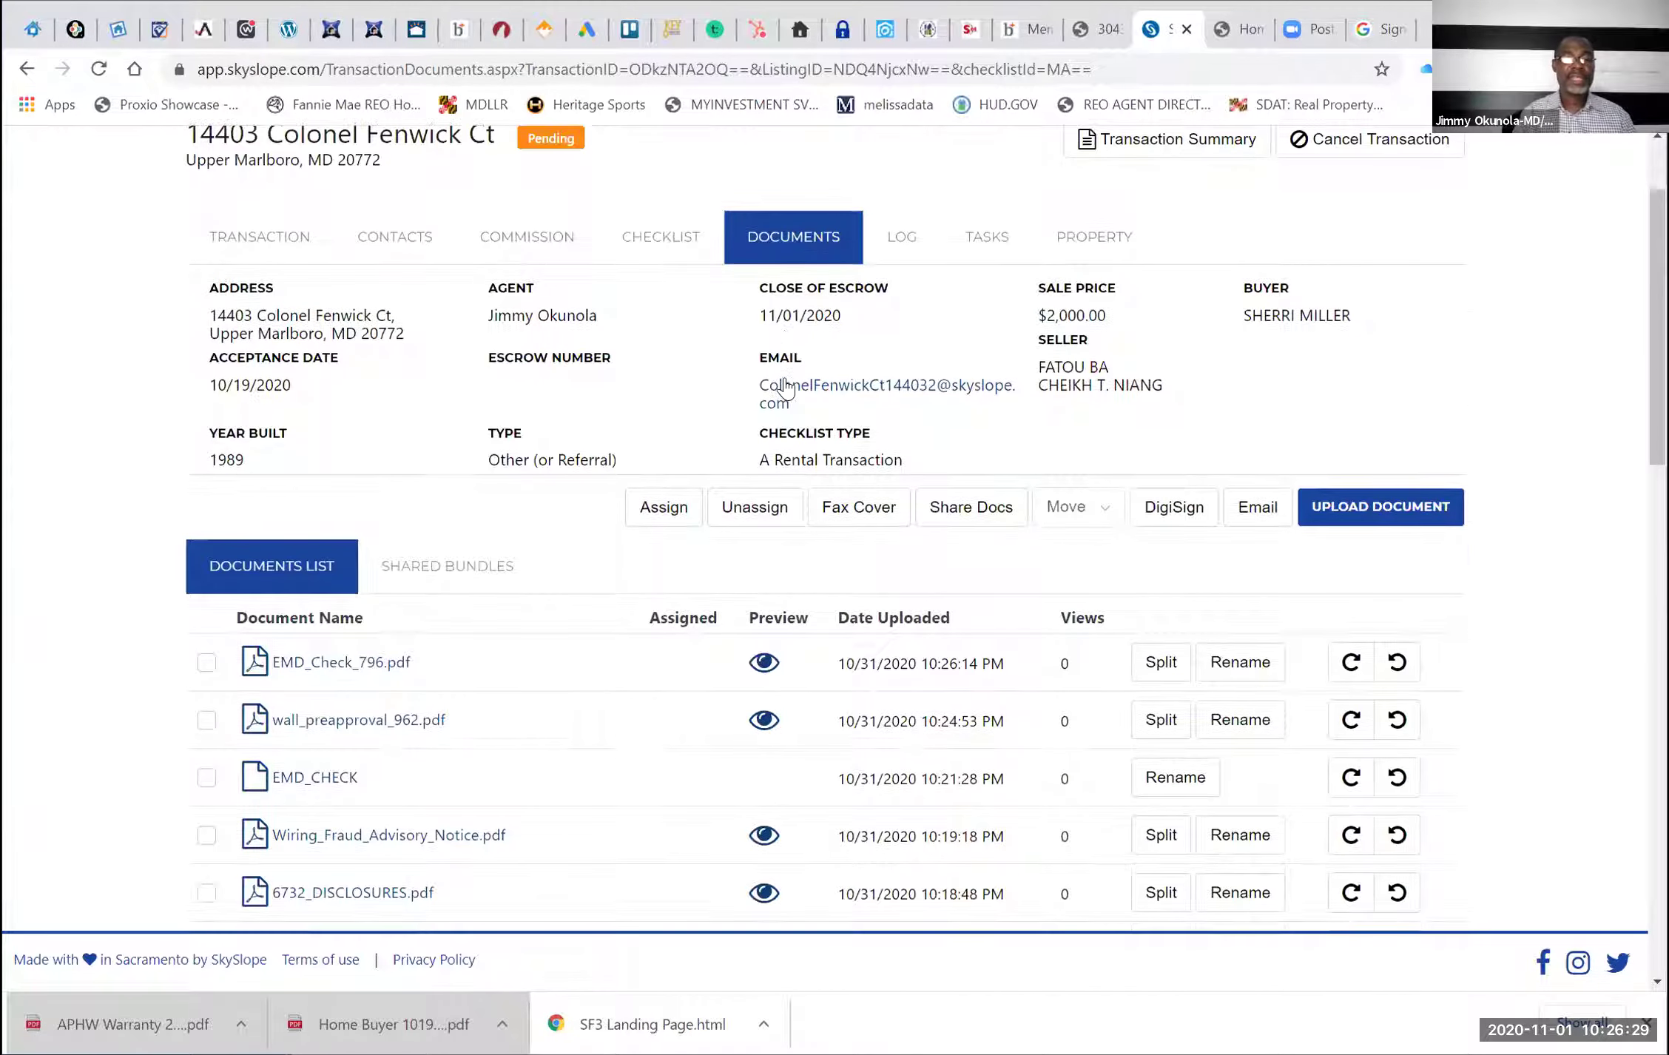
{"action": "scroll", "coordinate": [436, 519], "scroll_direction": "down", "scroll_amount": 1}
Select EMD_Check_796, wall_preapproval_962, Wiring_Fraud, 6732_DISCLOSURES and INITIAL_CONTRACT_PACKAGE and send them to DigiSign
{"action": "left_click", "coordinate": [208, 605]}
{"action": "left_click", "coordinate": [208, 661]}
{"action": "left_click", "coordinate": [207, 777]}
{"action": "scroll", "coordinate": [212, 680], "scroll_direction": "down", "scroll_amount": 3}
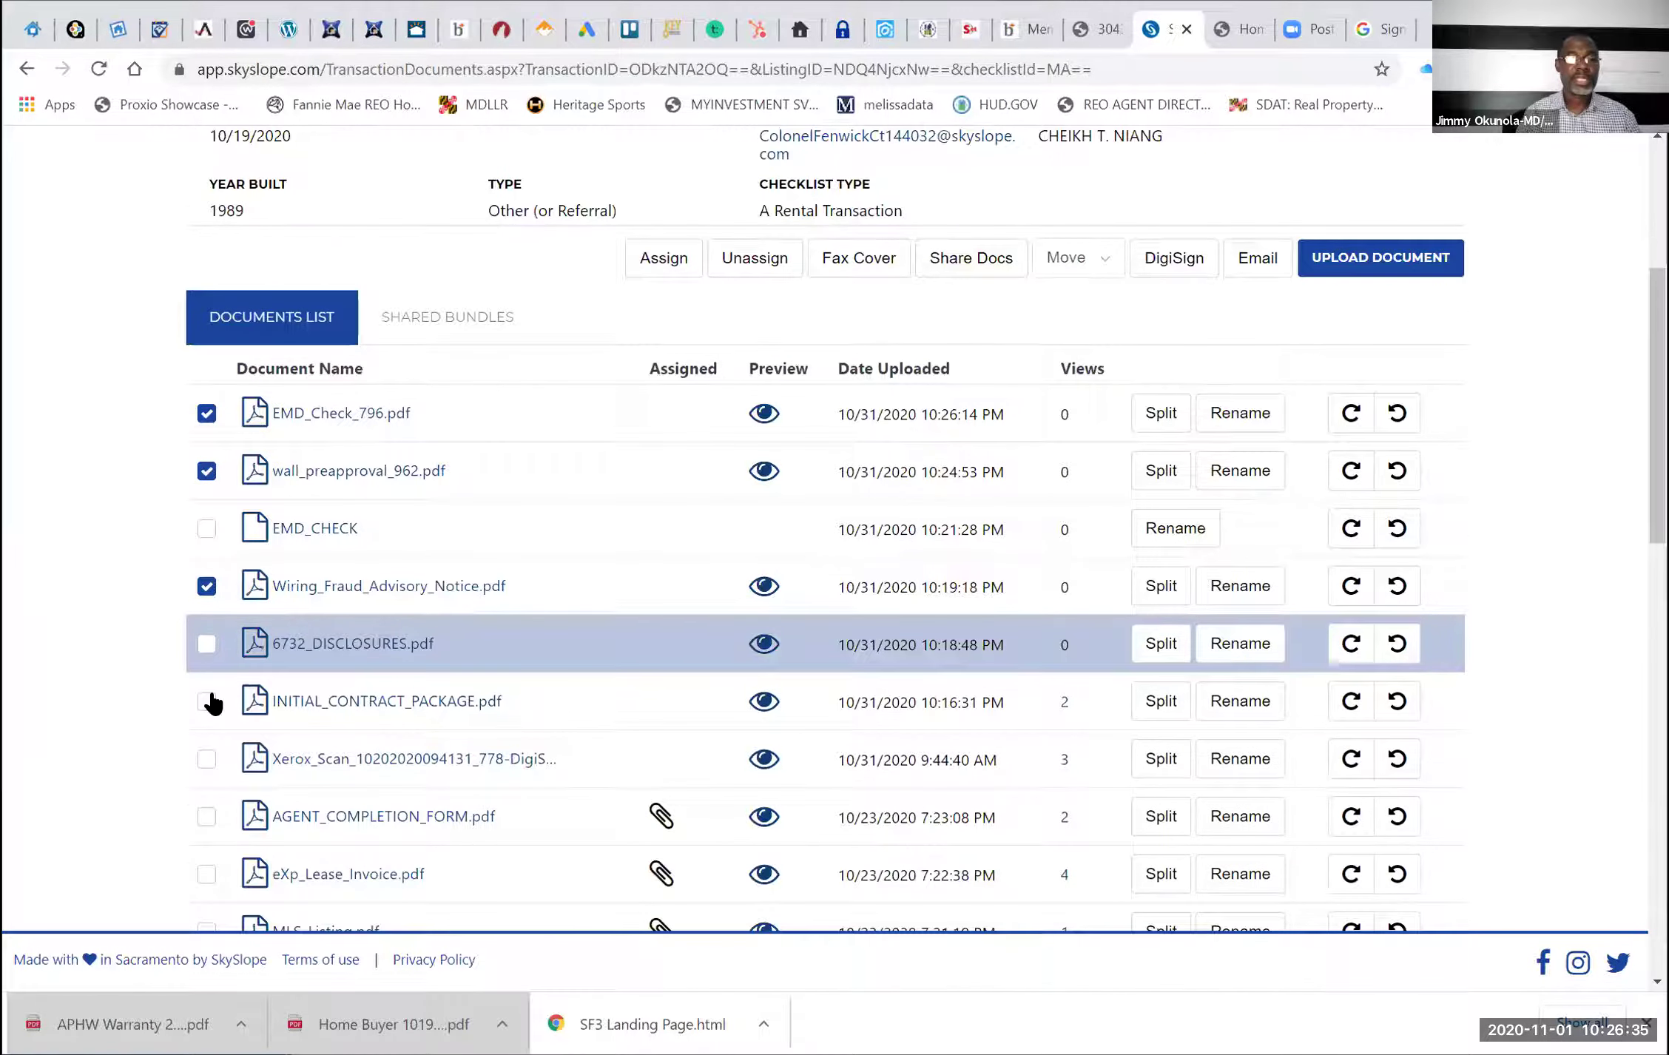
{"action": "left_click", "coordinate": [207, 643]}
{"action": "left_click", "coordinate": [213, 702]}
{"action": "left_click", "coordinate": [1173, 259]}
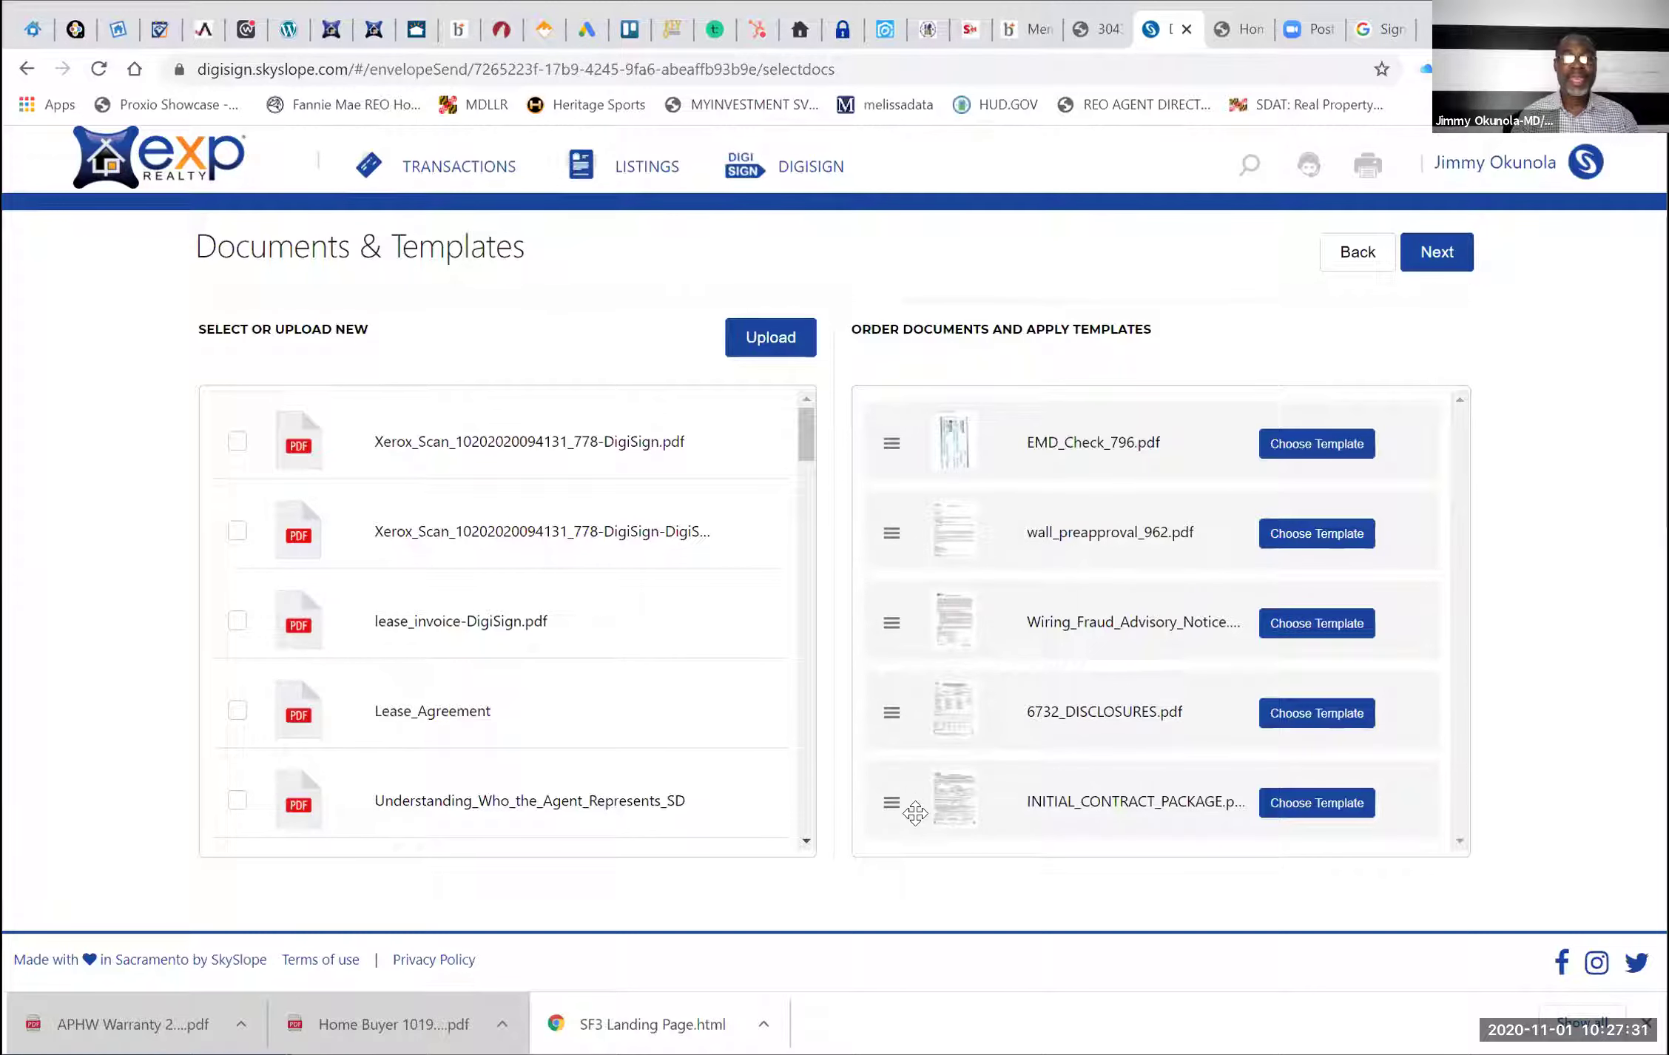
Drag INITIAL_CONTRACT_PACKAGE to third place and 6732_DISCLOSURES above Wiring_Fraud_Advisory_Notice
{"action": "left_click_drag", "start_coordinate": [910, 817], "coordinate": [893, 604]}
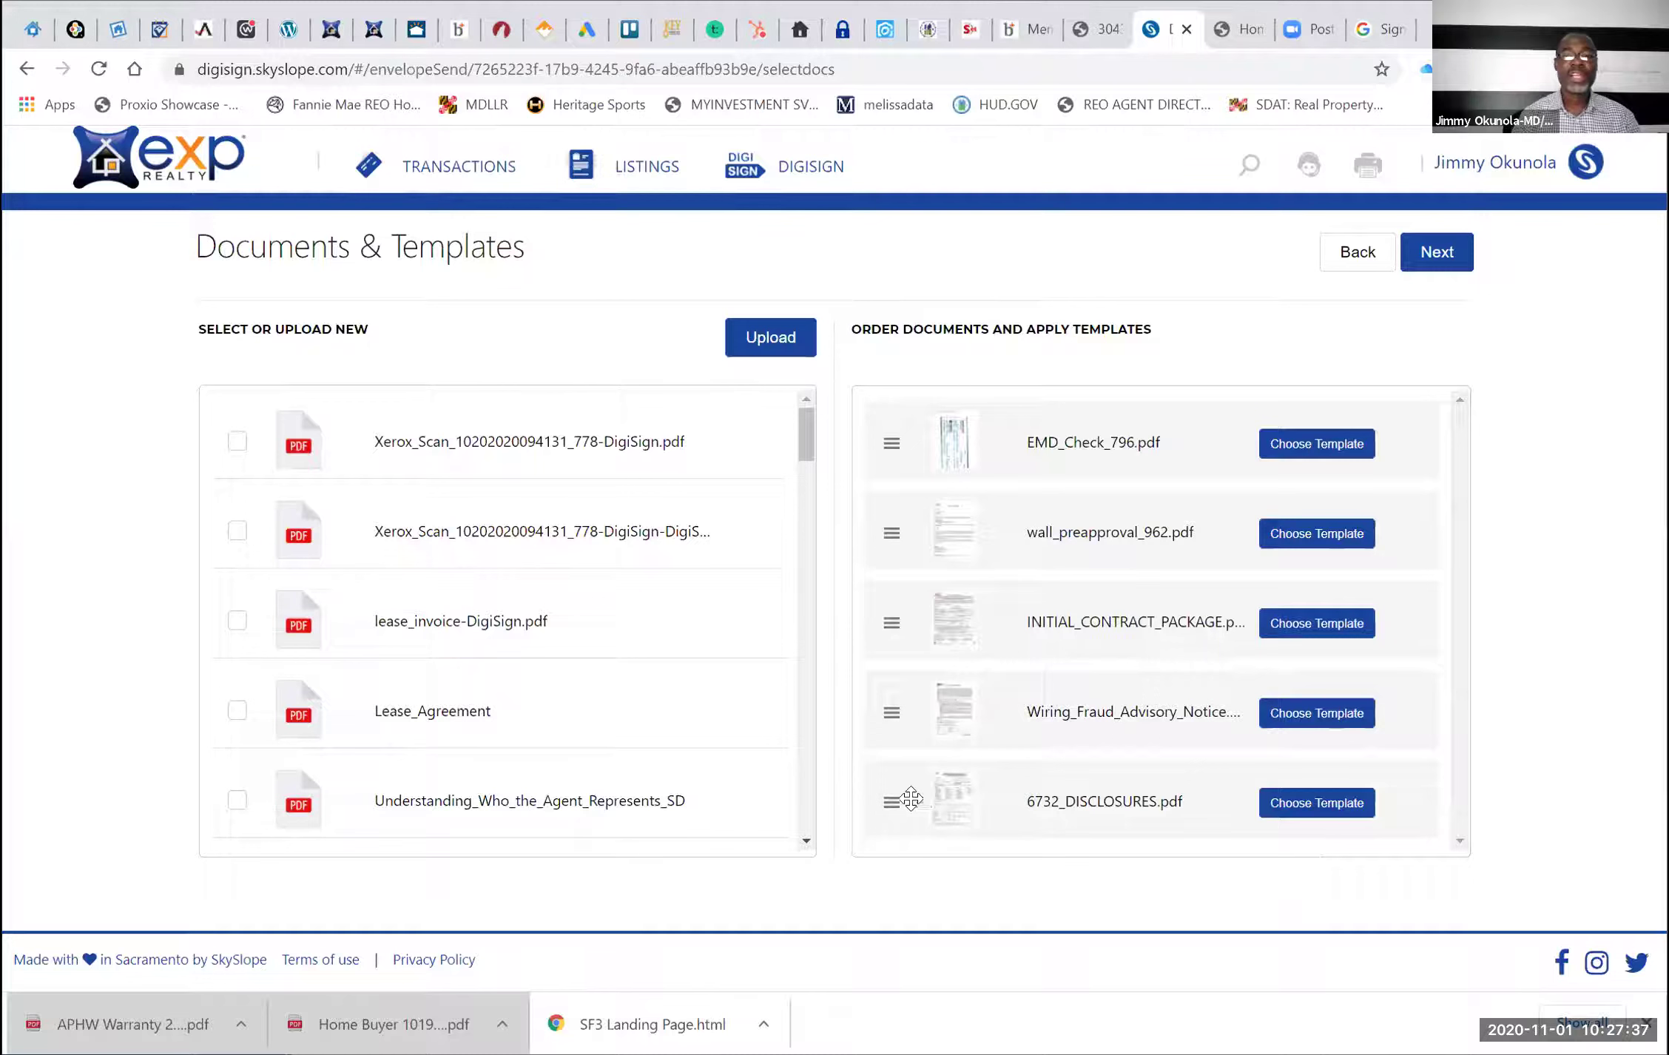
{"action": "left_click_drag", "start_coordinate": [891, 801], "coordinate": [906, 674]}
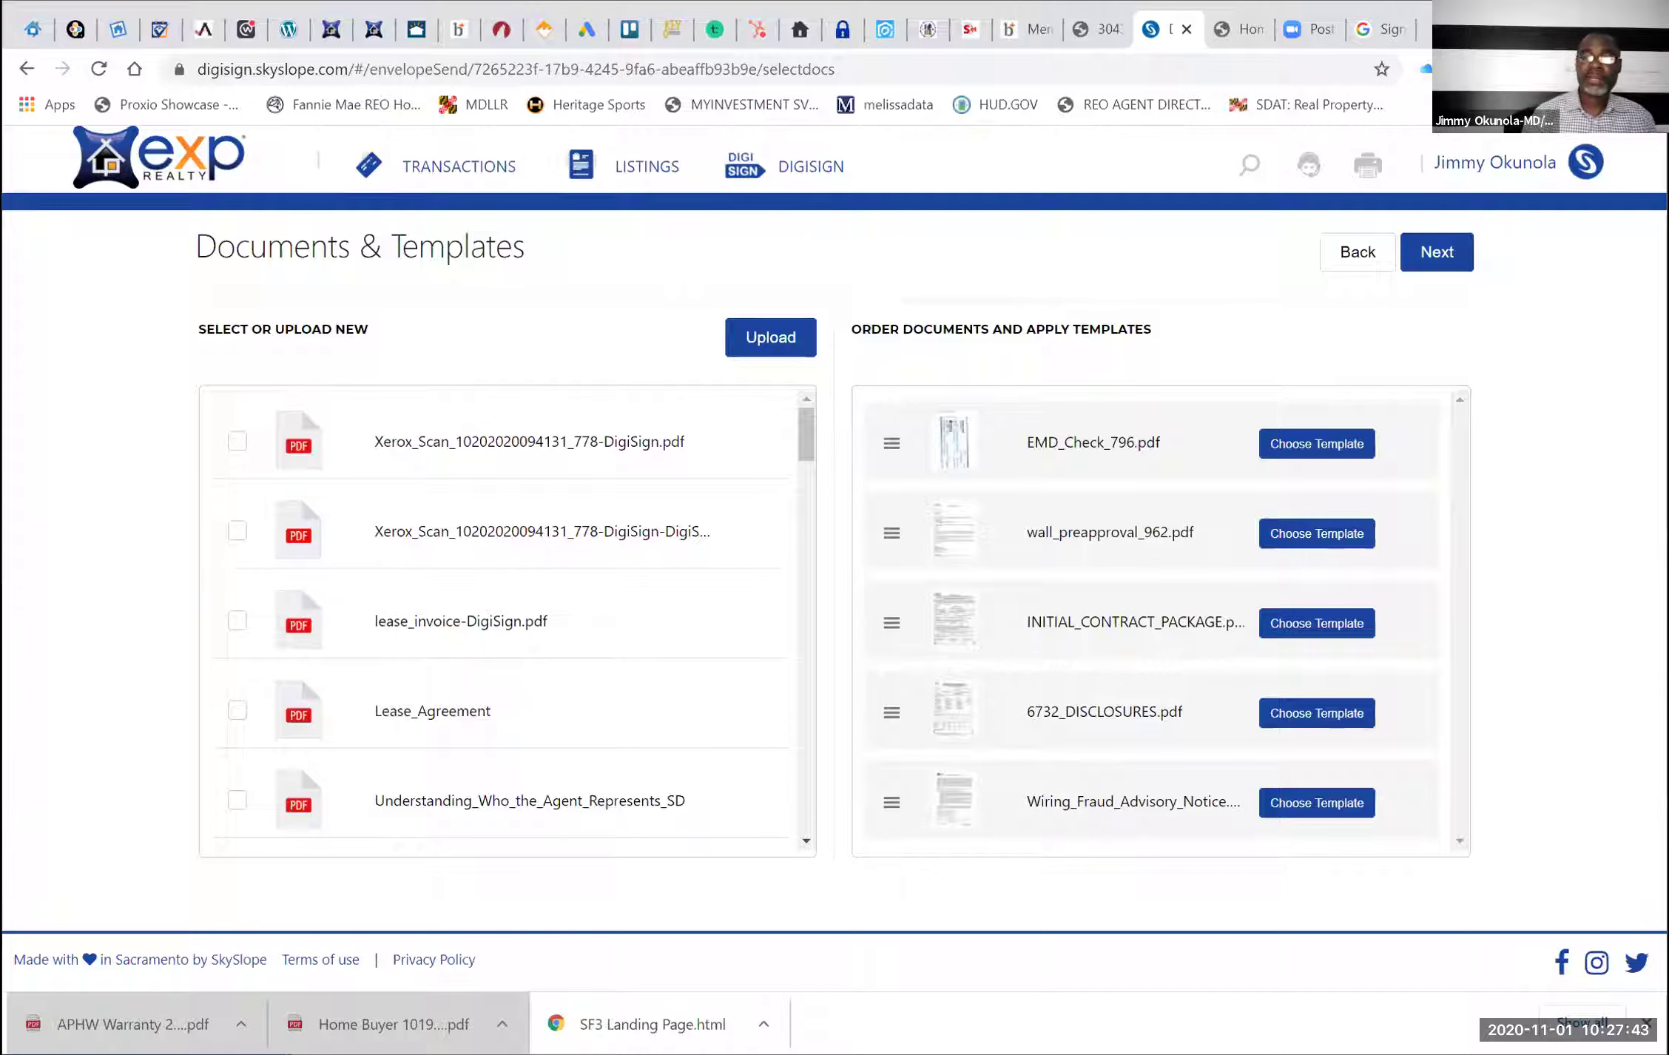
{"action": "left_click", "coordinate": [1454, 251]}
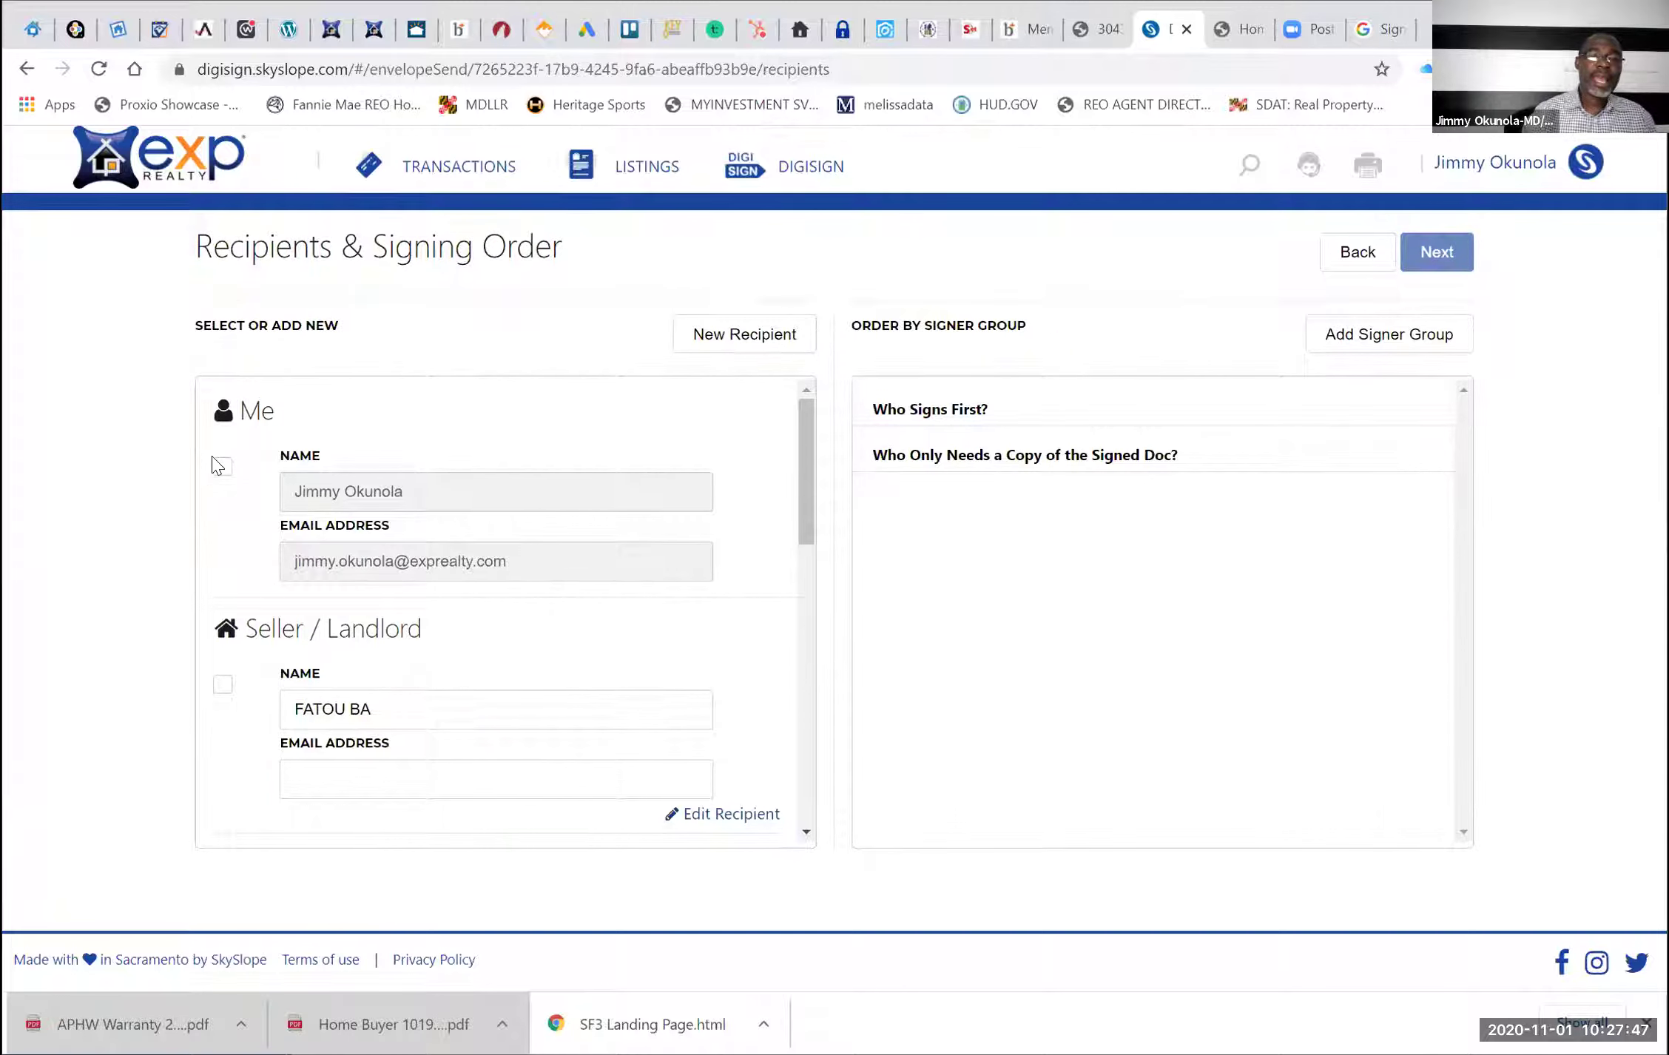
{"action": "left_click", "coordinate": [222, 472]}
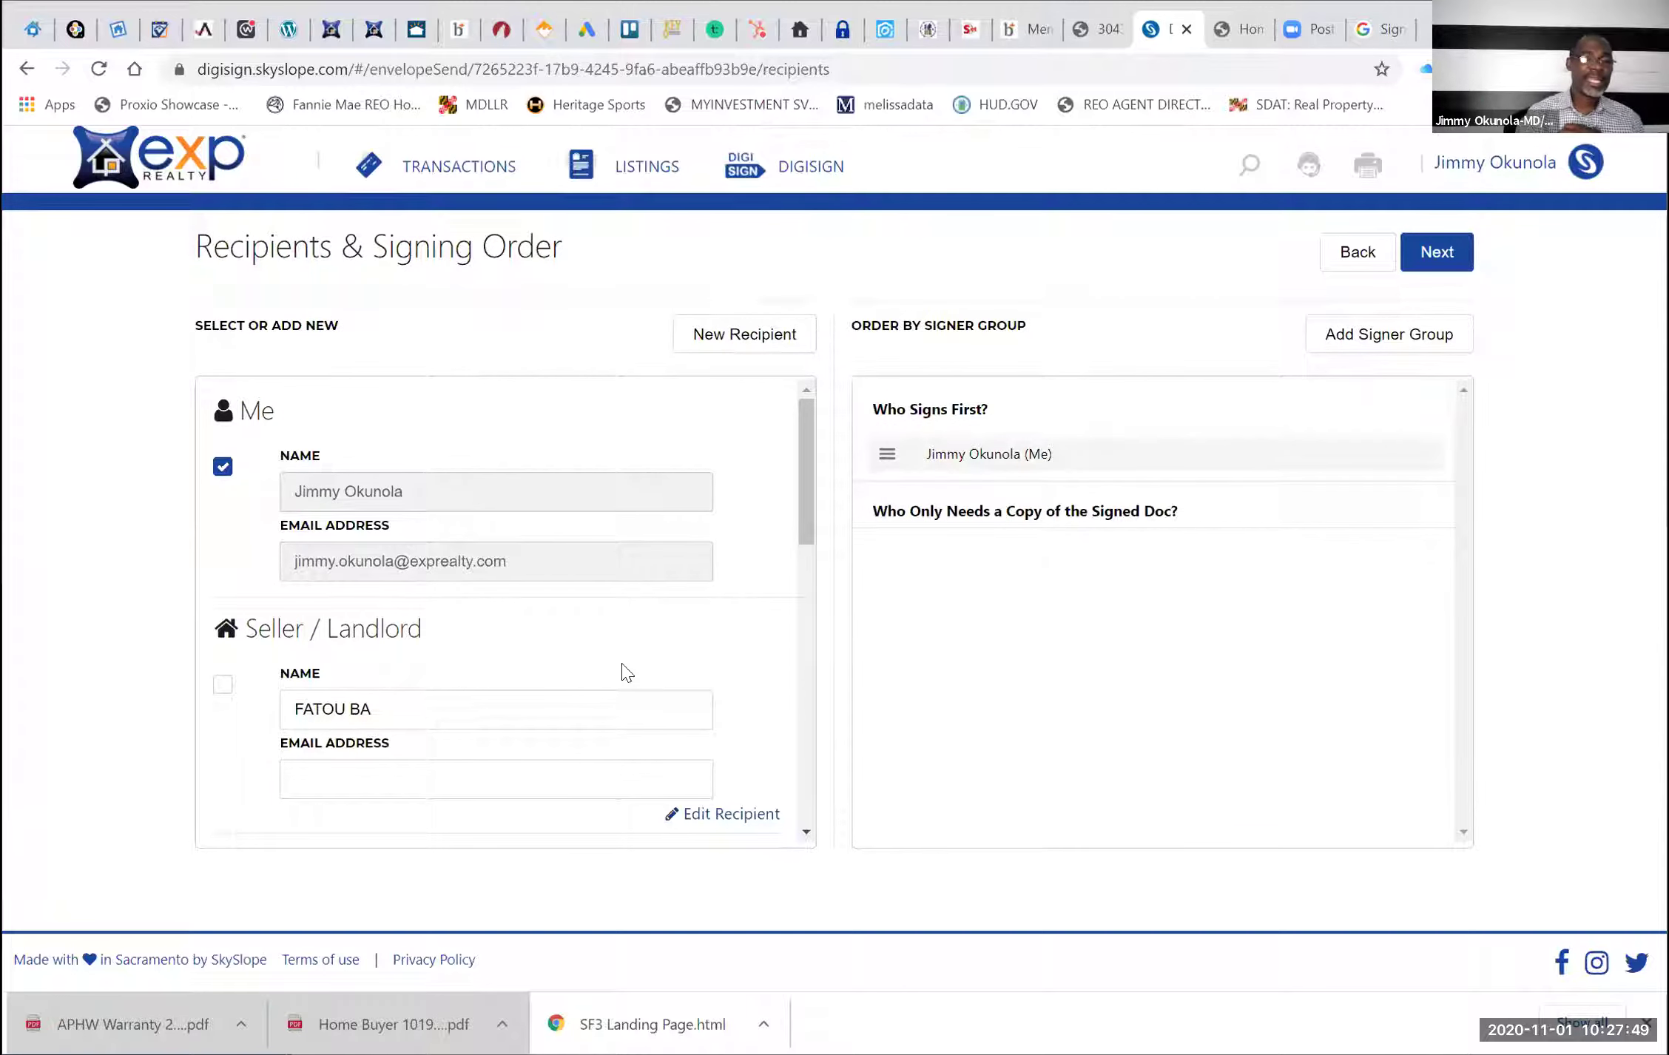
{"action": "scroll", "coordinate": [625, 671], "scroll_direction": "down", "scroll_amount": 3}
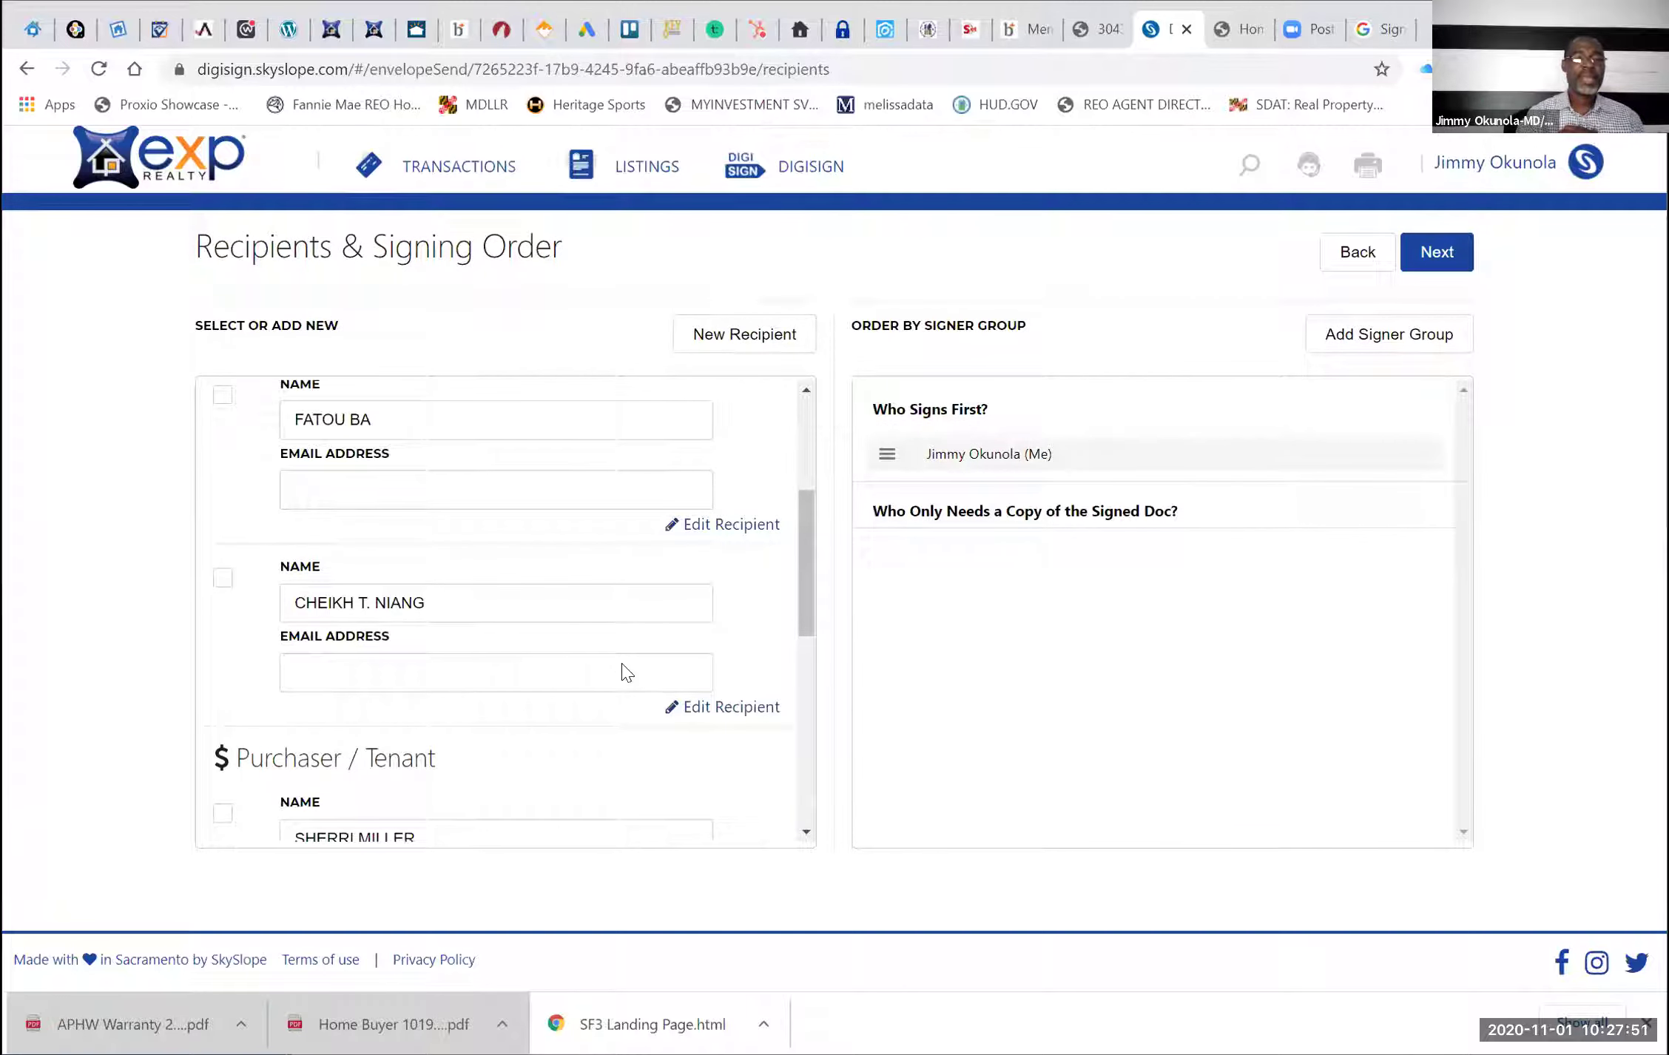
{"action": "scroll", "coordinate": [625, 672], "scroll_direction": "down", "scroll_amount": 3}
{"action": "scroll", "coordinate": [625, 671], "scroll_direction": "down", "scroll_amount": 2}
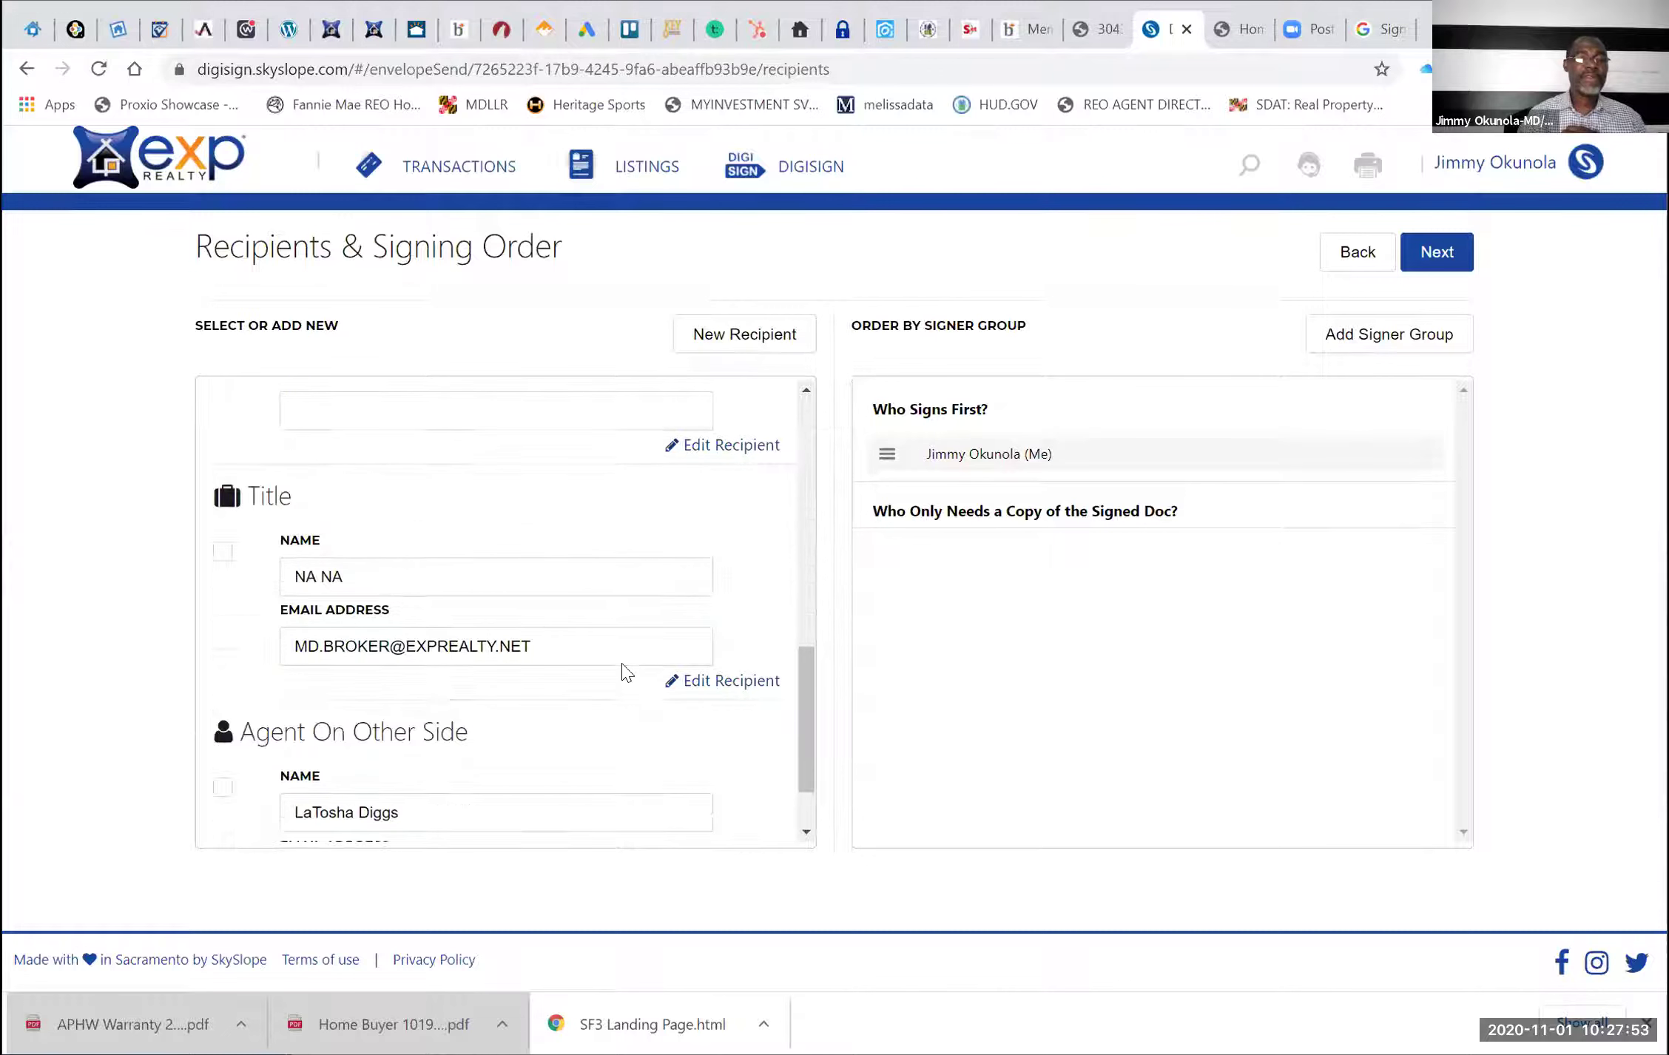
{"action": "scroll", "coordinate": [622, 674], "scroll_direction": "up", "scroll_amount": 10}
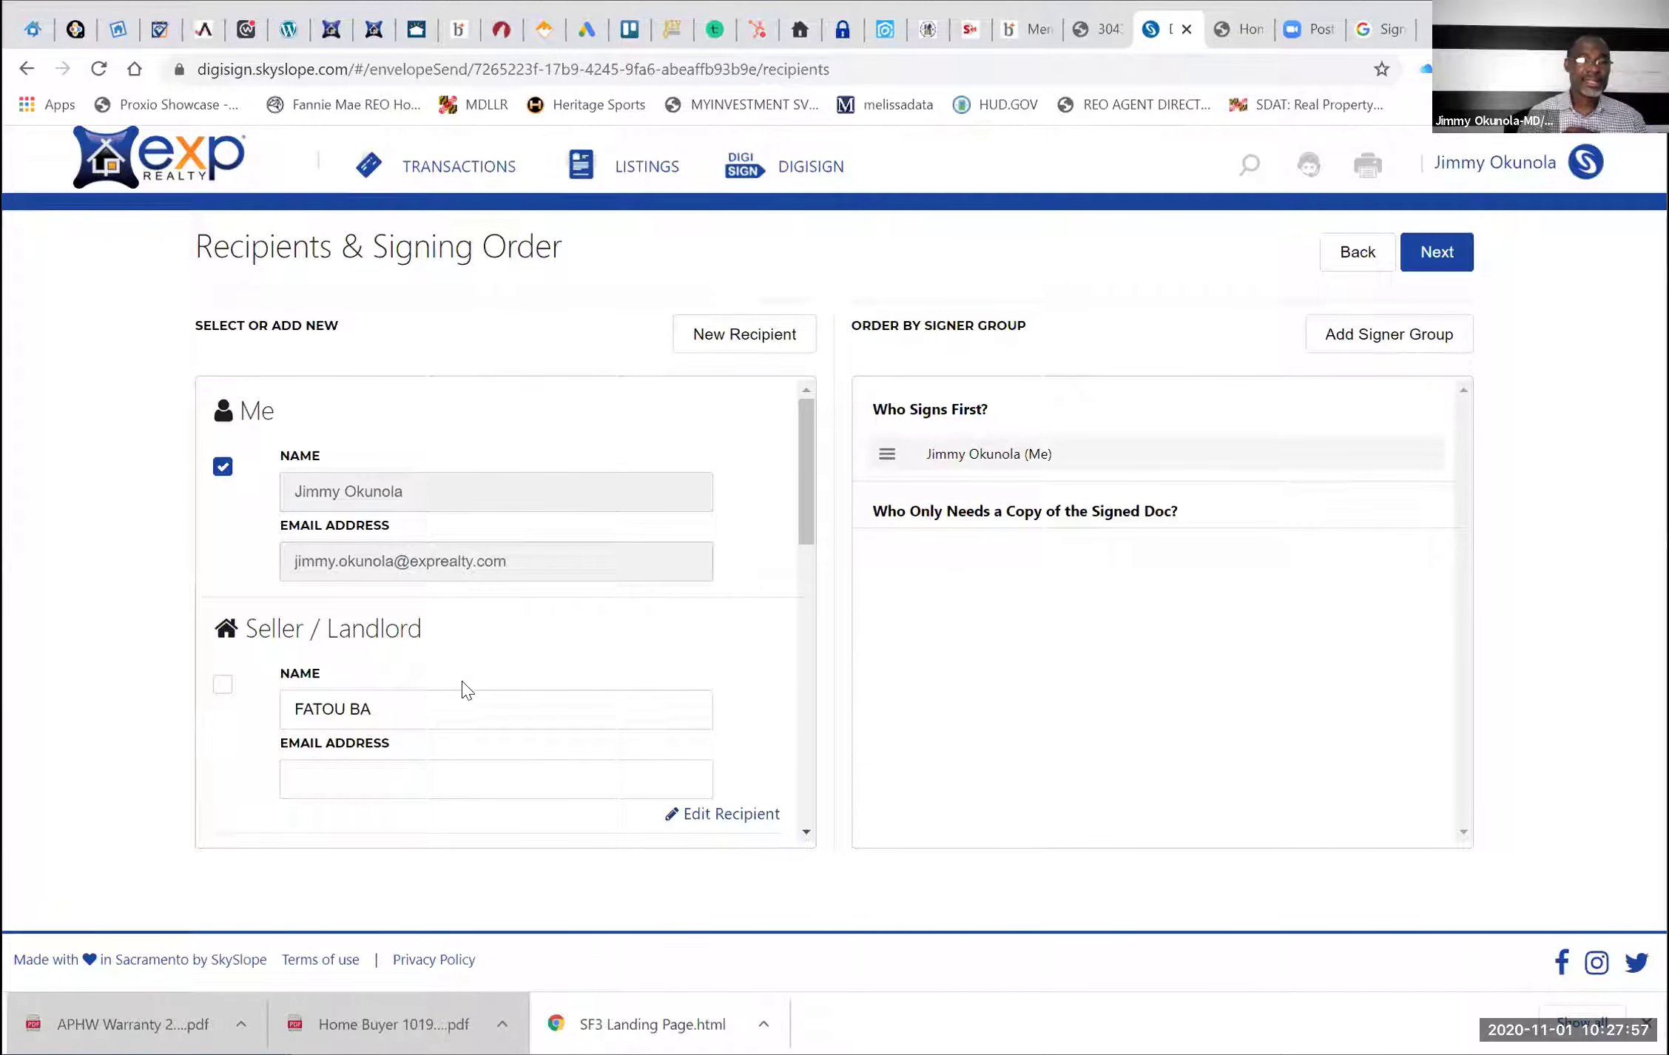
{"action": "scroll", "coordinate": [466, 690], "scroll_direction": "down", "scroll_amount": 2}
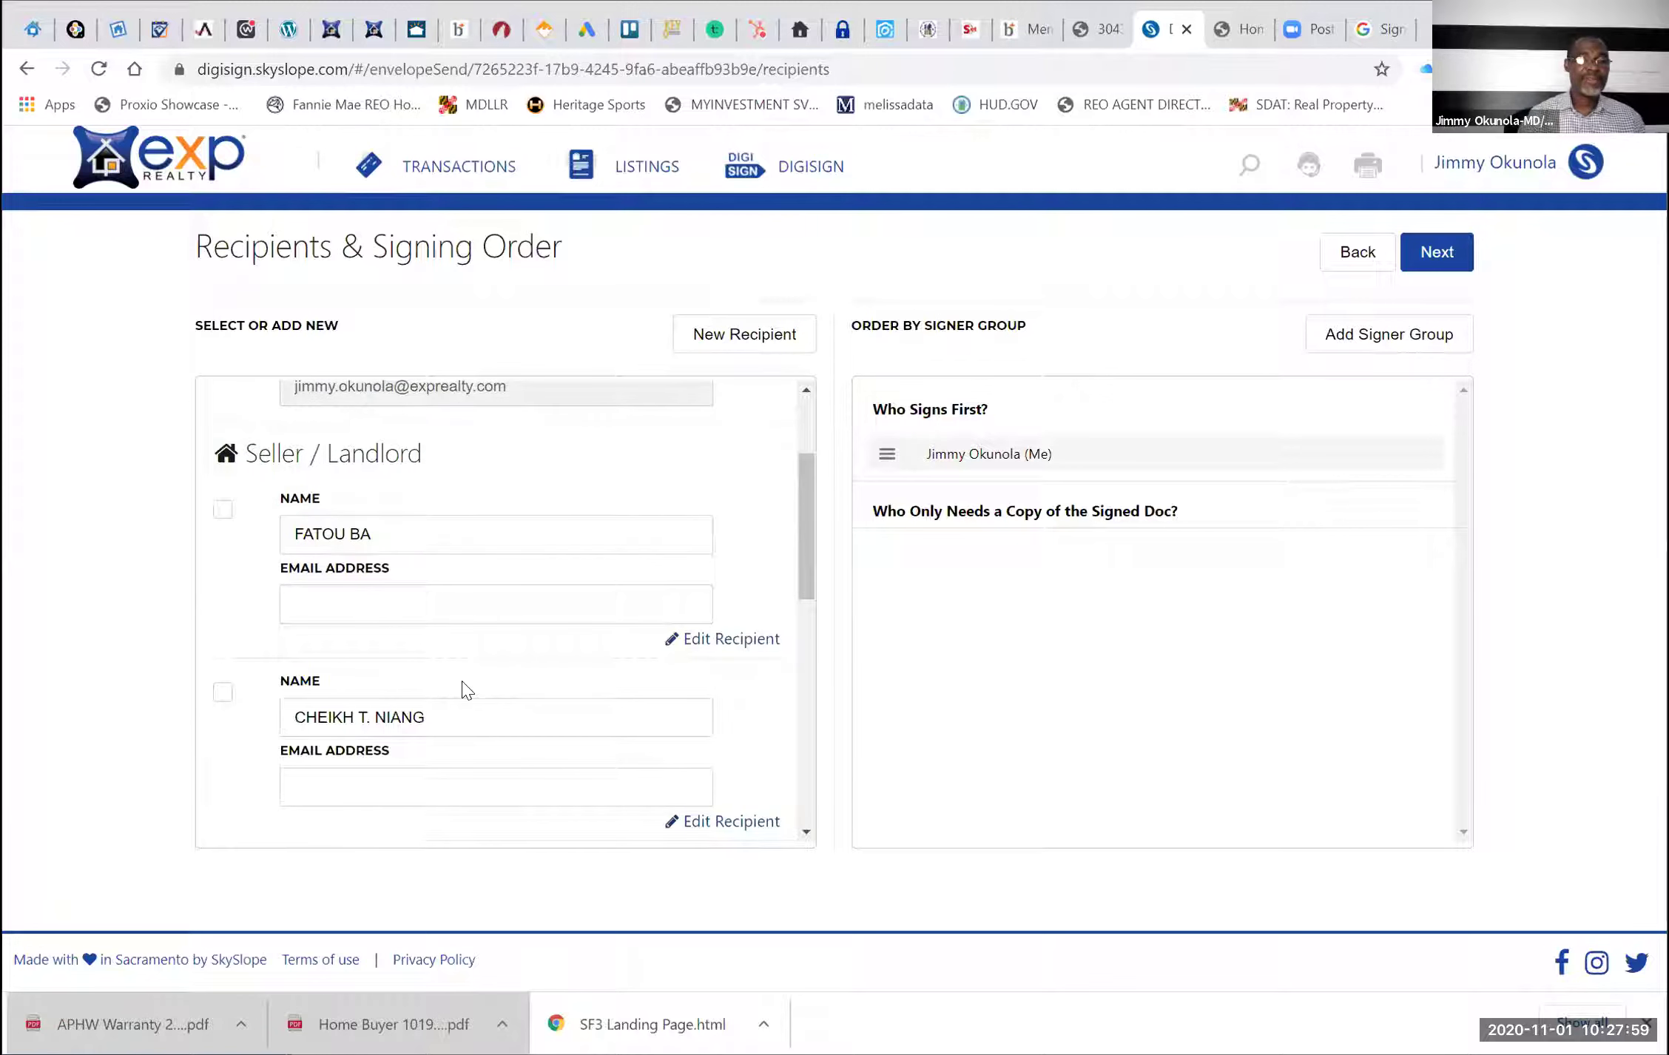
{"action": "scroll", "coordinate": [466, 690], "scroll_direction": "down", "scroll_amount": 5}
{"action": "scroll", "coordinate": [466, 690], "scroll_direction": "up", "scroll_amount": 10}
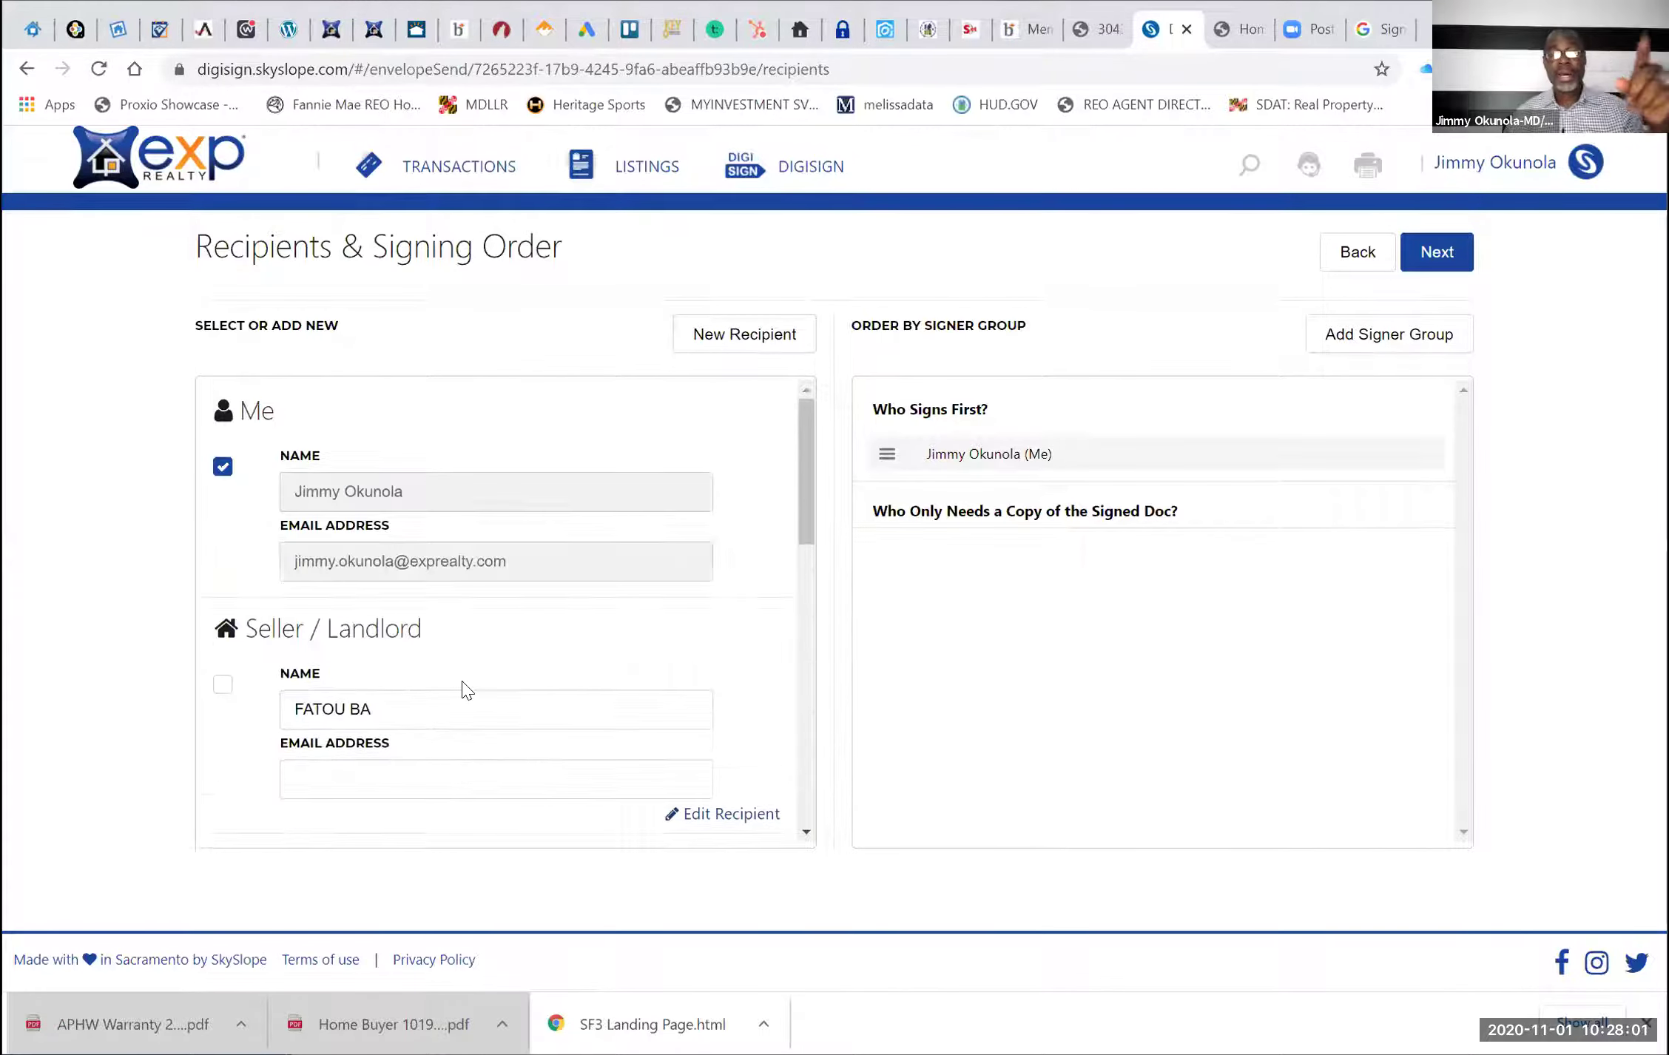
Start a new recipient and enter the other side's agent's name and eXp Realty e-mail
{"action": "left_click", "coordinate": [731, 343]}
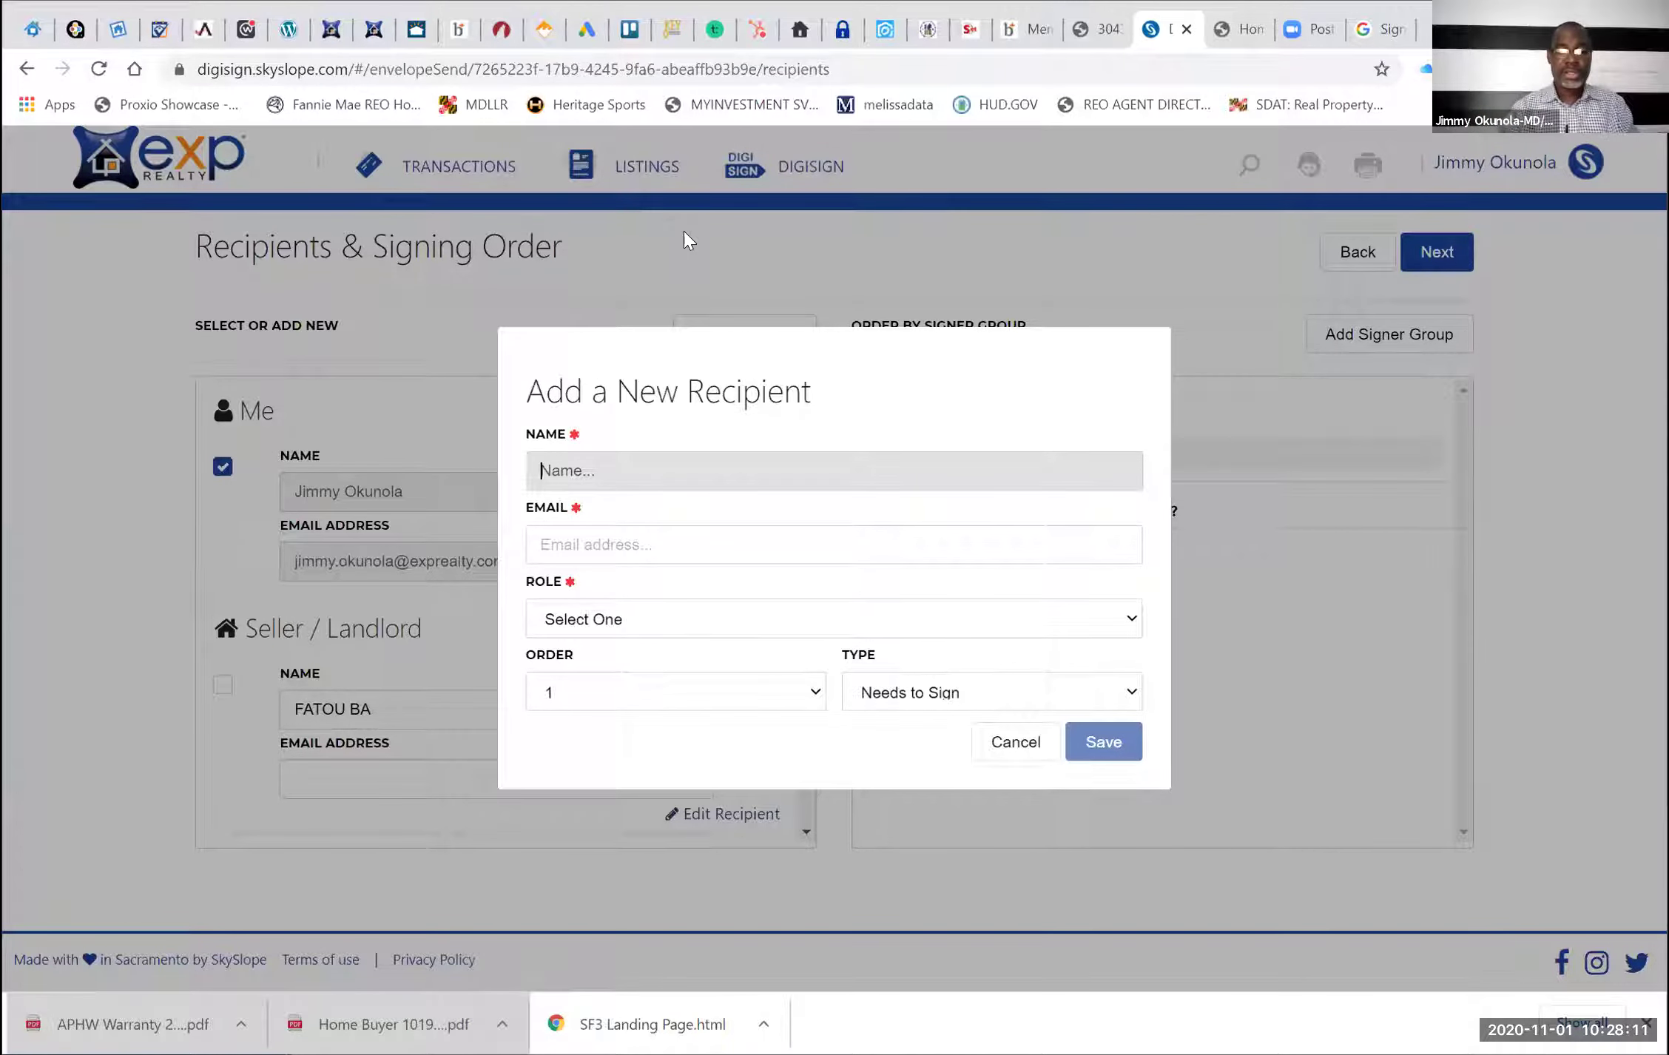
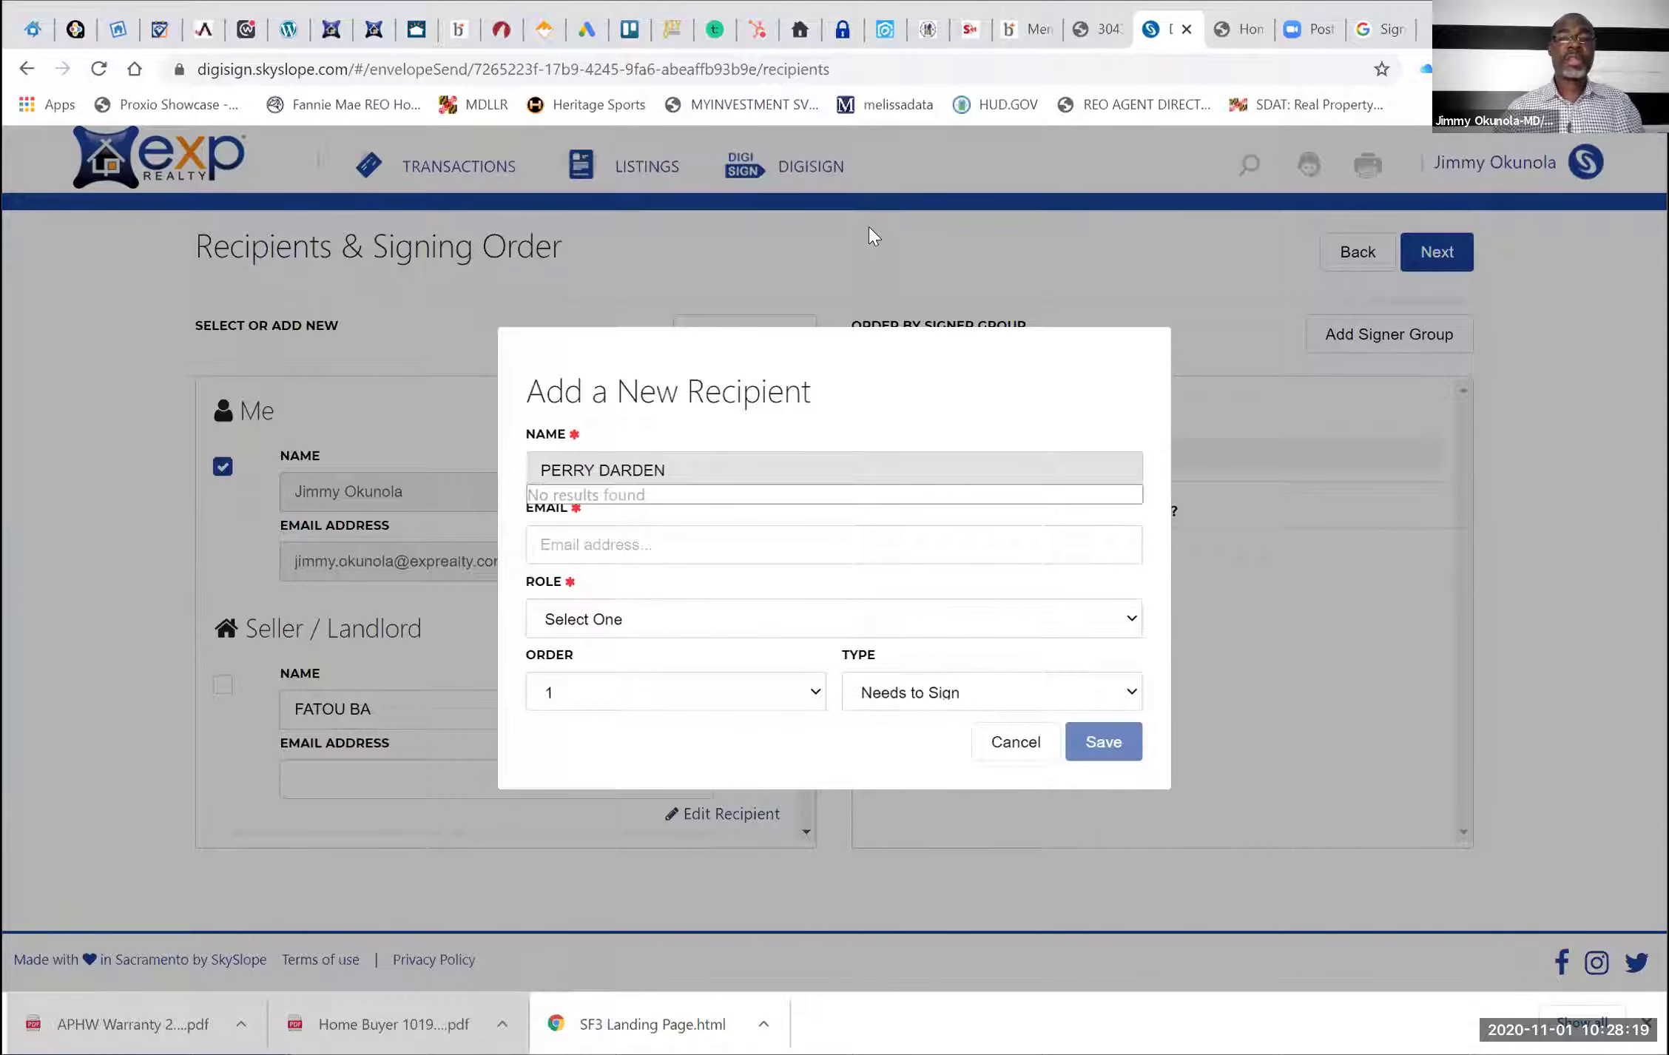
{"action": "left_click", "coordinate": [656, 546]}
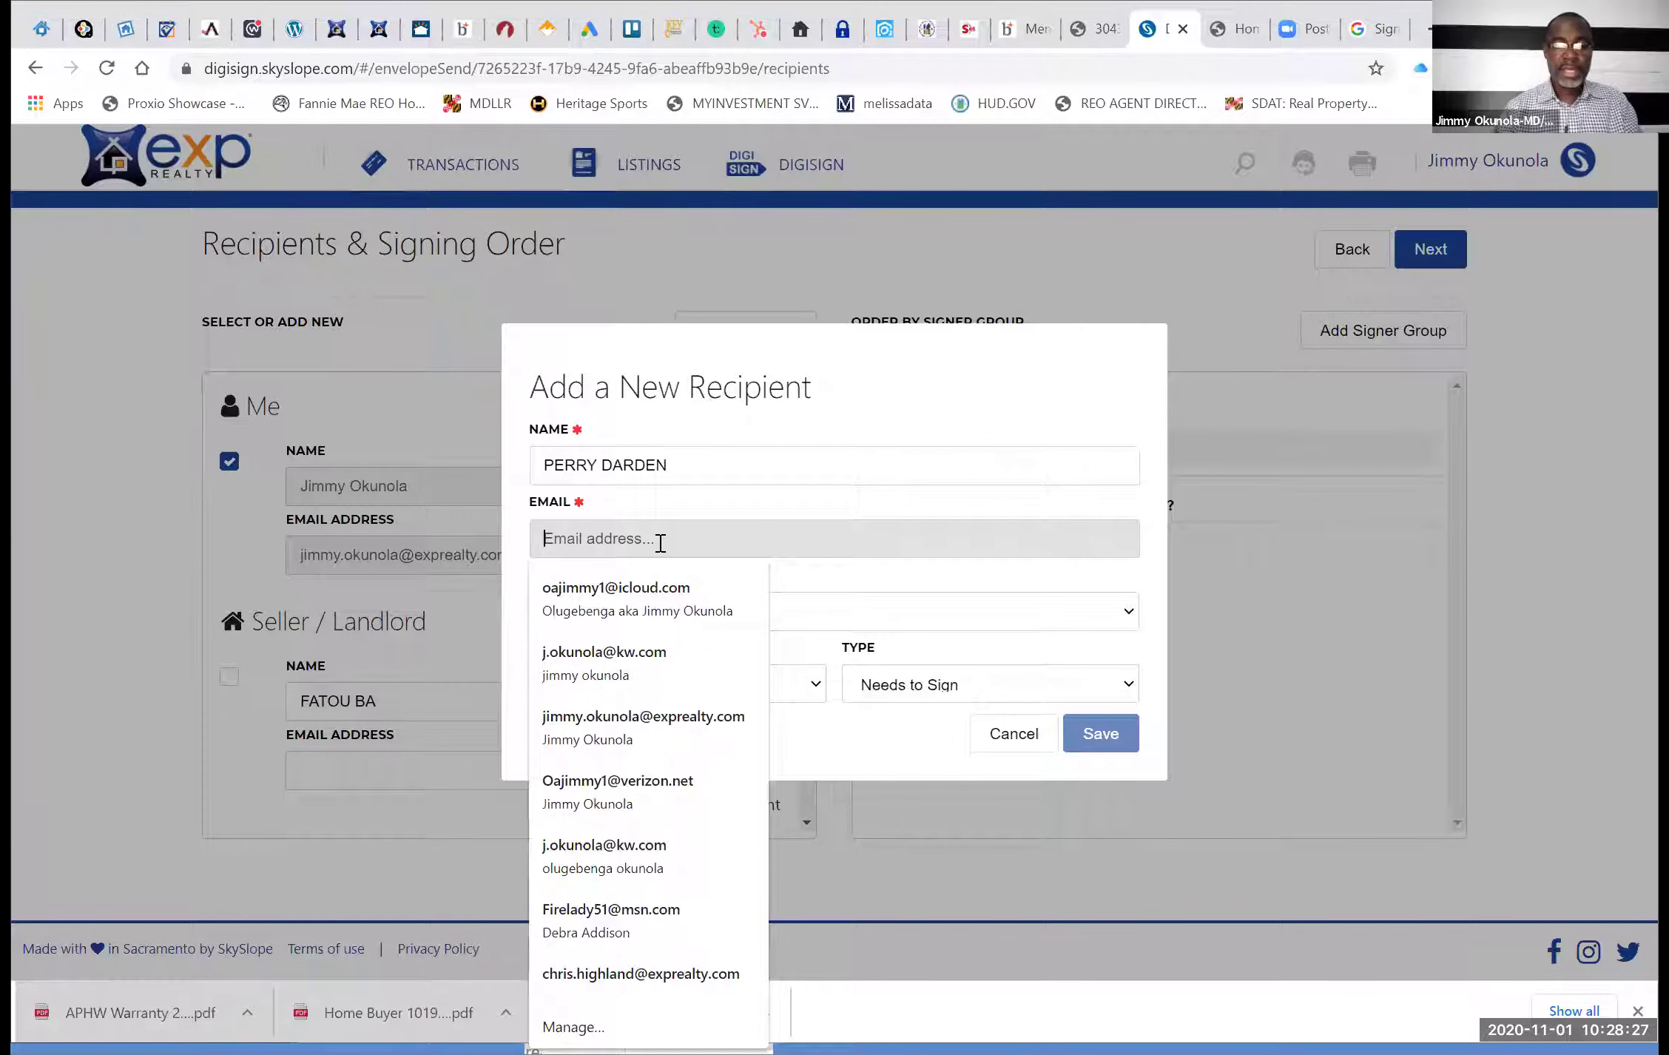
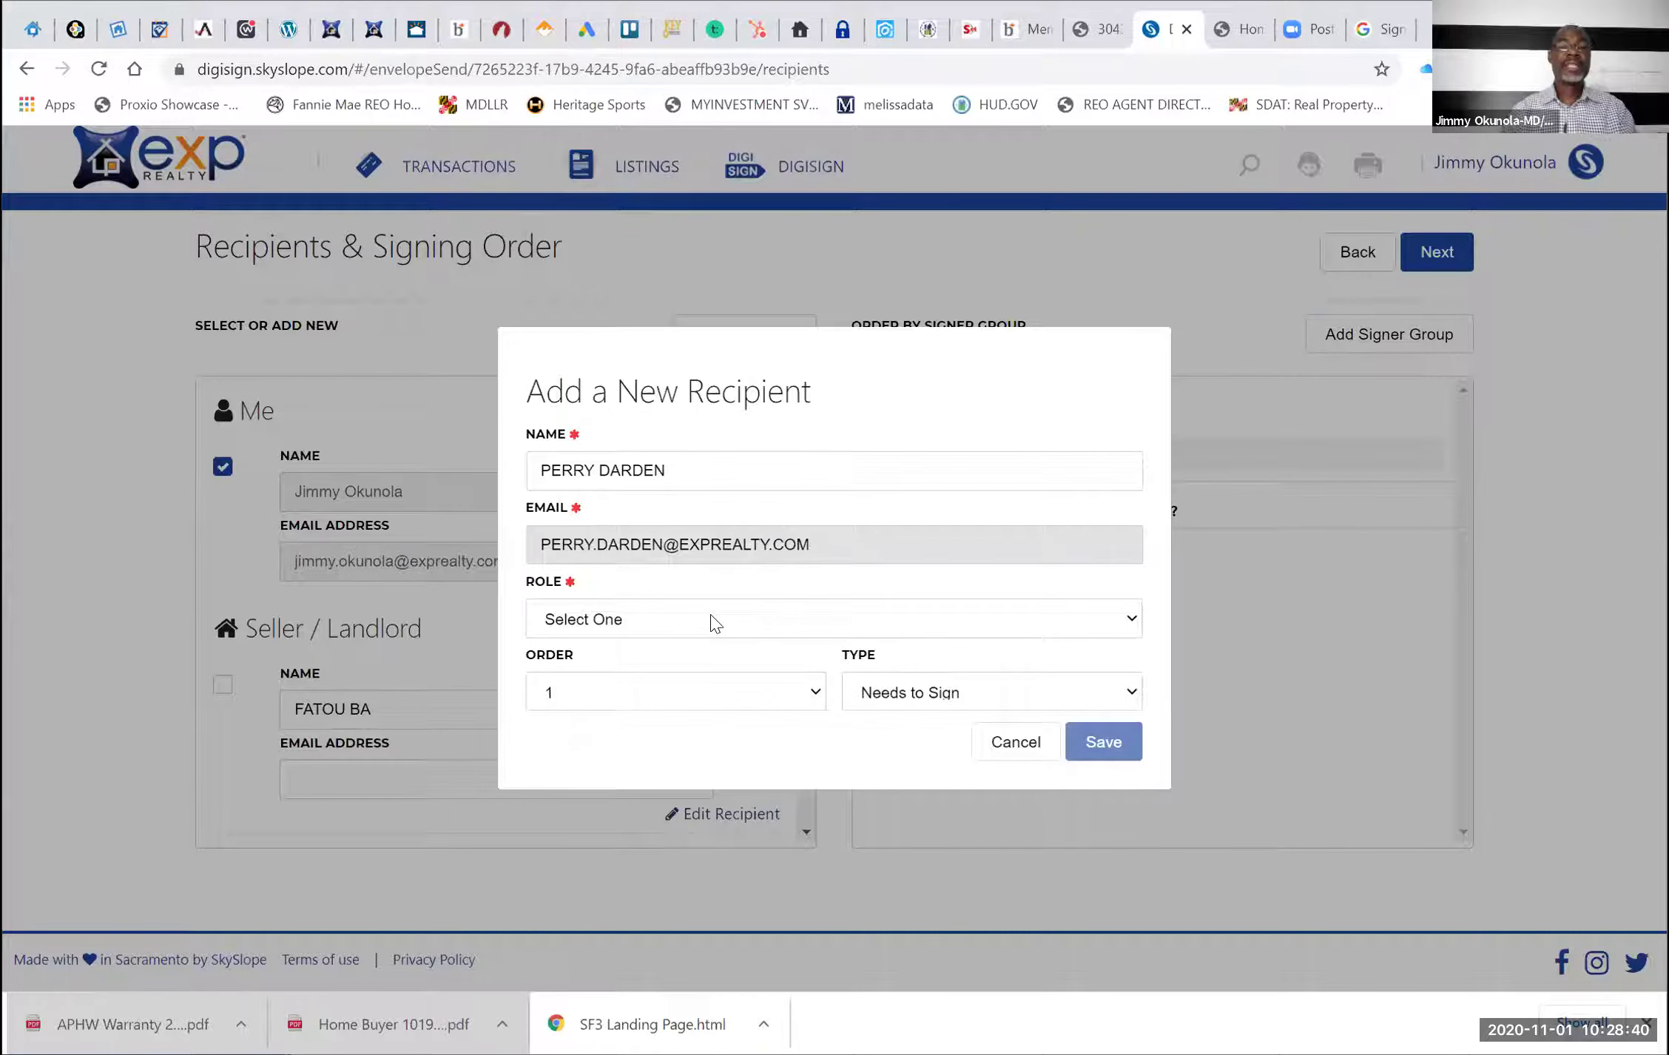
Set the recipient's role to Agent On Other Side, type Needs to Sign, and save
{"action": "left_click", "coordinate": [713, 623]}
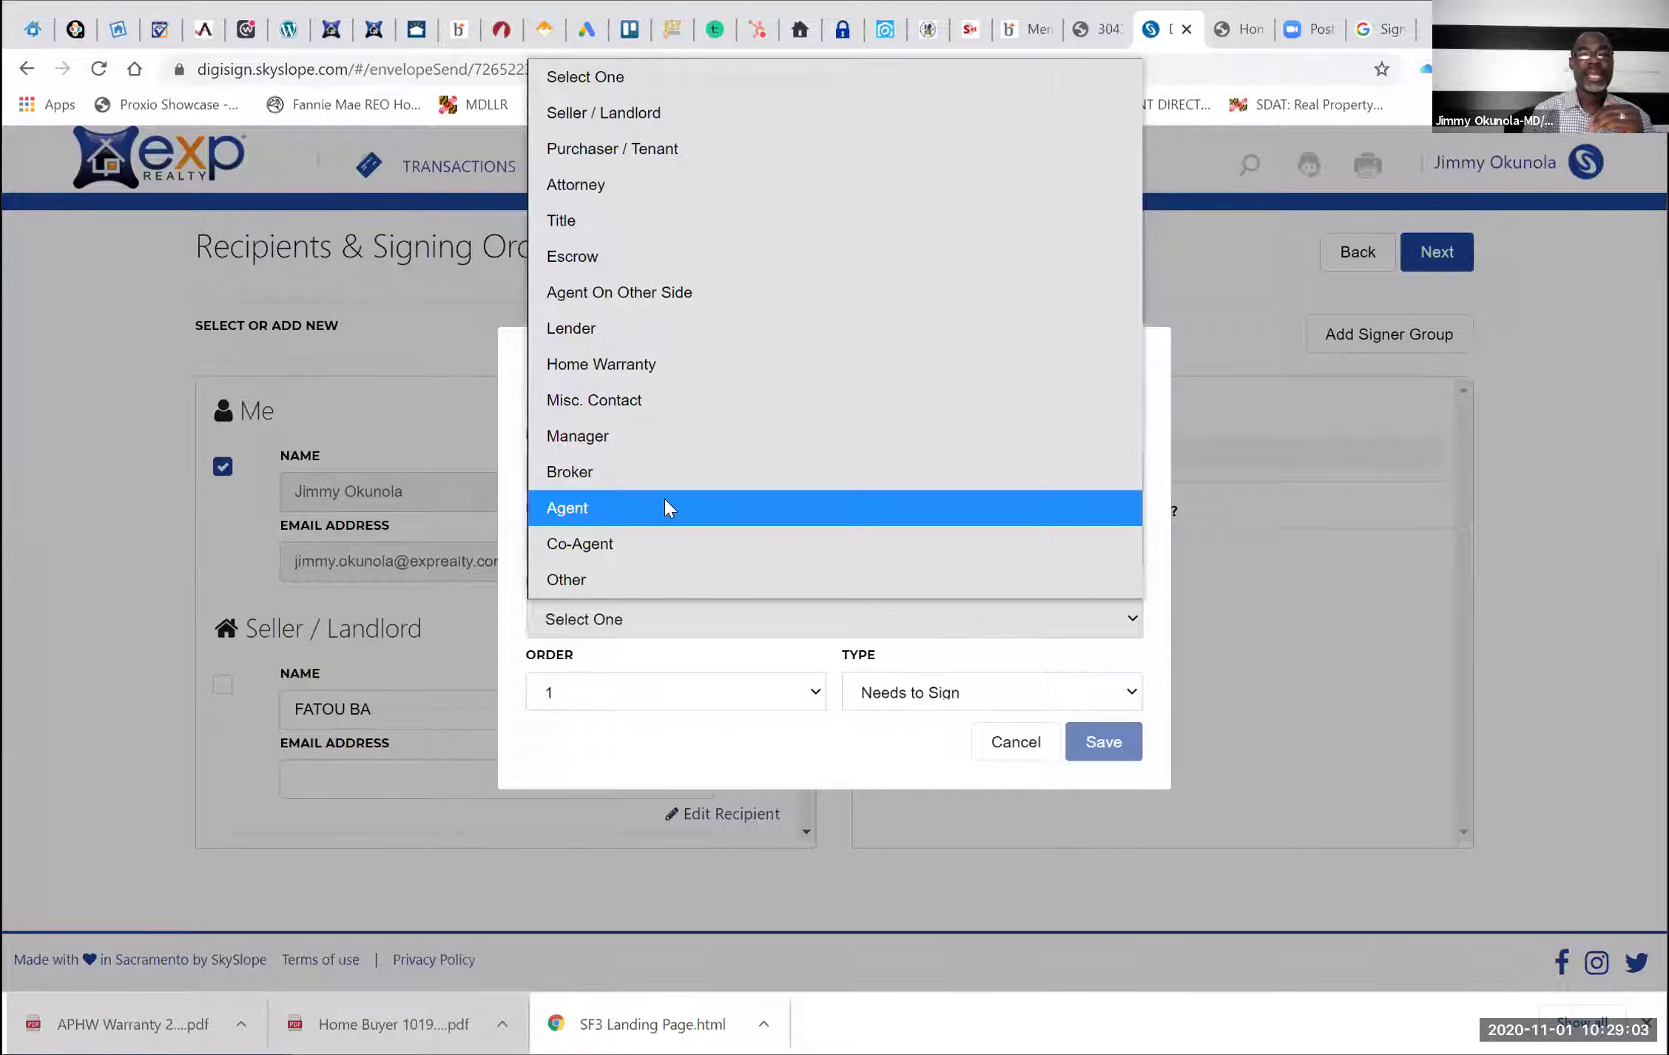
{"action": "left_click", "coordinate": [678, 299]}
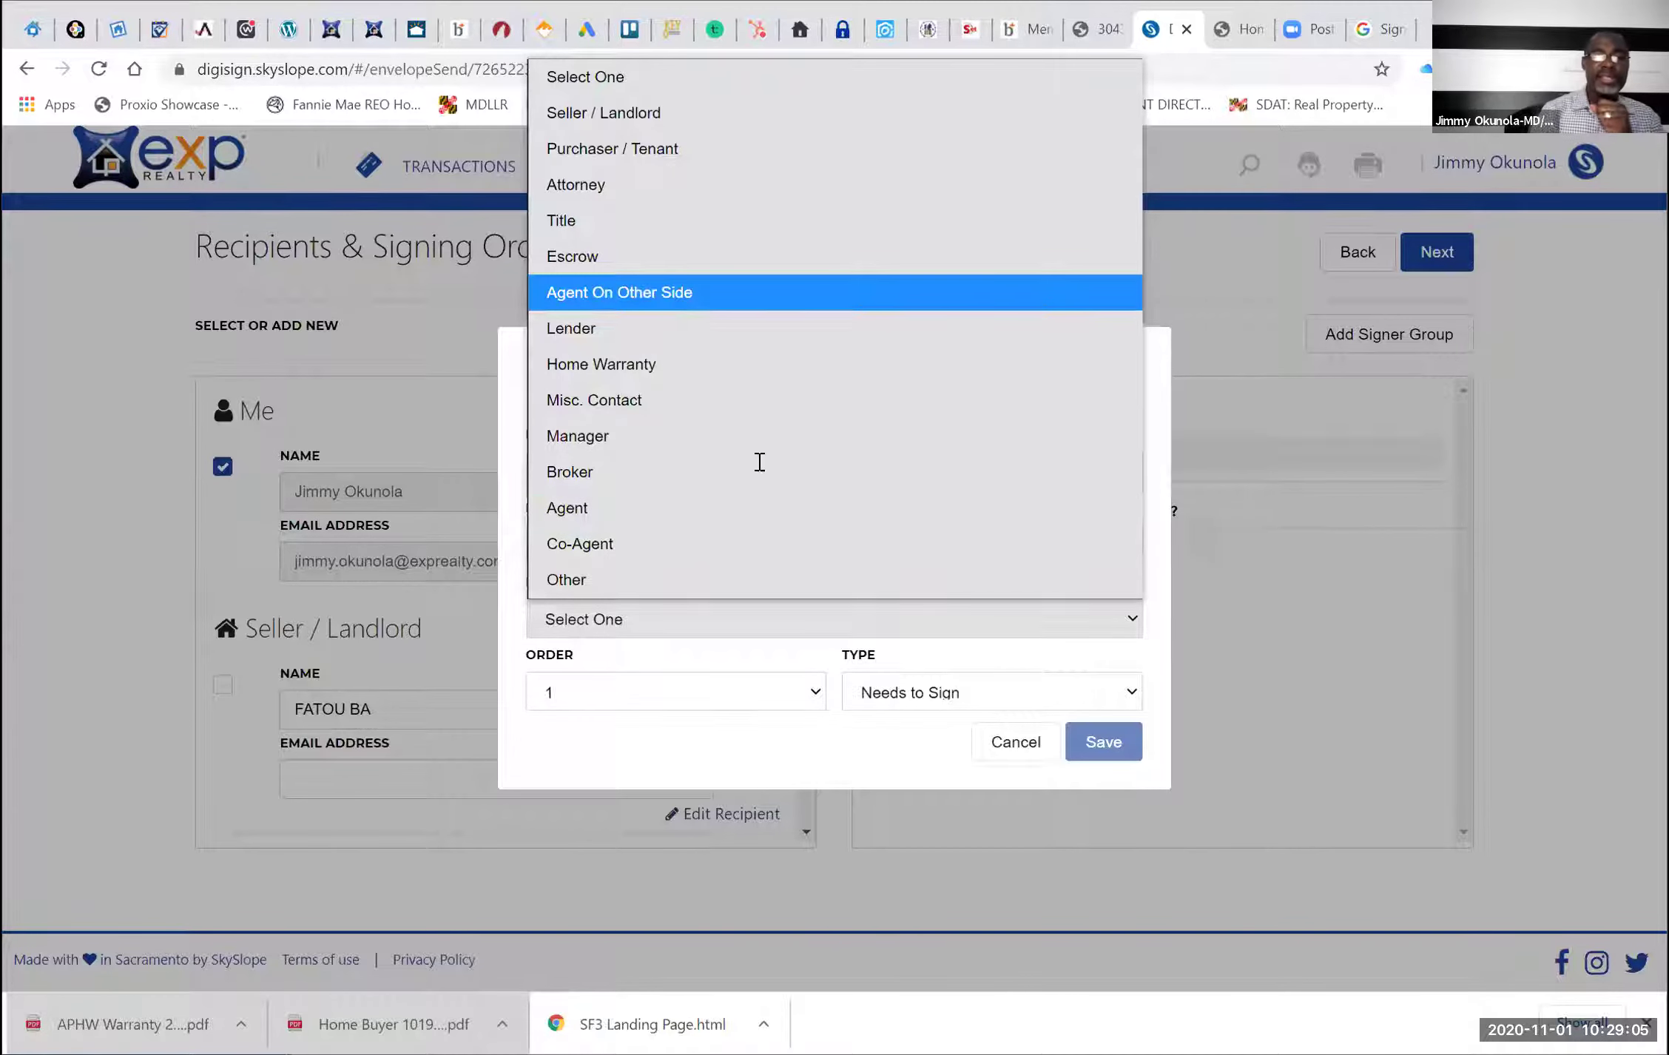
{"action": "right_click", "coordinate": [964, 696]}
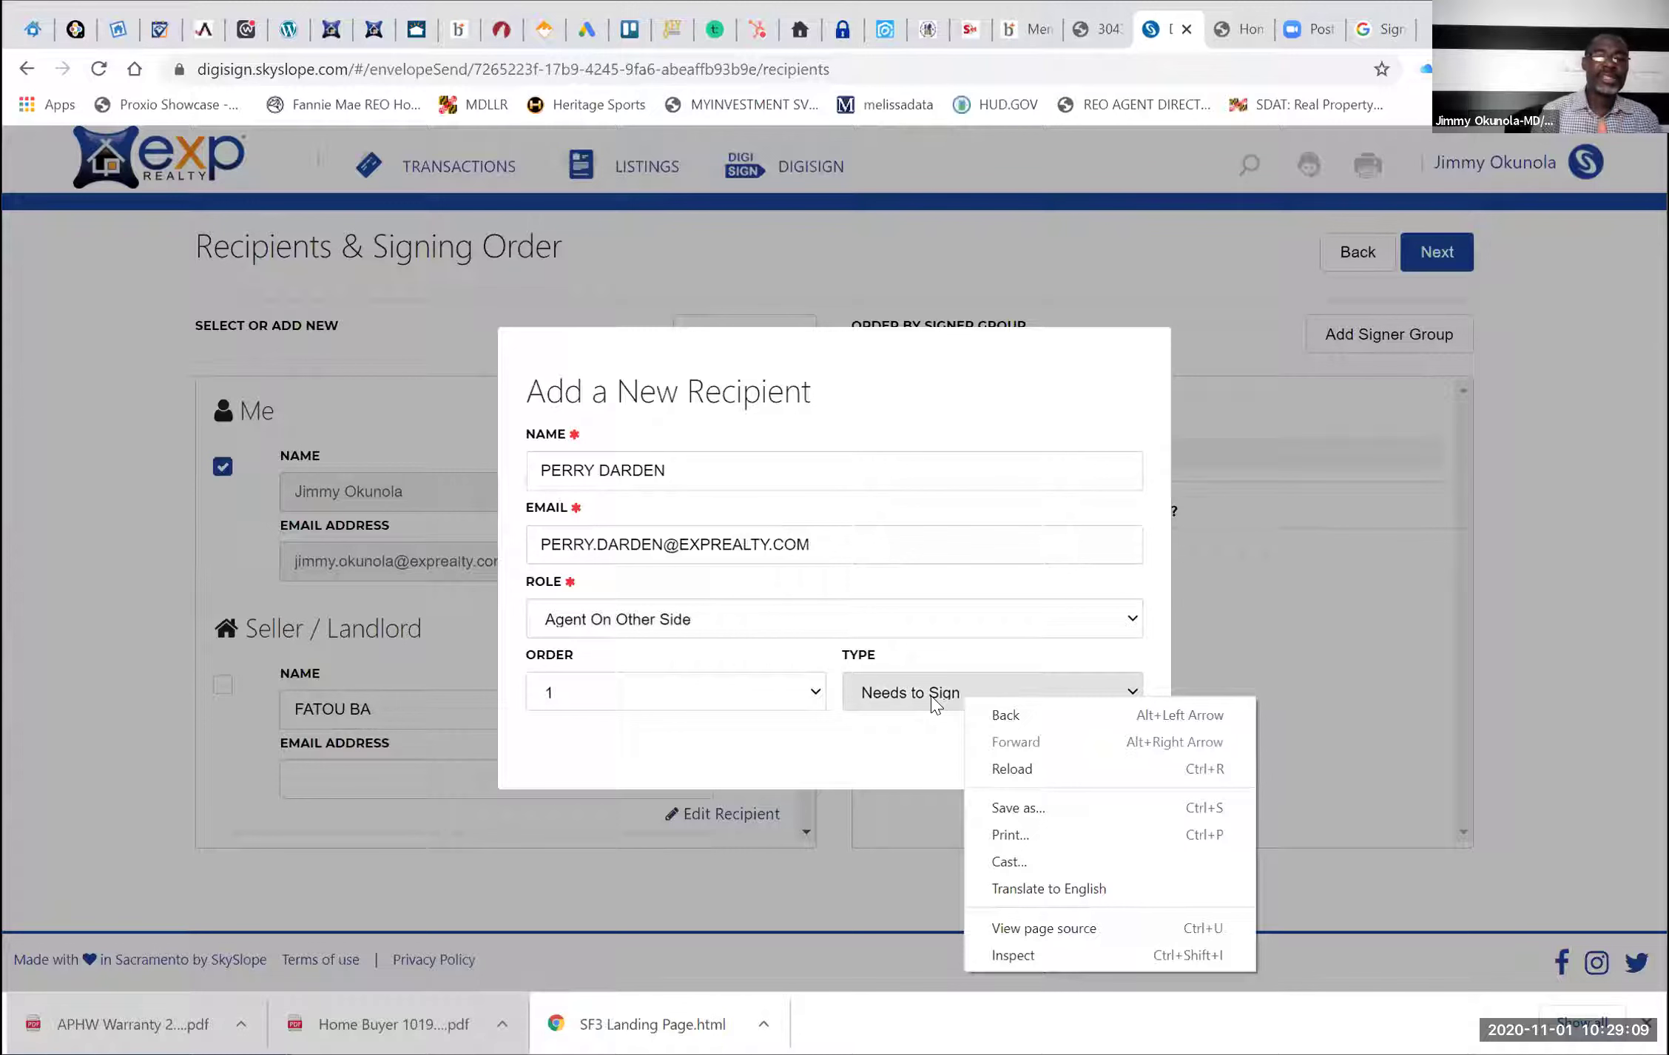
{"action": "left_click", "coordinate": [923, 771]}
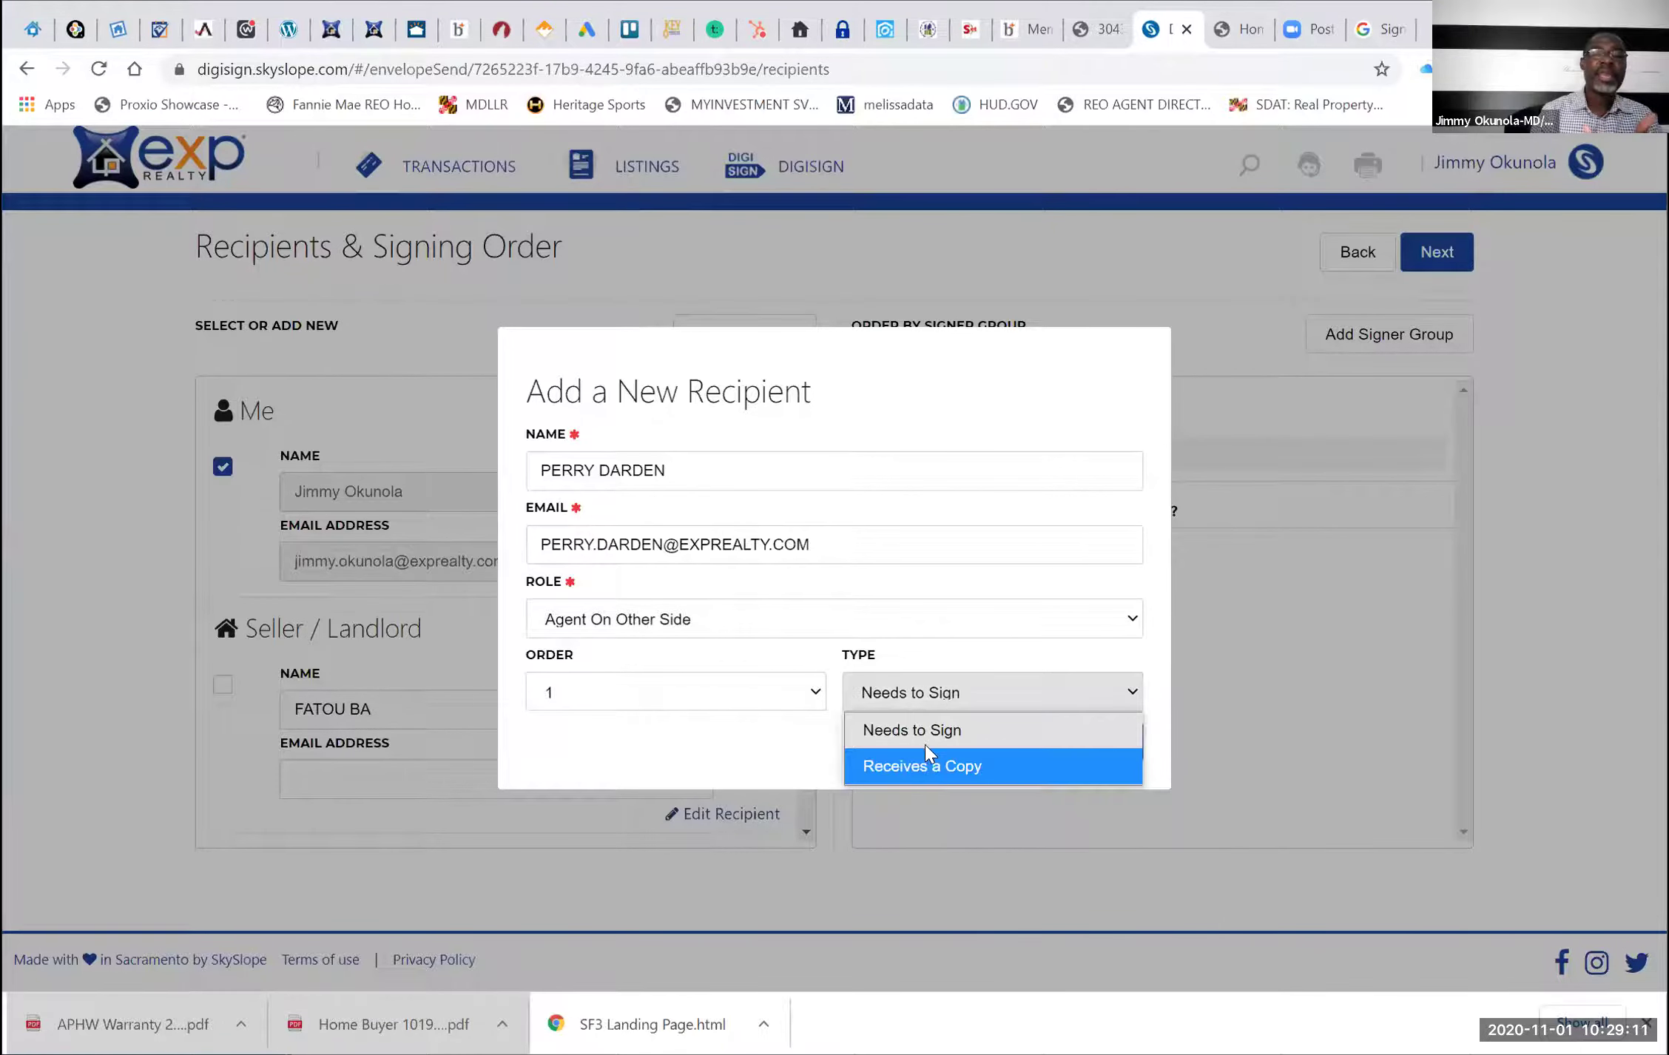
{"action": "left_click", "coordinate": [925, 736]}
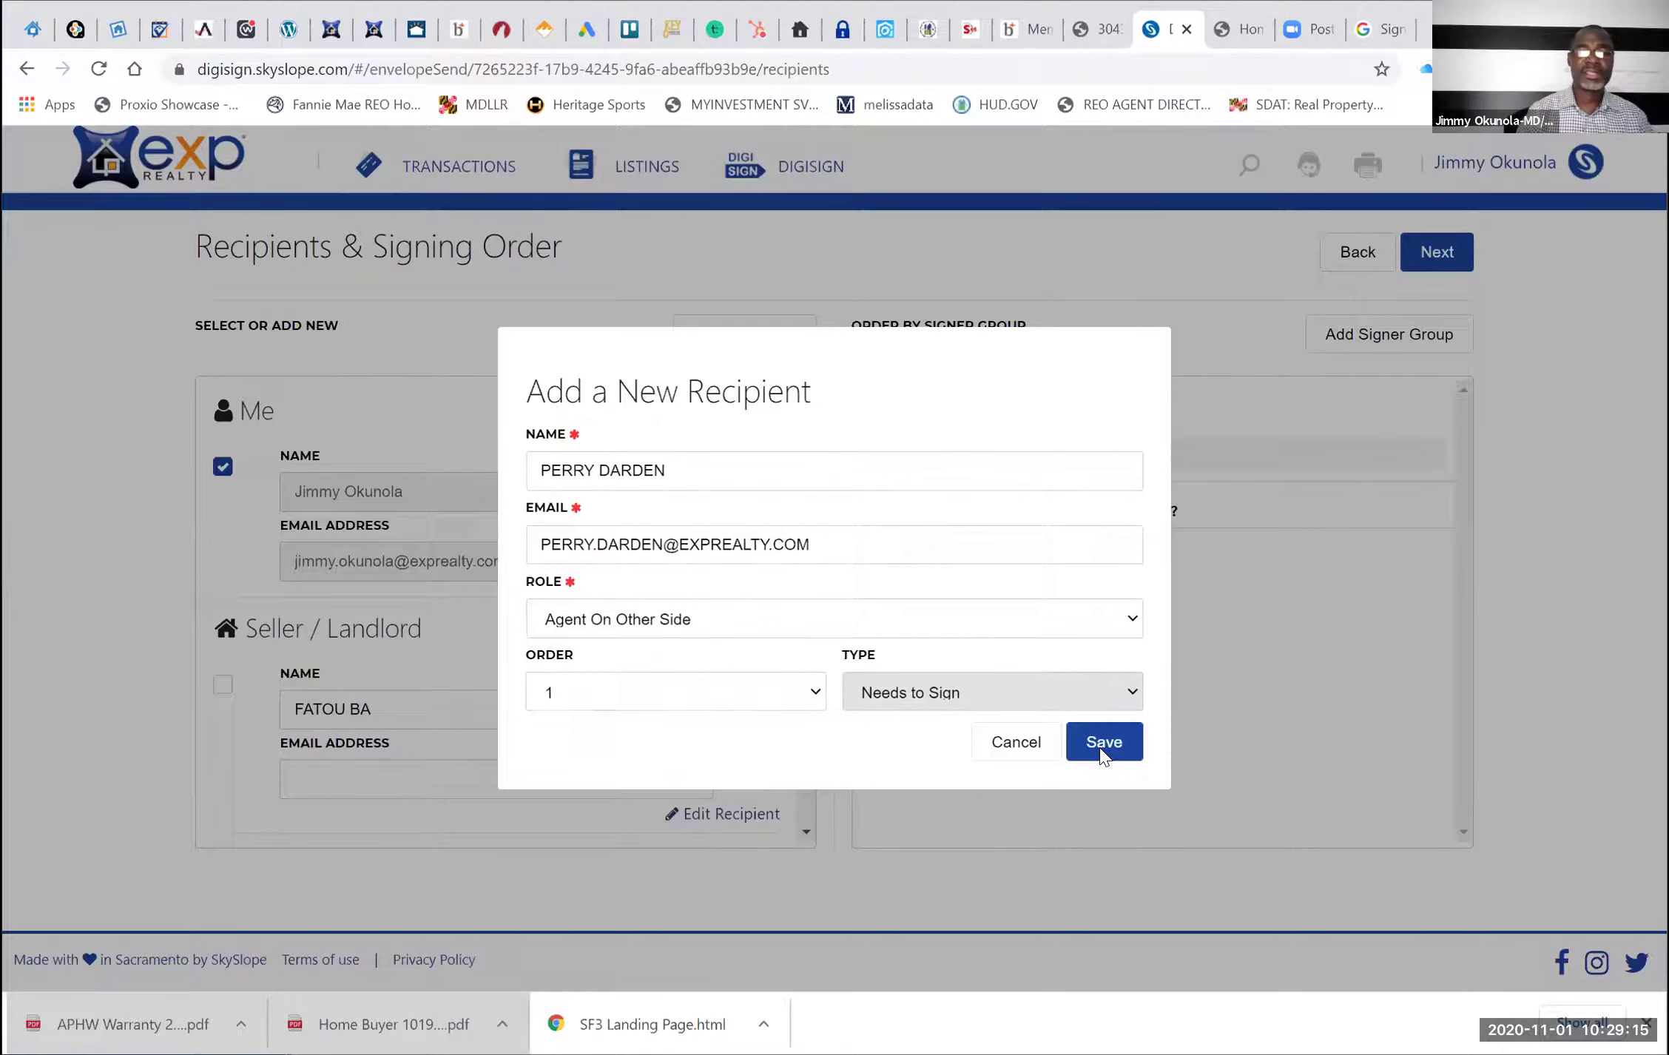
{"action": "left_click", "coordinate": [1099, 747]}
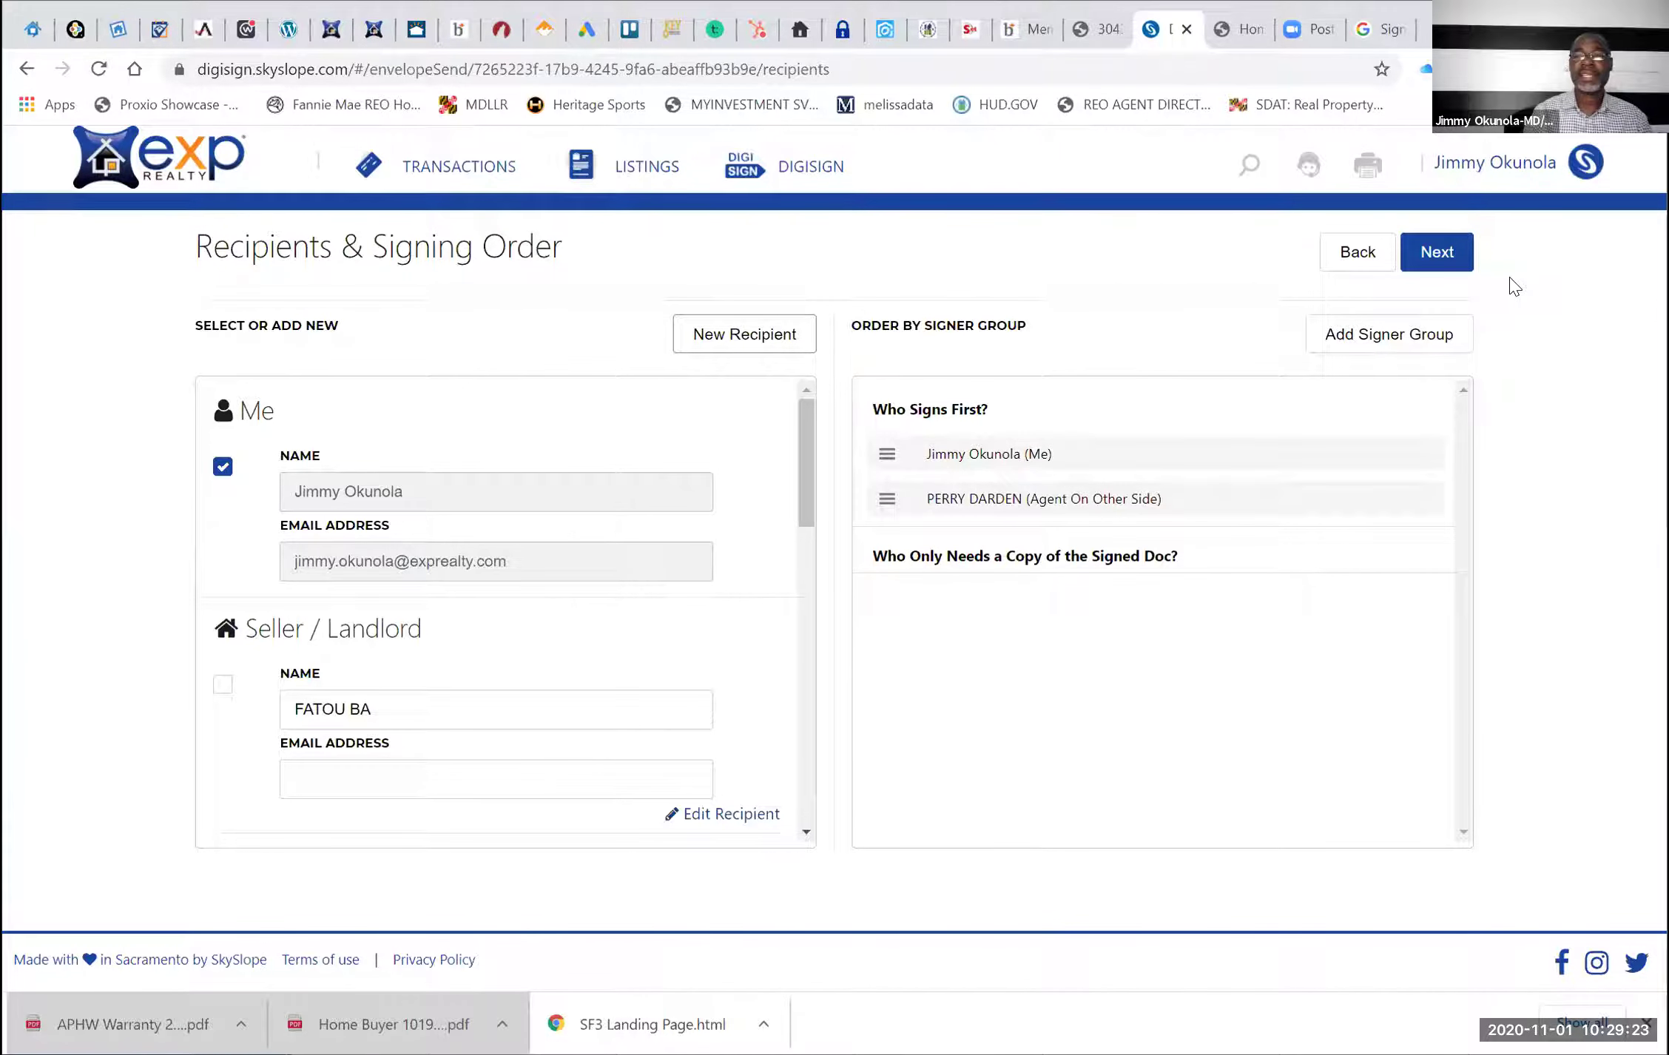
Advance the envelope to the field-placement step with the purchase contract displayed
{"action": "left_click", "coordinate": [1446, 261]}
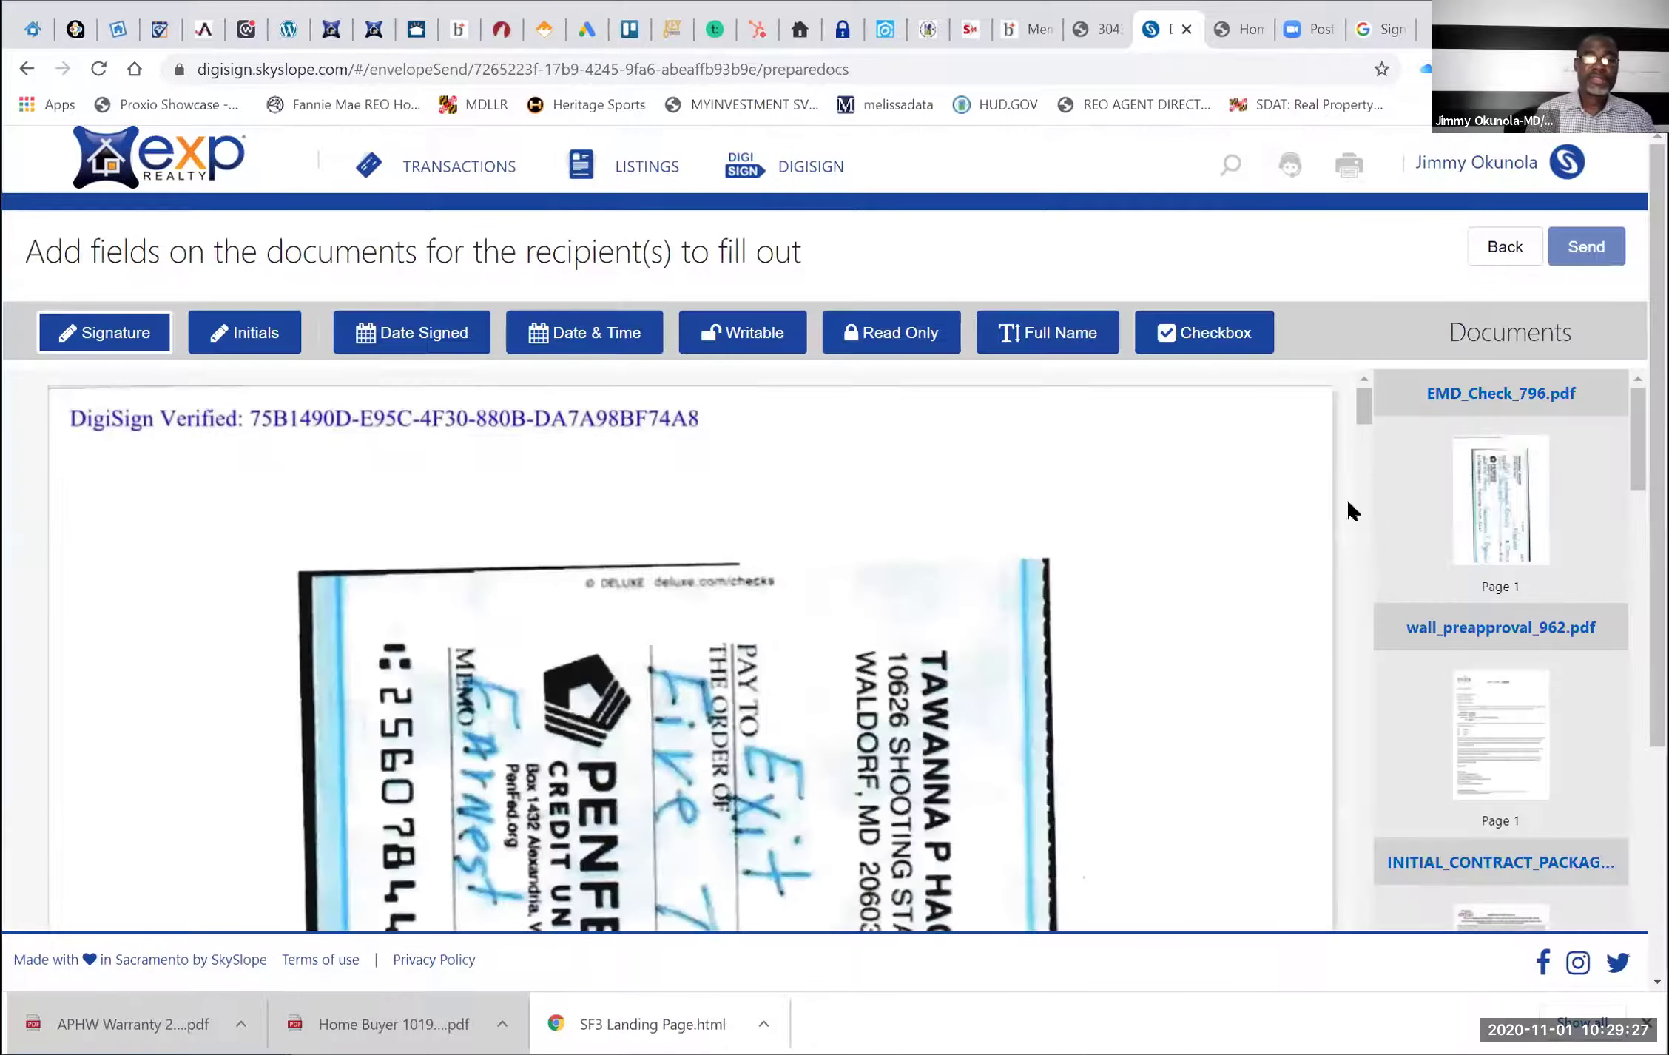
{"action": "scroll", "coordinate": [1091, 569], "scroll_direction": "down", "scroll_amount": 3}
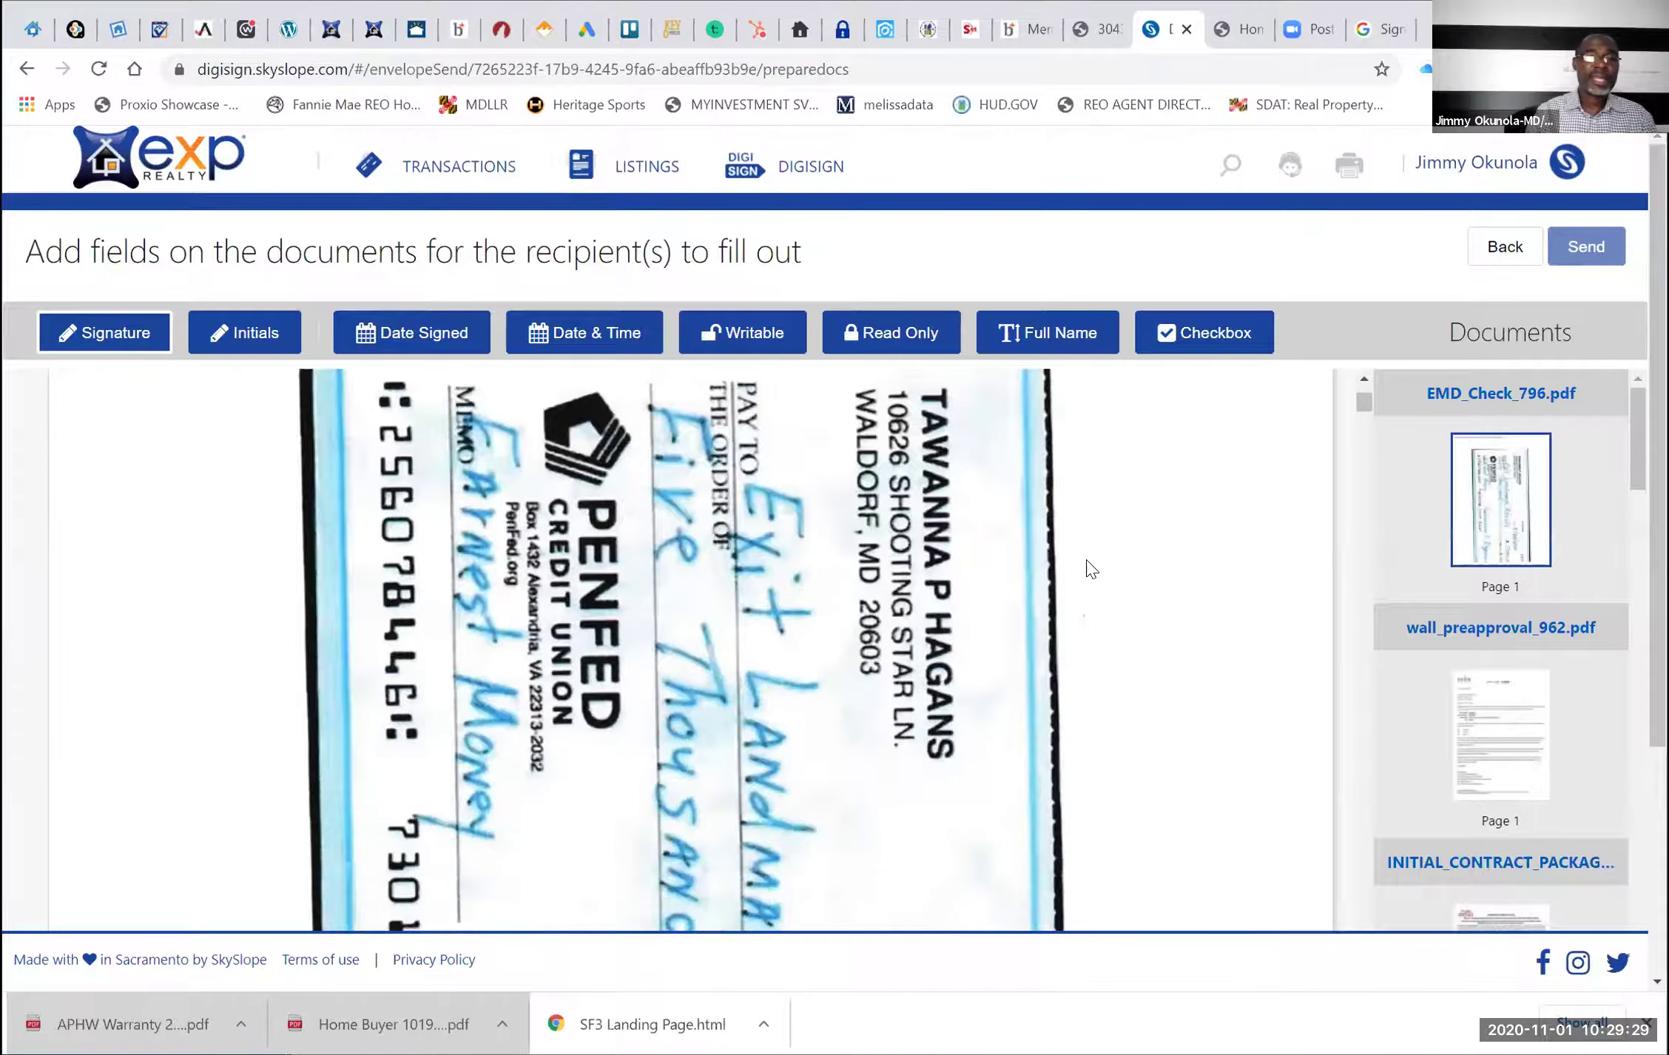
{"action": "scroll", "coordinate": [1091, 570], "scroll_direction": "down", "scroll_amount": 2}
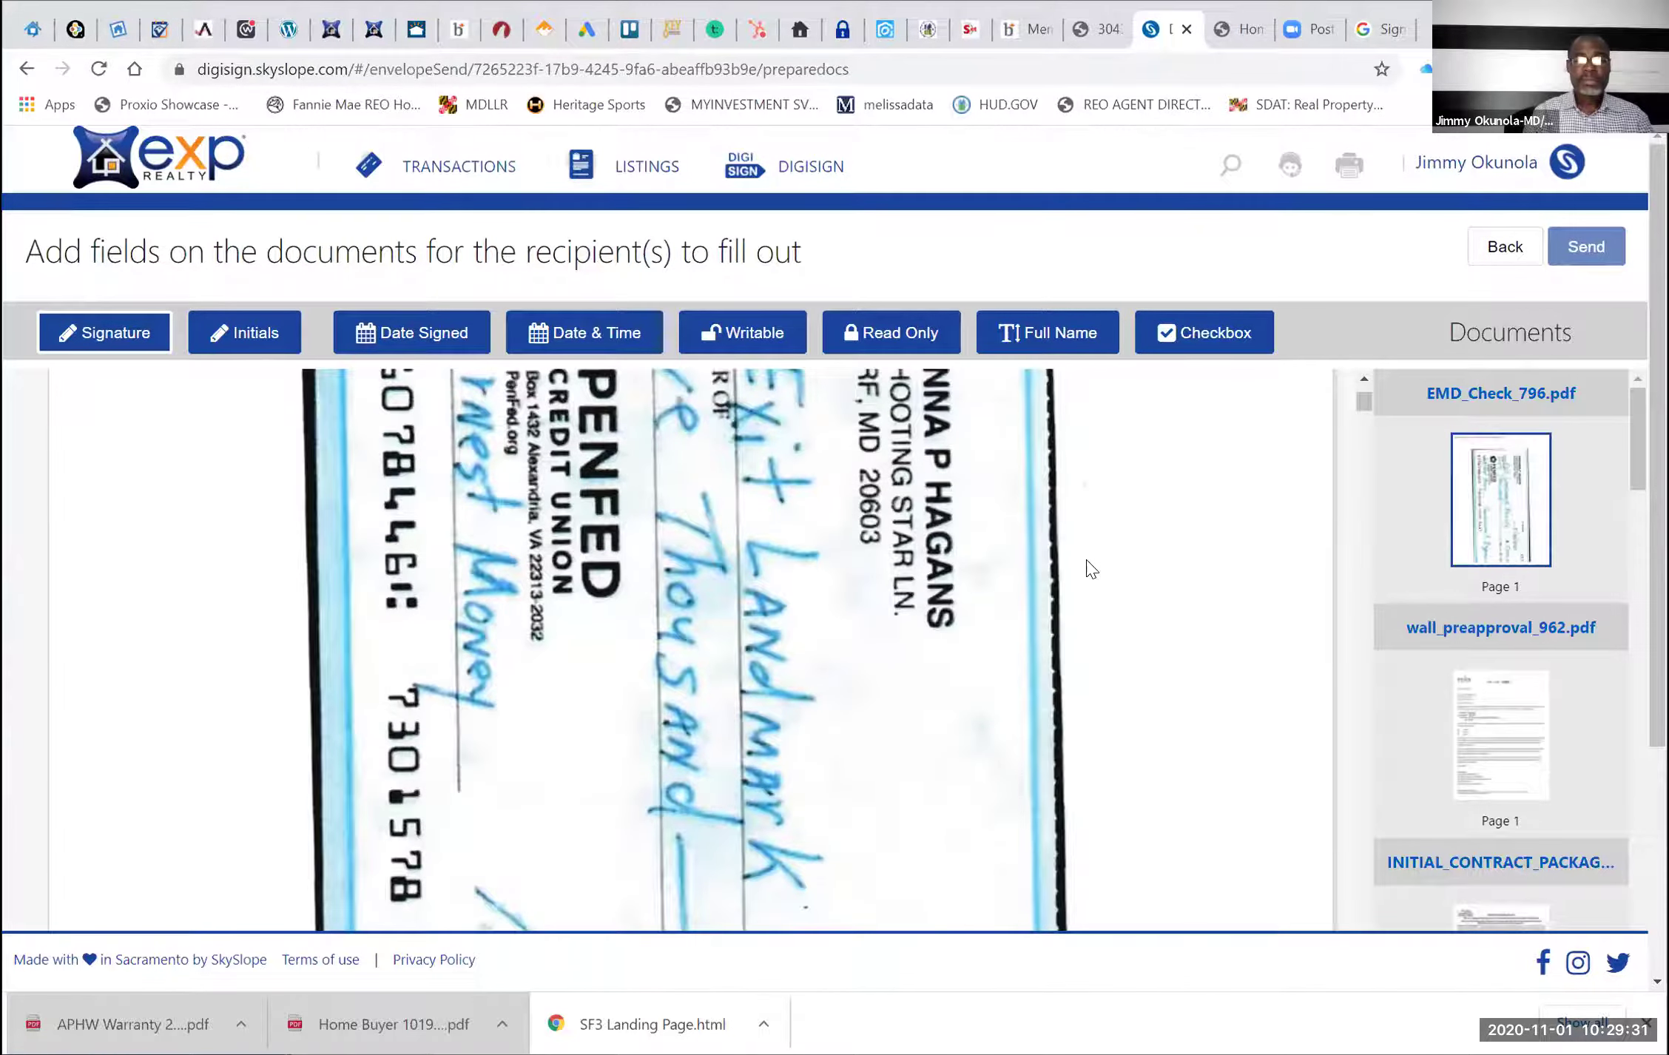
{"action": "scroll", "coordinate": [1091, 569], "scroll_direction": "down", "scroll_amount": 5}
{"action": "scroll", "coordinate": [1091, 569], "scroll_direction": "down", "scroll_amount": 6}
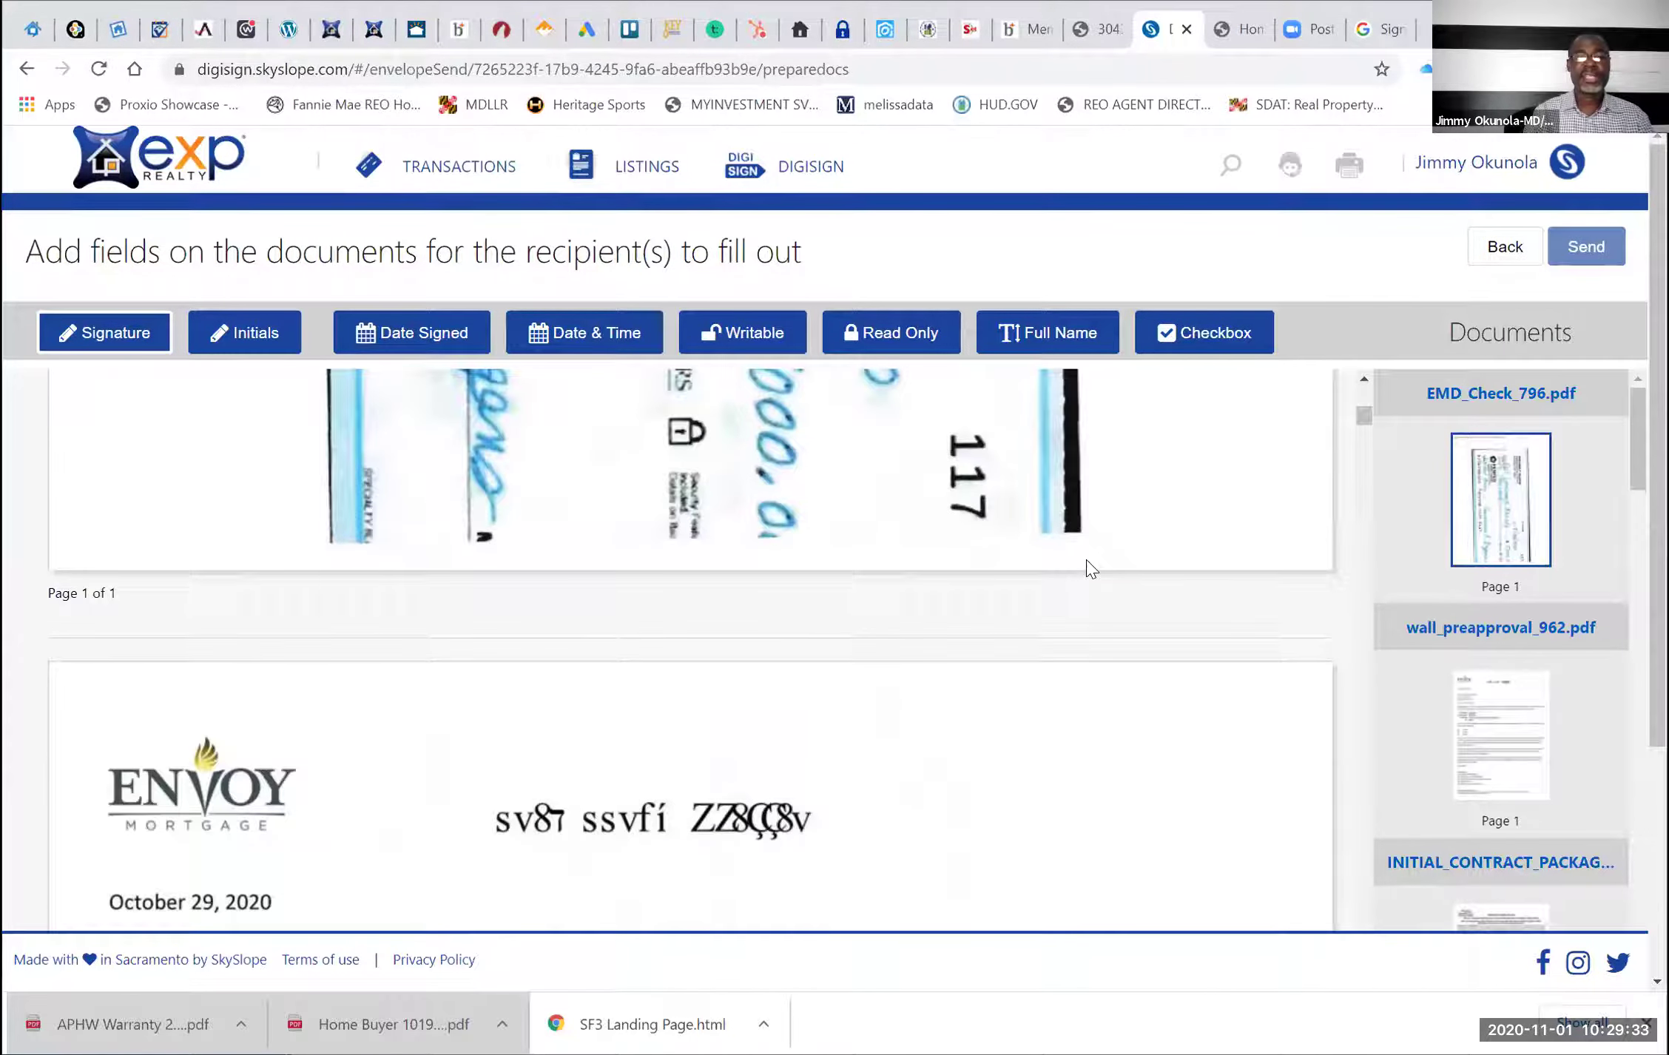
Scroll the contract through sections 5–15 to page 2's Buyer initials line
{"action": "scroll", "coordinate": [1091, 570], "scroll_direction": "up", "scroll_amount": 3}
{"action": "scroll", "coordinate": [1091, 569], "scroll_direction": "down", "scroll_amount": 6}
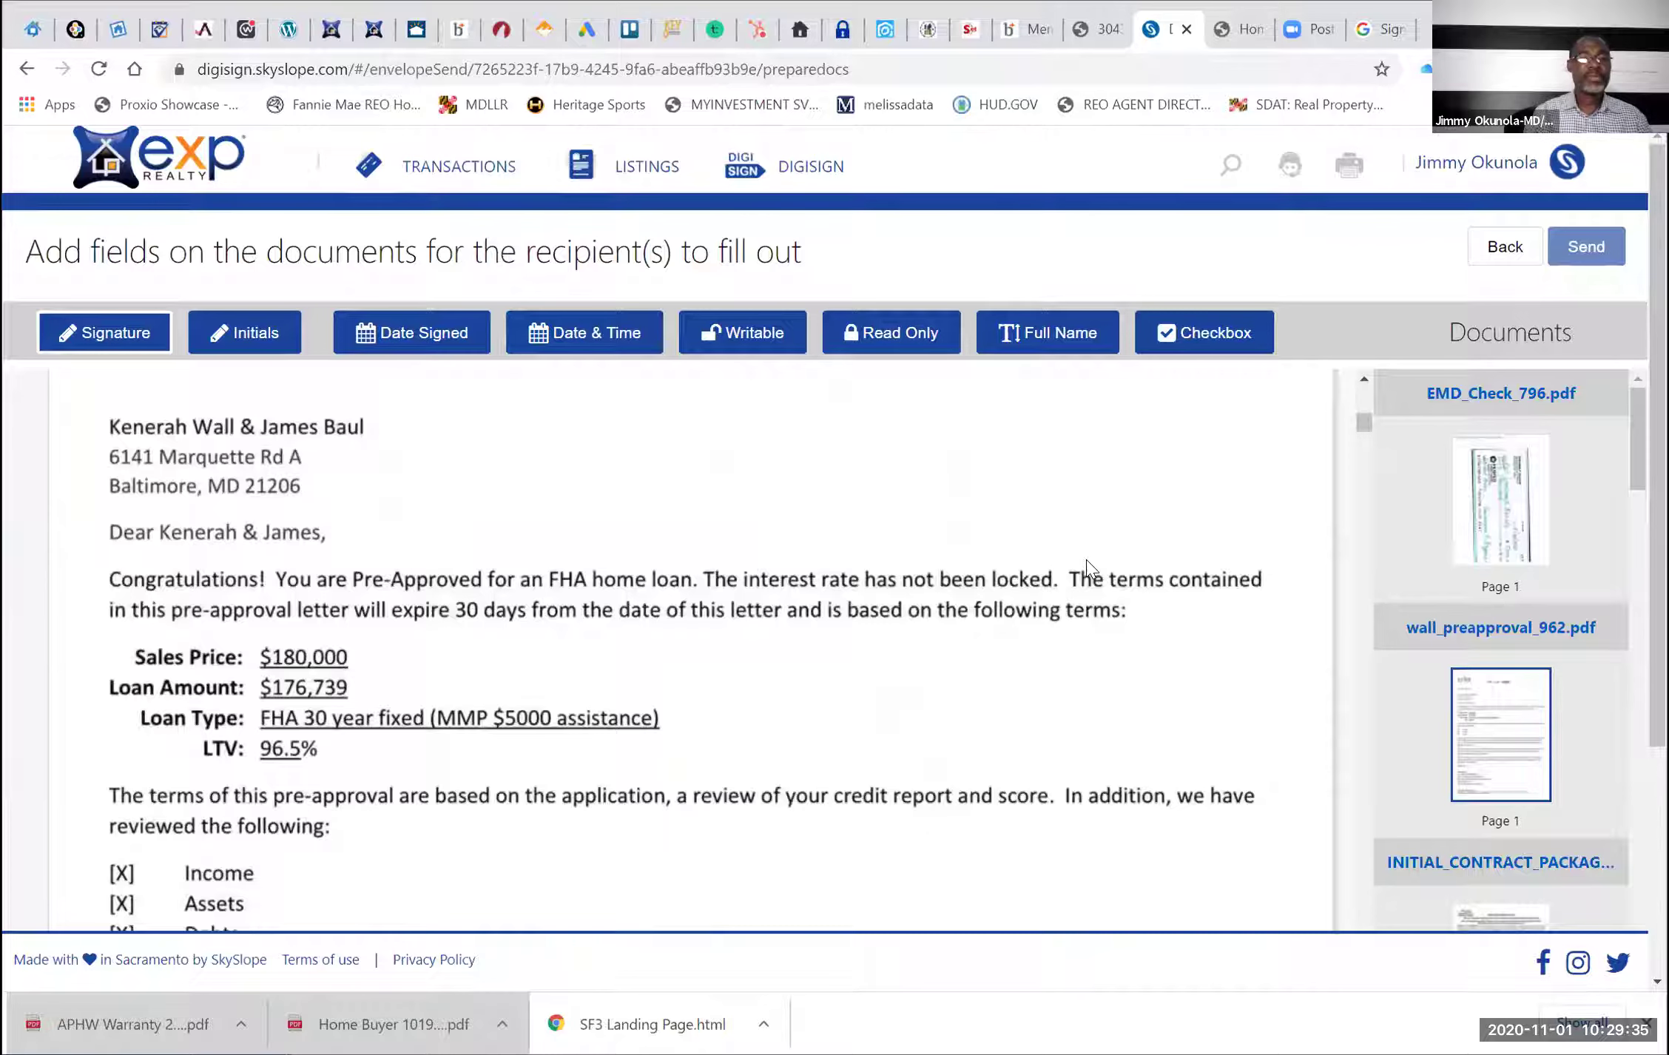
{"action": "scroll", "coordinate": [1088, 570], "scroll_direction": "up", "scroll_amount": 1}
{"action": "scroll", "coordinate": [1091, 570], "scroll_direction": "up", "scroll_amount": 4}
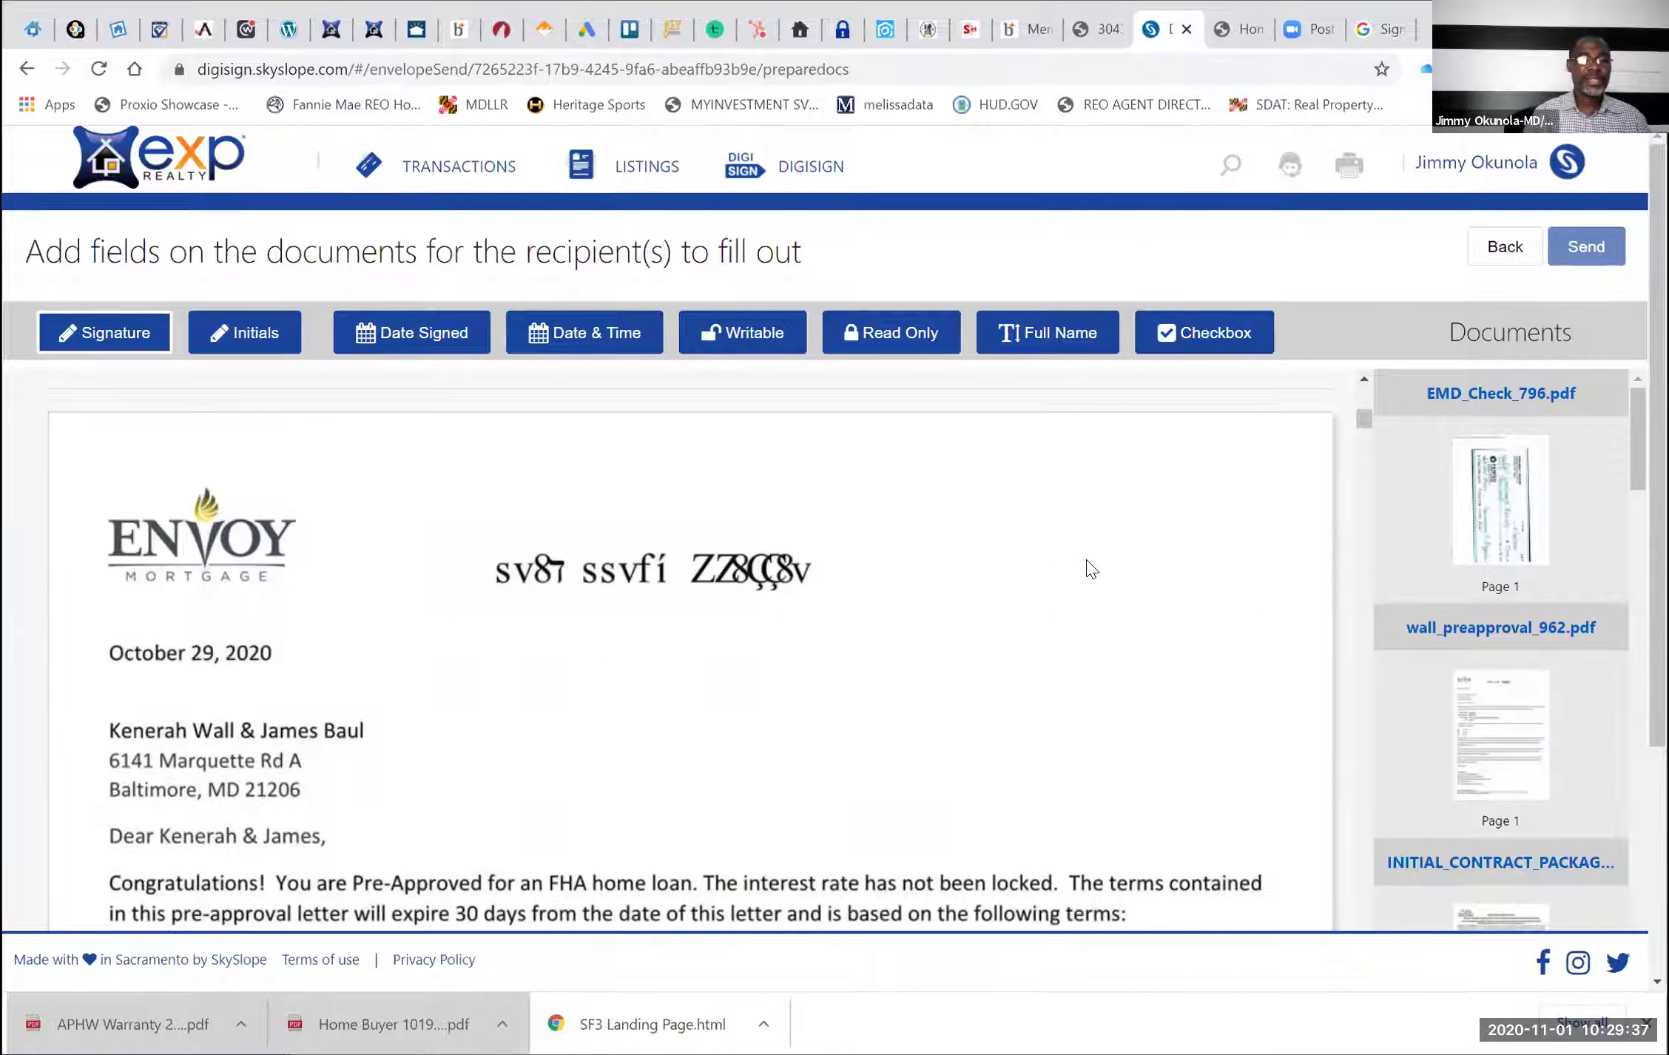
{"action": "scroll", "coordinate": [1091, 570], "scroll_direction": "down", "scroll_amount": 5}
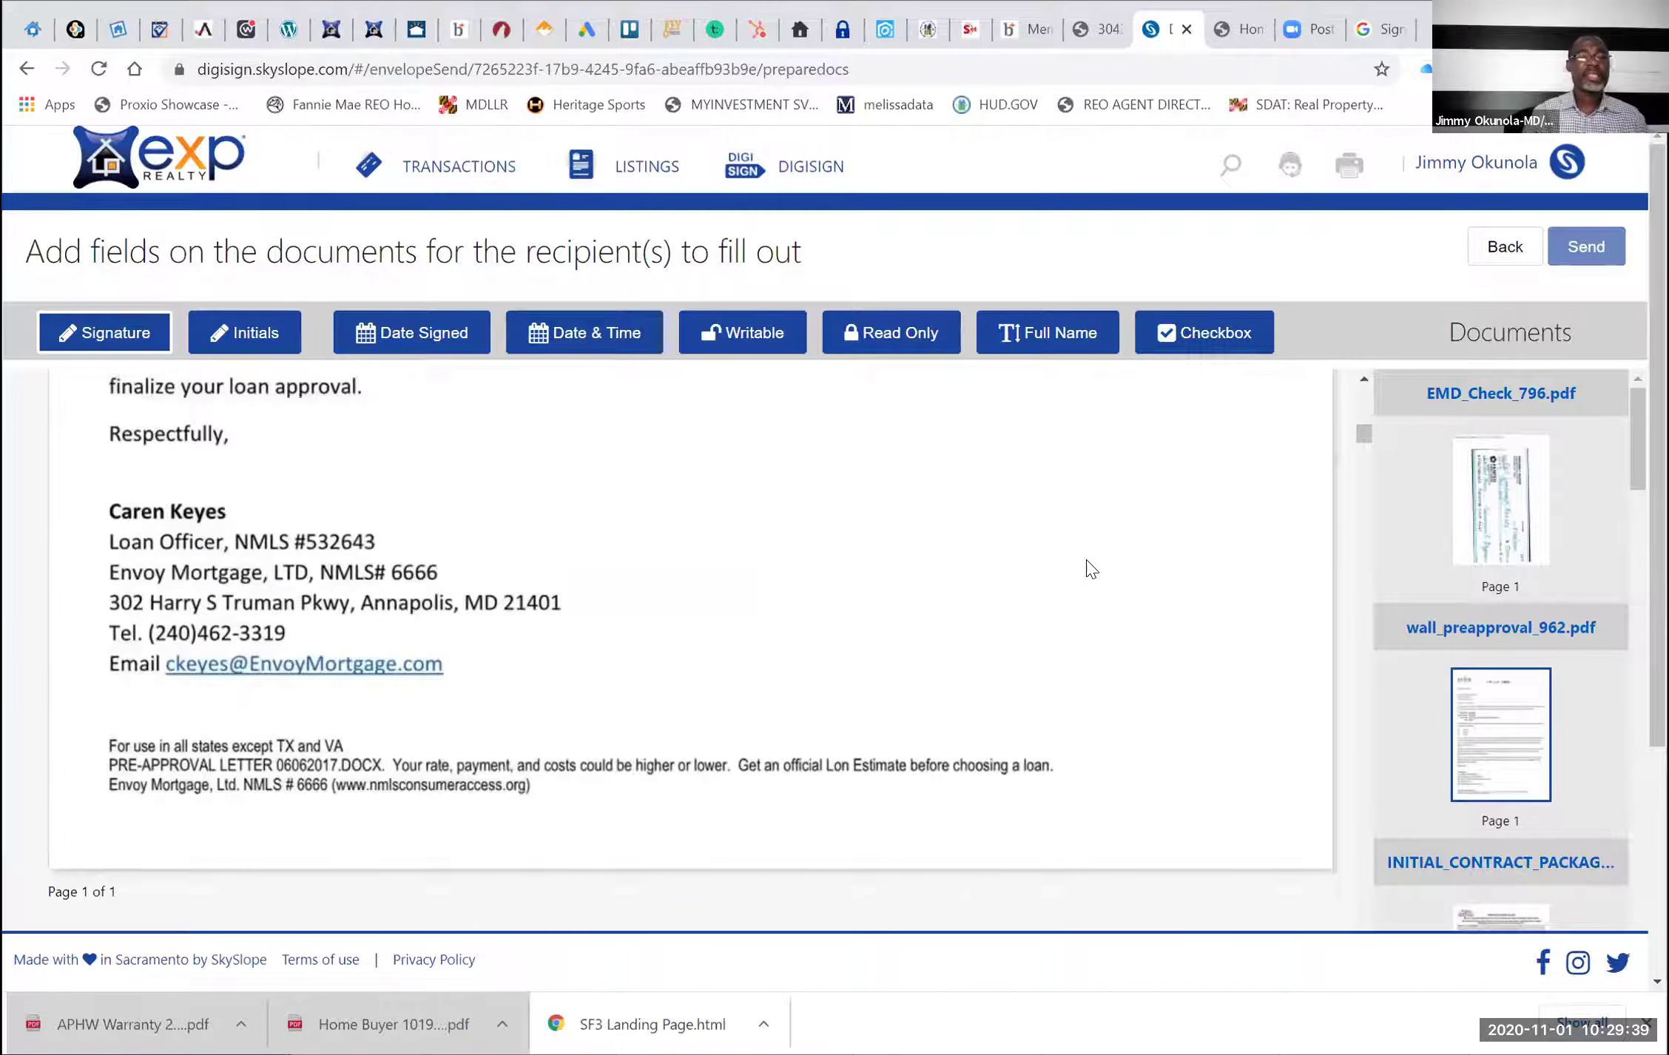
{"action": "scroll", "coordinate": [1091, 570], "scroll_direction": "down", "scroll_amount": 3}
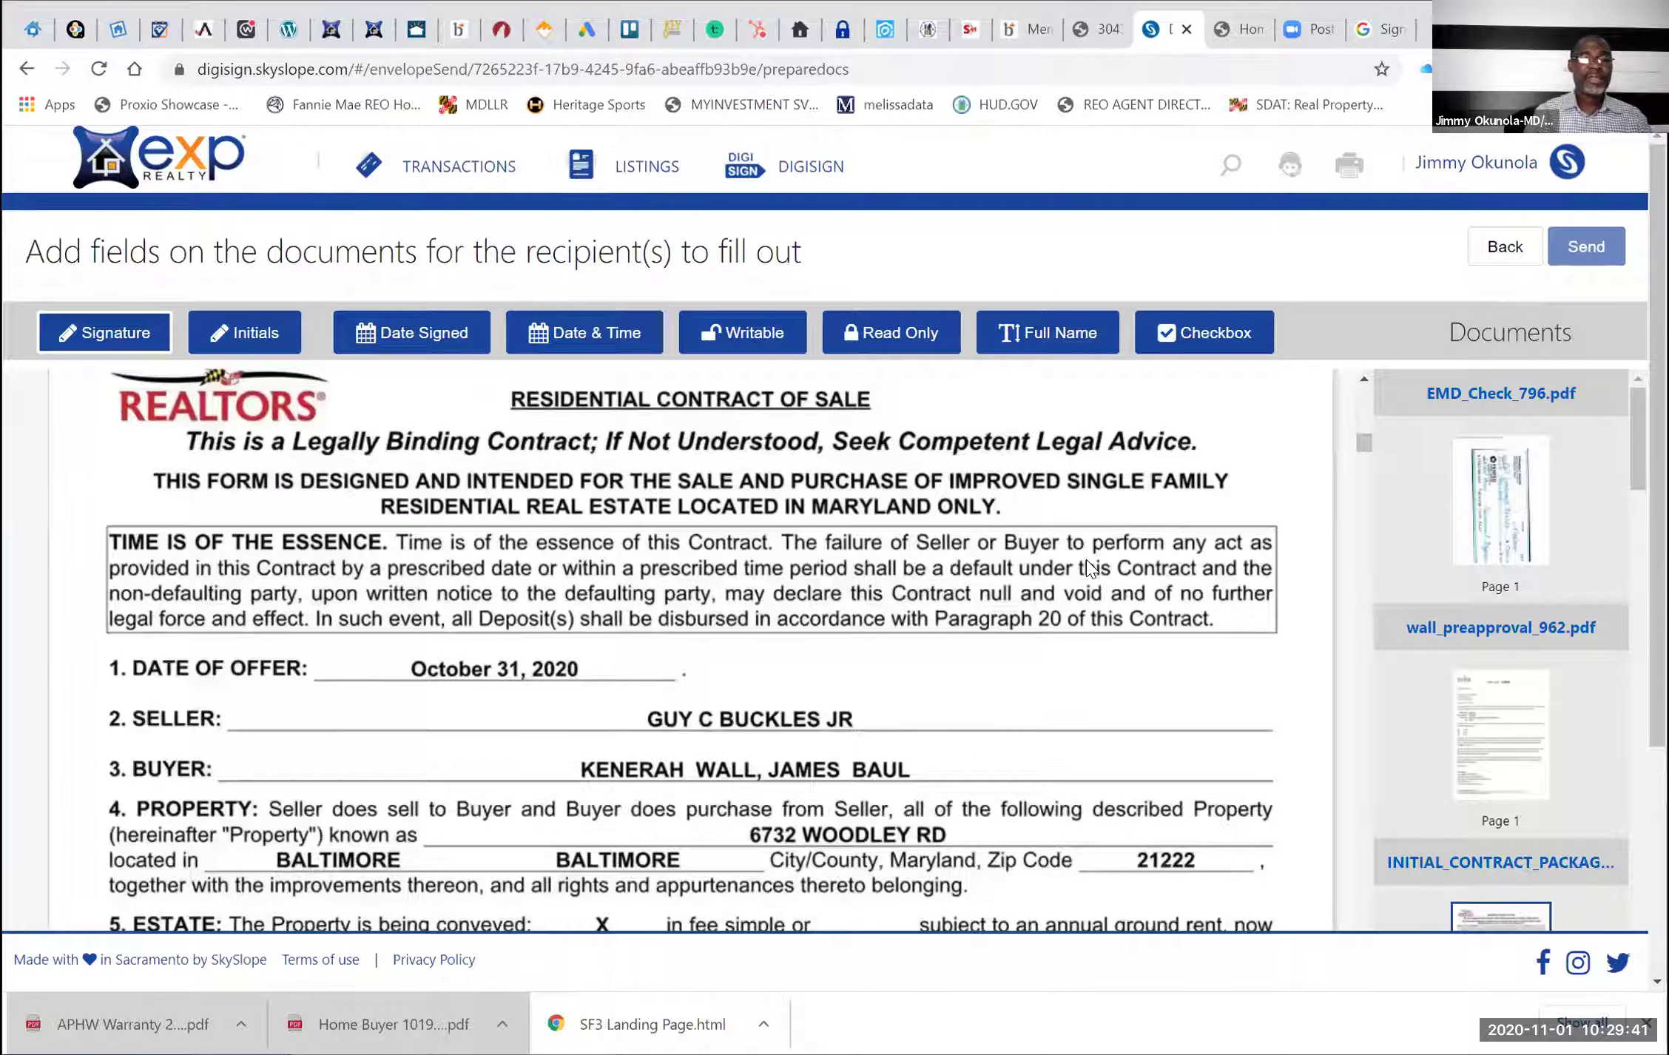
{"action": "scroll", "coordinate": [1087, 568], "scroll_direction": "down", "scroll_amount": 5}
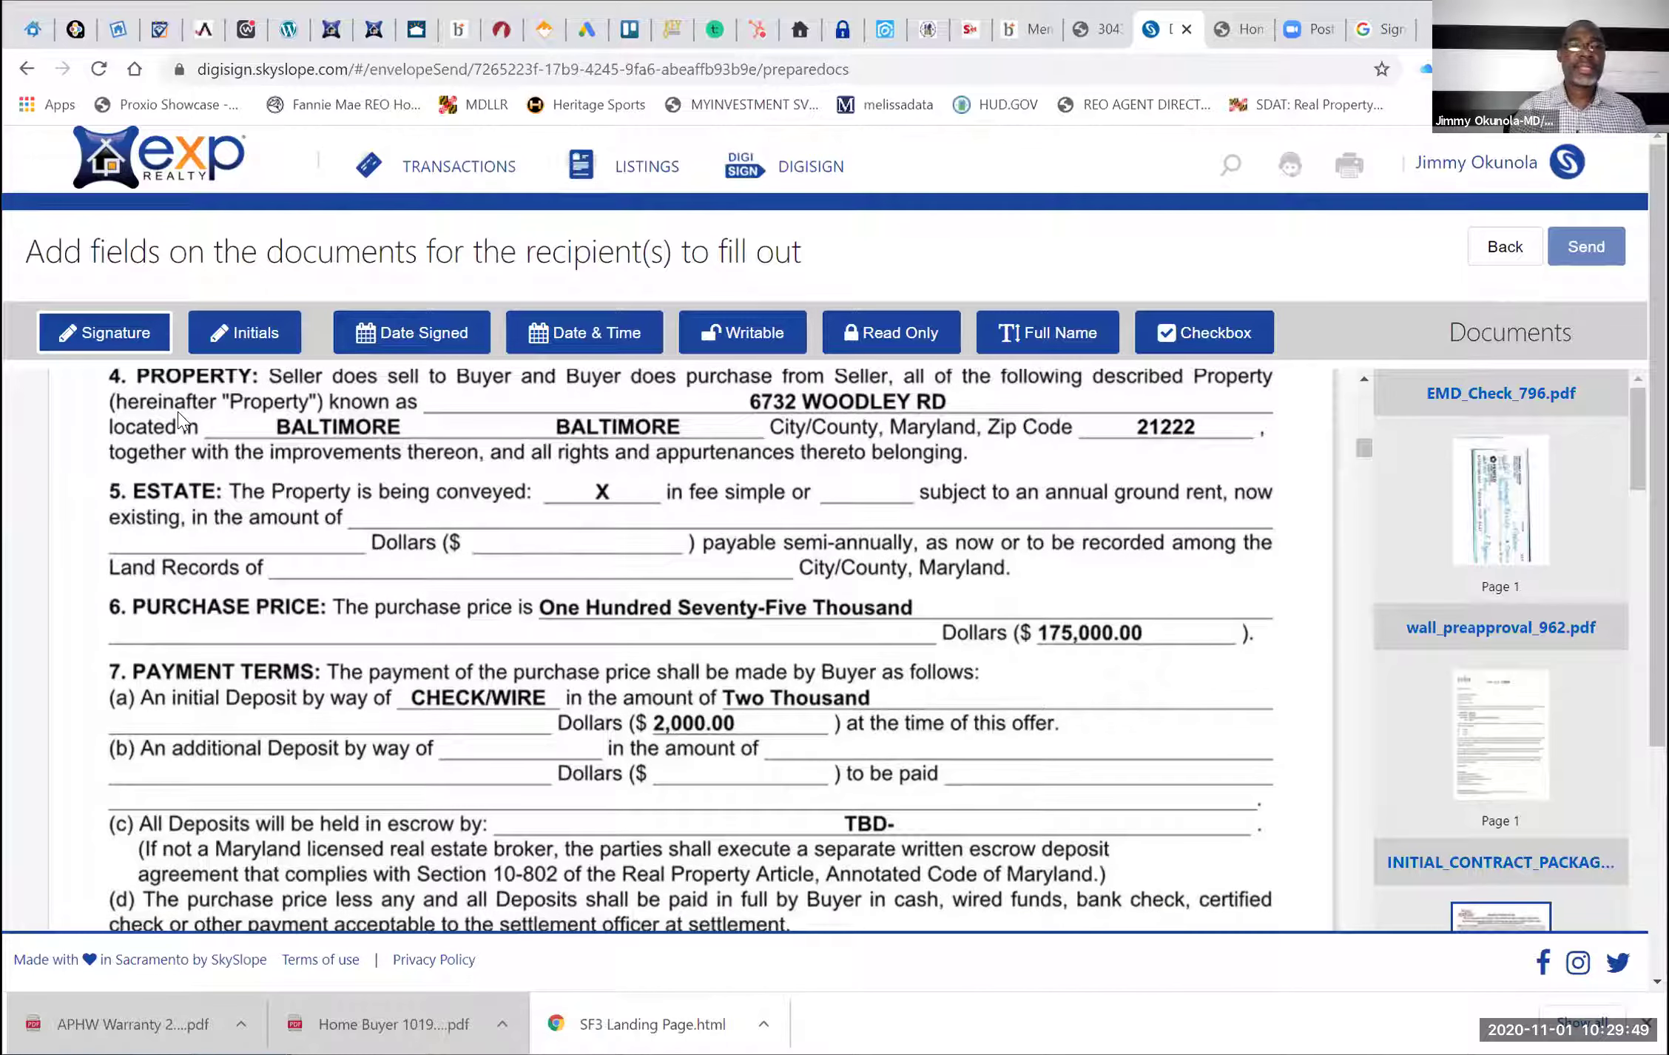
{"action": "scroll", "coordinate": [177, 411], "scroll_direction": "up", "scroll_amount": 1}
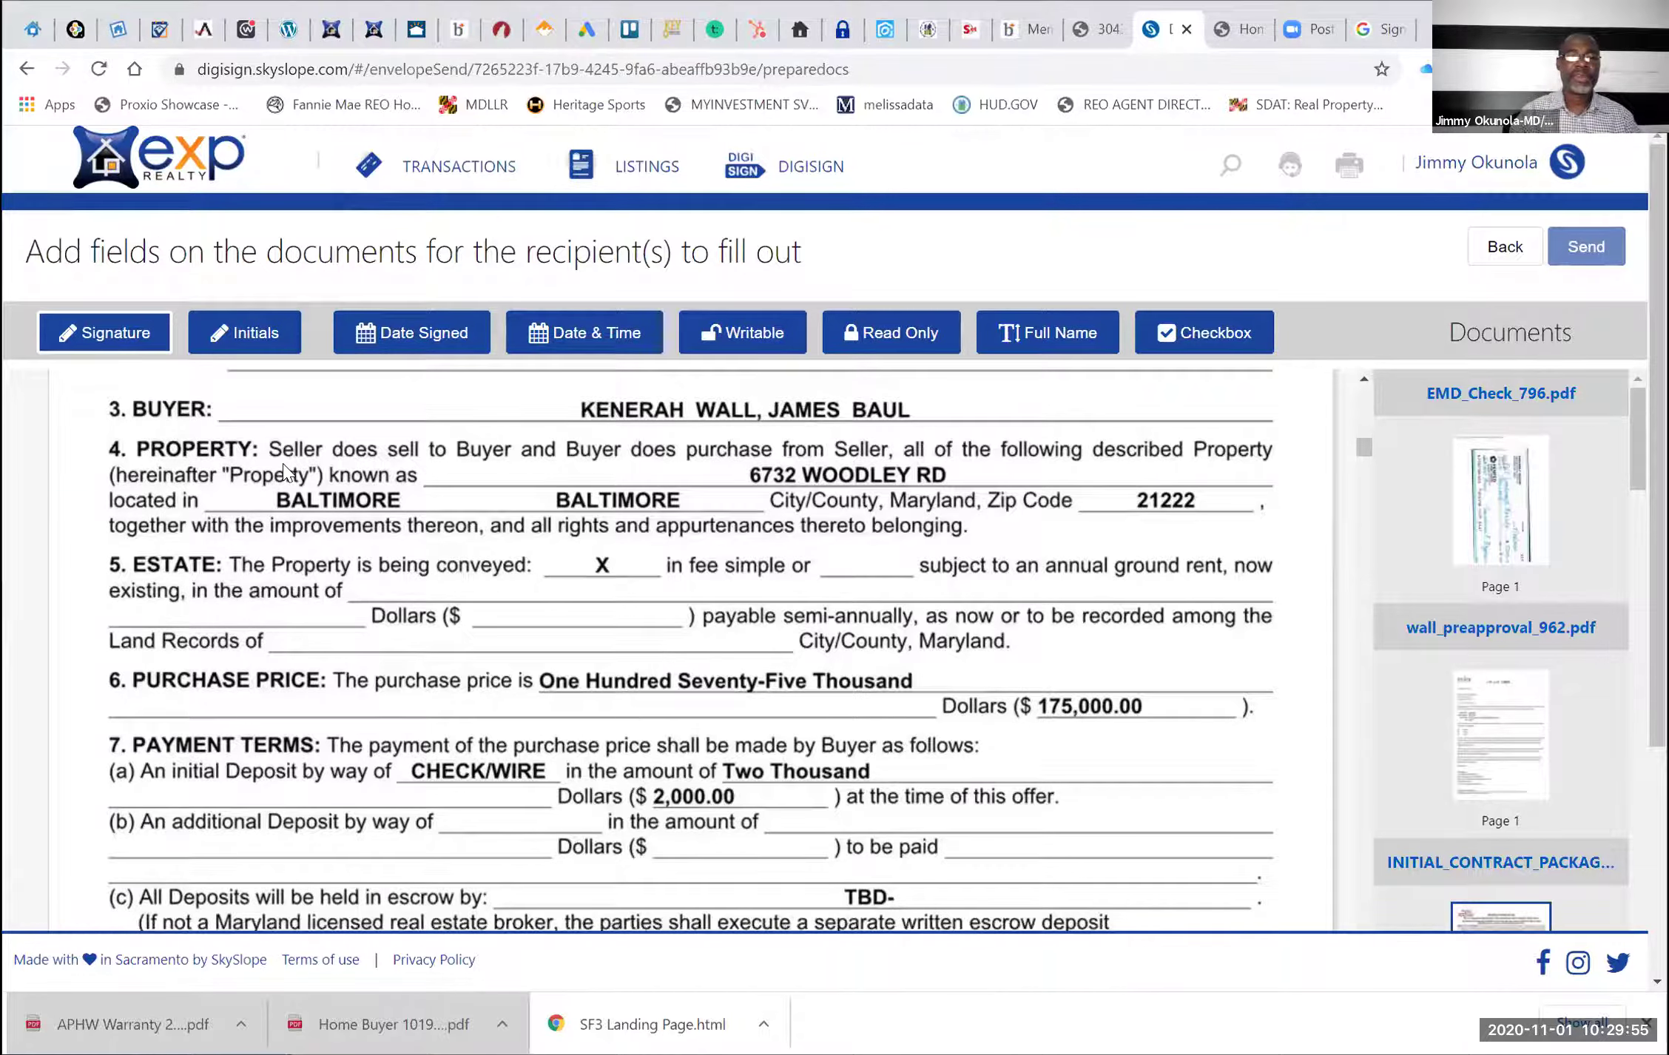
{"action": "scroll", "coordinate": [283, 463], "scroll_direction": "down", "scroll_amount": 2}
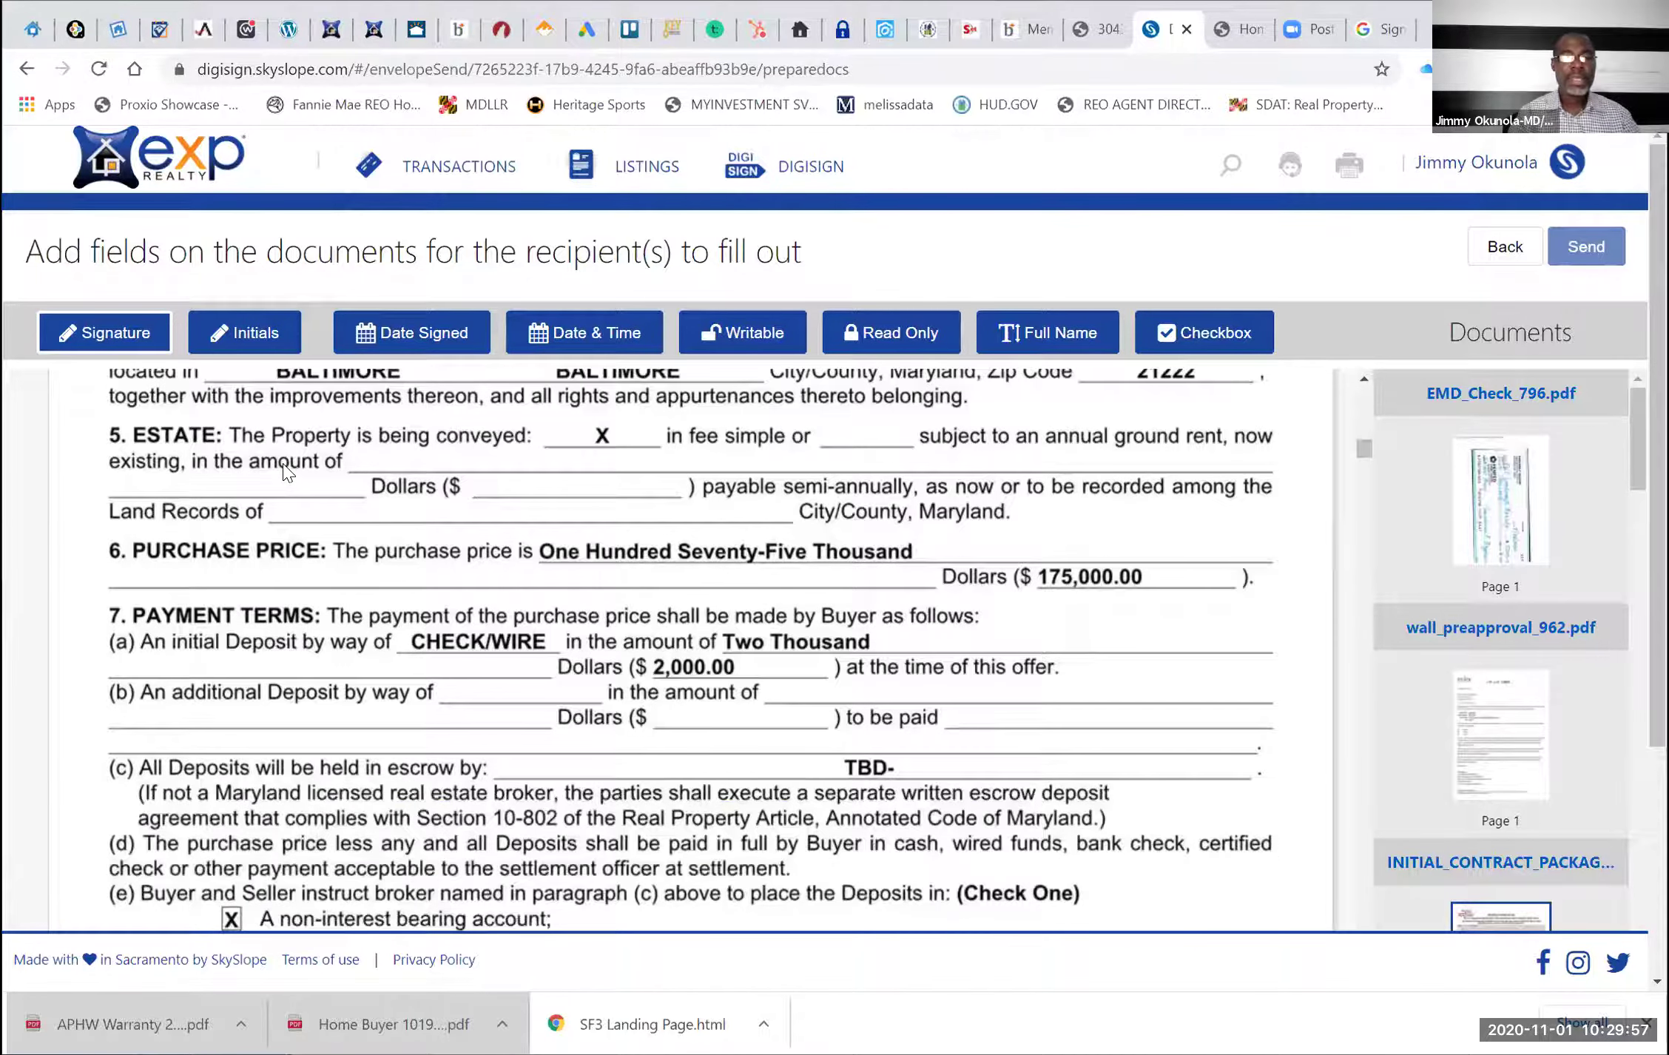
{"action": "scroll", "coordinate": [287, 470], "scroll_direction": "down", "scroll_amount": 1}
{"action": "scroll", "coordinate": [287, 471], "scroll_direction": "down", "scroll_amount": 4}
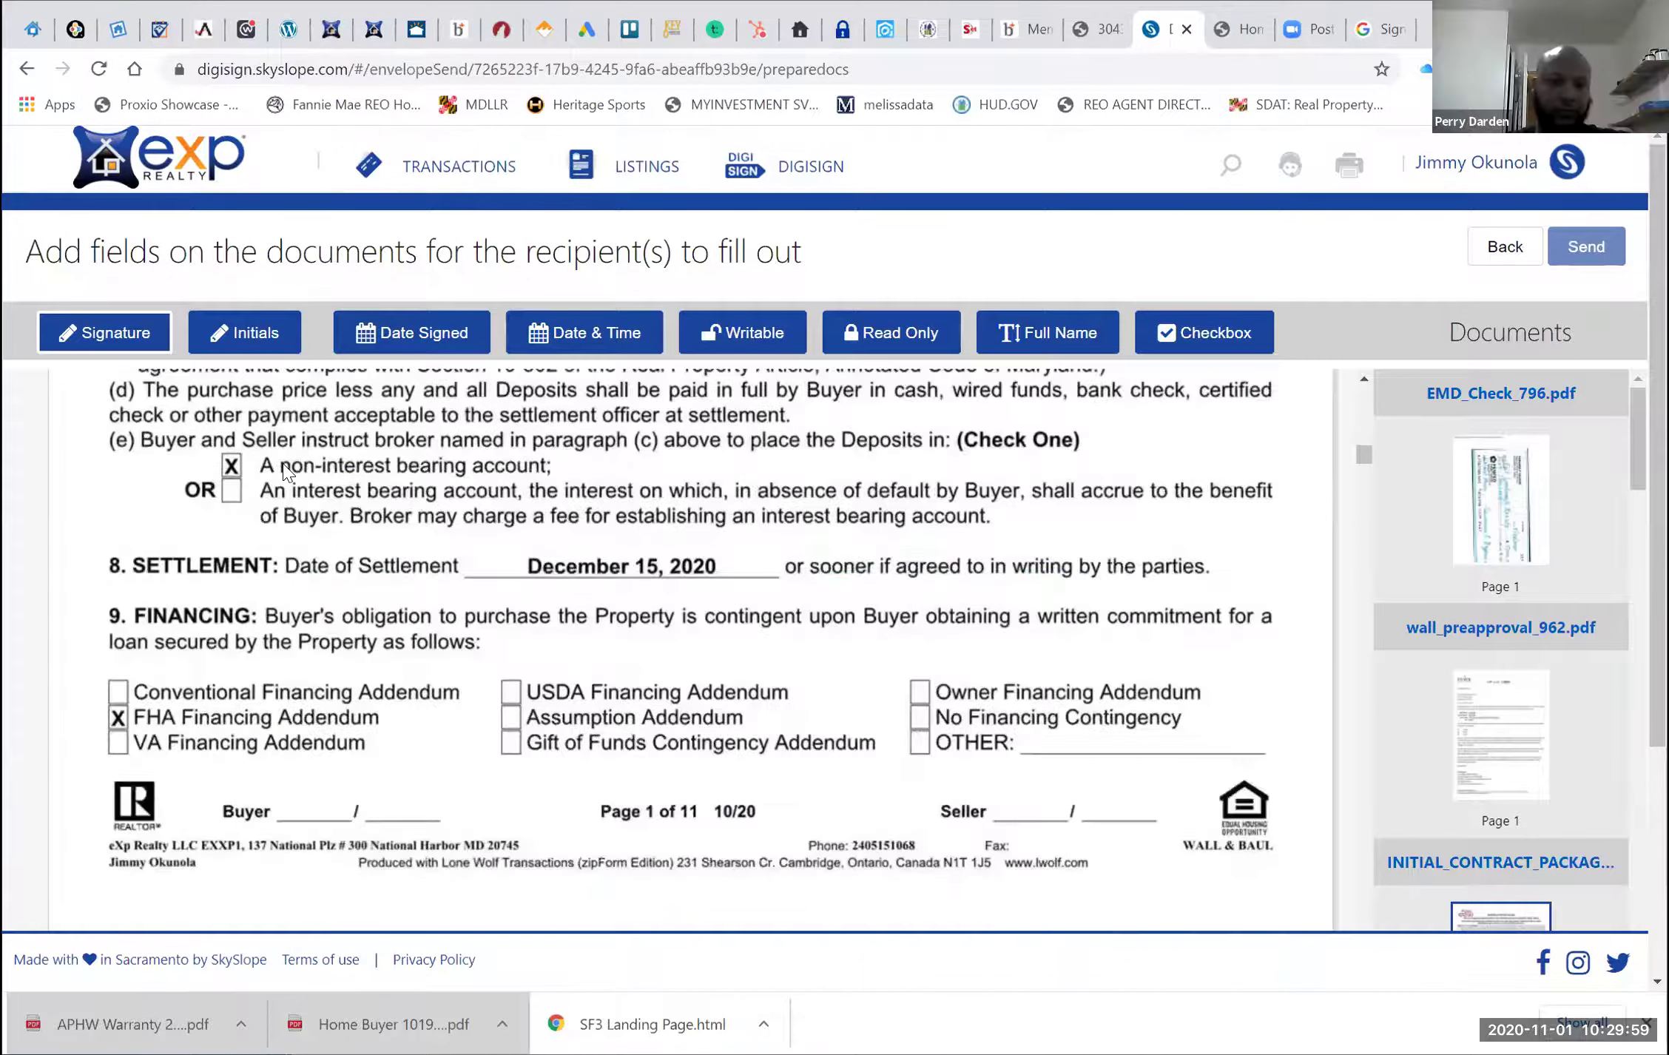
{"action": "scroll", "coordinate": [287, 471], "scroll_direction": "down", "scroll_amount": 5}
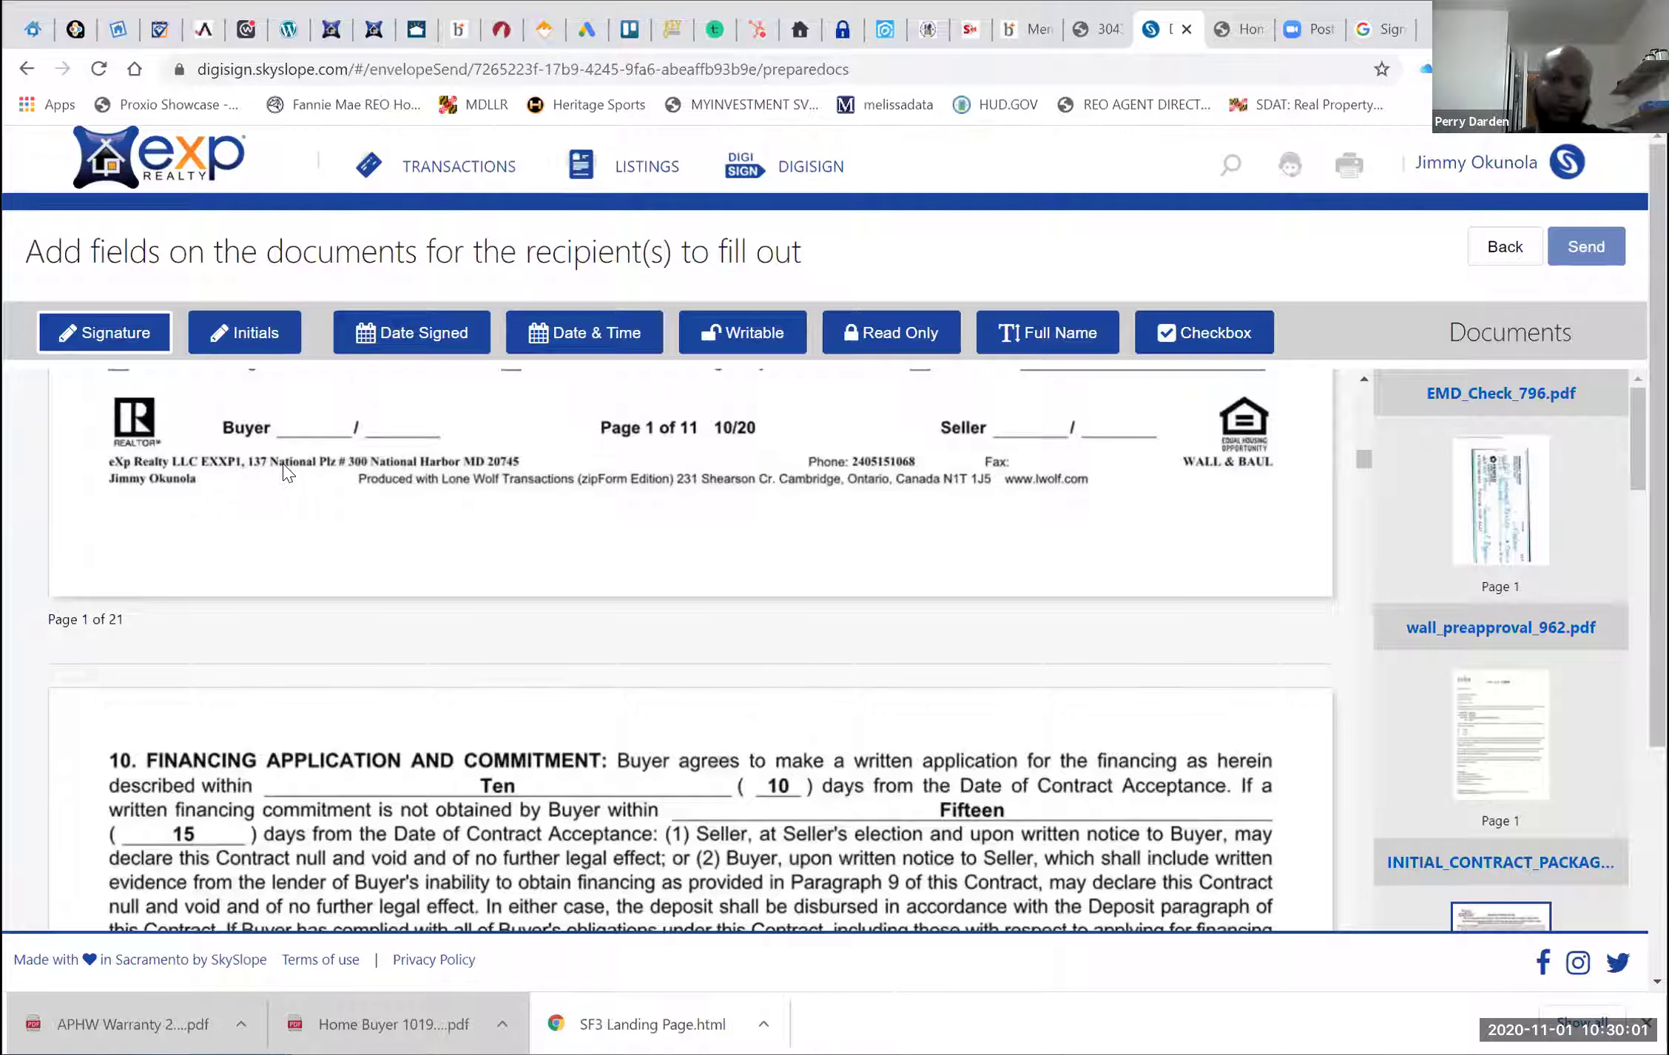
{"action": "scroll", "coordinate": [220, 290], "scroll_direction": "down", "scroll_amount": 6}
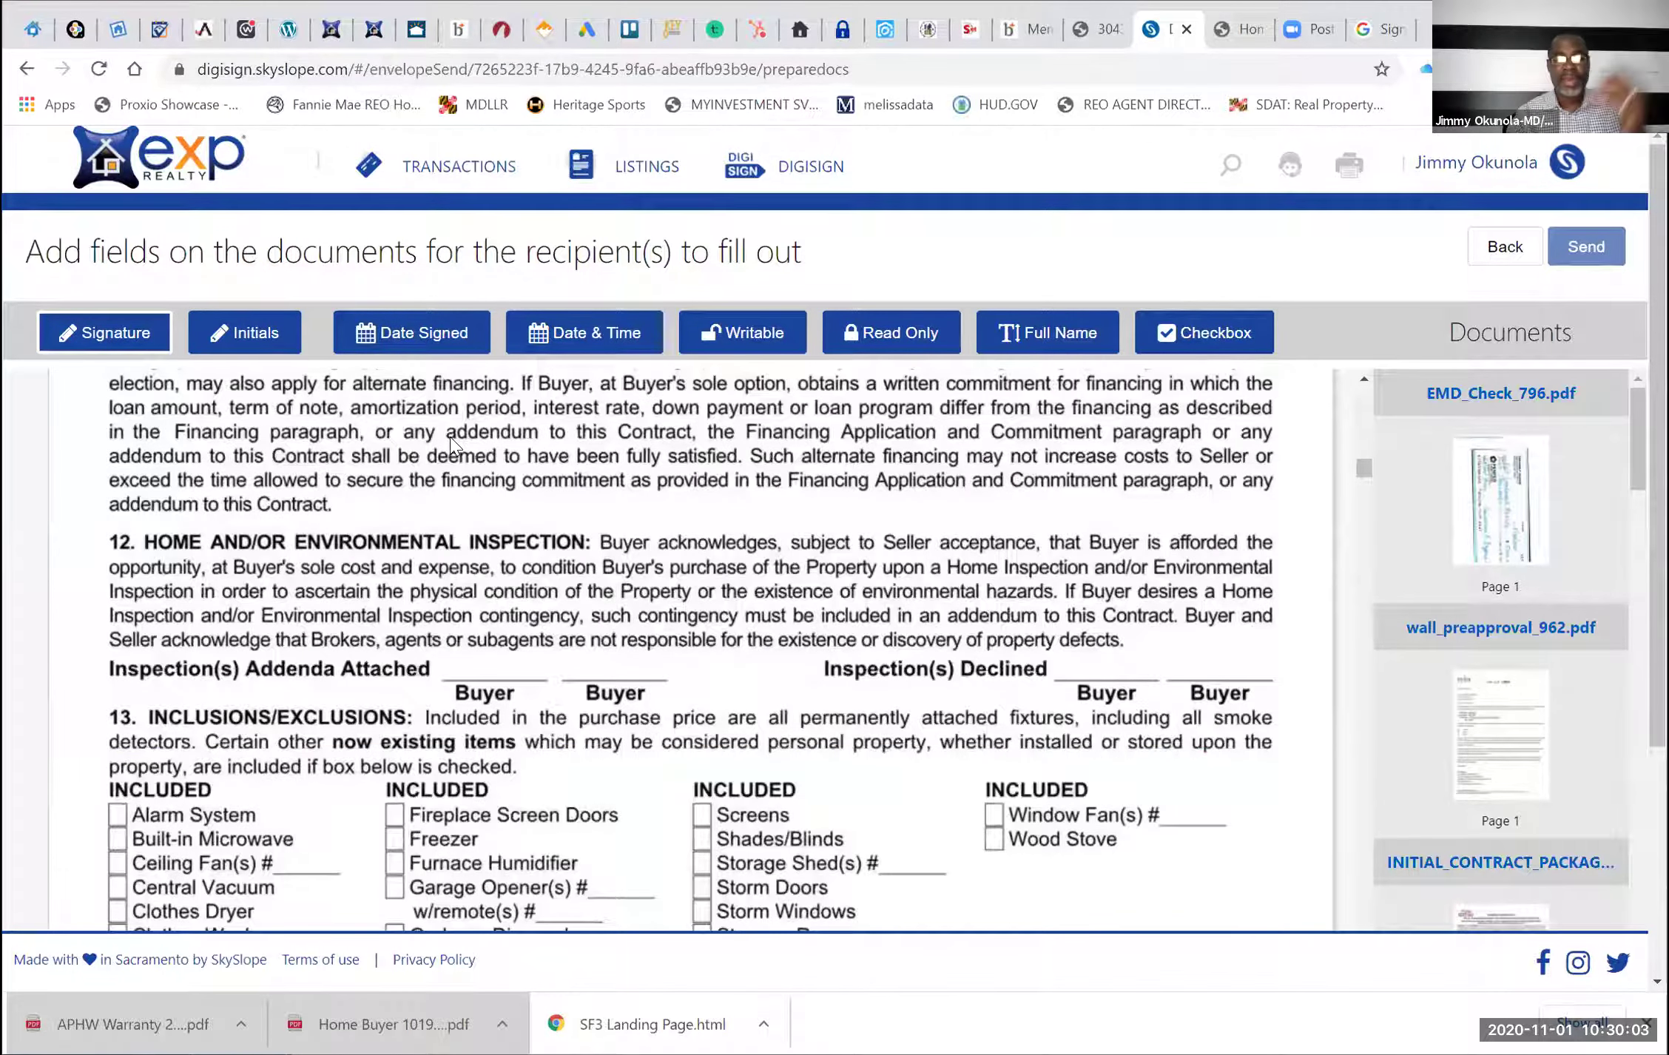
{"action": "scroll", "coordinate": [450, 437], "scroll_direction": "down", "scroll_amount": 5}
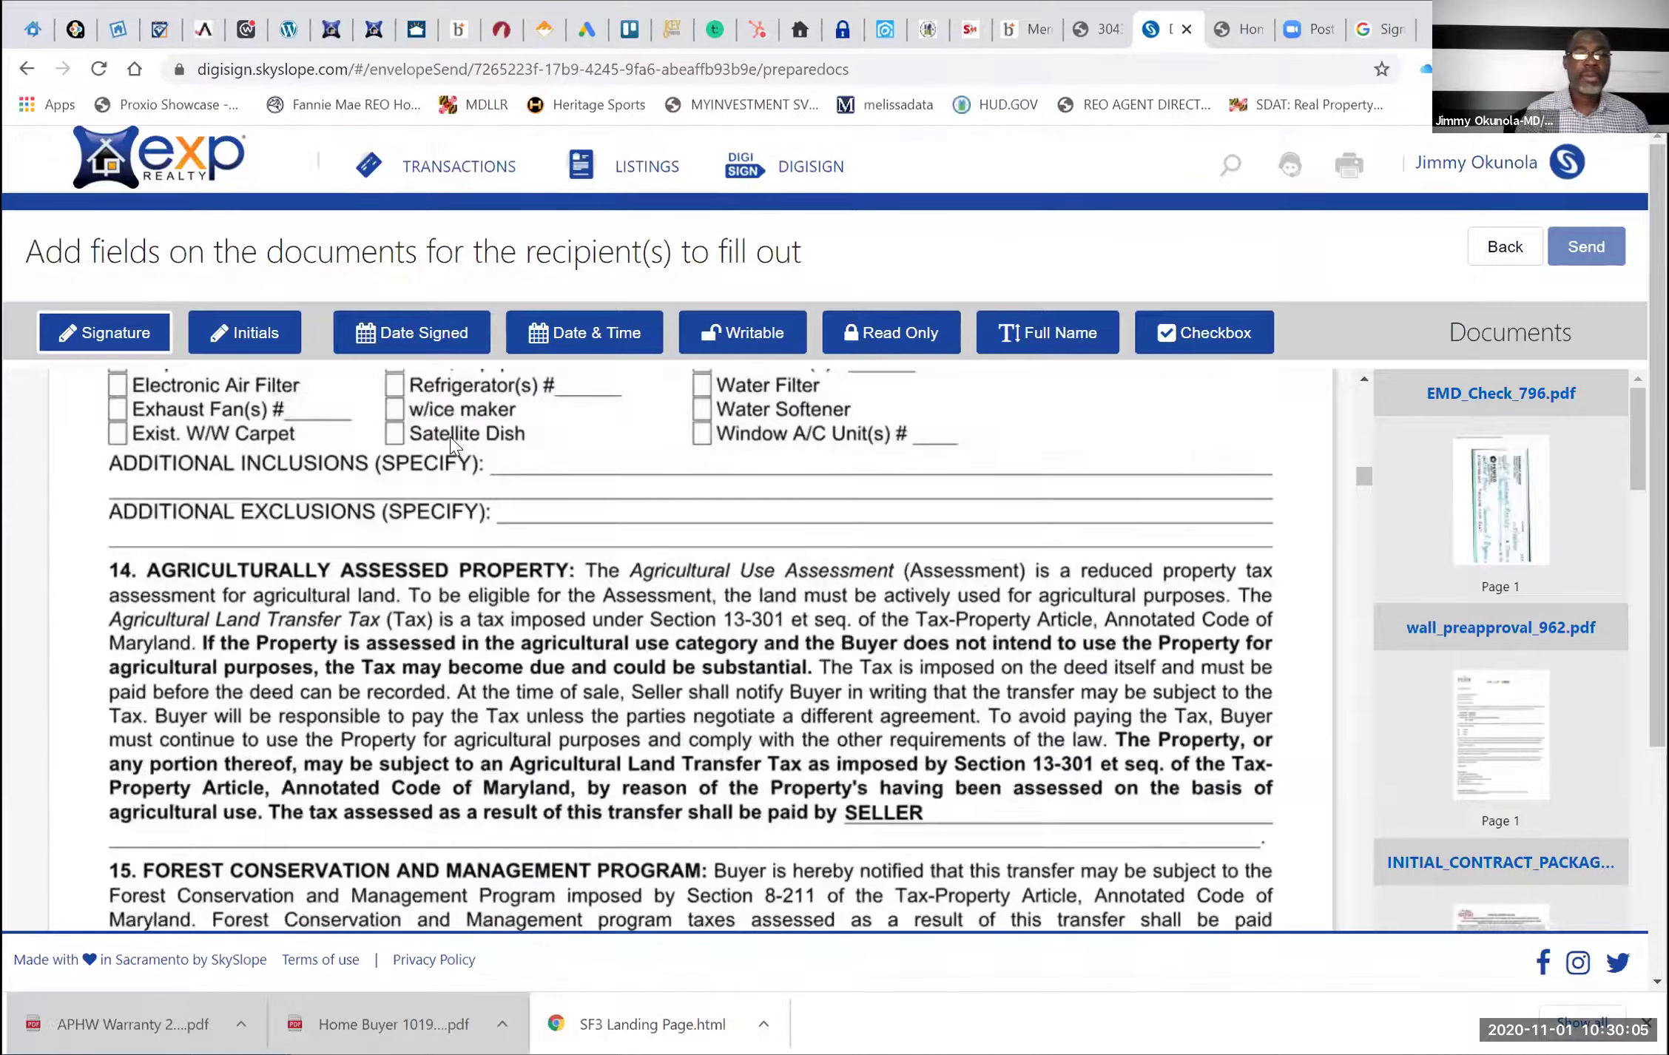
{"action": "scroll", "coordinate": [450, 437], "scroll_direction": "down", "scroll_amount": 3}
{"action": "scroll", "coordinate": [221, 547], "scroll_direction": "down", "scroll_amount": 1}
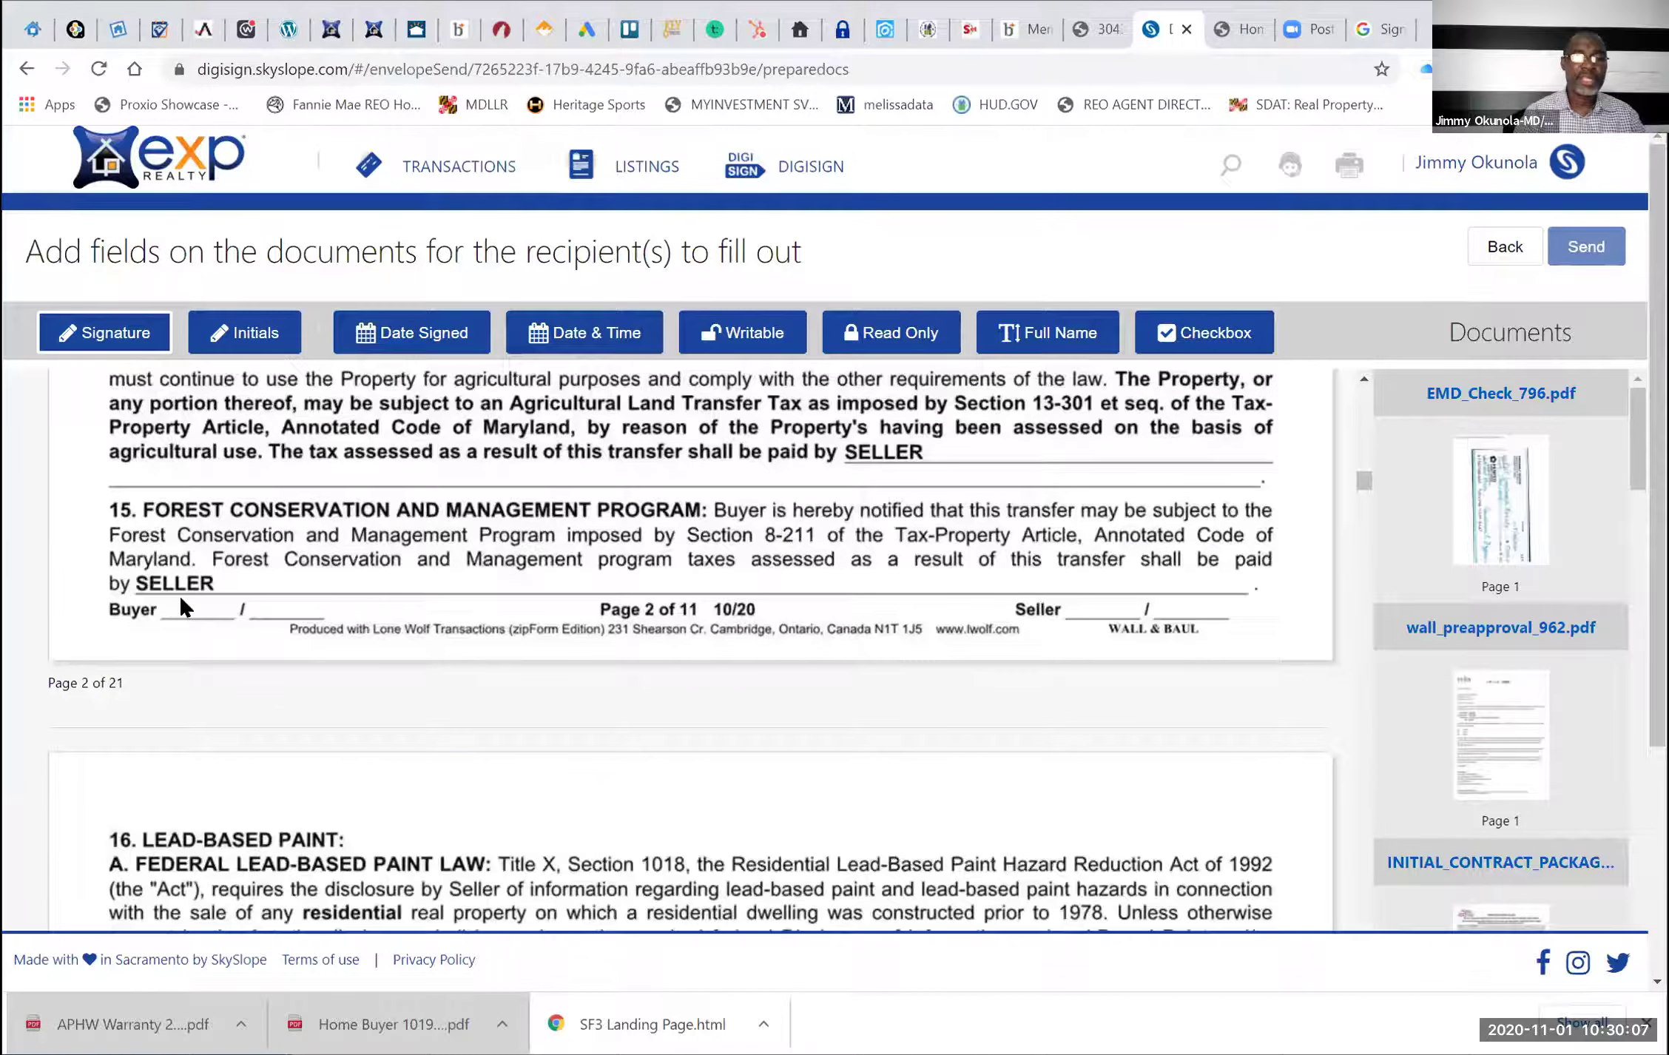
Fit one sender-assigned initials field onto page 2's first Buyer blank, removing the extra field
{"action": "left_click", "coordinate": [251, 331]}
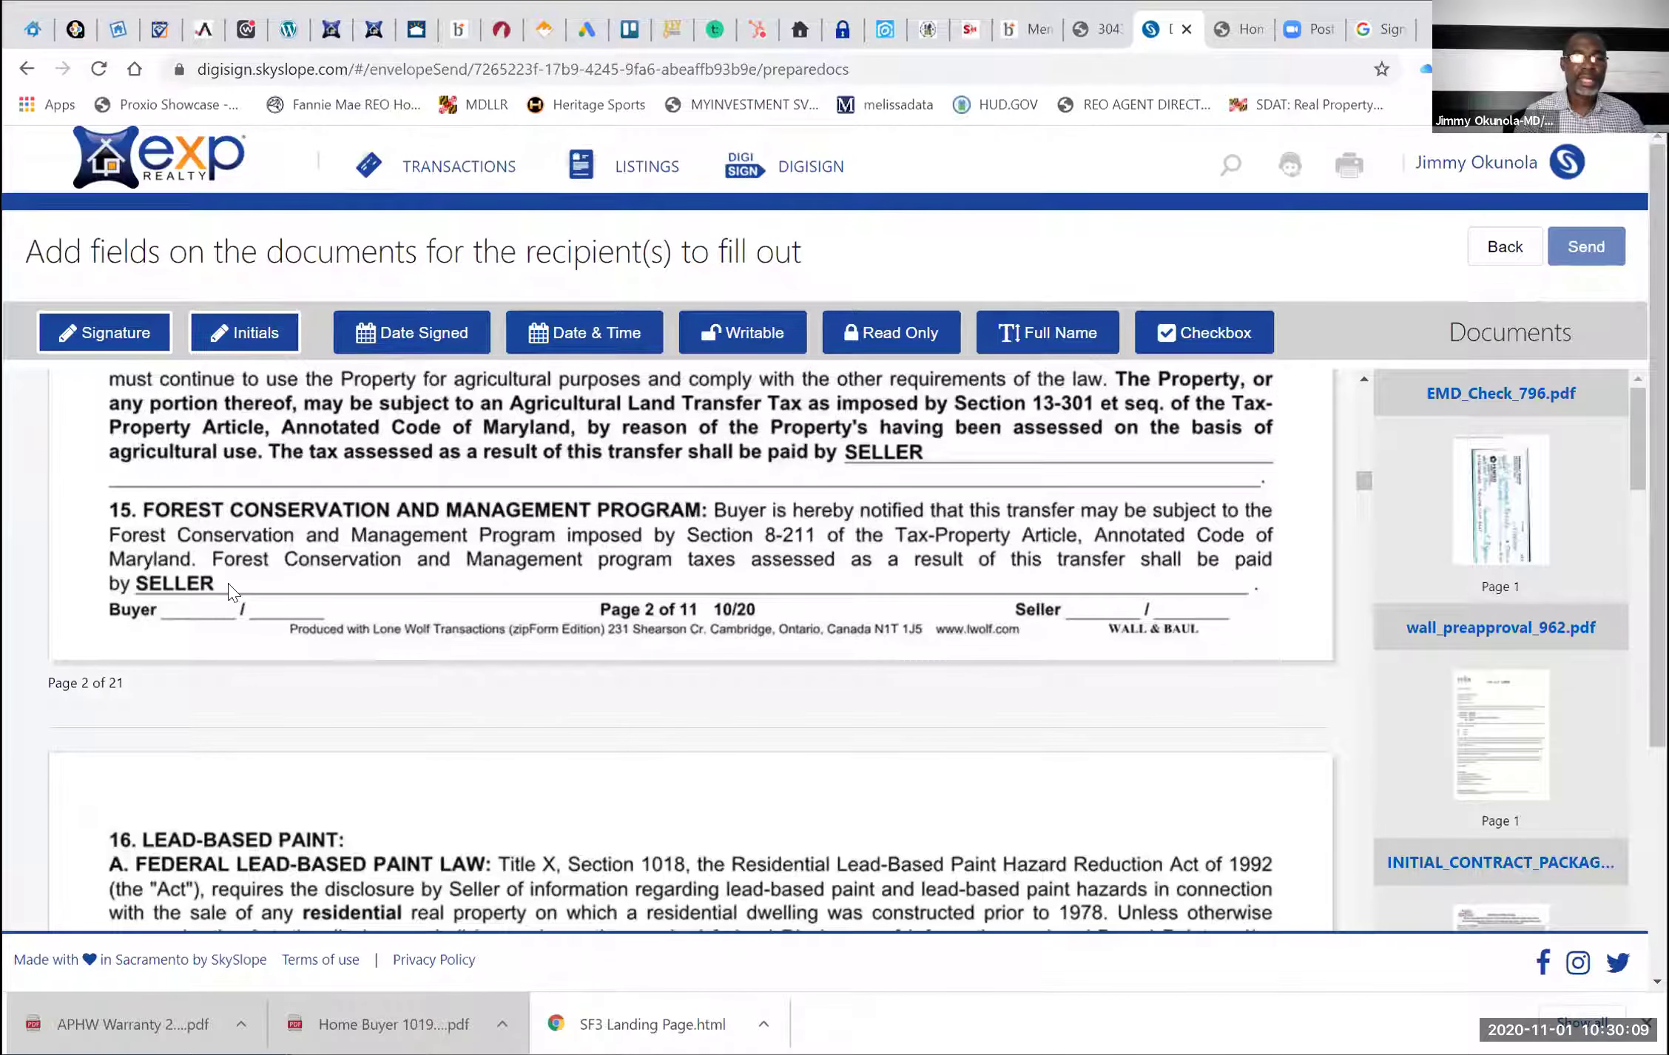
{"action": "left_click", "coordinate": [295, 595]}
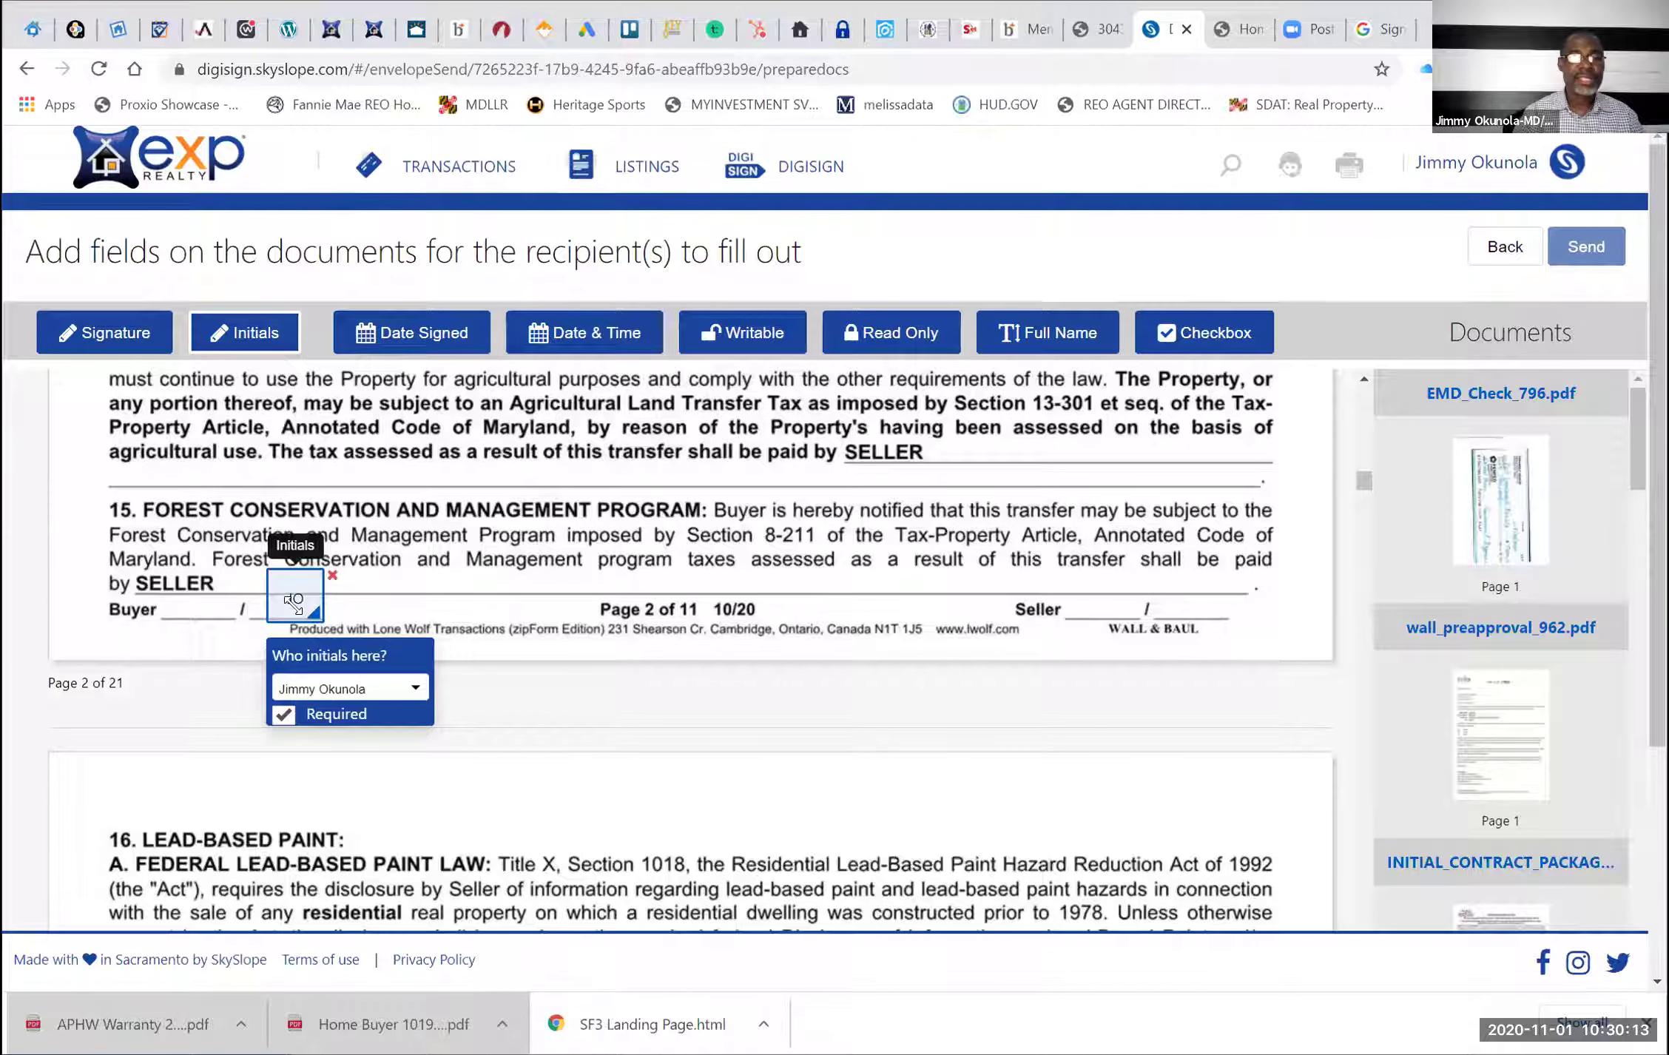
{"action": "left_click_drag", "start_coordinate": [318, 617], "coordinate": [322, 622]}
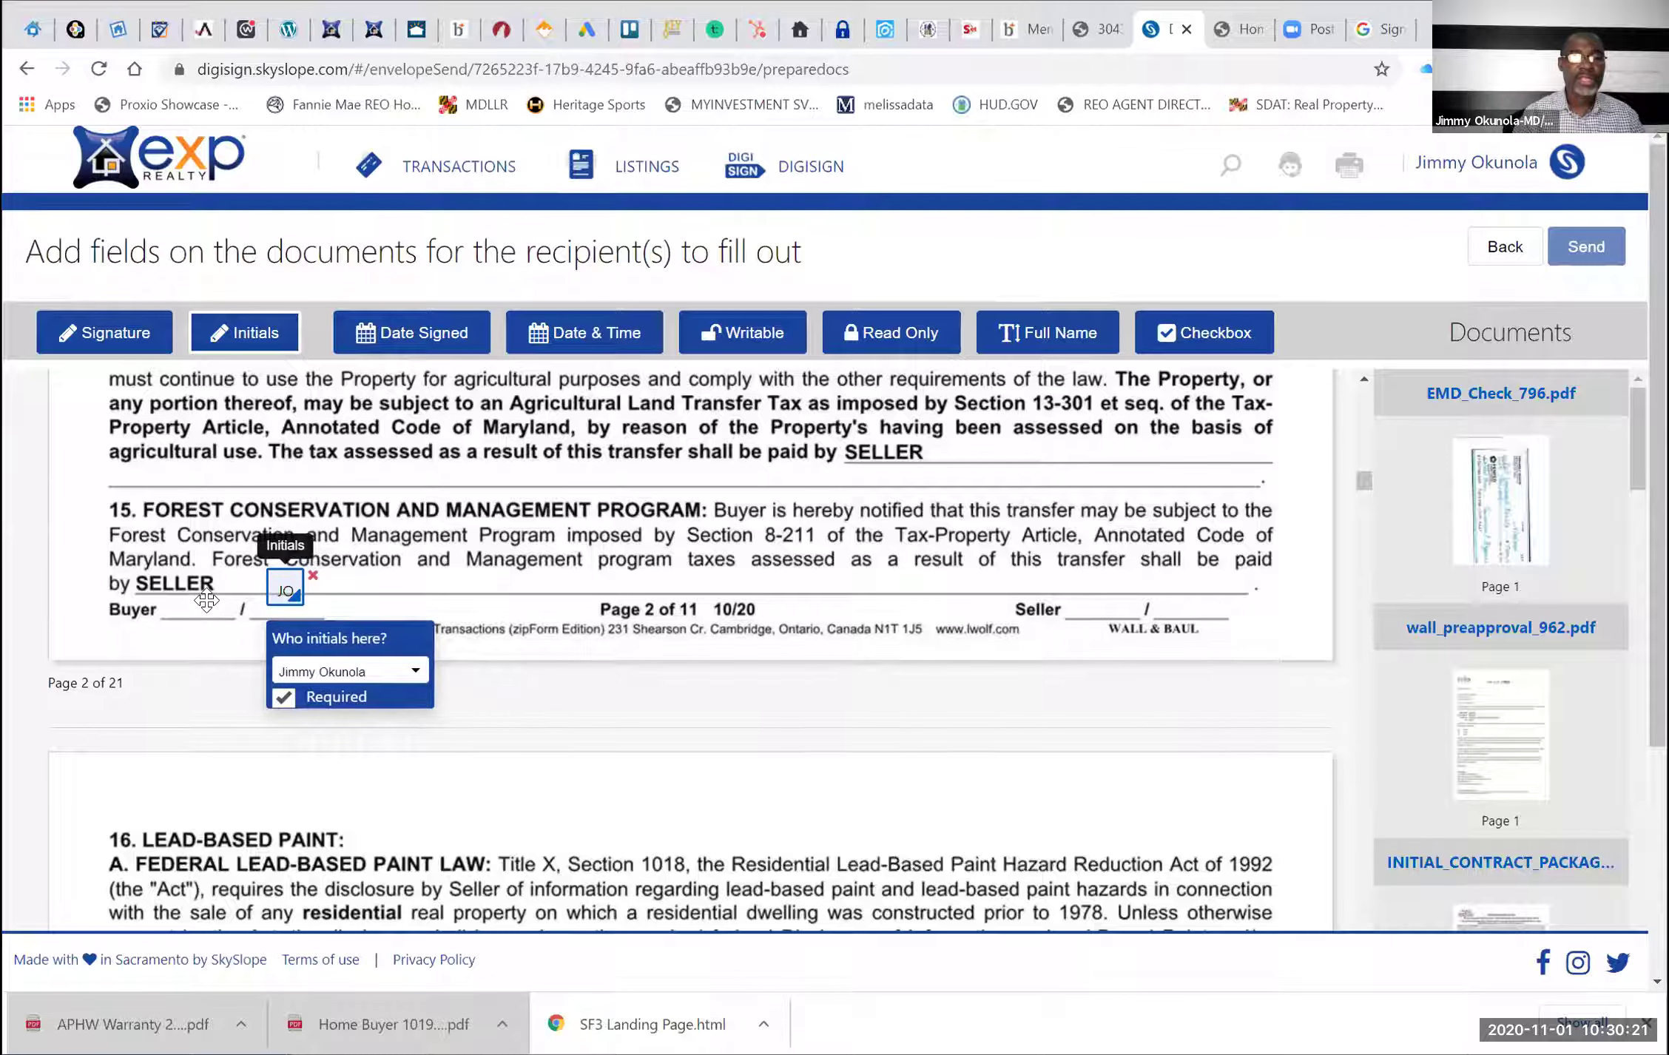
{"action": "left_click_drag", "start_coordinate": [305, 605], "coordinate": [228, 617]}
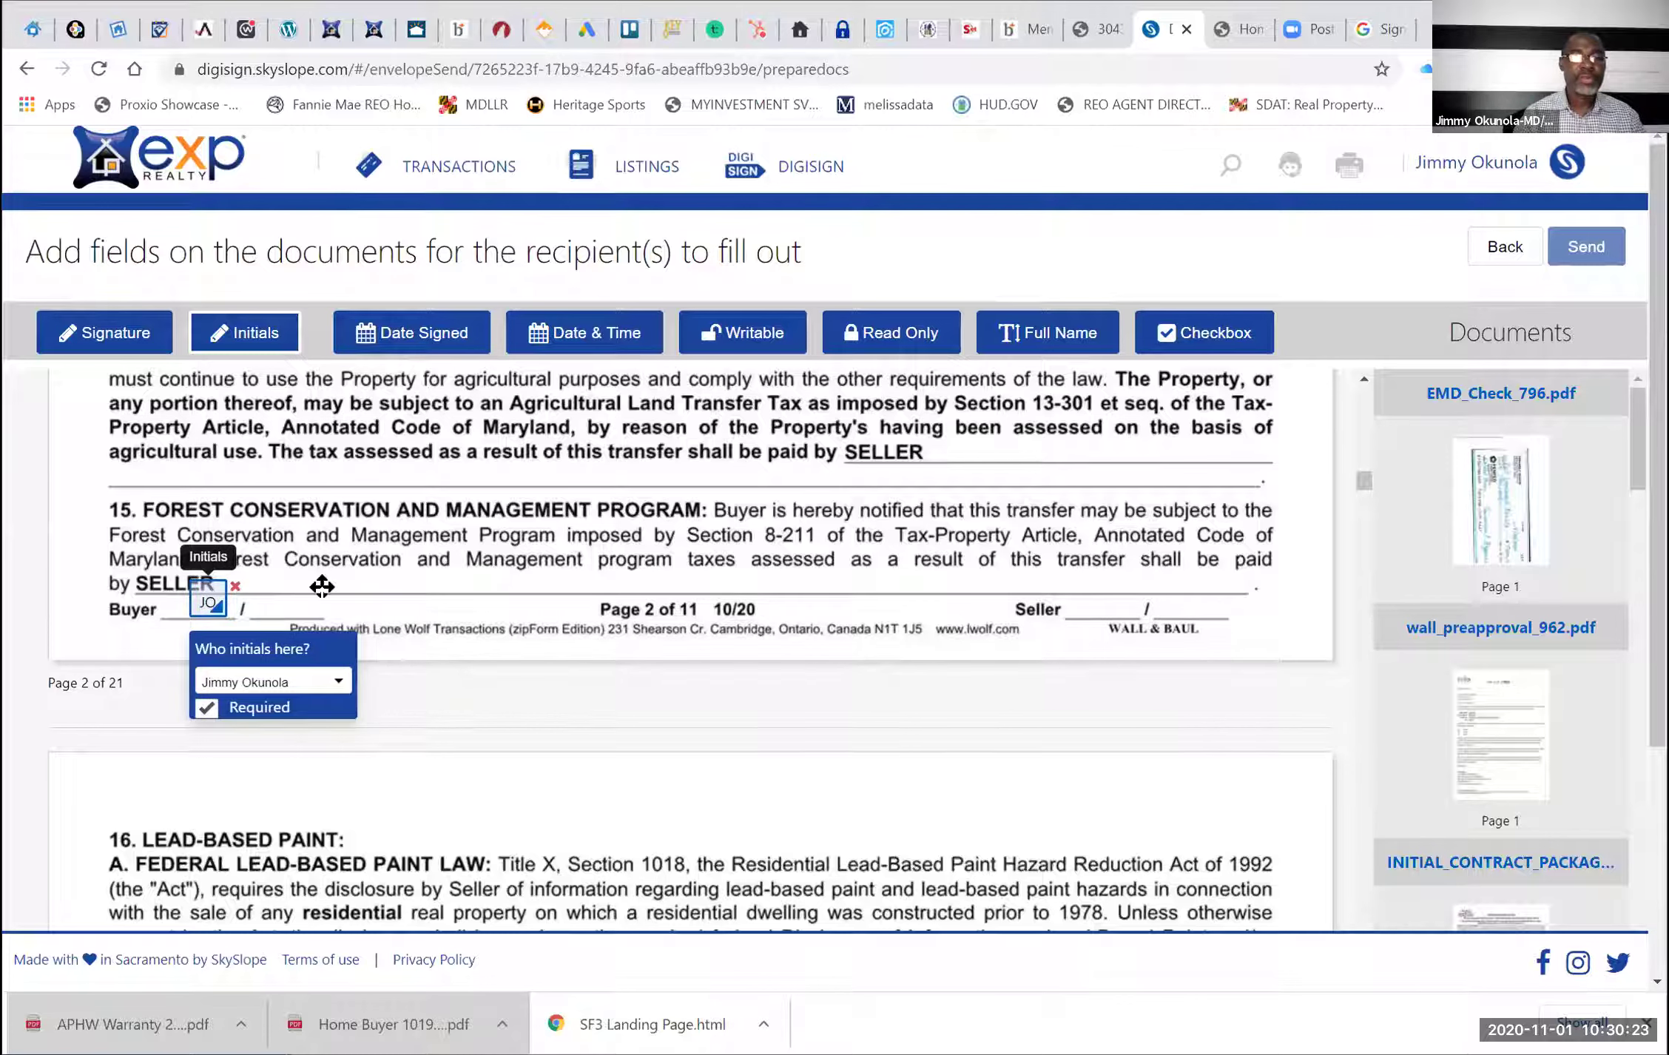
{"action": "left_click", "coordinate": [322, 588]}
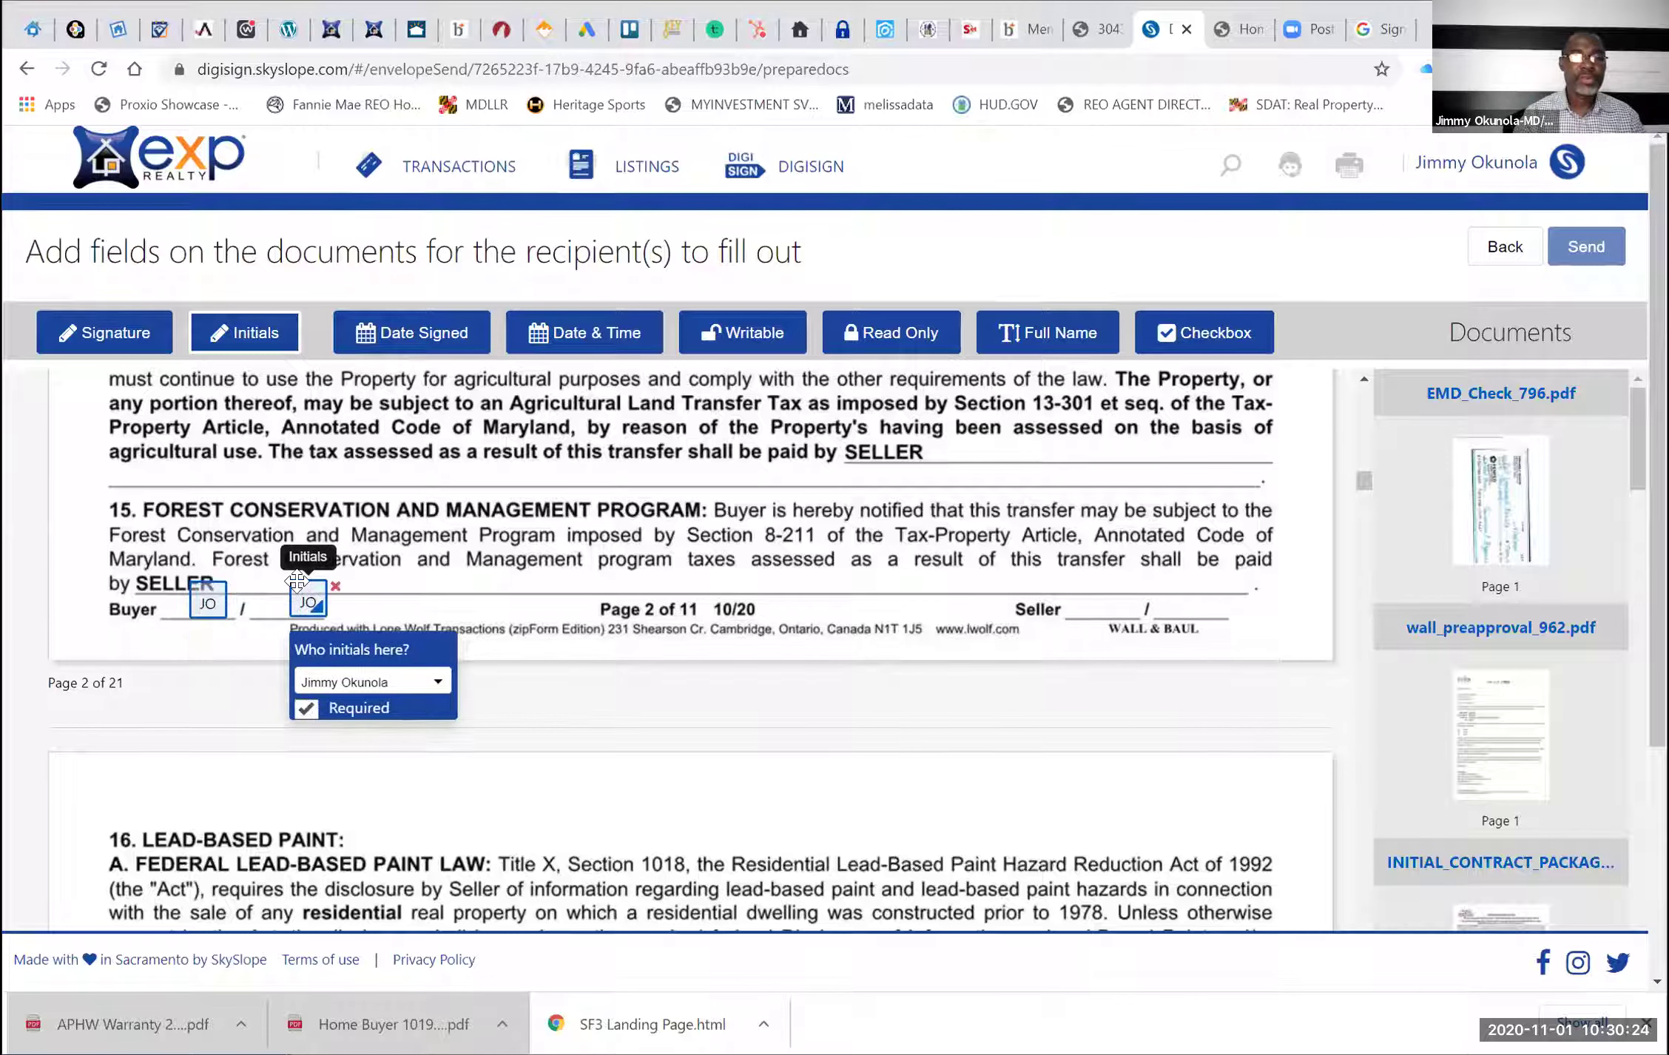
{"action": "left_click", "coordinate": [363, 692]}
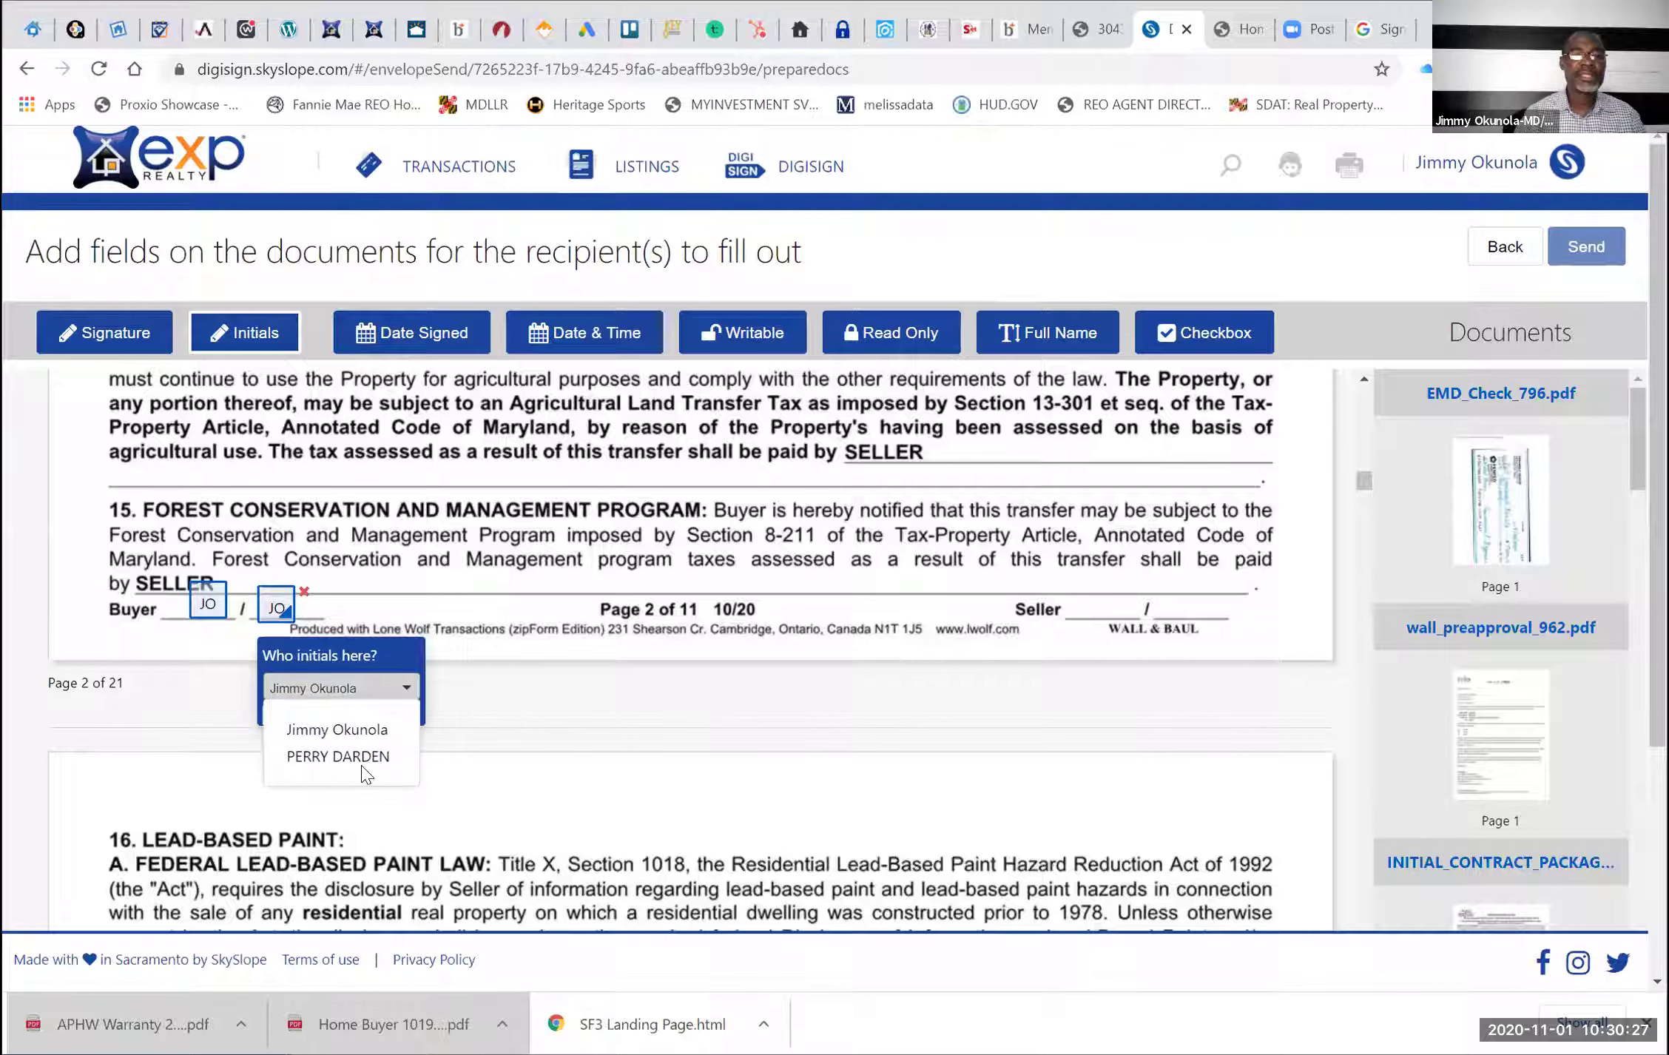
{"action": "left_click", "coordinate": [347, 756]}
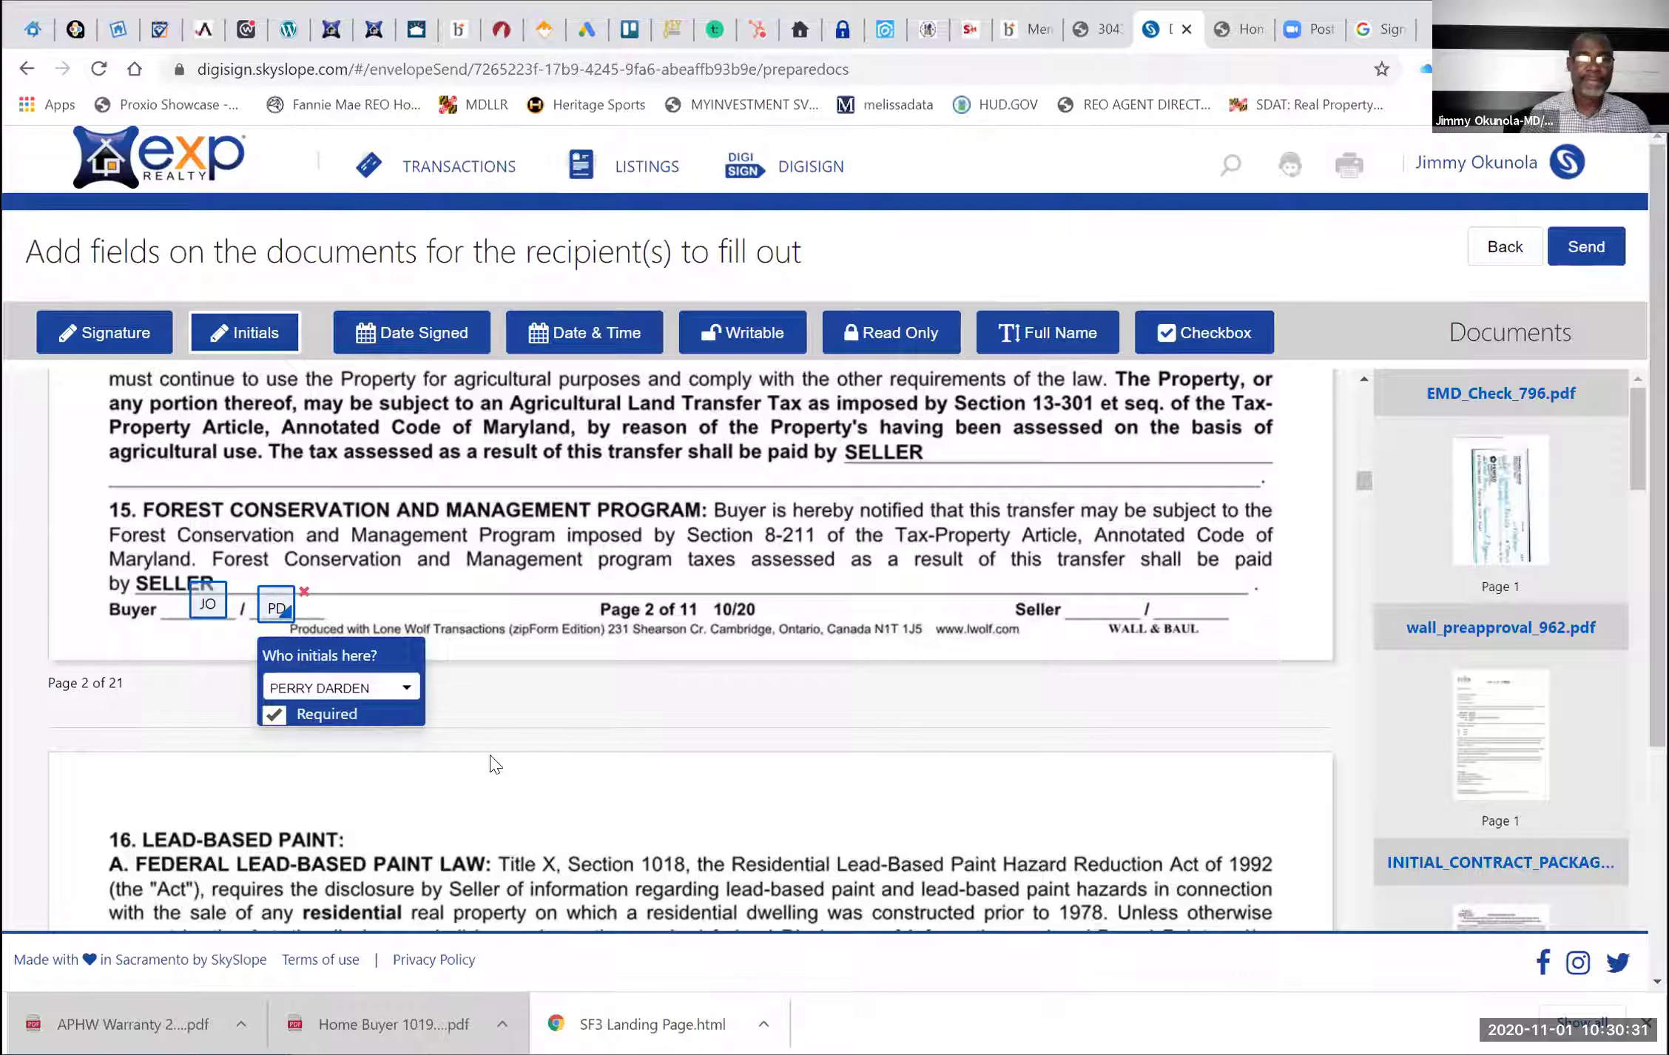
{"action": "left_click", "coordinate": [304, 591]}
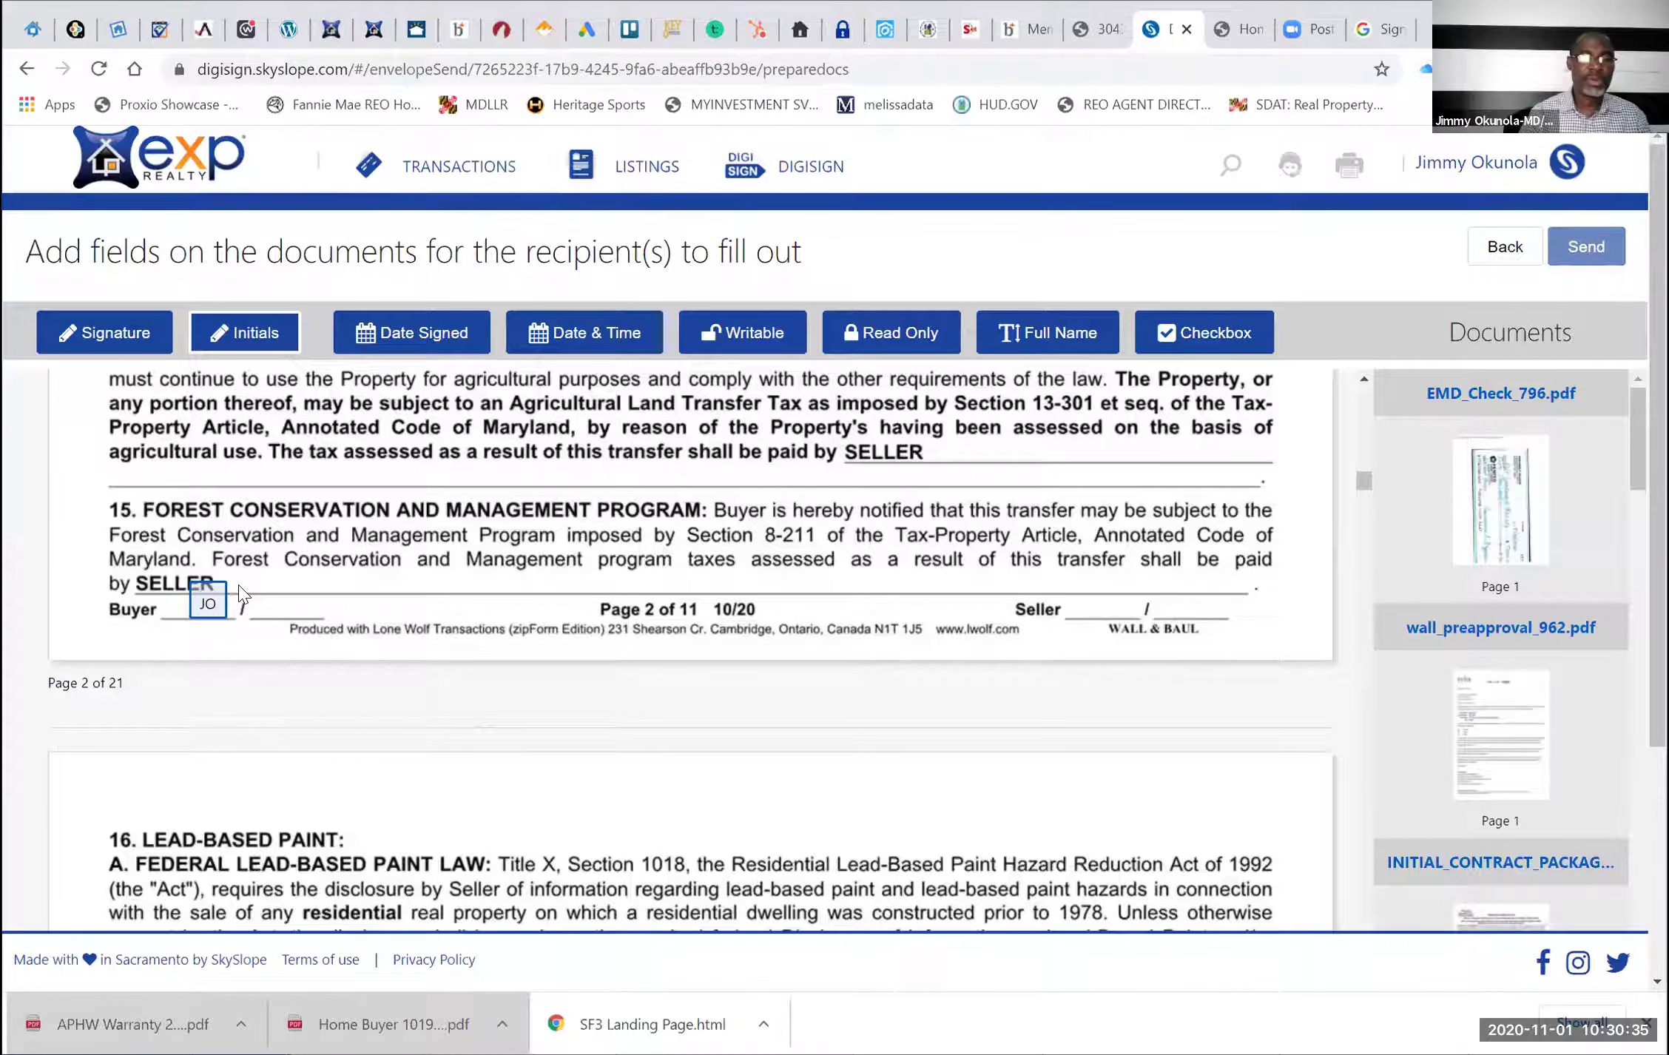
{"action": "left_click", "coordinate": [214, 595]}
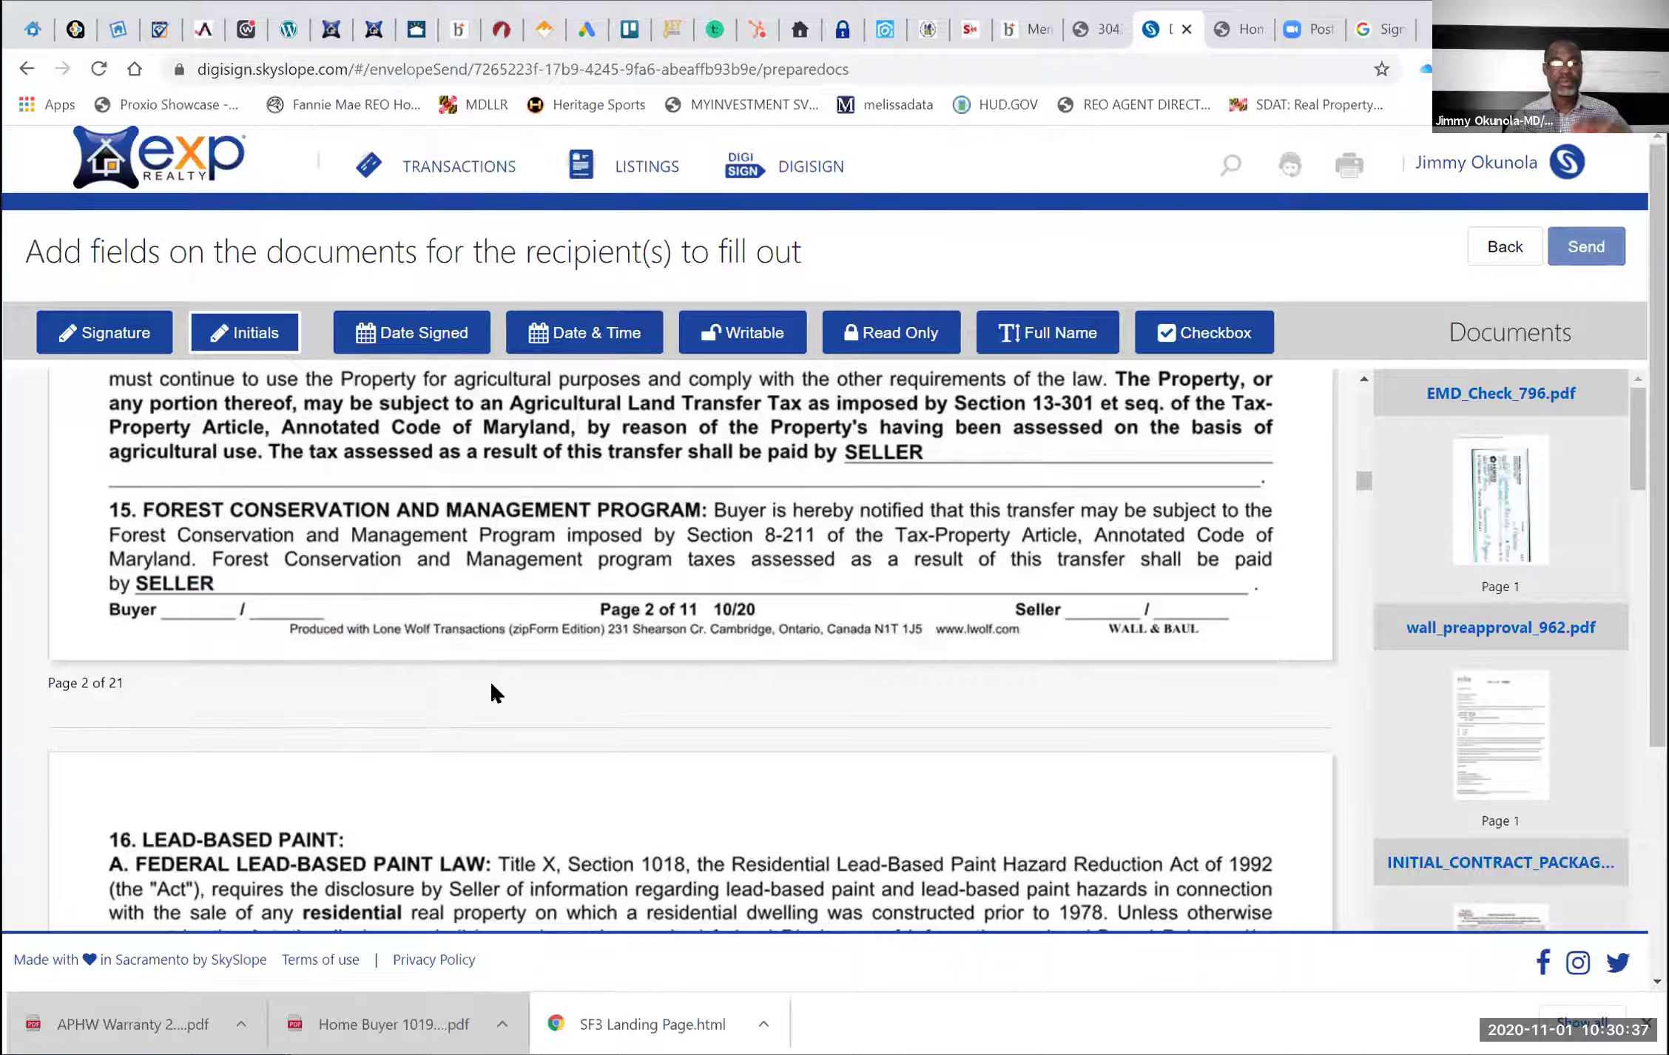
Scroll down the contract past page 2 toward the Contact Information page
{"action": "scroll", "coordinate": [493, 691], "scroll_direction": "down", "scroll_amount": 3}
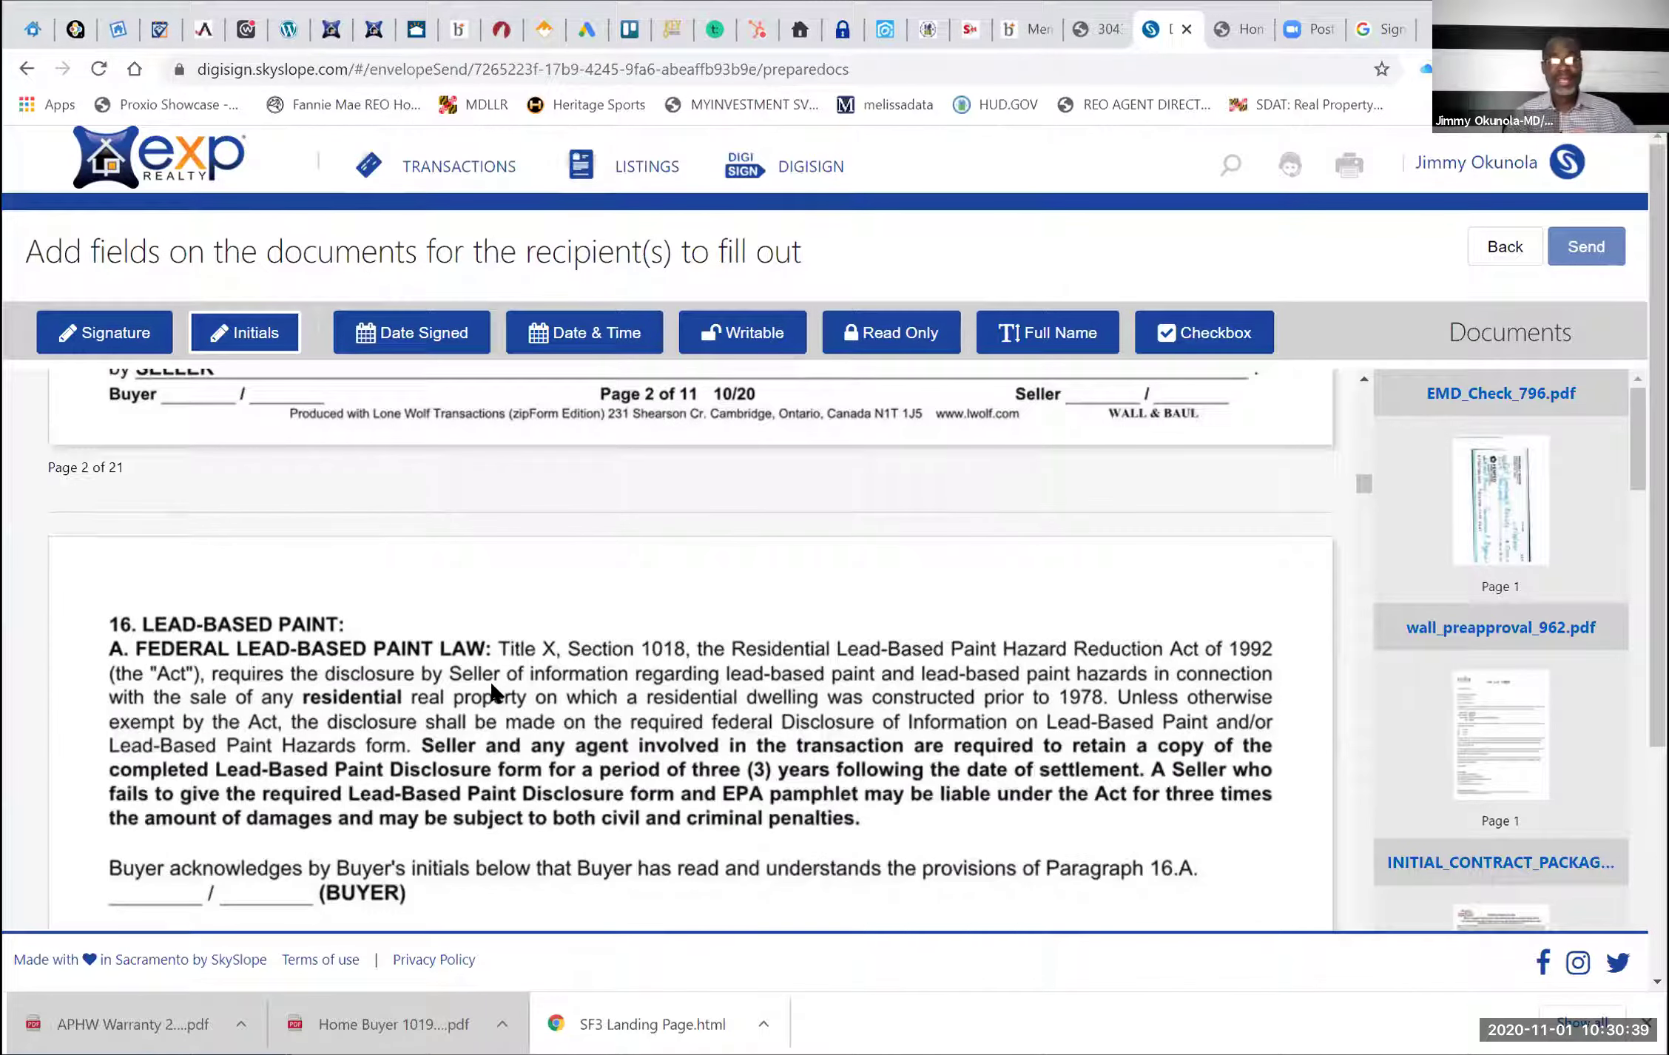
{"action": "scroll", "coordinate": [493, 692], "scroll_direction": "down", "scroll_amount": 10}
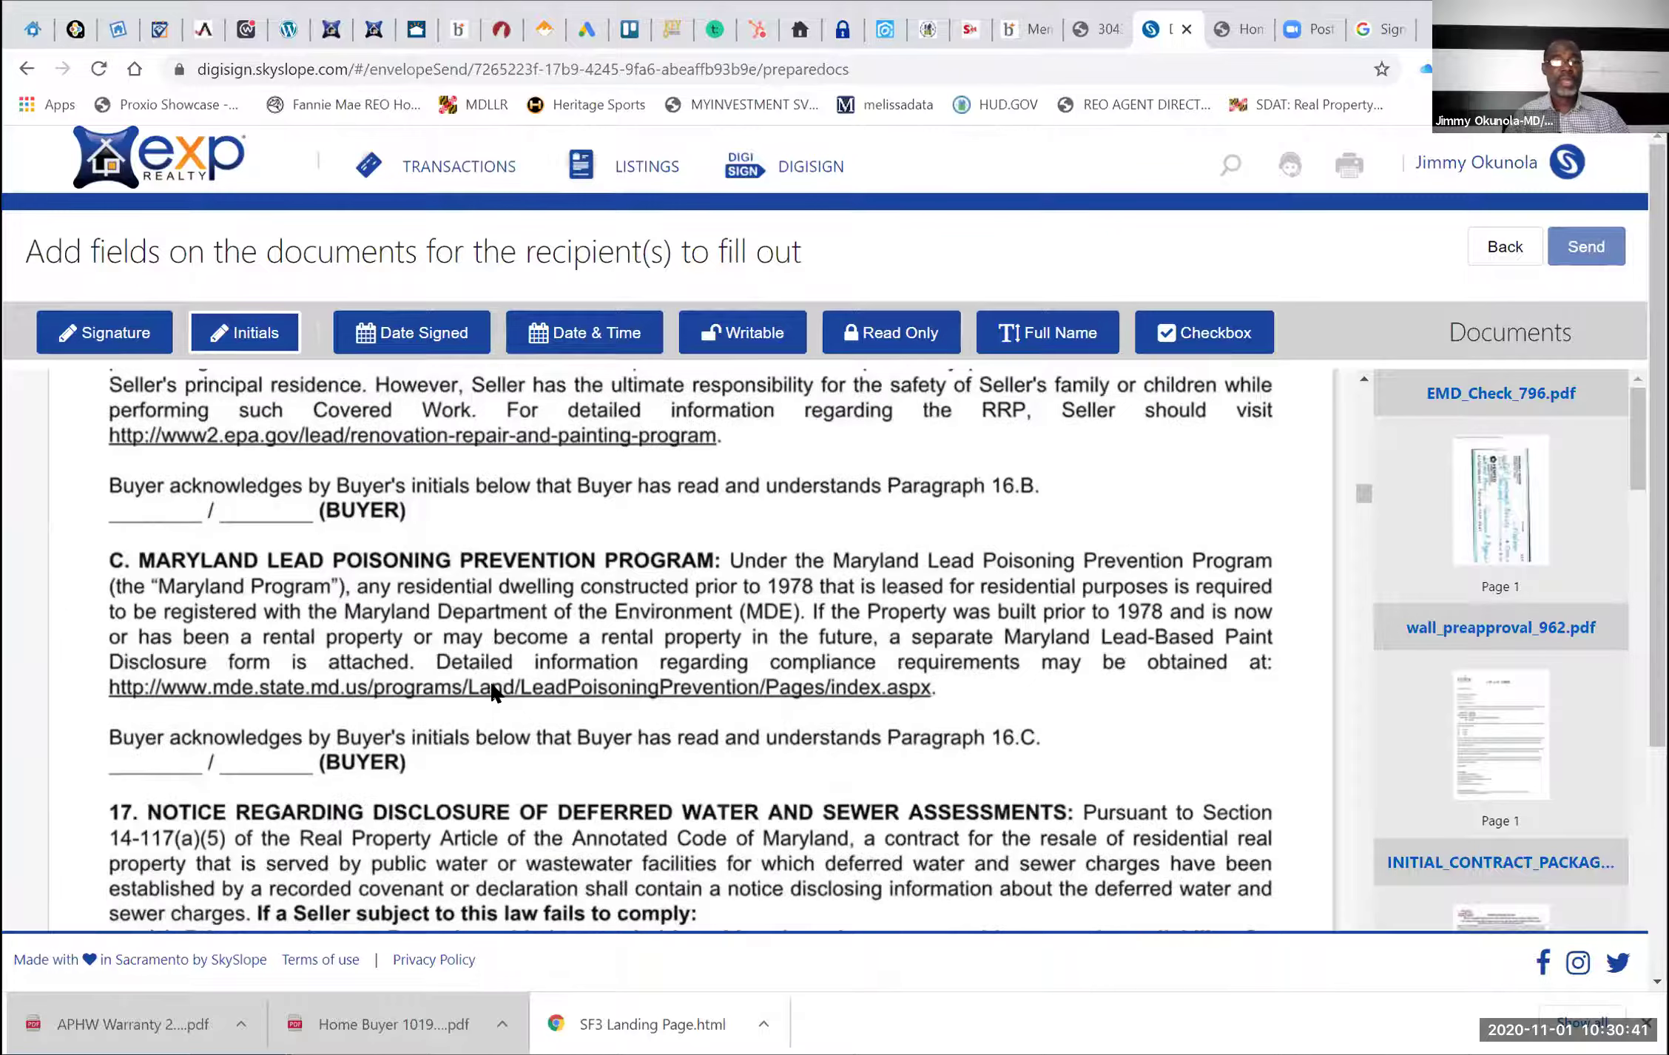
{"action": "scroll", "coordinate": [494, 691], "scroll_direction": "down", "scroll_amount": 10}
{"action": "scroll", "coordinate": [493, 692], "scroll_direction": "down", "scroll_amount": 8}
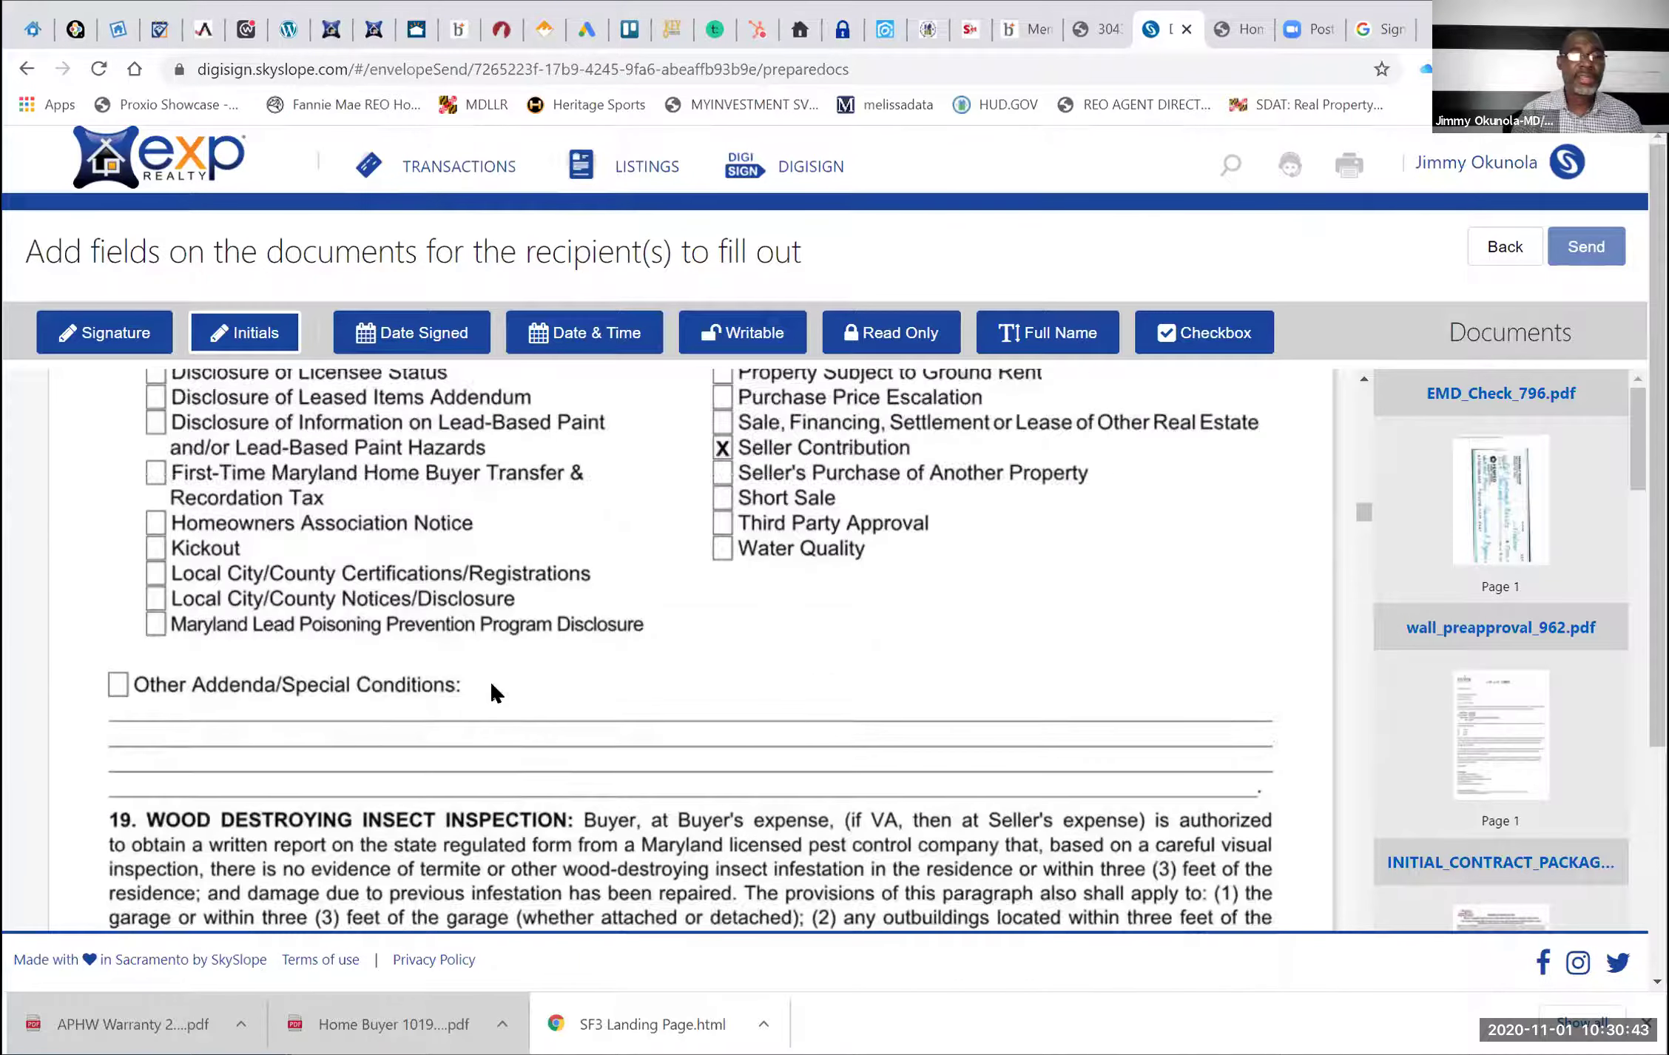
{"action": "scroll", "coordinate": [508, 653], "scroll_direction": "down", "scroll_amount": 3}
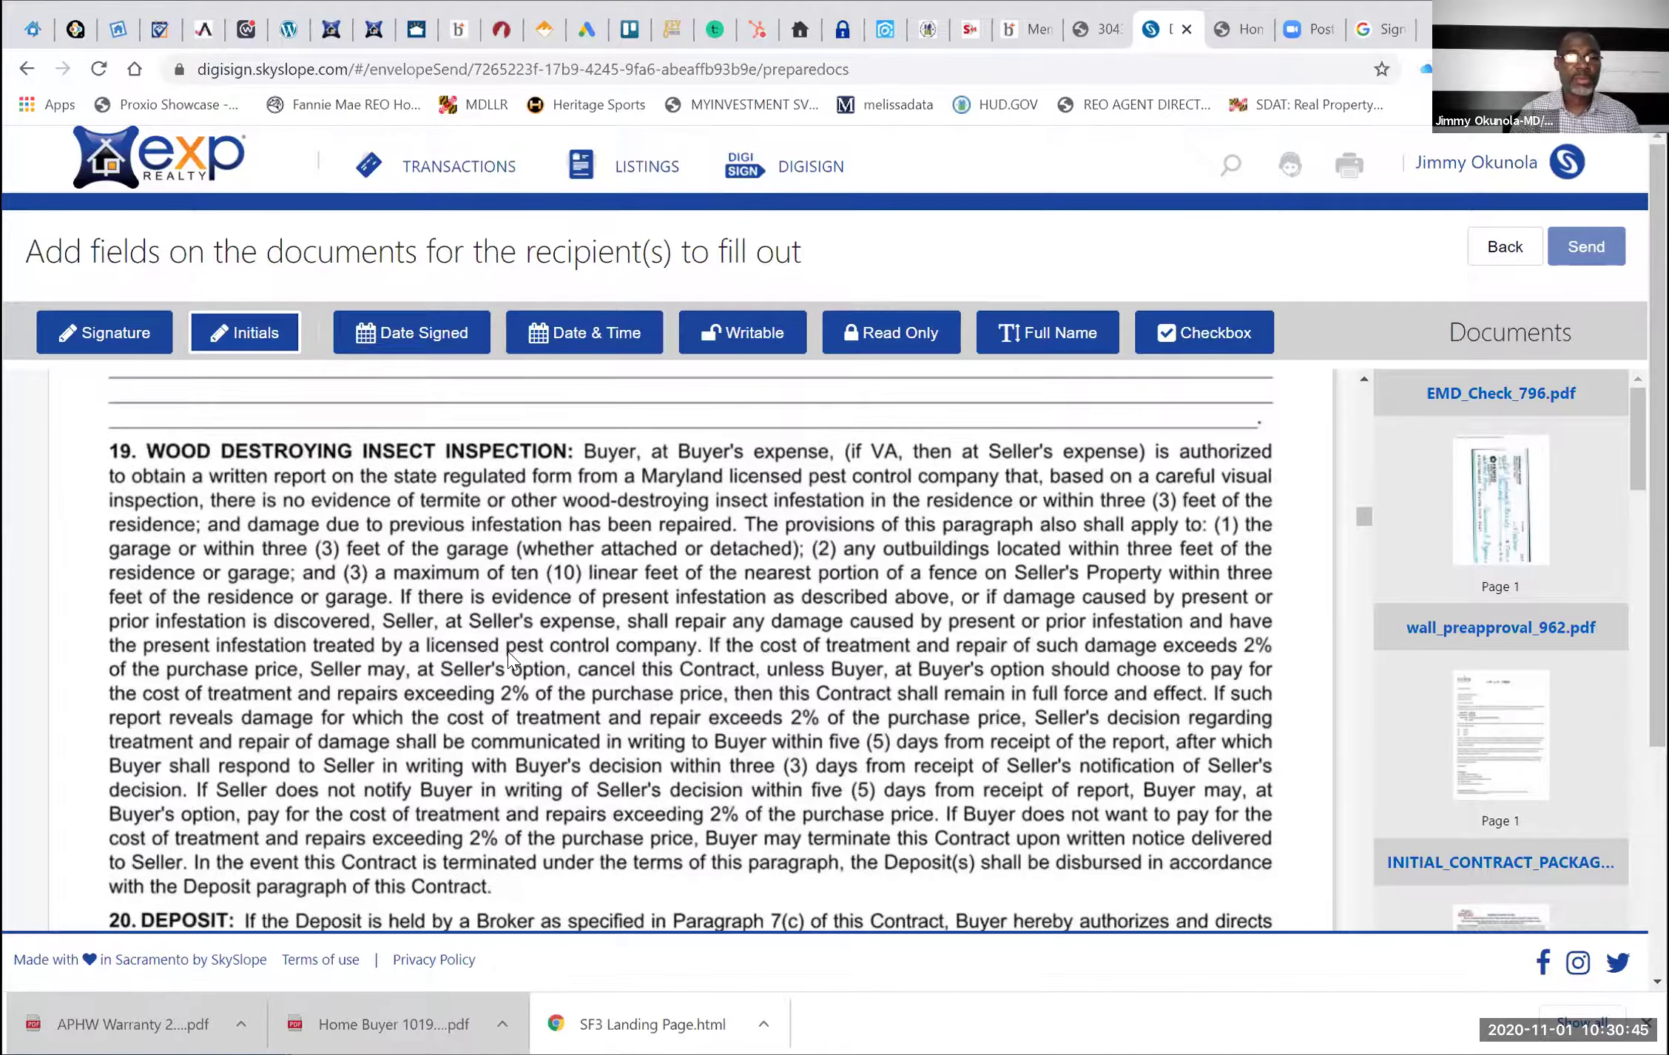
{"action": "scroll", "coordinate": [509, 654], "scroll_direction": "down", "scroll_amount": 7}
{"action": "scroll", "coordinate": [509, 654], "scroll_direction": "down", "scroll_amount": 7}
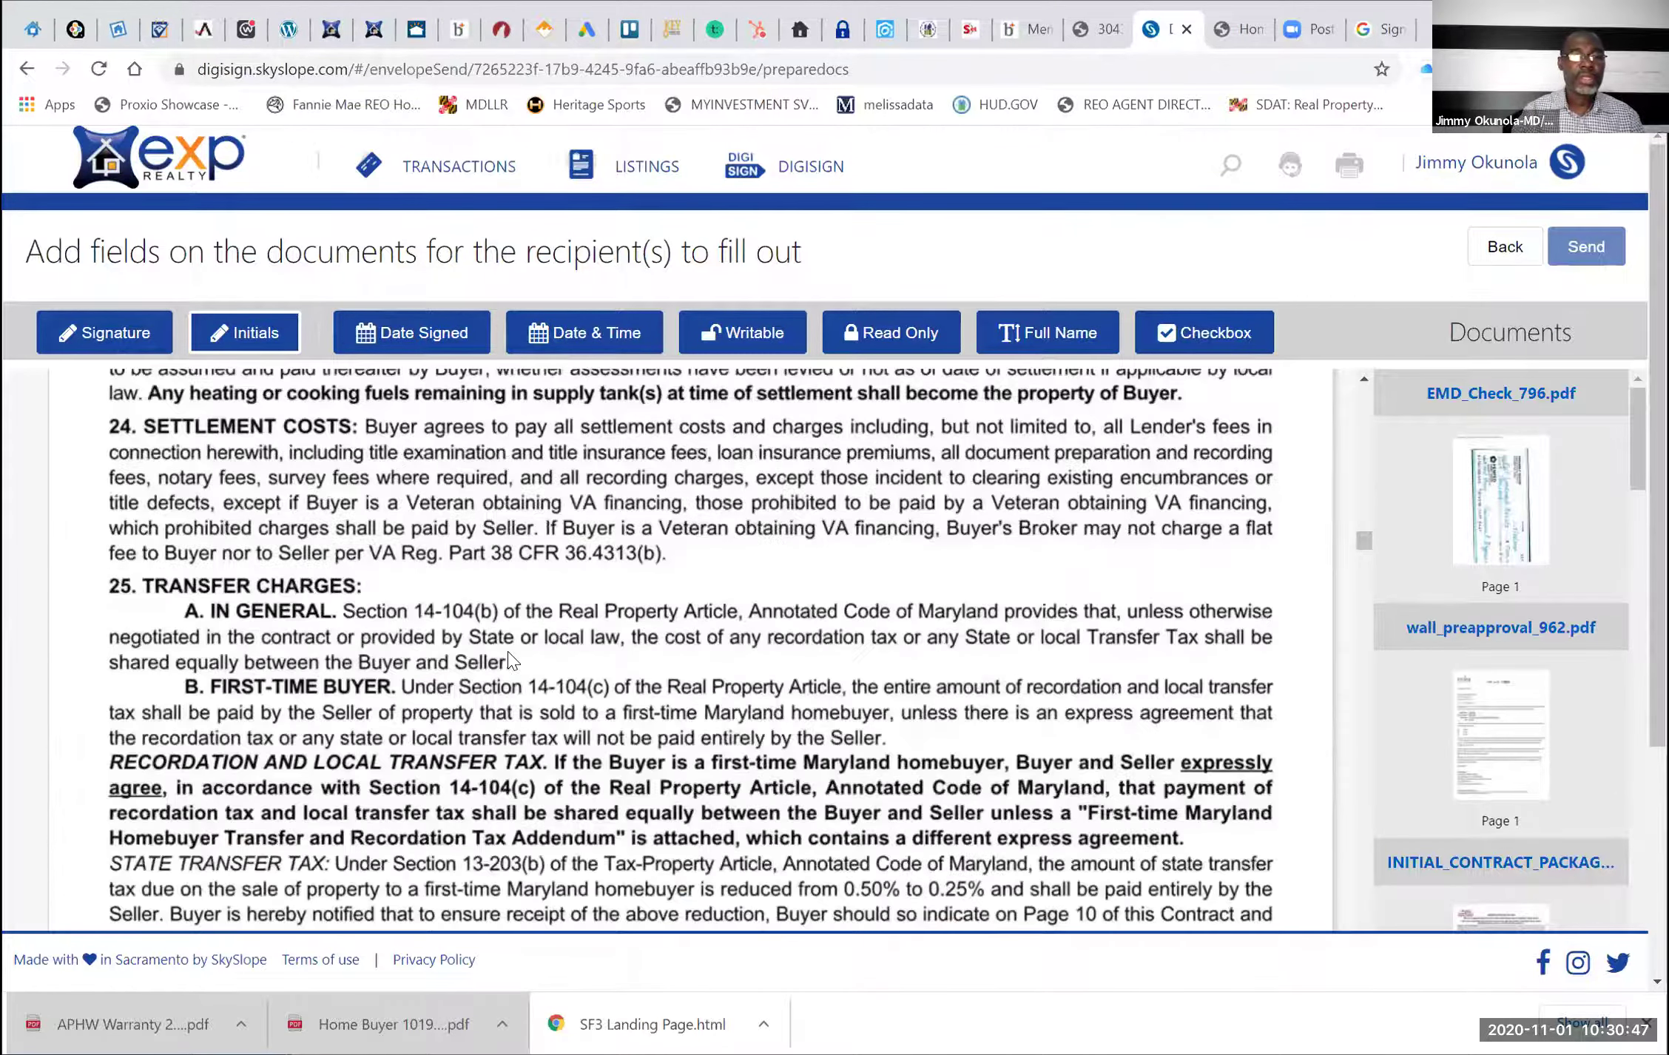
{"action": "scroll", "coordinate": [509, 654], "scroll_direction": "down", "scroll_amount": 7}
{"action": "scroll", "coordinate": [507, 654], "scroll_direction": "down", "scroll_amount": 15}
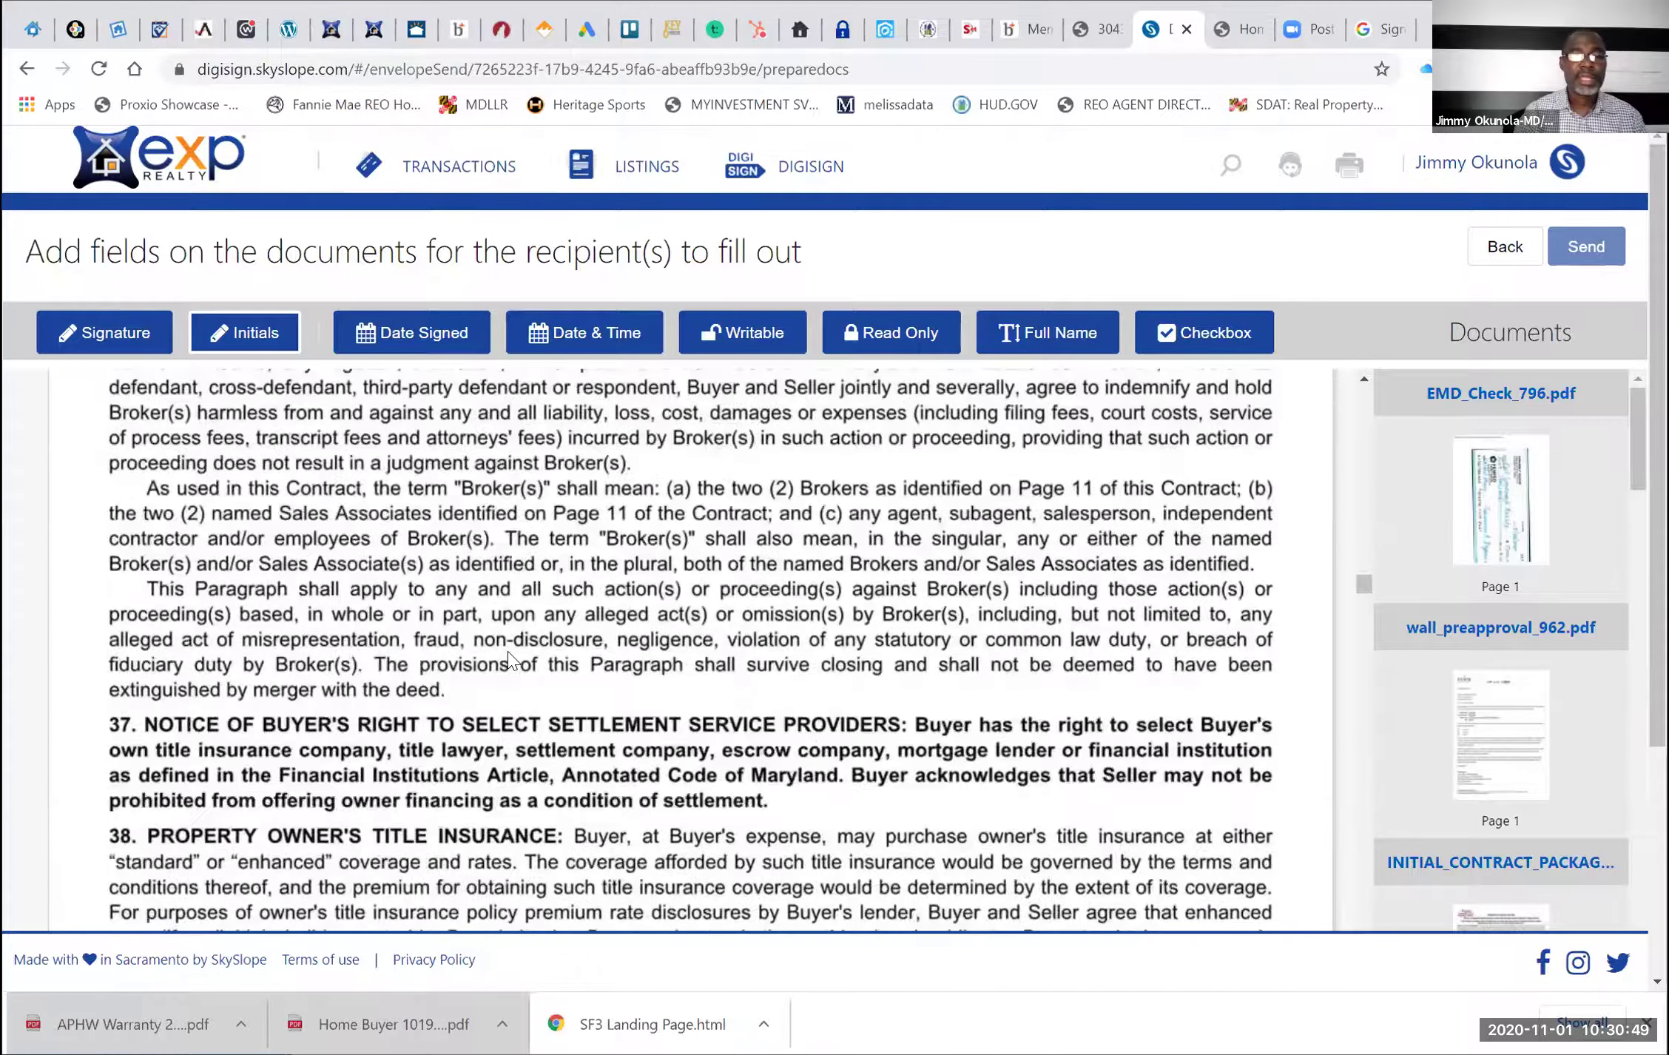
{"action": "scroll", "coordinate": [507, 654], "scroll_direction": "down", "scroll_amount": 8}
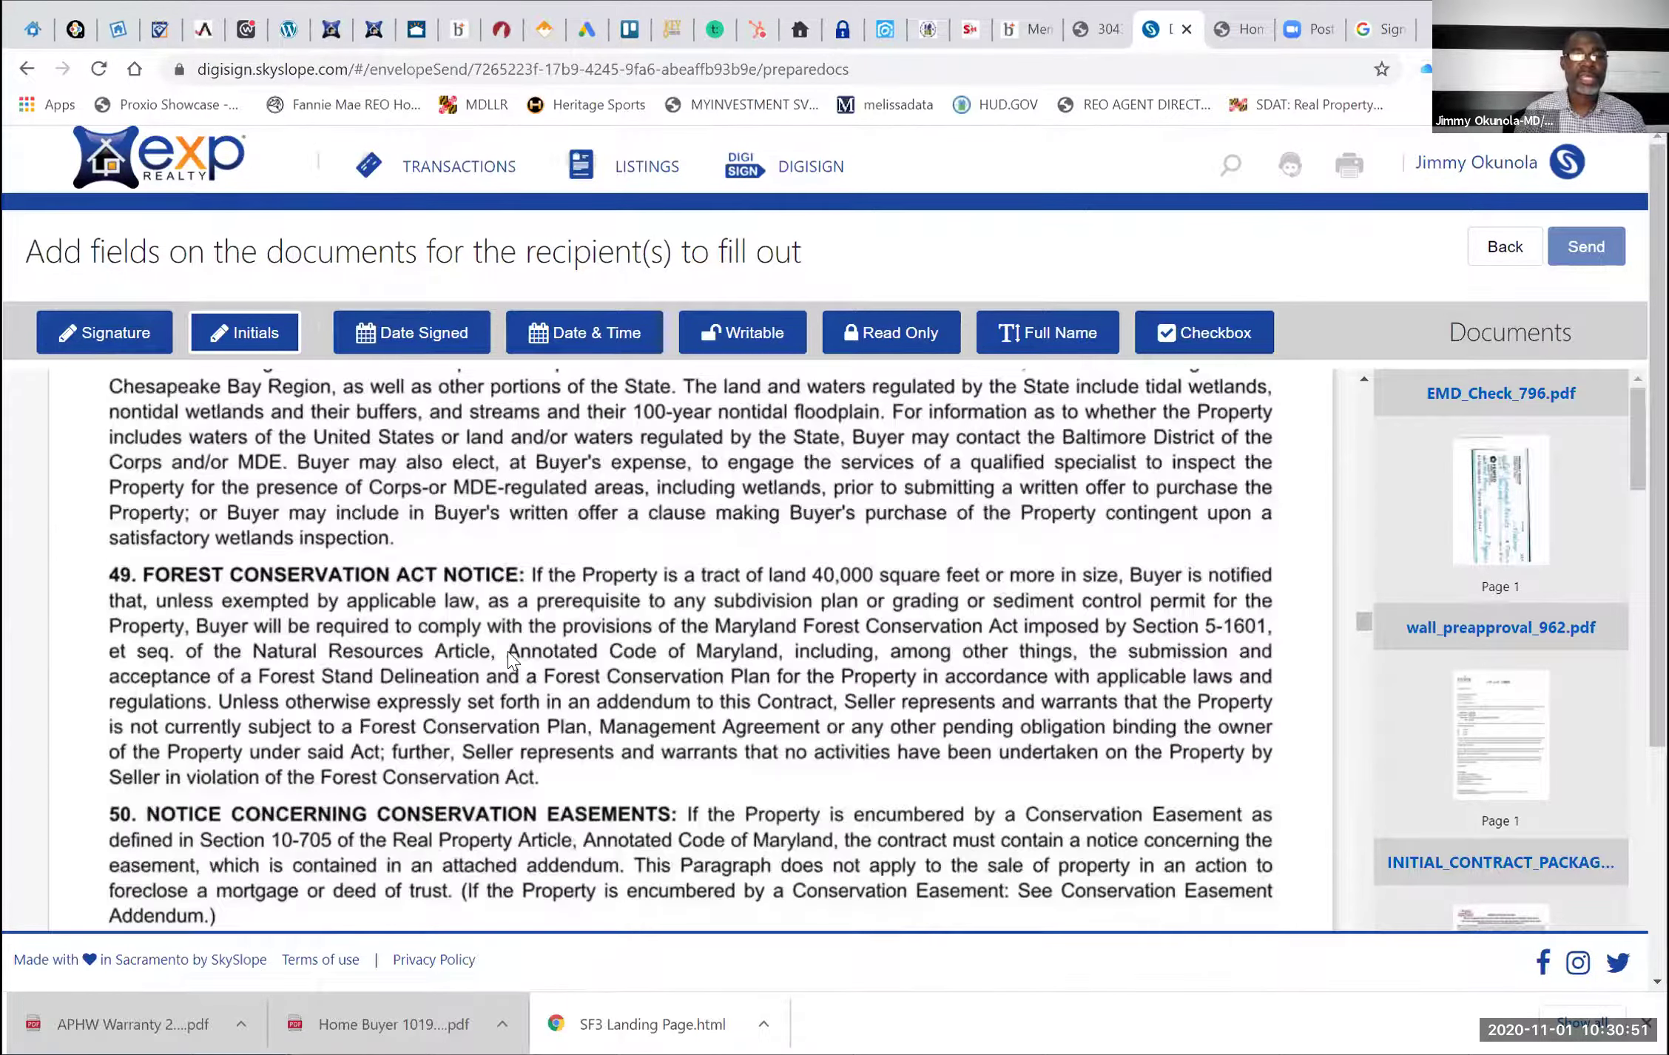
{"action": "scroll", "coordinate": [509, 657], "scroll_direction": "down", "scroll_amount": 10}
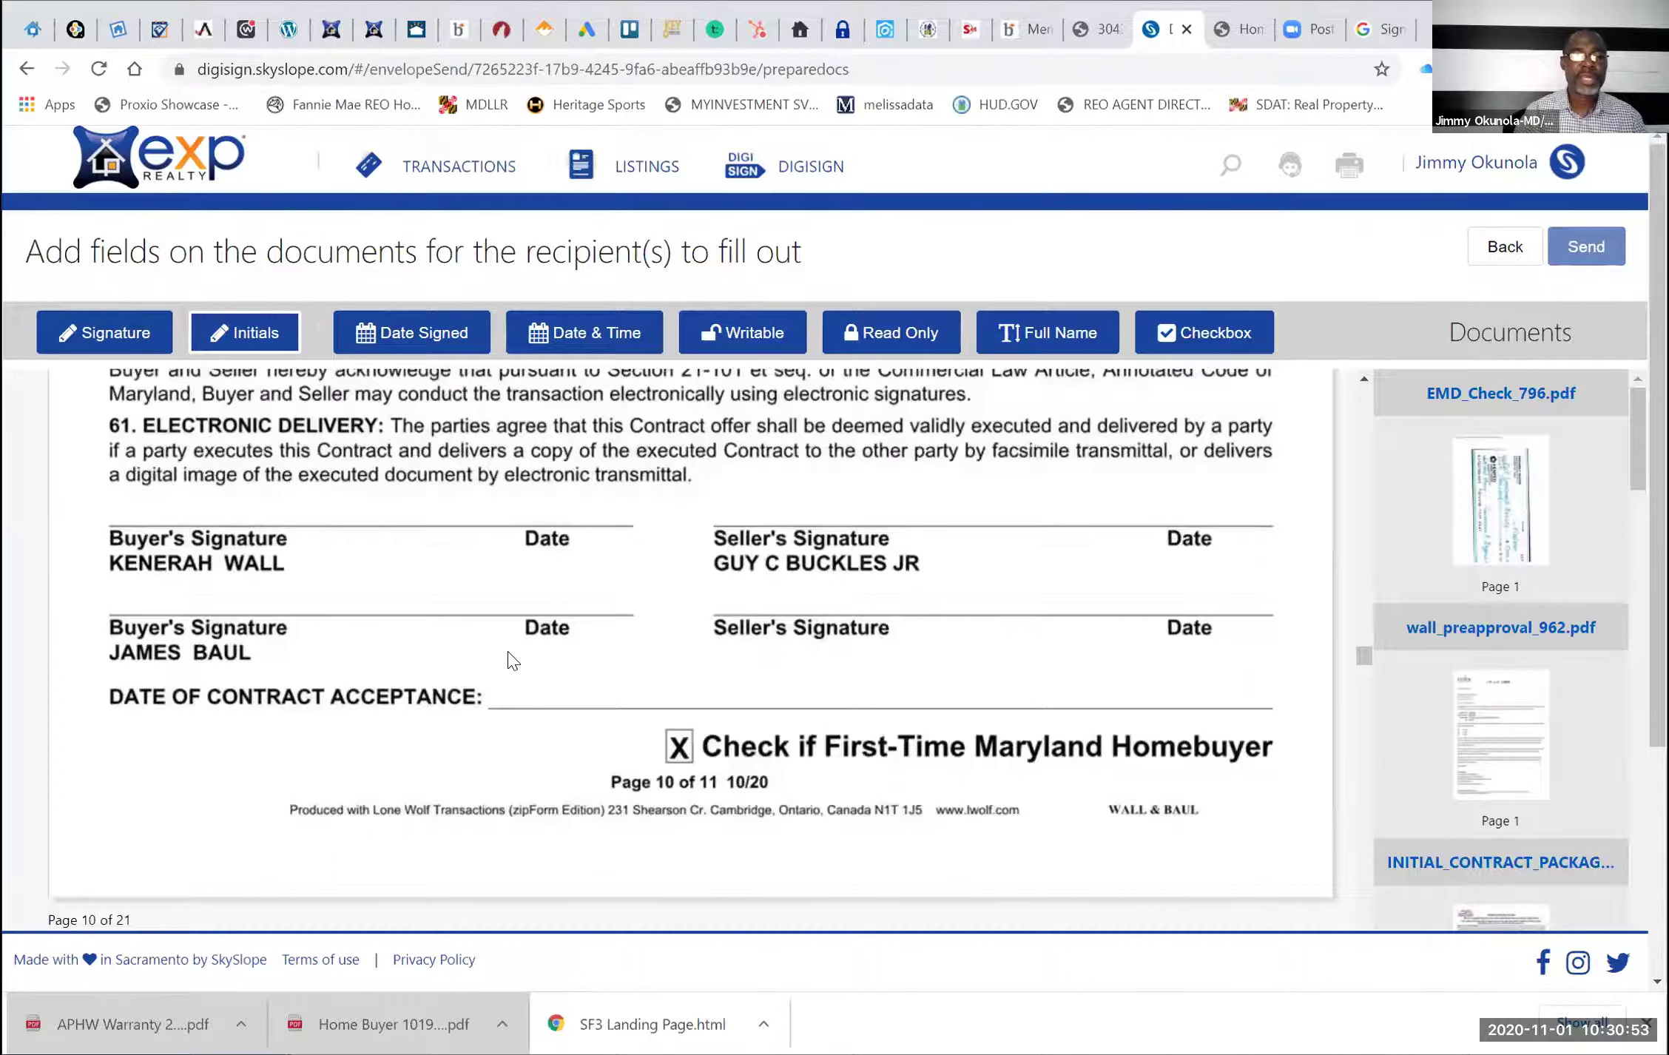
{"action": "scroll", "coordinate": [509, 661], "scroll_direction": "up", "scroll_amount": 2}
{"action": "scroll", "coordinate": [509, 660], "scroll_direction": "down", "scroll_amount": 1}
{"action": "scroll", "coordinate": [509, 660], "scroll_direction": "down", "scroll_amount": 3}
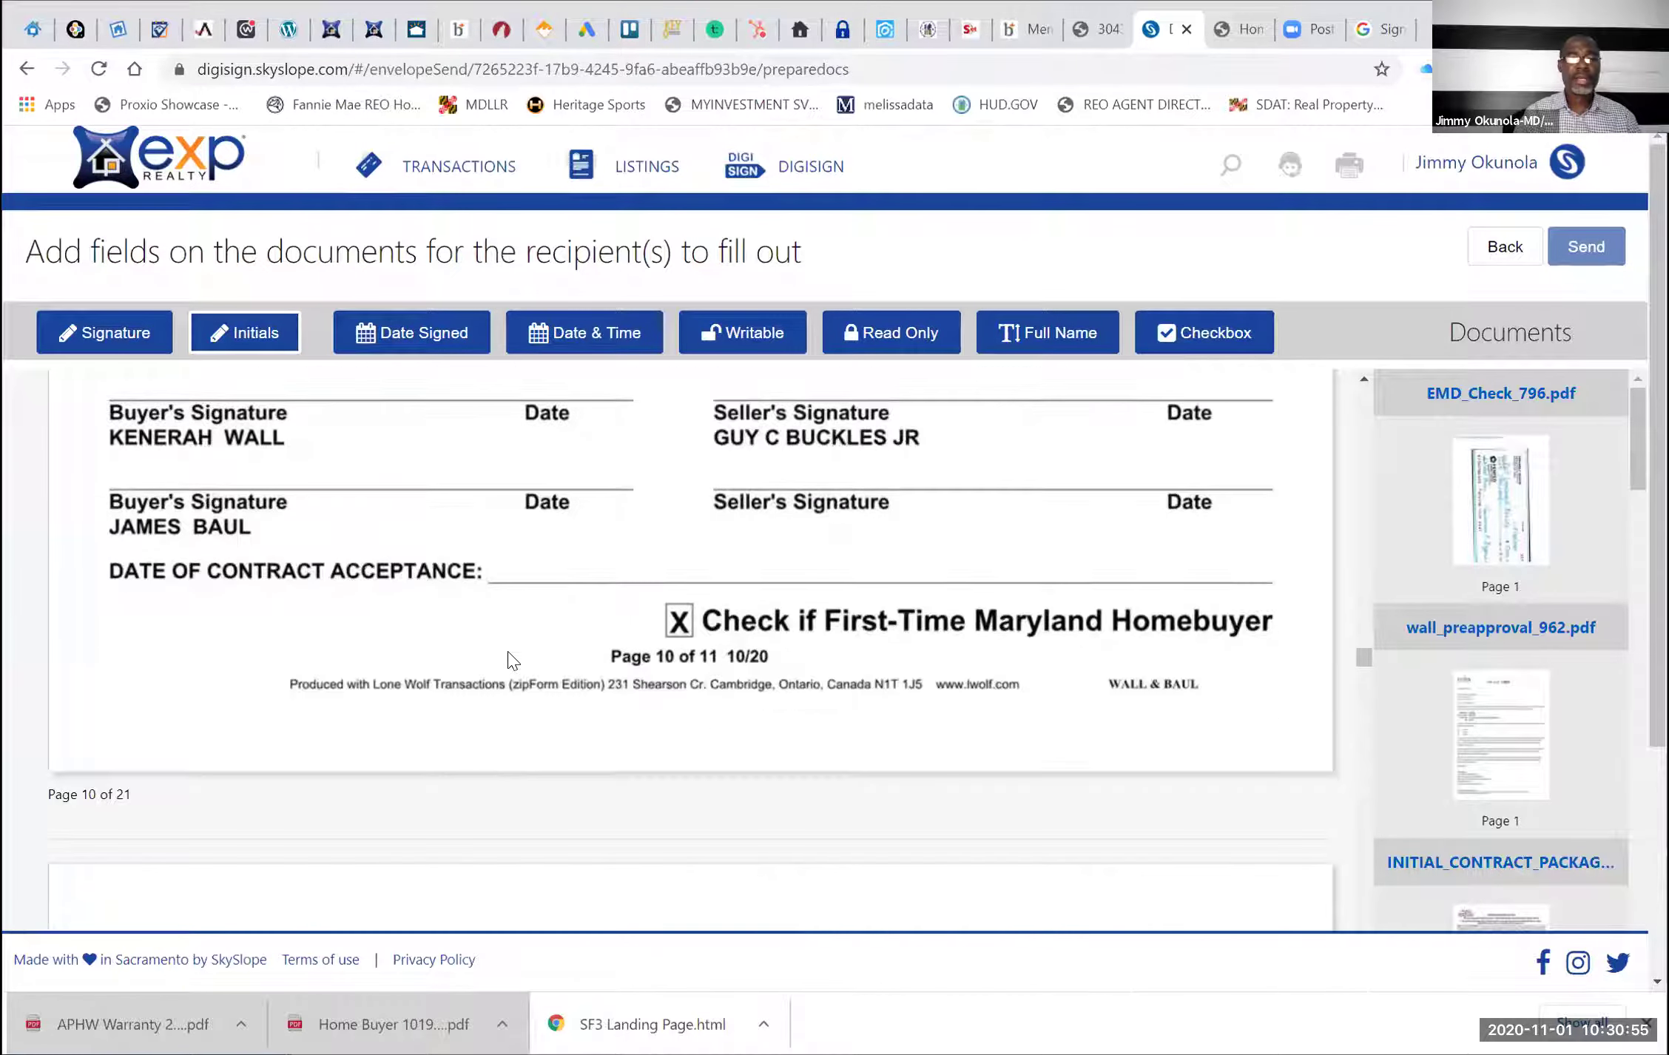
{"action": "scroll", "coordinate": [509, 660], "scroll_direction": "down", "scroll_amount": 5}
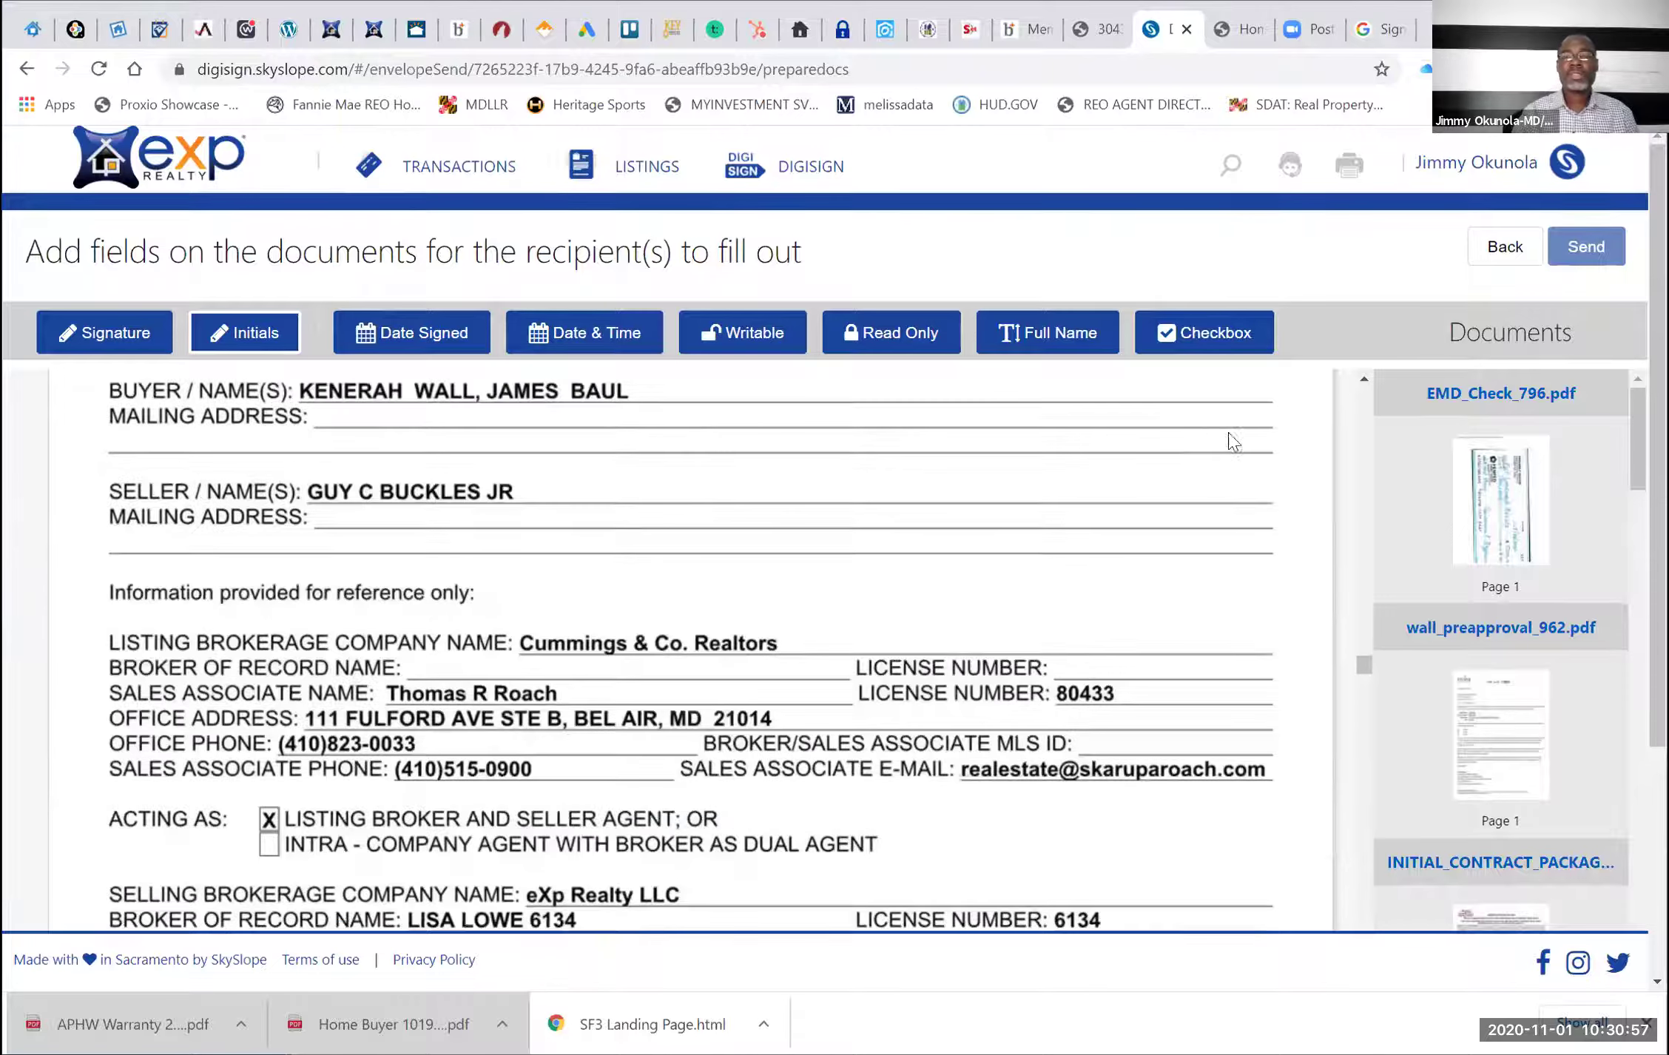
Pick the Signature field type and settle the view on the Contact Information page
{"action": "left_click", "coordinate": [111, 329]}
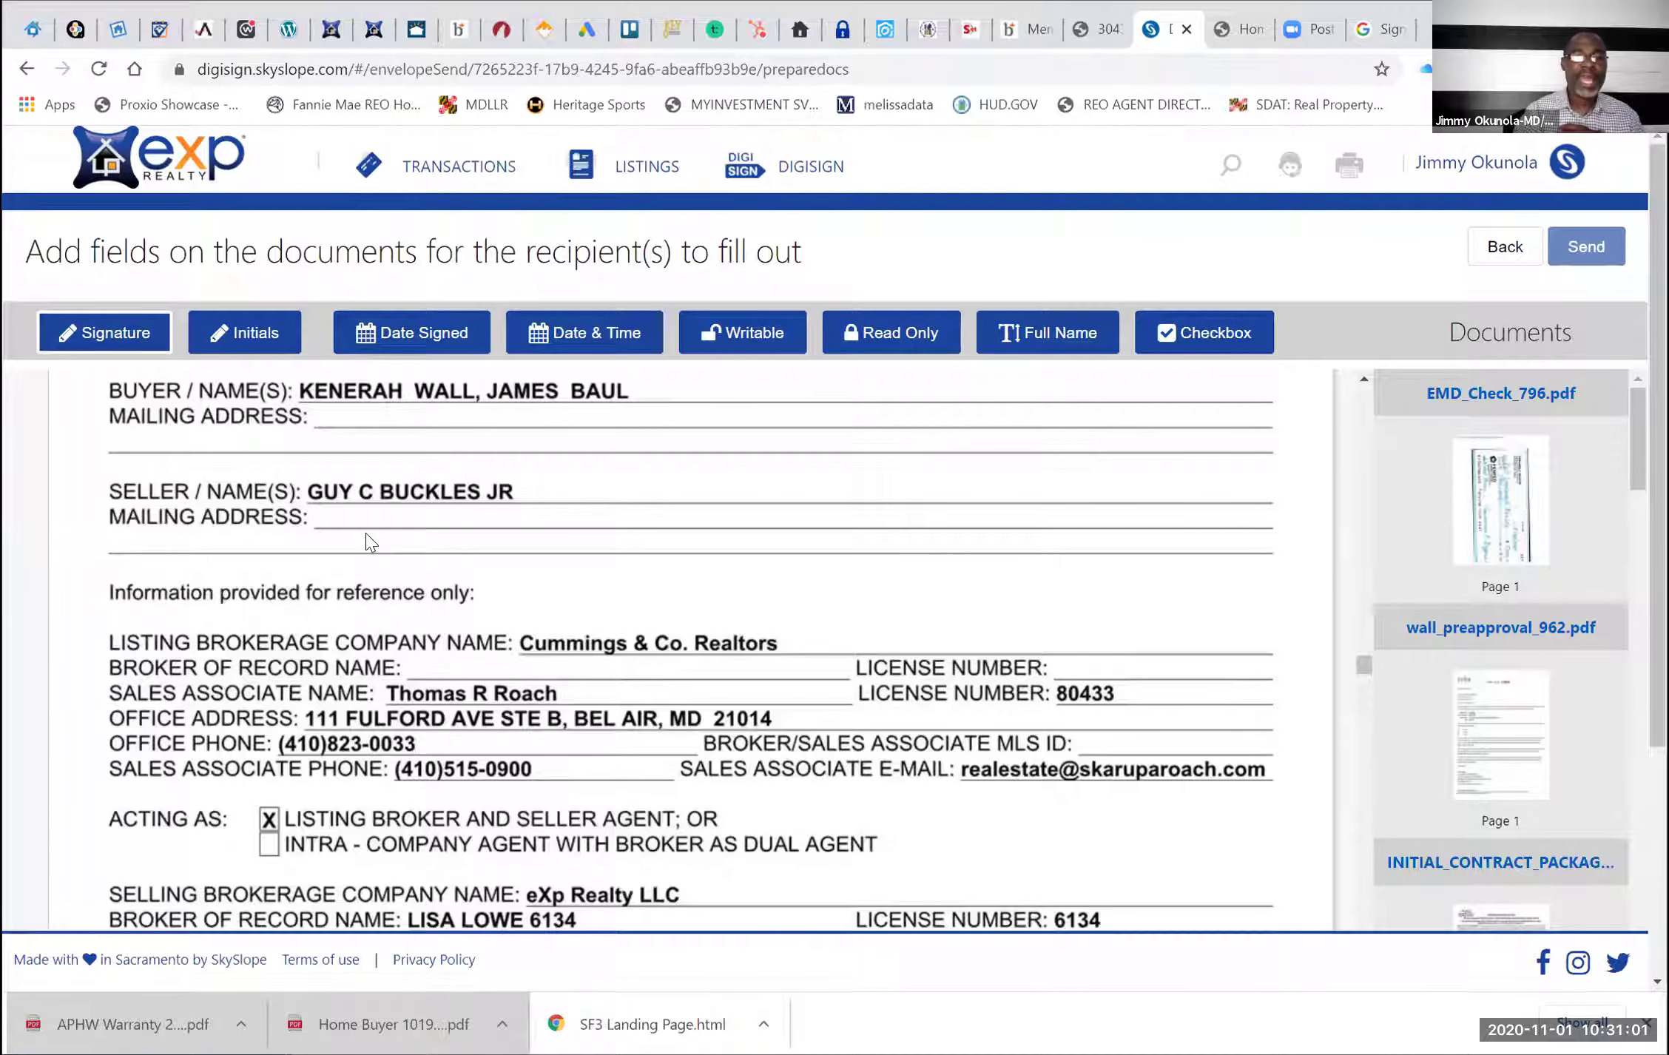
{"action": "scroll", "coordinate": [480, 560], "scroll_direction": "up", "scroll_amount": 1}
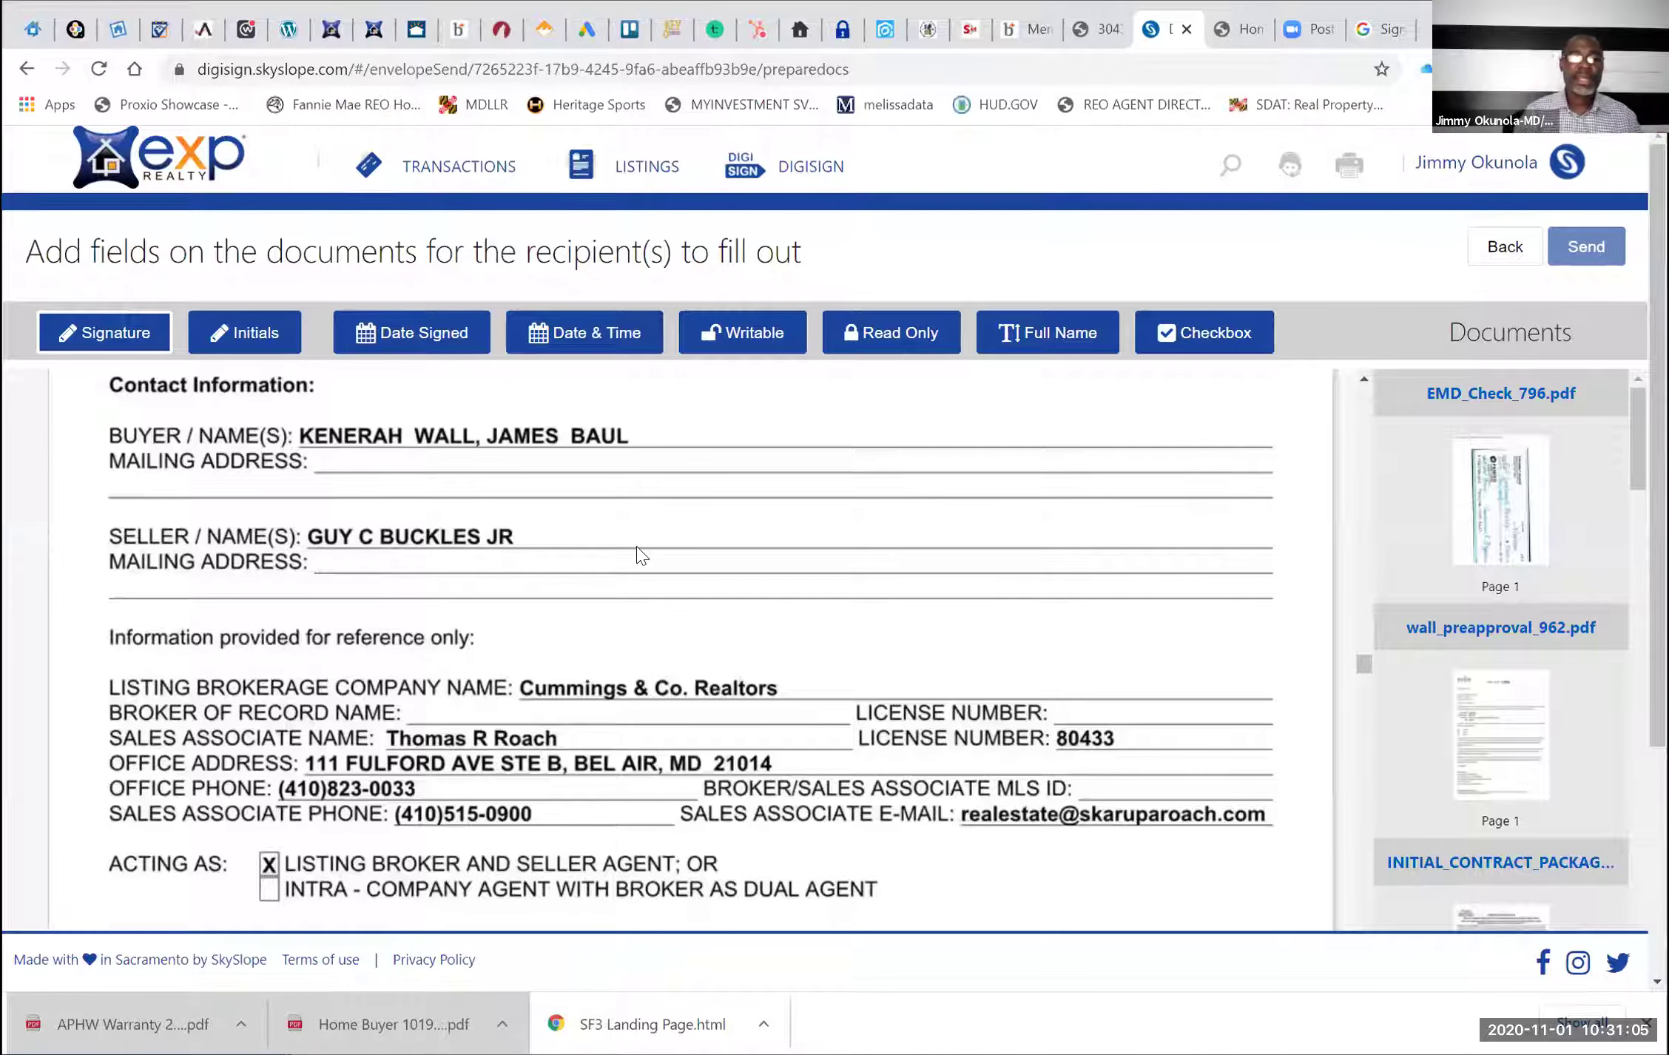
{"action": "scroll", "coordinate": [640, 556], "scroll_direction": "down", "scroll_amount": 3}
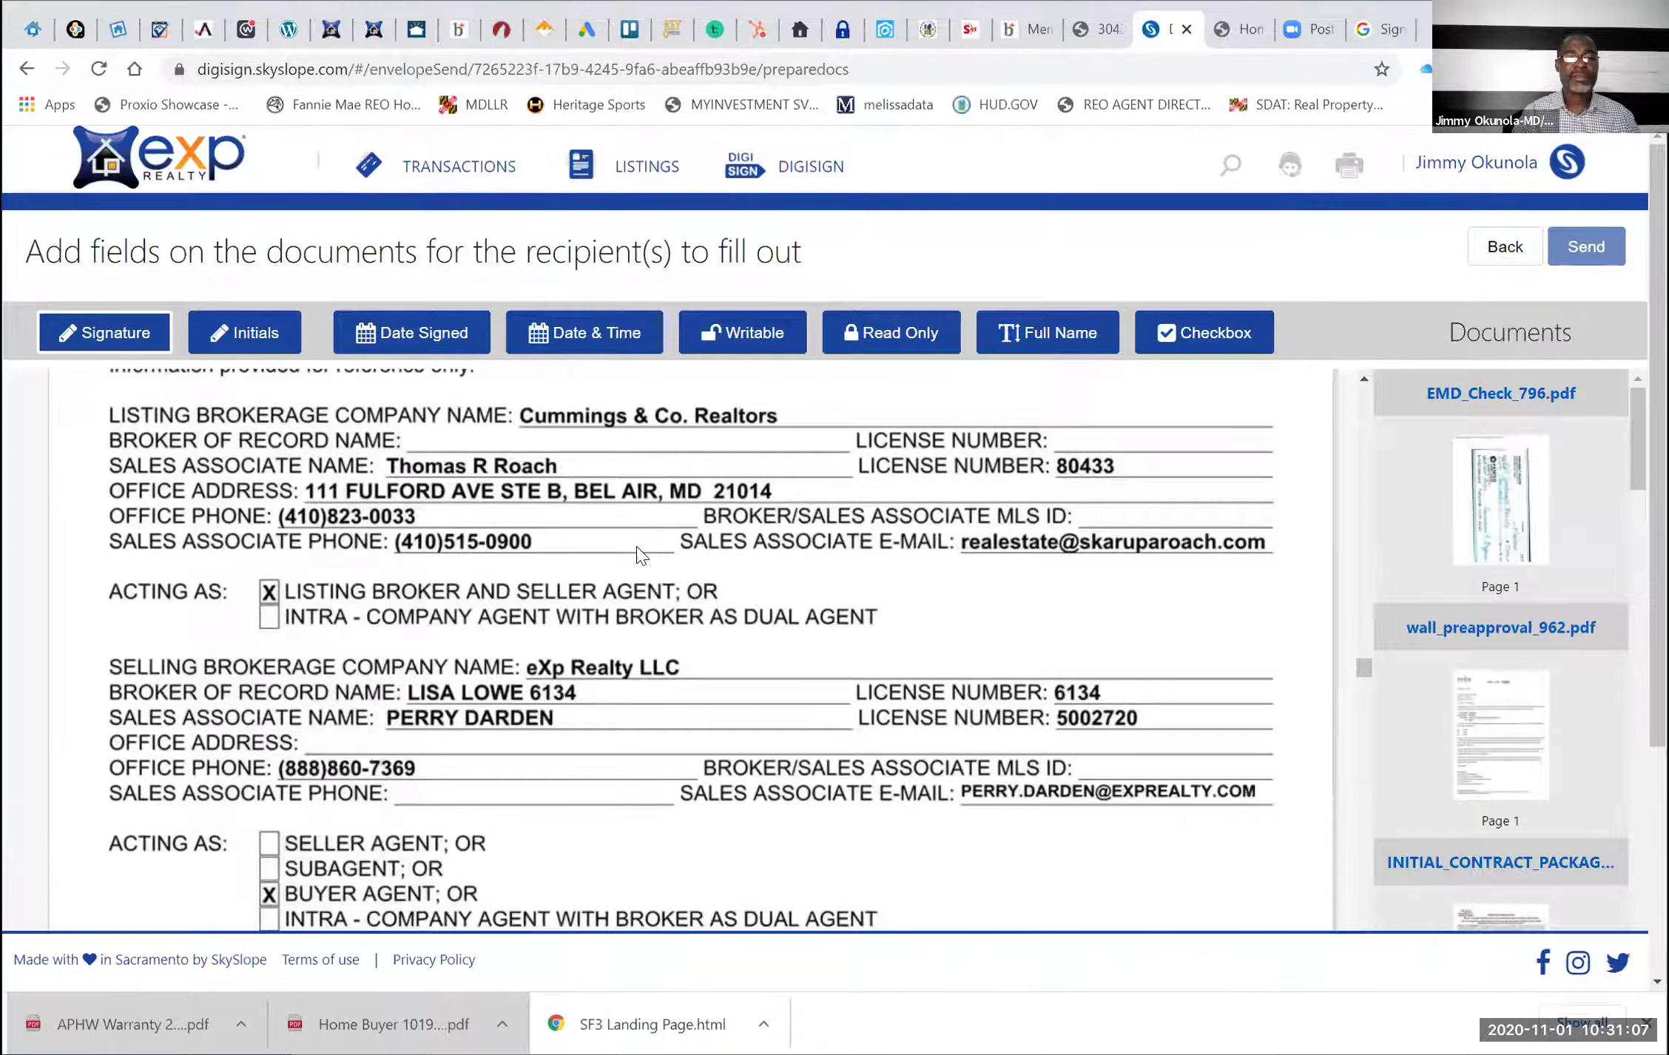
{"action": "scroll", "coordinate": [640, 556], "scroll_direction": "down", "scroll_amount": 2}
{"action": "scroll", "coordinate": [640, 556], "scroll_direction": "down", "scroll_amount": 3}
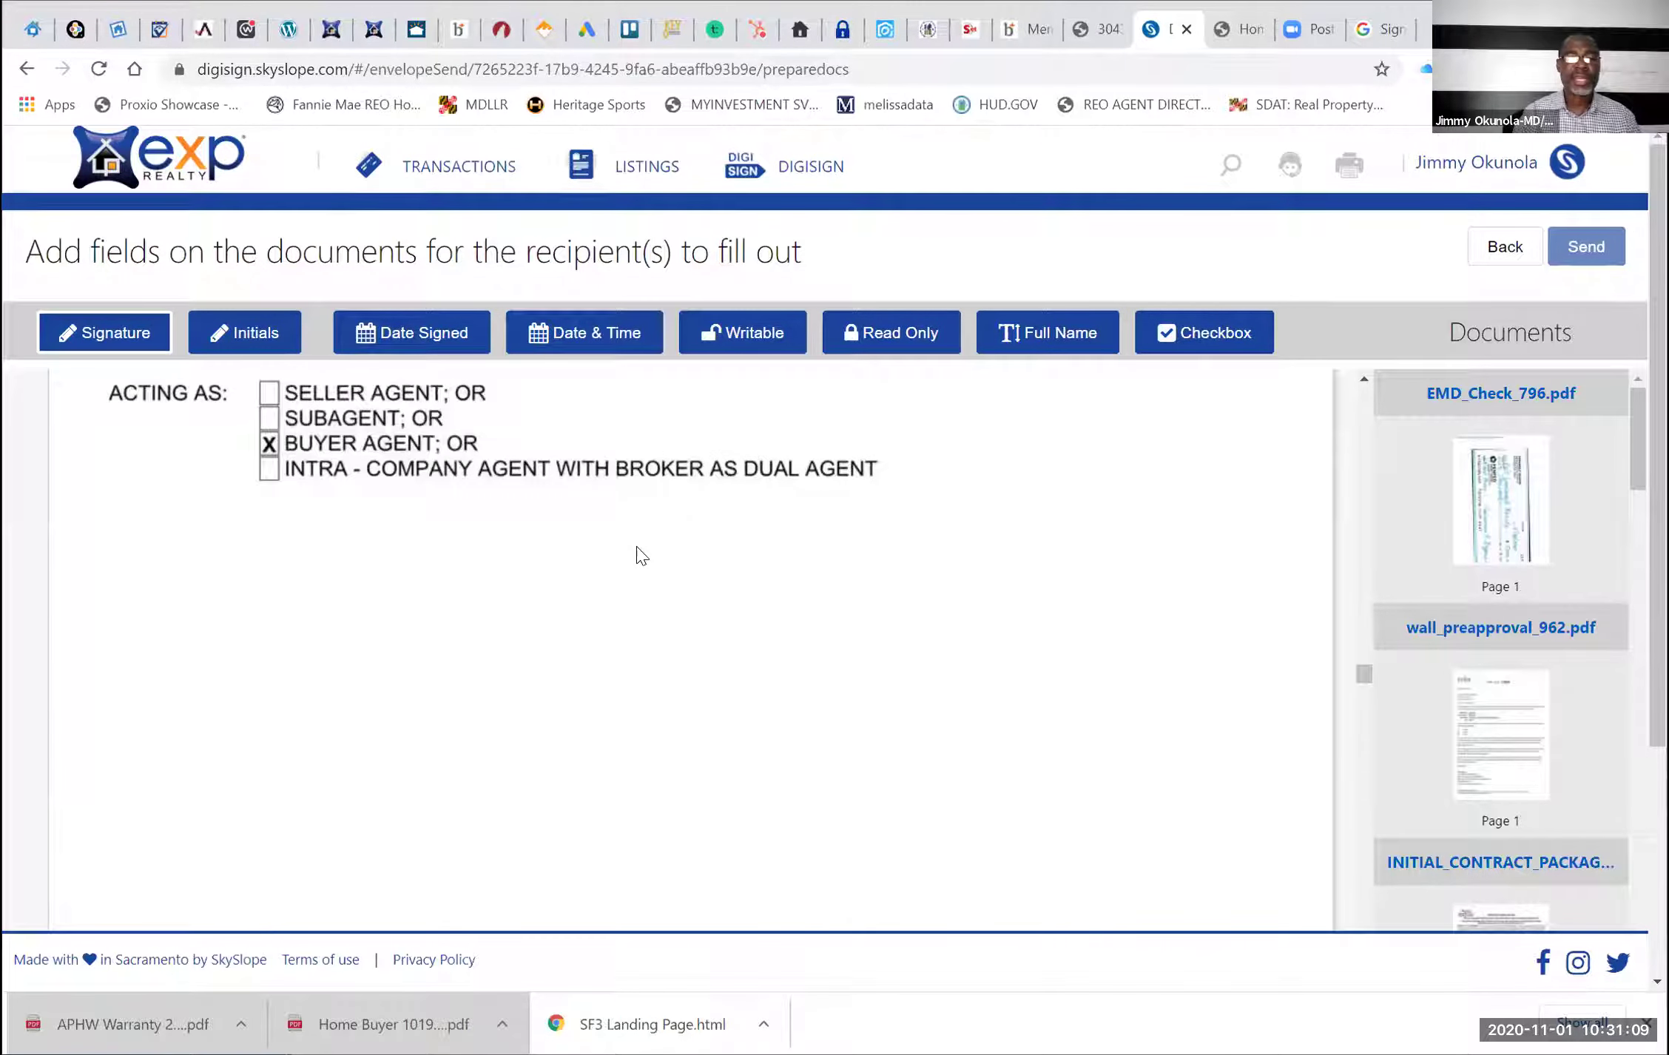
{"action": "scroll", "coordinate": [640, 556], "scroll_direction": "down", "scroll_amount": 3}
{"action": "scroll", "coordinate": [640, 556], "scroll_direction": "up", "scroll_amount": 15}
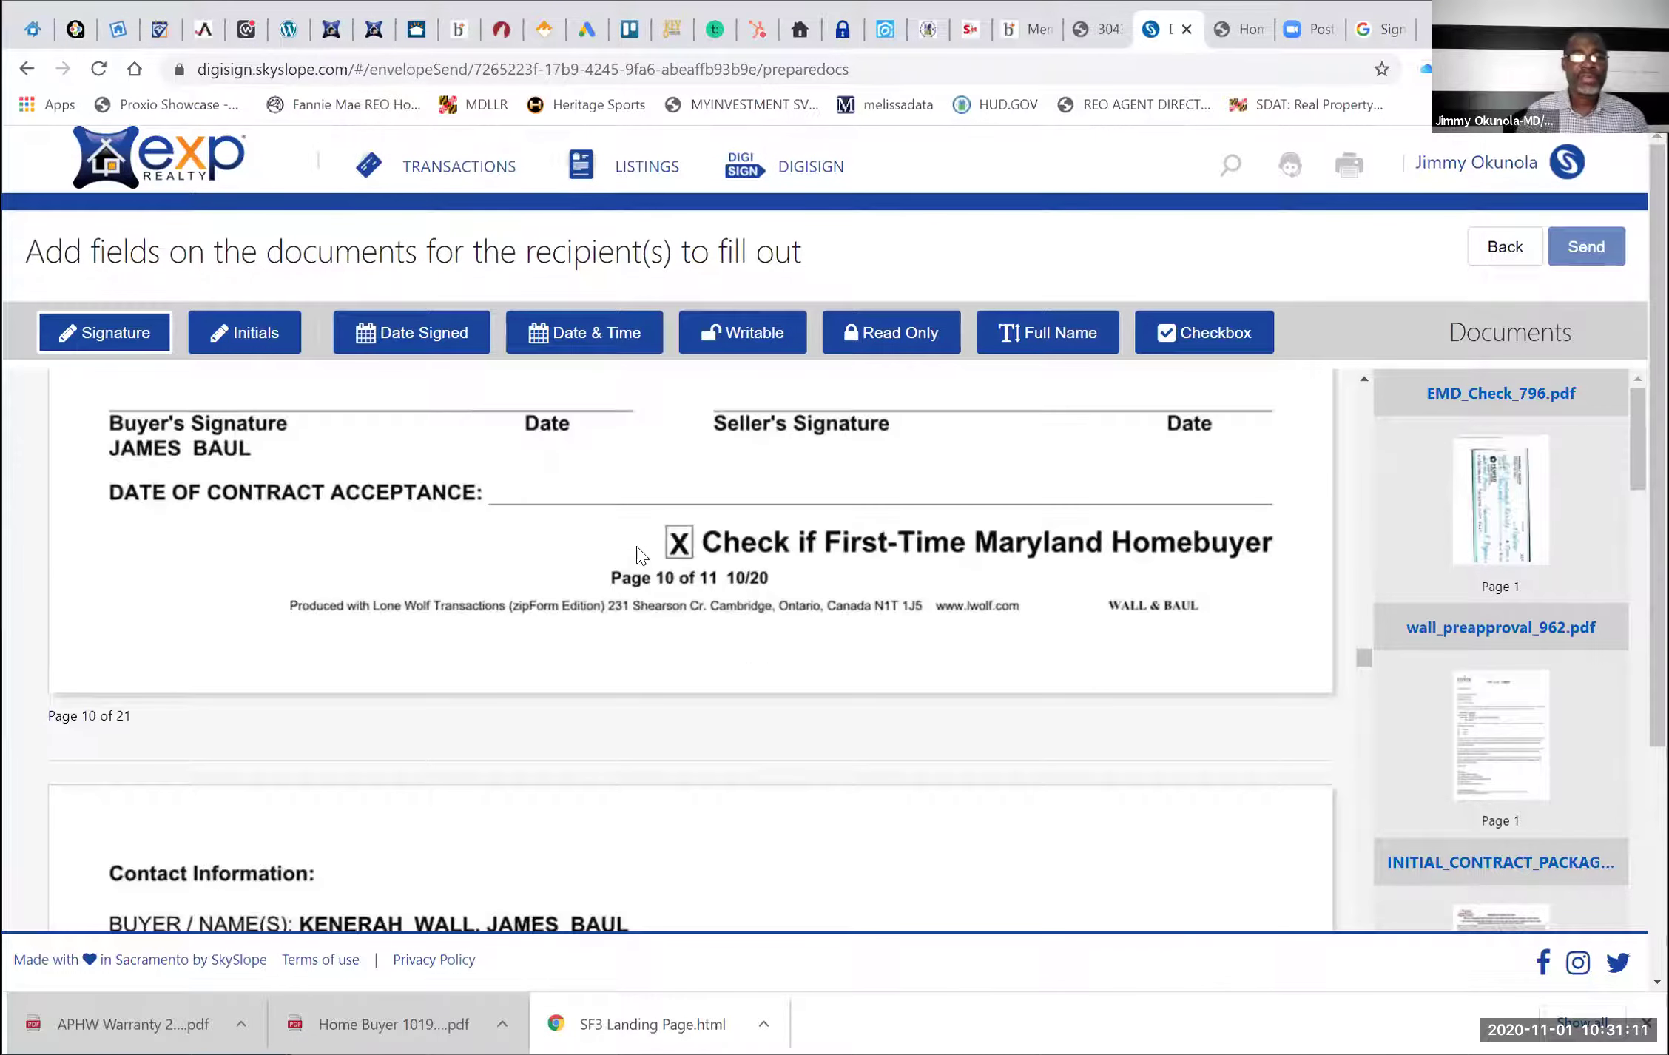
{"action": "scroll", "coordinate": [640, 556], "scroll_direction": "up", "scroll_amount": 3}
{"action": "scroll", "coordinate": [641, 556], "scroll_direction": "down", "scroll_amount": 5}
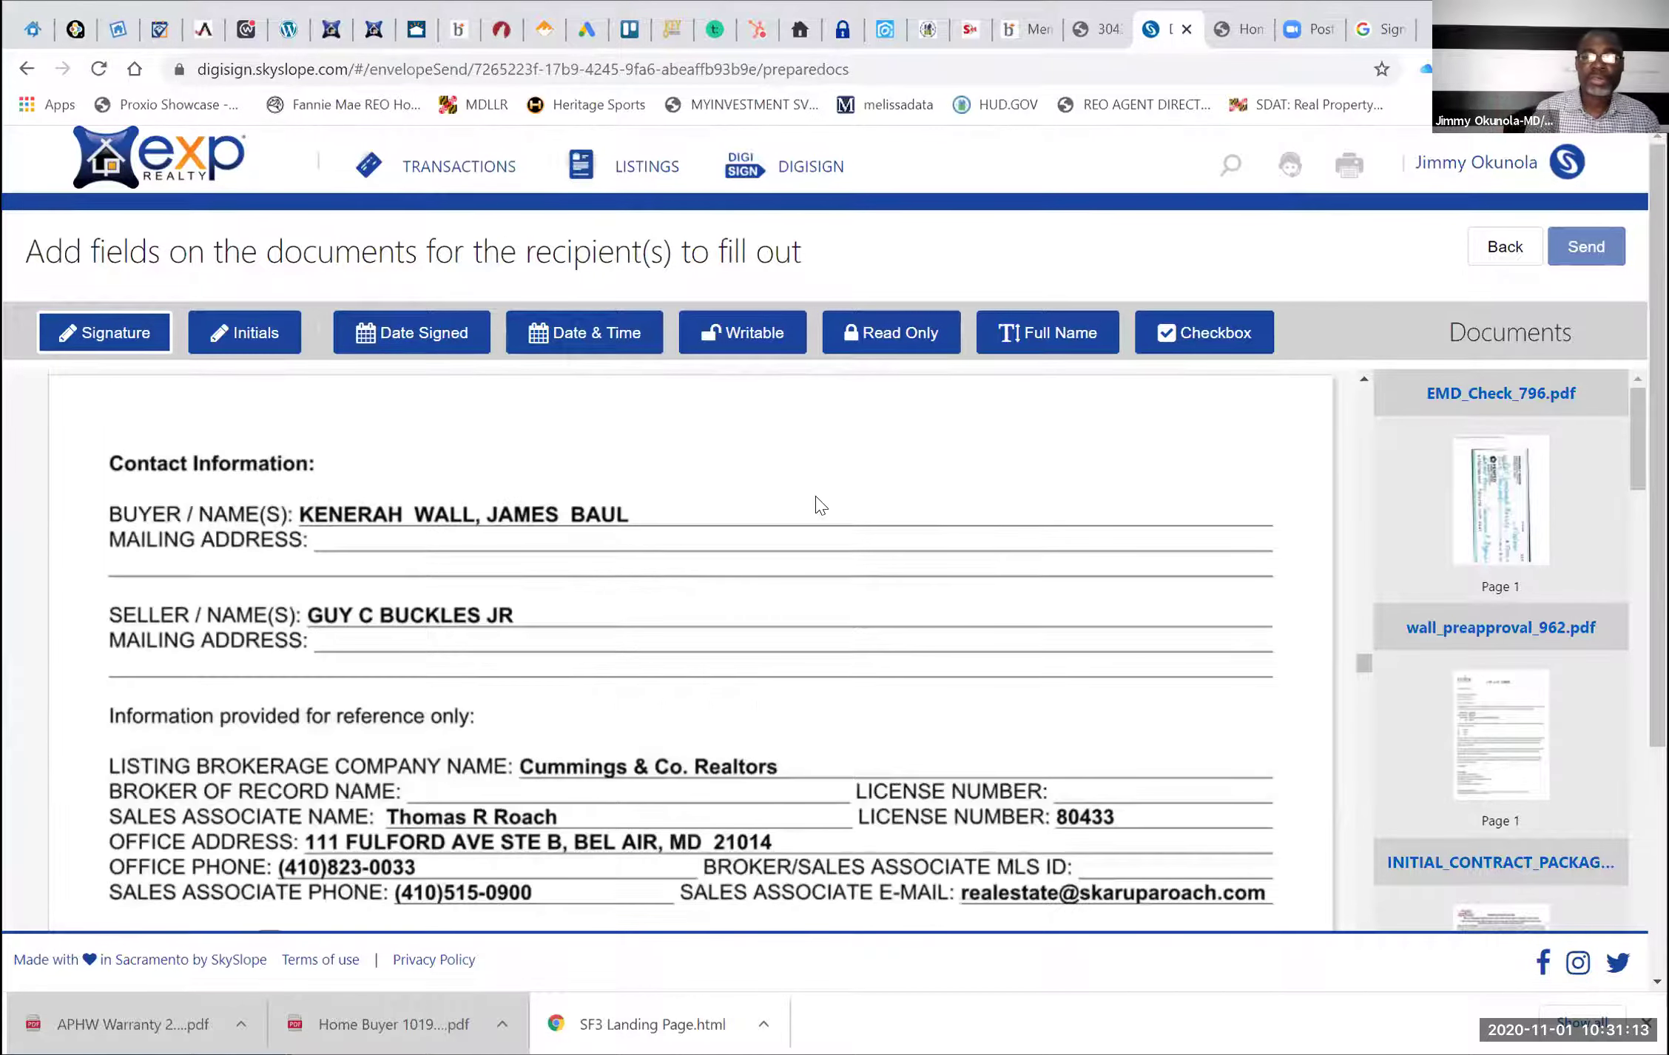
Drop a signature field beside the seller's mailing address on the Contact Information page
{"action": "left_click", "coordinate": [645, 588]}
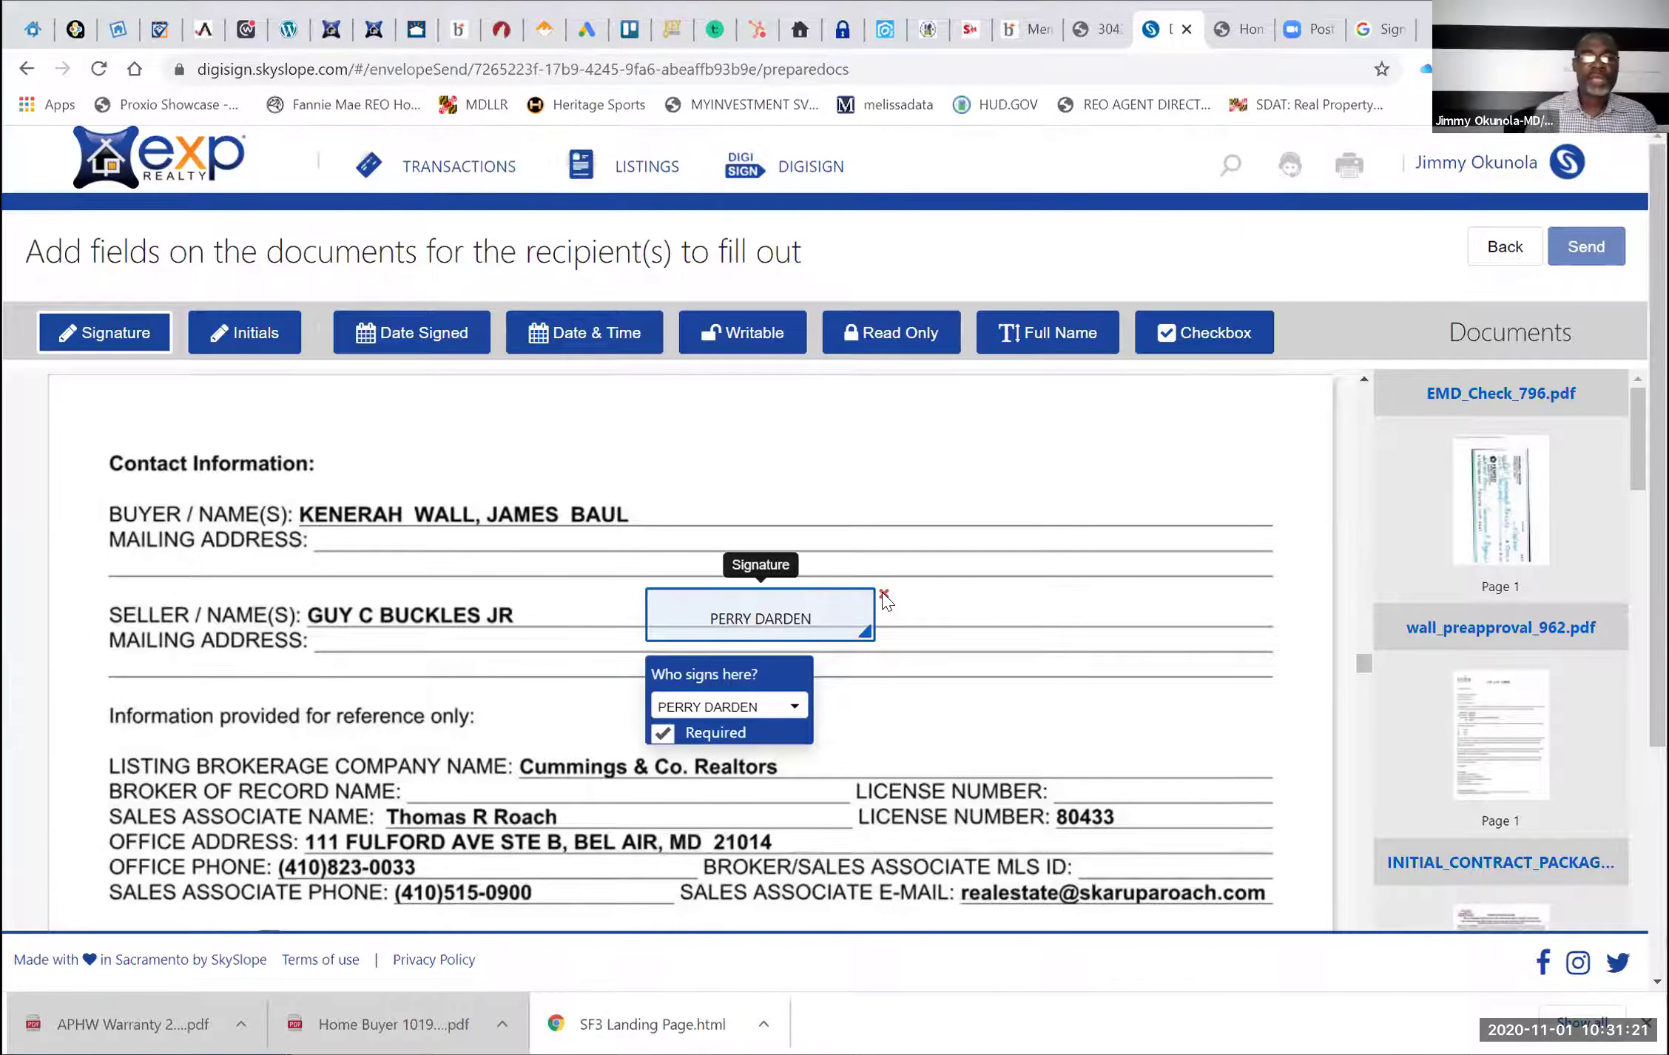
{"action": "scroll", "coordinate": [885, 596], "scroll_direction": "down", "scroll_amount": 5}
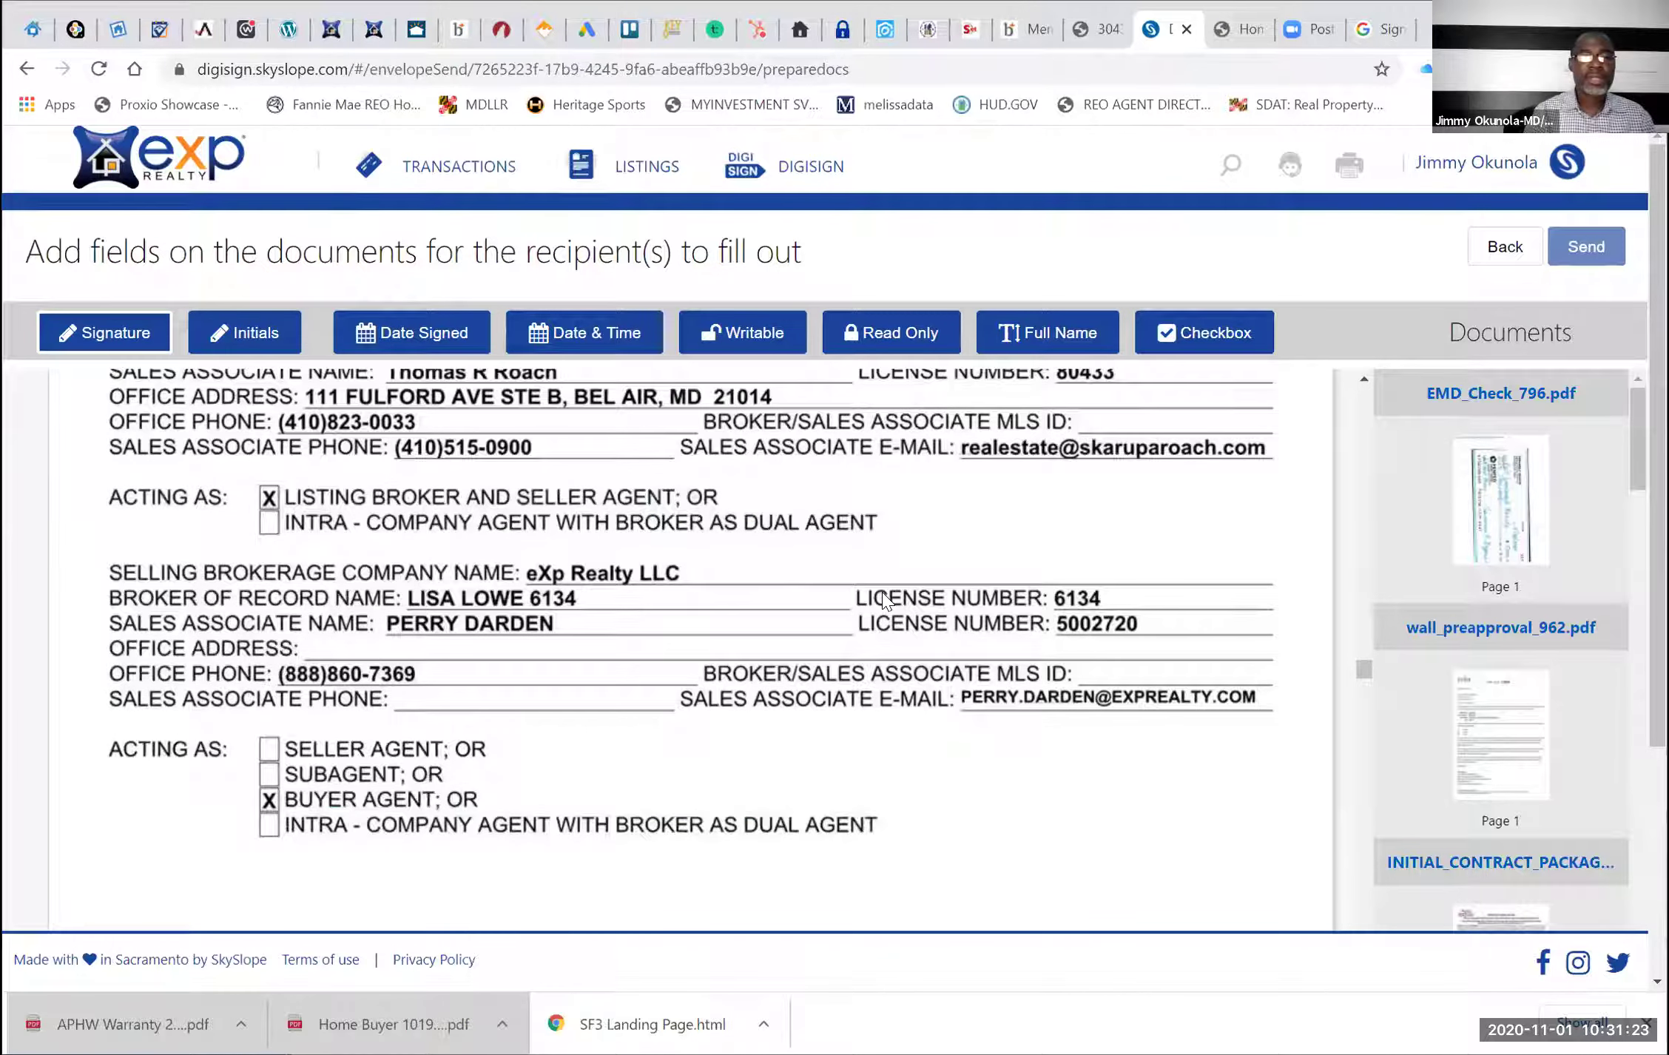
{"action": "scroll", "coordinate": [884, 599], "scroll_direction": "down", "scroll_amount": 4}
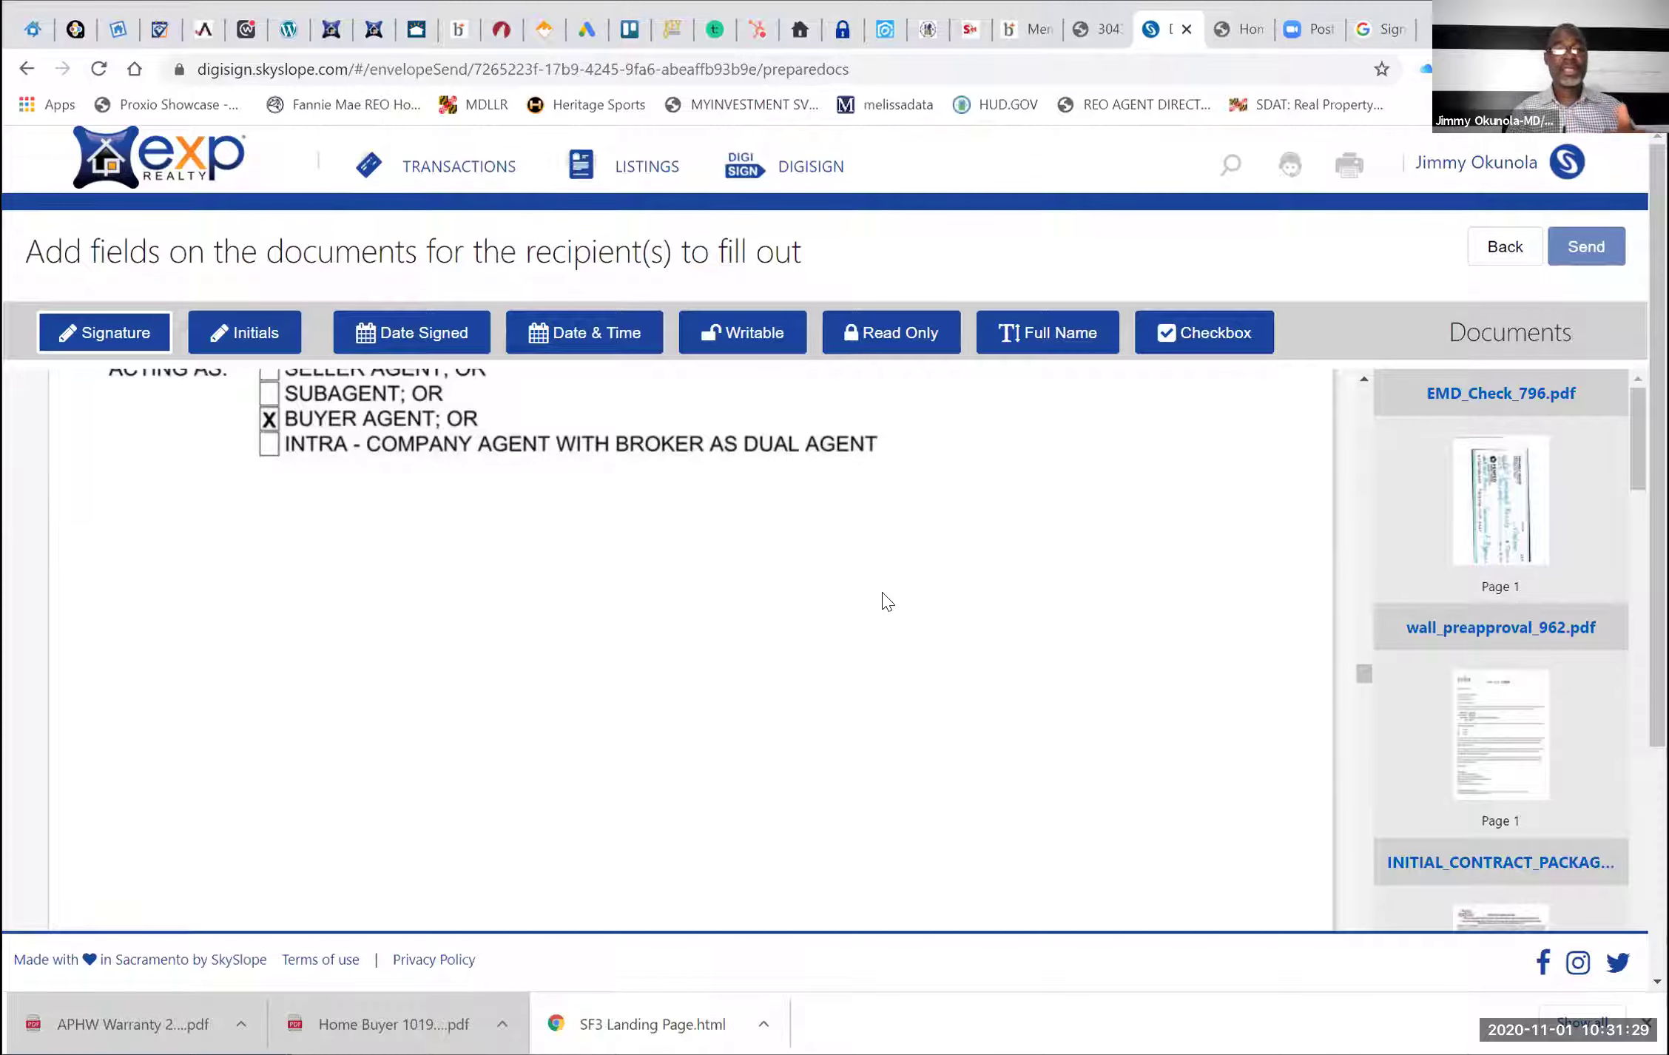
{"action": "scroll", "coordinate": [886, 601], "scroll_direction": "down", "scroll_amount": 8}
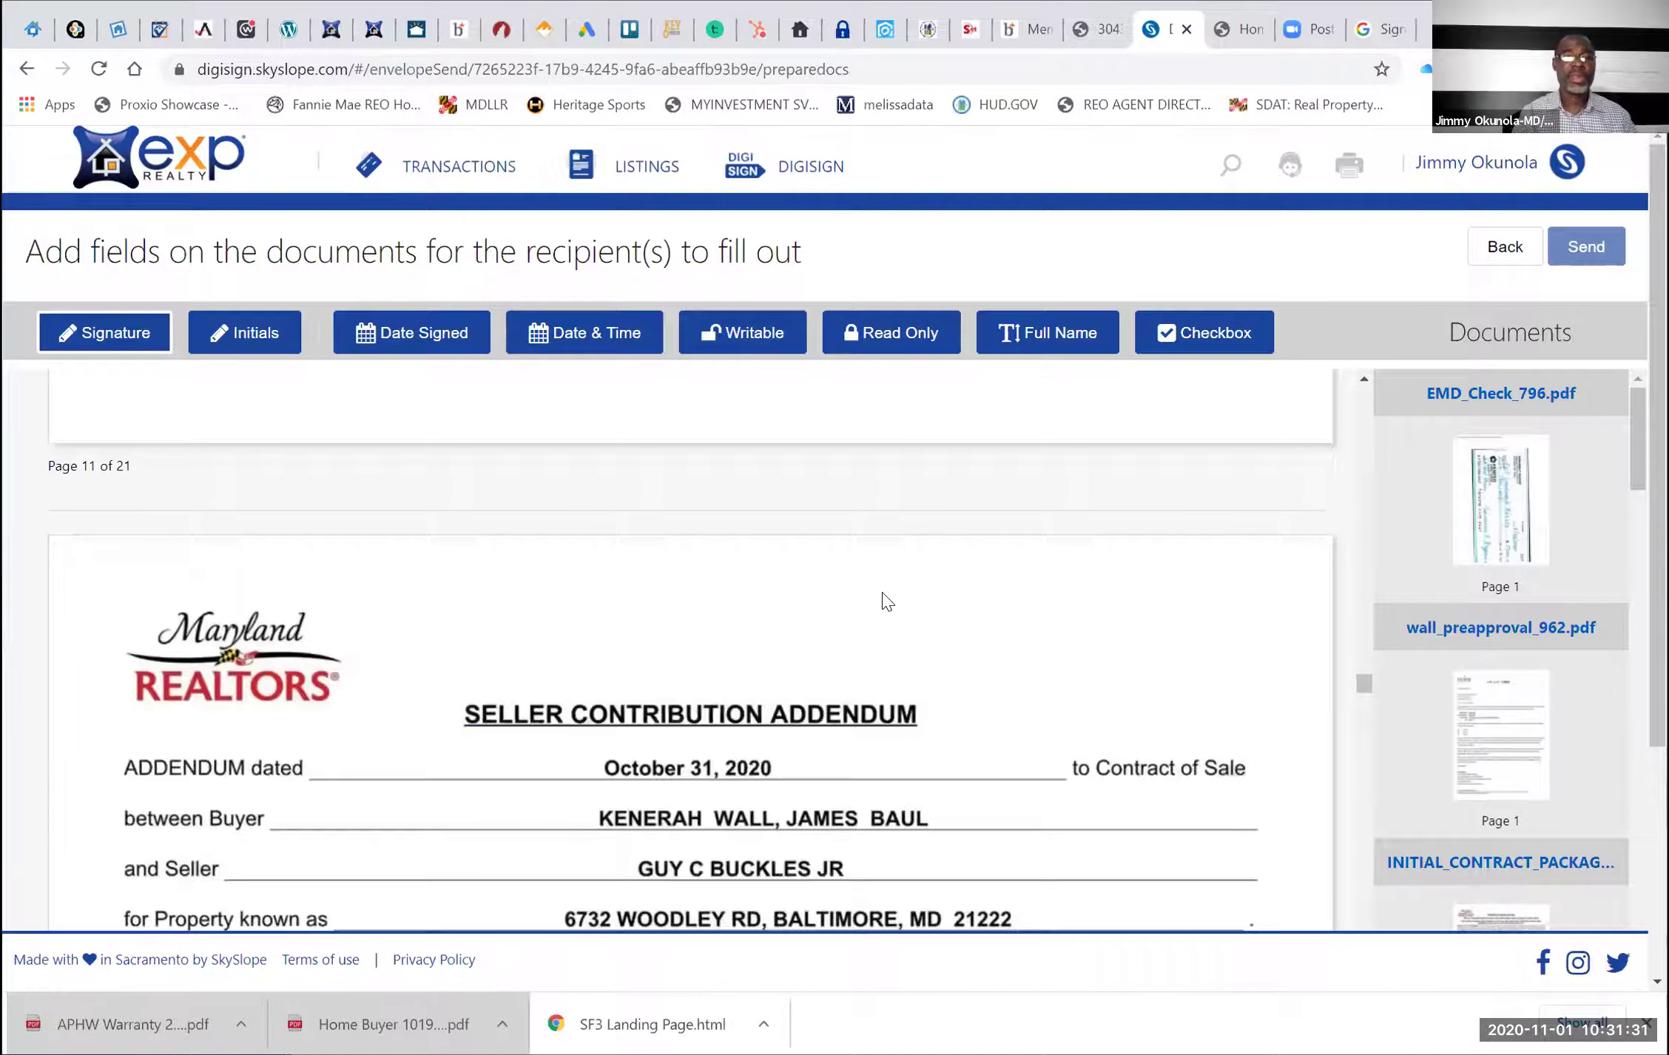
Scroll down to item 2A of the Property Inspections Addendum
{"action": "scroll", "coordinate": [886, 600], "scroll_direction": "down", "scroll_amount": 6}
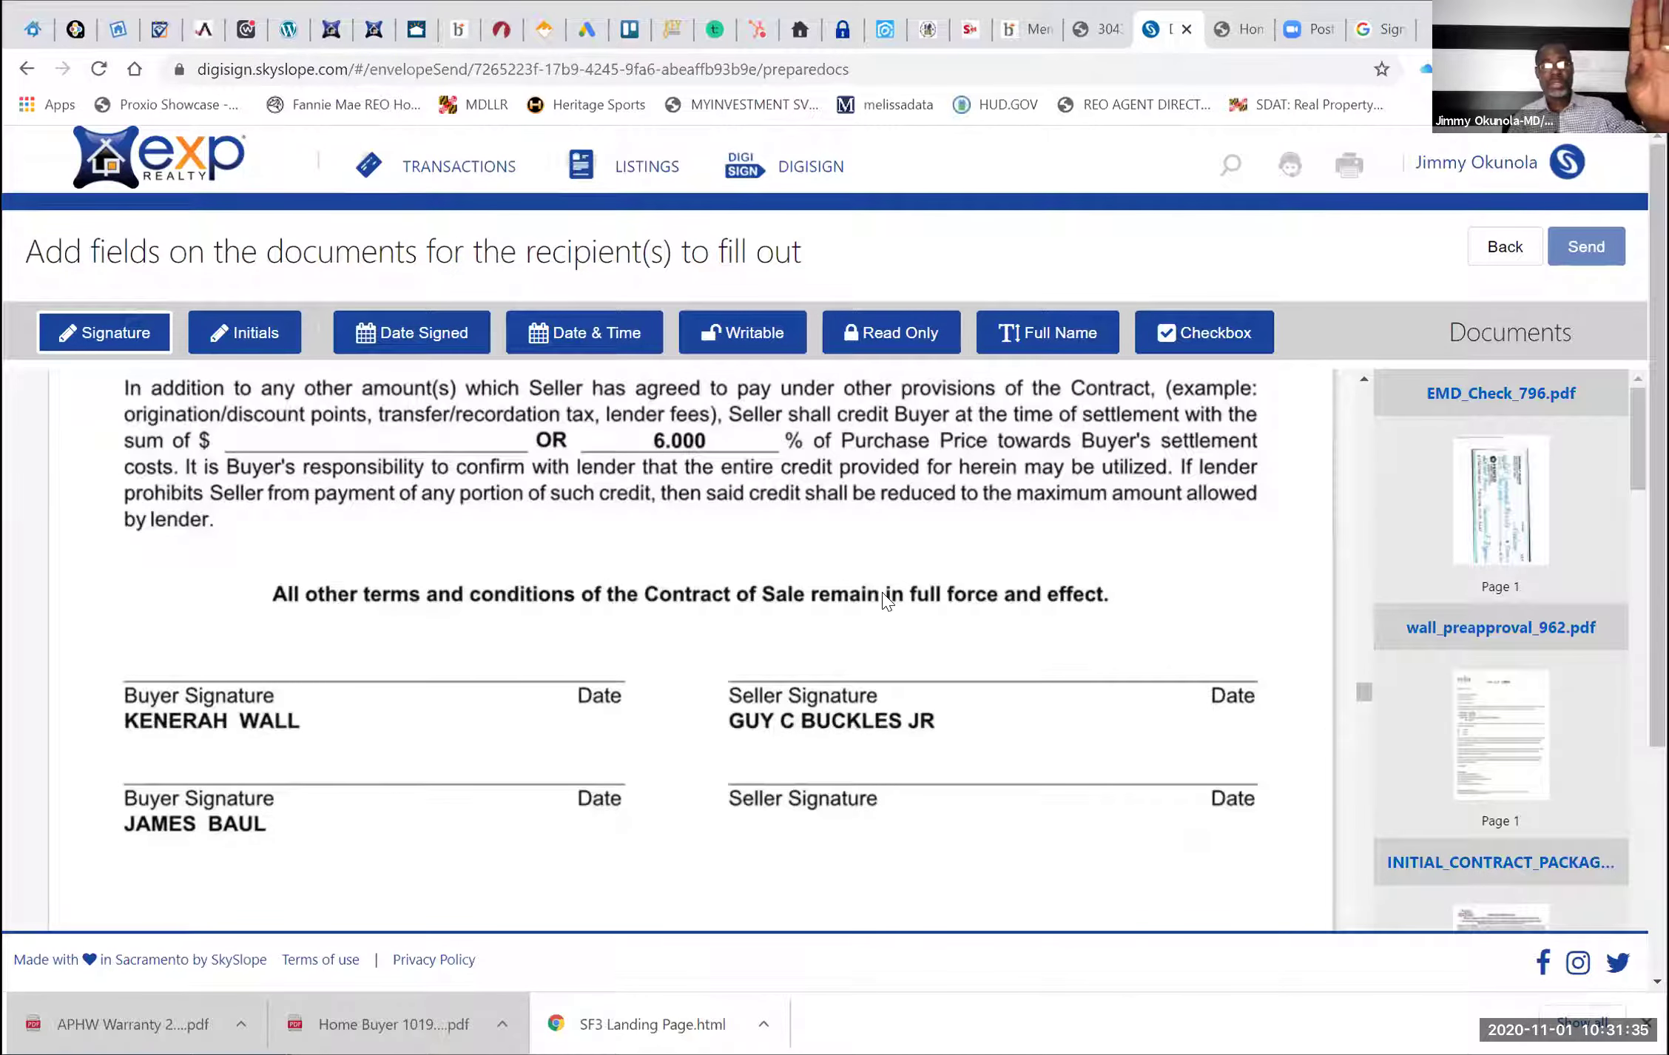
{"action": "scroll", "coordinate": [886, 601], "scroll_direction": "down", "scroll_amount": 1}
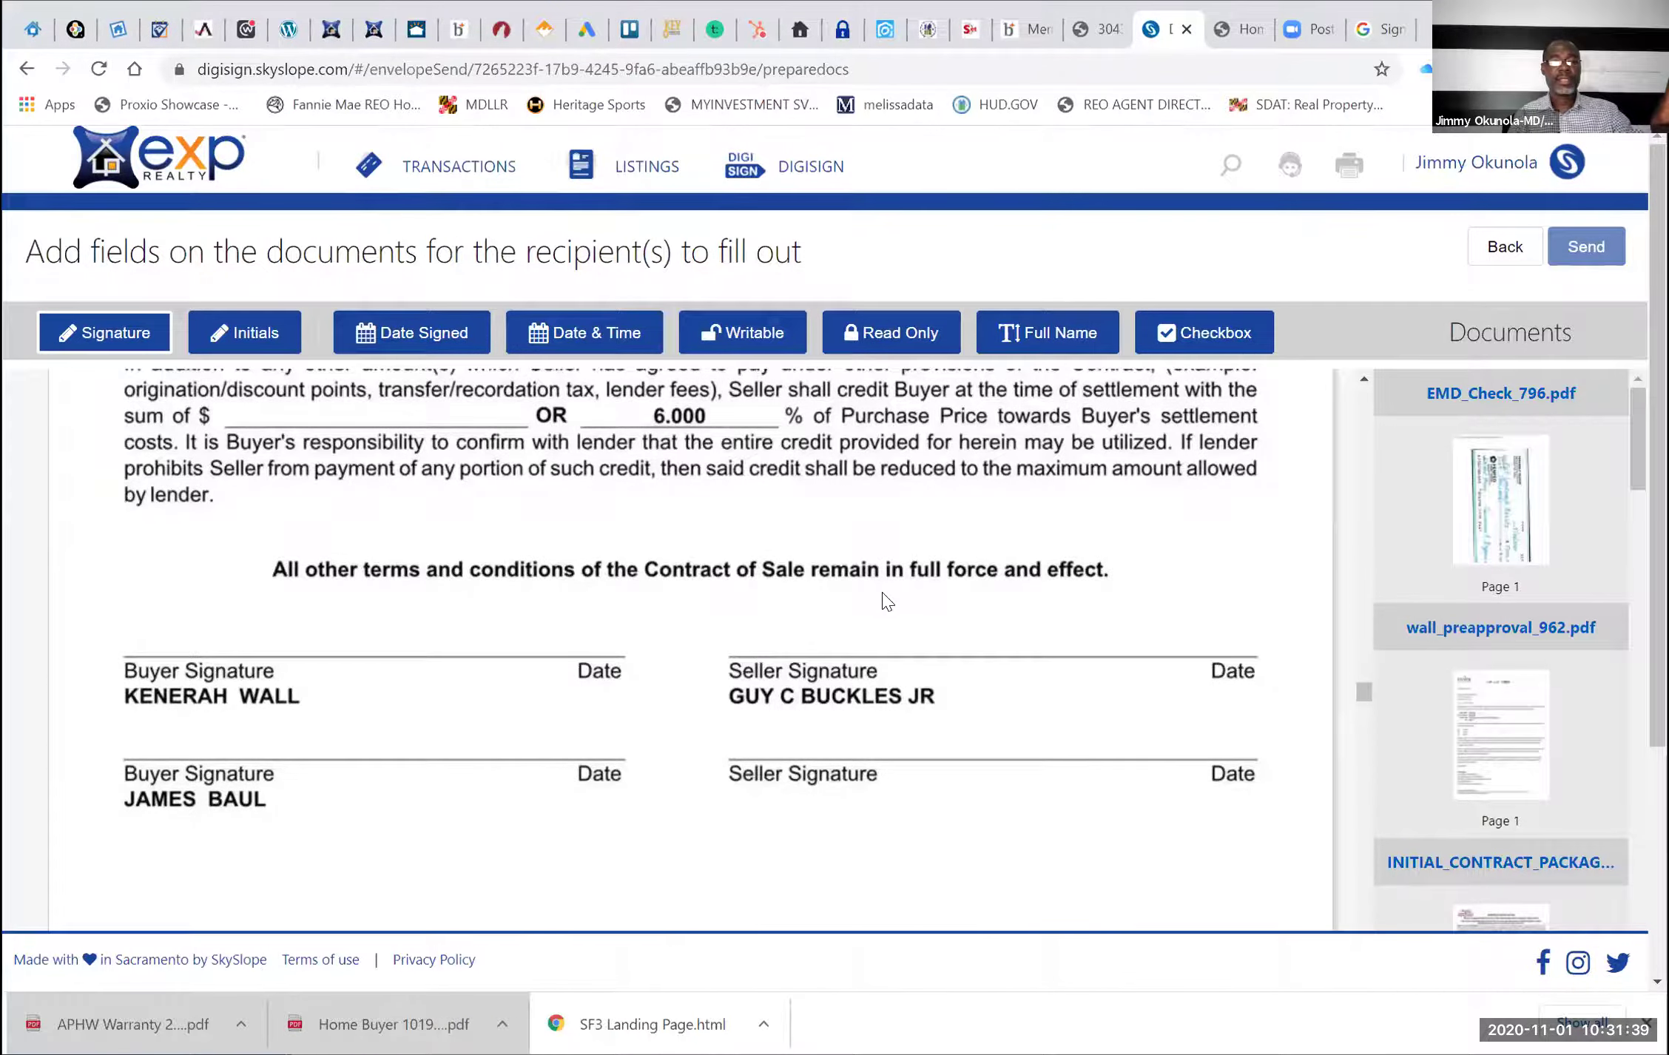
{"action": "scroll", "coordinate": [886, 601], "scroll_direction": "down", "scroll_amount": 5}
{"action": "scroll", "coordinate": [886, 601], "scroll_direction": "down", "scroll_amount": 5}
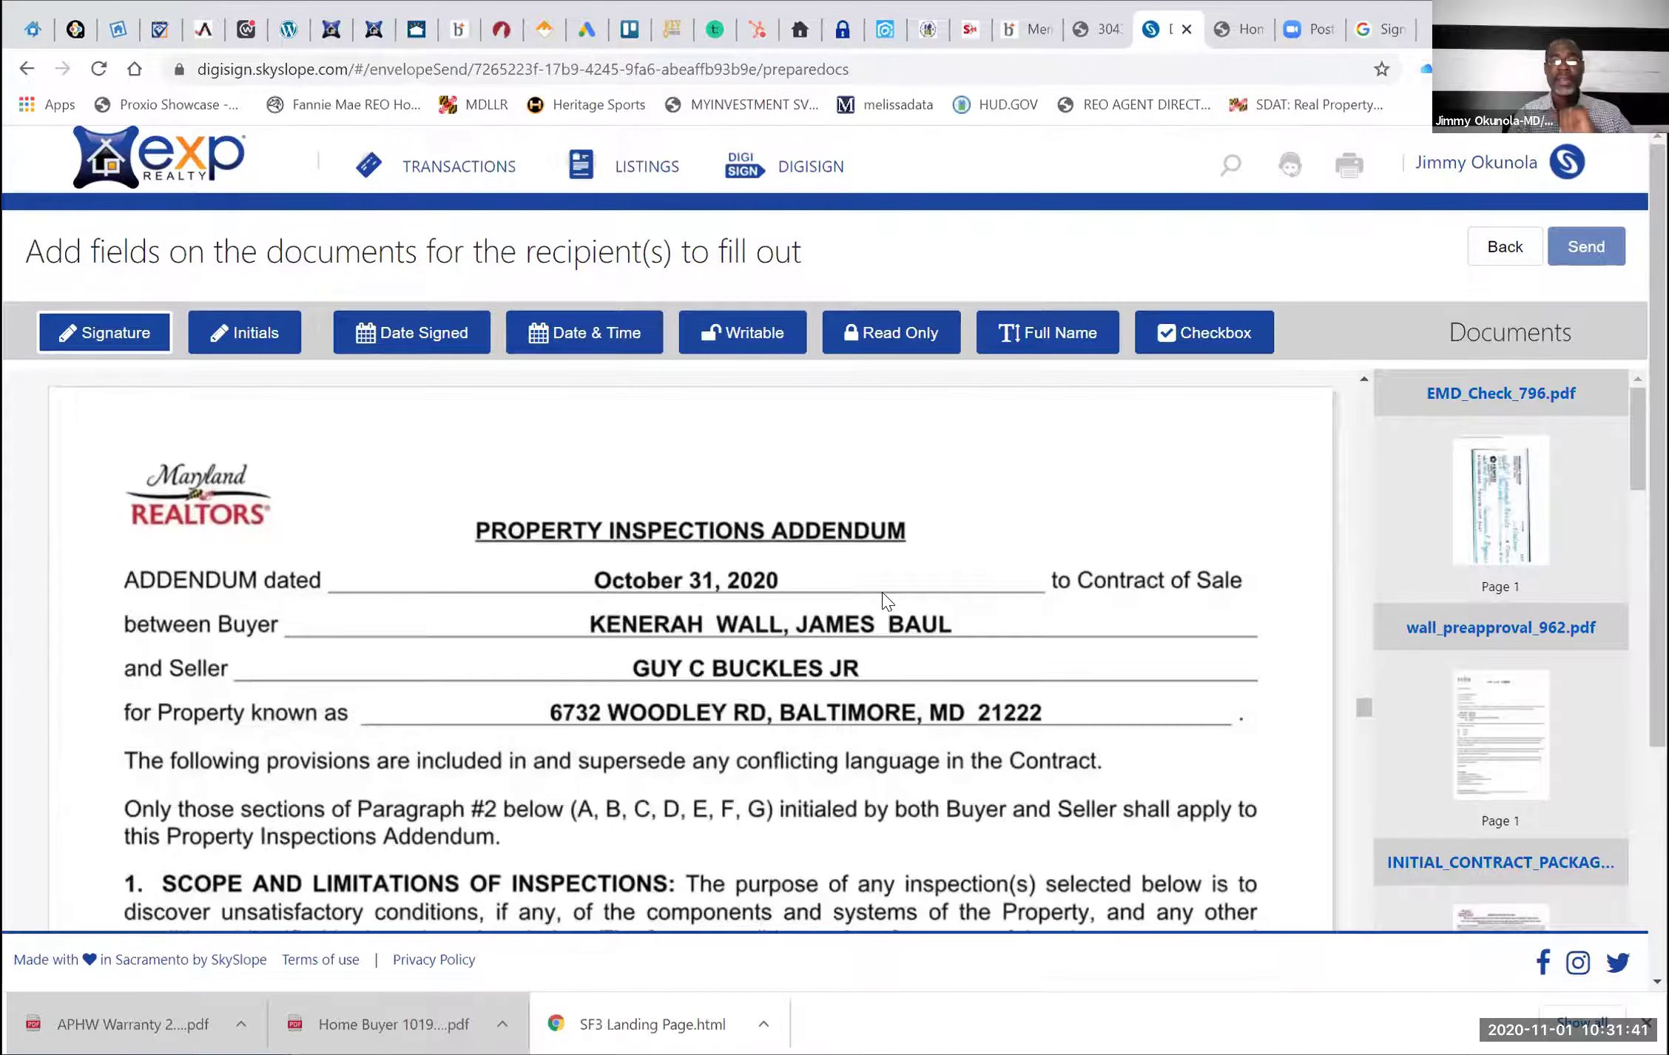
{"action": "scroll", "coordinate": [886, 601], "scroll_direction": "down", "scroll_amount": 8}
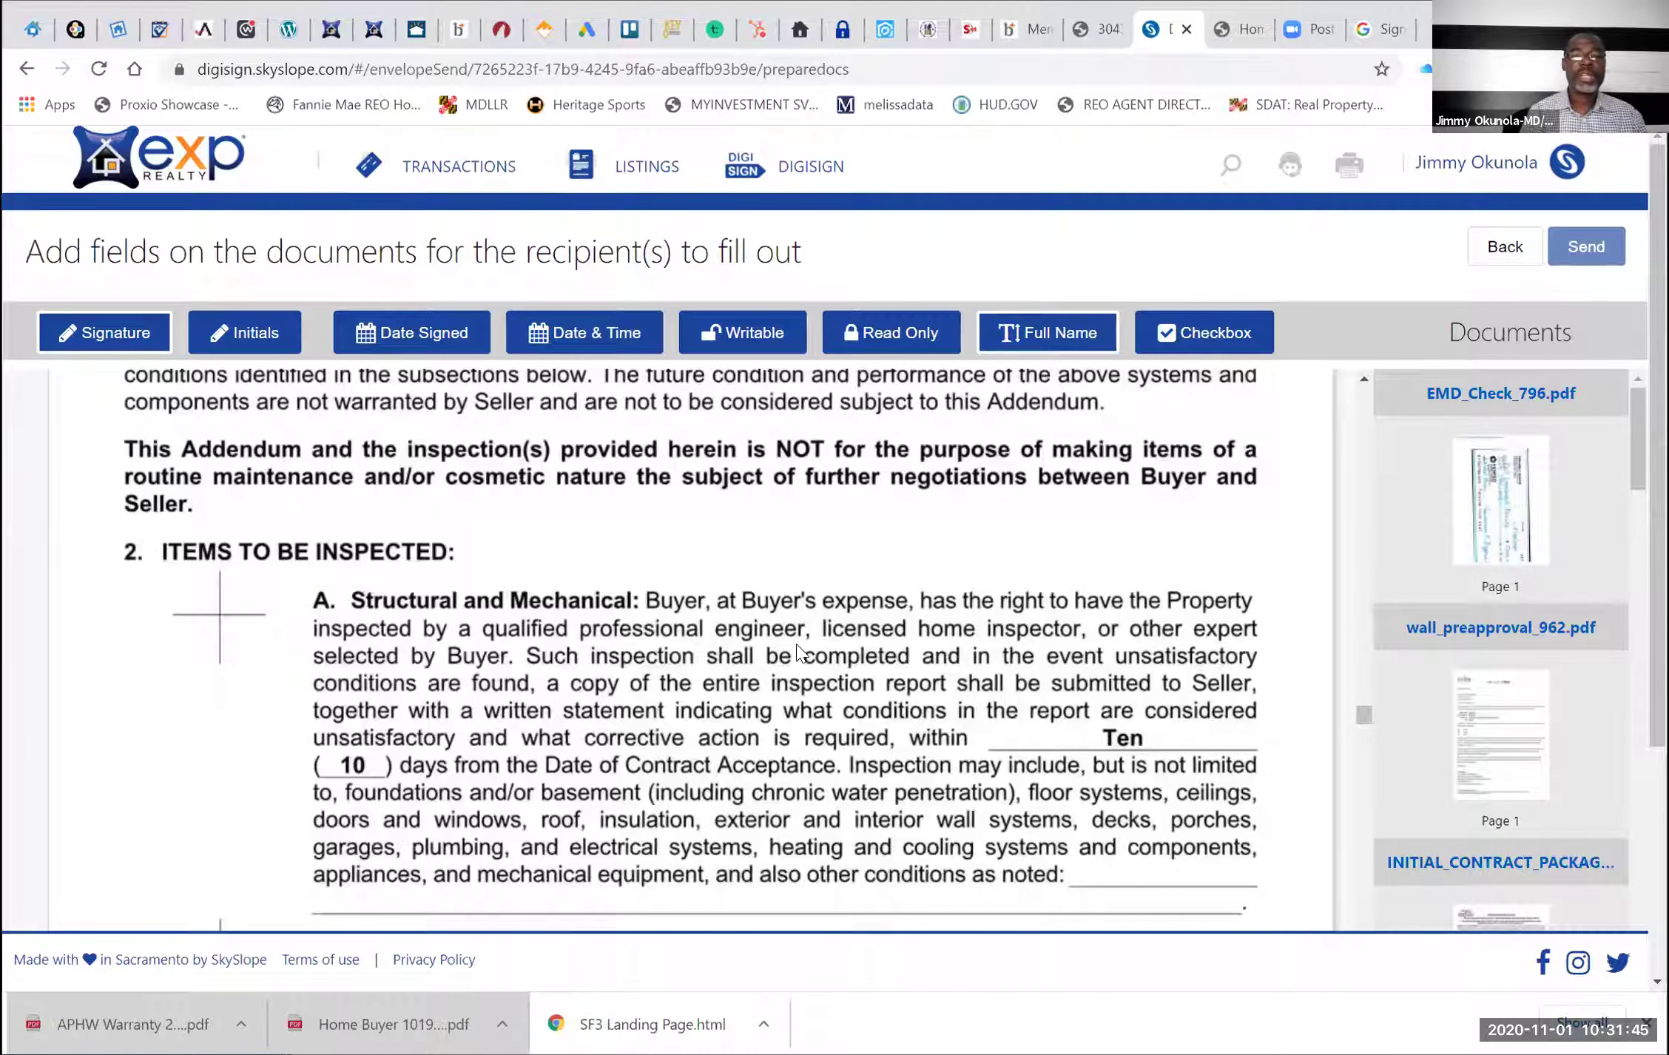
Add a checkbox beside item 2A, Structural and Mechanical, assigned to the sending agent
{"action": "left_click", "coordinate": [1181, 329]}
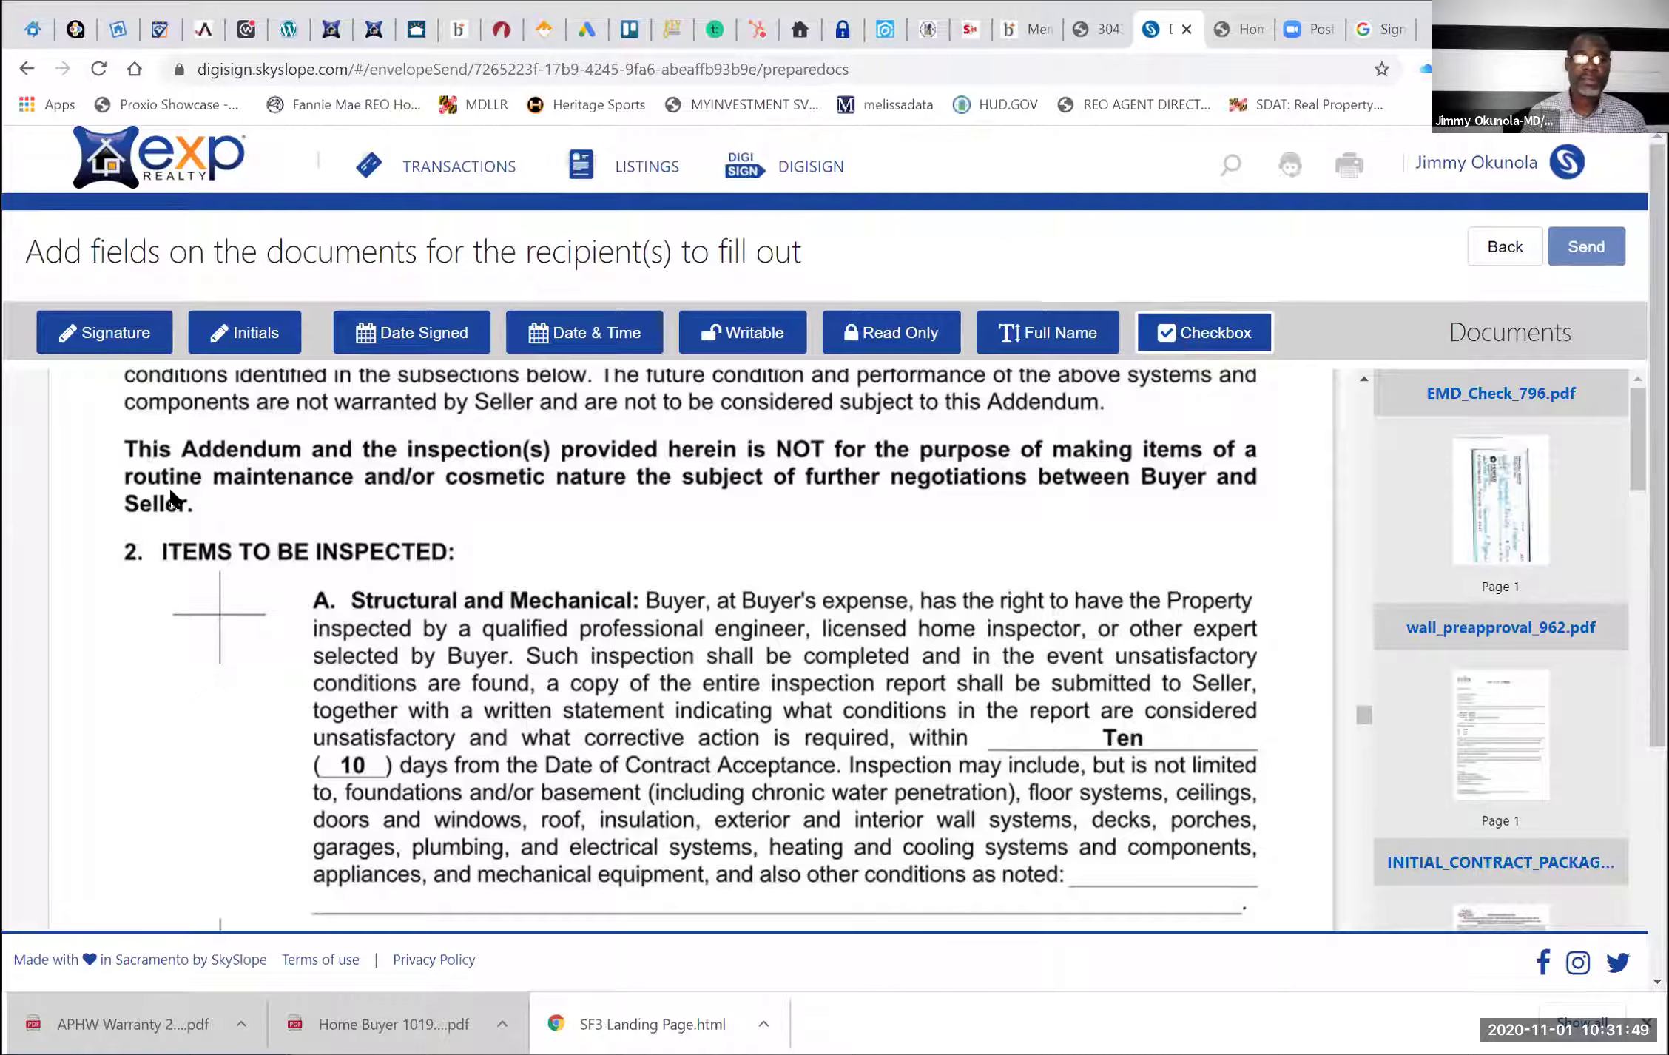
{"action": "left_click", "coordinate": [105, 596]}
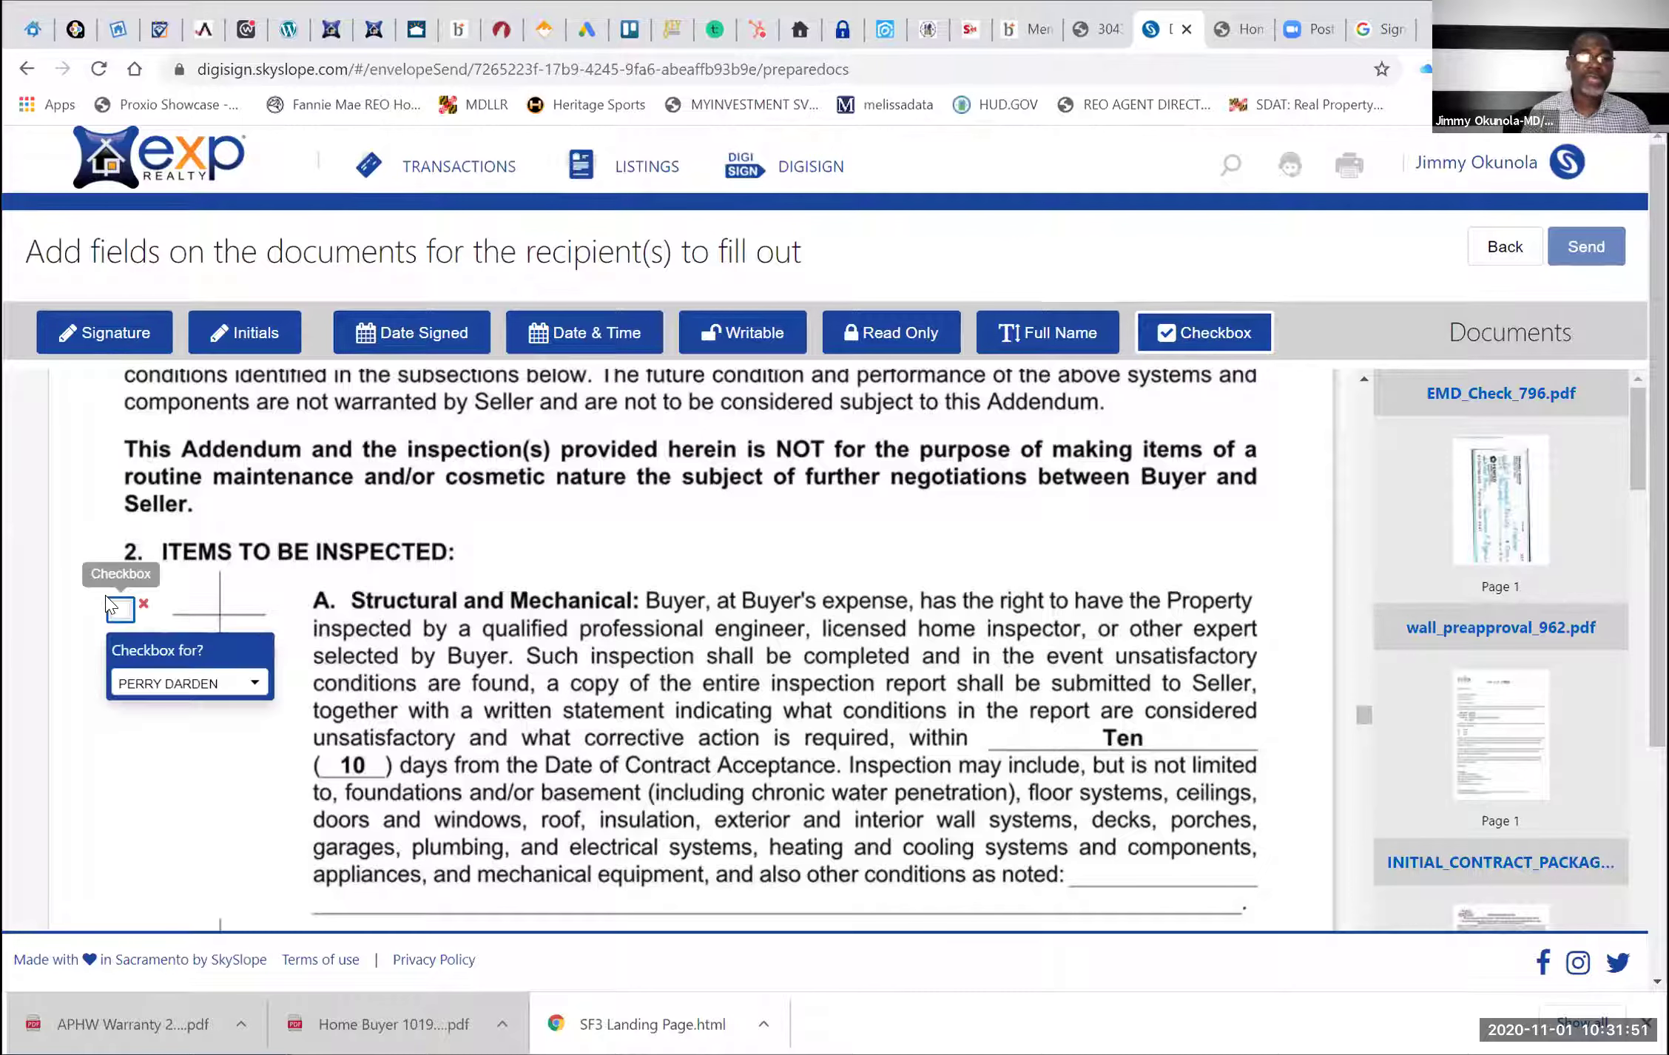
{"action": "left_click", "coordinate": [118, 608]}
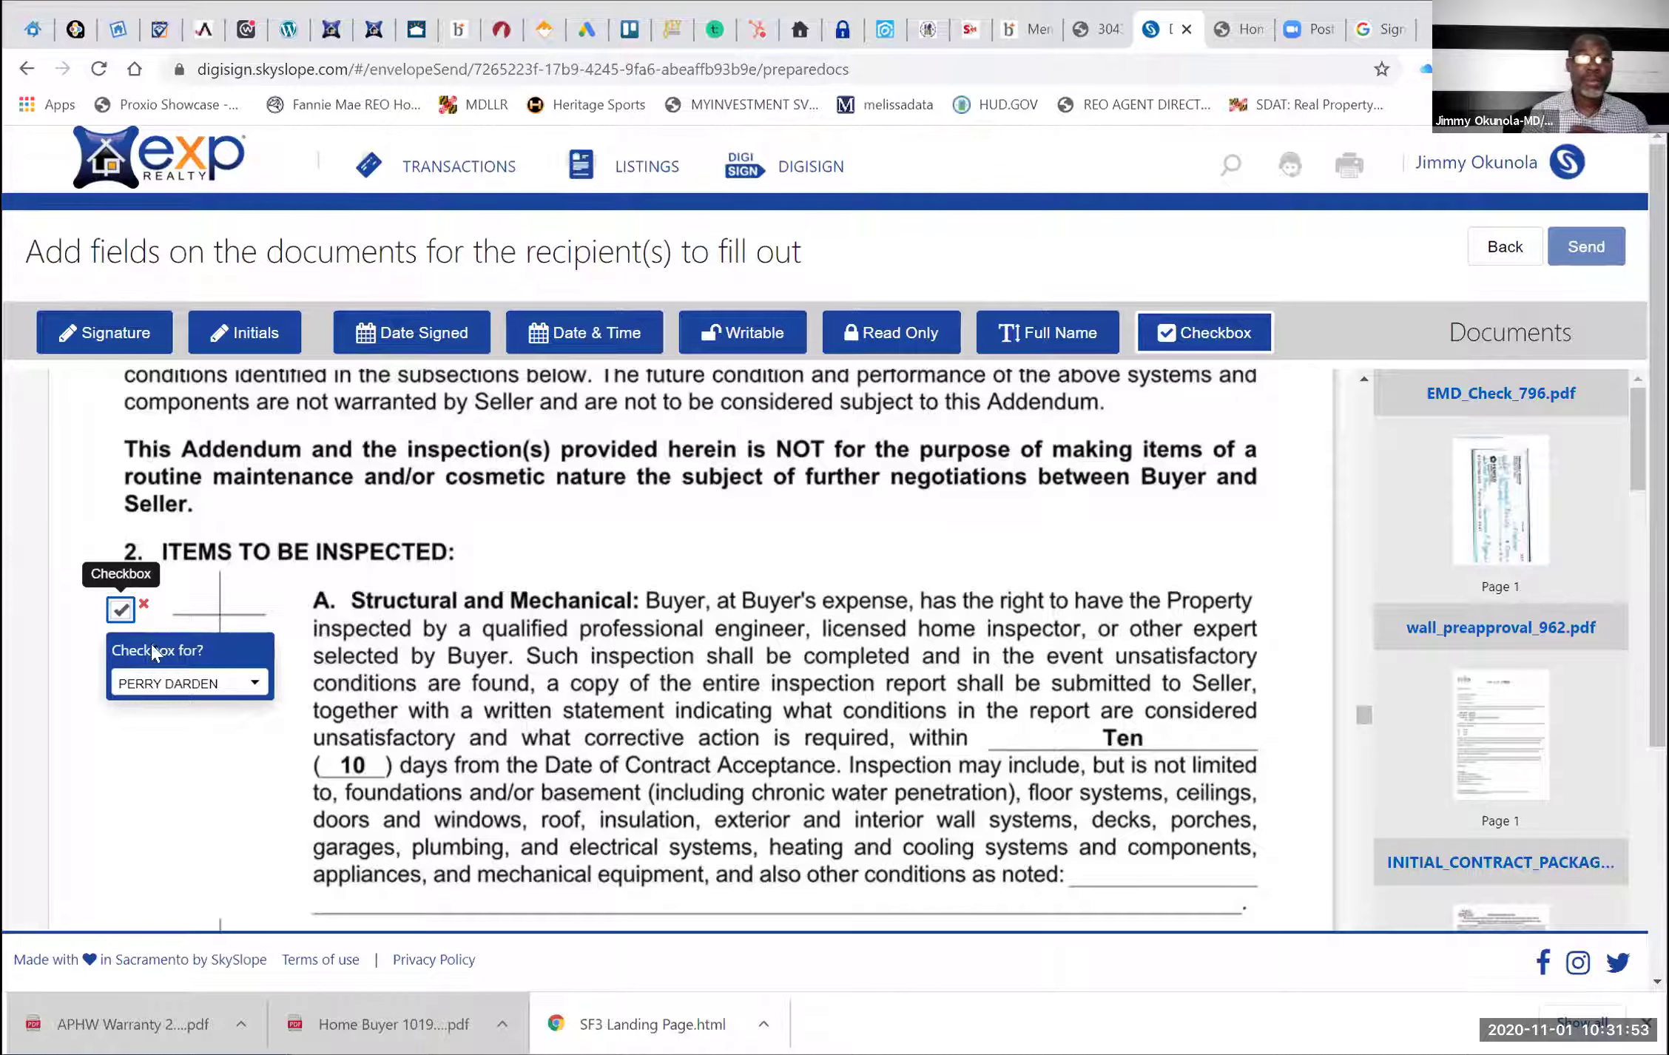
{"action": "left_click", "coordinate": [191, 683]}
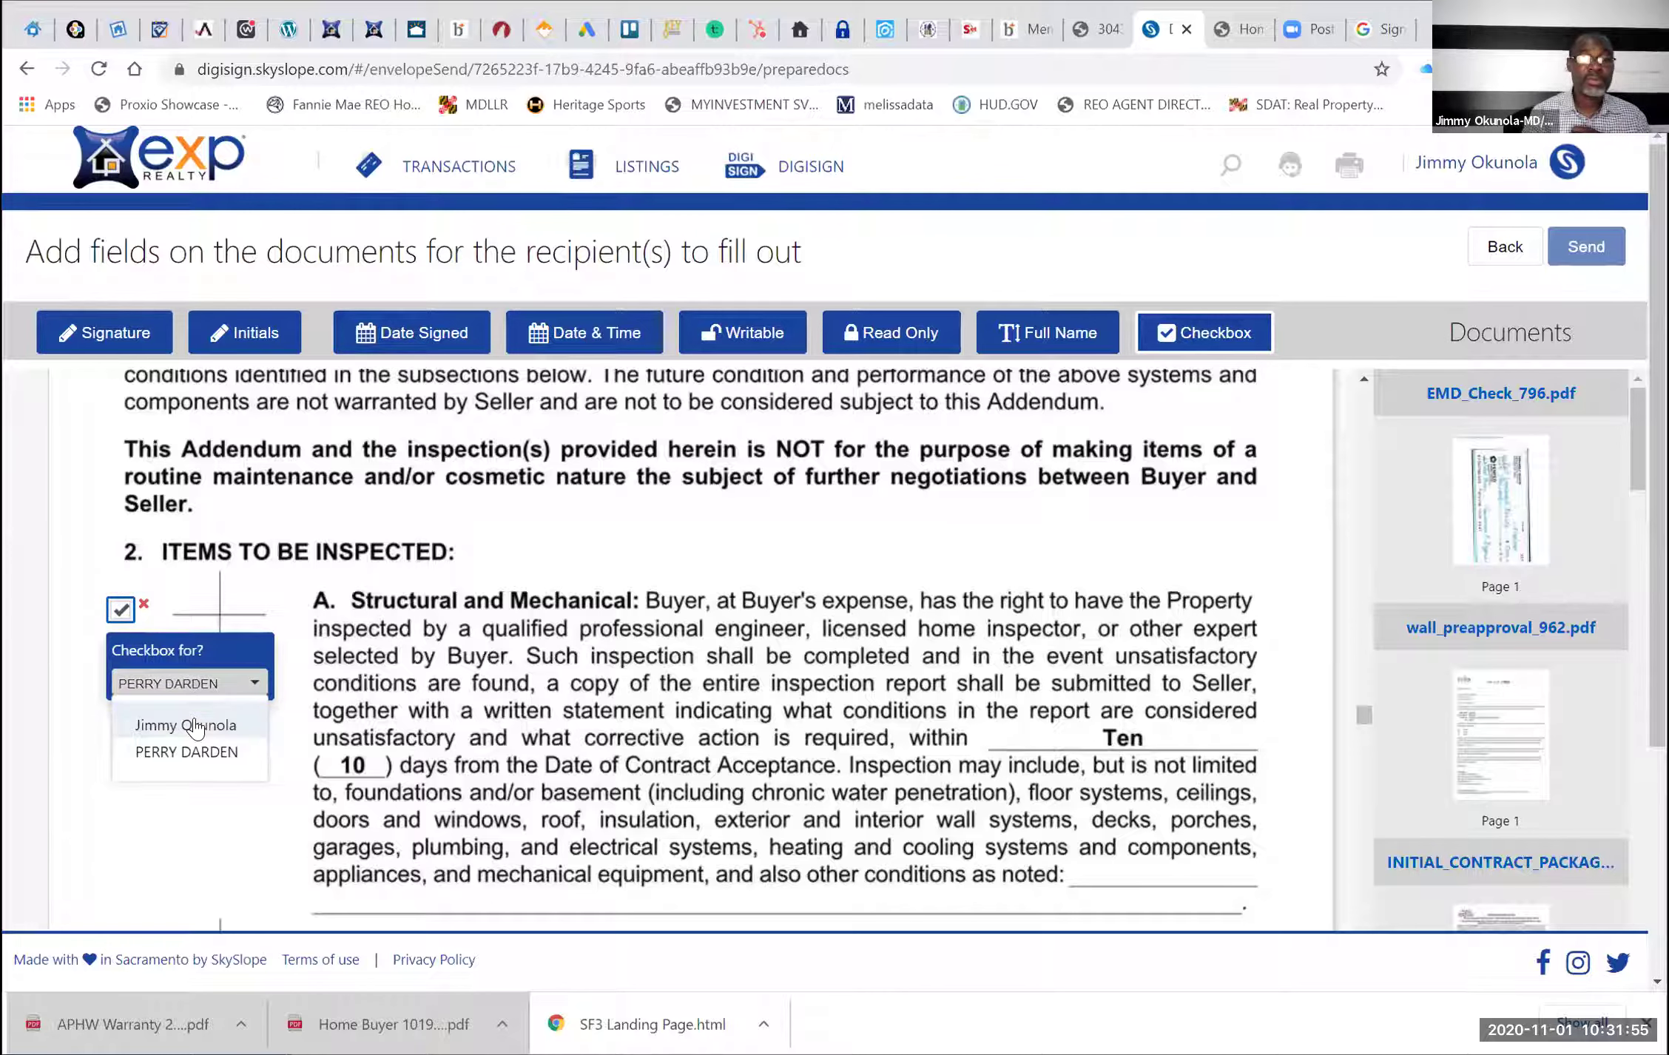
{"action": "left_click", "coordinate": [195, 725]}
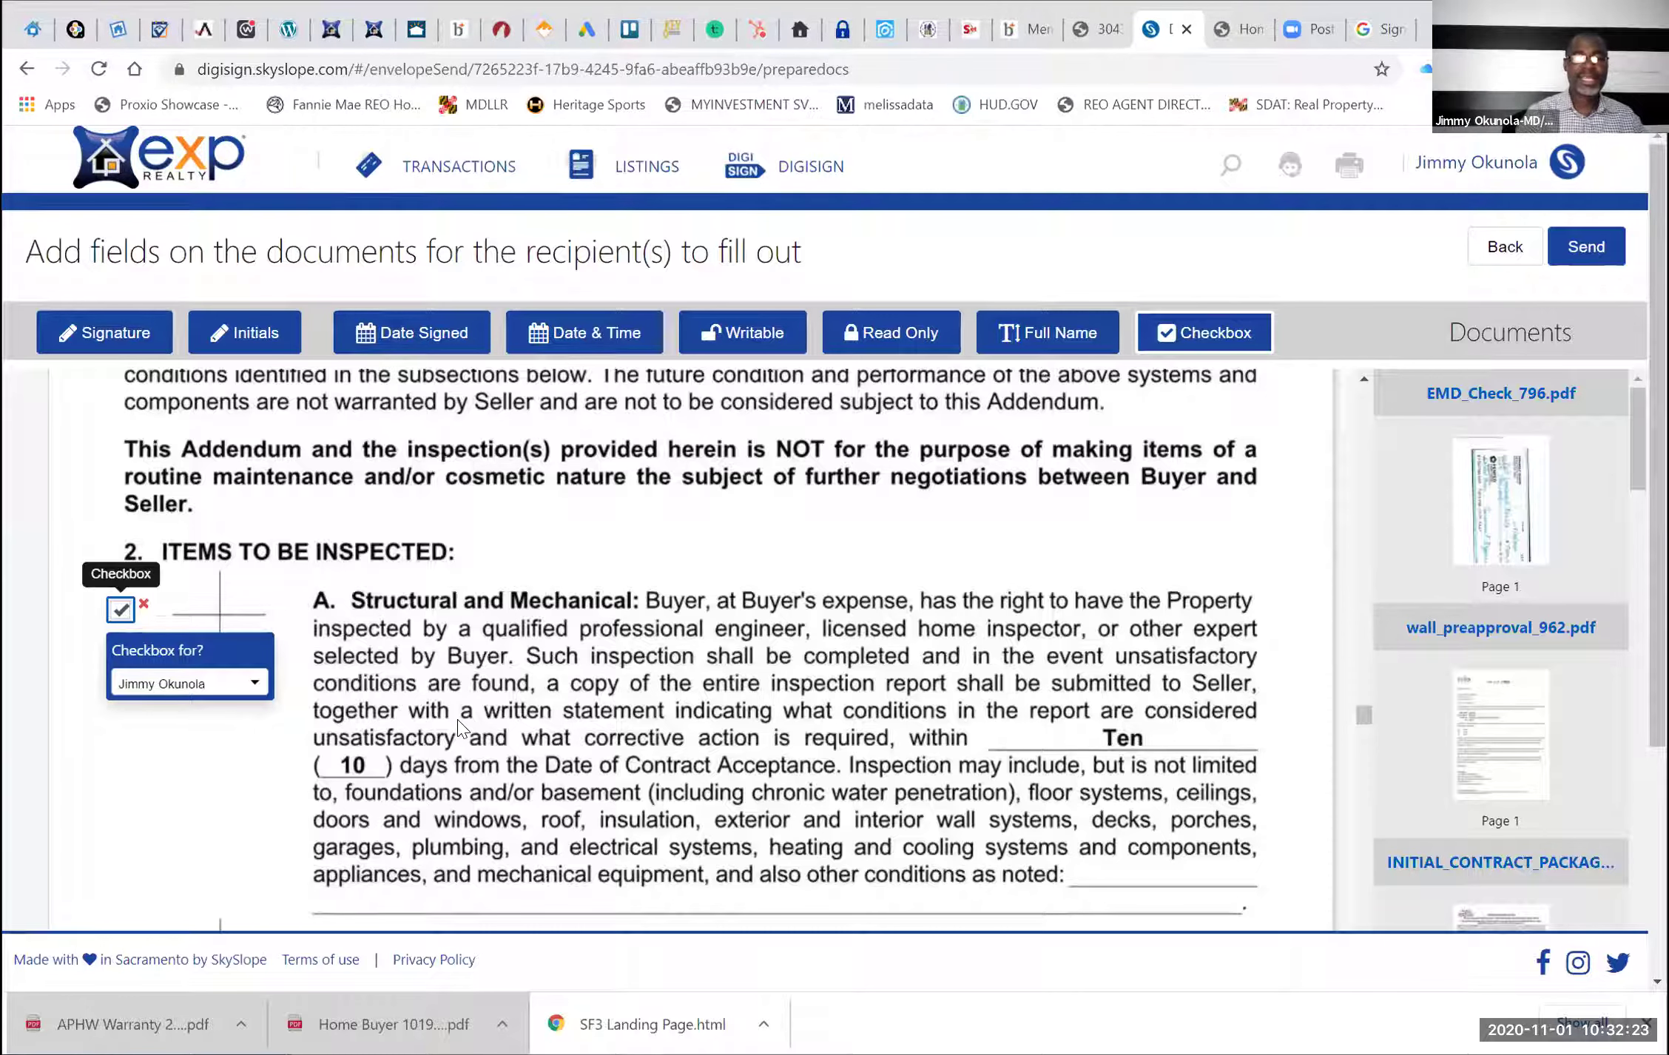
Add another checkbox beside item 2D, Radon
{"action": "scroll", "coordinate": [457, 719], "scroll_direction": "down", "scroll_amount": 10}
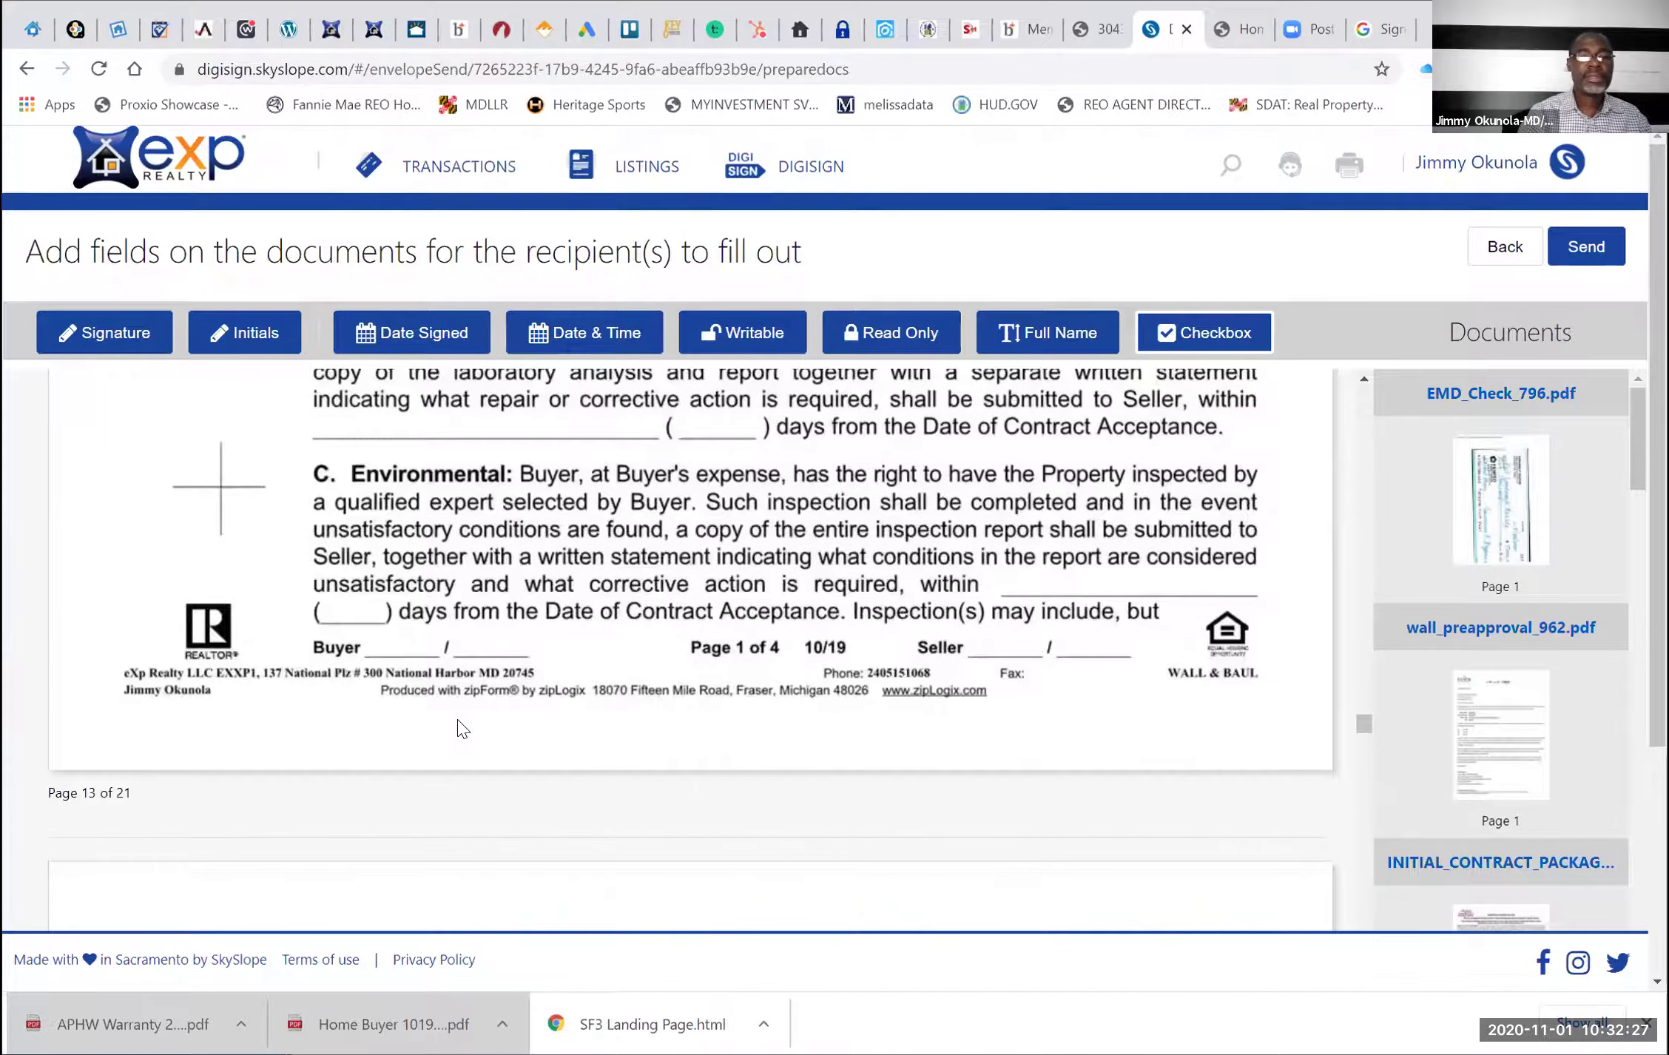
{"action": "scroll", "coordinate": [458, 729], "scroll_direction": "down", "scroll_amount": 5}
{"action": "left_click", "coordinate": [112, 557]}
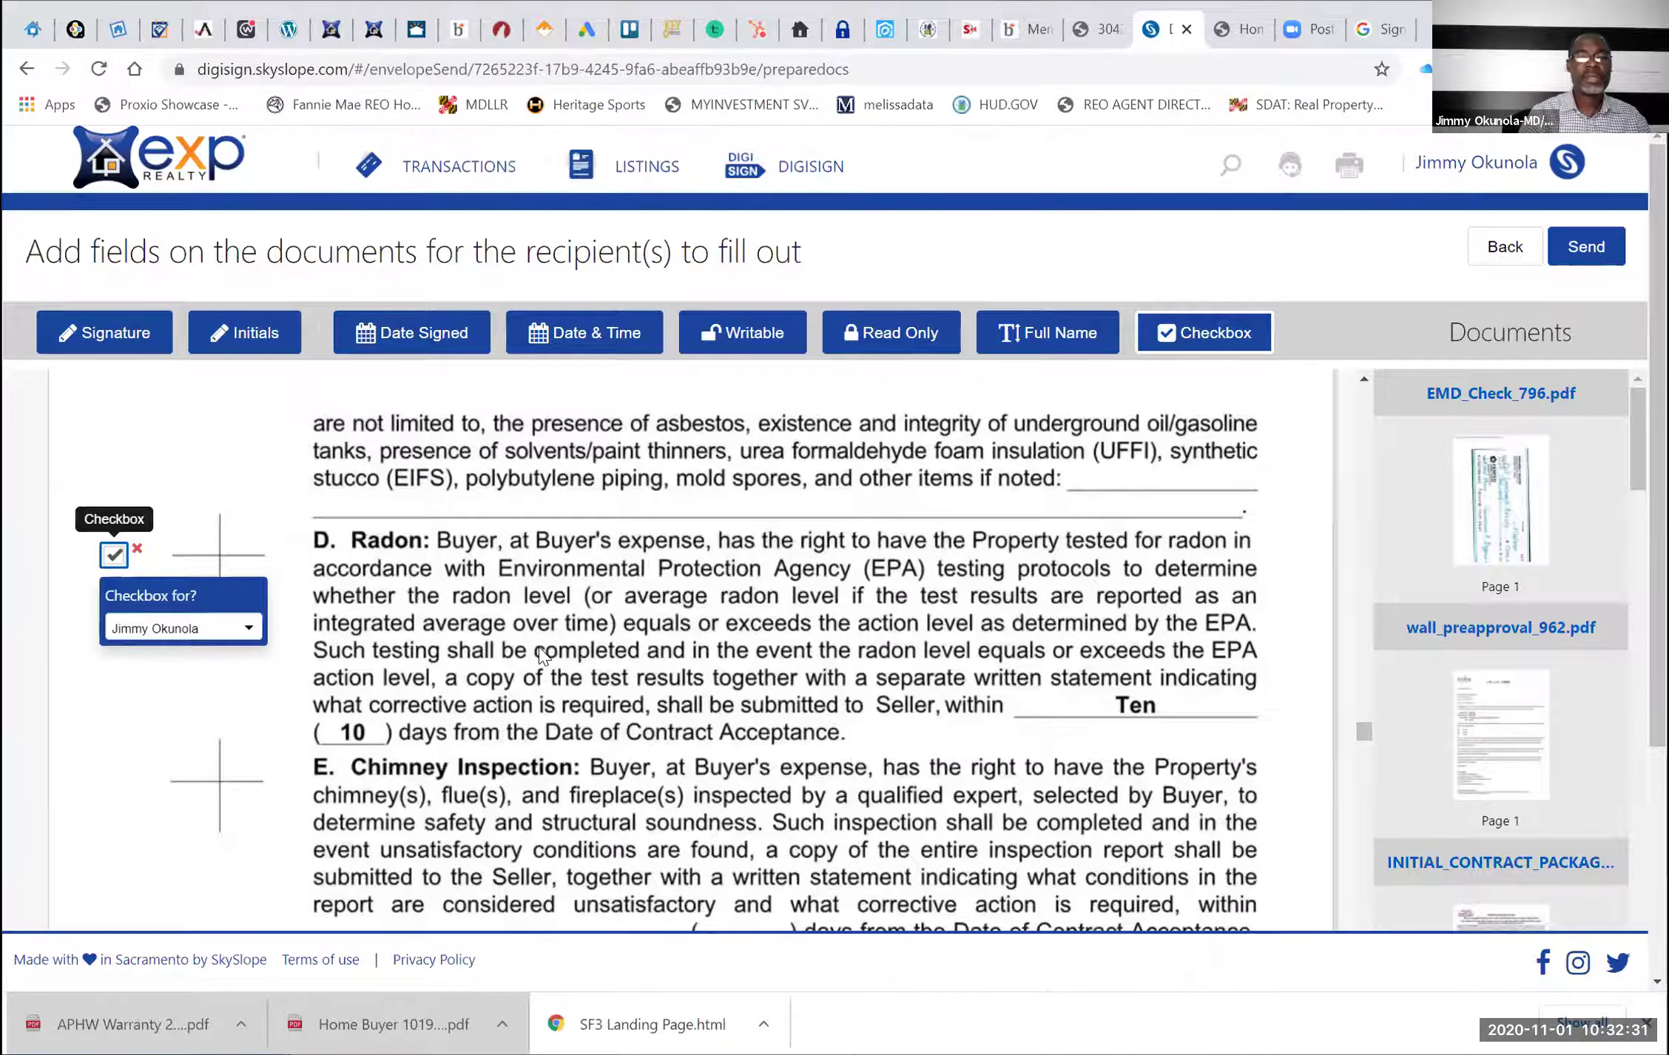
Scroll past the Property Inspections Addendum toward the FHA Financing Addendum
{"action": "scroll", "coordinate": [541, 654], "scroll_direction": "down", "scroll_amount": 4}
{"action": "scroll", "coordinate": [540, 655], "scroll_direction": "up", "scroll_amount": 2}
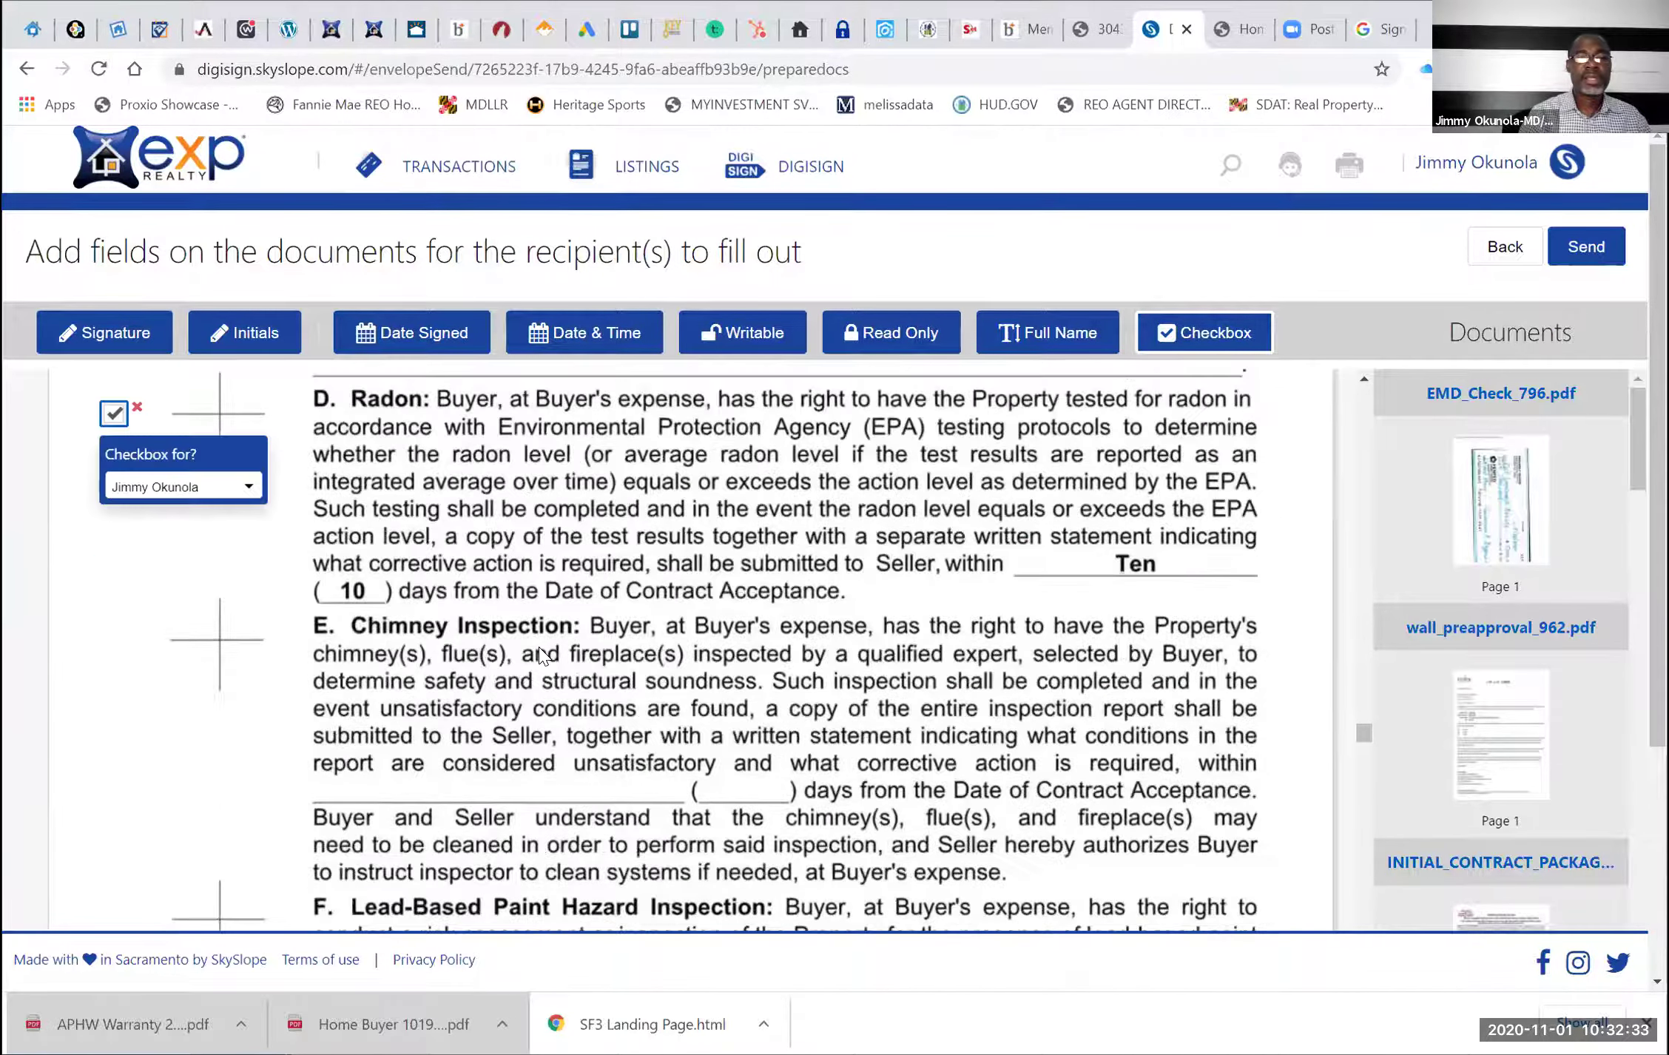
{"action": "scroll", "coordinate": [540, 651], "scroll_direction": "down", "scroll_amount": 7}
{"action": "scroll", "coordinate": [544, 655], "scroll_direction": "down", "scroll_amount": 6}
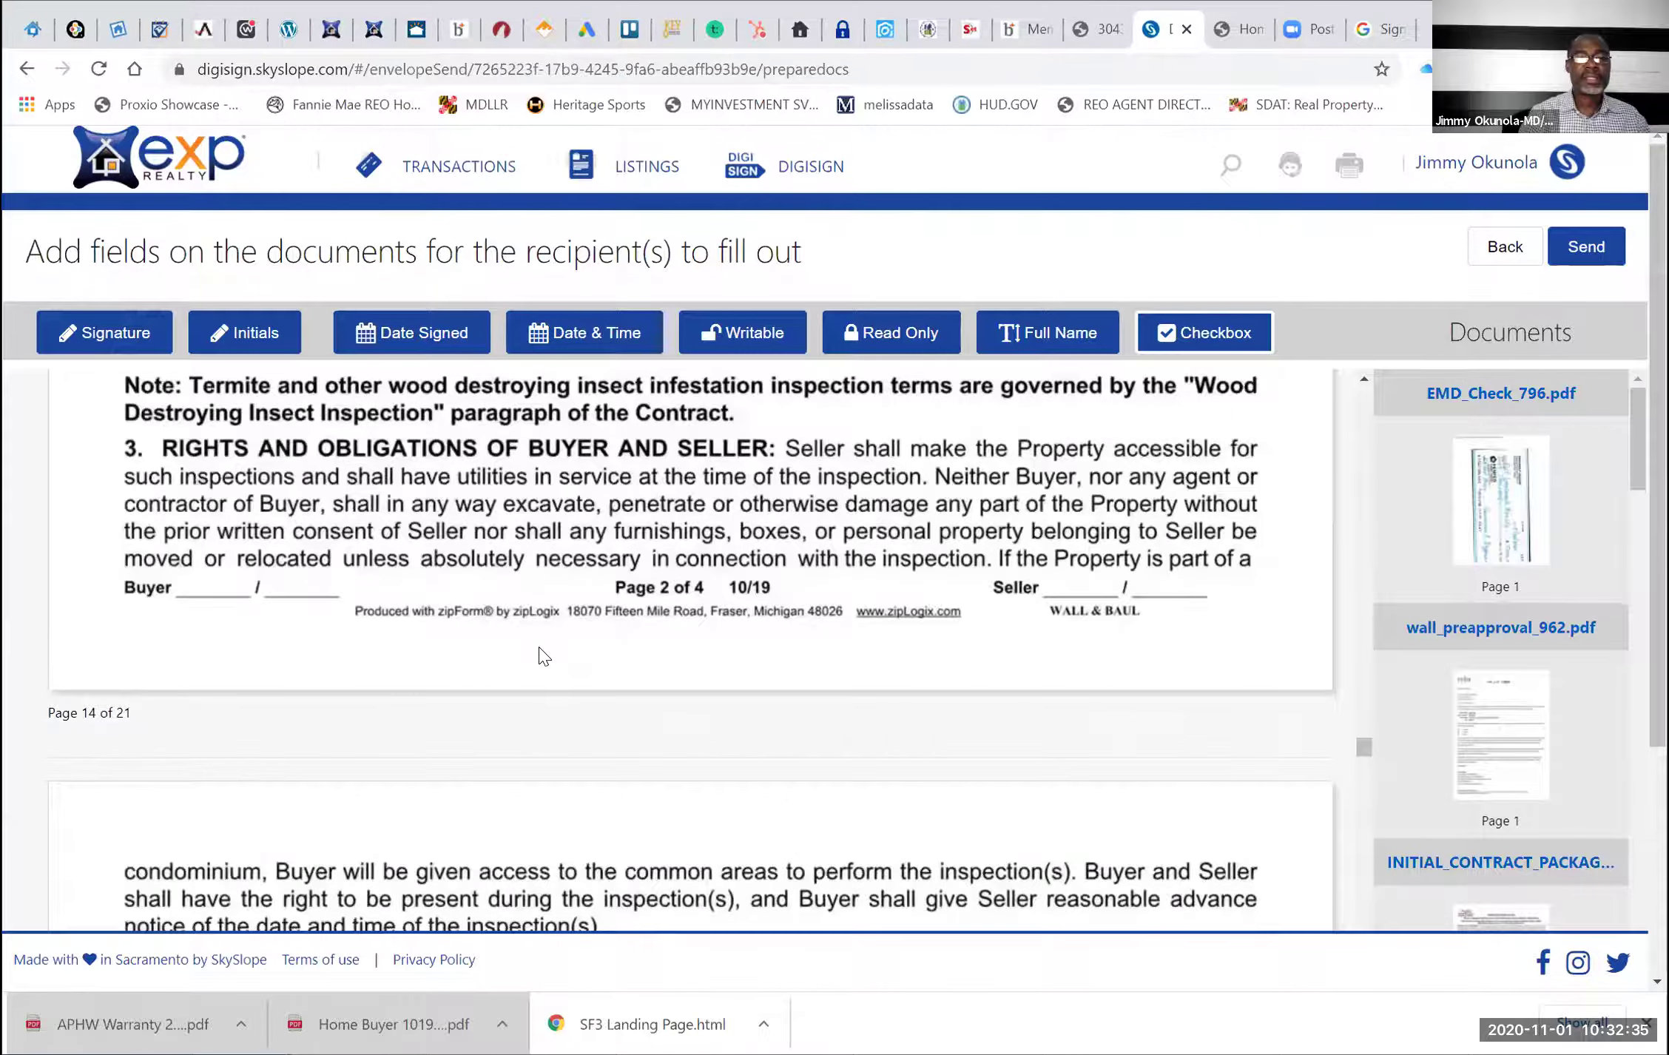
{"action": "scroll", "coordinate": [544, 655], "scroll_direction": "down", "scroll_amount": 5}
{"action": "scroll", "coordinate": [542, 654], "scroll_direction": "down", "scroll_amount": 8}
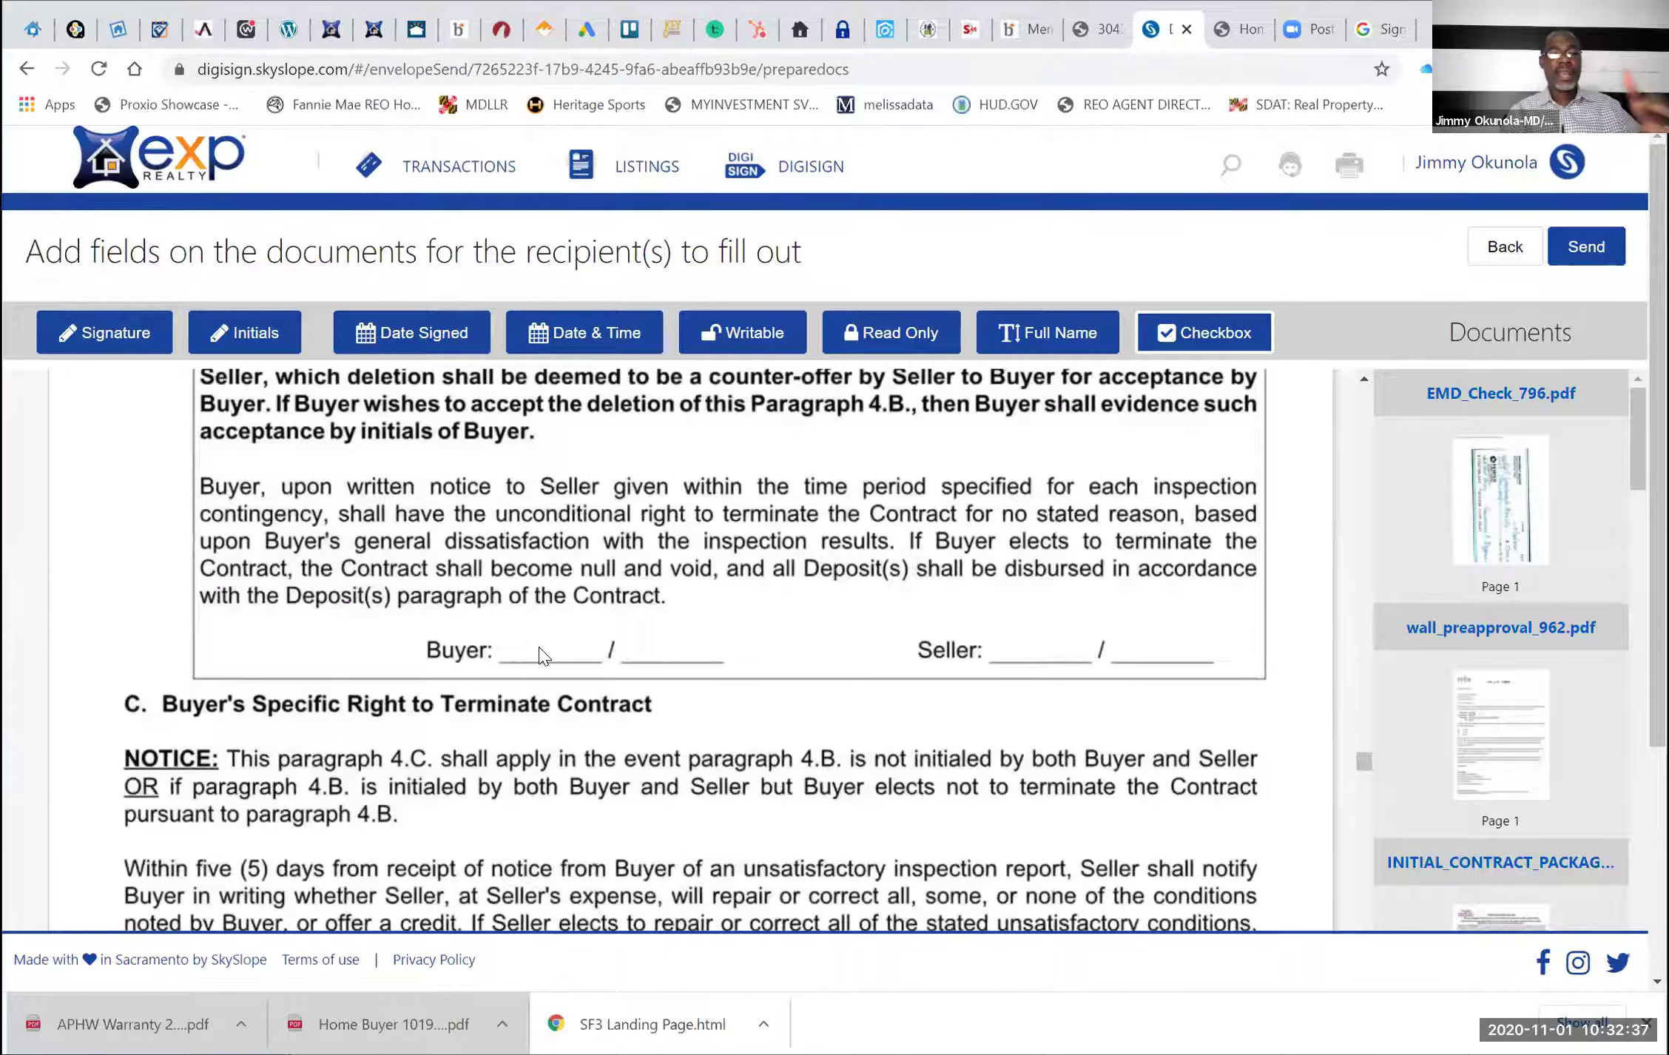
{"action": "scroll", "coordinate": [542, 654], "scroll_direction": "up", "scroll_amount": 7}
{"action": "scroll", "coordinate": [539, 646], "scroll_direction": "up", "scroll_amount": 3}
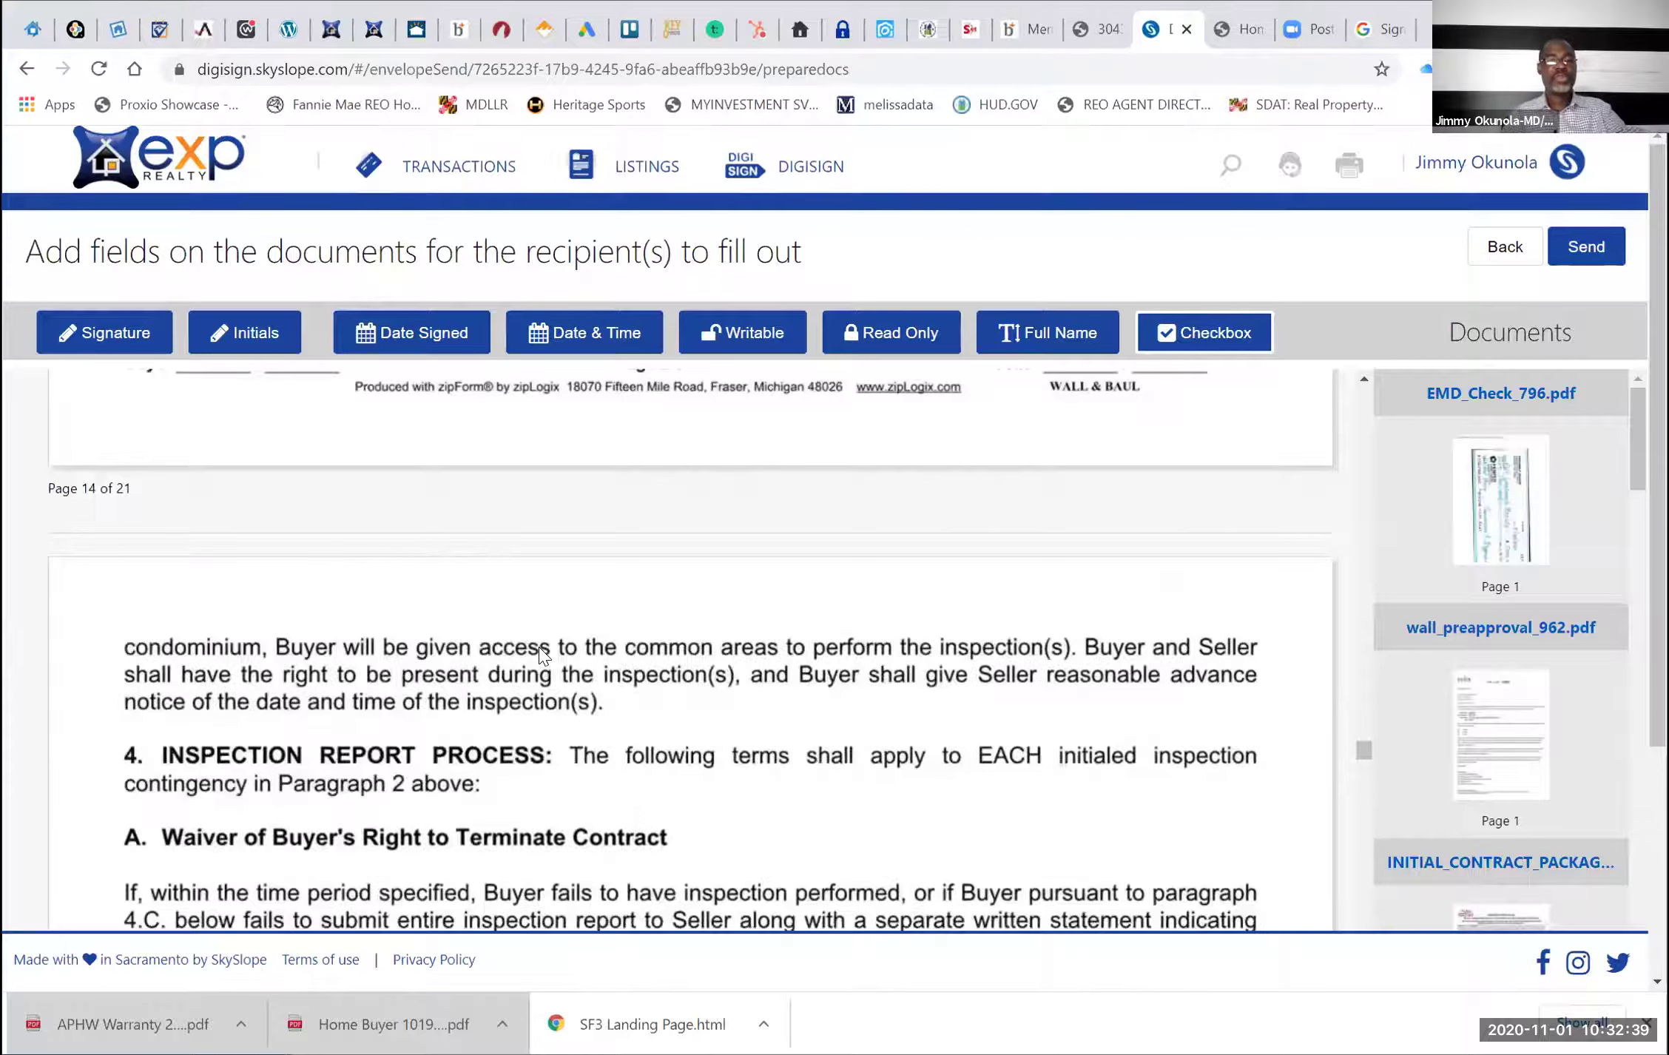
{"action": "scroll", "coordinate": [539, 651], "scroll_direction": "down", "scroll_amount": 4}
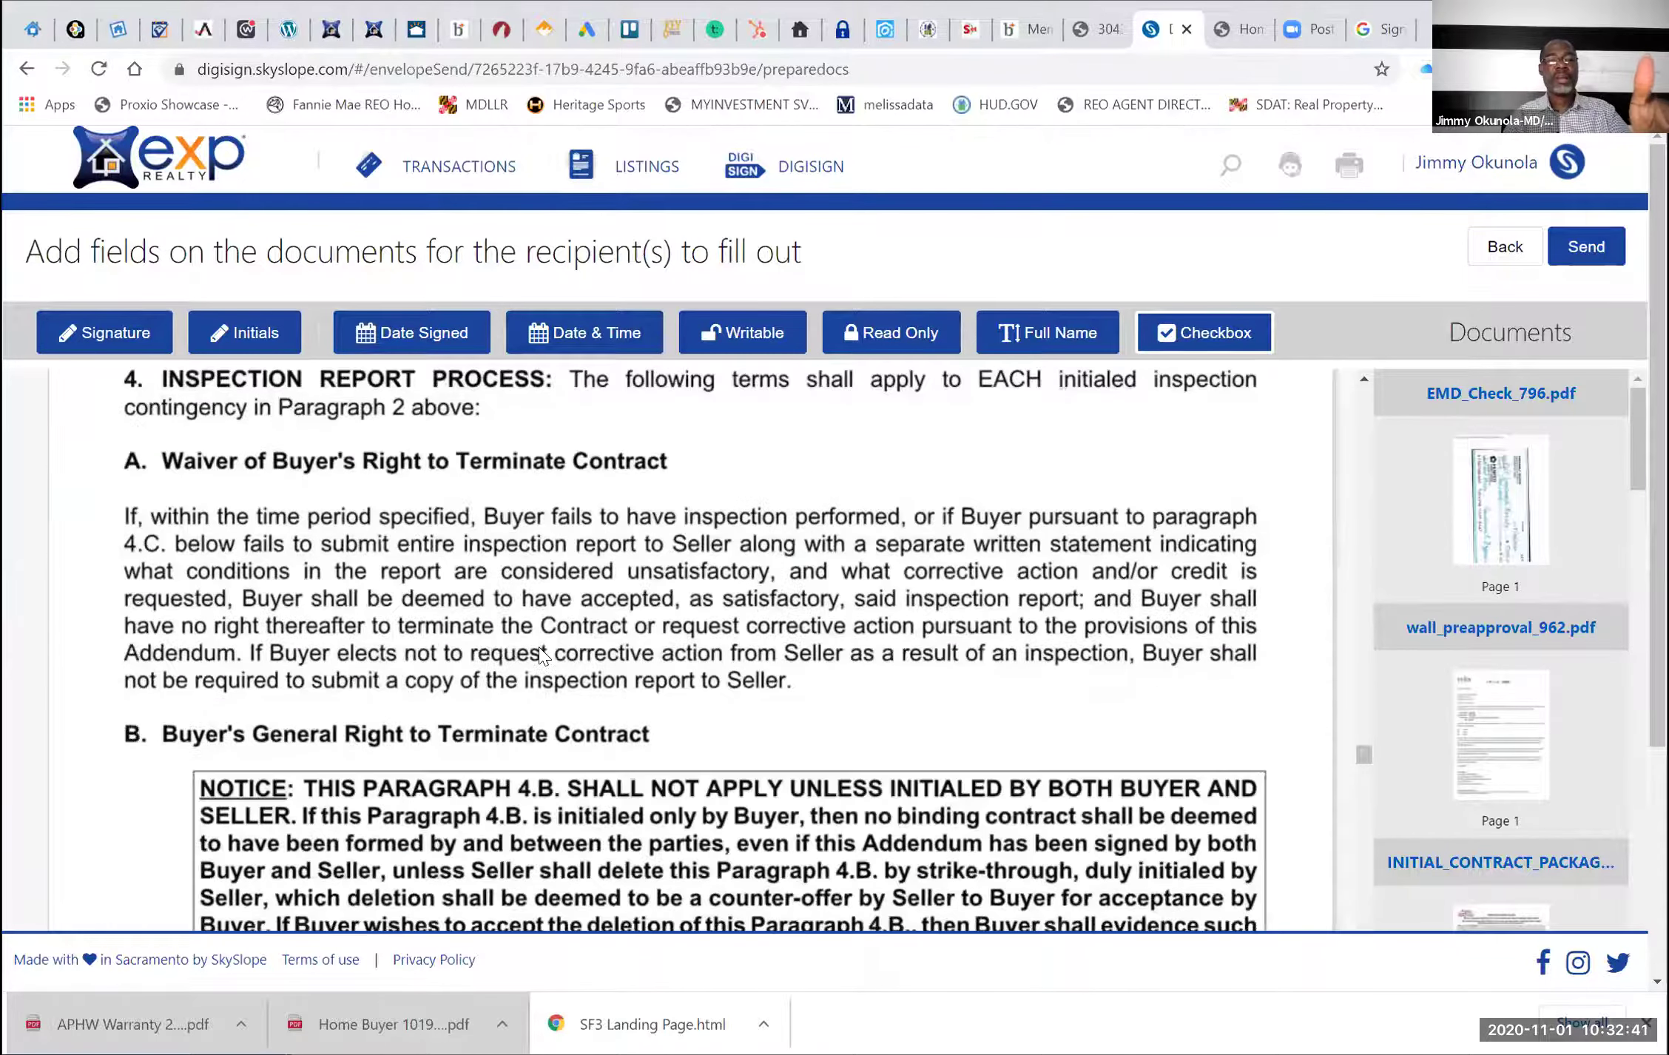
{"action": "scroll", "coordinate": [540, 652], "scroll_direction": "down", "scroll_amount": 1}
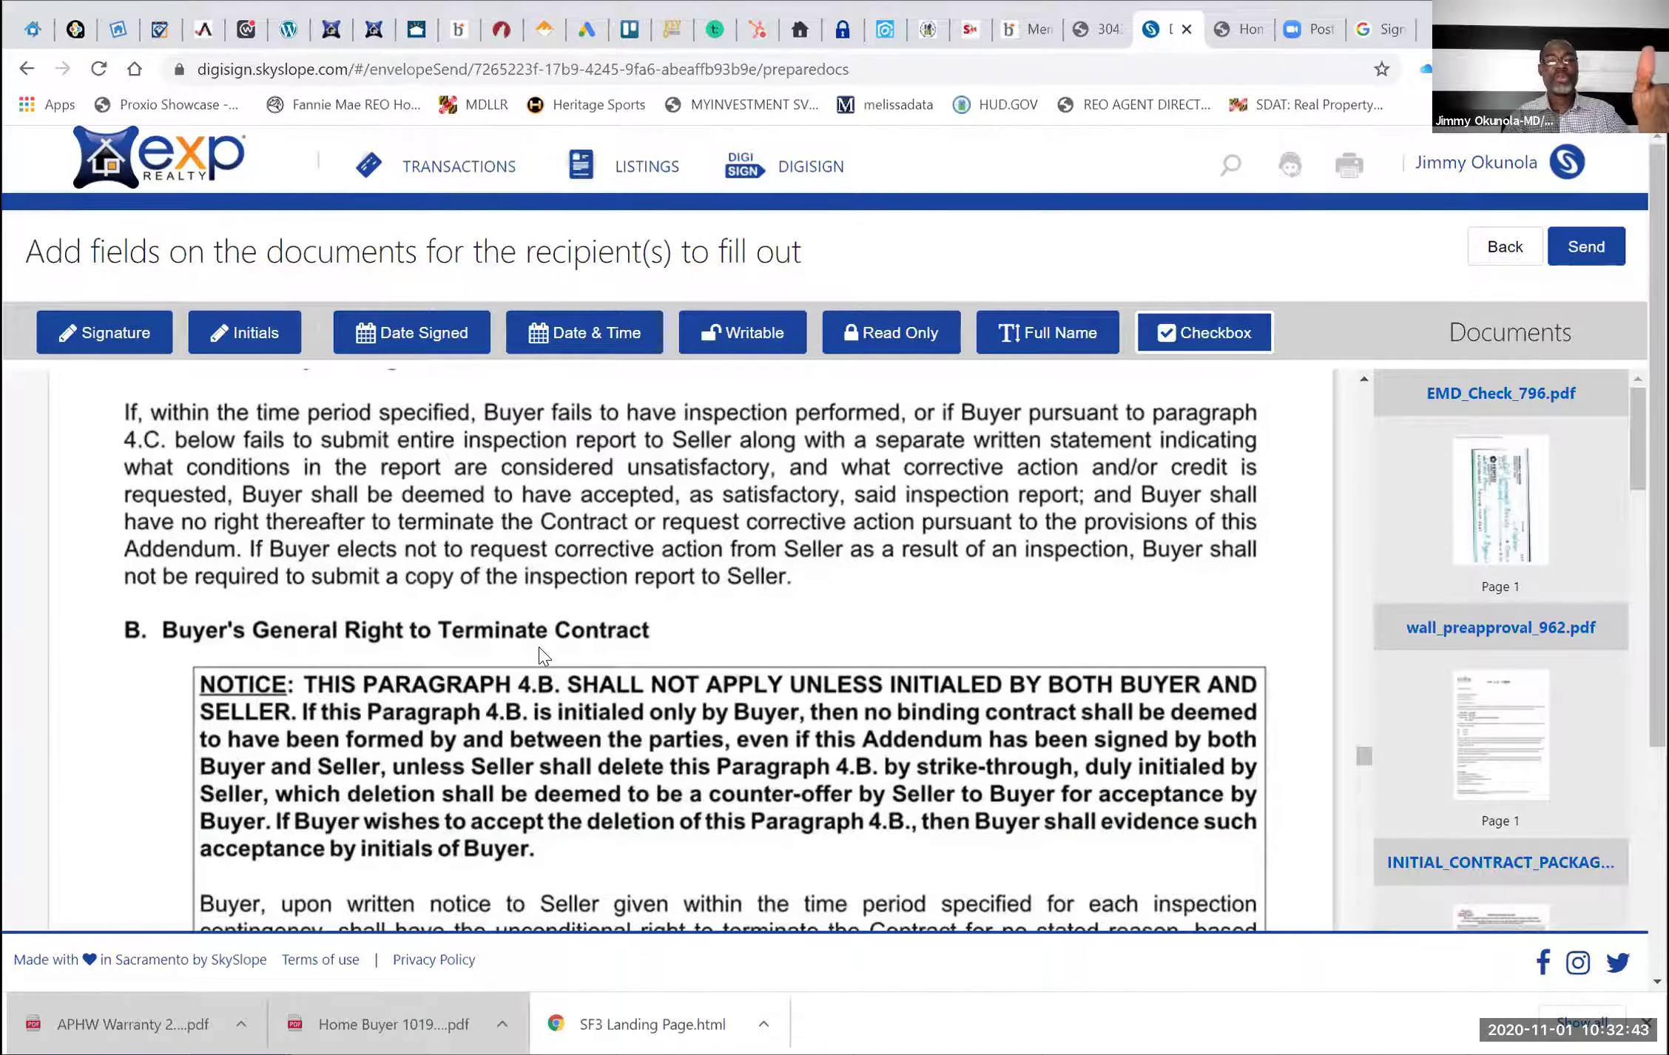
{"action": "scroll", "coordinate": [539, 651], "scroll_direction": "up", "scroll_amount": 2}
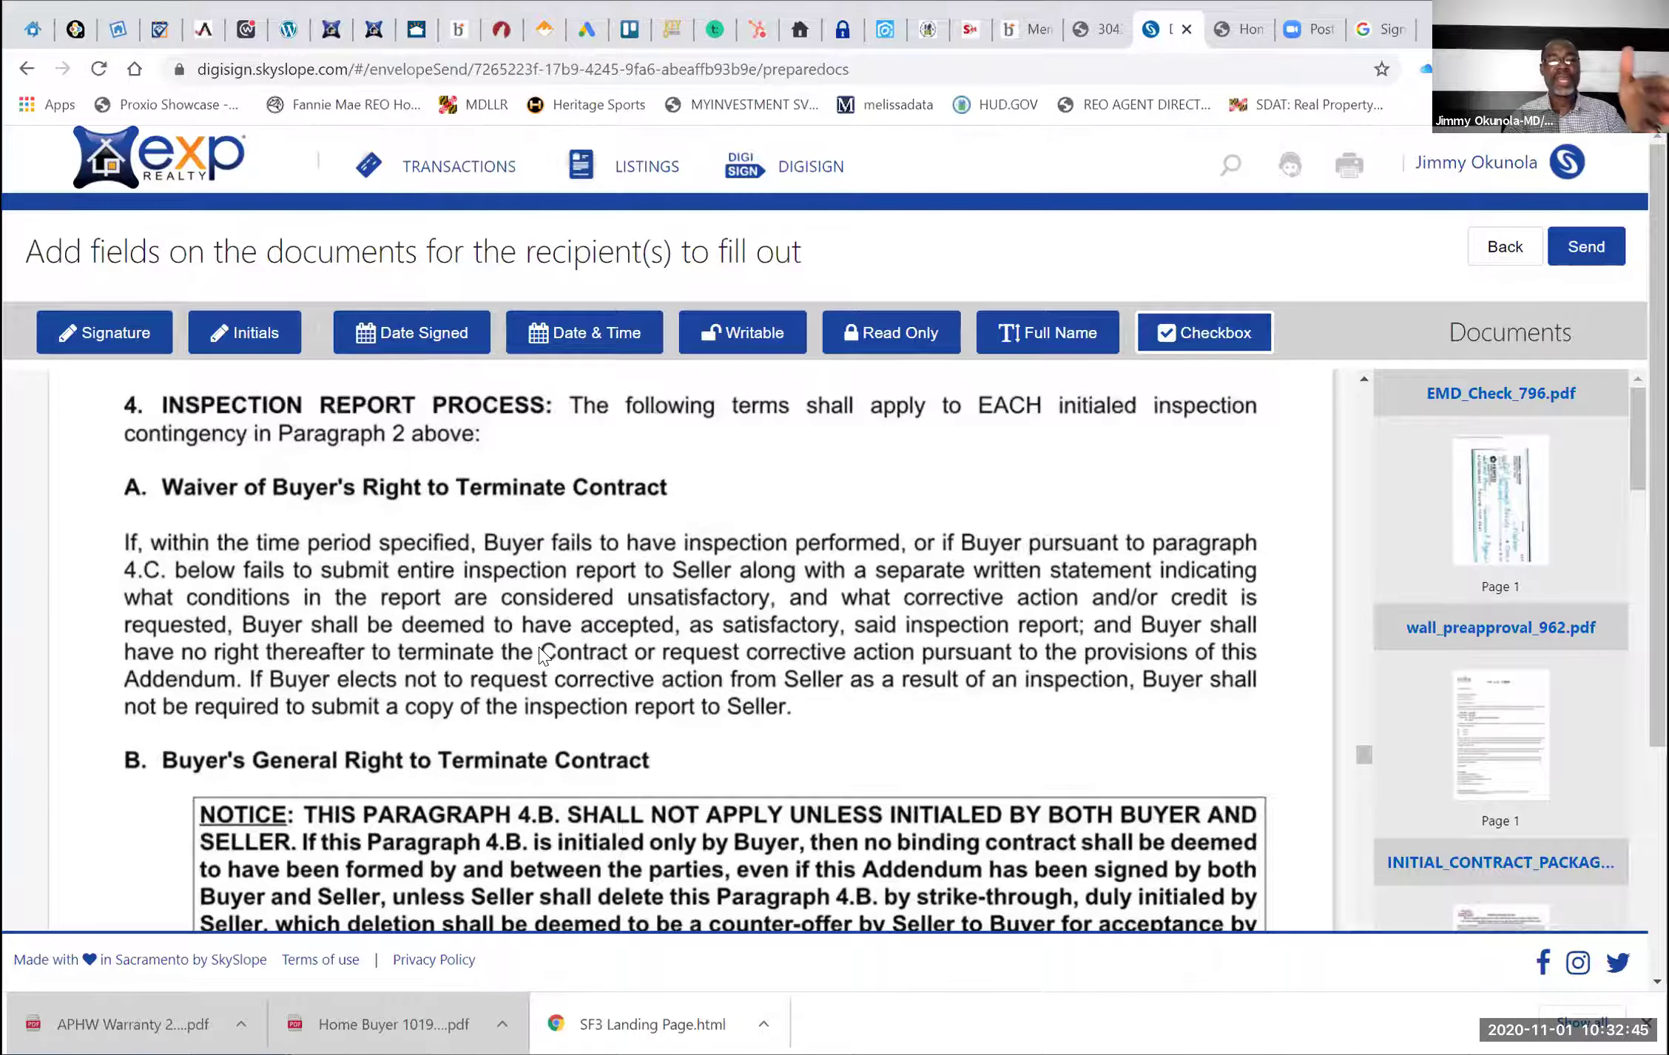
{"action": "scroll", "coordinate": [539, 652], "scroll_direction": "down", "scroll_amount": 2}
{"action": "scroll", "coordinate": [539, 655], "scroll_direction": "down", "scroll_amount": 1}
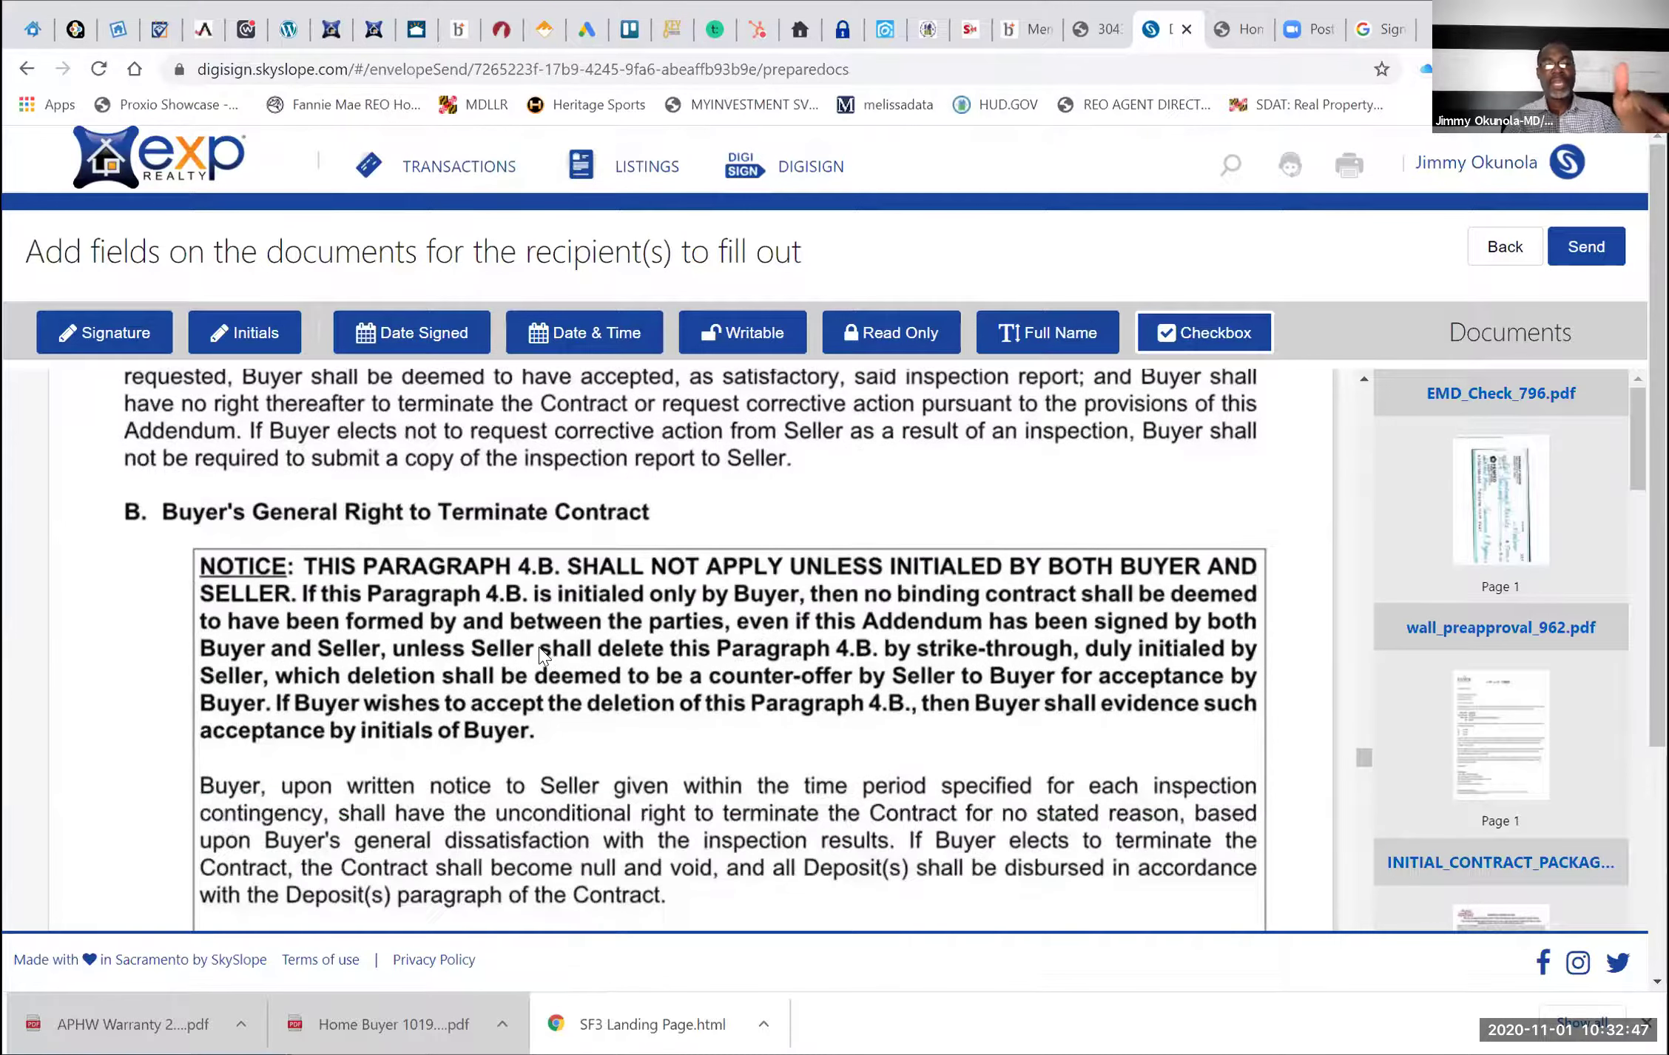
{"action": "scroll", "coordinate": [541, 654], "scroll_direction": "down", "scroll_amount": 1}
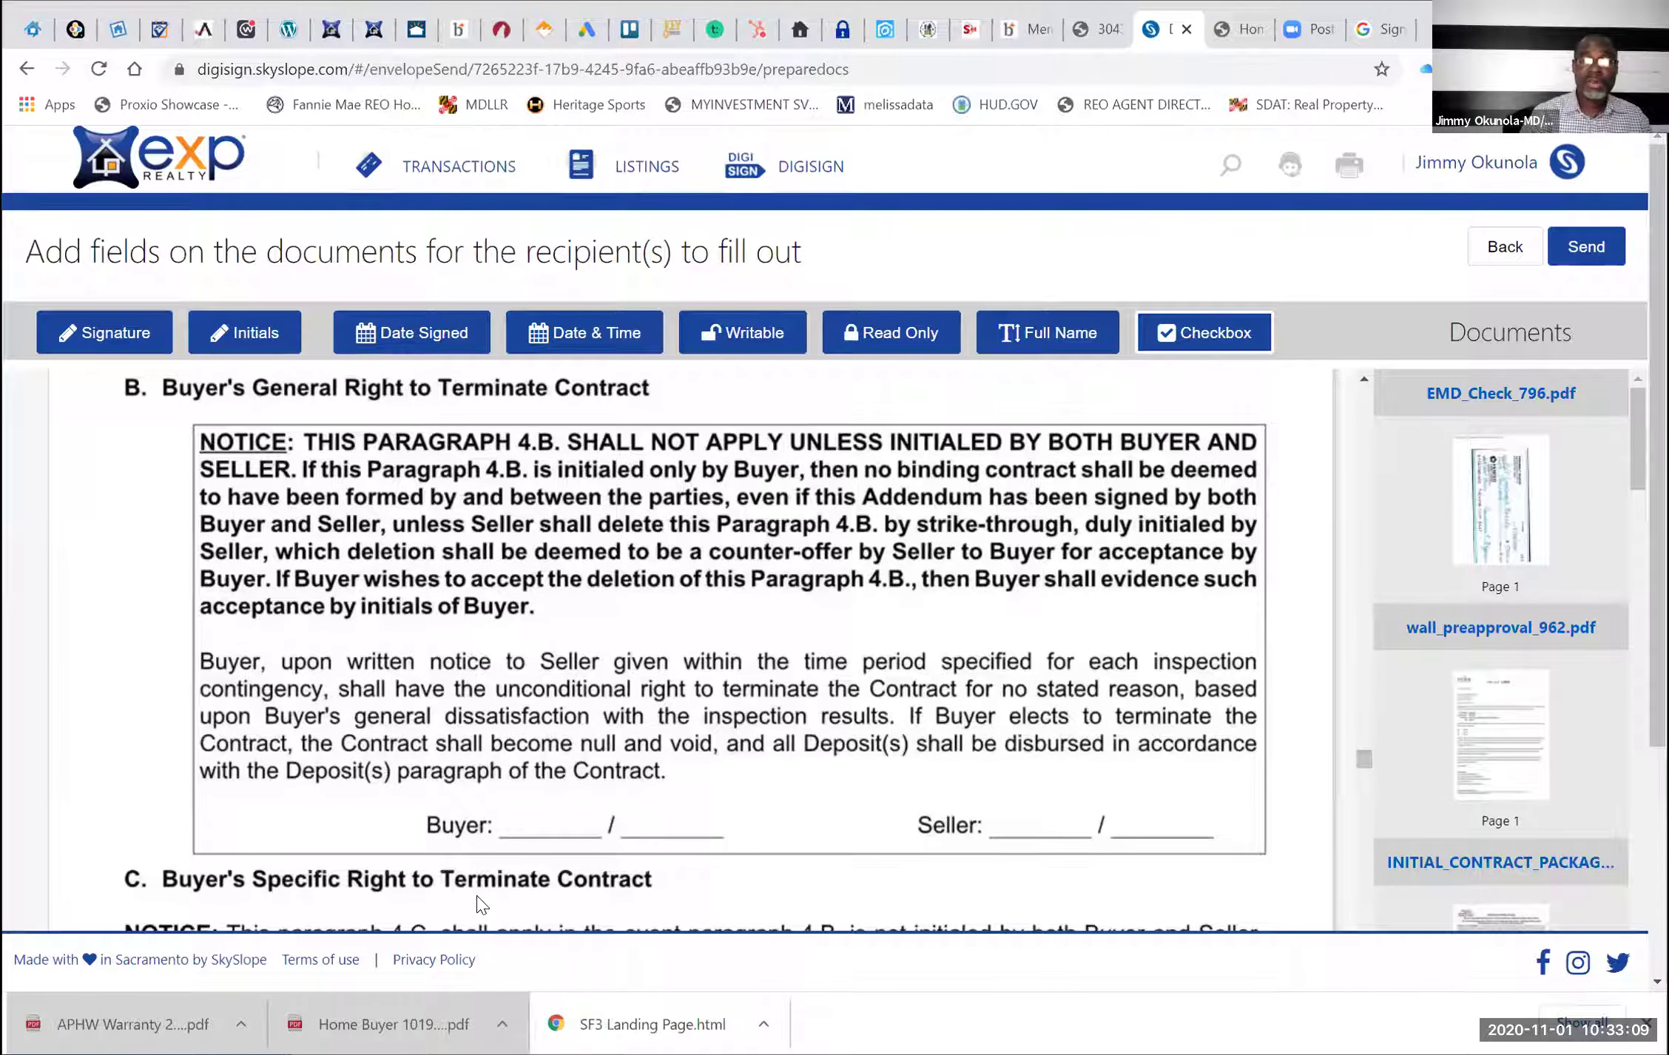
Bring the FHA addendum's loan amount, monthly payment and underwriting terms into view
{"action": "scroll", "coordinate": [480, 904], "scroll_direction": "down", "scroll_amount": 2}
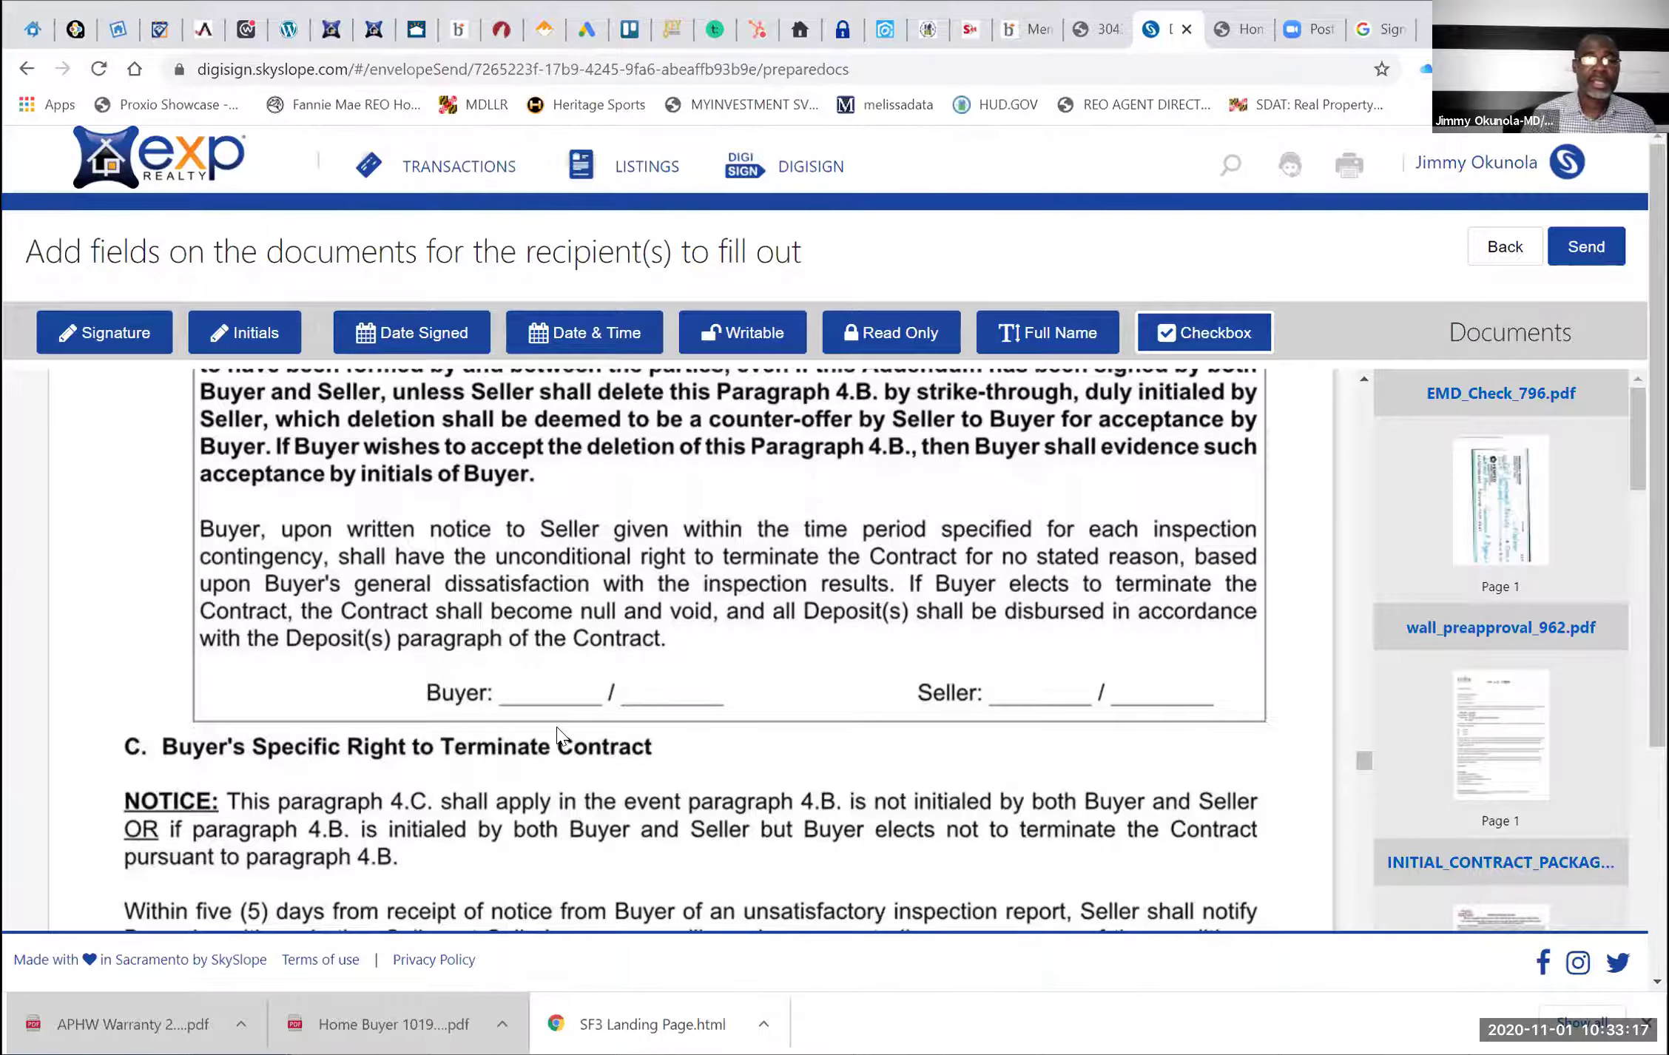
{"action": "scroll", "coordinate": [557, 726], "scroll_direction": "down", "scroll_amount": 4}
{"action": "scroll", "coordinate": [559, 733], "scroll_direction": "down", "scroll_amount": 5}
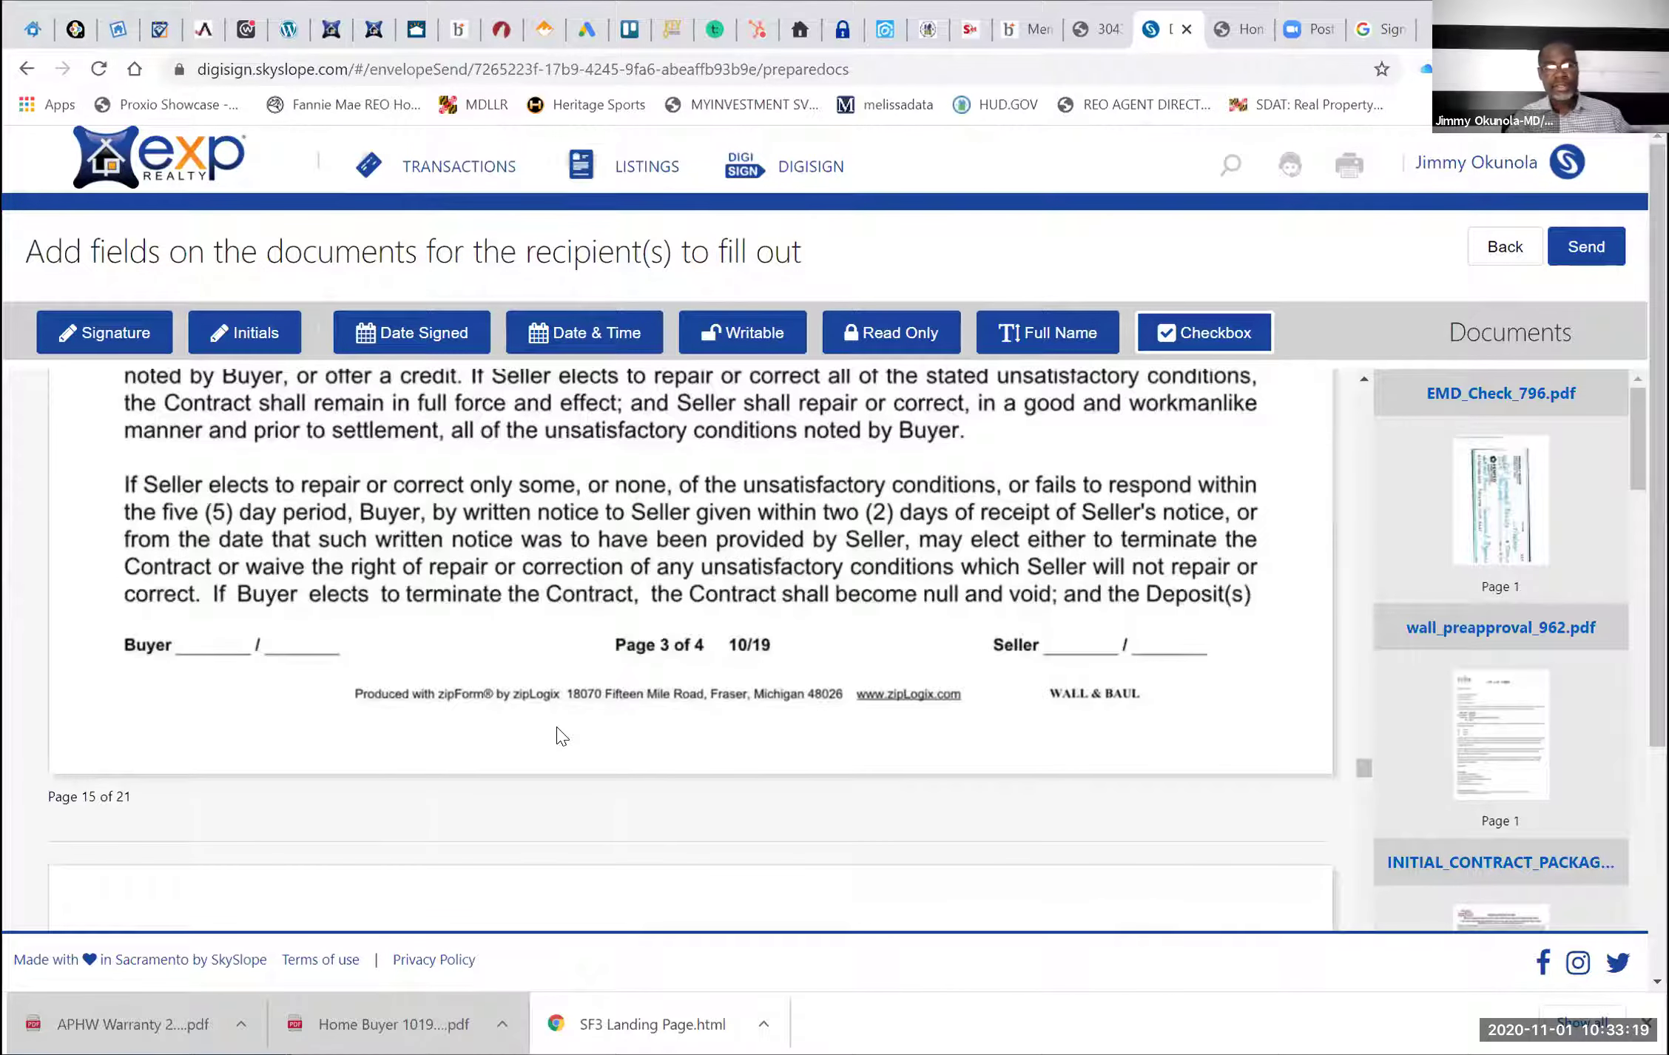
{"action": "scroll", "coordinate": [562, 736], "scroll_direction": "down", "scroll_amount": 8}
{"action": "scroll", "coordinate": [562, 736], "scroll_direction": "down", "scroll_amount": 6}
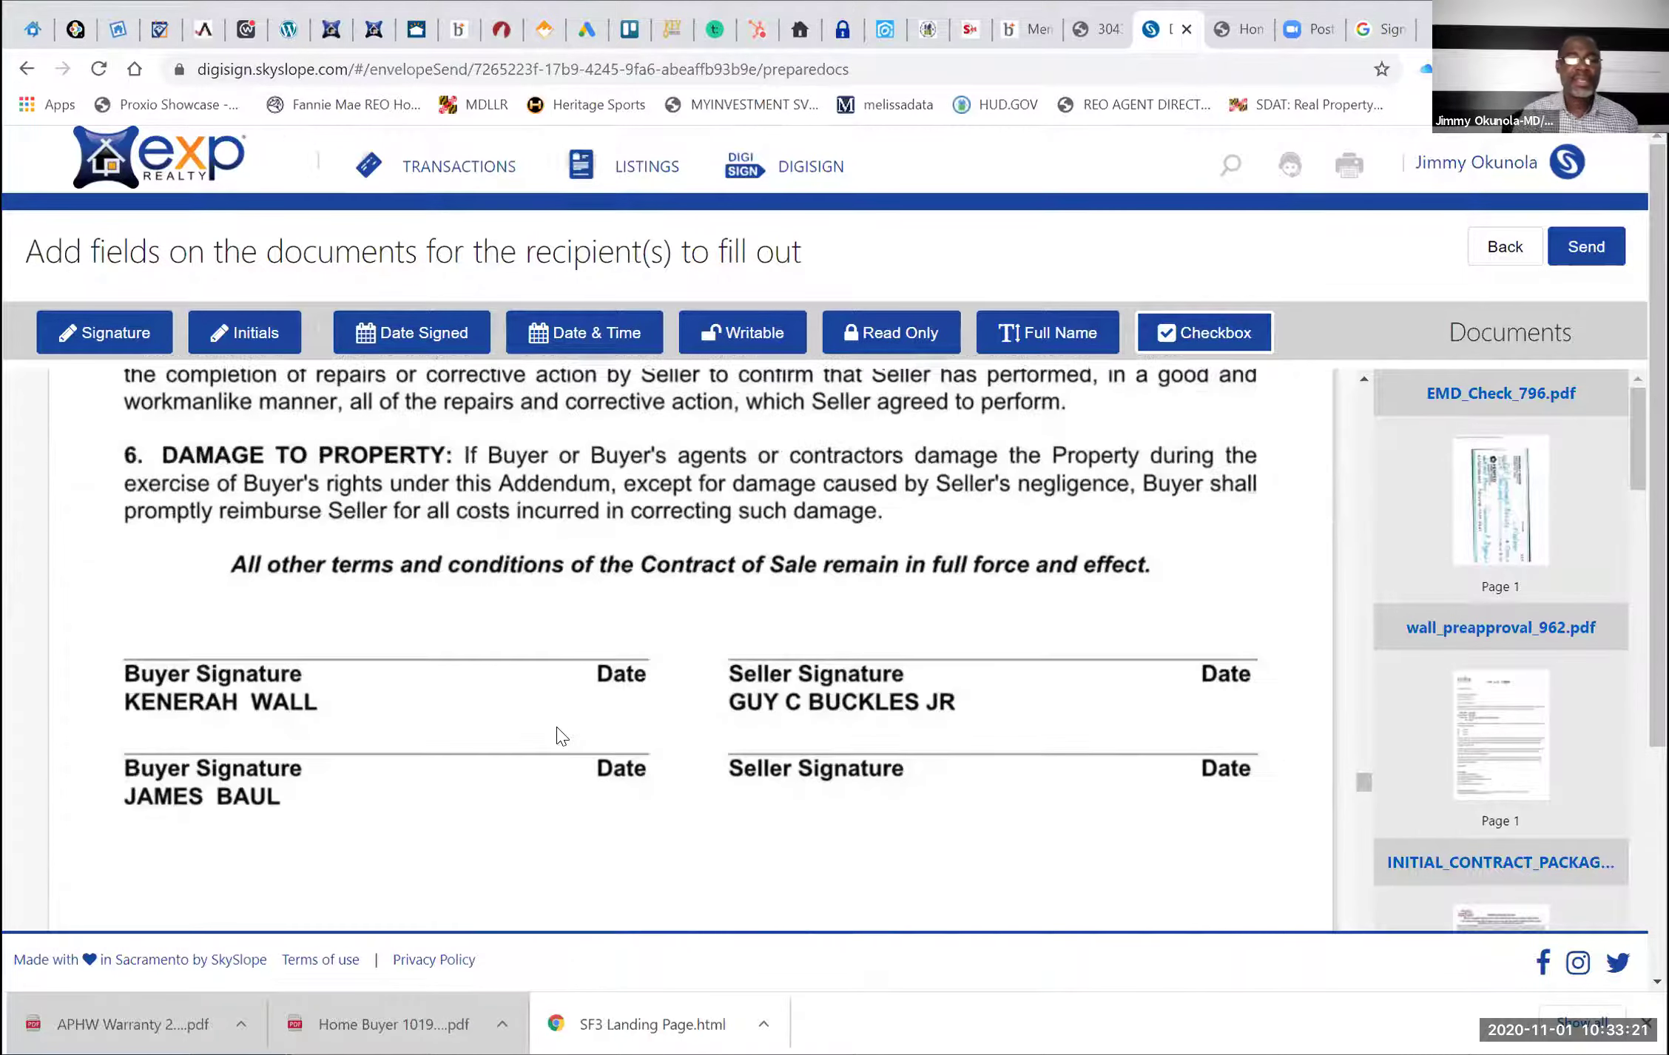
{"action": "scroll", "coordinate": [558, 734], "scroll_direction": "down", "scroll_amount": 5}
{"action": "scroll", "coordinate": [560, 736], "scroll_direction": "down", "scroll_amount": 5}
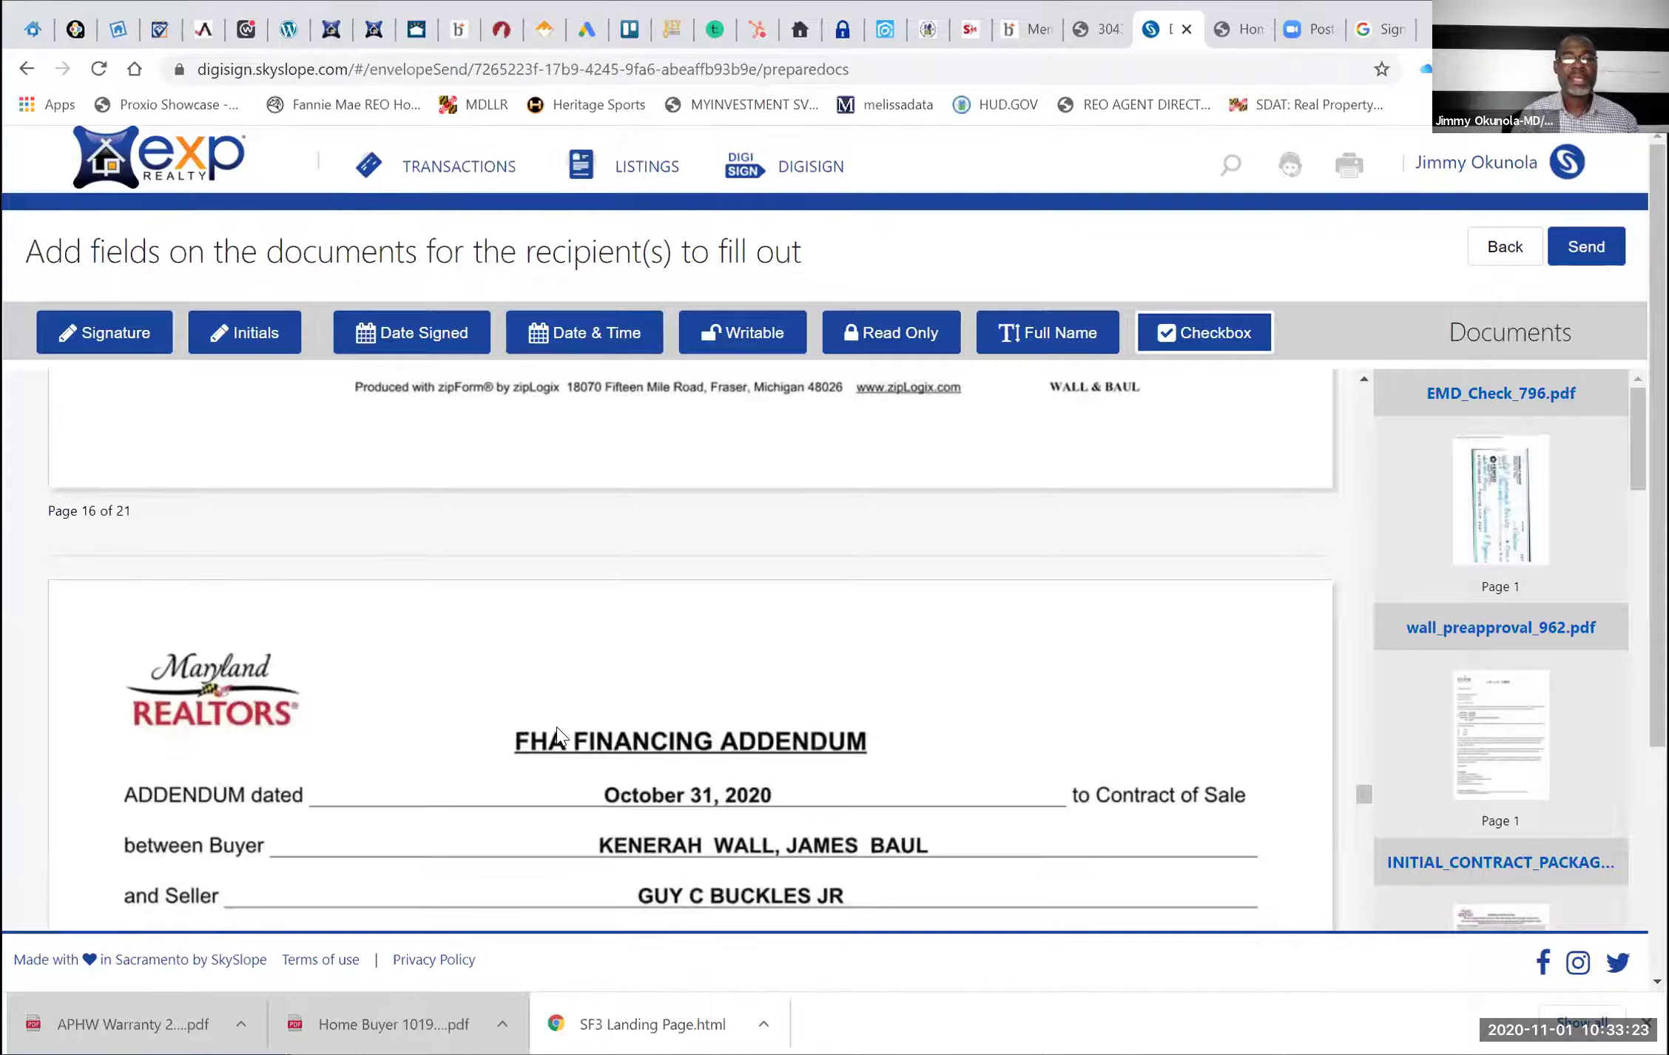
{"action": "scroll", "coordinate": [559, 734], "scroll_direction": "down", "scroll_amount": 8}
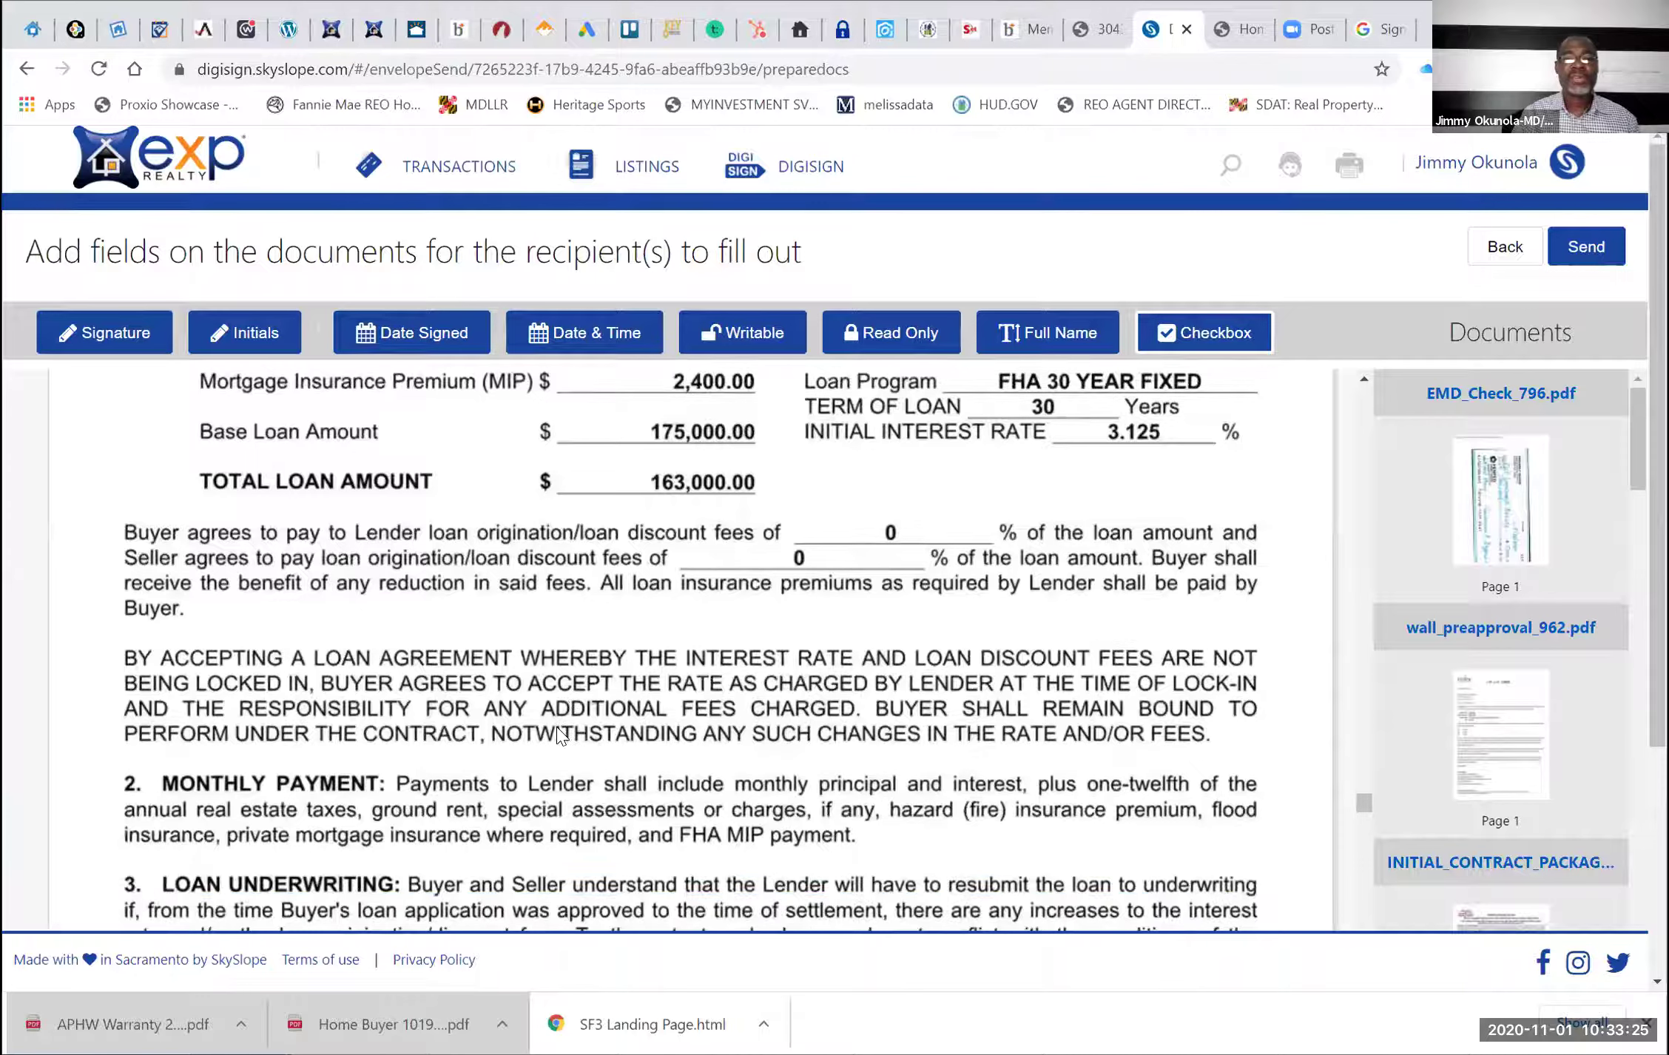
{"action": "scroll", "coordinate": [559, 734], "scroll_direction": "down", "scroll_amount": 1}
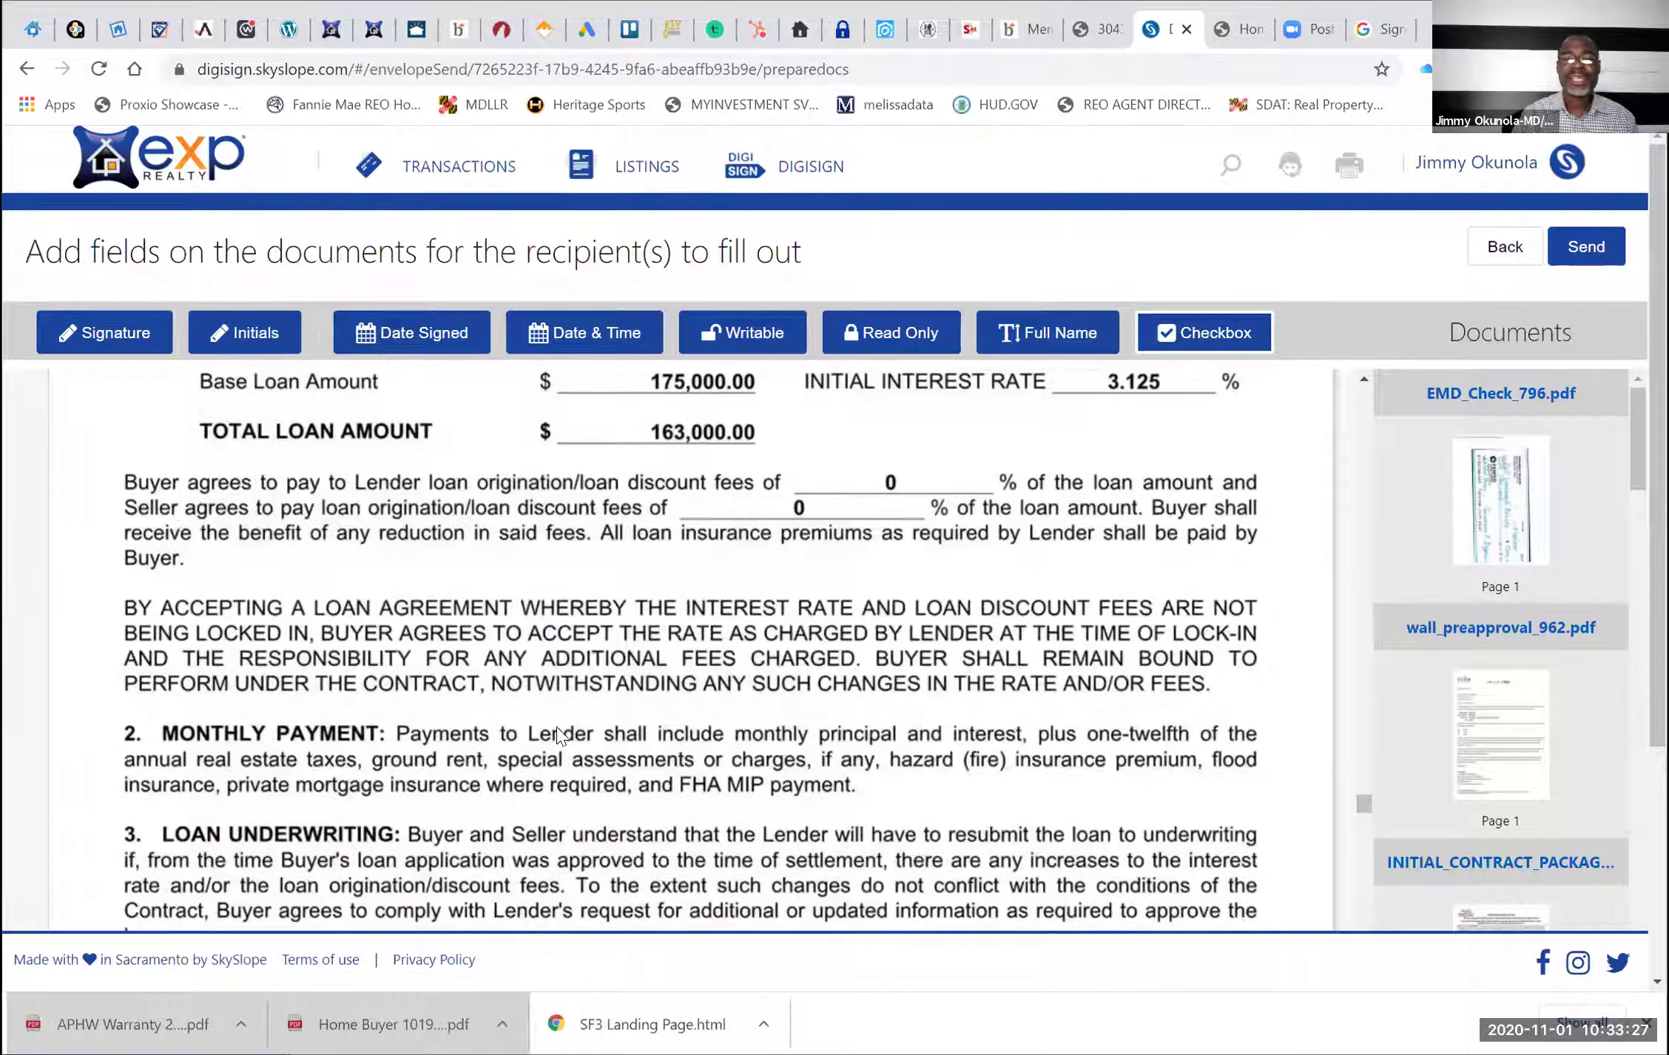
{"action": "scroll", "coordinate": [938, 420], "scroll_direction": "up", "scroll_amount": 1}
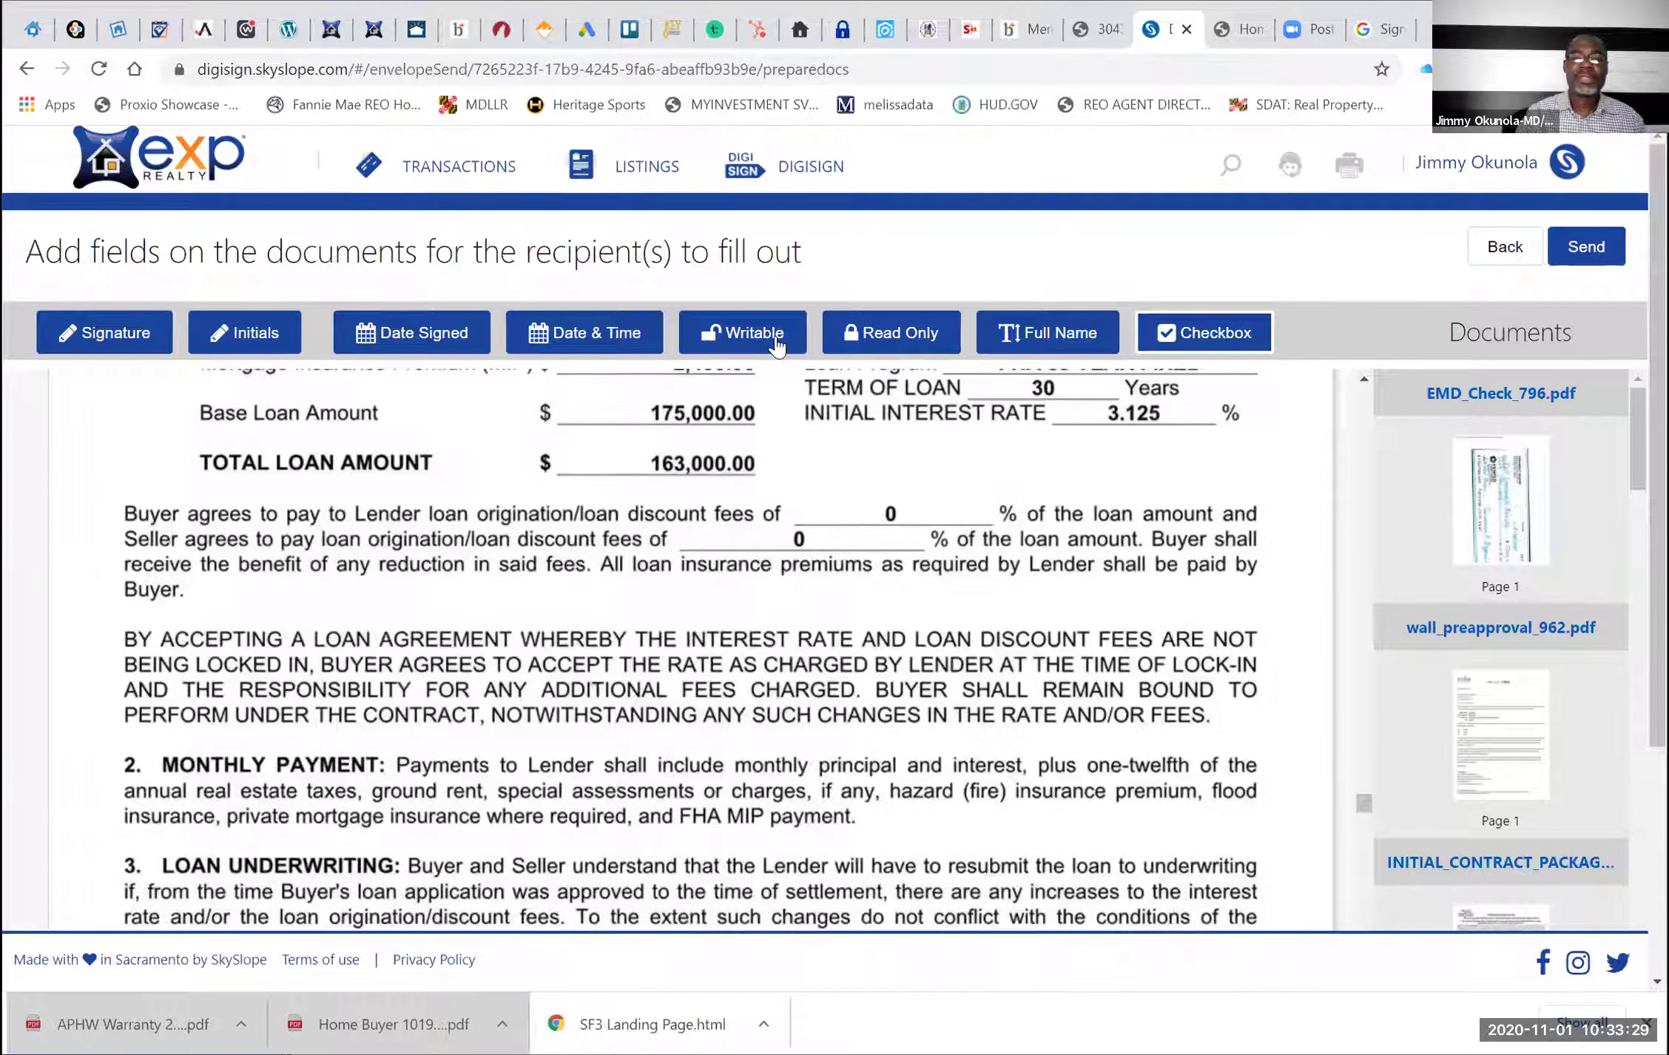
Choose the Writable field type and scroll to the FHA addendum's agent signature lines
{"action": "left_click", "coordinate": [748, 334]}
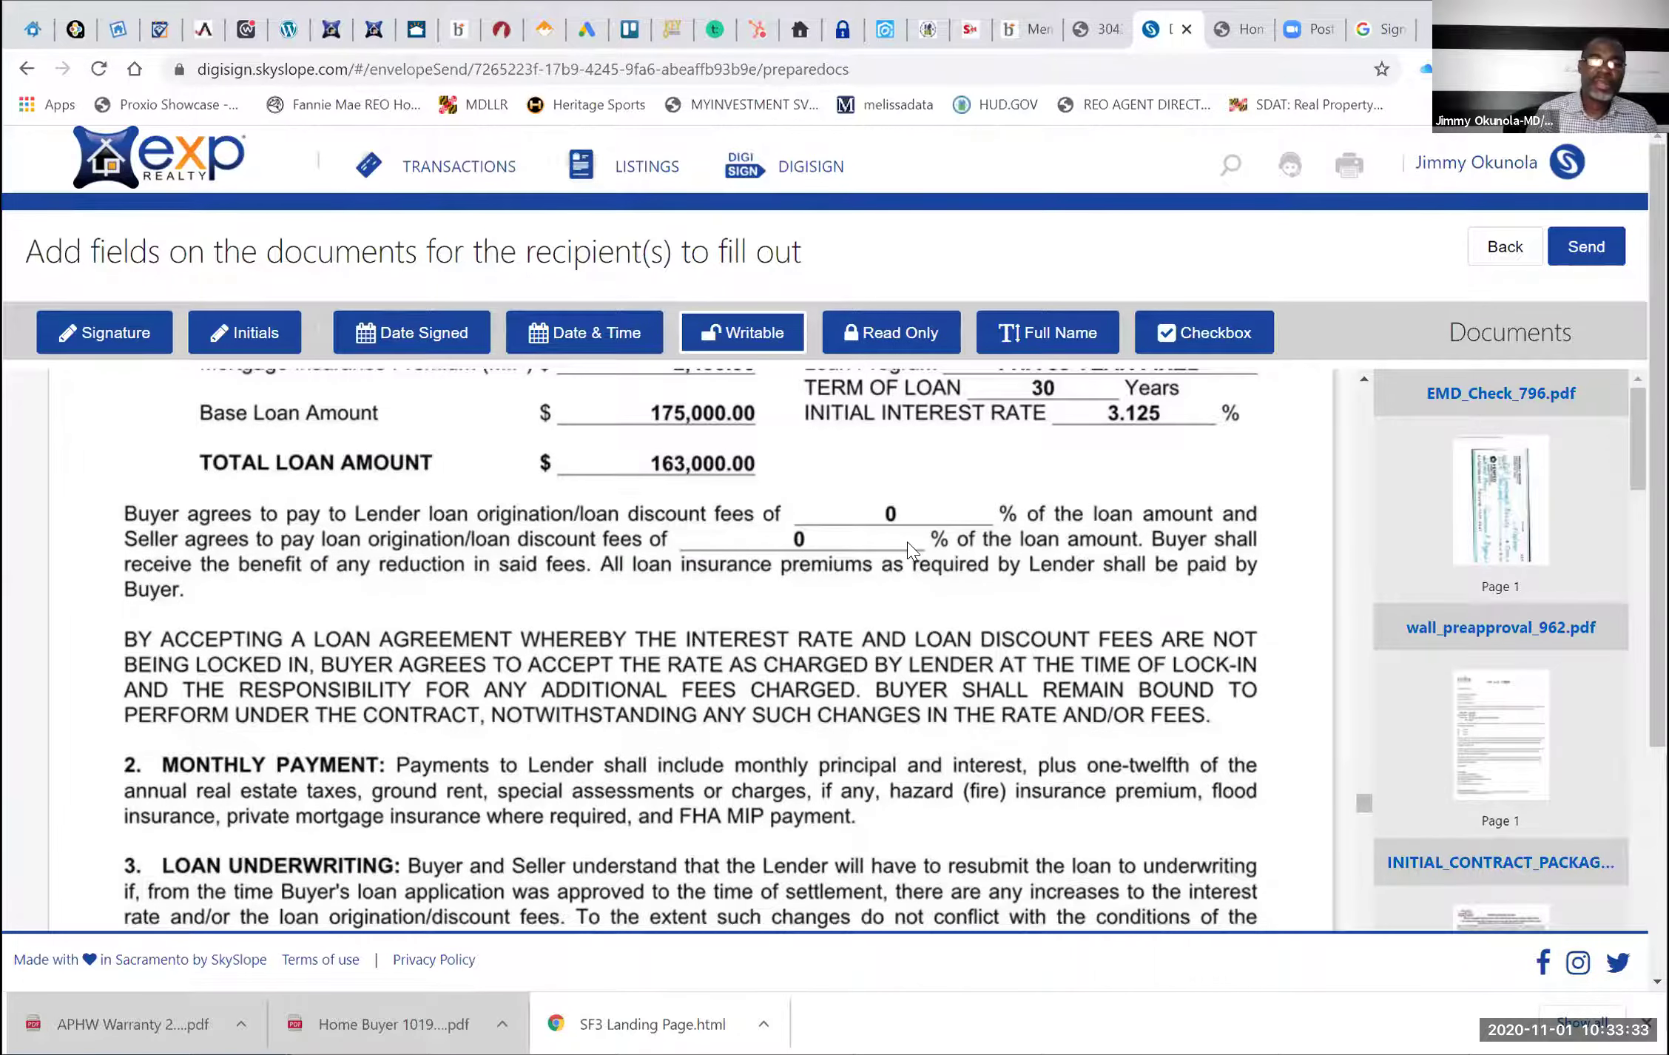
{"action": "scroll", "coordinate": [911, 551], "scroll_direction": "up", "scroll_amount": 3}
{"action": "scroll", "coordinate": [912, 551], "scroll_direction": "up", "scroll_amount": 6}
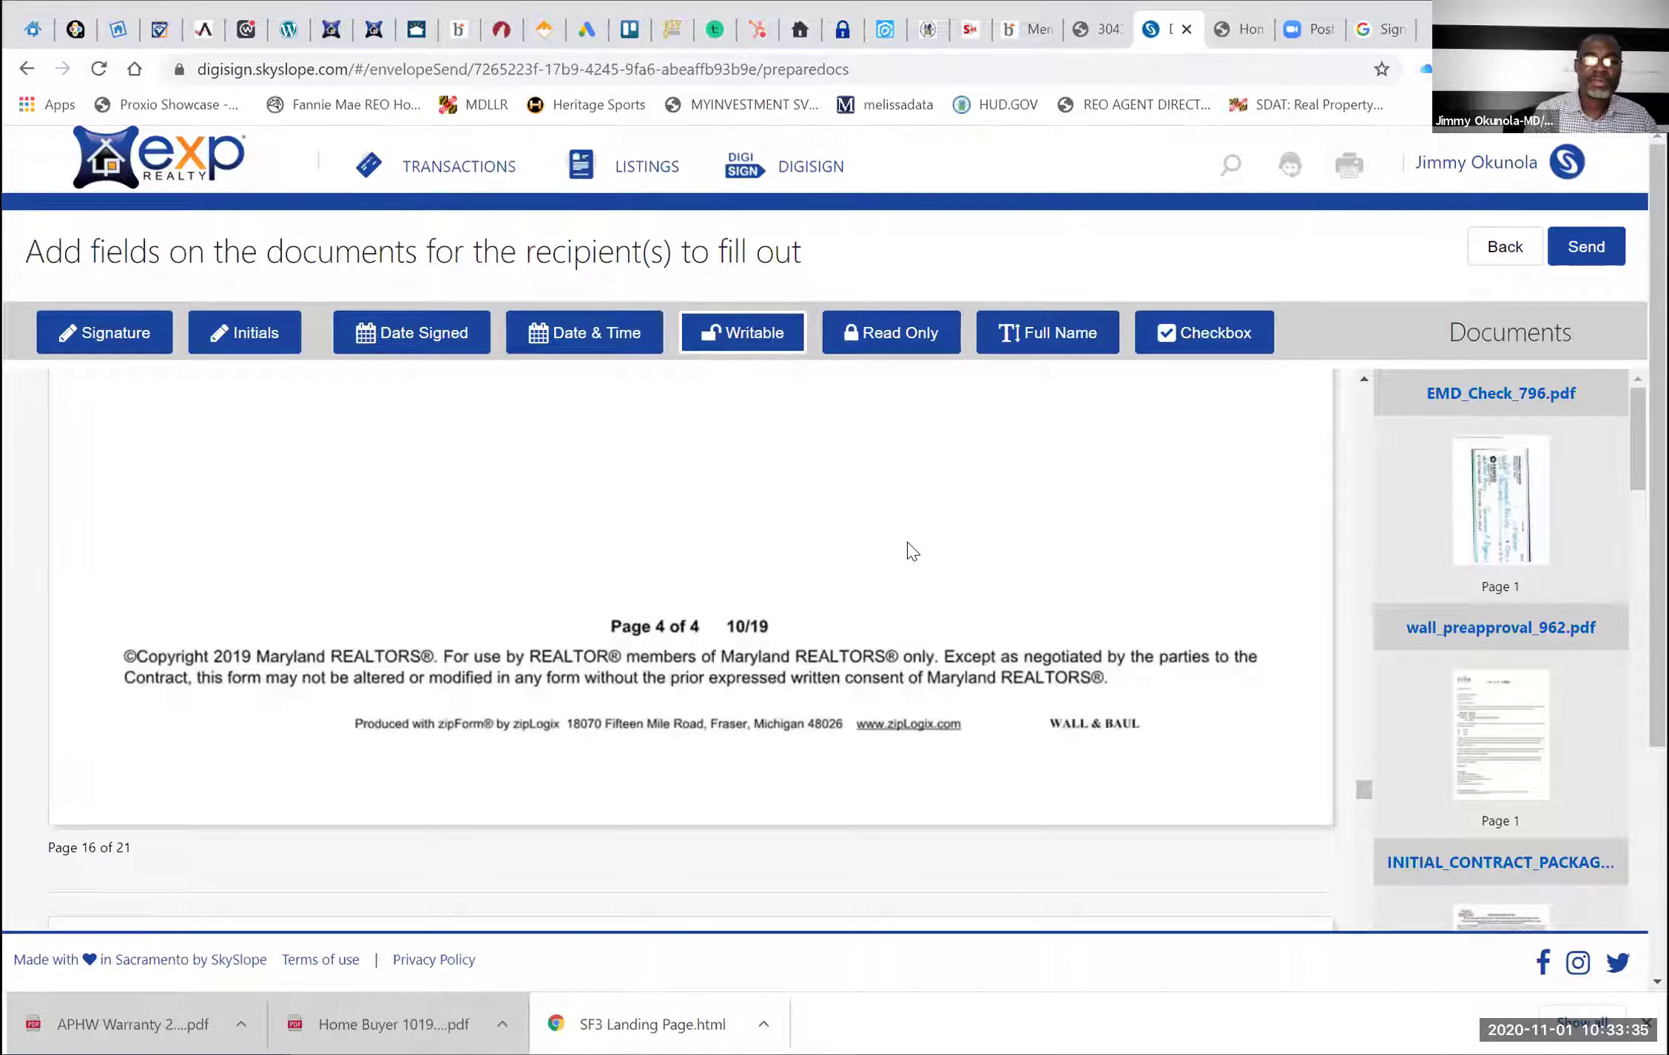
{"action": "scroll", "coordinate": [911, 551], "scroll_direction": "up", "scroll_amount": 3}
{"action": "scroll", "coordinate": [908, 549], "scroll_direction": "up", "scroll_amount": 3}
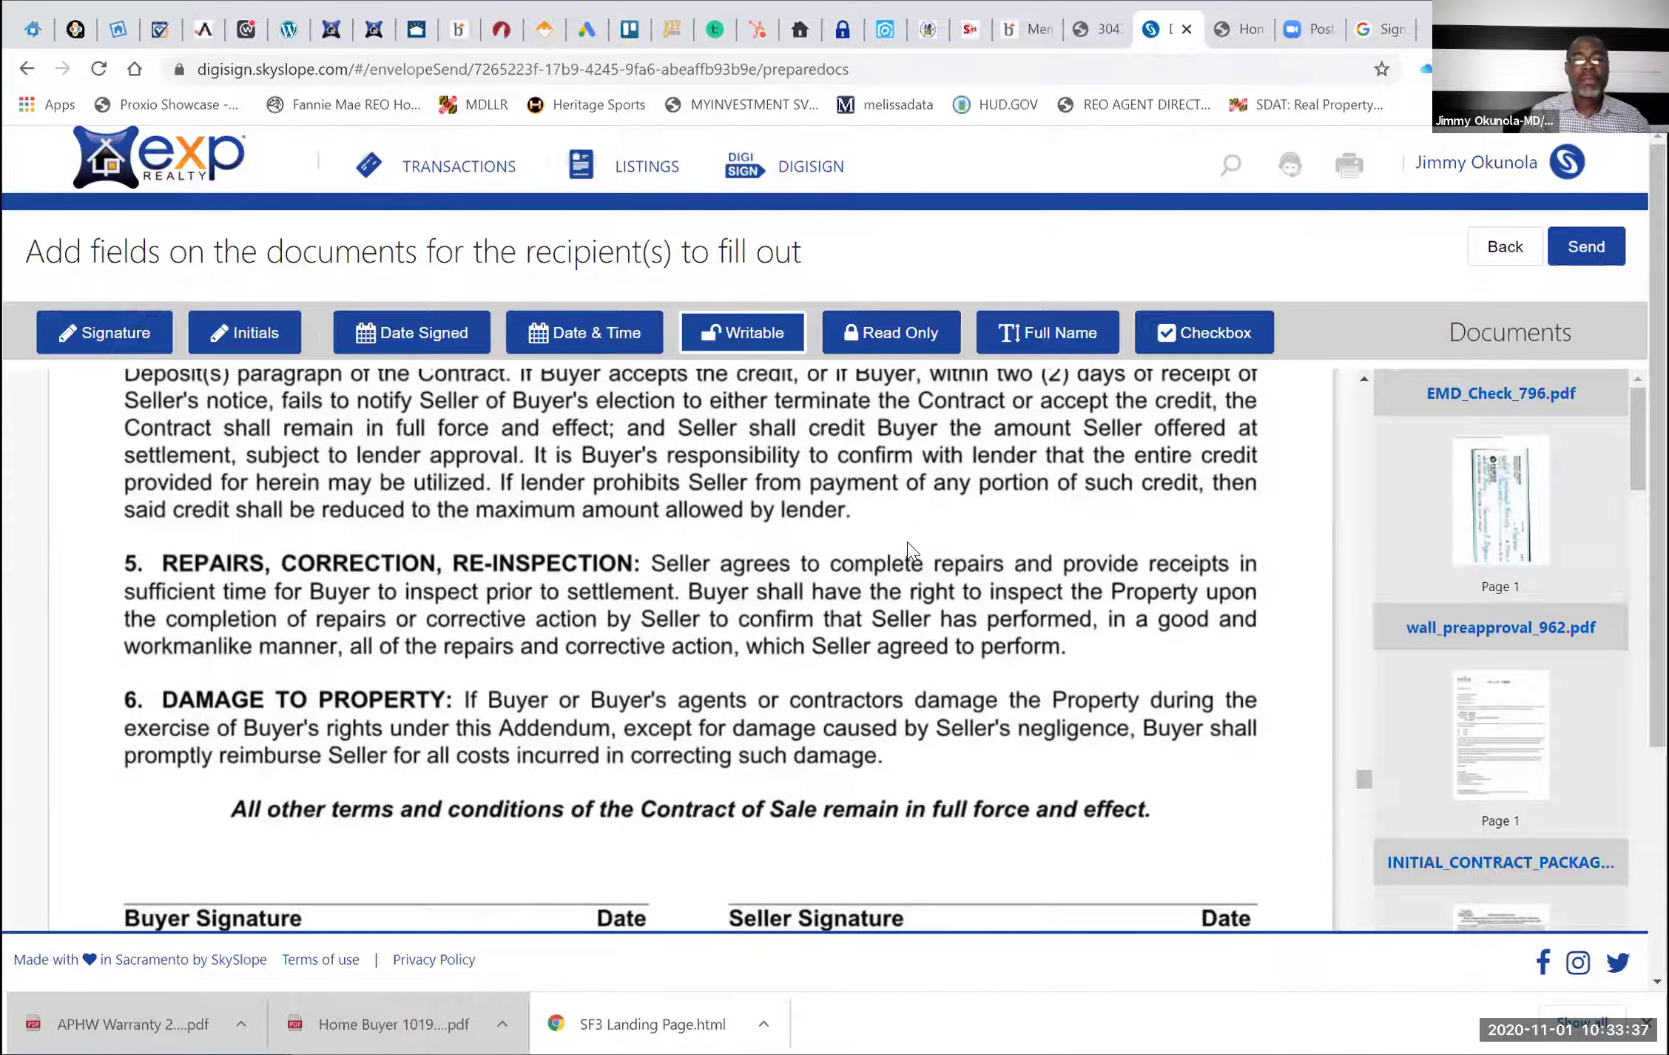
{"action": "scroll", "coordinate": [908, 549], "scroll_direction": "down", "scroll_amount": 10}
{"action": "scroll", "coordinate": [907, 548], "scroll_direction": "up", "scroll_amount": 5}
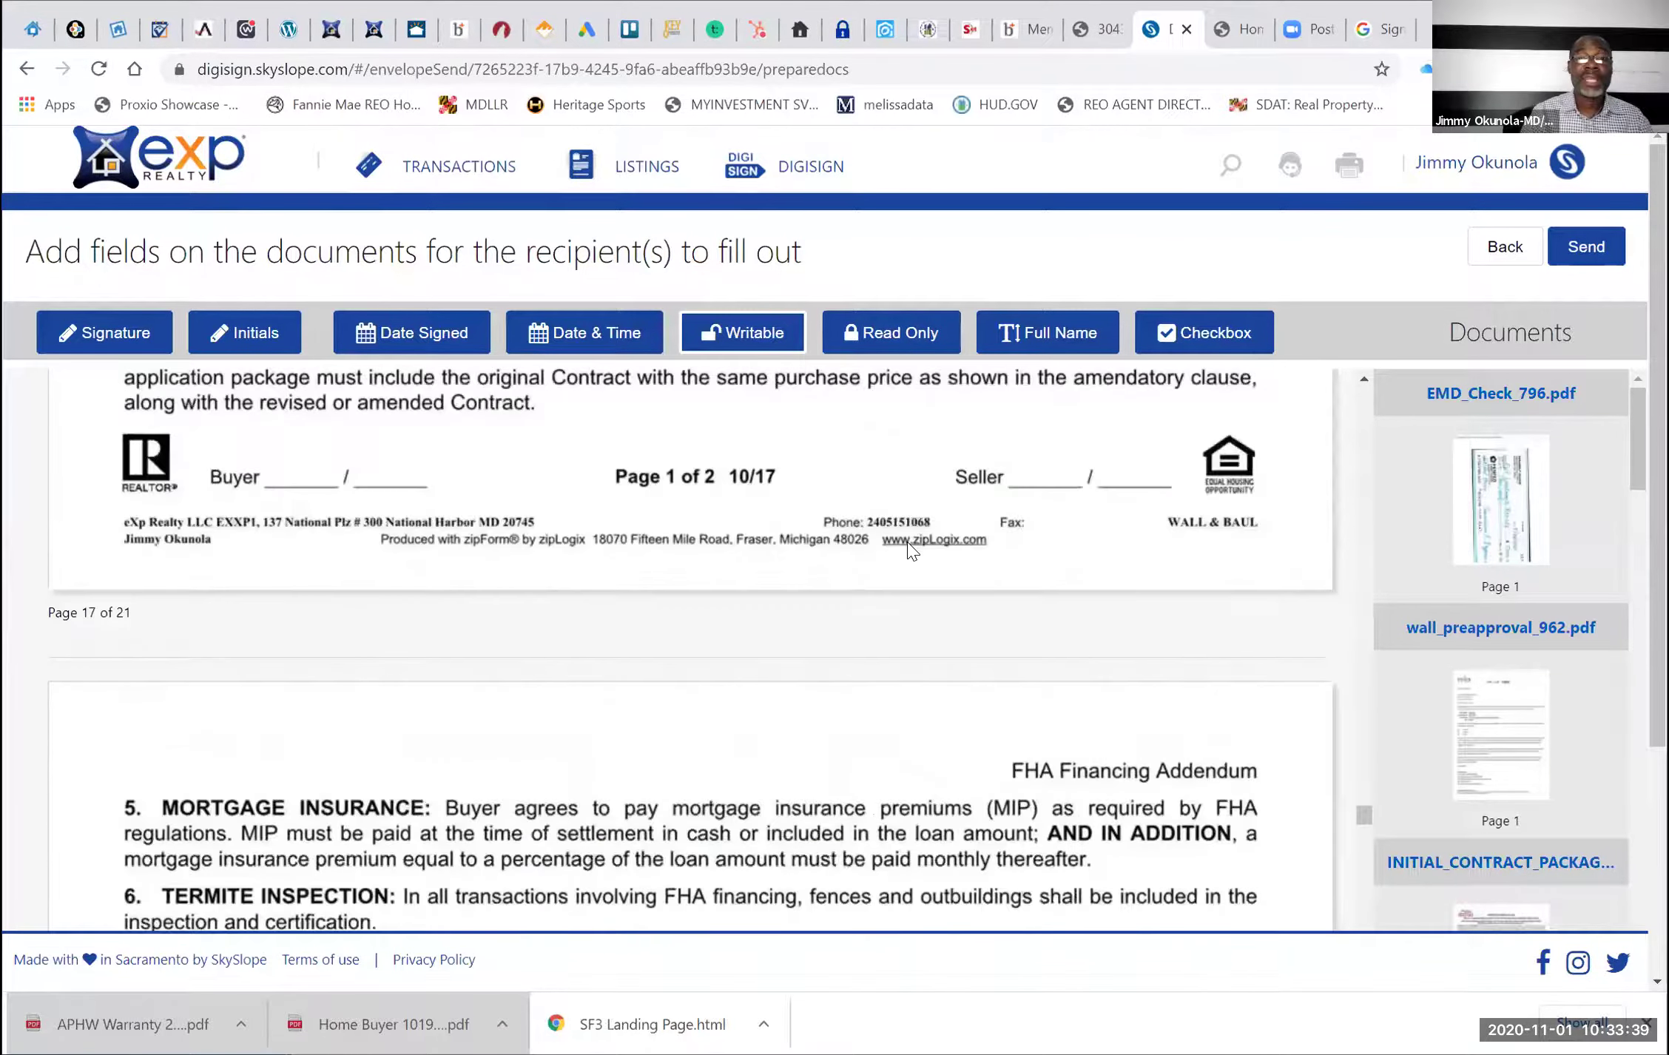
{"action": "scroll", "coordinate": [908, 548], "scroll_direction": "down", "scroll_amount": 6}
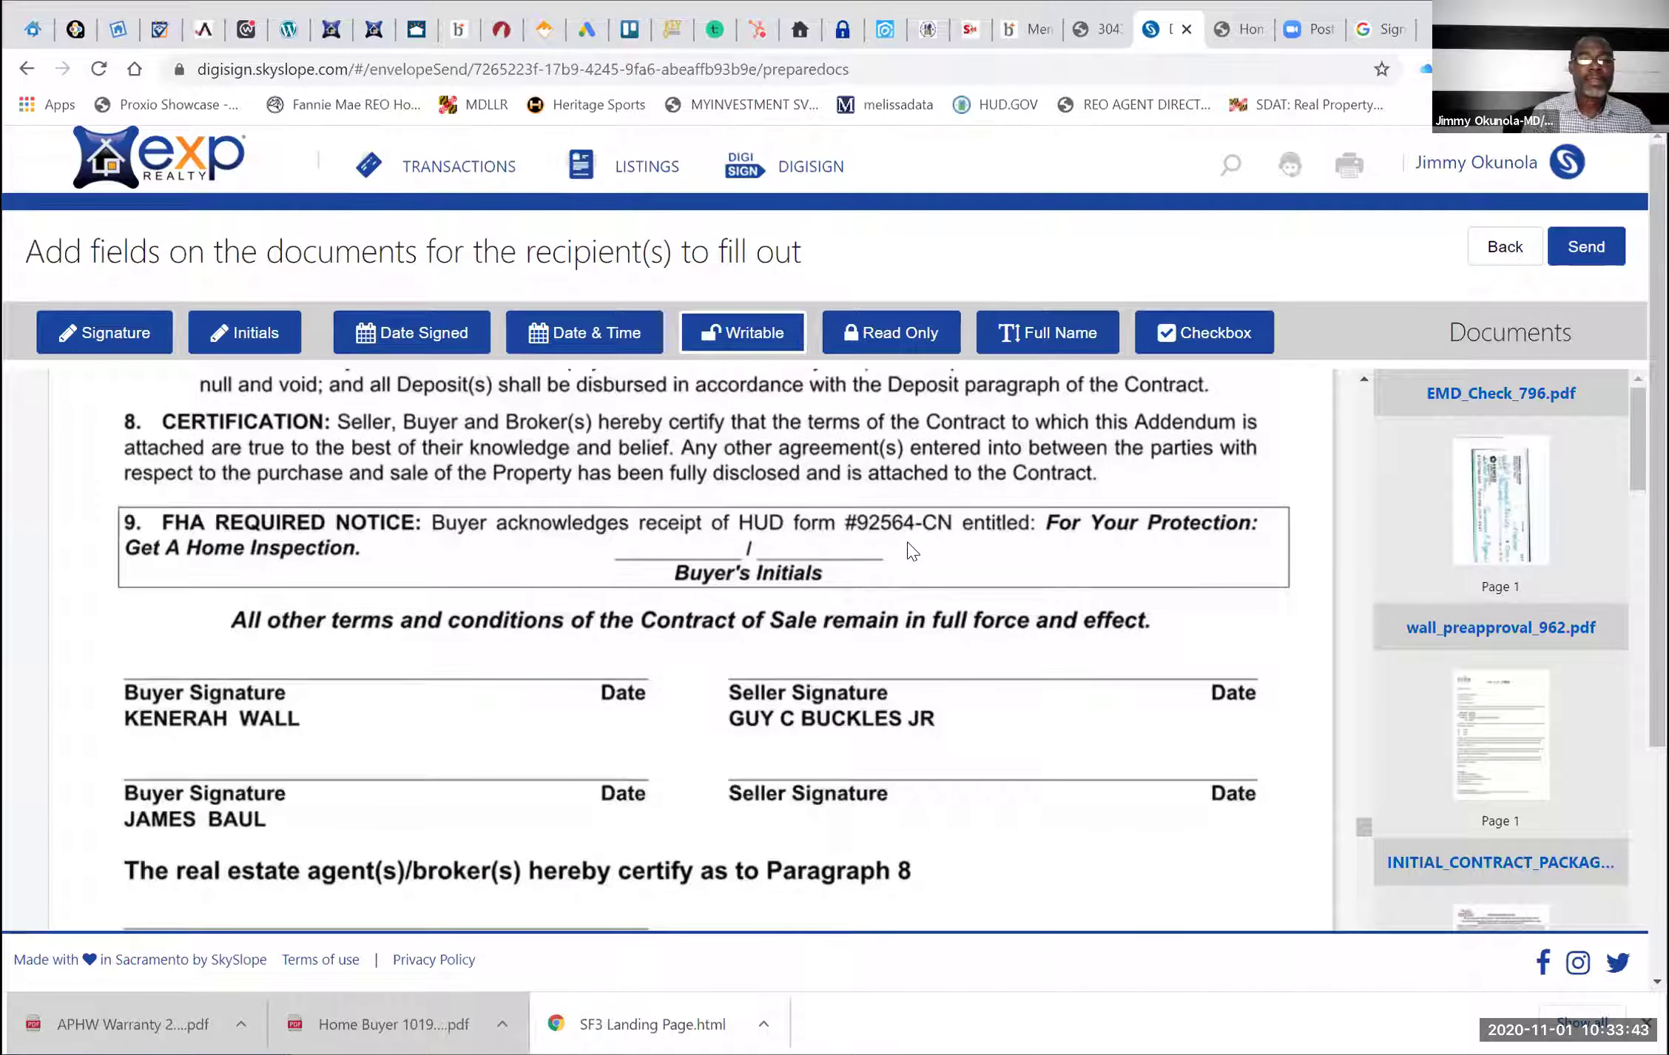
{"action": "scroll", "coordinate": [912, 551], "scroll_direction": "down", "scroll_amount": 2}
{"action": "scroll", "coordinate": [912, 551], "scroll_direction": "down", "scroll_amount": 2}
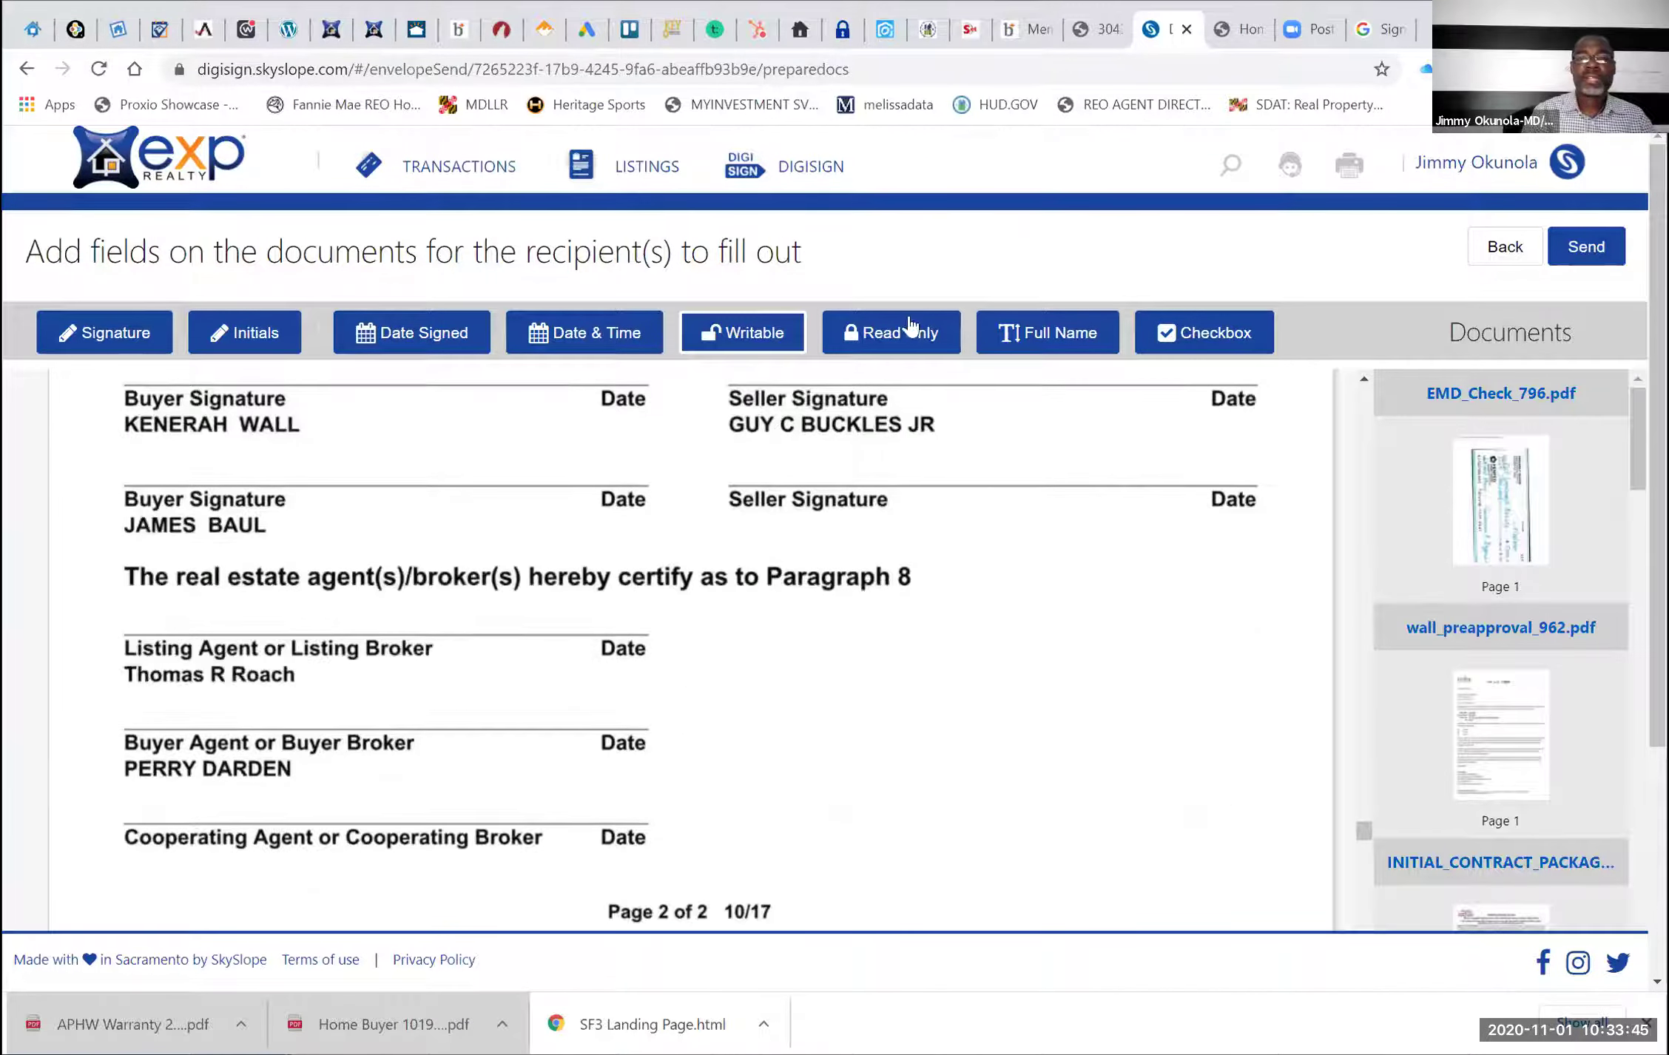
Place and resize a writable field below the buyer agent line, then delete it
{"action": "left_click", "coordinate": [128, 782]}
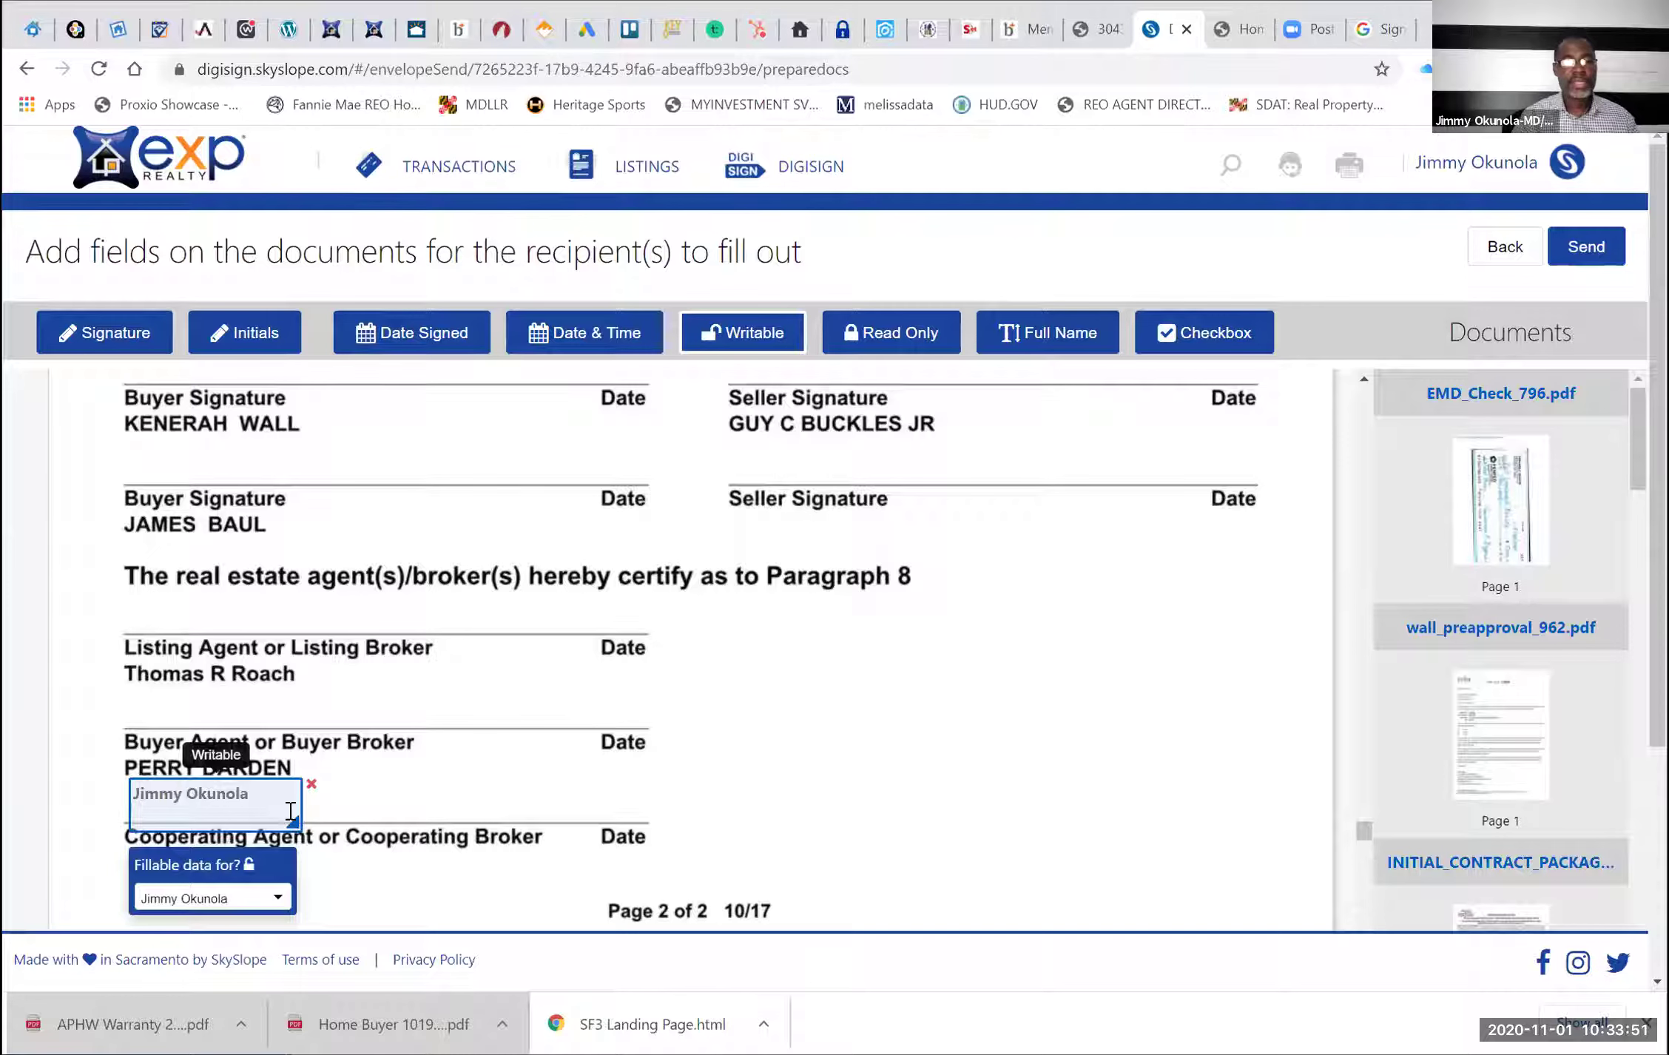
{"action": "left_click_drag", "start_coordinate": [299, 801], "coordinate": [547, 806]}
{"action": "left_click_drag", "start_coordinate": [764, 784], "coordinate": [763, 782]}
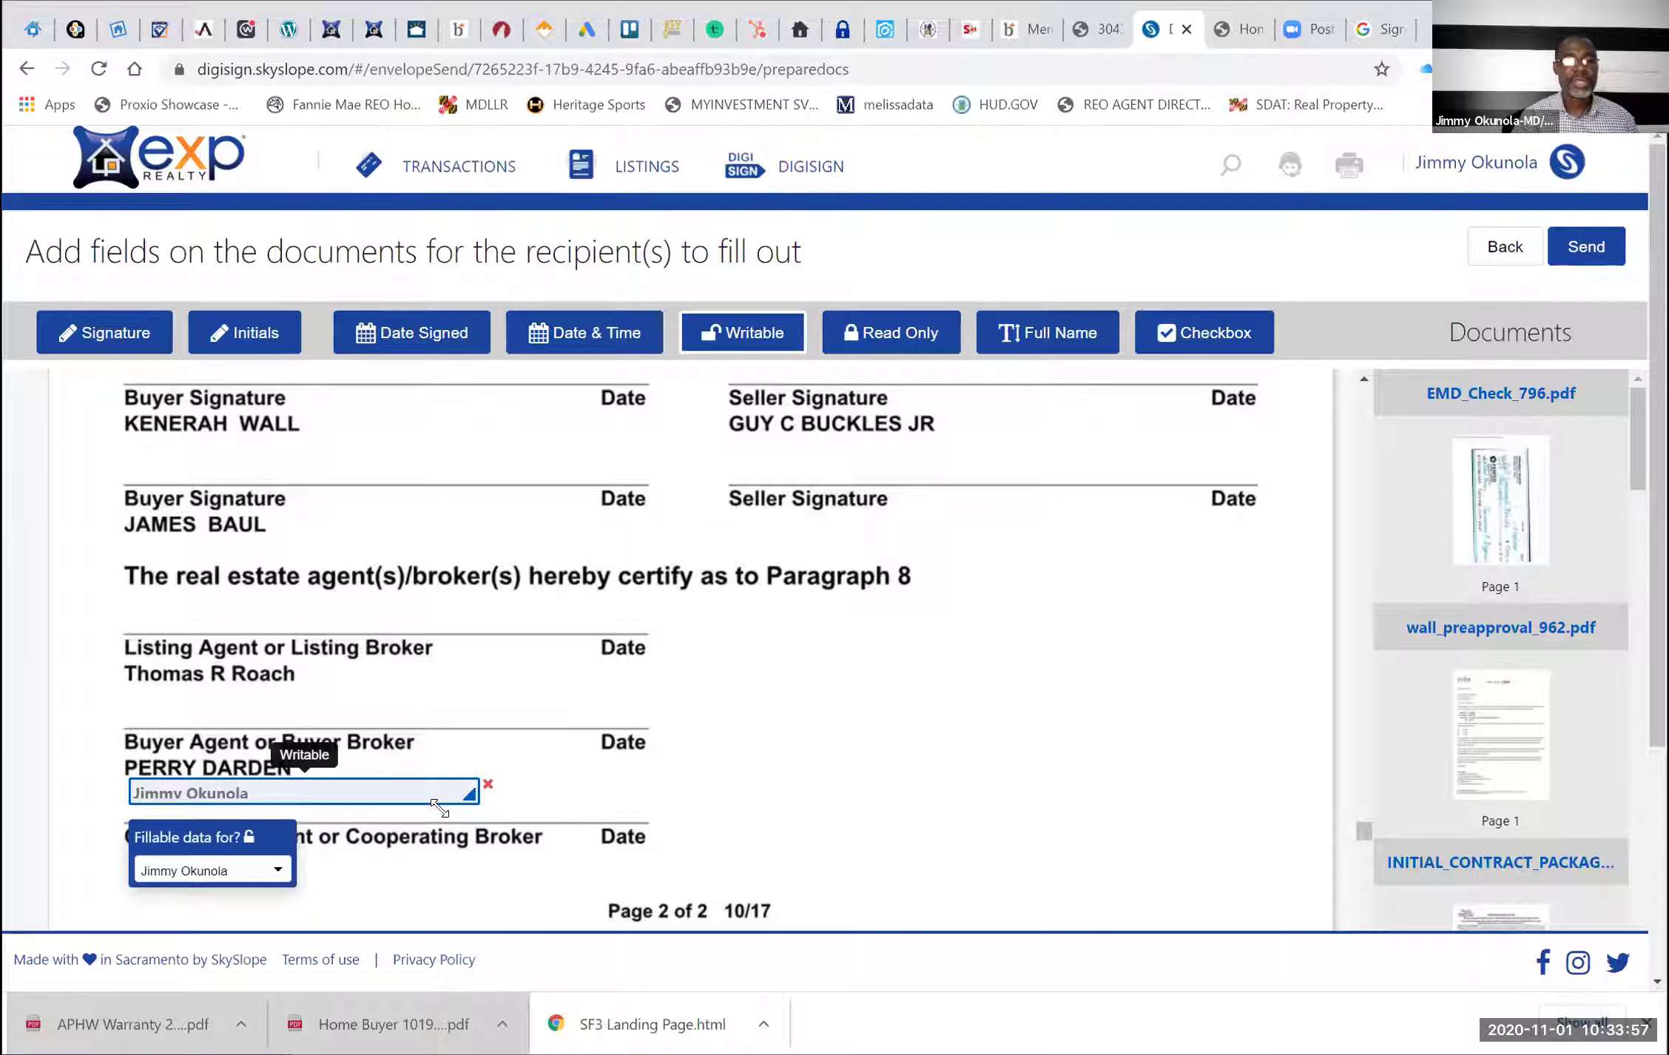
{"action": "left_click_drag", "start_coordinate": [440, 808], "coordinate": [441, 810]}
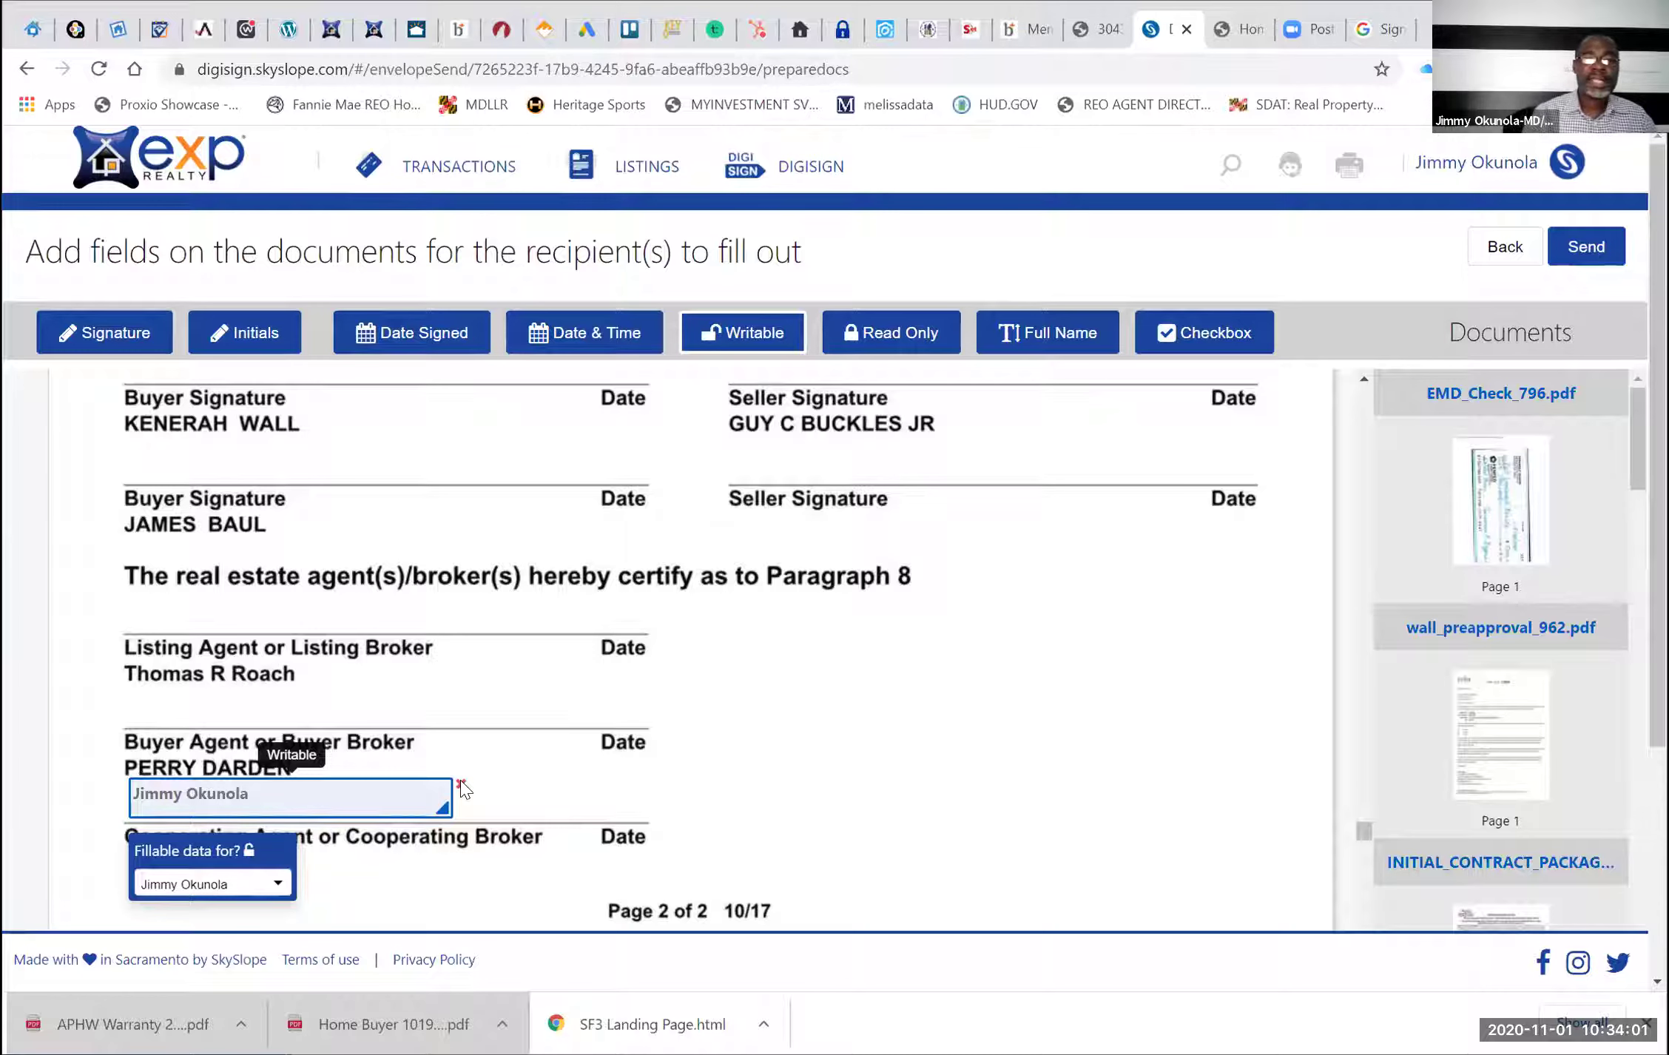
{"action": "left_click", "coordinate": [459, 783]}
{"action": "scroll", "coordinate": [268, 455], "scroll_direction": "up", "scroll_amount": 1}
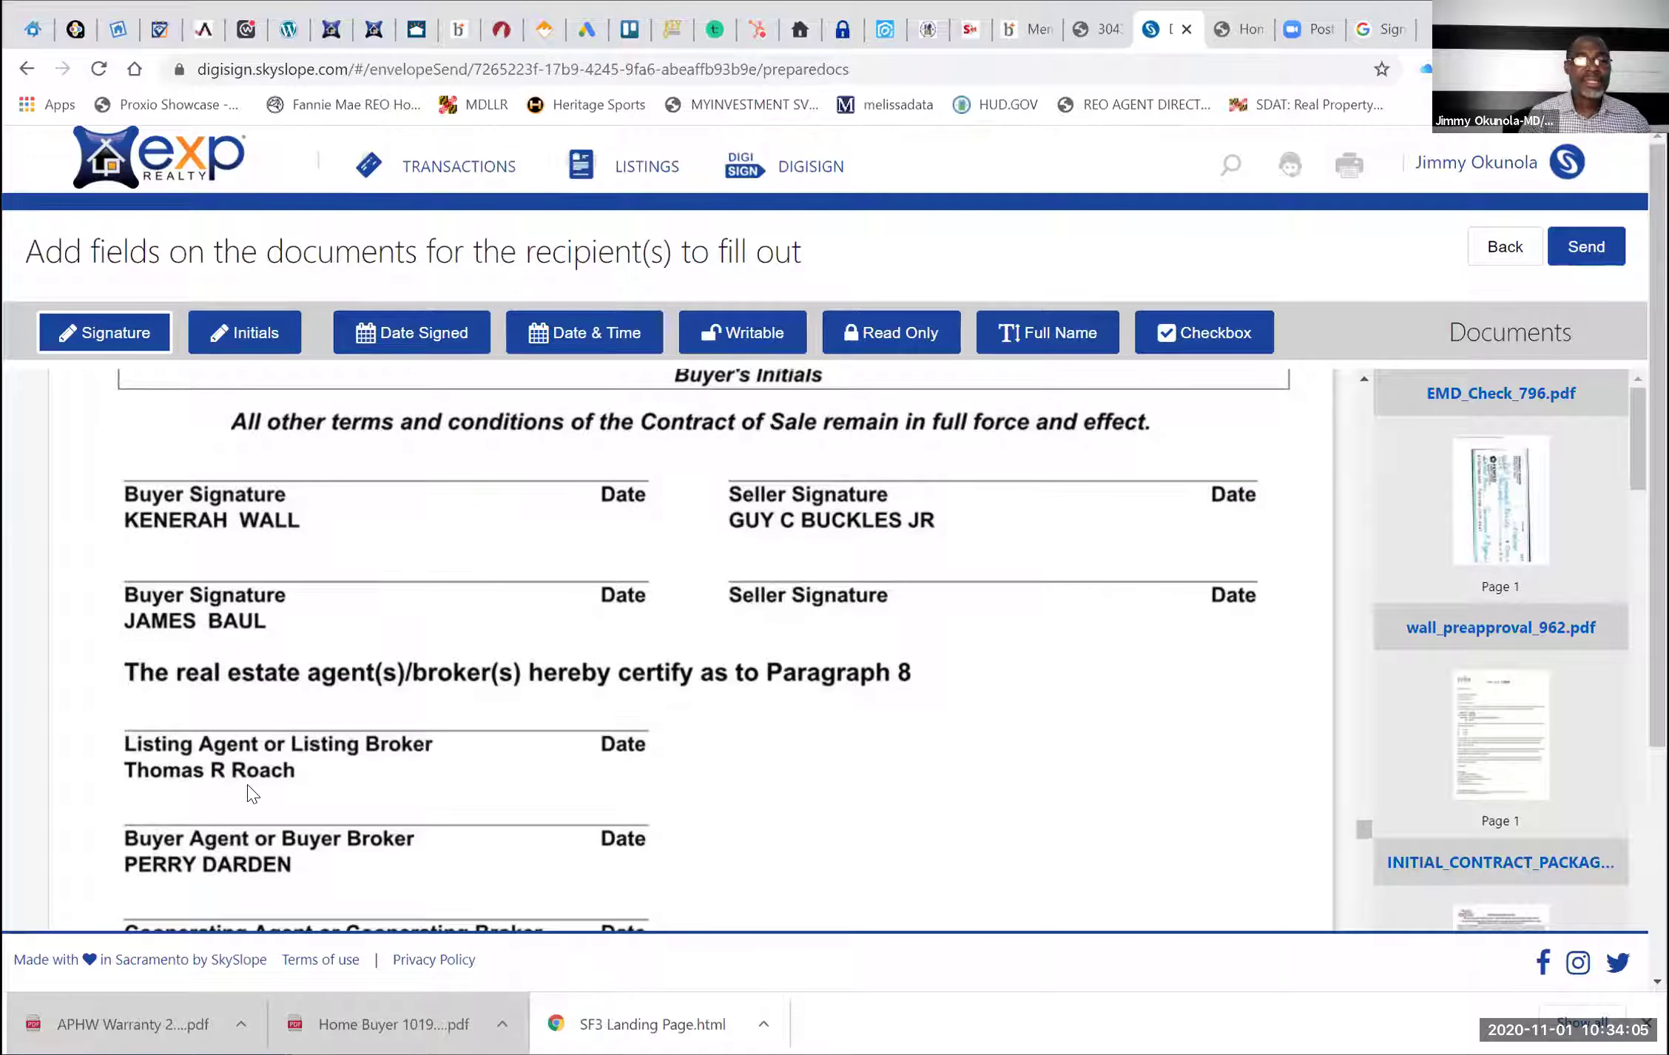
Place a signature field on the FHA addendum's Listing Agent line
{"action": "scroll", "coordinate": [249, 790], "scroll_direction": "down", "scroll_amount": 2}
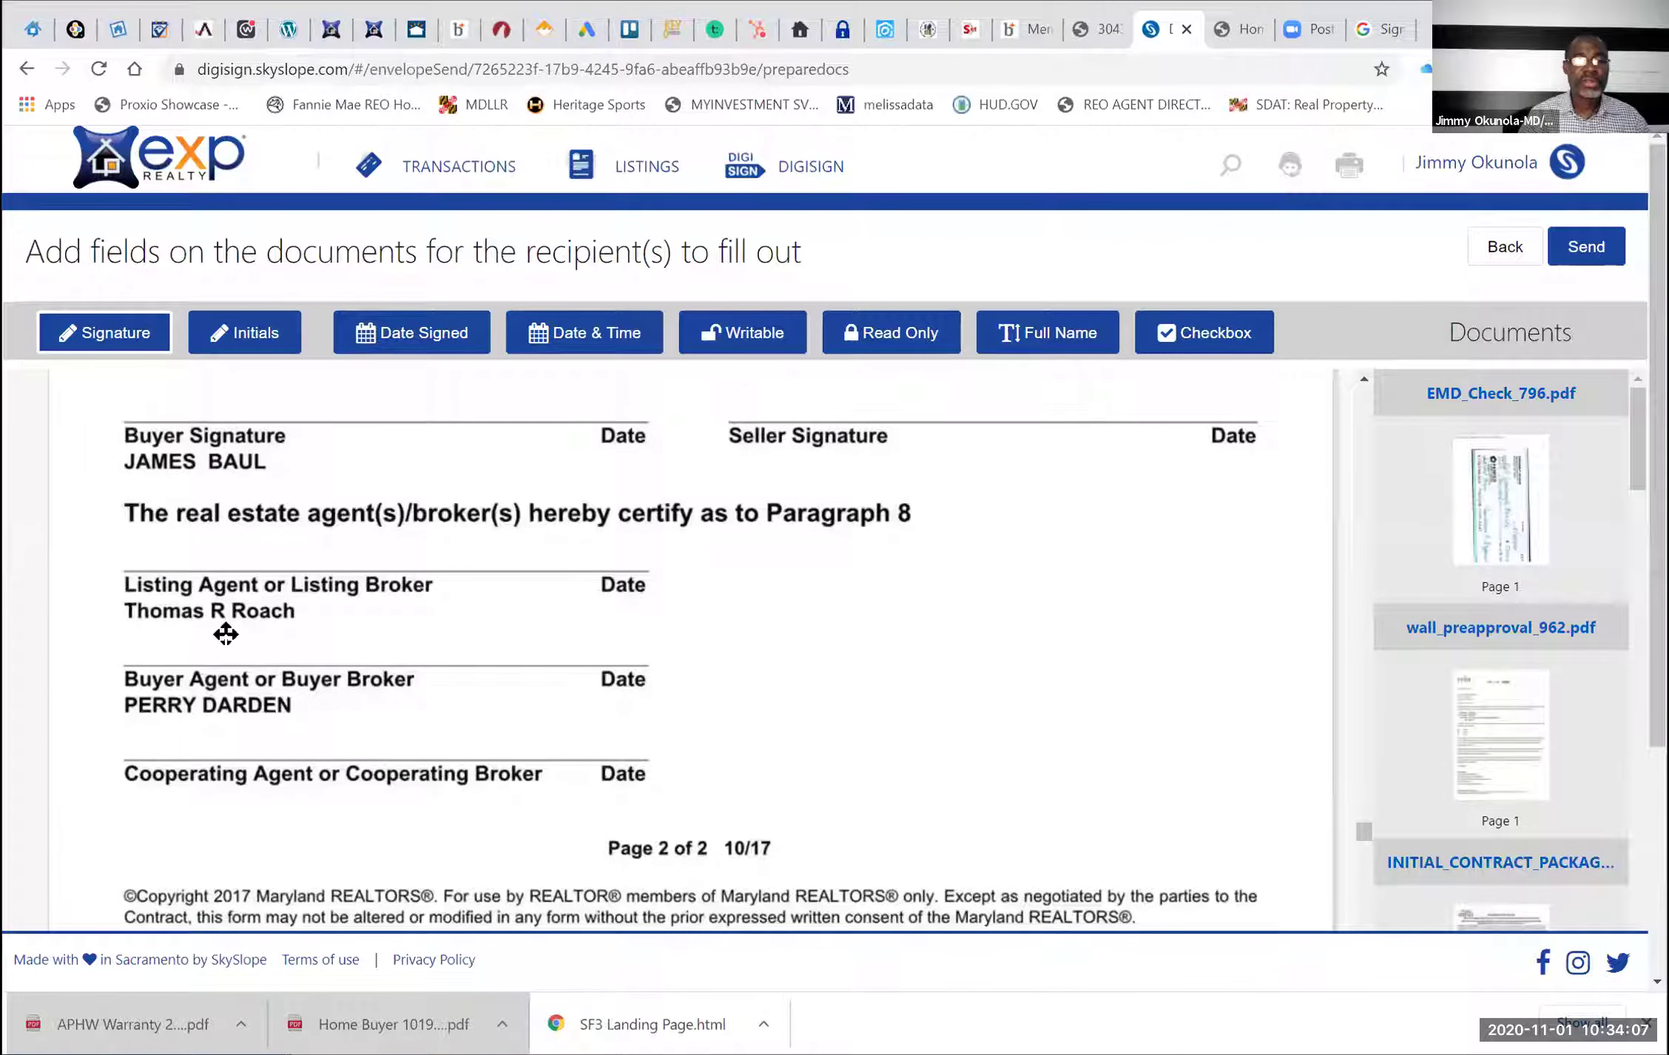
{"action": "left_click", "coordinate": [272, 645]}
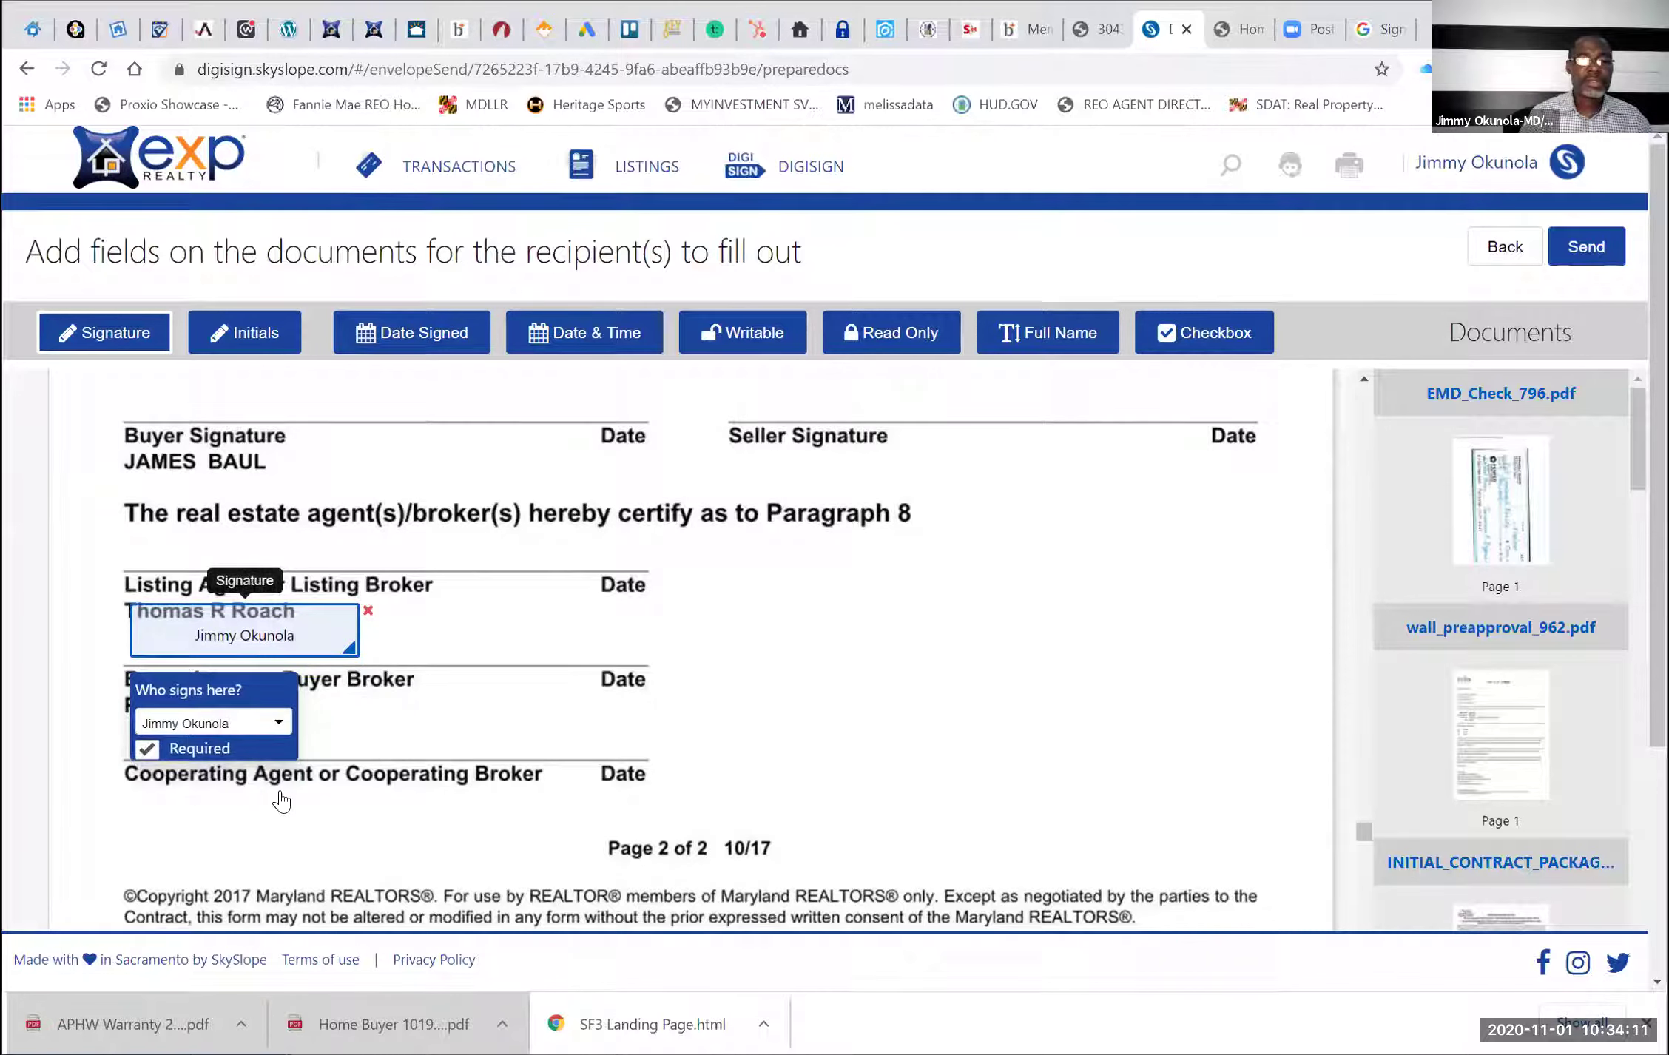
{"action": "left_click", "coordinate": [252, 727]}
{"action": "left_click", "coordinate": [210, 791]}
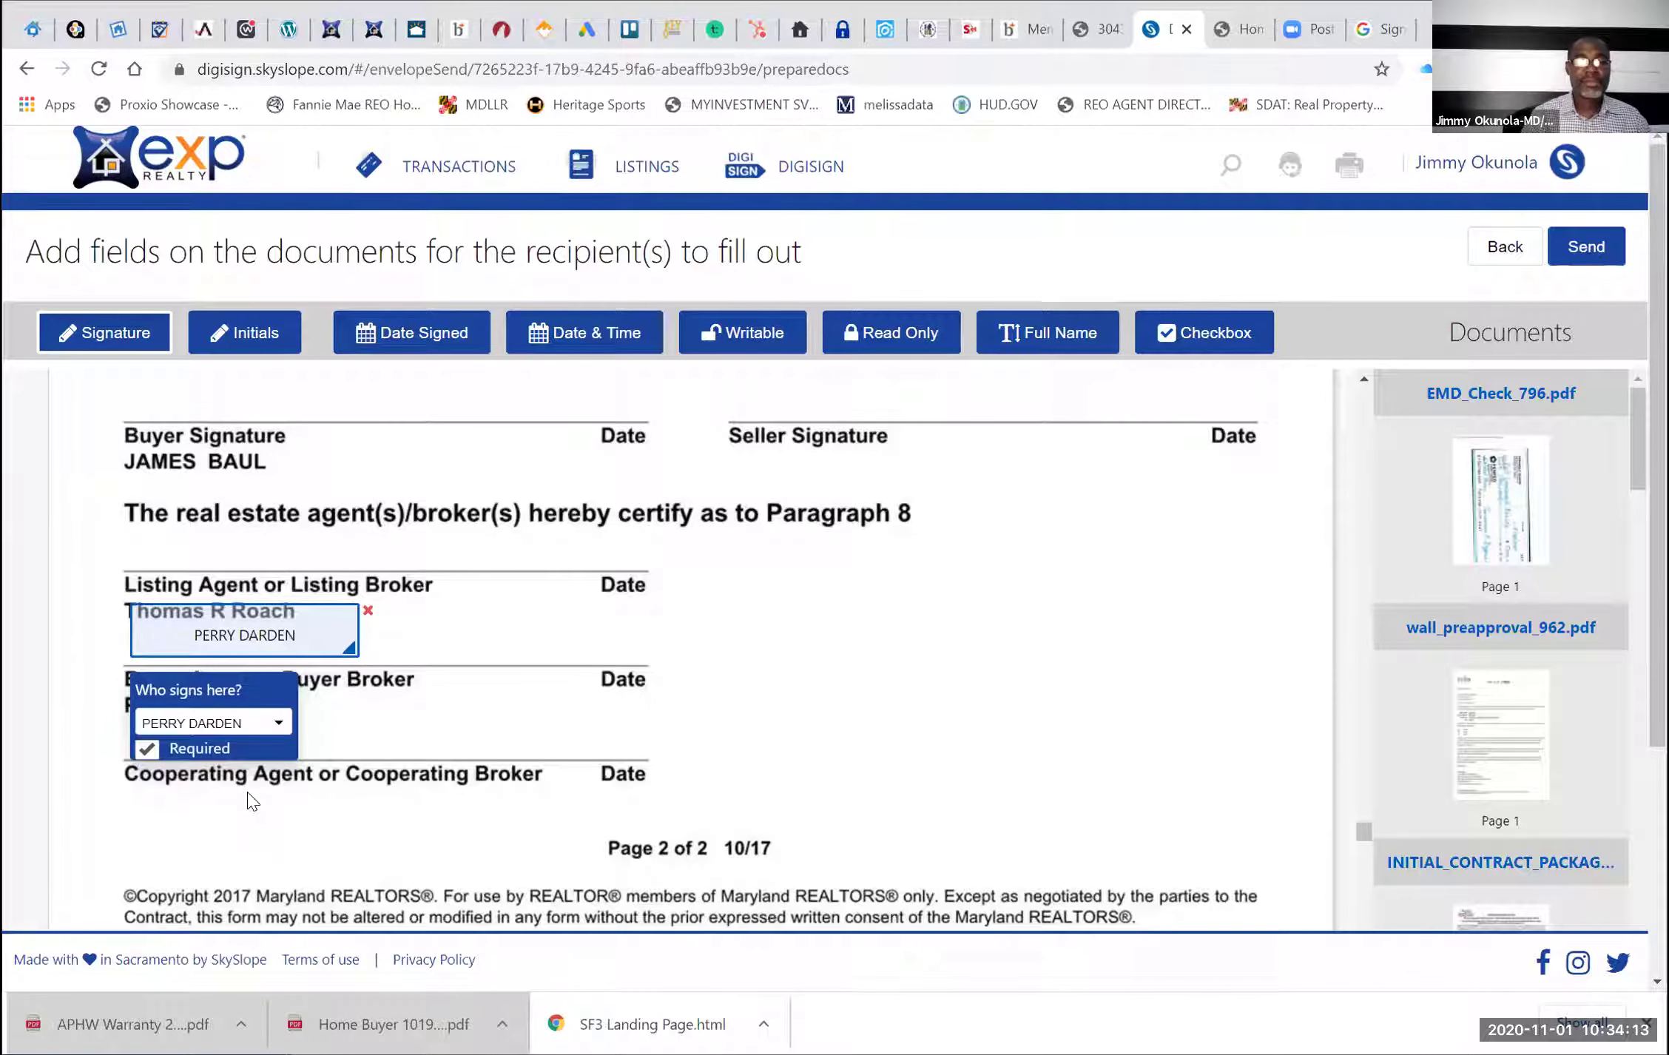
{"action": "scroll", "coordinate": [247, 798], "scroll_direction": "up", "scroll_amount": 1}
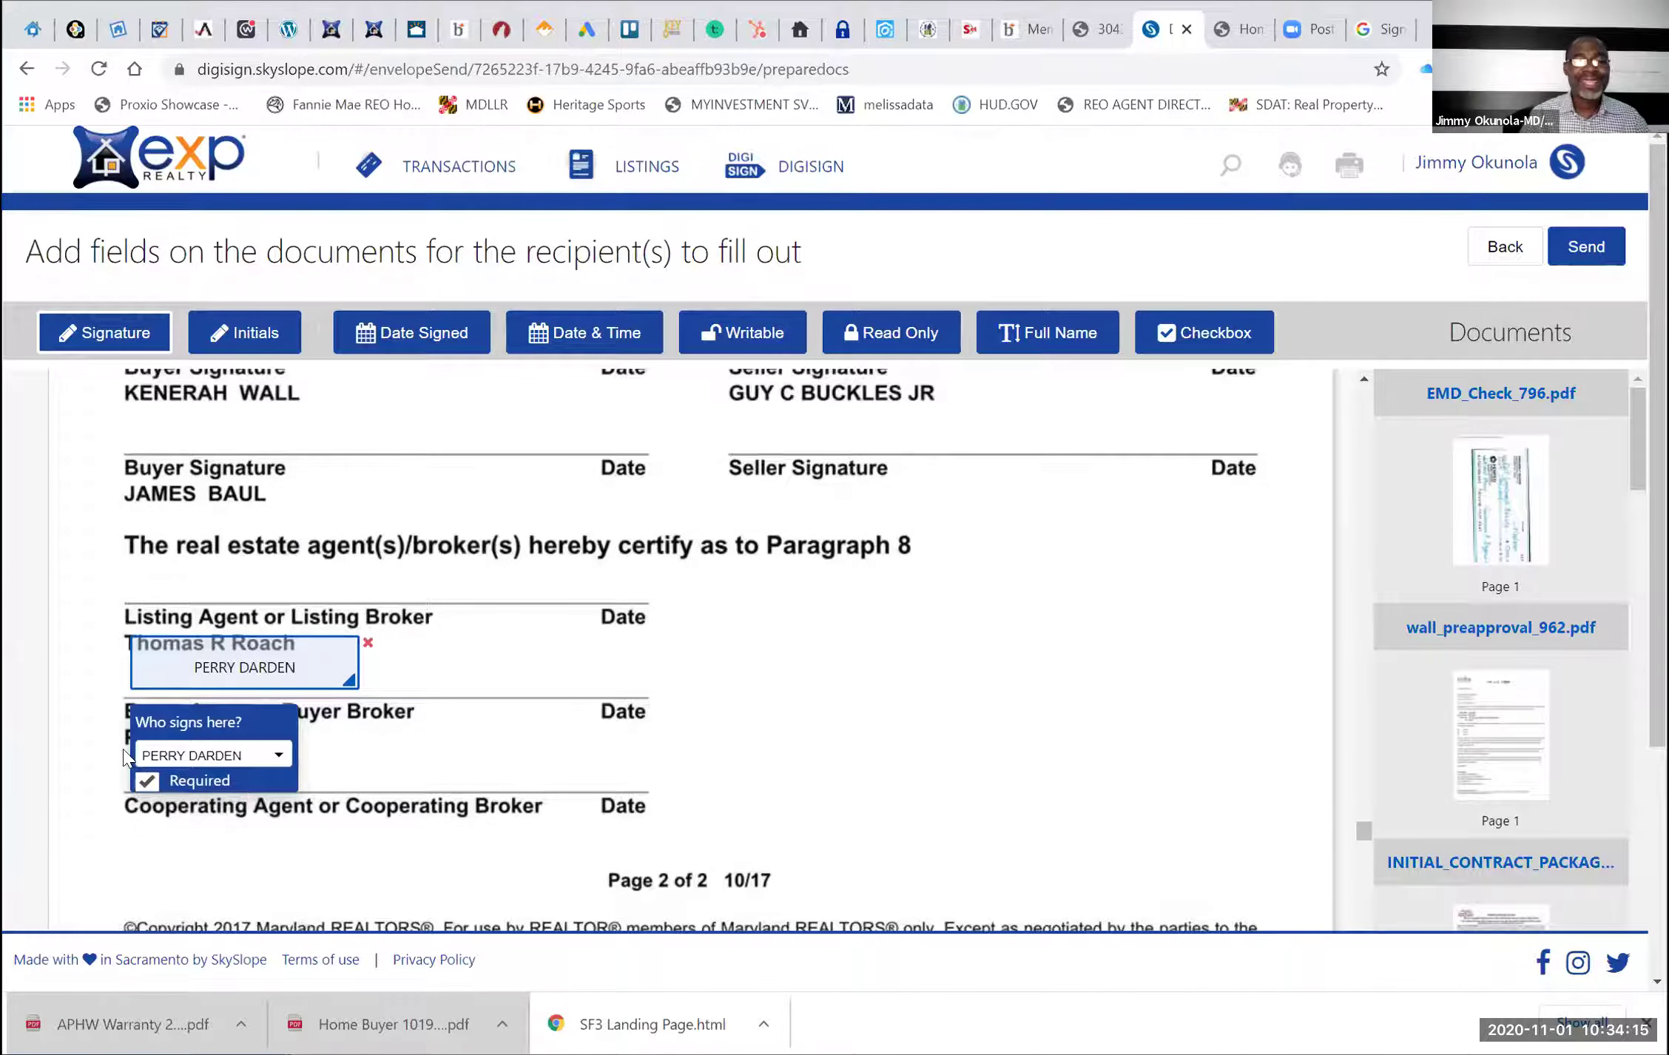
{"action": "scroll", "coordinate": [198, 732], "scroll_direction": "up", "scroll_amount": 5}
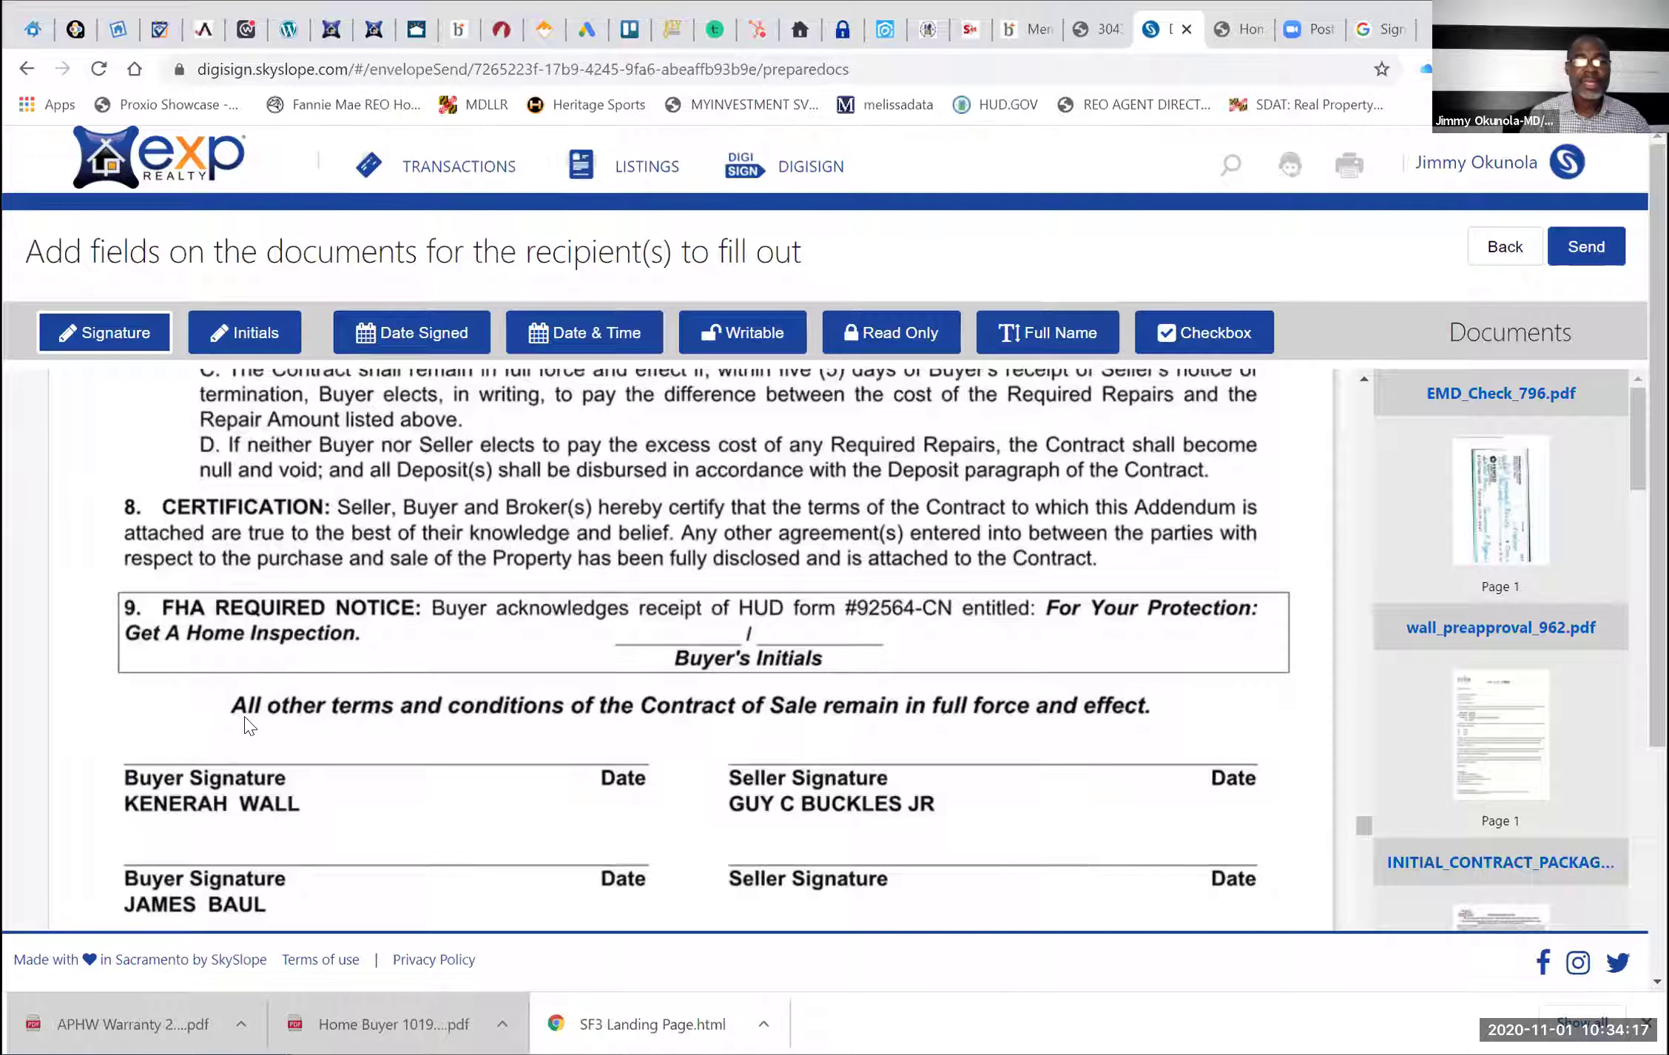
{"action": "scroll", "coordinate": [249, 725], "scroll_direction": "down", "scroll_amount": 1}
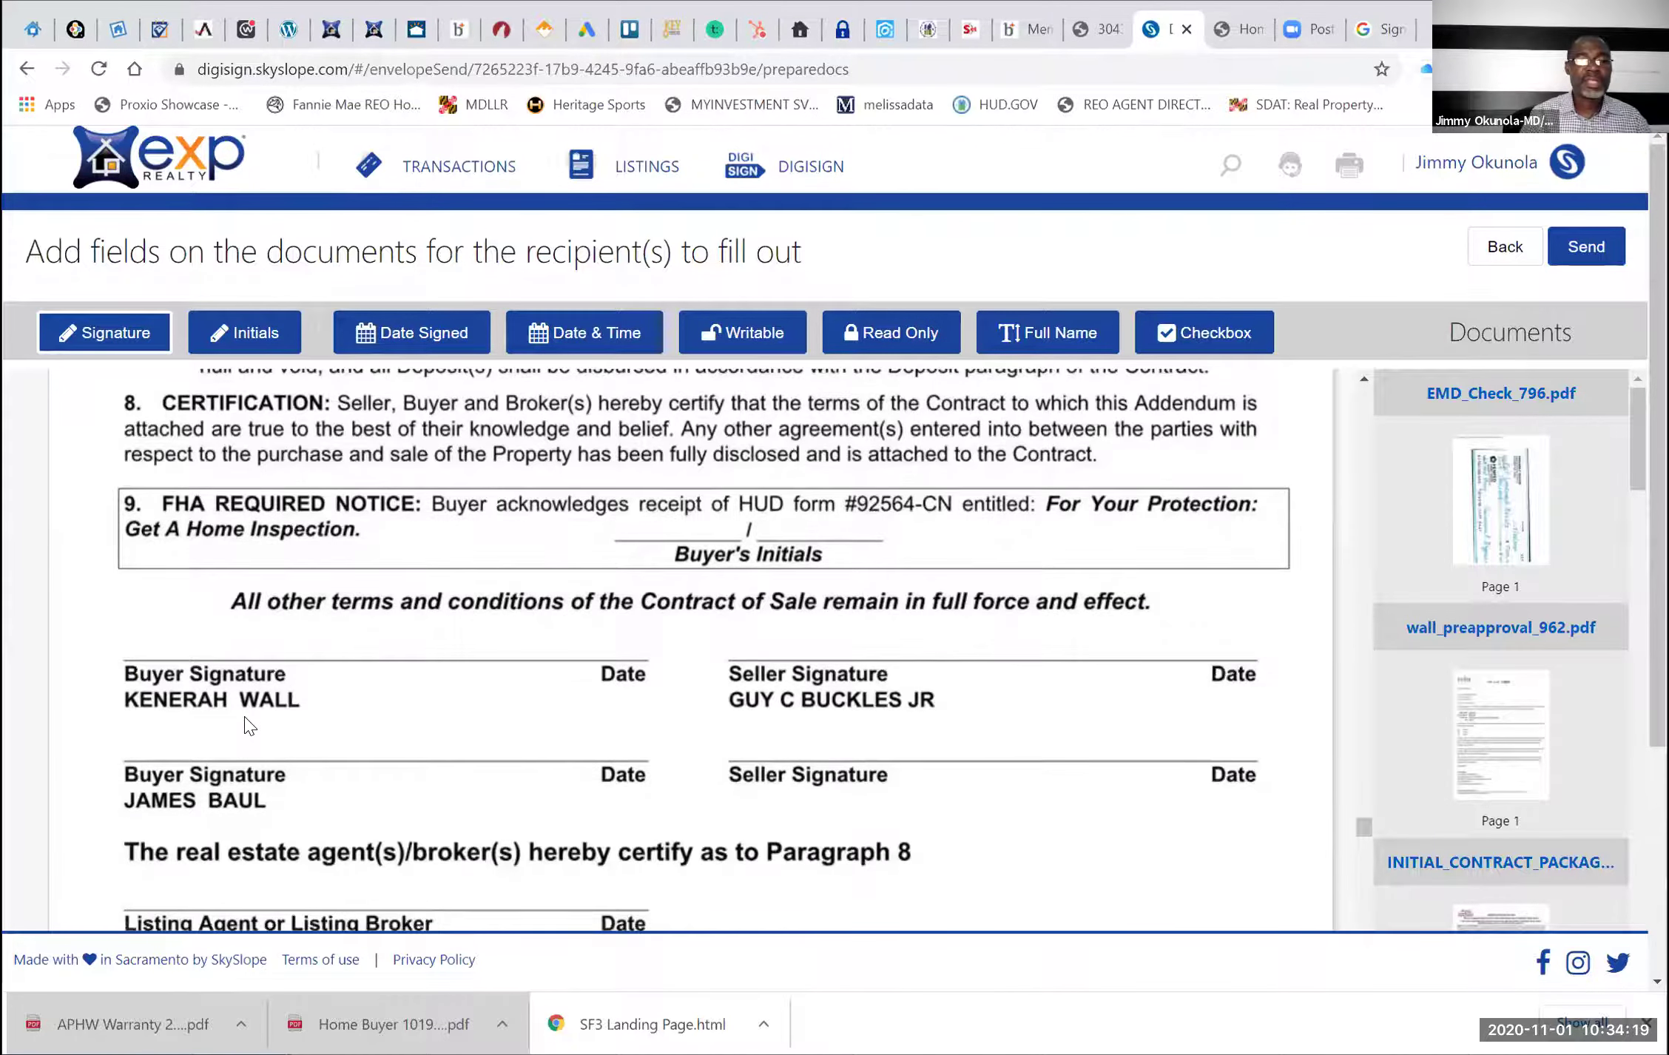
{"action": "scroll", "coordinate": [248, 725], "scroll_direction": "down", "scroll_amount": 2}
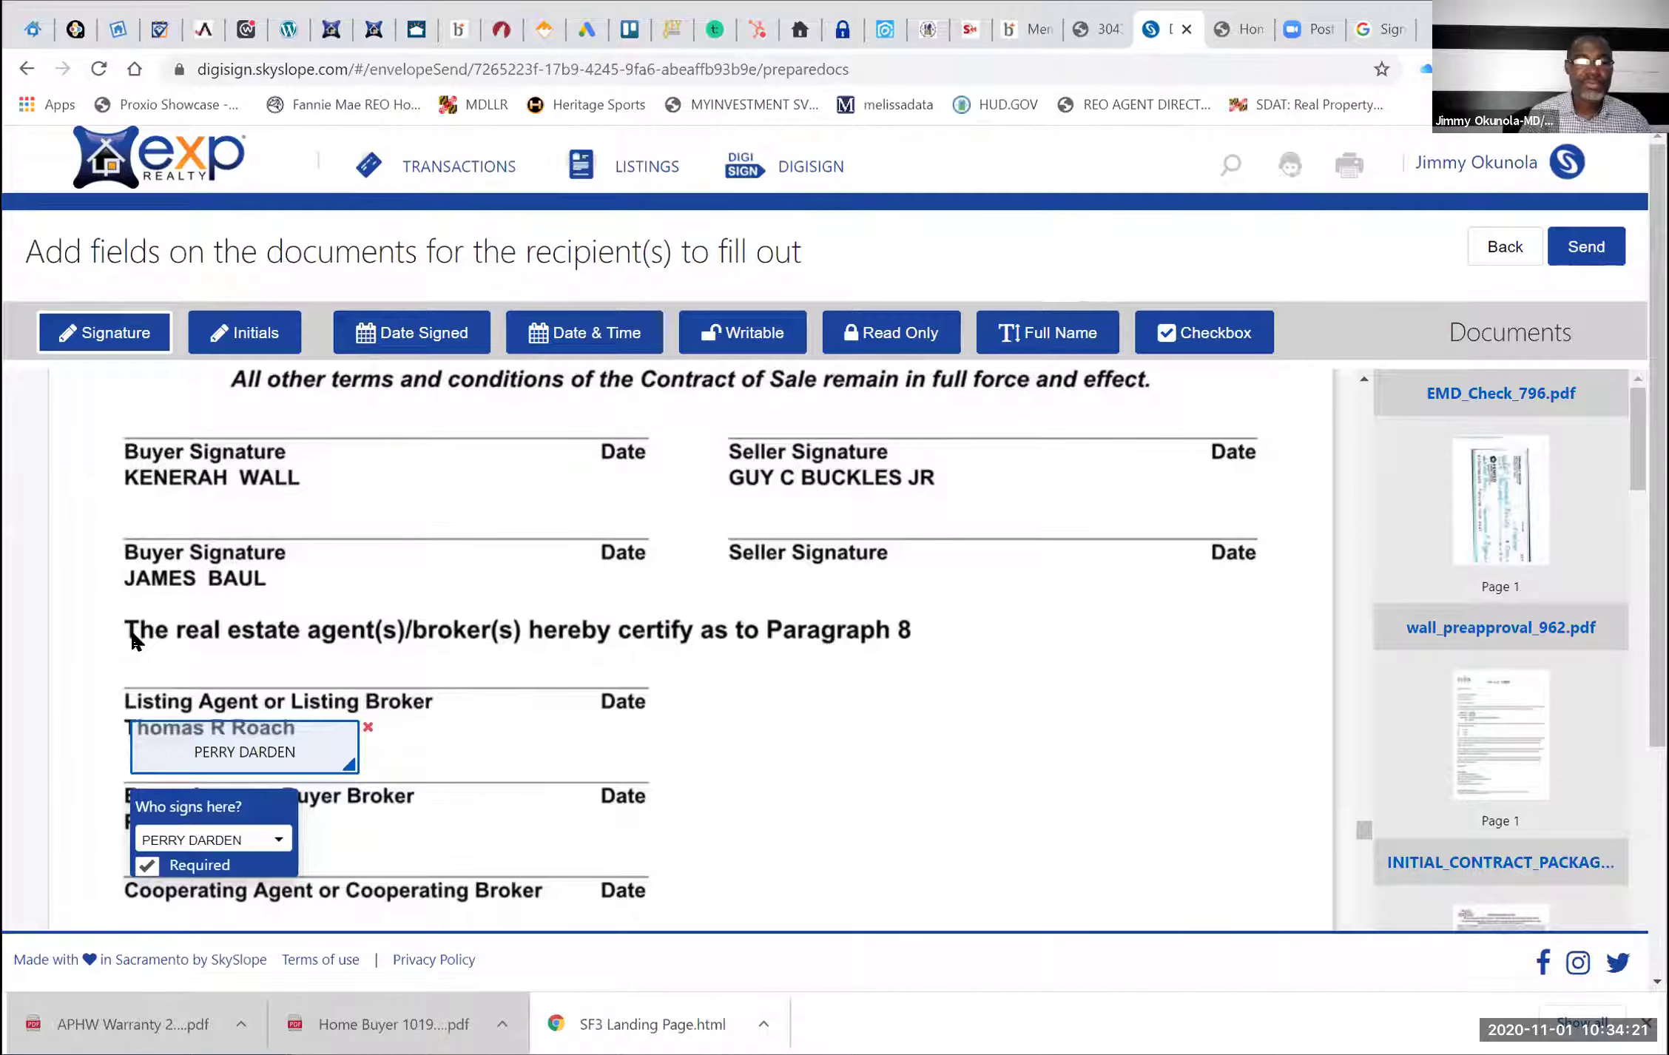
Move the signature above the Listing Agent line, assign it to the sending agent, then reach the Escrow Agreement
{"action": "left_click_drag", "start_coordinate": [330, 725], "coordinate": [330, 638]}
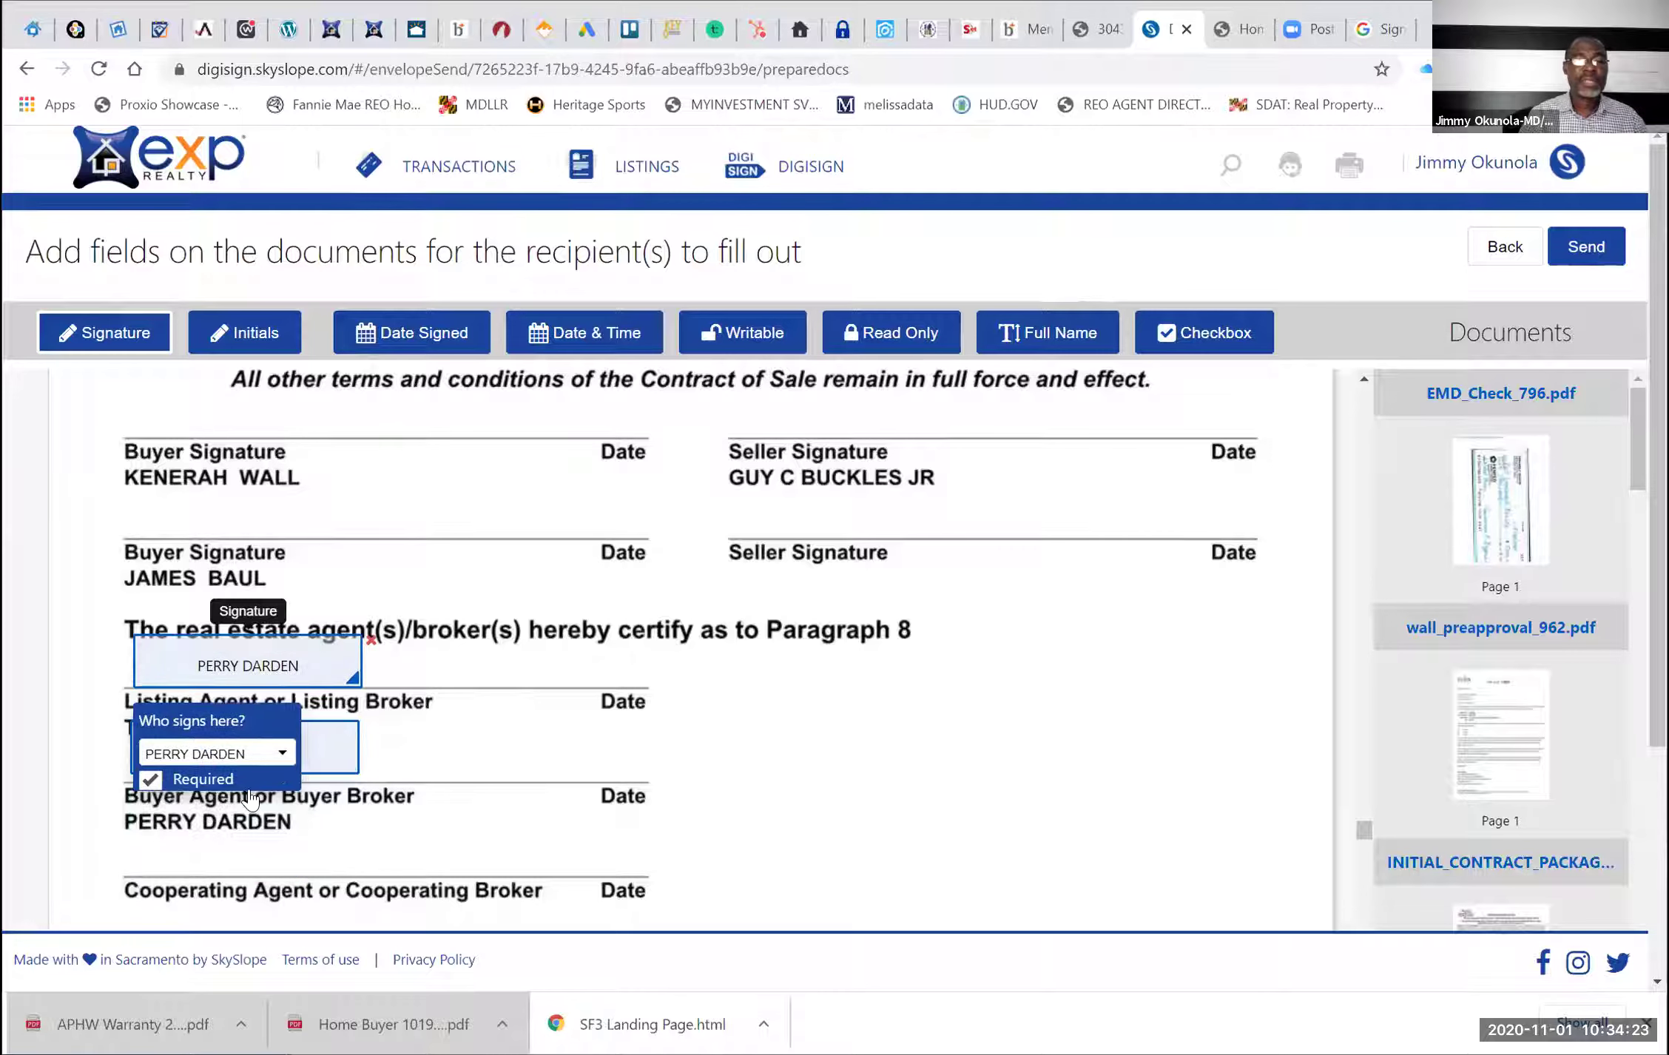
{"action": "left_click", "coordinate": [248, 753]}
{"action": "left_click", "coordinate": [250, 794]}
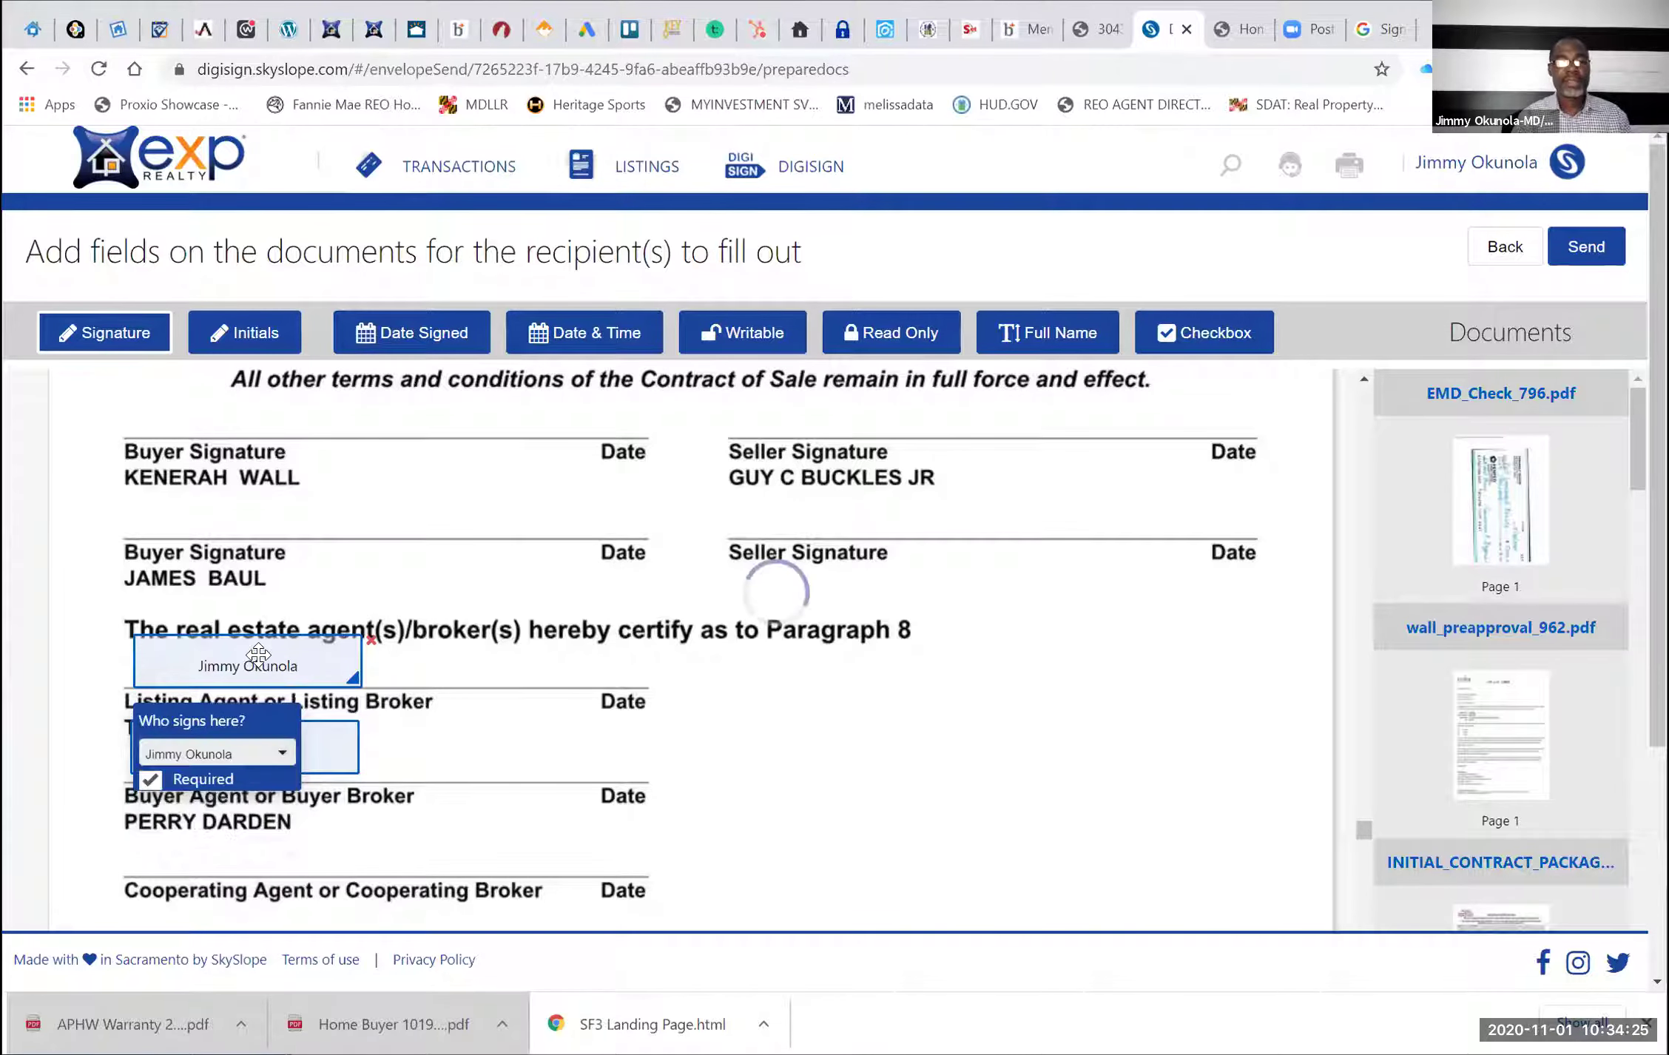
{"action": "left_click_drag", "start_coordinate": [259, 657], "coordinate": [270, 668]}
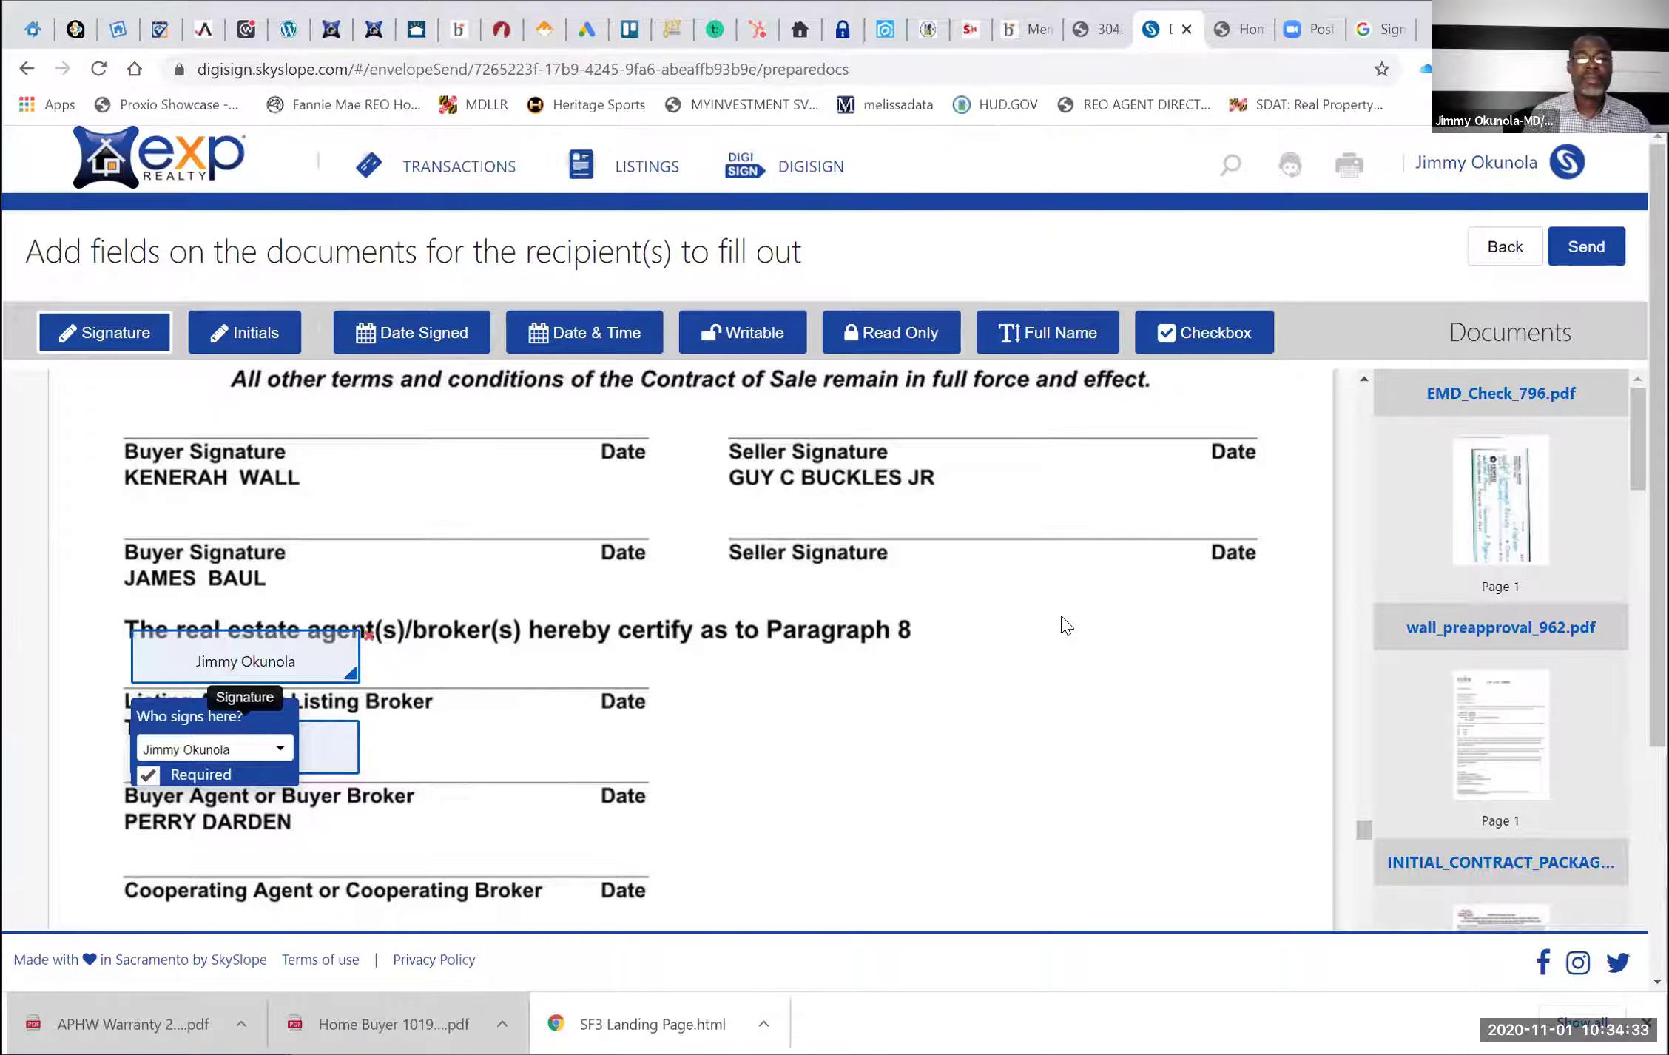
{"action": "scroll", "coordinate": [1065, 625], "scroll_direction": "down", "scroll_amount": 5}
{"action": "scroll", "coordinate": [1065, 625], "scroll_direction": "down", "scroll_amount": 1}
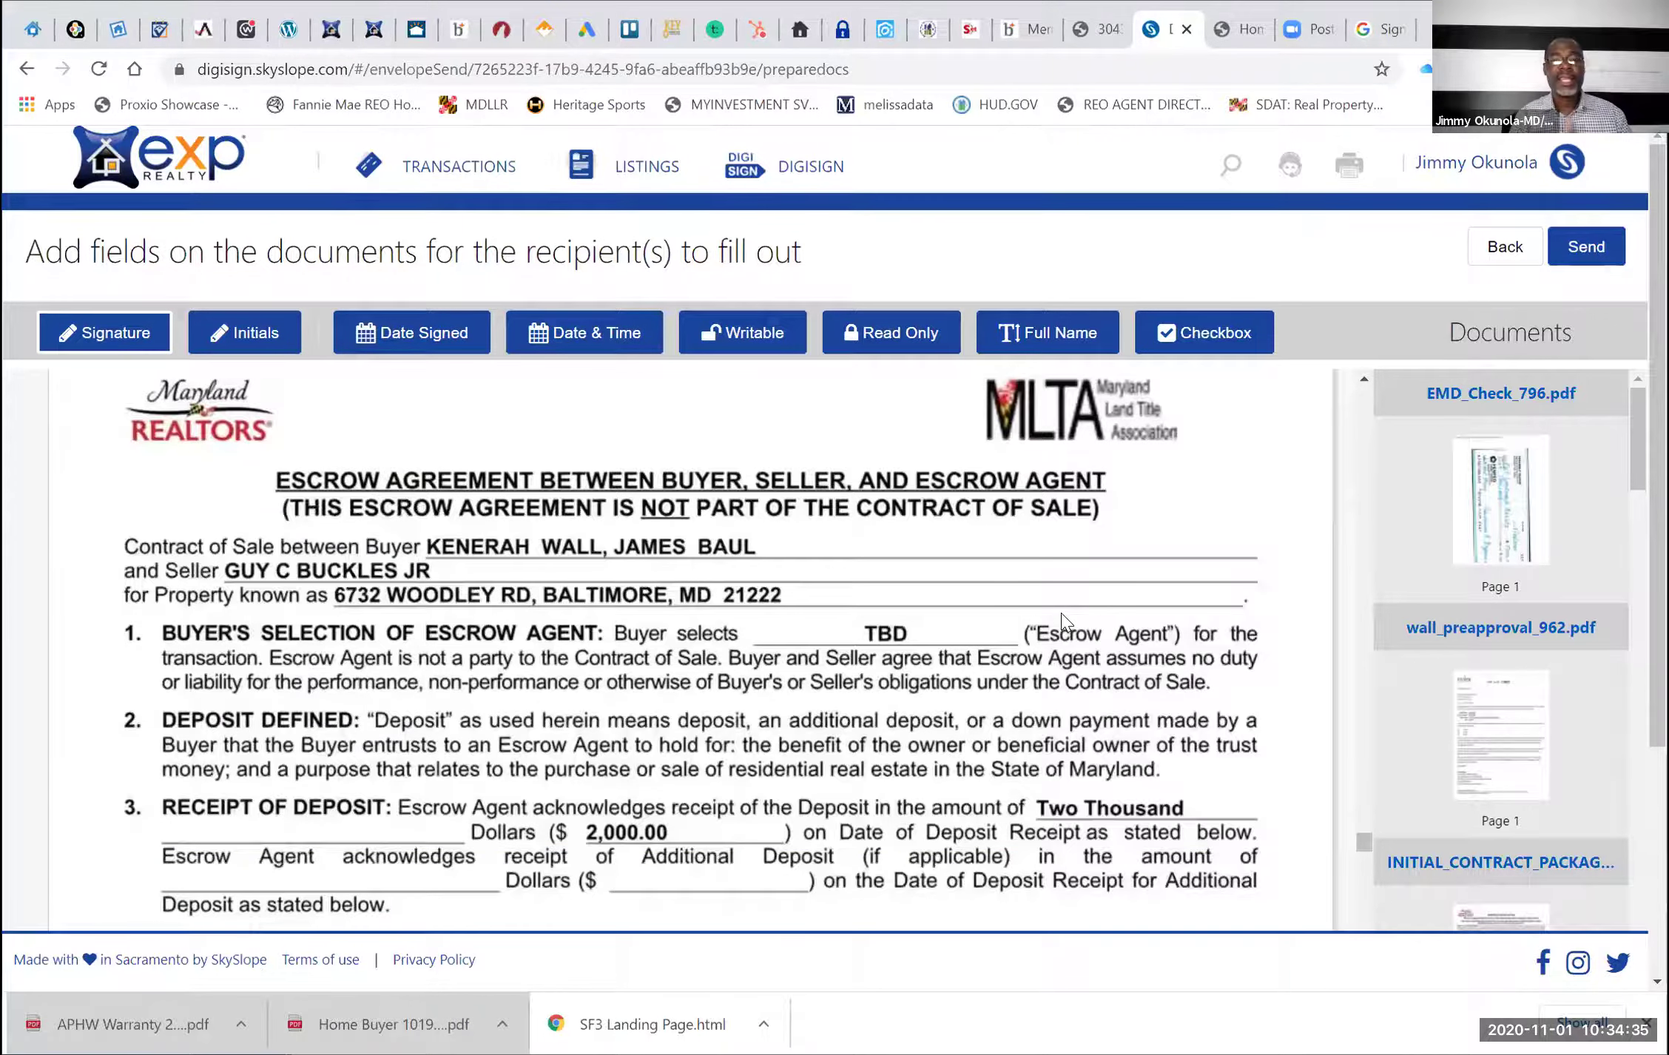
Draw a writable field, size and position it beside the buyers' names, and type 'AND ESQUIRE'
{"action": "scroll", "coordinate": [1063, 614], "scroll_direction": "down", "scroll_amount": 4}
{"action": "scroll", "coordinate": [1063, 614], "scroll_direction": "up", "scroll_amount": 4}
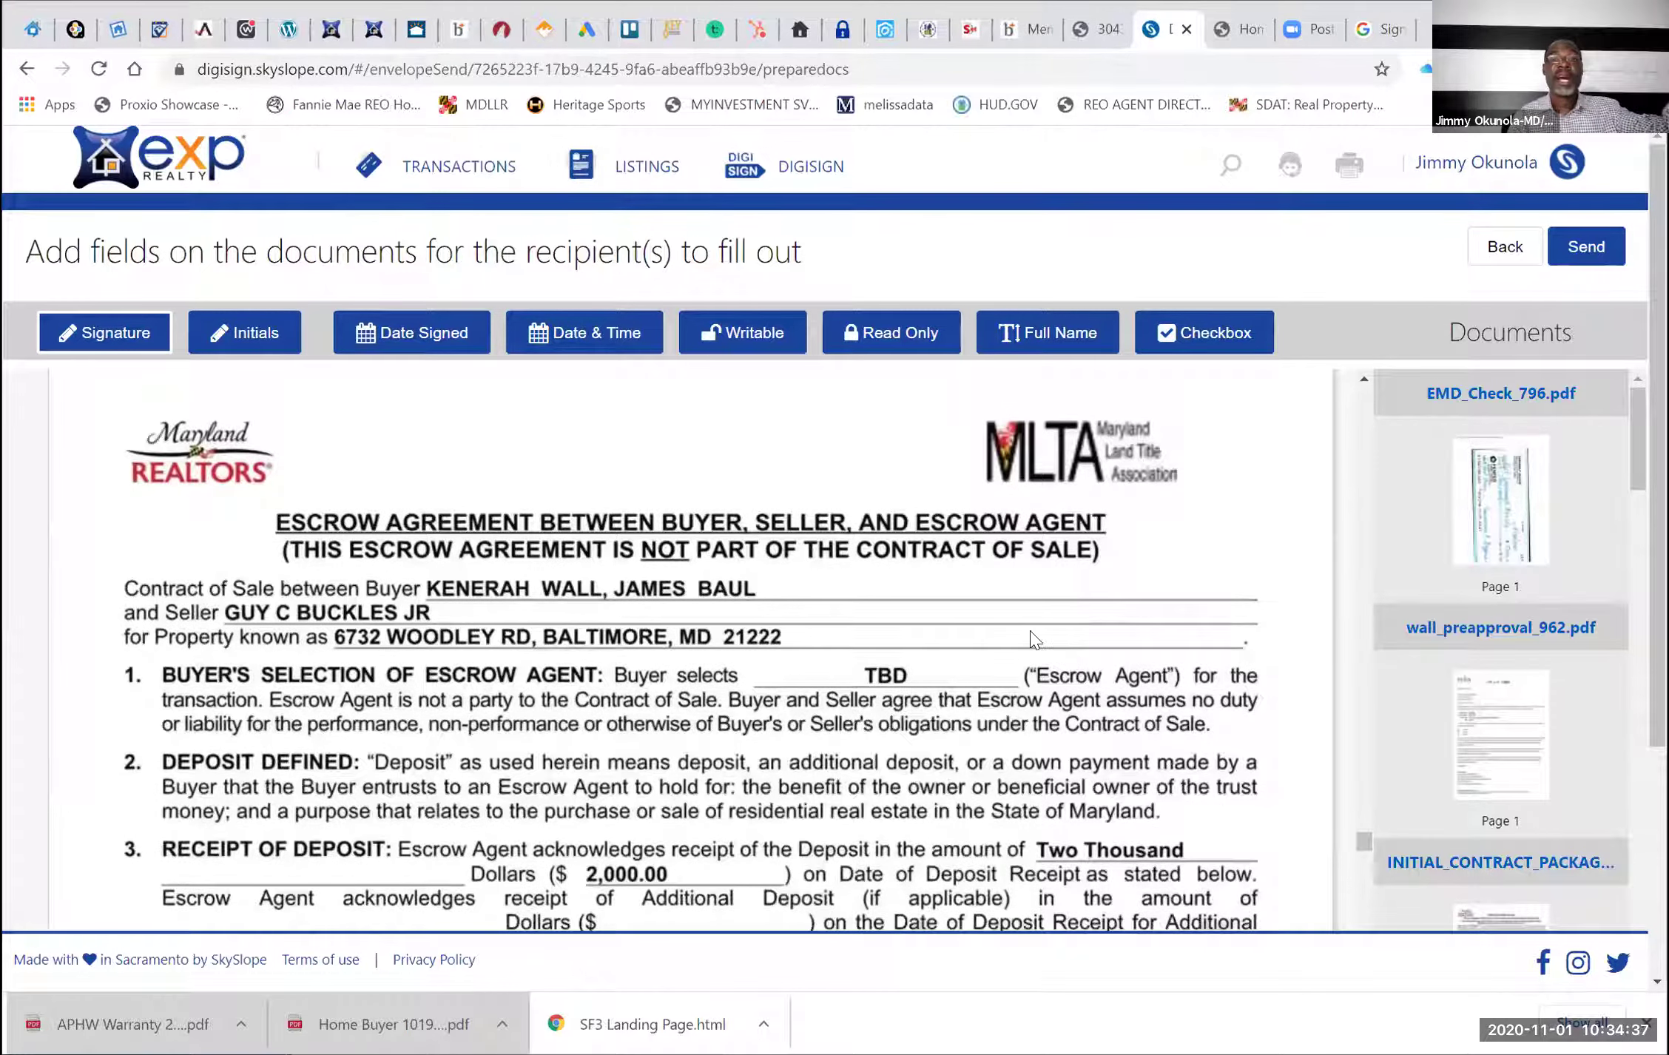
{"action": "left_click", "coordinate": [741, 336]}
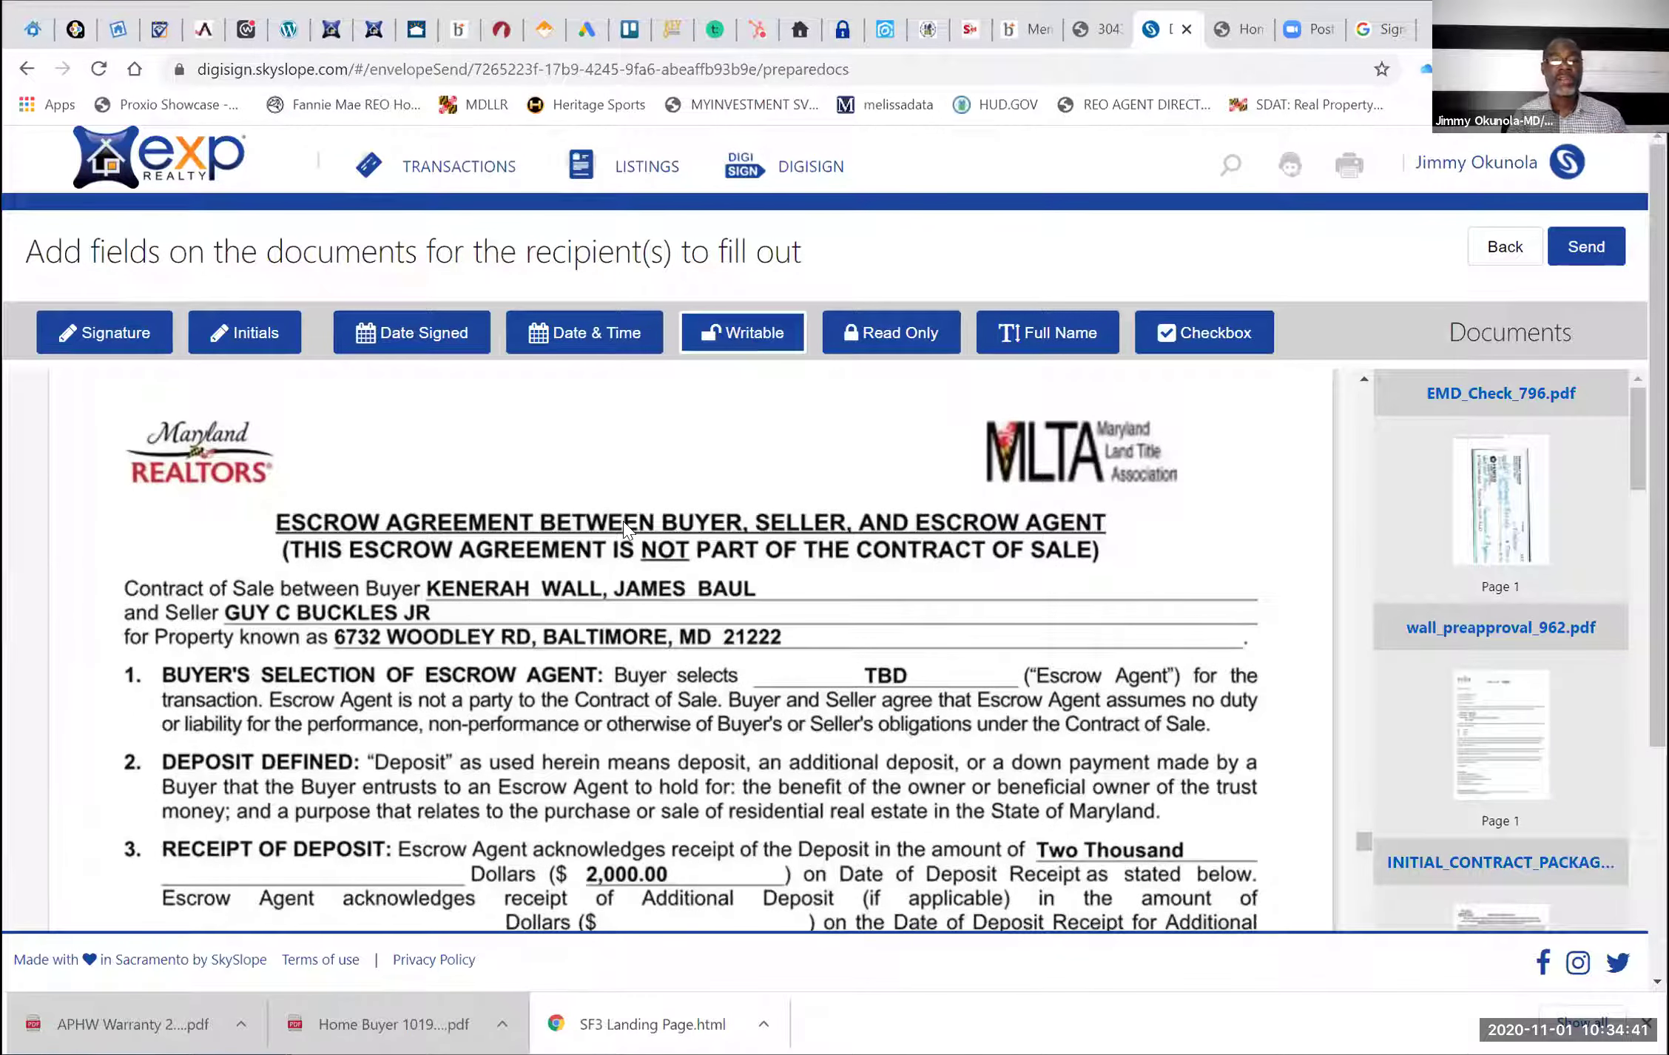
{"action": "left_click_drag", "start_coordinate": [453, 612], "coordinate": [775, 638]}
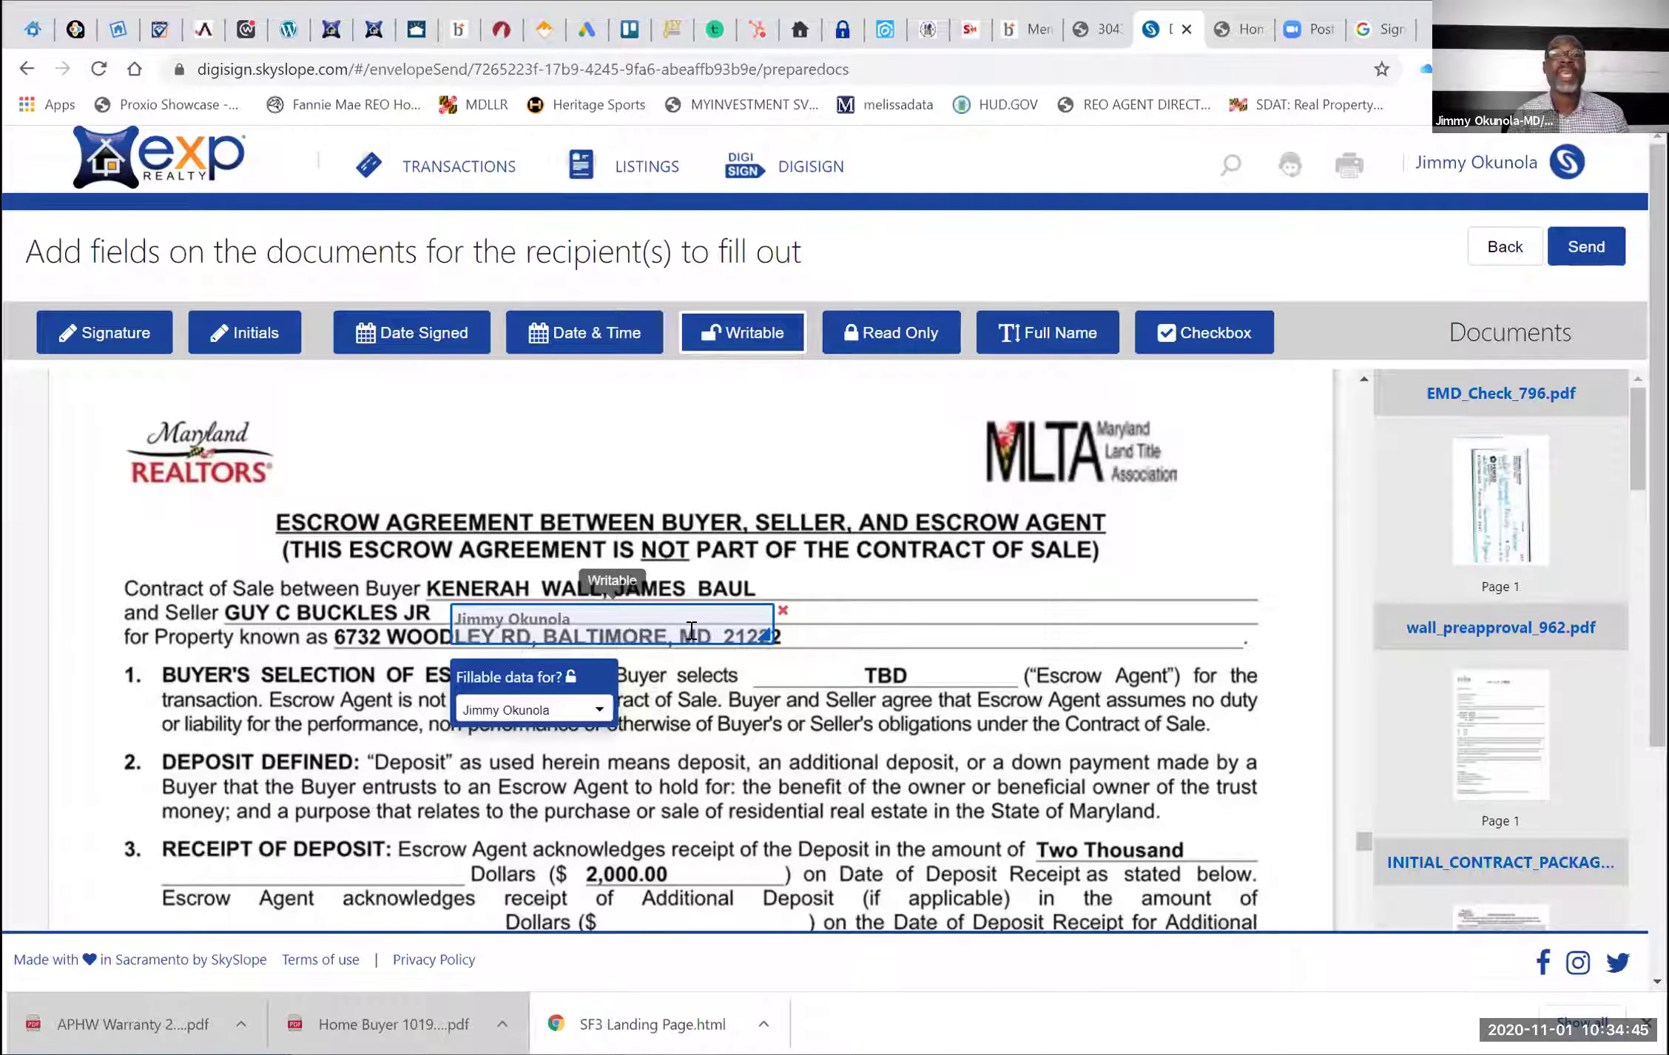
{"action": "left_click_drag", "start_coordinate": [690, 638], "coordinate": [1020, 602]}
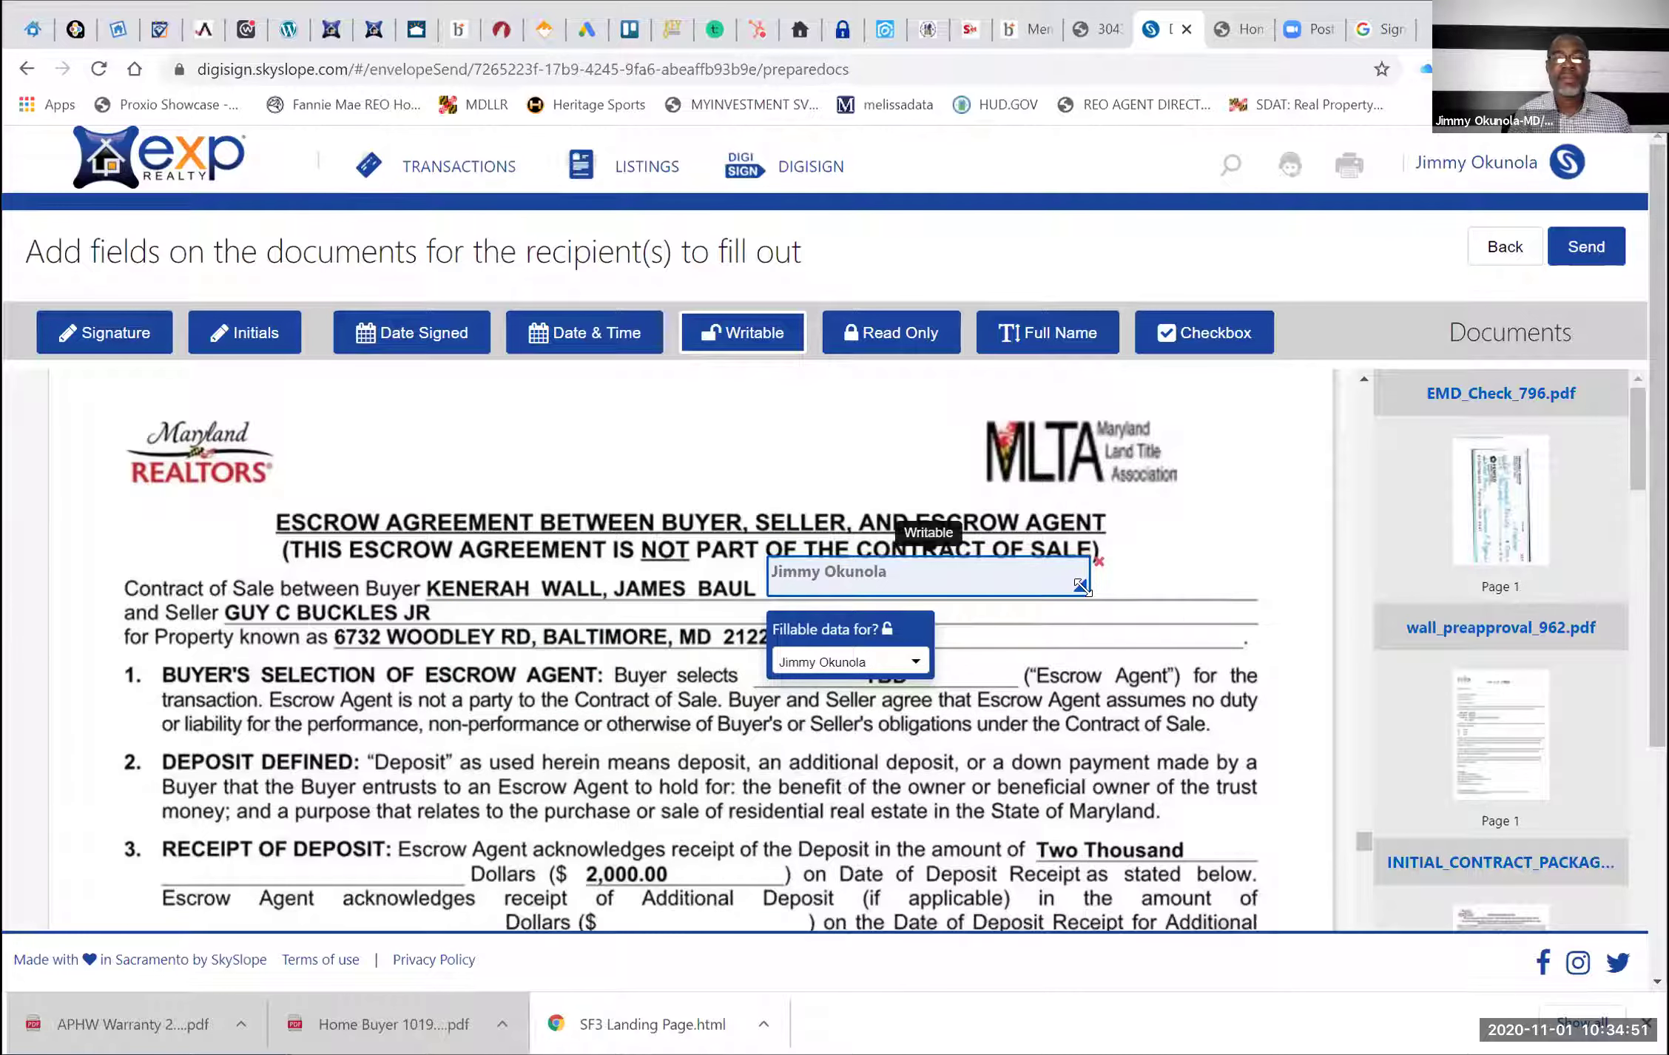
{"action": "left_click_drag", "start_coordinate": [1073, 581], "coordinate": [1064, 572]}
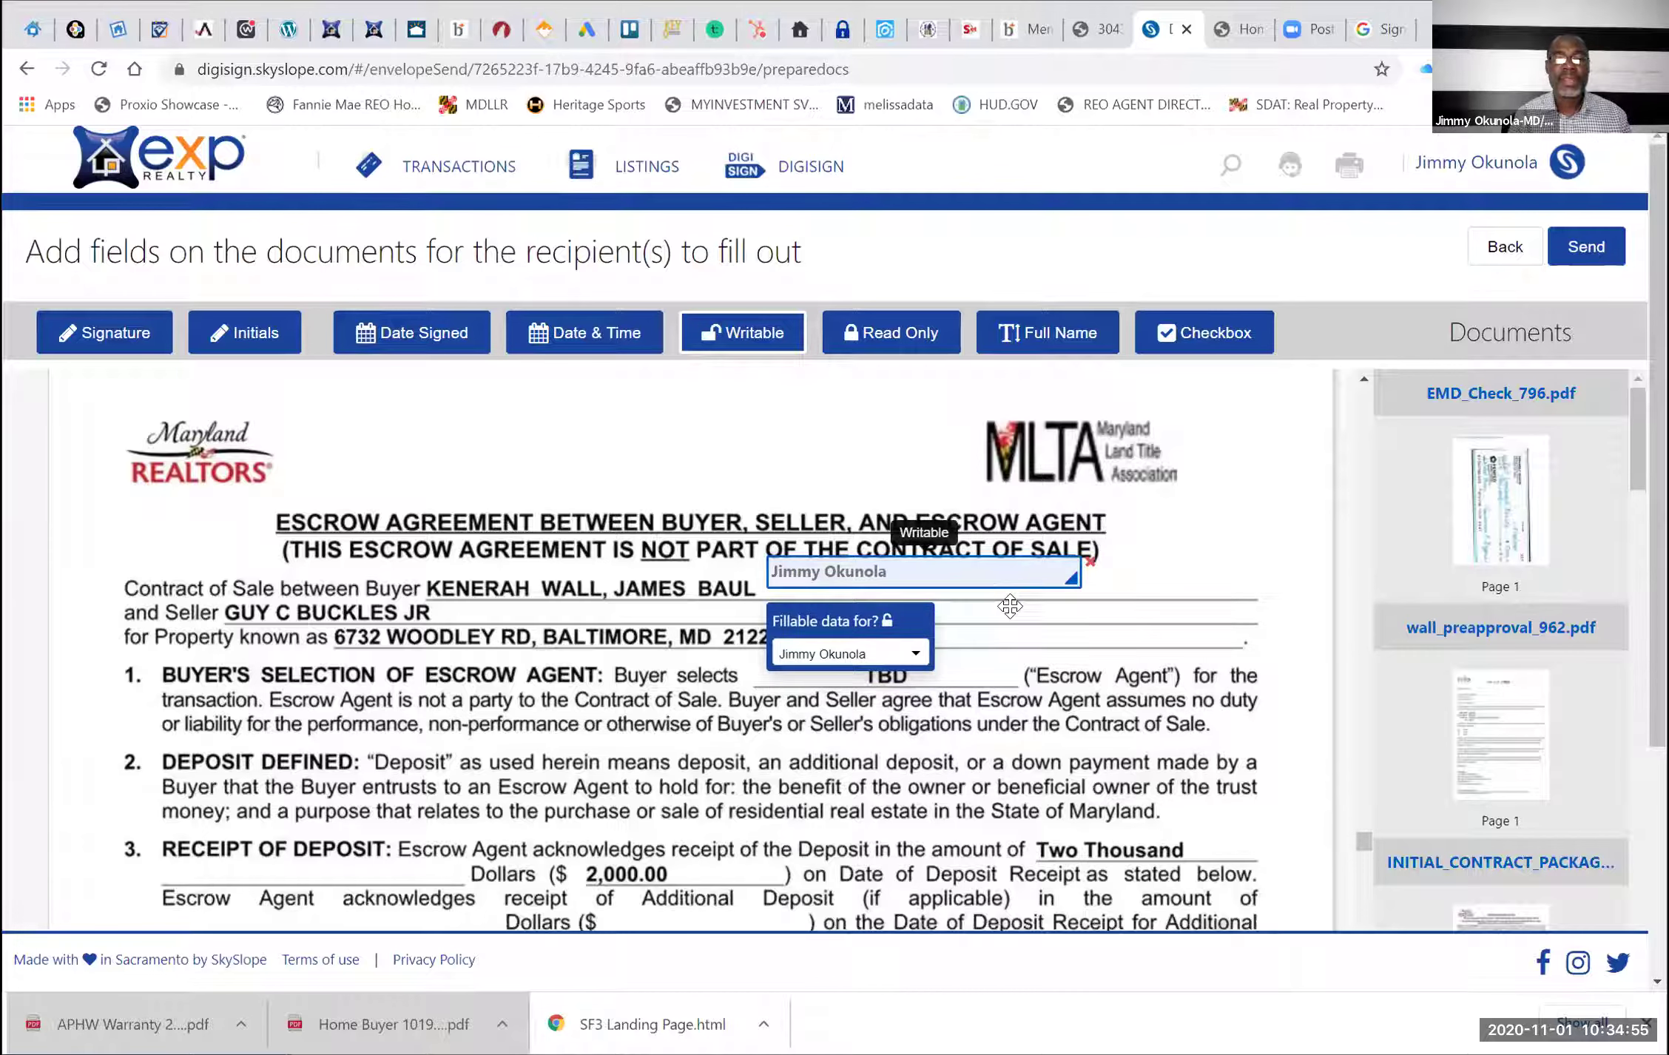
{"action": "left_click_drag", "start_coordinate": [1005, 585], "coordinate": [1007, 589]}
{"action": "left_click", "coordinate": [919, 584]}
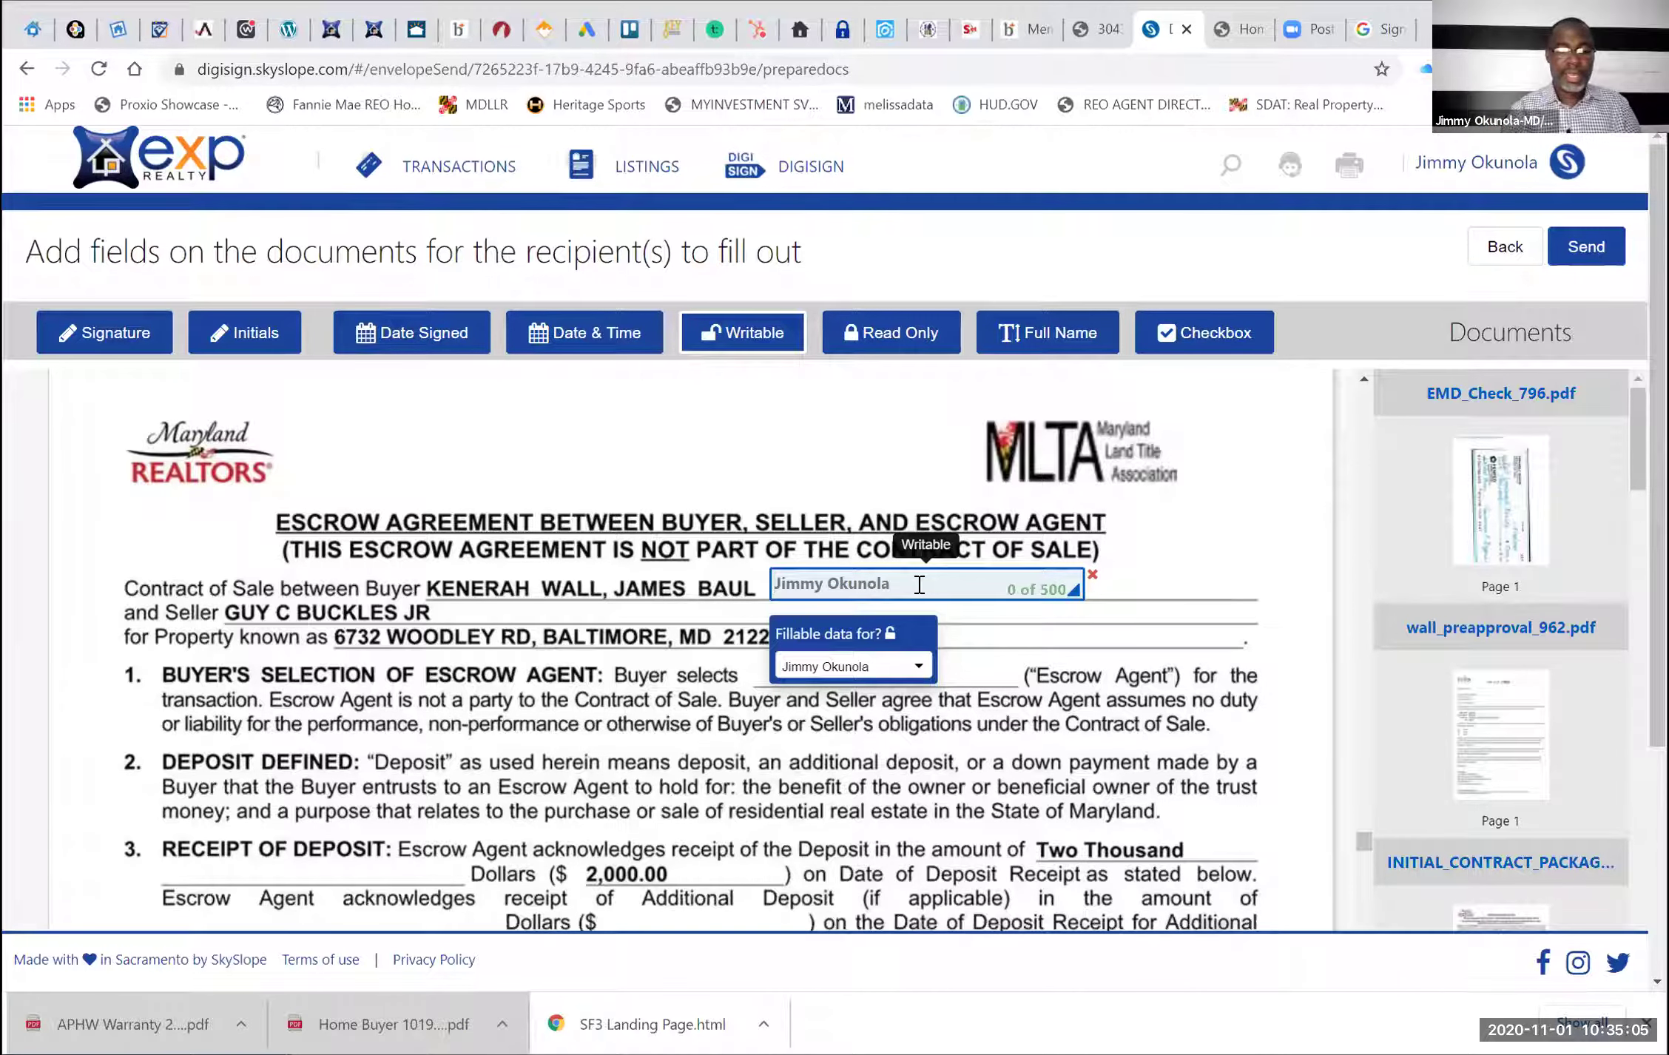
{"action": "type", "text": "AND ESQU"}
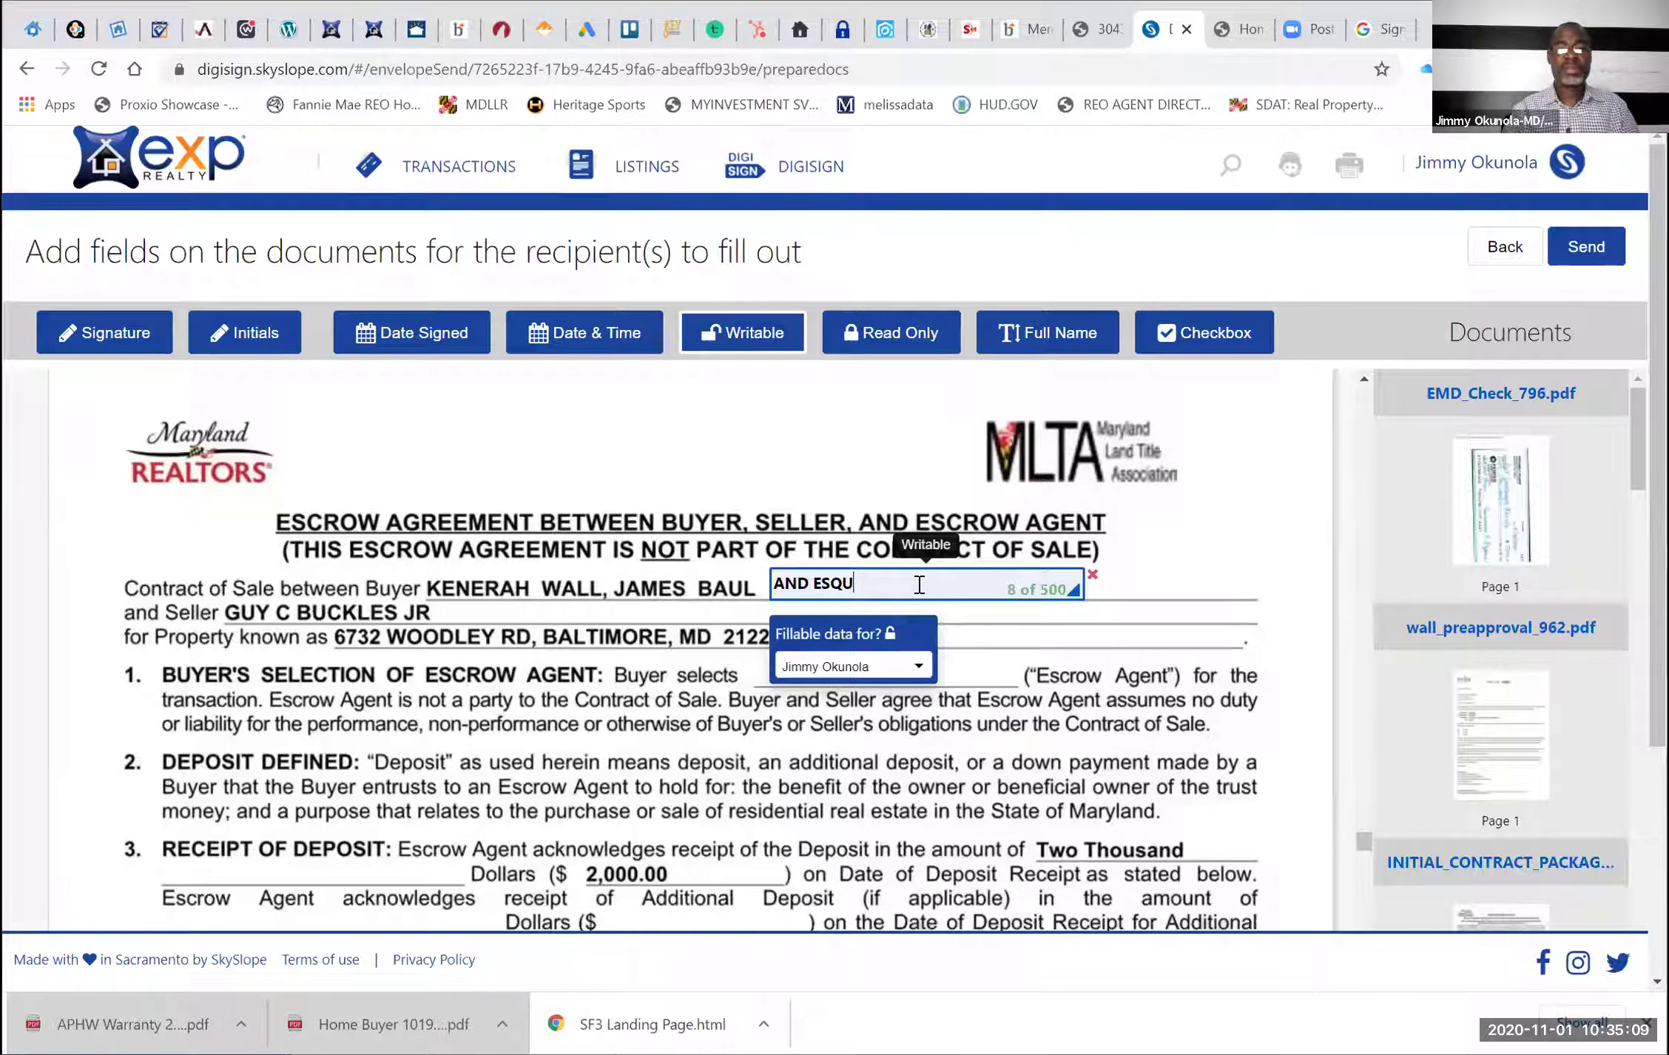
{"action": "type", "text": "IRE"}
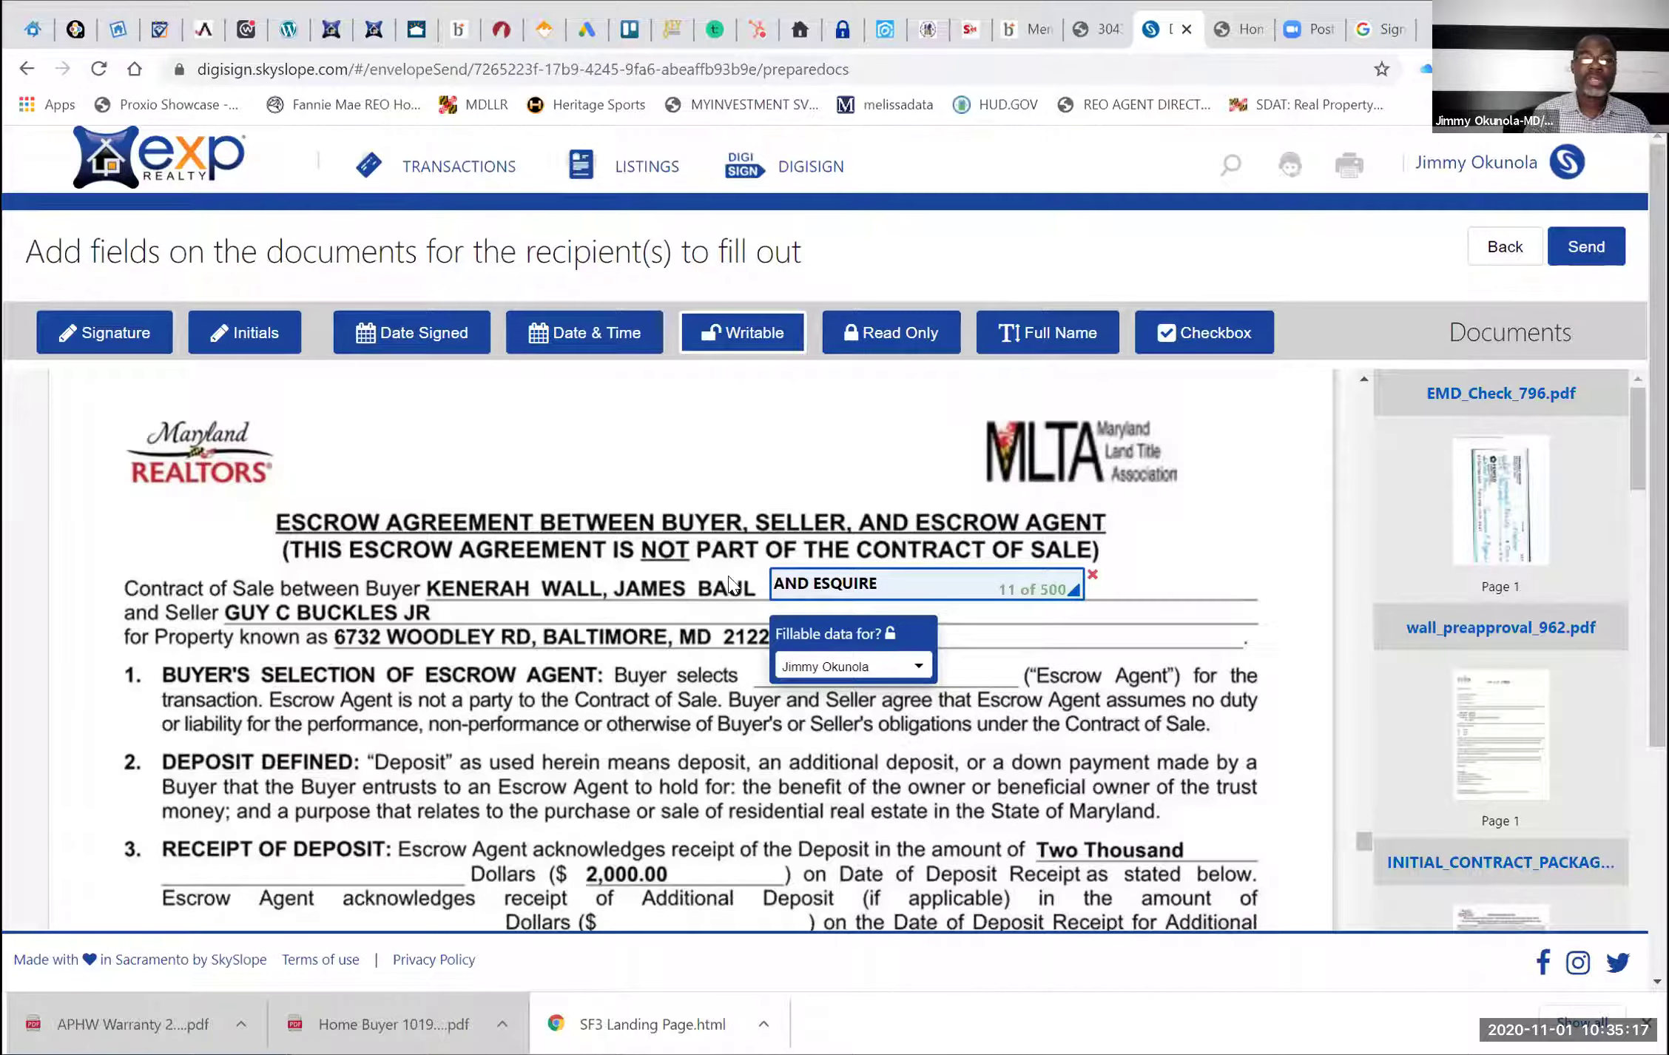
Remove an extra placed field, then move the AND ESQUIRE field over the buyer line and widen it
{"action": "left_click", "coordinate": [431, 584]}
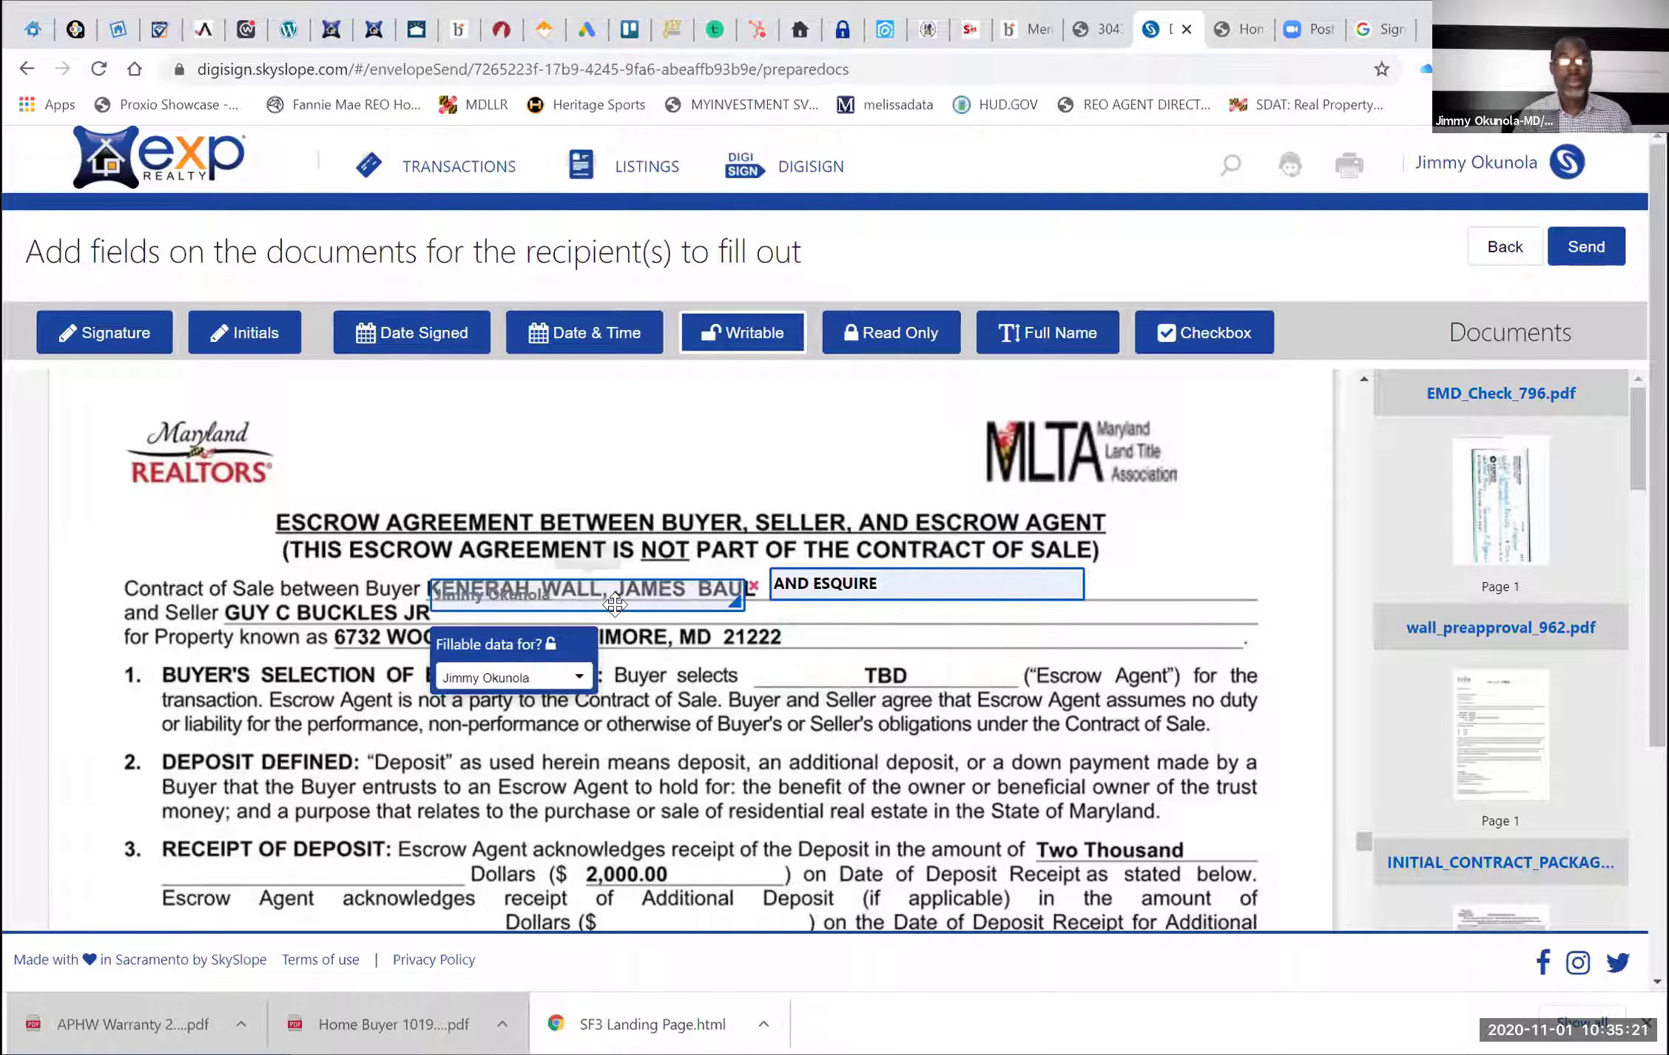
{"action": "left_click", "coordinate": [753, 585]}
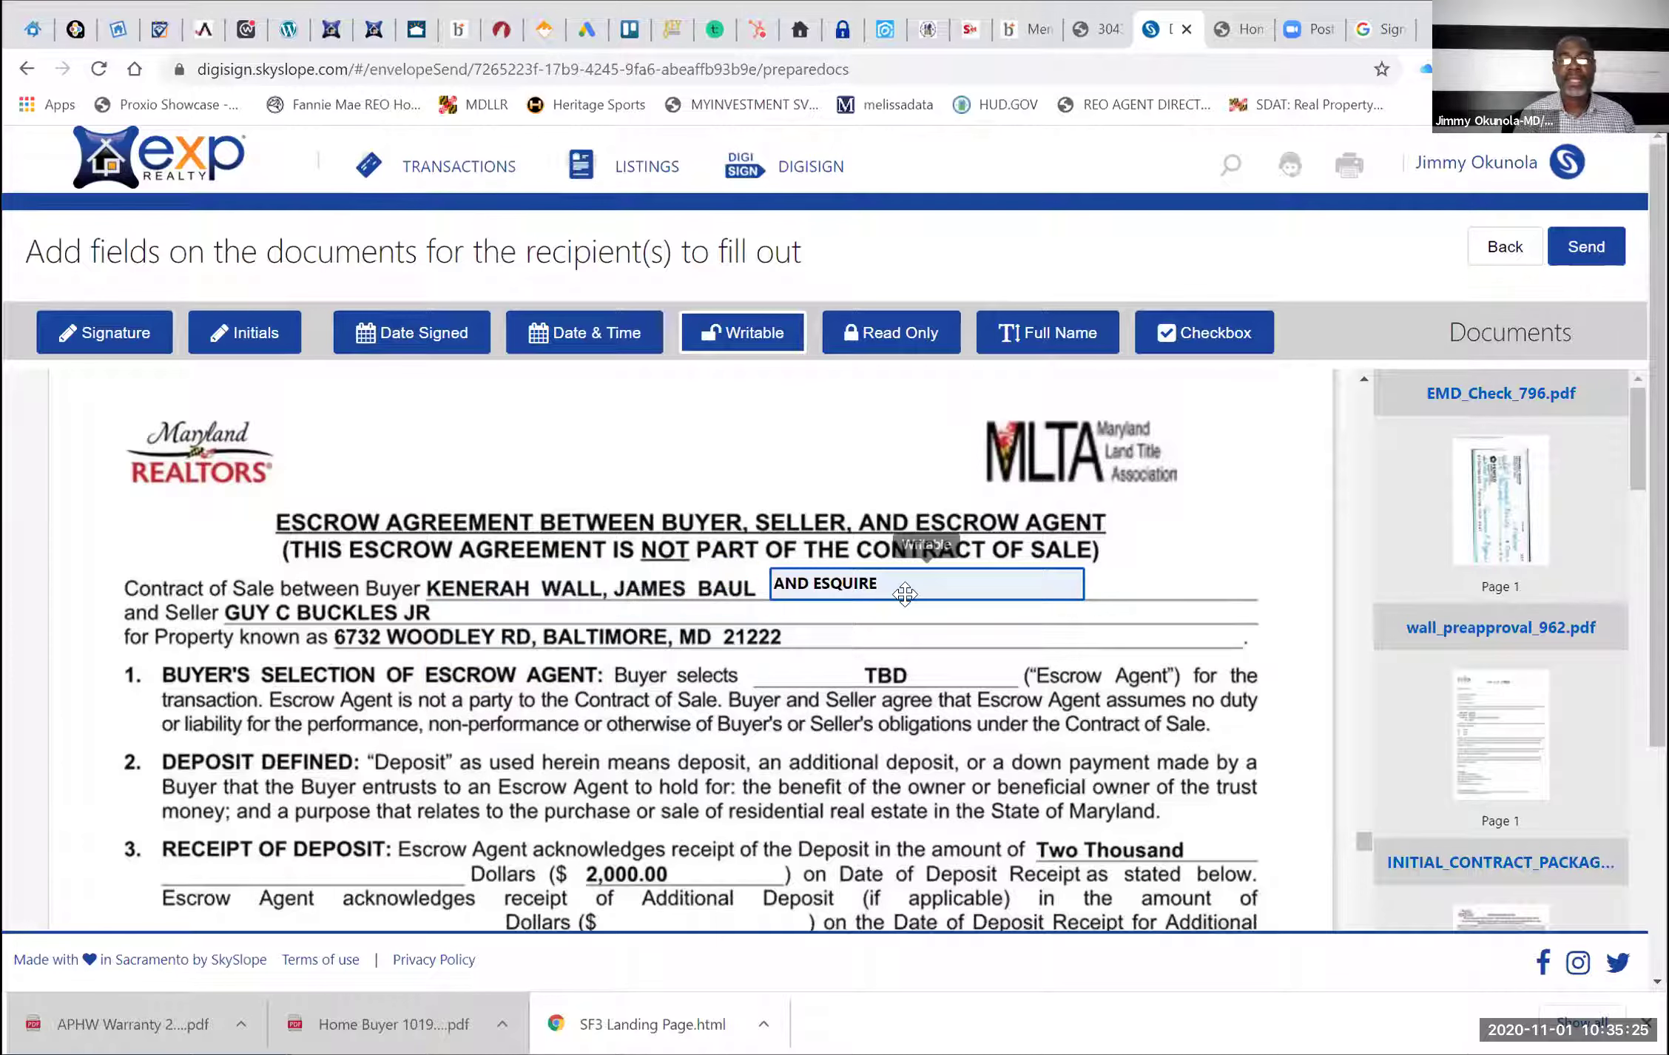
{"action": "left_click", "coordinate": [903, 594]}
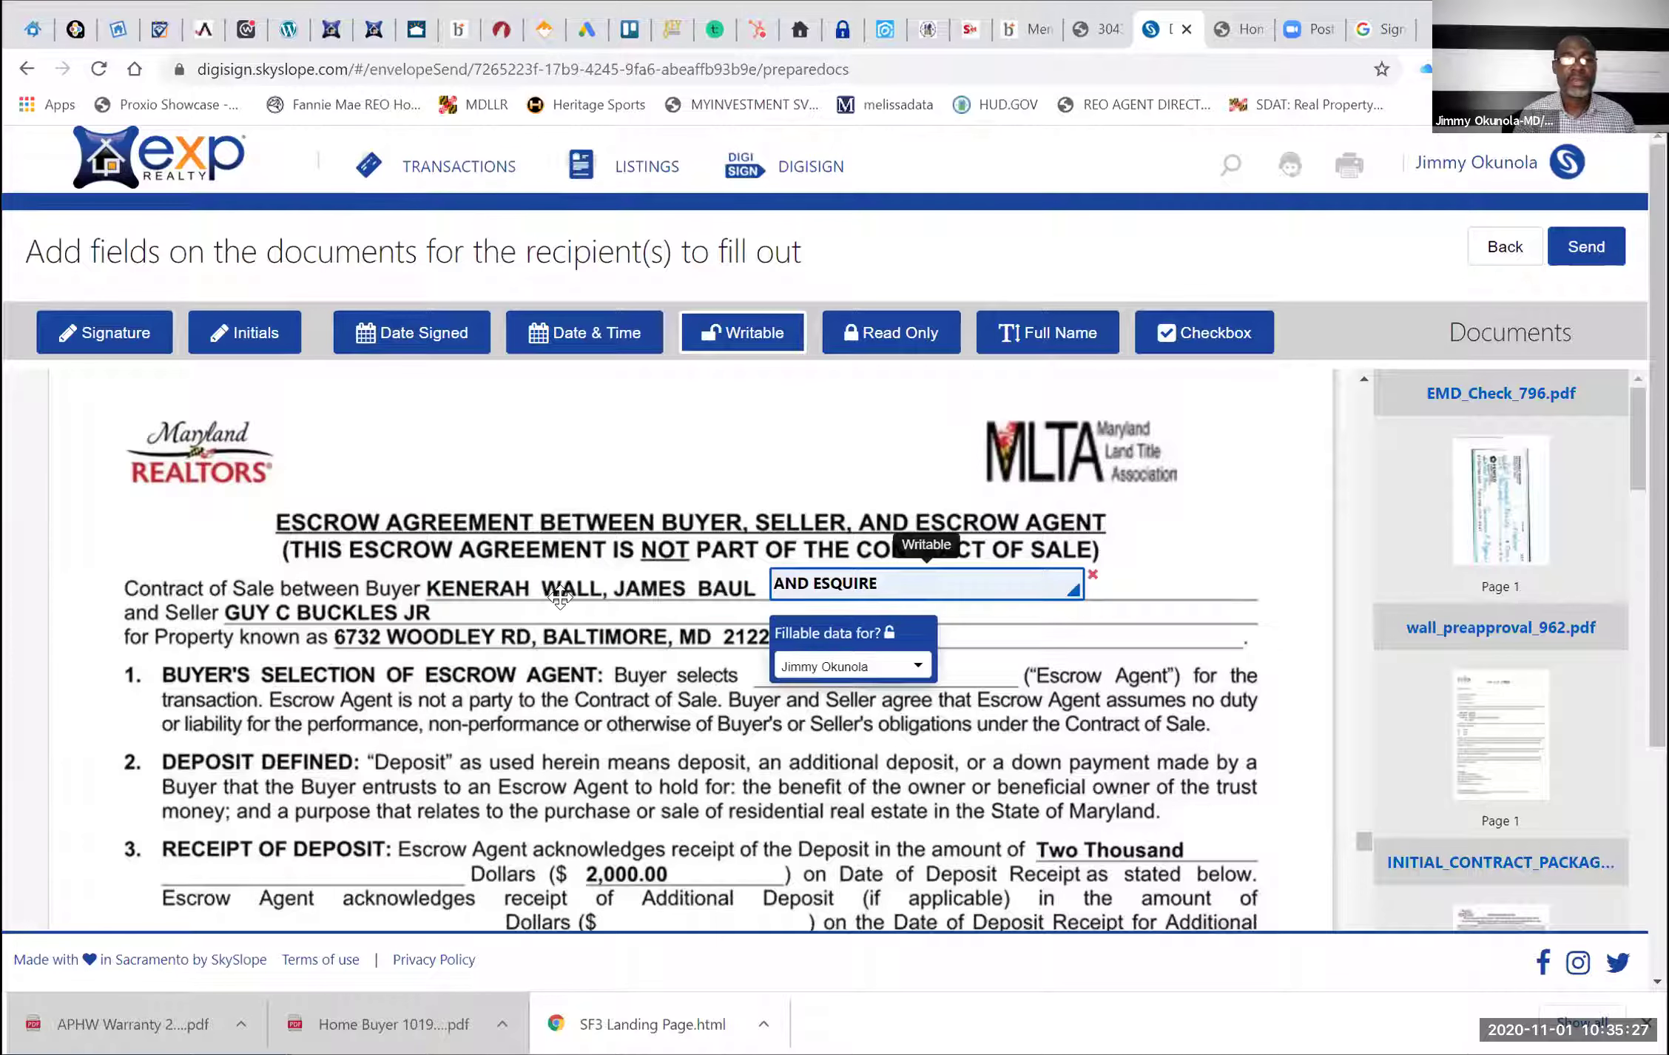
{"action": "left_click_drag", "start_coordinate": [560, 596], "coordinate": [563, 597]}
{"action": "left_click_drag", "start_coordinate": [780, 594], "coordinate": [1222, 584]}
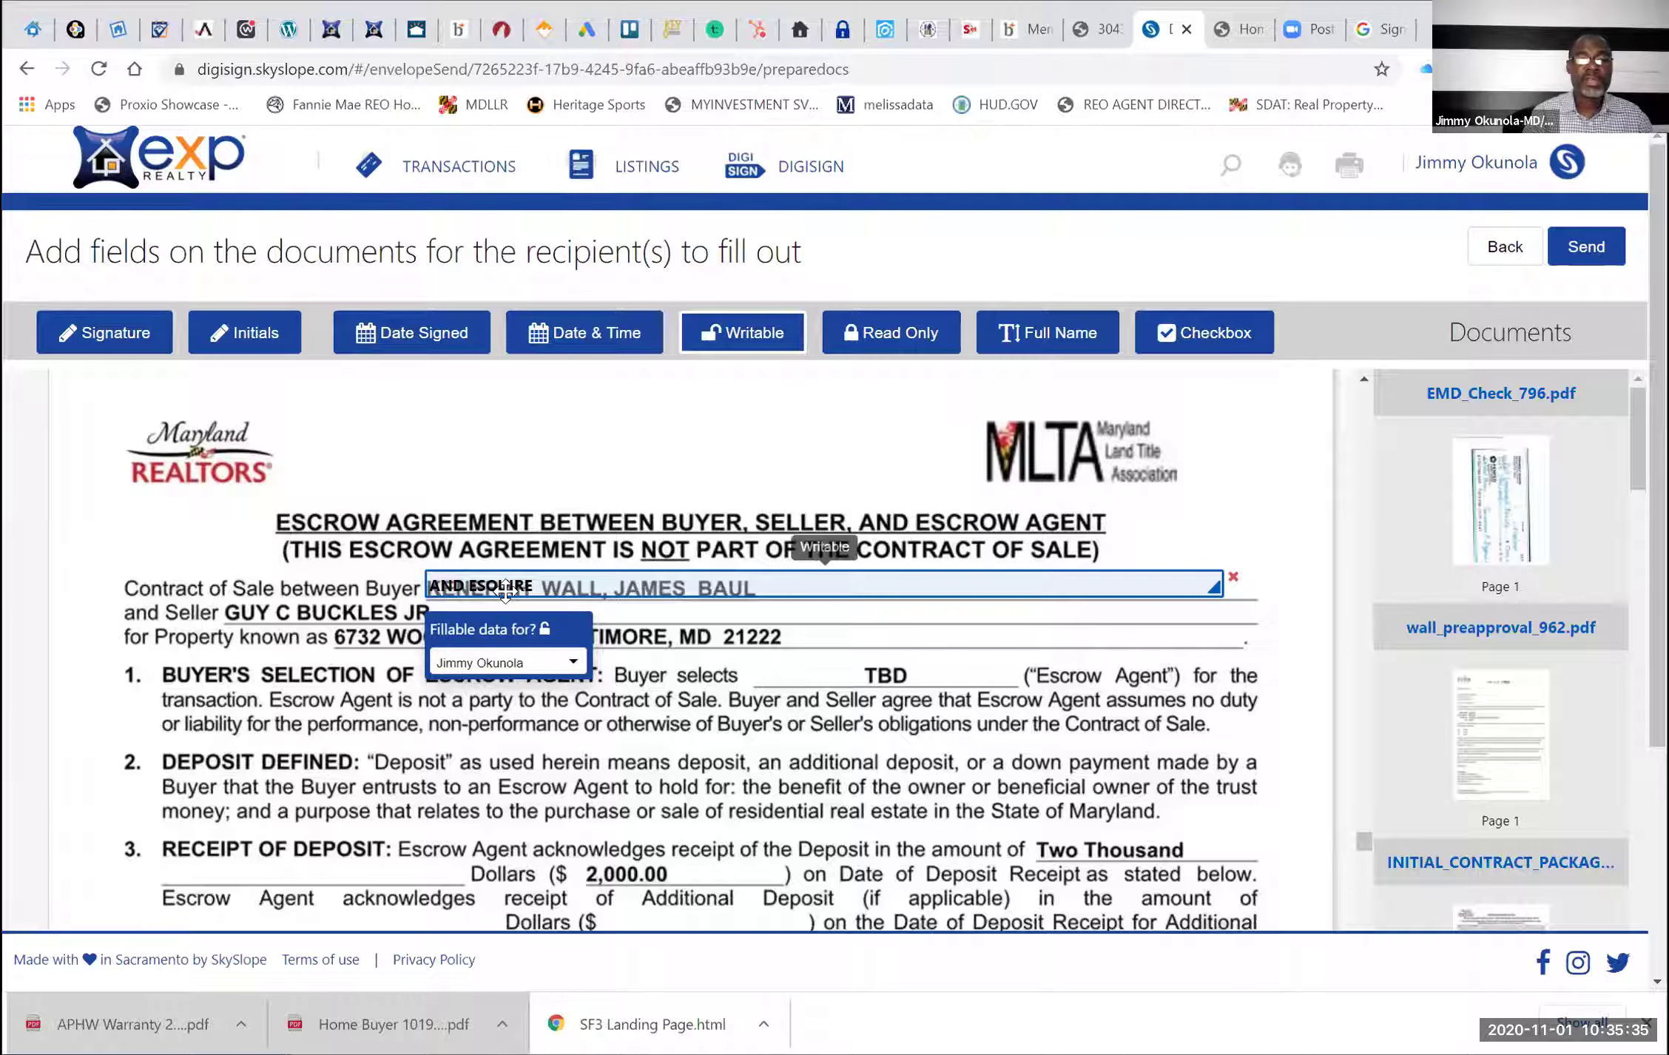
Clear the field's text, test-type and erase X characters, then delete the field
{"action": "left_click", "coordinate": [645, 612]}
{"action": "type", "text": "XXXXXX"}
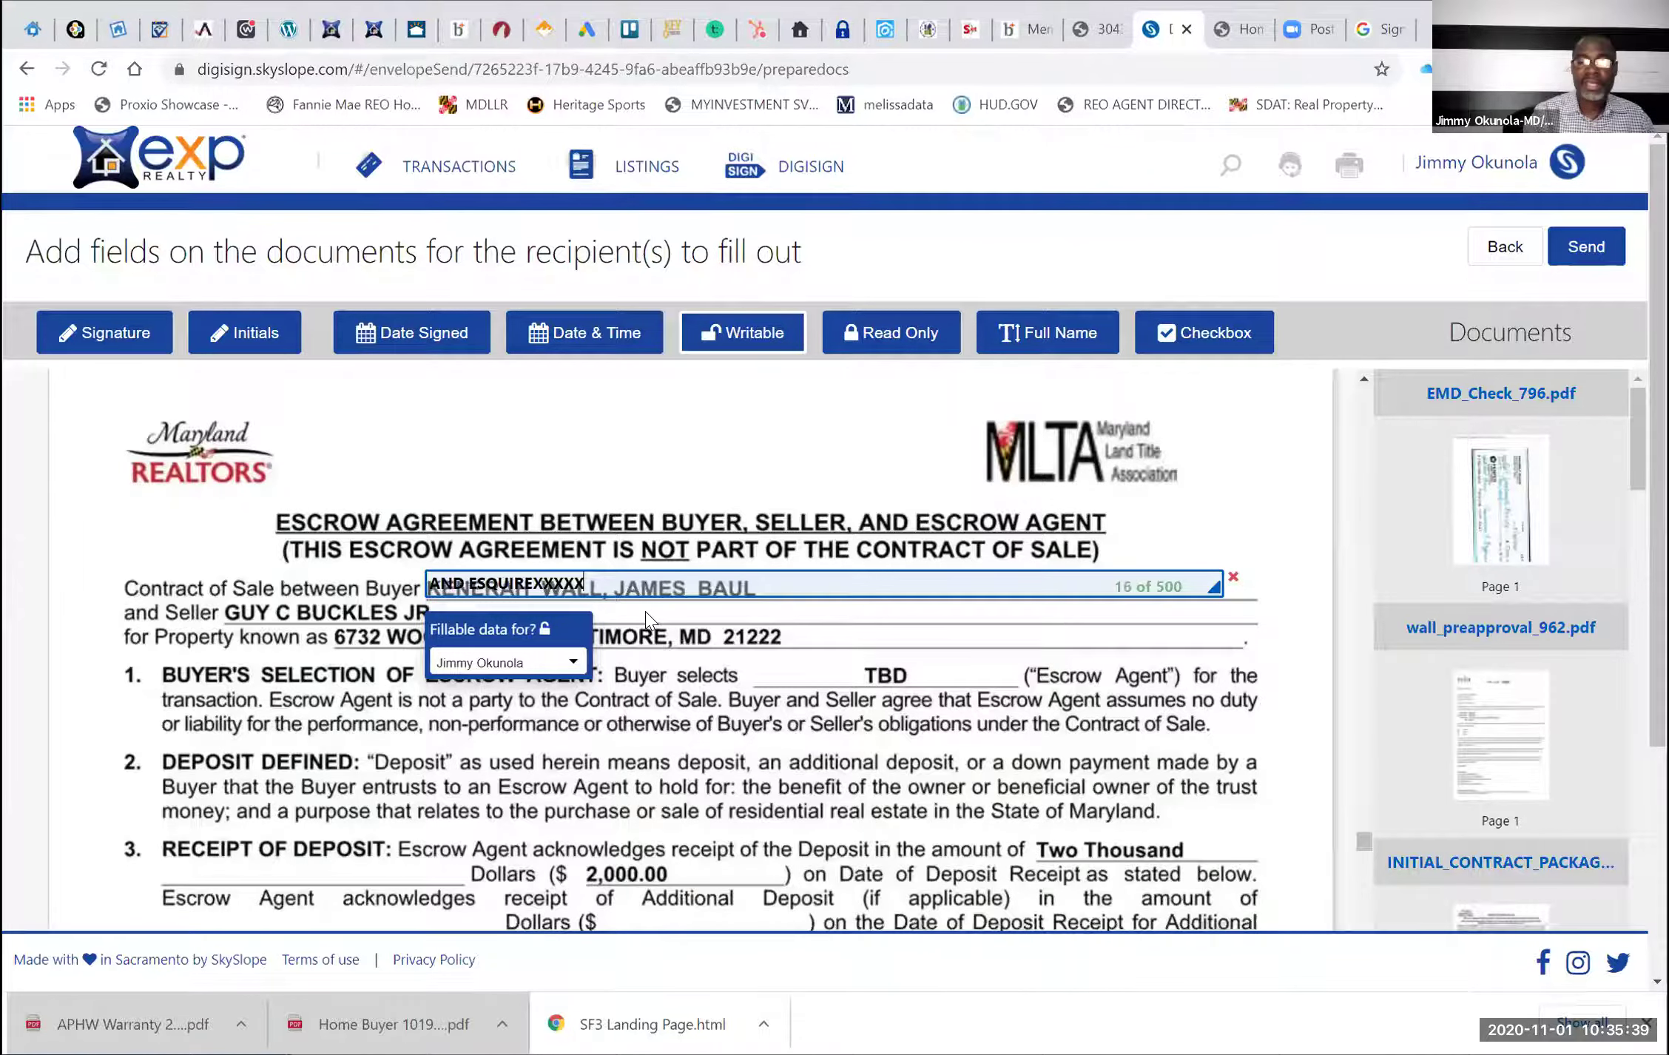
{"action": "key", "text": "BackSpace"}
{"action": "key", "text": "BackSpace"}
{"action": "key", "text": "BackSpace"}
{"action": "key", "text": "BackSpace"}
{"action": "key", "text": "BackSpace"}
{"action": "key", "text": "BackSpace"}
{"action": "key", "text": "BackSpace"}
{"action": "key", "text": "BackSpace"}
{"action": "key", "text": "BackSpace"}
{"action": "key", "text": "BackSpace"}
{"action": "key", "text": "BackSpace"}
{"action": "key", "text": "BackSpace"}
{"action": "key", "text": "BackSpace"}
{"action": "key", "text": "BackSpace"}
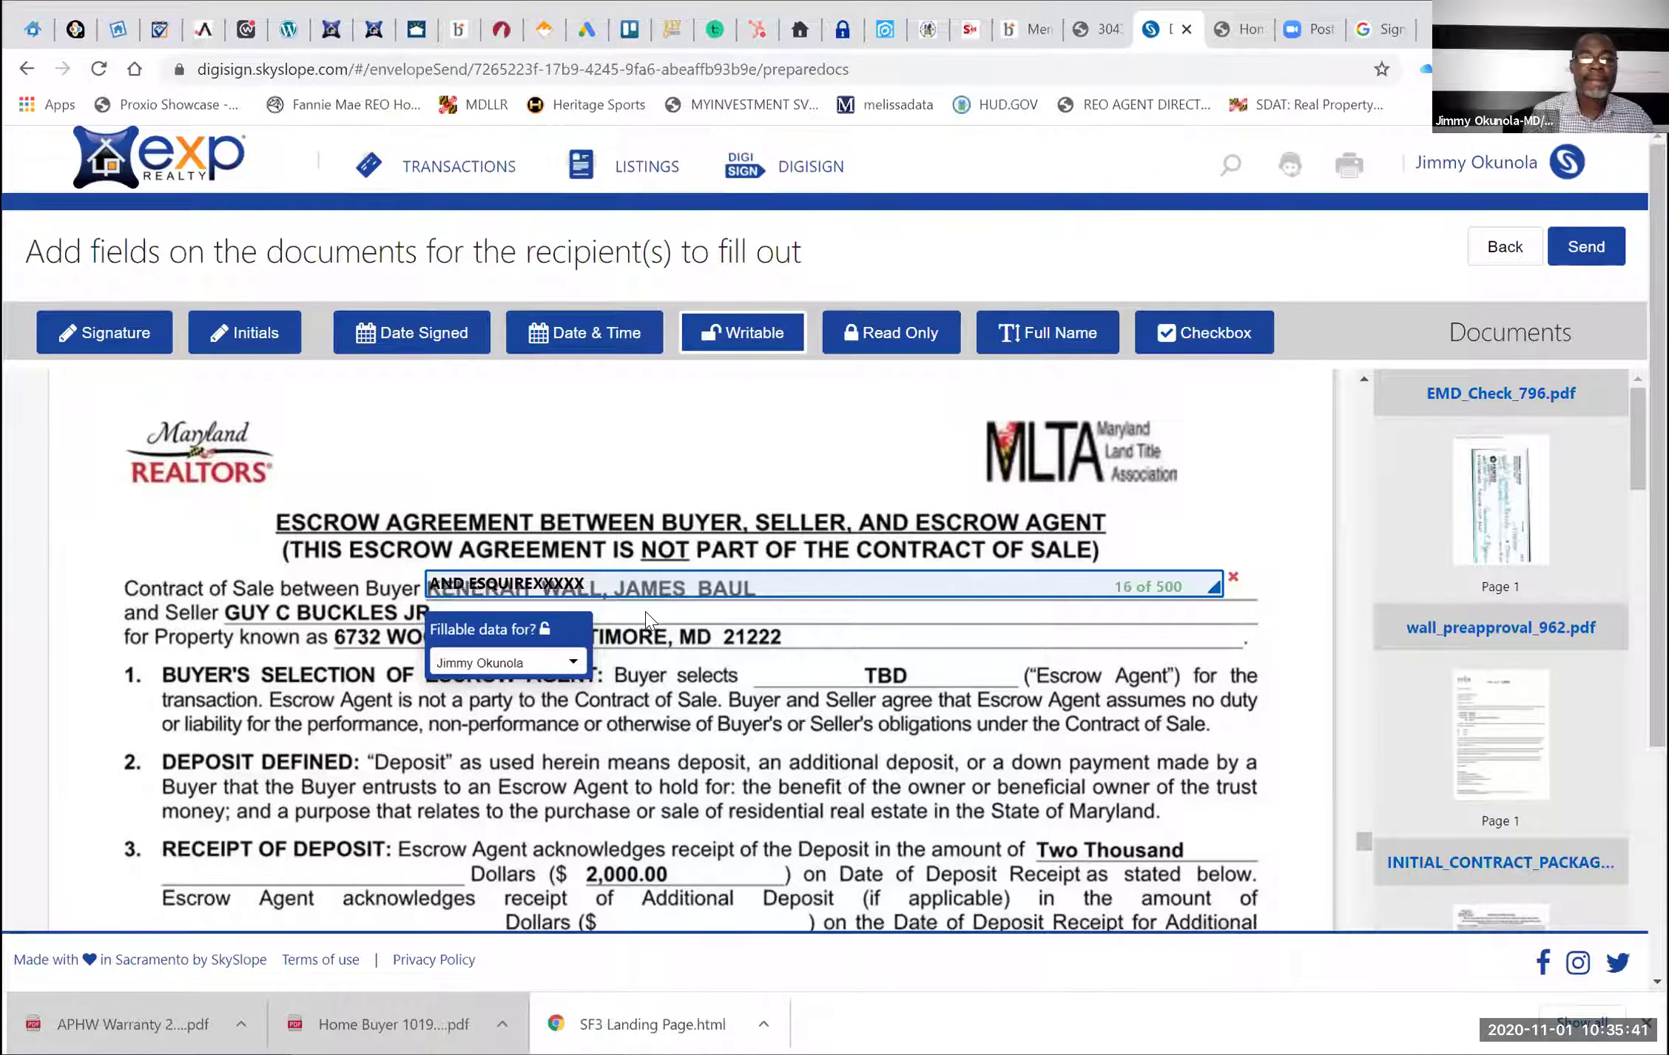
{"action": "key", "text": "BackSpace"}
{"action": "key", "text": "BackSpace"}
{"action": "key", "text": "BackSpace"}
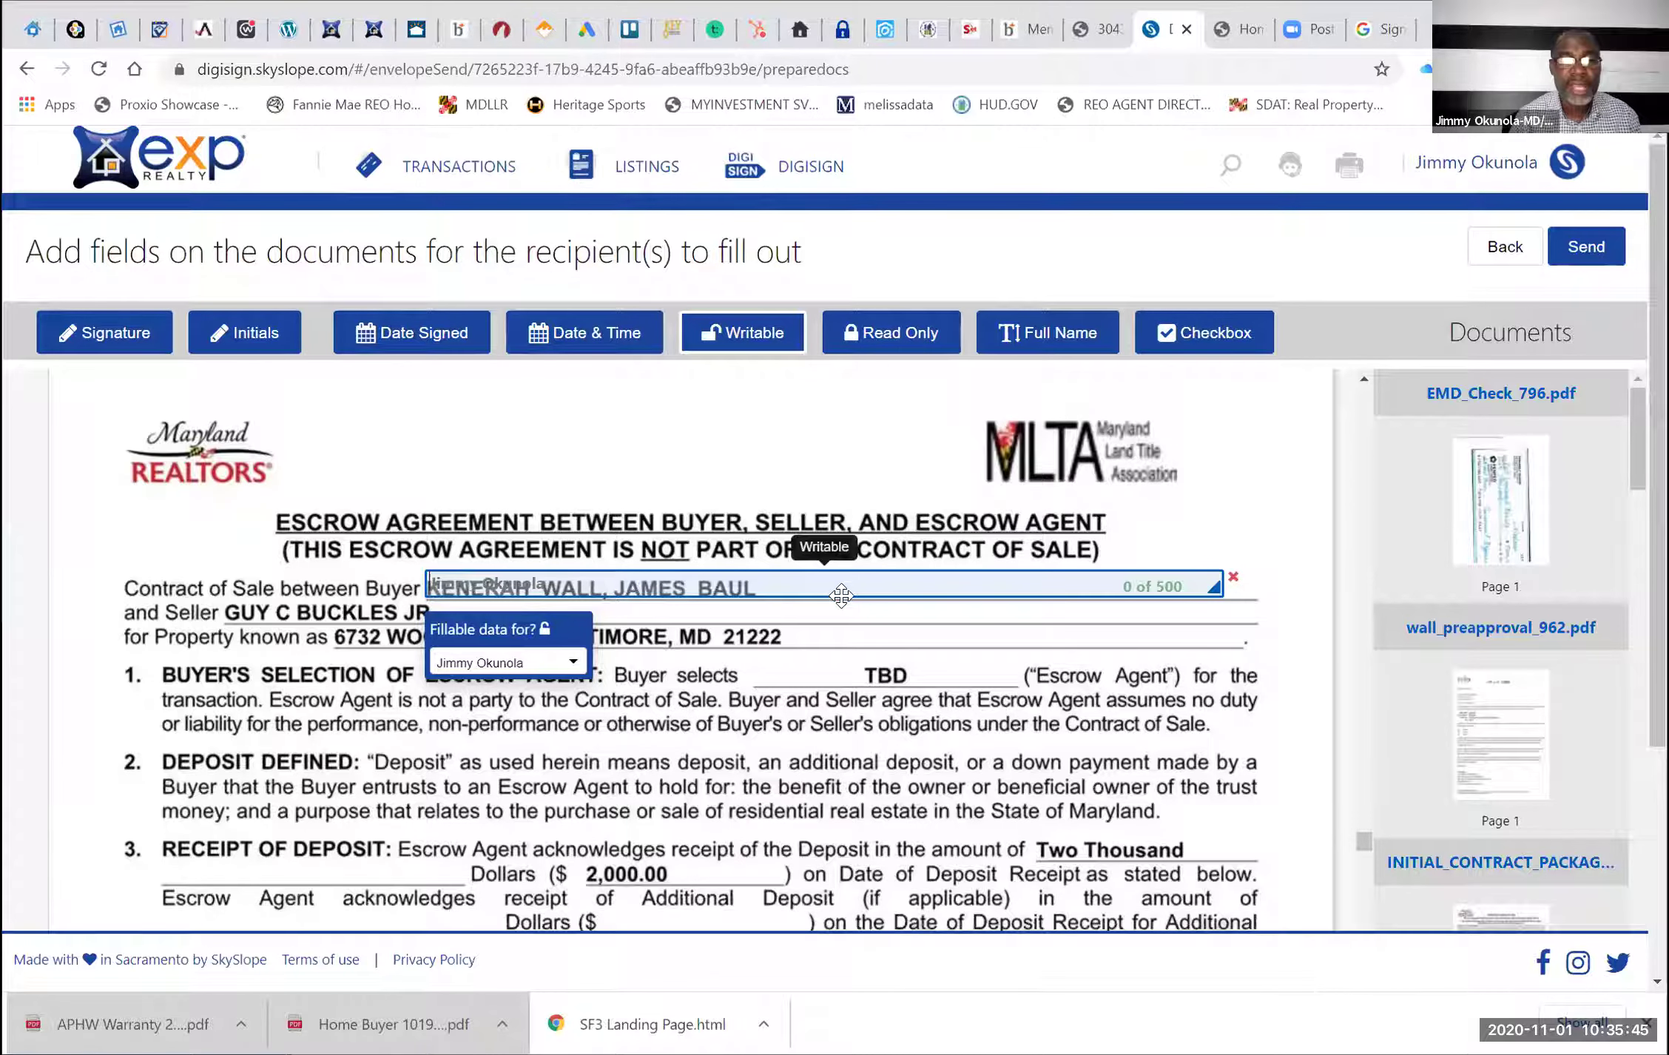
{"action": "left_click_drag", "start_coordinate": [841, 595], "coordinate": [844, 599]}
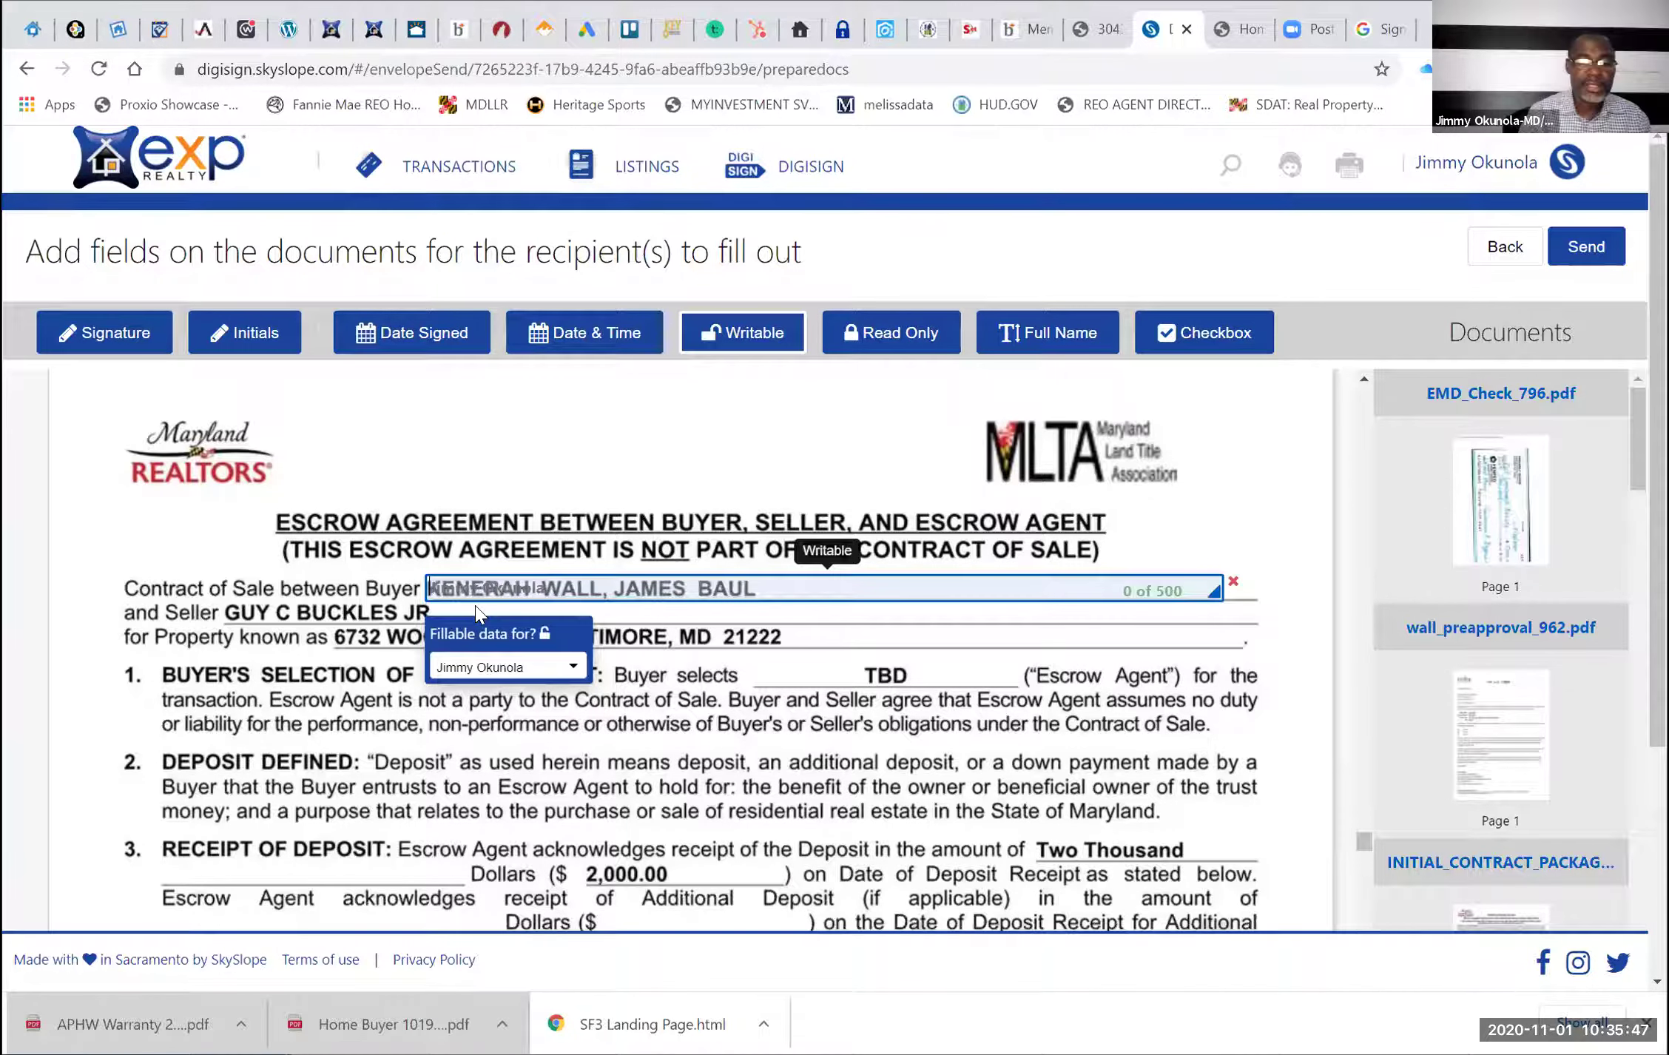
{"action": "type", "text": "X"}
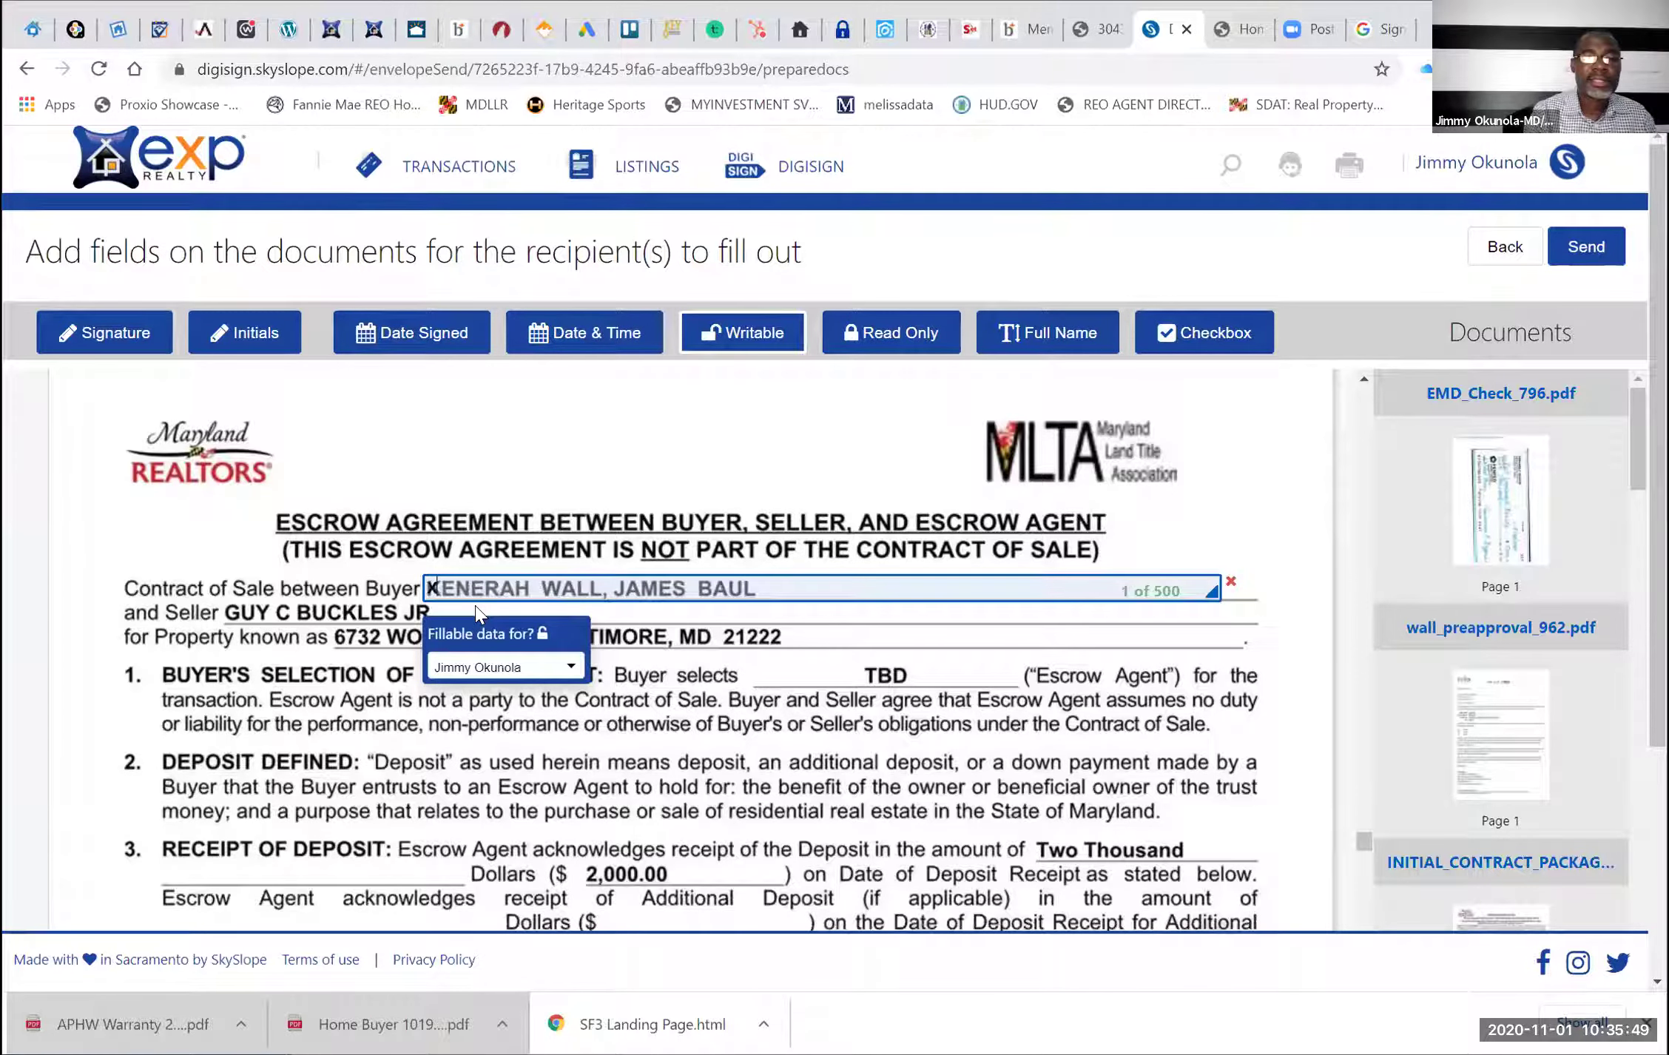
{"action": "type", "text": "XXXXXXXXXXXXXXX"}
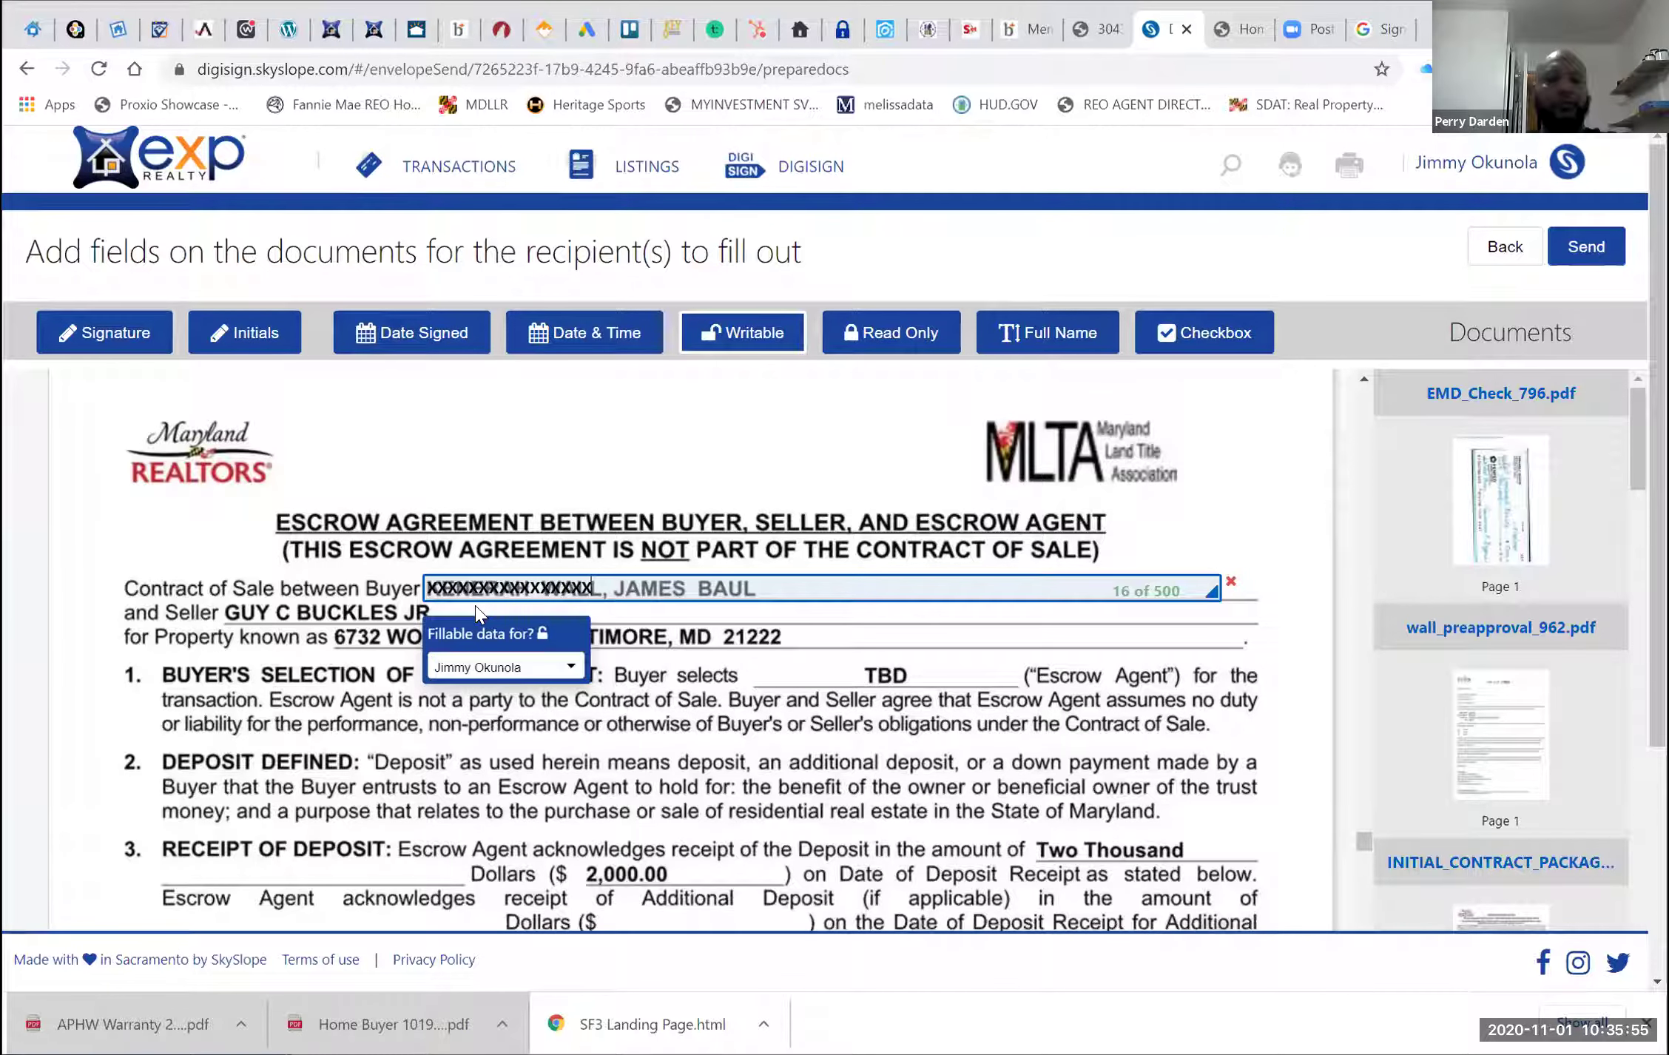
{"action": "key", "text": "ctrl+a"}
{"action": "key", "text": "BackSpace"}
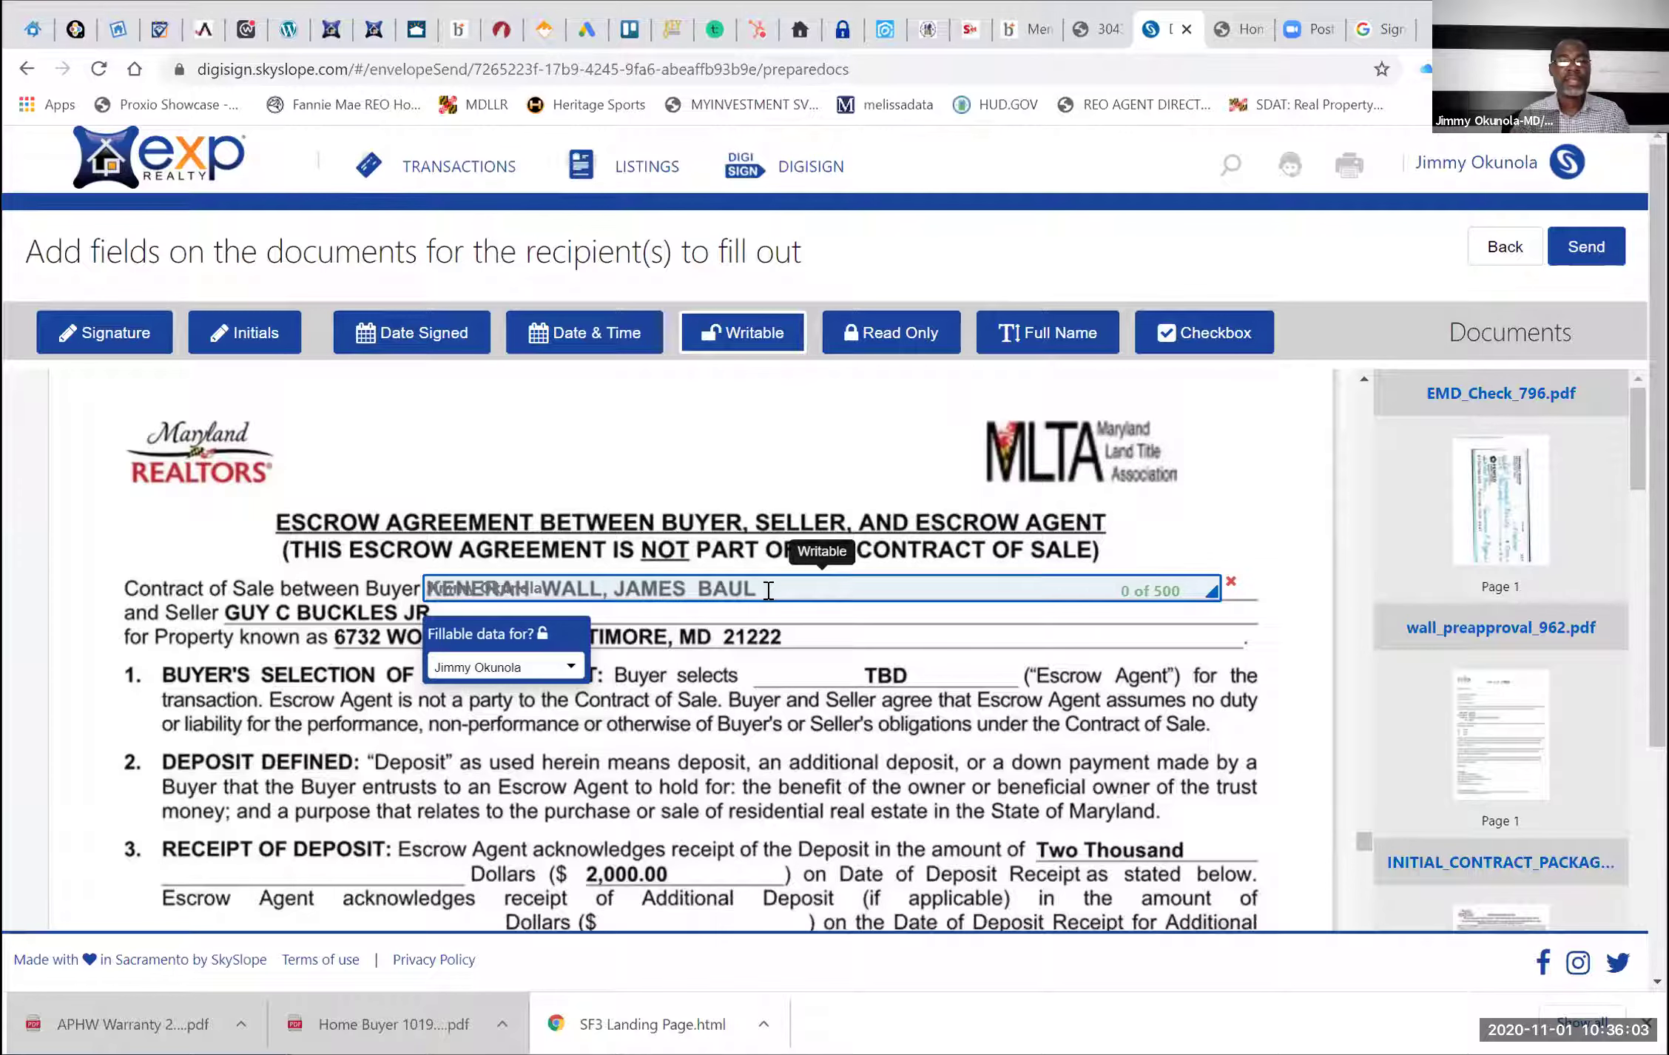
{"action": "left_click", "coordinate": [1231, 580]}
Place a writable field on the escrow agreement's second Seller Signature line
{"action": "scroll", "coordinate": [1239, 588], "scroll_direction": "down", "scroll_amount": 15}
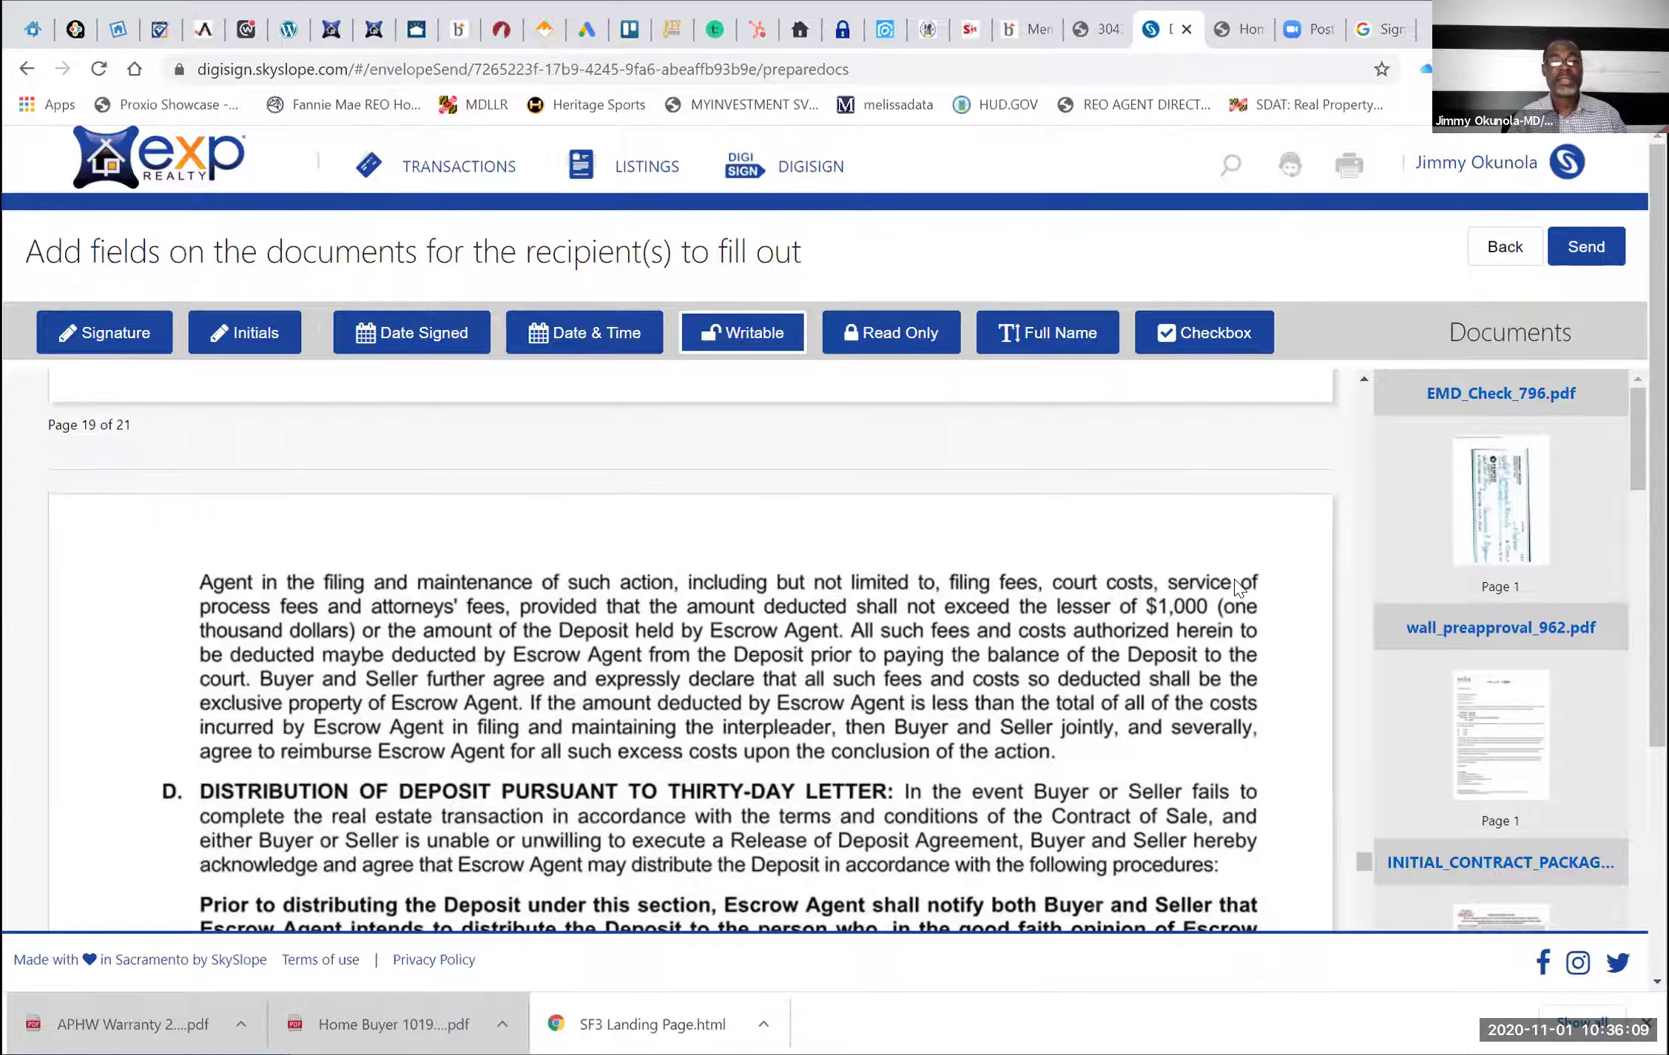
{"action": "scroll", "coordinate": [1239, 588], "scroll_direction": "down", "scroll_amount": 10}
{"action": "scroll", "coordinate": [1239, 588], "scroll_direction": "down", "scroll_amount": 8}
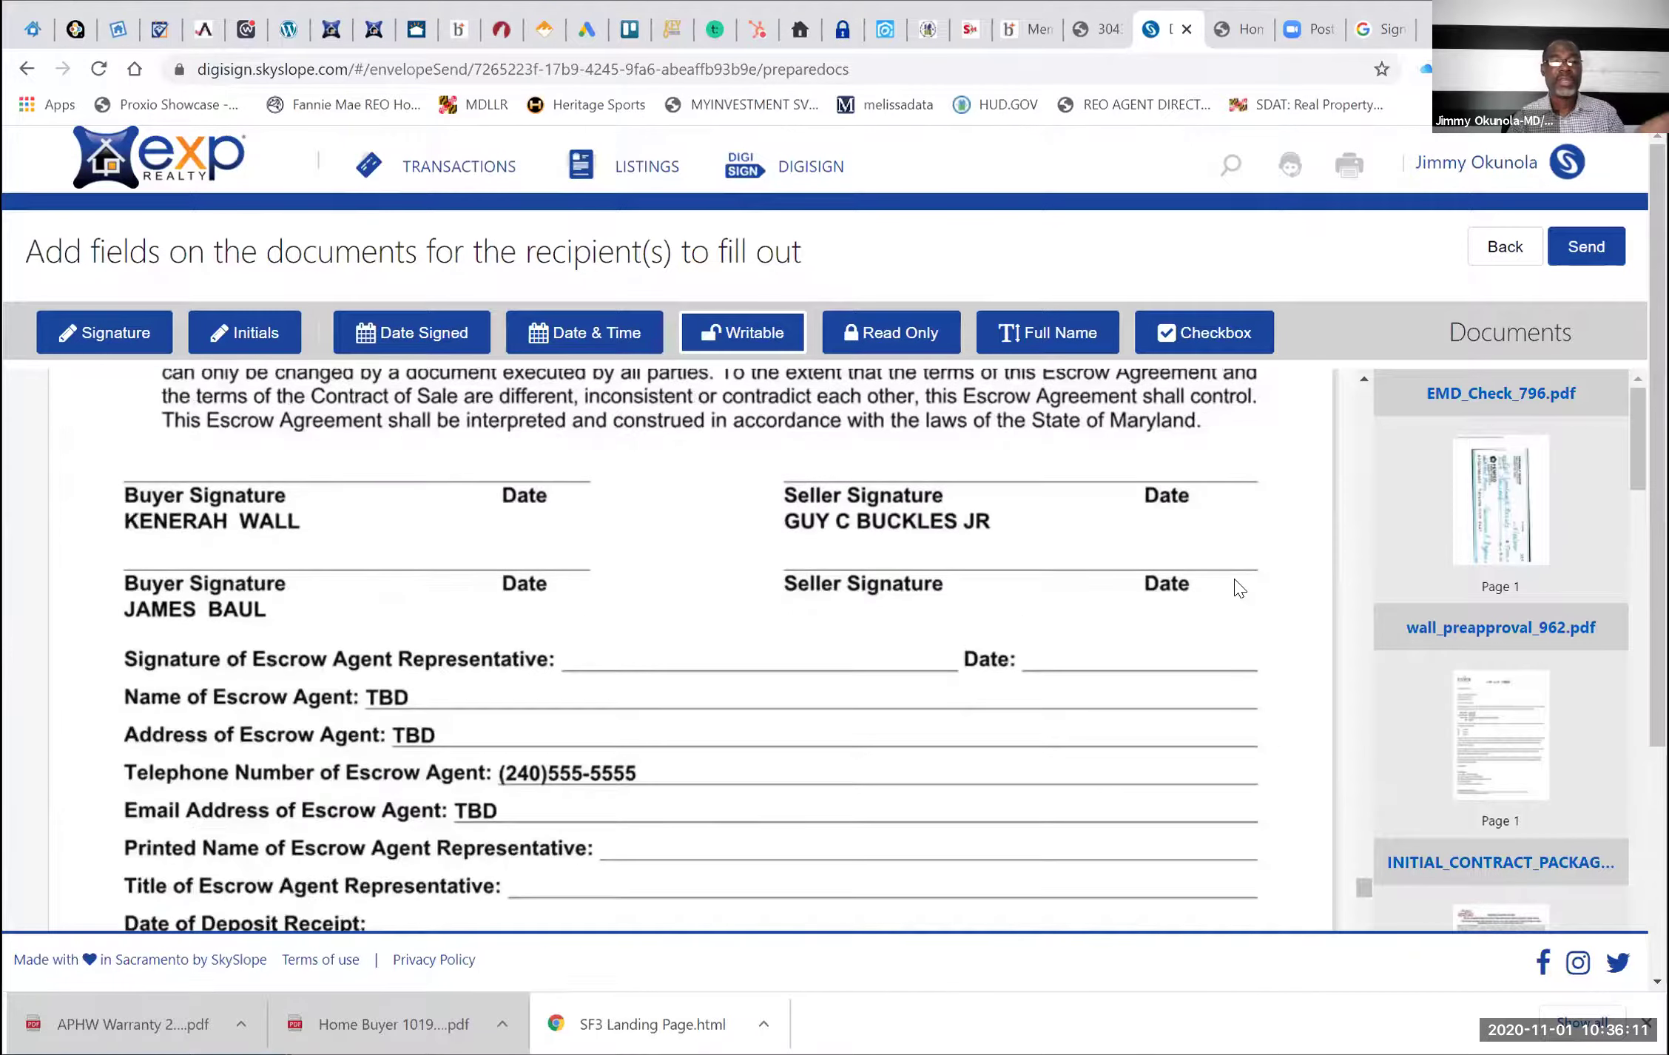
{"action": "scroll", "coordinate": [1234, 581], "scroll_direction": "up", "scroll_amount": 3}
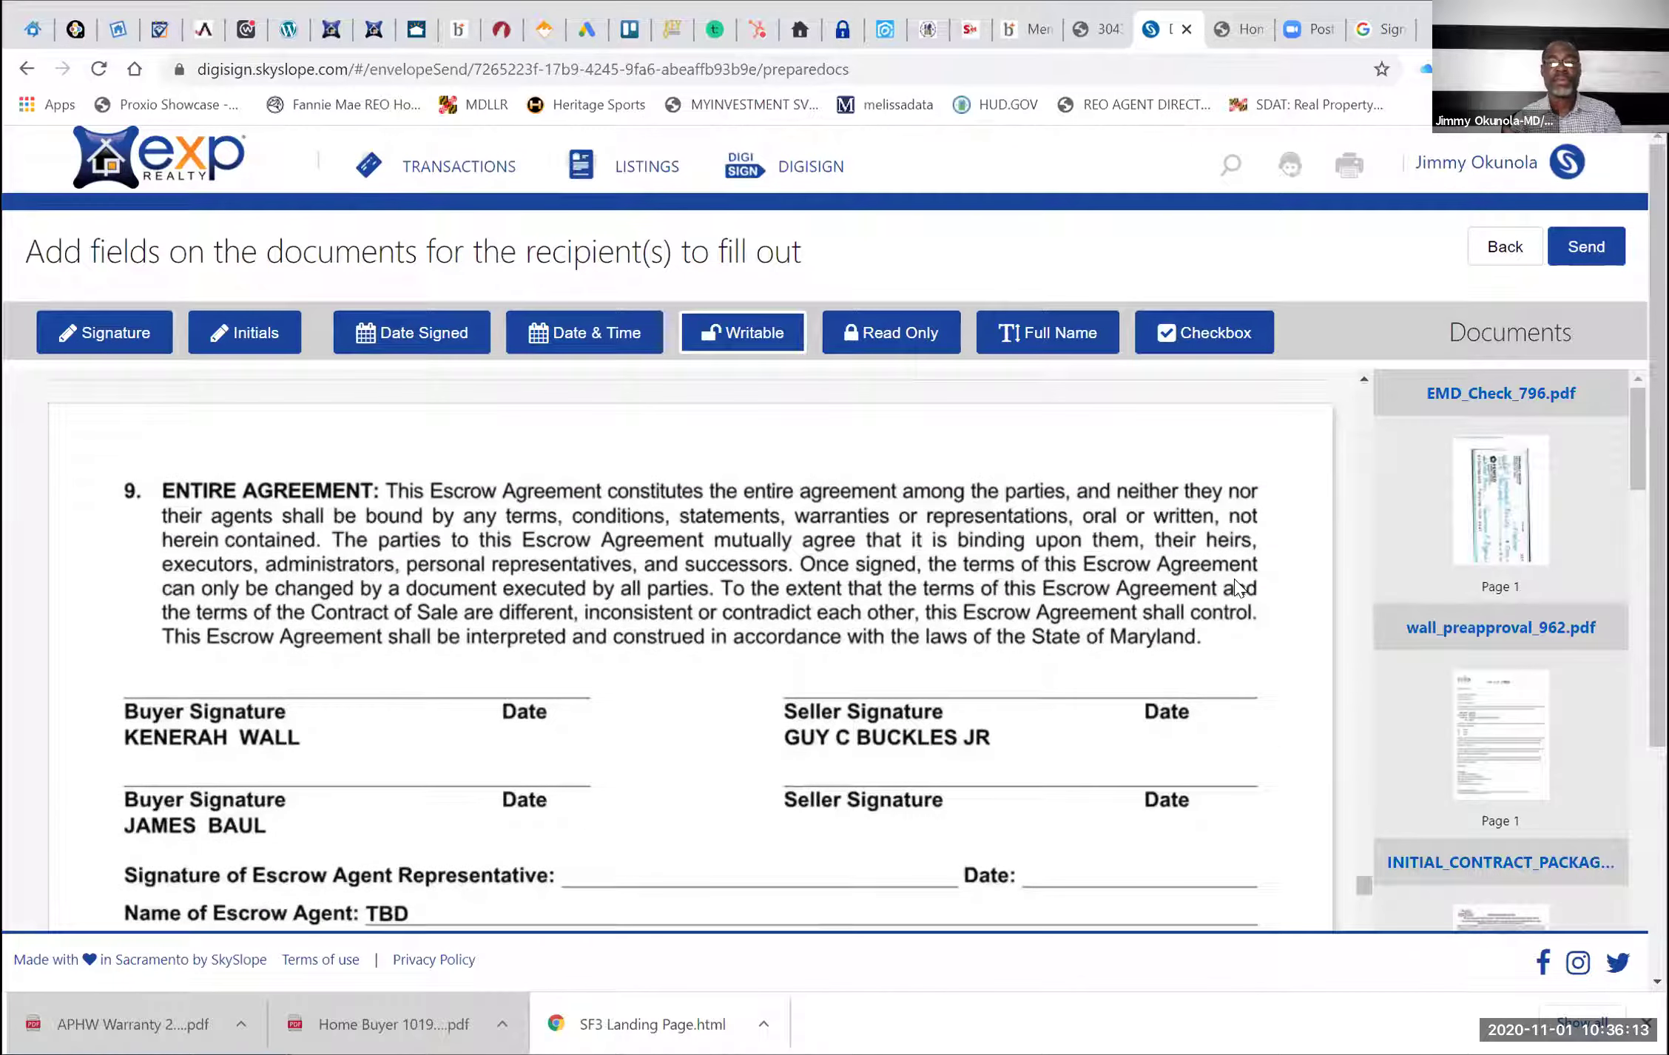
{"action": "scroll", "coordinate": [1233, 579], "scroll_direction": "down", "scroll_amount": 3}
{"action": "left_click", "coordinate": [1324, 487]}
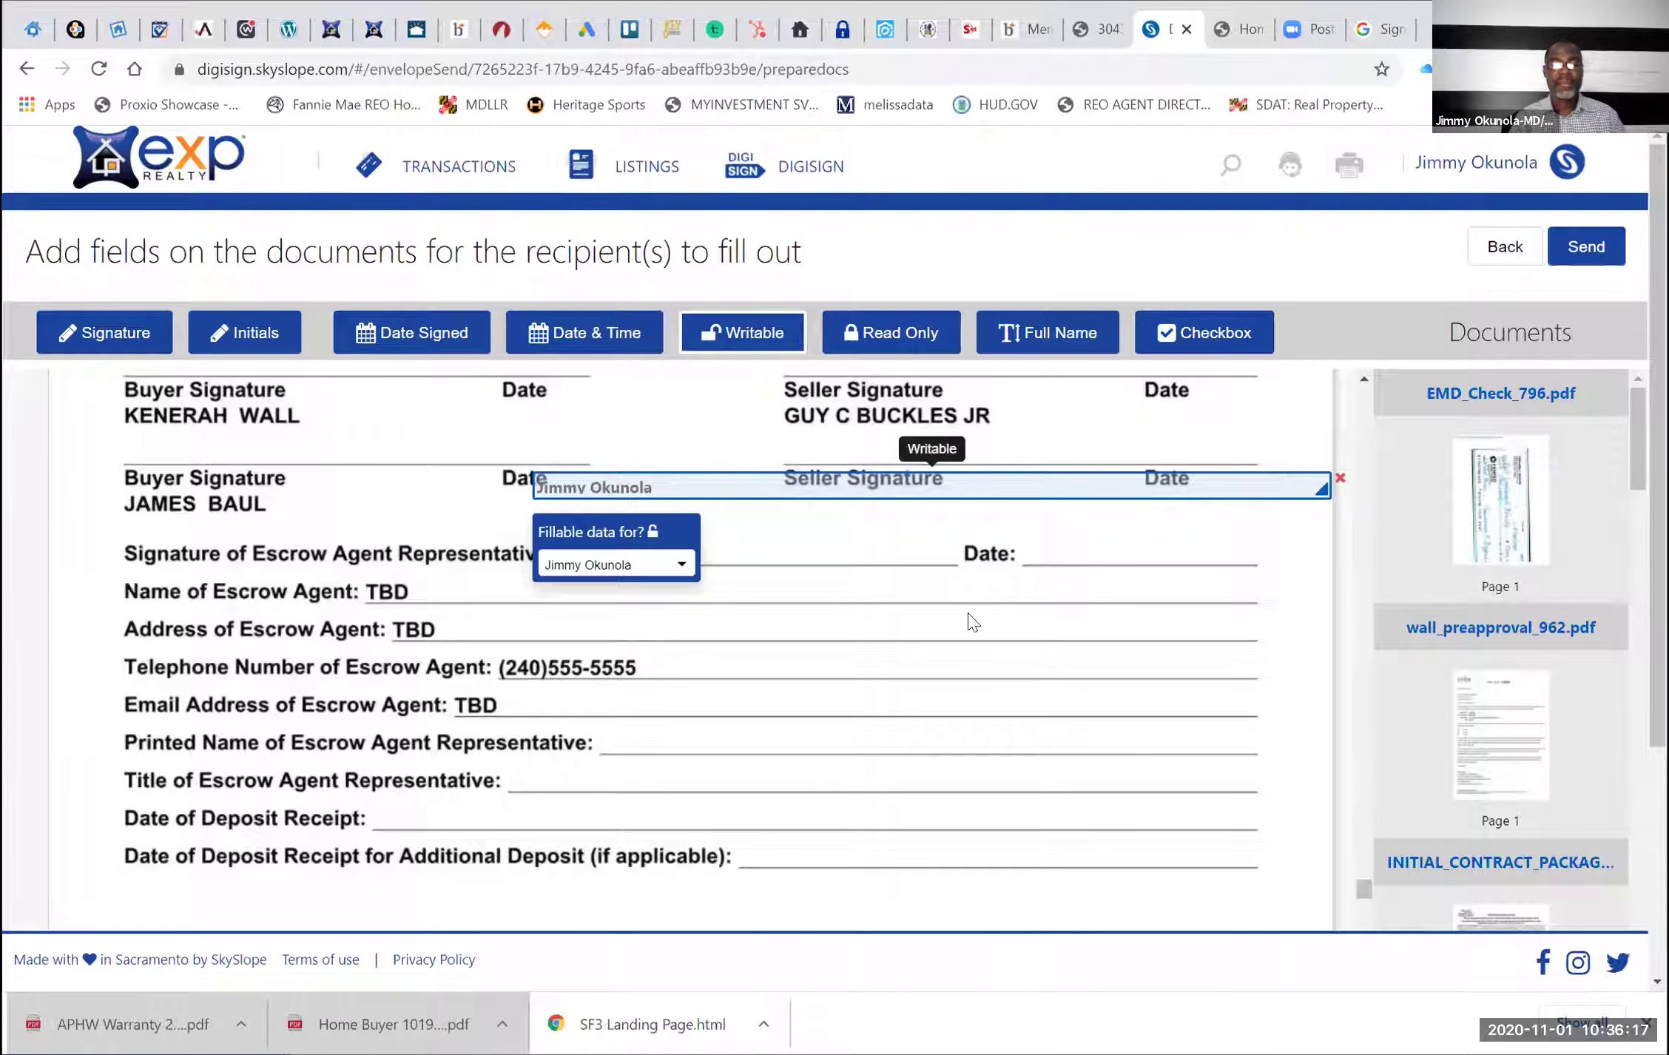
Scroll down to the contract's Inclusions/Exclusions checklist page
{"action": "scroll", "coordinate": [972, 623], "scroll_direction": "down", "scroll_amount": 3}
{"action": "scroll", "coordinate": [972, 622], "scroll_direction": "down", "scroll_amount": 3}
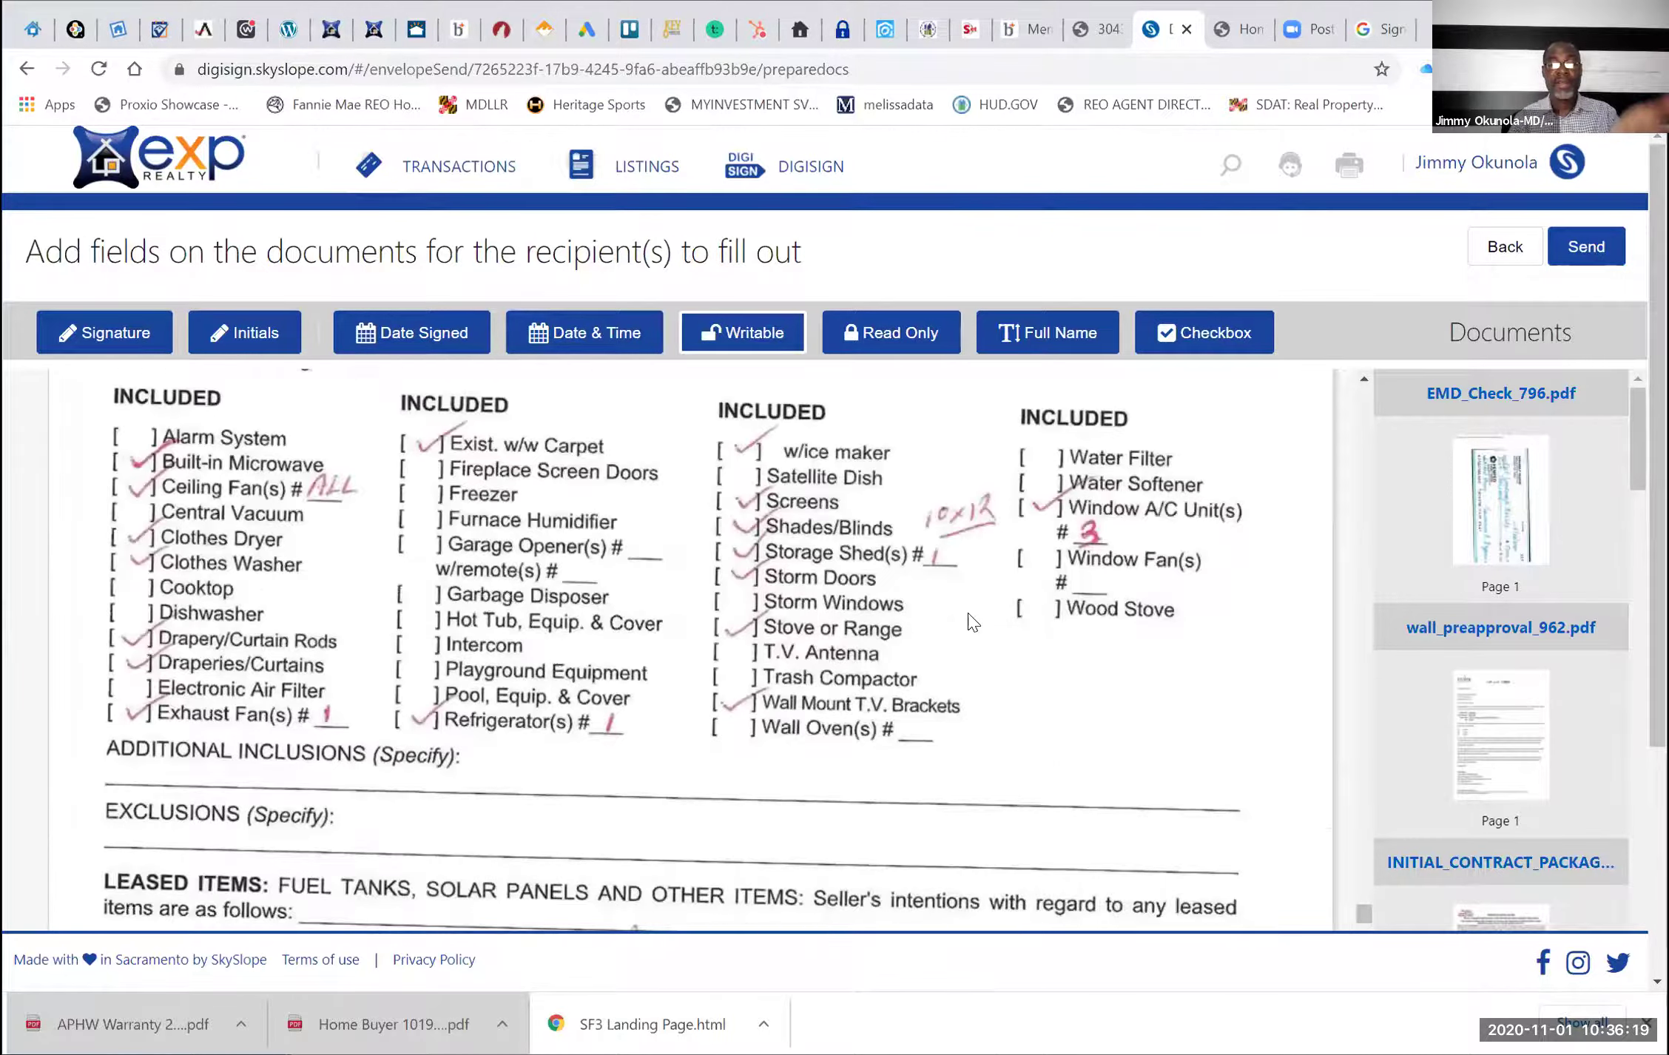
{"action": "scroll", "coordinate": [972, 622], "scroll_direction": "down", "scroll_amount": 3}
{"action": "scroll", "coordinate": [972, 621], "scroll_direction": "up", "scroll_amount": 2}
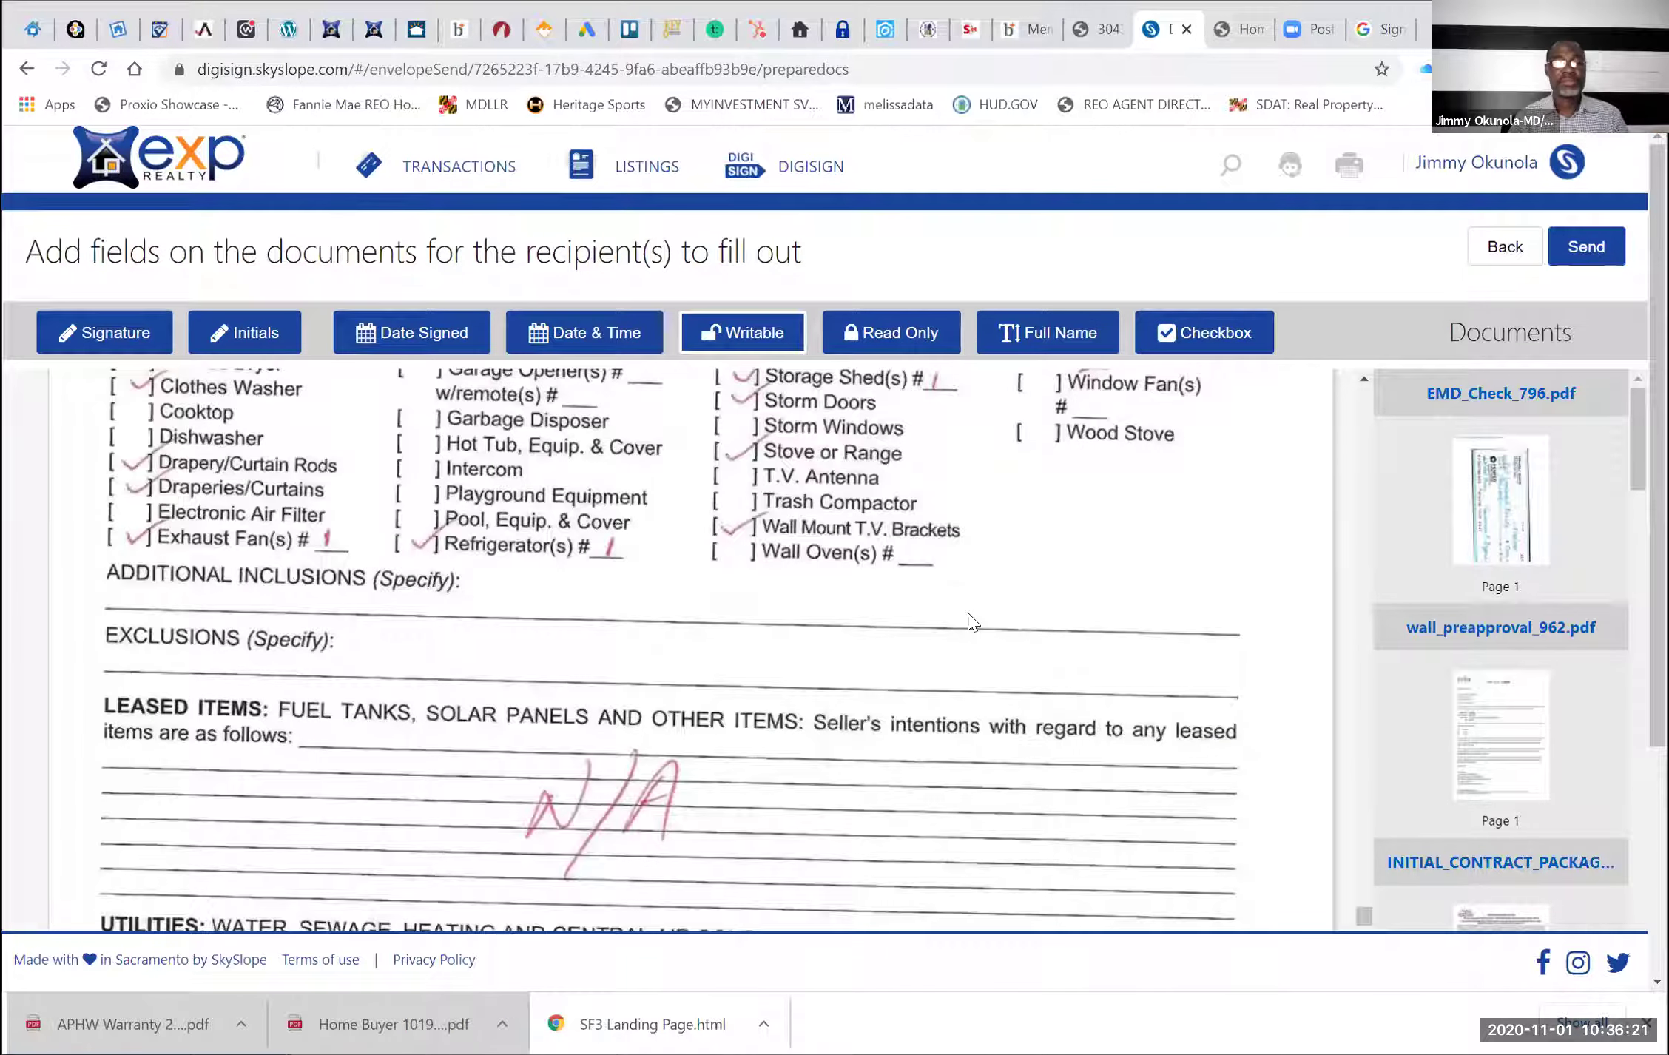
{"action": "scroll", "coordinate": [972, 623], "scroll_direction": "up", "scroll_amount": 3}
{"action": "scroll", "coordinate": [972, 622], "scroll_direction": "down", "scroll_amount": 1}
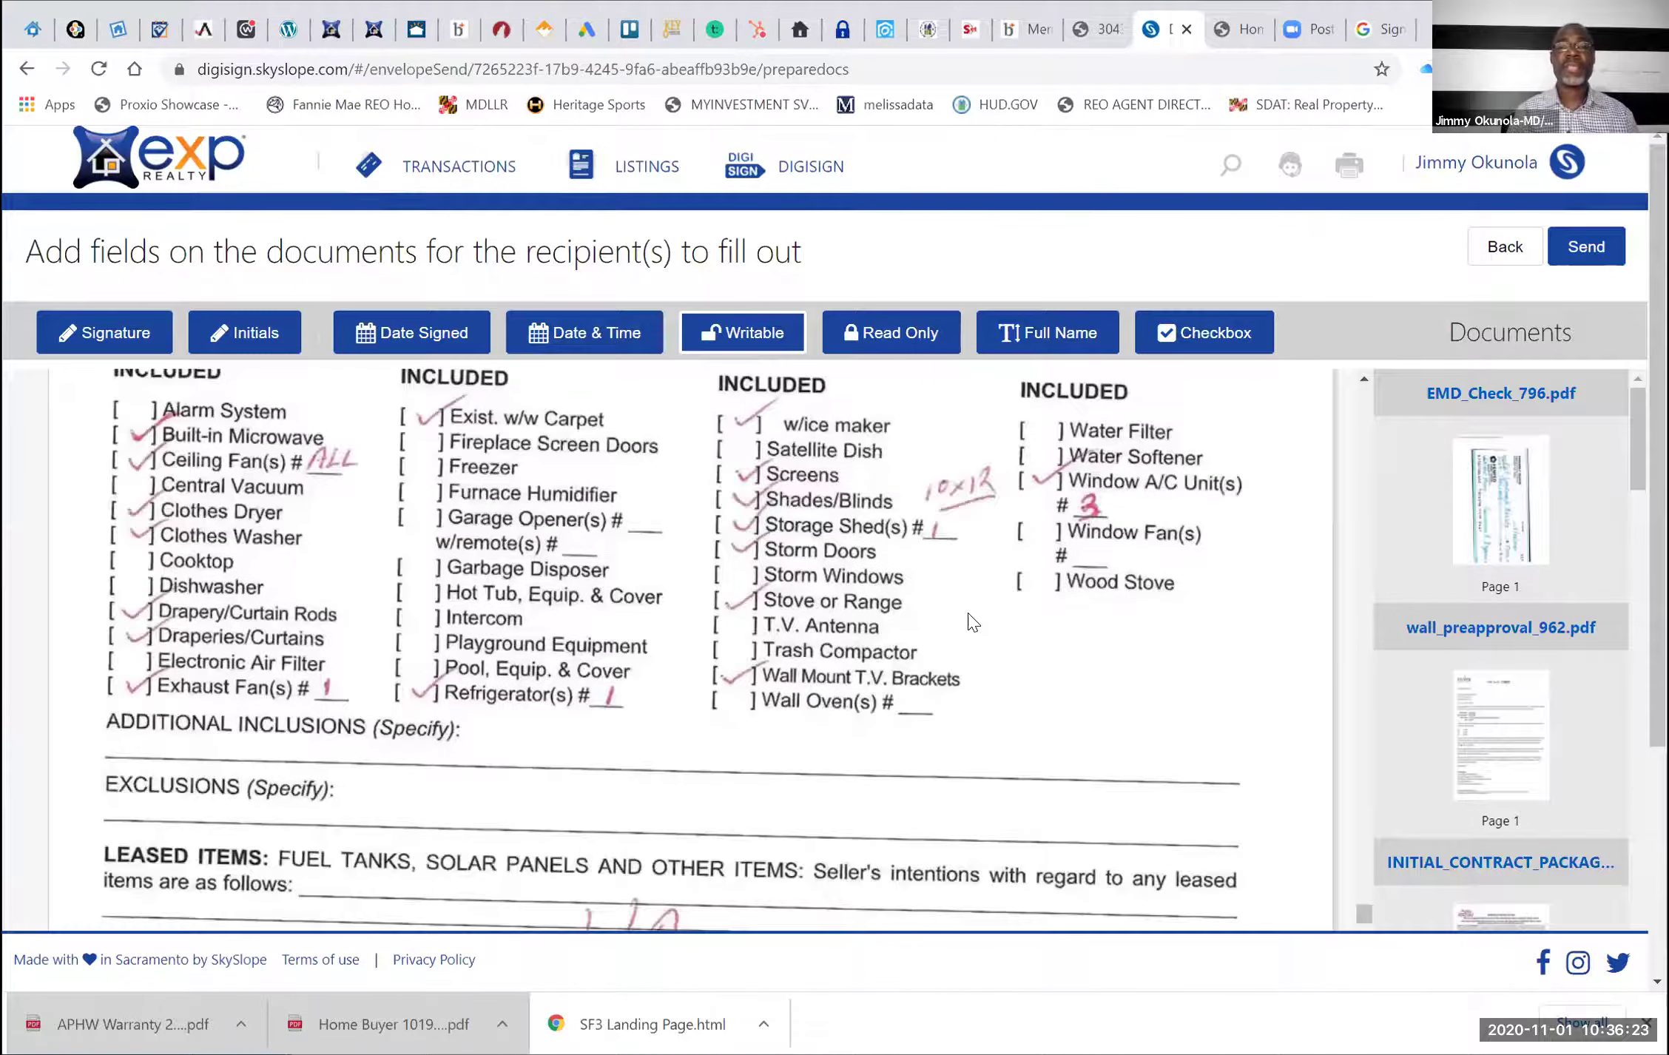
{"action": "scroll", "coordinate": [972, 623], "scroll_direction": "up", "scroll_amount": 2}
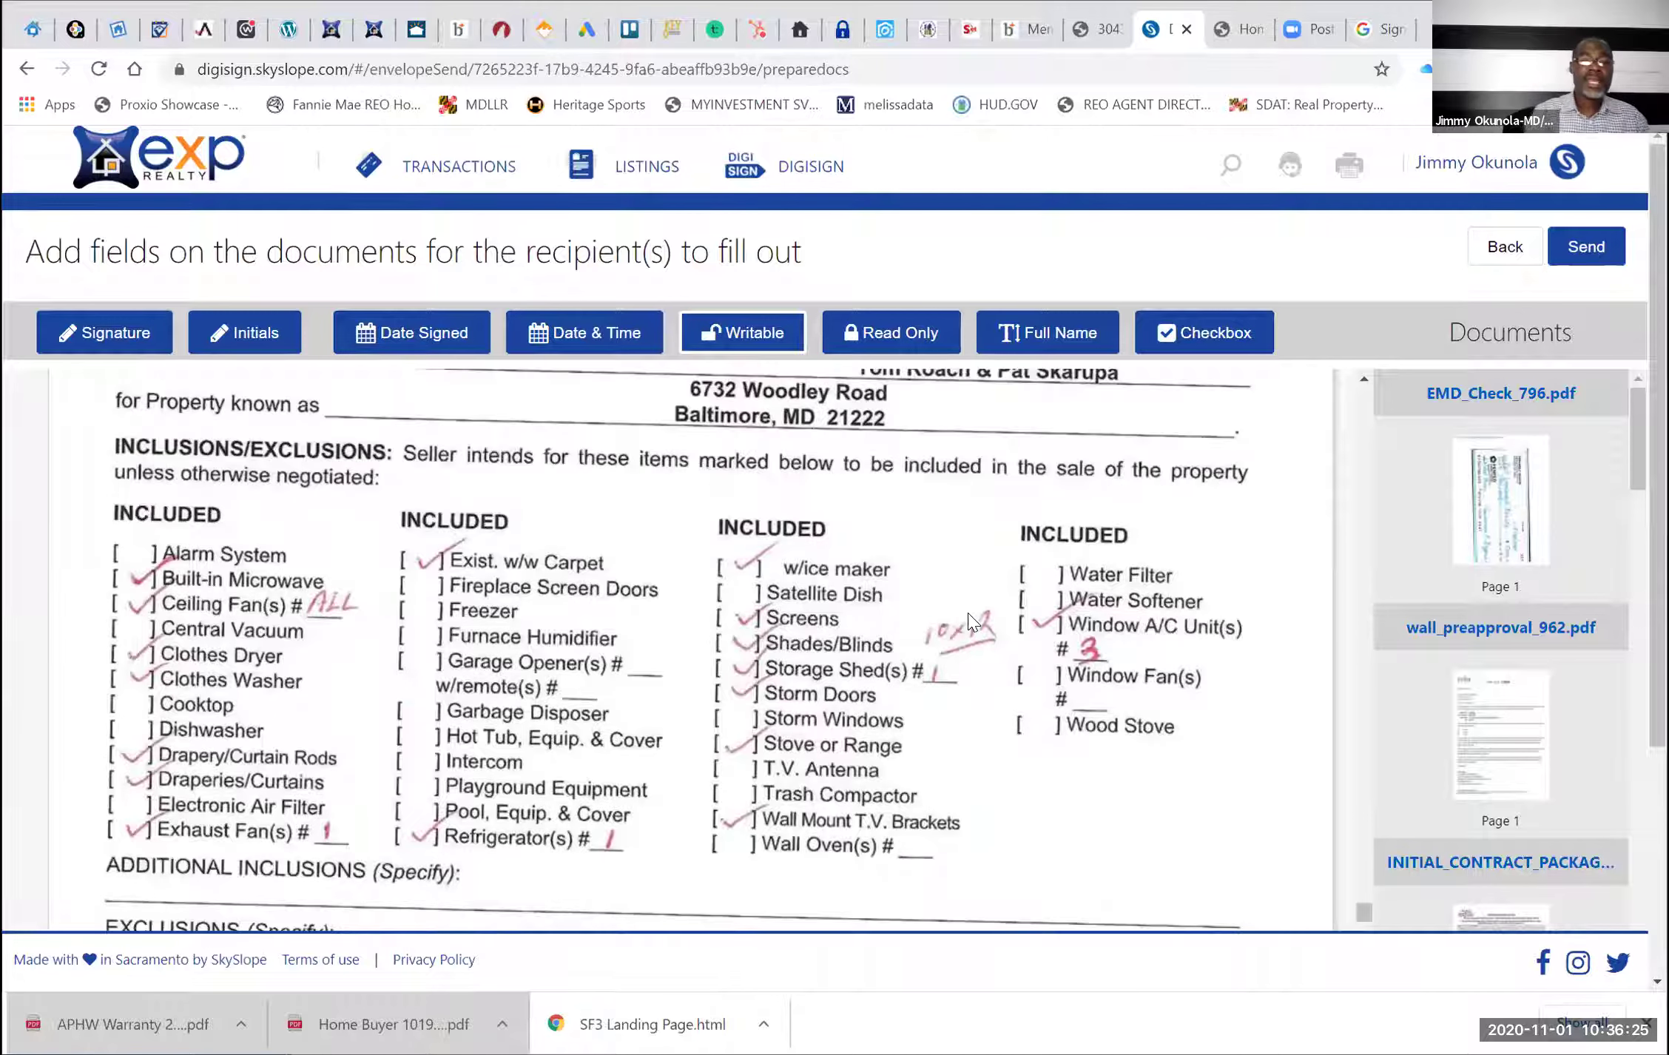
{"action": "scroll", "coordinate": [971, 623], "scroll_direction": "up", "scroll_amount": 1}
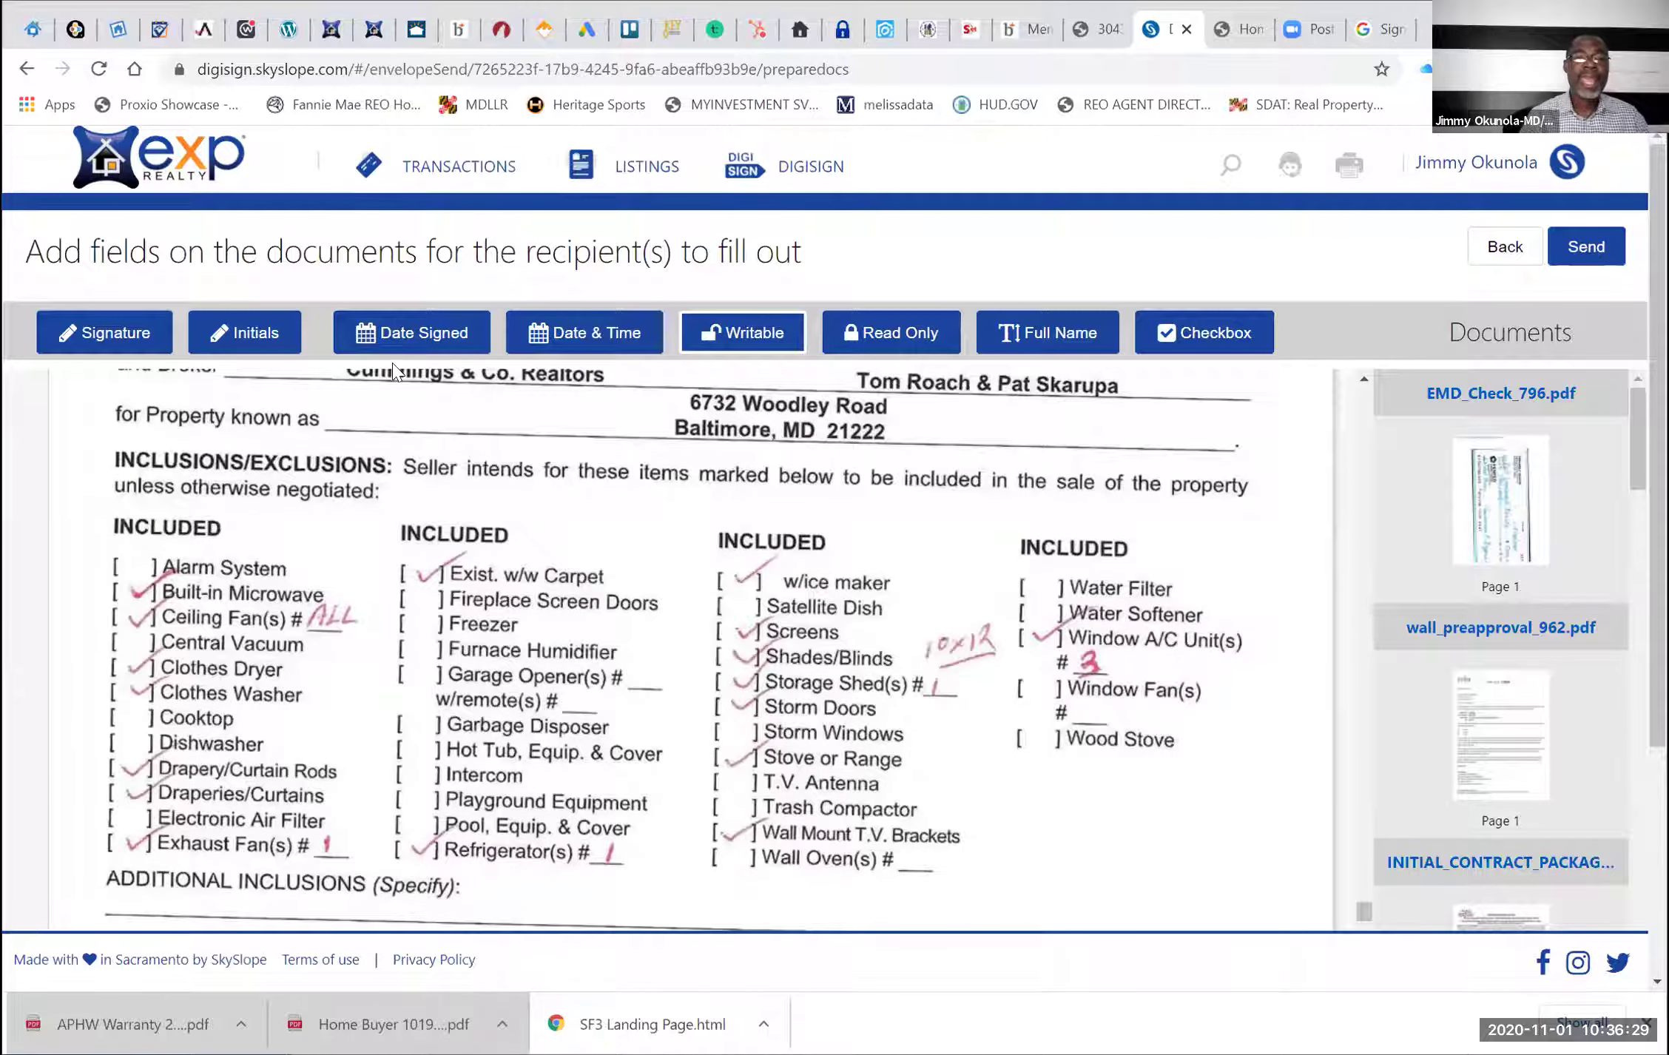
Add two initials fields beside Window A/C Unit(s) and move them up near Satellite Dish
{"action": "left_click", "coordinate": [258, 336]}
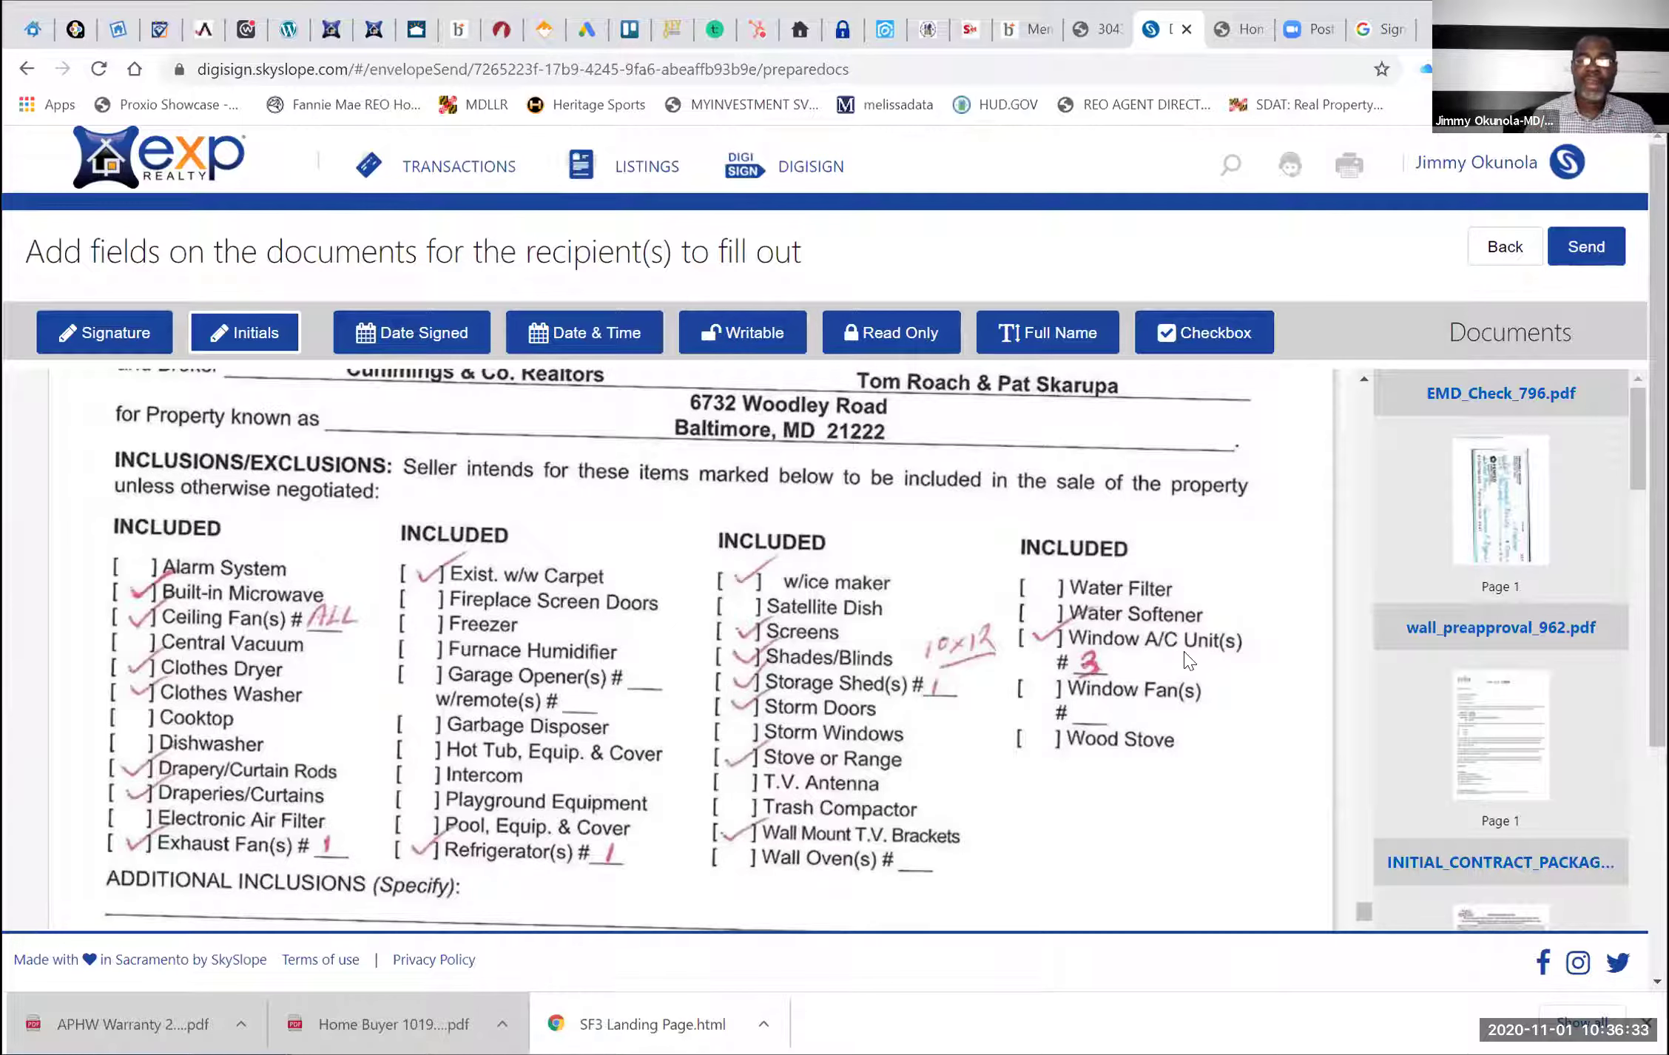
{"action": "left_click", "coordinate": [1208, 654]}
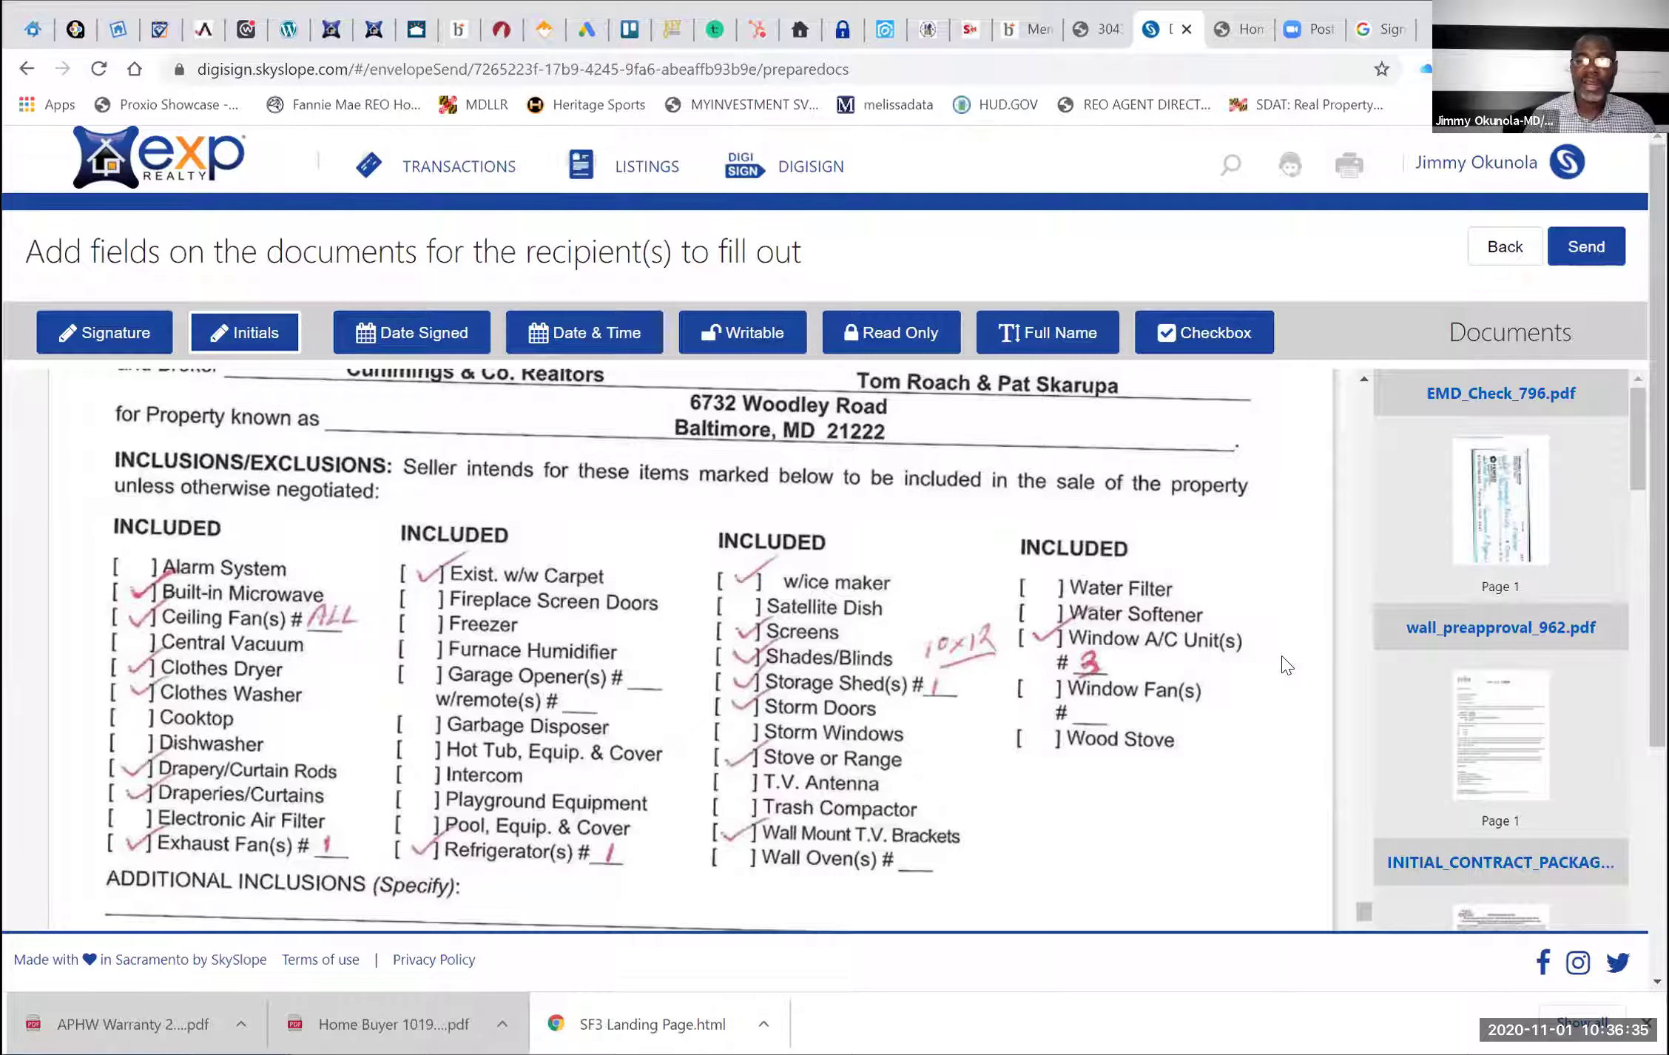
{"action": "left_click", "coordinate": [1287, 661]}
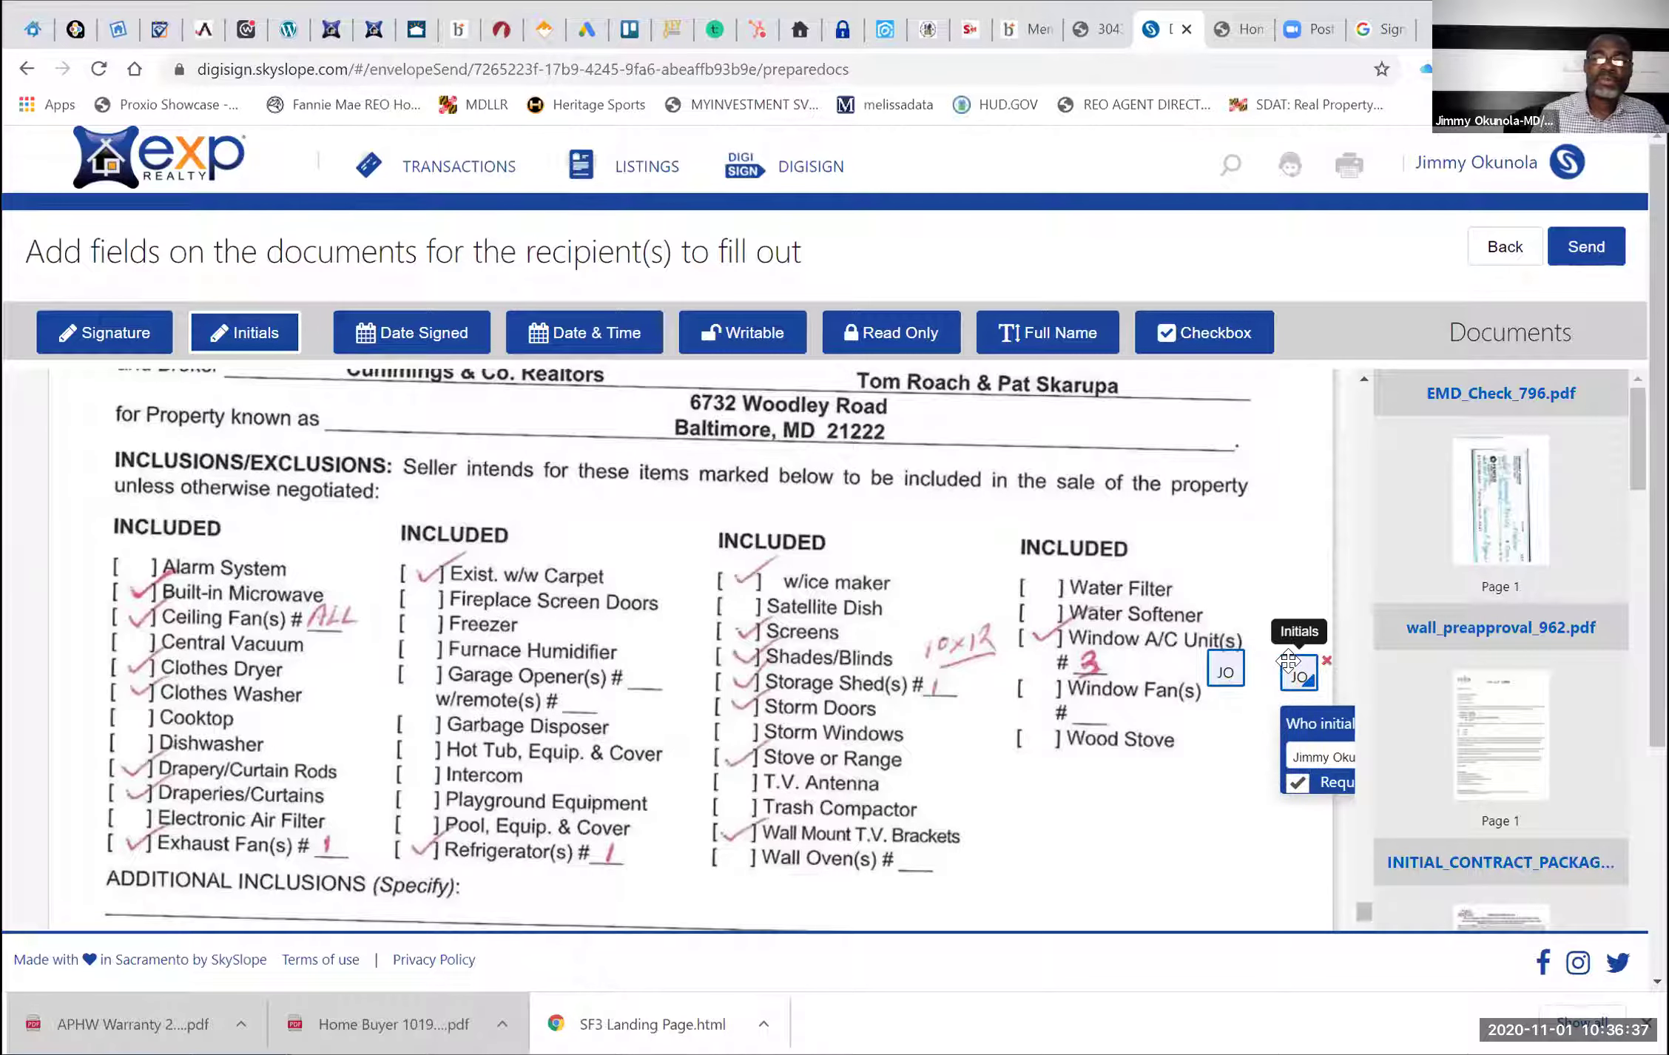
{"action": "left_click_drag", "start_coordinate": [1288, 660], "coordinate": [1265, 659]}
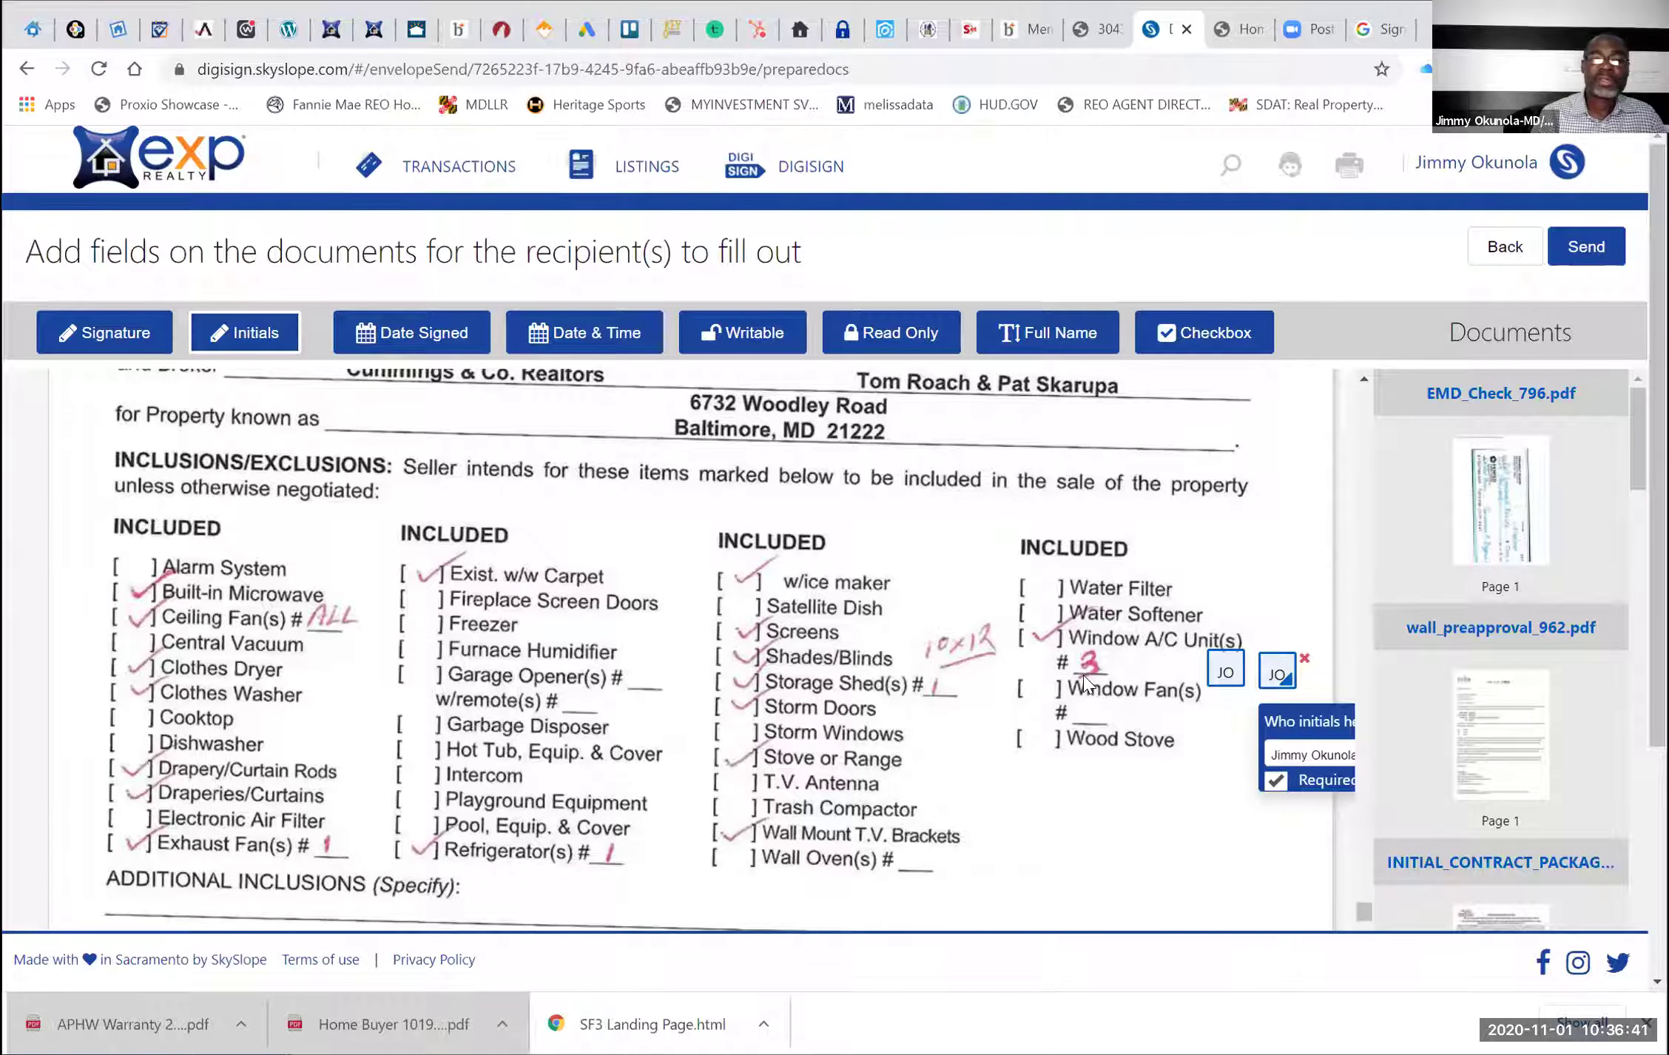
{"action": "left_click_drag", "start_coordinate": [1220, 665], "coordinate": [895, 600]}
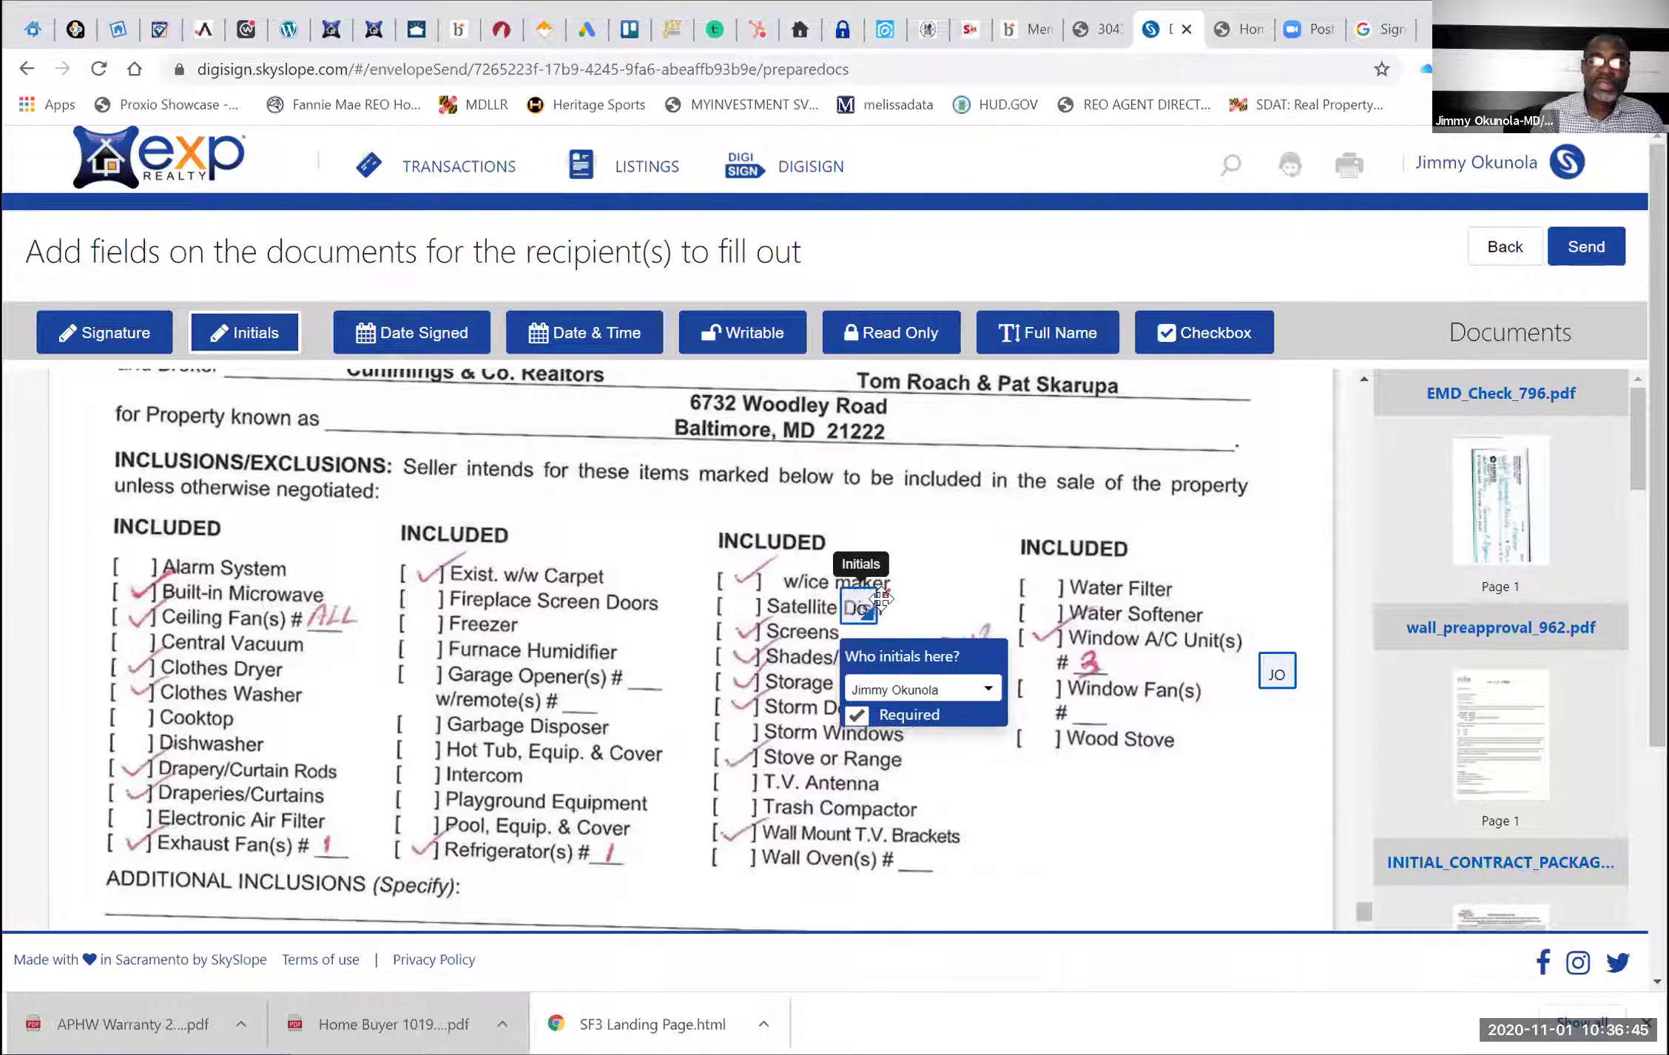
{"action": "left_click_drag", "start_coordinate": [1269, 666], "coordinate": [950, 603]}
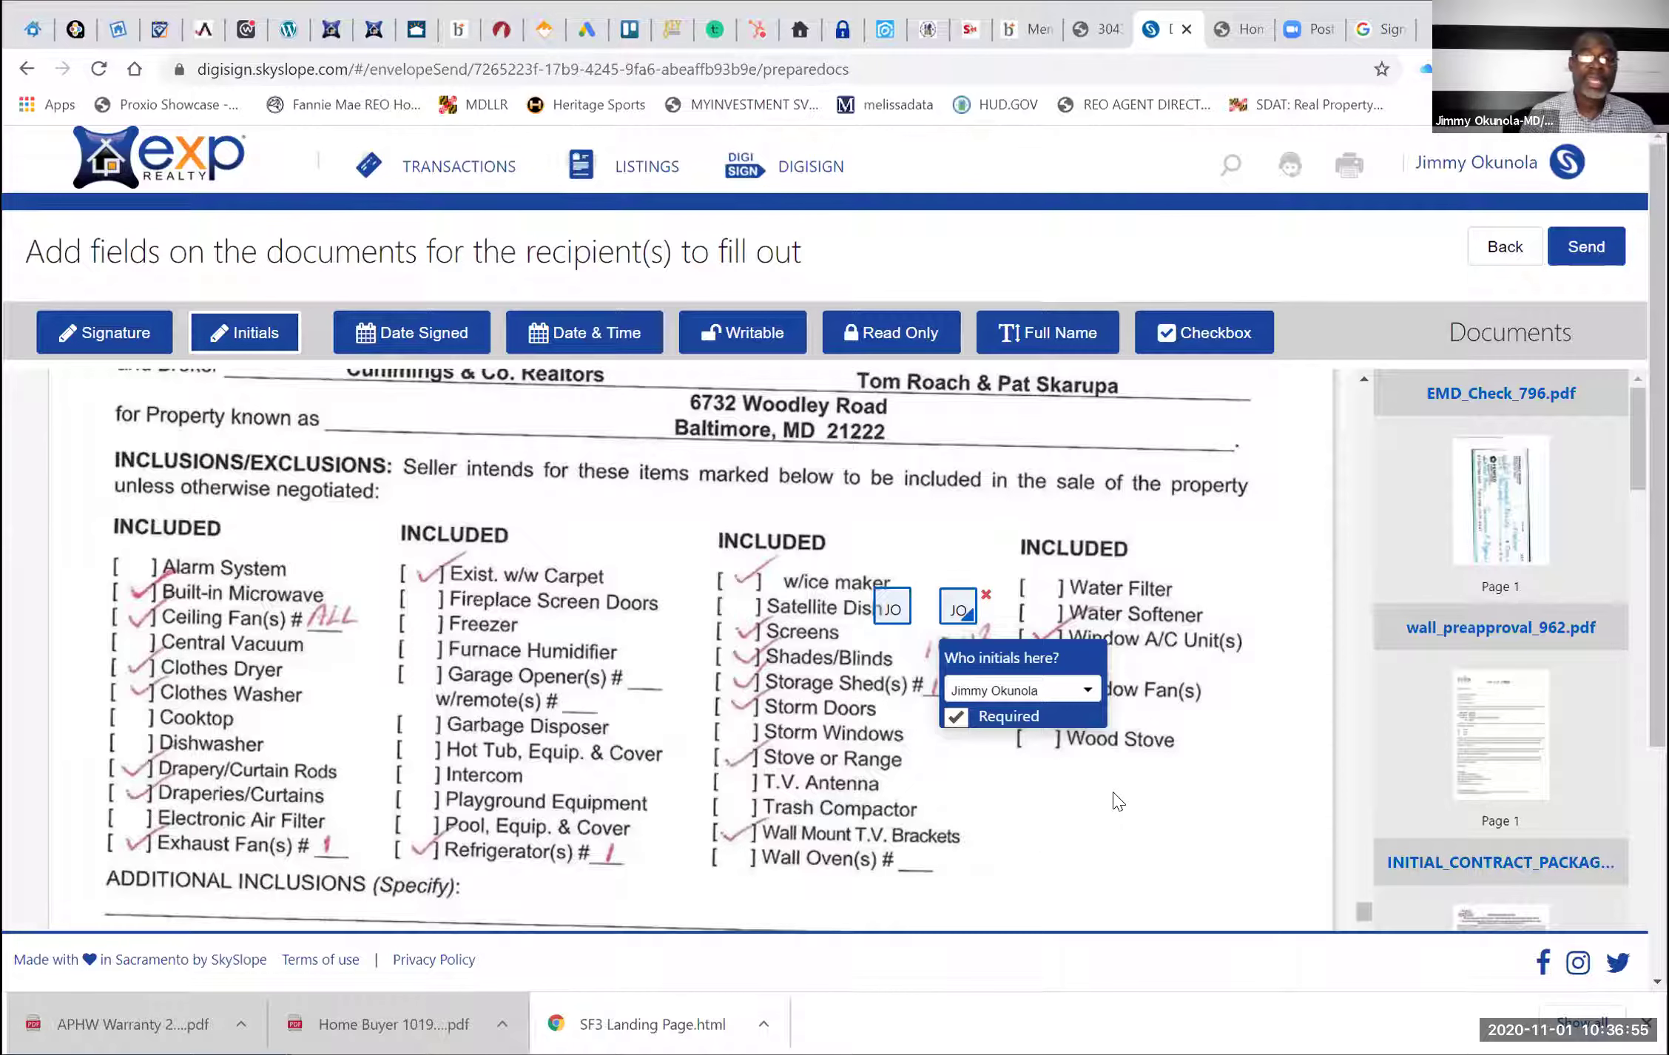
Delete both trial initials fields from the checklist
{"action": "left_click", "coordinate": [987, 595]}
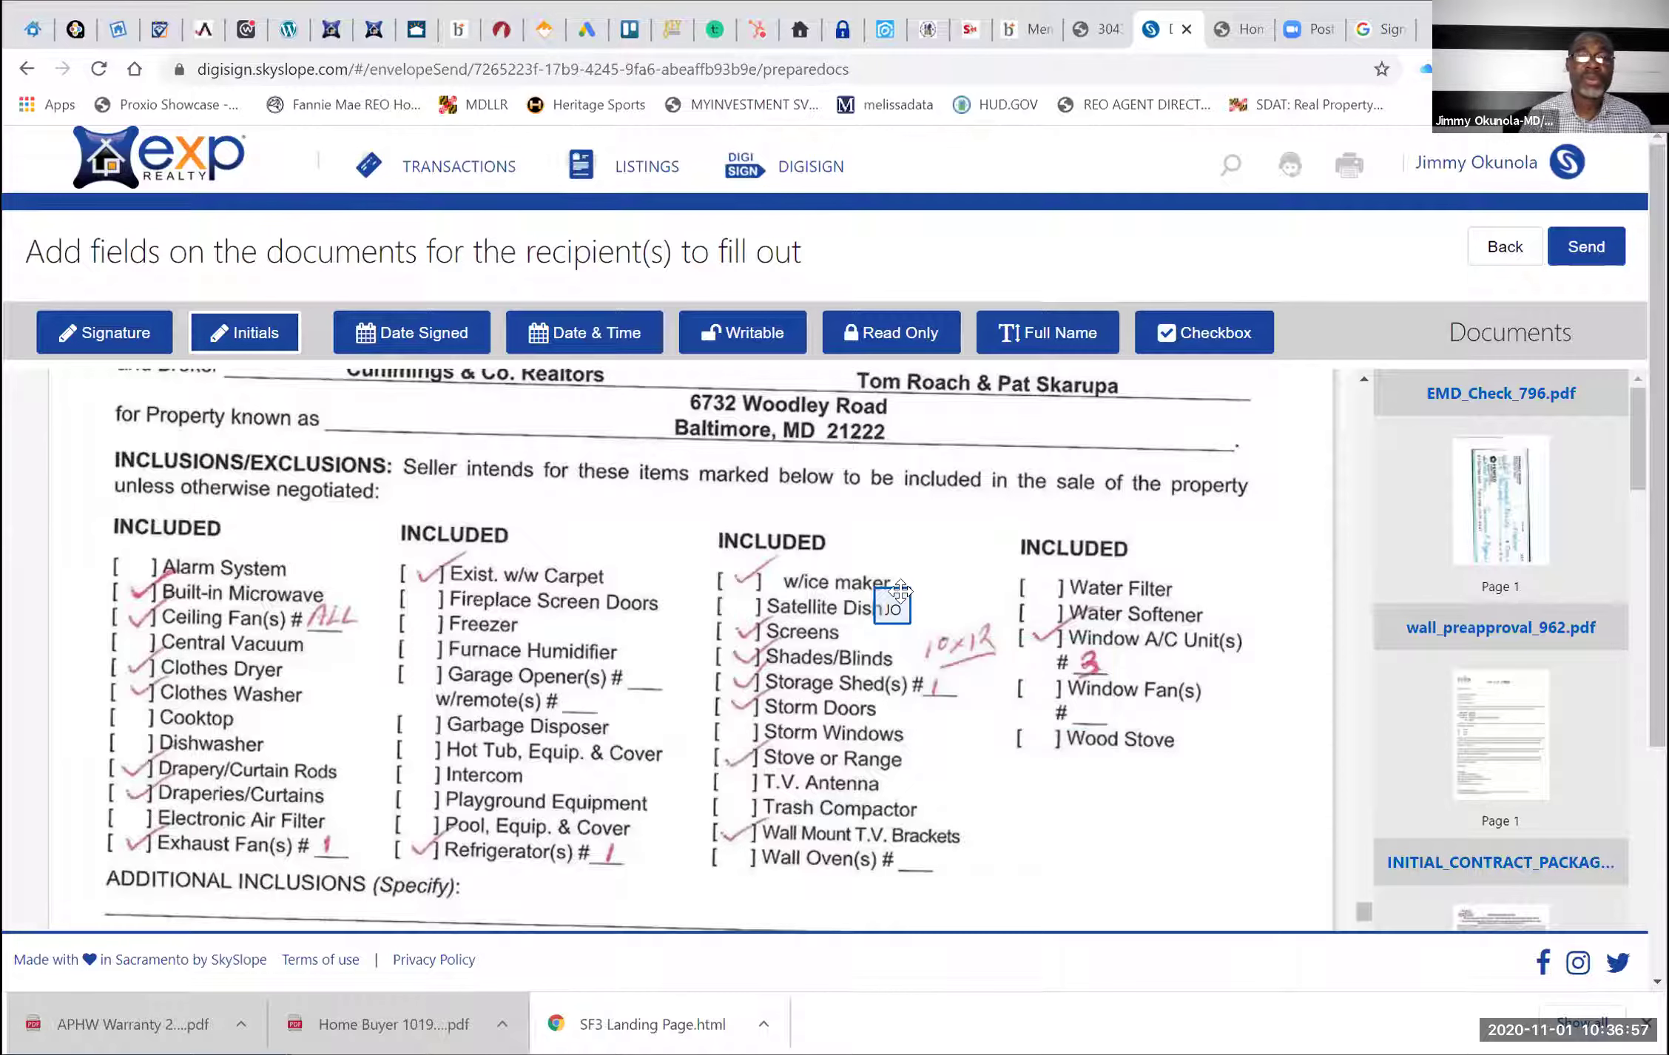
{"action": "left_click", "coordinate": [907, 607]}
{"action": "left_click", "coordinate": [919, 593]}
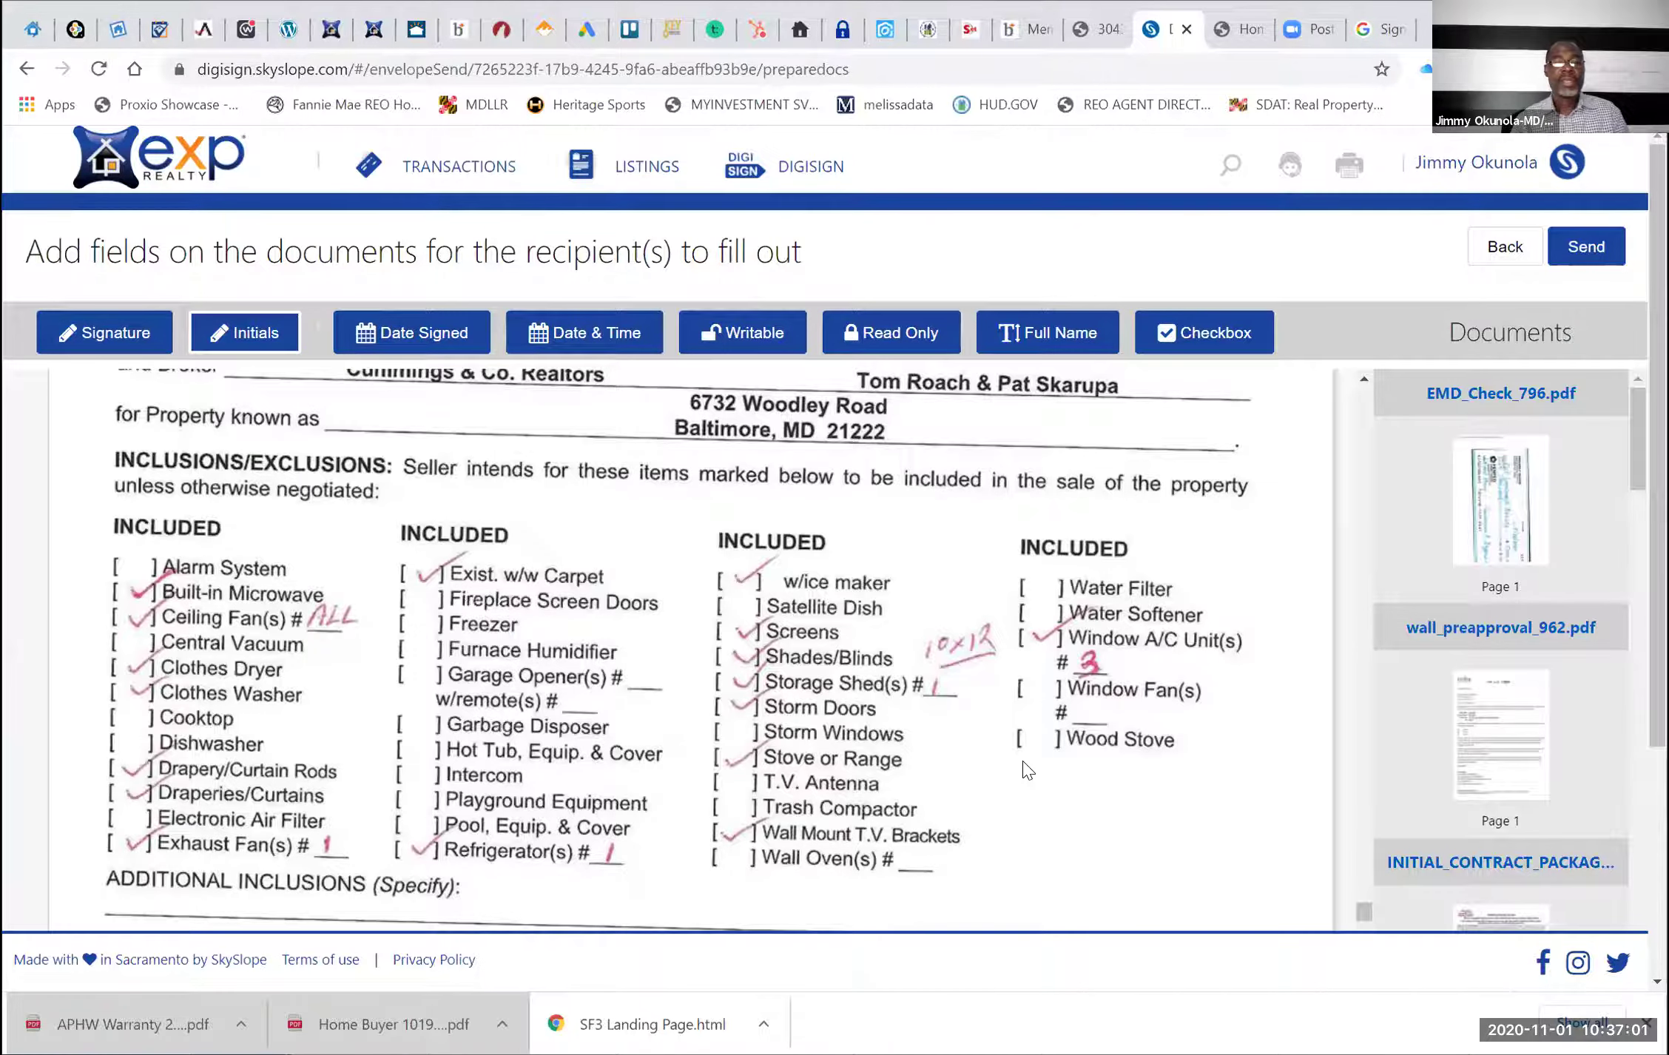
{"action": "scroll", "coordinate": [1025, 770], "scroll_direction": "down", "scroll_amount": 10}
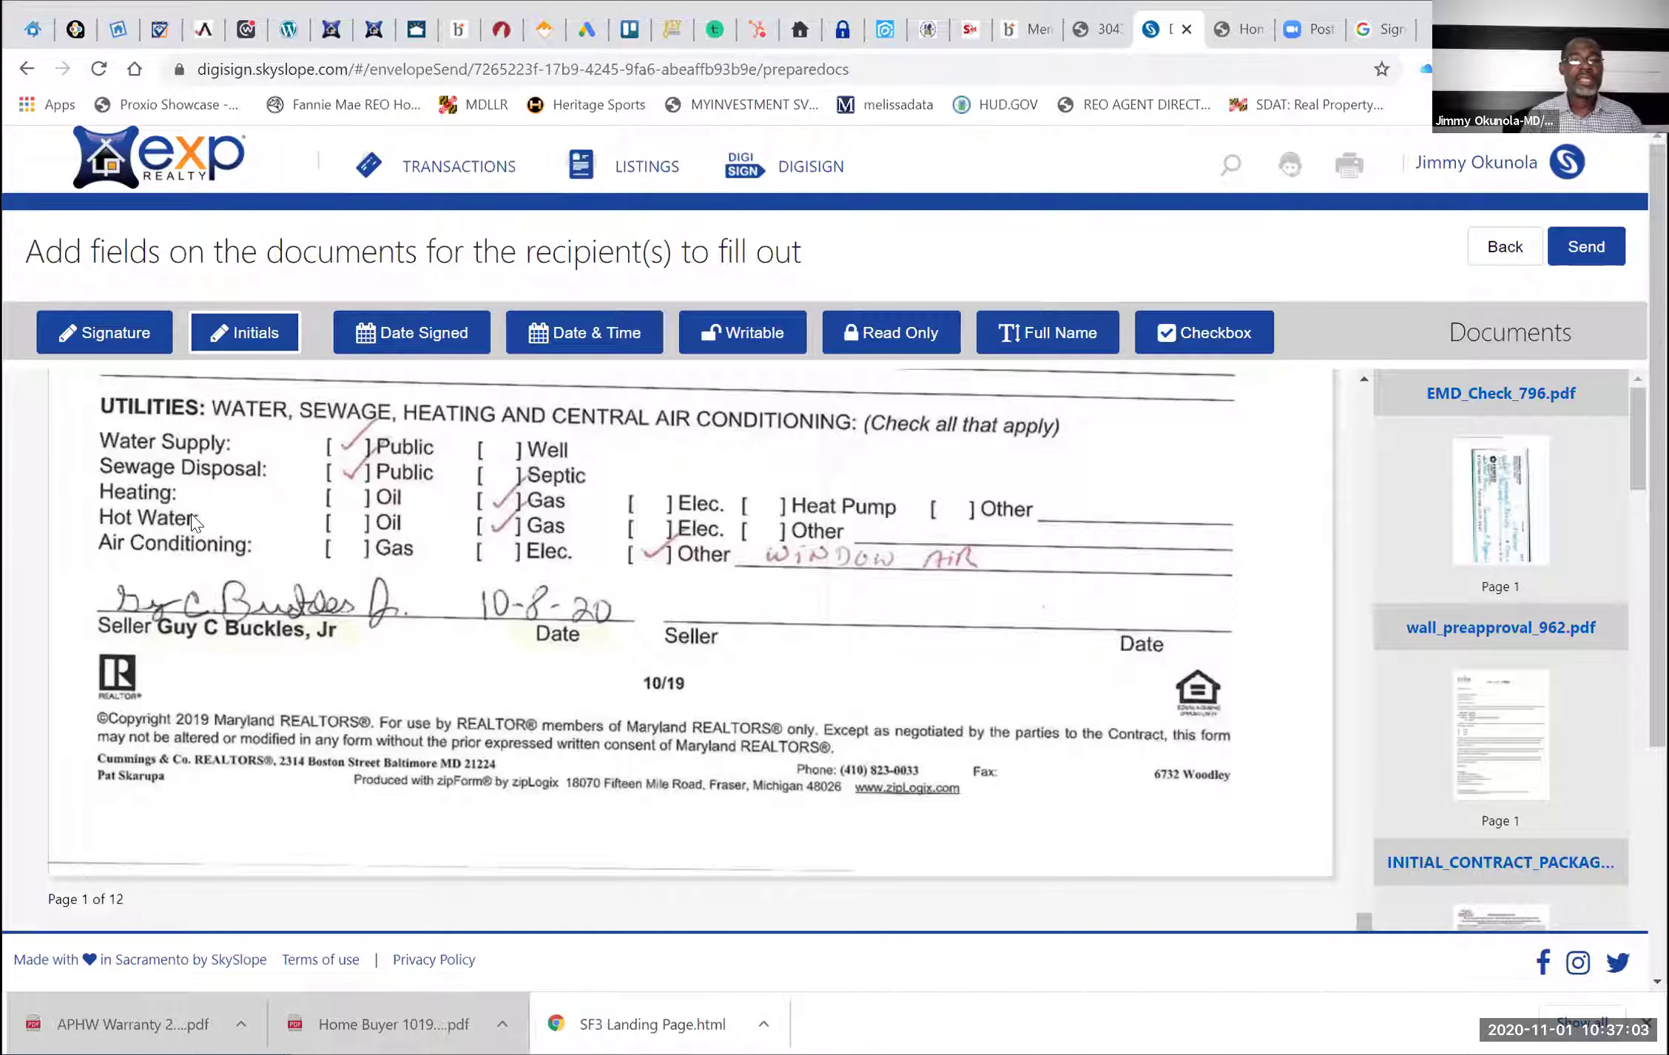
{"action": "scroll", "coordinate": [1056, 589], "scroll_direction": "up", "scroll_amount": 1}
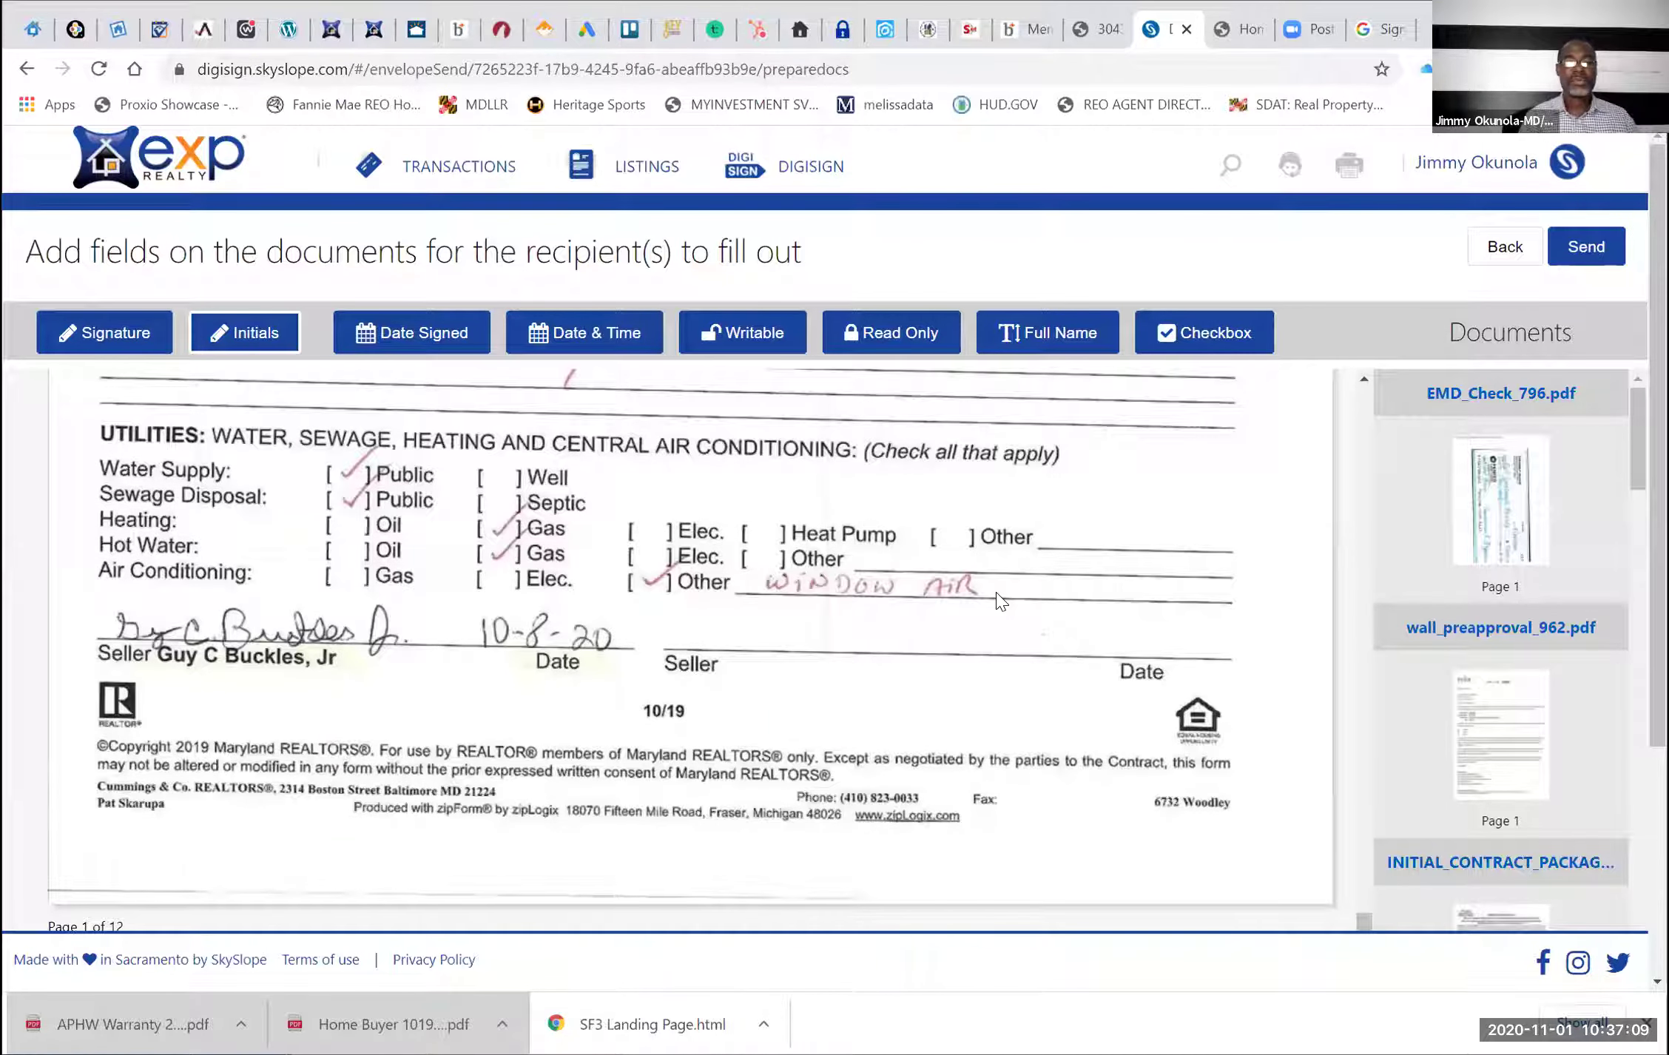
{"action": "scroll", "coordinate": [1000, 601], "scroll_direction": "down", "scroll_amount": 5}
{"action": "scroll", "coordinate": [1000, 601], "scroll_direction": "down", "scroll_amount": 15}
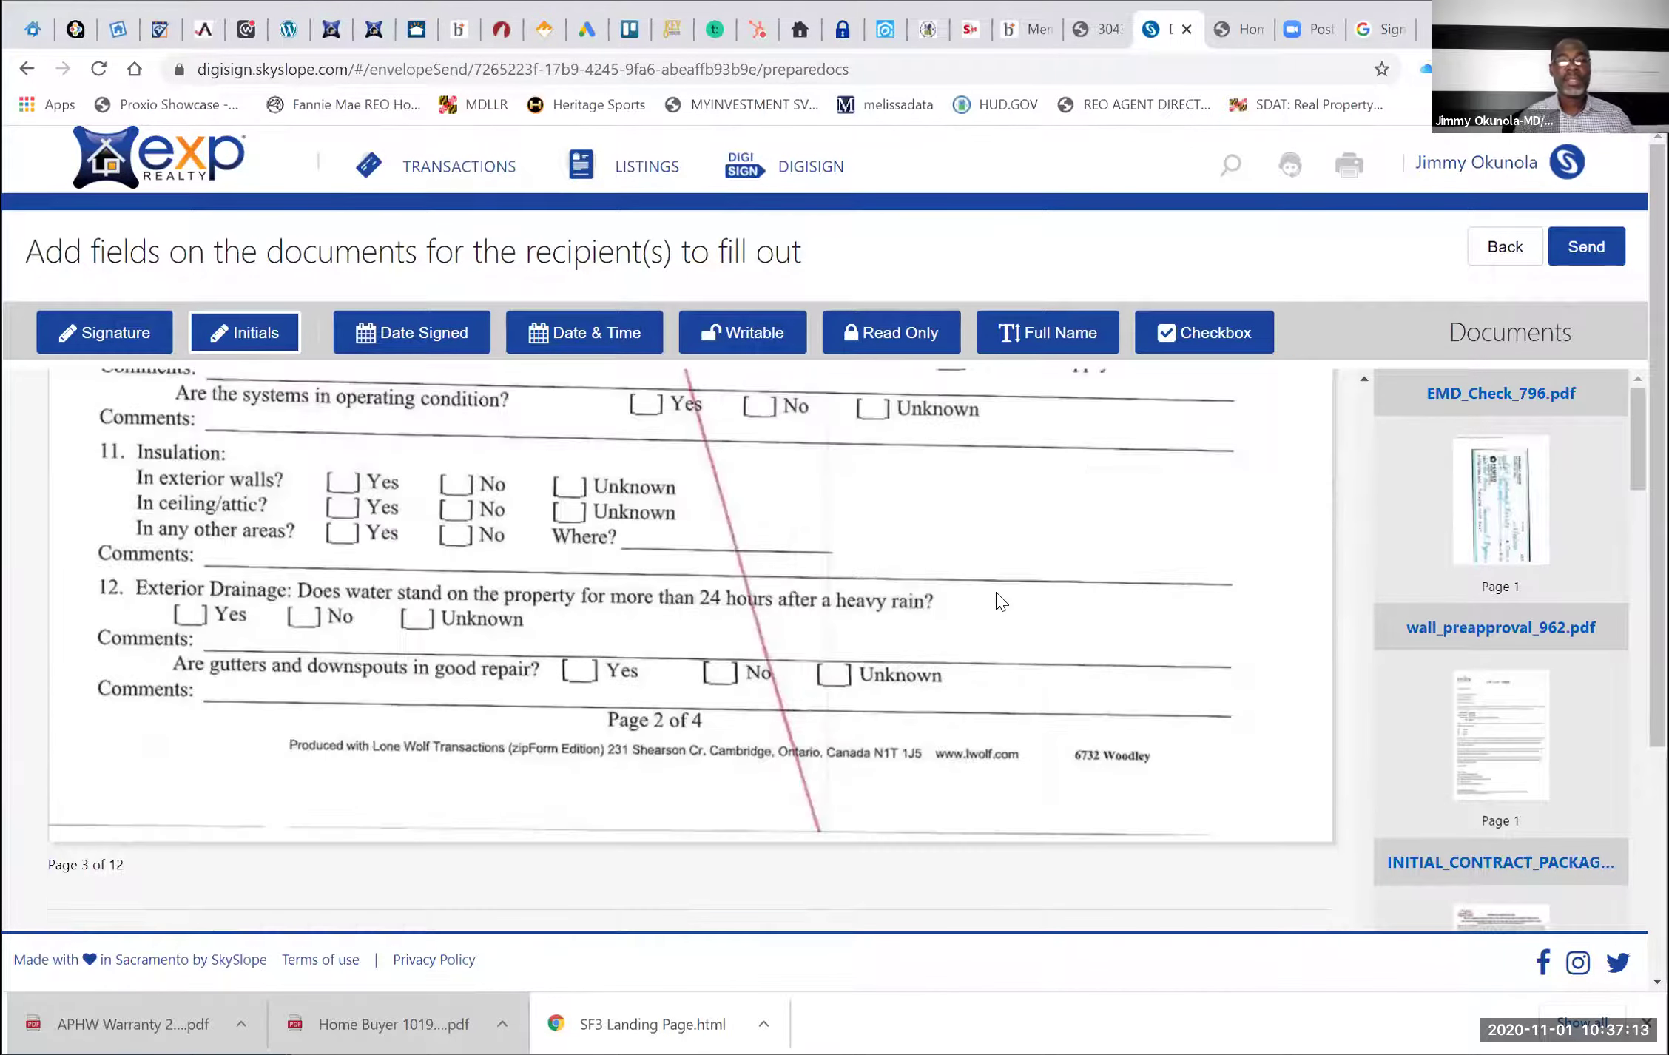
{"action": "scroll", "coordinate": [1000, 600], "scroll_direction": "up", "scroll_amount": 7}
{"action": "scroll", "coordinate": [1000, 600], "scroll_direction": "down", "scroll_amount": 8}
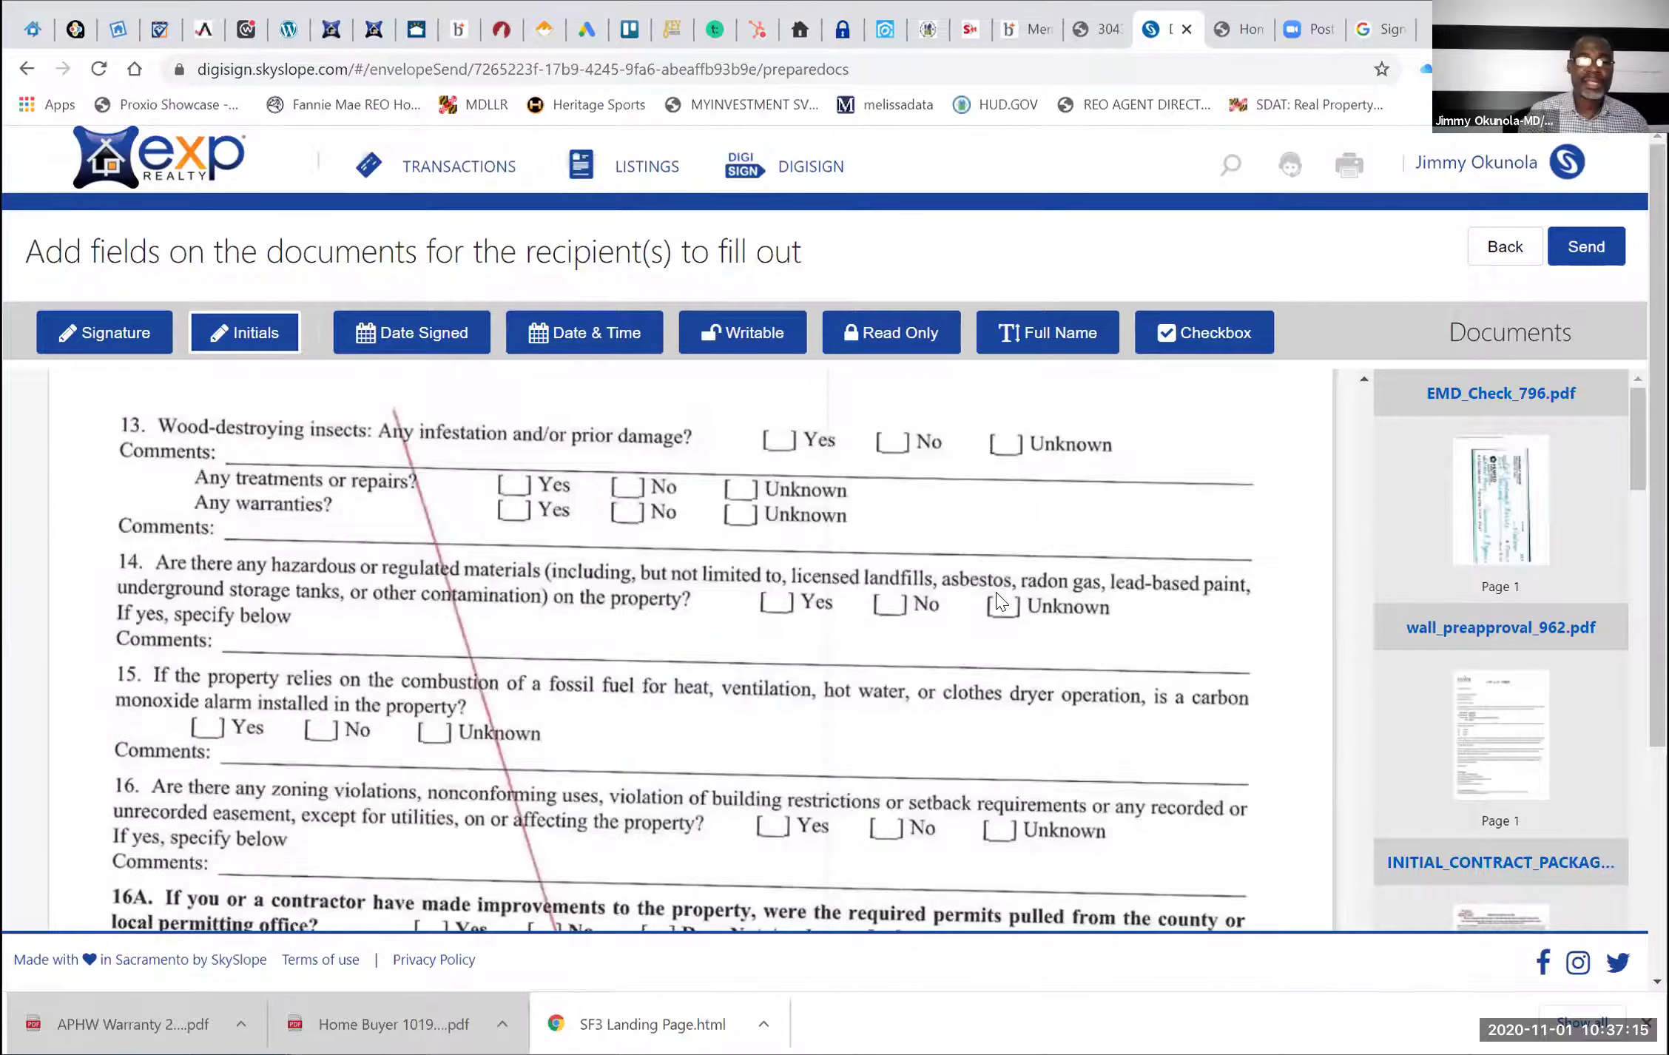
{"action": "scroll", "coordinate": [1000, 601], "scroll_direction": "down", "scroll_amount": 9}
{"action": "scroll", "coordinate": [997, 598], "scroll_direction": "down", "scroll_amount": 6}
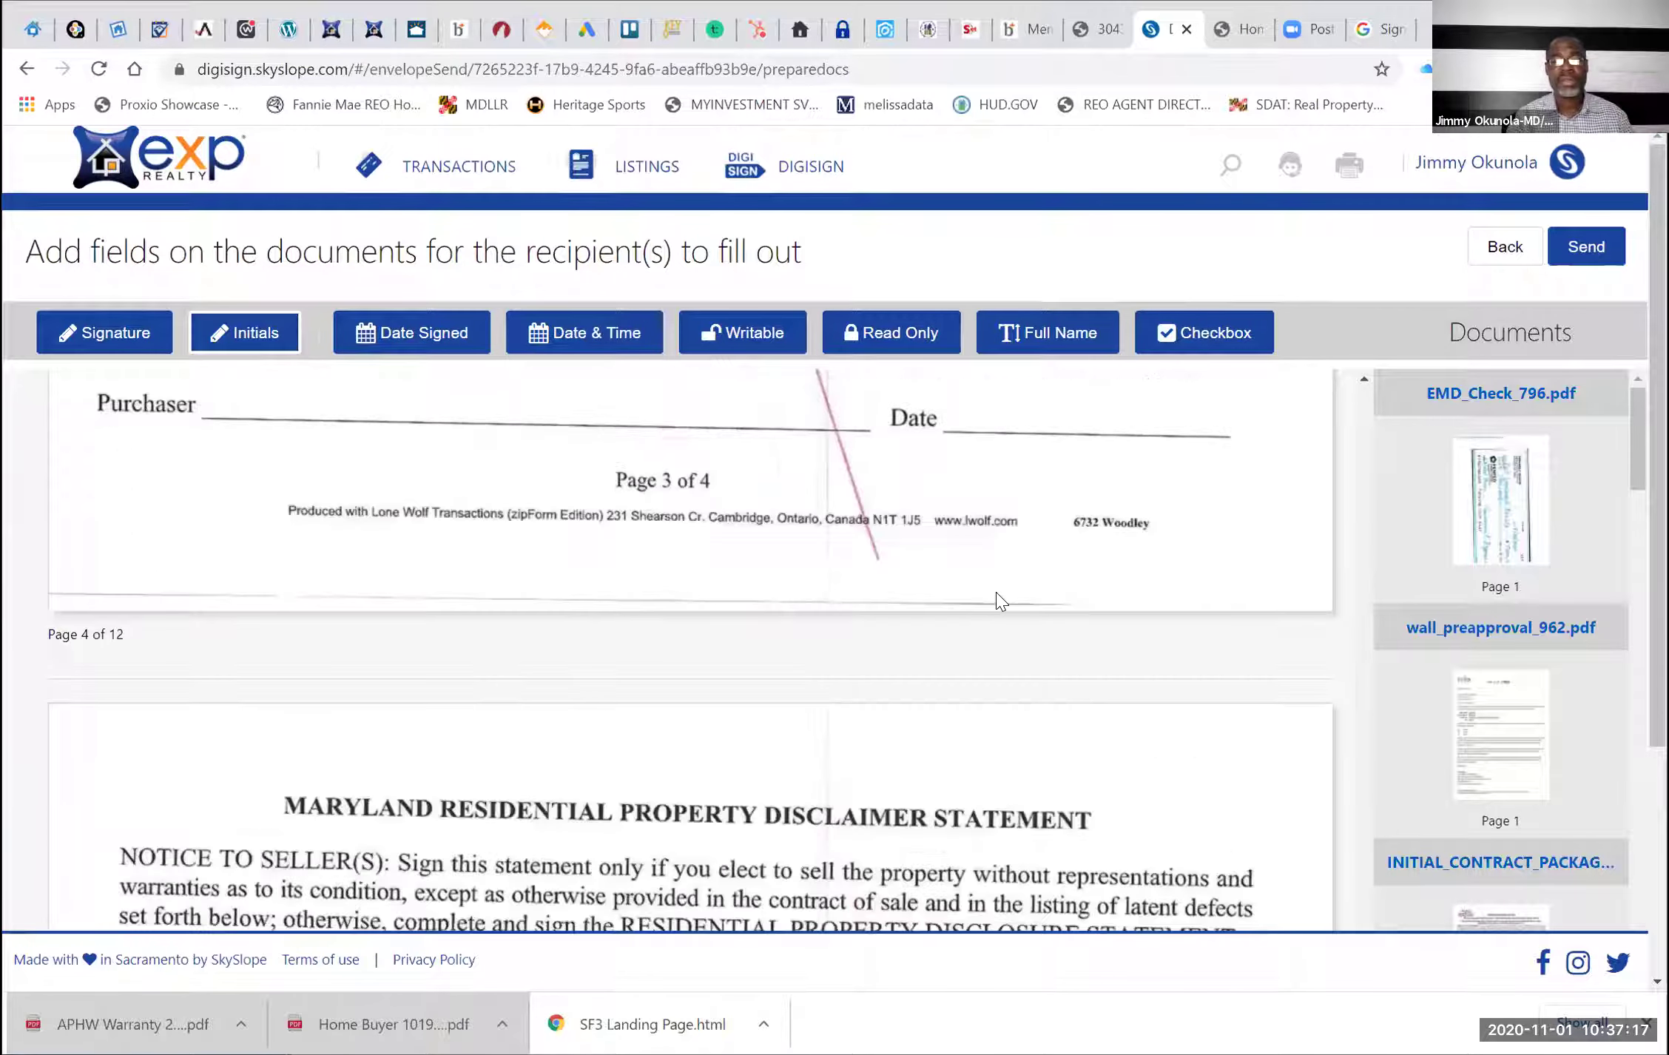
{"action": "scroll", "coordinate": [996, 592], "scroll_direction": "down", "scroll_amount": 8}
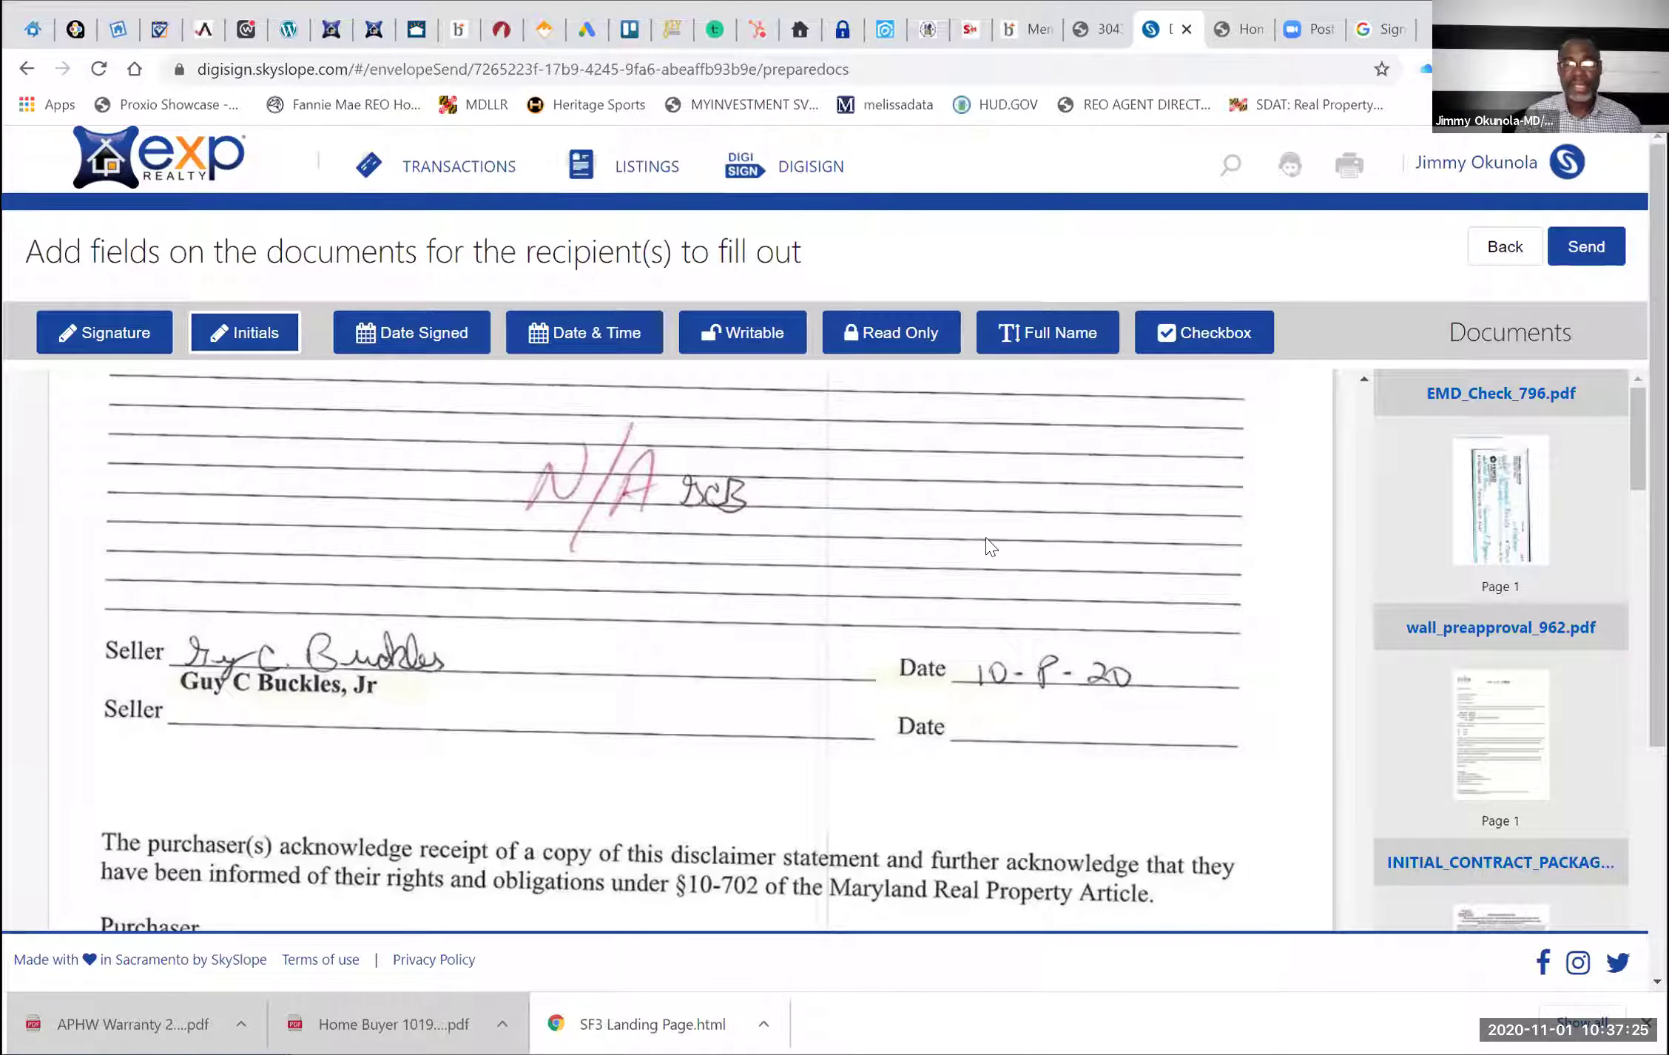
{"action": "scroll", "coordinate": [958, 665], "scroll_direction": "down", "scroll_amount": 5}
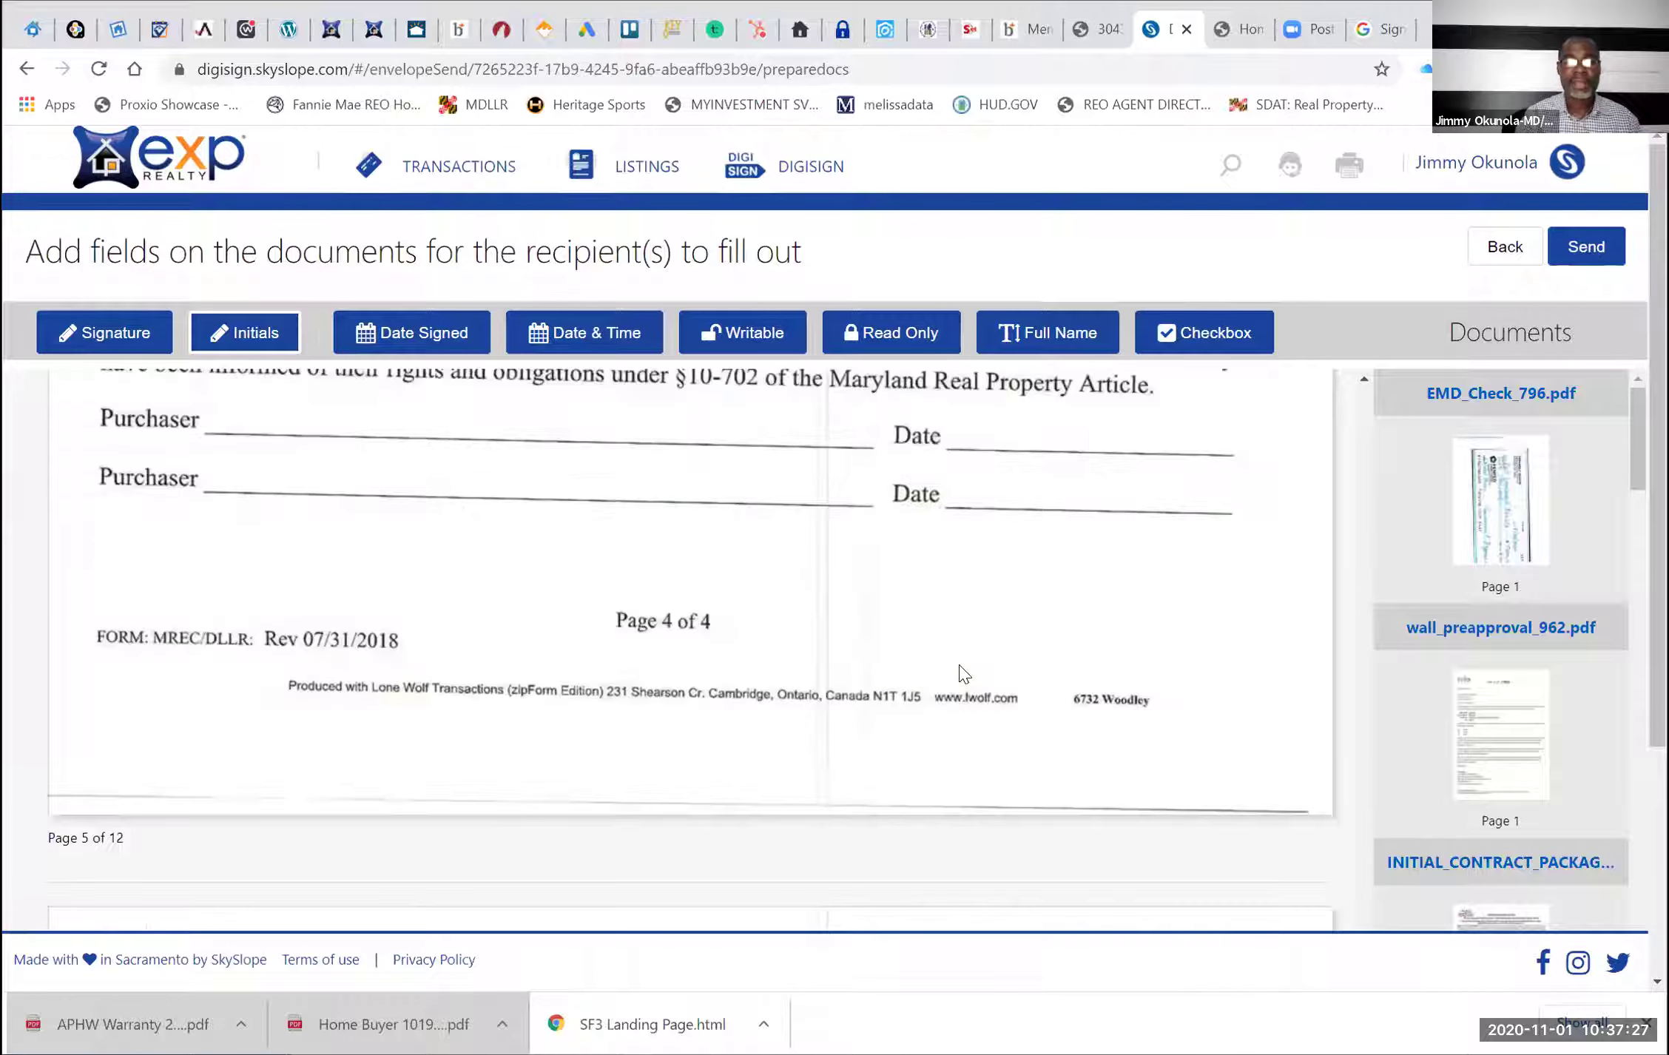
{"action": "scroll", "coordinate": [255, 589], "scroll_direction": "up", "scroll_amount": 2}
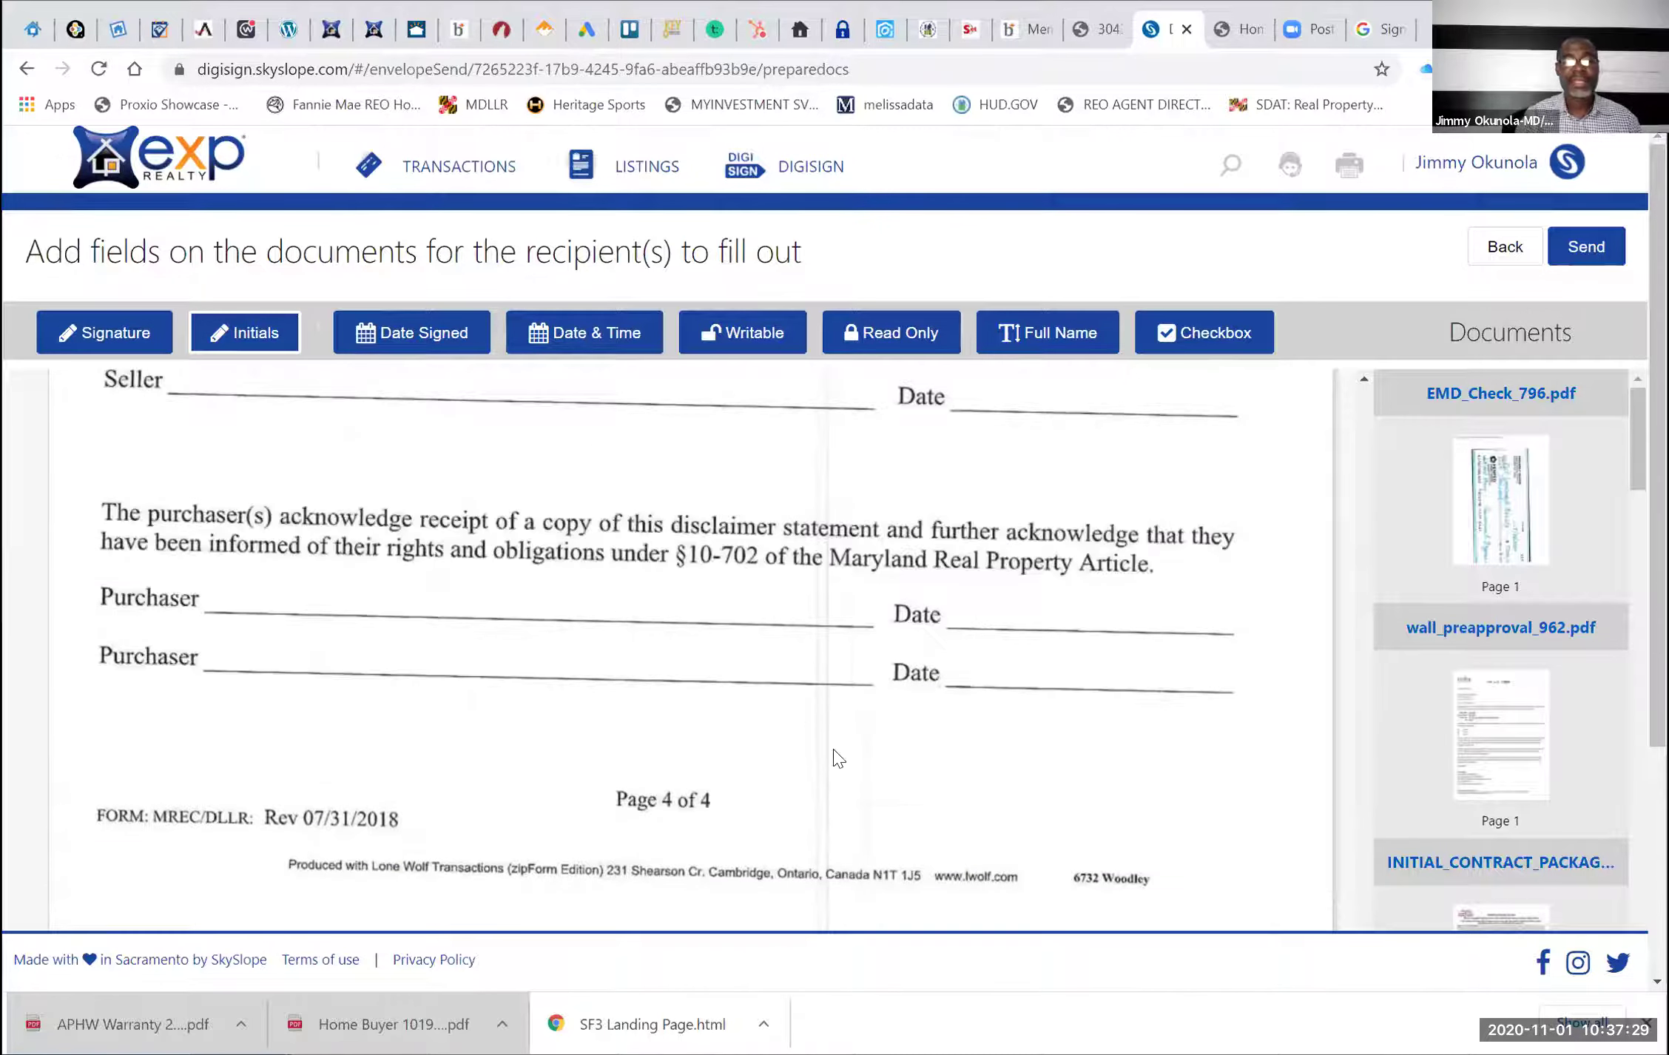
{"action": "scroll", "coordinate": [834, 756], "scroll_direction": "down", "scroll_amount": 5}
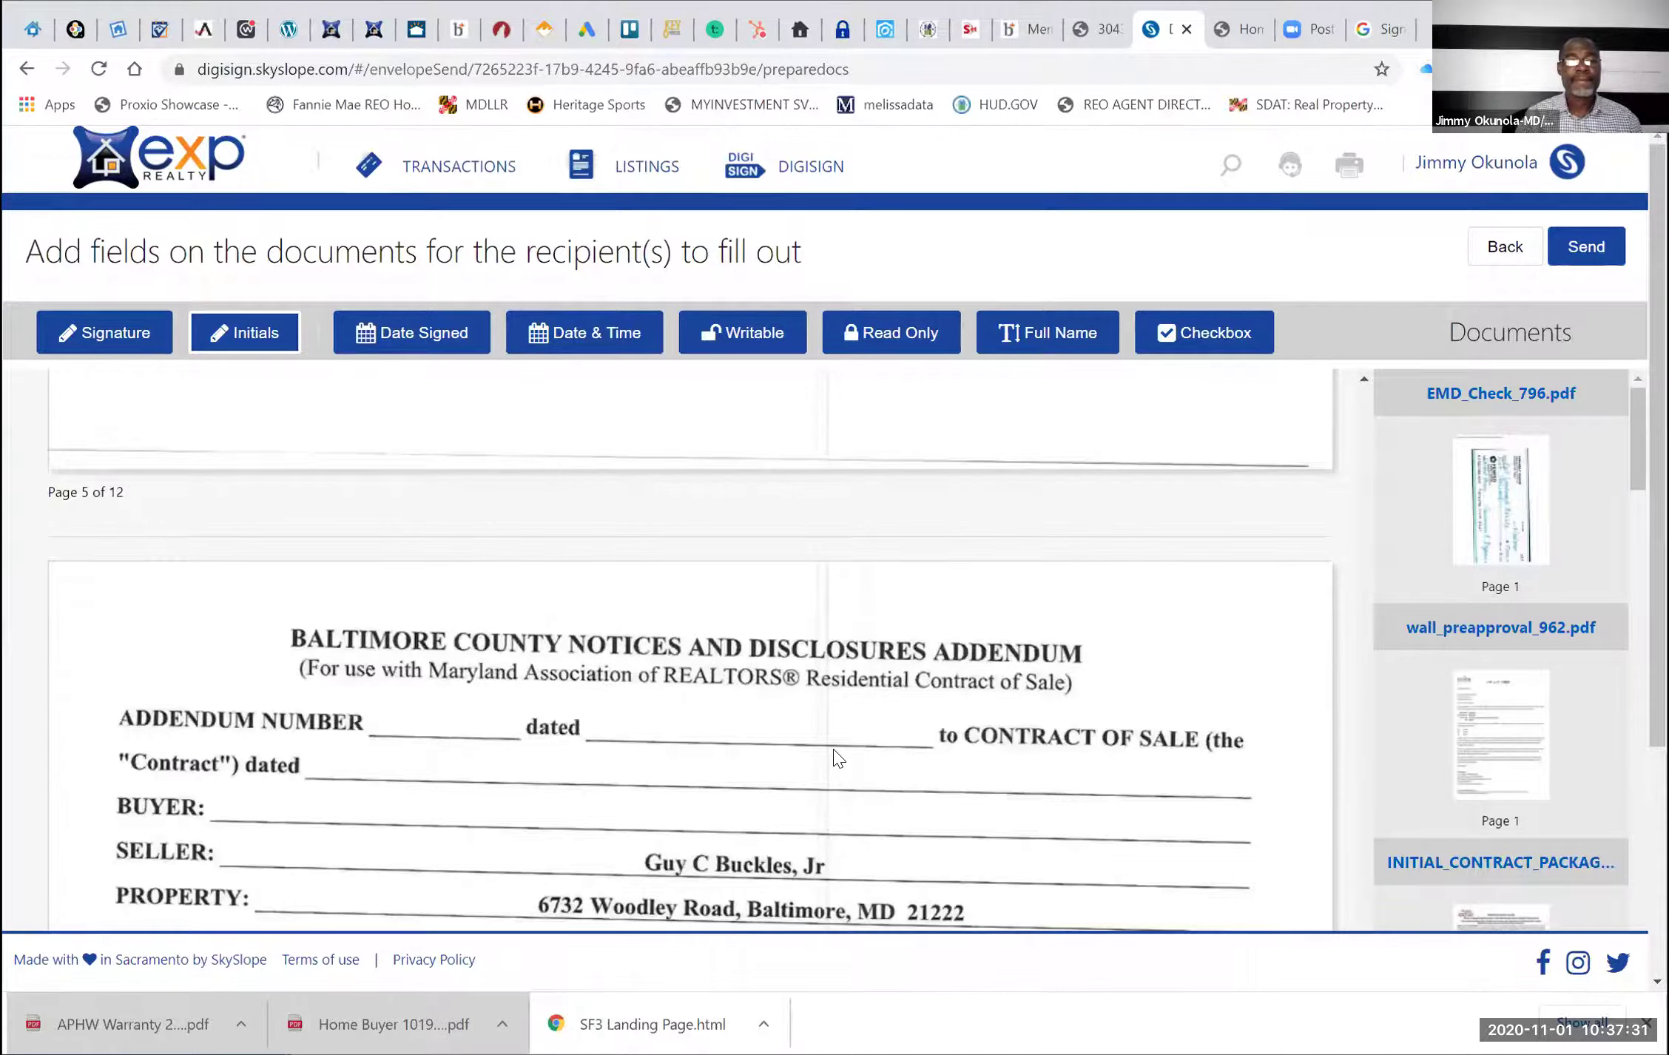
{"action": "scroll", "coordinate": [836, 756], "scroll_direction": "down", "scroll_amount": 3}
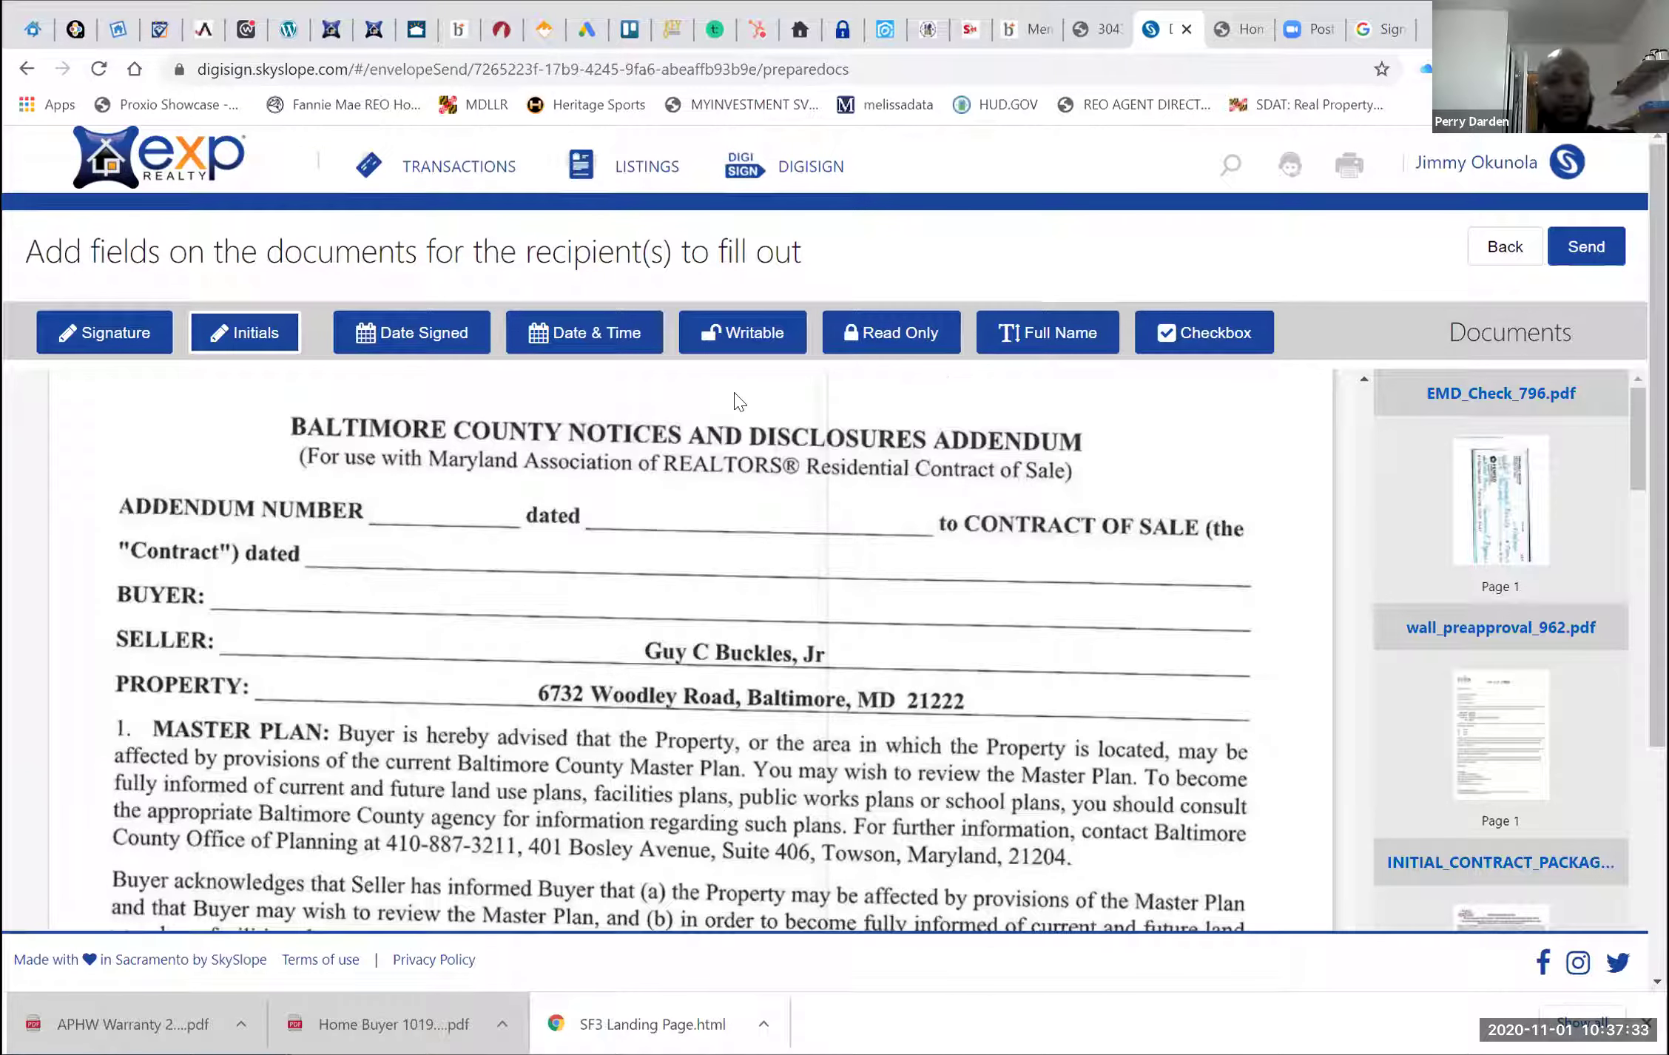
Place a writable field on the Baltimore County addendum's Buyer line and enter both buyers' full names
{"action": "left_click", "coordinate": [738, 350]}
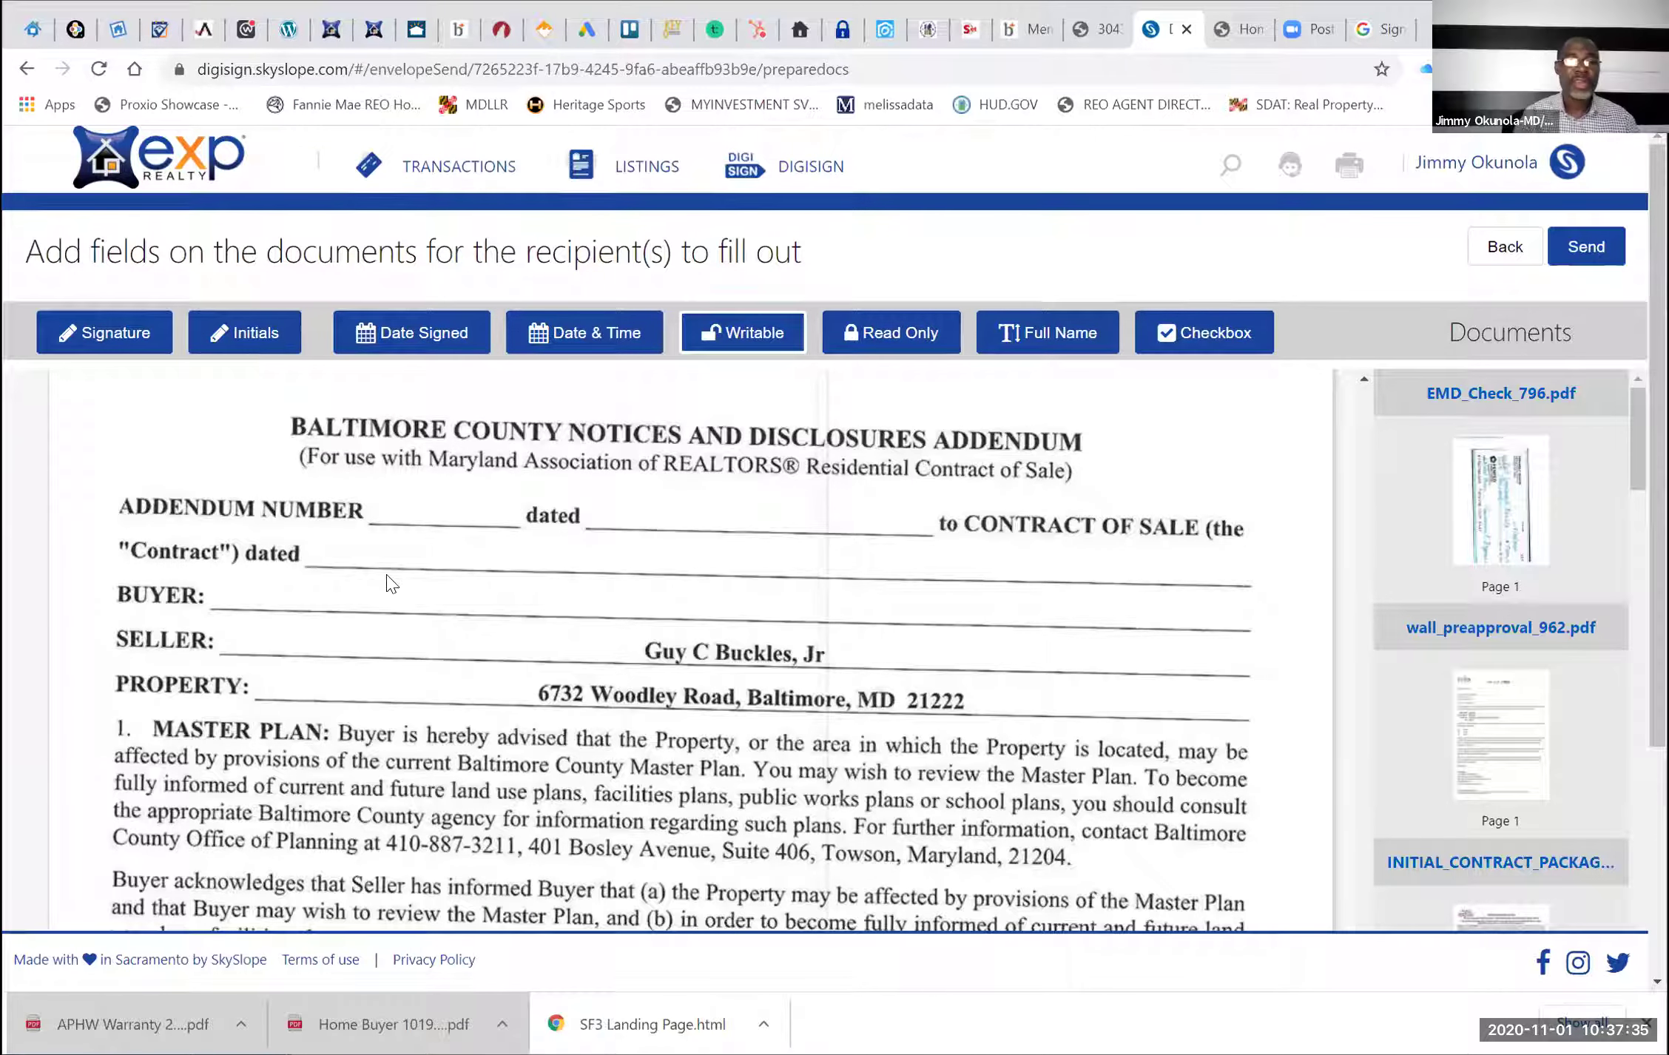
{"action": "left_click", "coordinate": [309, 585]}
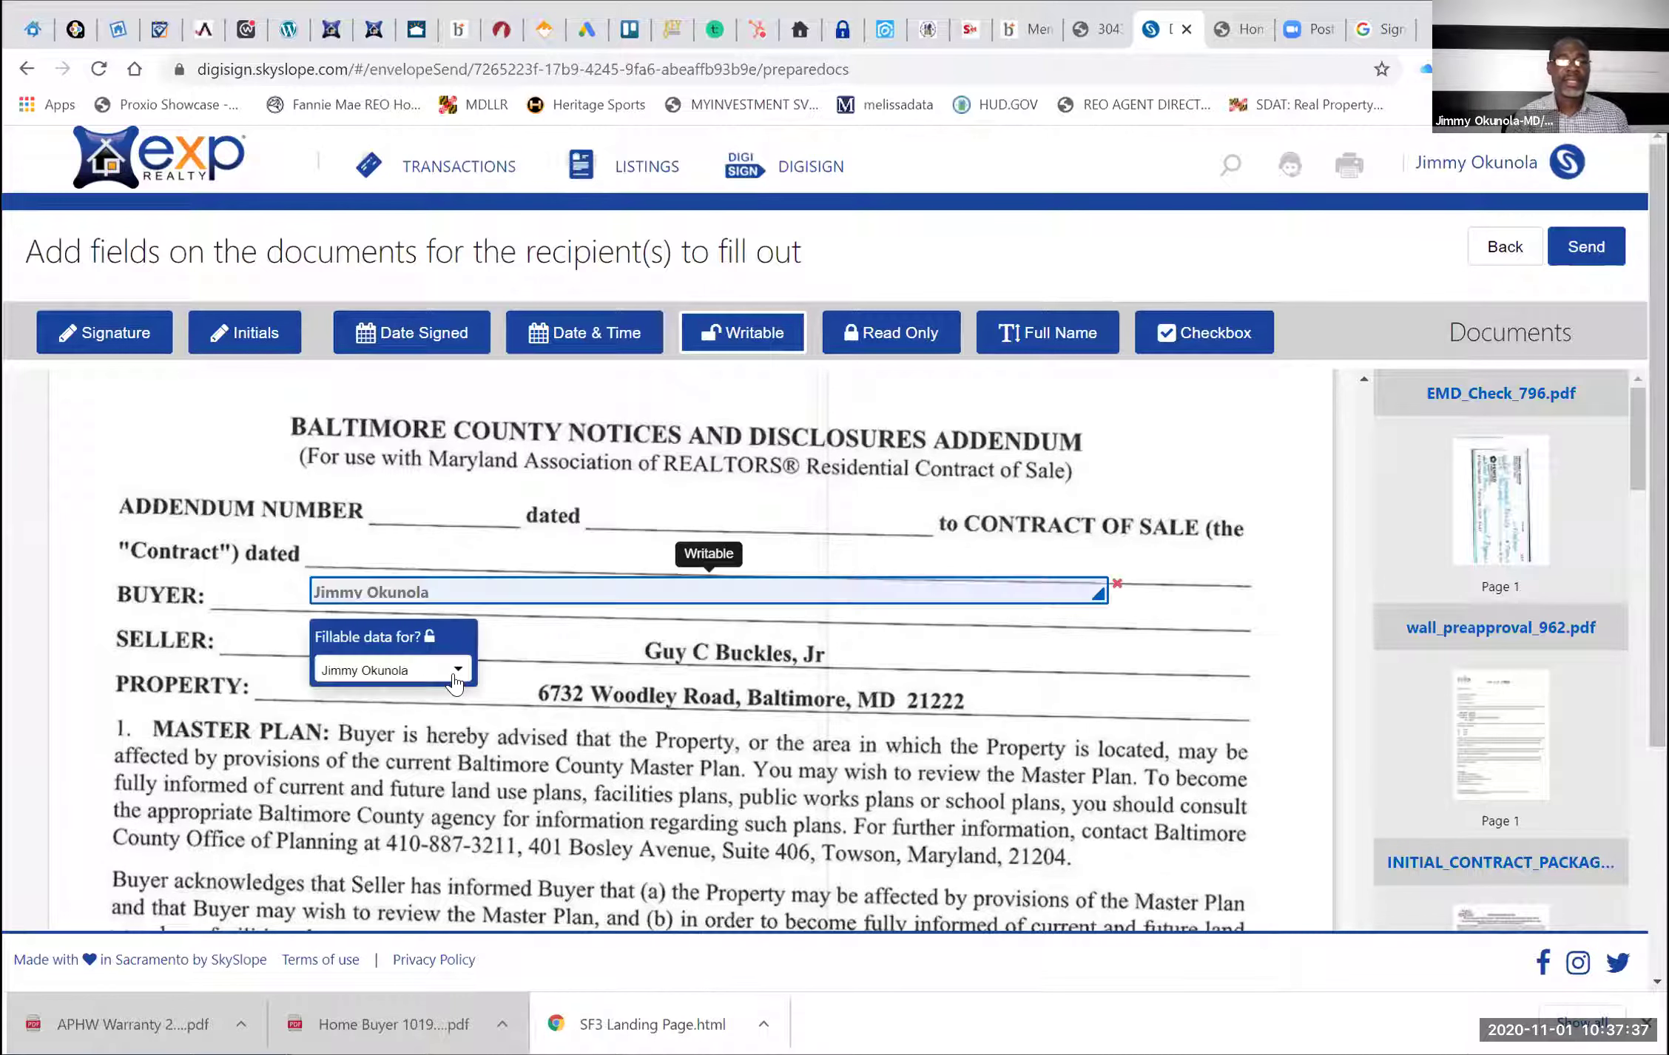
{"action": "left_click", "coordinate": [595, 590]}
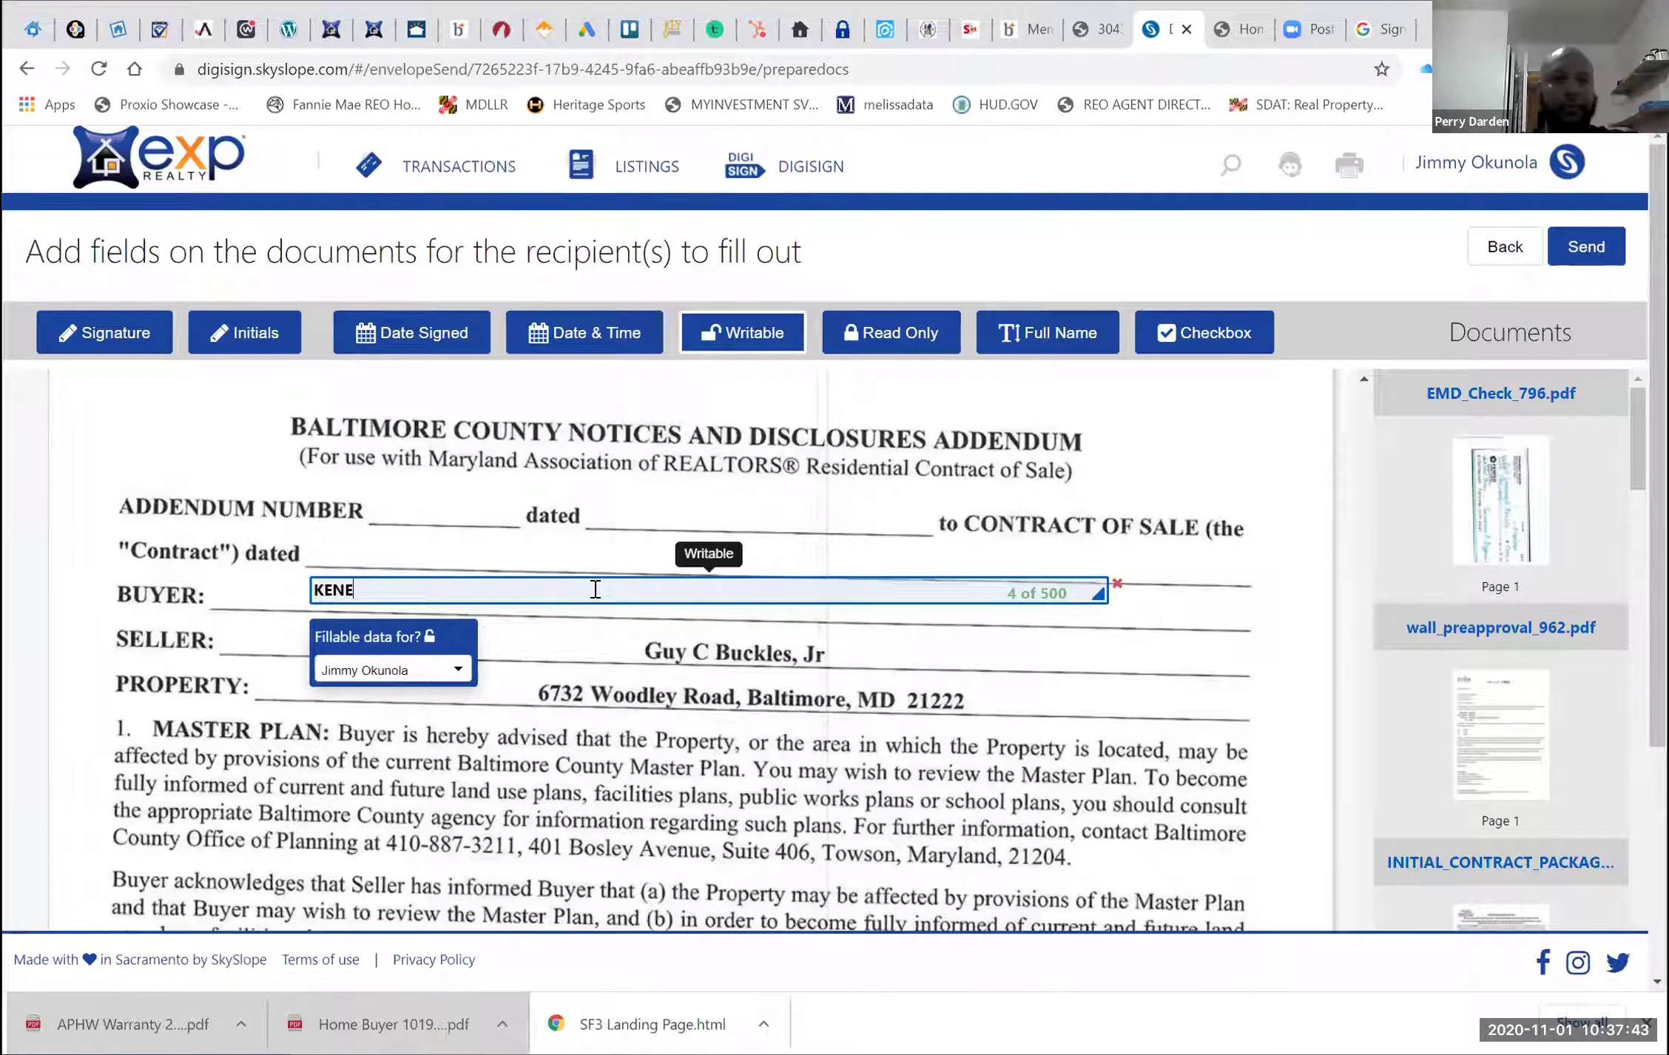
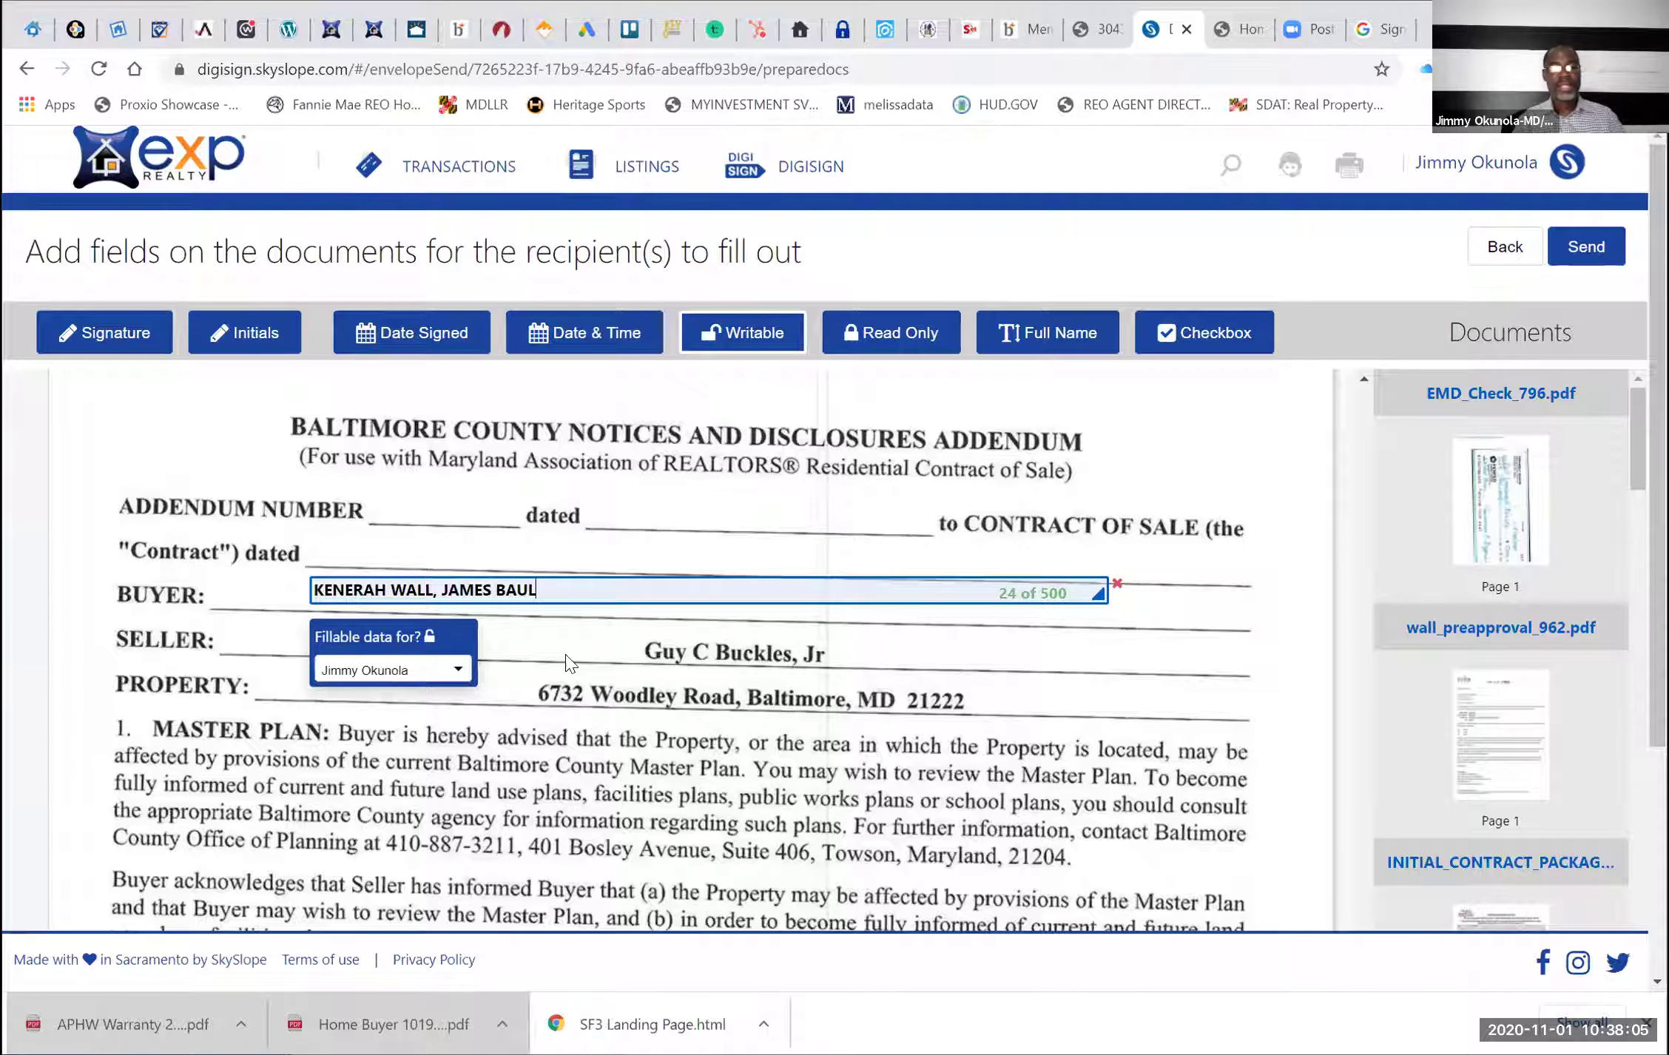
Scroll through the remaining pages down to the Wiring Fraud Advisory
{"action": "scroll", "coordinate": [436, 668], "scroll_direction": "down", "scroll_amount": 3}
{"action": "scroll", "coordinate": [890, 552], "scroll_direction": "down", "scroll_amount": 2}
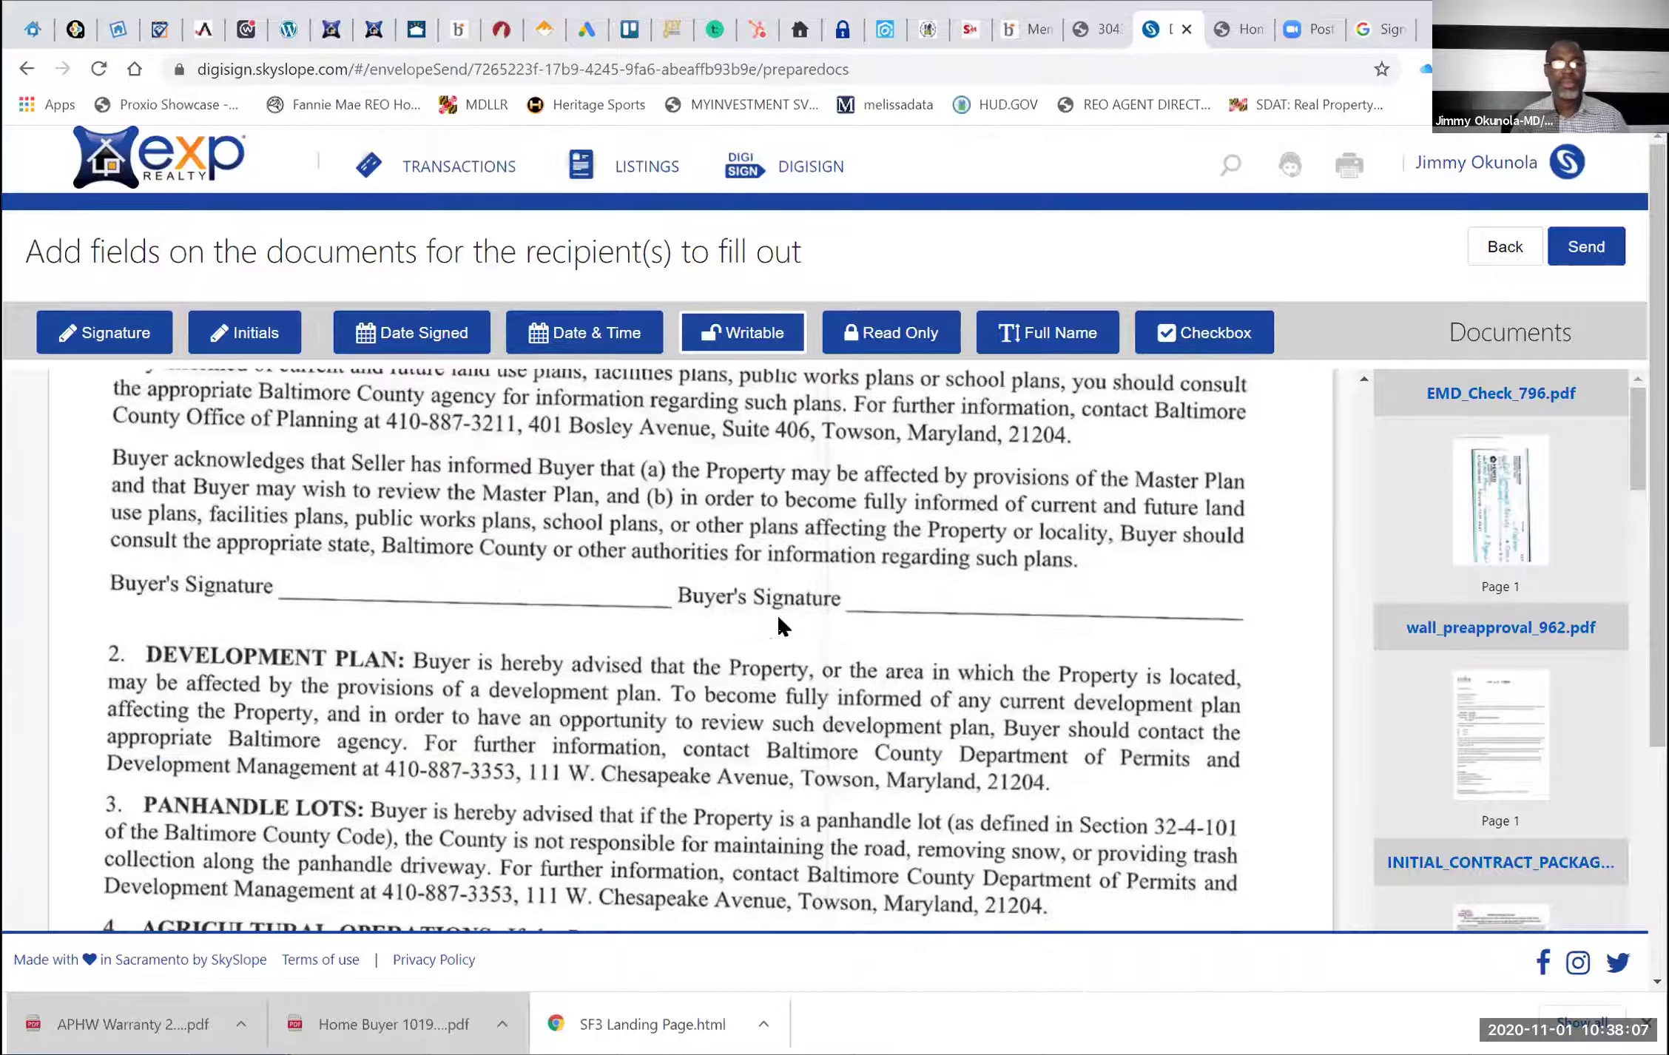
{"action": "scroll", "coordinate": [733, 646], "scroll_direction": "down", "scroll_amount": 7}
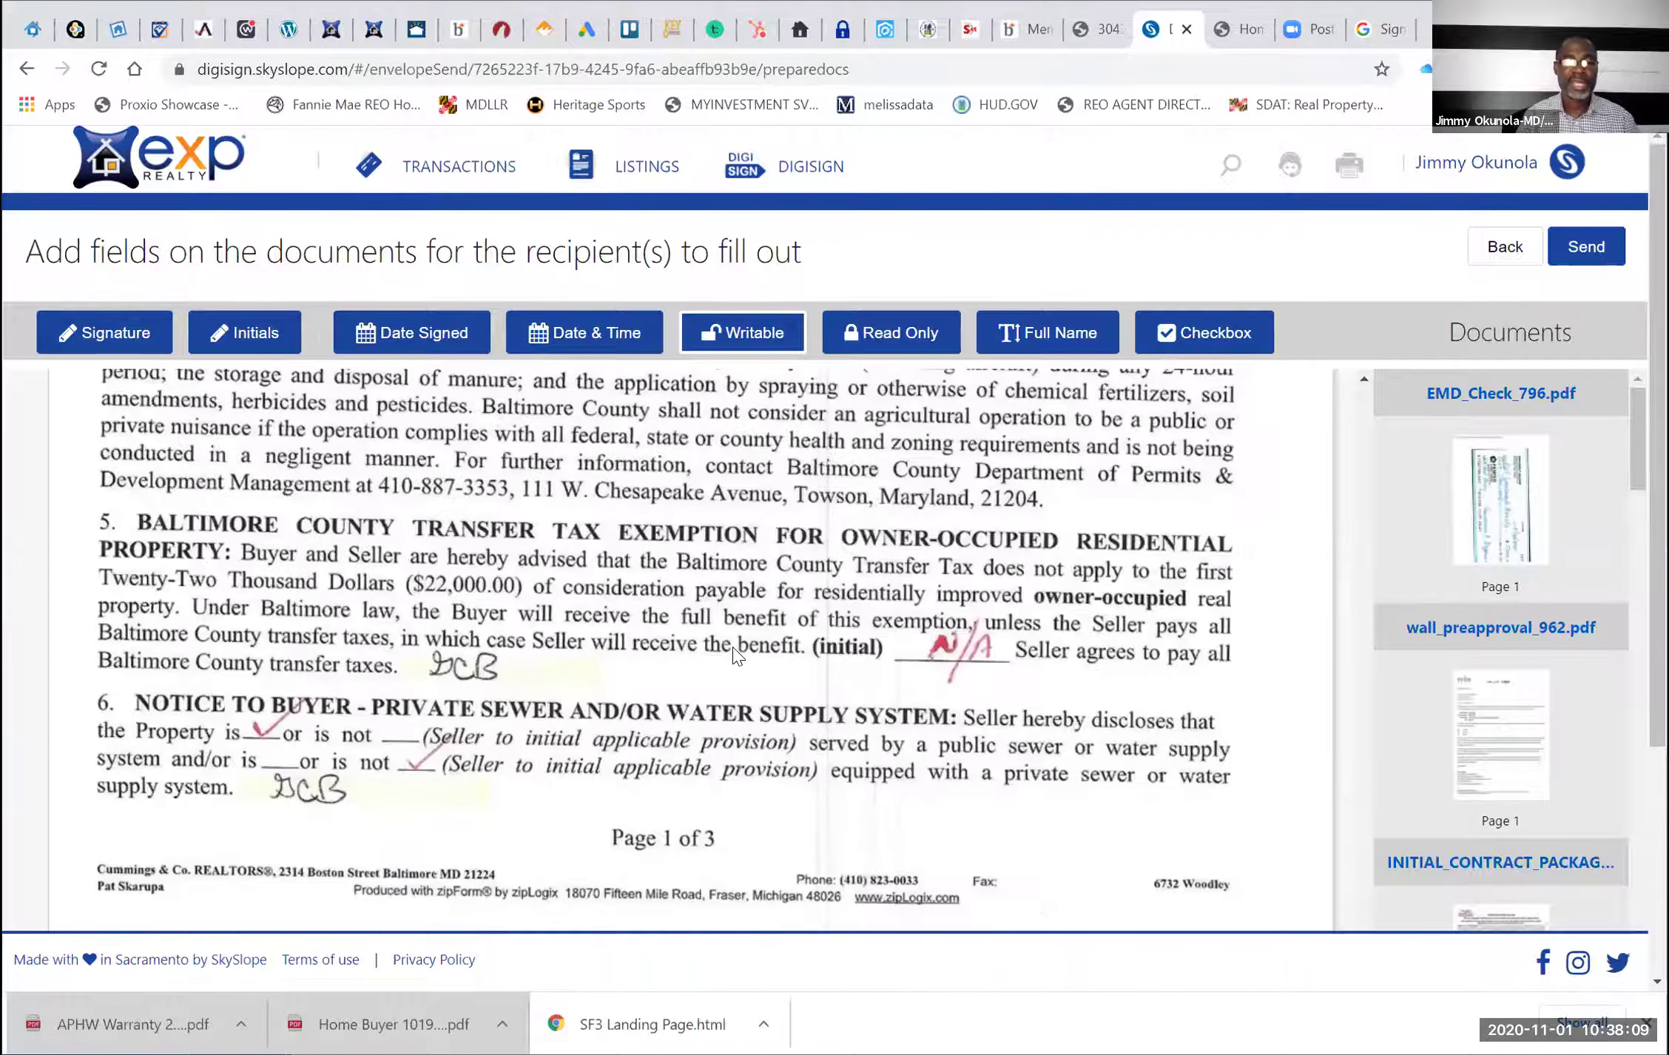
{"action": "scroll", "coordinate": [734, 655], "scroll_direction": "down", "scroll_amount": 1}
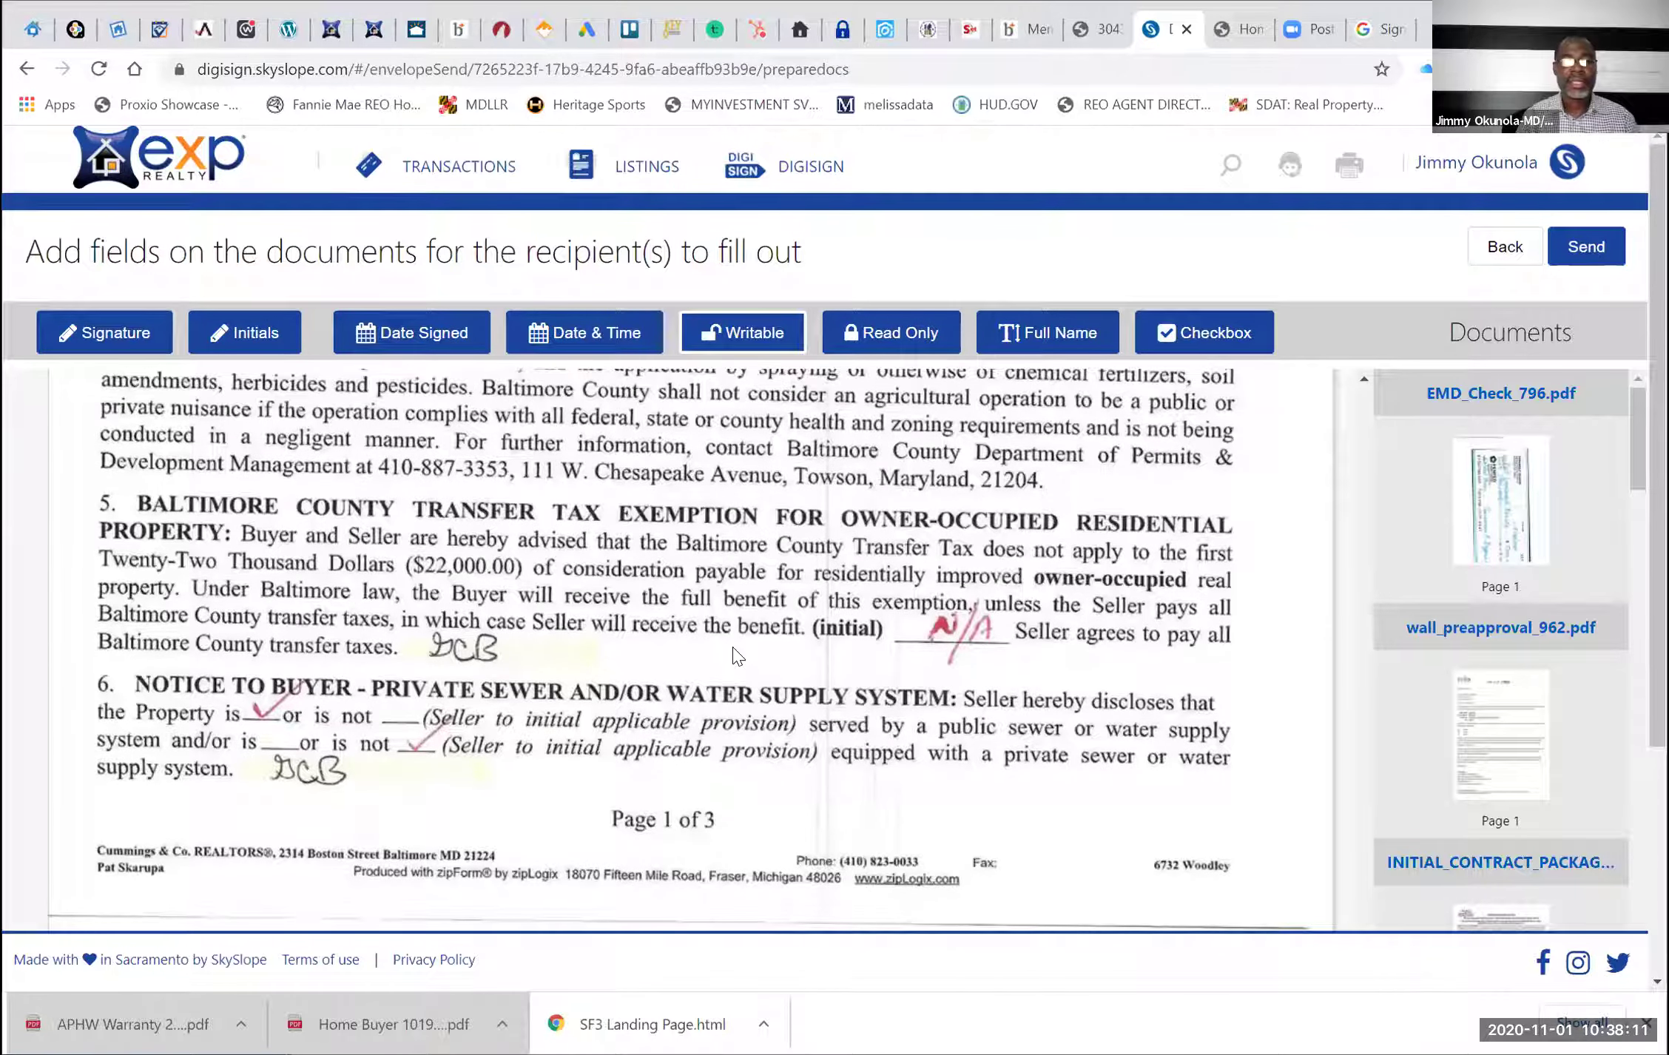
{"action": "scroll", "coordinate": [735, 655], "scroll_direction": "down", "scroll_amount": 1}
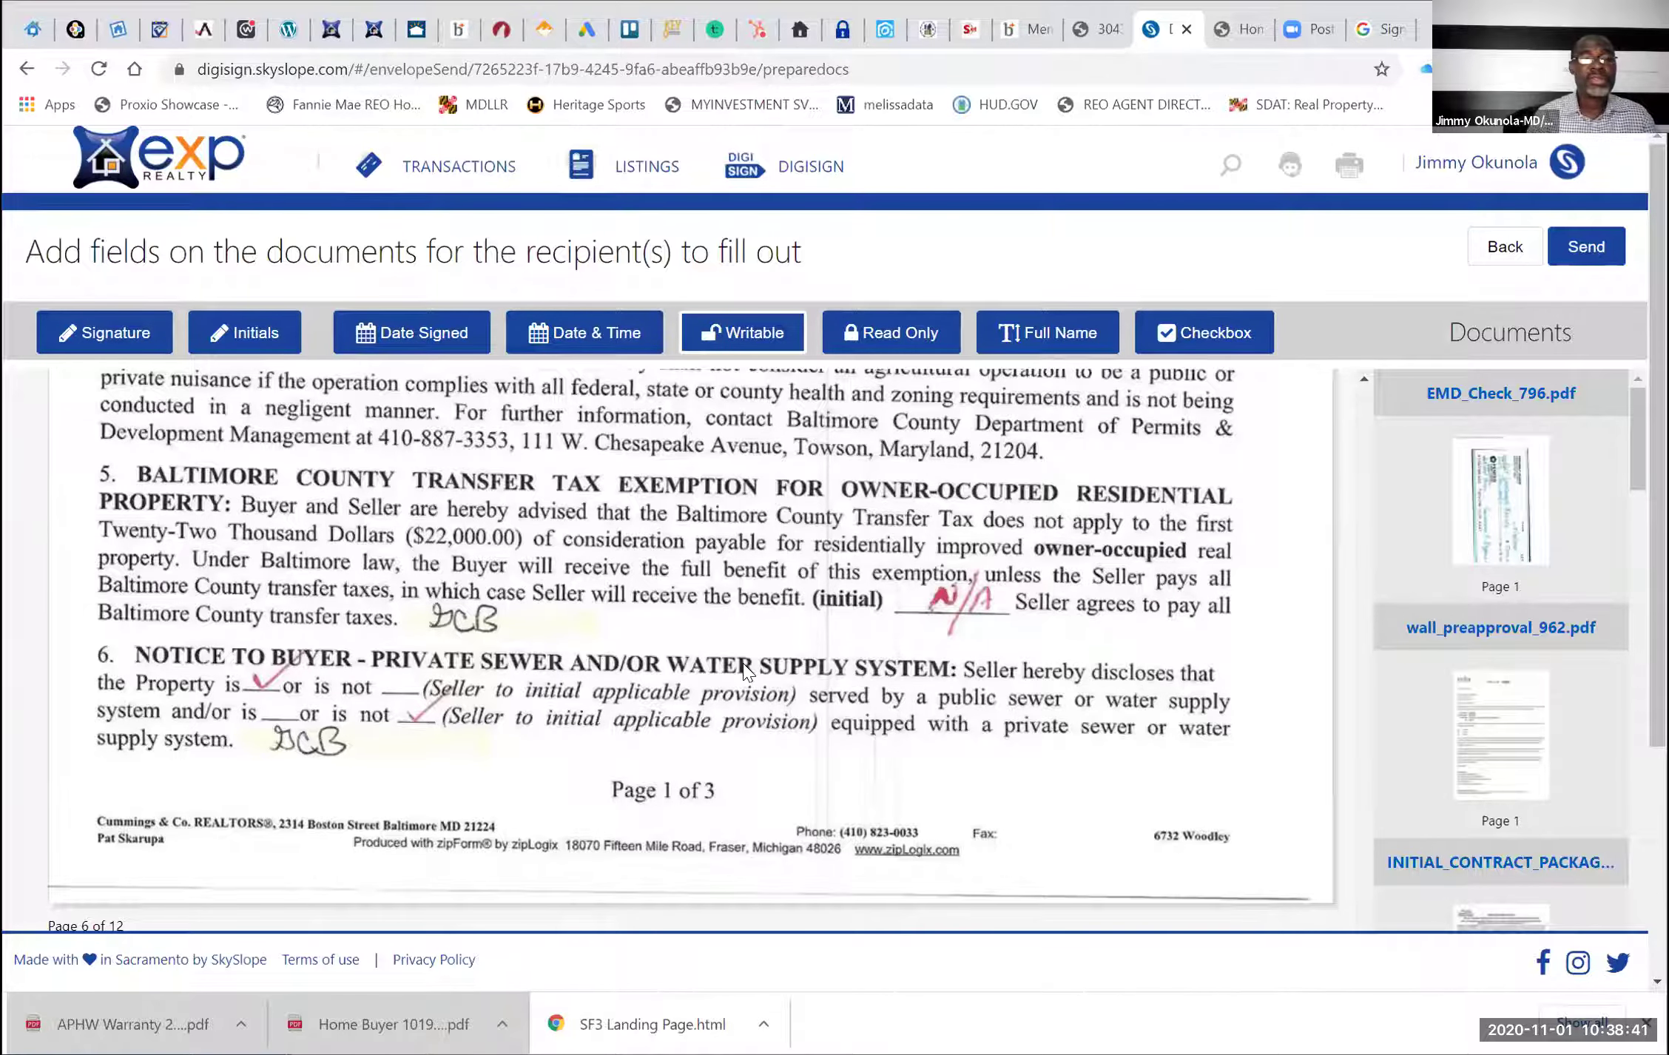
{"action": "scroll", "coordinate": [747, 669], "scroll_direction": "down", "scroll_amount": 1}
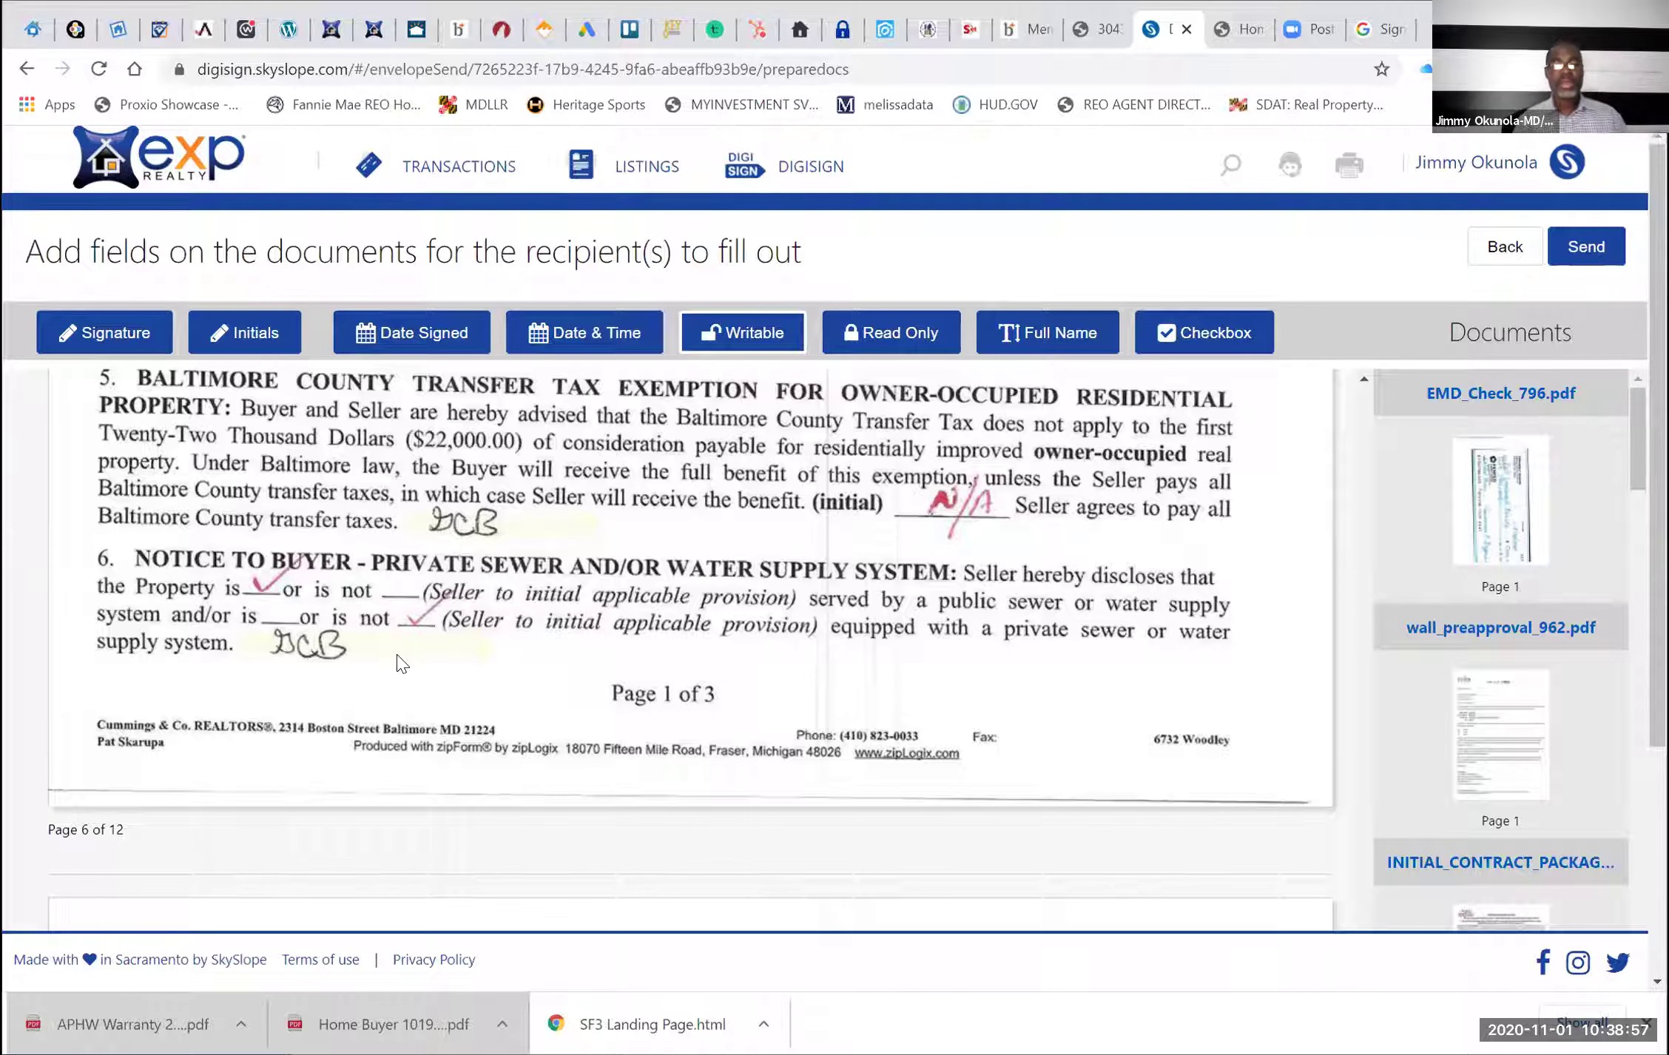
{"action": "scroll", "coordinate": [400, 662], "scroll_direction": "down", "scroll_amount": 8}
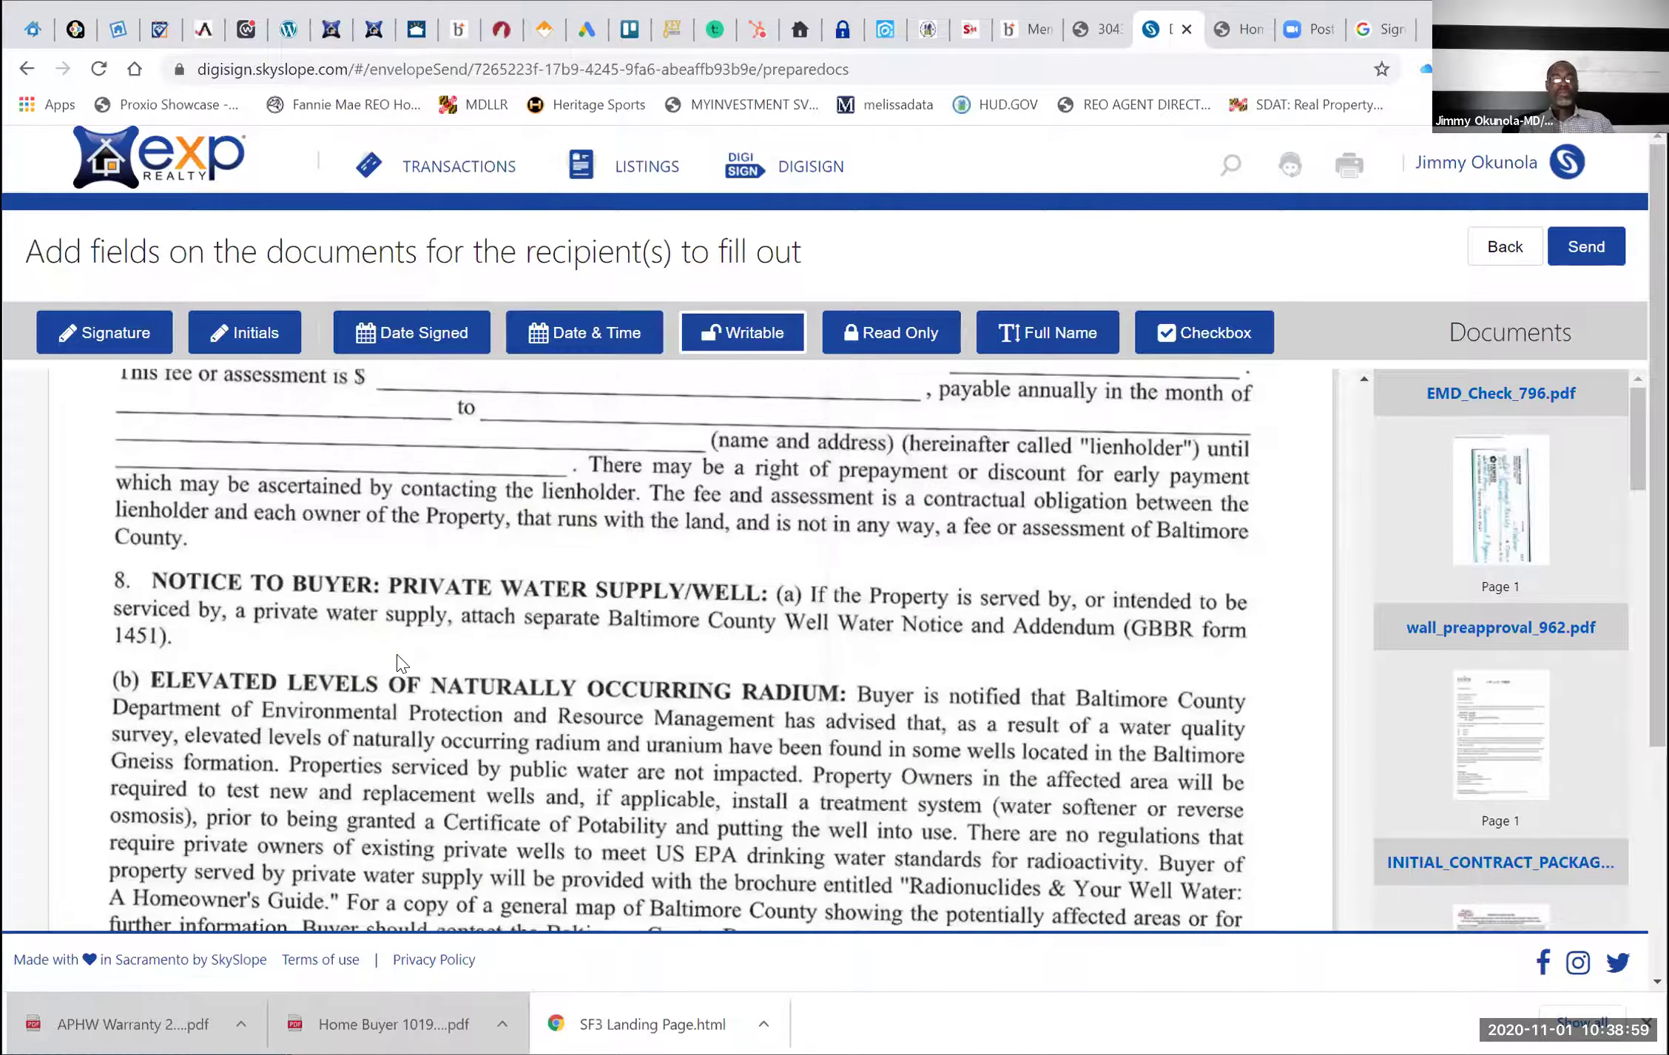
{"action": "scroll", "coordinate": [400, 662], "scroll_direction": "down", "scroll_amount": 8}
{"action": "scroll", "coordinate": [400, 662], "scroll_direction": "down", "scroll_amount": 8}
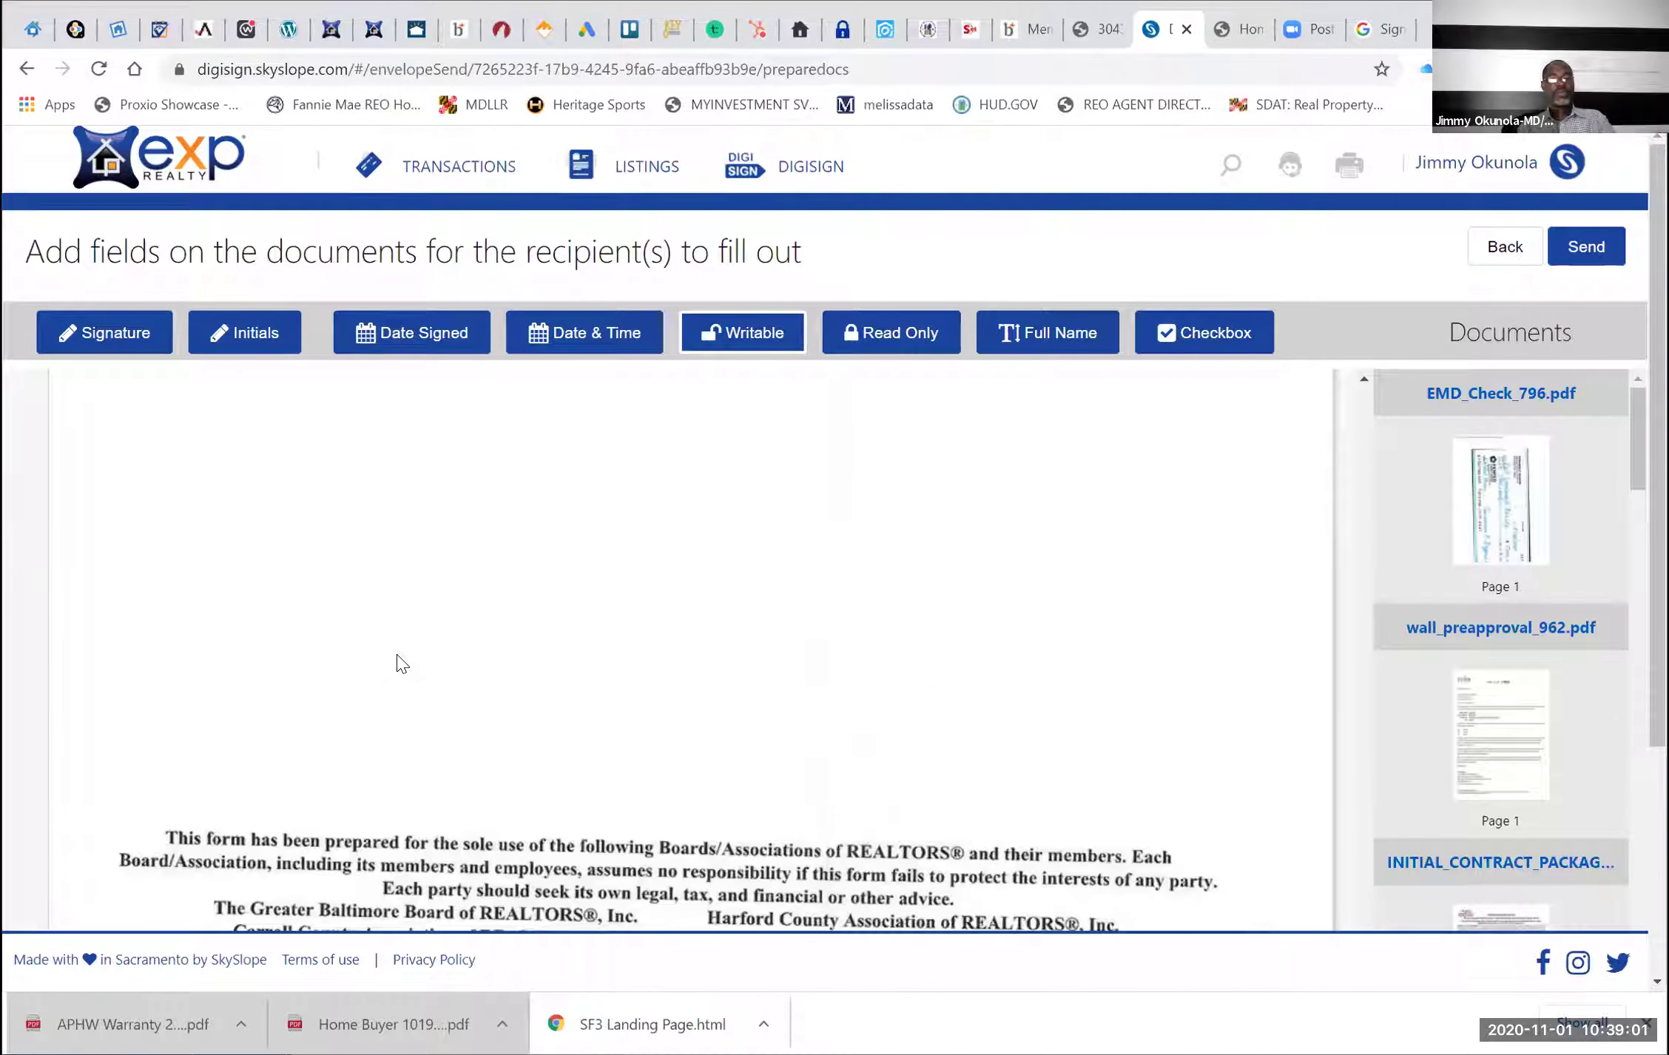
{"action": "scroll", "coordinate": [400, 662], "scroll_direction": "down", "scroll_amount": 5}
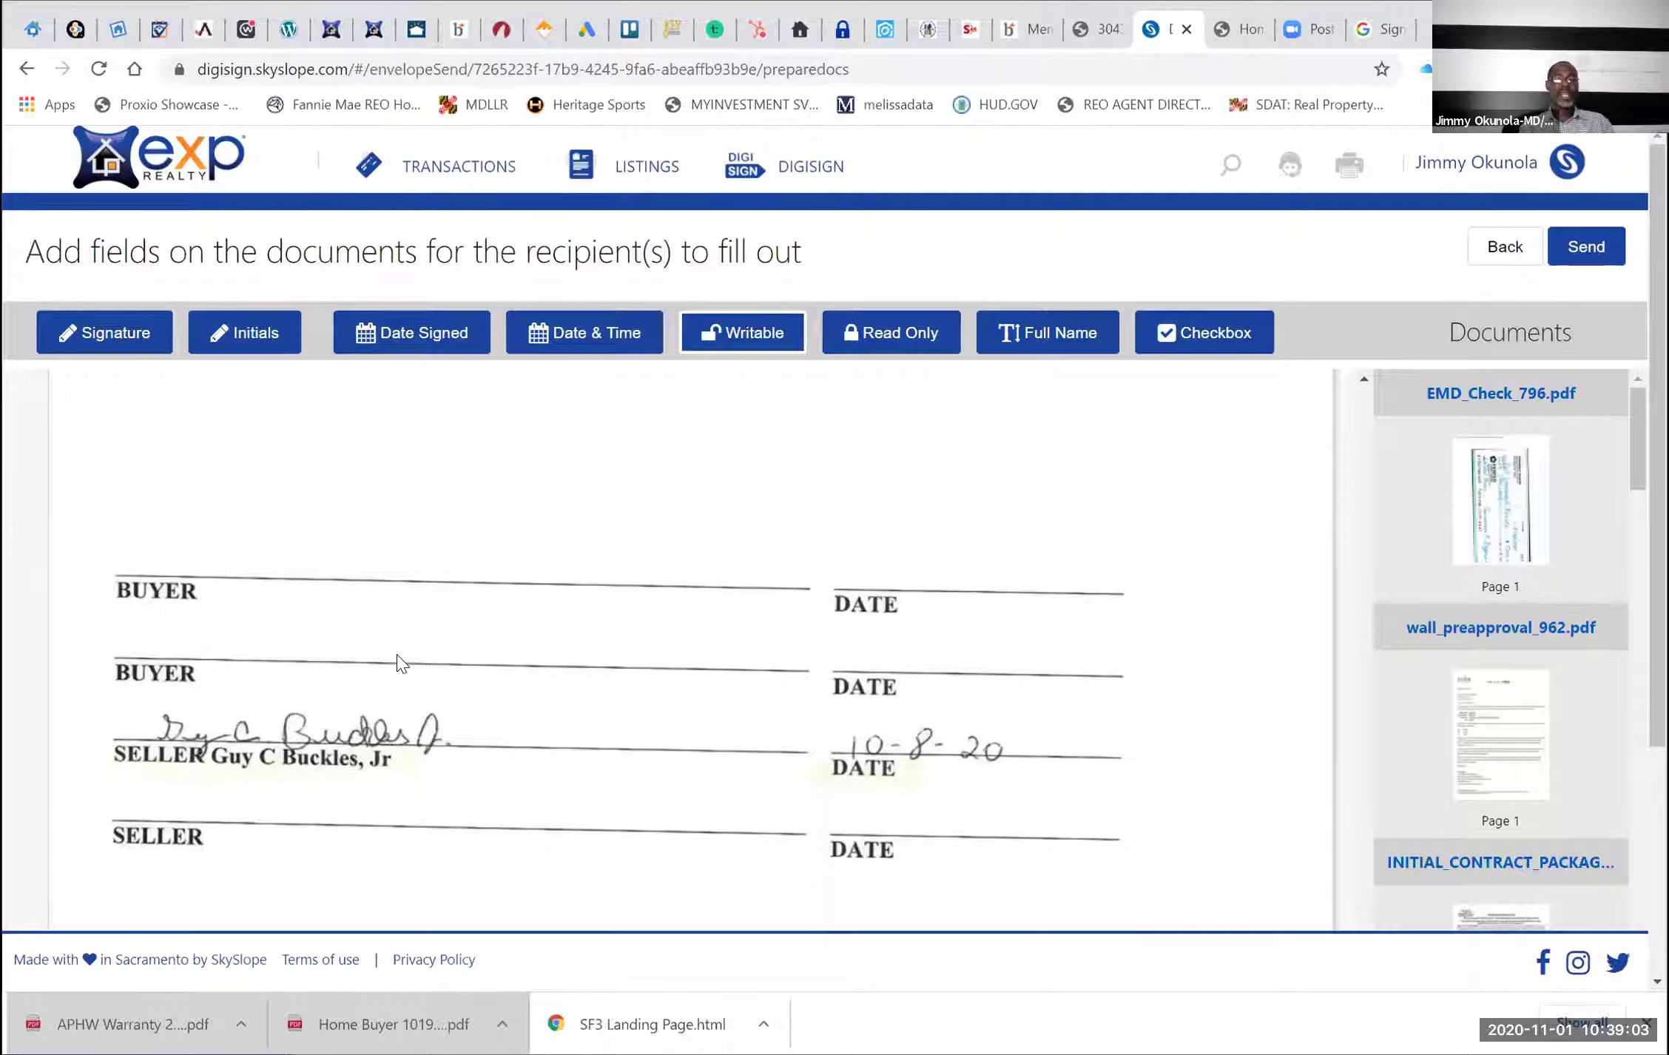
{"action": "scroll", "coordinate": [400, 642], "scroll_direction": "down", "scroll_amount": 5}
{"action": "scroll", "coordinate": [400, 642], "scroll_direction": "down", "scroll_amount": 5}
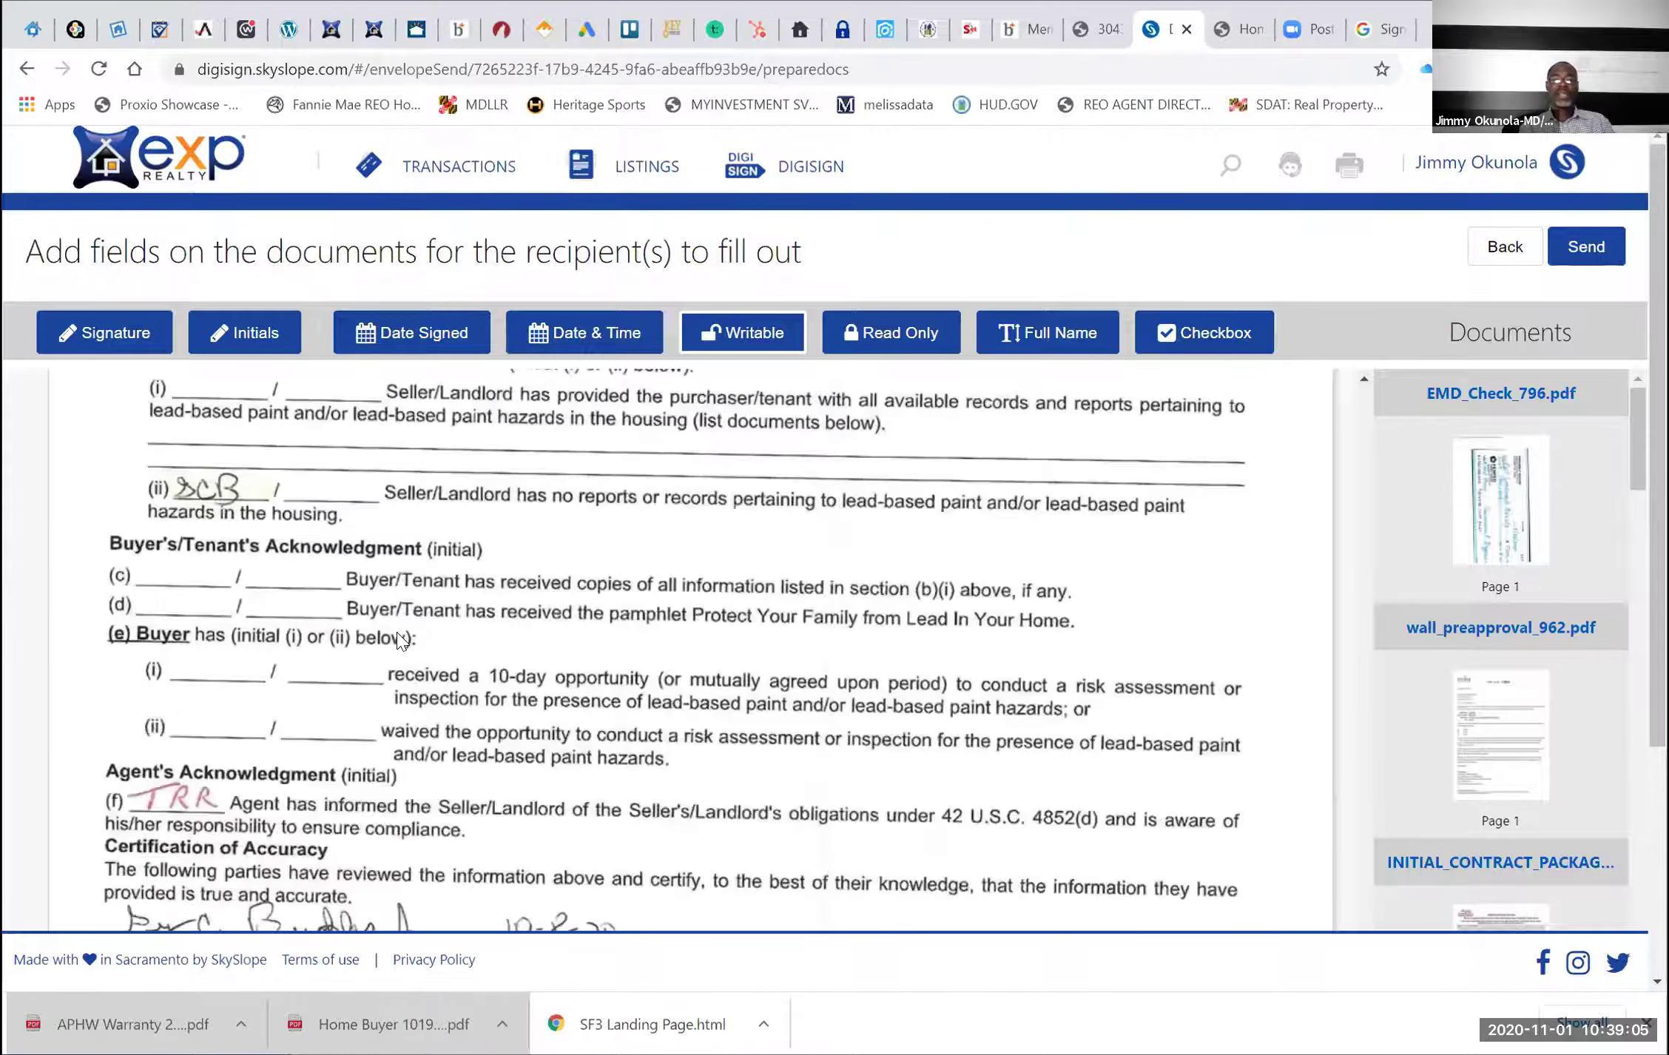
{"action": "scroll", "coordinate": [400, 642], "scroll_direction": "down", "scroll_amount": 5}
{"action": "scroll", "coordinate": [397, 640], "scroll_direction": "down", "scroll_amount": 5}
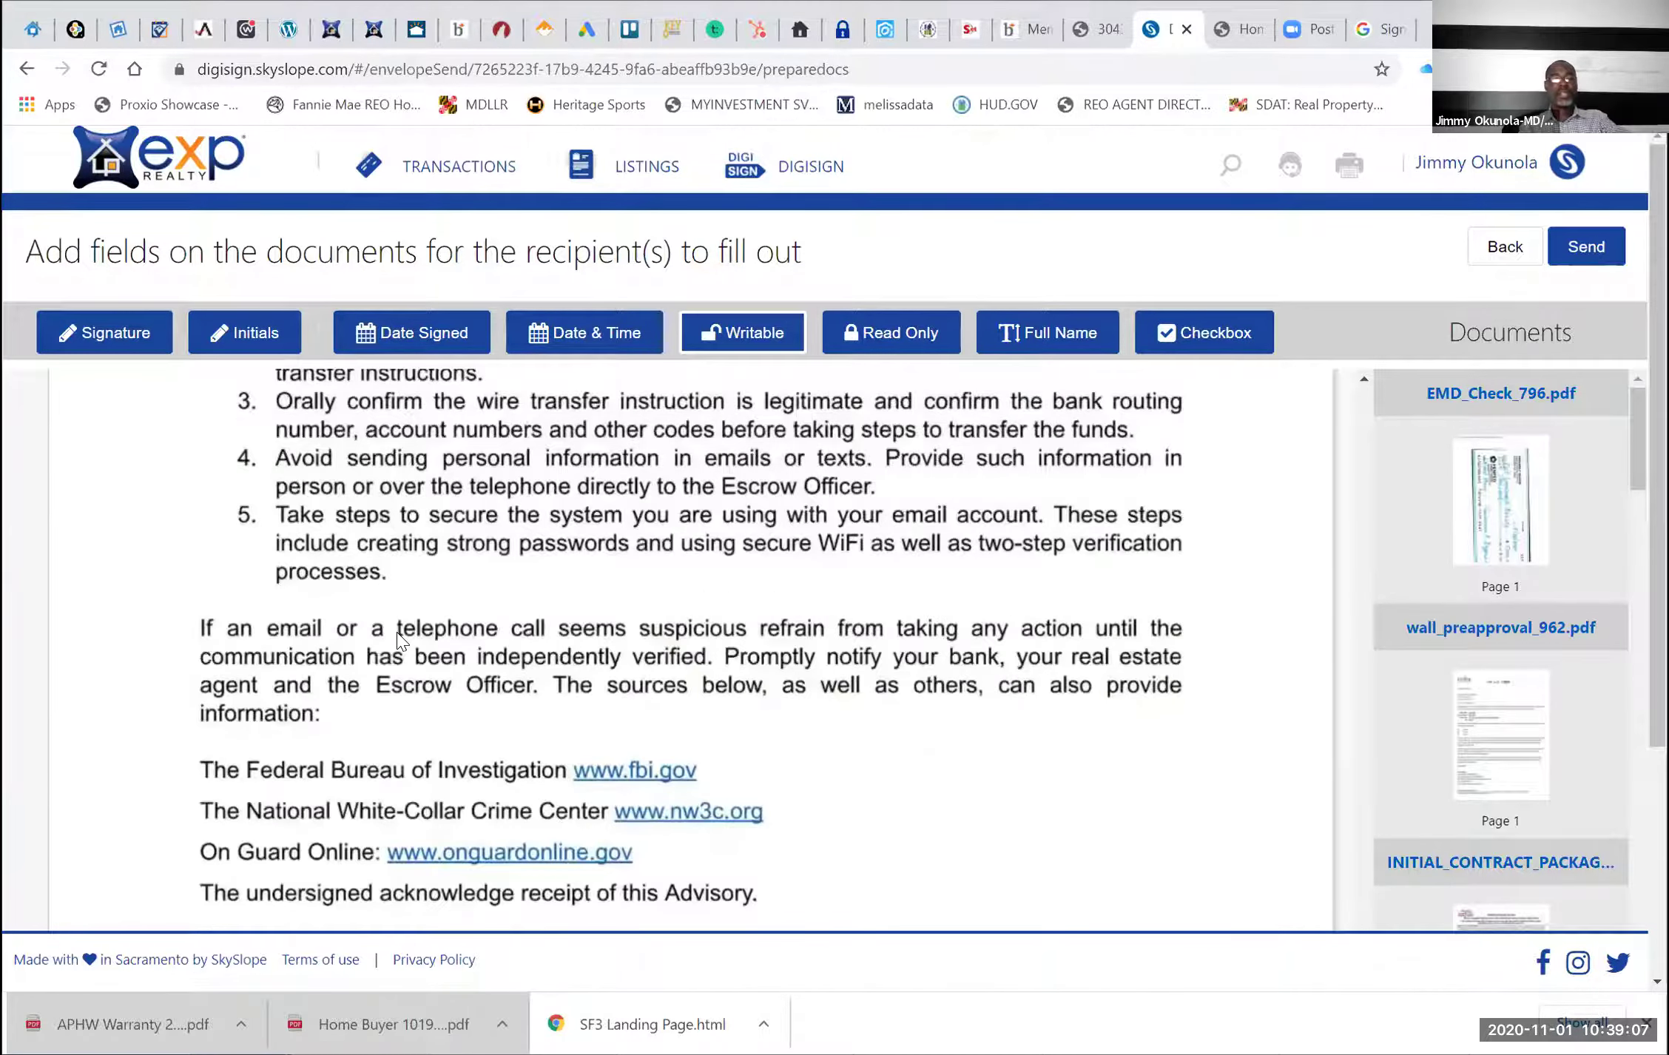
{"action": "scroll", "coordinate": [397, 639], "scroll_direction": "up", "scroll_amount": 3}
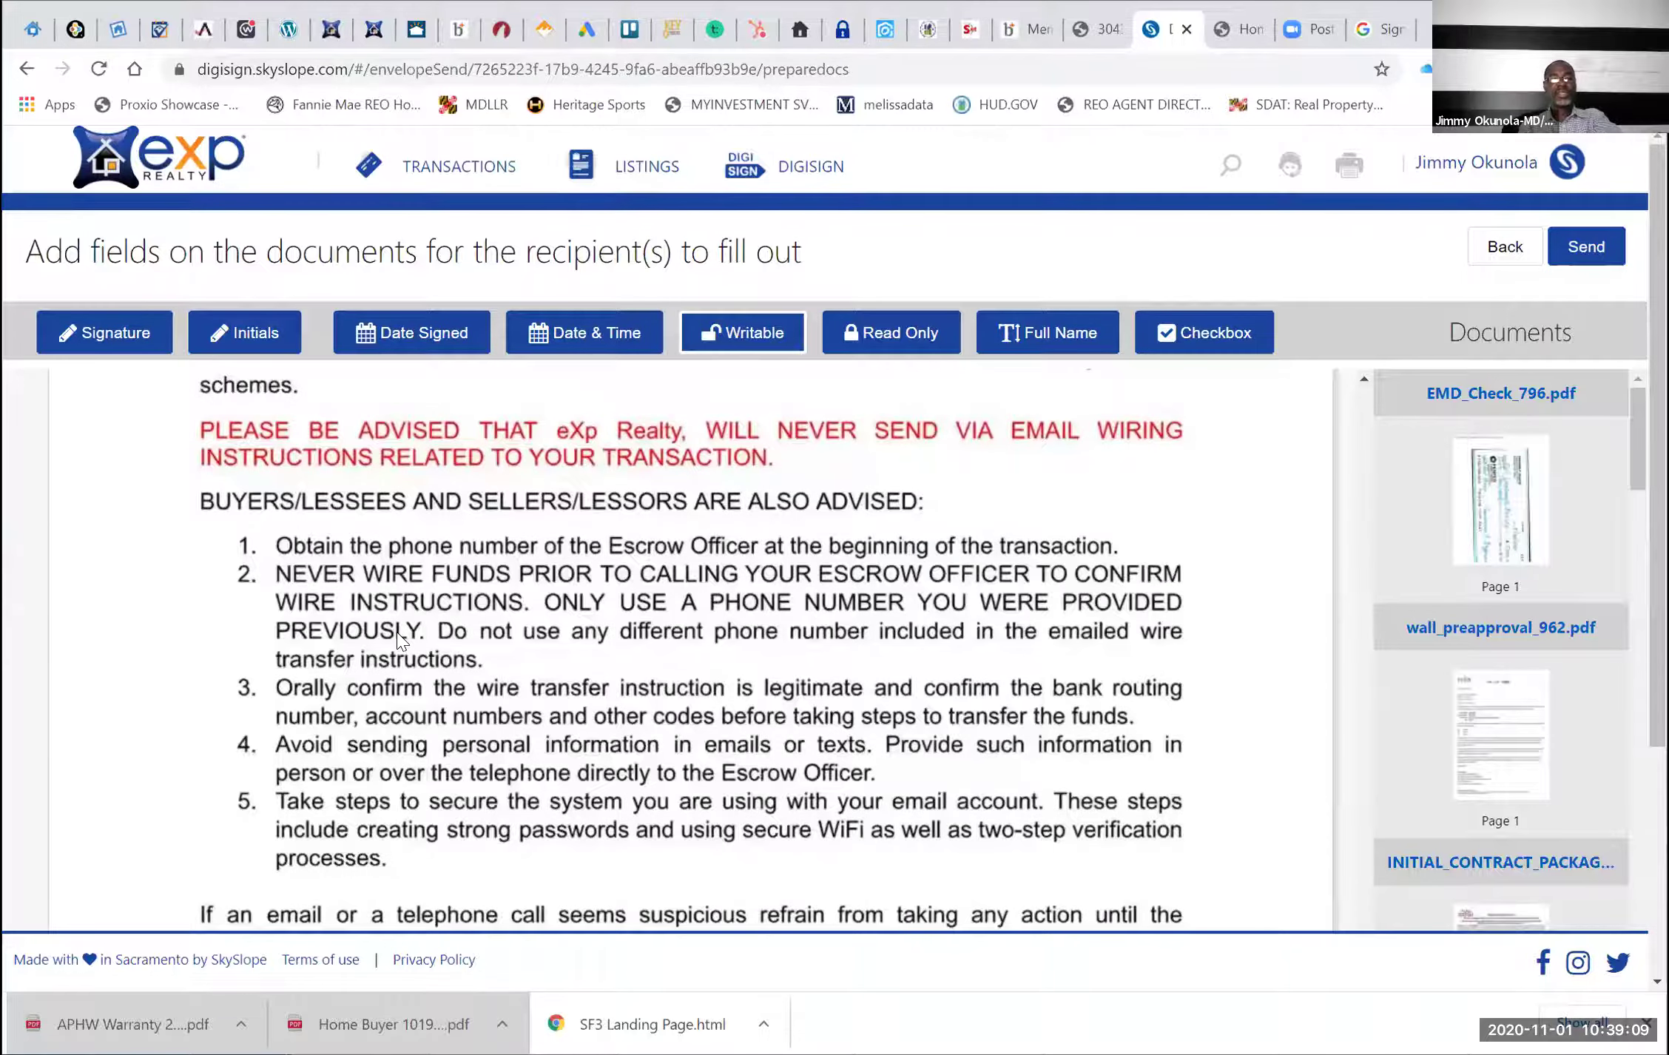
{"action": "scroll", "coordinate": [396, 633], "scroll_direction": "down", "scroll_amount": 5}
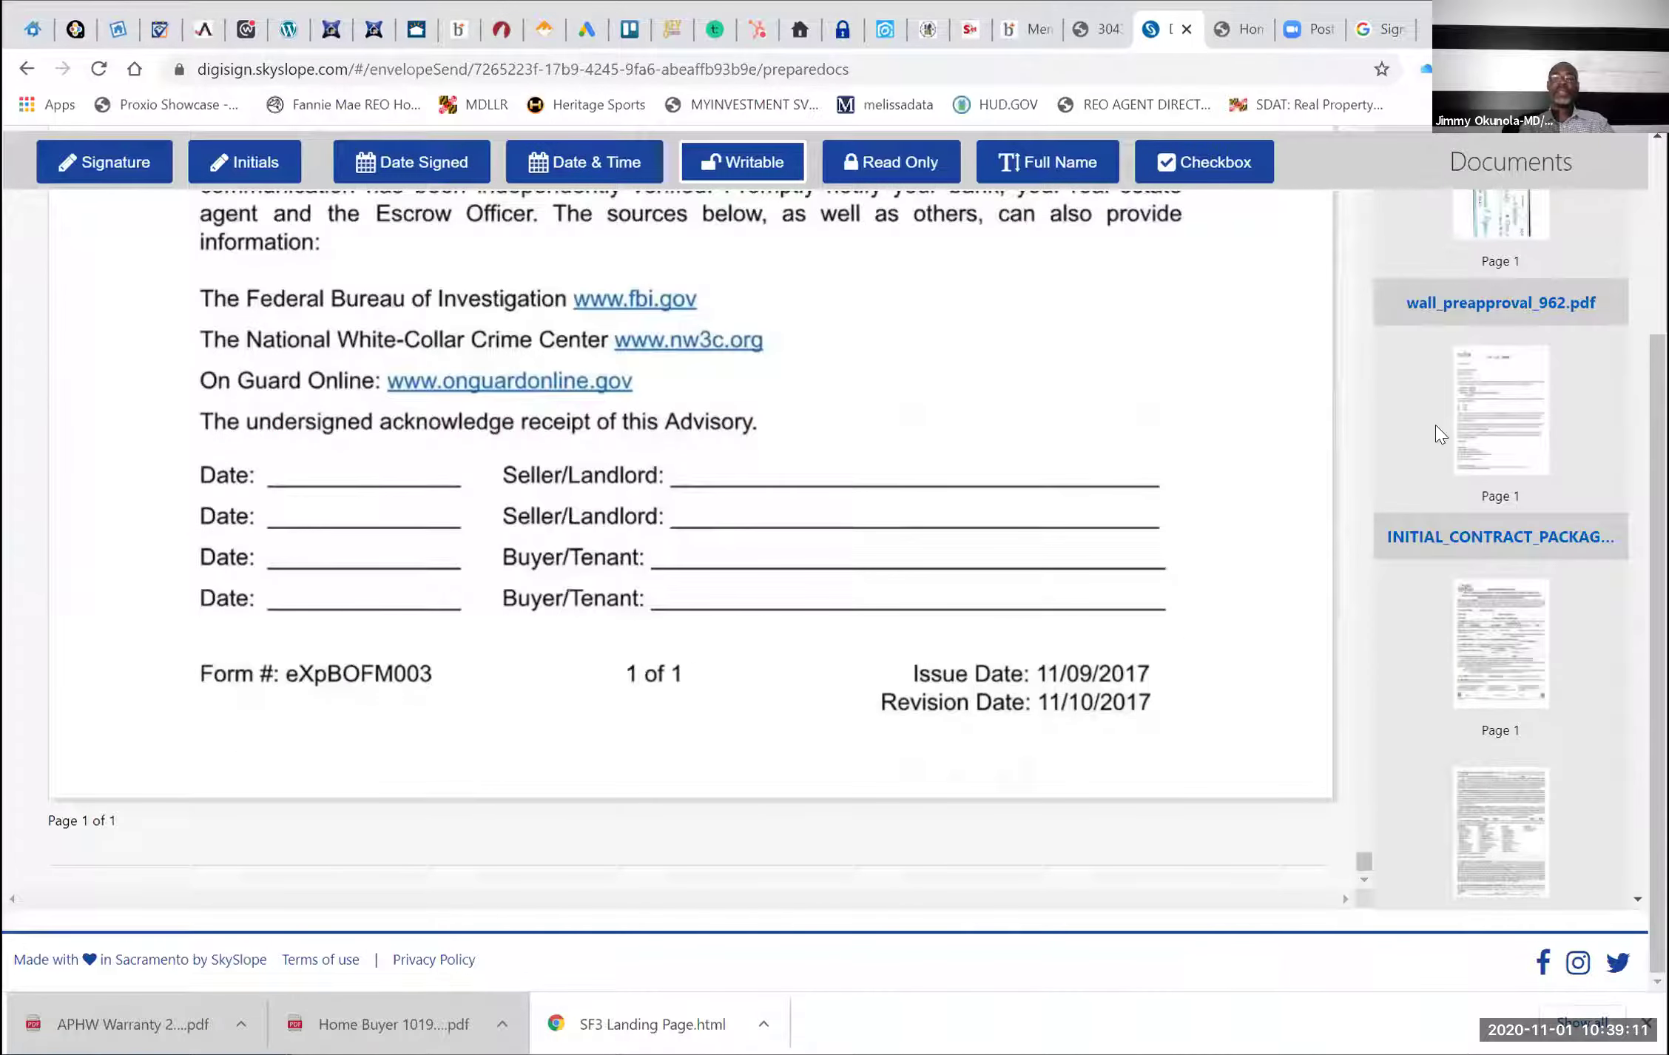
{"action": "scroll", "coordinate": [1494, 294], "scroll_direction": "up", "scroll_amount": 4}
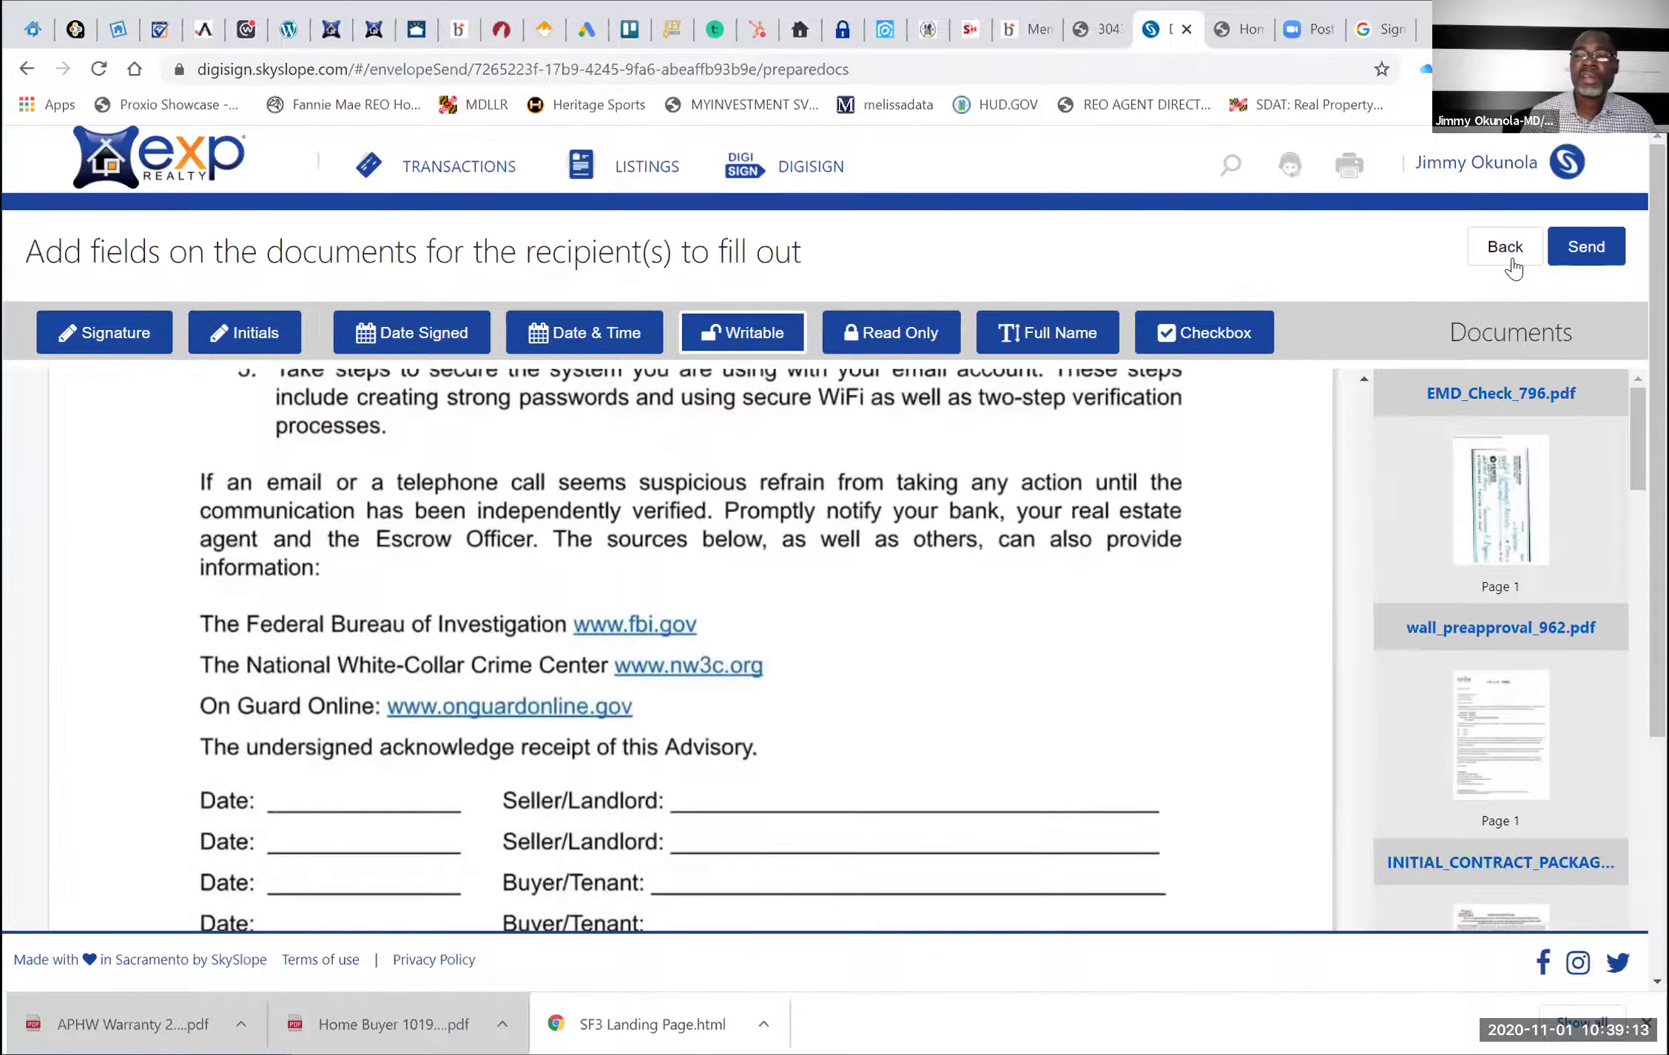
Send for signatures with the message 'Please review and sign. Call me with any questions or concern.'
{"action": "left_click", "coordinate": [1563, 249]}
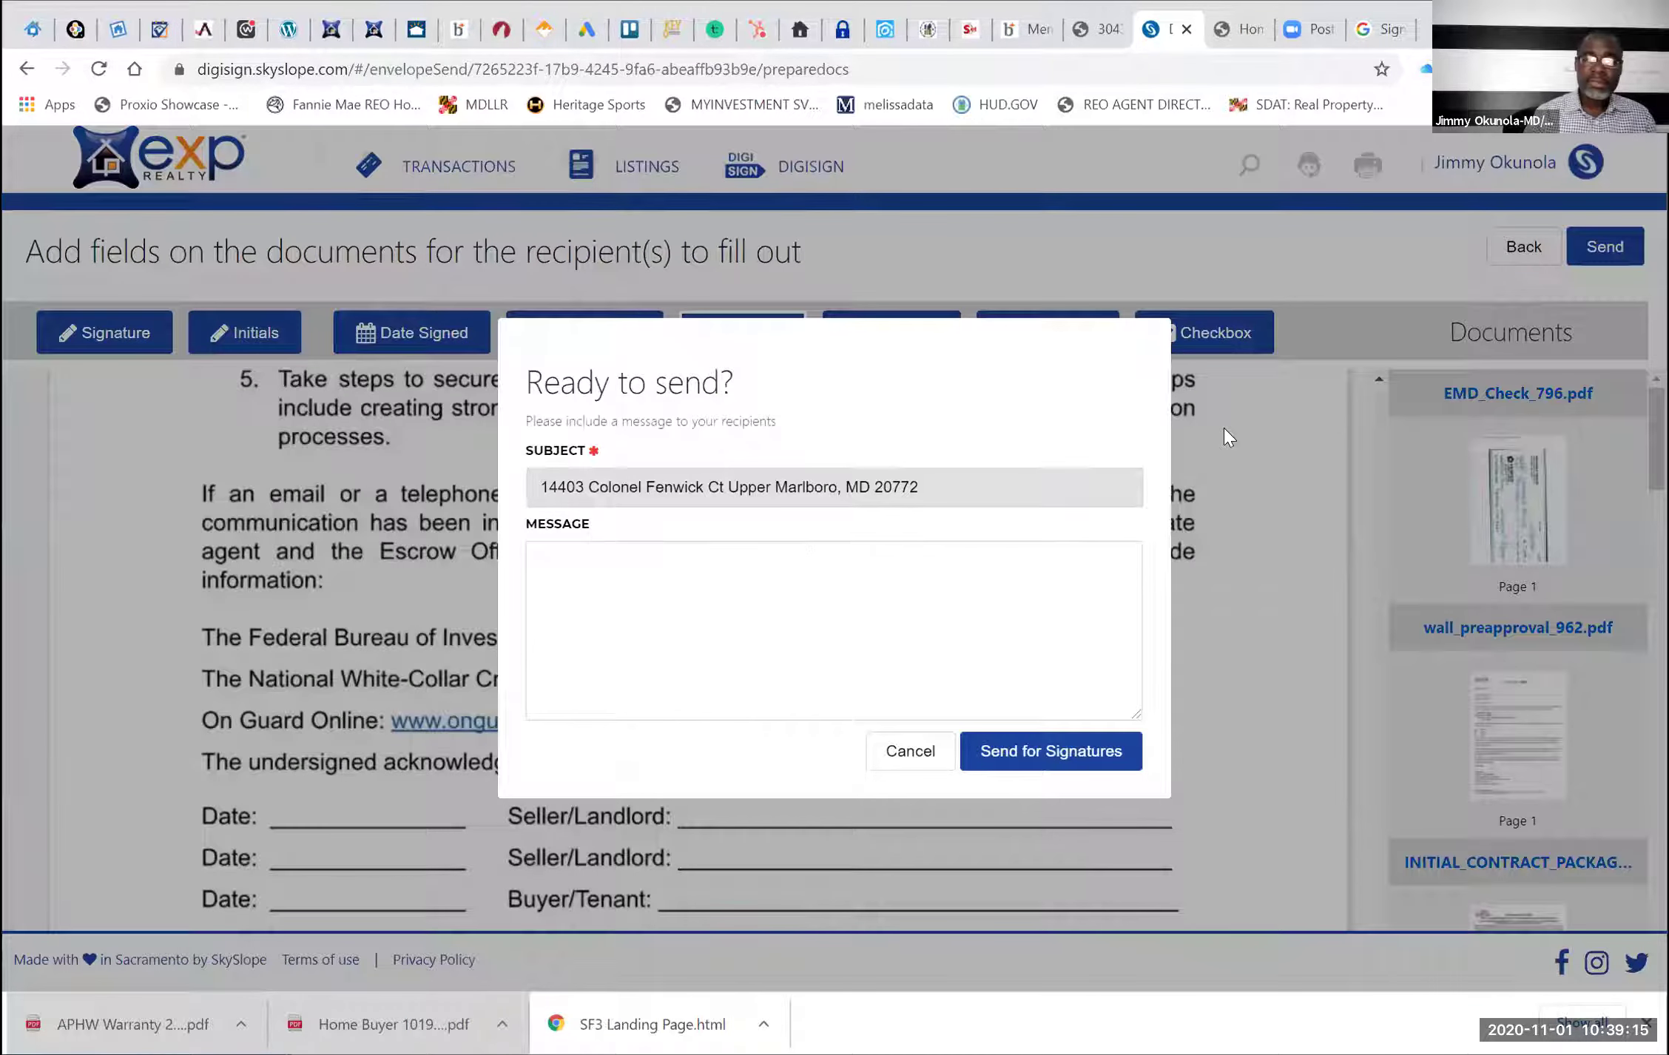
{"action": "left_click", "coordinate": [803, 564]}
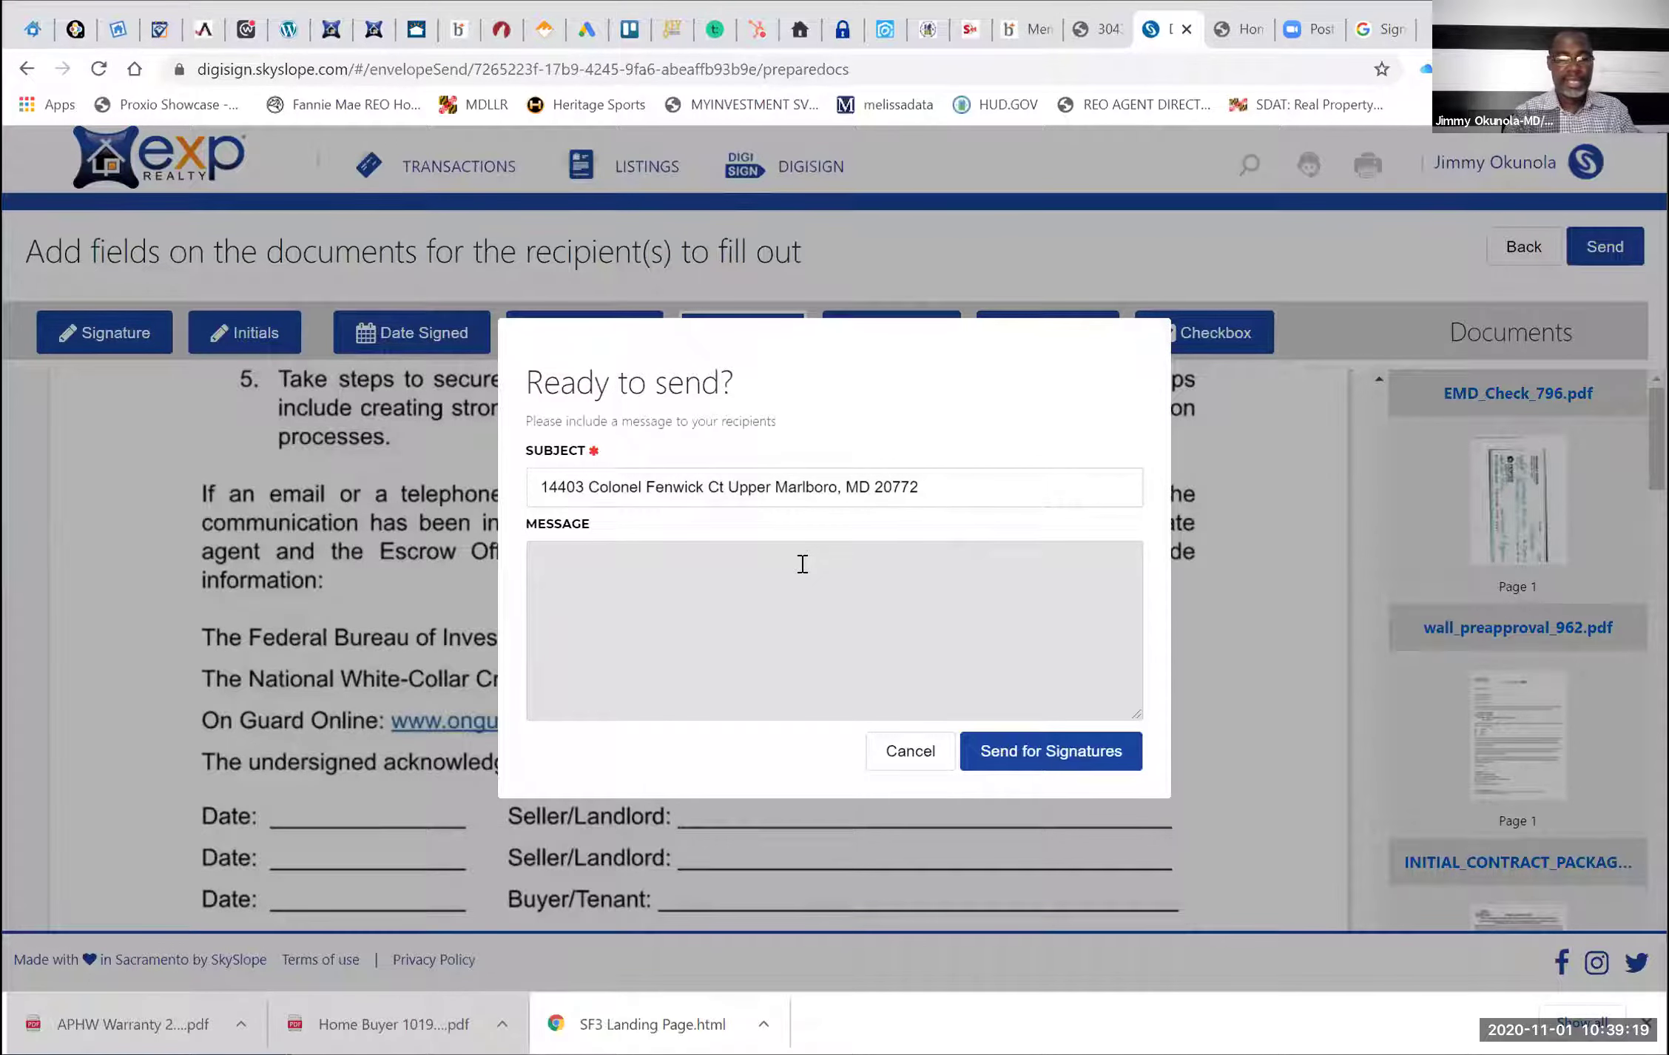
{"action": "type", "text": "Please r"}
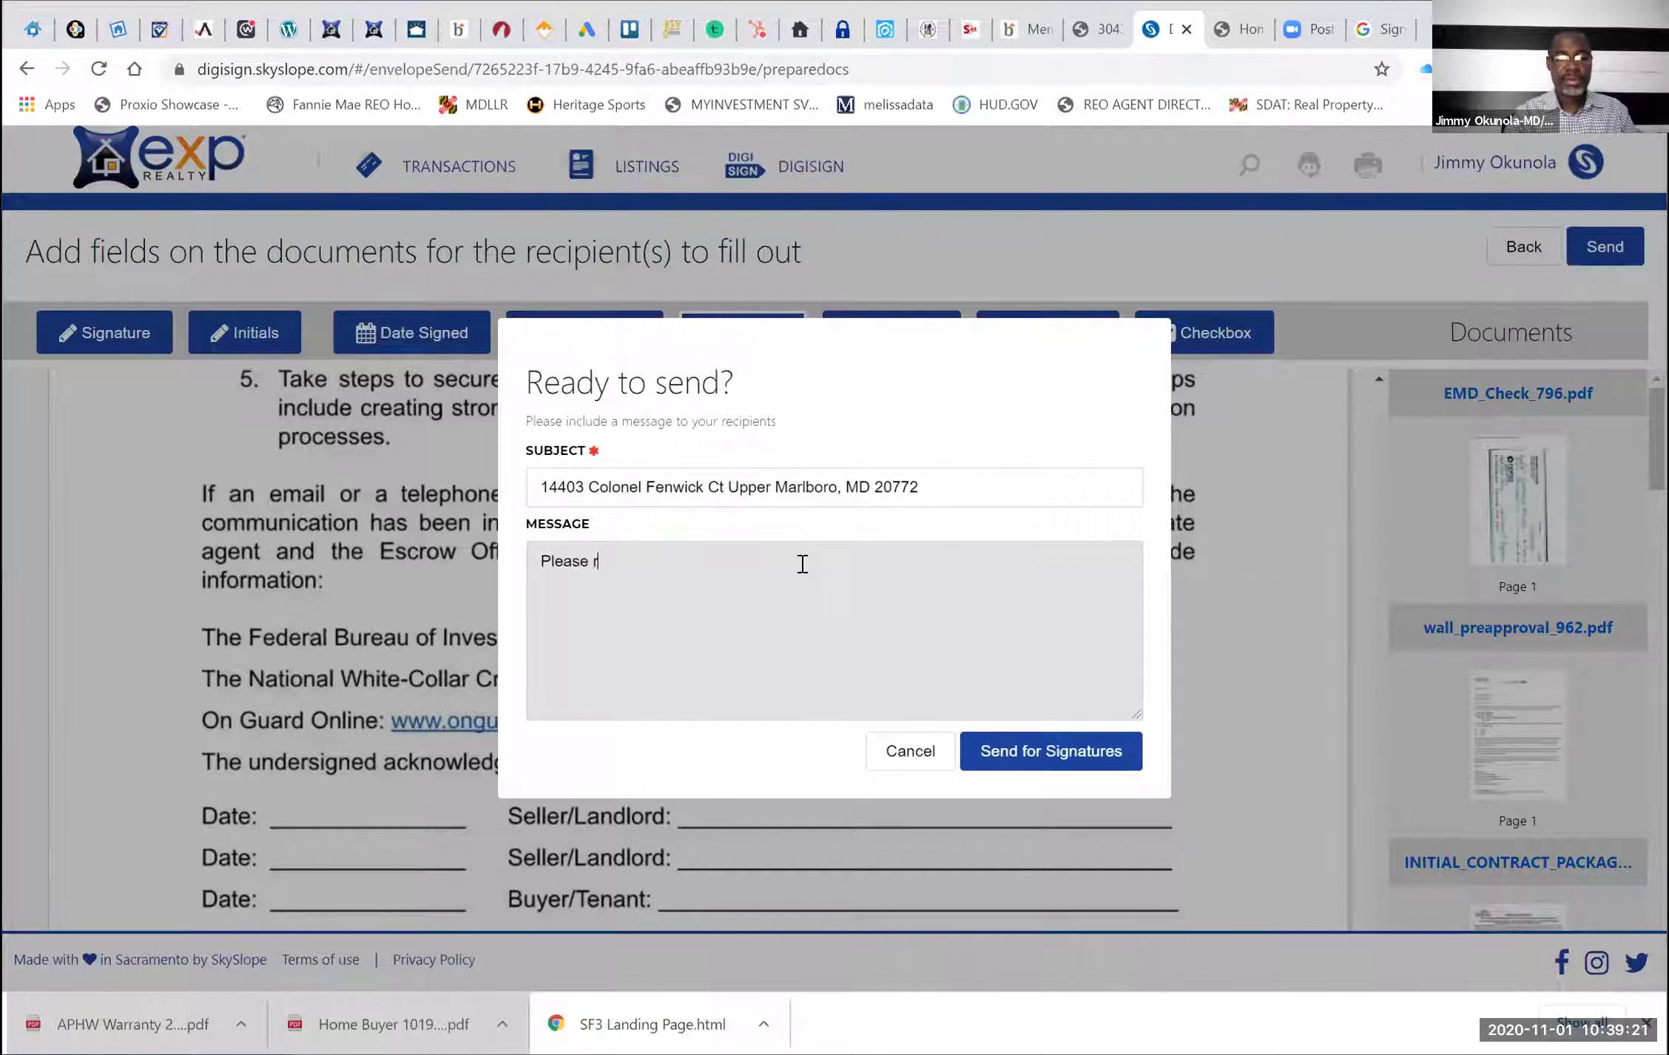
{"action": "type", "text": "eview and si"}
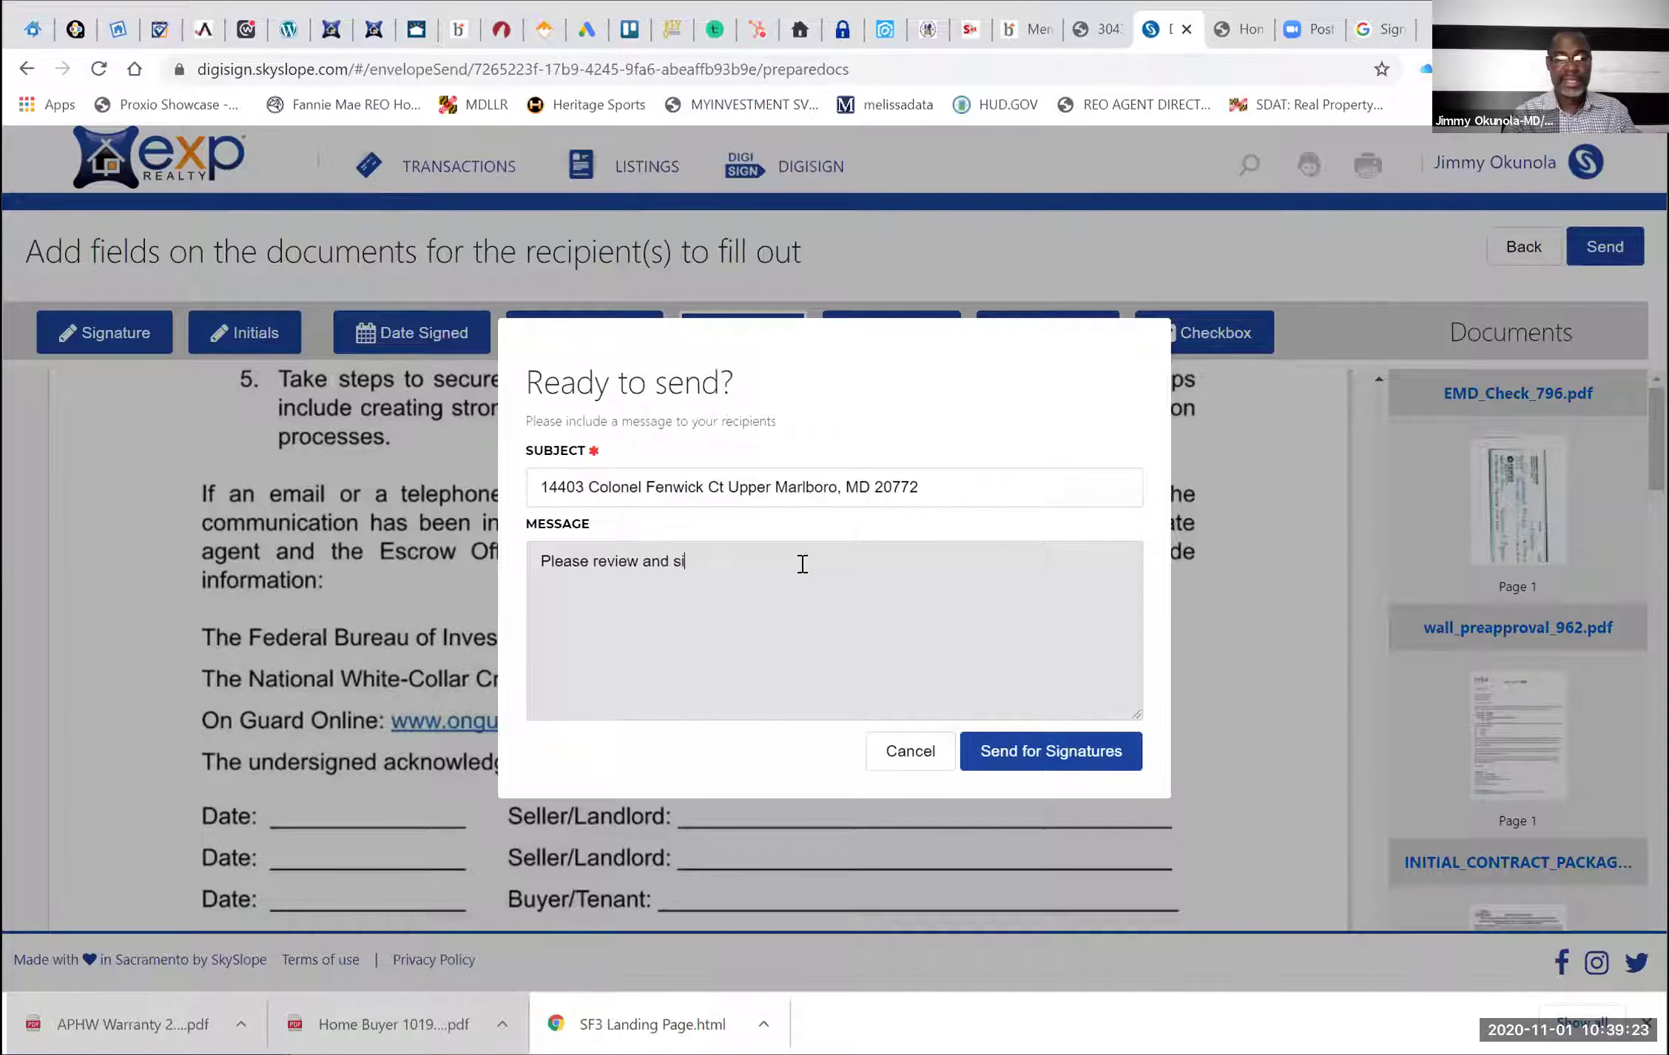
{"action": "type", "text": "gn. Call"}
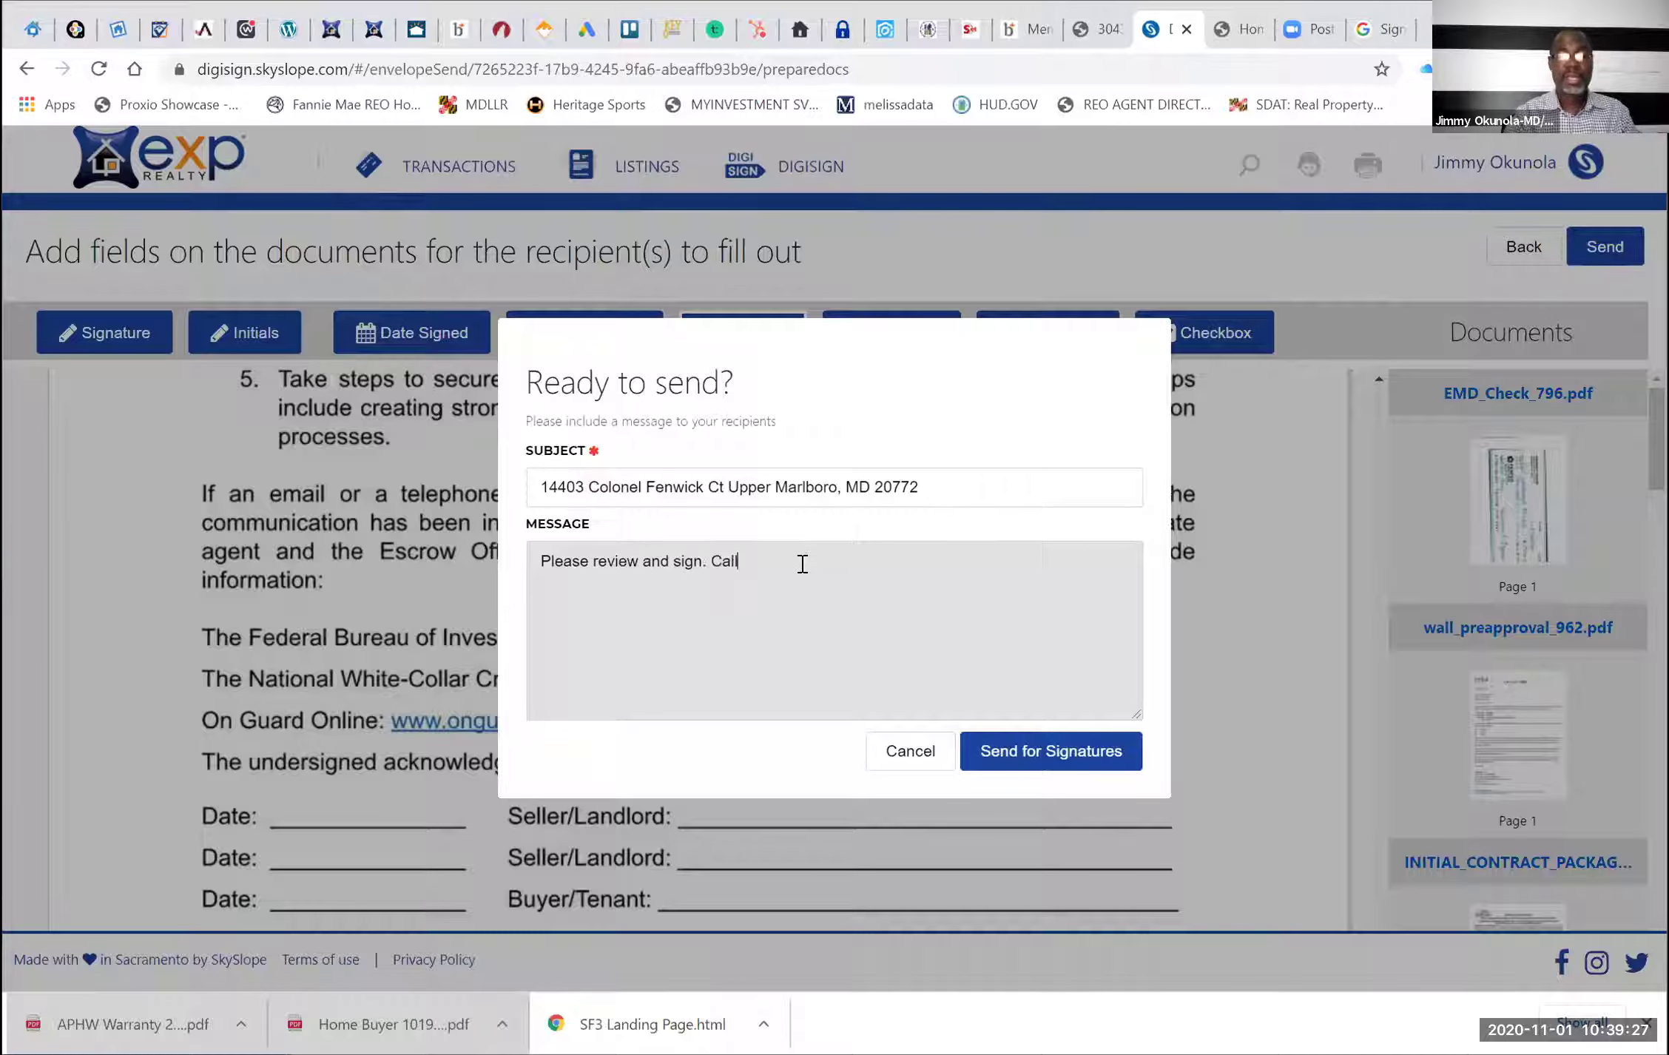
{"action": "type", "text": " me with a"}
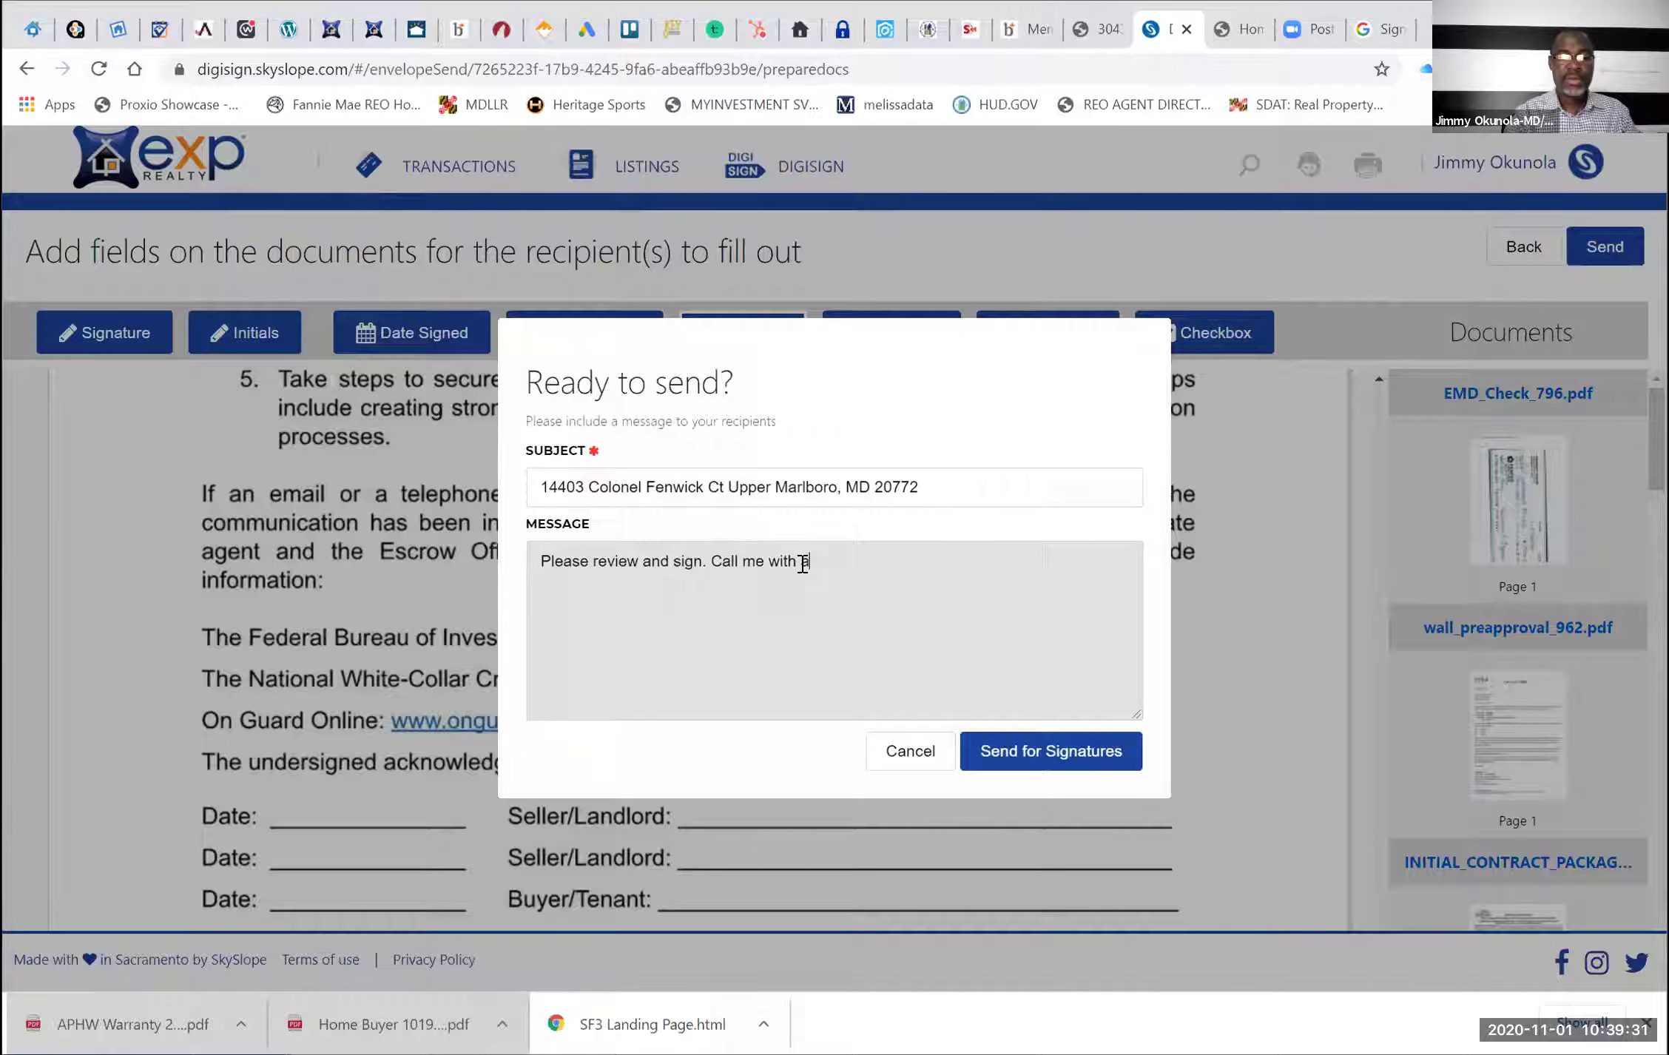
{"action": "type", "text": "ny qu"}
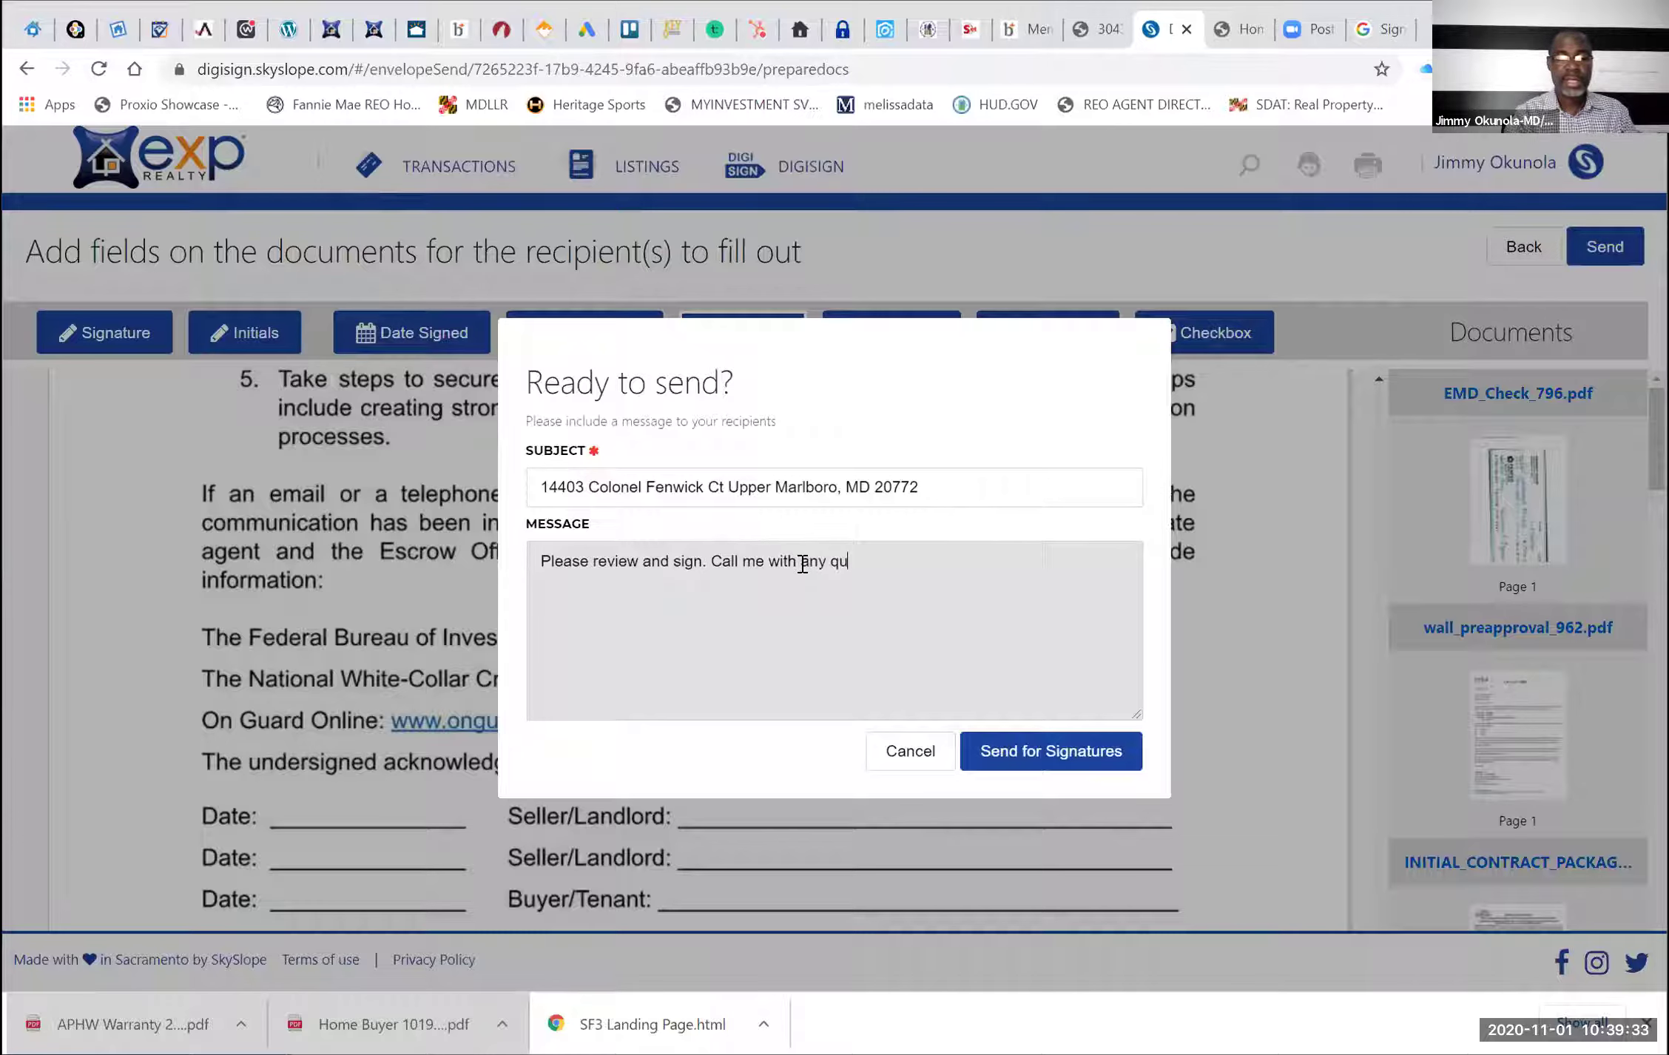
{"action": "type", "text": "estions or concern."}
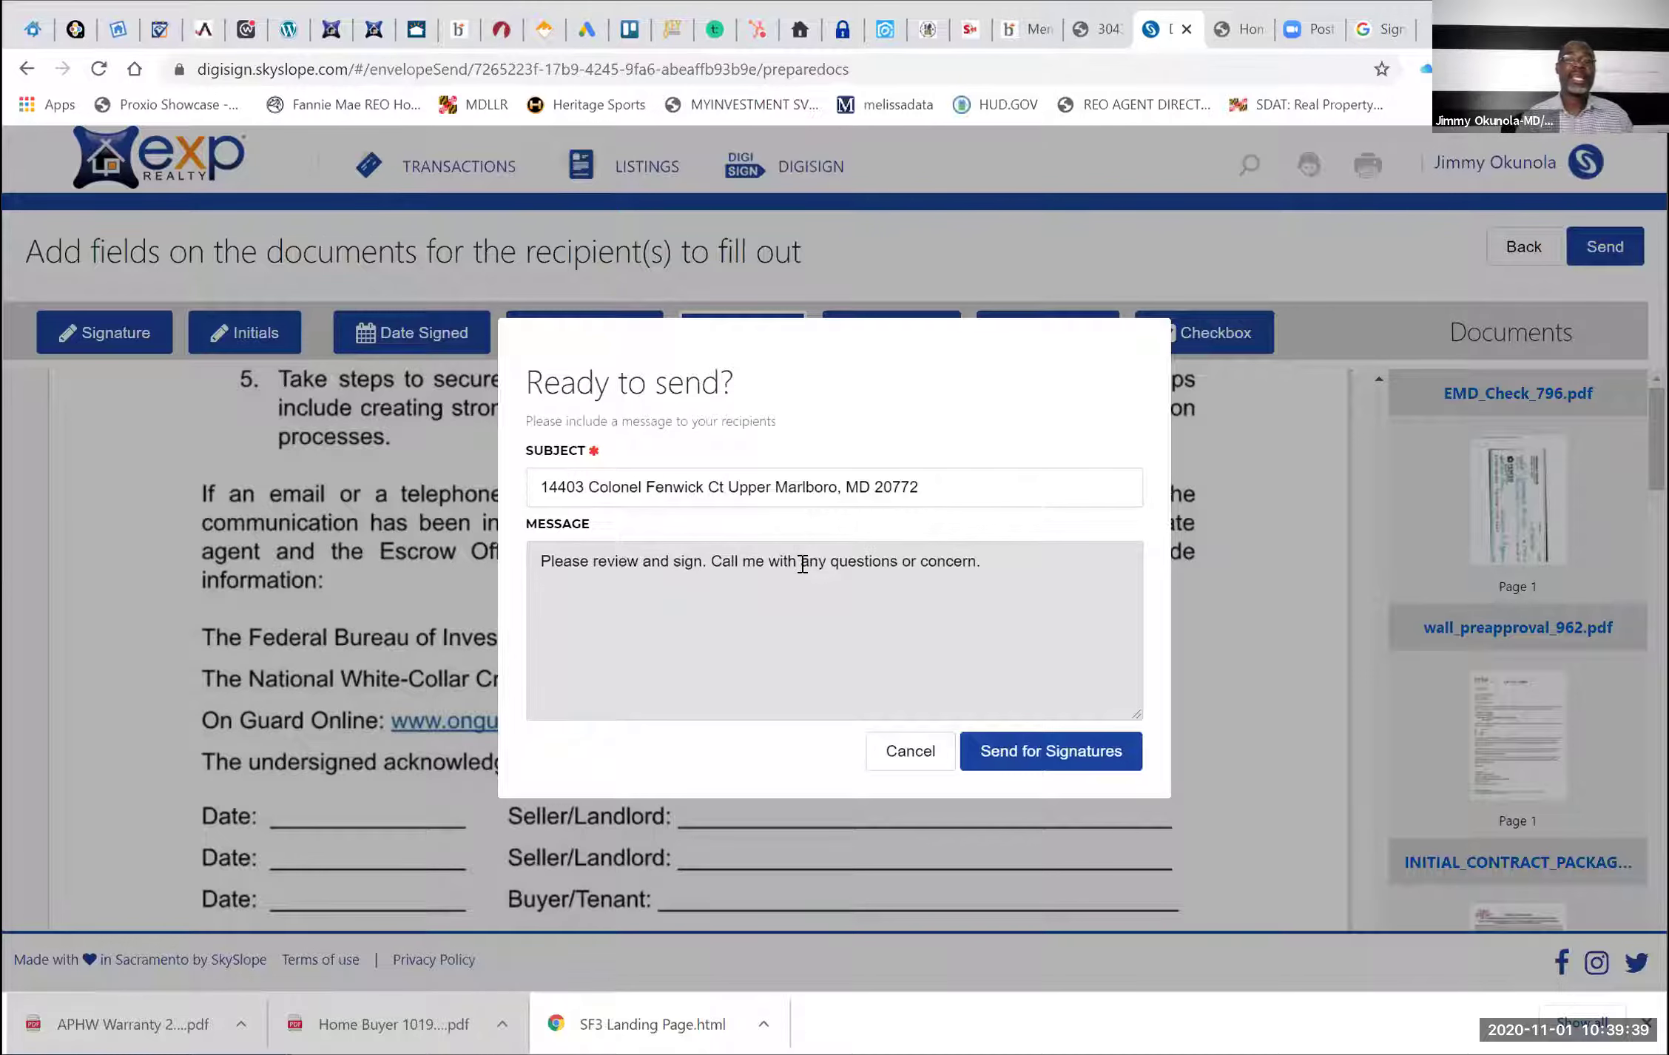
{"action": "left_click", "coordinate": [1011, 750]}
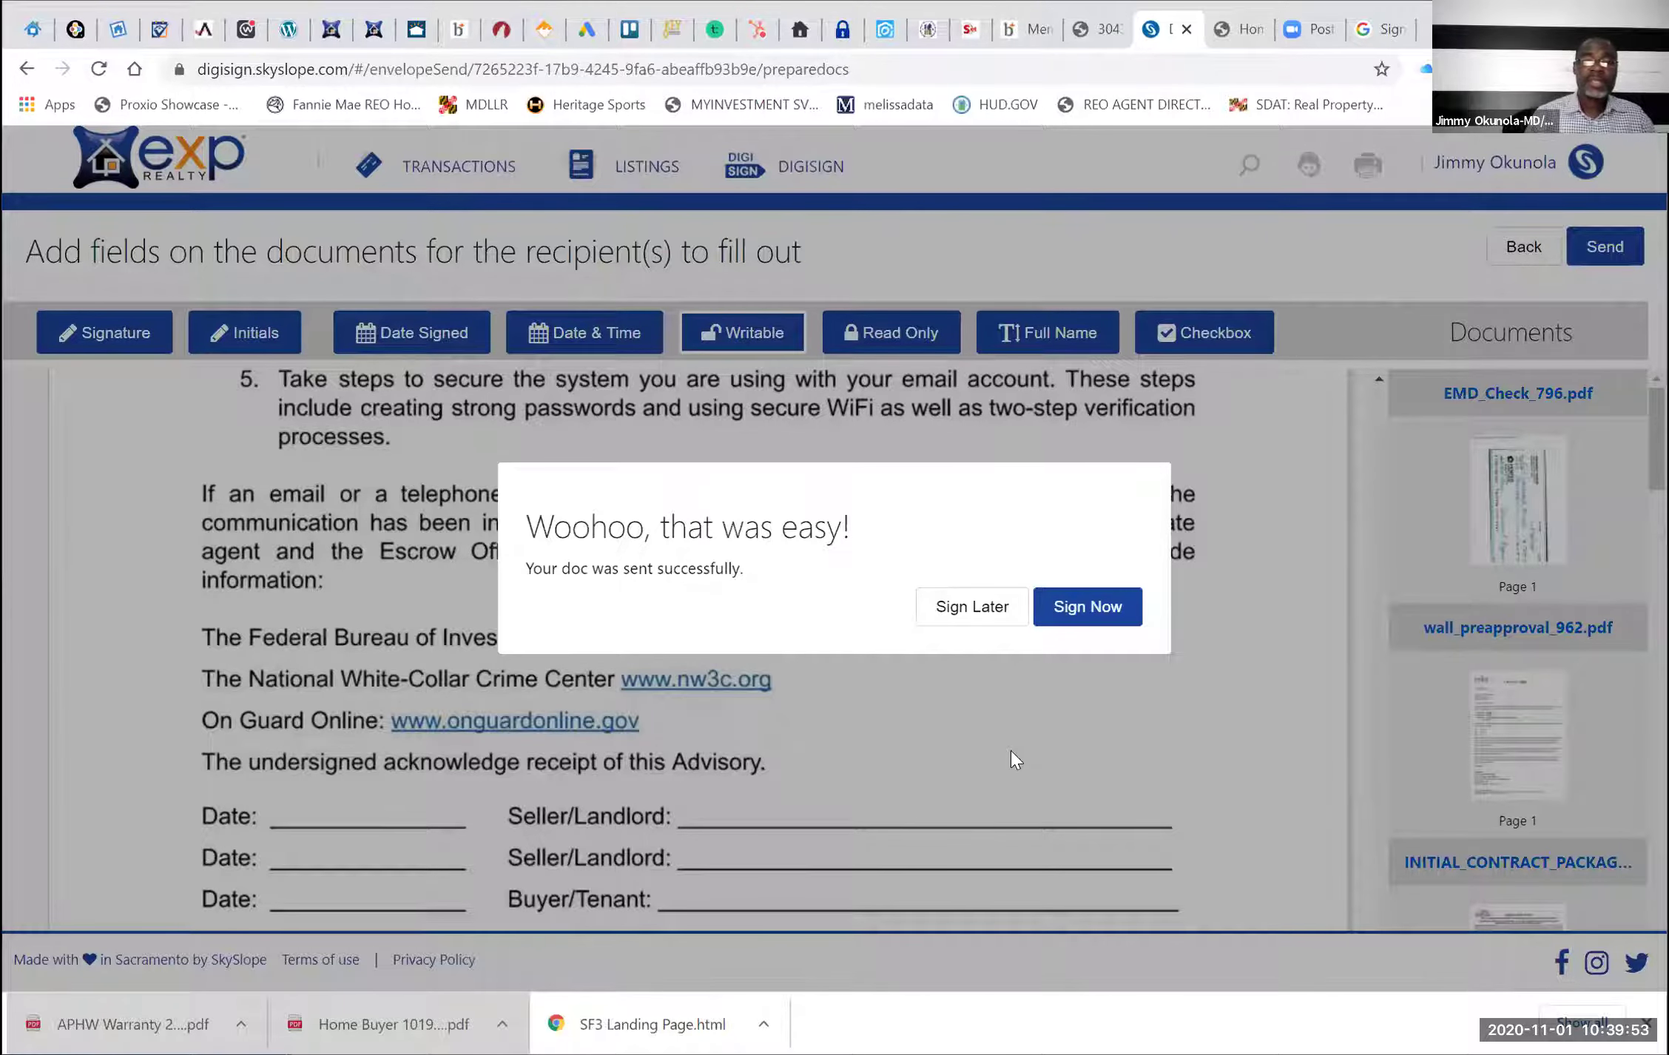
Sign now using the first signature style and accept the electronic consent terms
{"action": "left_click", "coordinate": [1098, 606]}
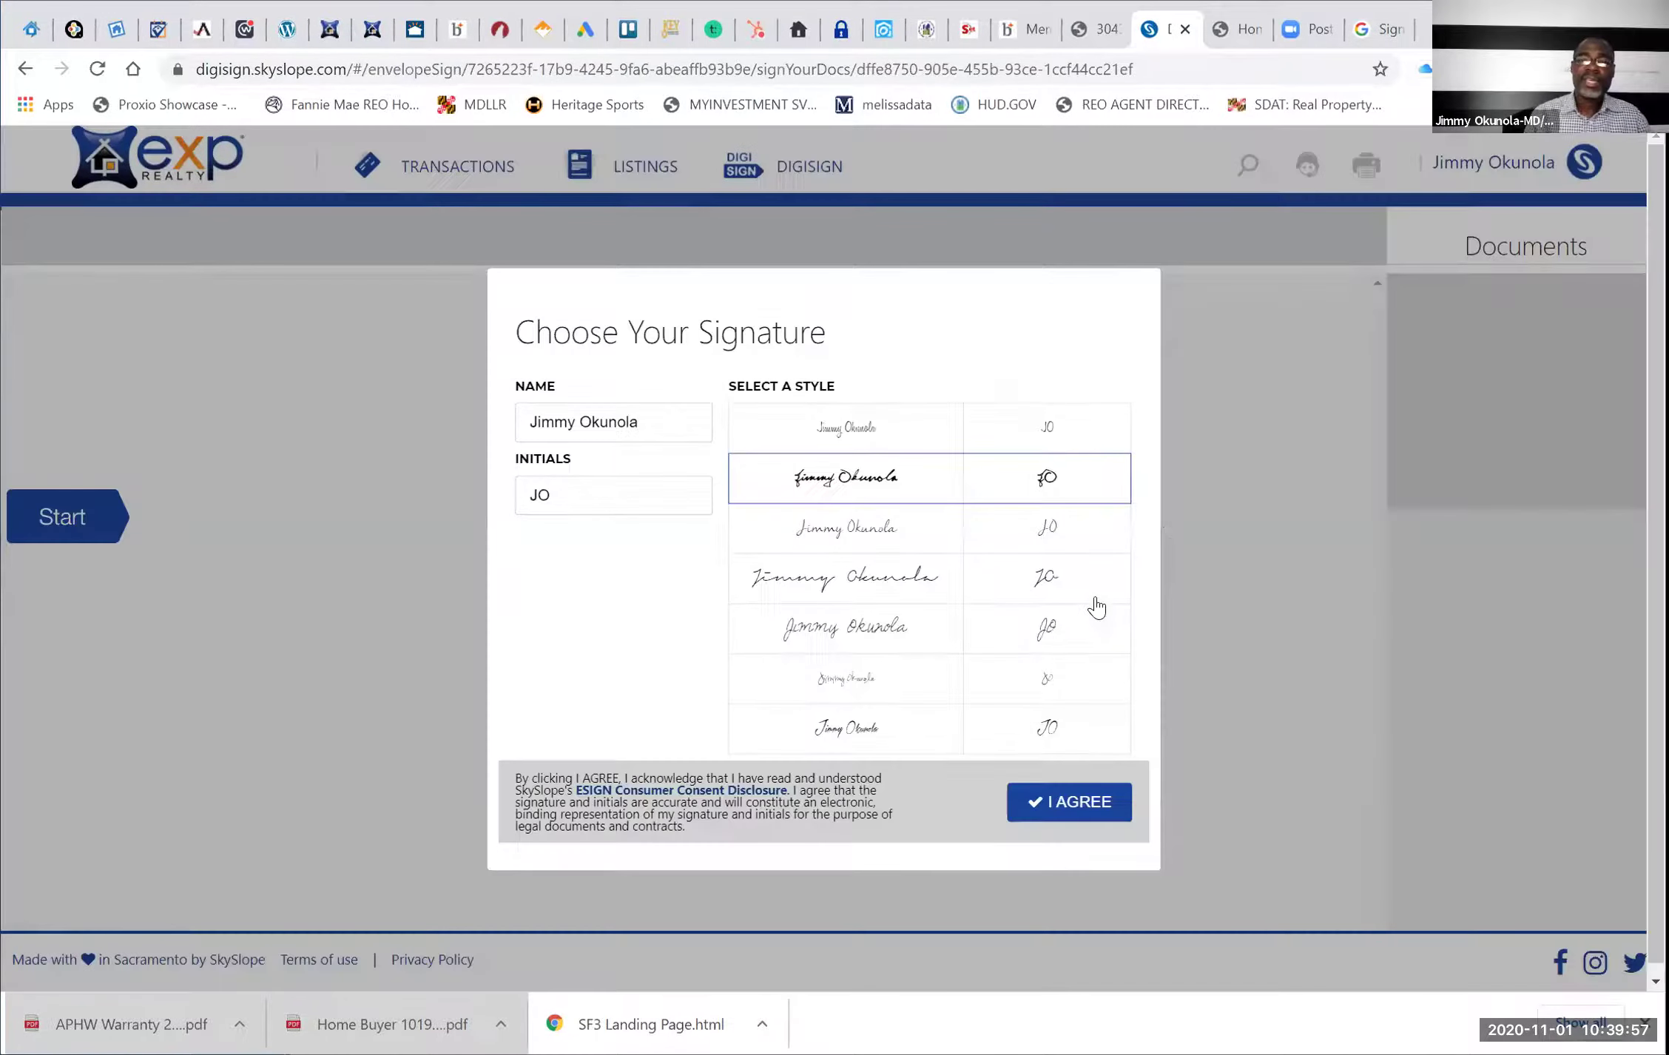
{"action": "left_click", "coordinate": [941, 427]}
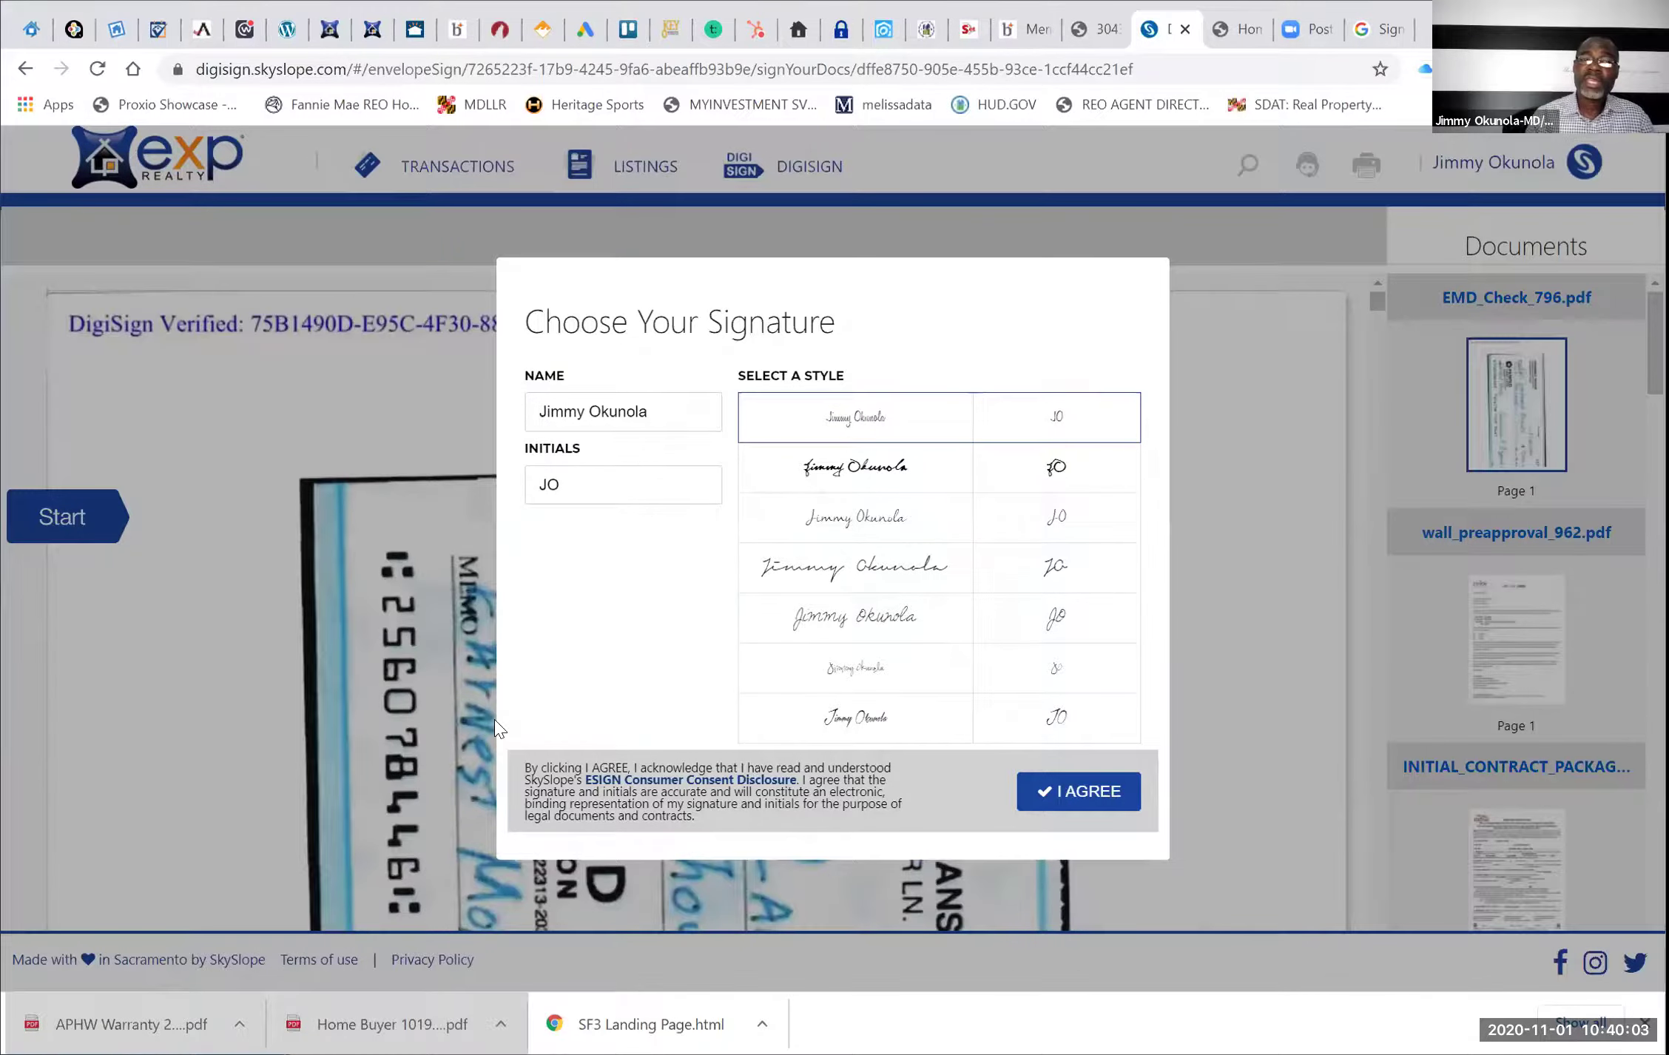
{"action": "left_click", "coordinate": [1054, 788]}
Step through every signing field, sign the agent certification line, and submit as final
{"action": "left_click", "coordinate": [75, 522]}
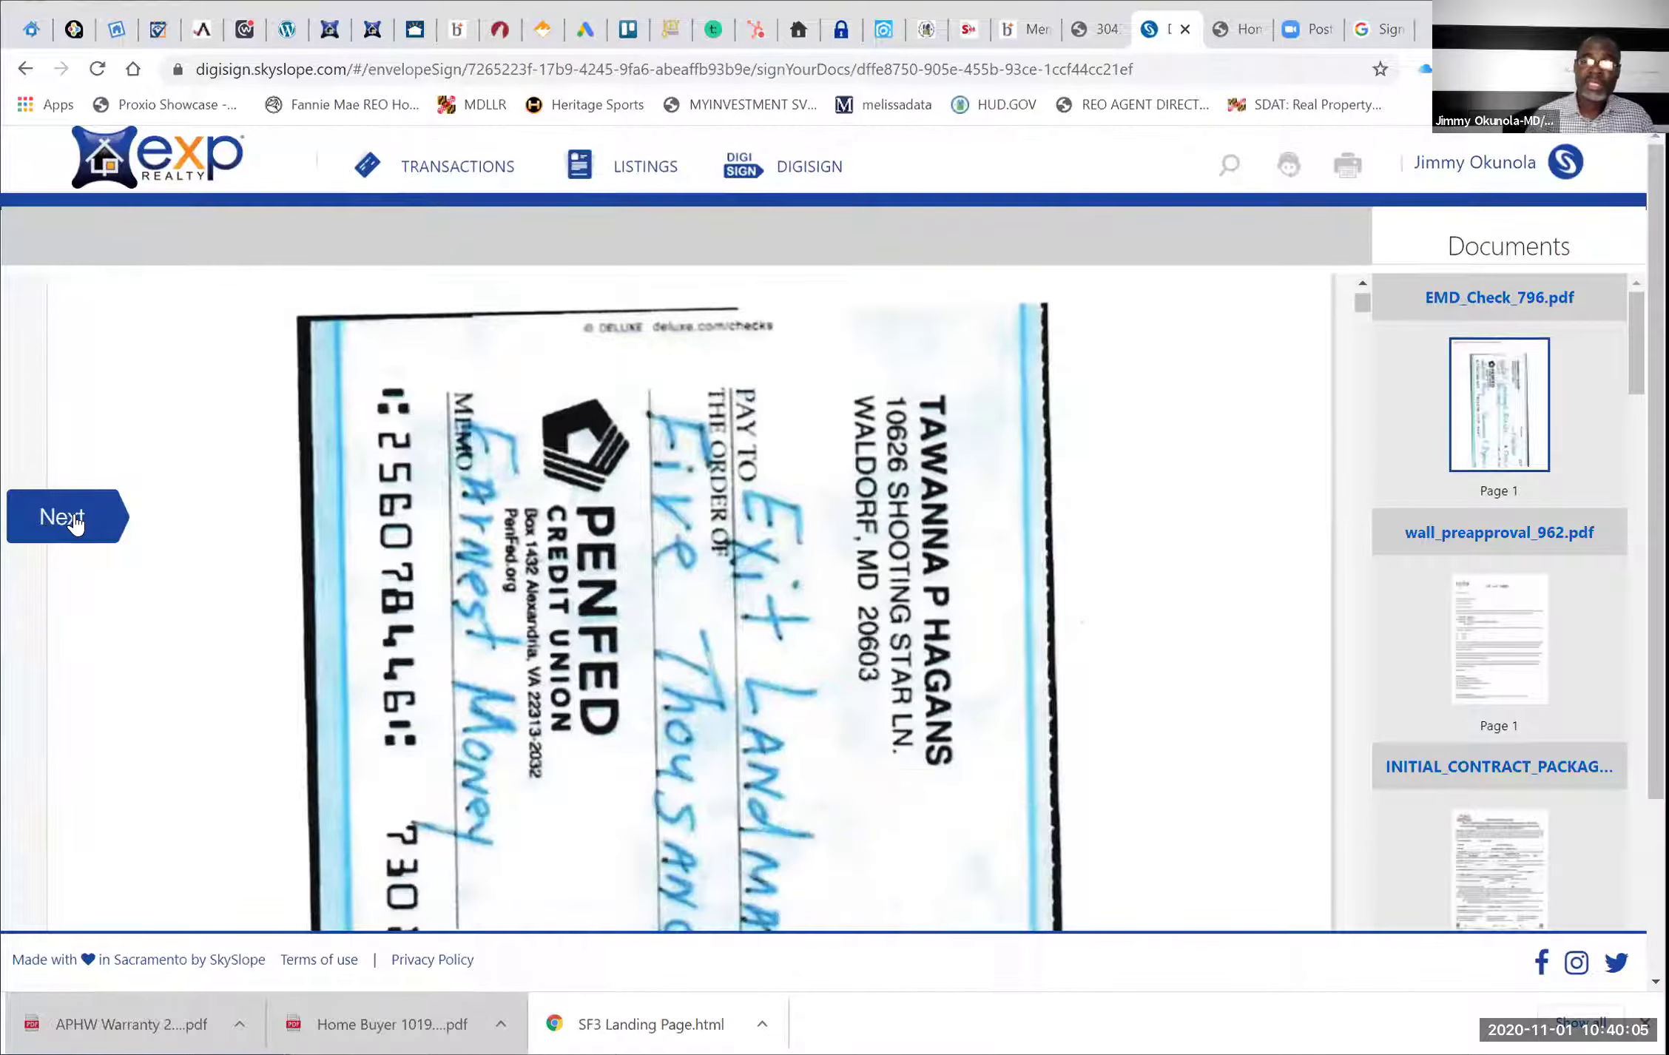
{"action": "left_click", "coordinate": [74, 521]}
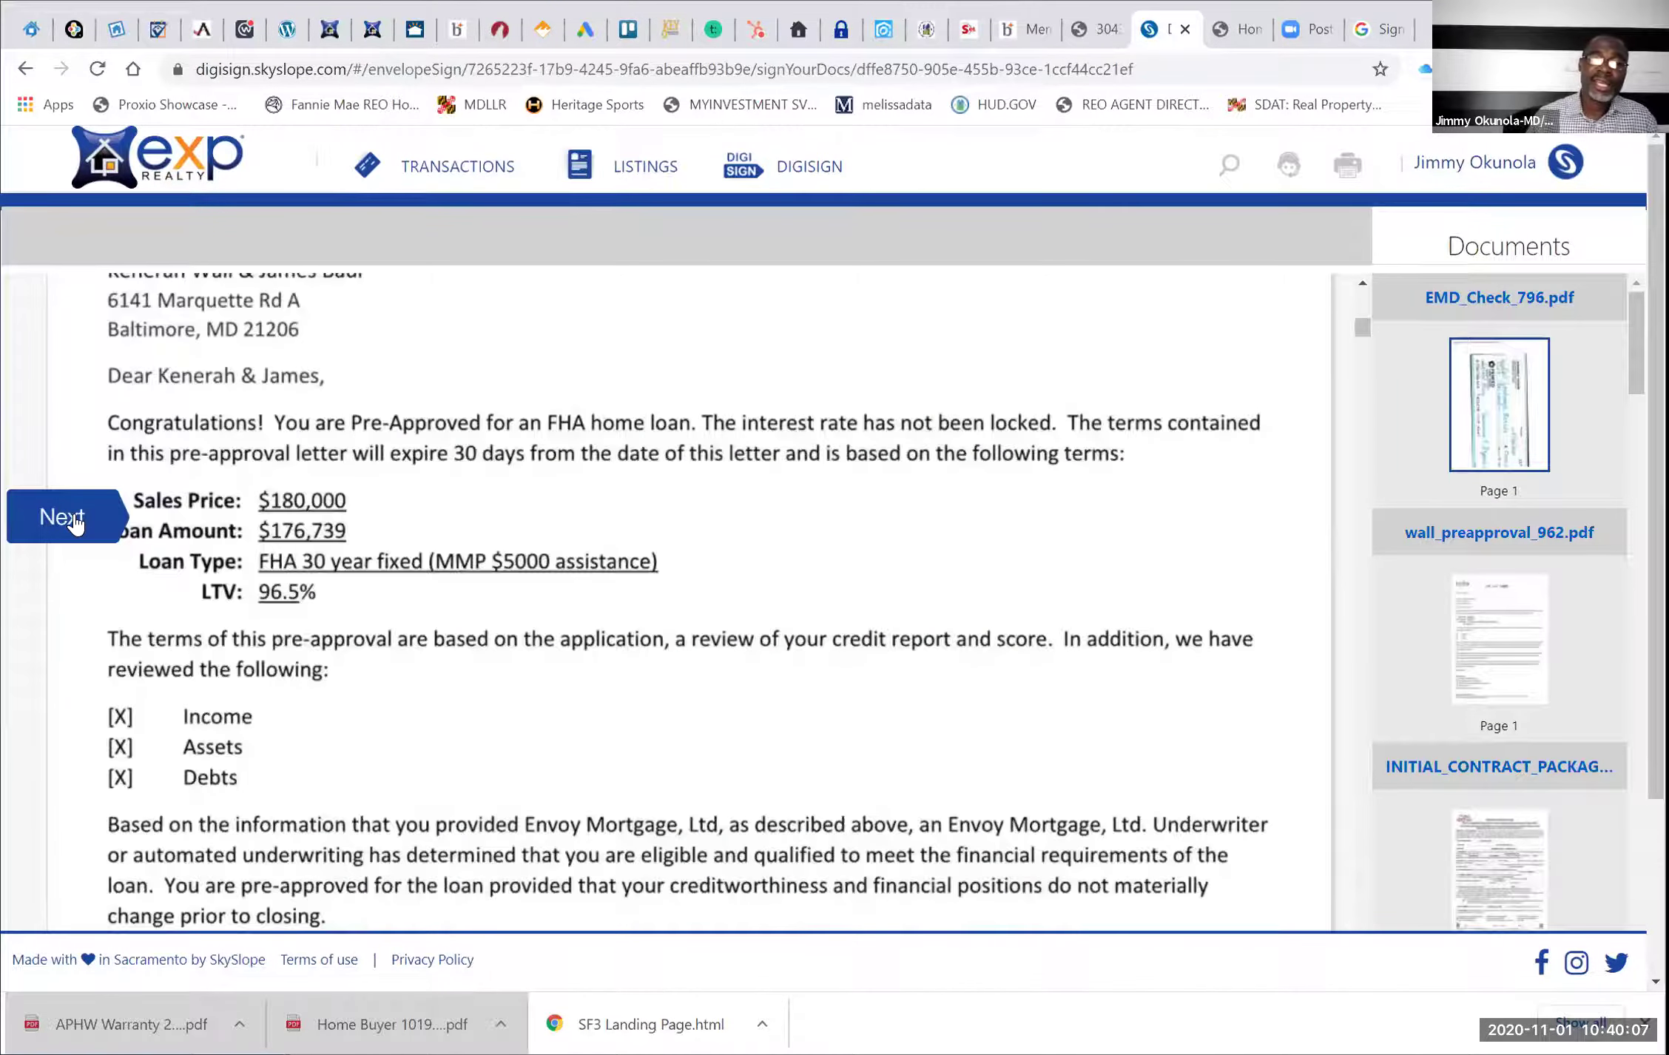
{"action": "left_click", "coordinate": [74, 522]}
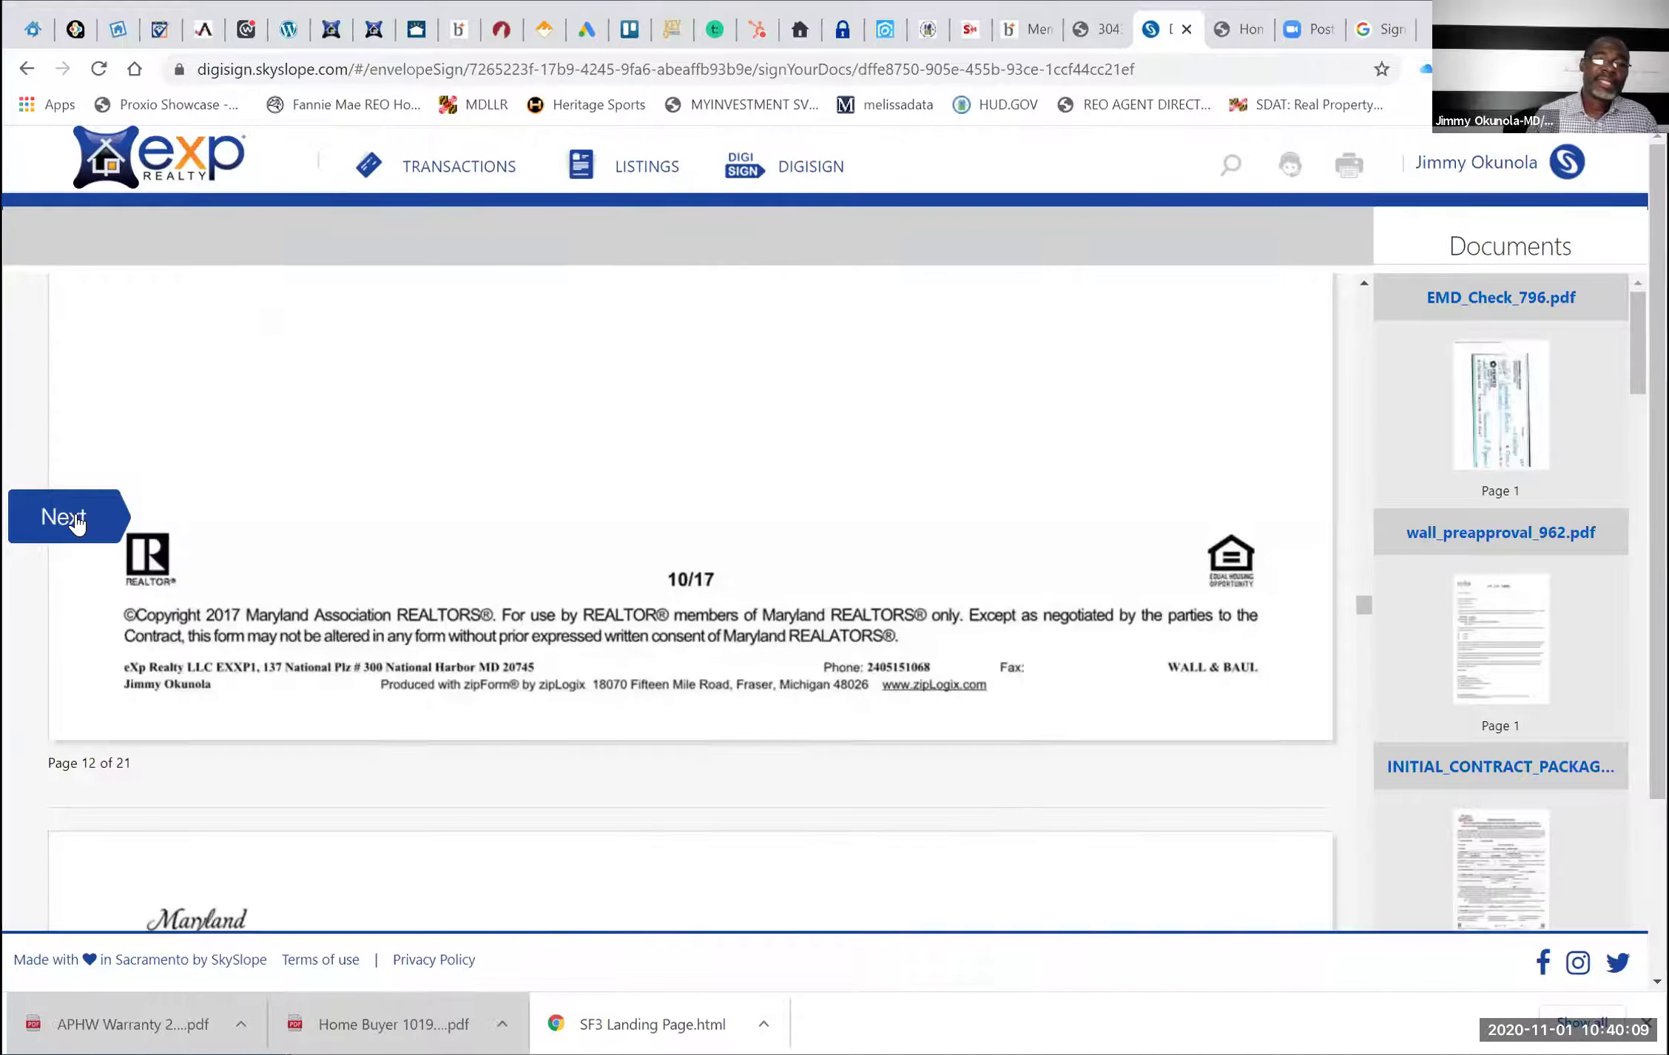
{"action": "left_click", "coordinate": [77, 523]}
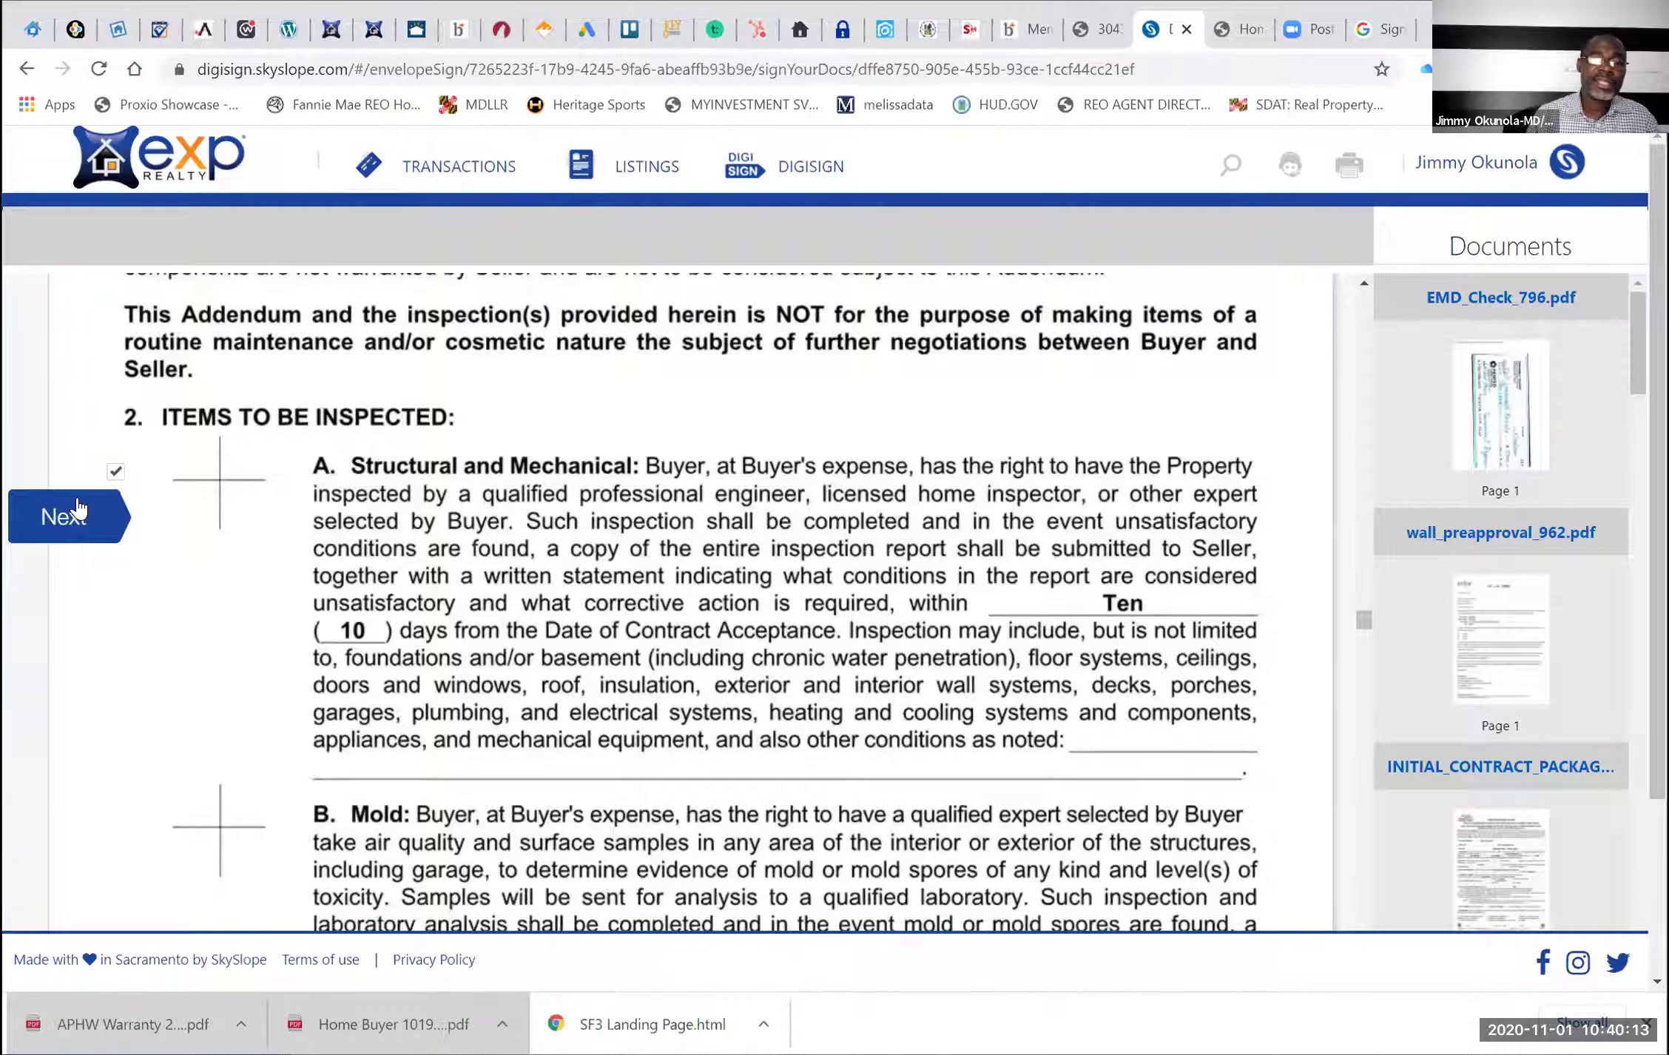
{"action": "left_click", "coordinate": [77, 510]}
{"action": "left_click", "coordinate": [77, 510]}
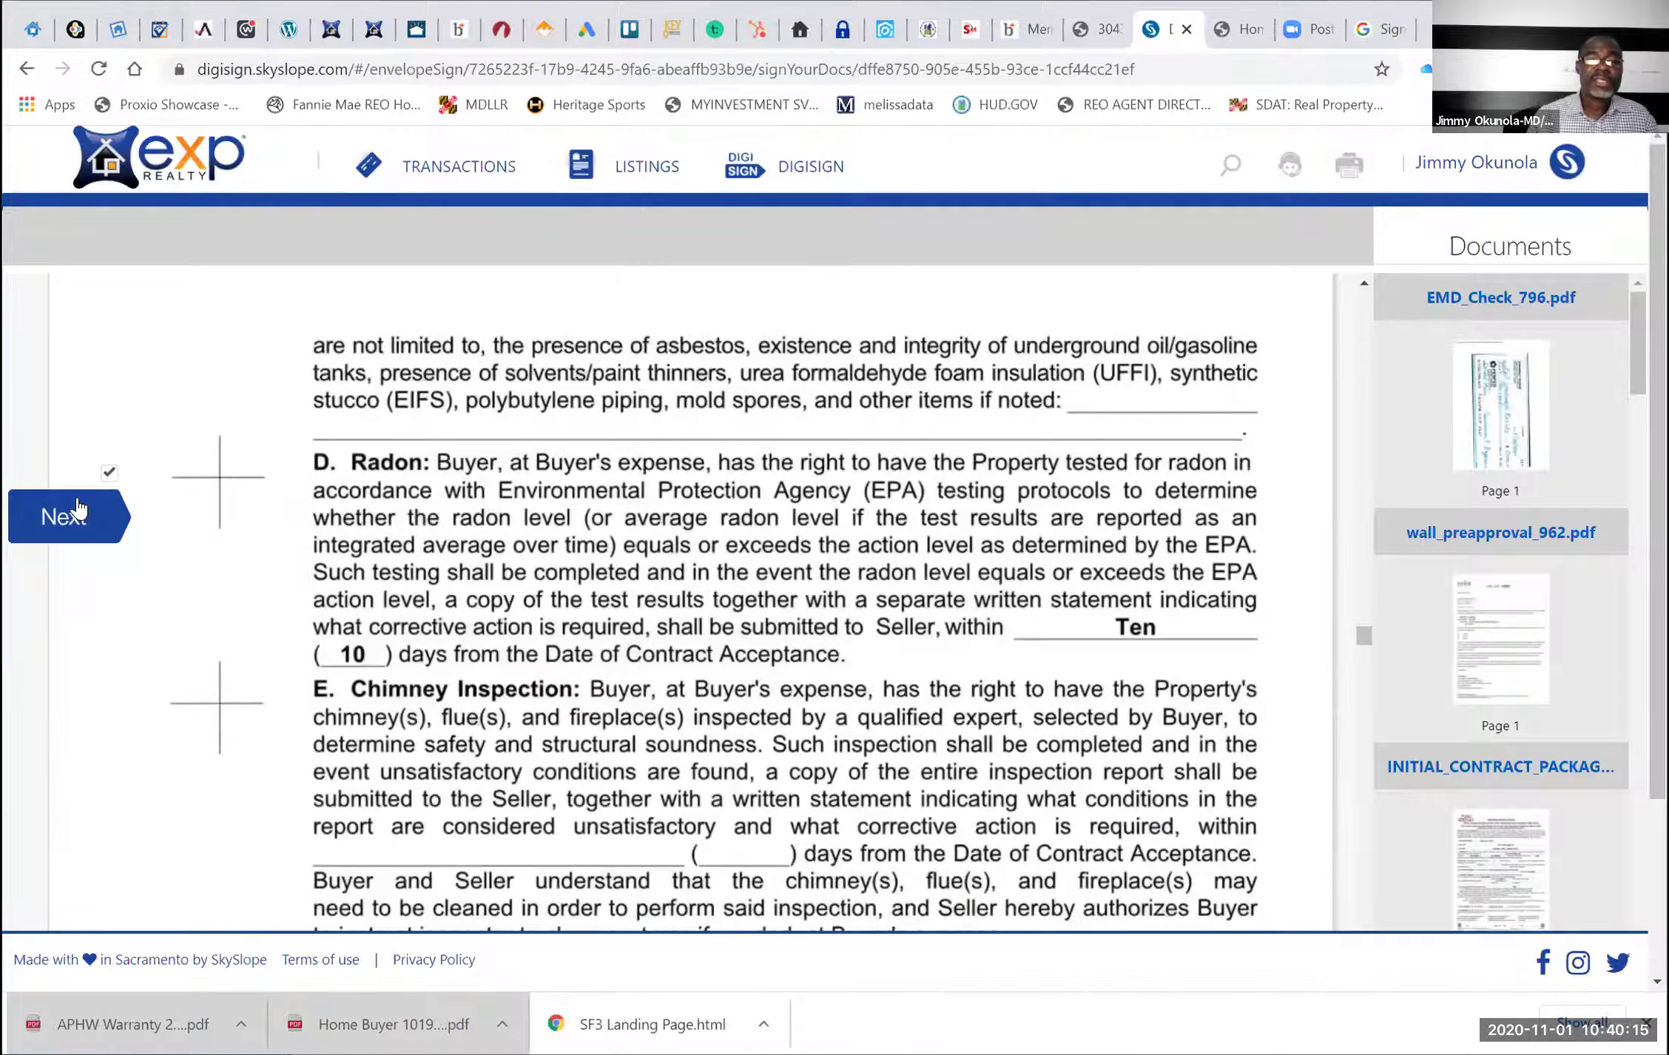
{"action": "left_click", "coordinate": [77, 510]}
{"action": "left_click", "coordinate": [77, 510]}
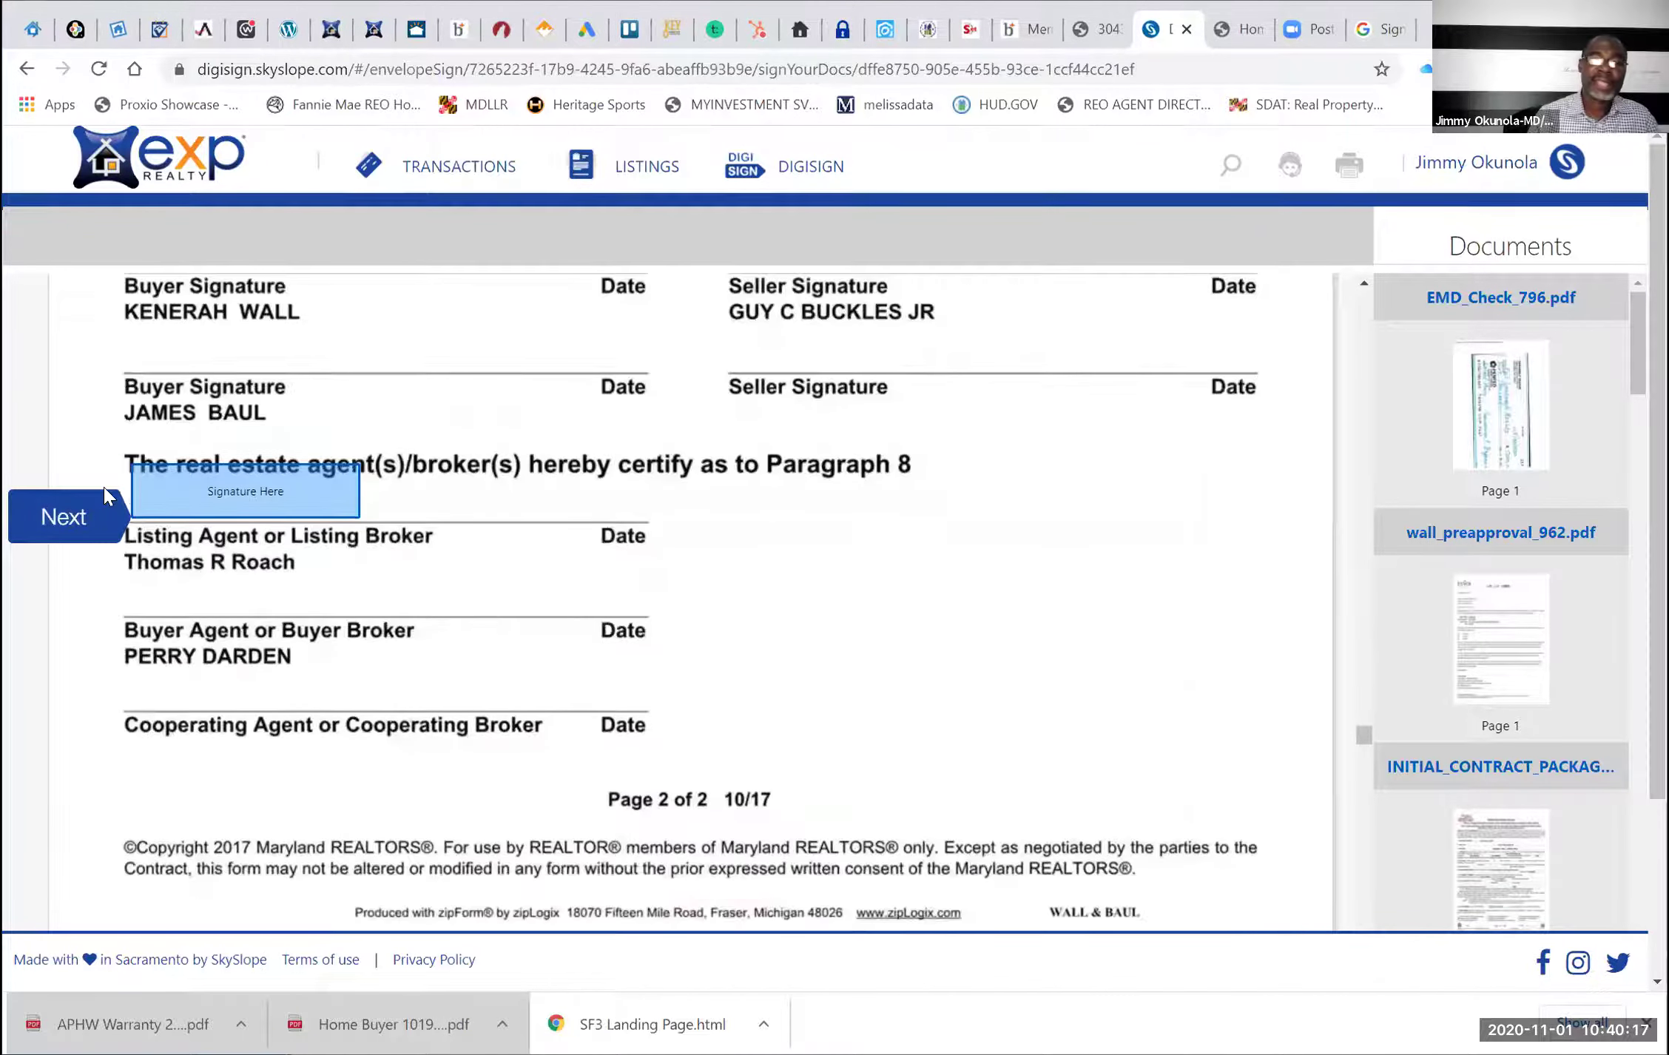
{"action": "left_click", "coordinate": [225, 485]}
{"action": "scroll", "coordinate": [582, 487], "scroll_direction": "down", "scroll_amount": 3}
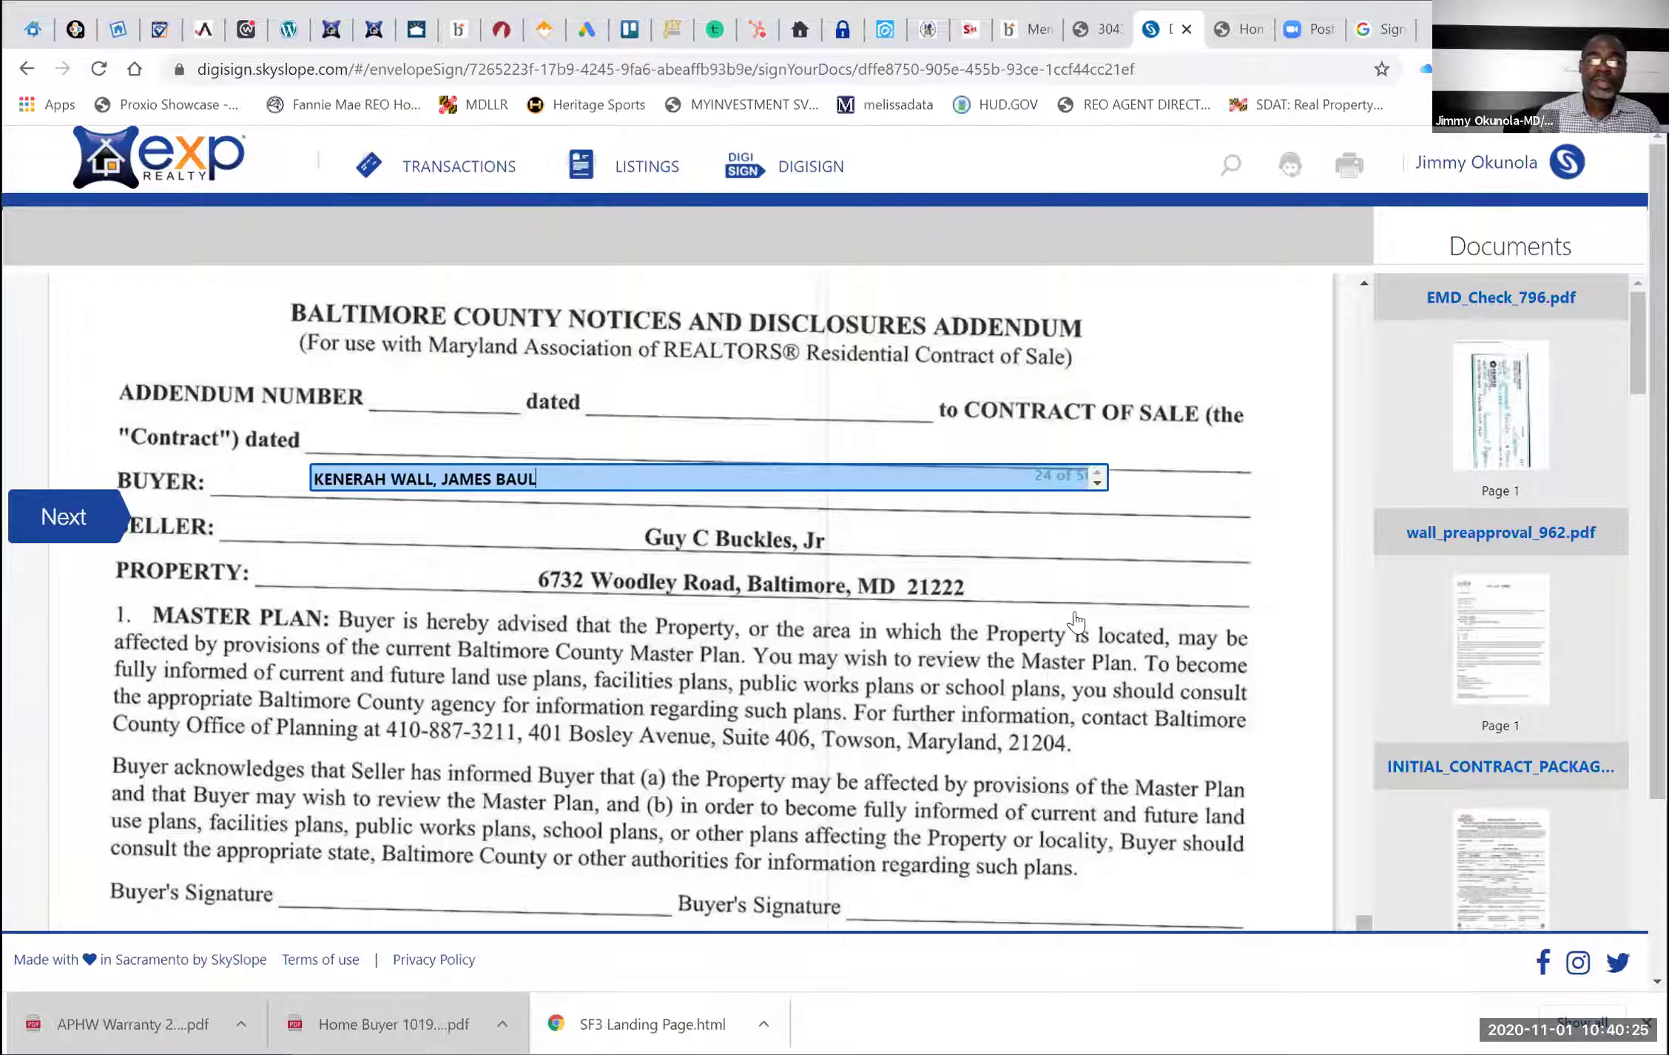
{"action": "key", "text": "Return"}
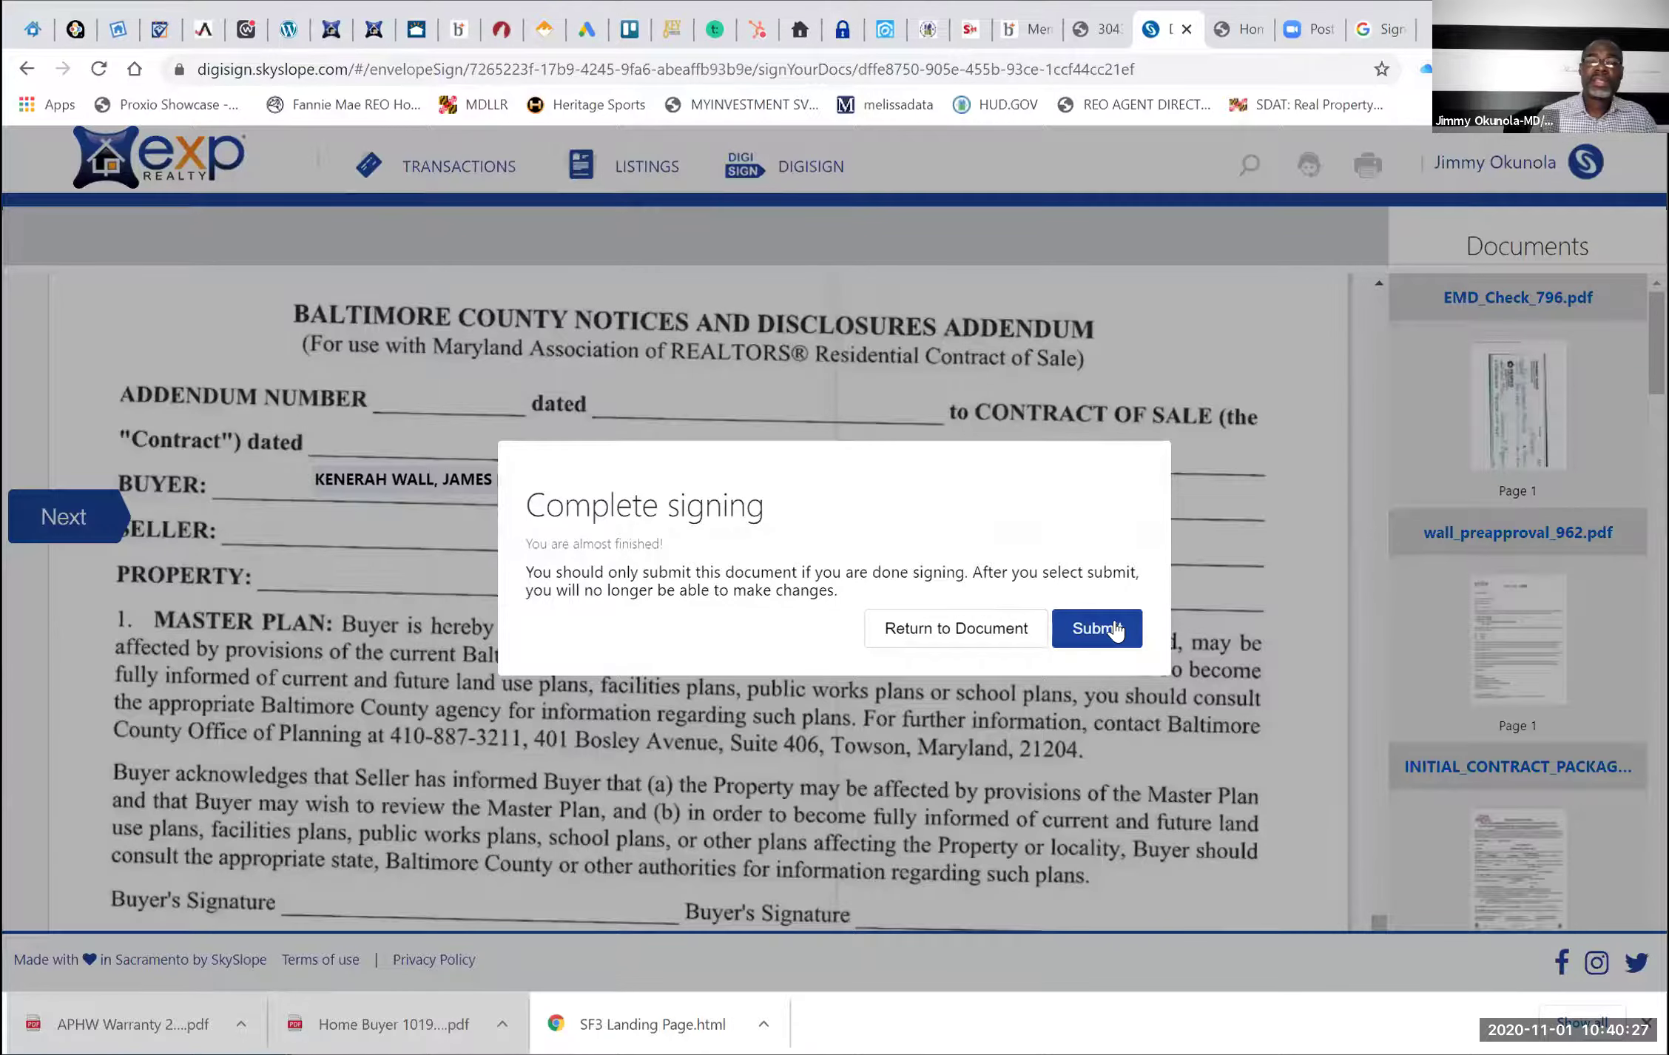
{"action": "left_click", "coordinate": [1096, 628]}
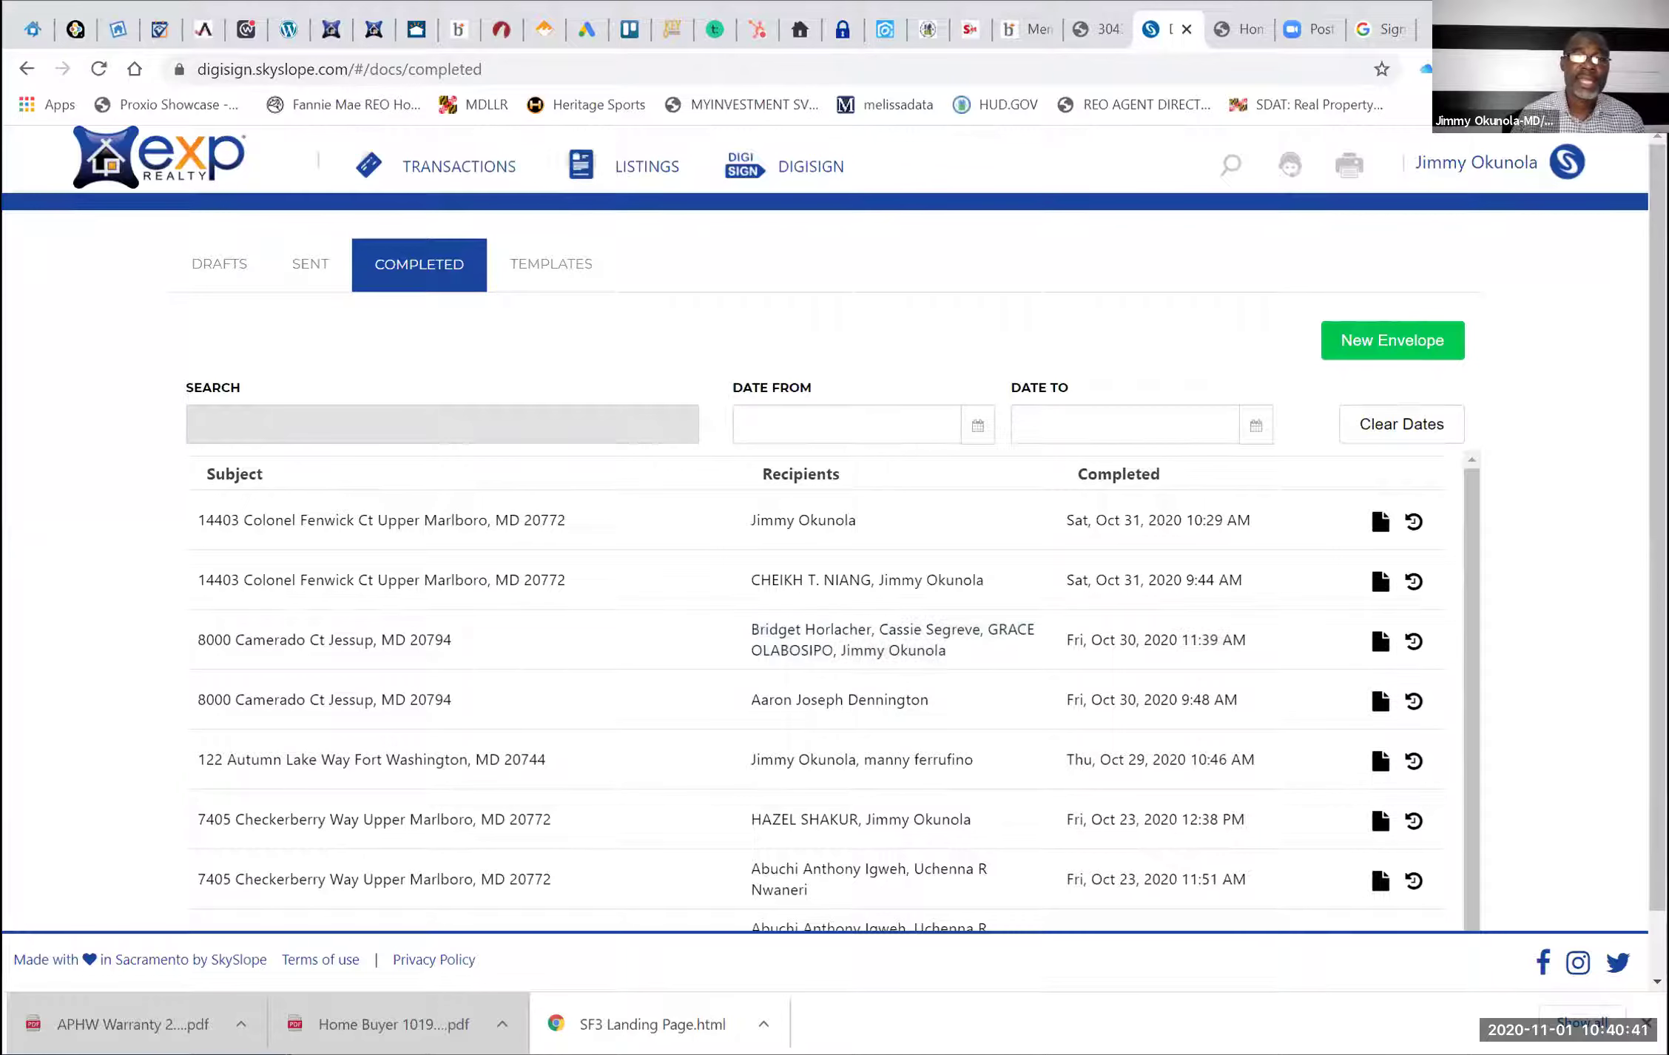
{"action": "left_click", "coordinate": [462, 181]}
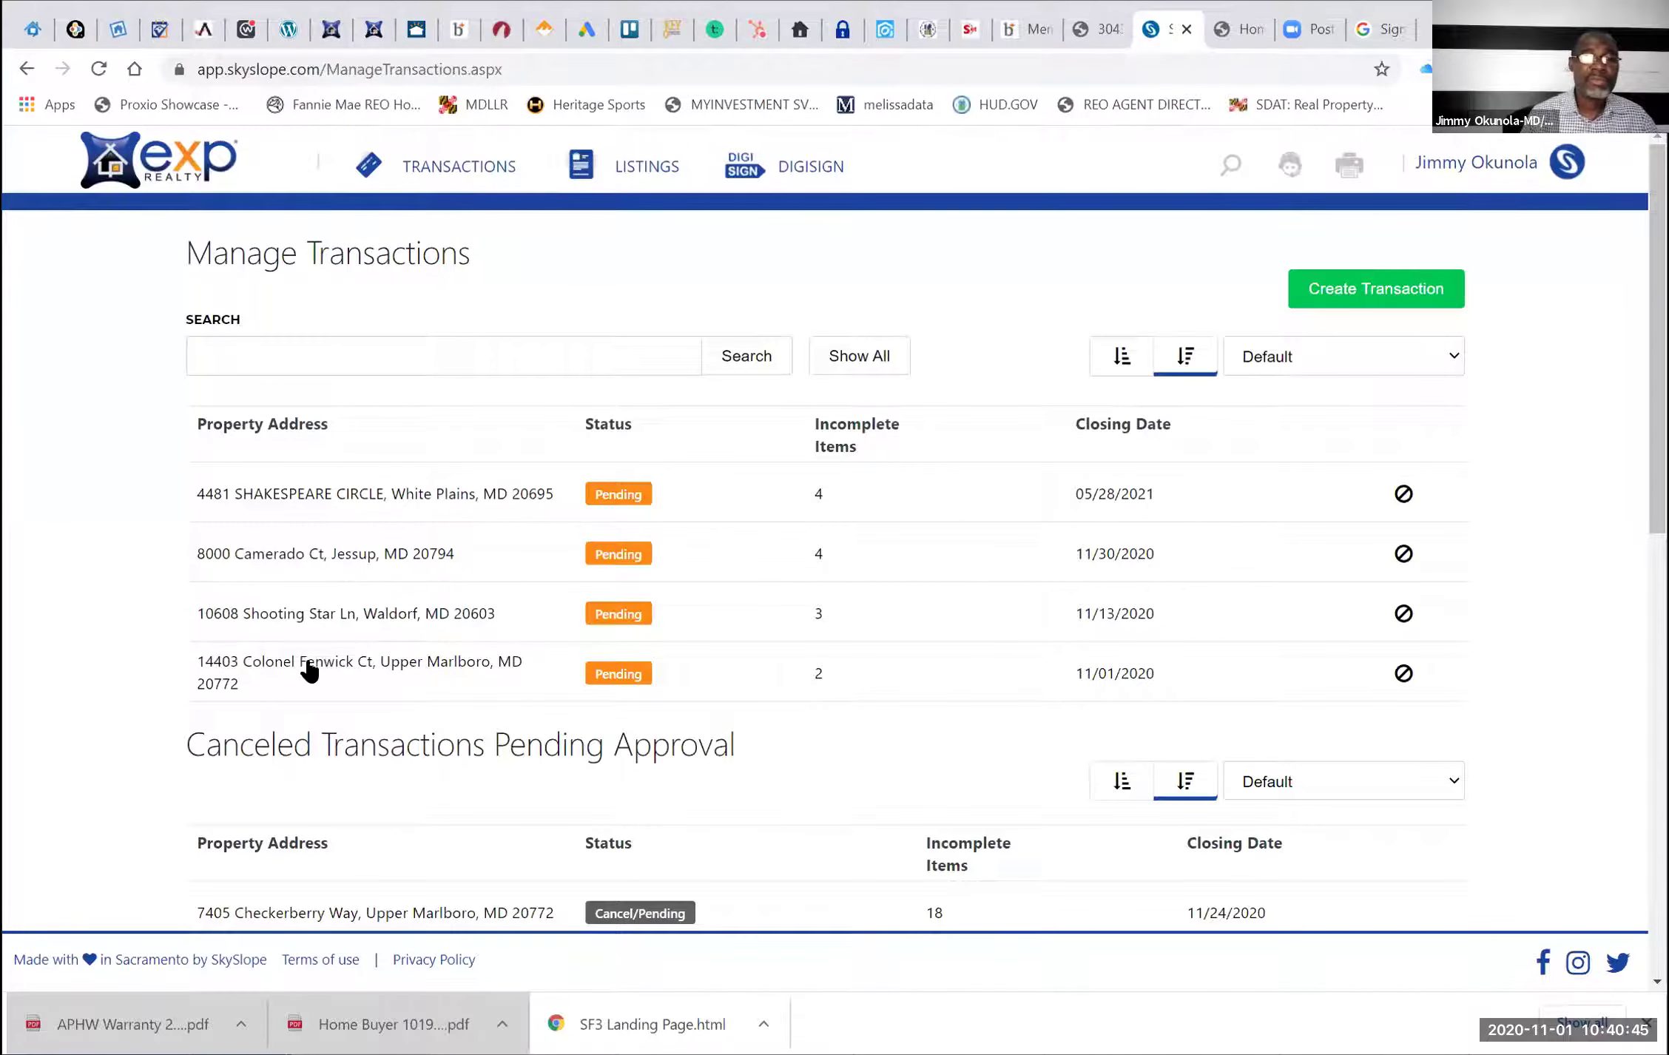
{"action": "left_click", "coordinate": [310, 671]}
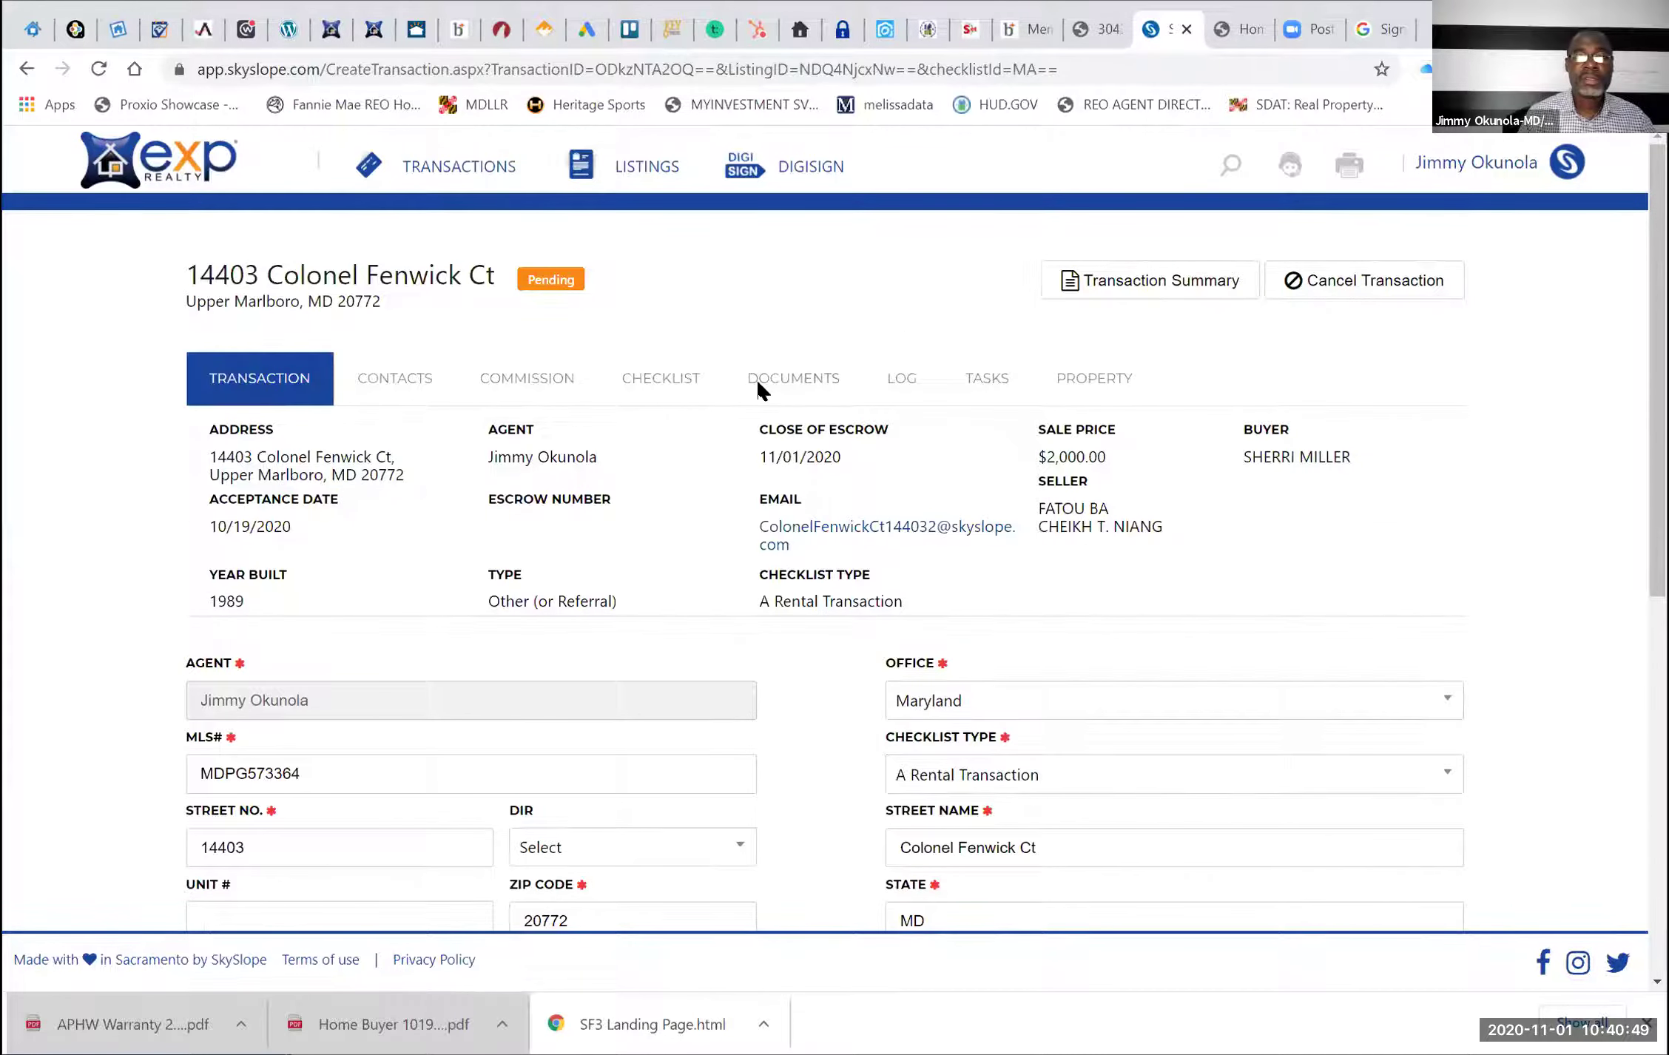
{"action": "left_click", "coordinate": [757, 383]}
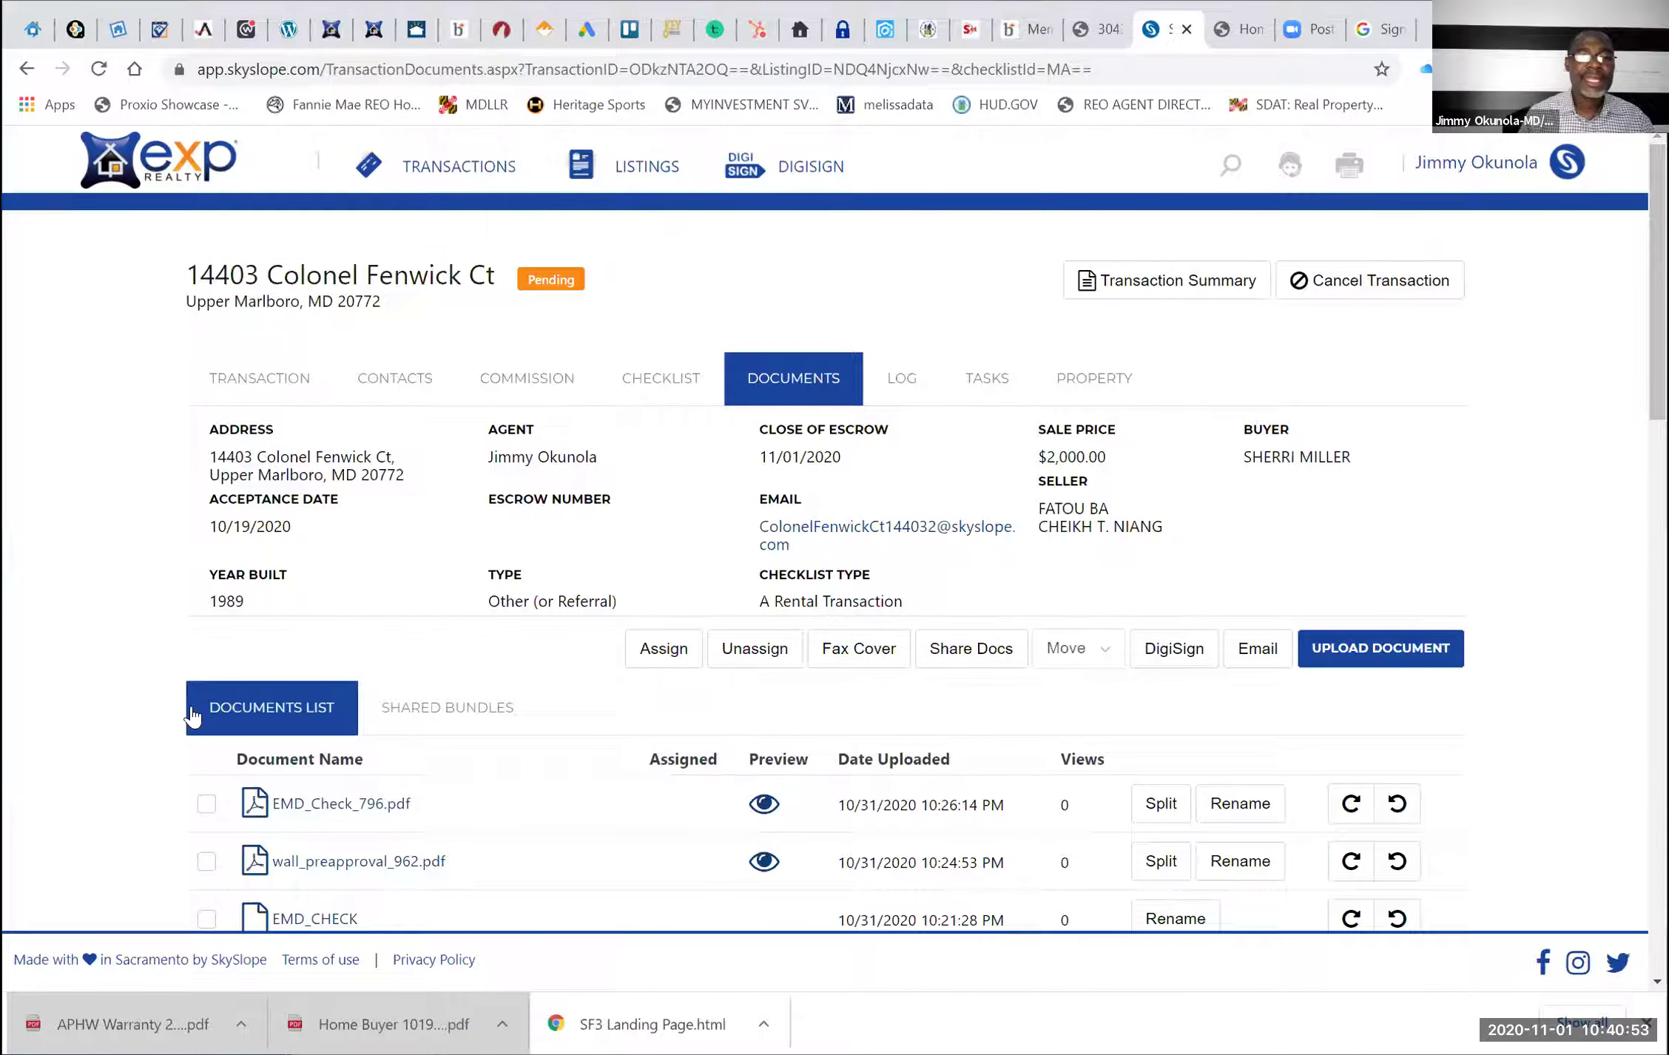
Check EMD_Check_796, wall_preapproval_962, EMD_CHECK, Wiring_Fraud_Advisory_Notice, 6732_DISCLOSURES, INITIAL_CONTRACT_PACKAGE and Move them to Trash
{"action": "scroll", "coordinate": [194, 708], "scroll_direction": "down", "scroll_amount": 2}
{"action": "left_click", "coordinate": [206, 636]}
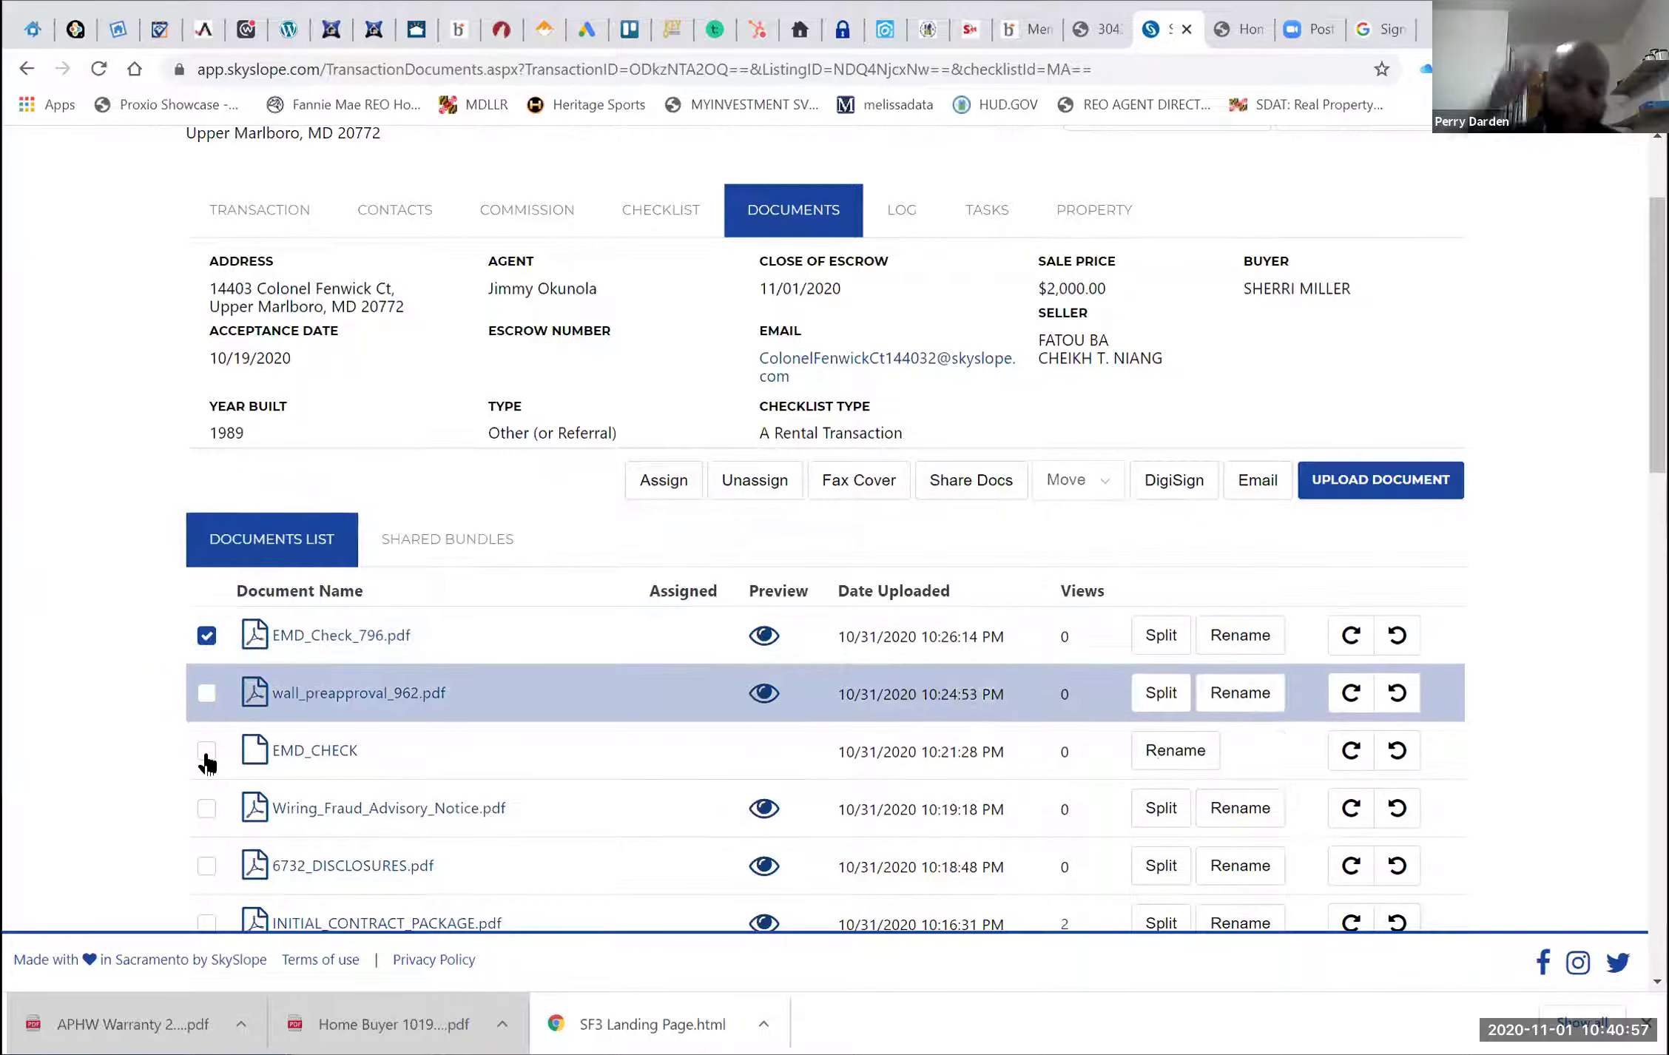
{"action": "left_click", "coordinate": [206, 751]}
{"action": "left_click", "coordinate": [206, 693]}
{"action": "scroll", "coordinate": [205, 688], "scroll_direction": "down", "scroll_amount": 2}
{"action": "left_click", "coordinate": [207, 677]}
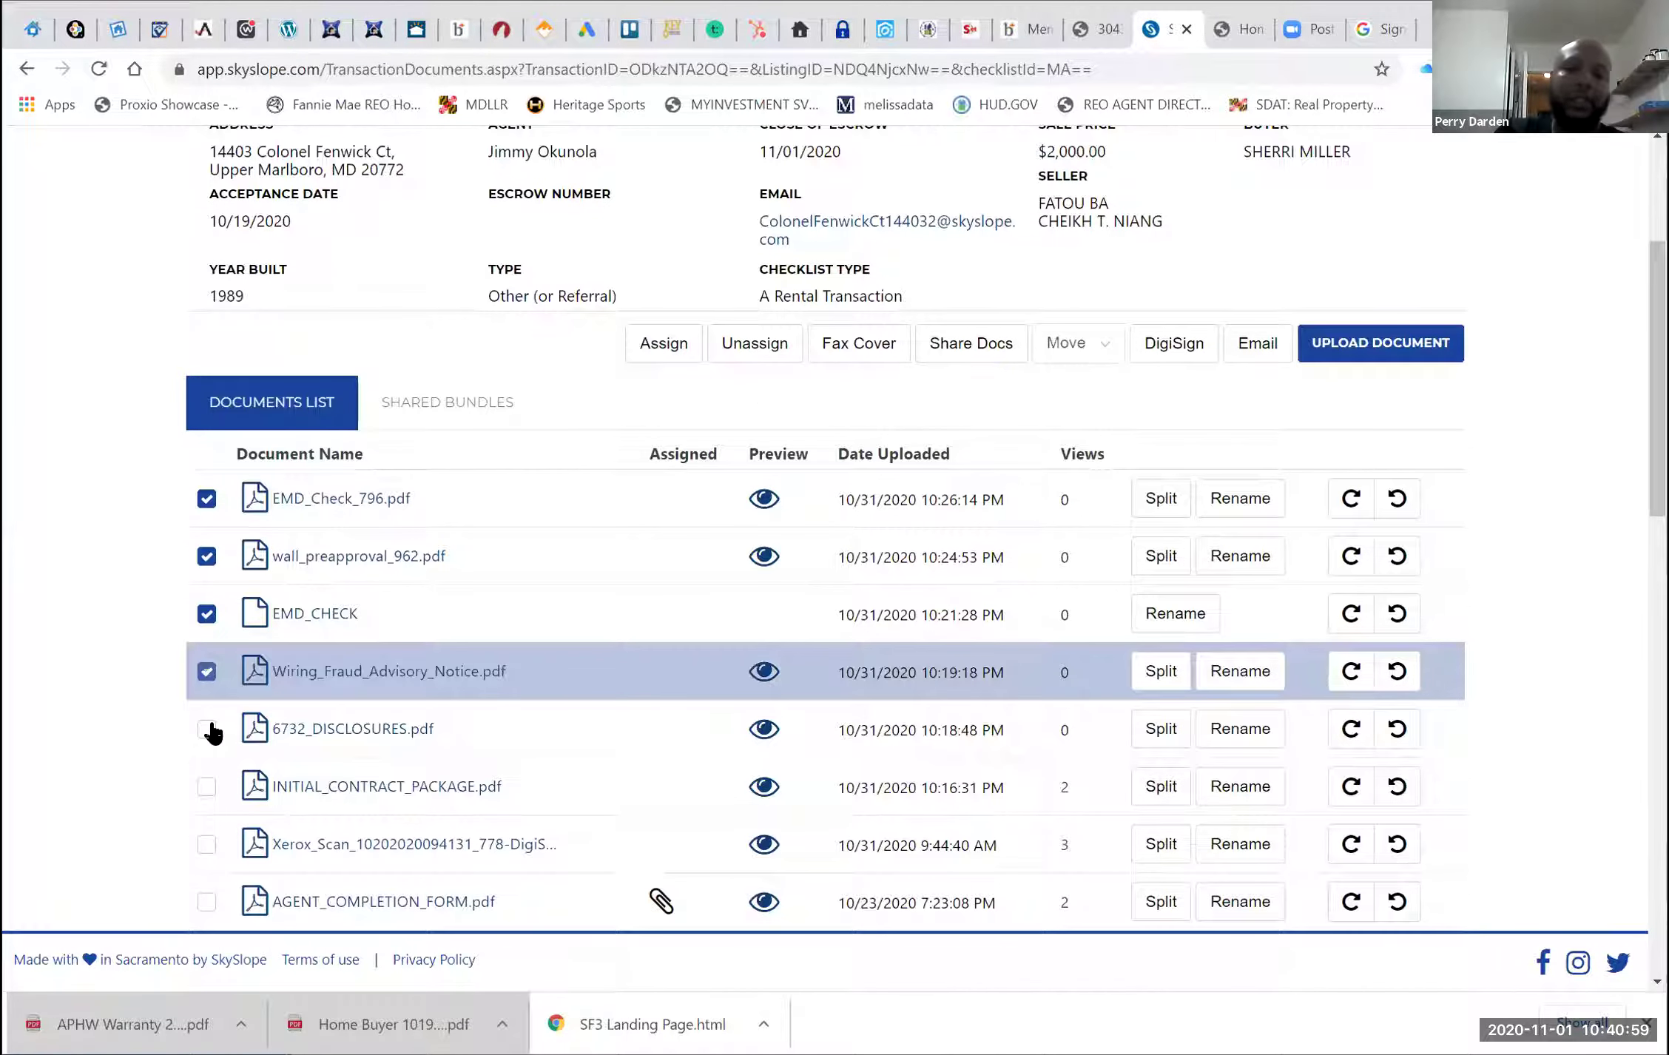
{"action": "left_click", "coordinate": [206, 729]}
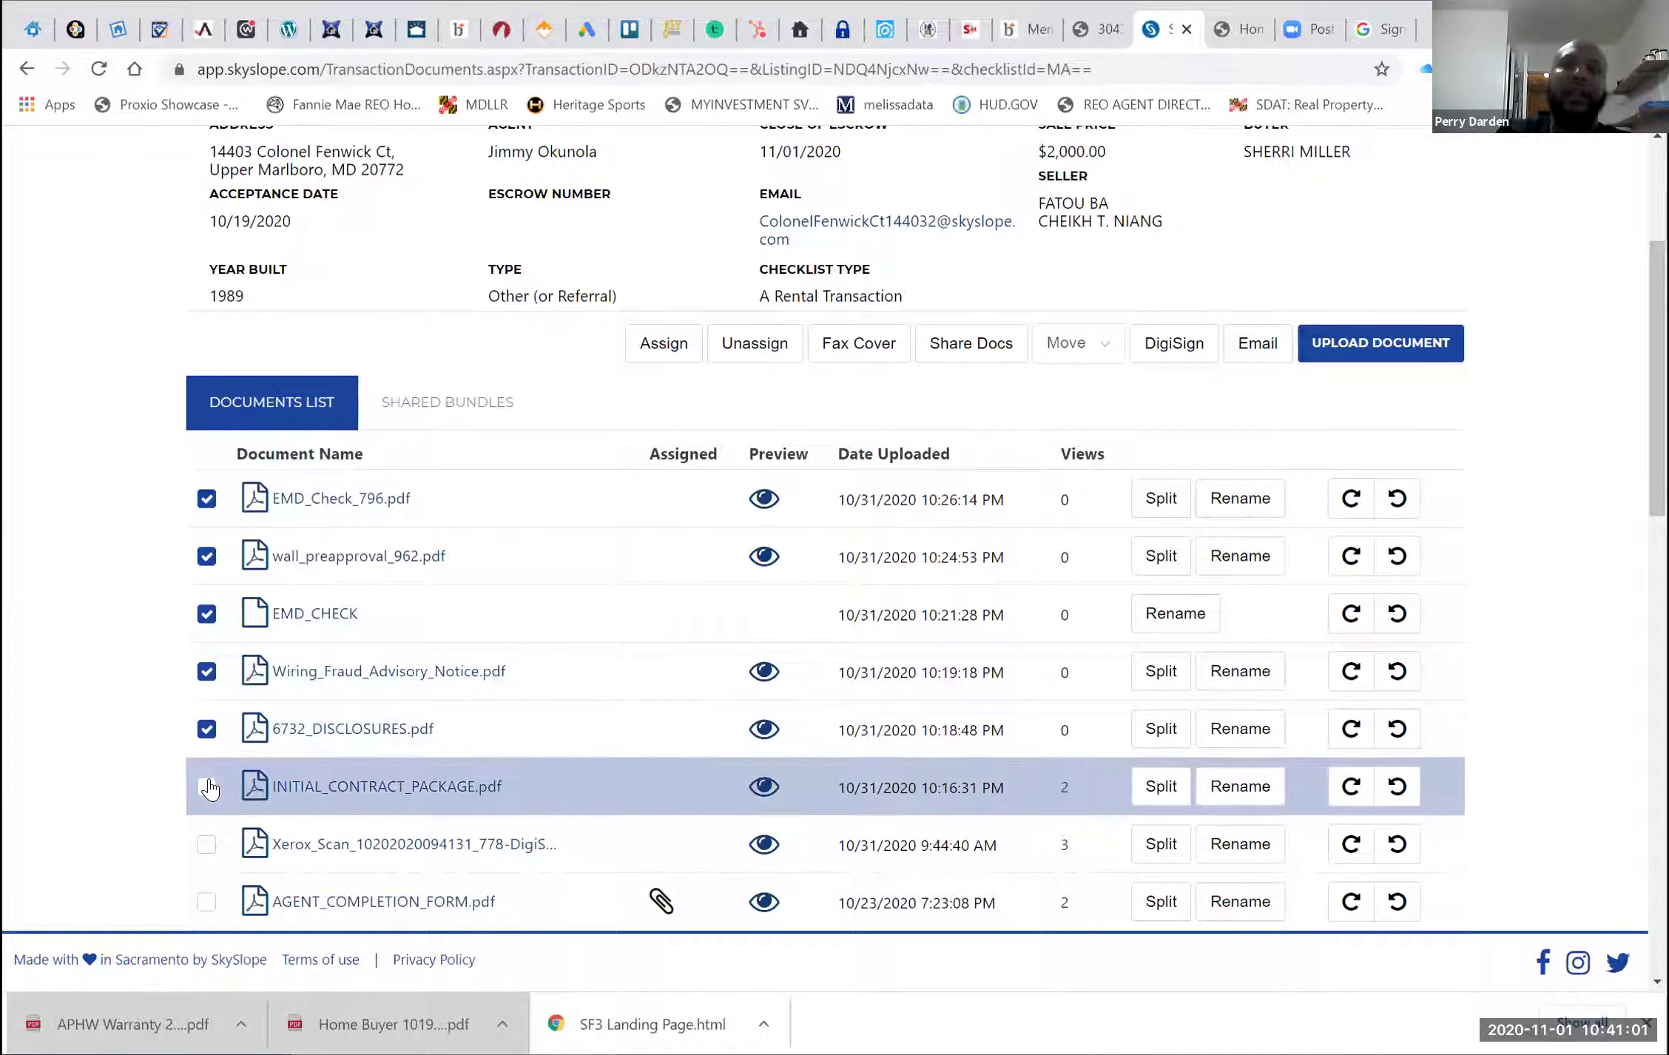
{"action": "left_click", "coordinate": [208, 786]}
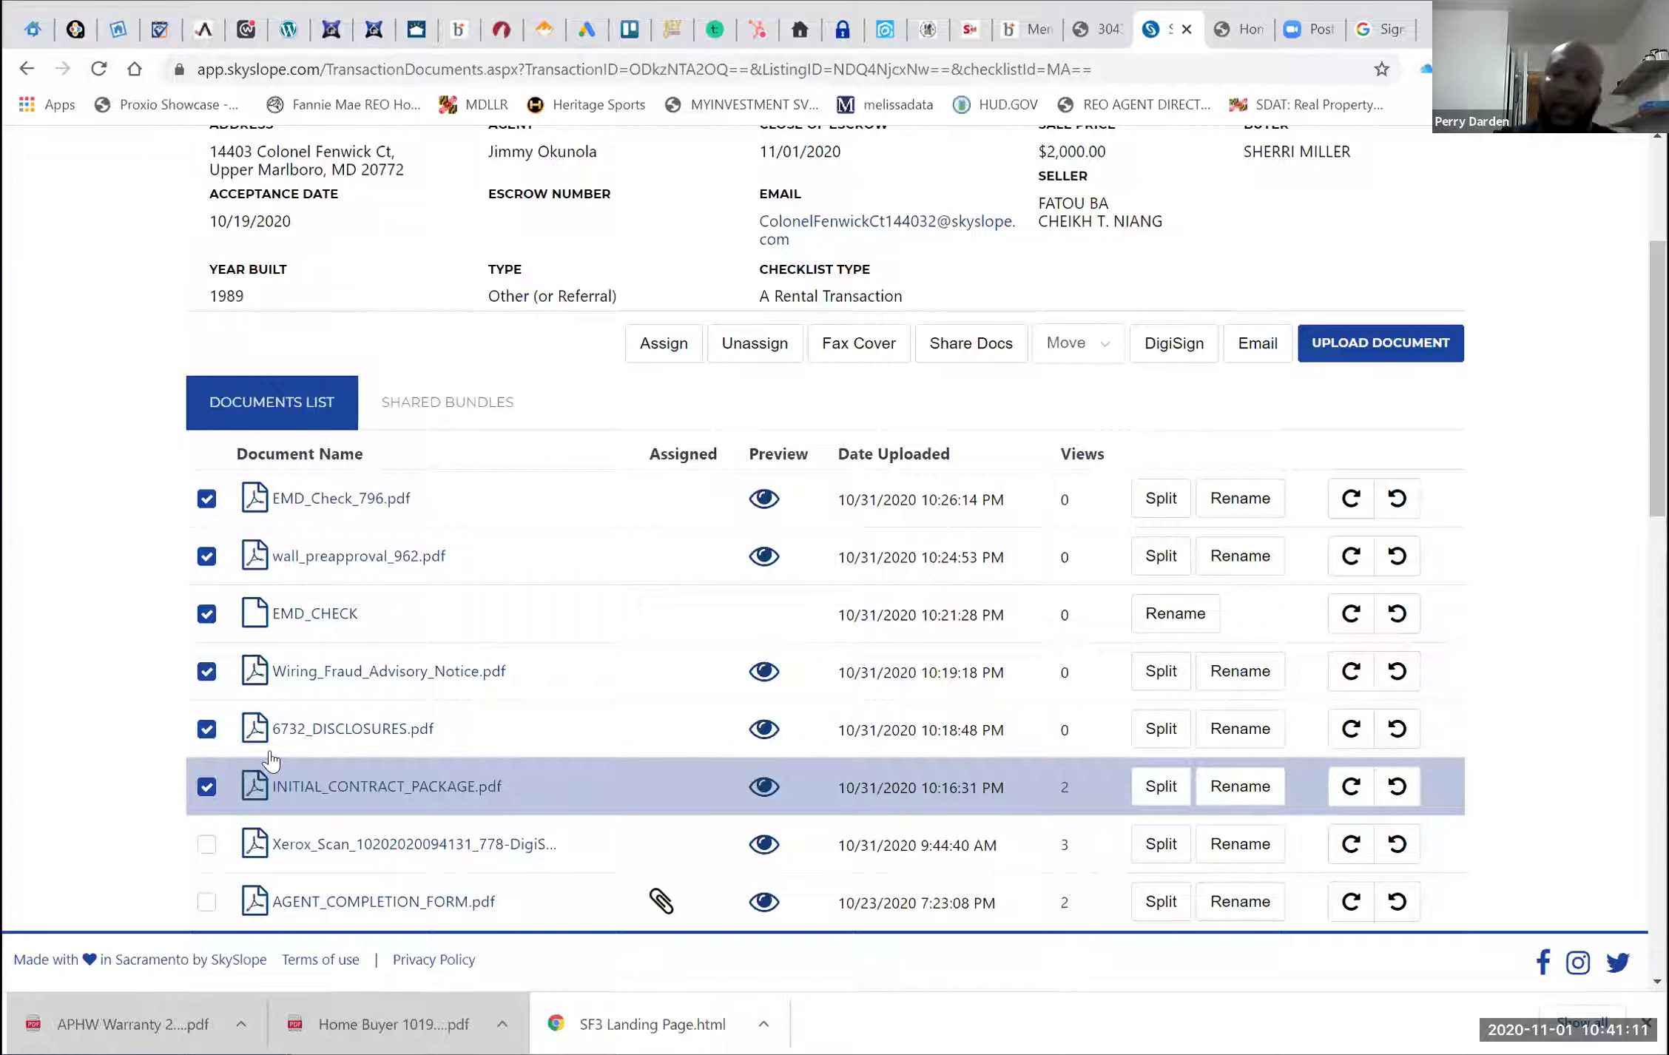
{"action": "left_click", "coordinate": [1096, 354]}
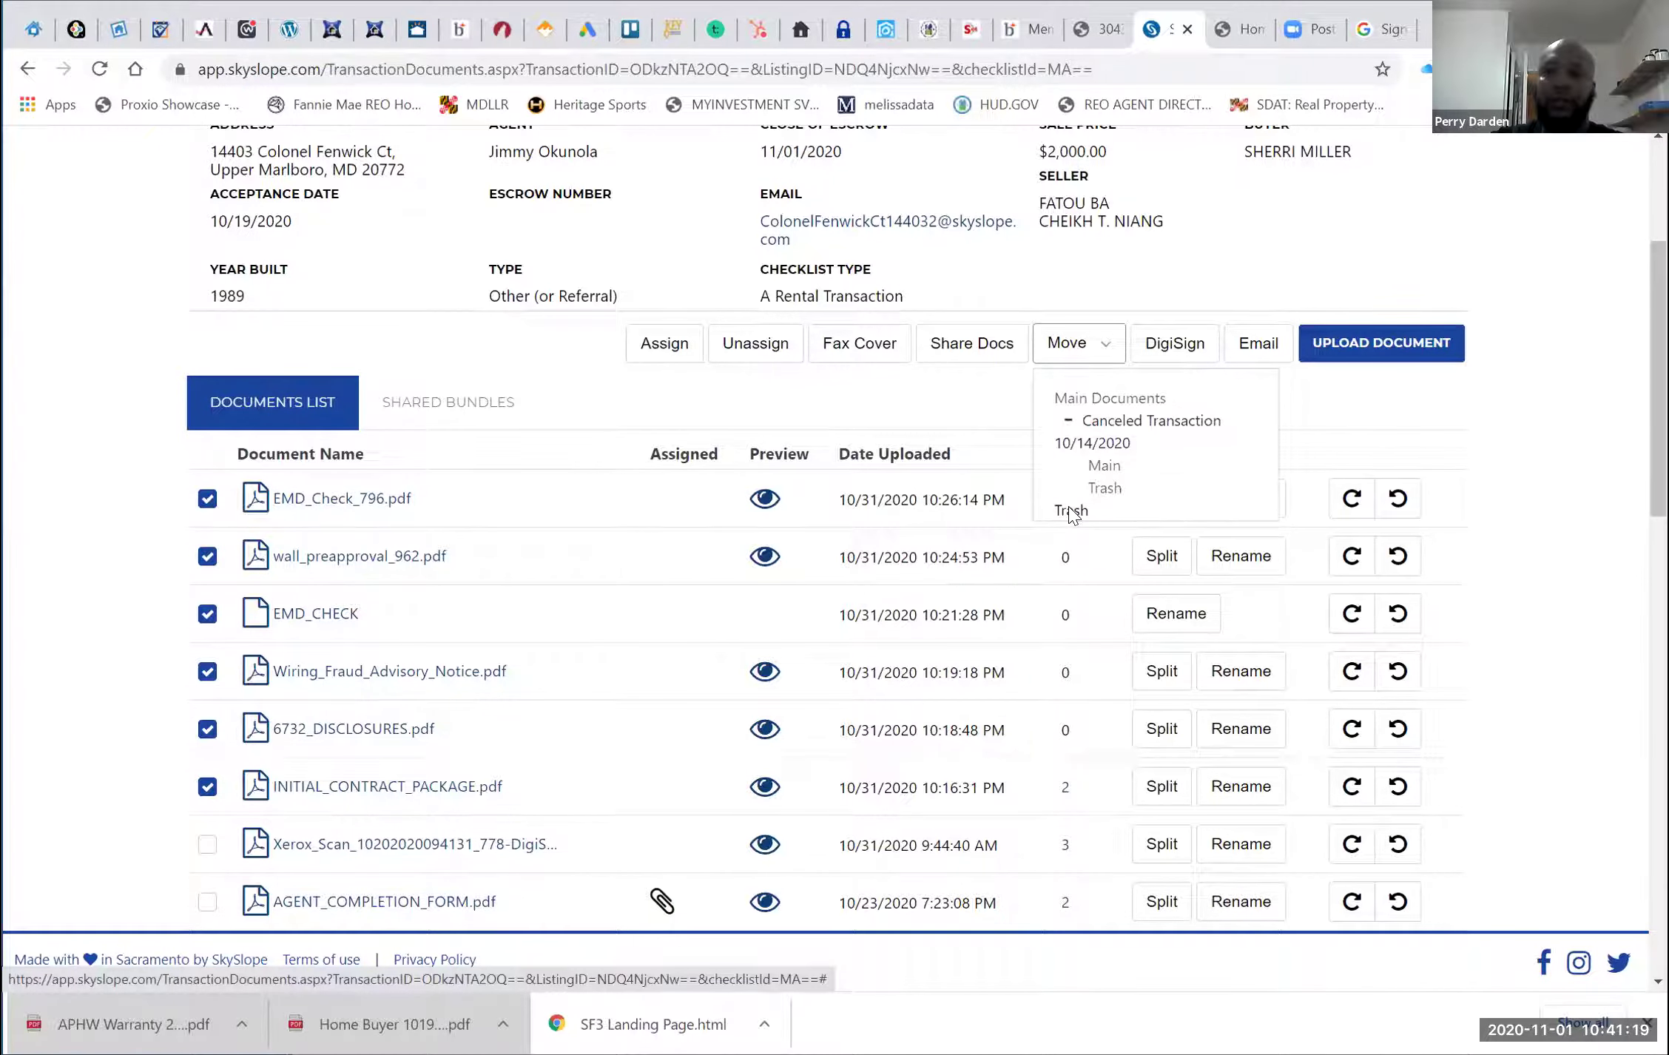
{"action": "left_click", "coordinate": [1071, 511]}
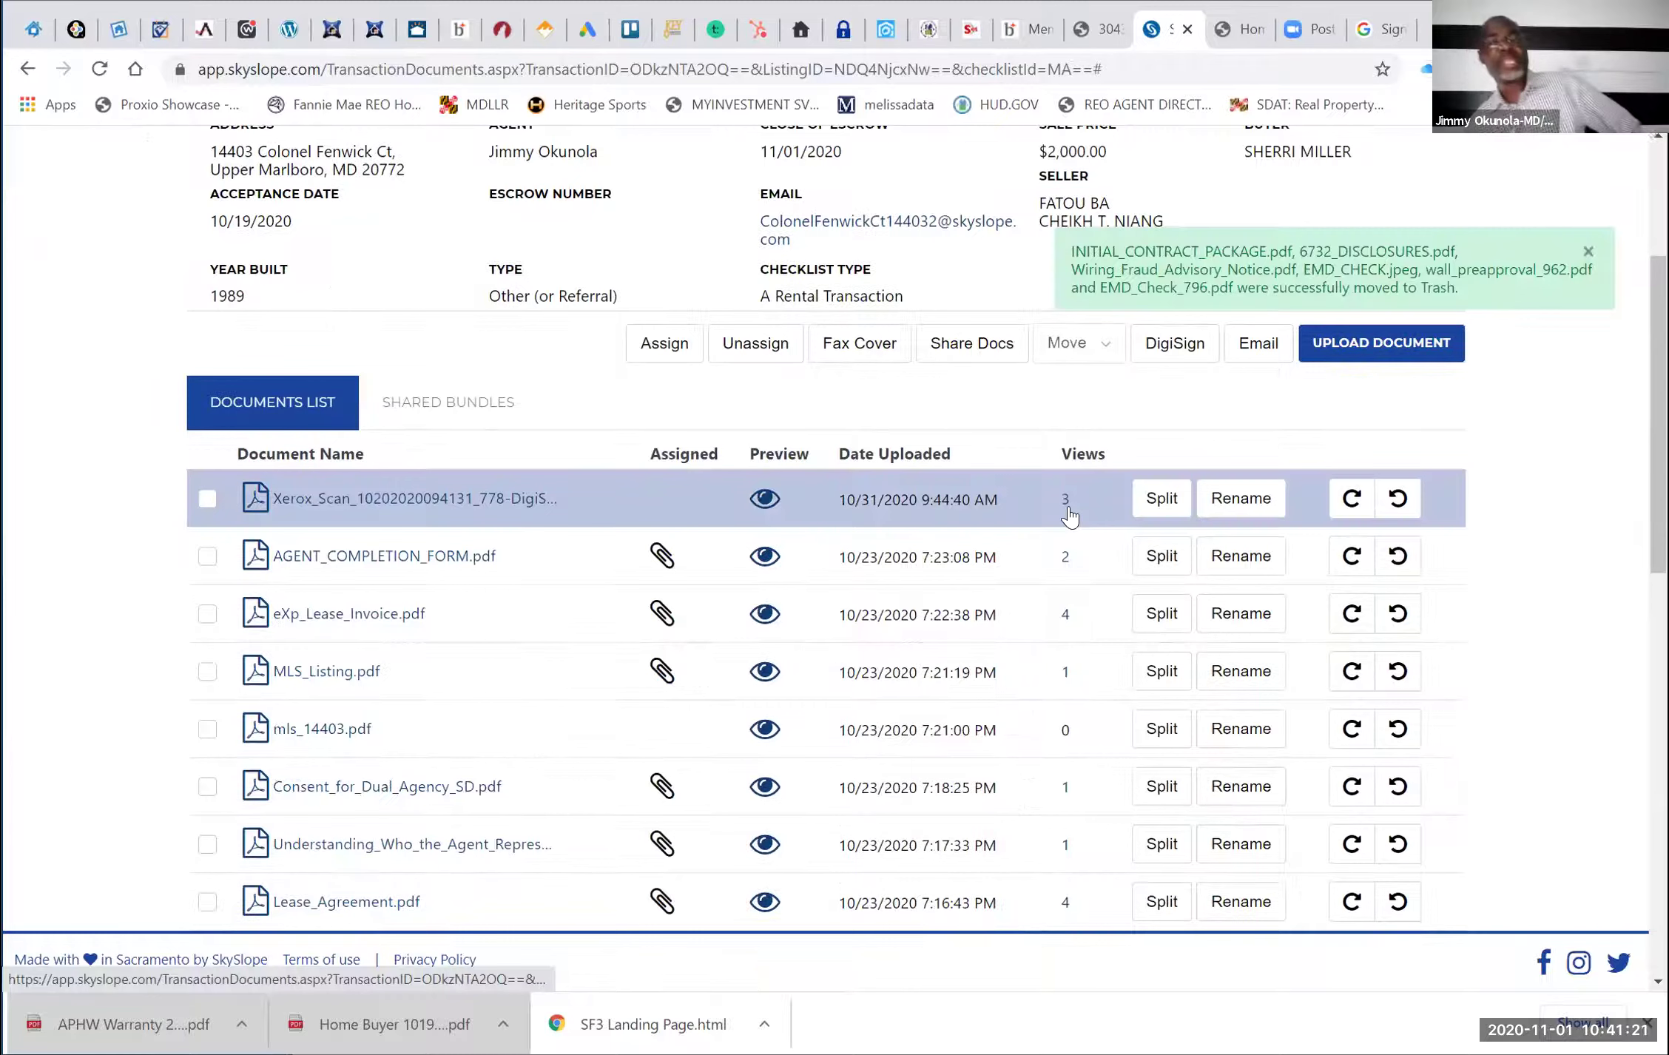
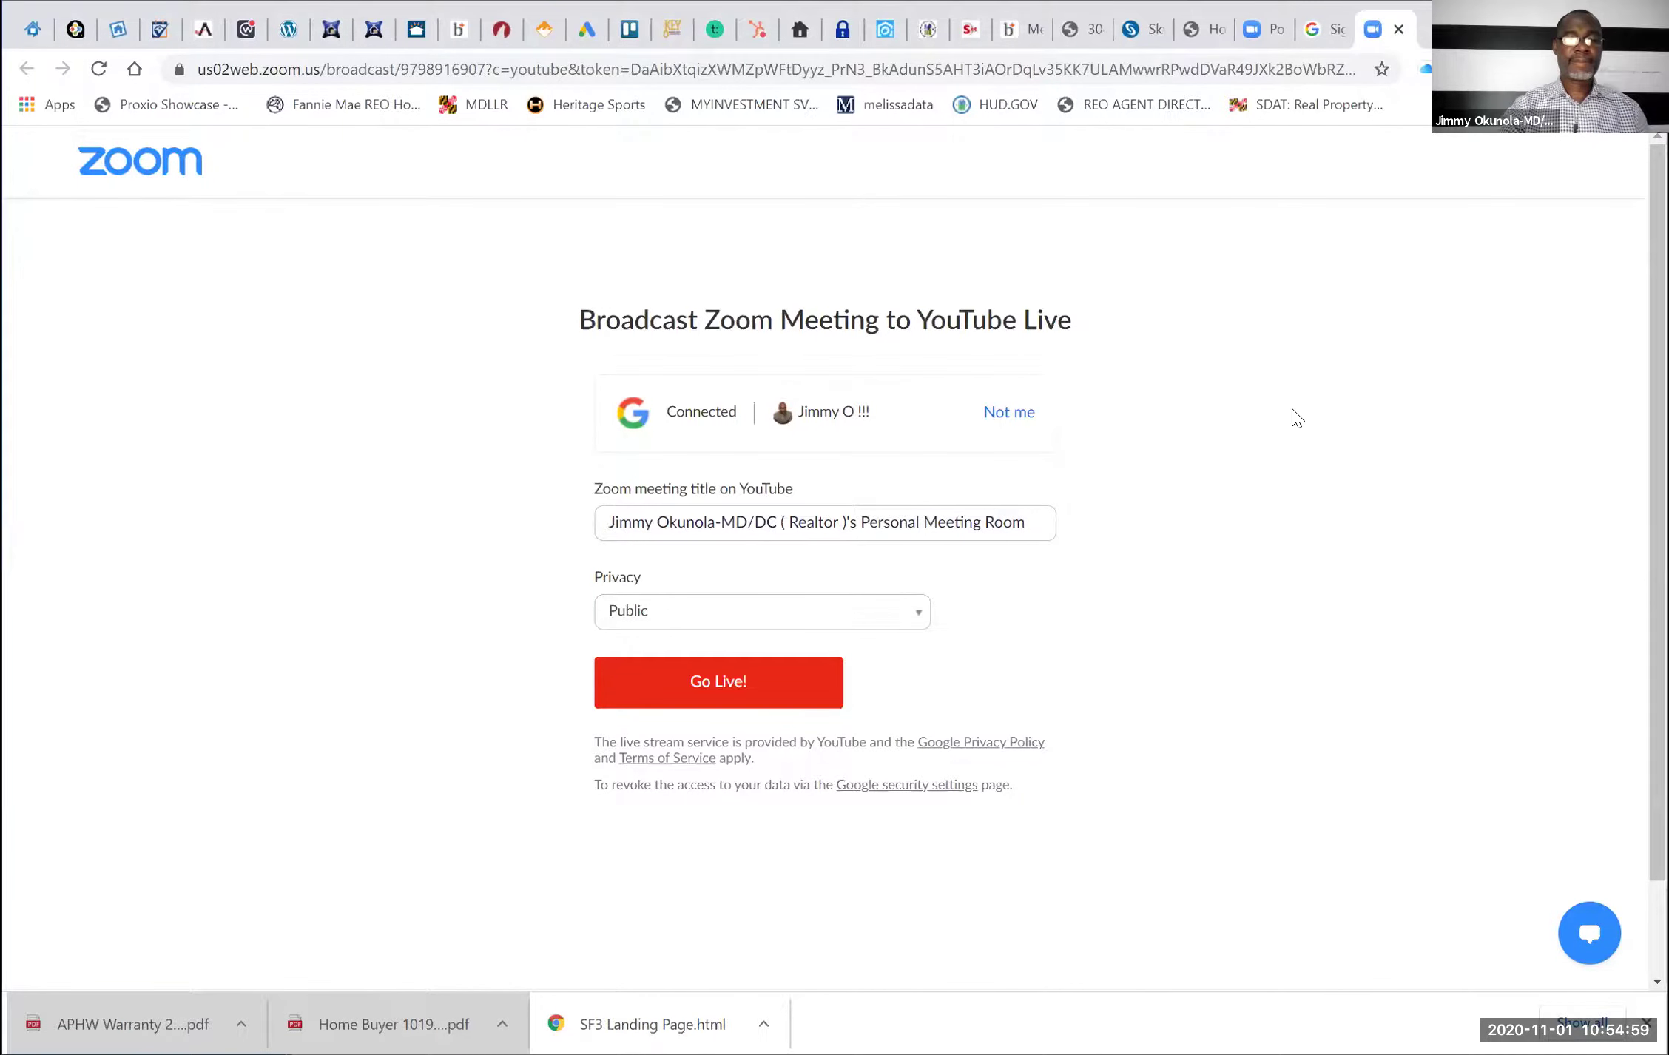
Go live from the Broadcast to YouTube Live page and let the watch page load
{"action": "left_click", "coordinate": [734, 691]}
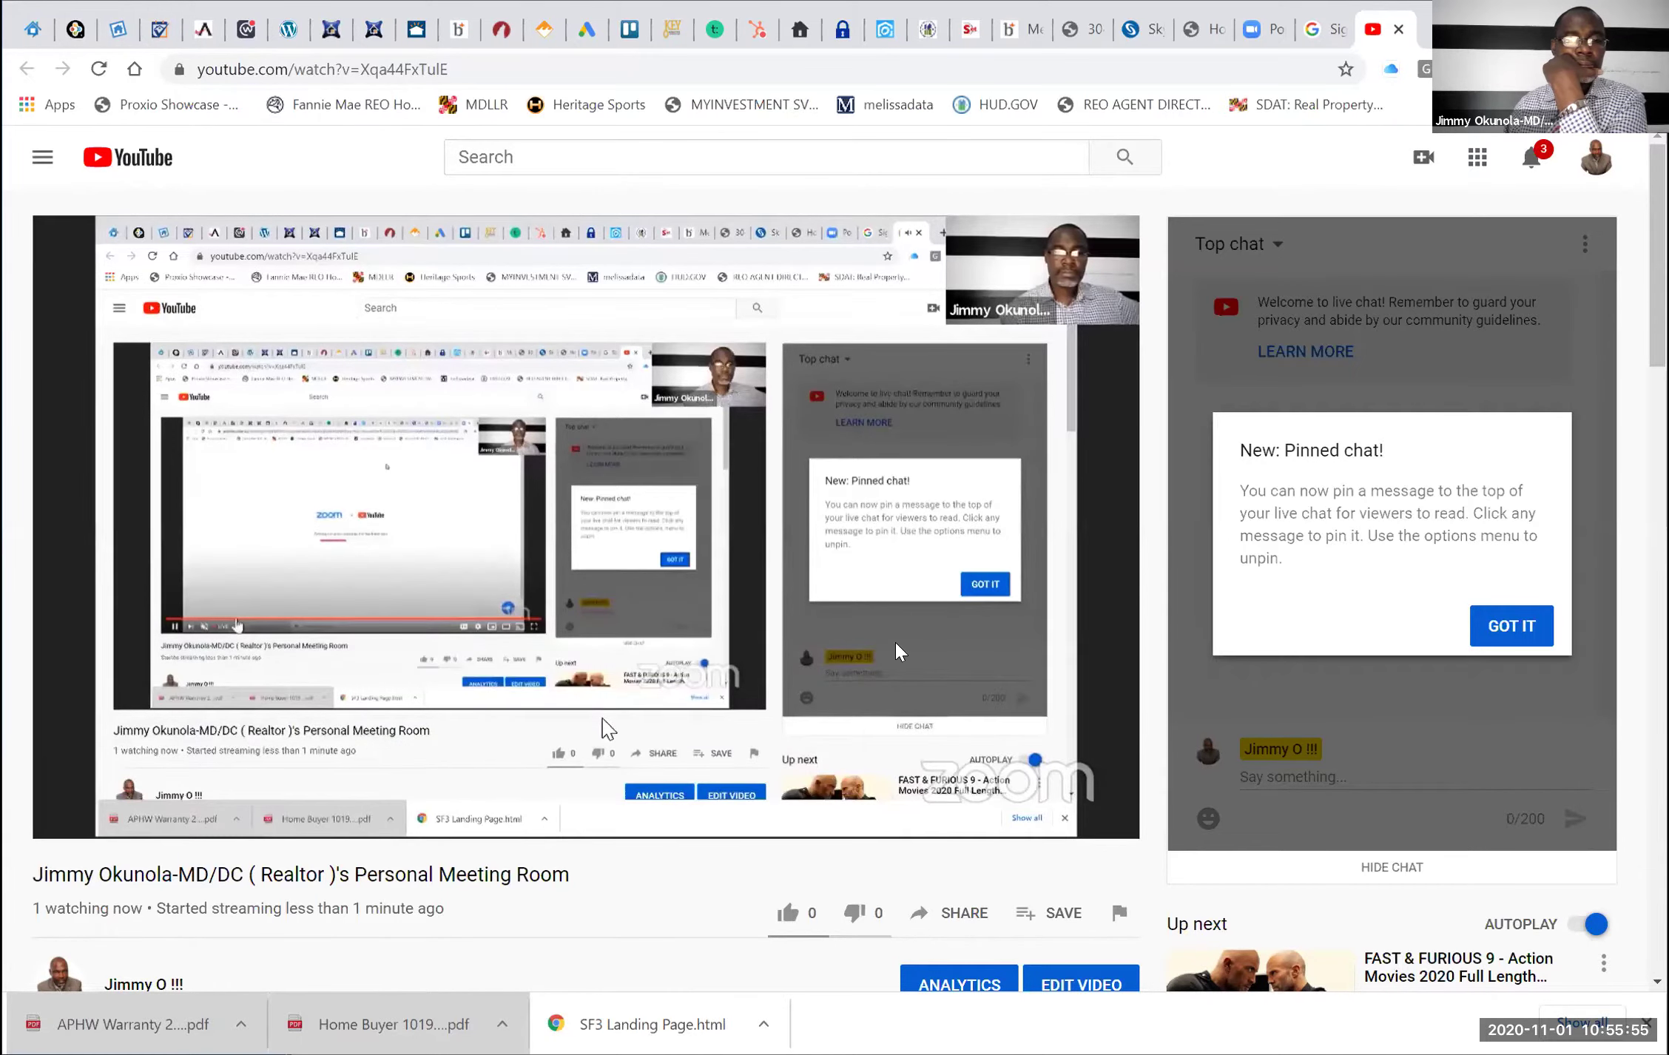
{"action": "mouse_move", "coordinate": [914, 645]}
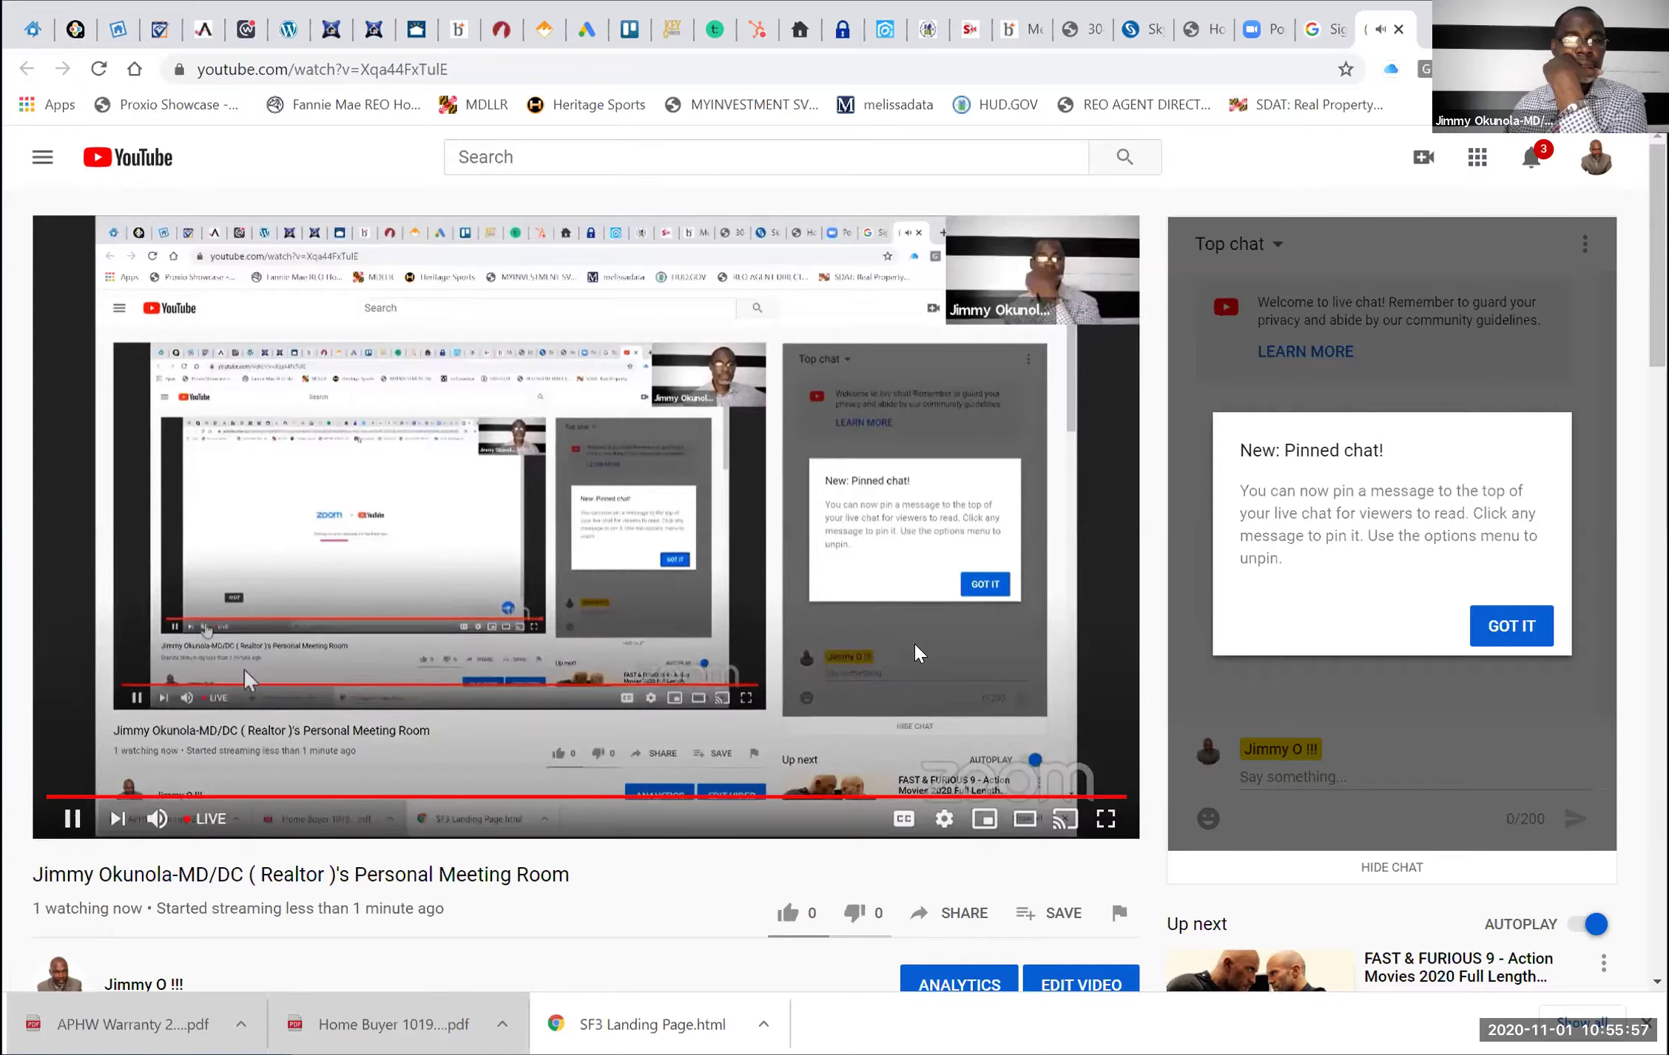